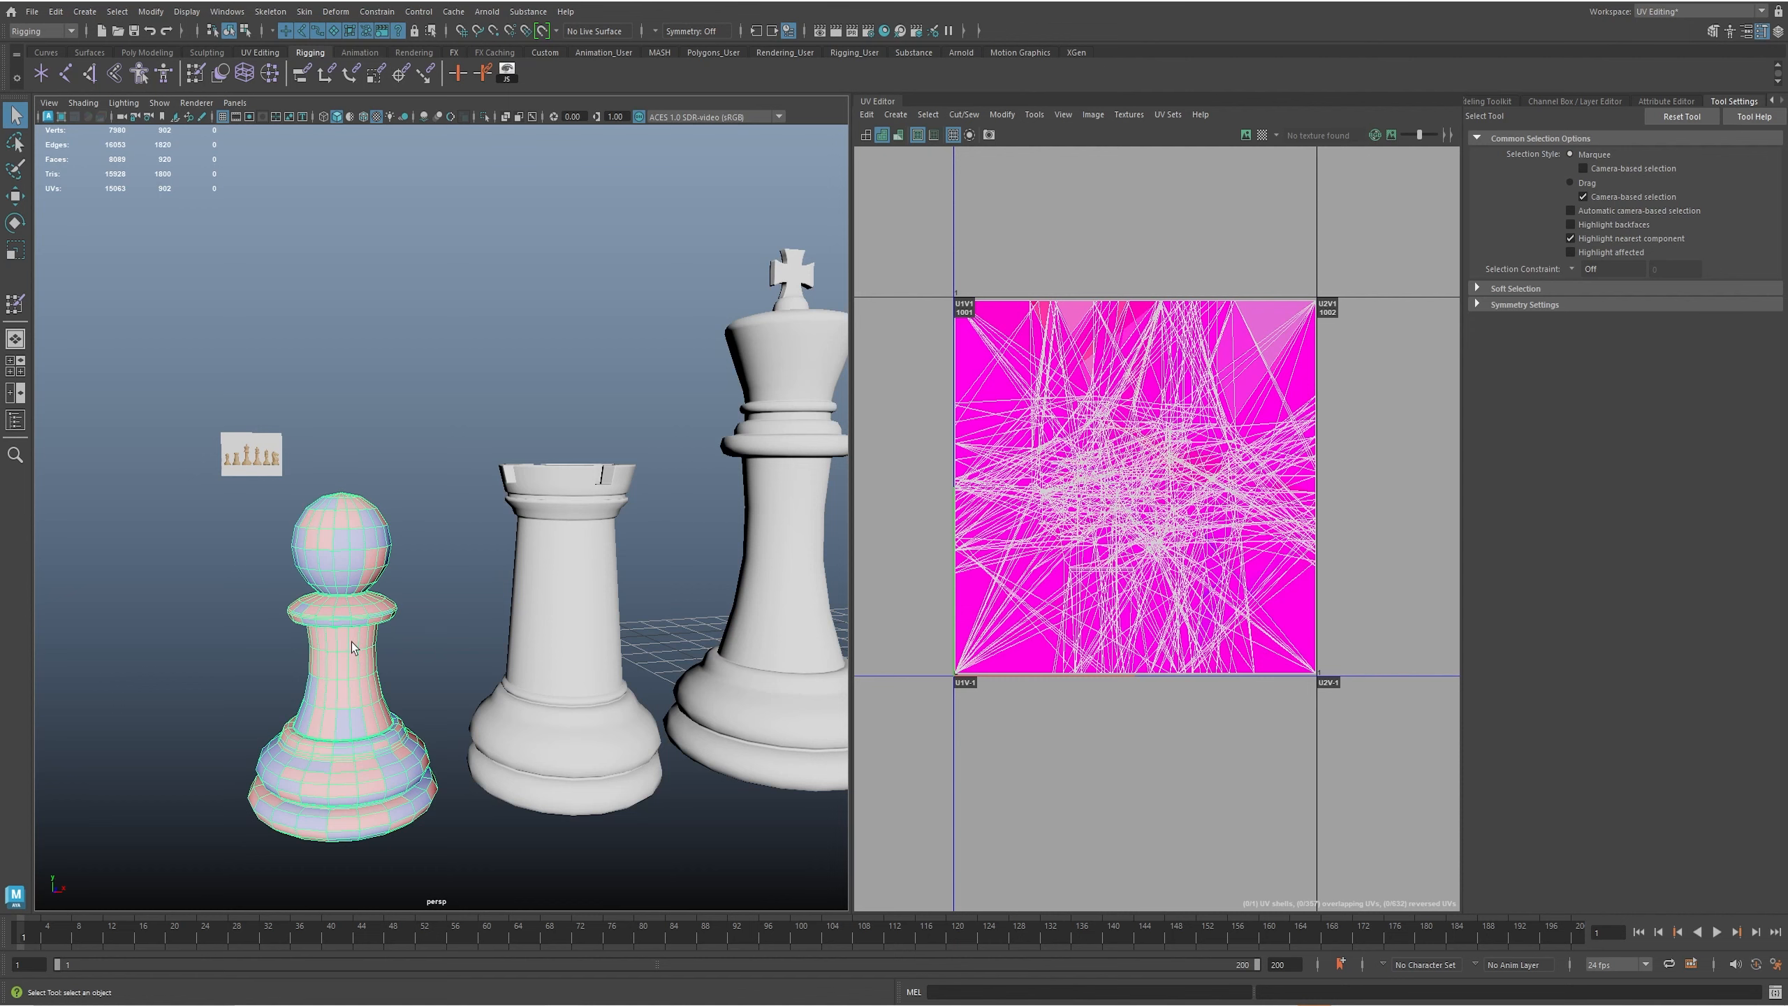
- Check the pawn's existing UV layout with the checker map display on the model, and switch the display off again
{"action": "left_click", "coordinate": [1262, 134]}
{"action": "middle_click_drag", "start_coordinate": [473, 654], "coordinate": [599, 543], "text": "alt"}
{"action": "right_click_drag", "start_coordinate": [598, 543], "coordinate": [694, 539], "text": "alt"}
{"action": "left_click_drag", "start_coordinate": [694, 538], "coordinate": [665, 553], "text": "alt"}
{"action": "middle_click_drag", "start_coordinate": [664, 553], "coordinate": [634, 514], "text": "alt"}
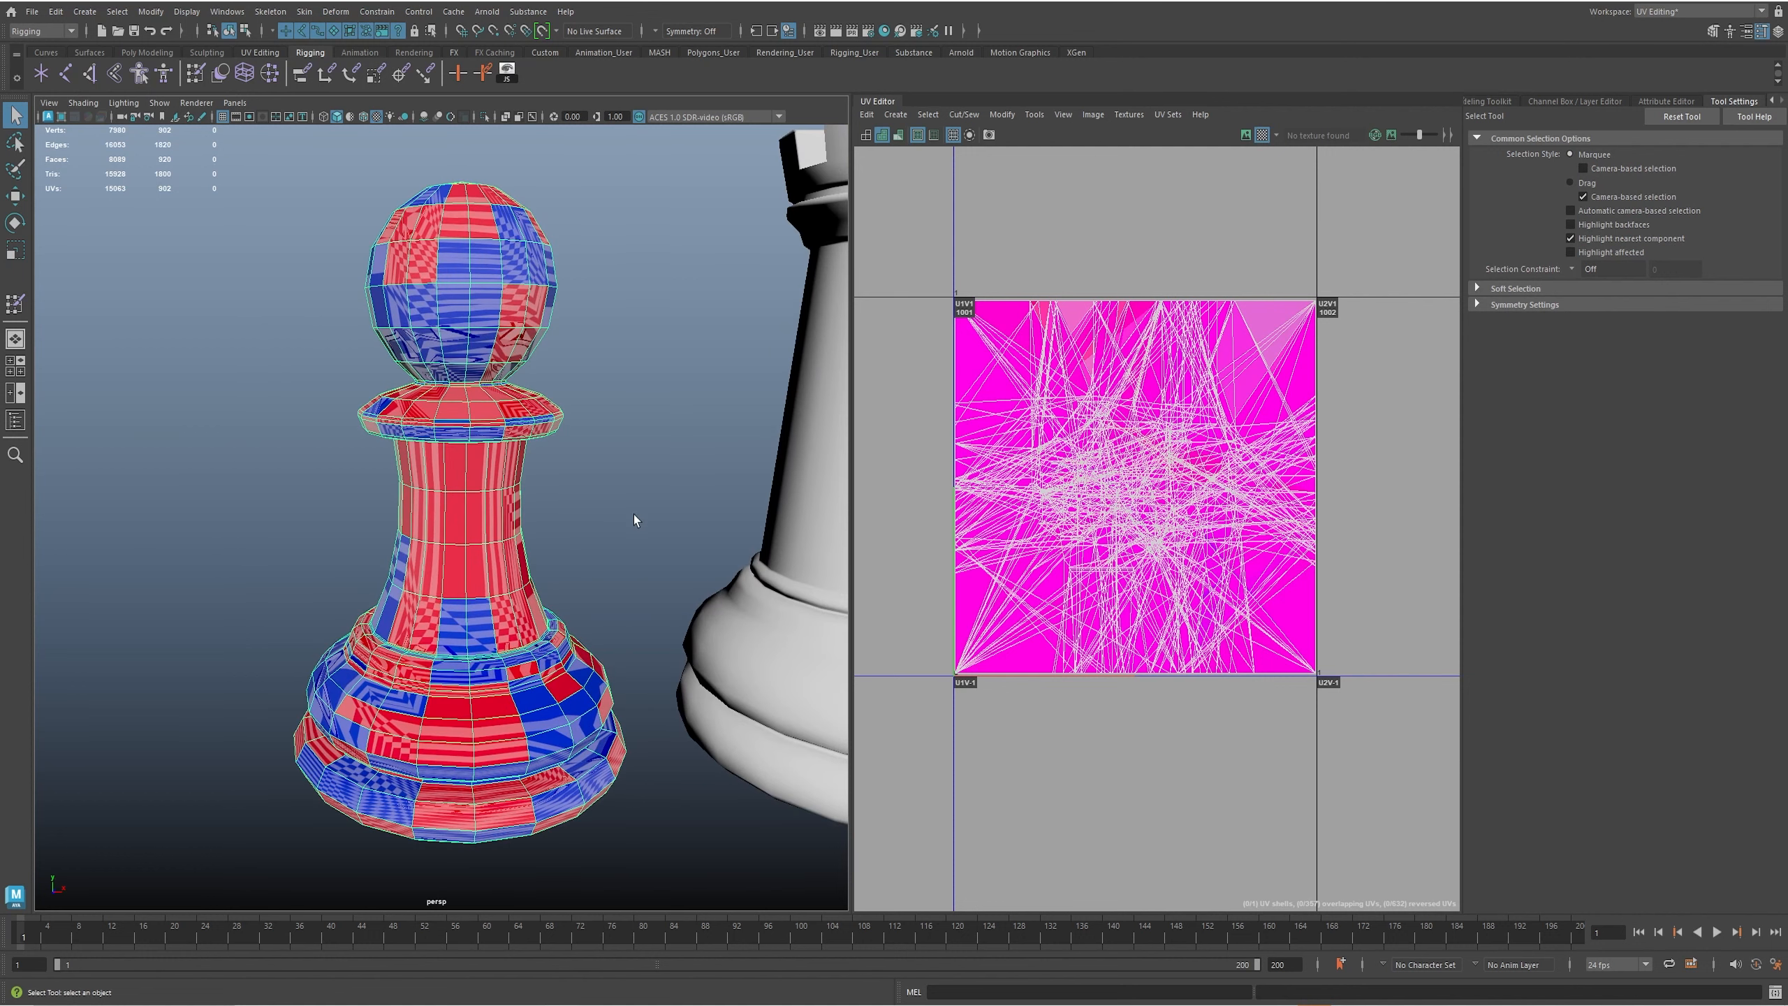
{"action": "left_click", "coordinate": [632, 508]}
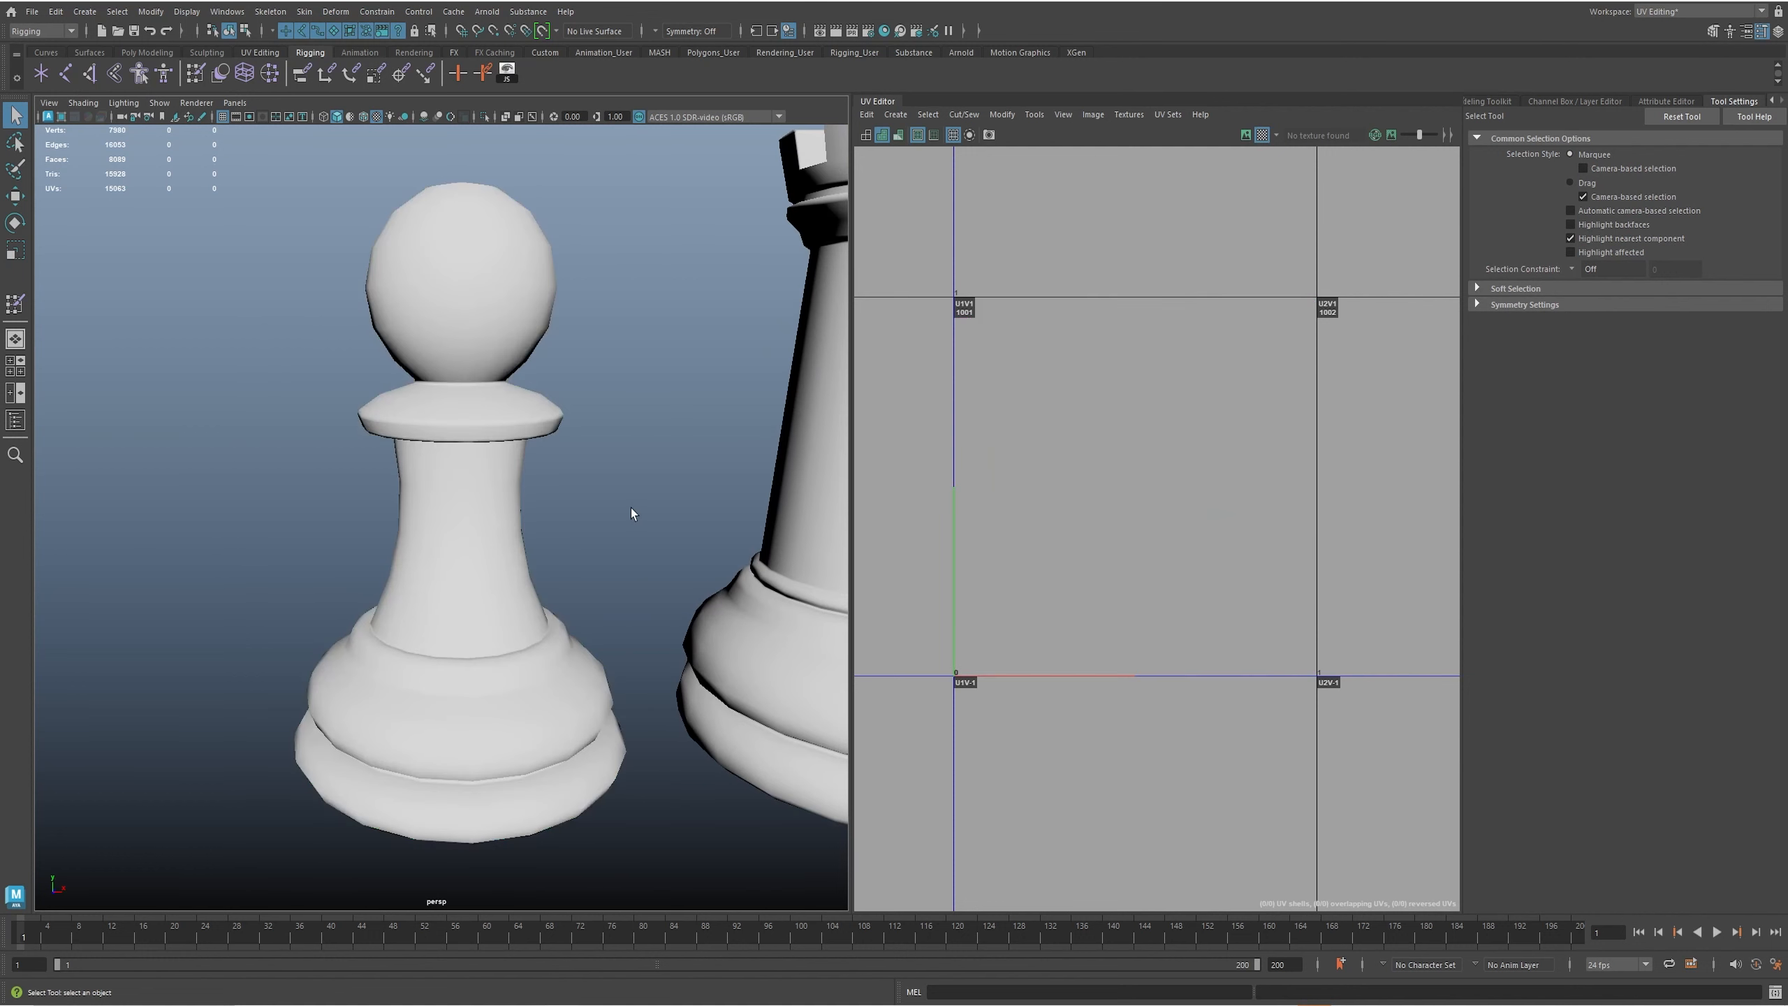
{"action": "left_click", "coordinate": [458, 558]}
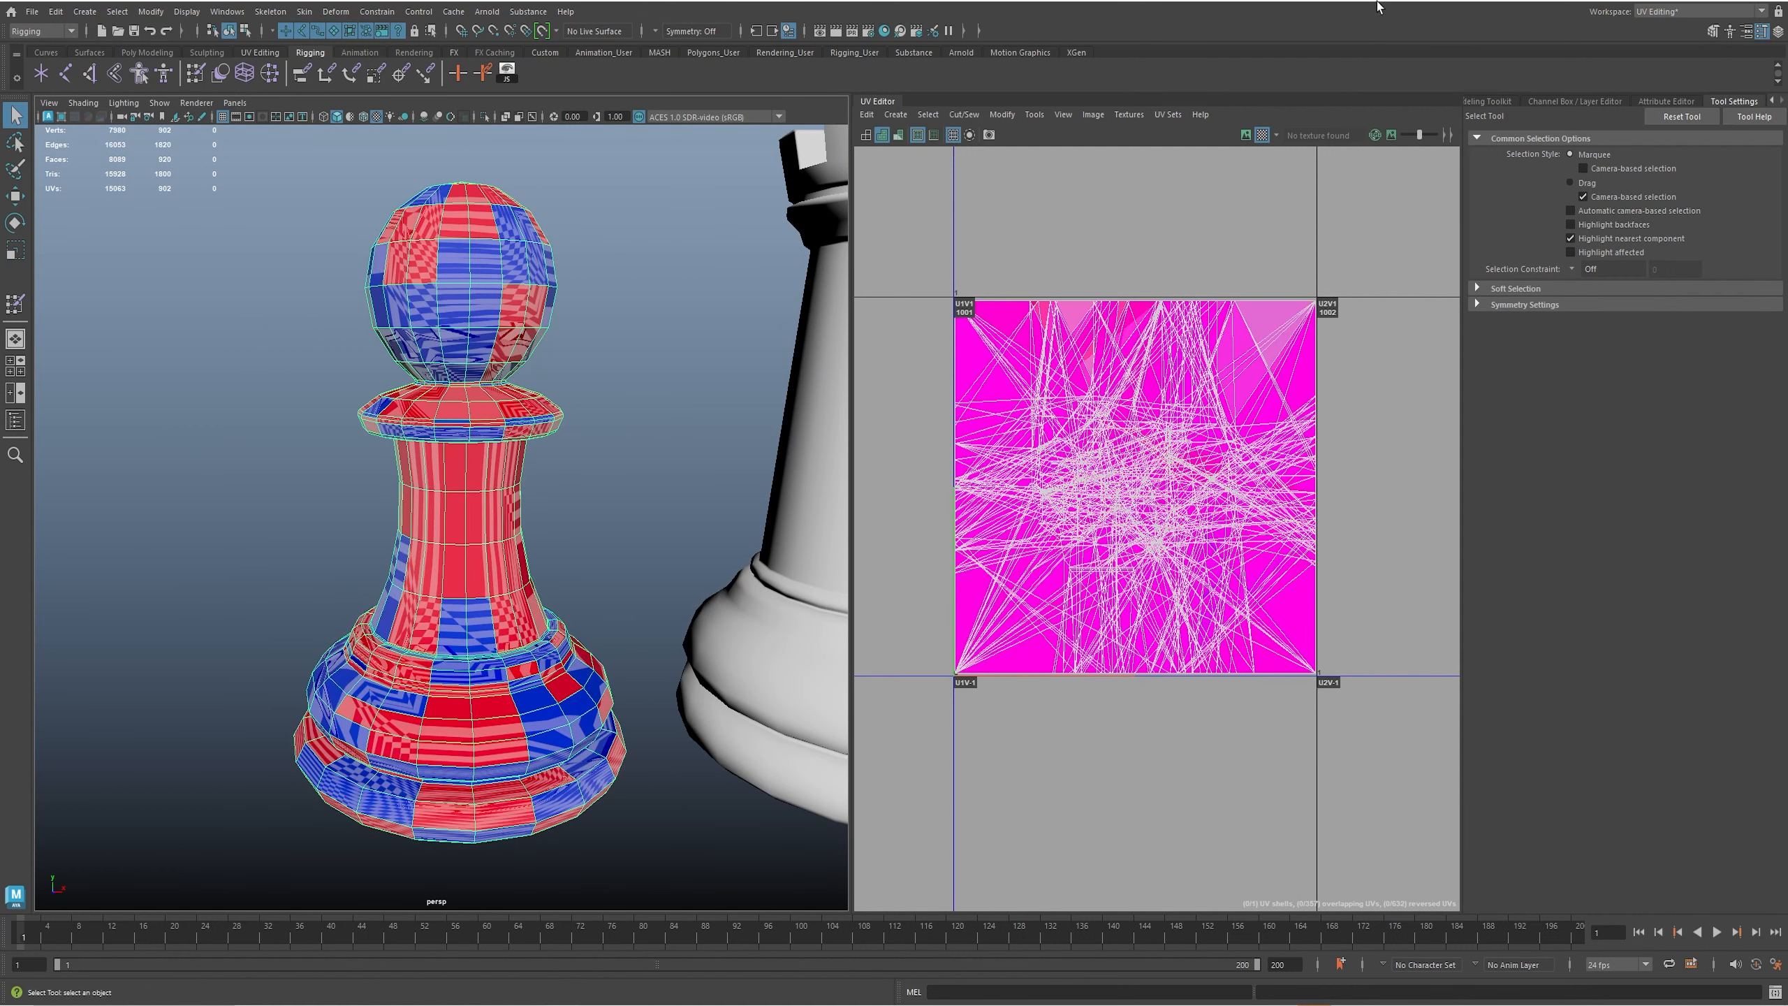
{"action": "left_click", "coordinate": [1261, 135]}
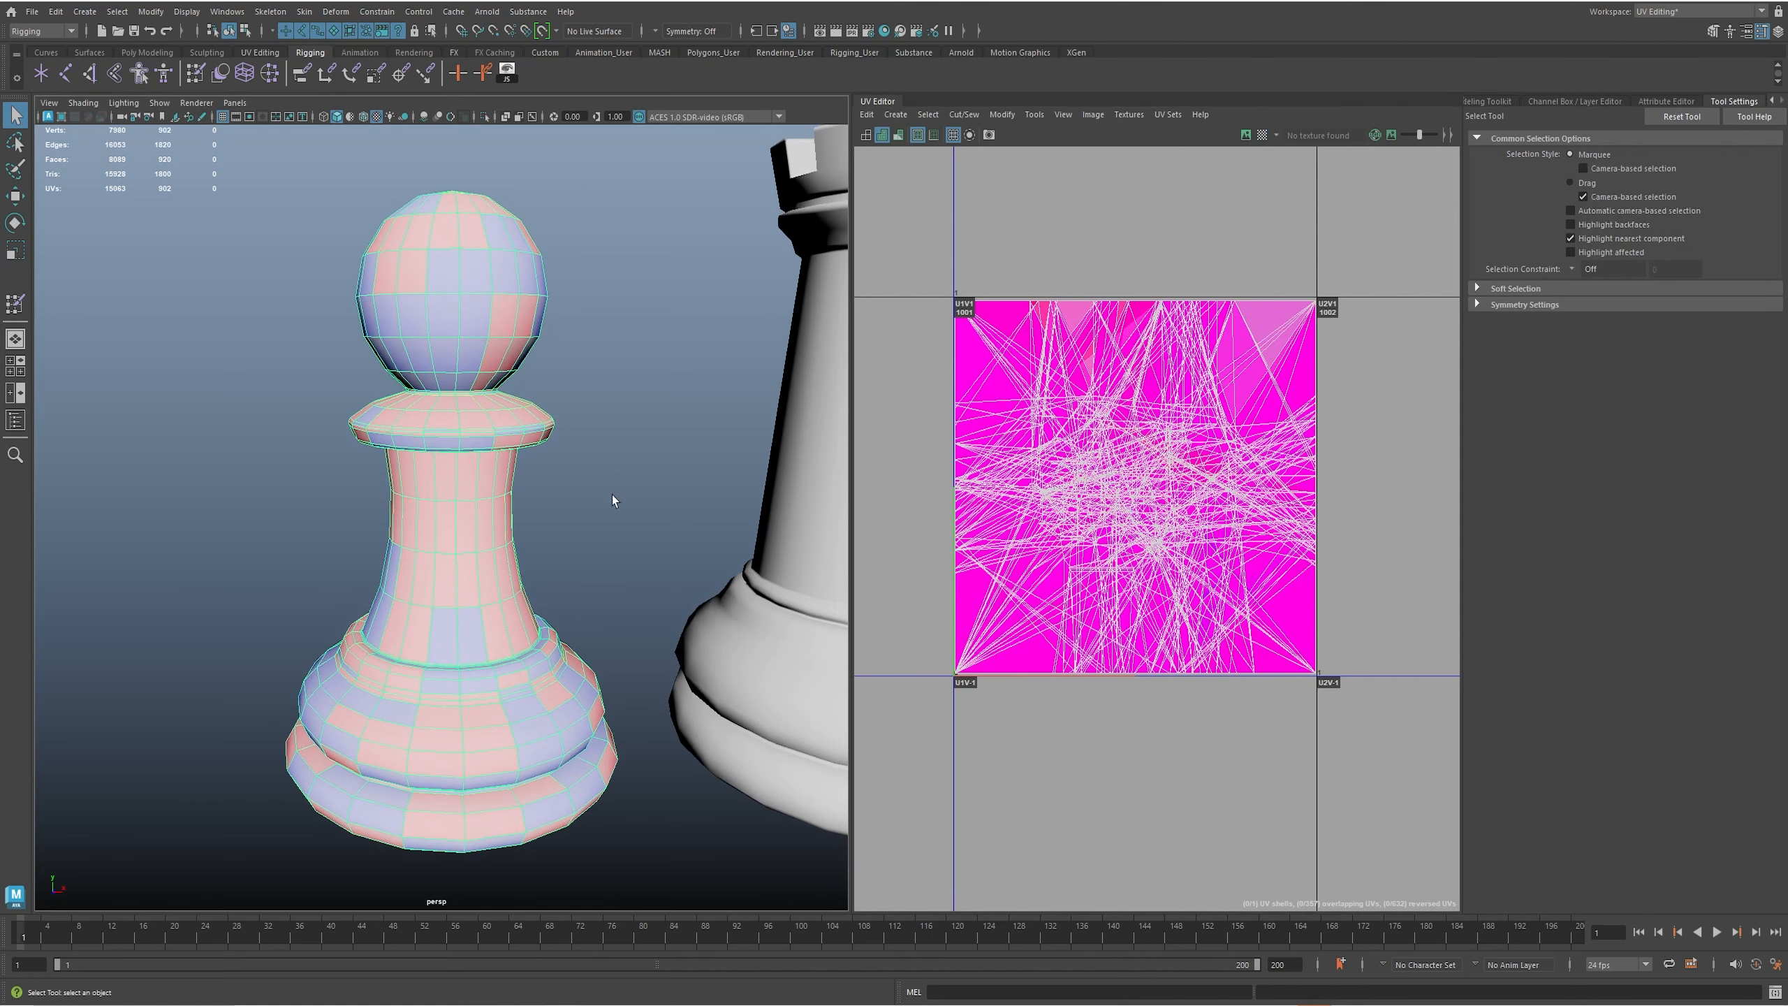
- Assign a new Lambert material to the pawn and name it CheckerMap
{"action": "right_click", "coordinate": [485, 372]}
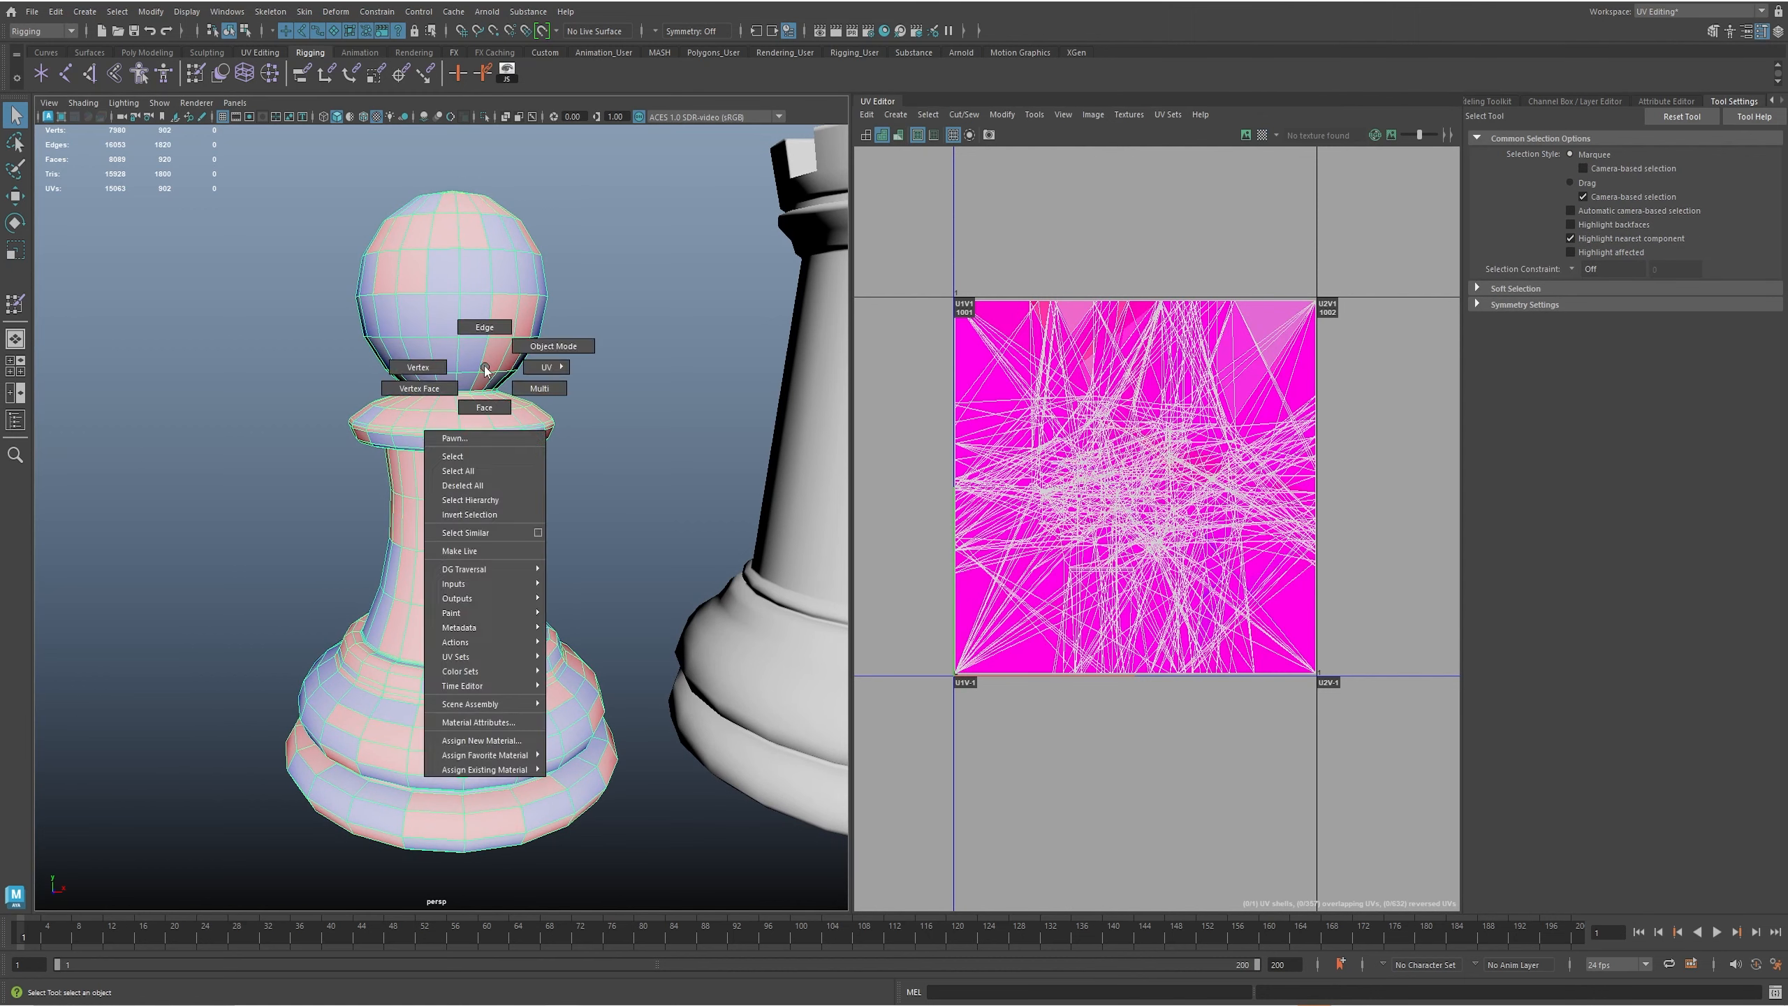
{"action": "mouse_move", "coordinate": [490, 755]}
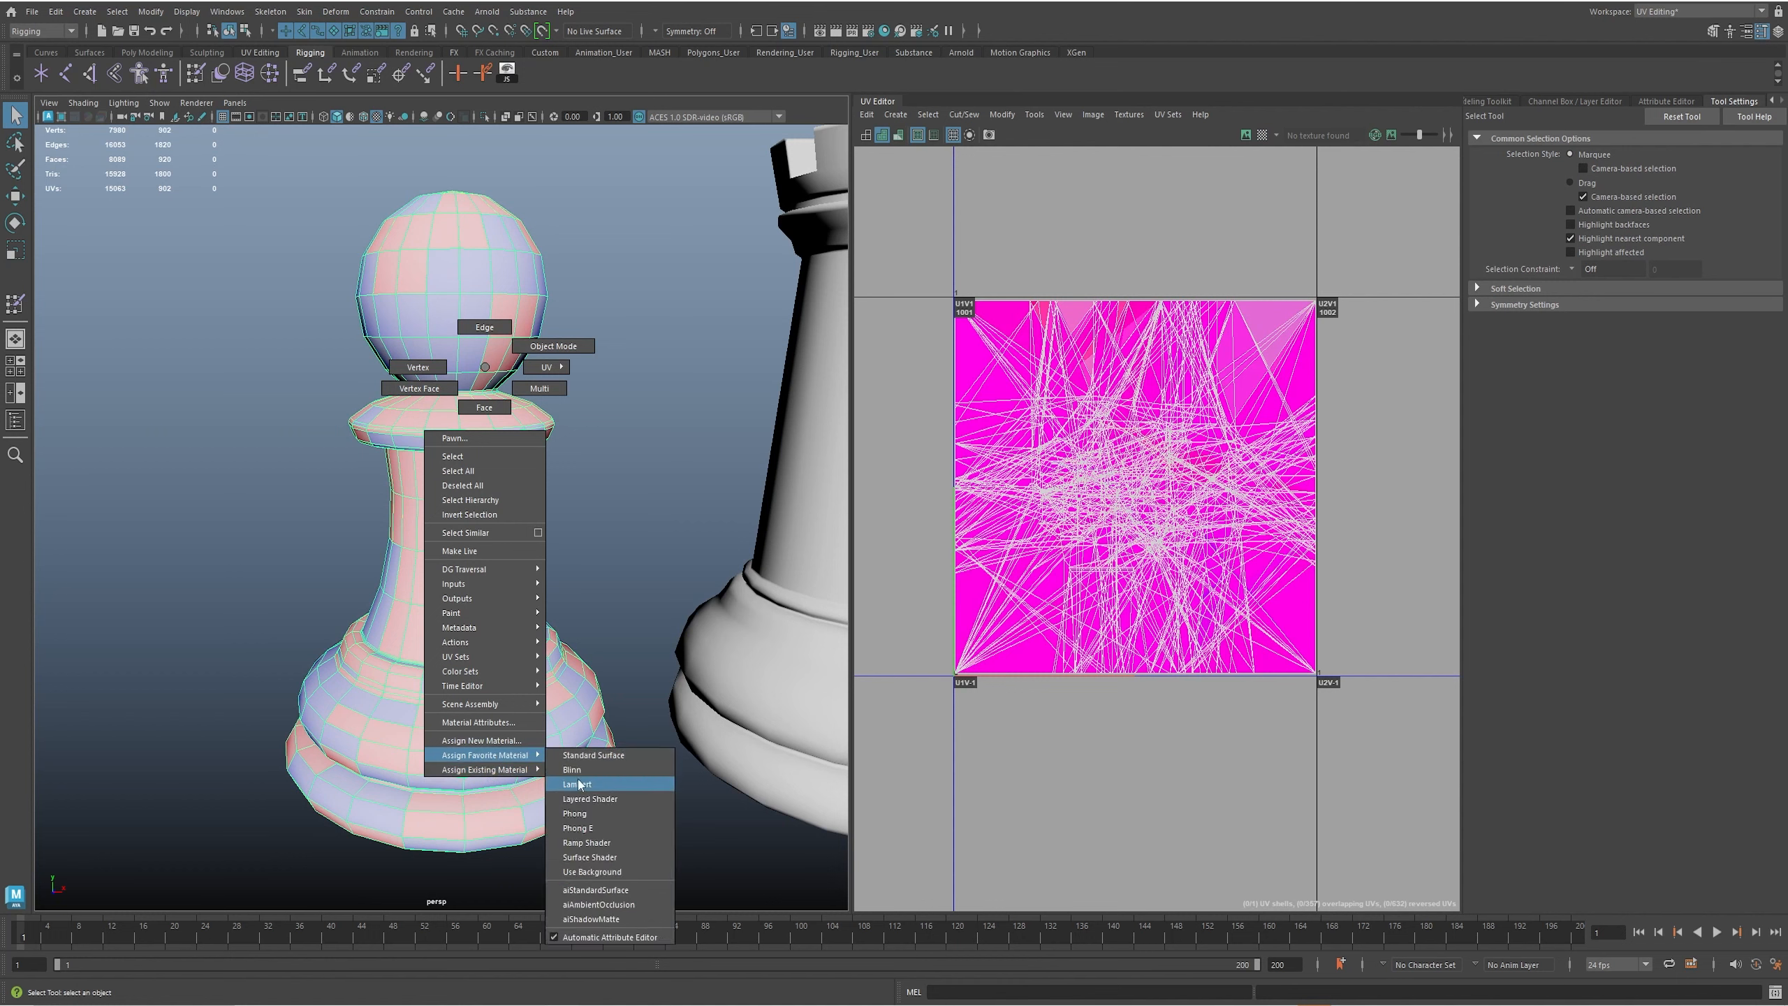
{"action": "left_click", "coordinate": [578, 784]}
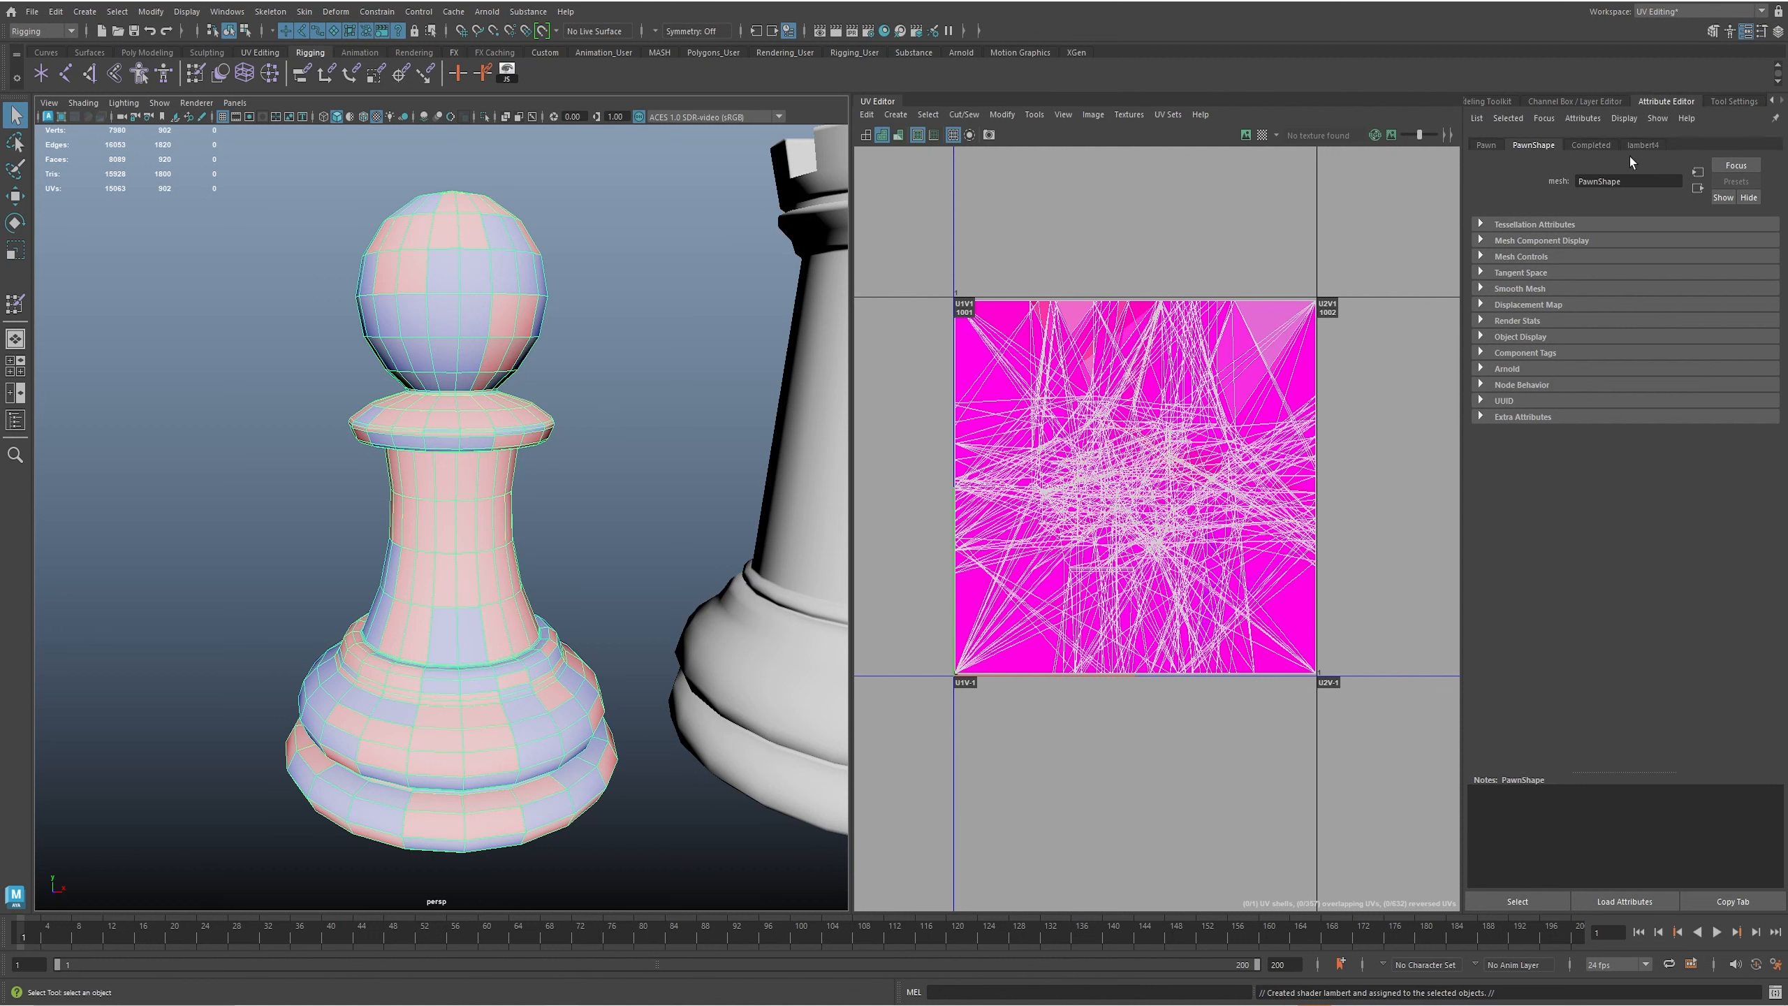
{"action": "left_click", "coordinate": [1643, 146]}
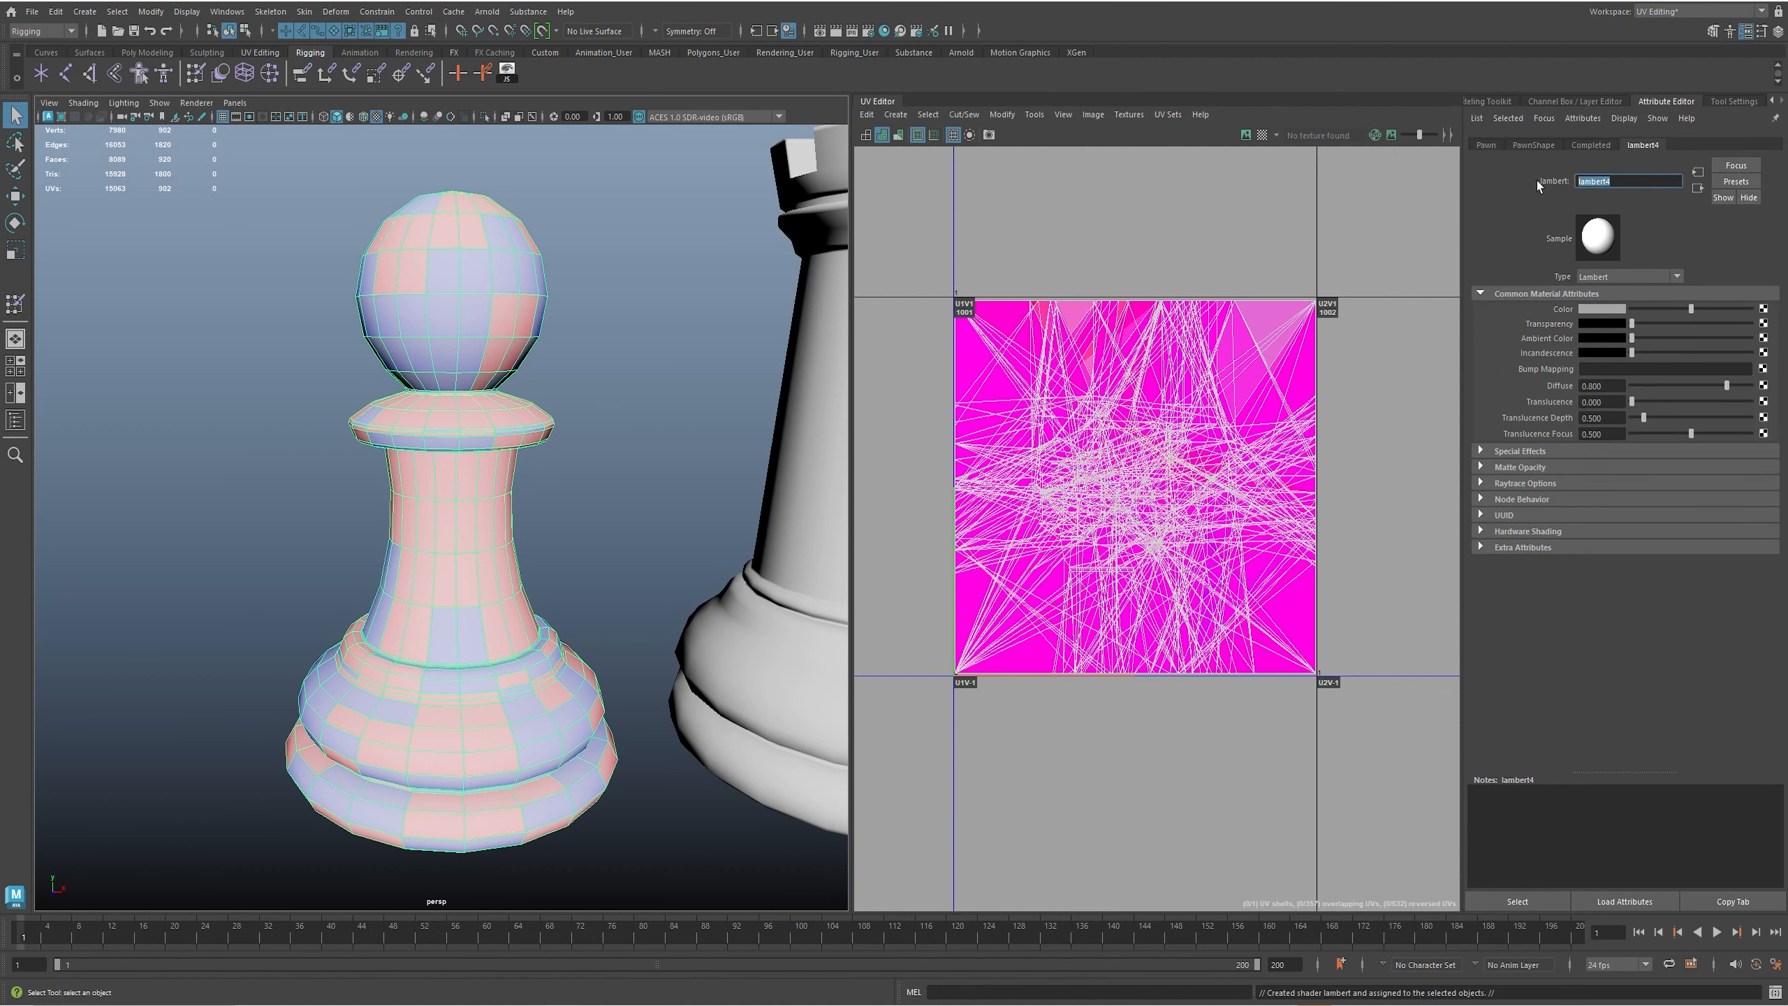
{"action": "type", "text": "CheckerMap"}
{"action": "key", "text": "Return"}
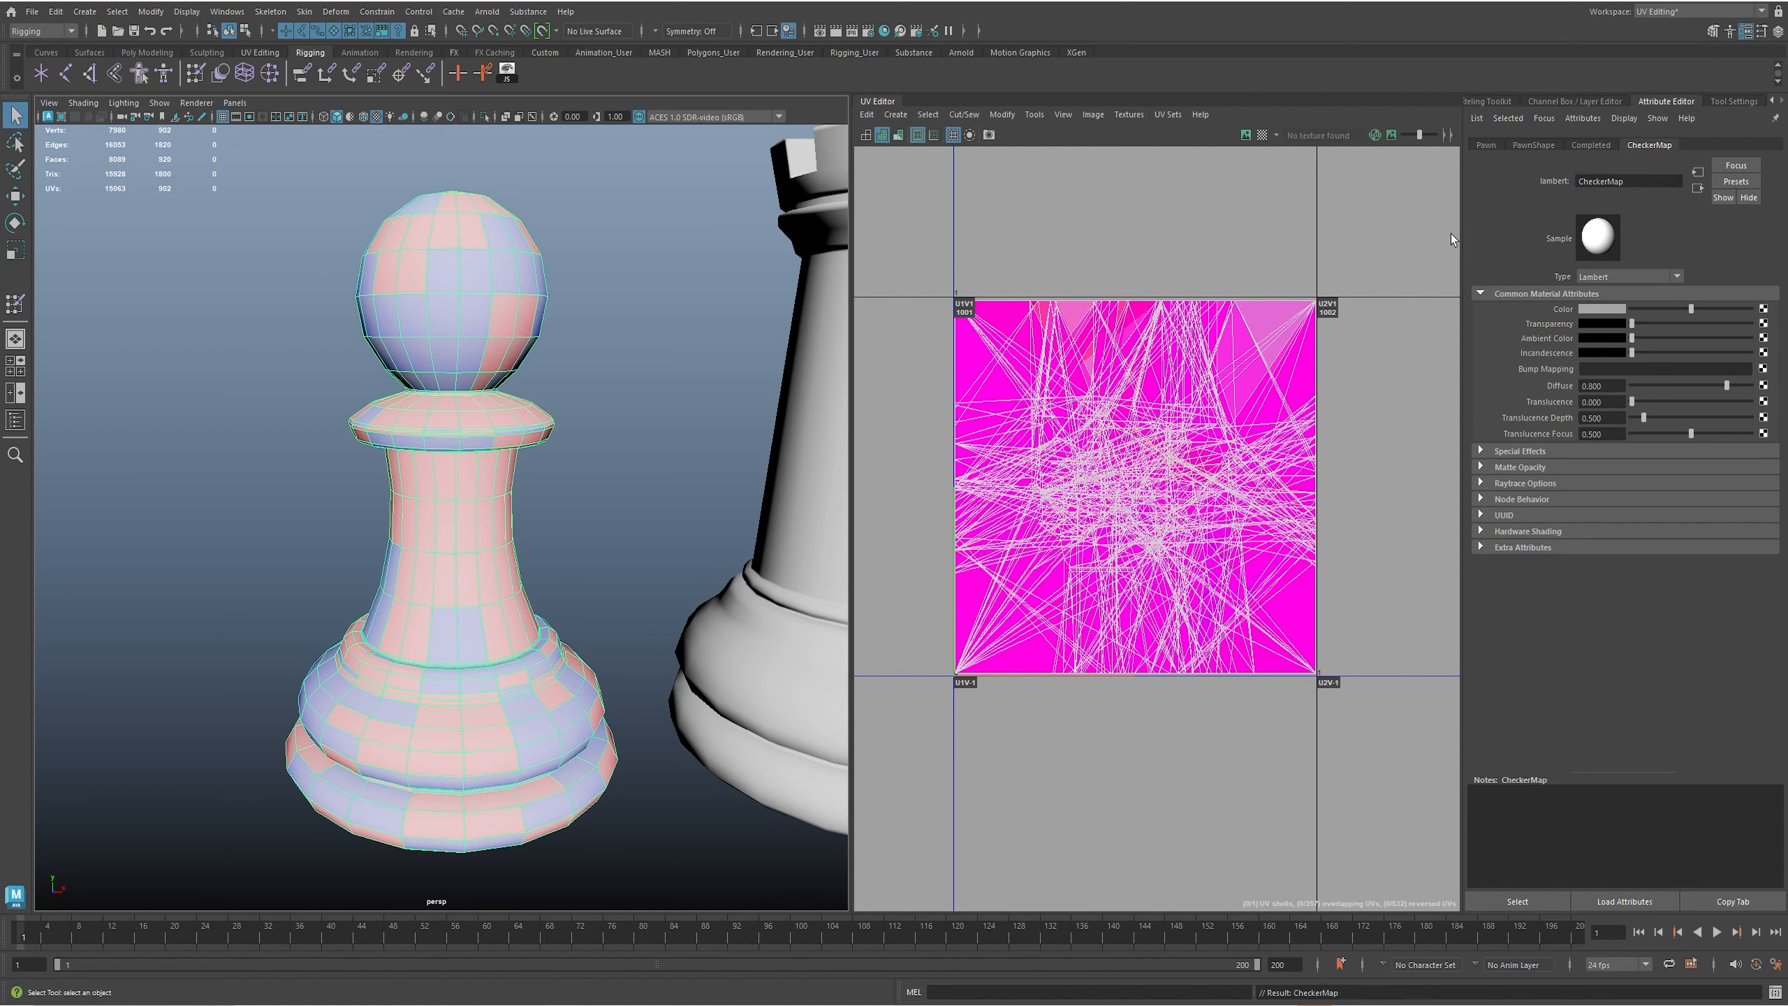
- Connect a Checker texture to the CheckerMap material's color and reselect the pawn
{"action": "left_click", "coordinate": [1763, 309]}
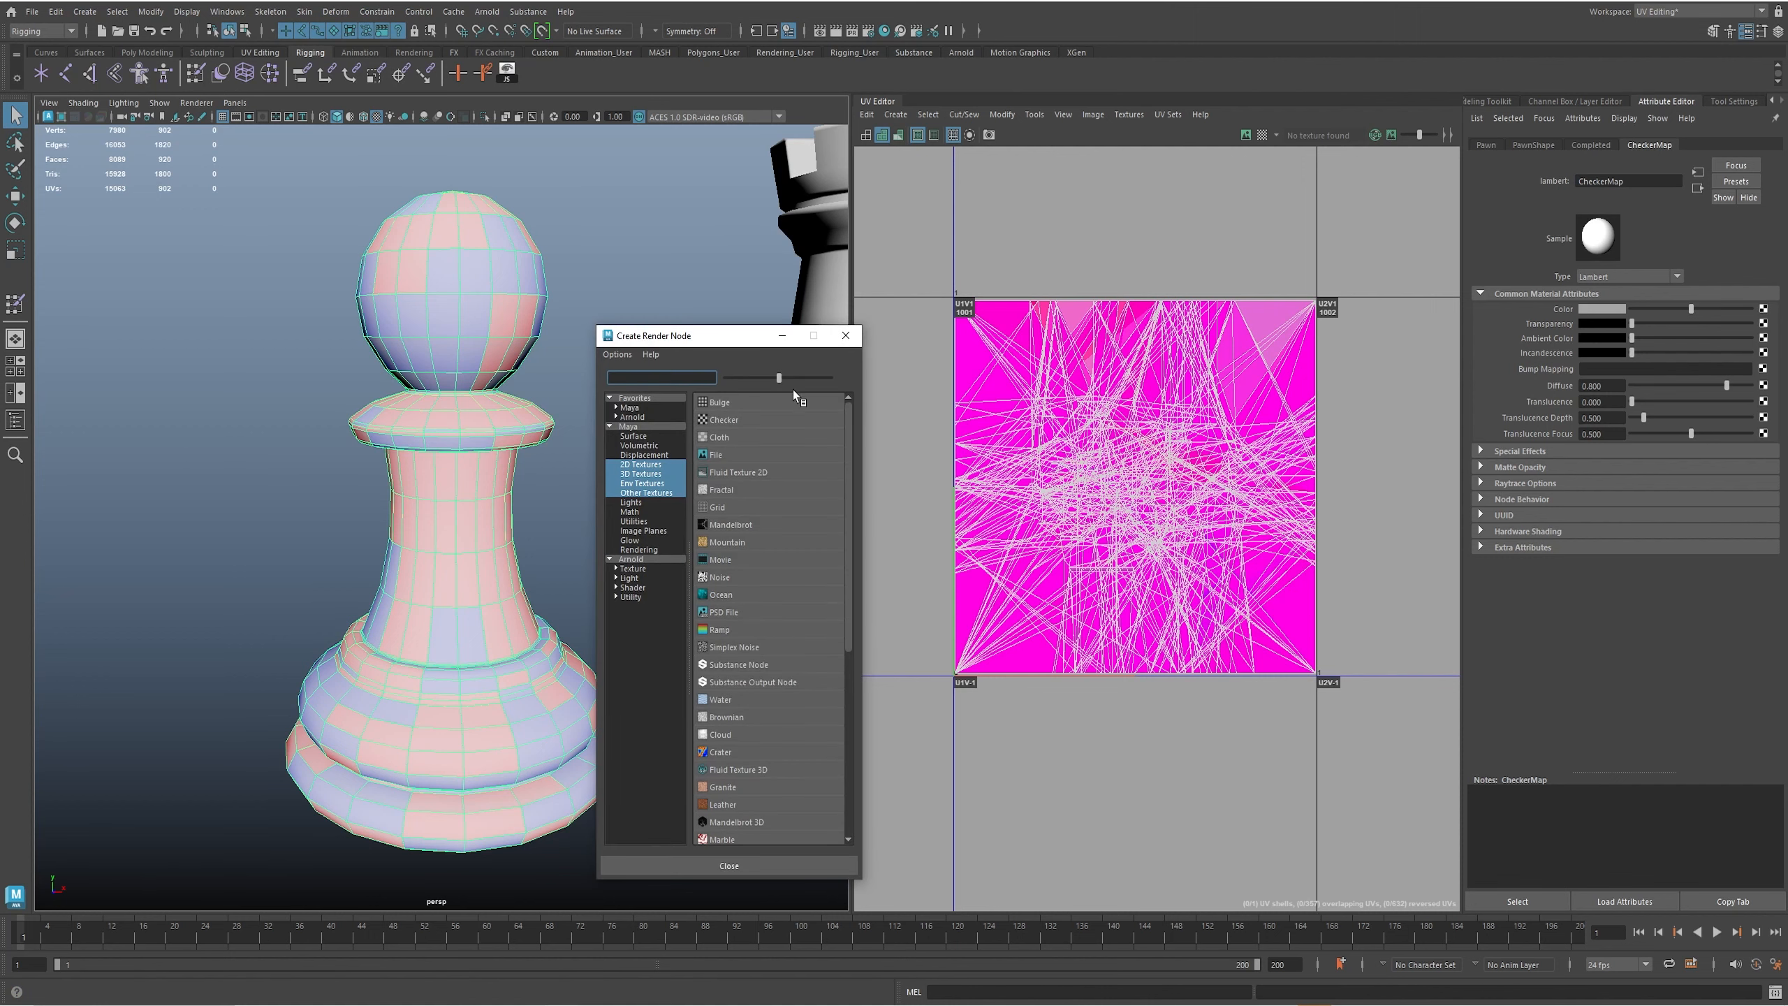
{"action": "left_click", "coordinate": [717, 420]}
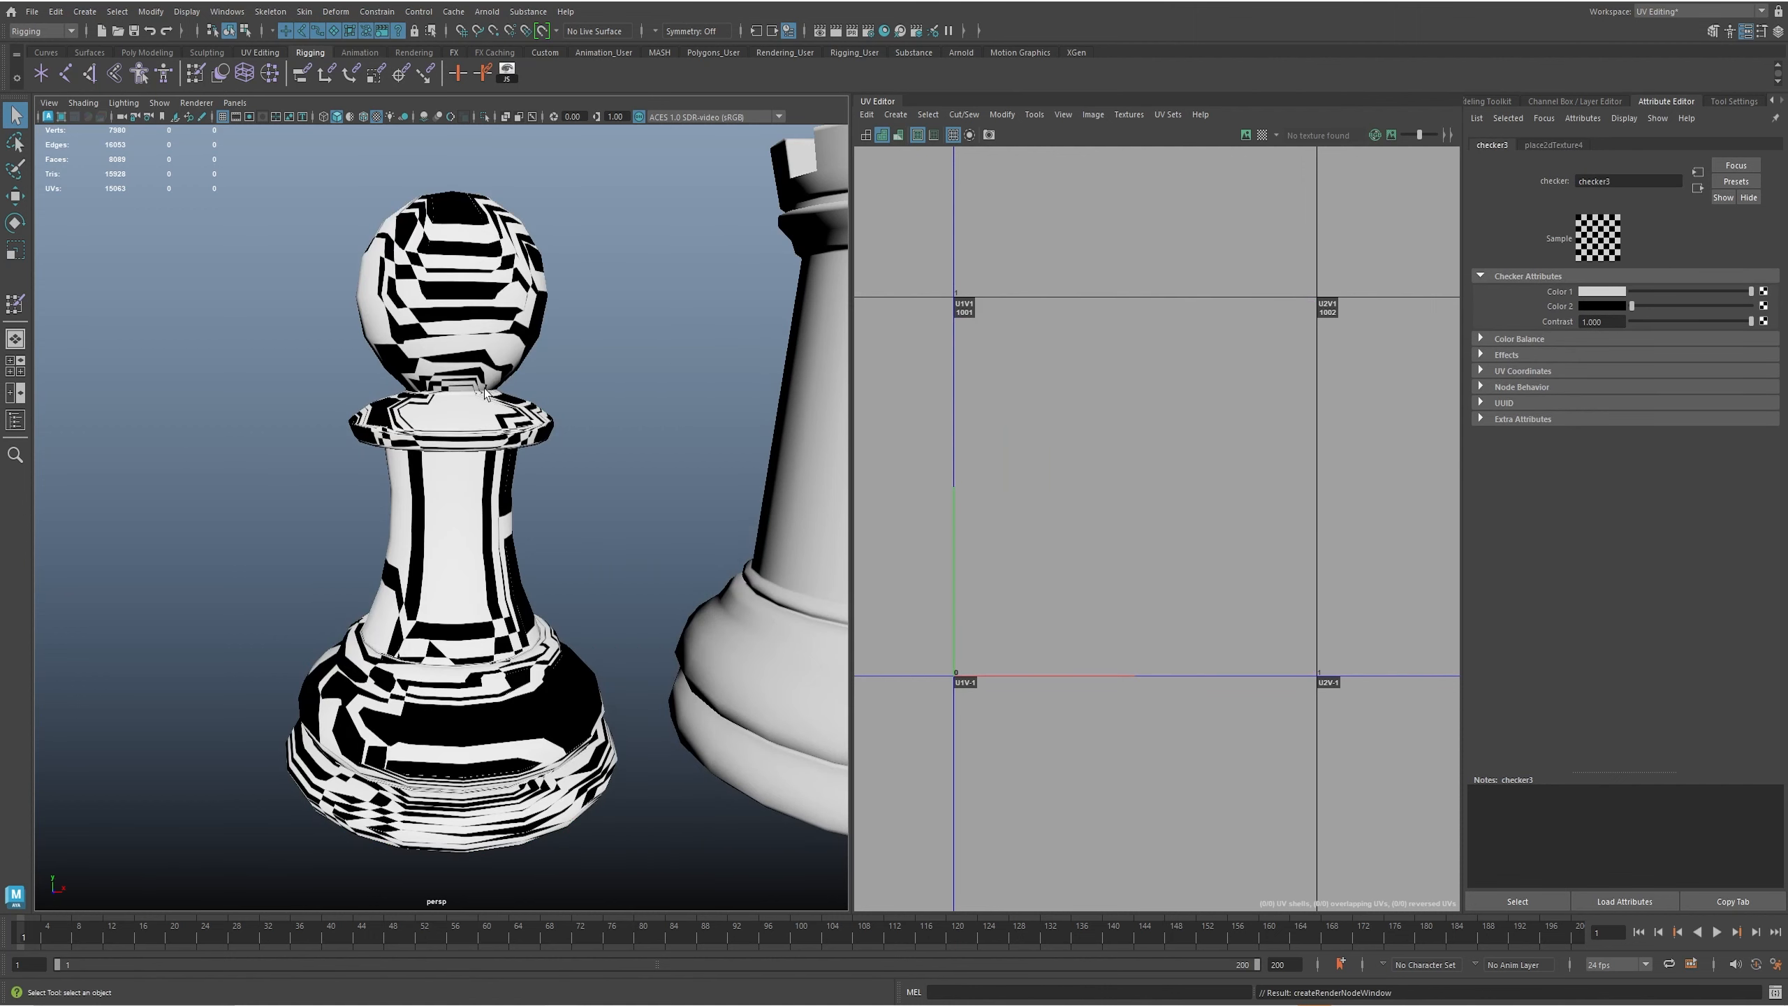
{"action": "left_click", "coordinate": [475, 489]}
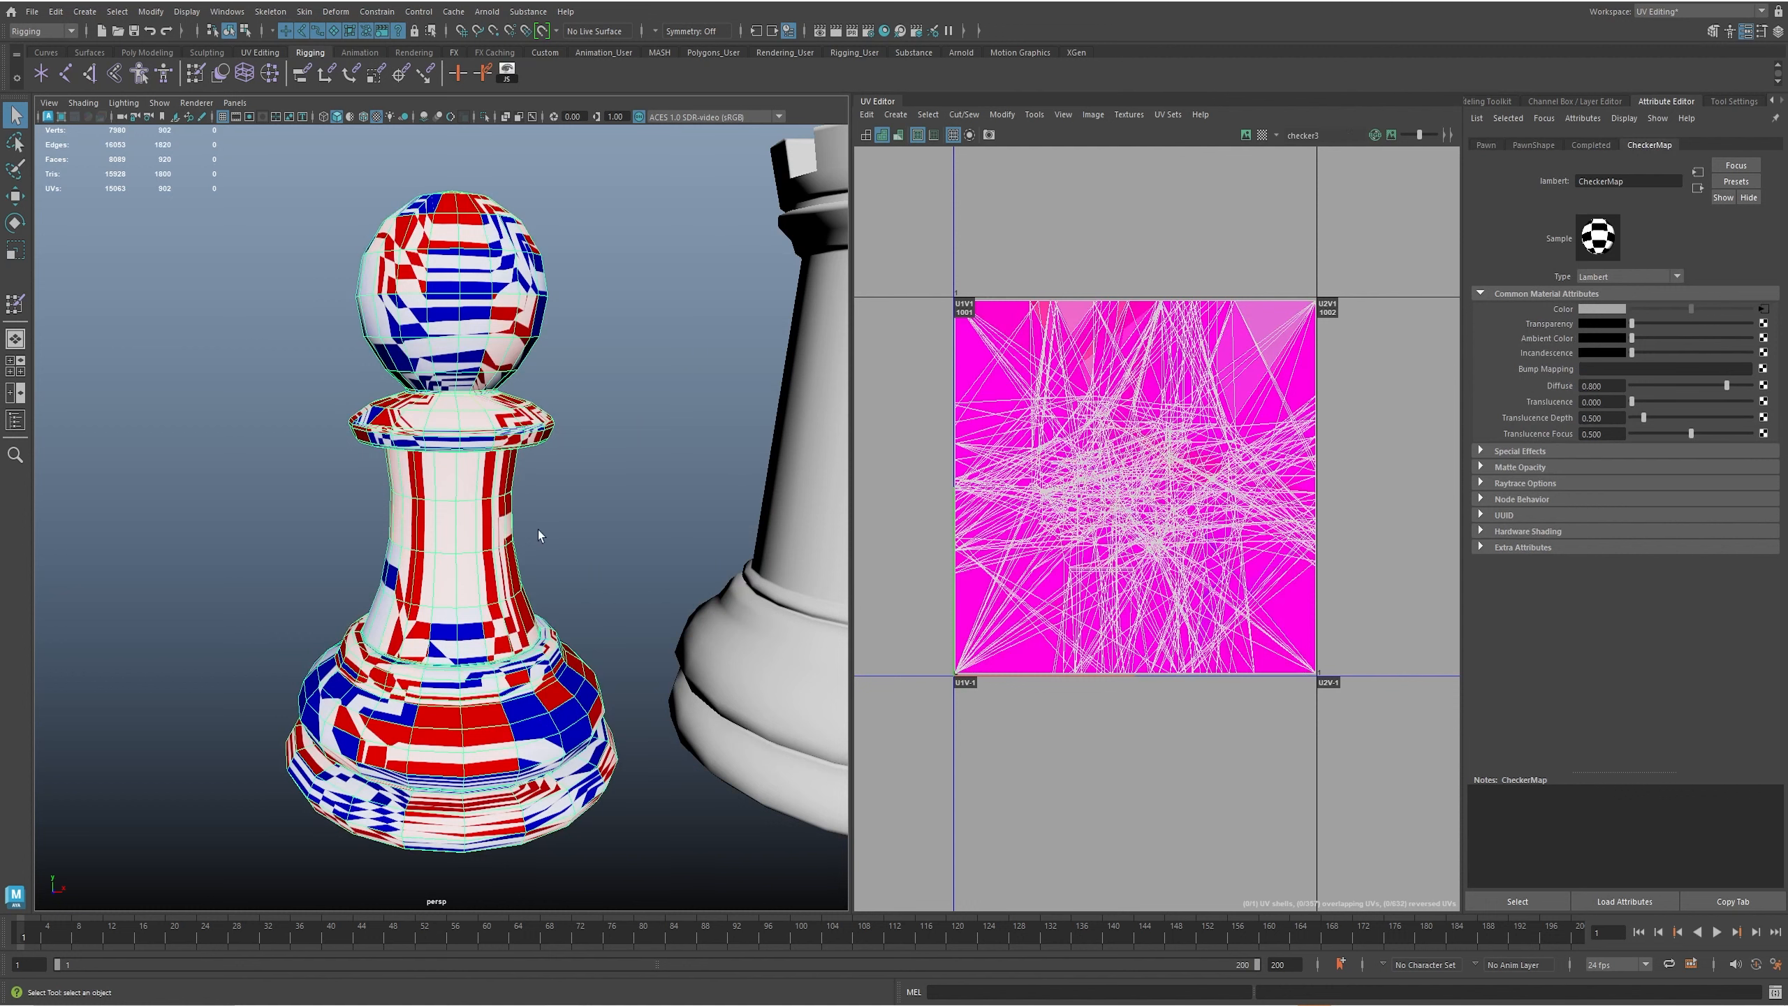
- Display the checker texture behind the pawn's UVs in the UV Editor, with the UV shells shaded
{"action": "left_click", "coordinate": [1245, 135]}
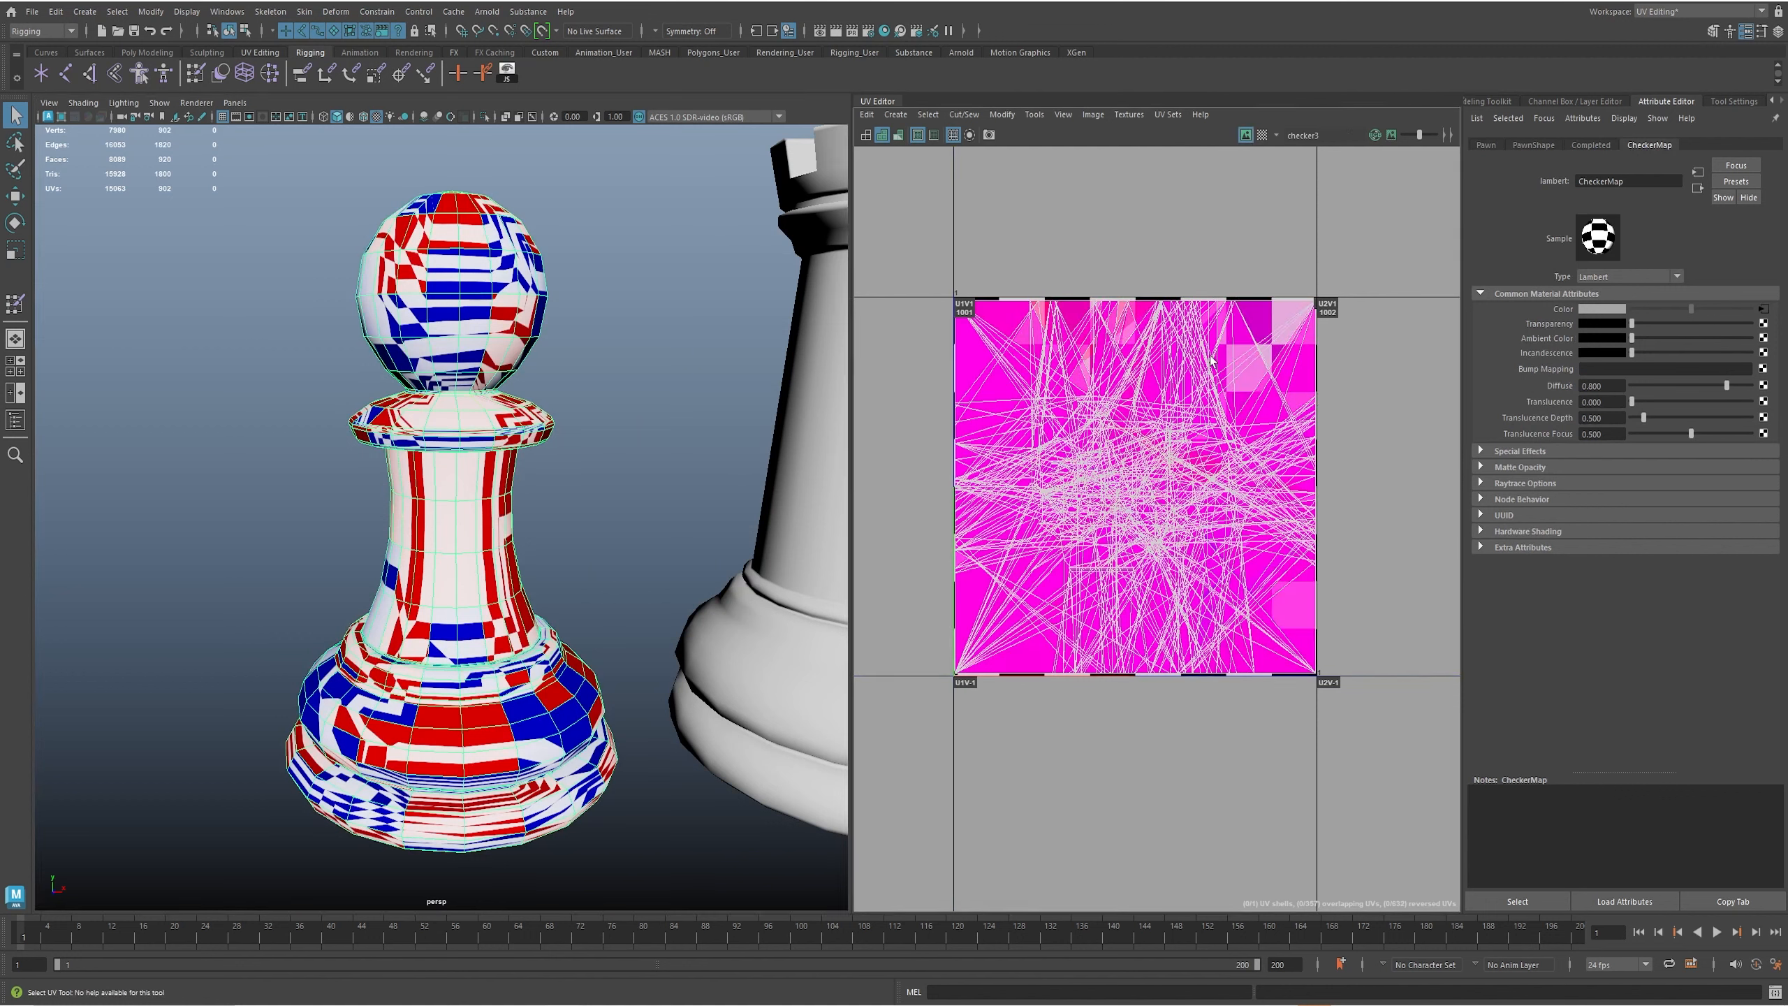
{"action": "middle_click_drag", "start_coordinate": [464, 529], "coordinate": [486, 535], "text": "alt"}
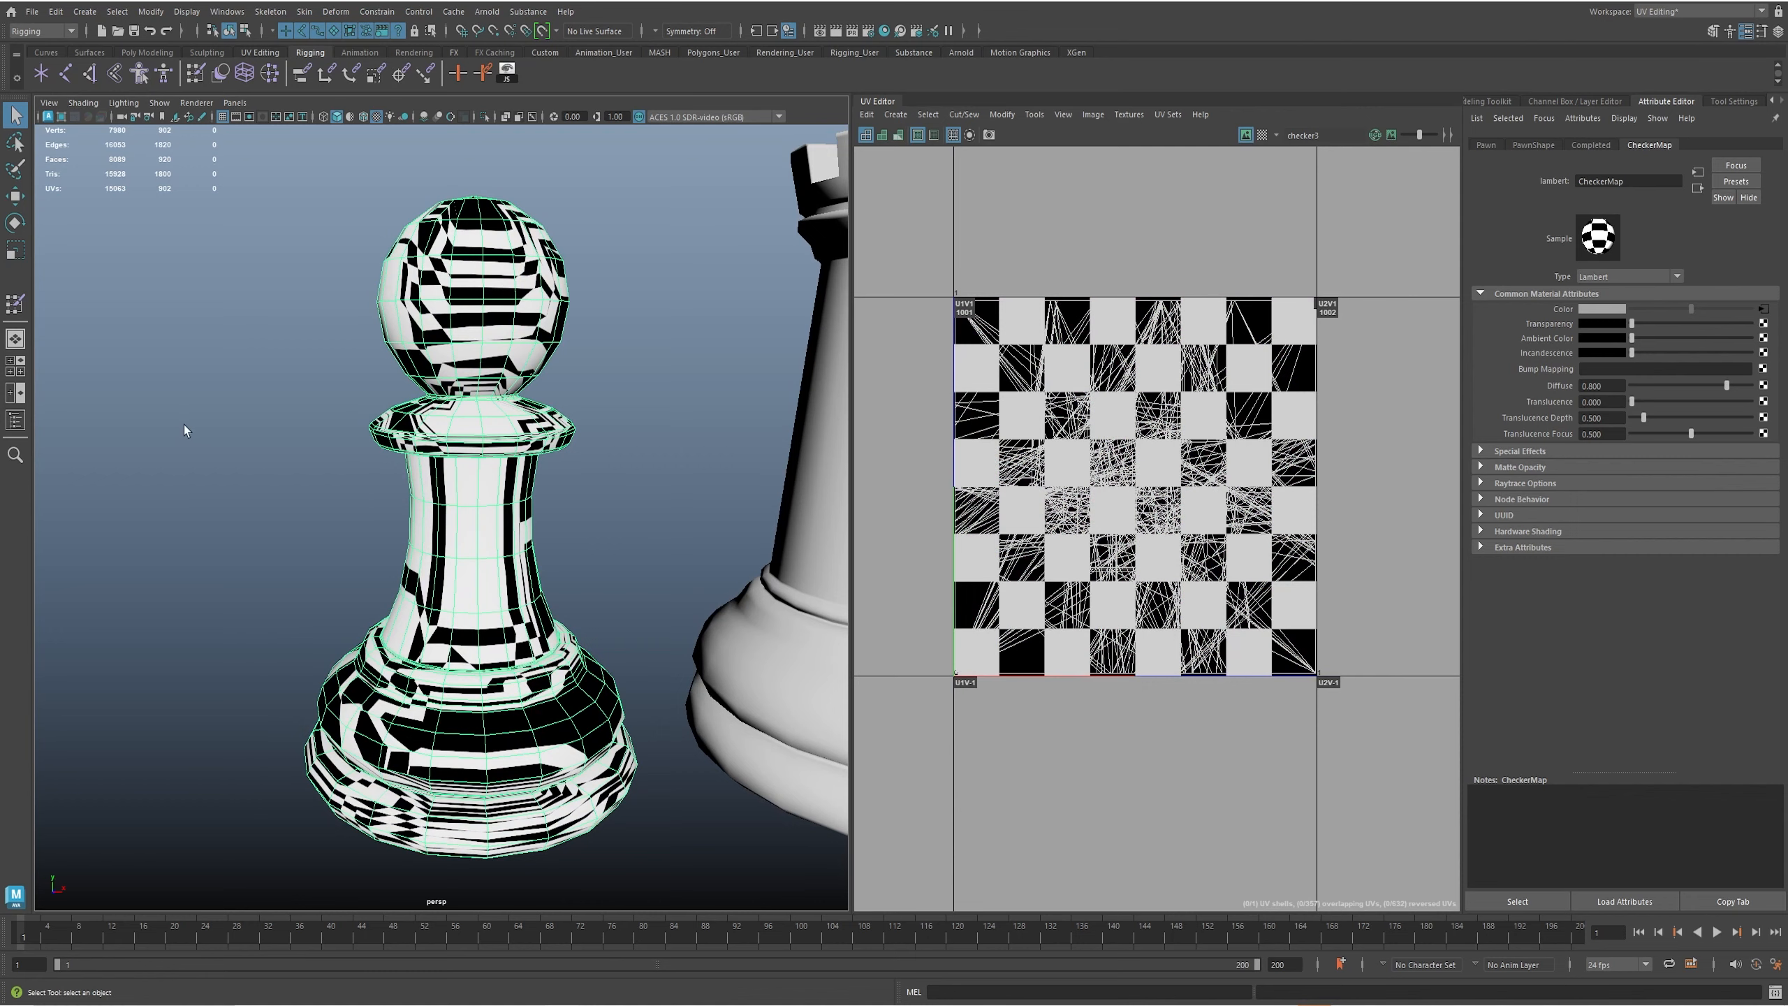
{"action": "scroll", "coordinate": [545, 466], "scroll_direction": "down", "scroll_amount": 1}
{"action": "left_click", "coordinate": [672, 374]}
{"action": "scroll", "coordinate": [619, 376], "scroll_direction": "down", "scroll_amount": 3}
{"action": "mouse_move", "coordinate": [564, 378]}
{"action": "left_mouse_down", "text": "alt"}
{"action": "mouse_move", "coordinate": [901, 361]}
{"action": "mouse_move", "coordinate": [328, 388]}
{"action": "mouse_move", "coordinate": [549, 397]}
{"action": "left_mouse_up", "text": "alt"}
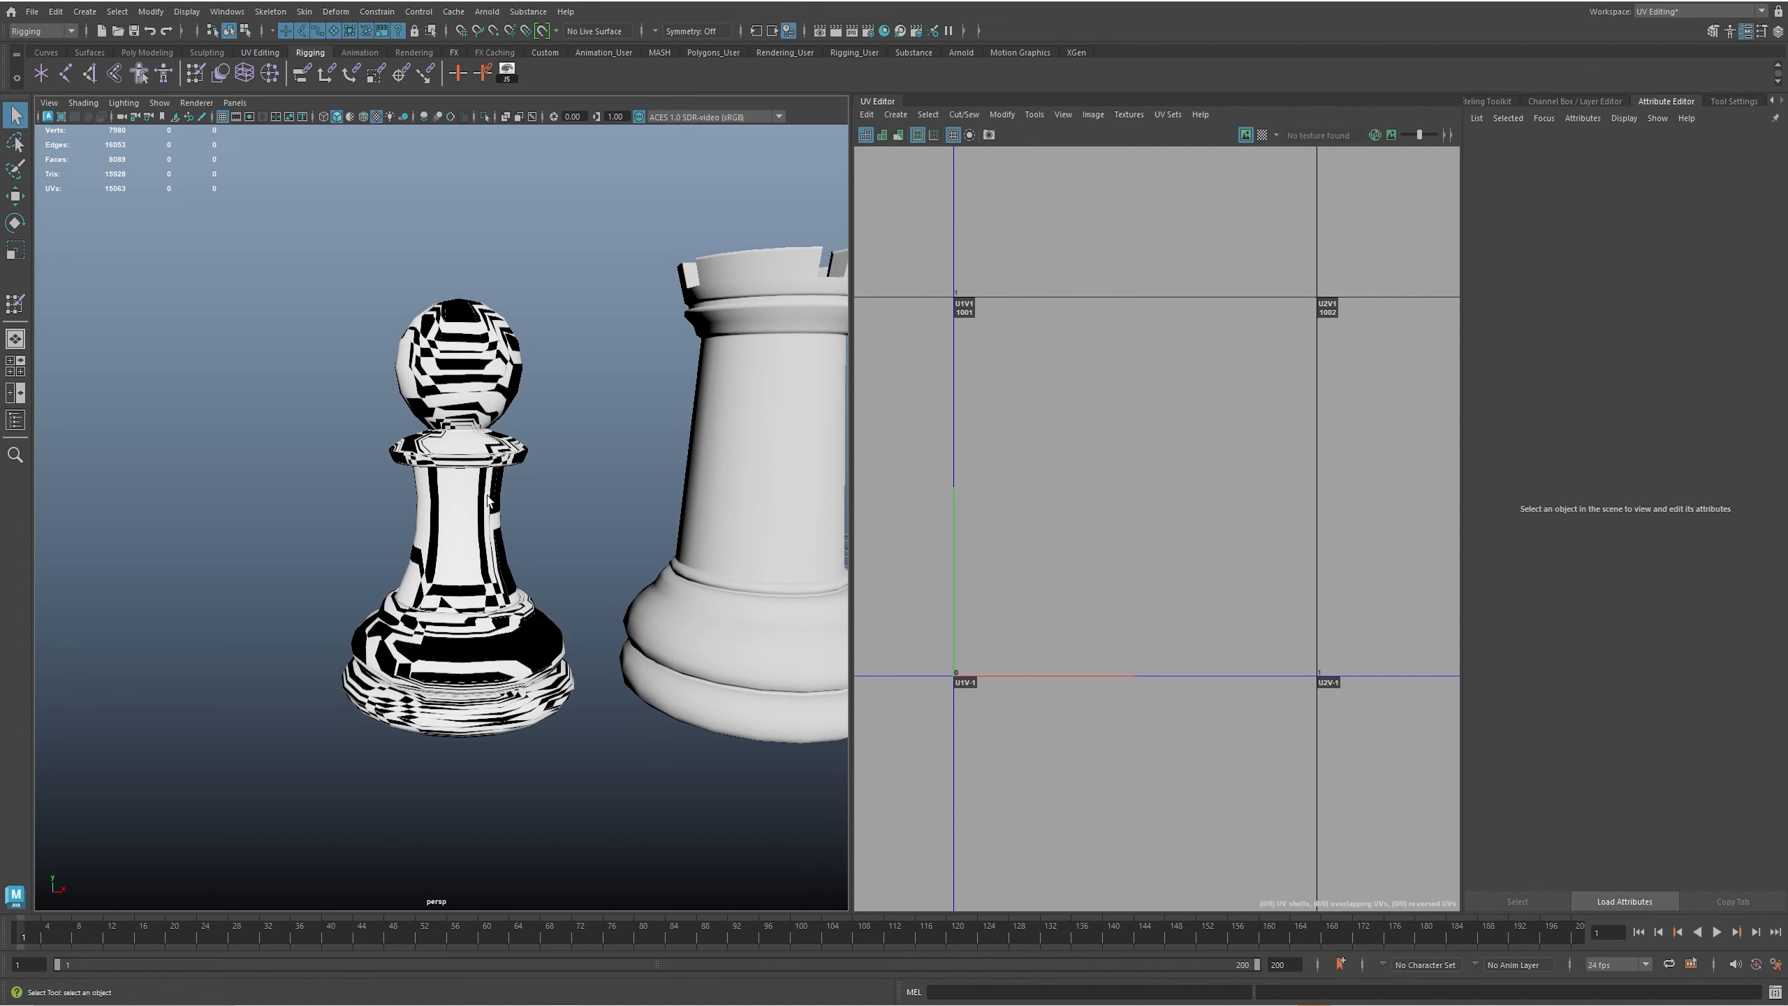
{"action": "left_click", "coordinate": [509, 632]}
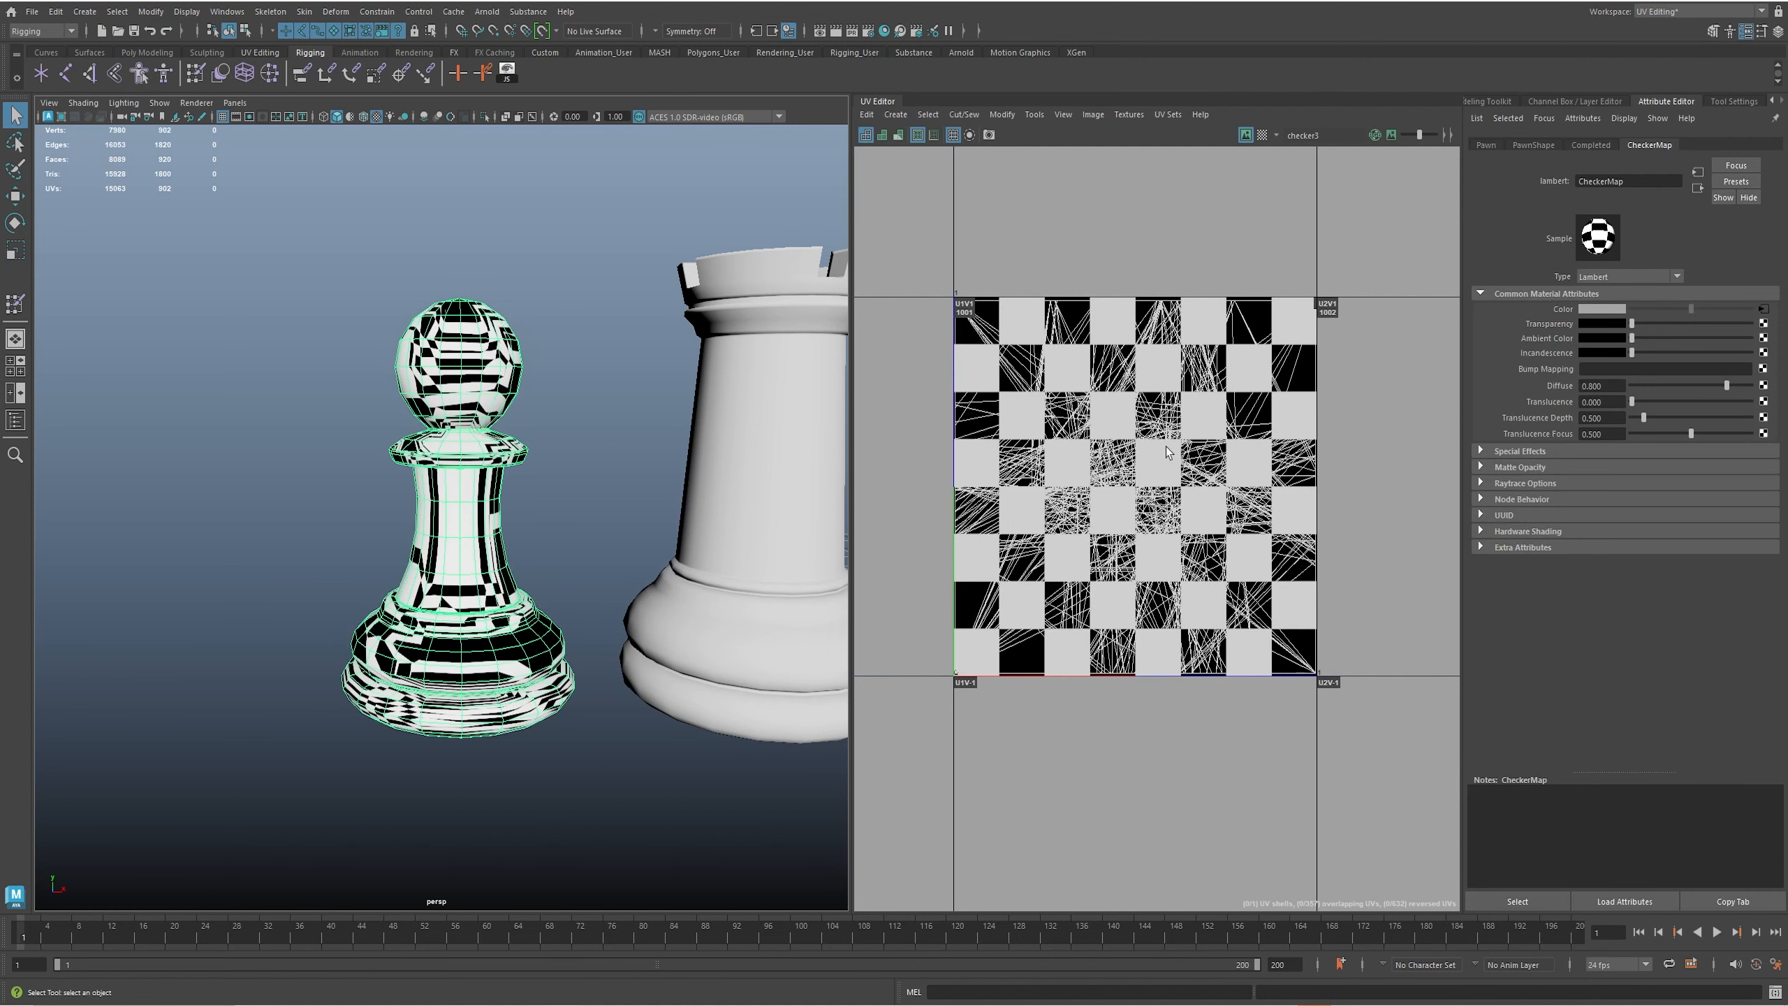
{"action": "key", "text": "5"}
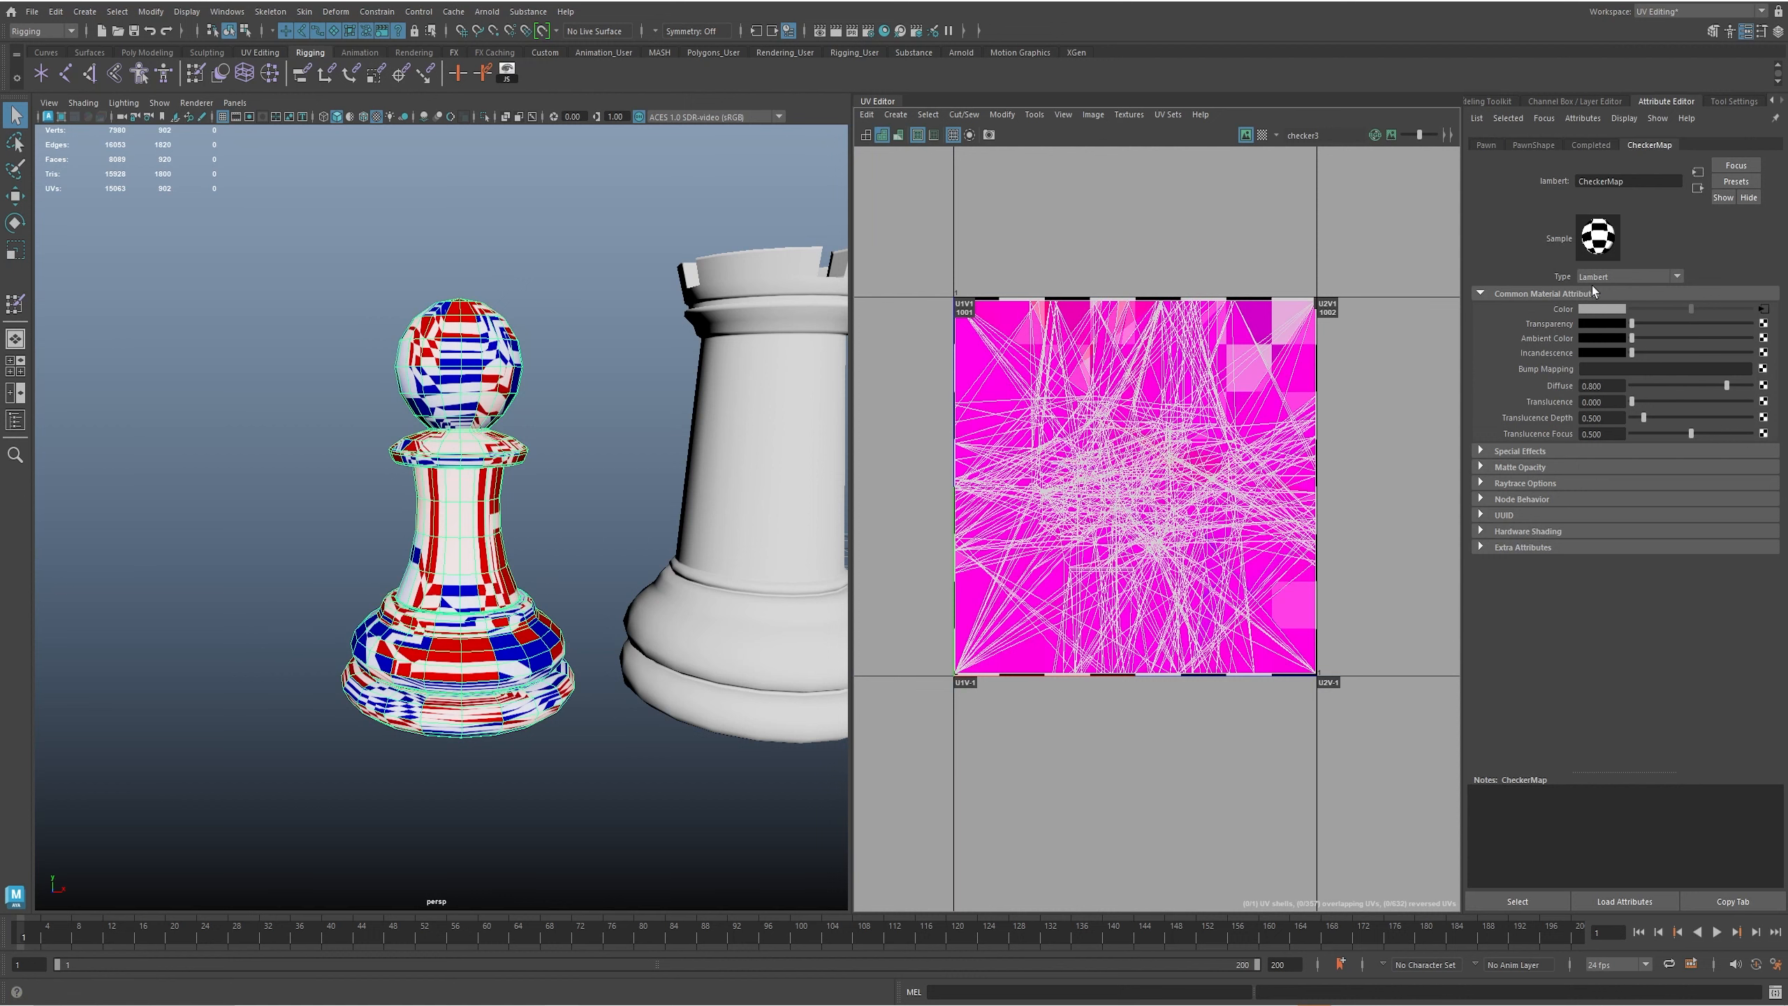
- Set the checker texture's Repeat UV to 30 by 30 in its 2D placement attributes
{"action": "left_click", "coordinate": [1763, 308]}
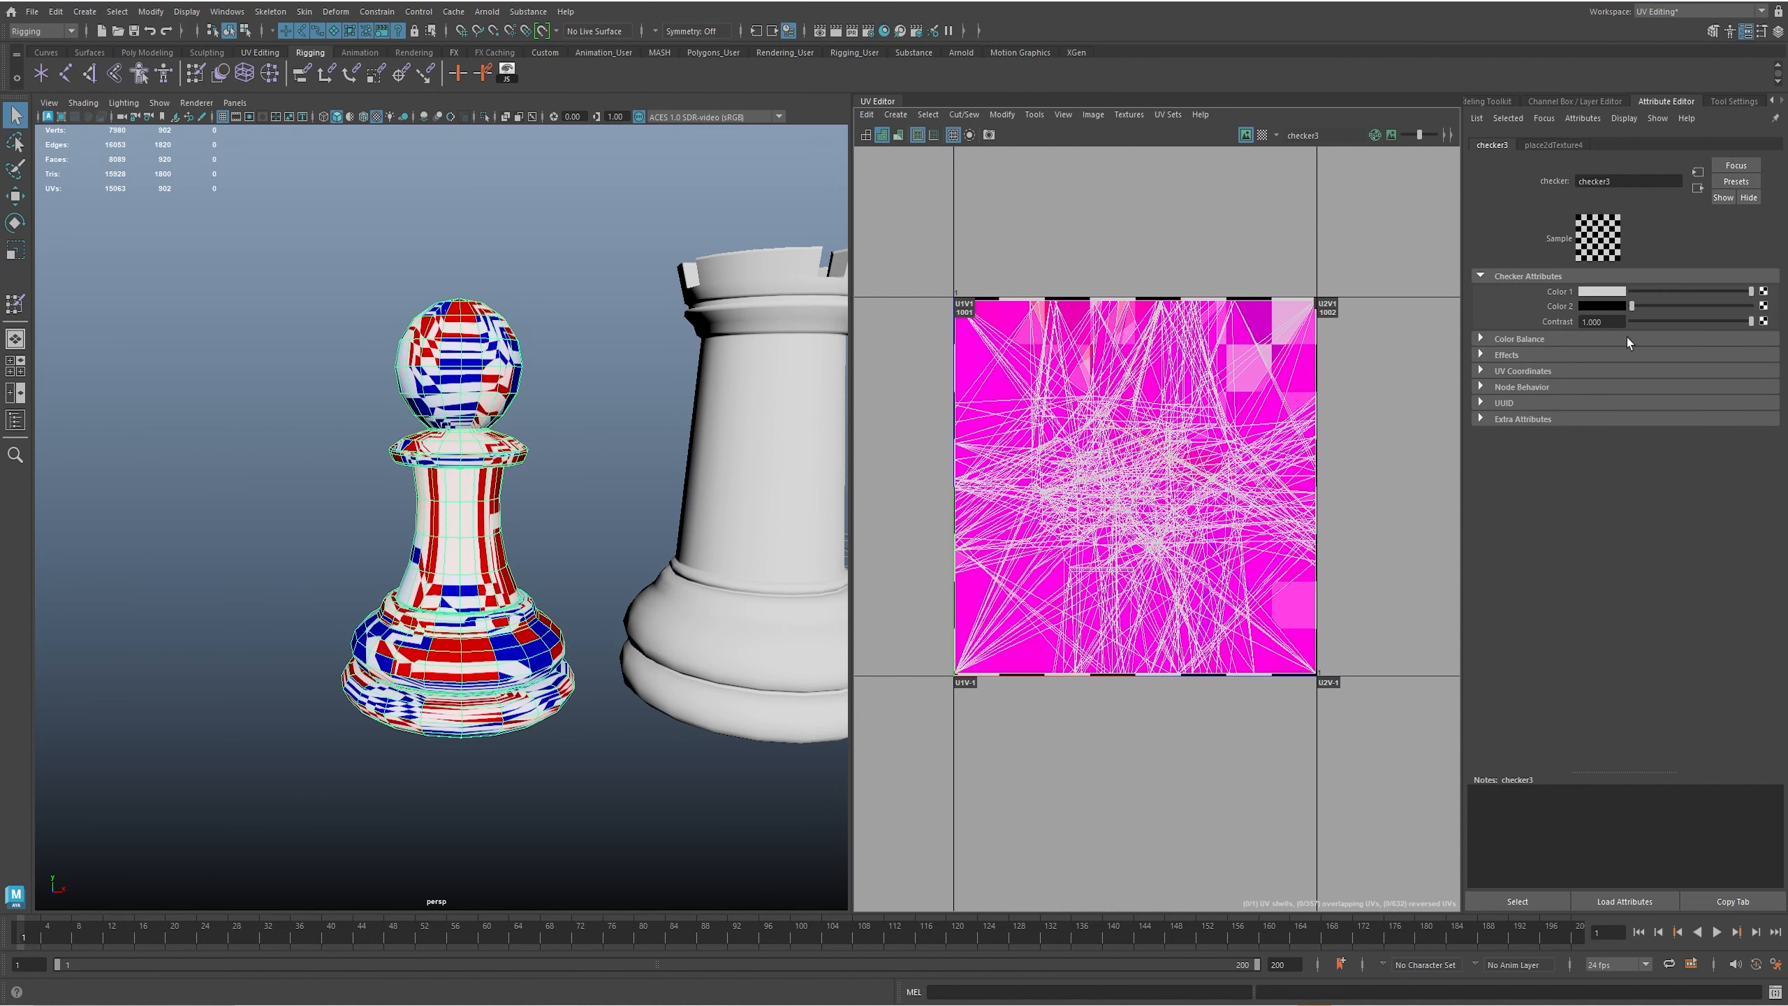
{"action": "left_click", "coordinate": [1552, 145]}
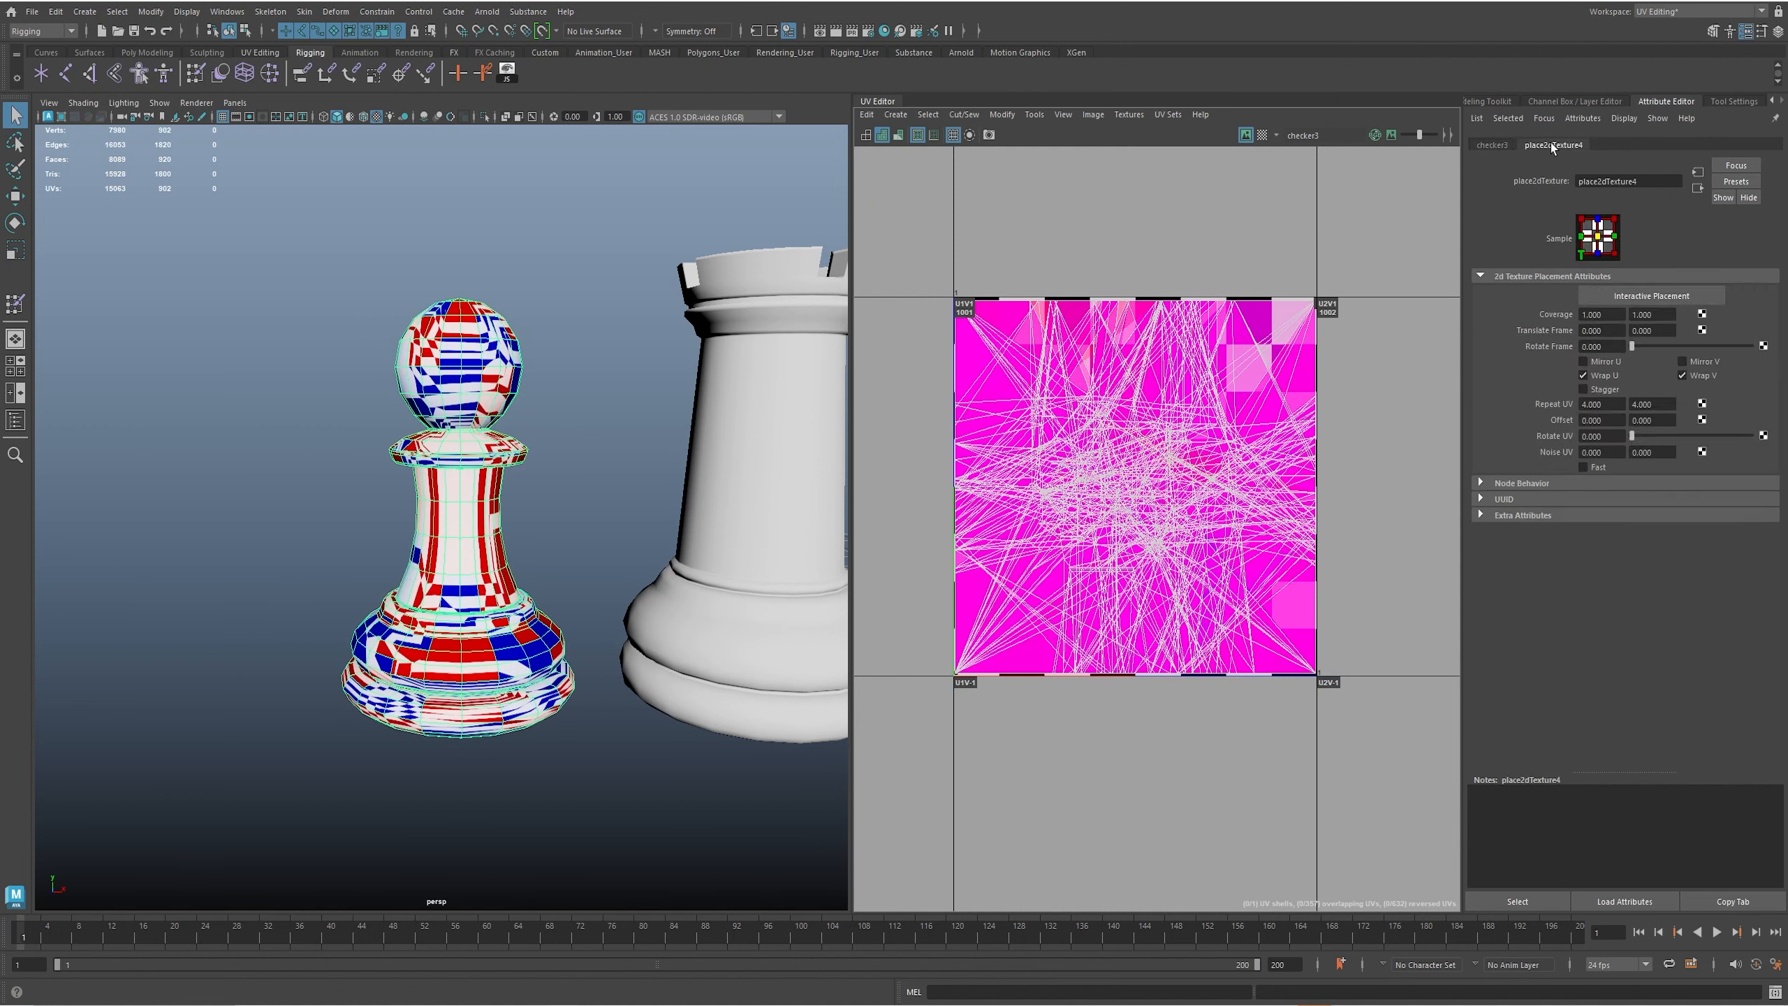
{"action": "left_click", "coordinate": [1612, 409]}
{"action": "type", "text": "30"}
{"action": "key", "text": "Tab"}
{"action": "type", "text": "30"}
{"action": "key", "text": "Return"}
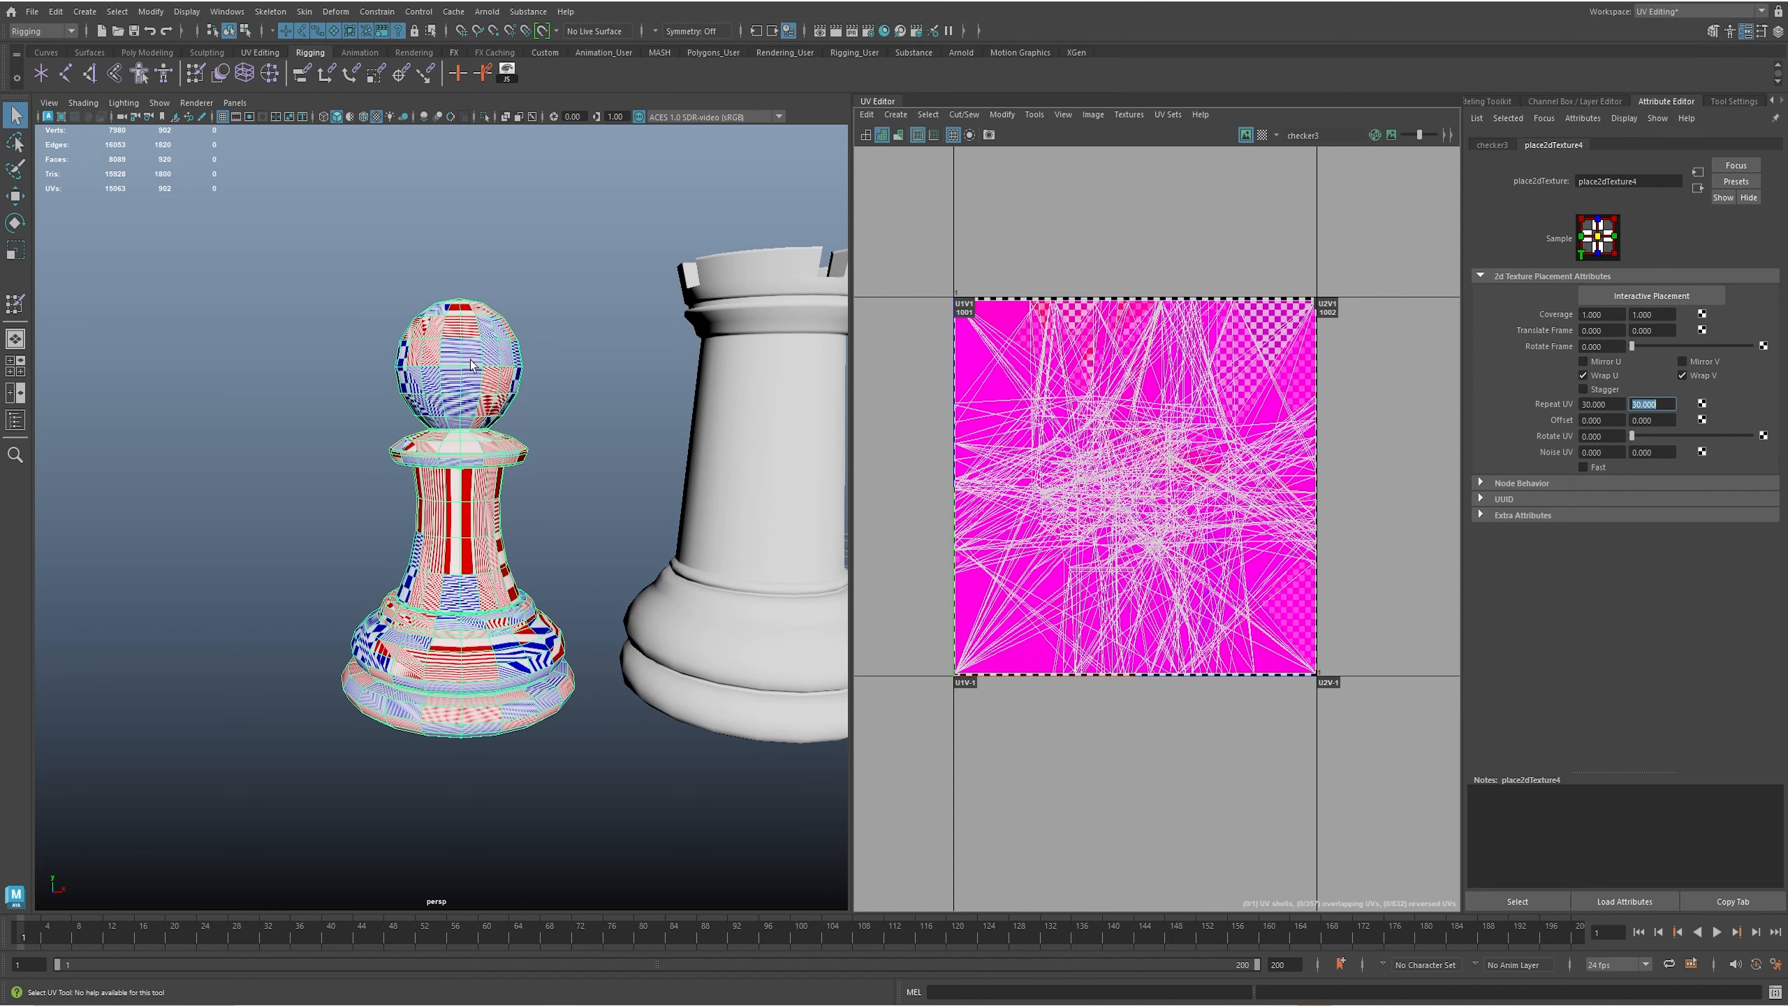
- Apply a planar UV projection to the pawn from the Z axis, fitted to the bounding box with the image width/height ratio kept
{"action": "left_click_drag", "start_coordinate": [573, 284], "coordinate": [593, 296], "text": "alt"}
{"action": "left_click_drag", "start_coordinate": [472, 507], "coordinate": [487, 500], "text": "alt"}
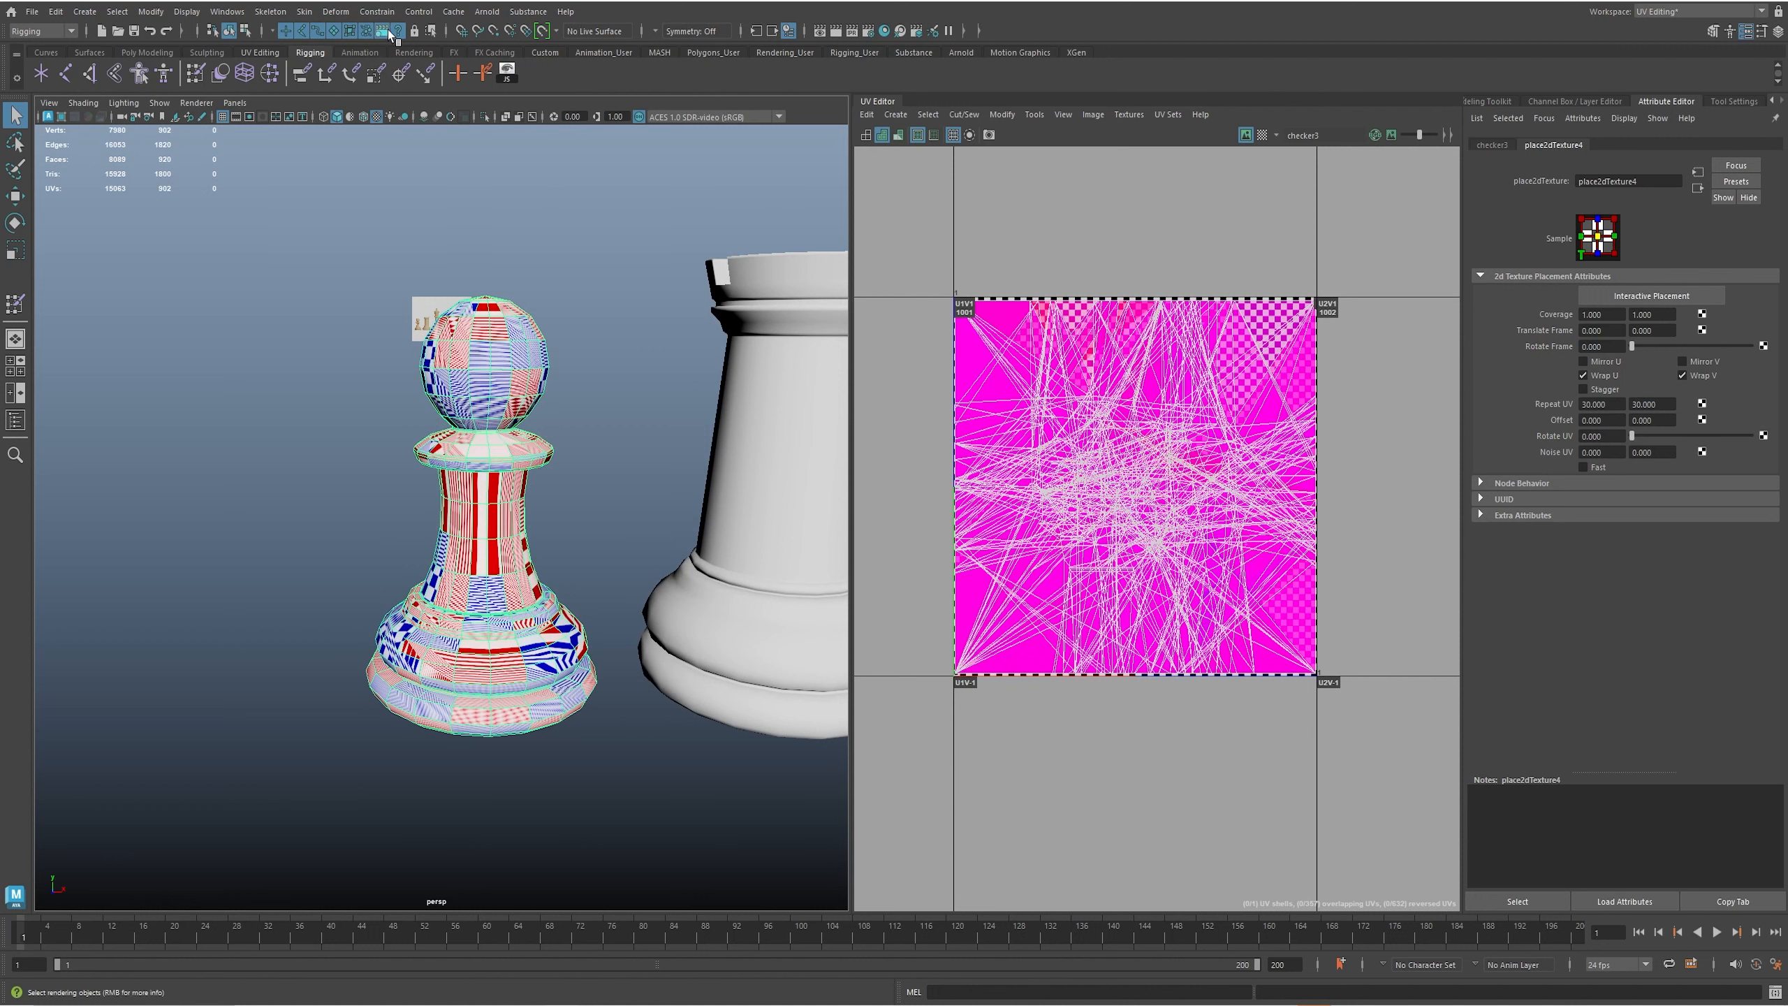
{"action": "left_click", "coordinate": [42, 31]}
{"action": "left_click", "coordinate": [28, 47]}
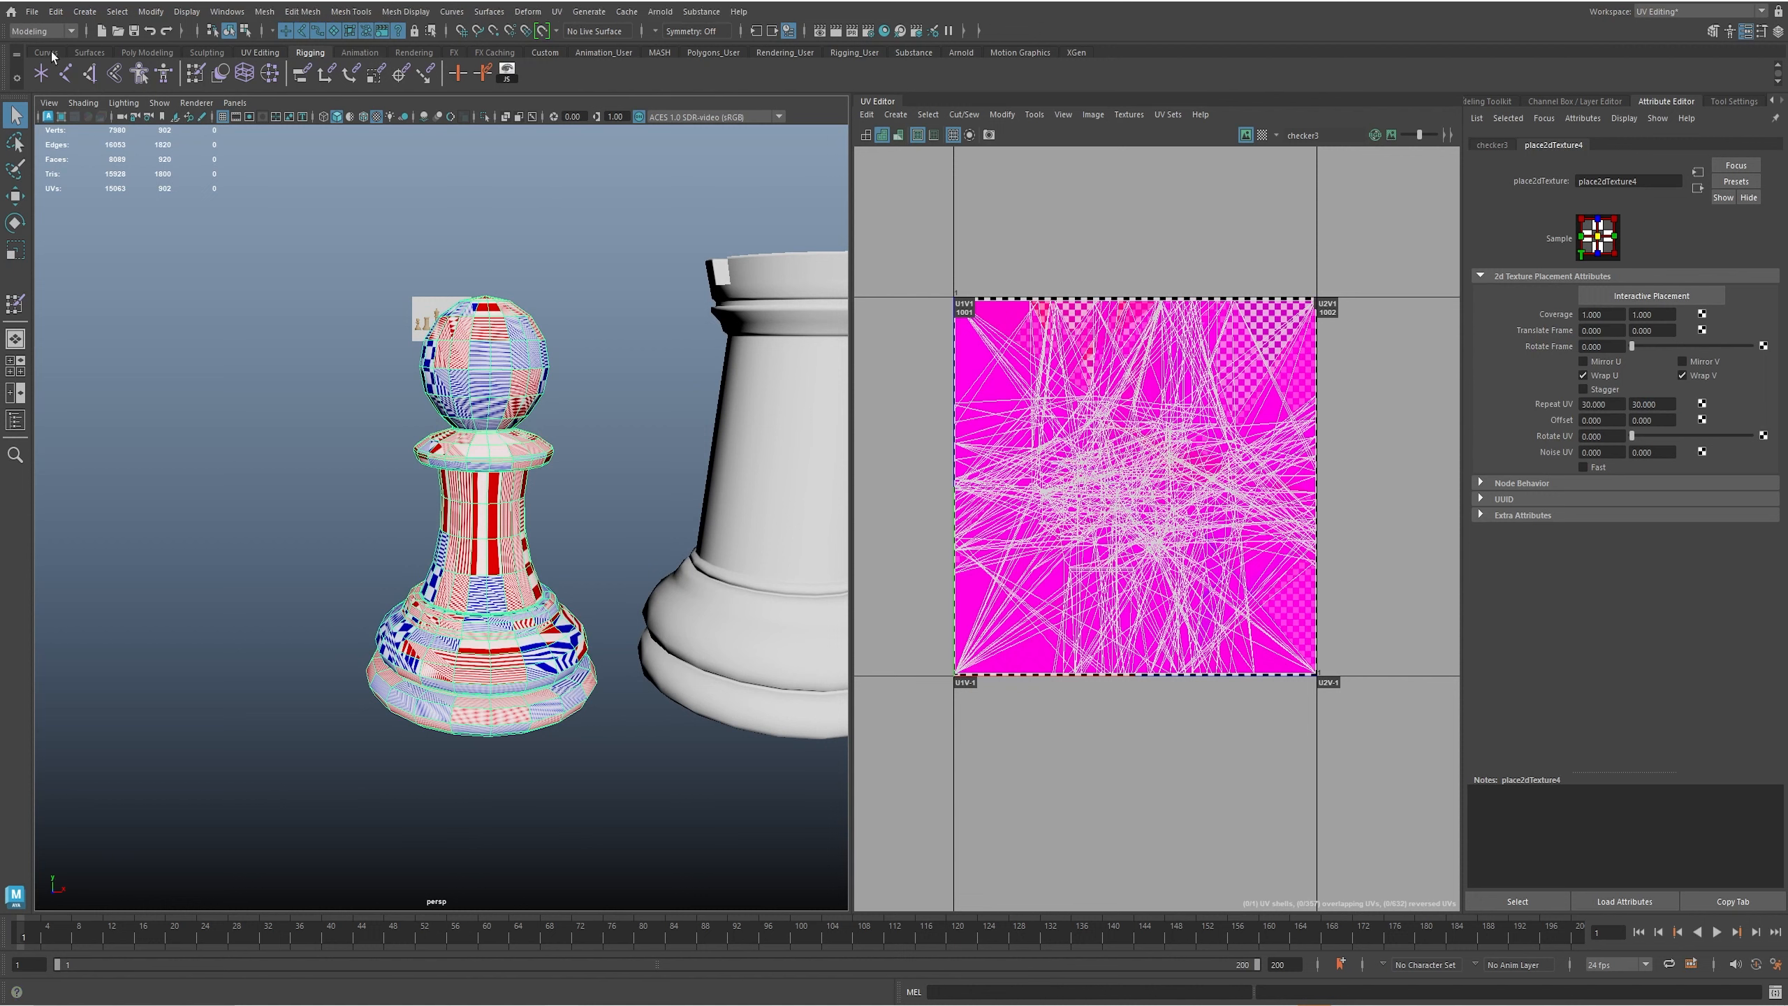
{"action": "left_click", "coordinate": [557, 12]}
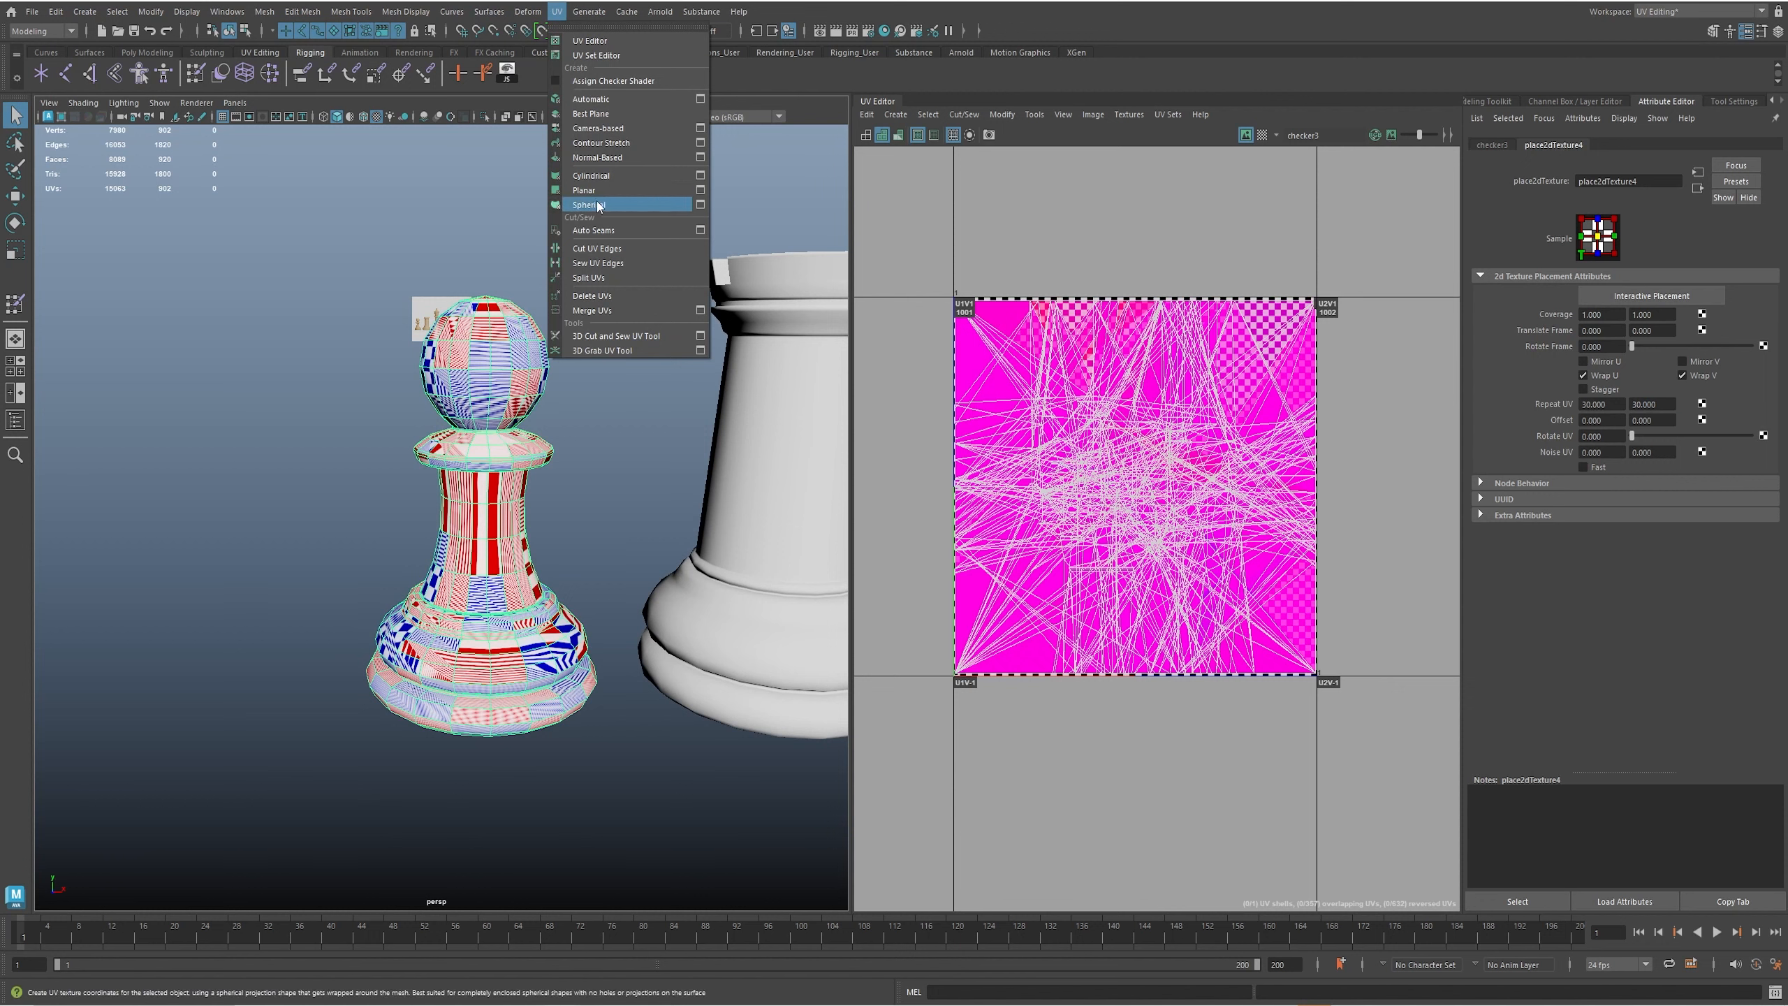
{"action": "left_click", "coordinate": [700, 190]}
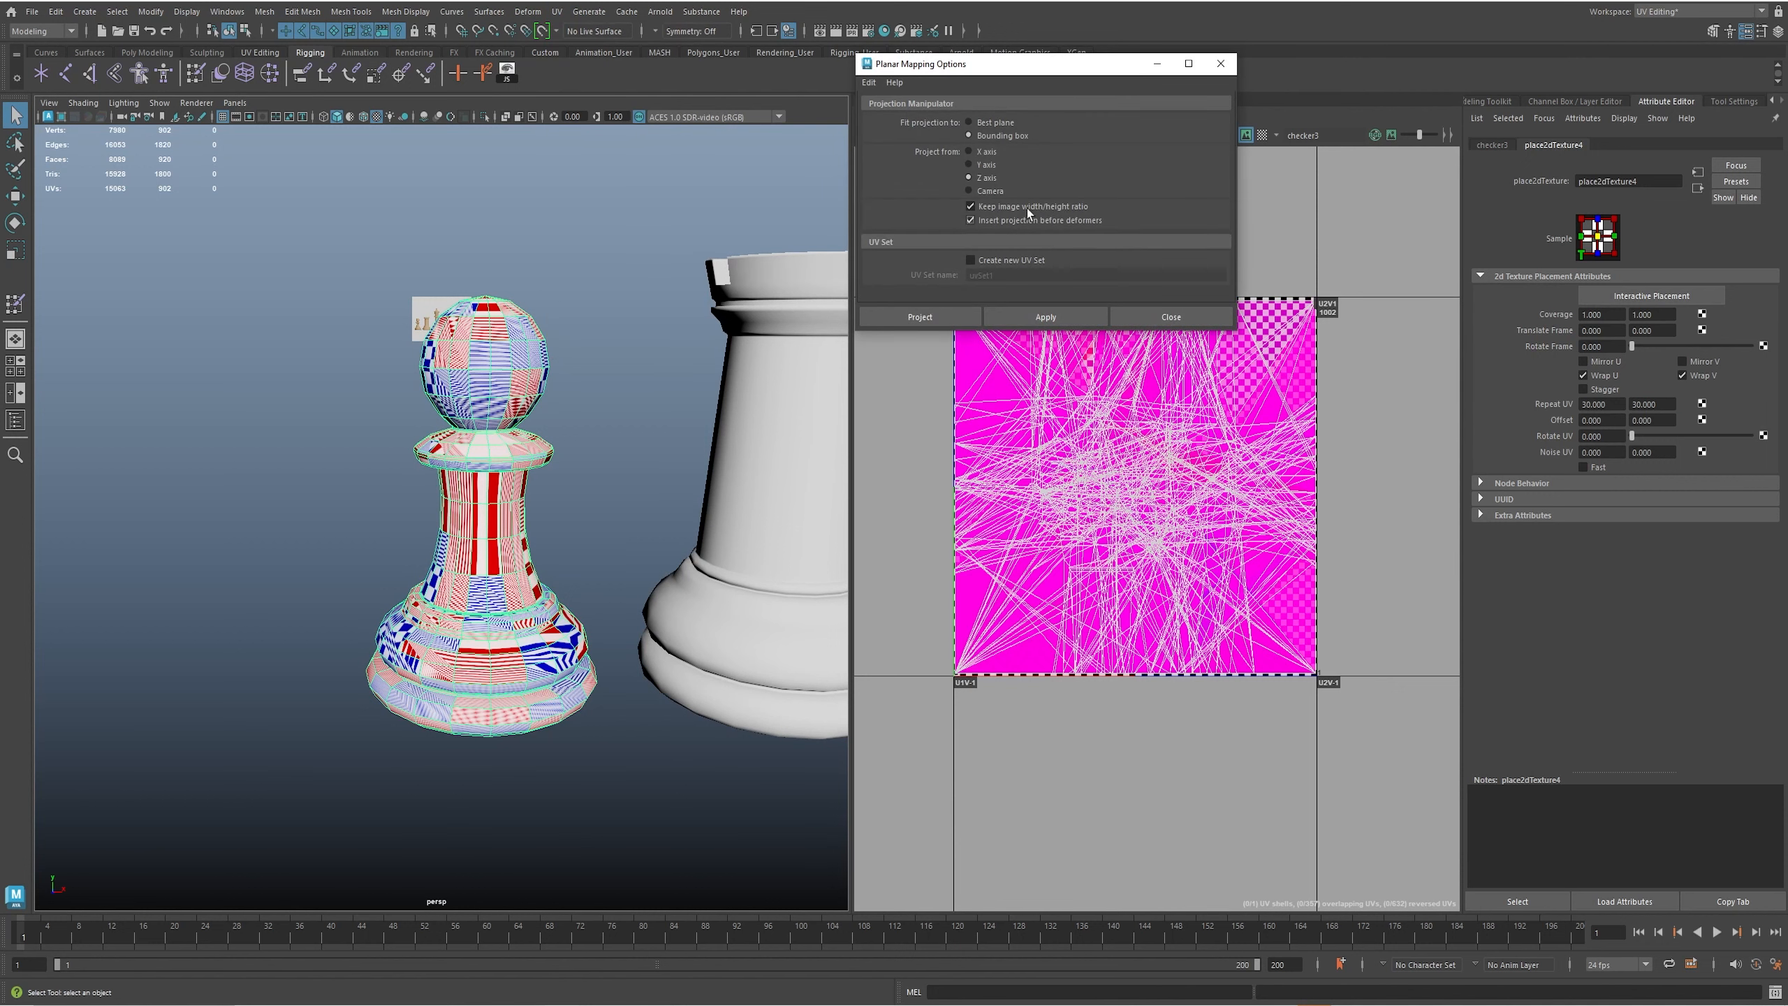
{"action": "left_click", "coordinate": [869, 82]}
{"action": "left_click", "coordinate": [905, 111]}
{"action": "left_click", "coordinate": [919, 317]}
- Examine the planar-projected checker pattern from the front and sides of the pawn for stretching
{"action": "left_click_drag", "start_coordinate": [795, 507], "coordinate": [588, 527], "text": "alt"}
{"action": "left_click_drag", "start_coordinate": [520, 580], "coordinate": [509, 588], "text": "alt"}
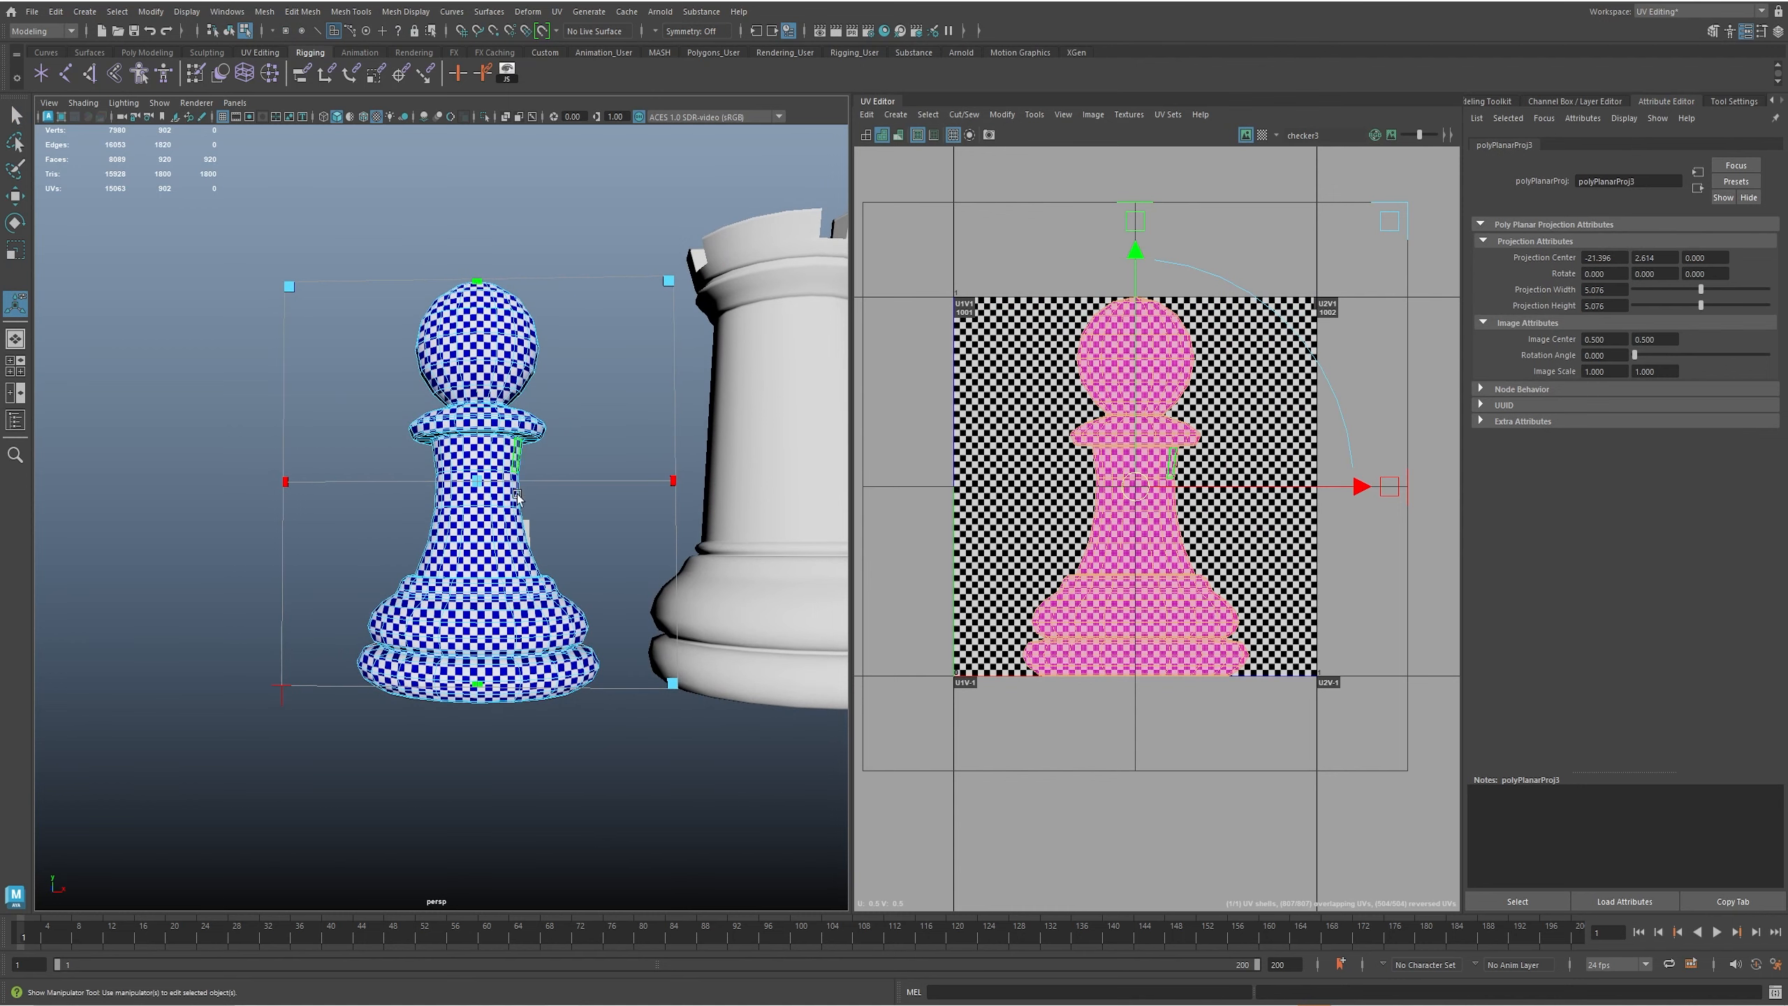
{"action": "mouse_move", "coordinate": [469, 631]}
{"action": "left_mouse_down", "text": "alt"}
{"action": "mouse_move", "coordinate": [521, 616]}
{"action": "mouse_move", "coordinate": [446, 627]}
{"action": "left_mouse_up", "text": "alt"}
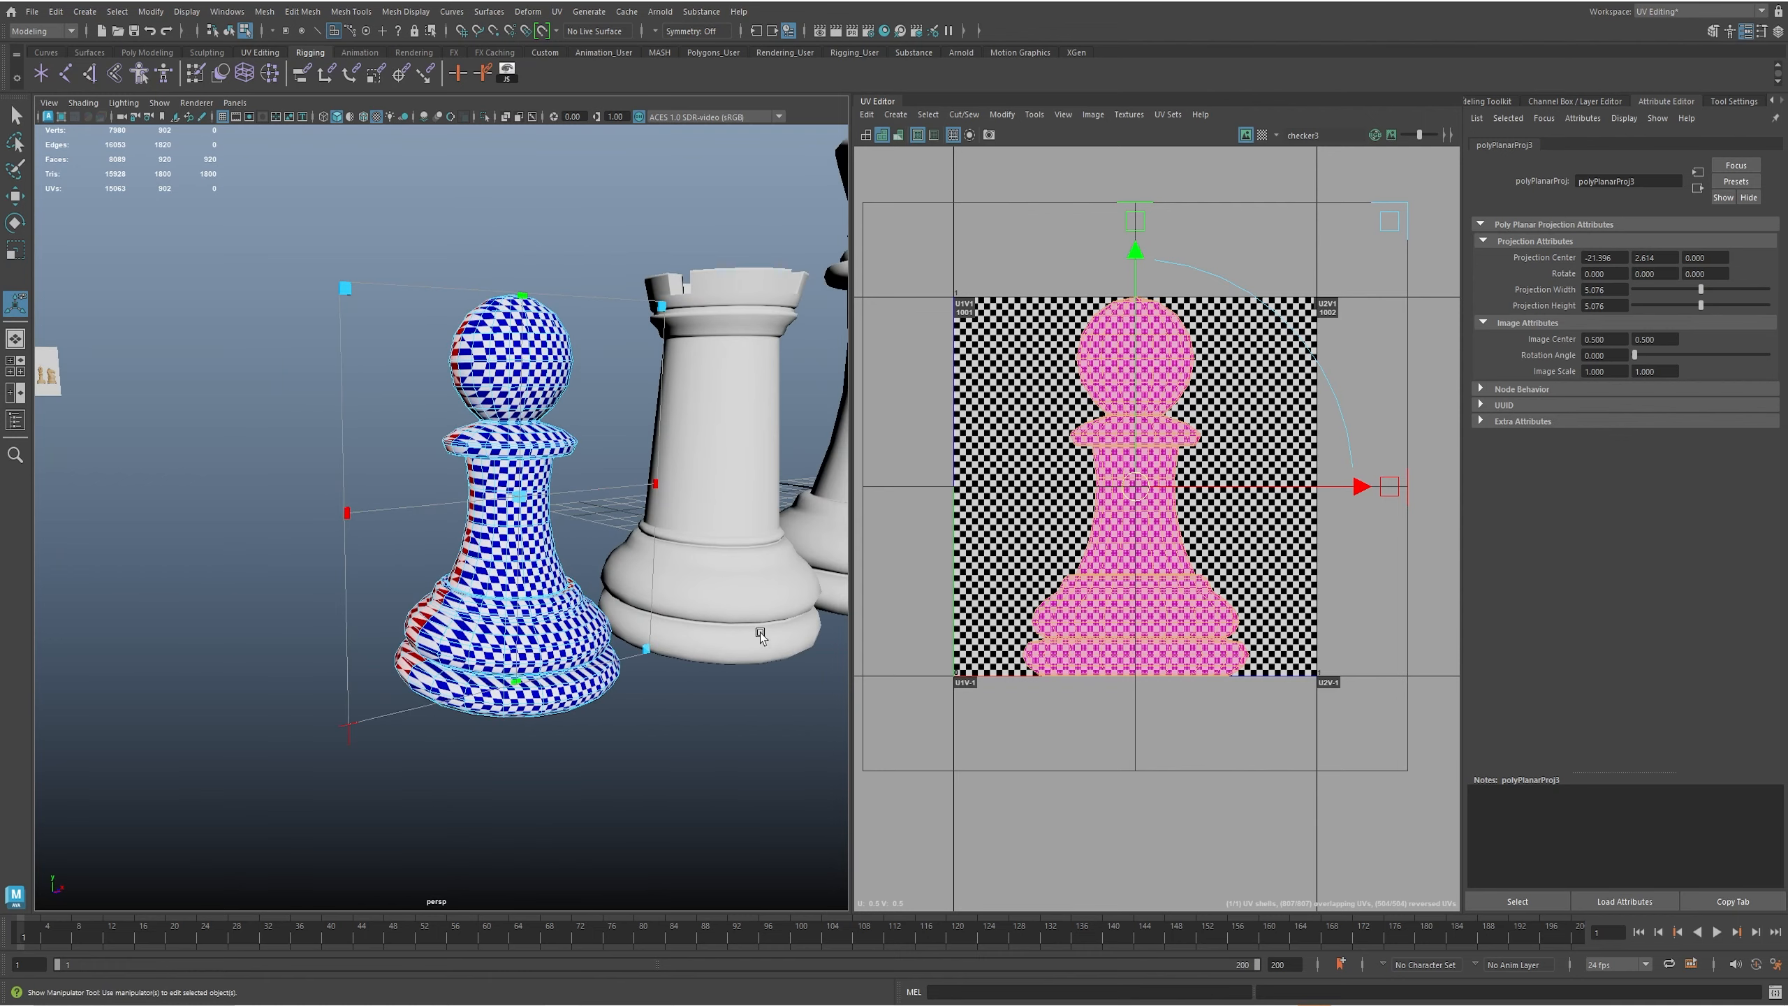
{"action": "left_click_drag", "start_coordinate": [688, 618], "coordinate": [537, 587], "text": "alt"}
{"action": "left_click_drag", "start_coordinate": [503, 479], "coordinate": [507, 487], "text": "alt"}
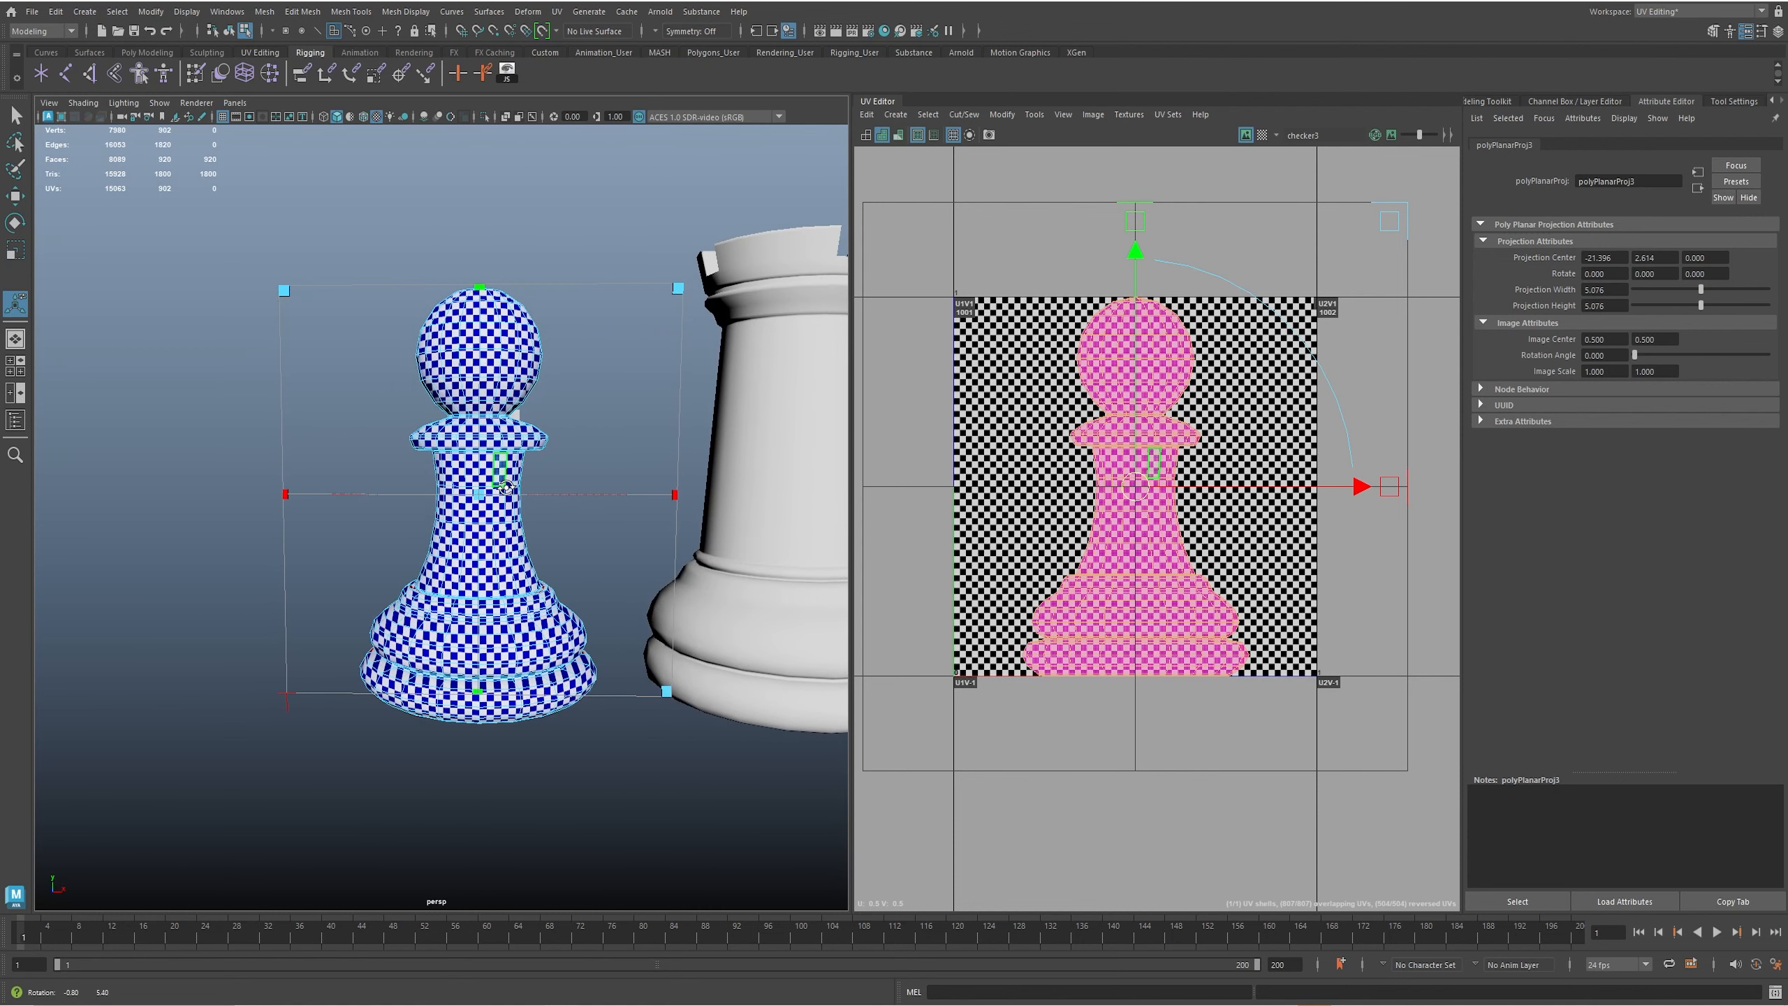
{"action": "left_click_drag", "start_coordinate": [474, 588], "coordinate": [537, 590], "text": "alt"}
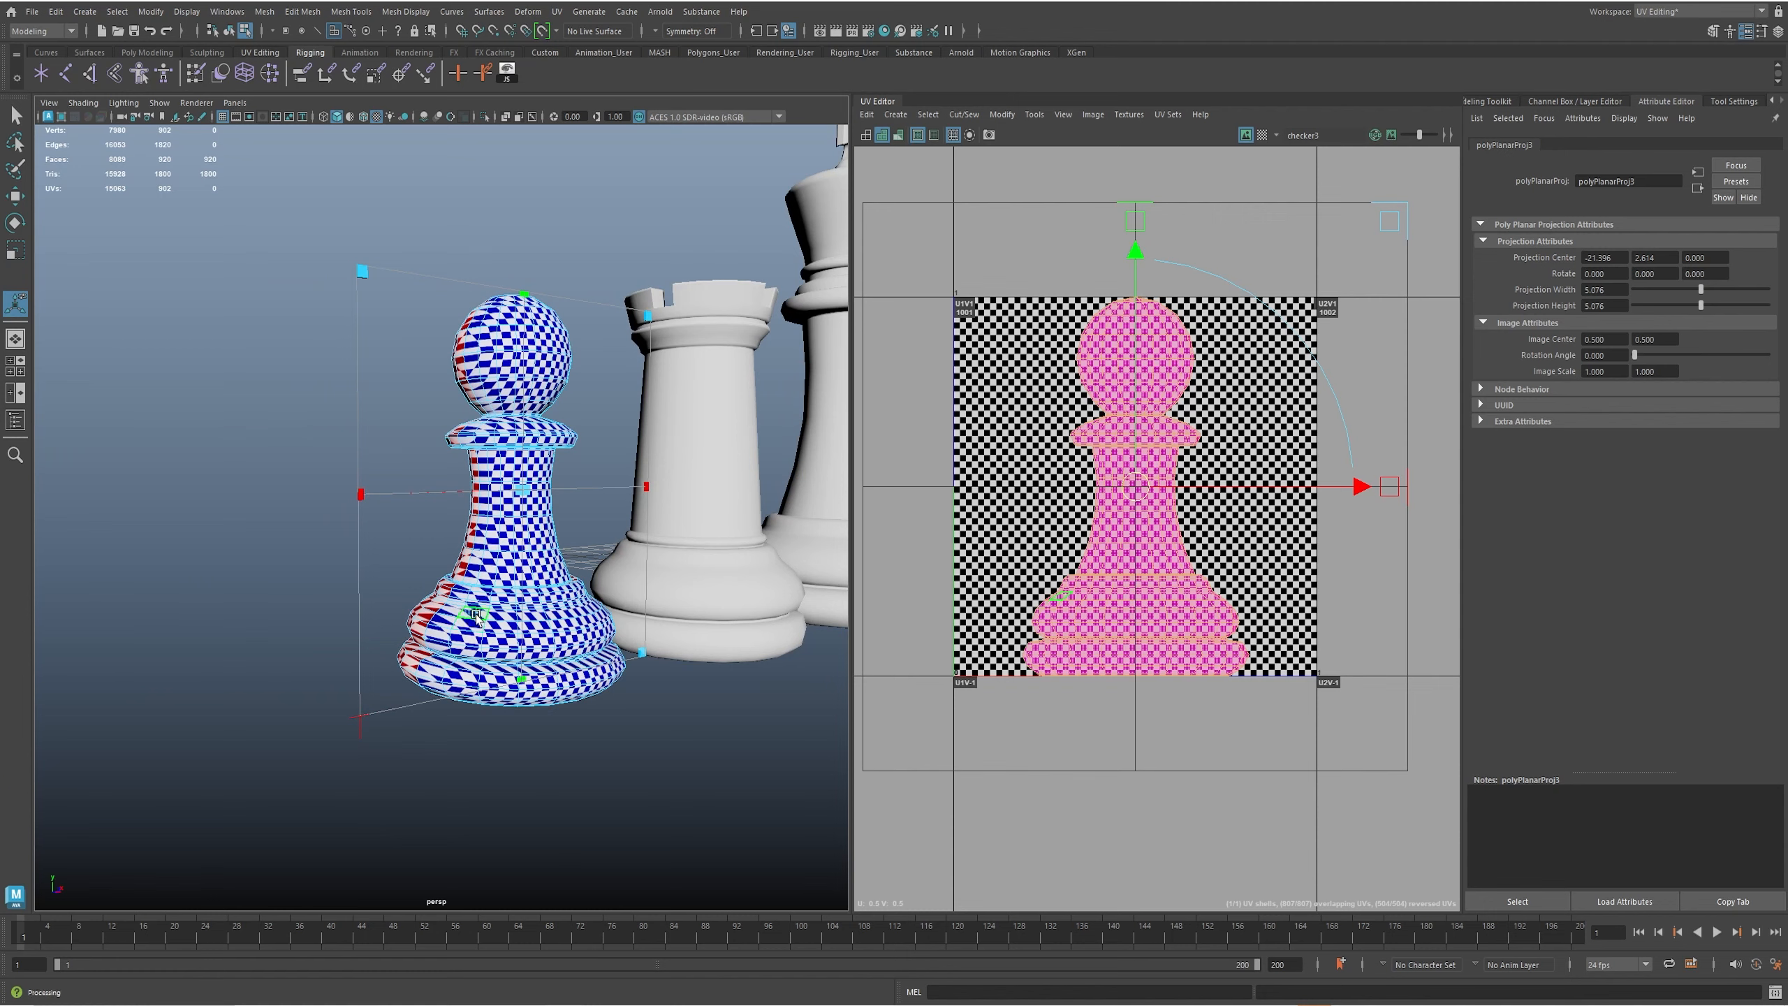
{"action": "left_click_drag", "start_coordinate": [471, 626], "coordinate": [538, 632], "text": "alt"}
{"action": "right_click_drag", "start_coordinate": [539, 632], "coordinate": [690, 682], "text": "alt"}
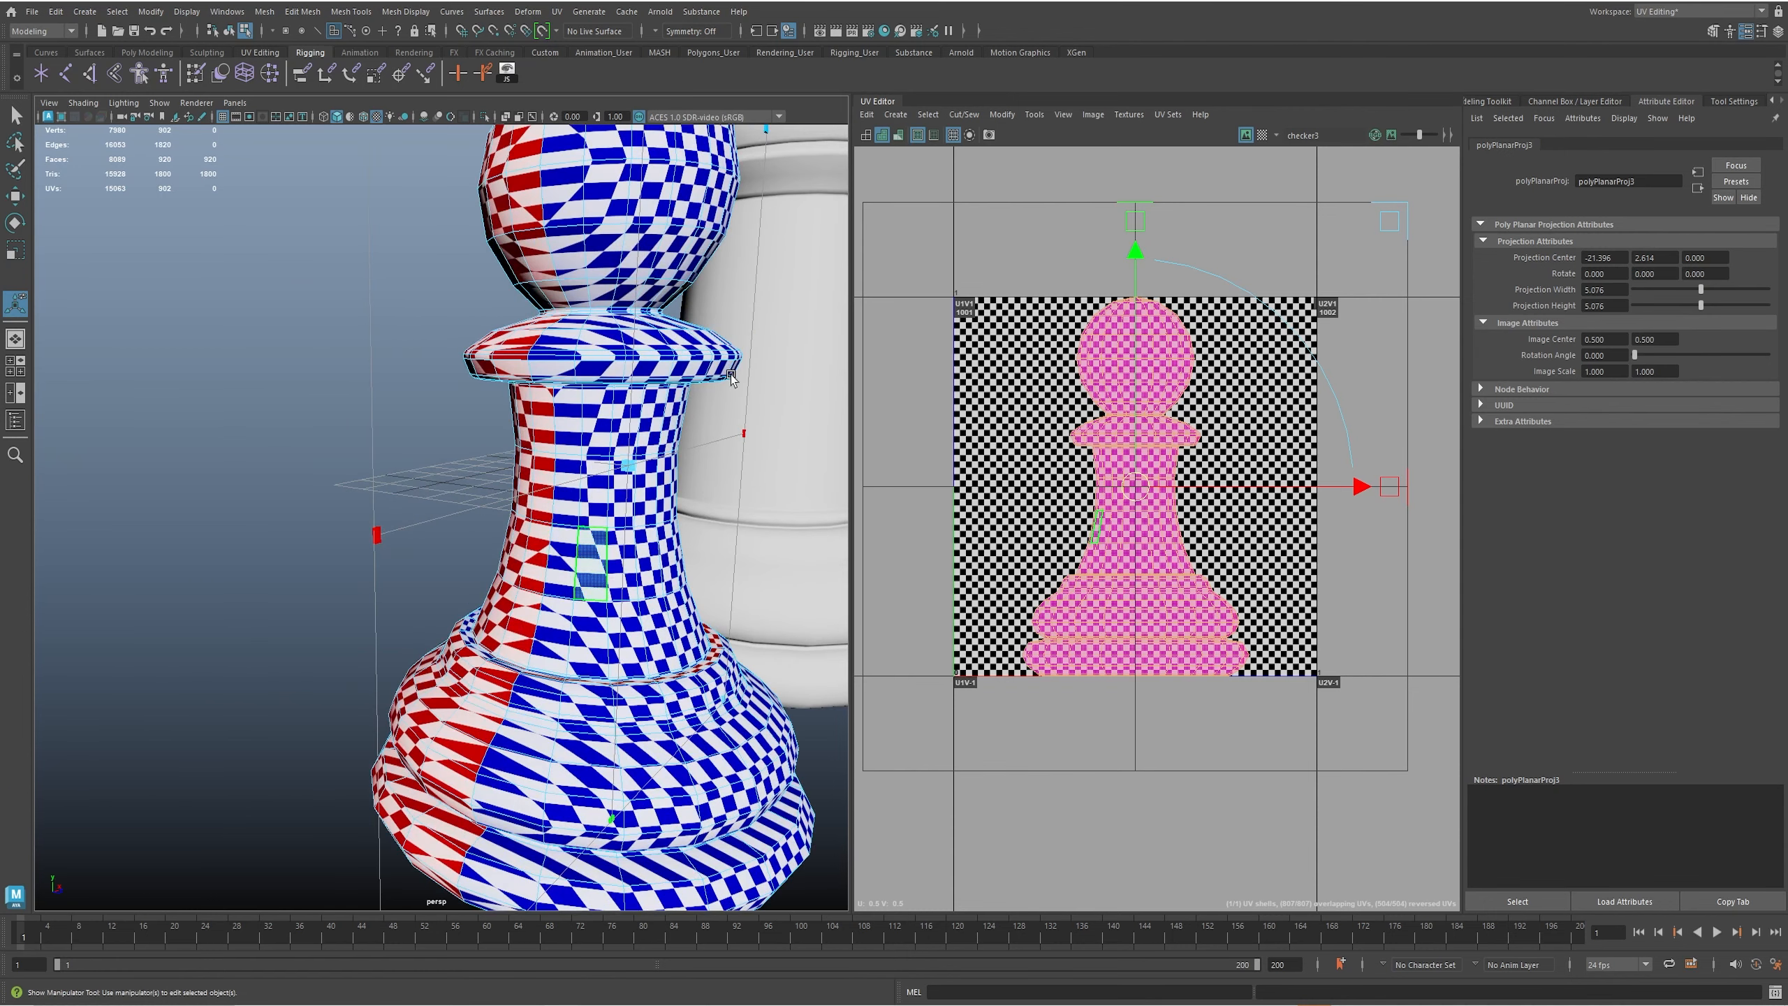
{"action": "left_click_drag", "start_coordinate": [656, 331], "coordinate": [605, 409], "text": "alt"}
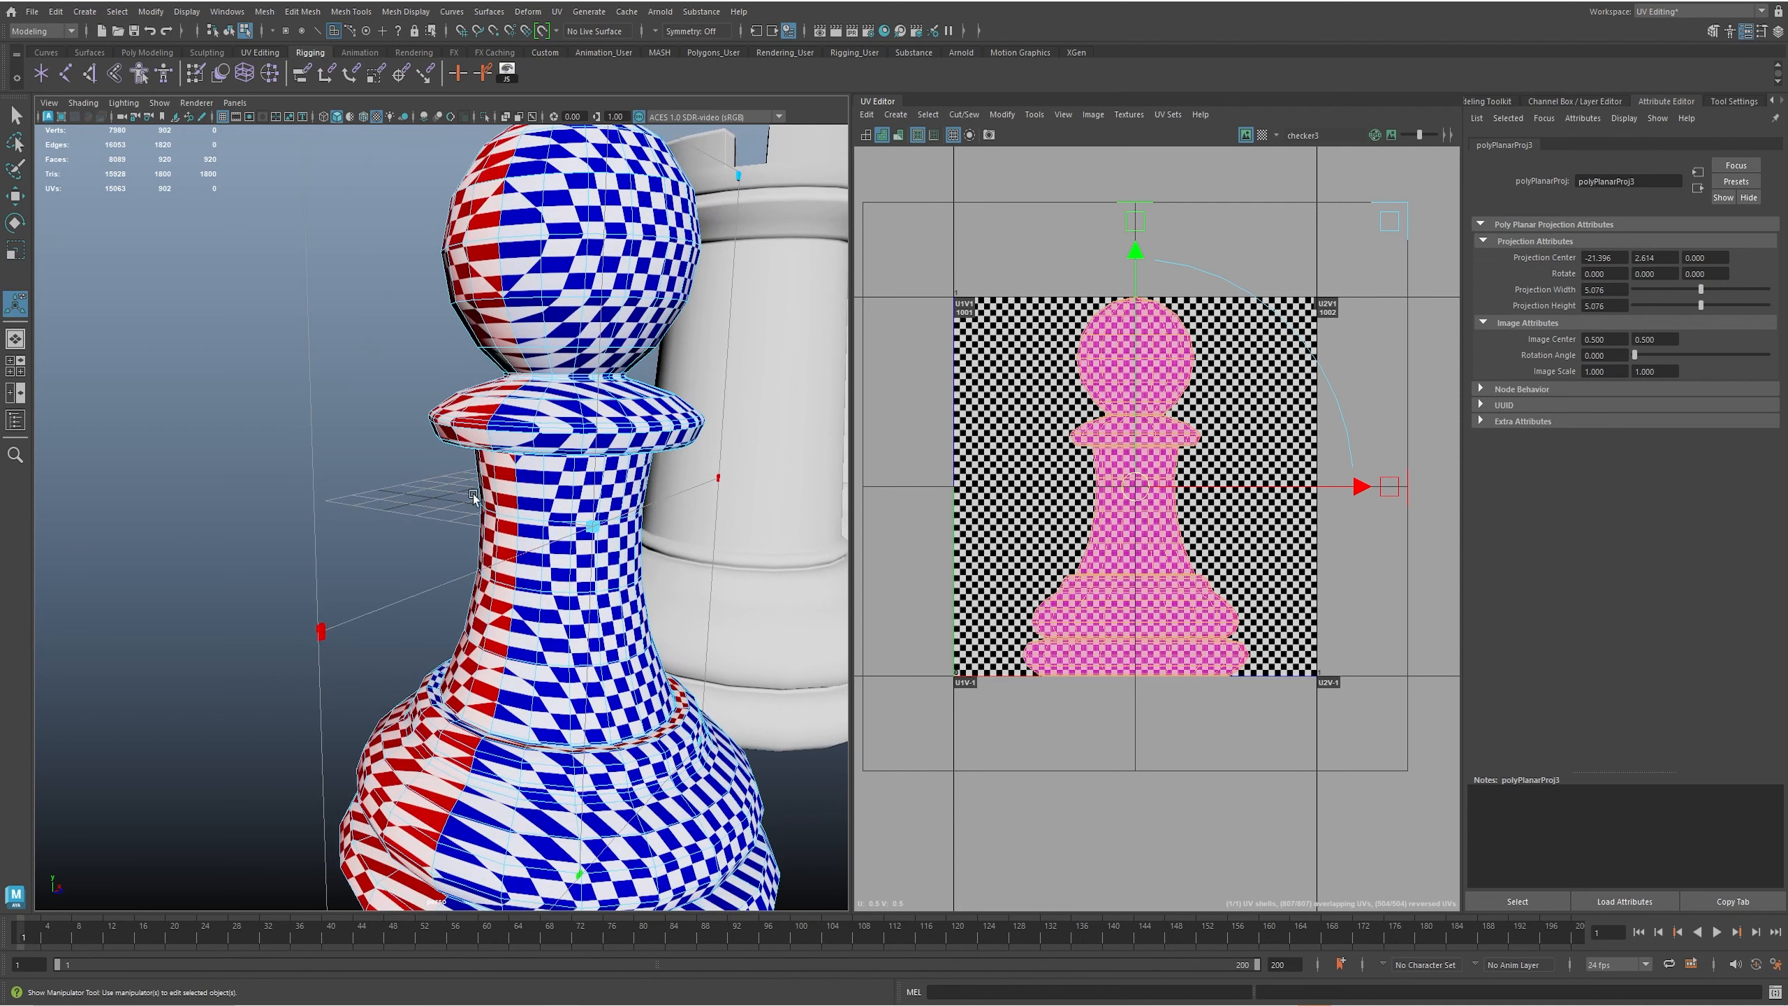
{"action": "left_click_drag", "start_coordinate": [624, 456], "coordinate": [551, 446], "text": "alt"}
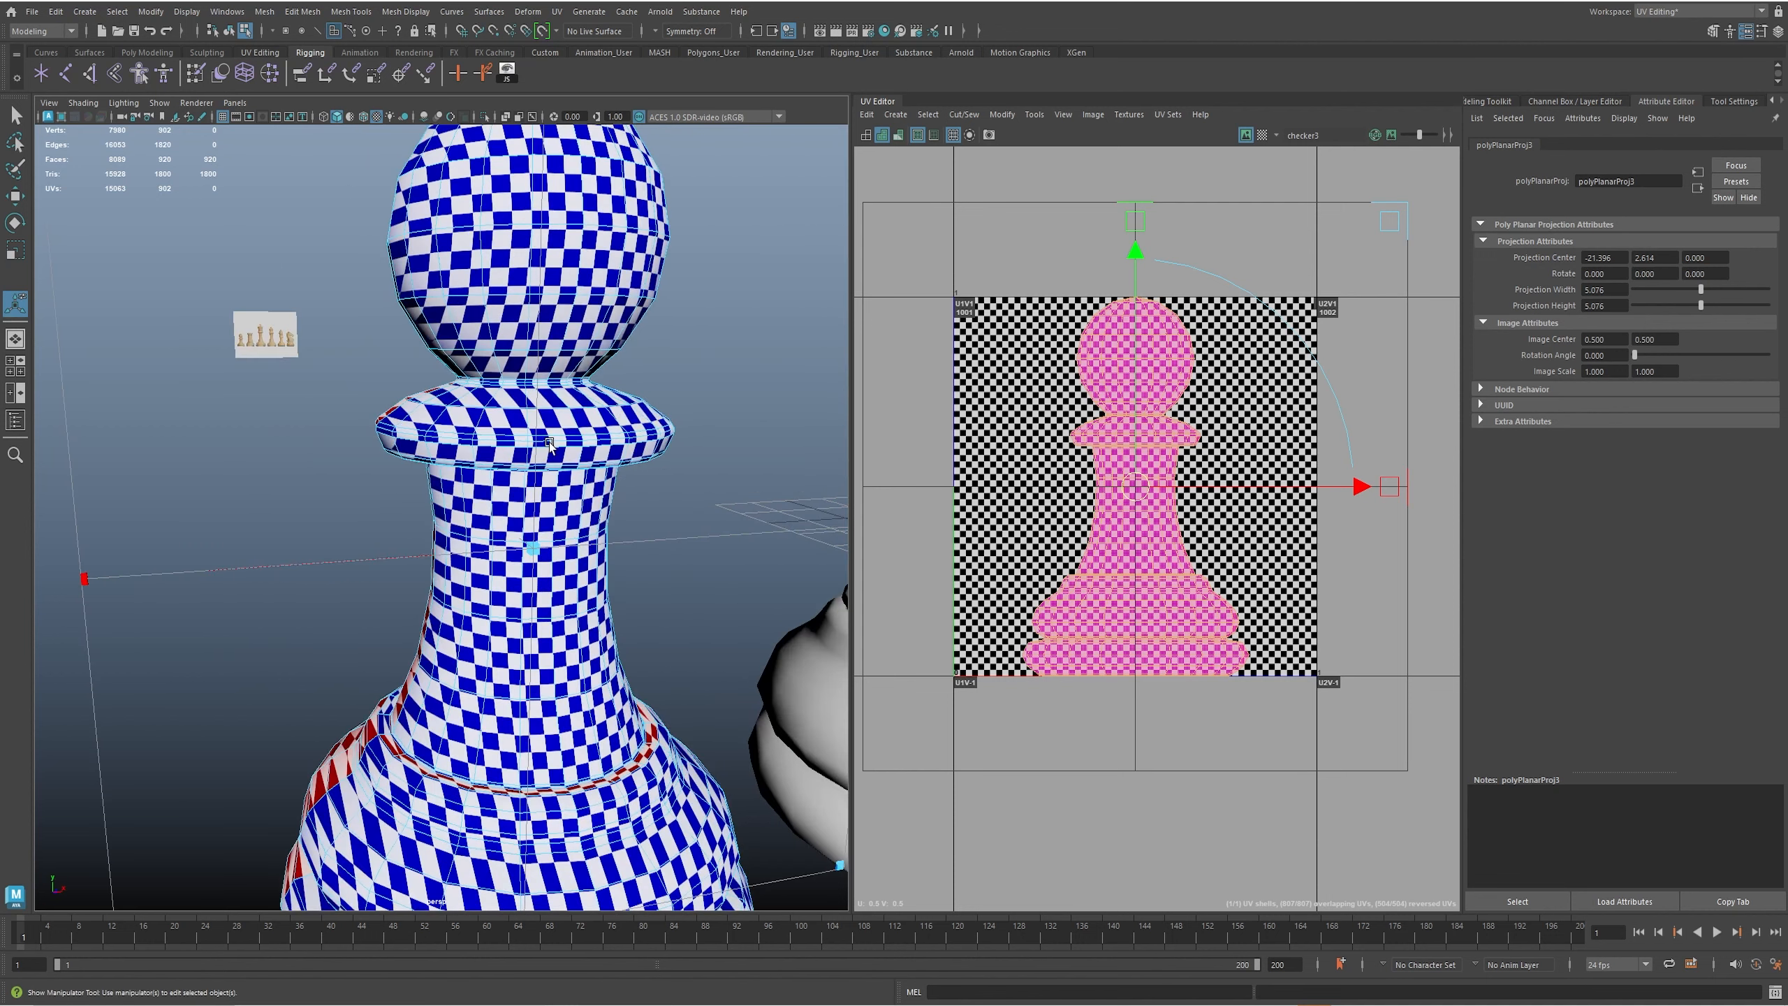
- Hide the checker texture in the UV Editor and display the pawn shaded without textures
{"action": "left_click", "coordinate": [1242, 136]}
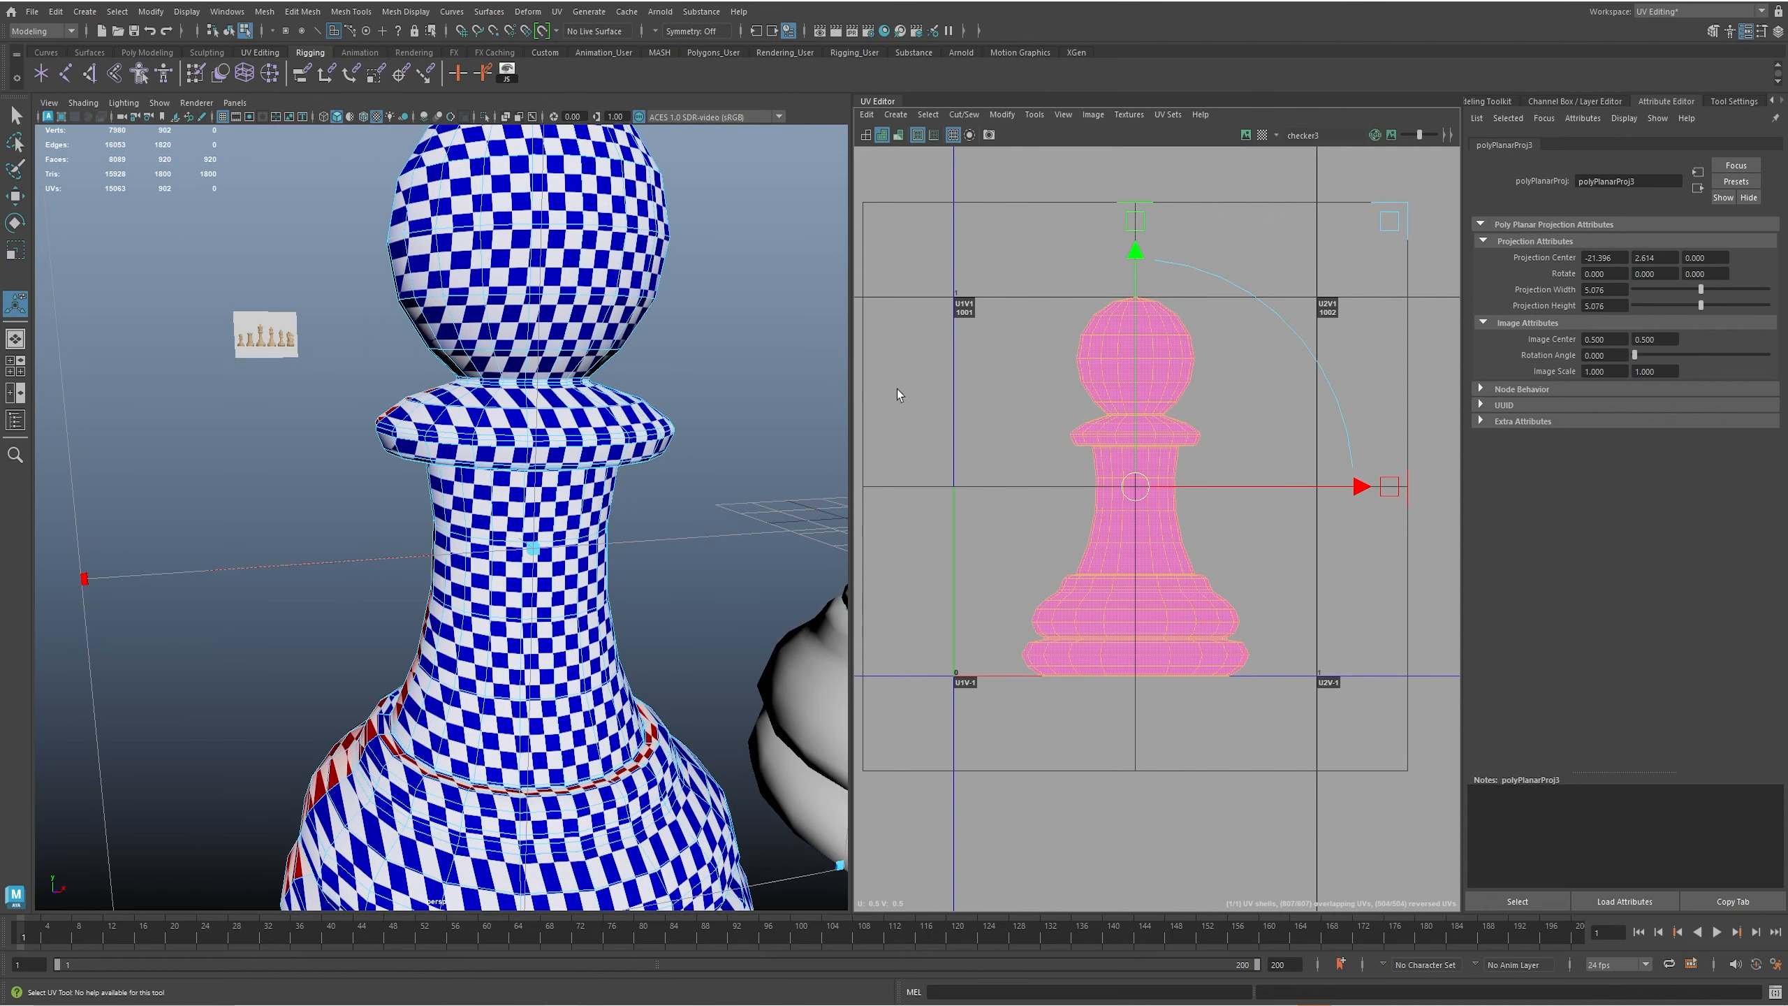
{"action": "mouse_move", "coordinate": [546, 374]}
{"action": "middle_mouse_down", "text": "alt"}
{"action": "mouse_move", "coordinate": [522, 394]}
{"action": "mouse_move", "coordinate": [549, 363]}
{"action": "middle_mouse_up", "text": "alt"}
{"action": "key", "text": "5"}
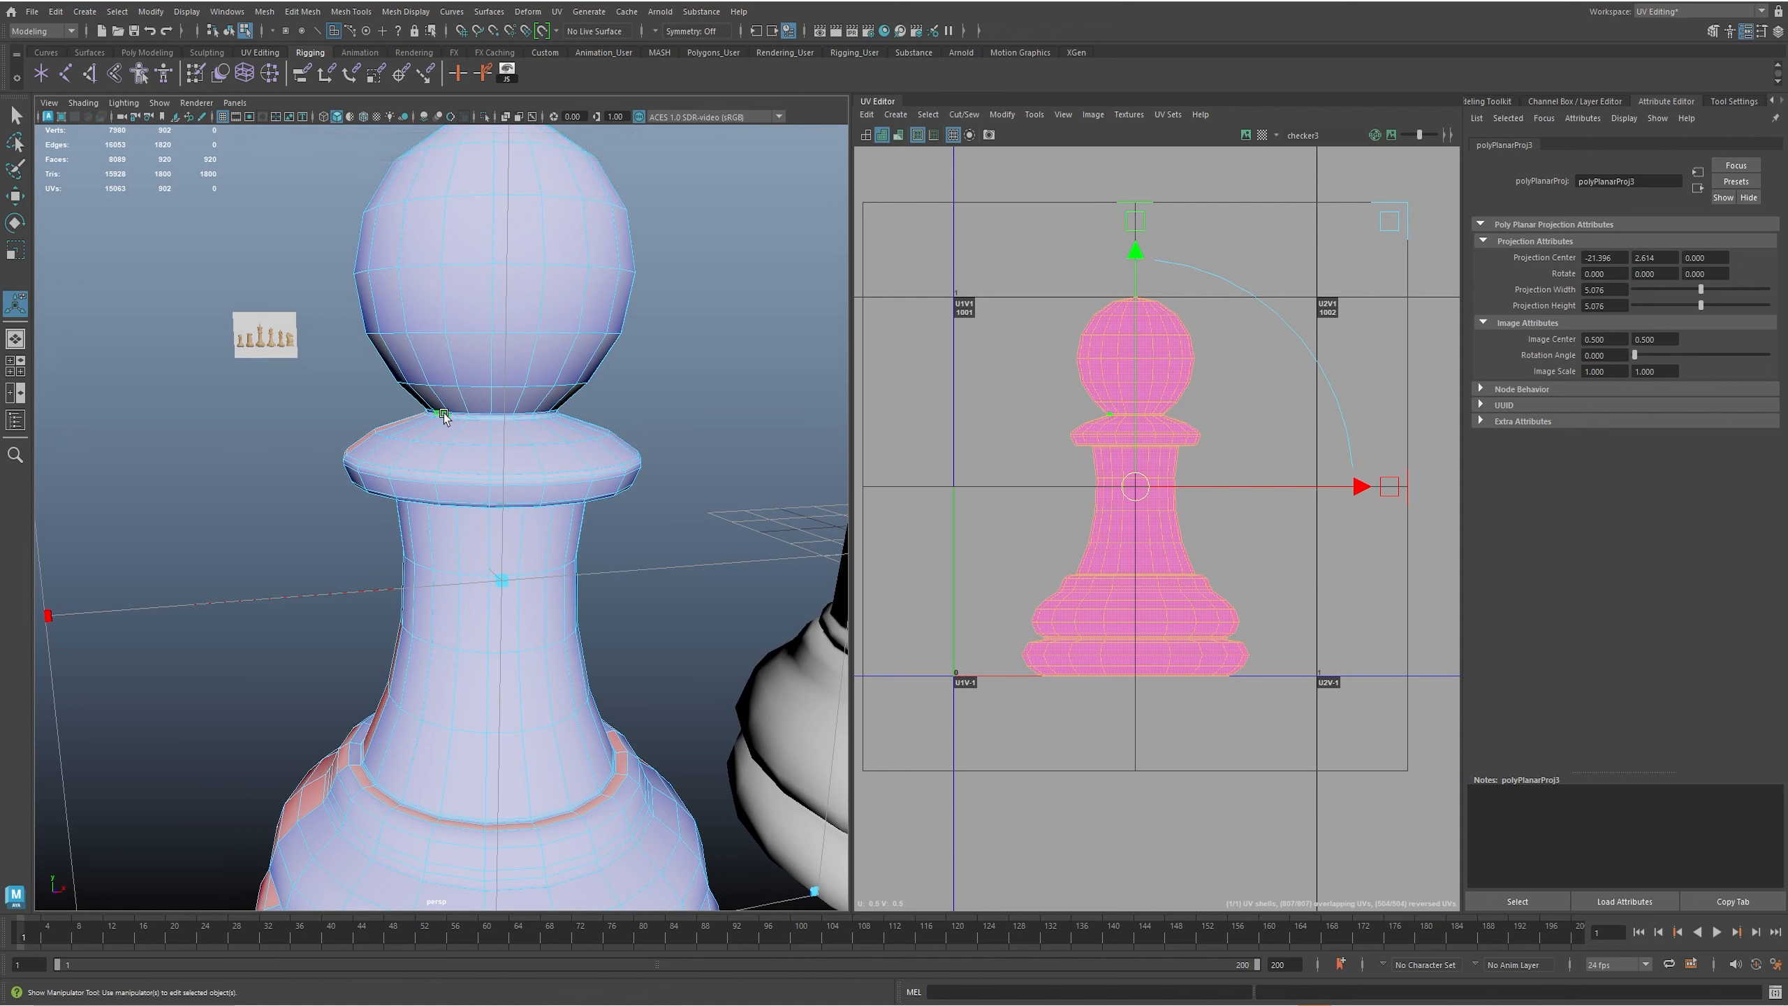
{"action": "middle_click_drag", "start_coordinate": [588, 629], "coordinate": [586, 489], "text": "alt"}
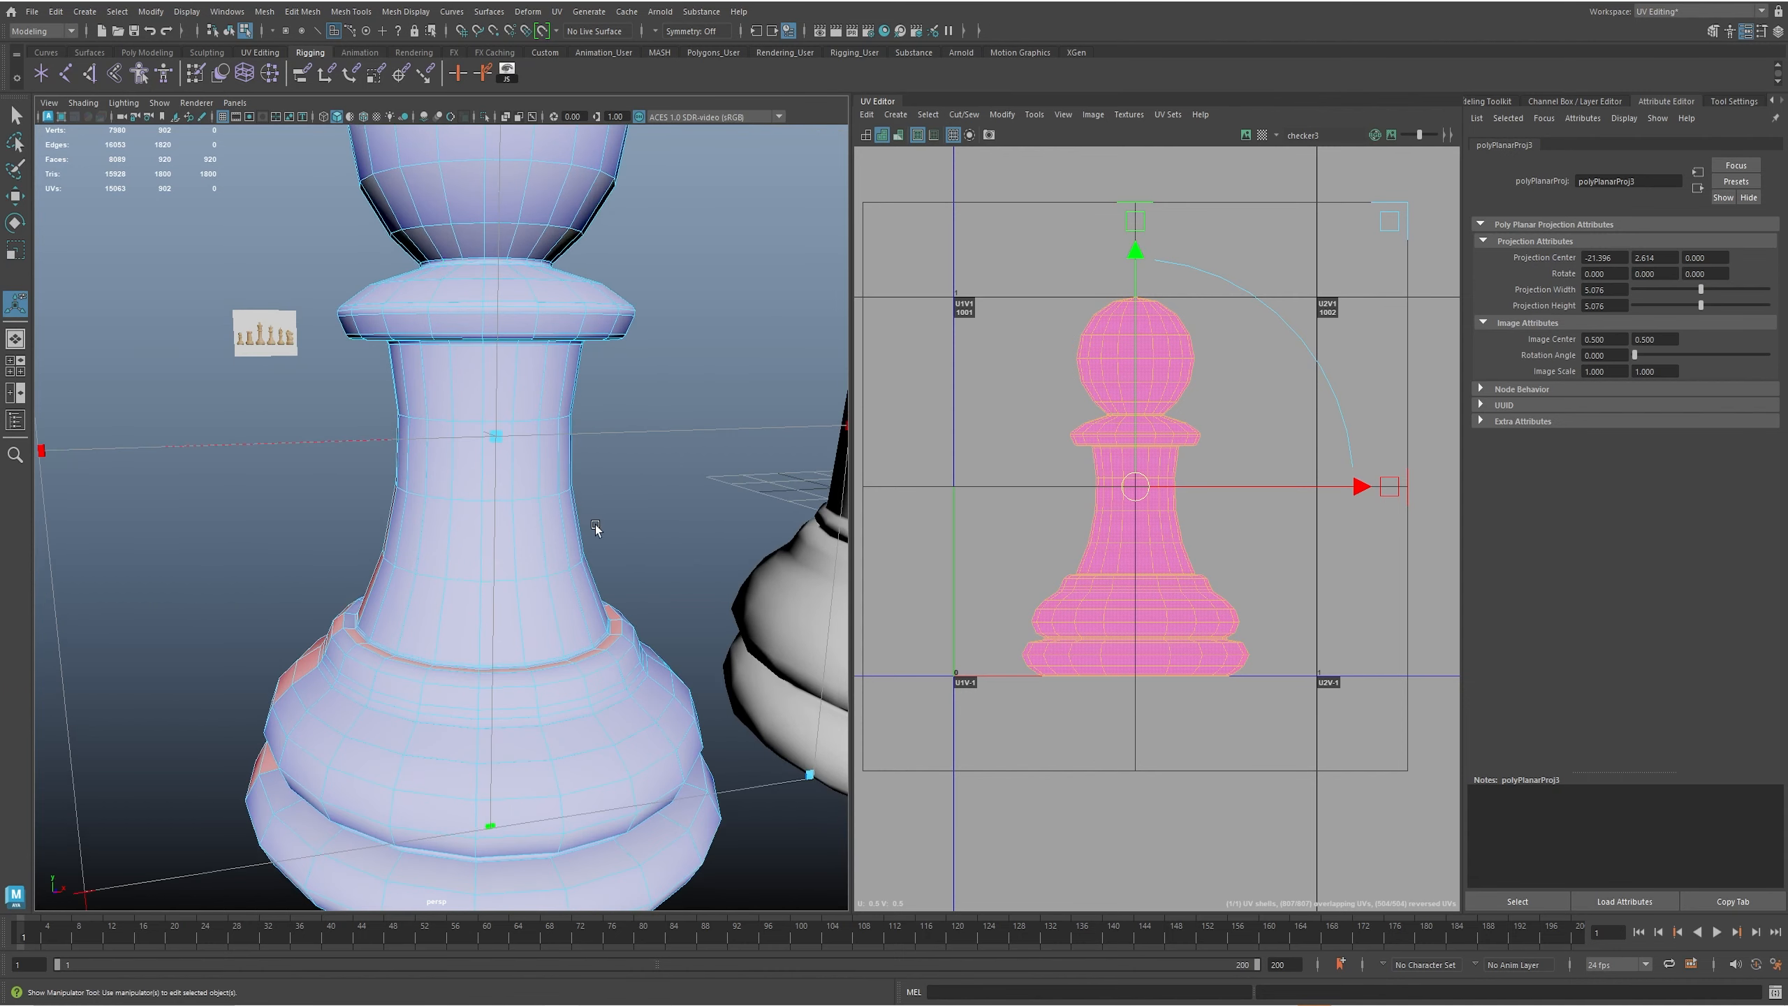
{"action": "right_click_drag", "start_coordinate": [598, 530], "coordinate": [553, 504], "text": "alt"}
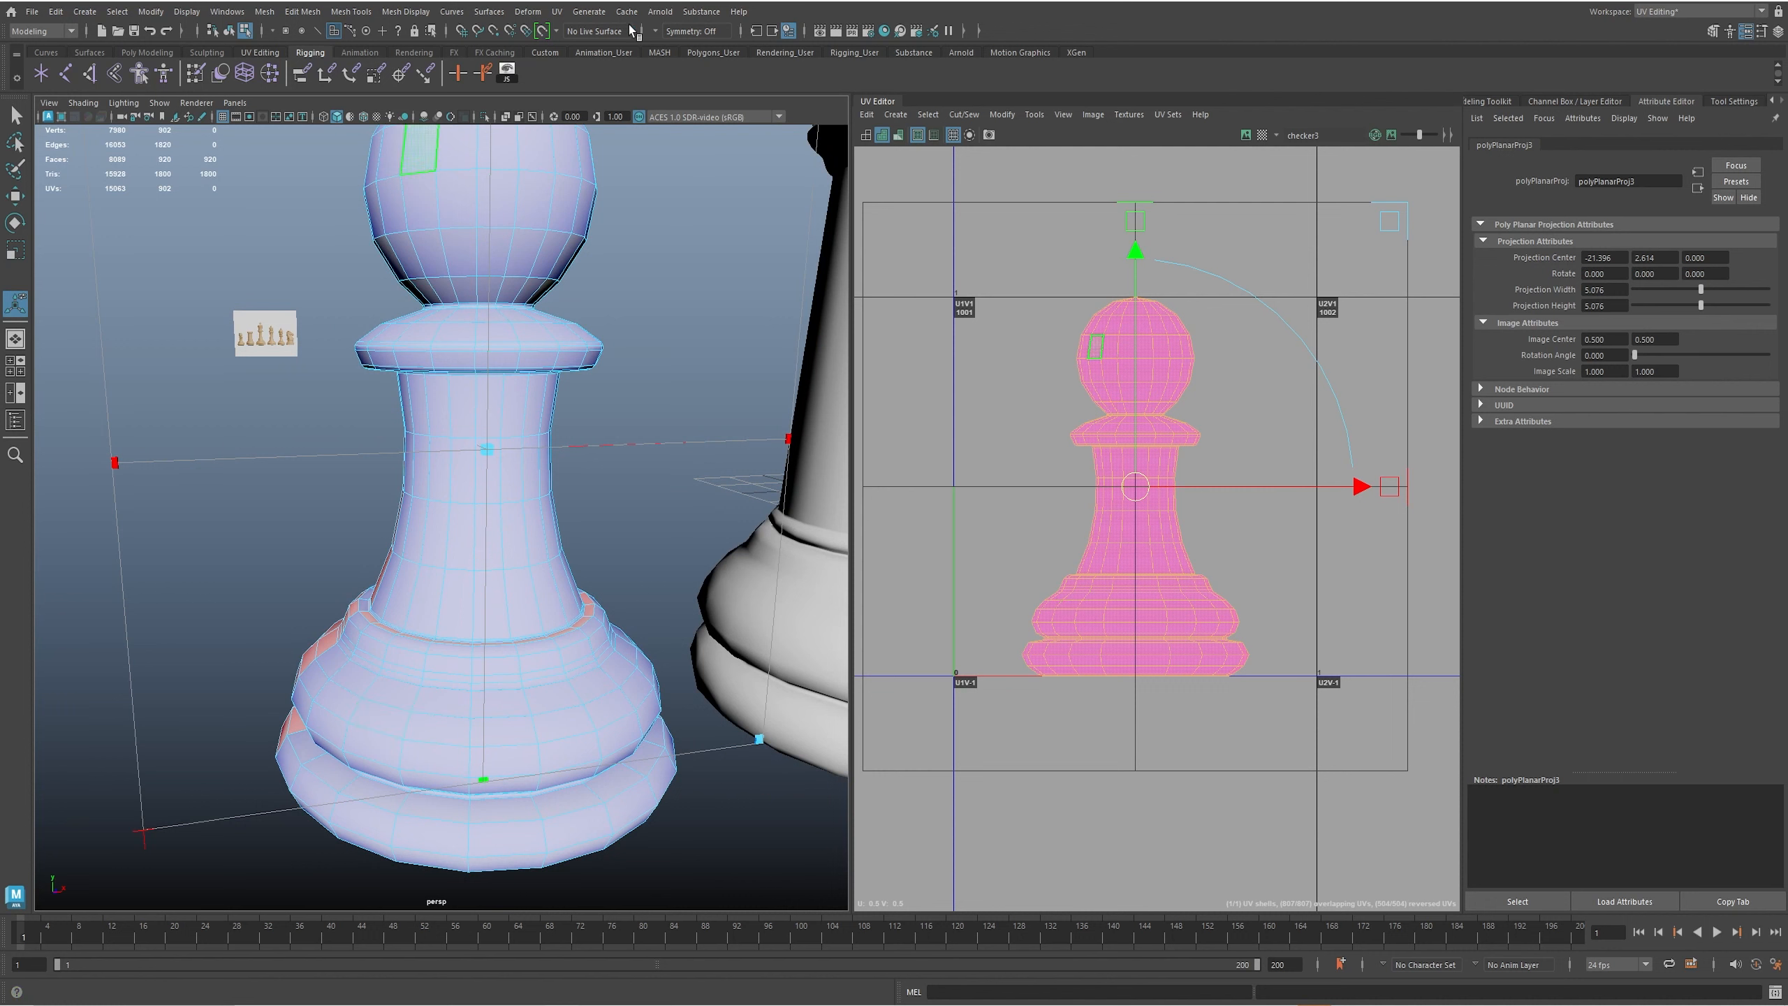
- With the 3D Cut and Sew UV tool, cut the edge loop around the pawn's flat underside
{"action": "left_click", "coordinate": [557, 11]}
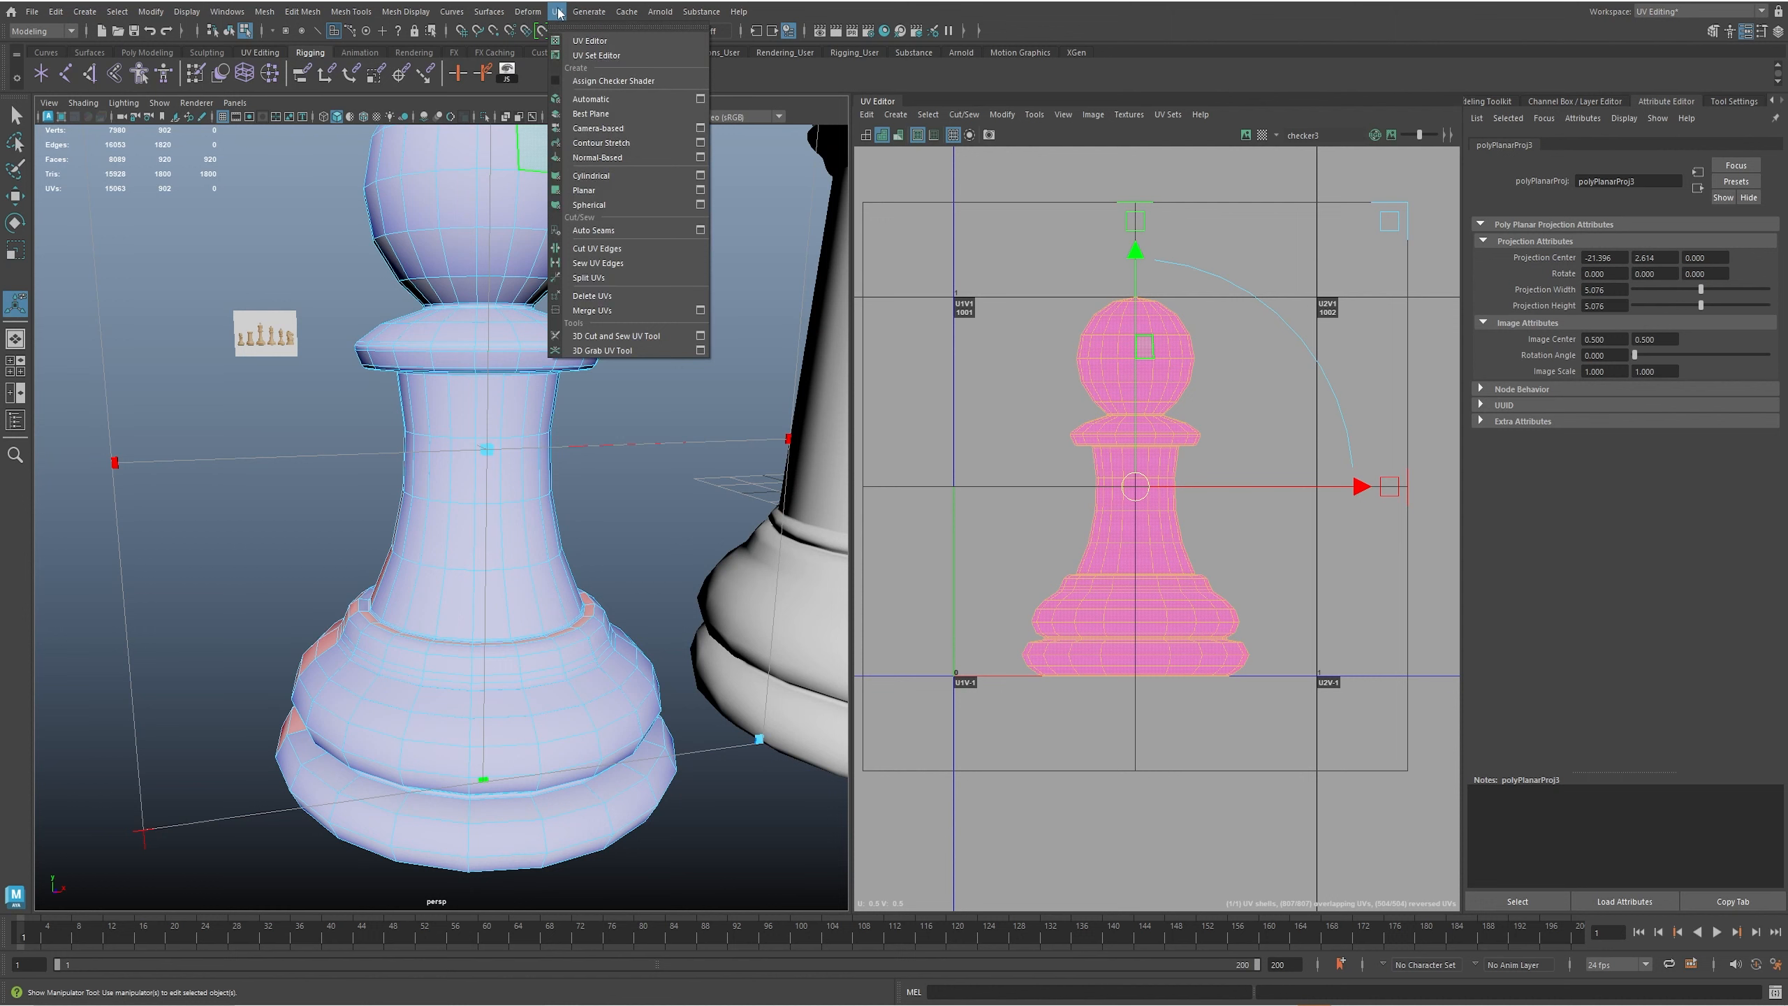
{"action": "left_click", "coordinate": [652, 341]}
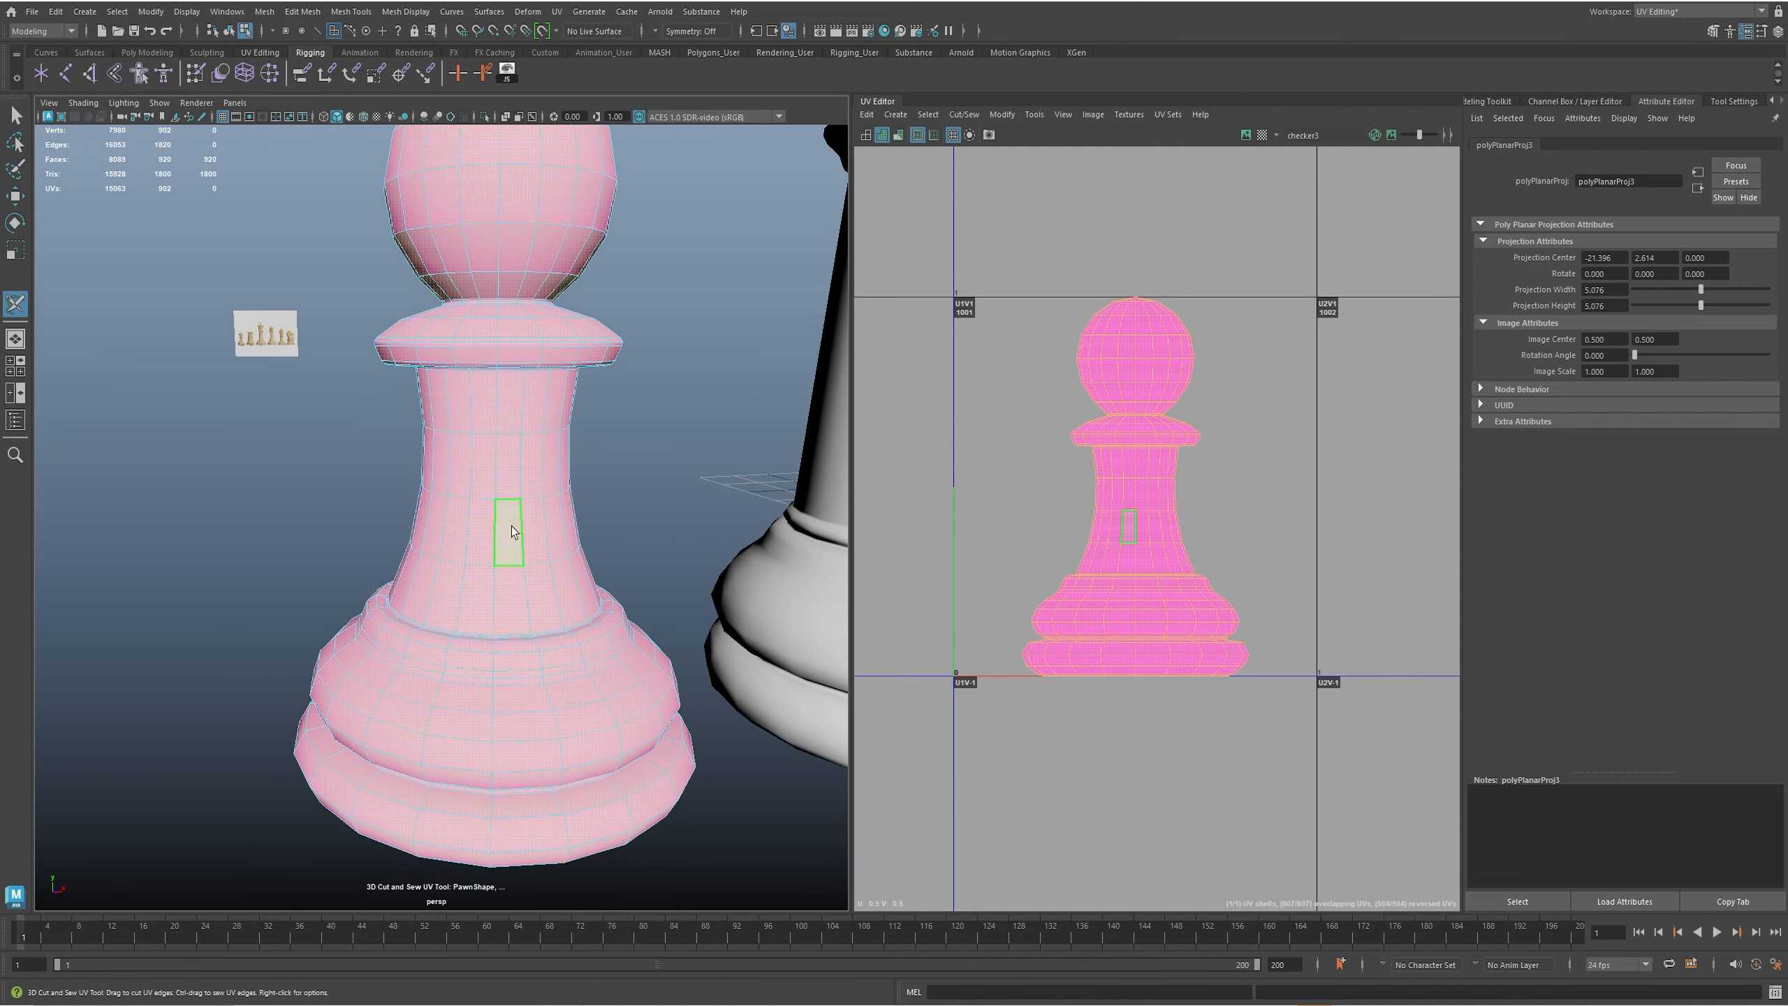
{"action": "right_click_drag", "start_coordinate": [510, 523], "coordinate": [504, 438]}
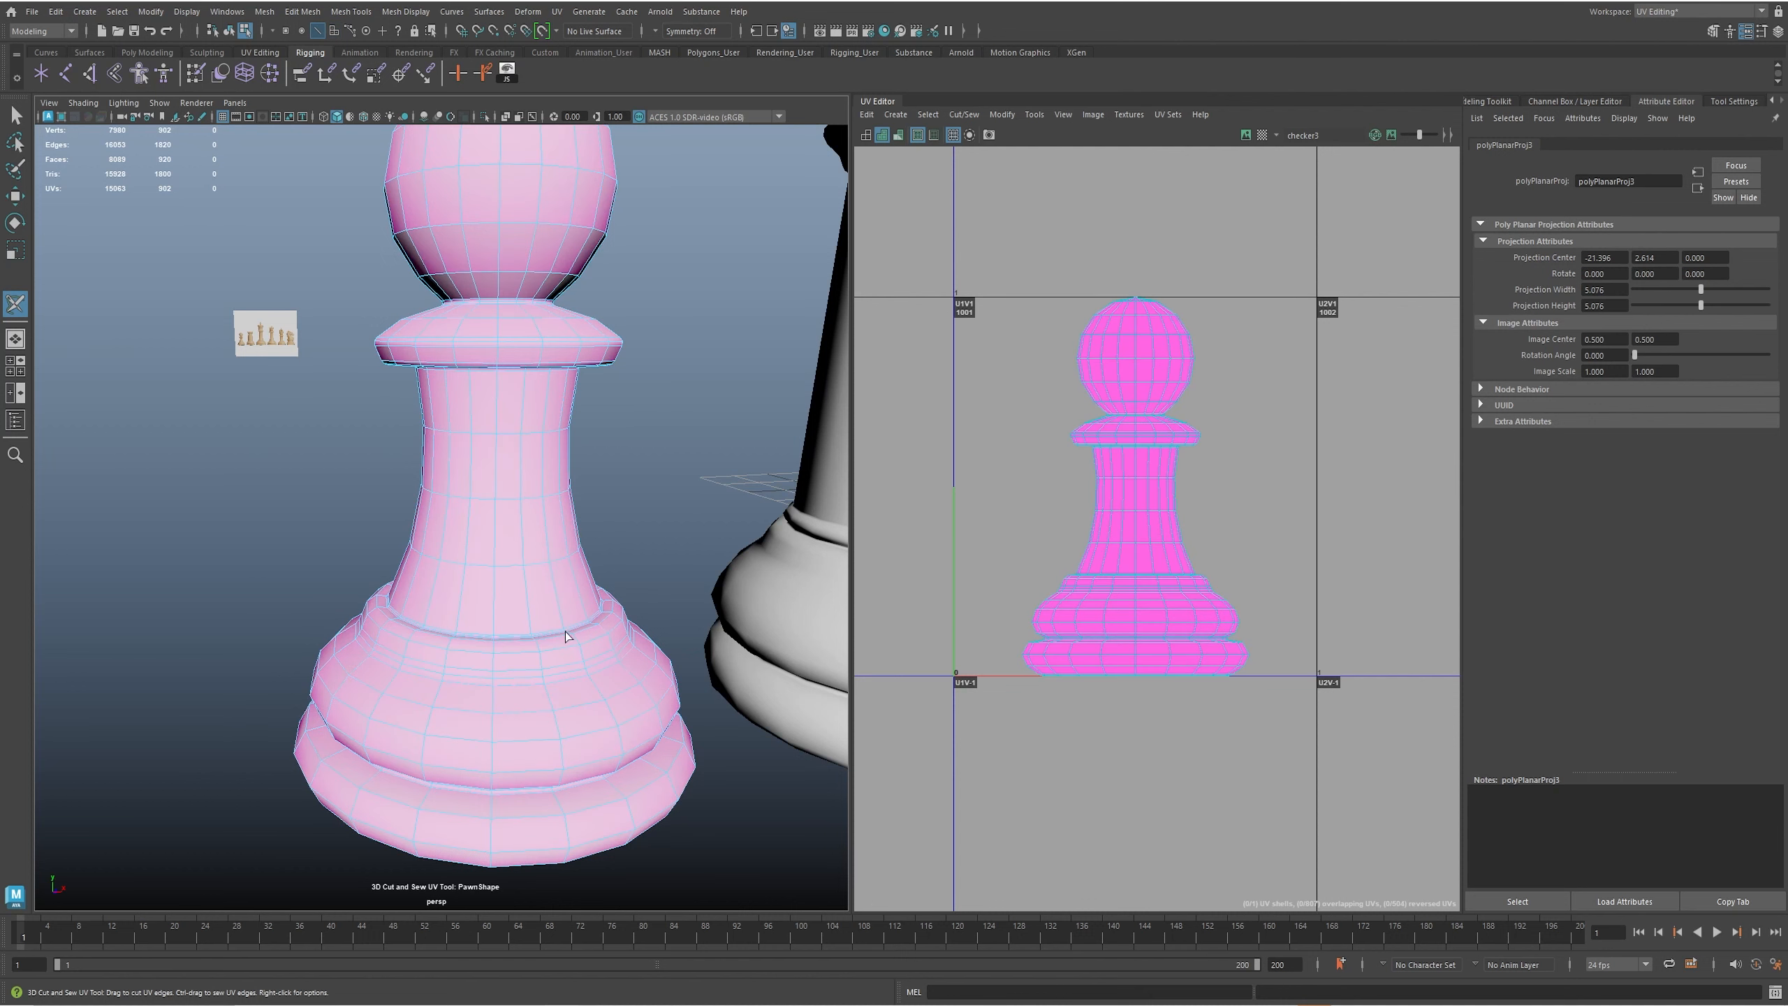
{"action": "middle_click_drag", "start_coordinate": [559, 613], "coordinate": [559, 504], "text": "alt"}
{"action": "left_click_drag", "start_coordinate": [550, 630], "coordinate": [602, 488], "text": "alt"}
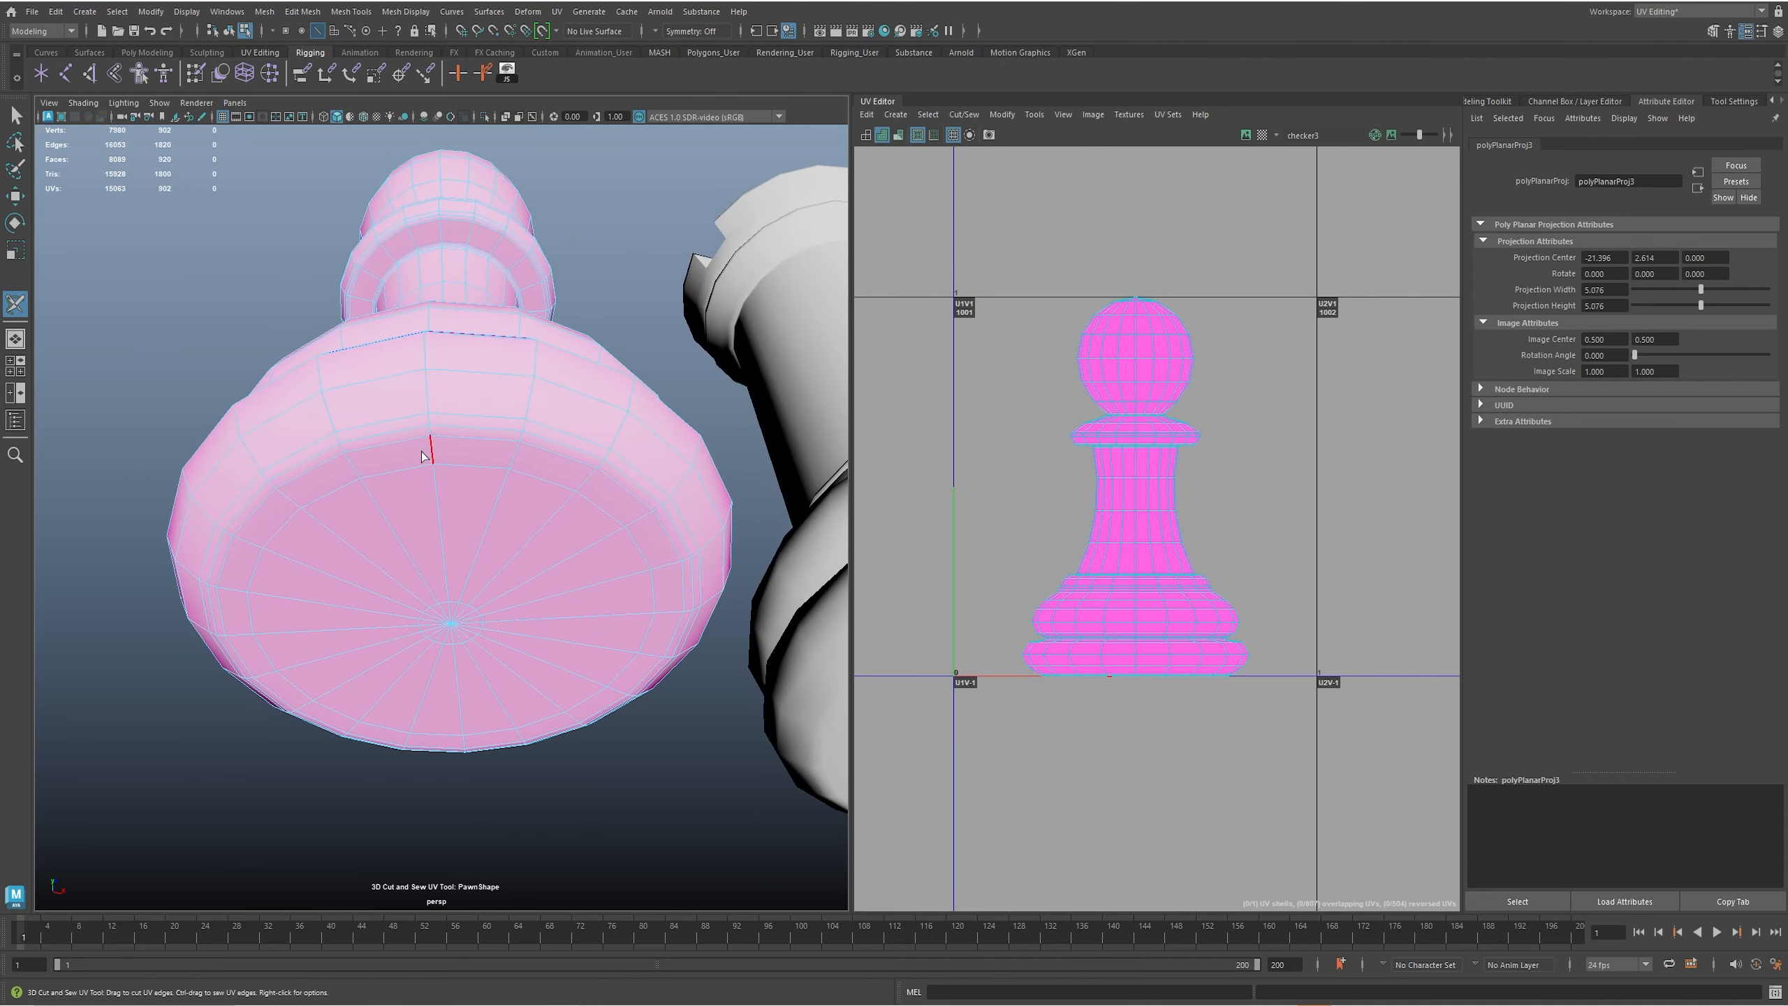
{"action": "double_click", "coordinate": [555, 444]}
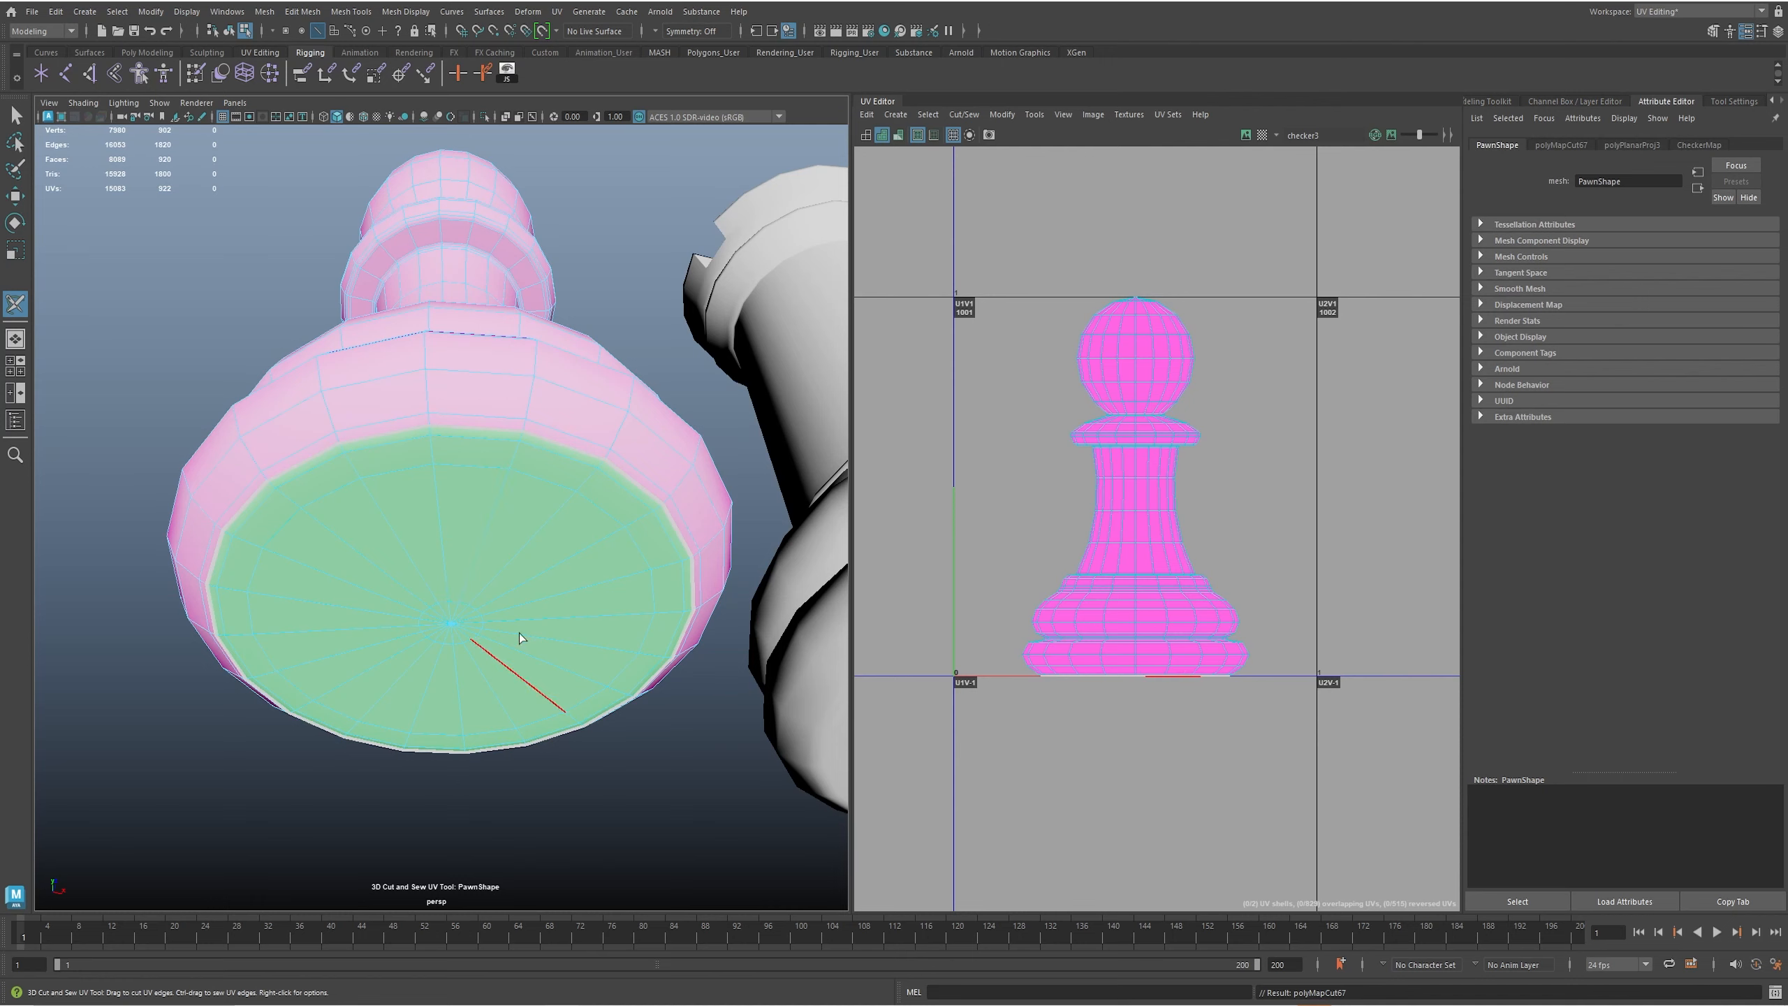
{"action": "mouse_move", "coordinate": [514, 619]}
{"action": "left_mouse_down", "text": "alt"}
{"action": "mouse_move", "coordinate": [503, 591]}
{"action": "mouse_move", "coordinate": [503, 626]}
{"action": "mouse_move", "coordinate": [510, 614]}
{"action": "mouse_move", "coordinate": [486, 639]}
{"action": "mouse_move", "coordinate": [471, 631]}
{"action": "mouse_move", "coordinate": [486, 617]}
{"action": "left_mouse_up", "text": "alt"}
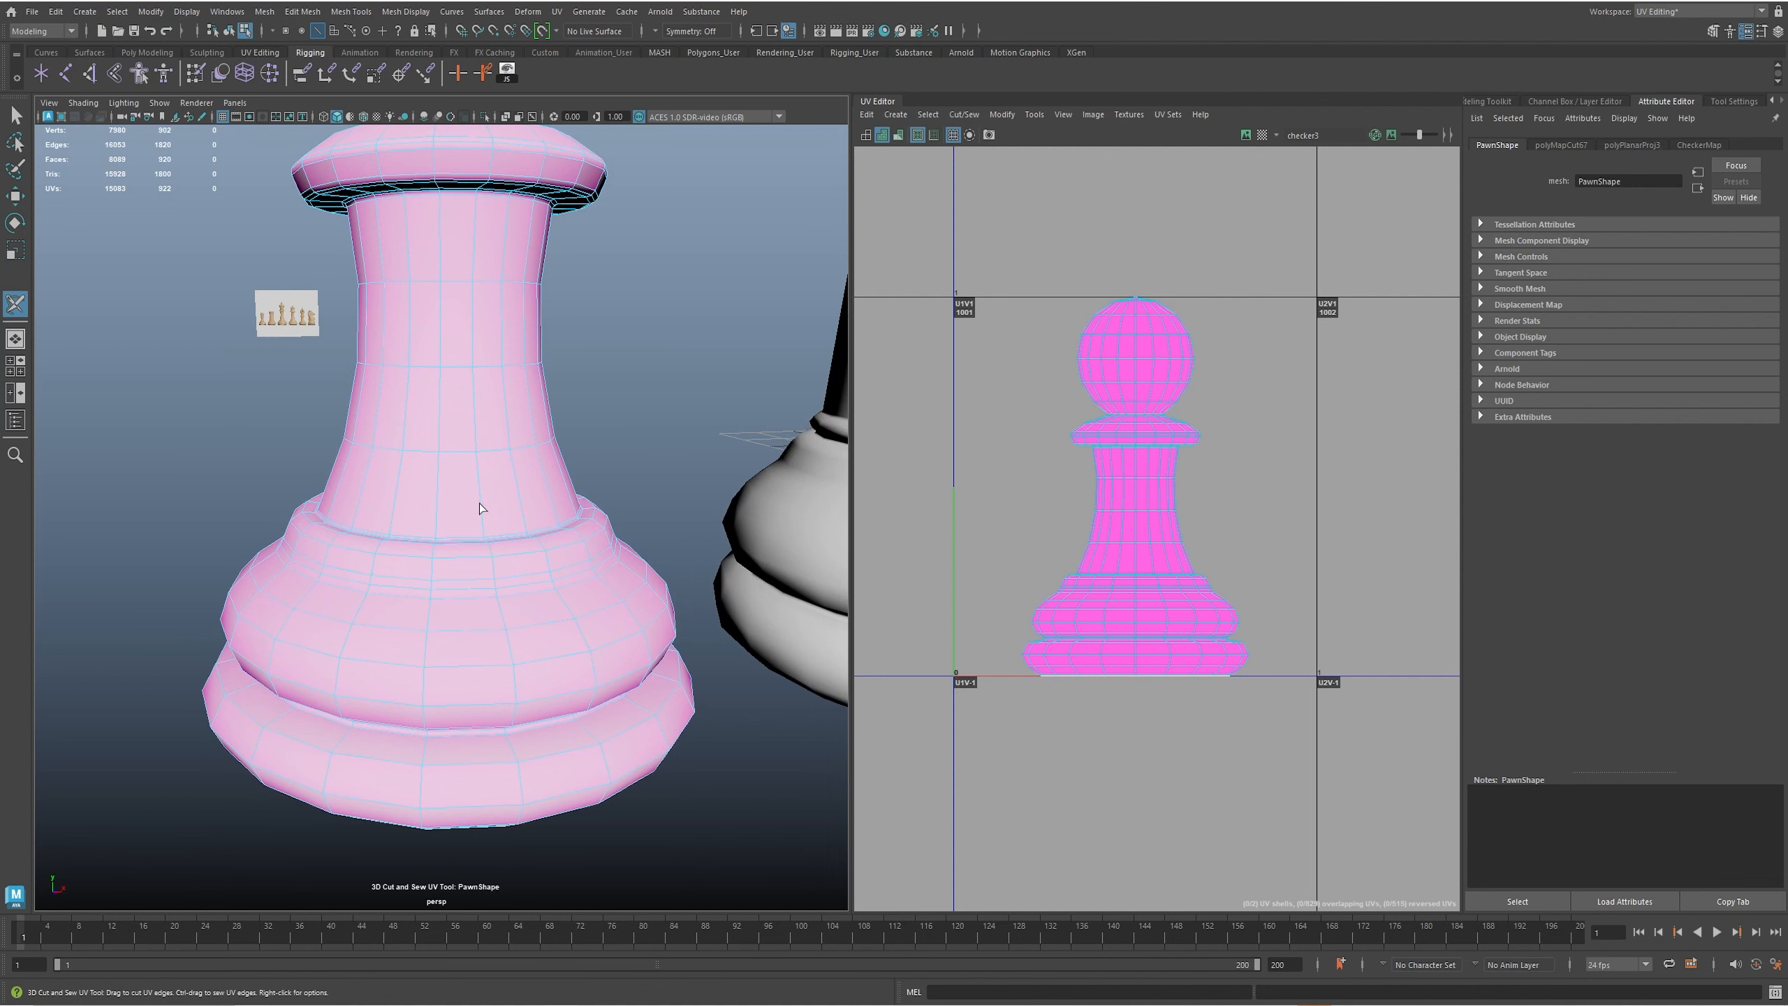
- Cut the UV edge loop where the pawn's stem meets the top of the base
{"action": "left_click_drag", "start_coordinate": [492, 532], "coordinate": [491, 561], "text": "alt"}
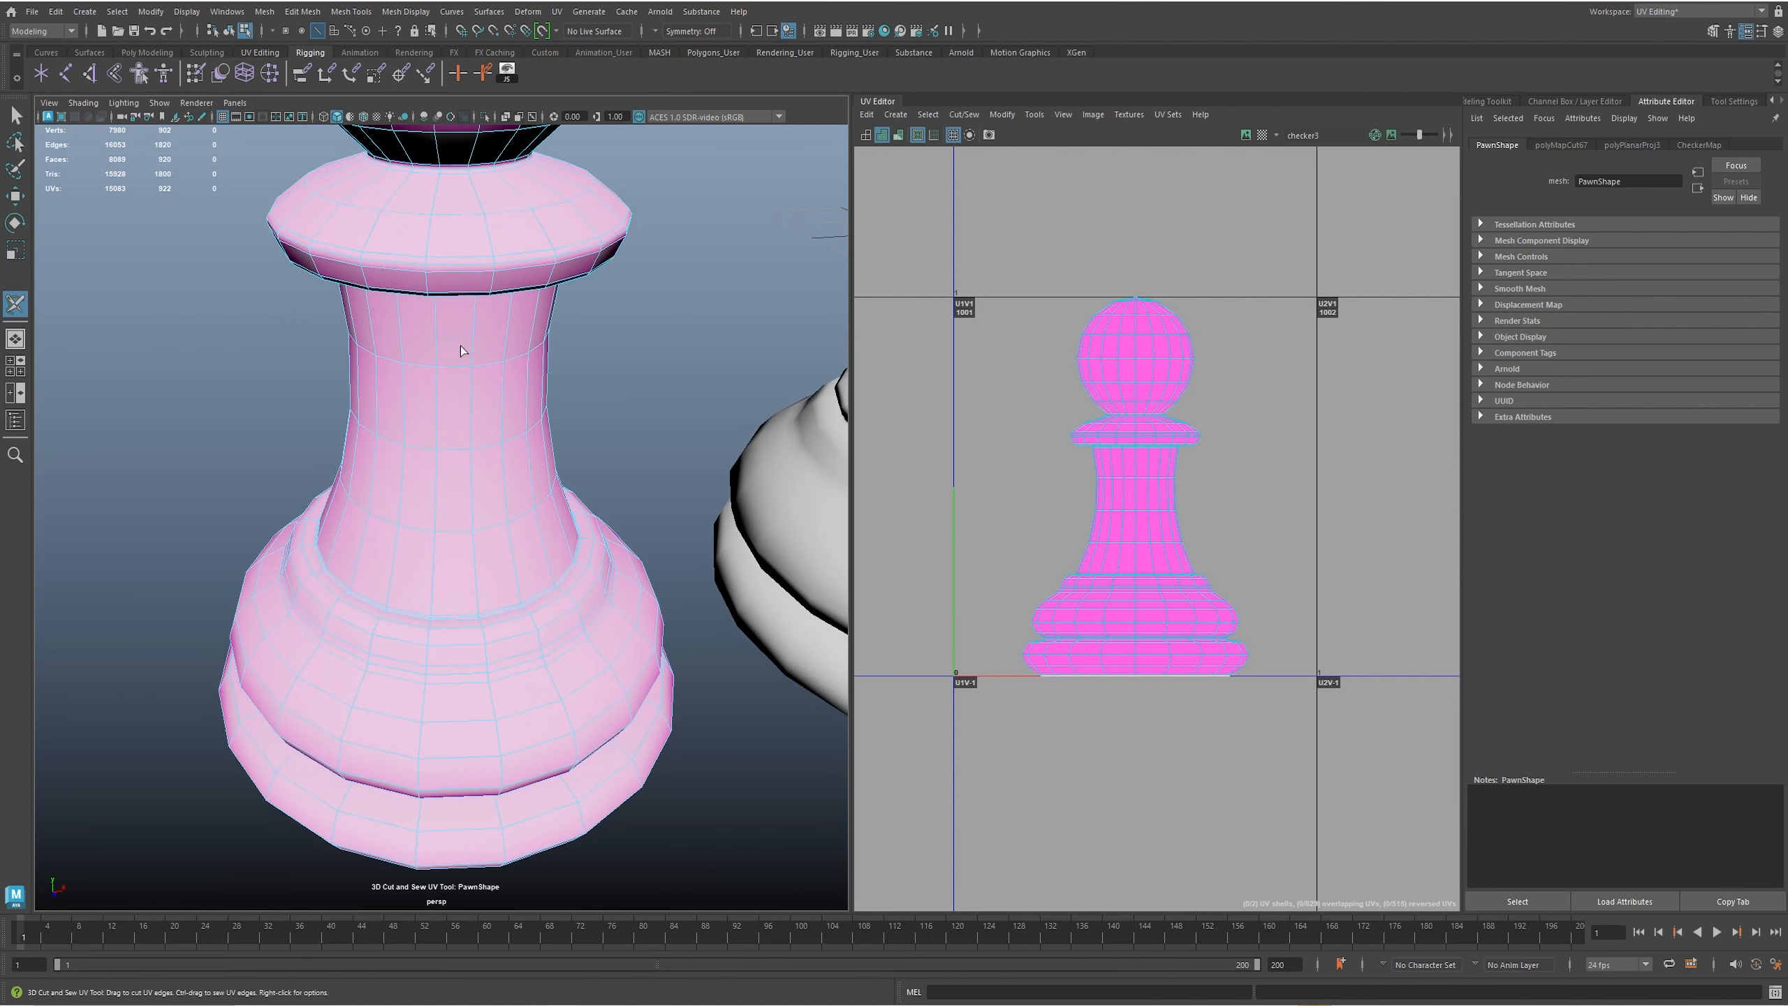
{"action": "left_click_drag", "start_coordinate": [518, 380], "coordinate": [578, 479], "text": "alt"}
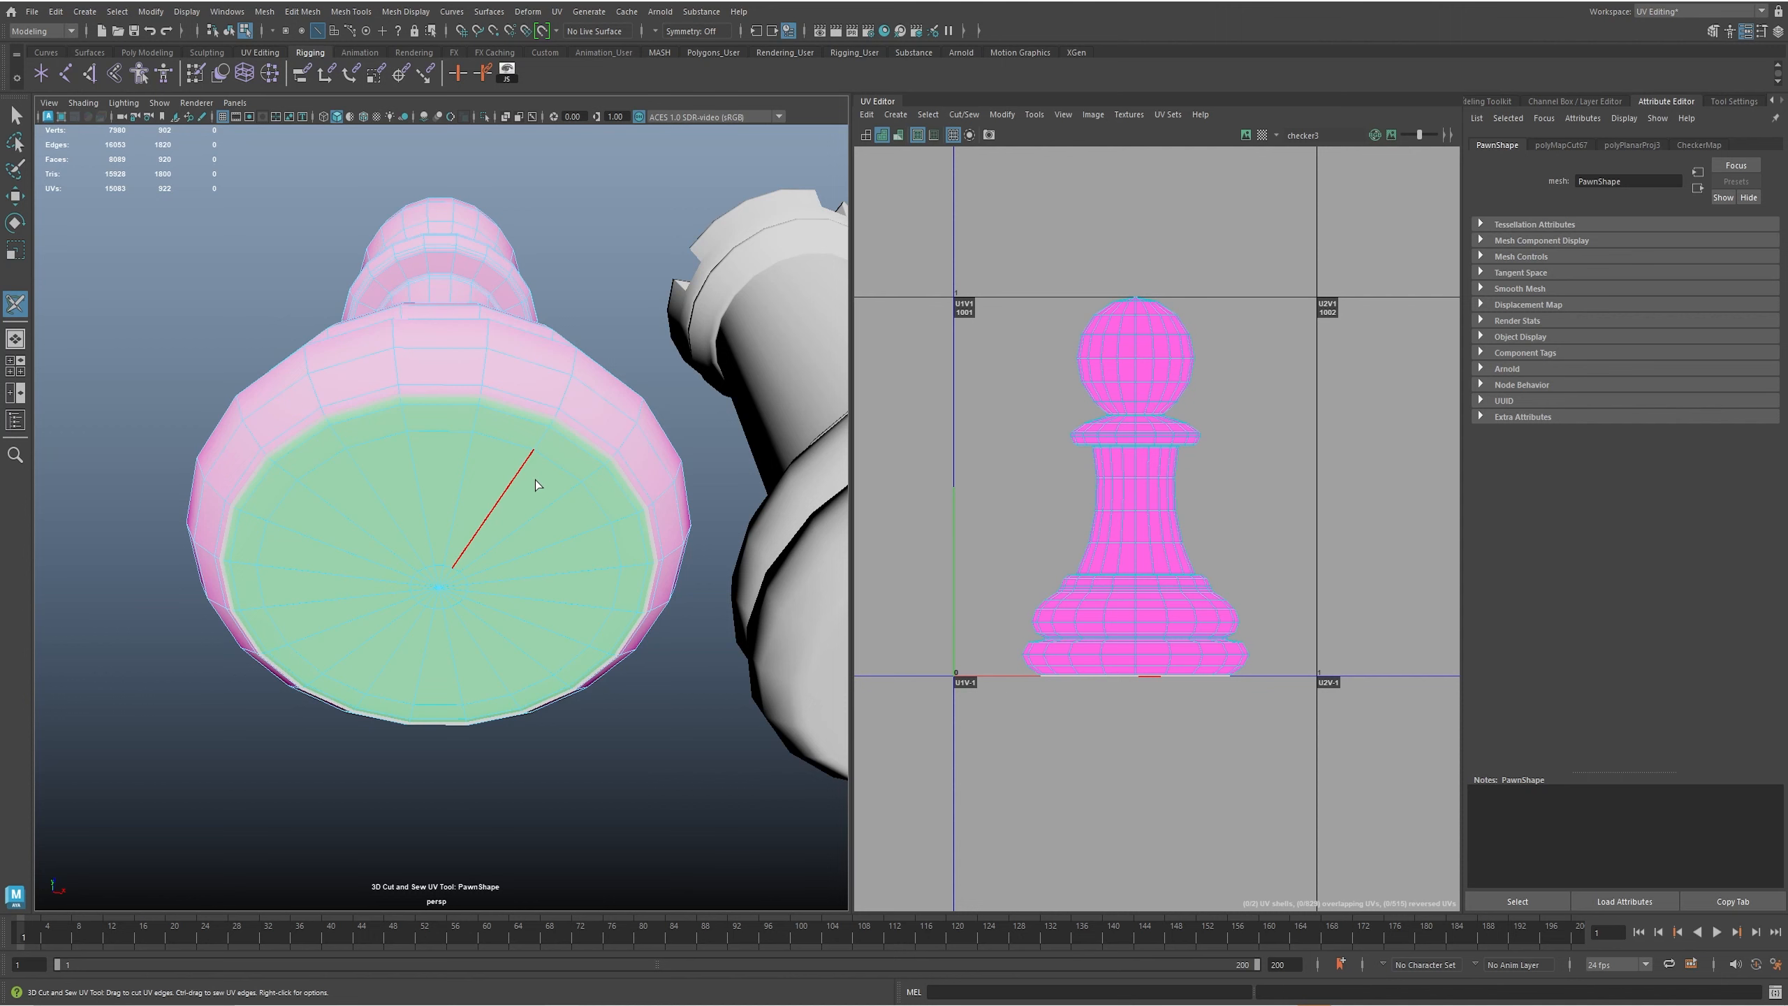
{"action": "left_click_drag", "start_coordinate": [620, 422], "coordinate": [544, 402], "text": "alt"}
{"action": "left_click_drag", "start_coordinate": [501, 494], "coordinate": [503, 521], "text": "alt"}
{"action": "right_click_drag", "start_coordinate": [420, 509], "coordinate": [538, 489], "text": "alt"}
{"action": "left_click_drag", "start_coordinate": [538, 490], "coordinate": [379, 345], "text": "alt"}
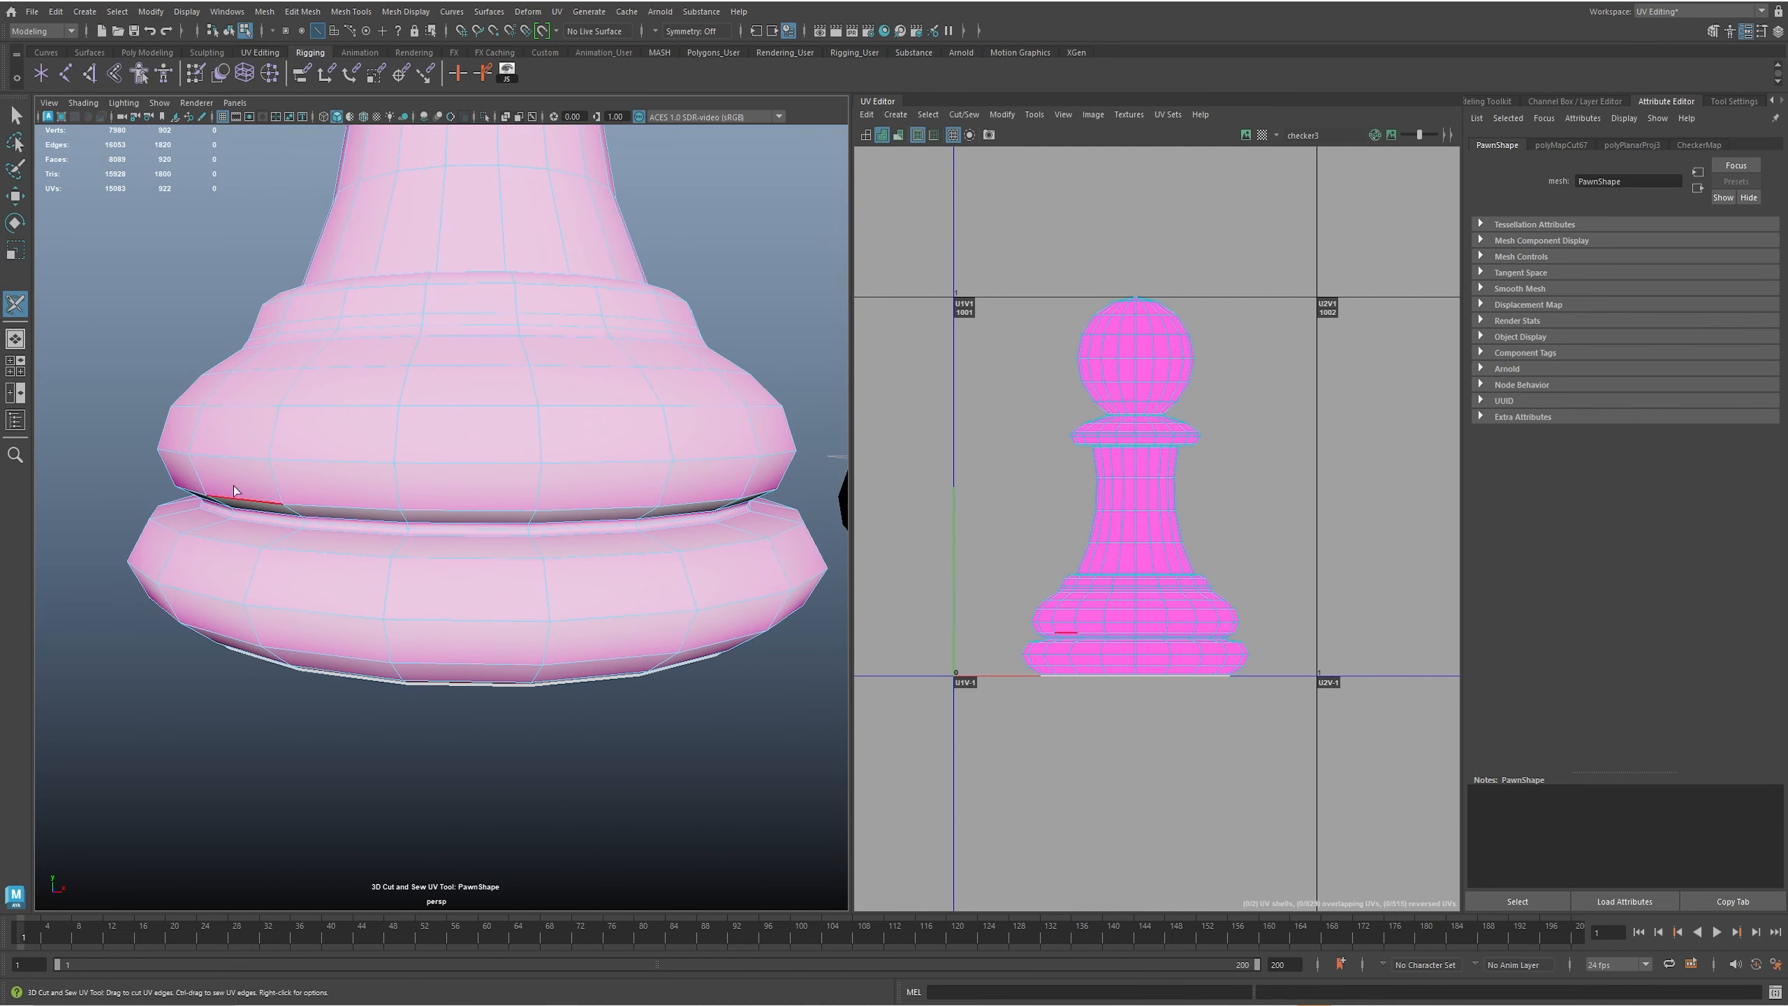
{"action": "middle_click_drag", "start_coordinate": [502, 454], "coordinate": [486, 600], "text": "alt"}
{"action": "right_click_drag", "start_coordinate": [486, 599], "coordinate": [534, 497], "text": "alt"}
{"action": "left_click_drag", "start_coordinate": [534, 497], "coordinate": [491, 573], "text": "alt"}
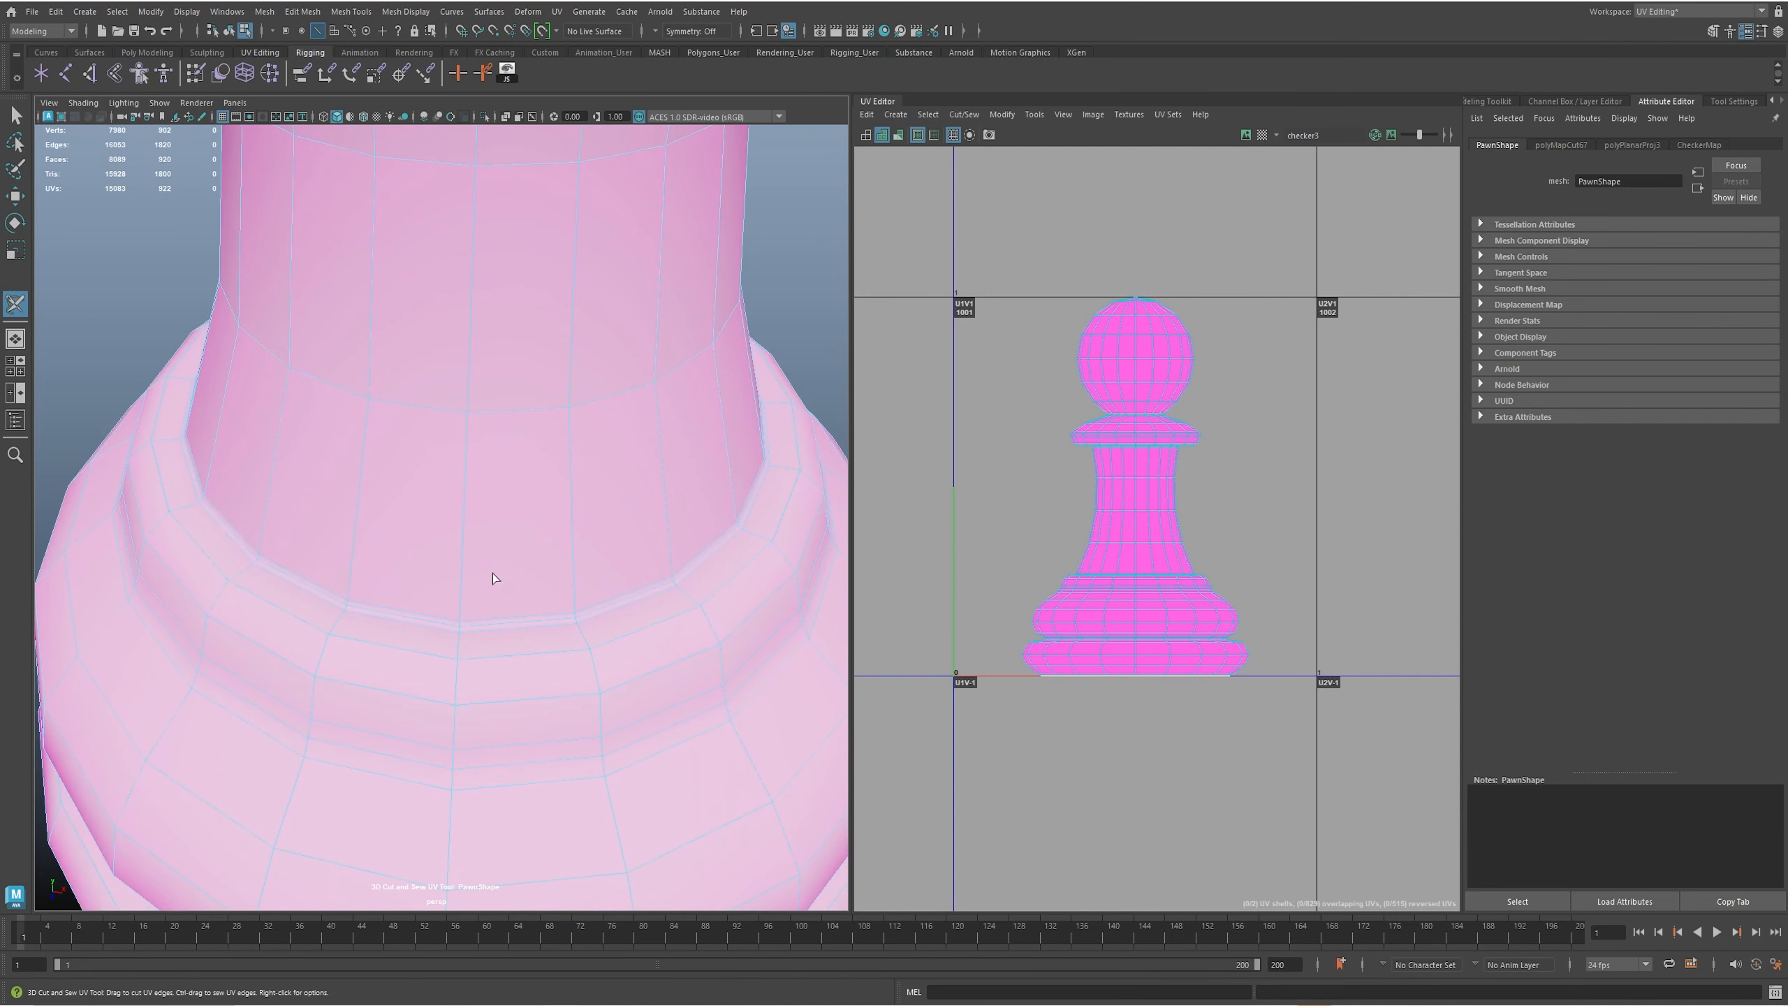
{"action": "double_click", "coordinate": [477, 627]}
- Try to cut the UV edge loop at the top of the stem, and undo the cut
{"action": "left_click_drag", "start_coordinate": [477, 627], "coordinate": [523, 631], "text": "alt"}
{"action": "middle_click_drag", "start_coordinate": [500, 528], "coordinate": [486, 641], "text": "alt"}
{"action": "right_click_drag", "start_coordinate": [487, 642], "coordinate": [718, 582], "text": "alt"}
{"action": "right_click_drag", "start_coordinate": [511, 466], "coordinate": [556, 423], "text": "alt"}
{"action": "left_click", "coordinate": [542, 401]}
{"action": "double_click", "coordinate": [542, 397]}
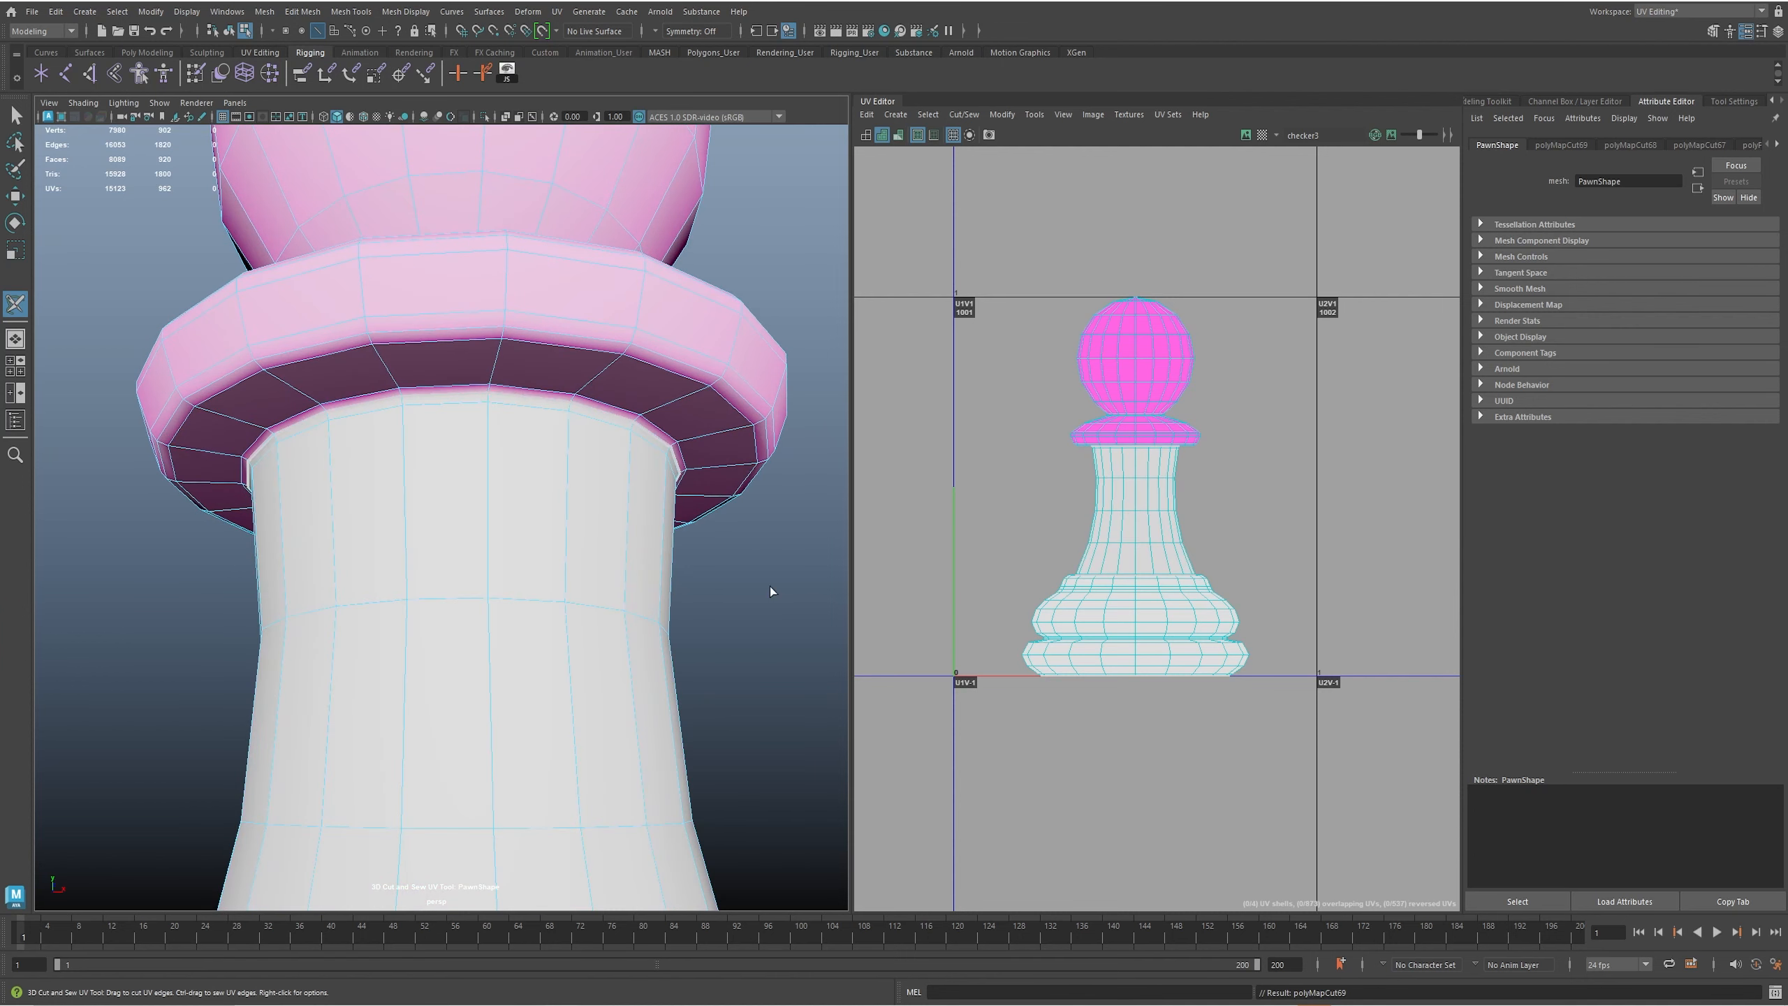
{"action": "right_click_drag", "start_coordinate": [770, 586], "coordinate": [542, 679], "text": "alt"}
{"action": "left_click_drag", "start_coordinate": [542, 679], "coordinate": [503, 571], "text": "alt"}
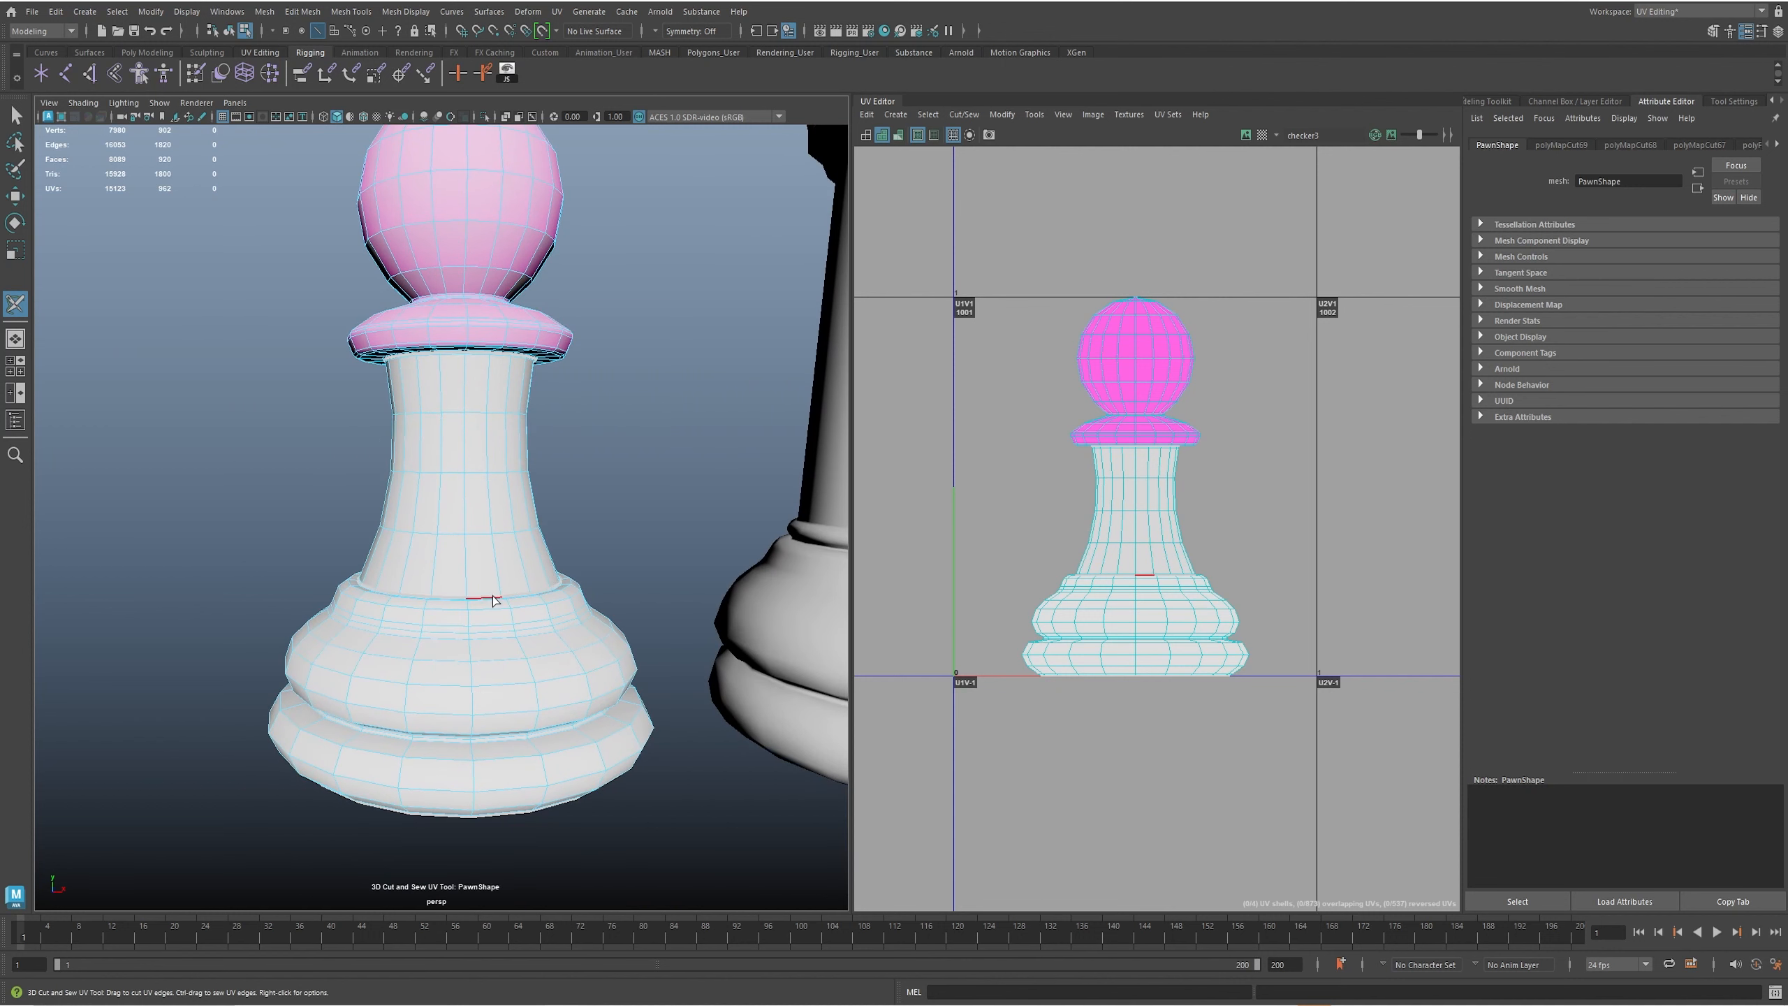
{"action": "key", "text": "ctrl+z"}
- Cut the UV edge loop where the stem meets the underside of the collar
{"action": "middle_click_drag", "start_coordinate": [529, 449], "coordinate": [483, 583], "text": "alt"}
{"action": "right_click_drag", "start_coordinate": [483, 583], "coordinate": [516, 523], "text": "alt"}
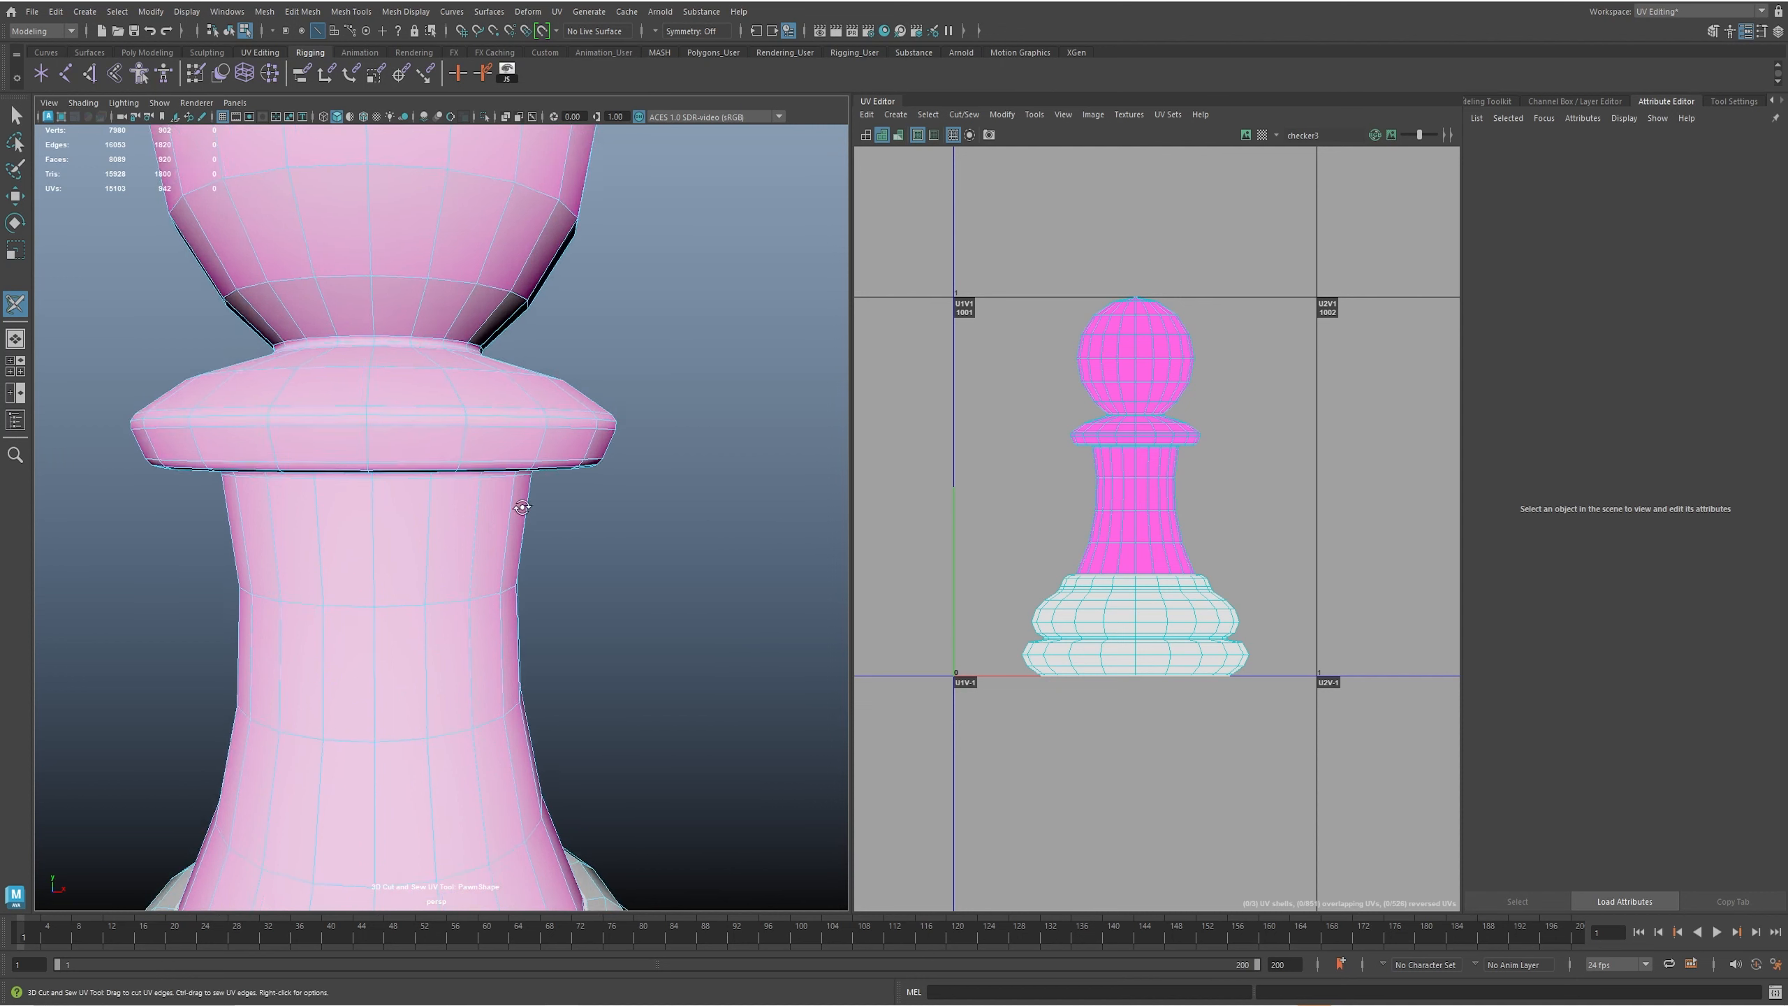
{"action": "left_click_drag", "start_coordinate": [517, 522], "coordinate": [509, 486], "text": "alt"}
{"action": "left_click", "coordinate": [504, 477]}
{"action": "double_click", "coordinate": [504, 477]}
{"action": "key", "text": "ctrl+z"}
{"action": "key", "text": "ctrl+z"}
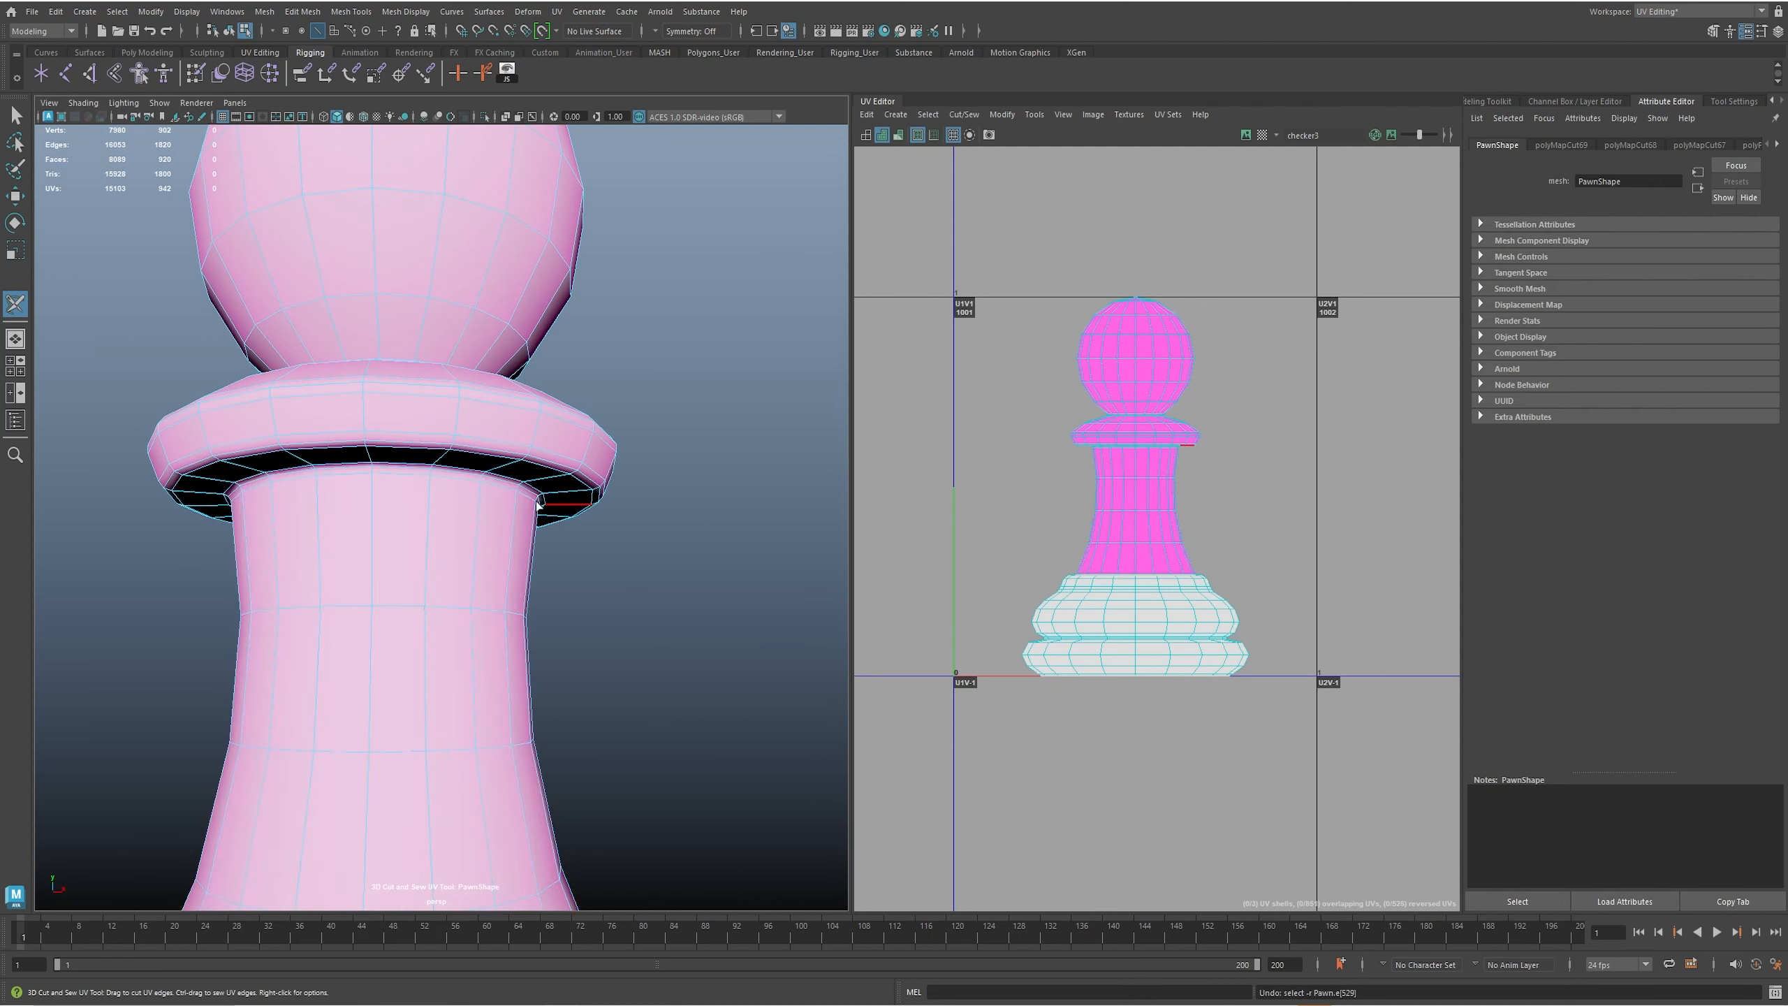
{"action": "double_click", "coordinate": [504, 482]}
- Cut the UV edge loop along the outer edge of the collar's underside to separate it as a ring
{"action": "right_click_drag", "start_coordinate": [660, 598], "coordinate": [539, 599], "text": "alt"}
{"action": "middle_click_drag", "start_coordinate": [539, 599], "coordinate": [503, 647], "text": "alt"}
{"action": "right_click_drag", "start_coordinate": [503, 652], "coordinate": [627, 657], "text": "alt"}
{"action": "left_click_drag", "start_coordinate": [626, 657], "coordinate": [633, 607], "text": "alt"}
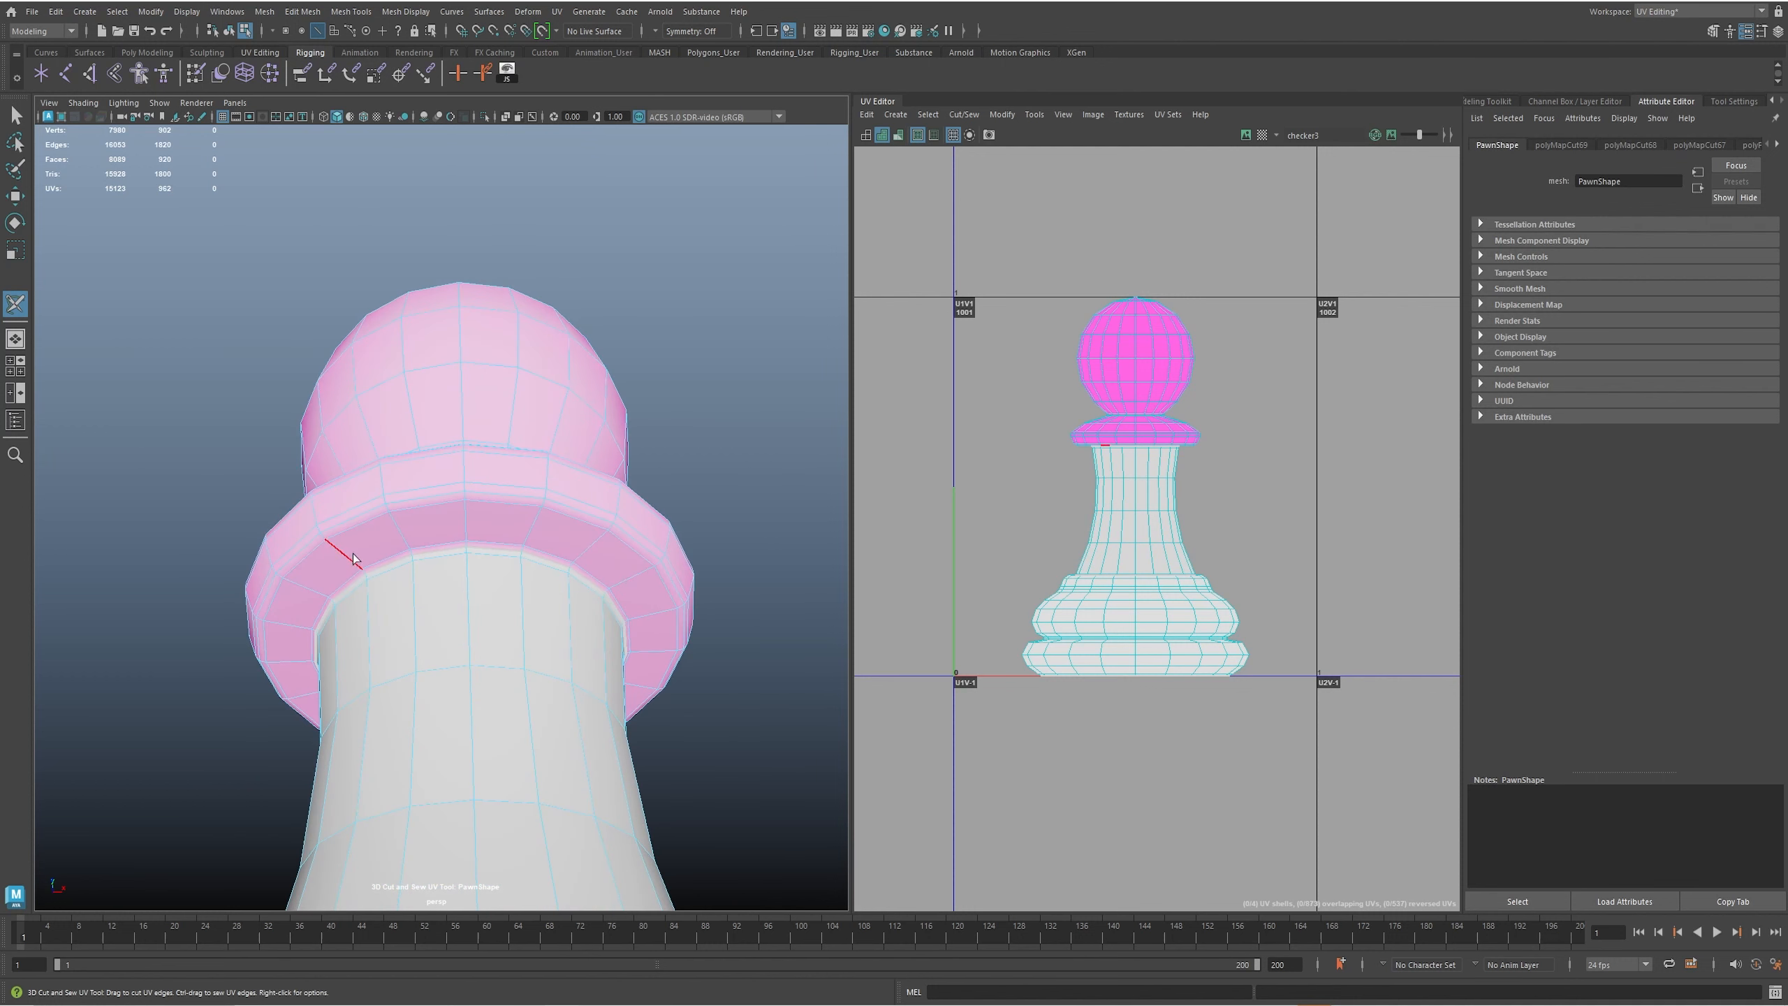
{"action": "double_click", "coordinate": [595, 517]}
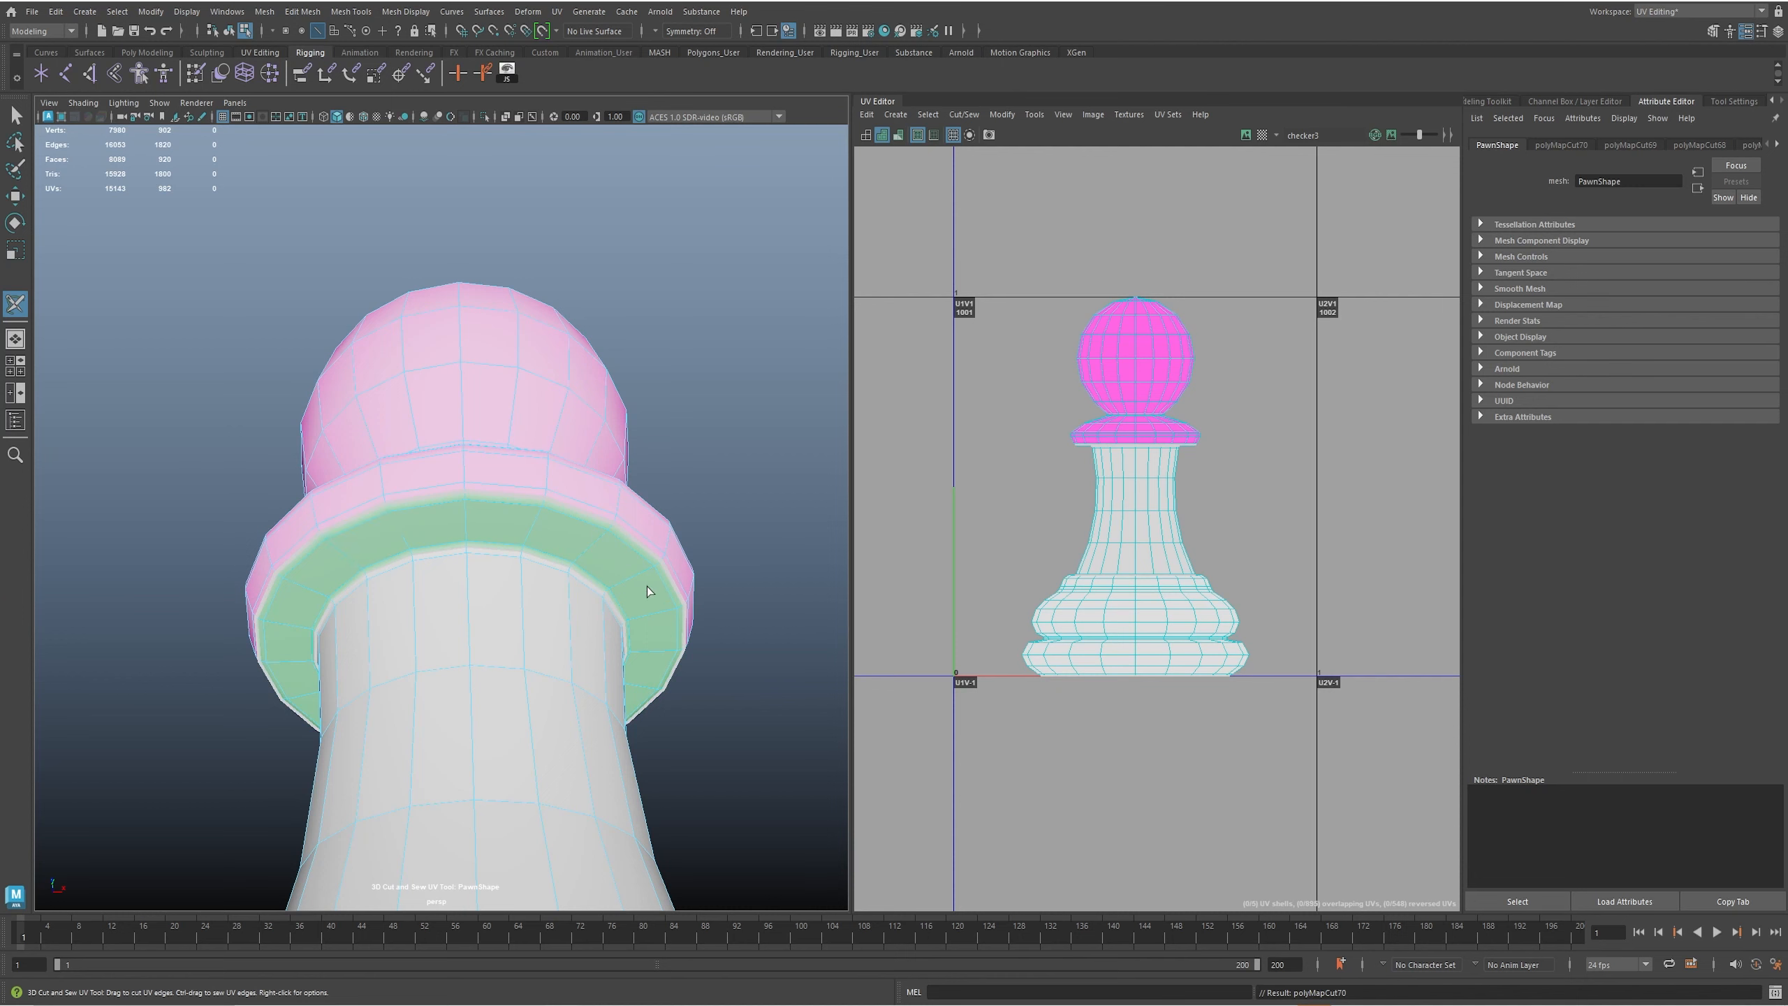
- Cut the UV edge loop at the narrow neck between the spherical head and the collar
{"action": "left_click_drag", "start_coordinate": [650, 592], "coordinate": [646, 647], "text": "alt"}
{"action": "middle_click_drag", "start_coordinate": [427, 539], "coordinate": [423, 610], "text": "alt"}
{"action": "right_click_drag", "start_coordinate": [423, 610], "coordinate": [545, 613], "text": "alt"}
{"action": "left_click_drag", "start_coordinate": [546, 616], "coordinate": [482, 523], "text": "alt"}
{"action": "left_click_drag", "start_coordinate": [560, 597], "coordinate": [494, 597], "text": "alt"}
{"action": "left_click", "coordinate": [491, 592]}
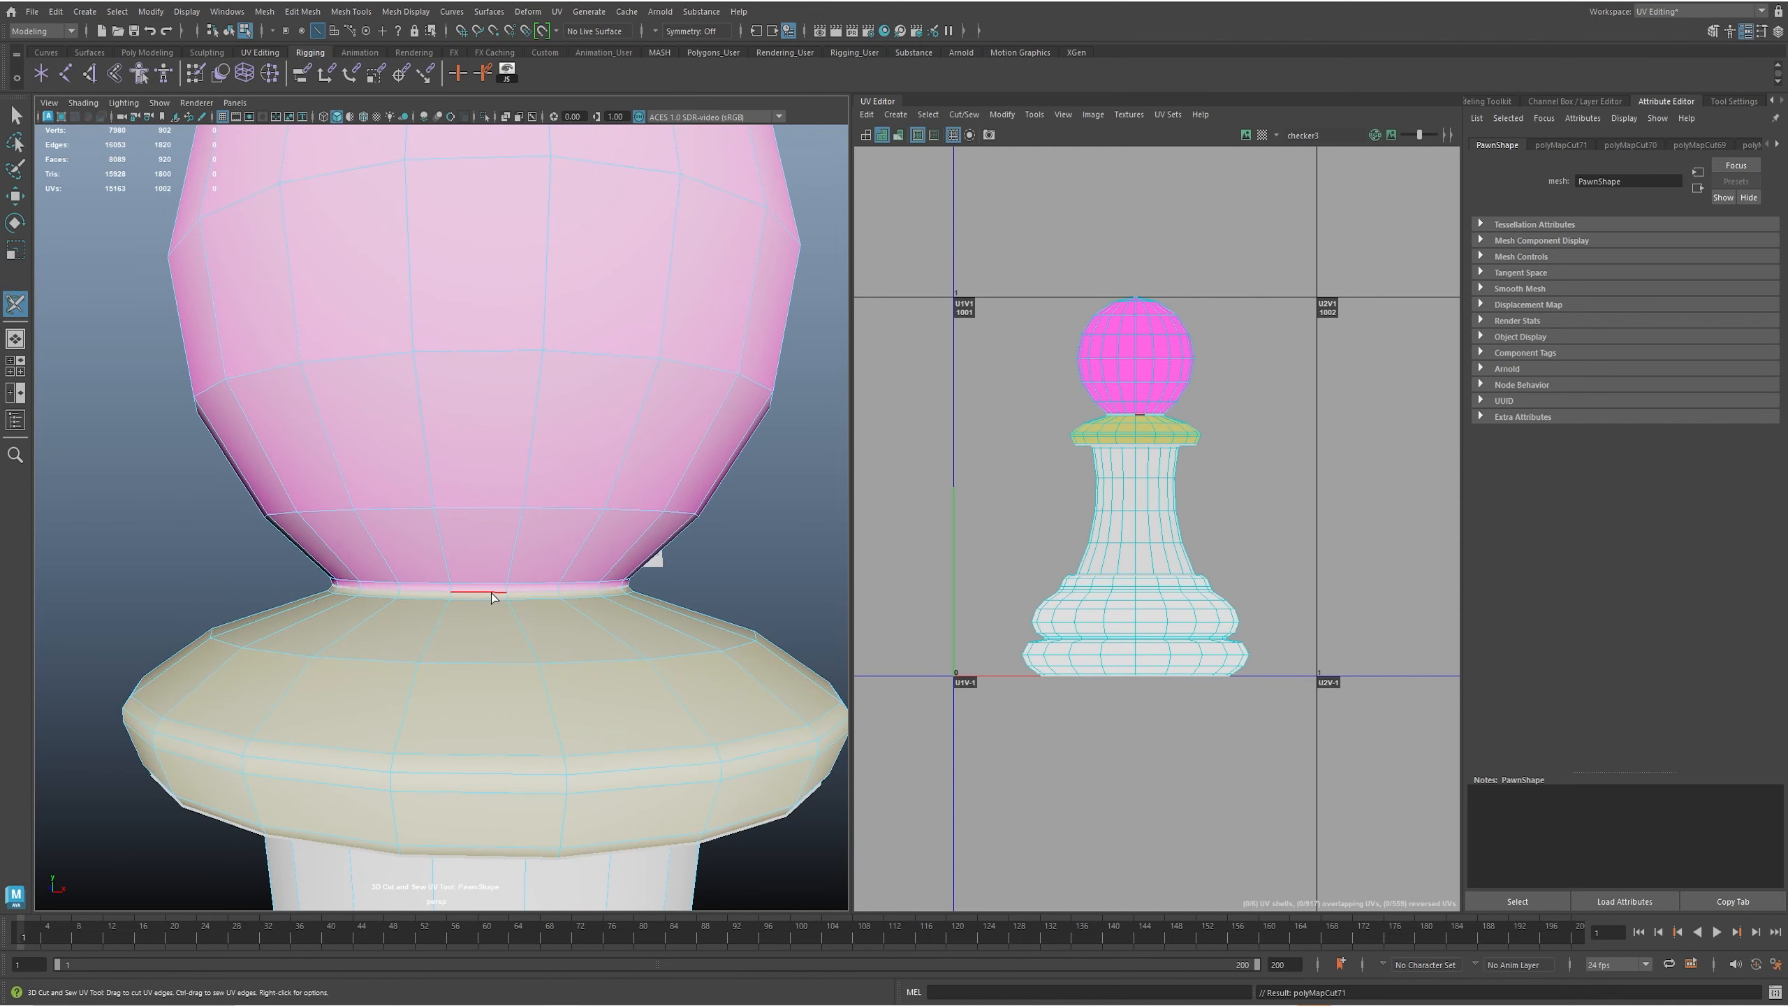
{"action": "scroll", "coordinate": [604, 631], "scroll_direction": "down", "scroll_amount": 5}
{"action": "left_click_drag", "start_coordinate": [609, 646], "coordinate": [468, 583], "text": "alt"}
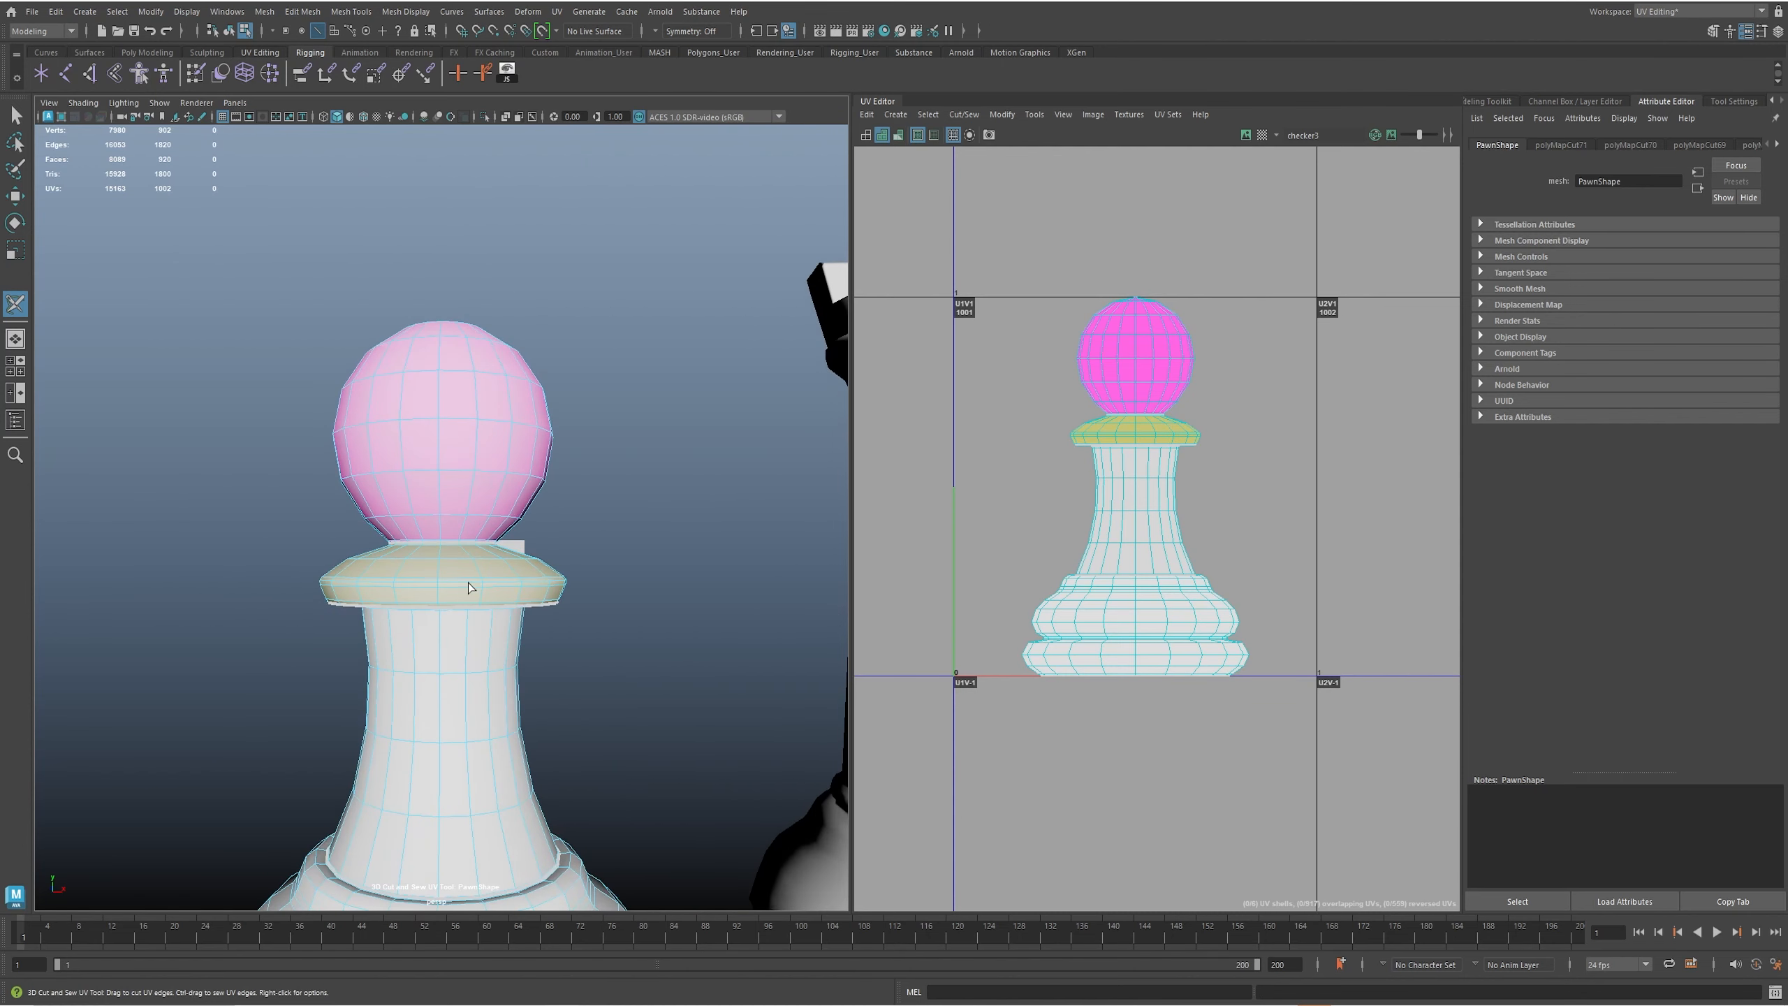
- Cut the UV edge loop near the crown of the head to separate a small round cap
{"action": "middle_click_drag", "start_coordinate": [465, 526], "coordinate": [477, 586], "text": "alt"}
{"action": "right_click_drag", "start_coordinate": [477, 586], "coordinate": [561, 619], "text": "alt"}
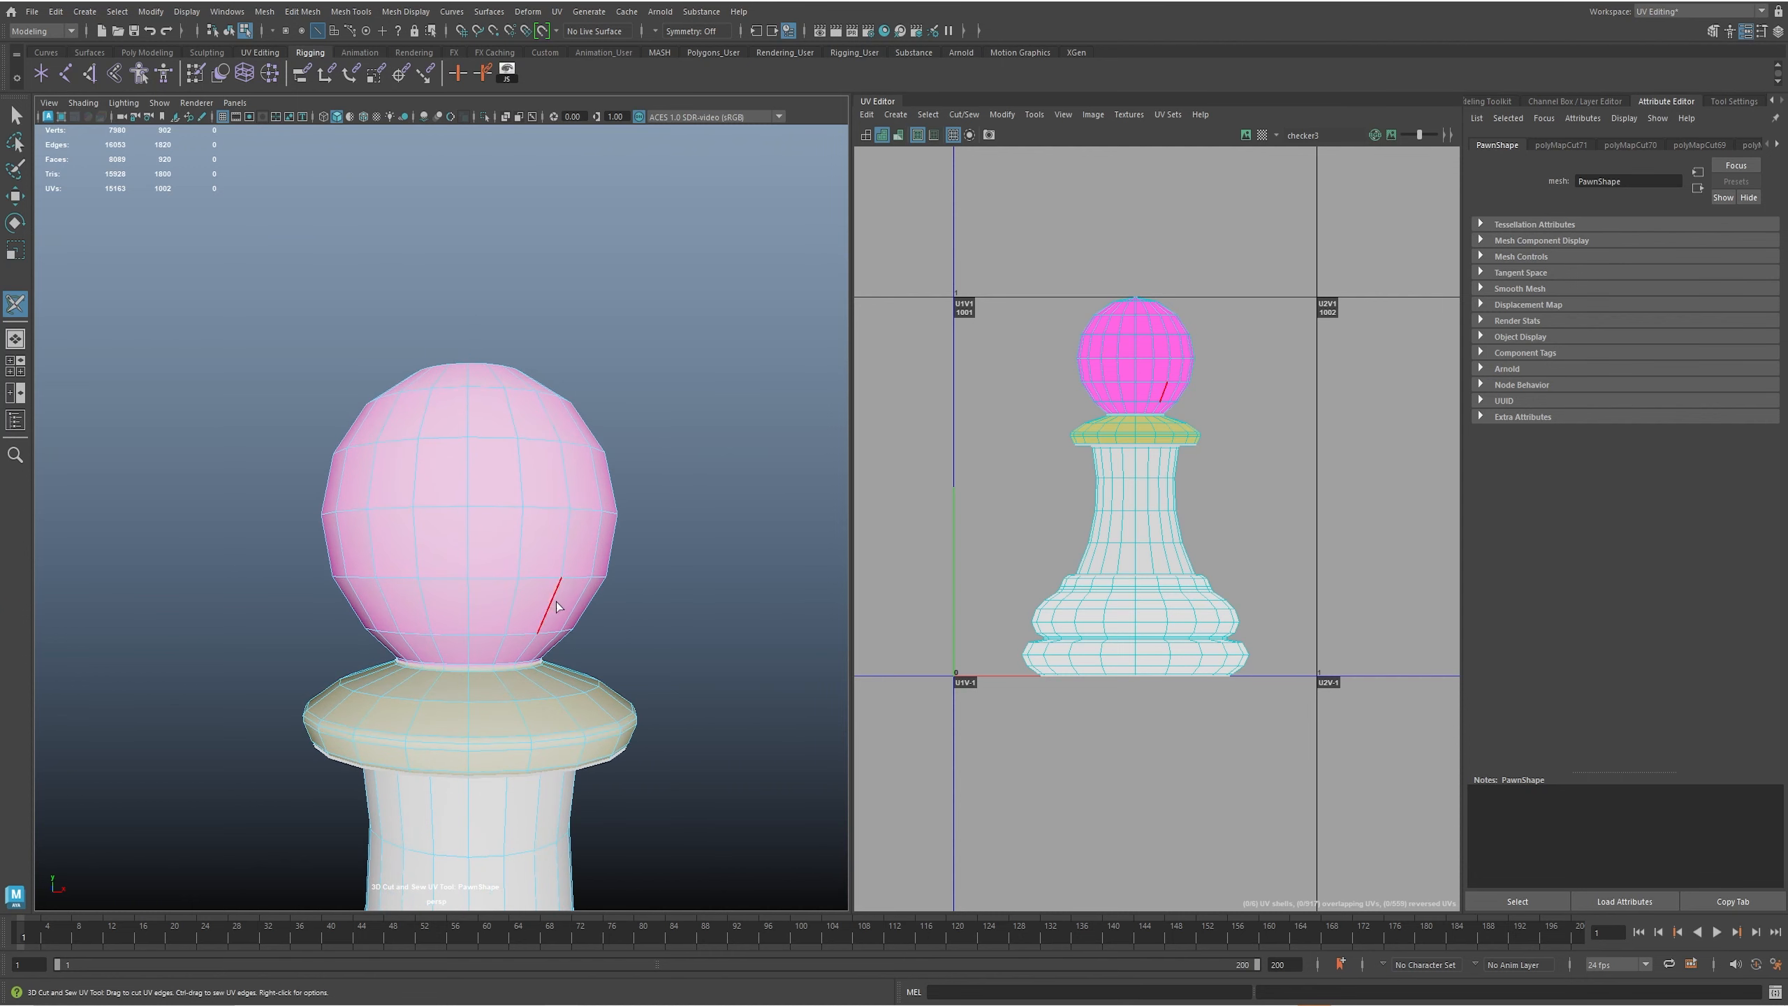
{"action": "left_click_drag", "start_coordinate": [493, 440], "coordinate": [529, 457], "text": "alt"}
{"action": "middle_click_drag", "start_coordinate": [529, 457], "coordinate": [518, 528], "text": "alt"}
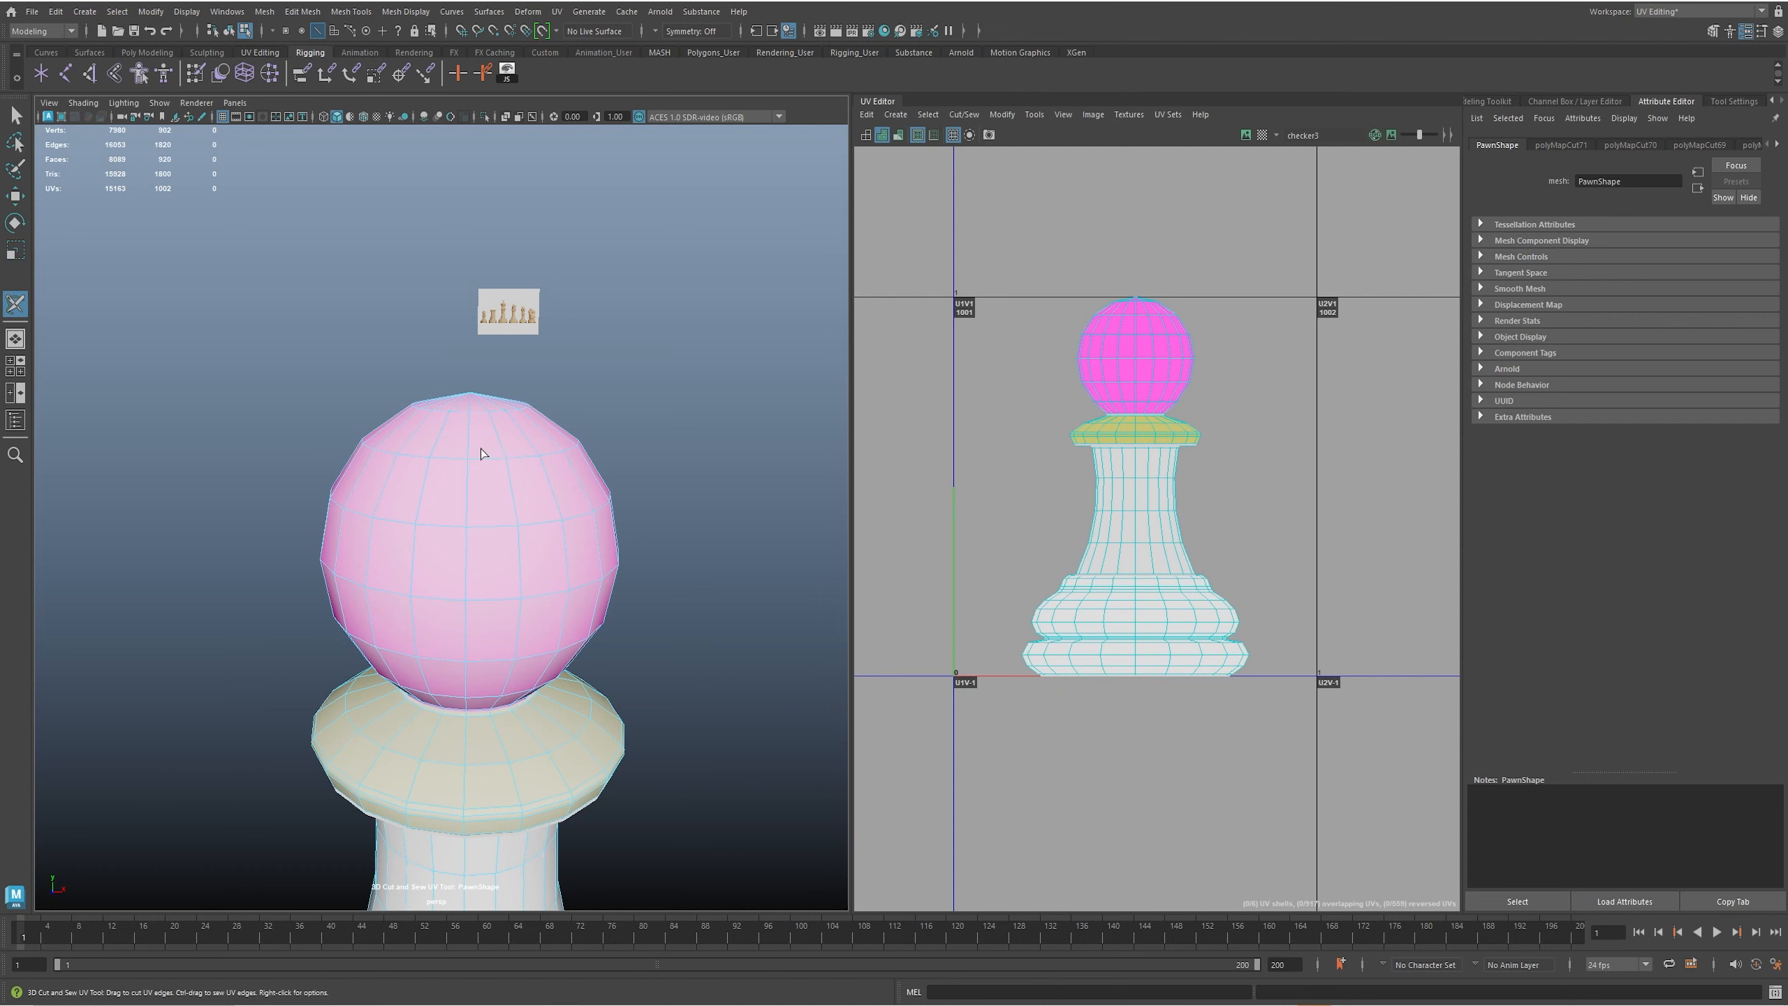
{"action": "left_click", "coordinate": [480, 419]}
{"action": "left_click_drag", "start_coordinate": [480, 420], "coordinate": [506, 345], "text": "alt"}
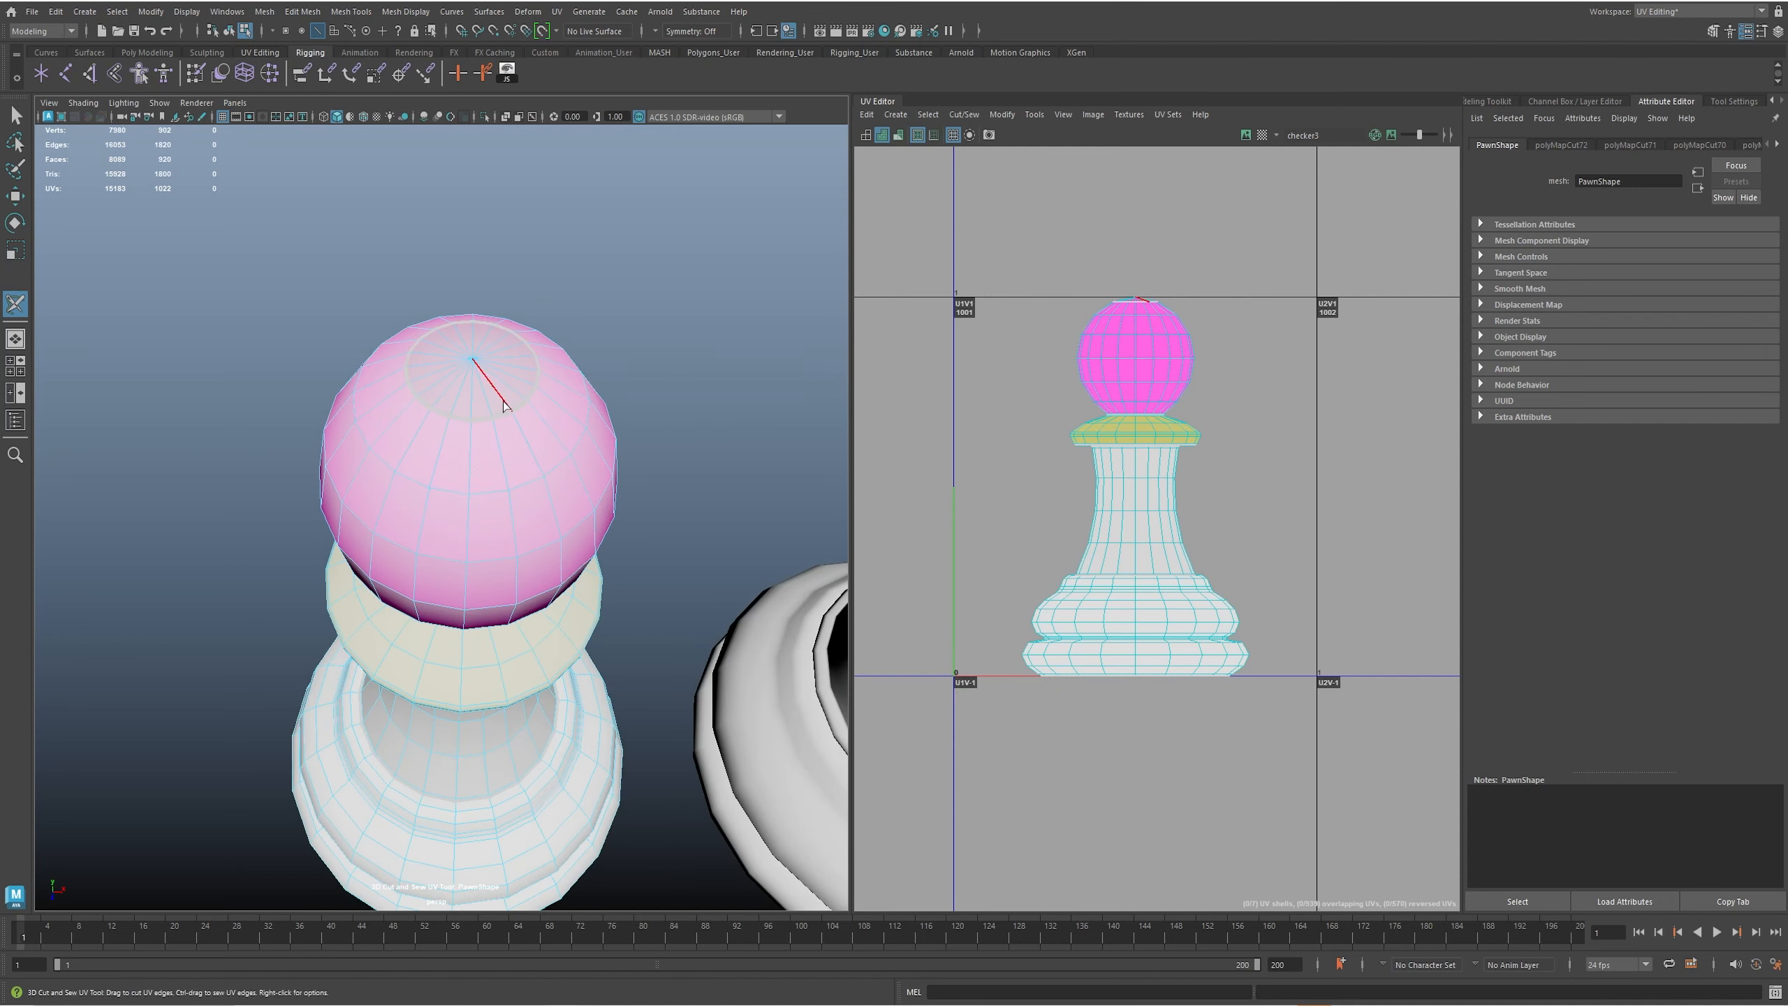
- Cut a vertical UV seam down the back of the head from the cap to the neck
{"action": "left_click_drag", "start_coordinate": [502, 405], "coordinate": [541, 452], "text": "alt"}
{"action": "middle_click_drag", "start_coordinate": [540, 451], "coordinate": [543, 440], "text": "alt"}
{"action": "right_click_drag", "start_coordinate": [543, 440], "coordinate": [511, 463], "text": "alt"}
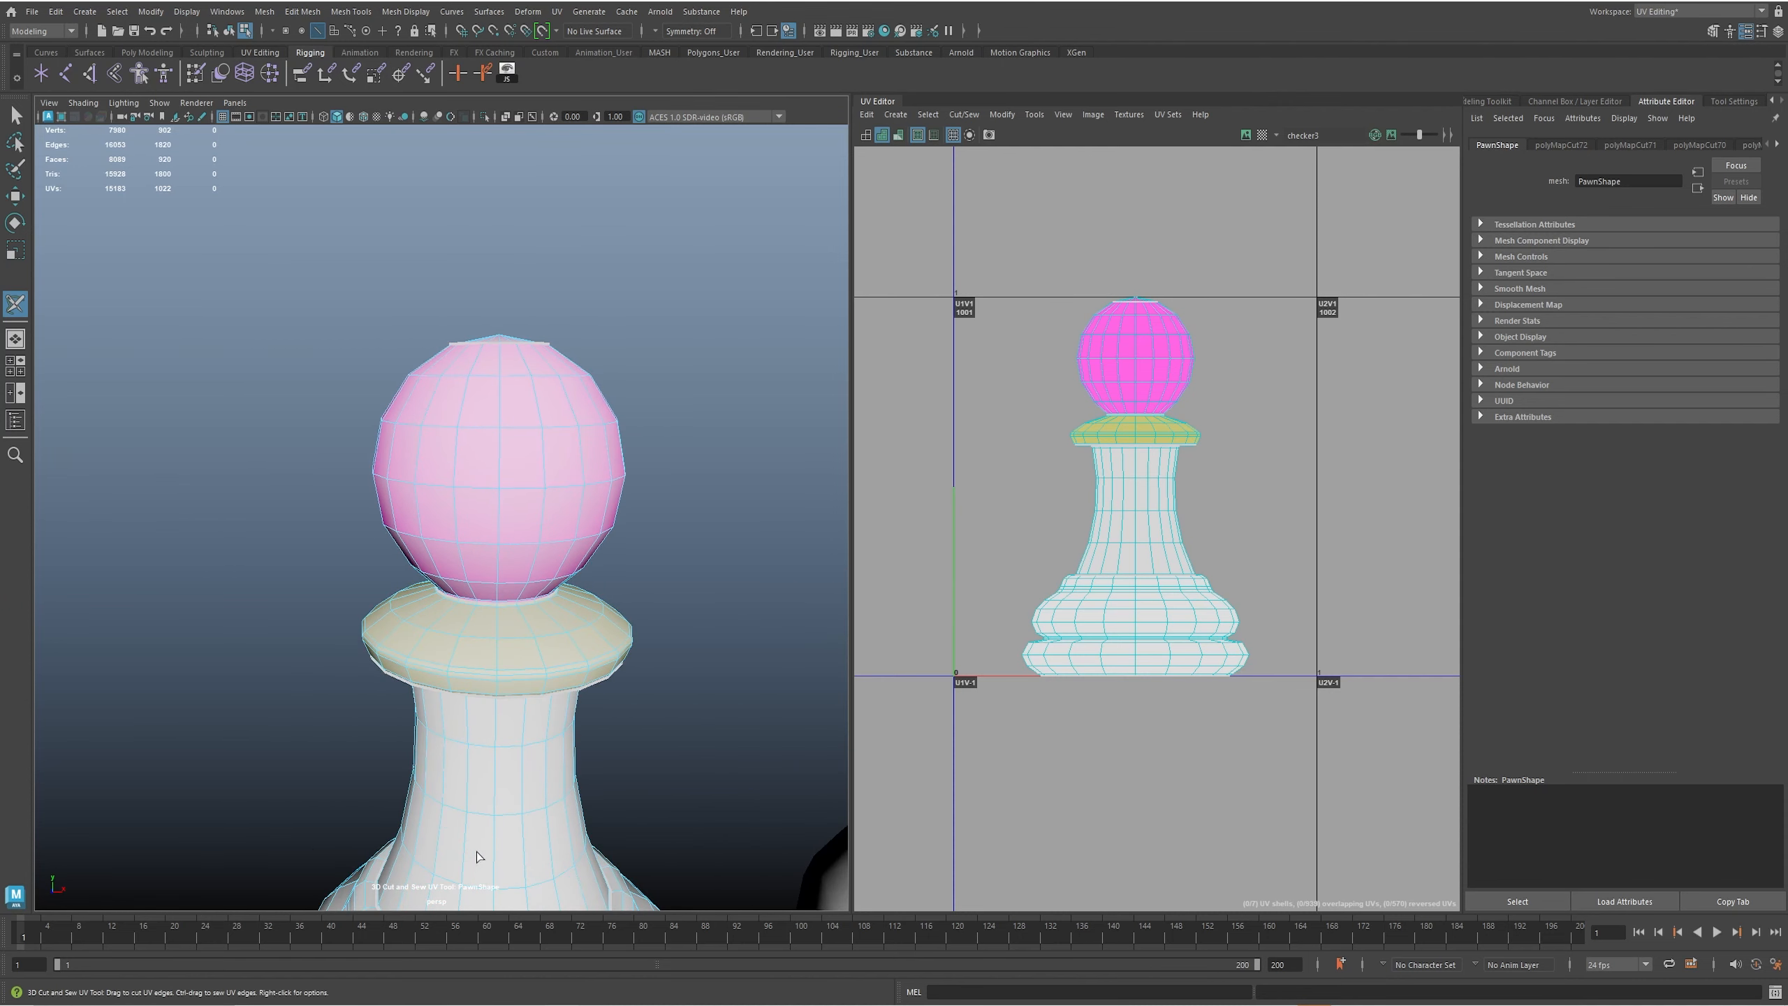
{"action": "left_click_drag", "start_coordinate": [476, 852], "coordinate": [352, 465], "text": "alt"}
{"action": "mouse_move", "coordinate": [315, 371]}
{"action": "left_mouse_down"}
{"action": "mouse_move", "coordinate": [316, 321]}
{"action": "mouse_move", "coordinate": [318, 426]}
{"action": "mouse_move", "coordinate": [440, 421]}
{"action": "mouse_move", "coordinate": [425, 496]}
{"action": "left_mouse_up"}
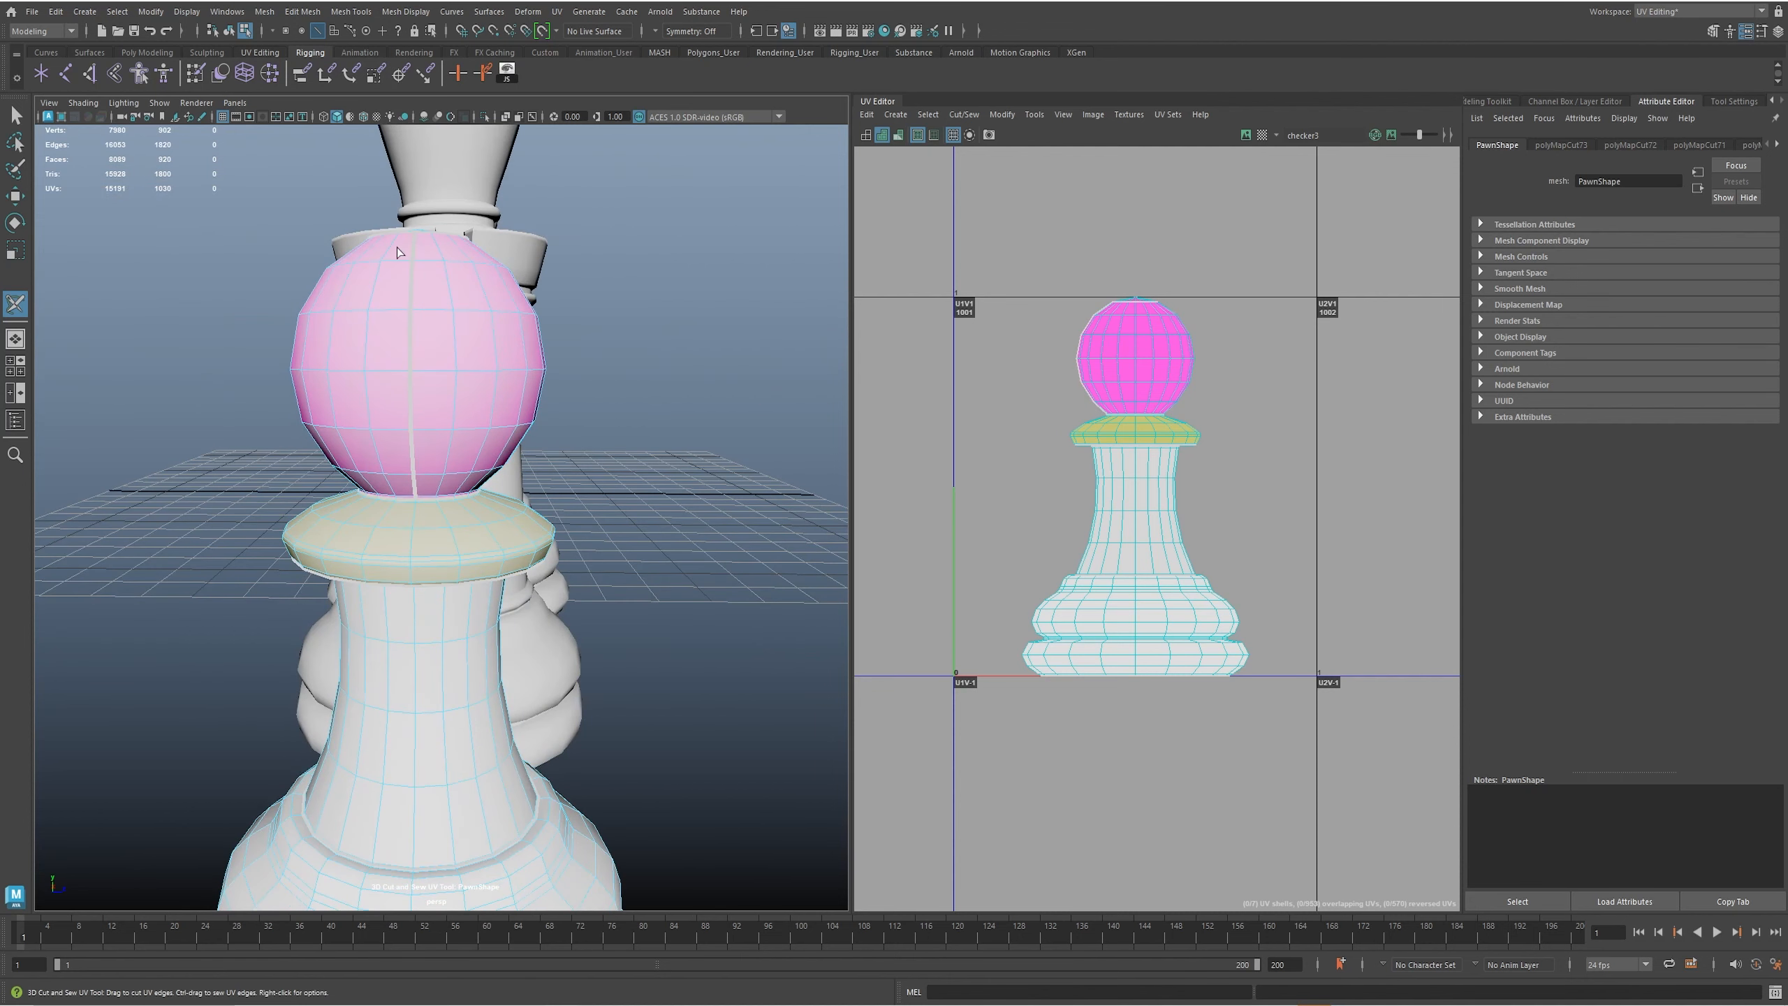
- Cut a vertical UV seam down the back of the stem, in line with the head's seam
{"action": "left_click_drag", "start_coordinate": [478, 557], "coordinate": [486, 588], "text": "alt"}
{"action": "middle_click_drag", "start_coordinate": [486, 588], "coordinate": [507, 407], "text": "alt"}
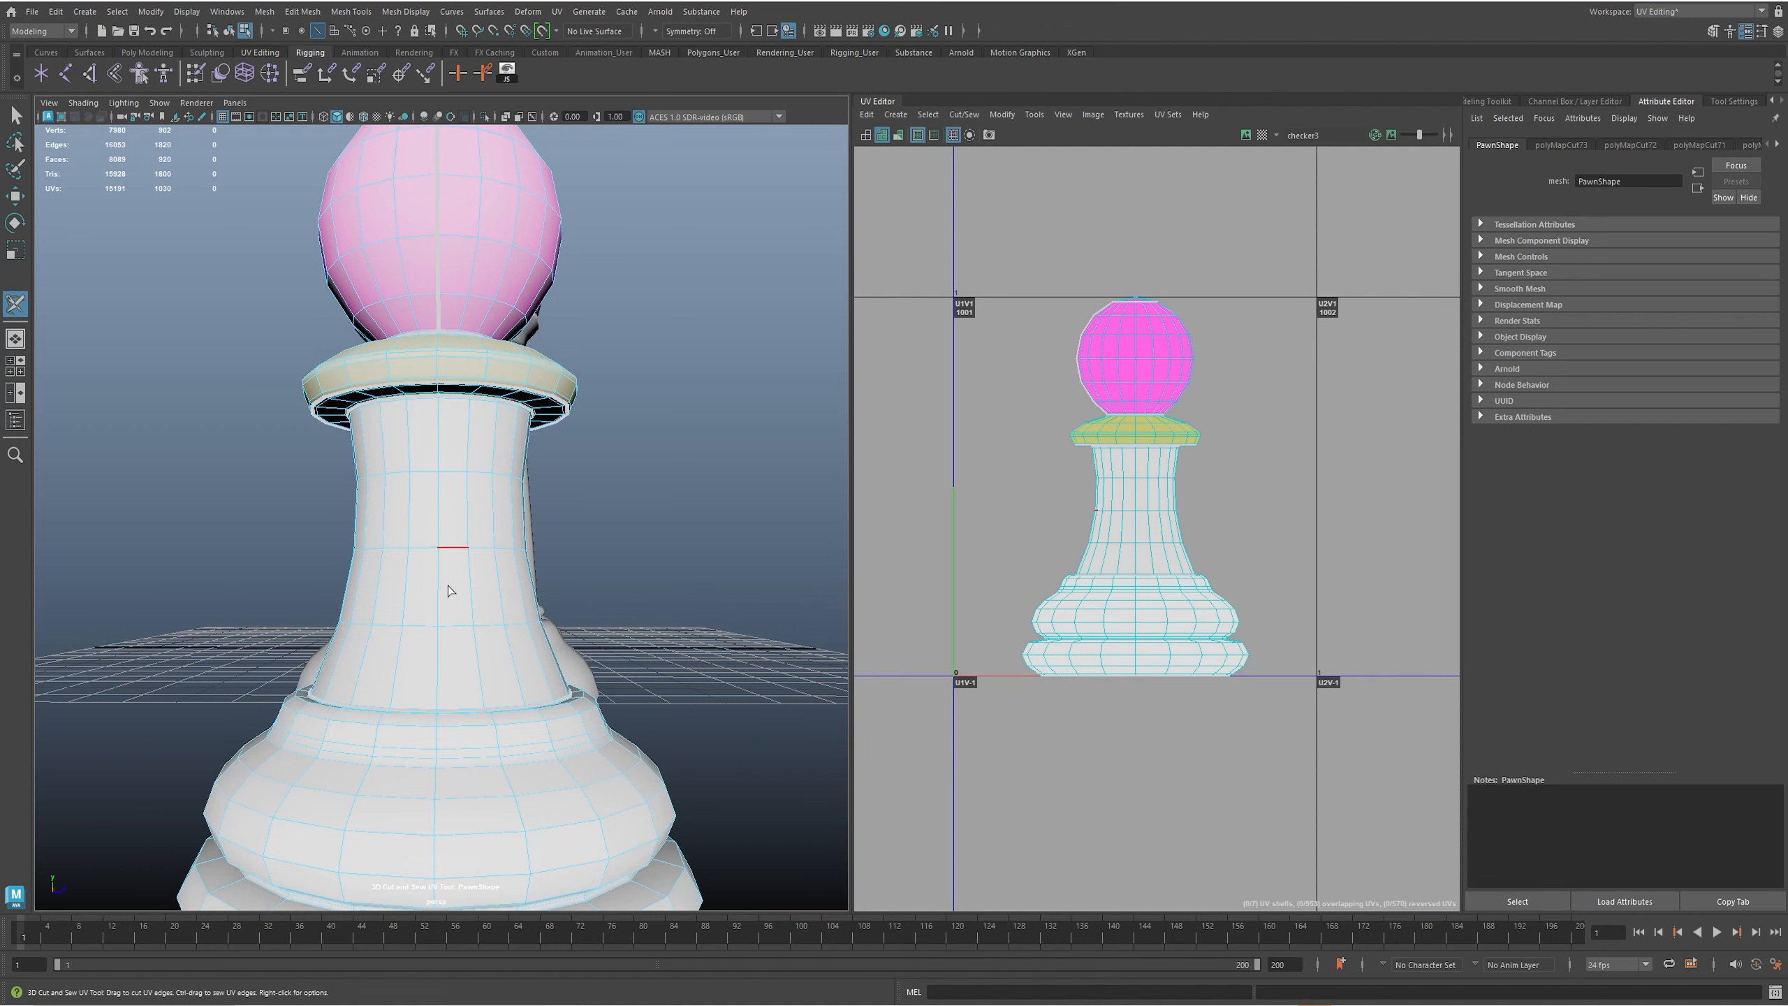
{"action": "left_click", "coordinate": [438, 508]}
{"action": "left_click_drag", "start_coordinate": [577, 407], "coordinate": [512, 467], "text": "alt"}
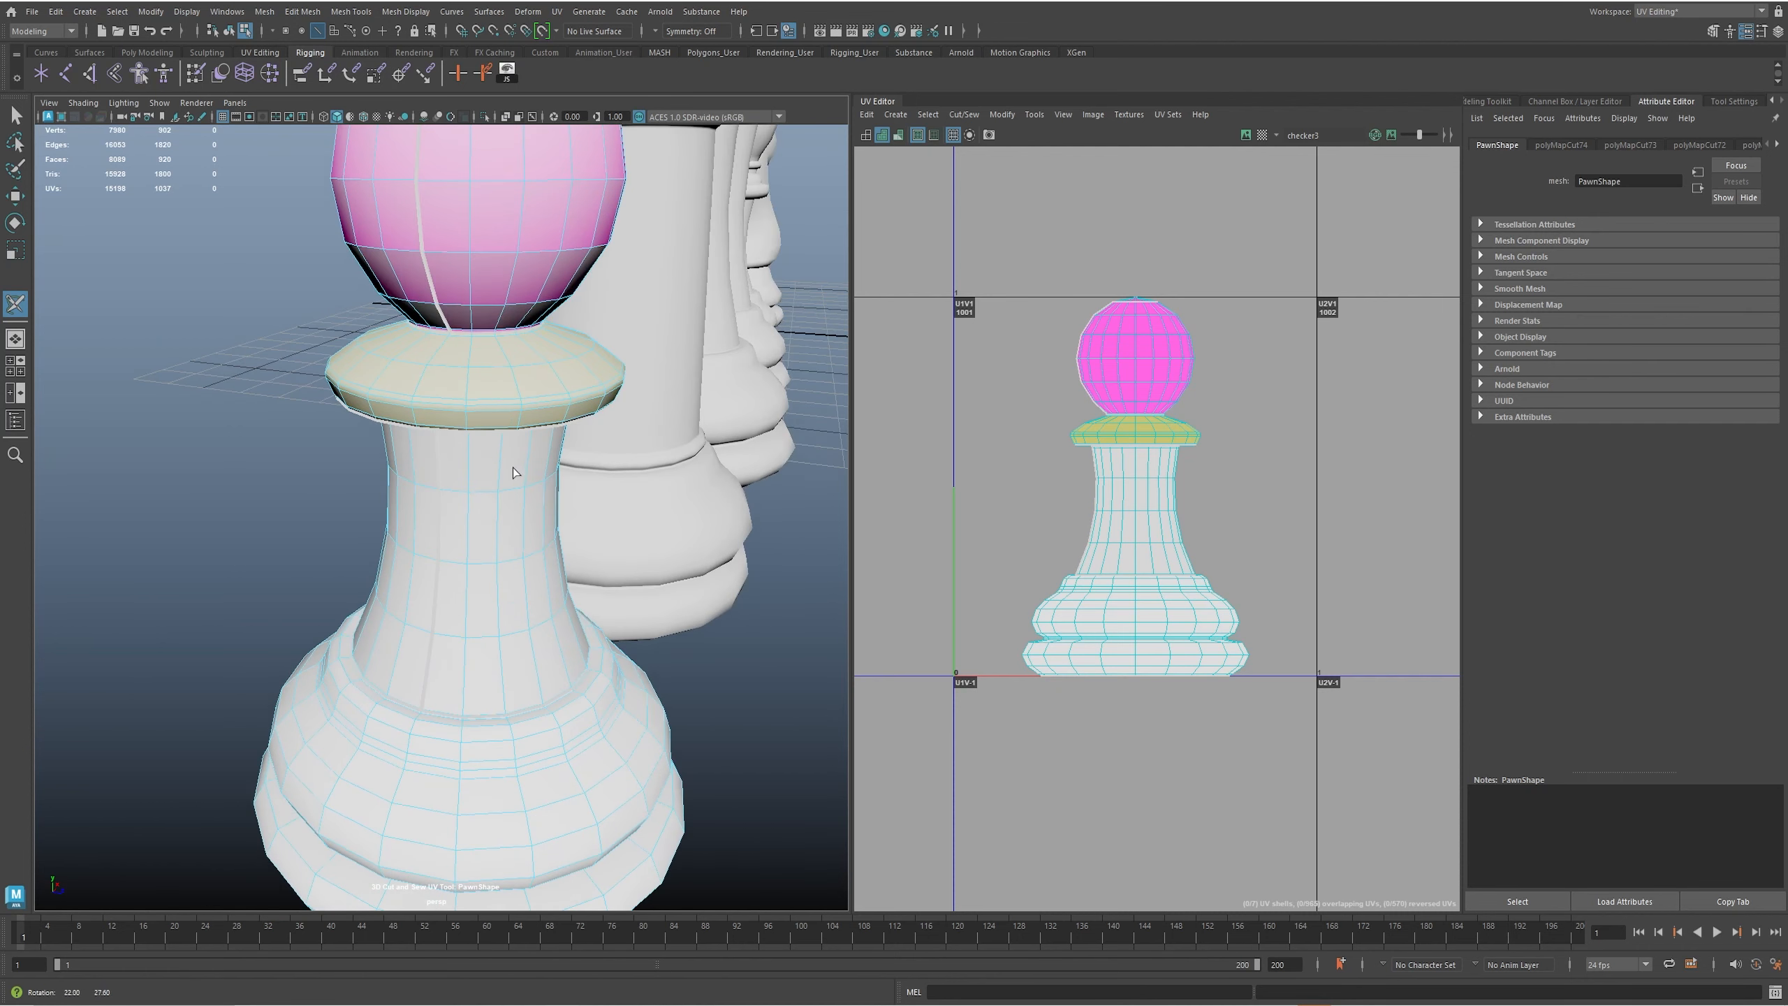
- Cut the UV edge loop around the collar that separates its sloped top surface from its outer rim
{"action": "scroll", "coordinate": [513, 467], "scroll_direction": "up", "scroll_amount": 10}
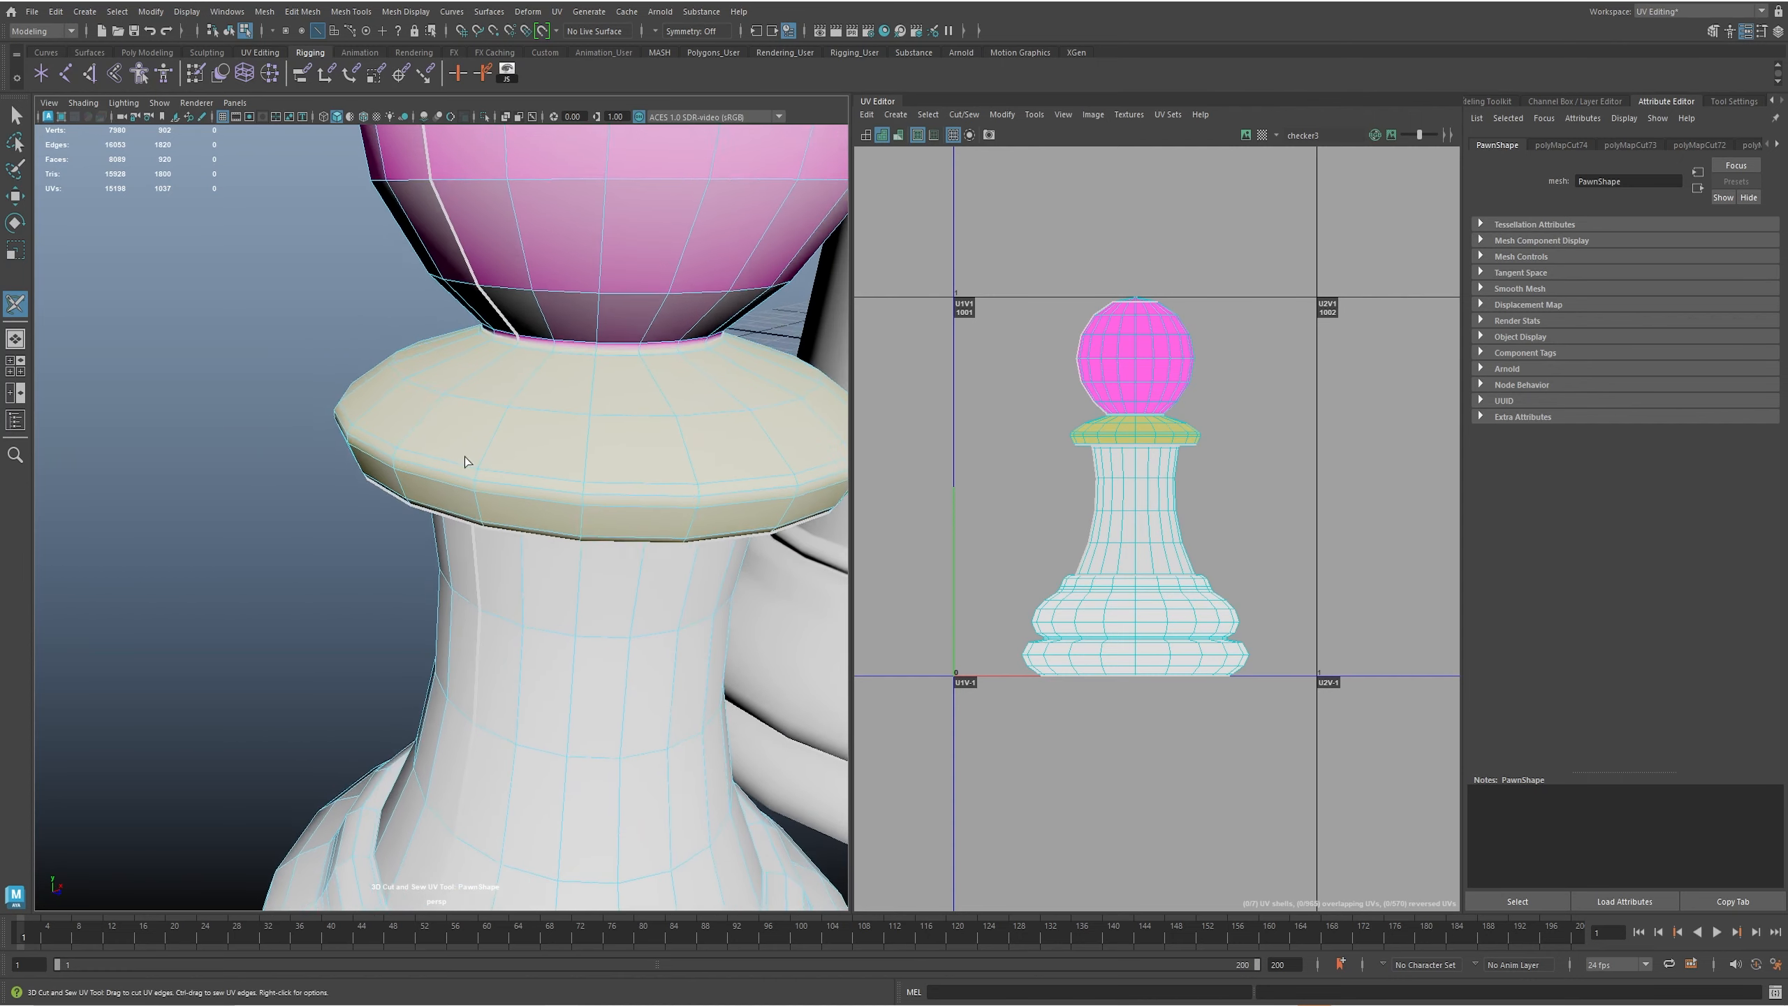
{"action": "scroll", "coordinate": [465, 457], "scroll_direction": "up", "scroll_amount": 3}
{"action": "double_click", "coordinate": [452, 463]}
{"action": "left_click_drag", "start_coordinate": [428, 467], "coordinate": [449, 452], "text": "alt"}
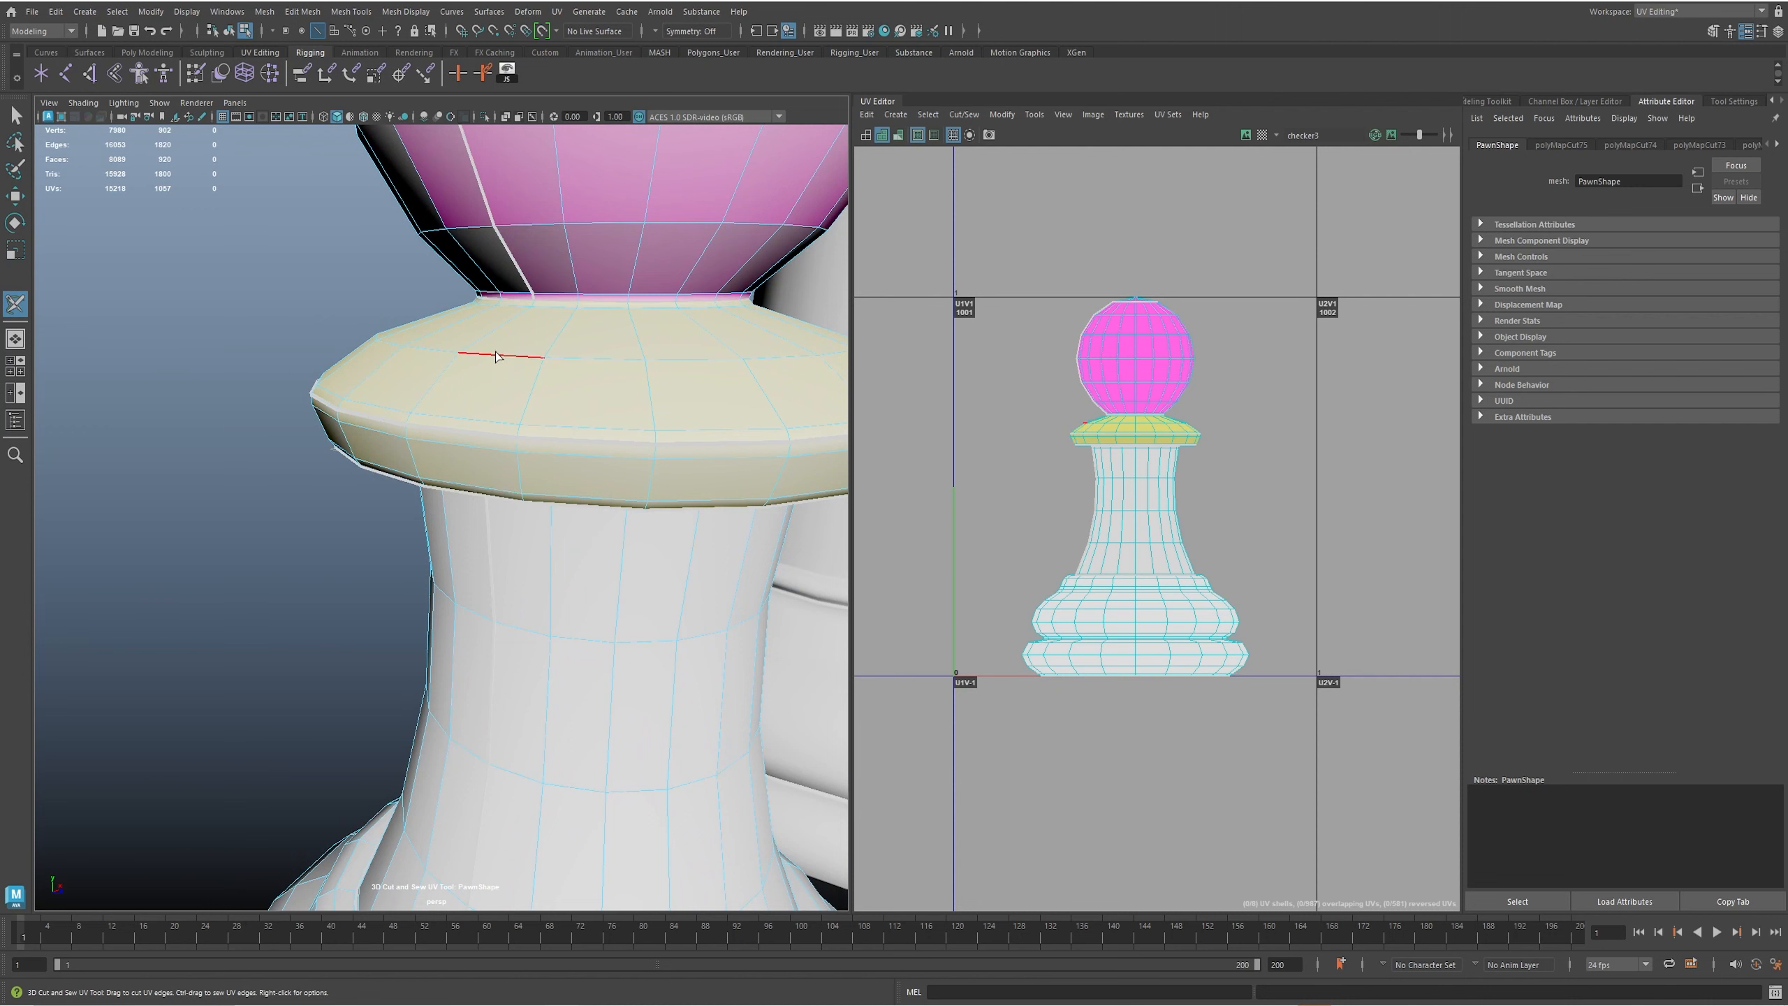
- Cut a vertical UV seam across the collar's outer rim at the back of the pawn
{"action": "left_click_drag", "start_coordinate": [514, 371], "coordinate": [542, 404], "text": "alt"}
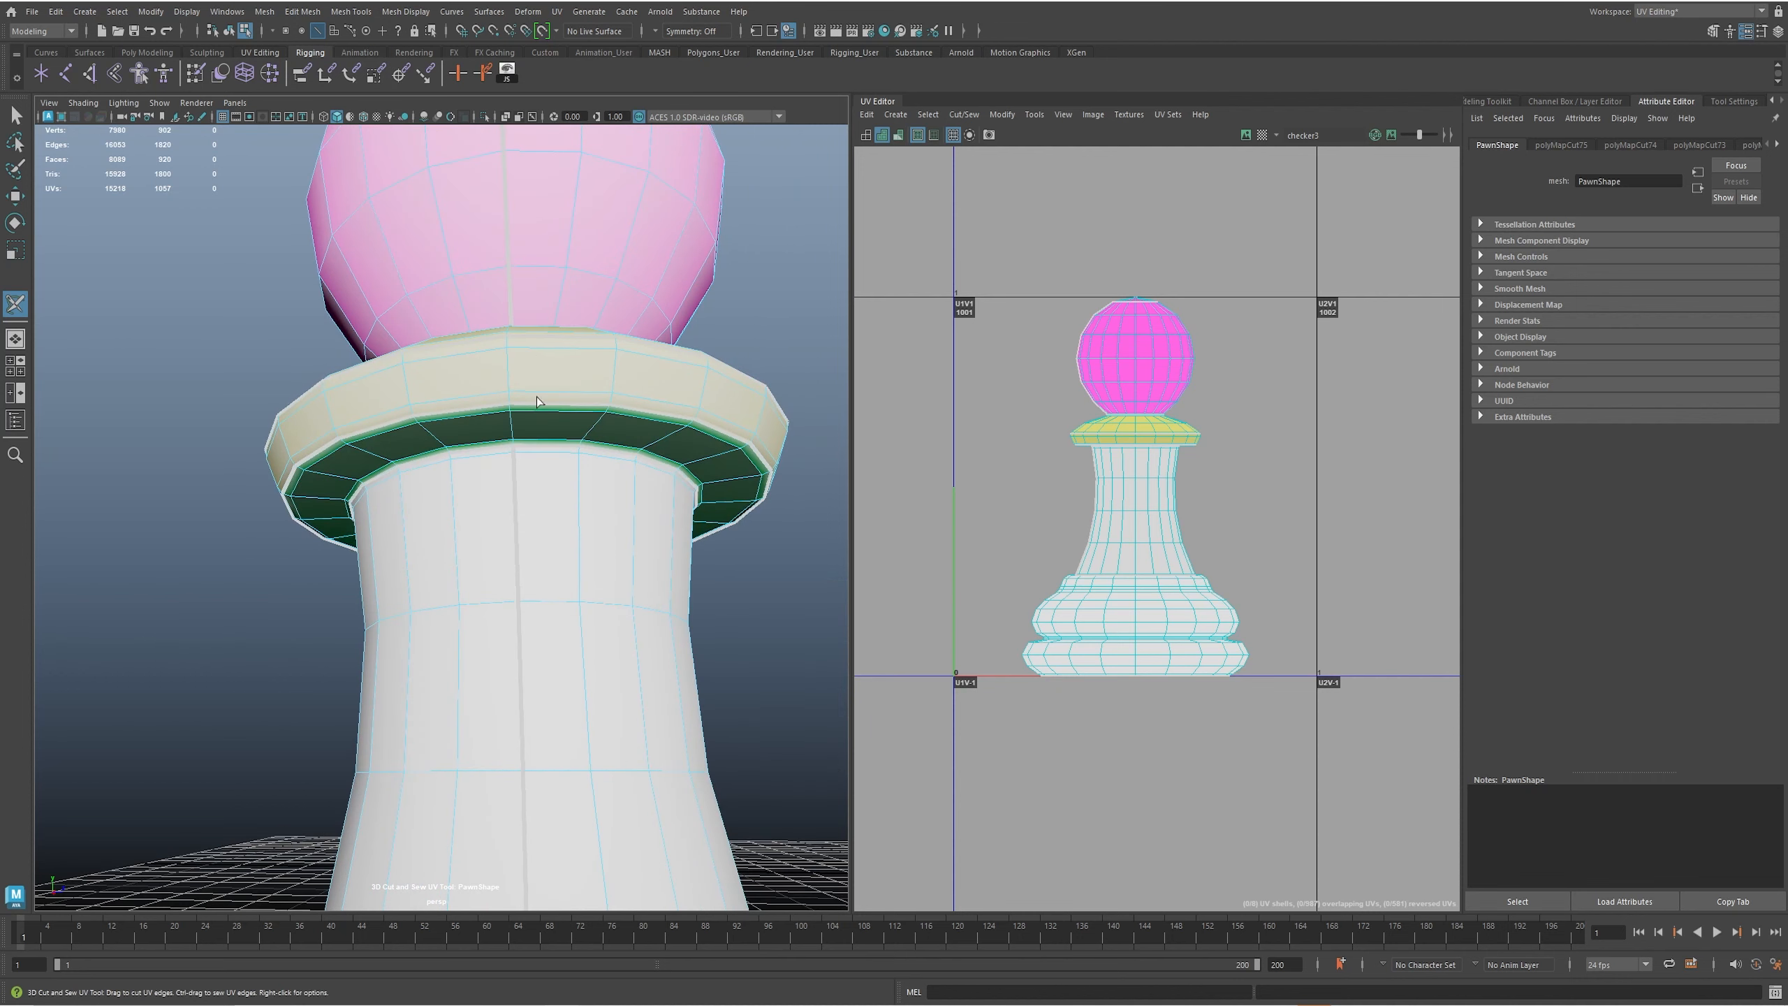
{"action": "left_click", "coordinate": [508, 369]}
{"action": "left_click_drag", "start_coordinate": [510, 373], "coordinate": [537, 420], "text": "alt"}
- Cut a vertical UV seam down the back of the base from the stem to the bottom edge
{"action": "middle_click_drag", "start_coordinate": [553, 611], "coordinate": [559, 423], "text": "alt"}
{"action": "middle_click_drag", "start_coordinate": [562, 647], "coordinate": [557, 408], "text": "alt"}
{"action": "right_click_drag", "start_coordinate": [555, 476], "coordinate": [505, 527], "text": "alt"}
{"action": "middle_click_drag", "start_coordinate": [521, 550], "coordinate": [523, 380], "text": "alt"}
{"action": "left_click_drag", "start_coordinate": [517, 429], "coordinate": [457, 446], "text": "alt"}
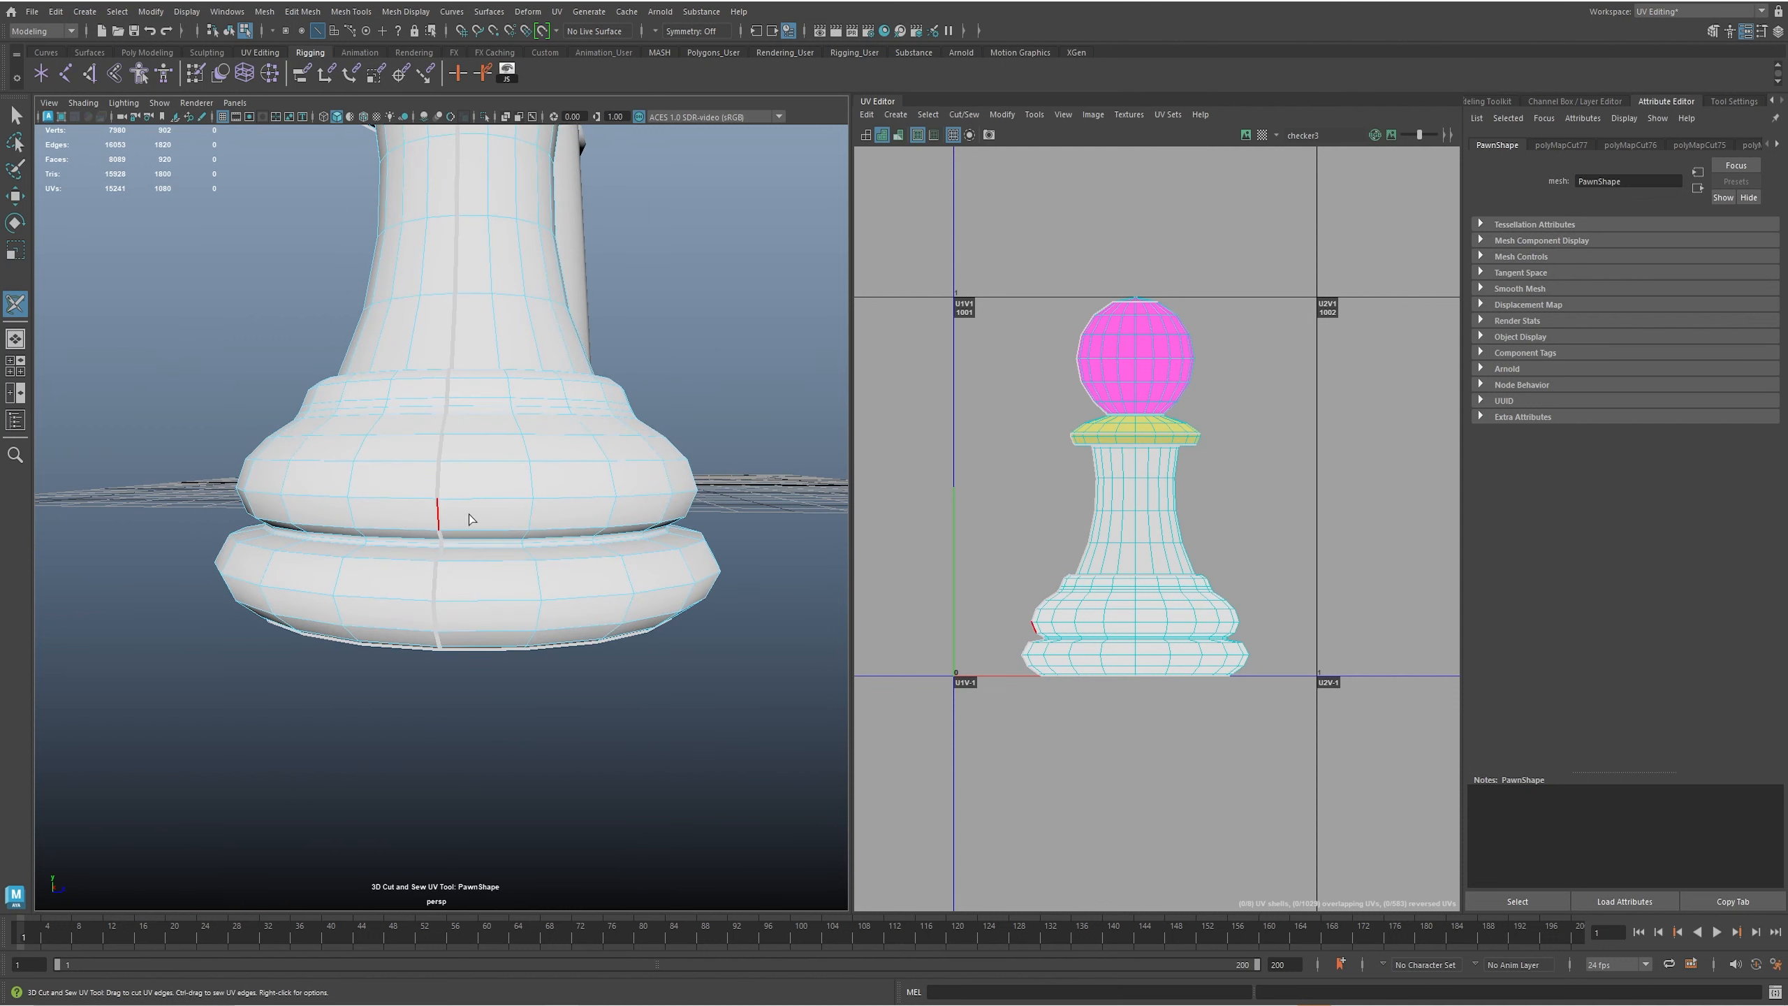
- Select all of the pawn's UVs and unfold and lay out the shells within the first UV tile
{"action": "left_click_drag", "start_coordinate": [682, 560], "coordinate": [523, 487], "text": "alt"}
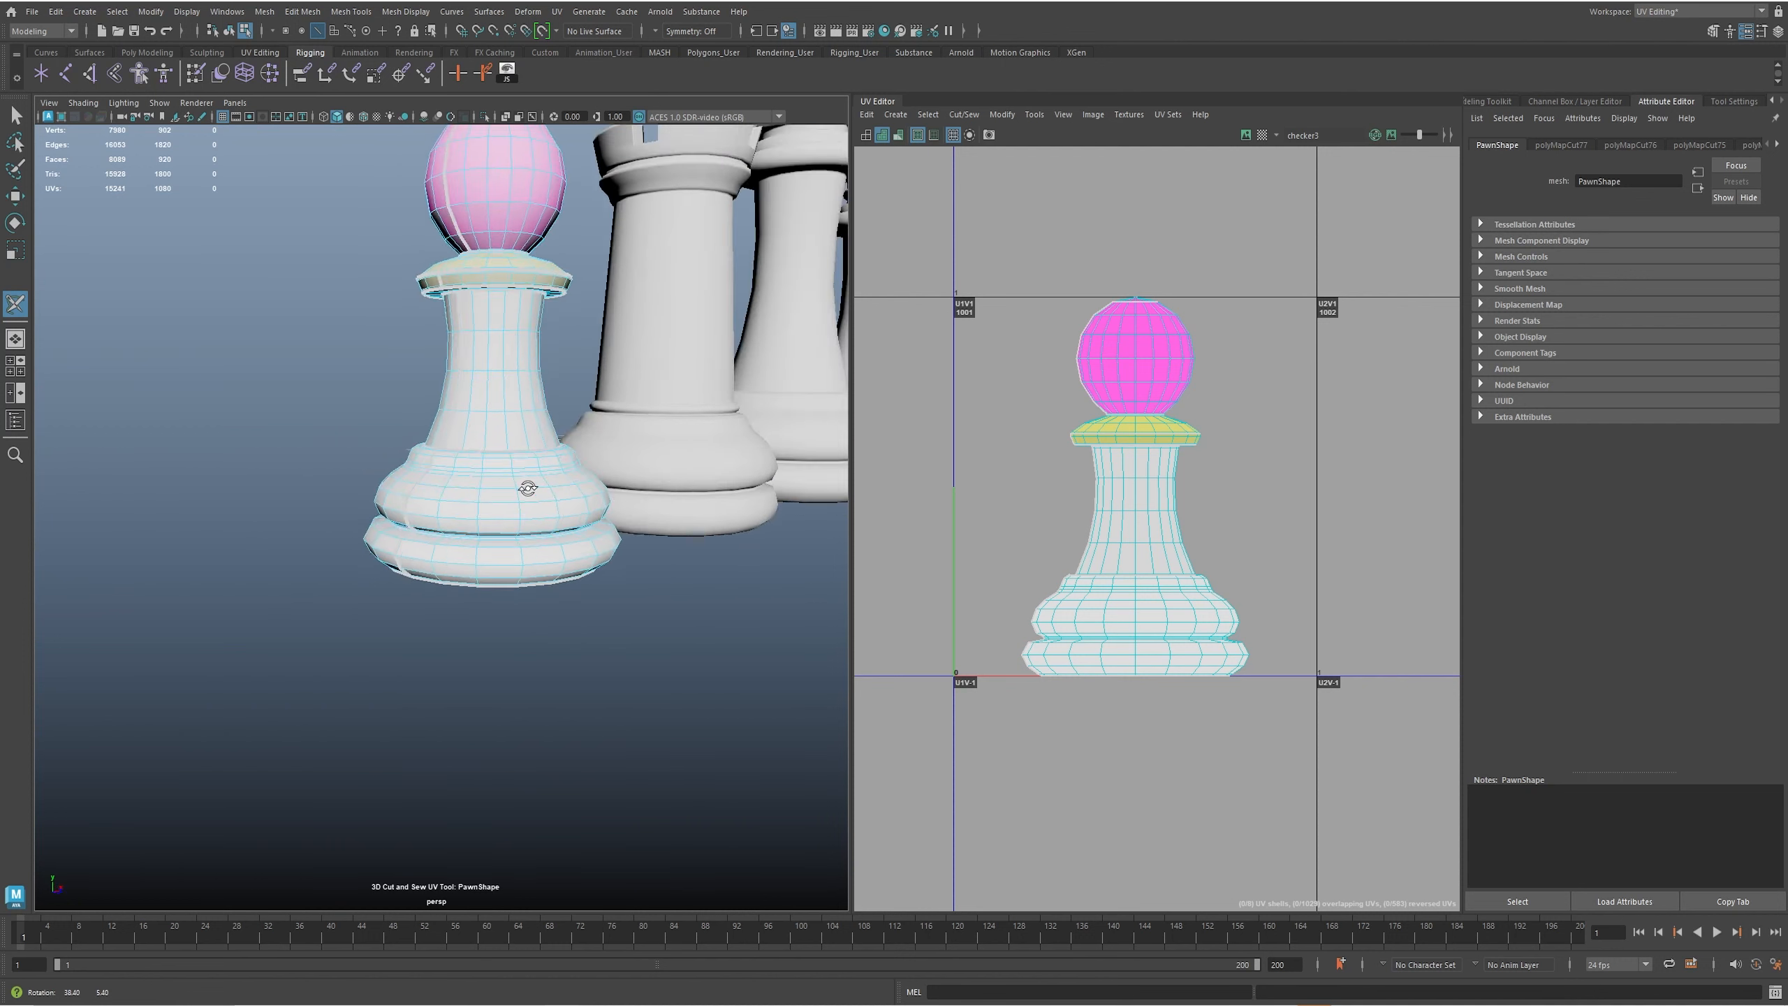
{"action": "middle_click_drag", "start_coordinate": [535, 450], "coordinate": [545, 565], "text": "alt"}
{"action": "right_click_drag", "start_coordinate": [544, 565], "coordinate": [533, 531], "text": "alt"}
{"action": "left_click_drag", "start_coordinate": [493, 557], "coordinate": [495, 541], "text": "alt"}
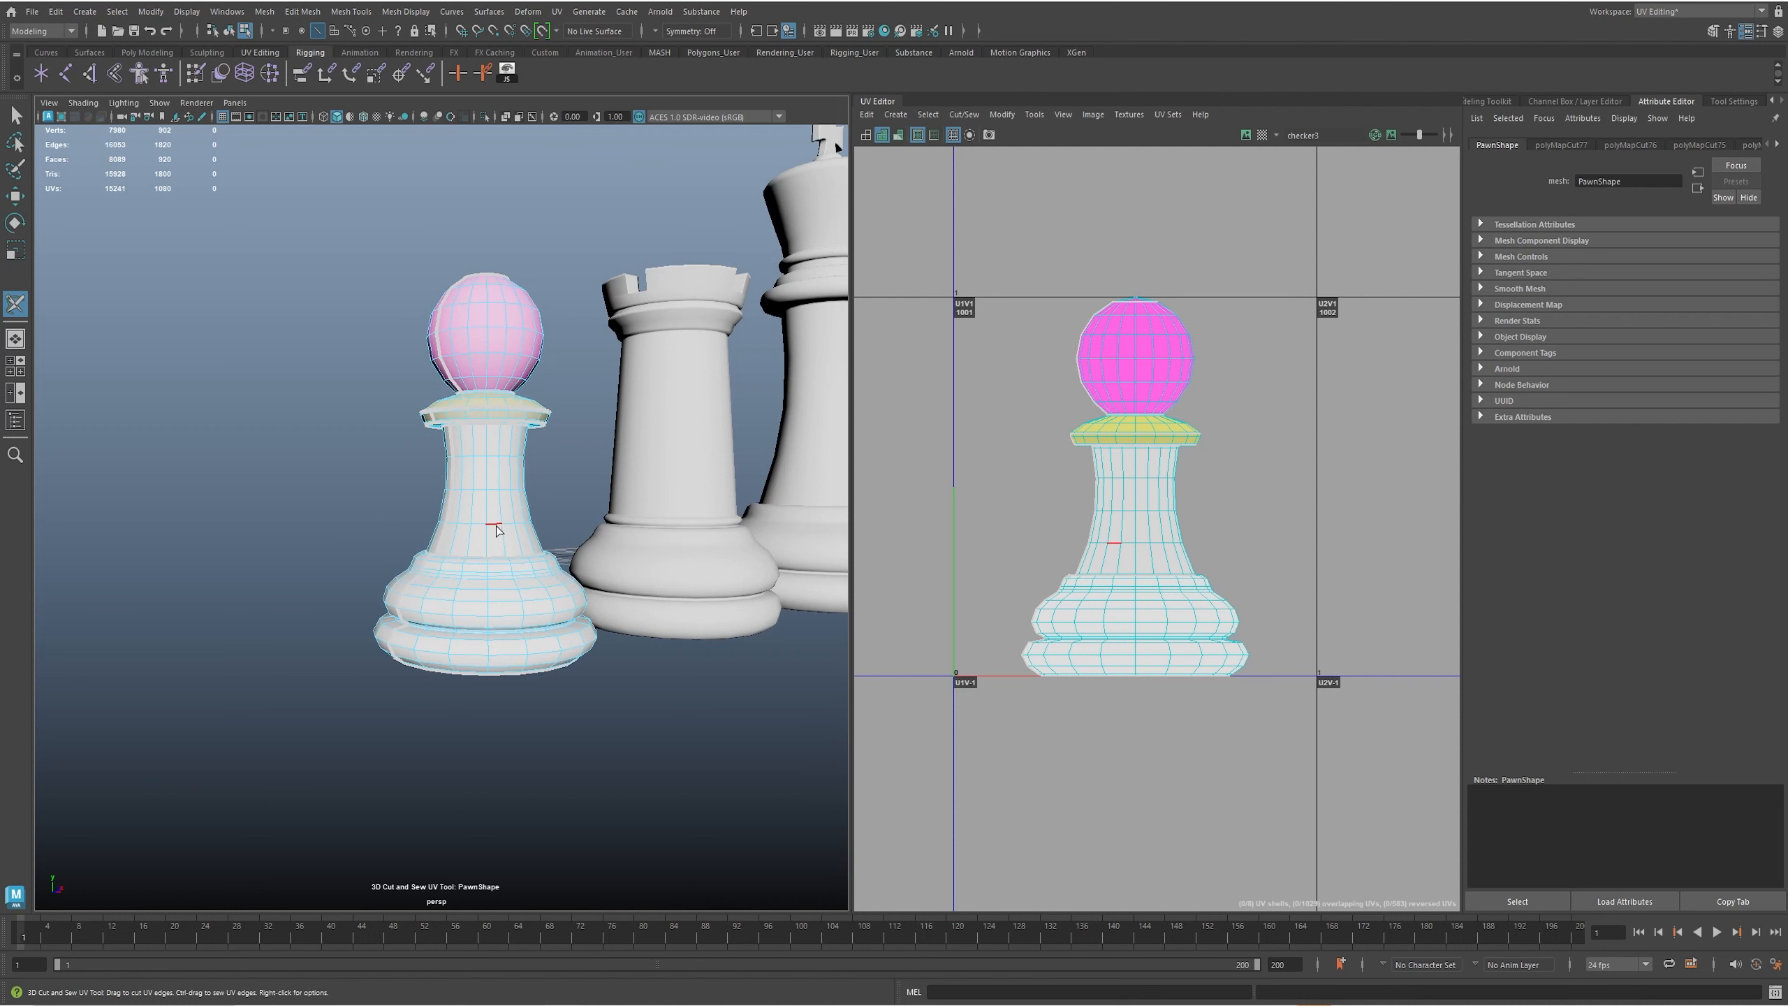
{"action": "right_click", "coordinate": [489, 353]}
{"action": "mouse_move", "coordinate": [488, 352]}
{"action": "right_mouse_down"}
{"action": "mouse_move", "coordinate": [489, 314]}
{"action": "mouse_move", "coordinate": [575, 313]}
{"action": "right_mouse_up"}
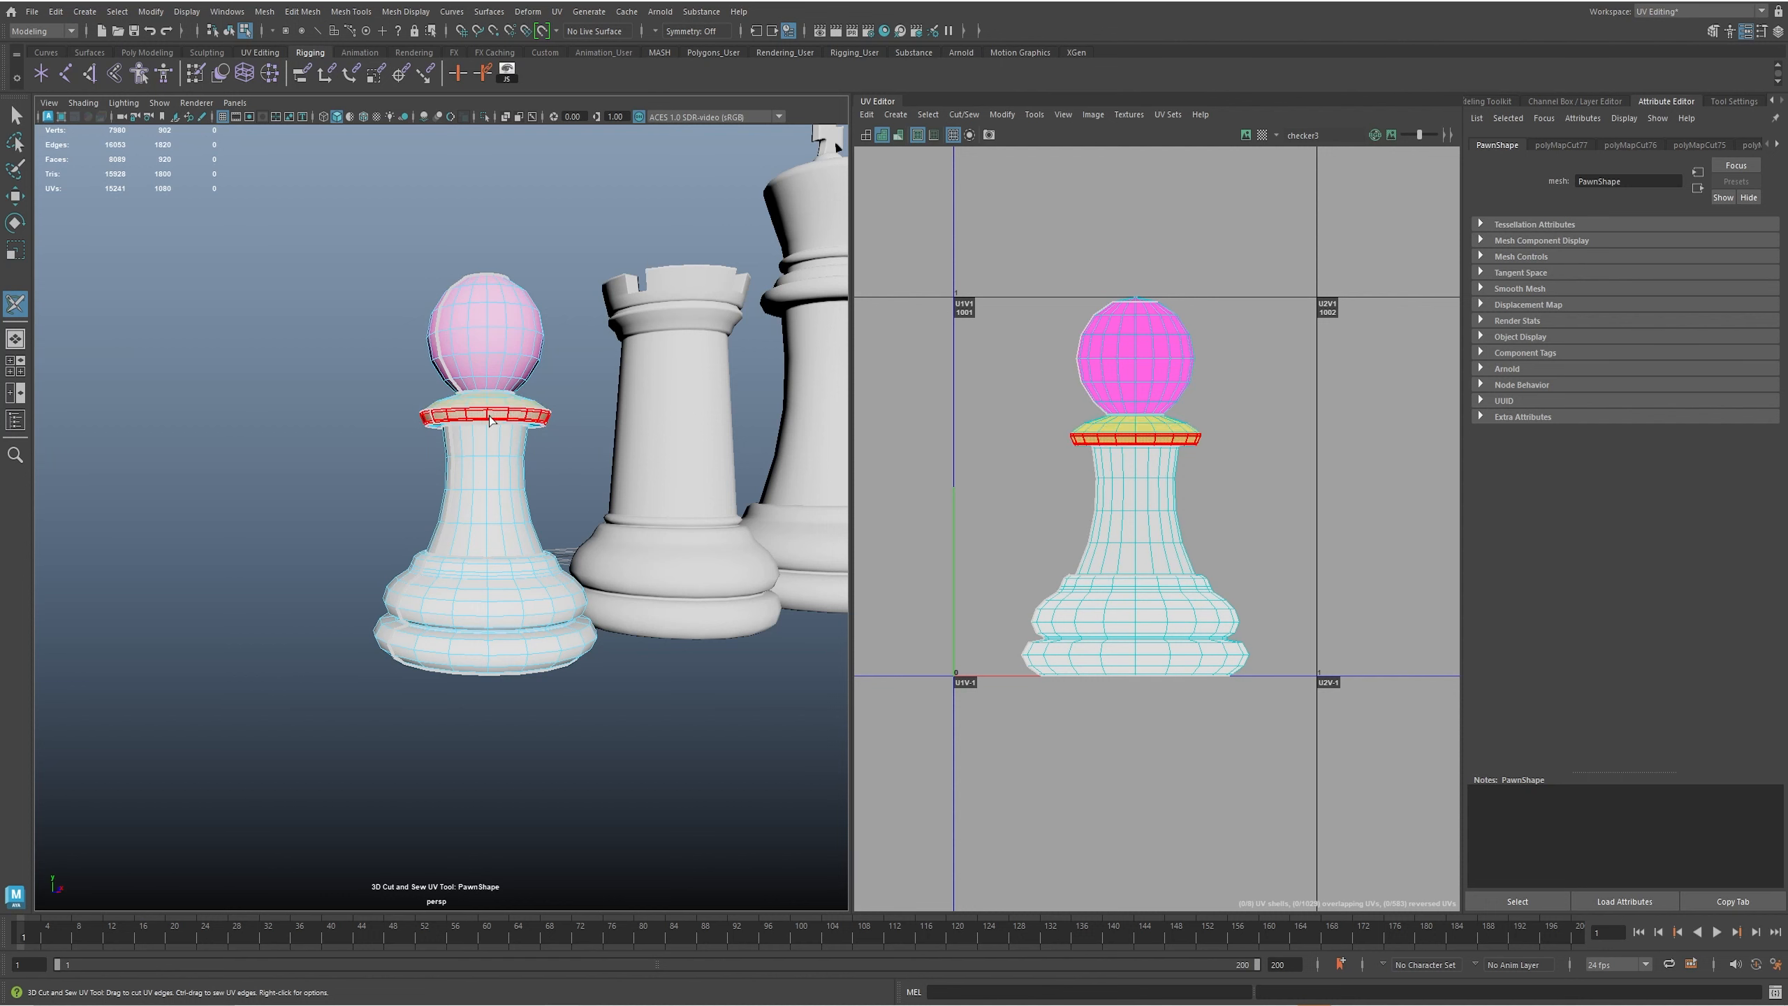
{"action": "left_click_drag", "start_coordinate": [262, 188], "coordinate": [665, 755]}
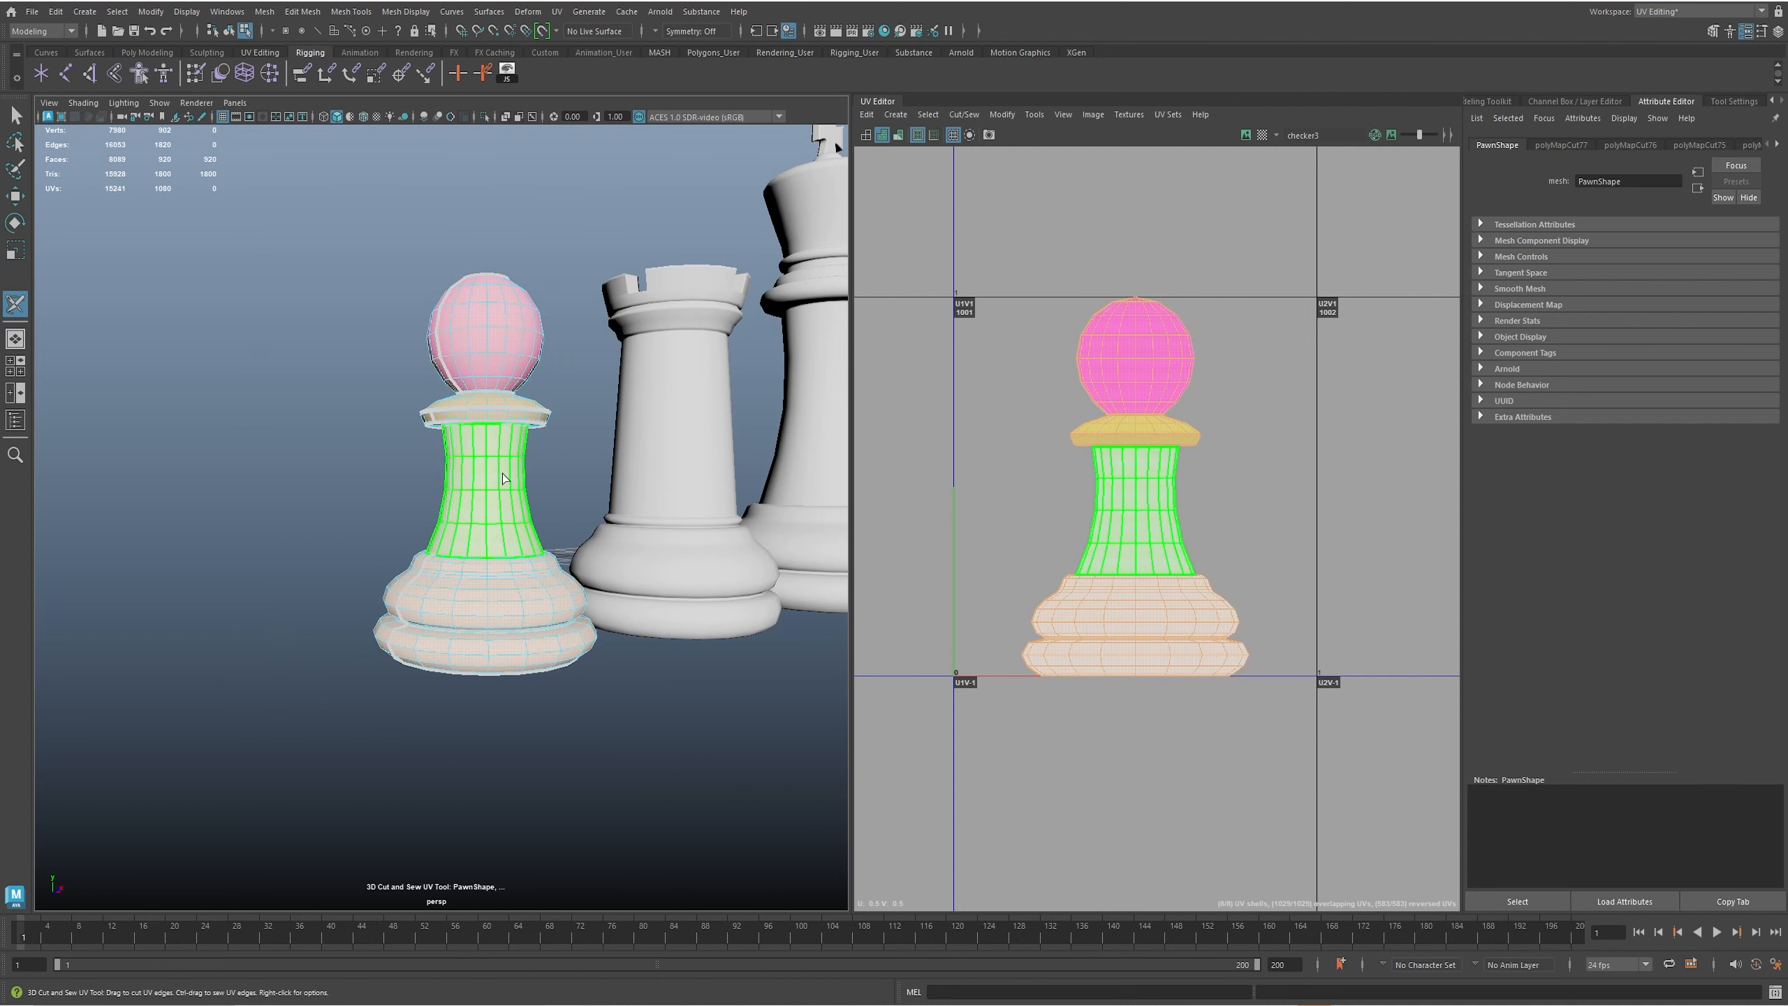
{"action": "key", "text": "ctrl+u"}
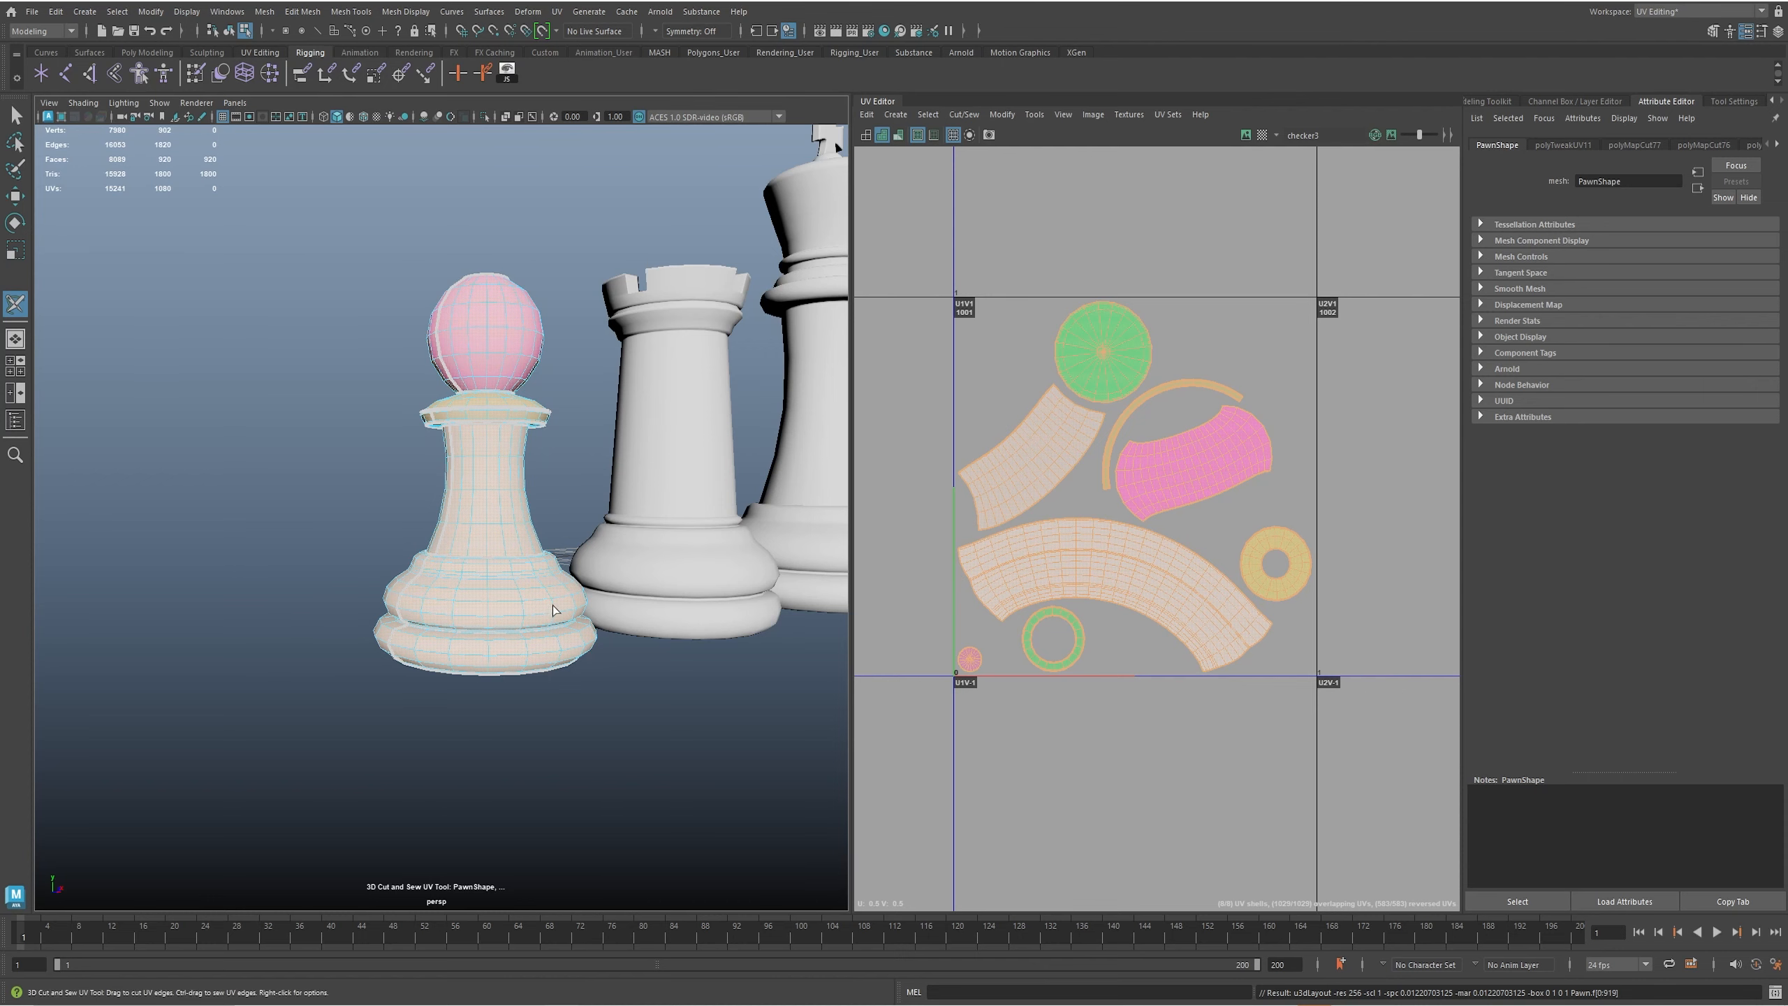
- Display the checker texture on the pawn and examine the pattern on the head, collar and stem for distortion
{"action": "key", "text": "6"}
{"action": "scroll", "coordinate": [738, 590], "scroll_direction": "up", "scroll_amount": 5}
{"action": "left_click_drag", "start_coordinate": [738, 590], "coordinate": [589, 567], "text": "alt"}
{"action": "middle_click_drag", "start_coordinate": [589, 567], "coordinate": [563, 656], "text": "alt"}
{"action": "left_click_drag", "start_coordinate": [511, 345], "coordinate": [493, 278], "text": "alt"}
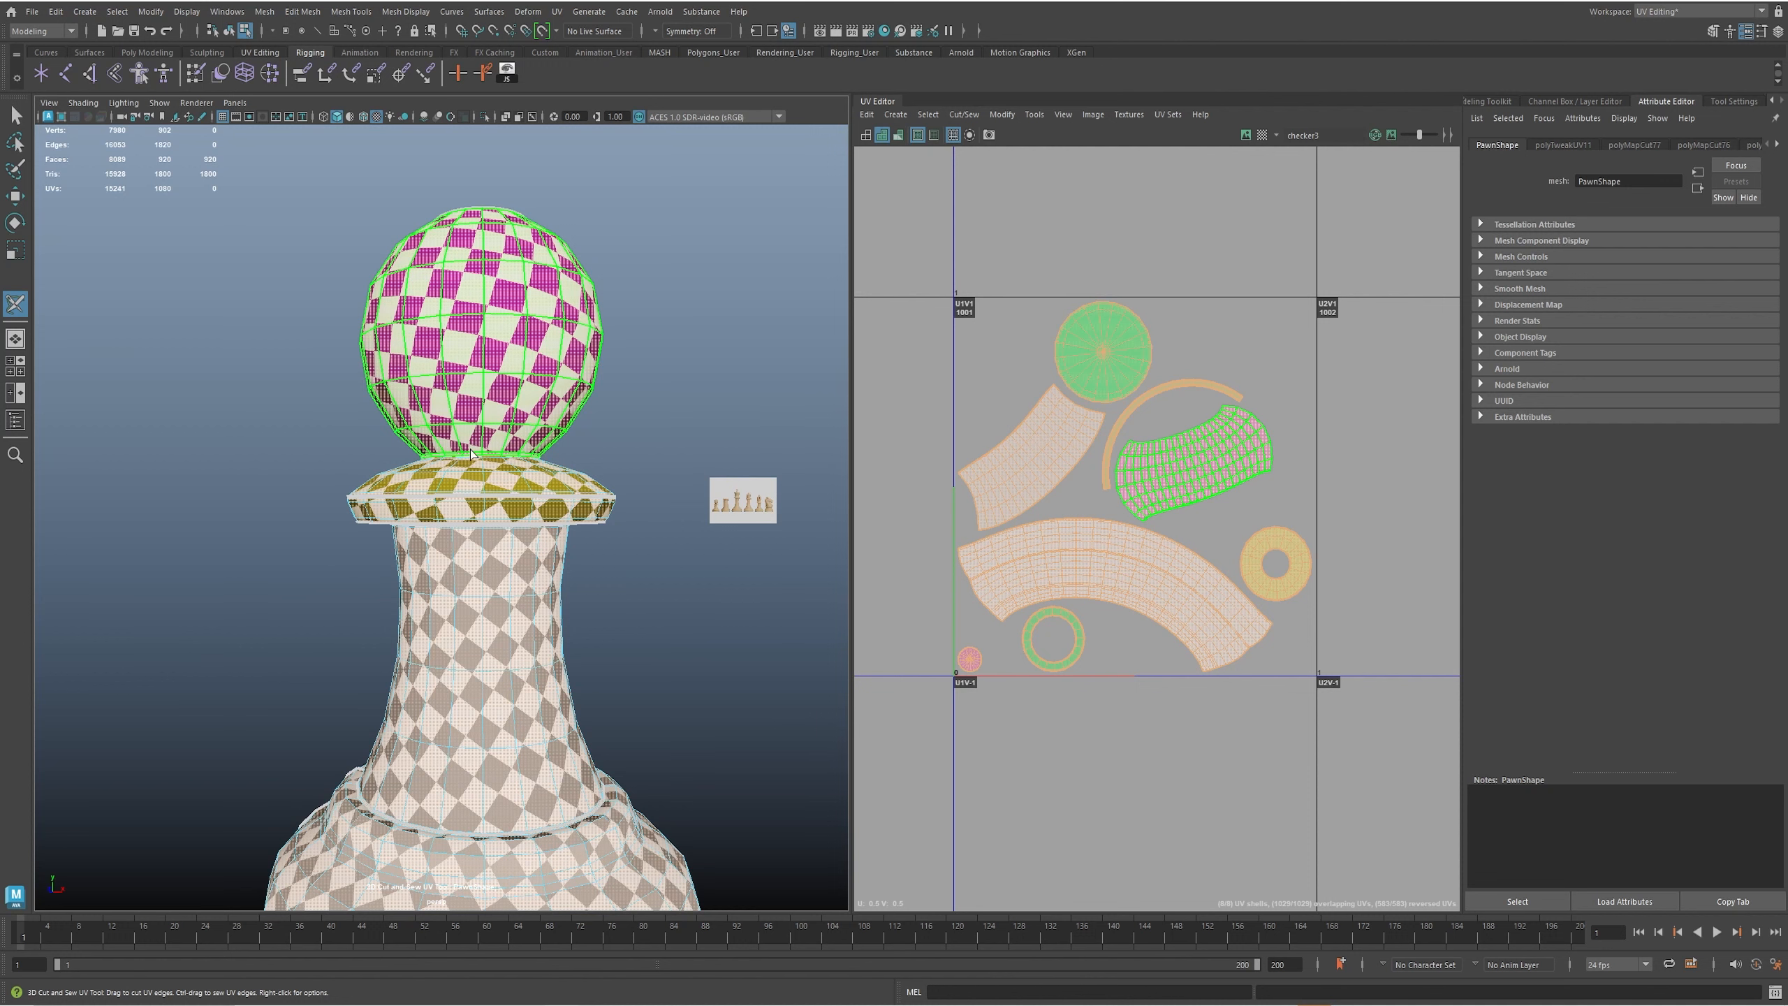
- Optimize all of the pawn's UV shells several times to even out the checker pattern on the head, collar and stem
{"action": "left_click_drag", "start_coordinate": [495, 437], "coordinate": [480, 262], "text": "alt"}
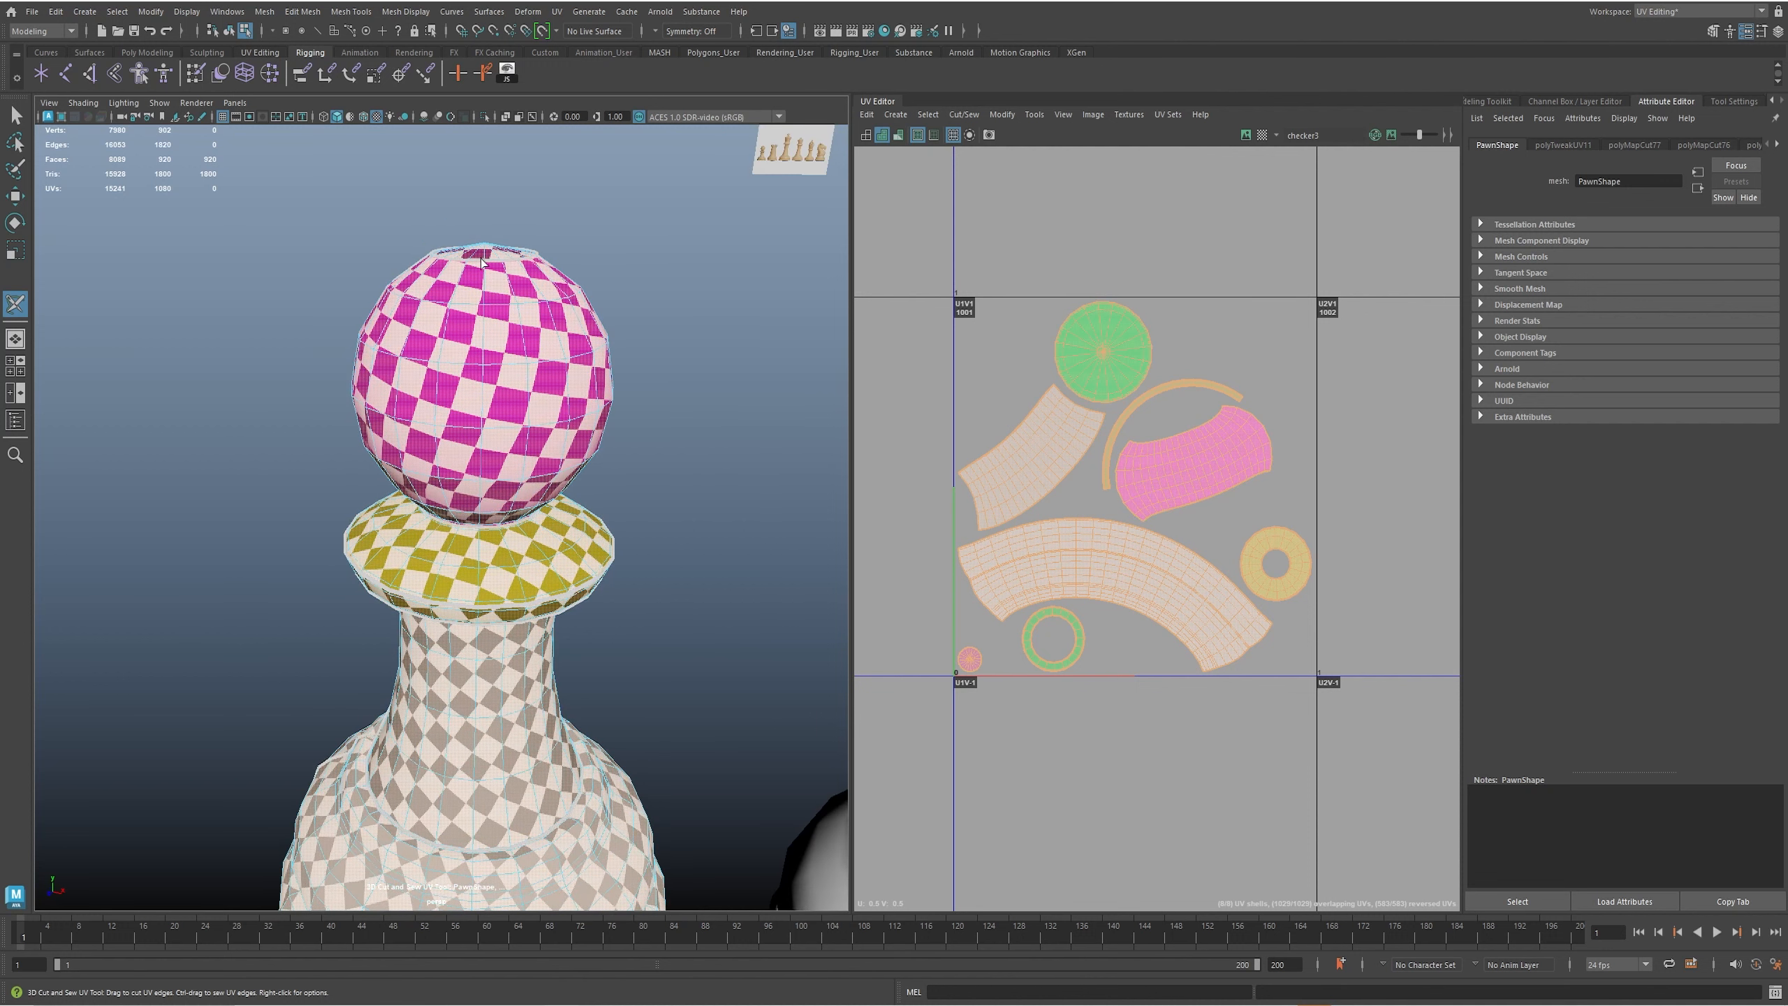
{"action": "left_click_drag", "start_coordinate": [520, 456], "coordinate": [521, 414], "text": "alt"}
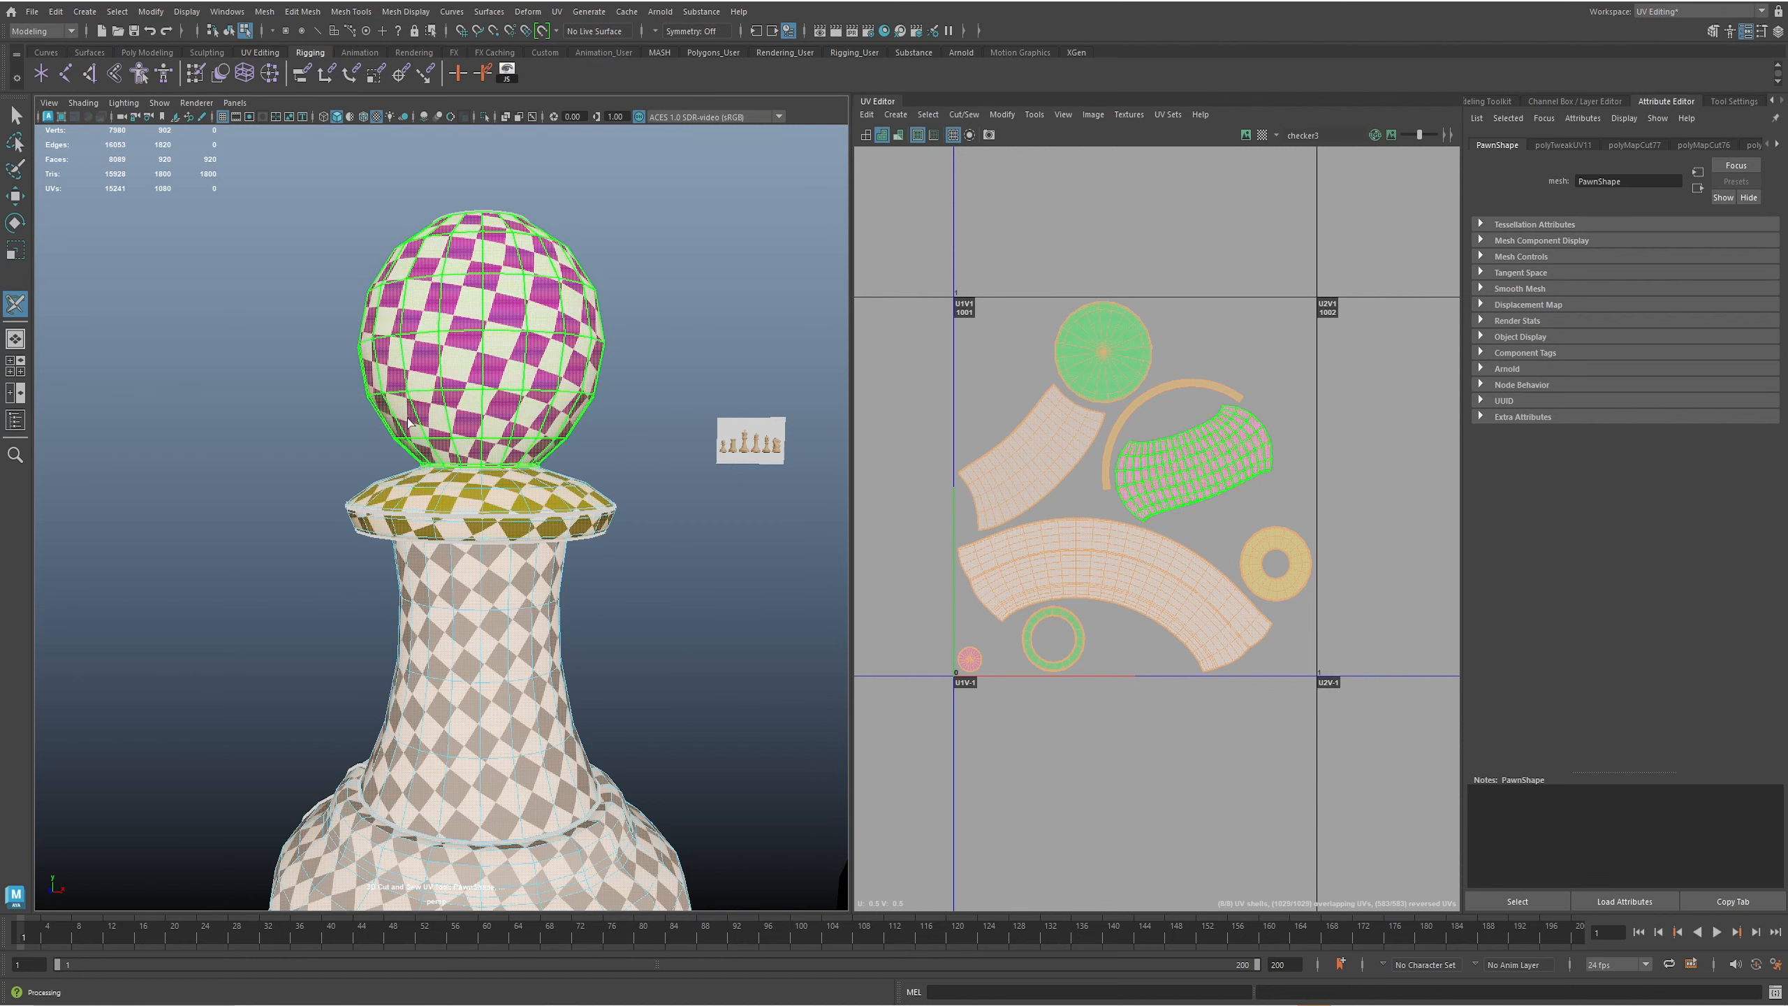
{"action": "left_click_drag", "start_coordinate": [493, 366], "coordinate": [510, 296], "text": "alt"}
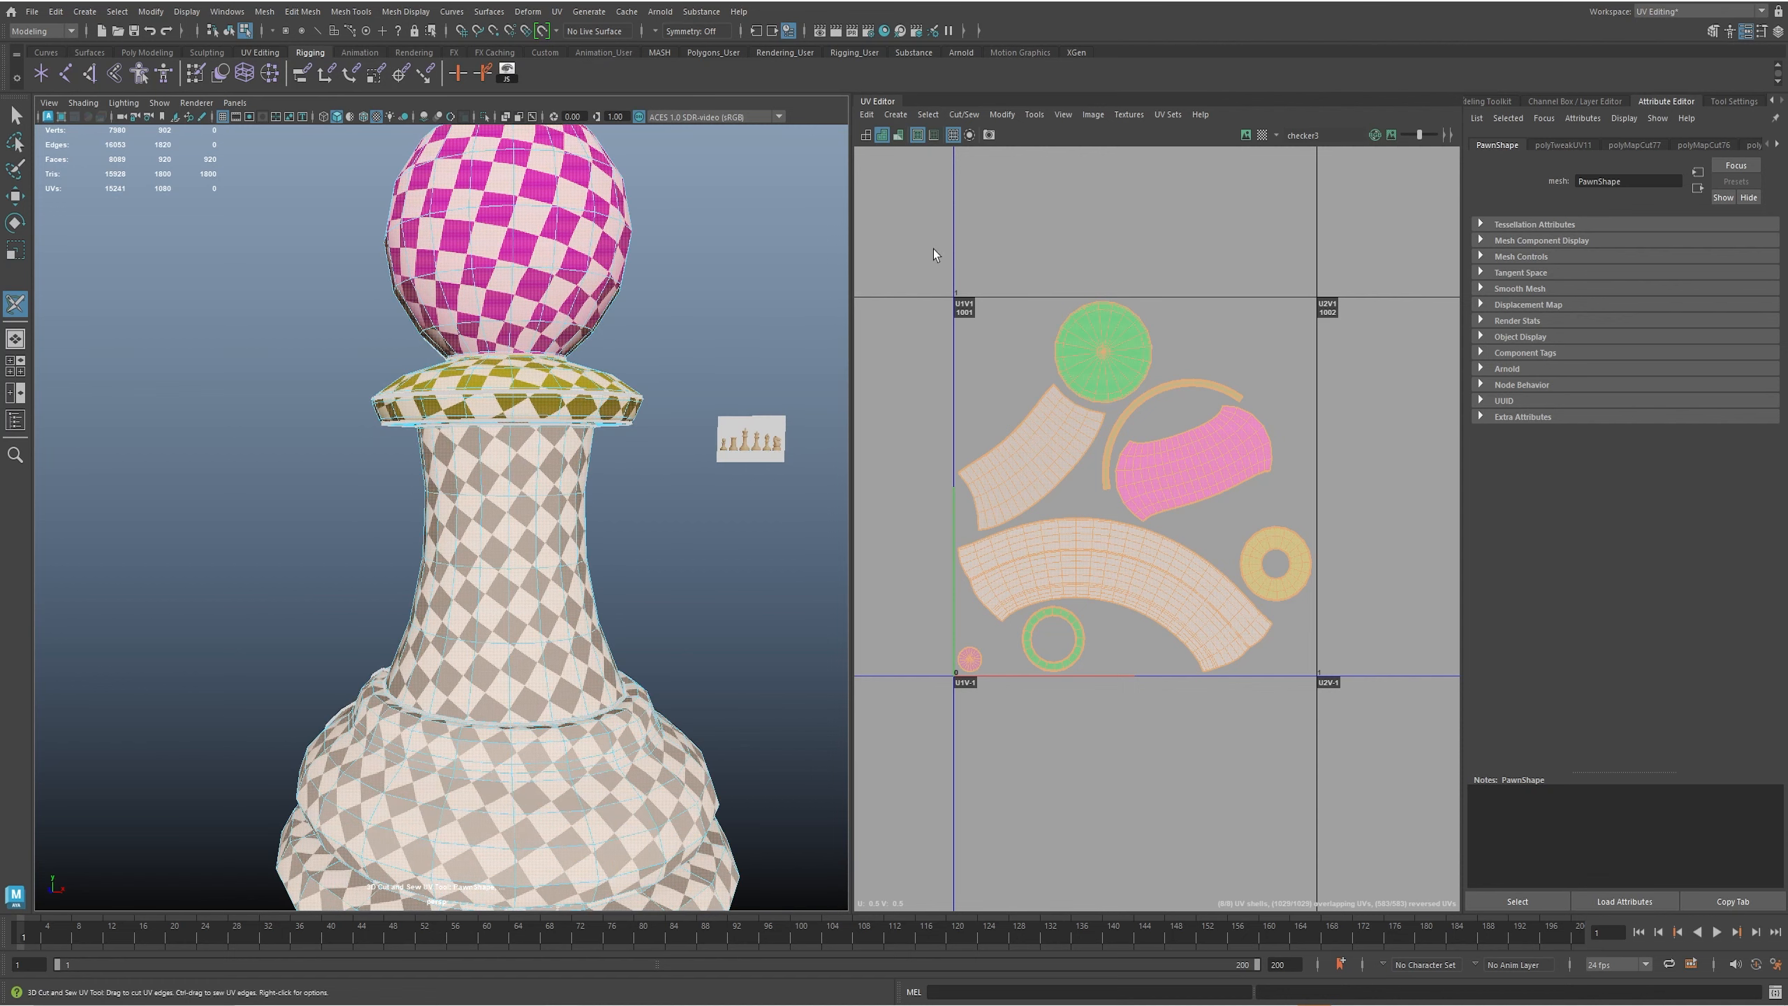
{"action": "left_click", "coordinate": [1494, 100]}
{"action": "left_click", "coordinate": [1626, 100]}
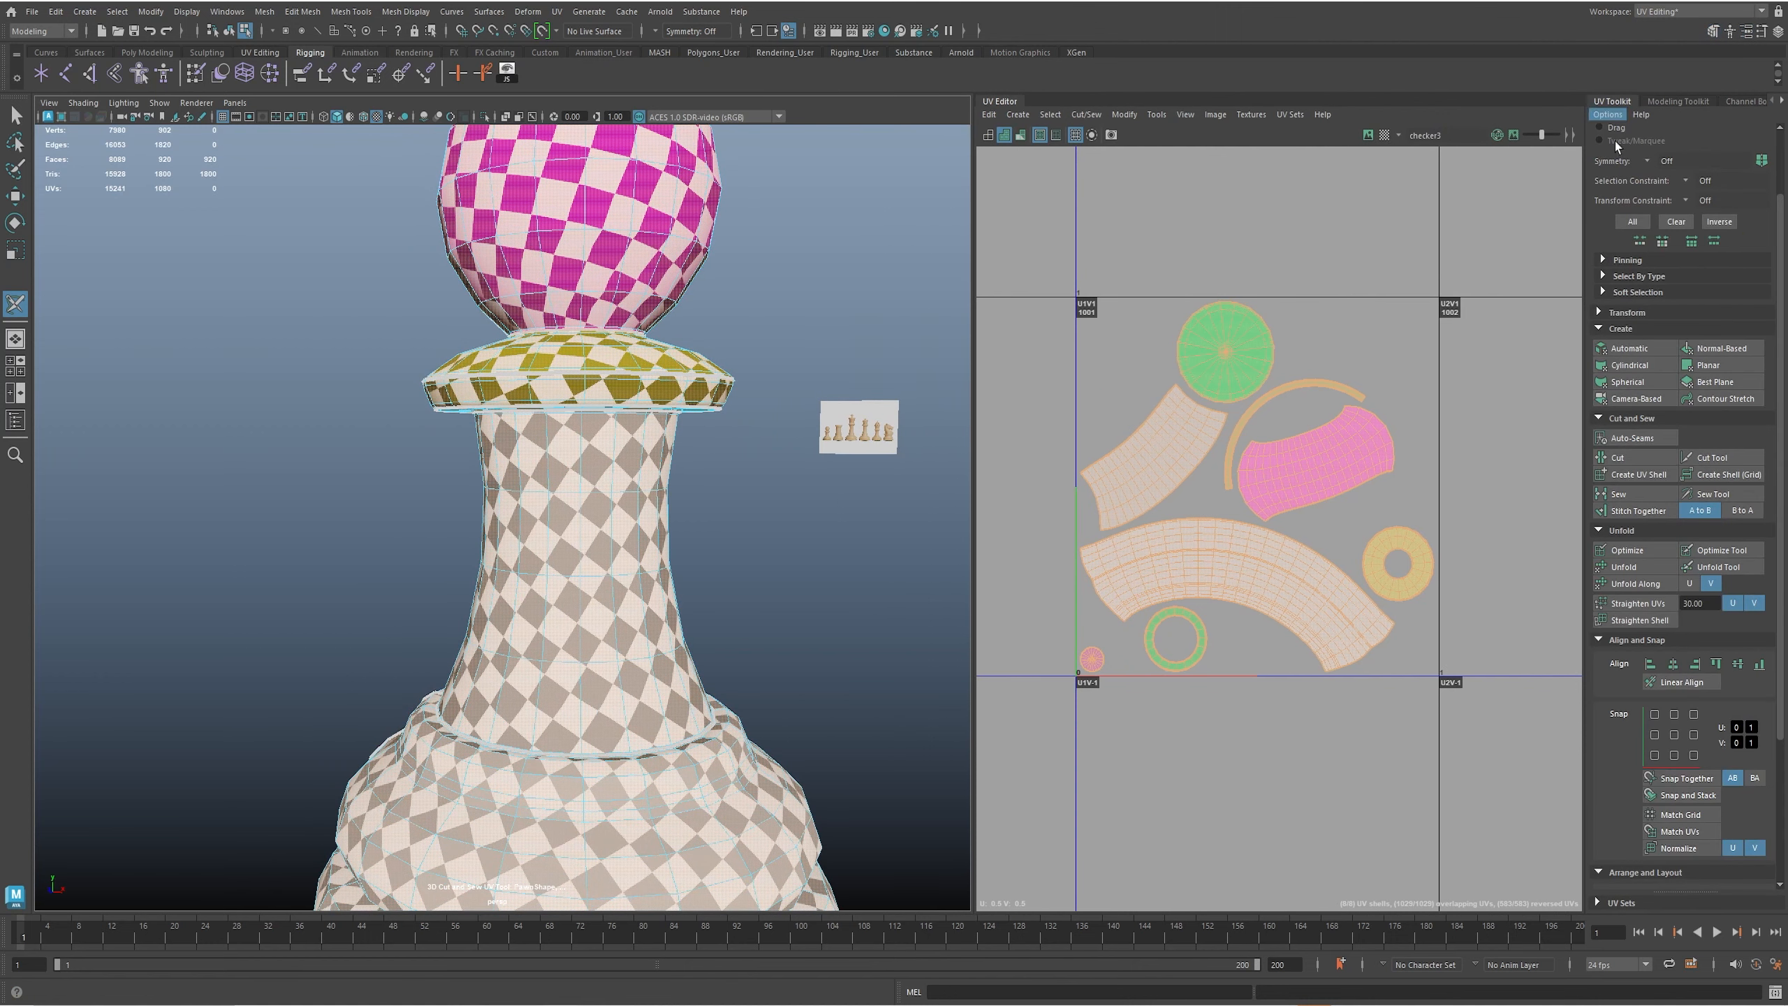
{"action": "left_click", "coordinate": [1627, 551]}
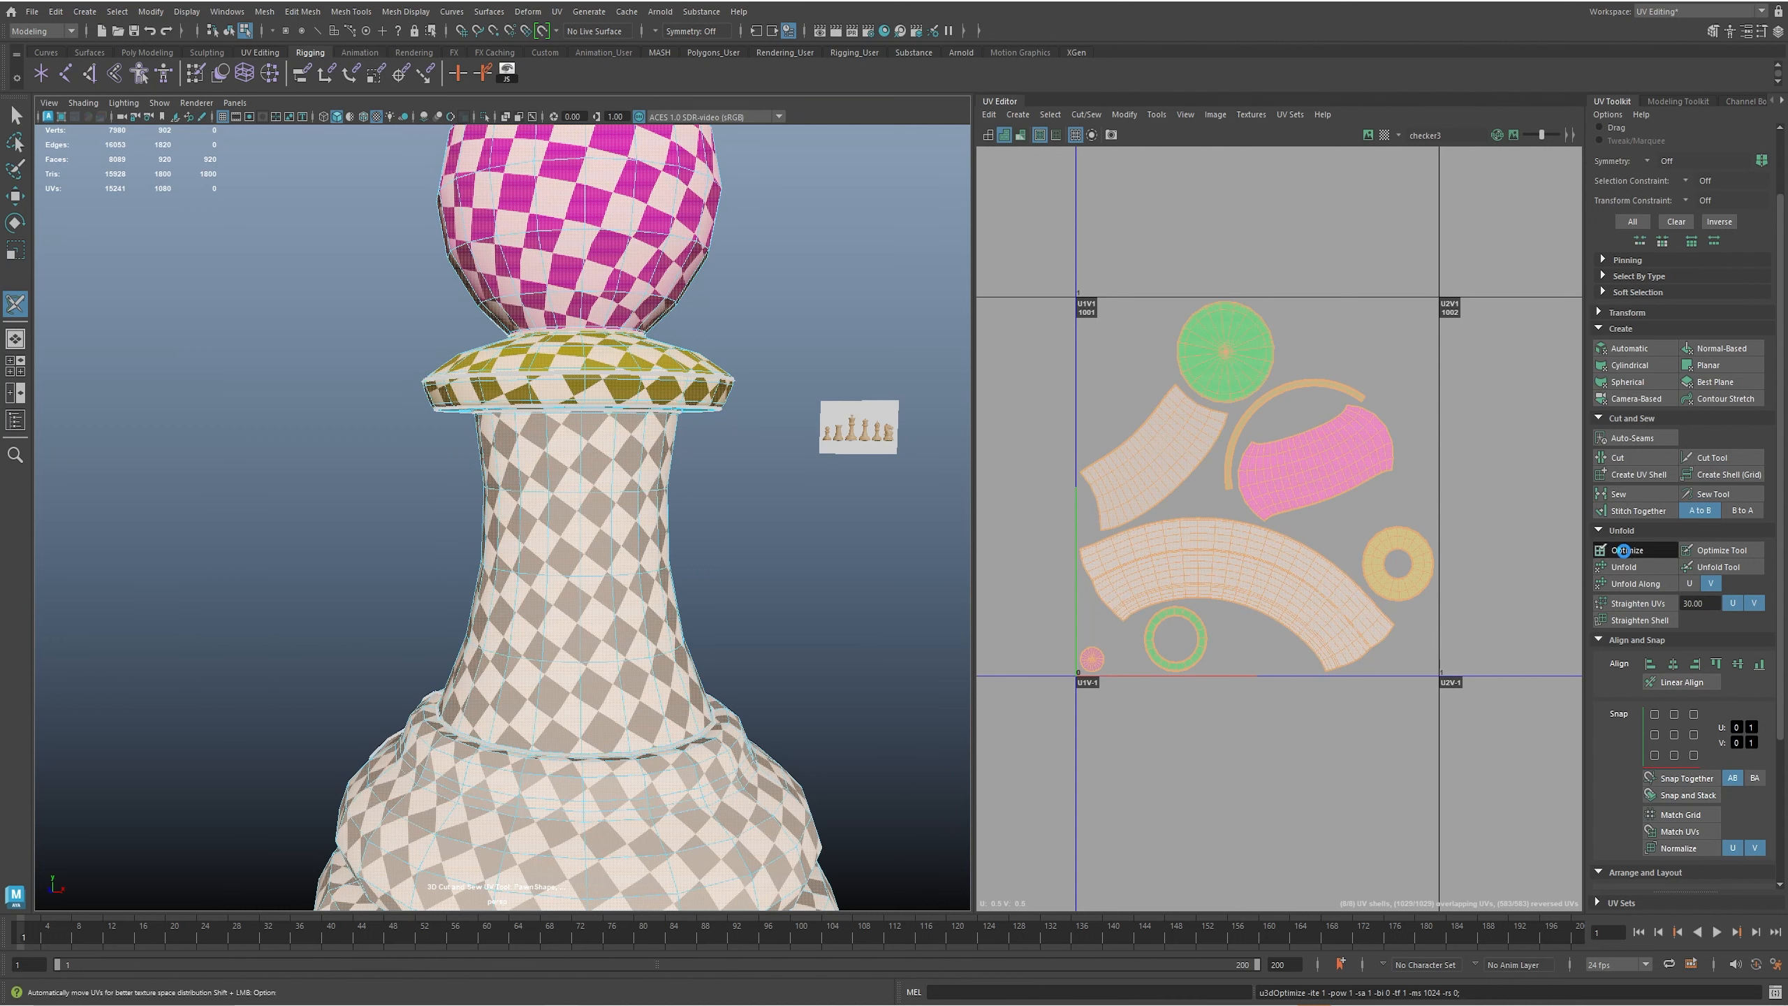
{"action": "left_click", "coordinate": [1625, 554]}
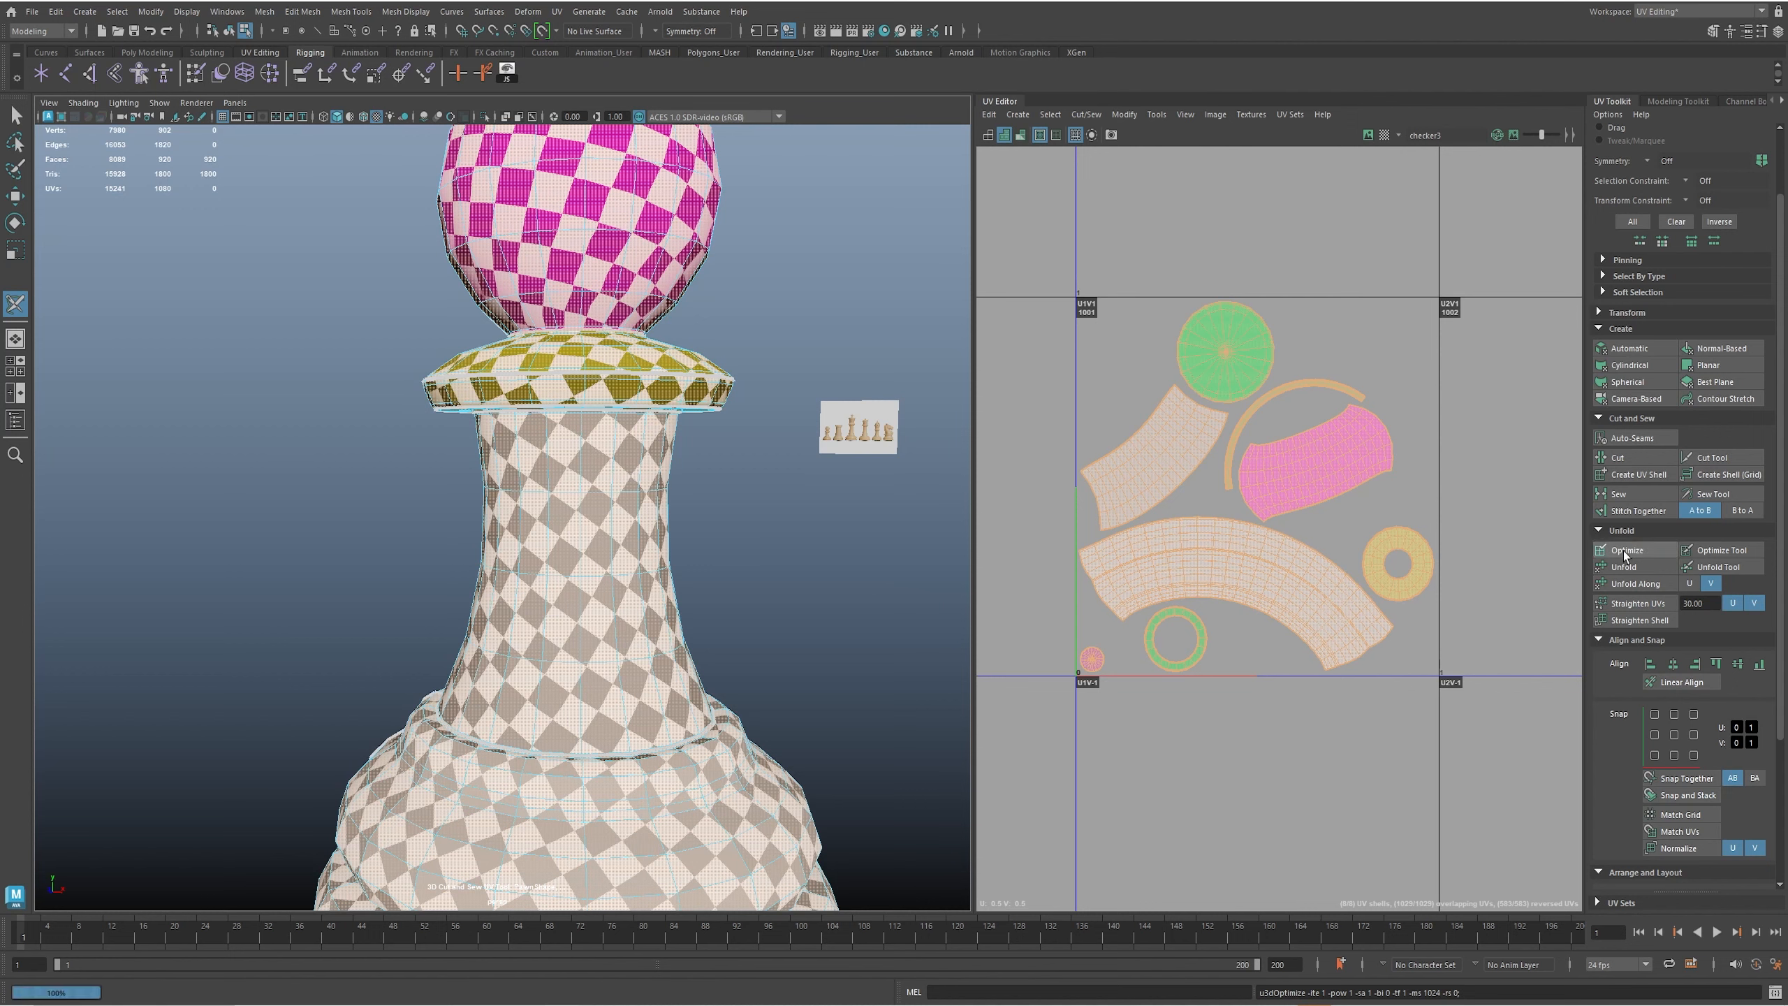
{"action": "left_click", "coordinate": [1625, 553]}
{"action": "left_click", "coordinate": [1624, 553]}
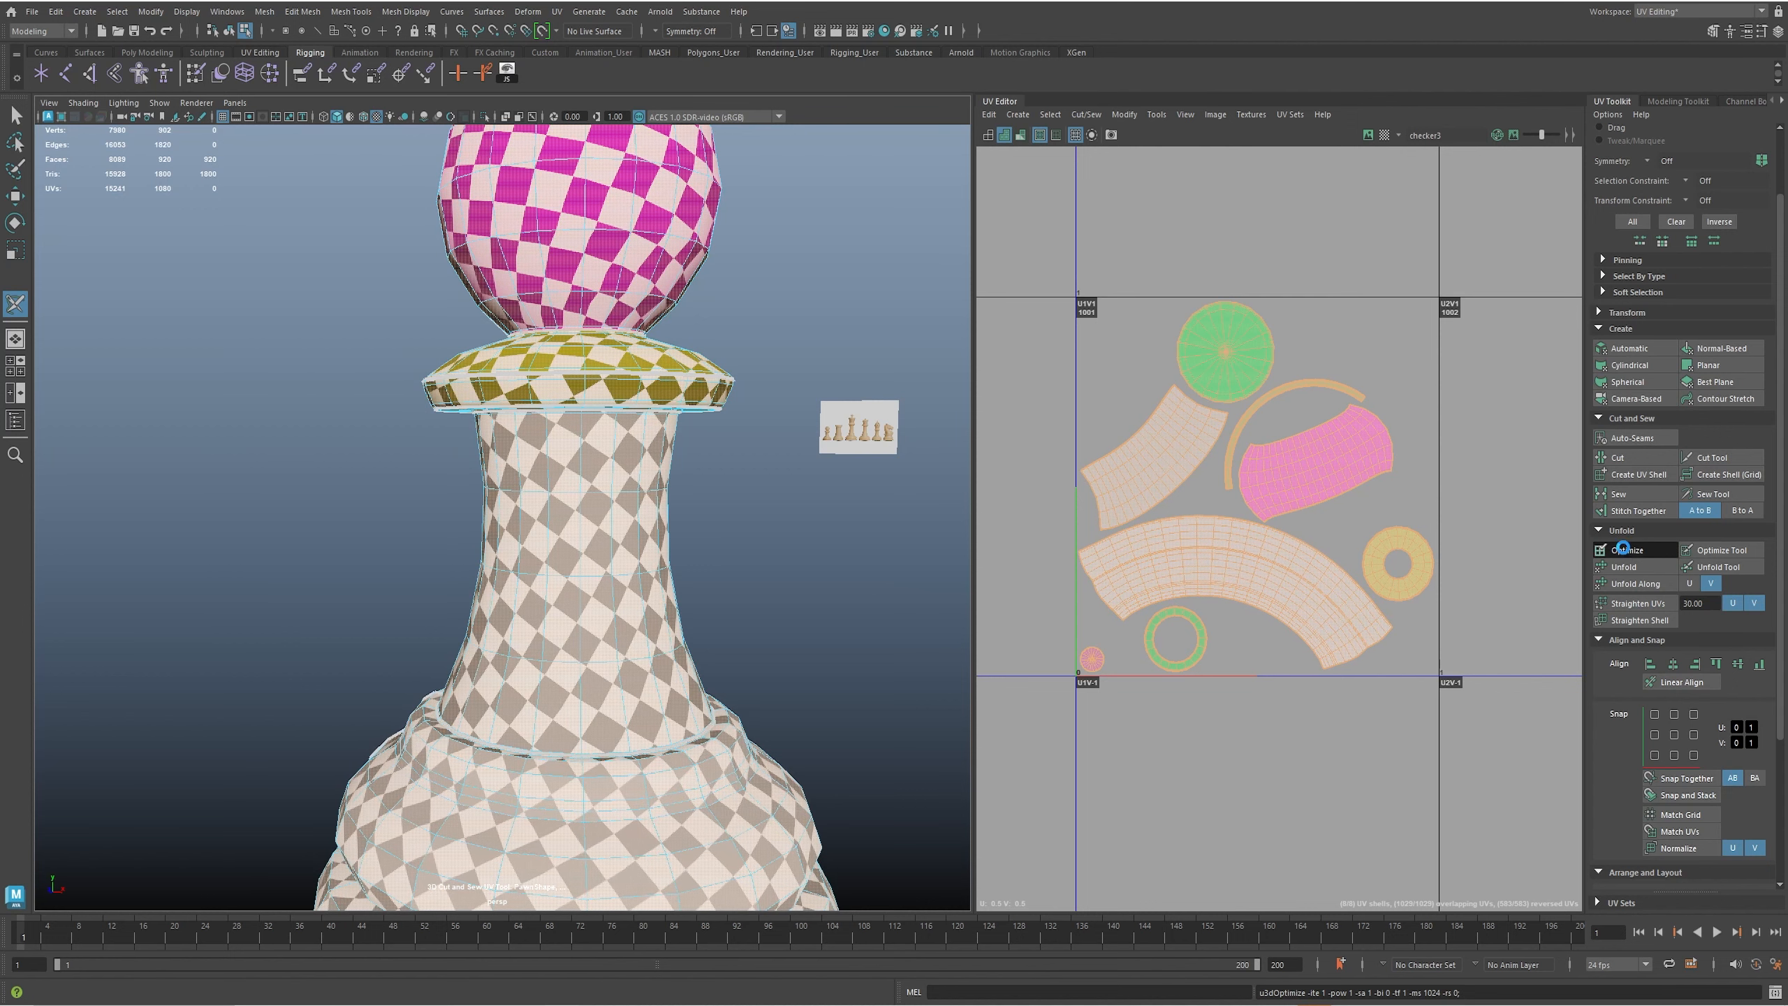
{"action": "left_click", "coordinate": [1624, 553]}
{"action": "left_click", "coordinate": [1624, 553]}
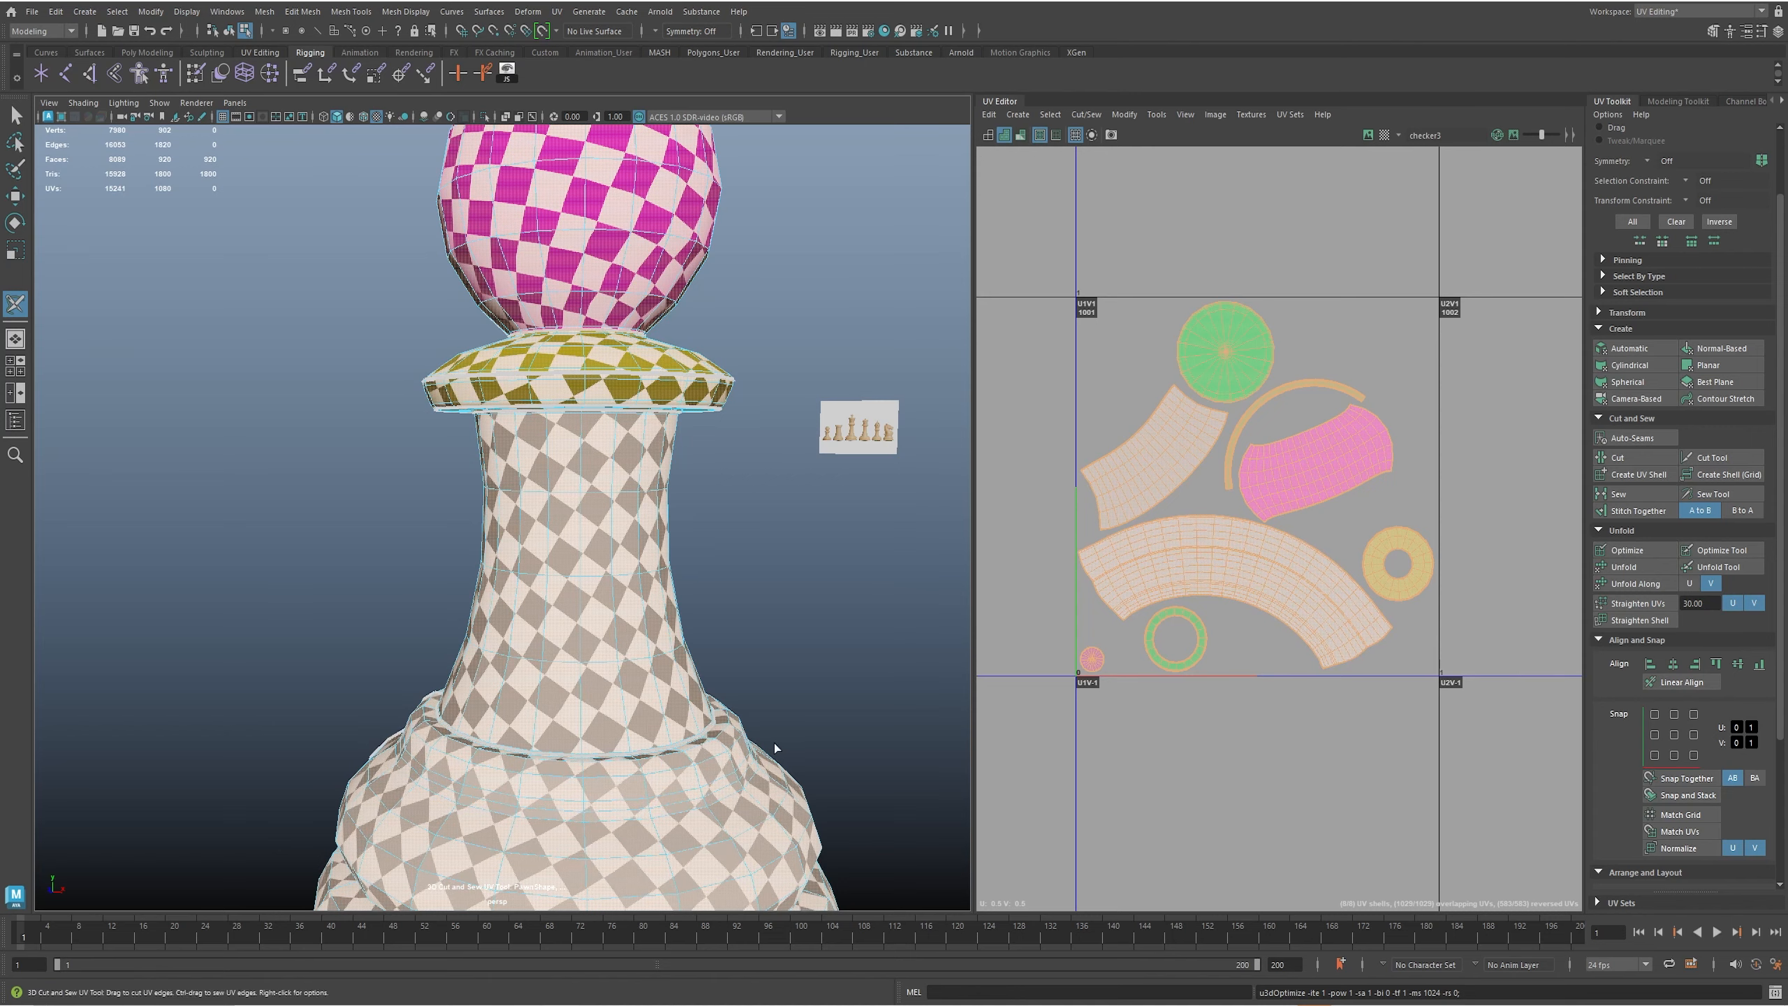
- Run more Optimize passes on the UV shells and check the pattern on the base's sides and underside
{"action": "middle_click_drag", "start_coordinate": [775, 748], "coordinate": [734, 496], "text": "alt"}
{"action": "left_click", "coordinate": [1634, 555]}
{"action": "left_click", "coordinate": [1634, 554]}
{"action": "left_click", "coordinate": [1634, 555]}
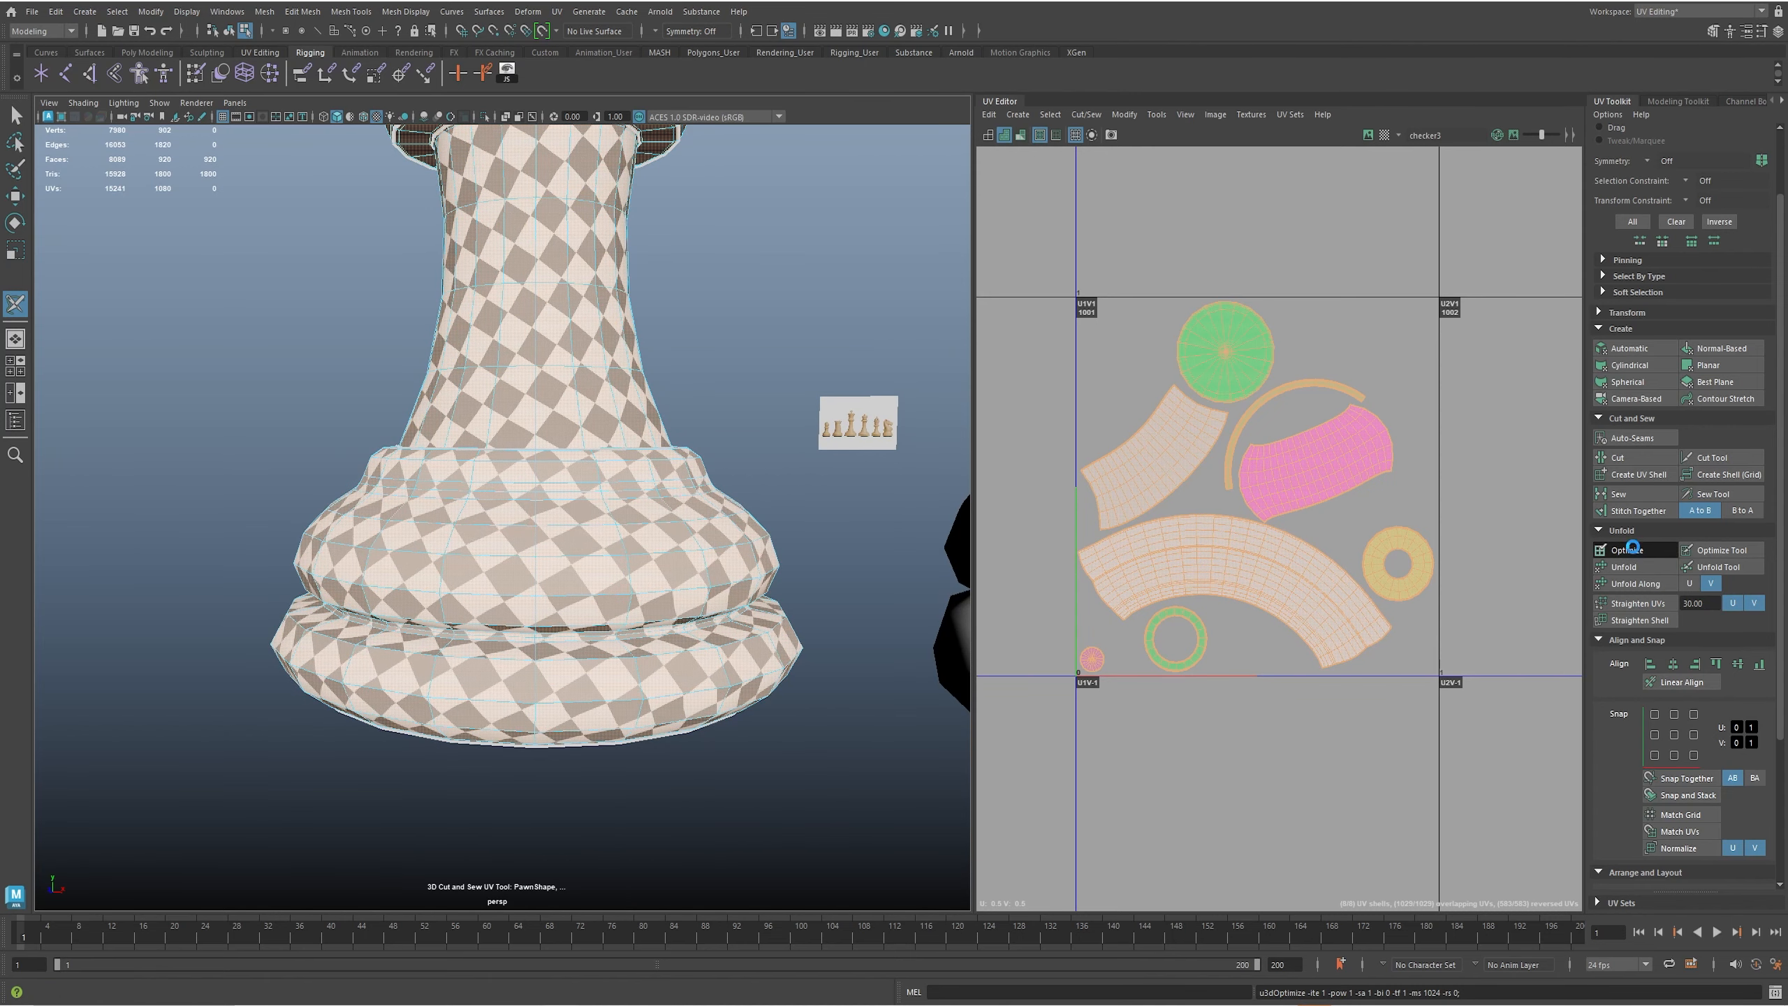
{"action": "left_click", "coordinate": [1631, 550]}
{"action": "left_click", "coordinate": [1634, 549]}
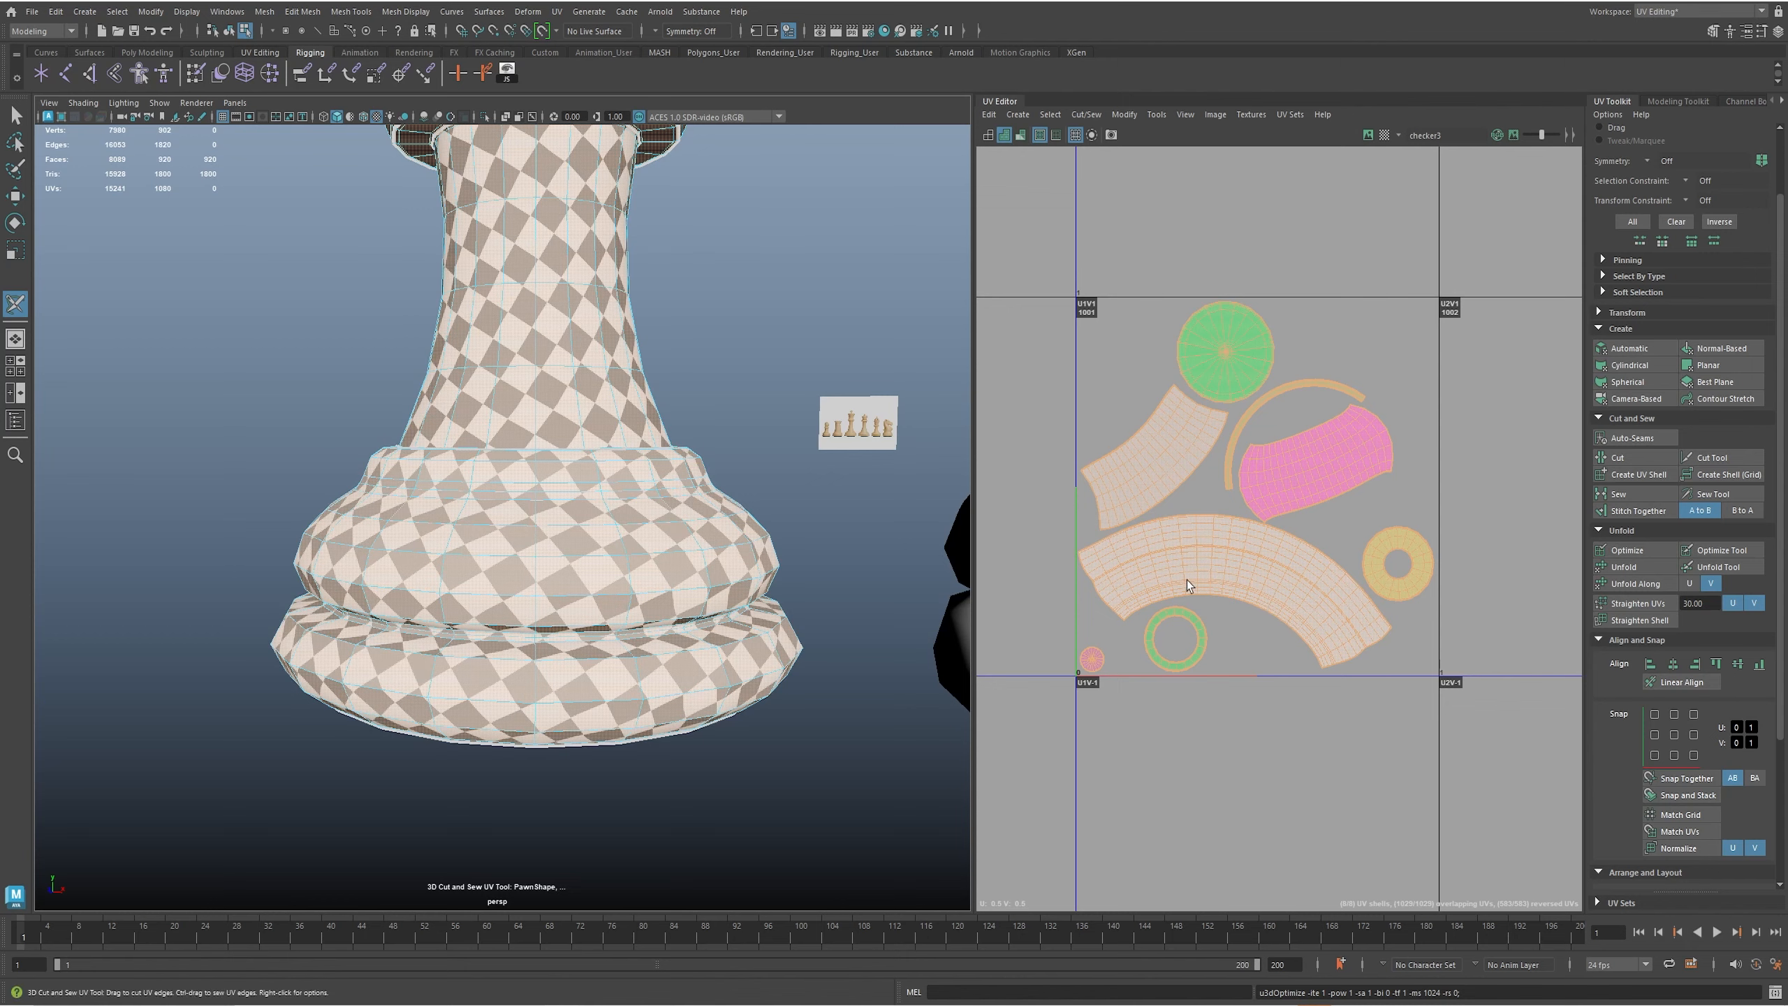
{"action": "left_click_drag", "start_coordinate": [666, 572], "coordinate": [504, 503], "text": "alt"}
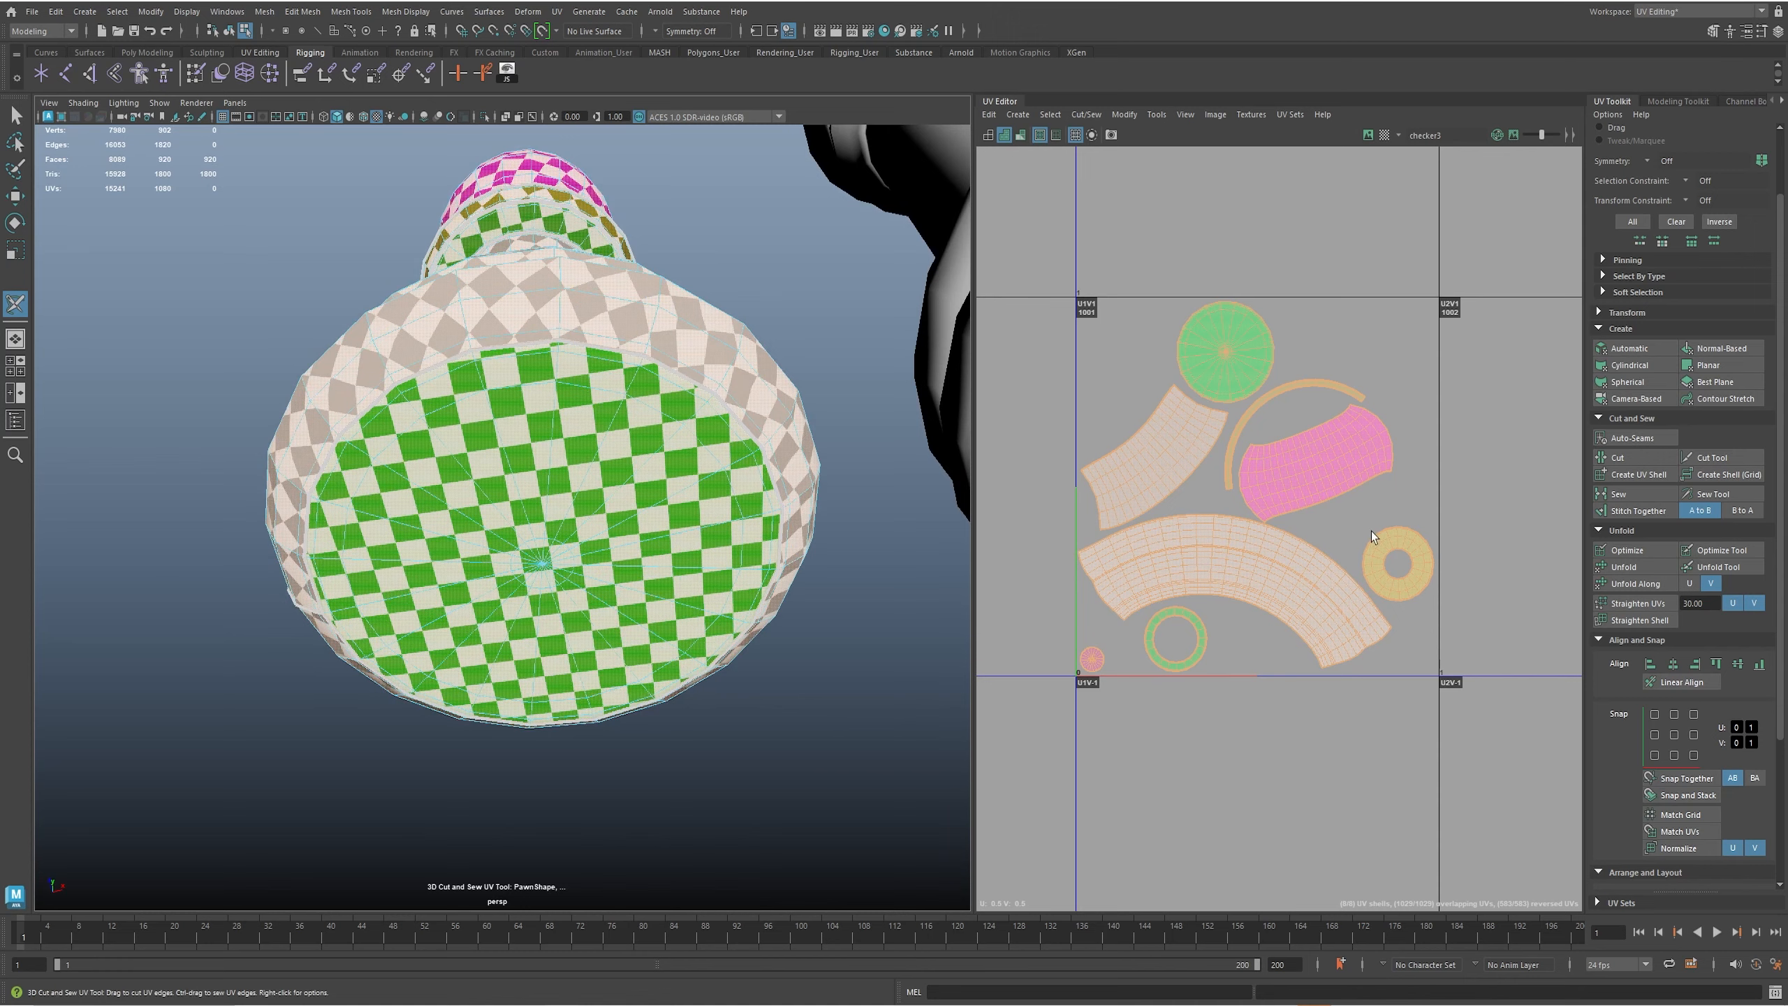
{"action": "left_click_drag", "start_coordinate": [625, 422], "coordinate": [669, 535], "text": "alt"}
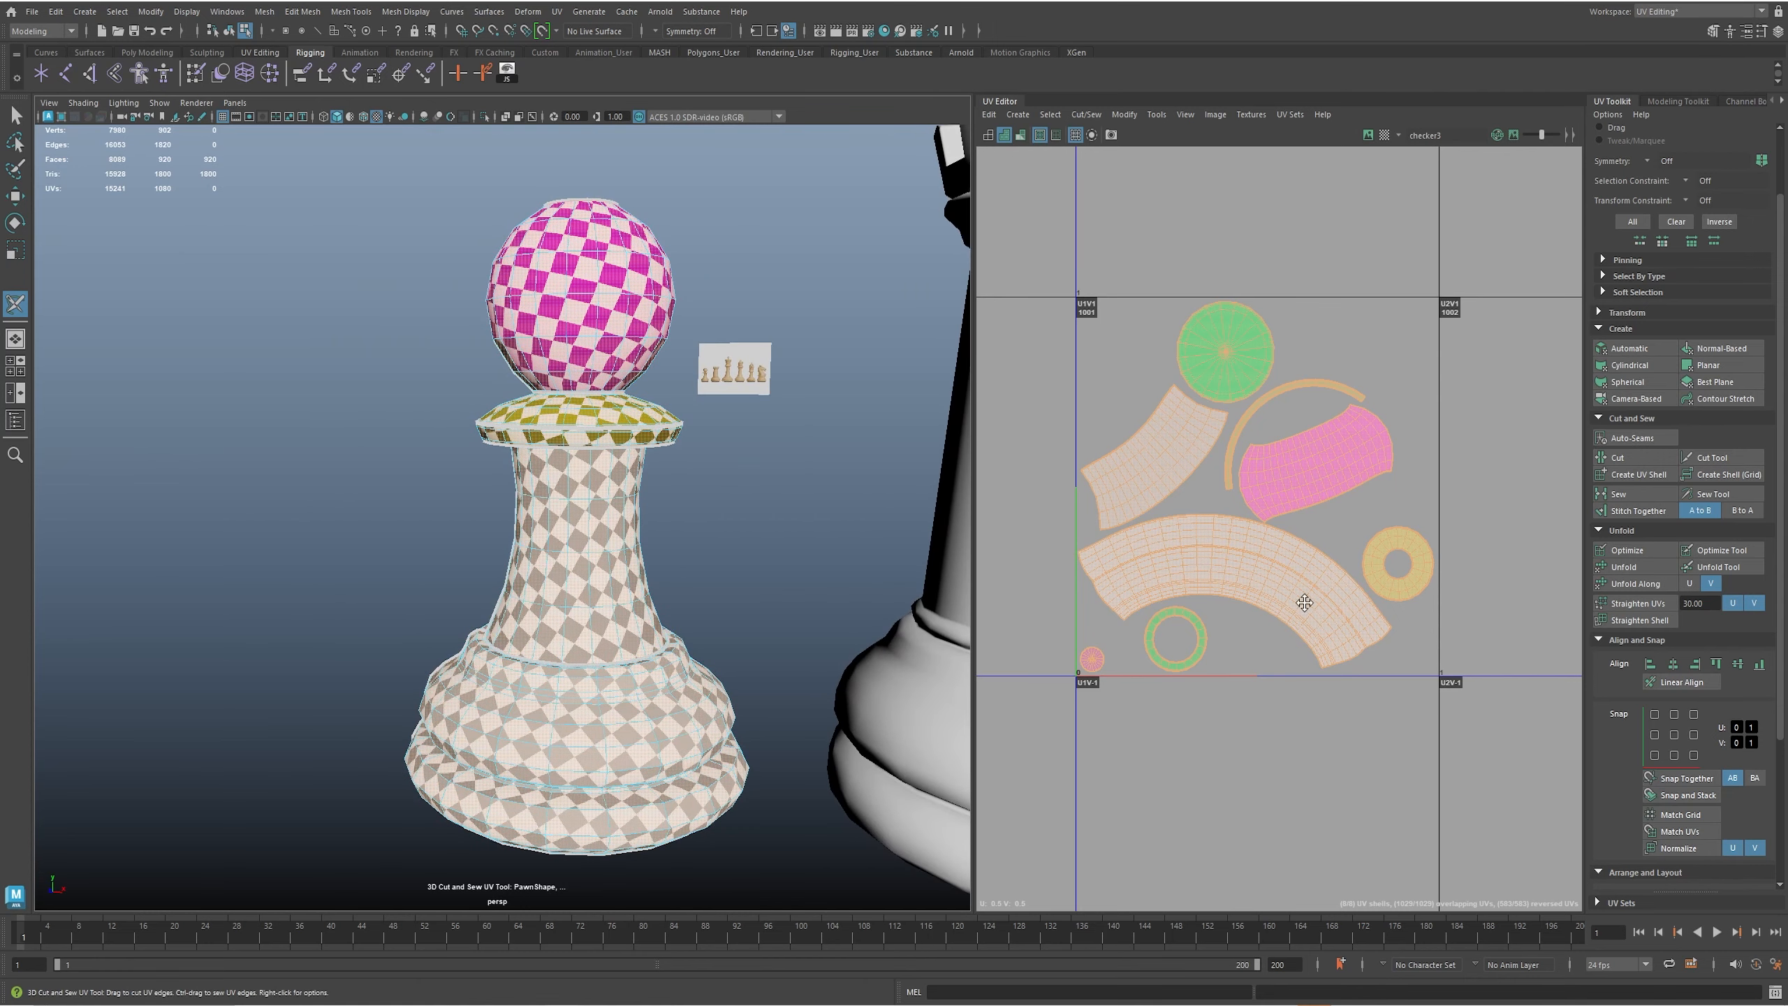
- Reduce the UV Toolkit to its arrange and layout options and orient all of the pawn's UV shells
{"action": "mouse_move", "coordinate": [1305, 602]}
{"action": "middle_mouse_down", "text": "alt"}
{"action": "mouse_move", "coordinate": [1275, 484]}
{"action": "mouse_move", "coordinate": [1335, 471]}
{"action": "mouse_move", "coordinate": [1289, 630]}
{"action": "middle_mouse_up", "text": "alt"}
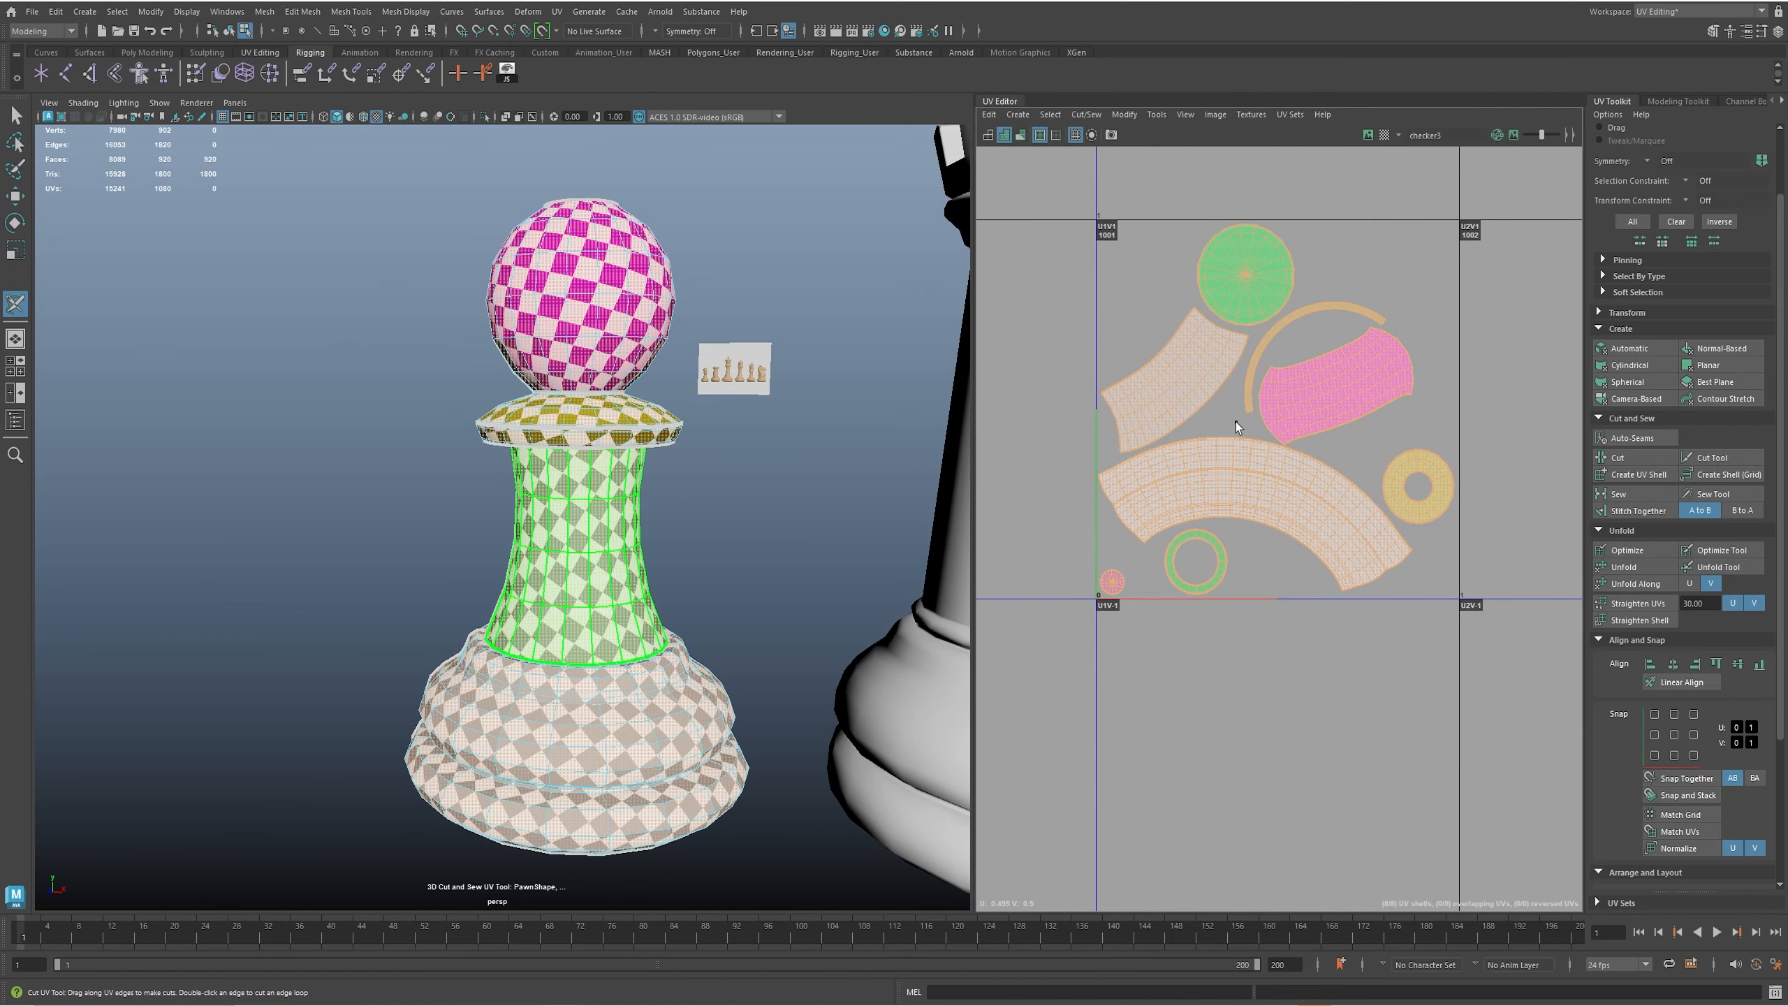
{"action": "scroll", "coordinate": [1682, 579], "scroll_direction": "down", "scroll_amount": 4}
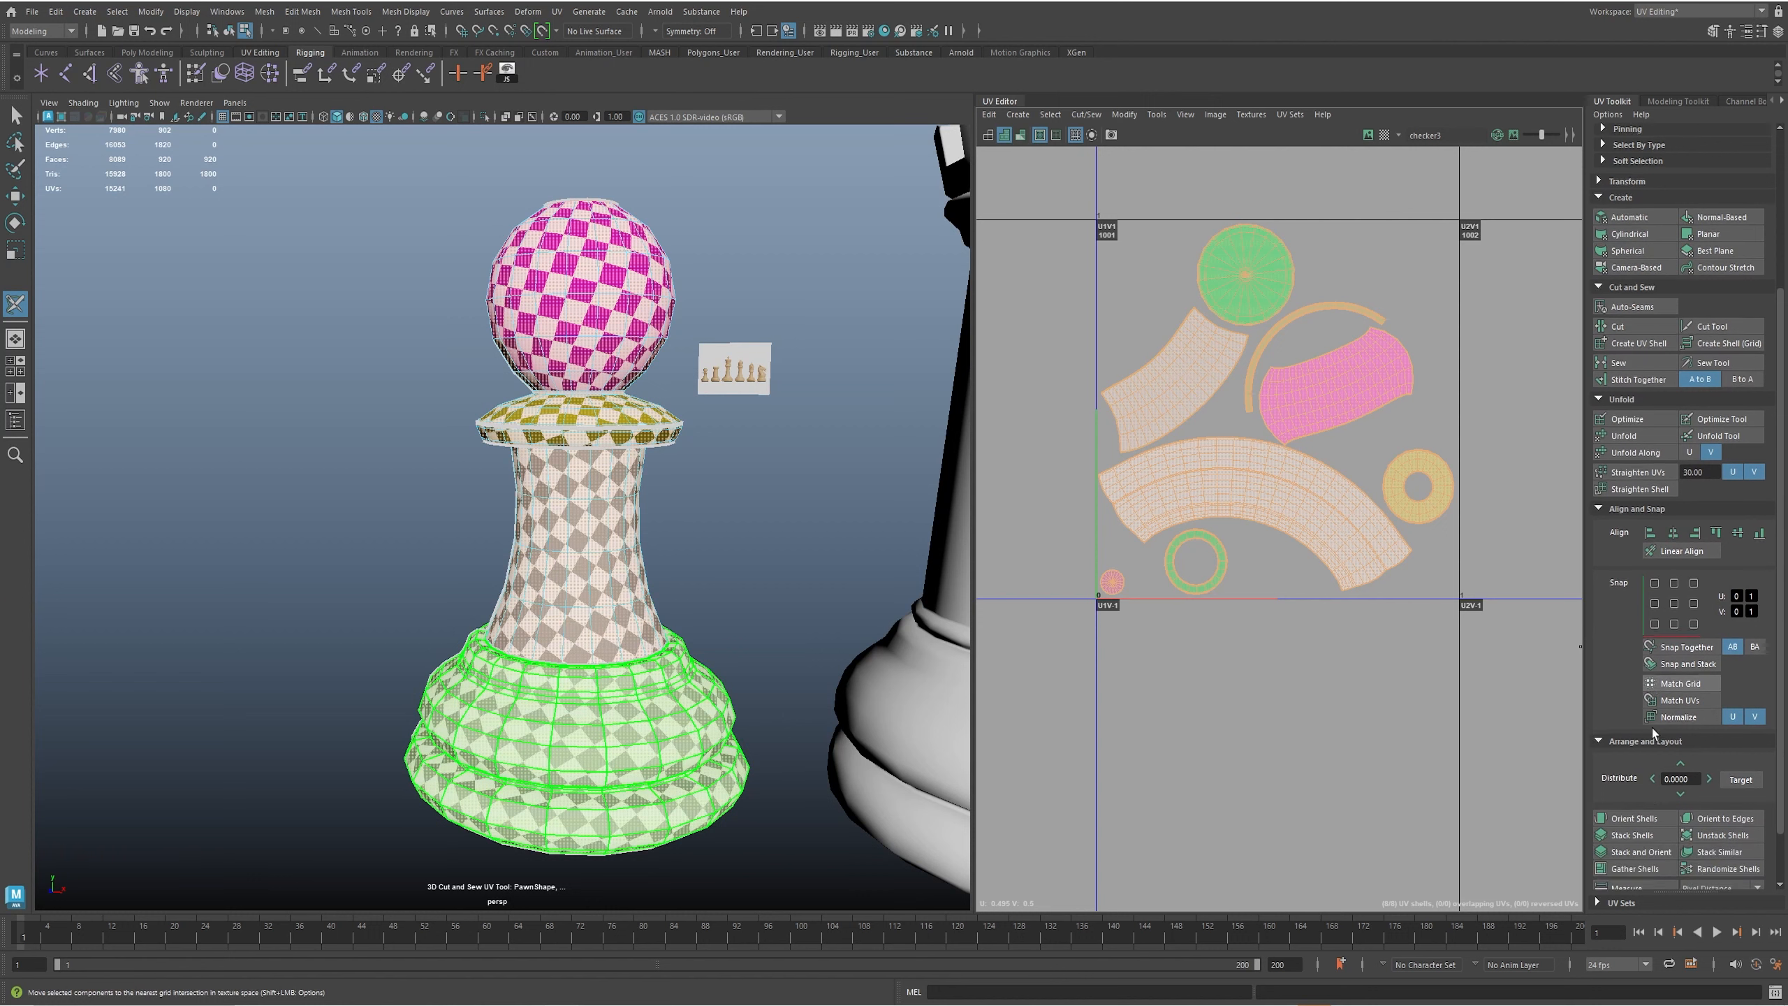
{"action": "scroll", "coordinate": [1645, 777], "scroll_direction": "up", "scroll_amount": 1}
{"action": "left_click", "coordinate": [1608, 764]}
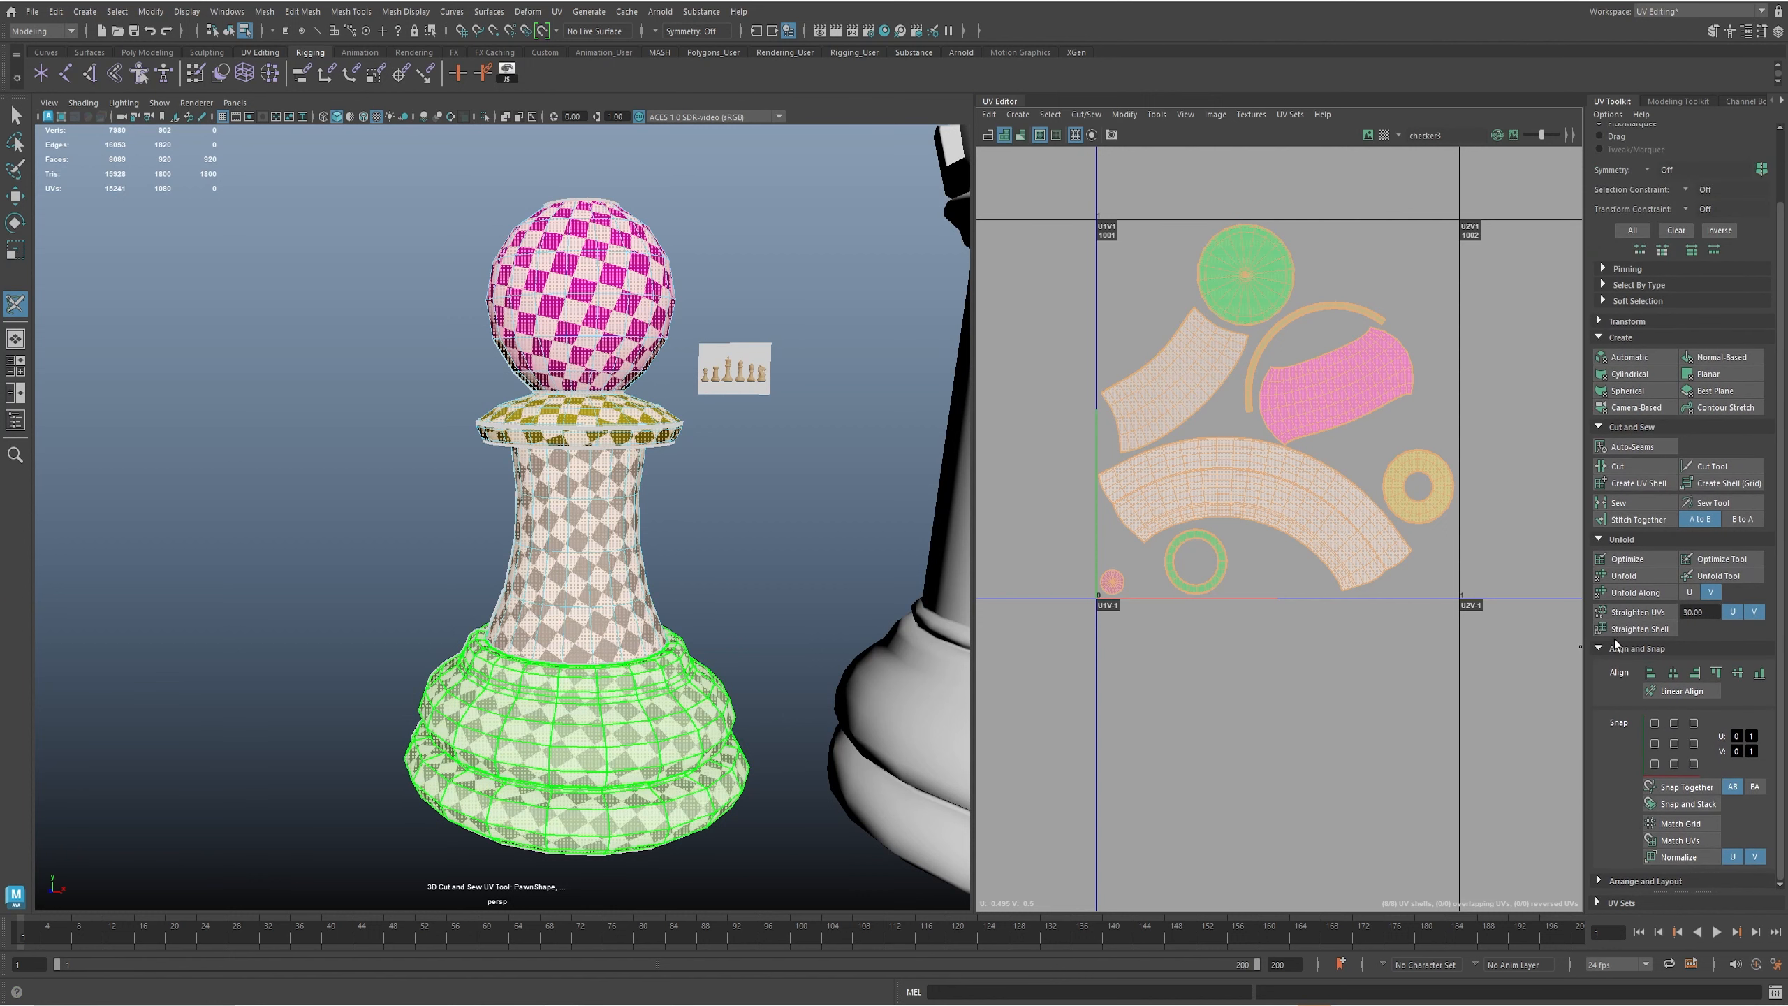
{"action": "left_click", "coordinate": [1619, 638]}
{"action": "left_click", "coordinate": [1613, 615]}
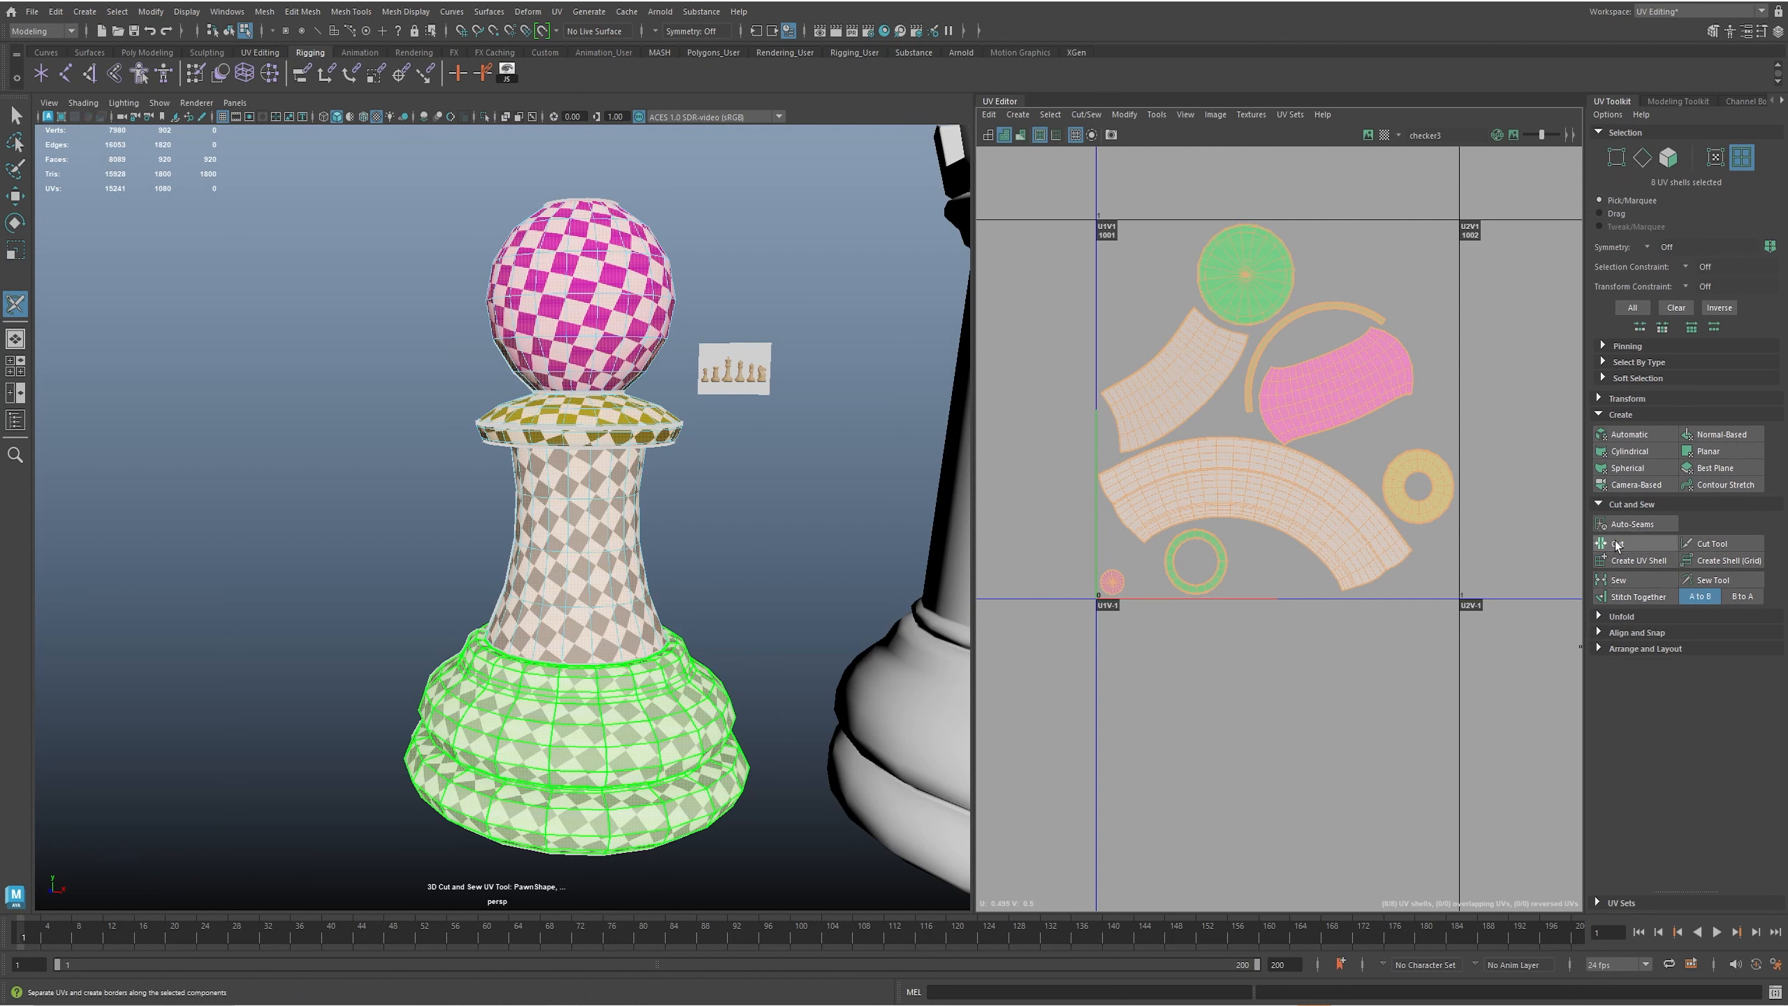
{"action": "left_click", "coordinate": [1613, 505]}
{"action": "left_click", "coordinate": [1606, 414]}
{"action": "left_click", "coordinate": [1614, 477]}
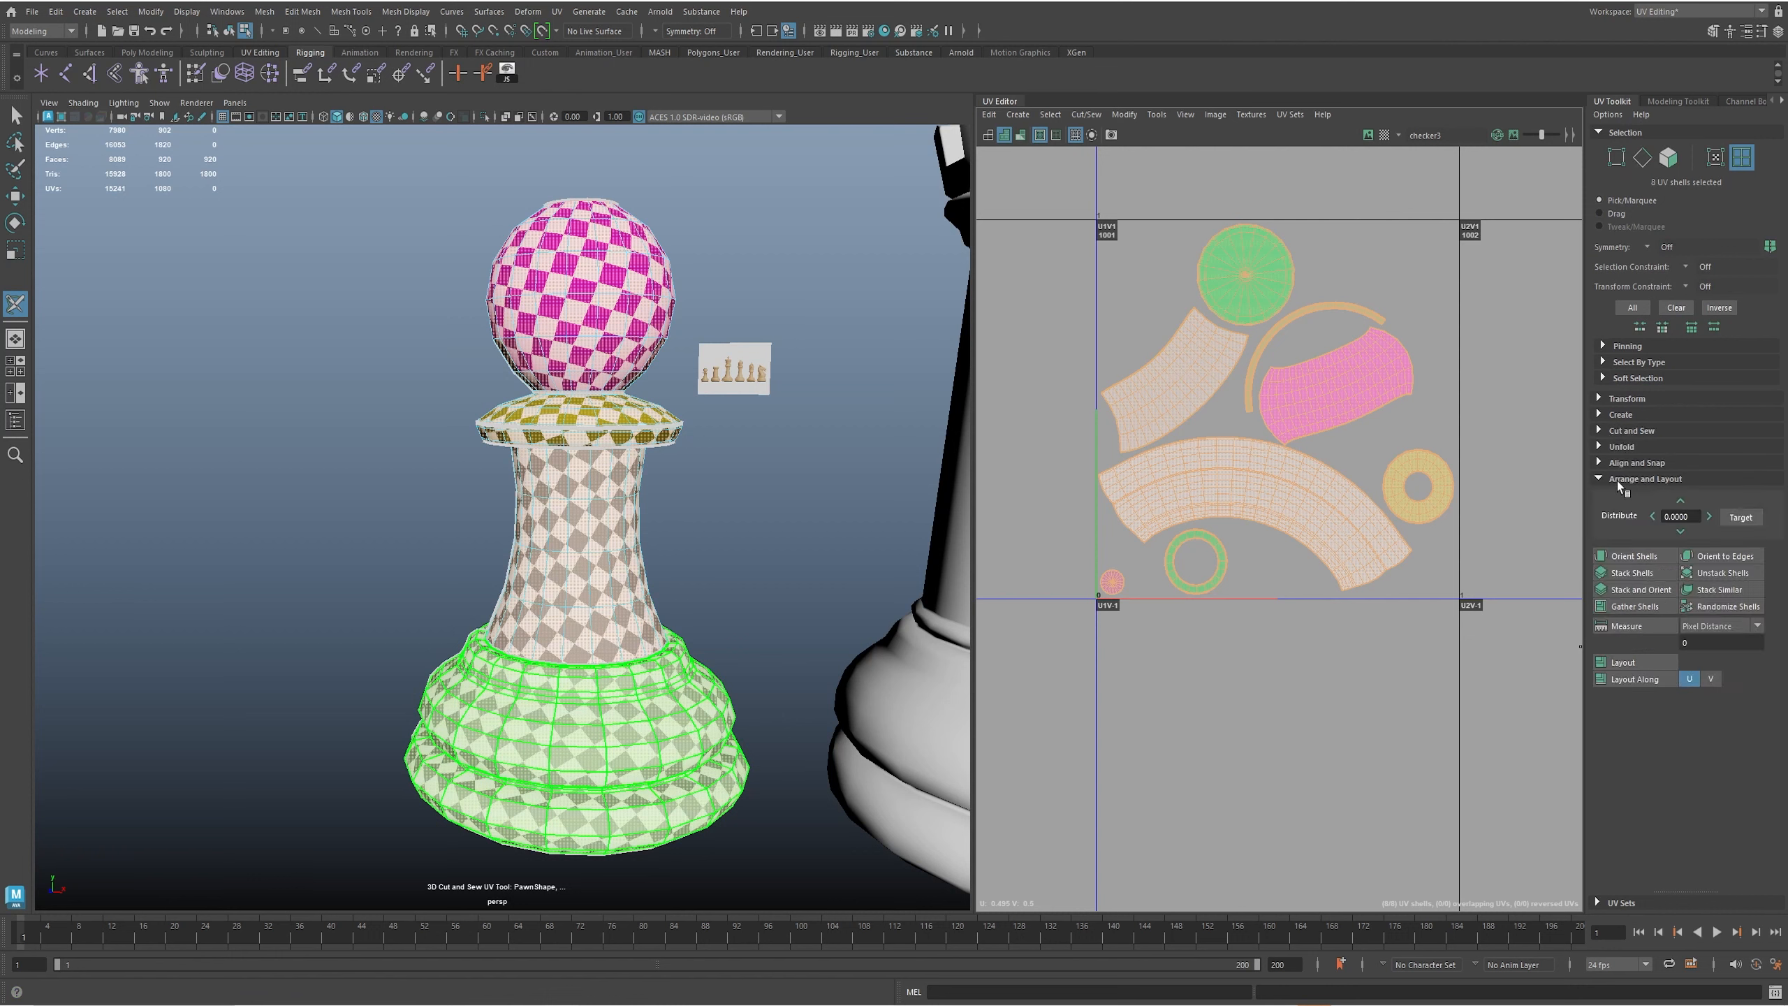
{"action": "left_click", "coordinate": [1633, 558]}
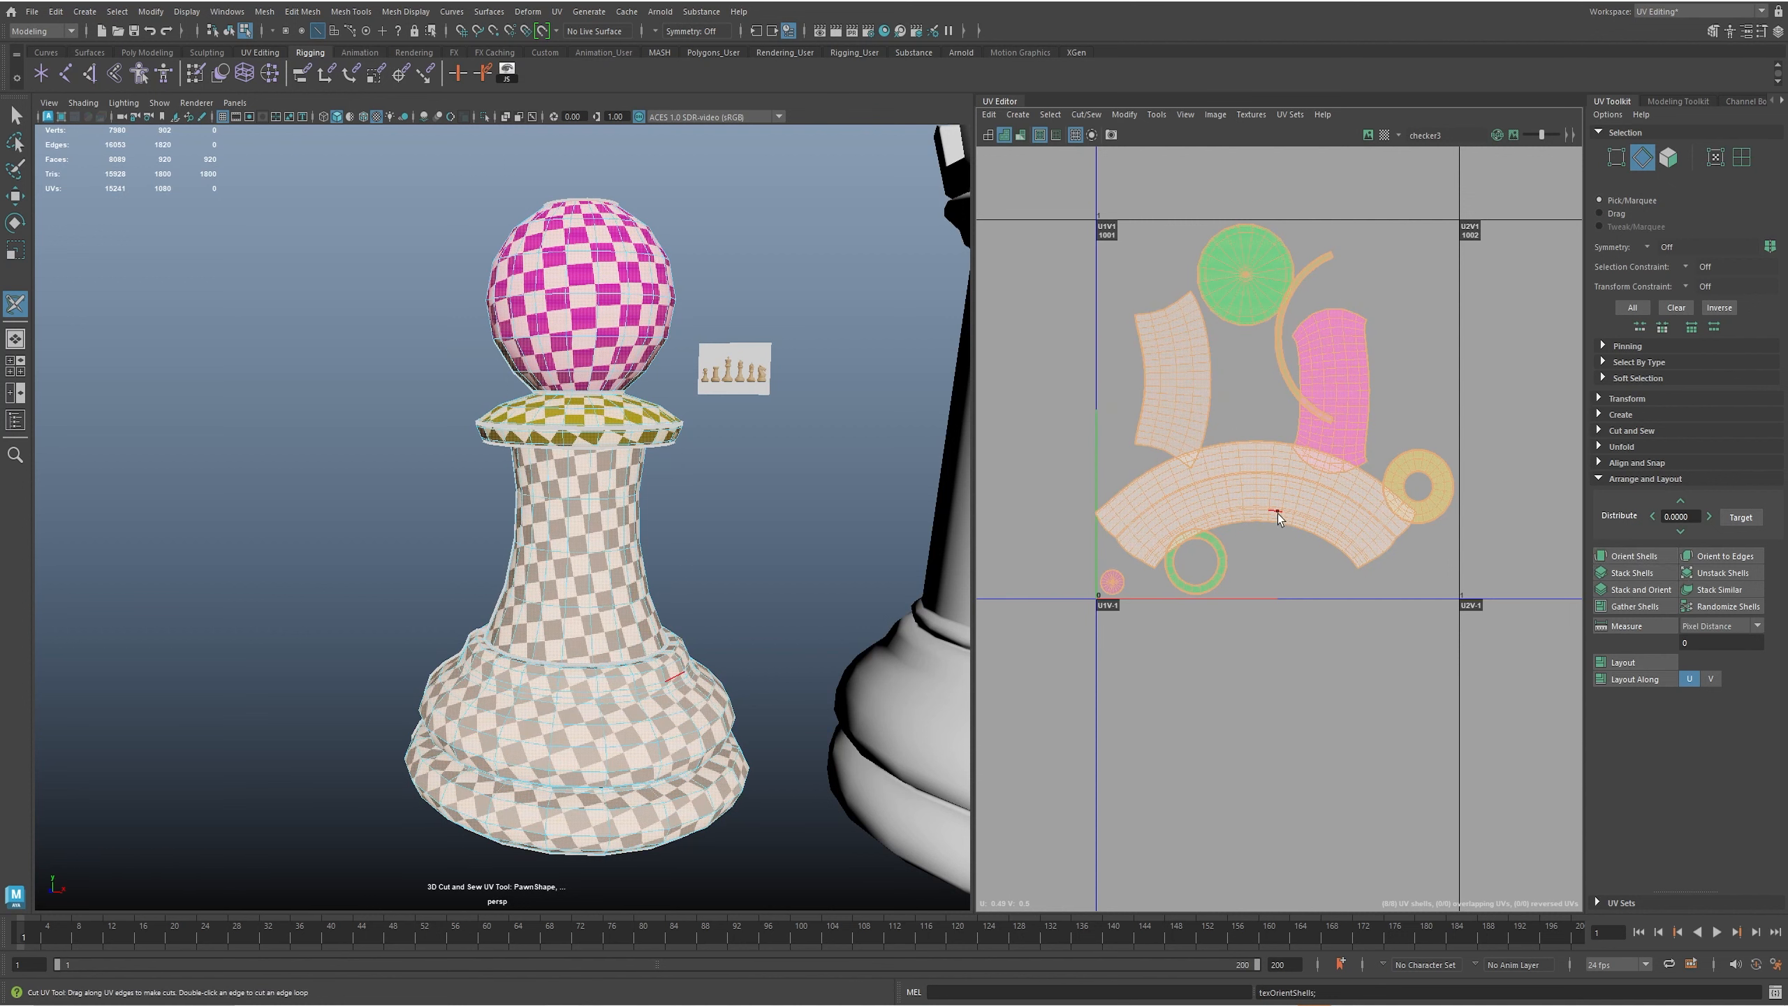
{"action": "middle_click_drag", "start_coordinate": [1309, 398], "coordinate": [1295, 425], "text": "alt"}
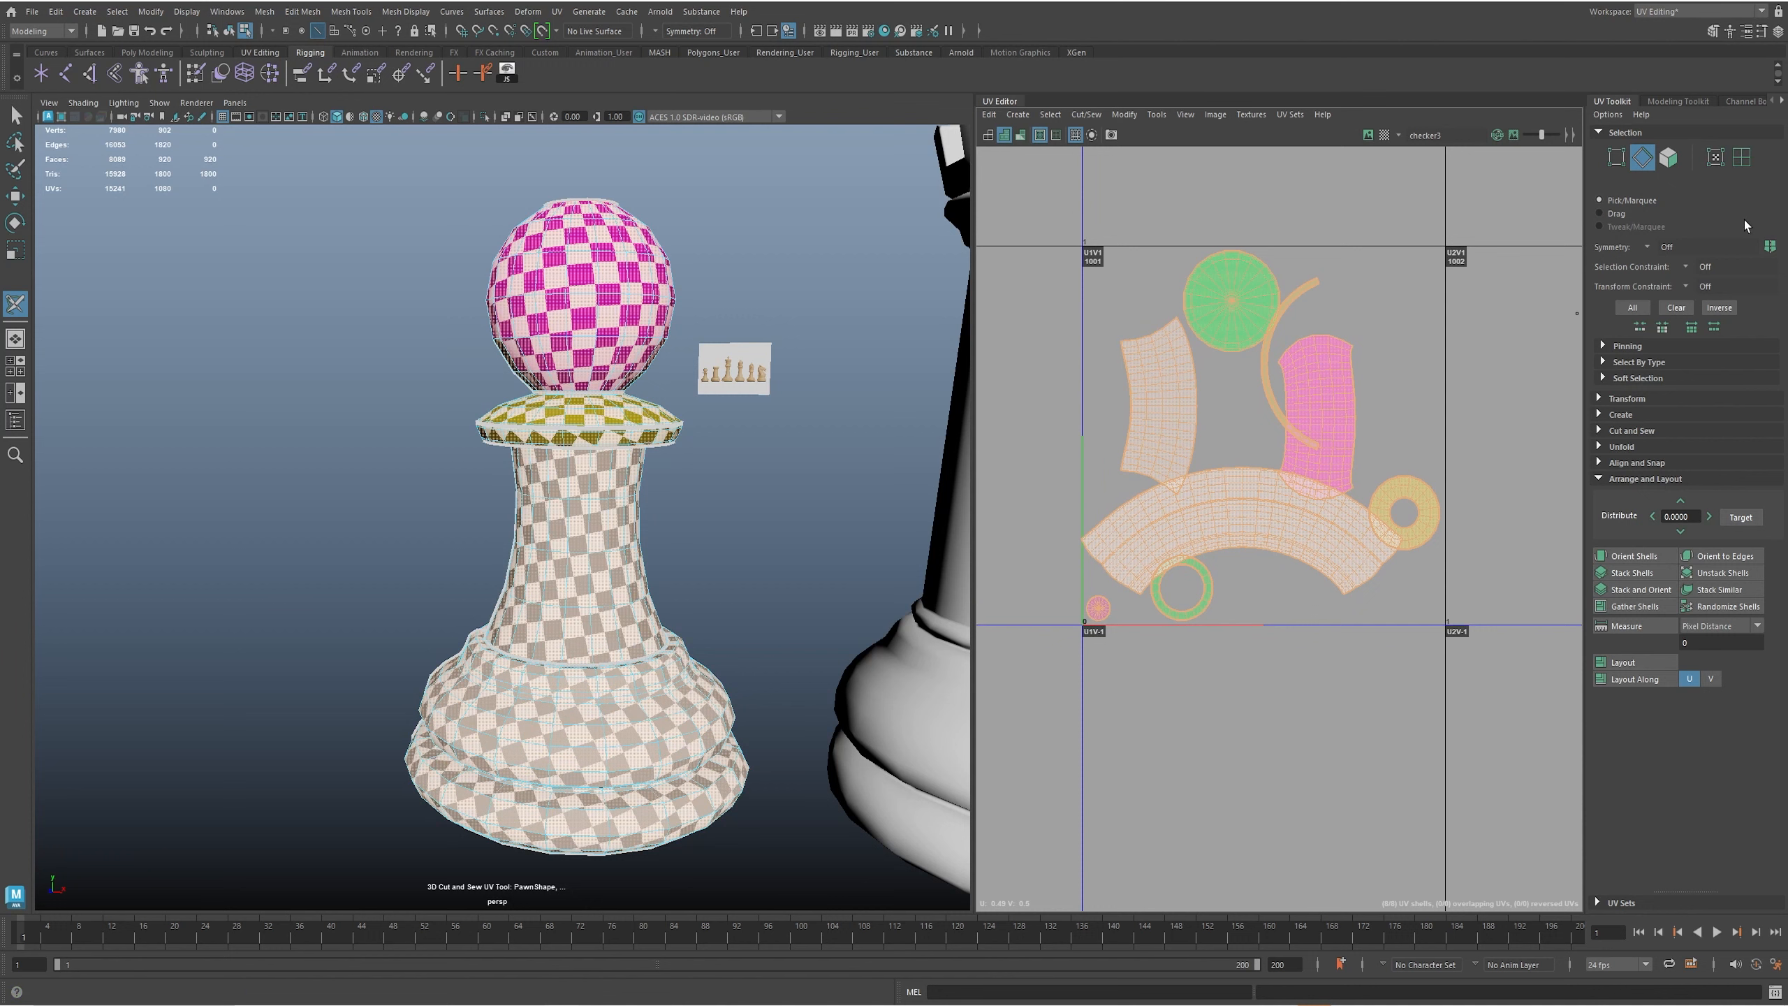
- Rotate the base's large curved UV shell 180 degrees and move it straight down into the tile below the first UV tile
{"action": "left_click", "coordinate": [1632, 398]}
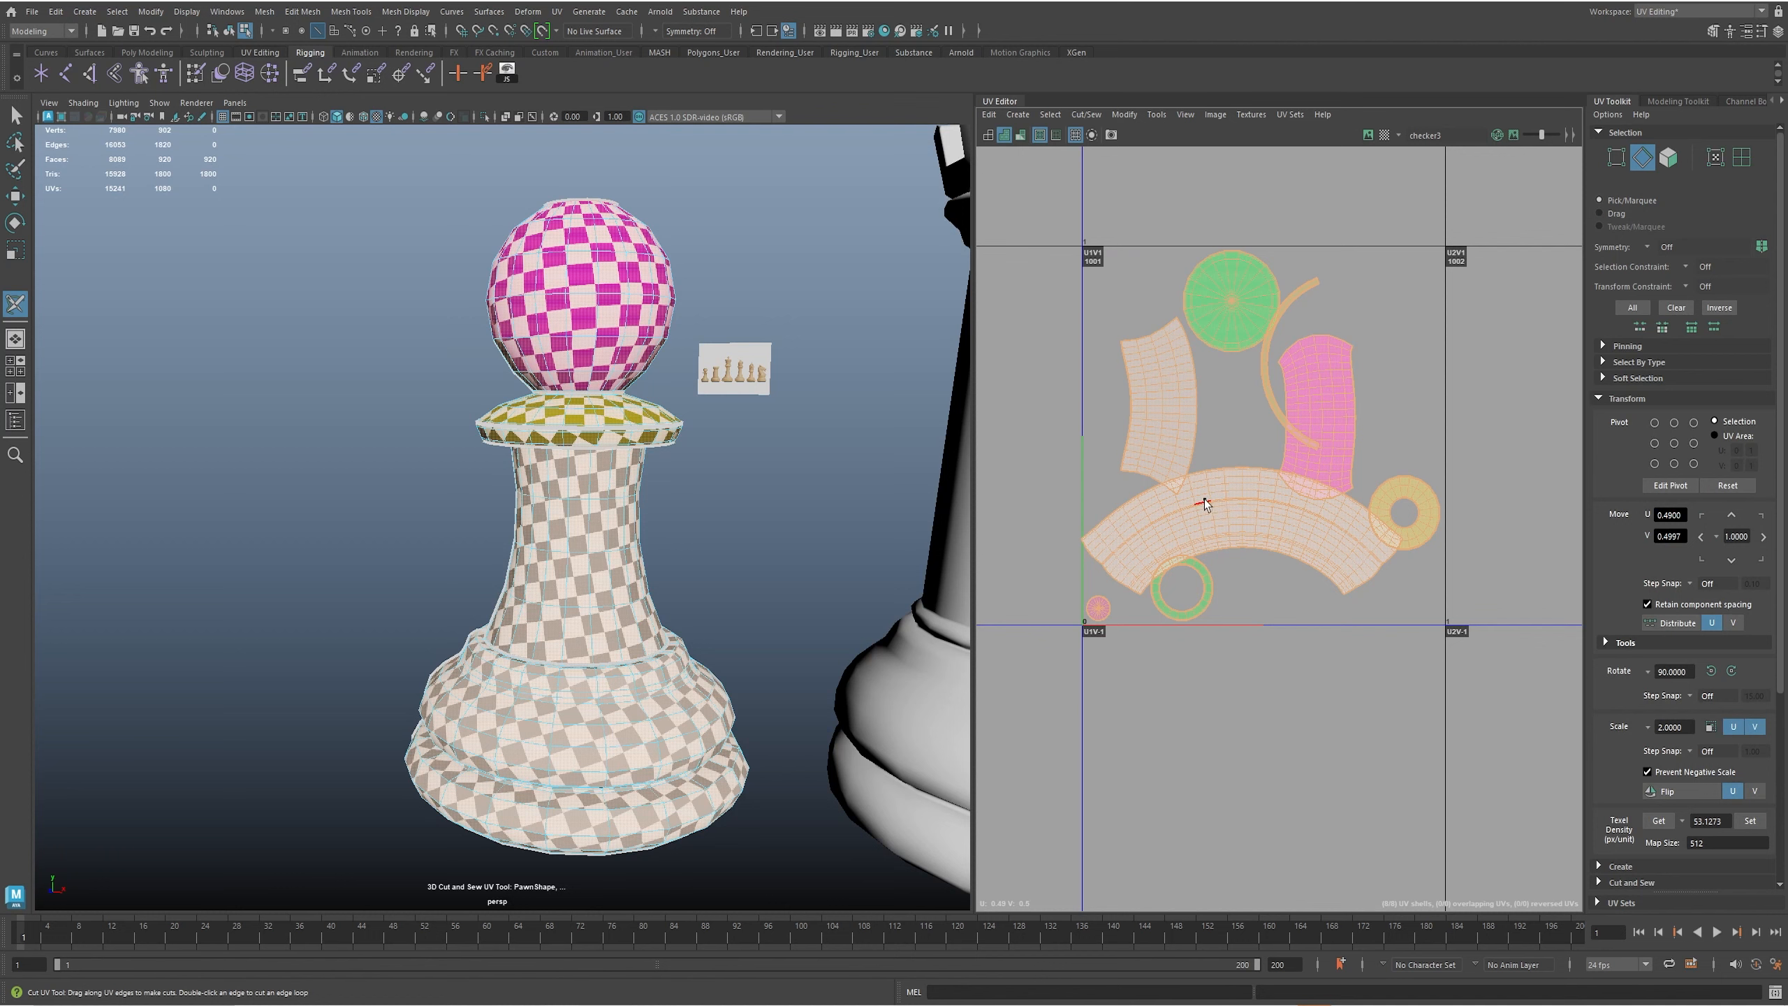
{"action": "key", "text": "q"}
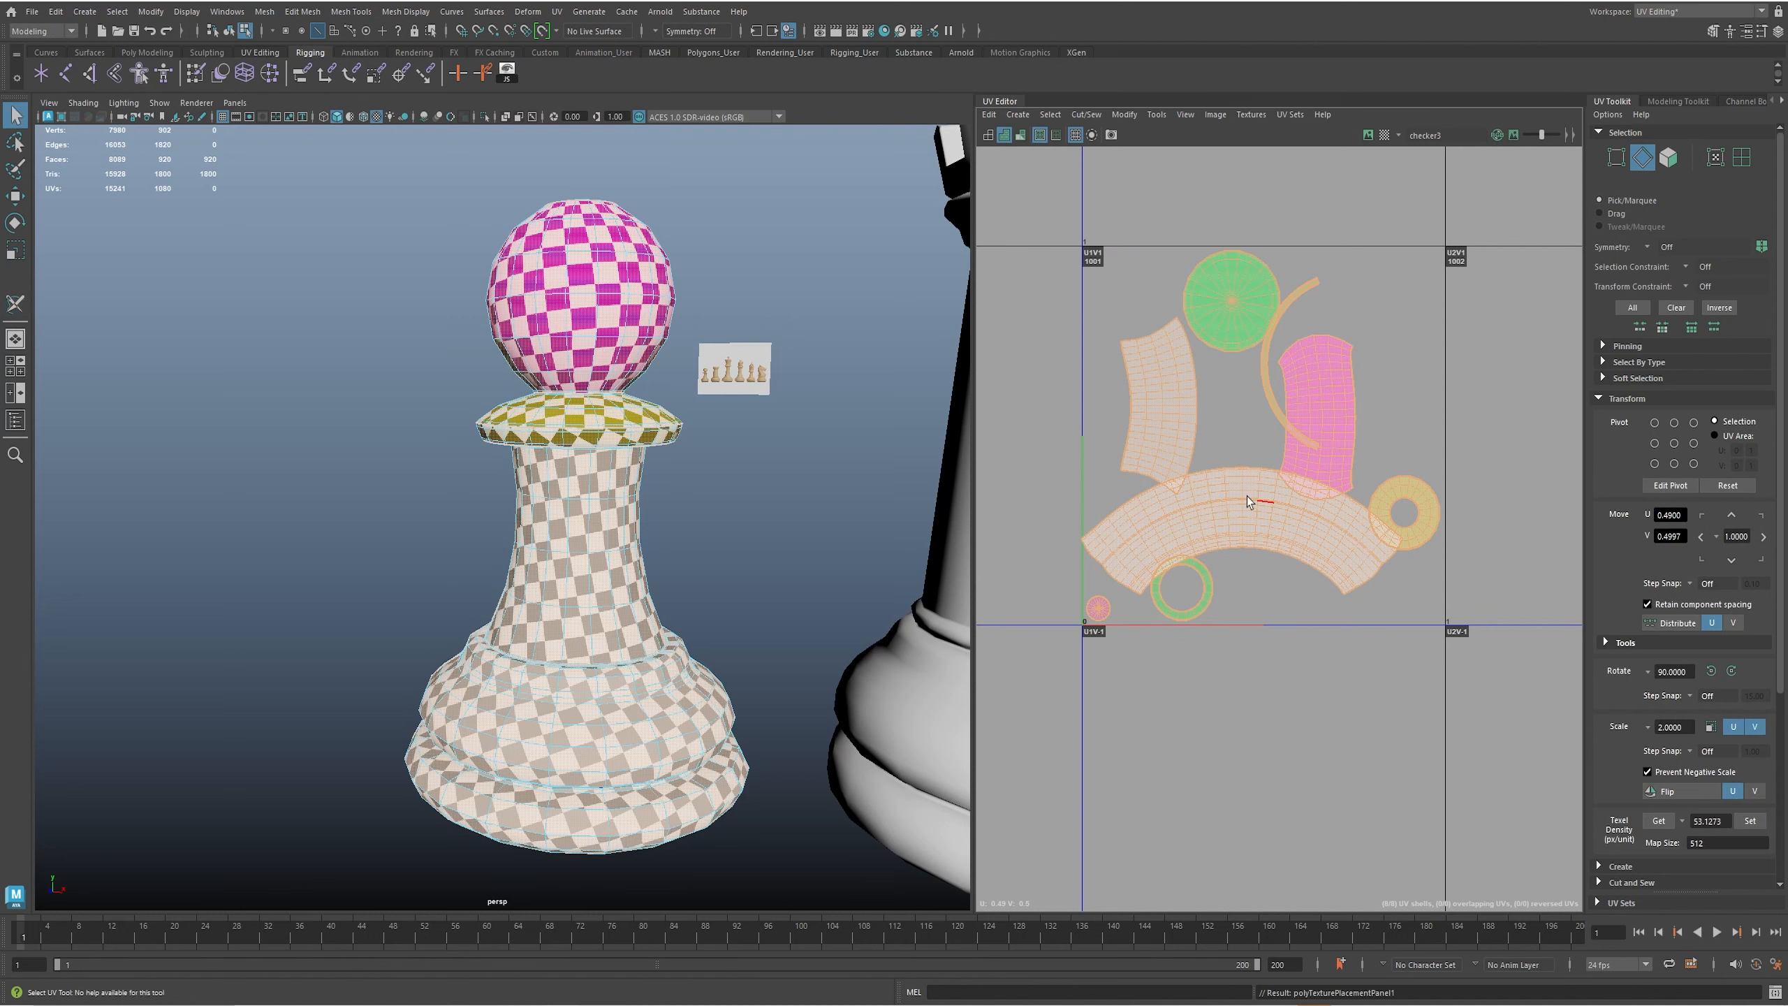
{"action": "right_click_drag", "start_coordinate": [1246, 510], "coordinate": [1188, 476]}
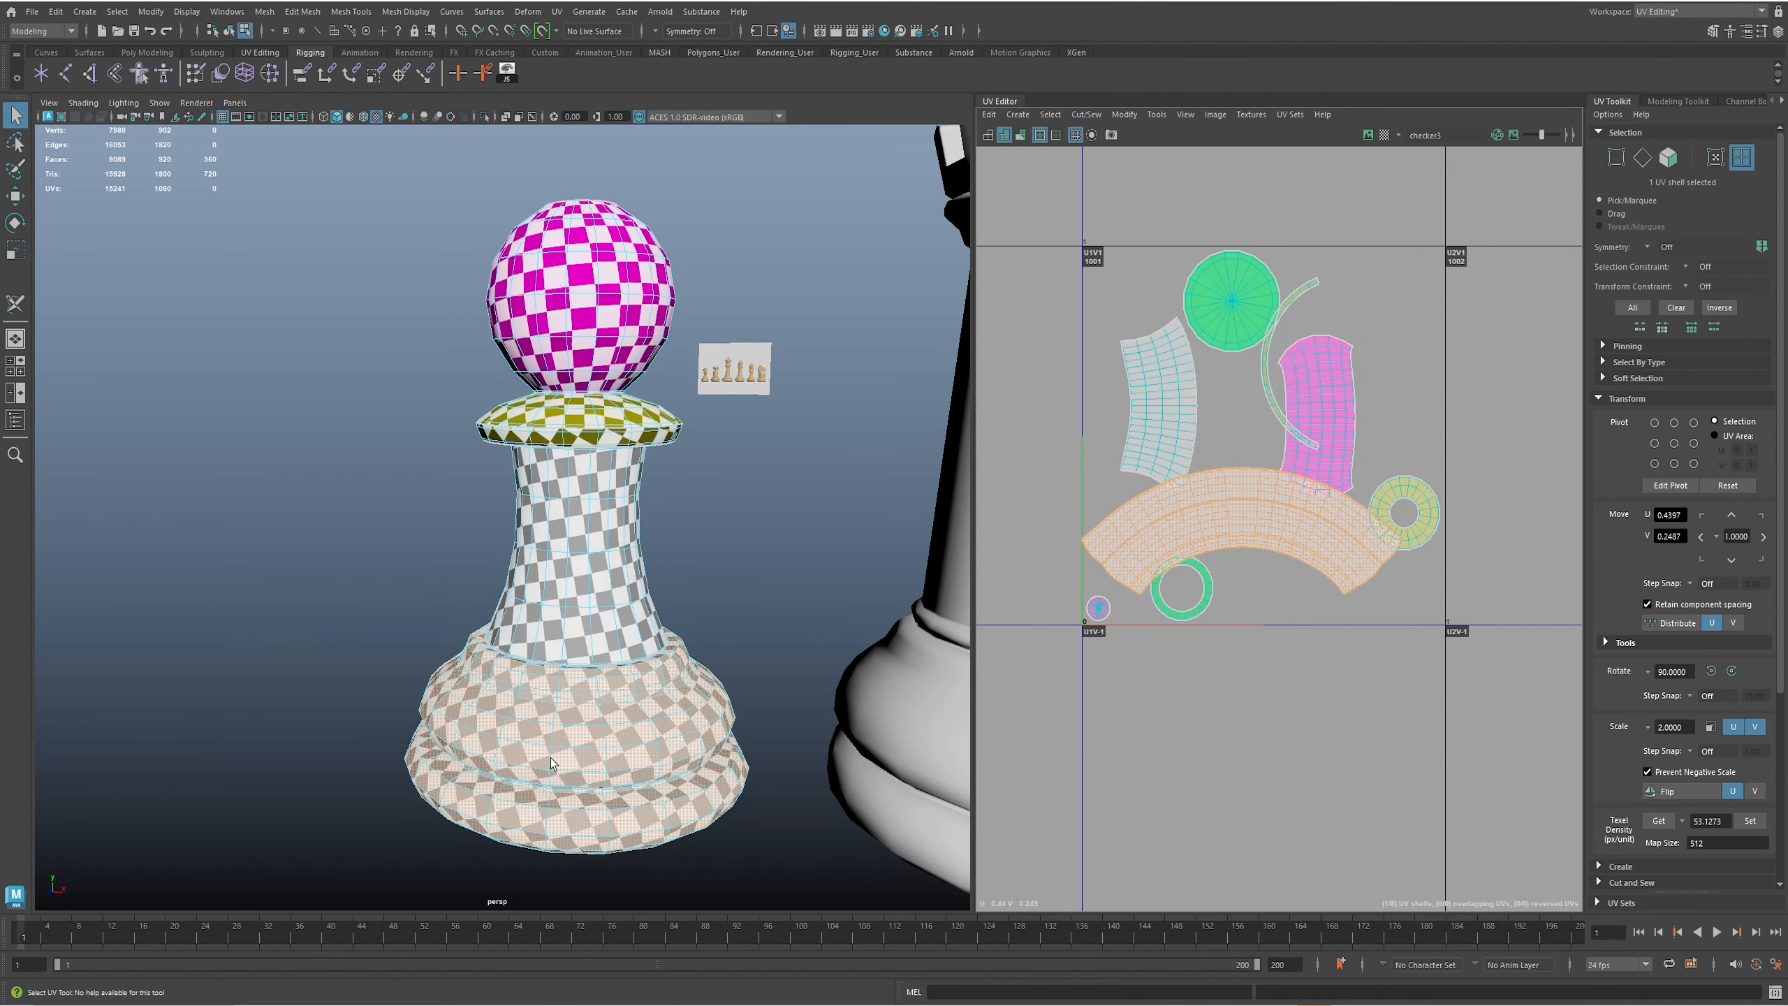
{"action": "left_click", "coordinate": [1731, 670]}
{"action": "left_click", "coordinate": [1731, 669]}
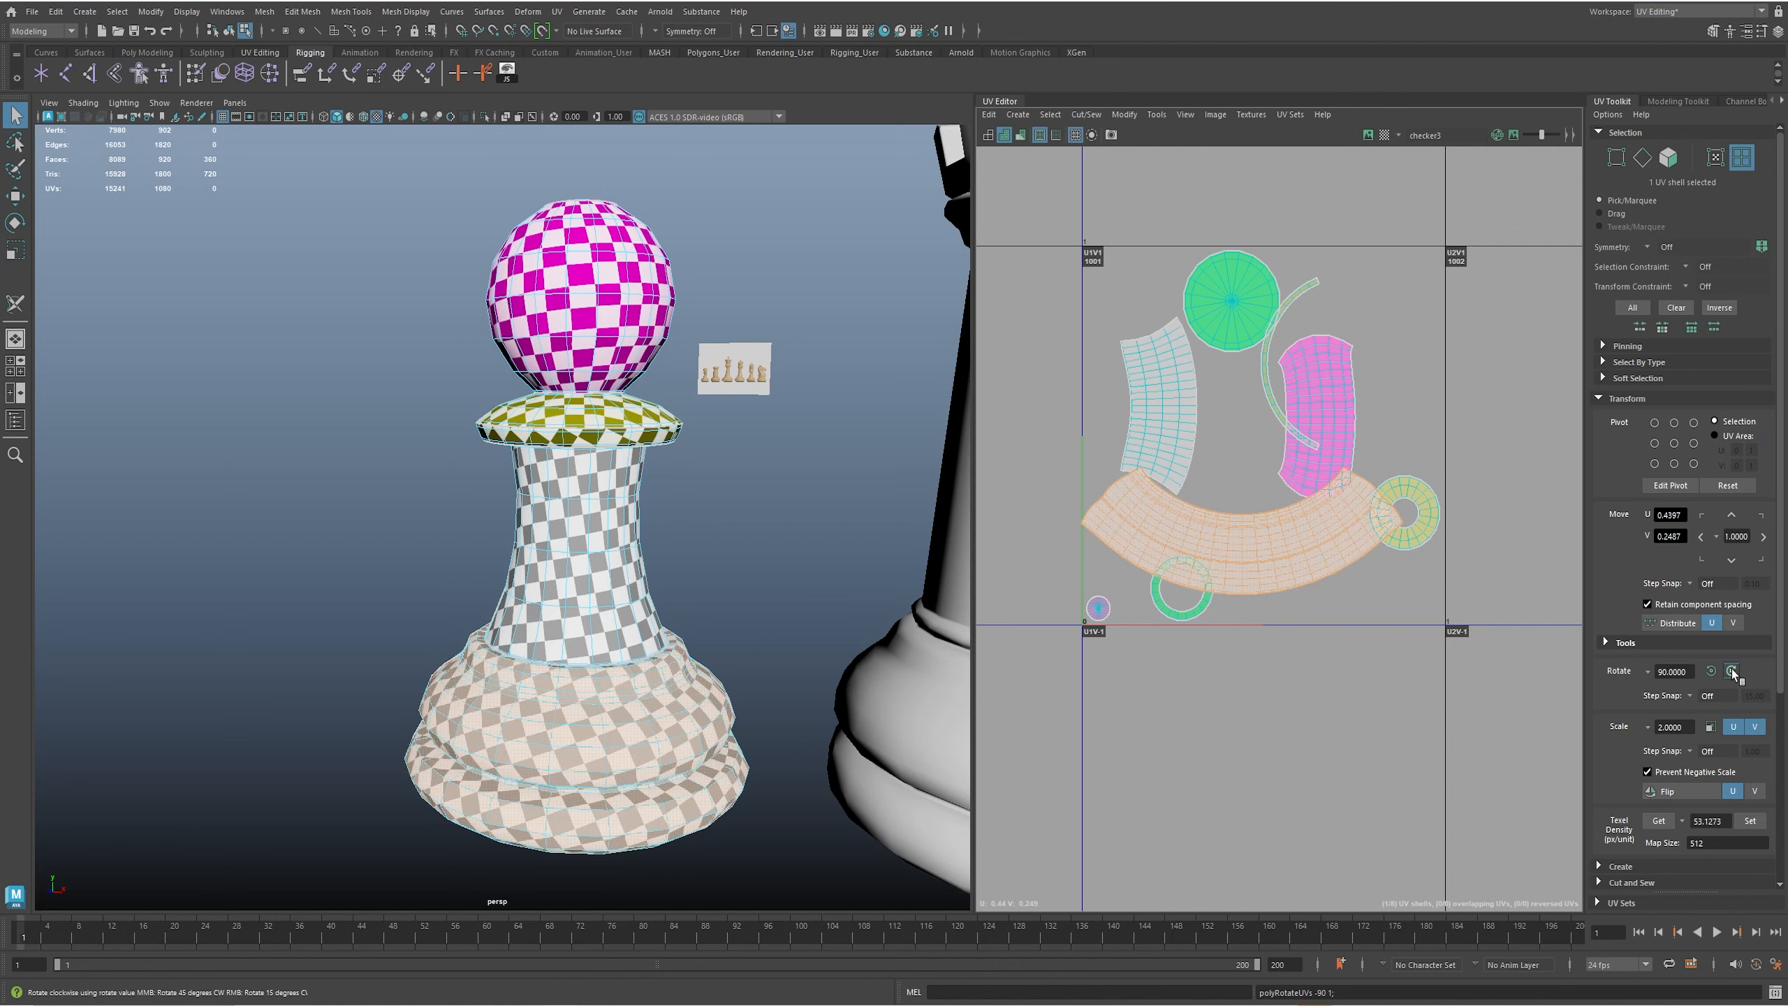
{"action": "key", "text": "w"}
{"action": "left_click_drag", "start_coordinate": [1230, 542], "coordinate": [1232, 842]}
{"action": "middle_click_drag", "start_coordinate": [1226, 734], "coordinate": [1216, 611], "text": "alt"}
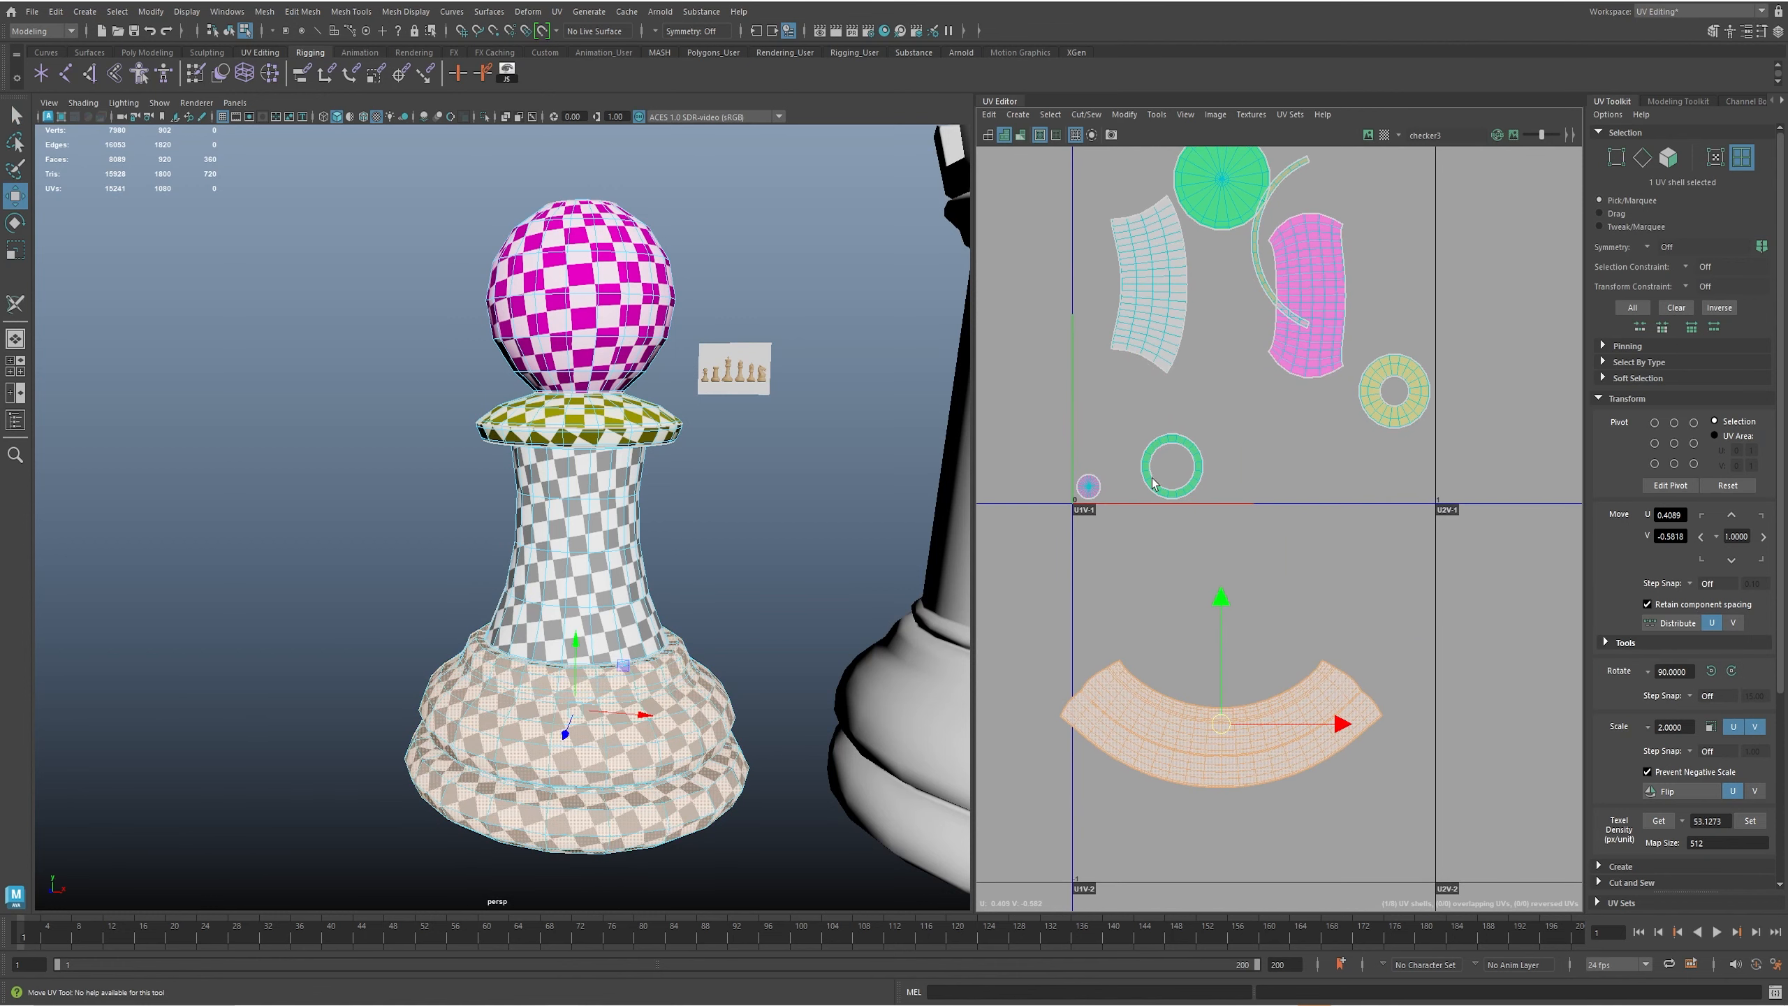
{"action": "left_click_drag", "start_coordinate": [1216, 611], "coordinate": [1218, 638]}
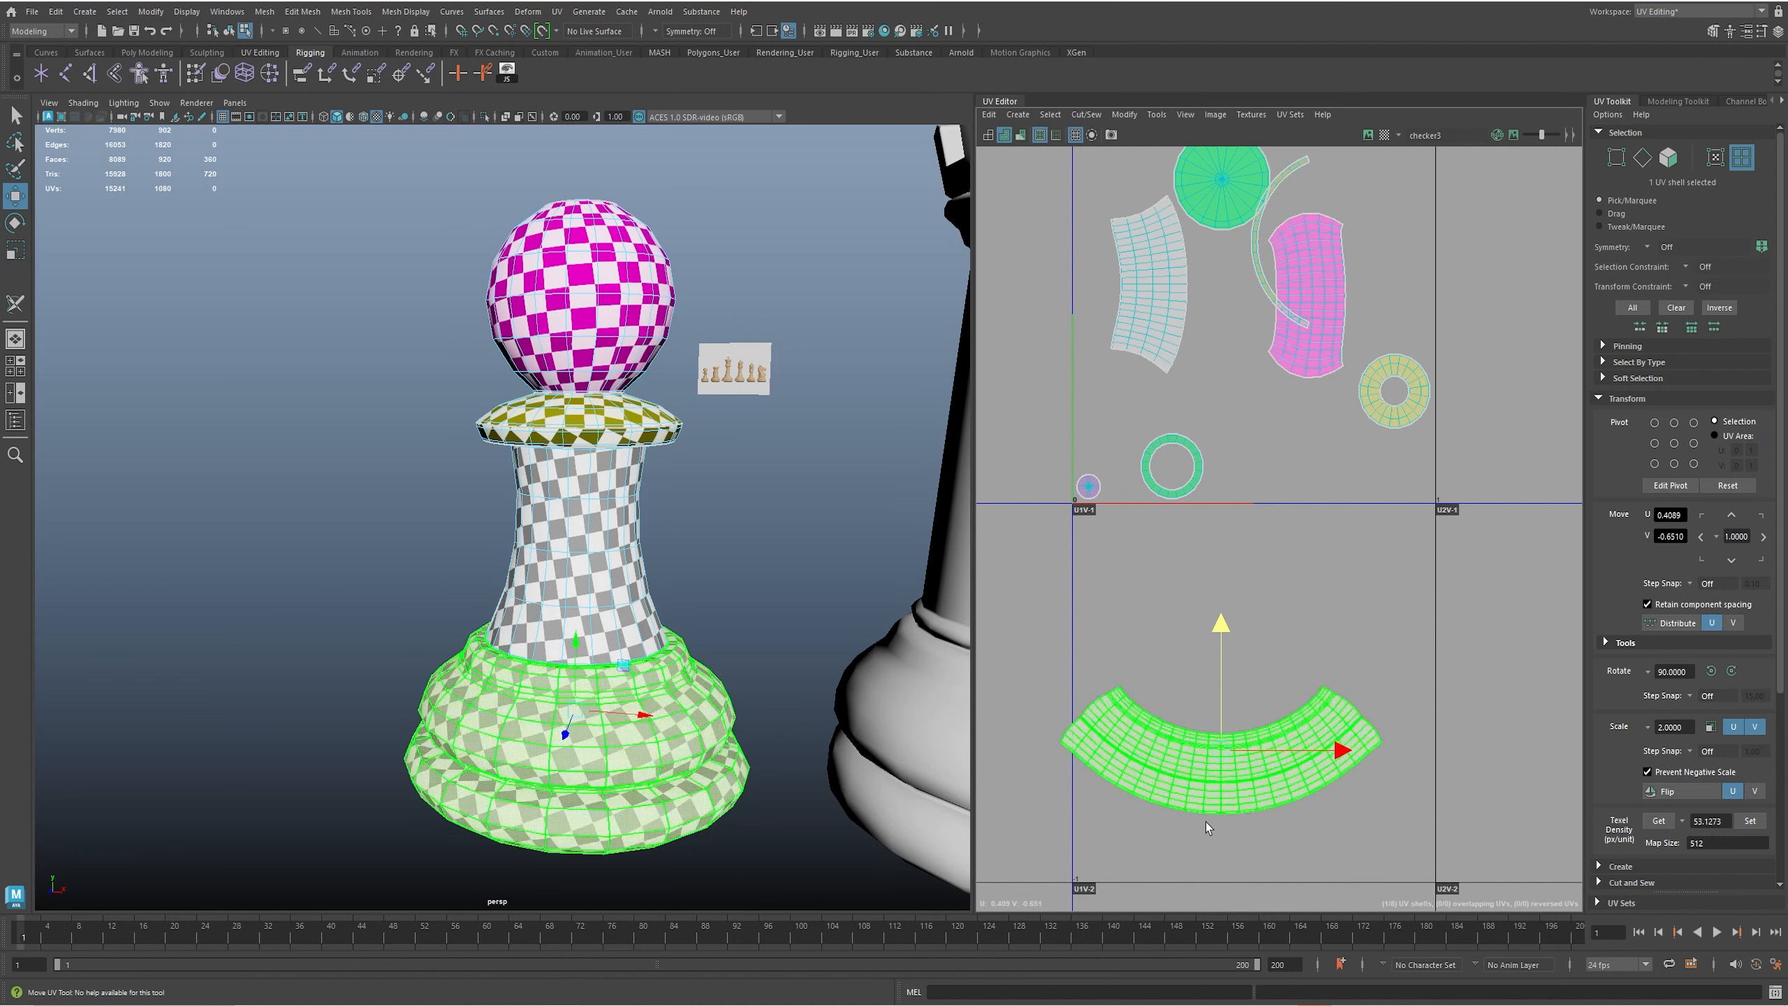
- Rotate the stem's UV shell 90 degrees clockwise and place it centred just above the base shell
{"action": "left_click", "coordinate": [1158, 285]}
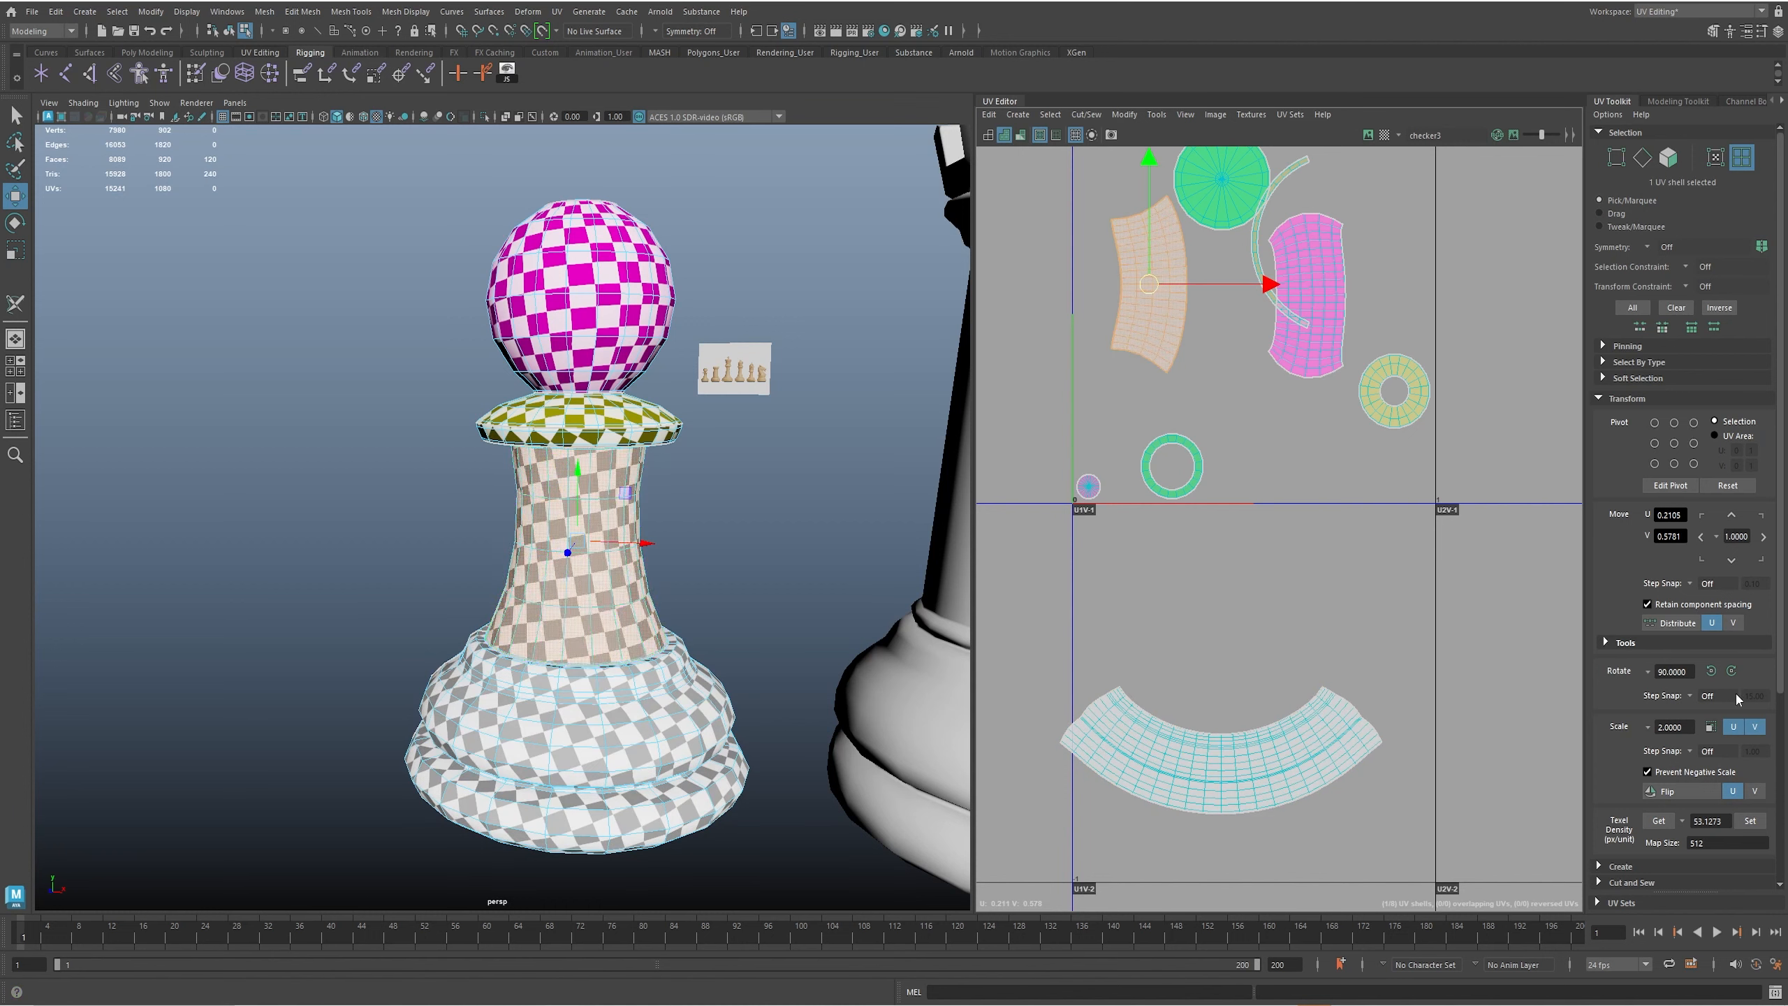
{"action": "left_click", "coordinate": [1730, 670]}
{"action": "left_click_drag", "start_coordinate": [1148, 284], "coordinate": [1226, 673]}
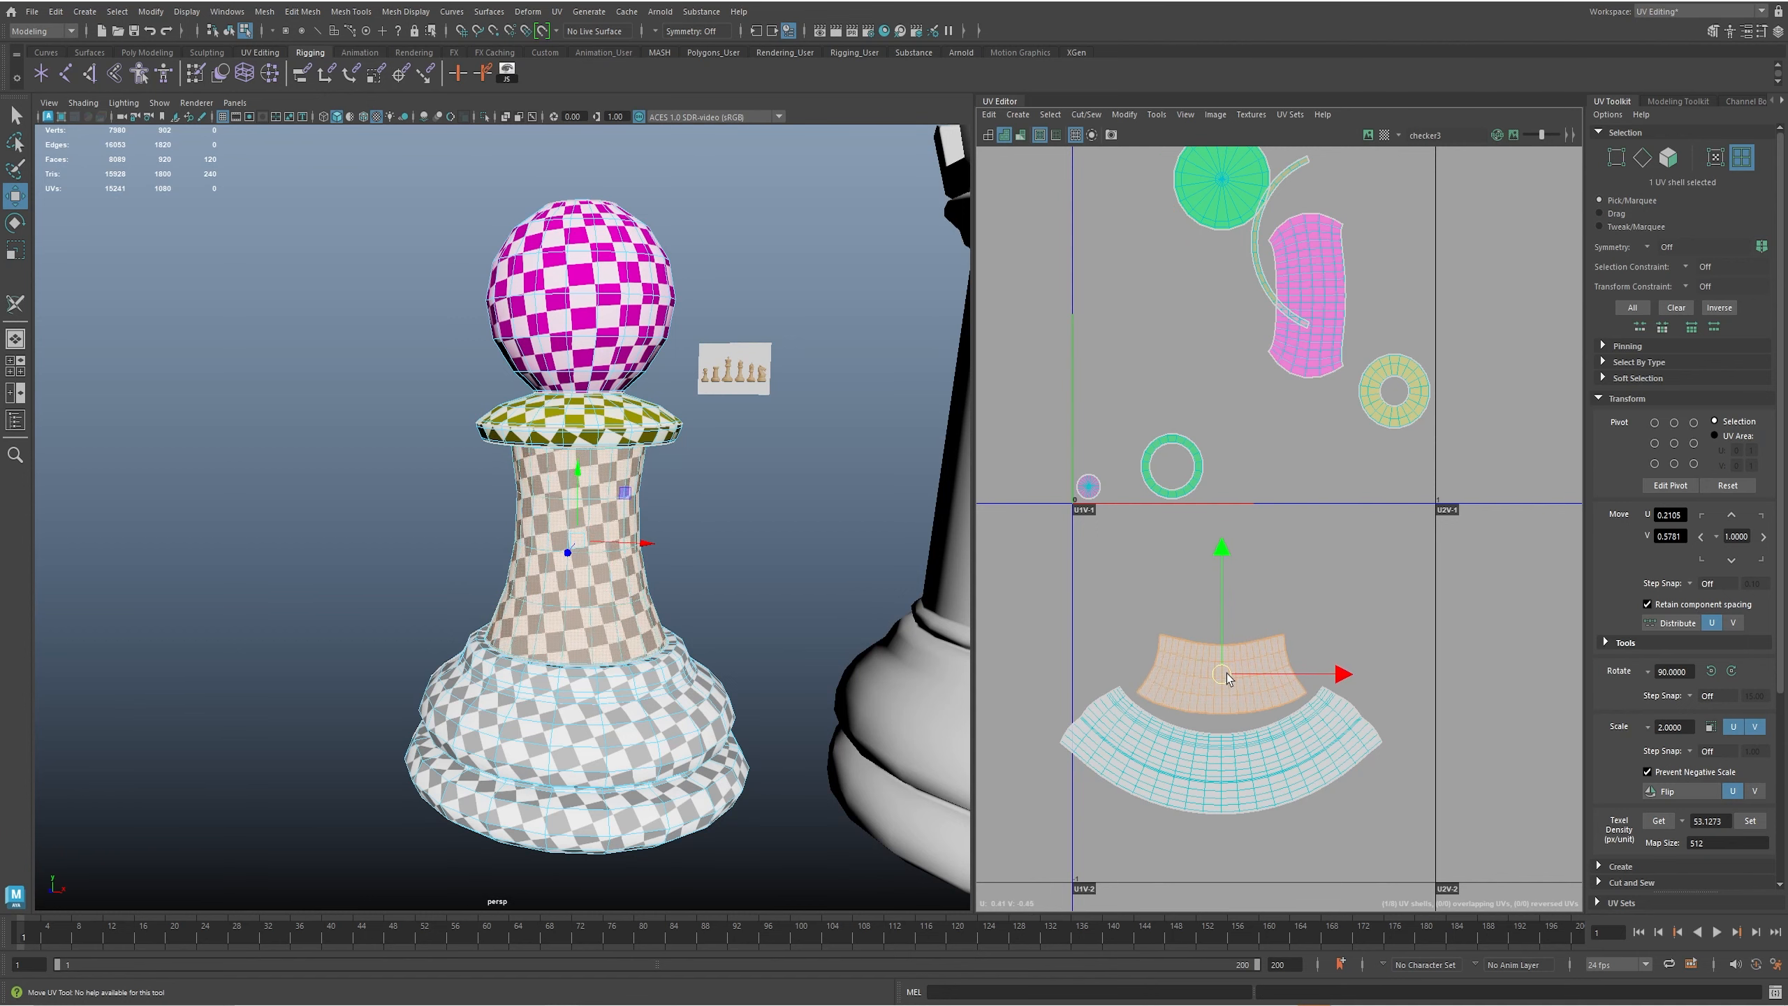
{"action": "middle_click_drag", "start_coordinate": [1253, 558], "coordinate": [1252, 497], "text": "alt"}
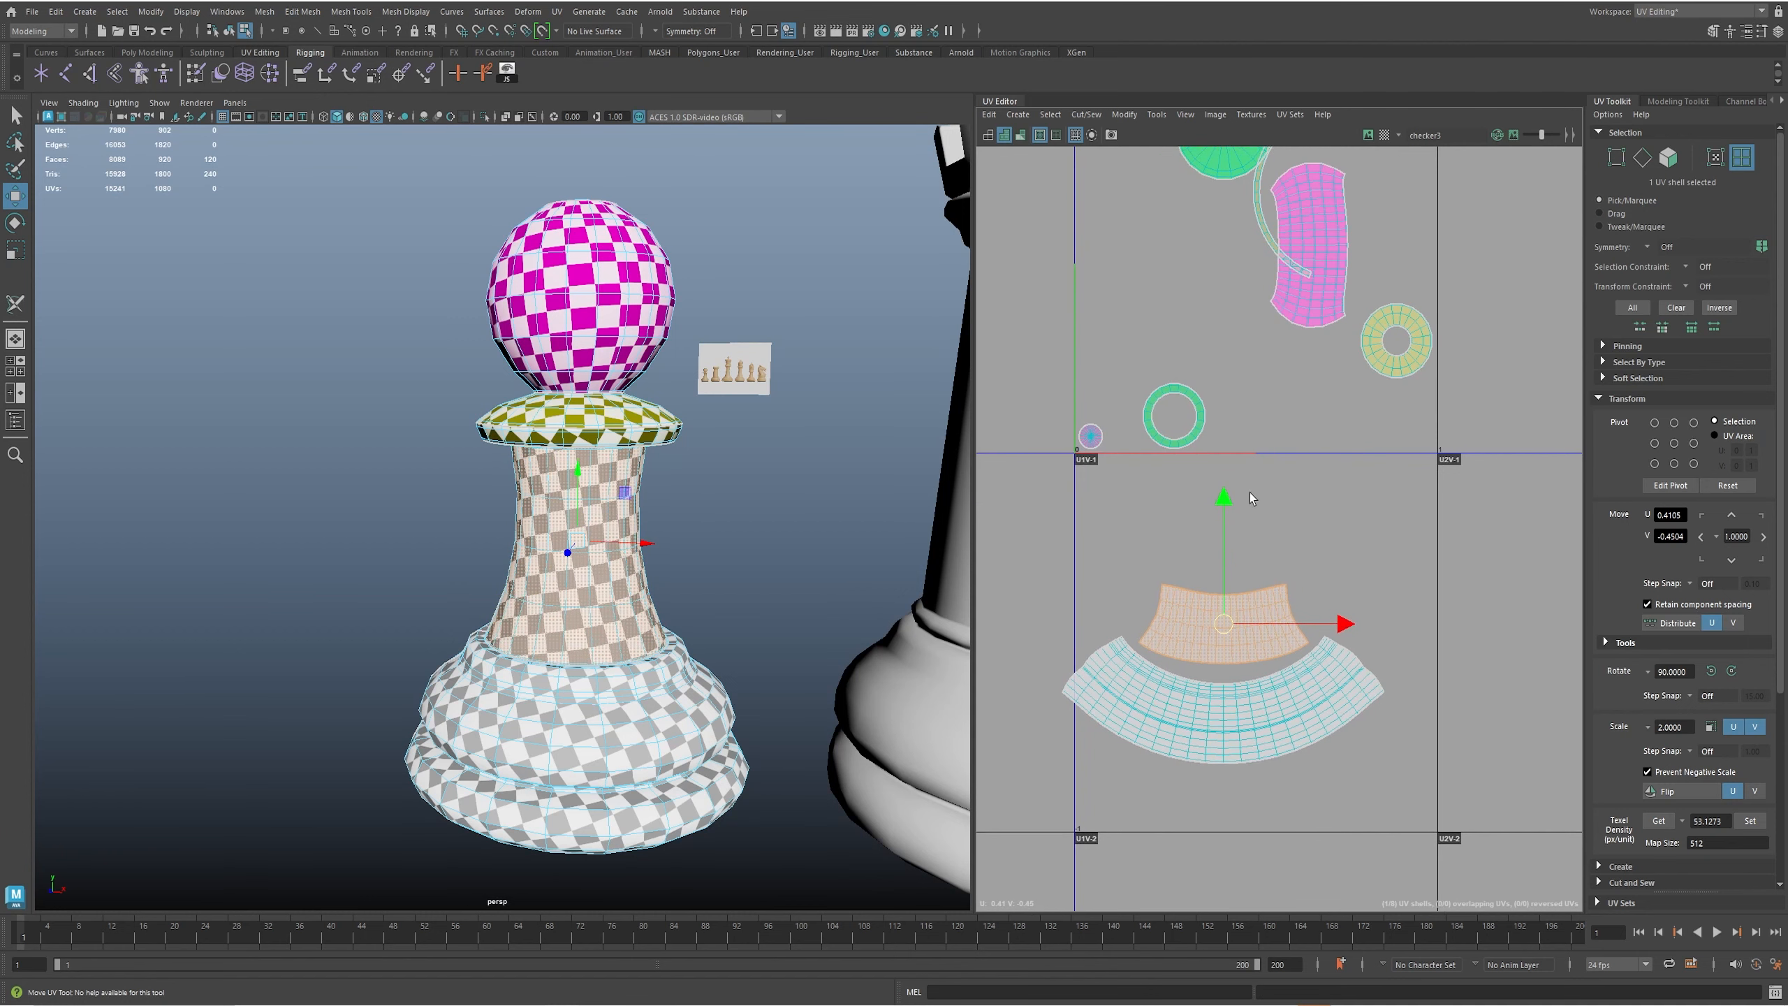
{"action": "middle_click_drag", "start_coordinate": [1166, 430], "coordinate": [1226, 556], "text": "alt"}
{"action": "middle_click_drag", "start_coordinate": [1255, 480], "coordinate": [1254, 473], "text": "alt"}
{"action": "middle_click_drag", "start_coordinate": [575, 533], "coordinate": [583, 526], "text": "alt"}
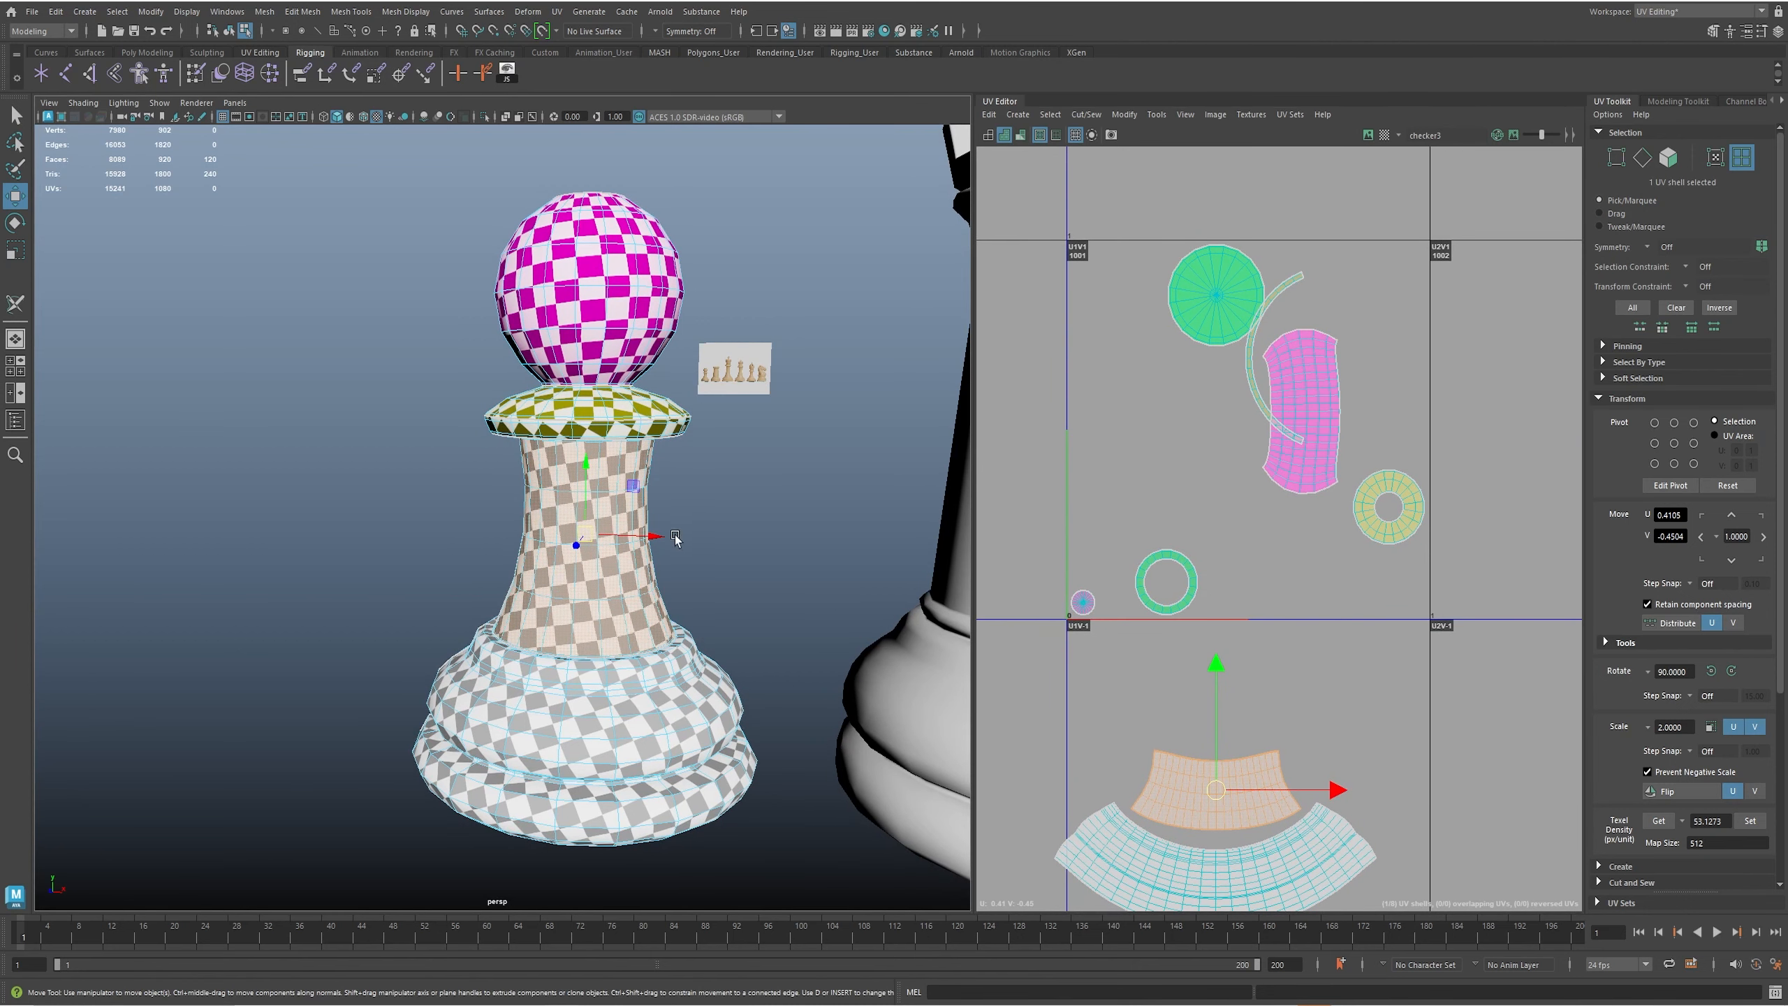
- Place the collar's underside ring shell left of the stem shell and the collar's upper ring shell right of it
{"action": "left_click", "coordinate": [1181, 576]}
{"action": "left_click_drag", "start_coordinate": [1165, 582], "coordinate": [1112, 762]}
{"action": "left_click", "coordinate": [595, 411]}
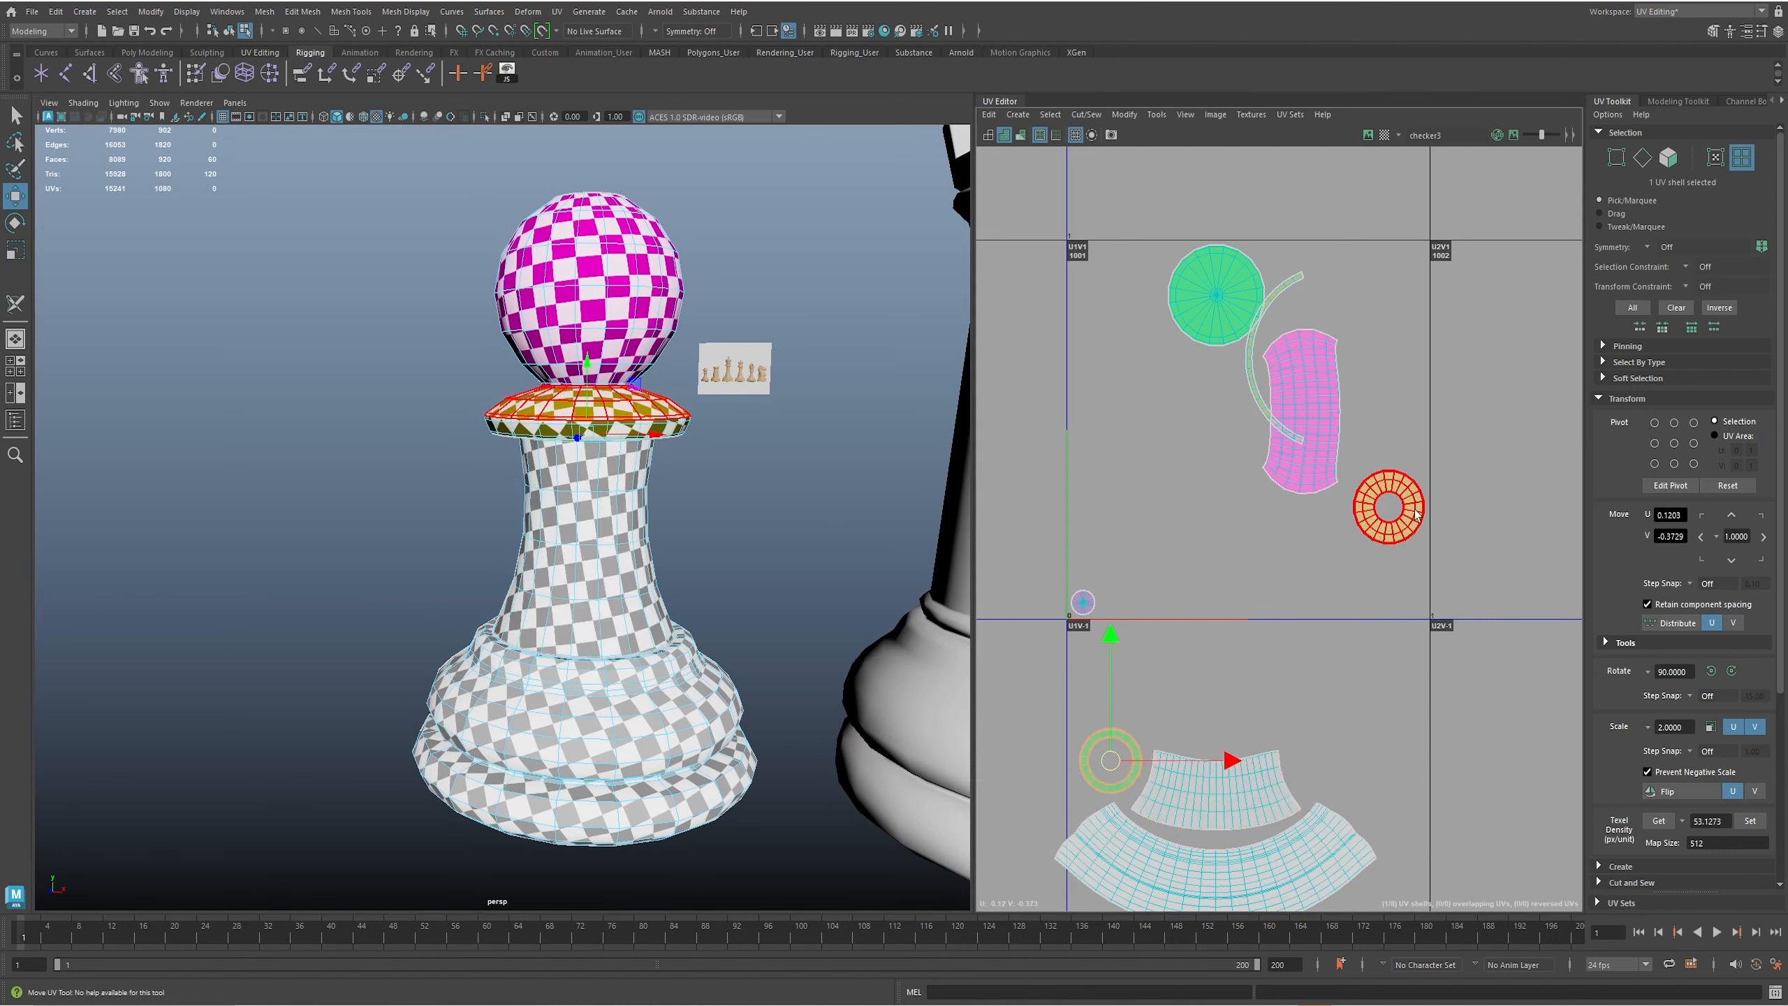
{"action": "left_click_drag", "start_coordinate": [1392, 514], "coordinate": [1336, 763]}
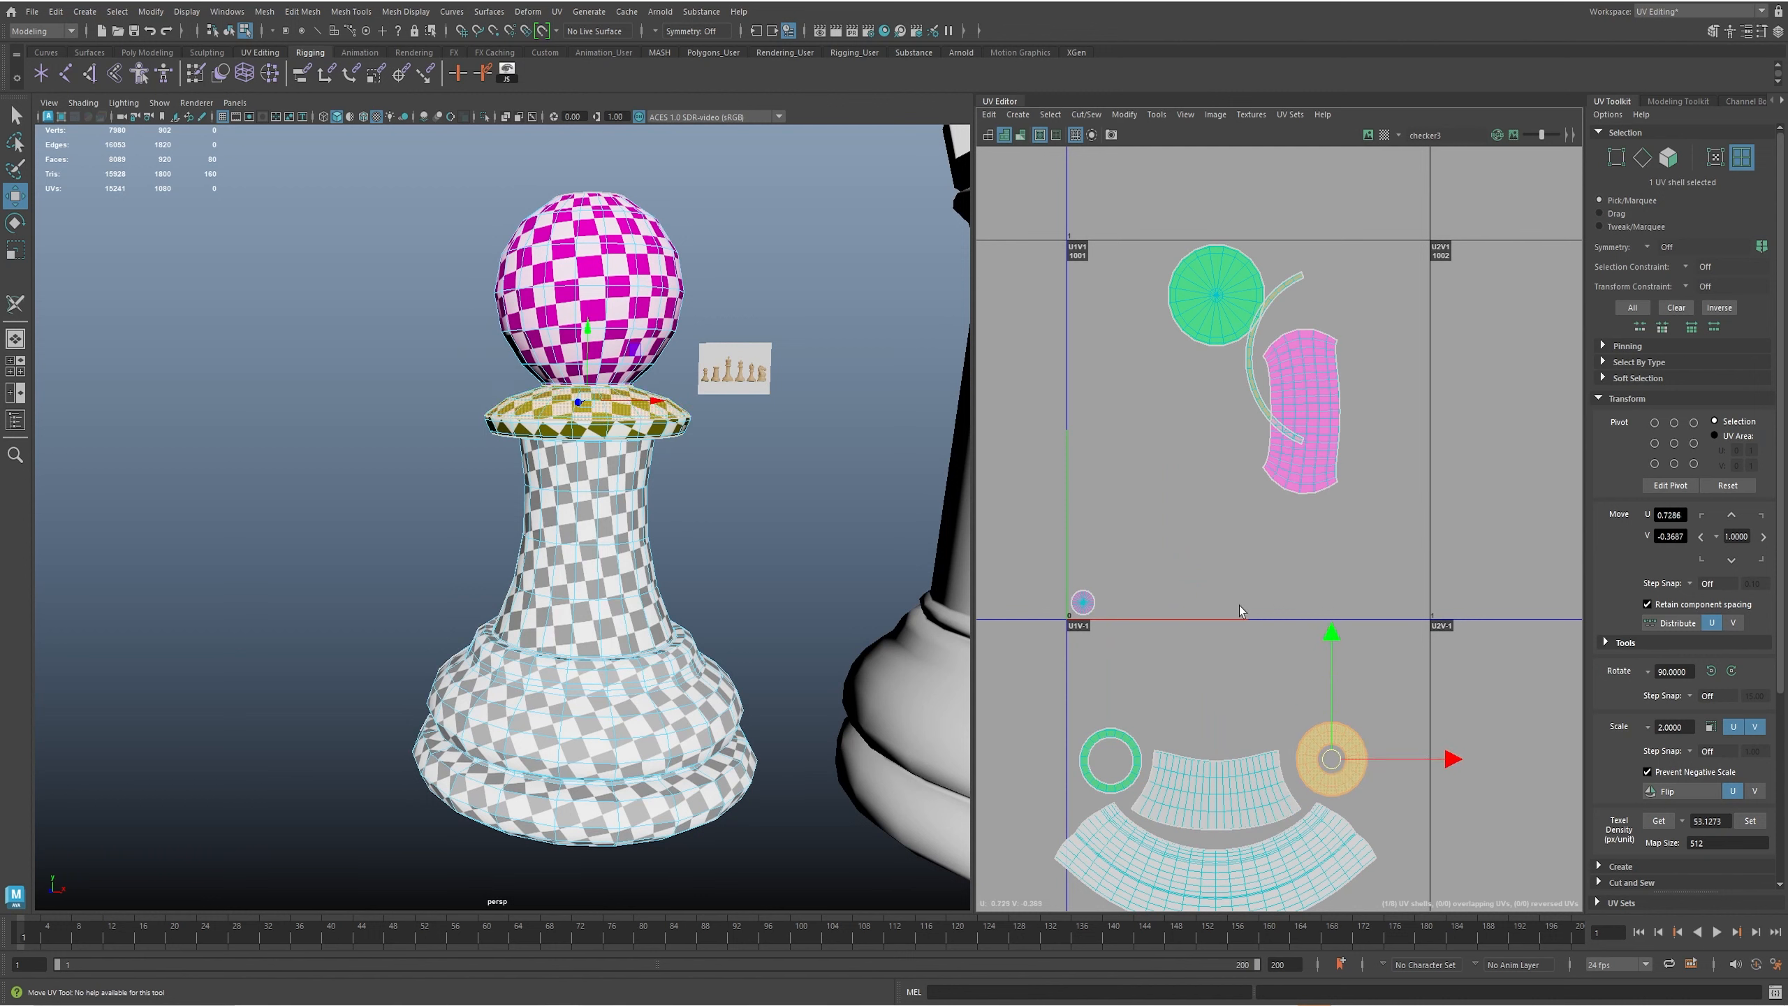
- Rotate the collar rim's thin strip shell 90 degrees counterclockwise and place it centred just above the stem shell
{"action": "left_click", "coordinate": [1250, 375]}
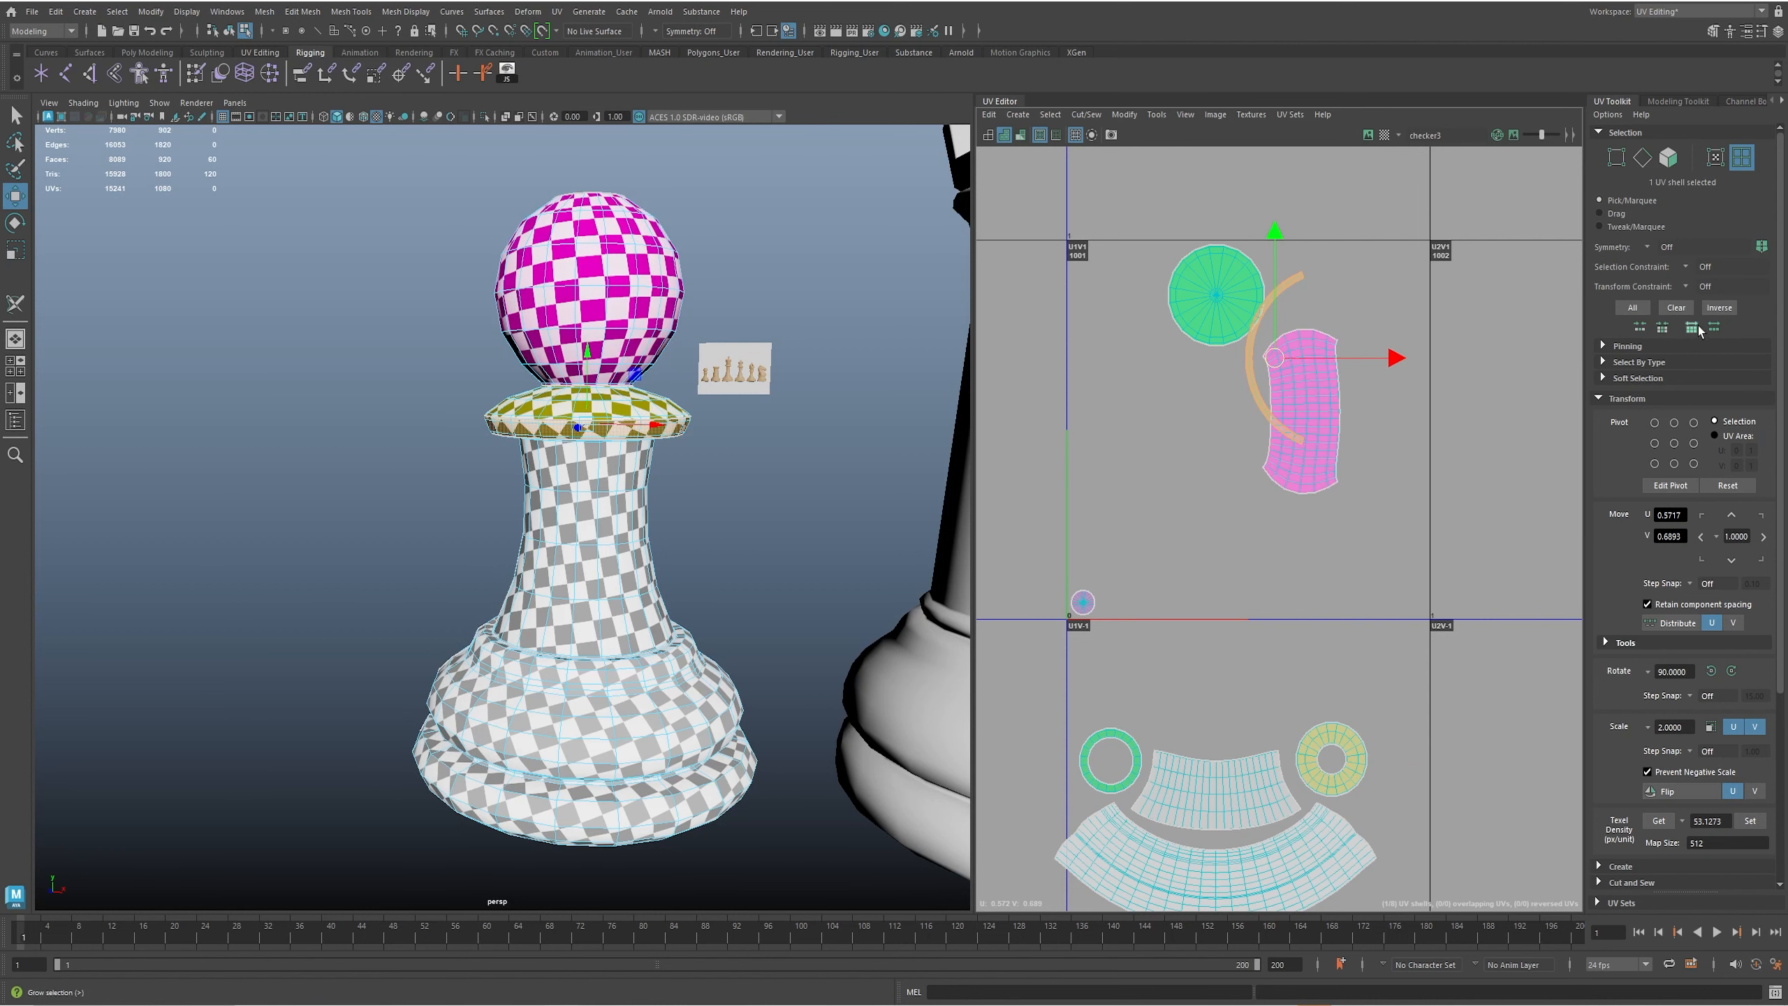
{"action": "left_click", "coordinate": [1712, 670]}
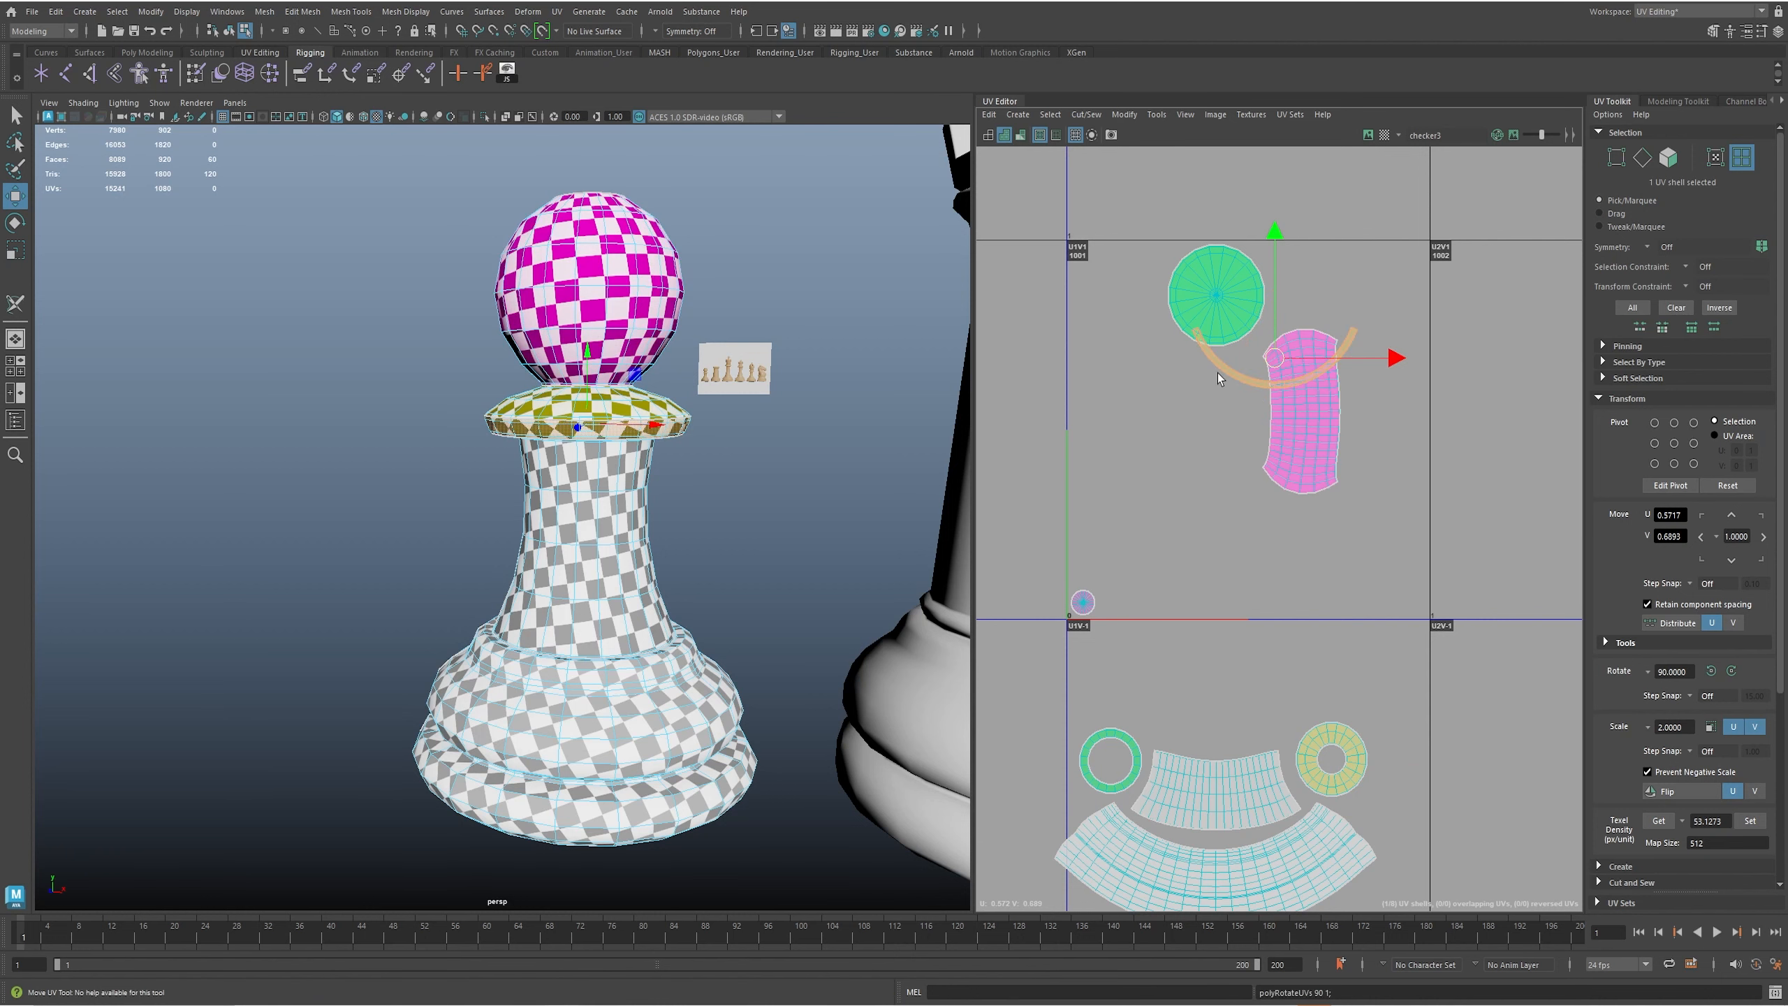
{"action": "left_click_drag", "start_coordinate": [1282, 358], "coordinate": [1225, 720]}
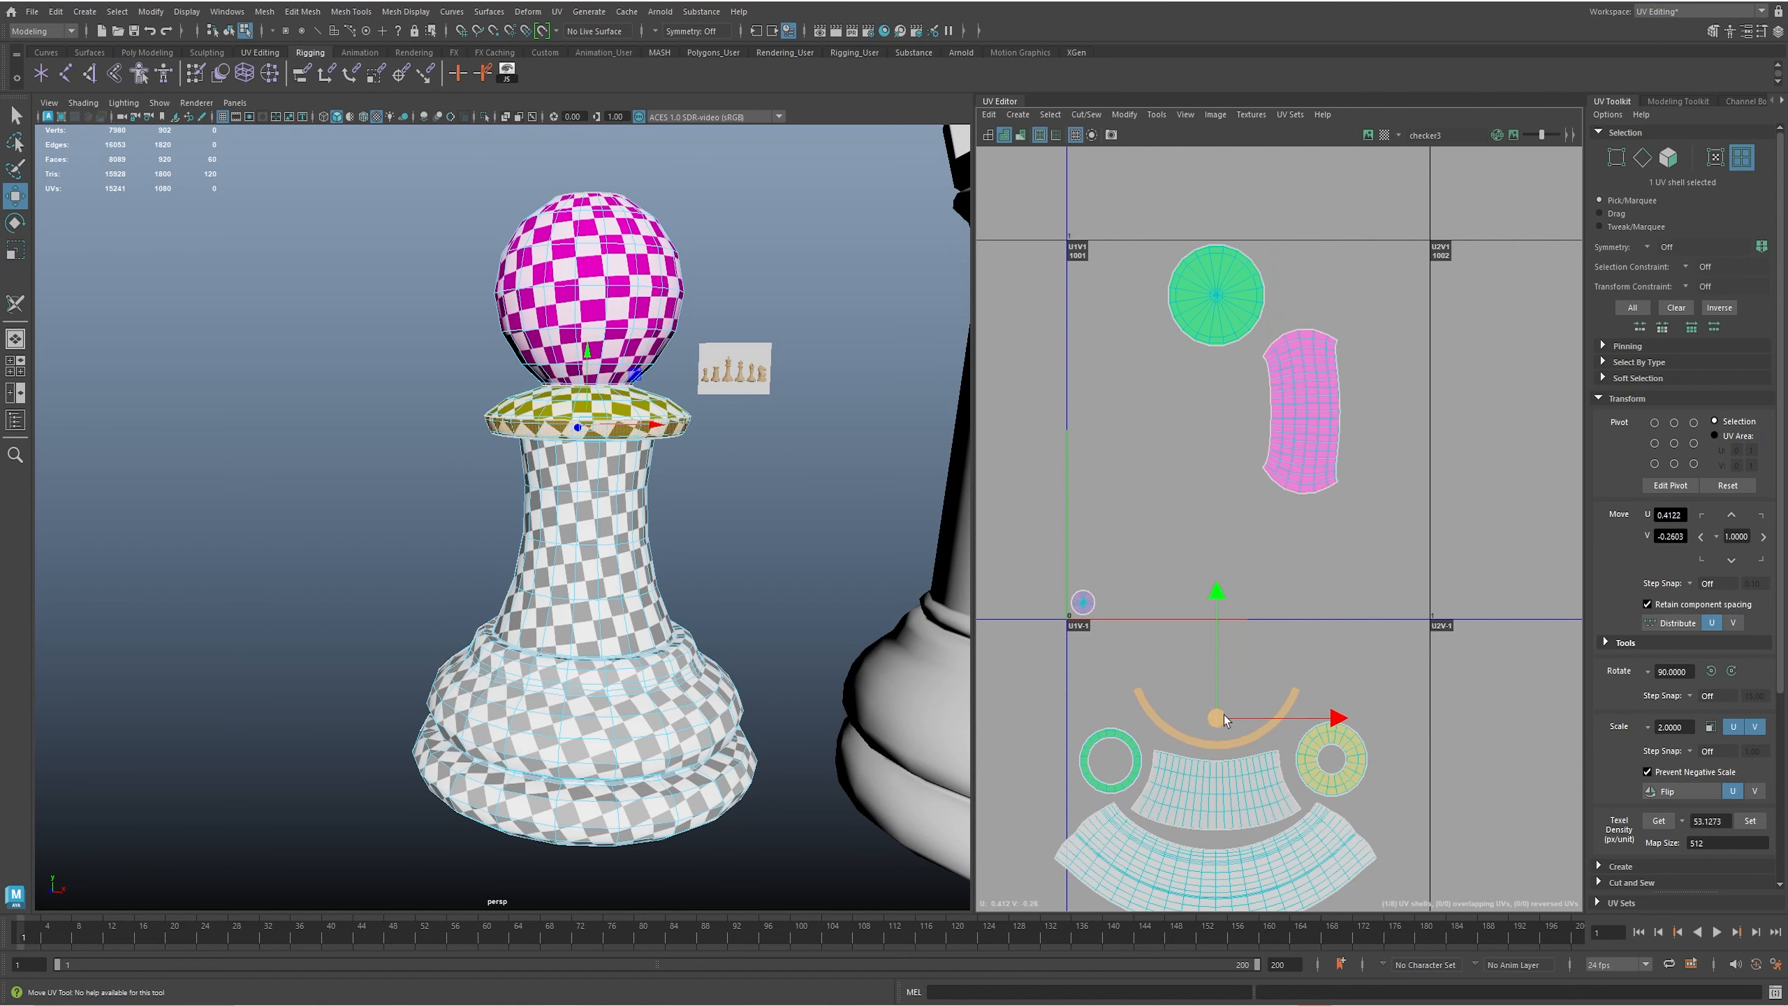
- Place the base's underside disc shell above the collar rim strip and the head's small cap shell inside the left ring shell
{"action": "left_click", "coordinate": [1220, 298]}
{"action": "left_click_drag", "start_coordinate": [798, 683], "coordinate": [741, 602], "text": "alt"}
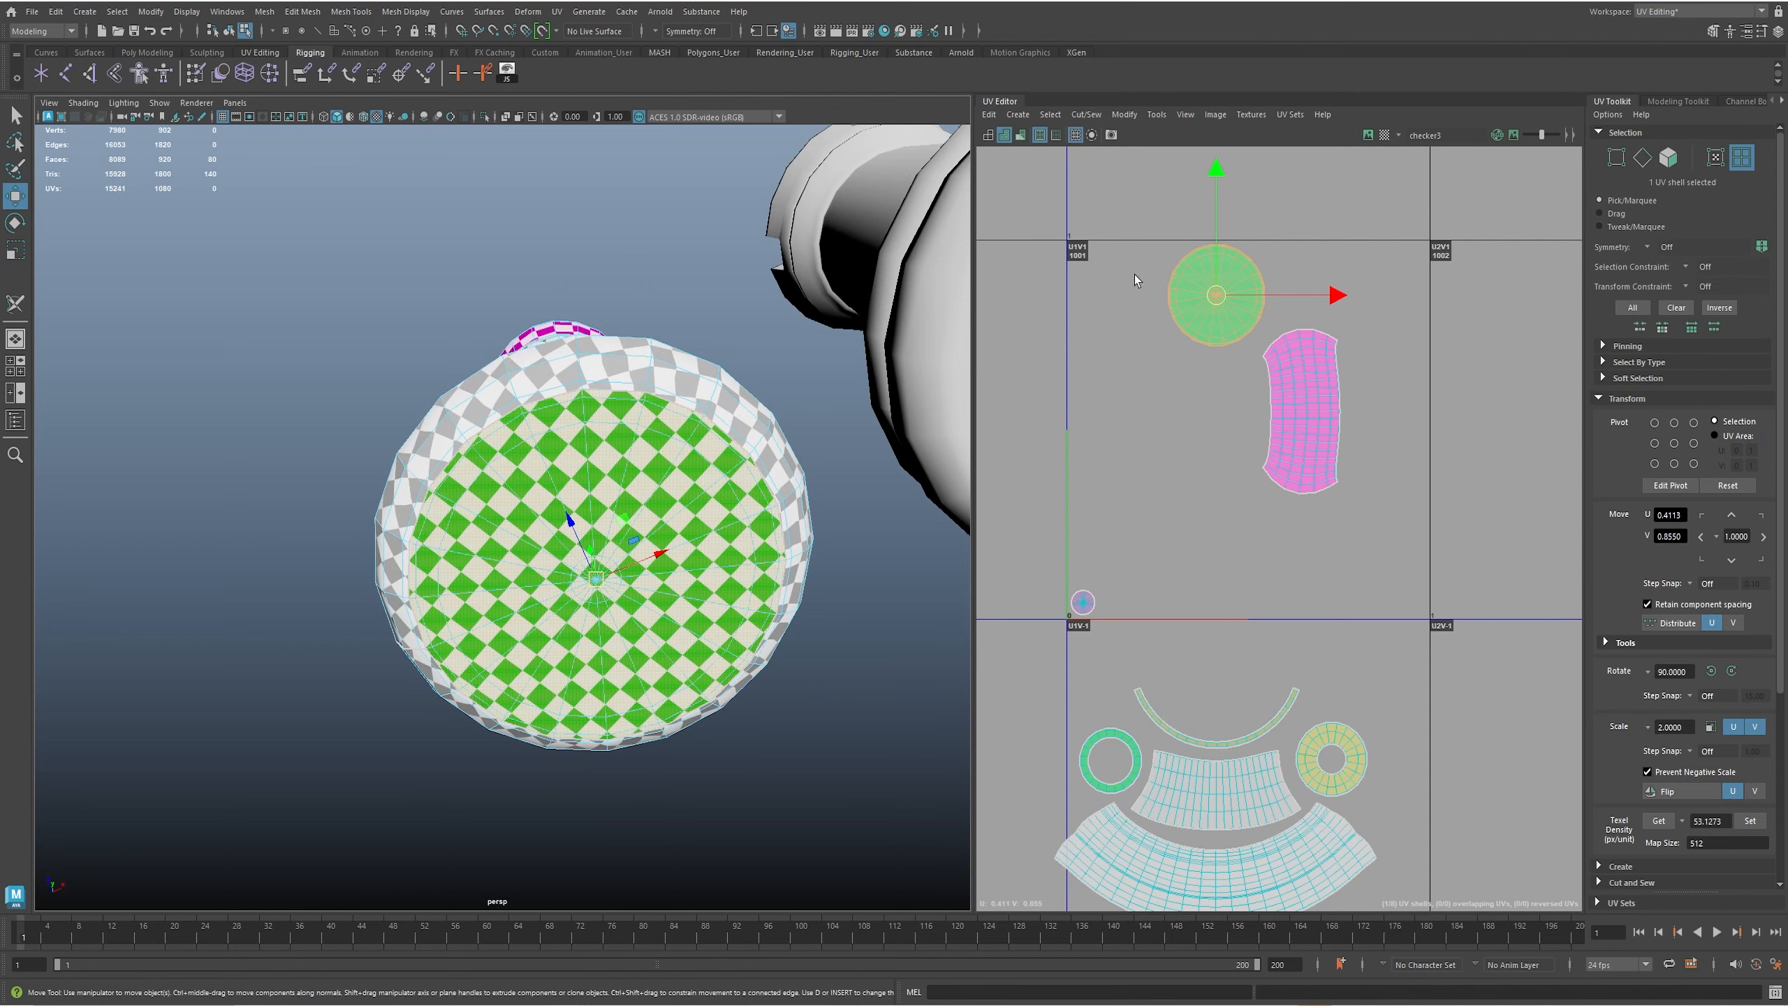
{"action": "left_click_drag", "start_coordinate": [1218, 296], "coordinate": [1216, 681]}
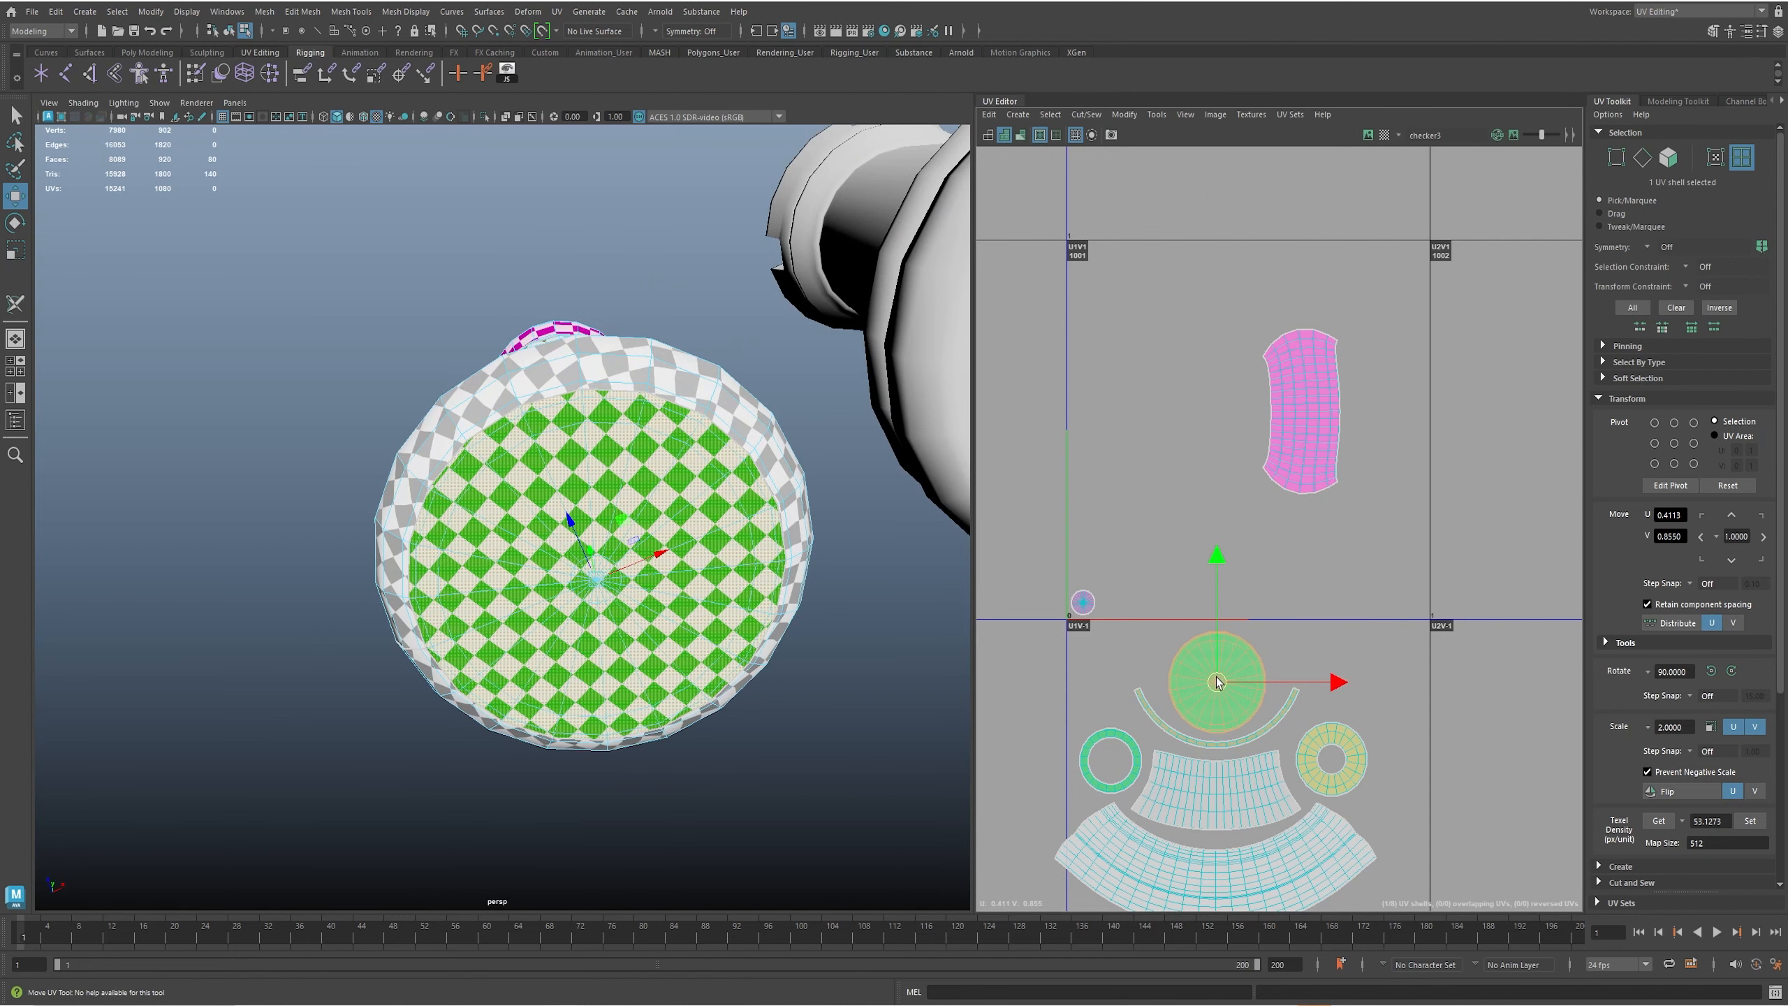
{"action": "left_click", "coordinate": [1083, 603]}
{"action": "left_click_drag", "start_coordinate": [1083, 603], "coordinate": [1109, 762]}
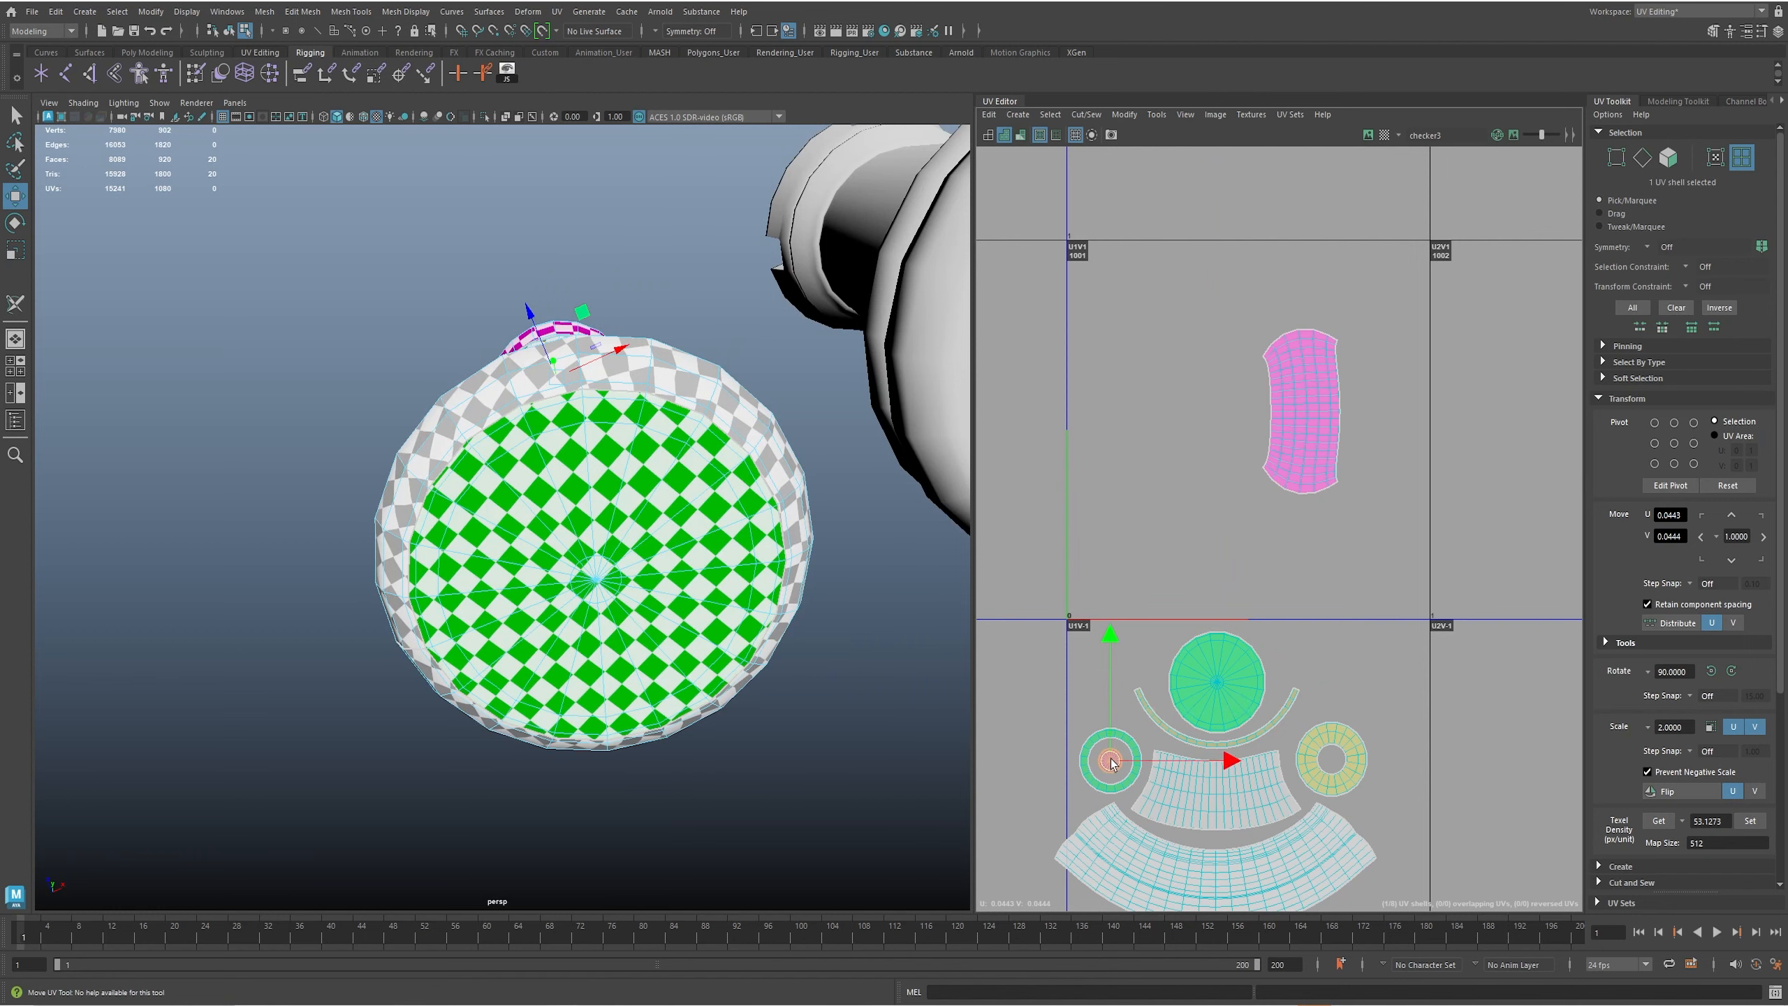
- Rotate the pawn head's main UV shell 90 degrees clockwise and place it centred above the base's disc shell
{"action": "left_click", "coordinate": [1318, 409]}
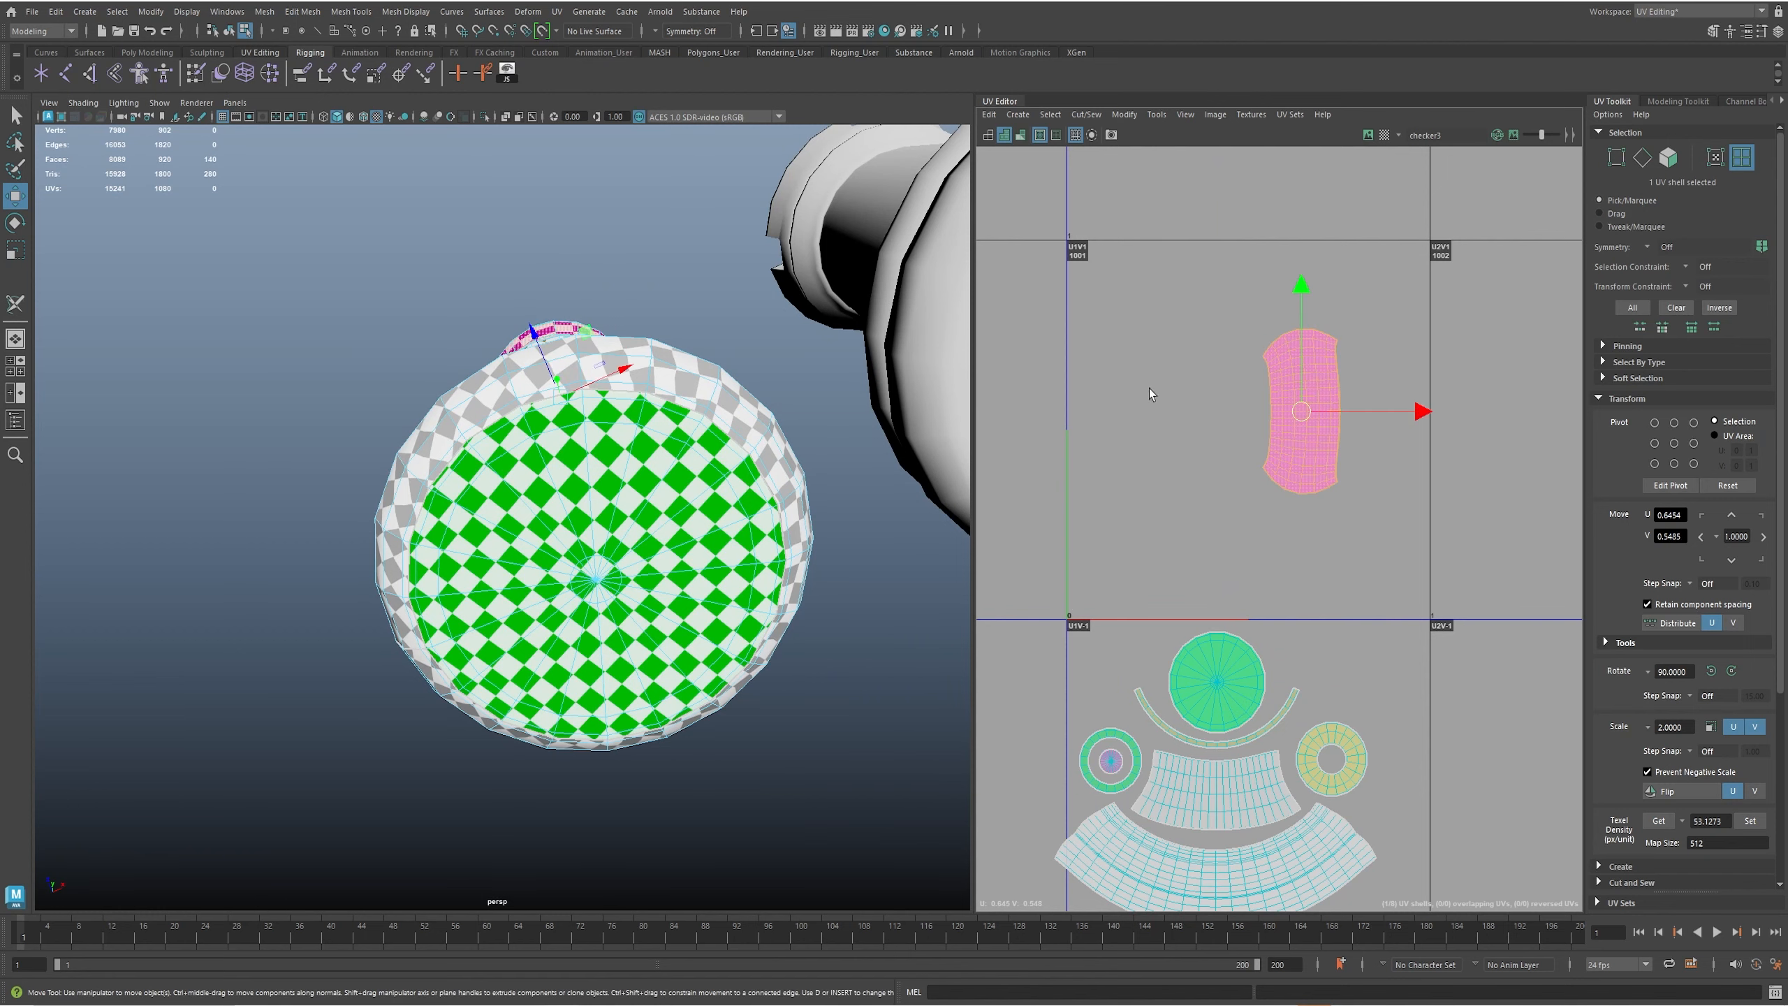
{"action": "left_click_drag", "start_coordinate": [625, 417], "coordinate": [665, 528], "text": "alt"}
{"action": "middle_click_drag", "start_coordinate": [672, 436], "coordinate": [681, 550], "text": "alt"}
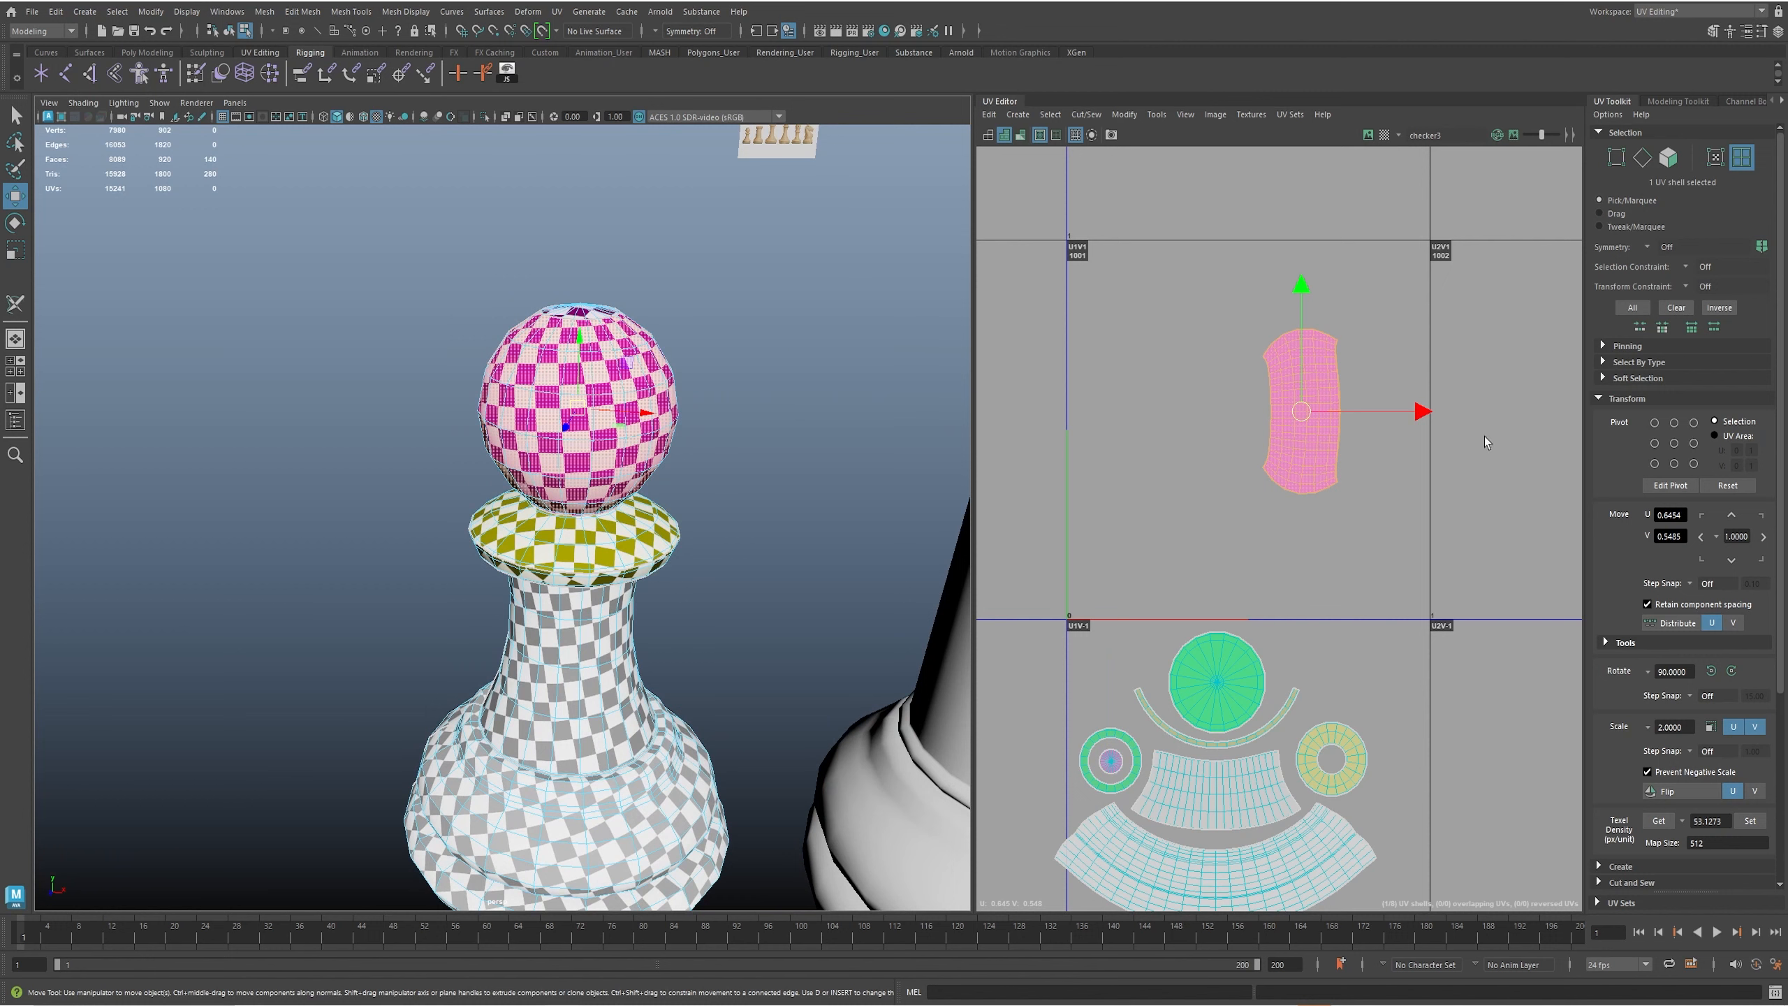
{"action": "left_click", "coordinate": [1731, 670]}
{"action": "left_click_drag", "start_coordinate": [1292, 401], "coordinate": [1217, 576]}
{"action": "middle_click_drag", "start_coordinate": [1236, 669], "coordinate": [1250, 497], "text": "alt"}
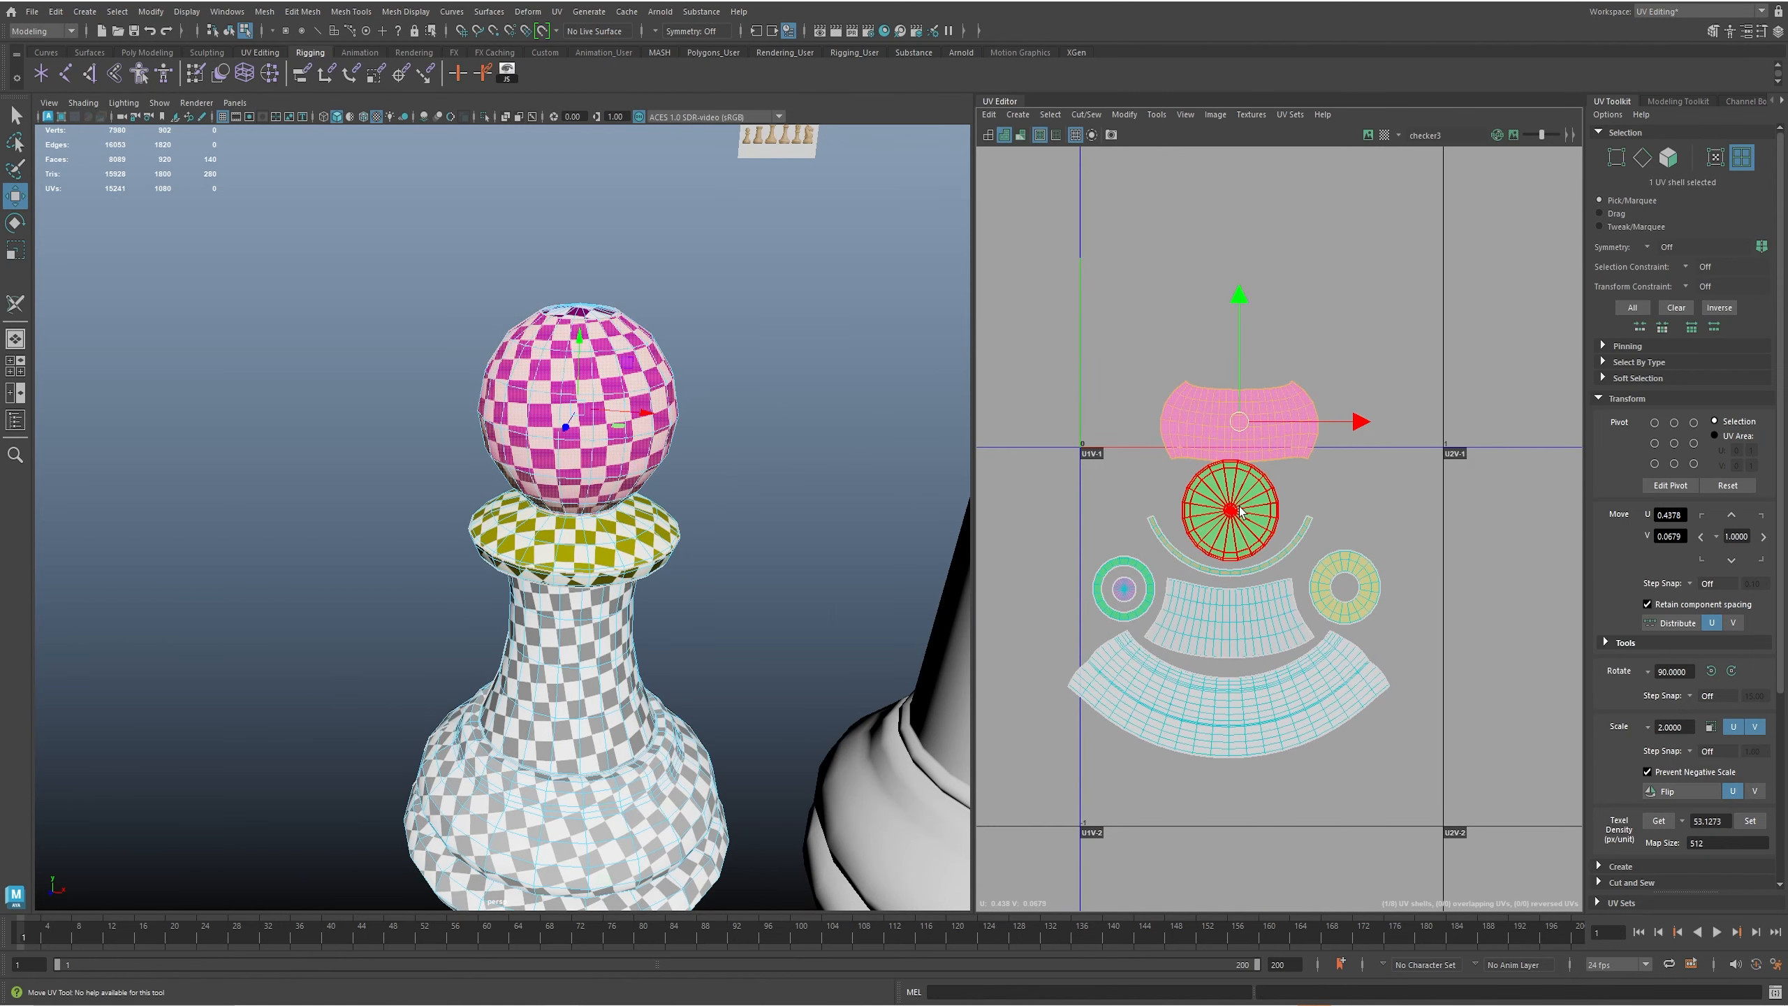
- Move the disc and rim strip shells aside to the left, and lower the head shell to just above the stem shell
{"action": "left_click", "coordinate": [1243, 503]}
{"action": "left_click_drag", "start_coordinate": [1228, 511], "coordinate": [1058, 399]}
{"action": "left_click", "coordinate": [1222, 569]}
{"action": "left_click_drag", "start_coordinate": [1228, 549], "coordinate": [1013, 500]}
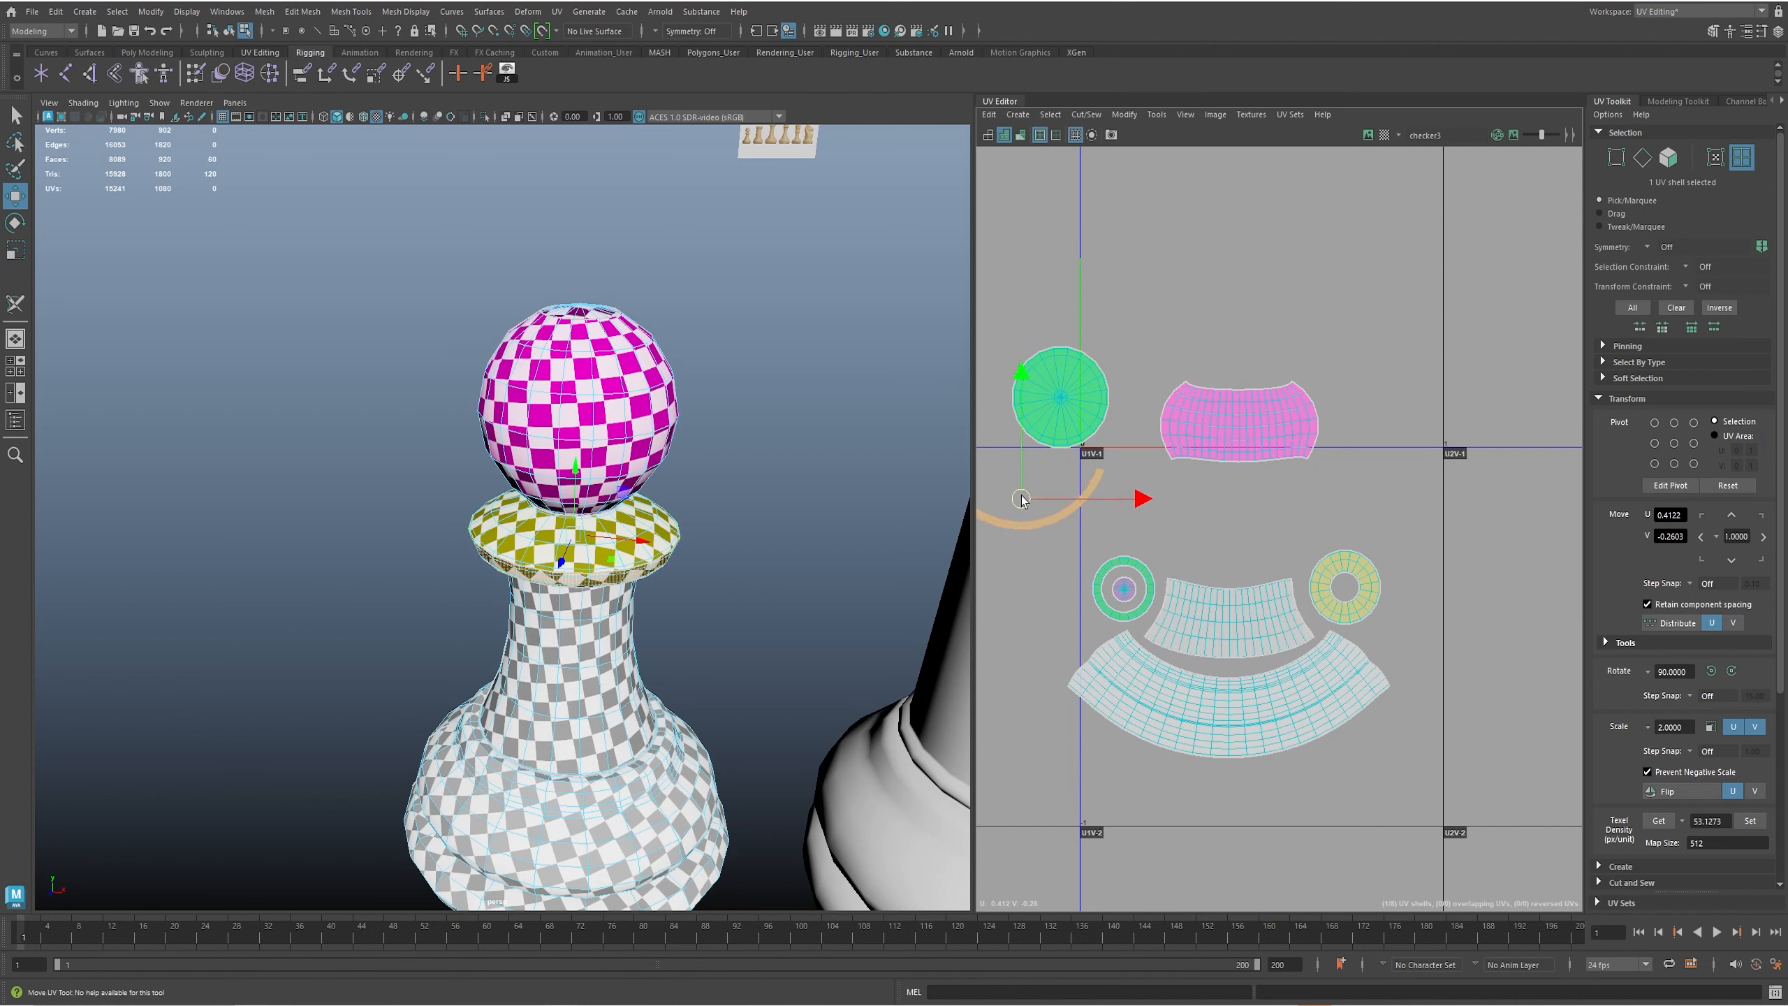
{"action": "left_click", "coordinate": [1237, 424]}
{"action": "left_click_drag", "start_coordinate": [1237, 424], "coordinate": [1228, 543]}
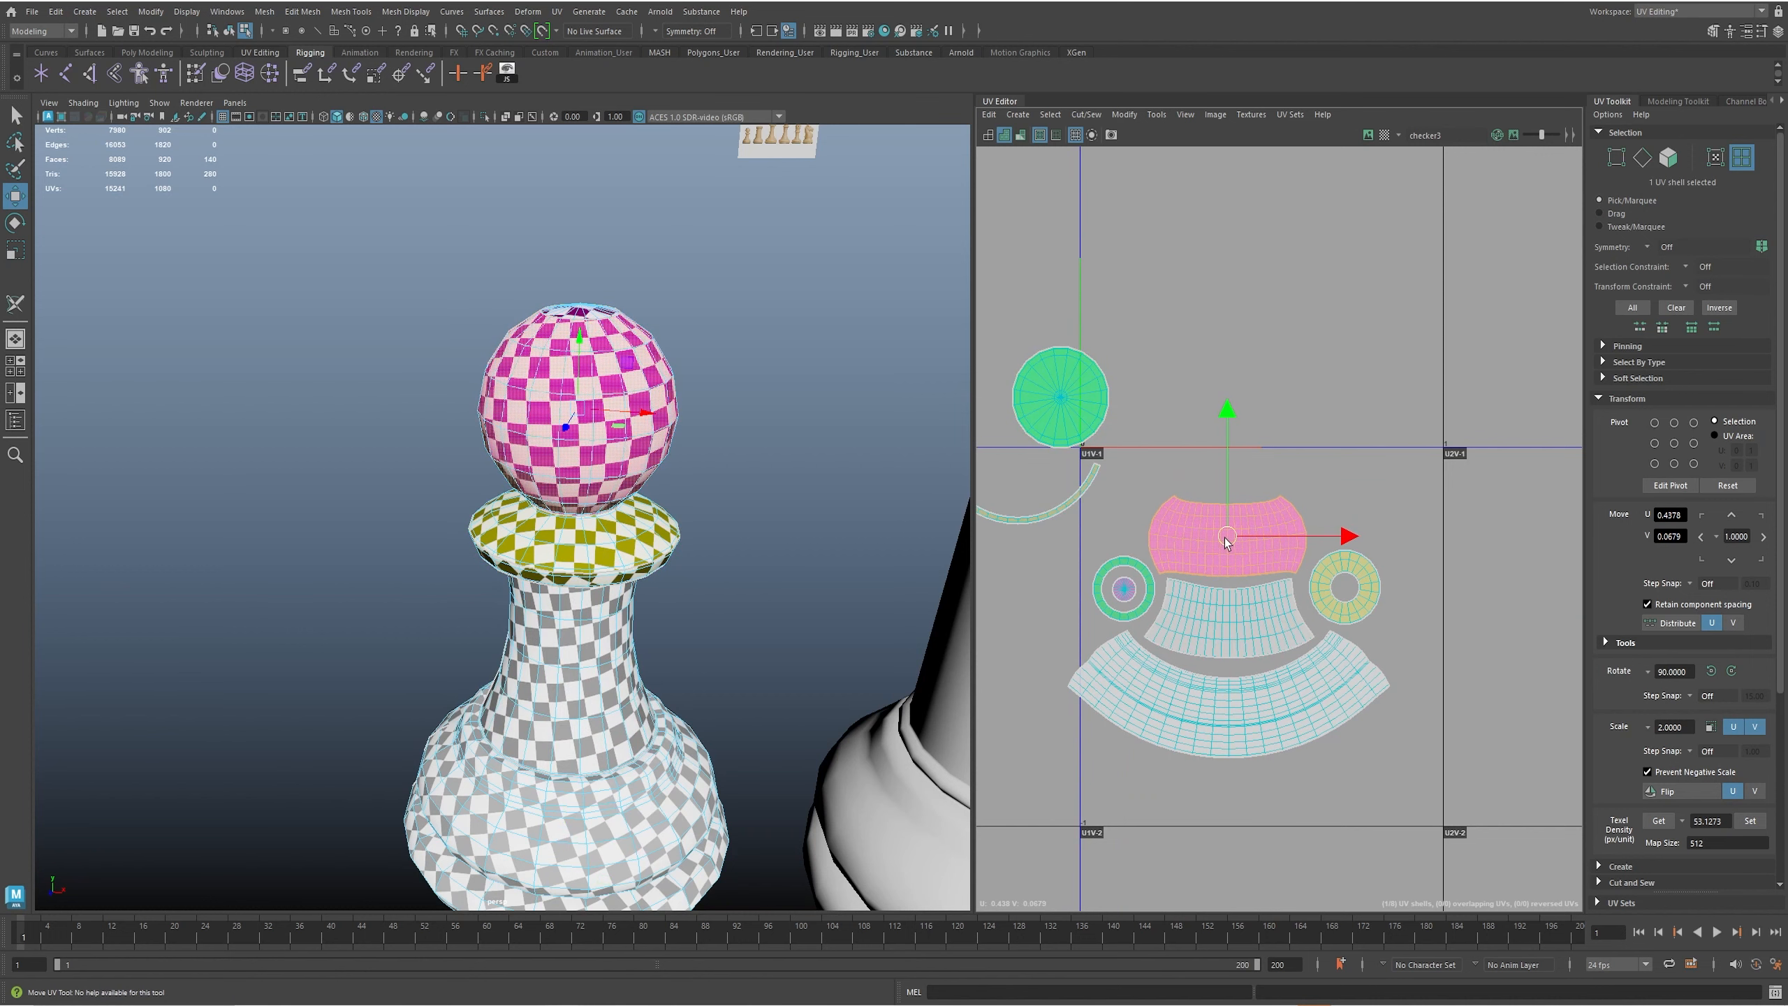
- Rotate the collar rim strip shell 180 degrees and centre it as an arch just above the head shell
{"action": "left_click", "coordinate": [1052, 512]}
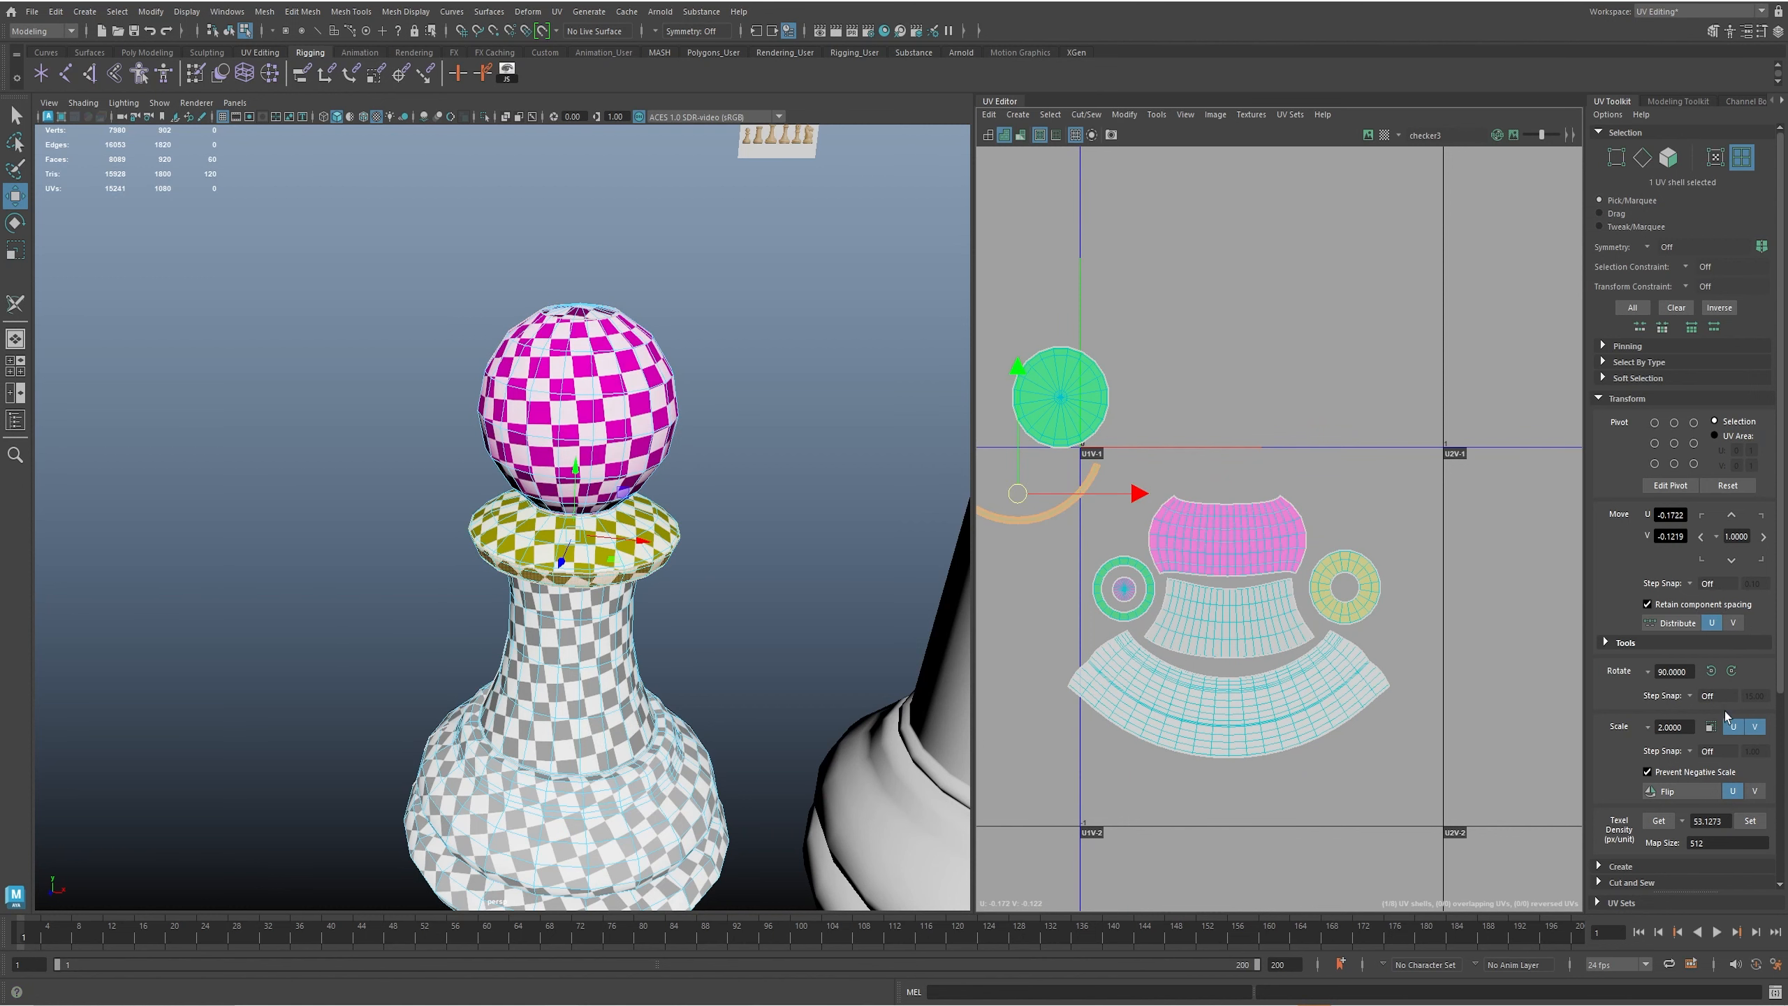
{"action": "left_click", "coordinate": [1730, 670]}
{"action": "left_click_drag", "start_coordinate": [1011, 498], "coordinate": [1223, 483]}
{"action": "left_click_drag", "start_coordinate": [1225, 370], "coordinate": [1227, 366]}
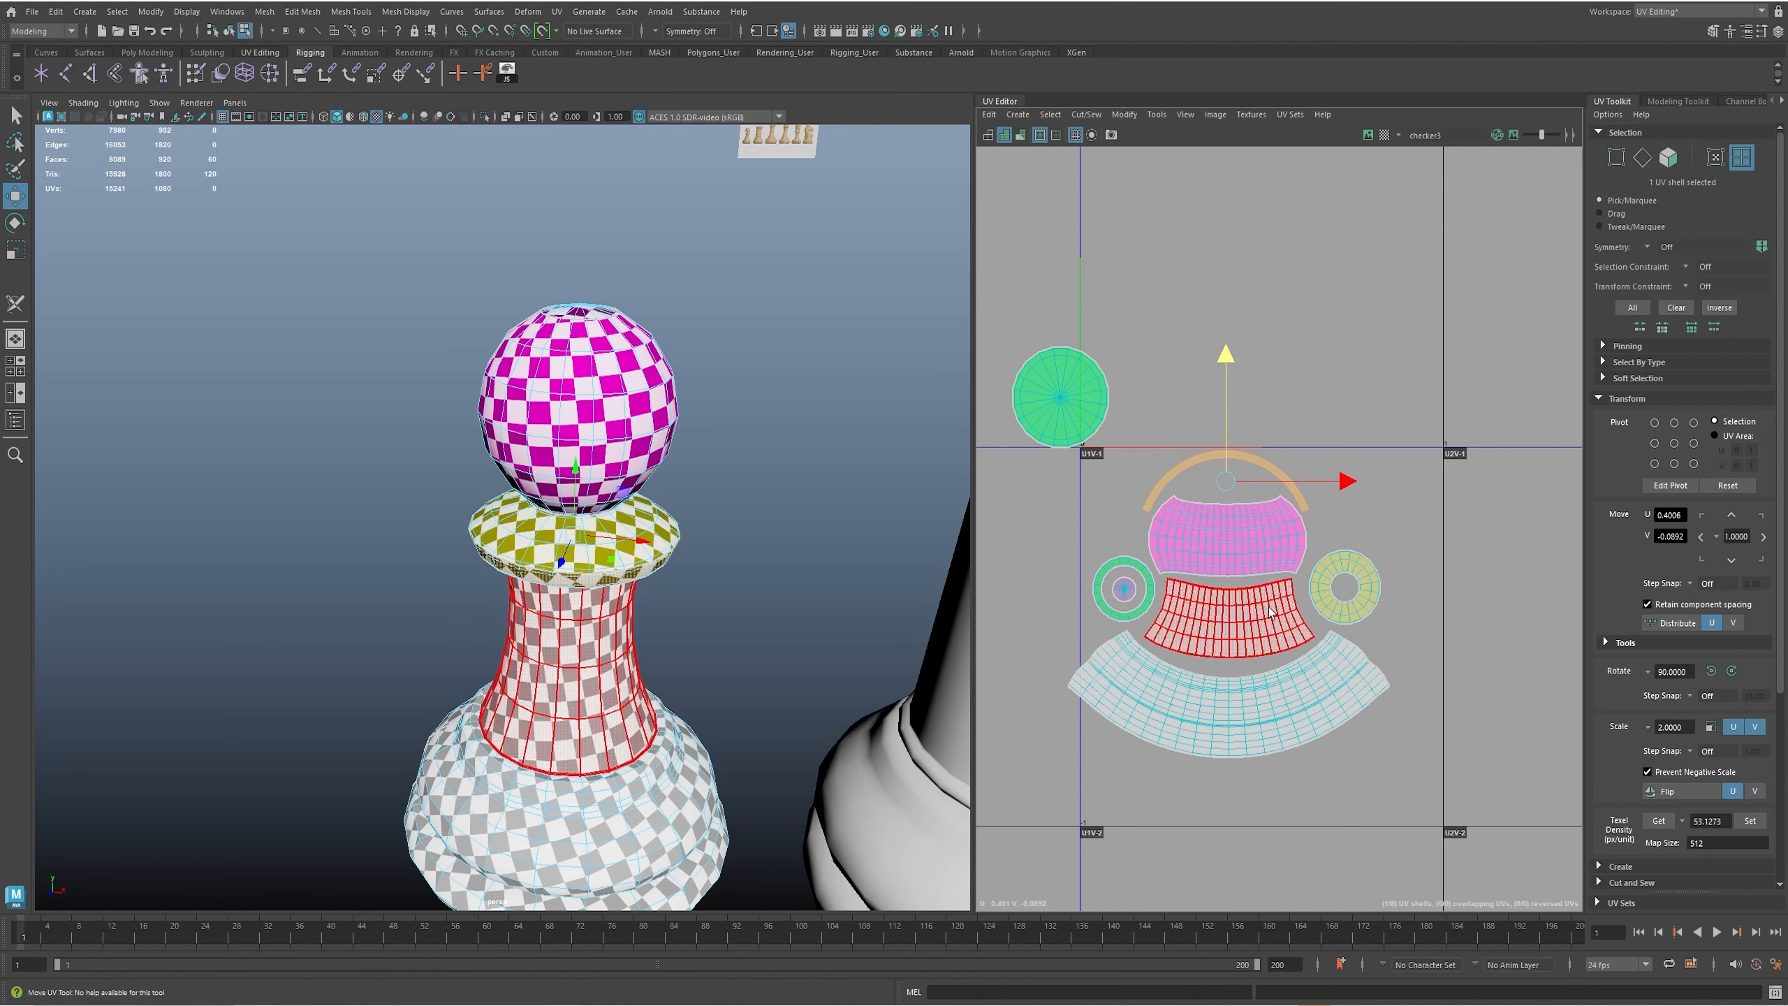
- Place the collar's upper ring shell left of the head shell and the base's disc shell above that ring
{"action": "left_click", "coordinate": [1344, 588]}
{"action": "left_click_drag", "start_coordinate": [1344, 588], "coordinate": [1102, 516]}
{"action": "left_click", "coordinate": [1067, 417]}
{"action": "left_click_drag", "start_coordinate": [1067, 417], "coordinate": [1130, 429]}
{"action": "scroll", "coordinate": [1319, 529], "scroll_direction": "down", "scroll_amount": 3}
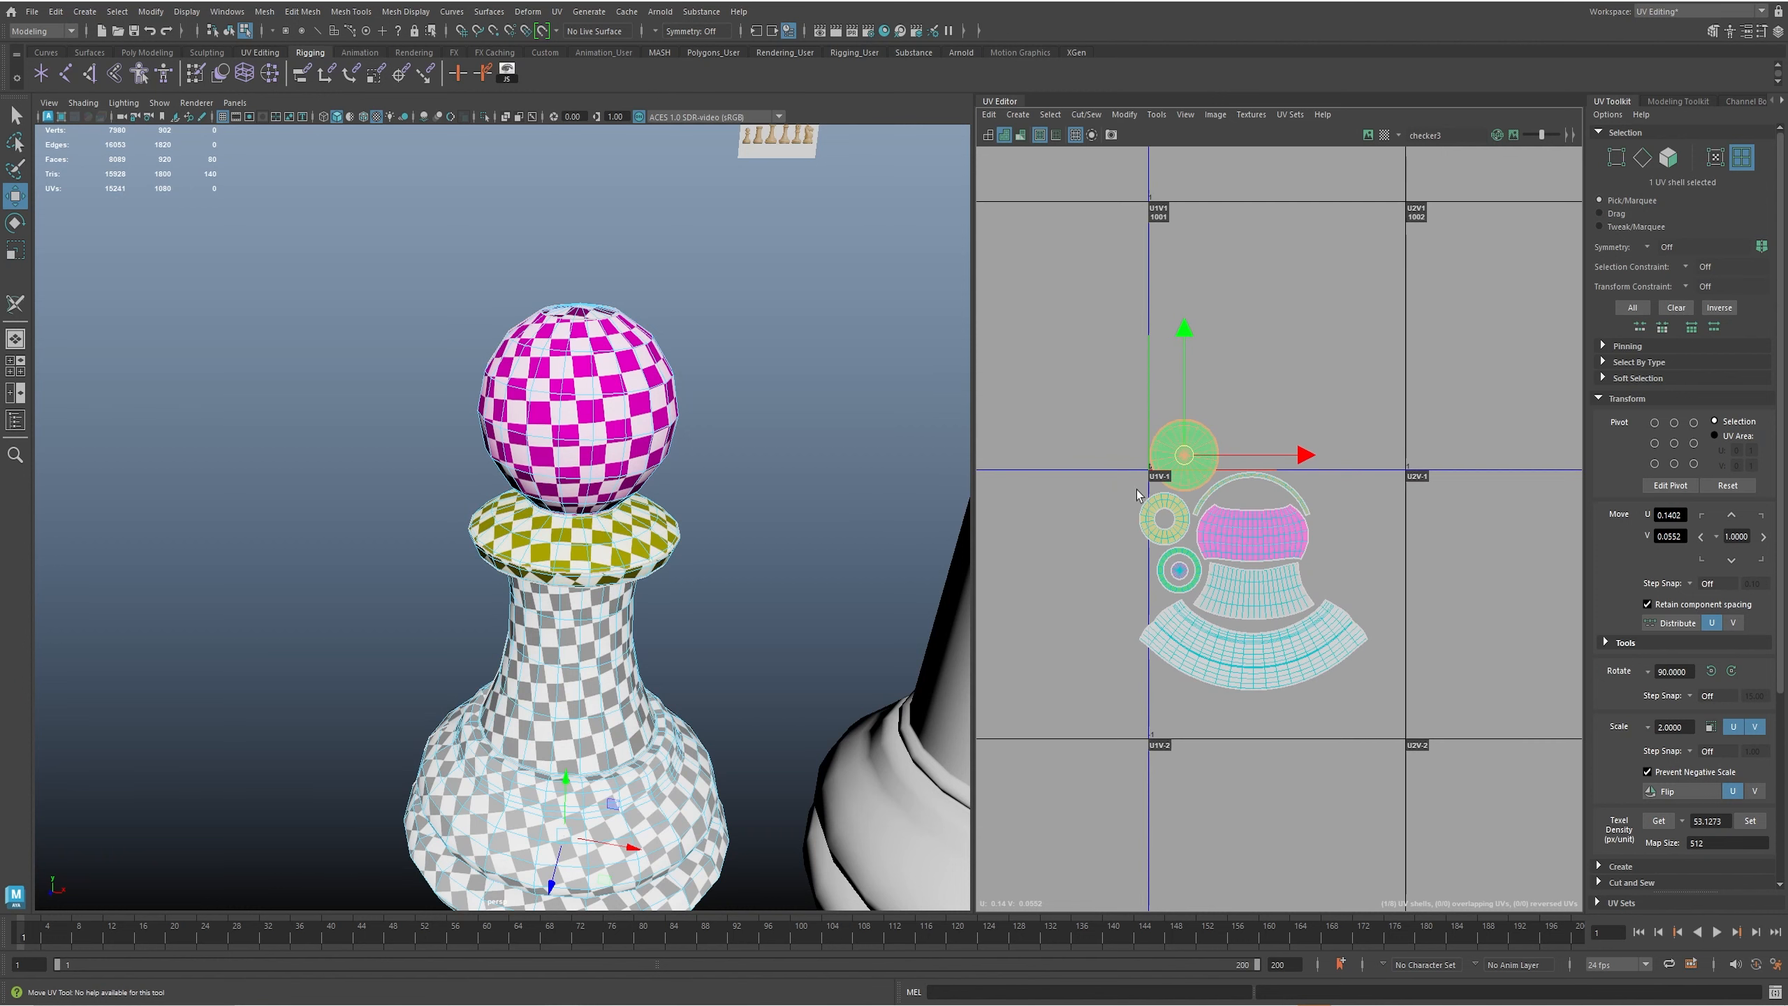
- Select all of the pawn's UV shells and move them together two tiles left into tile U-2V-1
{"action": "right_click_drag", "start_coordinate": [591, 446], "coordinate": [709, 324]}
{"action": "left_click", "coordinate": [710, 325]}
{"action": "left_click", "coordinate": [616, 417]}
{"action": "middle_click_drag", "start_coordinate": [697, 507], "coordinate": [704, 501], "text": "alt"}
{"action": "left_click_drag", "start_coordinate": [655, 458], "coordinate": [645, 449], "text": "alt"}
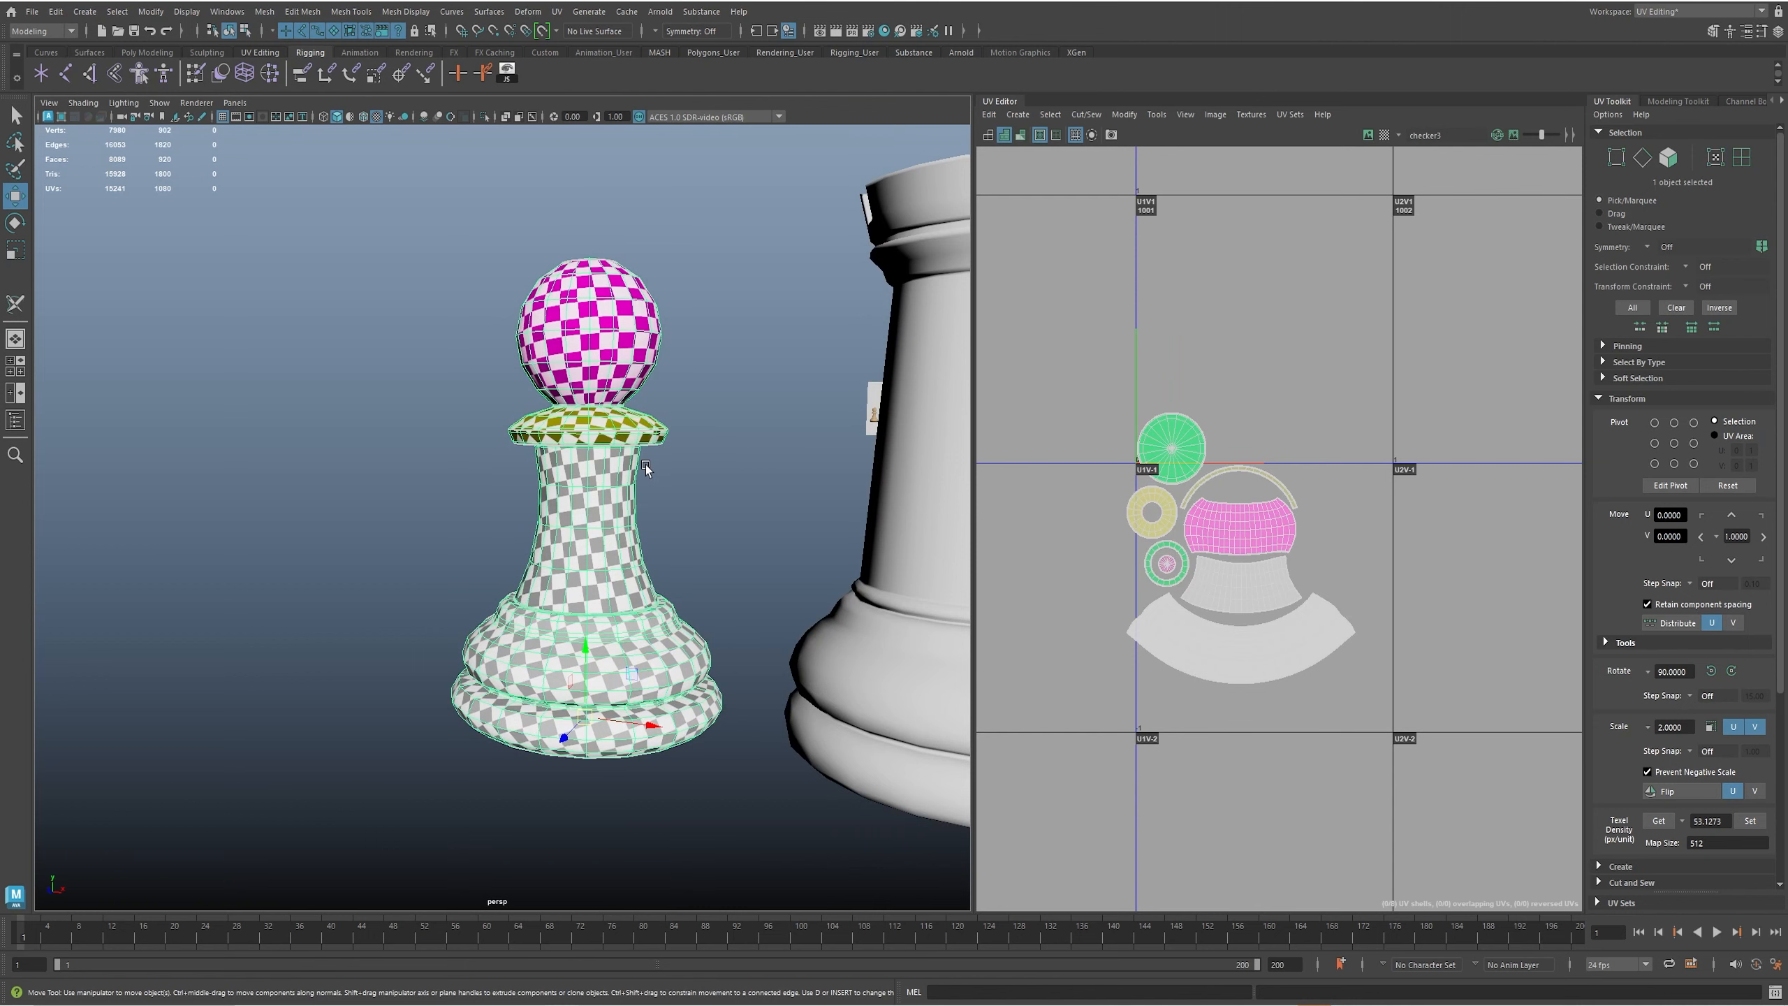
{"action": "right_click_drag", "start_coordinate": [1151, 646], "coordinate": [1374, 666]}
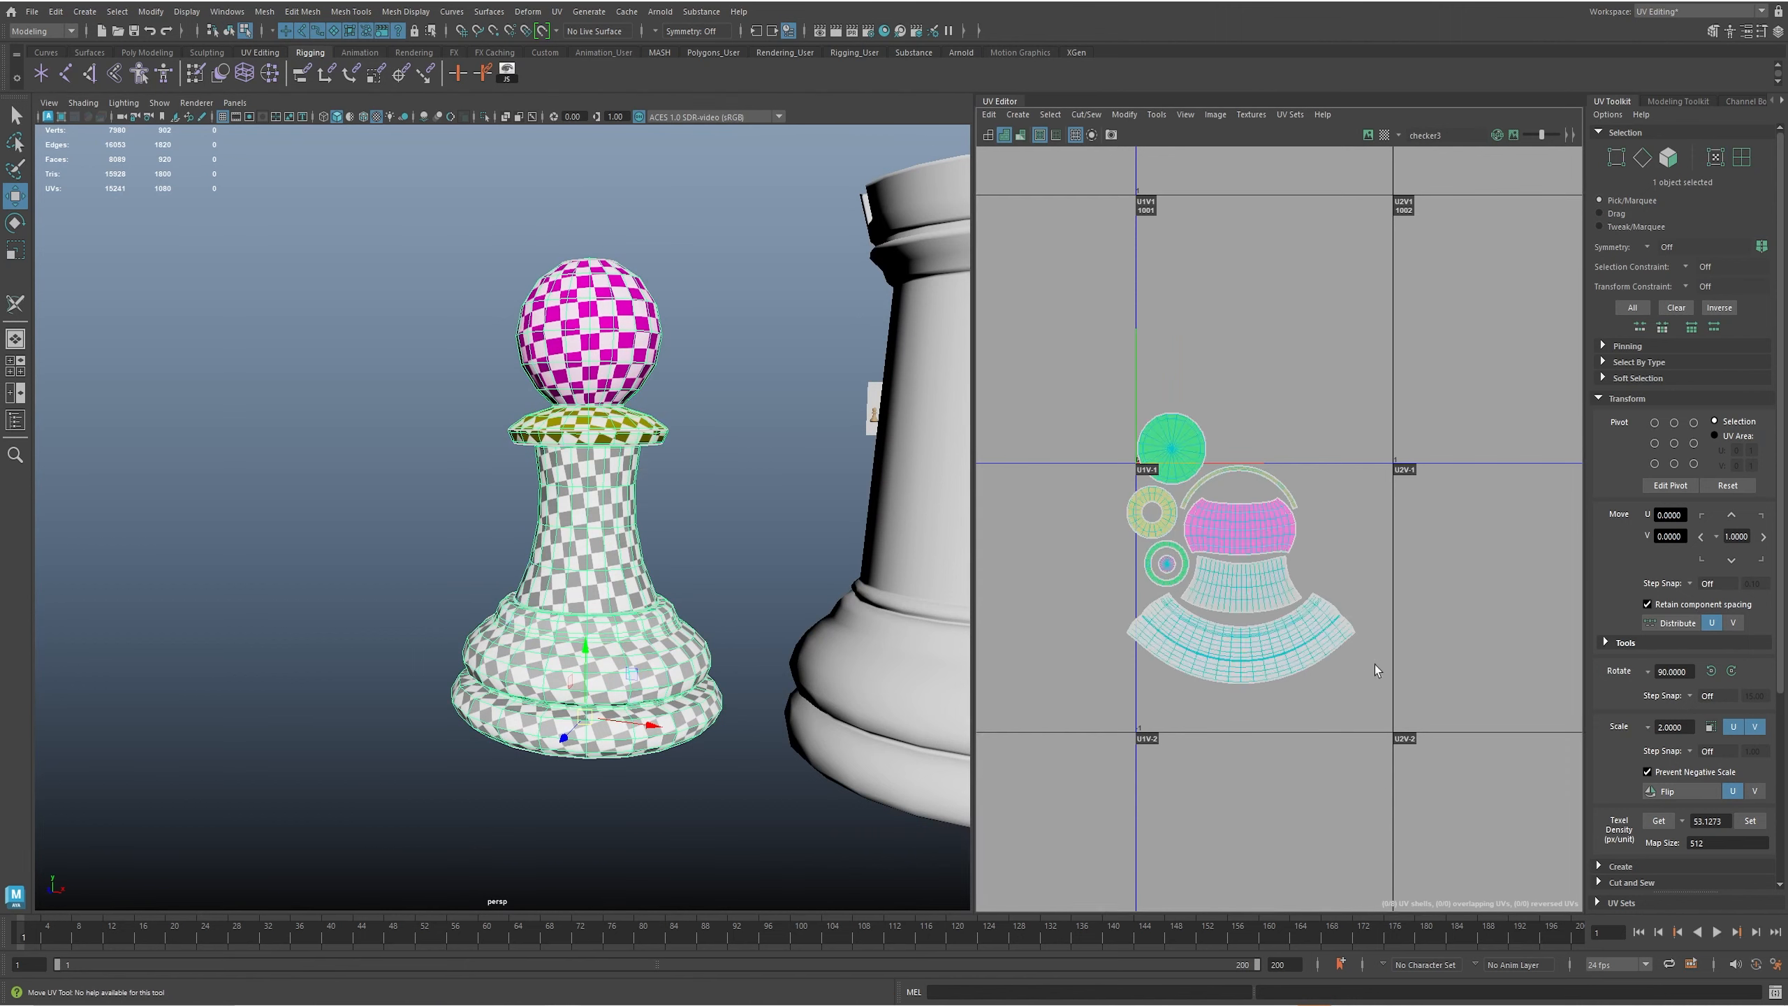
{"action": "scroll", "coordinate": [1398, 671], "scroll_direction": "down", "scroll_amount": 4}
{"action": "left_click_drag", "start_coordinate": [1114, 459], "coordinate": [1518, 779]}
{"action": "left_click_drag", "start_coordinate": [1305, 602], "coordinate": [1034, 620]}
{"action": "middle_click_drag", "start_coordinate": [1033, 620], "coordinate": [1097, 648], "text": "alt"}
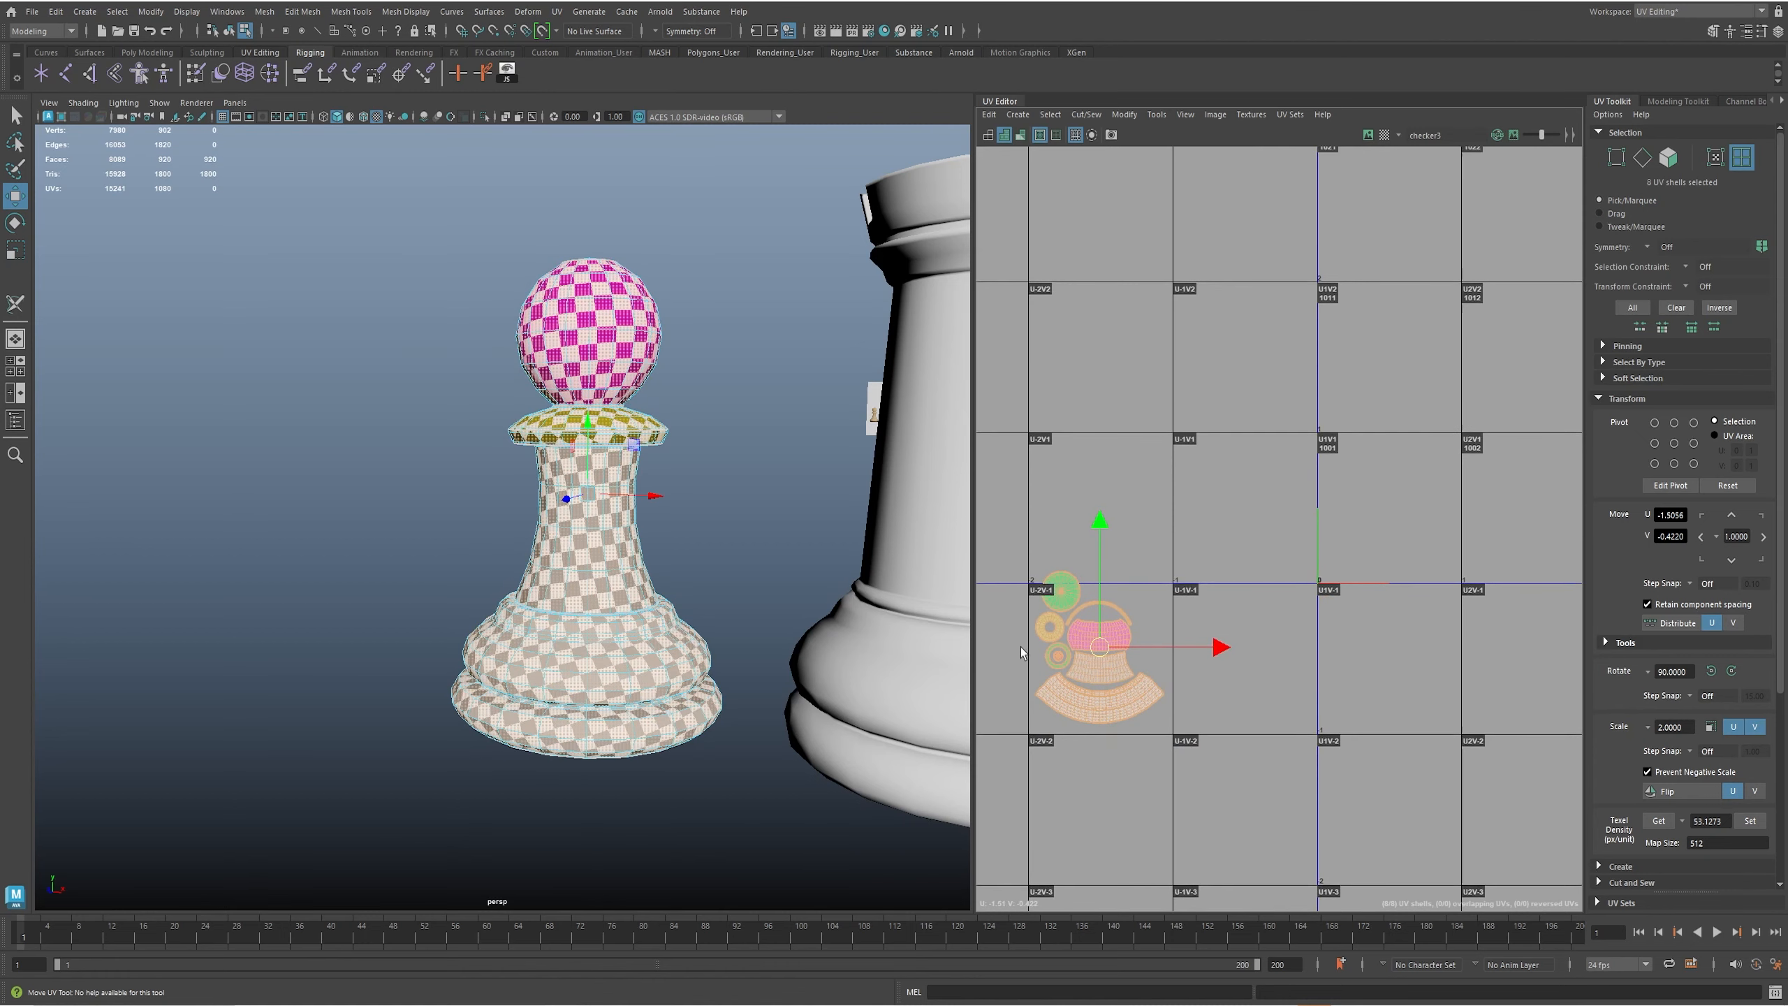
- Select the whole rook model and apply a Planar UV projection to it
{"action": "middle_click_drag", "start_coordinate": [686, 625], "coordinate": [473, 619], "text": "alt"}
{"action": "left_click", "coordinate": [758, 571]}
{"action": "middle_click_drag", "start_coordinate": [758, 568], "coordinate": [743, 568], "text": "alt"}
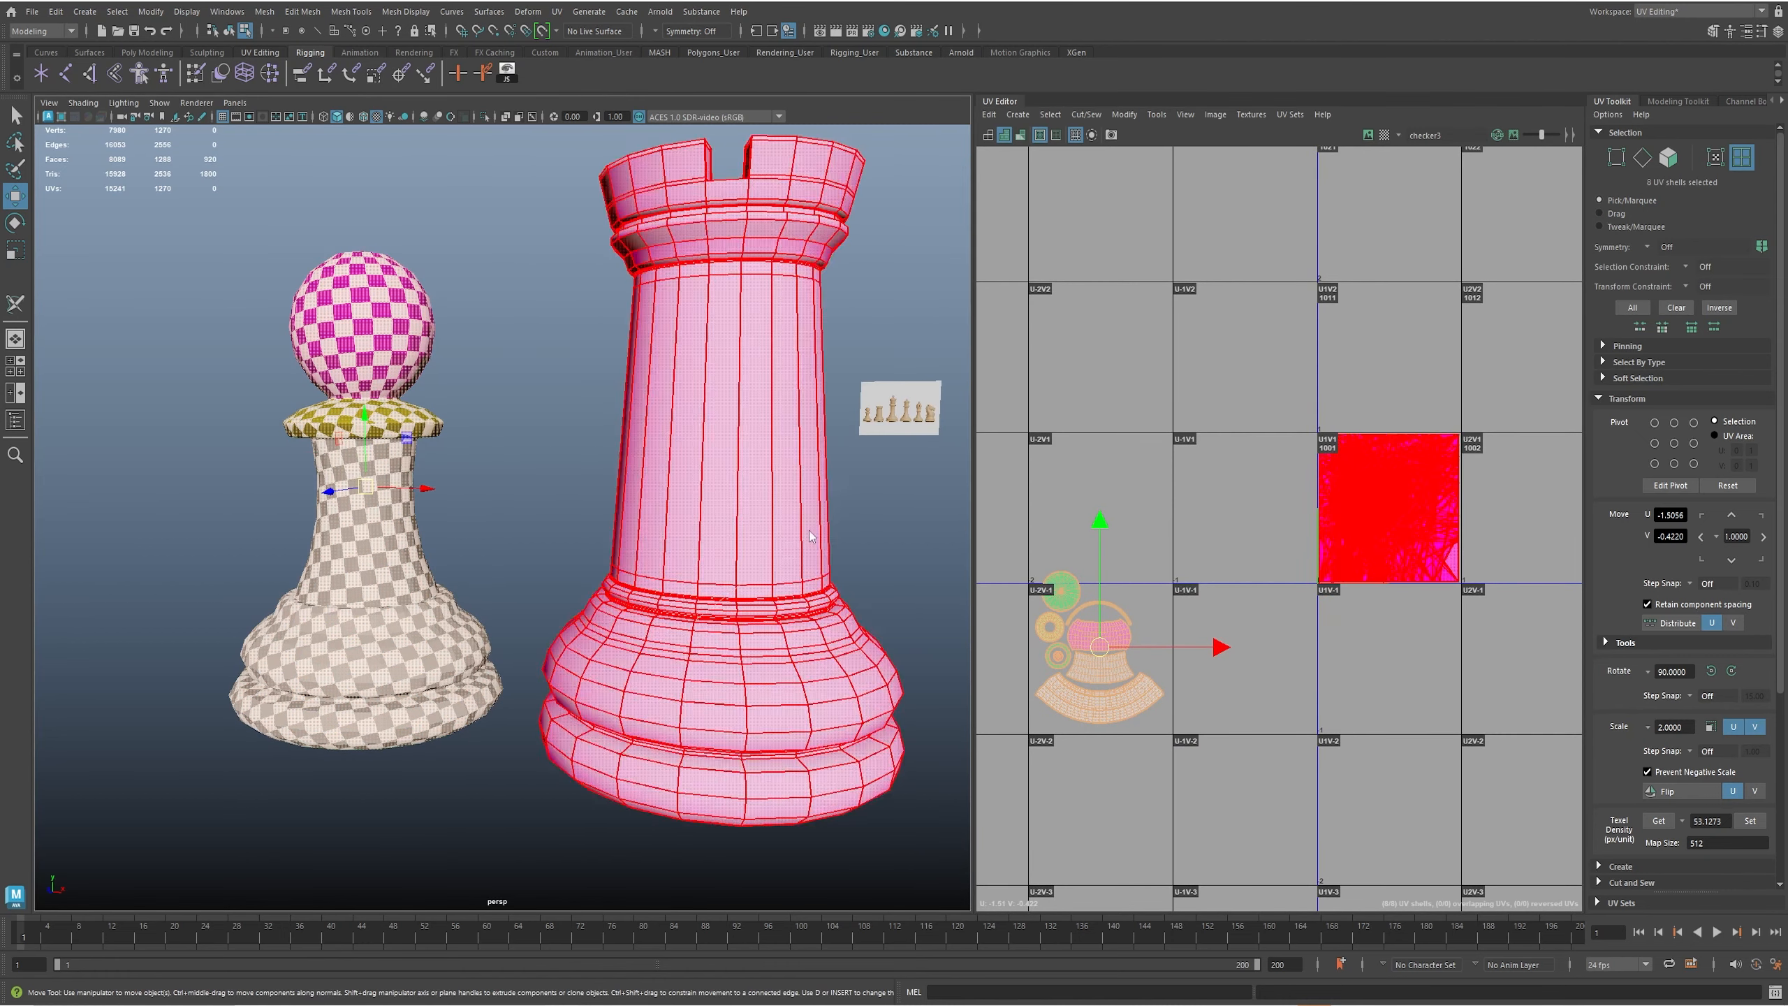
{"action": "left_click", "coordinate": [807, 531]}
{"action": "left_click_drag", "start_coordinate": [778, 558], "coordinate": [835, 538], "text": "alt"}
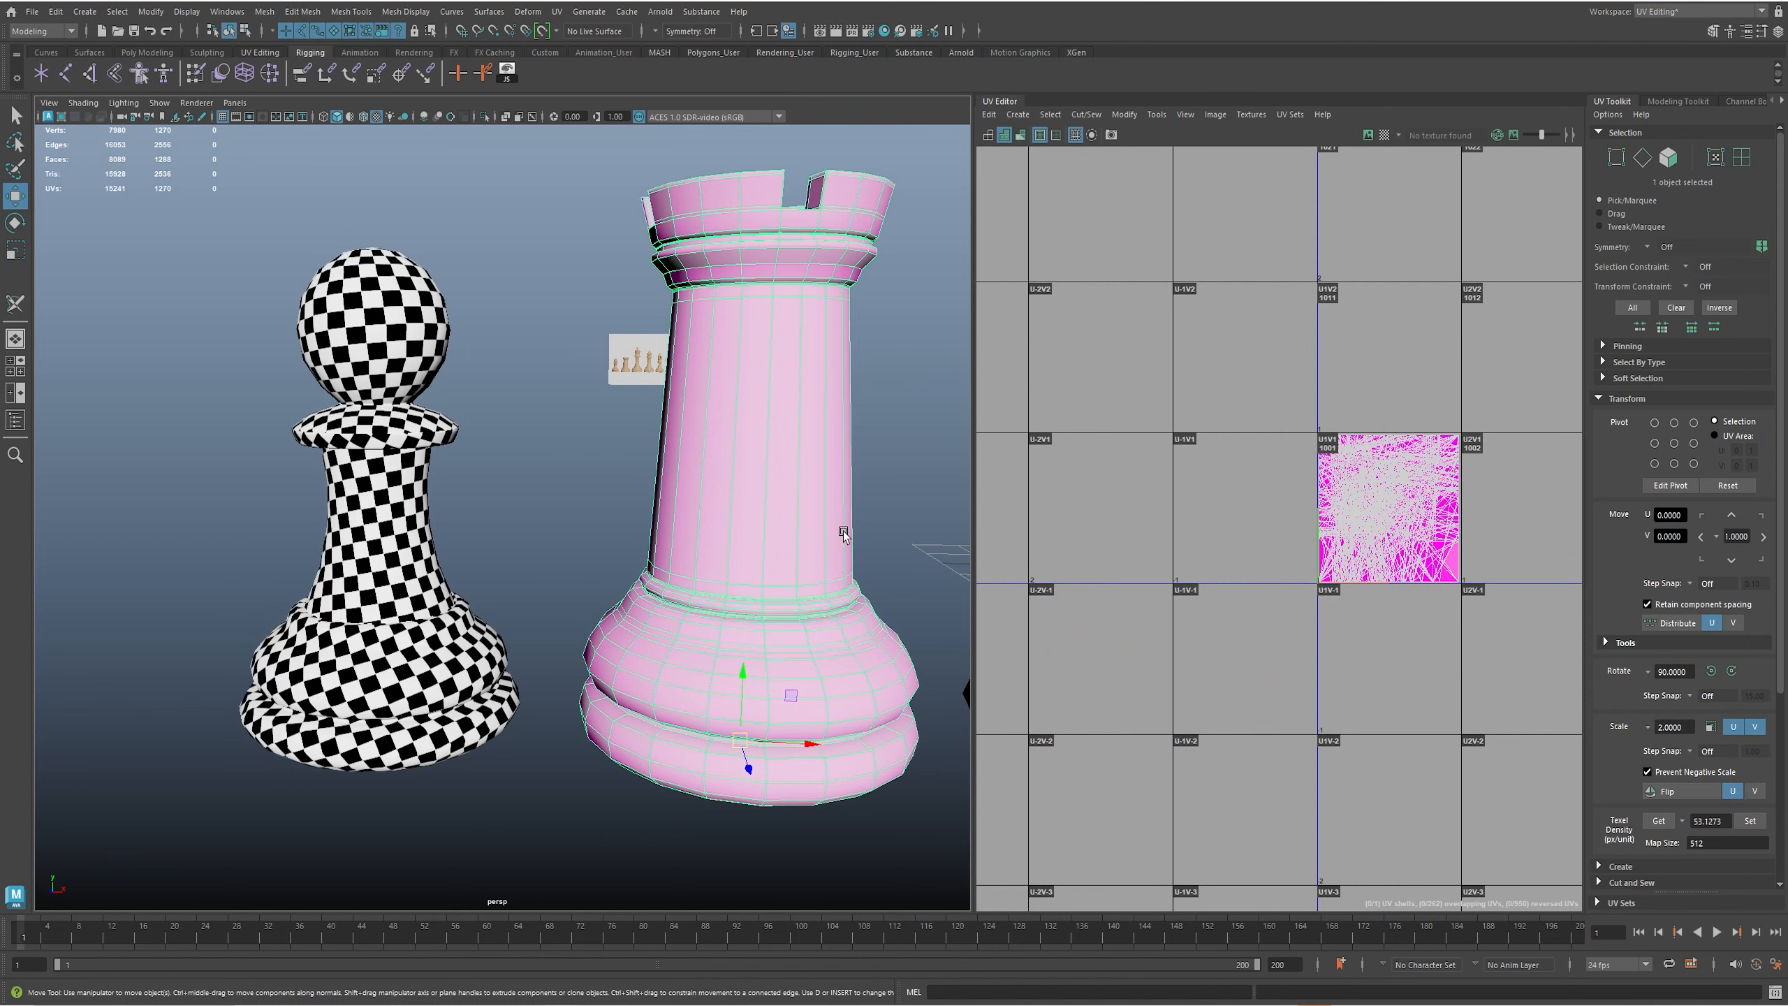
{"action": "left_click_drag", "start_coordinate": [796, 400], "coordinate": [661, 493], "text": "alt"}
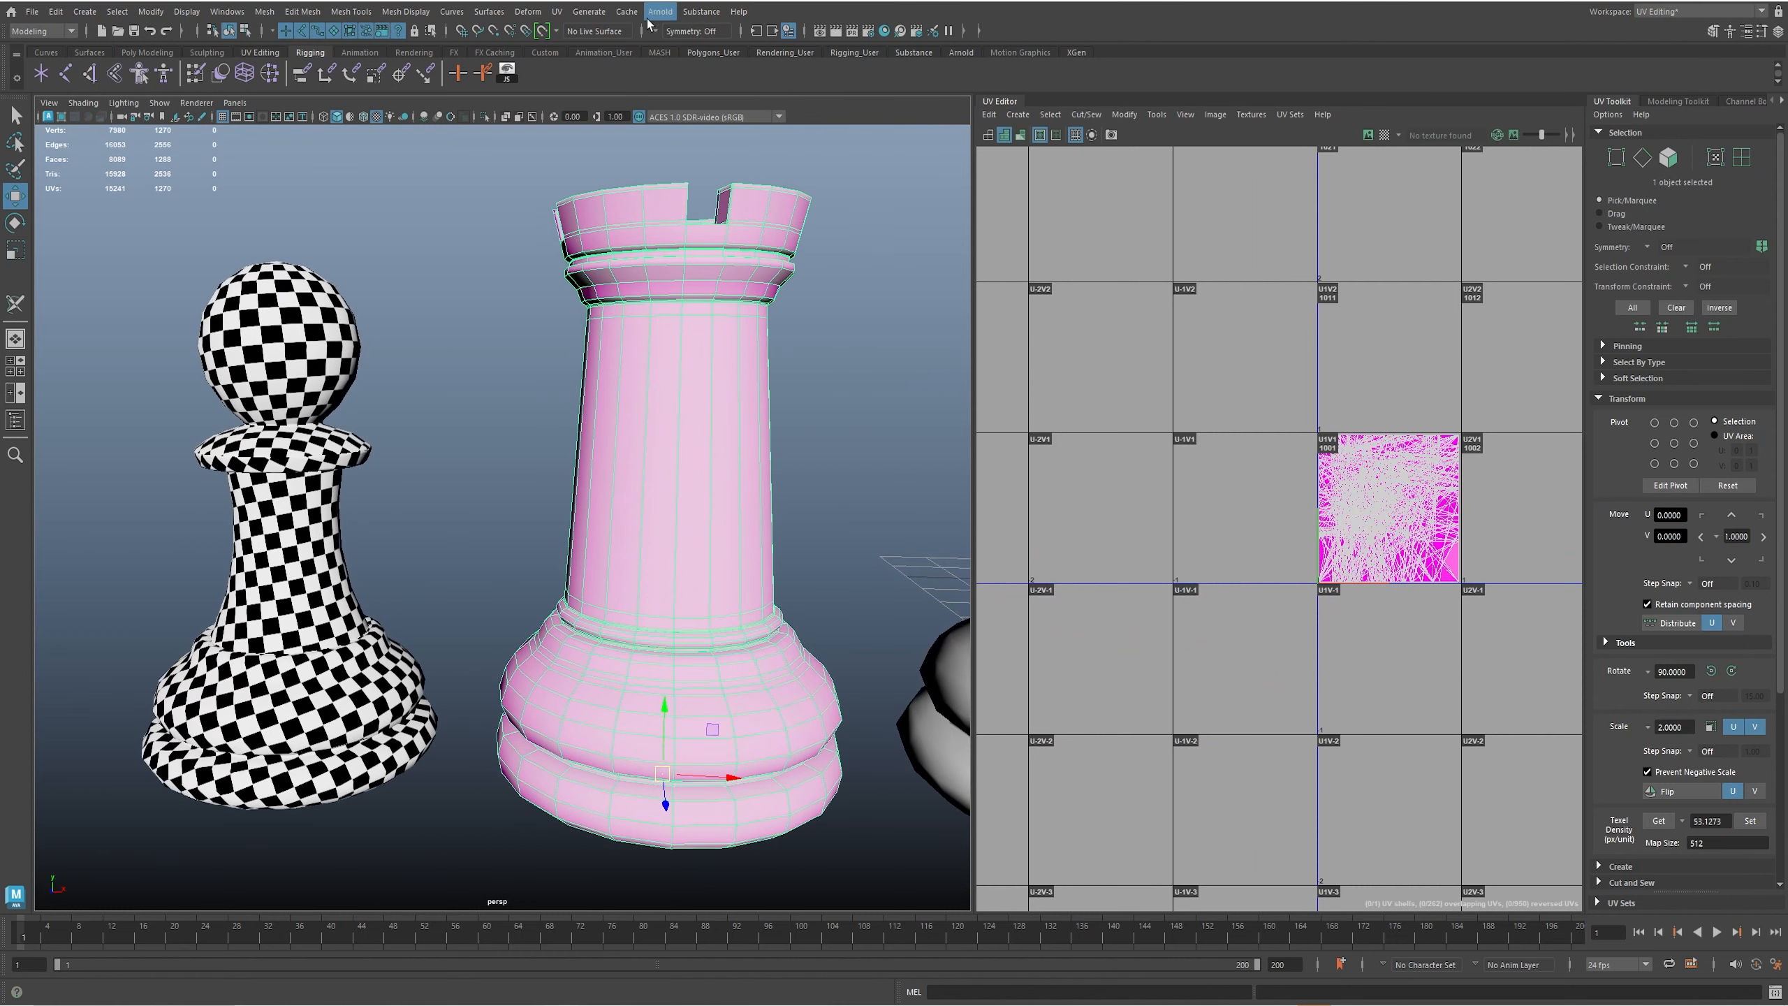
{"action": "left_click", "coordinate": [556, 12]}
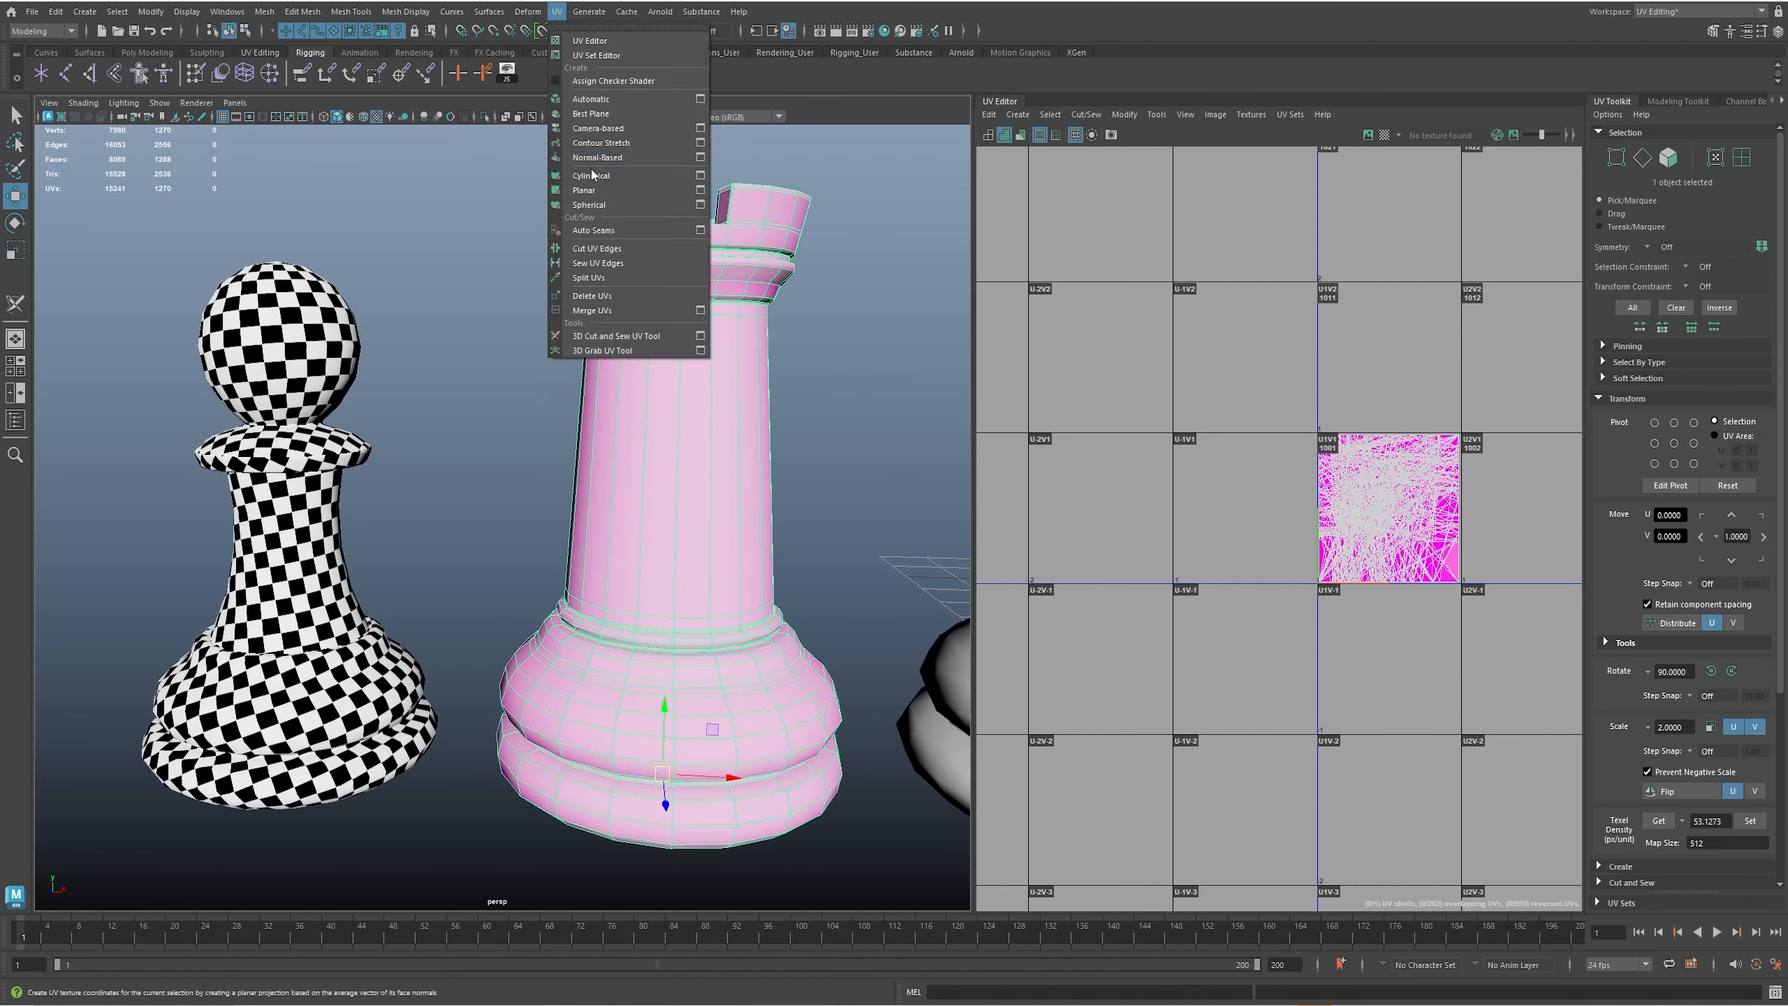
{"action": "left_click", "coordinate": [584, 190]}
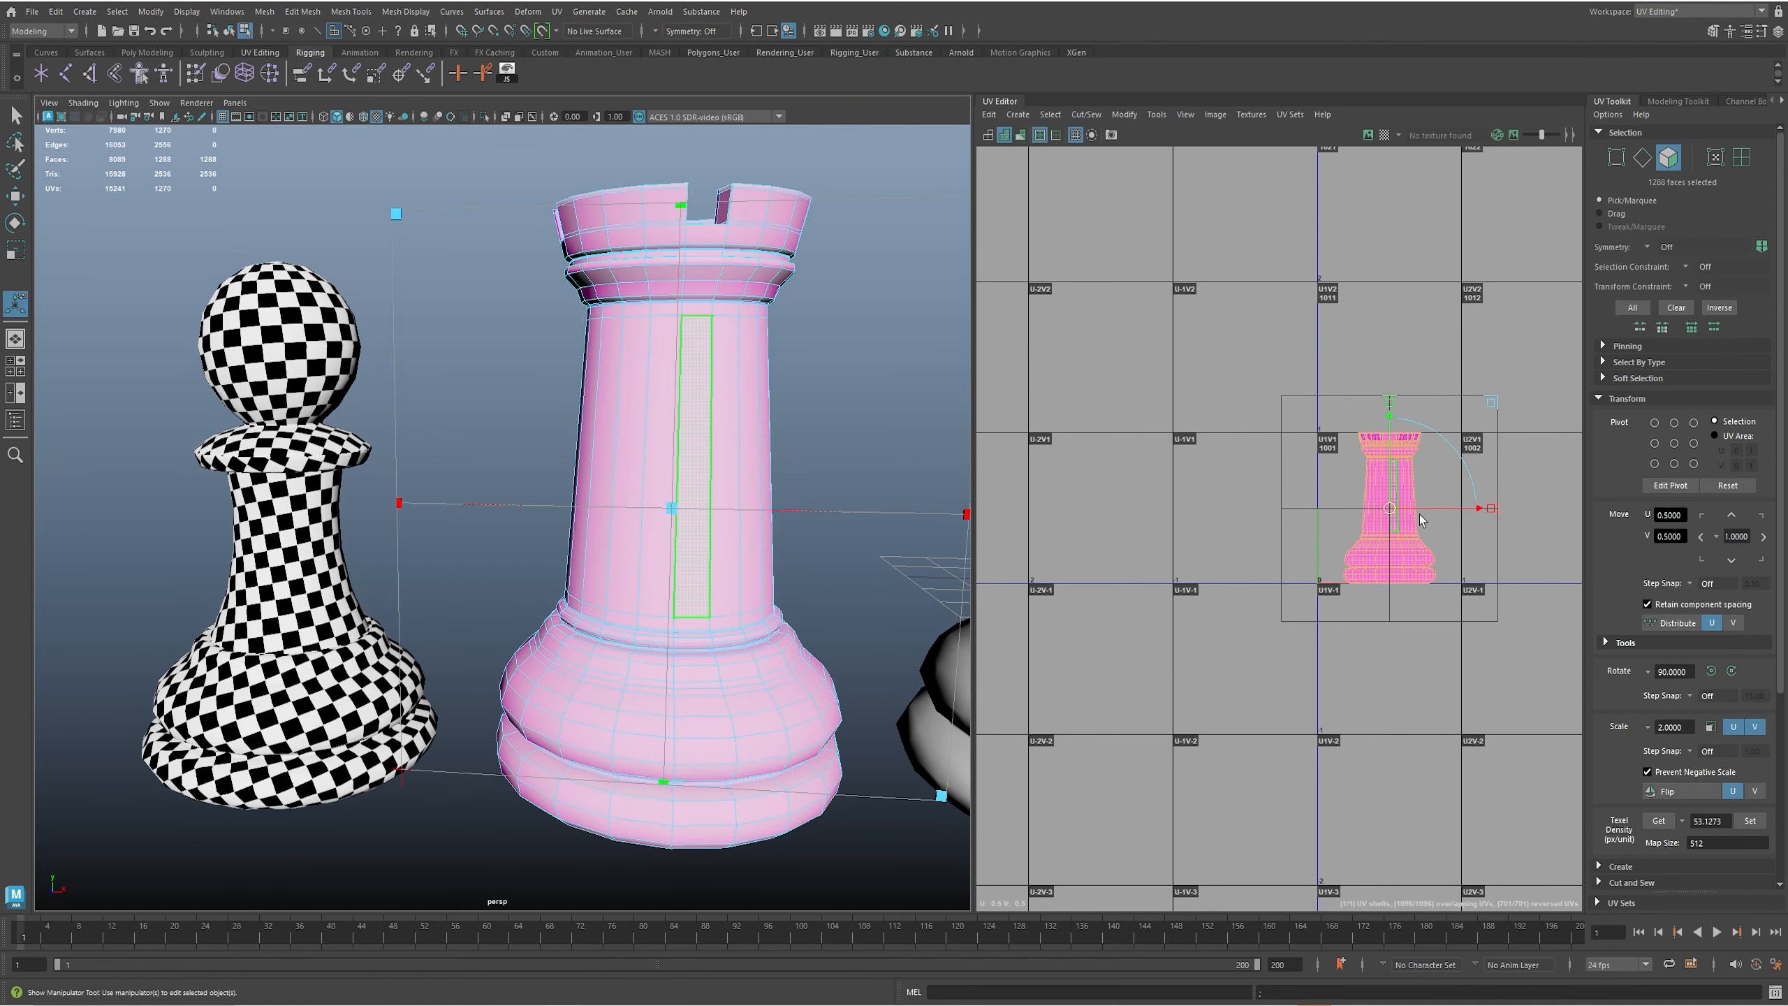
- Return the rook to object mode and assign the existing CheckerMap material to it
{"action": "left_click_drag", "start_coordinate": [628, 550], "coordinate": [620, 487], "text": "alt"}
{"action": "scroll", "coordinate": [782, 471], "scroll_direction": "up", "scroll_amount": 5}
{"action": "key", "text": "F8"}
{"action": "key", "text": "q"}
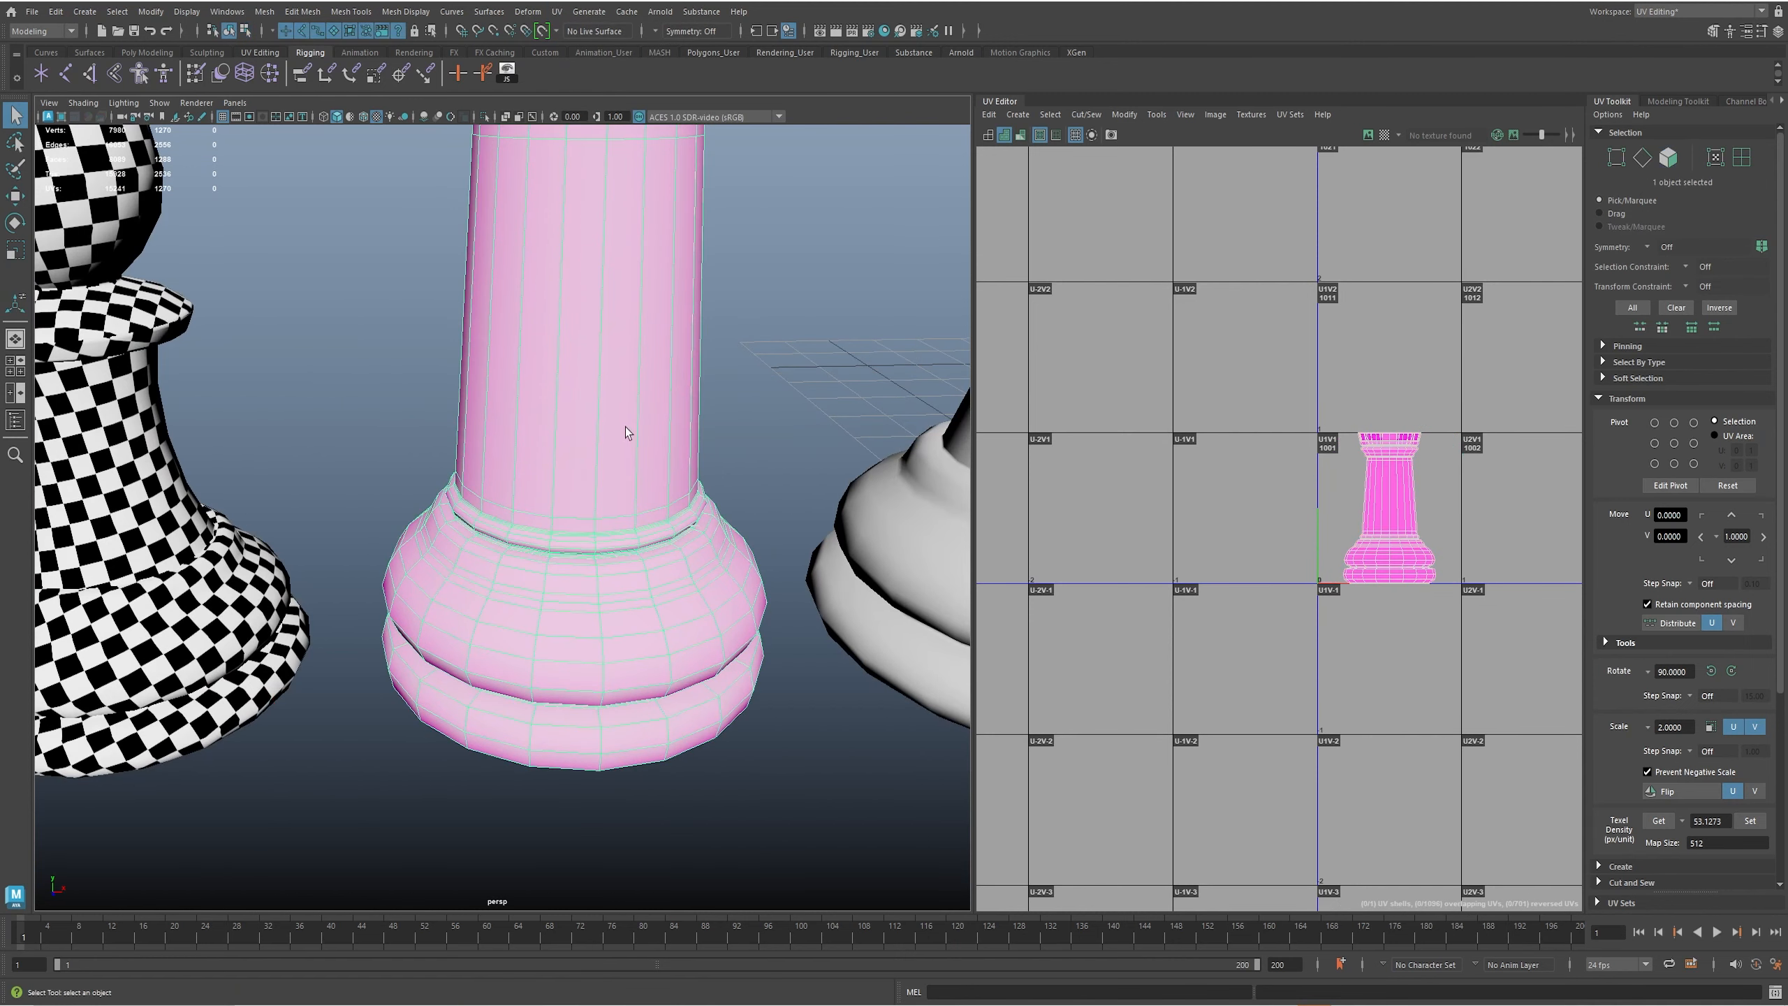
{"action": "right_click", "coordinate": [605, 392]}
{"action": "mouse_move", "coordinate": [648, 806]}
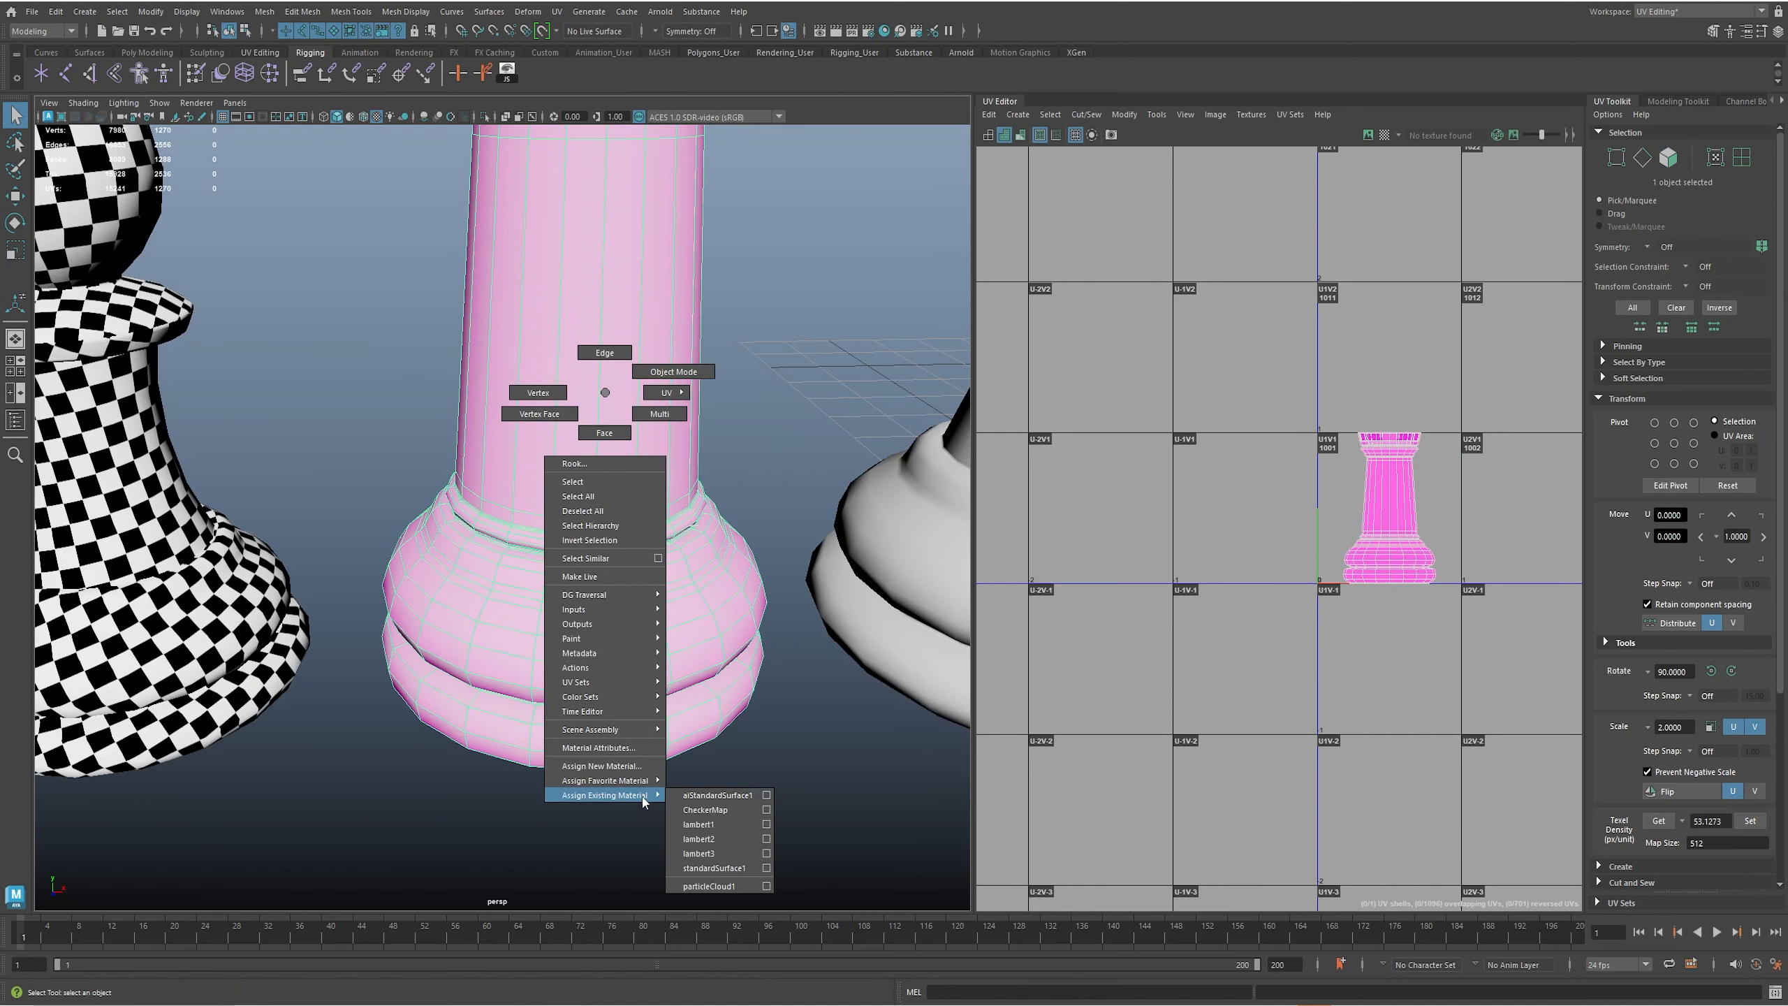
{"action": "left_click", "coordinate": [704, 810]}
{"action": "left_click_drag", "start_coordinate": [660, 632], "coordinate": [660, 597], "text": "alt"}
{"action": "left_click_drag", "start_coordinate": [376, 468], "coordinate": [452, 525], "text": "alt"}
{"action": "left_click_drag", "start_coordinate": [625, 551], "coordinate": [504, 523], "text": "alt"}
{"action": "middle_click_drag", "start_coordinate": [552, 277], "coordinate": [543, 294], "text": "alt"}
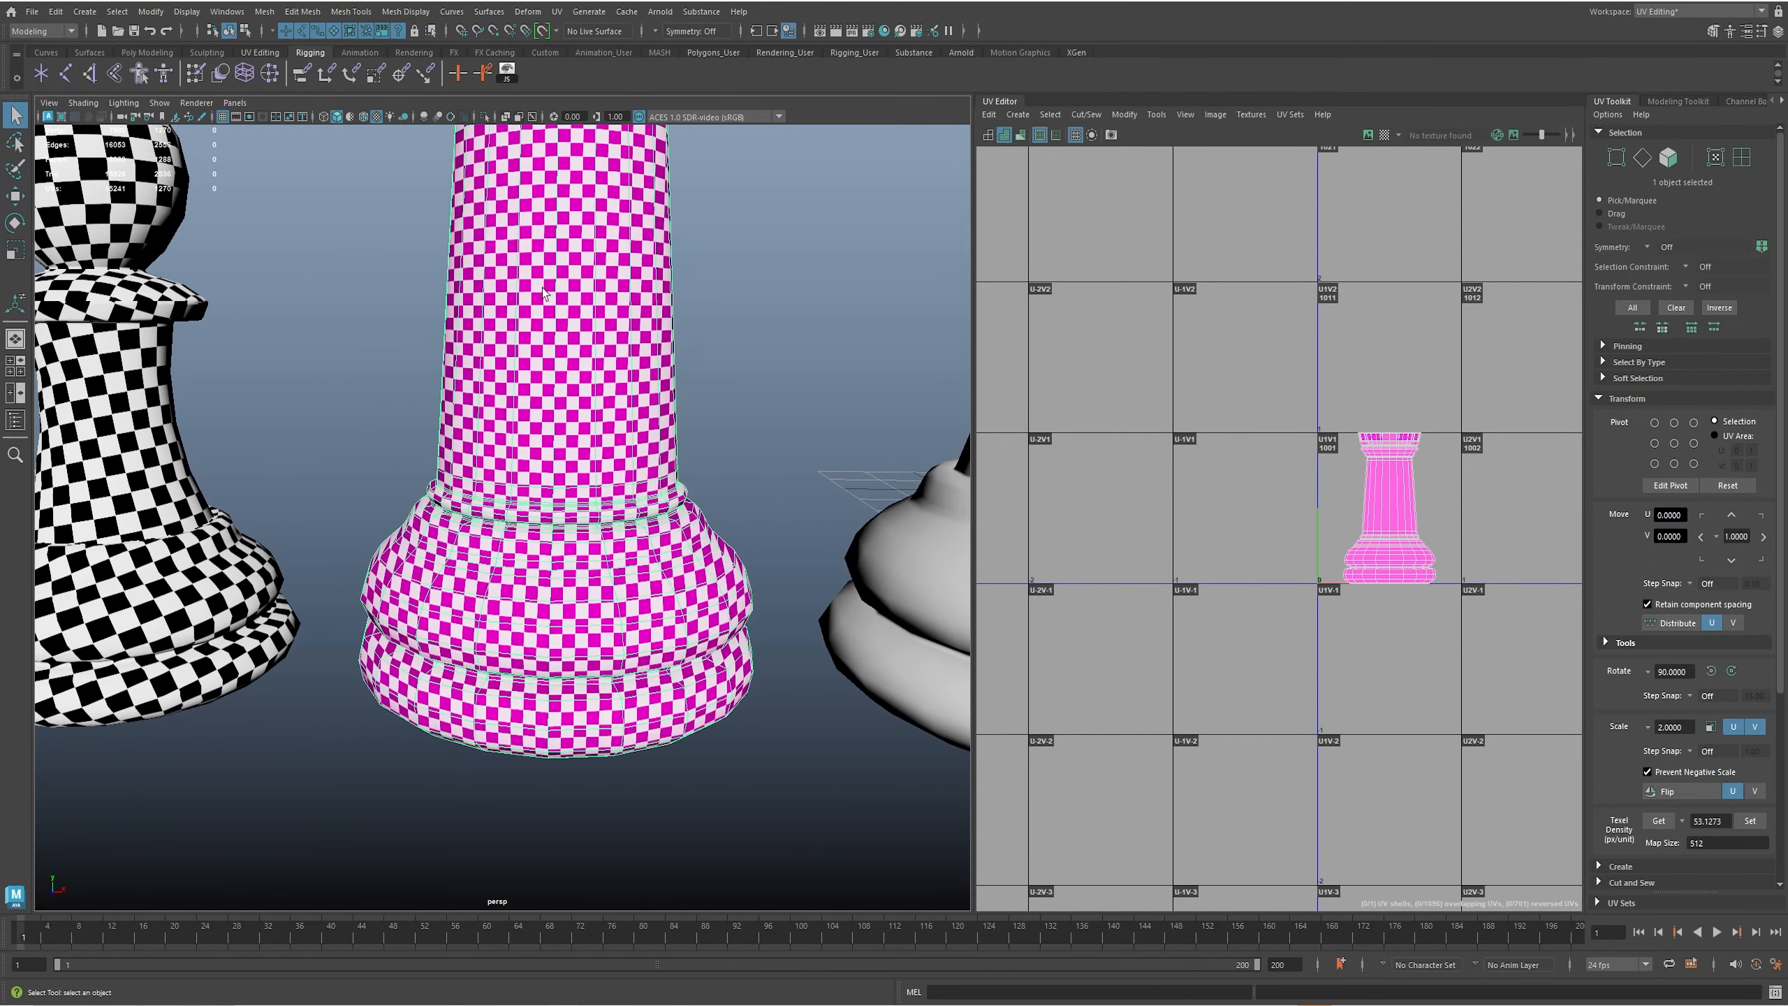
- With the 3D Cut and Sew UV Tool, cut the rook's edge loop around the underside of its base
{"action": "left_click", "coordinate": [556, 11]}
{"action": "left_click", "coordinate": [618, 343]}
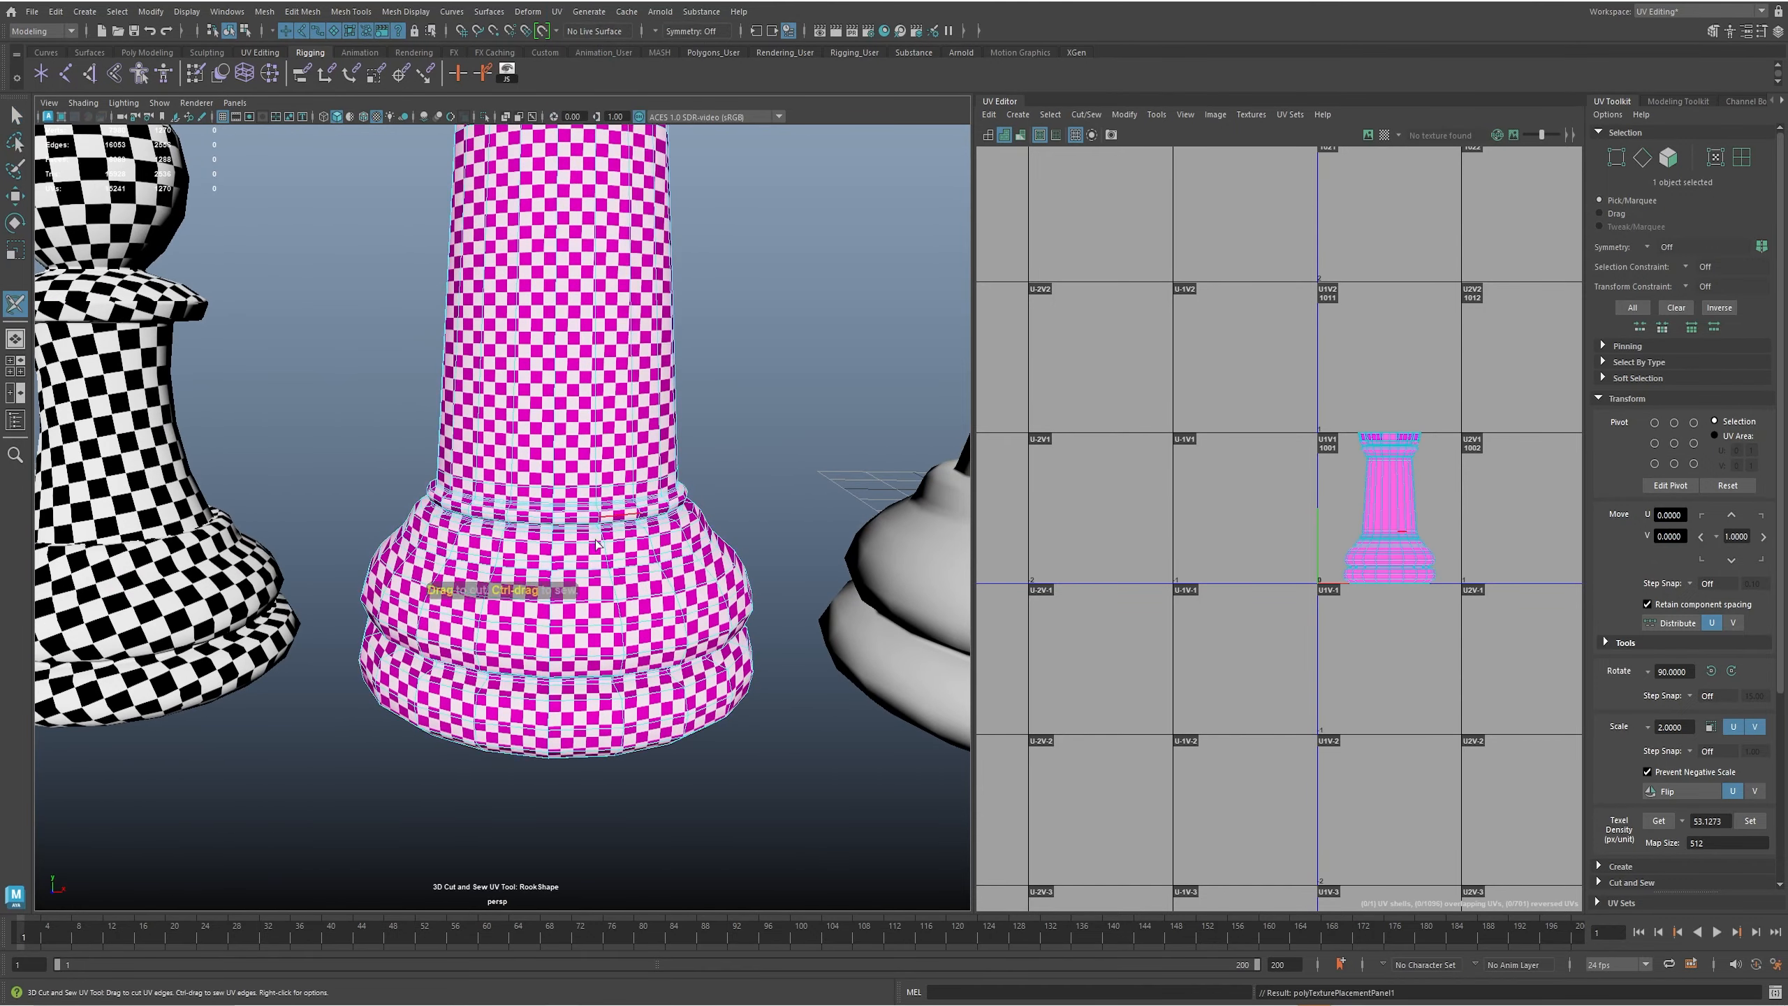
{"action": "middle_click_drag", "start_coordinate": [551, 624], "coordinate": [568, 630], "text": "alt"}
{"action": "key", "text": "5"}
{"action": "mouse_move", "coordinate": [591, 615]}
{"action": "left_mouse_down", "text": "alt"}
{"action": "mouse_move", "coordinate": [587, 519]}
{"action": "mouse_move", "coordinate": [778, 439]}
{"action": "left_mouse_up", "text": "alt"}
{"action": "double_click", "coordinate": [813, 357]}
- Cut the rook's UVs along the edge loop where the base meets the stem
{"action": "left_click_drag", "start_coordinate": [817, 352], "coordinate": [770, 431], "text": "alt"}
{"action": "left_click_drag", "start_coordinate": [739, 542], "coordinate": [718, 598], "text": "alt"}
{"action": "right_click_drag", "start_coordinate": [583, 572], "coordinate": [681, 532], "text": "alt"}
{"action": "left_click_drag", "start_coordinate": [681, 532], "coordinate": [707, 486], "text": "alt"}
{"action": "double_click", "coordinate": [665, 623]}
- Cut the rook's UVs along the edge loop where the top of the stem meets the collar
{"action": "right_click_drag", "start_coordinate": [707, 486], "coordinate": [658, 416], "text": "alt"}
{"action": "middle_click_drag", "start_coordinate": [658, 415], "coordinate": [603, 687], "text": "alt"}
{"action": "right_click_drag", "start_coordinate": [604, 687], "coordinate": [809, 603], "text": "alt"}
{"action": "left_click_drag", "start_coordinate": [614, 682], "coordinate": [604, 626], "text": "alt"}
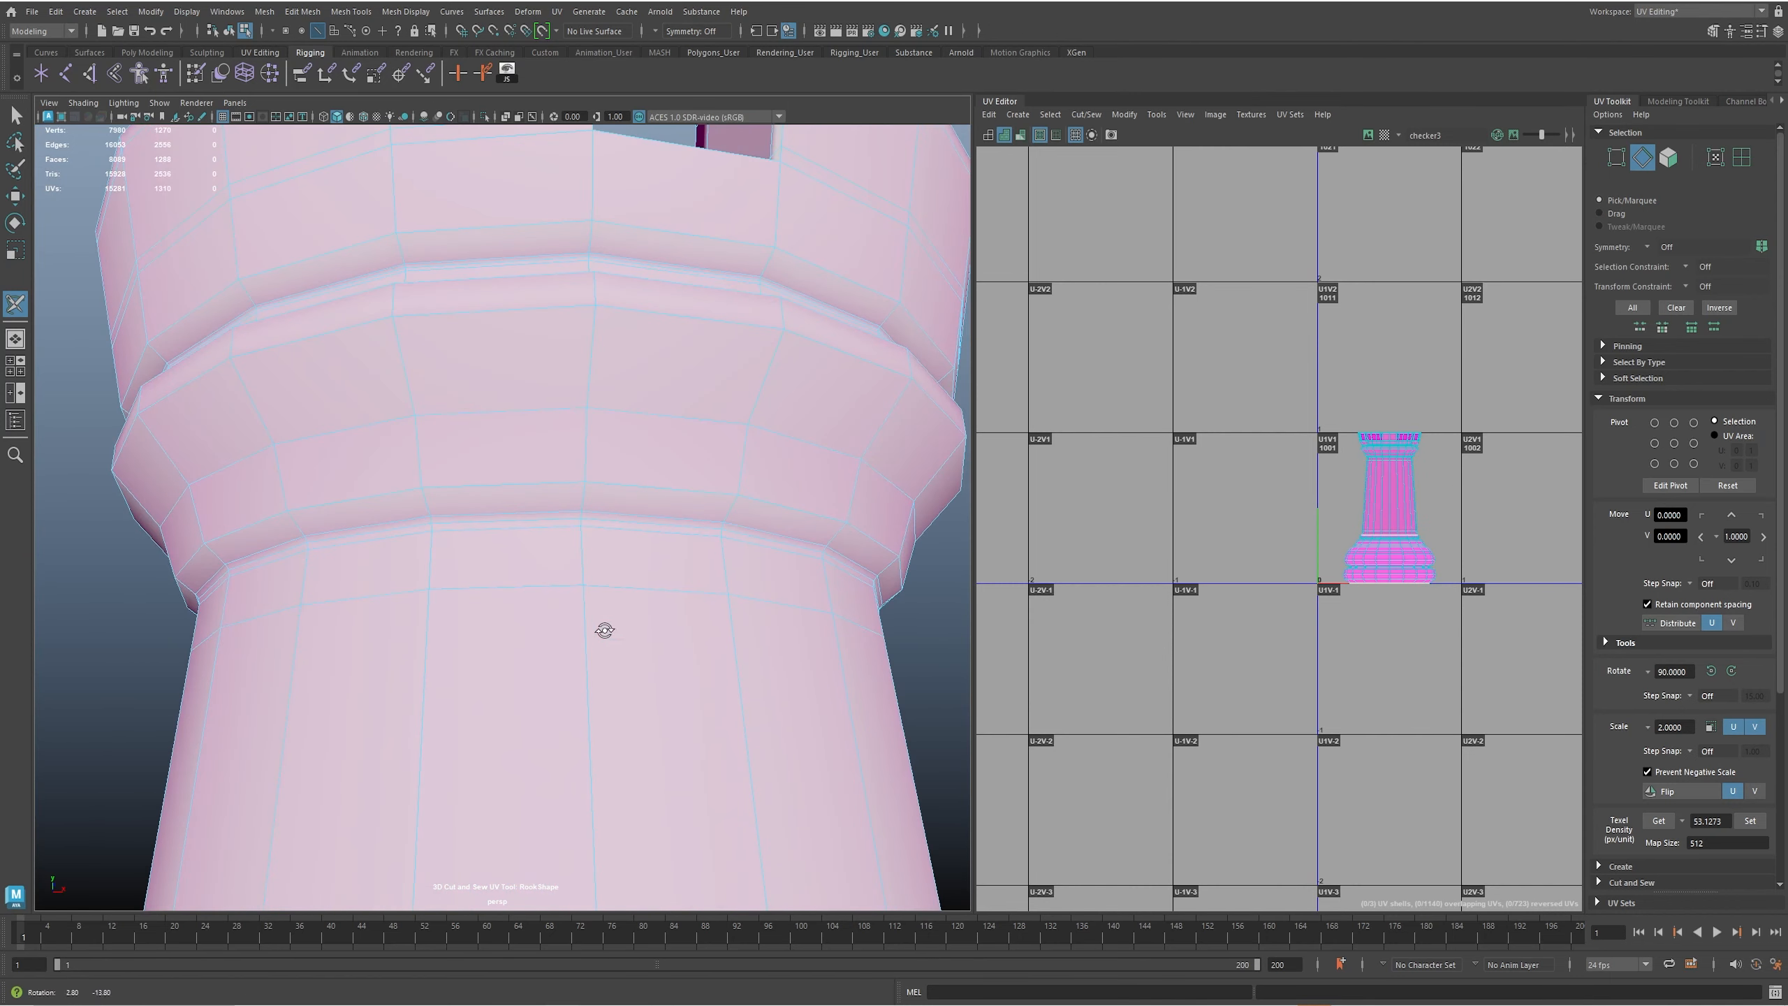
{"action": "double_click", "coordinate": [635, 526]}
- Cut the rook's UVs along the edge loop between the collar and the crown
{"action": "left_click_drag", "start_coordinate": [636, 527], "coordinate": [567, 556], "text": "alt"}
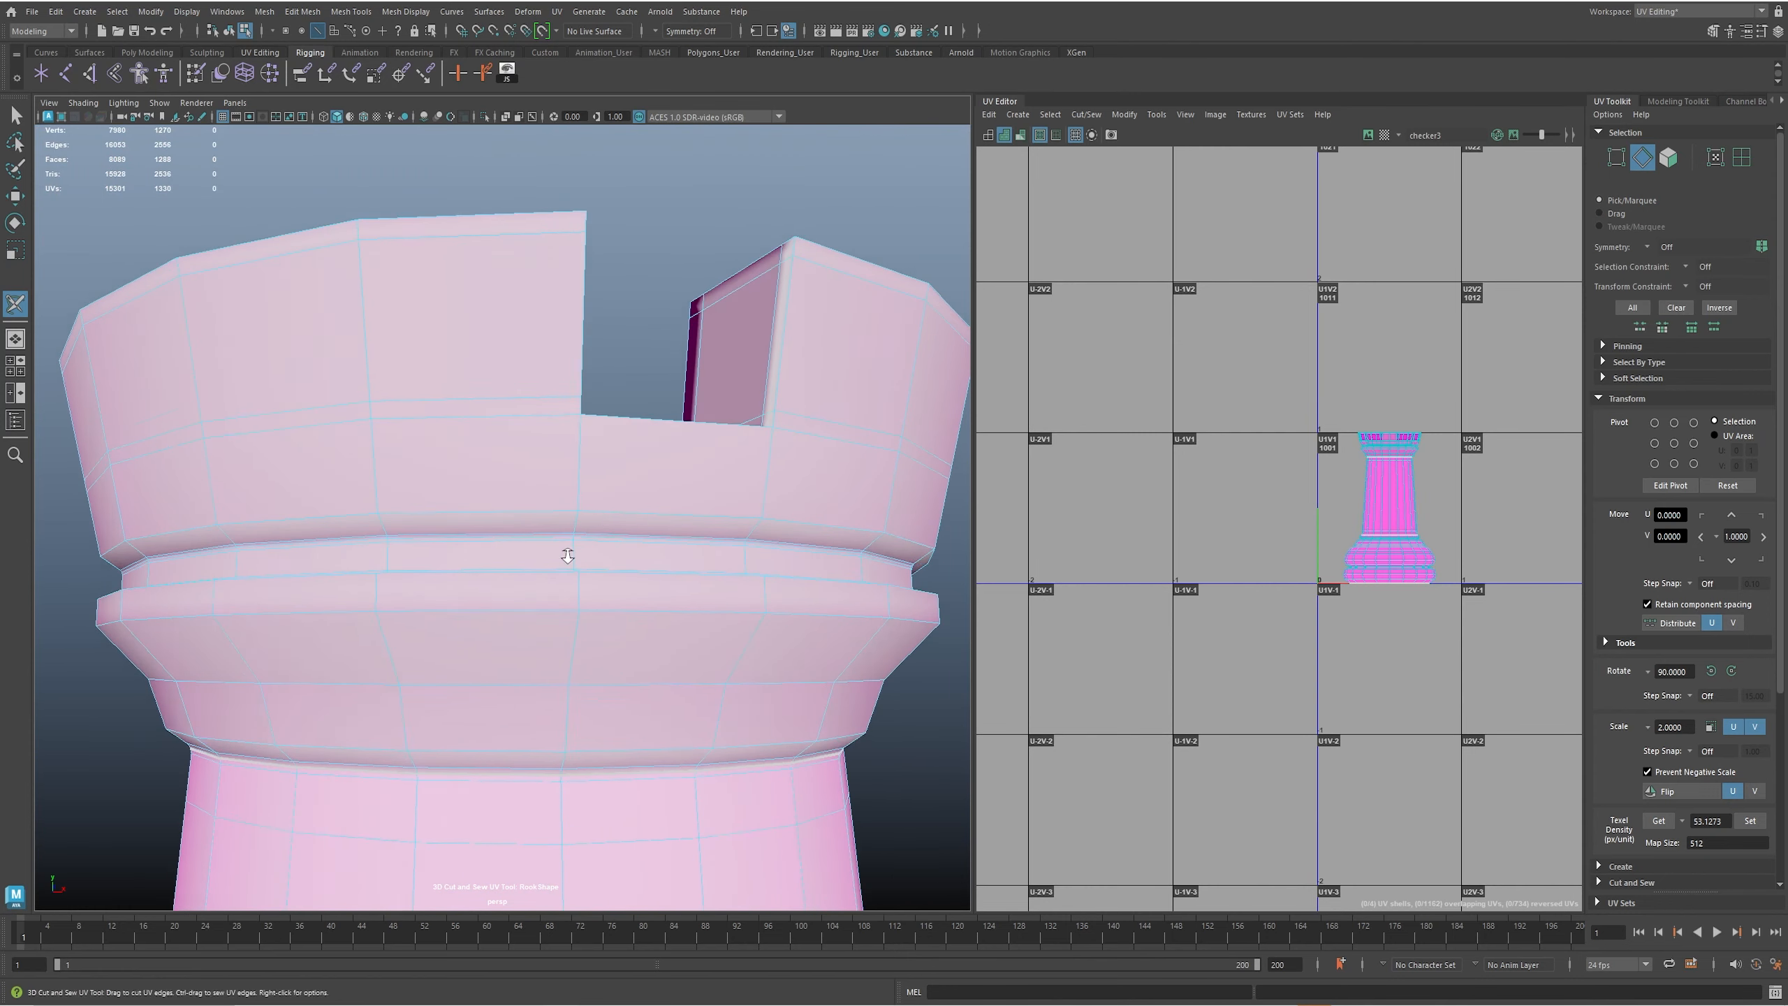
{"action": "right_click_drag", "start_coordinate": [567, 555], "coordinate": [671, 591], "text": "alt"}
{"action": "left_click_drag", "start_coordinate": [671, 590], "coordinate": [633, 625], "text": "alt"}
{"action": "middle_click_drag", "start_coordinate": [632, 623], "coordinate": [624, 551], "text": "alt"}
{"action": "double_click", "coordinate": [594, 464]}
- Cut vertical seams down the rook's stem and base on the same side of the model
{"action": "right_click_drag", "start_coordinate": [595, 465], "coordinate": [554, 507], "text": "alt"}
{"action": "middle_click_drag", "start_coordinate": [626, 522], "coordinate": [679, 431], "text": "alt"}
{"action": "right_click_drag", "start_coordinate": [679, 431], "coordinate": [555, 479], "text": "alt"}
{"action": "left_click_drag", "start_coordinate": [556, 479], "coordinate": [528, 581], "text": "alt"}
{"action": "middle_click_drag", "start_coordinate": [528, 581], "coordinate": [538, 268], "text": "alt"}
{"action": "left_click_drag", "start_coordinate": [472, 564], "coordinate": [651, 638], "text": "alt"}
{"action": "right_click_drag", "start_coordinate": [650, 638], "coordinate": [458, 670], "text": "alt"}
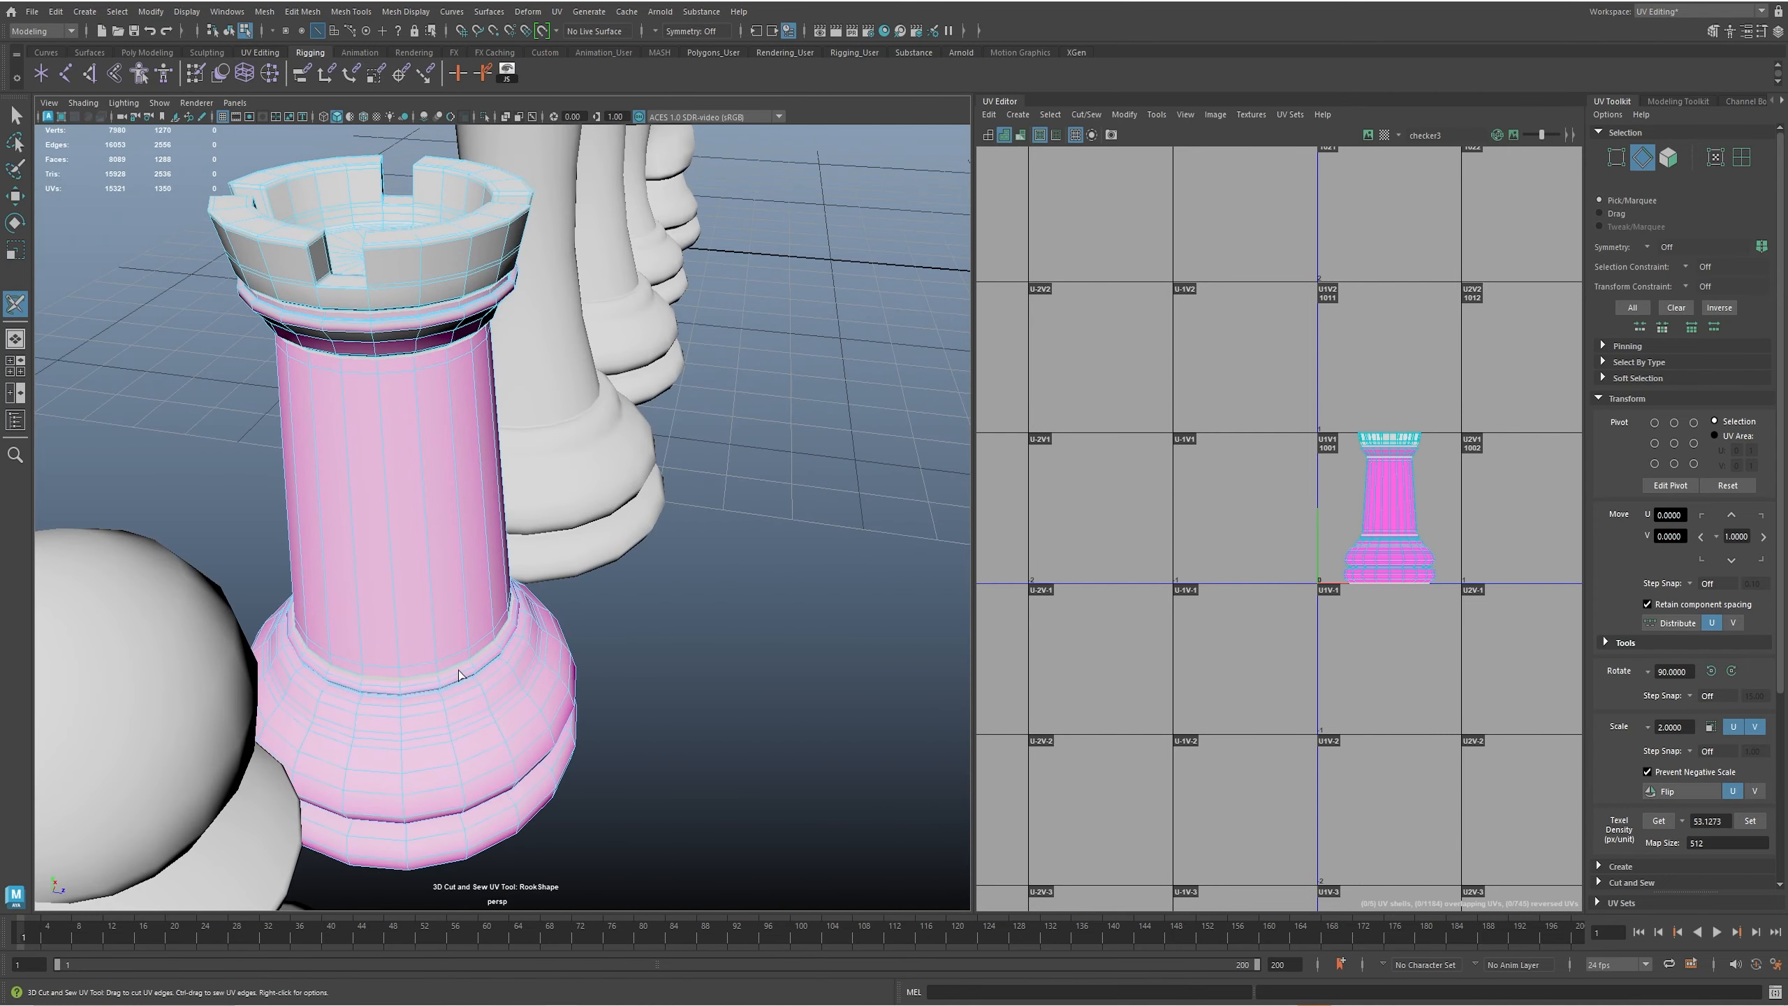
{"action": "left_click_drag", "start_coordinate": [458, 670], "coordinate": [446, 679], "text": "alt"}
{"action": "left_click", "coordinate": [360, 613]}
{"action": "left_click_drag", "start_coordinate": [360, 617], "coordinate": [525, 554], "text": "alt"}
{"action": "left_click", "coordinate": [391, 592]}
{"action": "middle_click_drag", "start_coordinate": [525, 554], "coordinate": [512, 707], "text": "alt"}
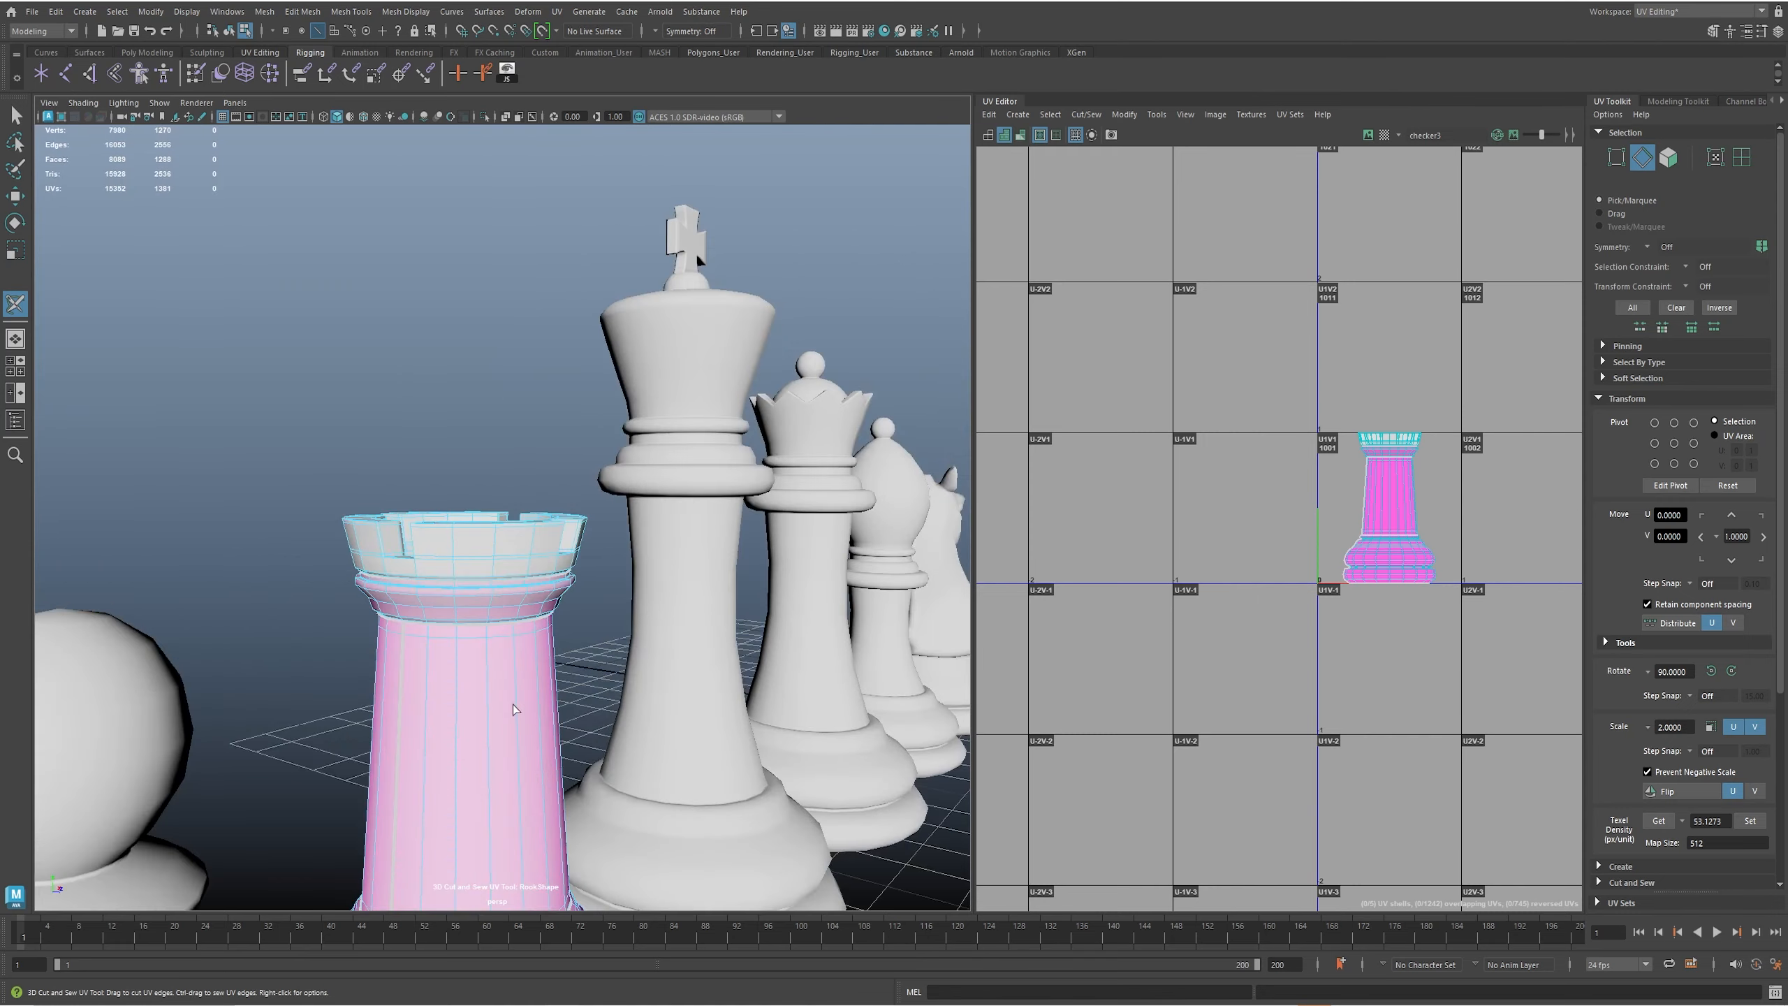
- Cut a vertical seam through the rook's collar, in line with the stem seam
{"action": "right_click_drag", "start_coordinate": [324, 680], "coordinate": [398, 683], "text": "alt"}
{"action": "left_click_drag", "start_coordinate": [309, 680], "coordinate": [405, 651], "text": "alt"}
{"action": "left_click", "coordinate": [234, 729]}
{"action": "left_click_drag", "start_coordinate": [443, 729], "coordinate": [361, 688], "text": "alt"}
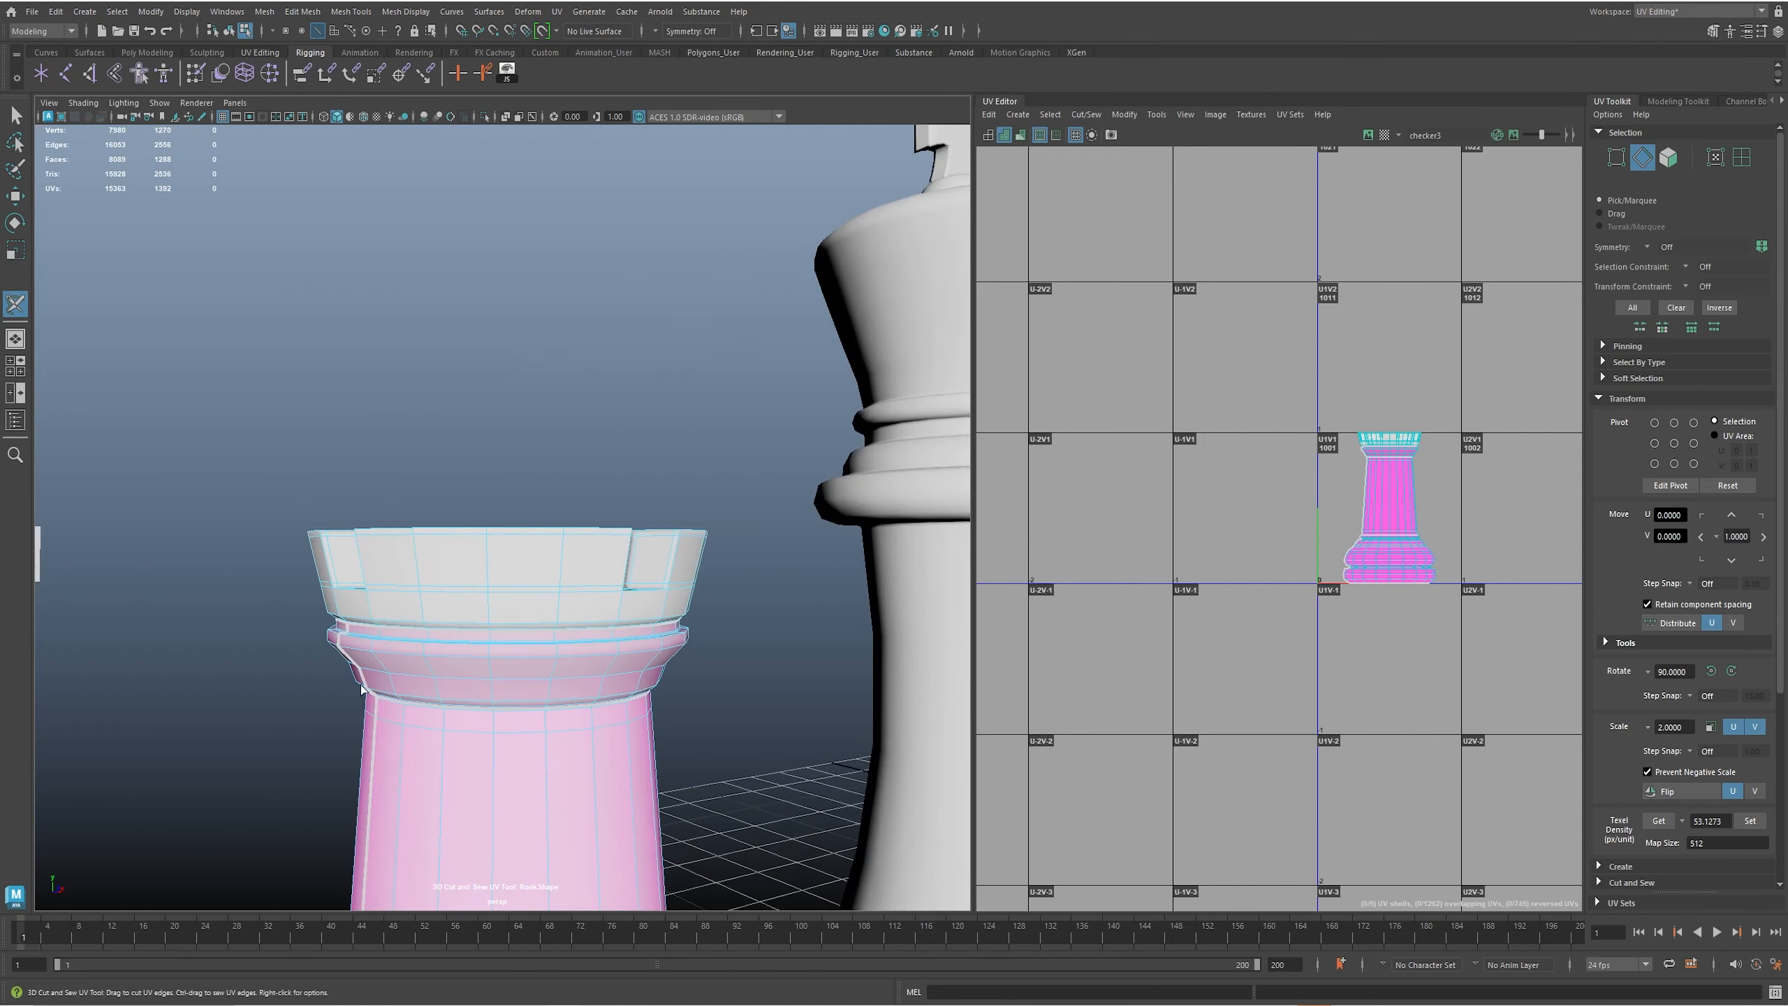
- Cut the edge loop around the circular floor inside the rook's crown to separate it as its own shell
{"action": "right_click_drag", "start_coordinate": [666, 674], "coordinate": [710, 646], "text": "alt"}
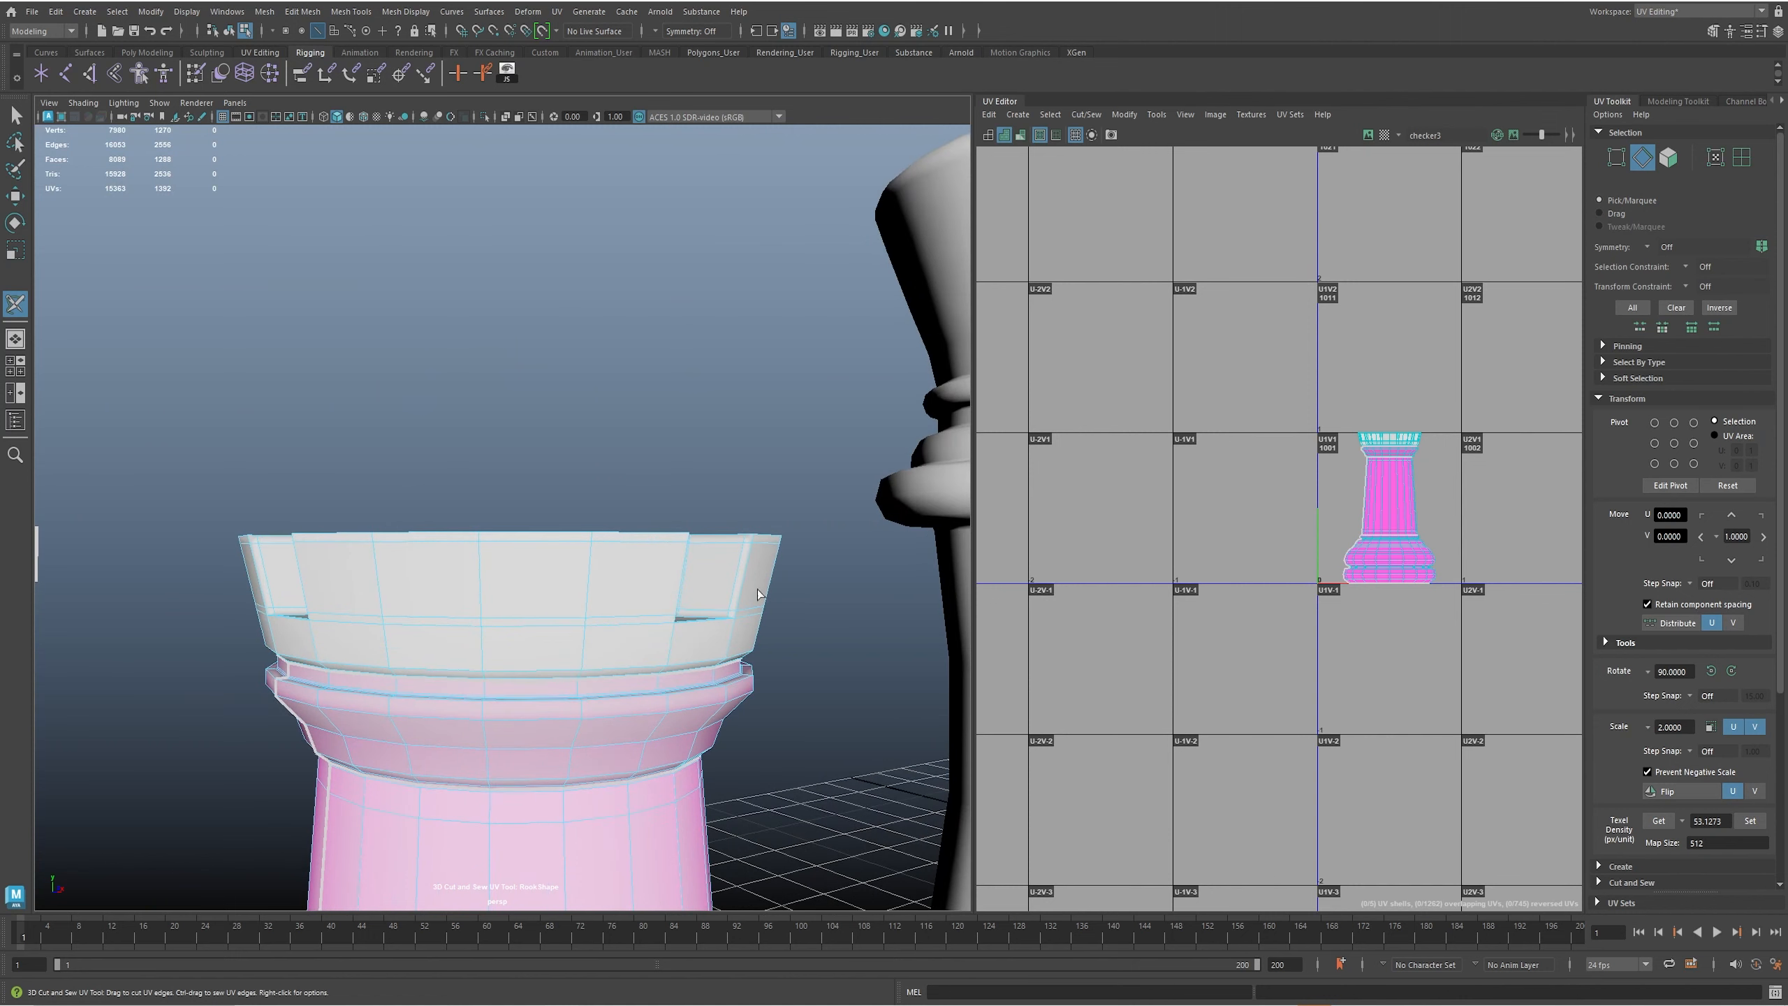
{"action": "left_click_drag", "start_coordinate": [625, 640], "coordinate": [579, 719], "text": "alt"}
{"action": "middle_click_drag", "start_coordinate": [658, 602], "coordinate": [590, 562], "text": "alt"}
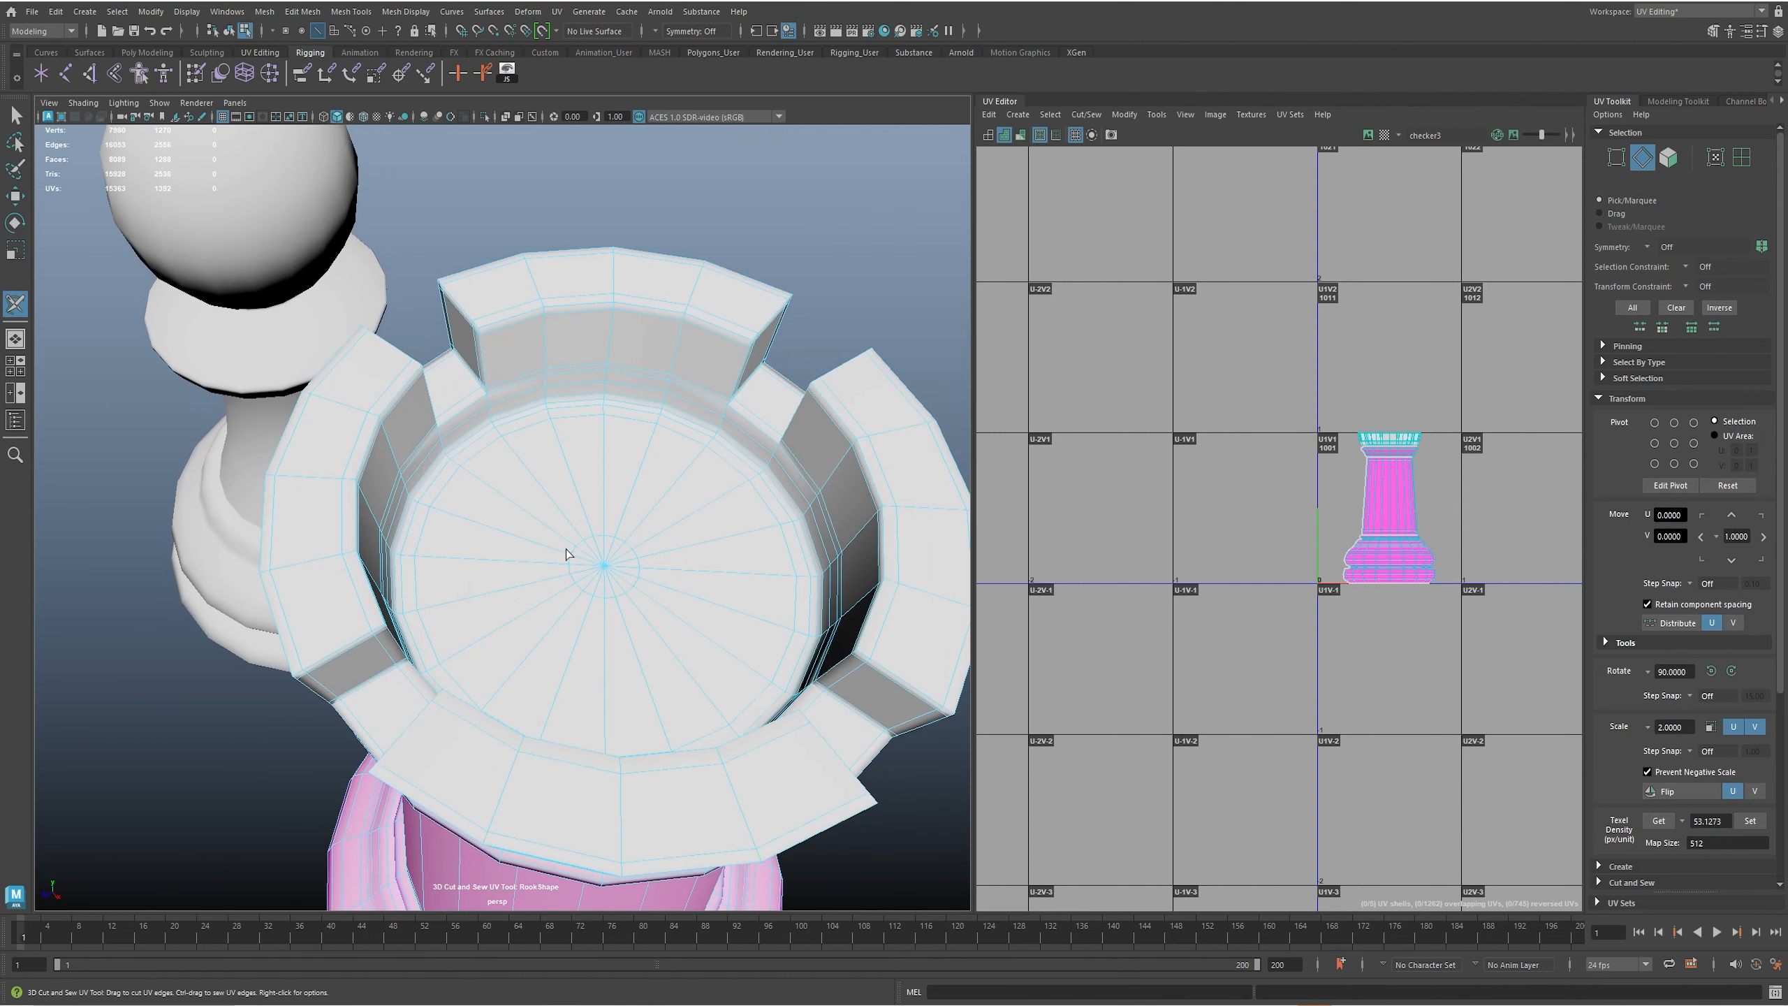
{"action": "double_click", "coordinate": [437, 470]}
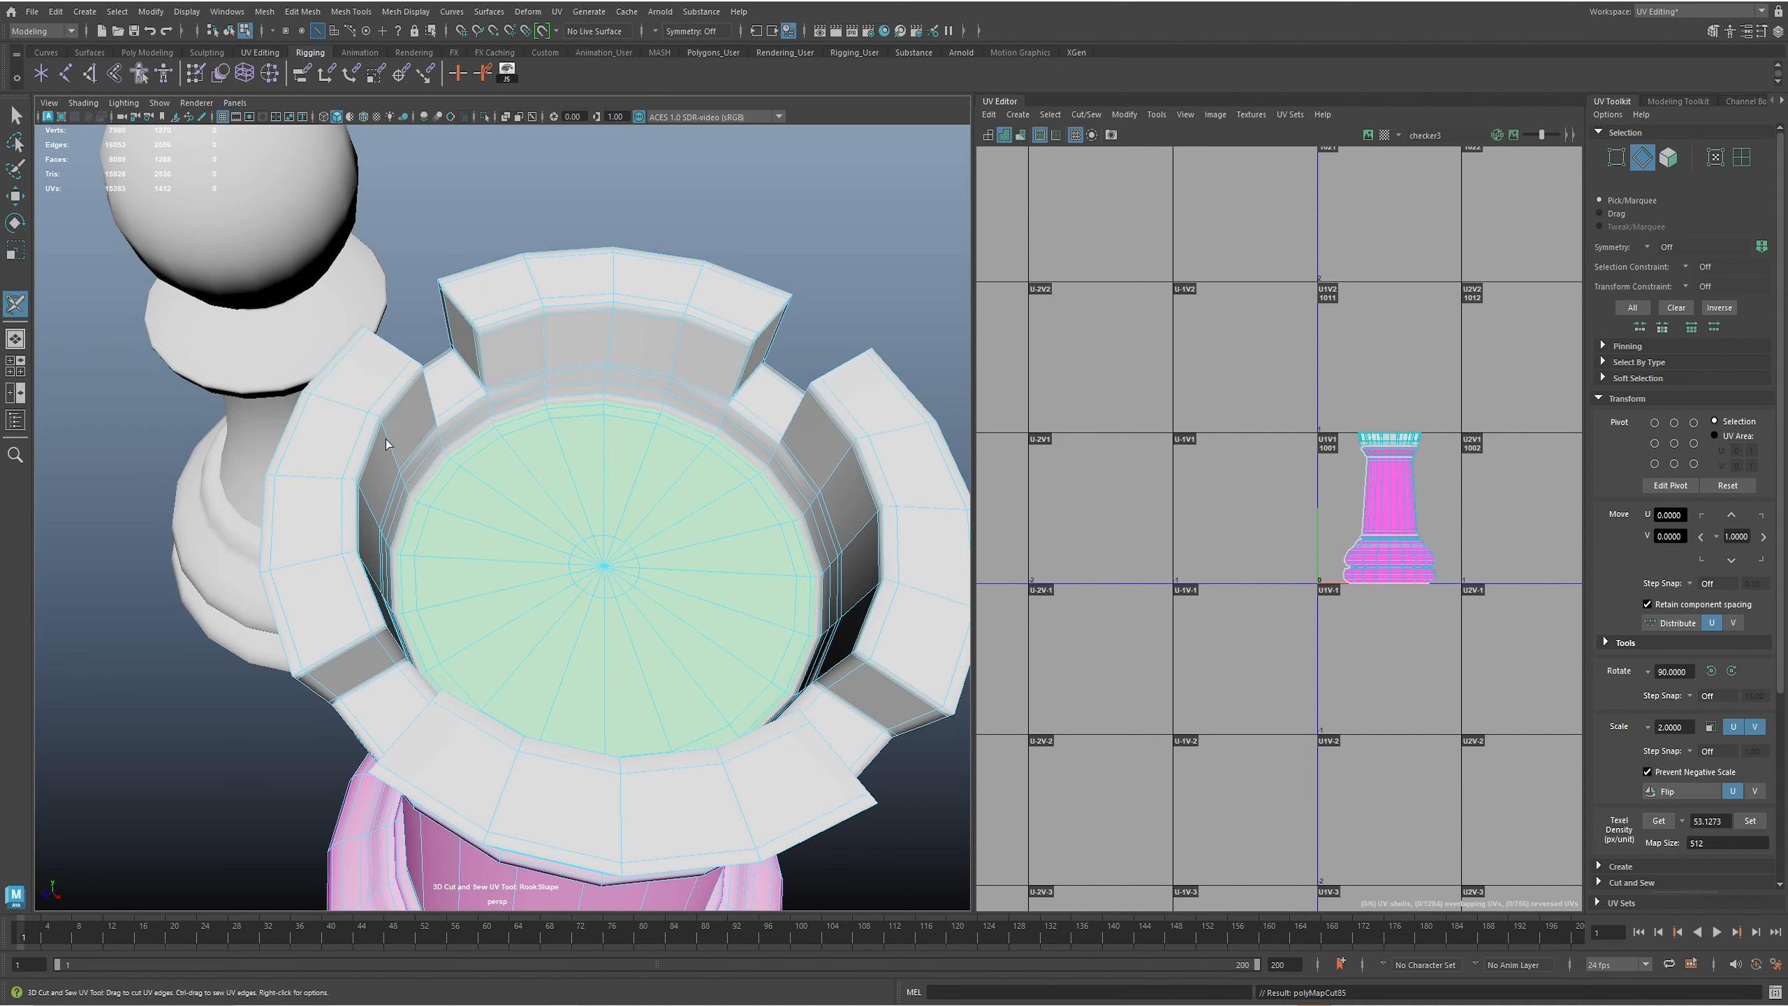
{"action": "left_click_drag", "start_coordinate": [607, 472], "coordinate": [435, 594], "text": "alt"}
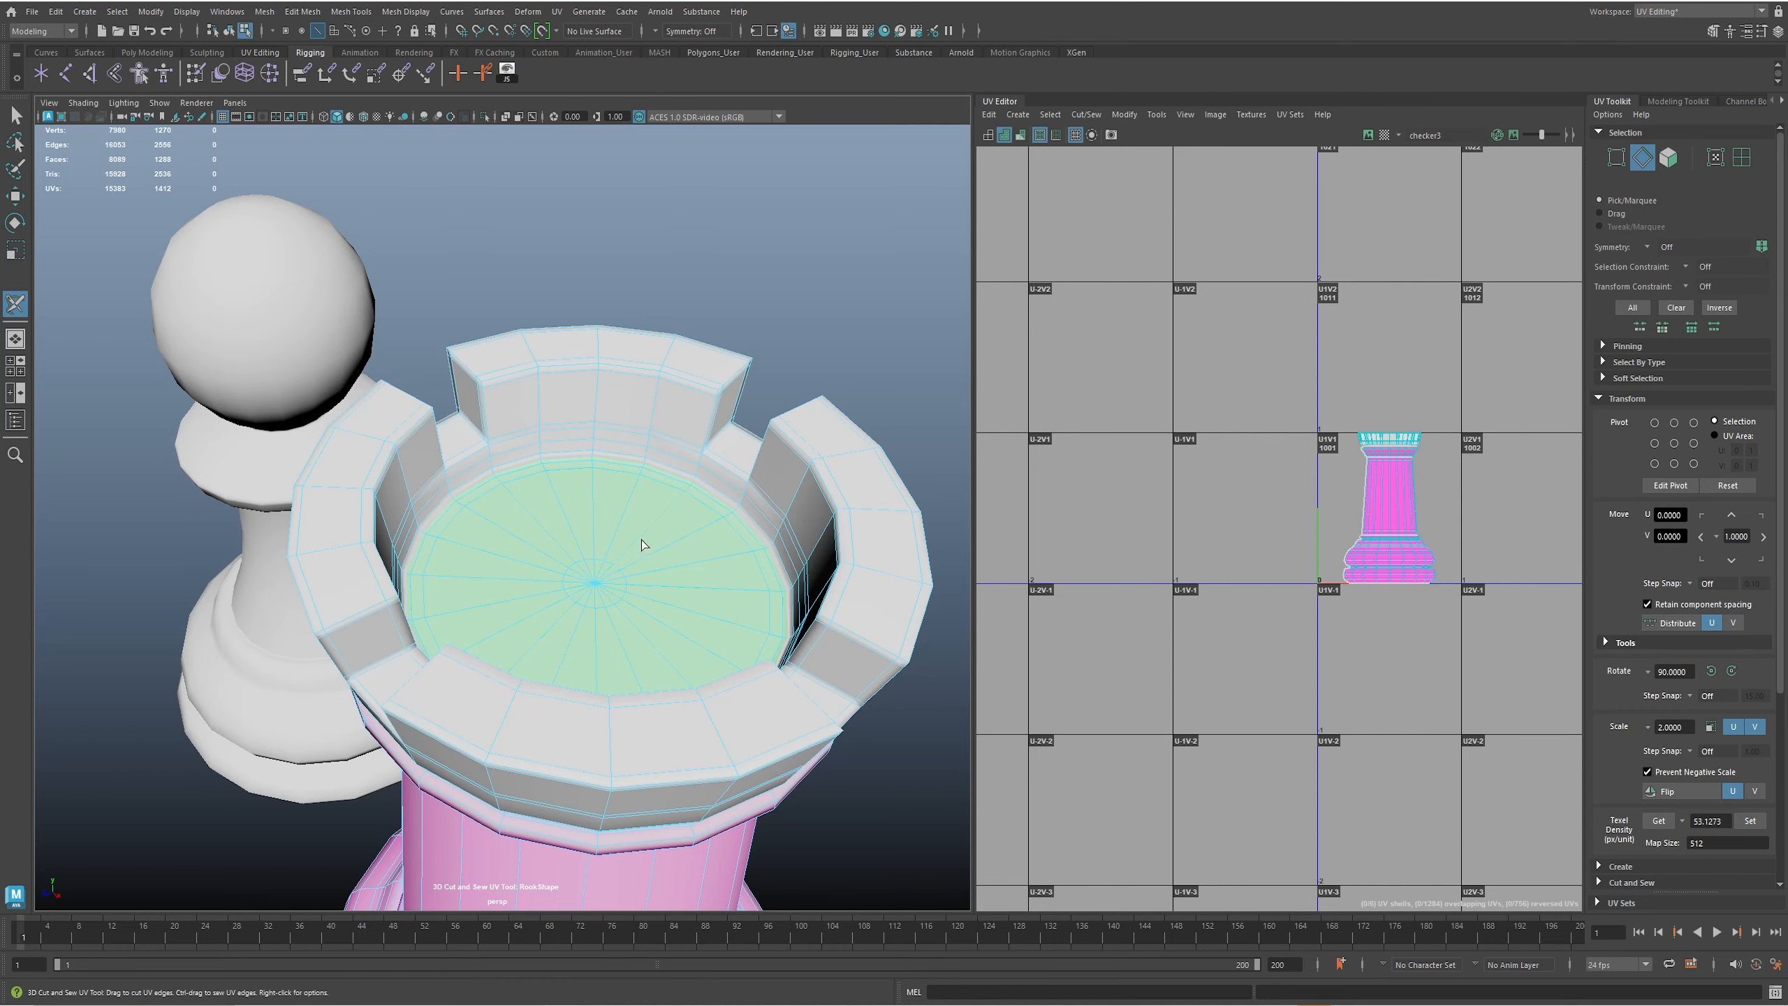
- Cut the UVs along the inner top edge of one battlement and the inner edges of the adjacent notch in the rook's crown
{"action": "right_click_drag", "start_coordinate": [641, 539], "coordinate": [1073, 597], "text": "alt"}
{"action": "left_click_drag", "start_coordinate": [626, 611], "coordinate": [565, 558], "text": "alt"}
{"action": "middle_click_drag", "start_coordinate": [566, 558], "coordinate": [569, 558], "text": "alt"}
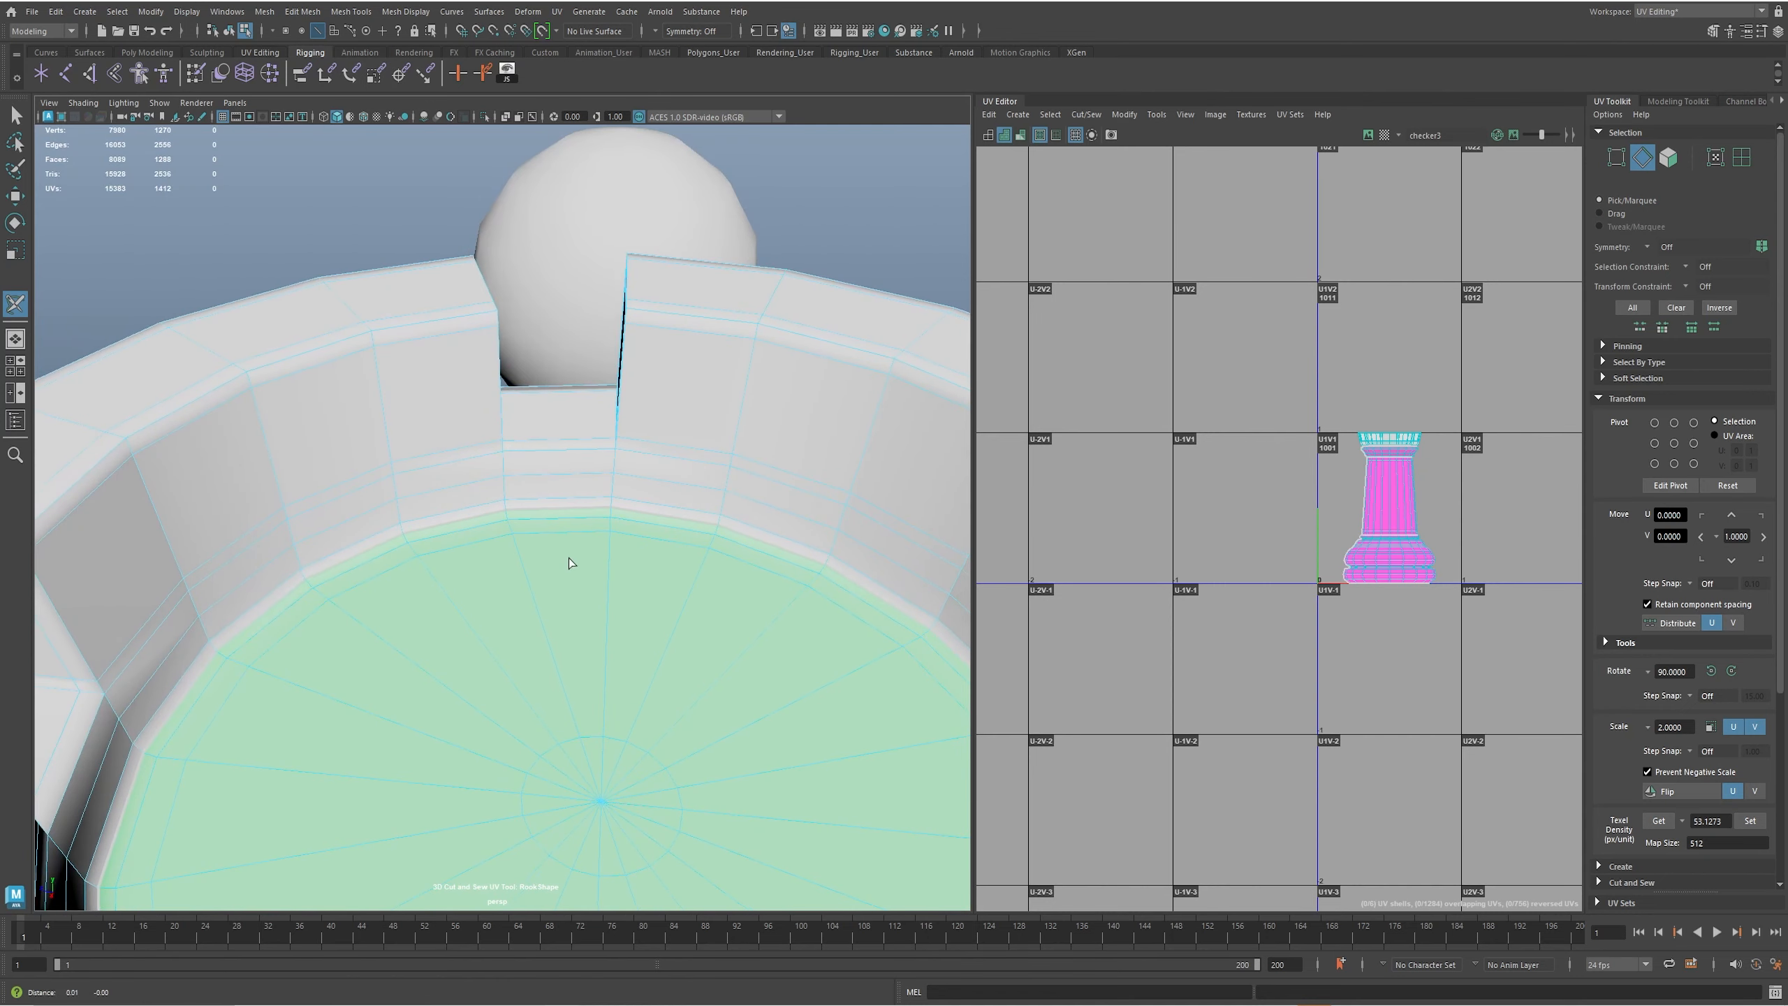
{"action": "right_click_drag", "start_coordinate": [631, 534], "coordinate": [598, 523], "text": "alt"}
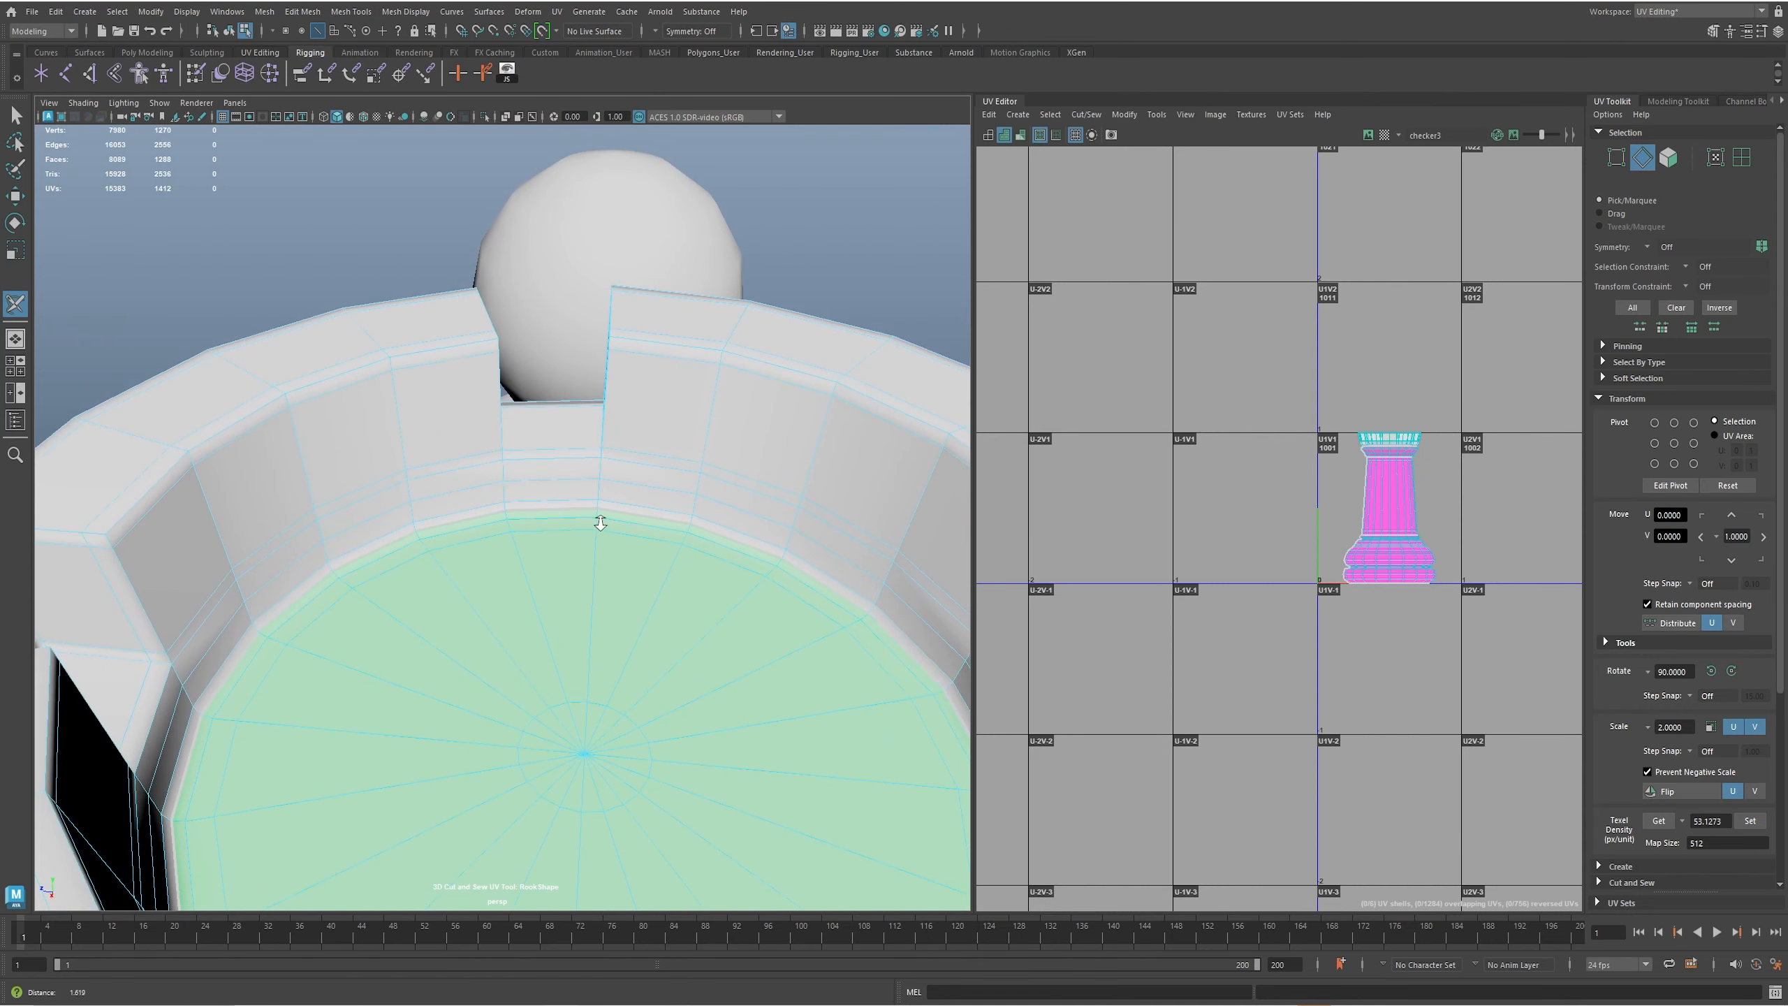
{"action": "left_click", "coordinate": [132, 594]}
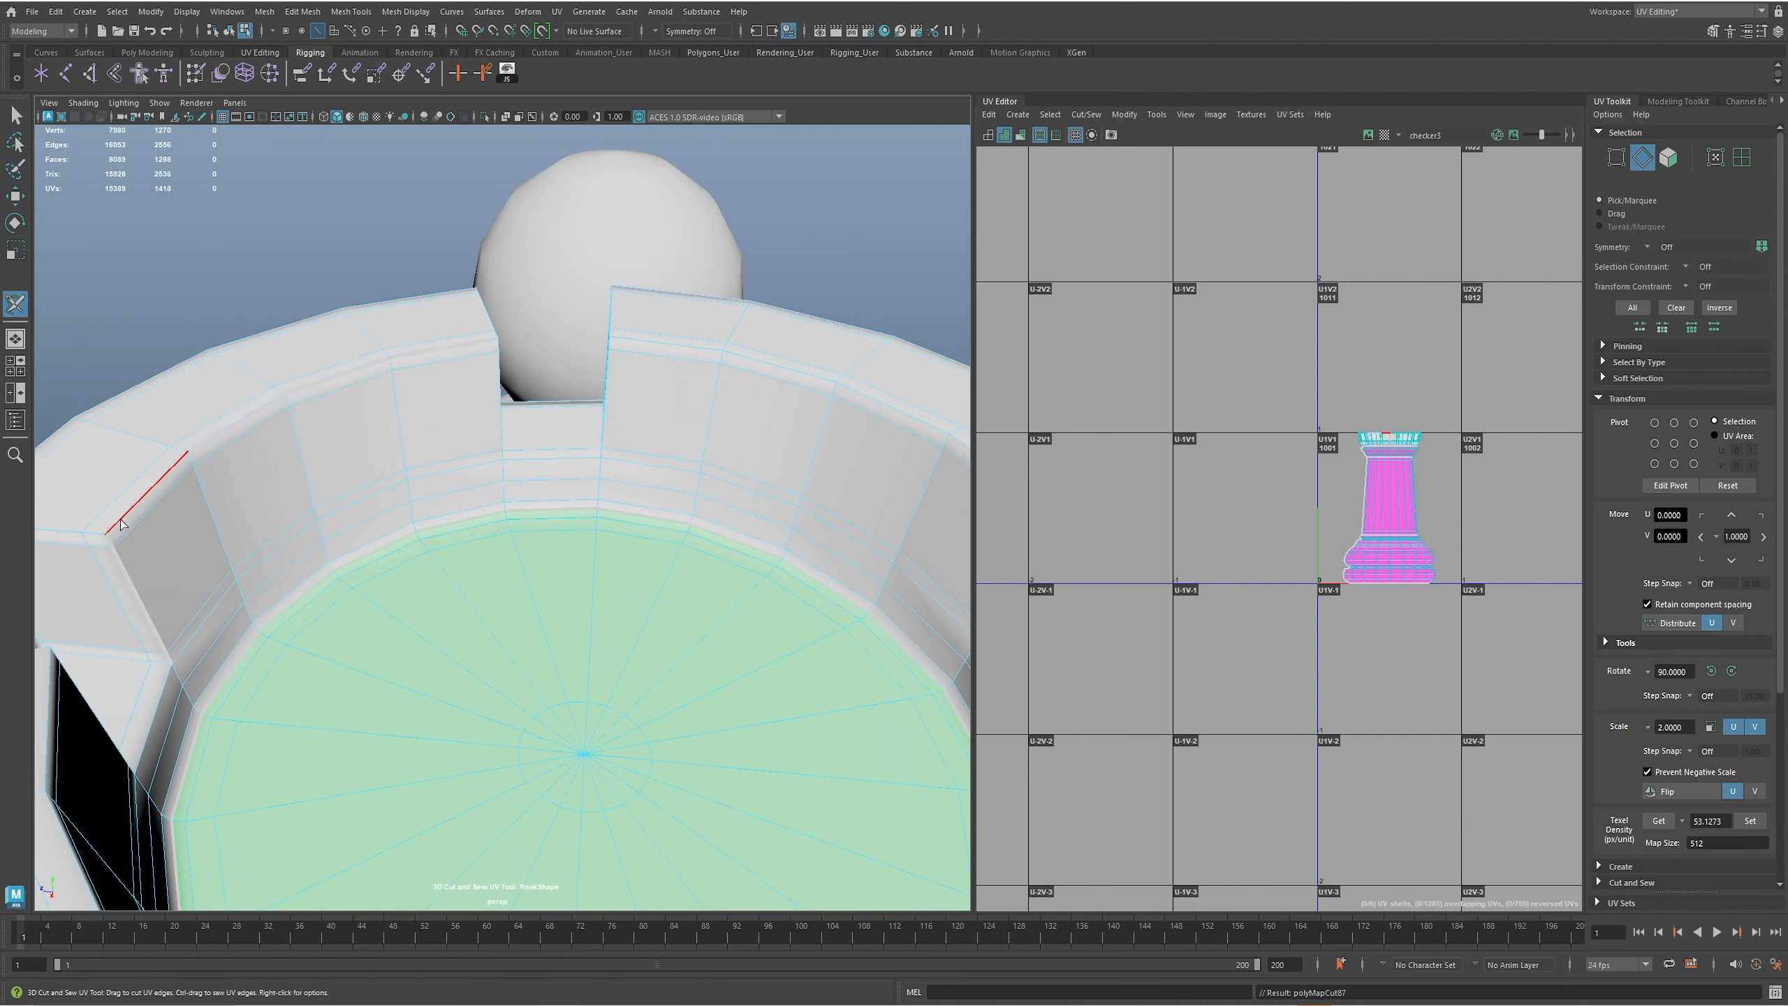
{"action": "left_click", "coordinate": [501, 368]}
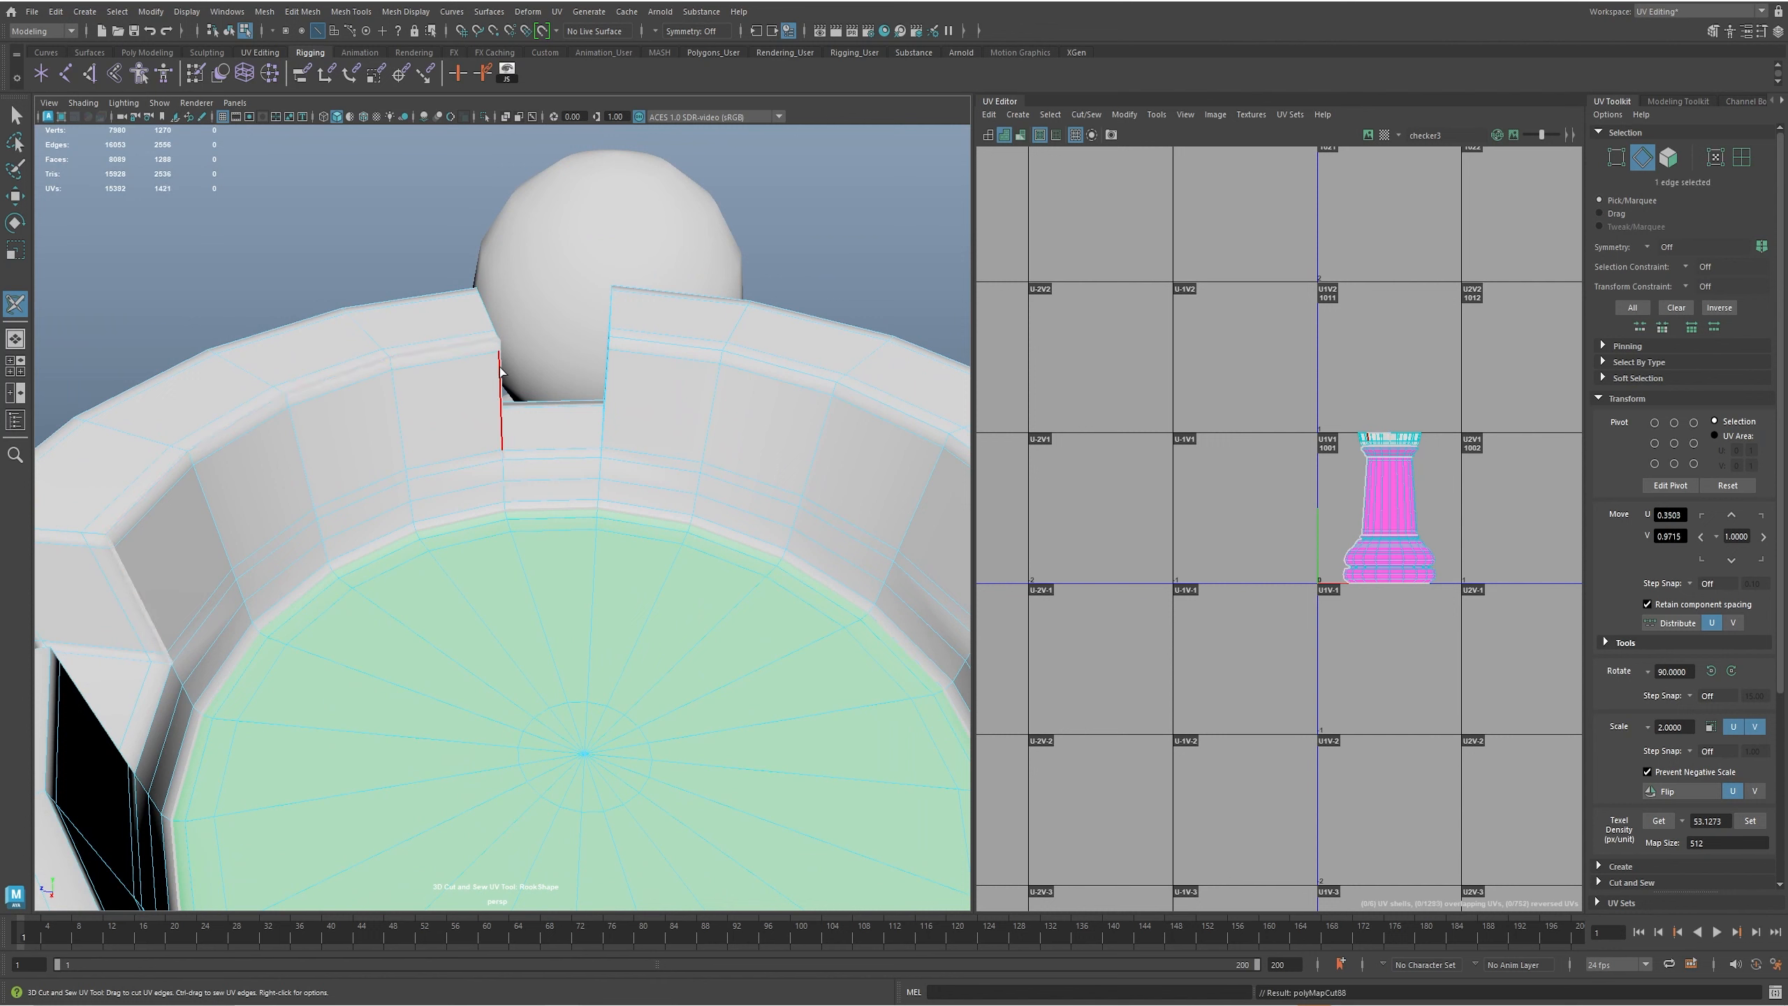
{"action": "left_click", "coordinate": [573, 451]}
- Continue the cut across the next notch's inner edge and around the inside face of the following battlement
{"action": "left_click_drag", "start_coordinate": [607, 445], "coordinate": [422, 454], "text": "alt"}
{"action": "left_click", "coordinate": [416, 460]}
{"action": "left_click", "coordinate": [424, 468]}
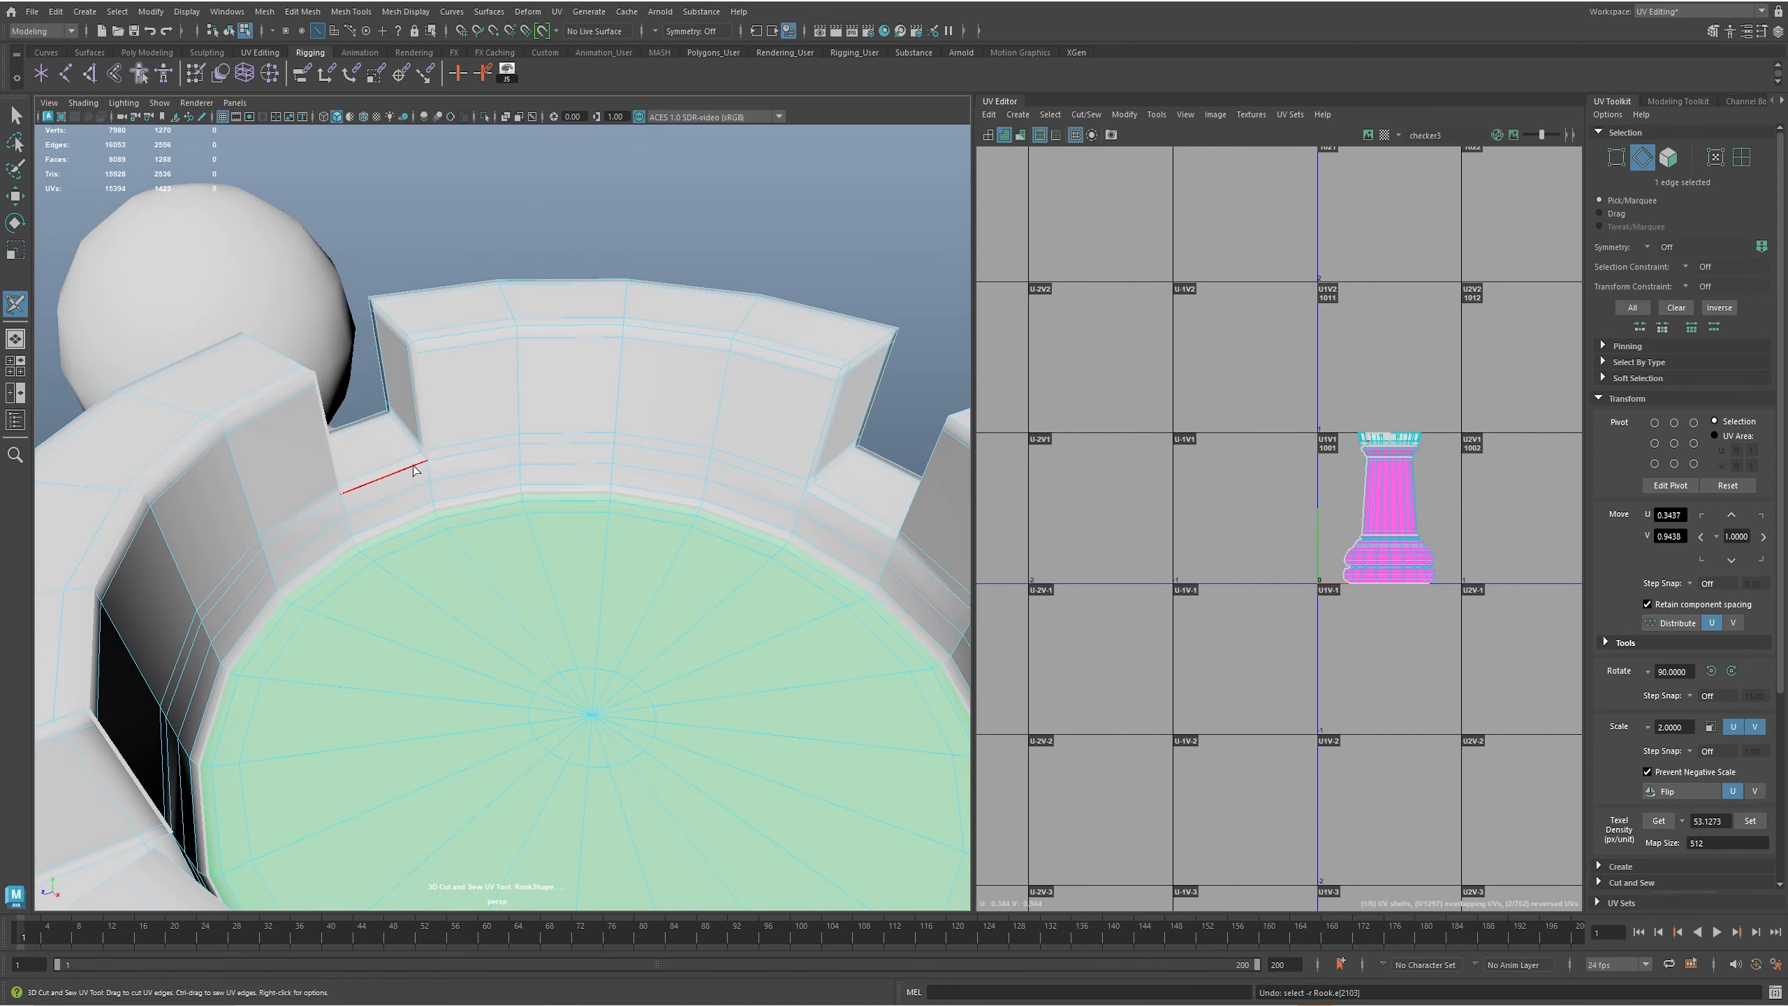
{"action": "left_click", "coordinate": [457, 348]}
{"action": "left_click_drag", "start_coordinate": [778, 519], "coordinate": [731, 431], "text": "alt"}
{"action": "left_click", "coordinate": [757, 471]}
- Cut the inner side edge of the battlement, the next notch's inner edge and the following battlement's inner top edge
{"action": "left_click_drag", "start_coordinate": [813, 469], "coordinate": [706, 347], "text": "alt"}
{"action": "left_click", "coordinate": [723, 343]}
{"action": "left_click", "coordinate": [722, 343]}
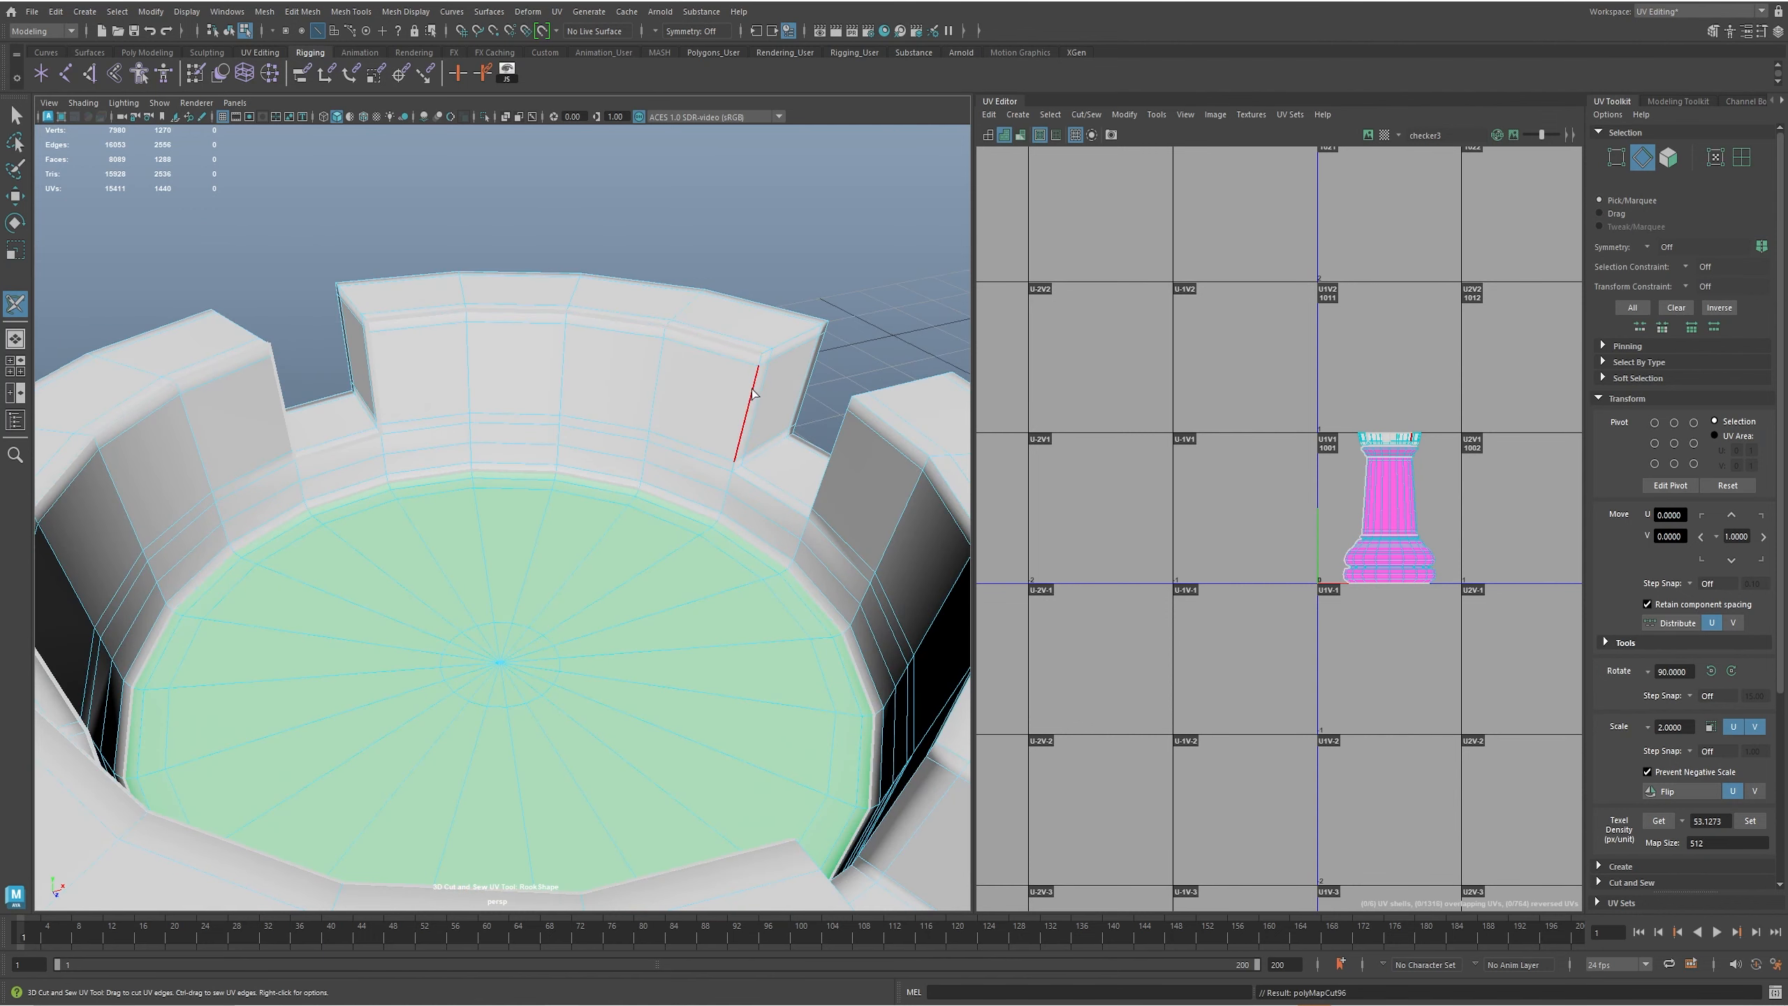
{"action": "left_click", "coordinate": [744, 483]}
{"action": "left_click_drag", "start_coordinate": [745, 483], "coordinate": [441, 325], "text": "alt"}
{"action": "left_click", "coordinate": [472, 325]}
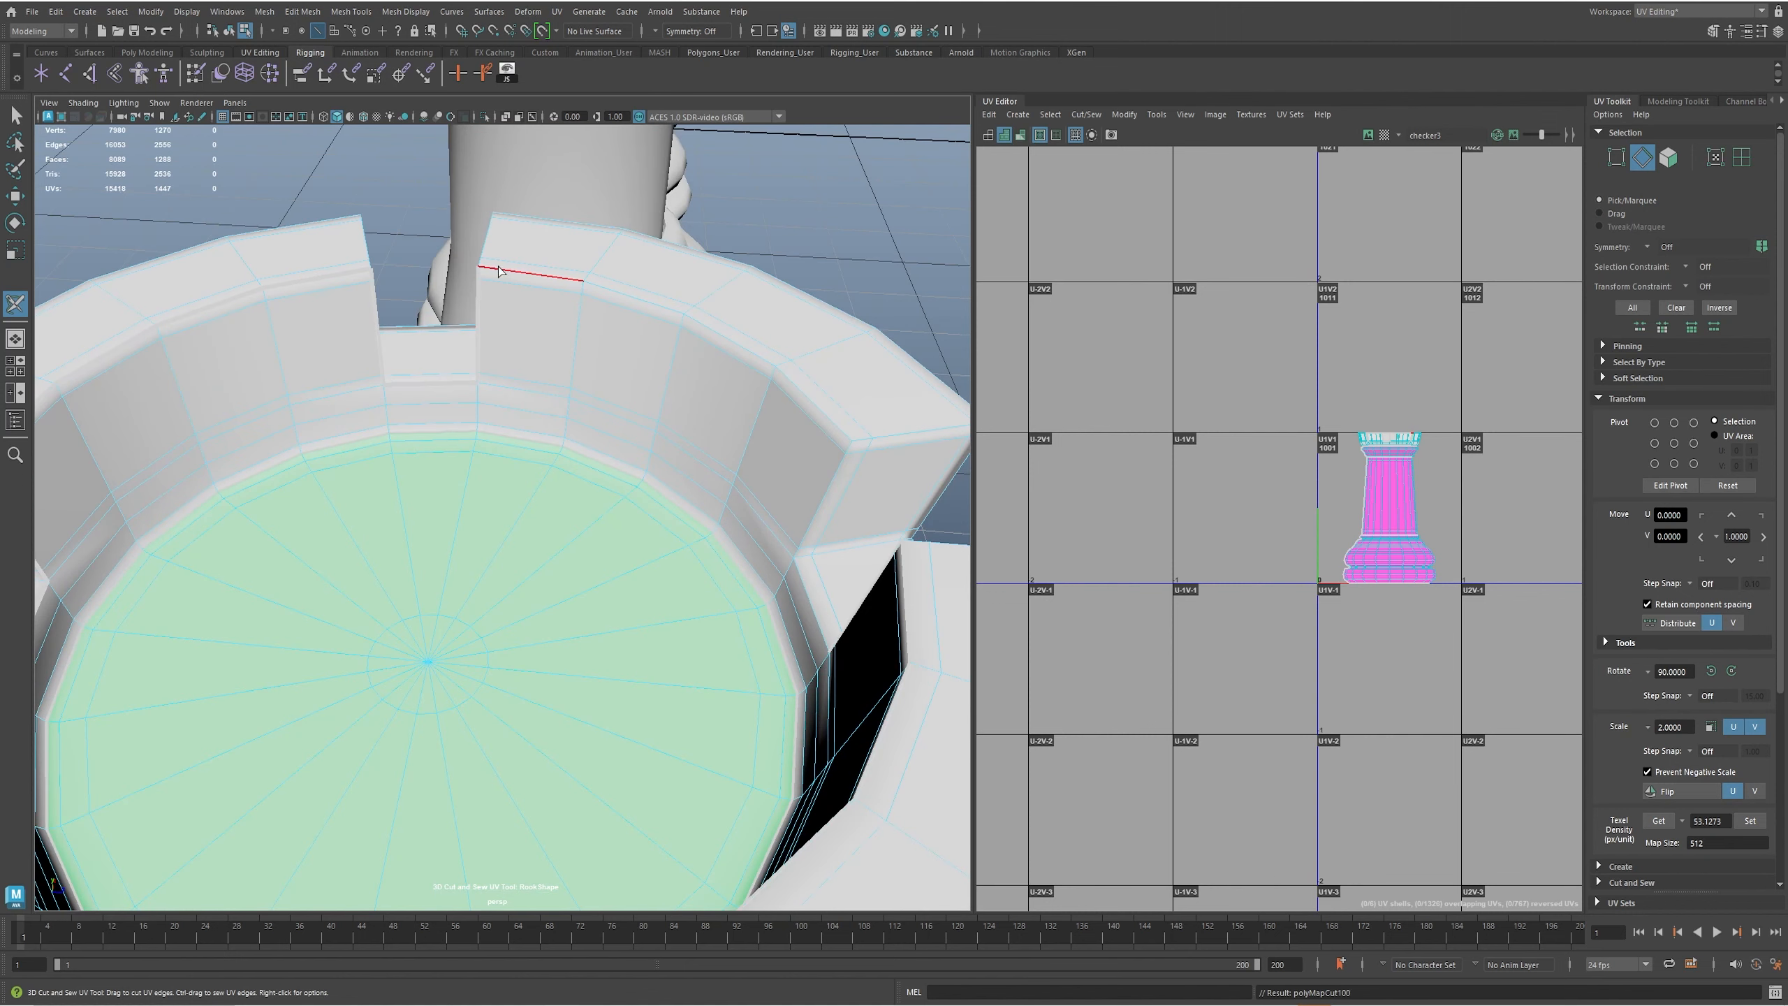
- Cut the last inner notch edges so the crown's inside wall separates as its own shell
{"action": "left_click_drag", "start_coordinate": [523, 289], "coordinate": [715, 371], "text": "alt"}
{"action": "left_click", "coordinate": [609, 347]}
{"action": "left_click_drag", "start_coordinate": [610, 348], "coordinate": [504, 514], "text": "alt"}
{"action": "left_click", "coordinate": [524, 441]}
{"action": "left_click_drag", "start_coordinate": [631, 537], "coordinate": [545, 423], "text": "alt"}
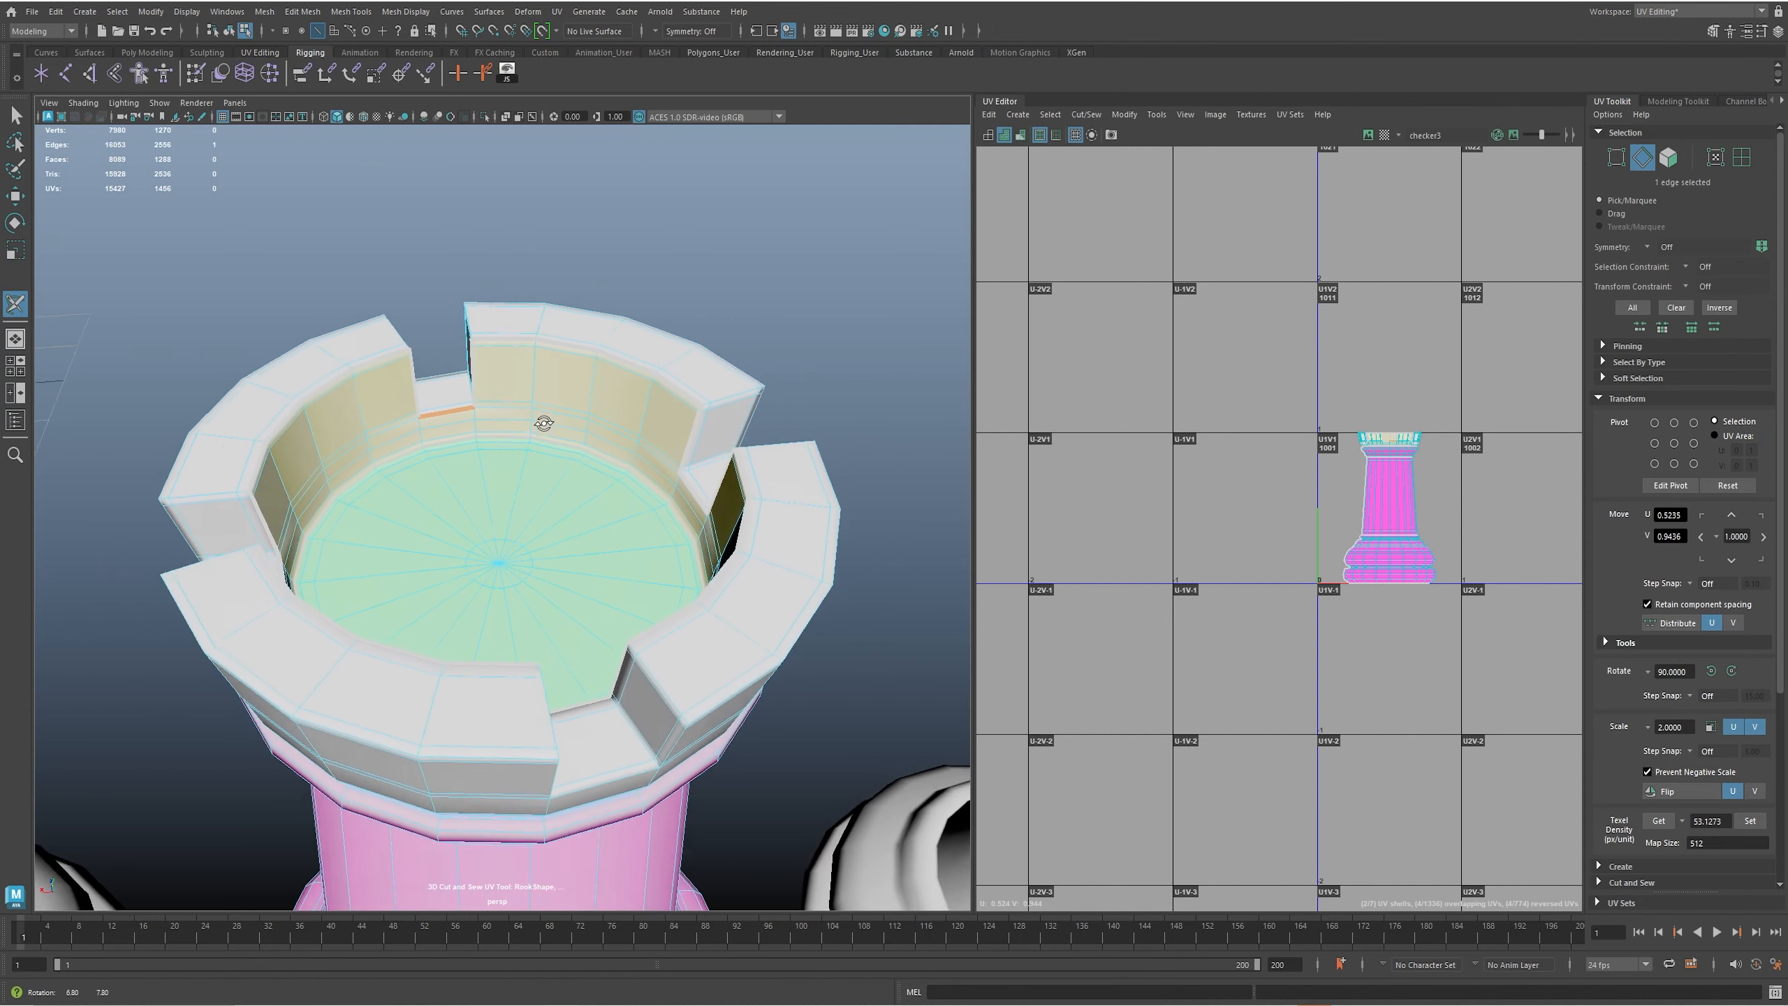
- Cut the side, top and outer edges of one crown notch to separate its faces as a shell
{"action": "middle_click_drag", "start_coordinate": [507, 419], "coordinate": [457, 482], "text": "alt"}
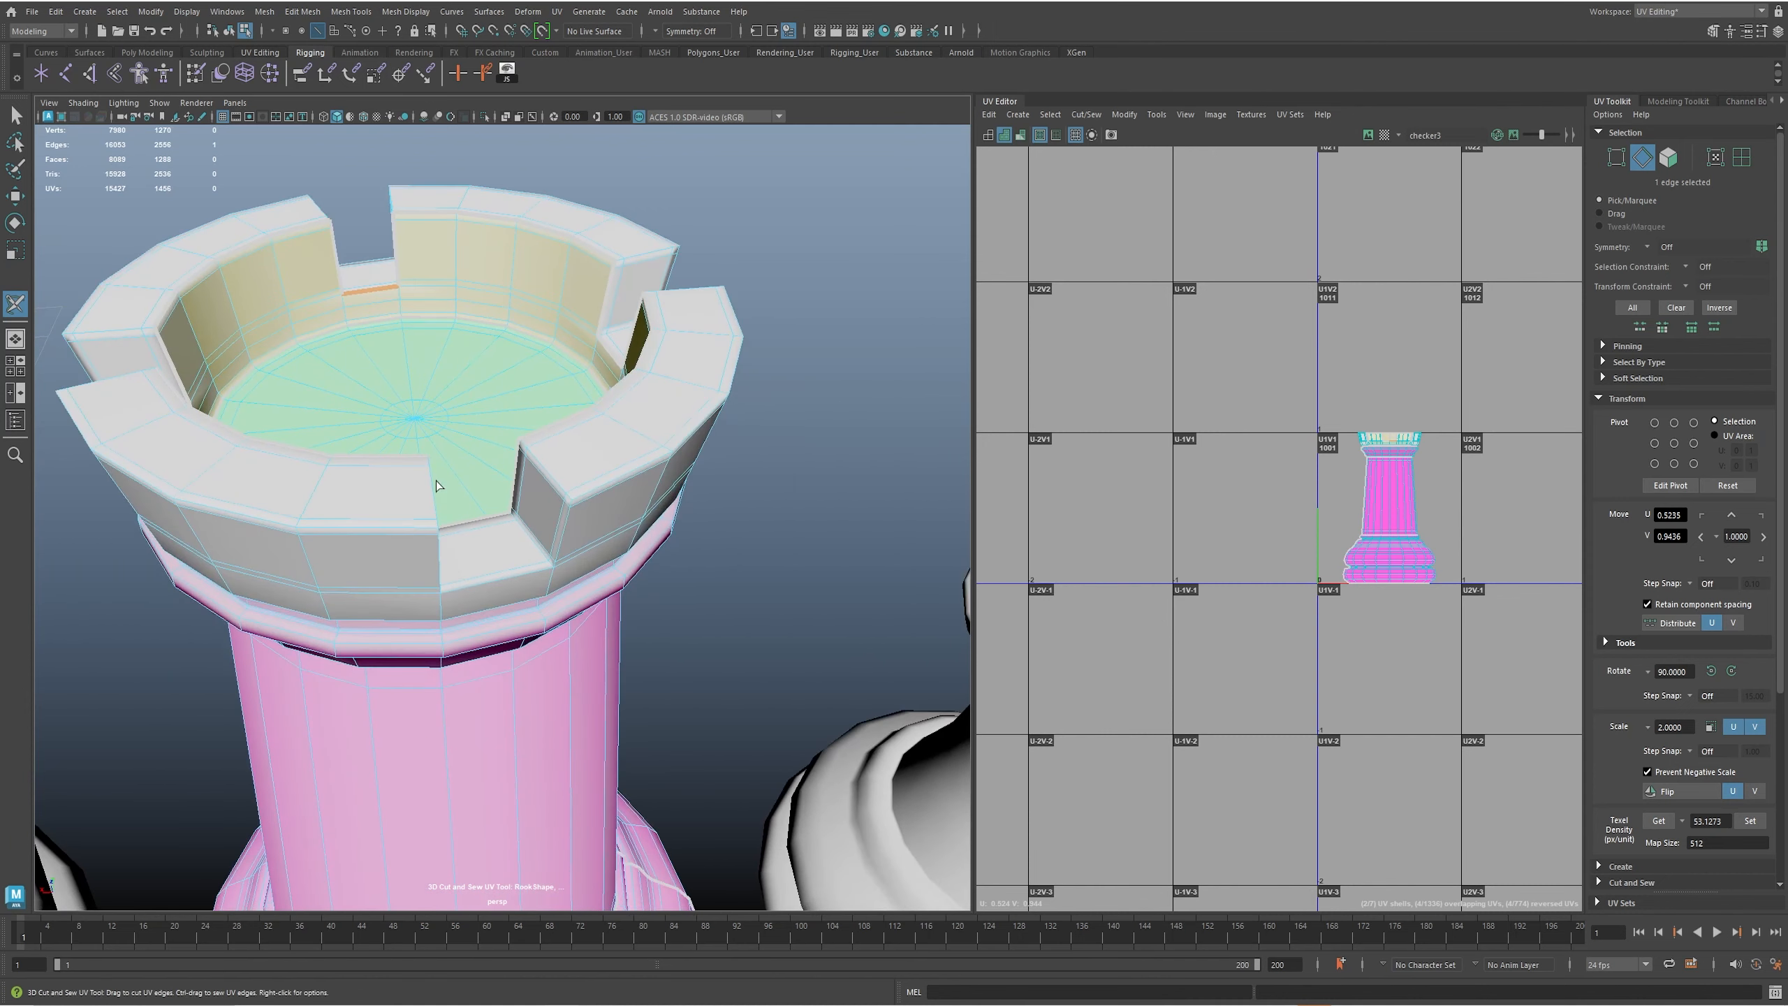
{"action": "left_click_drag", "start_coordinate": [457, 482], "coordinate": [415, 519], "text": "alt"}
{"action": "middle_click_drag", "start_coordinate": [416, 519], "coordinate": [452, 551], "text": "alt"}
{"action": "scroll", "coordinate": [454, 564], "scroll_direction": "up", "scroll_amount": 4}
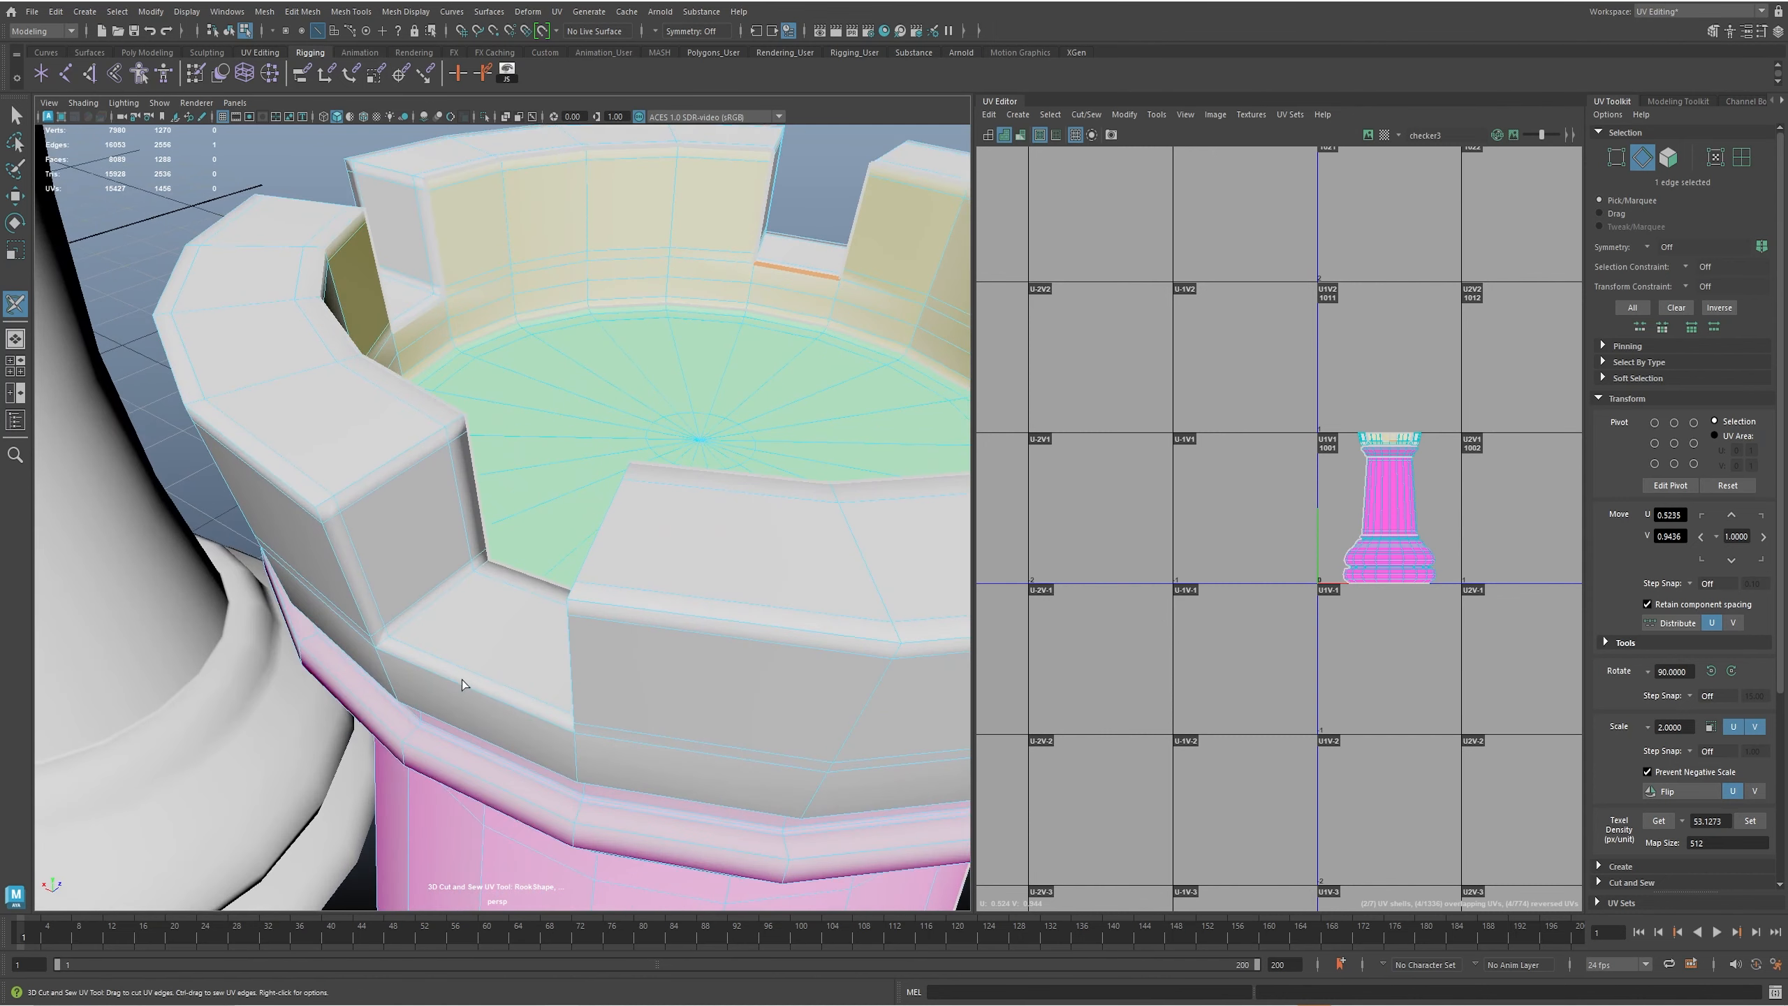
{"action": "left_click", "coordinate": [347, 580]}
{"action": "left_click", "coordinate": [322, 505]}
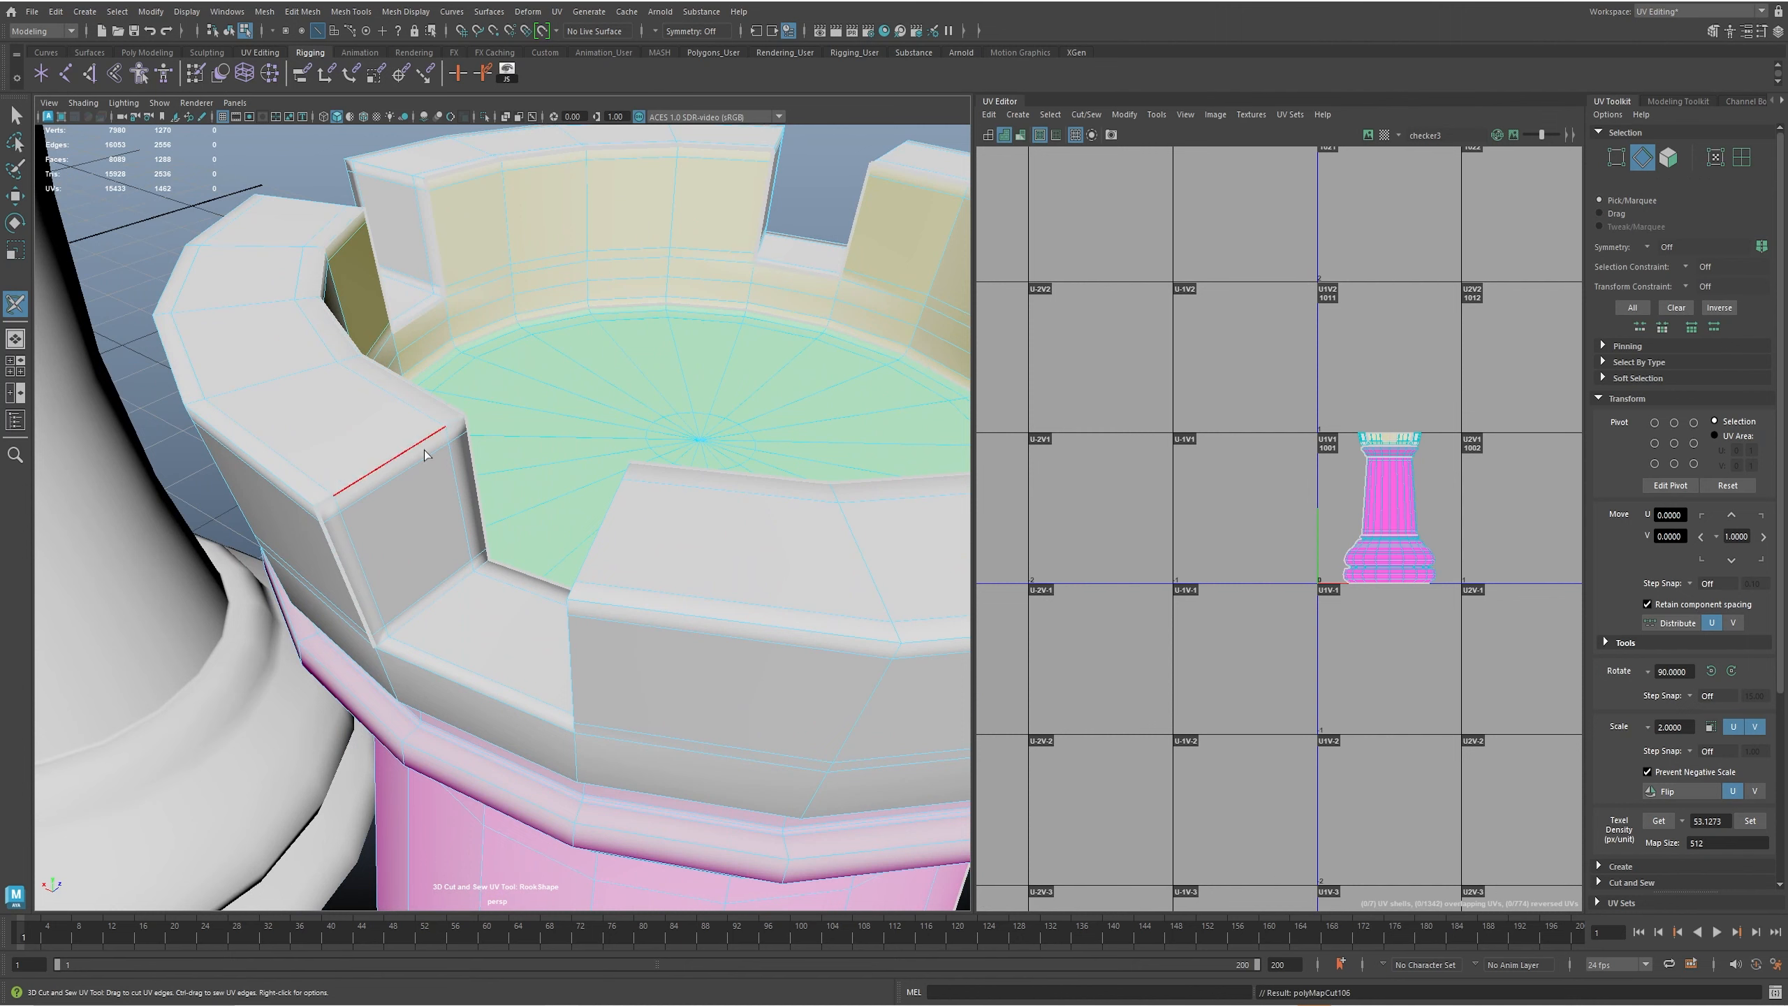
{"action": "left_click", "coordinate": [458, 437]}
{"action": "left_click_drag", "start_coordinate": [393, 658], "coordinate": [541, 600], "text": "alt"}
{"action": "left_click", "coordinate": [508, 553]}
{"action": "left_click", "coordinate": [480, 481]}
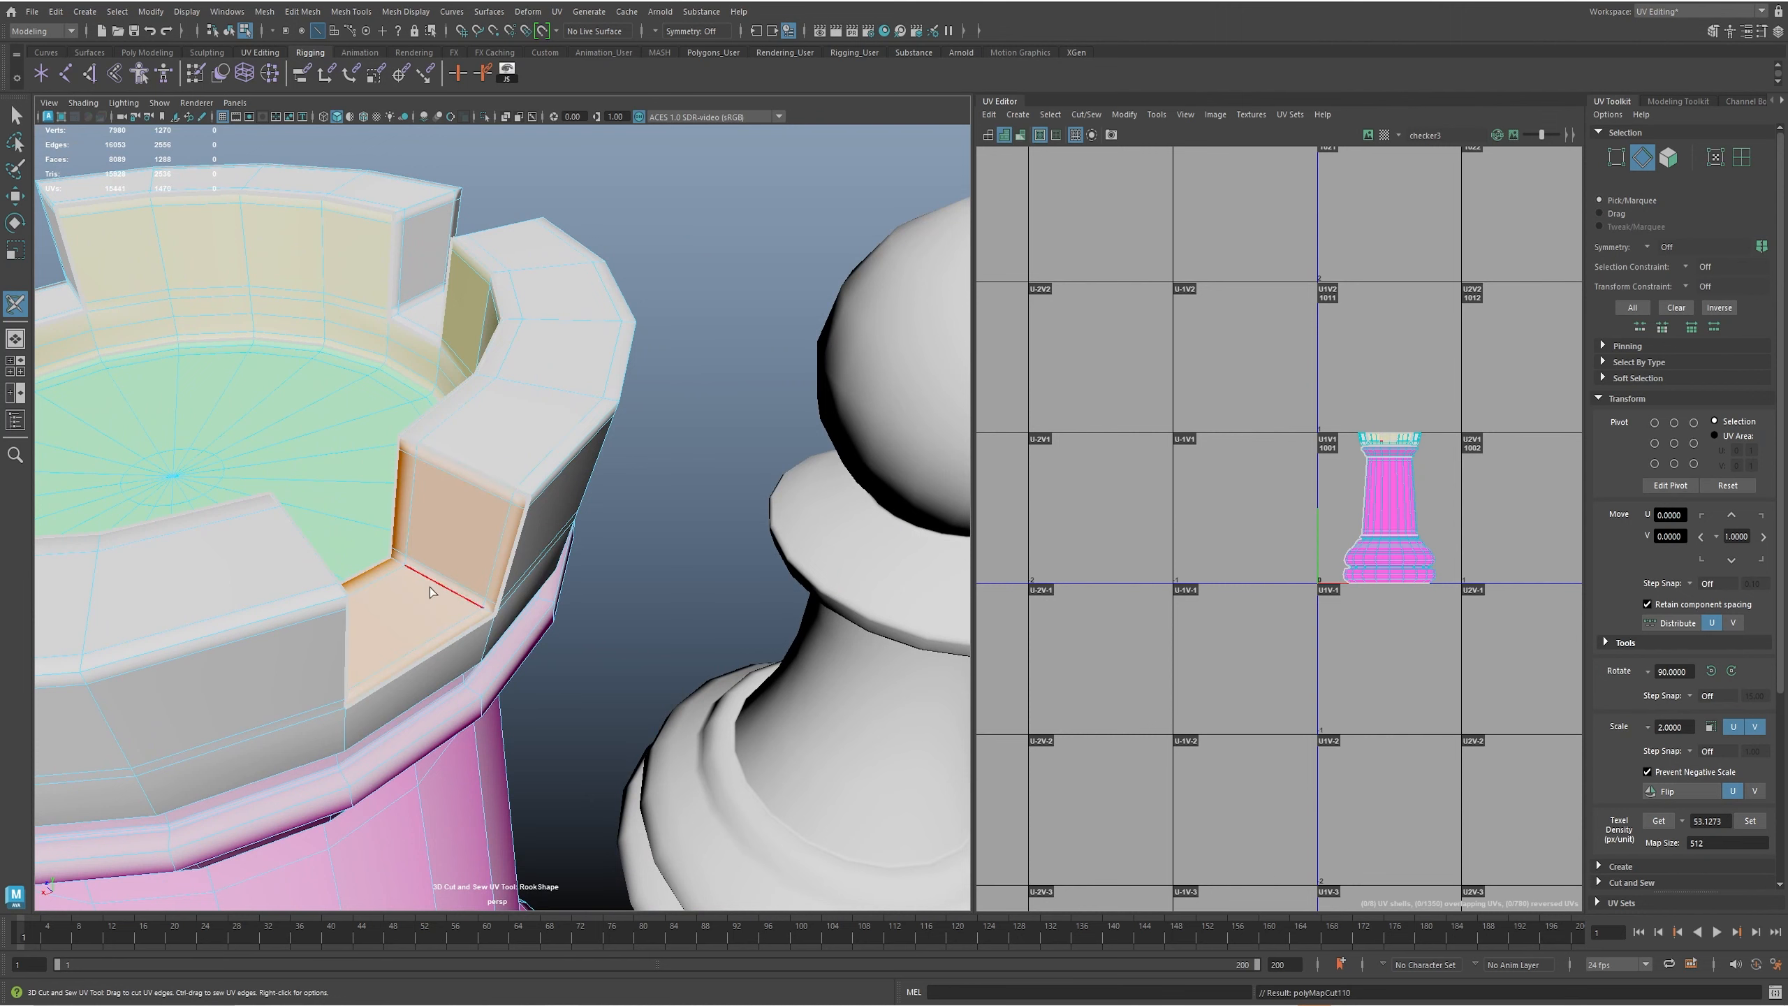
- Cut around the side walls and outer floor edge of the crown notch above the stem seam
{"action": "left_click_drag", "start_coordinate": [426, 585], "coordinate": [582, 551], "text": "alt"}
{"action": "left_click_drag", "start_coordinate": [324, 553], "coordinate": [436, 573], "text": "alt"}
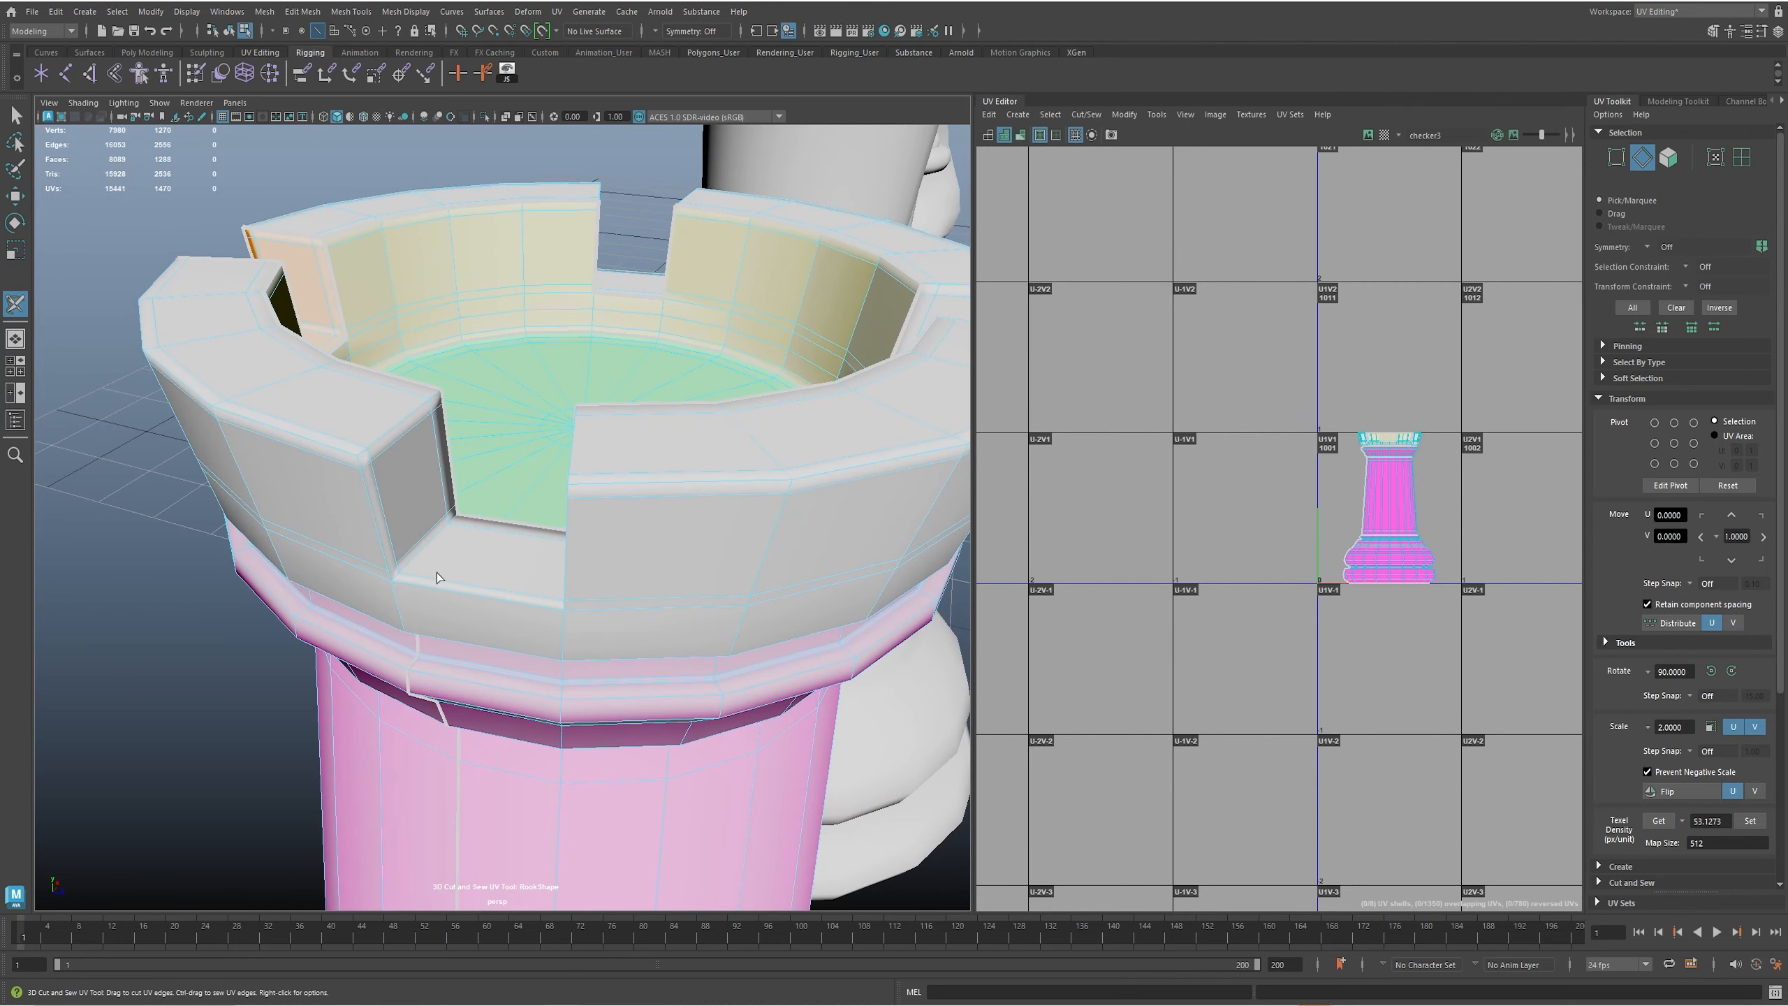
{"action": "left_click", "coordinate": [415, 589]}
{"action": "left_click", "coordinate": [376, 536]}
{"action": "left_click", "coordinate": [474, 590]}
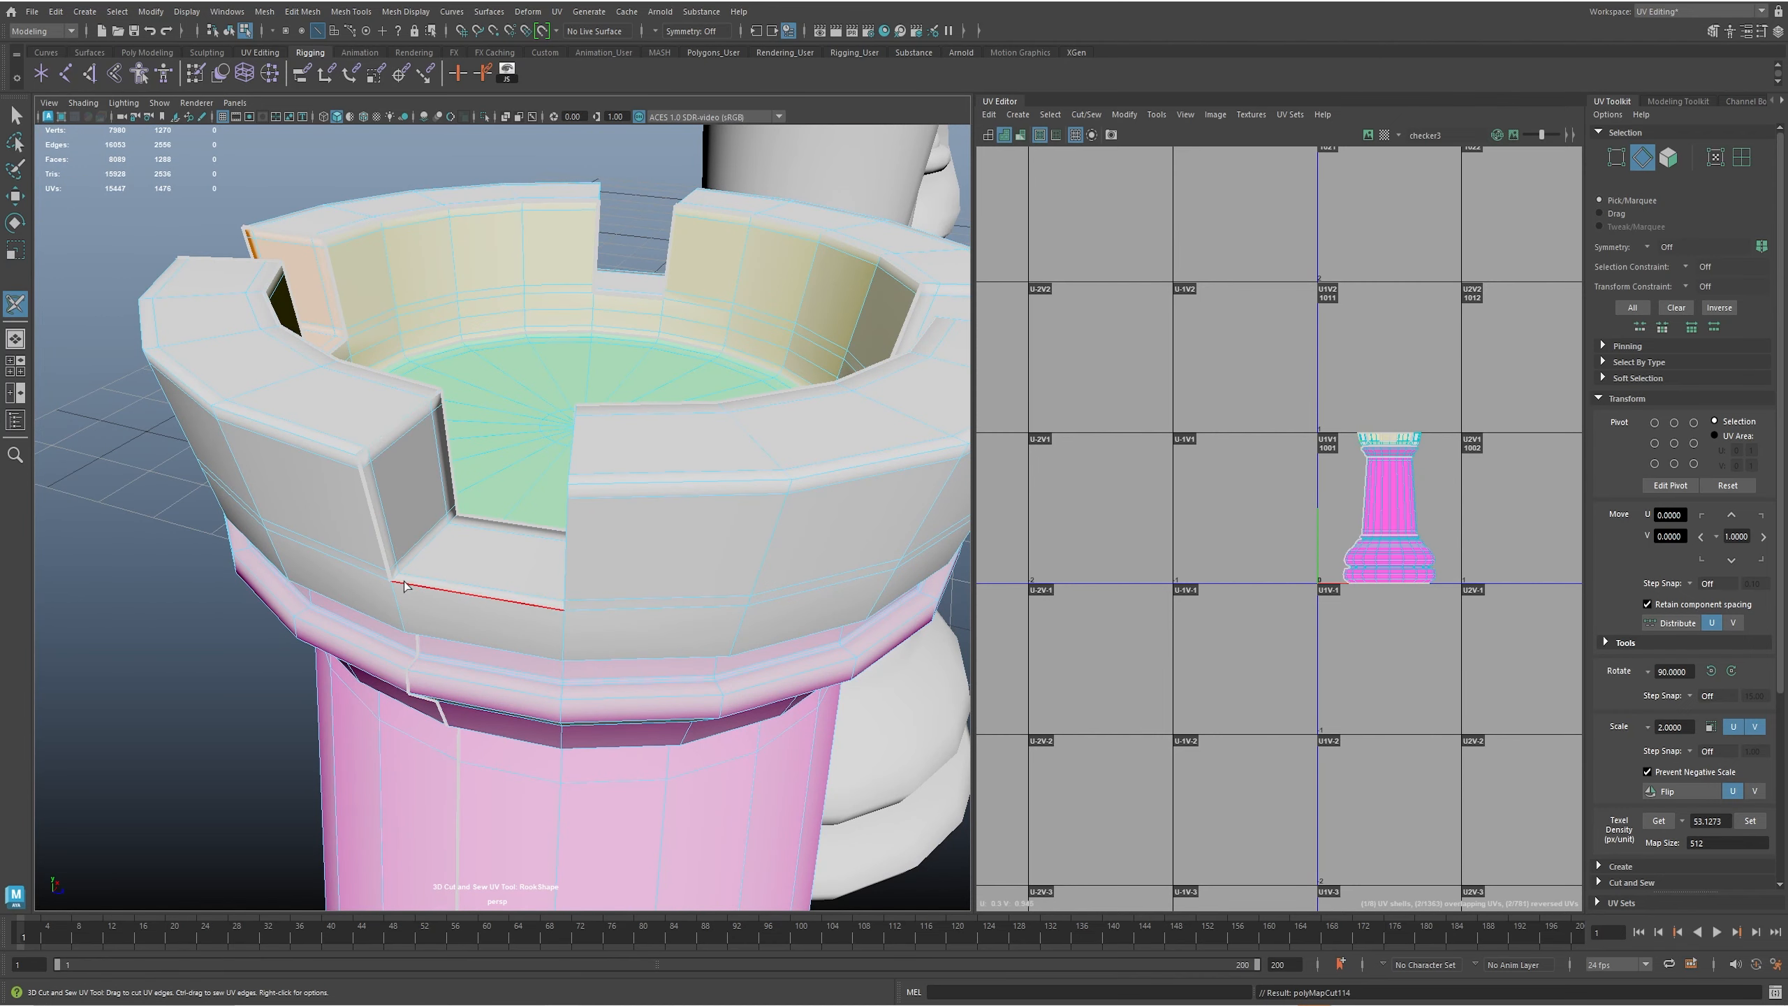
{"action": "left_click_drag", "start_coordinate": [475, 590], "coordinate": [655, 563], "text": "alt"}
{"action": "left_click", "coordinate": [676, 493]}
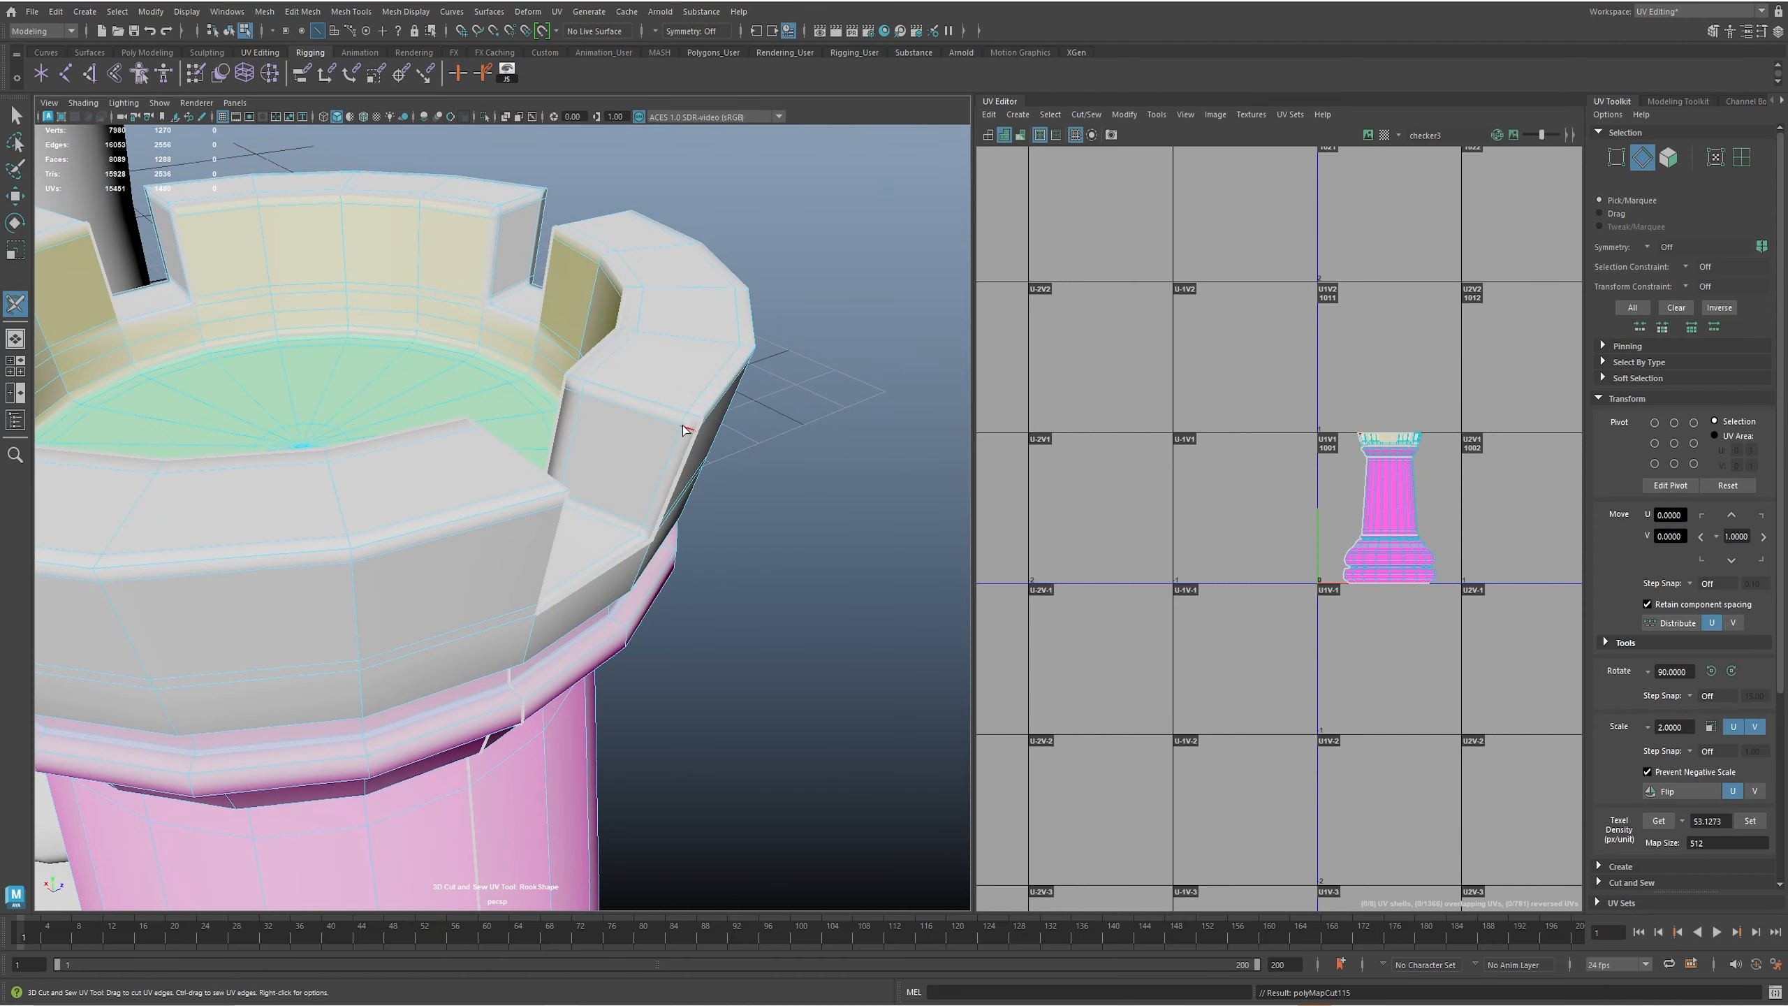
{"action": "left_click", "coordinate": [676, 412]}
- Cut the upright side edges and outer floor edge of the third crown notch
{"action": "left_click_drag", "start_coordinate": [771, 474], "coordinate": [498, 590], "text": "alt"}
{"action": "left_click", "coordinate": [470, 570]}
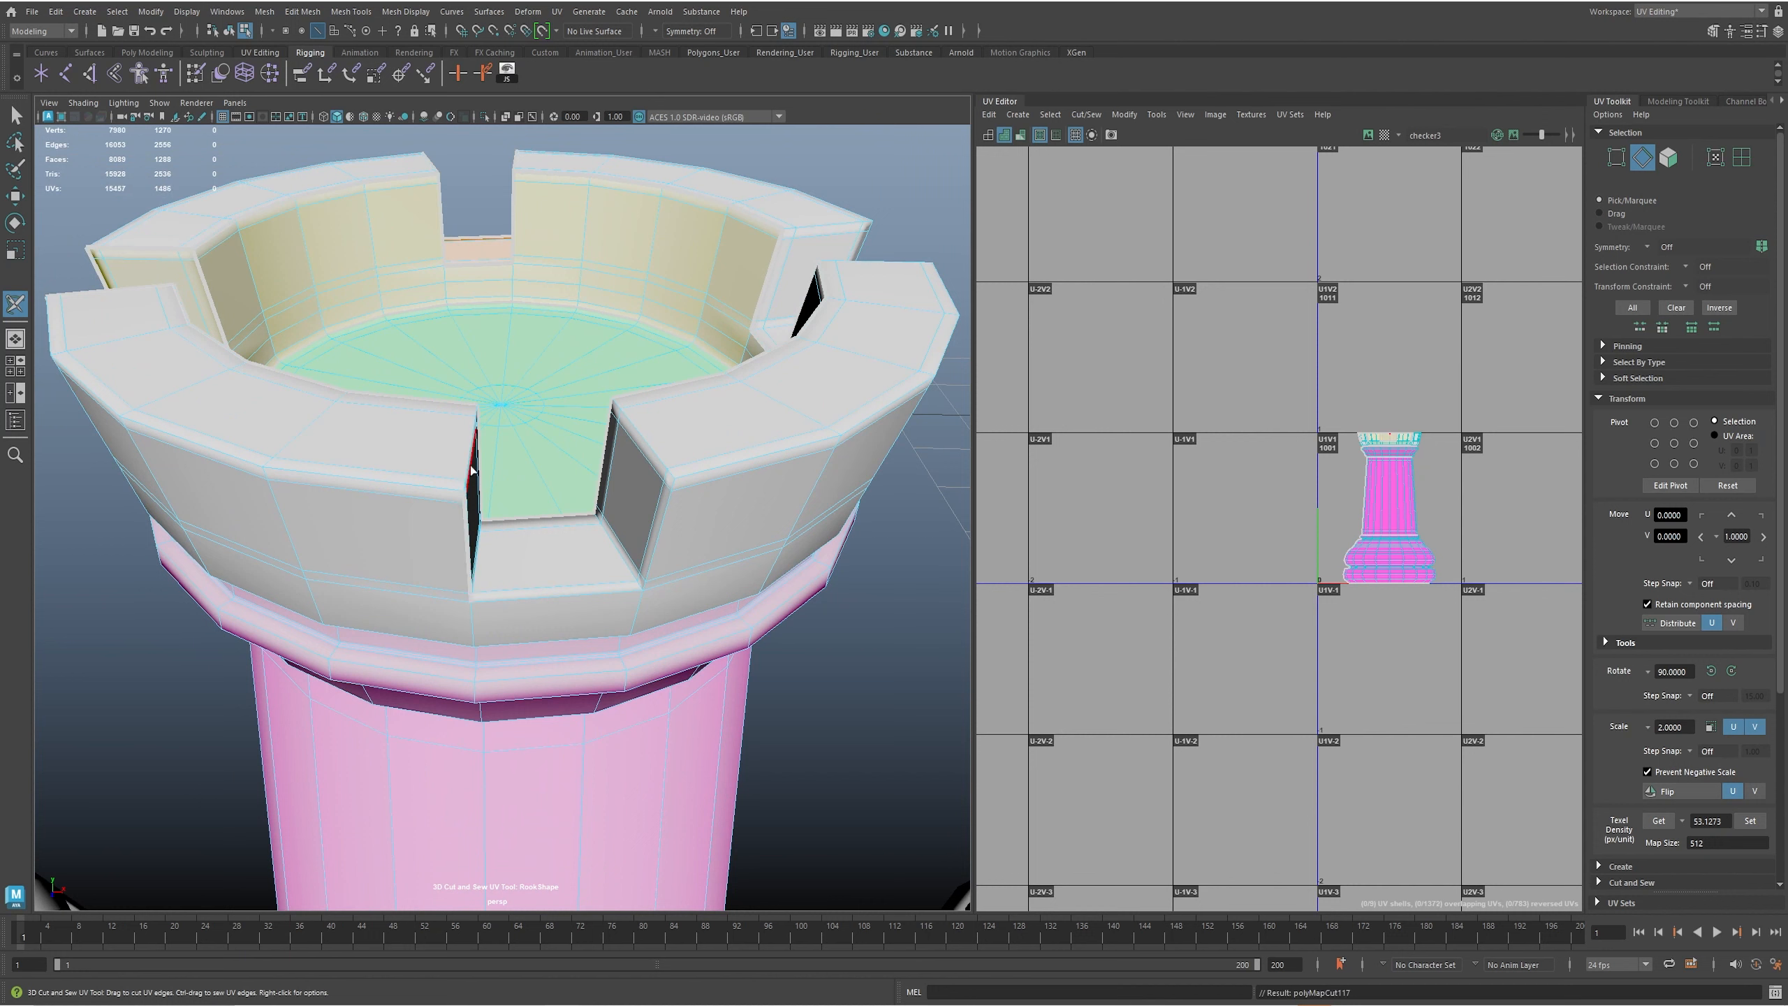
{"action": "left_click", "coordinate": [470, 456]}
{"action": "left_click", "coordinate": [670, 506]}
{"action": "left_click", "coordinate": [669, 505]}
{"action": "left_click_drag", "start_coordinate": [669, 505], "coordinate": [612, 589], "text": "alt"}
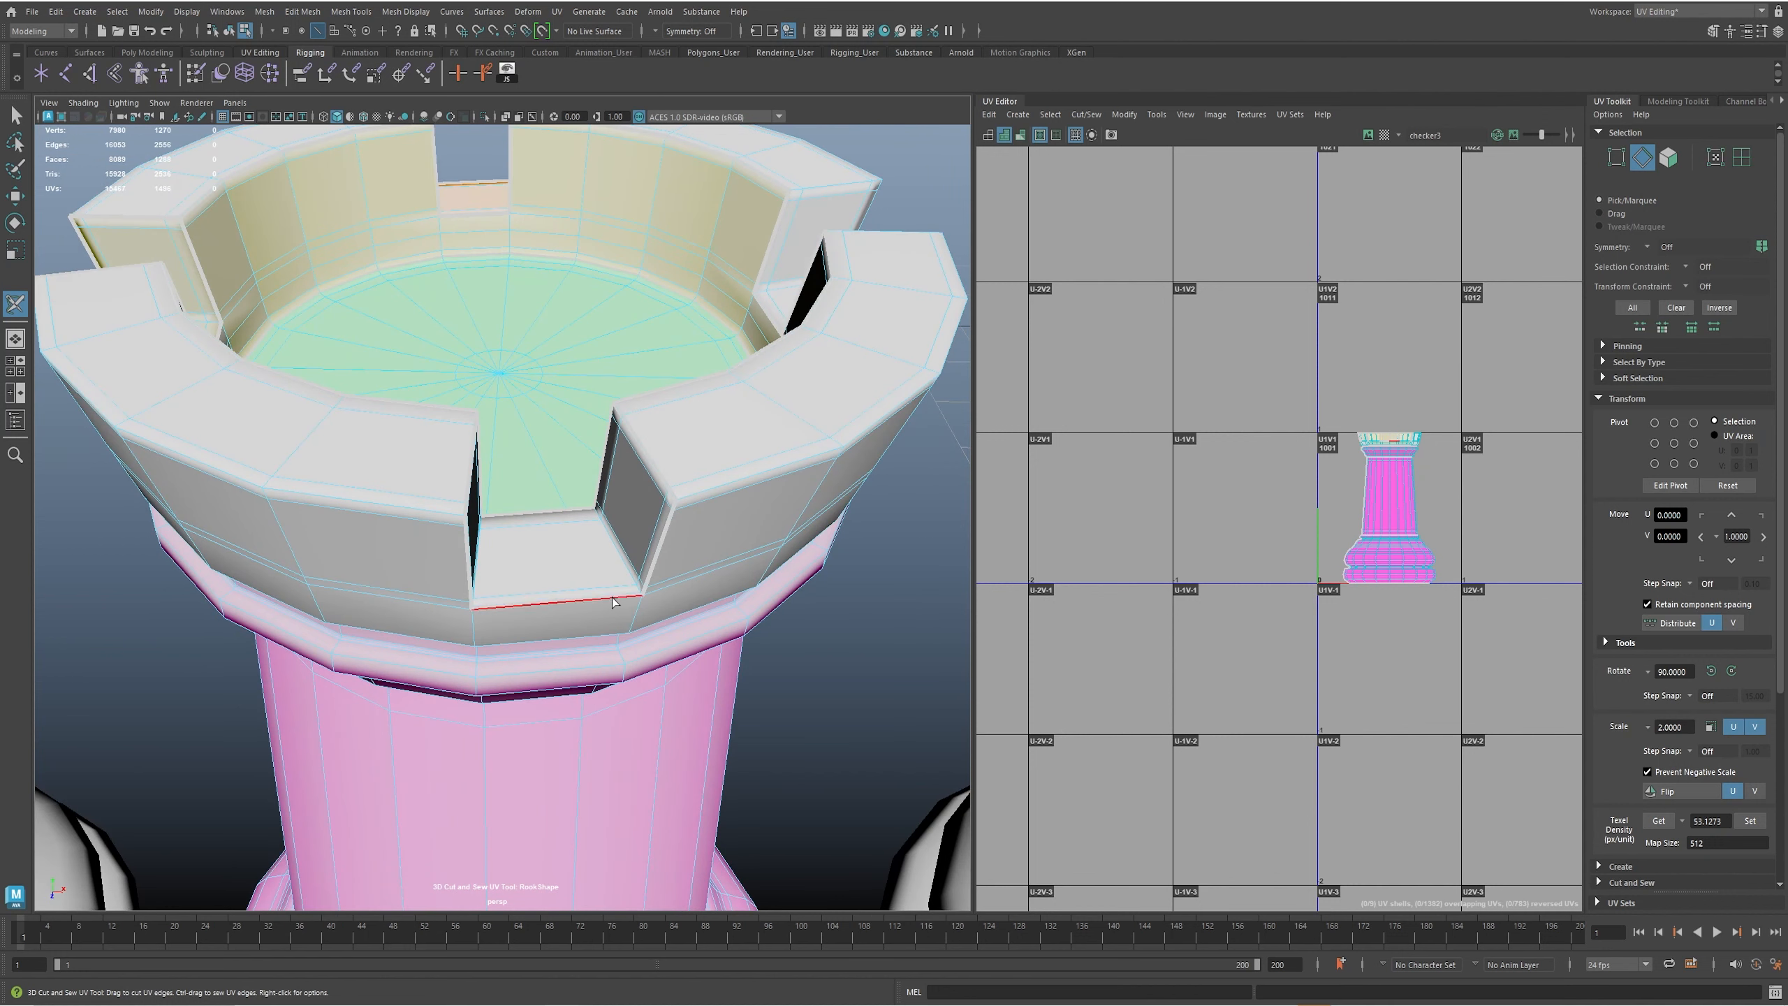
{"action": "left_click", "coordinate": [614, 599]}
- Cut the outer and side edges of the remaining crown notch to separate it as a shell
{"action": "left_click_drag", "start_coordinate": [672, 592], "coordinate": [247, 479], "text": "alt"}
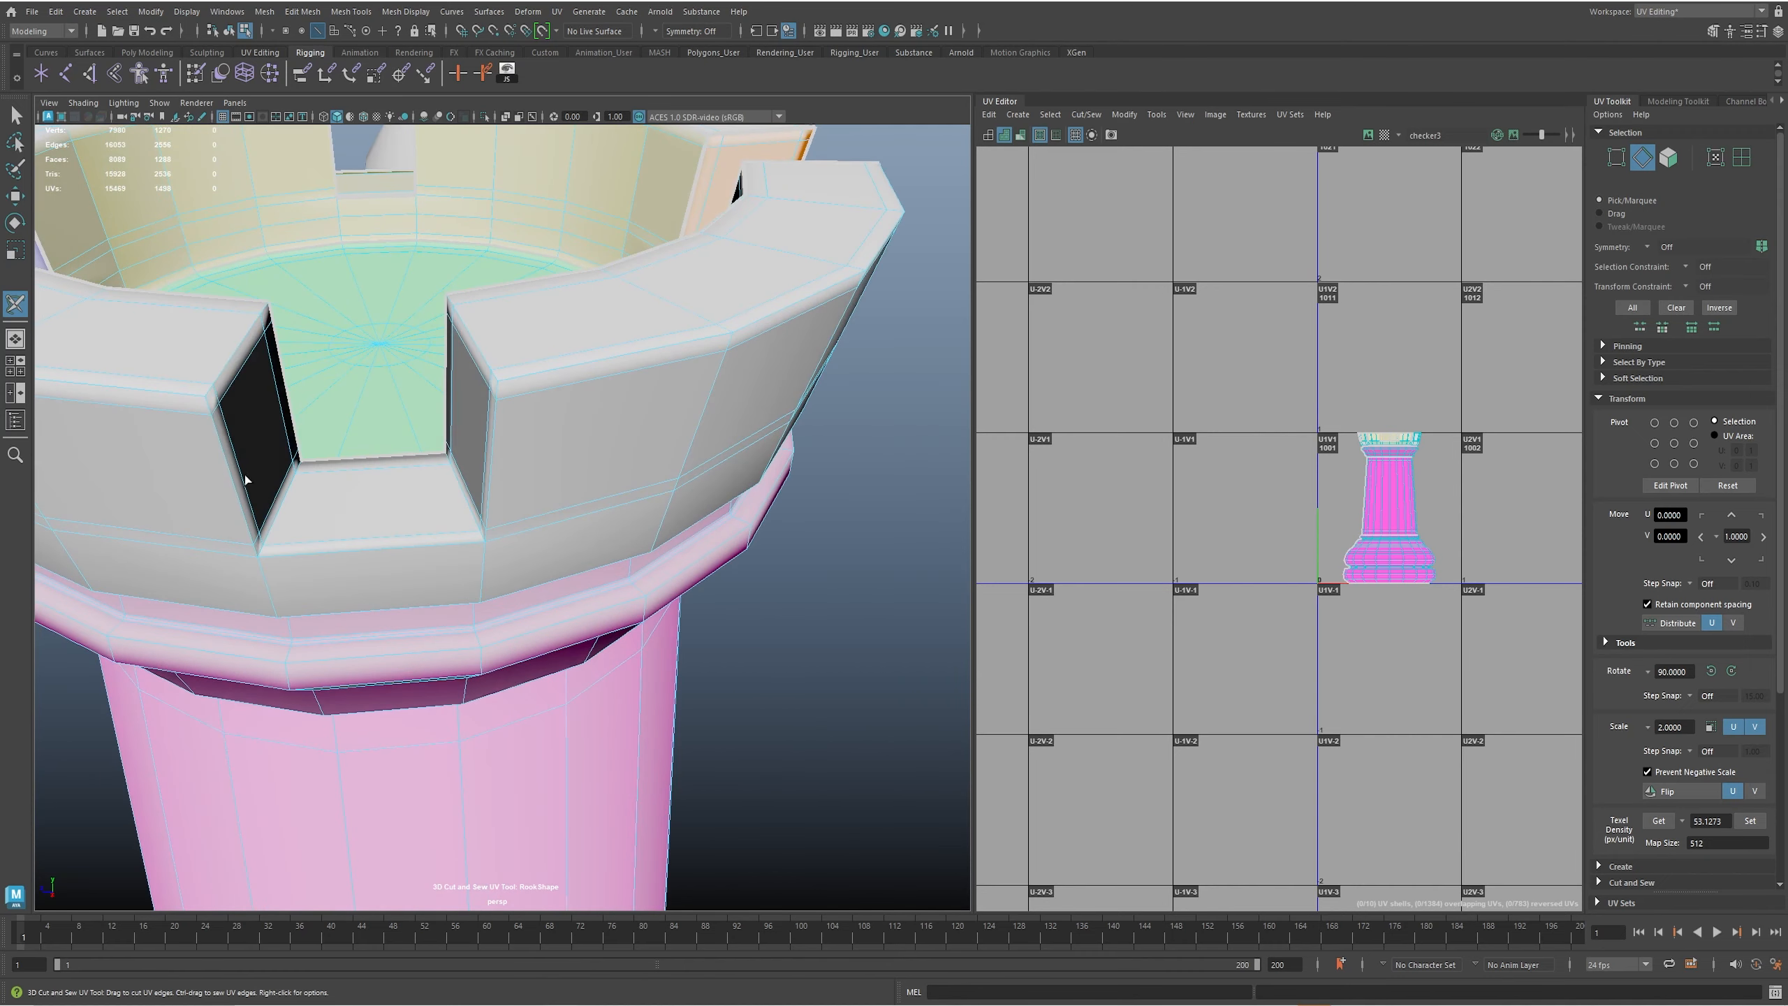
{"action": "left_click", "coordinate": [222, 464]}
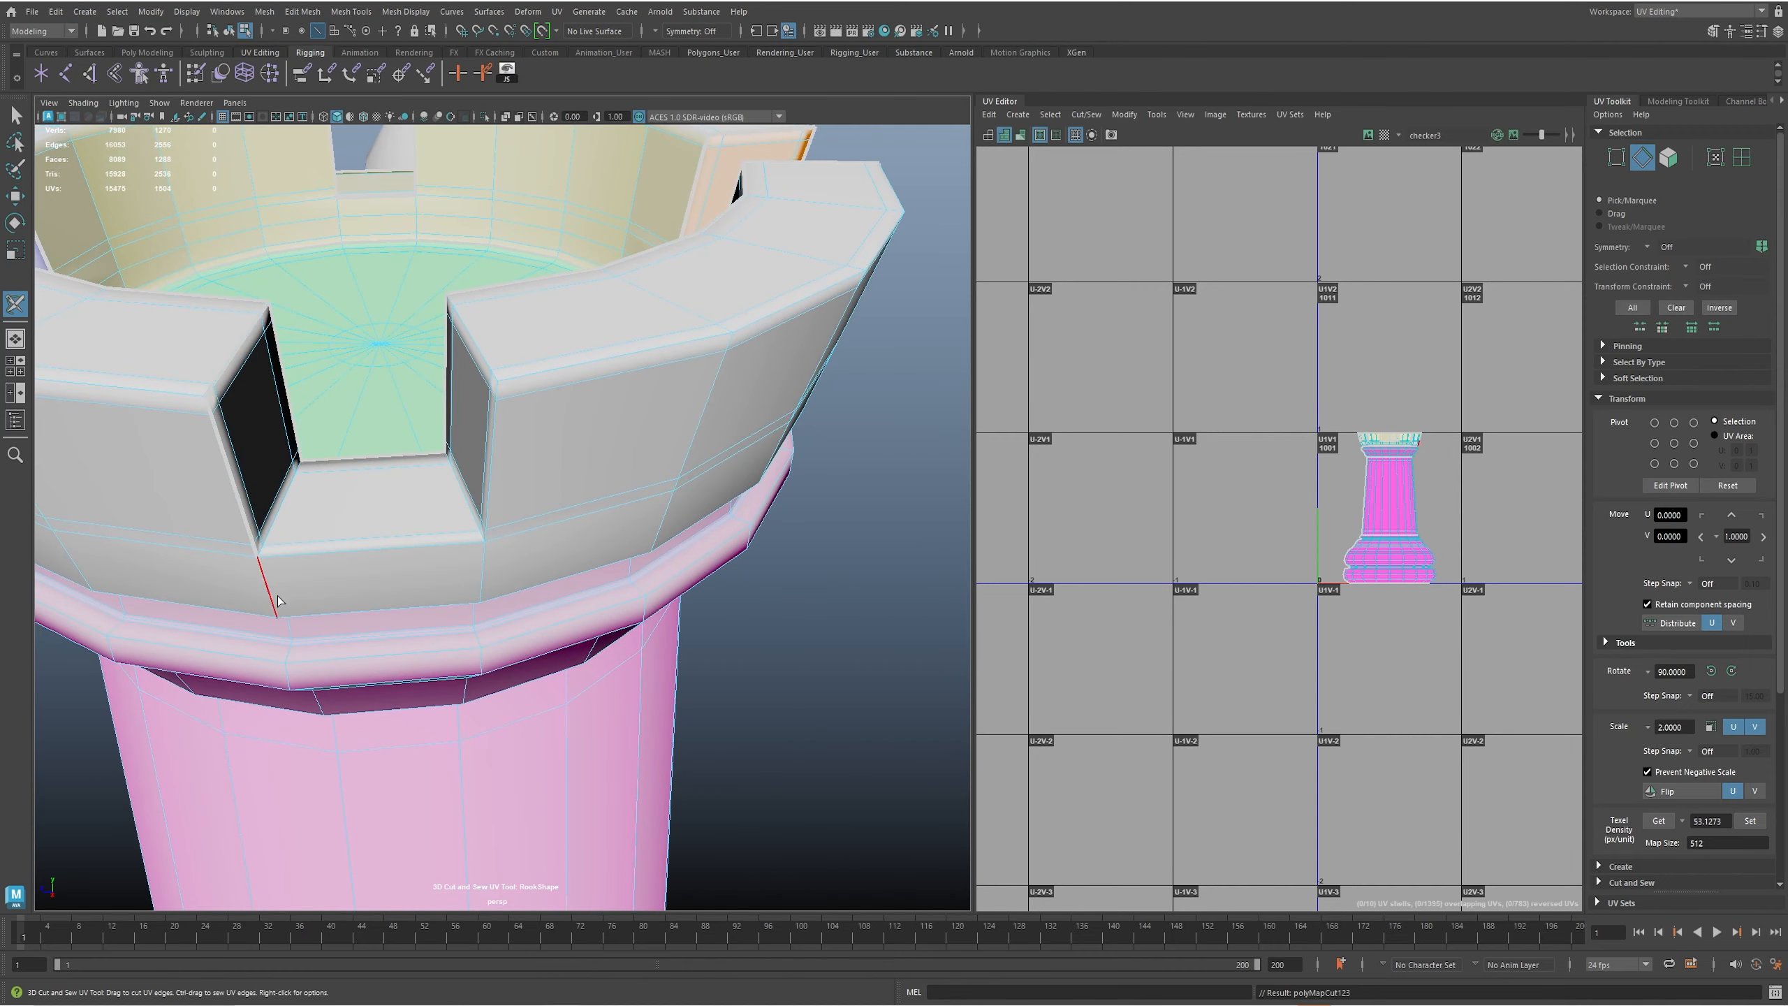
{"action": "left_click", "coordinate": [491, 437]}
{"action": "left_click", "coordinate": [486, 359]}
{"action": "left_click_drag", "start_coordinate": [485, 359], "coordinate": [519, 373], "text": "alt"}
{"action": "scroll", "coordinate": [669, 447], "scroll_direction": "down", "scroll_amount": 5}
{"action": "middle_click_drag", "start_coordinate": [669, 450], "coordinate": [749, 597], "text": "alt"}
{"action": "middle_click_drag", "start_coordinate": [485, 571], "coordinate": [528, 568], "text": "alt"}
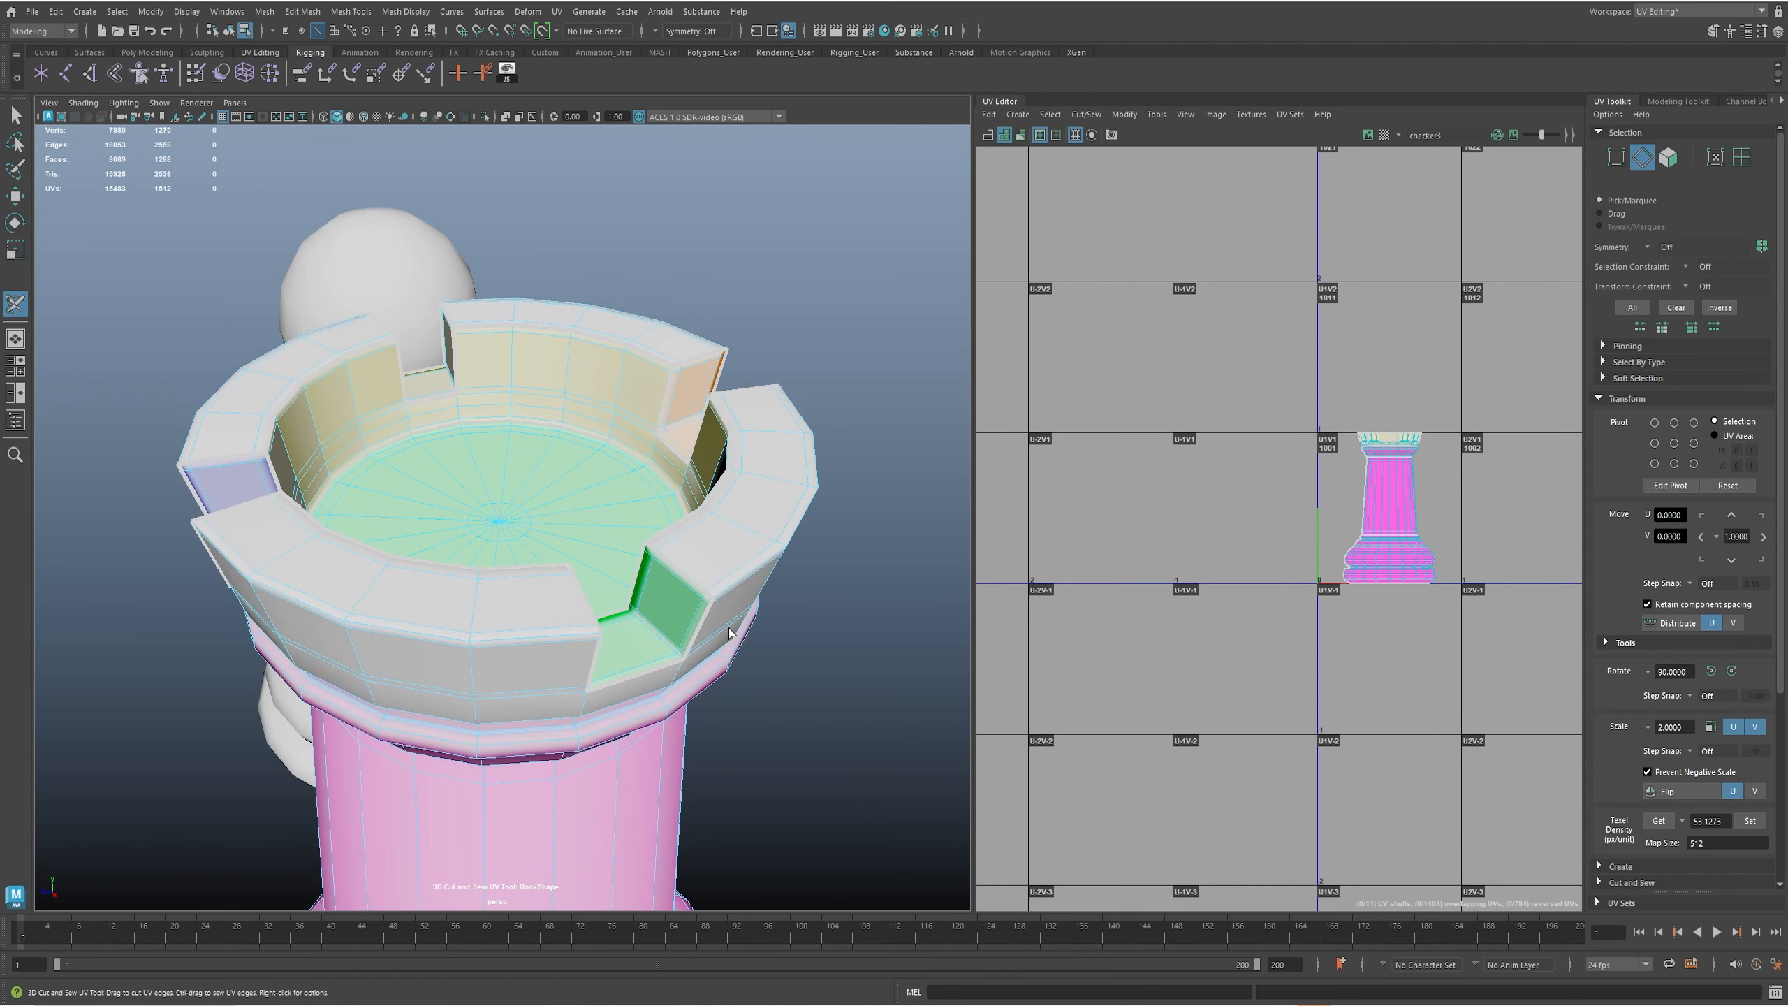
{"action": "scroll", "coordinate": [528, 568], "scroll_direction": "down", "scroll_amount": 2}
- Cut a vertical seam through the crown's outer wall, in line with the stem and collar seam
{"action": "left_click_drag", "start_coordinate": [513, 670], "coordinate": [590, 686], "text": "alt"}
{"action": "right_click_drag", "start_coordinate": [479, 694], "coordinate": [637, 598], "text": "alt"}
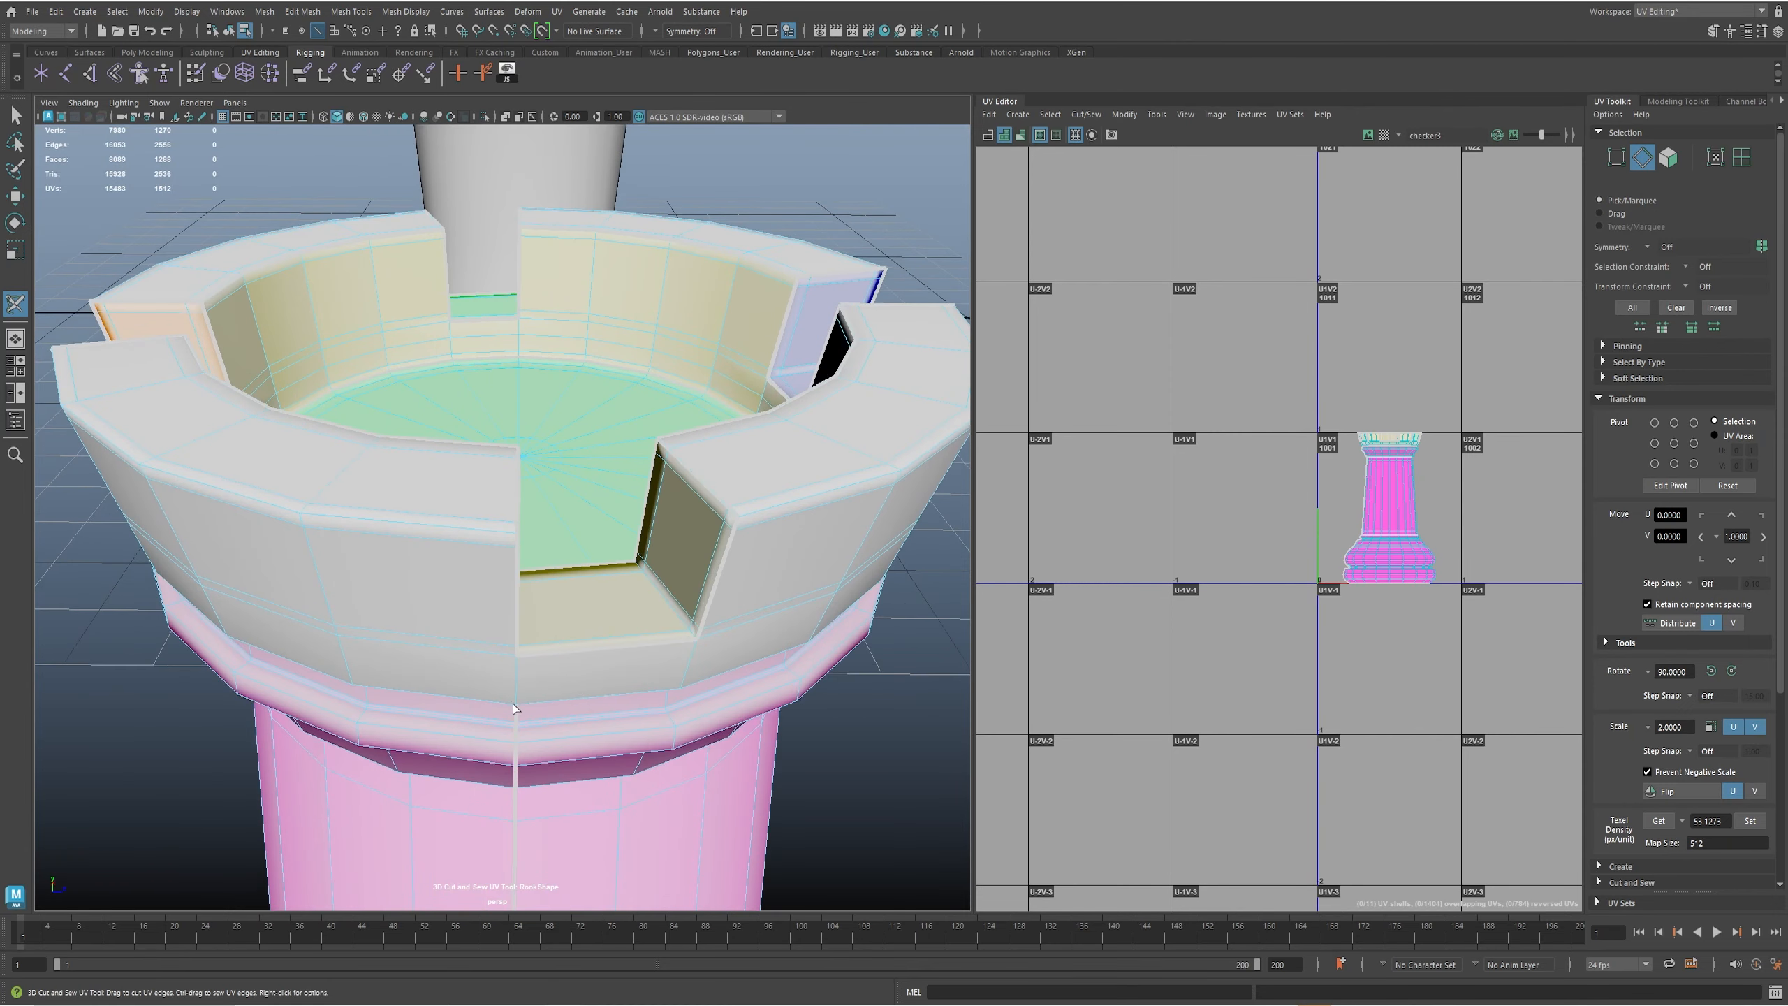
{"action": "left_click_drag", "start_coordinate": [517, 704], "coordinate": [516, 562], "text": "alt"}
{"action": "left_click", "coordinate": [506, 482]}
{"action": "left_click_drag", "start_coordinate": [506, 482], "coordinate": [481, 587], "text": "alt"}
- Select all of the rook's UV shells, unfold them and lay them out in the UV tile
{"action": "right_click_drag", "start_coordinate": [745, 598], "coordinate": [407, 511], "text": "alt"}
{"action": "left_click_drag", "start_coordinate": [718, 564], "coordinate": [484, 566], "text": "alt"}
{"action": "right_click", "coordinate": [474, 488]}
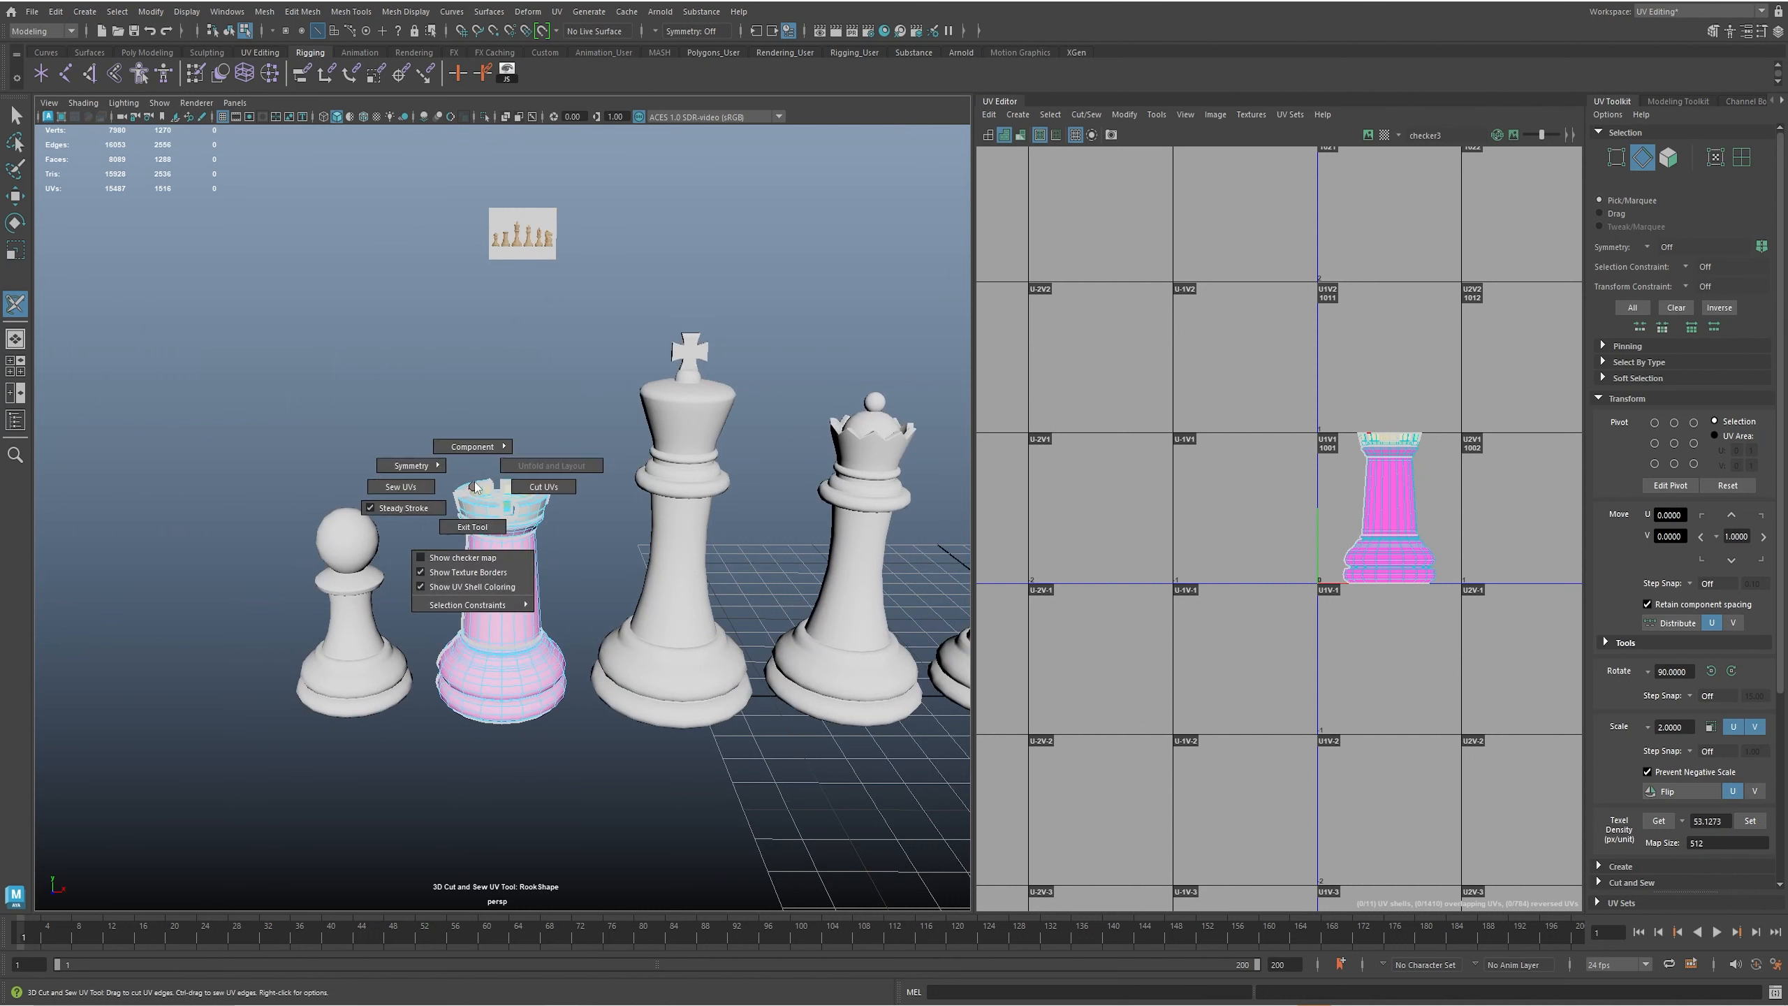
{"action": "mouse_move", "coordinate": [471, 448]}
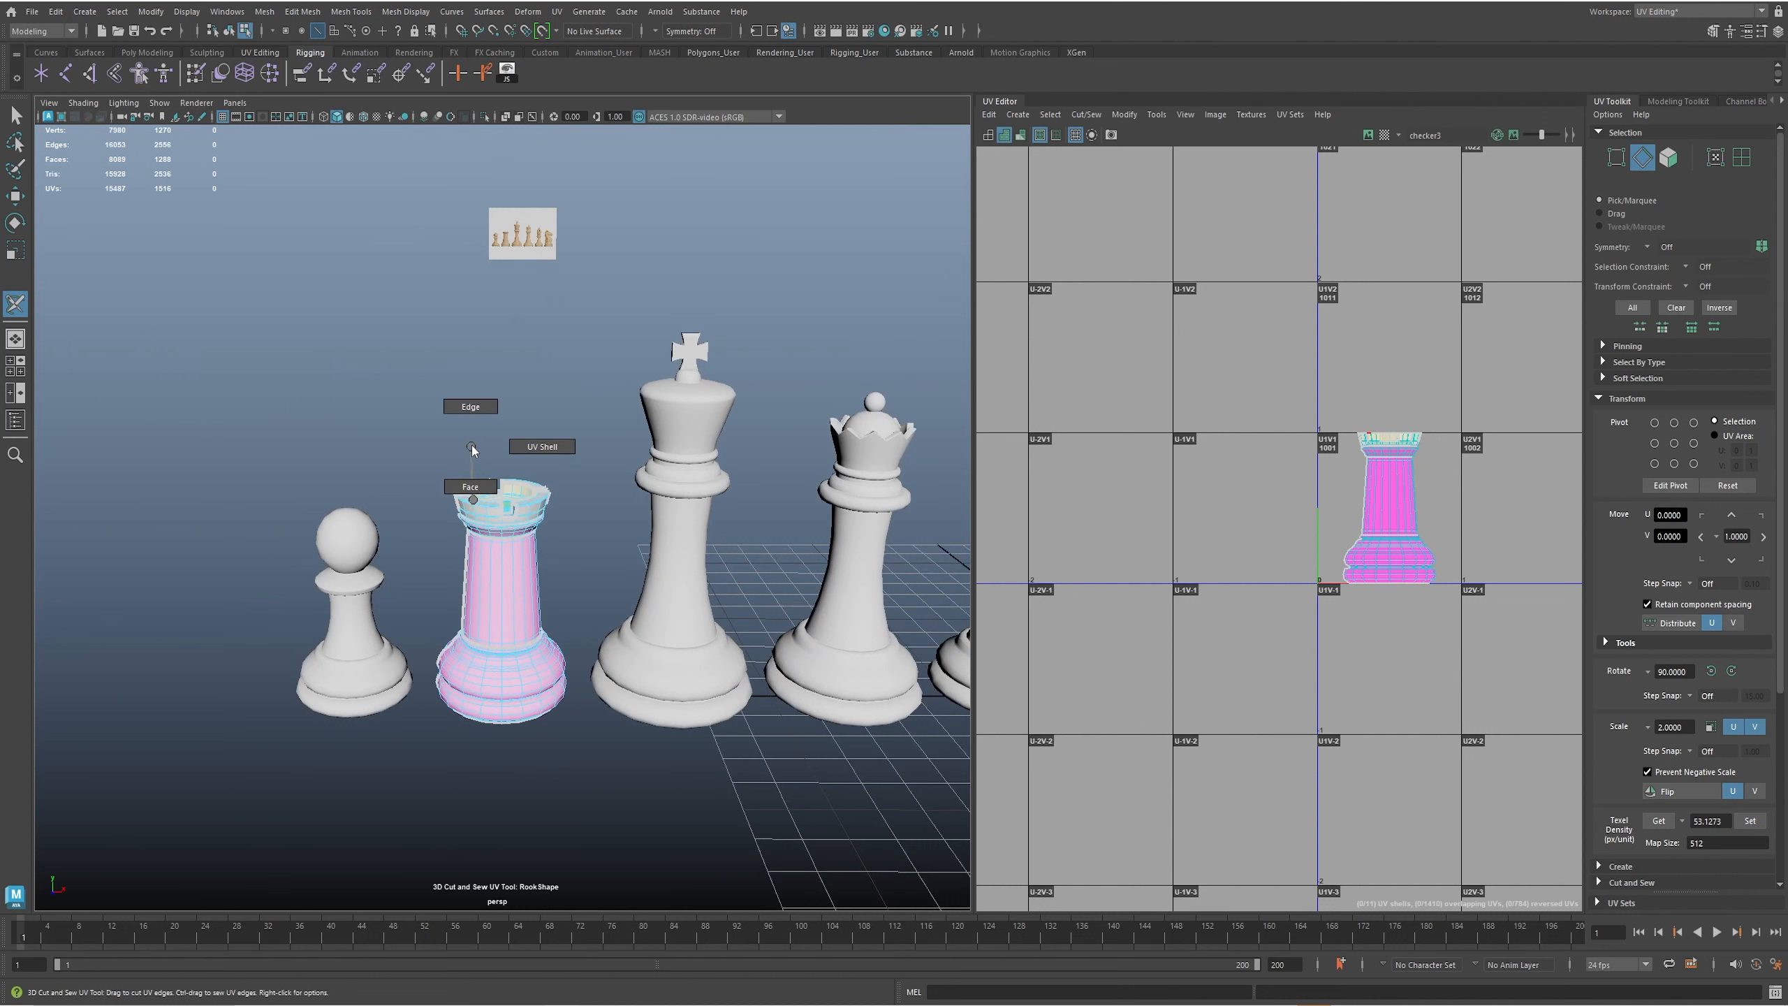
{"action": "left_click", "coordinate": [542, 446]}
{"action": "left_click_drag", "start_coordinate": [403, 369], "coordinate": [639, 803]}
{"action": "key", "text": "ctrl+u"}
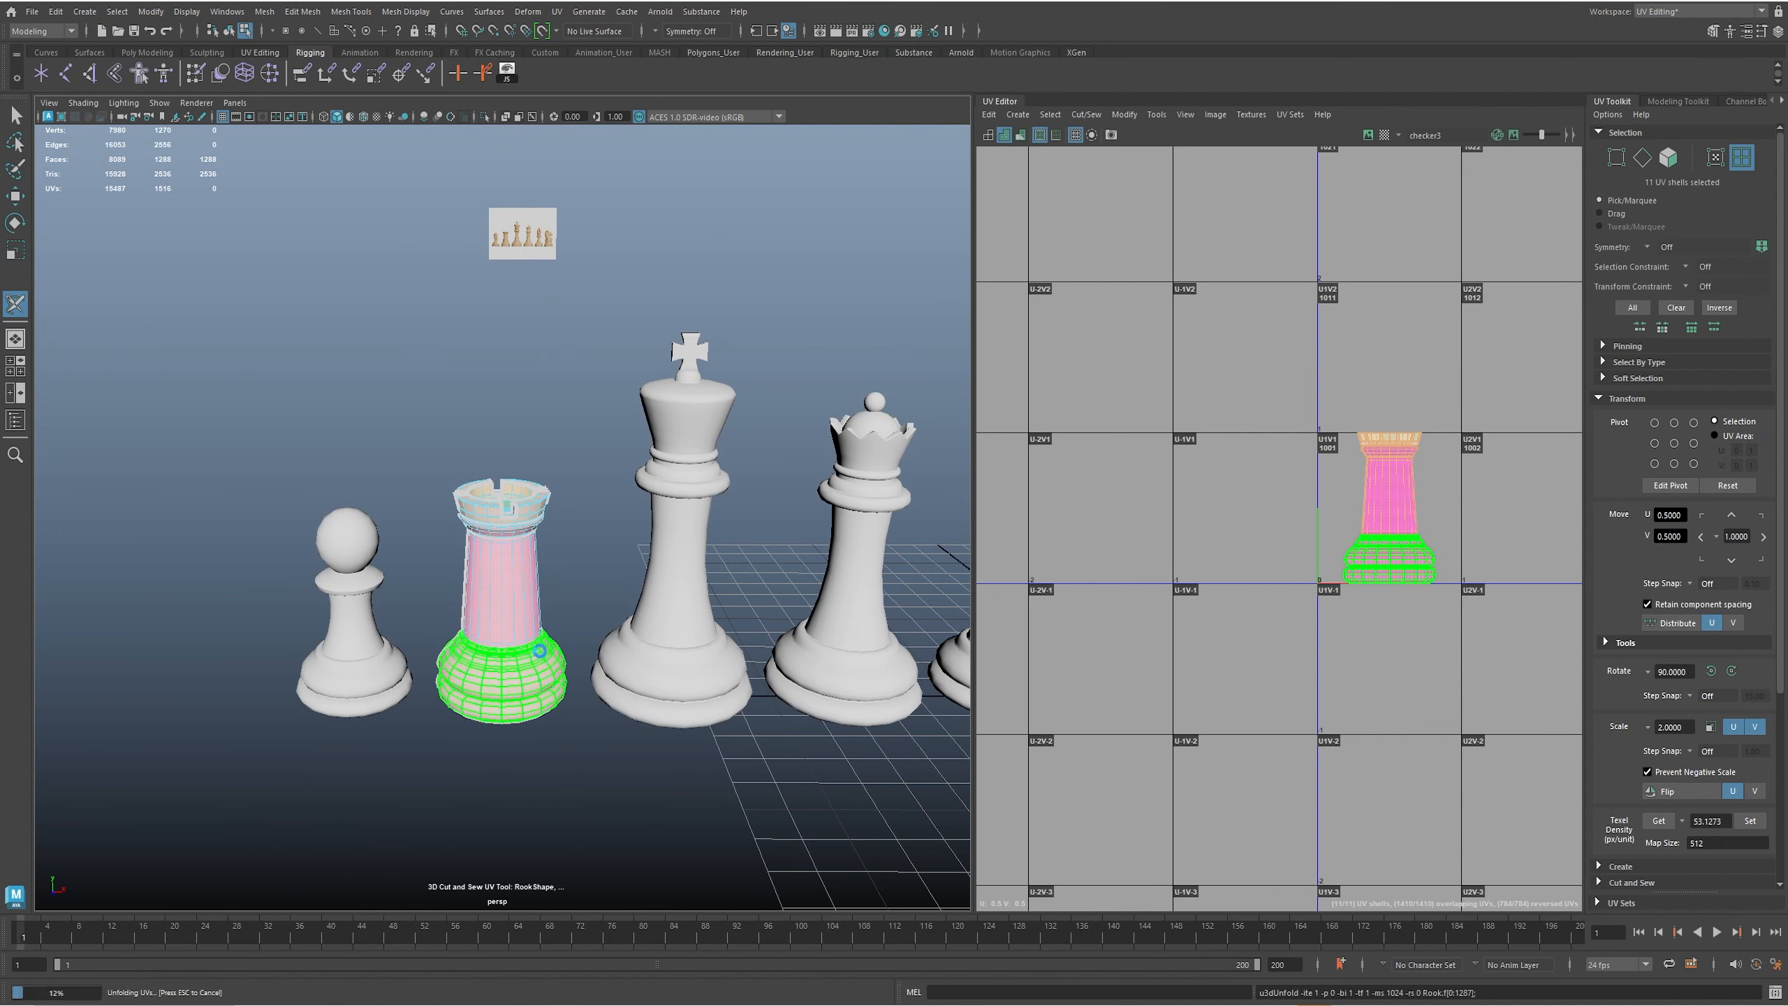
{"action": "key", "text": "ctrl+l"}
{"action": "key", "text": "f"}
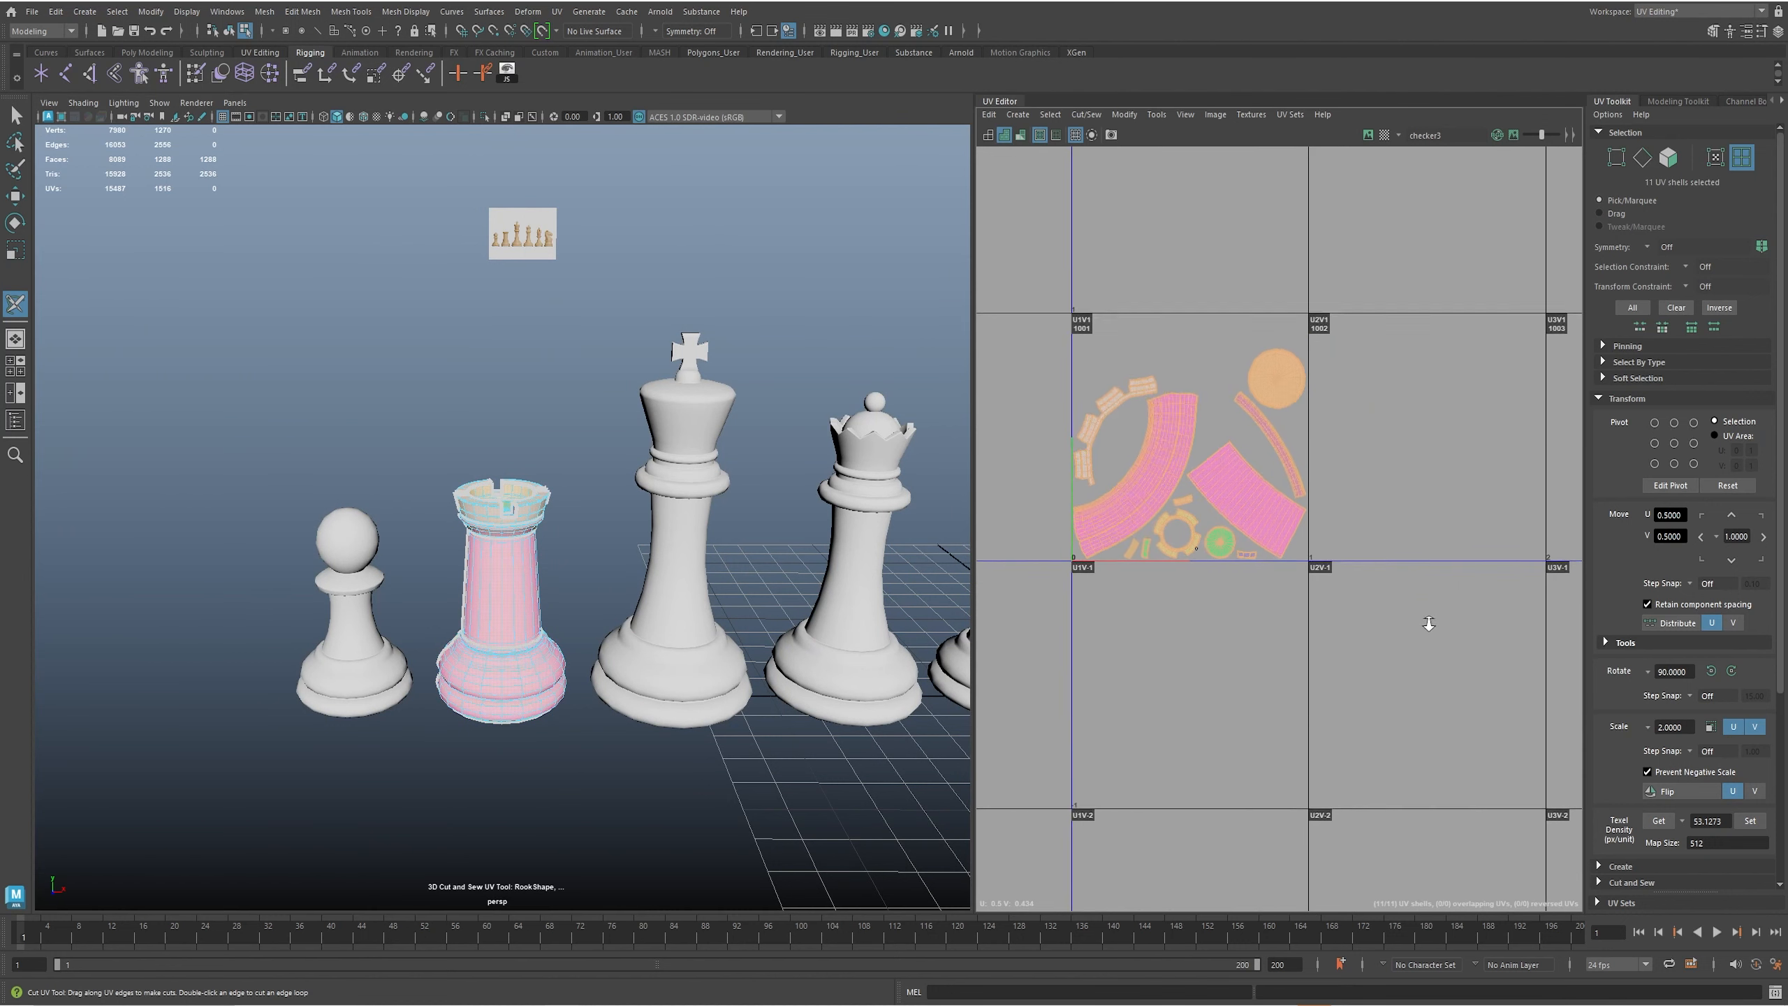
- Turn on textured shading to examine the checker pattern on the rook
{"action": "scroll", "coordinate": [646, 699], "scroll_direction": "up", "scroll_amount": 5}
{"action": "key", "text": "6"}
{"action": "scroll", "coordinate": [645, 699], "scroll_direction": "up", "scroll_amount": 5}
{"action": "middle_click_drag", "start_coordinate": [633, 697], "coordinate": [583, 455], "text": "alt"}
{"action": "scroll", "coordinate": [556, 523], "scroll_direction": "down", "scroll_amount": 3}
{"action": "scroll", "coordinate": [1618, 683], "scroll_direction": "down", "scroll_amount": 3}
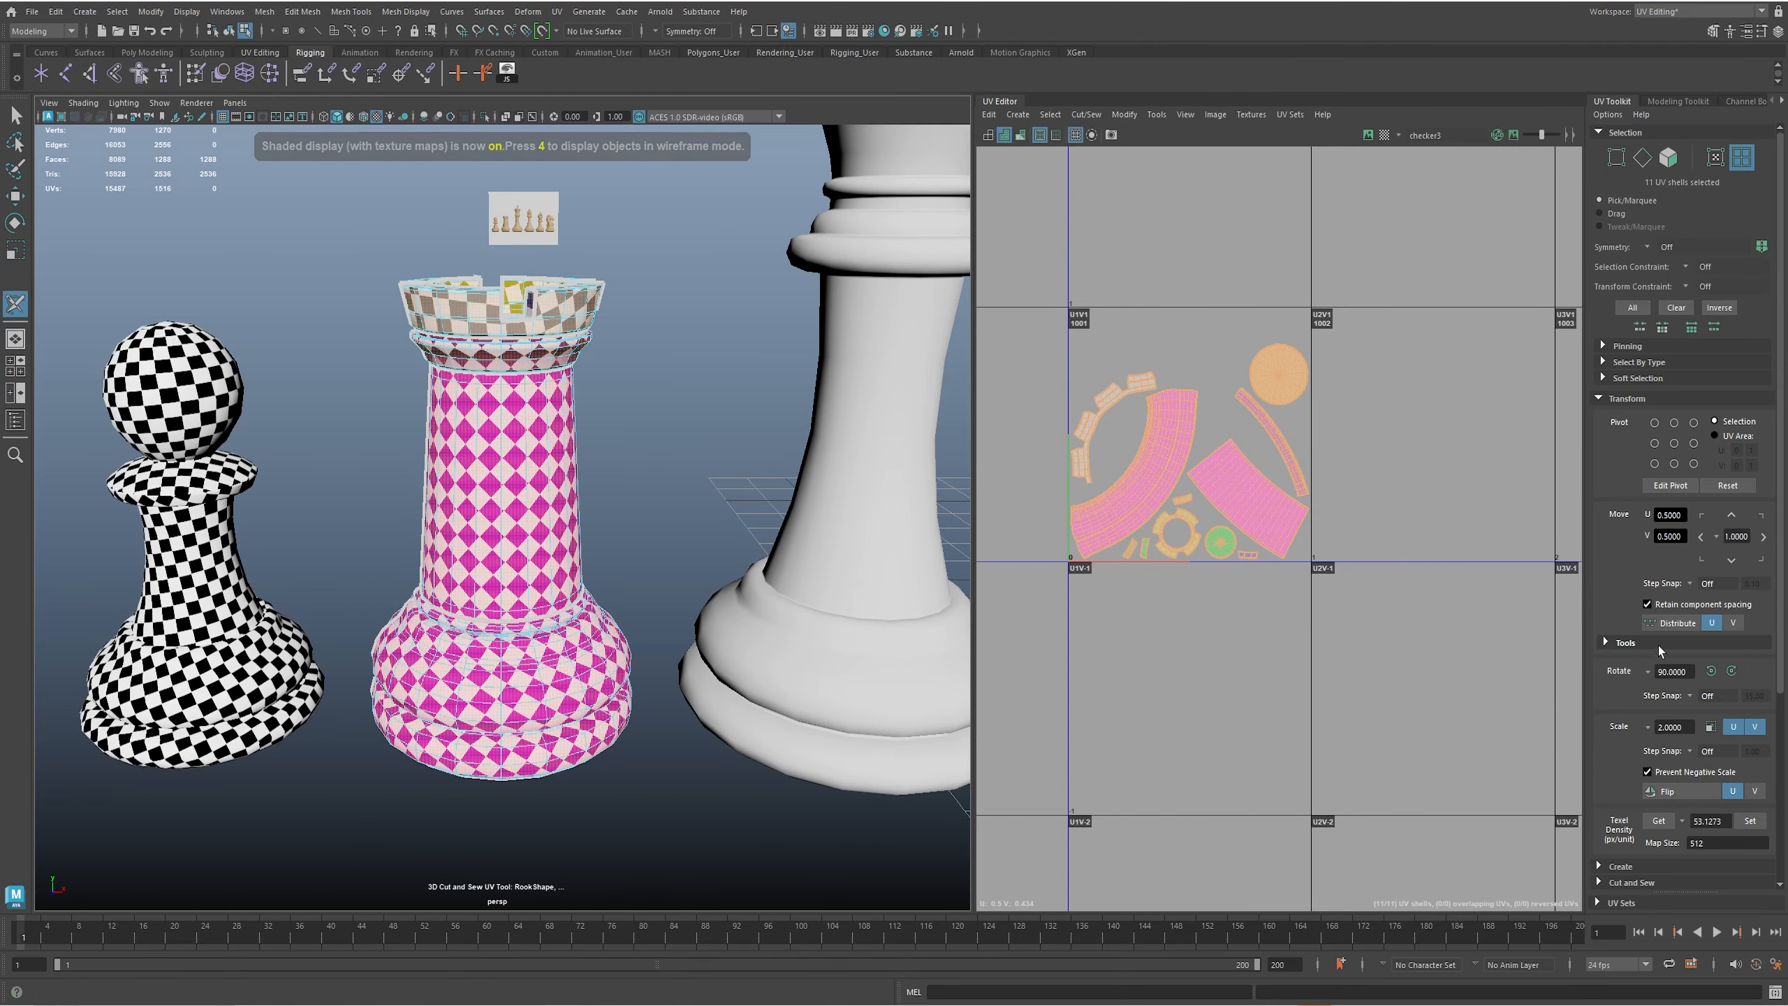
- Optimize the rook's selected UV shells and orient them parallel to the UV axes
{"action": "left_click", "coordinate": [1654, 647]}
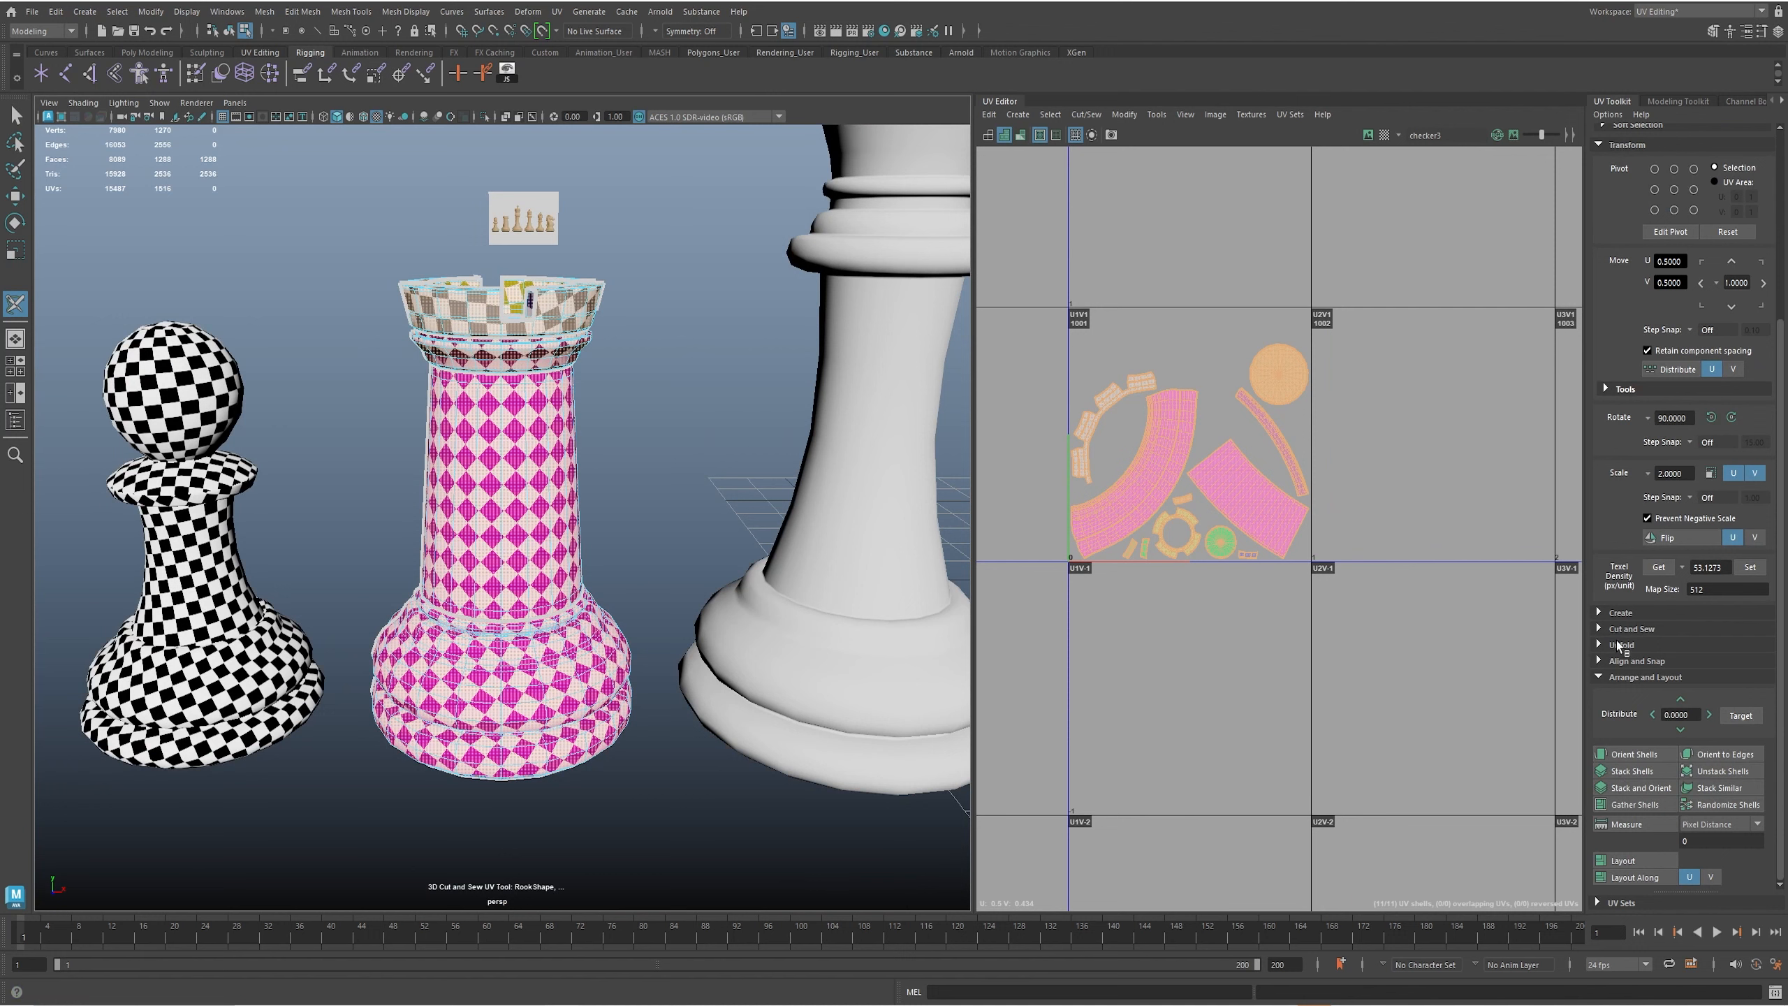
{"action": "left_click", "coordinate": [1618, 645]}
{"action": "left_click", "coordinate": [1623, 666]}
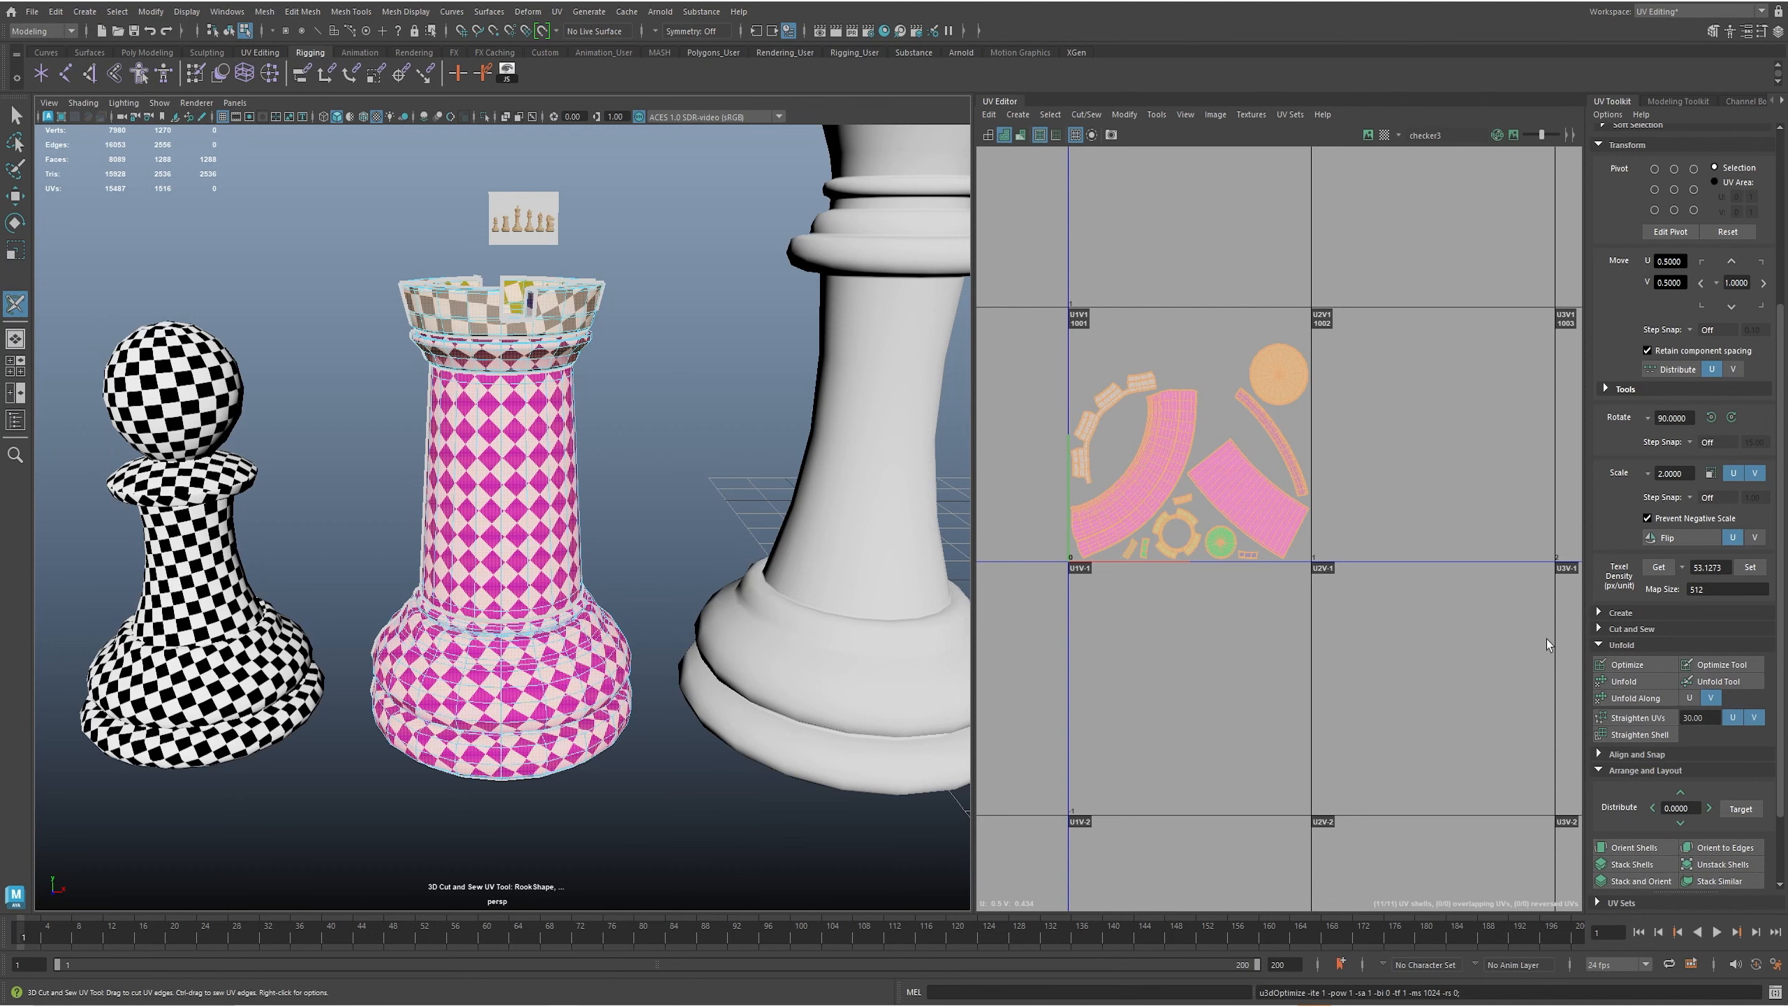
{"action": "left_click", "coordinate": [1620, 664]}
{"action": "middle_click_drag", "start_coordinate": [1244, 562], "coordinate": [1229, 570], "text": "alt"}
{"action": "scroll", "coordinate": [1613, 808], "scroll_direction": "down", "scroll_amount": 2}
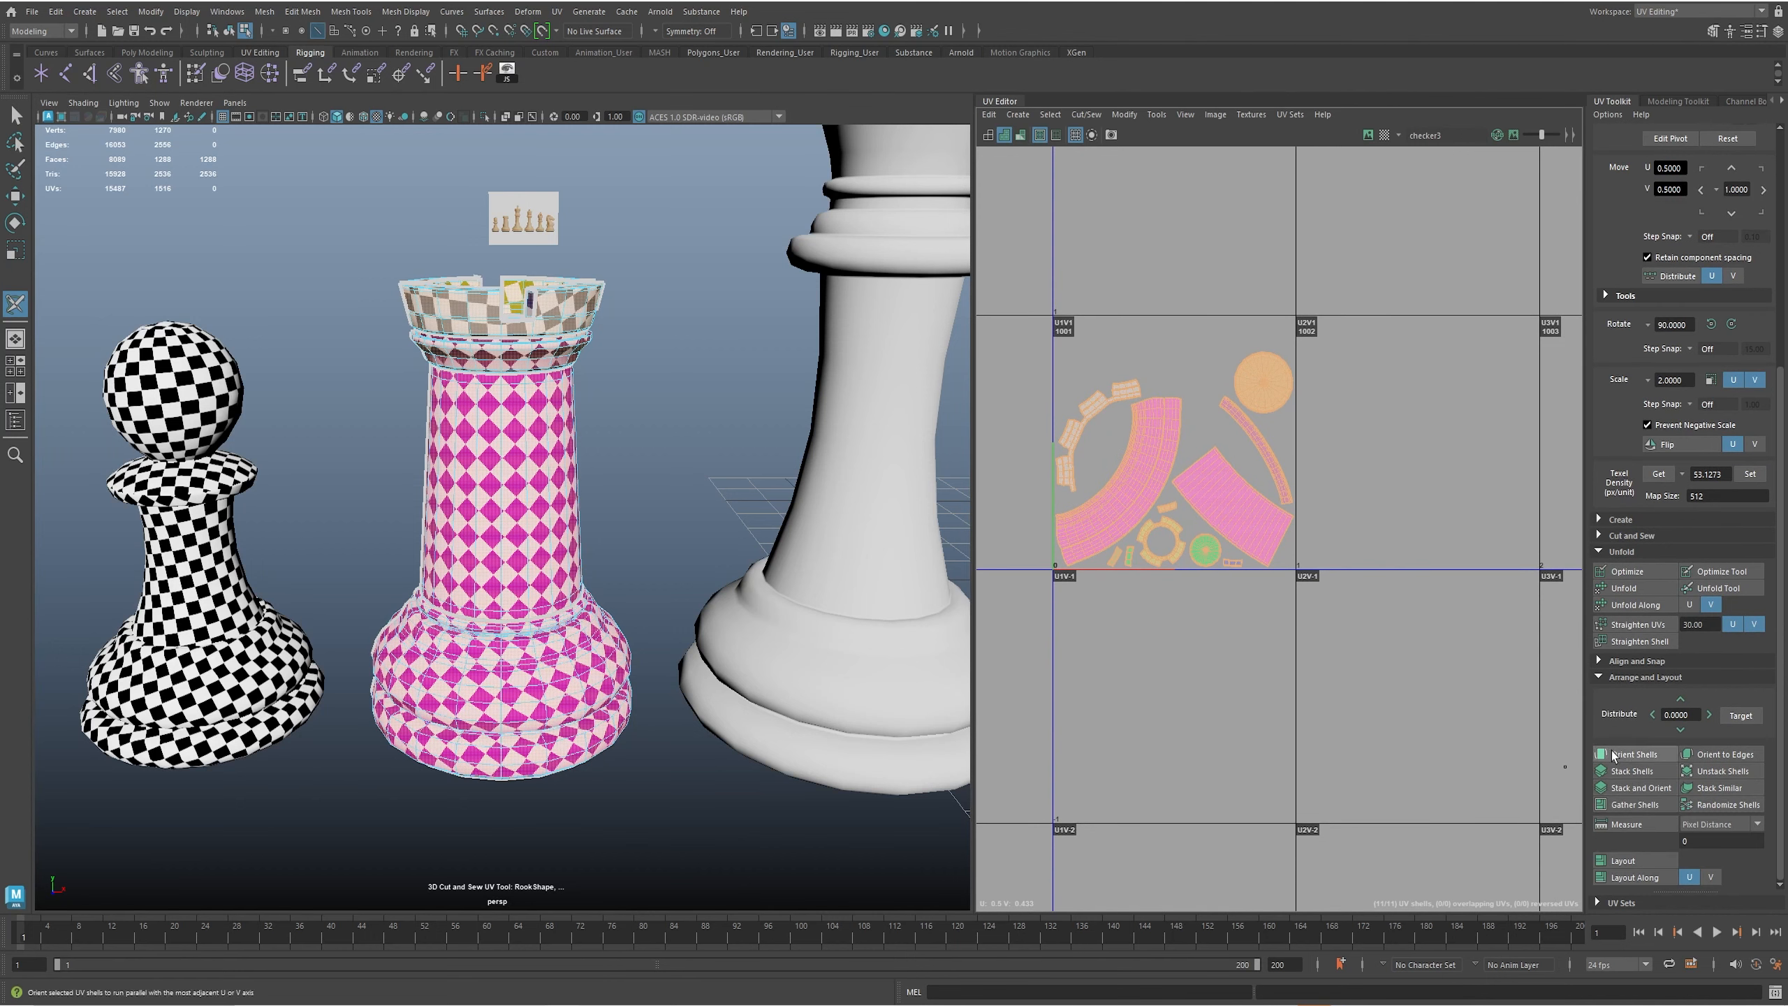
{"action": "left_click", "coordinate": [1632, 754]}
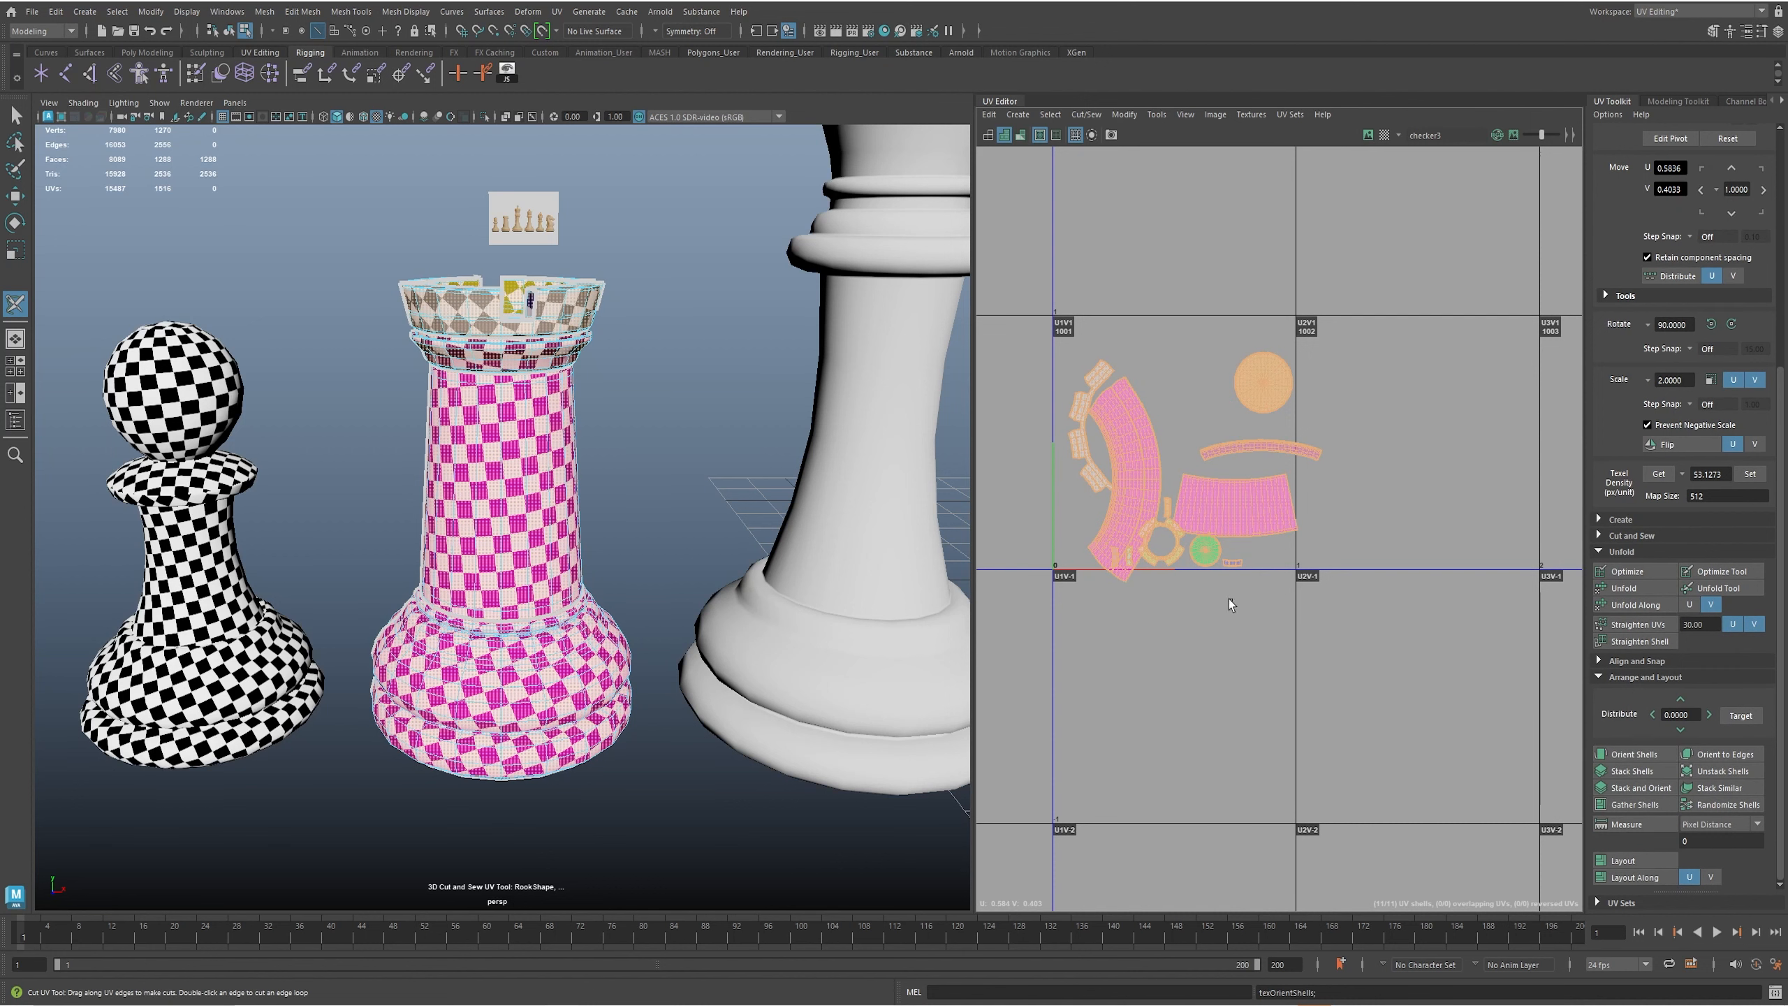
- Rotate the base's large curved shell 90 degrees clockwise and move it below the UV tile
{"action": "scroll", "coordinate": [1239, 607], "scroll_direction": "up", "scroll_amount": 2}
{"action": "key", "text": "q"}
{"action": "right_click_drag", "start_coordinate": [1189, 675], "coordinate": [1189, 675]}
{"action": "left_click", "coordinate": [1156, 497]}
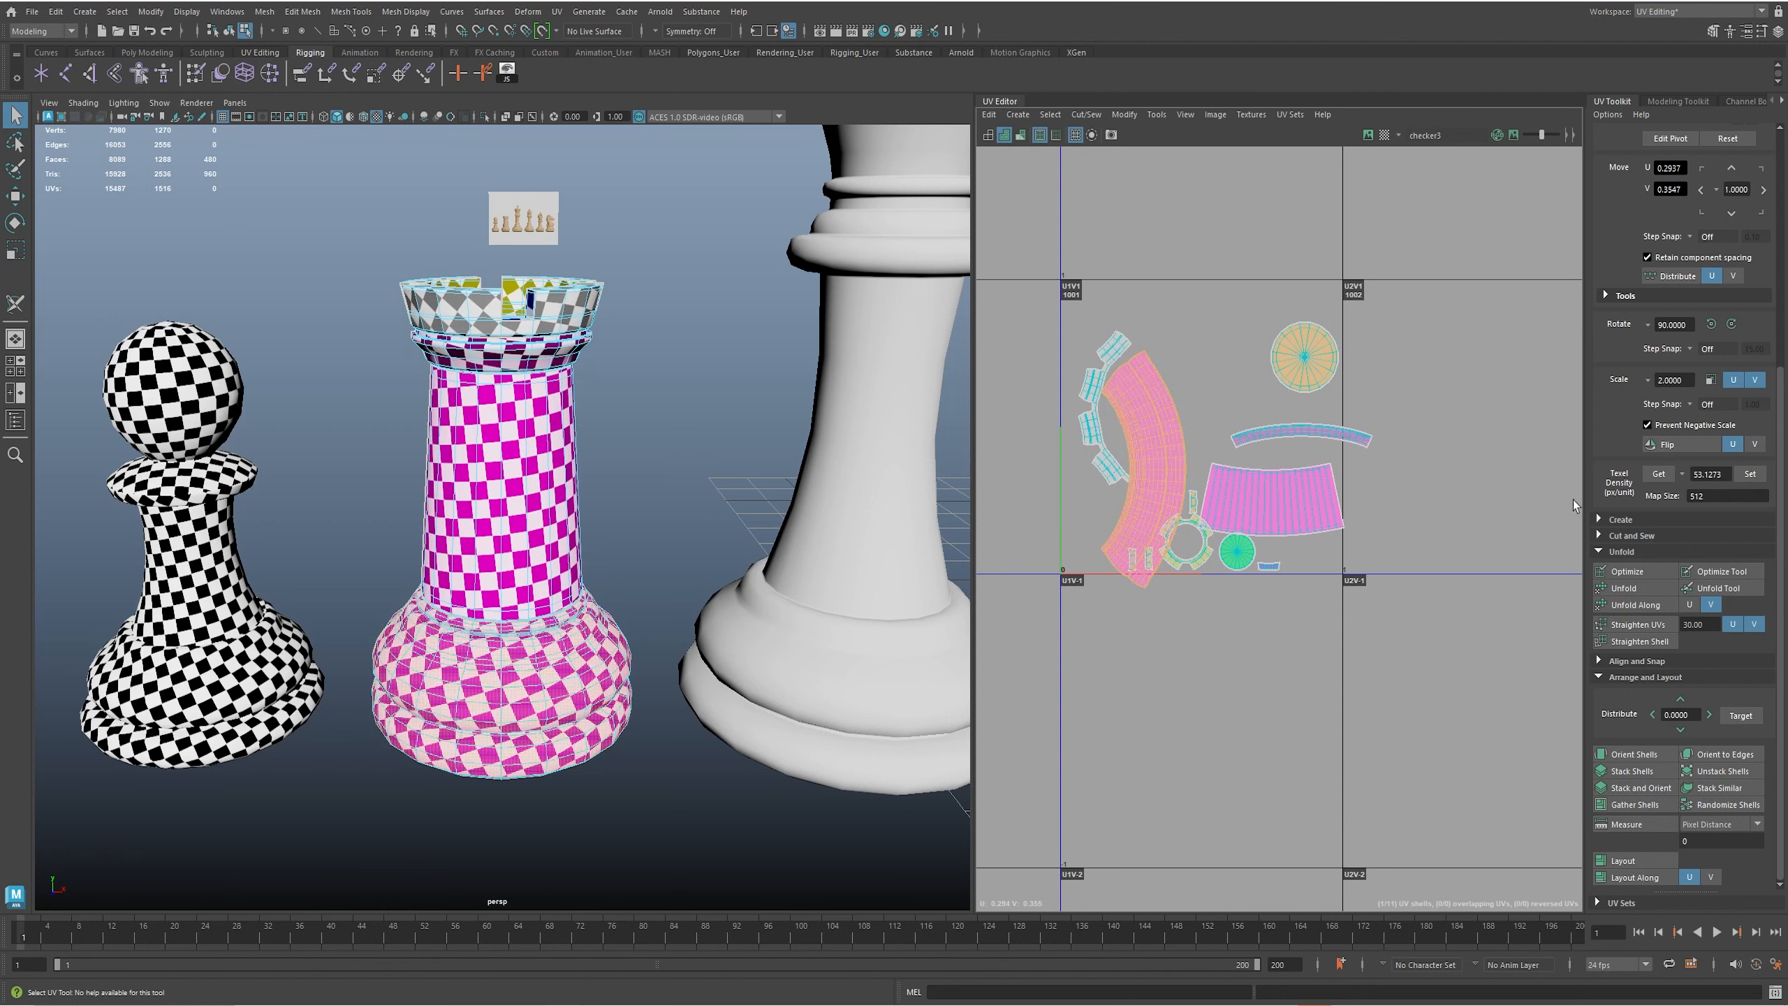
{"action": "left_click", "coordinate": [1730, 324]}
{"action": "key", "text": "w"}
{"action": "left_click_drag", "start_coordinate": [1162, 521], "coordinate": [1202, 787]}
- Move the stem shell above the base shell and place the crown's floor disc and ring-shaped shells beside them
{"action": "left_click", "coordinate": [1272, 508]}
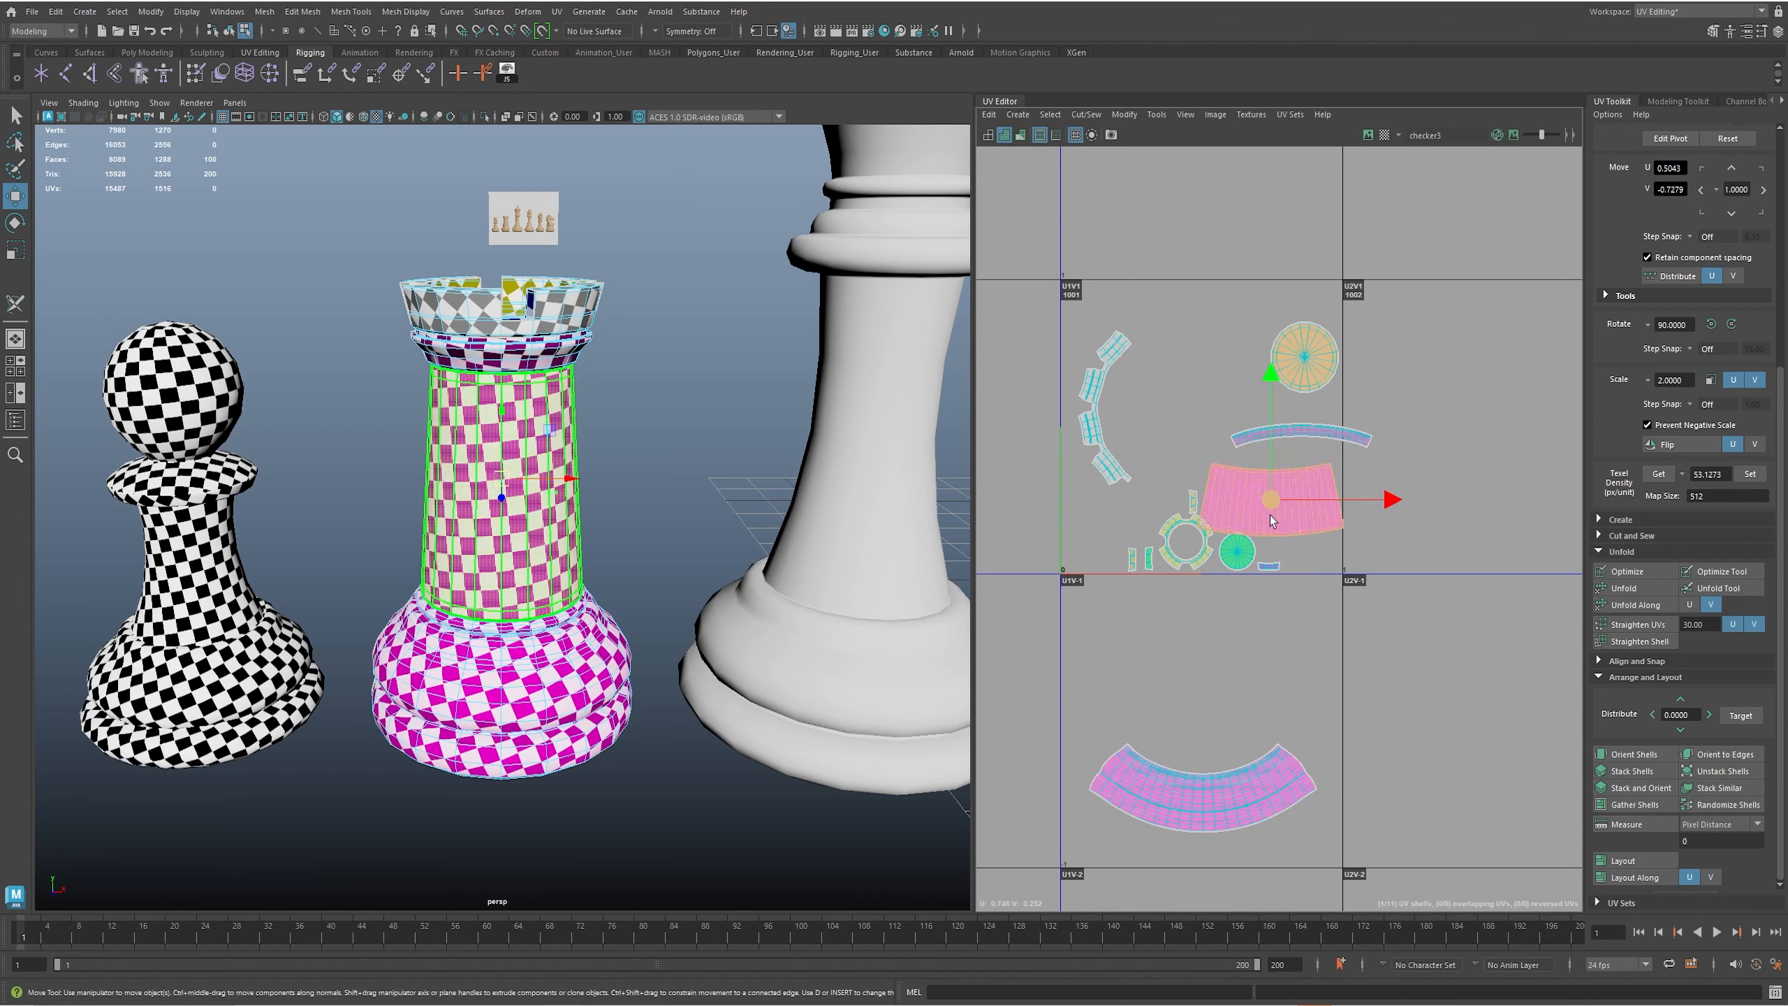
{"action": "left_click_drag", "start_coordinate": [1273, 508], "coordinate": [1206, 707]}
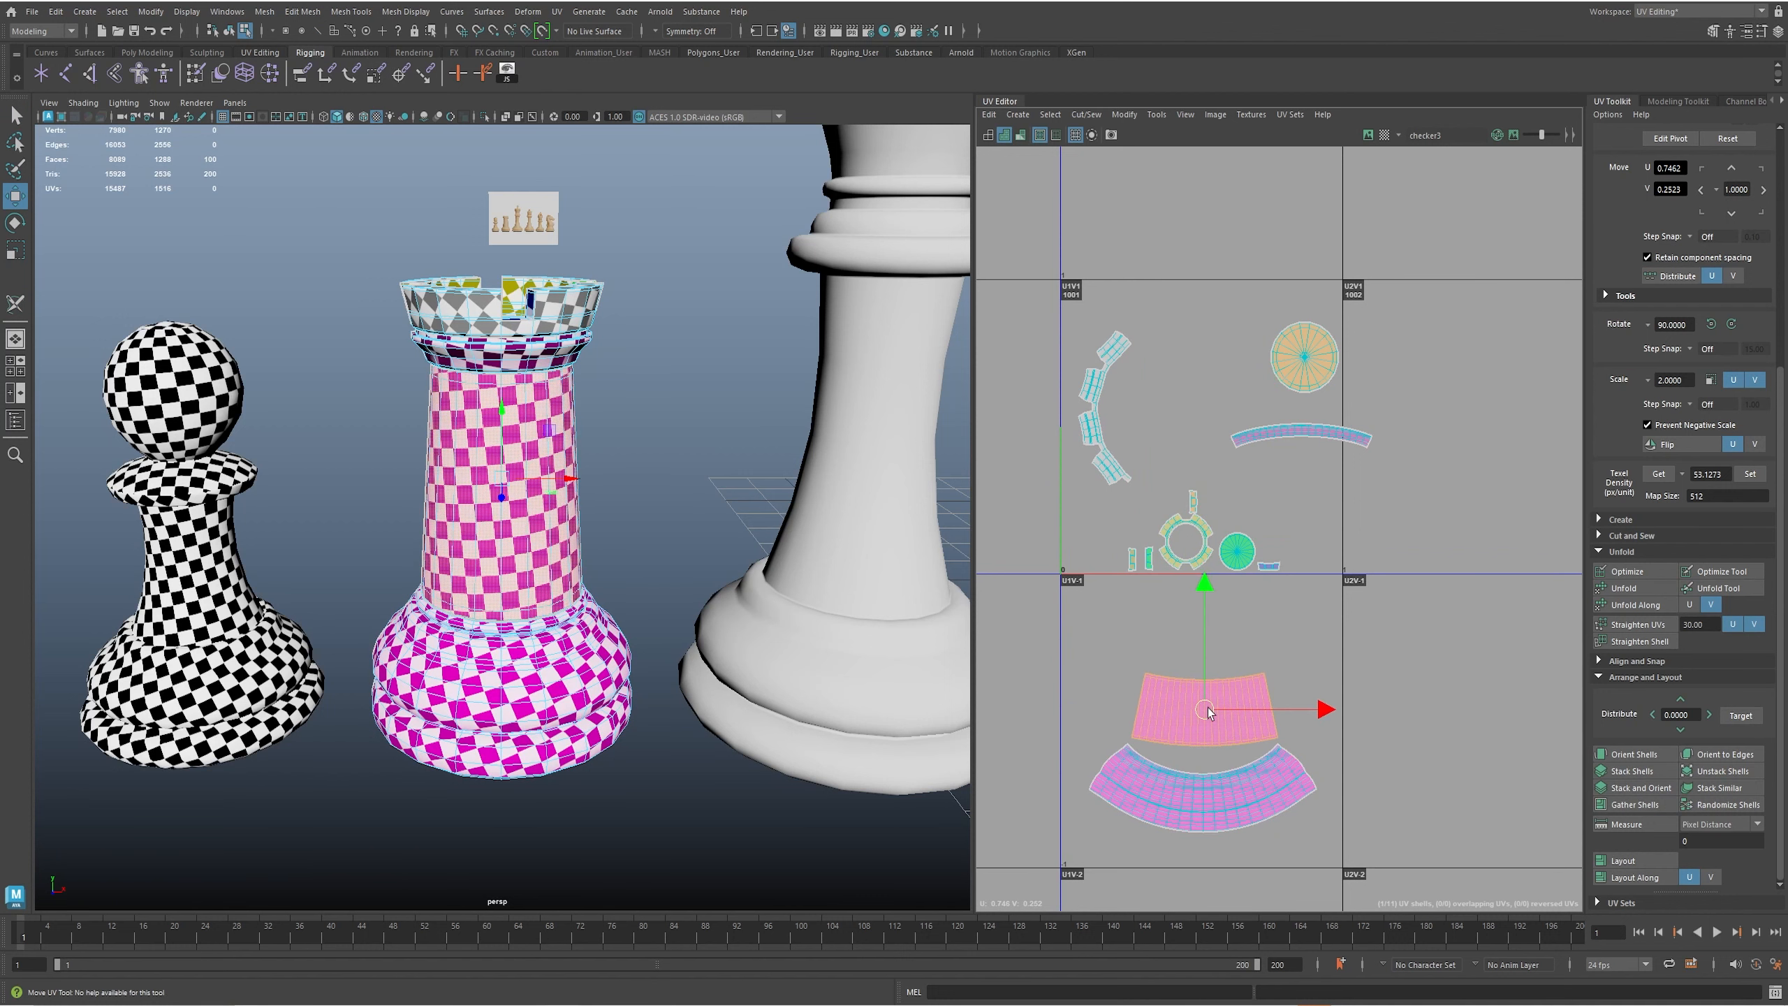
{"action": "left_click", "coordinate": [1243, 556]}
{"action": "left_click_drag", "start_coordinate": [1243, 555], "coordinate": [1093, 743]}
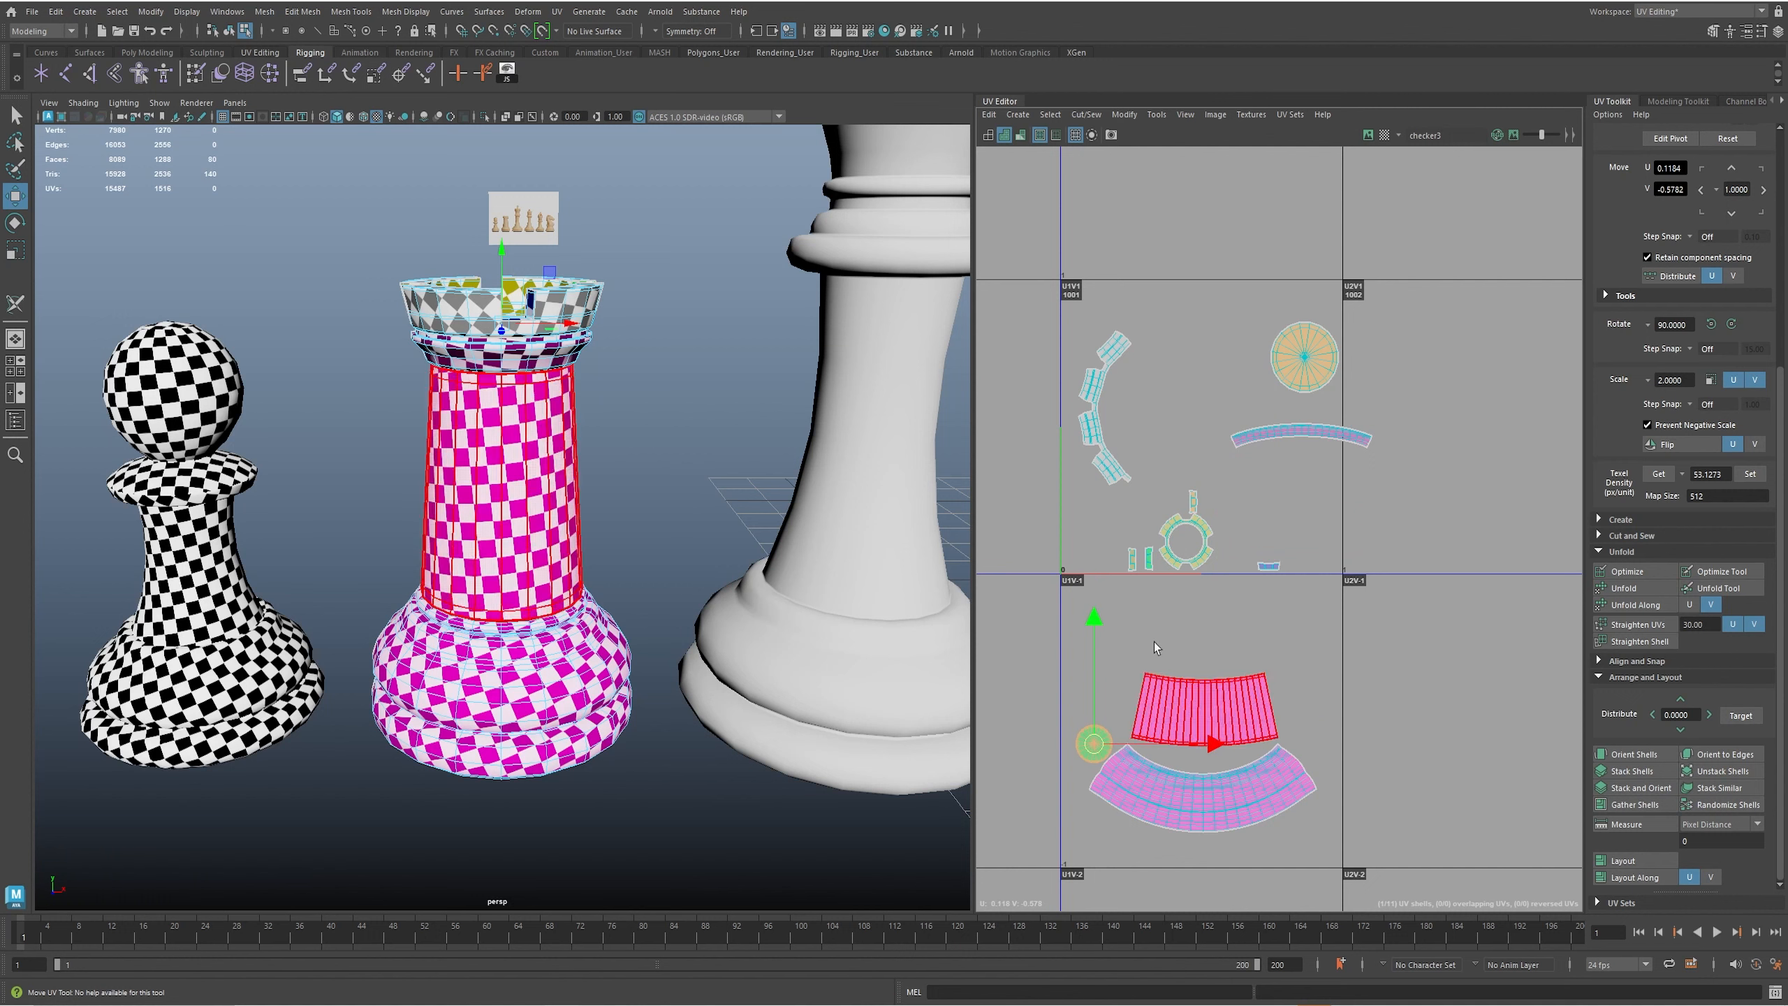
{"action": "left_click", "coordinate": [1182, 544]}
{"action": "left_click_drag", "start_coordinate": [1183, 543], "coordinate": [1101, 692]}
- Move the narrow curved band shell above the rook's stem shell and place the round disc shell above the band
{"action": "left_click", "coordinate": [1287, 434]}
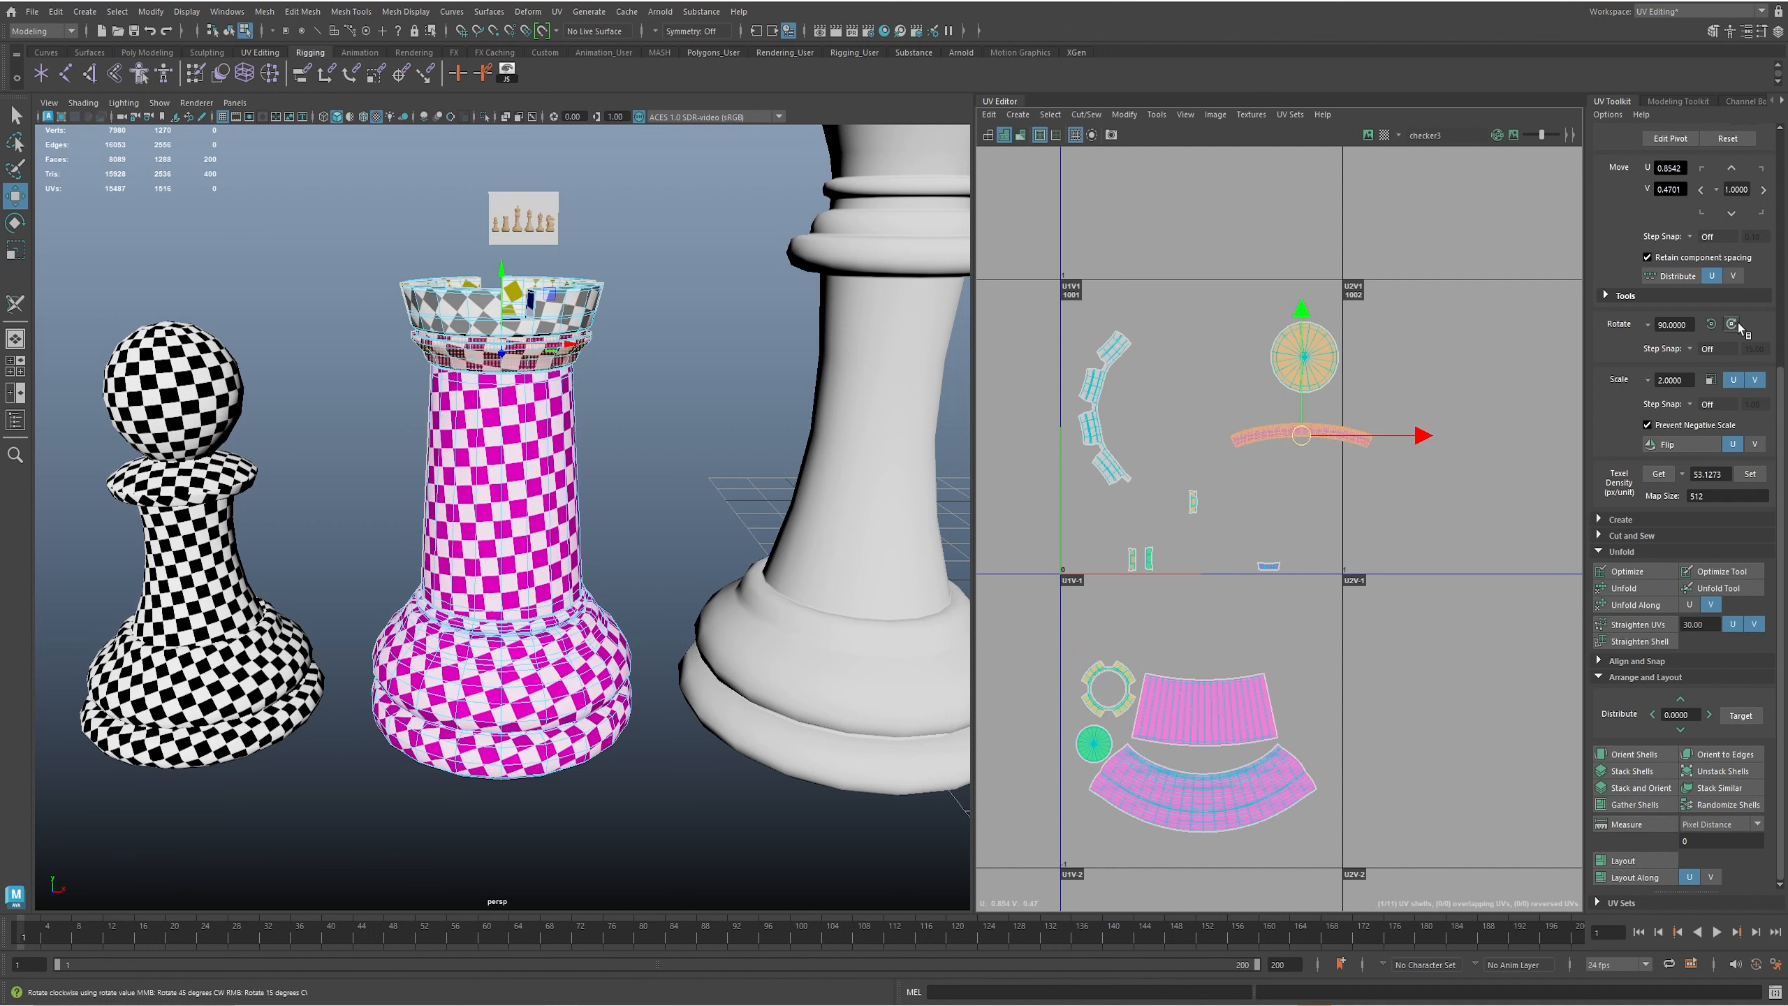
{"action": "left_click_drag", "start_coordinate": [1302, 436], "coordinate": [1208, 659]}
{"action": "left_click", "coordinate": [1306, 360]}
{"action": "left_click_drag", "start_coordinate": [1304, 355], "coordinate": [1197, 620]}
- Rotate the small horizontal strip shell 90 degrees clockwise and place it beside the other small upright strips
{"action": "left_click", "coordinate": [1148, 559]}
{"action": "scroll", "coordinate": [1149, 558], "scroll_direction": "up", "scroll_amount": 3}
{"action": "left_click", "coordinate": [1401, 611]}
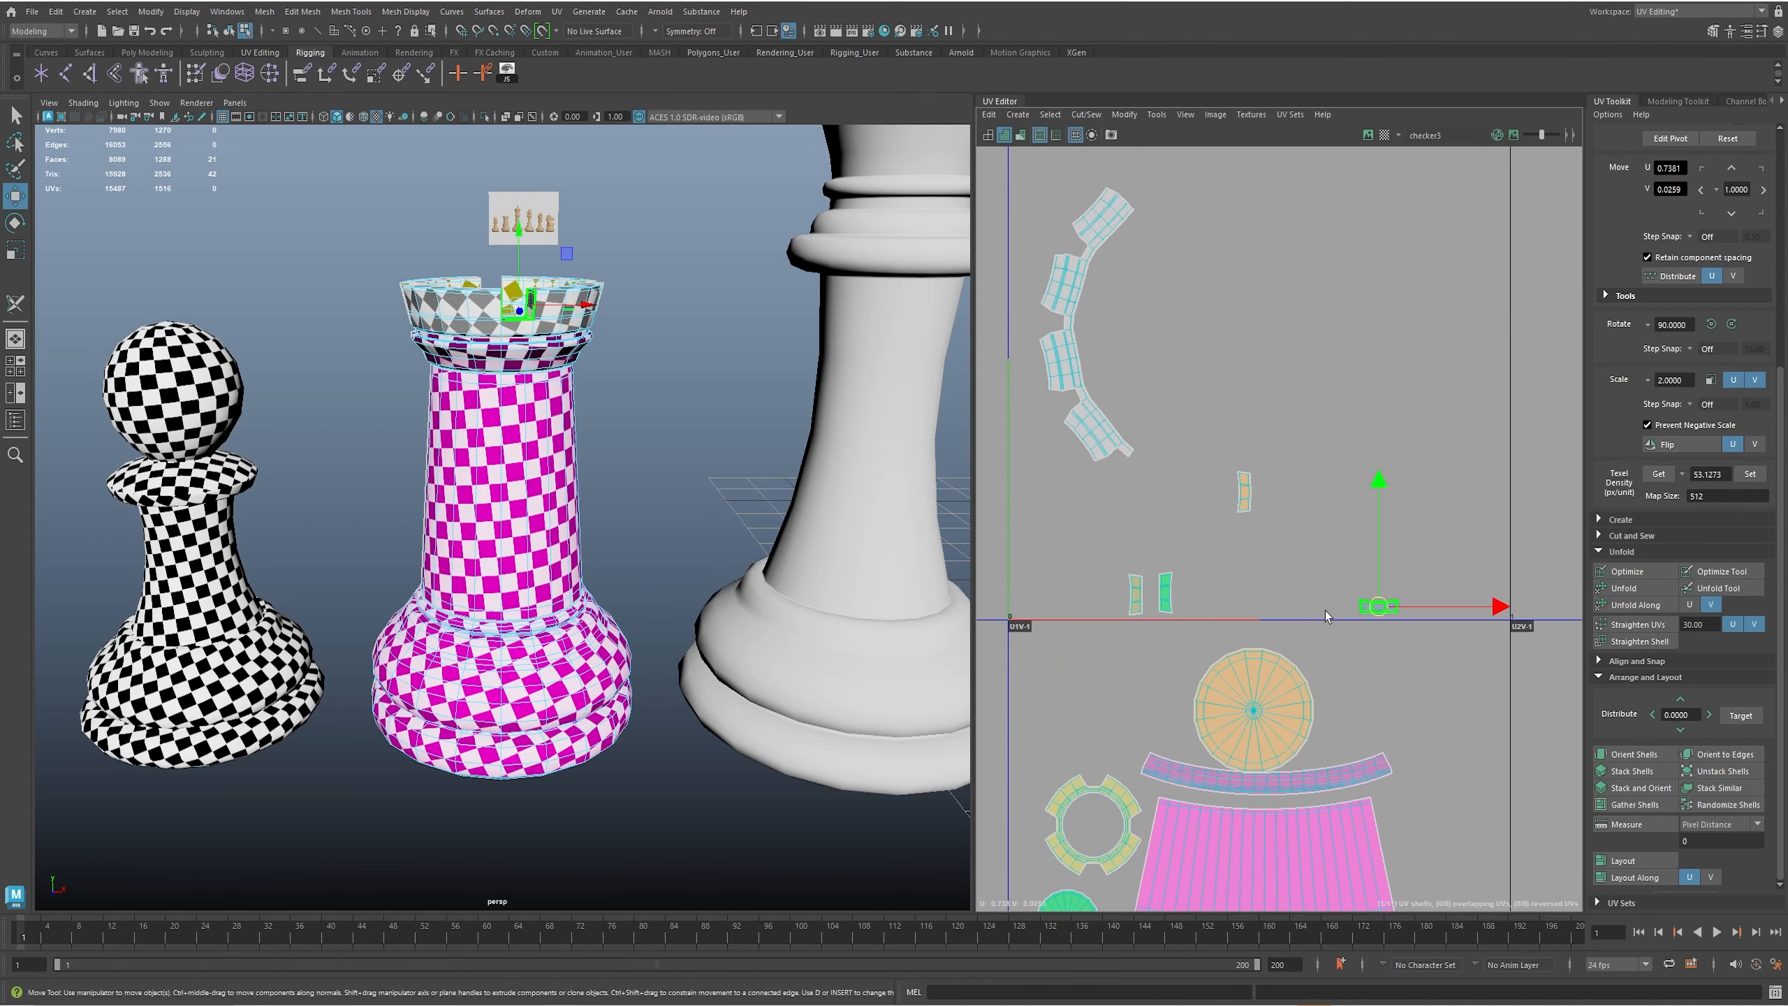
{"action": "middle_click_drag", "start_coordinate": [1250, 598], "coordinate": [1220, 539], "text": "alt"}
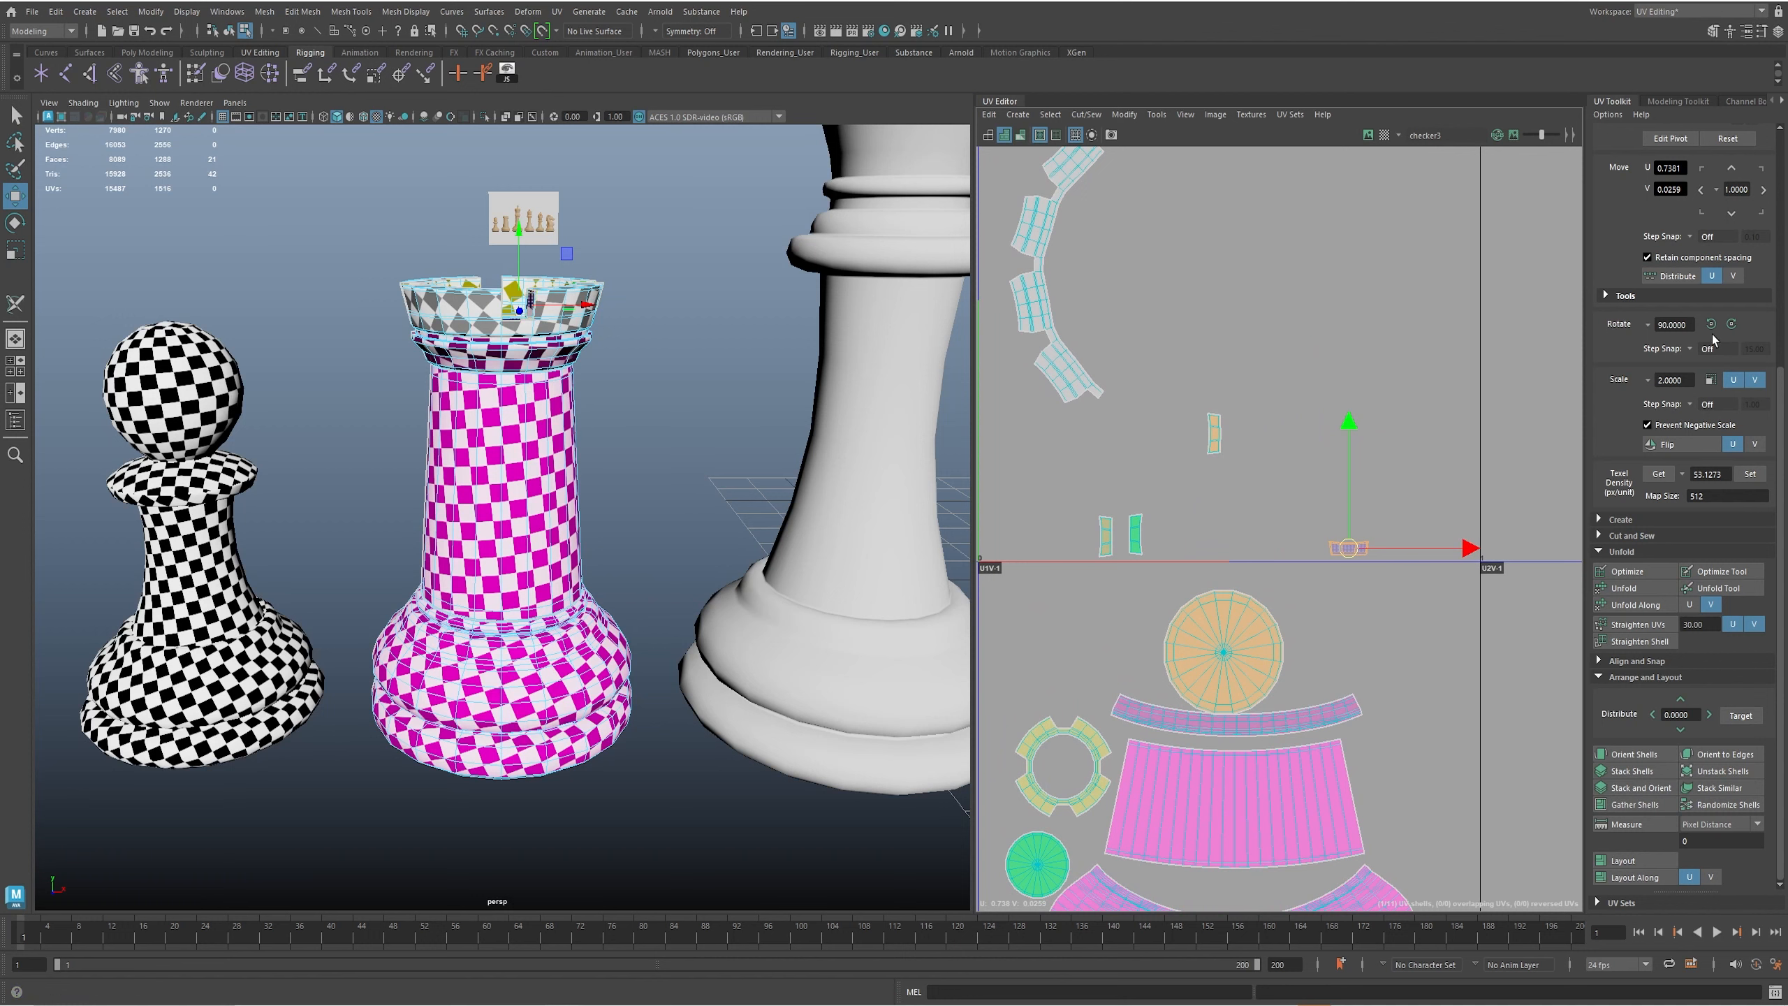
{"action": "left_click", "coordinate": [1731, 324]}
{"action": "left_click_drag", "start_coordinate": [1348, 558], "coordinate": [1156, 545]}
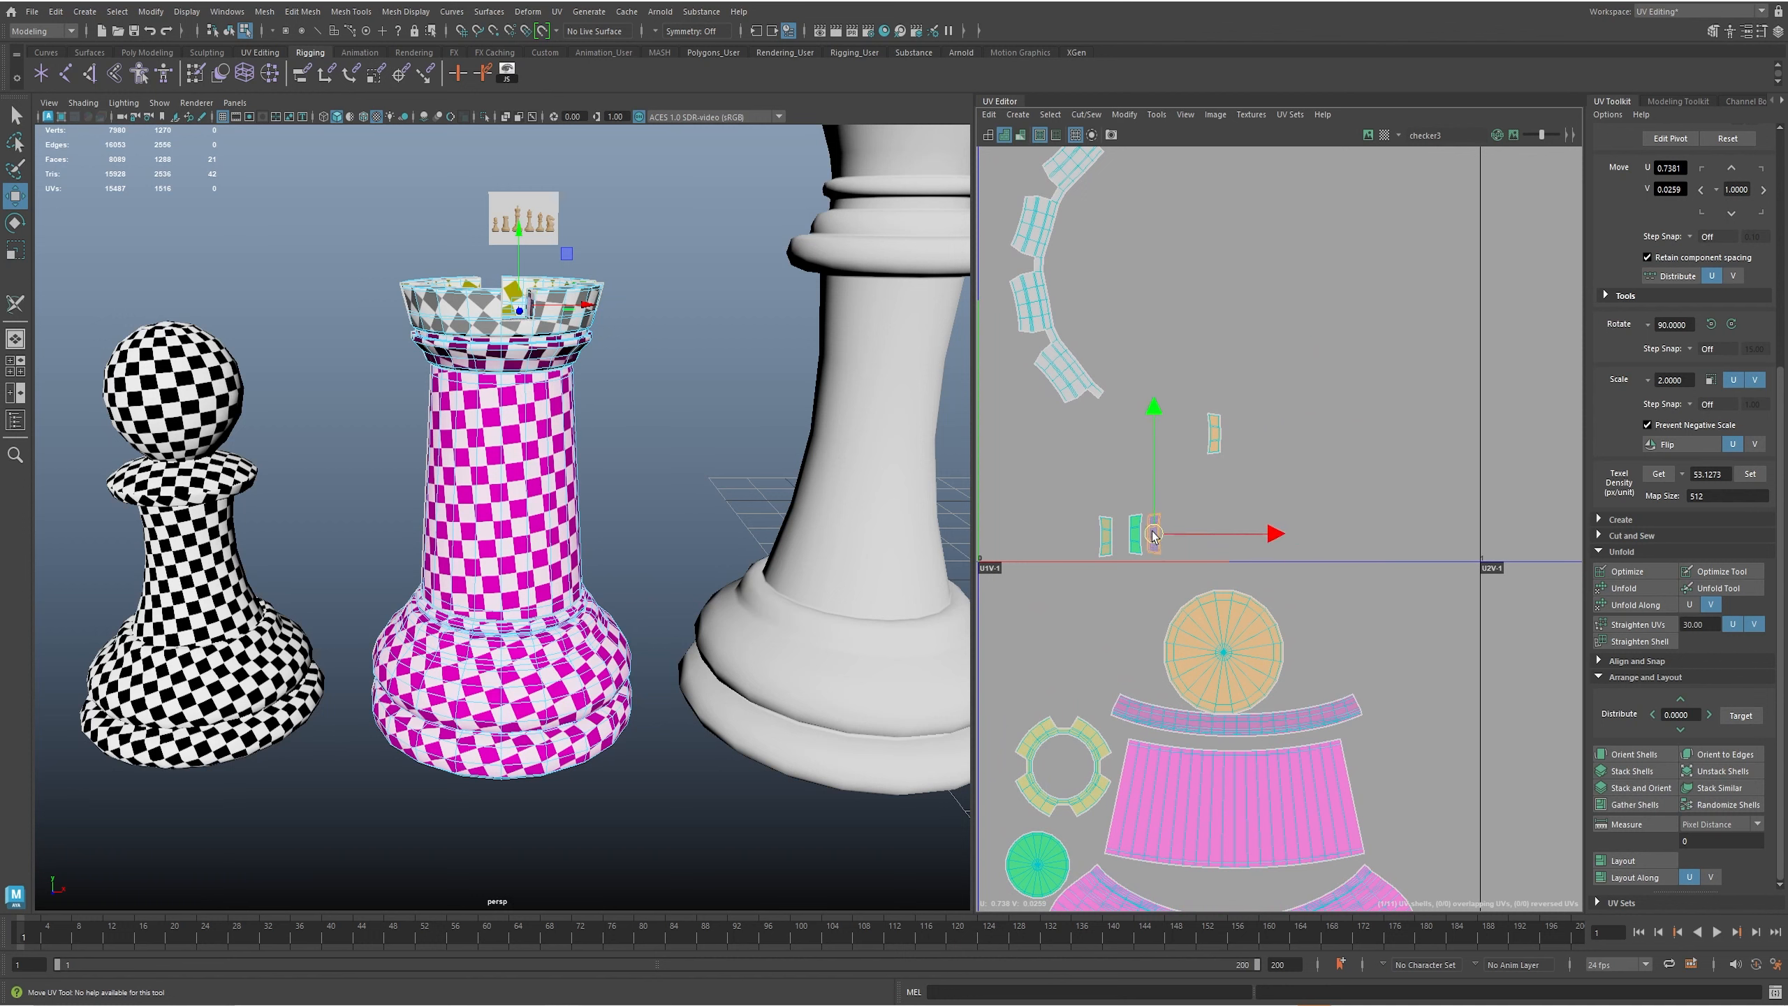
- Move the two remaining small strip shells over to complete a row of four upright strips
{"action": "left_click", "coordinate": [1111, 539]}
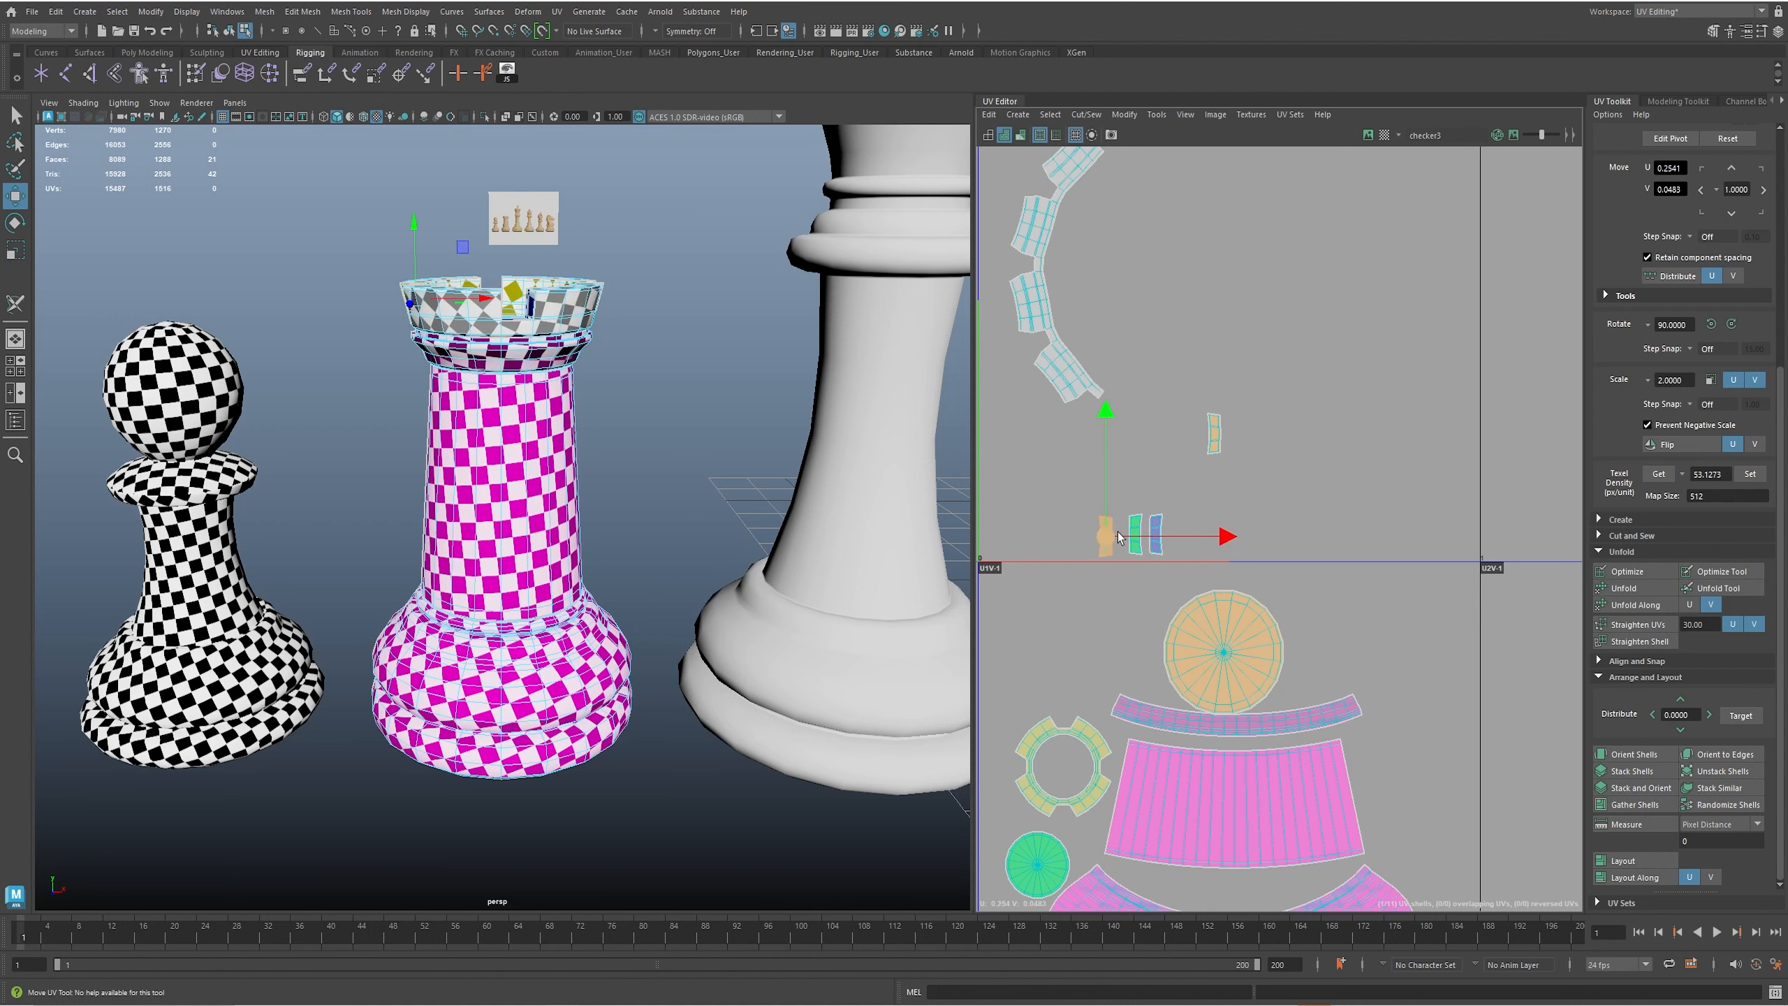
{"action": "left_click_drag", "start_coordinate": [1110, 540], "coordinate": [1122, 539]}
{"action": "left_click", "coordinate": [1206, 447]}
{"action": "left_click_drag", "start_coordinate": [1206, 447], "coordinate": [1099, 537]}
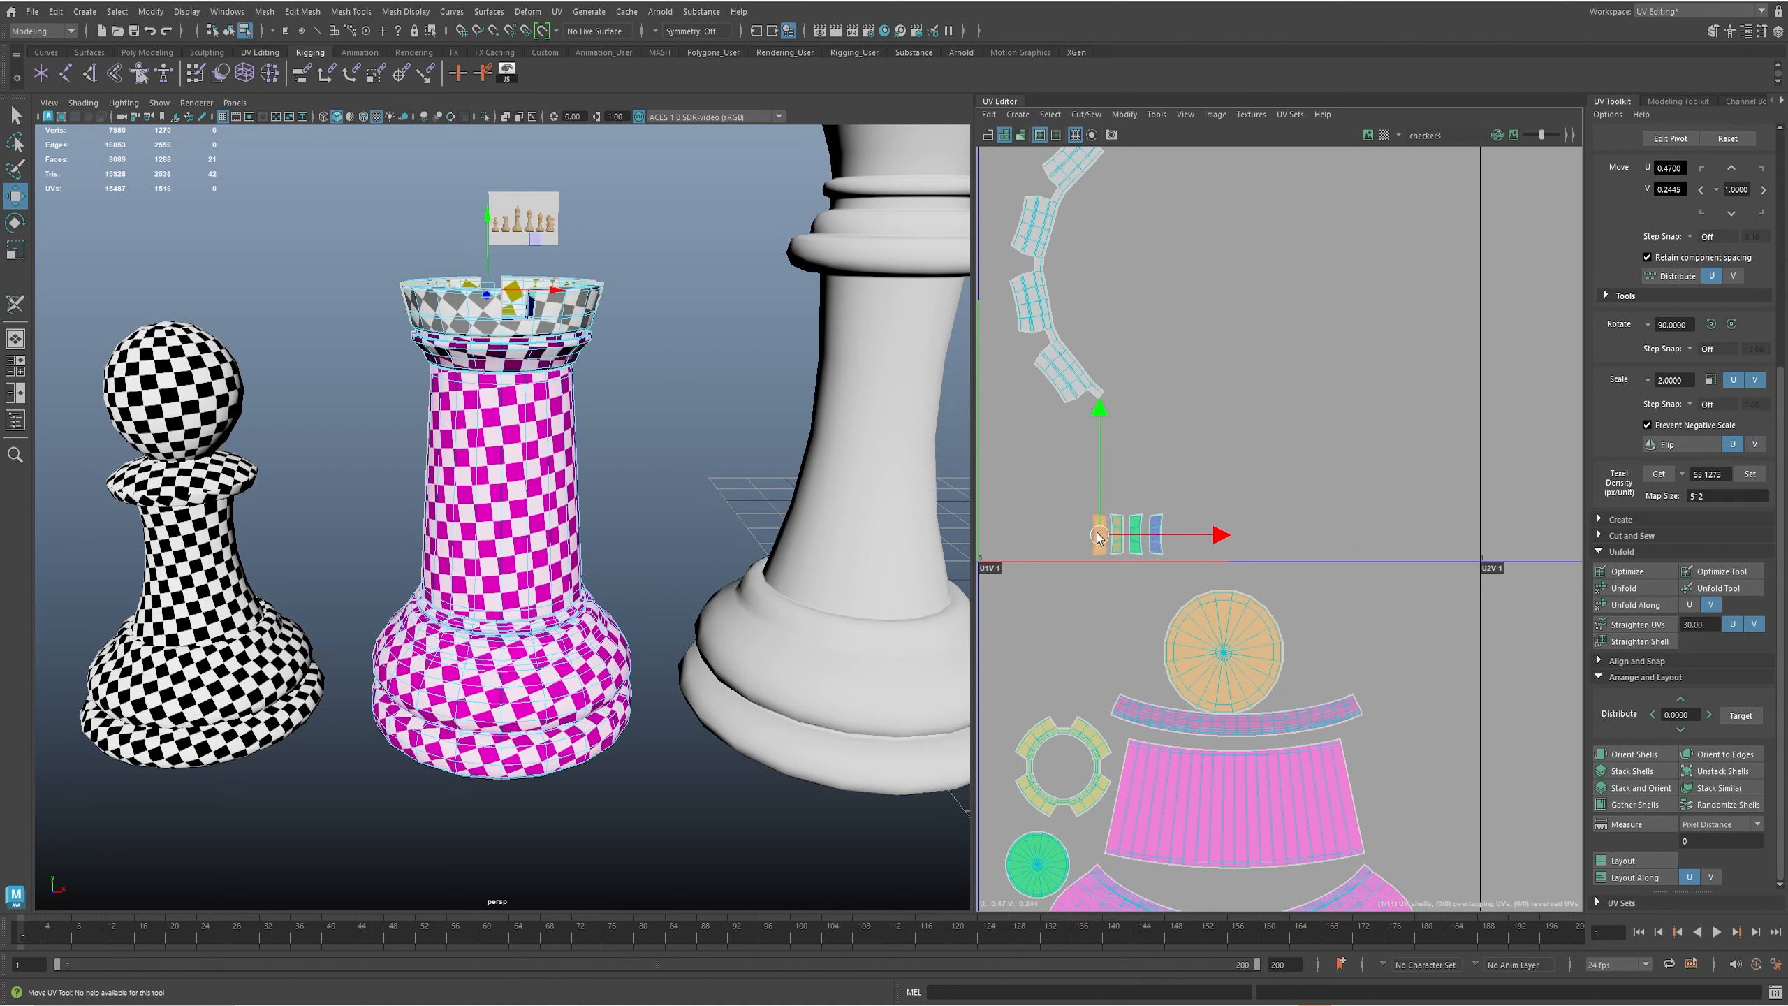
- Select the row of four small strip shells and move it into the gap between the stem and base shells
{"action": "left_click", "coordinate": [1048, 477]}
{"action": "left_click_drag", "start_coordinate": [1180, 562], "coordinate": [1182, 563]}
{"action": "middle_click_drag", "start_coordinate": [1181, 564], "coordinate": [1213, 455], "text": "alt"}
{"action": "left_click_drag", "start_coordinate": [1158, 426], "coordinate": [1260, 784]}
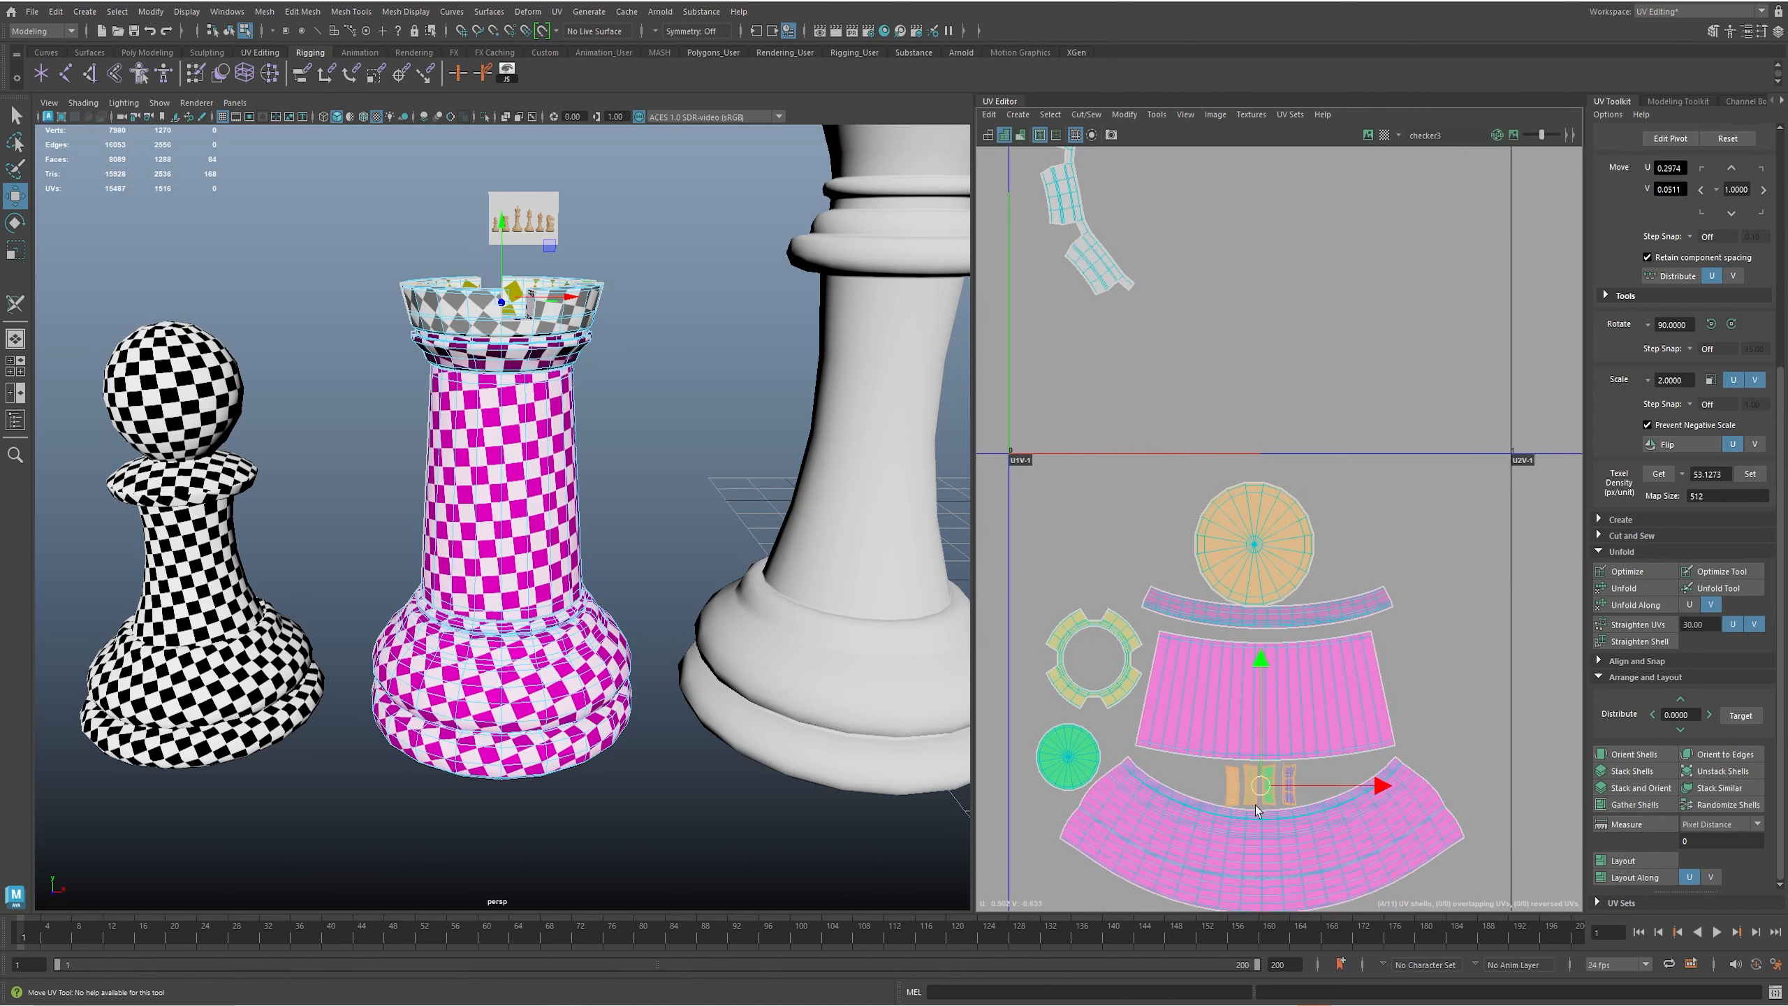
- Nudge the outermost strips vertically to line up the row of four between the stem and base shells
{"action": "middle_click_drag", "start_coordinate": [1222, 783], "coordinate": [1200, 644], "text": "alt"}
{"action": "right_click_drag", "start_coordinate": [1176, 643], "coordinate": [1462, 732], "text": "alt"}
{"action": "middle_click_drag", "start_coordinate": [1462, 733], "coordinate": [1369, 685], "text": "alt"}
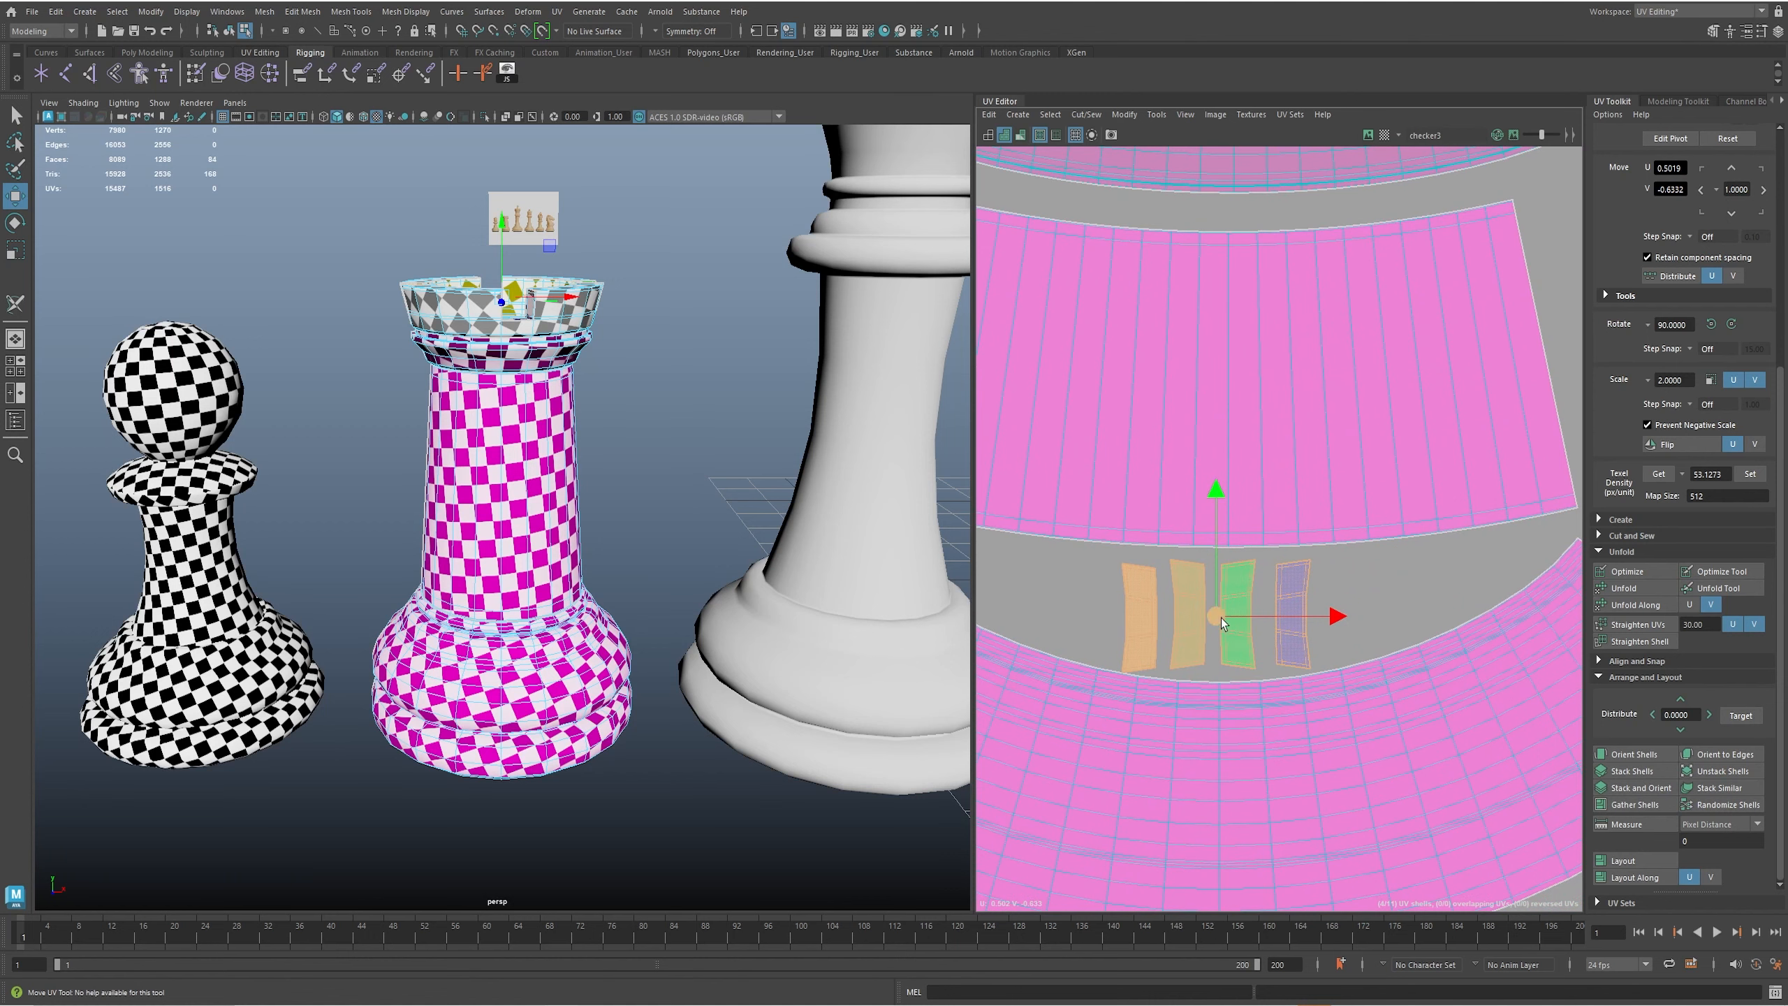
{"action": "left_click", "coordinate": [1147, 622]}
{"action": "left_click_drag", "start_coordinate": [1140, 538], "coordinate": [1141, 530]}
{"action": "left_click", "coordinate": [1298, 603]}
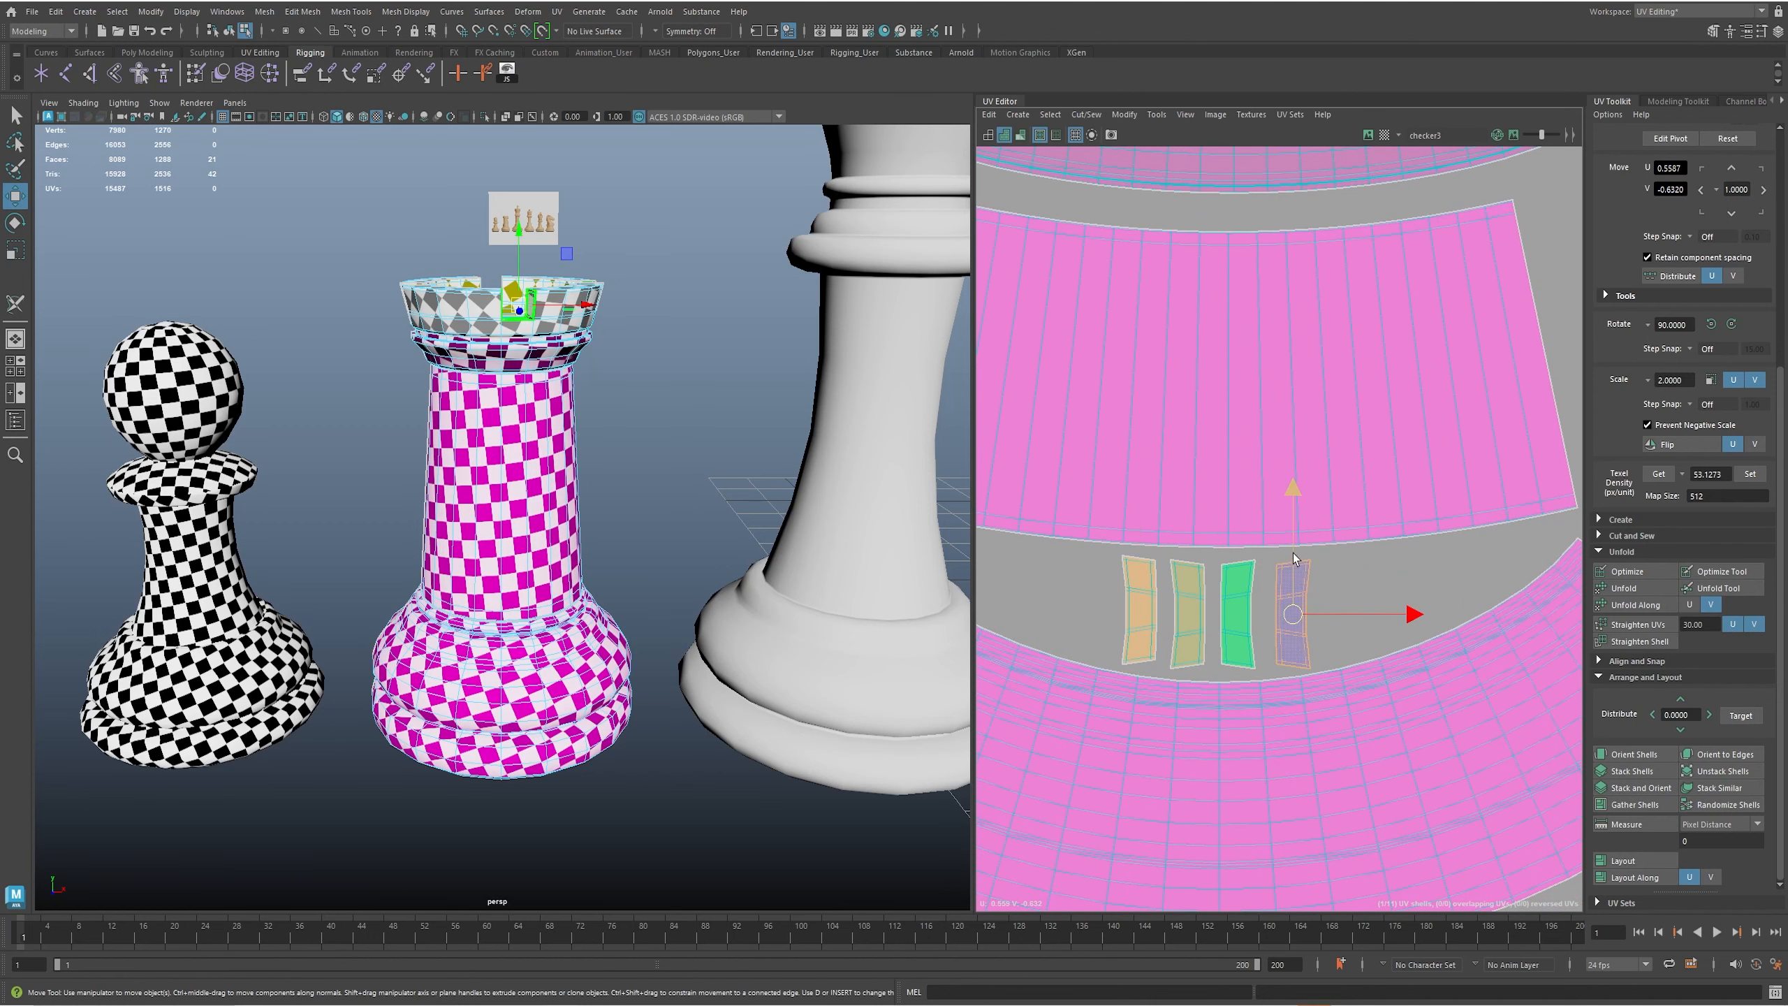
{"action": "scroll", "coordinate": [1365, 617], "scroll_direction": "down", "scroll_amount": 8}
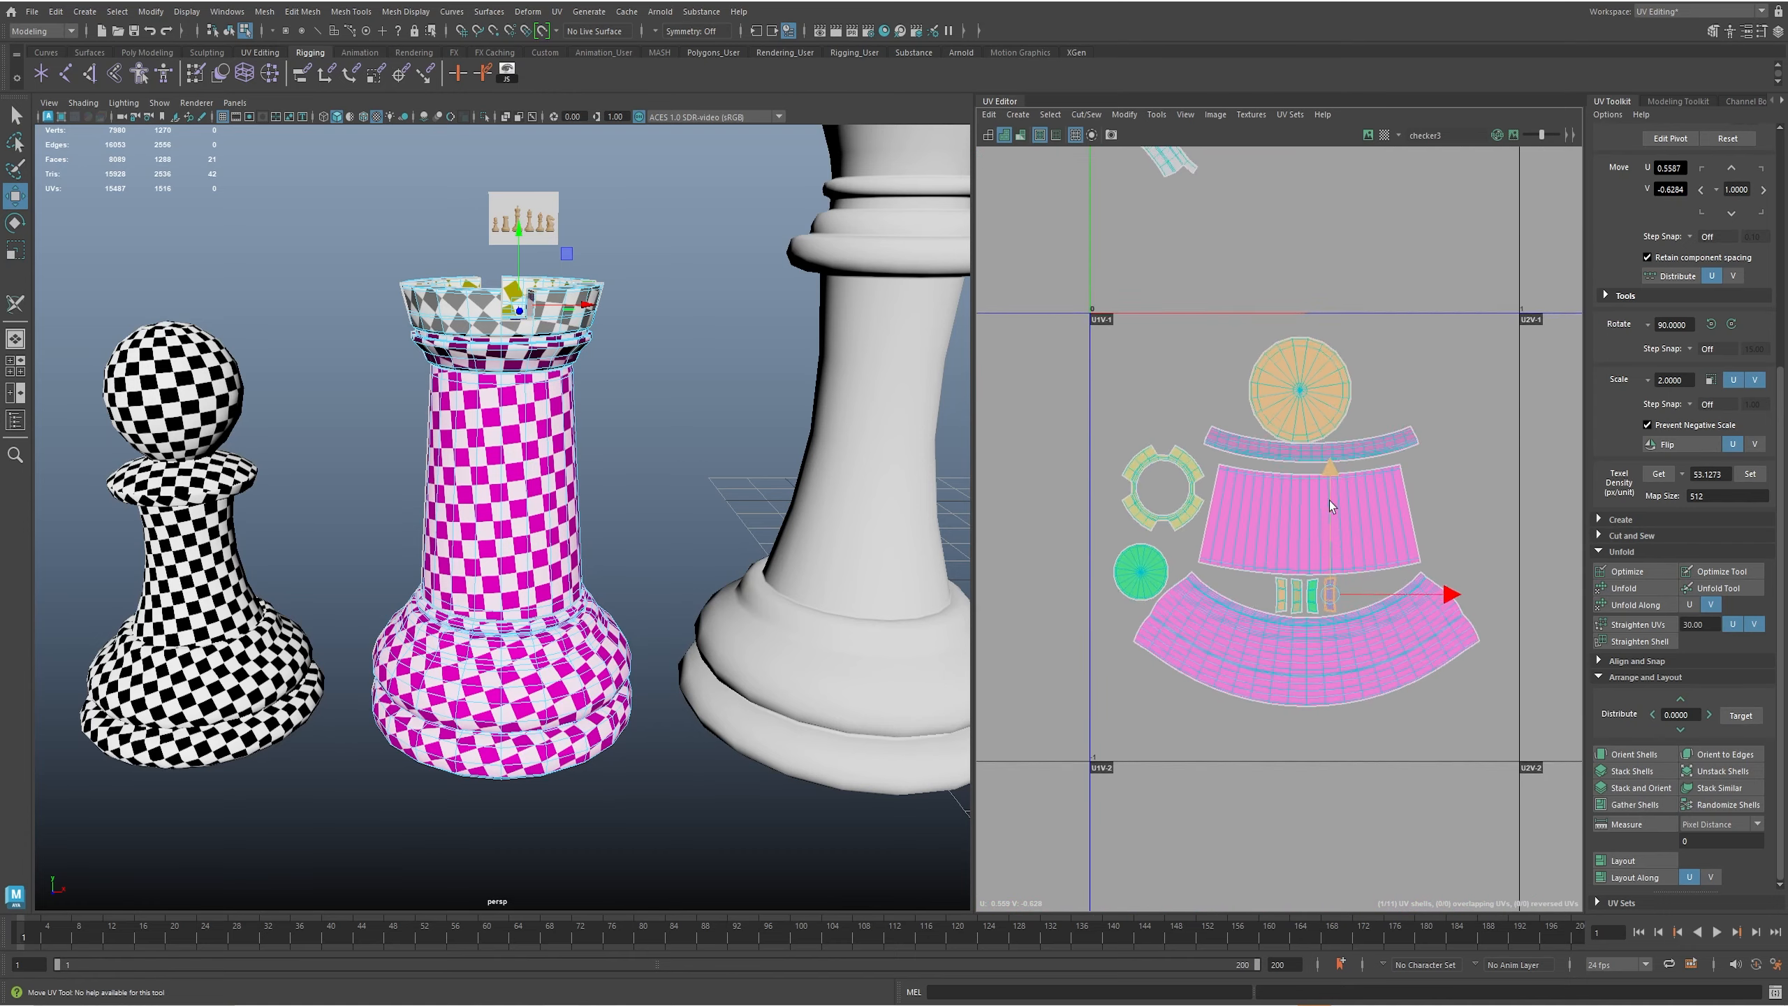
- Optimize the crown's notched wall shell, rotate it 90 degrees clockwise and place it above the round disc shell
{"action": "middle_click_drag", "start_coordinate": [1494, 408], "coordinate": [1465, 604], "text": "alt"}
{"action": "left_click", "coordinate": [1141, 298]}
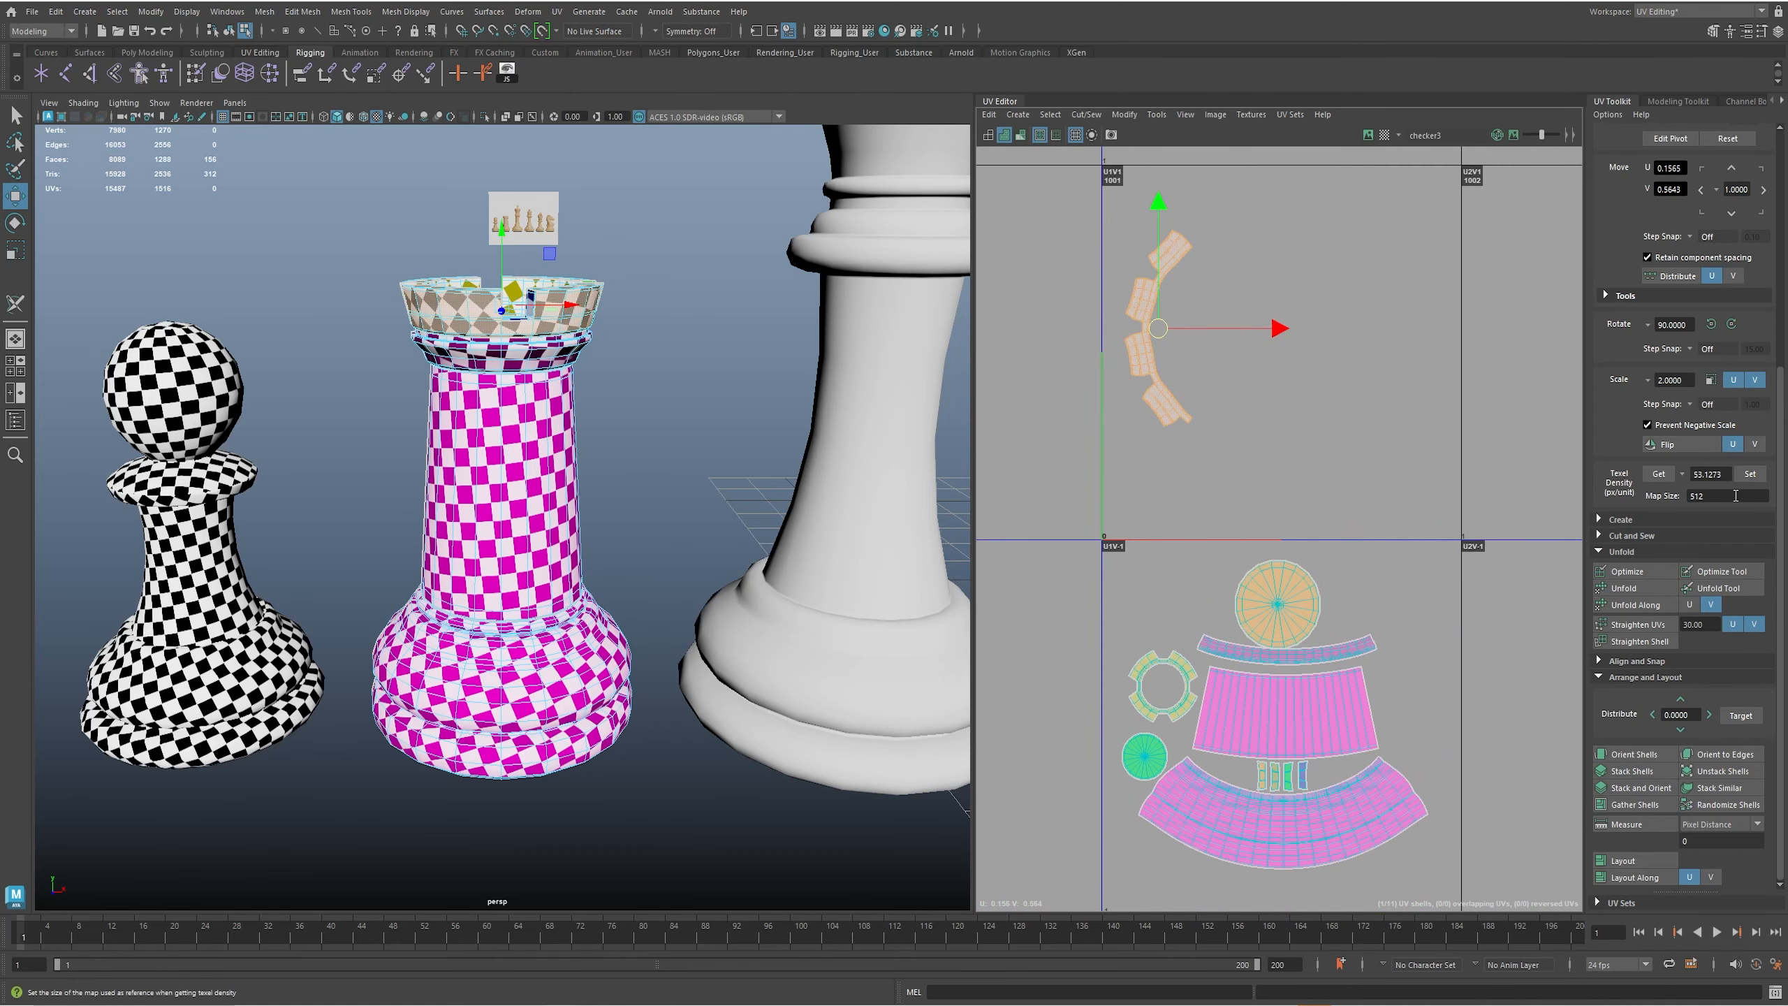
{"action": "left_click", "coordinate": [1627, 571]}
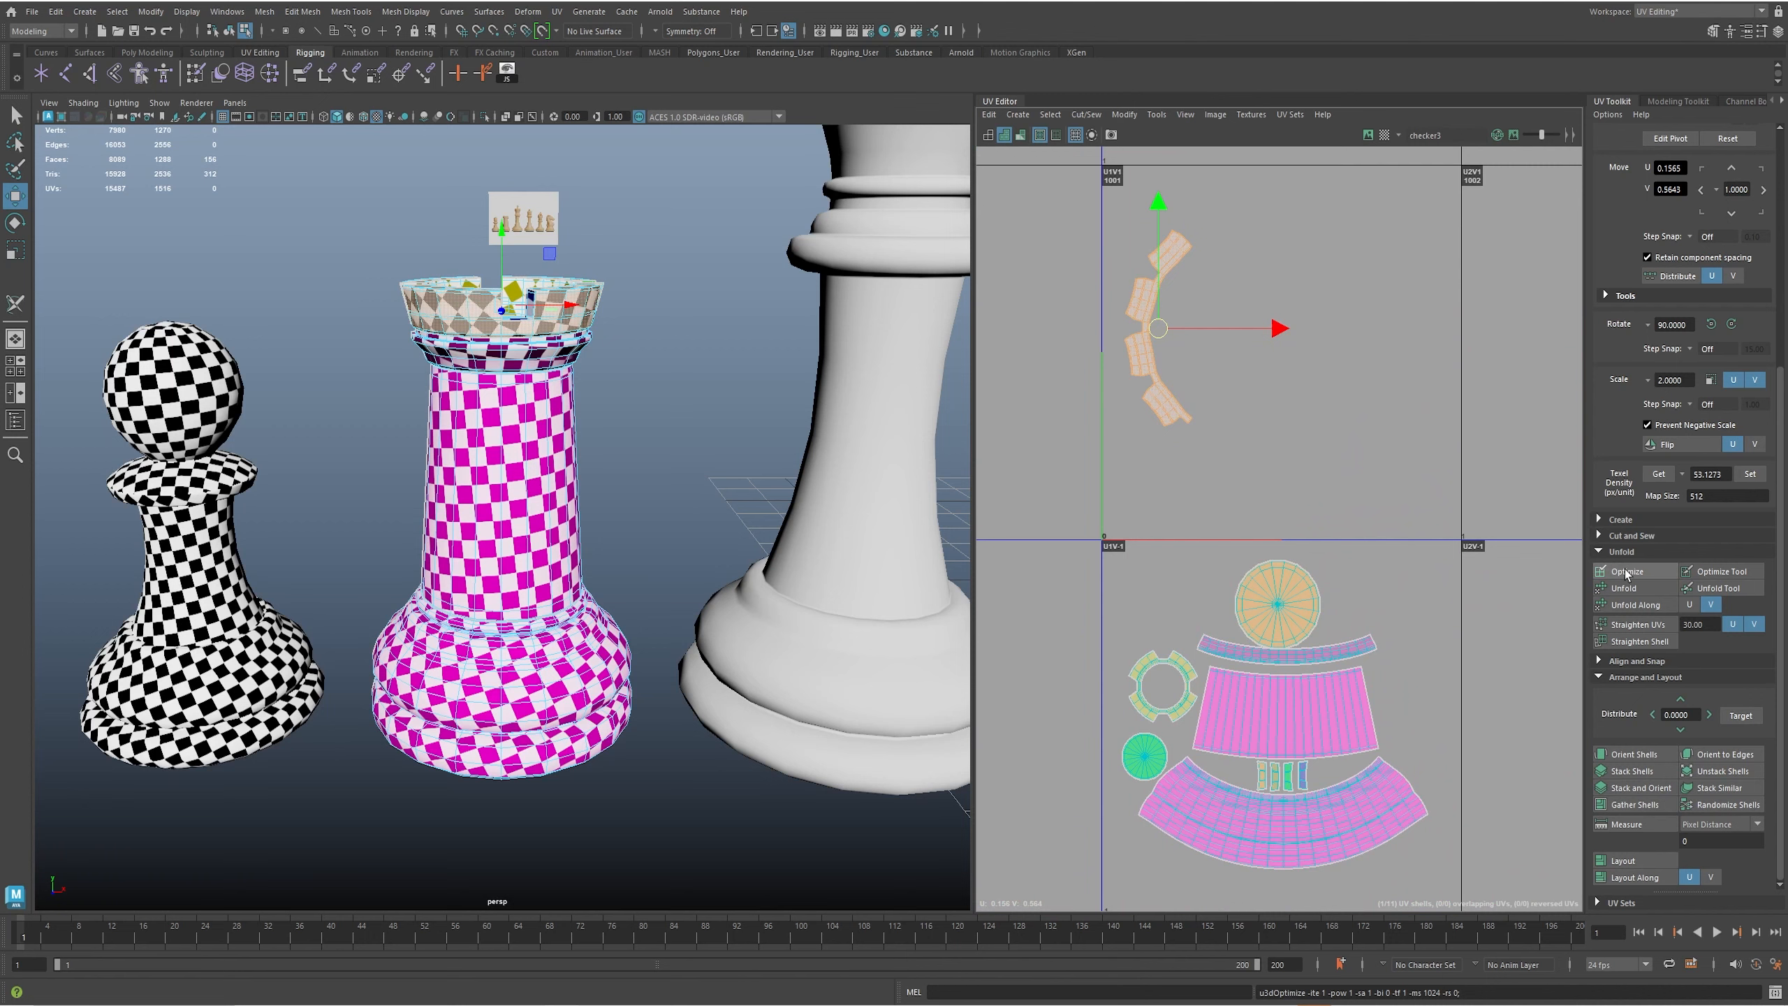
{"action": "left_click", "coordinate": [1731, 325]}
{"action": "left_click_drag", "start_coordinate": [1158, 328], "coordinate": [1274, 553]}
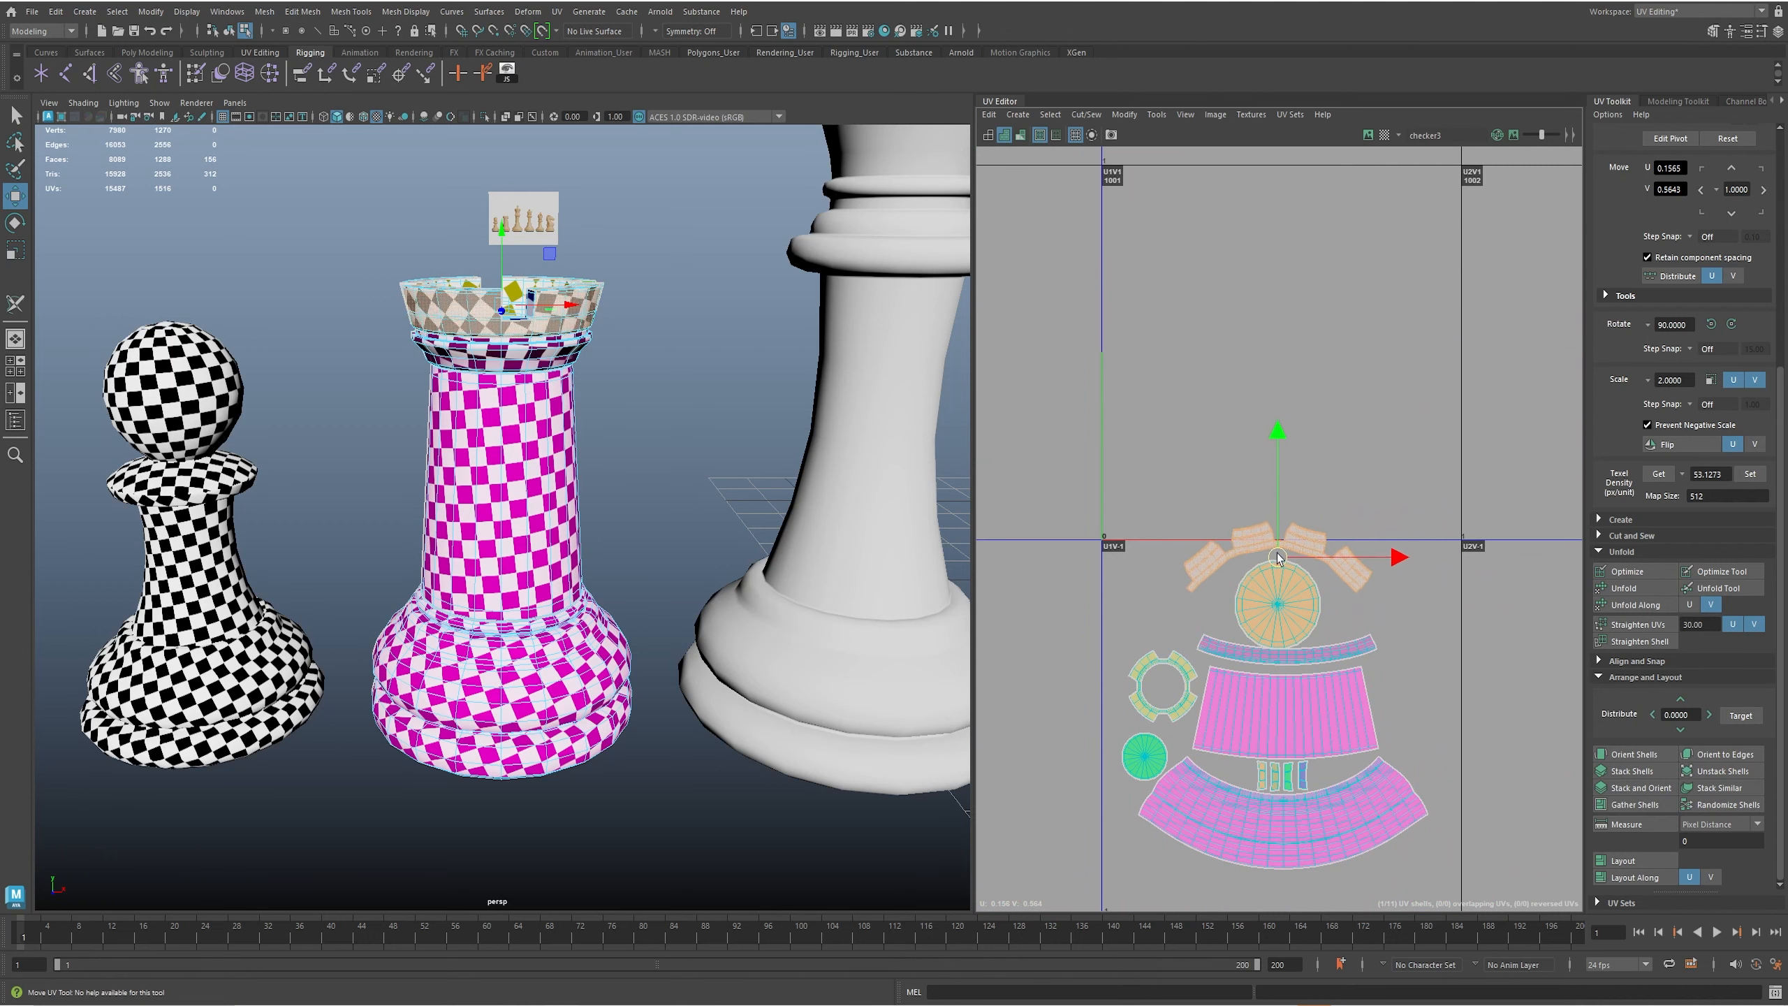
- Select all of the rook's arranged shells and move them as one group into empty UV space outside the main tile
{"action": "scroll", "coordinate": [1078, 562], "scroll_direction": "down", "scroll_amount": 3}
{"action": "scroll", "coordinate": [1268, 595], "scroll_direction": "down", "scroll_amount": 3}
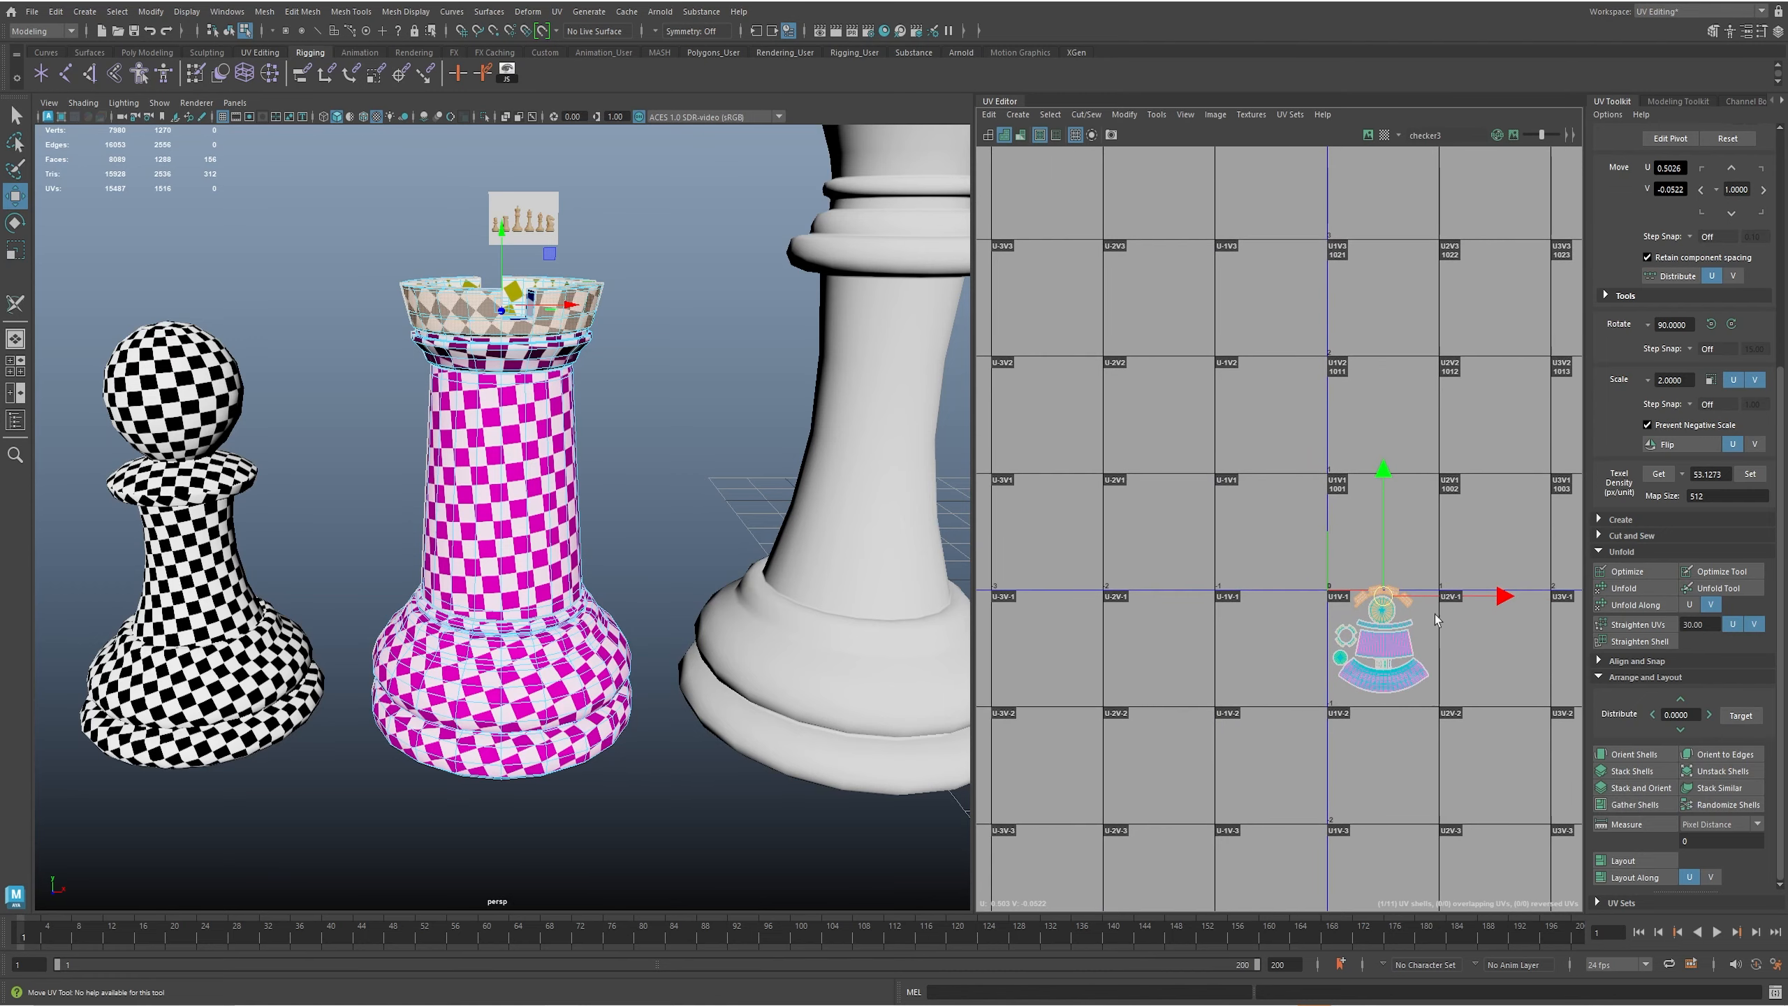
{"action": "left_click_drag", "start_coordinate": [1417, 685], "coordinate": [1438, 716]}
{"action": "middle_click_drag", "start_coordinate": [1438, 716], "coordinate": [1400, 657], "text": "alt"}
{"action": "left_click_drag", "start_coordinate": [1339, 583], "coordinate": [1111, 719]}
- Return to object selection, select the king and apply a planar UV projection to it
{"action": "right_click_drag", "start_coordinate": [519, 602], "coordinate": [602, 517]}
{"action": "left_click", "coordinate": [658, 451]}
{"action": "middle_click_drag", "start_coordinate": [650, 503], "coordinate": [500, 553], "text": "alt"}
{"action": "left_click_drag", "start_coordinate": [609, 551], "coordinate": [612, 673], "text": "alt"}
{"action": "left_click", "coordinate": [665, 551]}
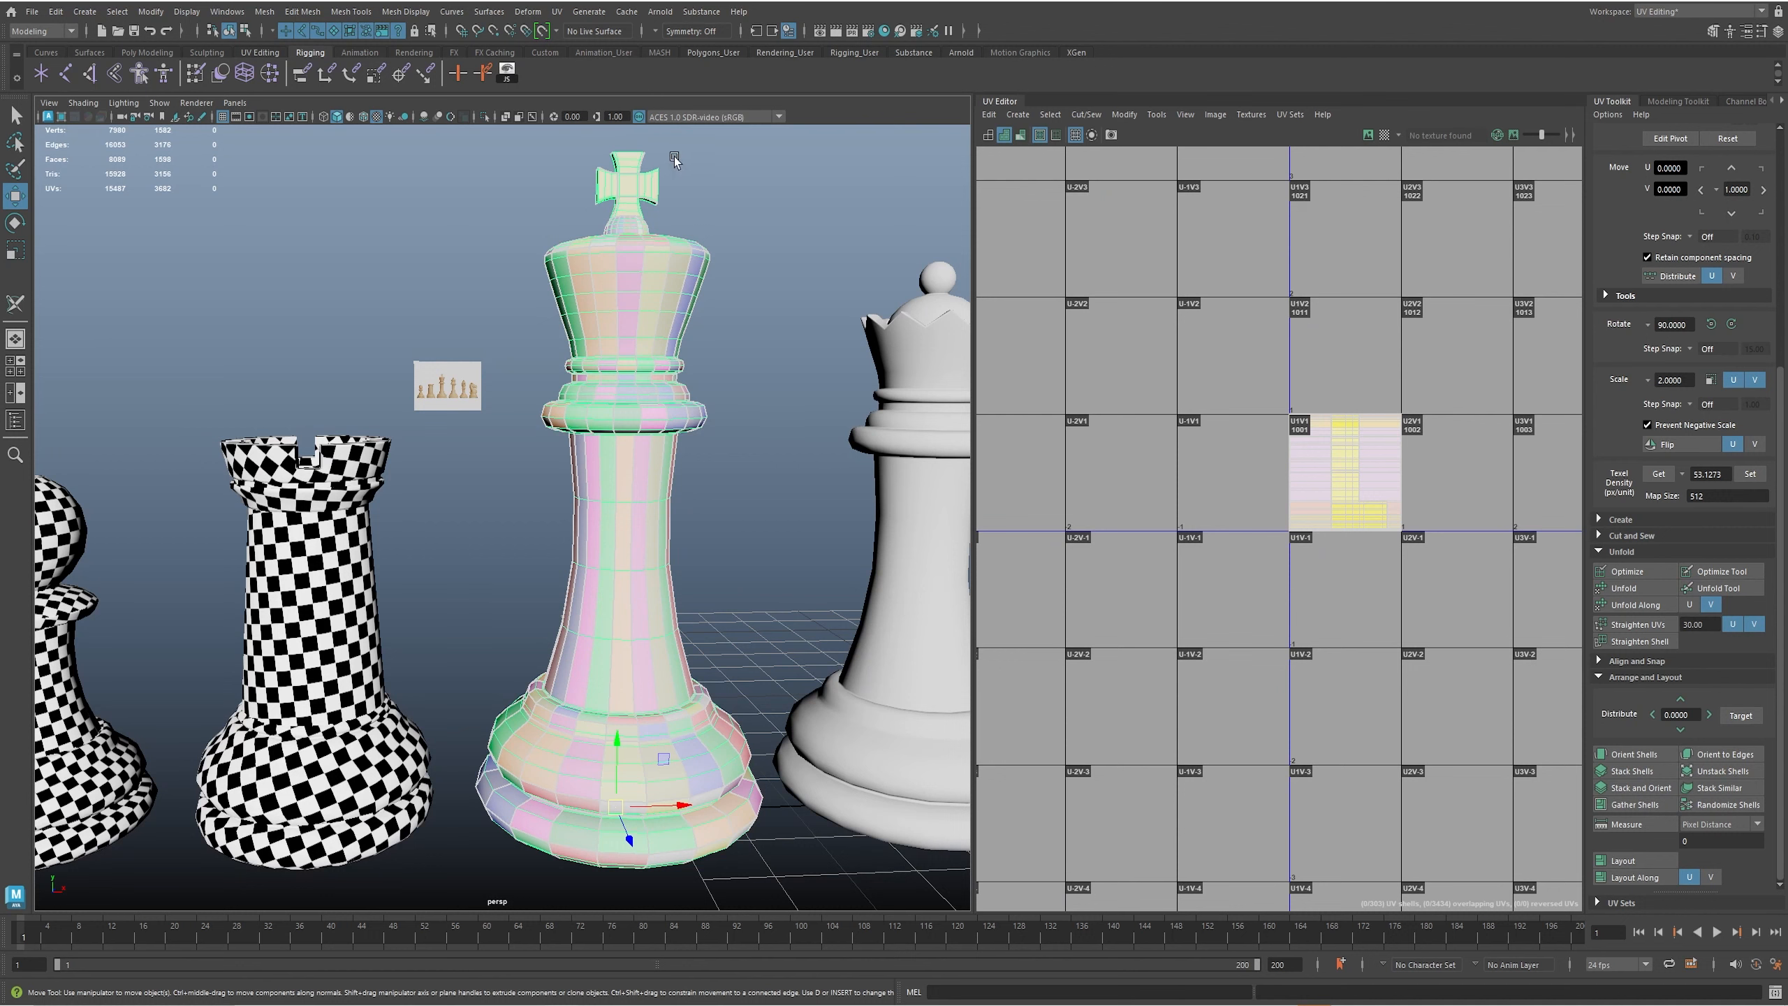
{"action": "left_click", "coordinate": [555, 12]}
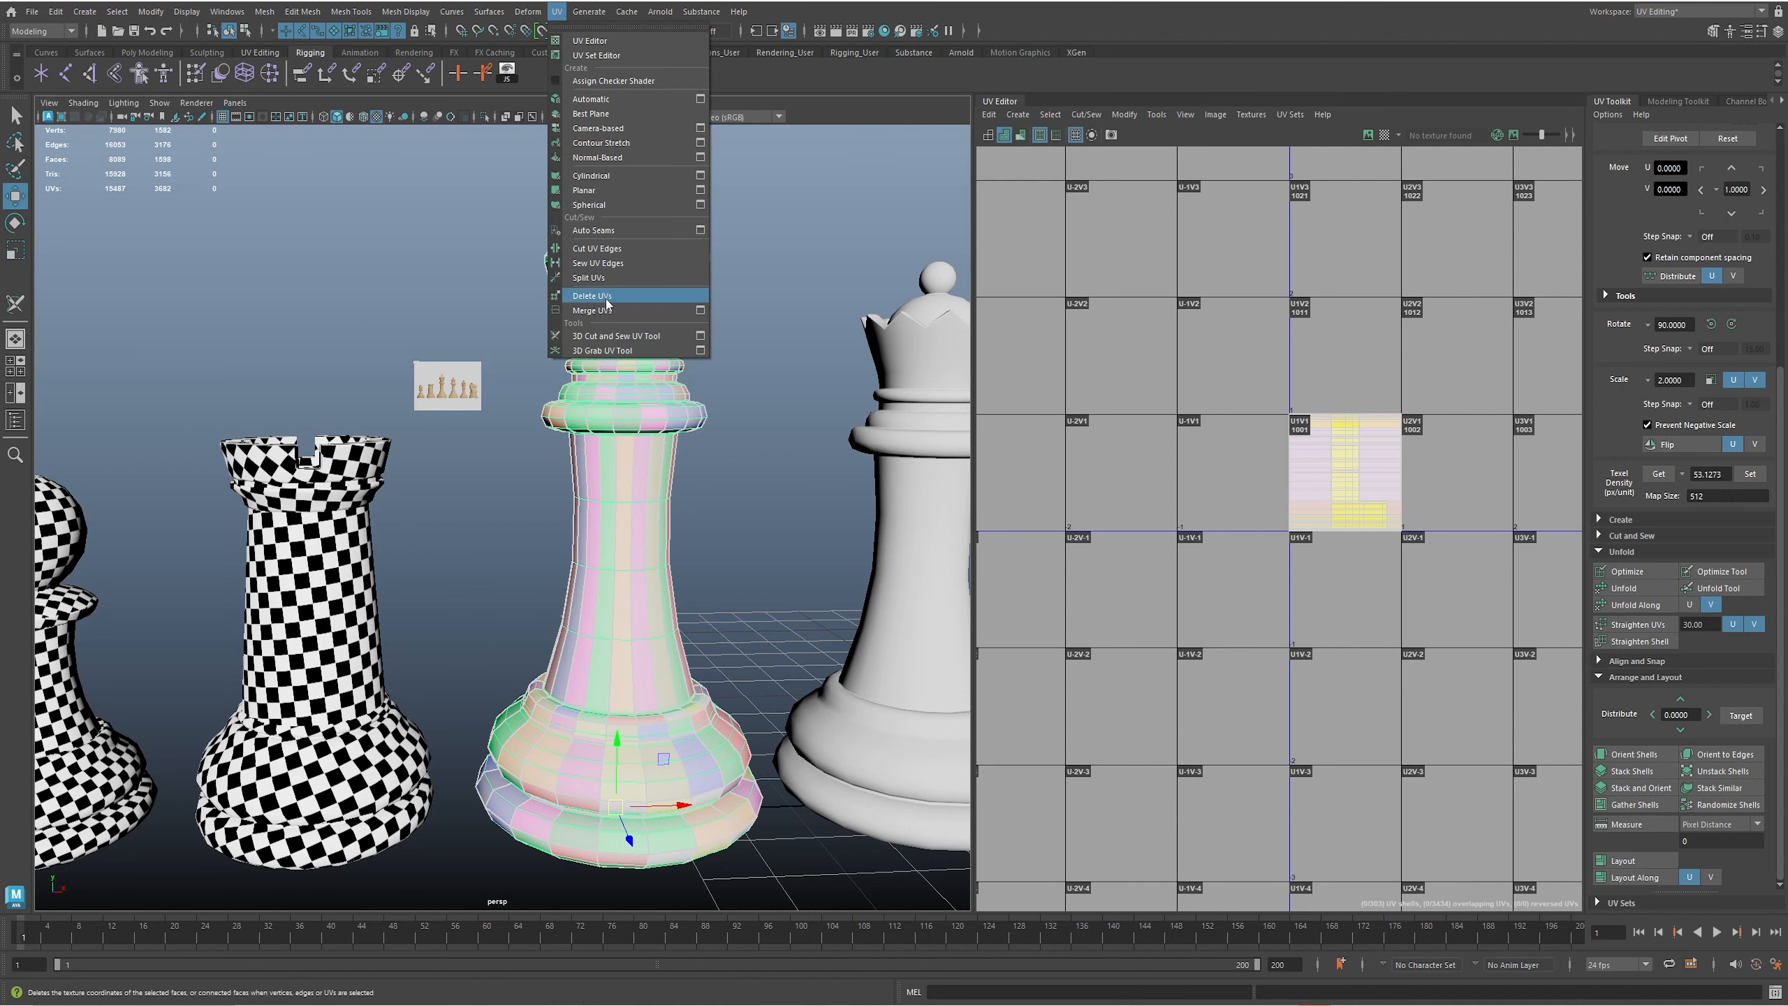
{"action": "left_click", "coordinate": [602, 204]}
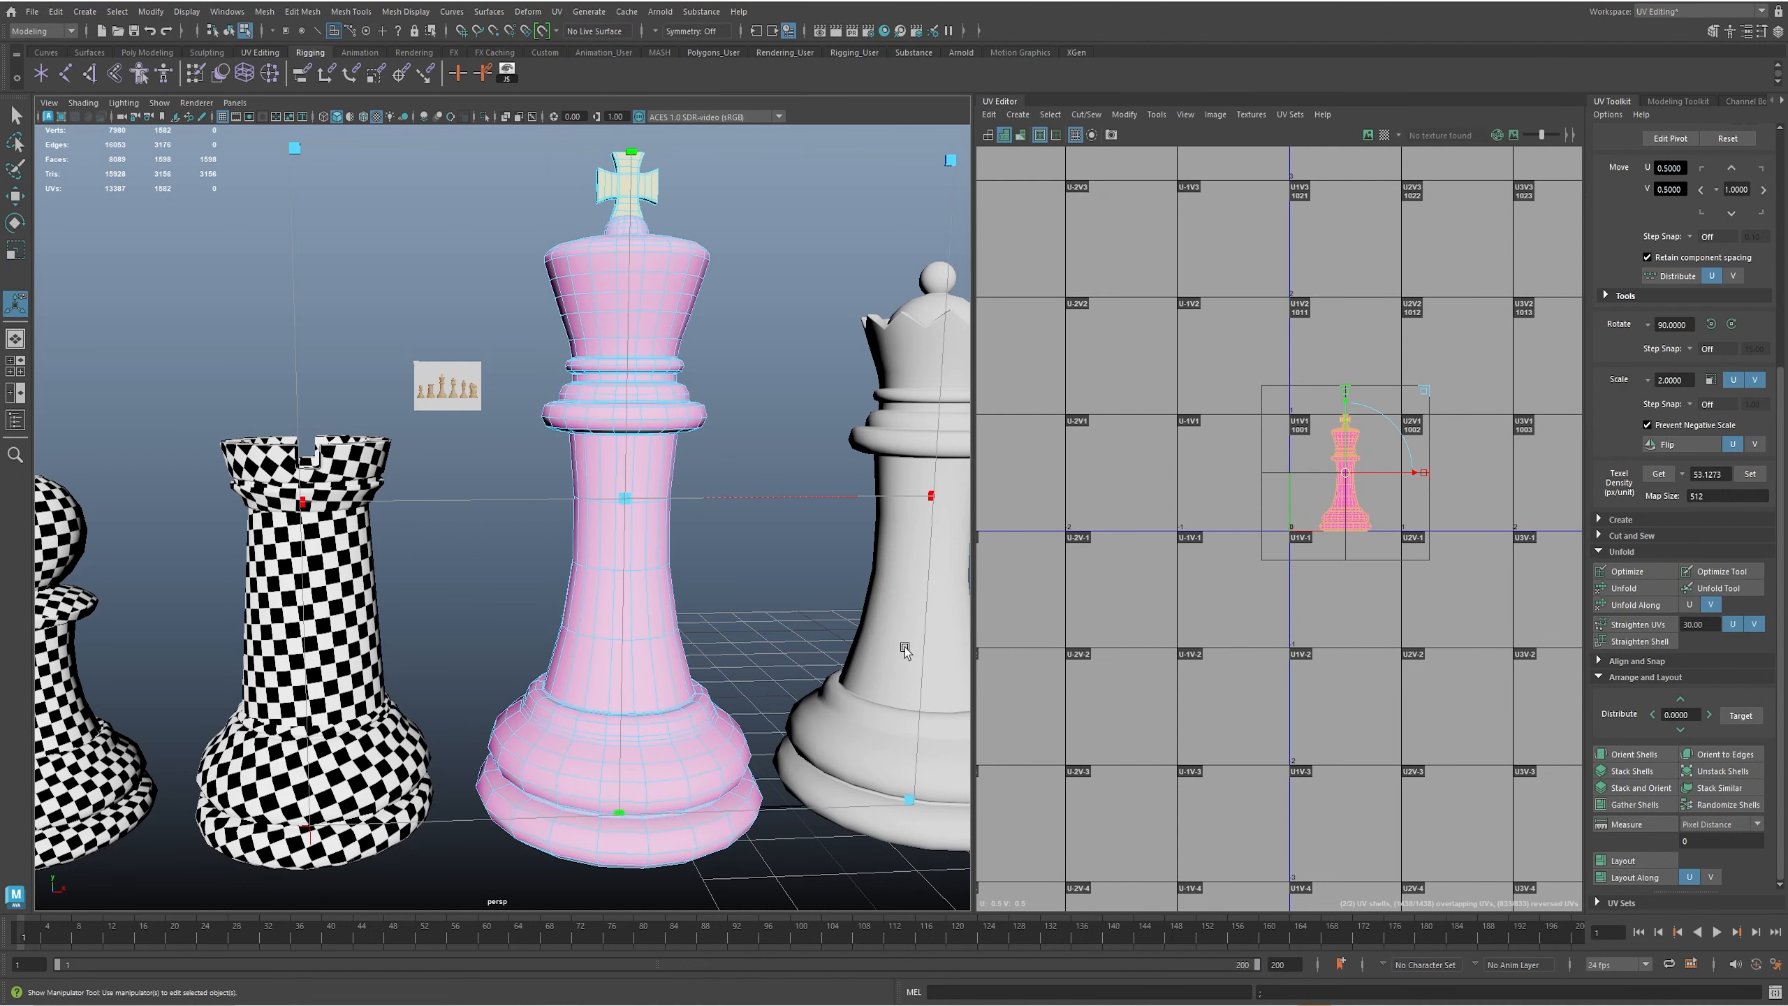
{"action": "key", "text": "q"}
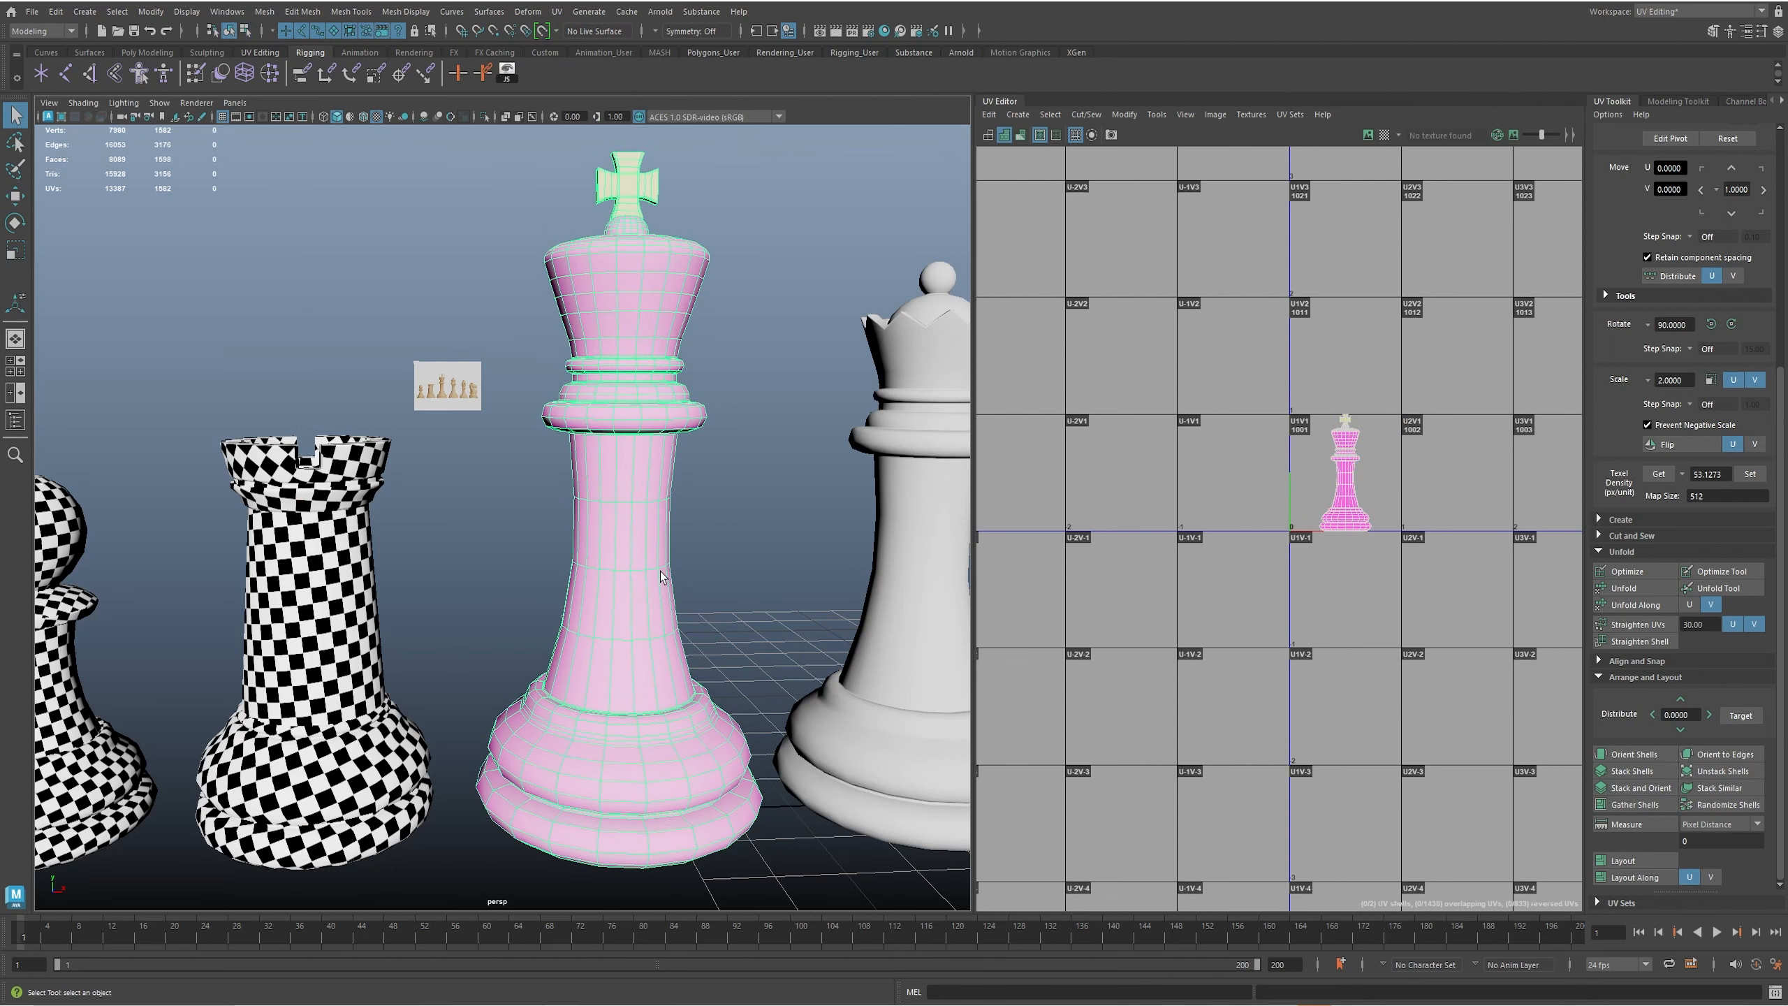
- With the 3D Cut and Sew UV tool, cut the king's UVs around the top of the base and vertically down the base
{"action": "left_click", "coordinate": [561, 15]}
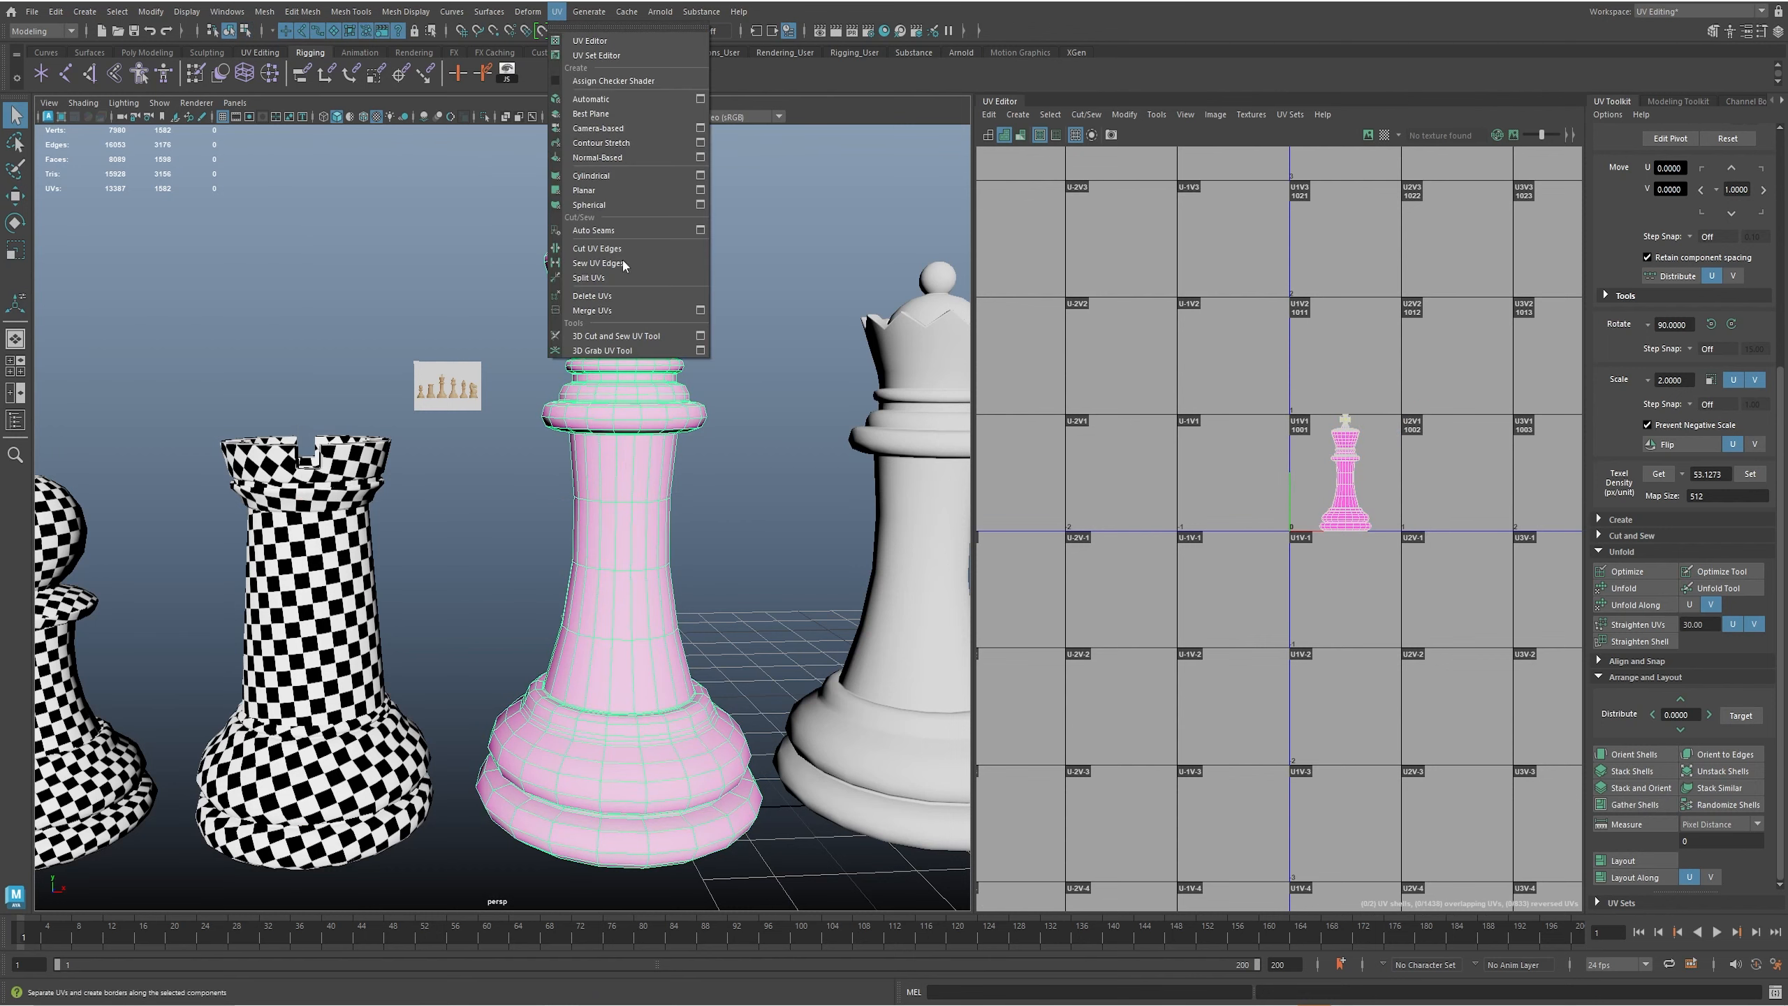
{"action": "left_click", "coordinate": [643, 336]}
{"action": "middle_click_drag", "start_coordinate": [684, 739], "coordinate": [648, 385], "text": "alt"}
{"action": "left_click_drag", "start_coordinate": [649, 389], "coordinate": [635, 457], "text": "alt"}
{"action": "double_click", "coordinate": [752, 420]}
{"action": "right_click_drag", "start_coordinate": [630, 481], "coordinate": [806, 465], "text": "alt"}
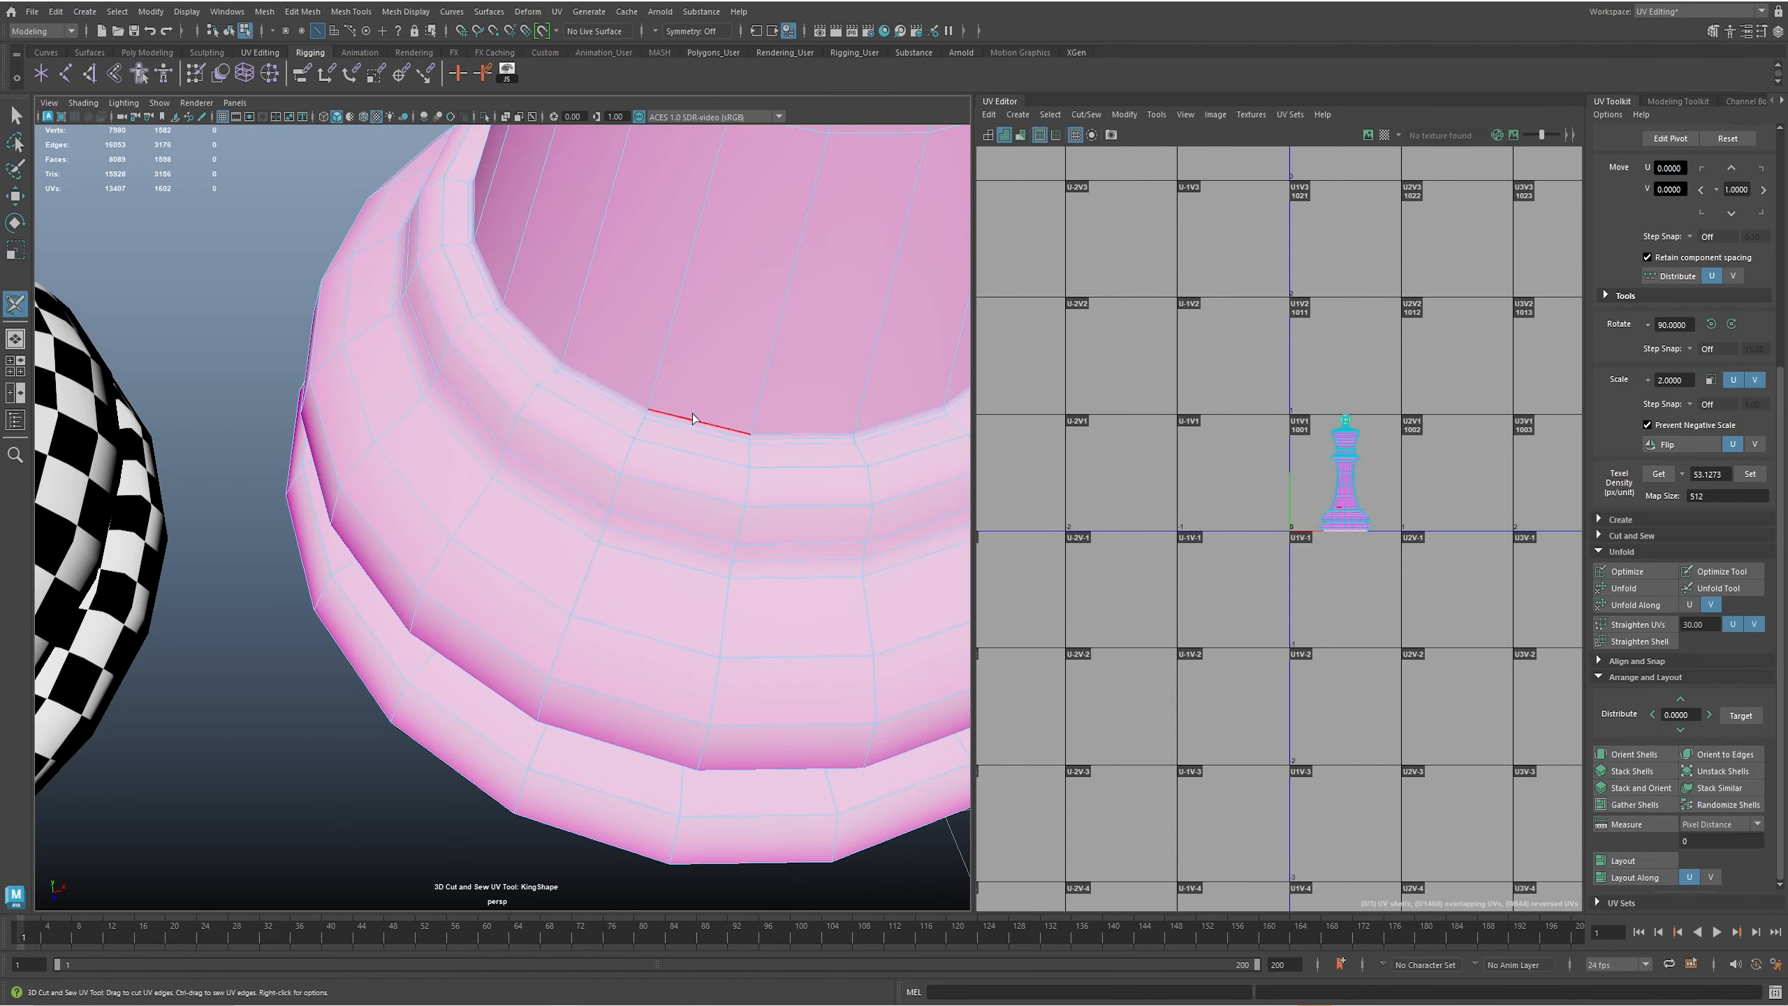
{"action": "double_click", "coordinate": [695, 428]}
{"action": "right_click_drag", "start_coordinate": [695, 429], "coordinate": [535, 440], "text": "alt"}
{"action": "left_click_drag", "start_coordinate": [535, 440], "coordinate": [573, 476], "text": "alt"}
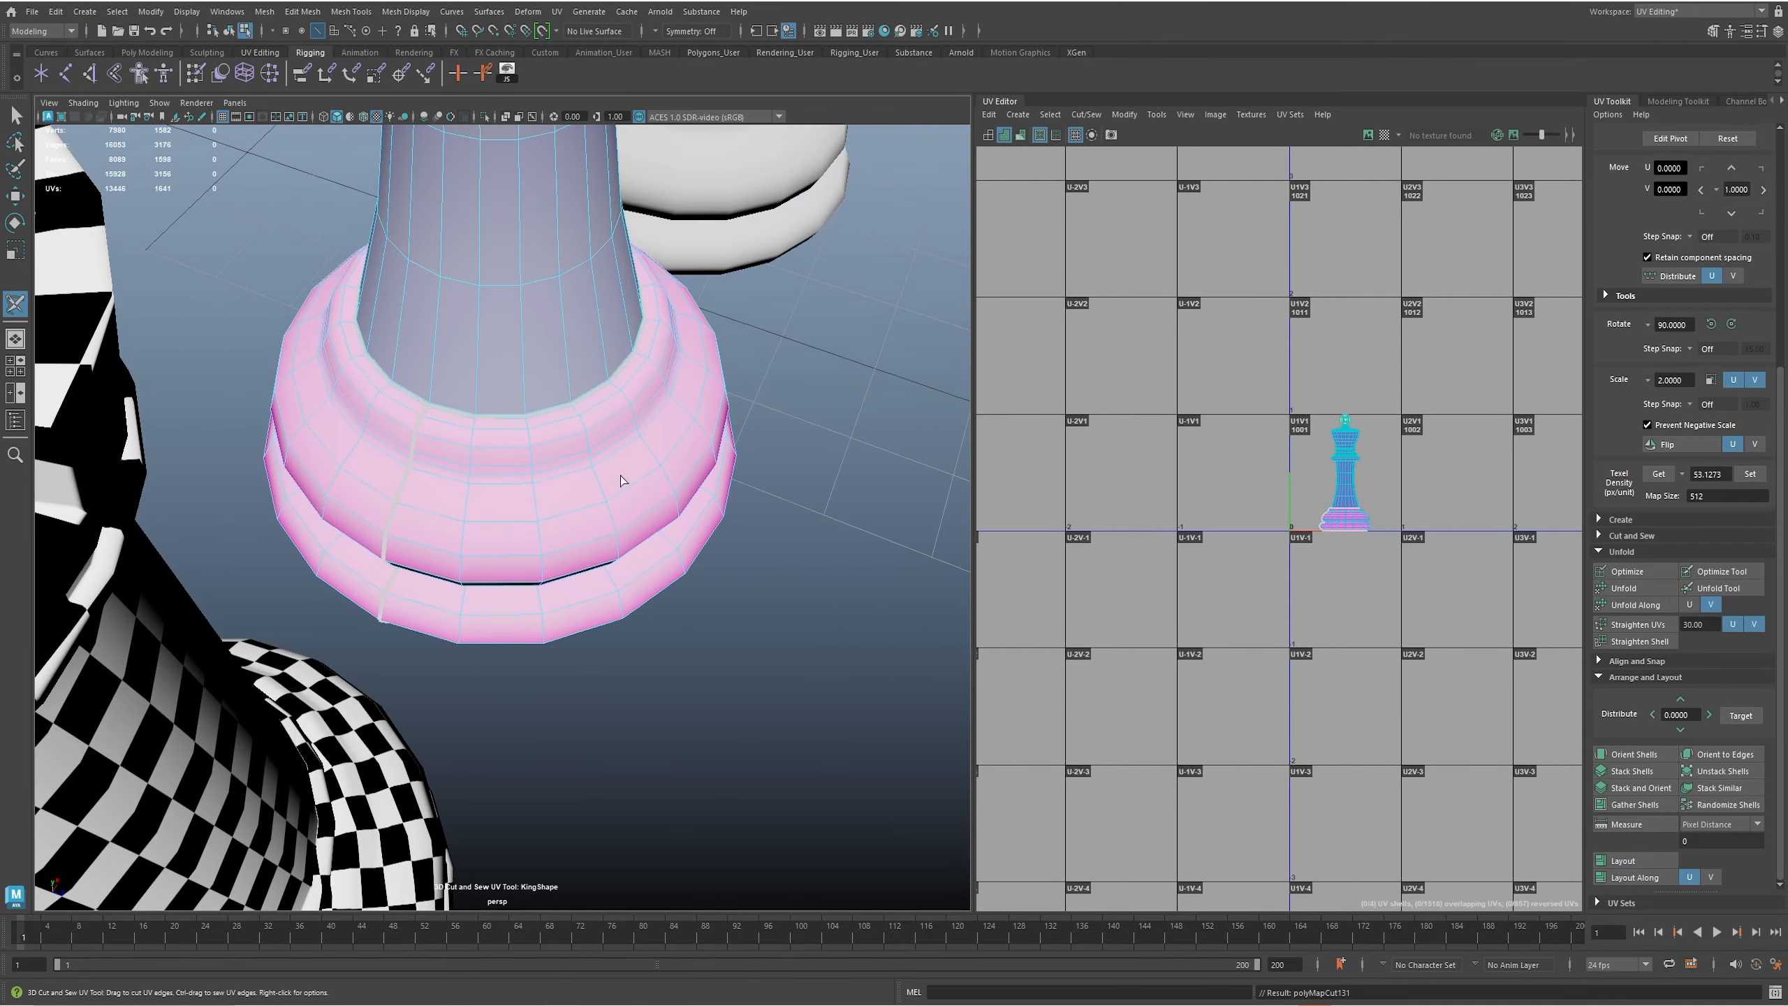
{"action": "right_click_drag", "start_coordinate": [519, 482], "coordinate": [451, 451], "text": "alt"}
- Cut a UV seam around the king's stem just below the collar and a vertical seam along the stem
{"action": "middle_click_drag", "start_coordinate": [518, 324], "coordinate": [558, 531], "text": "alt"}
{"action": "left_click_drag", "start_coordinate": [558, 531], "coordinate": [466, 316], "text": "alt"}
{"action": "middle_click_drag", "start_coordinate": [467, 316], "coordinate": [566, 557], "text": "alt"}
{"action": "right_click_drag", "start_coordinate": [566, 535], "coordinate": [782, 462], "text": "alt"}
{"action": "double_click", "coordinate": [633, 285]}
{"action": "right_click_drag", "start_coordinate": [766, 404], "coordinate": [654, 423], "text": "alt"}
{"action": "left_click_drag", "start_coordinate": [655, 422], "coordinate": [782, 514], "text": "alt"}
{"action": "left_click_drag", "start_coordinate": [596, 560], "coordinate": [527, 561], "text": "alt"}
{"action": "double_click", "coordinate": [532, 669]}
{"action": "middle_click_drag", "start_coordinate": [553, 426], "coordinate": [577, 572], "text": "alt"}
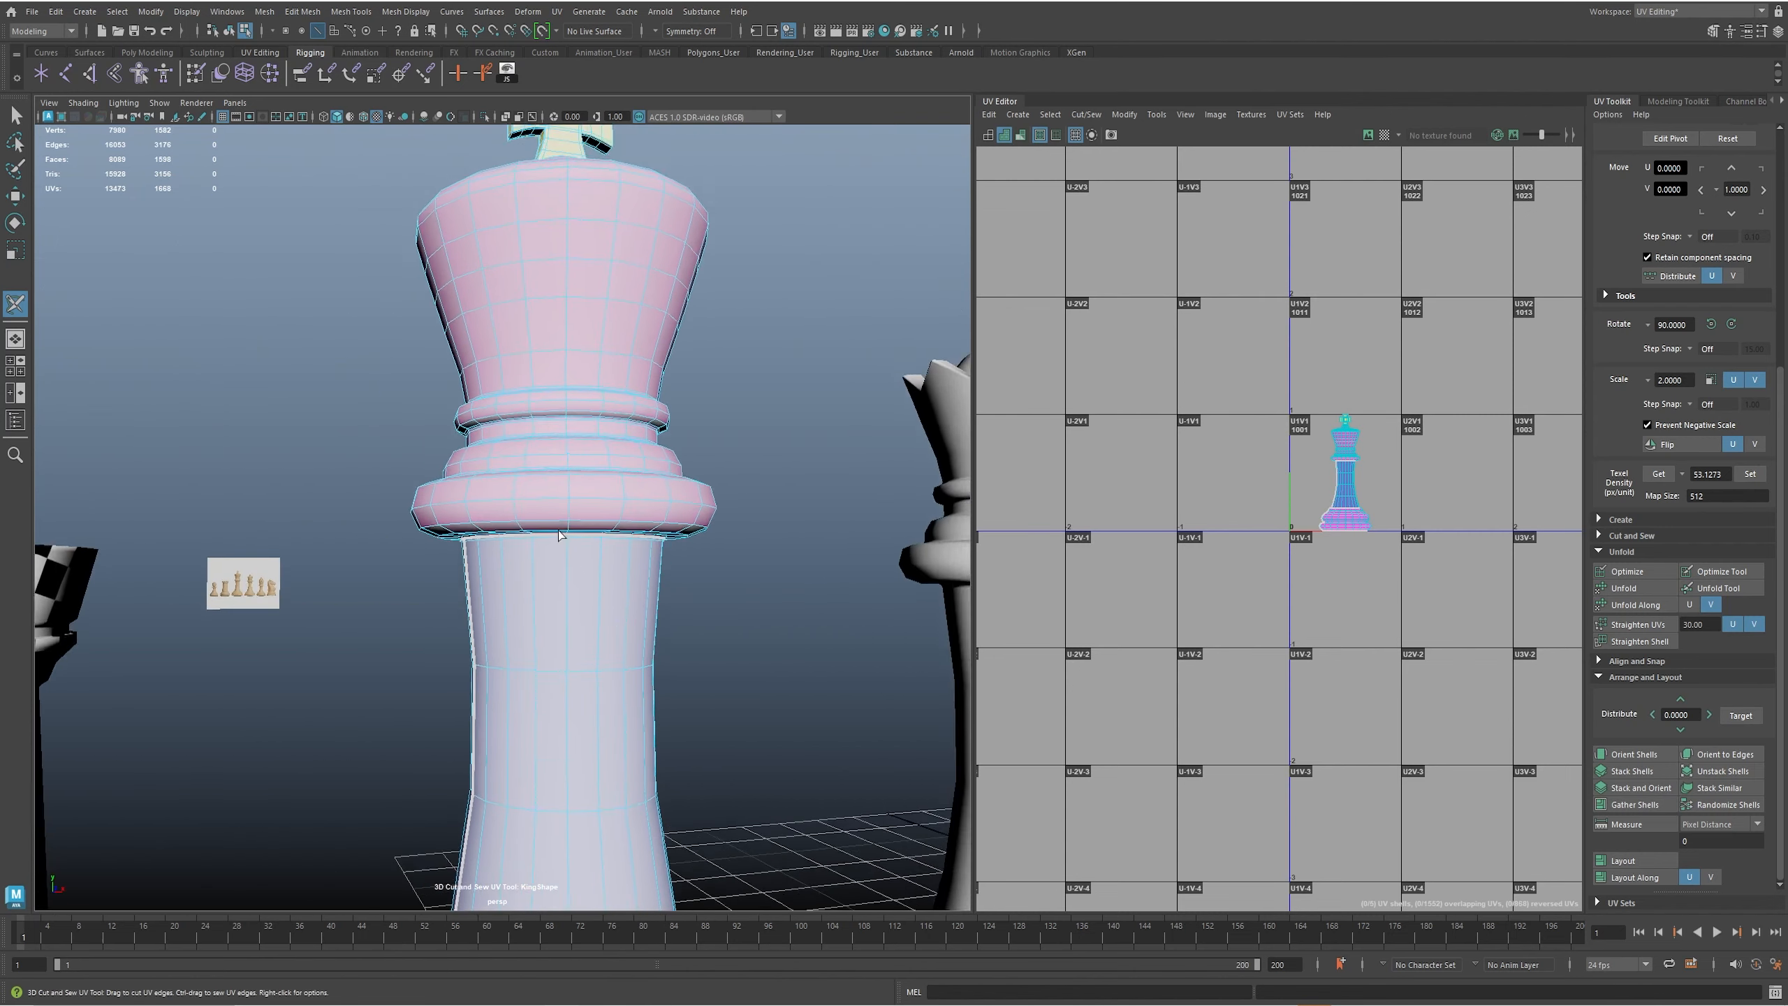
- Cut a UV seam around the king between the stepped collar and the ring beneath the crown
{"action": "right_click_drag", "start_coordinate": [577, 567], "coordinate": [686, 518], "text": "alt"}
{"action": "left_click_drag", "start_coordinate": [686, 519], "coordinate": [675, 535], "text": "alt"}
{"action": "right_click_drag", "start_coordinate": [556, 517], "coordinate": [622, 507], "text": "alt"}
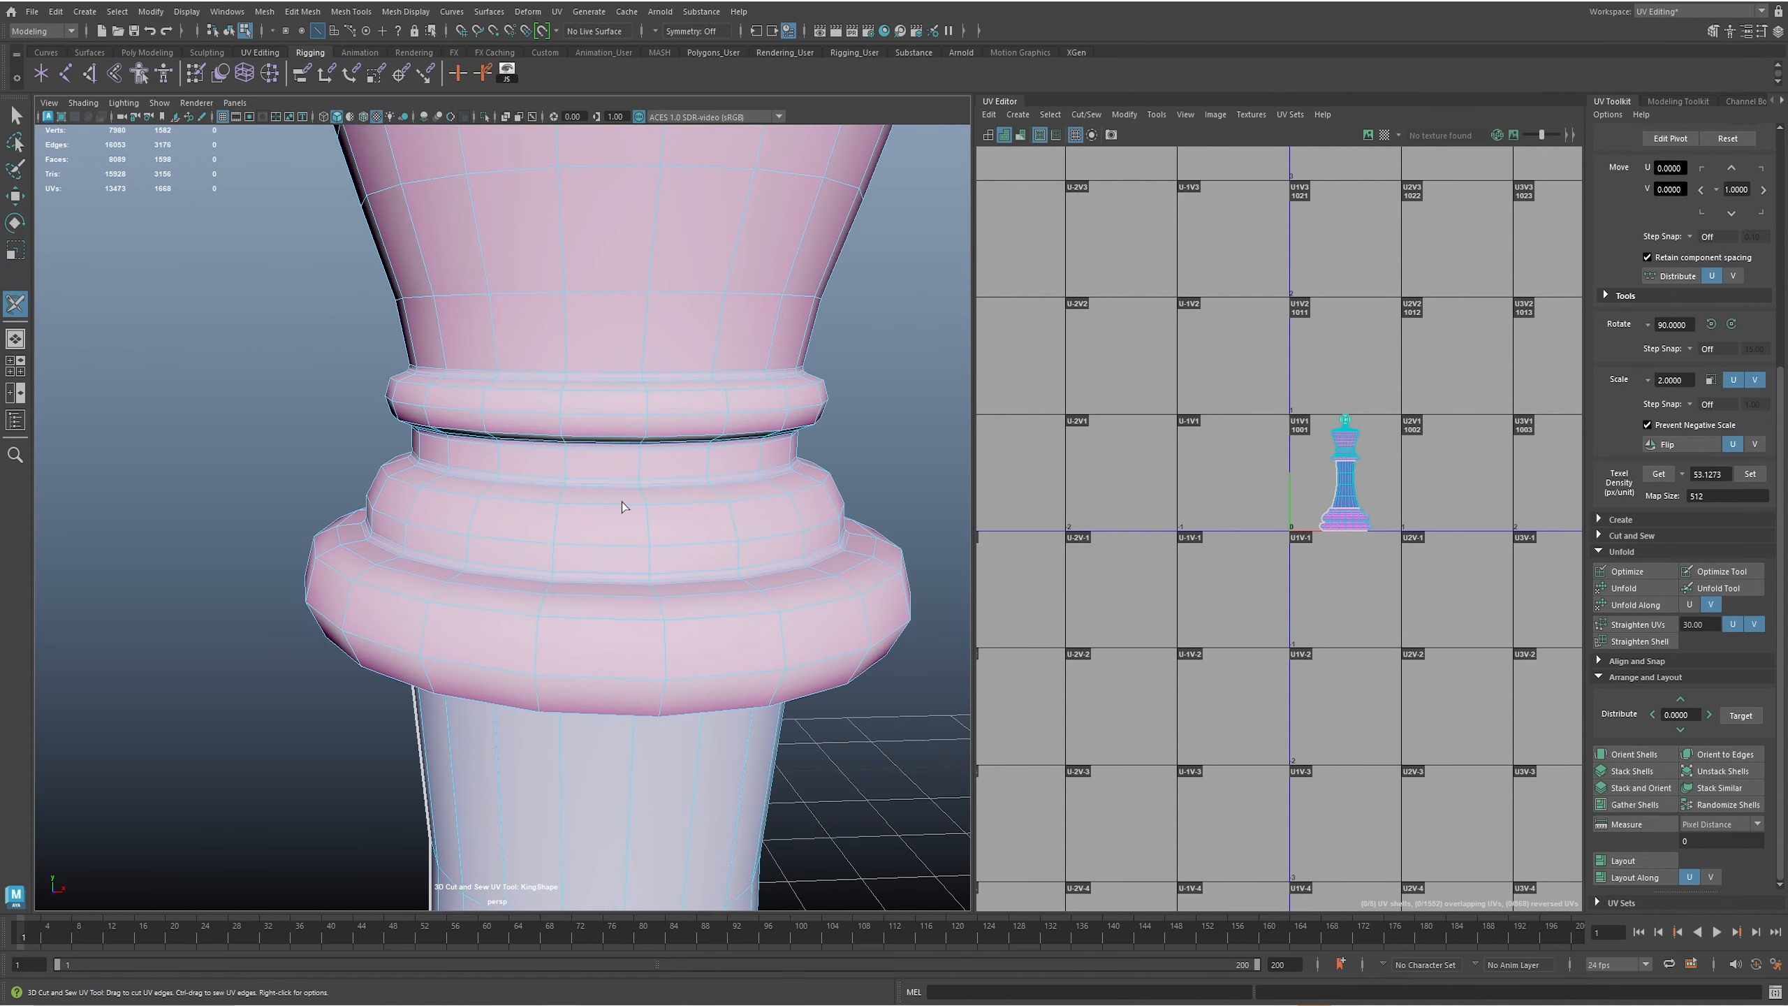
{"action": "right_click_drag", "start_coordinate": [498, 486], "coordinate": [641, 493], "text": "alt"}
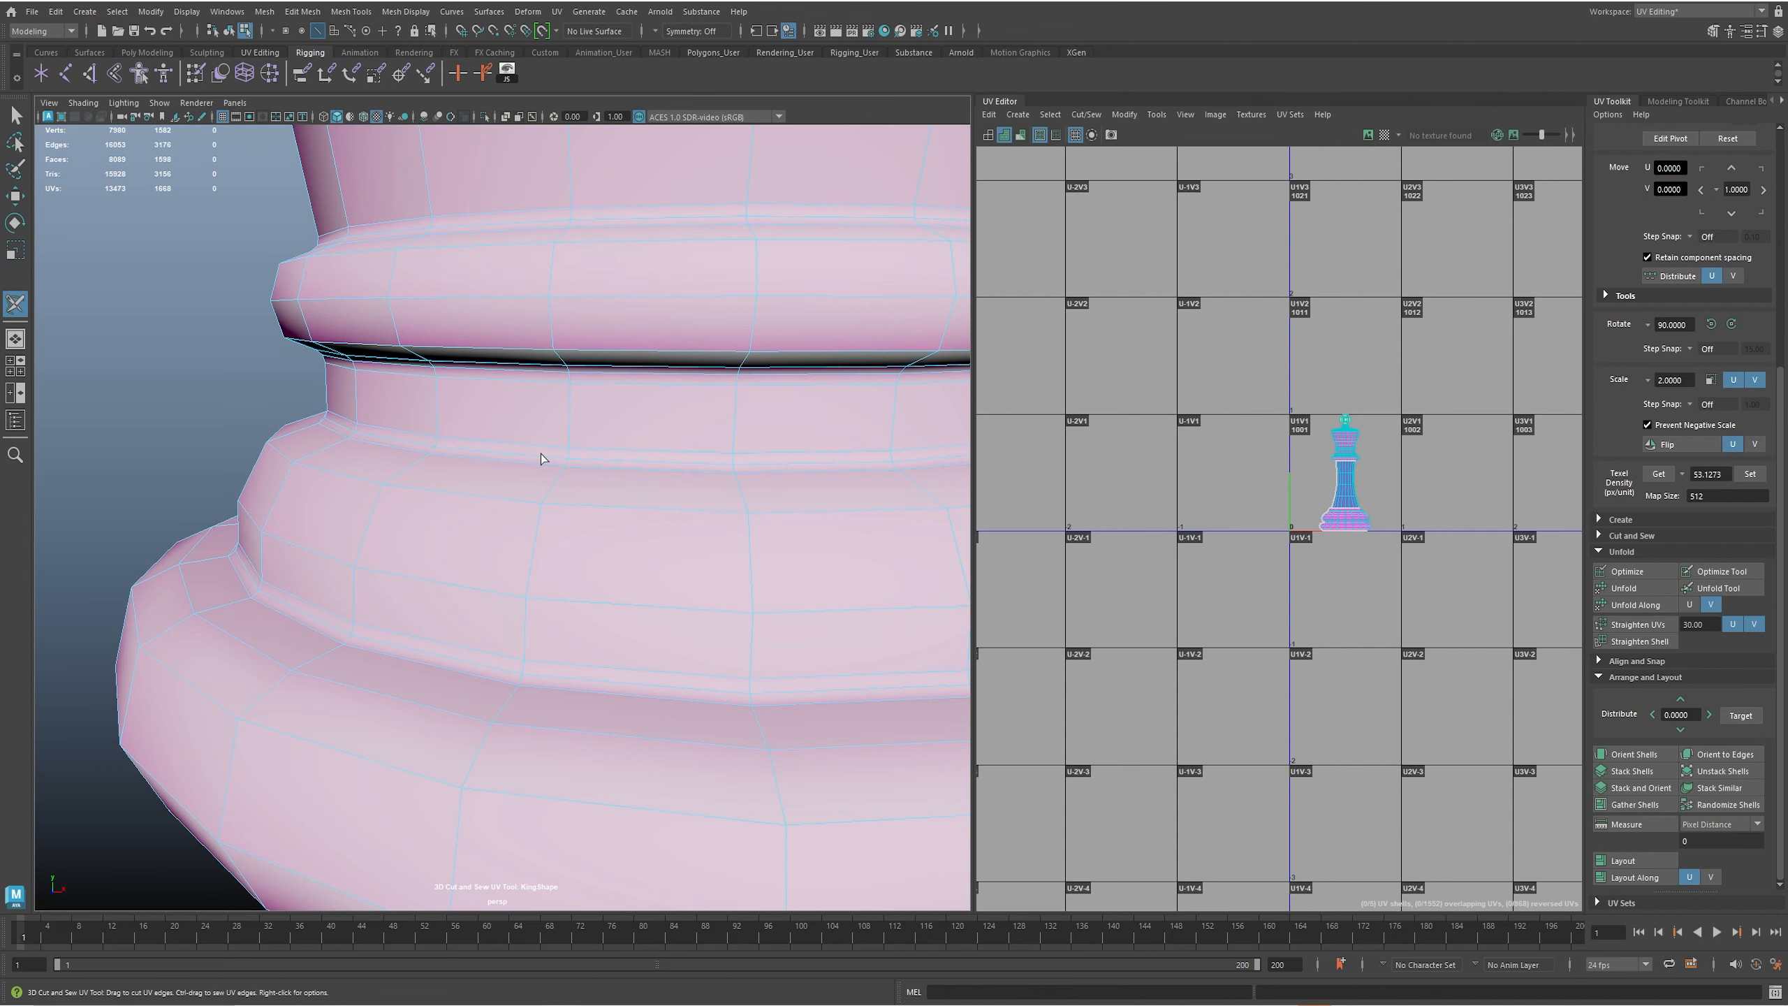
{"action": "double_click", "coordinate": [554, 372]}
{"action": "right_click_drag", "start_coordinate": [588, 405], "coordinate": [550, 579], "text": "alt"}
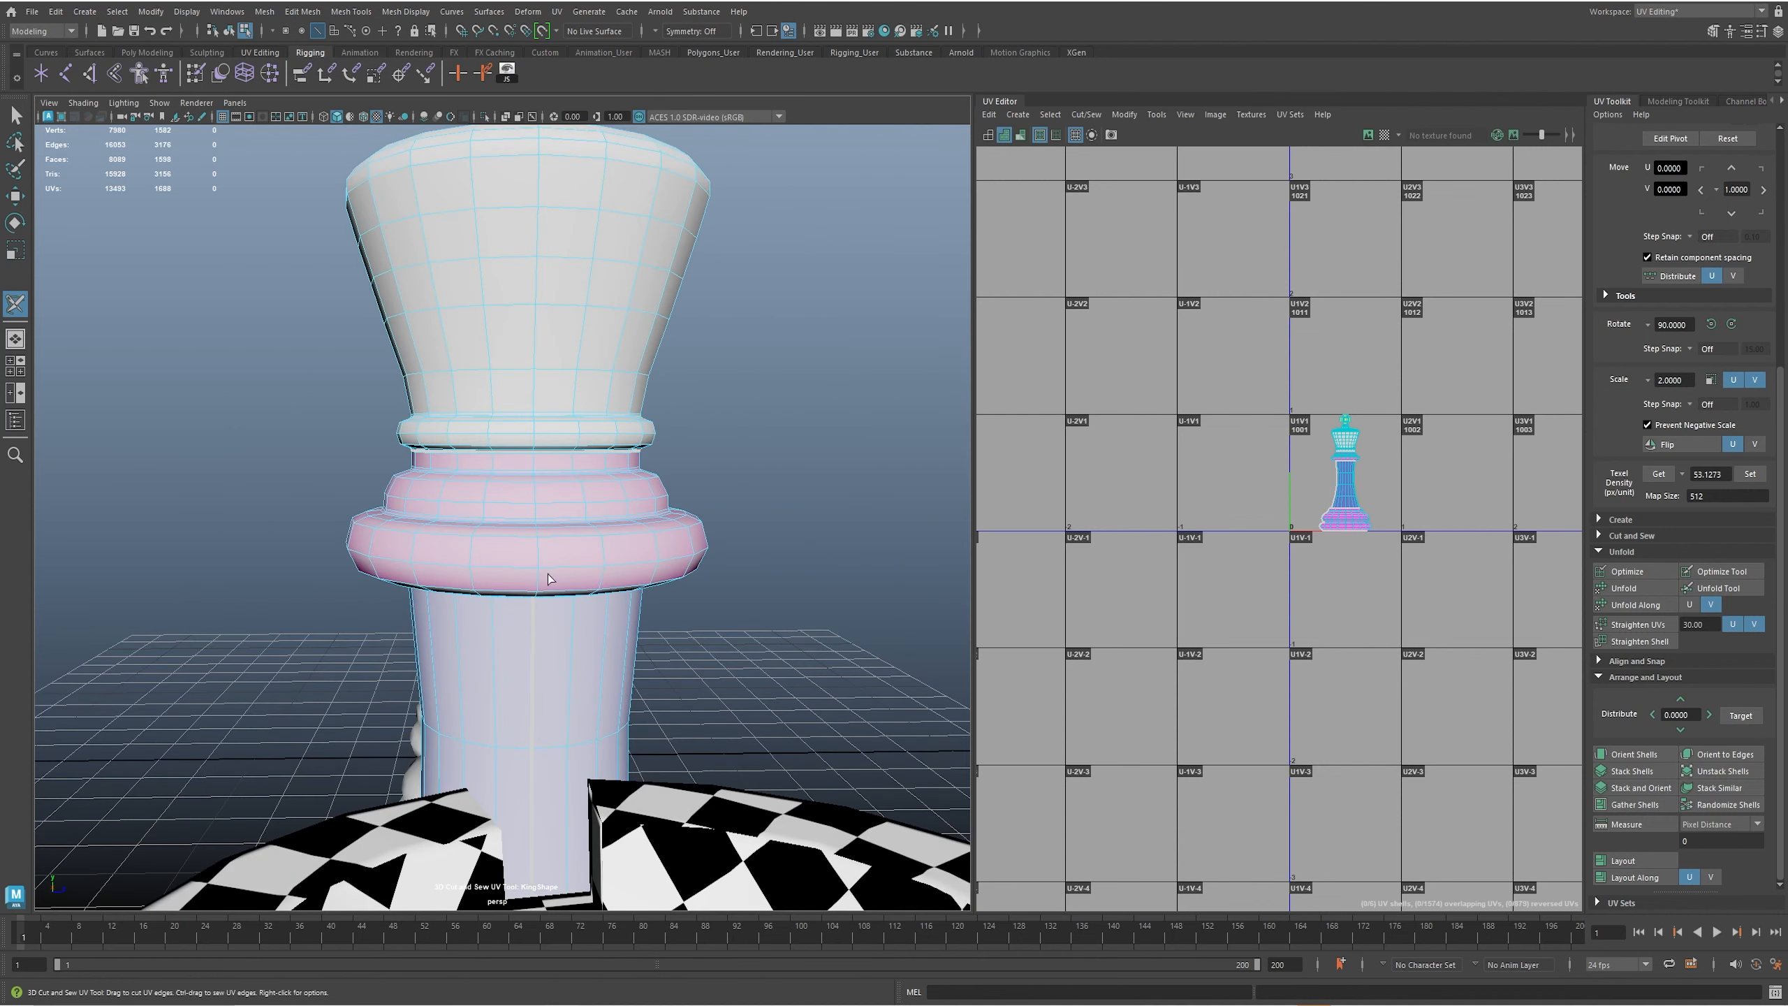
- Cut a vertical UV seam through the king's stepped collar and a loop seam between the ring and the crown wall
{"action": "left_click_drag", "start_coordinate": [542, 557], "coordinate": [667, 533], "text": "alt"}
{"action": "middle_click_drag", "start_coordinate": [633, 518], "coordinate": [610, 674], "text": "alt"}
{"action": "left_click_drag", "start_coordinate": [610, 675], "coordinate": [541, 673], "text": "alt"}
{"action": "right_click_drag", "start_coordinate": [541, 672], "coordinate": [610, 703], "text": "alt"}
{"action": "middle_click_drag", "start_coordinate": [514, 726], "coordinate": [450, 608], "text": "alt"}
{"action": "right_click_drag", "start_coordinate": [450, 609], "coordinate": [484, 624], "text": "alt"}
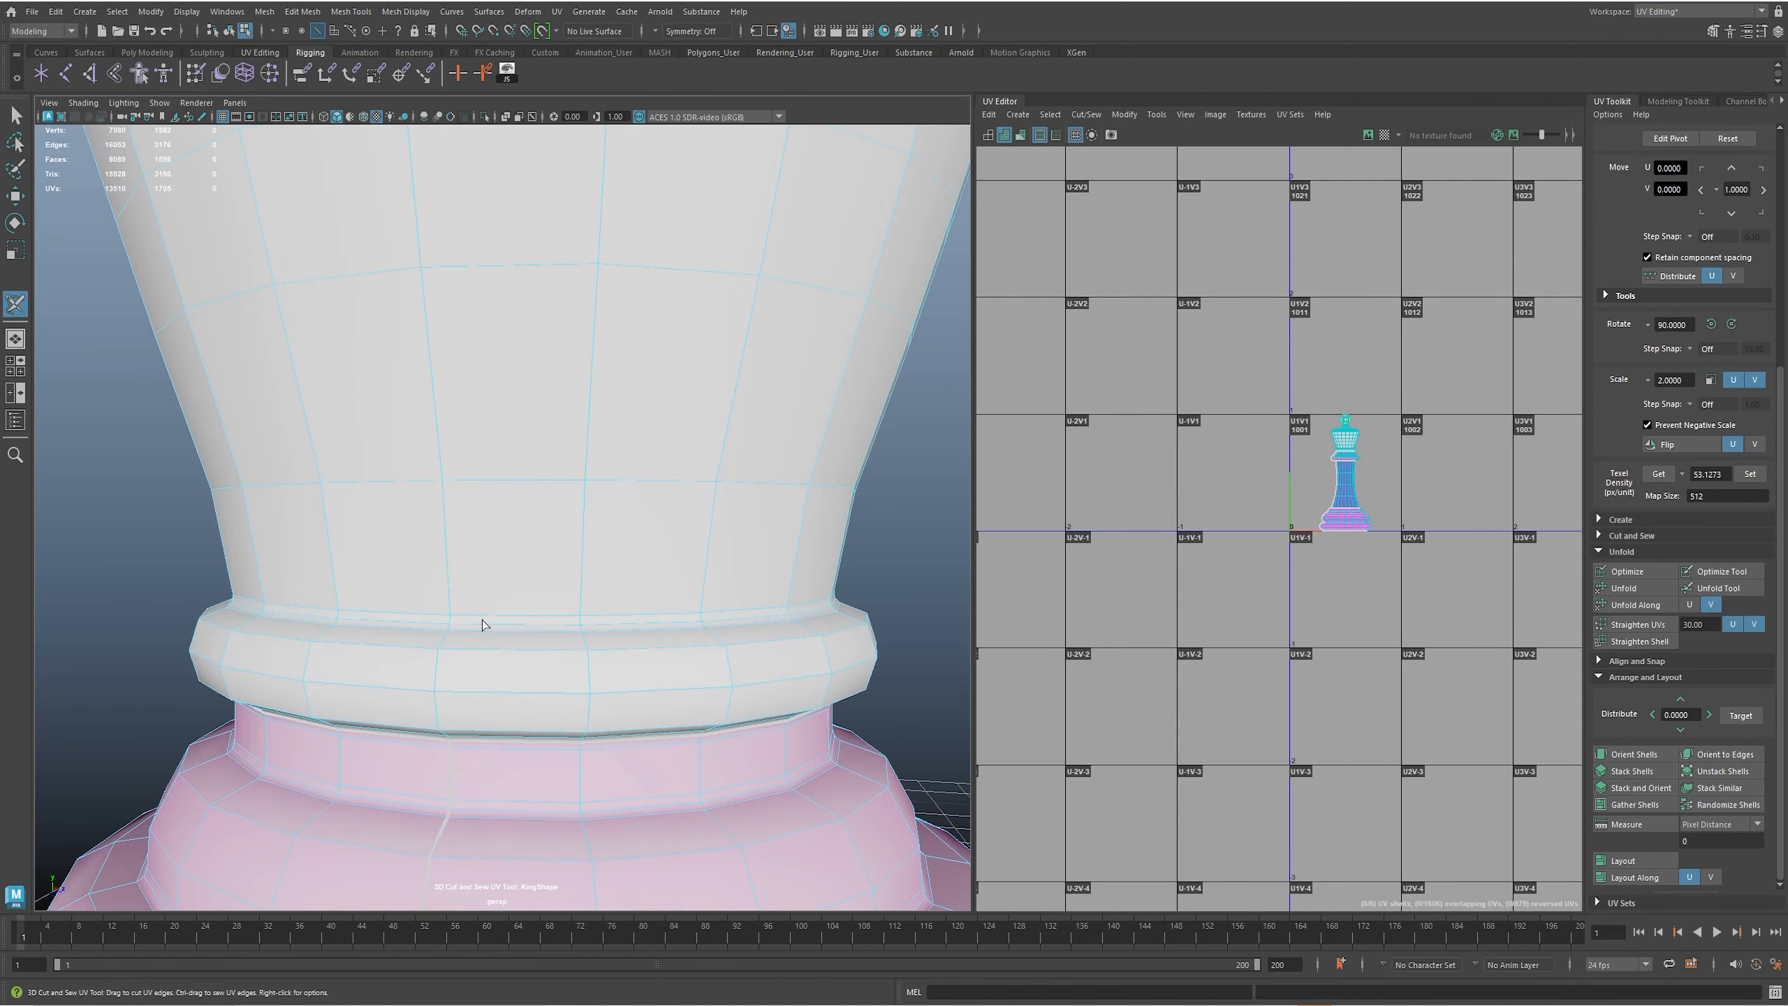
{"action": "left_click", "coordinate": [481, 625]}
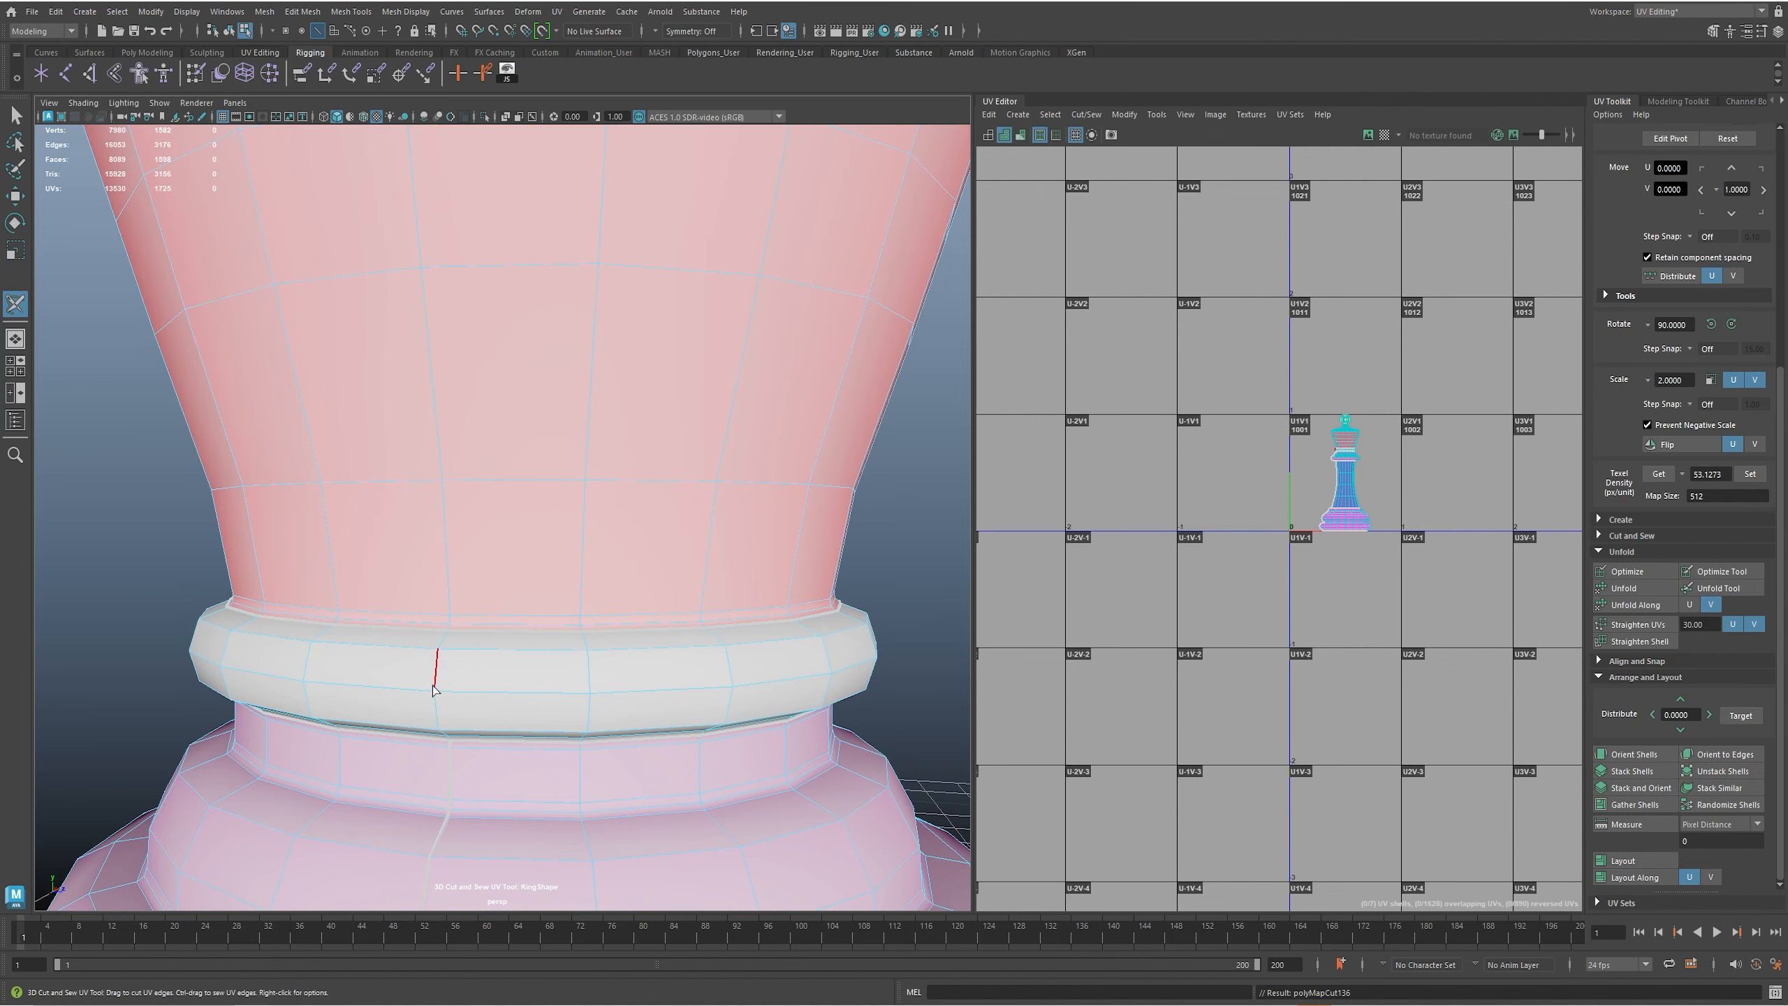
- Cut UV seams around the king's upper crown rim and vertically down the ring and crown wall
{"action": "right_click_drag", "start_coordinate": [611, 682], "coordinate": [575, 657], "text": "alt"}
{"action": "left_click_drag", "start_coordinate": [575, 656], "coordinate": [563, 605], "text": "alt"}
{"action": "middle_click_drag", "start_coordinate": [595, 570], "coordinate": [605, 704], "text": "alt"}
{"action": "left_click_drag", "start_coordinate": [661, 497], "coordinate": [623, 551], "text": "alt"}
{"action": "middle_click_drag", "start_coordinate": [598, 479], "coordinate": [595, 583], "text": "alt"}
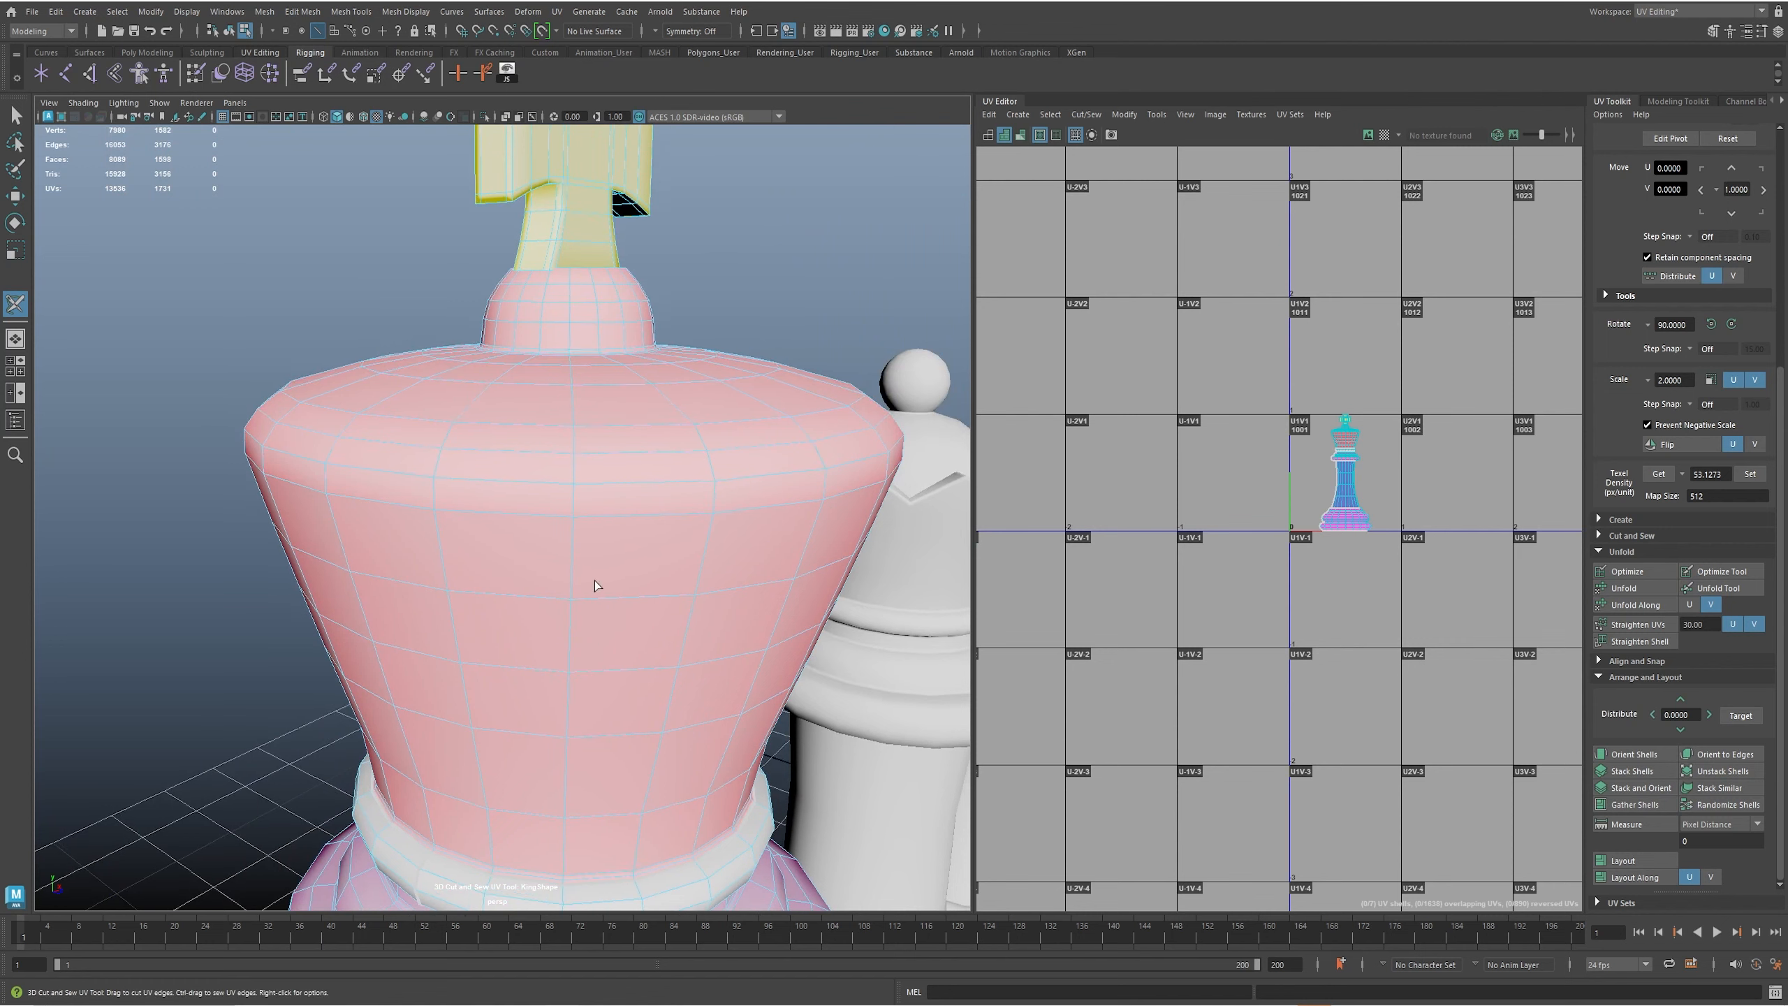
{"action": "left_click_drag", "start_coordinate": [497, 479], "coordinate": [503, 519], "text": "alt"}
{"action": "double_click", "coordinate": [511, 512]}
{"action": "left_click_drag", "start_coordinate": [627, 531], "coordinate": [549, 541], "text": "alt"}
{"action": "left_click_drag", "start_coordinate": [635, 657], "coordinate": [542, 643], "text": "alt"}
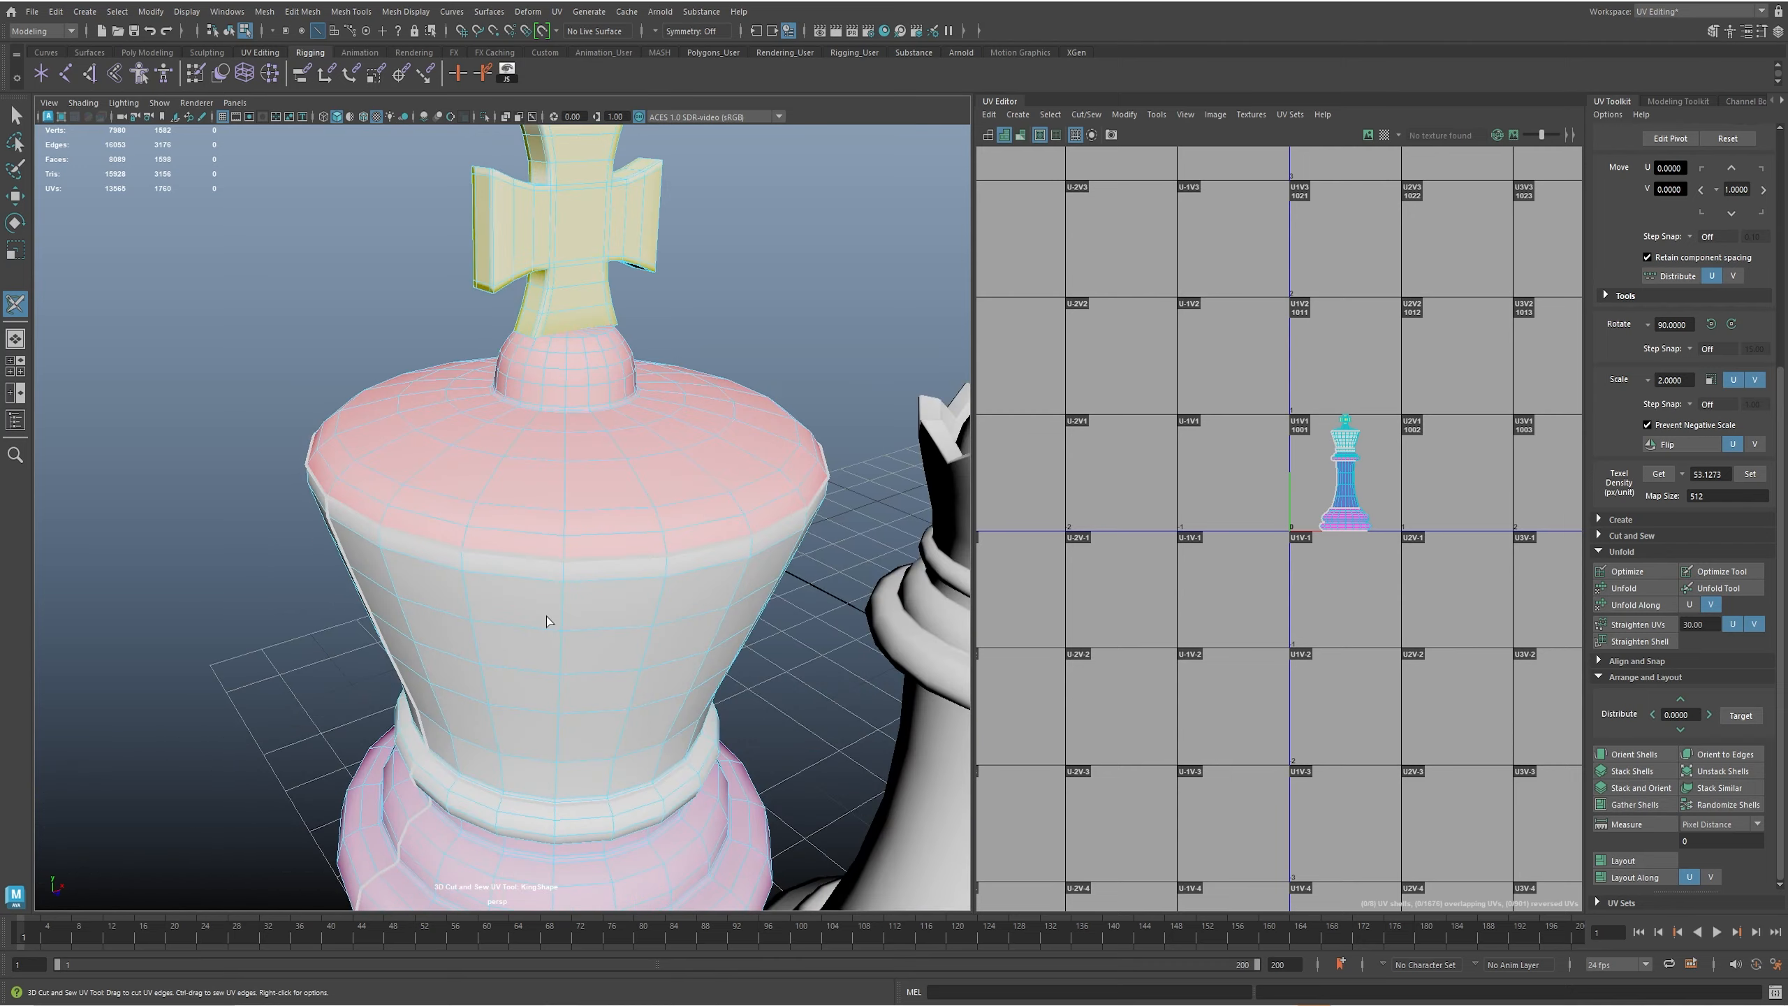
- Cut a UV seam around the foot of the small dome on top of the king's crown
{"action": "middle_click_drag", "start_coordinate": [482, 527], "coordinate": [463, 587], "text": "alt"}
{"action": "right_click_drag", "start_coordinate": [463, 587], "coordinate": [607, 547], "text": "alt"}
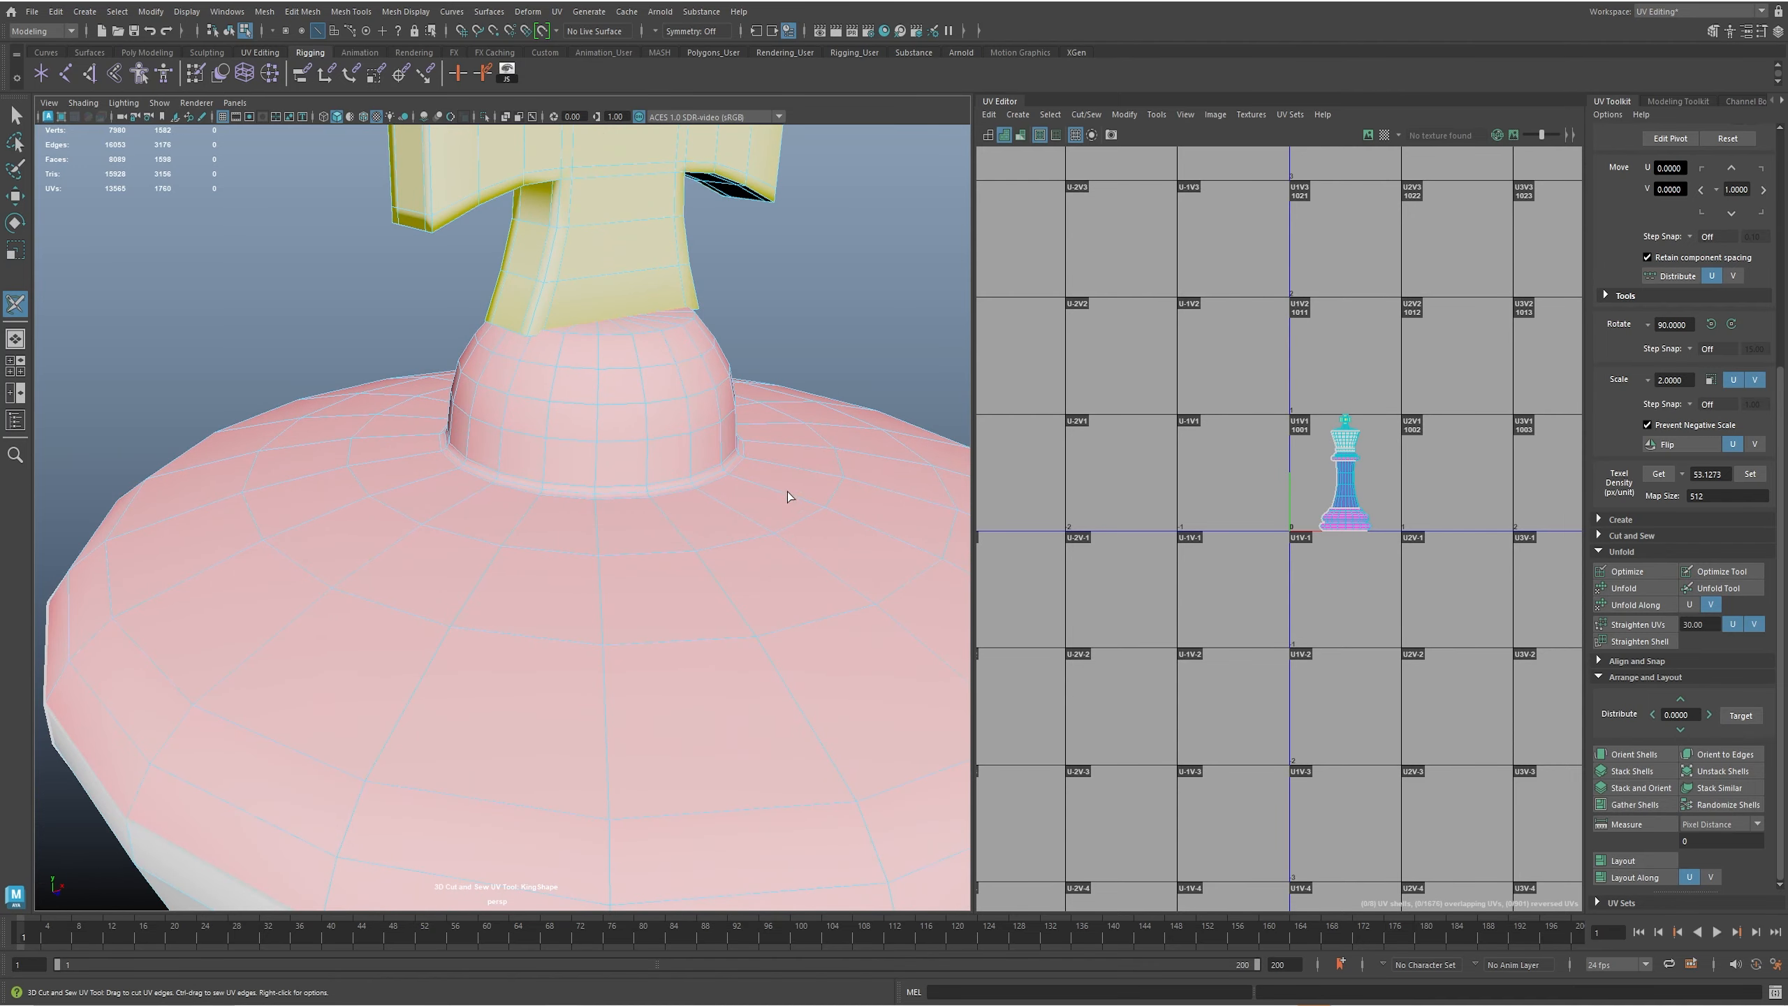
{"action": "right_click_drag", "start_coordinate": [789, 493], "coordinate": [928, 454], "text": "alt"}
{"action": "middle_click_drag", "start_coordinate": [929, 455], "coordinate": [734, 602], "text": "alt"}
{"action": "right_click_drag", "start_coordinate": [734, 602], "coordinate": [796, 598], "text": "alt"}
{"action": "right_click_drag", "start_coordinate": [638, 617], "coordinate": [556, 660], "text": "alt"}
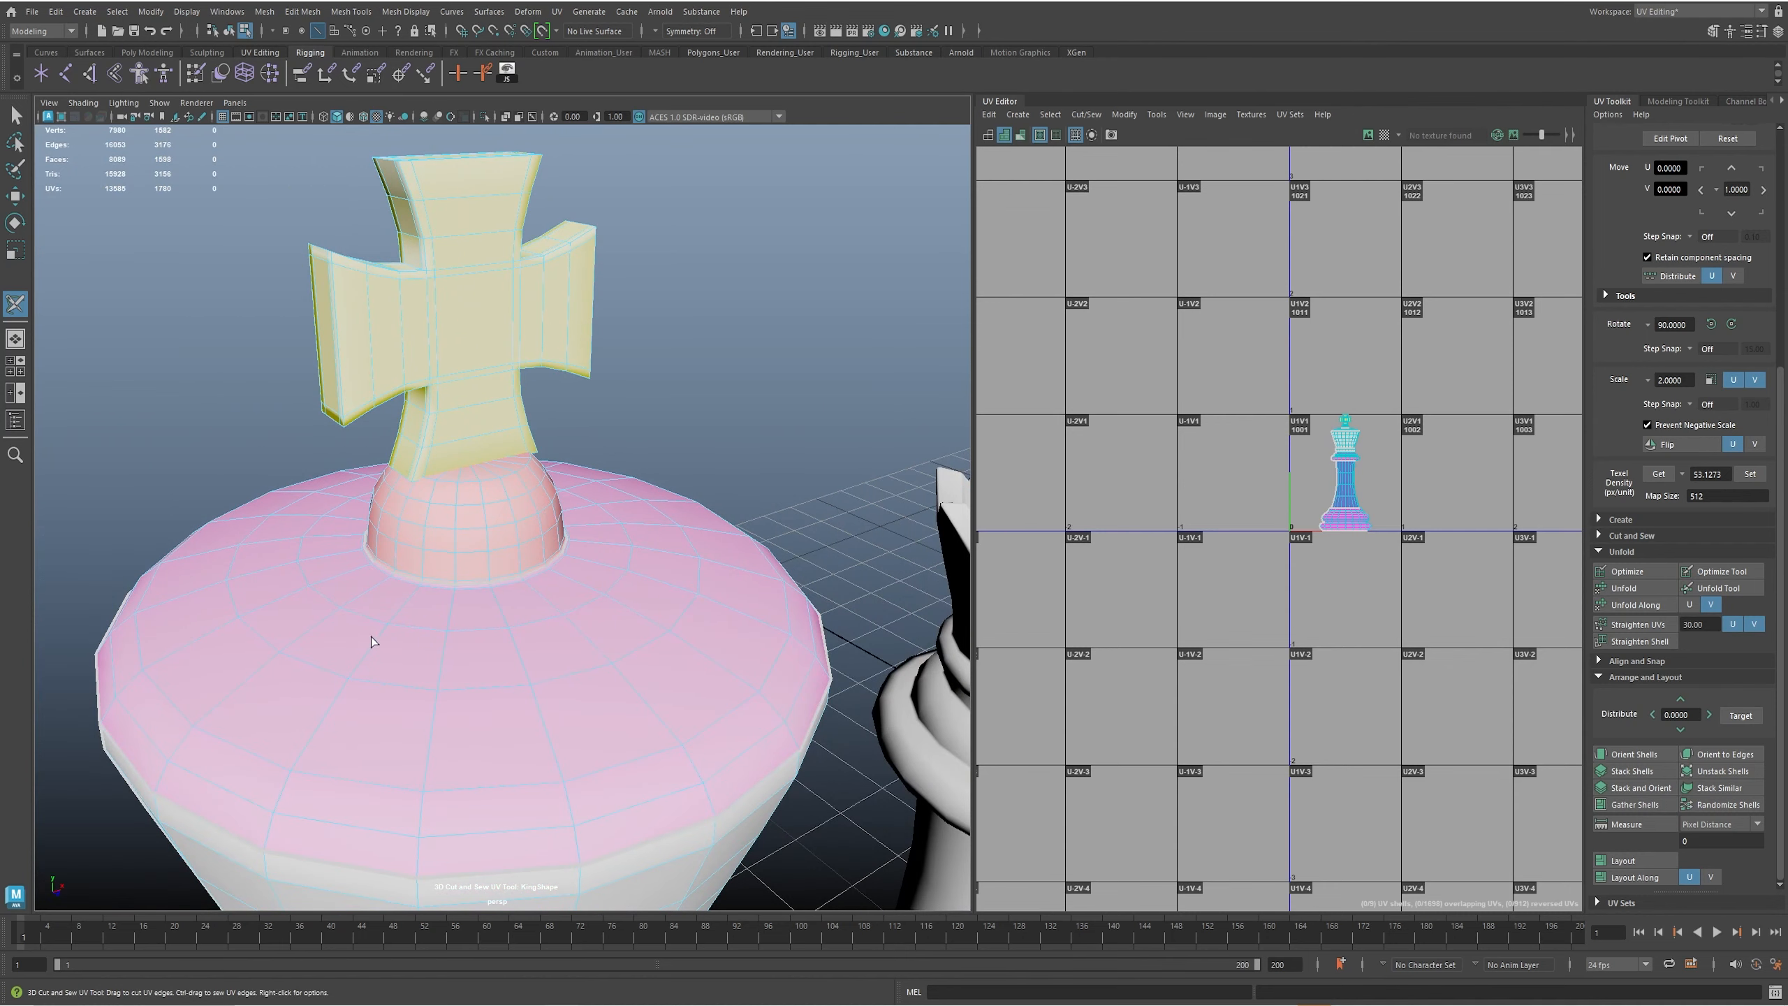
- Bevel the edge loop around the top of the king's dome beneath the cross with fraction 0.5 and 2 segments
{"action": "right_click_drag", "start_coordinate": [493, 569], "coordinate": [520, 641], "text": "alt"}
{"action": "left_click_drag", "start_coordinate": [521, 641], "coordinate": [504, 632], "text": "alt"}
{"action": "right_click_drag", "start_coordinate": [504, 633], "coordinate": [556, 599], "text": "alt"}
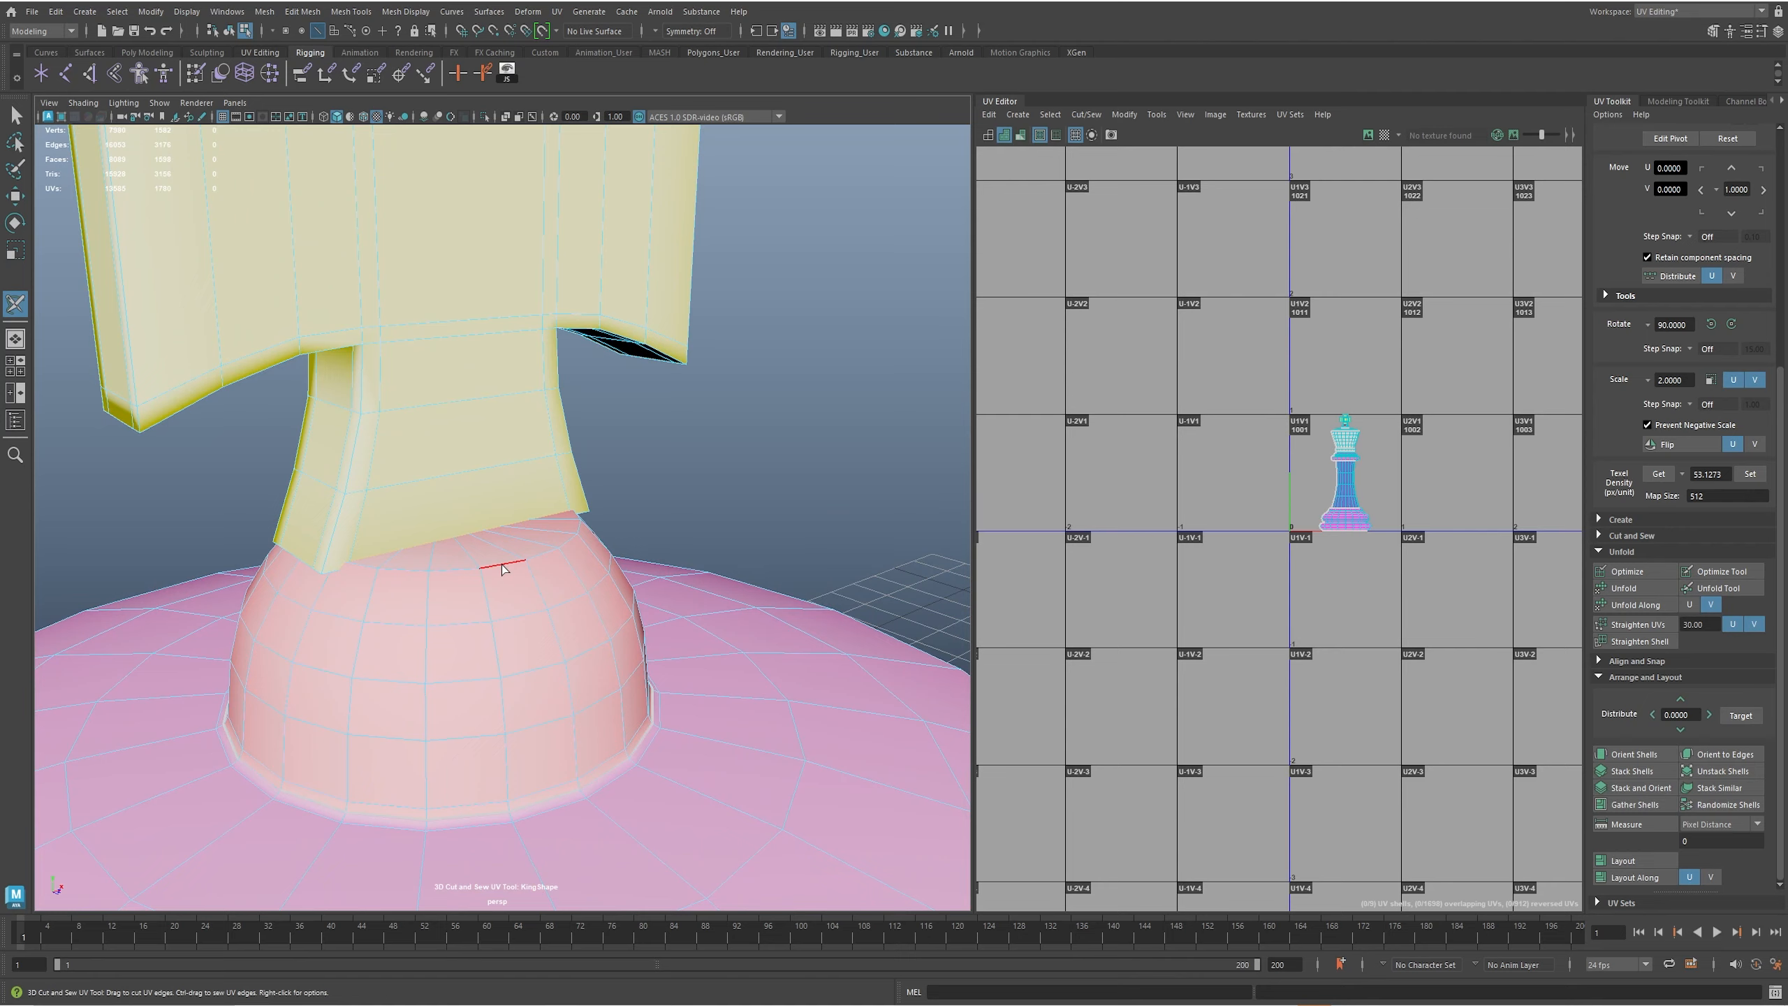
{"action": "mouse_move", "coordinate": [498, 576]}
{"action": "left_mouse_down", "text": "alt"}
{"action": "mouse_move", "coordinate": [551, 575]}
{"action": "mouse_move", "coordinate": [516, 579]}
{"action": "left_mouse_up", "text": "alt"}
{"action": "key", "text": "w"}
{"action": "double_click", "coordinate": [525, 572]}
{"action": "key", "text": "ctrl+b"}
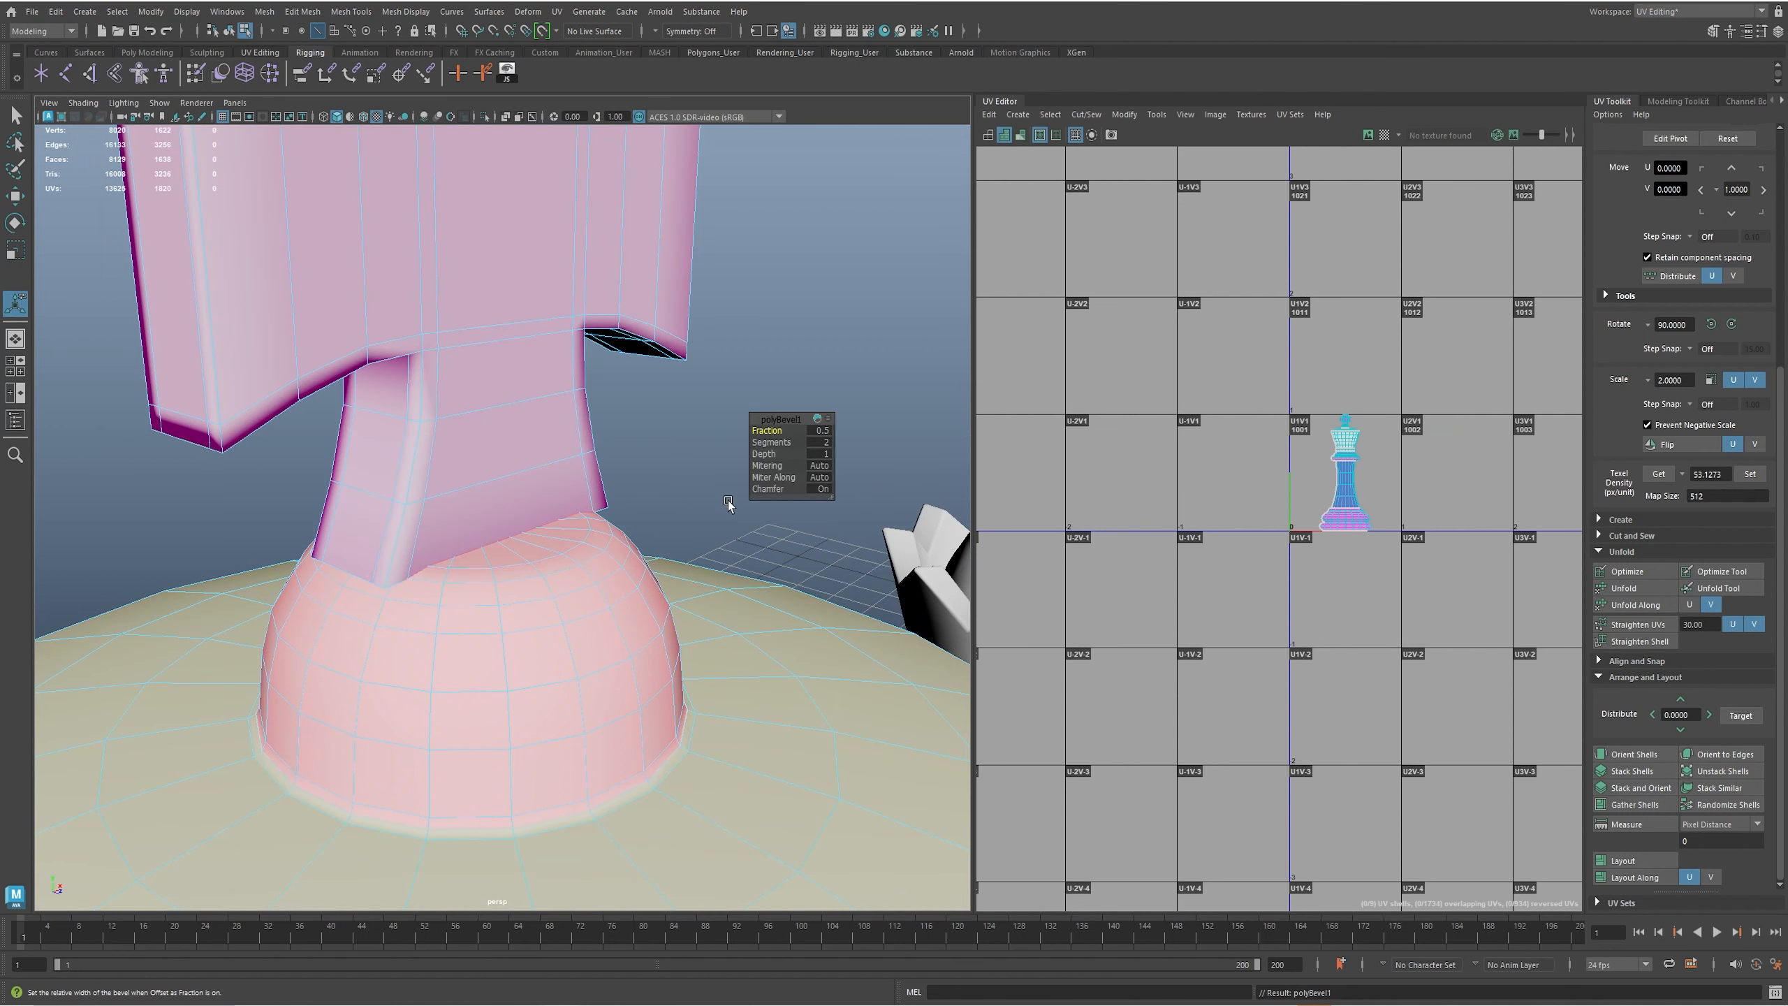
{"action": "left_click_drag", "start_coordinate": [767, 442], "coordinate": [777, 430]}
{"action": "key", "text": "w"}
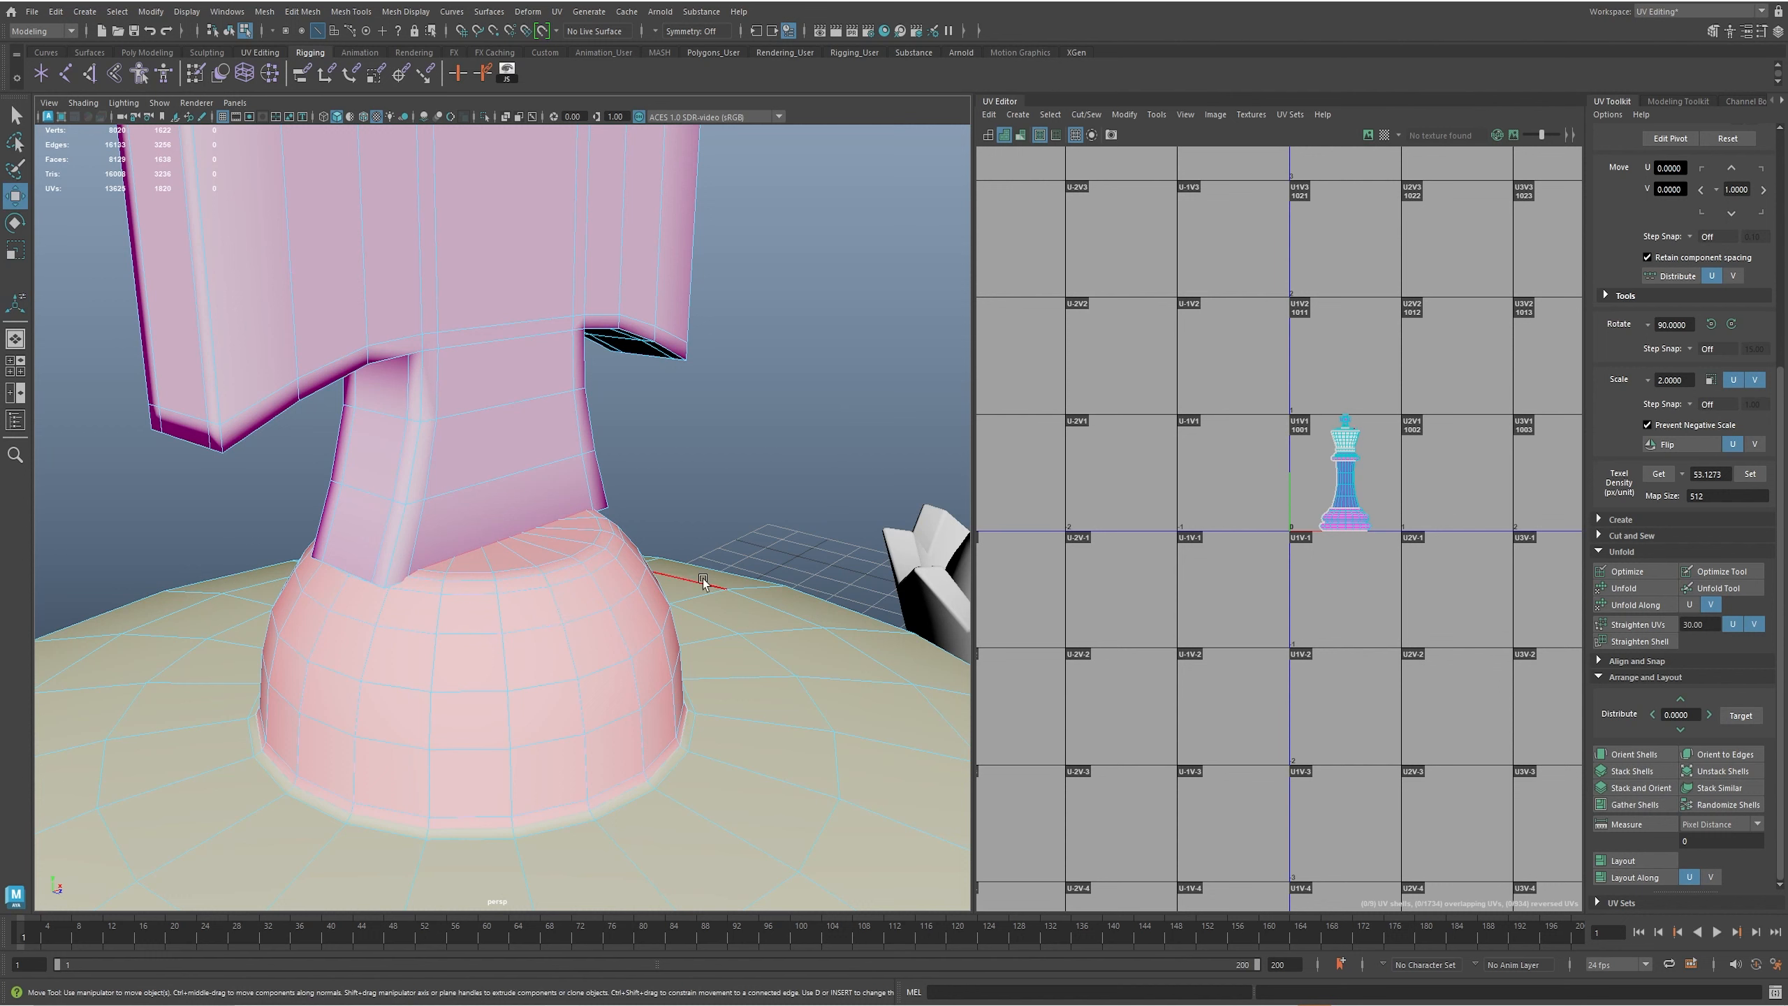
- Cut a UV seam around the top edge loop of the king's small dome, just beneath the cross
{"action": "left_click", "coordinate": [560, 12]}
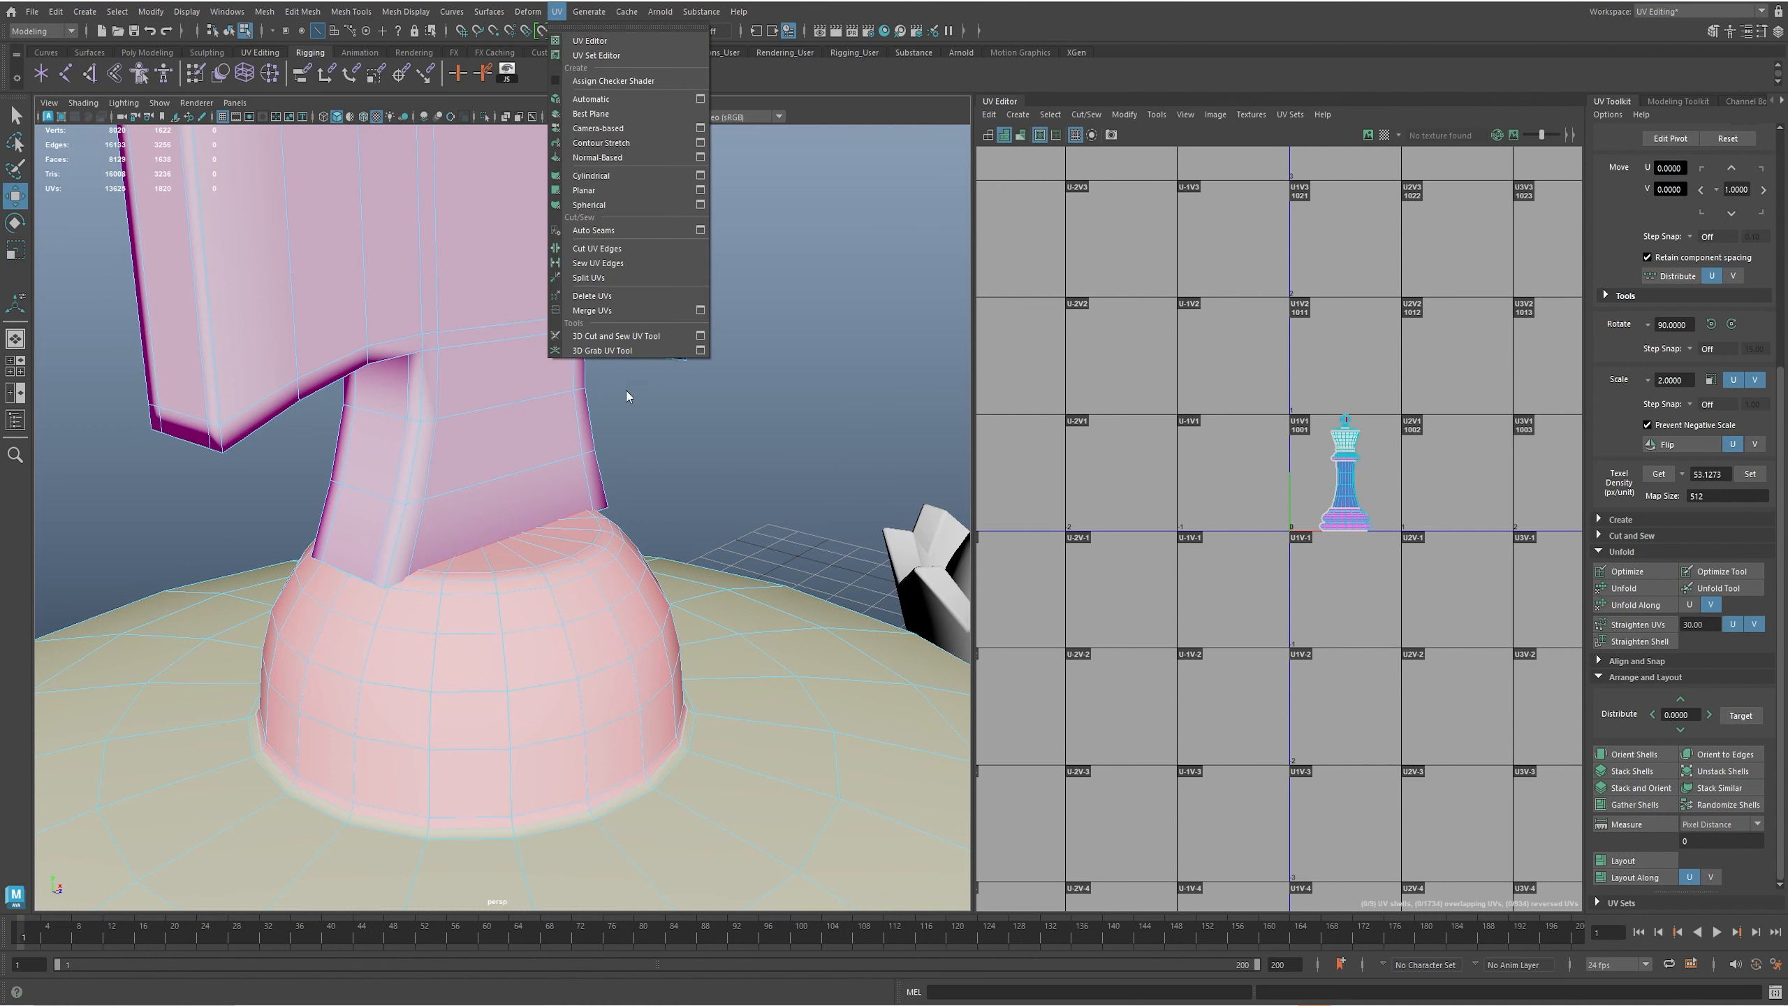
{"action": "left_click", "coordinate": [605, 341]}
{"action": "double_click", "coordinate": [563, 569]}
{"action": "left_click_drag", "start_coordinate": [450, 598], "coordinate": [567, 617], "text": "alt"}
{"action": "right_click_drag", "start_coordinate": [567, 617], "coordinate": [511, 685], "text": "alt"}
{"action": "left_click_drag", "start_coordinate": [511, 685], "coordinate": [576, 683], "text": "alt"}
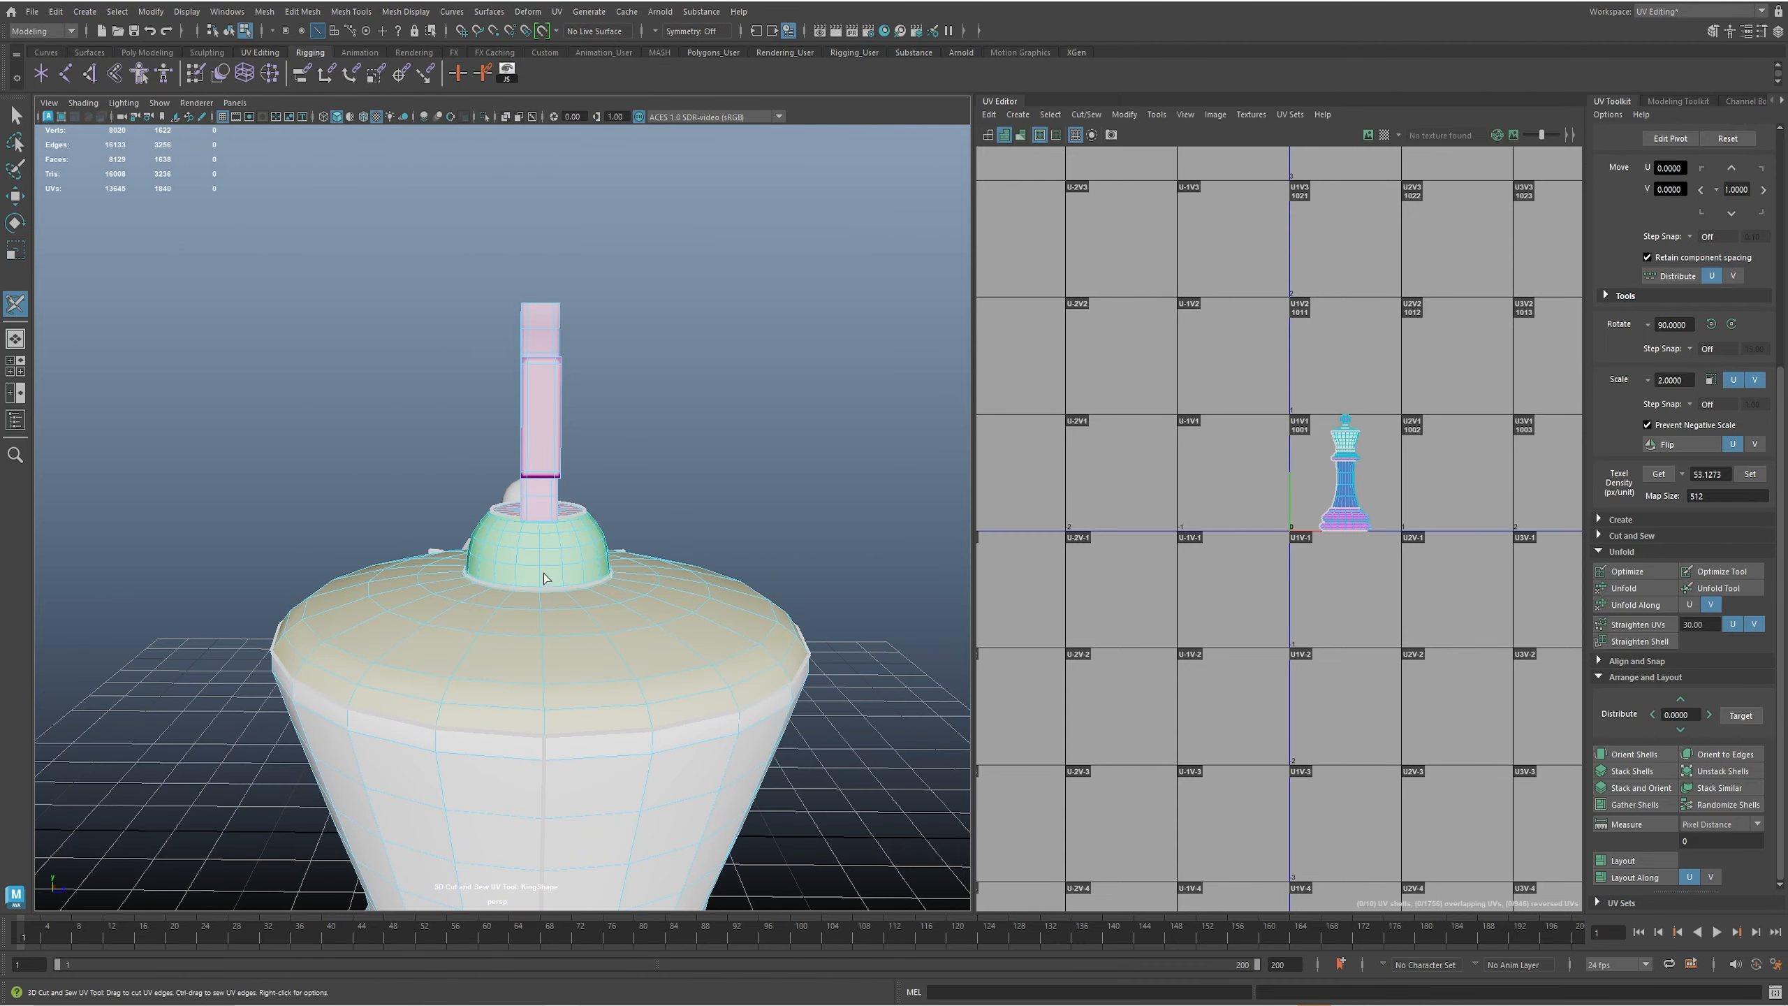
- Cut a vertical UV seam down the side of the king's small dome
{"action": "right_click_drag", "start_coordinate": [595, 788], "coordinate": [509, 626], "text": "alt"}
{"action": "middle_click_drag", "start_coordinate": [509, 627], "coordinate": [481, 270], "text": "alt"}
{"action": "left_click_drag", "start_coordinate": [532, 521], "coordinate": [518, 754], "text": "alt"}
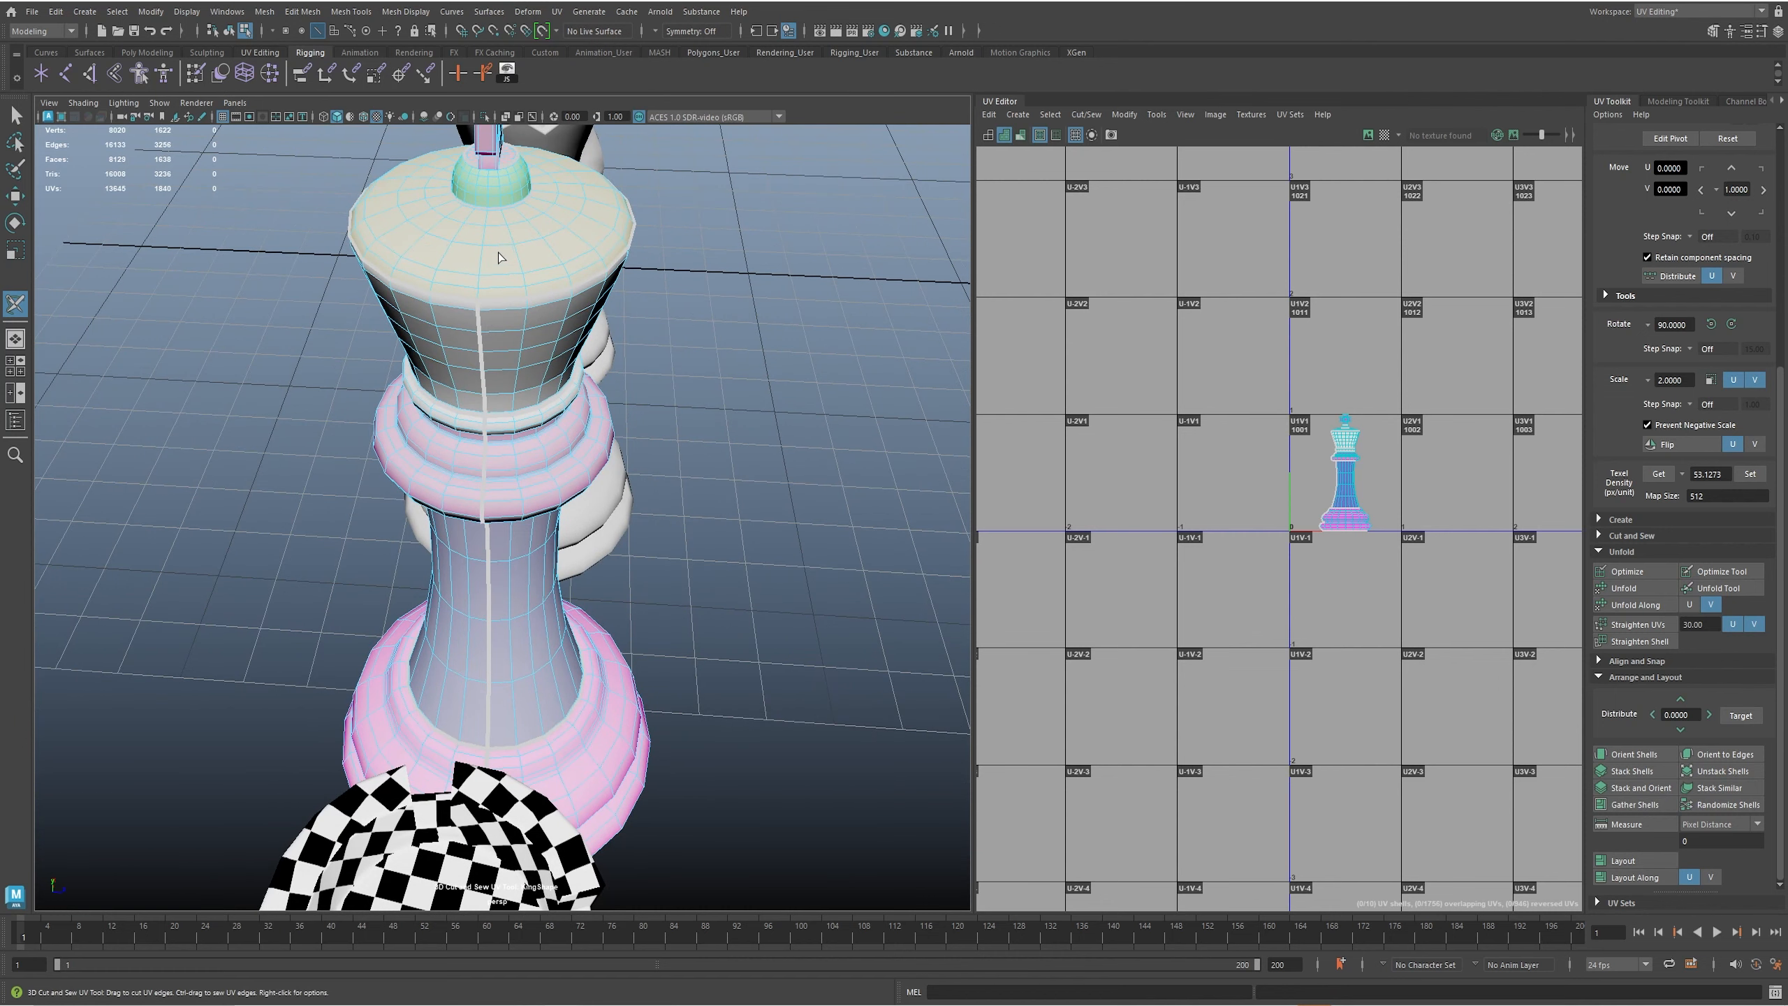
{"action": "middle_click_drag", "start_coordinate": [499, 303], "coordinate": [511, 453], "text": "alt"}
{"action": "left_click_drag", "start_coordinate": [547, 548], "coordinate": [457, 553], "text": "alt"}
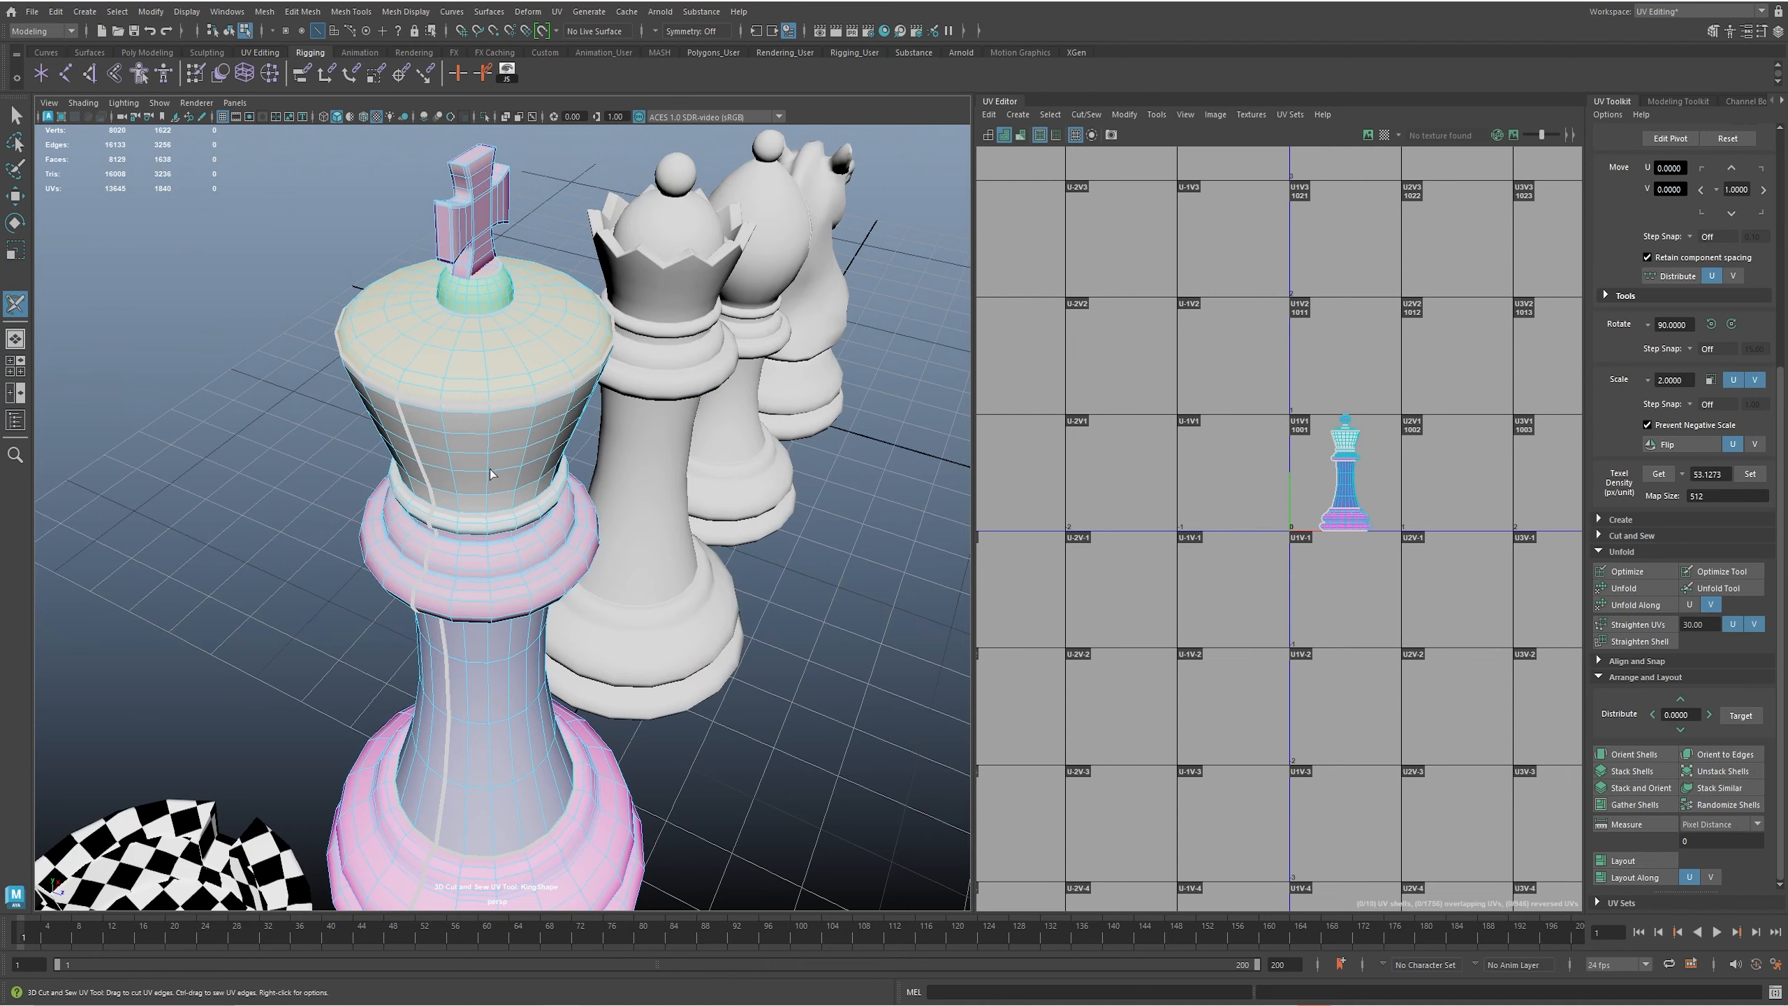
{"action": "left_click_drag", "start_coordinate": [468, 263], "coordinate": [539, 292], "text": "alt"}
{"action": "right_click_drag", "start_coordinate": [485, 331], "coordinate": [546, 381], "text": "alt"}
{"action": "right_click_drag", "start_coordinate": [490, 294], "coordinate": [502, 253], "text": "alt"}
{"action": "left_click_drag", "start_coordinate": [533, 241], "coordinate": [538, 371], "text": "alt"}
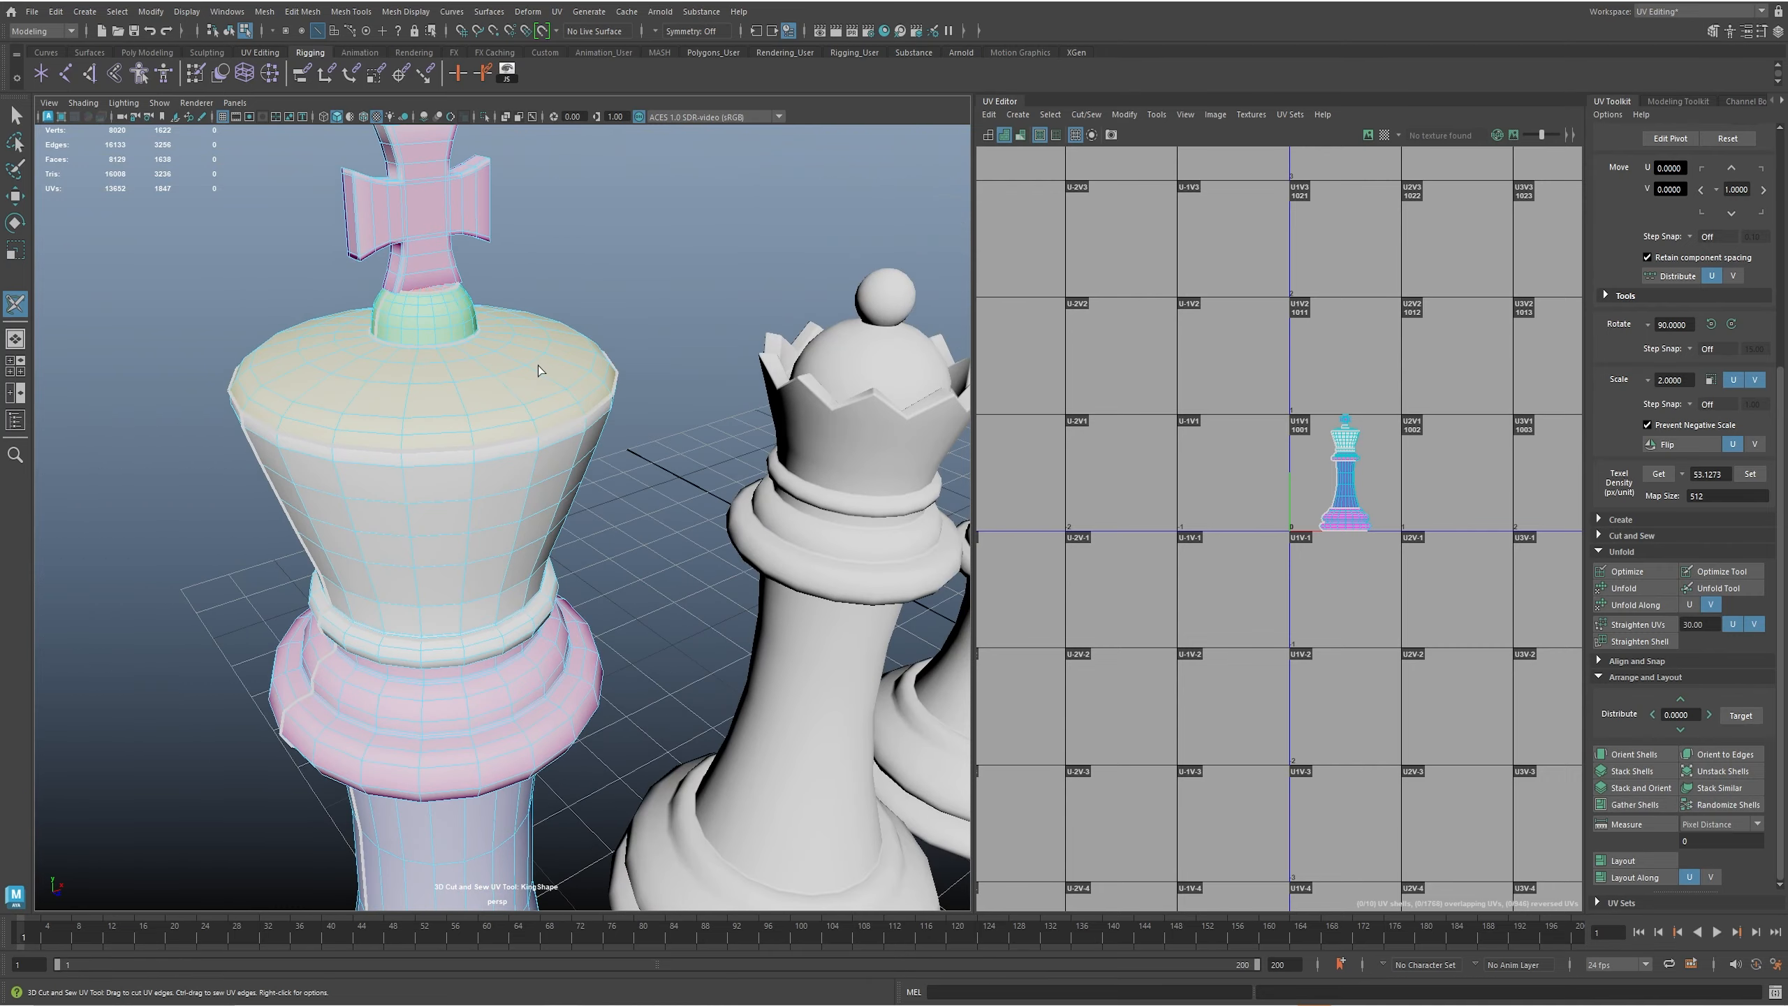
- Cut UV seams along the edges of one broad face of the king's cross, around the upper and side arms
{"action": "middle_click_drag", "start_coordinate": [538, 371], "coordinate": [599, 428], "text": "alt"}
{"action": "left_click_drag", "start_coordinate": [599, 427], "coordinate": [545, 479], "text": "alt"}
{"action": "right_click_drag", "start_coordinate": [521, 479], "coordinate": [578, 447], "text": "alt"}
{"action": "mouse_move", "coordinate": [579, 446]}
{"action": "left_mouse_down", "text": "alt"}
{"action": "mouse_move", "coordinate": [634, 448]}
{"action": "mouse_move", "coordinate": [606, 450]}
{"action": "left_mouse_up", "text": "alt"}
{"action": "right_click_drag", "start_coordinate": [606, 450], "coordinate": [649, 486], "text": "alt"}
{"action": "left_click_drag", "start_coordinate": [472, 412], "coordinate": [628, 459], "text": "alt"}
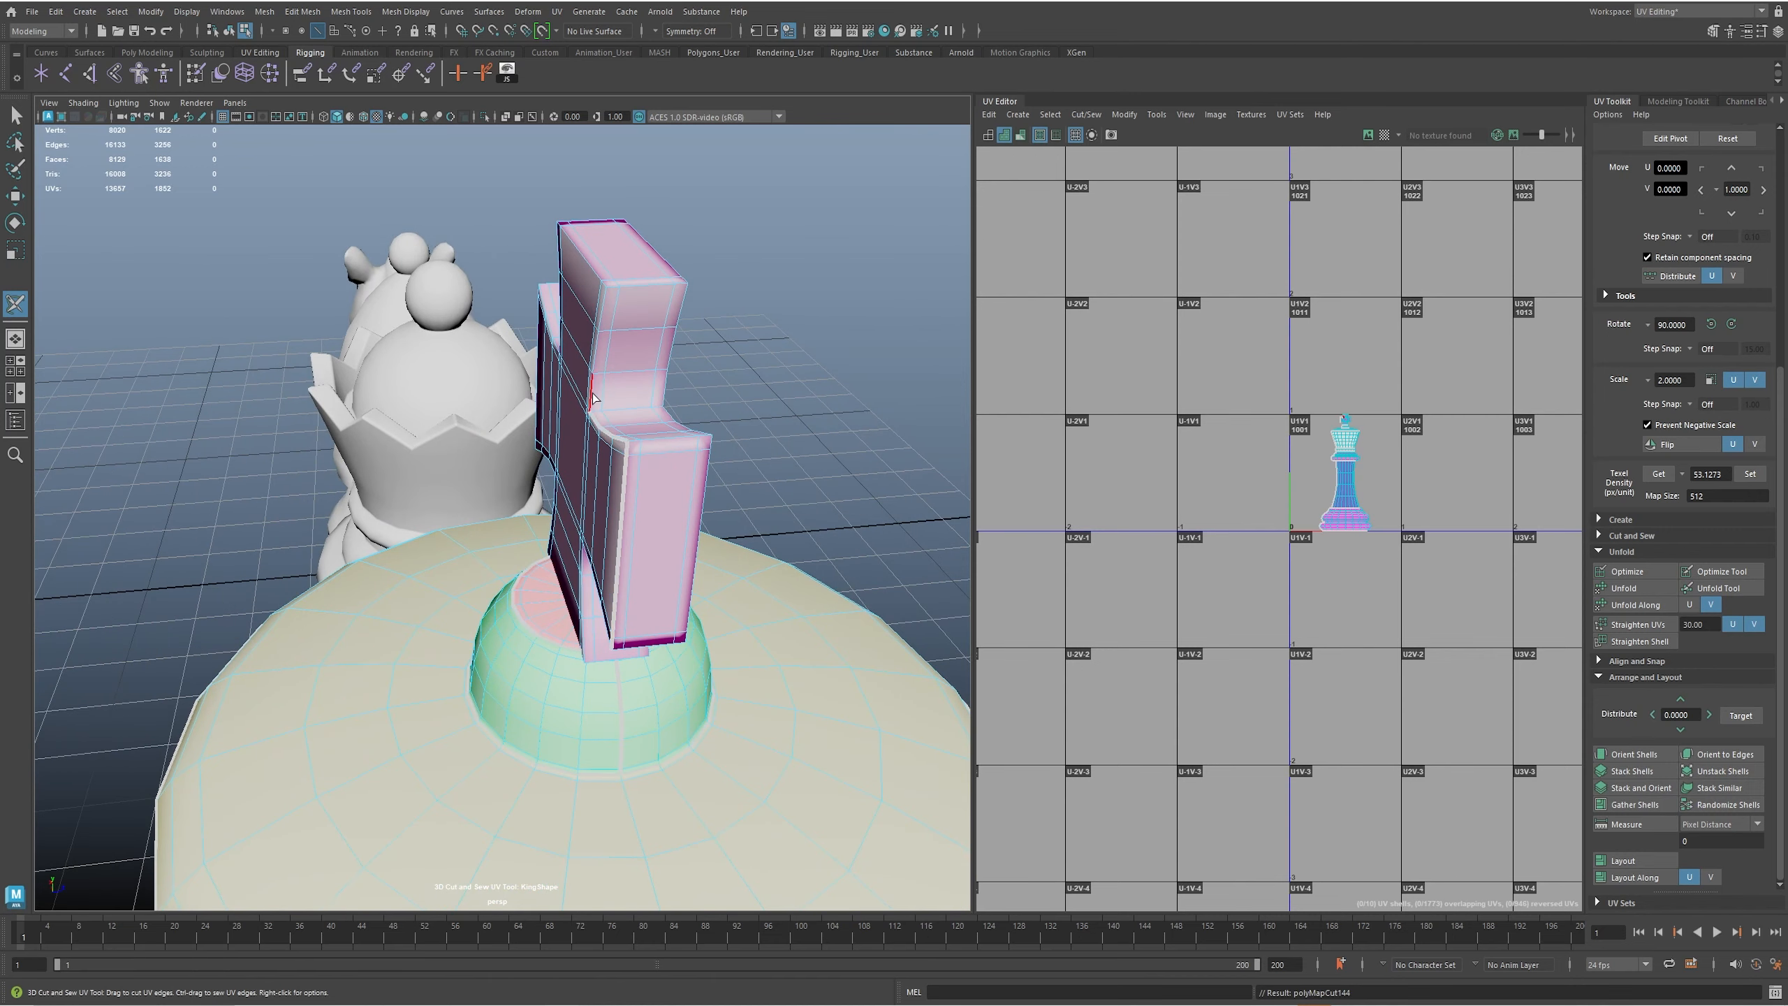
{"action": "left_click_drag", "start_coordinate": [592, 269], "coordinate": [703, 304]}
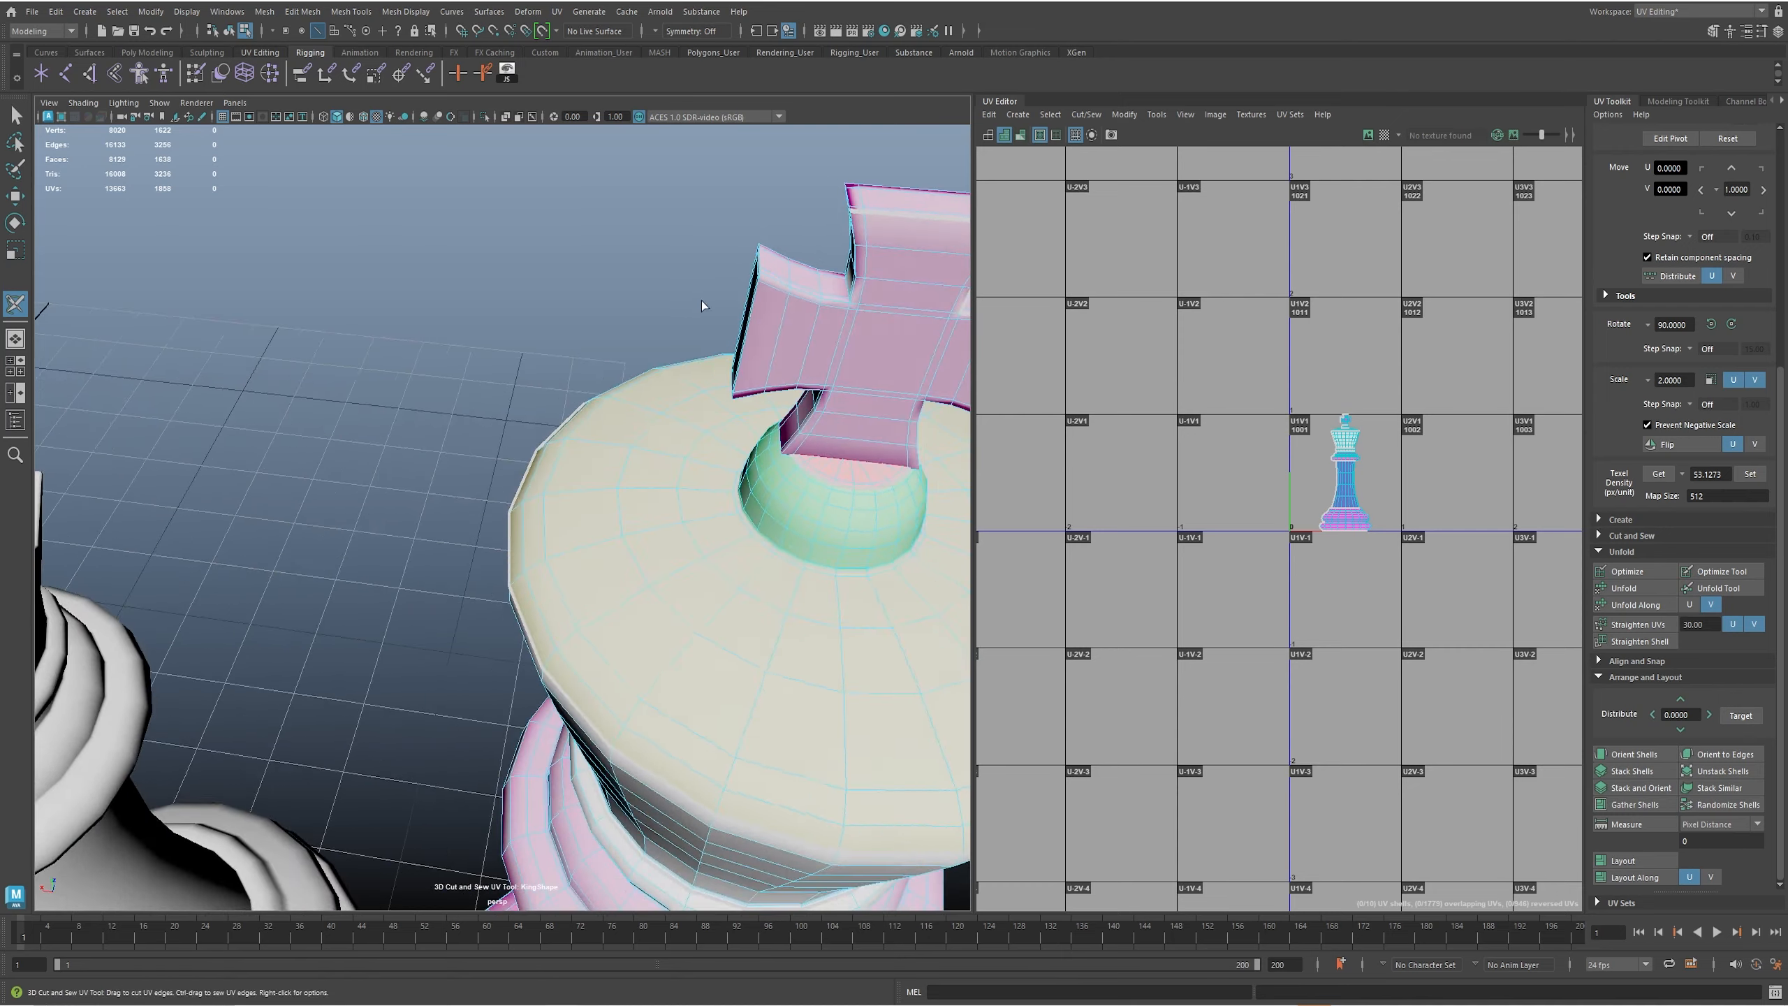
- Continue the seam under the side arms and along the cross's stem to separate its broad face as one shell
{"action": "middle_click_drag", "start_coordinate": [703, 304], "coordinate": [394, 472], "text": "alt"}
{"action": "right_click_drag", "start_coordinate": [394, 472], "coordinate": [549, 428], "text": "alt"}
{"action": "left_click_drag", "start_coordinate": [549, 428], "coordinate": [616, 402], "text": "alt"}
{"action": "left_click", "coordinate": [595, 229]}
{"action": "left_click", "coordinate": [463, 452]}
{"action": "left_click_drag", "start_coordinate": [467, 454], "coordinate": [503, 366], "text": "alt"}
{"action": "middle_click_drag", "start_coordinate": [504, 366], "coordinate": [445, 449], "text": "alt"}
{"action": "left_click_drag", "start_coordinate": [444, 450], "coordinate": [400, 308], "text": "alt"}
{"action": "left_click", "coordinate": [387, 332]}
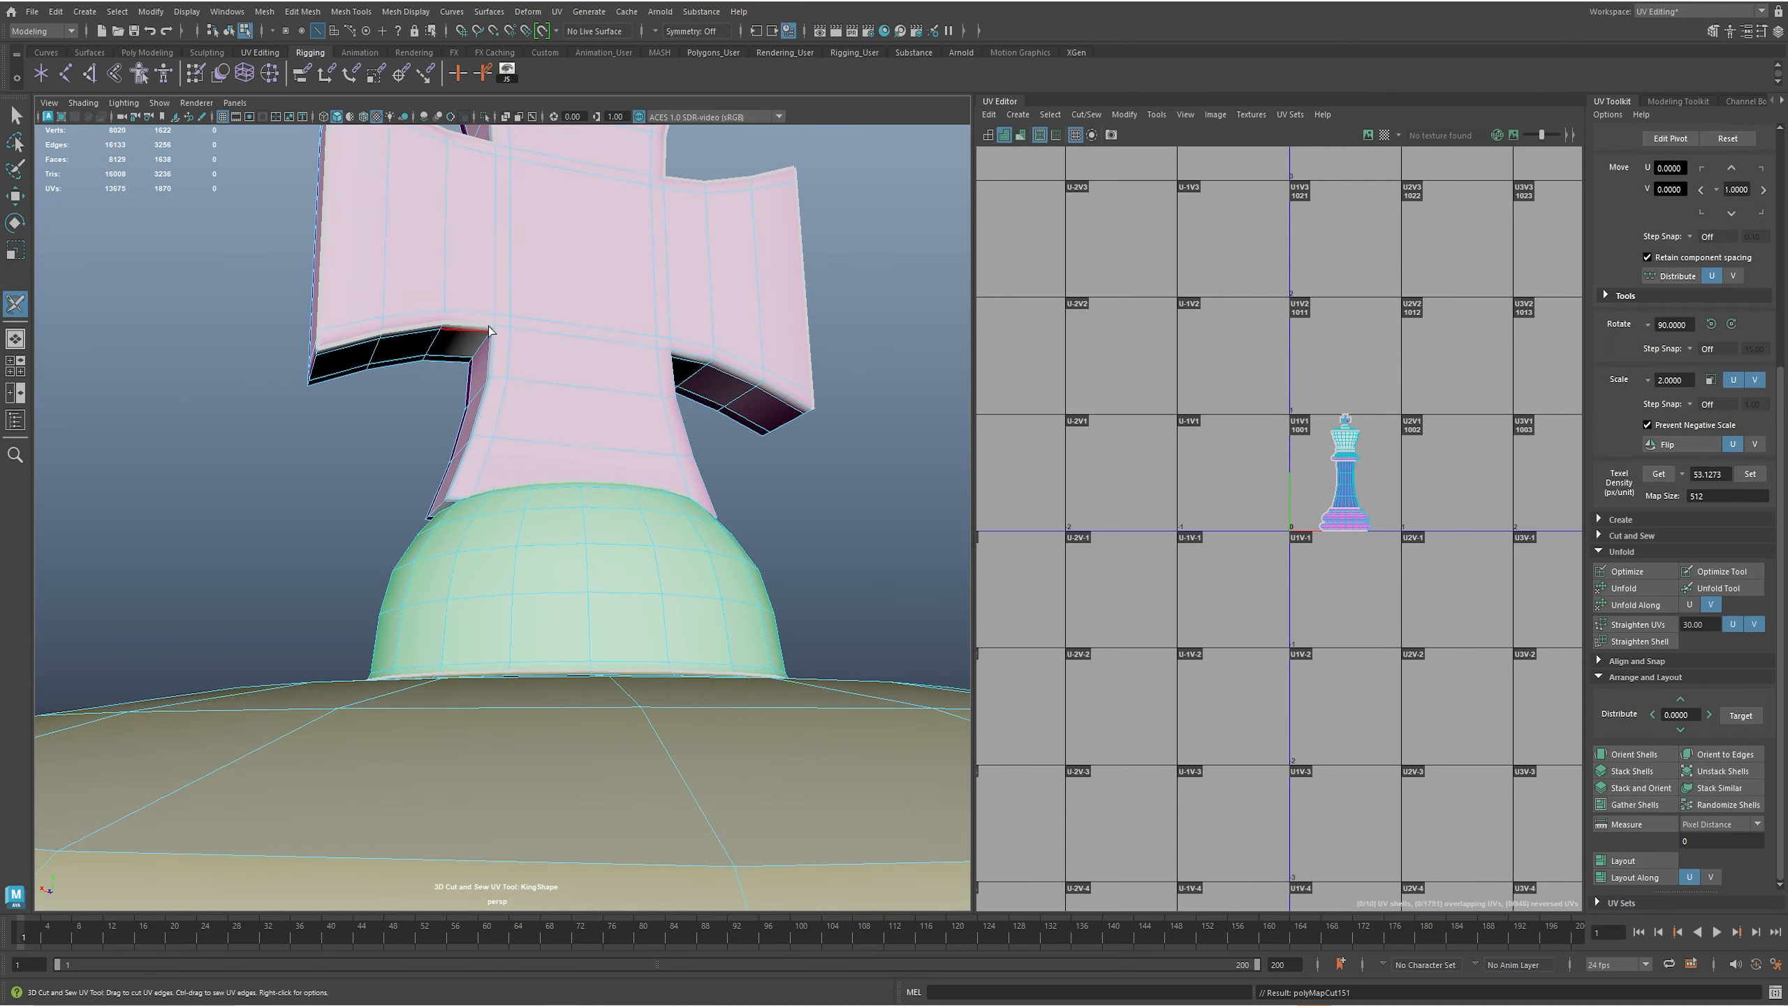
{"action": "left_click_drag", "start_coordinate": [527, 417], "coordinate": [530, 613], "text": "alt"}
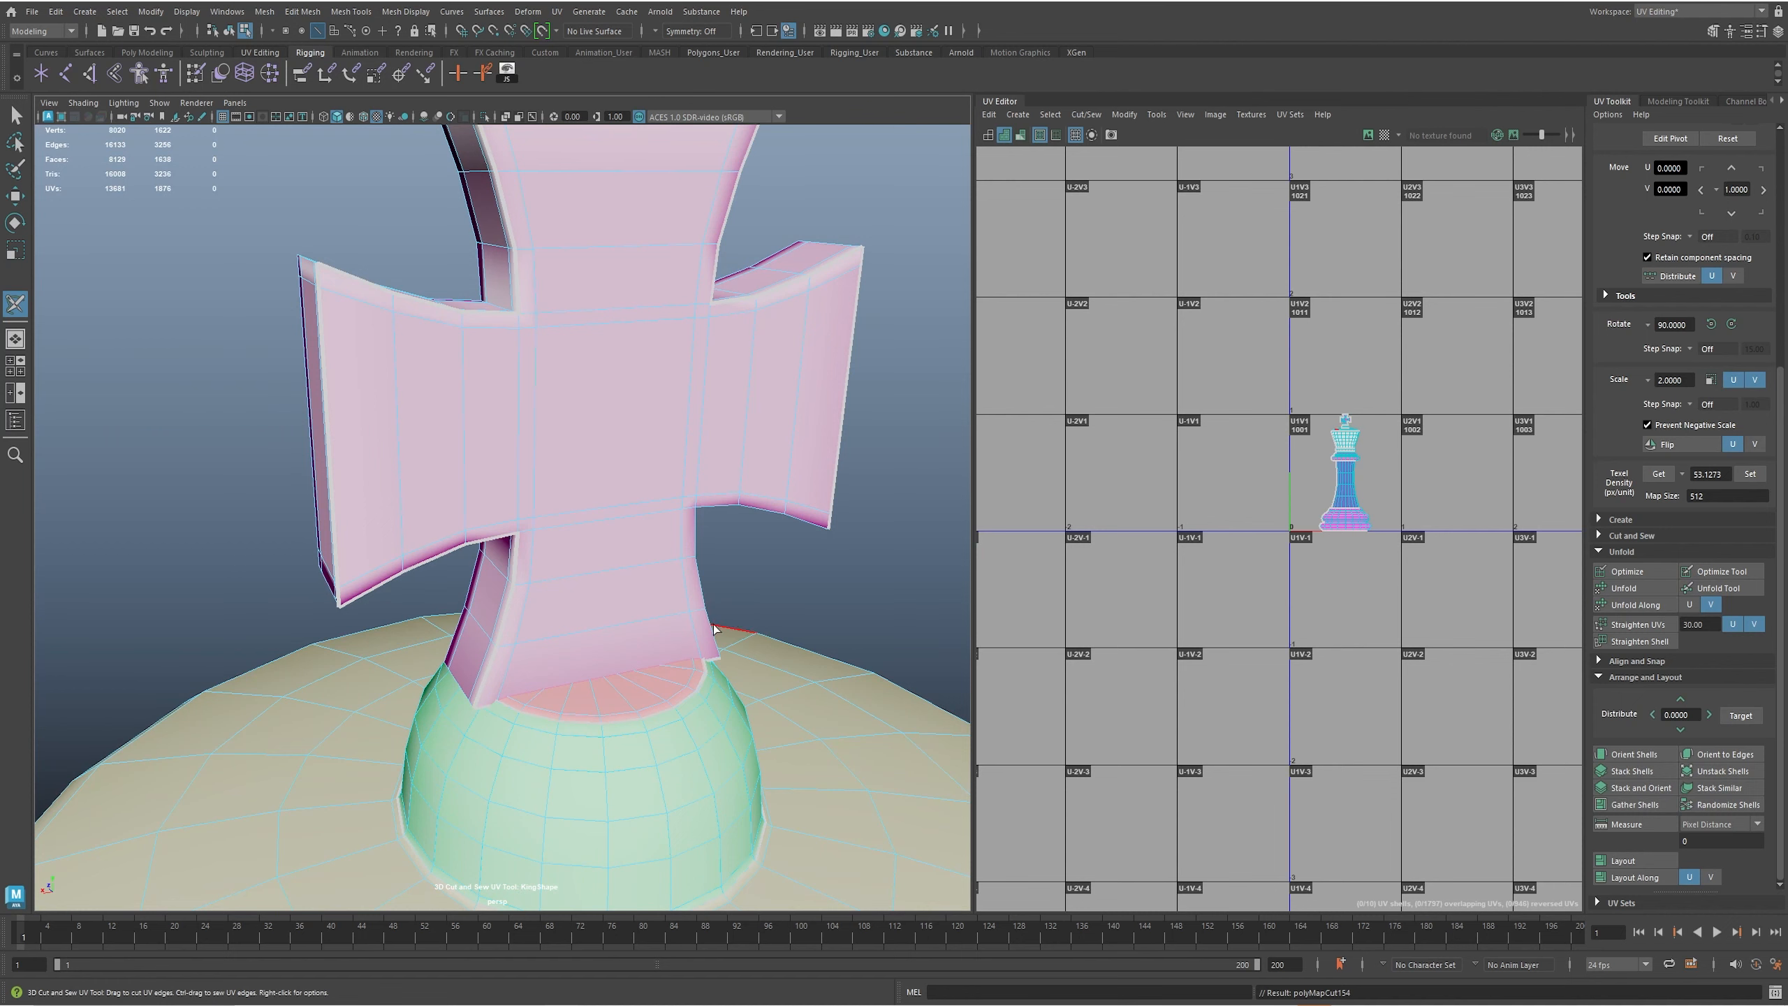
{"action": "left_click", "coordinate": [723, 504]}
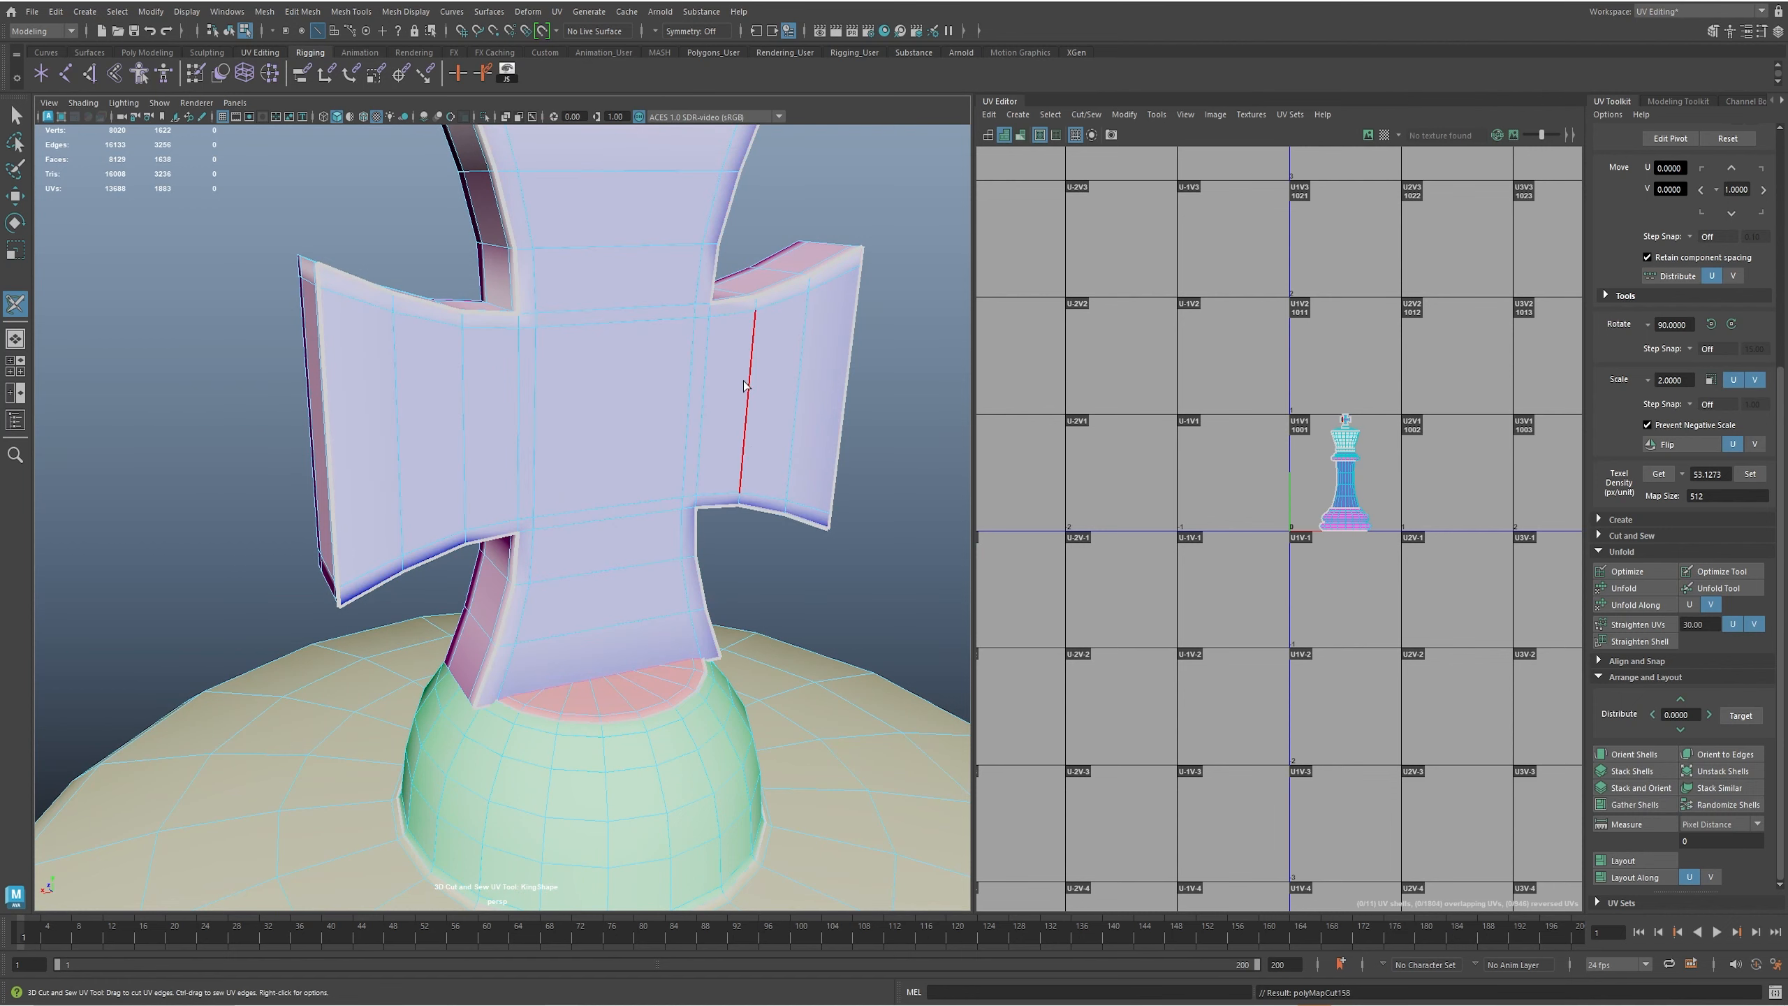
- Cut short UV seams across the cross's thickness at the corners of its arms and stem
{"action": "scroll", "coordinate": [618, 432], "scroll_direction": "down", "scroll_amount": 3}
{"action": "mouse_move", "coordinate": [618, 433]}
{"action": "left_mouse_down", "text": "alt"}
{"action": "mouse_move", "coordinate": [527, 485]}
{"action": "mouse_move", "coordinate": [604, 448]}
{"action": "left_mouse_up", "text": "alt"}
{"action": "scroll", "coordinate": [606, 445], "scroll_direction": "up", "scroll_amount": 2}
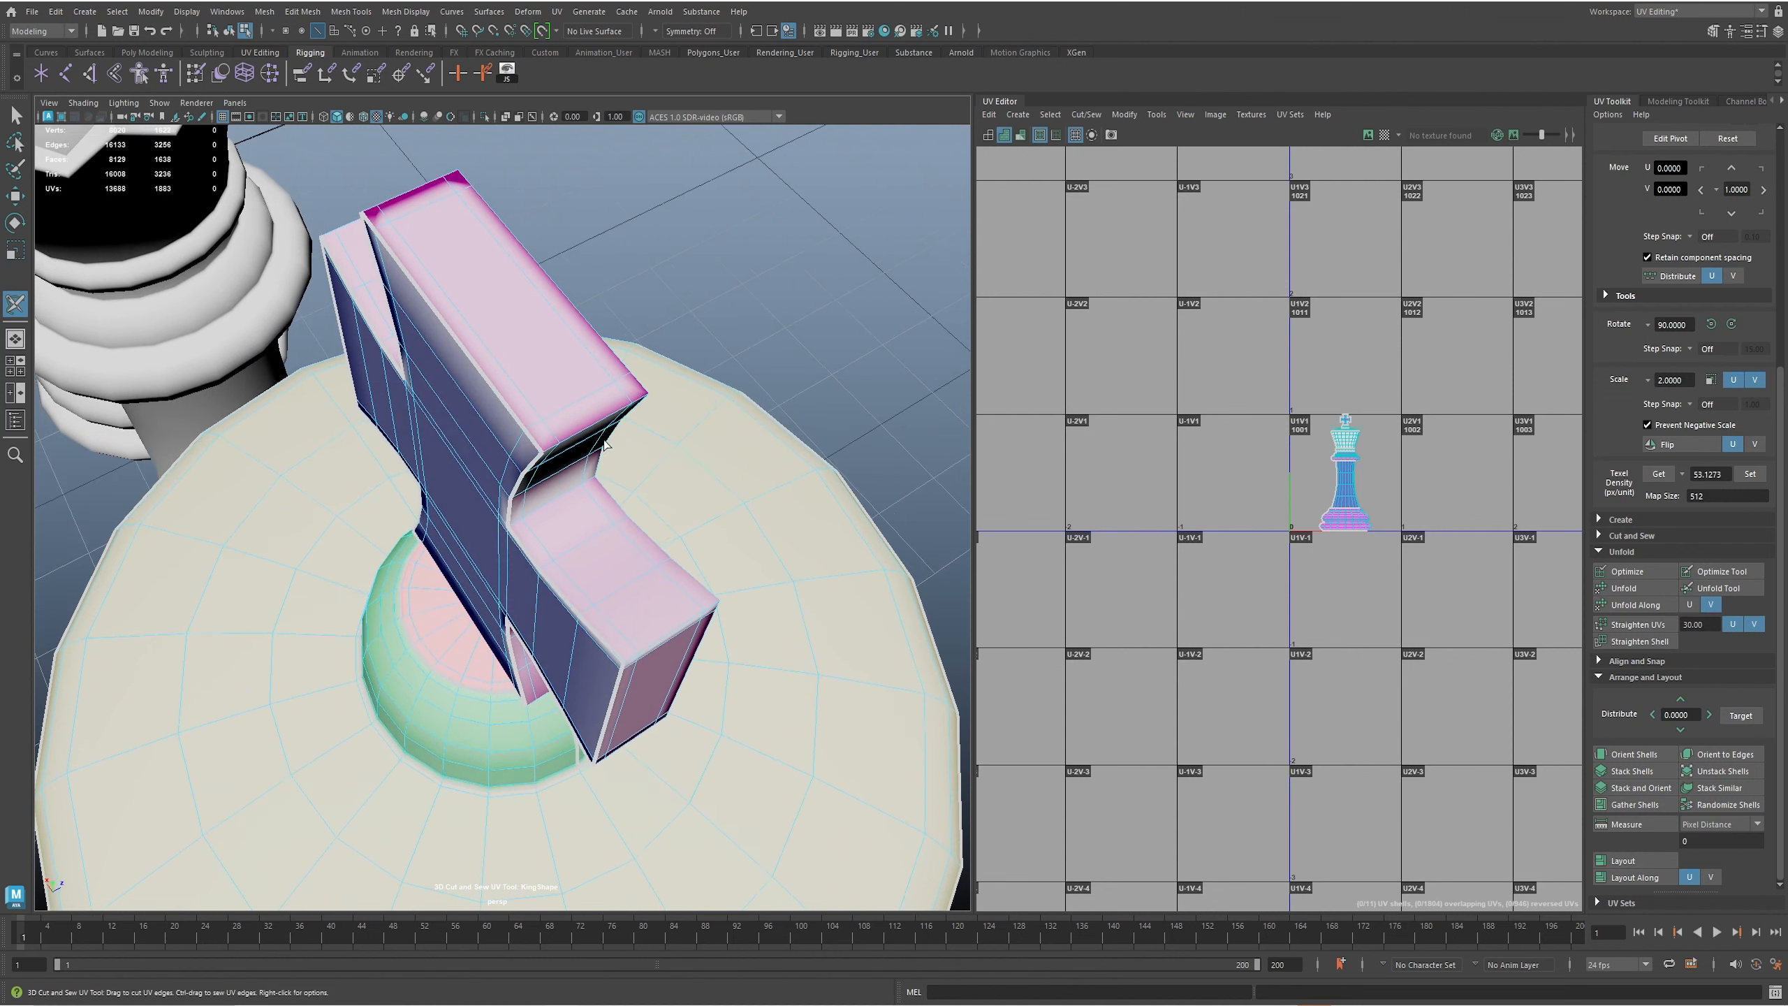
{"action": "left_click", "coordinate": [601, 425]}
{"action": "left_click_drag", "start_coordinate": [664, 641], "coordinate": [539, 601], "text": "alt"}
{"action": "scroll", "coordinate": [539, 600], "scroll_direction": "up", "scroll_amount": 4}
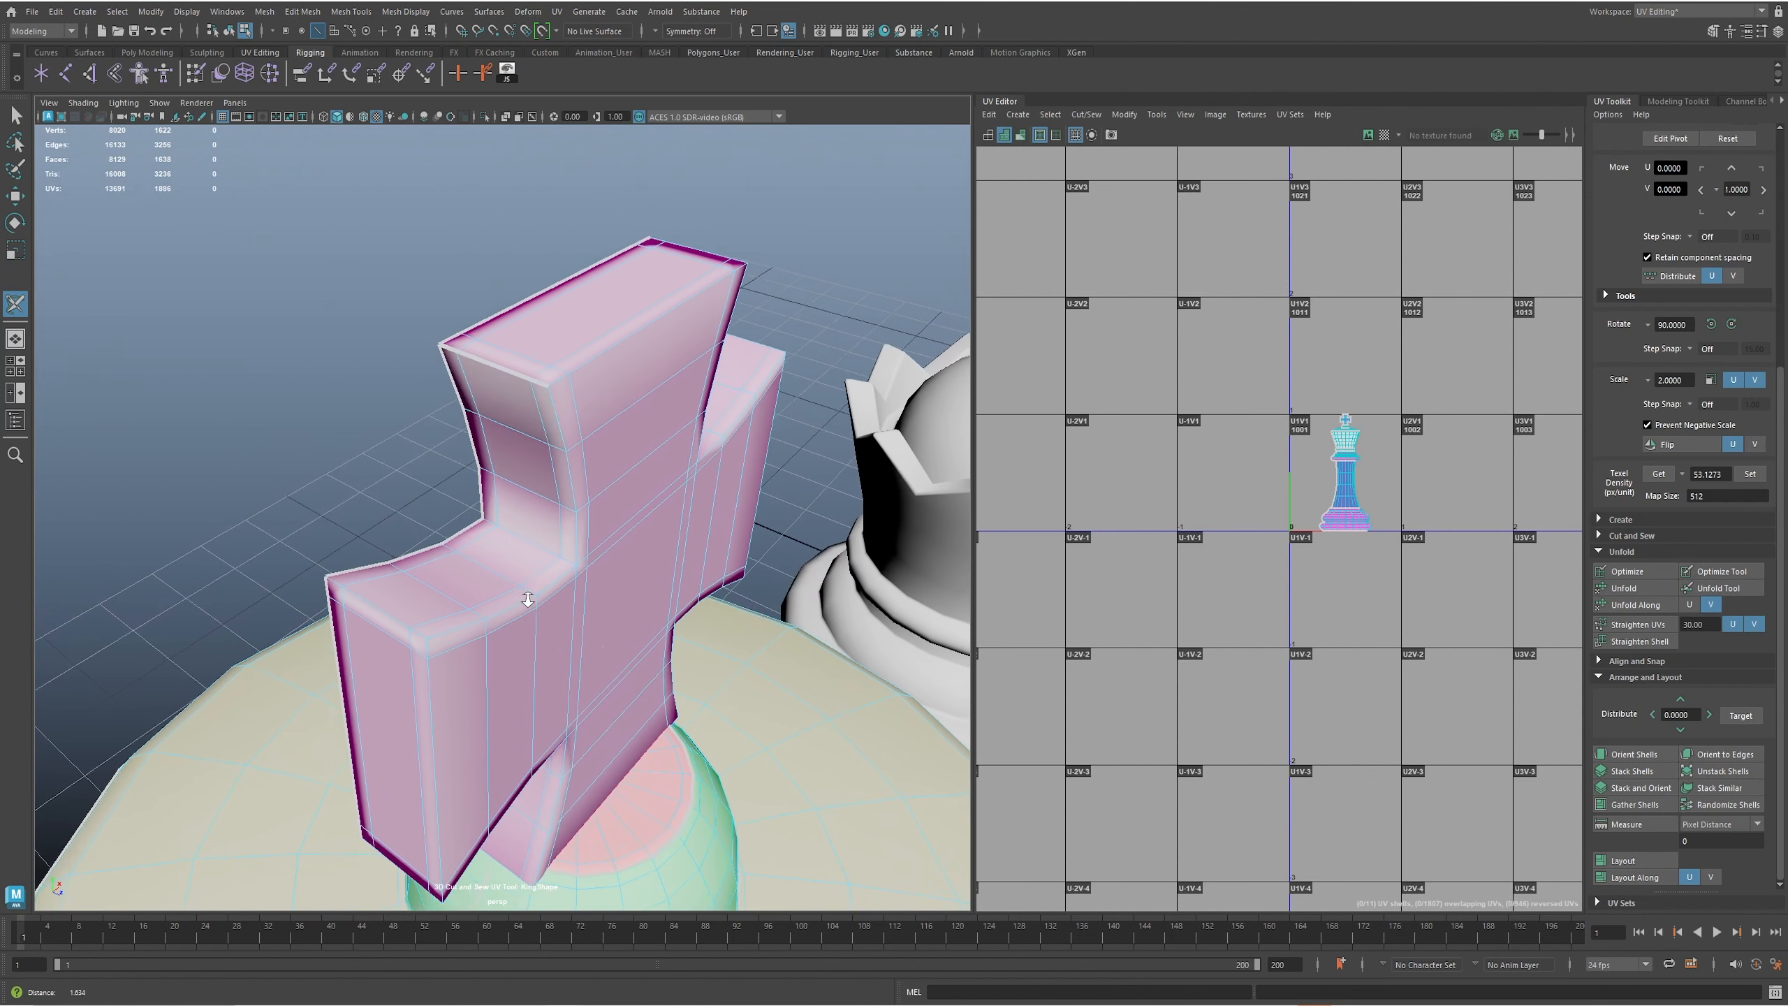
{"action": "left_click_drag", "start_coordinate": [374, 623], "coordinate": [494, 448], "text": "alt"}
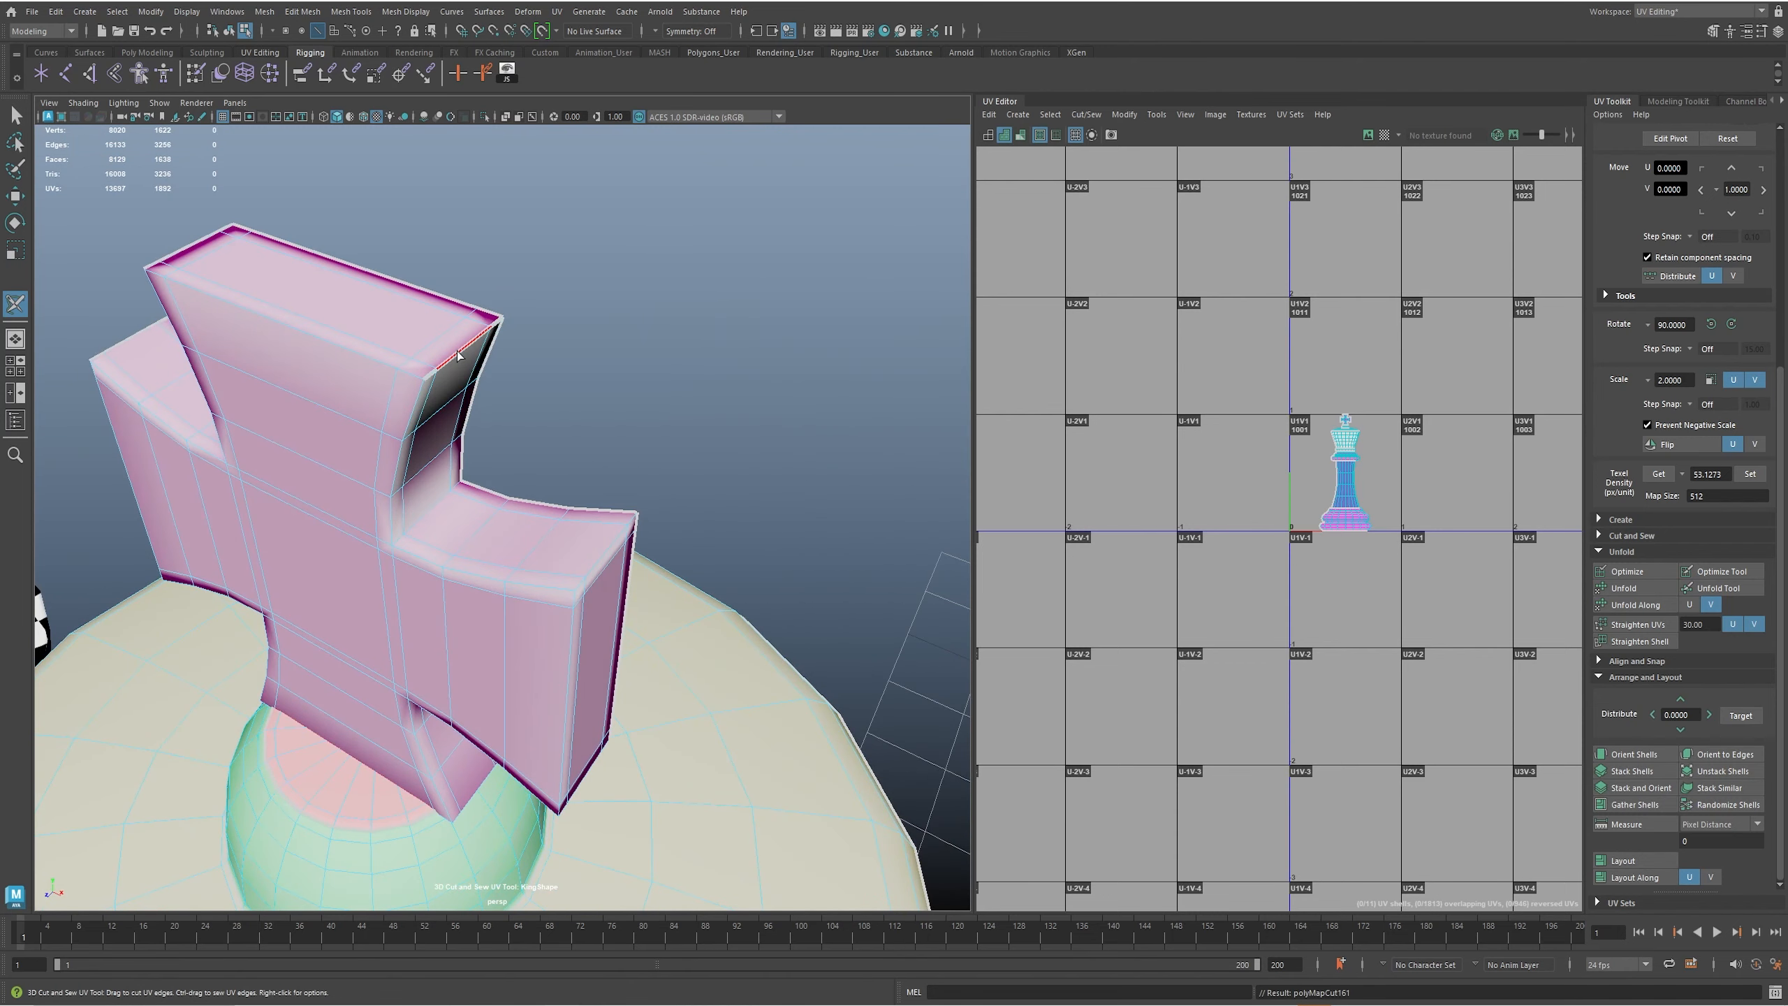
{"action": "left_click_drag", "start_coordinate": [599, 559], "coordinate": [580, 745], "text": "alt"}
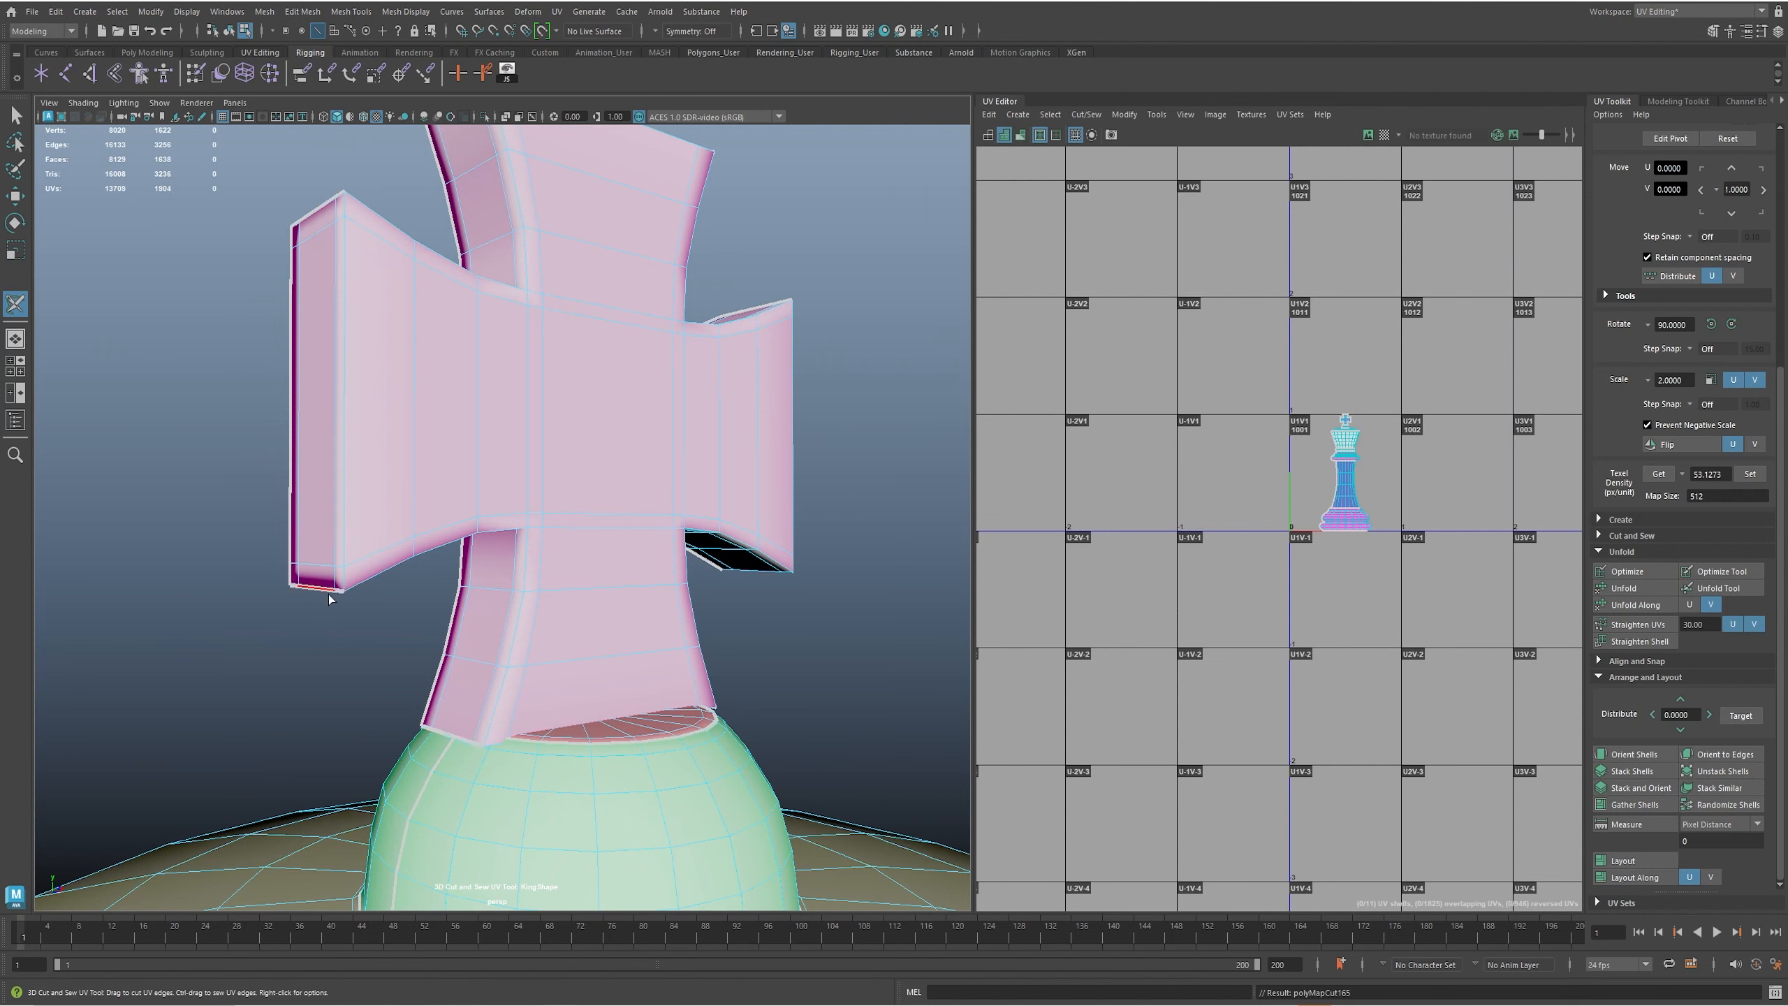
{"action": "left_click_drag", "start_coordinate": [458, 700], "coordinate": [746, 542], "text": "alt"}
{"action": "double_click", "coordinate": [757, 475]}
{"action": "right_click_drag", "start_coordinate": [746, 543], "coordinate": [619, 560], "text": "alt"}
{"action": "left_click_drag", "start_coordinate": [619, 560], "coordinate": [753, 562], "text": "alt"}
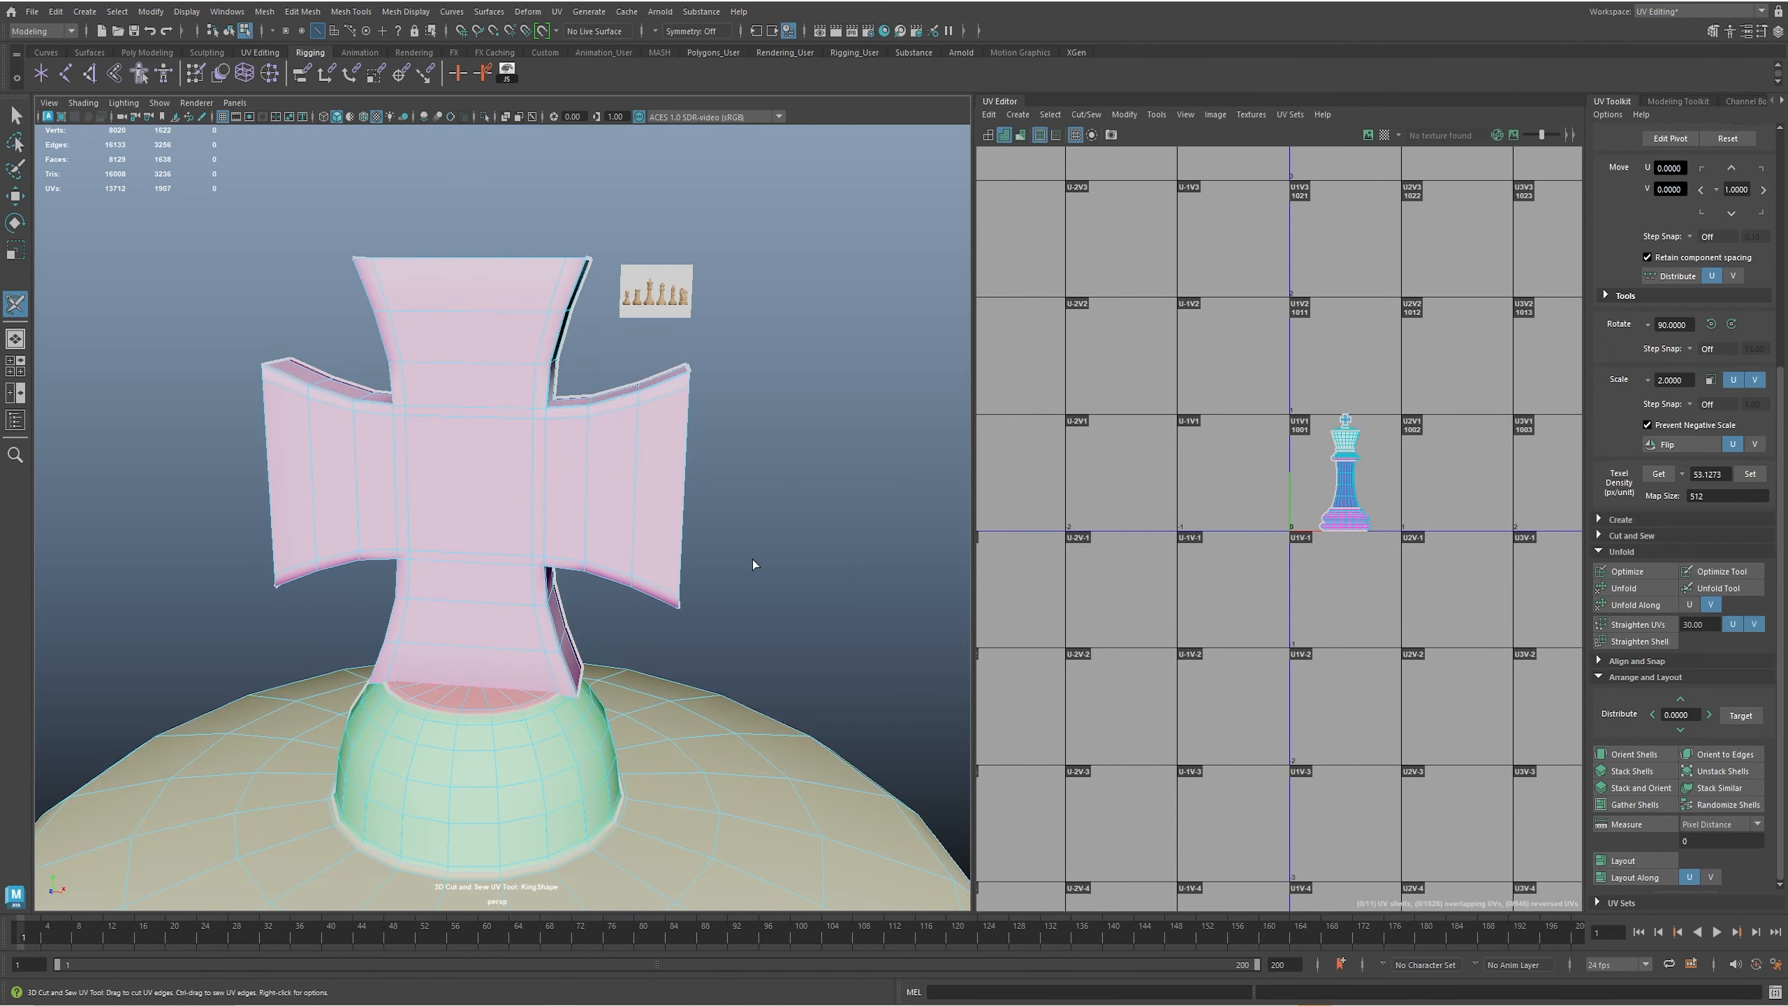
- Select all of the king's UVs and unfold them into separate shells laid out in the UV tile
{"action": "right_click_drag", "start_coordinate": [754, 563], "coordinate": [443, 503], "text": "alt"}
{"action": "right_click_drag", "start_coordinate": [483, 612], "coordinate": [424, 478]}
{"action": "left_click_drag", "start_coordinate": [370, 420], "coordinate": [628, 889]}
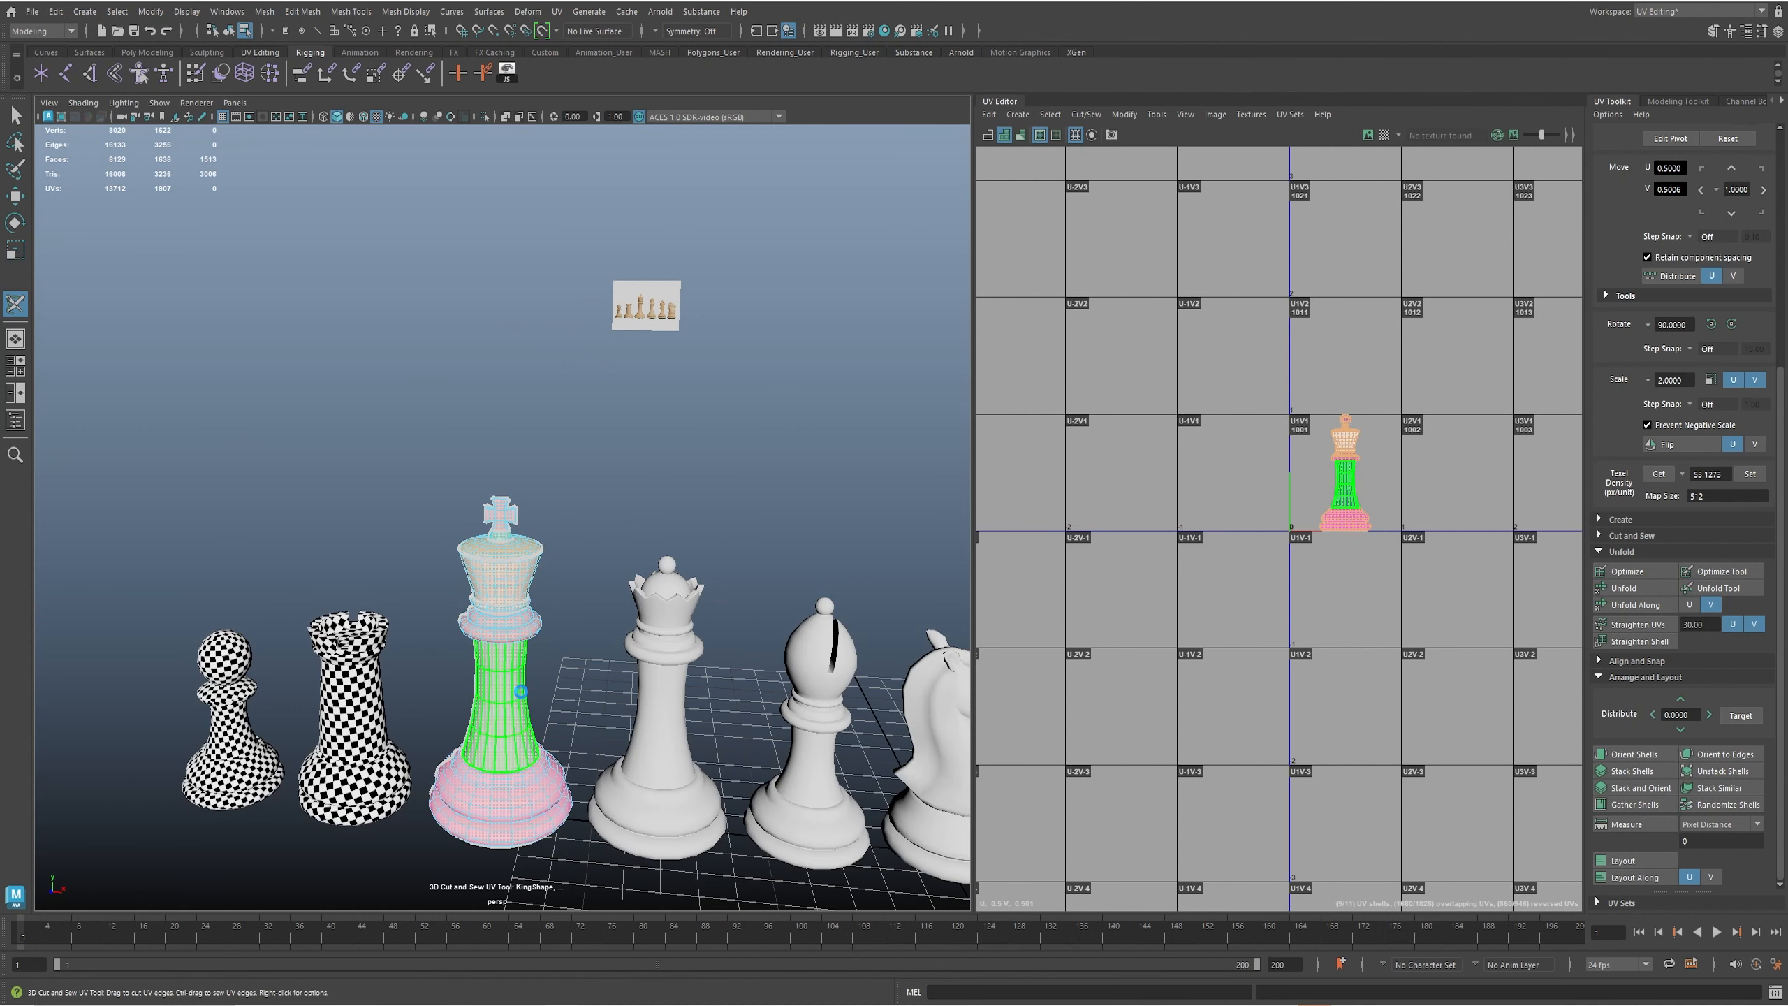
{"action": "middle_click_drag", "start_coordinate": [1268, 559], "coordinate": [1151, 553], "text": "alt"}
{"action": "right_click_drag", "start_coordinate": [1151, 554], "coordinate": [1366, 591], "text": "alt"}
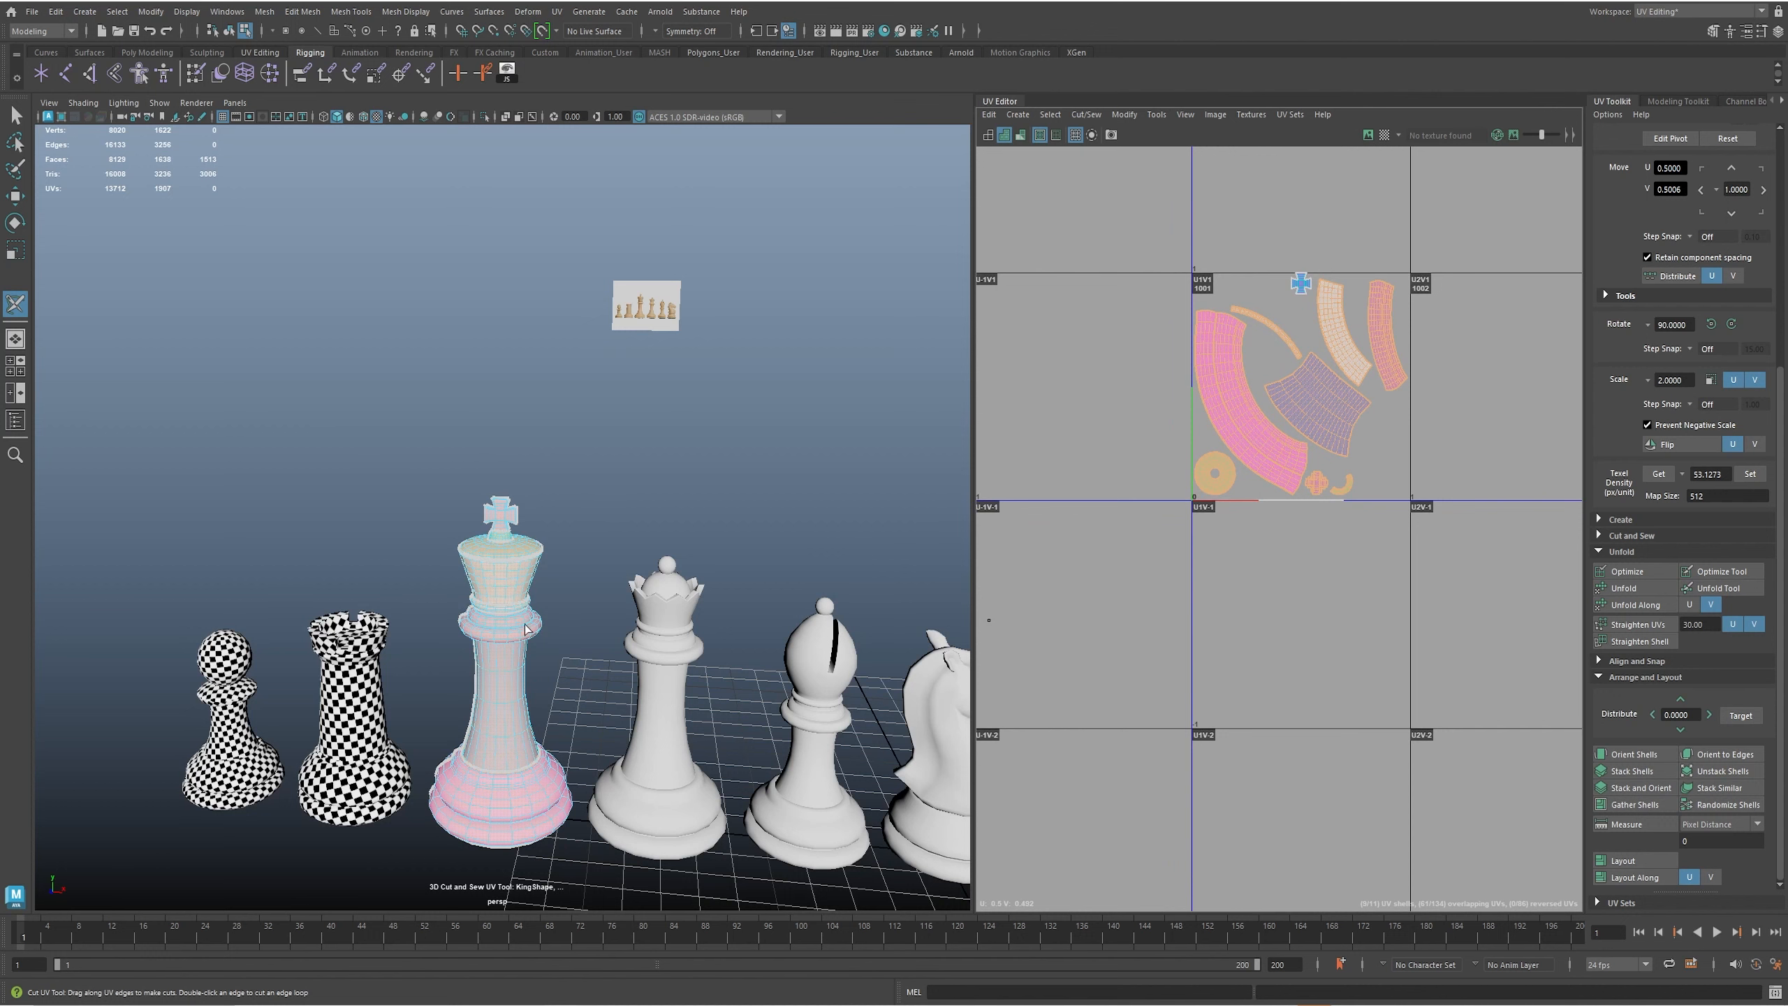
- Turn on textured shading and return the king to object mode
{"action": "right_click_drag", "start_coordinate": [525, 629], "coordinate": [583, 620], "text": "alt"}
{"action": "key", "text": "6"}
{"action": "middle_click_drag", "start_coordinate": [491, 662], "coordinate": [484, 592], "text": "alt"}
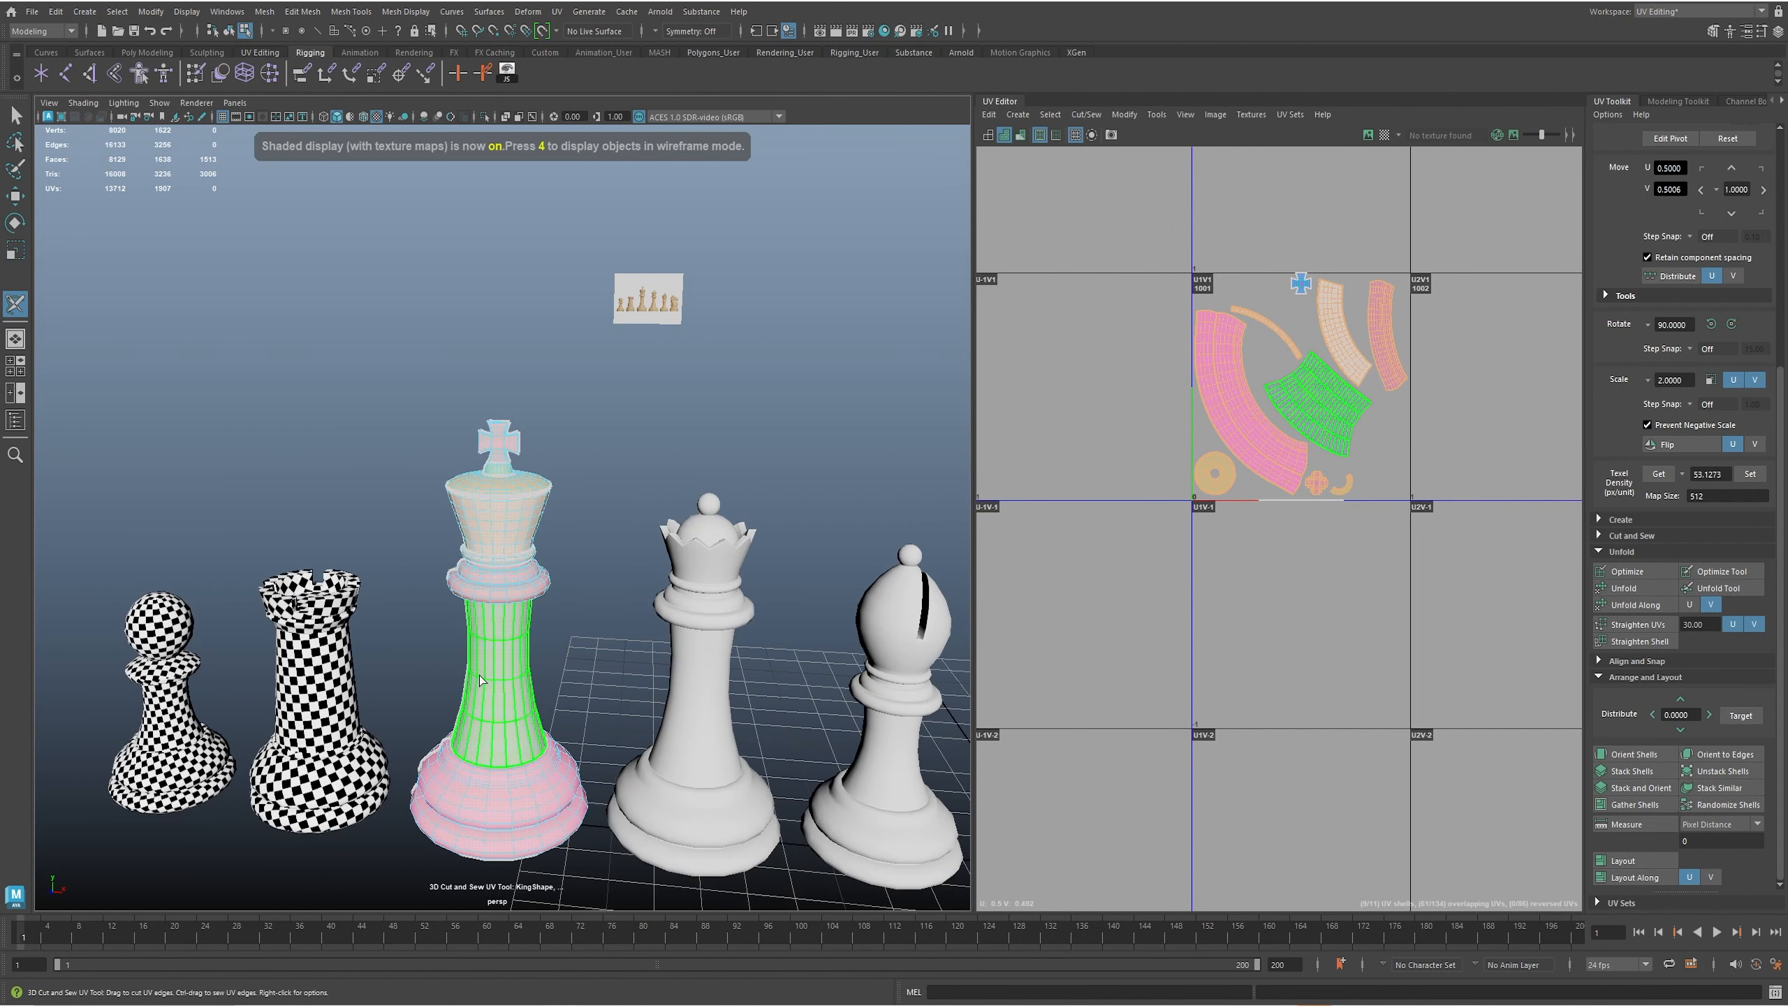
{"action": "key", "text": "w"}
{"action": "right_click", "coordinate": [506, 564]}
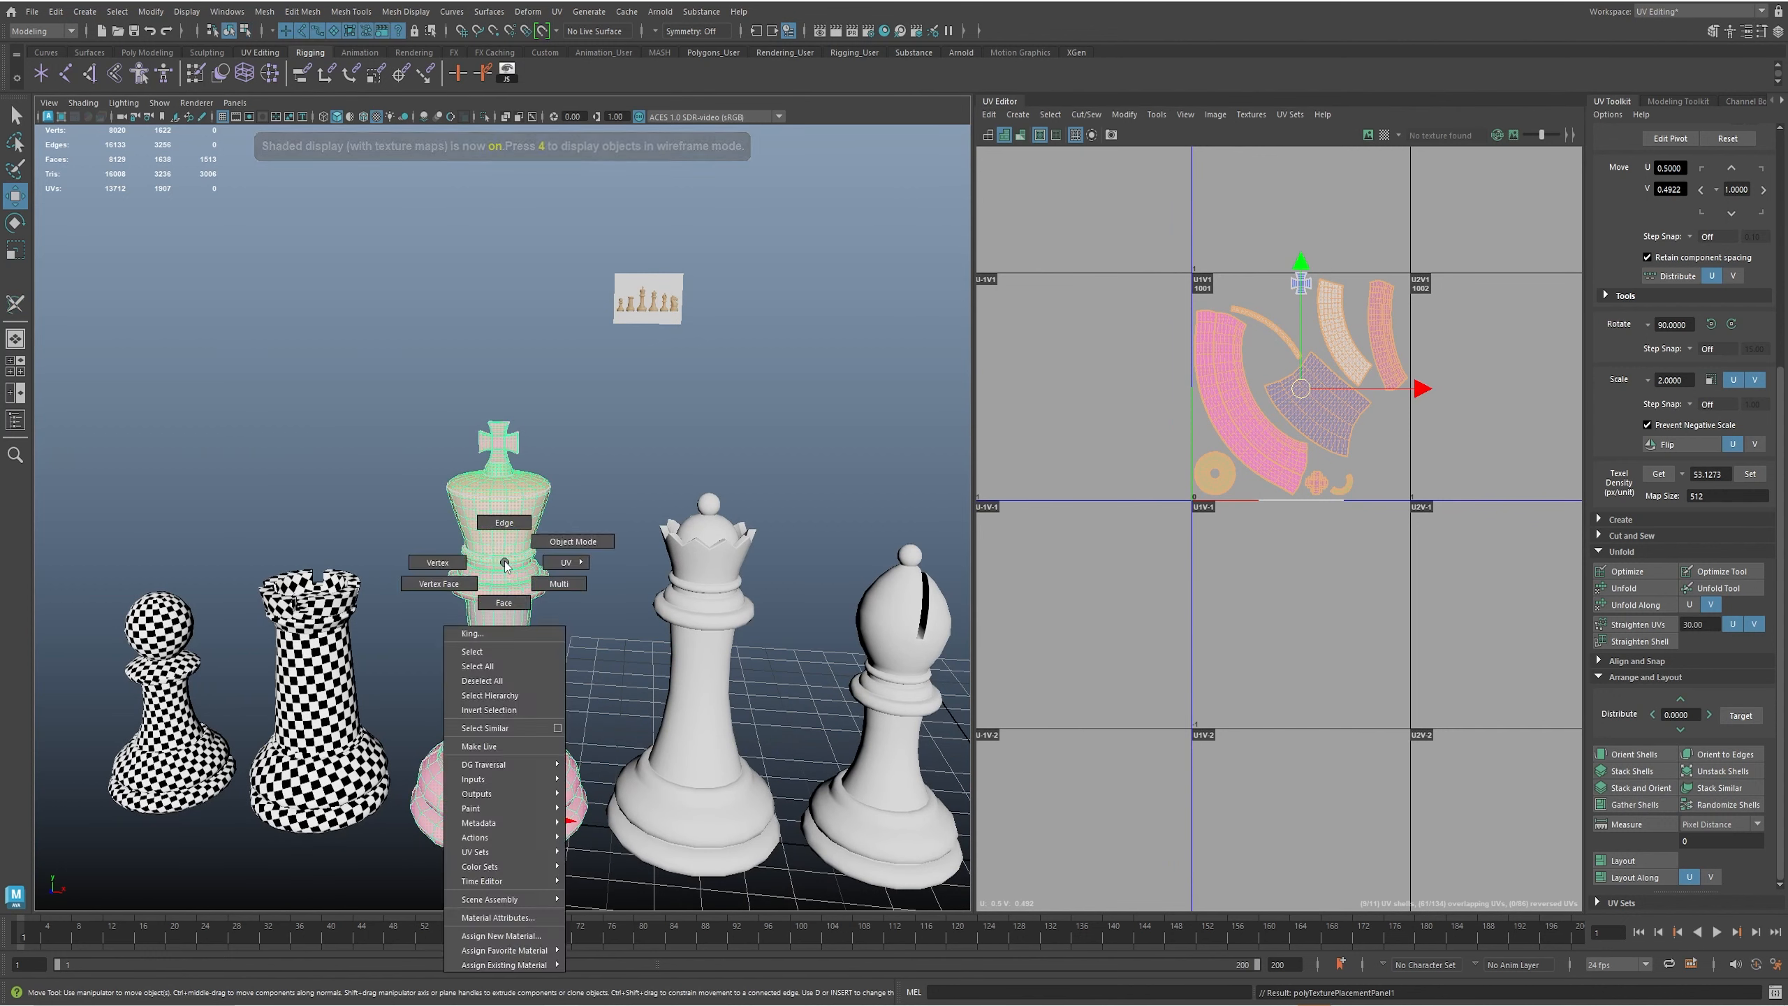
{"action": "right_click_drag", "start_coordinate": [504, 562], "coordinate": [542, 546]}
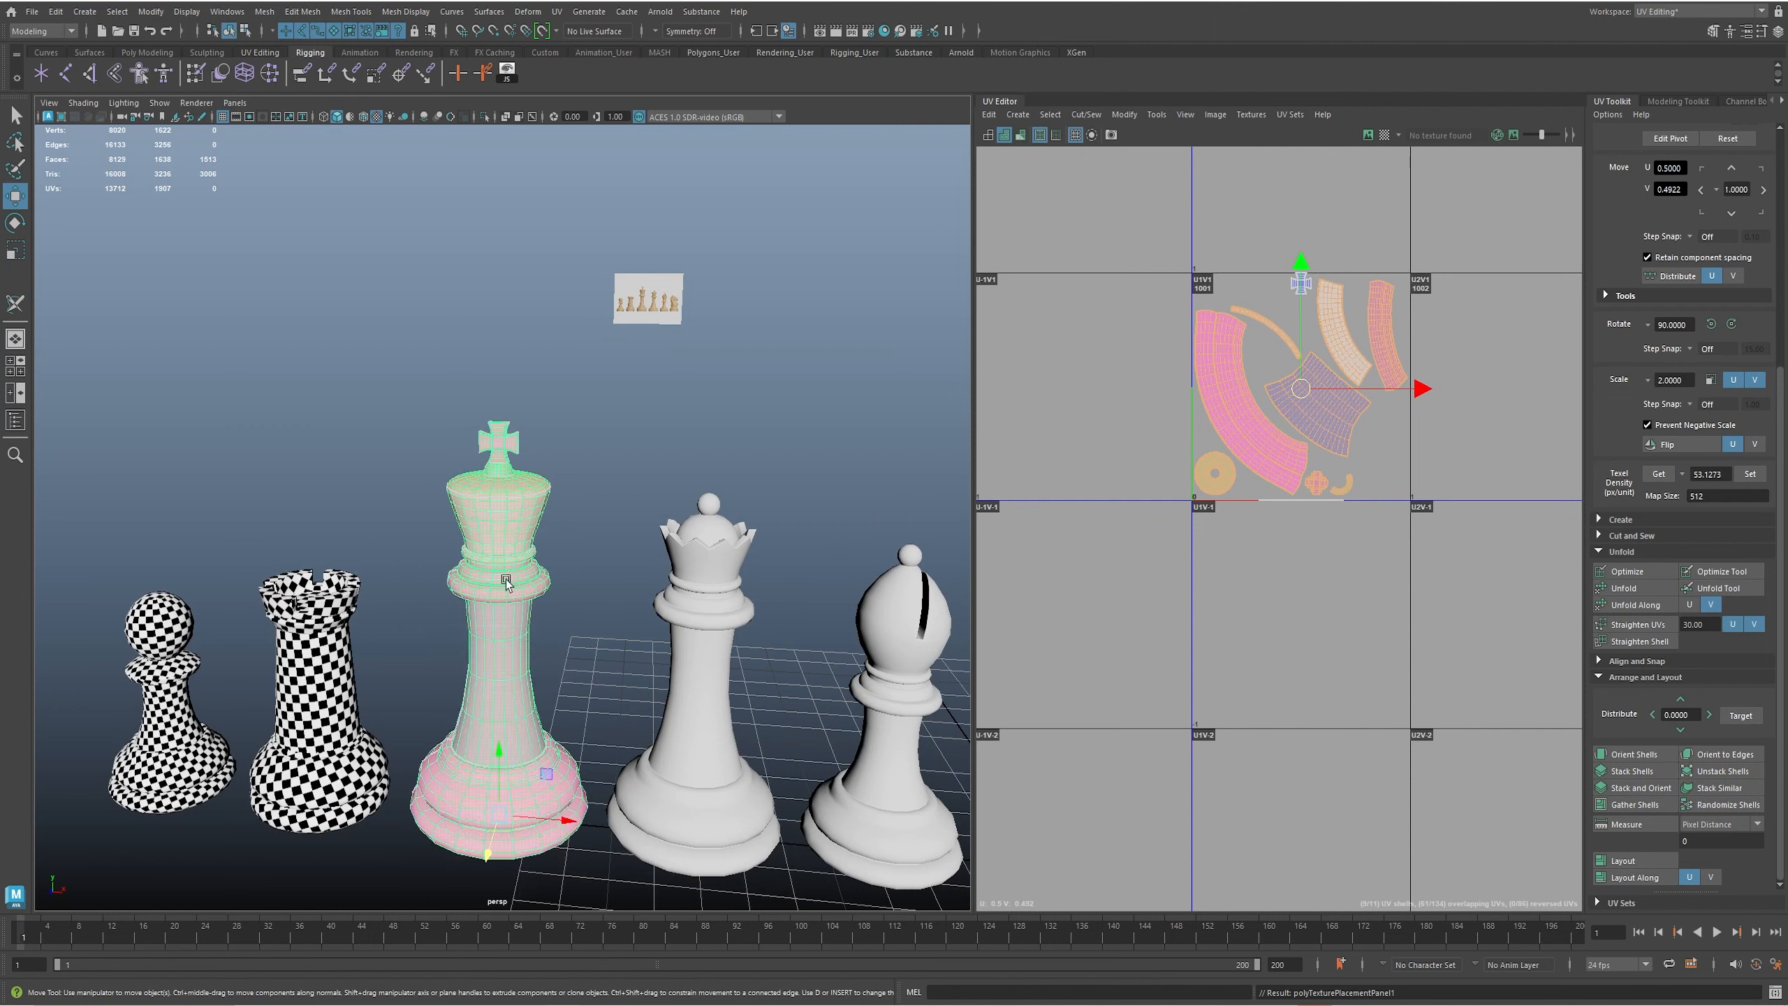
{"action": "left_click_drag", "start_coordinate": [500, 815], "coordinate": [693, 810]}
{"action": "key", "text": "ctrl+z"}
{"action": "right_click_drag", "start_coordinate": [501, 676], "coordinate": [517, 665]}
{"action": "left_click_drag", "start_coordinate": [499, 814], "coordinate": [547, 808]}
{"action": "key", "text": "ctrl+z"}
- Assign the existing checker material to the king
{"action": "right_click_drag", "start_coordinate": [482, 588], "coordinate": [584, 914]}
{"action": "scroll", "coordinate": [788, 701], "scroll_direction": "up", "scroll_amount": 4}
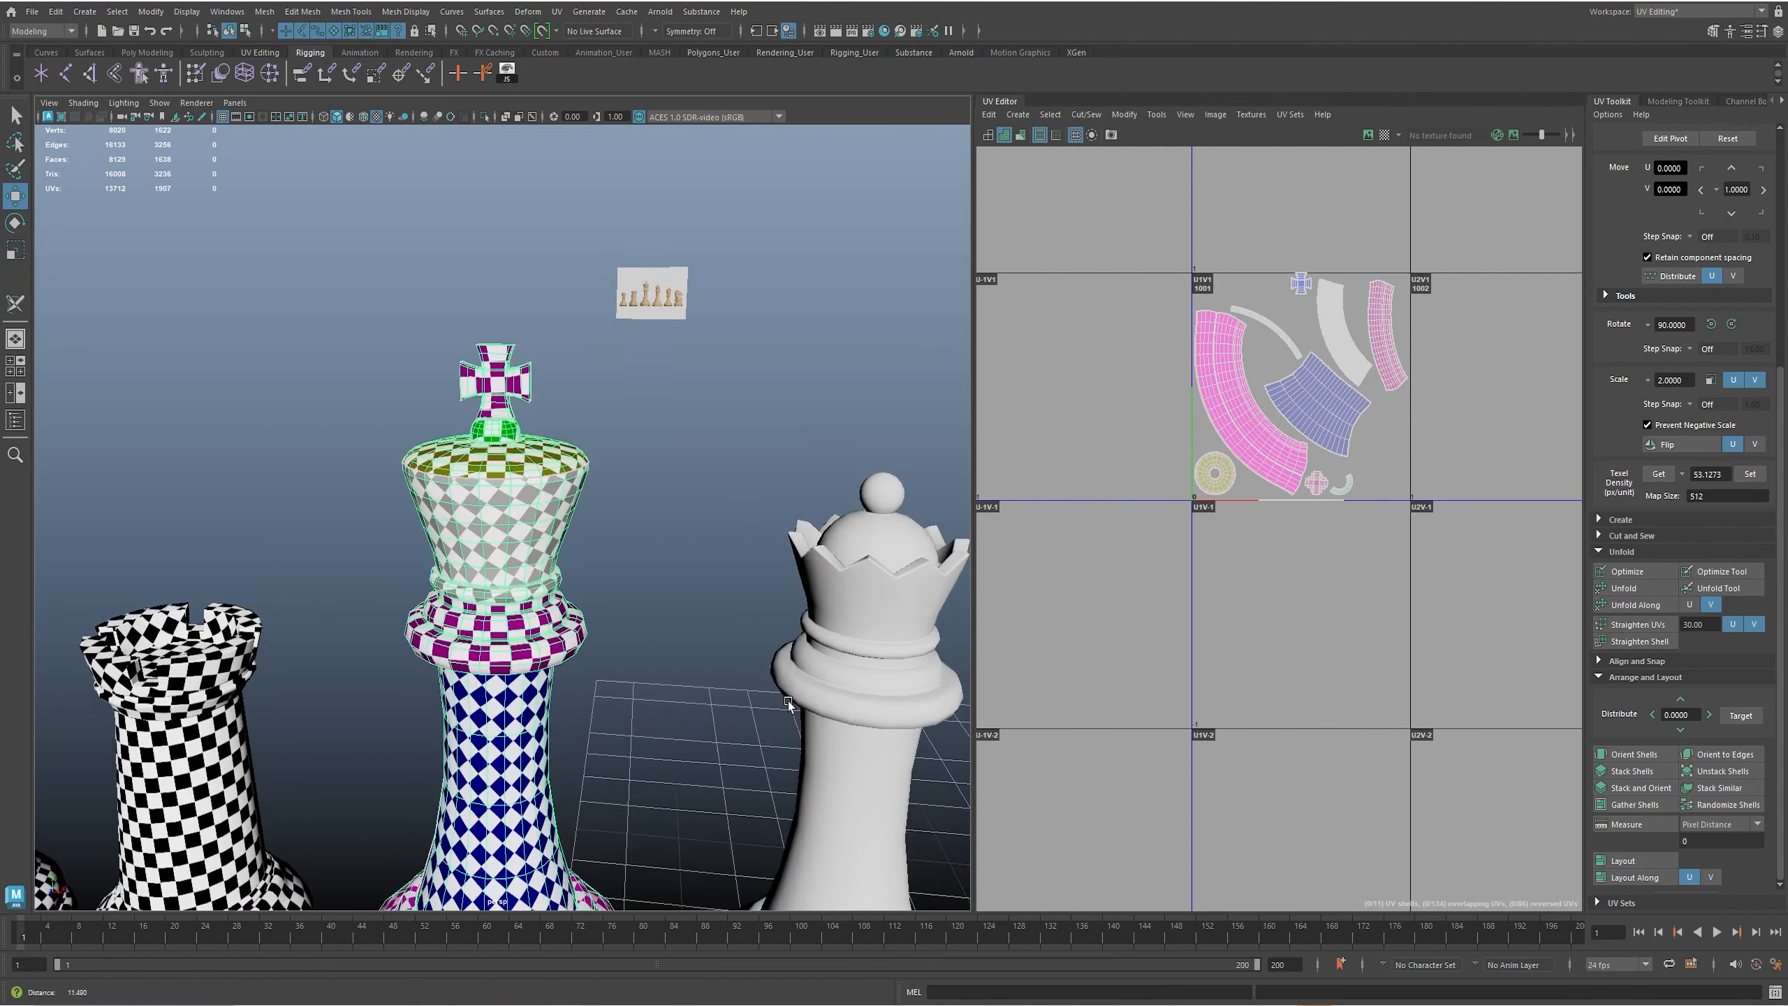
{"action": "scroll", "coordinate": [787, 701], "scroll_direction": "up", "scroll_amount": 1}
- Select all of the king's UVs and optimize them to even out the checker distortion
{"action": "right_click_drag", "start_coordinate": [1283, 558], "coordinate": [1226, 552]}
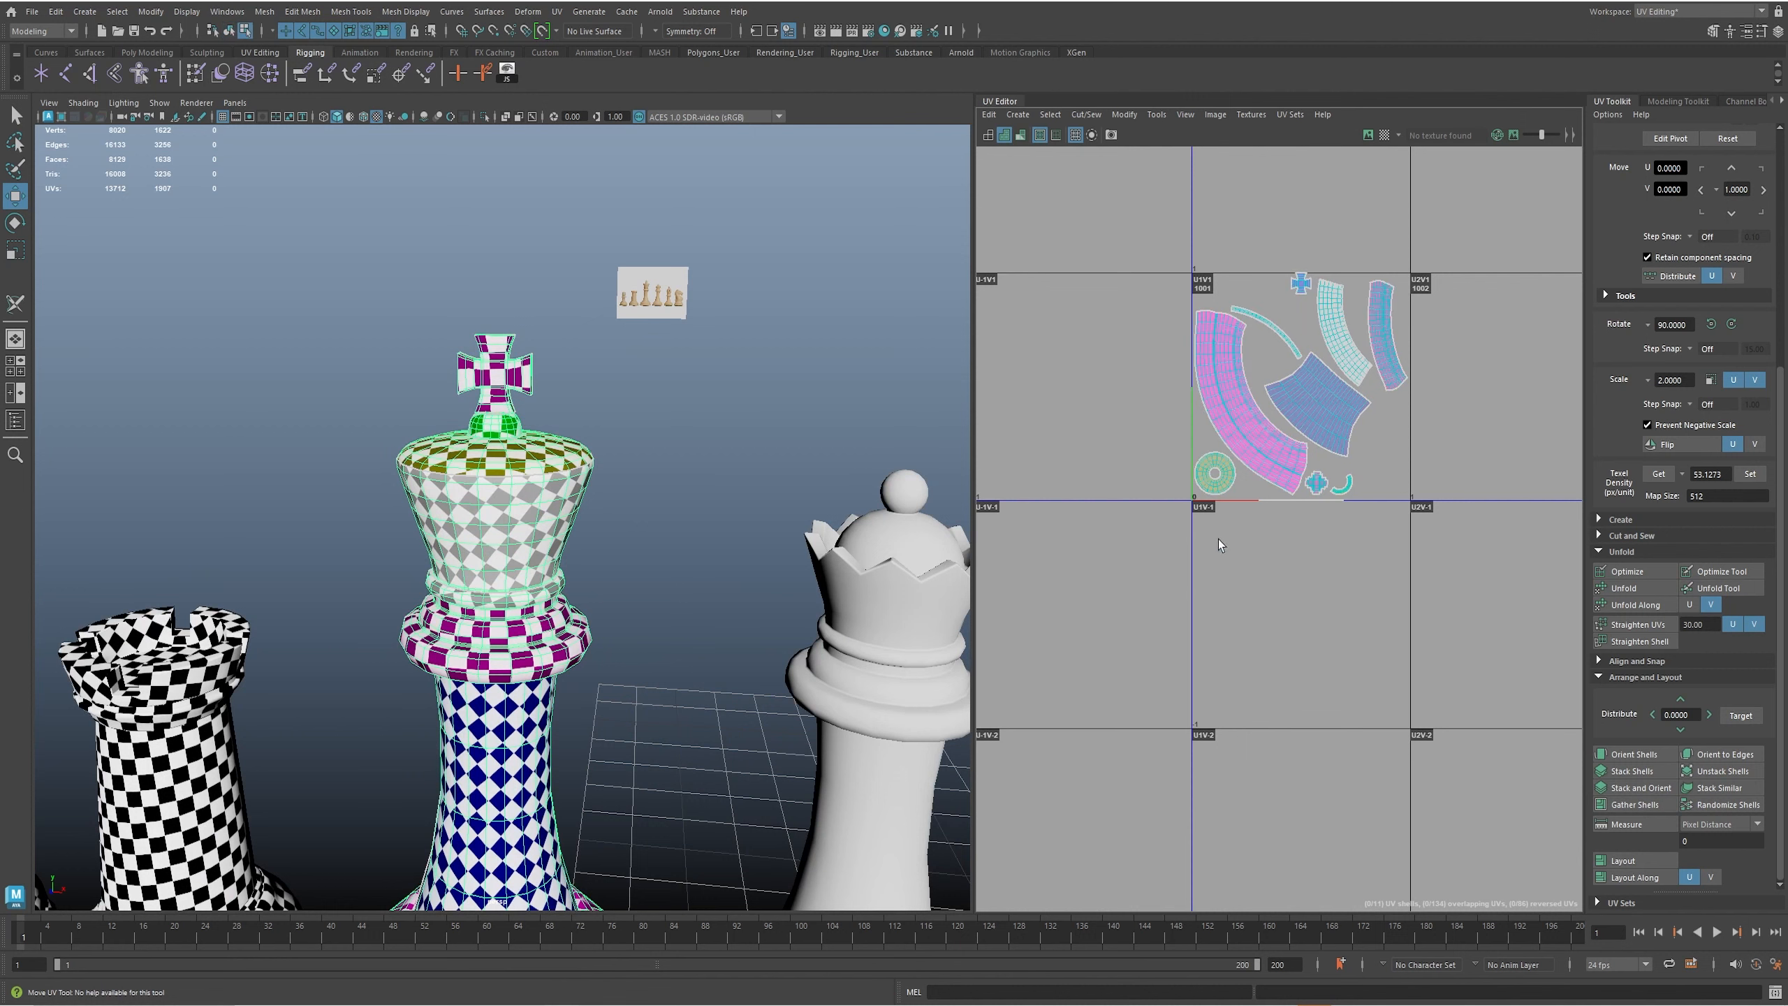
{"action": "left_click_drag", "start_coordinate": [1664, 625], "coordinate": [1660, 627]}
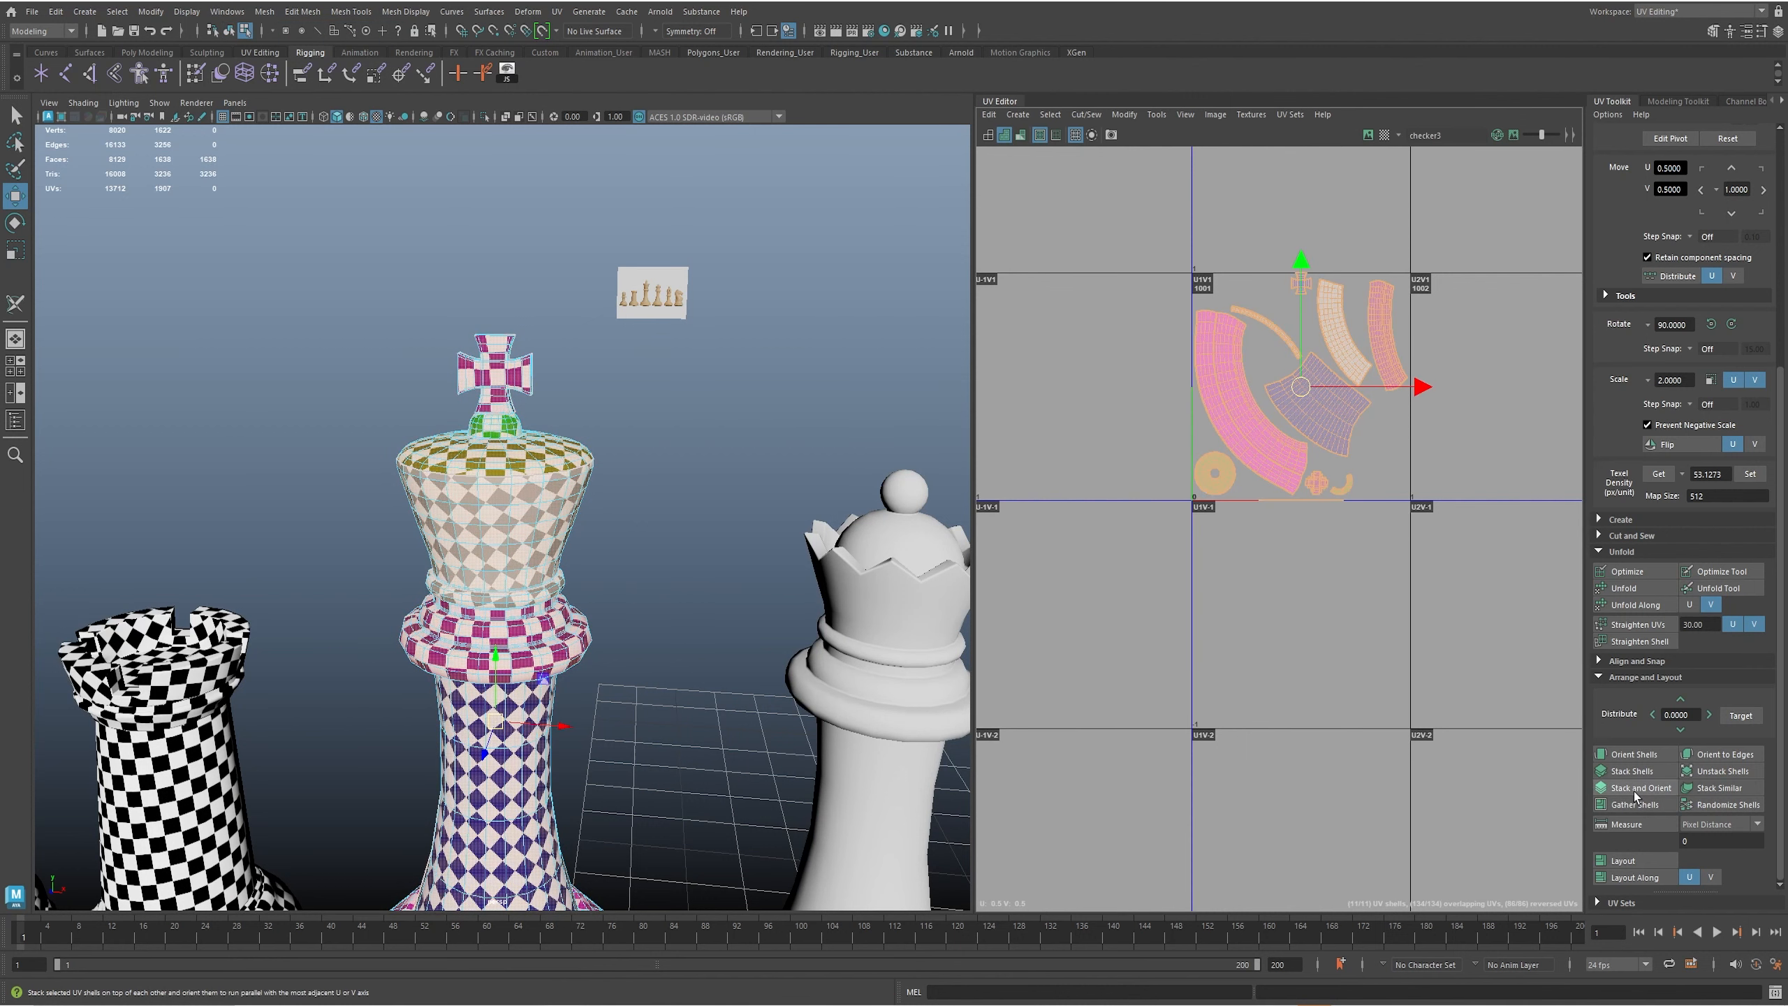
{"action": "left_click", "coordinate": [1629, 570]}
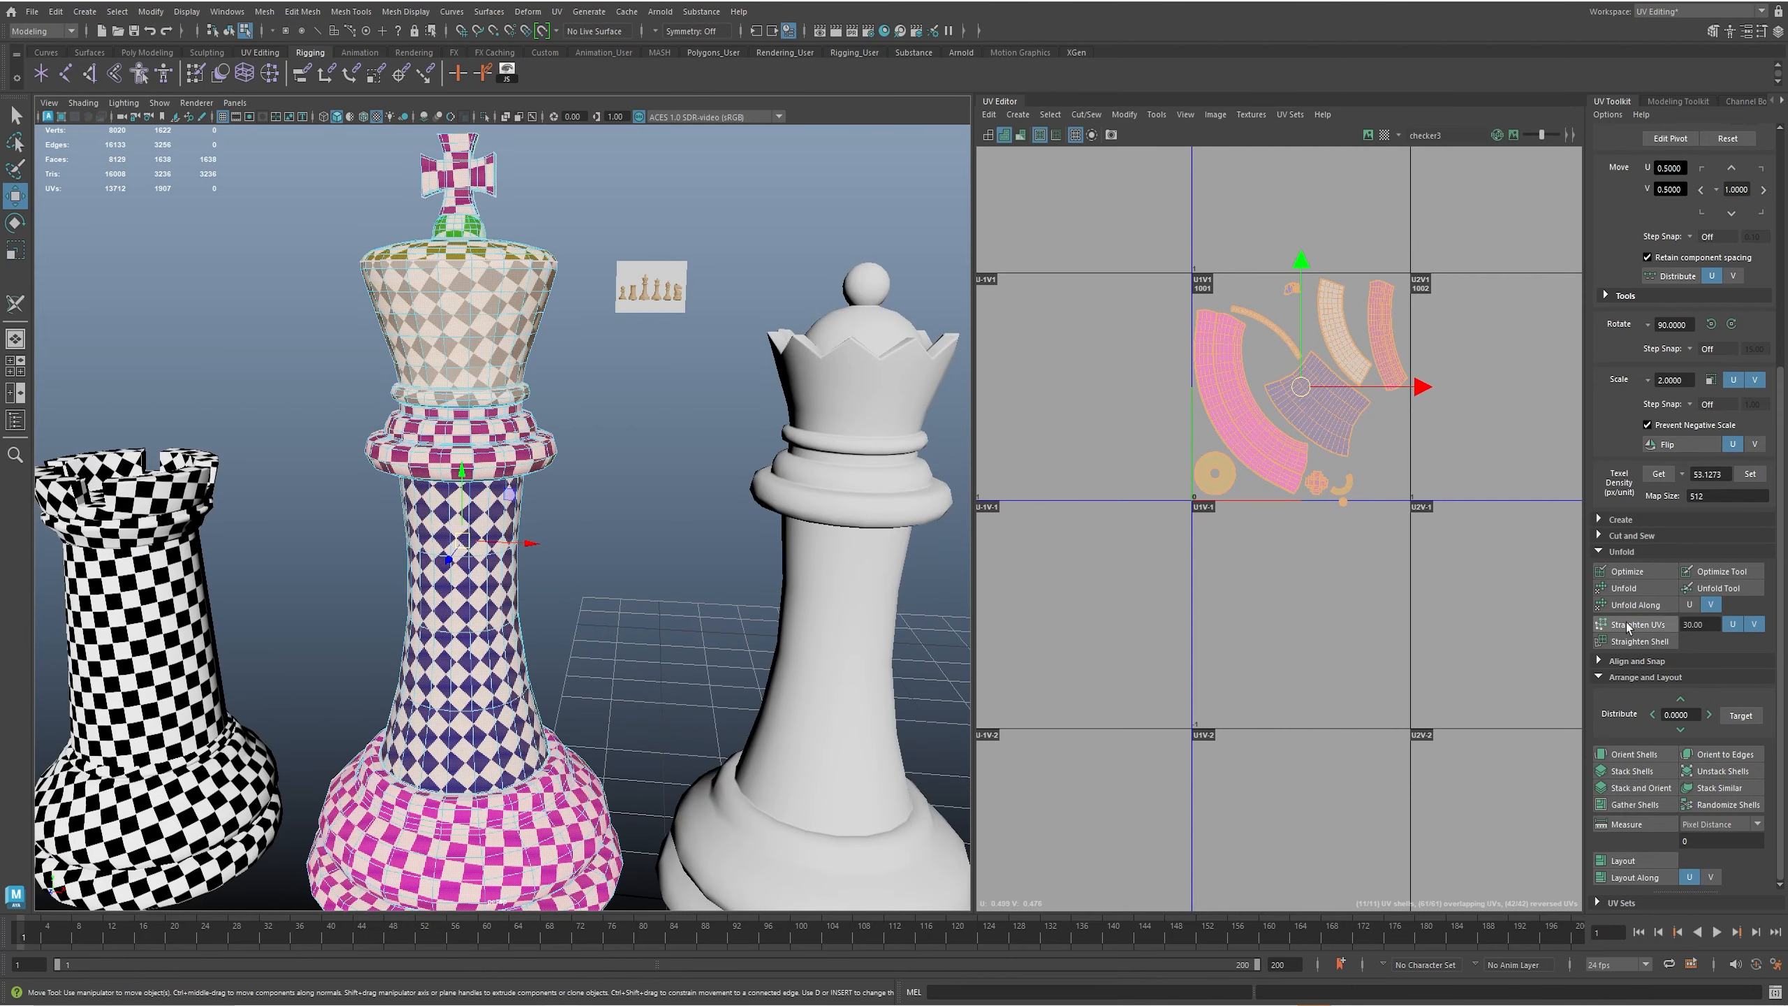
{"action": "left_click", "coordinate": [1633, 570]}
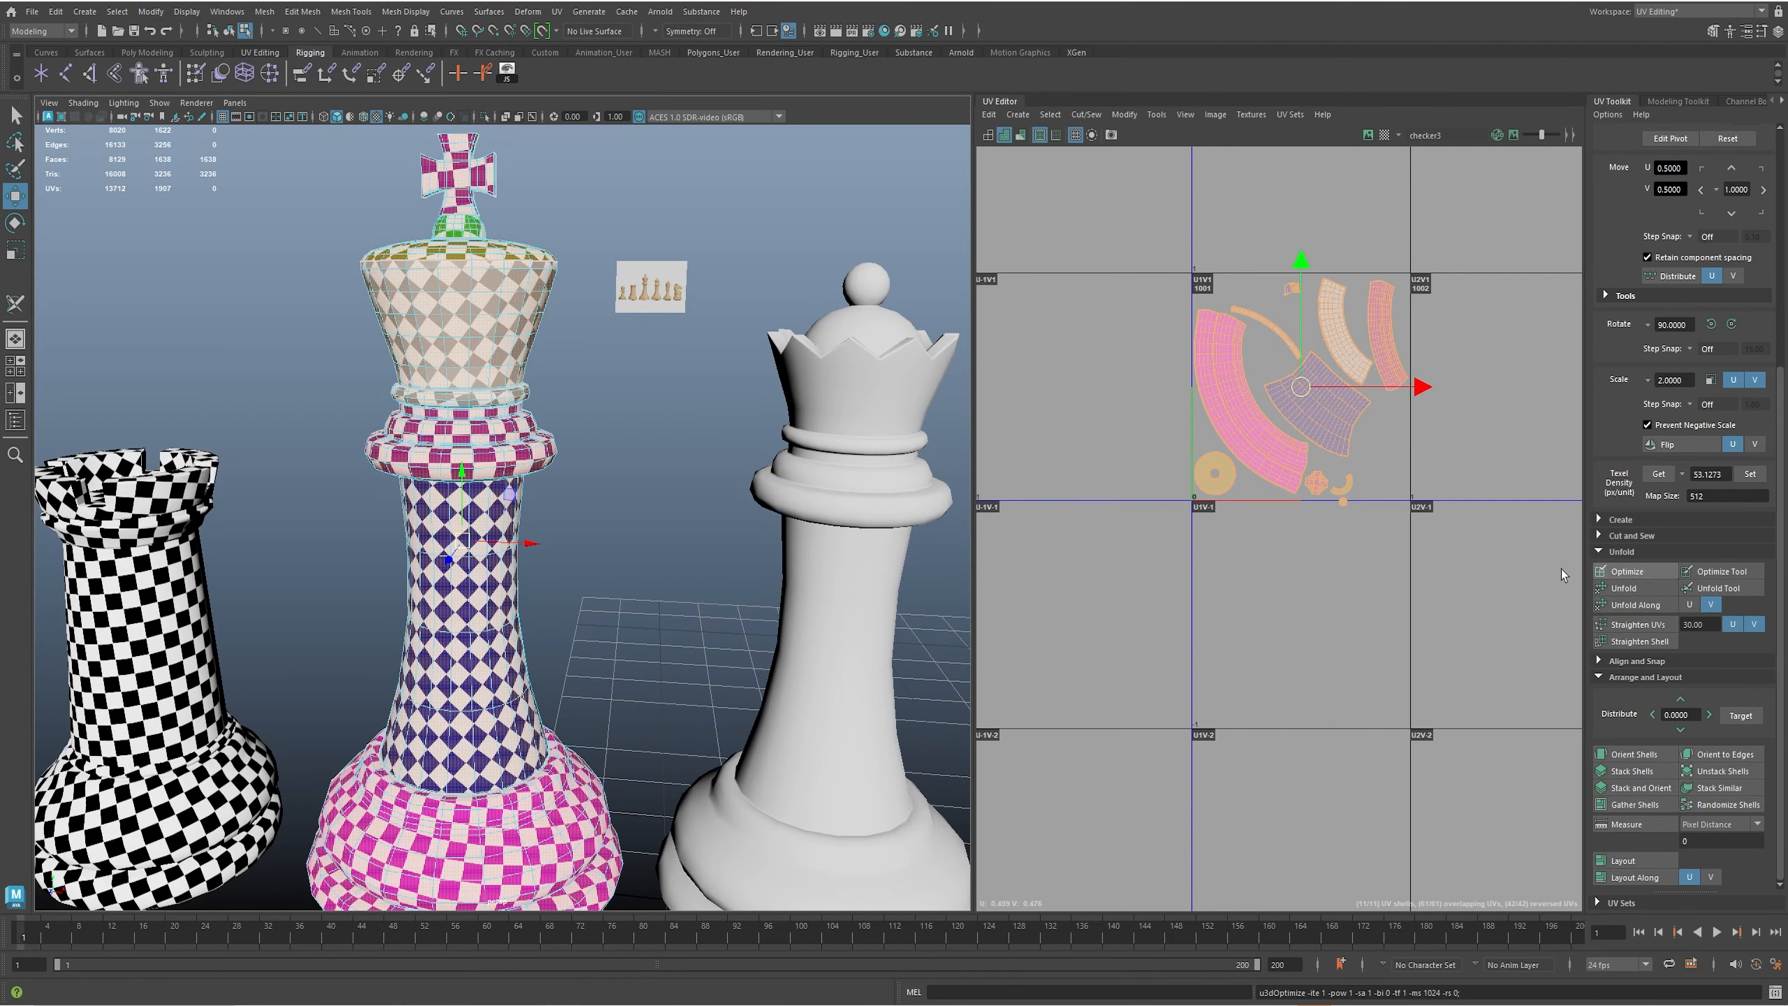
- Move the king's large base shell into the UV tile below, and orient all of the king's shells
{"action": "left_click", "coordinate": [1219, 530]}
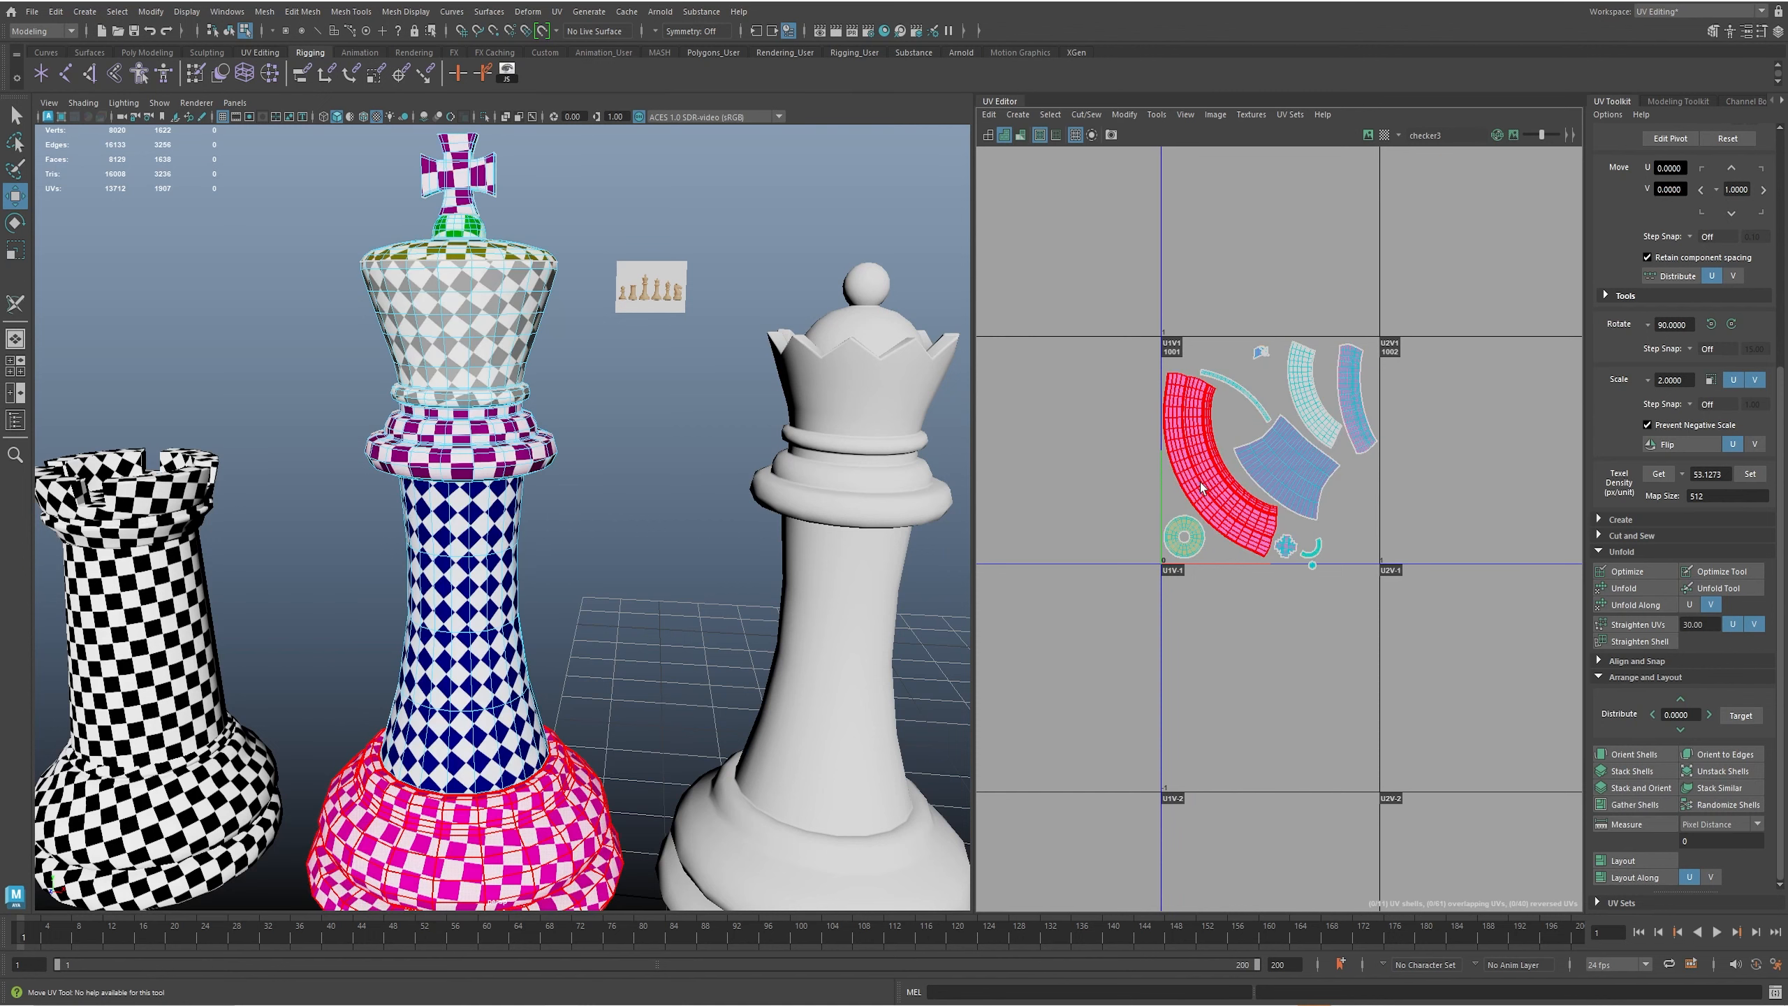
{"action": "left_click_drag", "start_coordinate": [1215, 471], "coordinate": [1350, 704]}
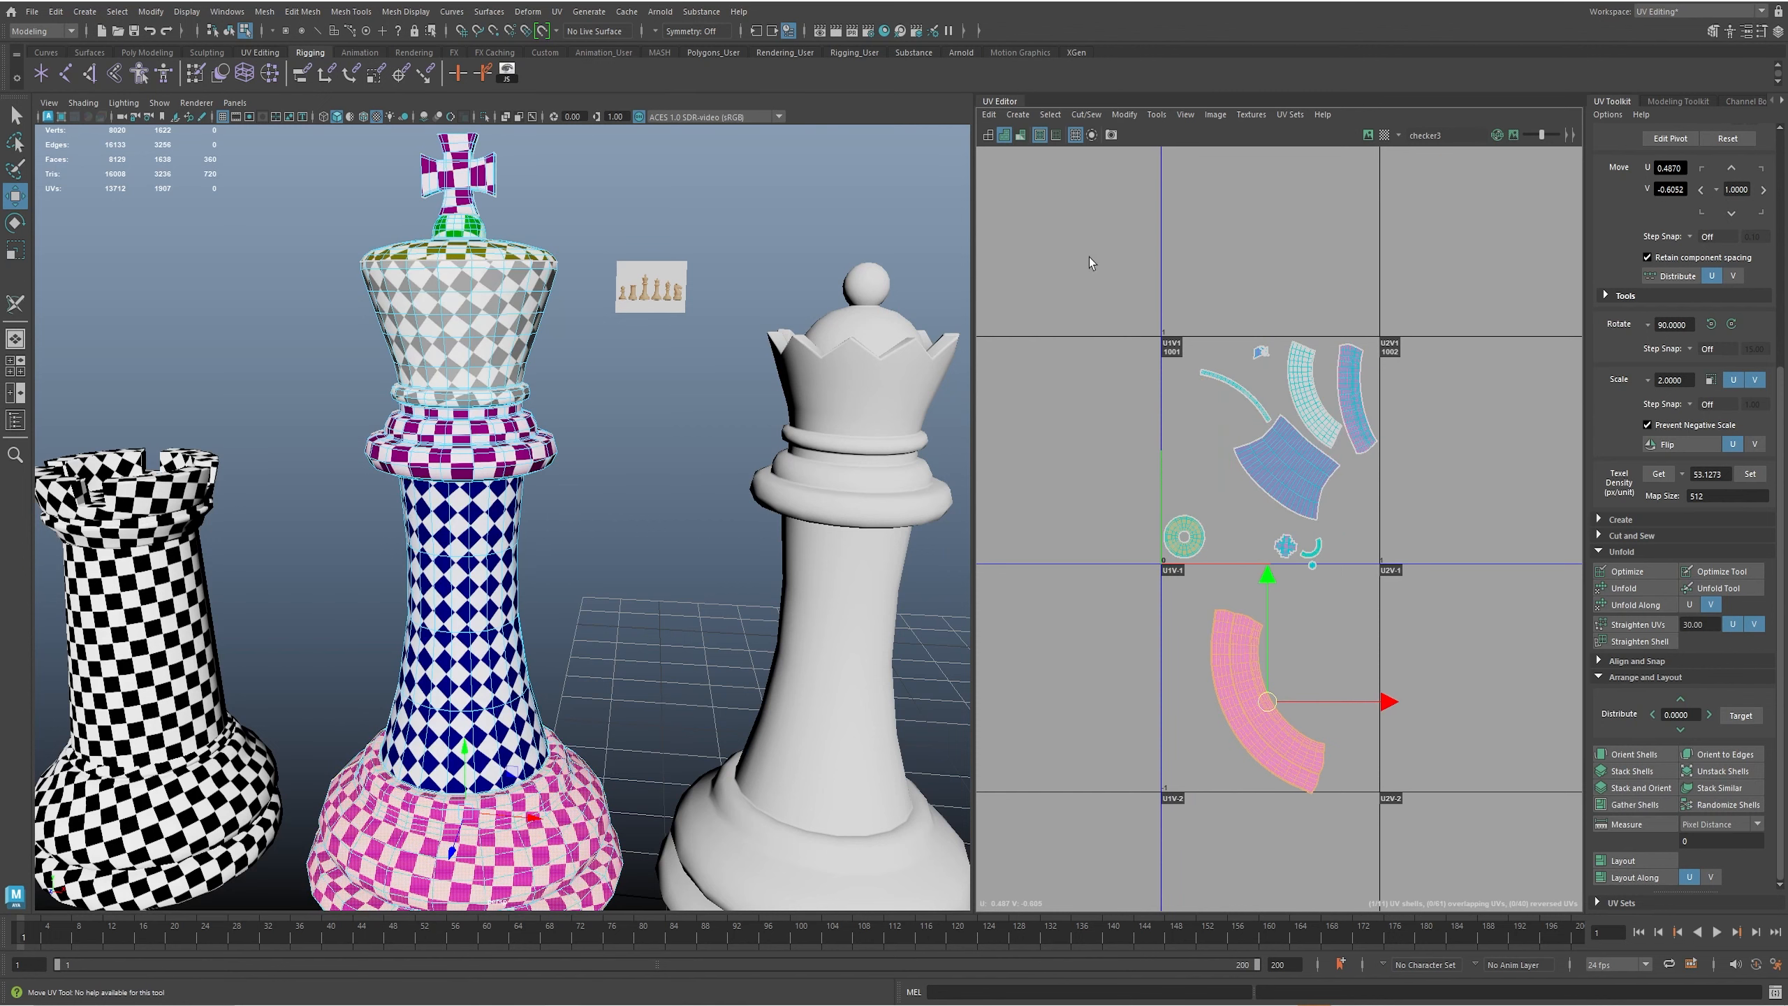
{"action": "left_click_drag", "start_coordinate": [1508, 833], "coordinate": [1513, 835]}
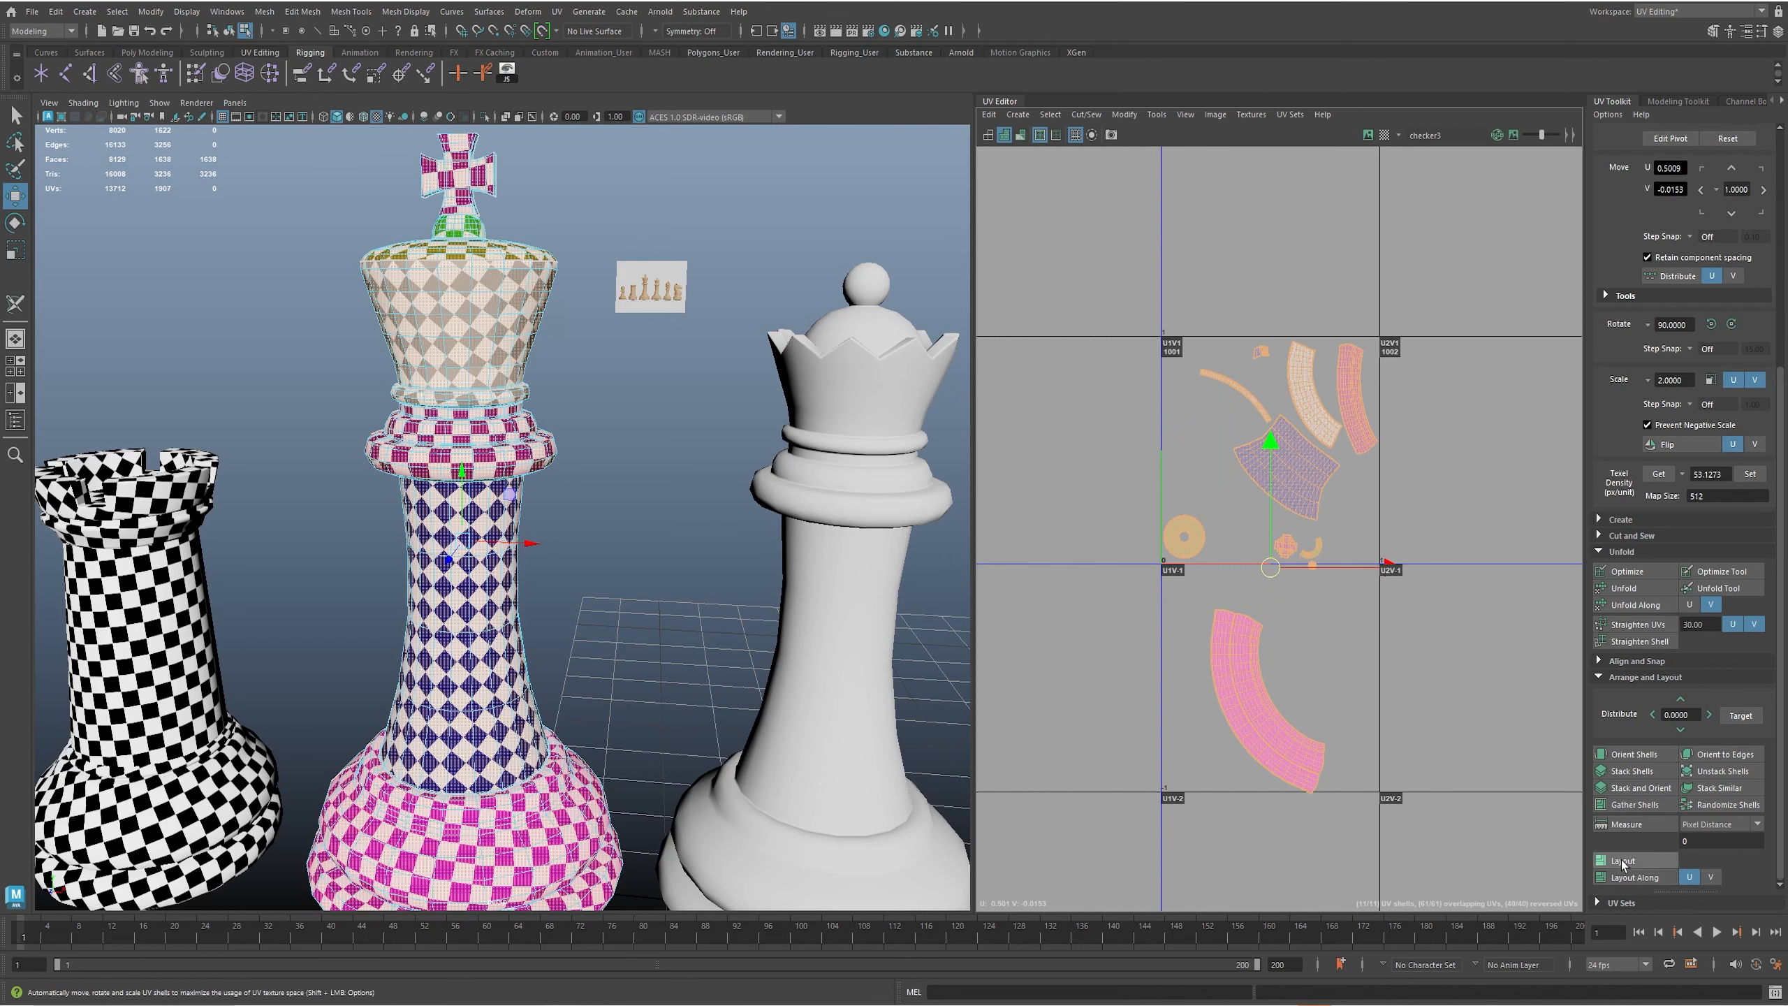
{"action": "left_click", "coordinate": [1628, 759]}
- Select the tangled shell of the cross's broad face, then unfold and optimize it into a flat cross shape
{"action": "middle_click_drag", "start_coordinate": [1225, 423], "coordinate": [1233, 555], "text": "alt"}
{"action": "right_click_drag", "start_coordinate": [1201, 506], "coordinate": [1439, 503], "text": "alt"}
{"action": "middle_click_drag", "start_coordinate": [1549, 475], "coordinate": [1441, 577], "text": "alt"}
{"action": "right_click_drag", "start_coordinate": [1441, 578], "coordinate": [1547, 577], "text": "alt"}
{"action": "scroll", "coordinate": [1260, 542], "scroll_direction": "up", "scroll_amount": 2}
{"action": "left_click", "coordinate": [1232, 520]}
{"action": "key", "text": "ctrl+F11"}
{"action": "key", "text": "f"}
{"action": "left_click_drag", "start_coordinate": [687, 435], "coordinate": [1200, 482], "text": "alt"}
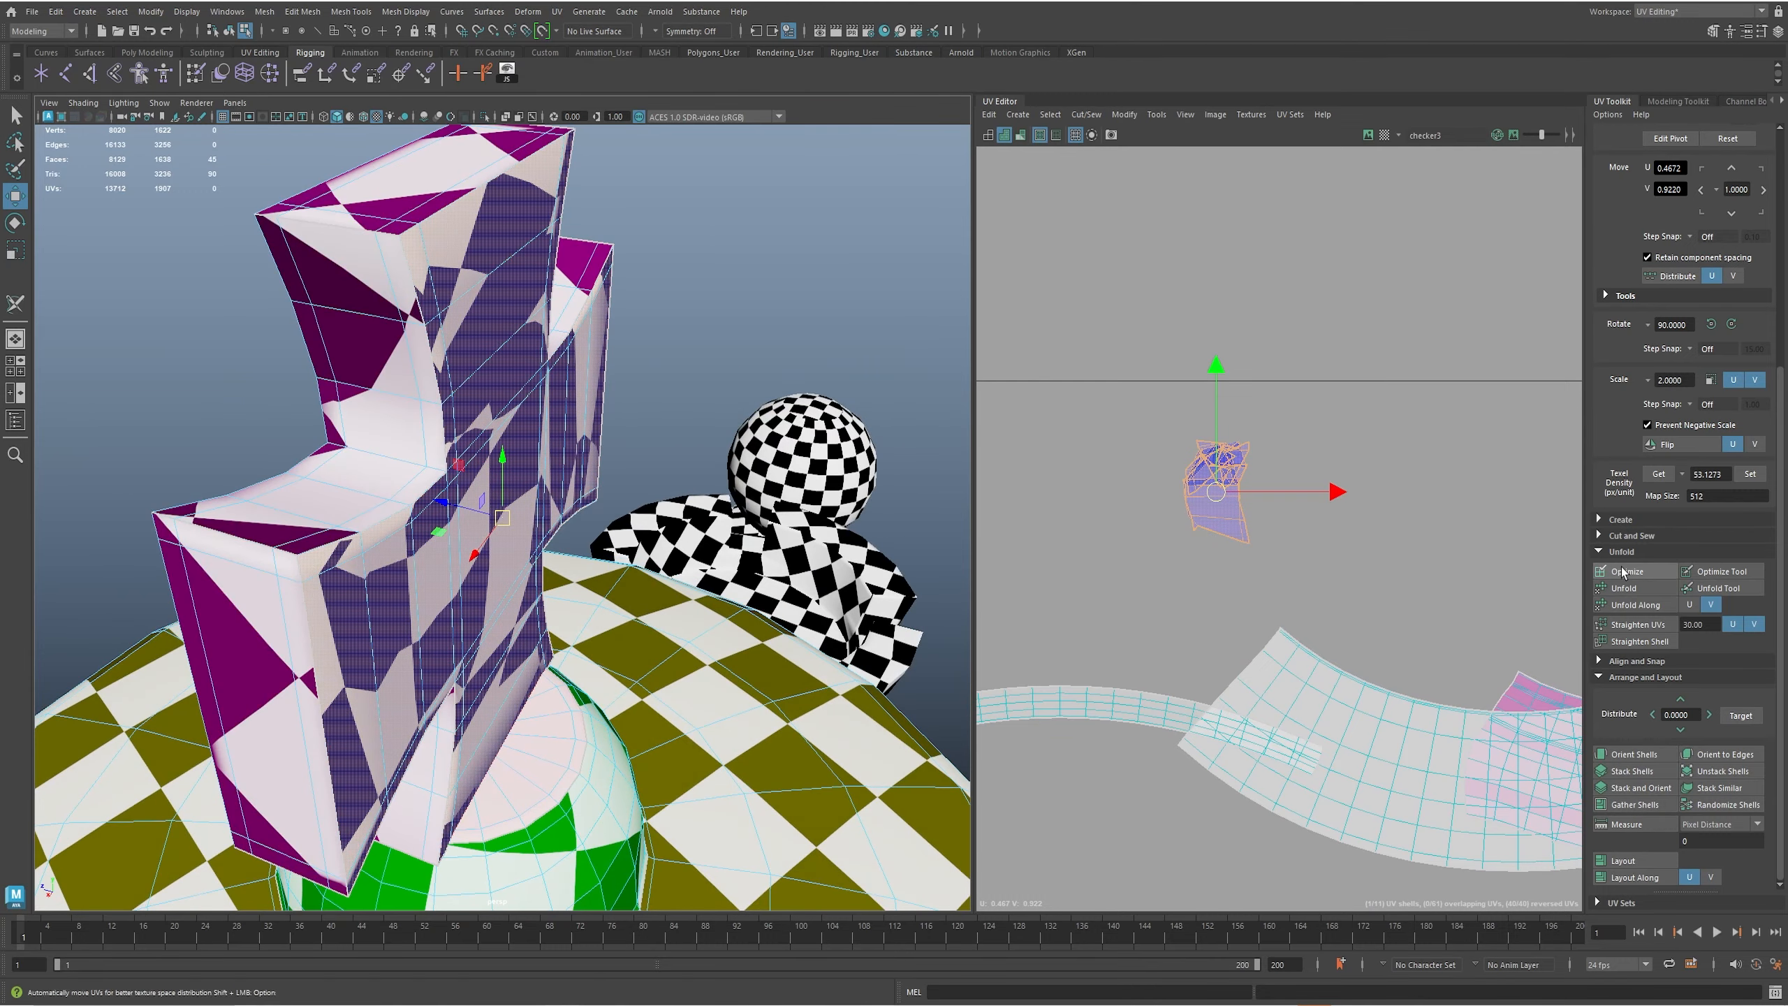
{"action": "left_click", "coordinate": [1631, 588]}
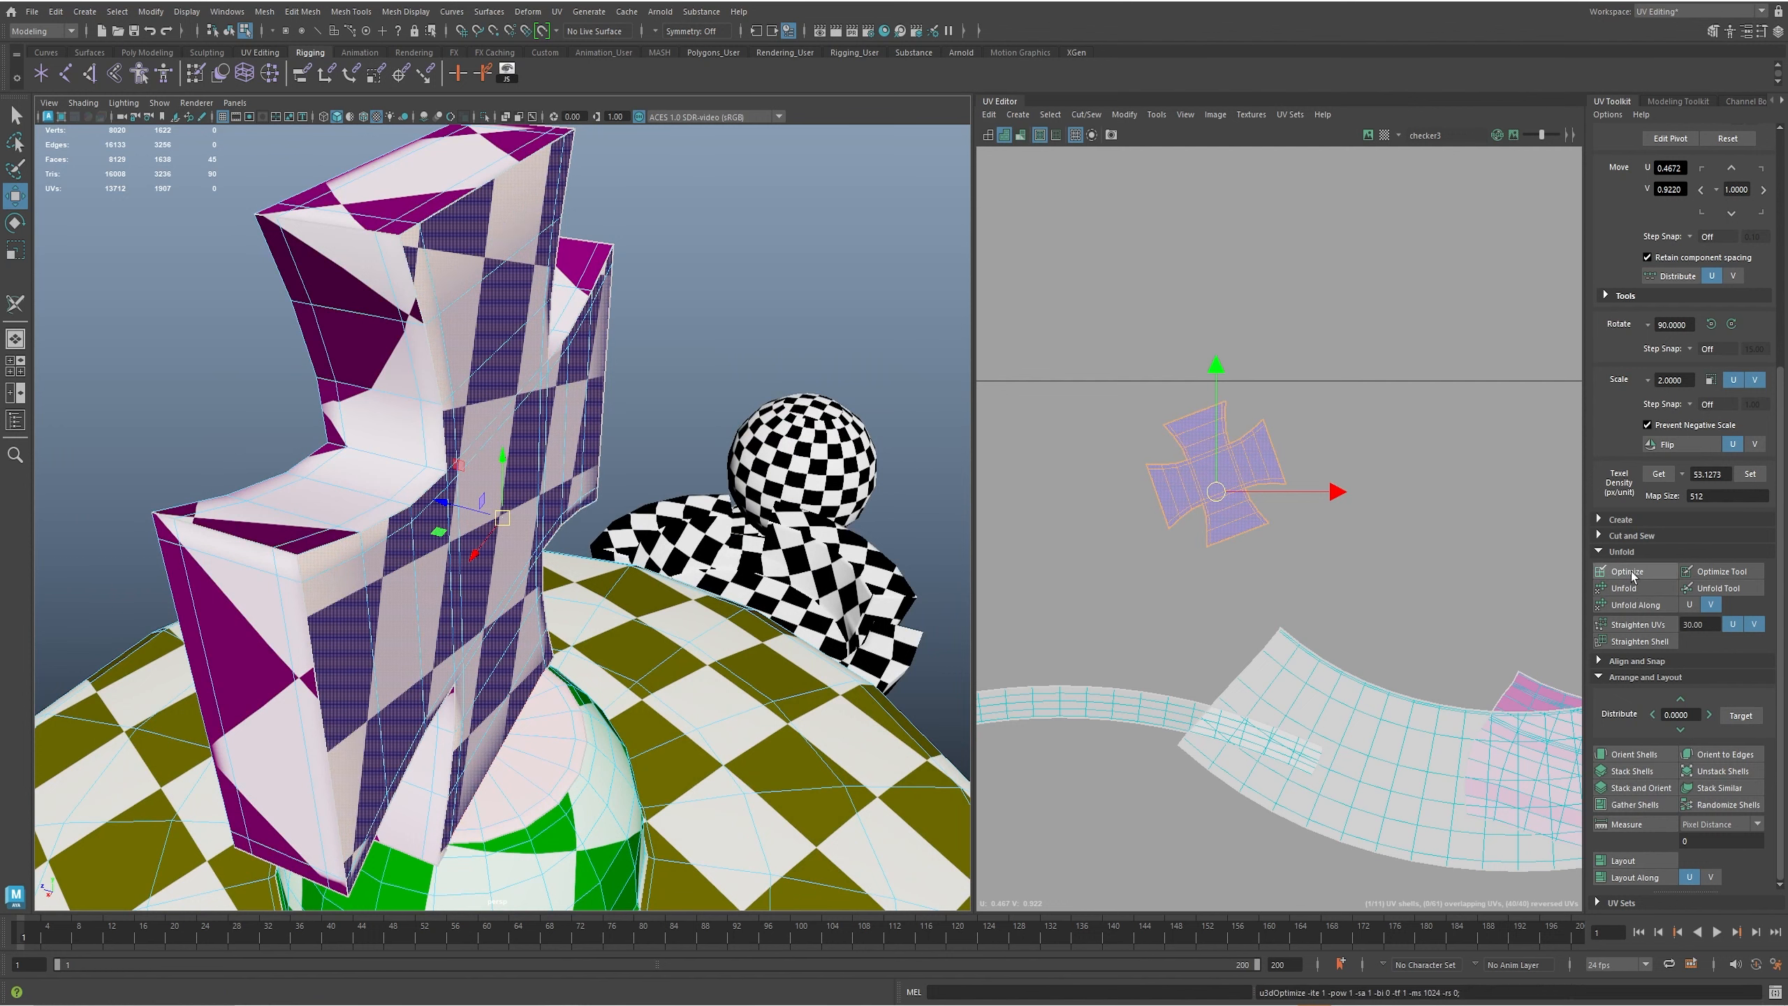
- Move the king's shaft shell into the tile below, directly above the curved base shell
{"action": "scroll", "coordinate": [1379, 637], "scroll_direction": "down", "scroll_amount": 3}
{"action": "scroll", "coordinate": [1381, 669], "scroll_direction": "down", "scroll_amount": 5}
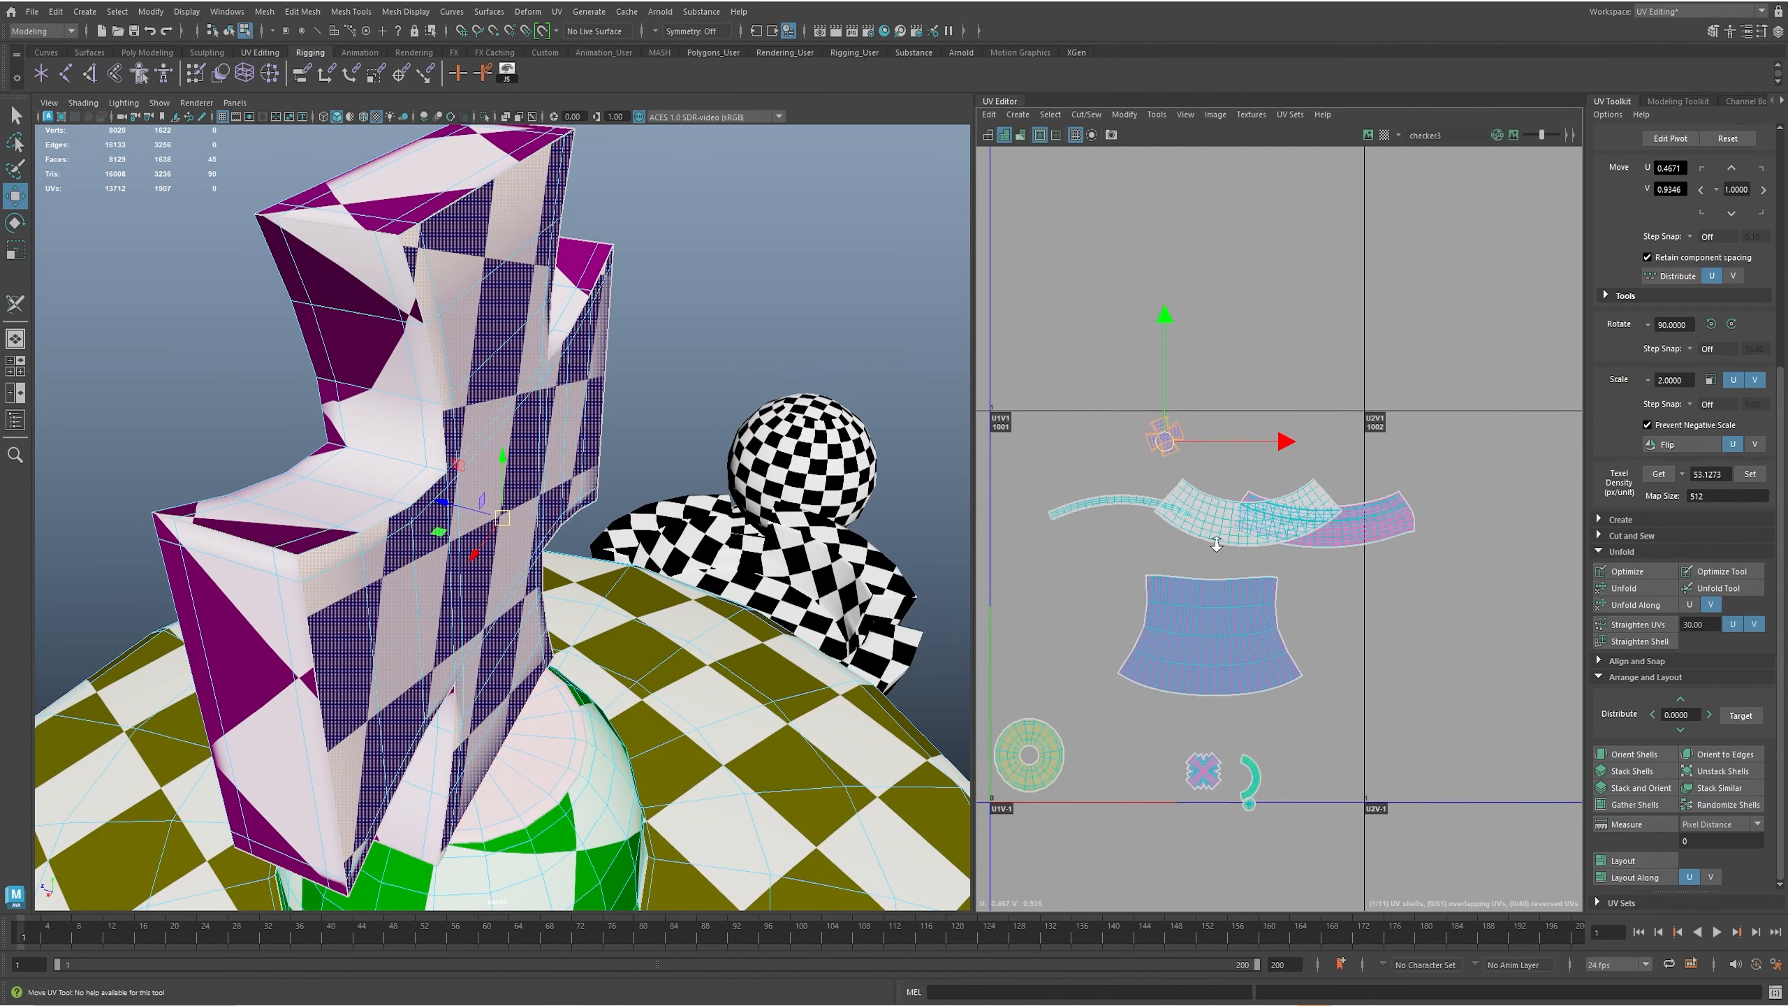
{"action": "middle_click_drag", "start_coordinate": [1307, 691], "coordinate": [1330, 491], "text": "alt"}
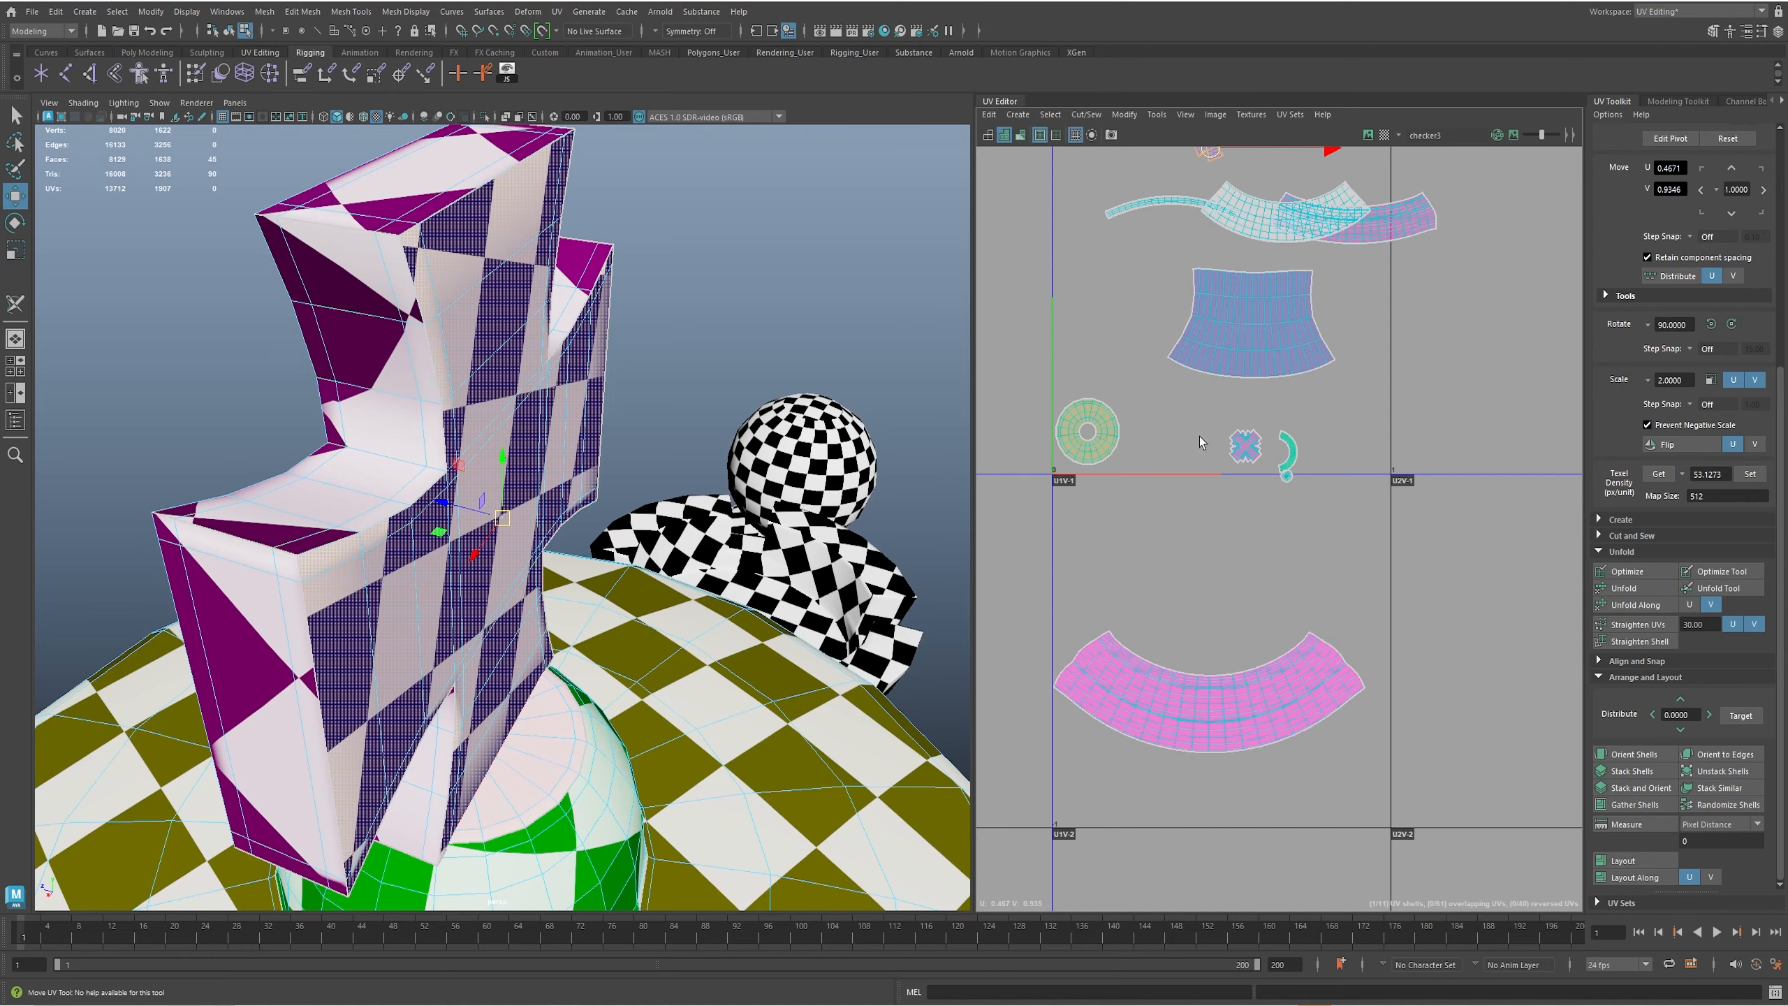
{"action": "left_click_drag", "start_coordinate": [512, 483], "coordinate": [693, 472], "text": "alt"}
{"action": "middle_click_drag", "start_coordinate": [1237, 544], "coordinate": [1228, 588], "text": "alt"}
{"action": "right_click_drag", "start_coordinate": [1197, 560], "coordinate": [933, 413], "text": "alt"}
{"action": "left_click", "coordinate": [1239, 451]}
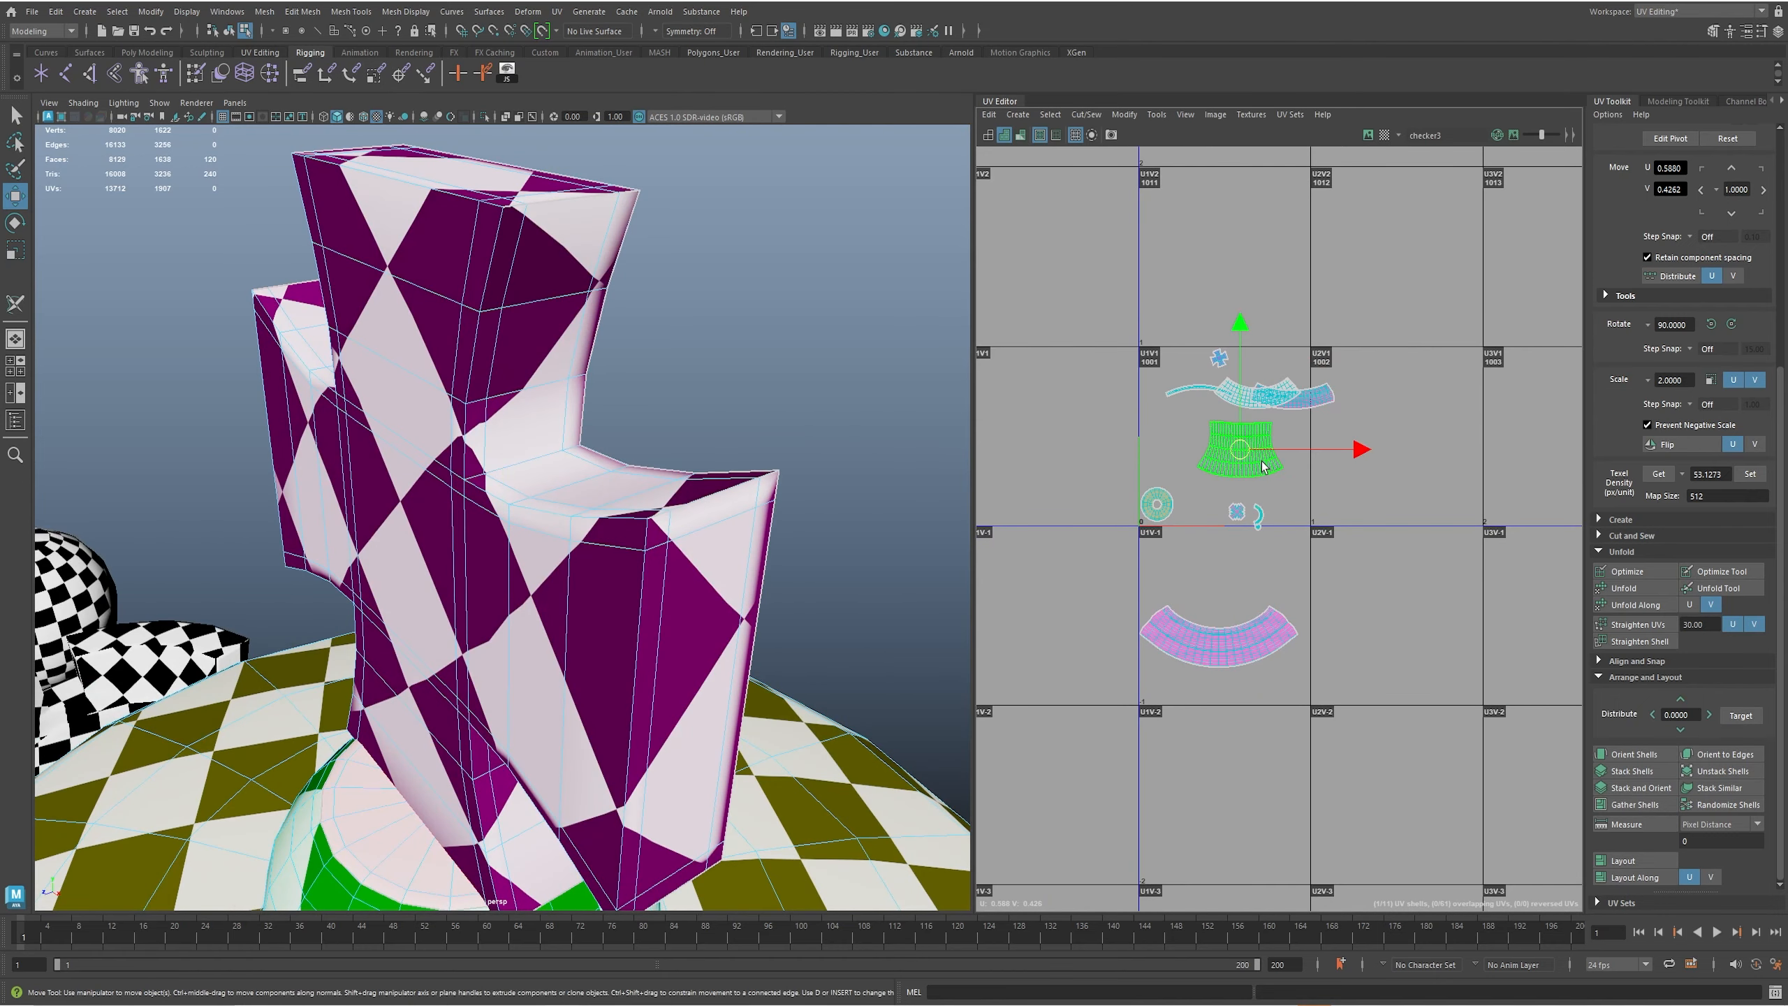
{"action": "left_click_drag", "start_coordinate": [1238, 451], "coordinate": [1218, 591]}
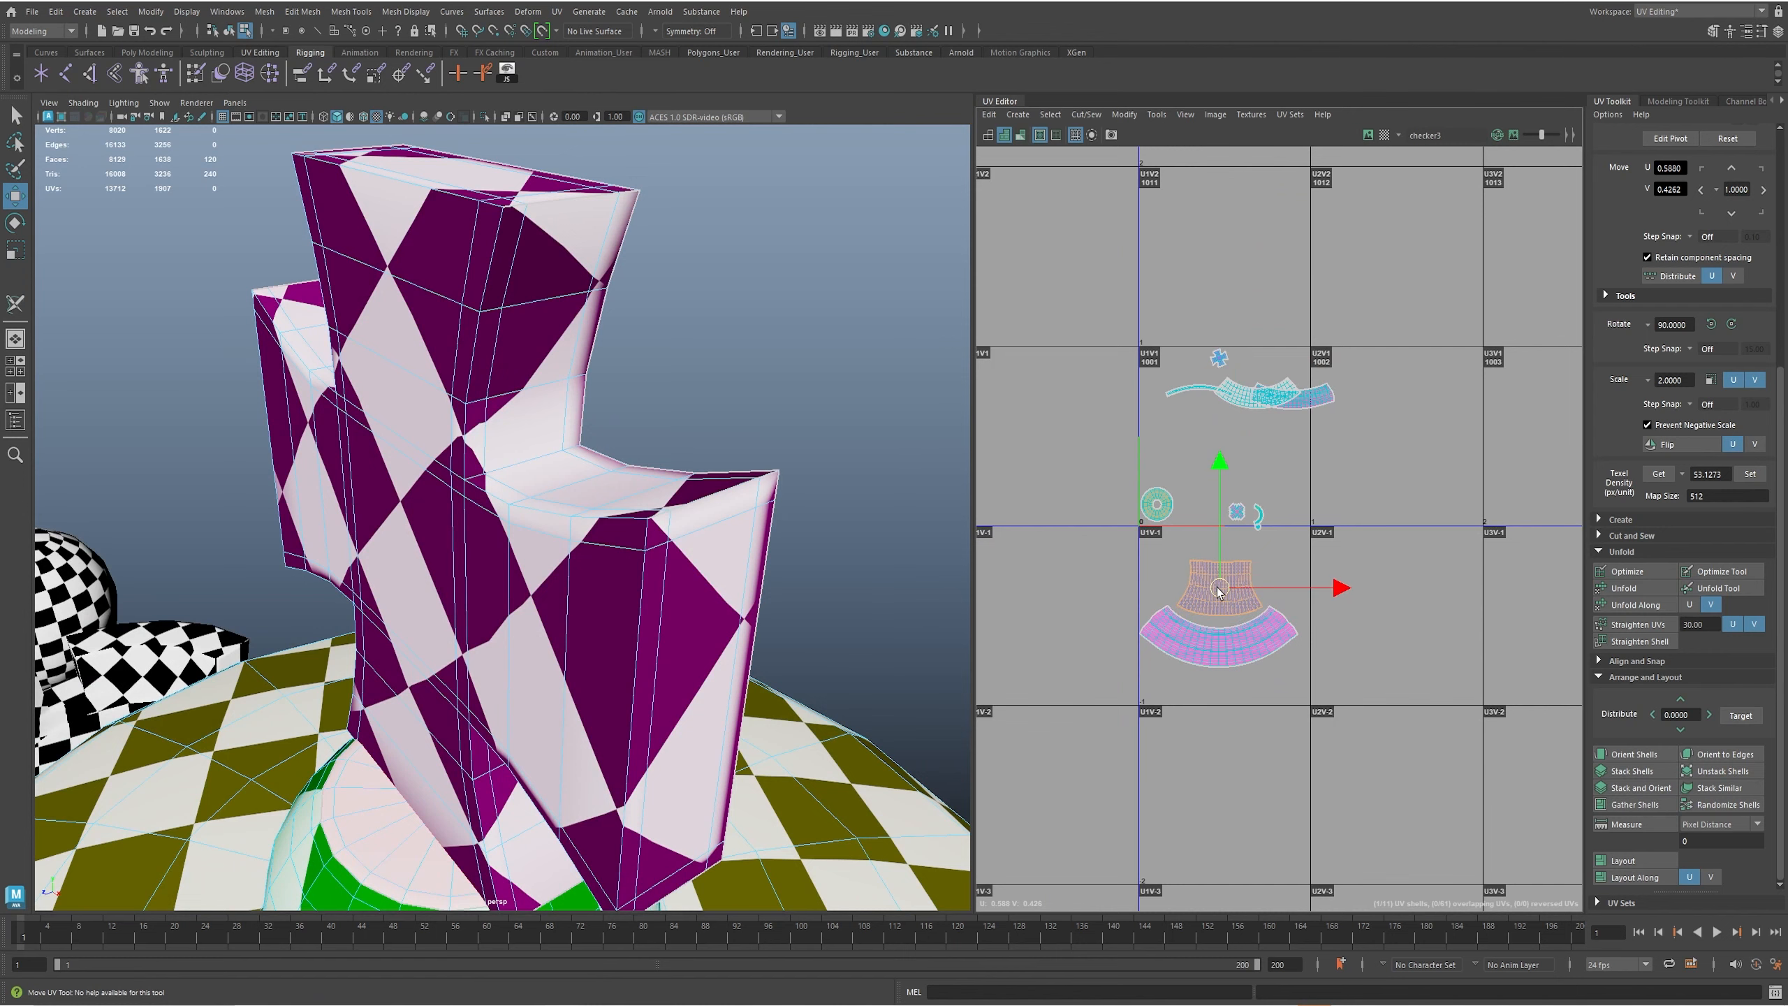
{"action": "middle_click_drag", "start_coordinate": [1239, 533], "coordinate": [1228, 562], "text": "alt"}
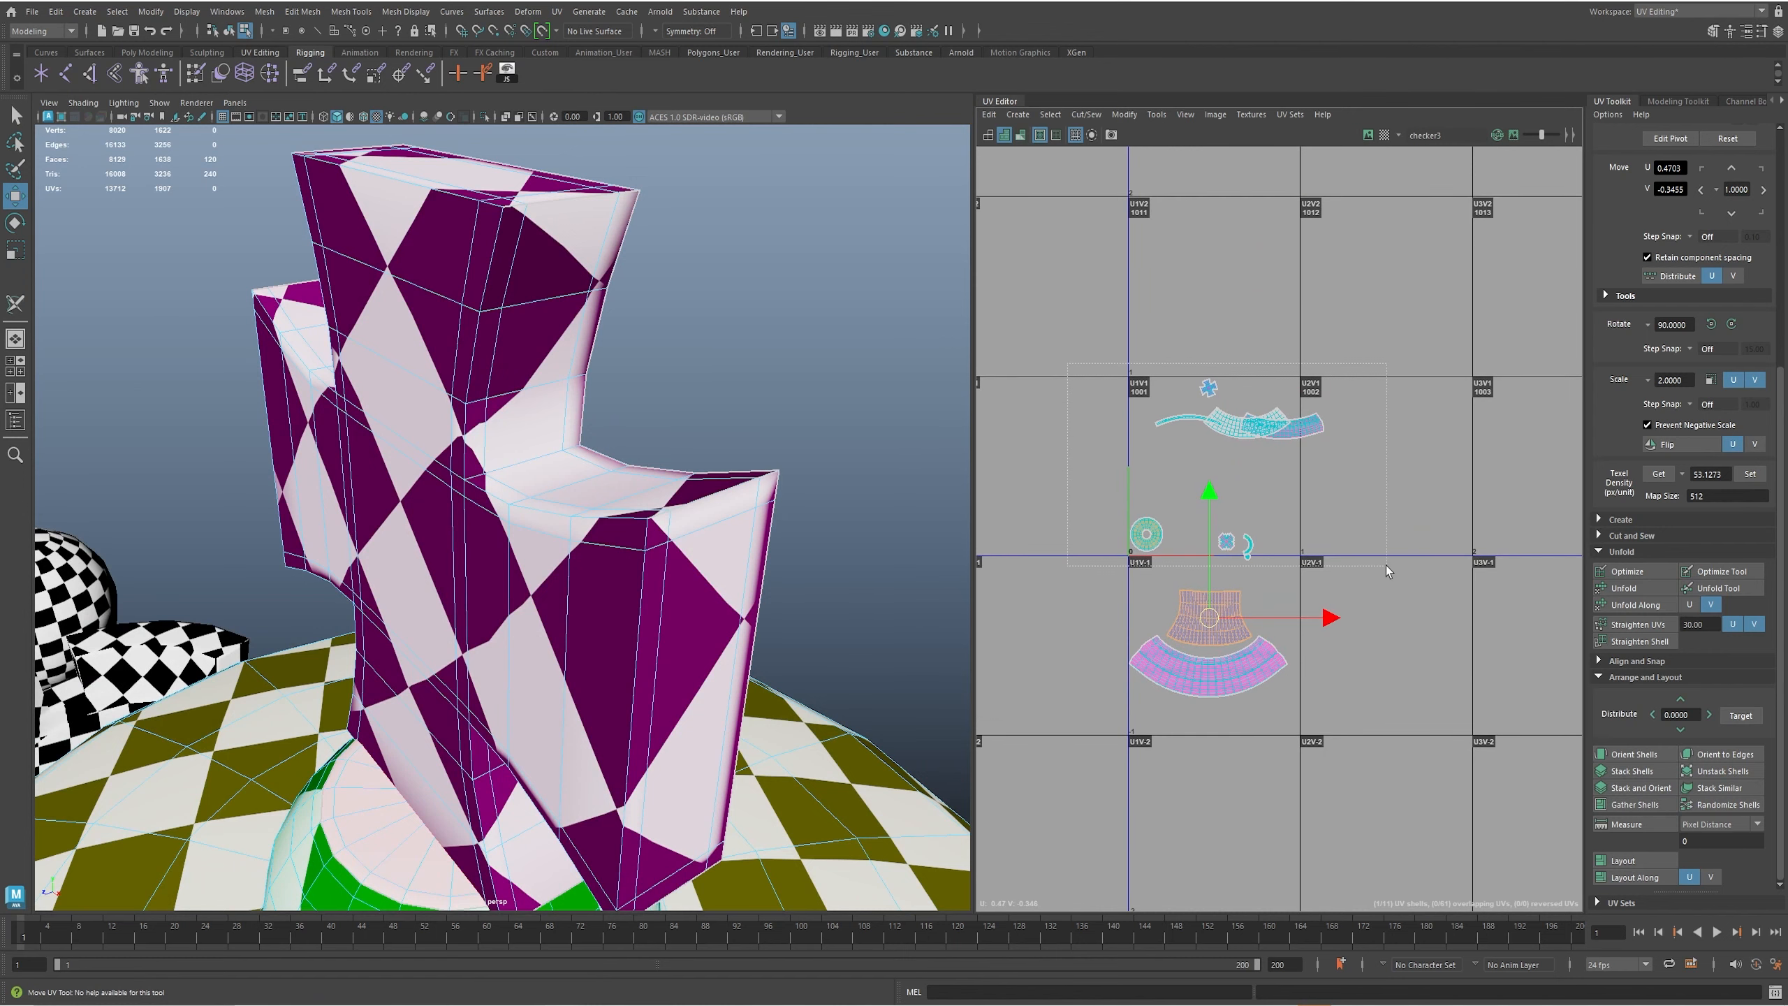
- Select the king's remaining unplaced shells and move them up together, away from the shaft and base shells
{"action": "left_click_drag", "start_coordinate": [1384, 565], "coordinate": [1384, 566]}
{"action": "left_click_drag", "start_coordinate": [1226, 469], "coordinate": [1222, 381]}
{"action": "middle_click_drag", "start_coordinate": [1238, 459], "coordinate": [1242, 486], "text": "alt"}
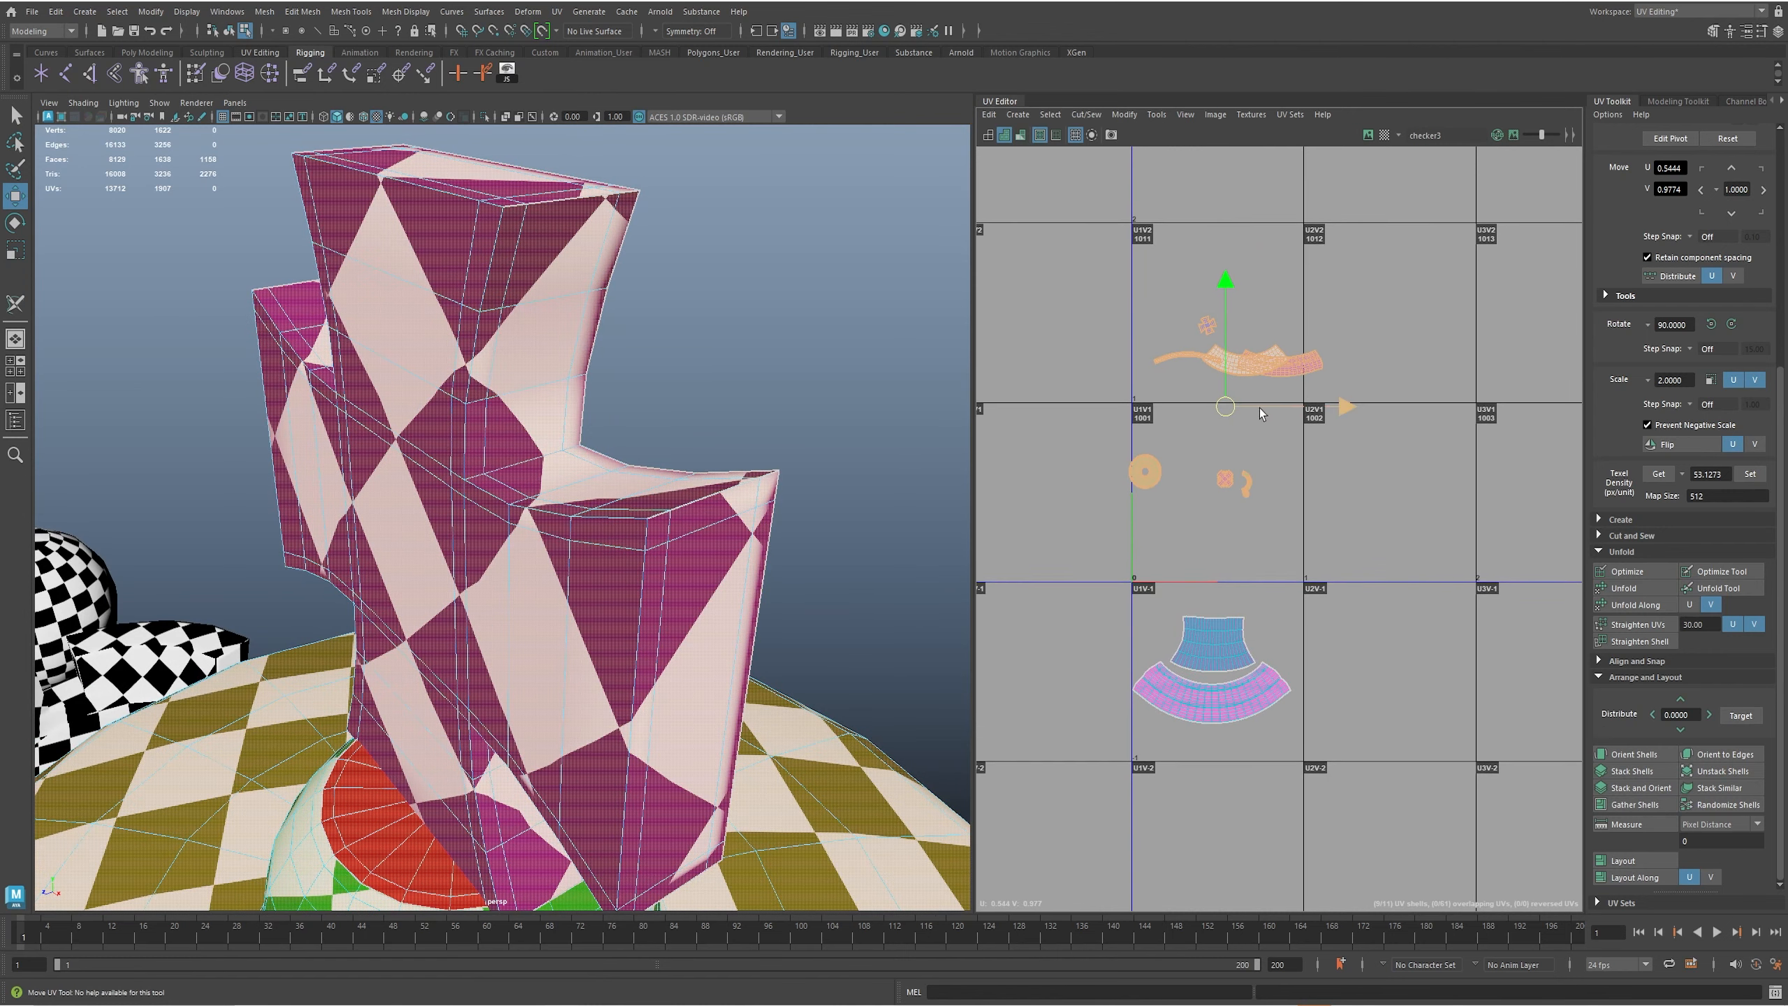
- Place the king's collar shell directly above the shaft shell, and the crown's side shell above the collar
{"action": "left_click", "coordinate": [1266, 383]}
{"action": "right_click_drag", "start_coordinate": [785, 673], "coordinate": [655, 662], "text": "alt"}
{"action": "mouse_move", "coordinate": [654, 662]}
{"action": "left_mouse_down", "text": "alt"}
{"action": "mouse_move", "coordinate": [729, 622]}
{"action": "mouse_move", "coordinate": [650, 667]}
{"action": "left_mouse_up", "text": "alt"}
{"action": "middle_click_drag", "start_coordinate": [651, 667], "coordinate": [704, 550], "text": "alt"}
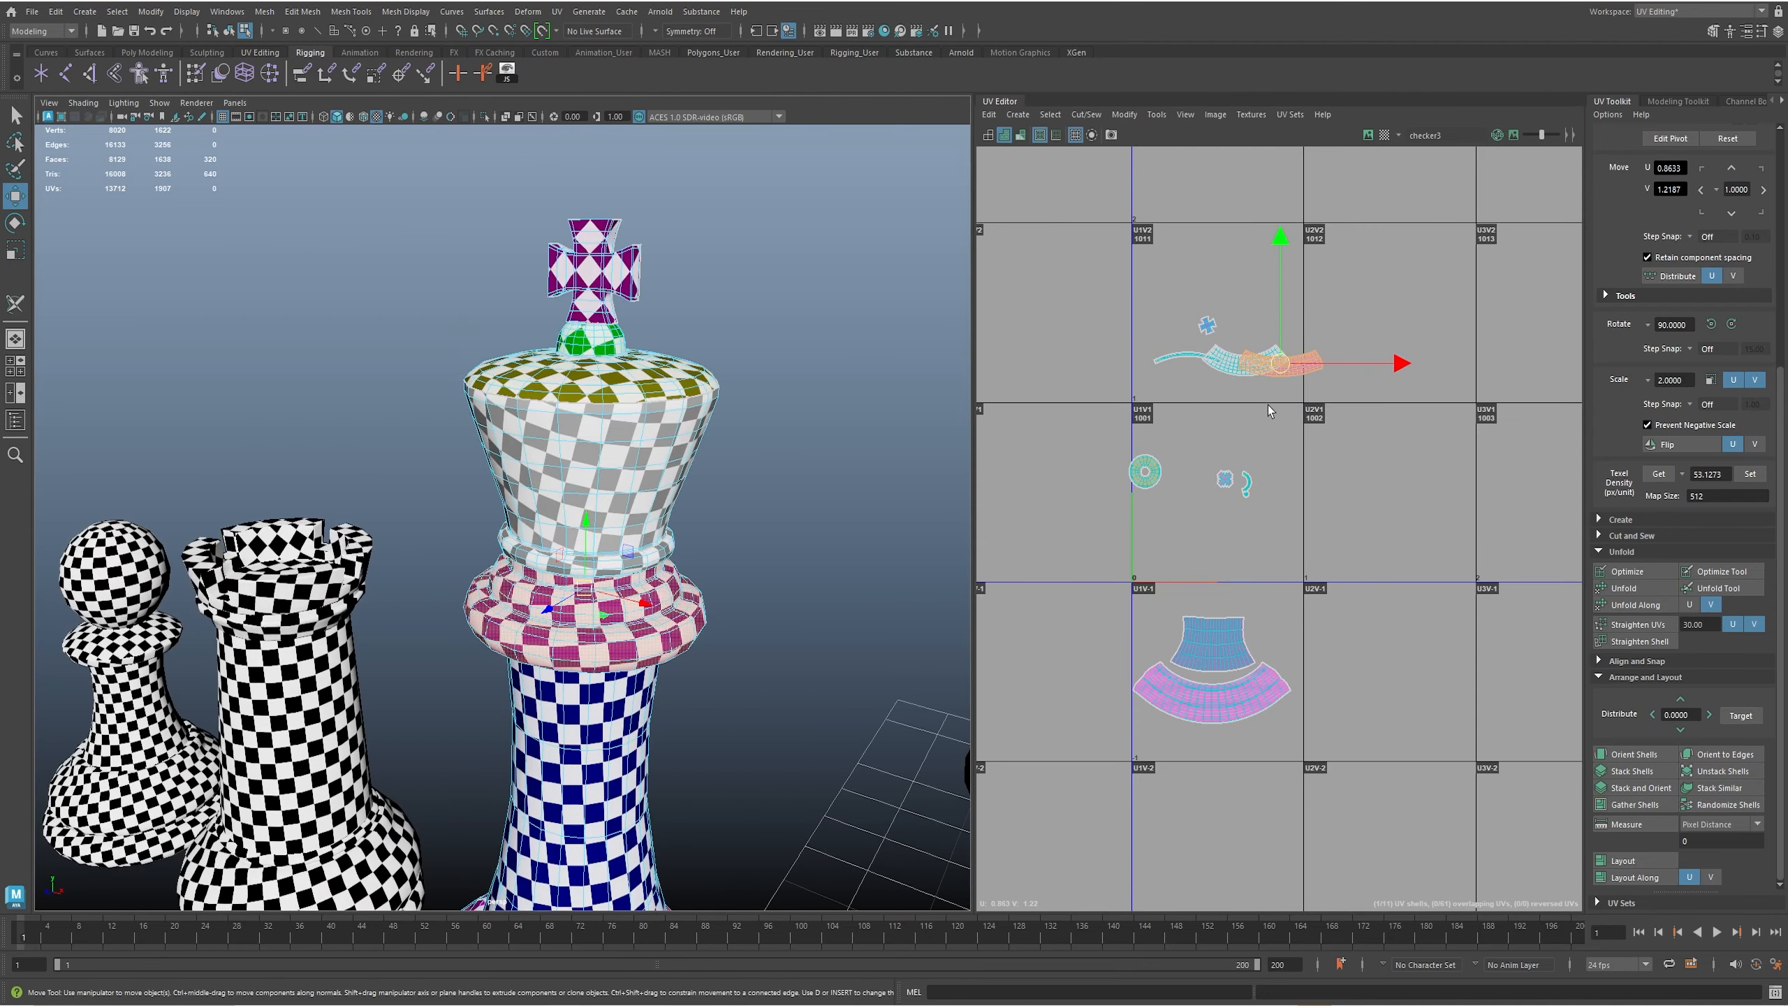
{"action": "left_click_drag", "start_coordinate": [1279, 375], "coordinate": [1211, 604]}
{"action": "left_click", "coordinate": [1243, 362]}
{"action": "left_click_drag", "start_coordinate": [1242, 362], "coordinate": [1213, 573]}
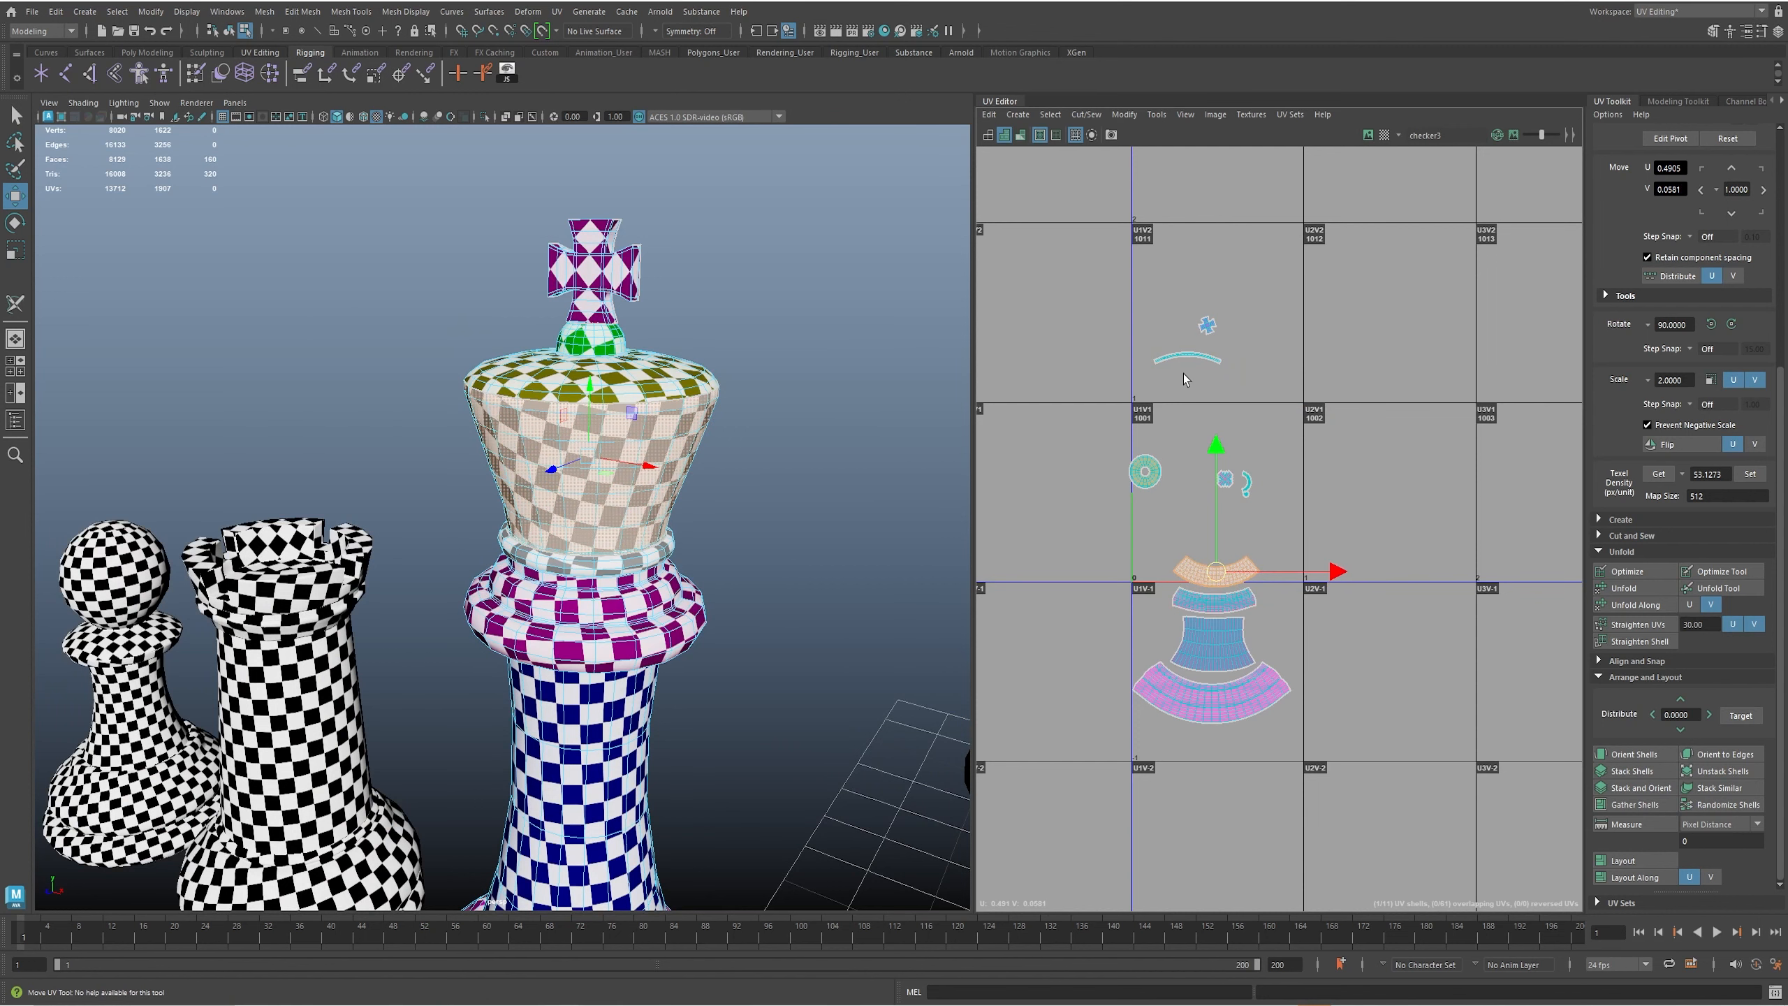
- Rotate the thin band shell by 90 degrees and fit it between the collar shell and the crown's side shell
{"action": "left_click", "coordinate": [1188, 361]}
{"action": "left_click", "coordinate": [1730, 324]}
{"action": "left_click_drag", "start_coordinate": [1196, 350], "coordinate": [1220, 585]}
{"action": "scroll", "coordinate": [1211, 574], "scroll_direction": "up", "scroll_amount": 5}
{"action": "left_click", "coordinate": [1180, 548]}
{"action": "left_click", "coordinate": [1179, 546]}
{"action": "left_click_drag", "start_coordinate": [1229, 499], "coordinate": [1229, 488]}
{"action": "left_click", "coordinate": [1217, 588]}
{"action": "middle_click_drag", "start_coordinate": [1226, 539], "coordinate": [1226, 527]}
{"action": "scroll", "coordinate": [1413, 601], "scroll_direction": "down", "scroll_amount": 1}
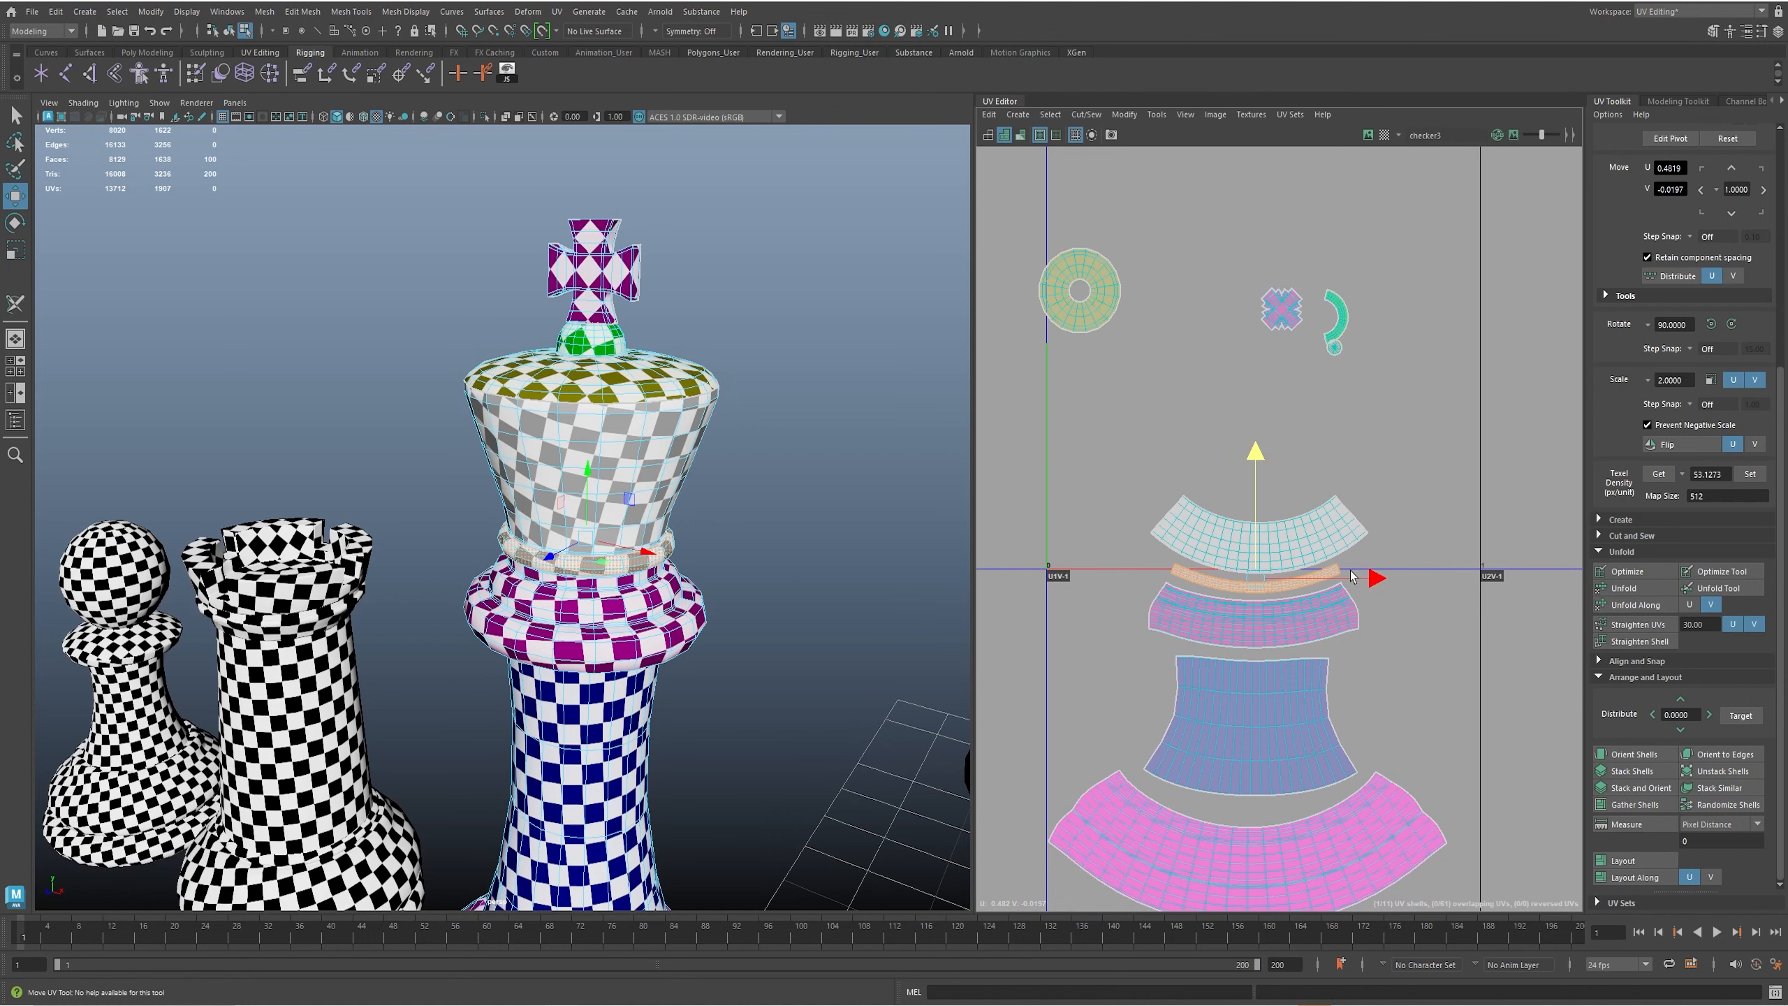
- Align the stacked column of king shells to their common centre along U, and tighten the spacing of the upper shells
{"action": "scroll", "coordinate": [1351, 574], "scroll_direction": "down", "scroll_amount": 2}
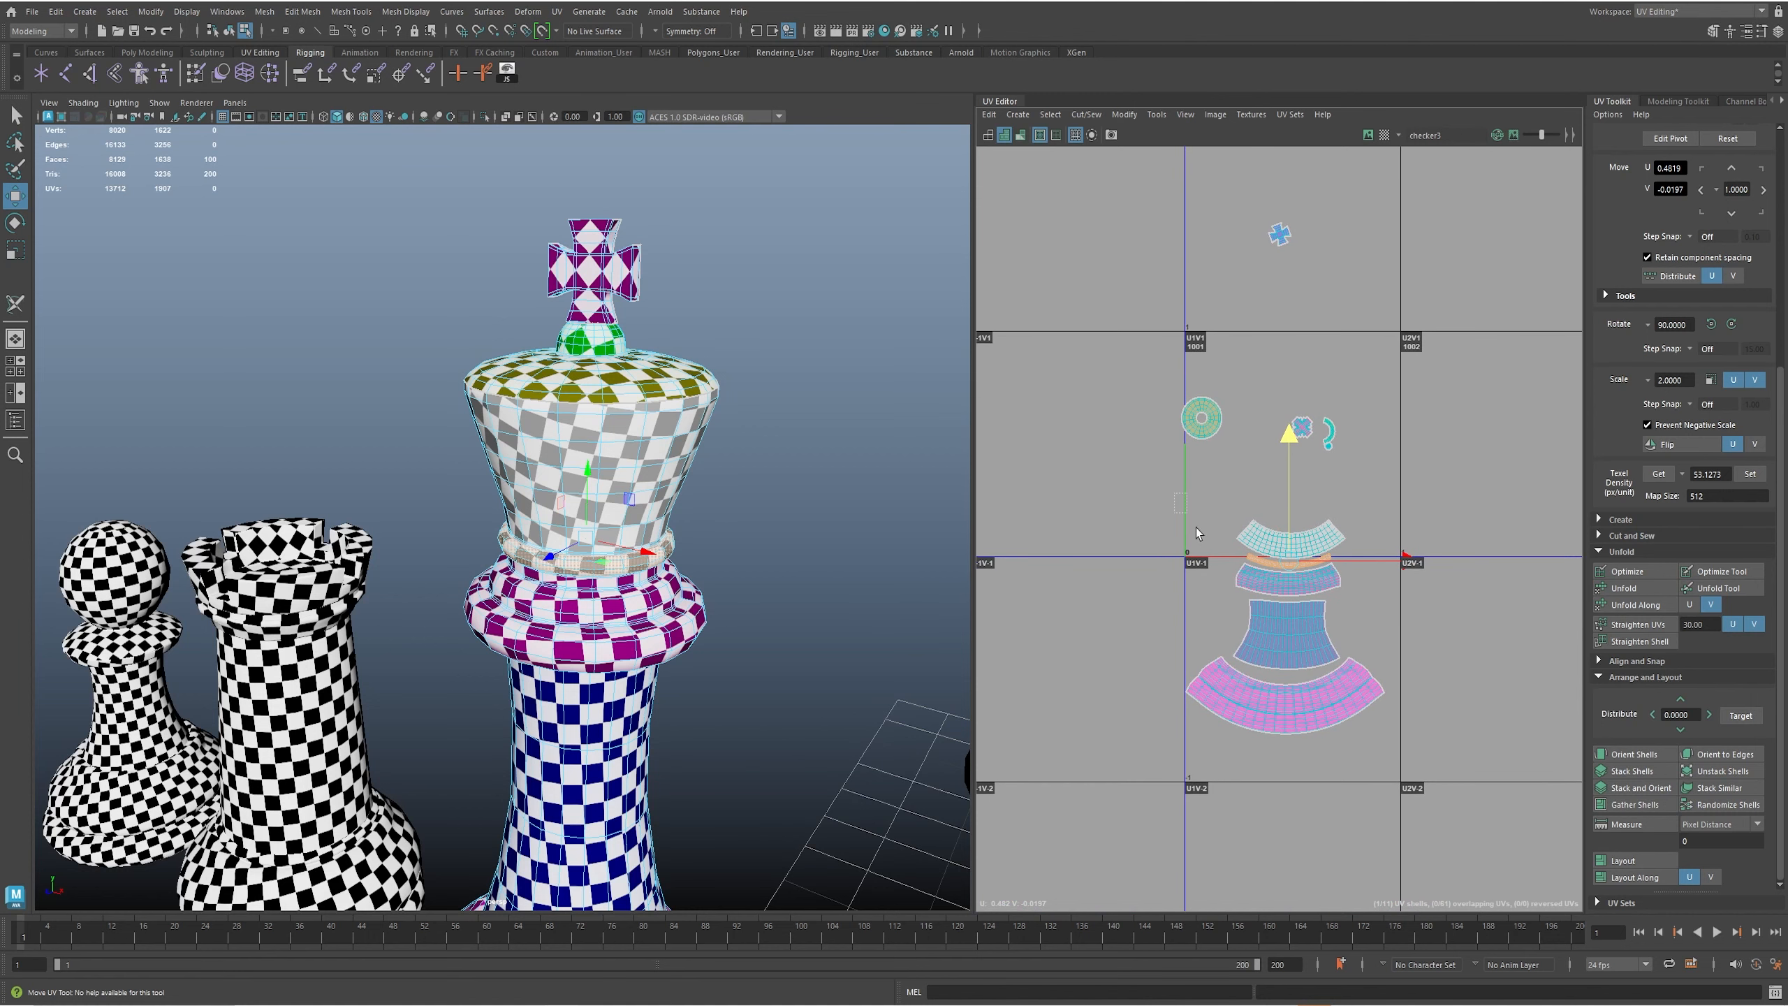
{"action": "left_click_drag", "start_coordinate": [1427, 818], "coordinate": [1428, 816]}
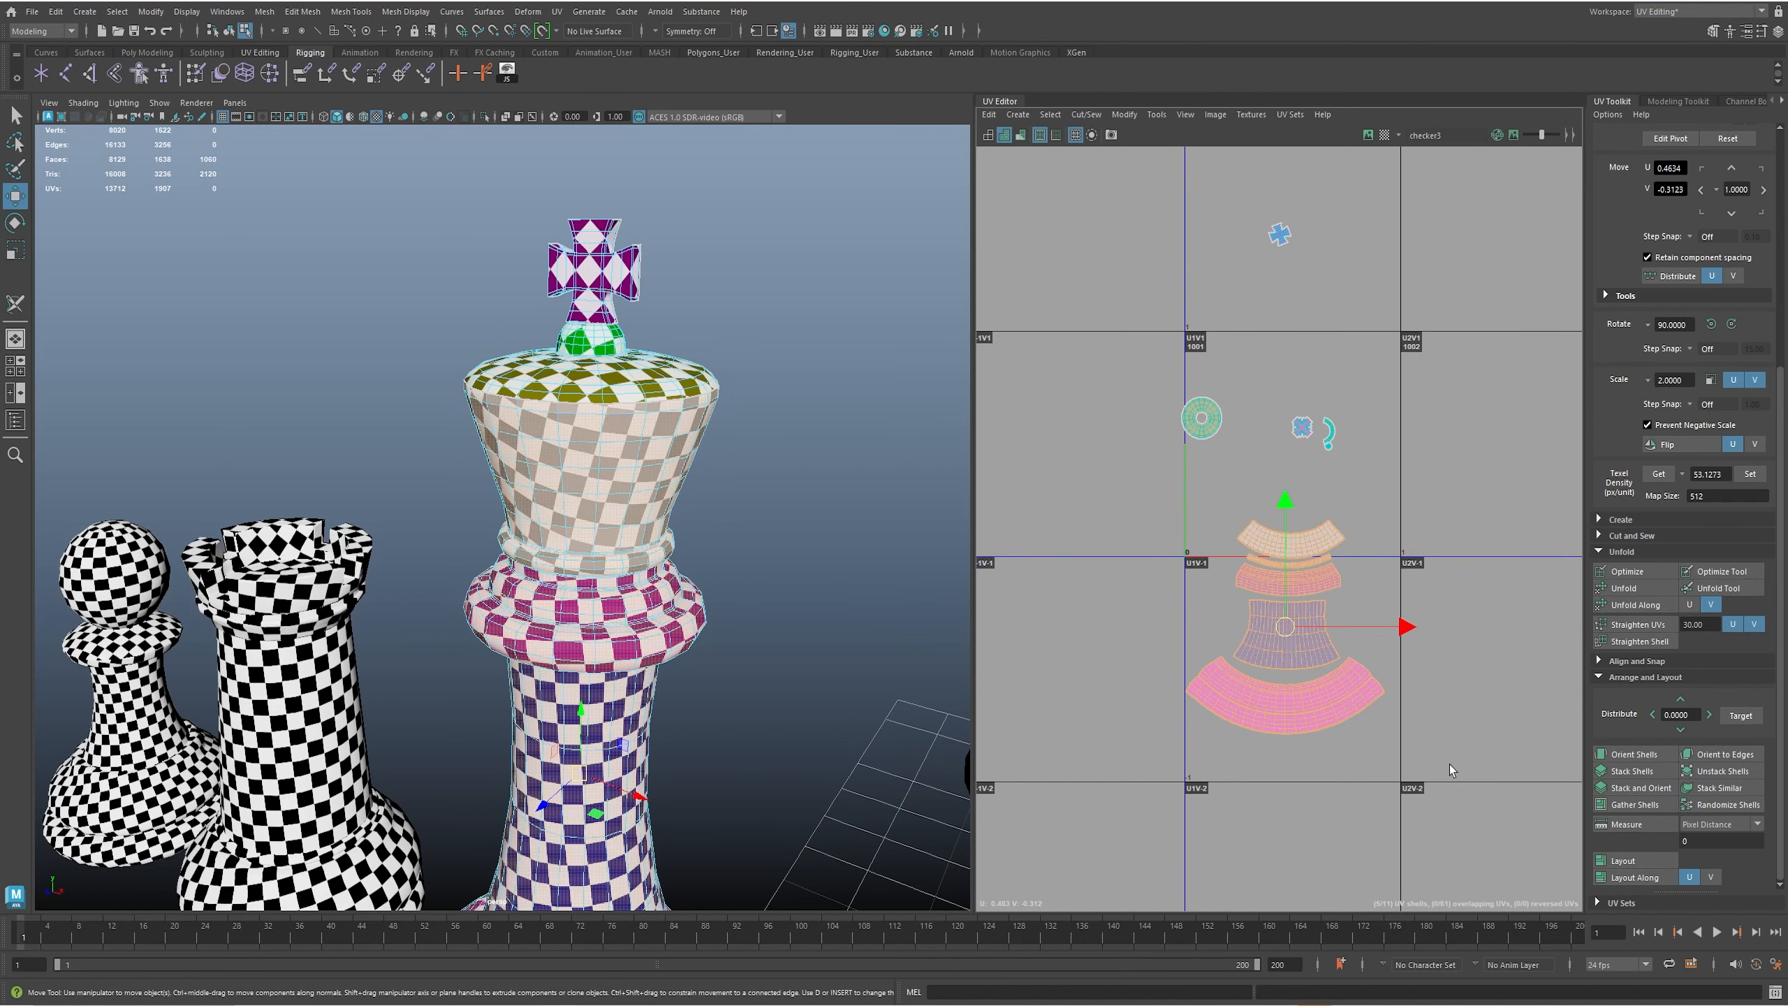
{"action": "left_click", "coordinate": [1660, 662]}
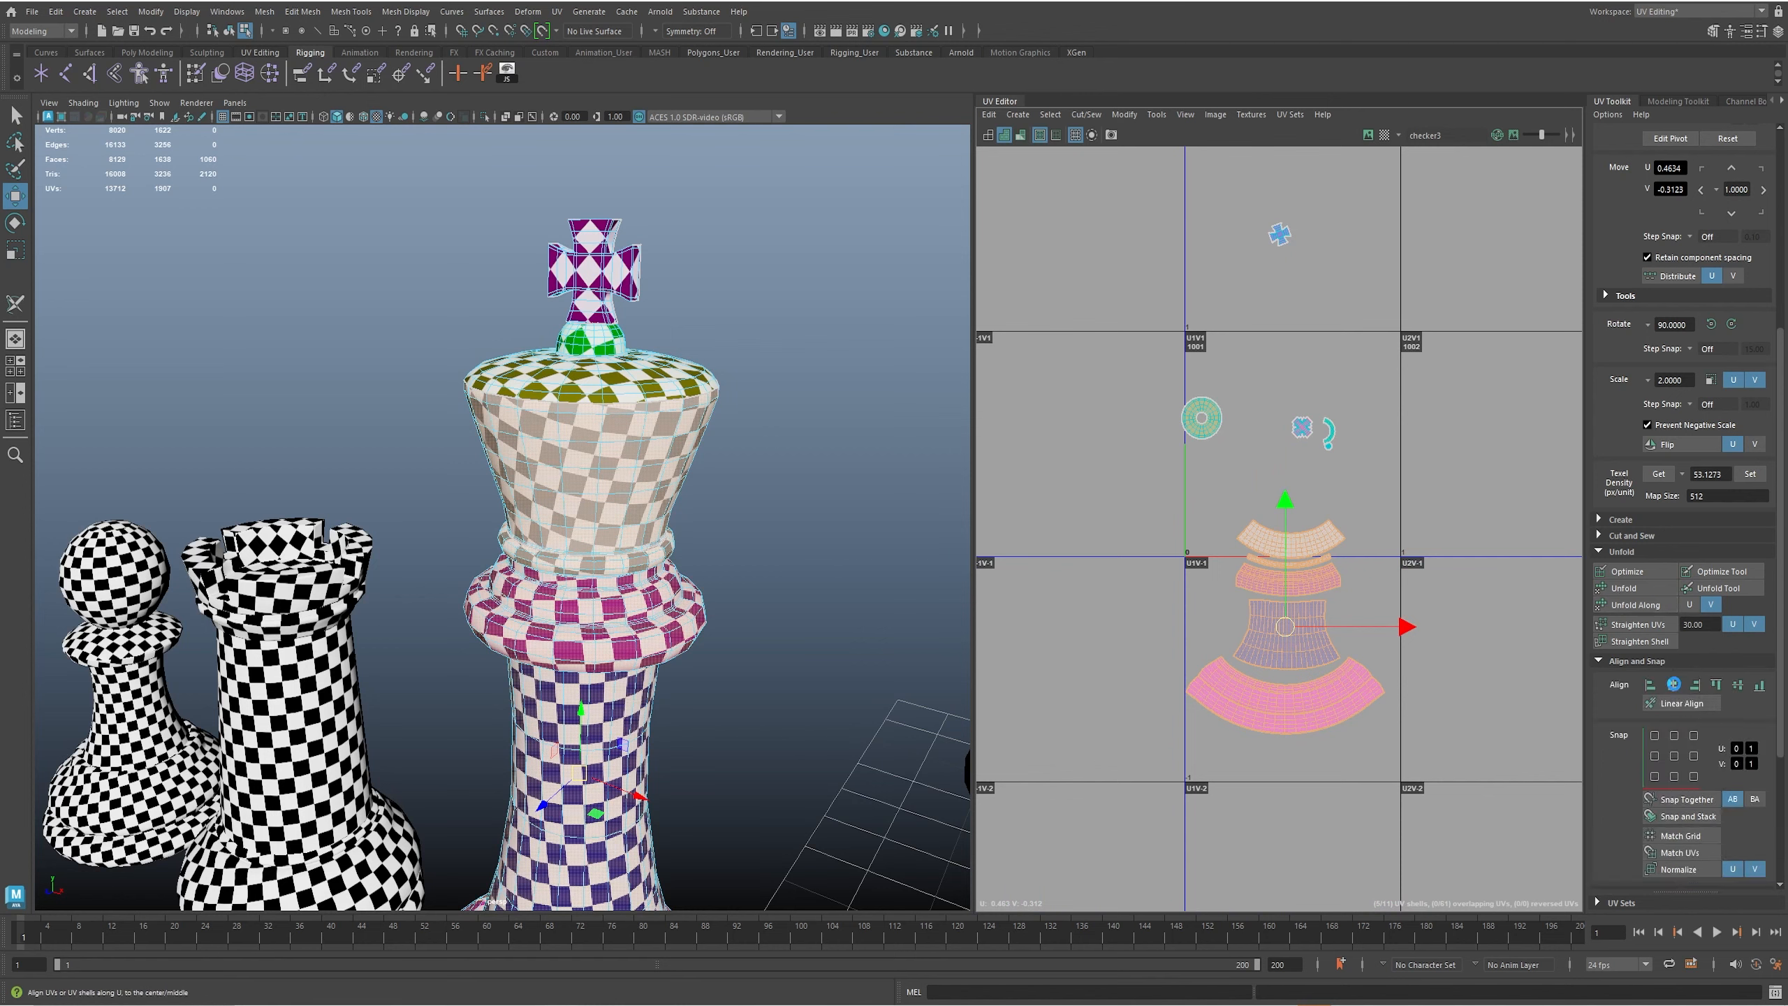
{"action": "scroll", "coordinate": [1370, 524], "scroll_direction": "up", "scroll_amount": 5}
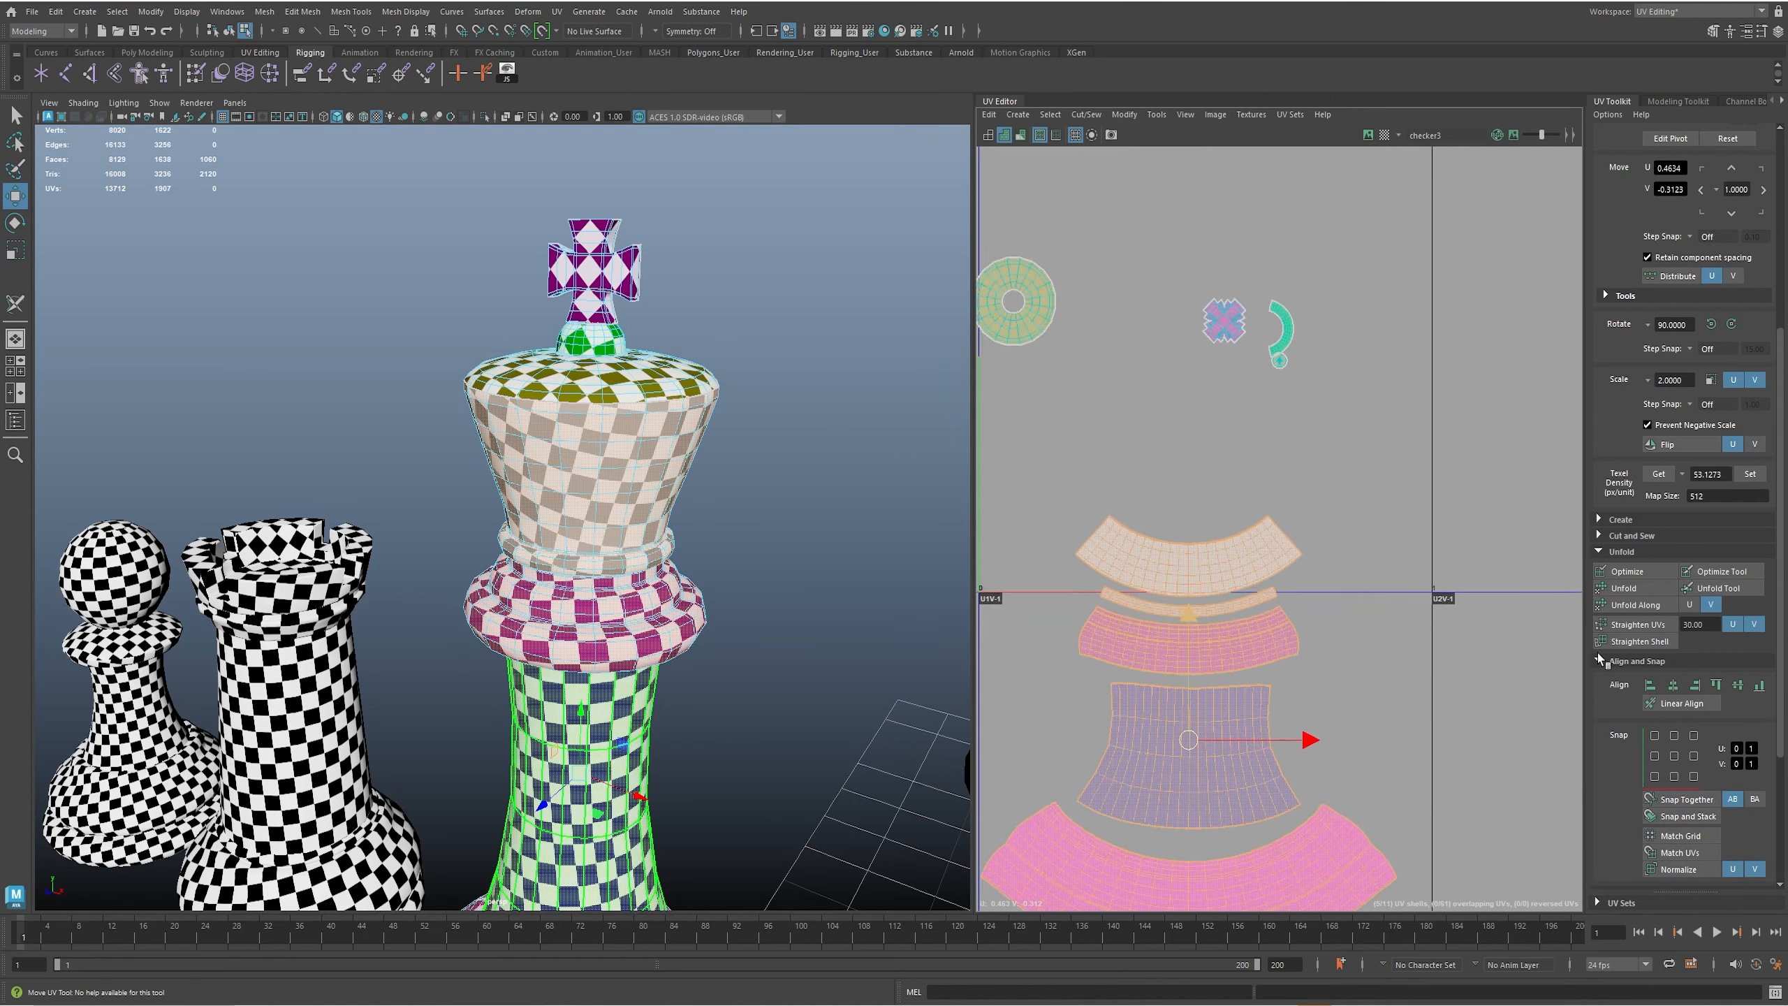
{"action": "scroll", "coordinate": [1267, 619], "scroll_direction": "up", "scroll_amount": 1}
{"action": "left_click", "coordinate": [1170, 562]}
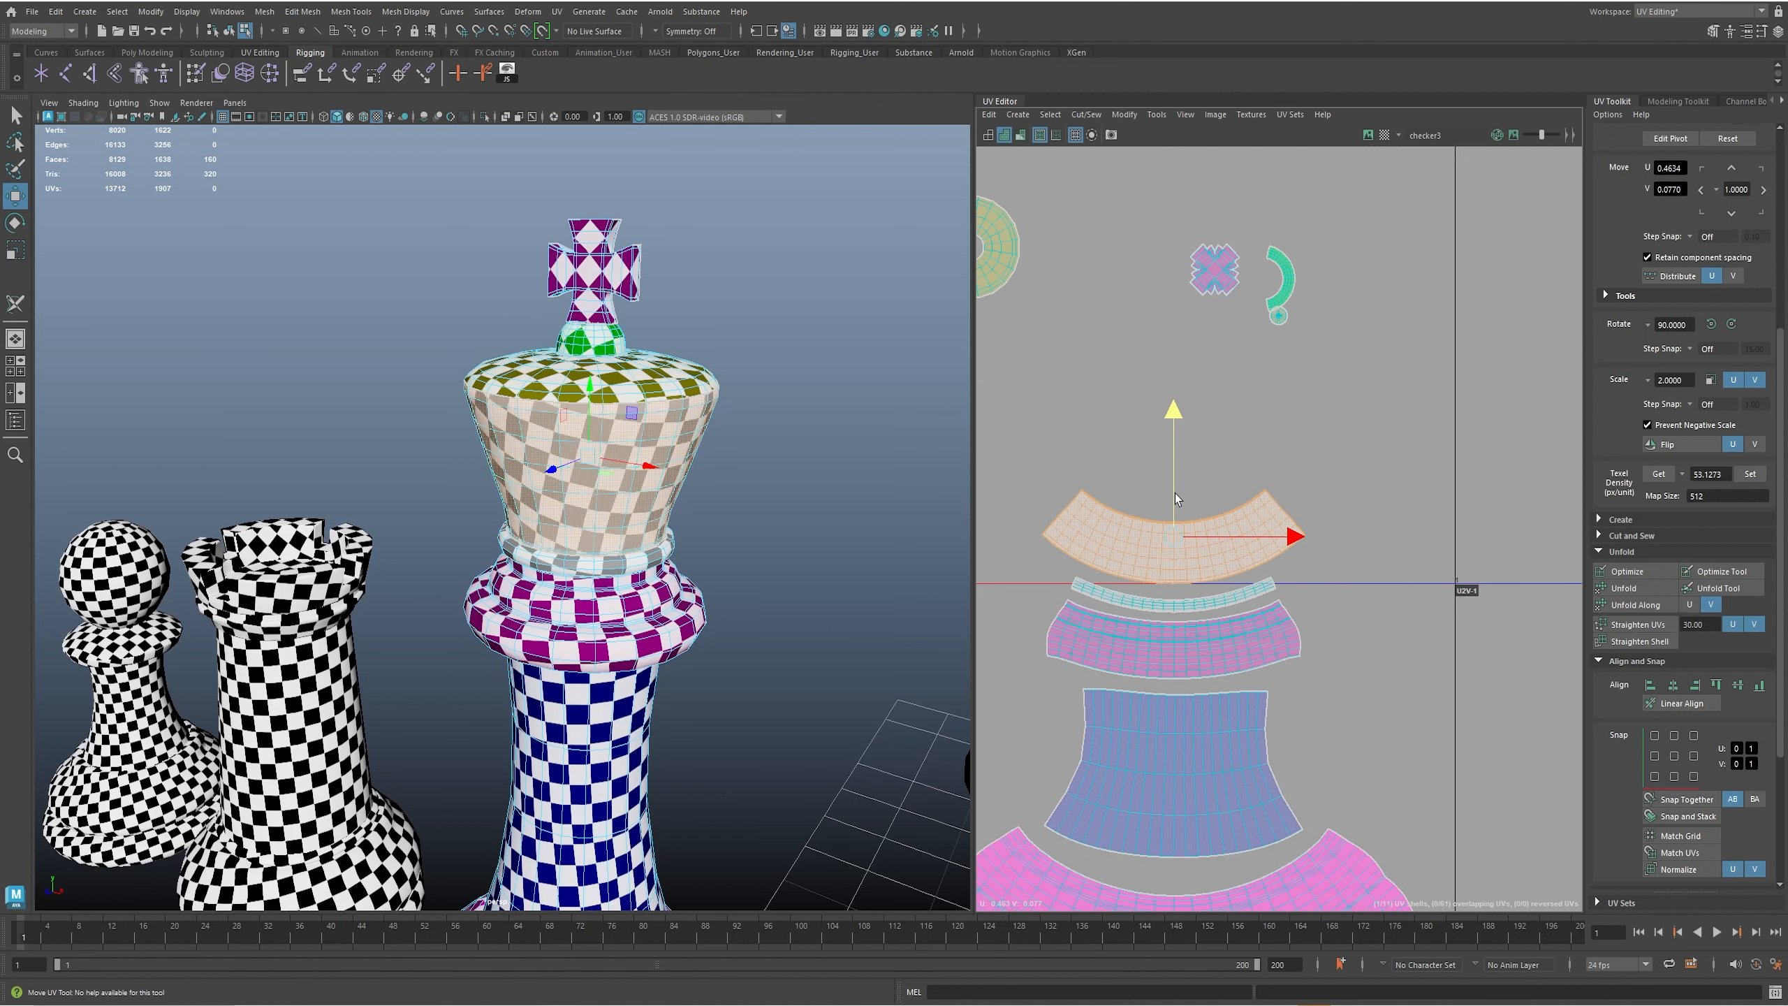
{"action": "left_click", "coordinate": [1166, 590]}
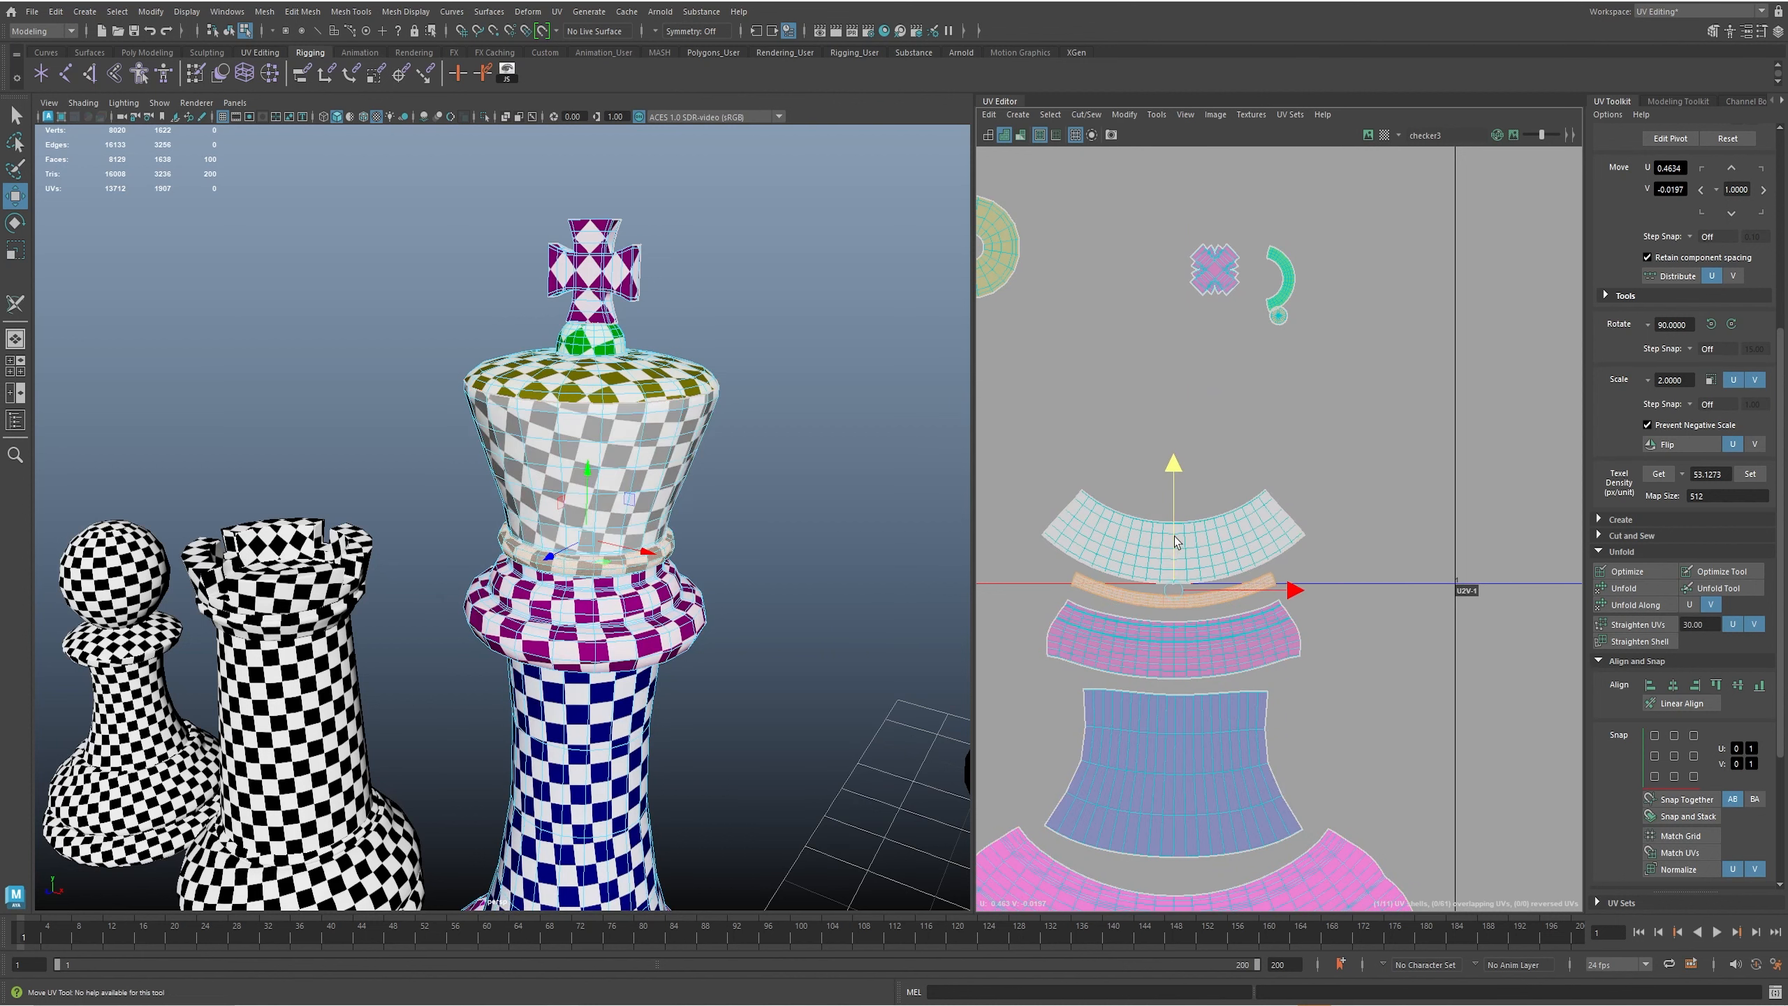
{"action": "scroll", "coordinate": [1175, 539], "scroll_direction": "down", "scroll_amount": 4}
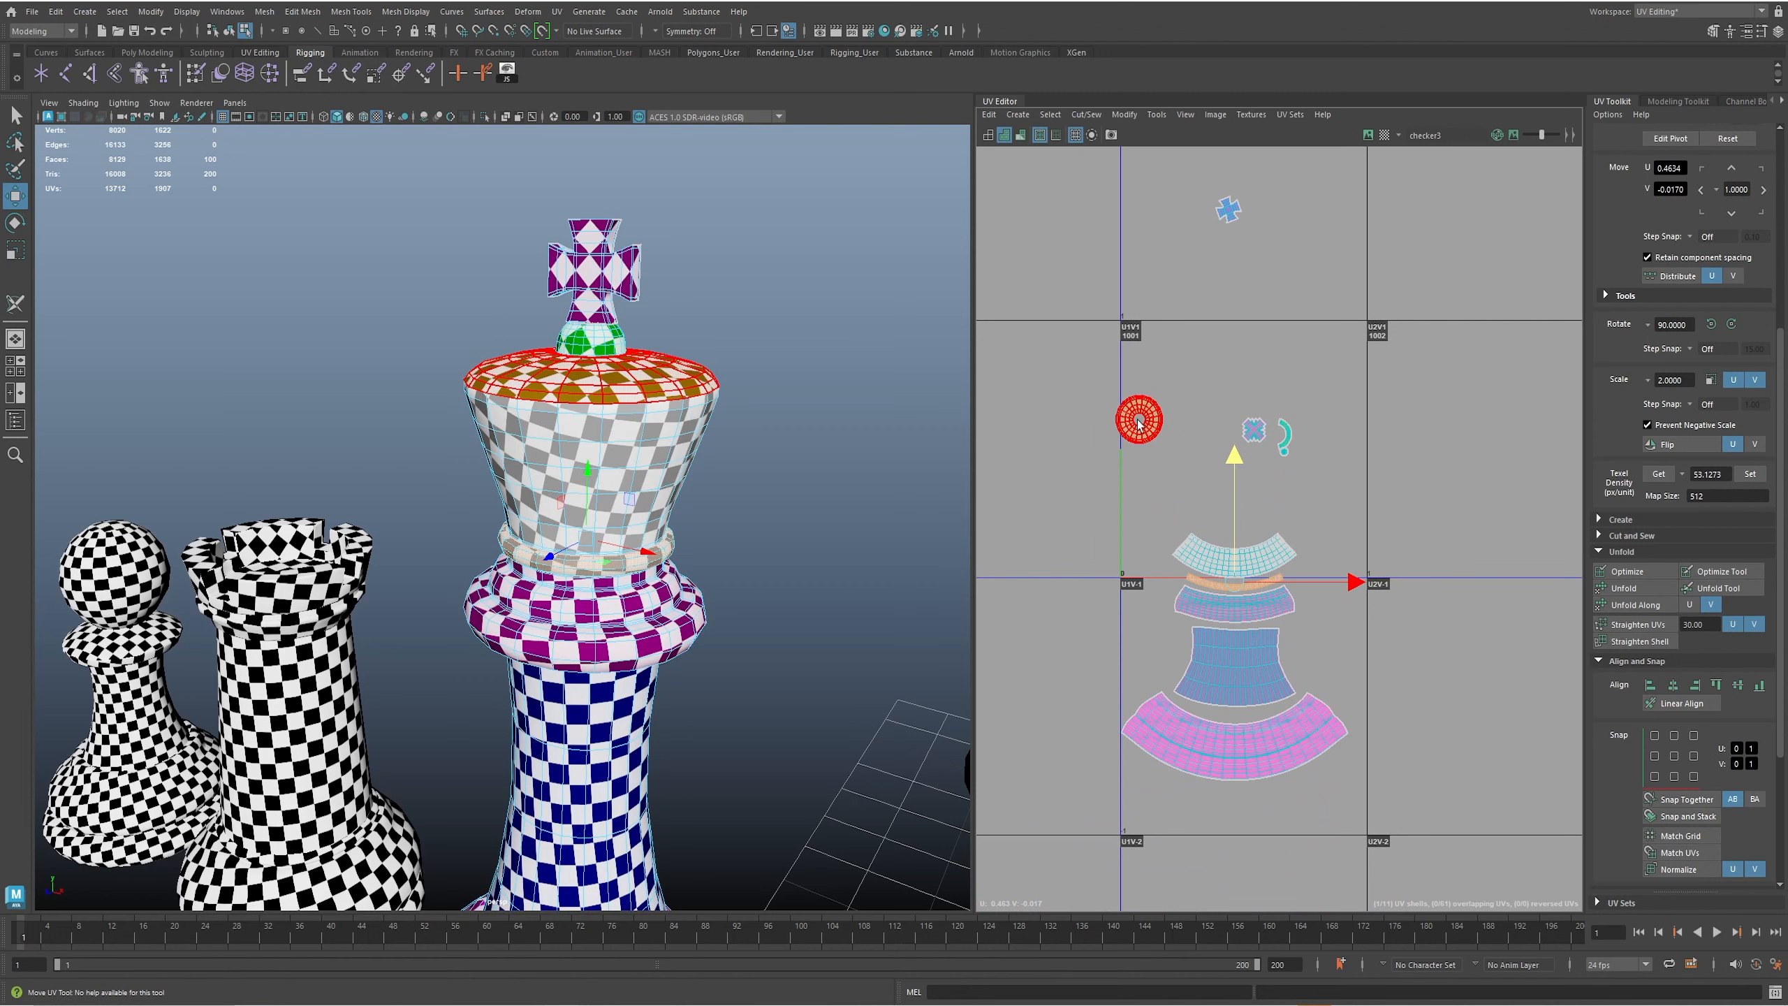
- Move the round shell of the crown's top down beside the shaft shell
{"action": "left_click", "coordinate": [1138, 420]}
{"action": "left_click", "coordinate": [1142, 437]}
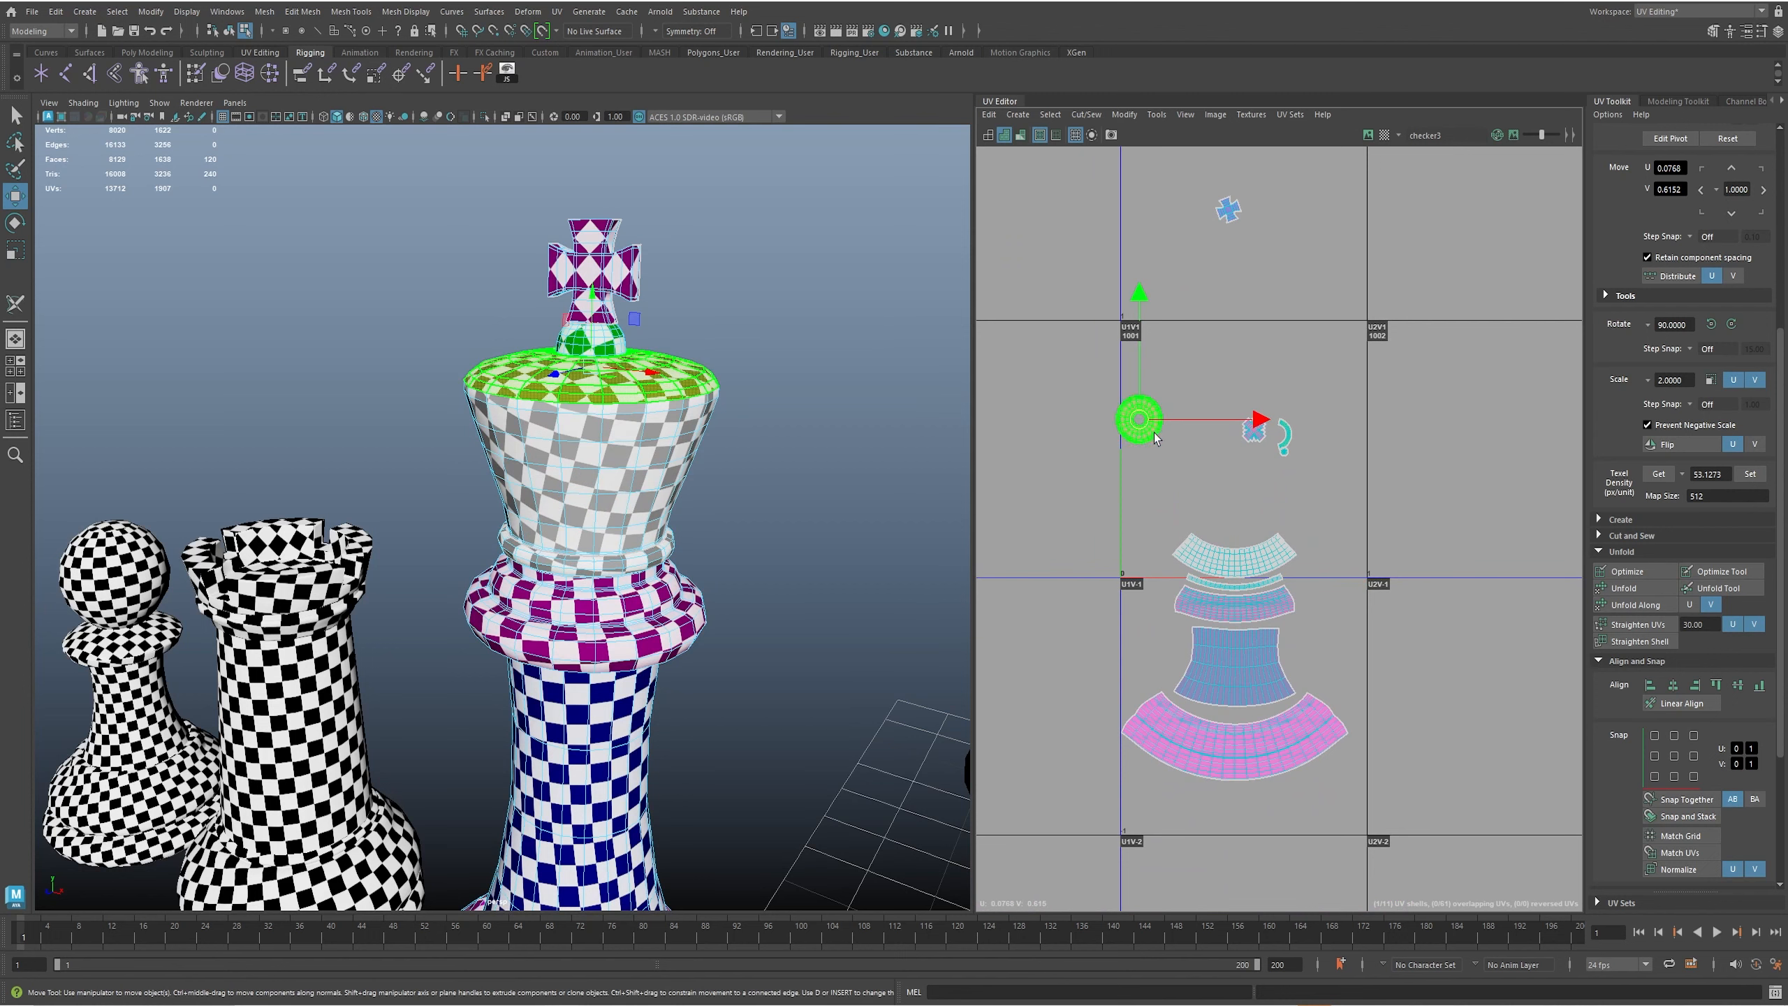
{"action": "left_click_drag", "start_coordinate": [1142, 436], "coordinate": [1159, 654]}
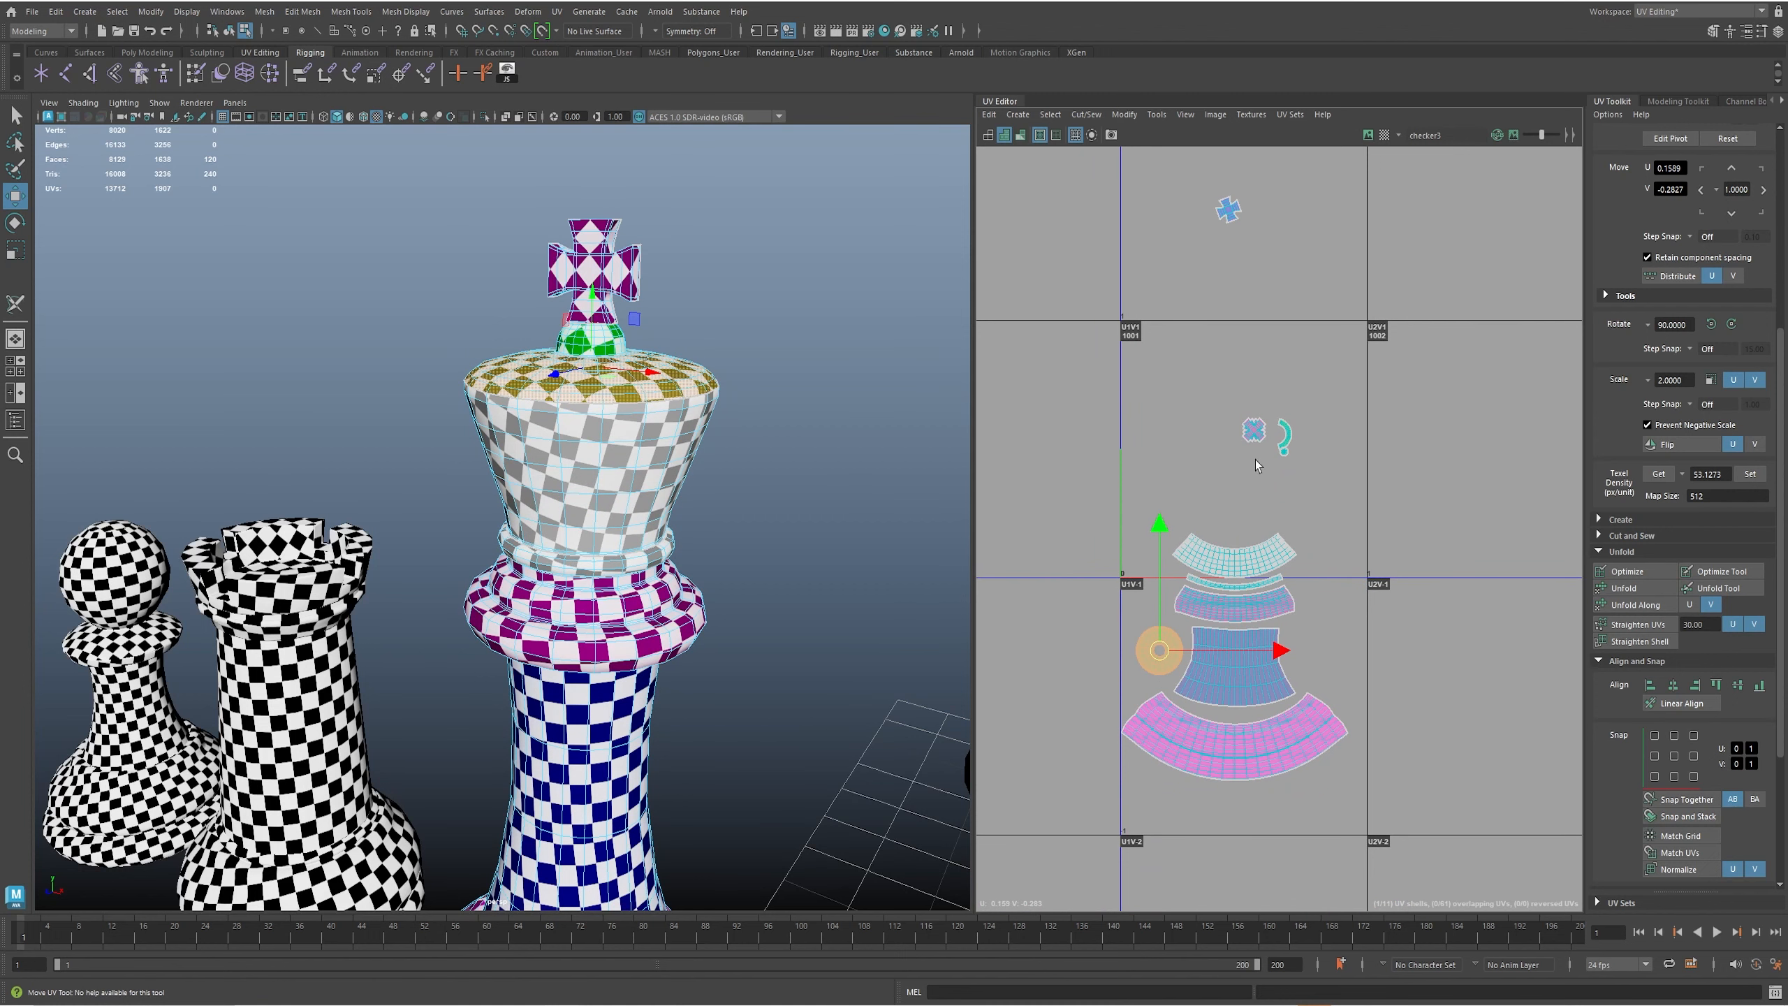
- Rotate the small curved shell beneath the cross by 90 degrees and place it above the crown's side shell
{"action": "left_click", "coordinate": [1277, 451]}
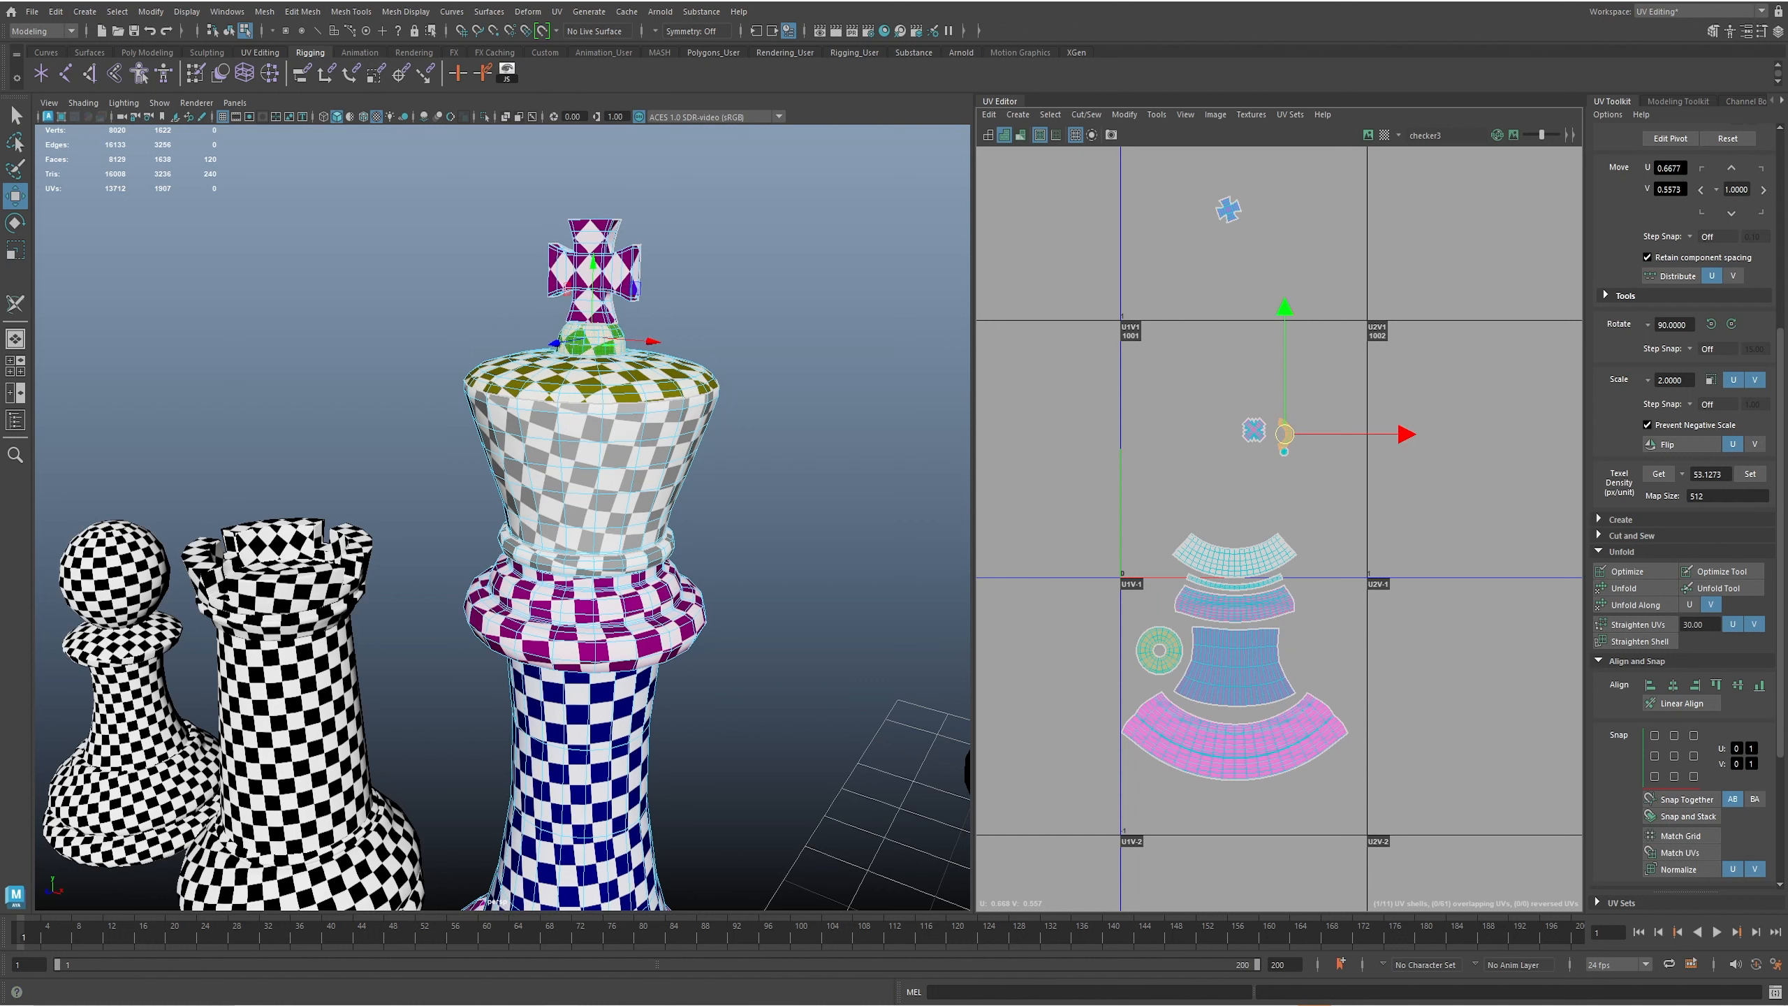
{"action": "left_click", "coordinate": [1730, 326]}
{"action": "left_click_drag", "start_coordinate": [1280, 453], "coordinate": [1236, 535]}
{"action": "left_click", "coordinate": [1282, 456]}
{"action": "left_click", "coordinate": [1307, 517]}
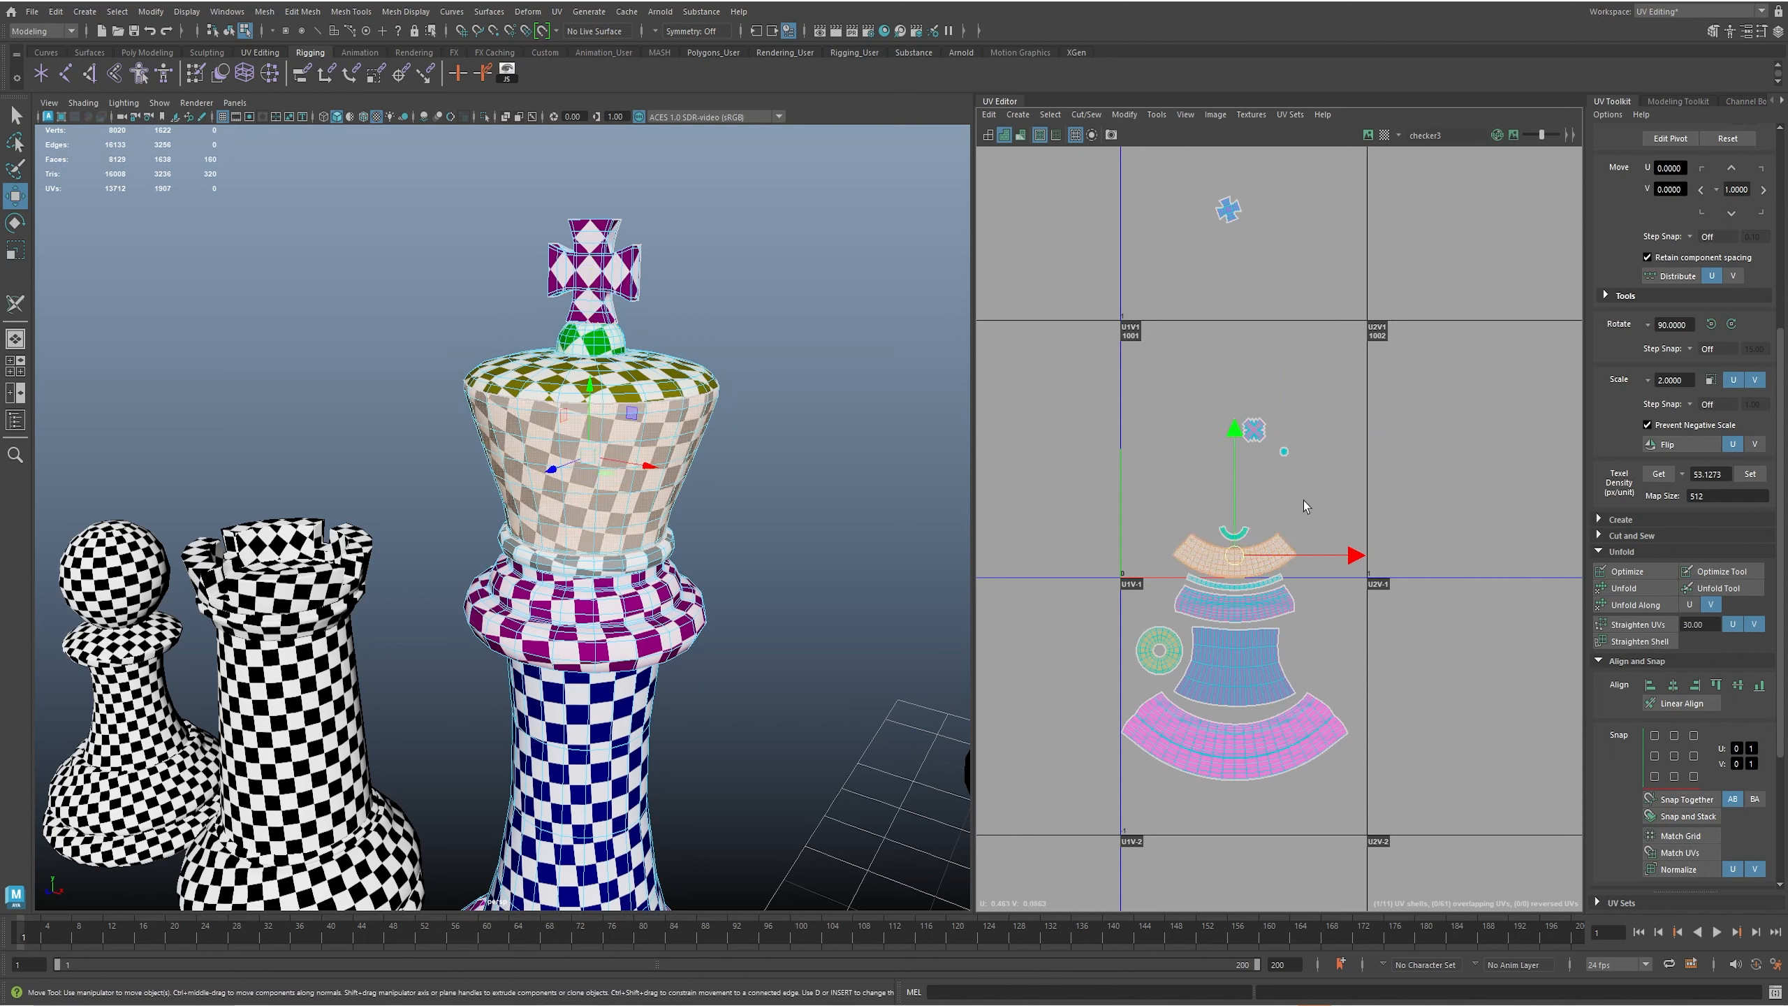
- Place the small round shell and the two cross shells beside the shaft shell, opposite the crown's top disc
{"action": "left_click", "coordinate": [1281, 456]}
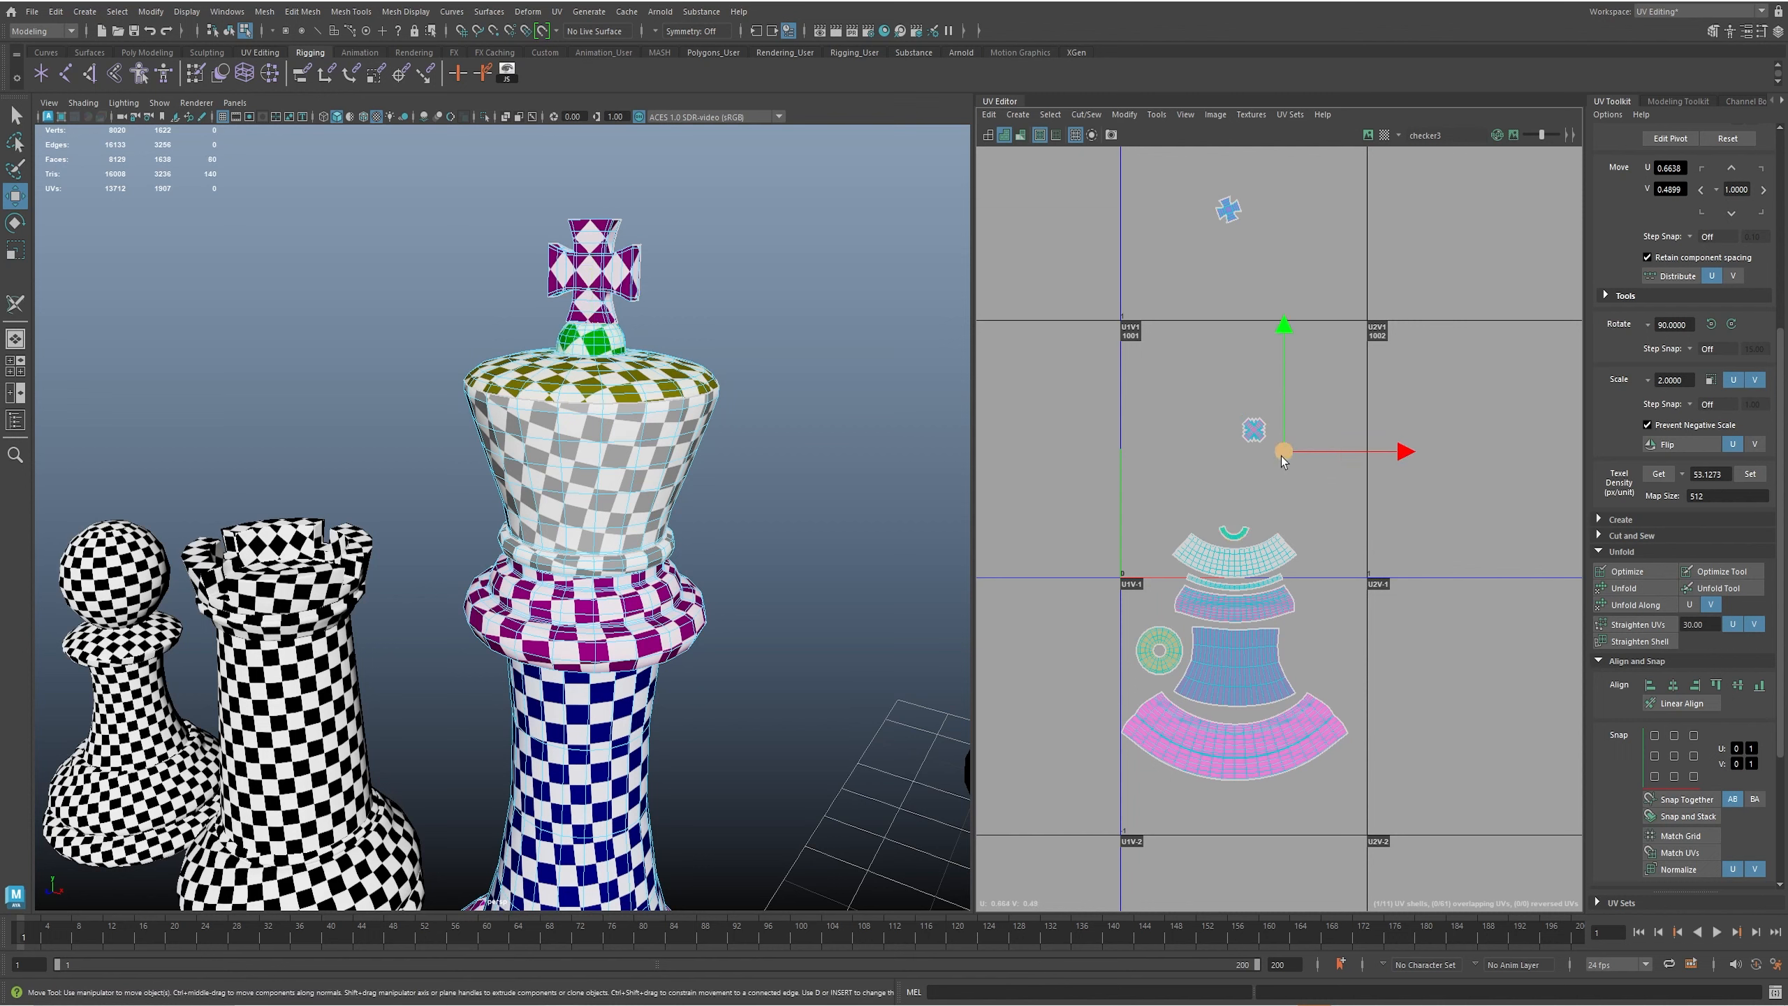
{"action": "left_click", "coordinate": [1252, 428]}
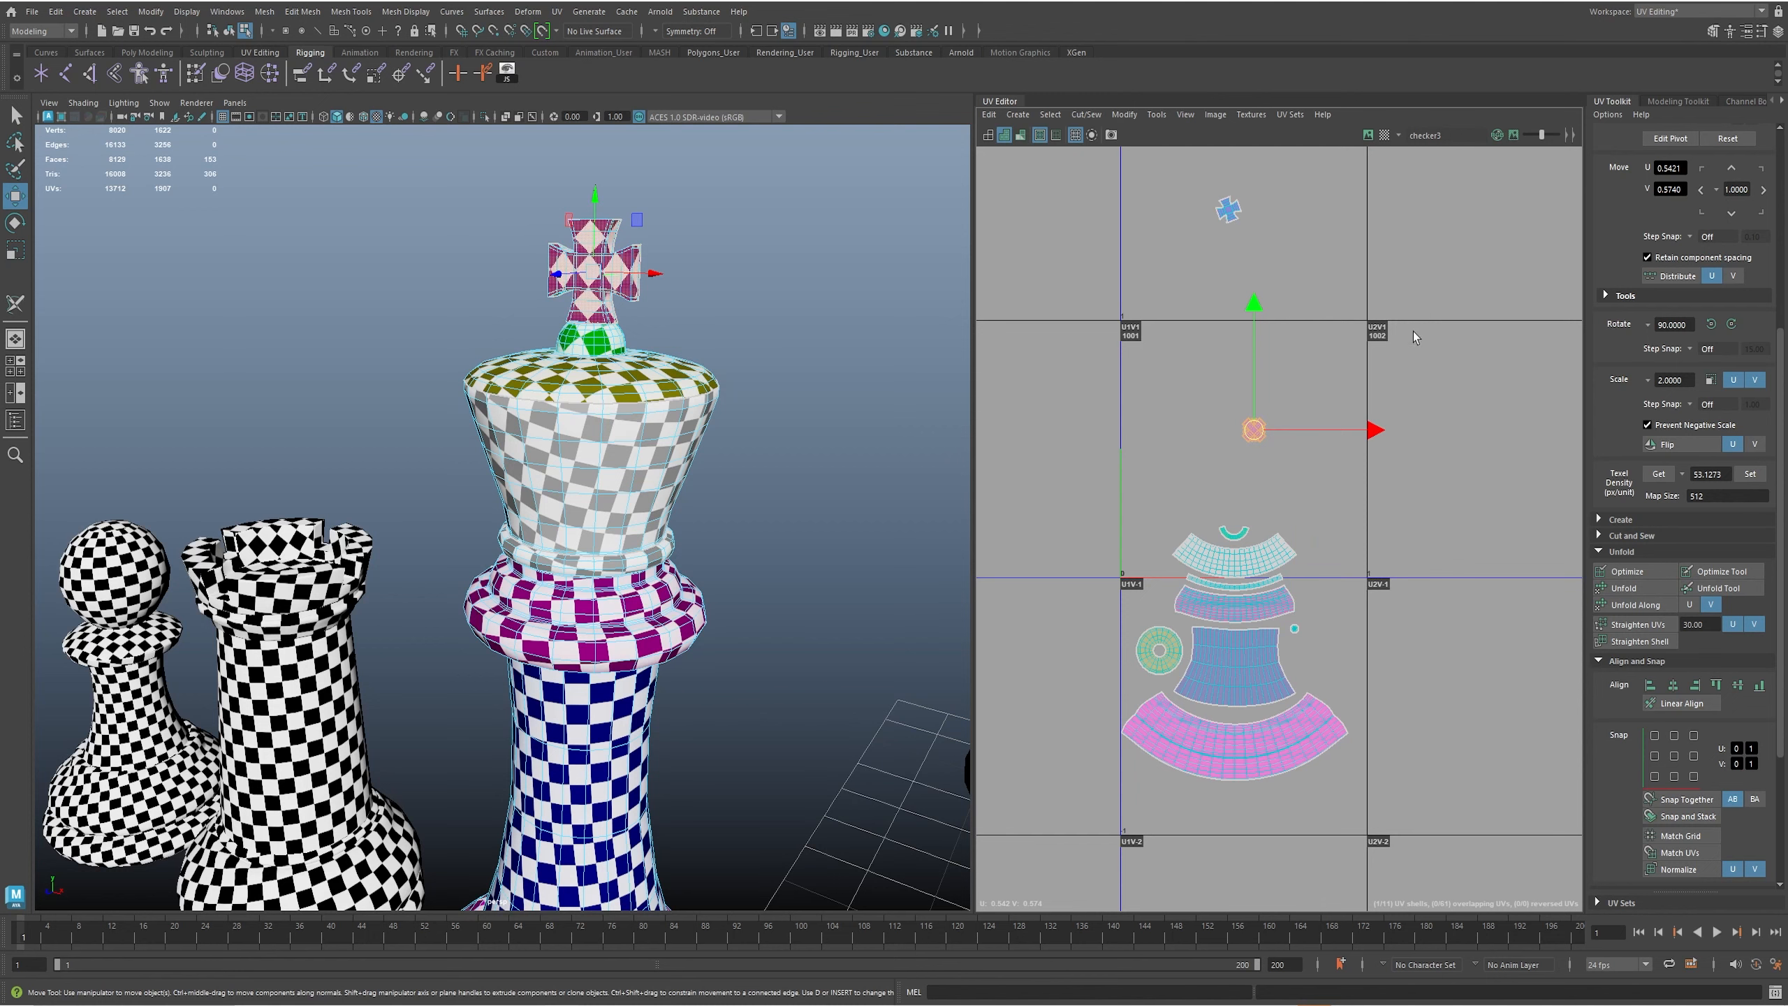
{"action": "left_click_drag", "start_coordinate": [1253, 431], "coordinate": [1299, 655]}
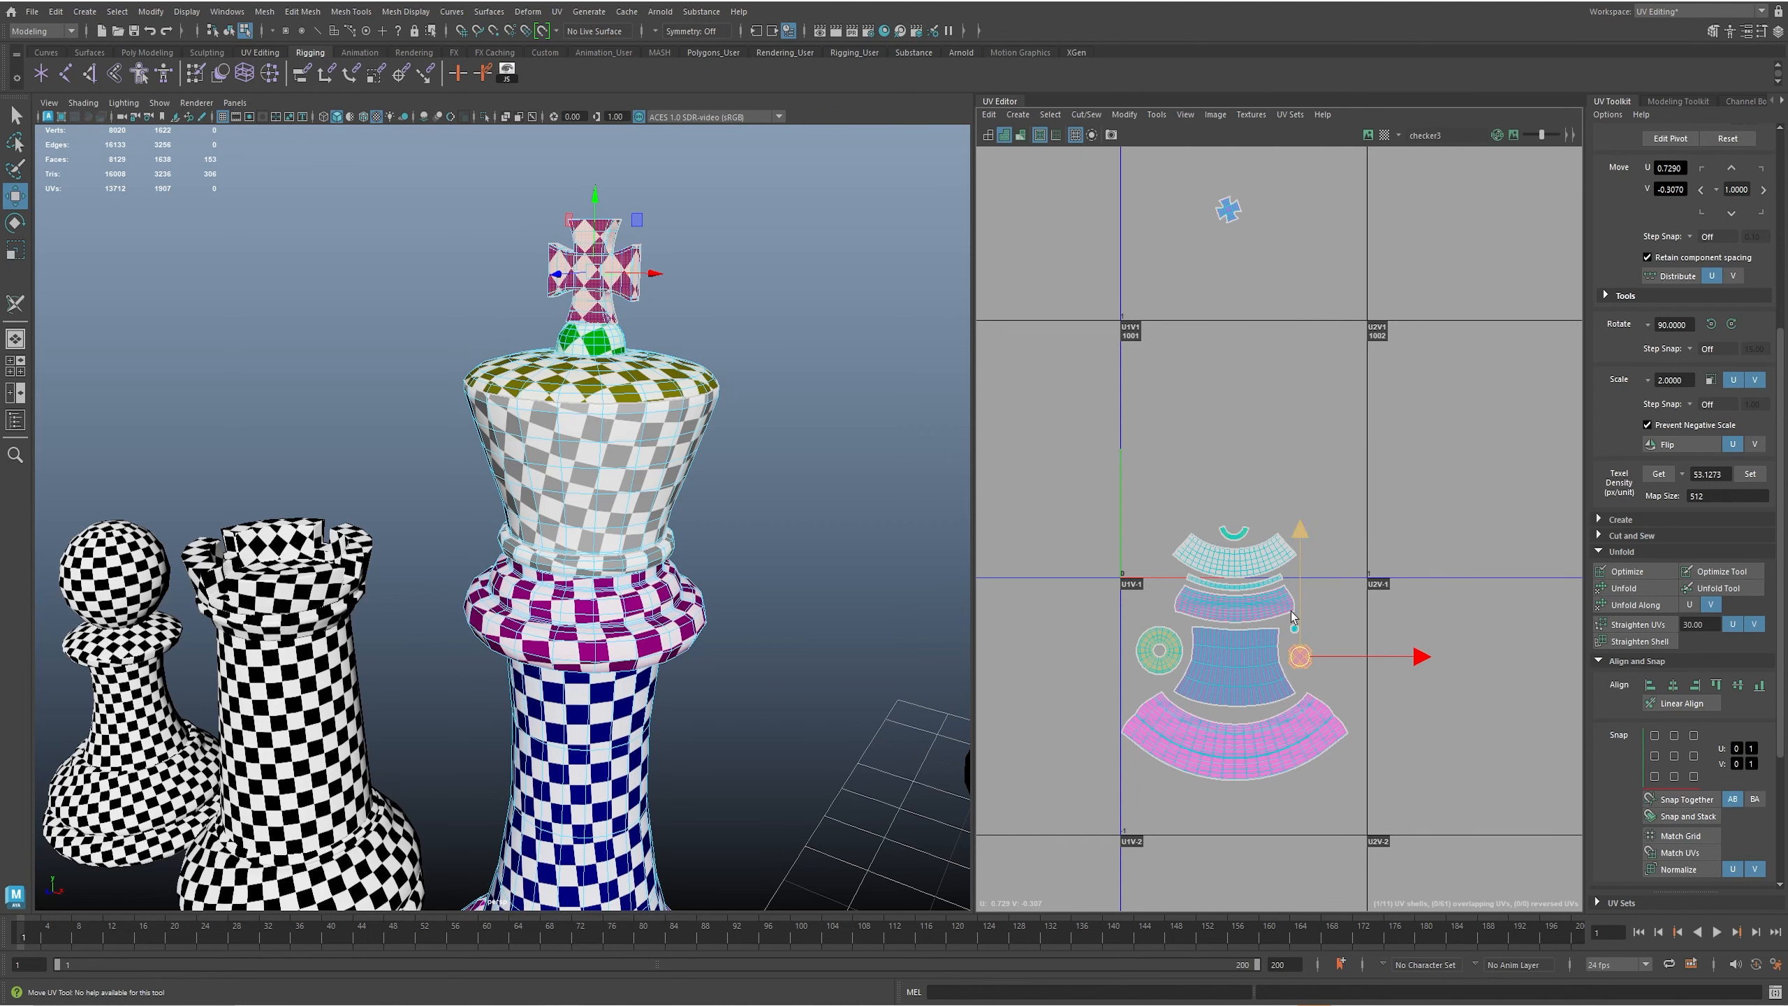
{"action": "left_click_drag", "start_coordinate": [1230, 199], "coordinate": [1330, 682]}
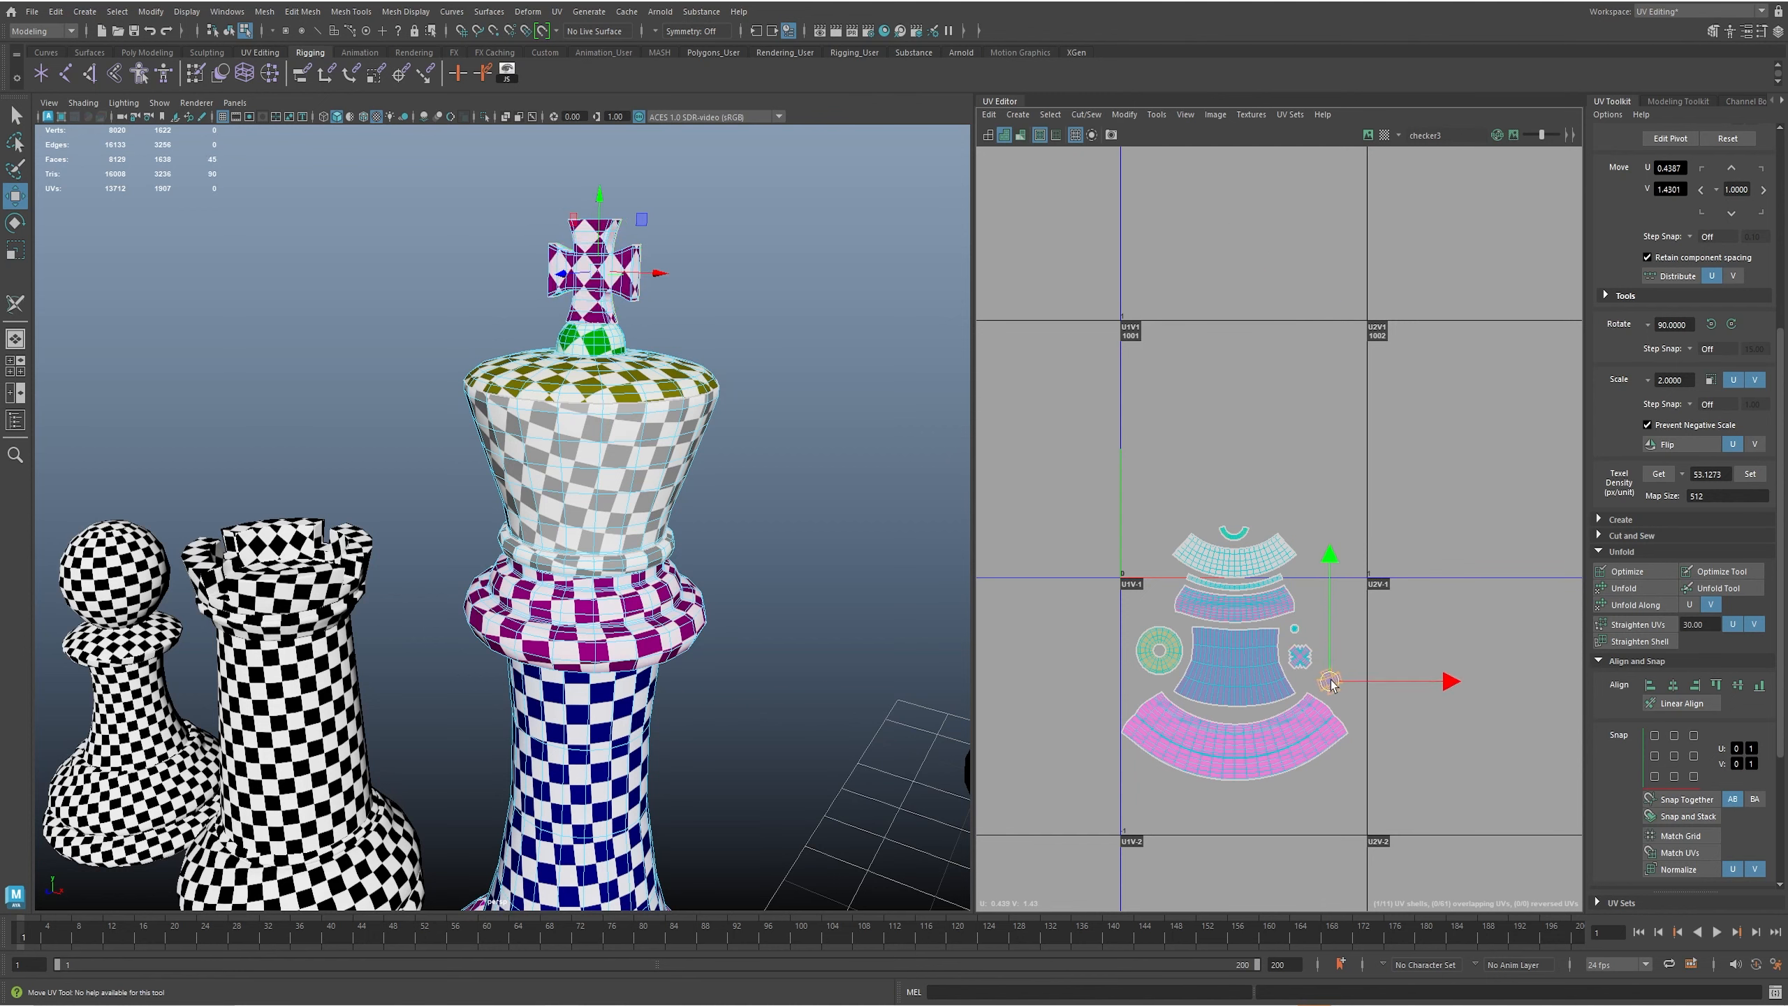
- Lower the small curved shell closer to the crown shell, and centre-align the whole stacked column along U
{"action": "scroll", "coordinate": [1355, 667], "scroll_direction": "down", "scroll_amount": 1}
{"action": "left_click_drag", "start_coordinate": [1234, 512], "coordinate": [1237, 523]}
{"action": "left_click_drag", "start_coordinate": [1289, 794], "coordinate": [1282, 791]}
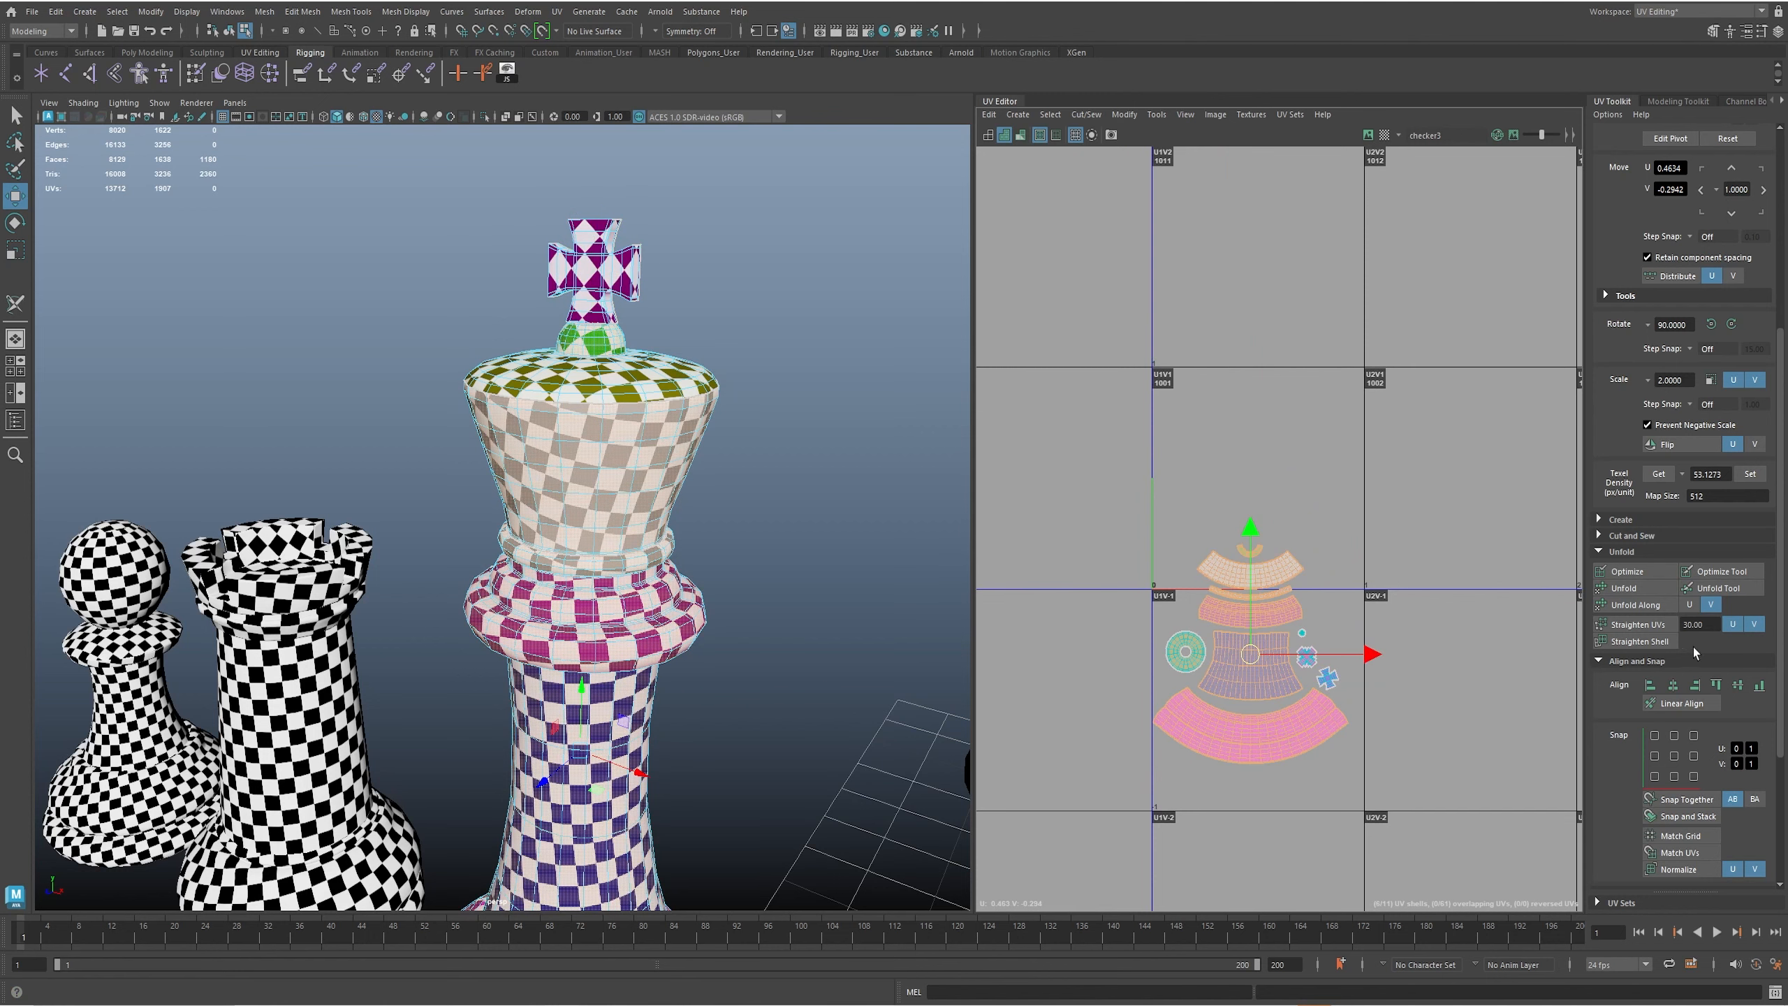
{"action": "left_click", "coordinate": [1676, 691]}
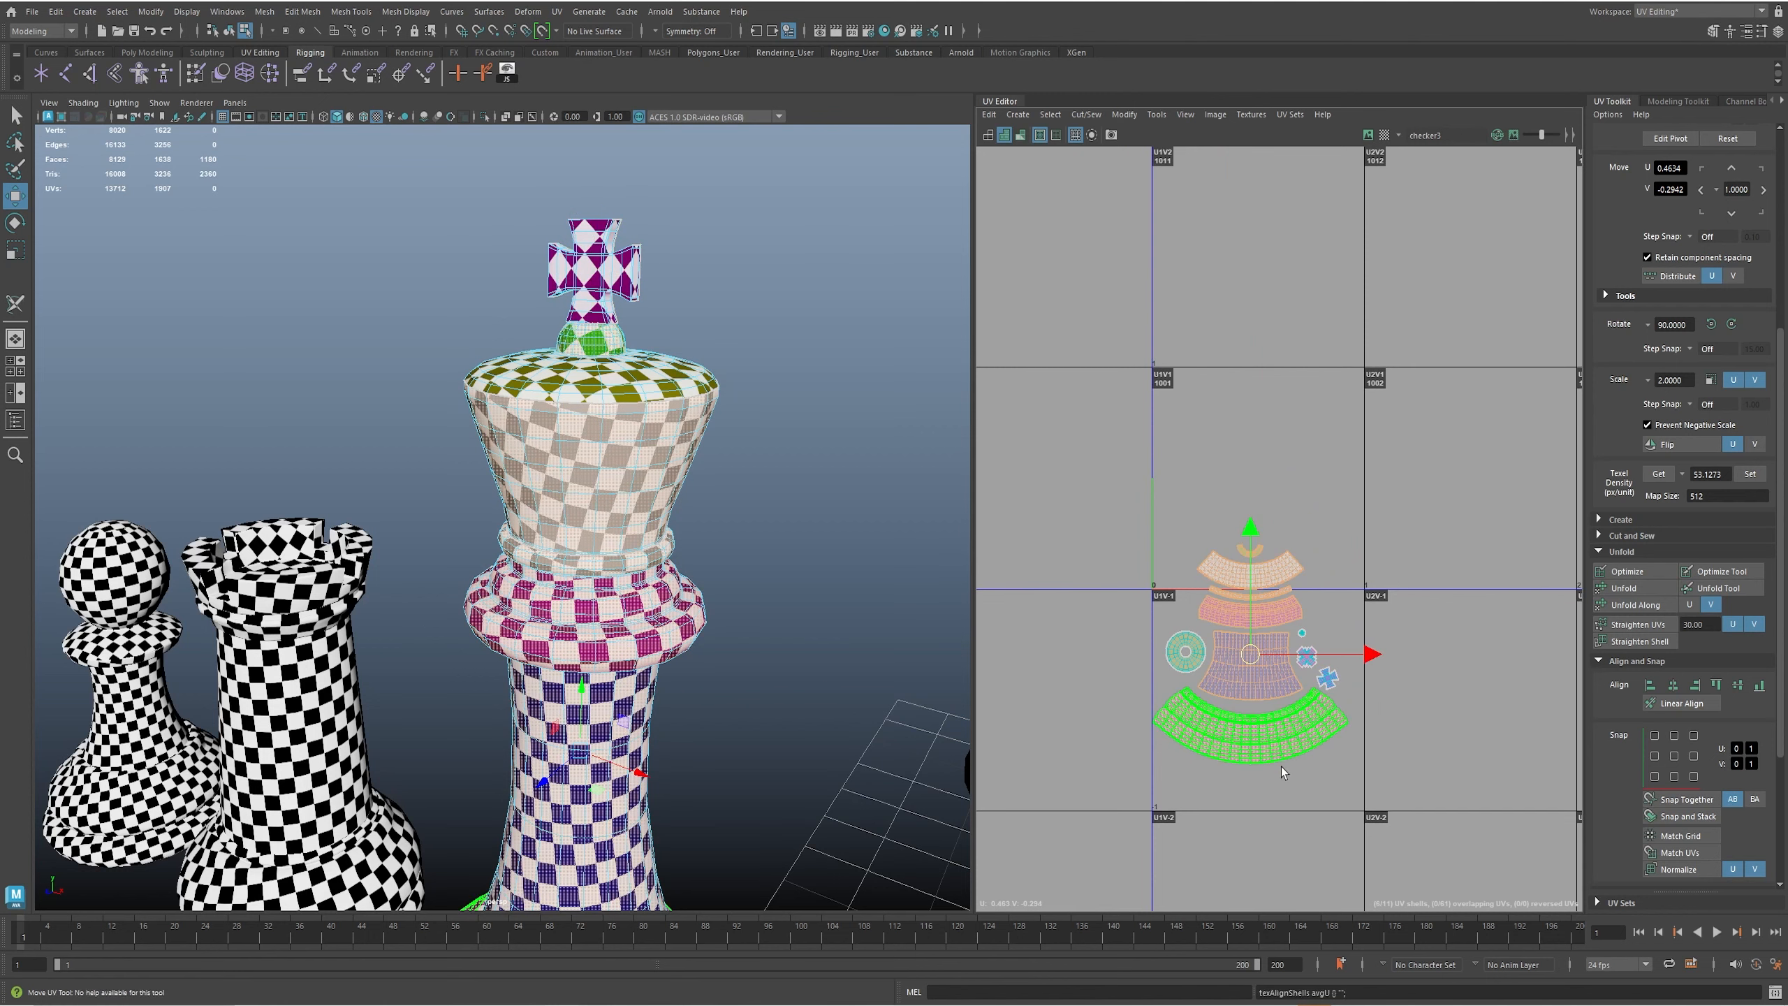
- Select all of the king's shells together and move the complete layout down to an empty area below the first UV tile
{"action": "scroll", "coordinate": [1437, 758], "scroll_direction": "down", "scroll_amount": 3}
{"action": "key", "text": "ctrl+z"}
{"action": "key", "text": "ctrl+z"}
{"action": "key", "text": "ctrl+z"}
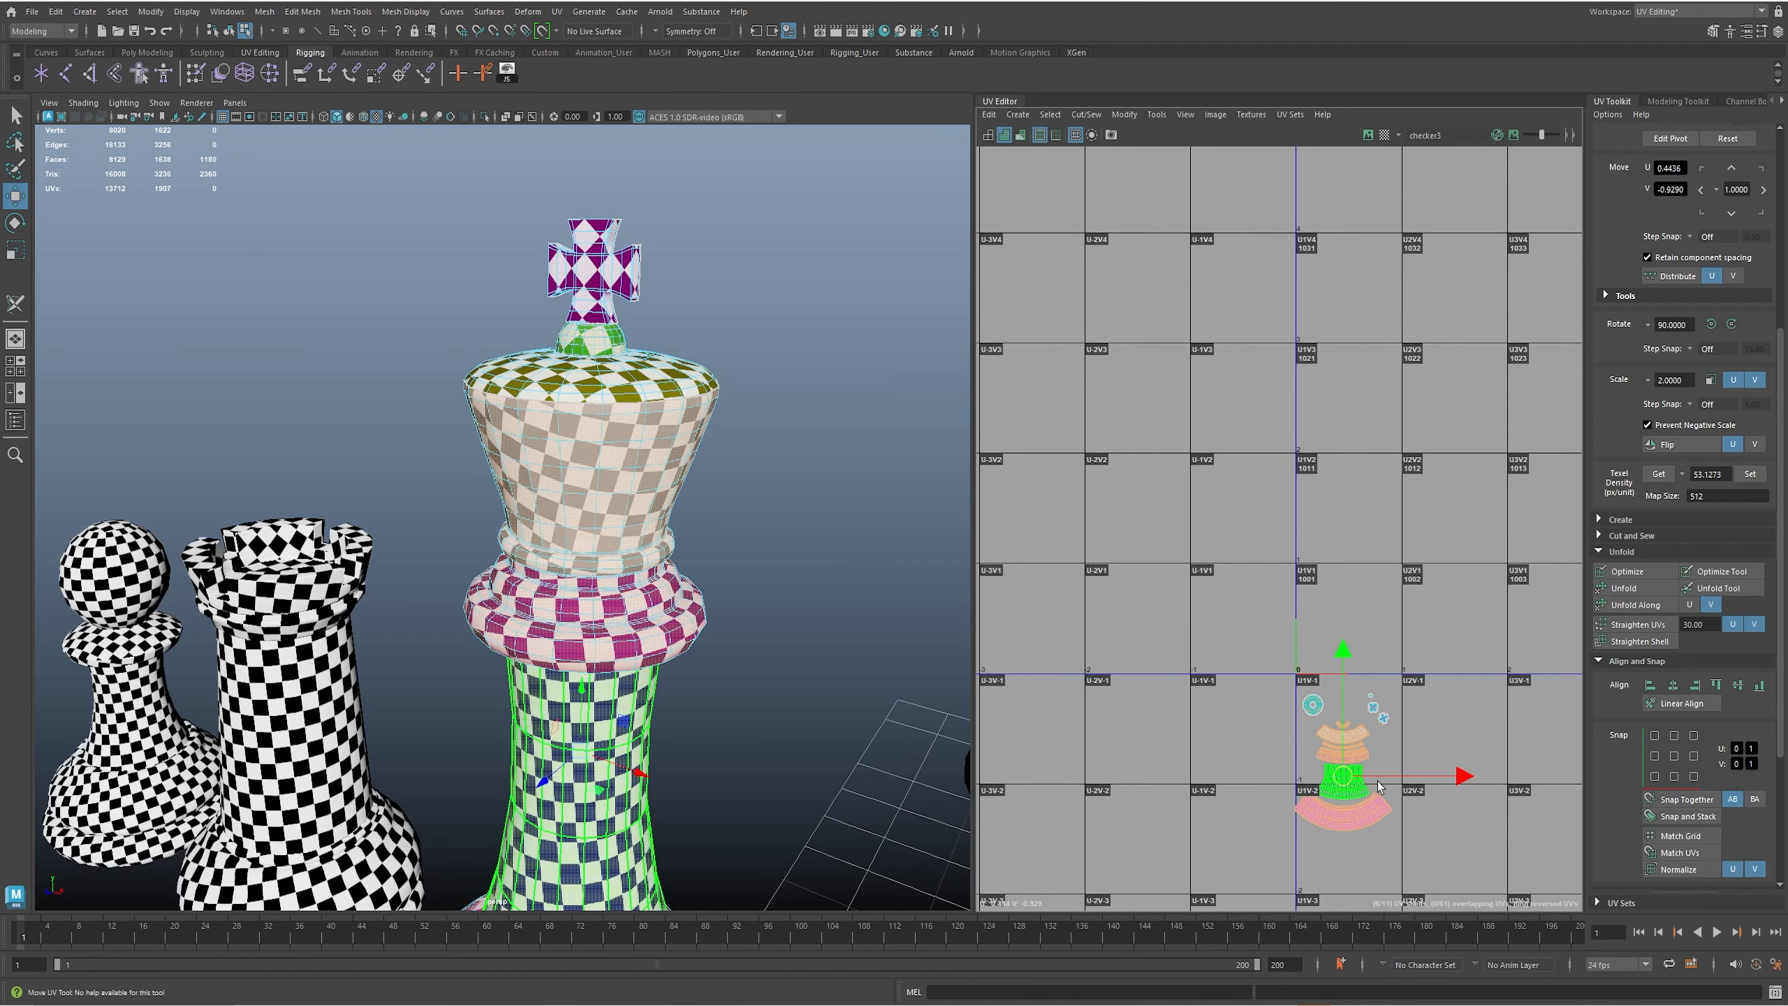
{"action": "left_click_drag", "start_coordinate": [1206, 600], "coordinate": [1436, 771]}
{"action": "scroll", "coordinate": [1402, 738], "scroll_direction": "down", "scroll_amount": 2}
{"action": "left_click_drag", "start_coordinate": [1359, 703], "coordinate": [1389, 836]}
- Return to object mode and select the pawn, rook and king together to compare their UV layouts
{"action": "right_click_drag", "start_coordinate": [432, 636], "coordinate": [315, 622], "text": "alt"}
{"action": "key", "text": "F8"}
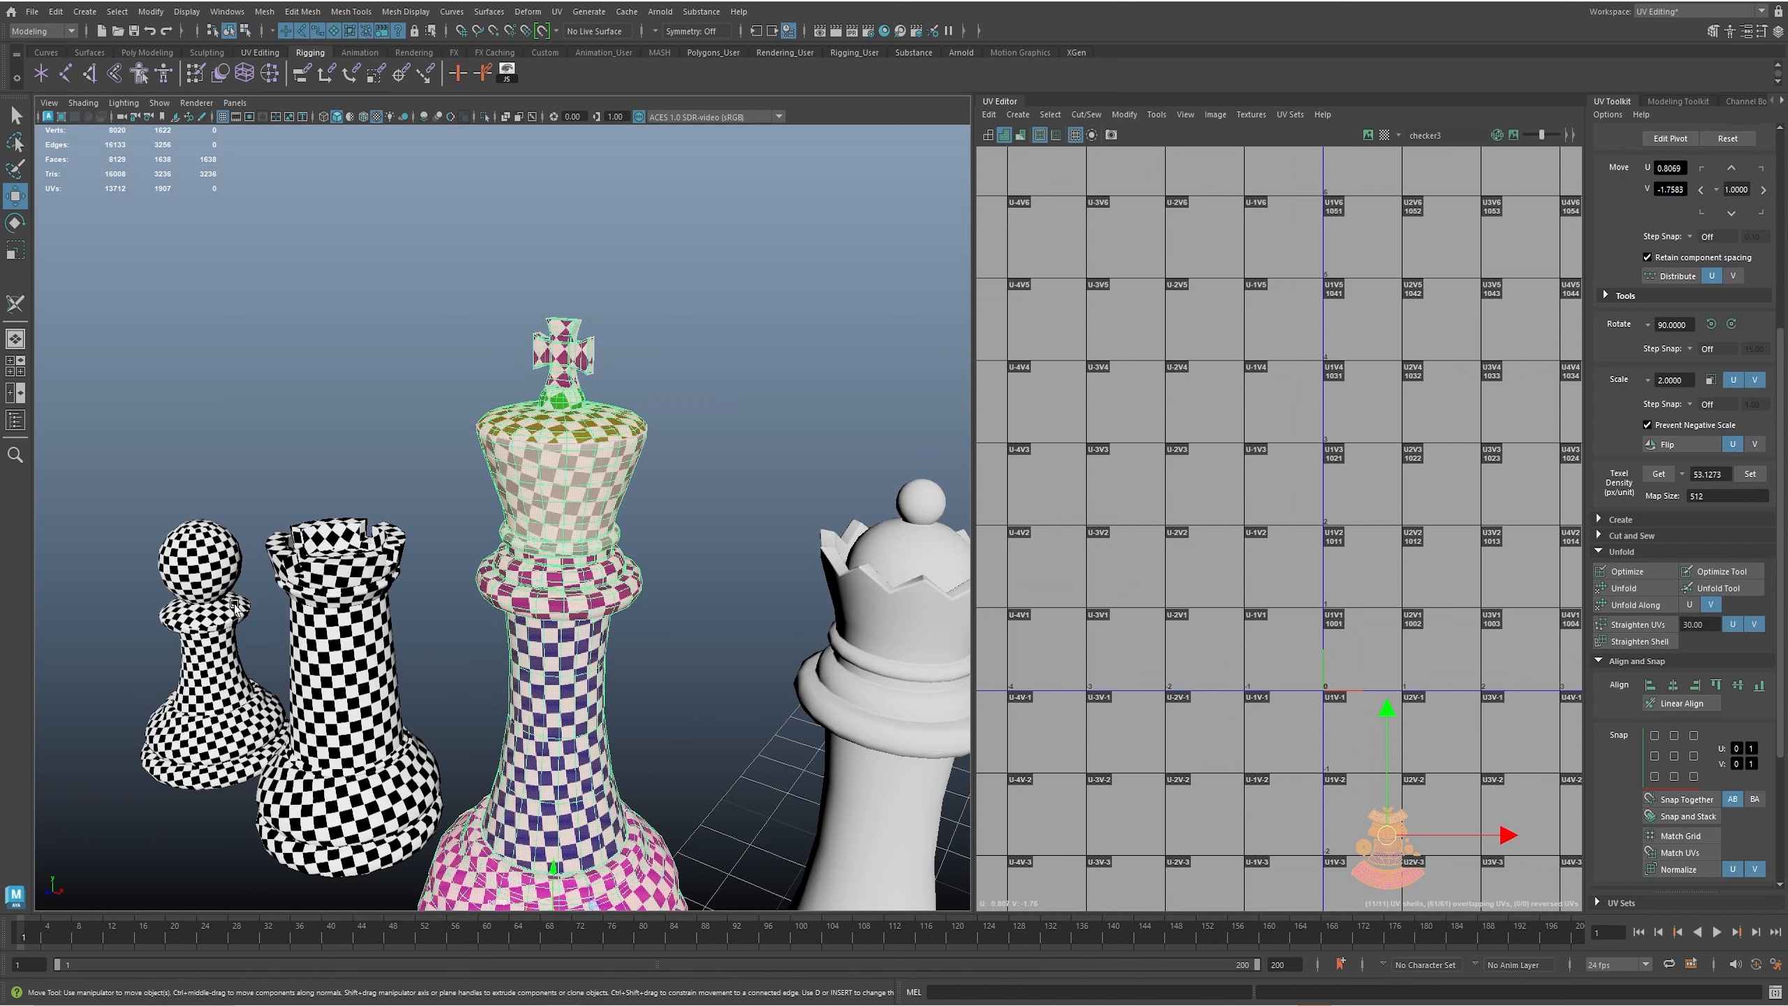
{"action": "left_click", "coordinate": [231, 602]}
{"action": "left_click", "coordinate": [331, 598], "text": "shift"}
{"action": "left_click", "coordinate": [493, 574], "text": "shift"}
{"action": "middle_click_drag", "start_coordinate": [1257, 773], "coordinate": [1168, 556], "text": "alt"}
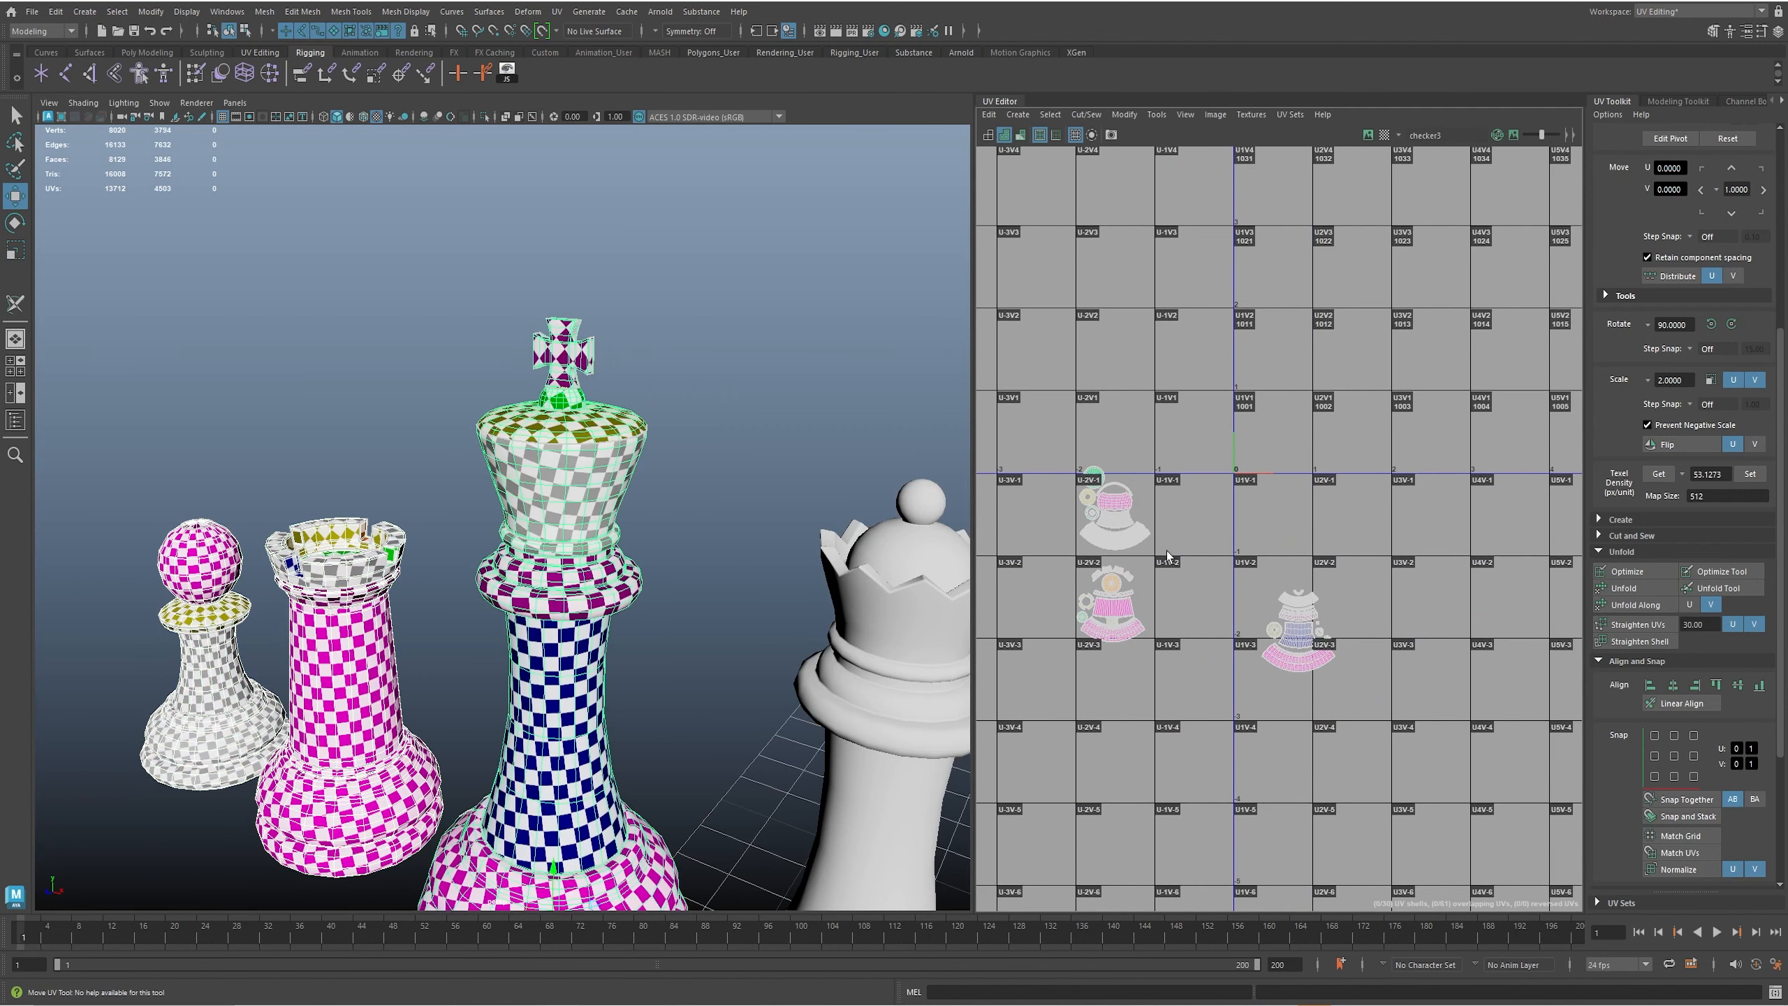
- Select the ungridded white queen beside the king and bring the whole piece into view for unwrapping
{"action": "middle_click_drag", "start_coordinate": [608, 609], "coordinate": [508, 578], "text": "alt"}
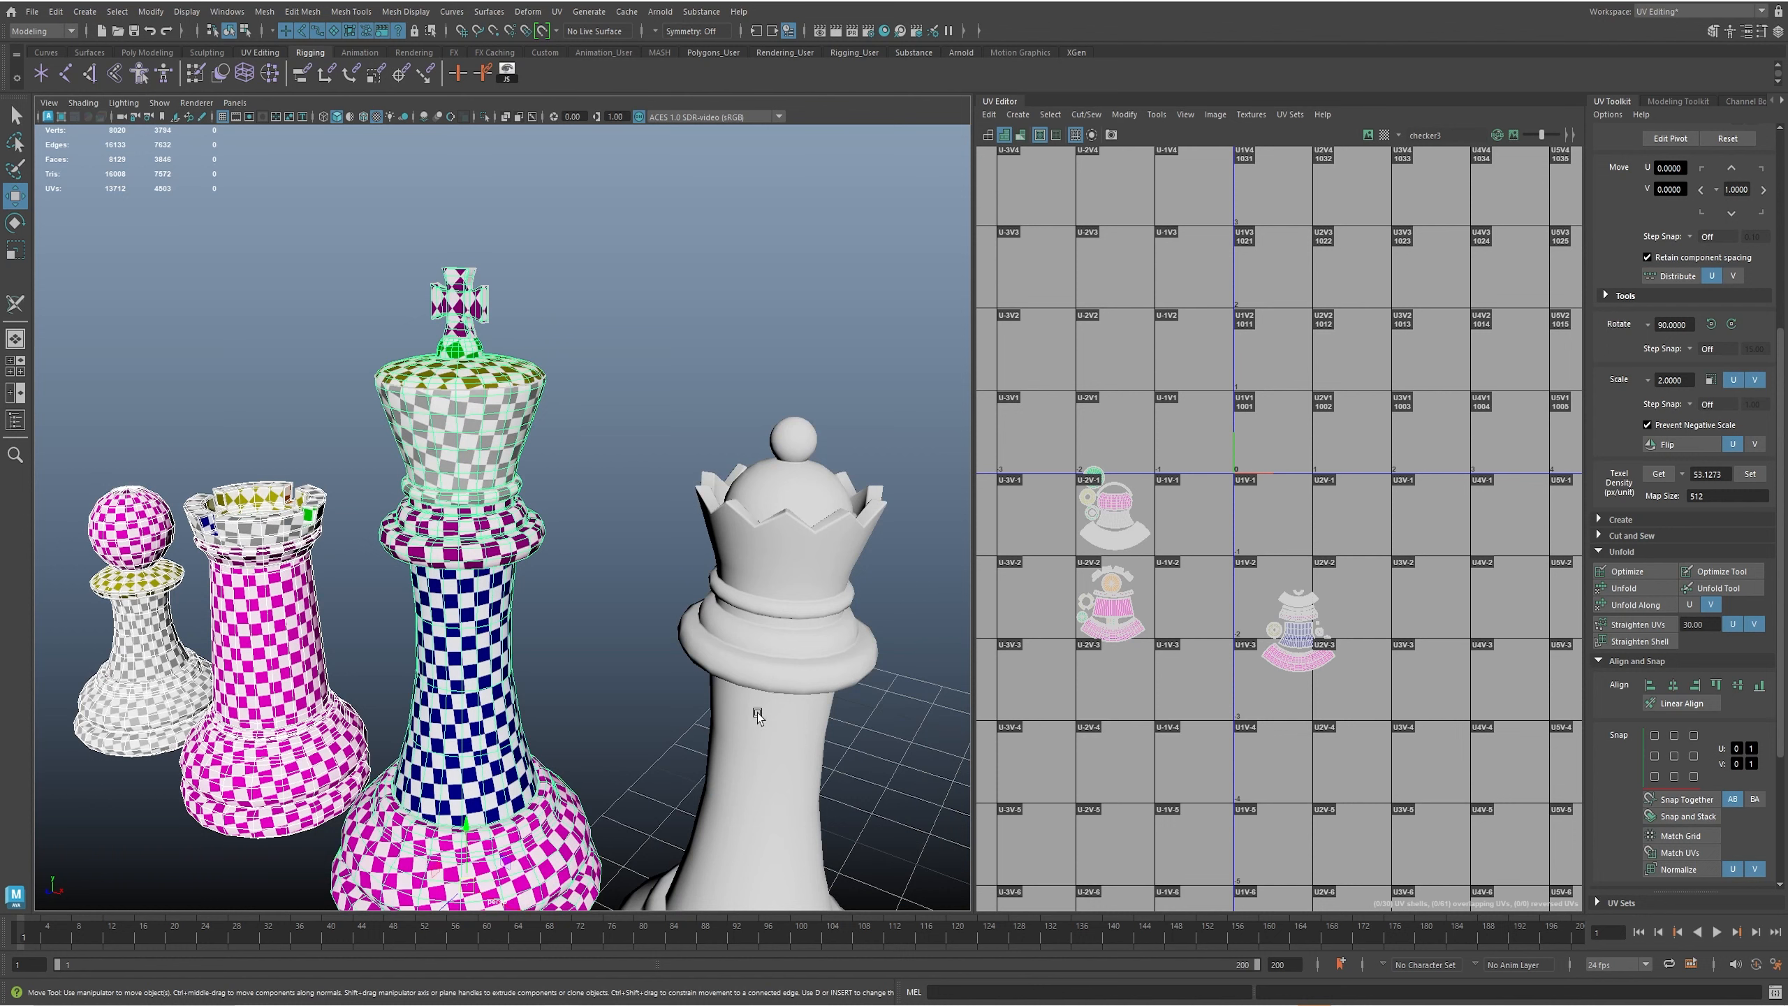
{"action": "left_click", "coordinate": [805, 685]}
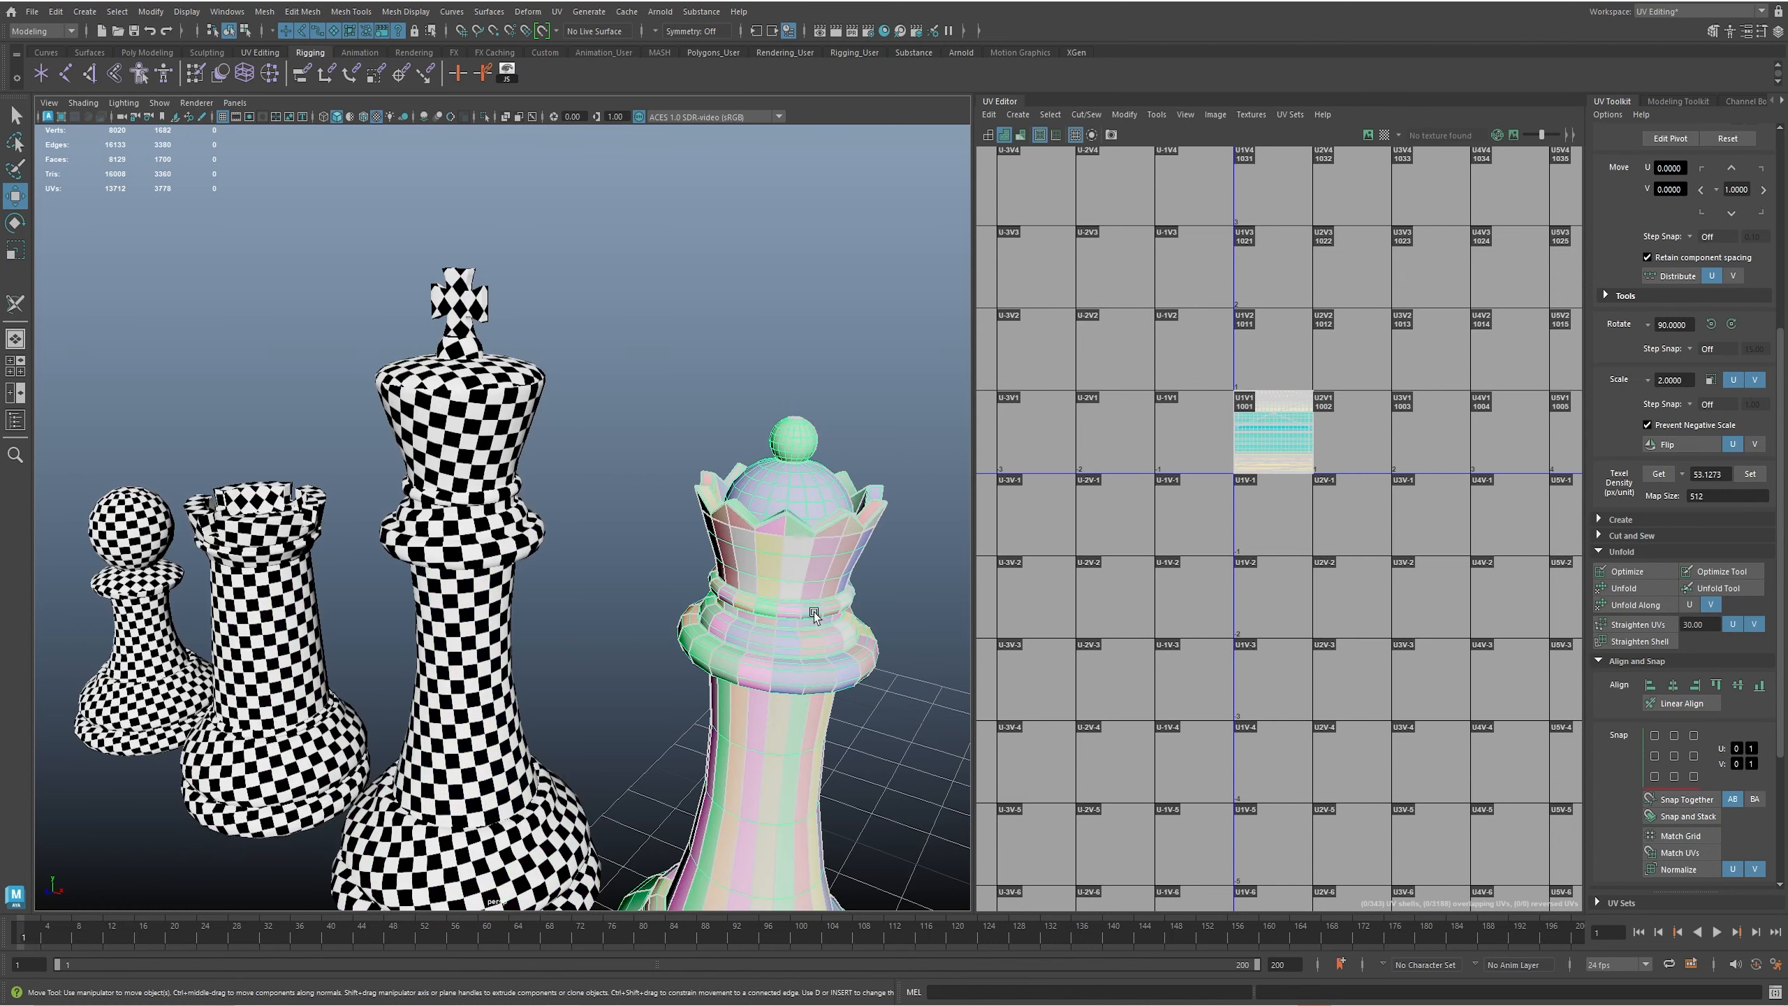
{"action": "middle_click_drag", "start_coordinate": [821, 567], "coordinate": [609, 439], "text": "alt"}
{"action": "left_click_drag", "start_coordinate": [609, 439], "coordinate": [663, 395], "text": "alt"}
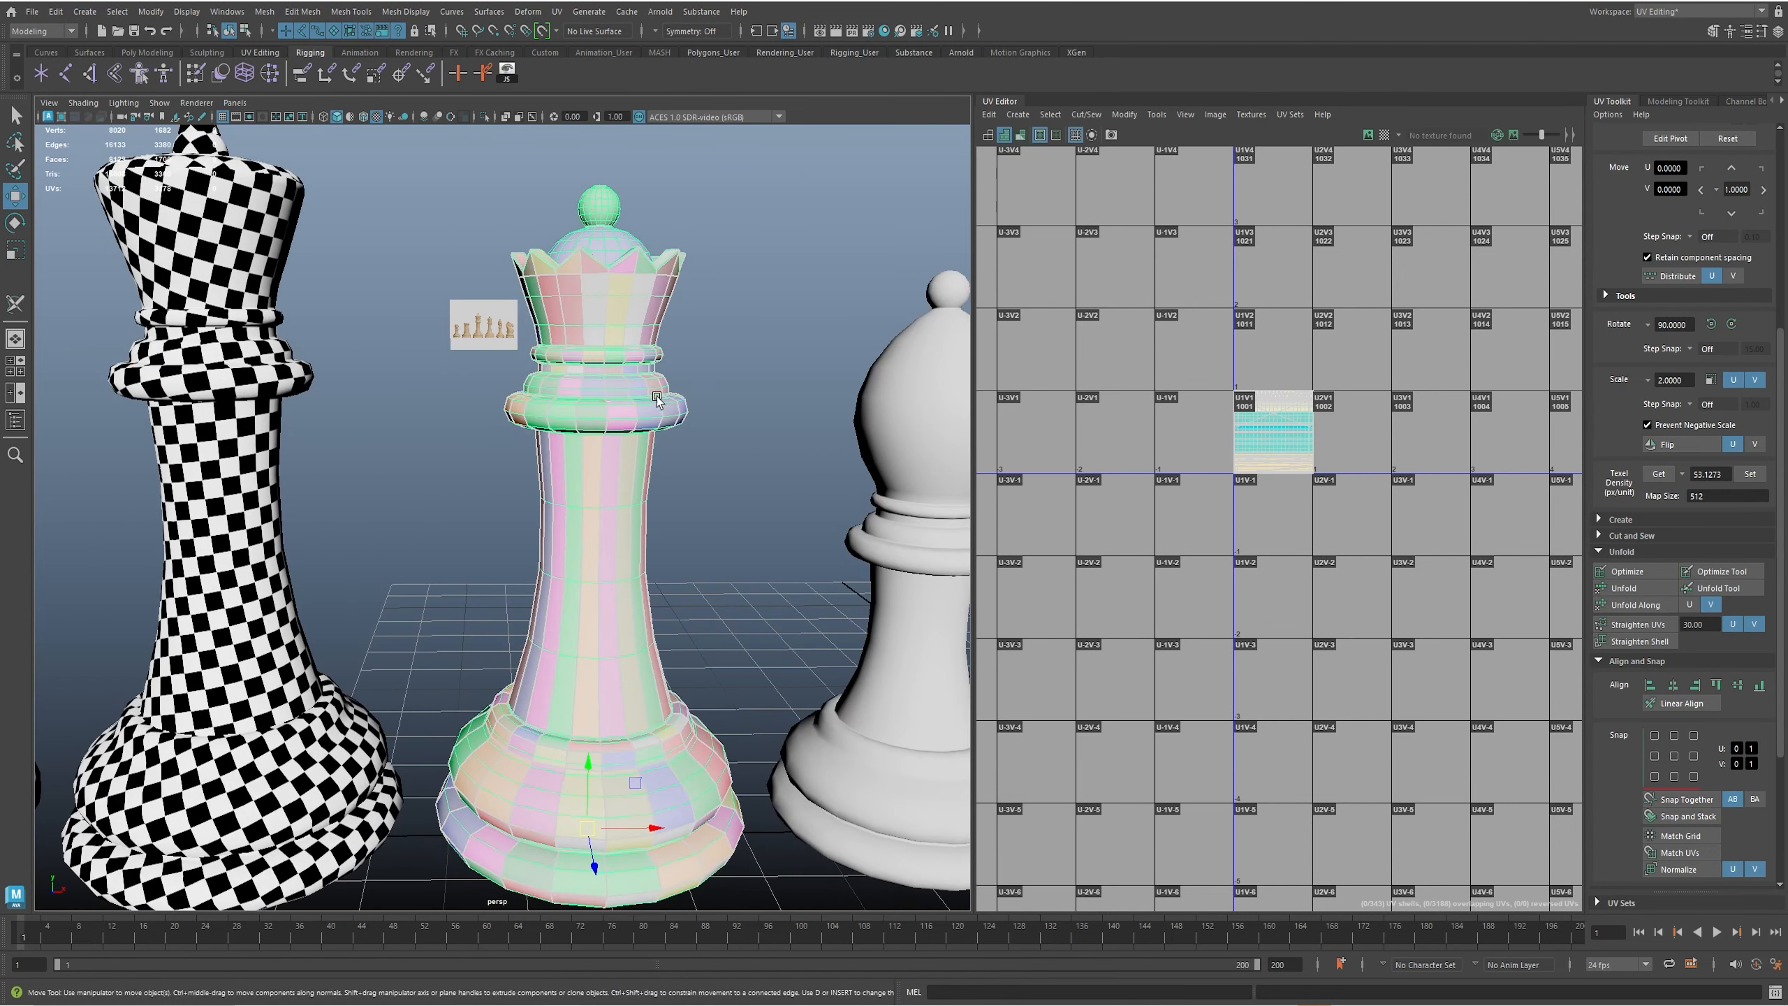
- Apply a planar UV projection to the queen
{"action": "left_click", "coordinate": [567, 13]}
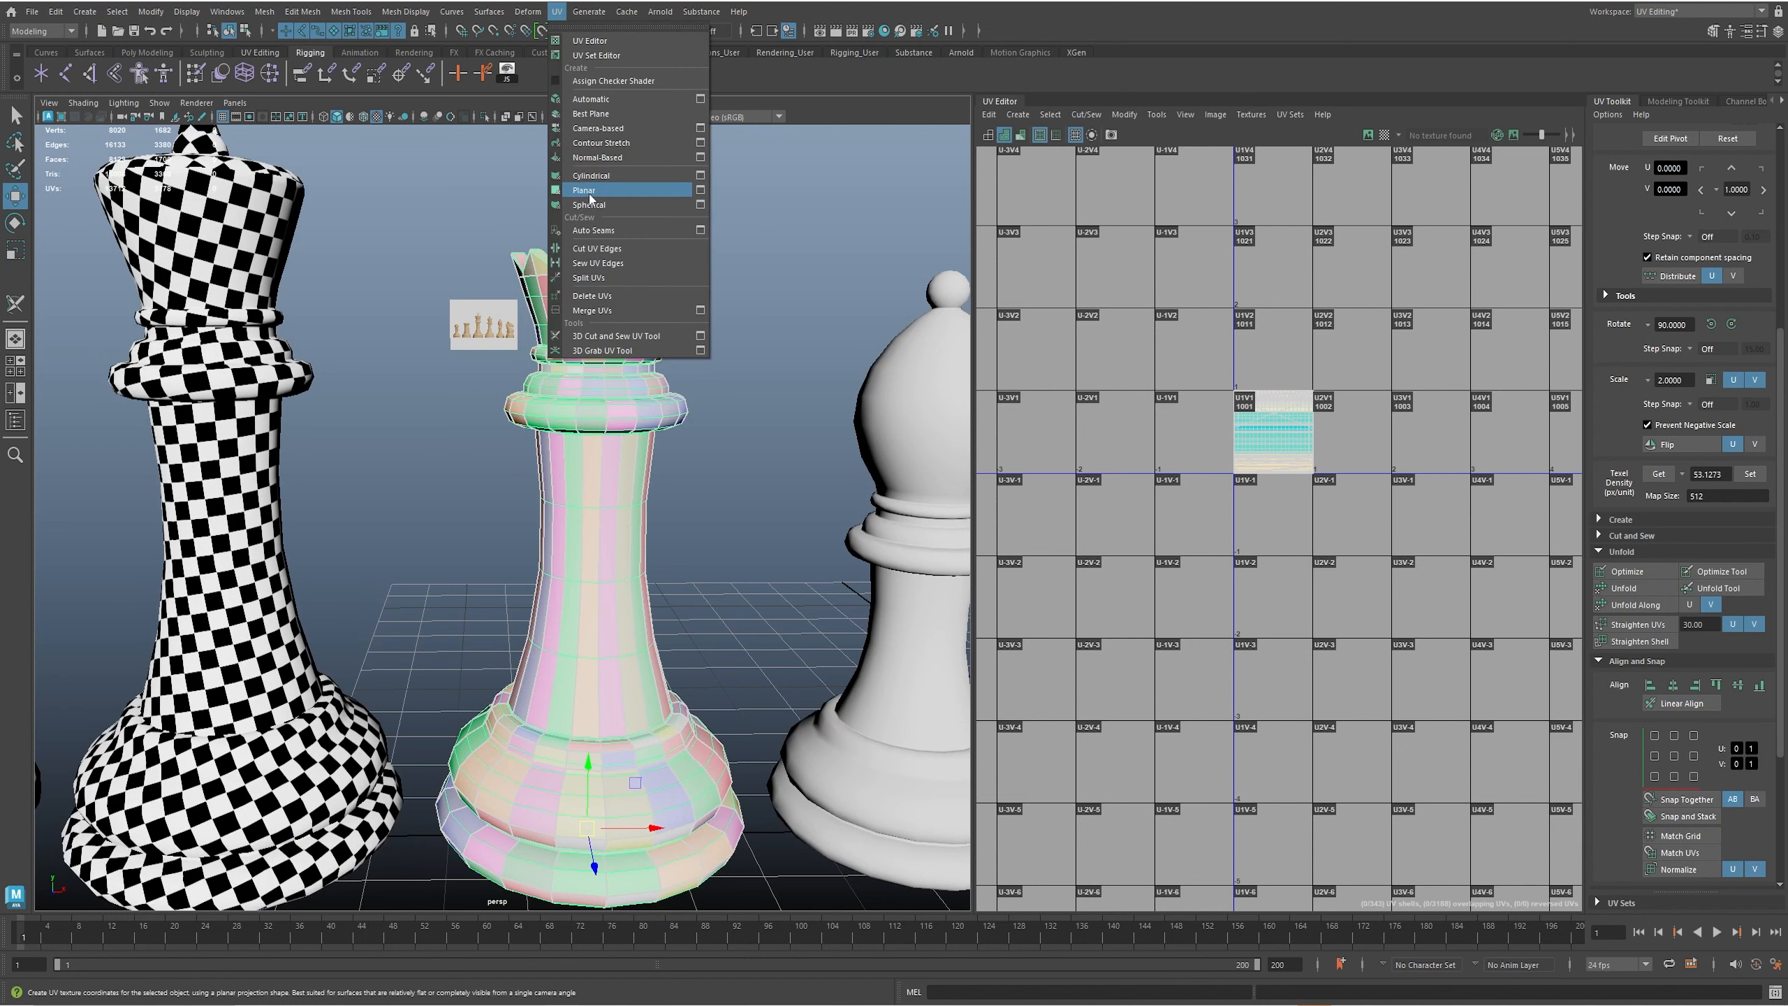
{"action": "left_click", "coordinate": [589, 194]}
{"action": "middle_click_drag", "start_coordinate": [771, 657], "coordinate": [597, 139], "text": "alt"}
{"action": "left_click", "coordinate": [556, 12]}
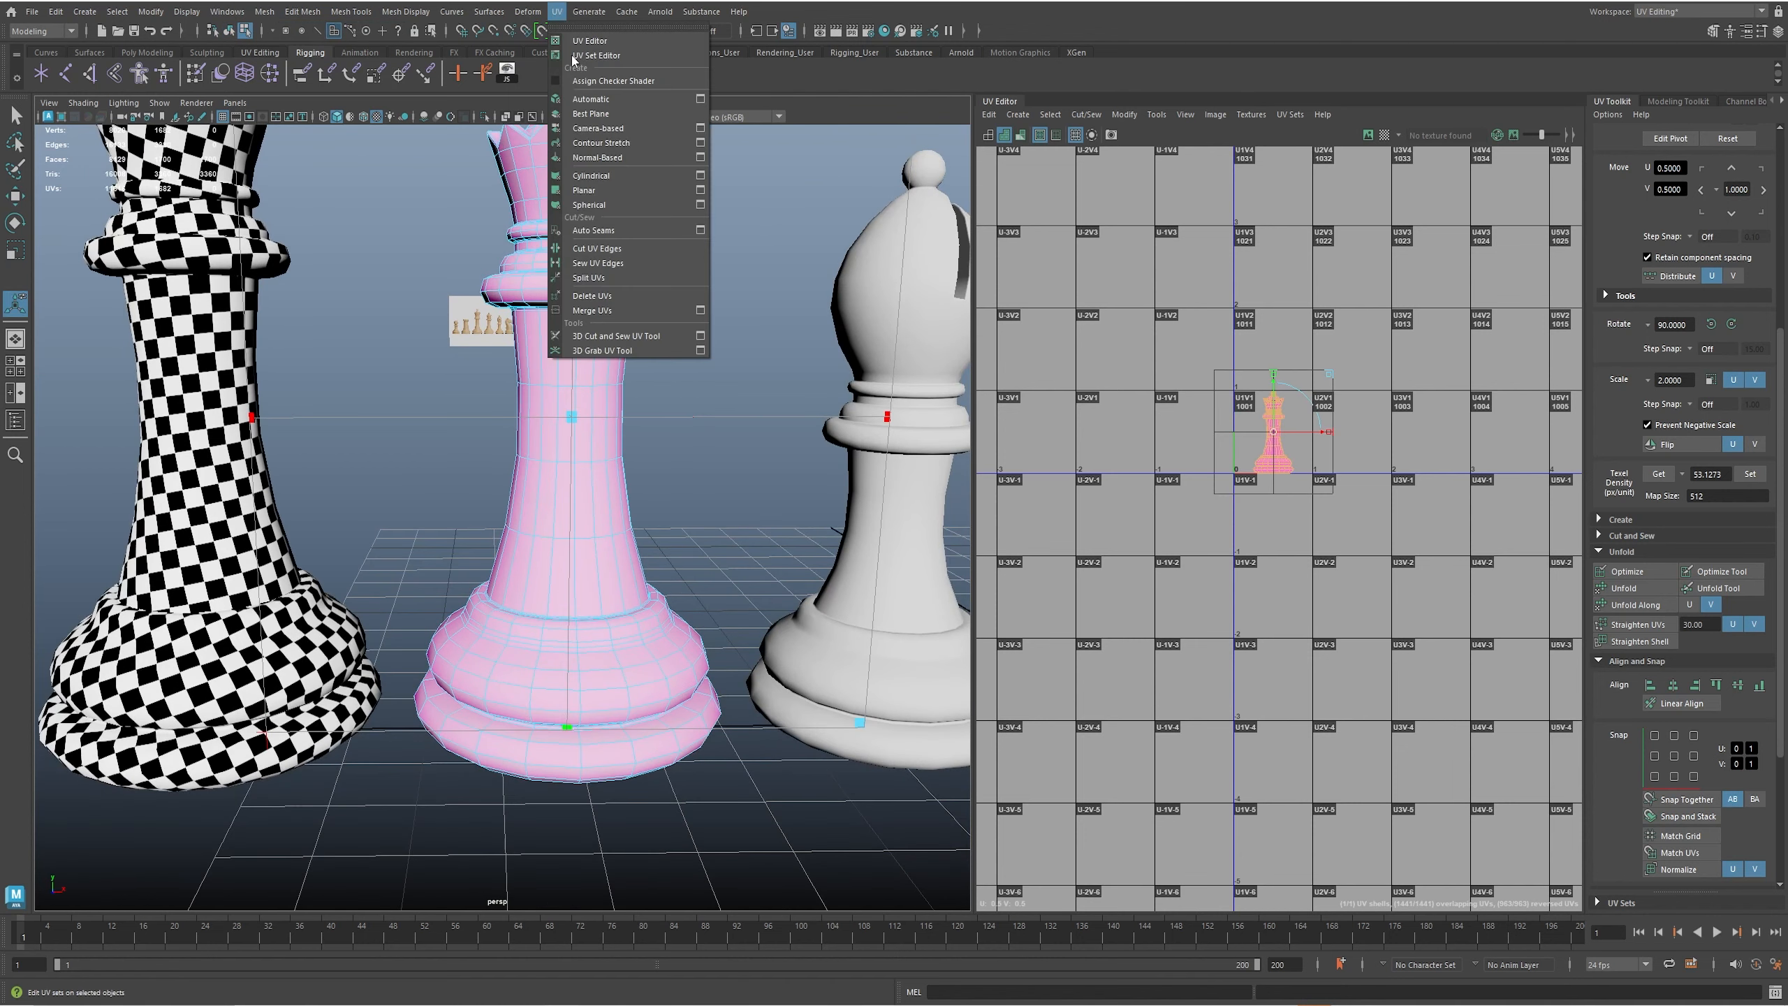
{"action": "key", "text": "w"}
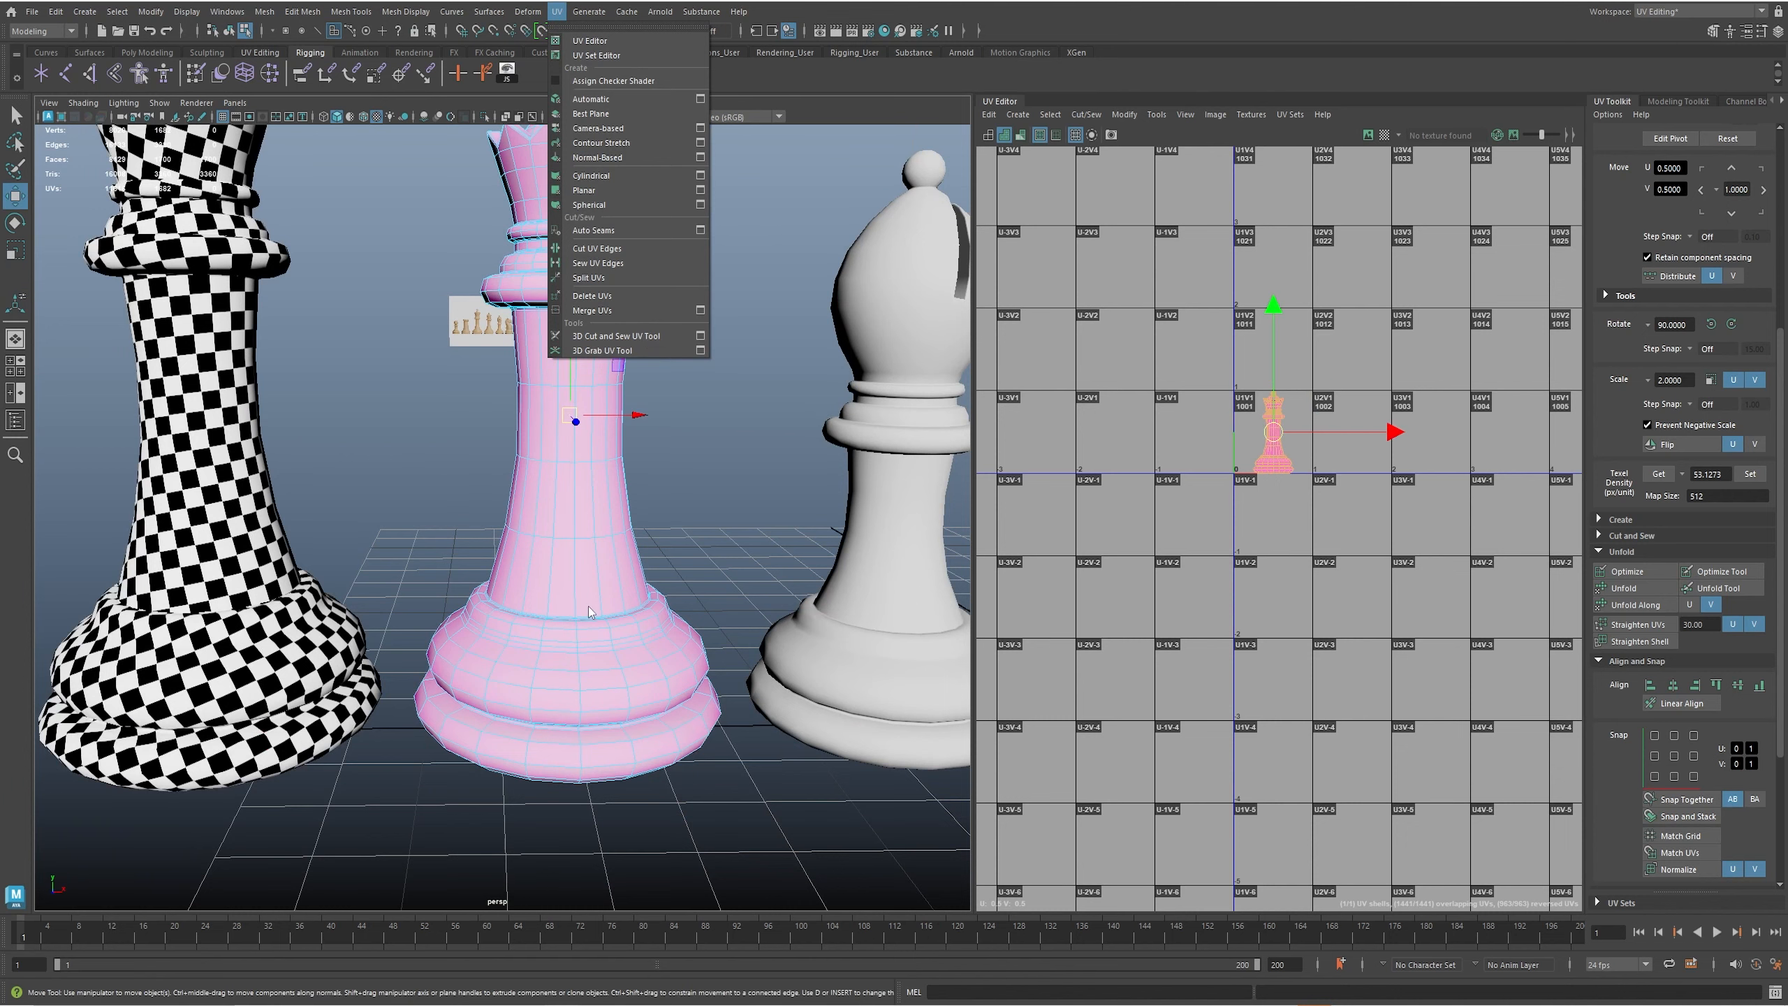
- Return the queen to object selection and assign the existing CheckerMap material to it
{"action": "key", "text": "F8"}
{"action": "left_click", "coordinate": [591, 539]}
{"action": "right_click", "coordinate": [584, 531]}
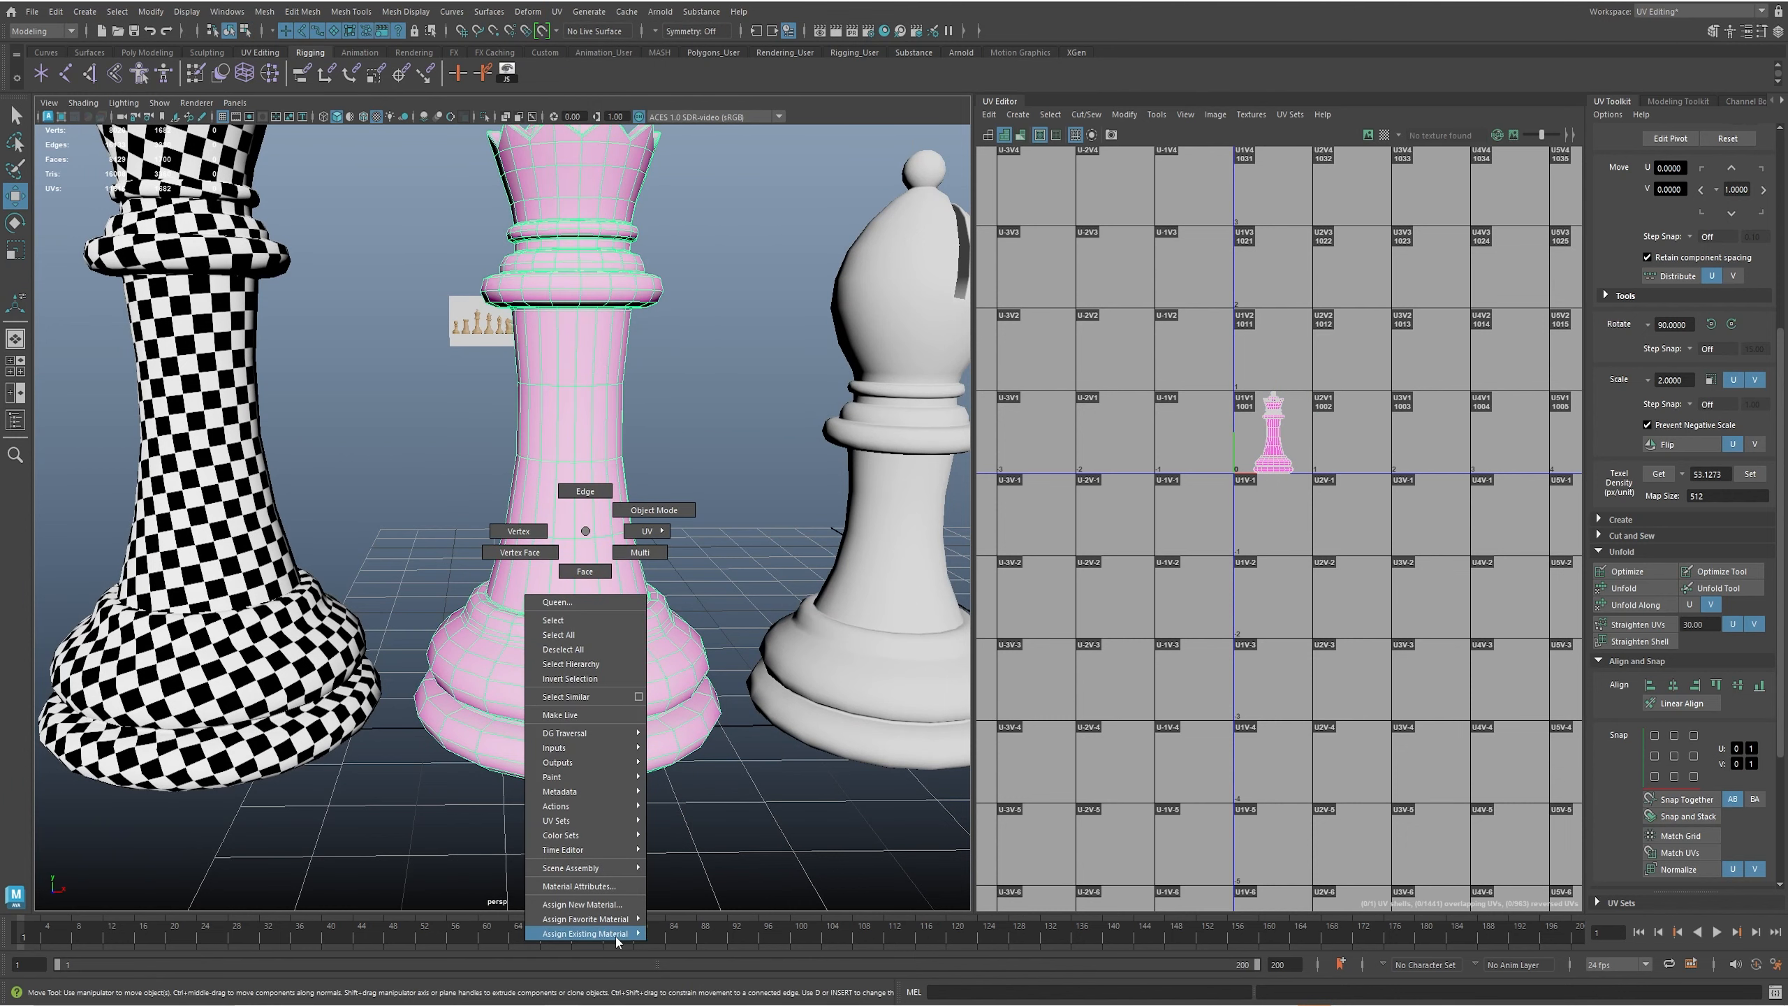
{"action": "mouse_move", "coordinate": [615, 937]}
{"action": "left_click", "coordinate": [682, 920]}
- Assign the existing CheckerMap material to the bishop and the knight together, and clear the selection
{"action": "scroll", "coordinate": [799, 784], "scroll_direction": "down", "scroll_amount": 3}
{"action": "middle_click_drag", "start_coordinate": [798, 784], "coordinate": [660, 652], "text": "alt"}
{"action": "scroll", "coordinate": [659, 651], "scroll_direction": "down", "scroll_amount": 2}
{"action": "left_click_drag", "start_coordinate": [504, 451], "coordinate": [988, 696]}
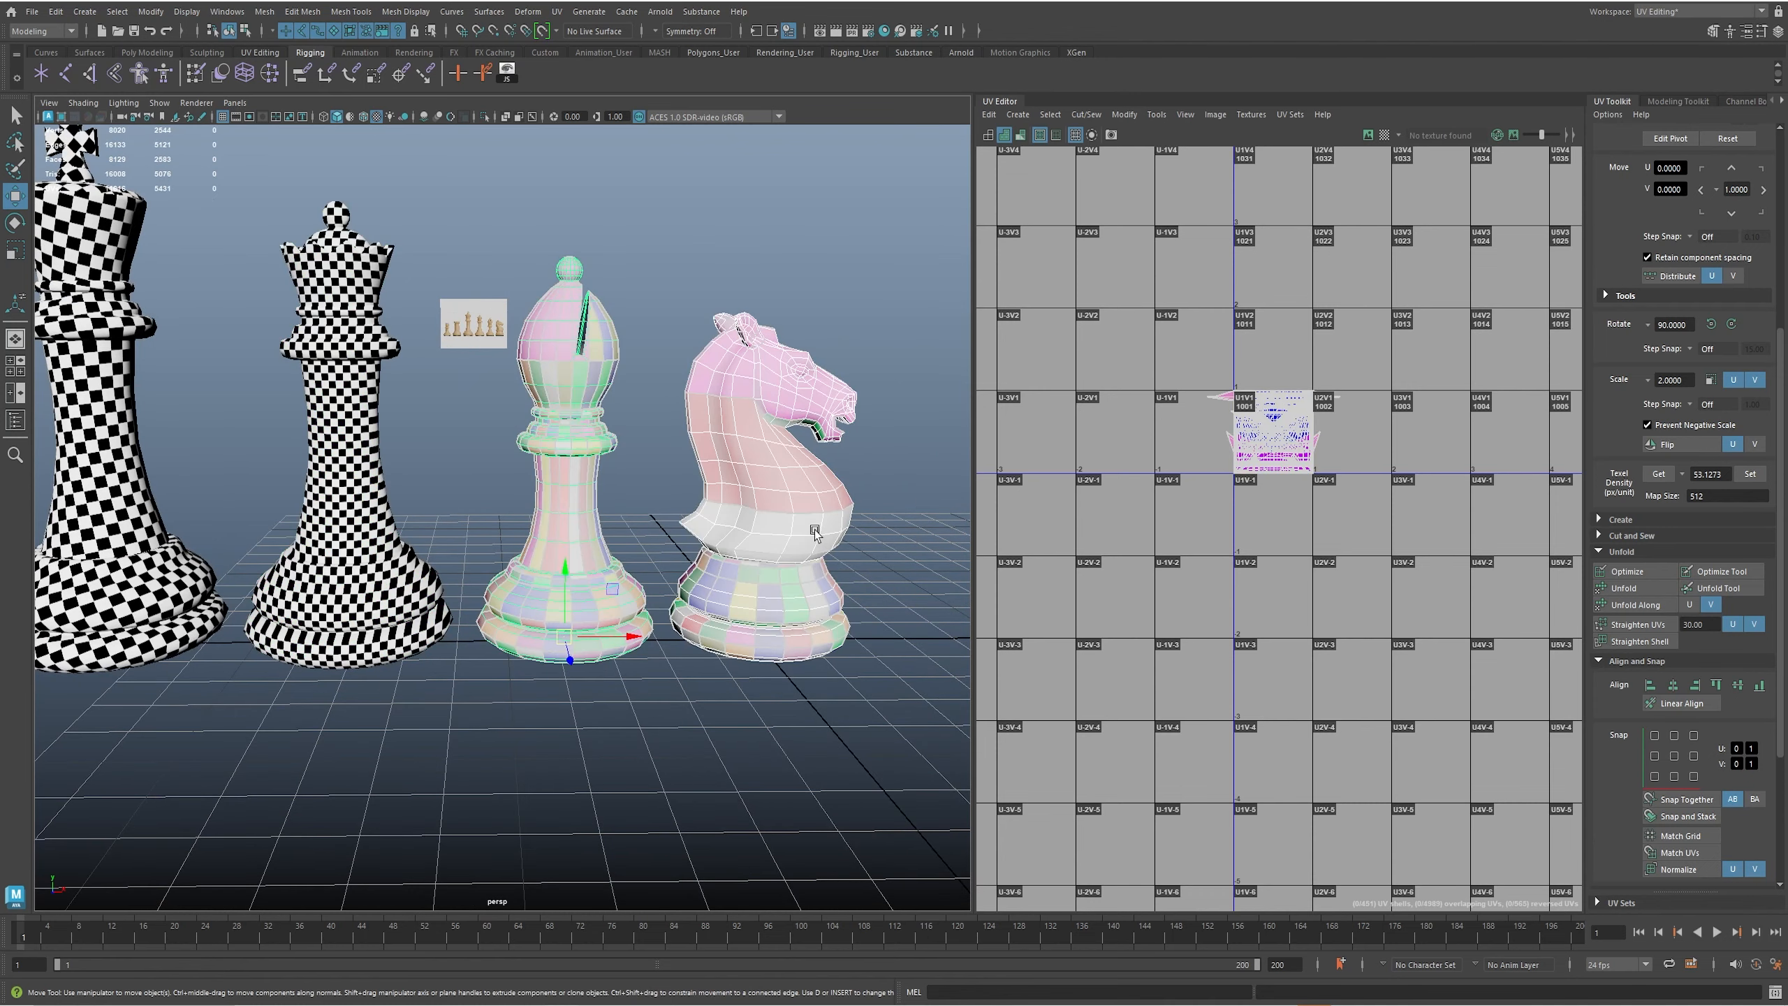
{"action": "right_click", "coordinate": [815, 530]}
{"action": "mouse_move", "coordinate": [859, 932]}
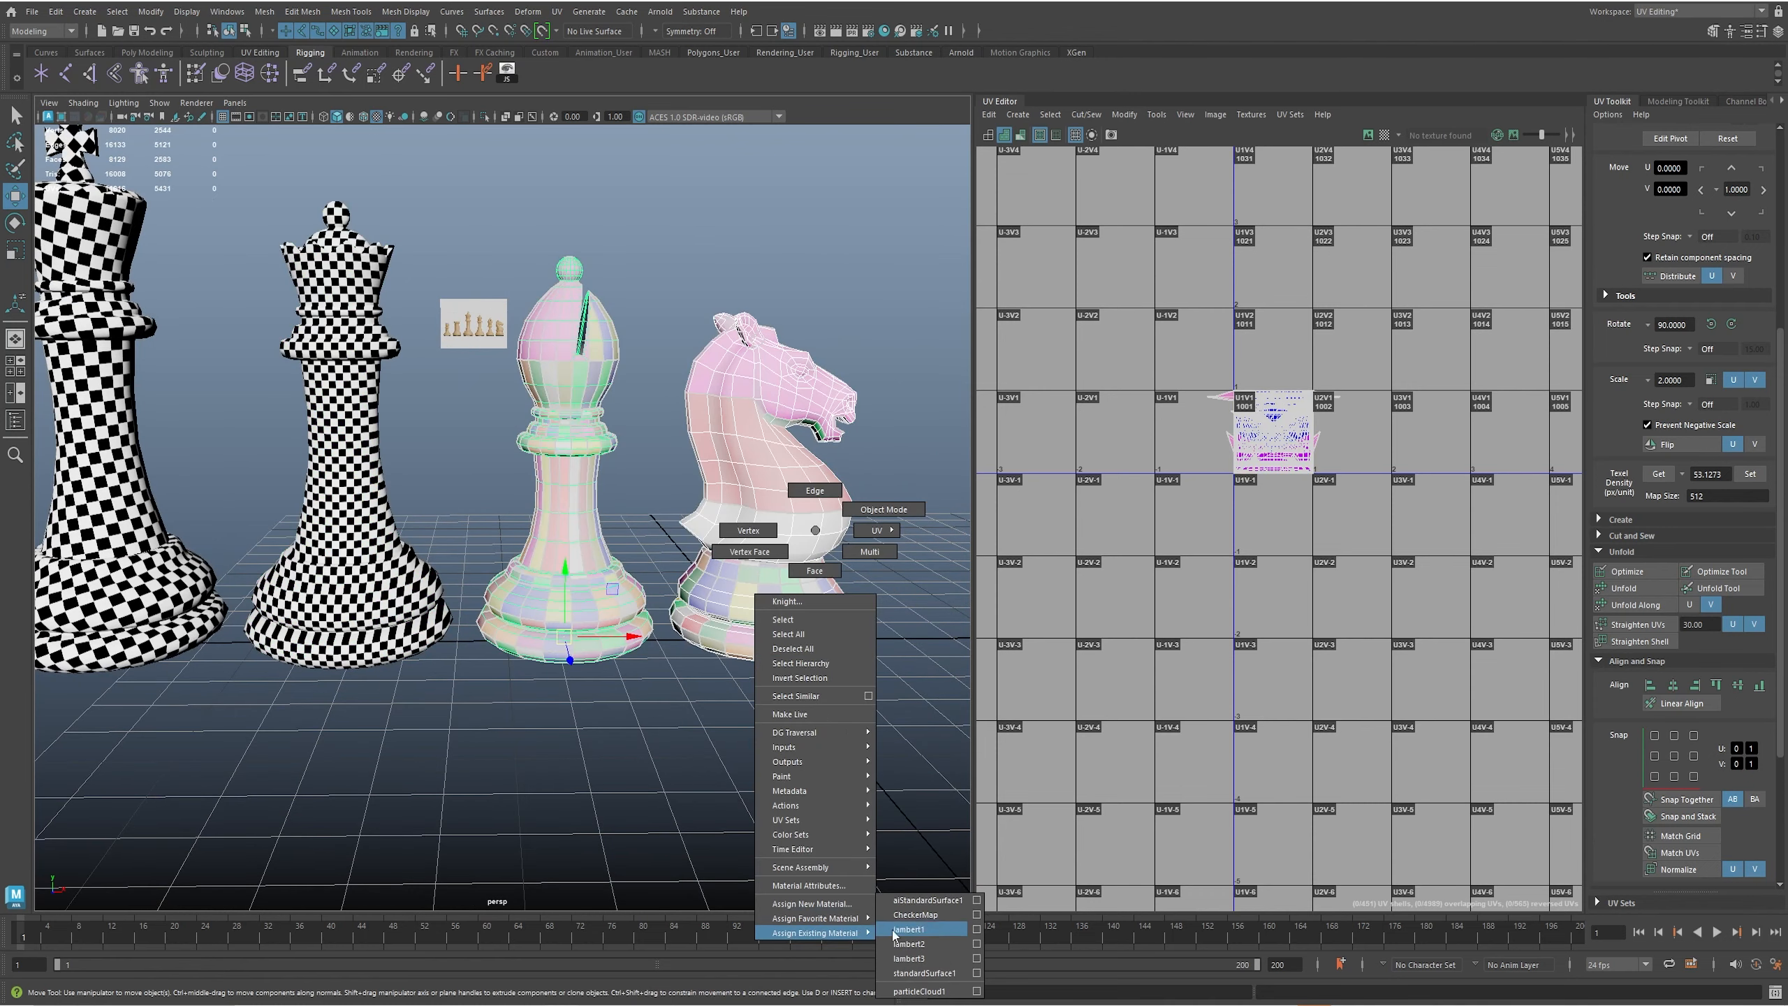
{"action": "left_click", "coordinate": [915, 916]}
{"action": "mouse_move", "coordinate": [715, 695]}
{"action": "middle_mouse_down", "text": "alt"}
{"action": "mouse_move", "coordinate": [791, 718]}
{"action": "mouse_move", "coordinate": [727, 686]}
{"action": "middle_mouse_up", "text": "alt"}
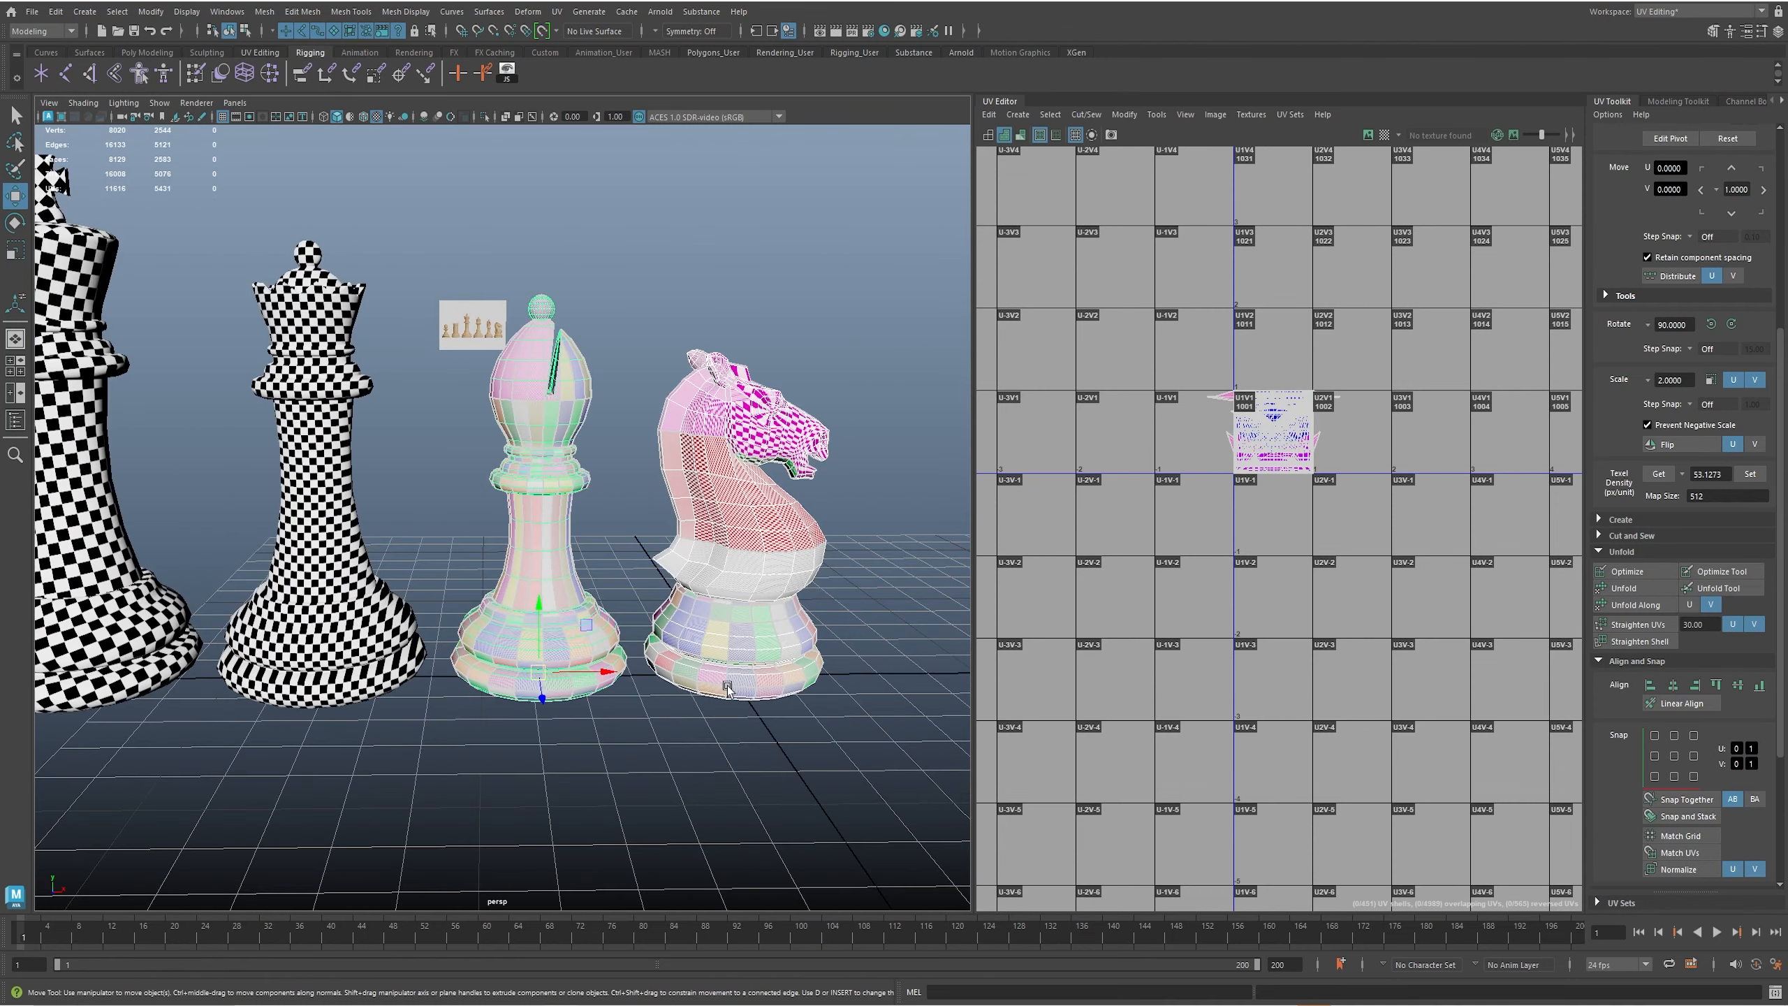
{"action": "left_click", "coordinate": [839, 513]}
- Cut the queen's UVs along the edge loop around its flat underside with the 3D Cut and Sew UV Tool
{"action": "middle_click_drag", "start_coordinate": [399, 551], "coordinate": [344, 586], "text": "alt"}
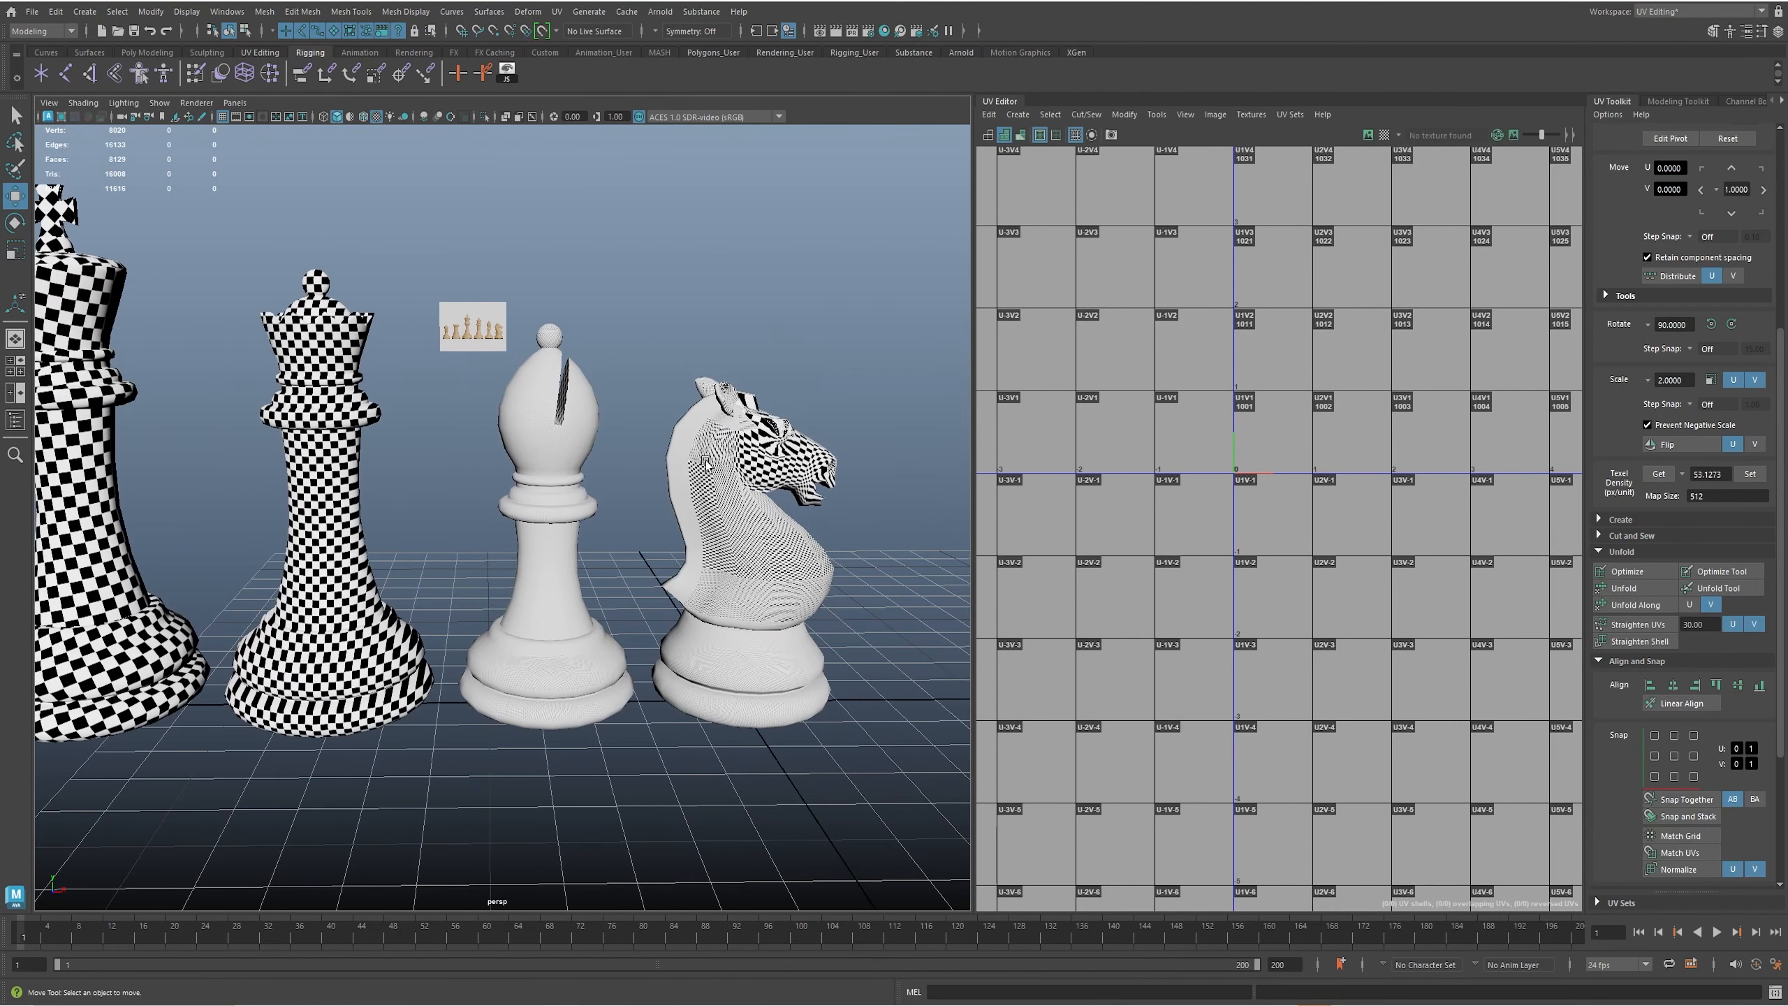
{"action": "middle_click_drag", "start_coordinate": [712, 530], "coordinate": [947, 535], "text": "alt"}
{"action": "left_click", "coordinate": [595, 522]}
{"action": "middle_click_drag", "start_coordinate": [618, 364], "coordinate": [609, 390], "text": "alt"}
{"action": "left_click", "coordinate": [556, 11]}
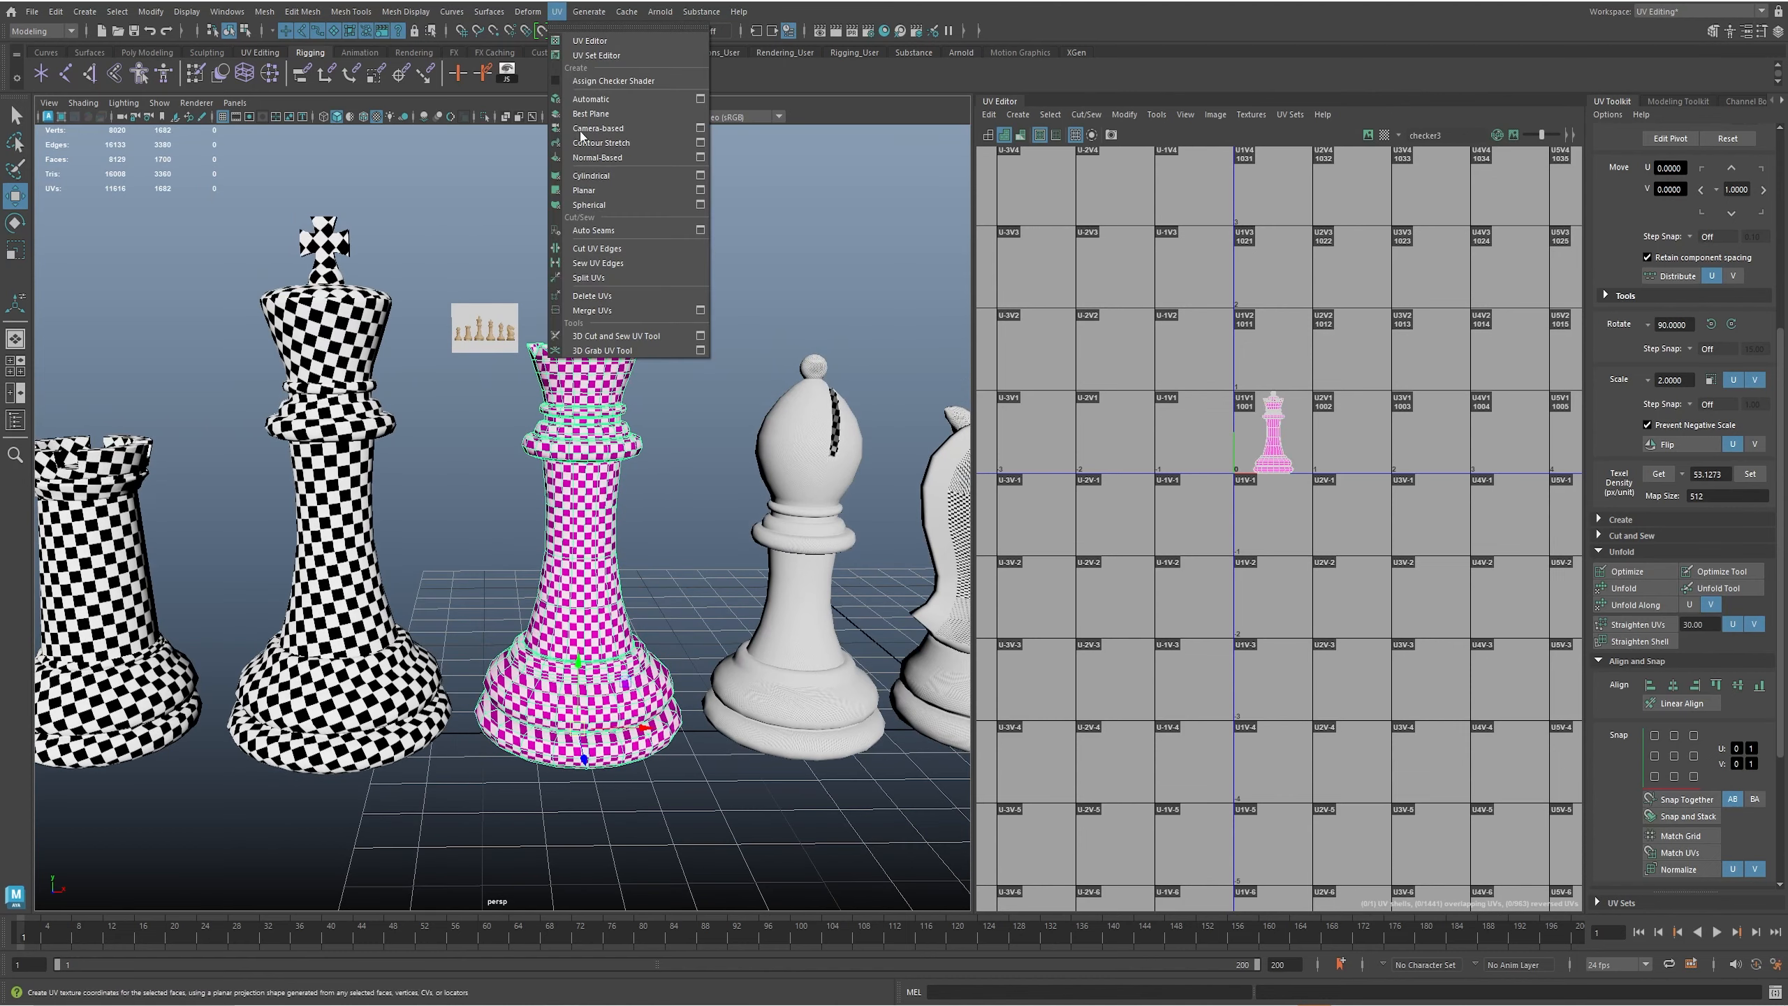
{"action": "left_click", "coordinate": [612, 338]}
{"action": "left_click_drag", "start_coordinate": [657, 412], "coordinate": [688, 562], "text": "alt"}
{"action": "scroll", "coordinate": [637, 555], "scroll_direction": "up", "scroll_amount": 3}
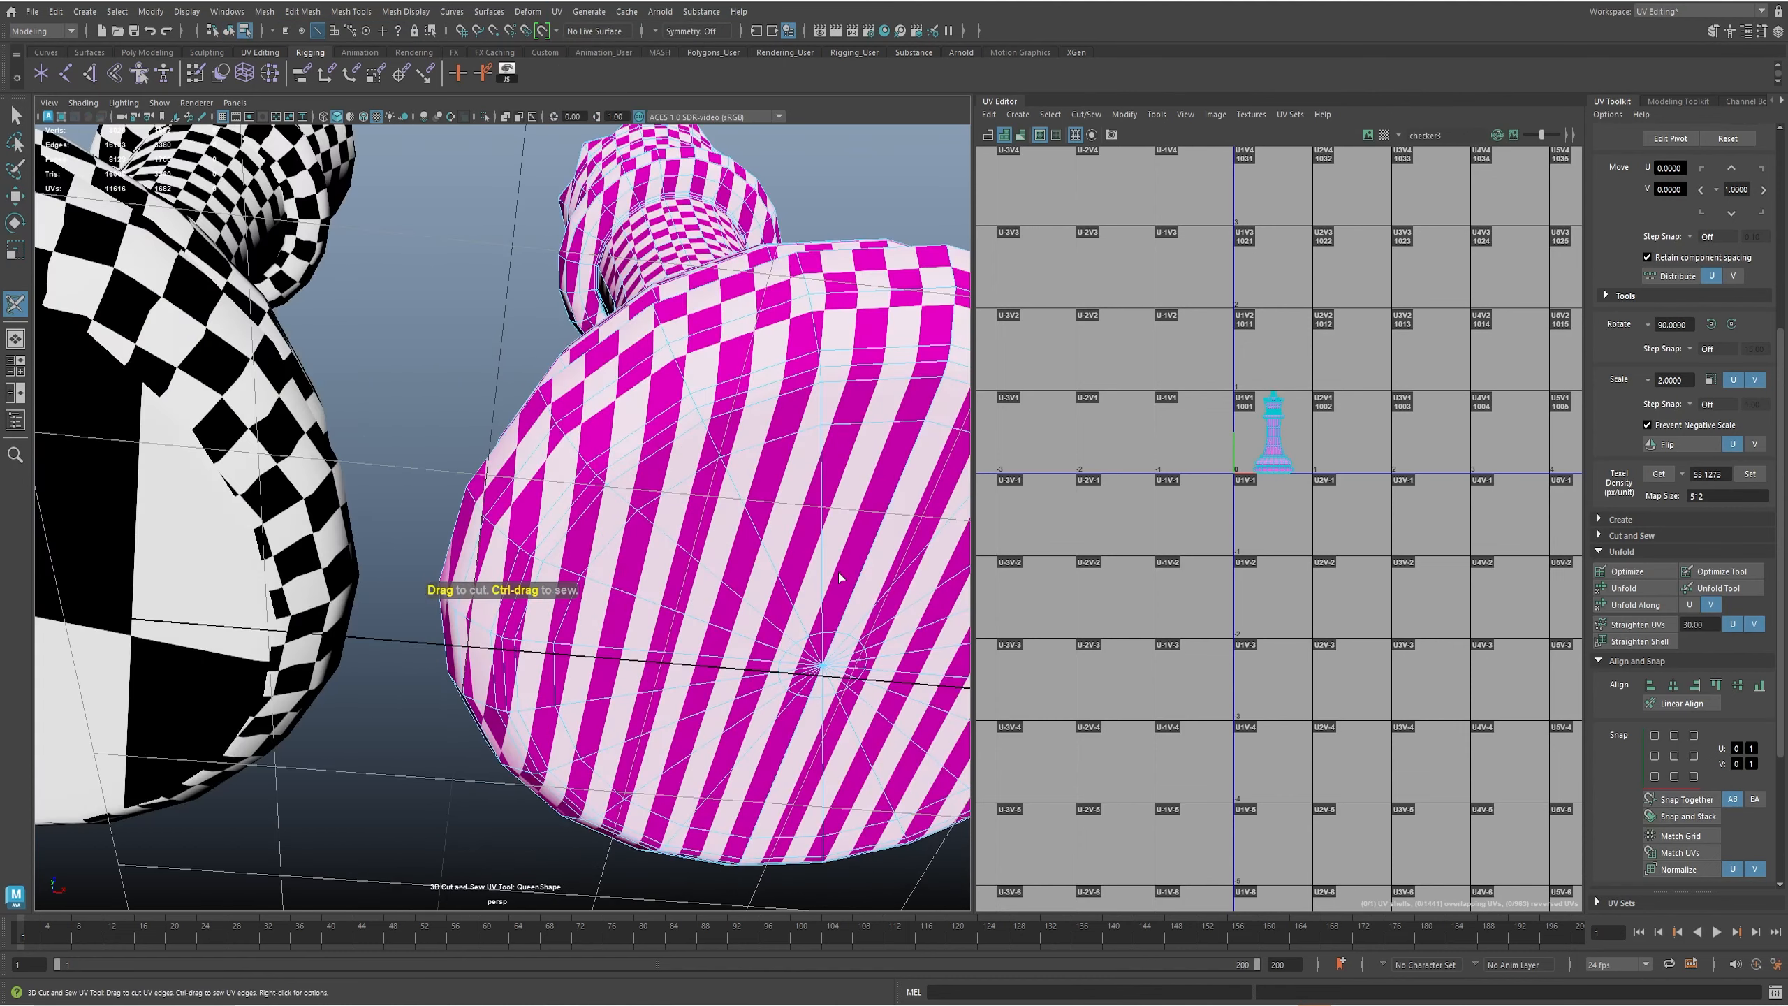
{"action": "scroll", "coordinate": [599, 535], "scroll_direction": "up", "scroll_amount": 3}
{"action": "double_click", "coordinate": [551, 512]}
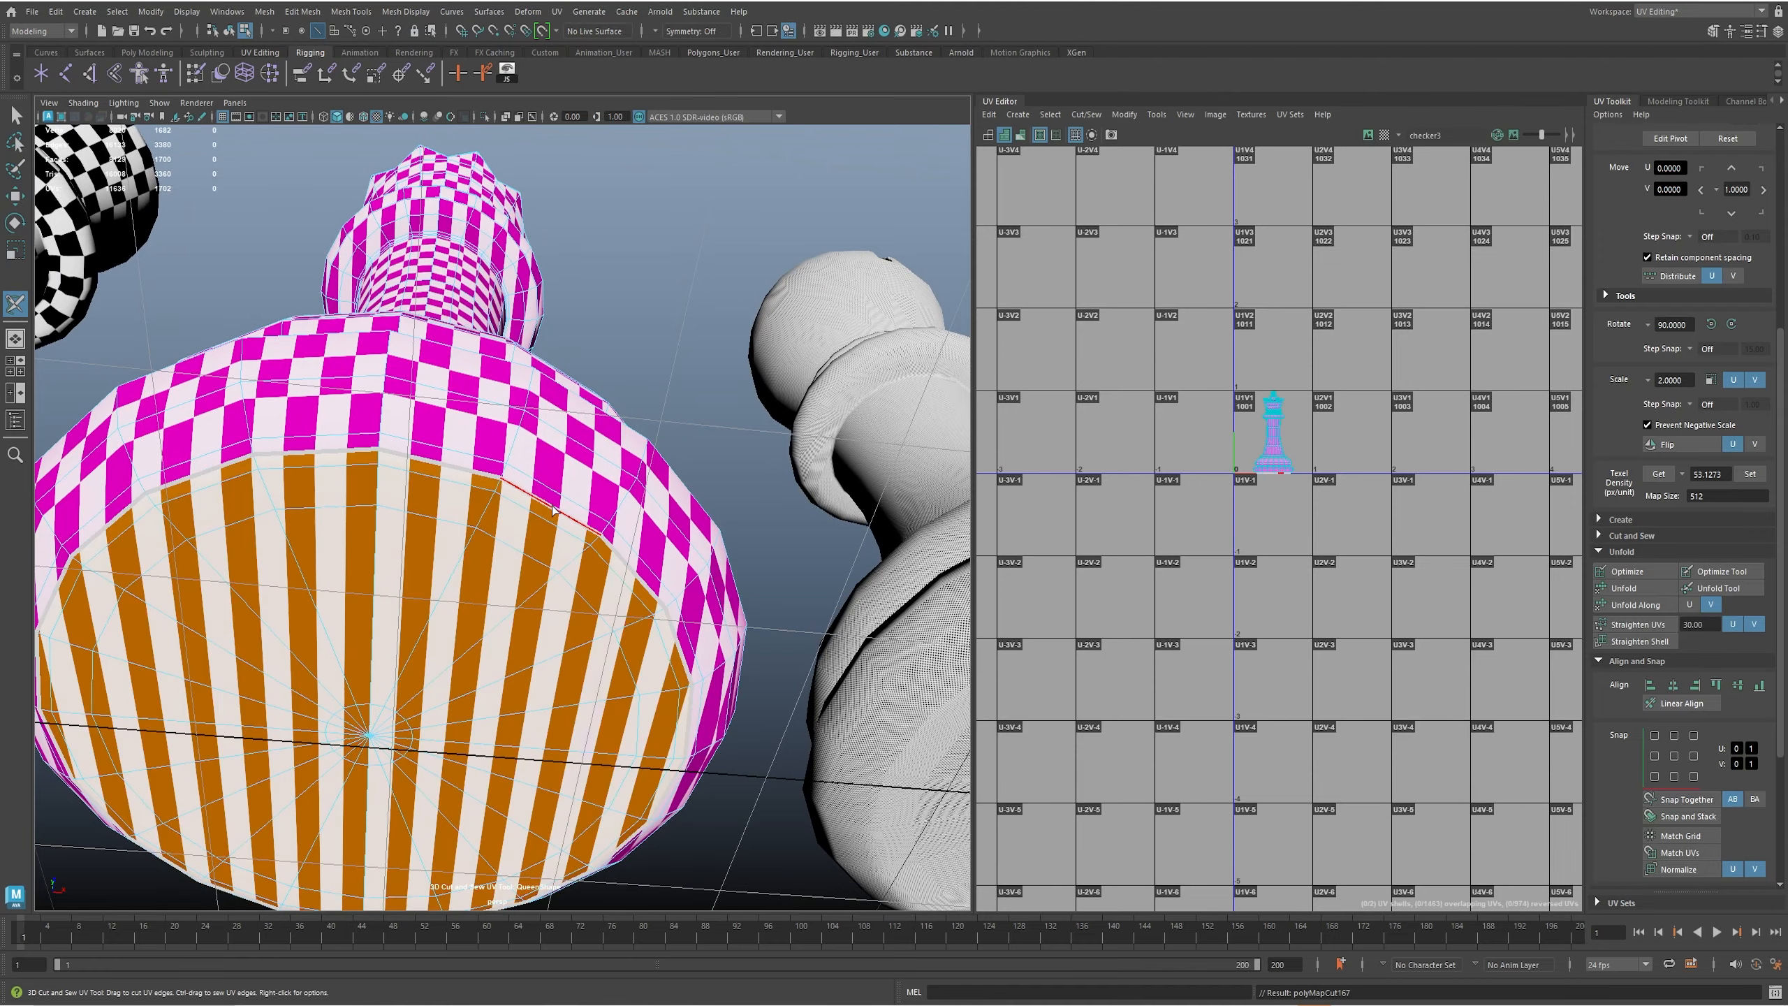
{"action": "scroll", "coordinate": [525, 616], "scroll_direction": "down", "scroll_amount": 5}
{"action": "left_click_drag", "start_coordinate": [523, 616], "coordinate": [465, 395], "text": "alt"}
{"action": "middle_click_drag", "start_coordinate": [225, 553], "coordinate": [478, 559], "text": "alt"}
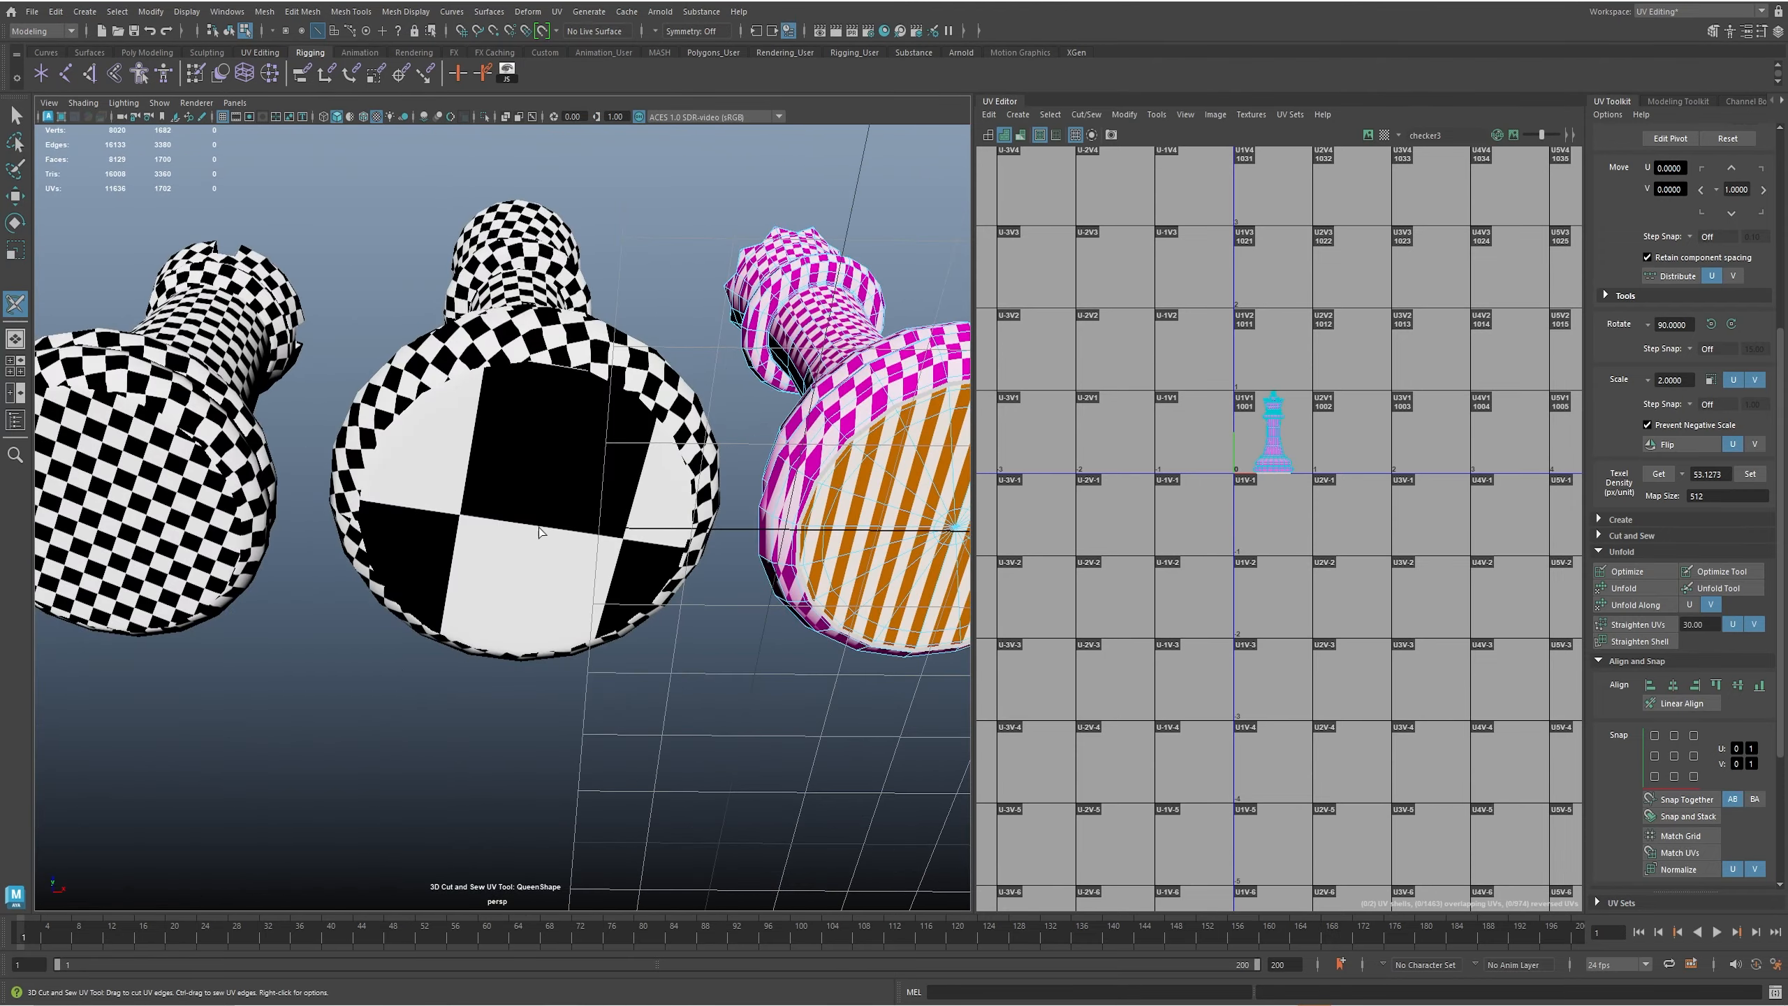
{"action": "key", "text": "w"}
- Select the UV shell of the king's flat underside and examine its size against the king's other shells
{"action": "left_click", "coordinate": [568, 436]}
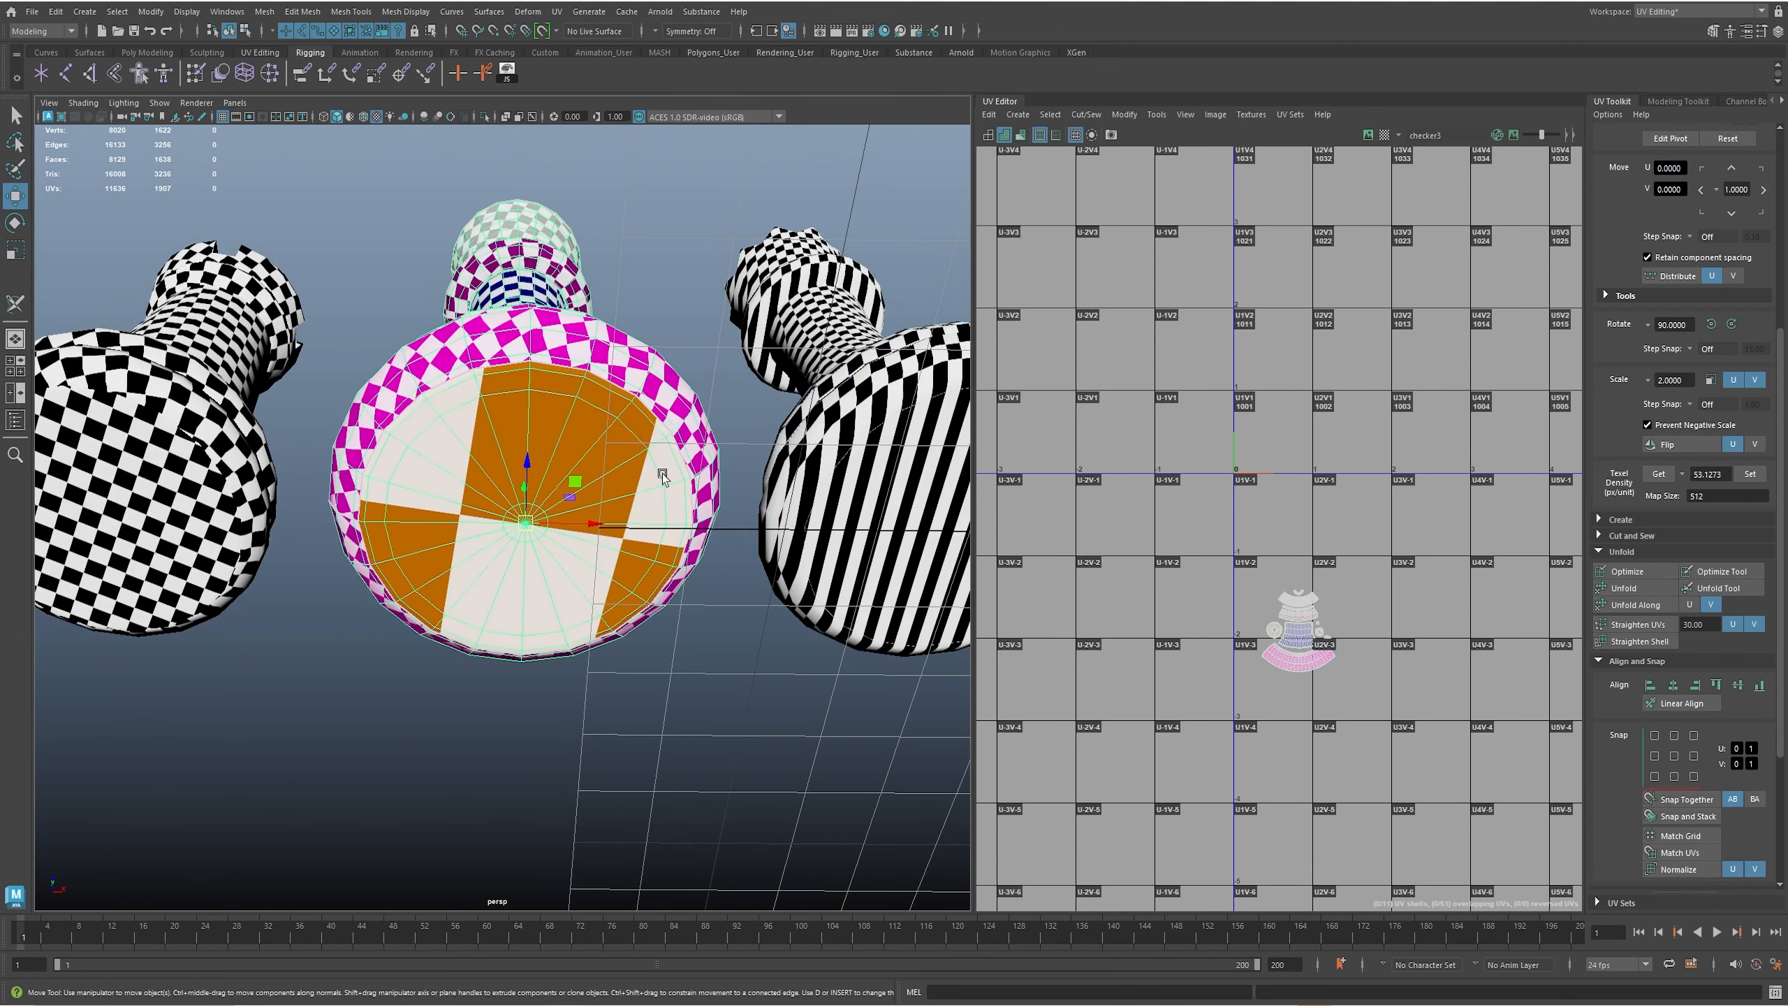
{"action": "middle_click_drag", "start_coordinate": [1360, 660], "coordinate": [1277, 554], "text": "alt"}
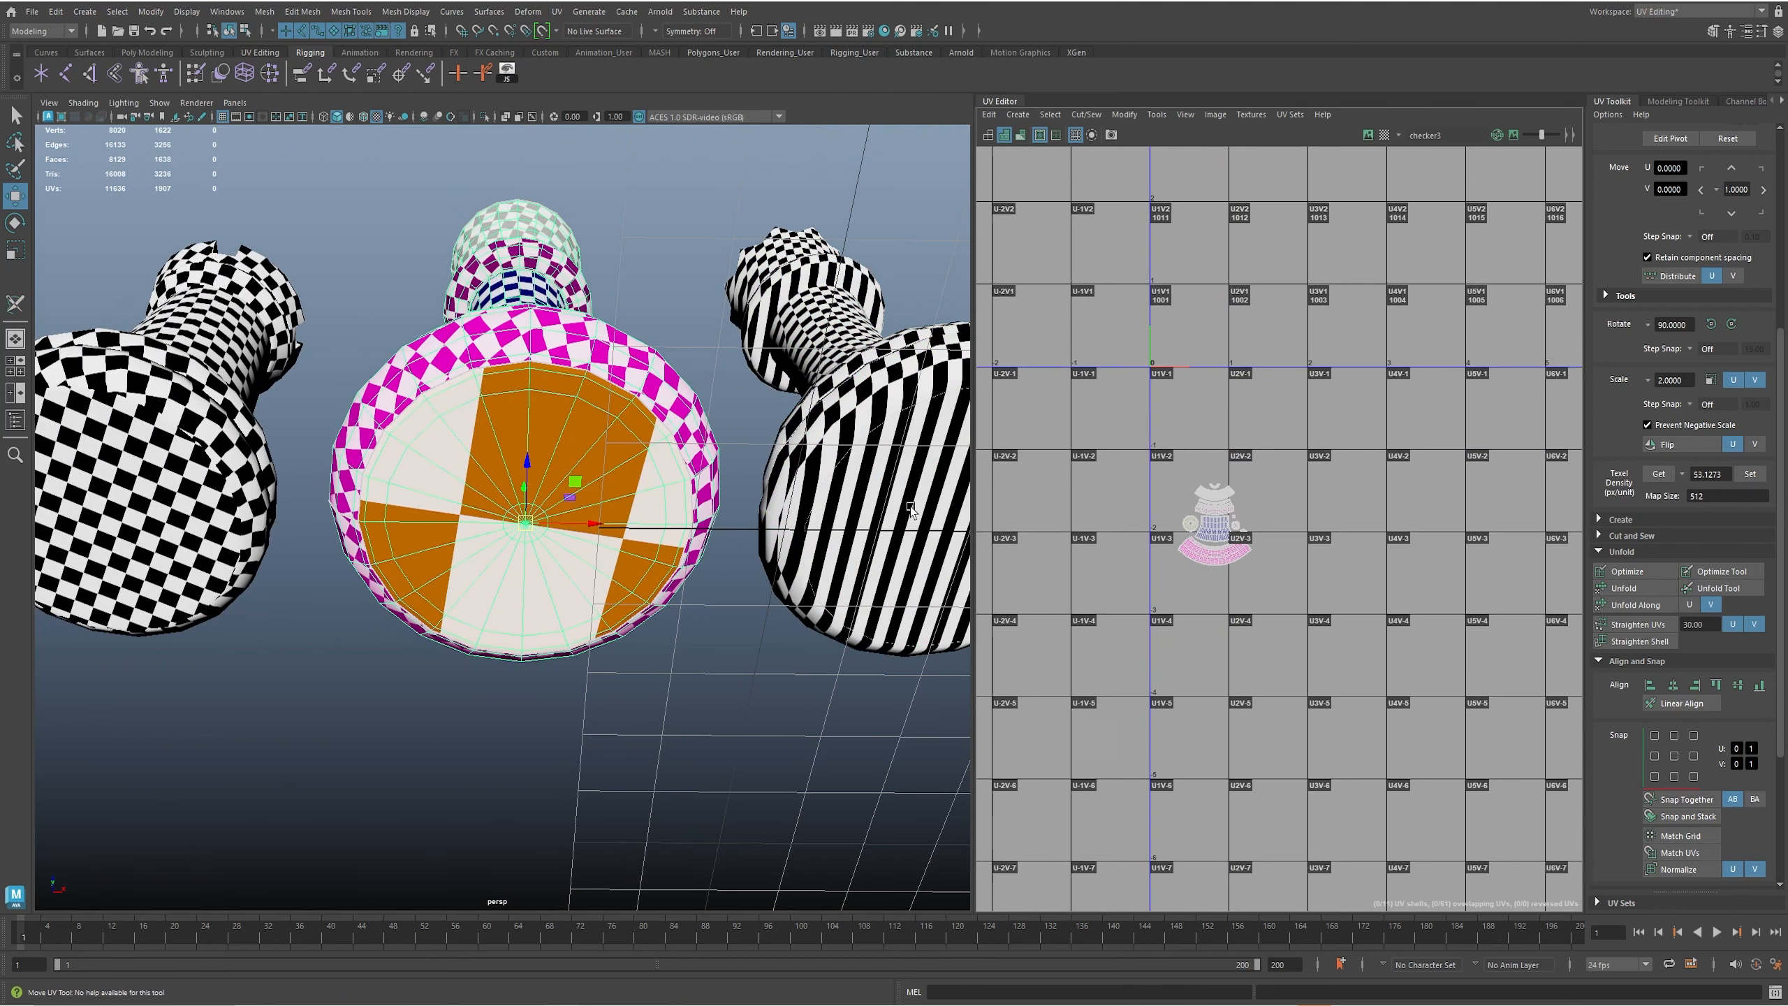
{"action": "right_click_drag", "start_coordinate": [1223, 556], "coordinate": [1212, 524]}
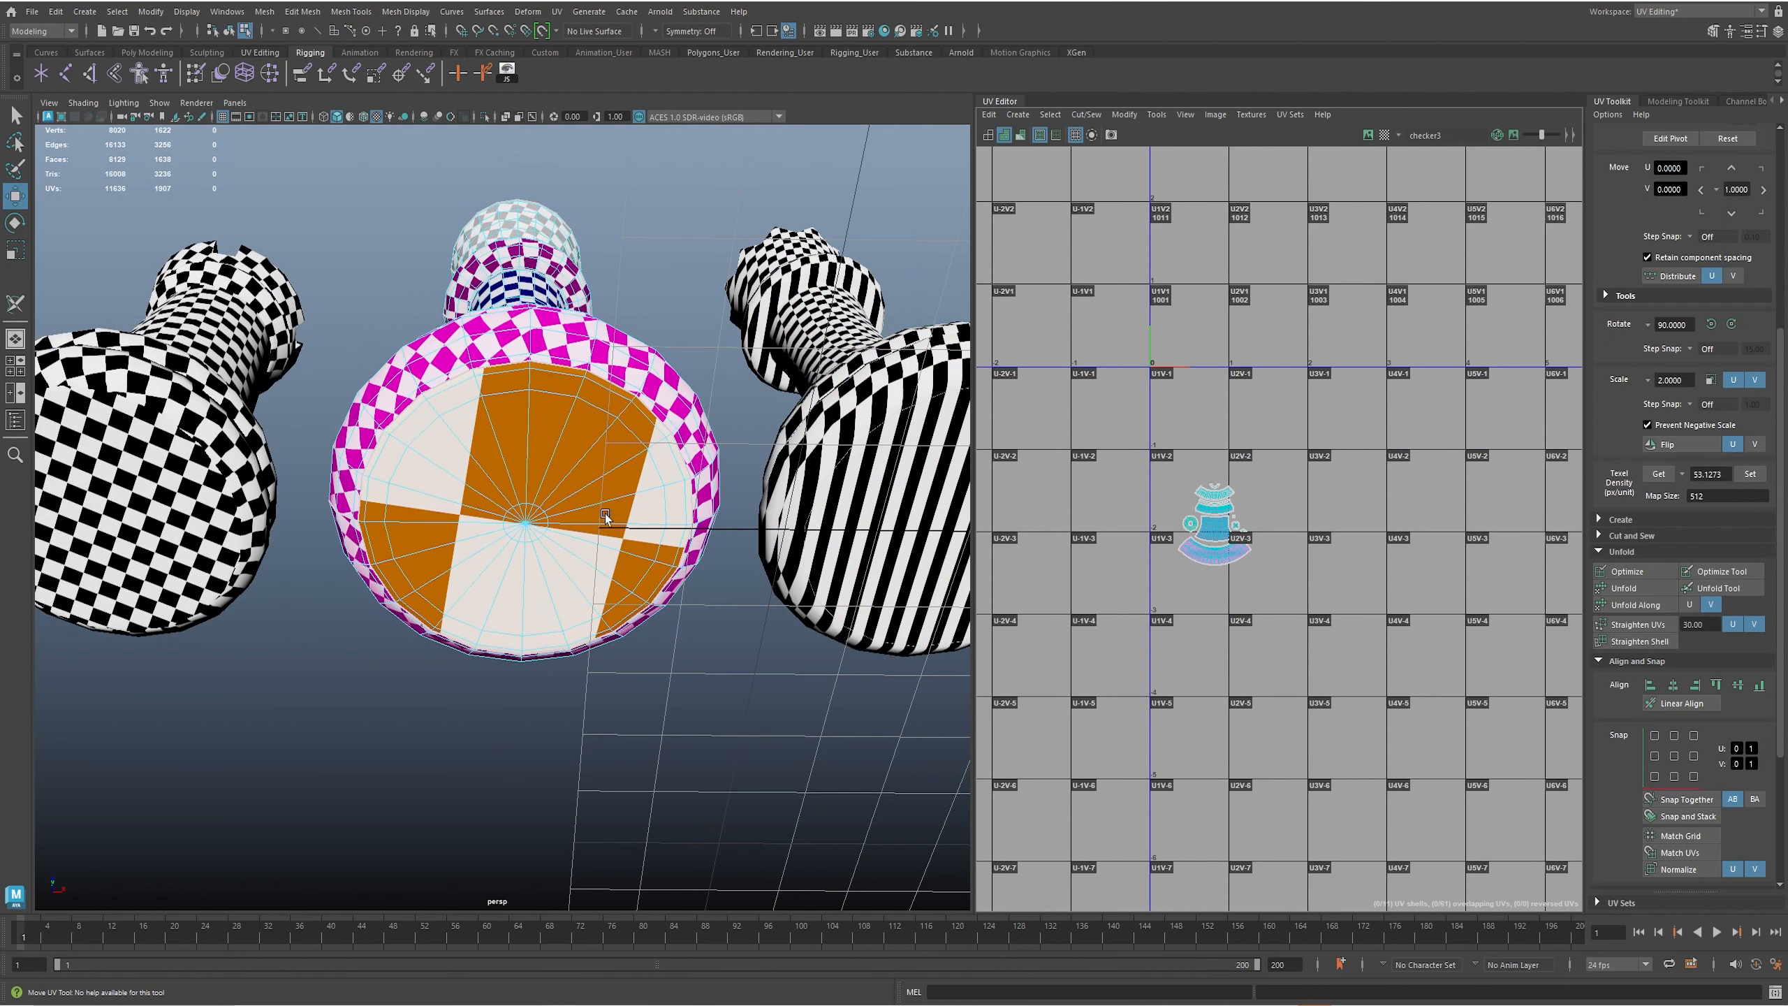
{"action": "left_click", "coordinate": [590, 486]}
{"action": "right_click_drag", "start_coordinate": [1218, 597], "coordinate": [1381, 506], "text": "alt"}
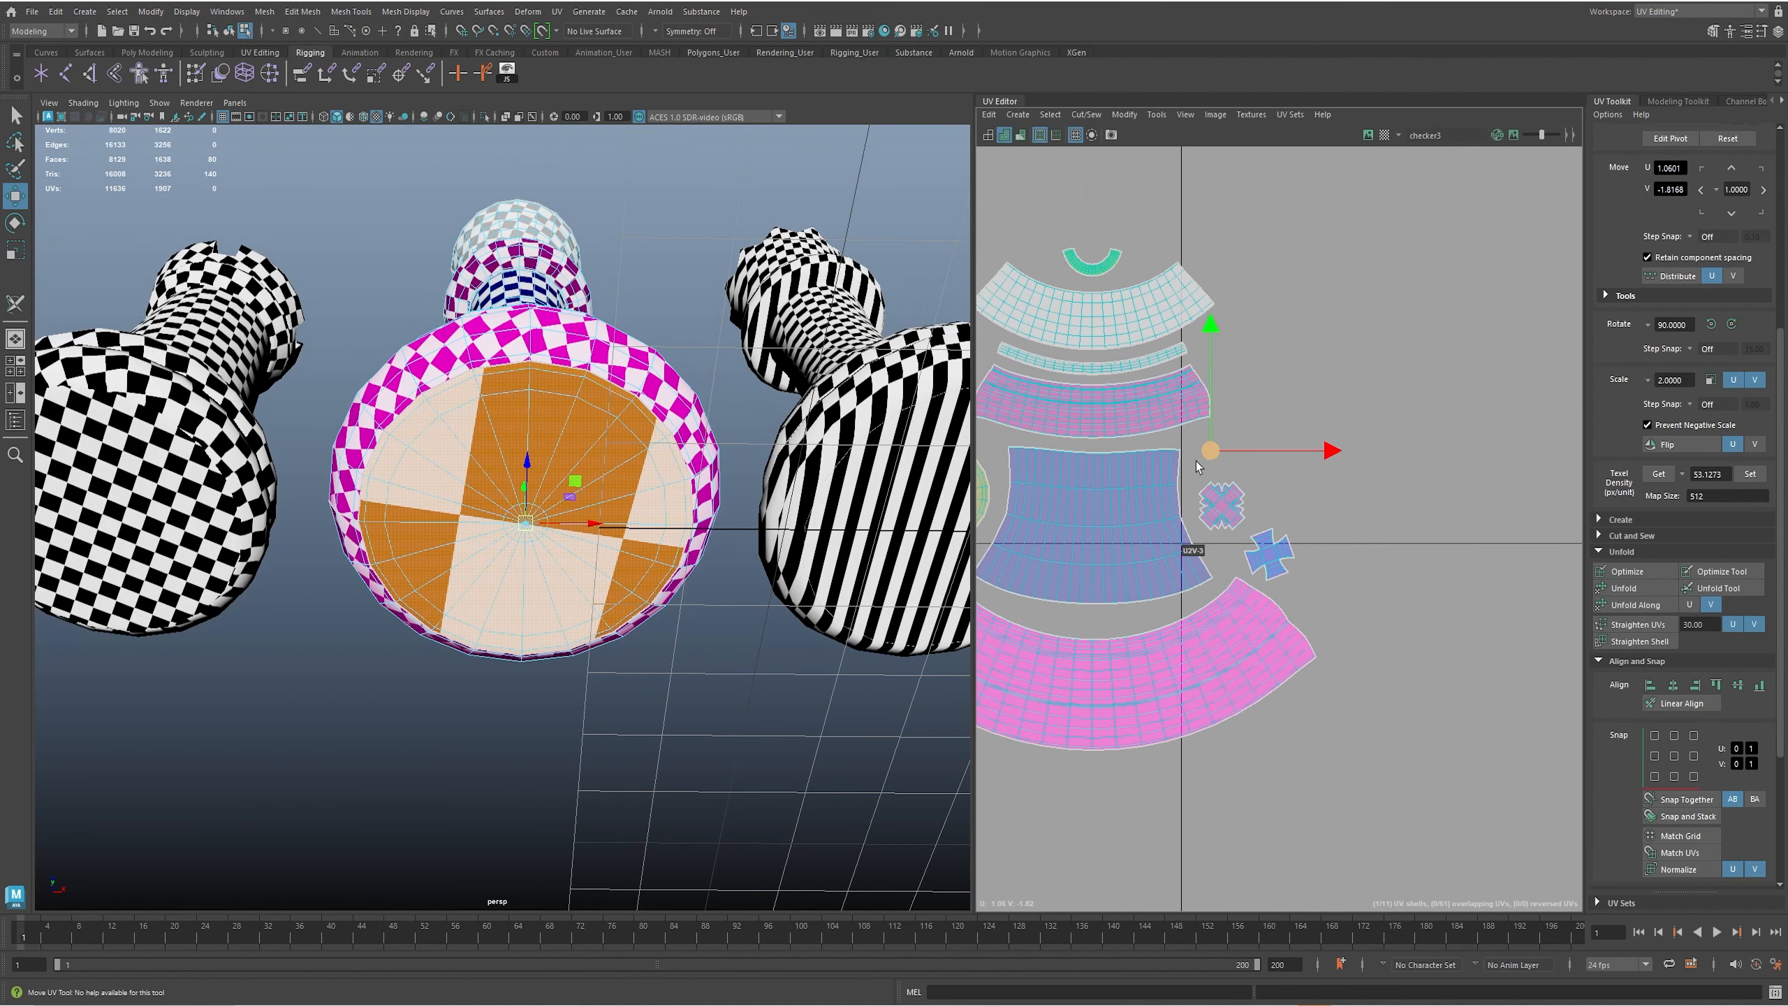
{"action": "middle_click_drag", "start_coordinate": [1253, 543], "coordinate": [1275, 543], "text": "alt"}
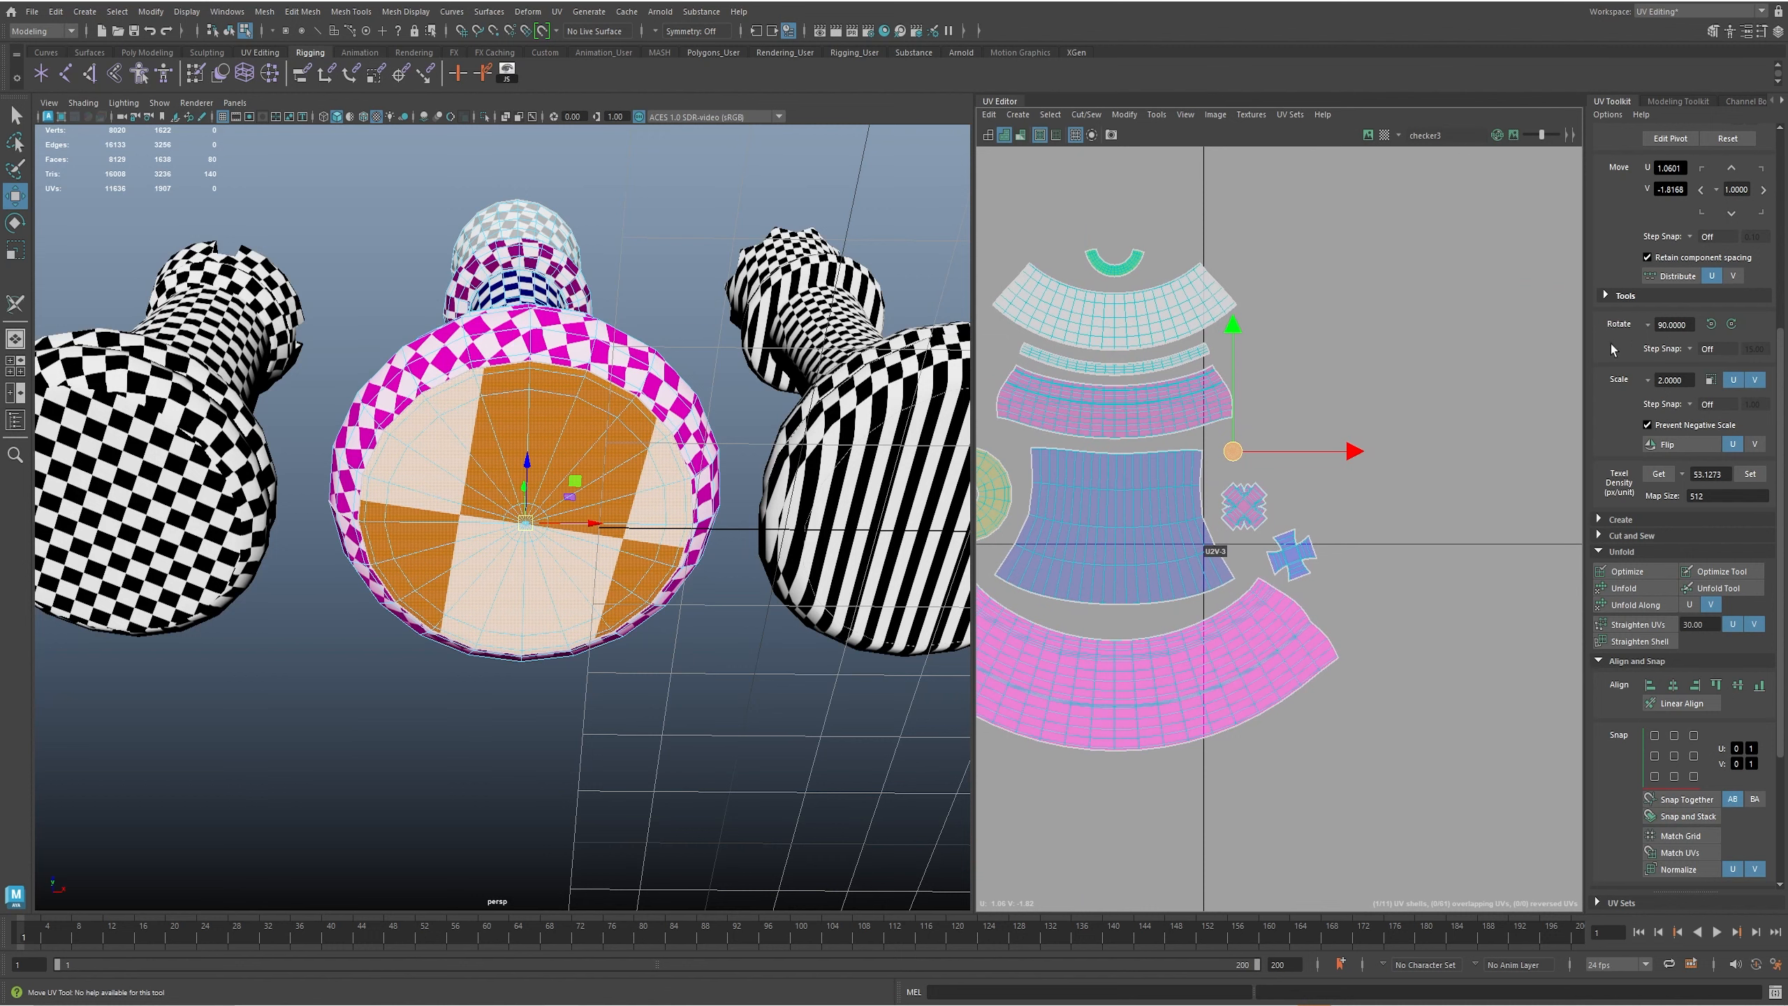
- Review the Transform section's Texel Density settings alongside the king's UV shells
{"action": "scroll", "coordinate": [1593, 377], "scroll_direction": "up", "scroll_amount": 4}
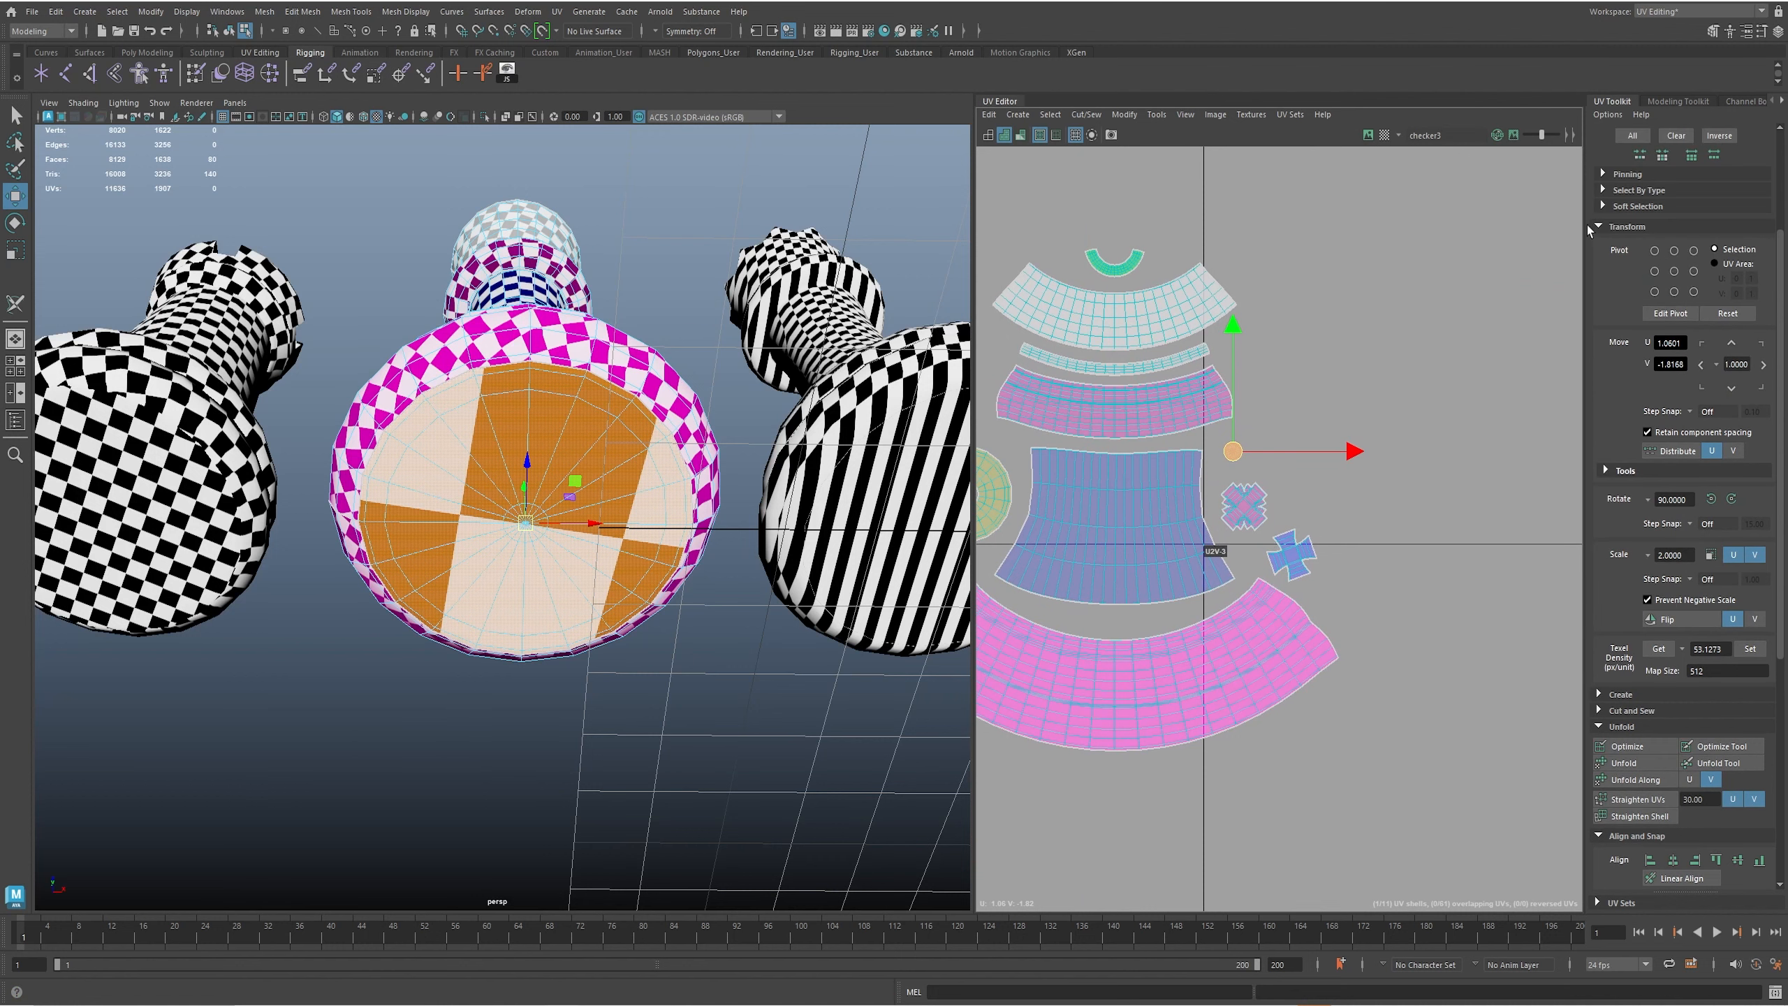
{"action": "left_click", "coordinate": [1595, 227]}
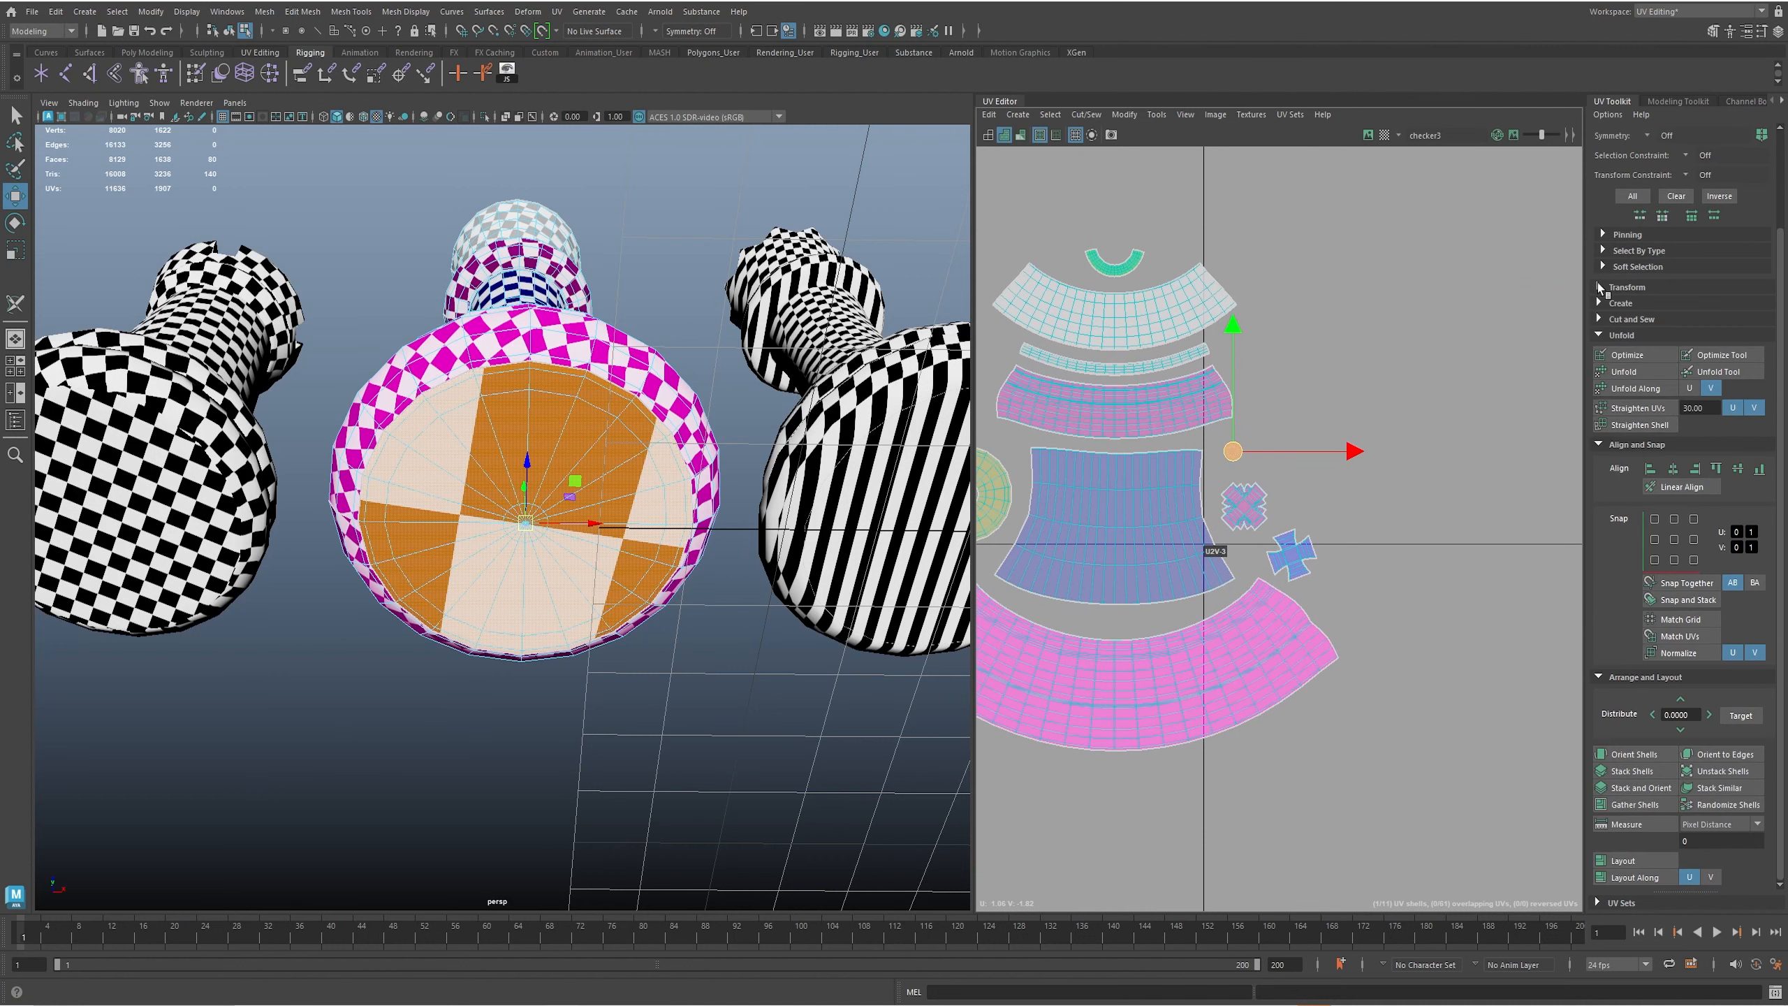
{"action": "left_click", "coordinate": [1599, 286]}
{"action": "scroll", "coordinate": [1620, 382], "scroll_direction": "down", "scroll_amount": 4}
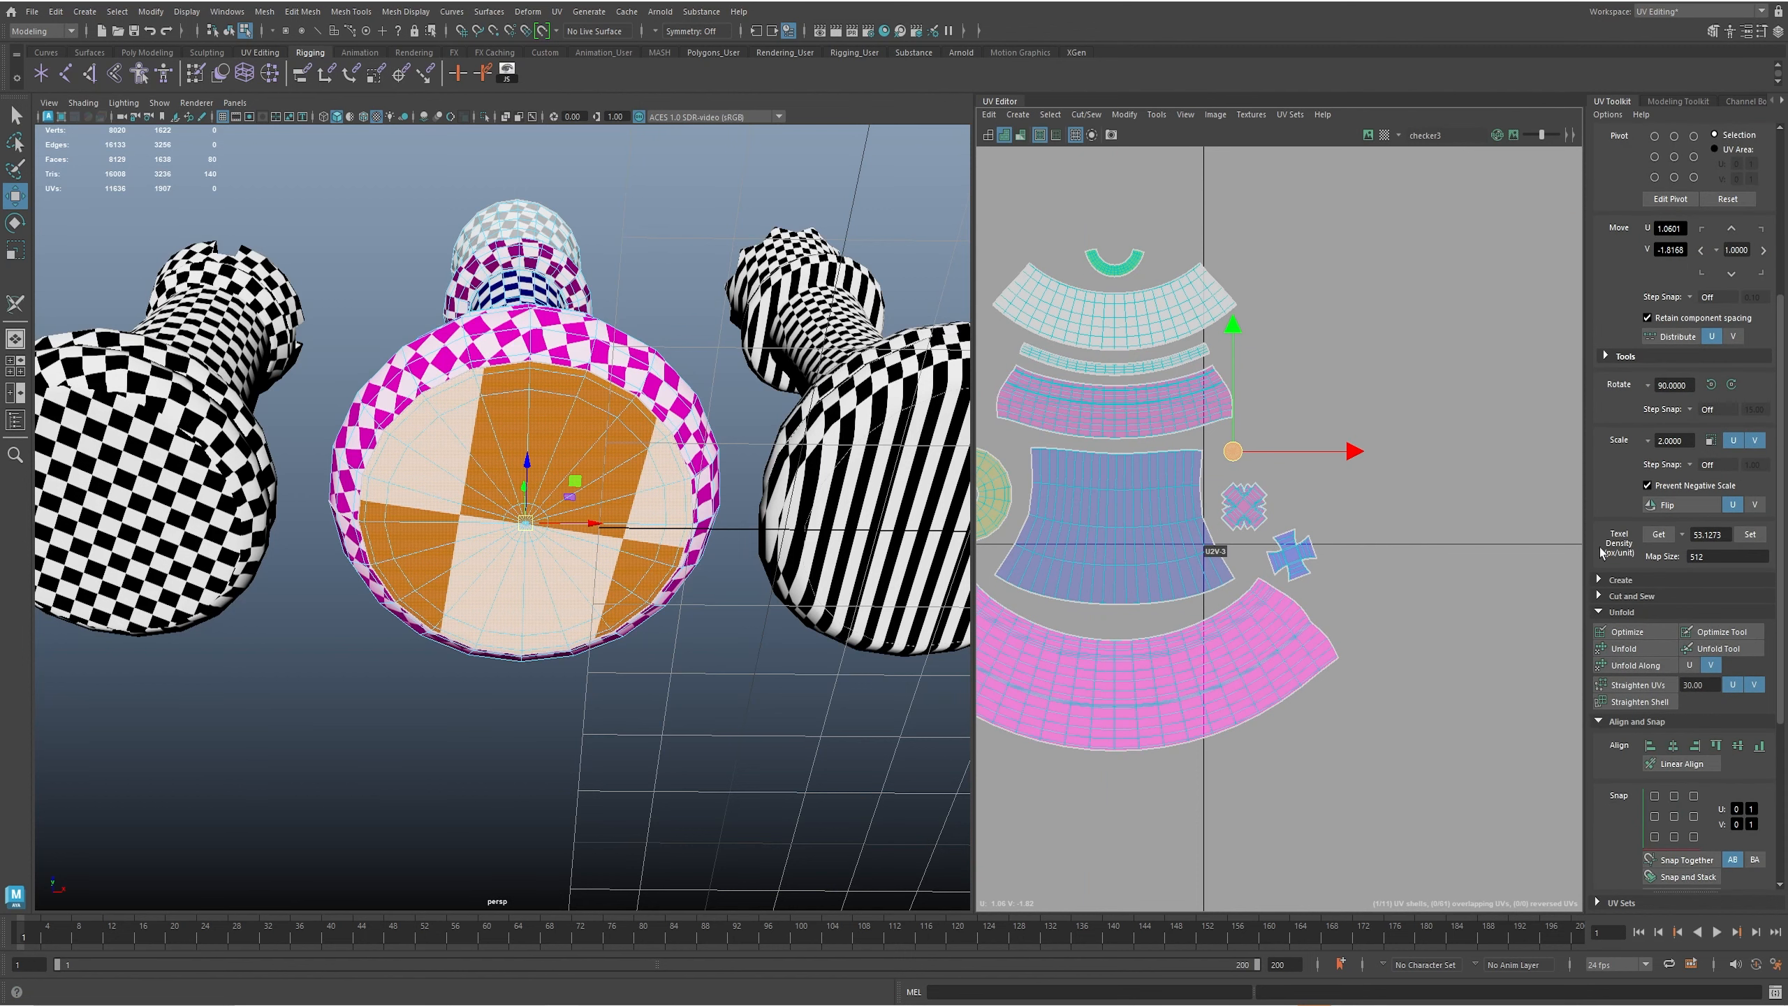
{"action": "left_click", "coordinate": [993, 494]}
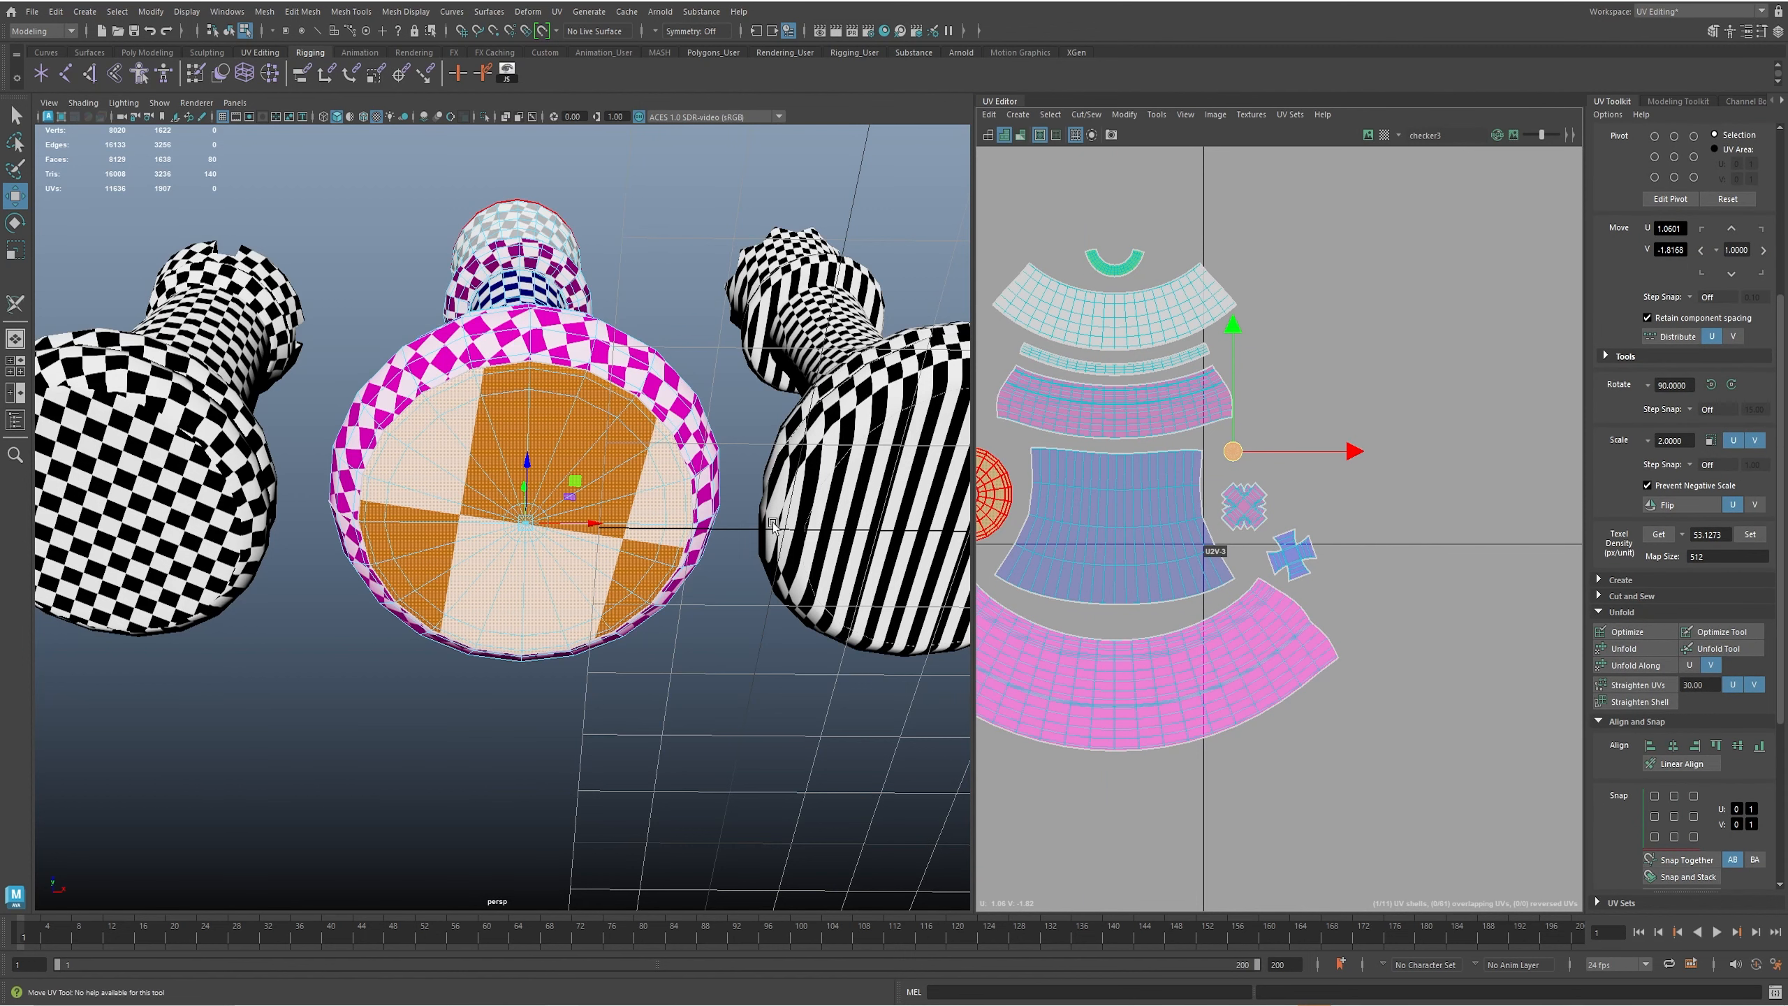
{"action": "left_click", "coordinate": [1216, 551]}
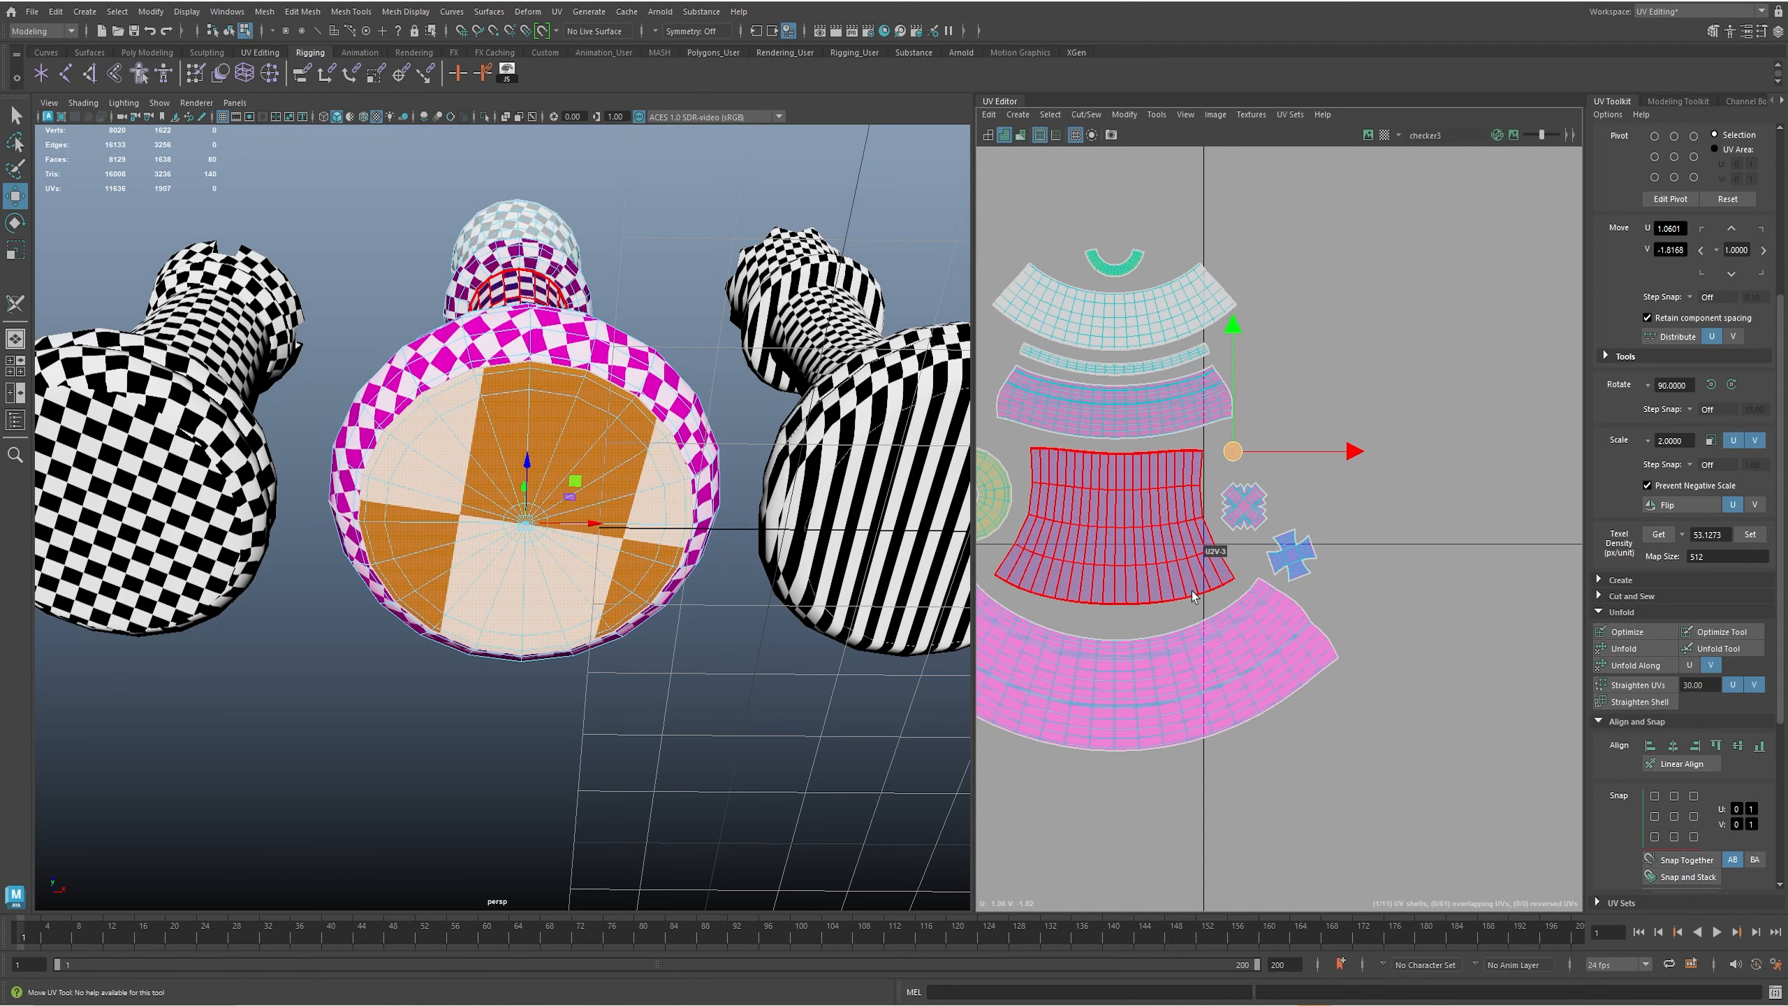
{"action": "left_click", "coordinate": [1172, 631]}
- Clear the king's selection and compare the checker size on the bodies and undersides of the king and neighbouring pieces
{"action": "scroll", "coordinate": [197, 452], "scroll_direction": "down", "scroll_amount": 3}
{"action": "left_click_drag", "start_coordinate": [197, 452], "coordinate": [274, 539], "text": "alt"}
{"action": "middle_click_drag", "start_coordinate": [169, 612], "coordinate": [368, 565], "text": "alt"}
{"action": "middle_click_drag", "start_coordinate": [558, 533], "coordinate": [424, 541], "text": "alt"}
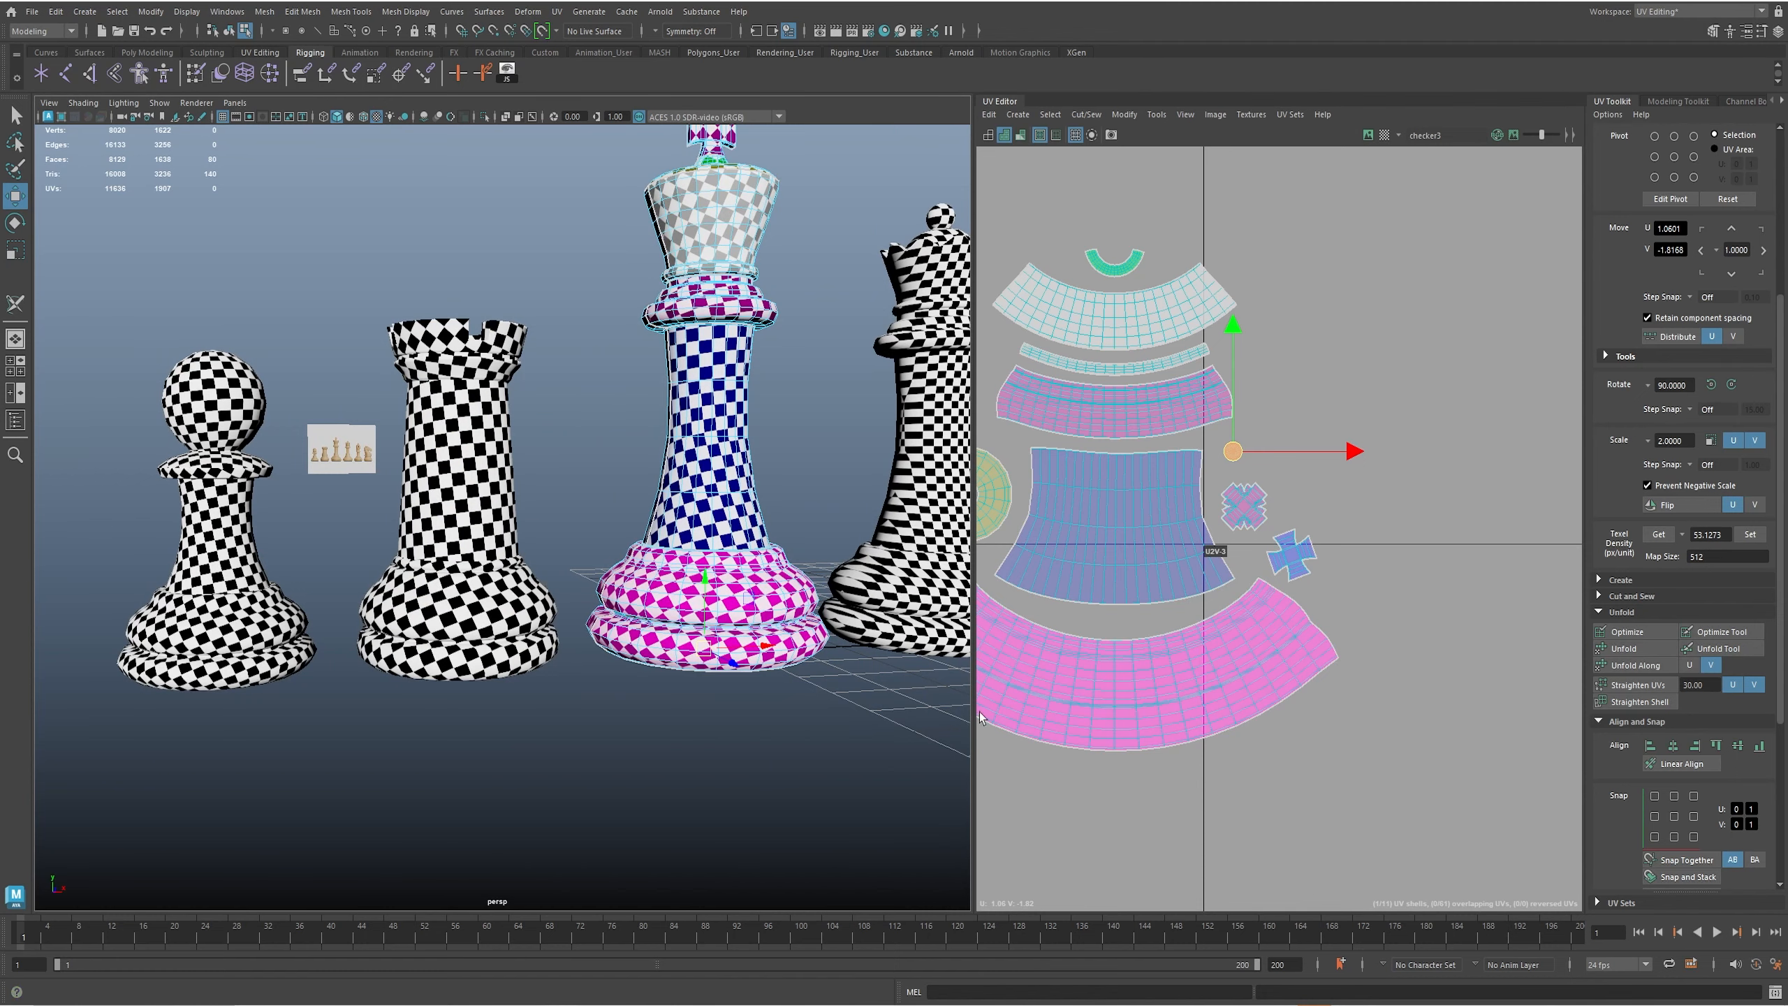
{"action": "middle_click_drag", "start_coordinate": [857, 680], "coordinate": [669, 682], "text": "alt"}
{"action": "left_click_drag", "start_coordinate": [820, 683], "coordinate": [771, 599], "text": "alt"}
{"action": "mouse_move", "coordinate": [803, 623]}
{"action": "middle_mouse_down", "text": "alt"}
{"action": "mouse_move", "coordinate": [667, 644]}
{"action": "mouse_move", "coordinate": [803, 601]}
{"action": "middle_mouse_up", "text": "alt"}
{"action": "scroll", "coordinate": [718, 611], "scroll_direction": "up", "scroll_amount": 3}
{"action": "right_click_drag", "start_coordinate": [712, 574], "coordinate": [809, 450]}
{"action": "left_click", "coordinate": [866, 371]}
{"action": "scroll", "coordinate": [838, 480], "scroll_direction": "down", "scroll_amount": 3}
{"action": "left_click_drag", "start_coordinate": [795, 578], "coordinate": [720, 440], "text": "alt"}
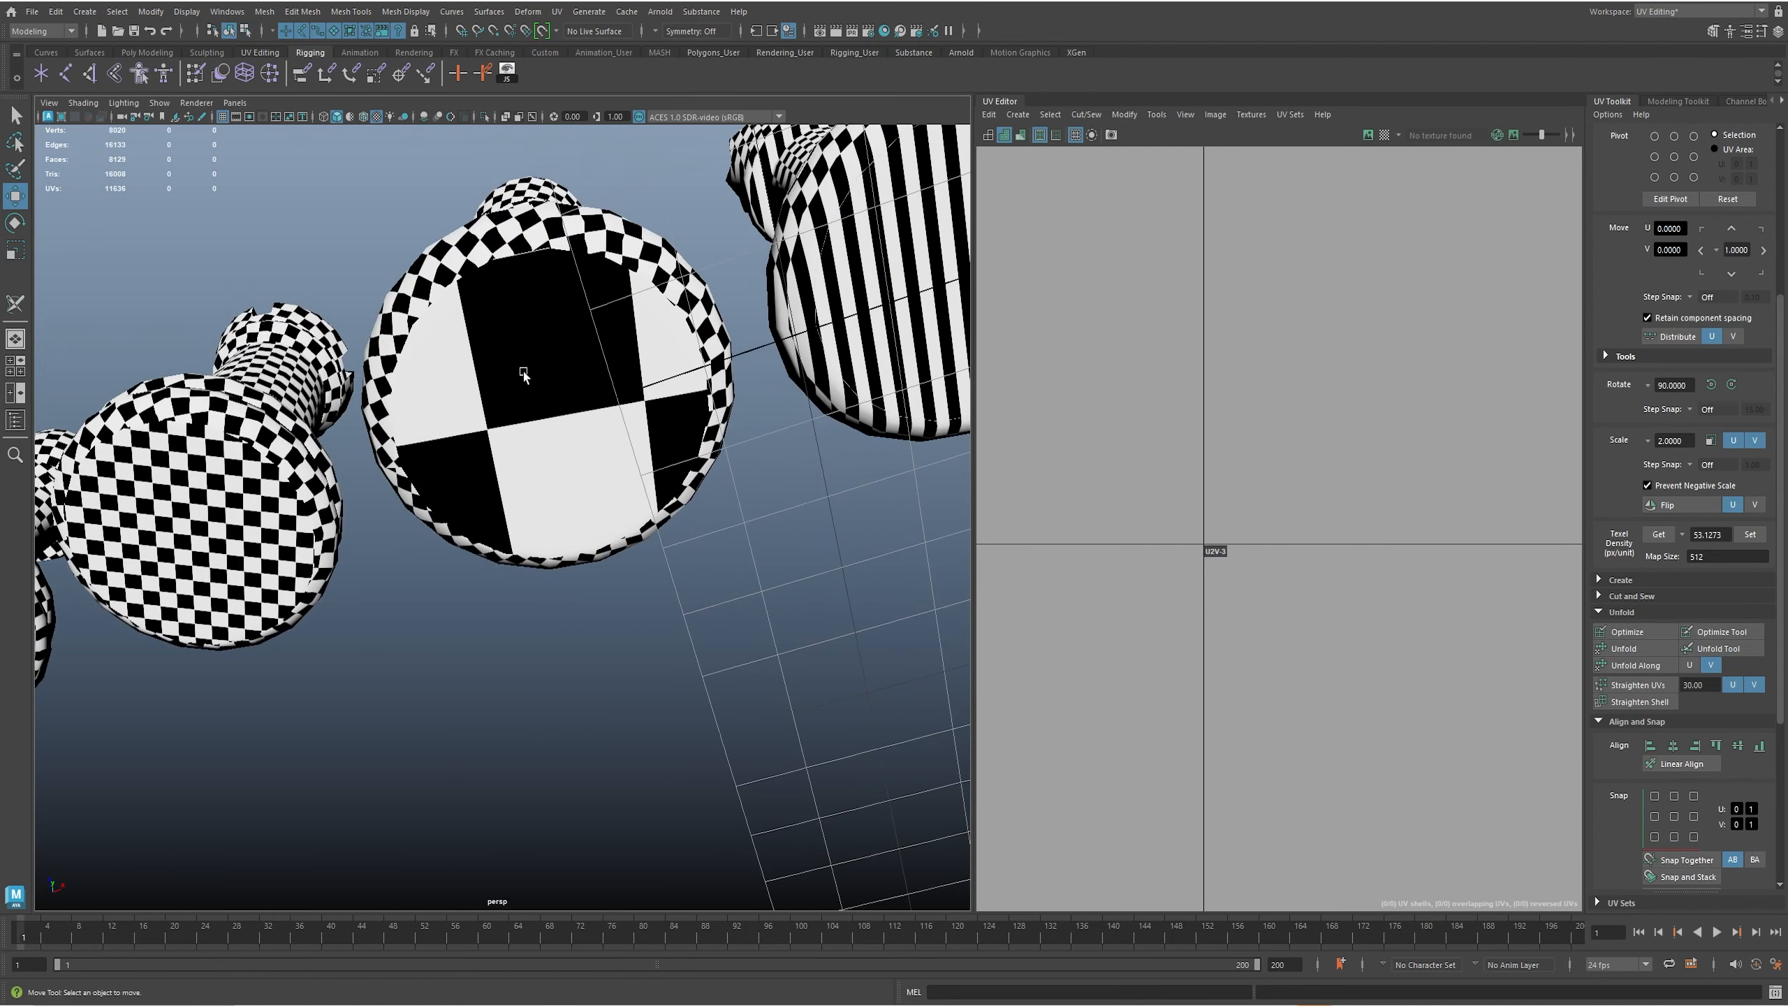
{"action": "left_click_drag", "start_coordinate": [537, 367], "coordinate": [639, 362], "text": "alt"}
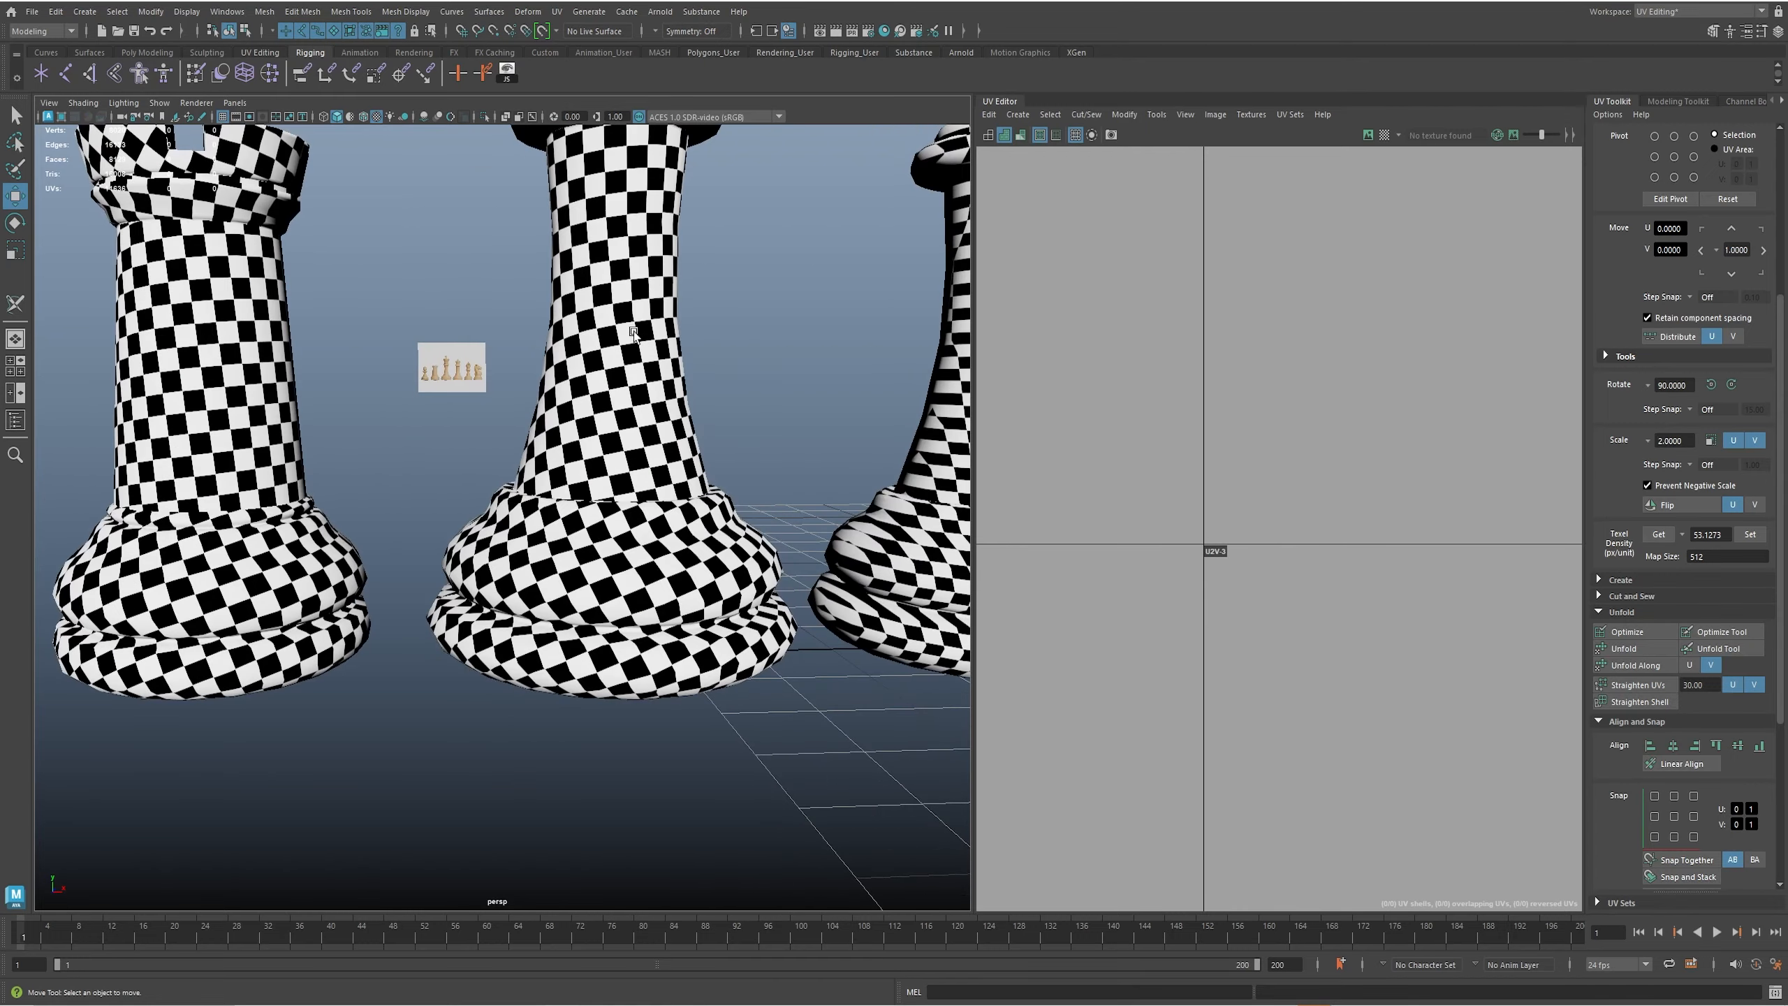
{"action": "left_click_drag", "start_coordinate": [666, 448], "coordinate": [665, 407], "text": "alt"}
- Sample the texel densities of the king's underside and lower base shells, and set the underside shell to the base's 39.0504
{"action": "left_click", "coordinate": [670, 436]}
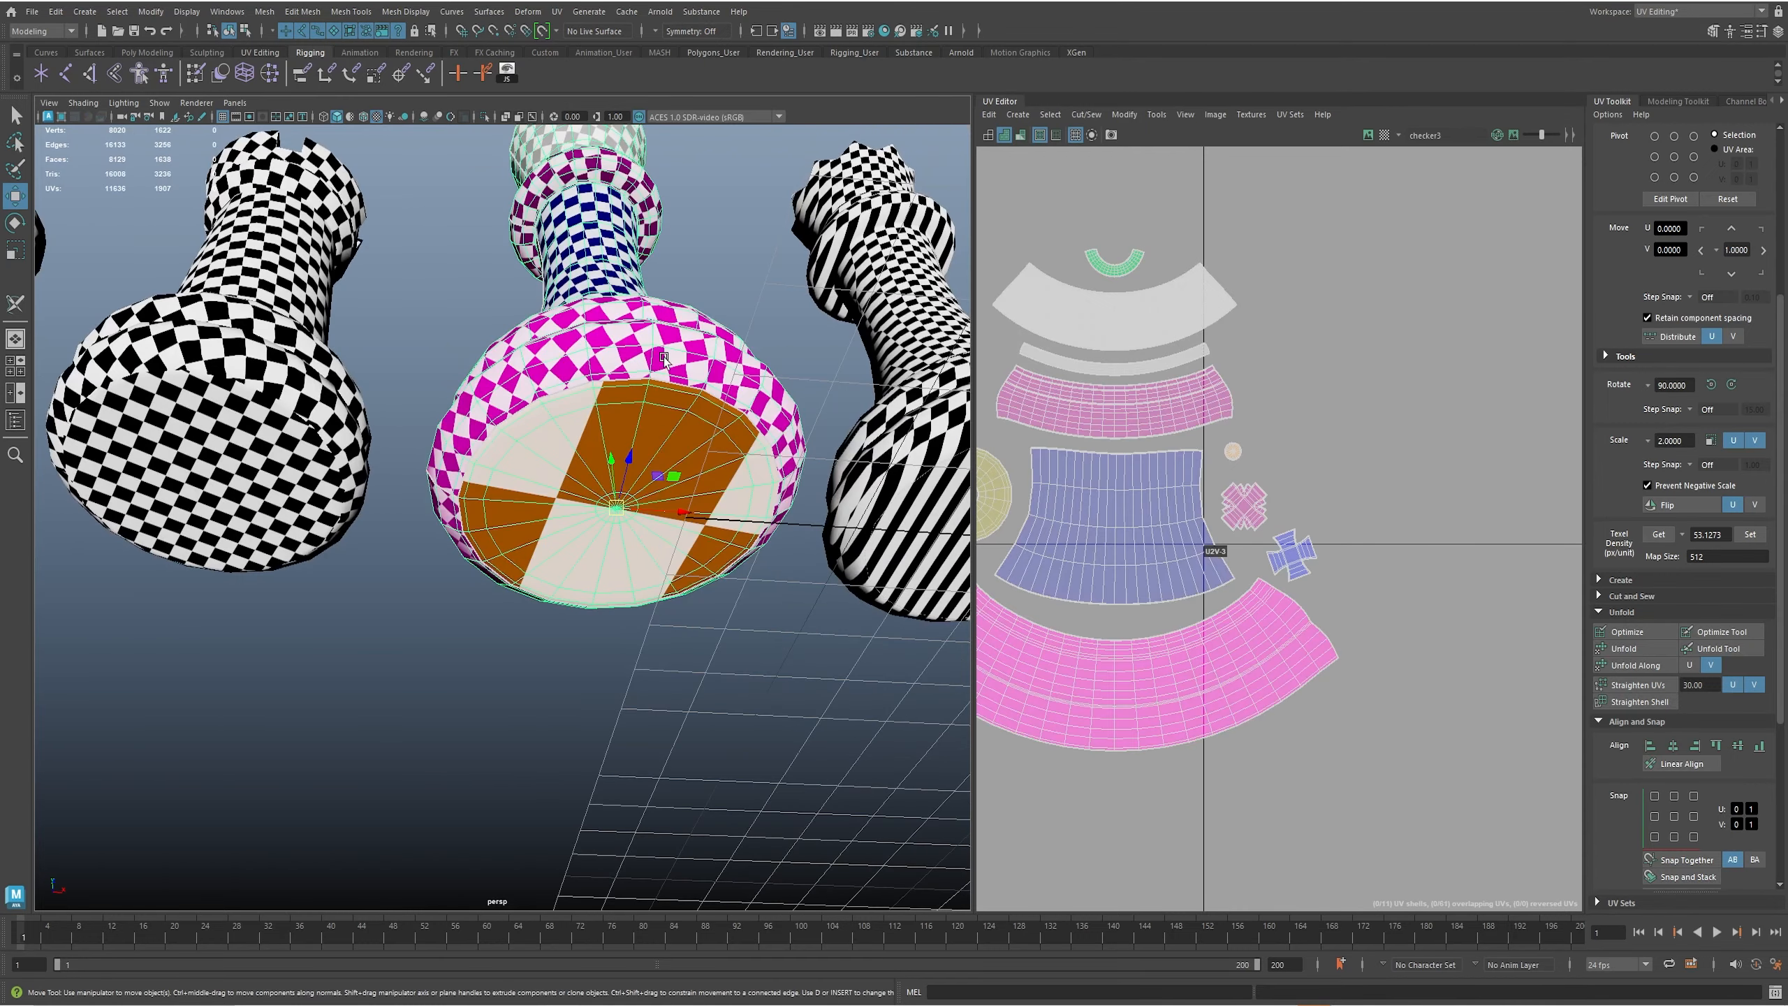
{"action": "left_click", "coordinate": [1232, 449]}
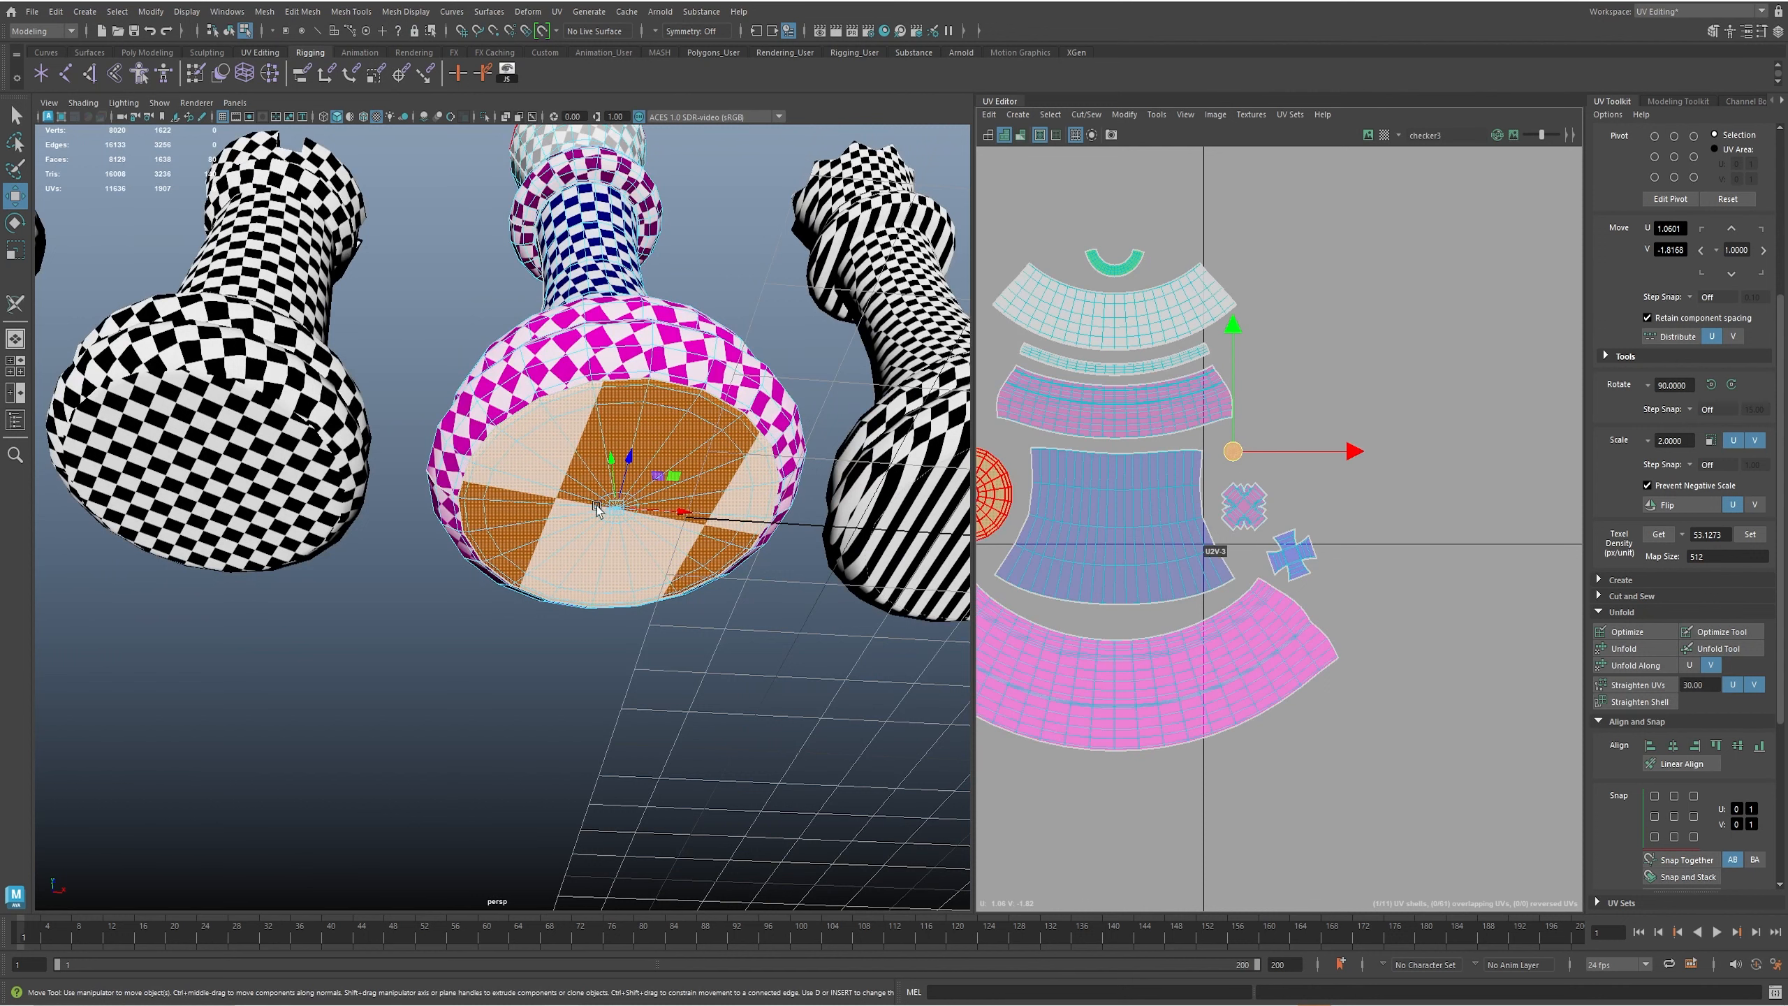
{"action": "left_click", "coordinate": [1660, 535]}
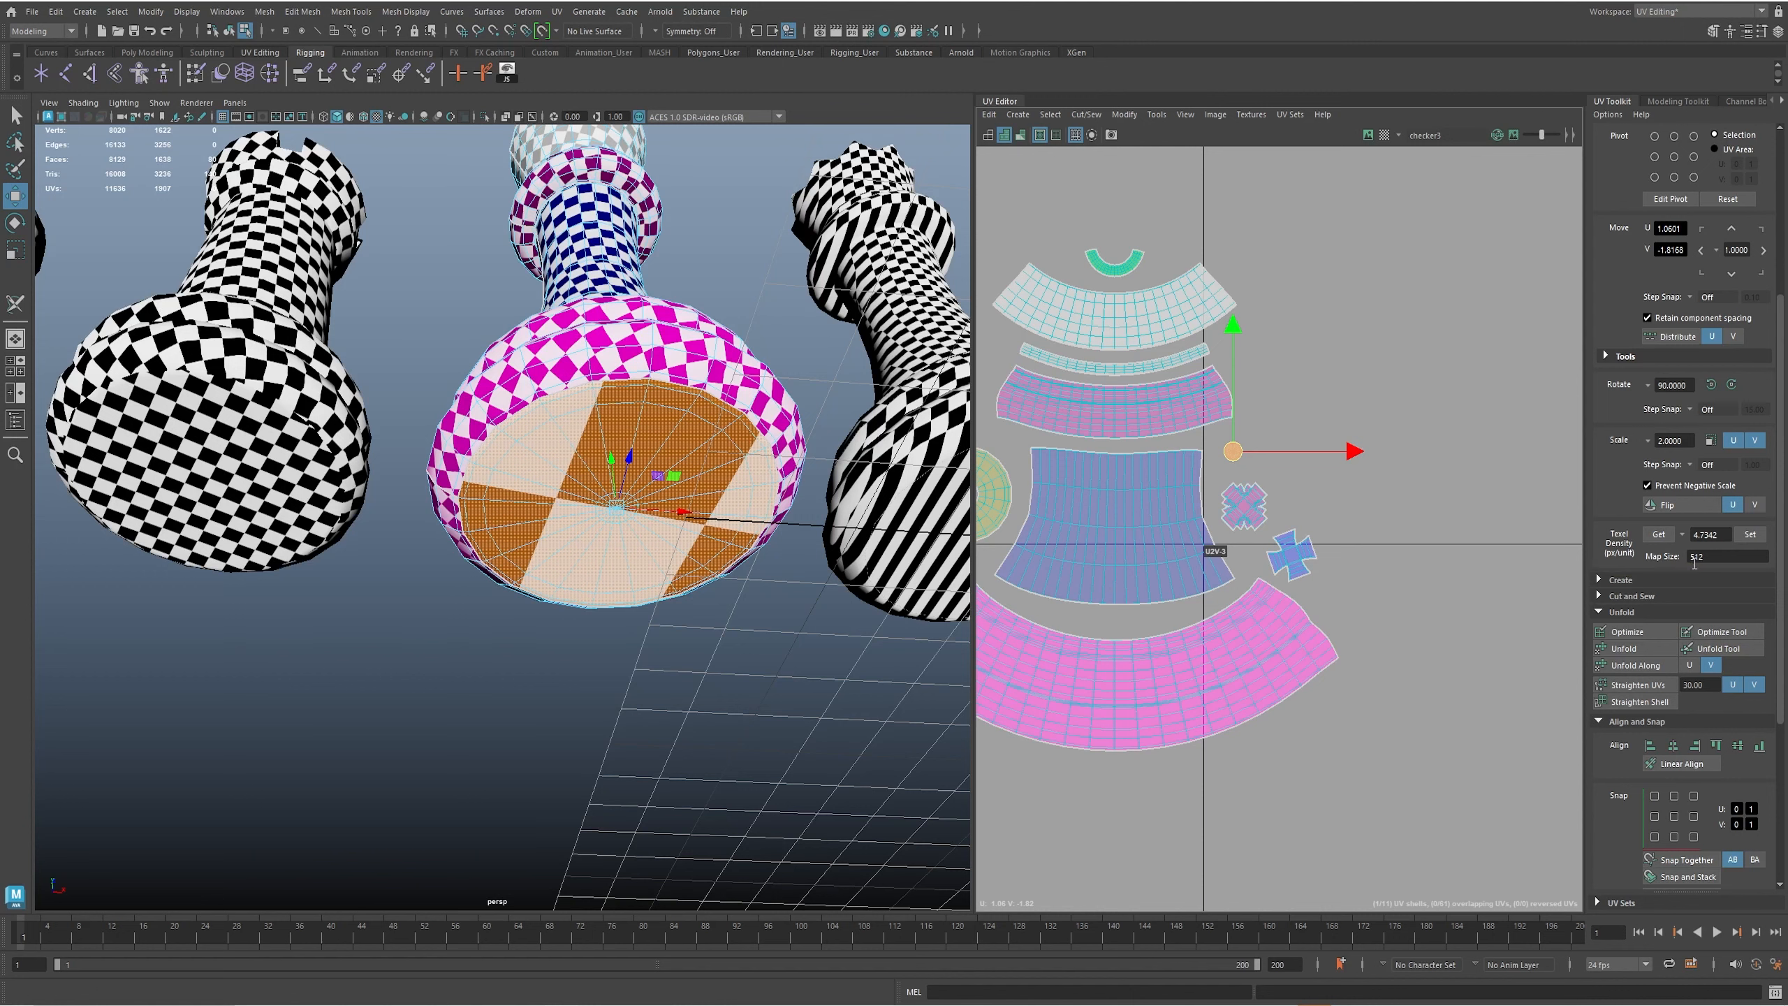
{"action": "left_click", "coordinate": [636, 350]}
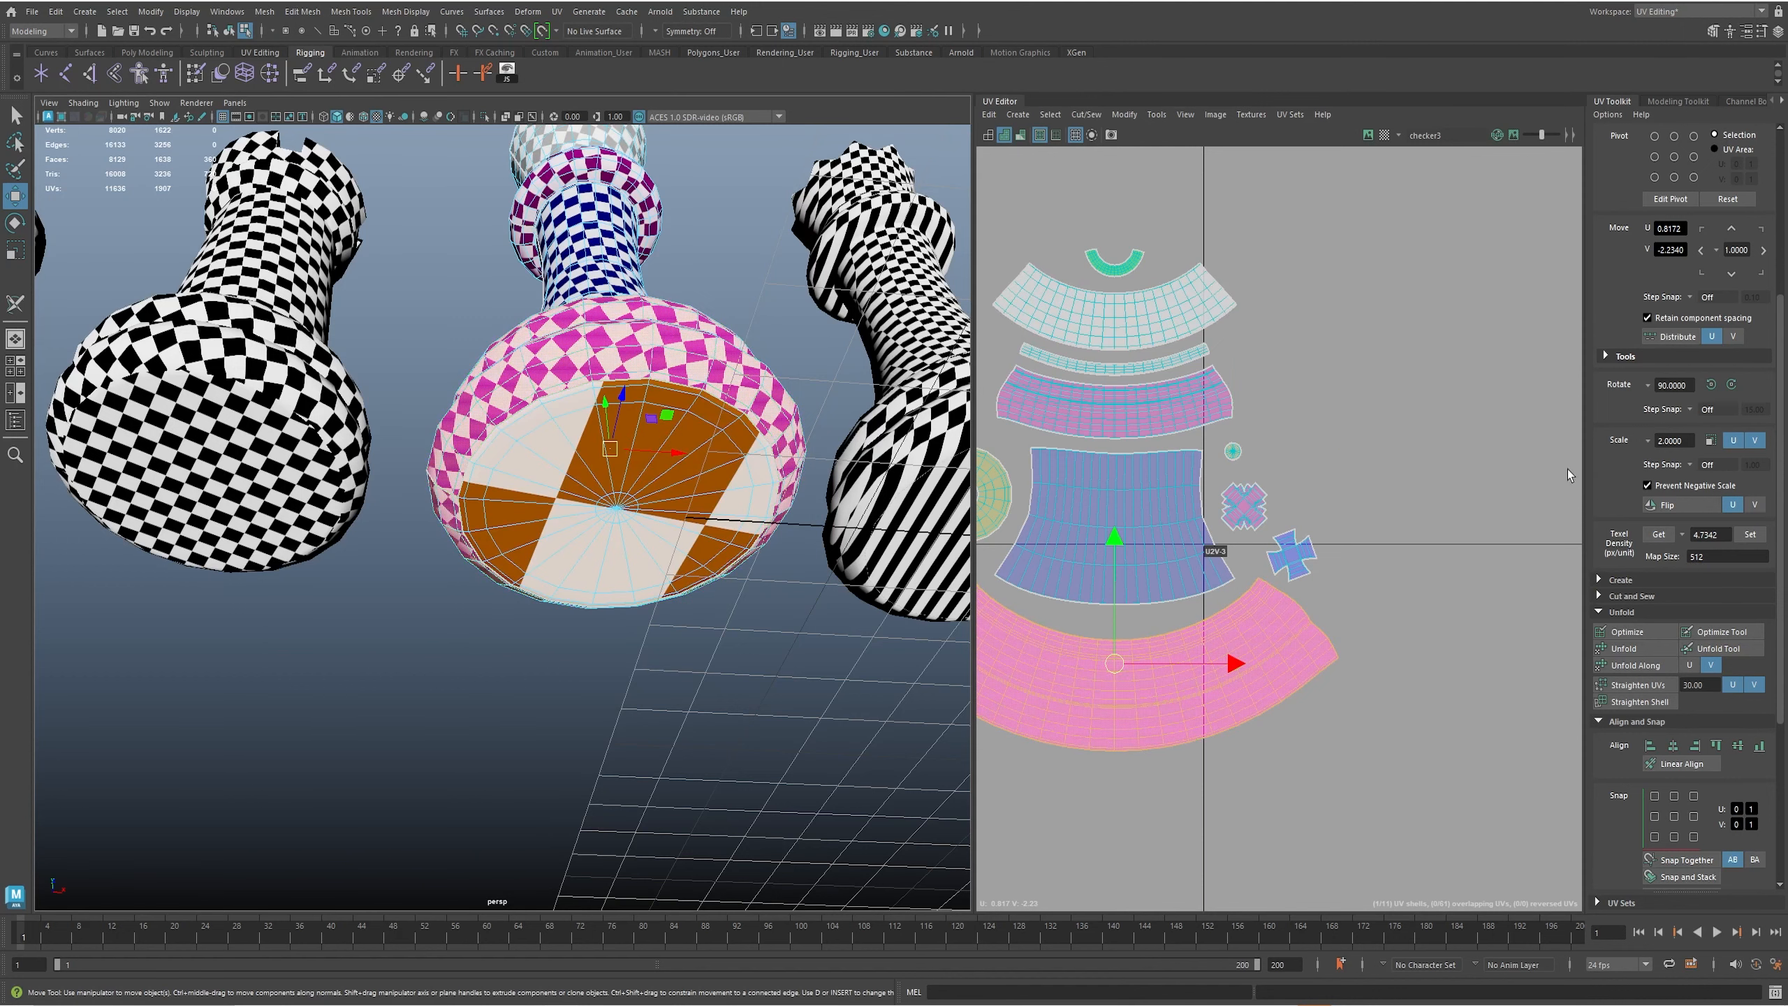
{"action": "left_click", "coordinate": [1674, 535]}
{"action": "left_click", "coordinate": [1232, 454]}
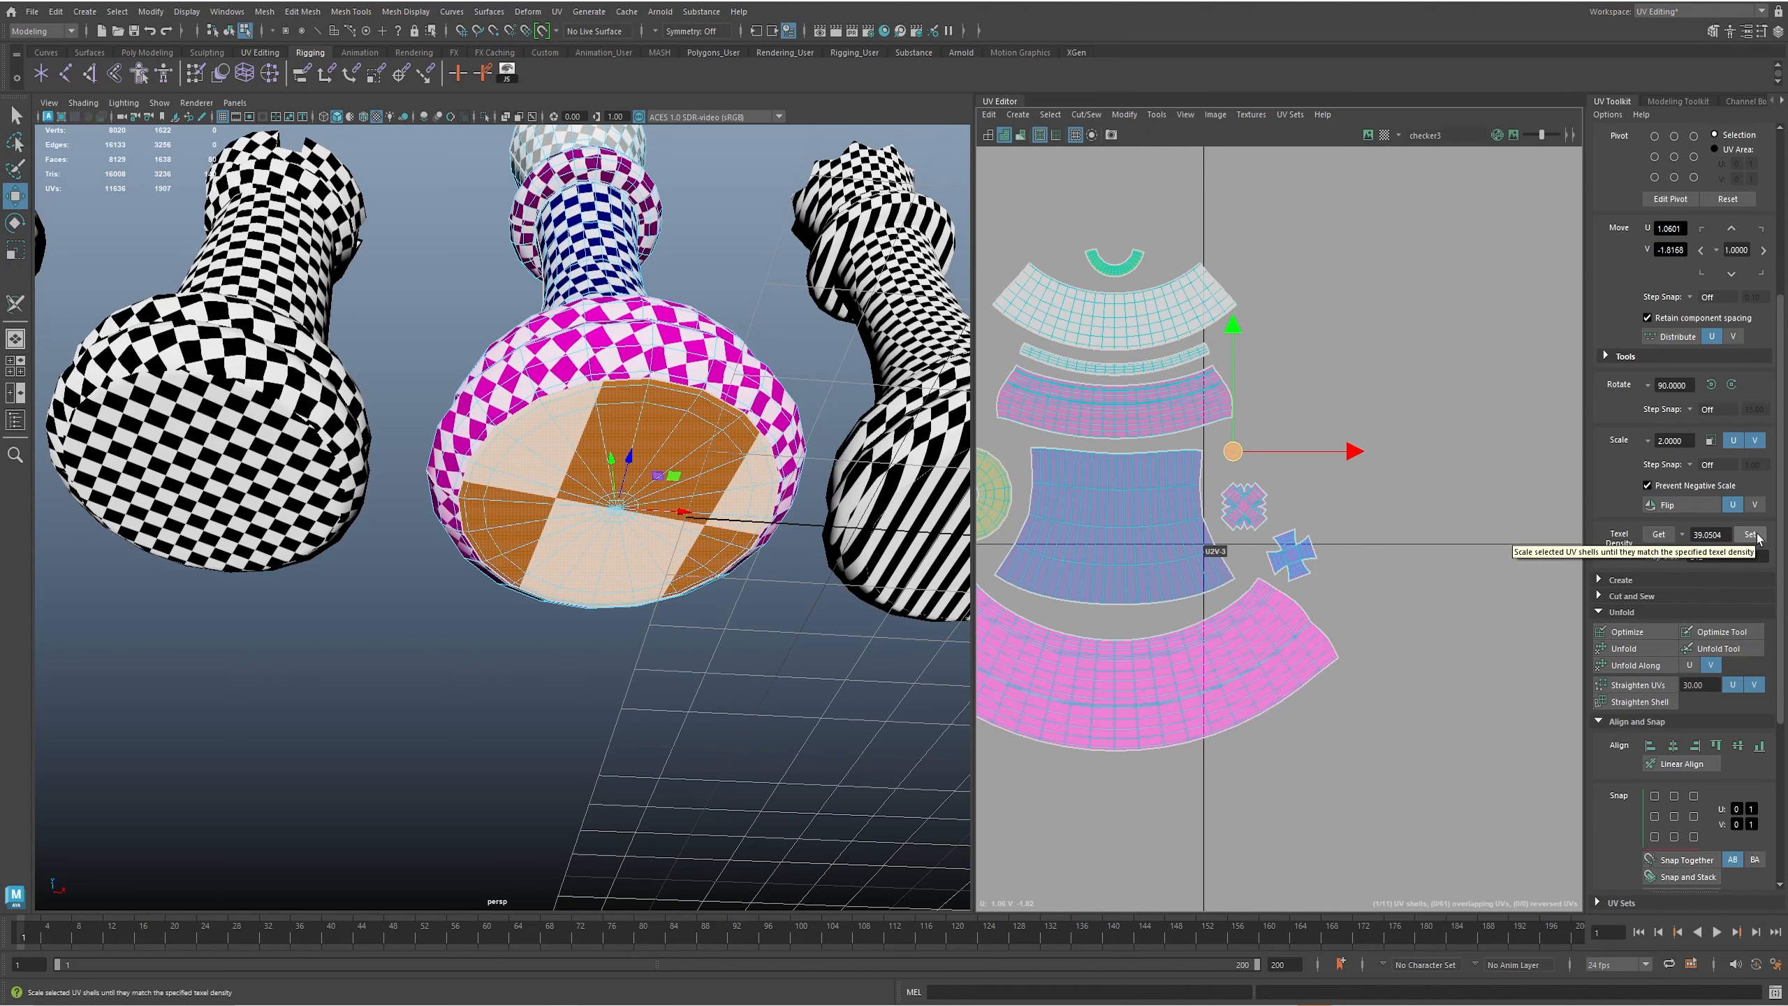
{"action": "left_click", "coordinate": [1752, 535]}
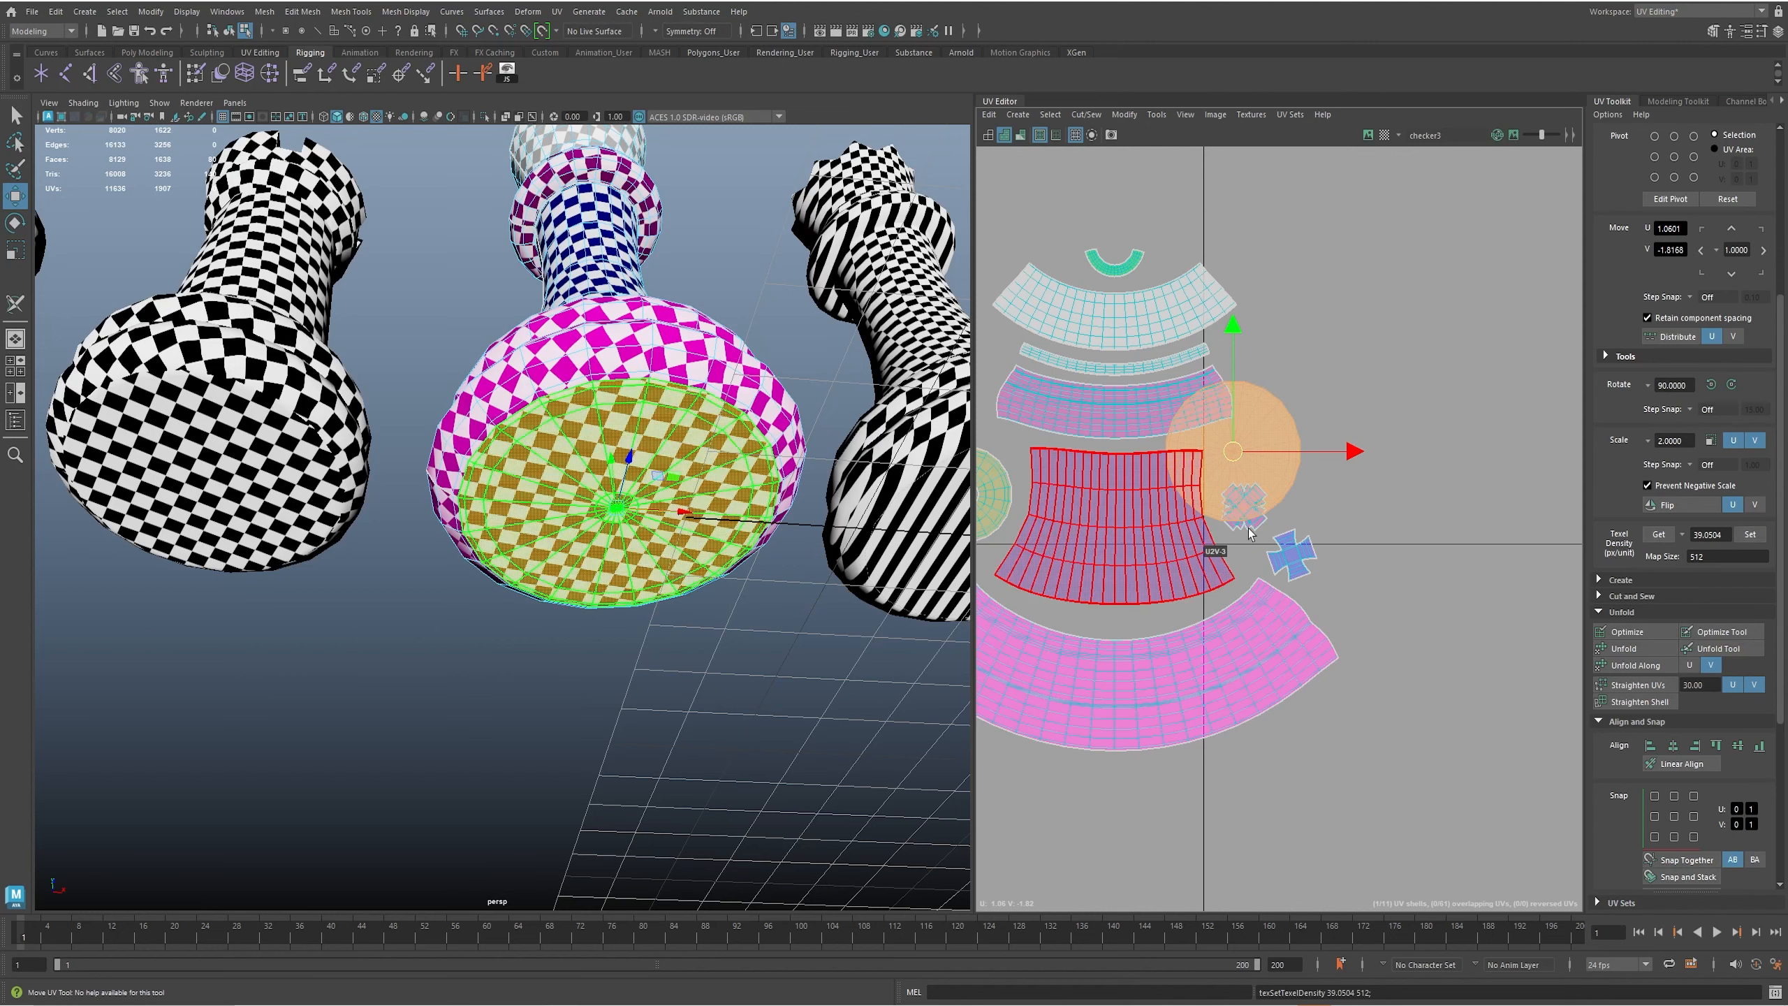
- Move the king's round underside UV shell clear of the other shells, just above the ring-shaped shell
{"action": "left_click_drag", "start_coordinate": [1232, 455], "coordinate": [1294, 425]}
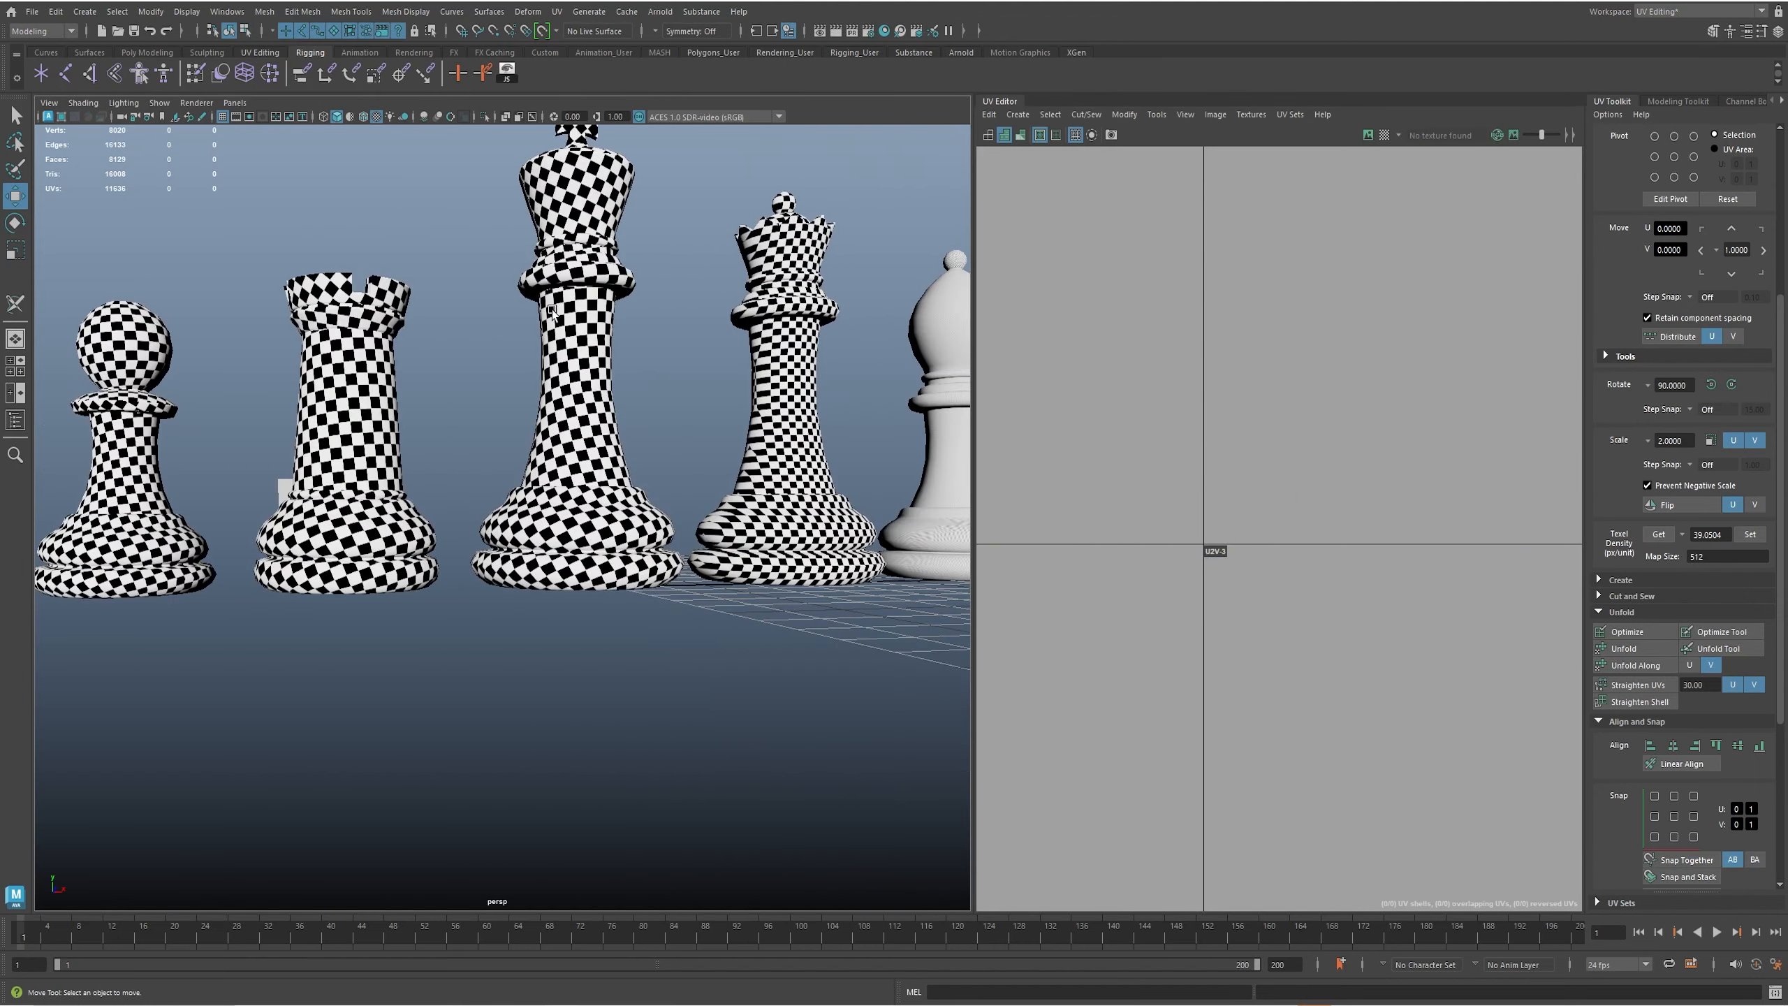
{"action": "left_click", "coordinate": [587, 496]}
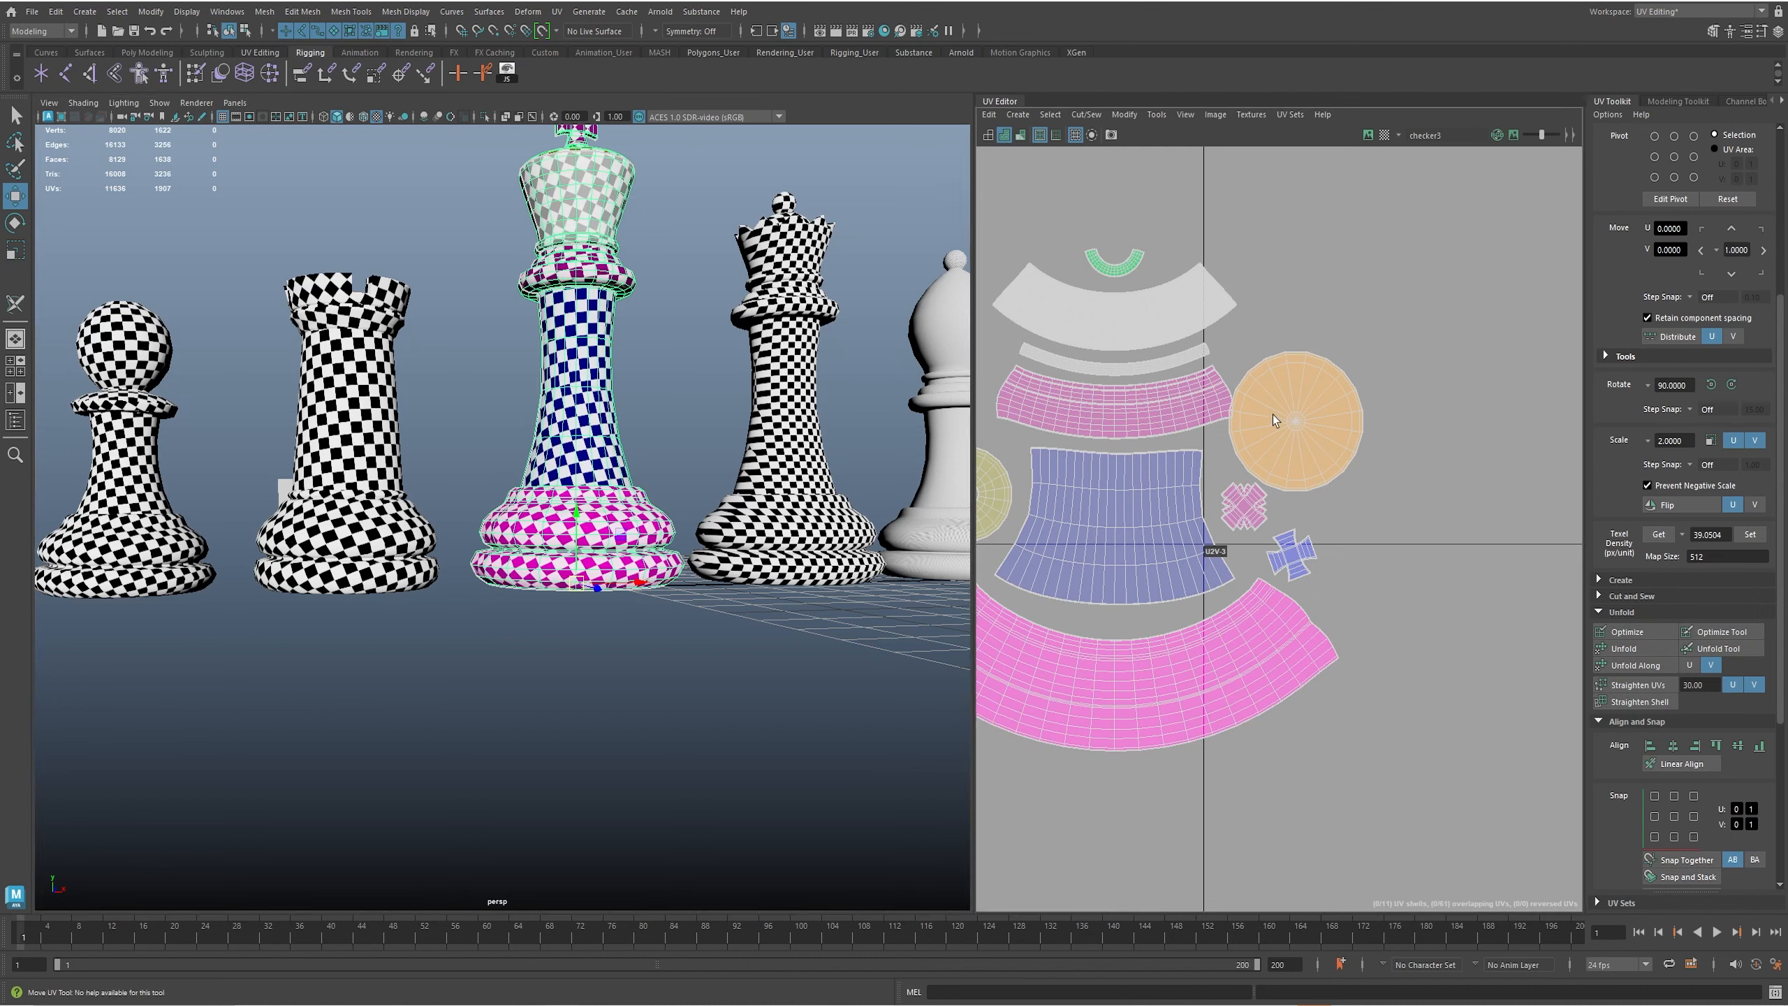
{"action": "left_click", "coordinate": [1307, 416]}
{"action": "scroll", "coordinate": [1307, 416], "scroll_direction": "down", "scroll_amount": 2}
{"action": "middle_click_drag", "start_coordinate": [1330, 436], "coordinate": [1347, 484], "text": "alt"}
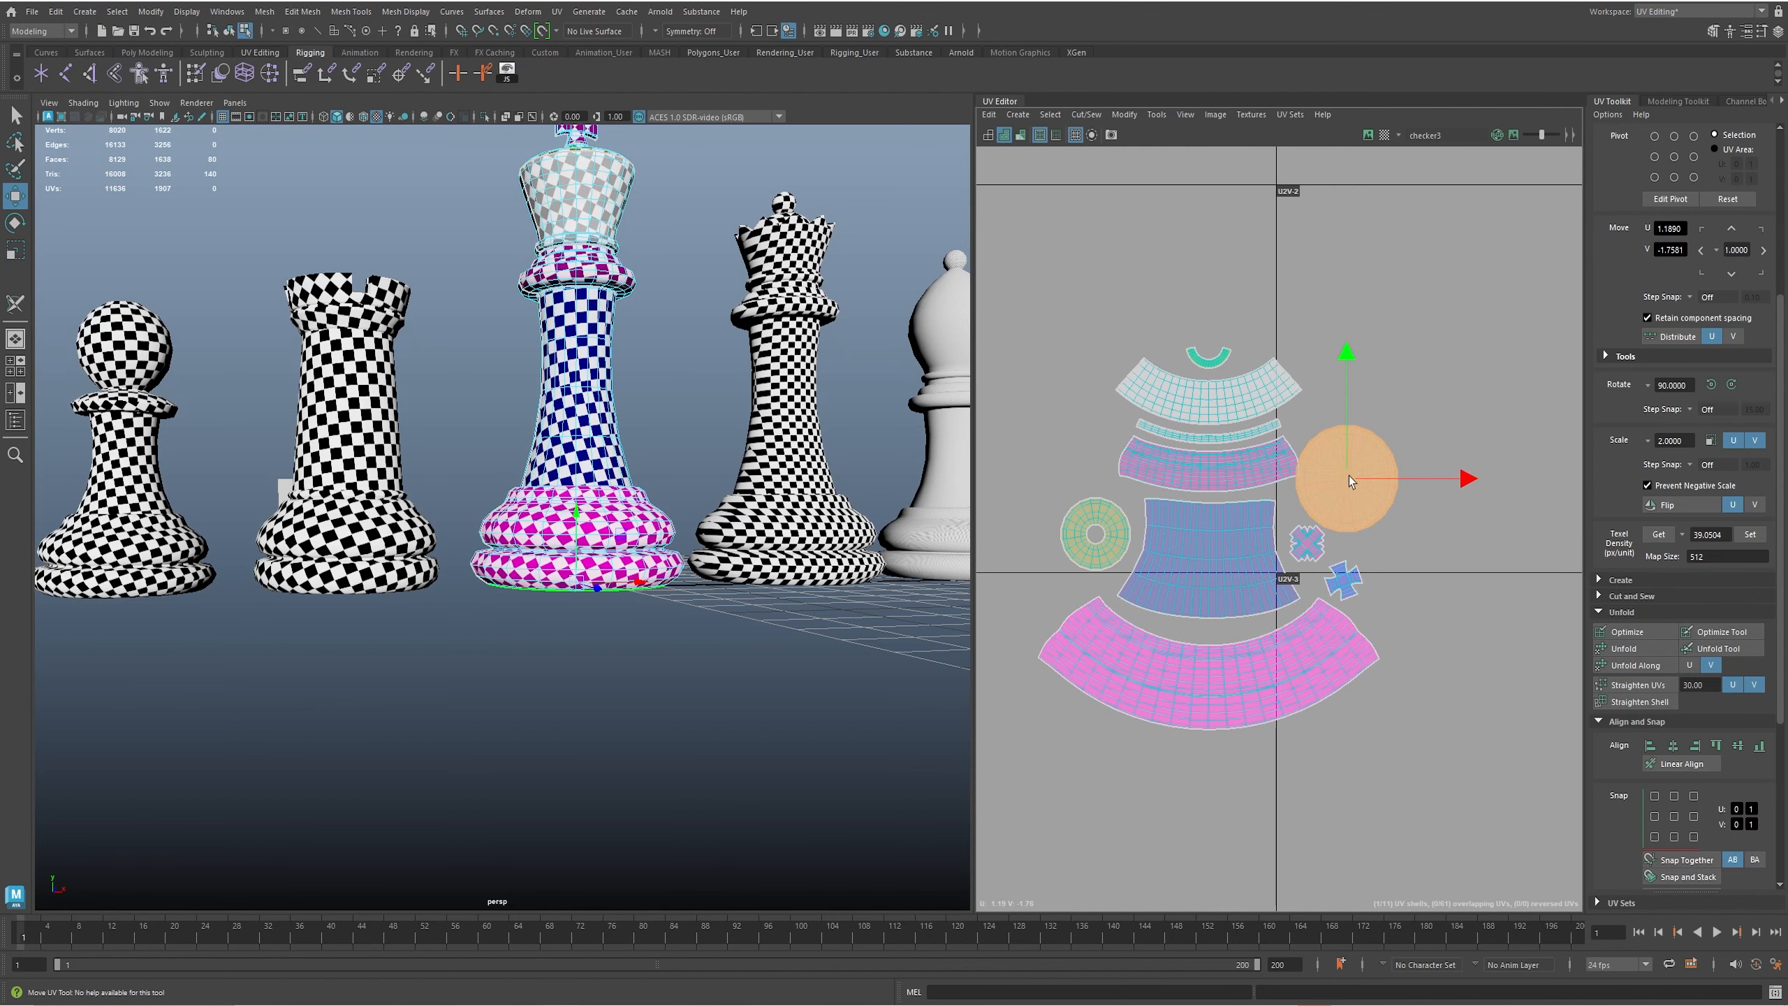
{"action": "left_click_drag", "start_coordinate": [1345, 480], "coordinate": [1069, 437]}
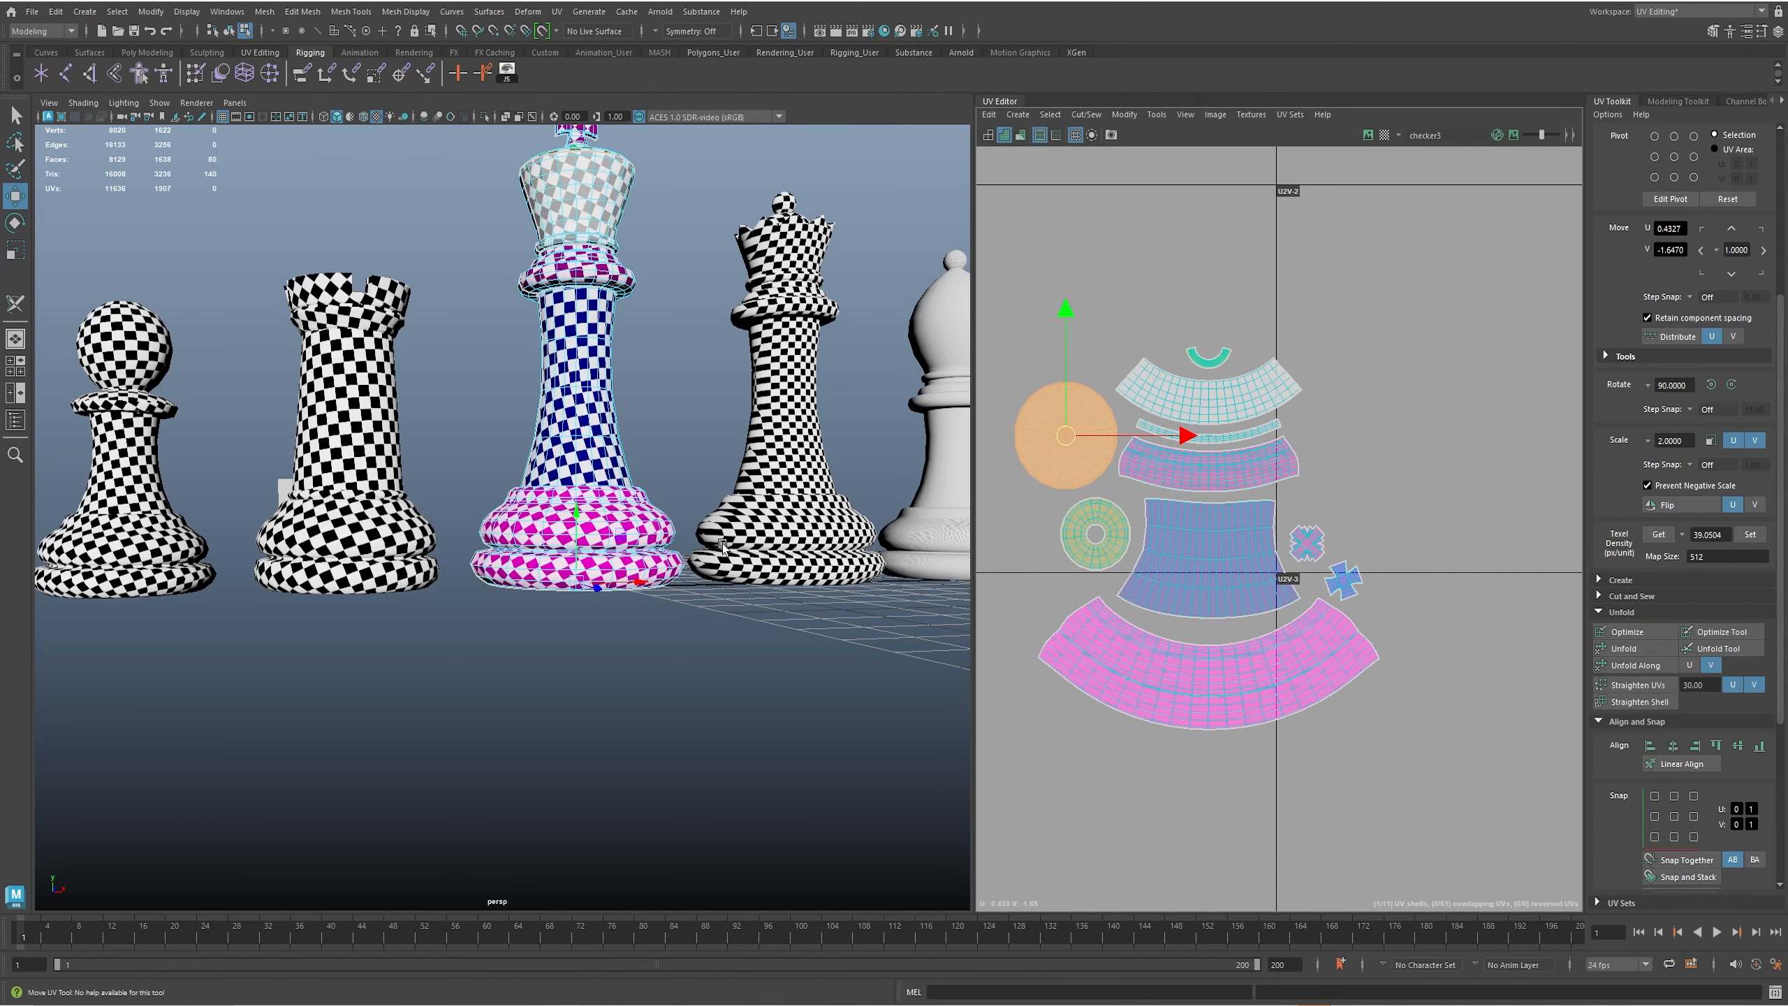
- Select the queen and use the 3D Cut and Sew UV Tool to cut the edge loop where the stem meets the base
{"action": "left_click_drag", "start_coordinate": [663, 490], "coordinate": [673, 495], "text": "alt"}
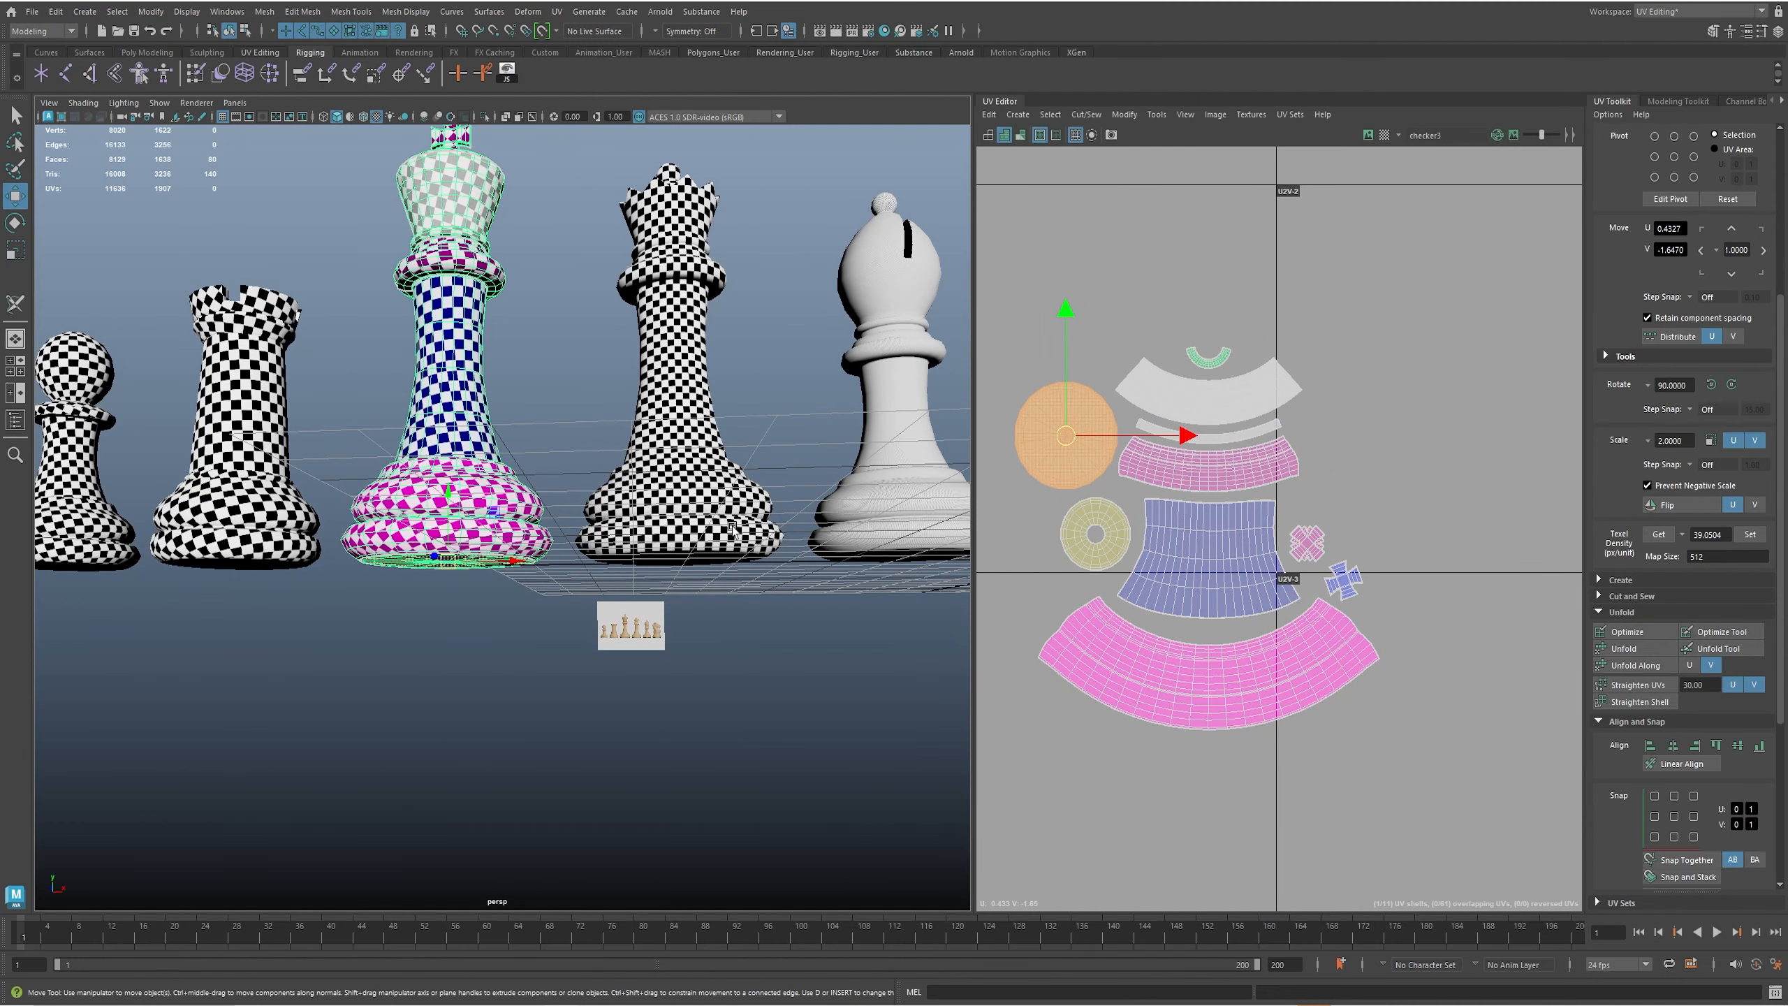
{"action": "middle_click_drag", "start_coordinate": [732, 526], "coordinate": [649, 514], "text": "alt"}
{"action": "left_click_drag", "start_coordinate": [649, 514], "coordinate": [653, 453], "text": "alt"}
{"action": "left_click", "coordinate": [659, 457]}
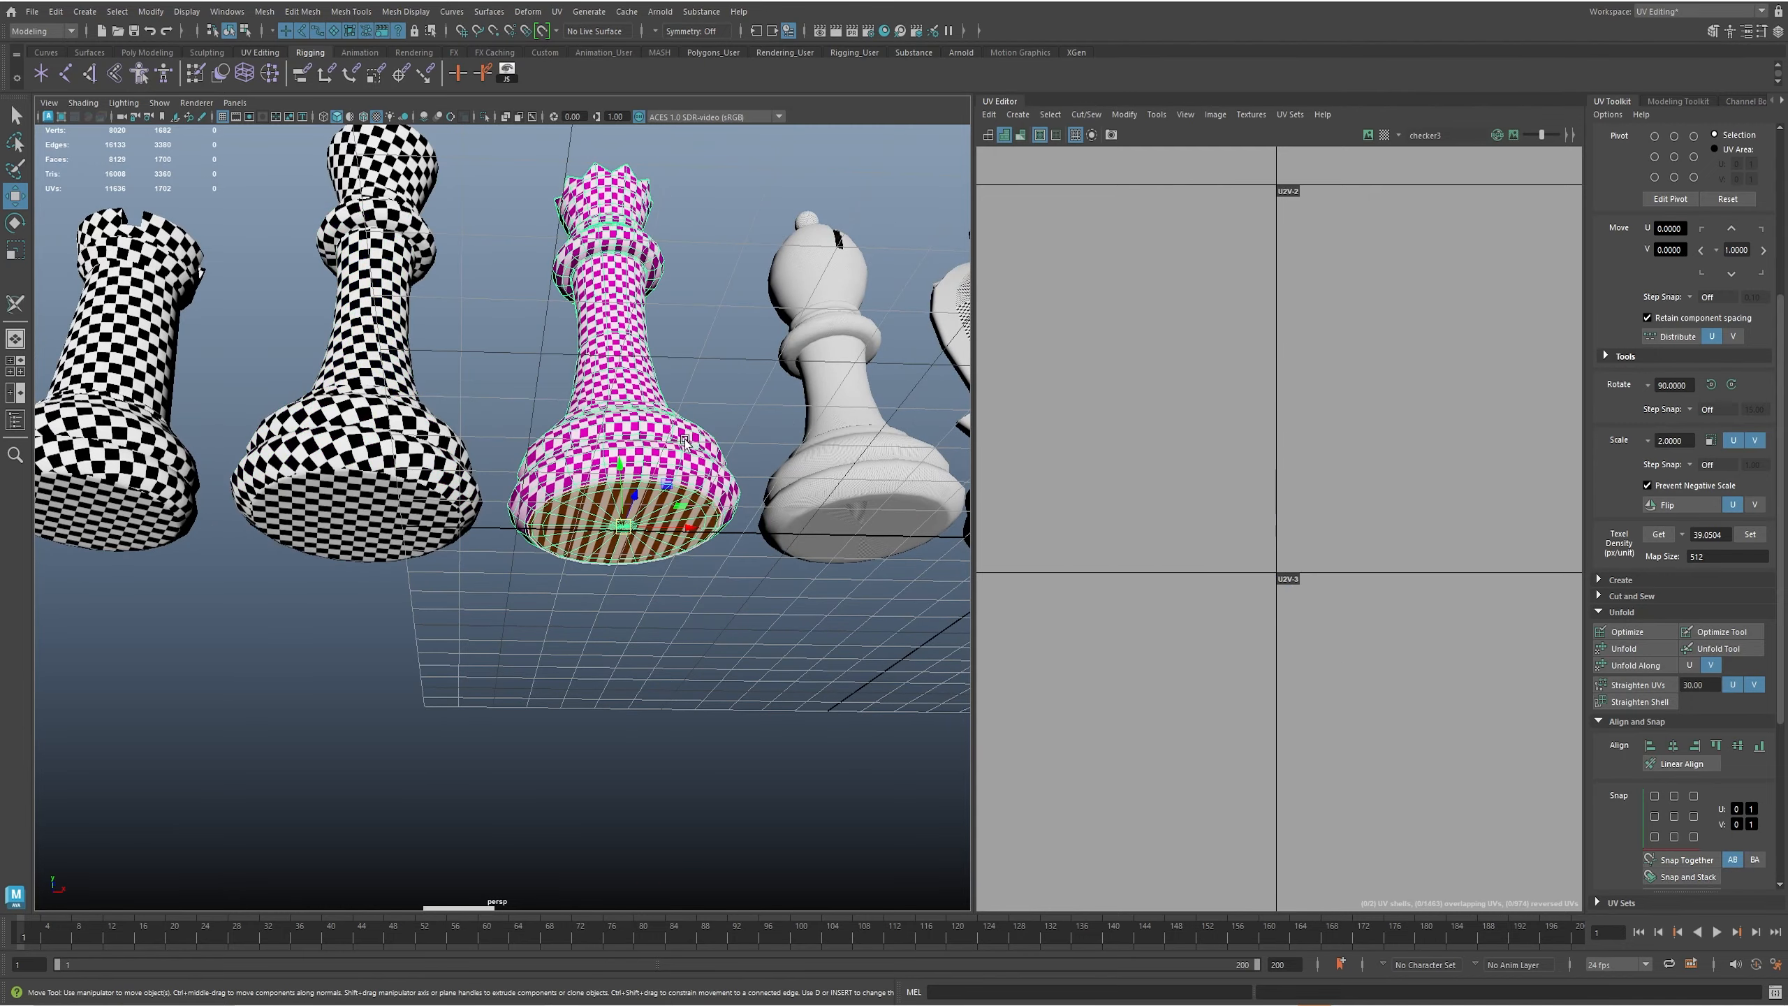
{"action": "left_click", "coordinate": [556, 11]}
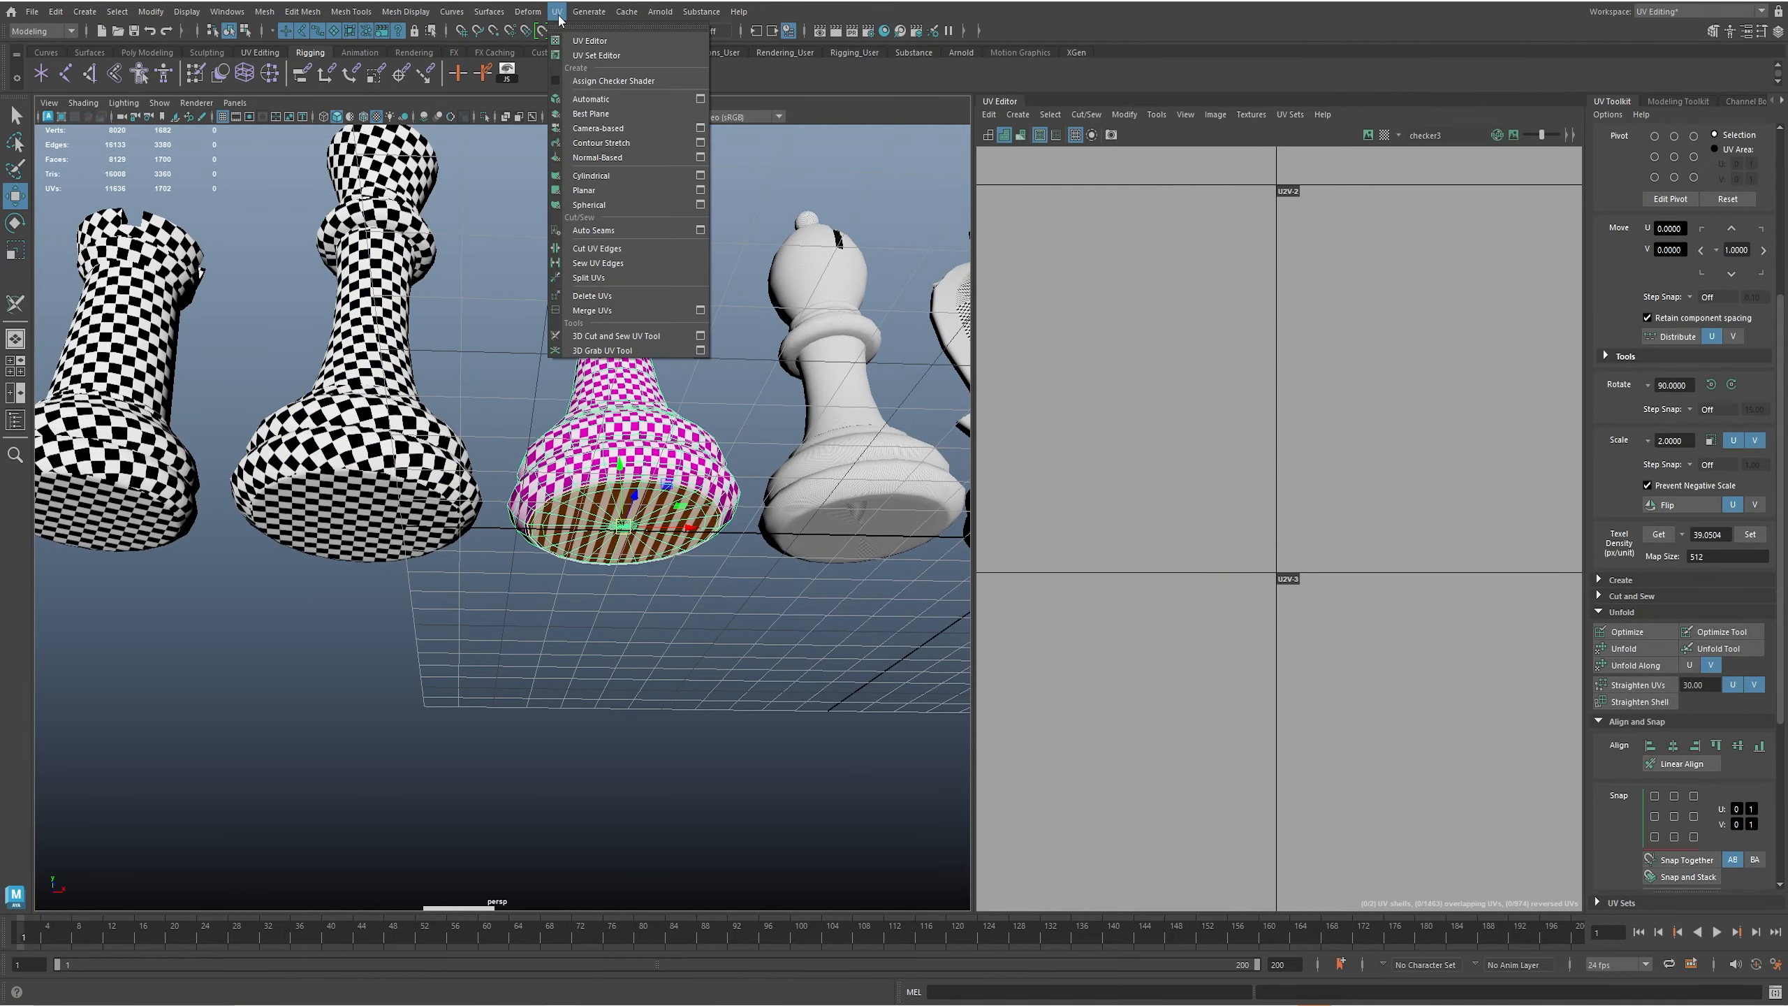
{"action": "left_click", "coordinate": [631, 336]}
{"action": "scroll", "coordinate": [693, 519], "scroll_direction": "up", "scroll_amount": 6}
{"action": "middle_click_drag", "start_coordinate": [1391, 486], "coordinate": [1383, 729], "text": "alt"}
{"action": "scroll", "coordinate": [1241, 595], "scroll_direction": "down", "scroll_amount": 4}
{"action": "middle_click_drag", "start_coordinate": [1340, 533], "coordinate": [1437, 894], "text": "alt"}
{"action": "scroll", "coordinate": [664, 557], "scroll_direction": "up", "scroll_amount": 5}
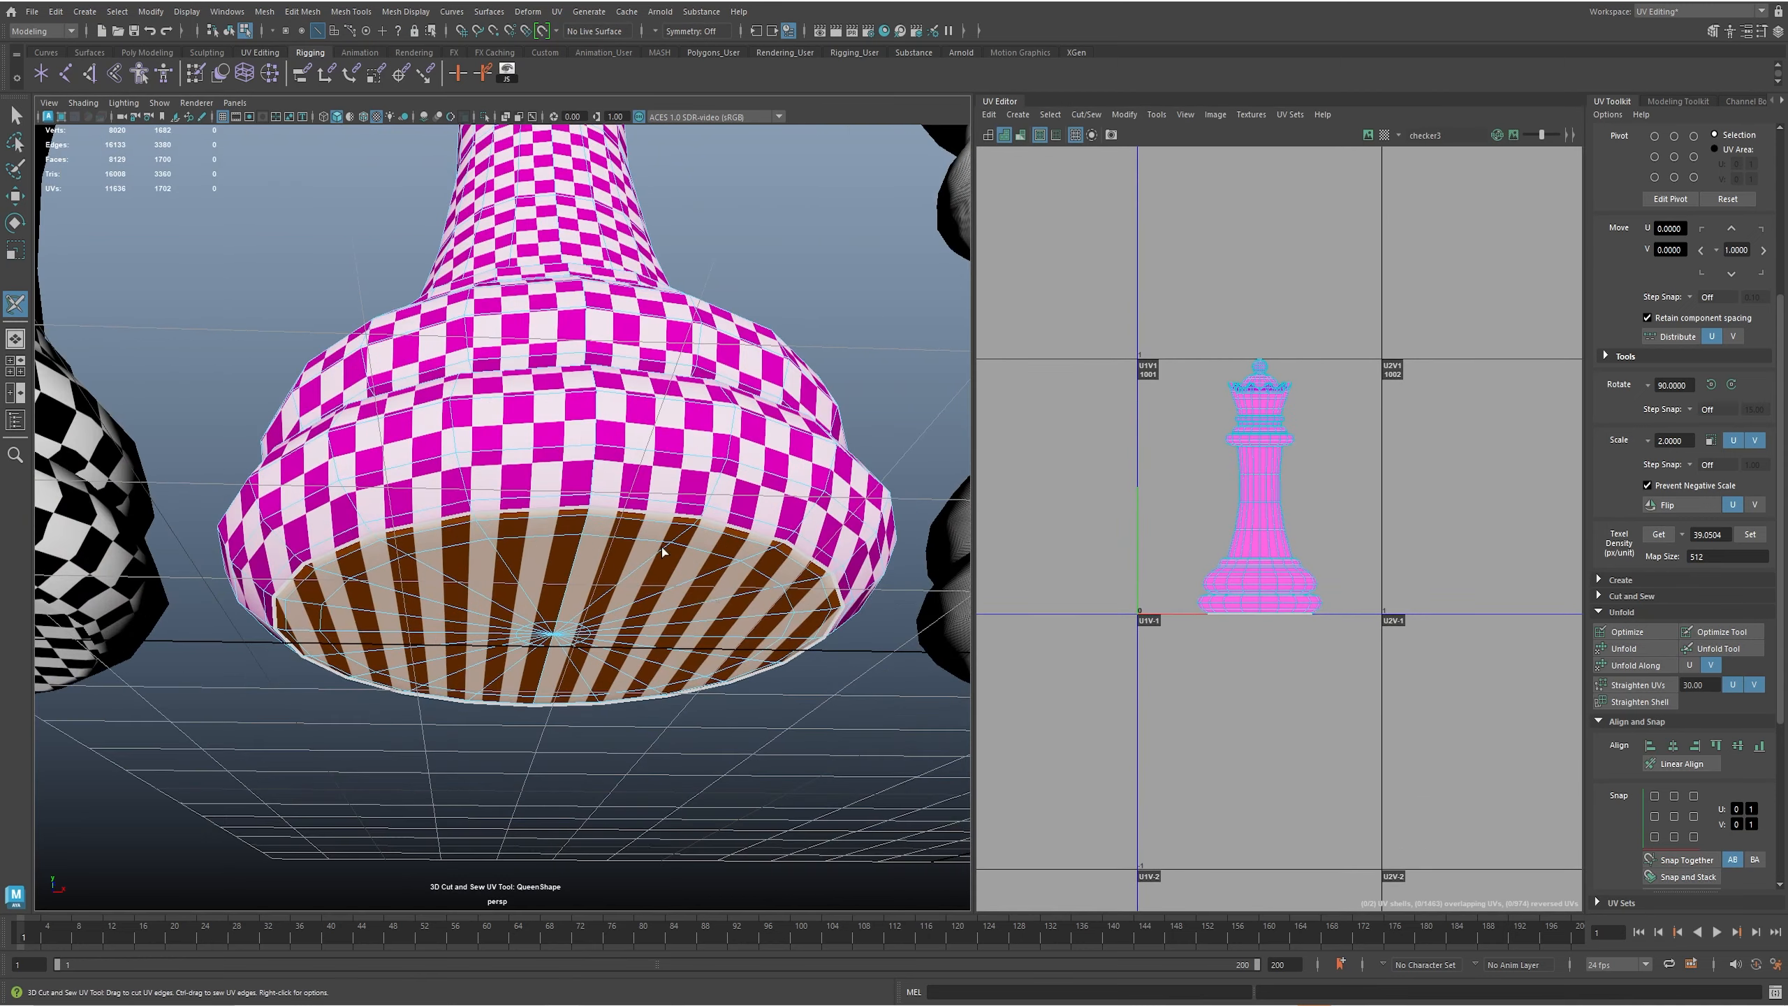
{"action": "left_click_drag", "start_coordinate": [660, 572], "coordinate": [708, 673], "text": "alt"}
{"action": "middle_click_drag", "start_coordinate": [707, 673], "coordinate": [680, 567], "text": "alt"}
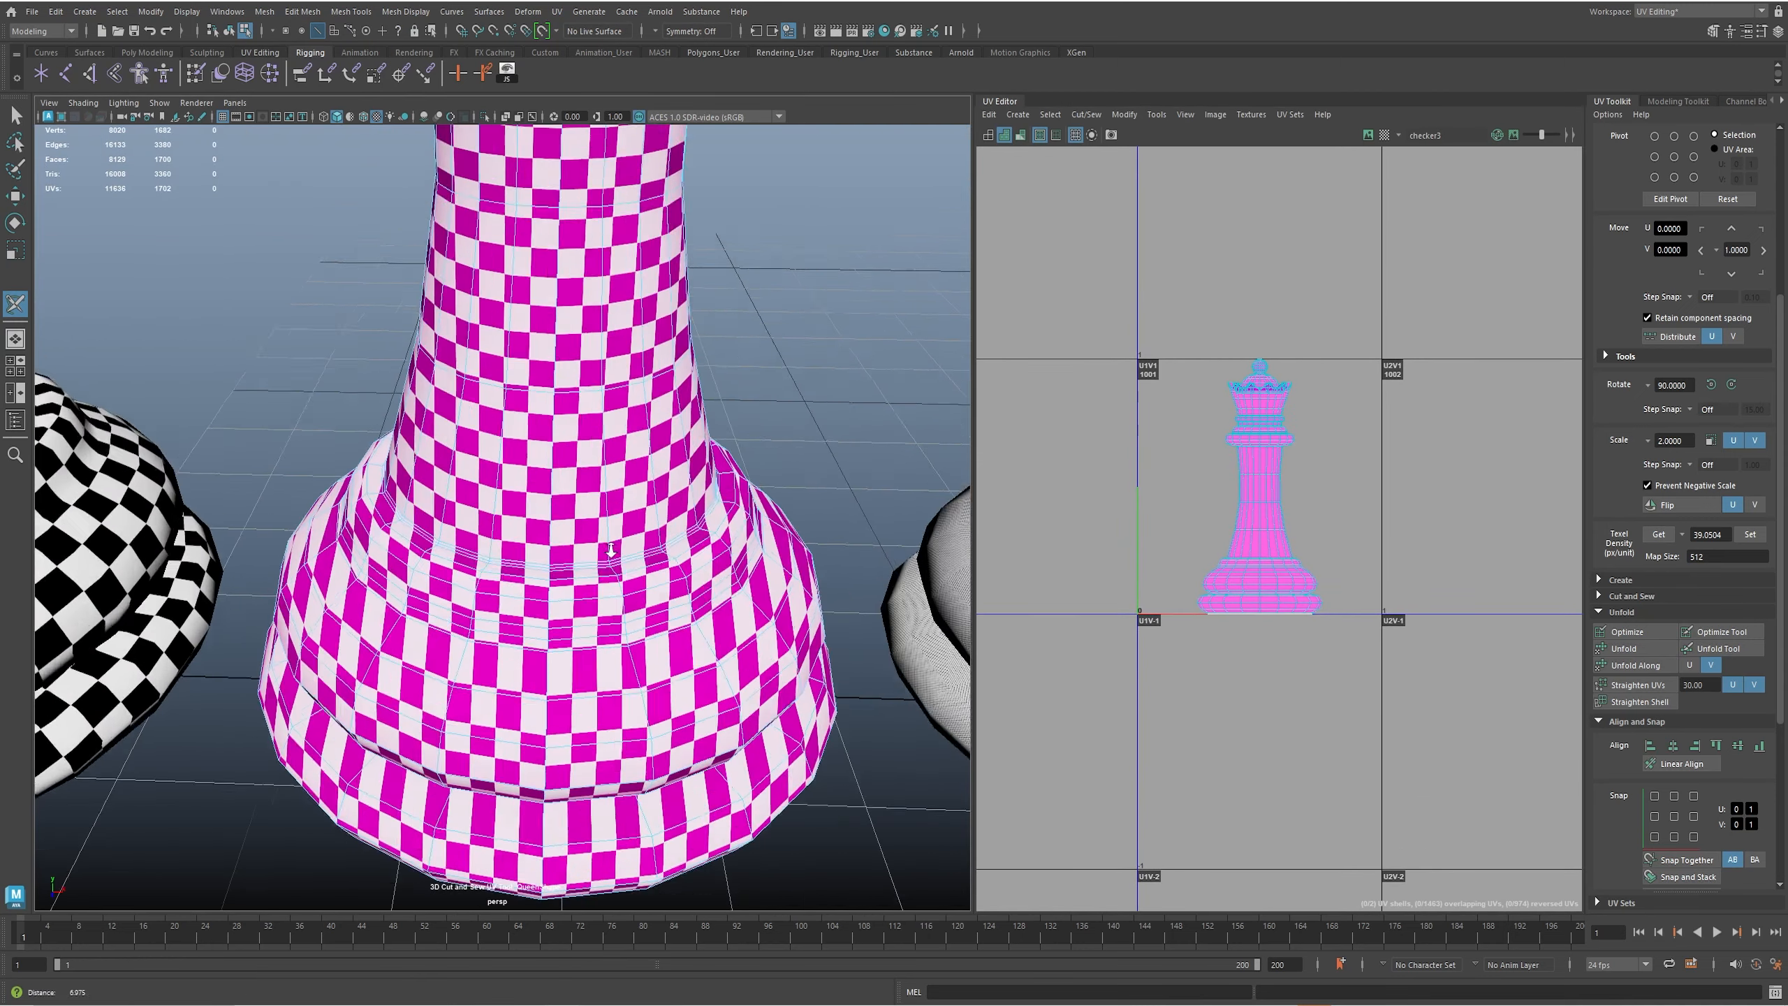
{"action": "scroll", "coordinate": [679, 565], "scroll_direction": "up", "scroll_amount": 3}
{"action": "key", "text": "5"}
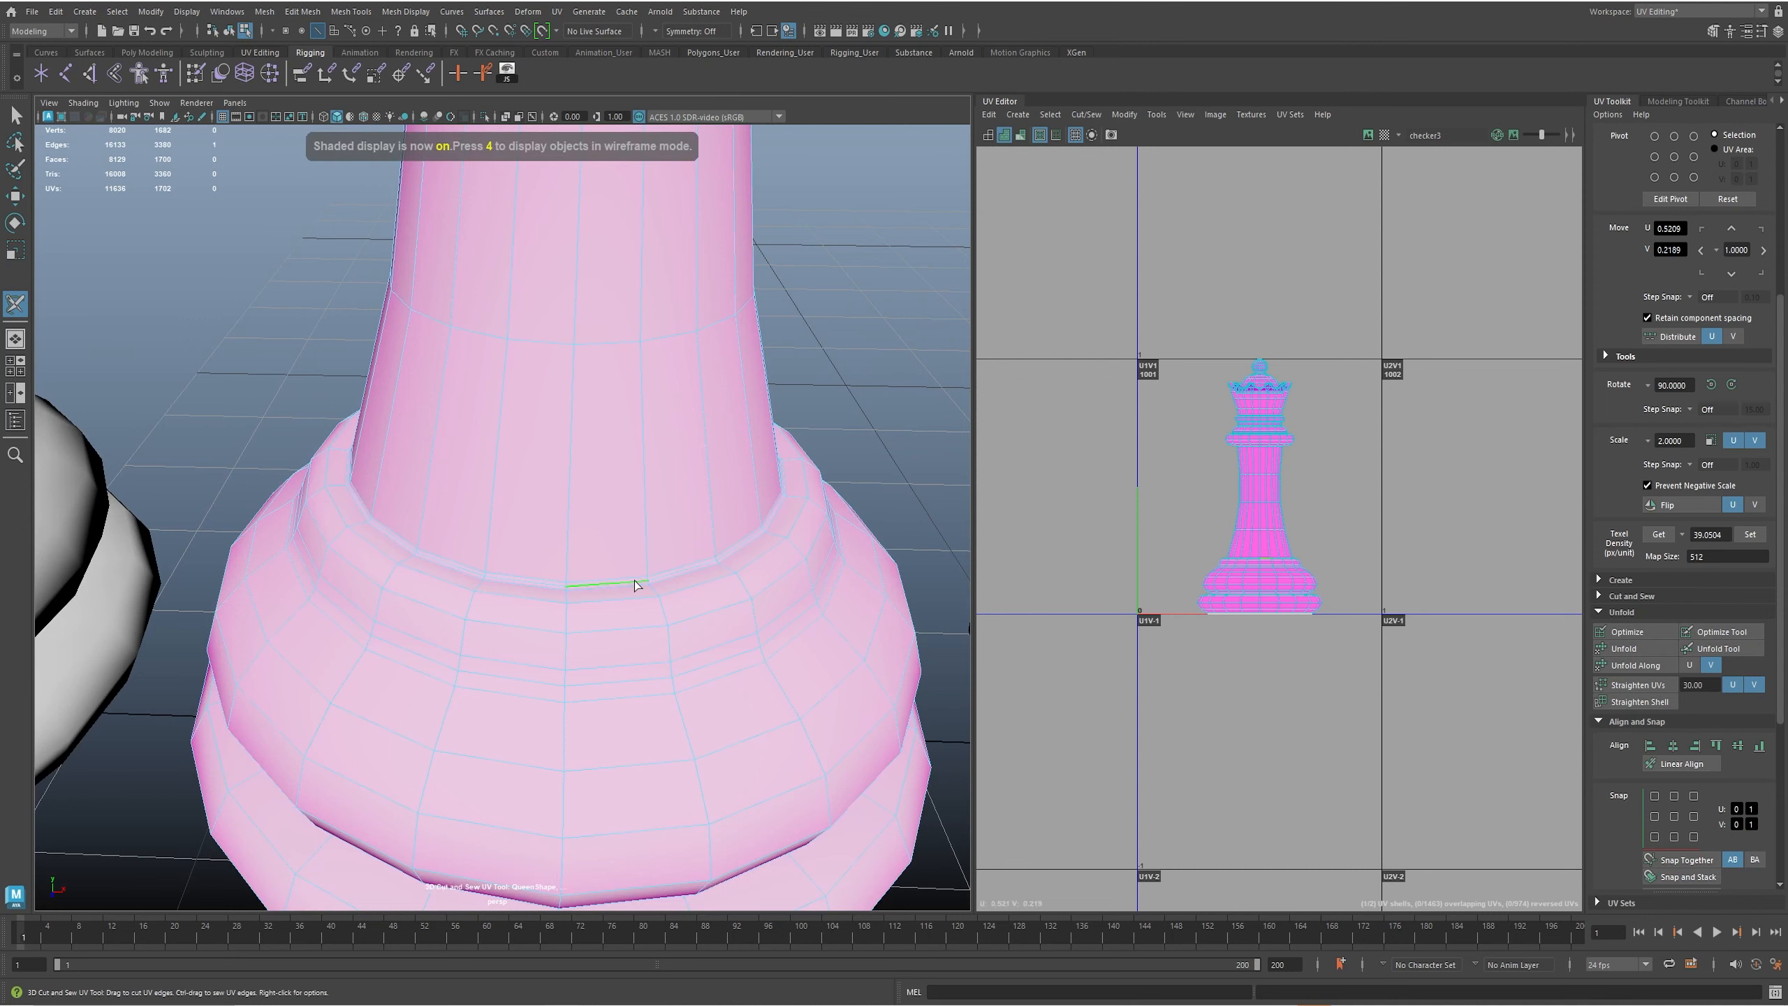
{"action": "double_click", "coordinate": [634, 582]}
- Cut a vertical UV seam through the queen's rounded base
{"action": "scroll", "coordinate": [708, 582], "scroll_direction": "down", "scroll_amount": 4}
{"action": "middle_click_drag", "start_coordinate": [632, 491], "coordinate": [678, 614], "text": "alt"}
{"action": "scroll", "coordinate": [678, 614], "scroll_direction": "down", "scroll_amount": 4}
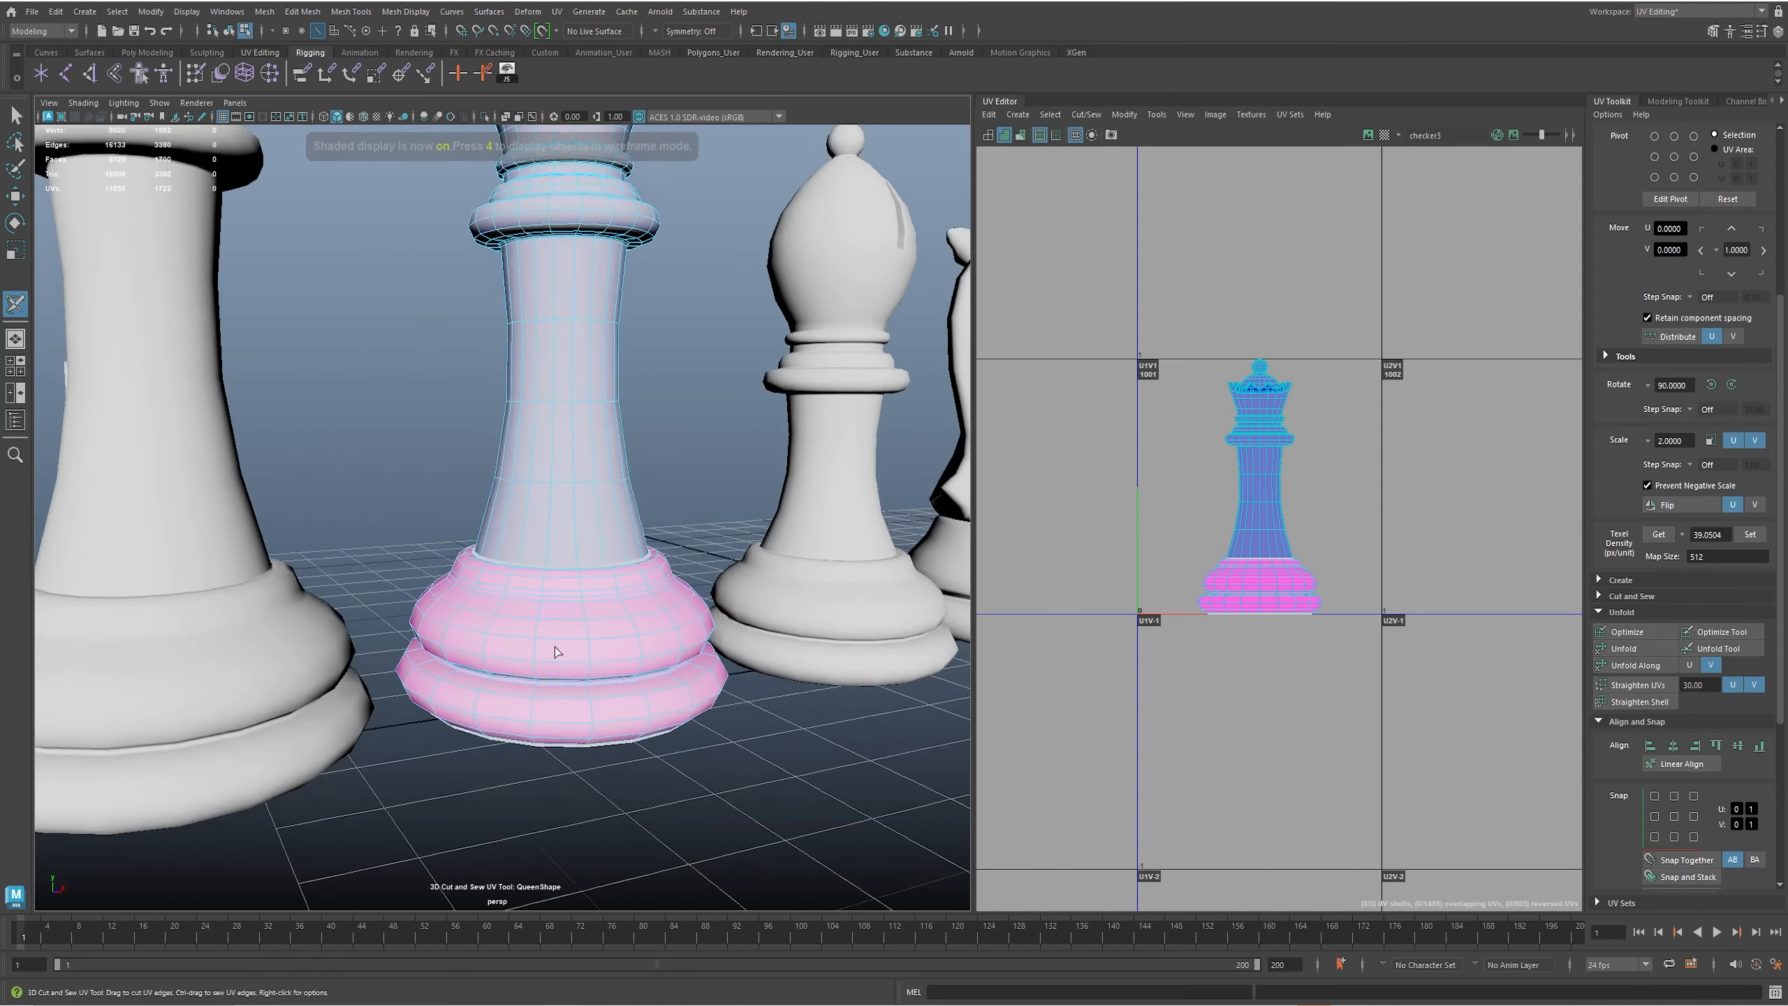
{"action": "left_click_drag", "start_coordinate": [558, 647], "coordinate": [600, 677], "text": "alt"}
{"action": "double_click", "coordinate": [530, 639]}
- Cut the edge loop where the queen's stem meets the underside of the collar, and cut a vertical seam along the stem
{"action": "left_click_drag", "start_coordinate": [595, 598], "coordinate": [521, 468], "text": "alt"}
{"action": "middle_click_drag", "start_coordinate": [521, 468], "coordinate": [556, 585], "text": "alt"}
{"action": "scroll", "coordinate": [774, 518], "scroll_direction": "up", "scroll_amount": 4}
{"action": "left_click_drag", "start_coordinate": [782, 511], "coordinate": [722, 425], "text": "alt"}
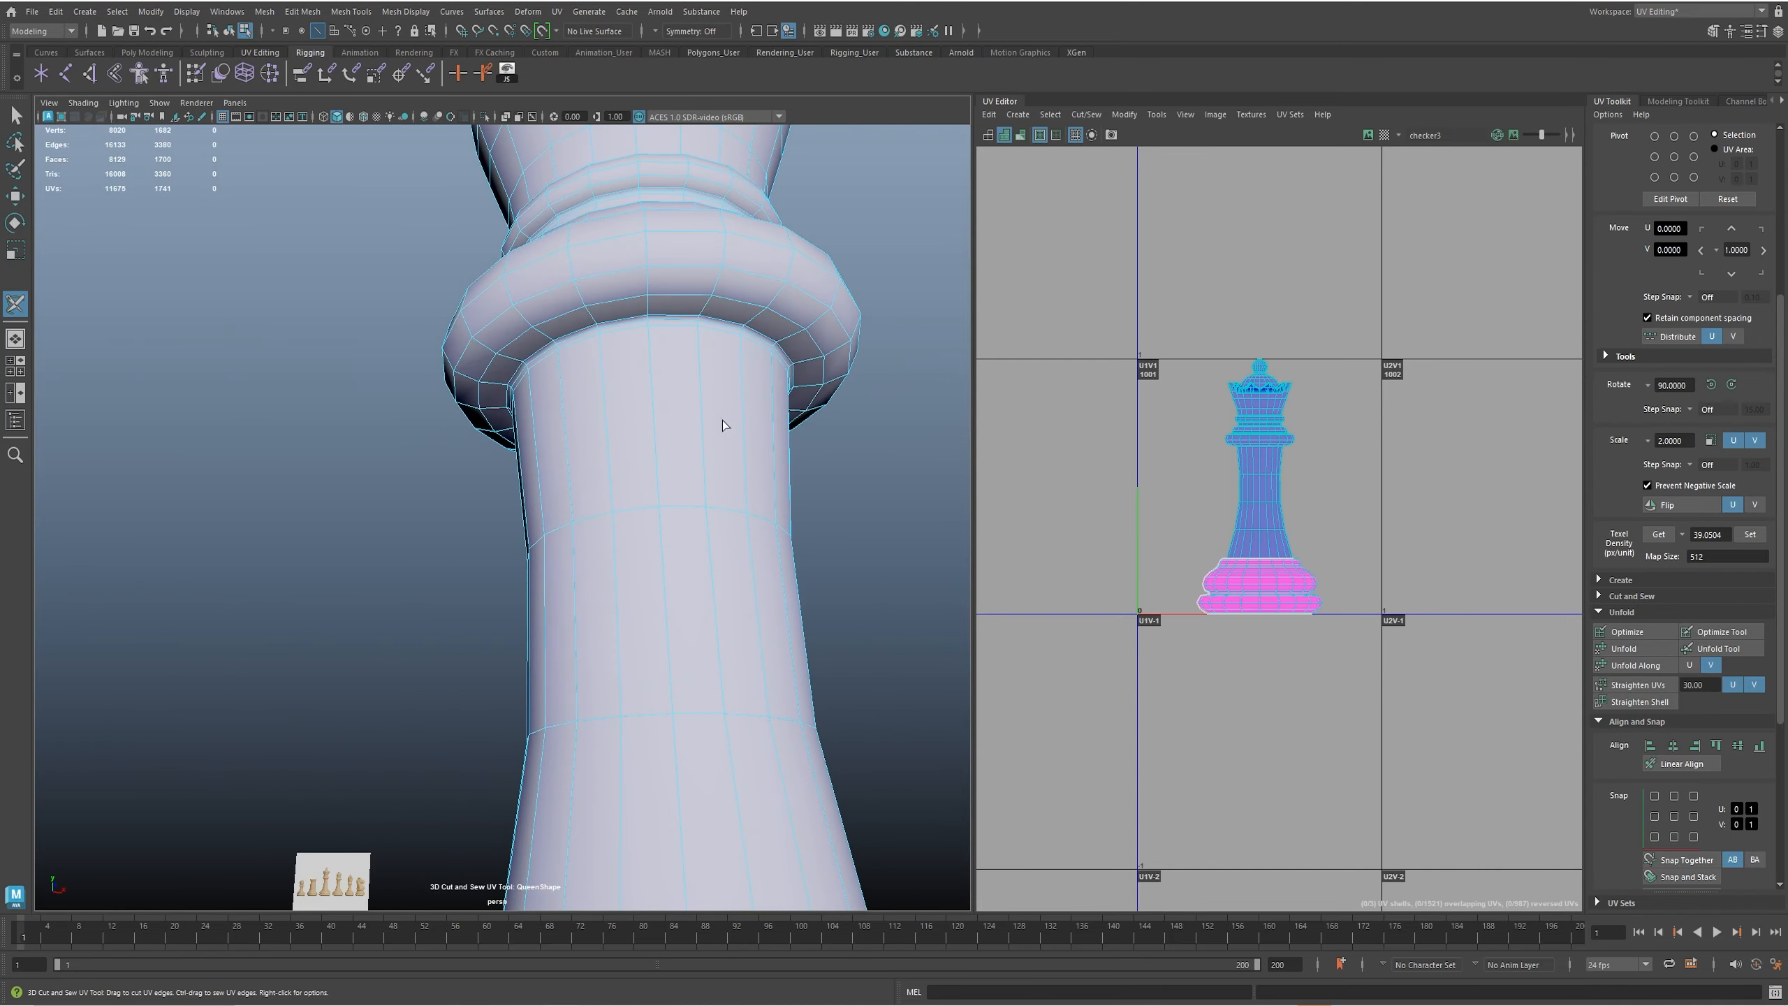
{"action": "double_click", "coordinate": [678, 320]}
{"action": "left_click_drag", "start_coordinate": [679, 320], "coordinate": [681, 627], "text": "alt"}
{"action": "double_click", "coordinate": [598, 695]}
- Cut the loop in the groove between the queen's collar and the narrow ring above, and cut a vertical seam through the collar
{"action": "scroll", "coordinate": [675, 564], "scroll_direction": "up", "scroll_amount": 3}
{"action": "left_click_drag", "start_coordinate": [674, 531], "coordinate": [602, 504], "text": "alt"}
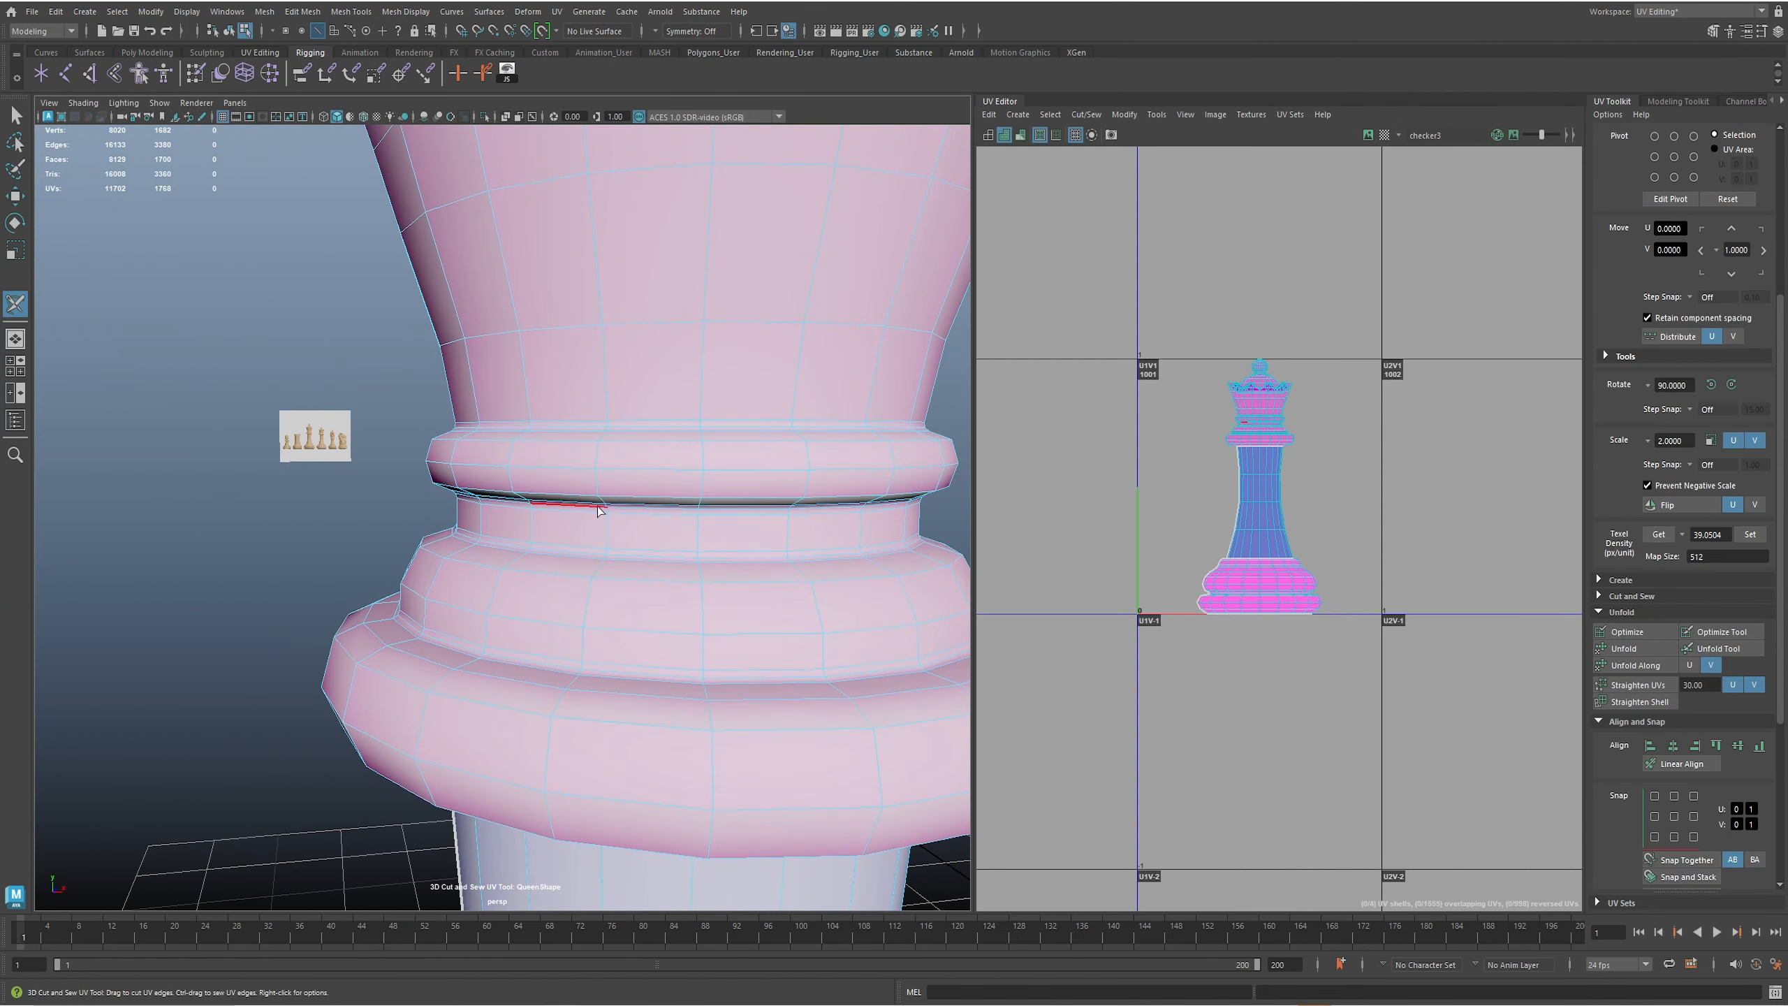
{"action": "double_click", "coordinate": [596, 507]}
{"action": "mouse_move", "coordinate": [597, 509]}
{"action": "left_mouse_down", "text": "alt"}
{"action": "mouse_move", "coordinate": [699, 570]}
{"action": "mouse_move", "coordinate": [702, 651]}
{"action": "mouse_move", "coordinate": [610, 528]}
{"action": "left_mouse_up", "text": "alt"}
{"action": "double_click", "coordinate": [702, 626]}
- Cut the loop where the queen's crown meets the narrow ring, and add a vertical seam across the ring
{"action": "middle_click_drag", "start_coordinate": [707, 503], "coordinate": [739, 624], "text": "alt"}
{"action": "right_click_drag", "start_coordinate": [739, 624], "coordinate": [647, 553], "text": "alt"}
{"action": "left_click_drag", "start_coordinate": [647, 553], "coordinate": [657, 623], "text": "alt"}
{"action": "right_click_drag", "start_coordinate": [658, 623], "coordinate": [757, 676], "text": "alt"}
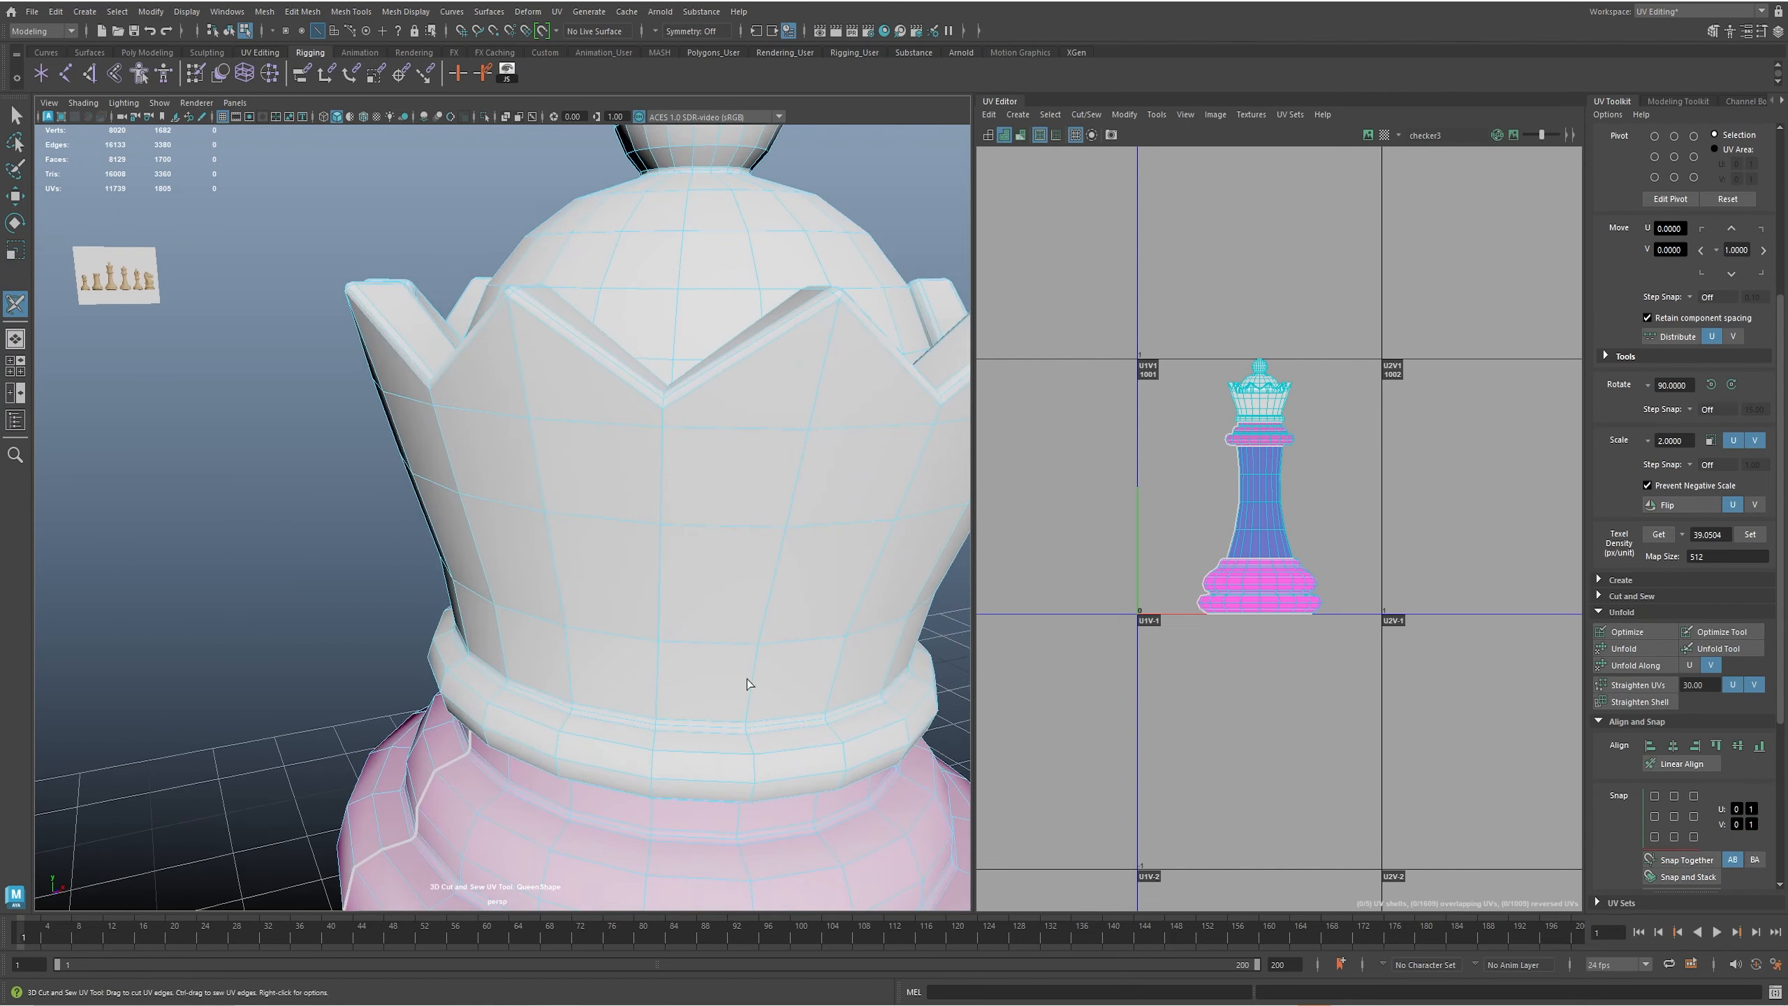
{"action": "left_click_drag", "start_coordinate": [503, 713], "coordinate": [563, 688], "text": "alt"}
{"action": "left_click", "coordinate": [582, 642]}
{"action": "double_click", "coordinate": [582, 642]}
{"action": "double_click", "coordinate": [645, 638]}
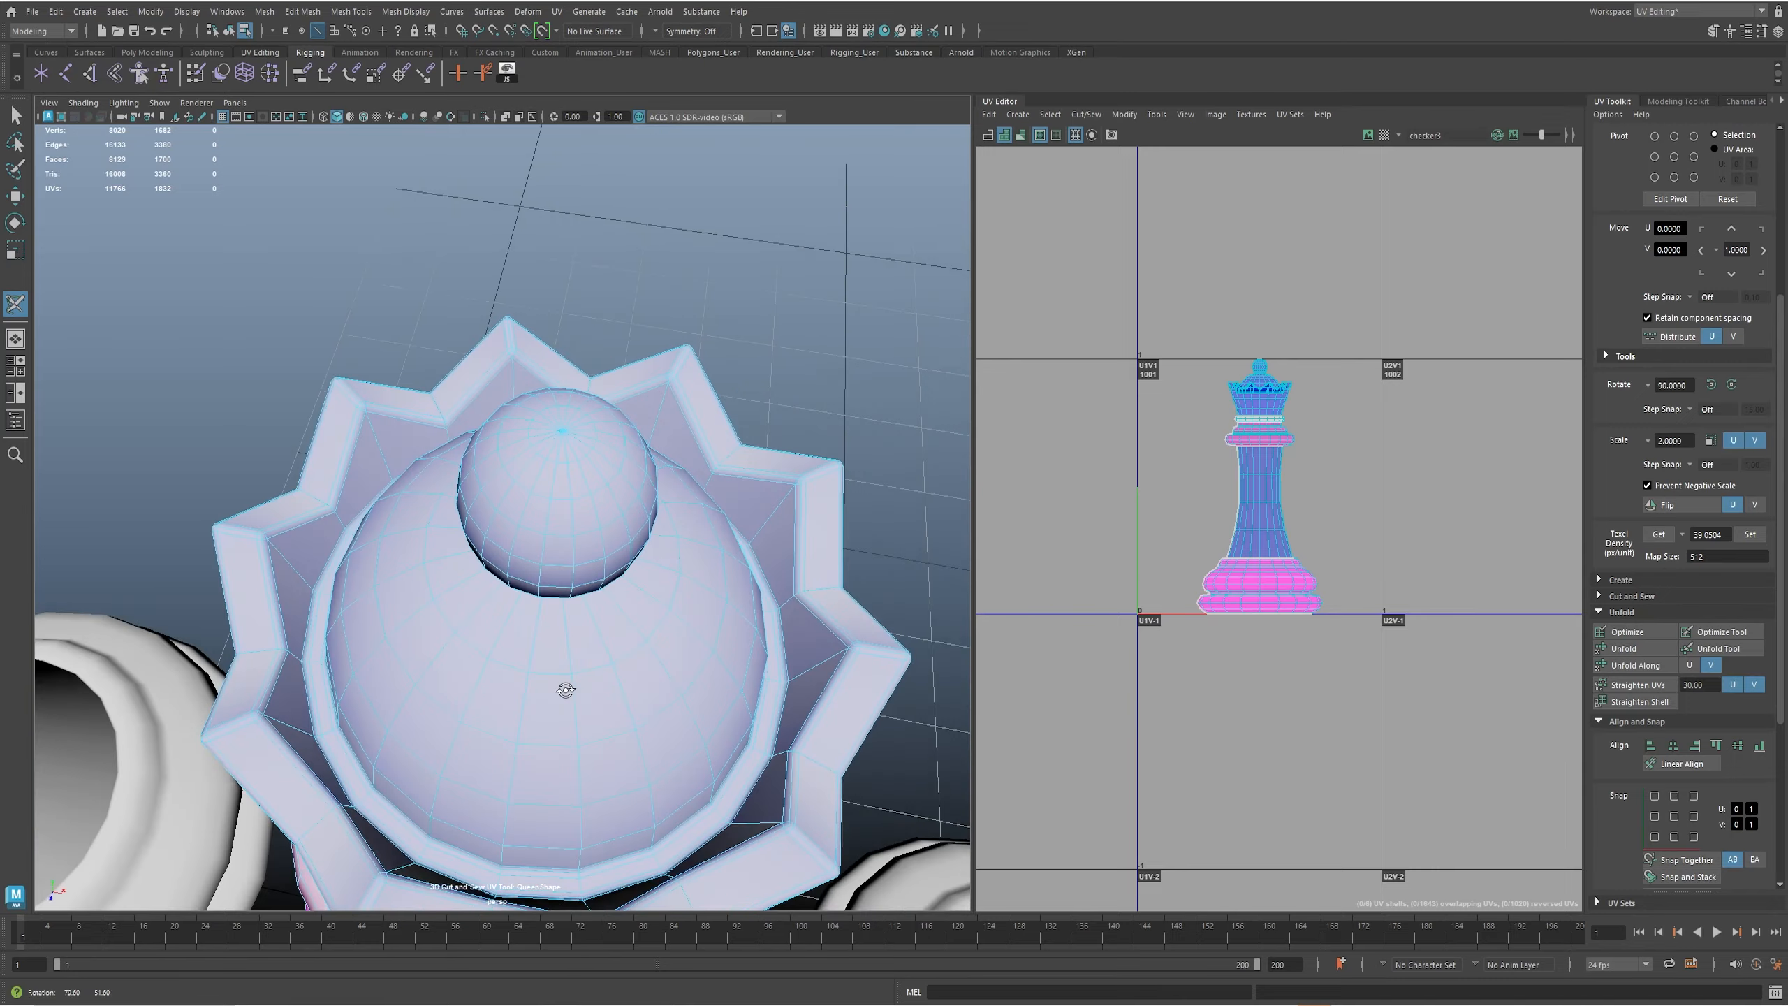
- Cut the loop separating the queen's top ball from the dome, and cut a small loop around the ball's tip
{"action": "middle_click_drag", "start_coordinate": [563, 688], "coordinate": [543, 582], "text": "alt"}
{"action": "right_click_drag", "start_coordinate": [542, 582], "coordinate": [646, 583], "text": "alt"}
{"action": "left_click_drag", "start_coordinate": [647, 583], "coordinate": [707, 538], "text": "alt"}
{"action": "middle_click_drag", "start_coordinate": [707, 538], "coordinate": [698, 746], "text": "alt"}
{"action": "right_click_drag", "start_coordinate": [698, 746], "coordinate": [911, 655], "text": "alt"}
{"action": "double_click", "coordinate": [592, 639]}
{"action": "right_click_drag", "start_coordinate": [598, 626], "coordinate": [632, 610], "text": "alt"}
{"action": "left_click_drag", "start_coordinate": [632, 609], "coordinate": [619, 599], "text": "alt"}
{"action": "mouse_move", "coordinate": [619, 598]}
{"action": "right_mouse_down", "text": "alt"}
{"action": "mouse_move", "coordinate": [669, 567]}
{"action": "mouse_move", "coordinate": [684, 609]}
{"action": "mouse_move", "coordinate": [637, 620]}
{"action": "right_mouse_up", "text": "alt"}
{"action": "left_click", "coordinate": [583, 524]}
{"action": "double_click", "coordinate": [583, 523]}
- Cut a vertical seam down the queen's top ball from the small loop at its tip to the dome
{"action": "left_click_drag", "start_coordinate": [637, 620], "coordinate": [627, 655], "text": "alt"}
{"action": "right_click_drag", "start_coordinate": [626, 655], "coordinate": [577, 673], "text": "alt"}
{"action": "left_click_drag", "start_coordinate": [577, 673], "coordinate": [564, 729], "text": "alt"}
{"action": "middle_click_drag", "start_coordinate": [564, 730], "coordinate": [565, 726], "text": "alt"}
{"action": "left_click_drag", "start_coordinate": [564, 727], "coordinate": [561, 551], "text": "alt"}
{"action": "right_click_drag", "start_coordinate": [561, 551], "coordinate": [618, 471], "text": "alt"}
{"action": "left_click_drag", "start_coordinate": [619, 471], "coordinate": [610, 522], "text": "alt"}
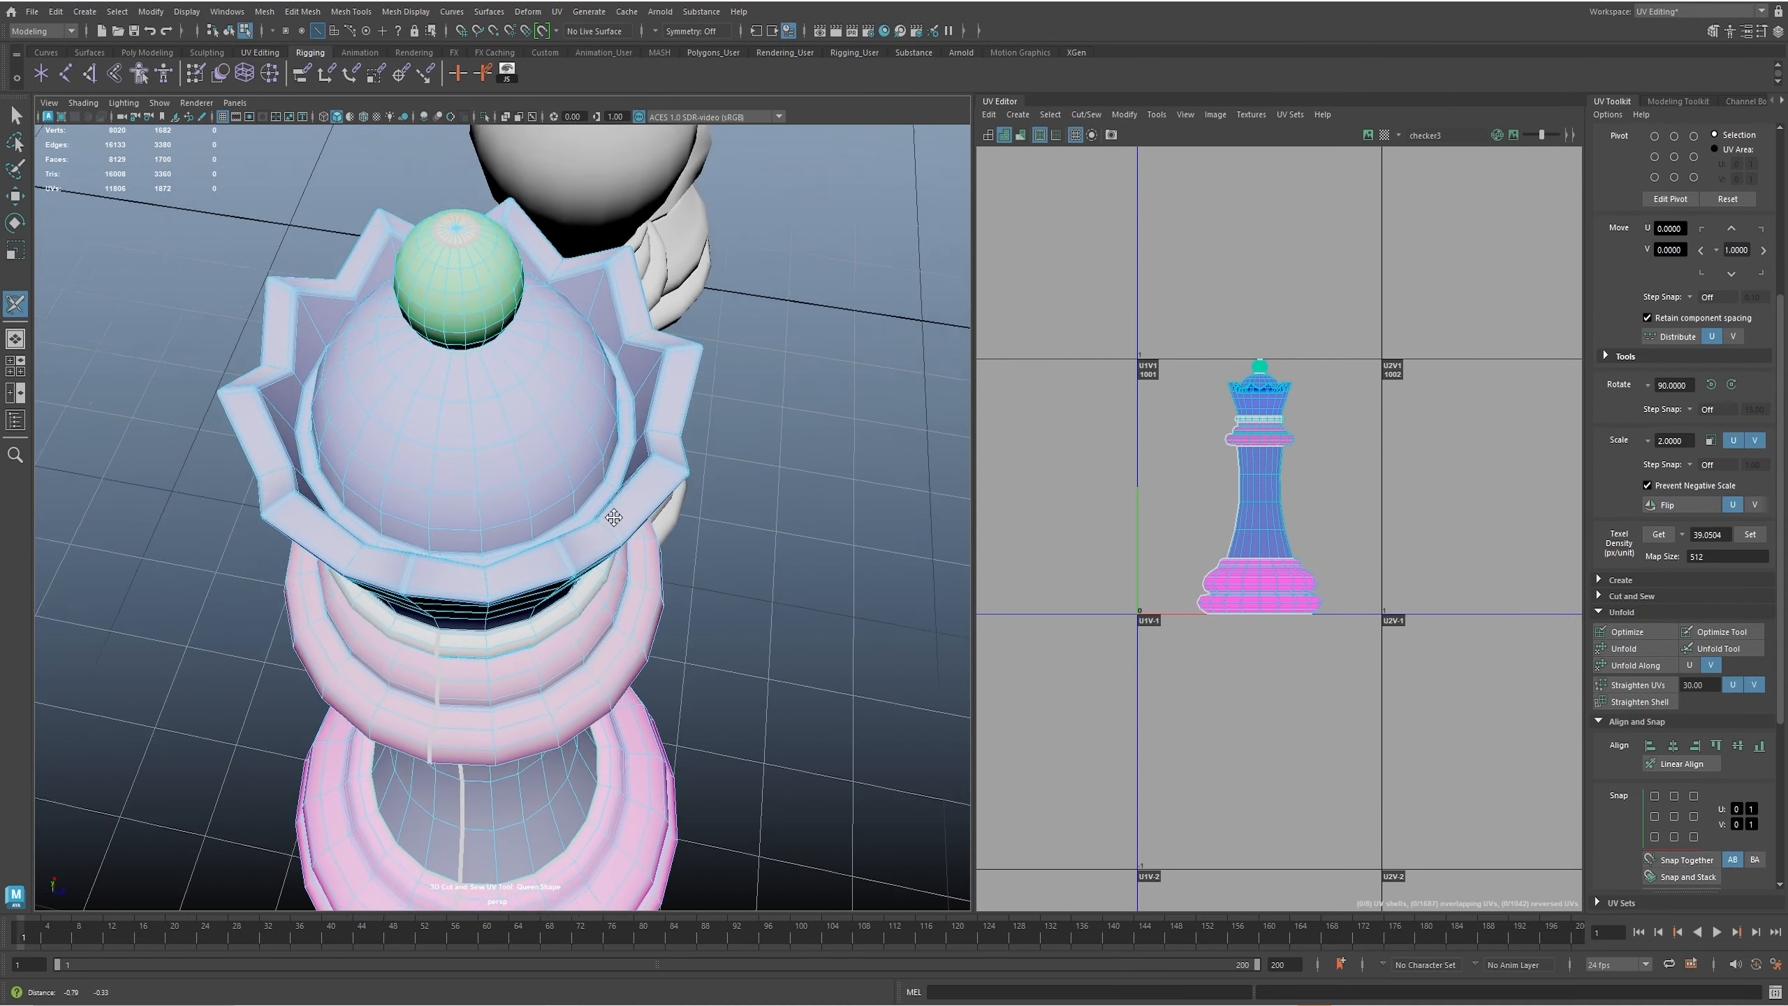
{"action": "middle_click_drag", "start_coordinate": [610, 522], "coordinate": [711, 493], "text": "alt"}
{"action": "left_click_drag", "start_coordinate": [711, 493], "coordinate": [623, 588], "text": "alt"}
{"action": "double_click", "coordinate": [640, 333]}
- Cut the edge loop around the foot of the dome, where it meets the thin ledge inside the queen's crown
{"action": "right_click_drag", "start_coordinate": [623, 588], "coordinate": [539, 654], "text": "alt"}
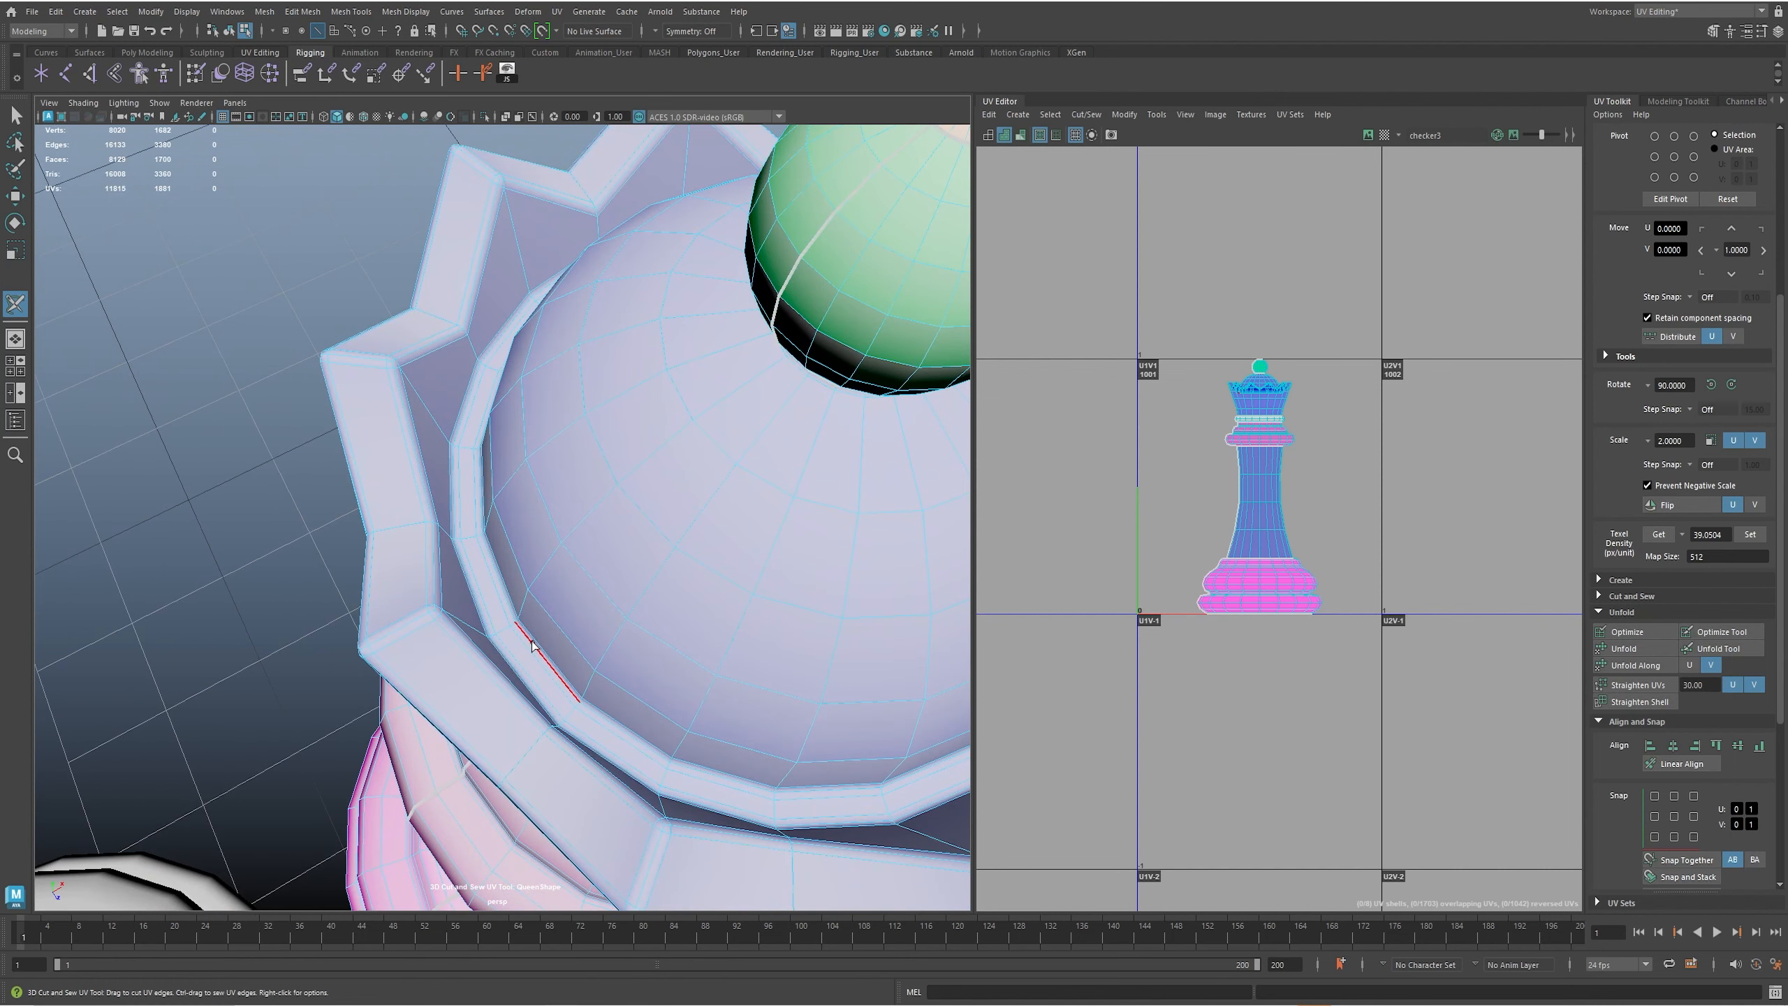
{"action": "double_click", "coordinate": [532, 646]}
{"action": "left_click_drag", "start_coordinate": [599, 623], "coordinate": [365, 560], "text": "alt"}
{"action": "middle_click_drag", "start_coordinate": [599, 571], "coordinate": [348, 593], "text": "alt"}
{"action": "left_click_drag", "start_coordinate": [348, 593], "coordinate": [559, 542], "text": "alt"}
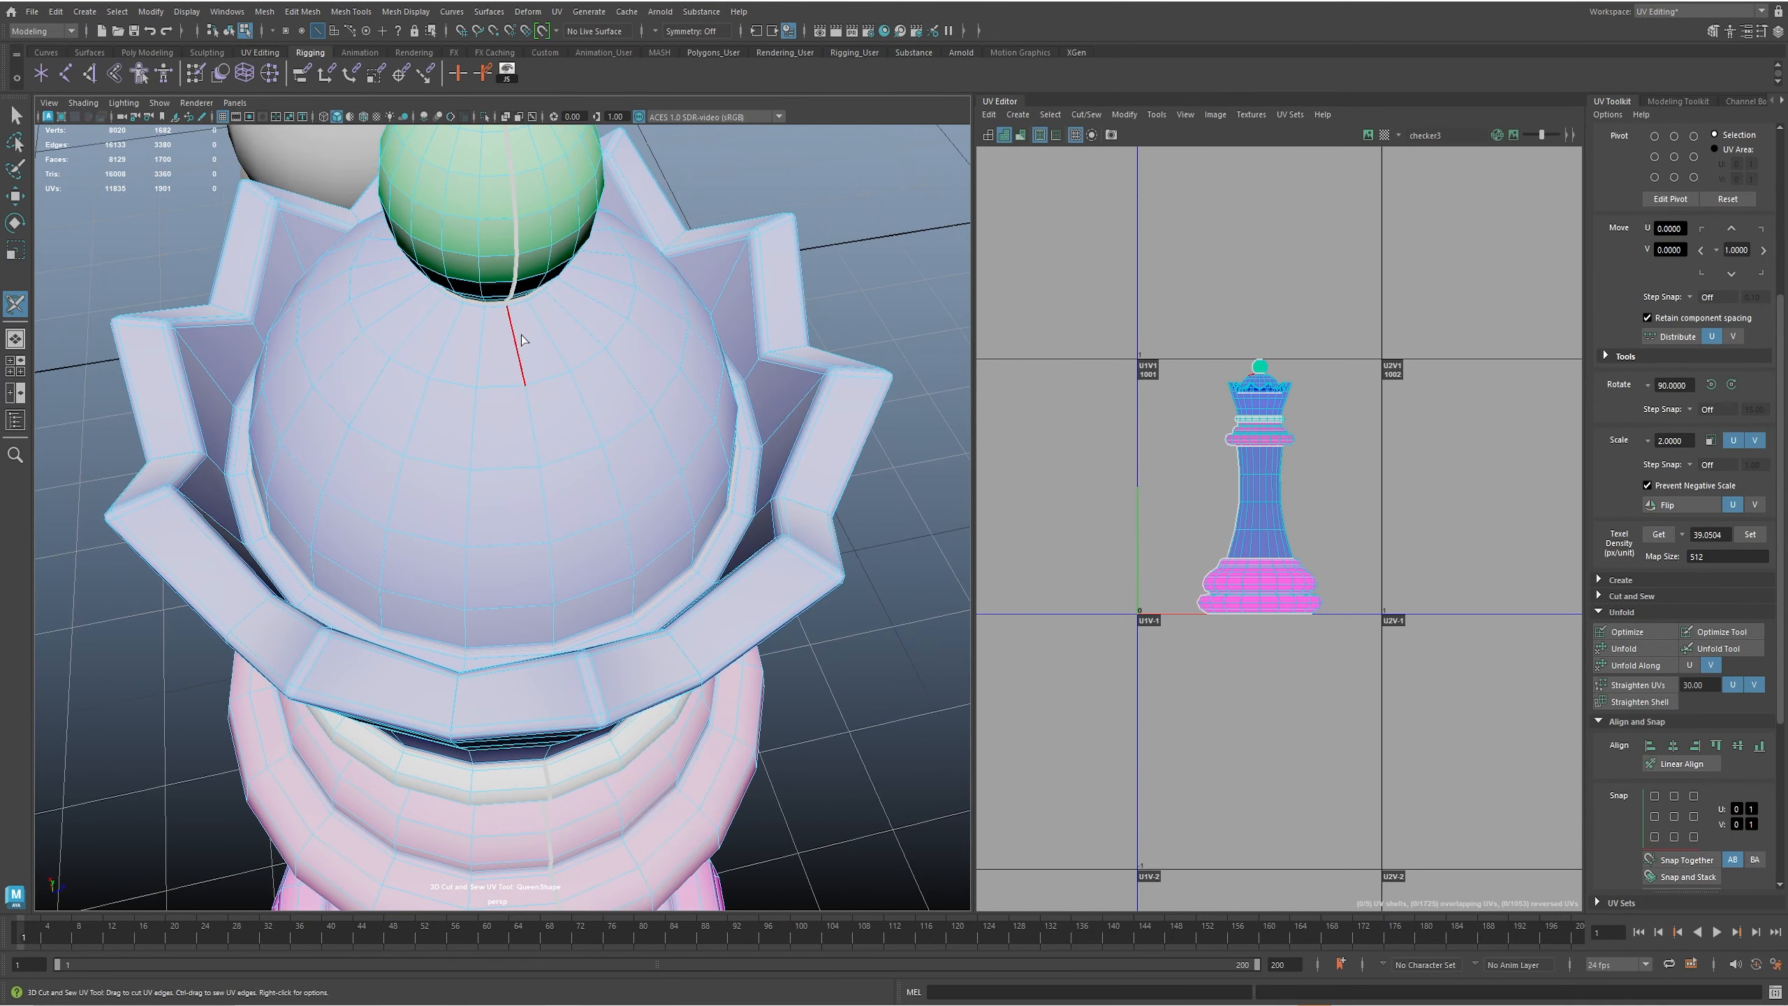
- Start a UV seam along the inner edge of the crown's zigzag rim, cutting the edges from tooth to tooth
{"action": "left_click_drag", "start_coordinate": [569, 604], "coordinate": [647, 520], "text": "alt"}
{"action": "left_click", "coordinate": [646, 547]}
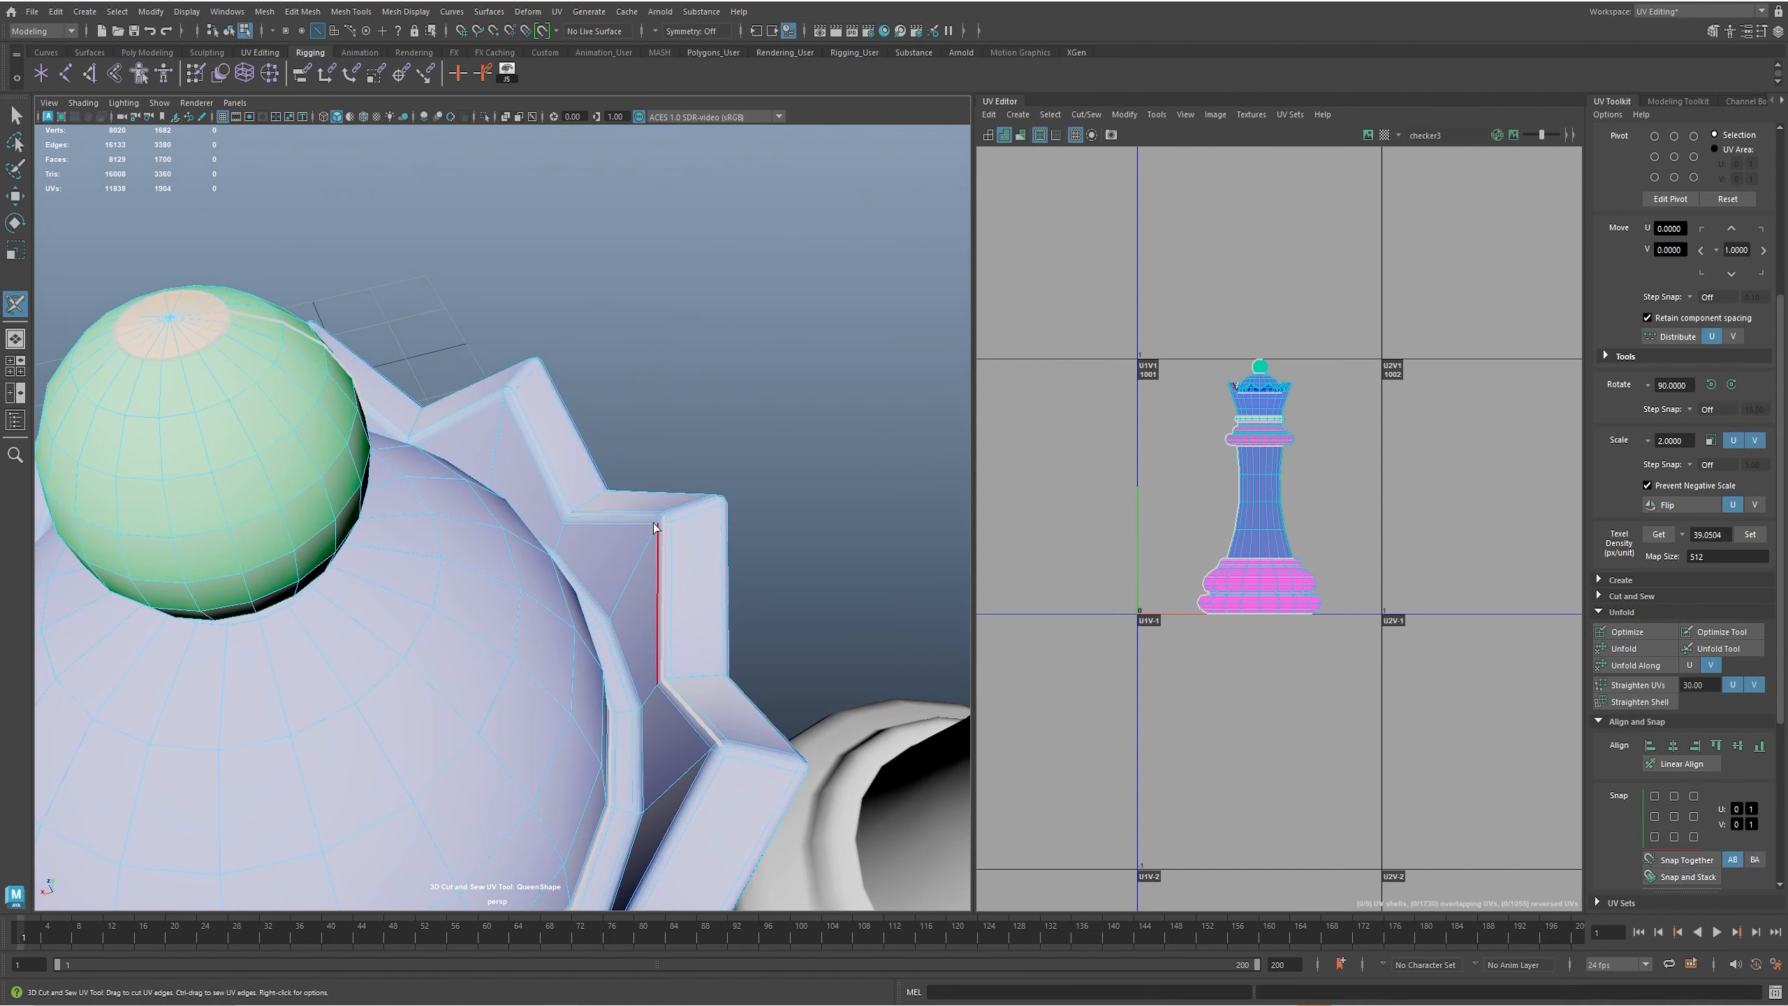
{"action": "double_click", "coordinate": [646, 521]}
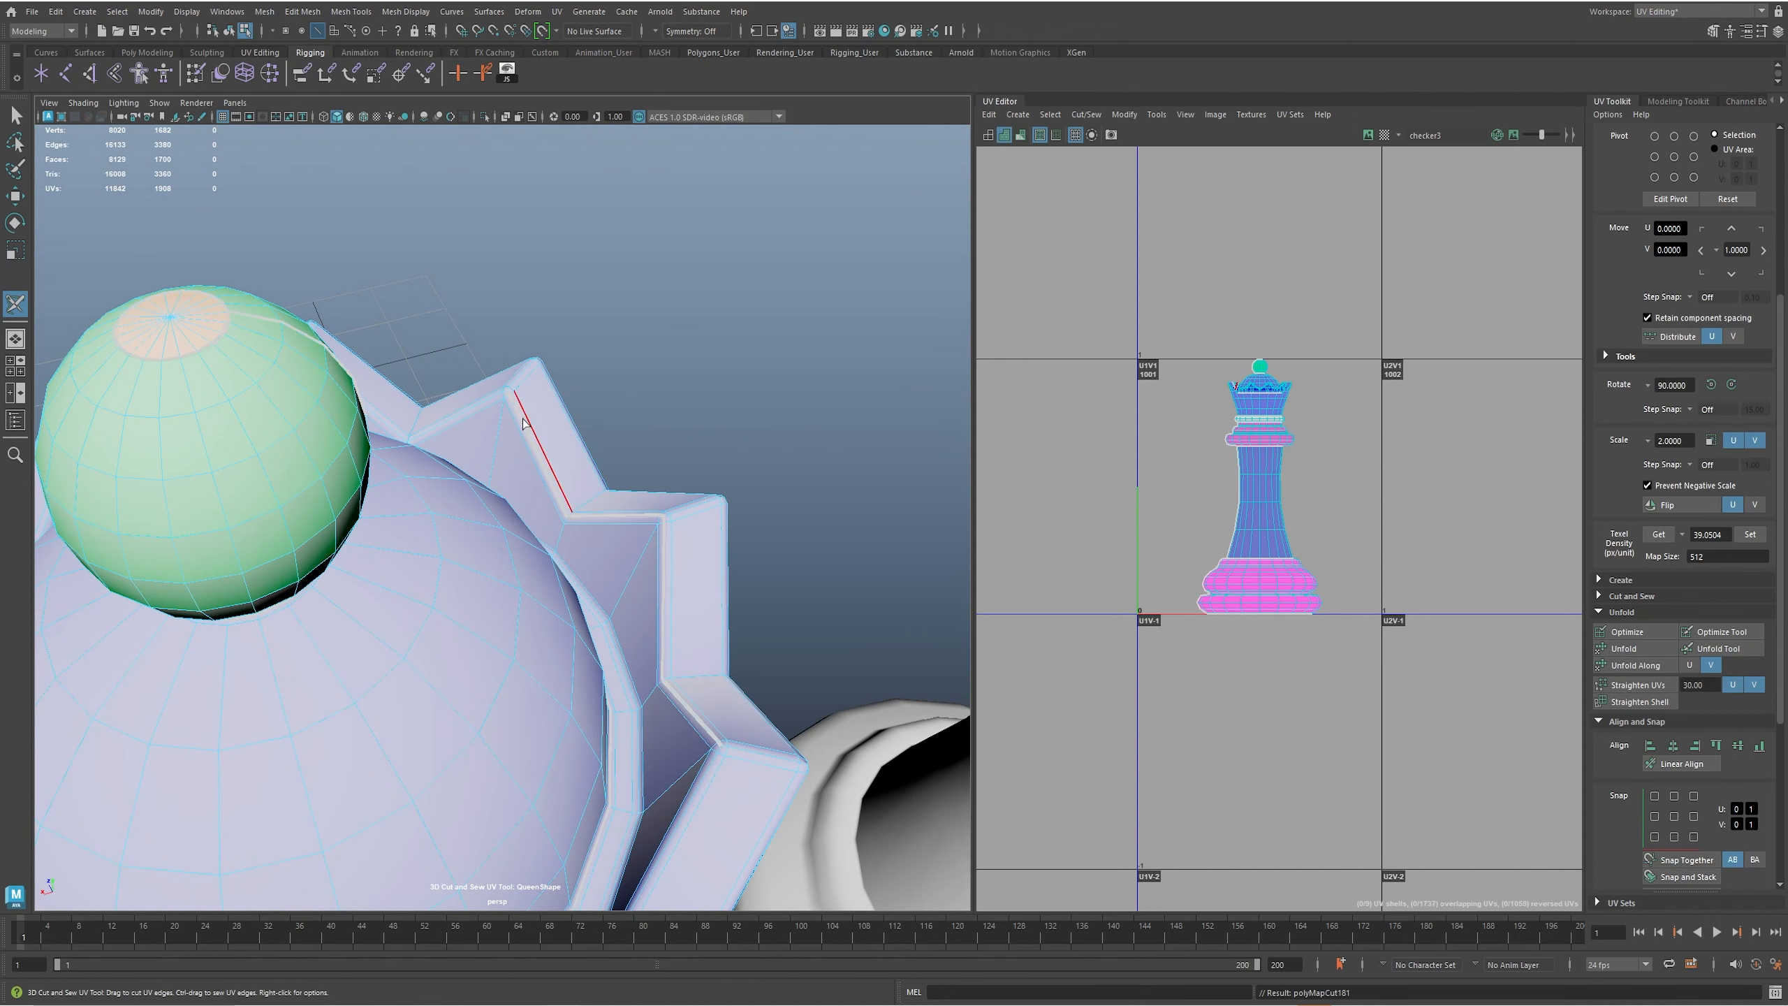
{"action": "left_click", "coordinate": [488, 400]}
{"action": "left_click_drag", "start_coordinate": [488, 400], "coordinate": [239, 602], "text": "alt"}
{"action": "left_click", "coordinate": [360, 611]}
{"action": "left_click", "coordinate": [339, 645]}
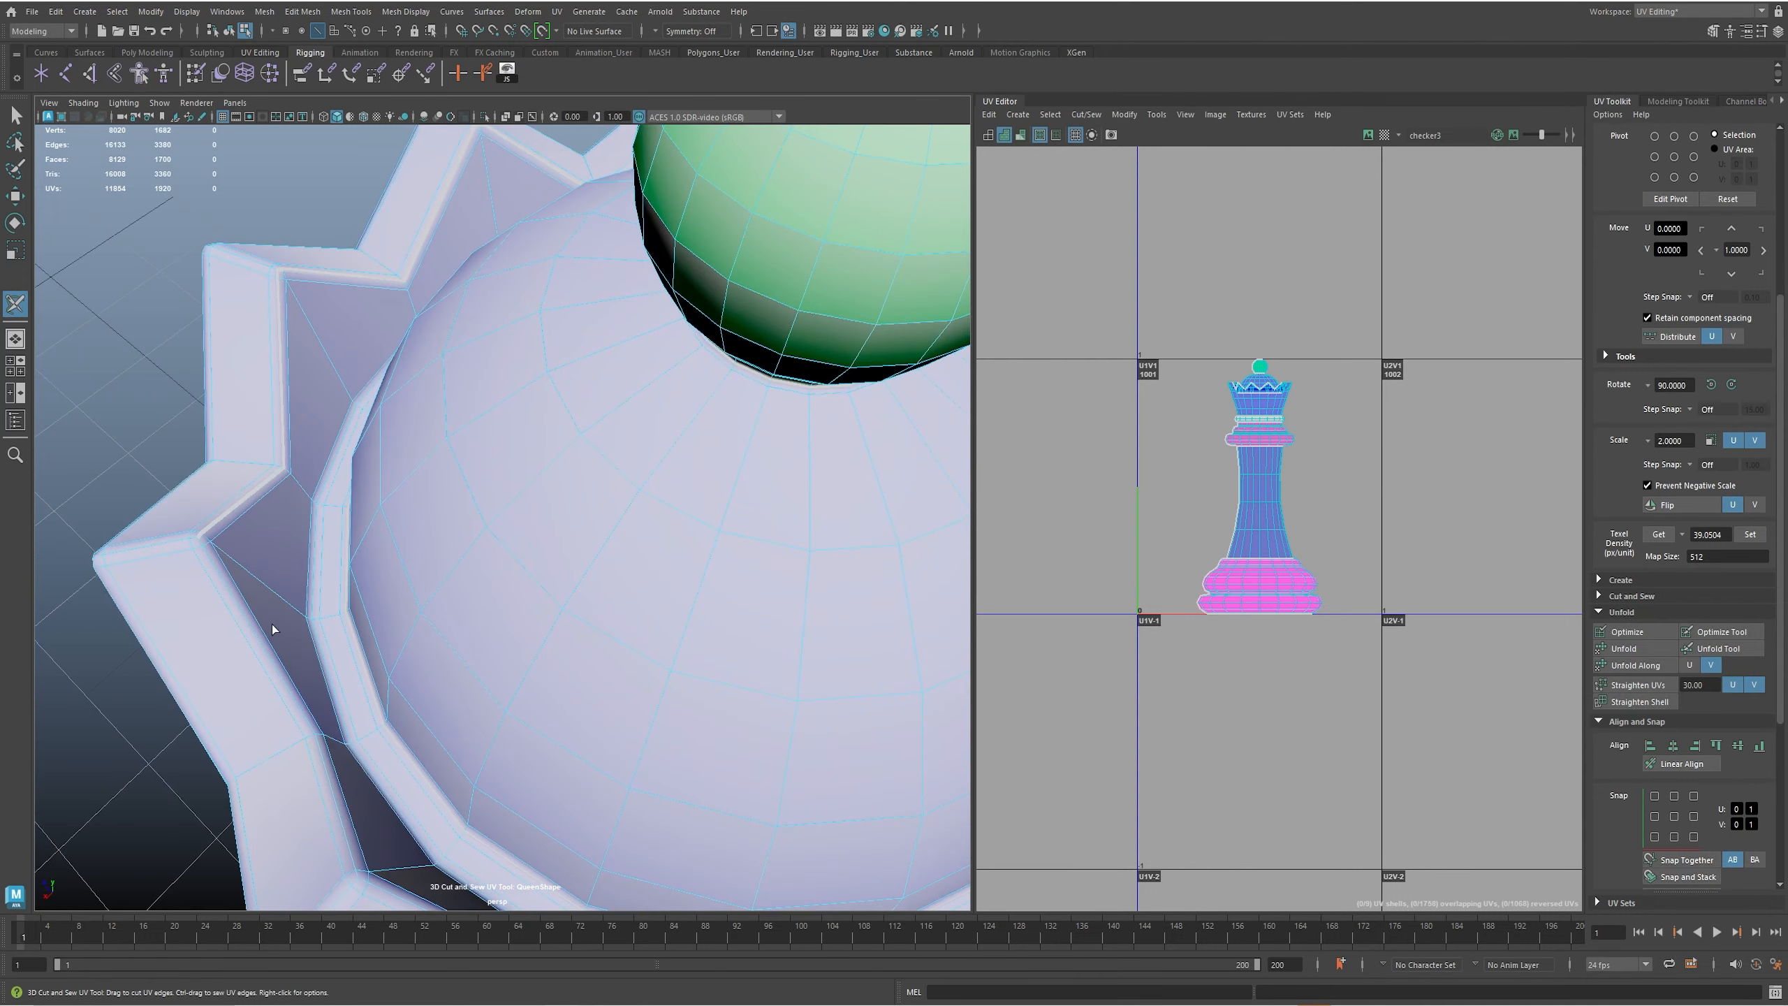
{"action": "left_click", "coordinate": [231, 597]}
- Continue the inner rim seam around the crown's remaining teeth to separate the inner walls from the outer crown
{"action": "left_click_drag", "start_coordinate": [401, 729], "coordinate": [229, 768], "text": "alt"}
{"action": "middle_click_drag", "start_coordinate": [241, 742], "coordinate": [433, 479], "text": "alt"}
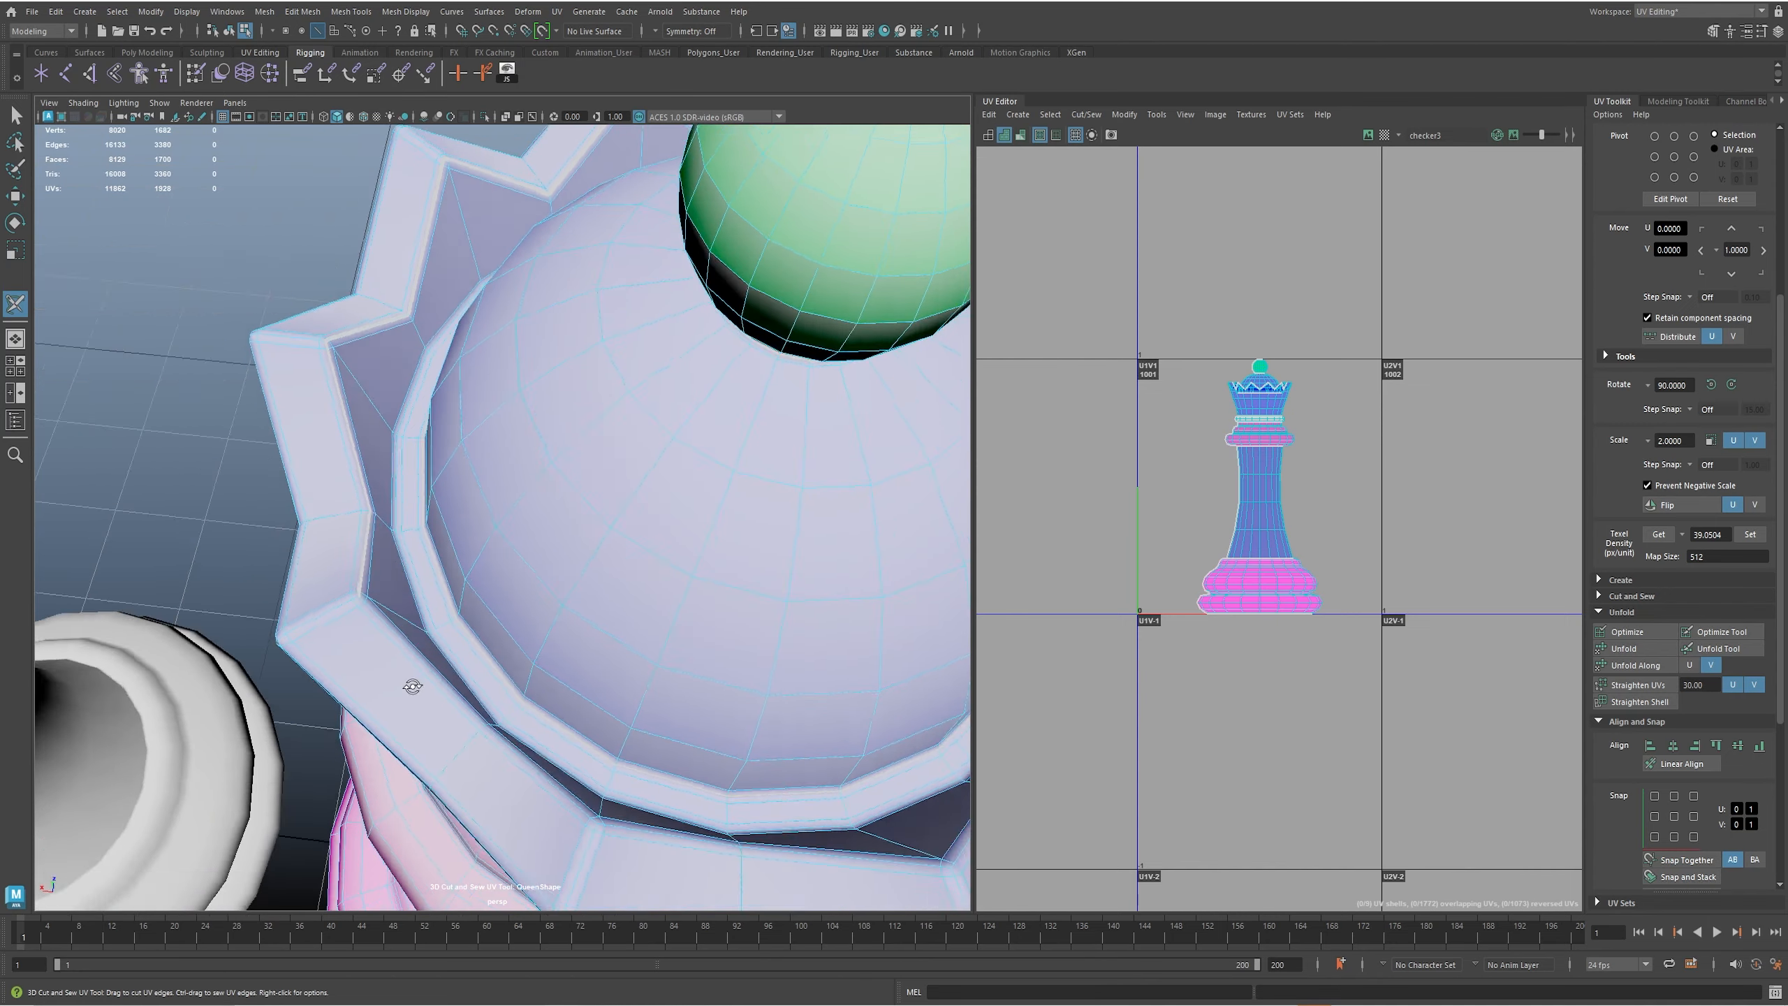
{"action": "left_click_drag", "start_coordinate": [411, 686], "coordinate": [264, 570], "text": "alt"}
{"action": "mouse_move", "coordinate": [345, 719]}
{"action": "left_mouse_down", "text": "alt"}
{"action": "mouse_move", "coordinate": [240, 710]}
{"action": "mouse_move", "coordinate": [280, 579]}
{"action": "mouse_move", "coordinate": [310, 718]}
{"action": "left_mouse_up", "text": "alt"}
{"action": "left_click_drag", "start_coordinate": [352, 729], "coordinate": [279, 657], "text": "alt"}
{"action": "left_click", "coordinate": [134, 527]}
{"action": "left_click_drag", "start_coordinate": [133, 527], "coordinate": [393, 500], "text": "alt"}
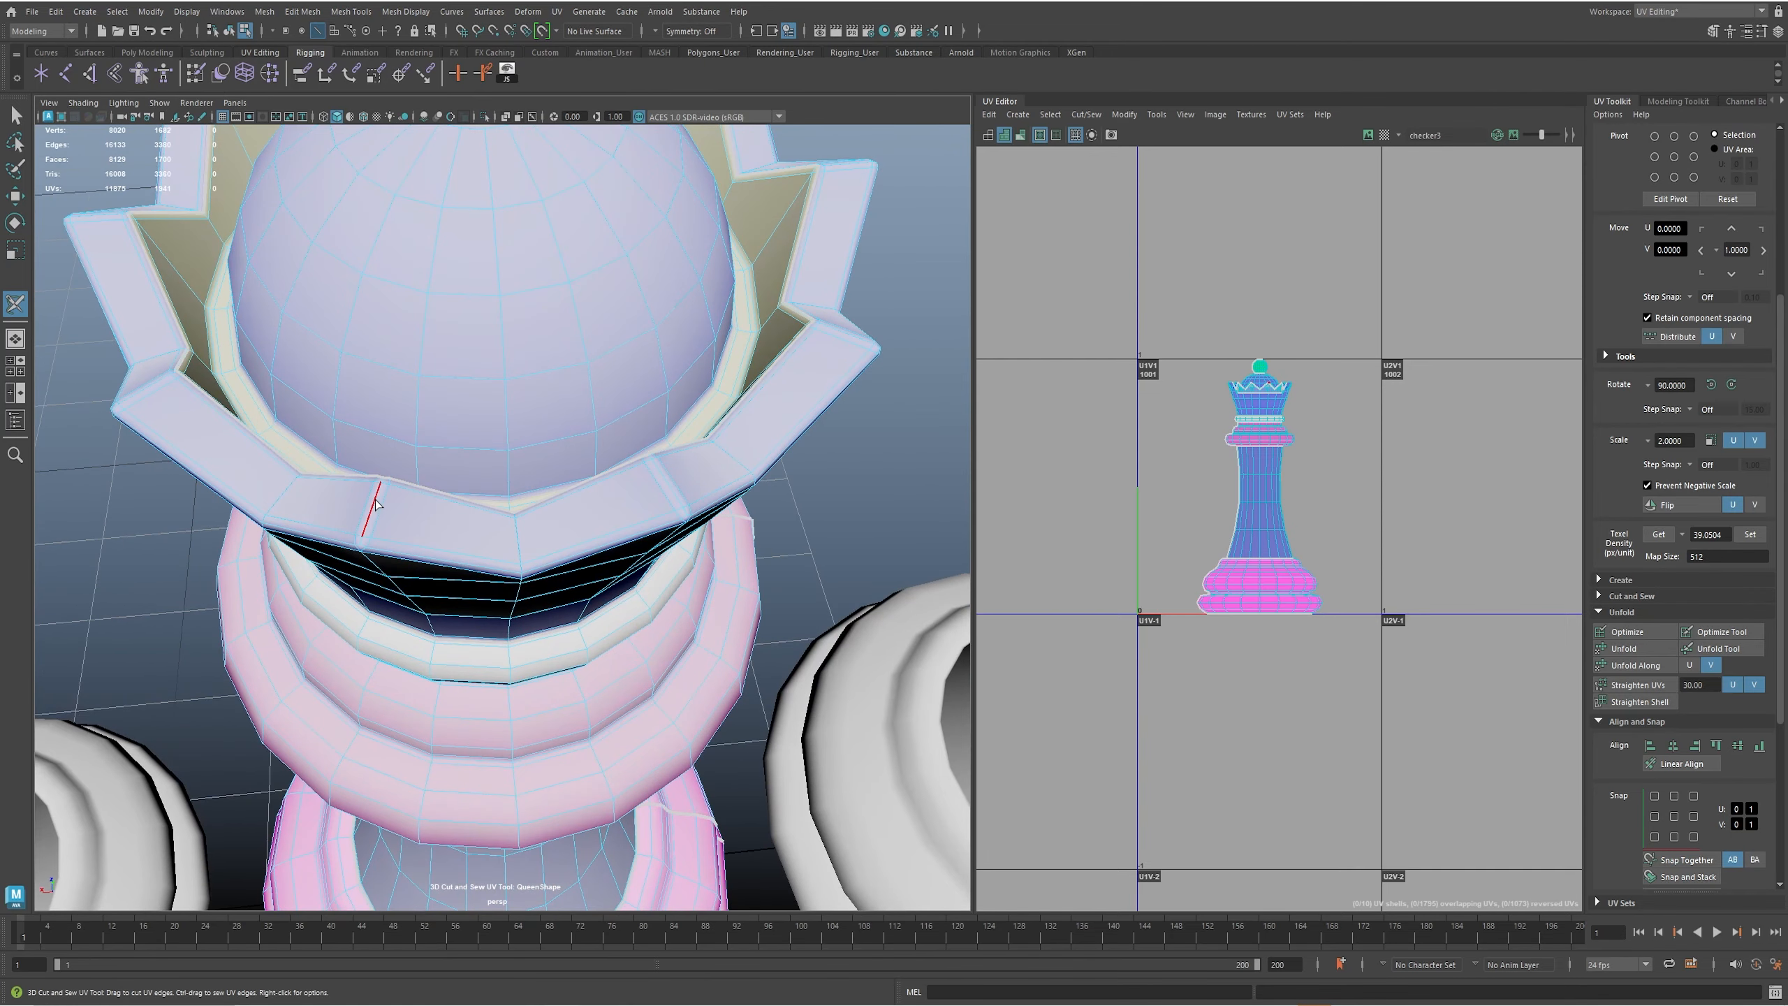
- Cut further UV edges on the crown's zigzag rim, working around the neighbouring teeth
{"action": "left_click", "coordinate": [667, 492]}
{"action": "left_click_drag", "start_coordinate": [667, 492], "coordinate": [388, 599], "text": "alt"}
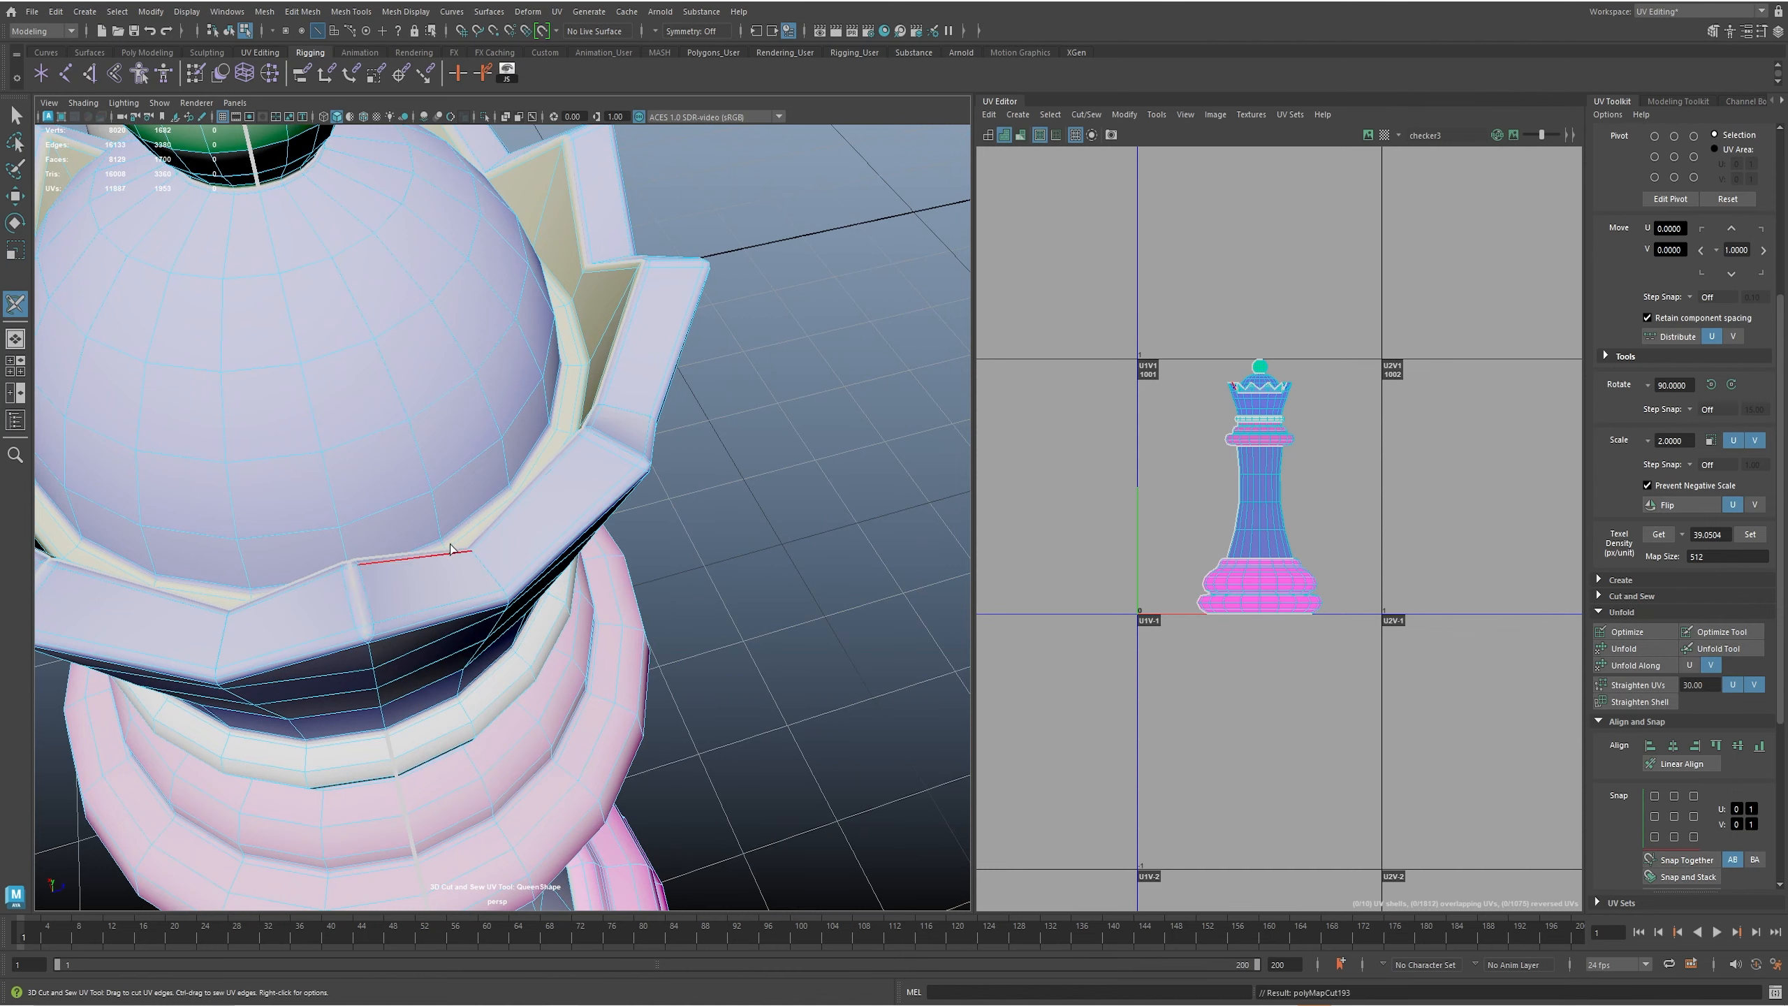
{"action": "left_click", "coordinate": [612, 451]}
{"action": "left_click_drag", "start_coordinate": [612, 451], "coordinate": [450, 584], "text": "alt"}
{"action": "left_click", "coordinate": [550, 540]}
{"action": "left_click", "coordinate": [458, 568]}
{"action": "left_click_drag", "start_coordinate": [669, 404], "coordinate": [552, 634], "text": "alt"}
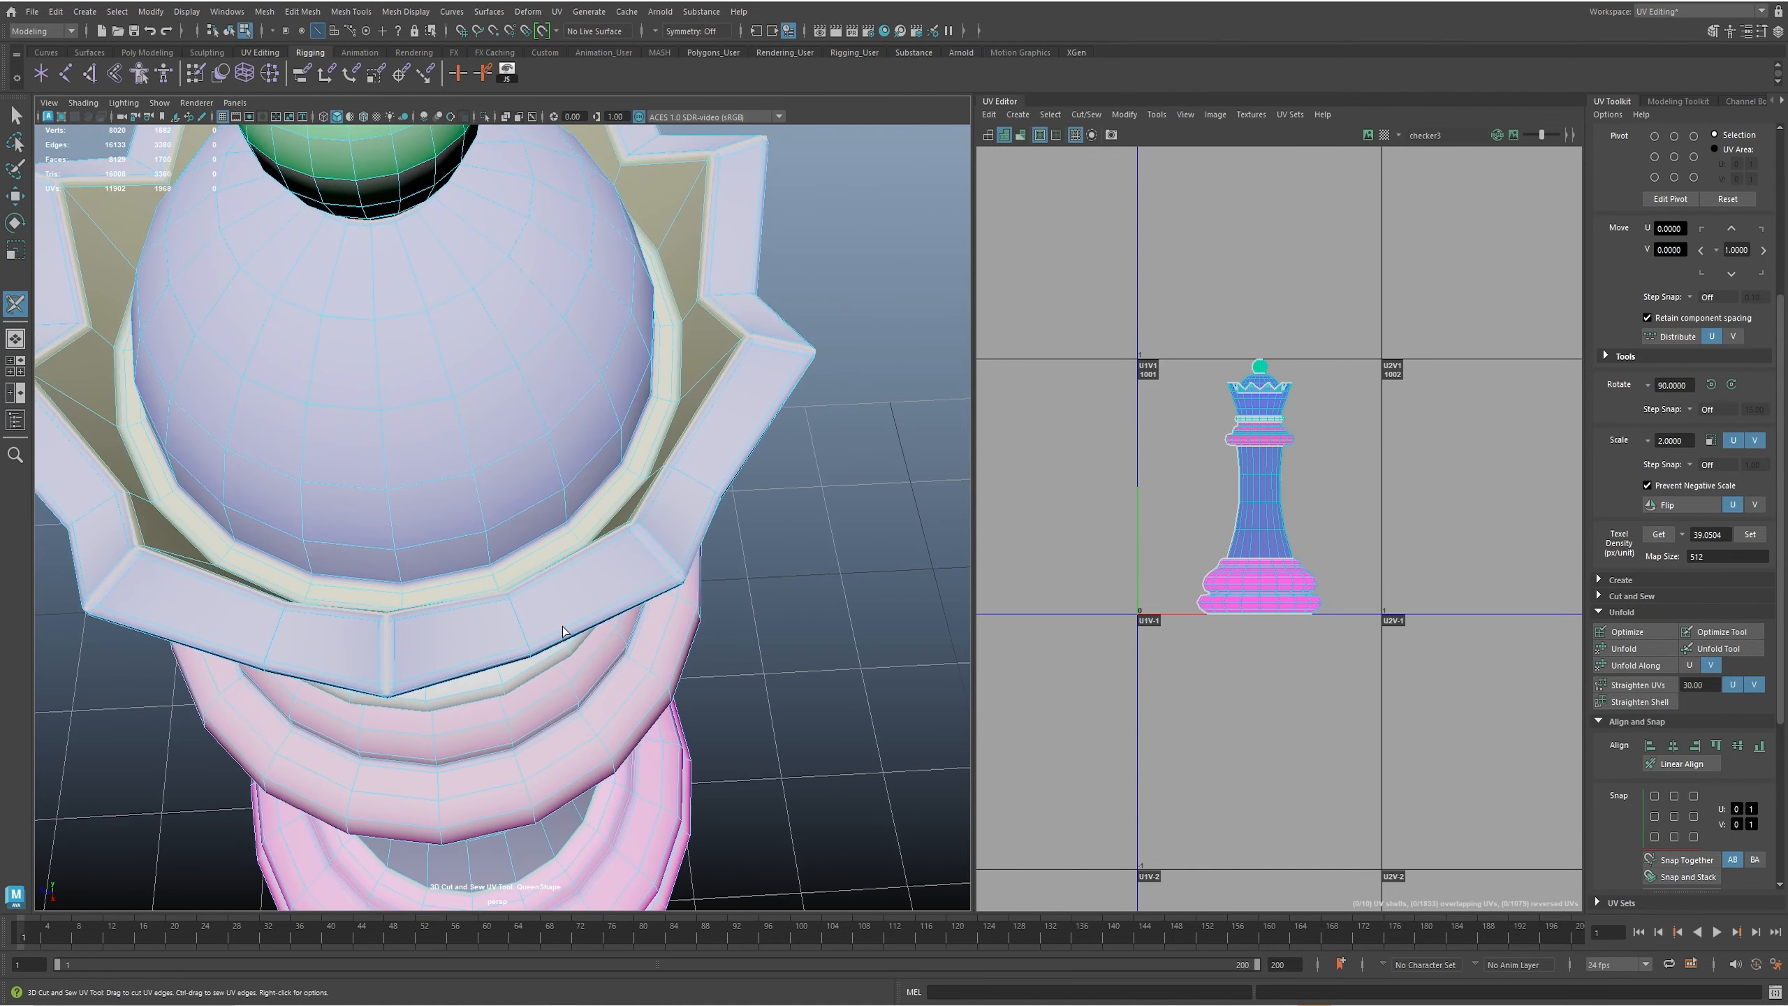
- Cut a vertical seam up the outside of the queen's crown from the ring to the tip of a tooth
{"action": "left_click_drag", "start_coordinate": [677, 556], "coordinate": [628, 539], "text": "alt"}
{"action": "right_click_drag", "start_coordinate": [725, 555], "coordinate": [577, 559], "text": "alt"}
{"action": "left_click_drag", "start_coordinate": [577, 560], "coordinate": [978, 563], "text": "alt"}
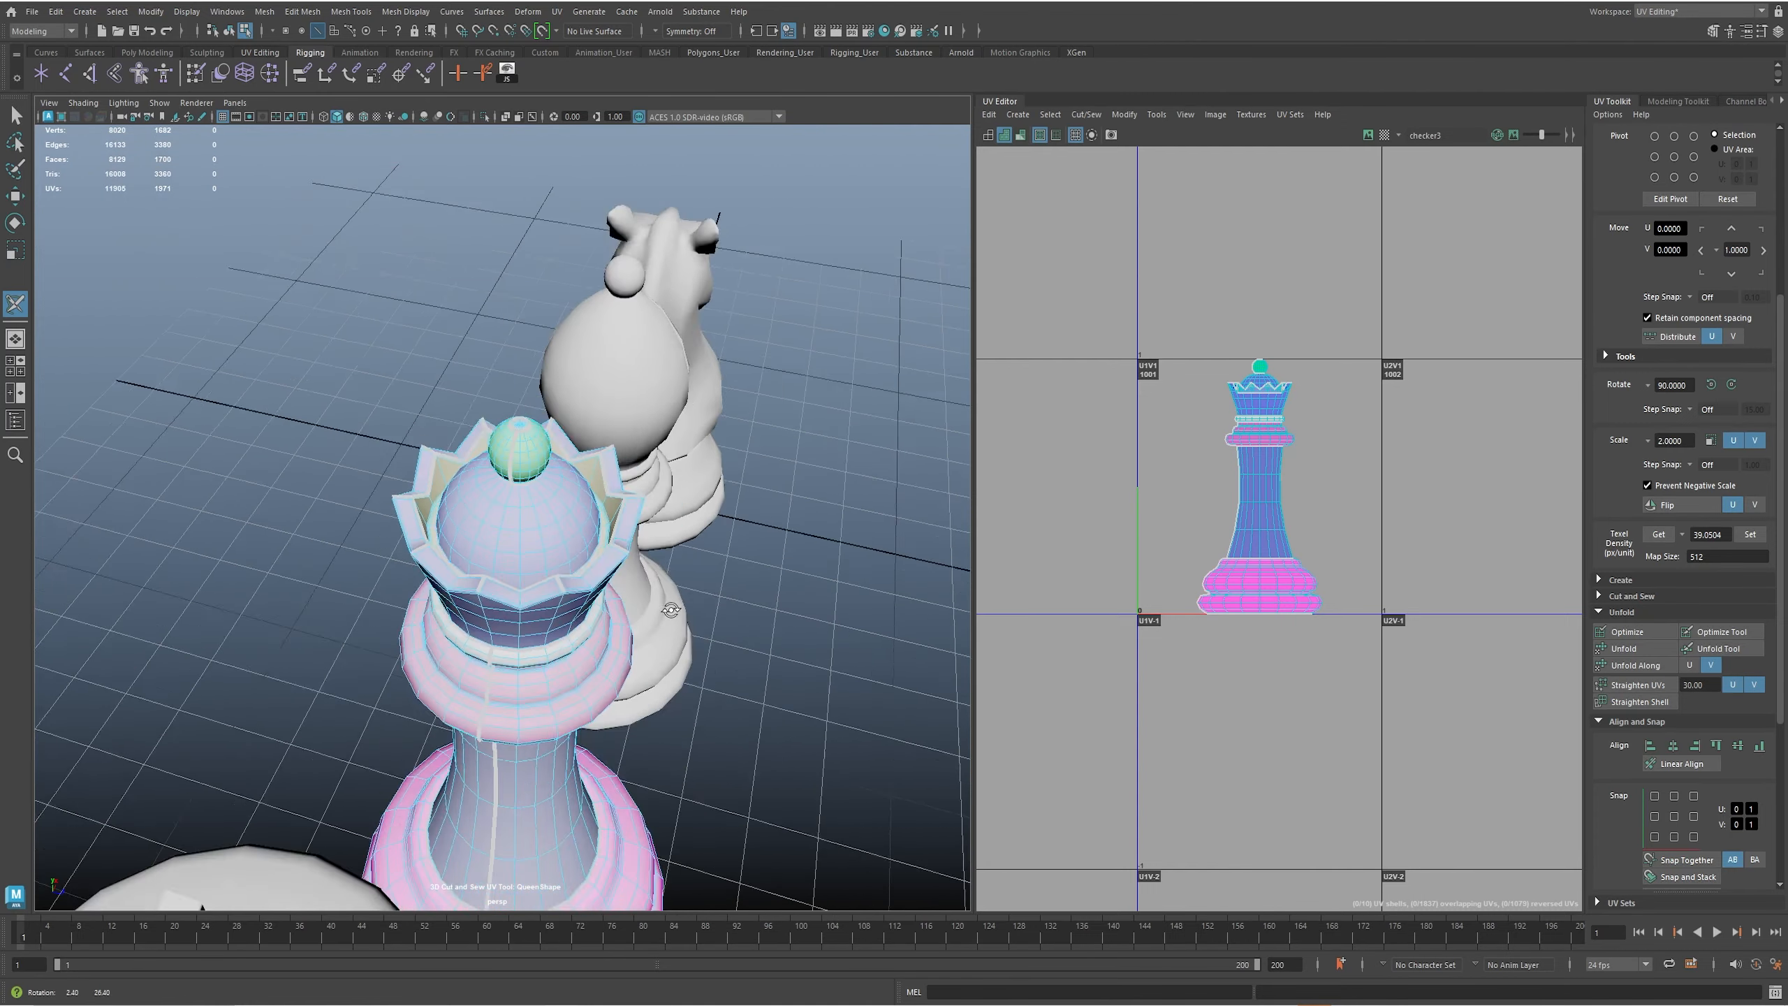
{"action": "right_click_drag", "start_coordinate": [606, 599], "coordinate": [704, 598], "text": "alt"}
{"action": "left_click_drag", "start_coordinate": [606, 648], "coordinate": [661, 611], "text": "alt"}
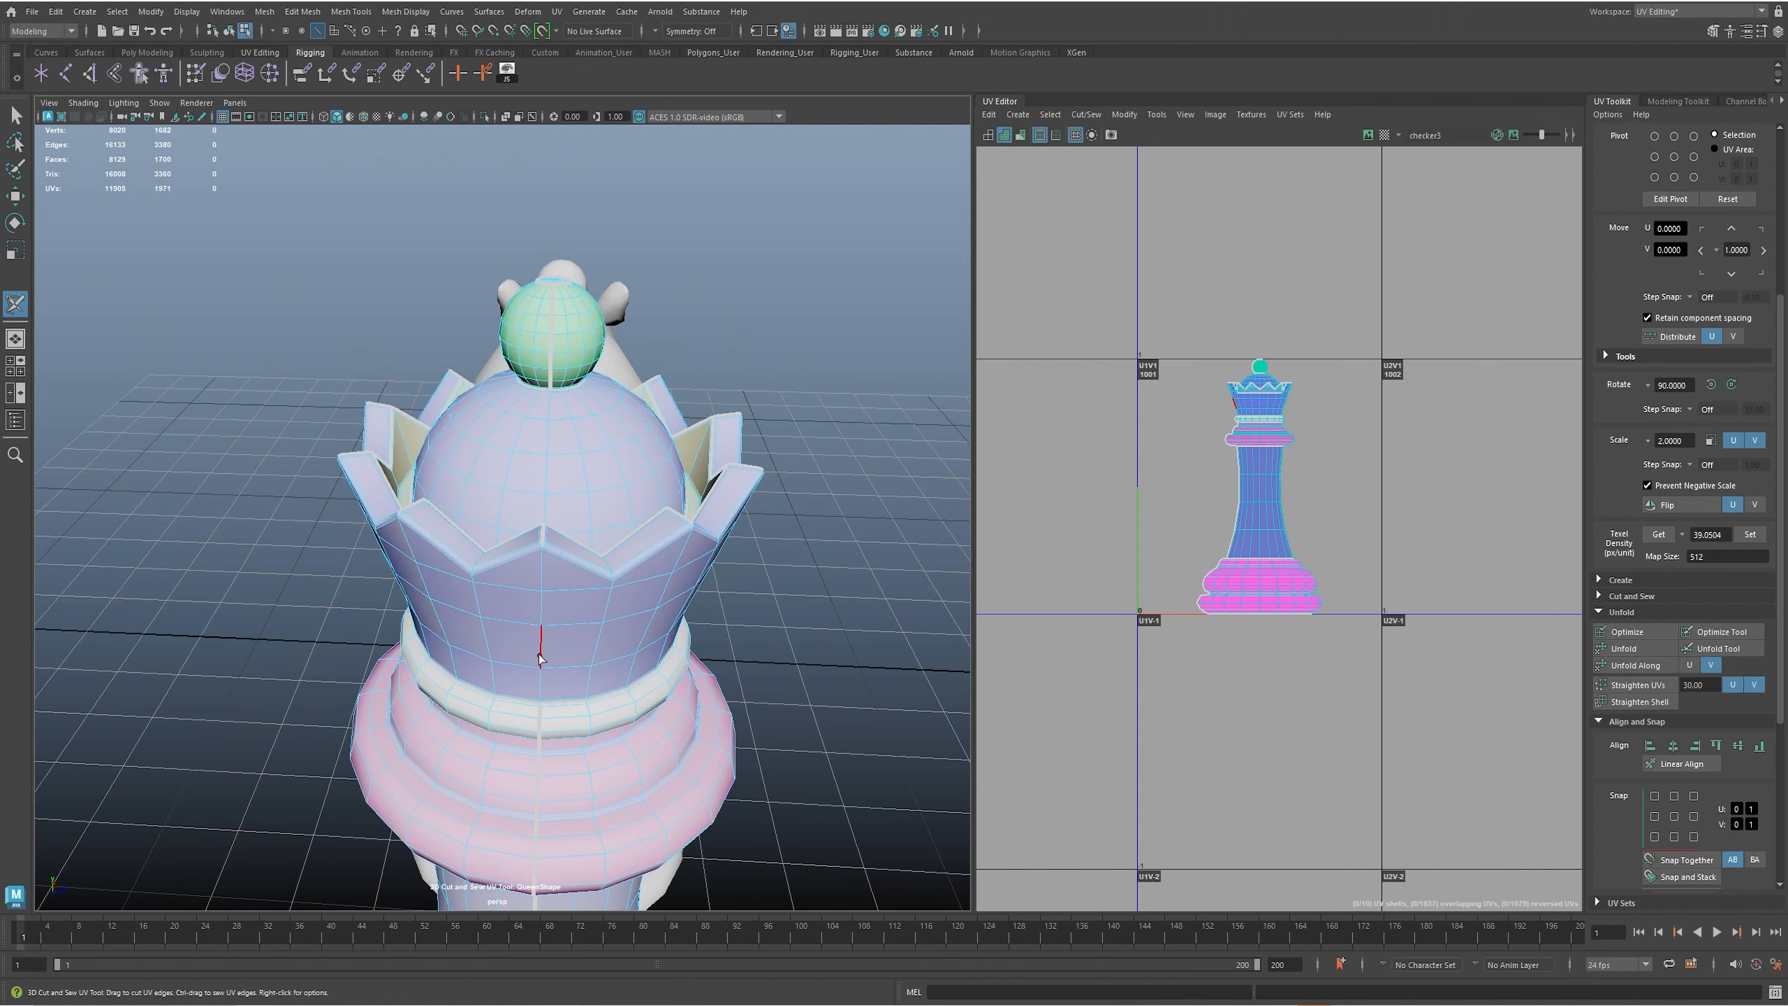
{"action": "left_click_drag", "start_coordinate": [540, 691], "coordinate": [542, 548]}
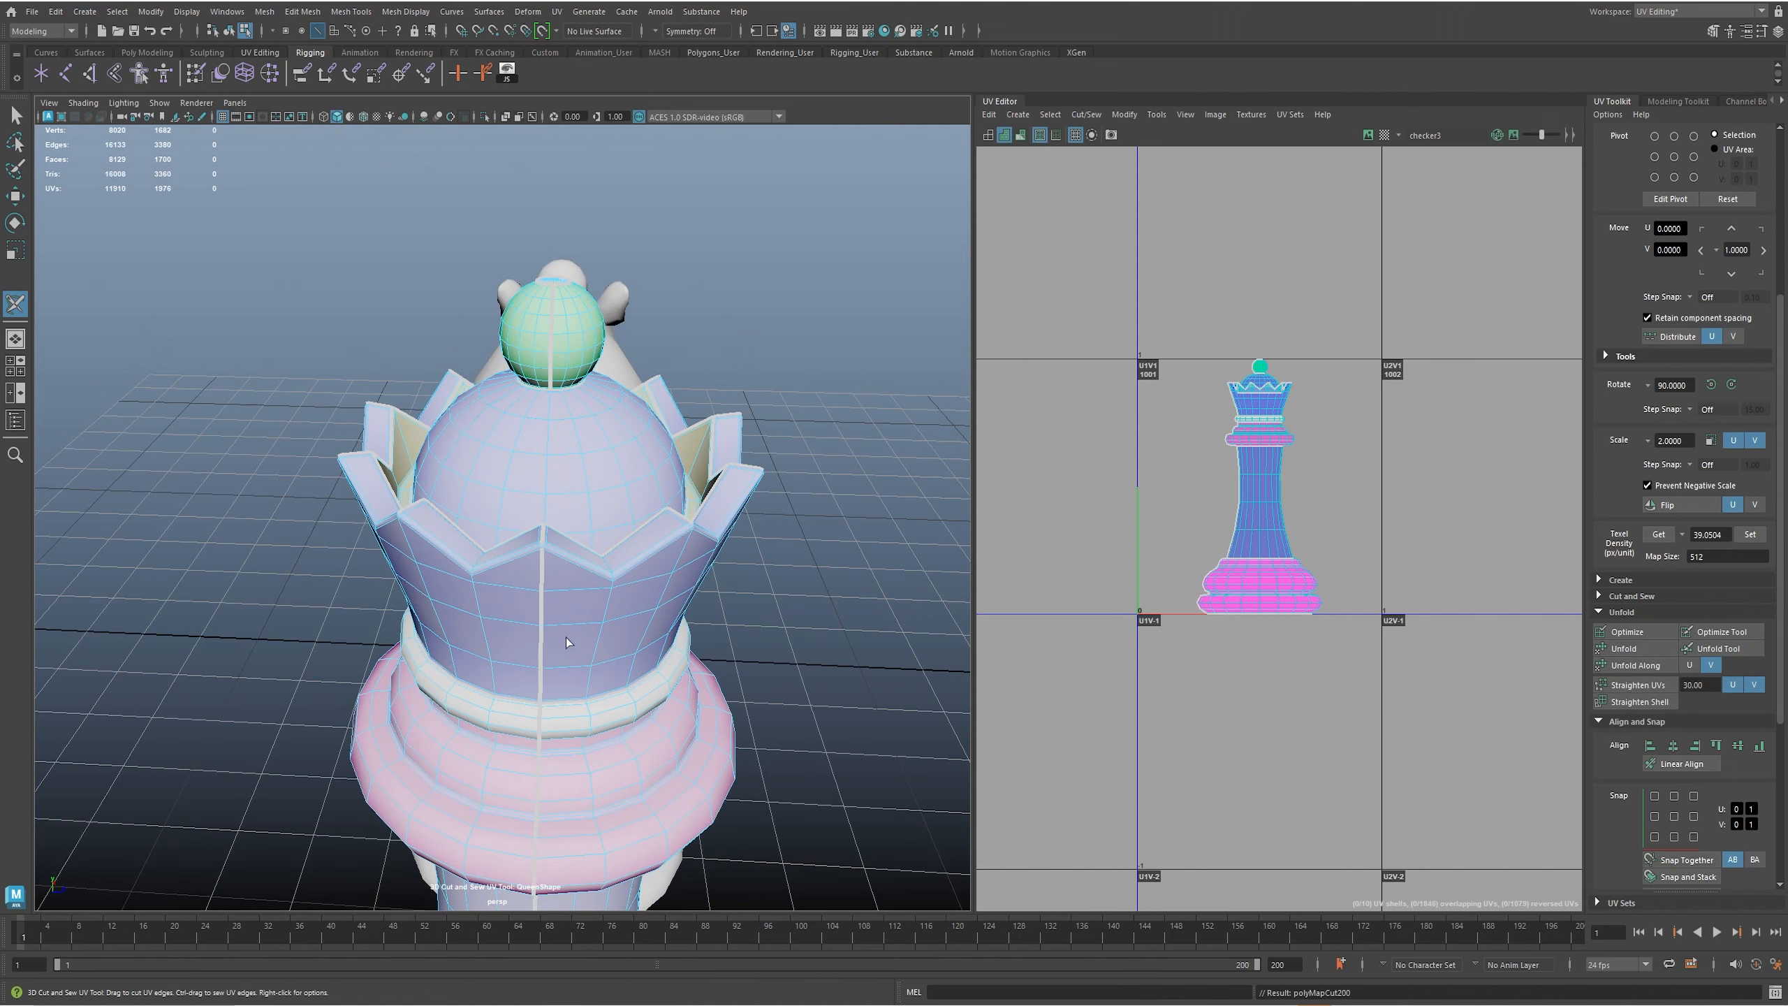
- Cut the short bevelled edges at the tooth's tip so the crown's vertical seam joins the seam over the rim
{"action": "scroll", "coordinate": [592, 655], "scroll_direction": "up", "scroll_amount": 8}
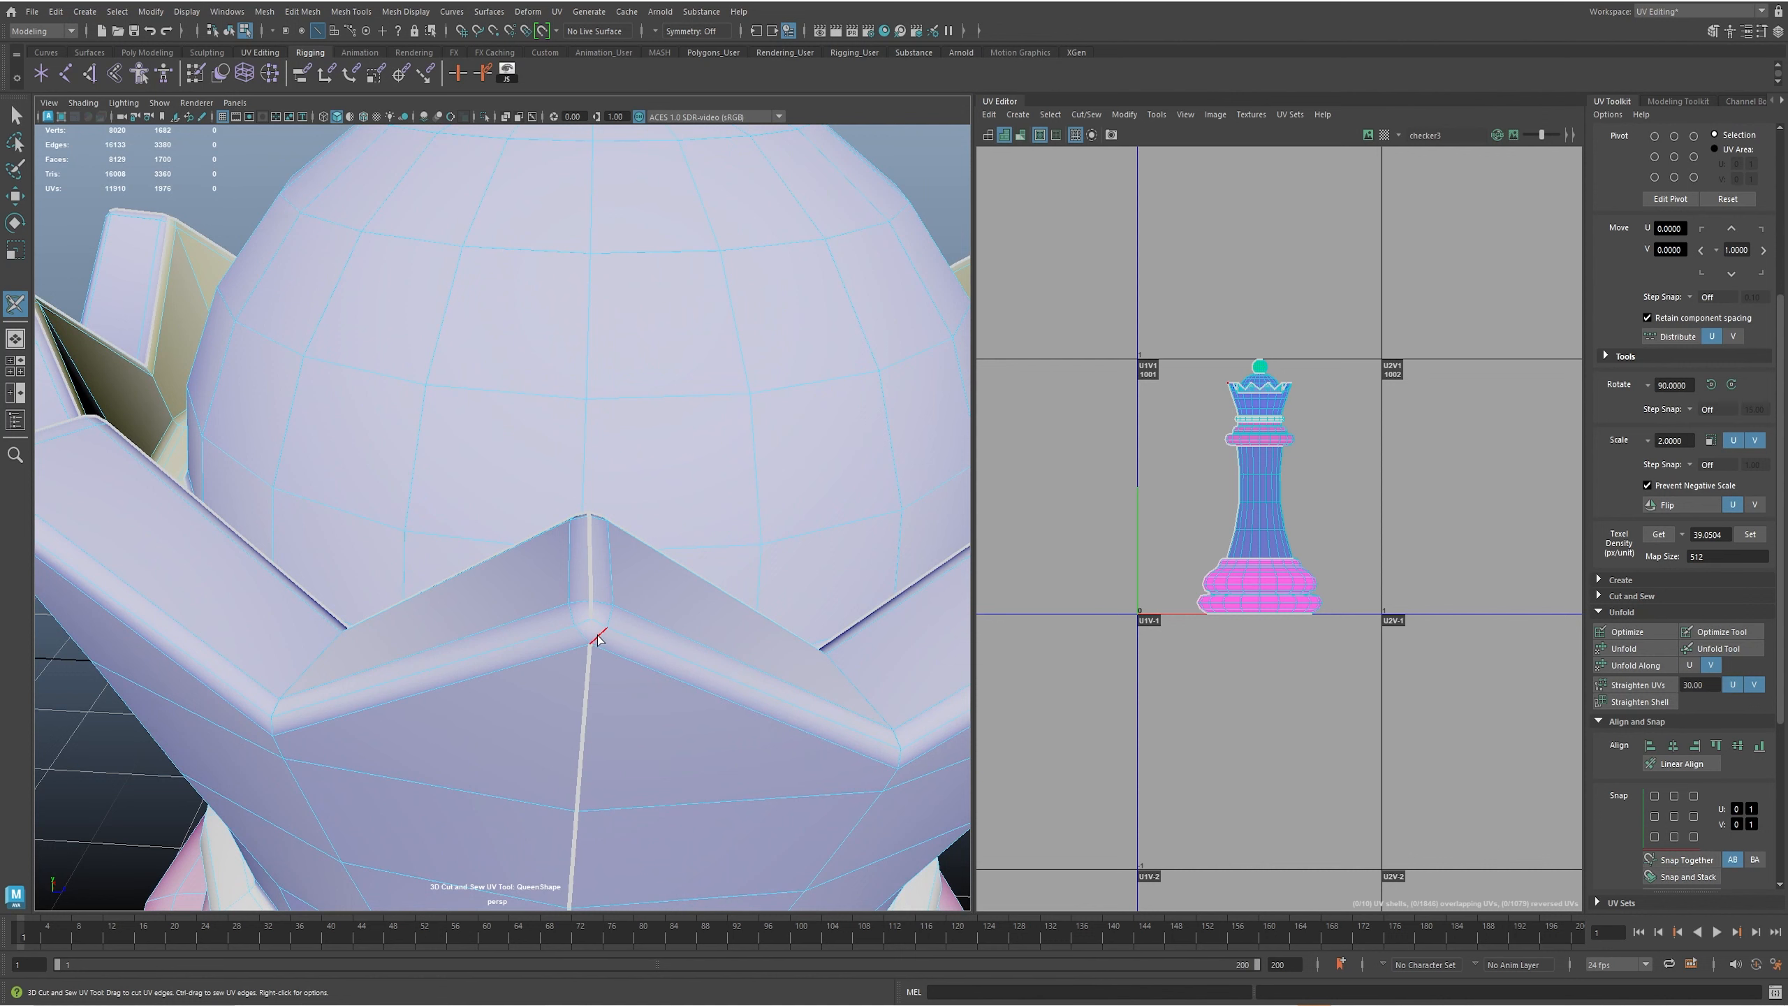
{"action": "scroll", "coordinate": [604, 647], "scroll_direction": "up", "scroll_amount": 6}
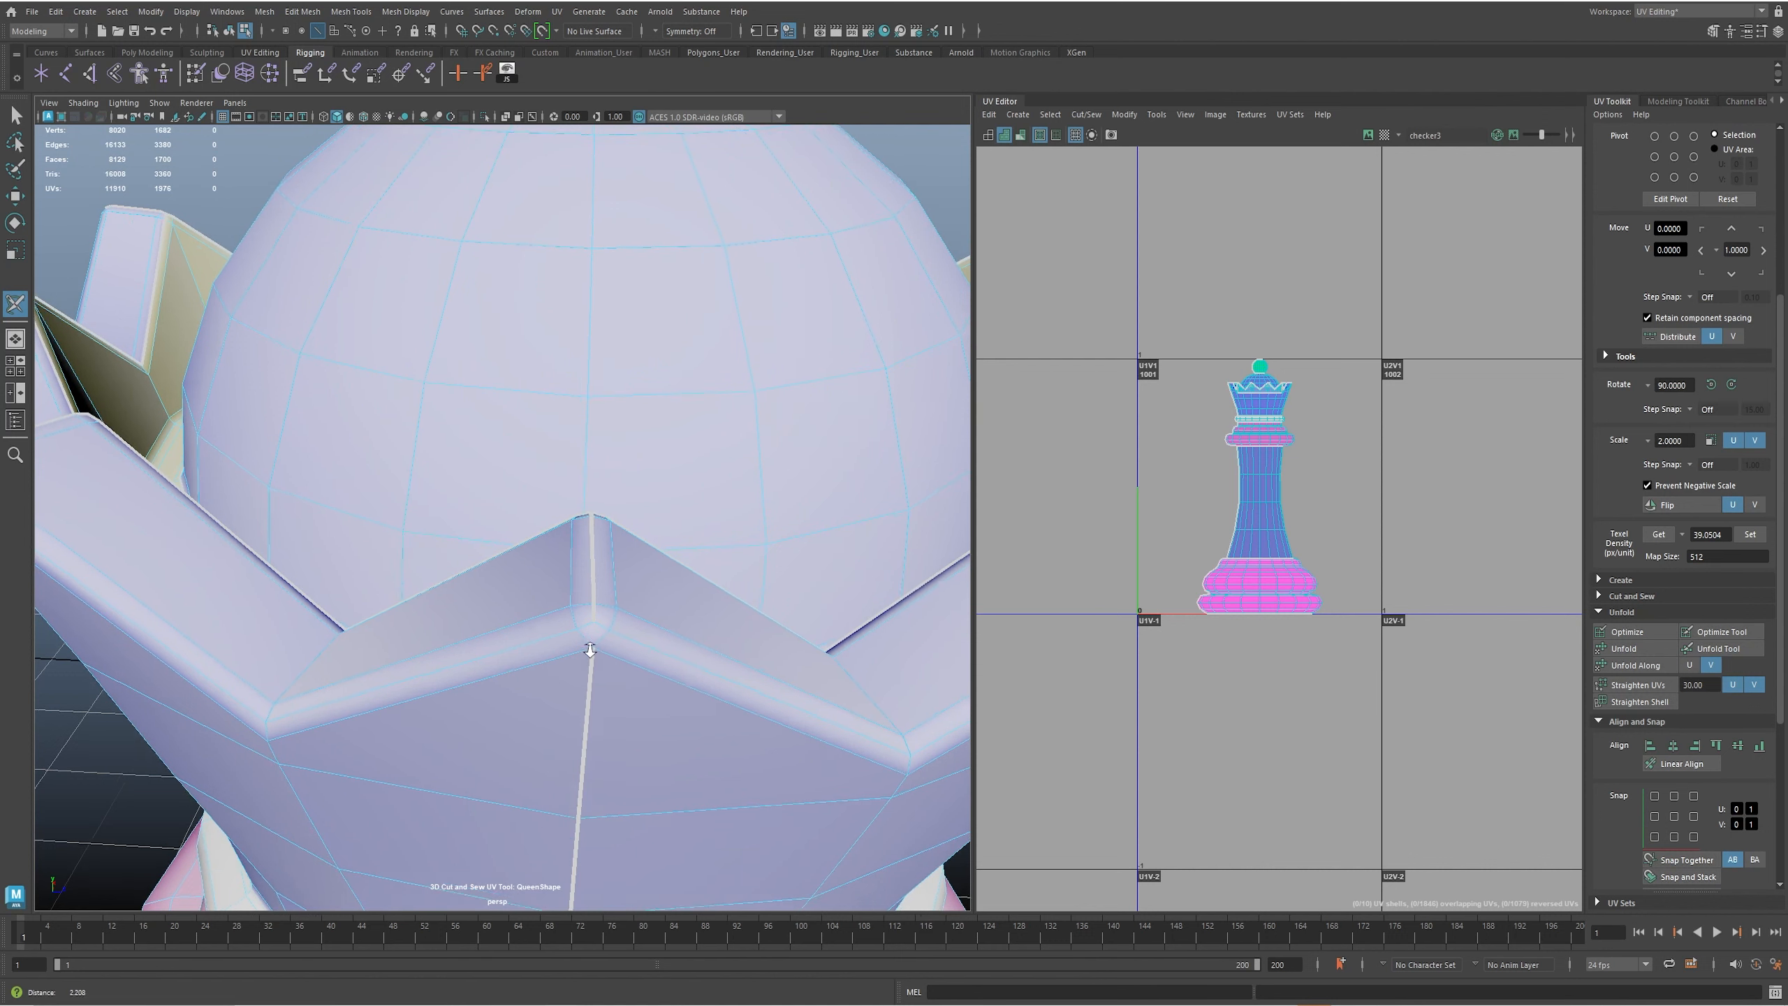
{"action": "left_click_drag", "start_coordinate": [566, 574], "coordinate": [586, 584]}
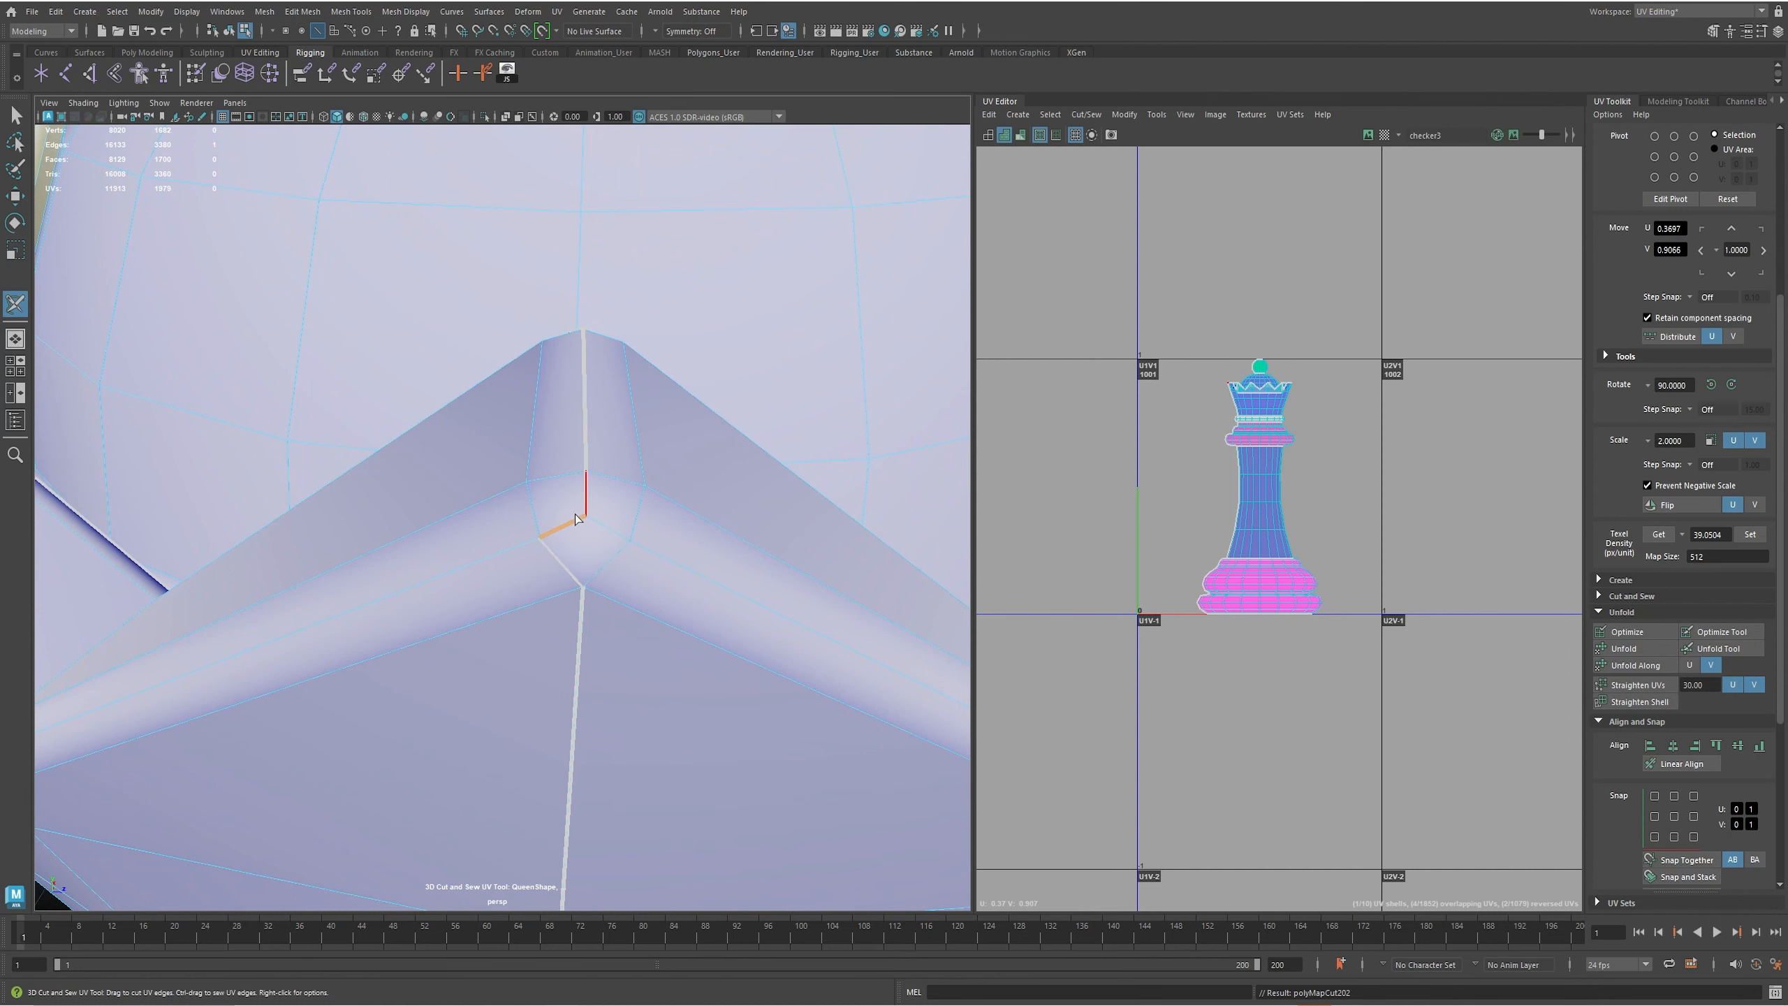
{"action": "scroll", "coordinate": [517, 612], "scroll_direction": "down", "scroll_amount": 10}
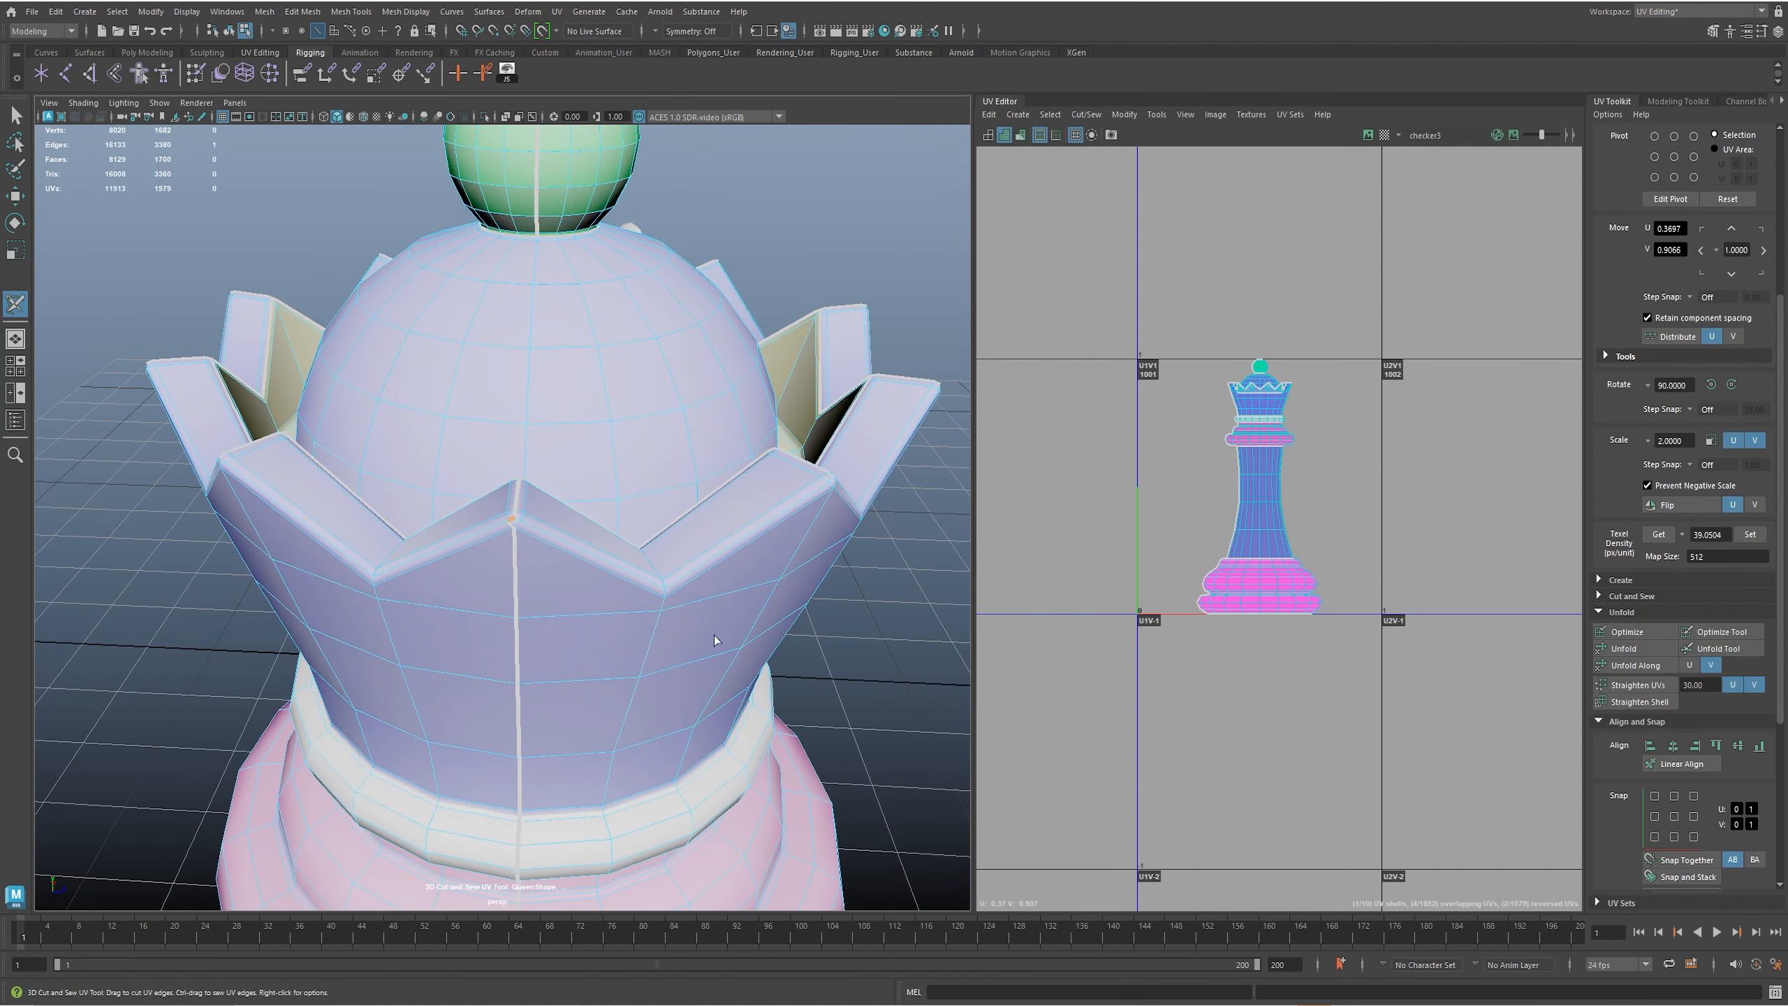
{"action": "scroll", "coordinate": [715, 639], "scroll_direction": "down", "scroll_amount": 4}
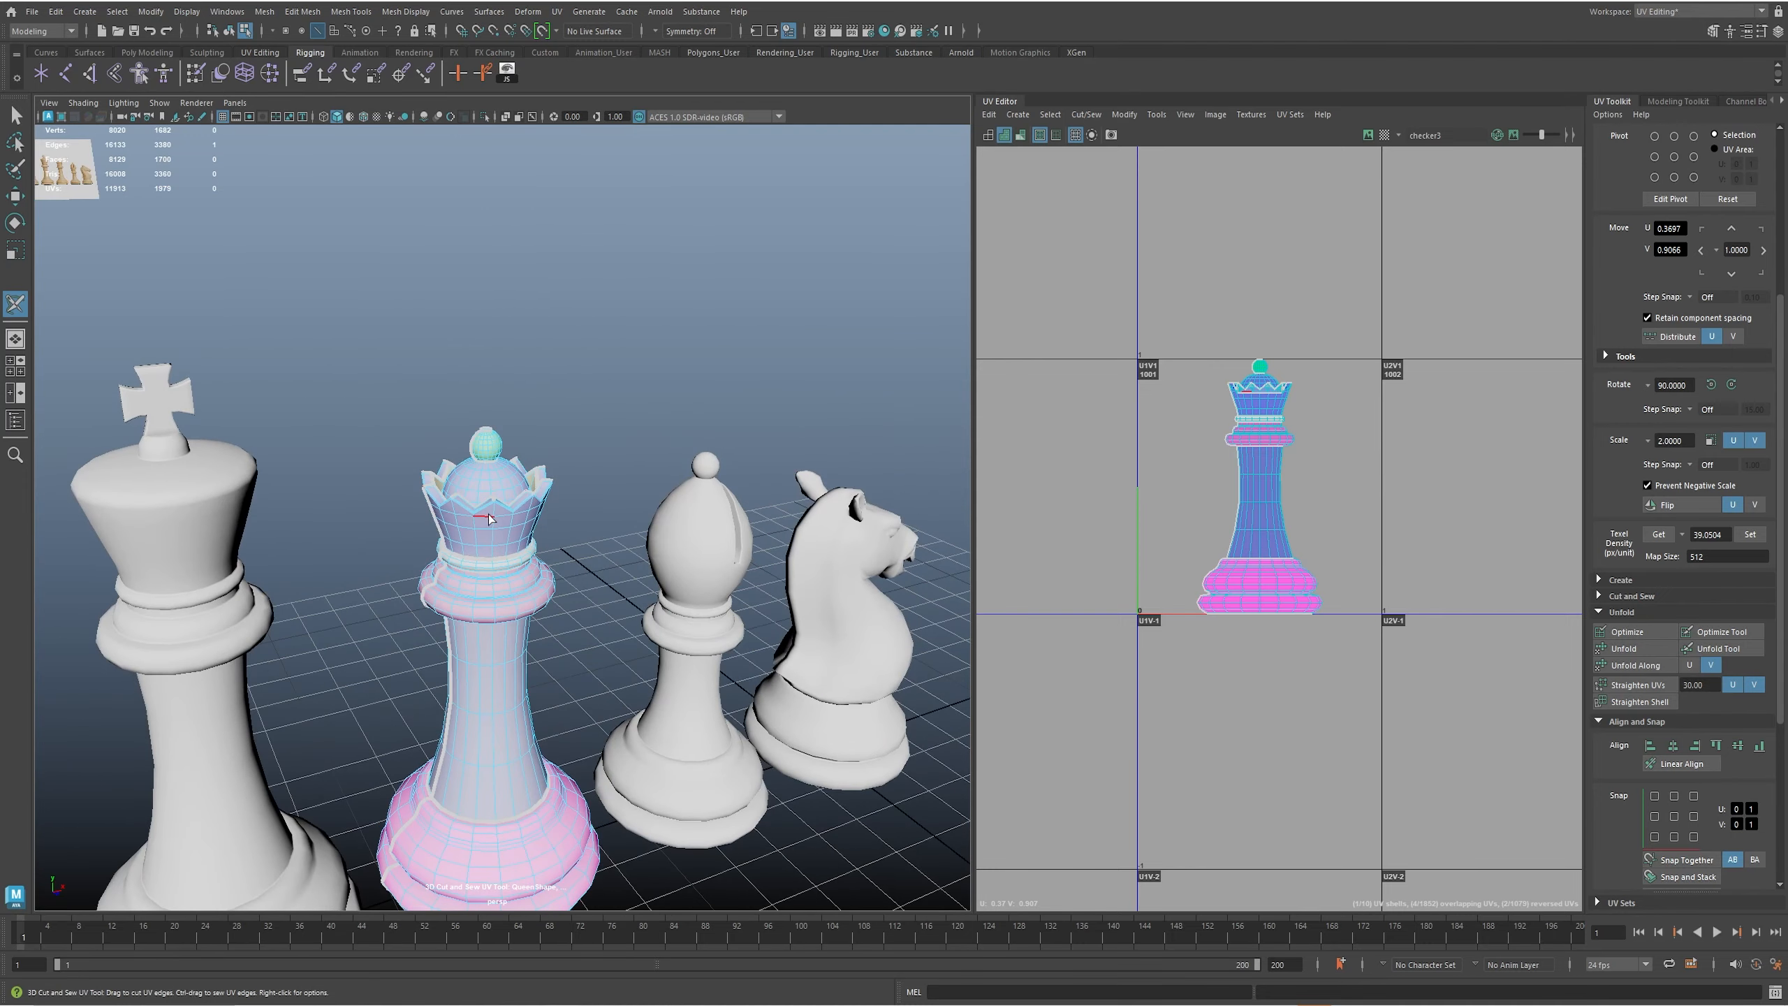
- Select all of the queen's faces, then unfold and lay out the UV shells
{"action": "right_click", "coordinate": [485, 516]}
{"action": "right_click_drag", "start_coordinate": [486, 517], "coordinate": [549, 474]}
{"action": "scroll", "coordinate": [588, 500], "scroll_direction": "down", "scroll_amount": 4}
{"action": "left_click_drag", "start_coordinate": [599, 523], "coordinate": [550, 447], "text": "alt"}
{"action": "left_click_drag", "start_coordinate": [434, 376], "coordinate": [726, 833]}
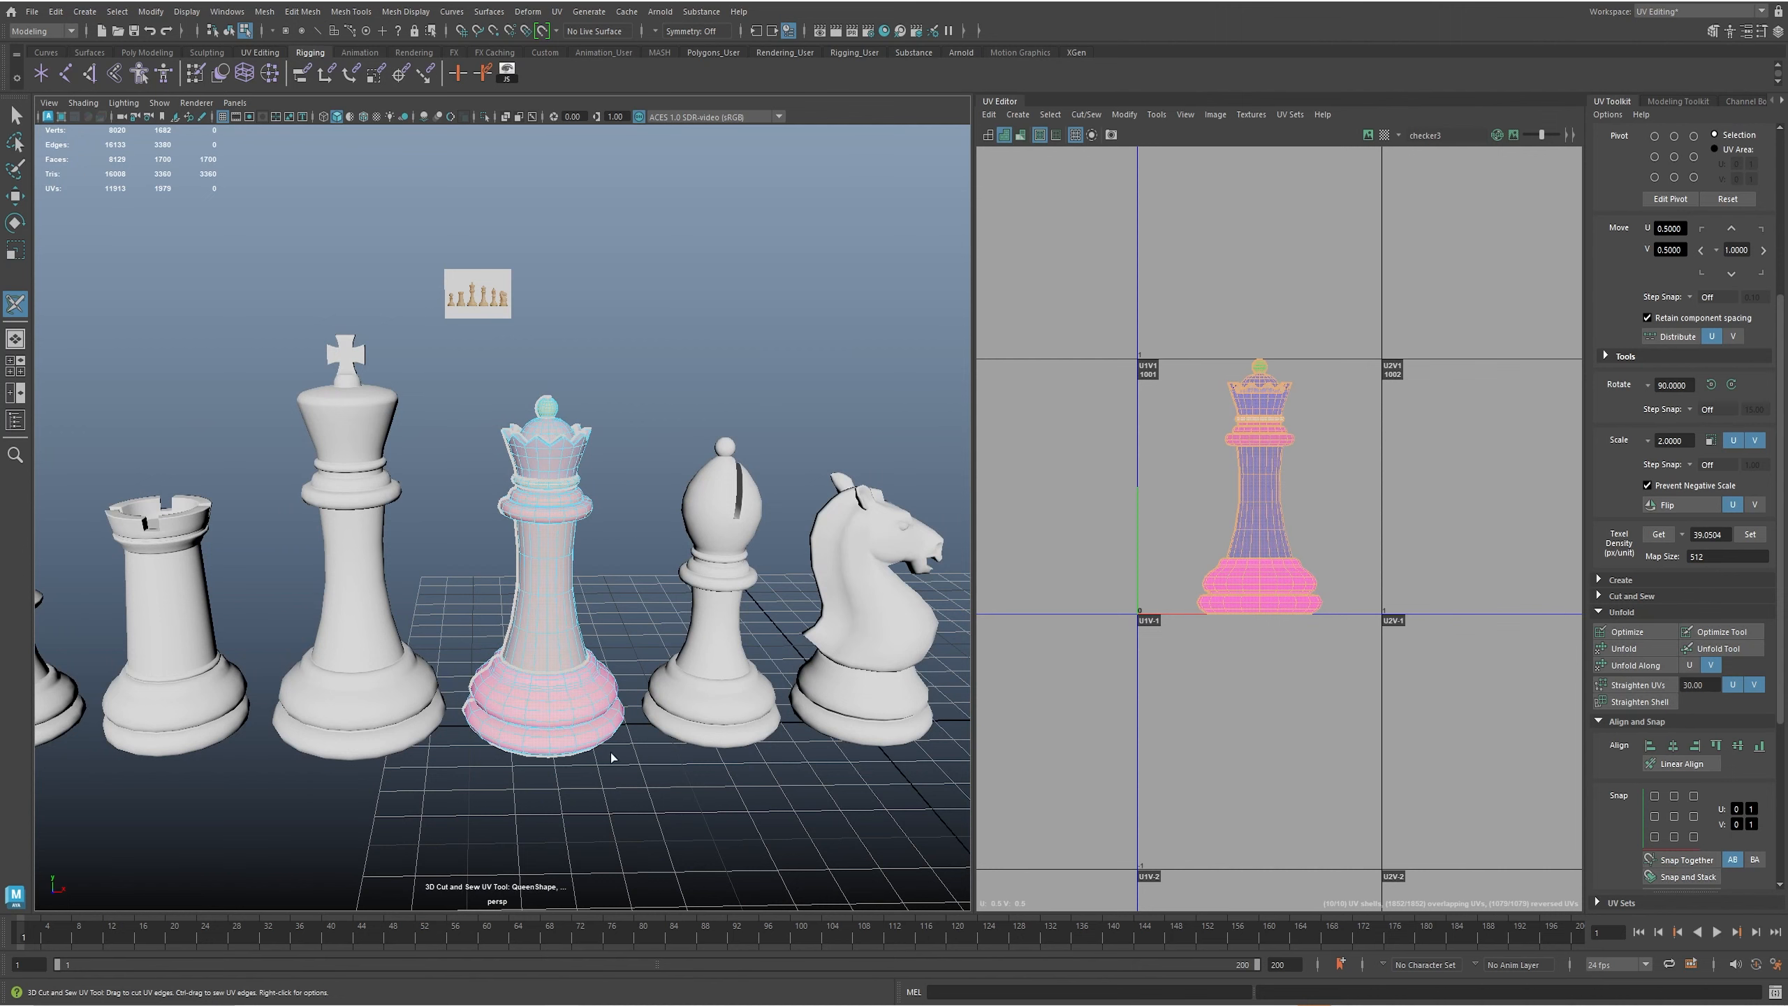
{"action": "key", "text": "ctrl+u"}
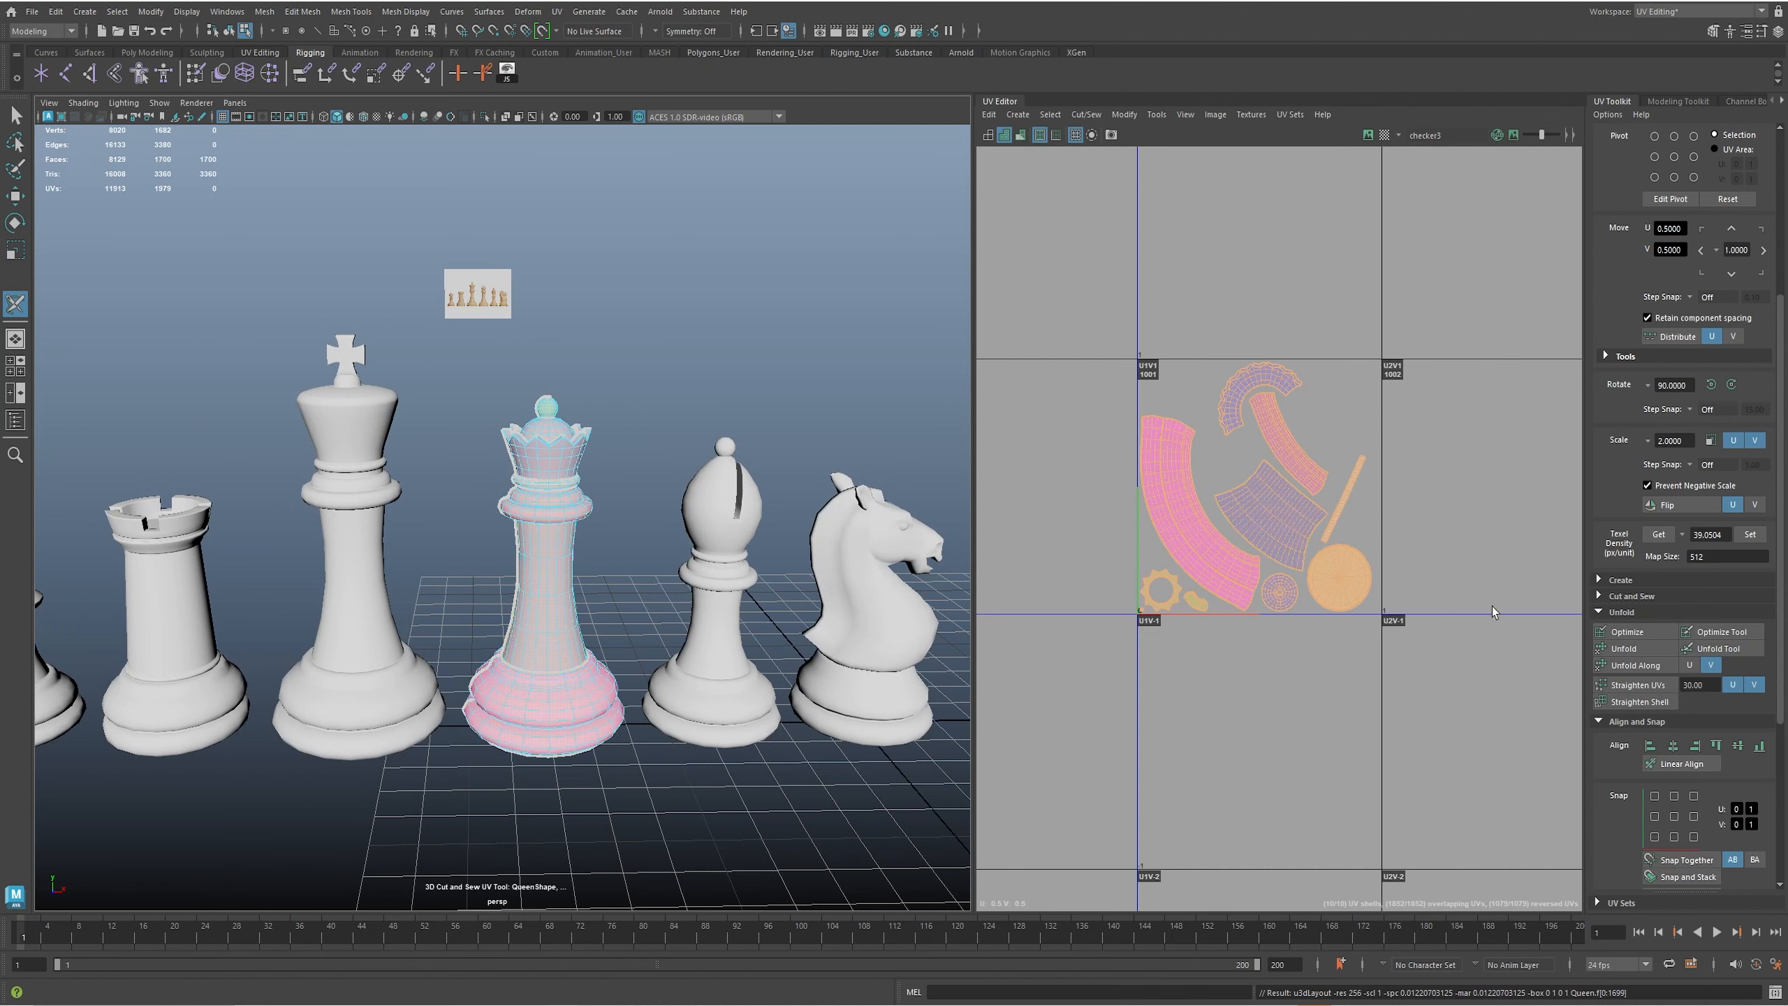
- Show the checker texture on the queen, optimize the unfolded UVs and orient the shells
{"action": "key", "text": "6"}
{"action": "scroll", "coordinate": [620, 614], "scroll_direction": "up", "scroll_amount": 5}
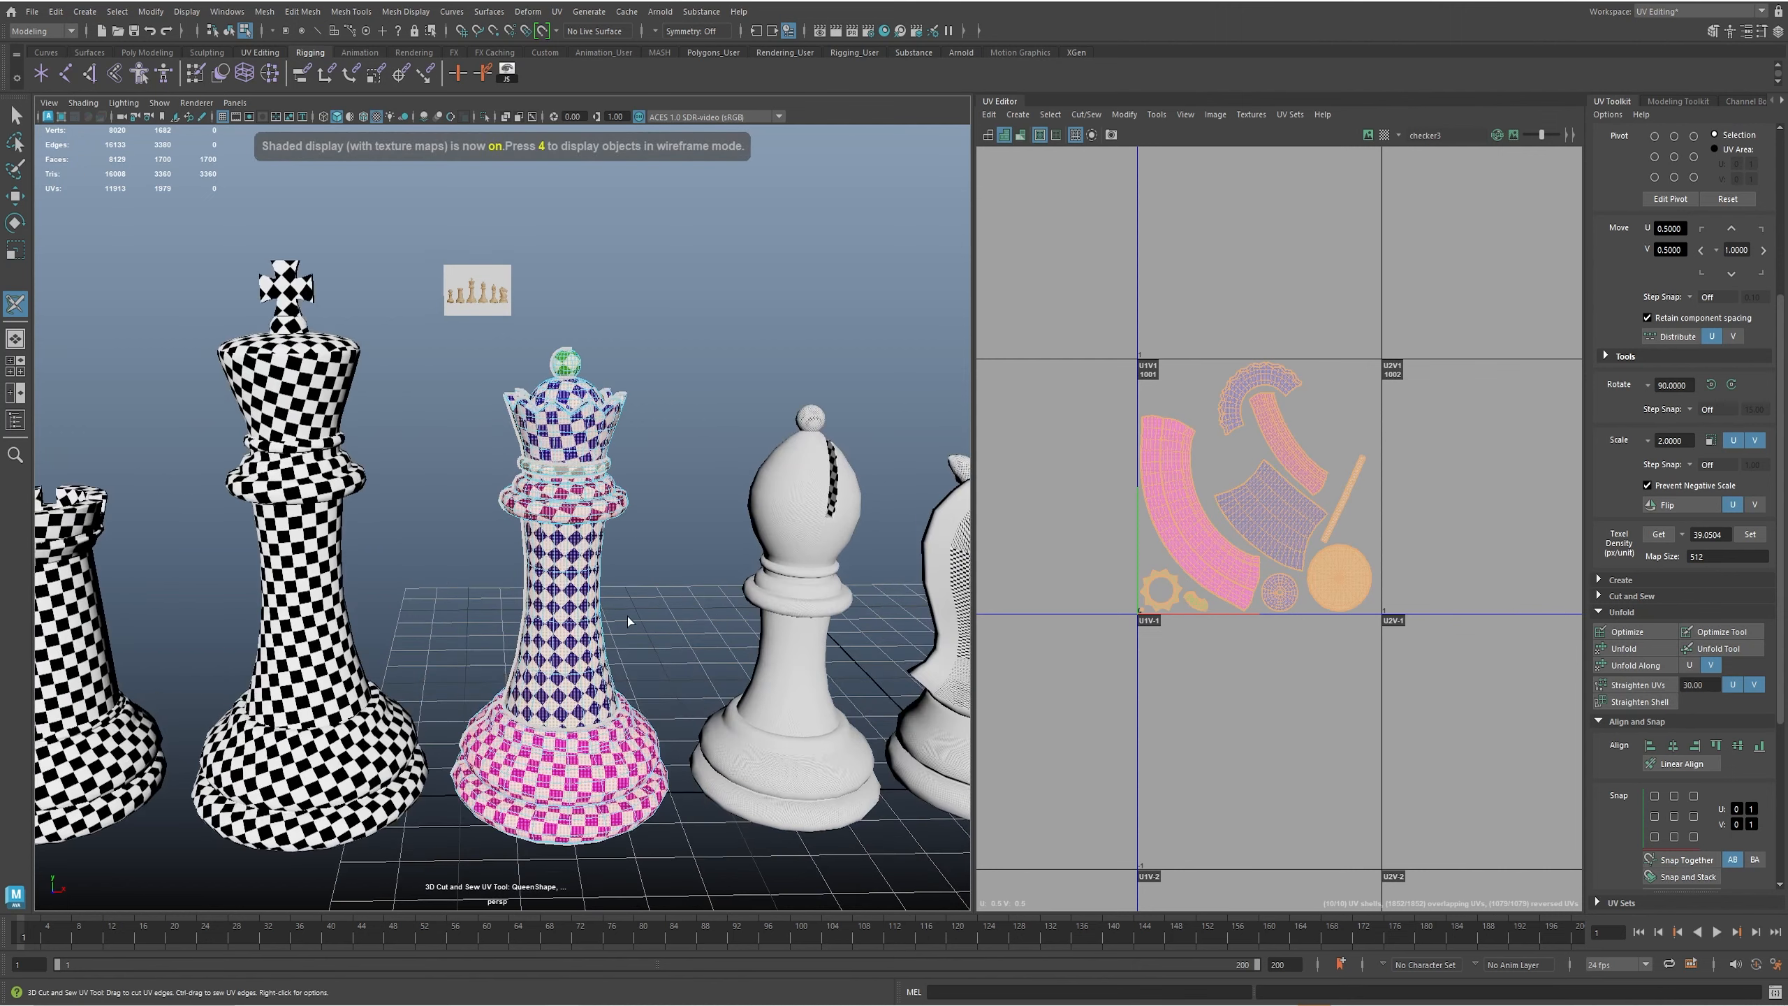
{"action": "left_click", "coordinate": [1627, 632]}
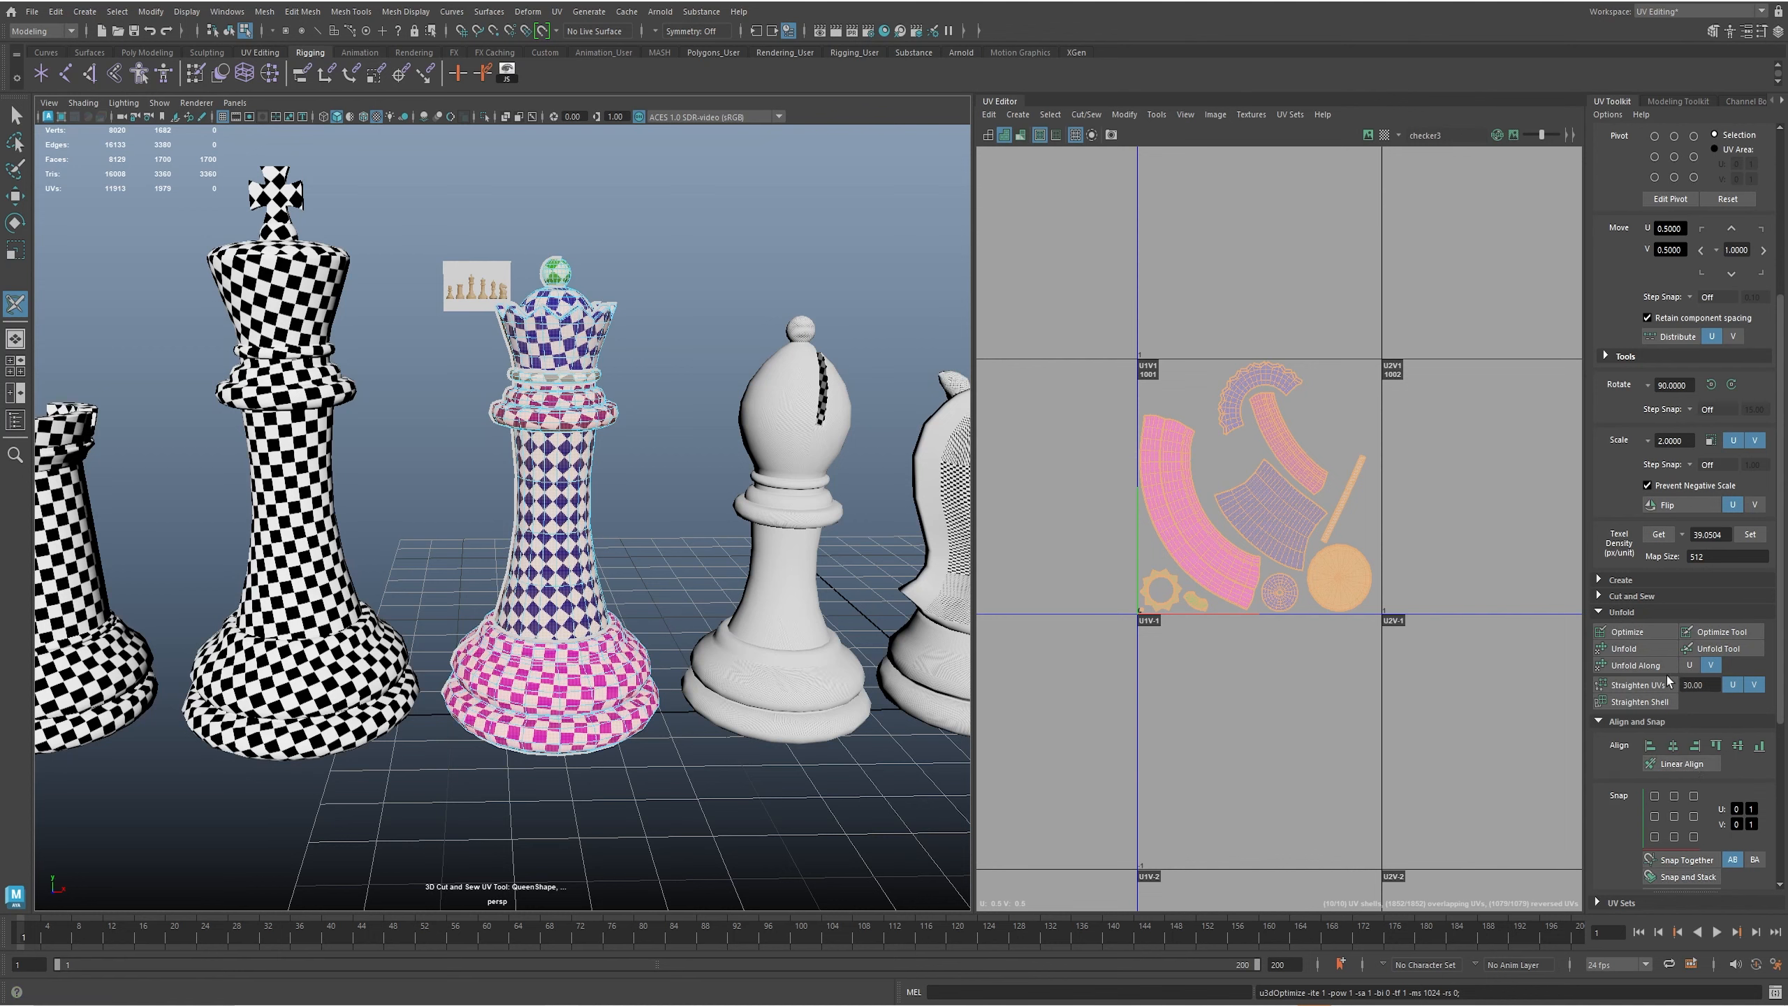
{"action": "scroll", "coordinate": [1658, 764], "scroll_direction": "down", "scroll_amount": 3}
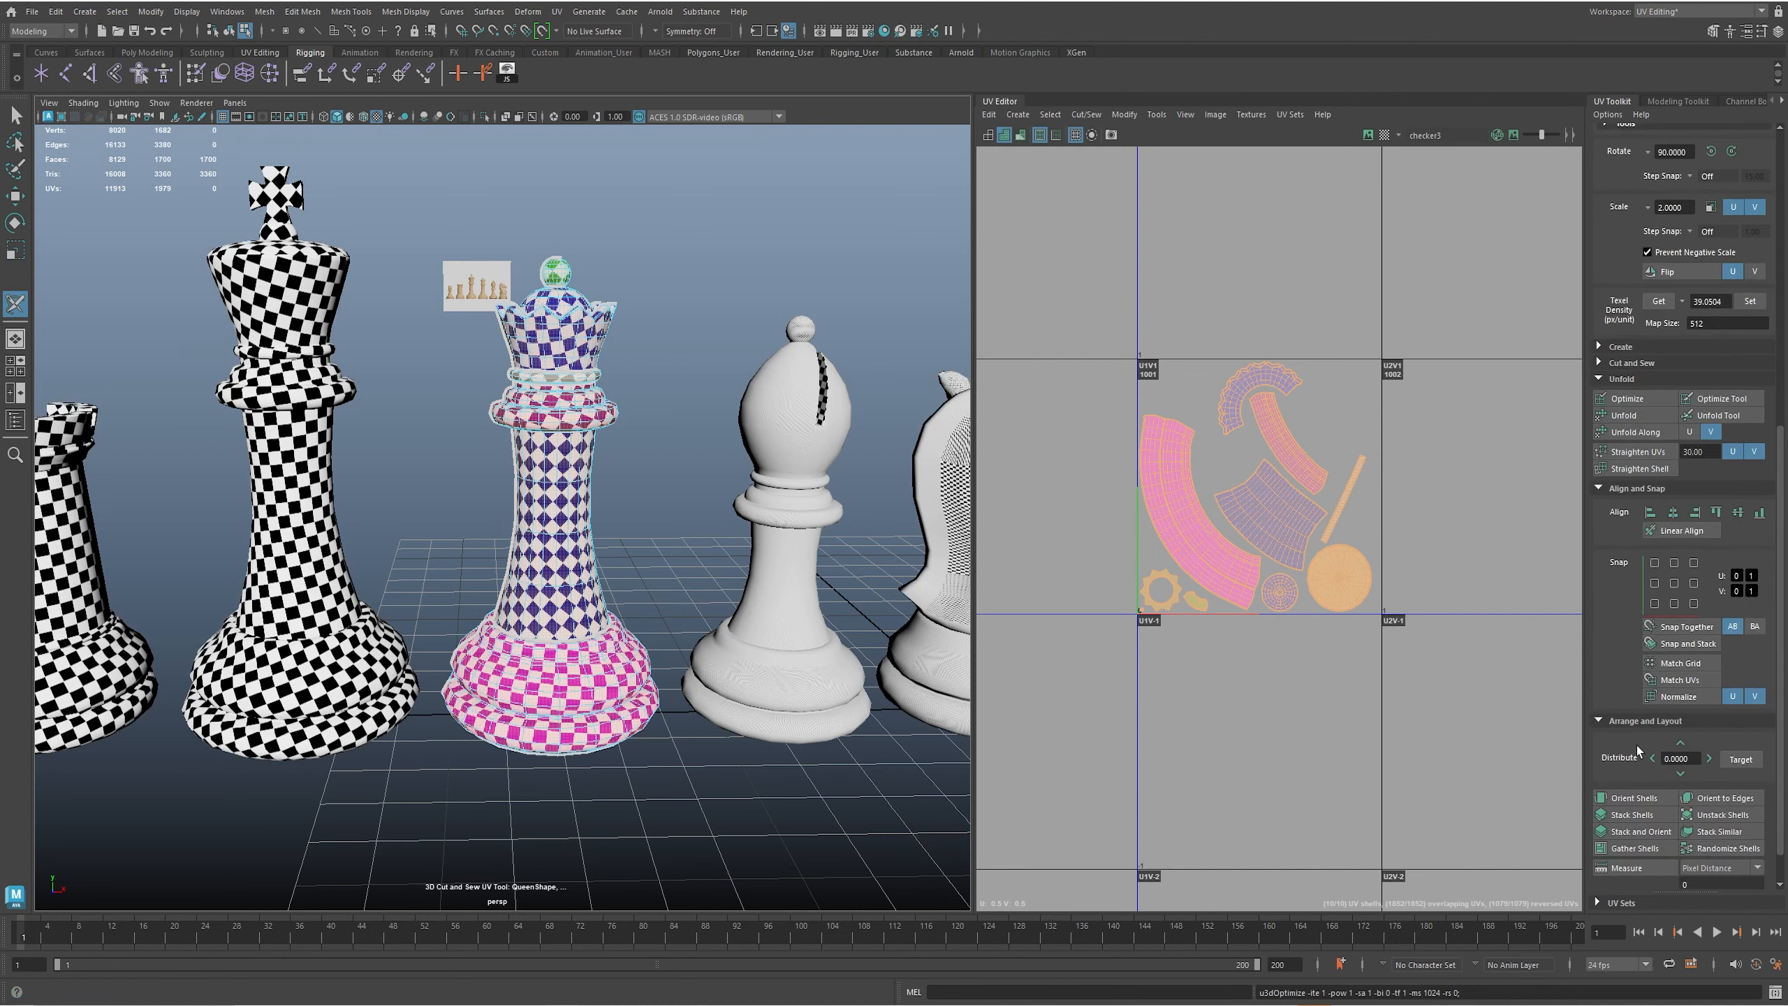
{"action": "left_click", "coordinate": [1635, 798]}
{"action": "middle_click_drag", "start_coordinate": [1204, 528], "coordinate": [1212, 462], "text": "alt"}
{"action": "key", "text": "w"}
{"action": "key", "text": "q"}
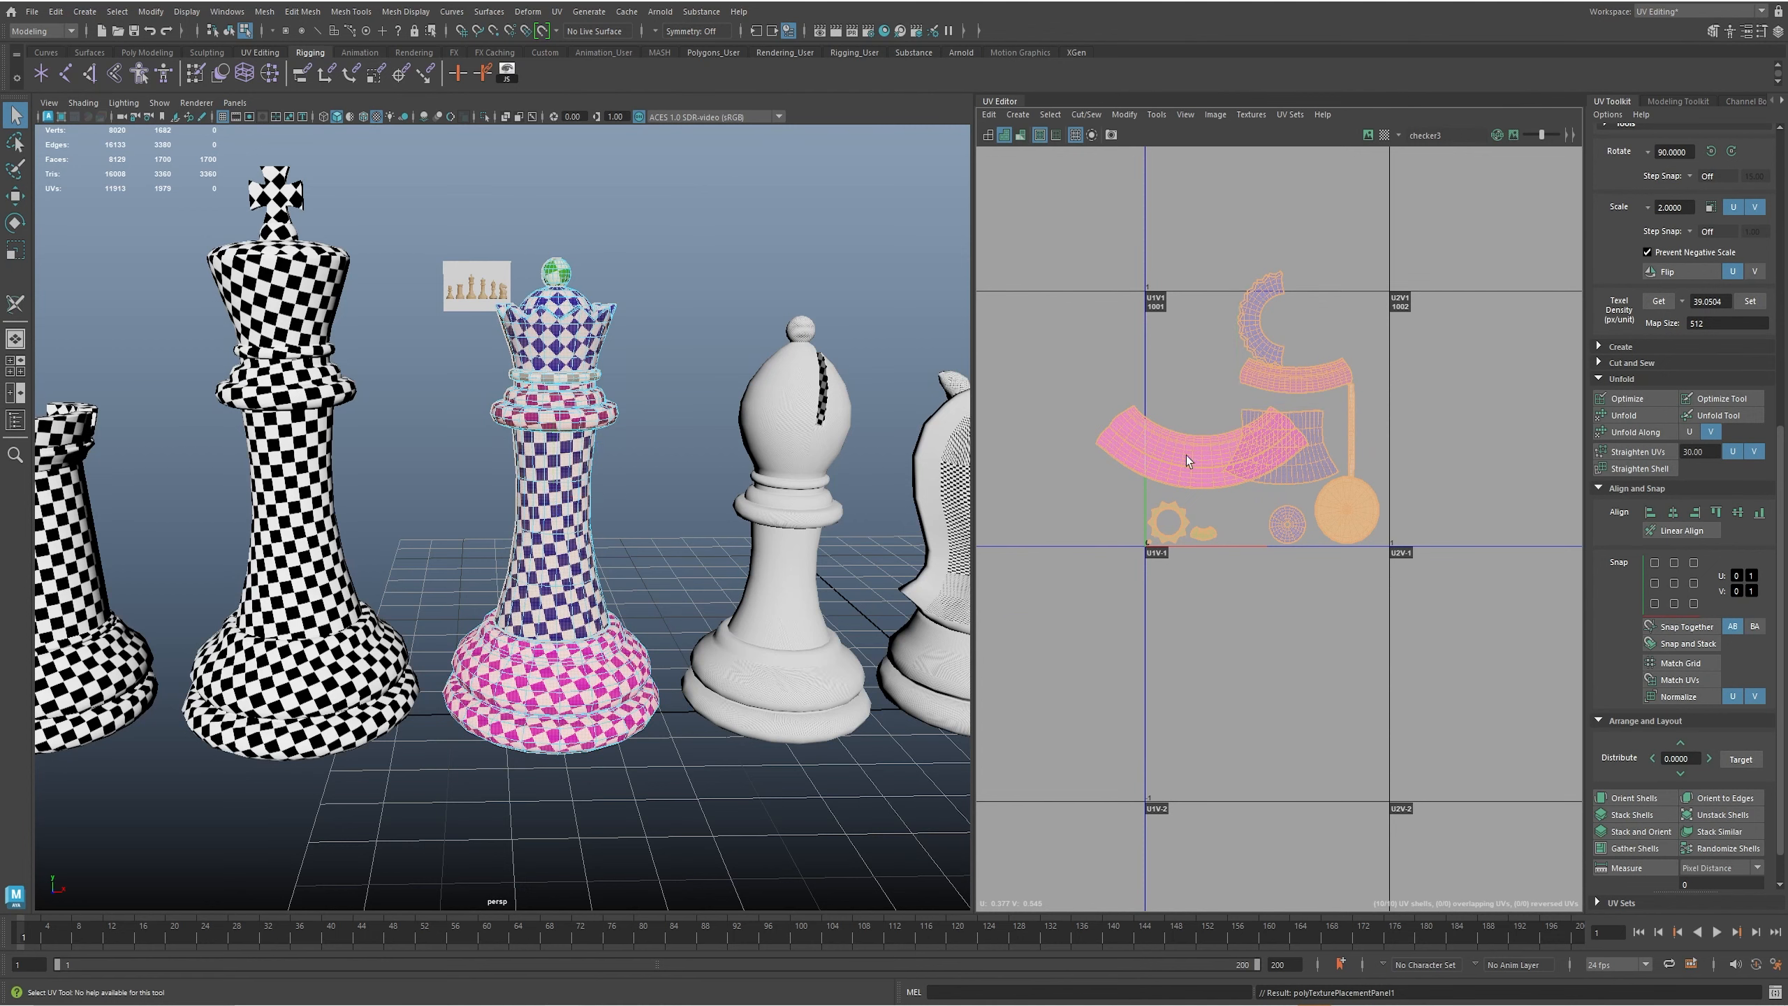
- Move the queen's base shell below the UV tile and place the stem shell directly above it
{"action": "left_click", "coordinate": [1201, 474]}
{"action": "key", "text": "w"}
{"action": "left_click_drag", "start_coordinate": [1201, 451], "coordinate": [1247, 750]}
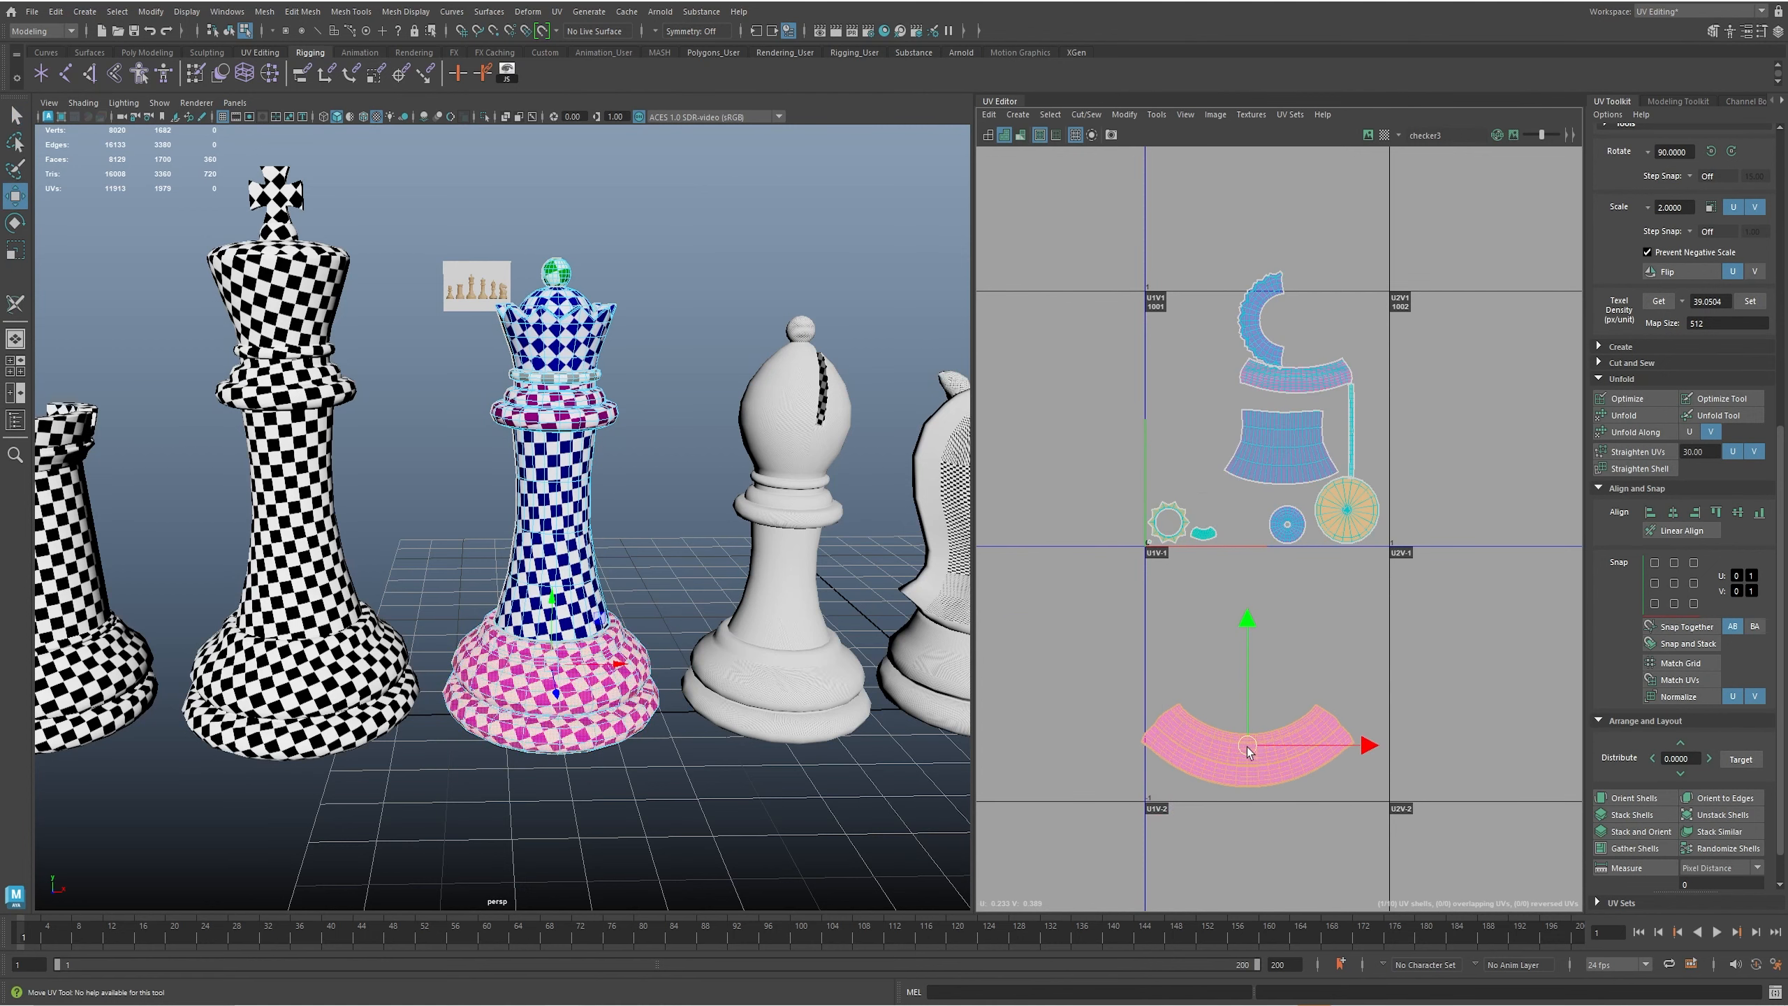
{"action": "left_click", "coordinate": [1275, 466]}
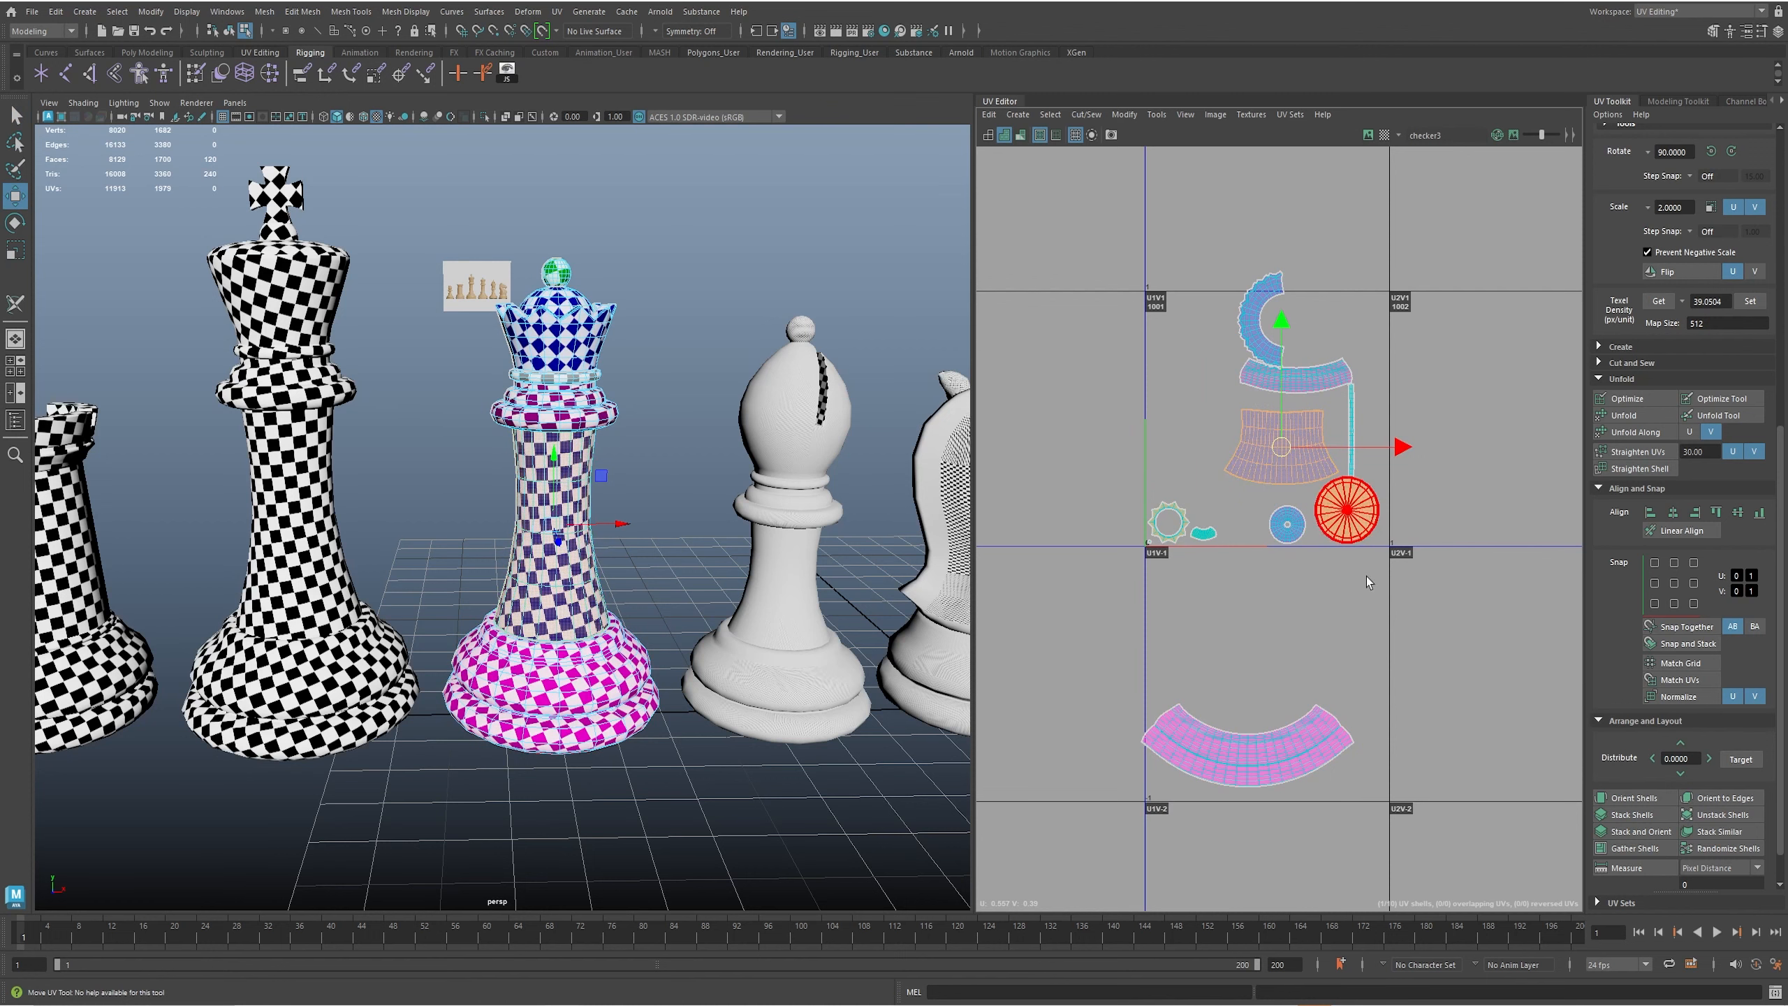
{"action": "left_click", "coordinate": [604, 694]}
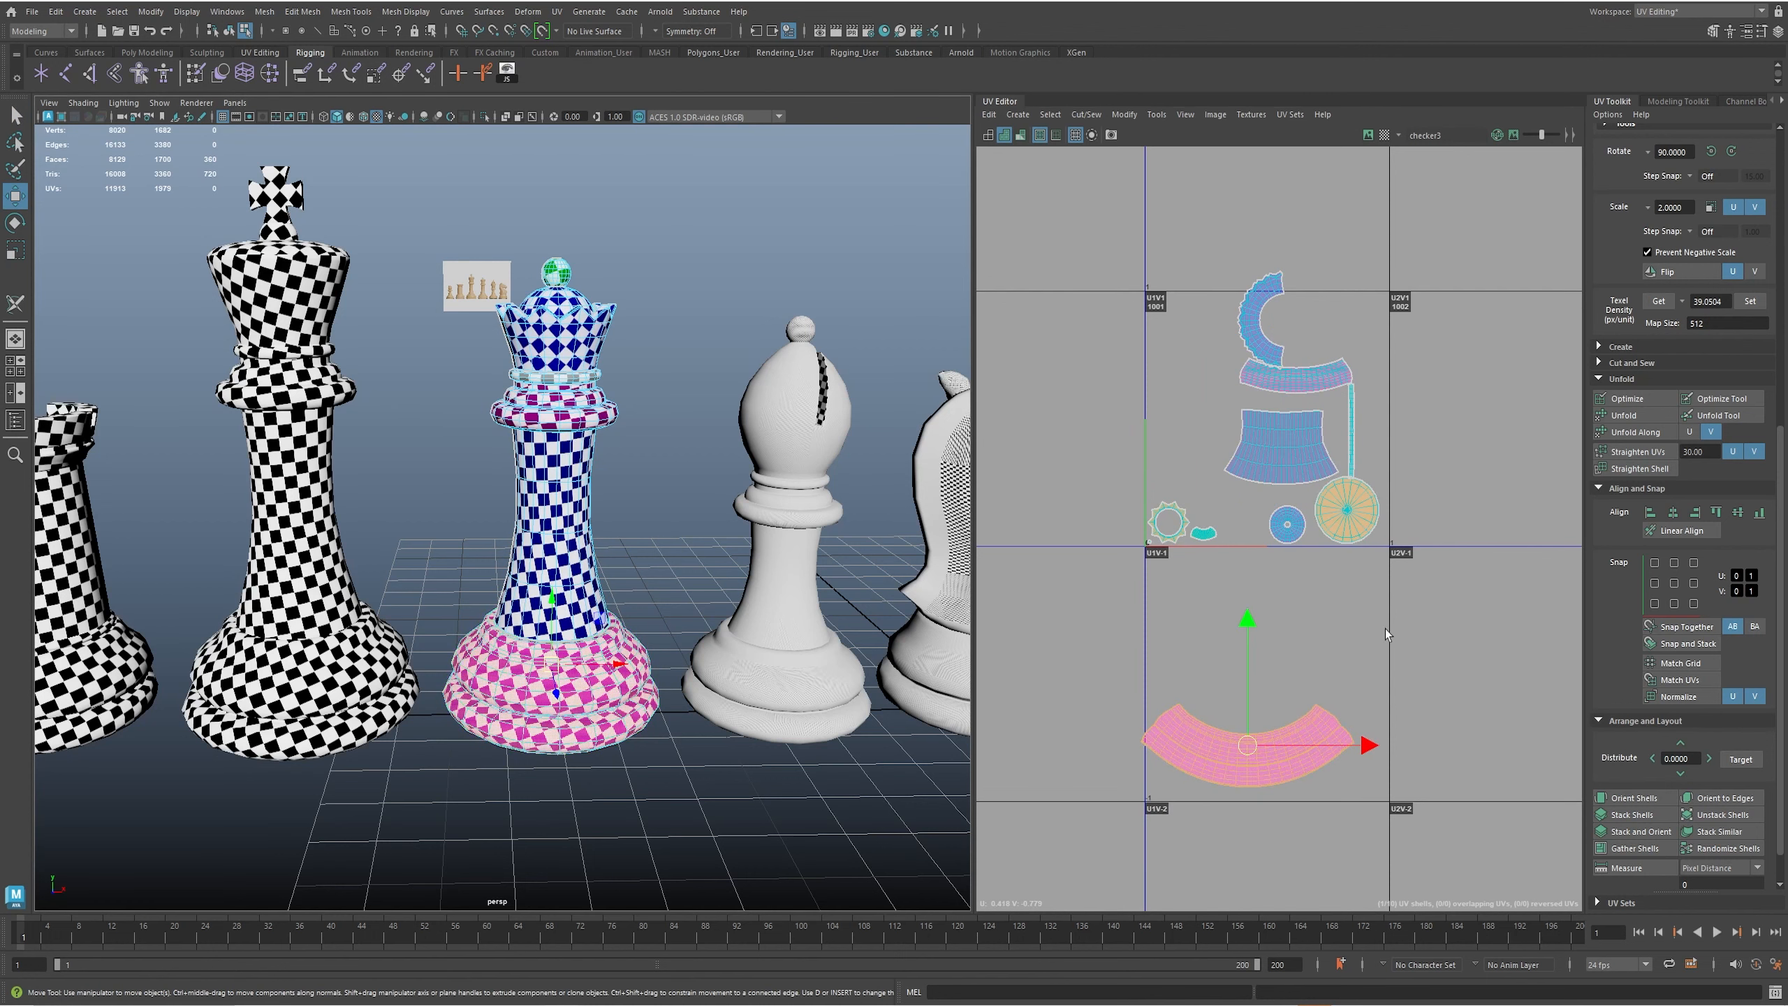
{"action": "left_click", "coordinate": [1287, 469]}
{"action": "left_click_drag", "start_coordinate": [1281, 445], "coordinate": [1251, 679]}
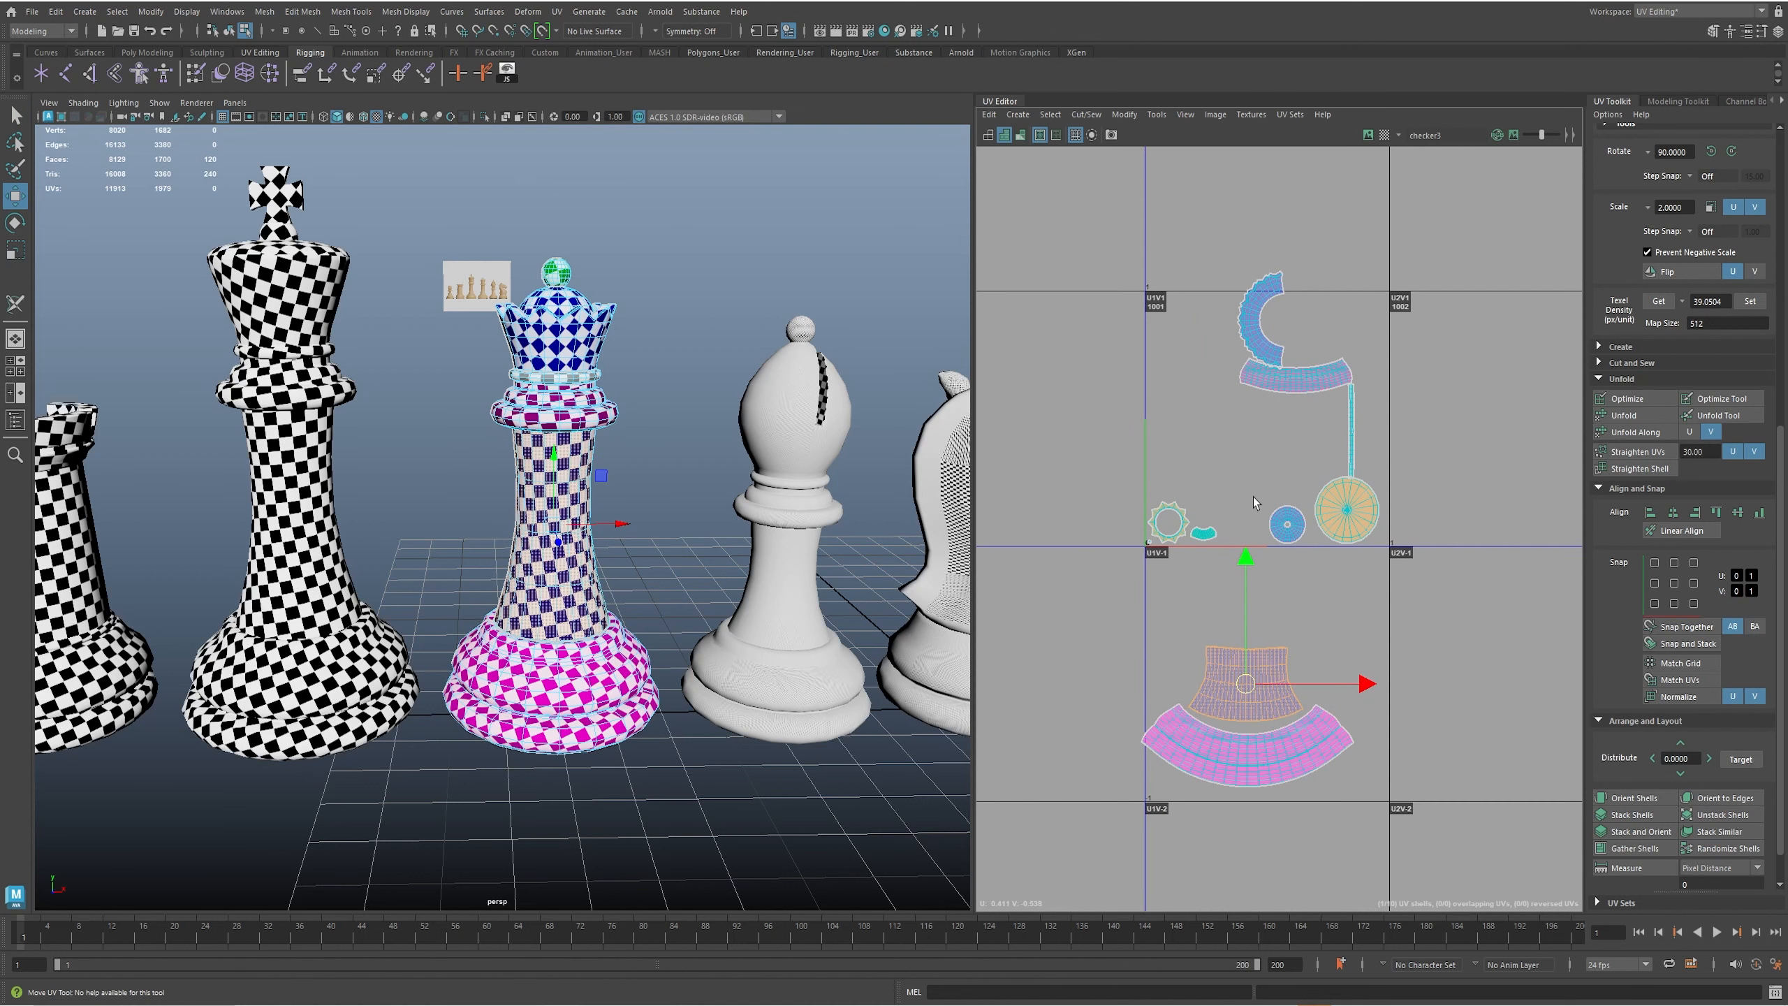
- Stack the queen's collar shell above the stem shell, then the thin ring shell, rotated 90 degrees, above the collar
{"action": "left_click", "coordinate": [558, 407]}
{"action": "left_click_drag", "start_coordinate": [1294, 381], "coordinate": [1253, 625]}
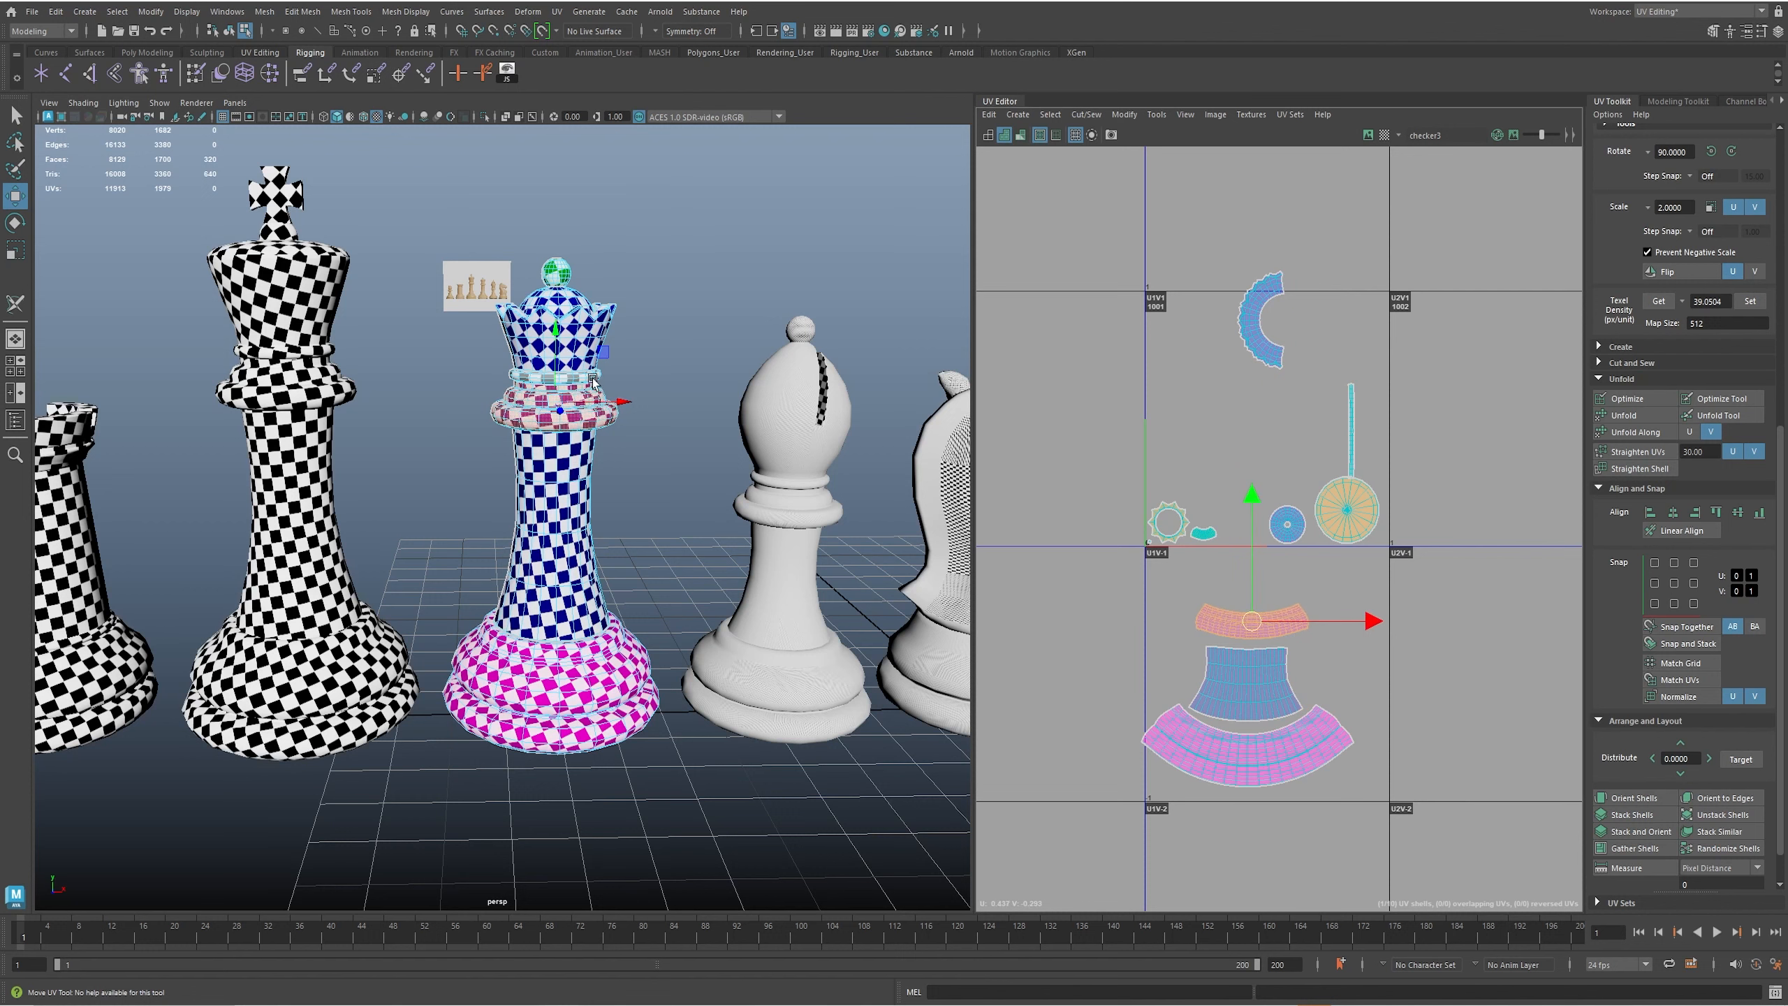
{"action": "left_click", "coordinate": [594, 381]}
{"action": "left_click", "coordinate": [1711, 151]}
{"action": "left_click_drag", "start_coordinate": [1350, 431], "coordinate": [1255, 598]}
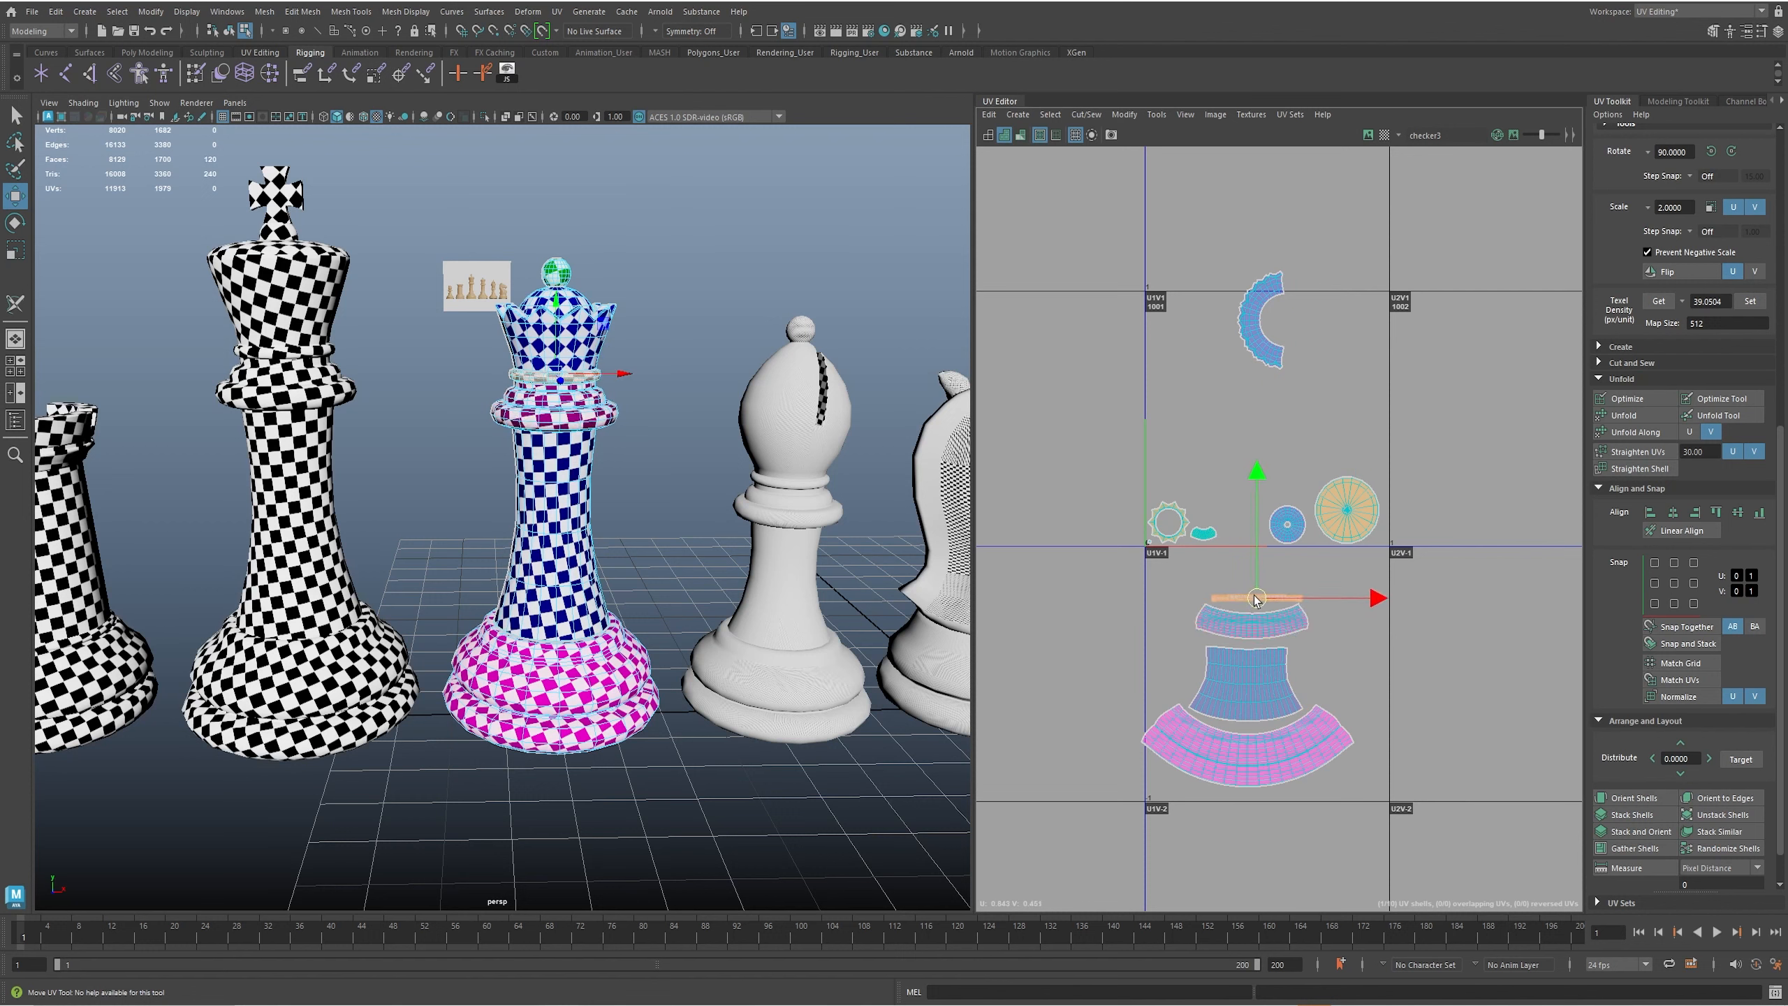
{"action": "left_click", "coordinate": [1730, 151]}
{"action": "left_click", "coordinate": [1732, 151]}
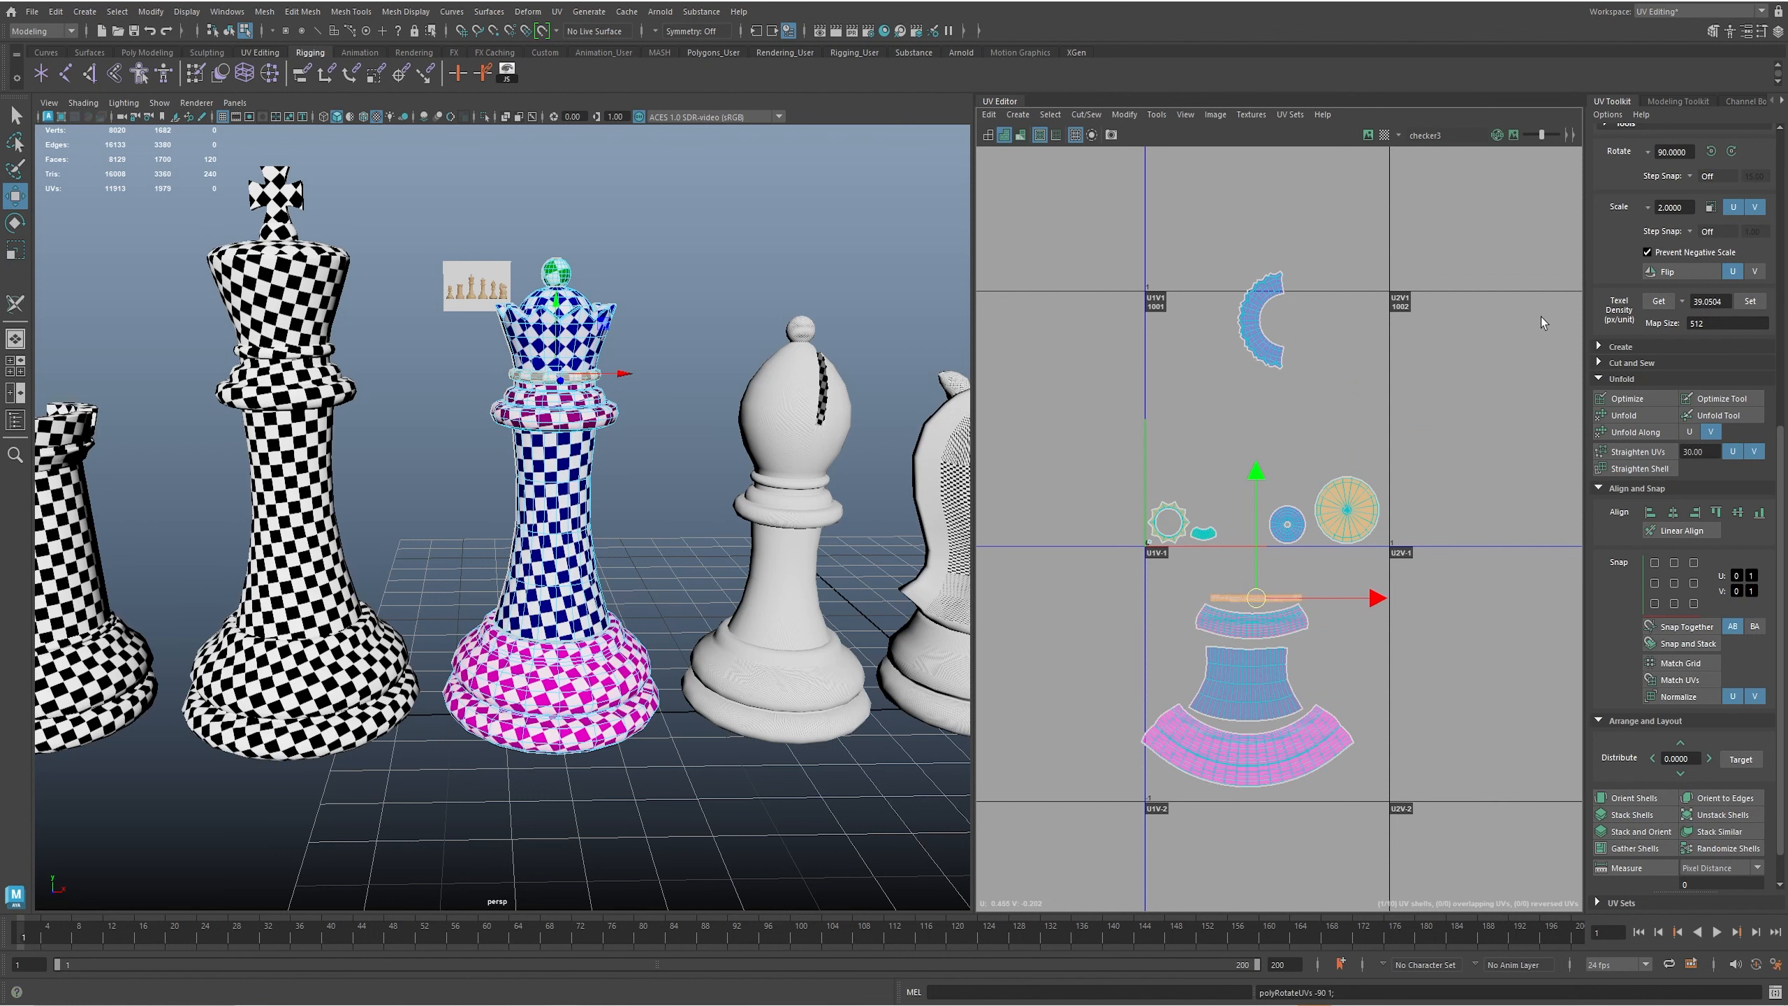
{"action": "left_click_drag", "start_coordinate": [1255, 601], "coordinate": [1253, 597]}
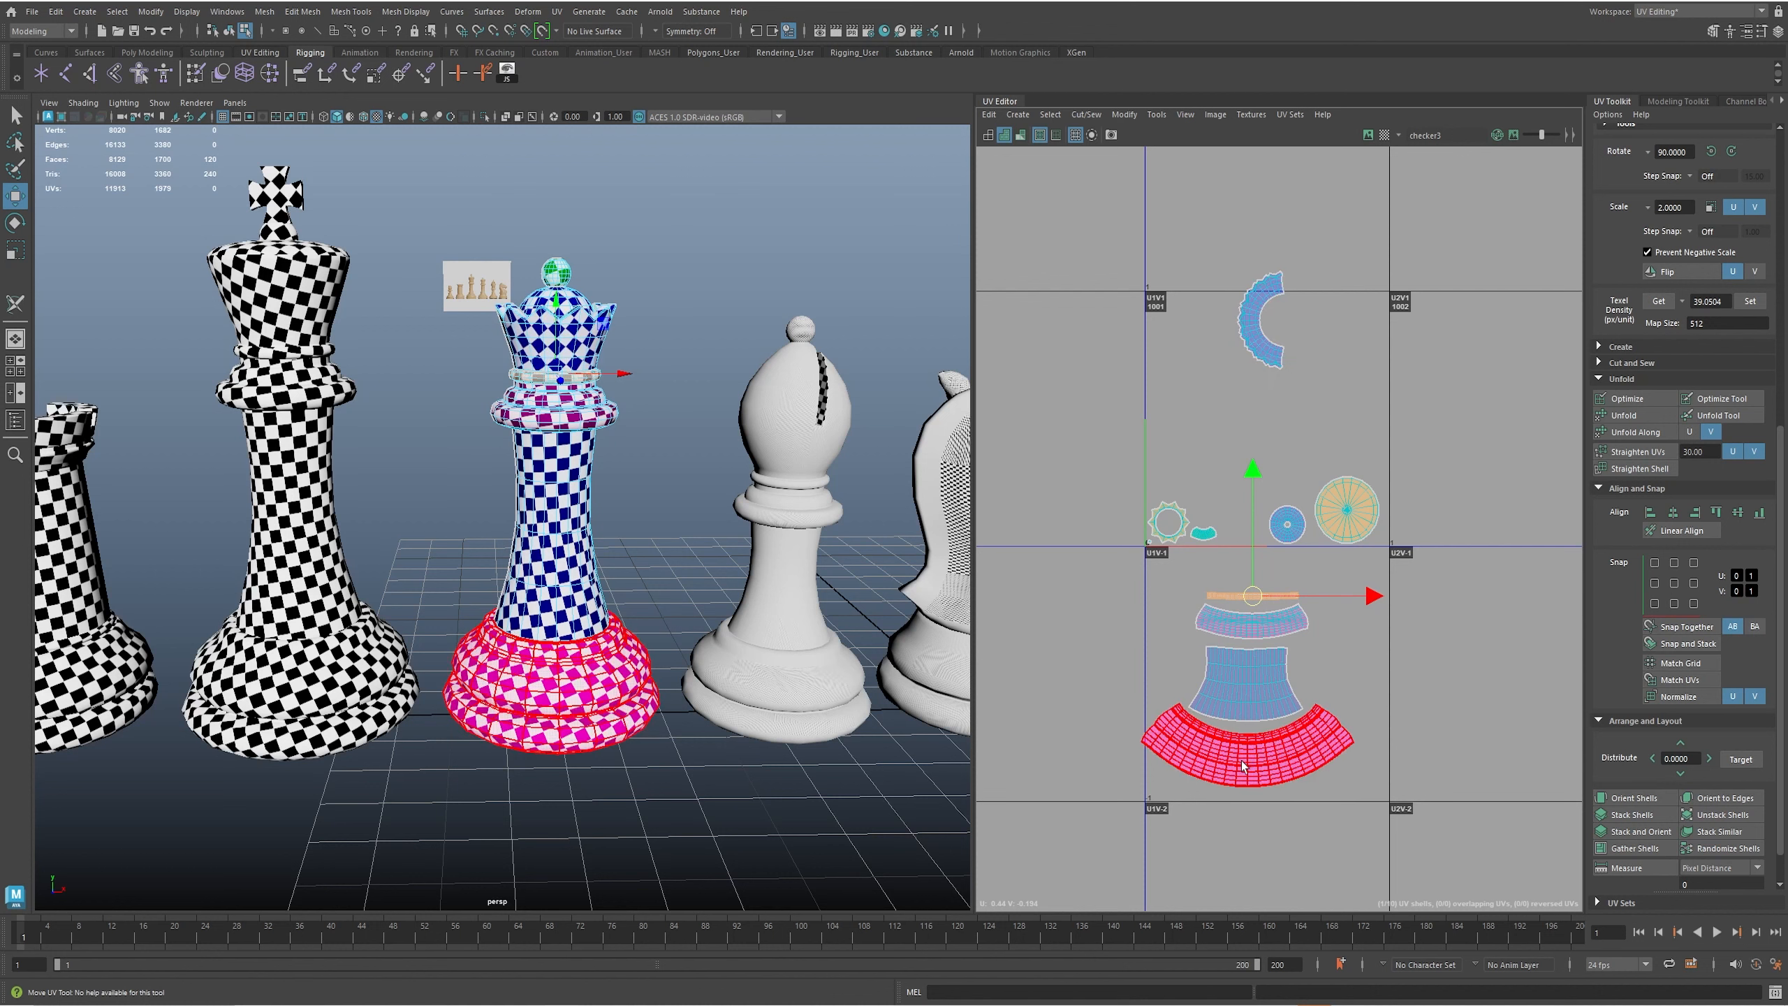
- Rotate the crown shell 90 degrees, place it above the thin ring shell and shift the whole stack down
{"action": "left_click", "coordinate": [576, 335]}
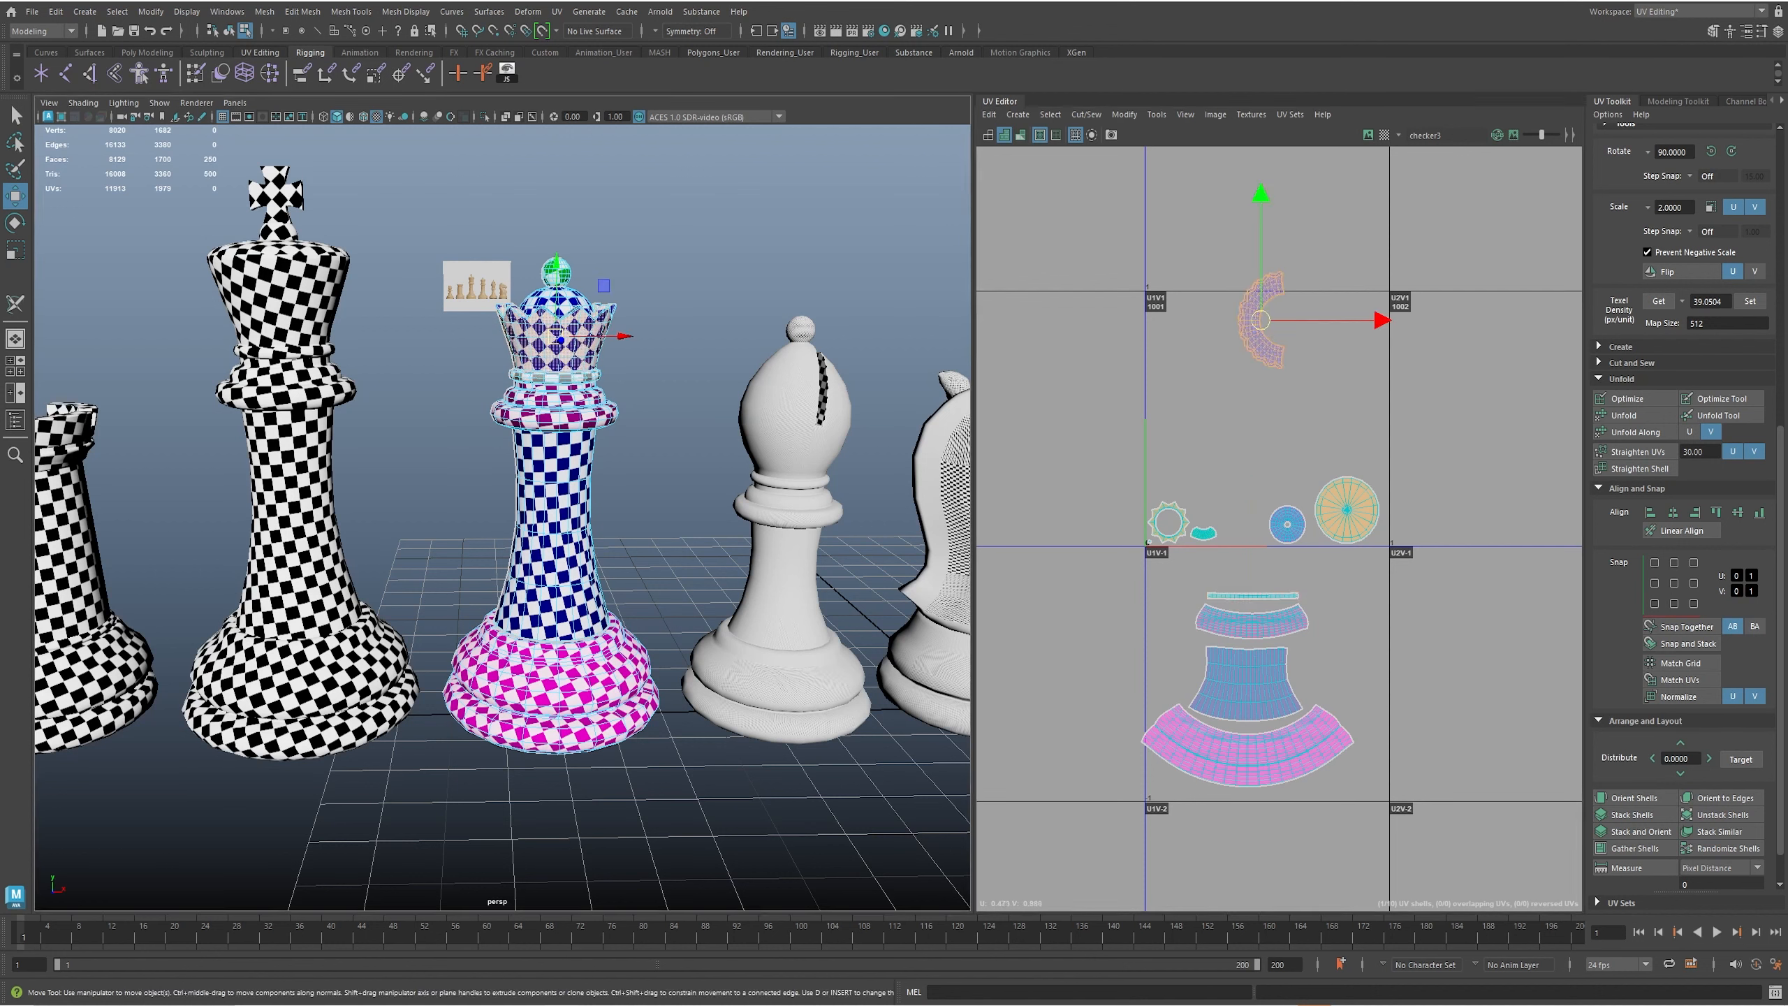
{"action": "left_click", "coordinate": [1711, 151]}
{"action": "left_click_drag", "start_coordinate": [1257, 320], "coordinate": [1248, 562]}
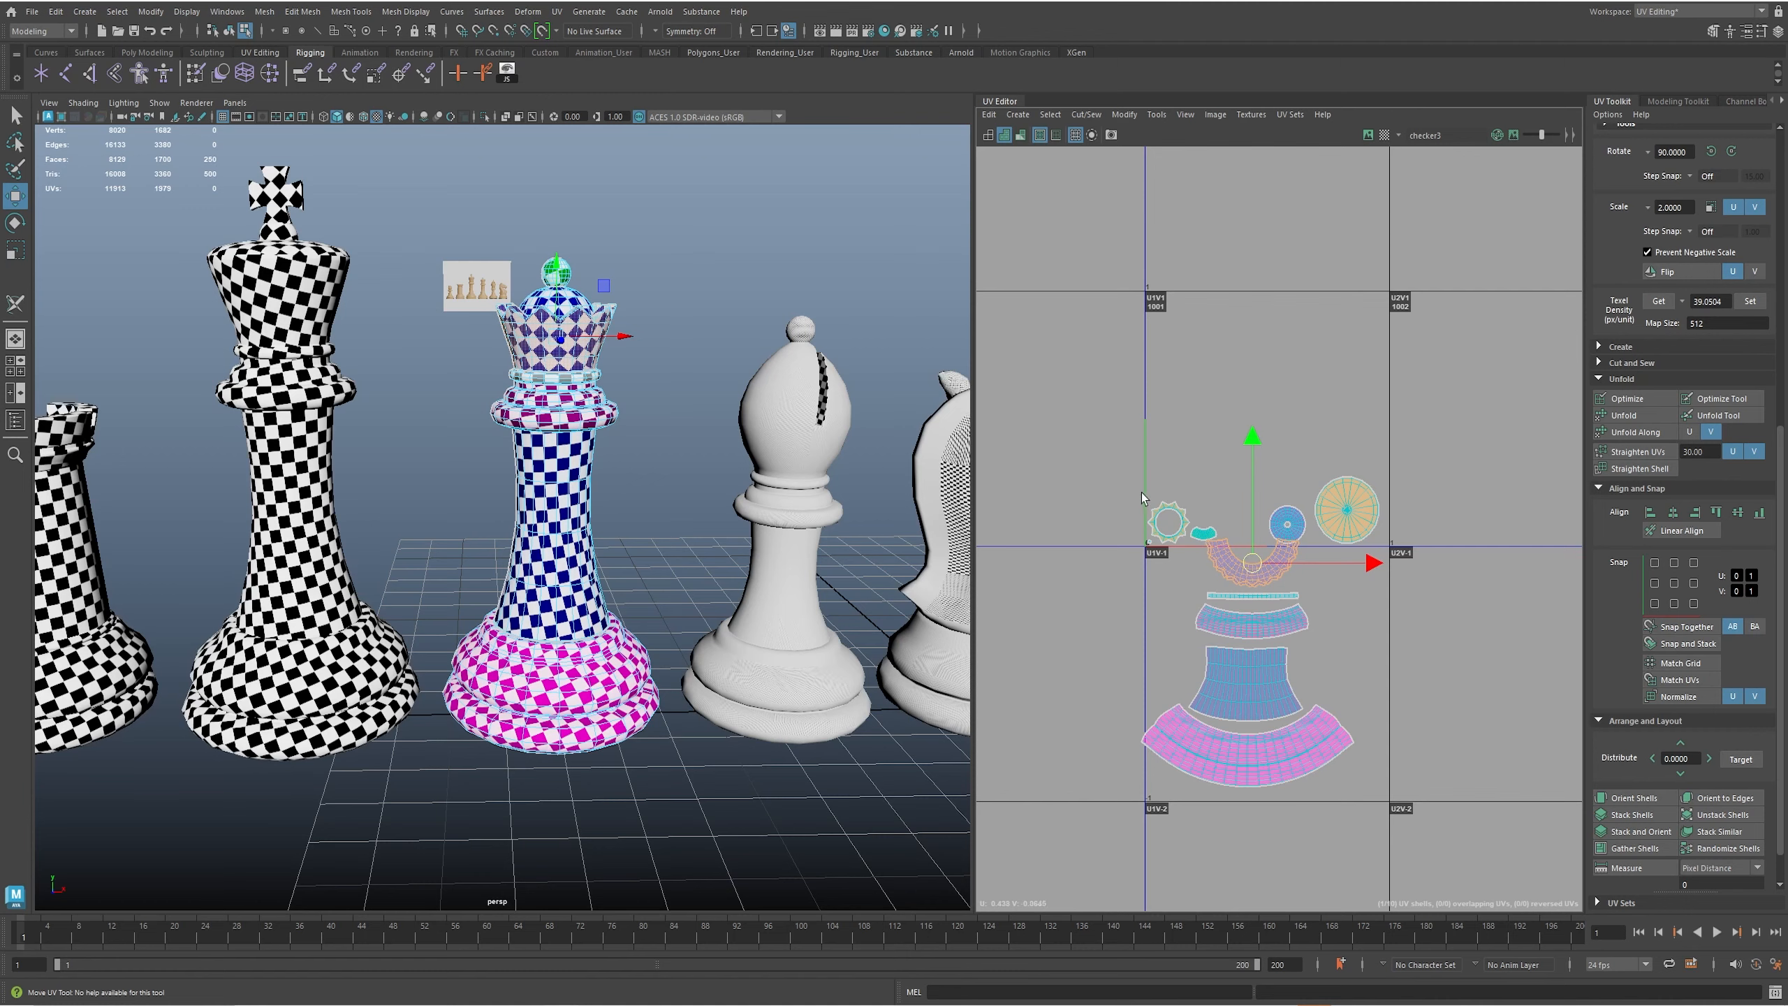
{"action": "left_click_drag", "start_coordinate": [1217, 578], "coordinate": [1214, 573]}
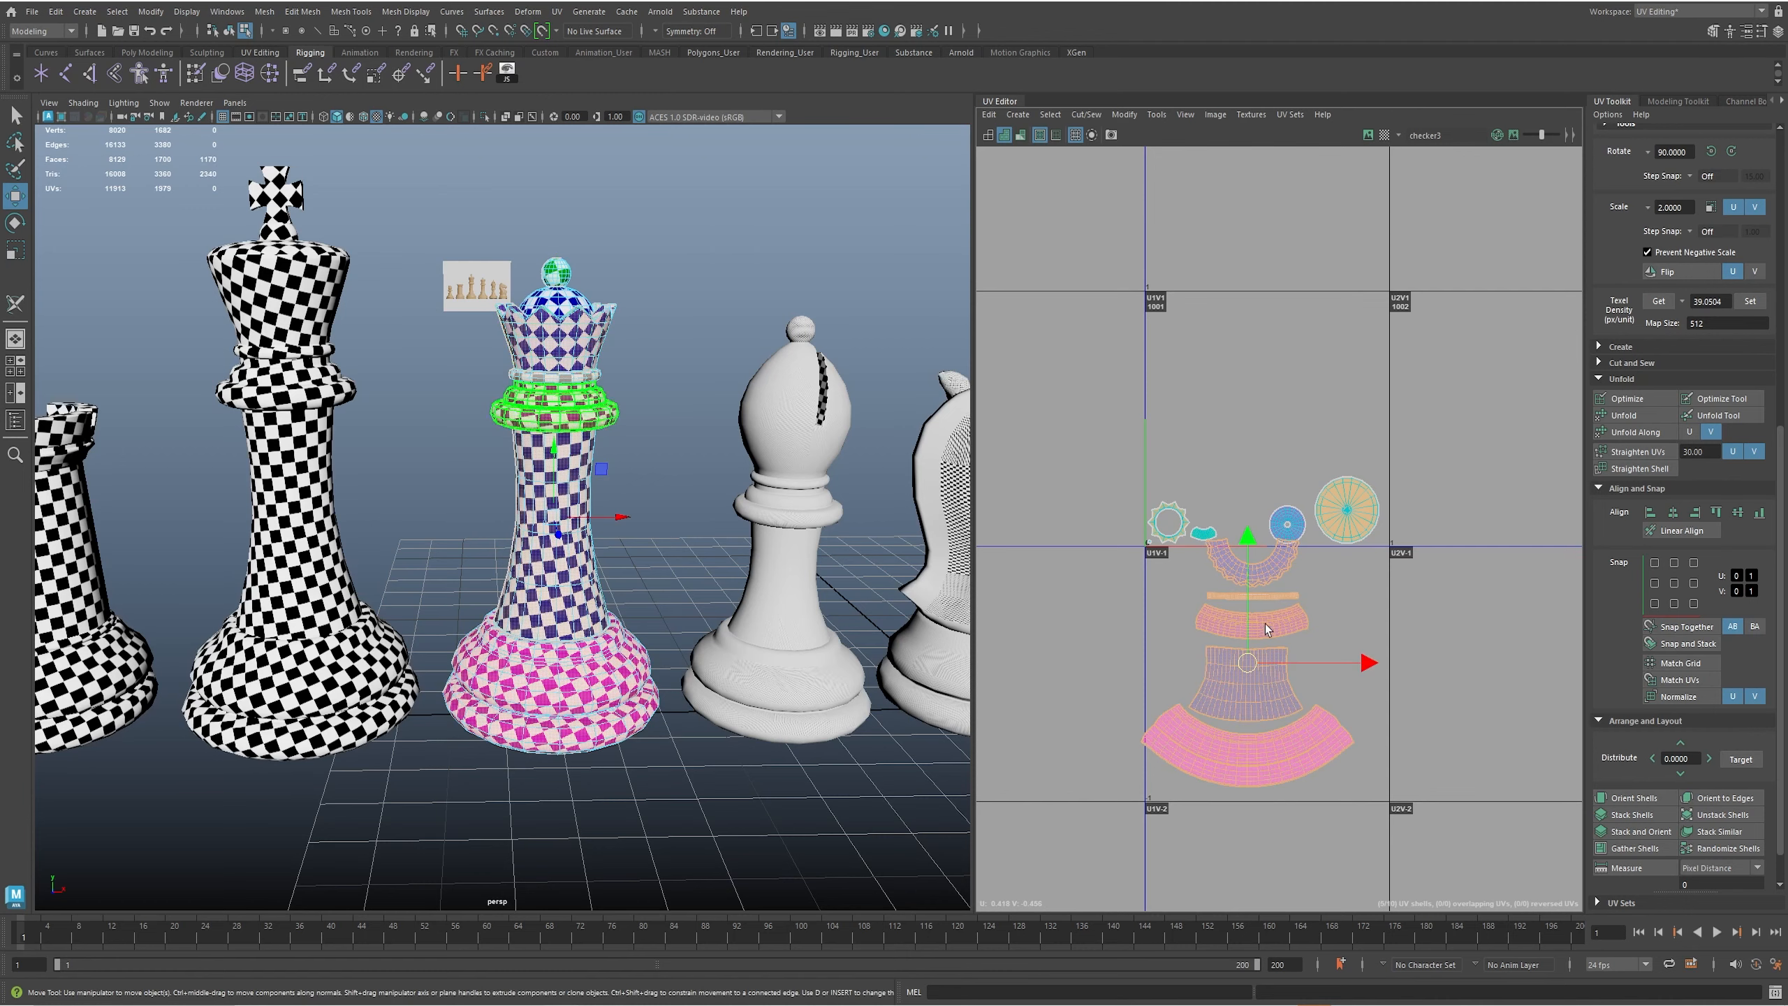
{"action": "left_click_drag", "start_coordinate": [1248, 663], "coordinate": [1243, 767]}
- Place the large round base shell and the smaller round shell on opposite sides of the queen's stem shell
{"action": "middle_click_drag", "start_coordinate": [1313, 617], "coordinate": [1305, 514], "text": "alt"}
{"action": "left_click", "coordinate": [1336, 422]}
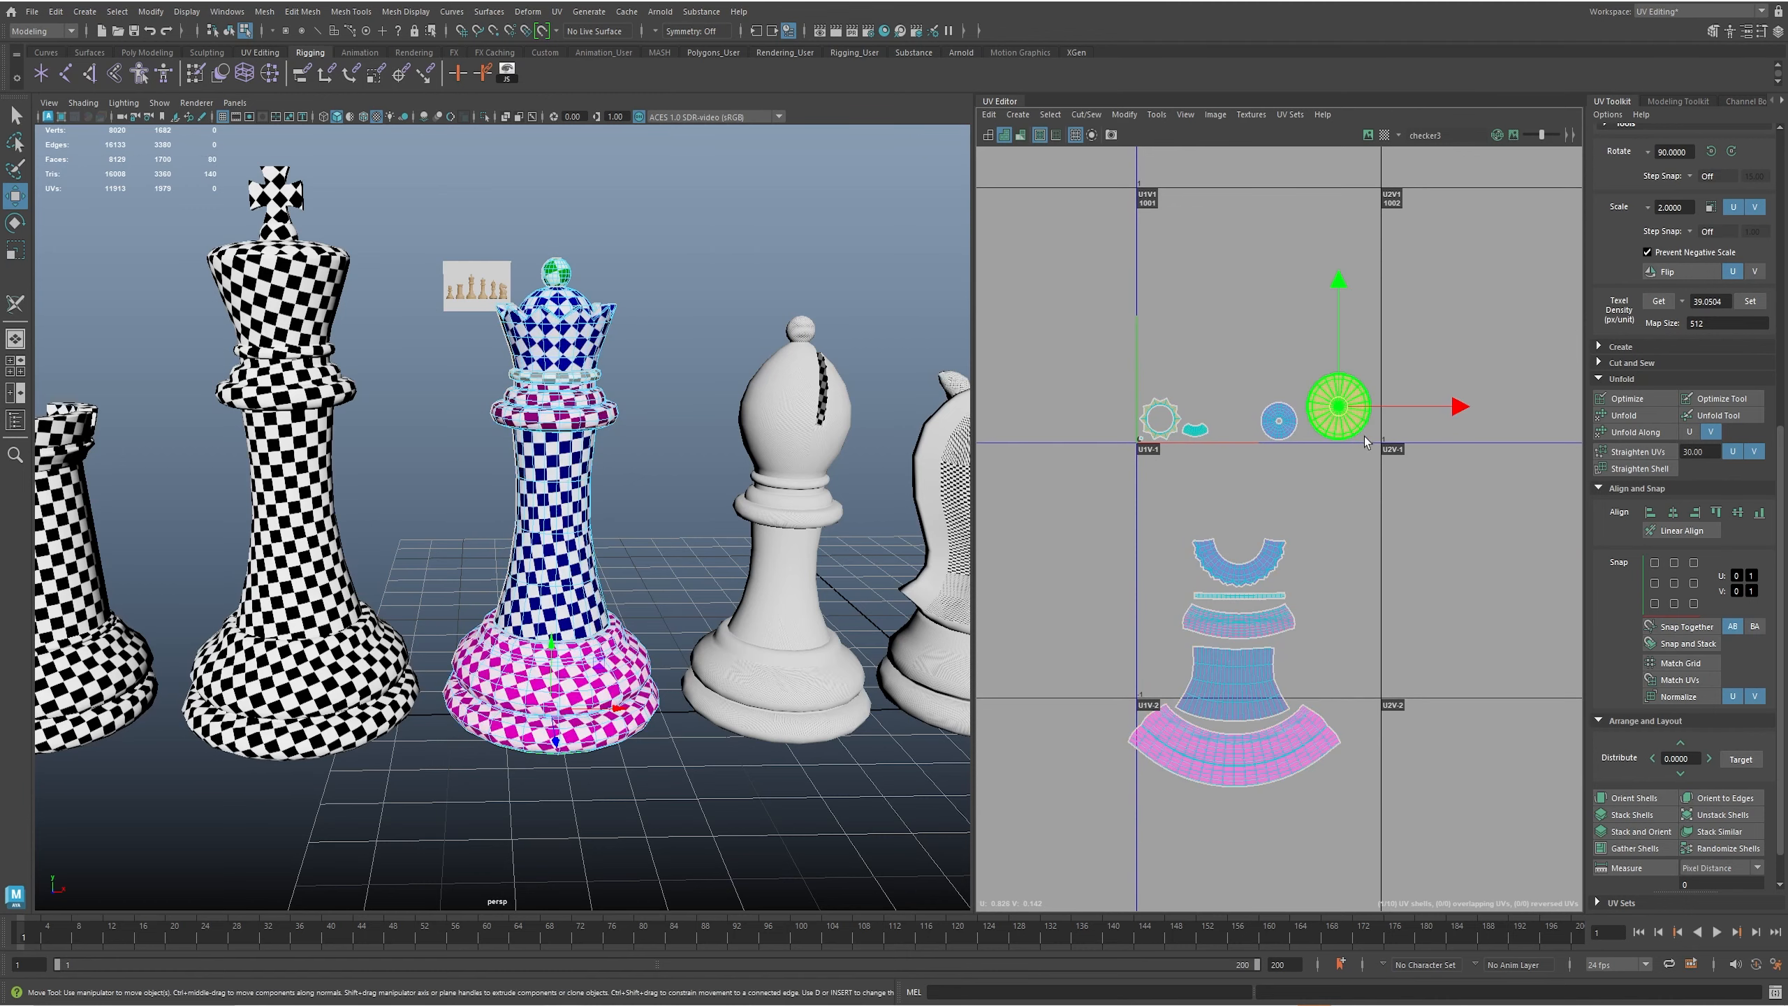
{"action": "left_click_drag", "start_coordinate": [1335, 426], "coordinate": [1321, 662]}
{"action": "left_click", "coordinate": [1278, 421]}
{"action": "left_click_drag", "start_coordinate": [1278, 421], "coordinate": [1163, 675]}
- Place the toothed rim shell above the crown shell and the ball's two small shells beside the crown
{"action": "left_click", "coordinate": [1160, 418]}
{"action": "left_click_drag", "start_coordinate": [1159, 418], "coordinate": [1237, 529]}
{"action": "left_click", "coordinate": [1195, 430]}
{"action": "left_click_drag", "start_coordinate": [1194, 429], "coordinate": [1181, 574]}
{"action": "left_click", "coordinate": [1141, 440]}
{"action": "left_click_drag", "start_coordinate": [1141, 440], "coordinate": [1188, 571]}
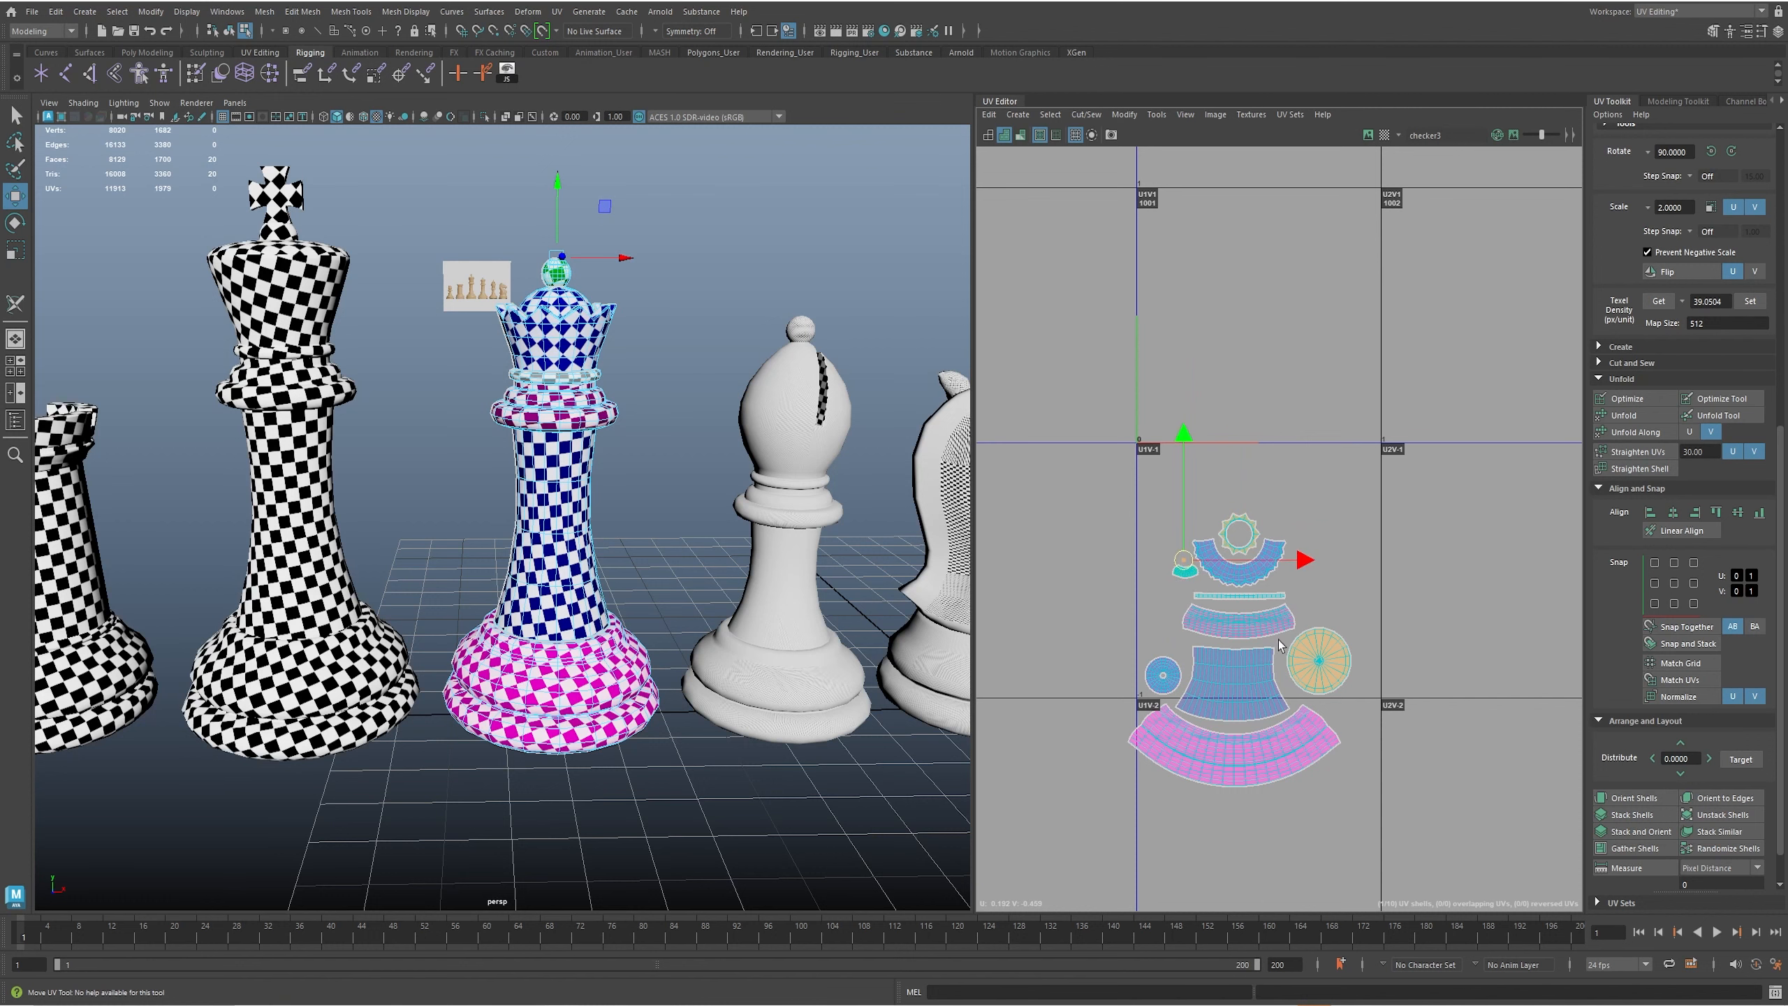
- Align the central column of queen shells, from toothed rim to base, on a common vertical center line
{"action": "right_click_drag", "start_coordinate": [1278, 640], "coordinate": [1196, 599], "text": "alt"}
{"action": "left_click_drag", "start_coordinate": [1277, 763], "coordinate": [1264, 563]}
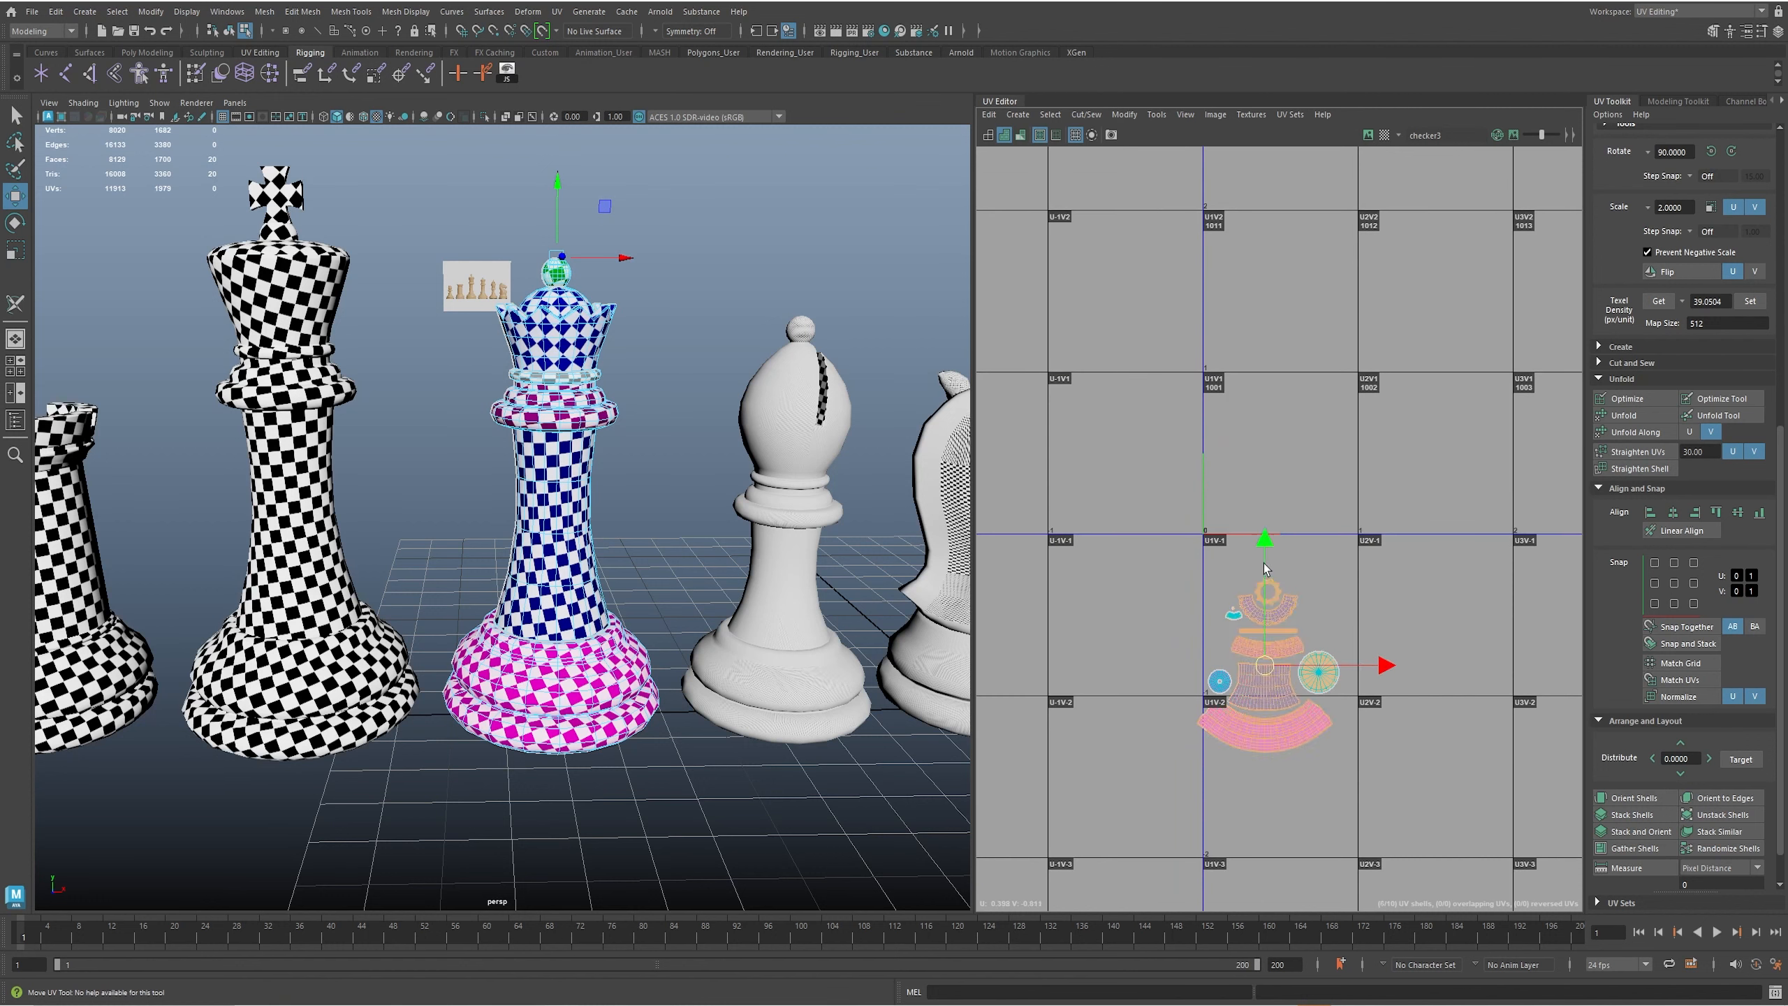
{"action": "left_click", "coordinate": [1672, 512]}
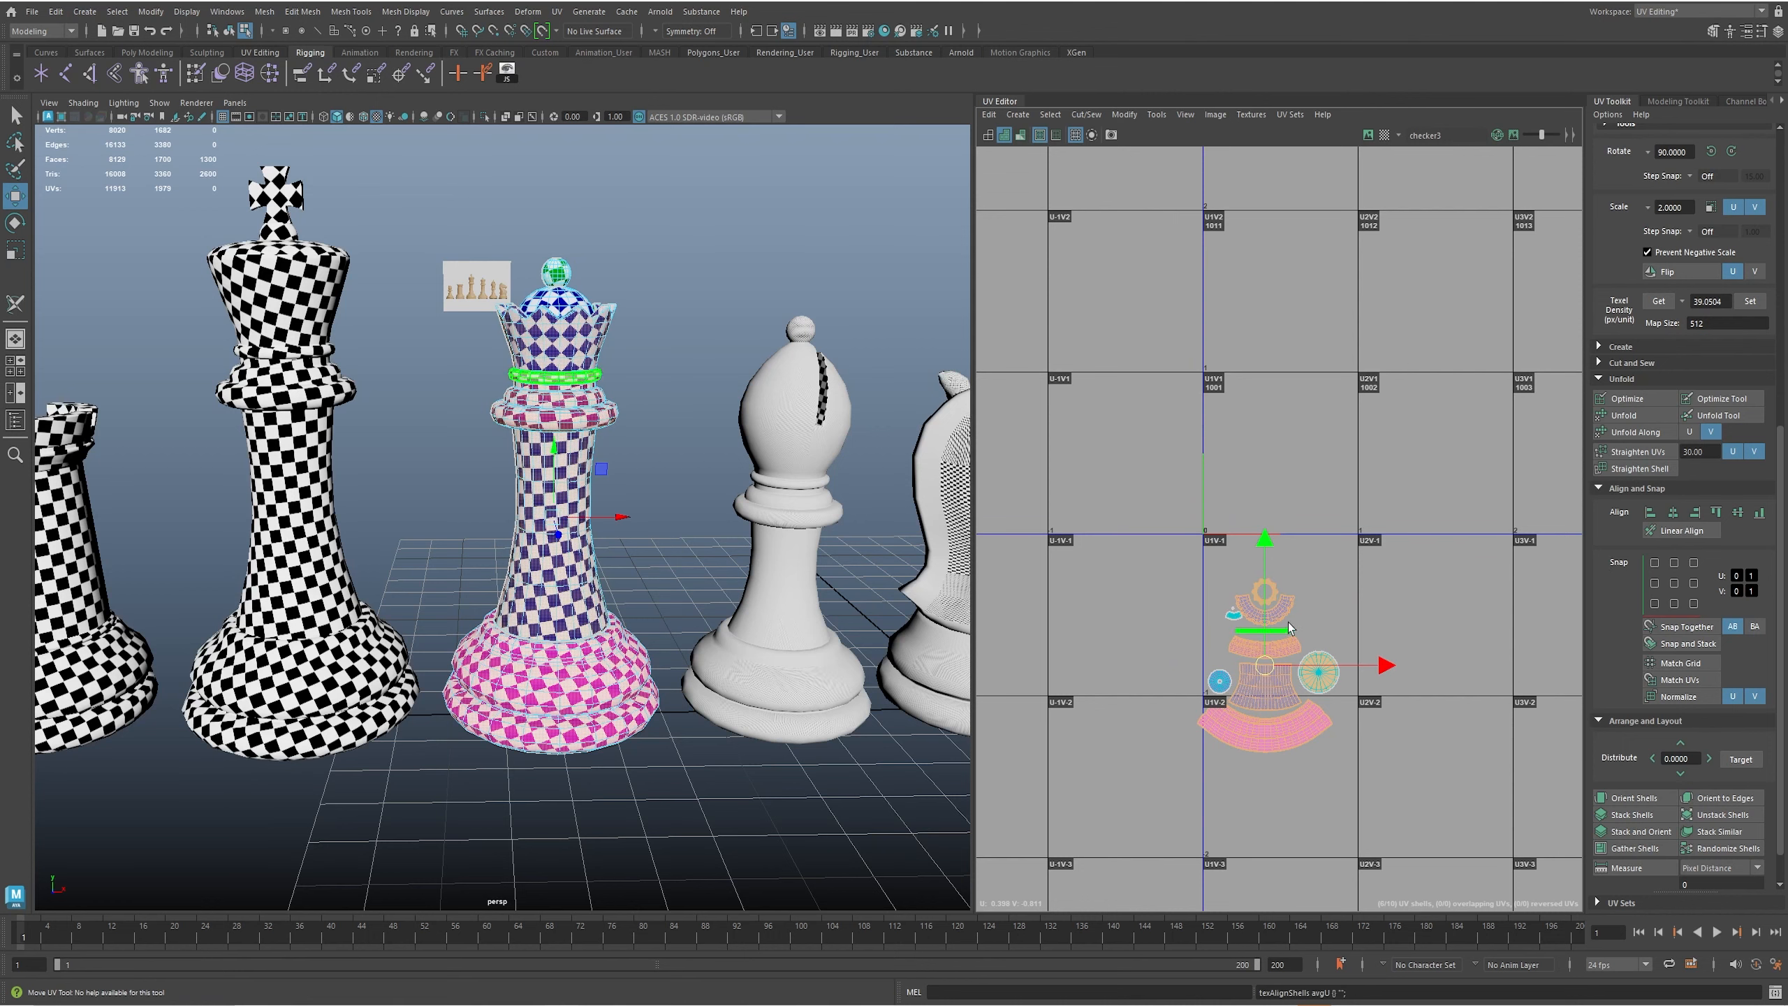
- Move the ball's two small shells farther away from the crown shell to leave a gap
{"action": "scroll", "coordinate": [1288, 629], "scroll_direction": "up", "scroll_amount": 10}
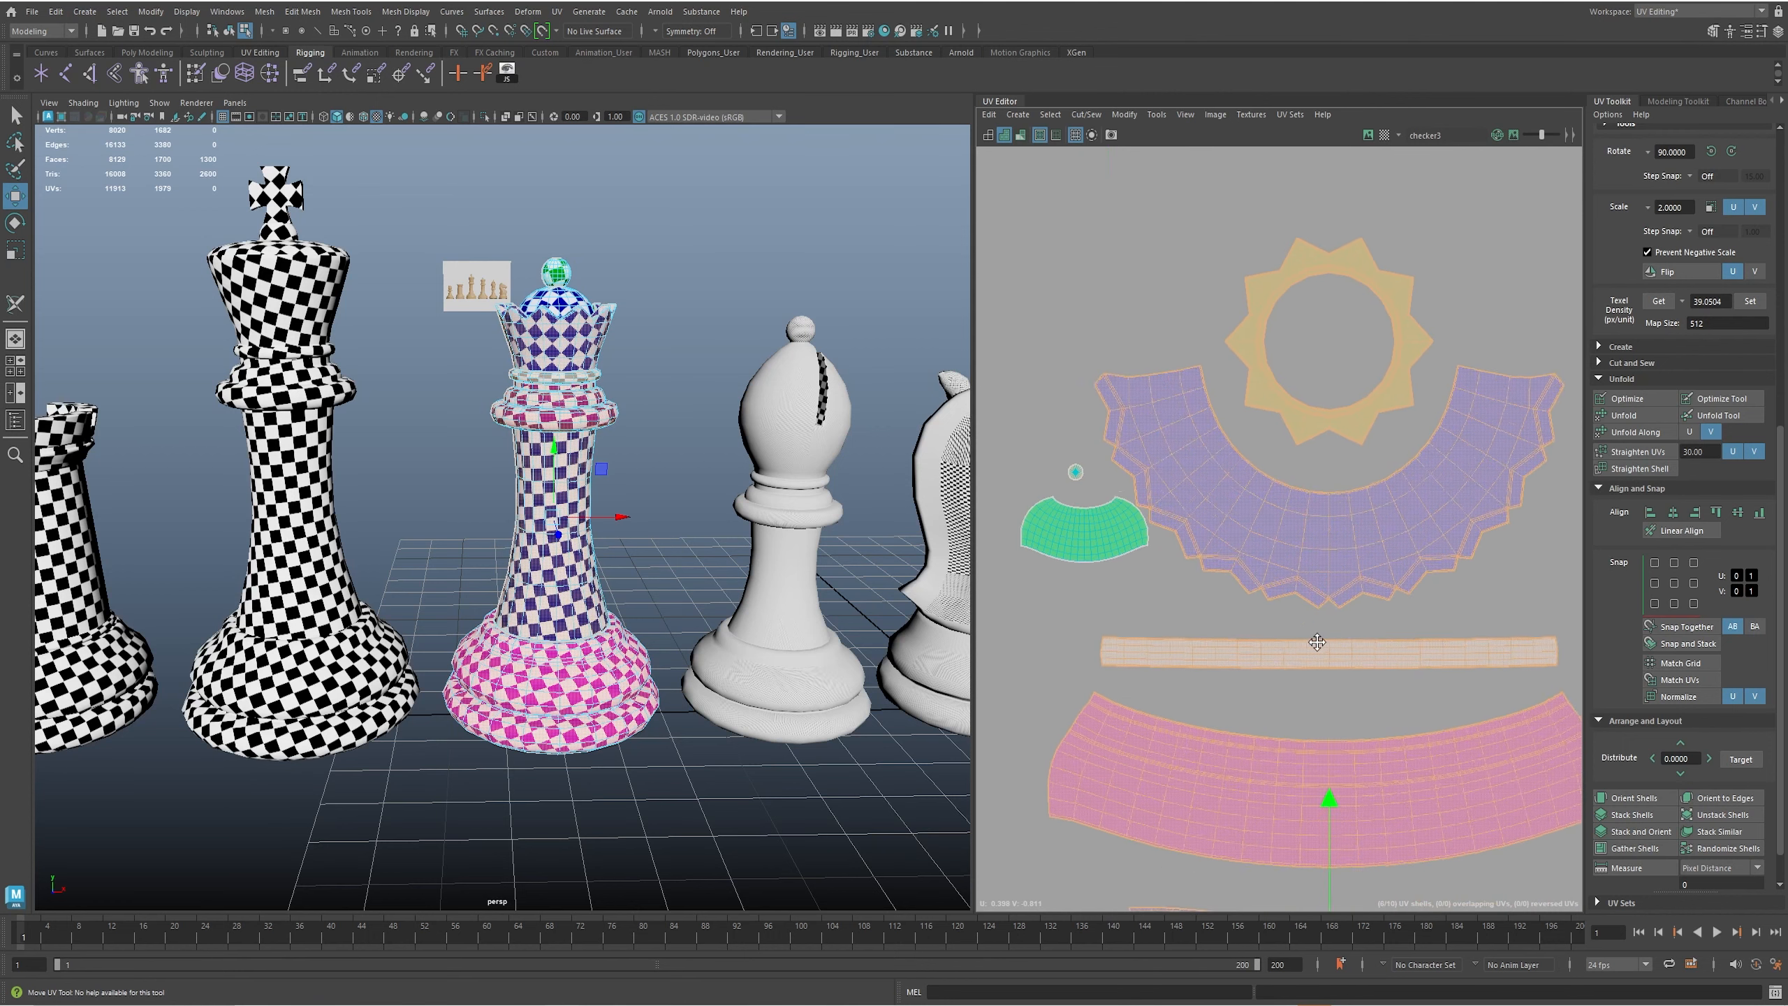
{"action": "middle_click_drag", "start_coordinate": [1317, 643], "coordinate": [1345, 652], "text": "alt"}
{"action": "double_click", "coordinate": [1105, 536]}
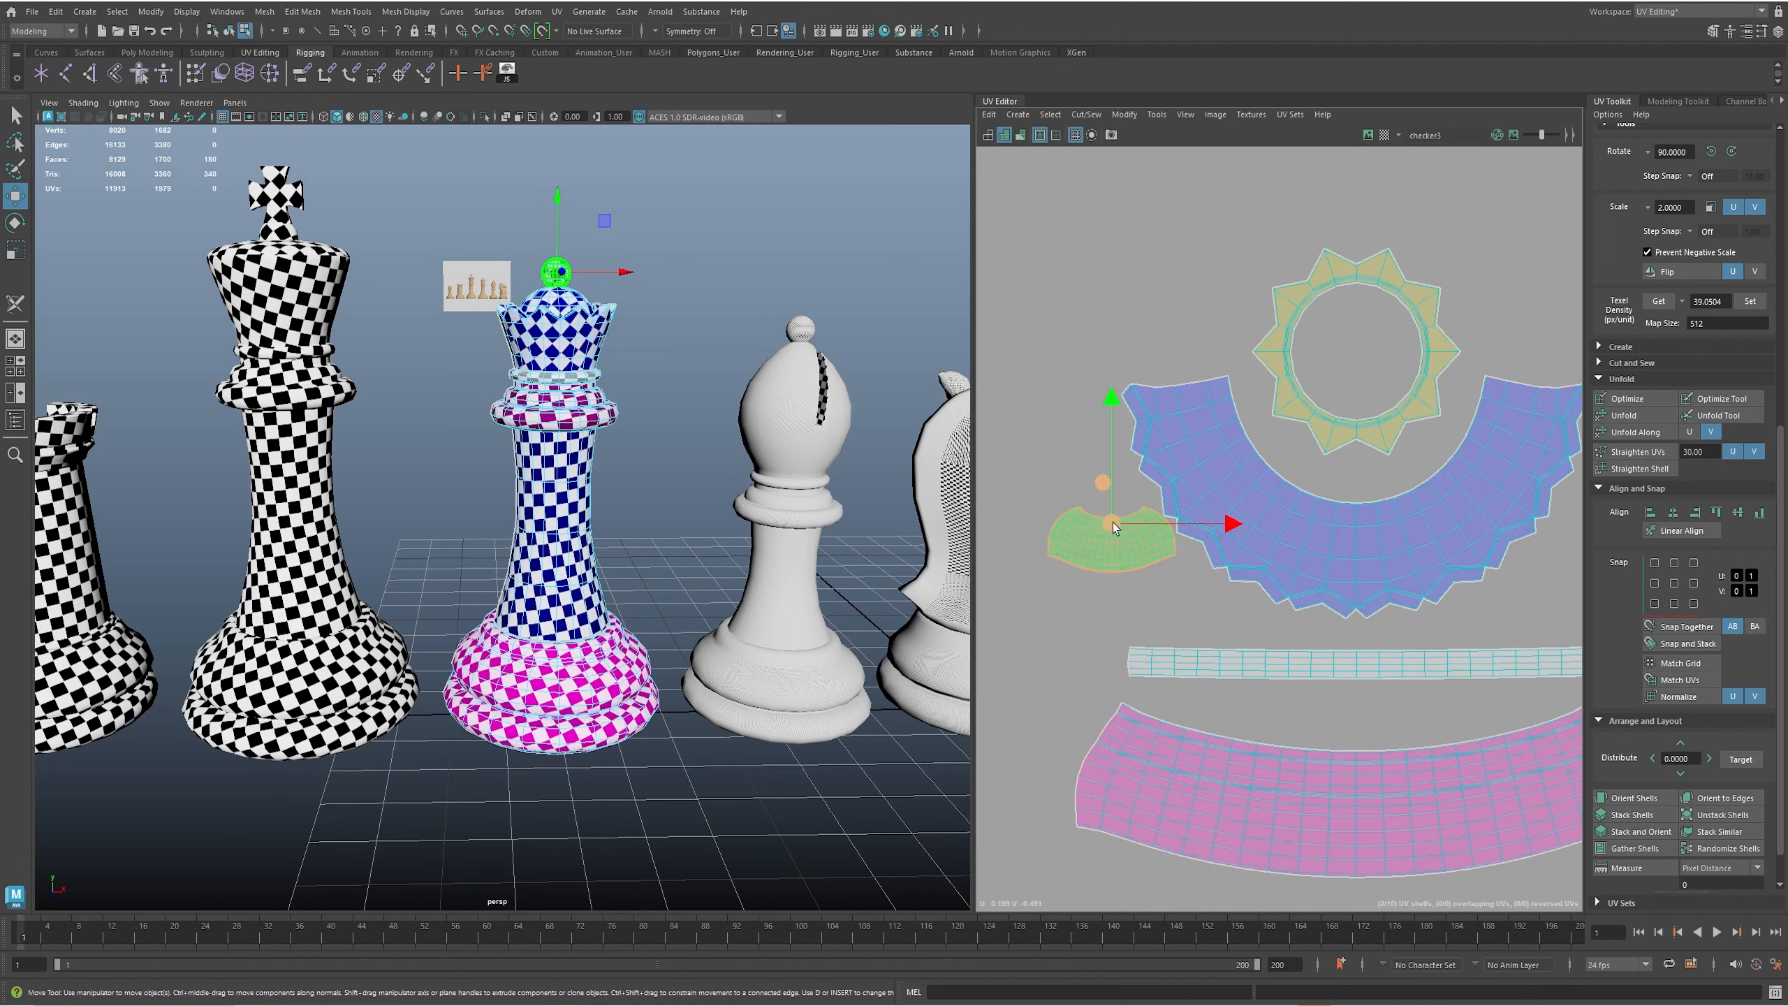
{"action": "left_click_drag", "start_coordinate": [1182, 527], "coordinate": [1143, 526]}
- Move all of the queen's shells together well outside the UV tile, return to object selection and save the scene
{"action": "scroll", "coordinate": [1175, 317], "scroll_direction": "down", "scroll_amount": 8}
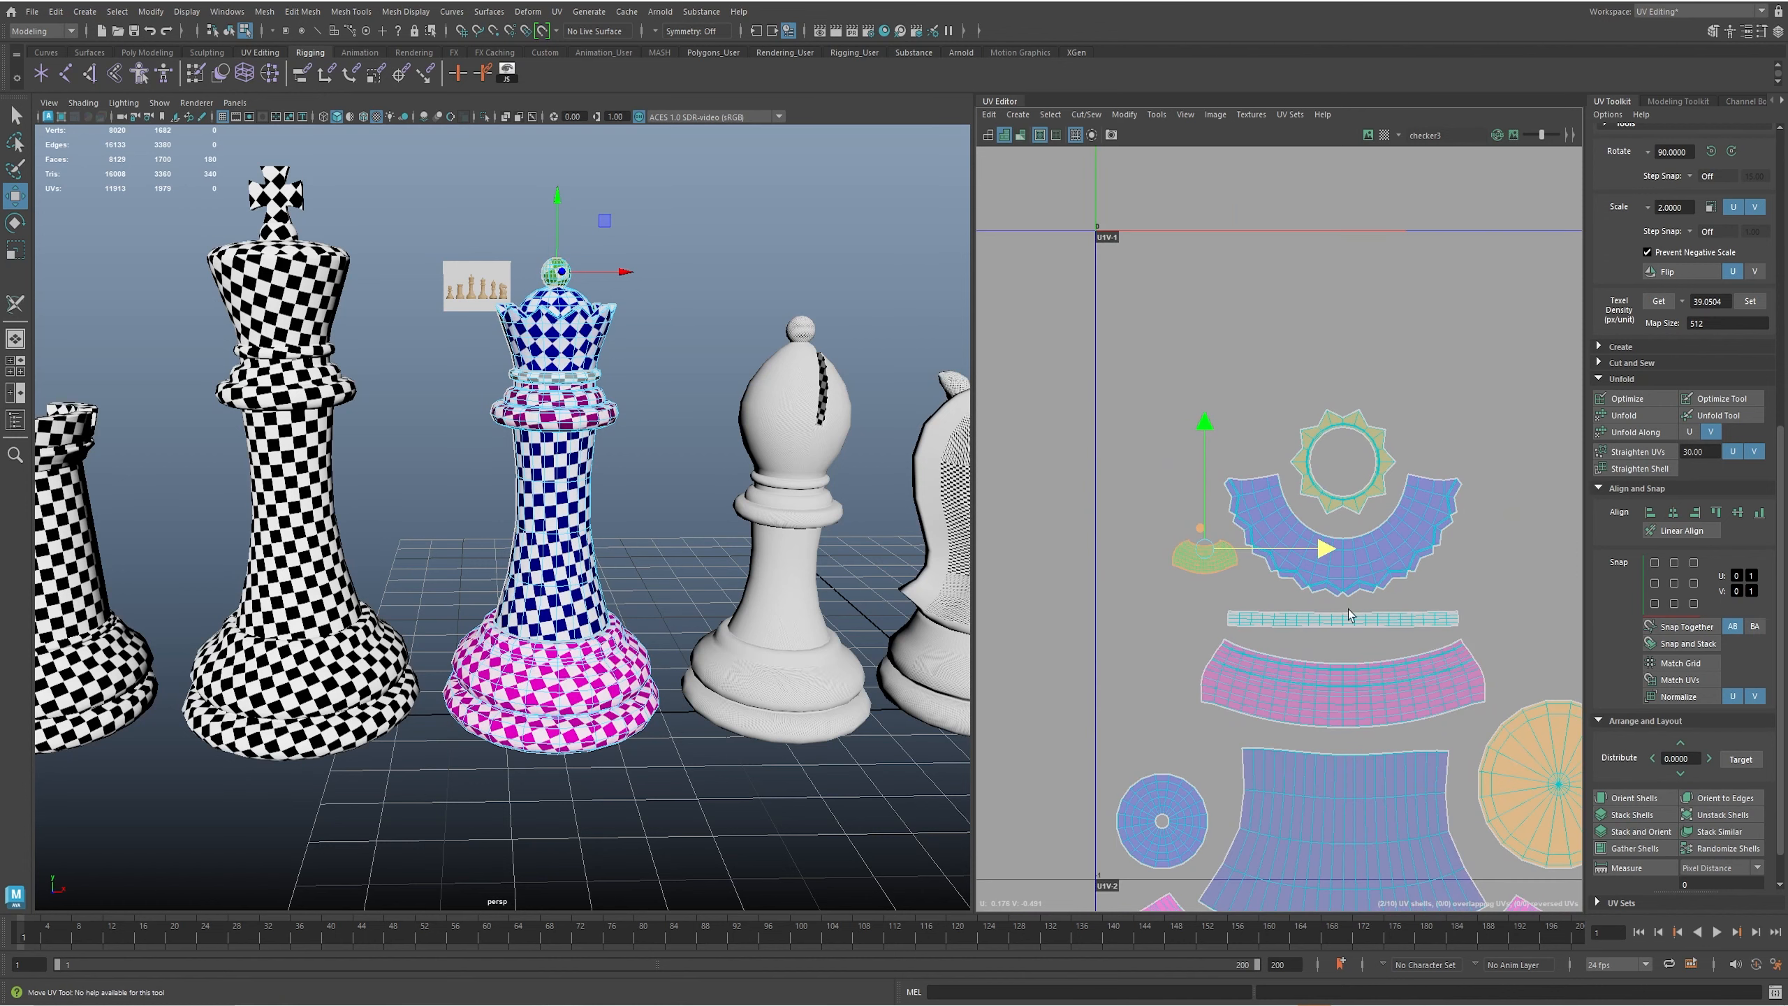
{"action": "scroll", "coordinate": [1219, 452], "scroll_direction": "down", "scroll_amount": 4}
{"action": "left_click_drag", "start_coordinate": [1188, 399], "coordinate": [1391, 623]}
{"action": "left_click_drag", "start_coordinate": [1303, 527], "coordinate": [1602, 627]}
{"action": "right_click_drag", "start_coordinate": [519, 685], "coordinate": [575, 663]}
{"action": "key", "text": "ctrl+s"}
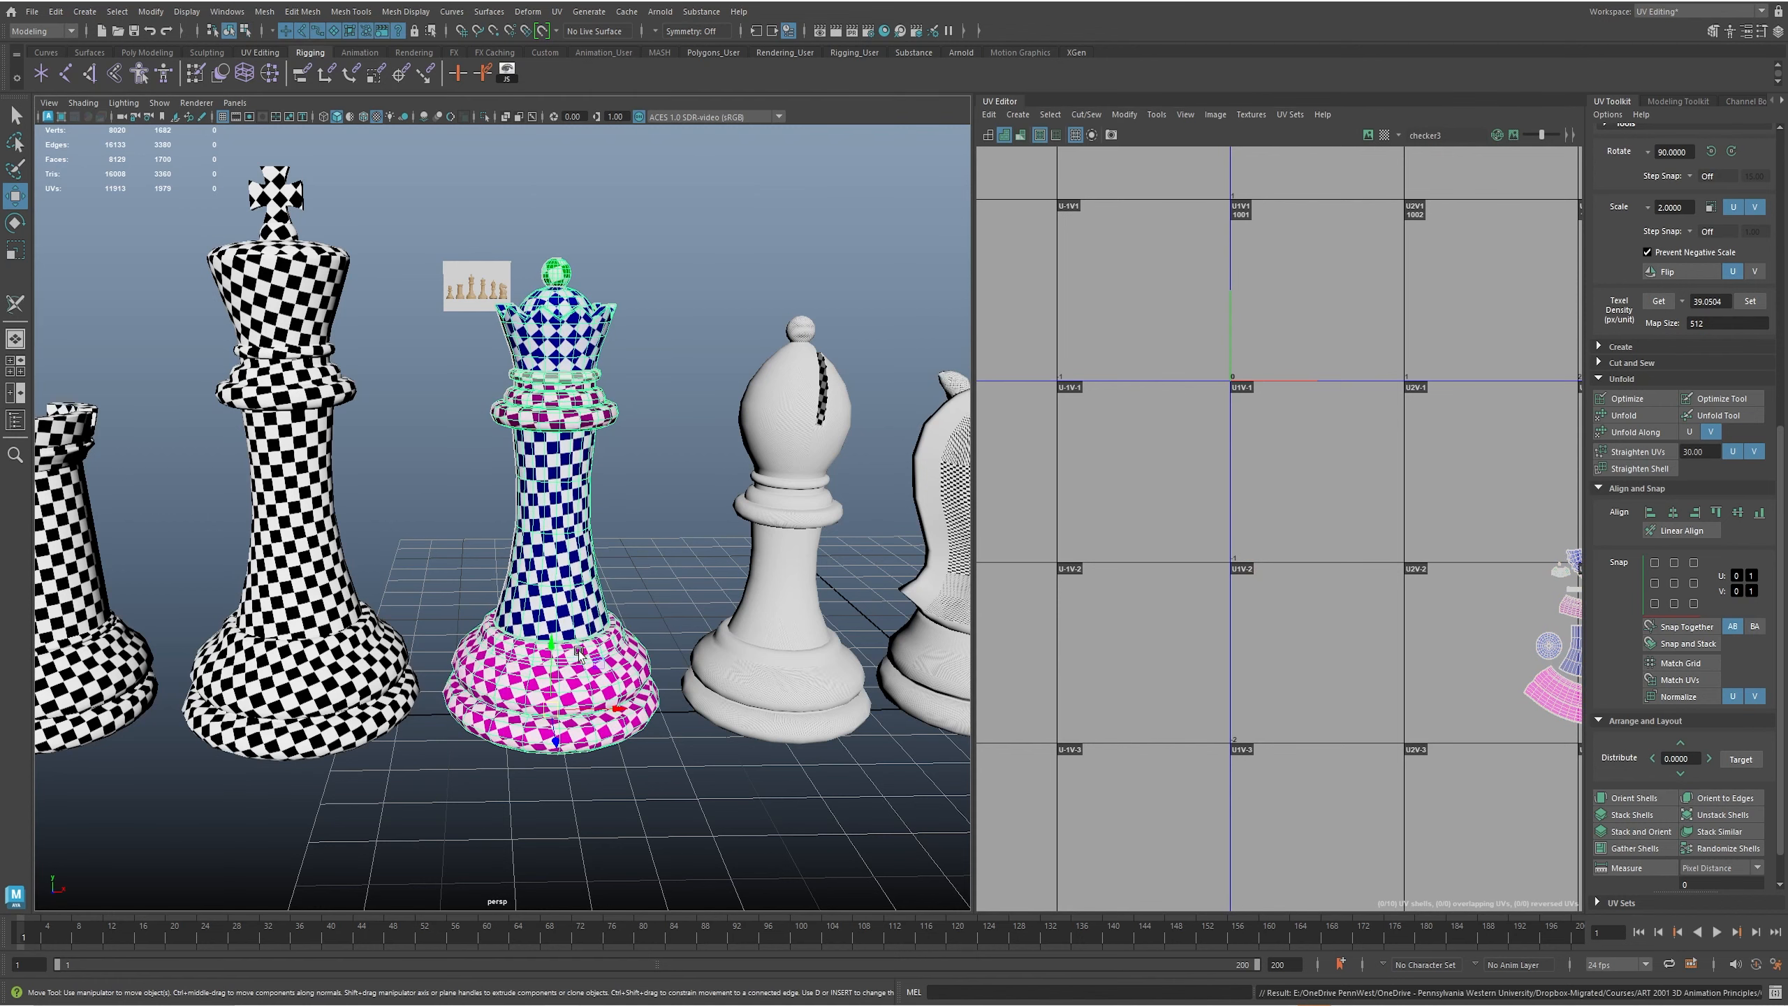
- Select the bishop and apply a planar UV projection
{"action": "left_click_drag", "start_coordinate": [588, 634], "coordinate": [558, 592], "text": "alt"}
{"action": "left_click", "coordinate": [545, 579]}
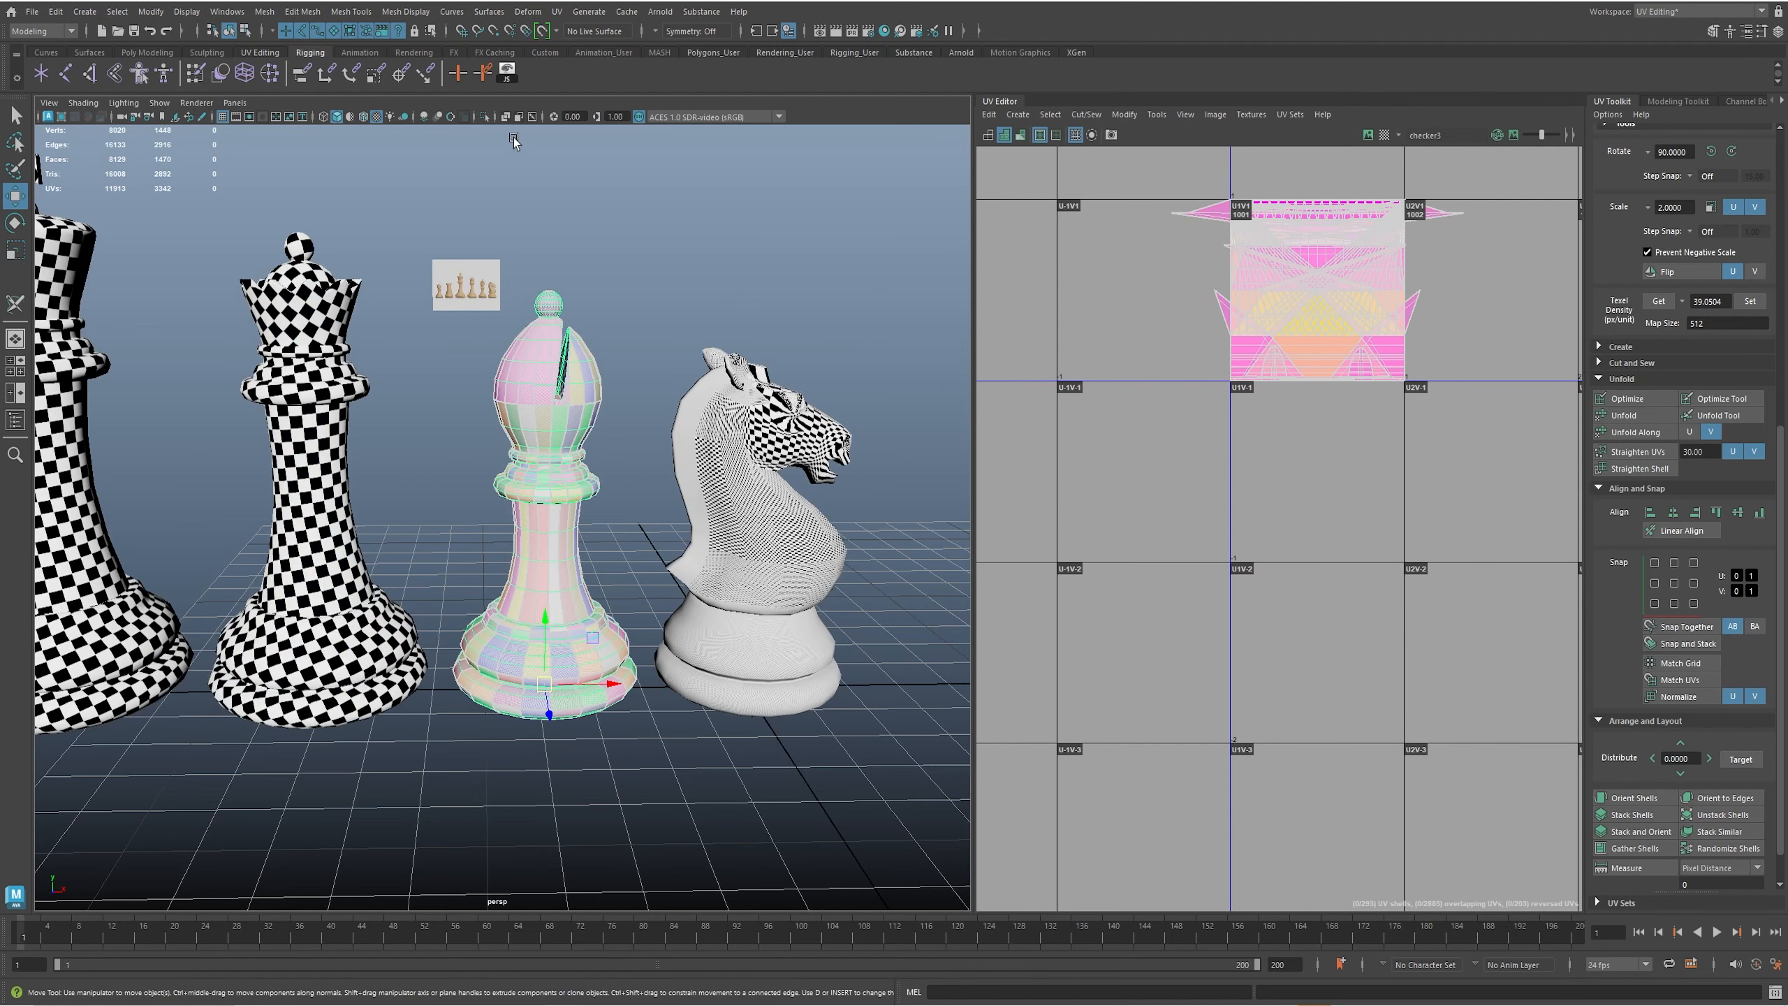
{"action": "left_click", "coordinate": [555, 13]}
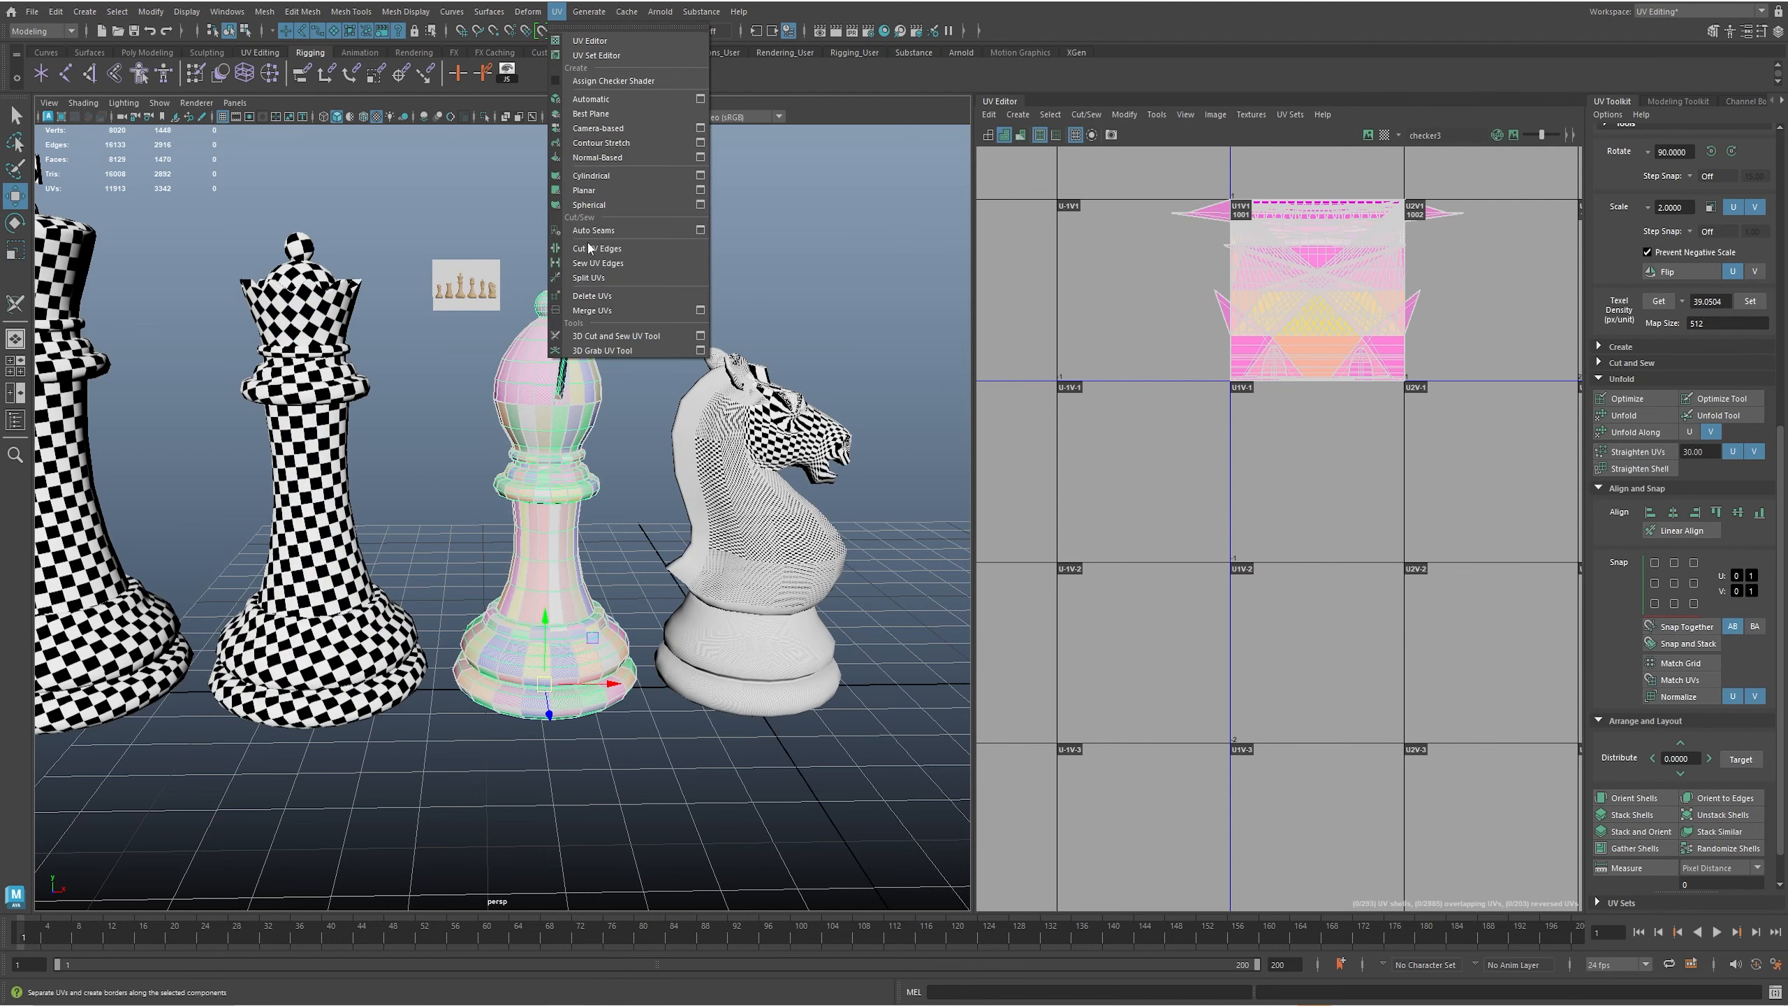
{"action": "left_click", "coordinate": [570, 193]}
{"action": "left_click_drag", "start_coordinate": [634, 486], "coordinate": [576, 258], "text": "alt"}
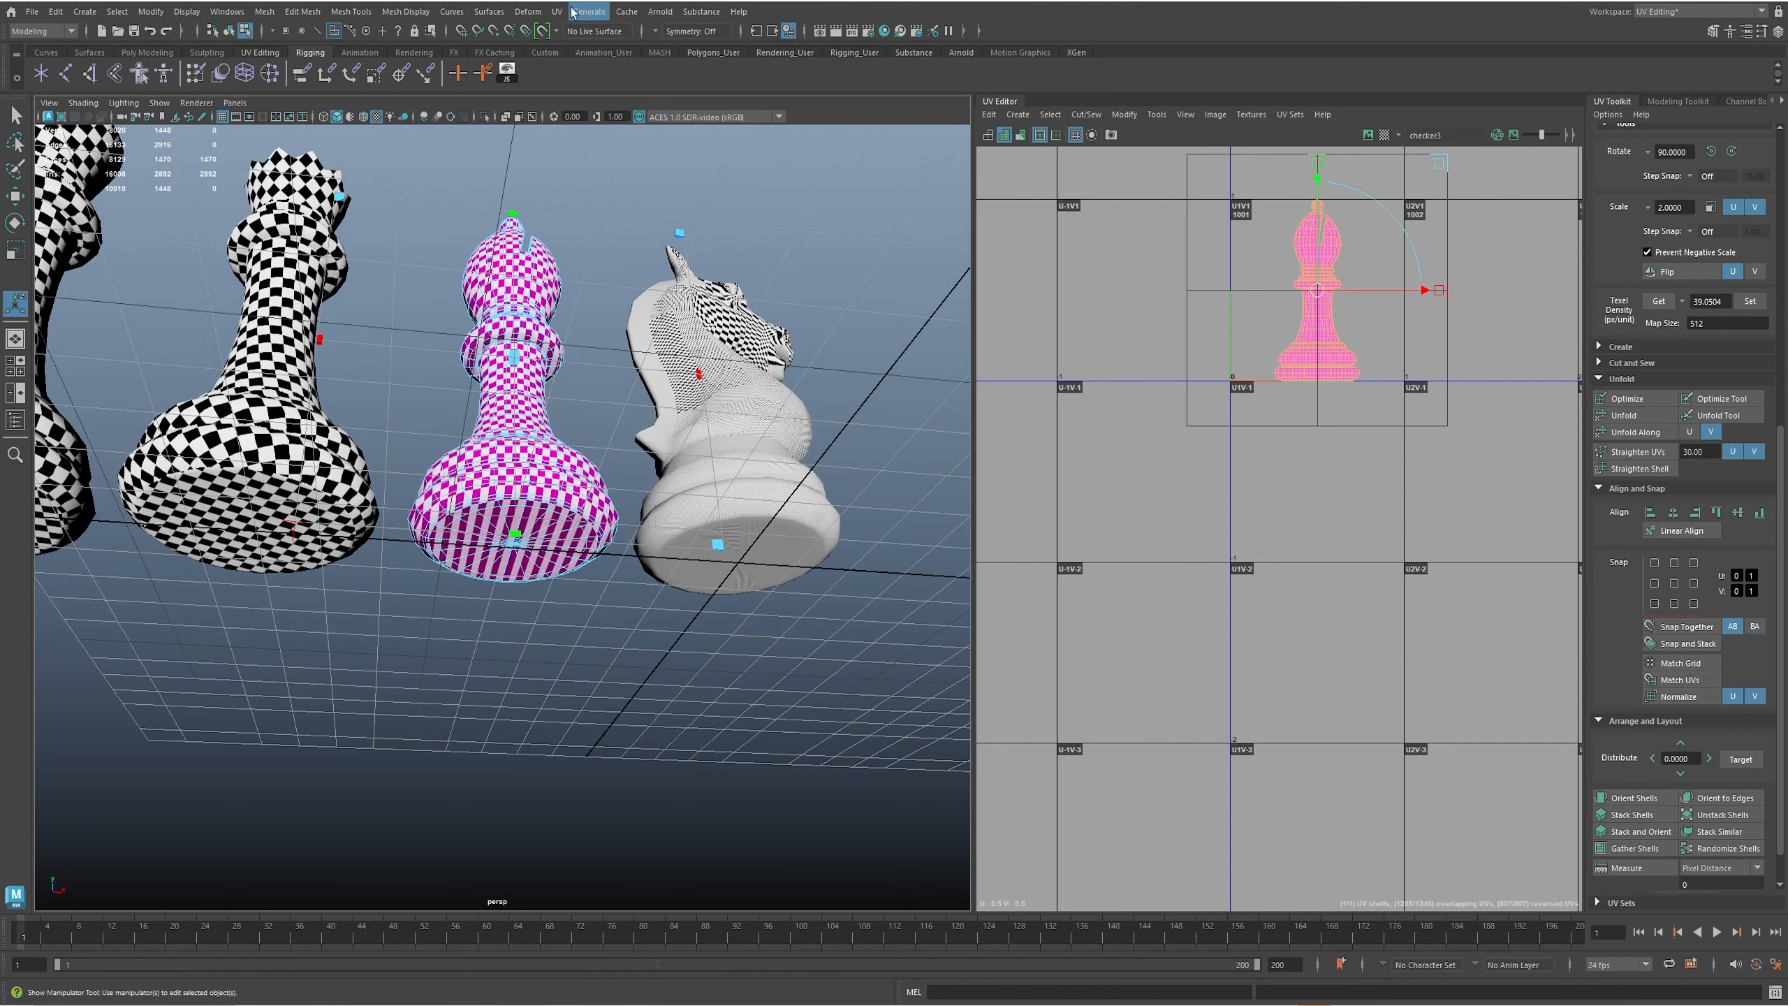
- Cut UV seams around the bottom edge of the bishop's base with the 3D Cut and Sew UV tool
{"action": "left_click", "coordinate": [557, 12]}
{"action": "left_click", "coordinate": [617, 338]}
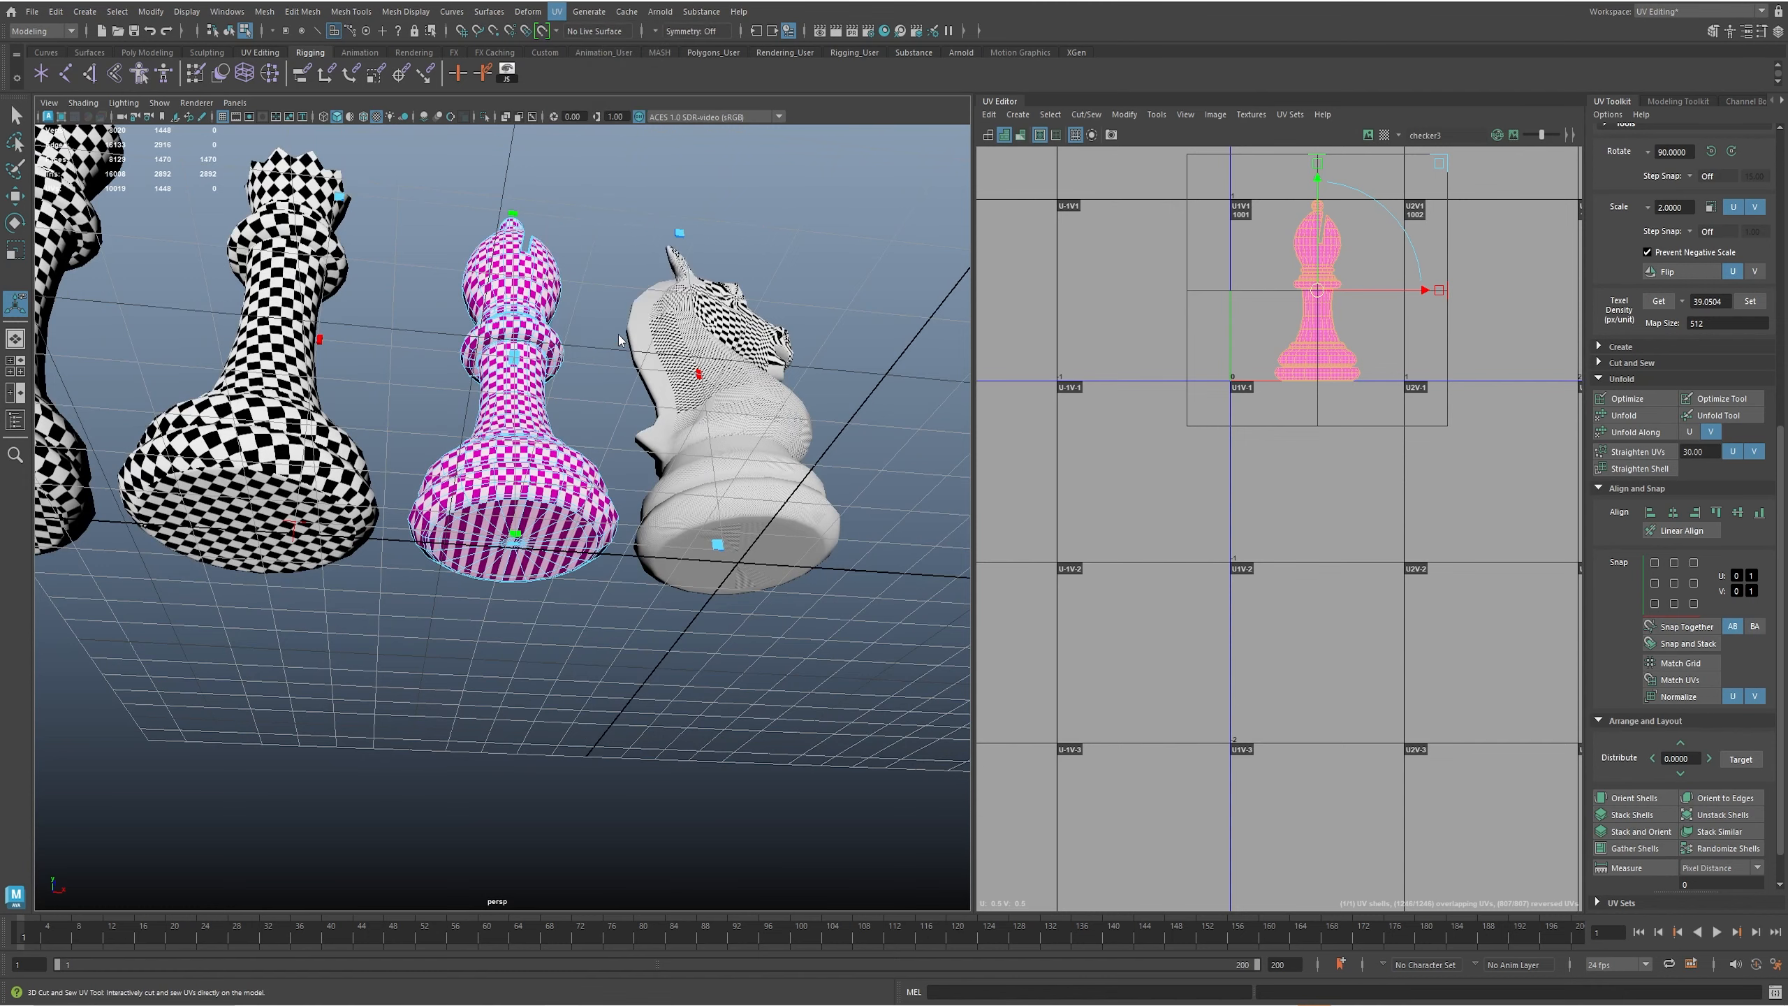
{"action": "right_click_drag", "start_coordinate": [443, 509], "coordinate": [689, 423], "text": "alt"}
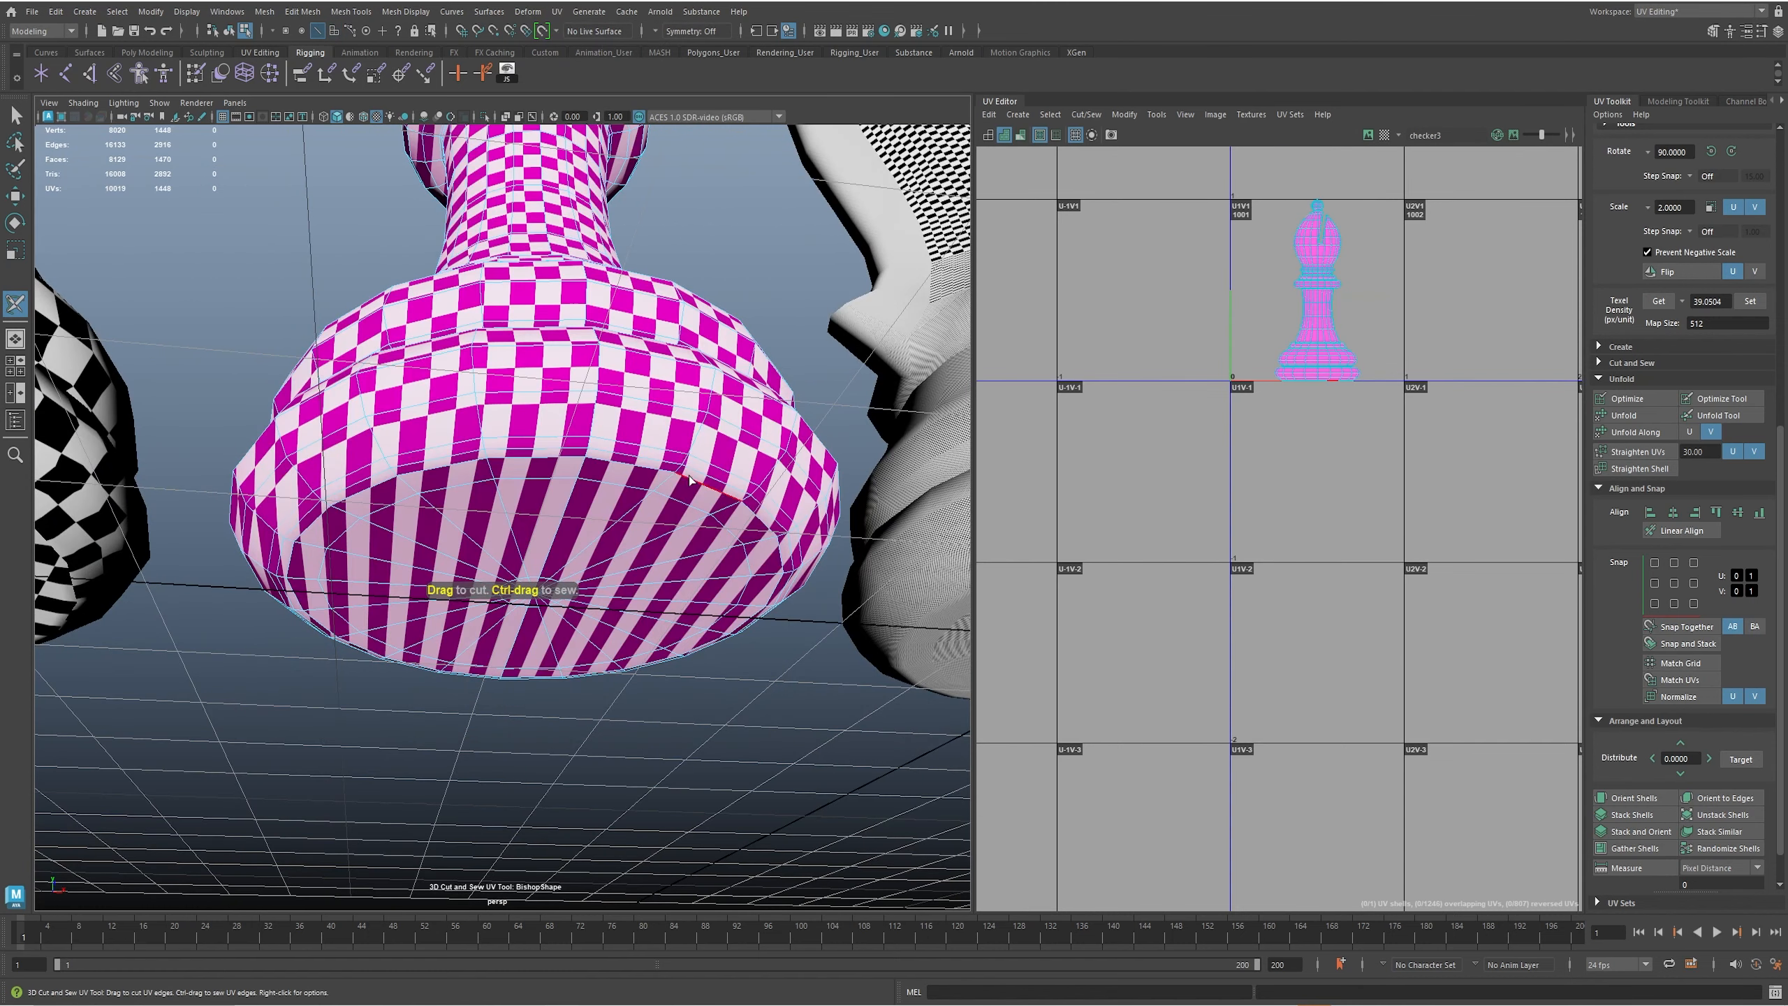
{"action": "double_click", "coordinate": [690, 471]}
{"action": "left_click_drag", "start_coordinate": [571, 338], "coordinate": [556, 491], "text": "alt"}
{"action": "mouse_move", "coordinate": [556, 491]}
{"action": "right_mouse_down", "text": "alt"}
{"action": "mouse_move", "coordinate": [703, 508]}
{"action": "mouse_move", "coordinate": [547, 472]}
{"action": "right_mouse_up", "text": "alt"}
{"action": "double_click", "coordinate": [653, 470]}
{"action": "mouse_move", "coordinate": [437, 483]}
{"action": "left_mouse_down", "text": "alt"}
{"action": "mouse_move", "coordinate": [583, 560]}
{"action": "mouse_move", "coordinate": [547, 539]}
{"action": "left_mouse_up", "text": "alt"}
{"action": "double_click", "coordinate": [525, 608]}
- Turn off texture display and cut the seams separating the bishop's base from its stem
{"action": "key", "text": "5"}
{"action": "right_click_drag", "start_coordinate": [547, 539], "coordinate": [618, 424], "text": "alt"}
{"action": "left_click_drag", "start_coordinate": [606, 669], "coordinate": [574, 567], "text": "alt"}
{"action": "middle_click_drag", "start_coordinate": [585, 408], "coordinate": [606, 549], "text": "alt"}
{"action": "right_click_drag", "start_coordinate": [606, 549], "coordinate": [763, 505], "text": "alt"}
{"action": "double_click", "coordinate": [510, 381]}
{"action": "left_click_drag", "start_coordinate": [519, 380], "coordinate": [620, 535], "text": "alt"}
{"action": "double_click", "coordinate": [551, 728]}
- Cut a seam around the bishop's collar beneath the head
{"action": "middle_click_drag", "start_coordinate": [619, 534], "coordinate": [631, 651], "text": "alt"}
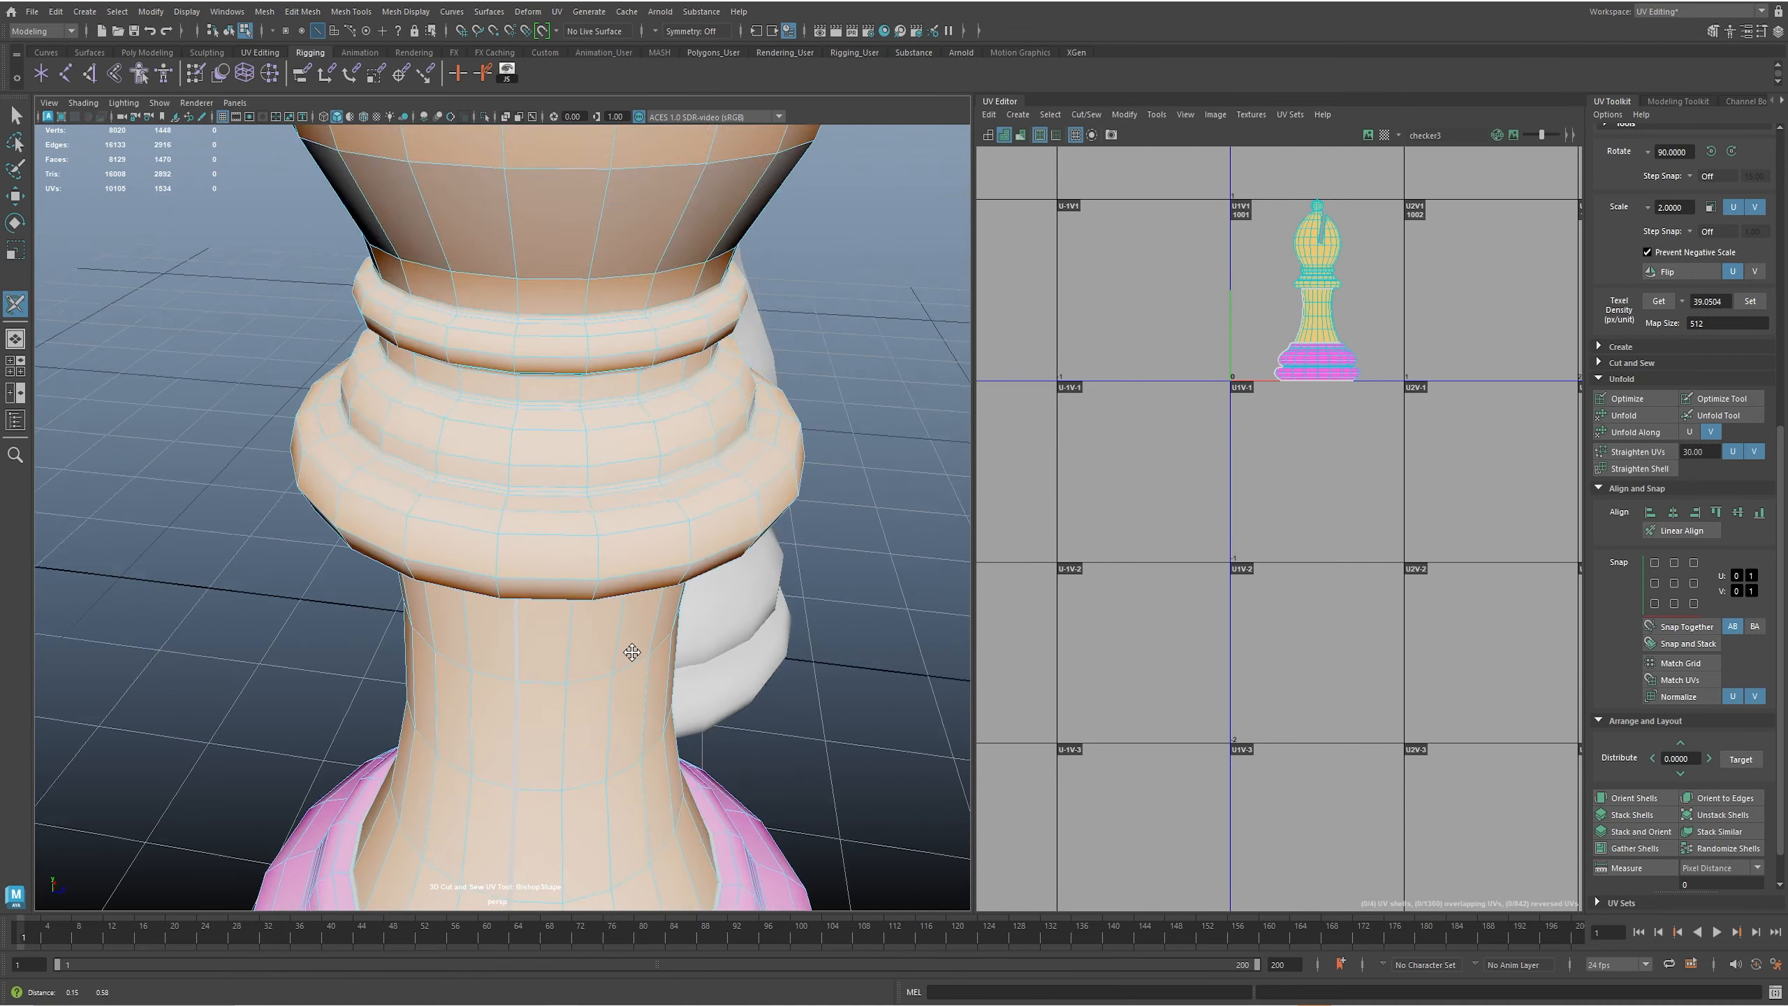
{"action": "left_click_drag", "start_coordinate": [631, 650], "coordinate": [502, 535], "text": "alt"}
{"action": "middle_click_drag", "start_coordinate": [517, 494], "coordinate": [536, 541], "text": "alt"}
{"action": "right_click_drag", "start_coordinate": [536, 541], "coordinate": [551, 428], "text": "alt"}
{"action": "left_click_drag", "start_coordinate": [550, 427], "coordinate": [586, 465], "text": "alt"}
{"action": "double_click", "coordinate": [533, 359]}
- Cut a seam around the neck of the ball on top of the bishop's head
{"action": "left_click_drag", "start_coordinate": [520, 604], "coordinate": [513, 497], "text": "alt"}
{"action": "key", "text": "f"}
{"action": "right_click_drag", "start_coordinate": [550, 459], "coordinate": [487, 595], "text": "alt"}
{"action": "left_click_drag", "start_coordinate": [486, 595], "coordinate": [397, 572], "text": "alt"}
{"action": "left_click_drag", "start_coordinate": [481, 431], "coordinate": [605, 435], "text": "alt"}
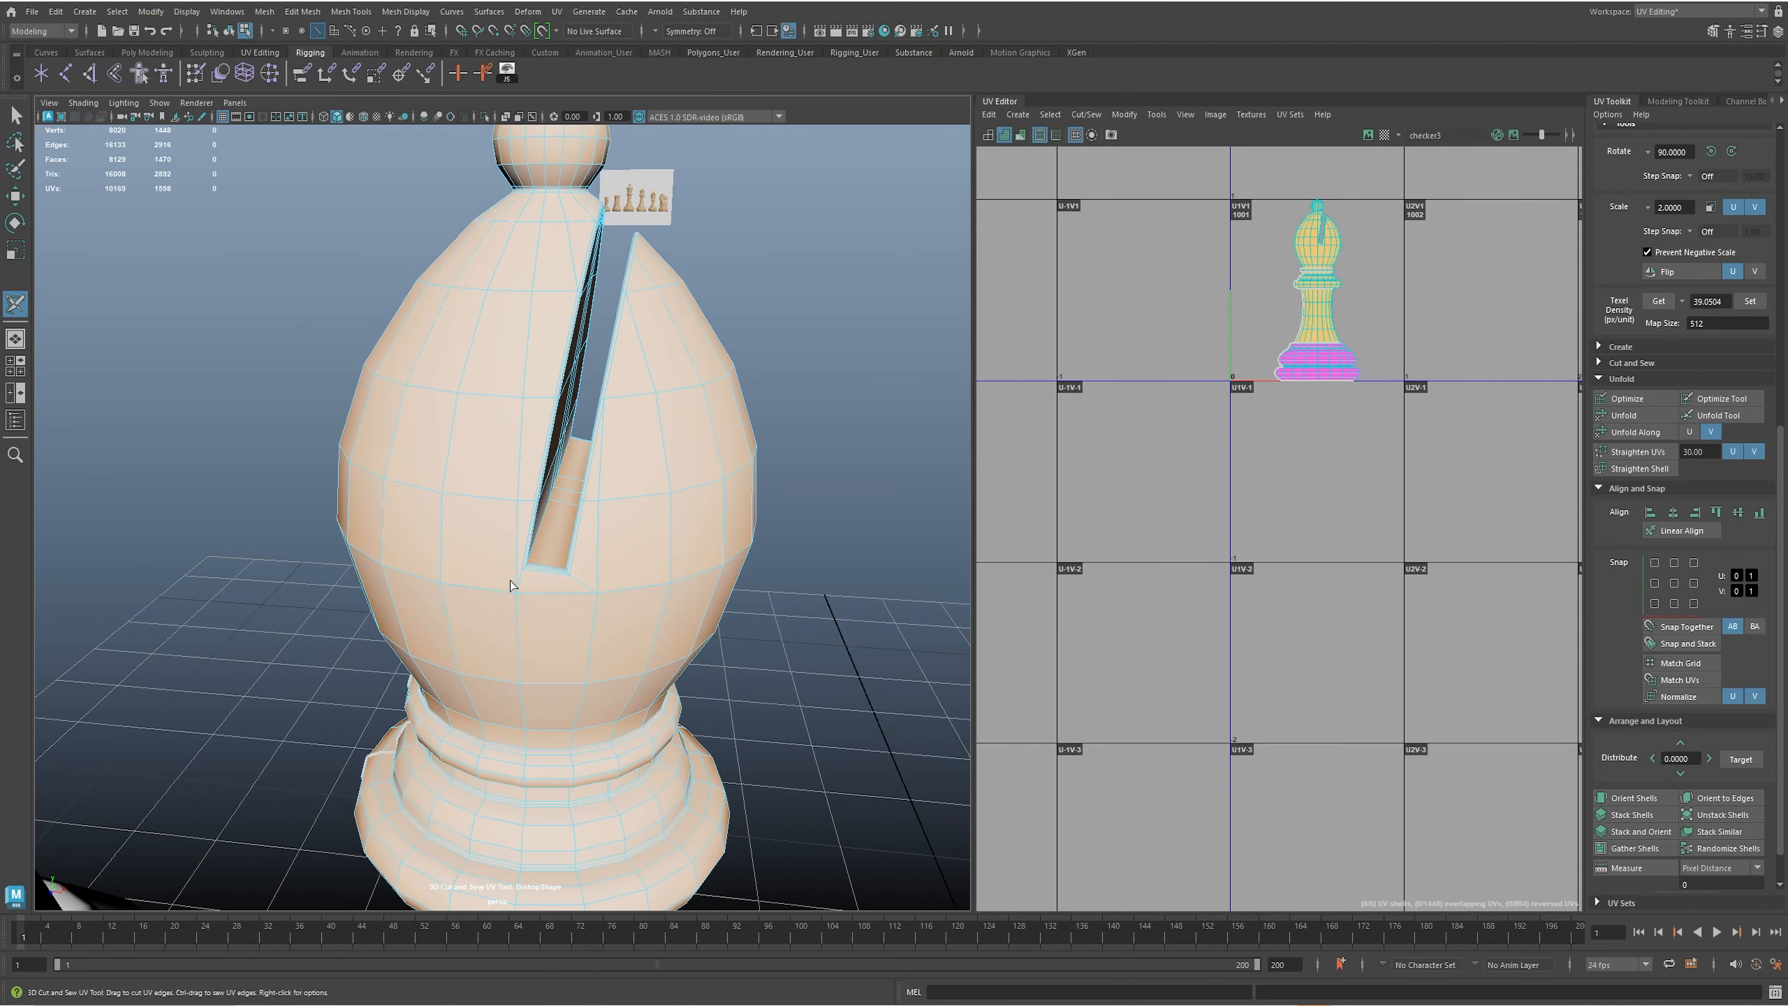
{"action": "left_click_drag", "start_coordinate": [511, 585], "coordinate": [787, 544], "text": "alt"}
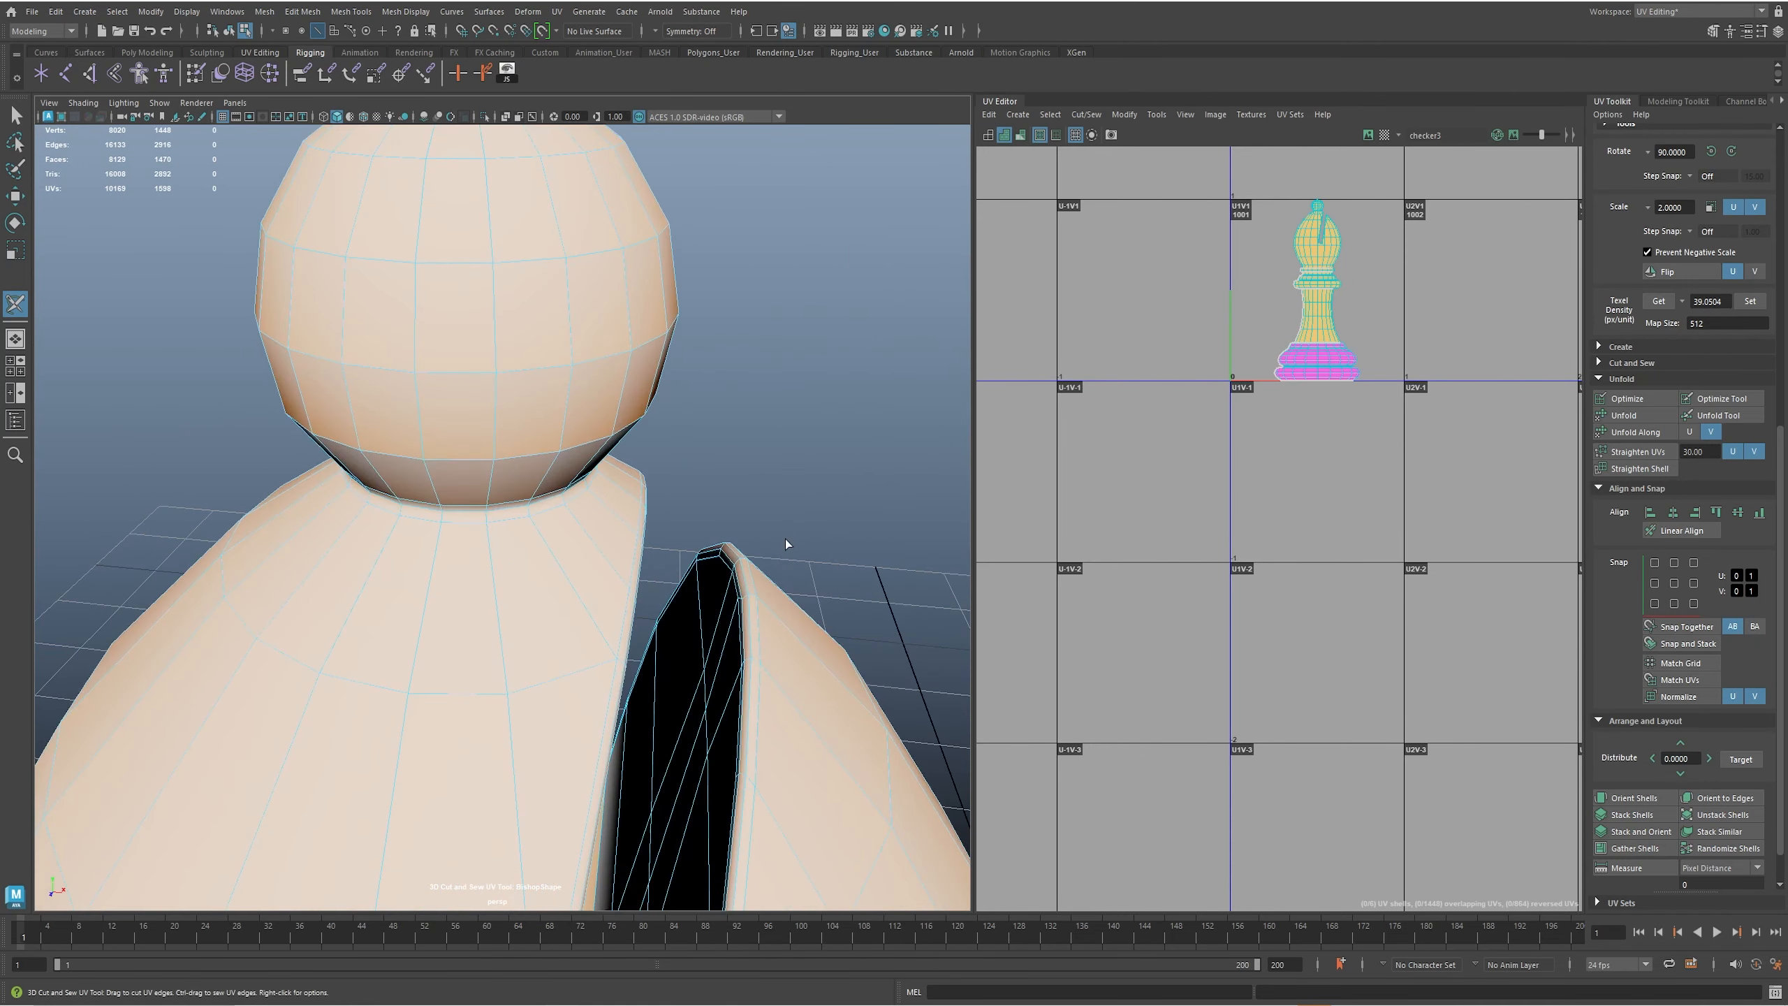
{"action": "double_click", "coordinate": [542, 505]}
- Cut a loop near the top of the bishop's ball and a vertical seam down its back
{"action": "left_click_drag", "start_coordinate": [592, 471], "coordinate": [490, 480], "text": "alt"}
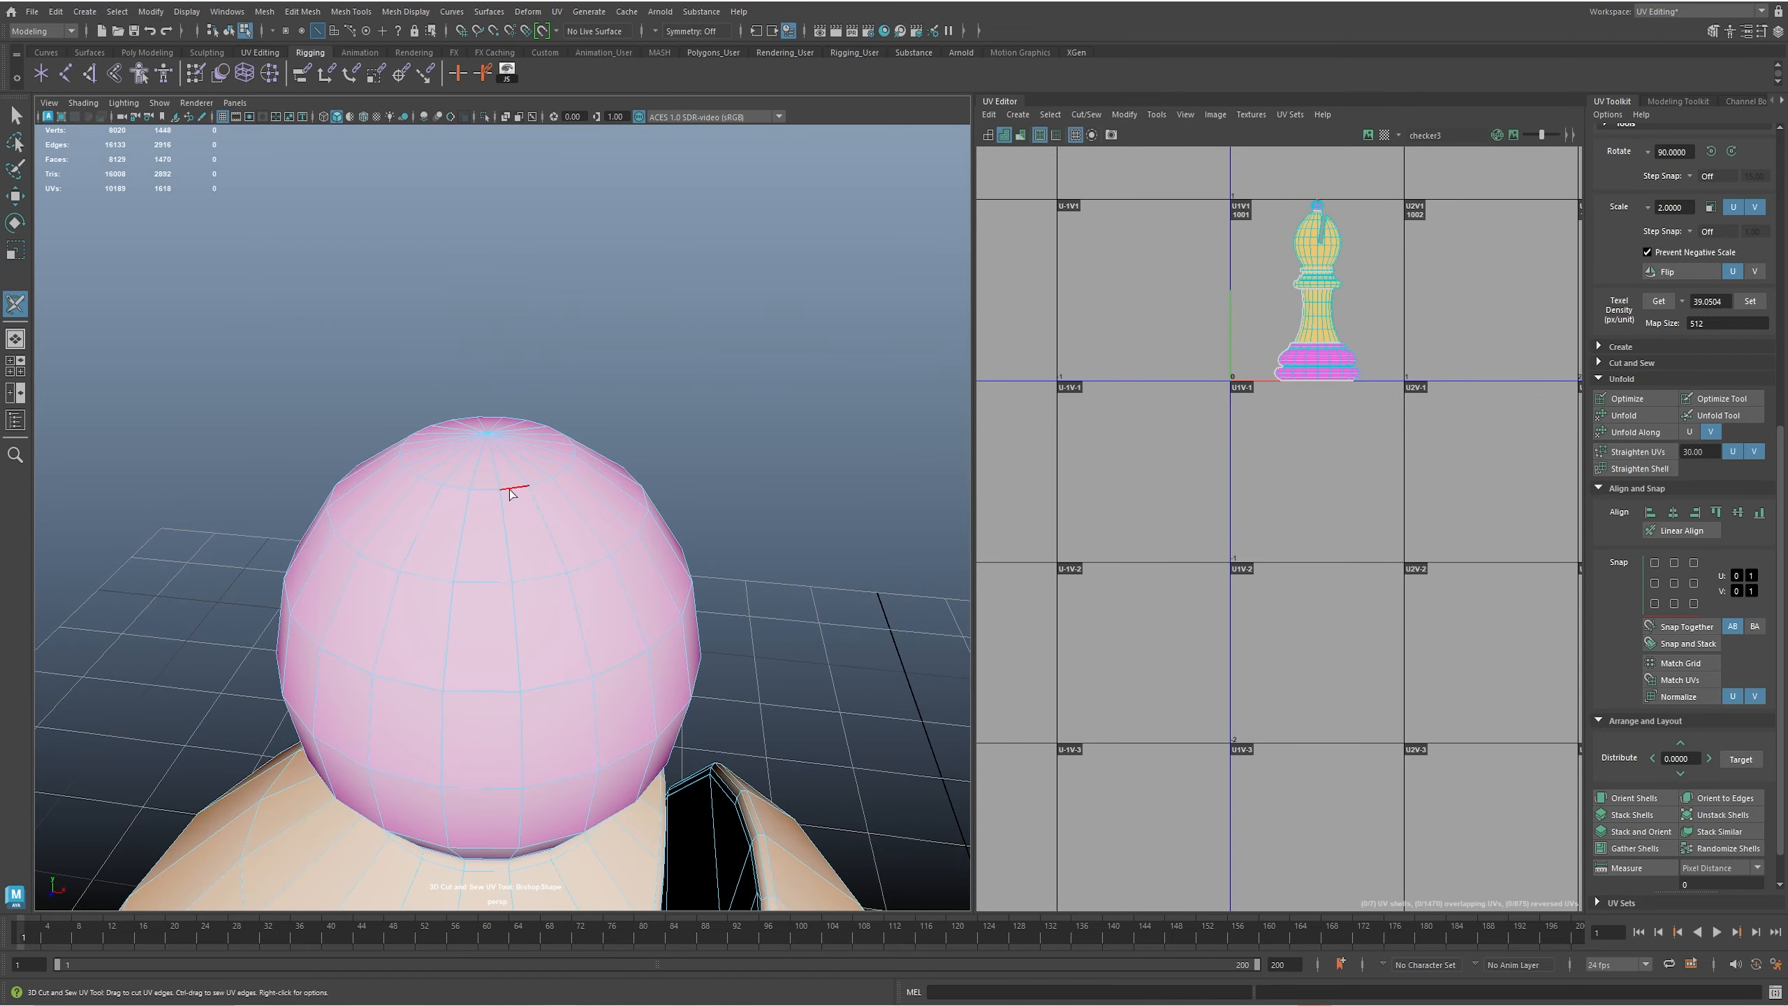
{"action": "right_click_drag", "start_coordinate": [664, 540], "coordinate": [398, 612], "text": "alt"}
{"action": "left_click_drag", "start_coordinate": [397, 612], "coordinate": [578, 603], "text": "alt"}
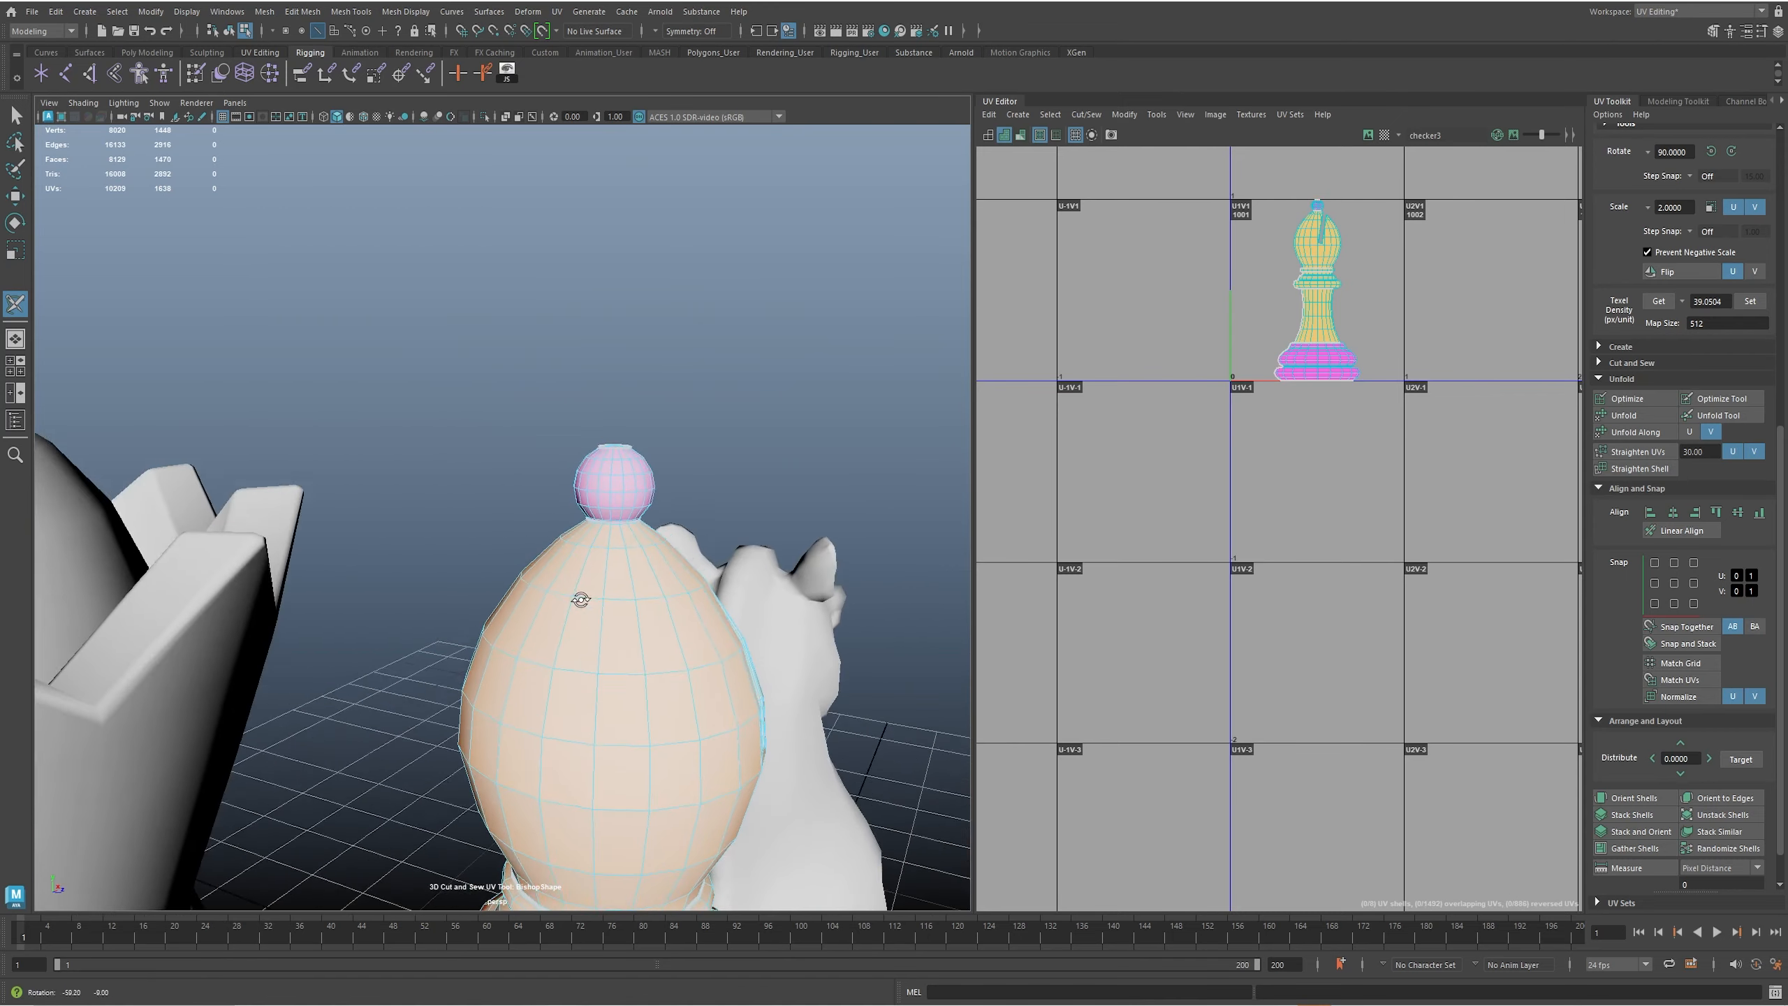
{"action": "middle_click_drag", "start_coordinate": [578, 603], "coordinate": [552, 319], "text": "alt"}
{"action": "left_click_drag", "start_coordinate": [542, 479], "coordinate": [672, 556], "text": "alt"}
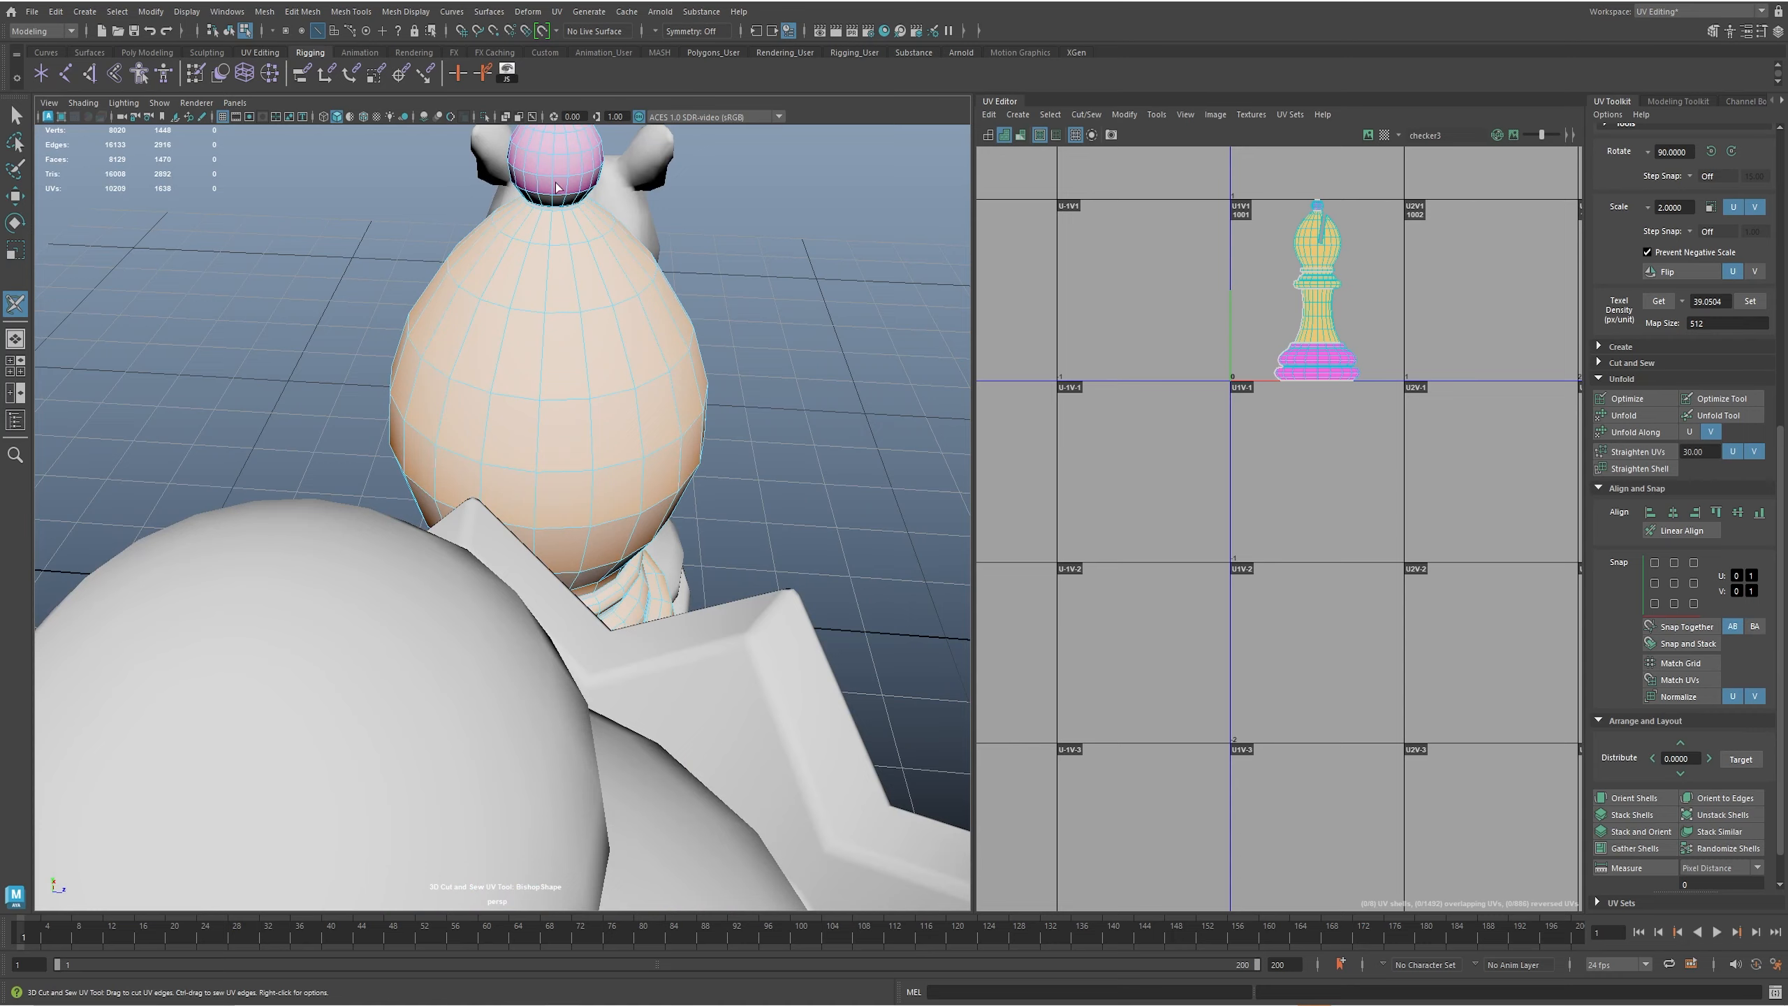
{"action": "left_click_drag", "start_coordinate": [654, 229], "coordinate": [505, 497], "text": "alt"}
{"action": "left_click_drag", "start_coordinate": [617, 497], "coordinate": [624, 465], "text": "alt"}
{"action": "scroll", "coordinate": [593, 502], "scroll_direction": "up", "scroll_amount": 3}
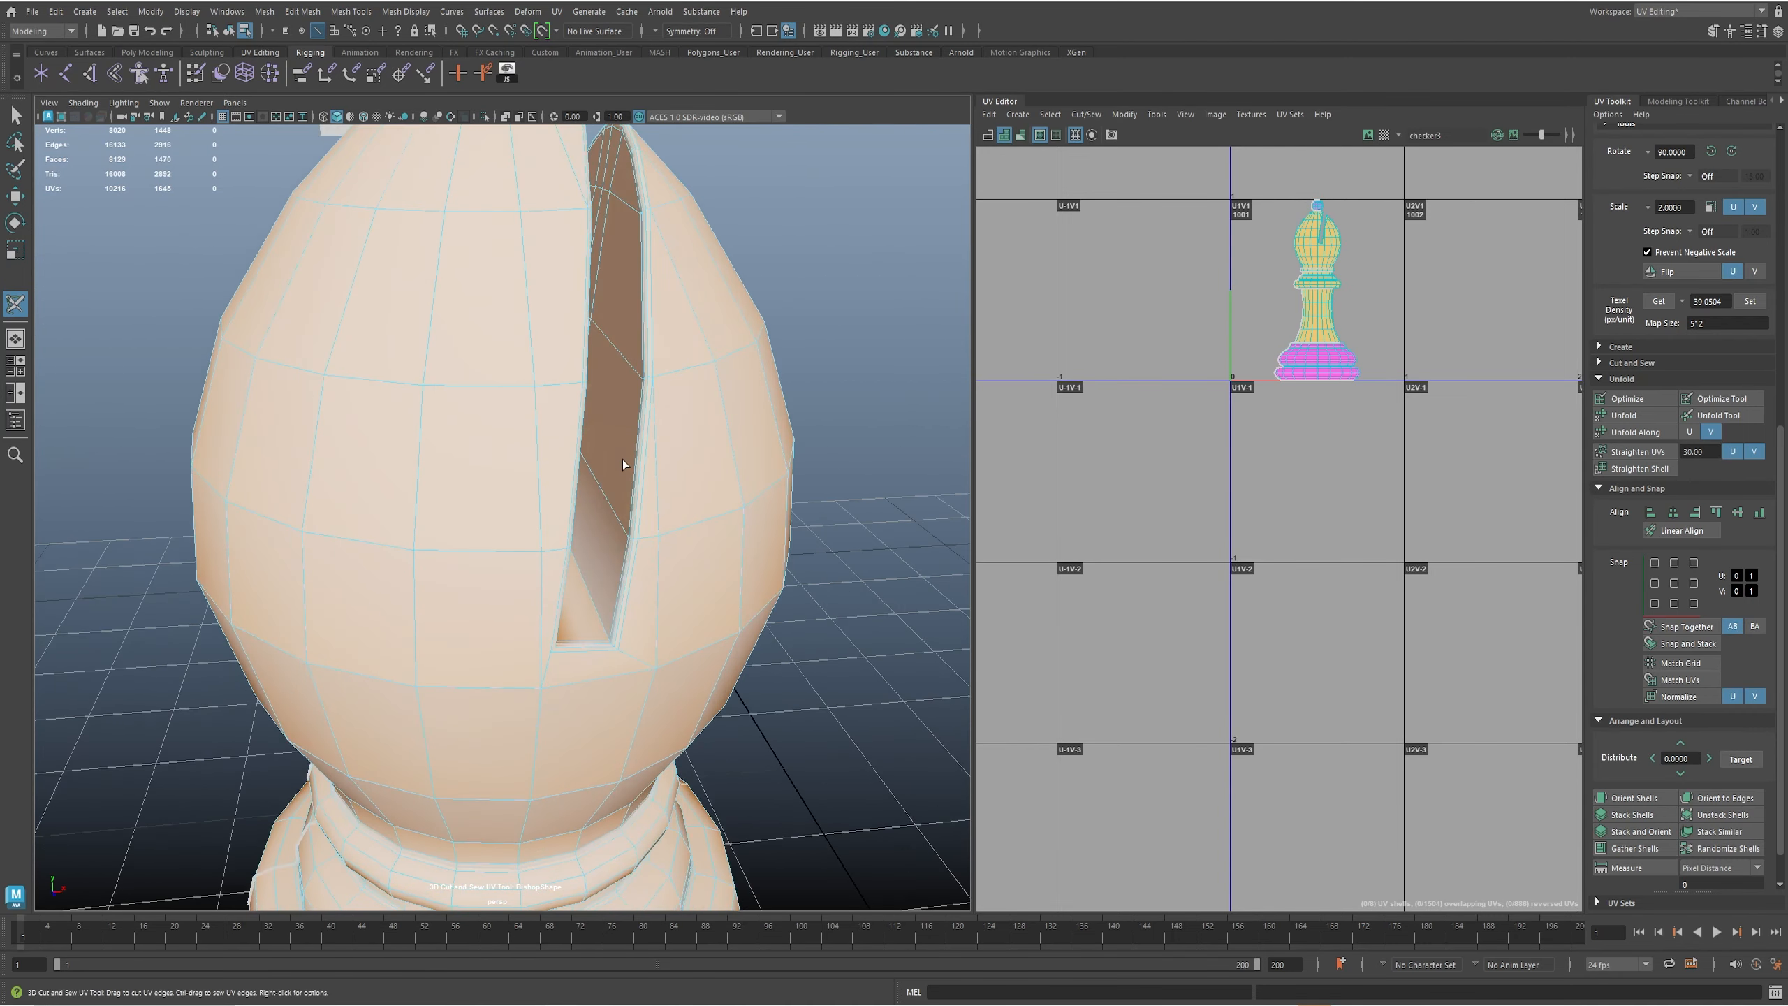
- Cut the seams along the edges of the slot in the bishop's head
{"action": "left_click", "coordinate": [617, 626]}
{"action": "left_click_drag", "start_coordinate": [622, 626], "coordinate": [434, 342], "text": "alt"}
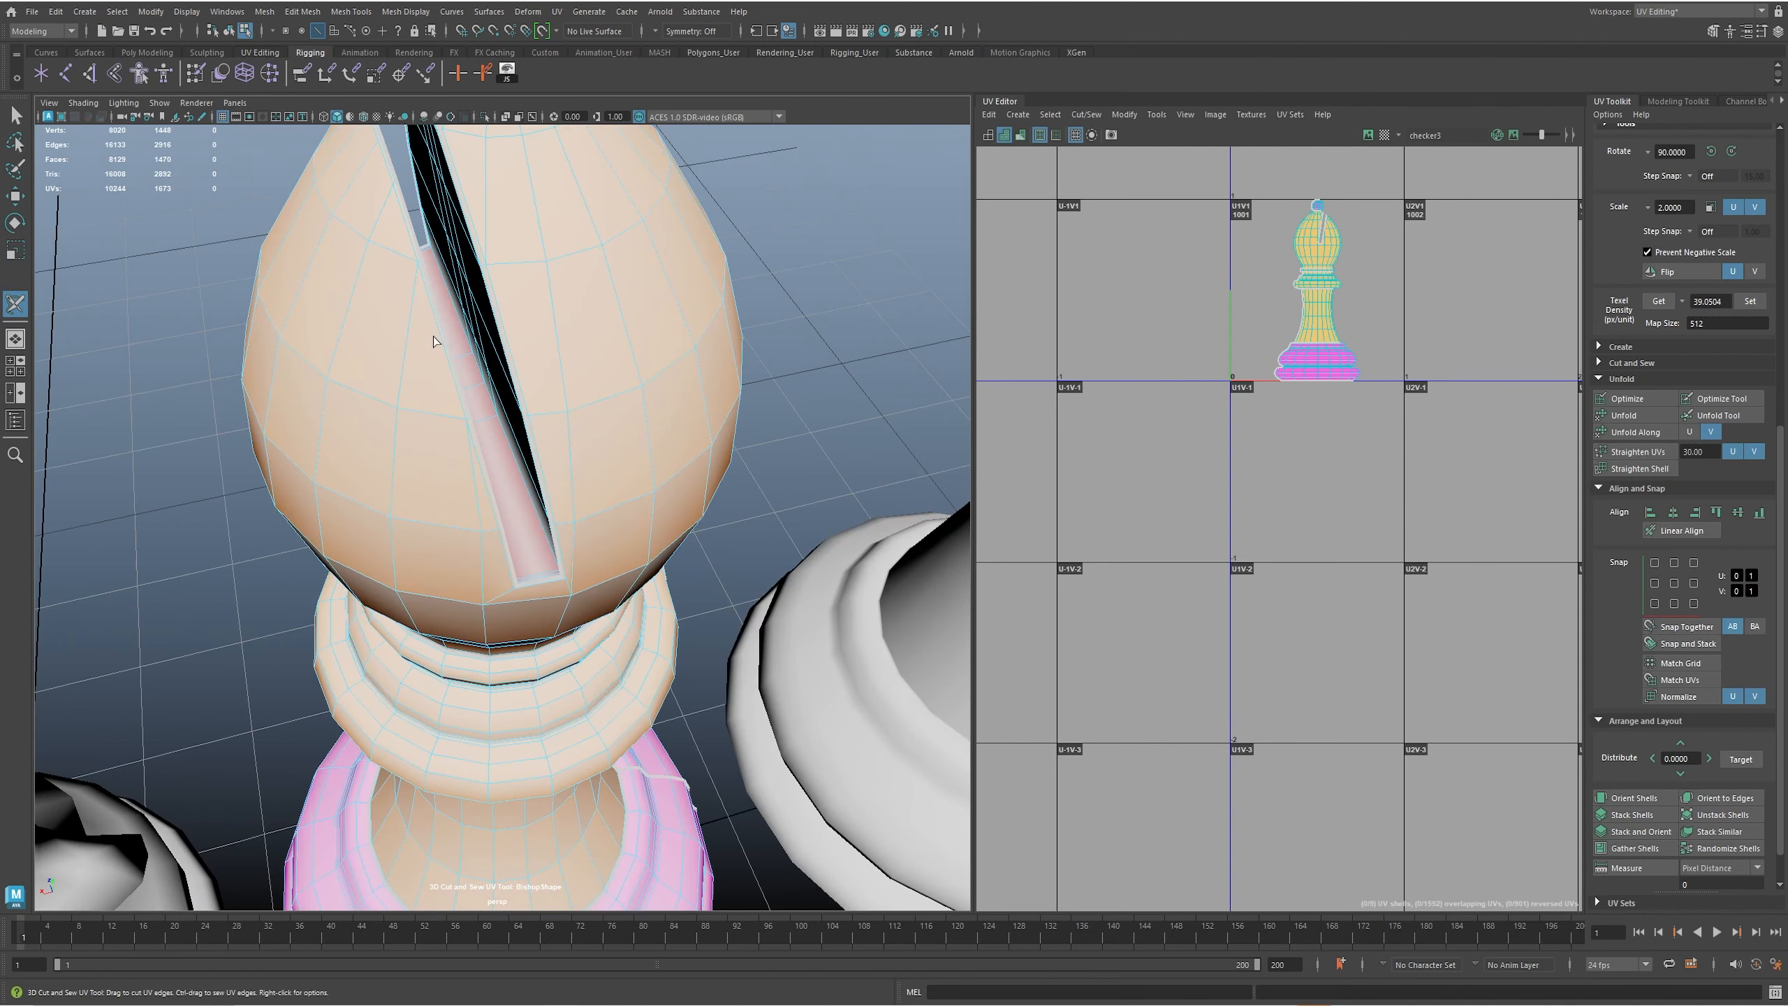
{"action": "left_click_drag", "start_coordinate": [540, 501], "coordinate": [530, 462], "text": "alt"}
{"action": "left_click_drag", "start_coordinate": [544, 536], "coordinate": [409, 501], "text": "alt"}
{"action": "right_click_drag", "start_coordinate": [408, 501], "coordinate": [599, 511], "text": "alt"}
{"action": "left_click_drag", "start_coordinate": [598, 511], "coordinate": [603, 438], "text": "alt"}
{"action": "right_click_drag", "start_coordinate": [602, 437], "coordinate": [442, 472], "text": "alt"}
{"action": "middle_click_drag", "start_coordinate": [664, 589], "coordinate": [662, 502], "text": "alt"}
{"action": "right_click_drag", "start_coordinate": [662, 501], "coordinate": [454, 620], "text": "alt"}
{"action": "left_click_drag", "start_coordinate": [468, 666], "coordinate": [537, 662], "text": "alt"}
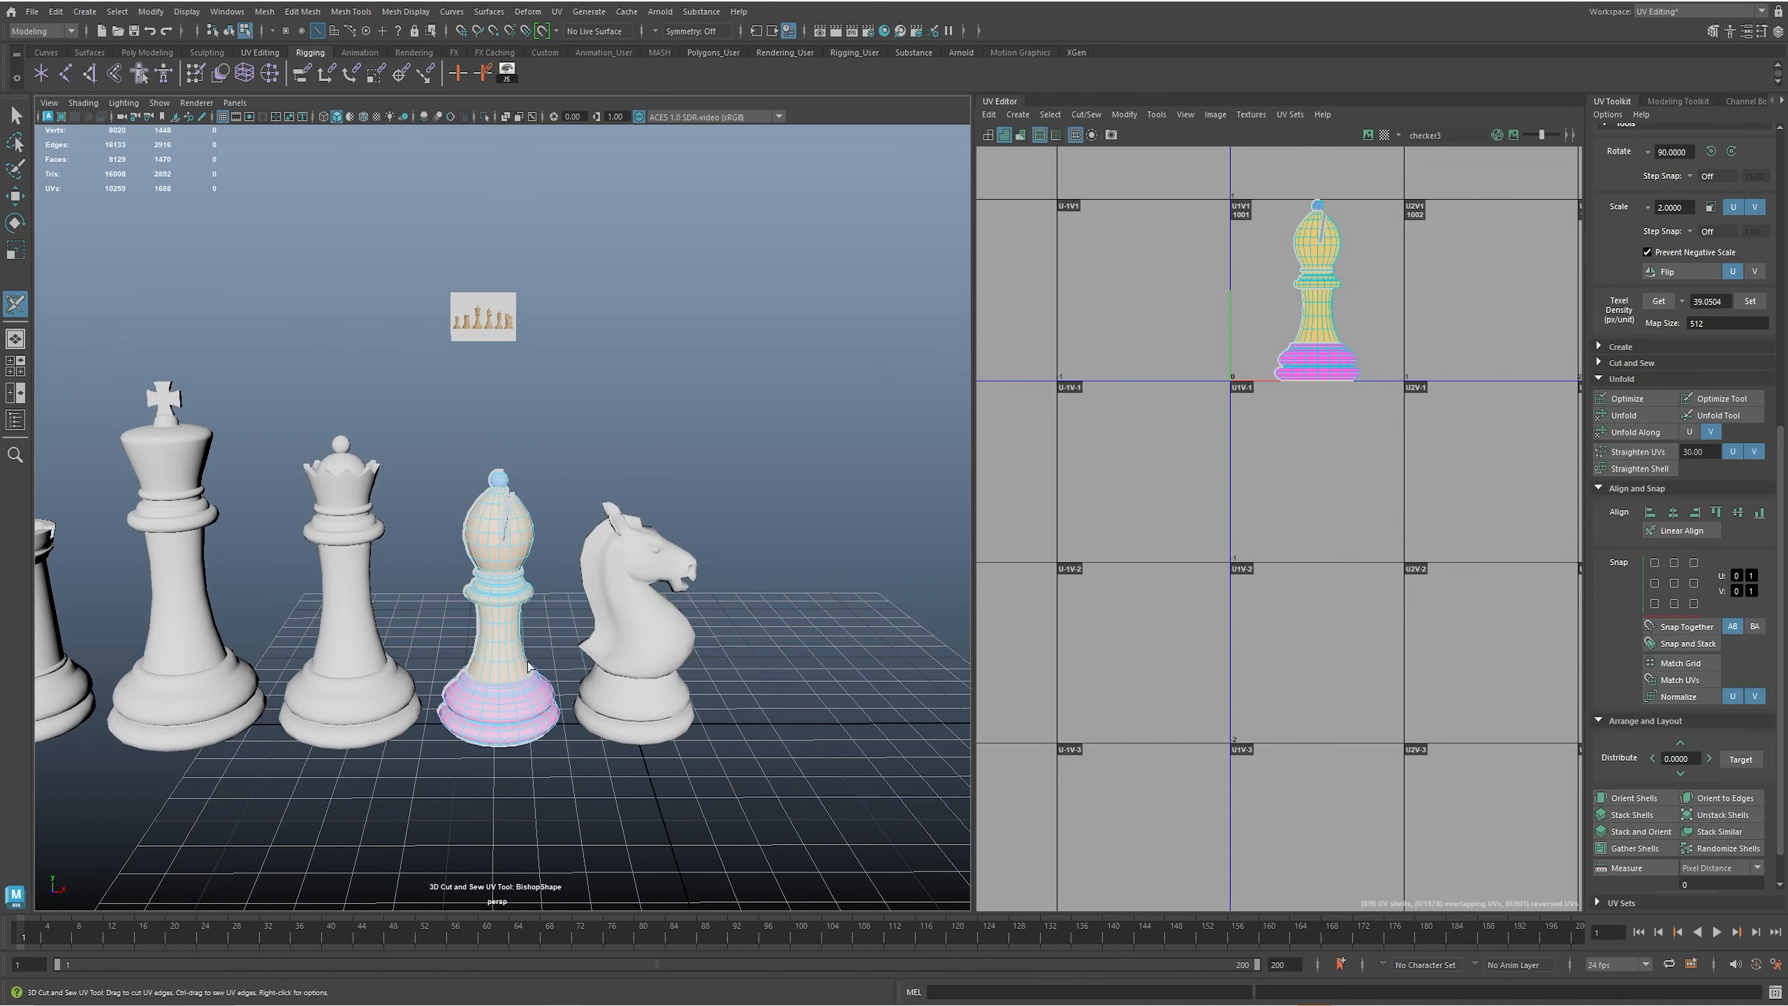
- Unfold and lay out the UVs of all the bishop's faces, with the checker texture displayed
{"action": "right_click_drag", "start_coordinate": [503, 618], "coordinate": [587, 561]}
{"action": "left_click_drag", "start_coordinate": [653, 859], "coordinate": [653, 859]}
{"action": "key", "text": "ctrl+u"}
{"action": "key", "text": "ctrl+l"}
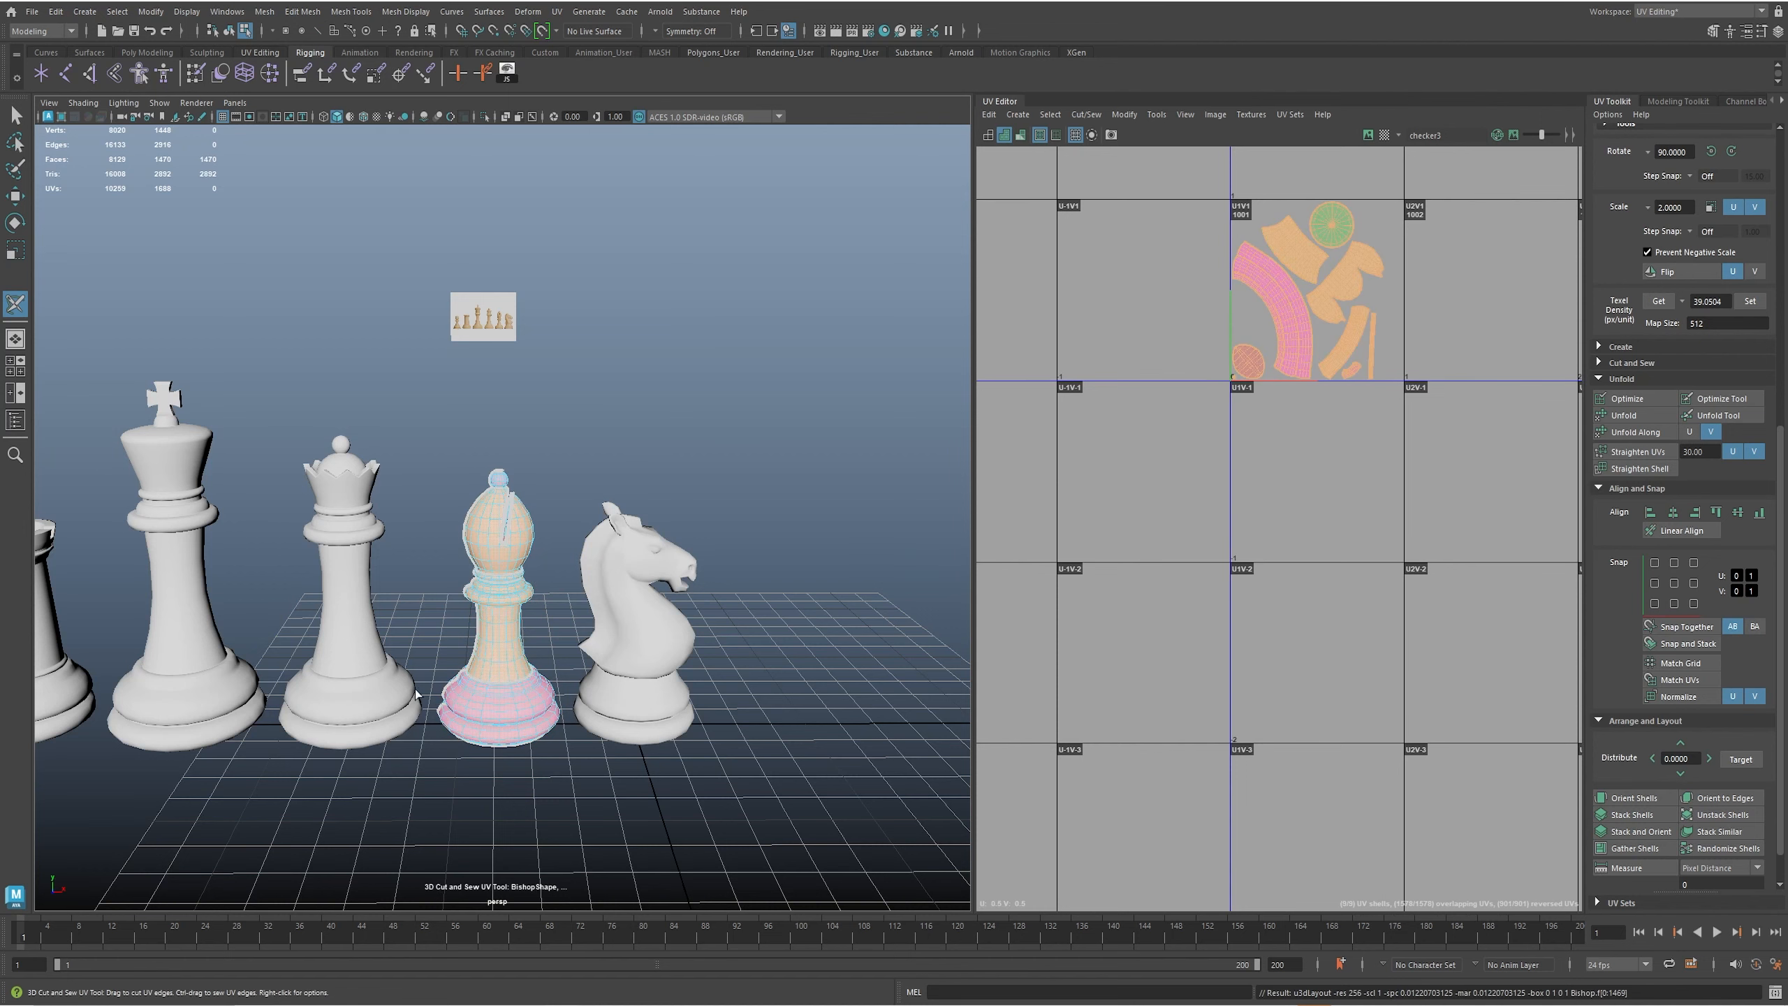
{"action": "scroll", "coordinate": [569, 548], "scroll_direction": "up", "scroll_amount": 10}
{"action": "key", "text": "6"}
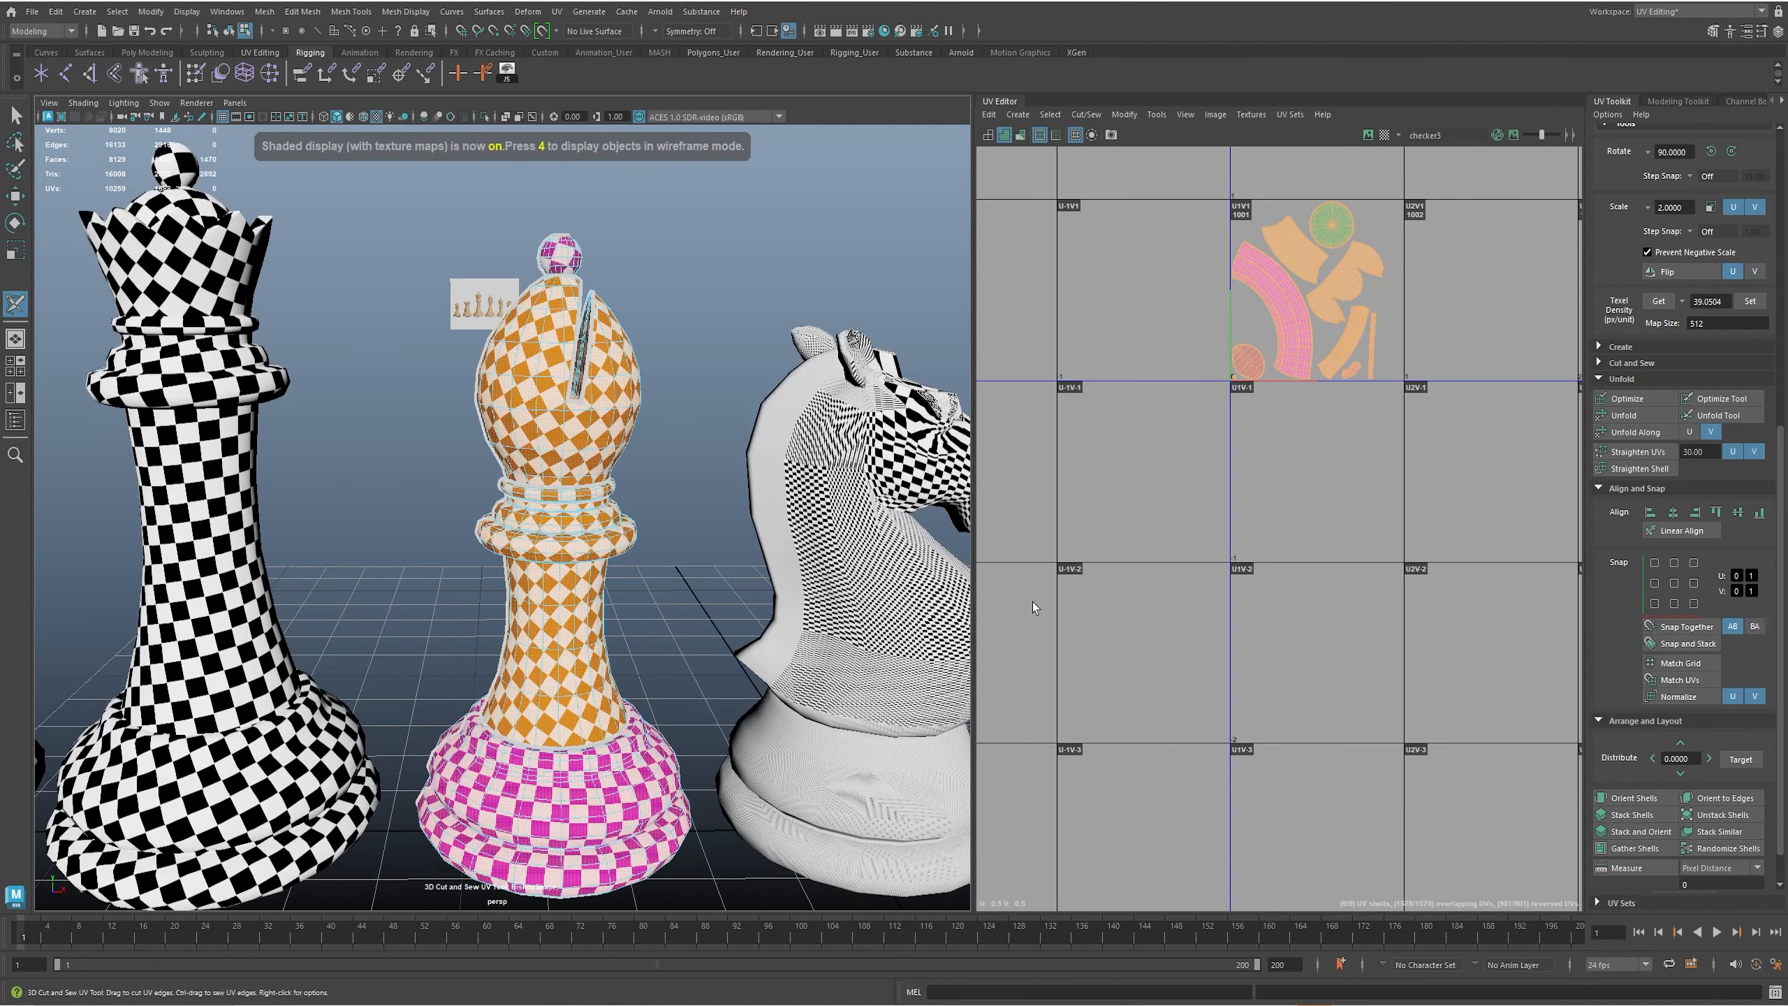
- Run Optimize repeatedly on the bishop's UV shells to even out the checker distortion
{"action": "left_click", "coordinate": [1626, 398]}
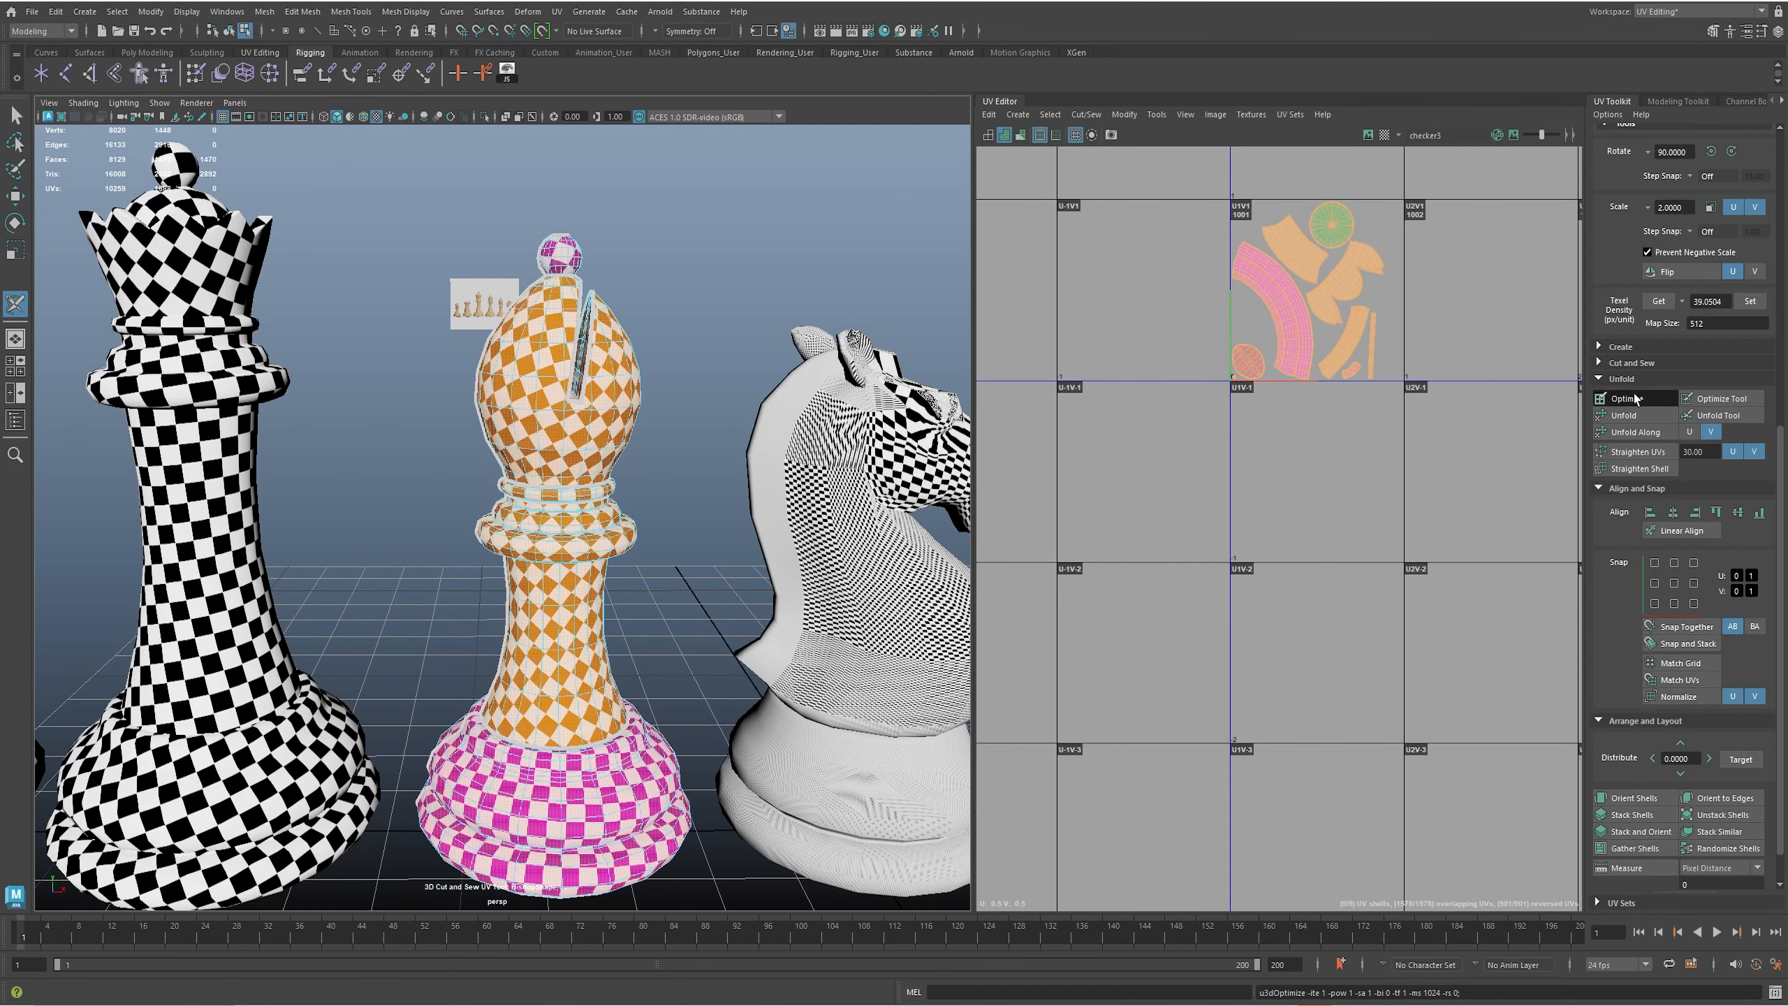
{"action": "left_click", "coordinate": [1634, 398]}
{"action": "left_click", "coordinate": [1634, 398]}
{"action": "left_click", "coordinate": [1634, 398]}
{"action": "left_click", "coordinate": [1633, 394]}
{"action": "left_click", "coordinate": [1634, 394]}
{"action": "left_click", "coordinate": [1633, 394]}
{"action": "left_click", "coordinate": [1634, 394]}
{"action": "left_click", "coordinate": [1633, 394]}
{"action": "left_click", "coordinate": [1633, 394]}
{"action": "left_click", "coordinate": [1634, 394]}
- Orient all the bishop's UV shells so they run parallel to the U and V axes
{"action": "key", "text": "w"}
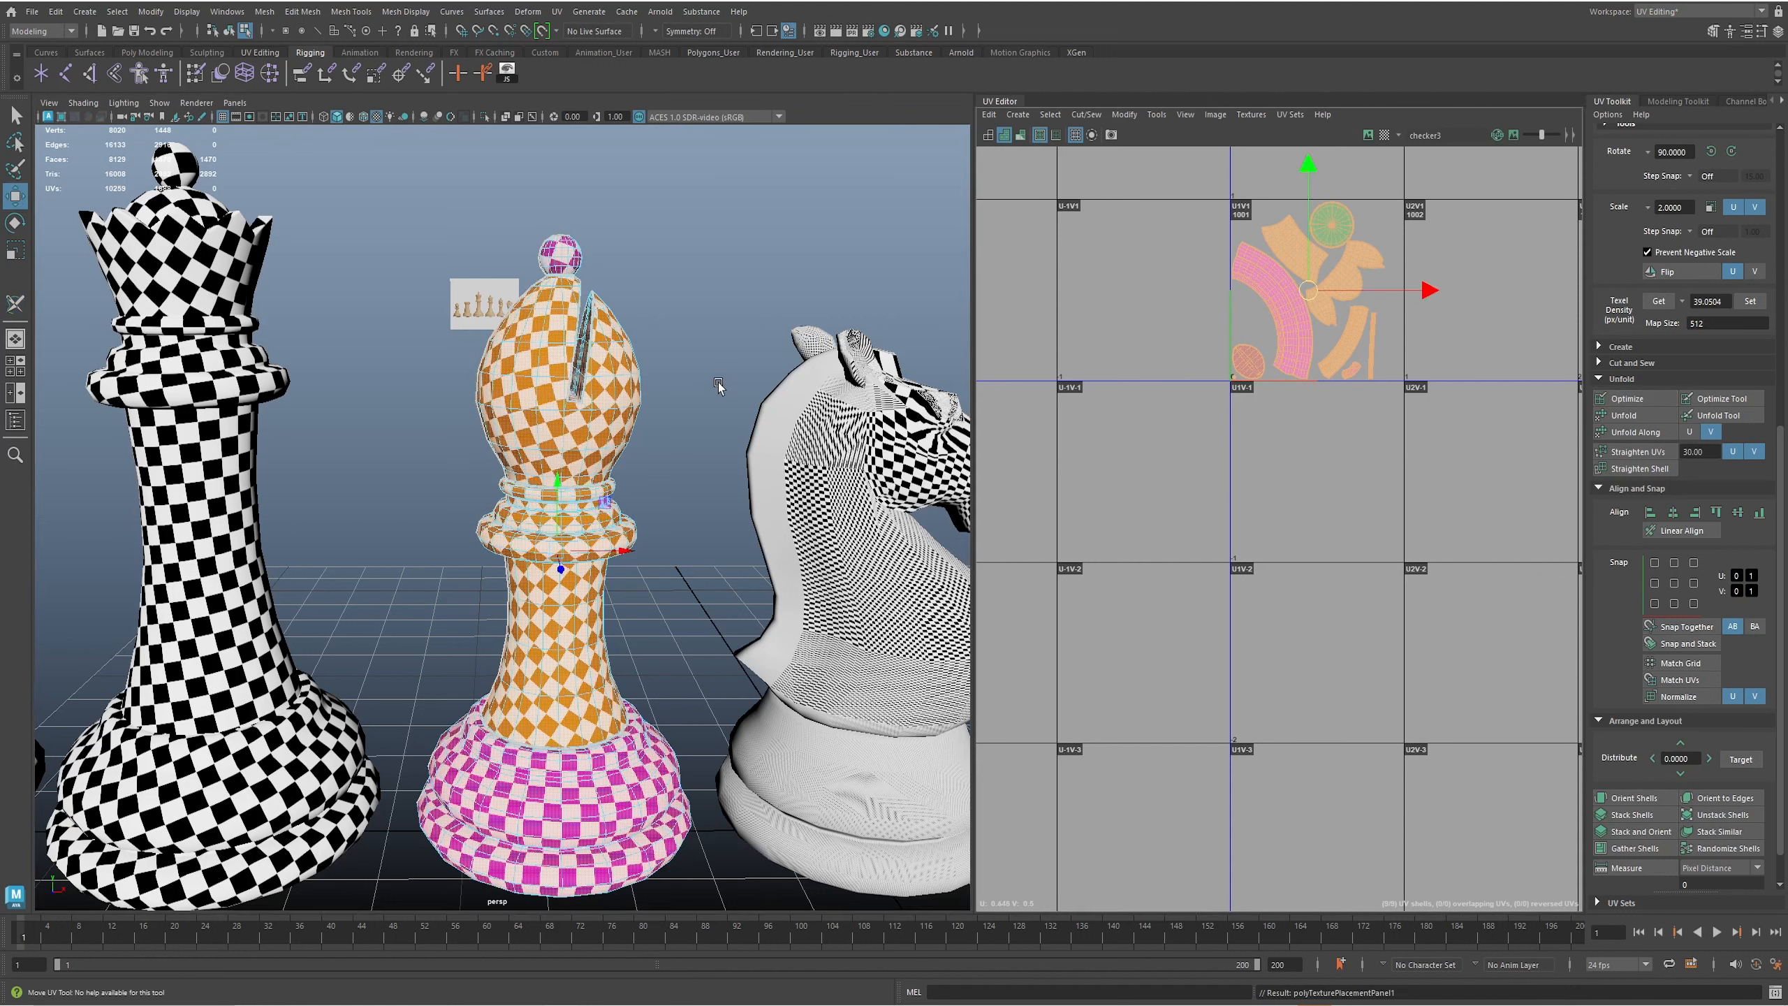
{"action": "scroll", "coordinate": [1647, 780], "scroll_direction": "down", "scroll_amount": 2}
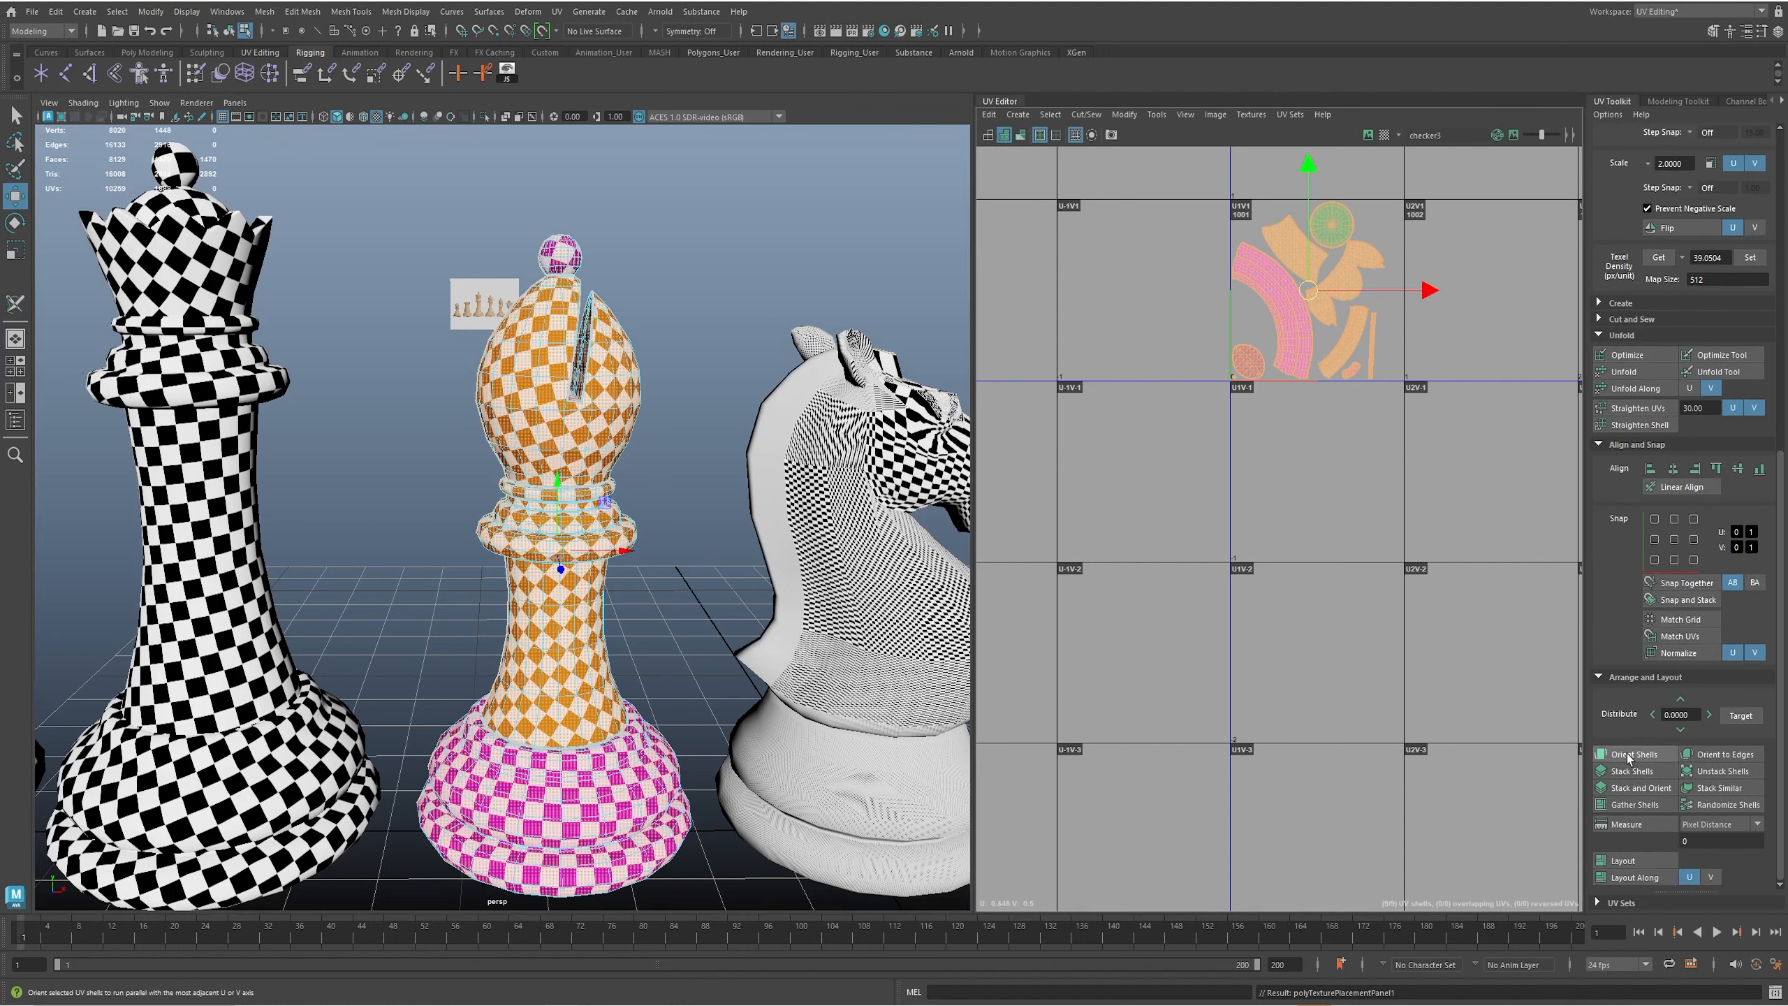
{"action": "left_click", "coordinate": [1629, 754]}
- Turn the bishop's base shell in 90° steps so its ends point upward and move it straight down into tile U1V-2
{"action": "middle_click_drag", "start_coordinate": [1293, 383], "coordinate": [1282, 409], "text": "alt"}
{"action": "key", "text": "q"}
{"action": "left_click", "coordinate": [1275, 329]}
{"action": "left_click", "coordinate": [1278, 341]}
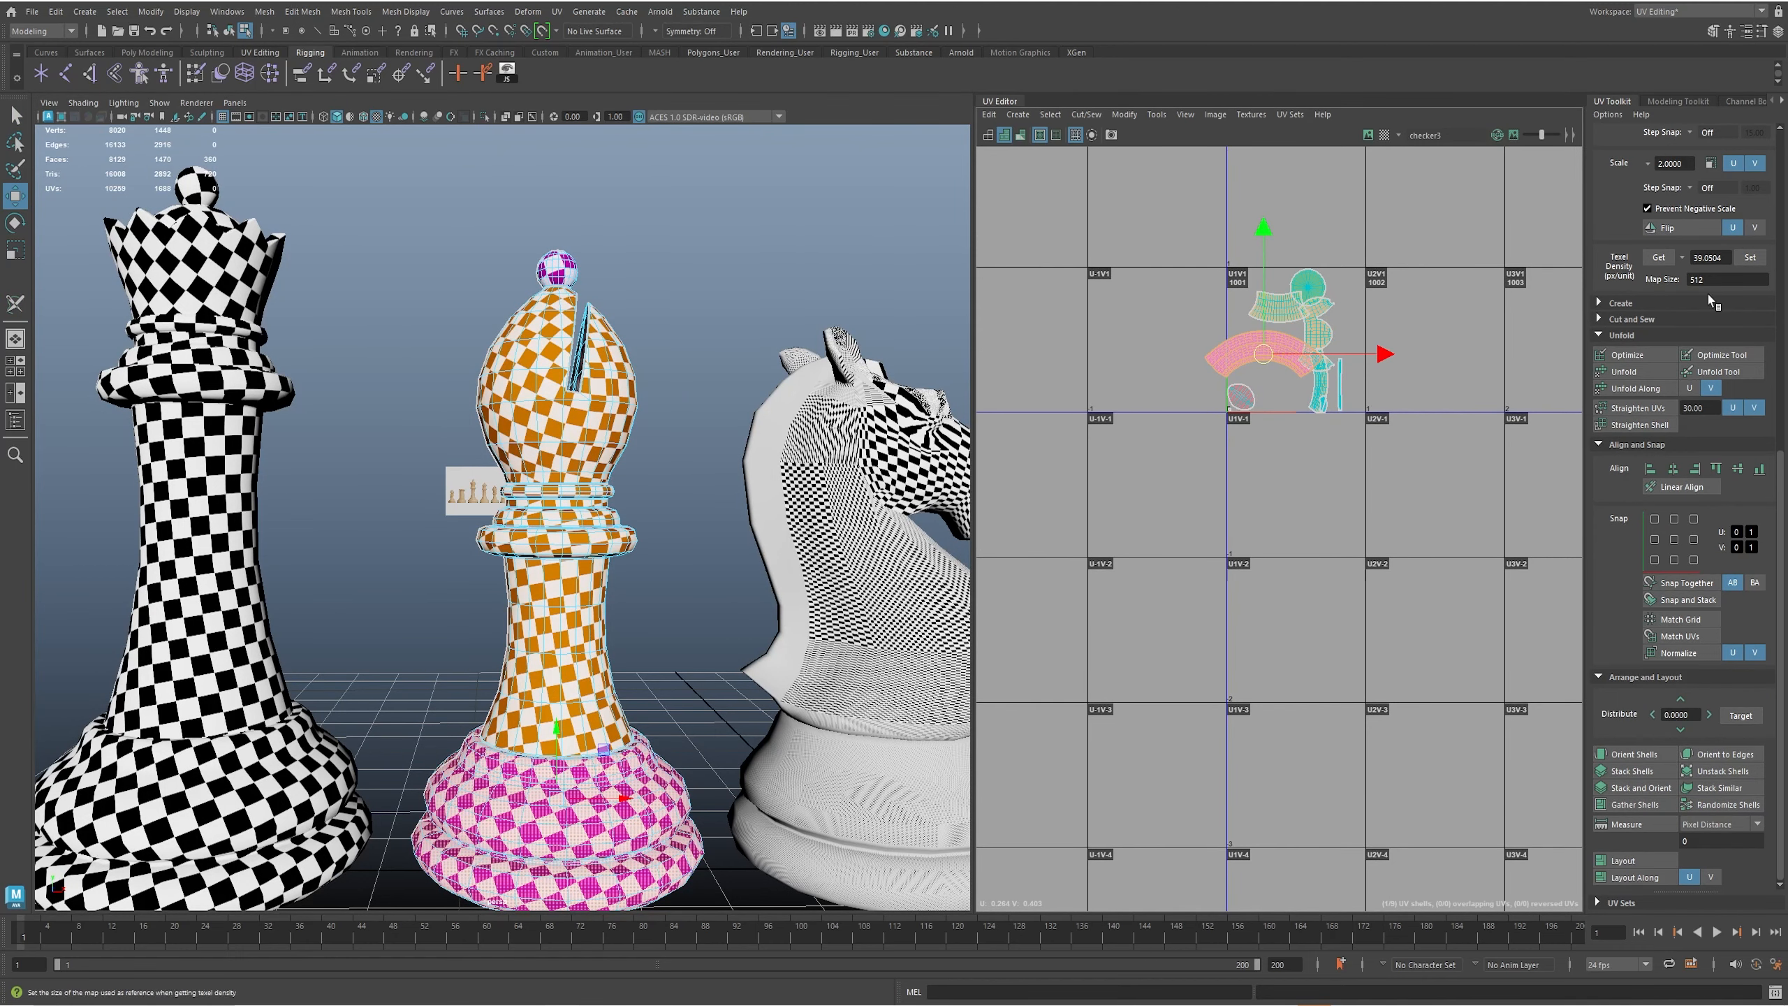
{"action": "scroll", "coordinate": [1710, 298], "scroll_direction": "up", "scroll_amount": 3}
{"action": "left_click", "coordinate": [1731, 282]}
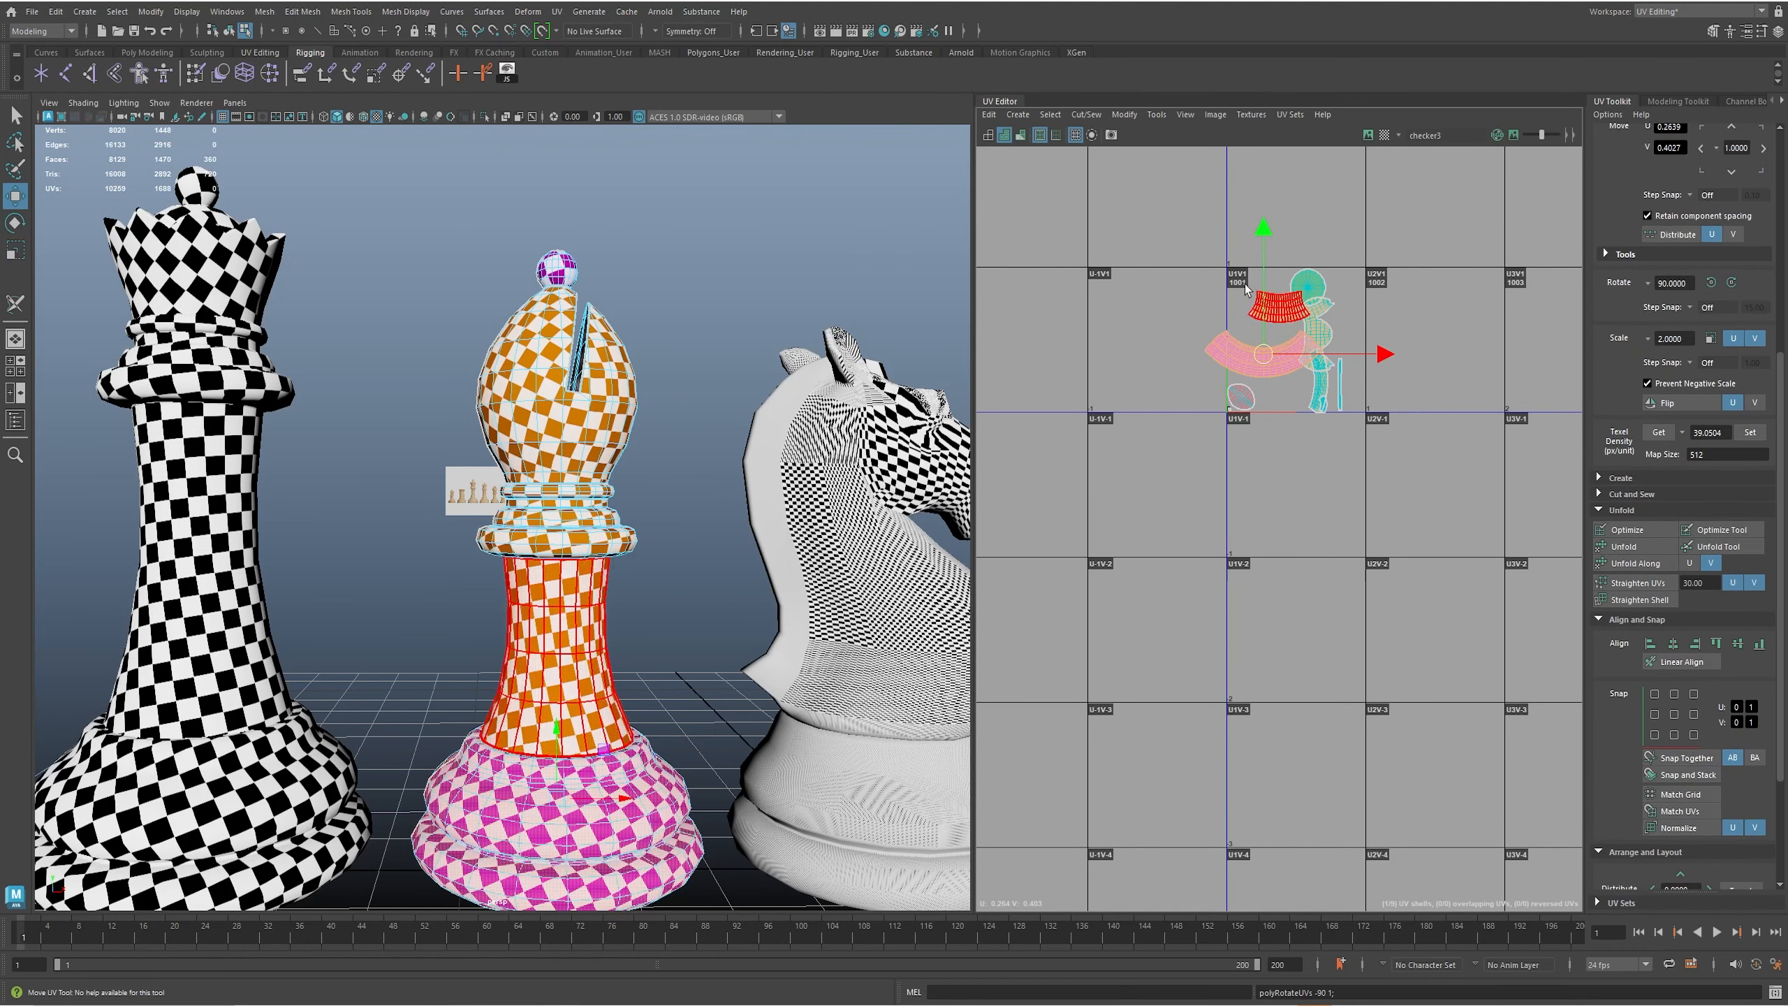
{"action": "left_click_drag", "start_coordinate": [1262, 236], "coordinate": [1278, 538]}
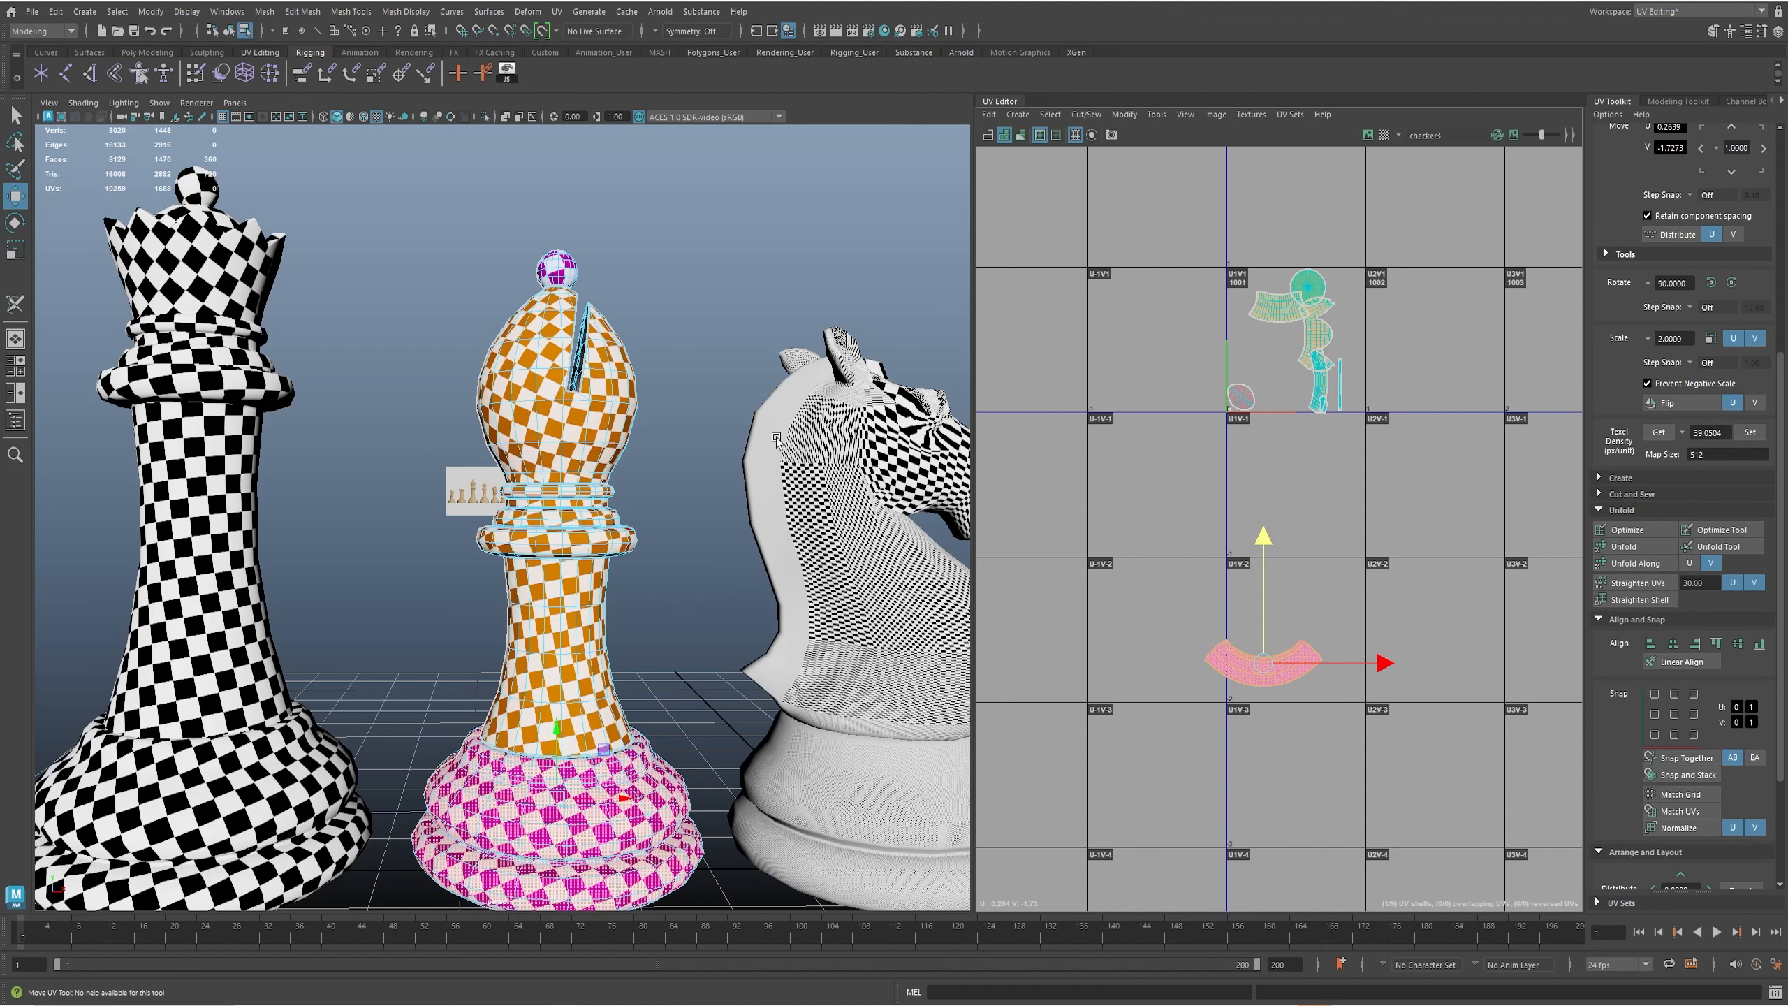
- Move the shell of the bishop's stem down and place it directly above the base shell
{"action": "left_click", "coordinate": [1290, 313]}
{"action": "left_click_drag", "start_coordinate": [1291, 313], "coordinate": [1263, 633]}
{"action": "scroll", "coordinate": [1320, 614], "scroll_direction": "up", "scroll_amount": 2}
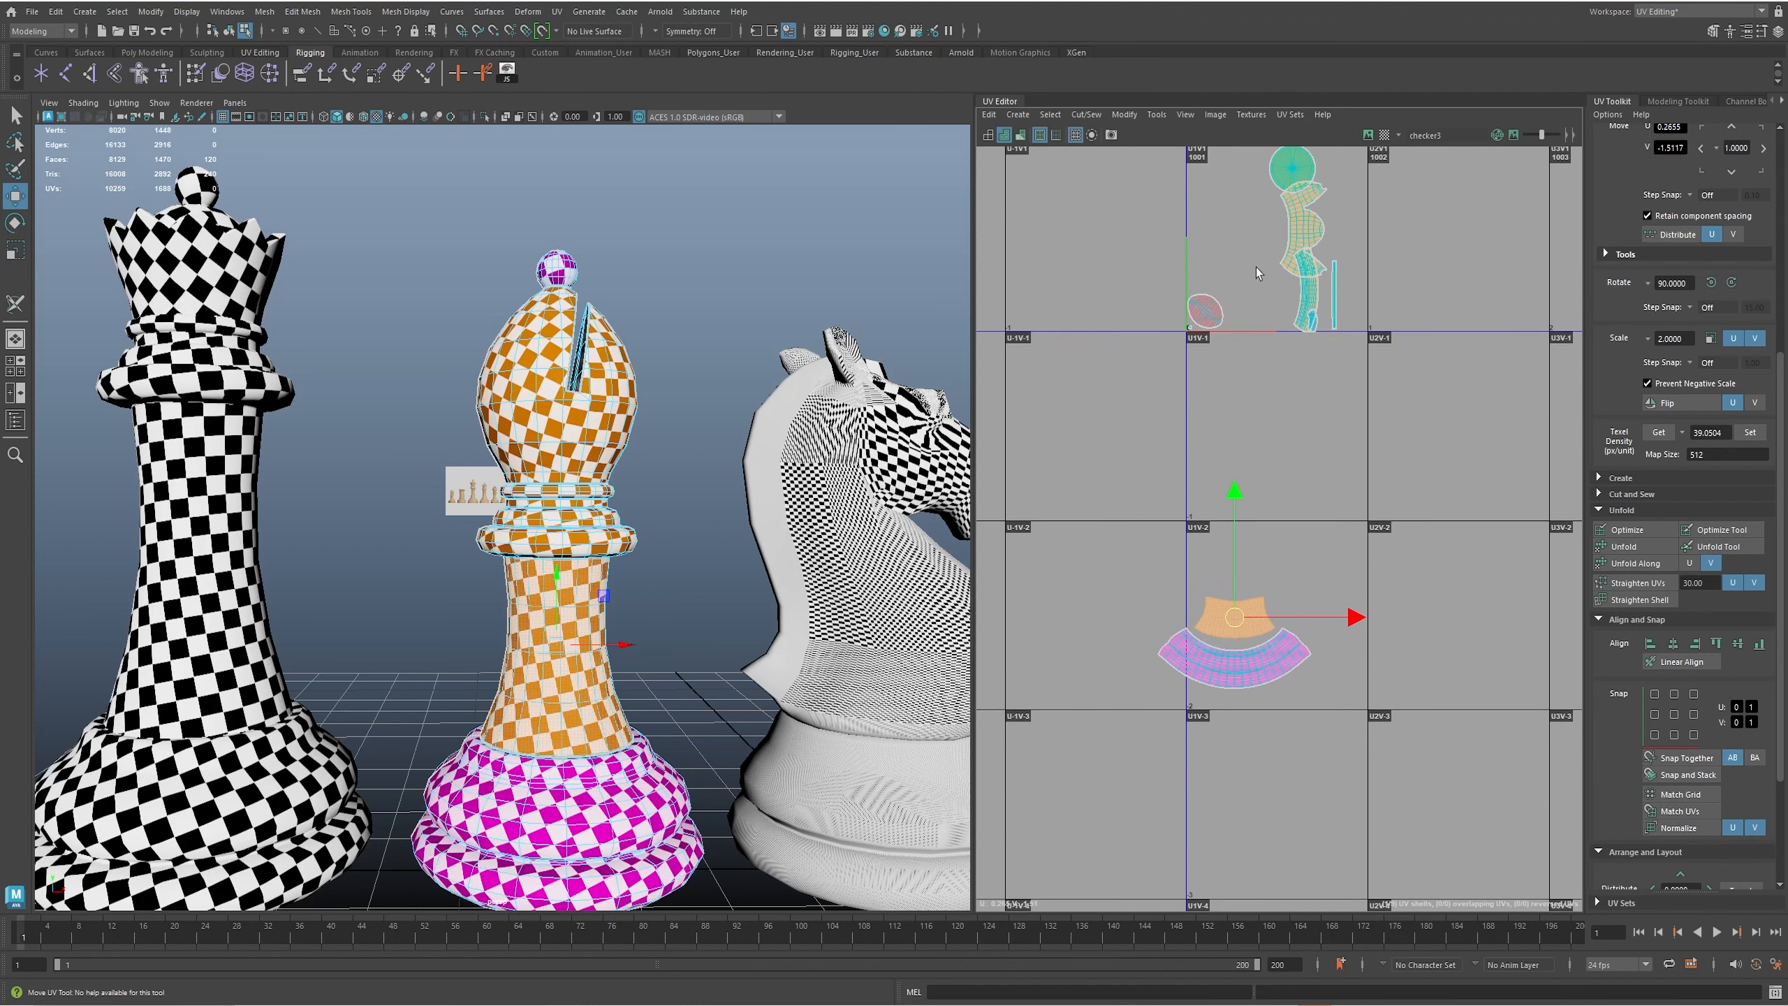
- Rotate the bishop's collar shell and thin neck ring shell by 90° and stack them in order above the stem shell
{"action": "left_click", "coordinate": [1327, 266]}
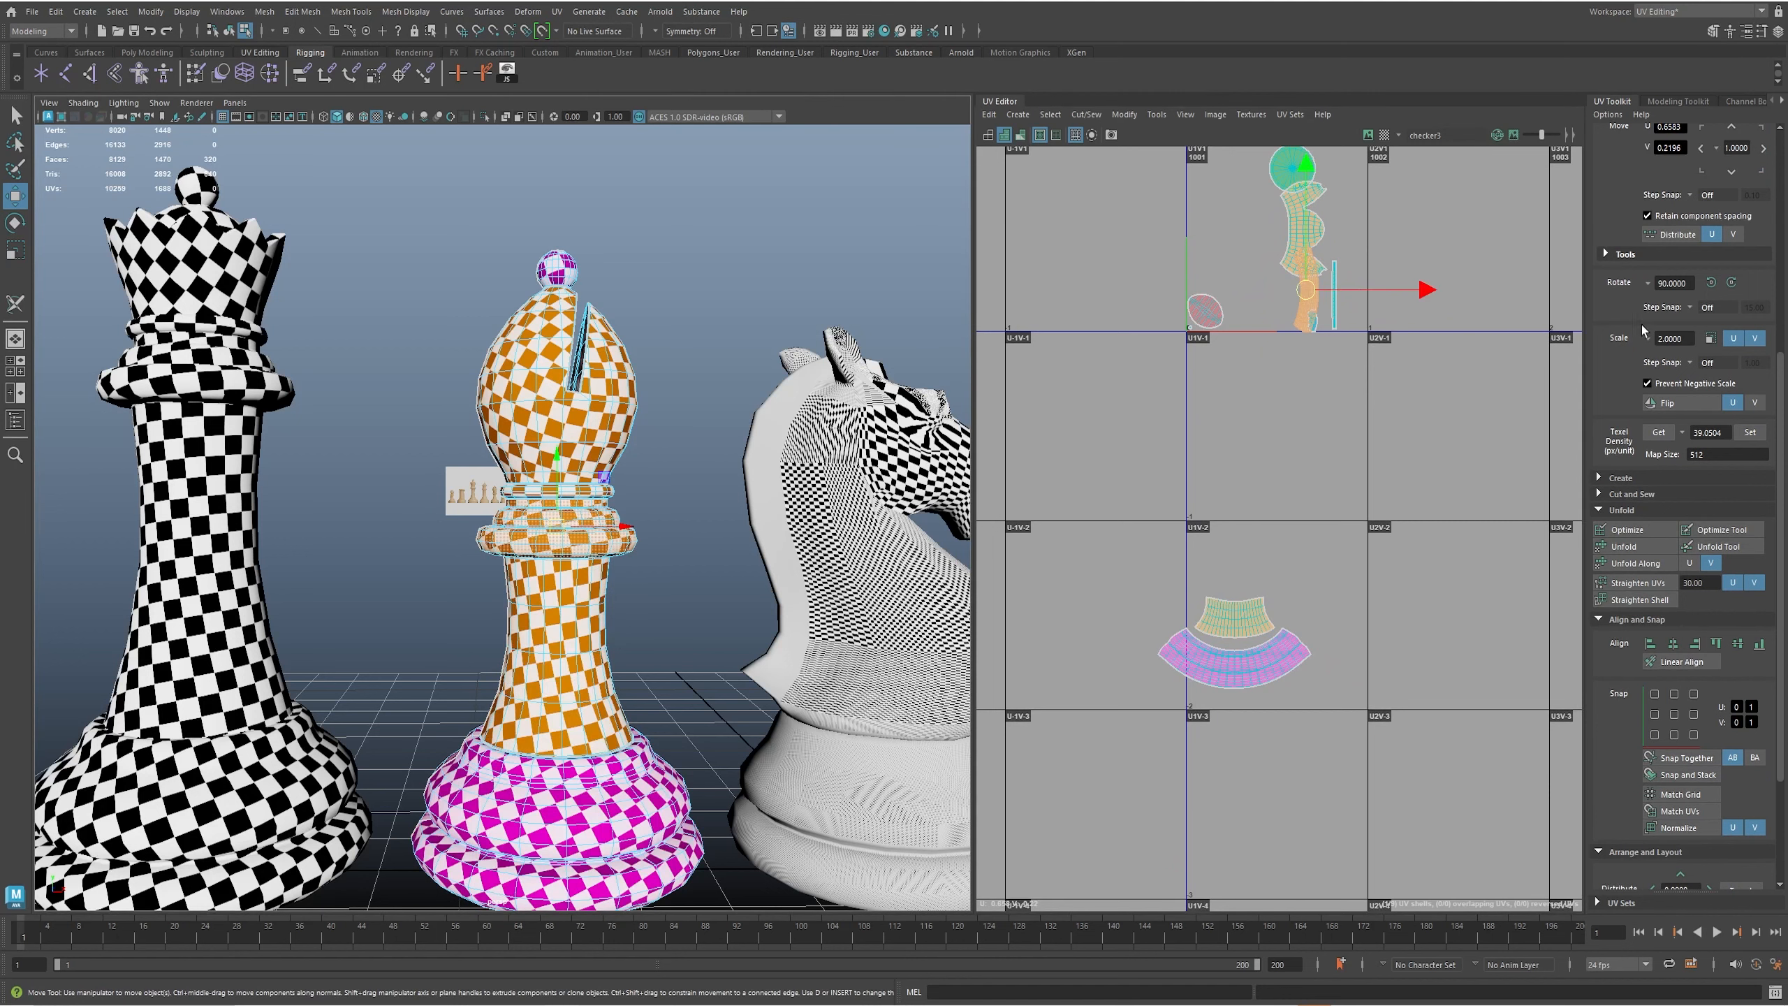
{"action": "left_click", "coordinate": [1730, 282]}
{"action": "left_click_drag", "start_coordinate": [1300, 295], "coordinate": [1238, 585]}
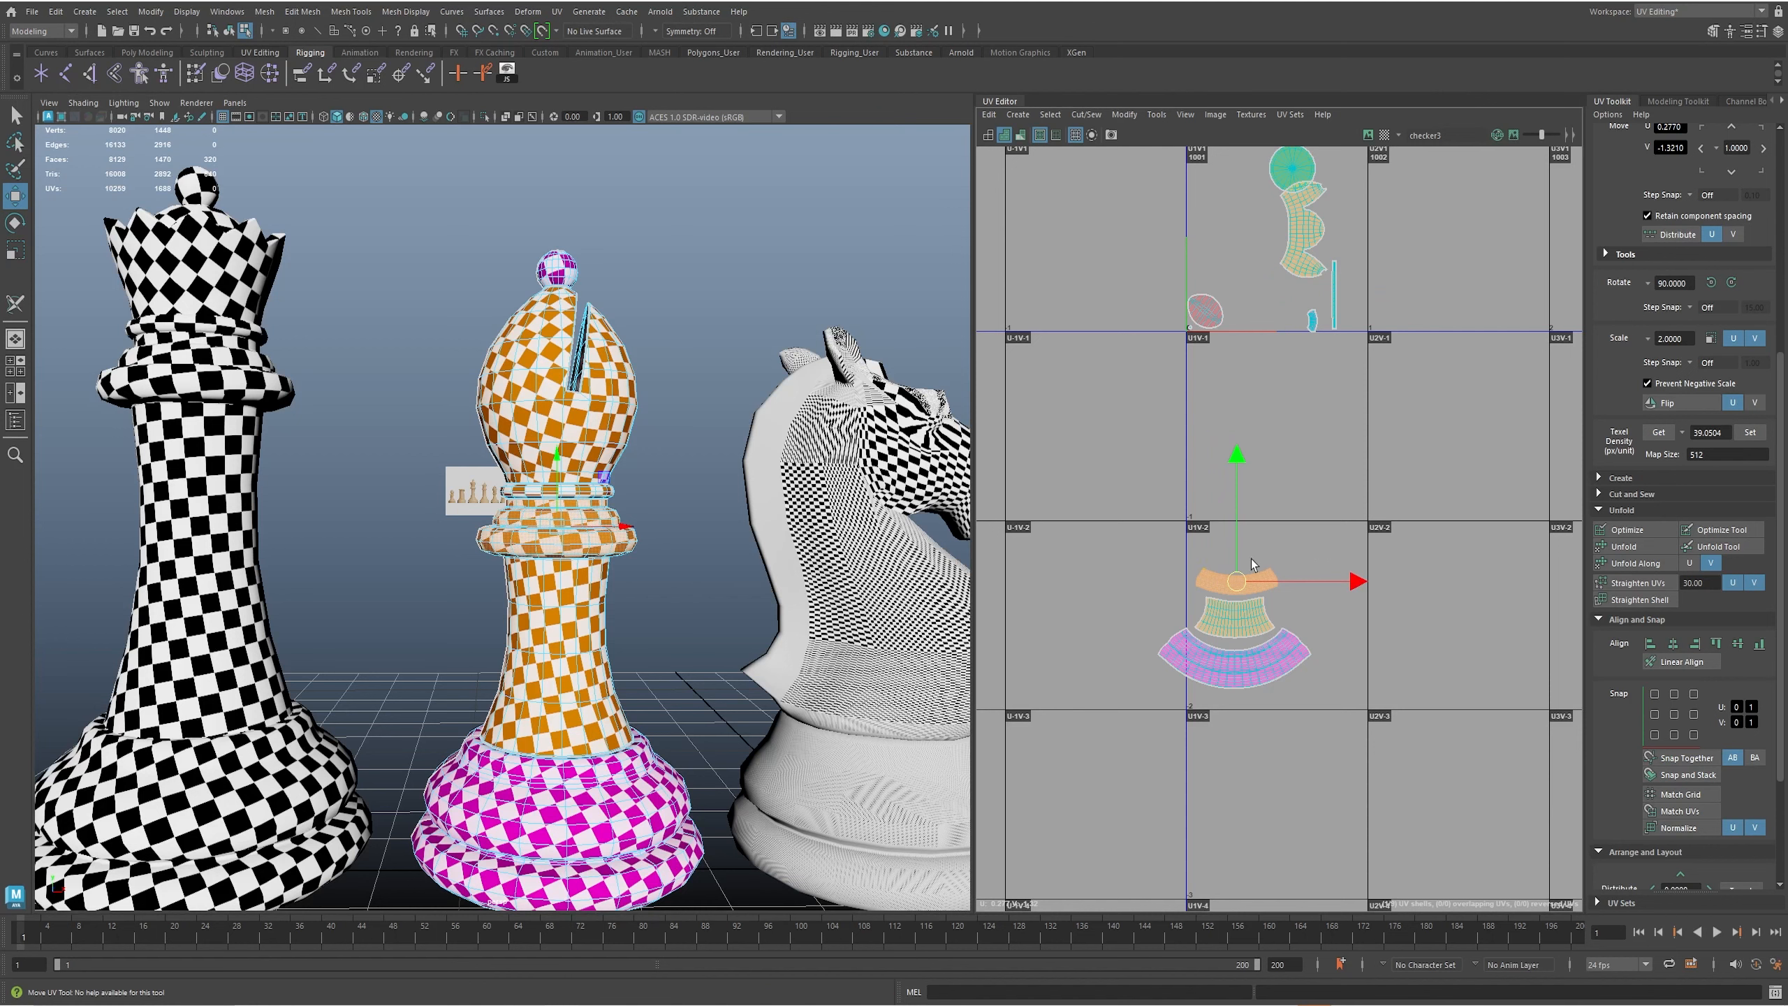
{"action": "left_click", "coordinate": [587, 496]}
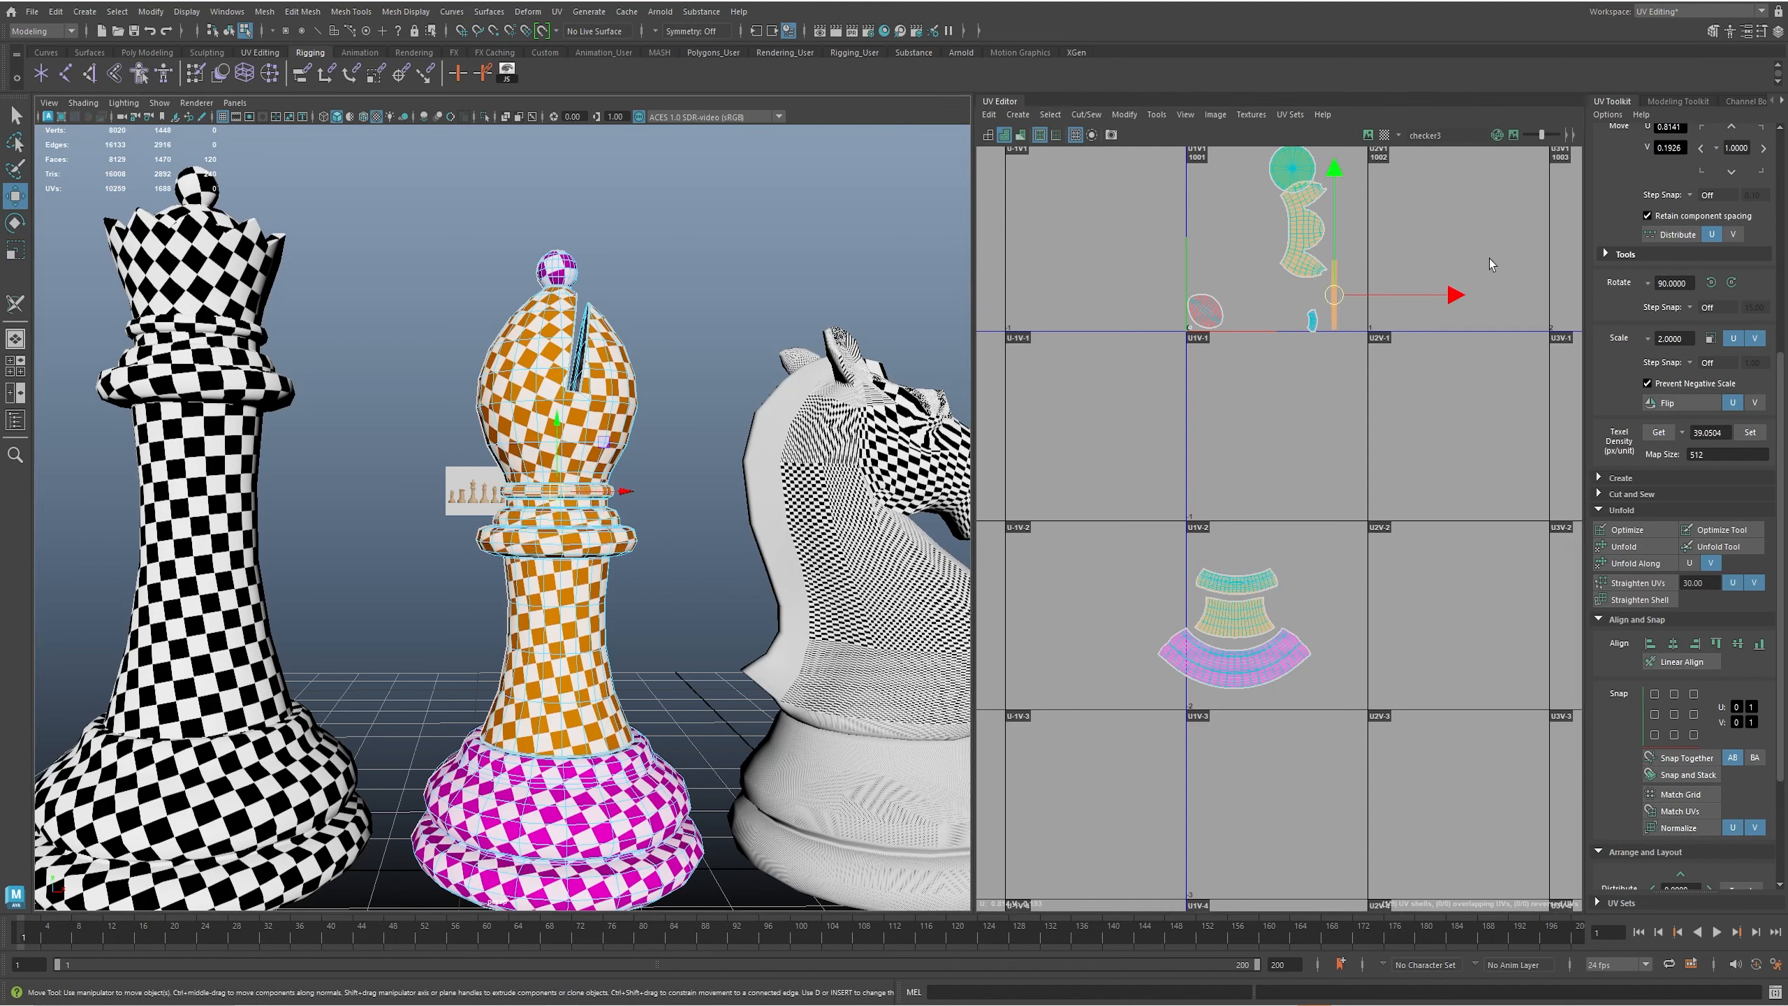
{"action": "left_click", "coordinate": [1711, 282]}
{"action": "left_click_drag", "start_coordinate": [1342, 303], "coordinate": [1239, 530]}
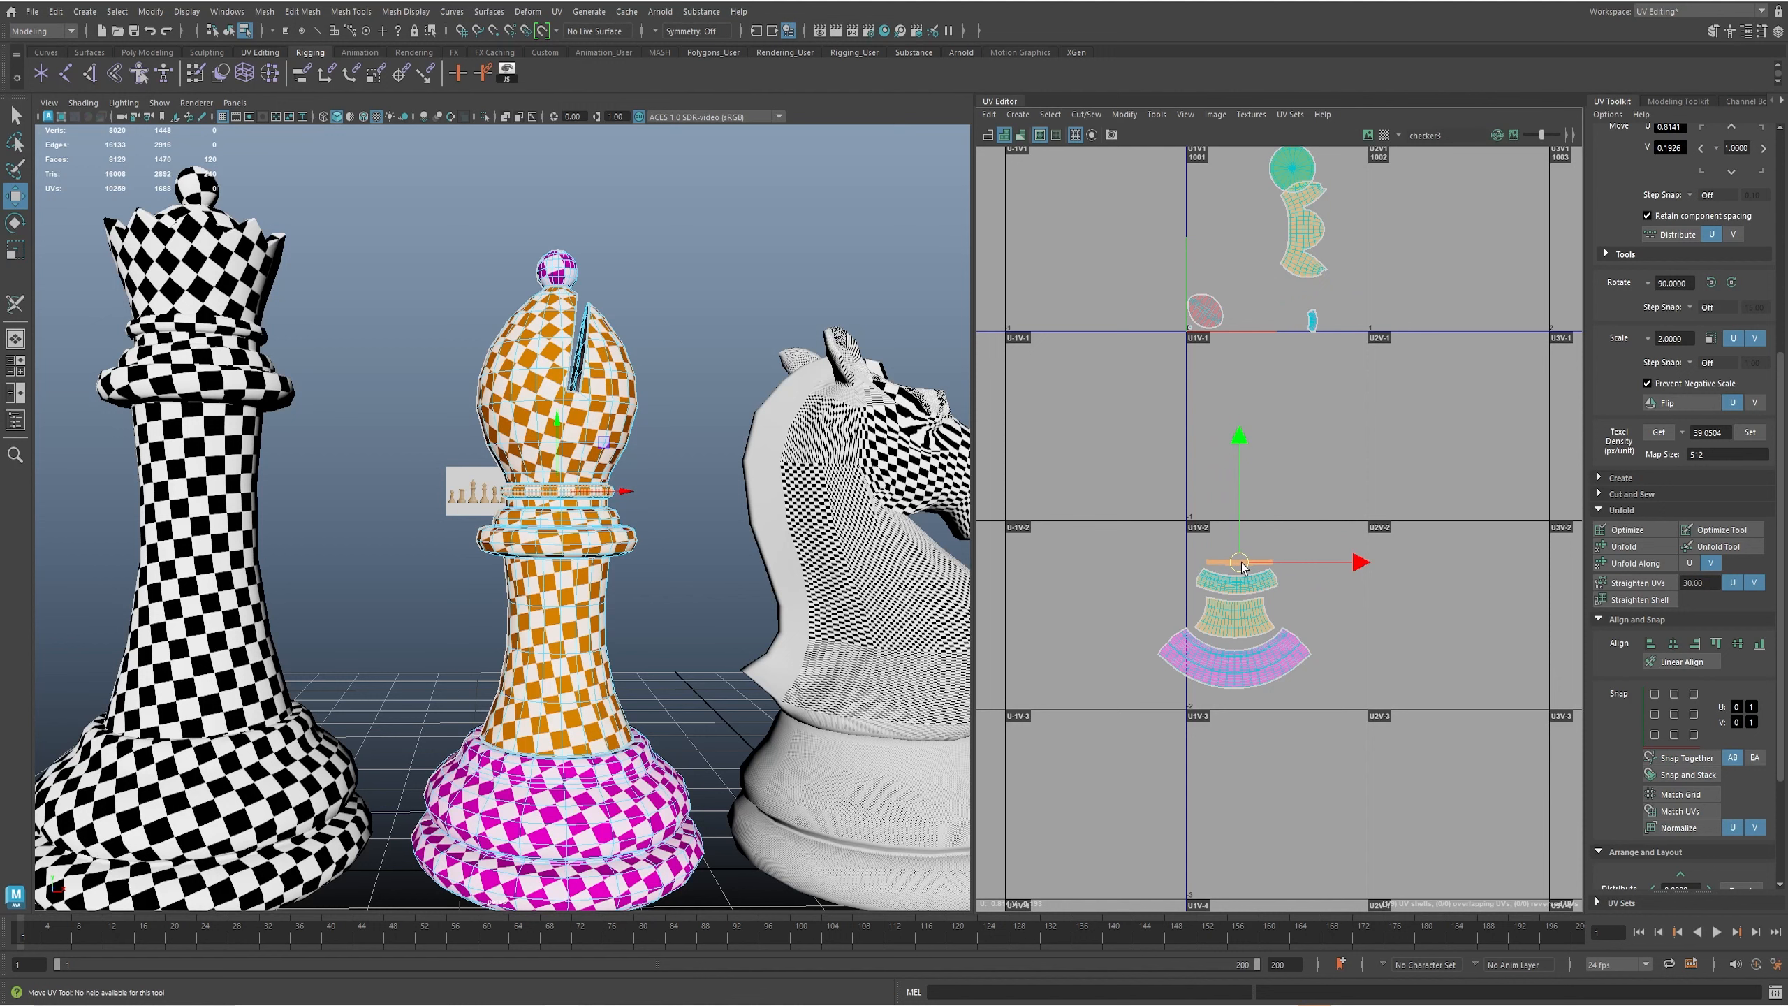
- Rotate the shell of the bishop's head by 90° and place it above the thin neck ring shell
{"action": "left_click", "coordinate": [1322, 243]}
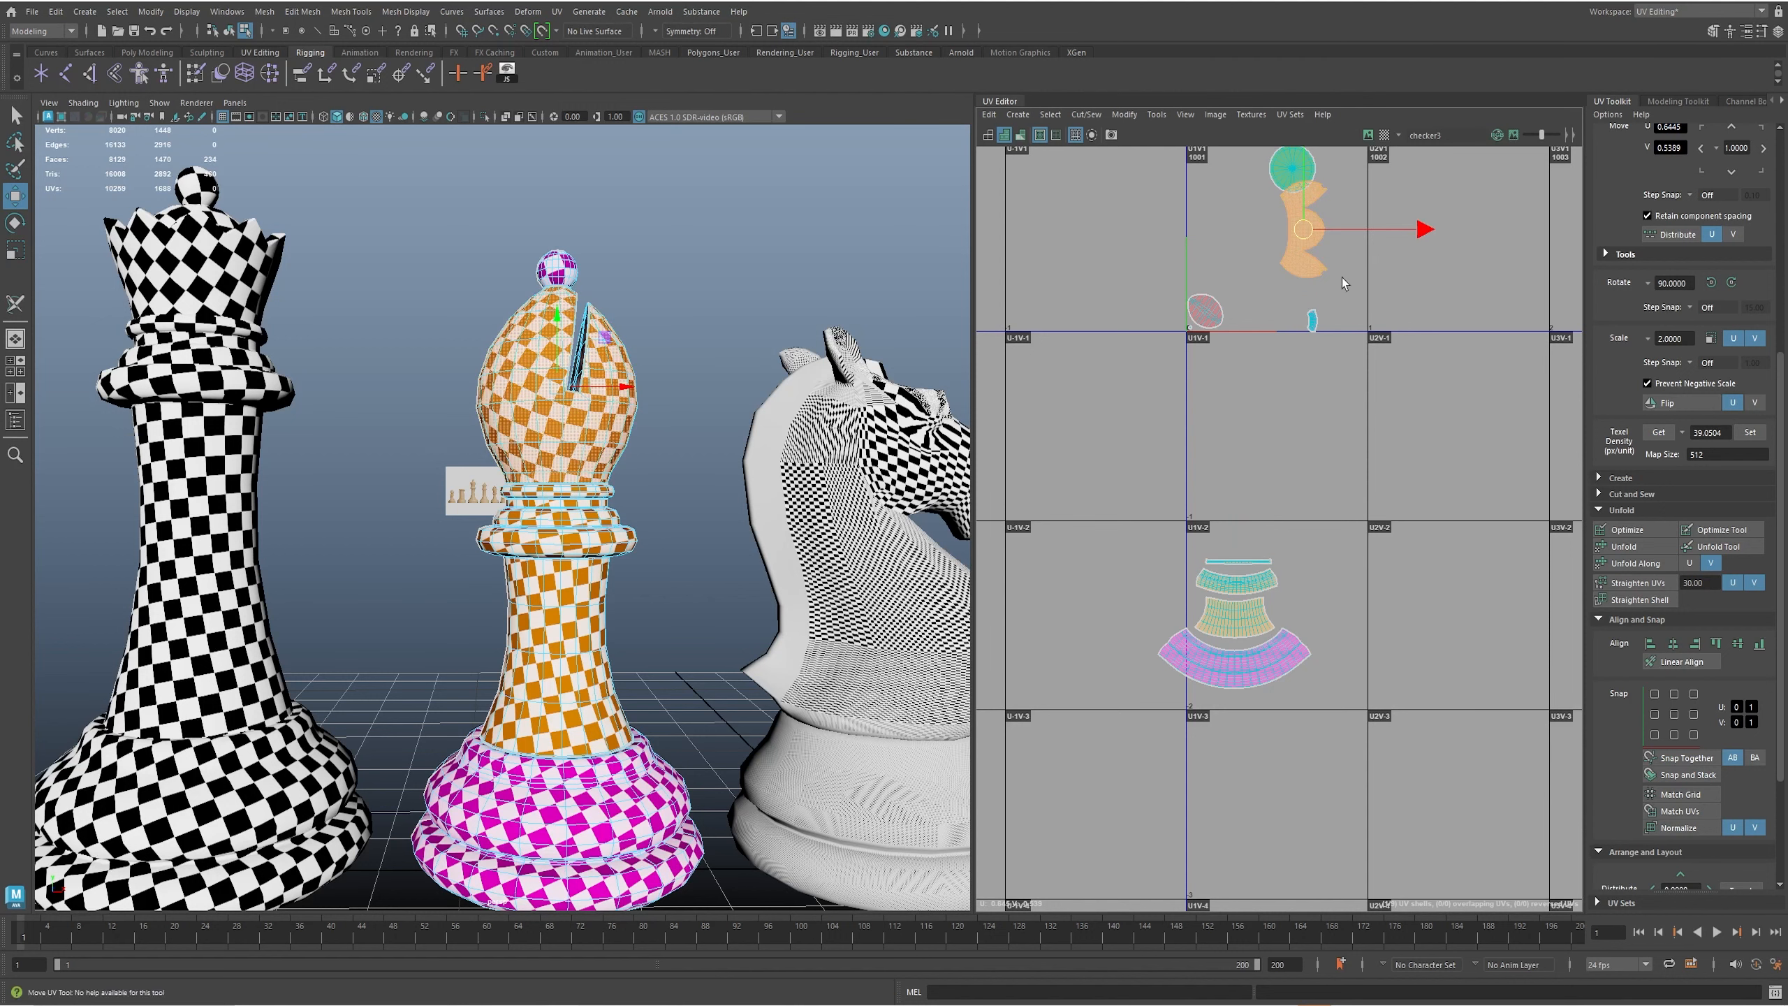
{"action": "left_click", "coordinate": [1711, 282]}
{"action": "left_click_drag", "start_coordinate": [1307, 227], "coordinate": [1240, 523]}
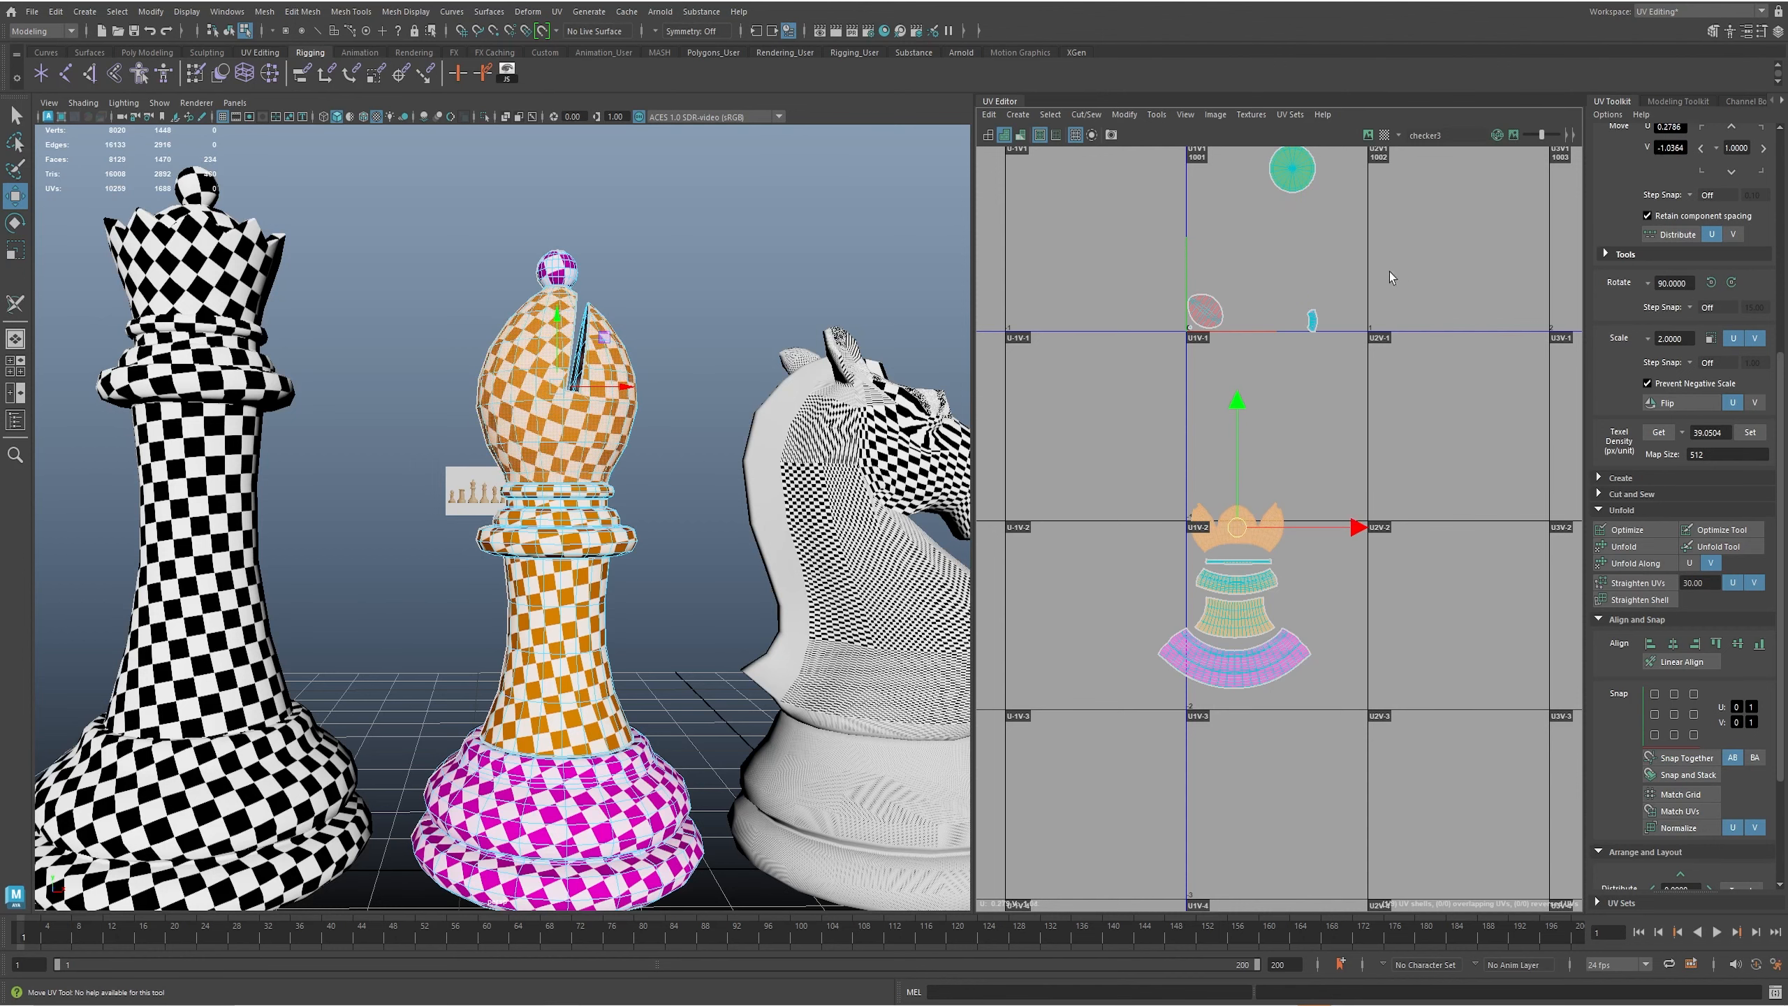
- Rotate the bishop's ball shell by 90°, place it between the head and neck ring shells, and put the small cap shell beside it
{"action": "left_click", "coordinate": [1313, 320]}
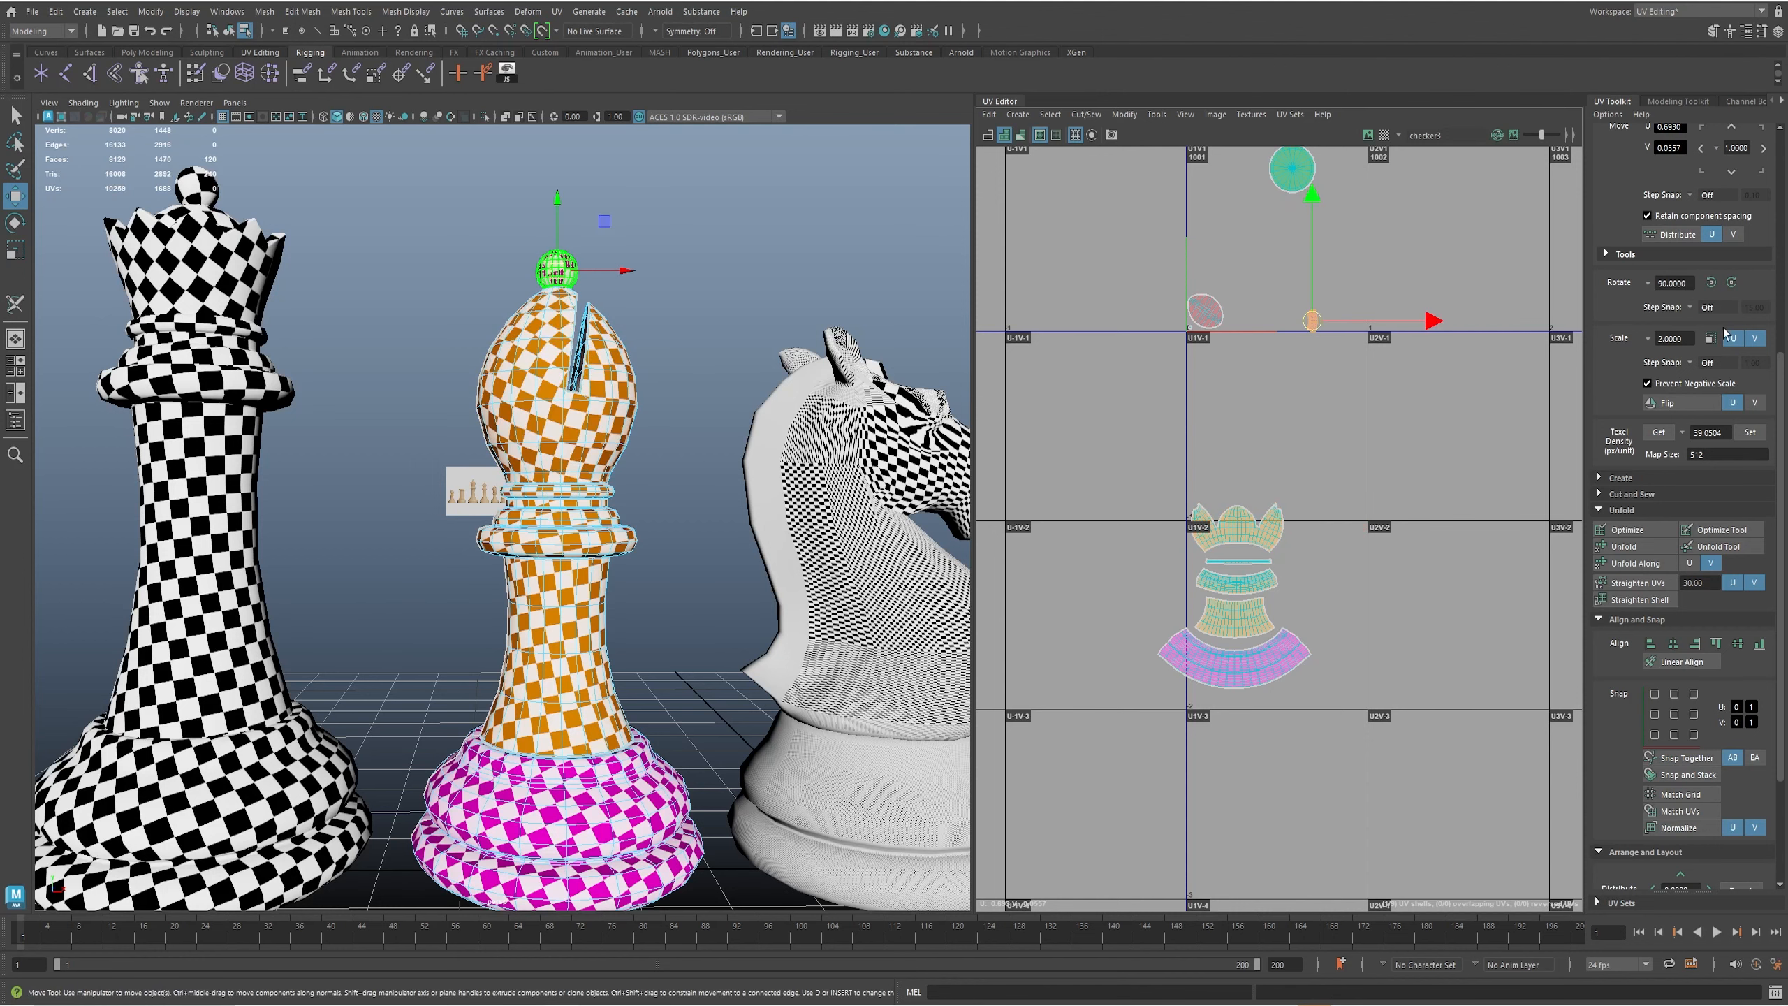
{"action": "left_click", "coordinate": [1731, 283]}
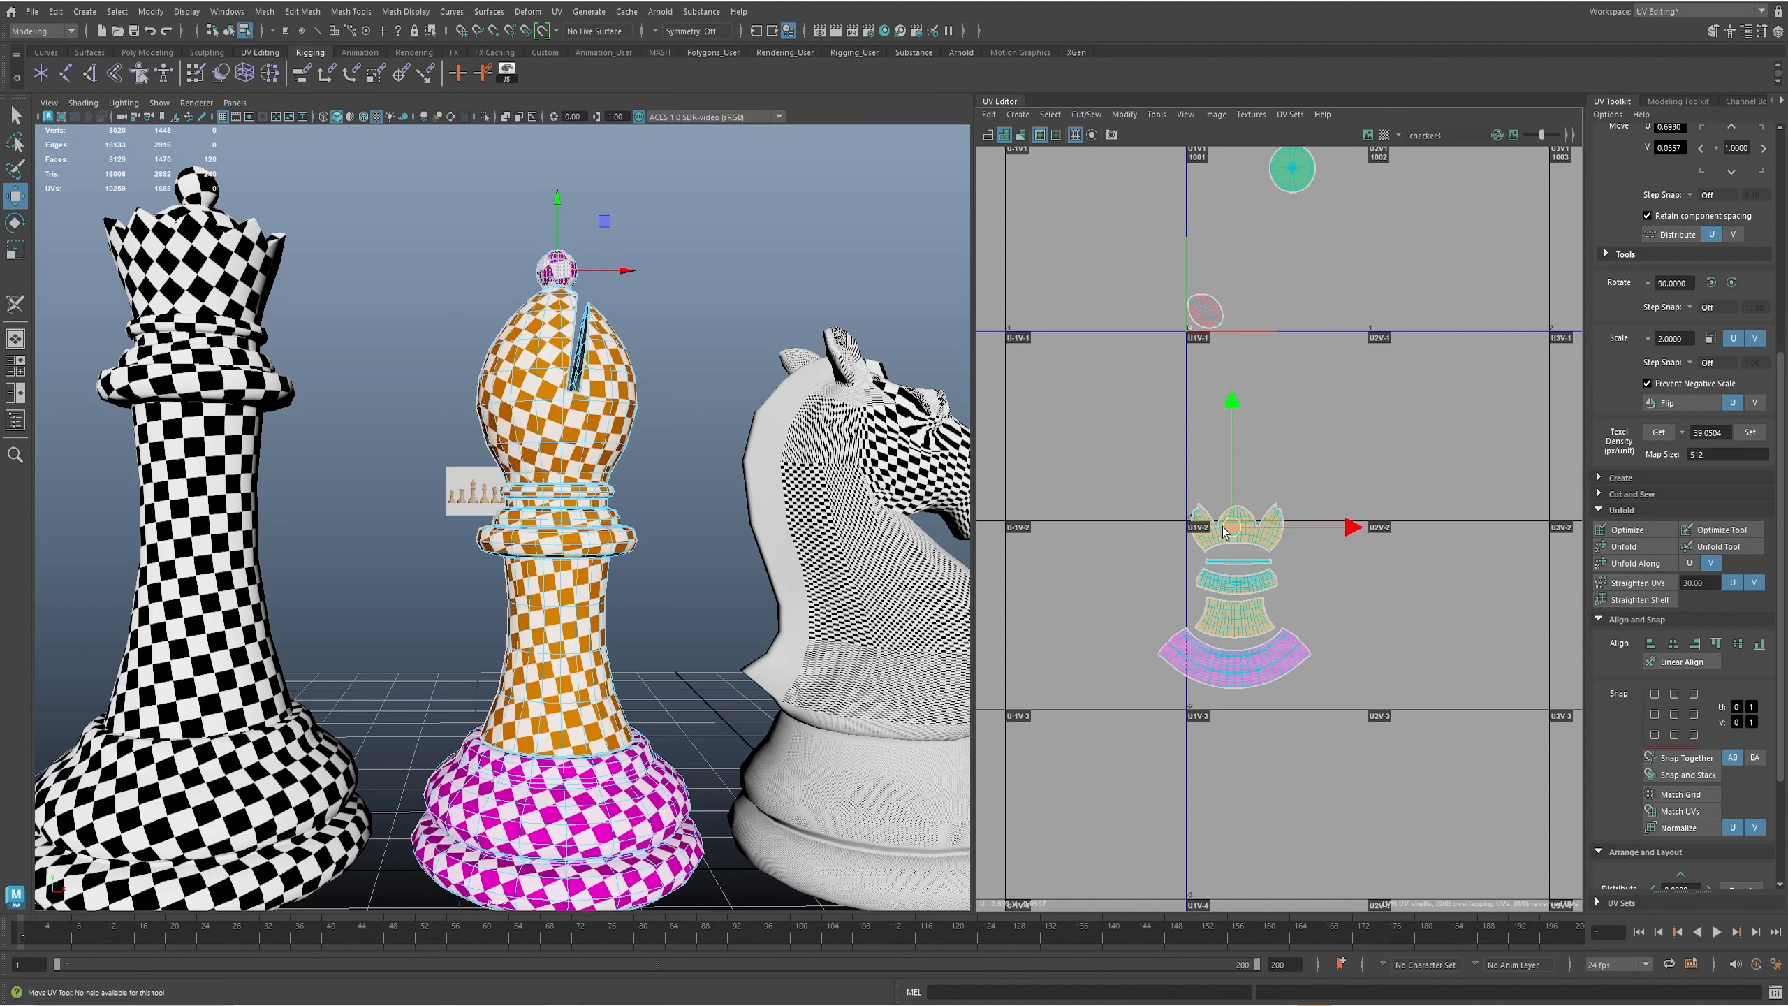
{"action": "left_click", "coordinate": [1226, 554]}
{"action": "scroll", "coordinate": [1226, 554], "scroll_direction": "up", "scroll_amount": 8}
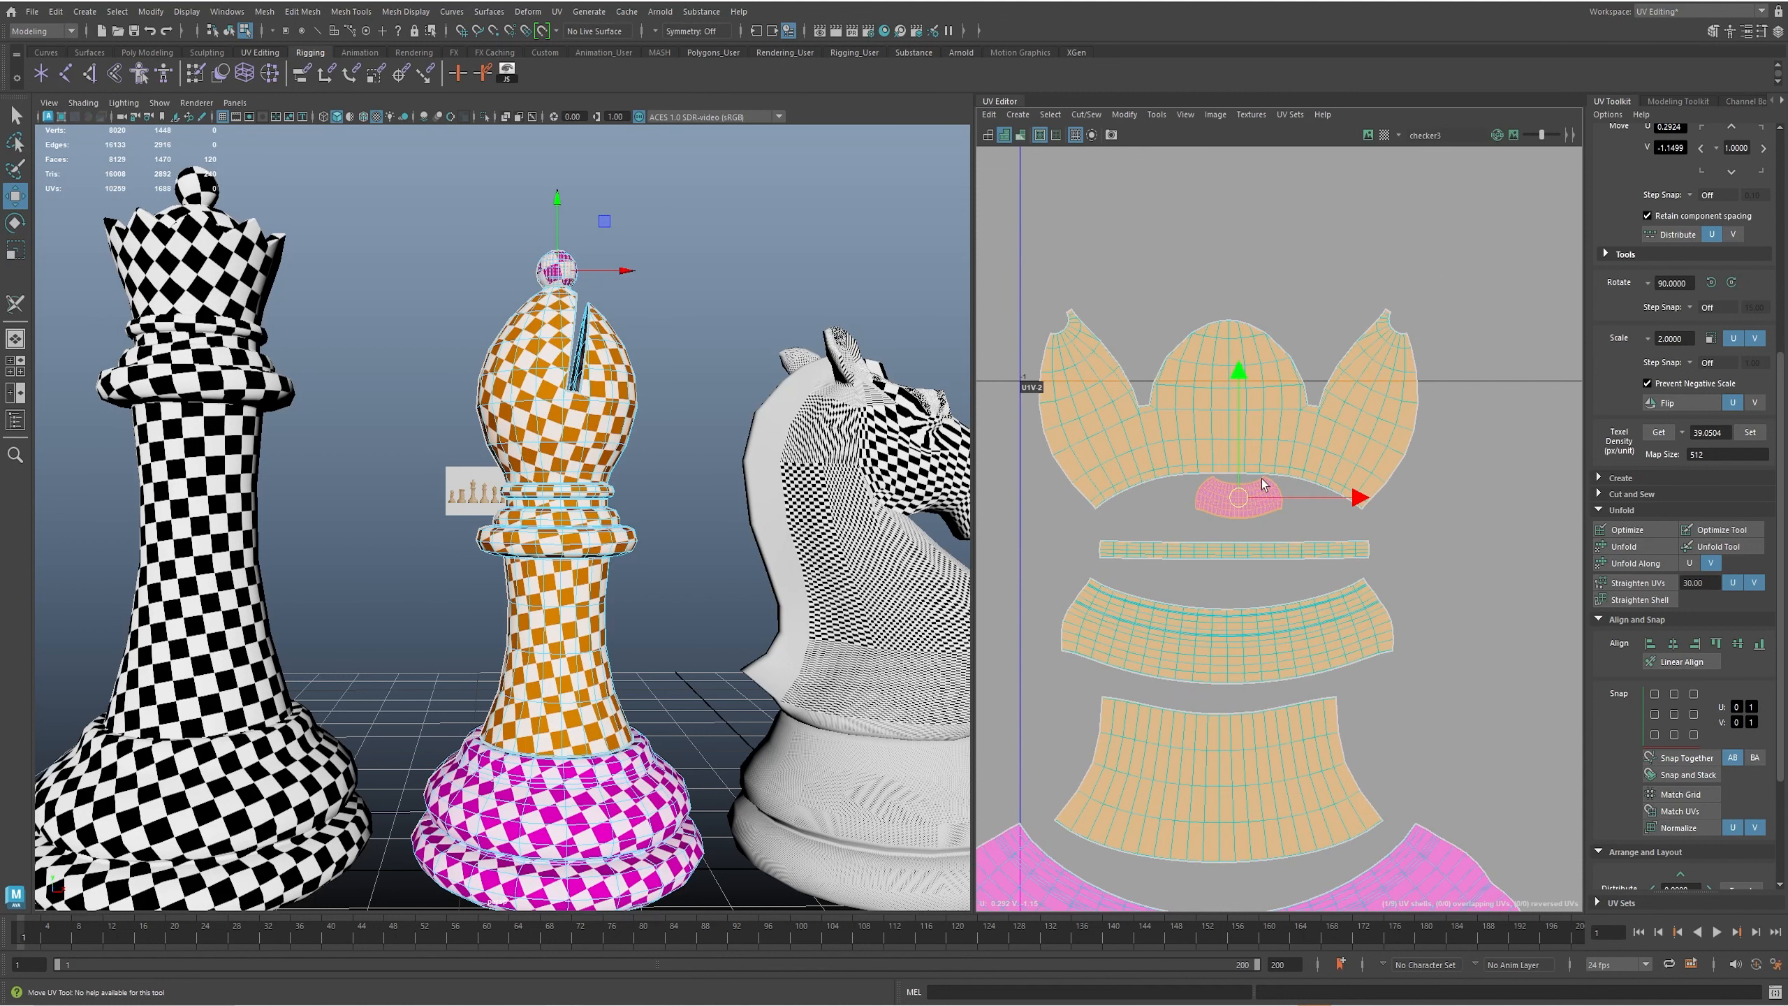
{"action": "scroll", "coordinate": [1231, 508], "scroll_direction": "down", "scroll_amount": 10}
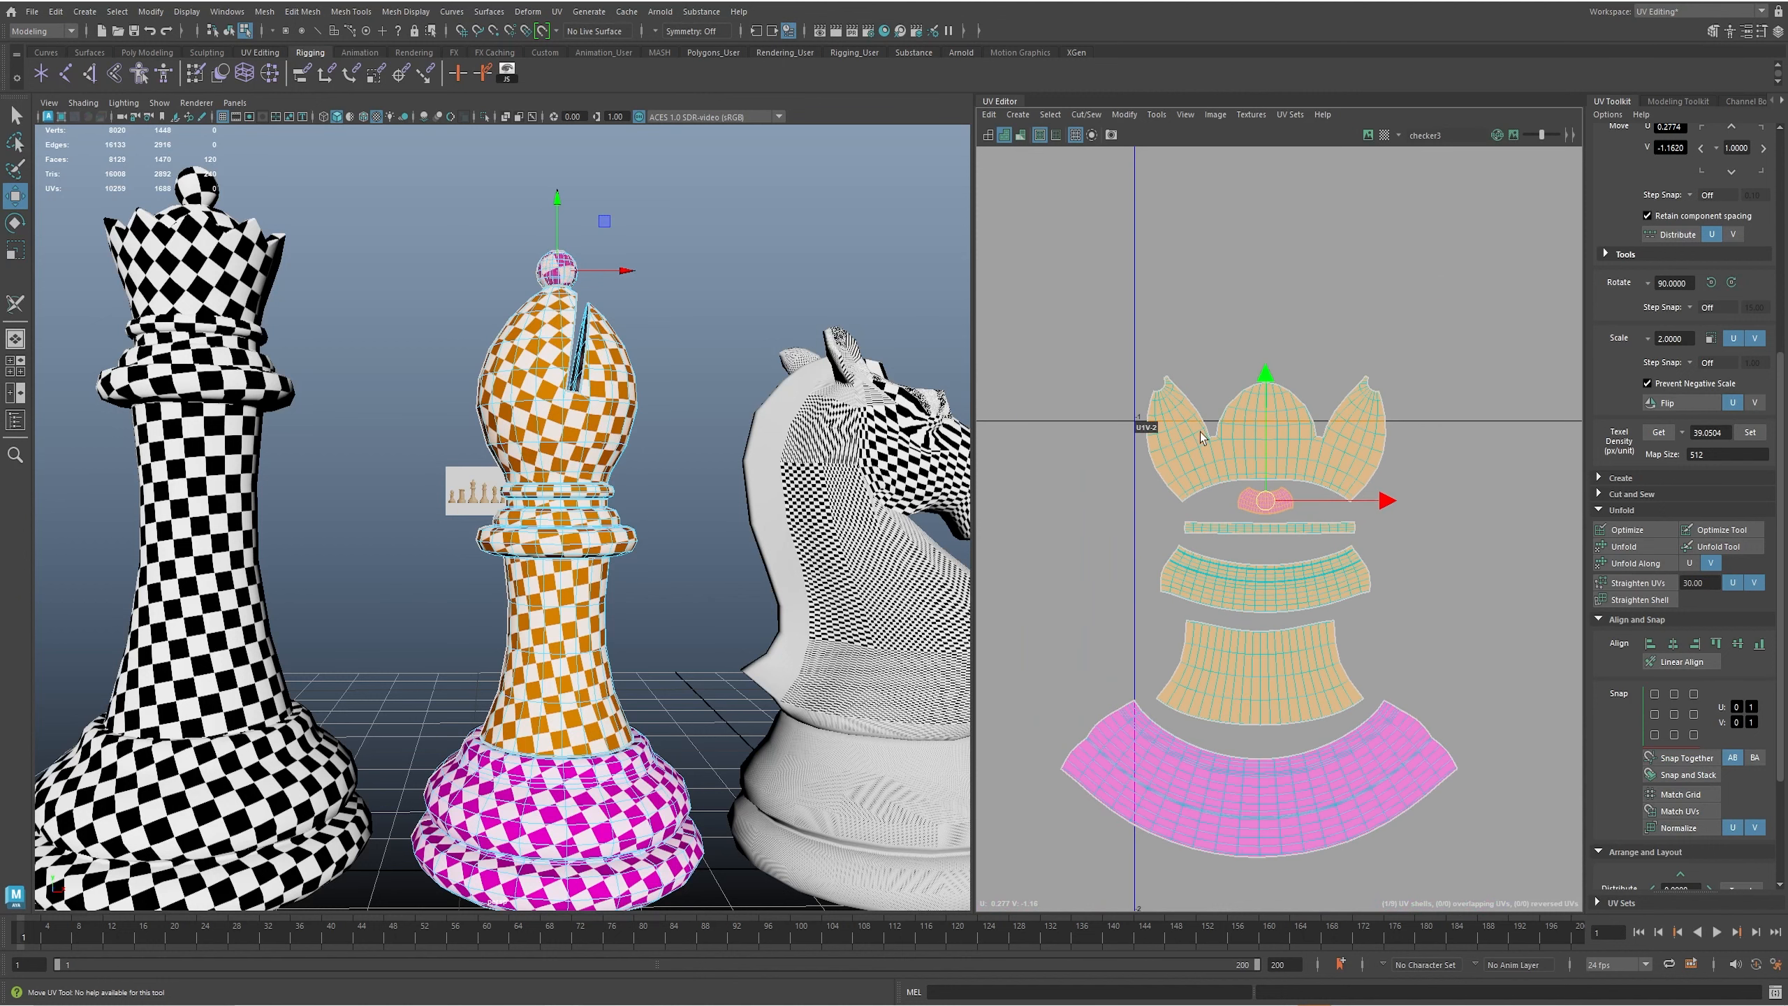
{"action": "left_click", "coordinate": [1218, 381]}
{"action": "left_click_drag", "start_coordinate": [1221, 385], "coordinate": [1253, 562]}
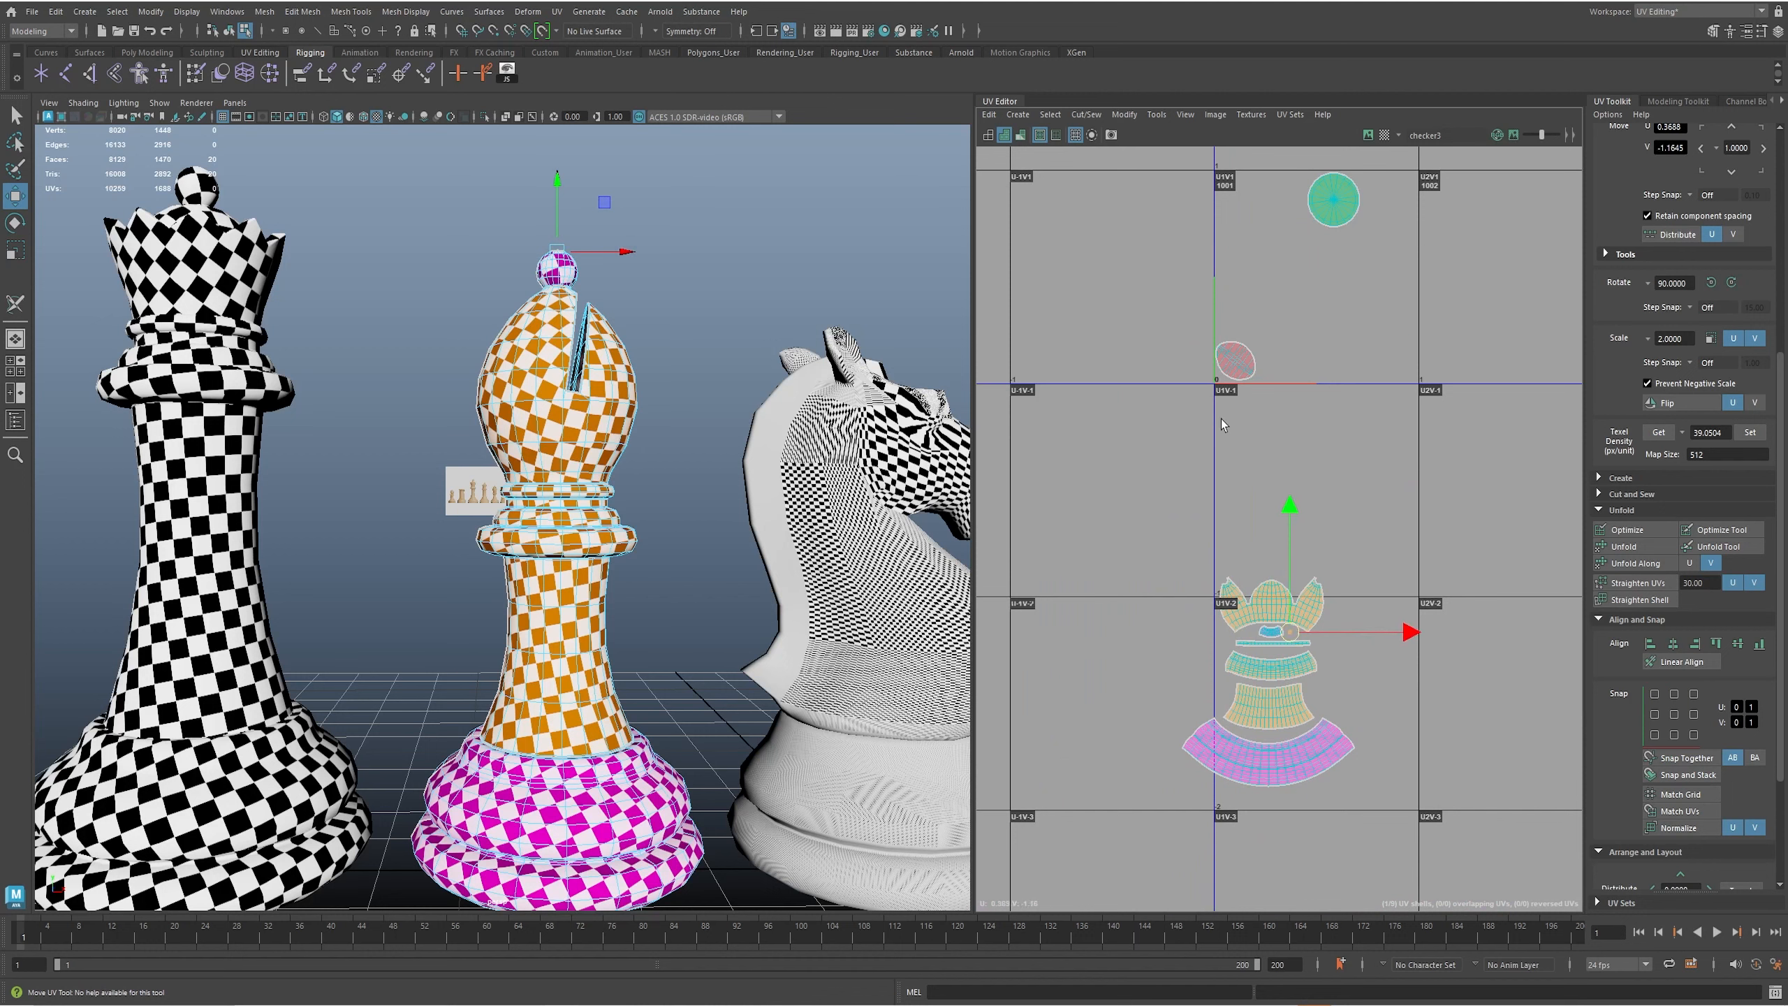
- Place the round bottom shell on one side of the stem shell and the slot shell, rotated upright, on the other
{"action": "left_click", "coordinate": [1333, 202]}
{"action": "left_click_drag", "start_coordinate": [1332, 202], "coordinate": [1206, 706]}
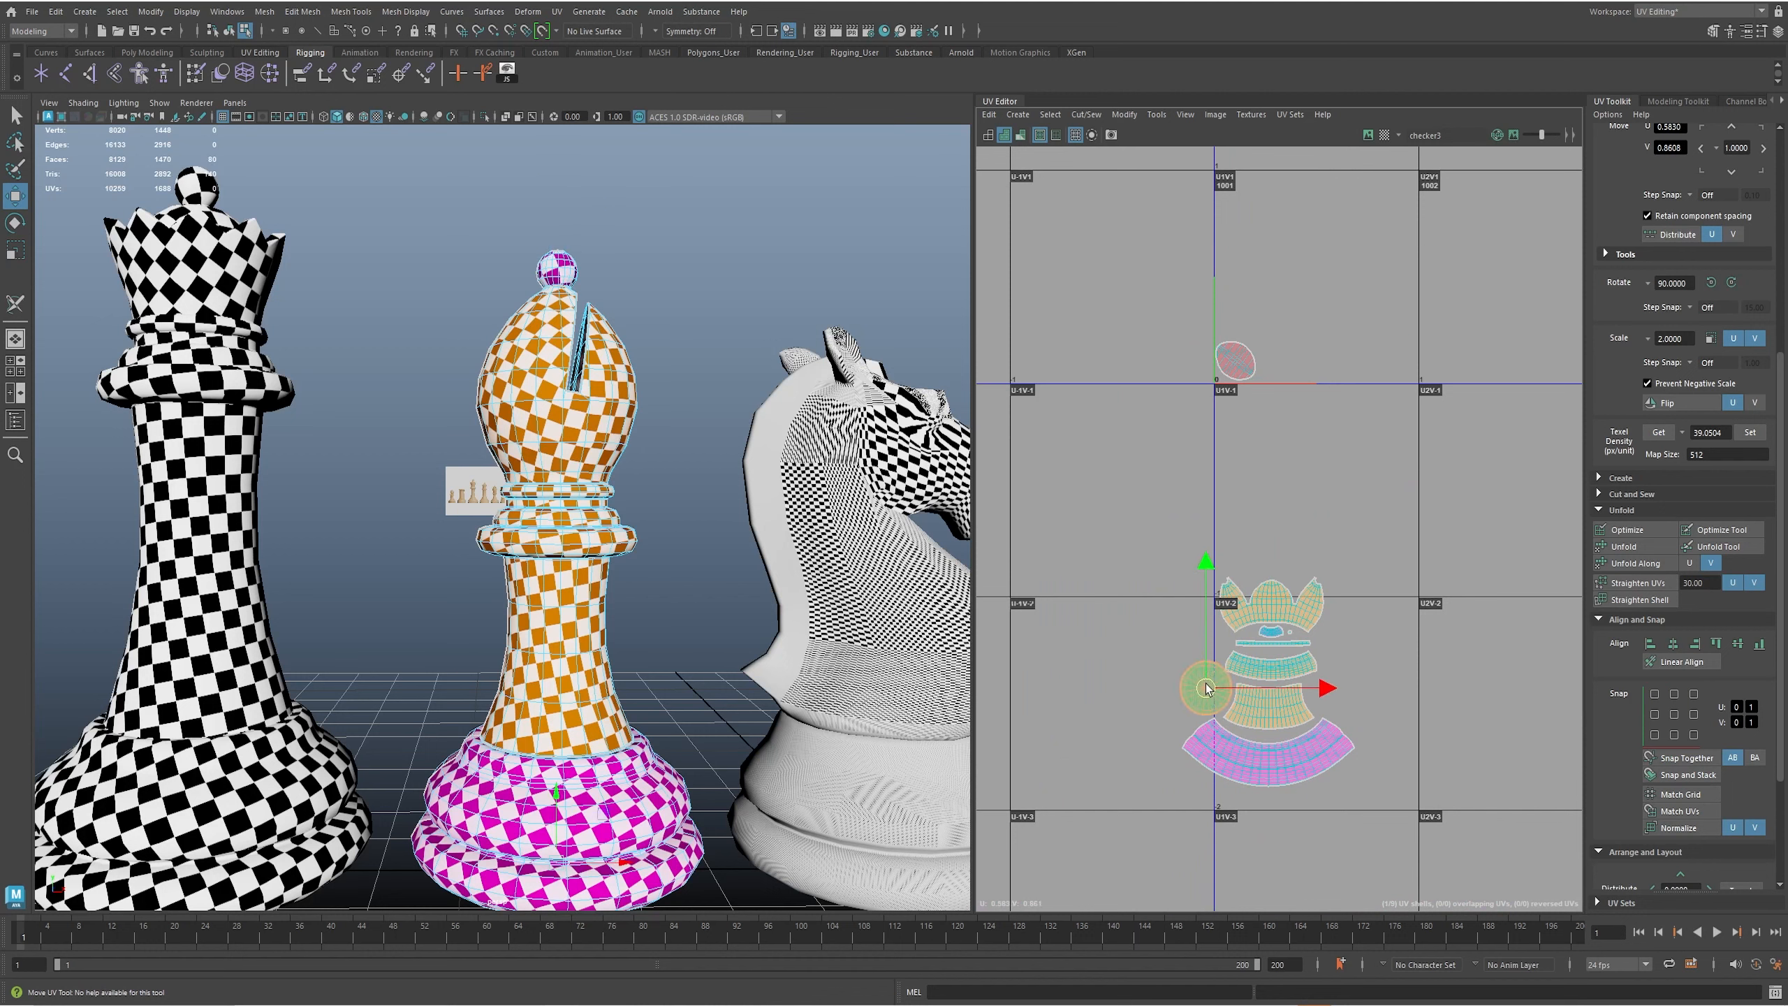
{"action": "left_click", "coordinate": [1235, 360]}
{"action": "left_click_drag", "start_coordinate": [1235, 360], "coordinate": [1322, 574]}
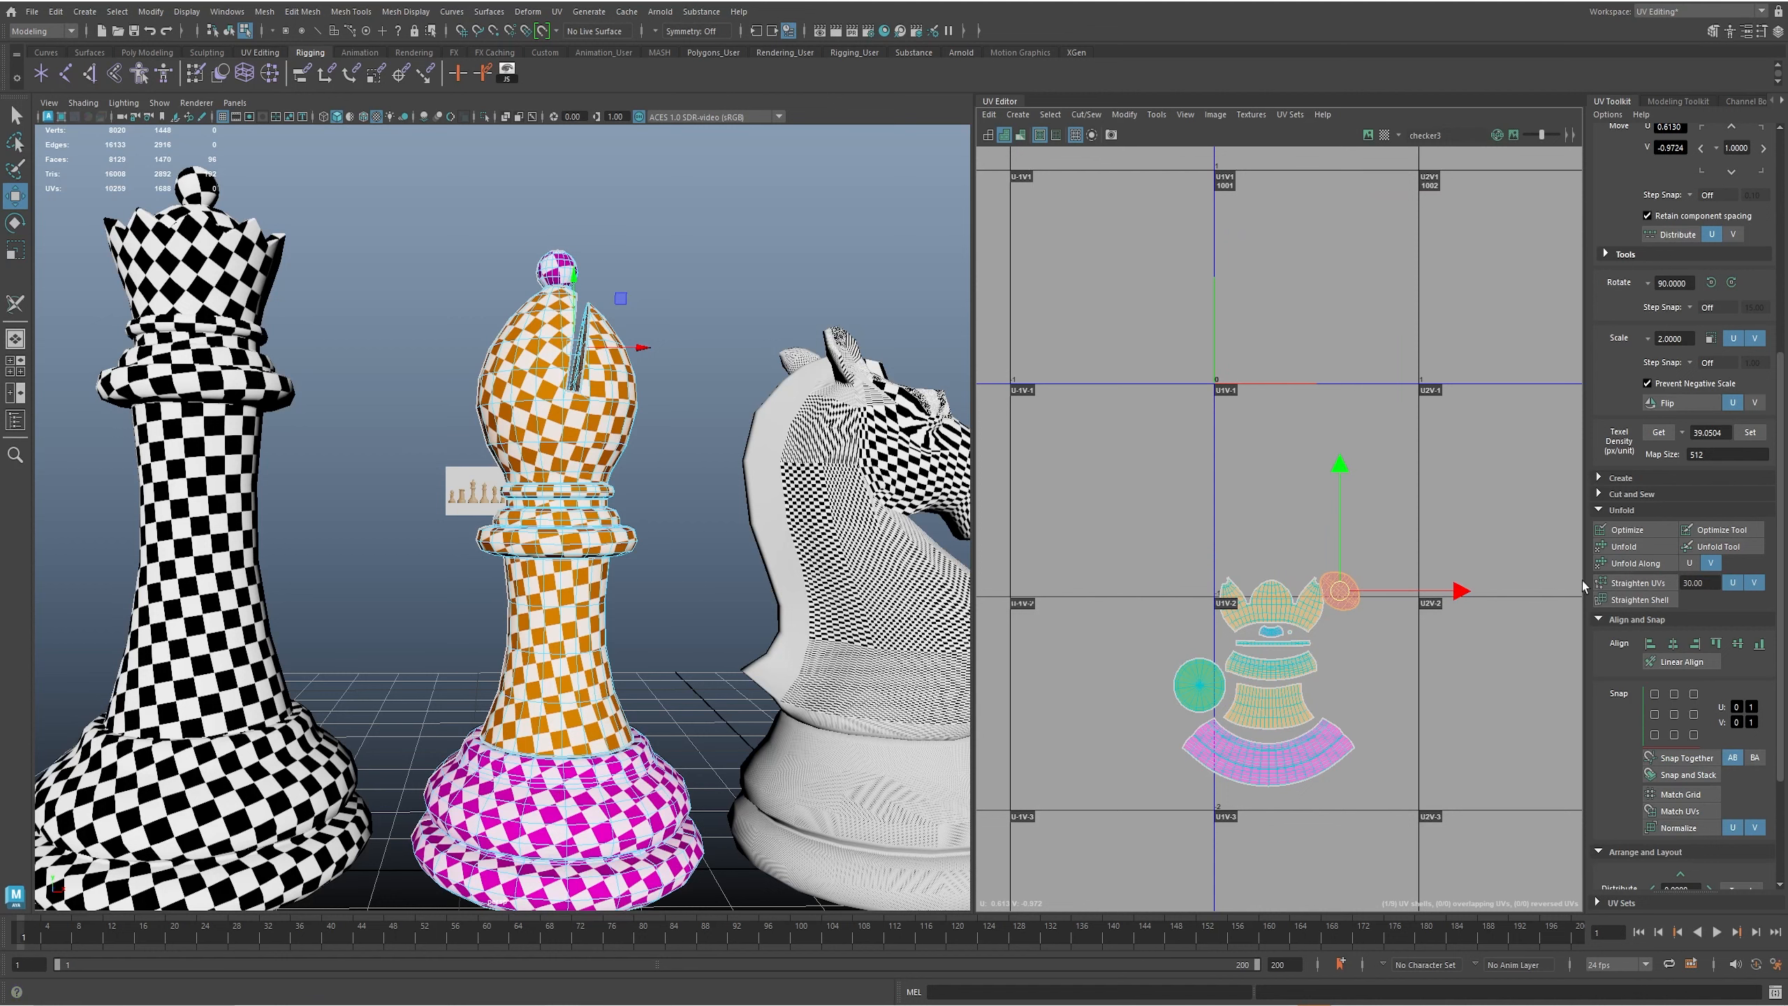
{"action": "key", "text": "e"}
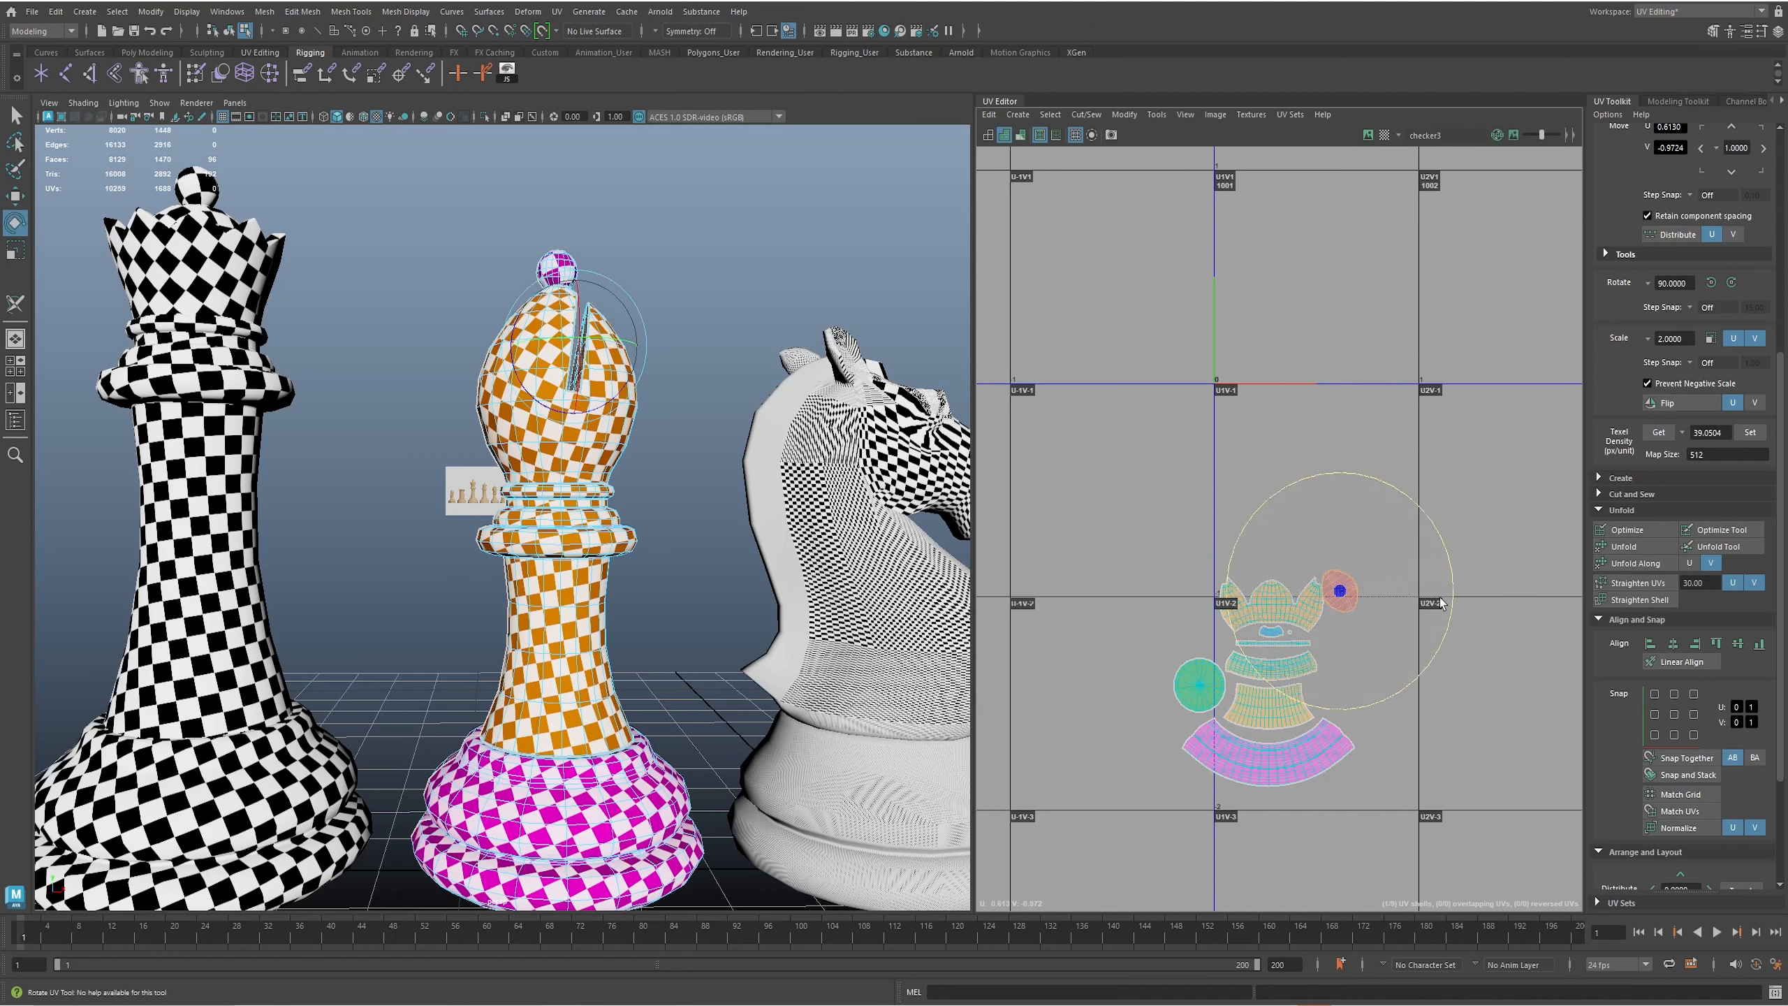
{"action": "key", "text": "w"}
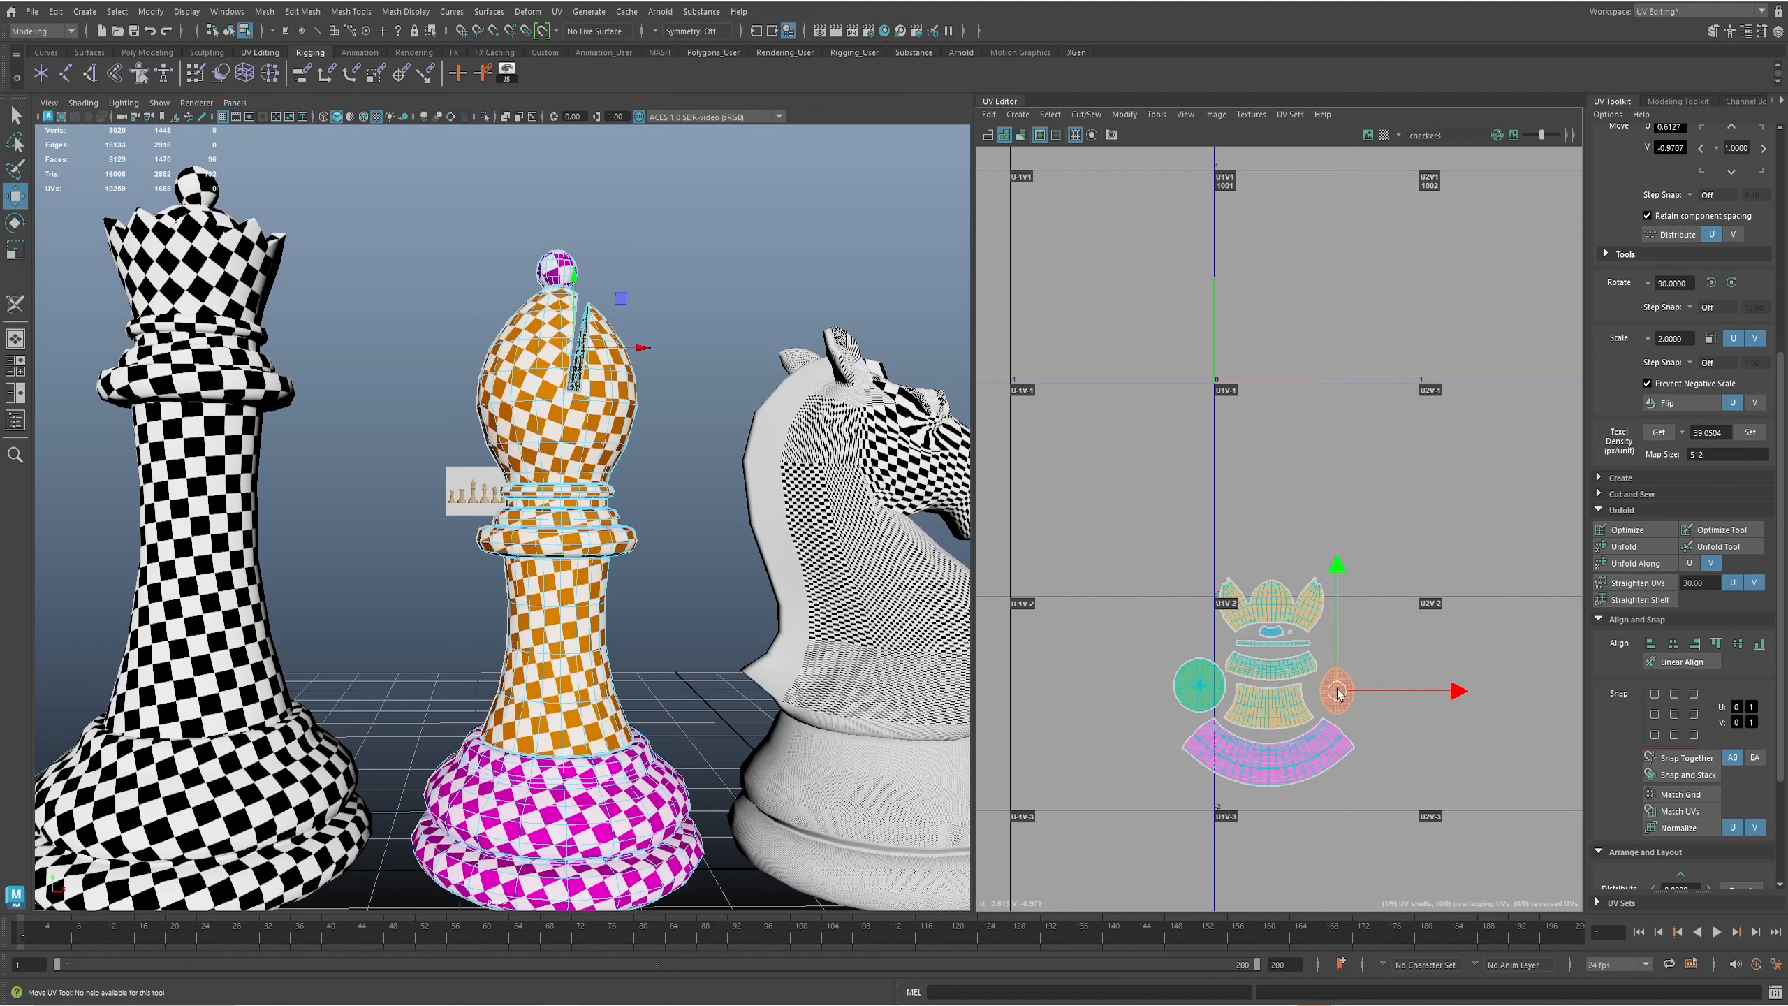
- Move all the bishop's shells together into an empty tile outside the 0–1 UV space and return to object mode
{"action": "scroll", "coordinate": [1377, 655], "scroll_direction": "down", "scroll_amount": 2}
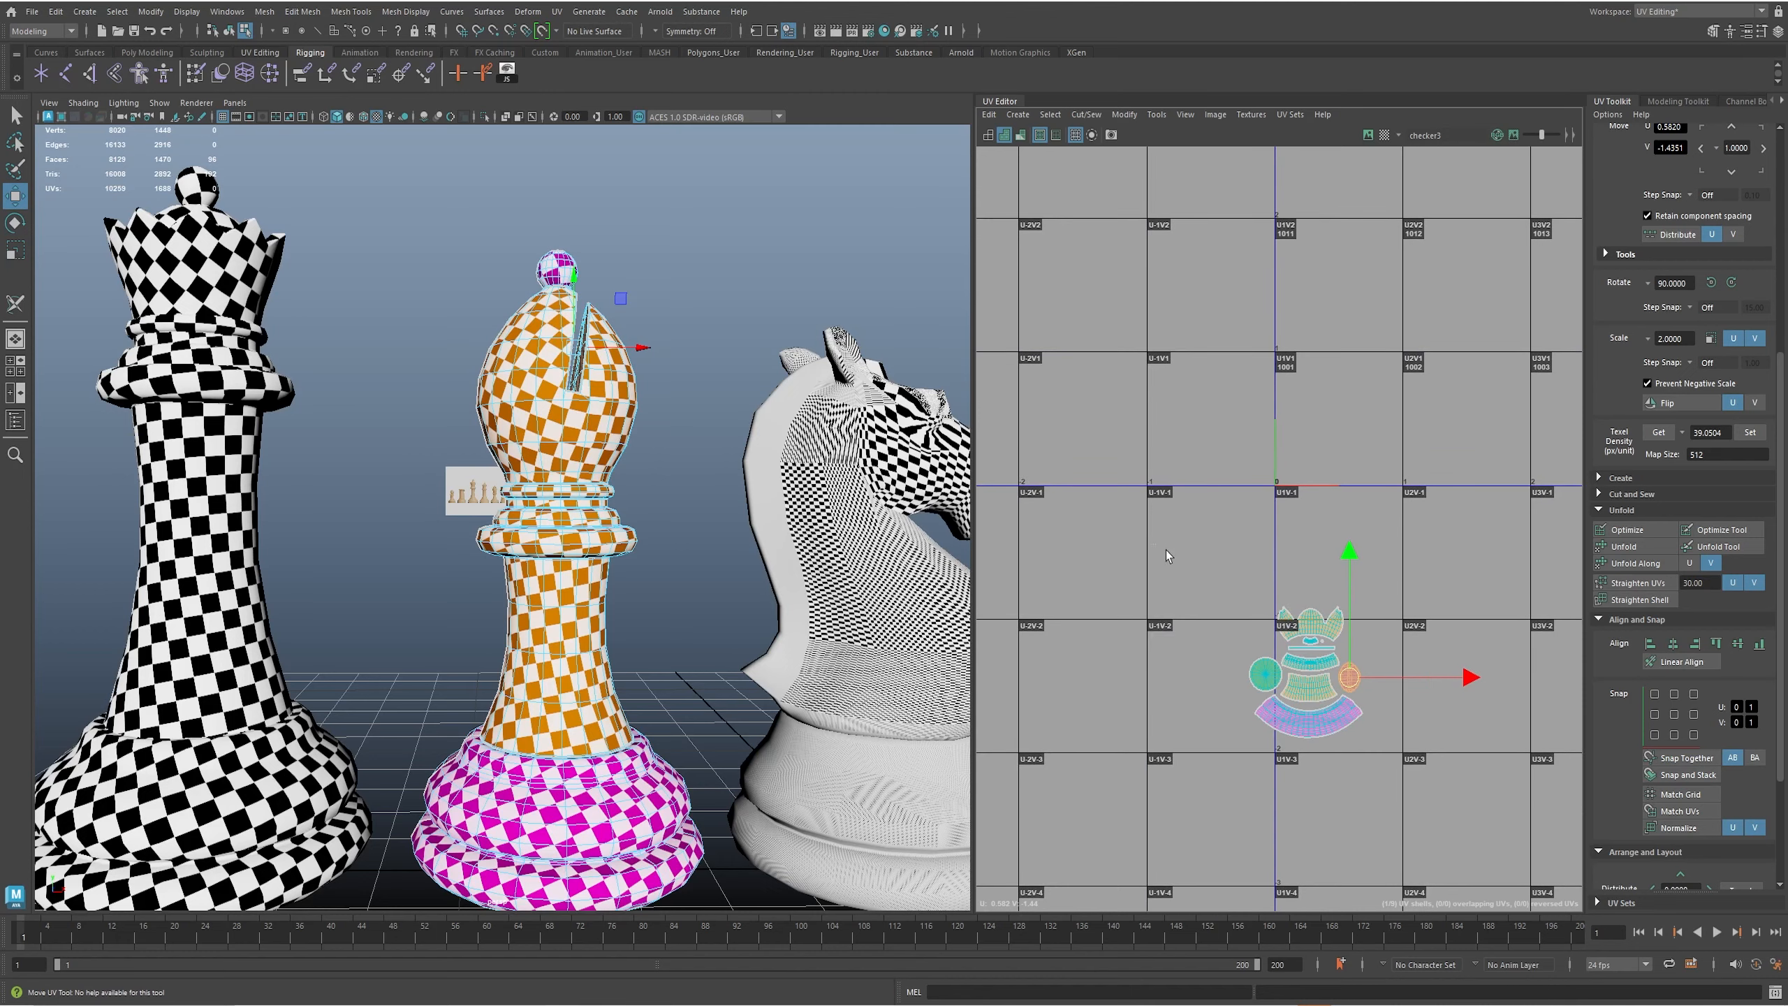
{"action": "left_click_drag", "start_coordinate": [1426, 775], "coordinate": [1428, 775]}
{"action": "scroll", "coordinate": [1431, 749], "scroll_direction": "down", "scroll_amount": 3}
{"action": "left_click_drag", "start_coordinate": [1349, 696], "coordinate": [1130, 458]}
{"action": "key", "text": "F8"}
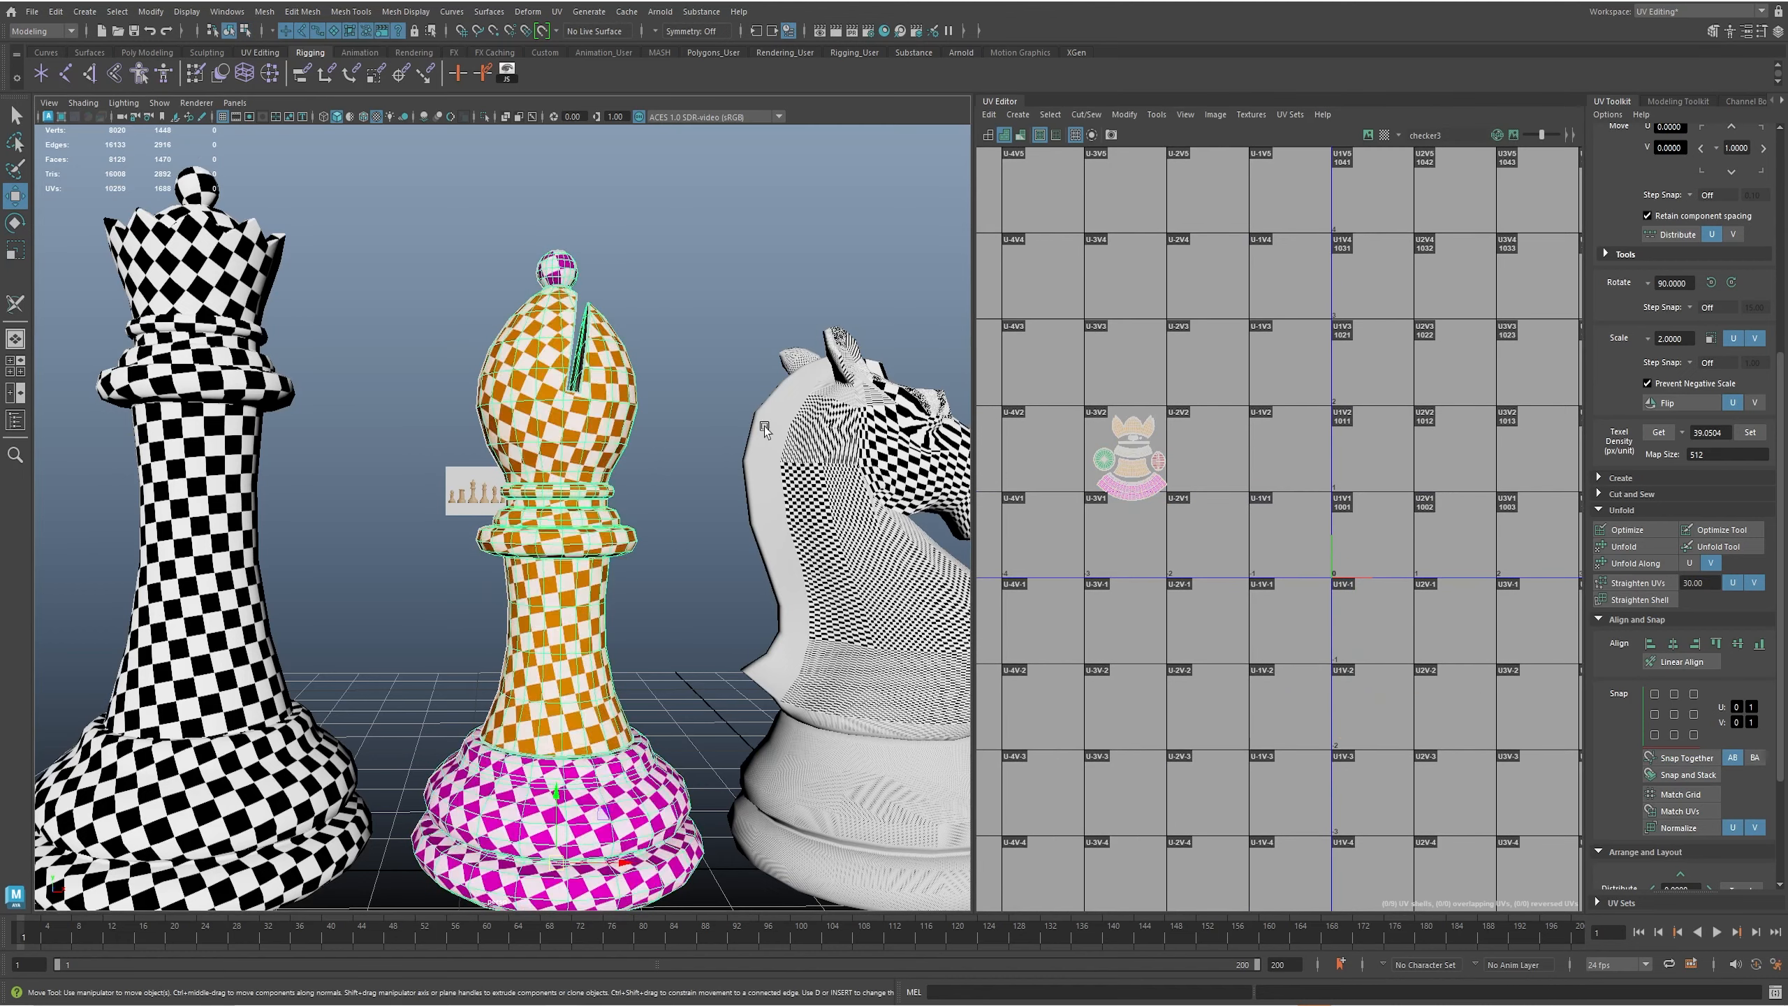
- Frame the knight in untextured shaded display and apply a planar UV projection to it
{"action": "scroll", "coordinate": [620, 479], "scroll_direction": "down", "scroll_amount": 4}
{"action": "left_click", "coordinate": [676, 316]}
{"action": "left_click_drag", "start_coordinate": [676, 316], "coordinate": [725, 396], "text": "alt"}
{"action": "scroll", "coordinate": [774, 486], "scroll_direction": "up", "scroll_amount": 3}
{"action": "middle_click_drag", "start_coordinate": [813, 516], "coordinate": [819, 439], "text": "alt"}
{"action": "left_click_drag", "start_coordinate": [819, 438], "coordinate": [775, 468], "text": "alt"}
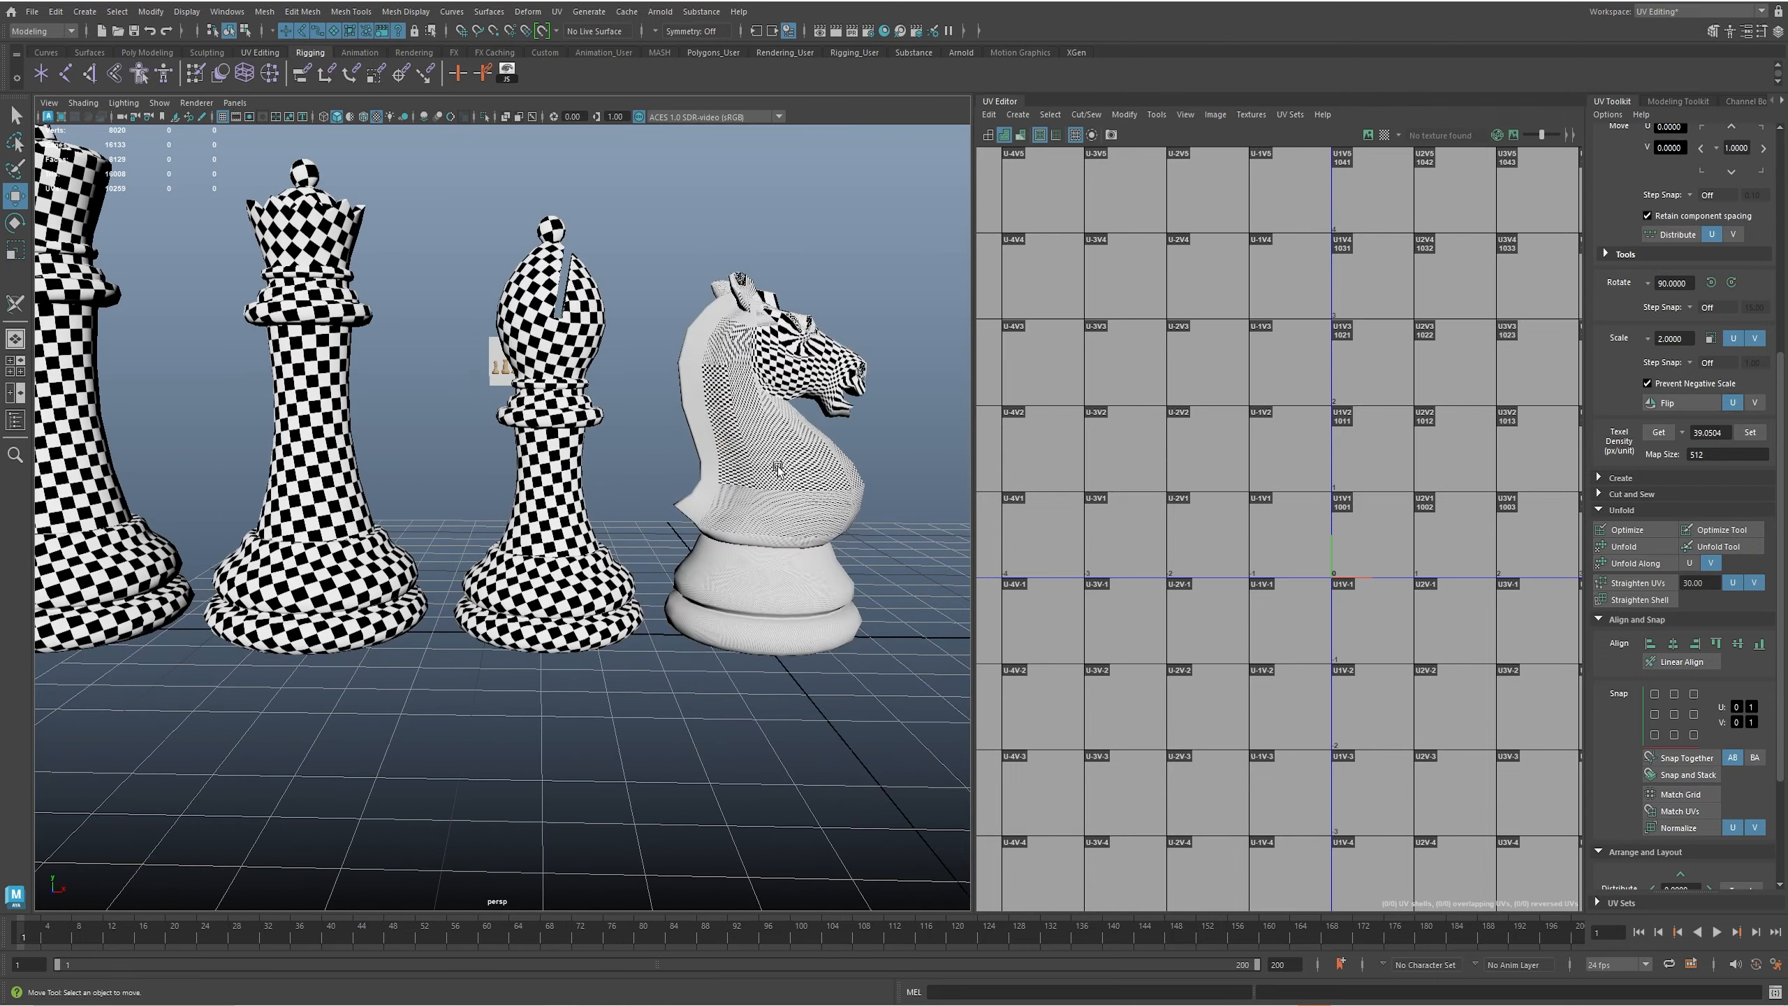
{"action": "left_click", "coordinate": [778, 468]}
{"action": "key", "text": "5"}
{"action": "key", "text": "f"}
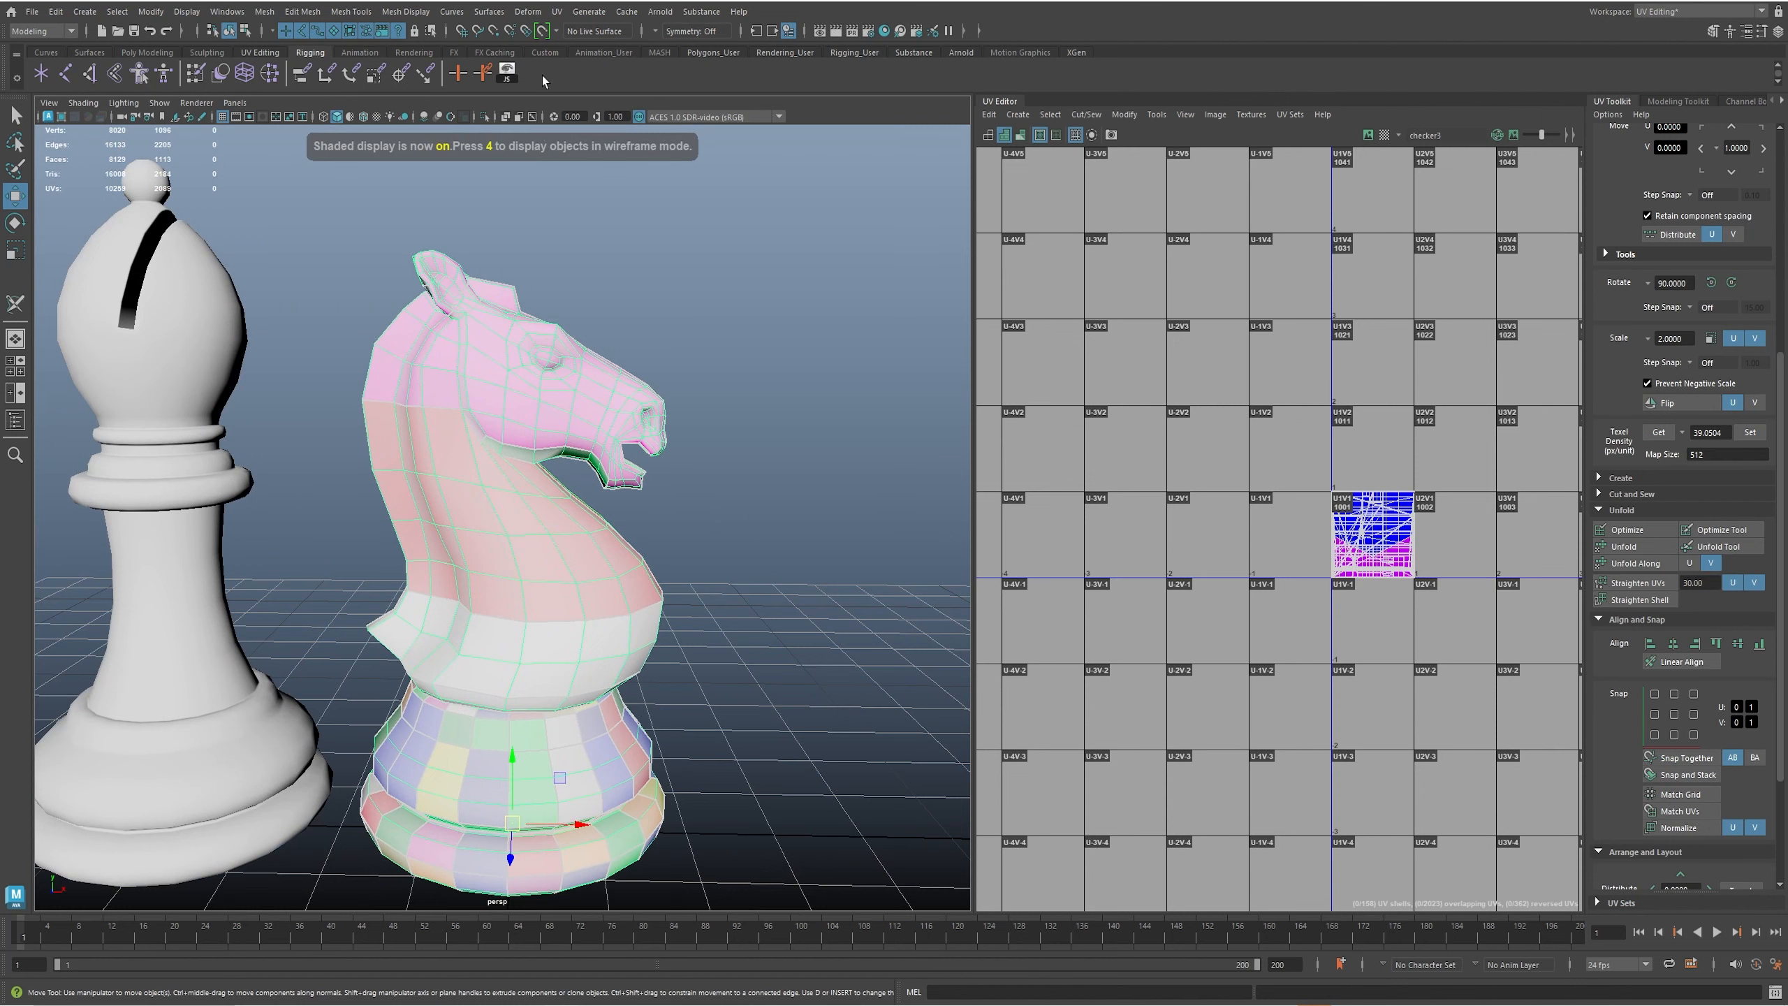
{"action": "left_click", "coordinate": [556, 11]}
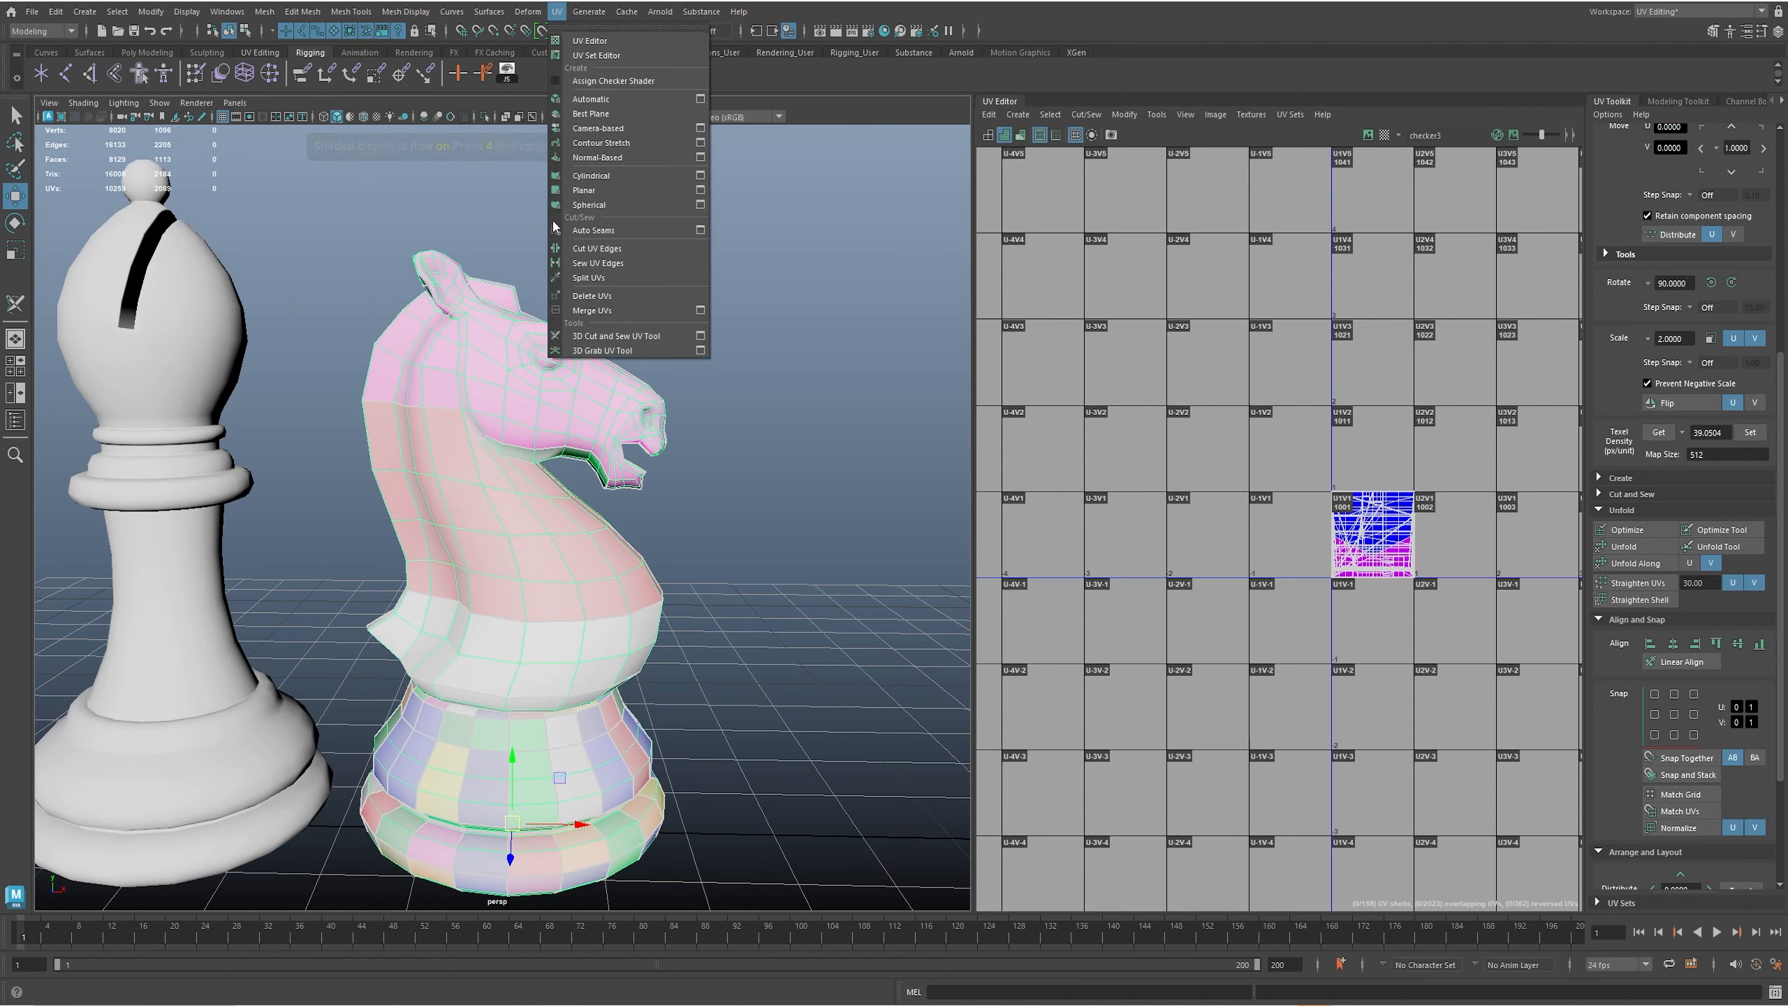
{"action": "left_click", "coordinate": [601, 191]}
- Cut a seam loop around the bottom rim of the knight's base with the 3D Cut and Sew UV Tool
{"action": "middle_click_drag", "start_coordinate": [734, 495], "coordinate": [782, 419], "text": "alt"}
{"action": "right_click_drag", "start_coordinate": [782, 419], "coordinate": [703, 507], "text": "alt"}
{"action": "left_click_drag", "start_coordinate": [675, 533], "coordinate": [670, 456], "text": "alt"}
{"action": "right_click_drag", "start_coordinate": [654, 531], "coordinate": [877, 571], "text": "alt"}
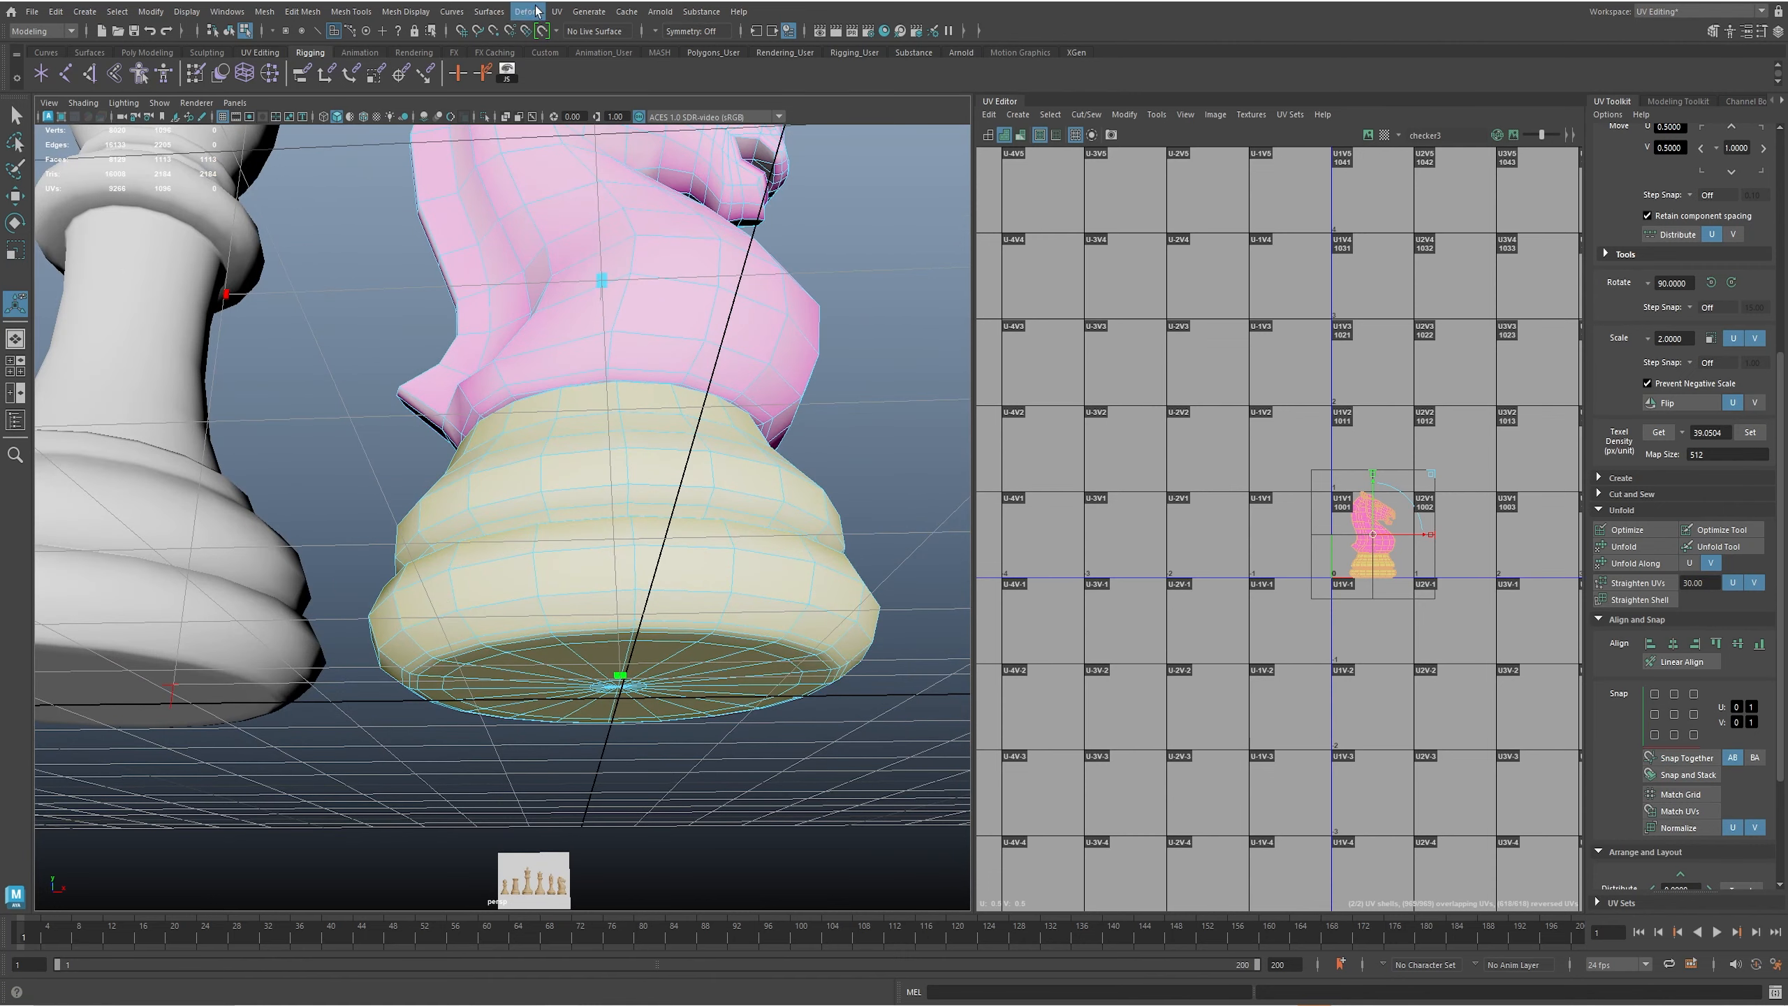
{"action": "left_click", "coordinate": [555, 11]}
{"action": "left_click", "coordinate": [628, 335]}
{"action": "middle_click_drag", "start_coordinate": [680, 494], "coordinate": [603, 331], "text": "alt"}
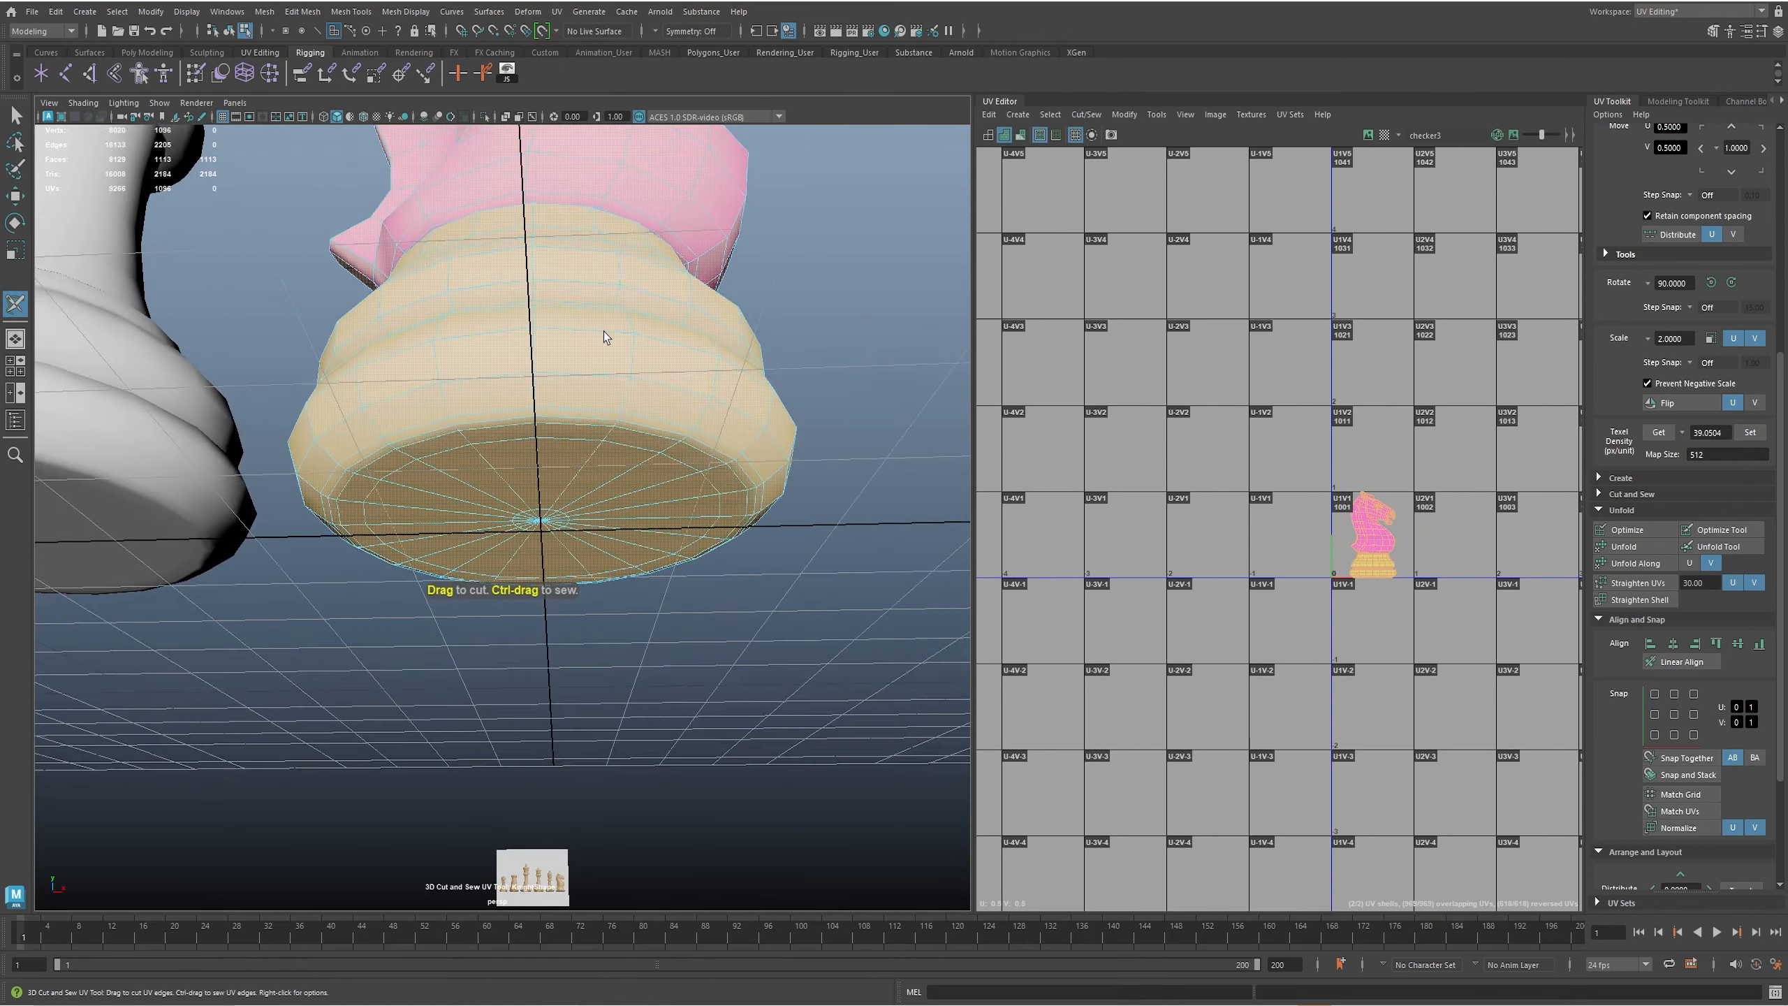
{"action": "right_click_drag", "start_coordinate": [603, 331], "coordinate": [694, 395], "text": "alt"}
{"action": "left_click", "coordinate": [695, 389]}
{"action": "double_click", "coordinate": [714, 416]}
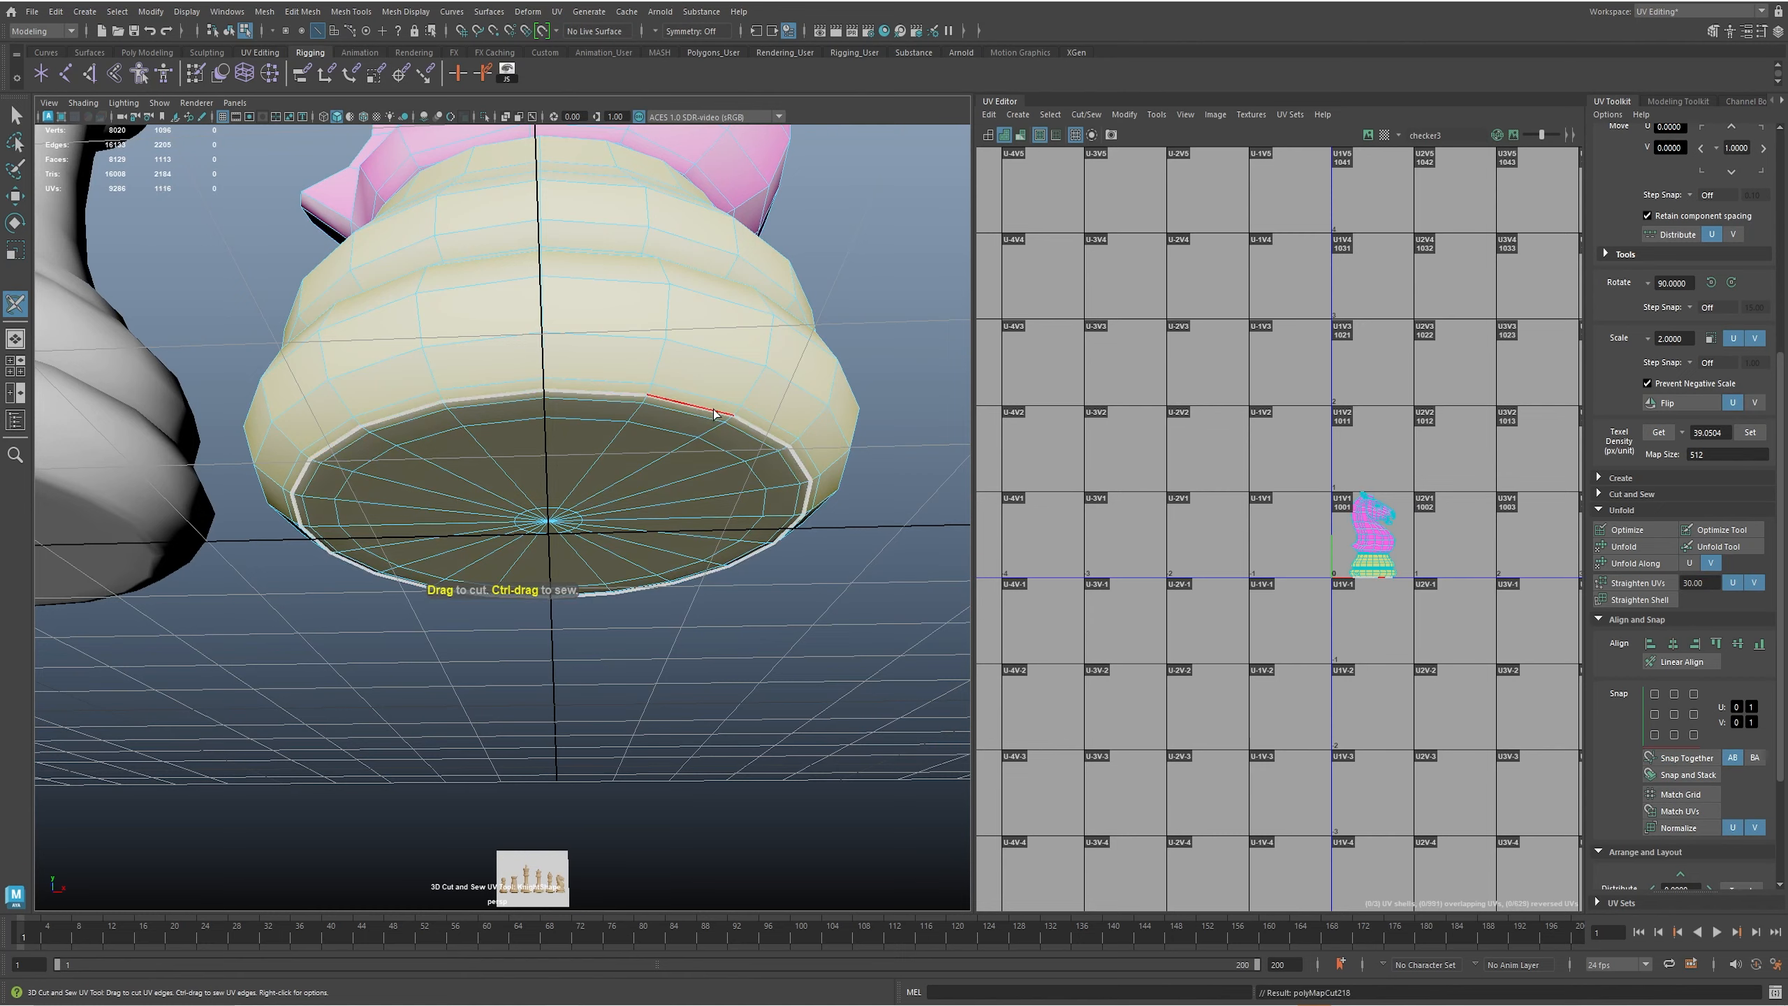
- Cut a seam loop along the groove between the two rings of the knight's base
{"action": "left_click_drag", "start_coordinate": [626, 394], "coordinate": [660, 459], "text": "alt"}
{"action": "middle_click_drag", "start_coordinate": [706, 303], "coordinate": [745, 549], "text": "alt"}
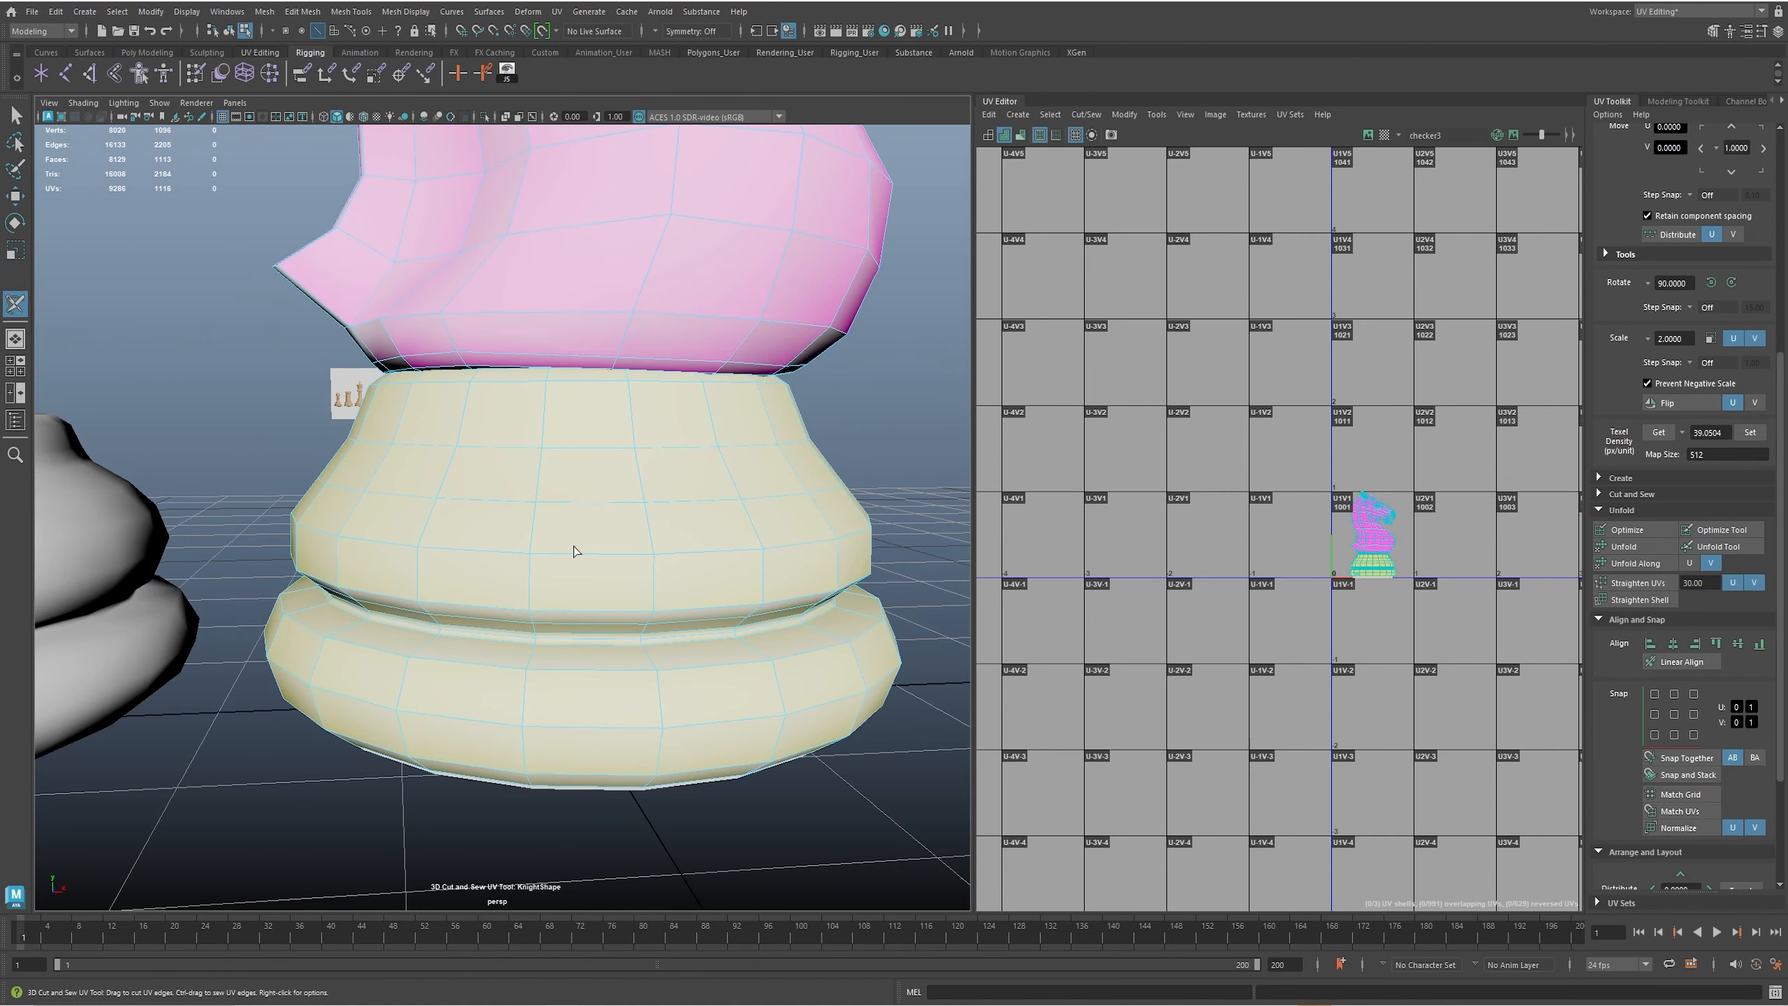
{"action": "right_click_drag", "start_coordinate": [563, 587], "coordinate": [537, 558], "text": "alt"}
{"action": "double_click", "coordinate": [743, 571]}
{"action": "mouse_move", "coordinate": [536, 558]}
{"action": "left_mouse_down", "text": "alt"}
{"action": "mouse_move", "coordinate": [478, 530]}
{"action": "mouse_move", "coordinate": [547, 551]}
{"action": "mouse_move", "coordinate": [512, 566]}
{"action": "left_mouse_up", "text": "alt"}
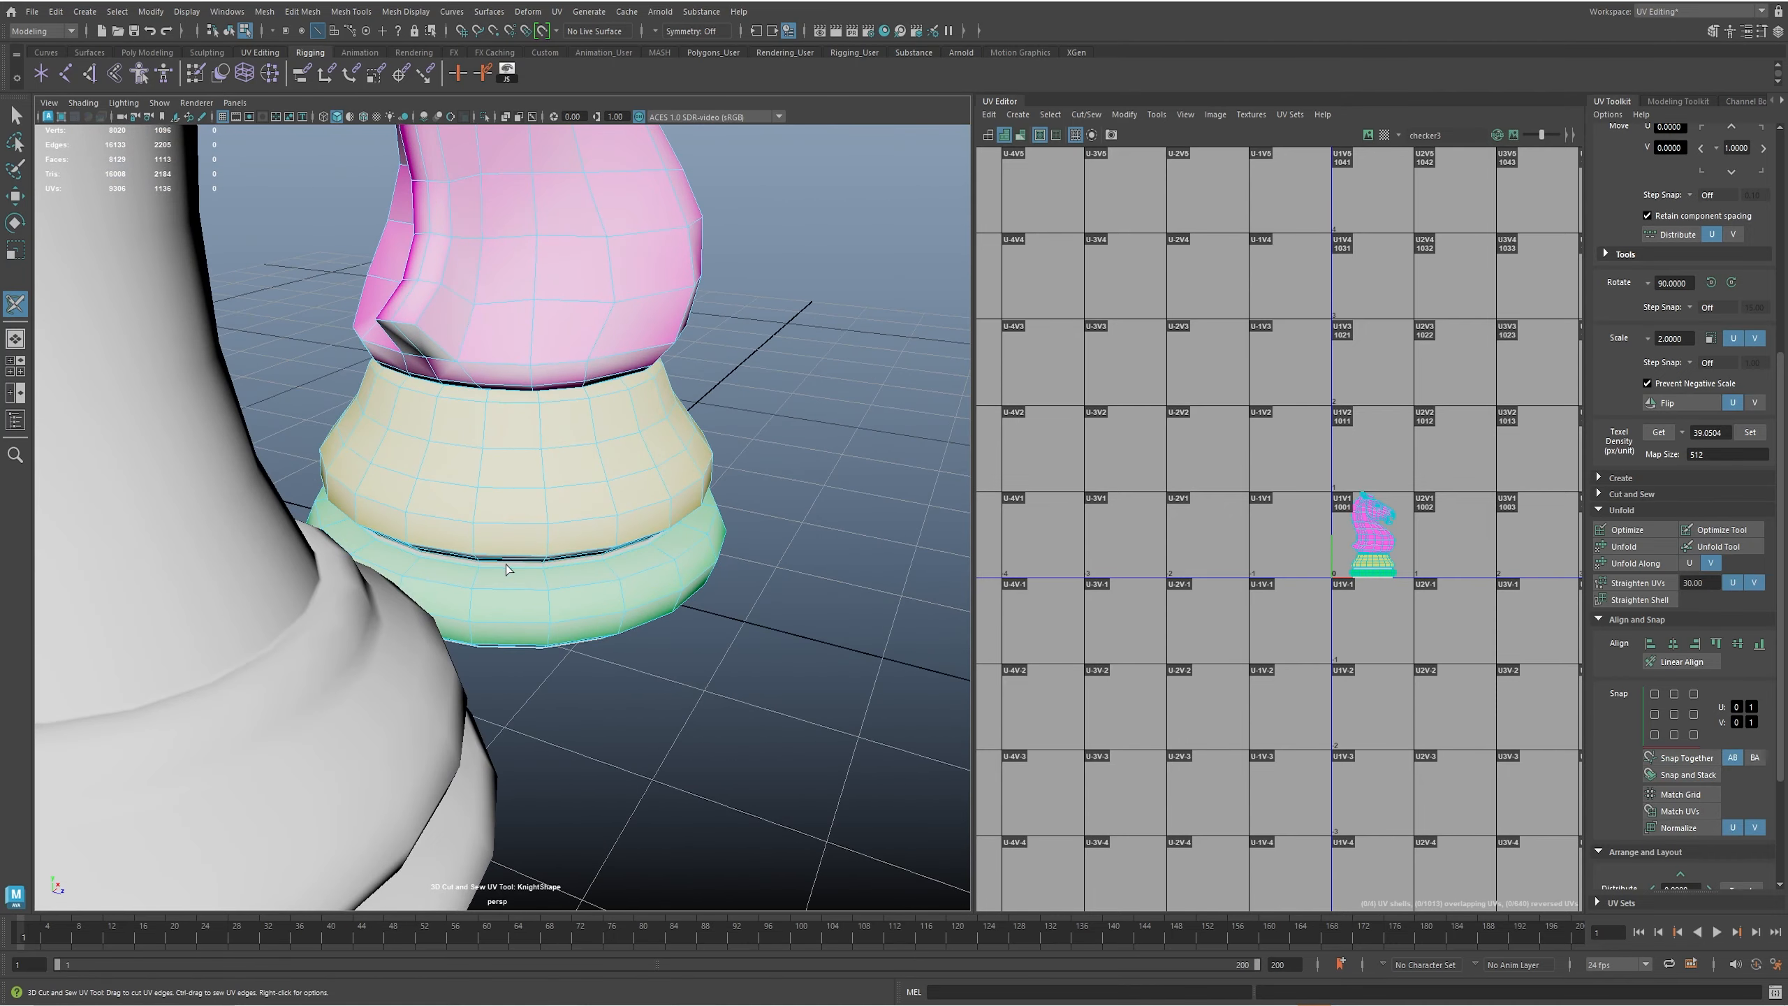
- Display the checker texture and cut a vertical seam across the lower ring of the knight's base
{"action": "key", "text": "6"}
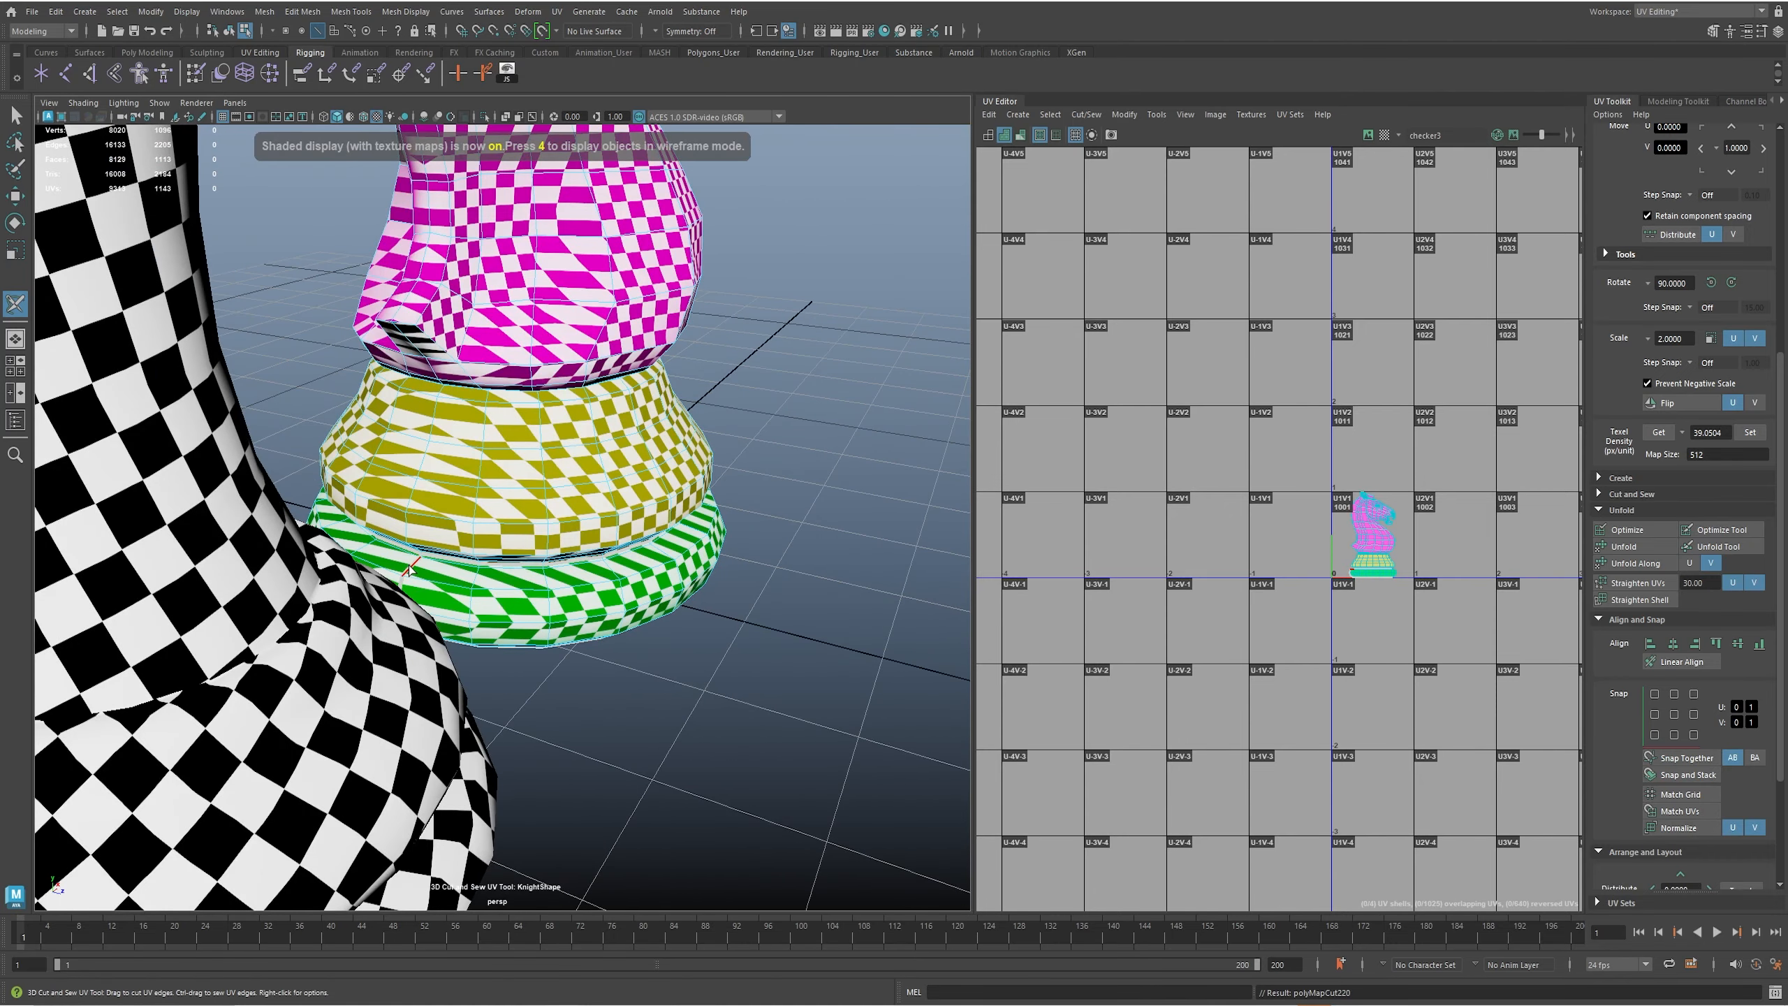
{"action": "left_click_drag", "start_coordinate": [466, 519], "coordinate": [482, 450], "text": "alt"}
{"action": "right_click_drag", "start_coordinate": [482, 451], "coordinate": [661, 415], "text": "alt"}
{"action": "left_click_drag", "start_coordinate": [662, 416], "coordinate": [658, 470], "text": "alt"}
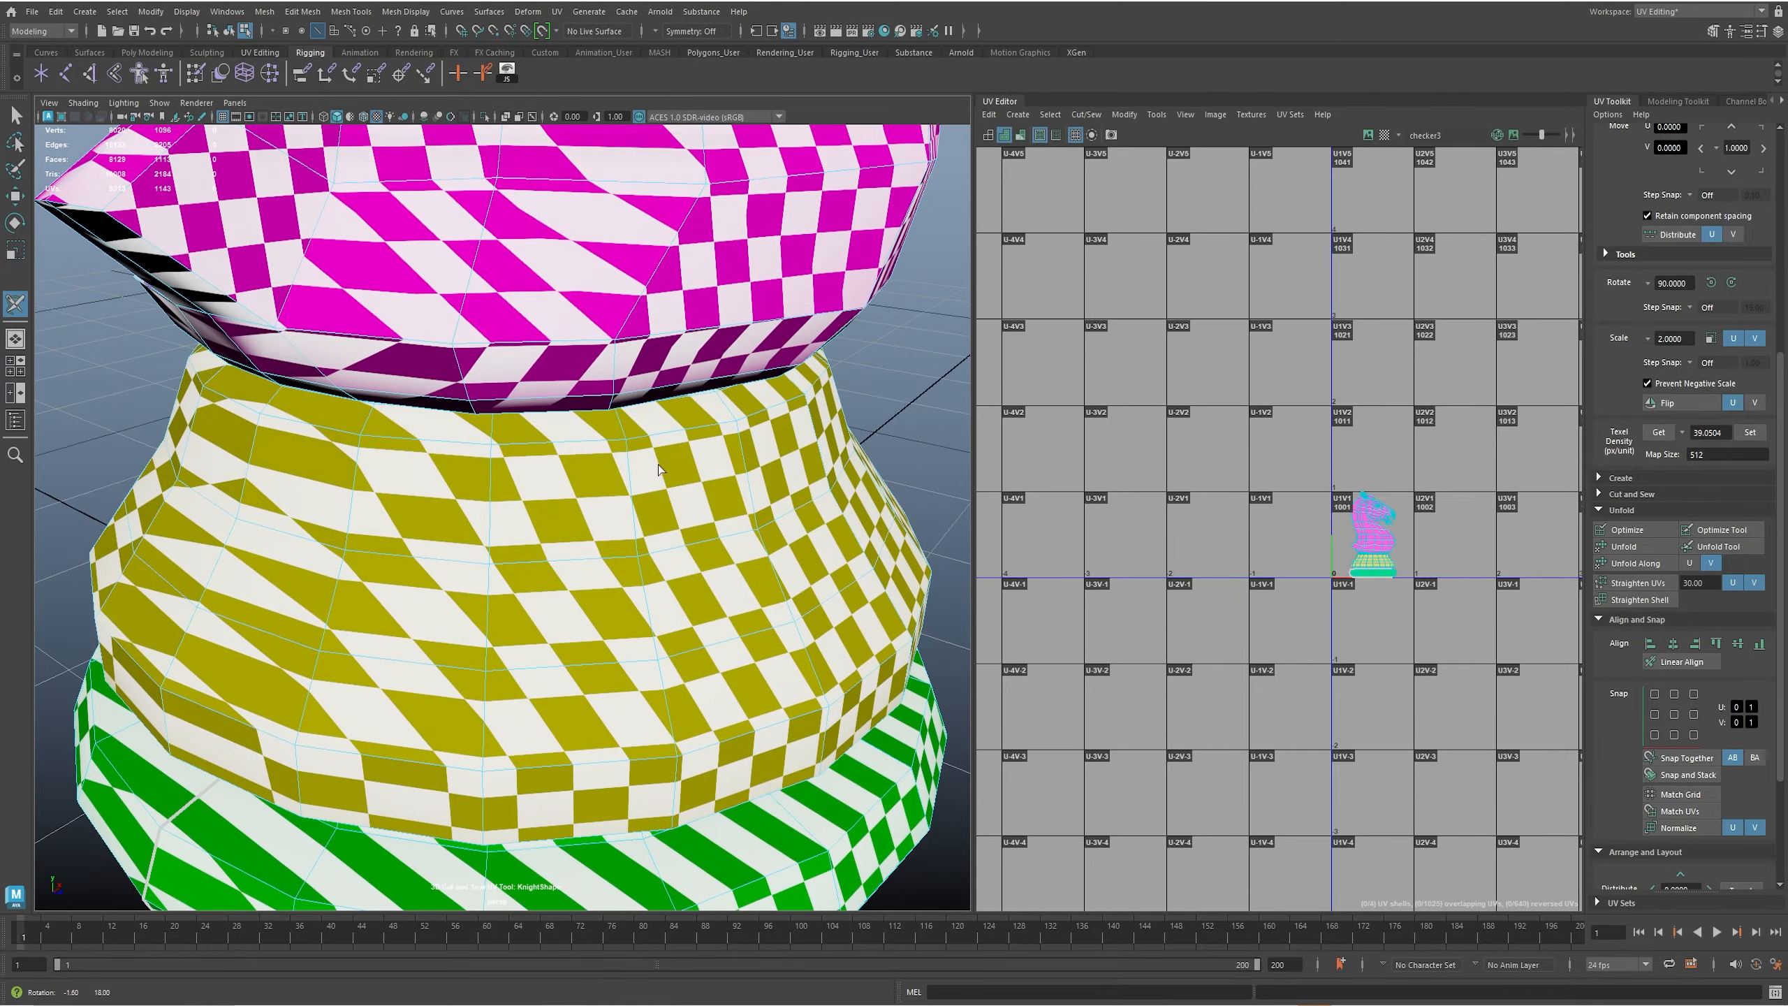
{"action": "left_click_drag", "start_coordinate": [401, 417], "coordinate": [354, 426], "text": "alt"}
- Cut a seam loop around the top of the knight's base, where the upper ring meets the neck
{"action": "key", "text": "4"}
{"action": "middle_click_drag", "start_coordinate": [354, 427], "coordinate": [403, 454], "text": "alt"}
{"action": "right_click_drag", "start_coordinate": [403, 454], "coordinate": [747, 465], "text": "alt"}
{"action": "left_click_drag", "start_coordinate": [423, 375], "coordinate": [382, 396], "text": "alt"}
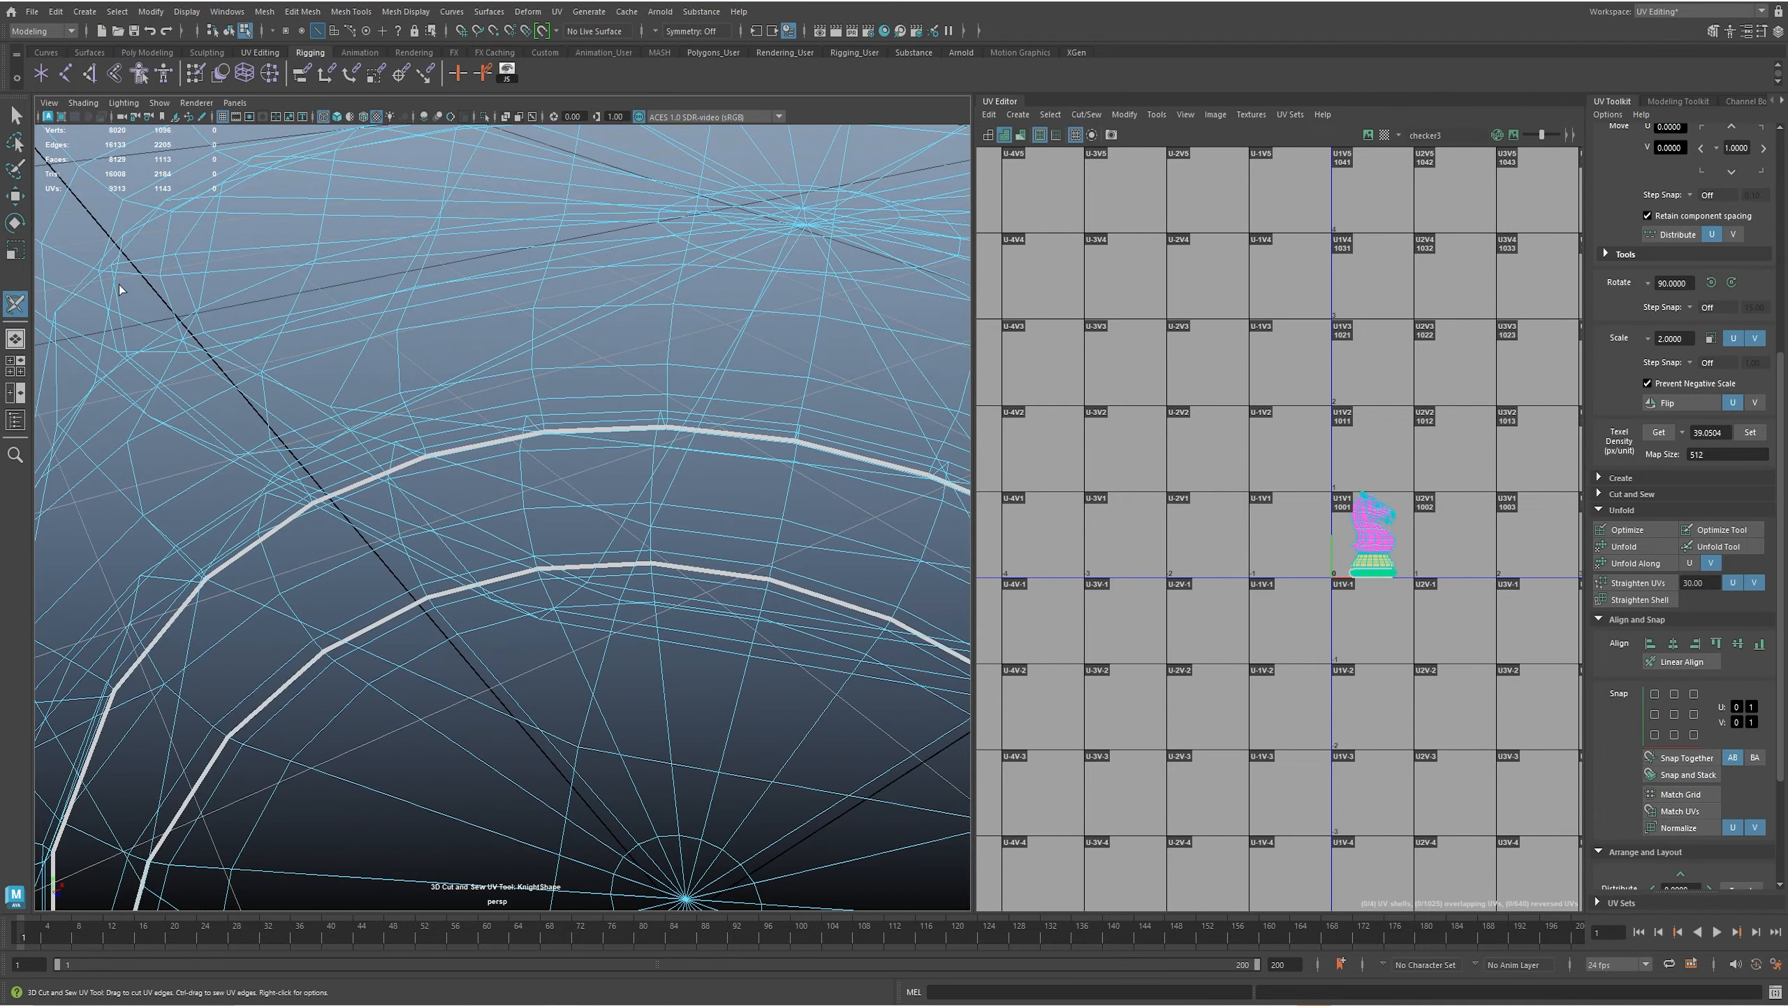
{"action": "left_click_drag", "start_coordinate": [122, 308], "coordinate": [159, 284], "text": "alt"}
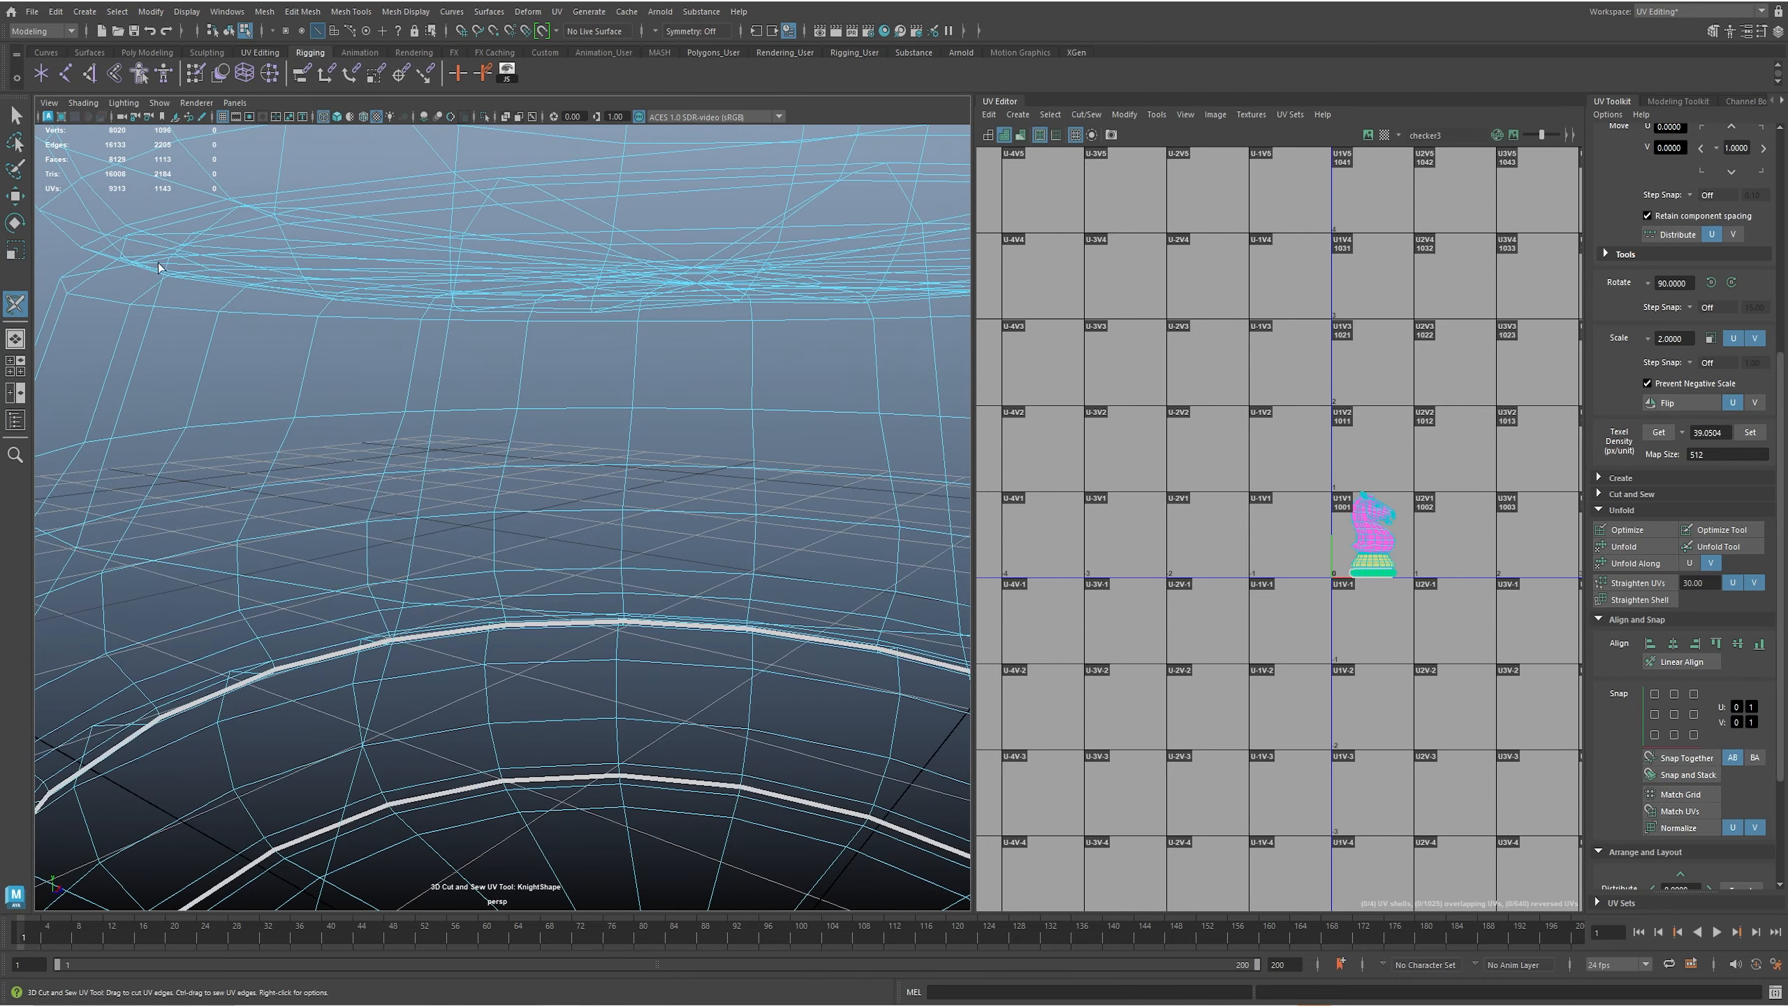
{"action": "double_click", "coordinate": [182, 220]}
{"action": "right_click_drag", "start_coordinate": [281, 310], "coordinate": [240, 356], "text": "alt"}
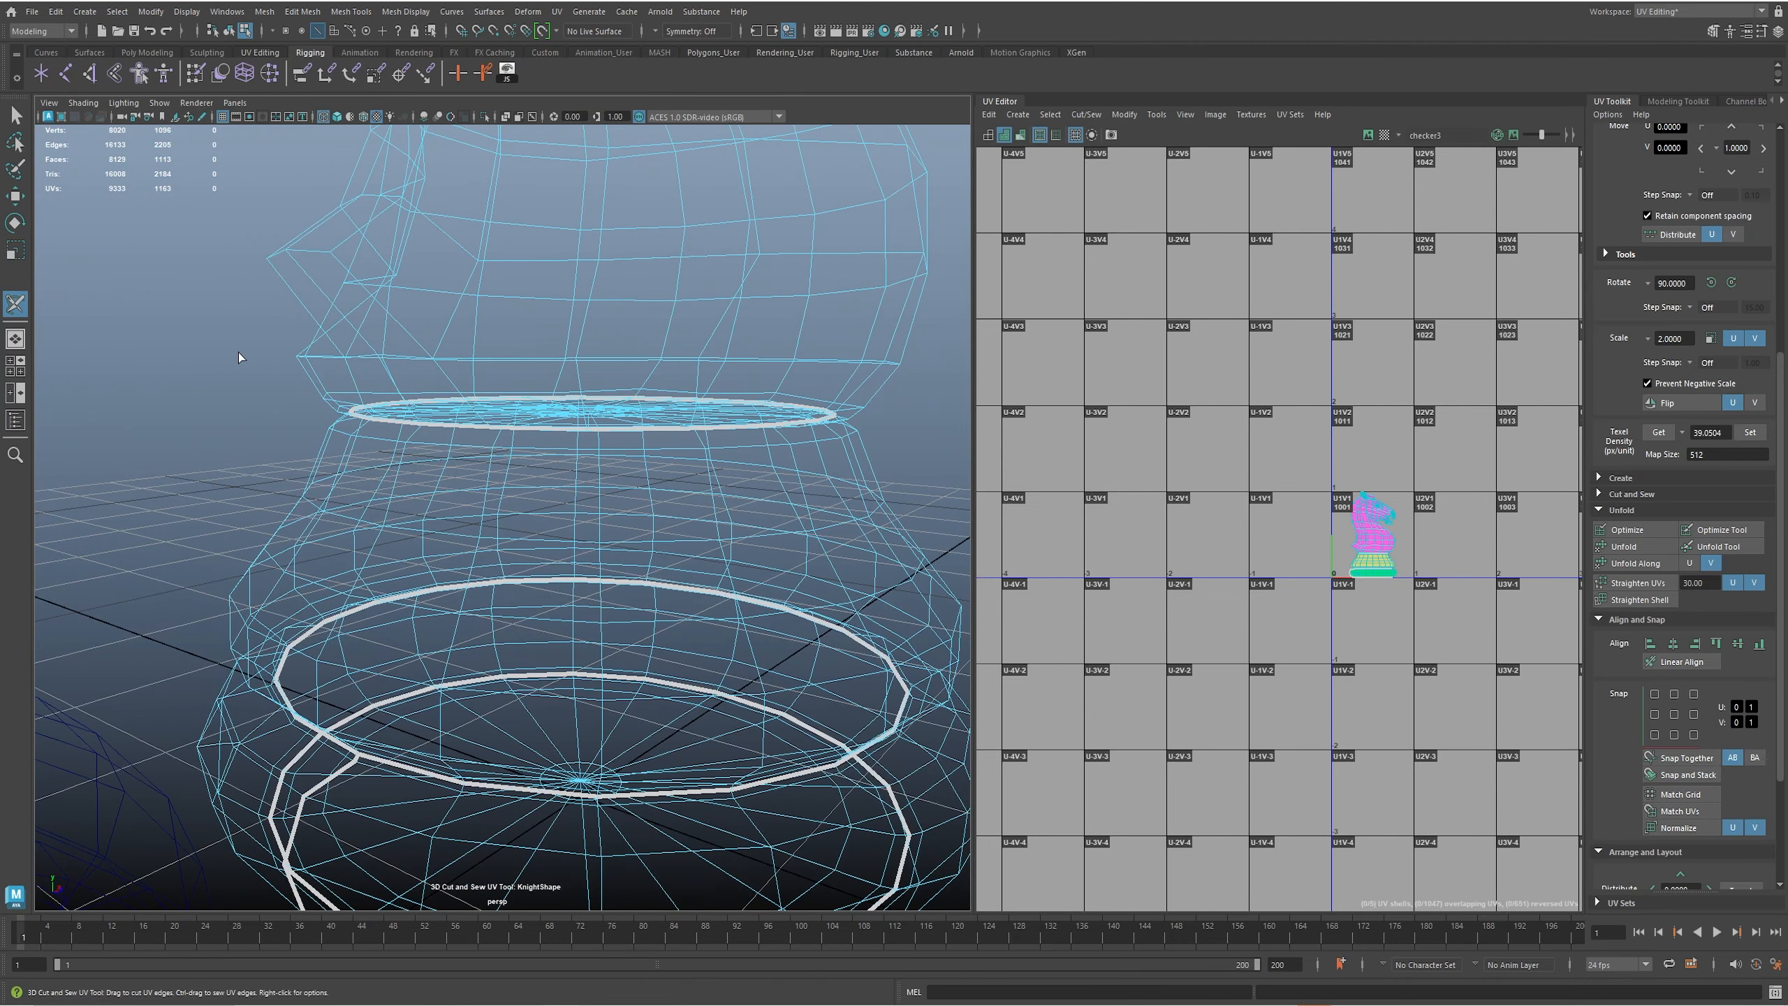
- Cut a vertical seam down the upper ring of the knight's base
{"action": "key", "text": "5"}
{"action": "left_click_drag", "start_coordinate": [446, 457], "coordinate": [499, 611], "text": "alt"}
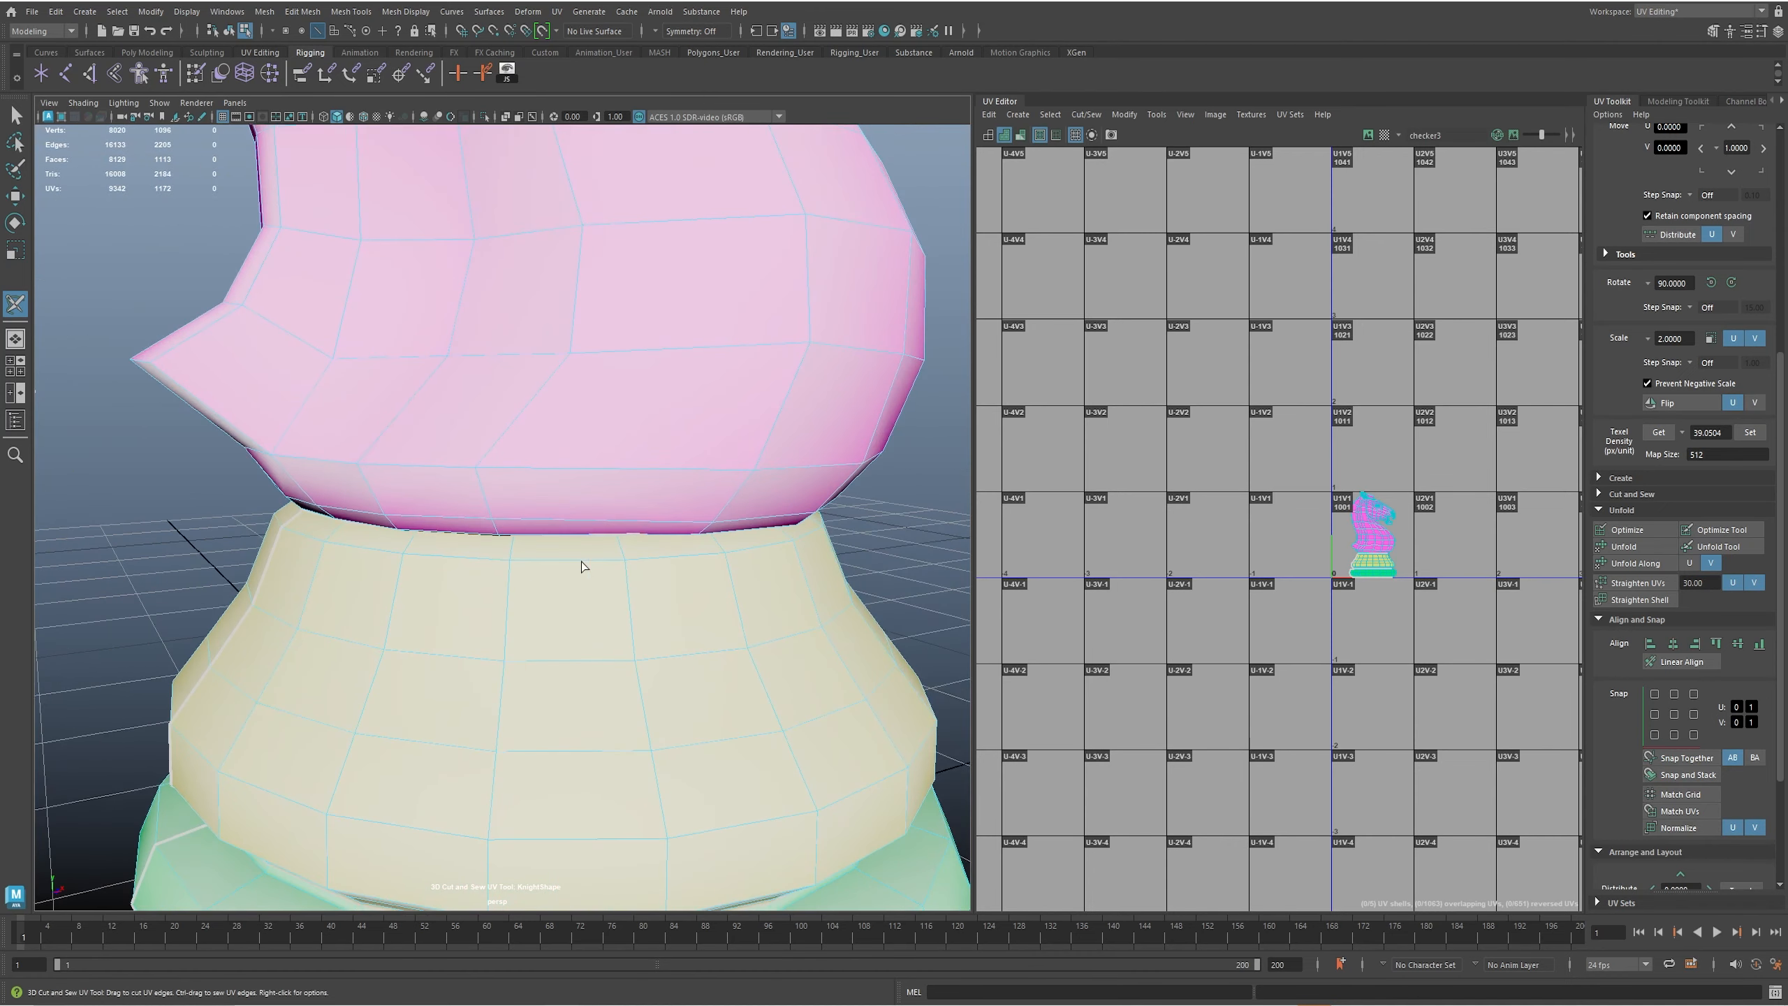
{"action": "right_click_drag", "start_coordinate": [524, 565], "coordinate": [470, 611], "text": "alt"}
- Cut seams around the inside of the knight's mouth to separate it from the head
{"action": "left_click_drag", "start_coordinate": [639, 454], "coordinate": [454, 415], "text": "alt"}
{"action": "right_click_drag", "start_coordinate": [535, 493], "coordinate": [701, 533], "text": "alt"}
{"action": "left_click_drag", "start_coordinate": [685, 528], "coordinate": [788, 523], "text": "alt"}
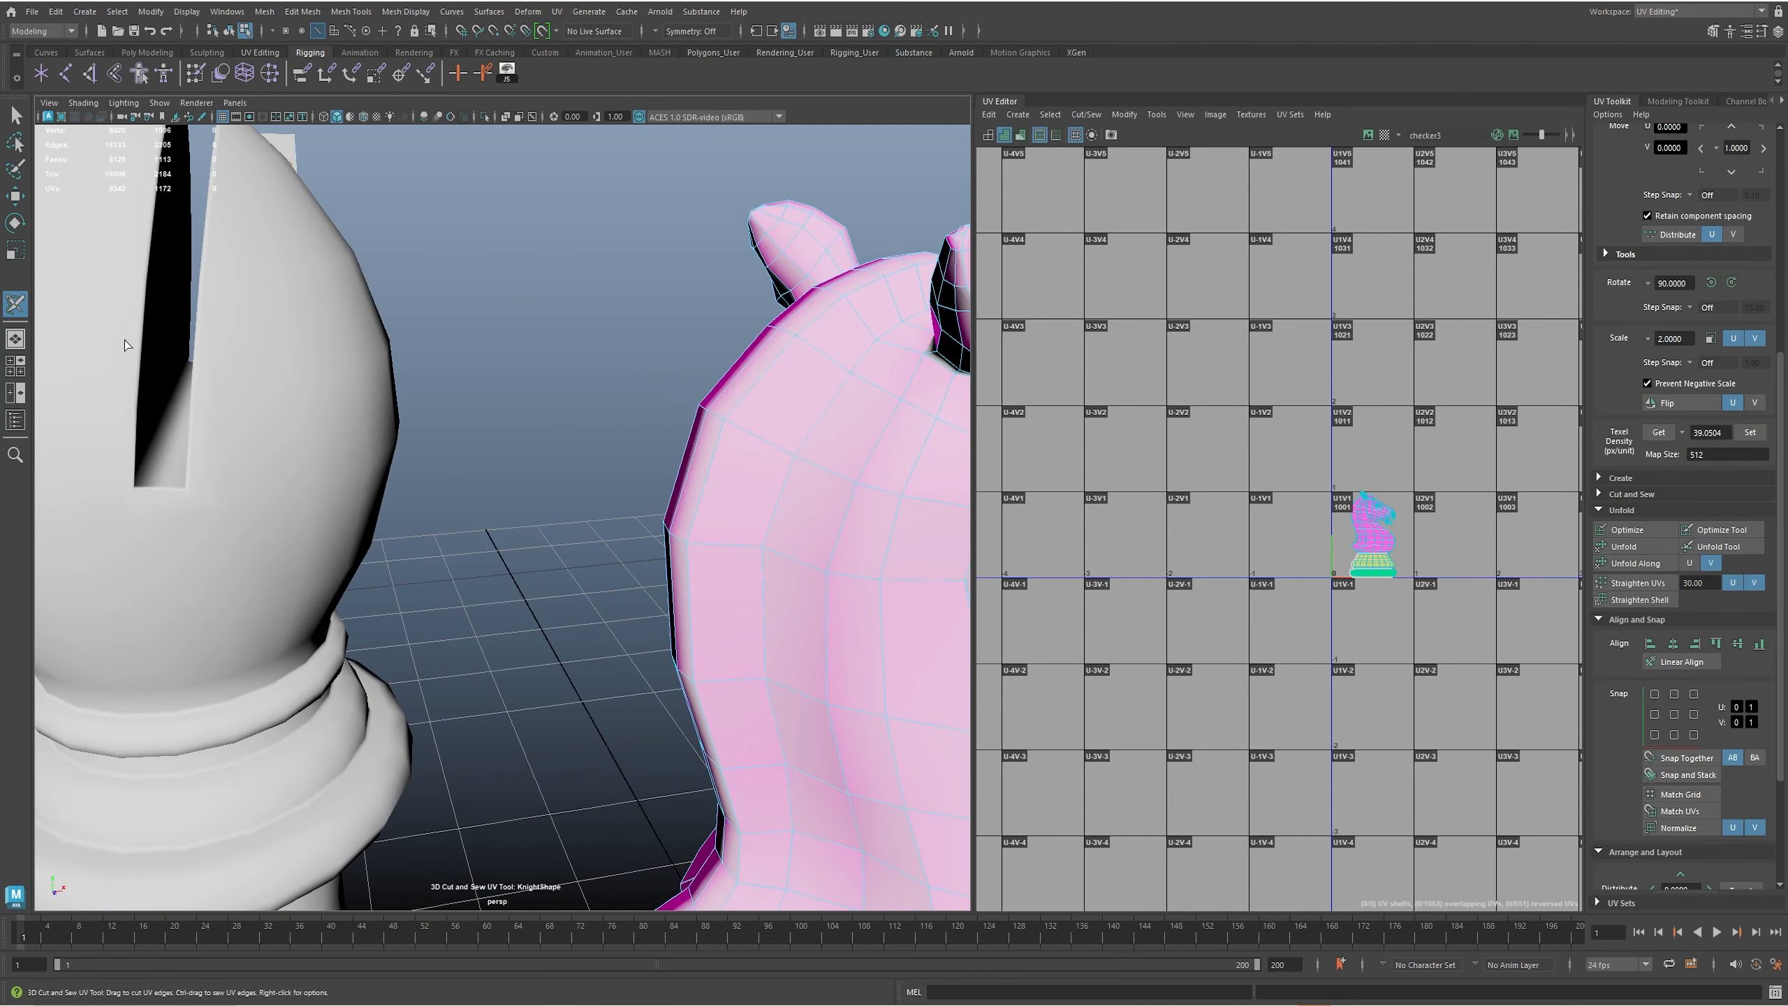
{"action": "left_click_drag", "start_coordinate": [178, 371], "coordinate": [576, 704], "text": "alt"}
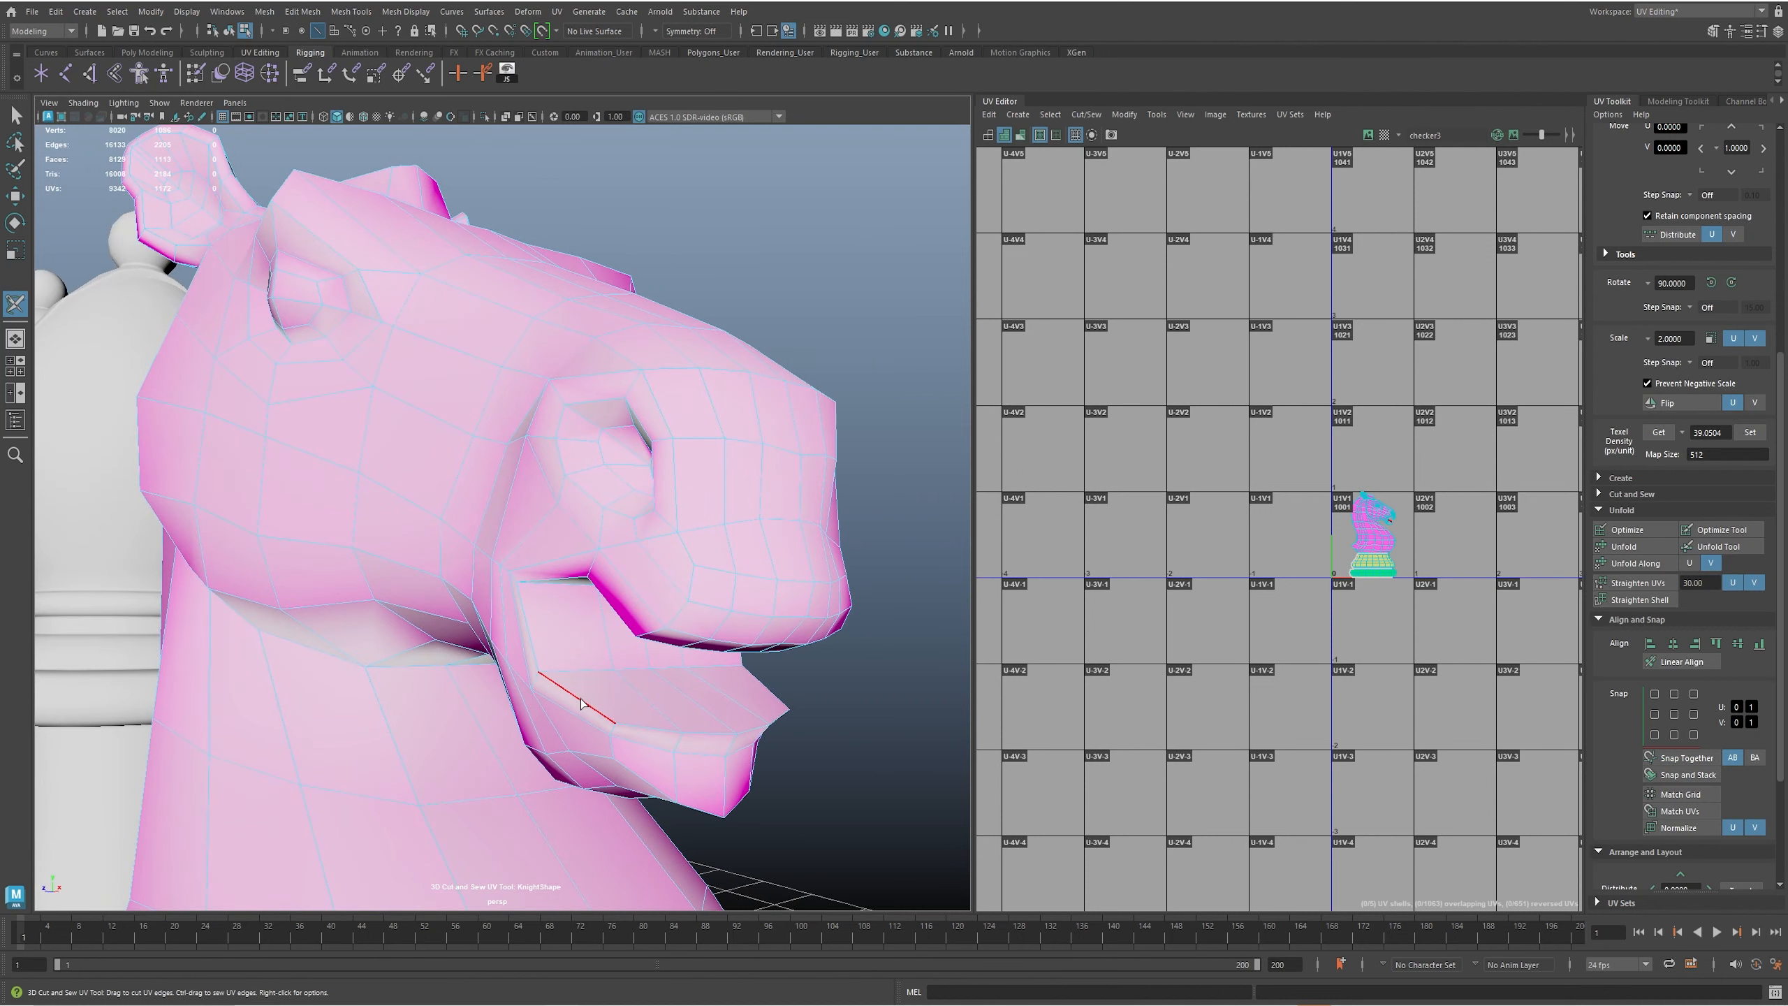
{"action": "left_click_drag", "start_coordinate": [674, 736], "coordinate": [676, 736]}
{"action": "left_click_drag", "start_coordinate": [676, 735], "coordinate": [436, 636], "text": "alt"}
{"action": "left_click_drag", "start_coordinate": [358, 554], "coordinate": [399, 519], "text": "alt"}
- Cut a seam along the crease under the knight's jaw, where the head meets the neck
{"action": "left_click_drag", "start_coordinate": [518, 552], "coordinate": [521, 554]}
{"action": "mouse_move", "coordinate": [521, 554]}
{"action": "left_mouse_down", "text": "alt"}
{"action": "mouse_move", "coordinate": [547, 587]}
{"action": "mouse_move", "coordinate": [560, 704]}
{"action": "mouse_move", "coordinate": [702, 678]}
{"action": "mouse_move", "coordinate": [746, 690]}
{"action": "mouse_move", "coordinate": [583, 718]}
{"action": "mouse_move", "coordinate": [647, 670]}
{"action": "mouse_move", "coordinate": [573, 671]}
{"action": "left_mouse_up", "text": "alt"}
{"action": "right_click_drag", "start_coordinate": [572, 671], "coordinate": [554, 799], "text": "alt"}
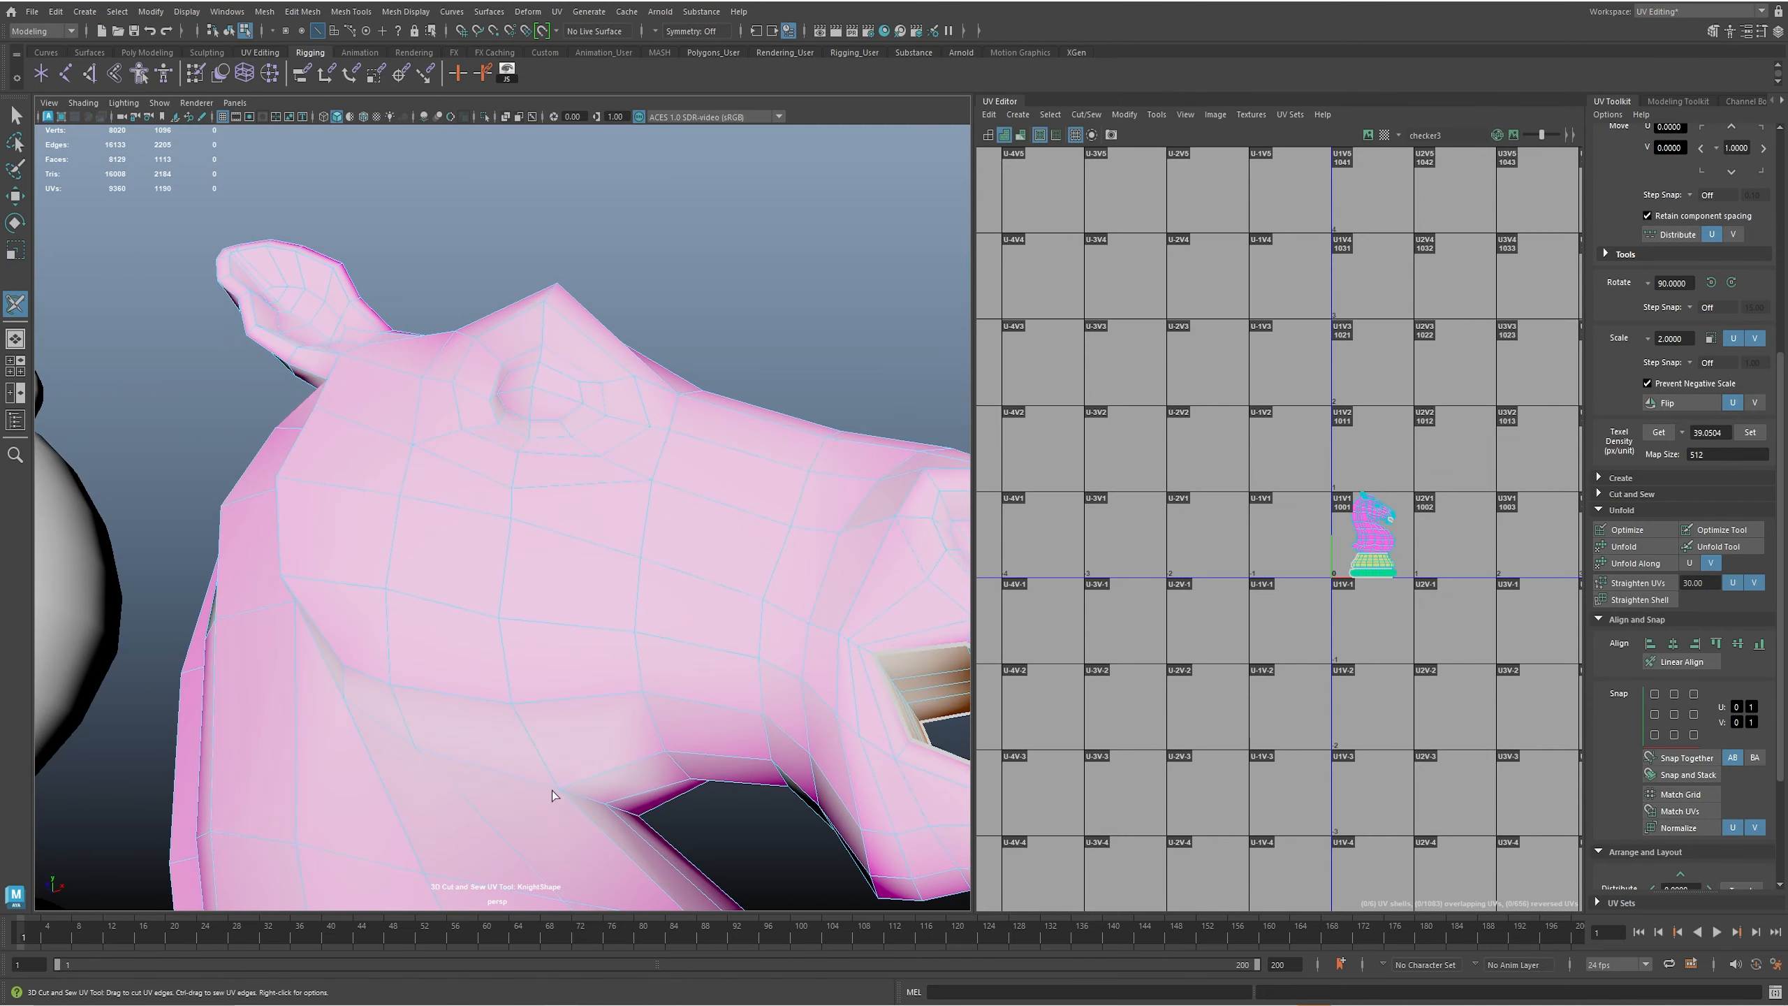
{"action": "left_click_drag", "start_coordinate": [595, 808], "coordinate": [519, 770], "text": "alt"}
{"action": "key", "text": "4"}
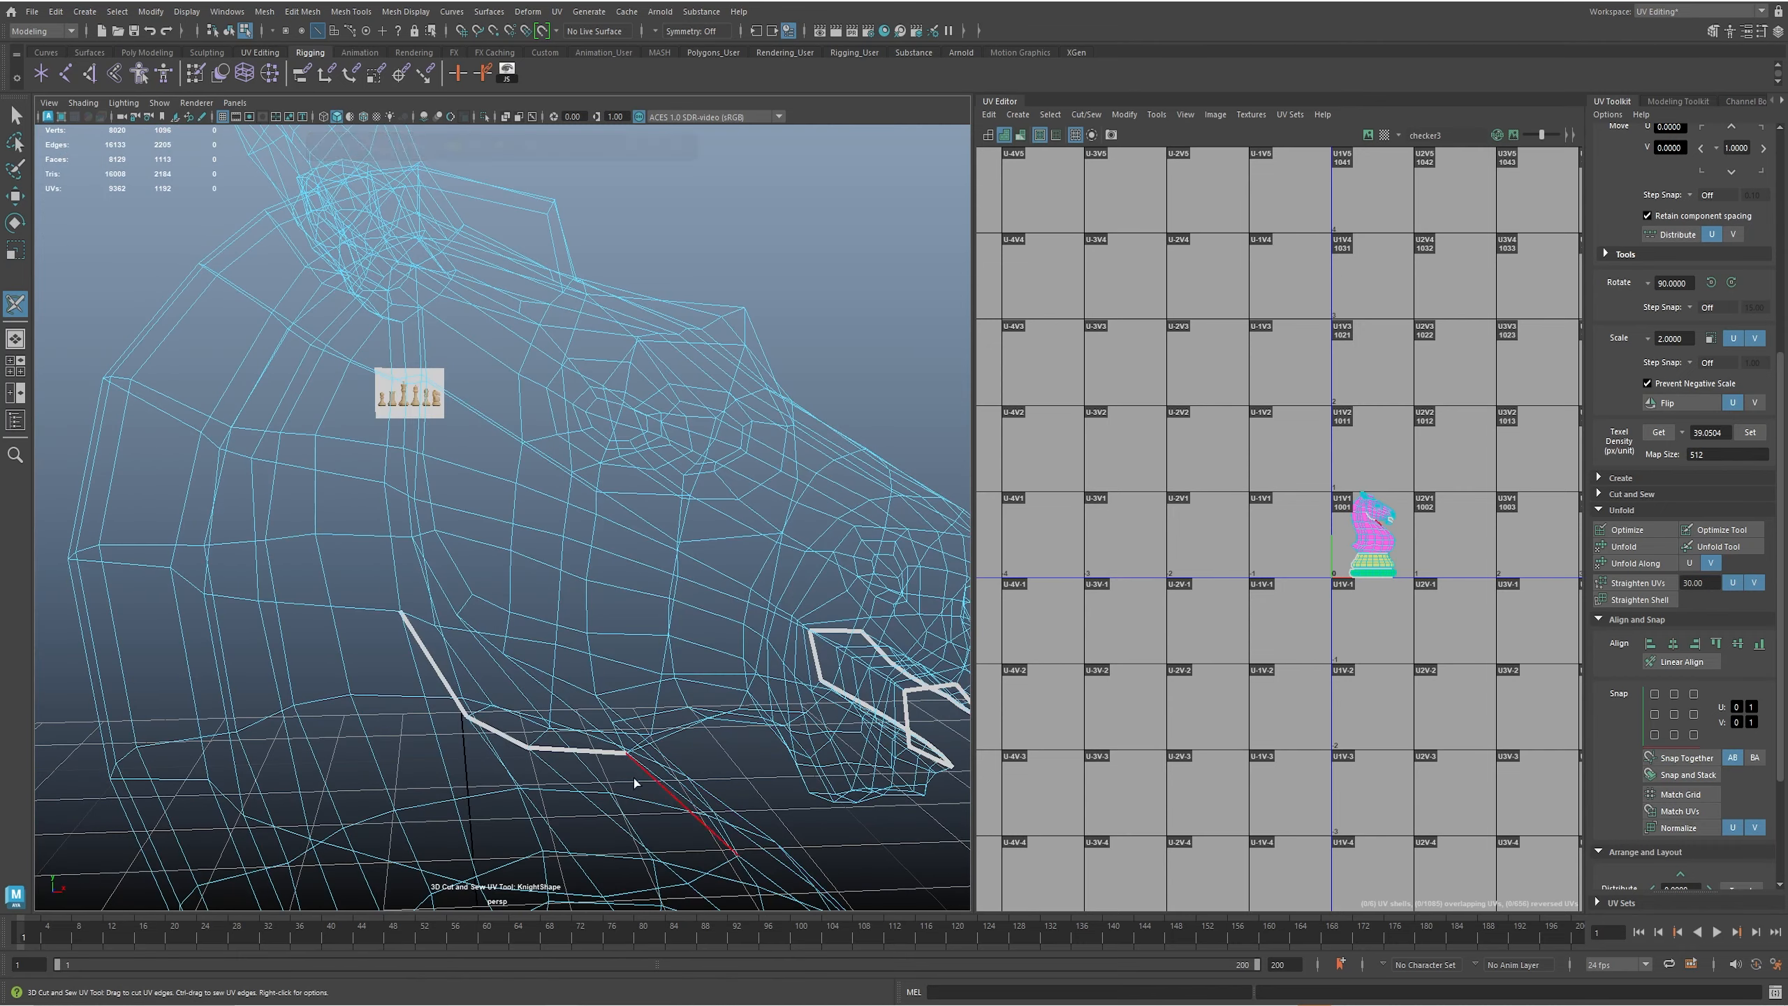
{"action": "left_click_drag", "start_coordinate": [634, 778], "coordinate": [556, 635], "text": "alt"}
{"action": "middle_click_drag", "start_coordinate": [469, 625], "coordinate": [608, 631], "text": "alt"}
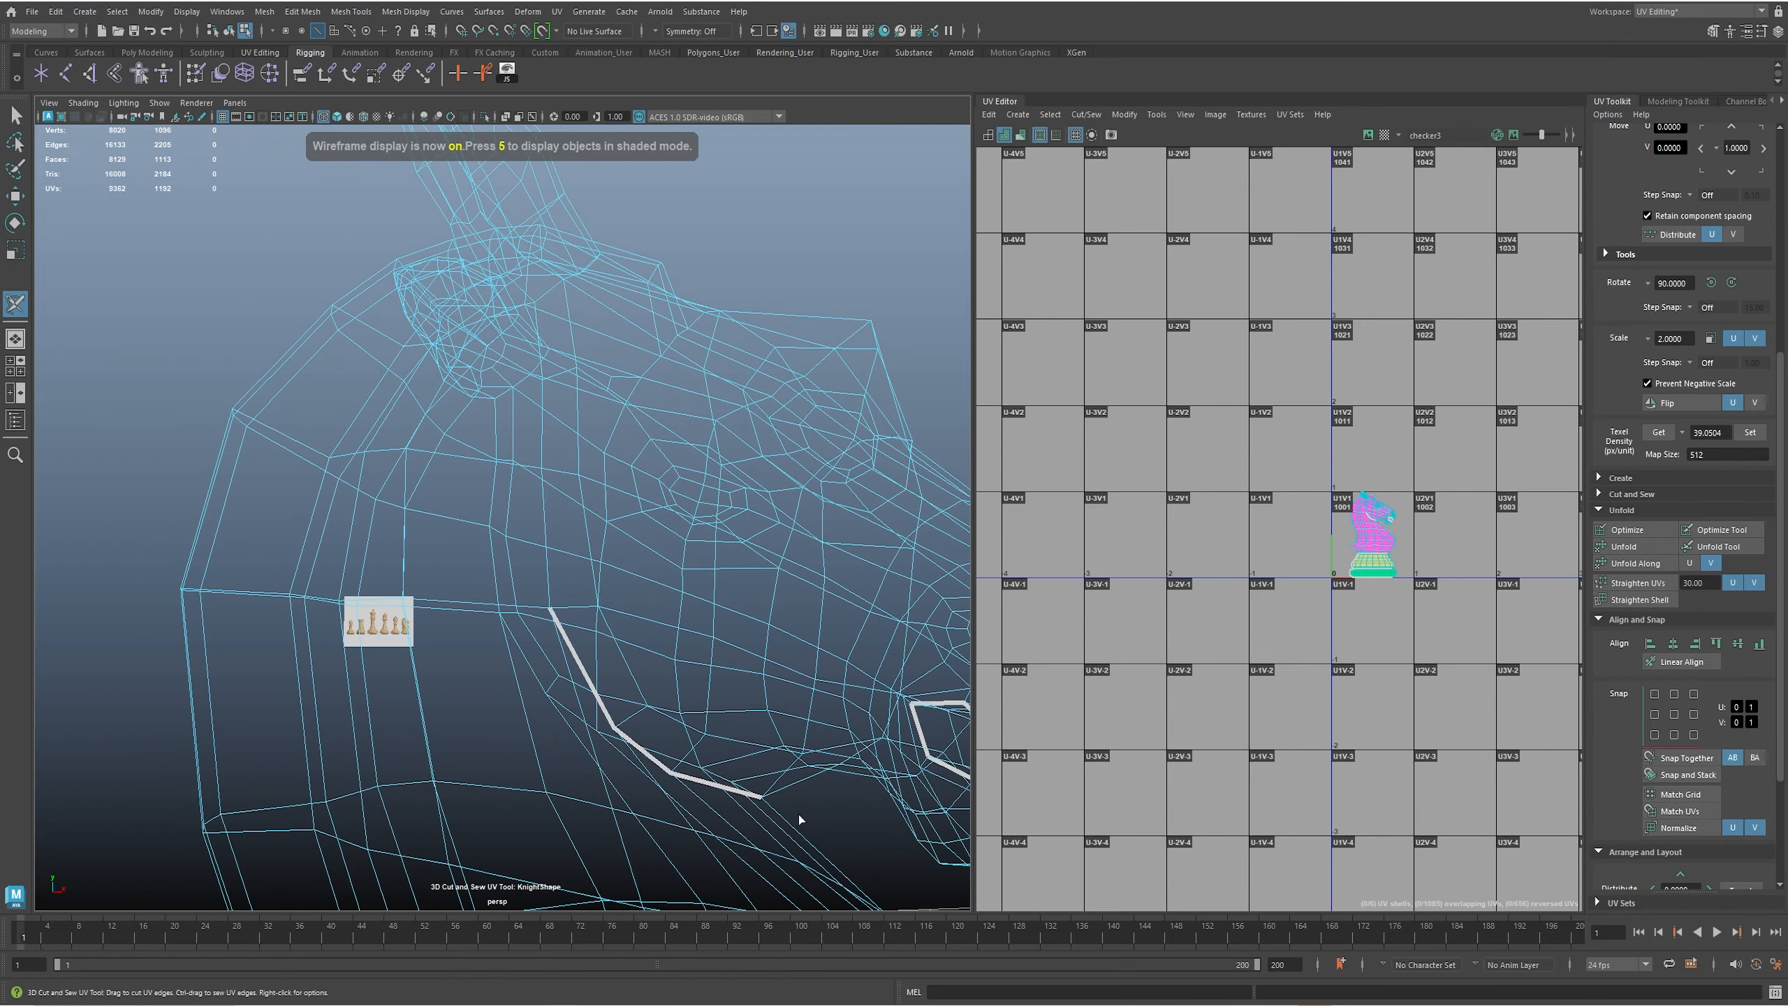
{"action": "middle_click_drag", "start_coordinate": [520, 588], "coordinate": [563, 606], "text": "alt"}
{"action": "key", "text": "5"}
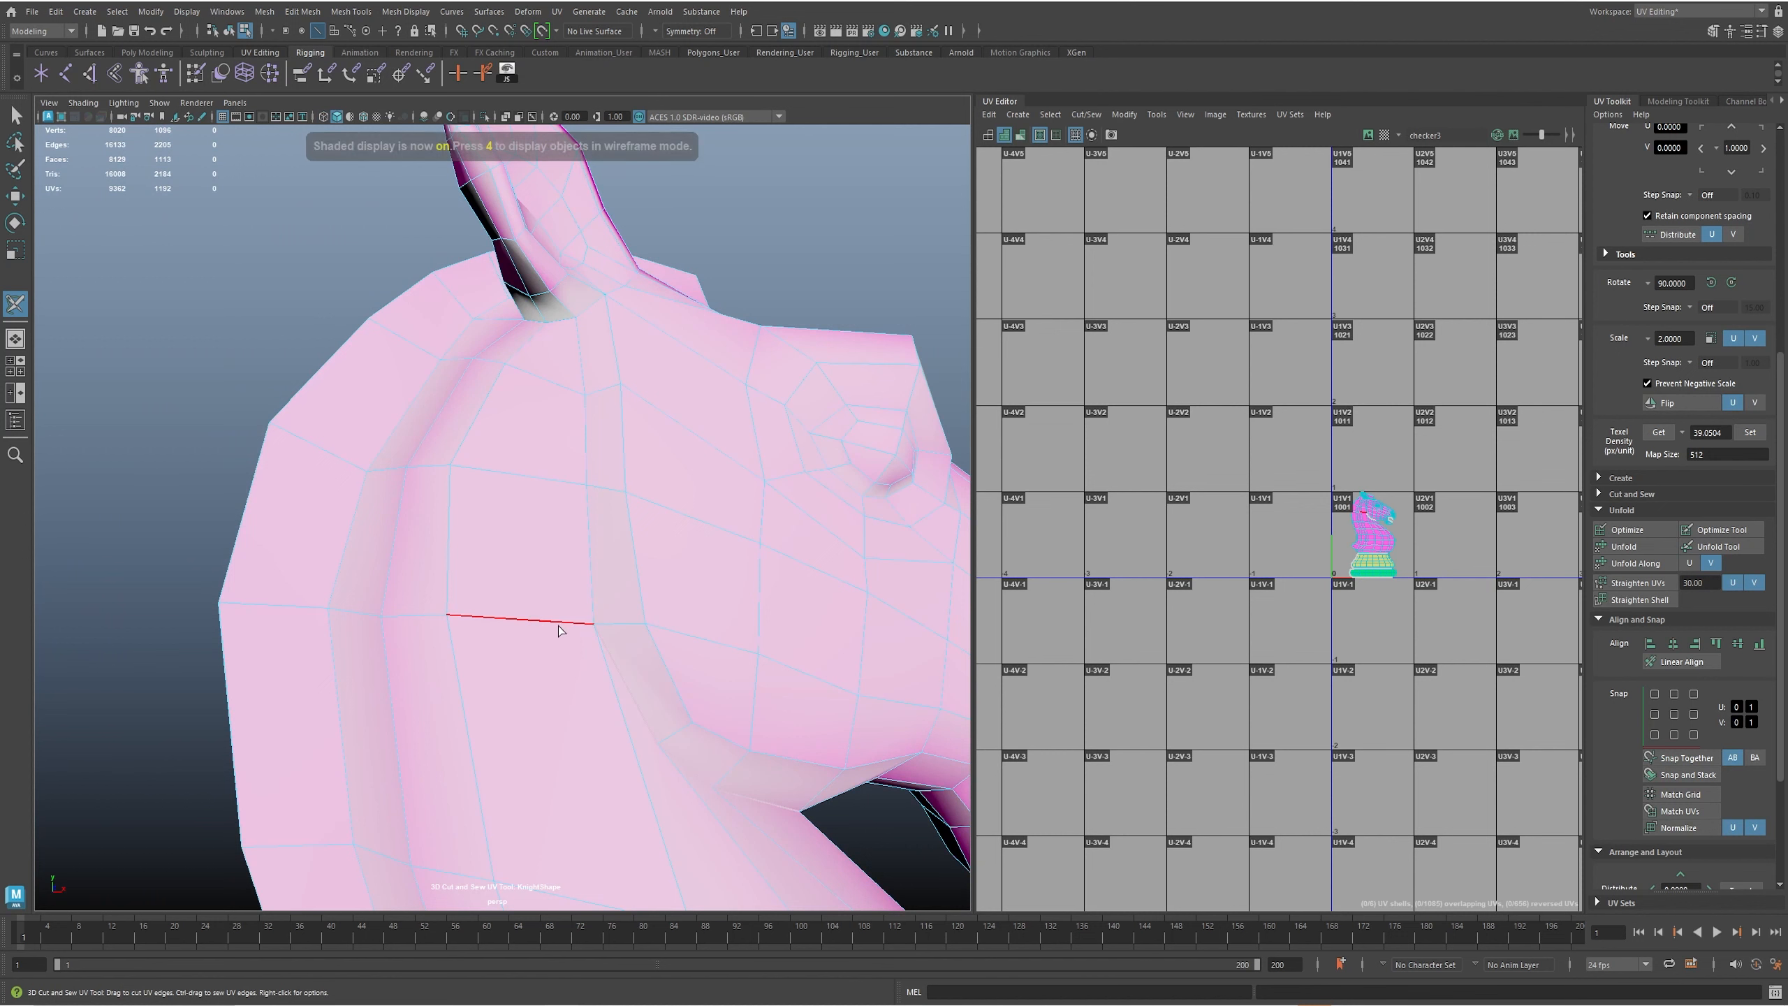
- Try to cut the whole edge line from the right cheek up to the ear, and undo it
{"action": "key", "text": "6"}
{"action": "double_click", "coordinate": [598, 594]}
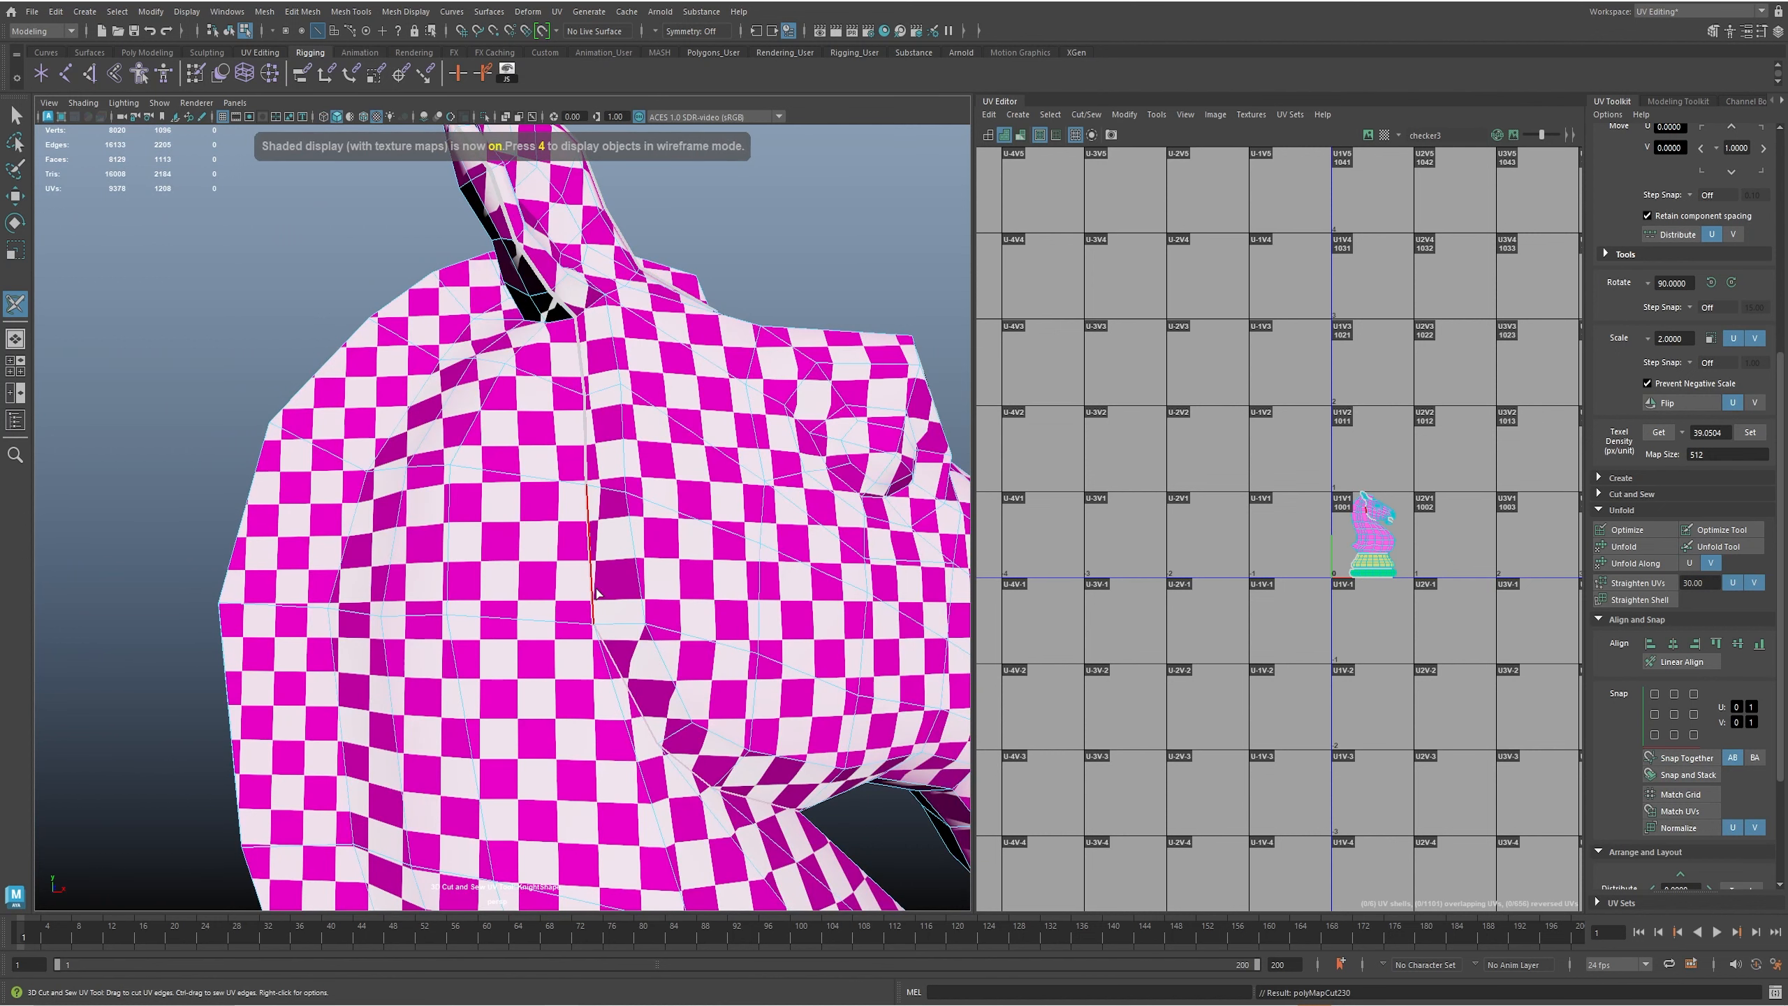
{"action": "key", "text": "ctrl+z"}
{"action": "key", "text": "5"}
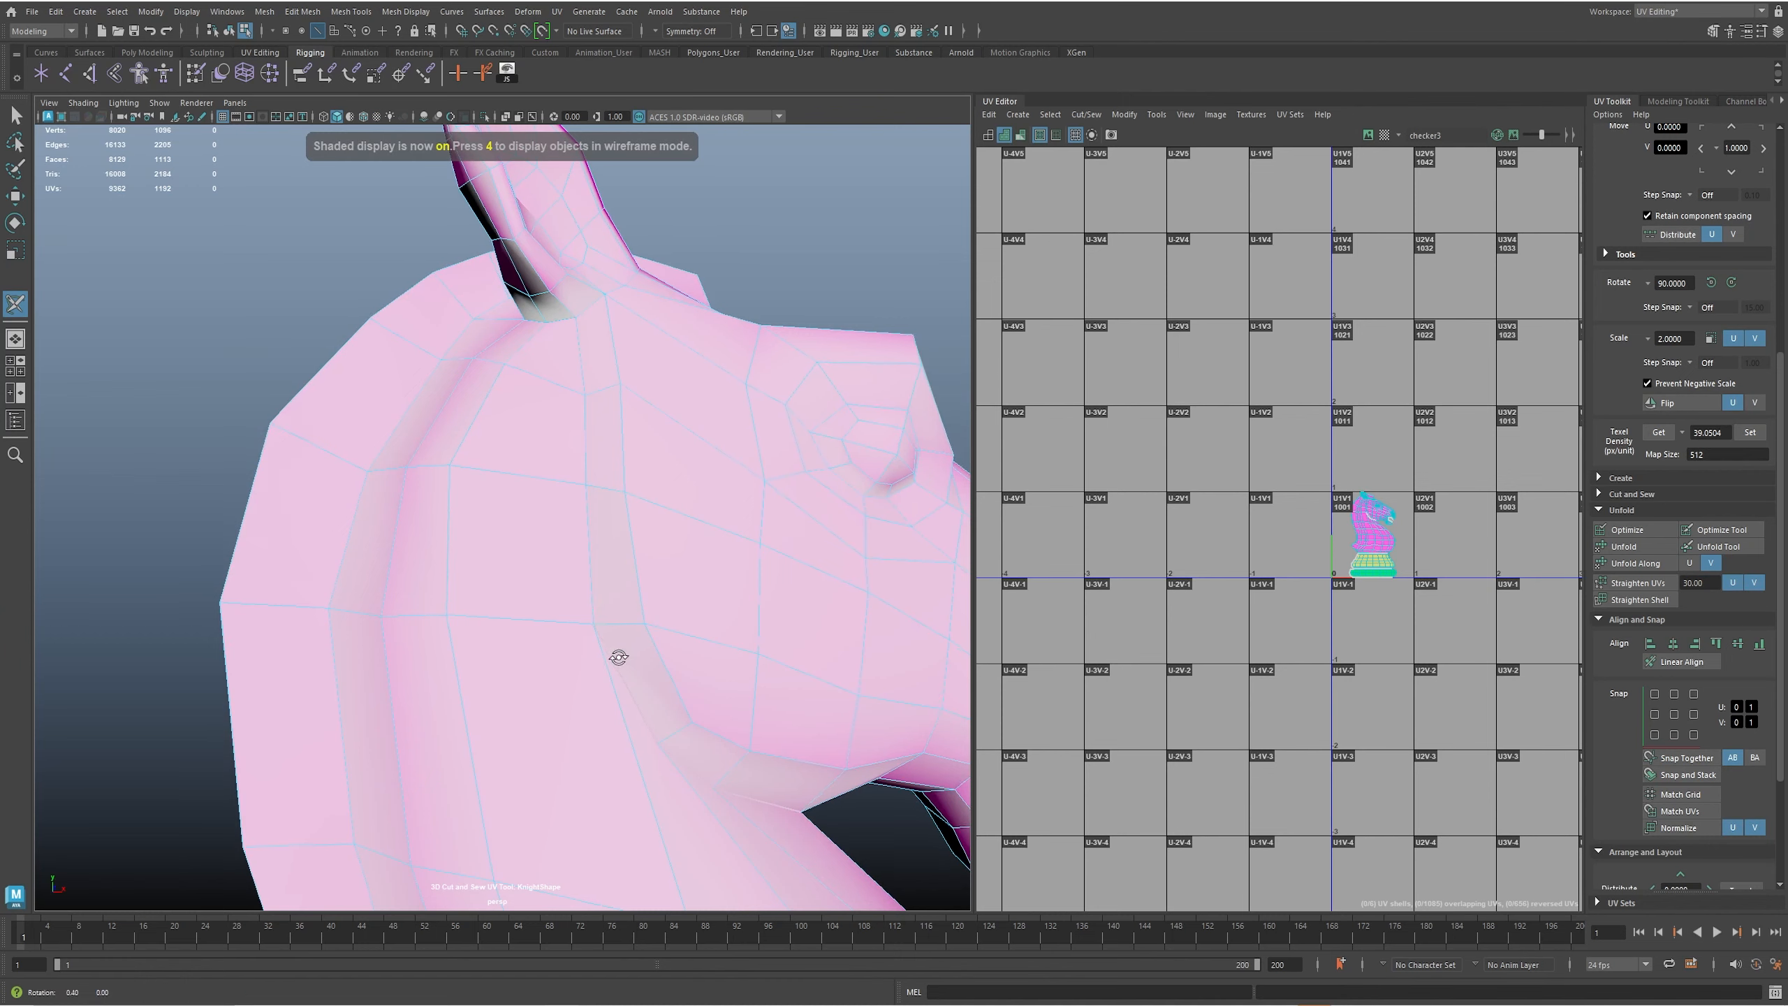
- Cut the seam edge by edge from the jaw crease up the right cheek to the ear
{"action": "left_click_drag", "start_coordinate": [619, 658], "coordinate": [610, 656], "text": "alt"}
{"action": "right_click_drag", "start_coordinate": [611, 657], "coordinate": [625, 671], "text": "alt"}
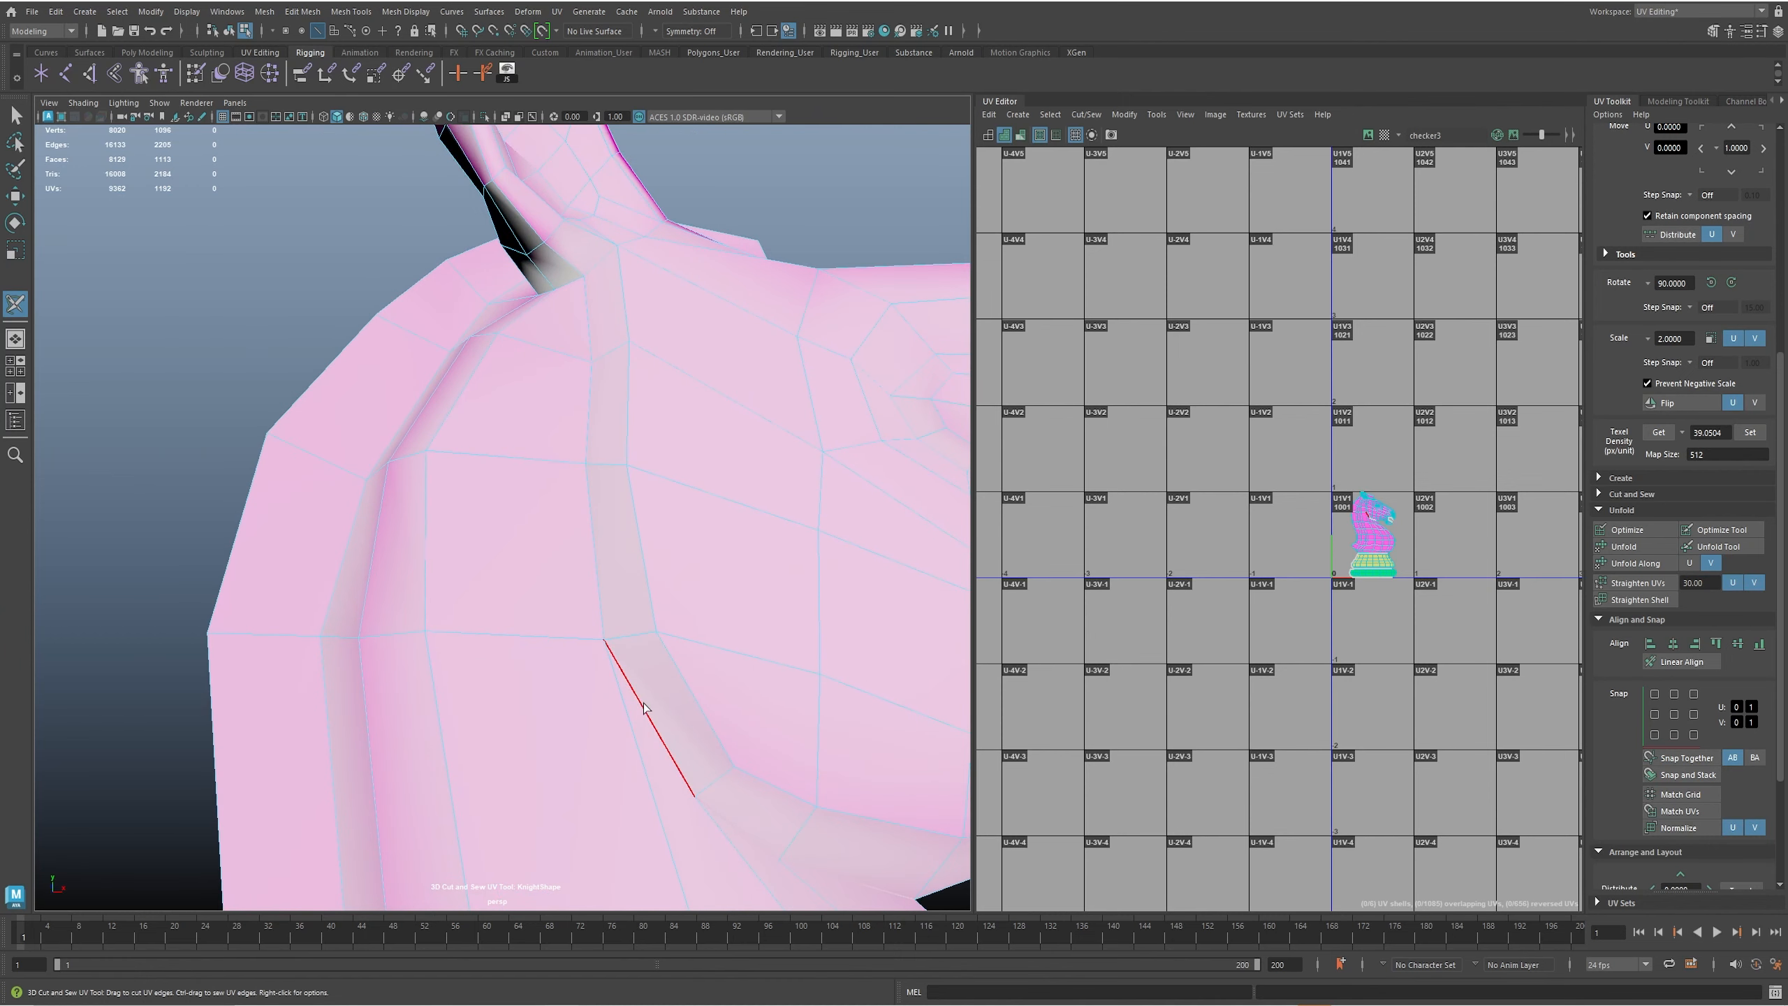
{"action": "scroll", "coordinate": [630, 662], "scroll_direction": "up", "scroll_amount": 5}
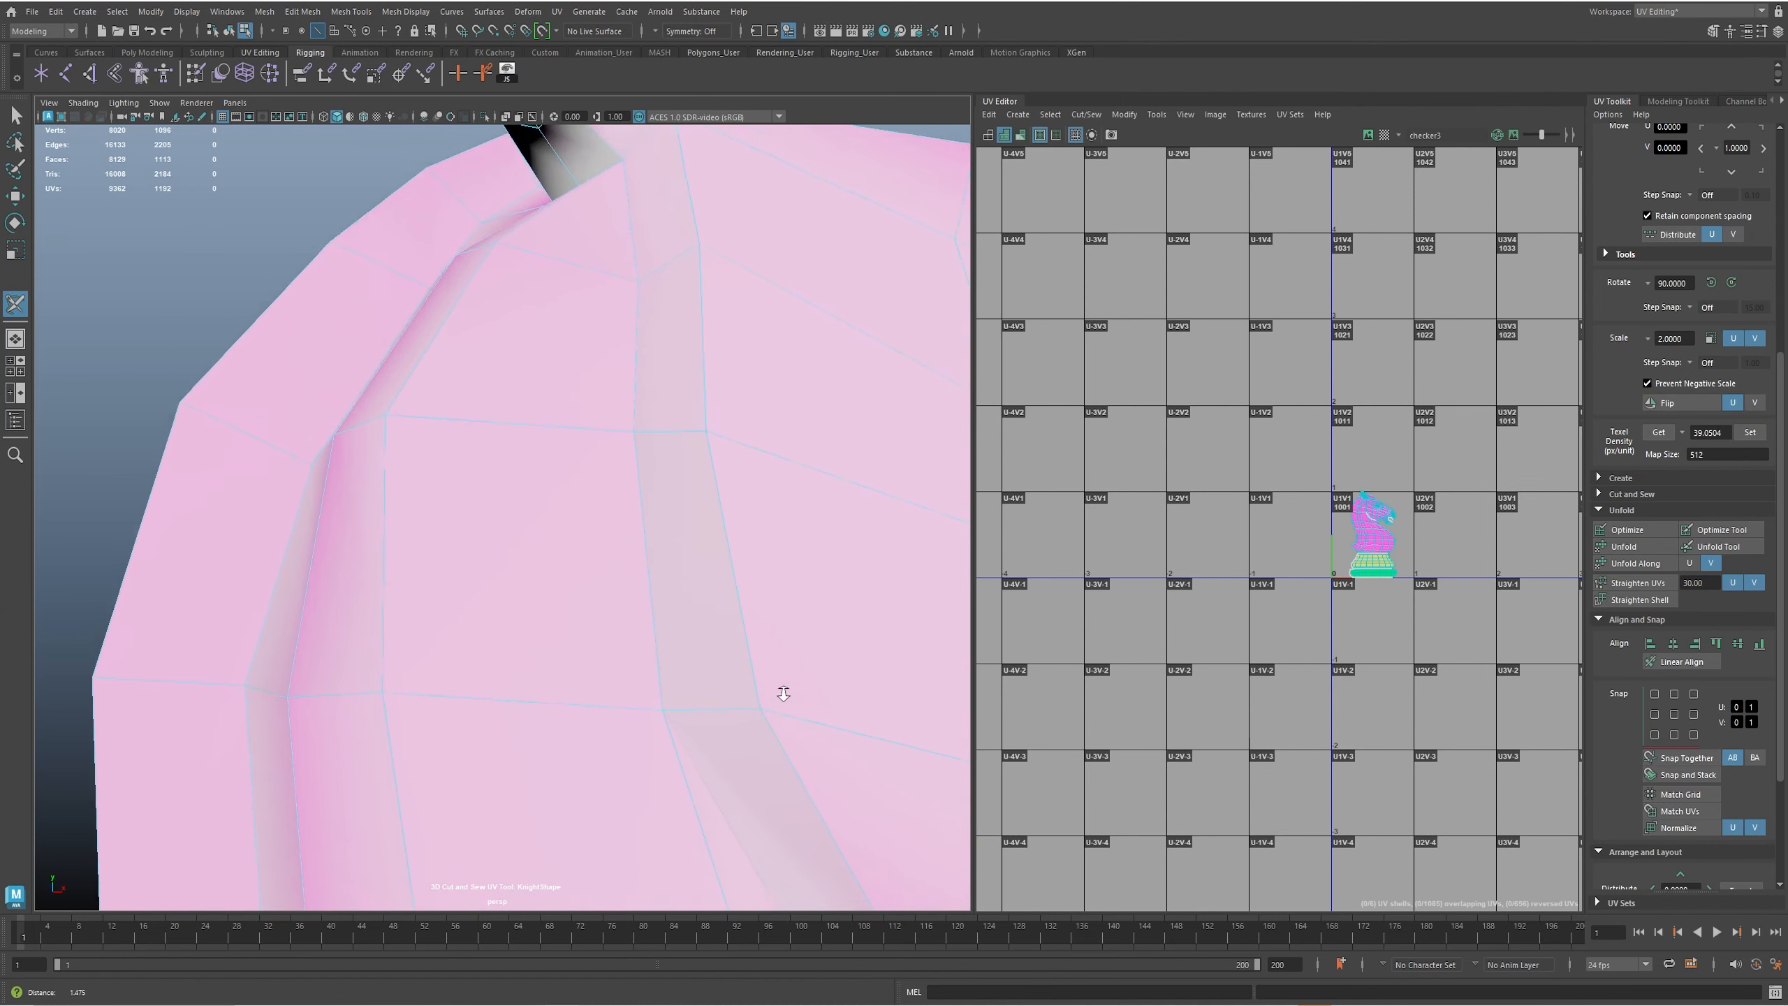
{"action": "left_click", "coordinate": [550, 629]}
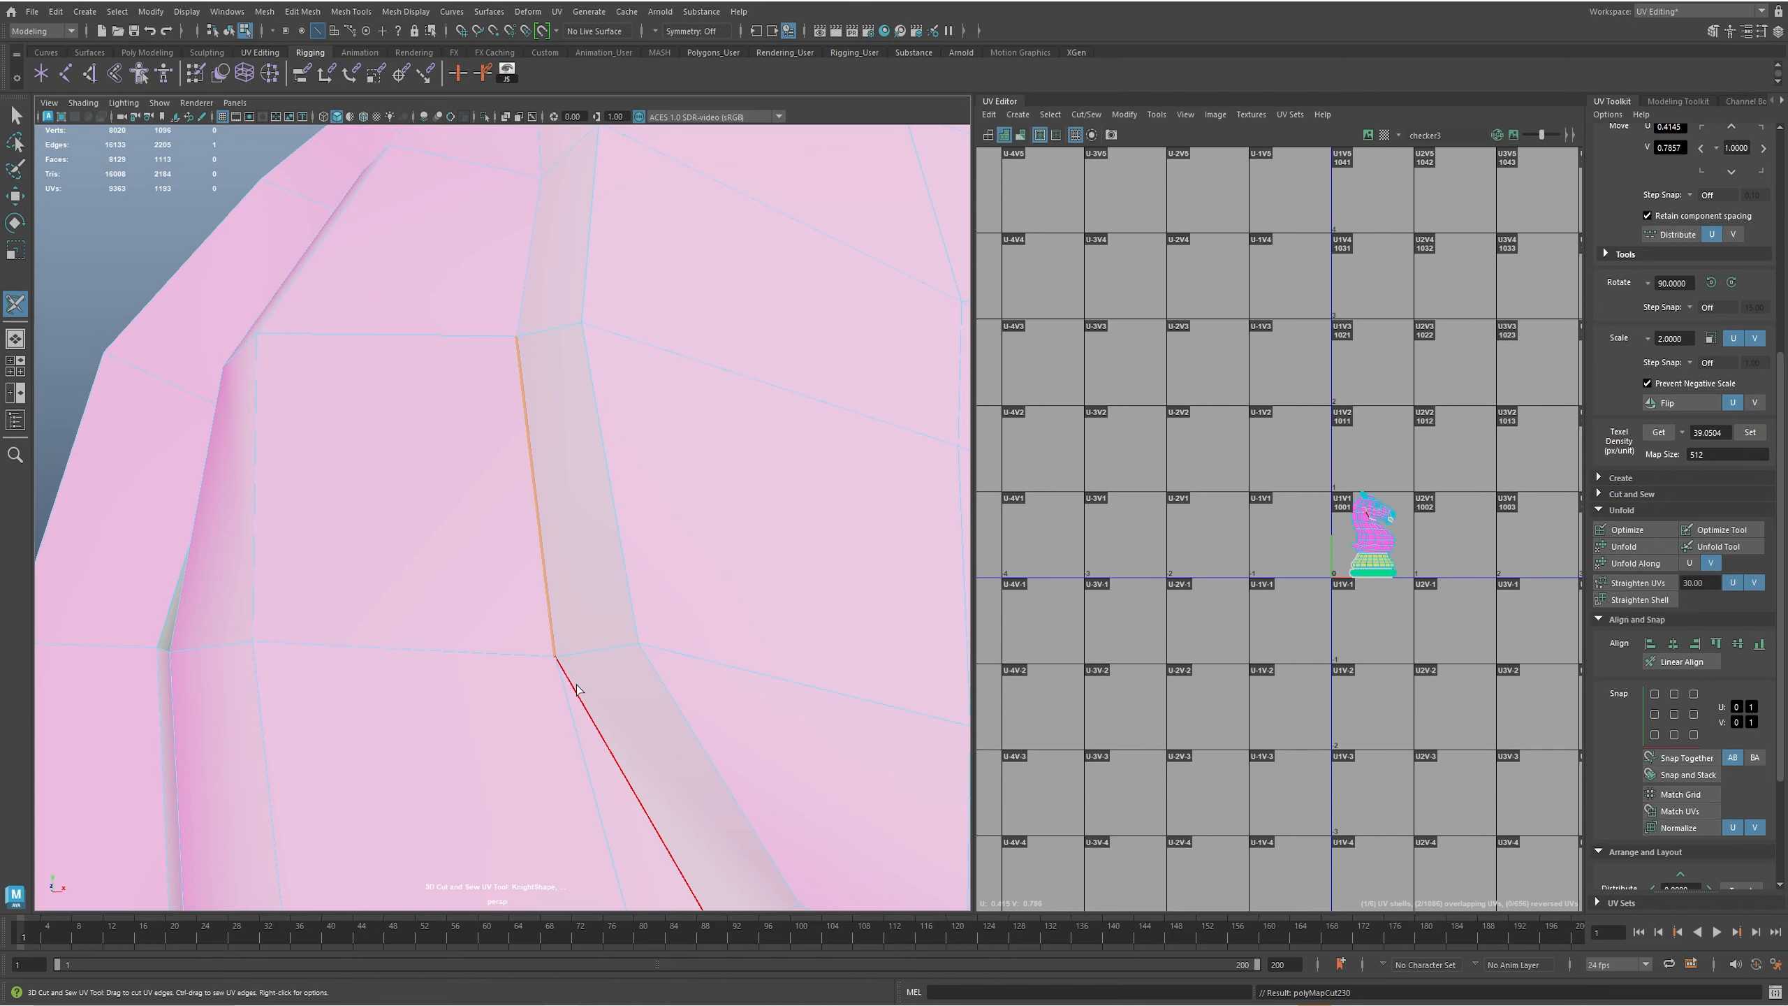
{"action": "left_click_drag", "start_coordinate": [572, 572], "coordinate": [619, 538], "text": "alt"}
{"action": "middle_click_drag", "start_coordinate": [619, 538], "coordinate": [609, 666], "text": "alt"}
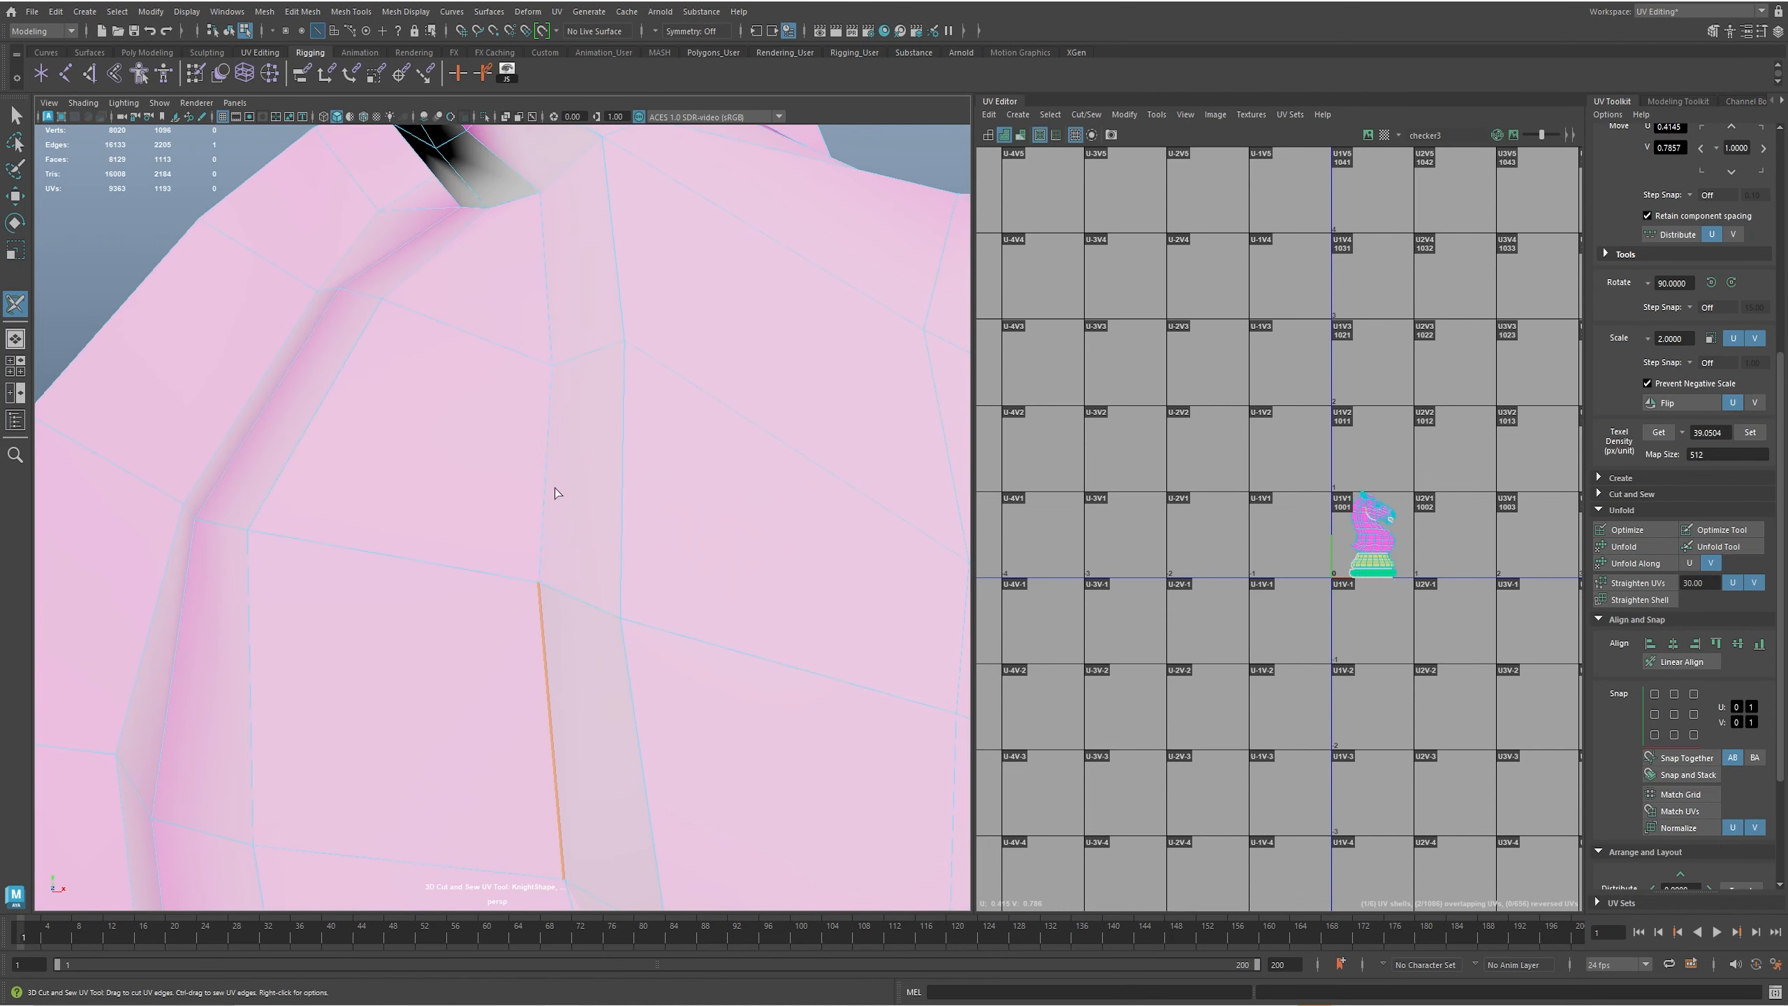
{"action": "middle_click_drag", "start_coordinate": [668, 489], "coordinate": [678, 663], "text": "alt"}
{"action": "left_click", "coordinate": [571, 652]}
{"action": "left_click", "coordinate": [573, 516]}
- Cut a seam around the base of the knight's right ear
{"action": "left_click_drag", "start_coordinate": [771, 483], "coordinate": [596, 485], "text": "alt"}
{"action": "left_click", "coordinate": [539, 522]}
{"action": "left_click", "coordinate": [423, 467]}
{"action": "left_click", "coordinate": [572, 488]}
{"action": "left_click", "coordinate": [563, 495]}
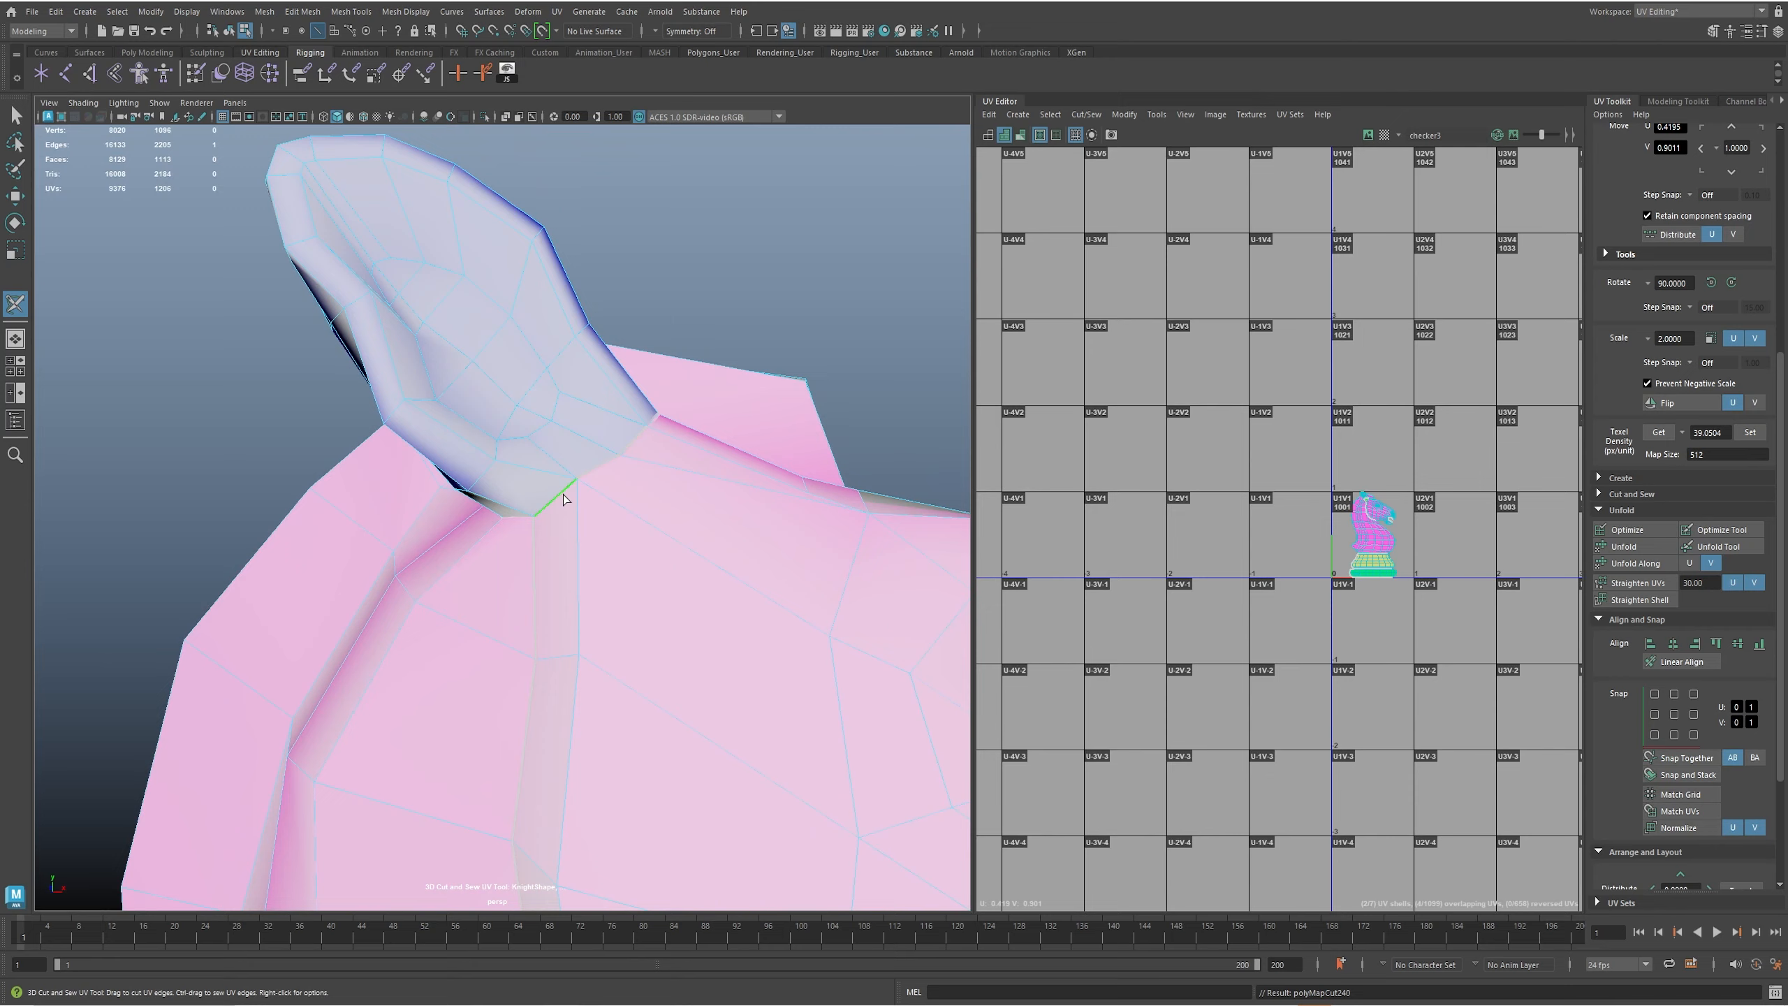
- Cut a seam around the base of the knight's left ear
{"action": "right_click_drag", "start_coordinate": [697, 512], "coordinate": [539, 514], "text": "alt"}
{"action": "left_click_drag", "start_coordinate": [539, 514], "coordinate": [290, 447], "text": "alt"}
{"action": "left_click", "coordinate": [505, 510]}
{"action": "left_click", "coordinate": [508, 441]}
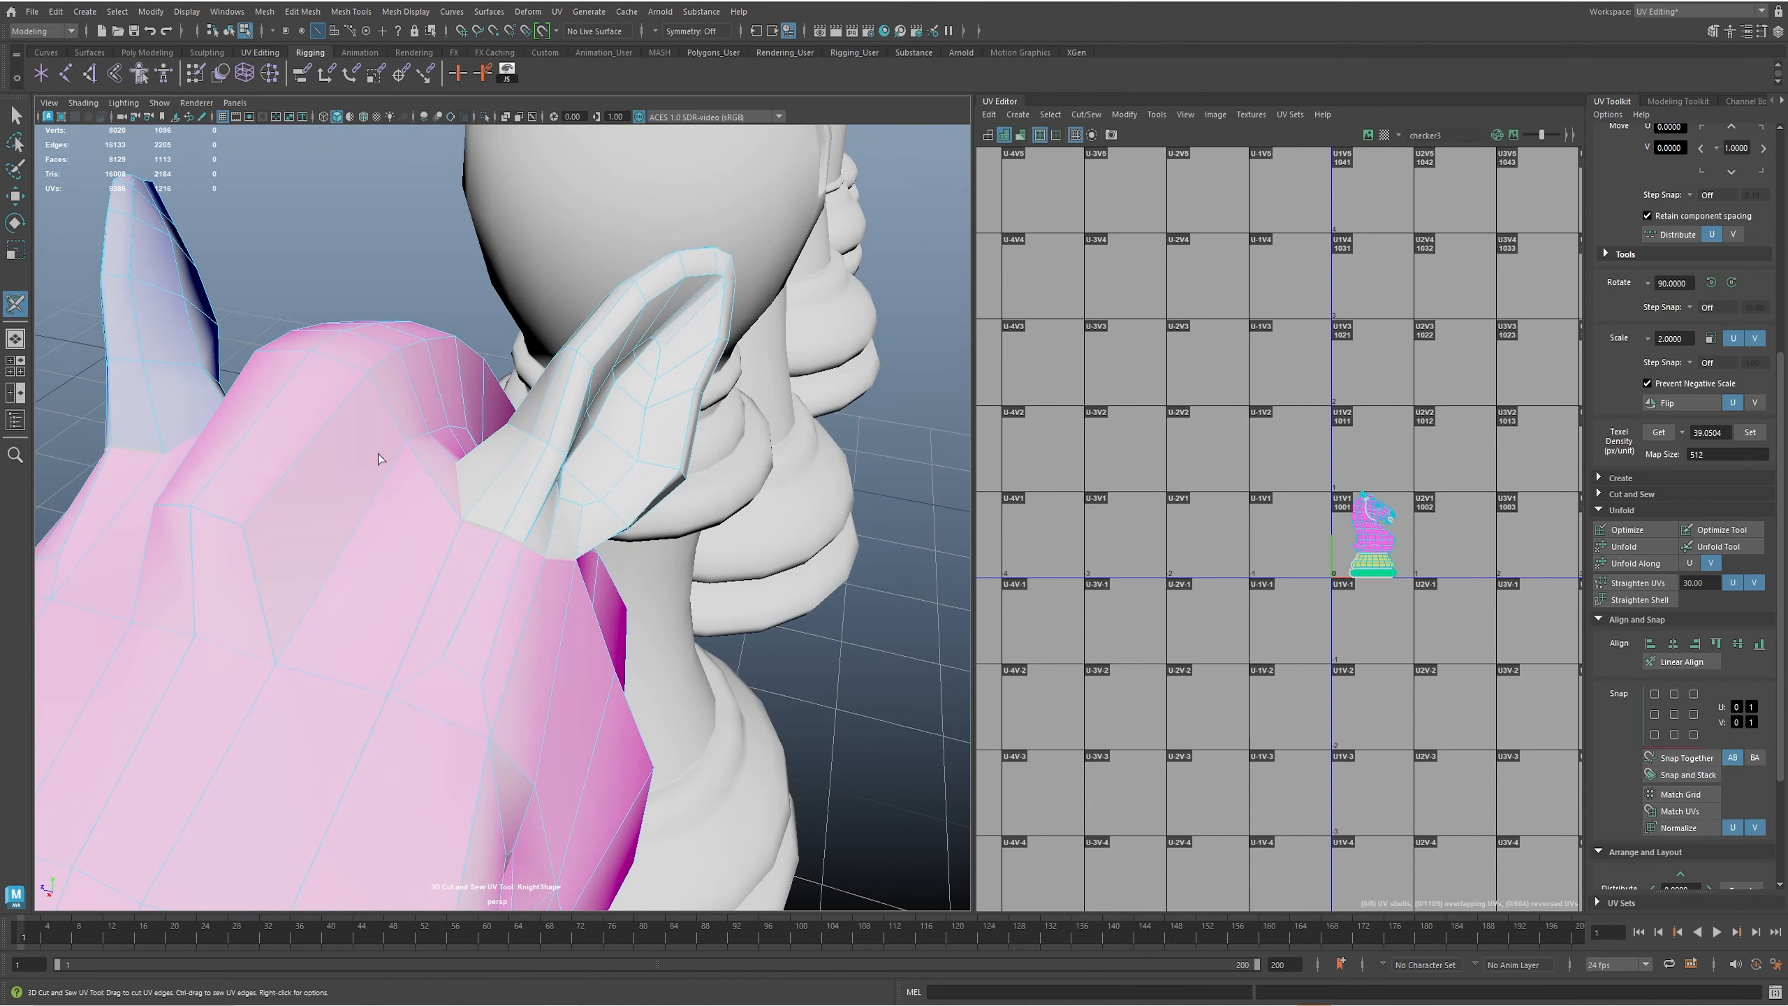
{"action": "left_click_drag", "start_coordinate": [710, 506], "coordinate": [496, 419], "text": "alt"}
{"action": "left_click", "coordinate": [505, 421]}
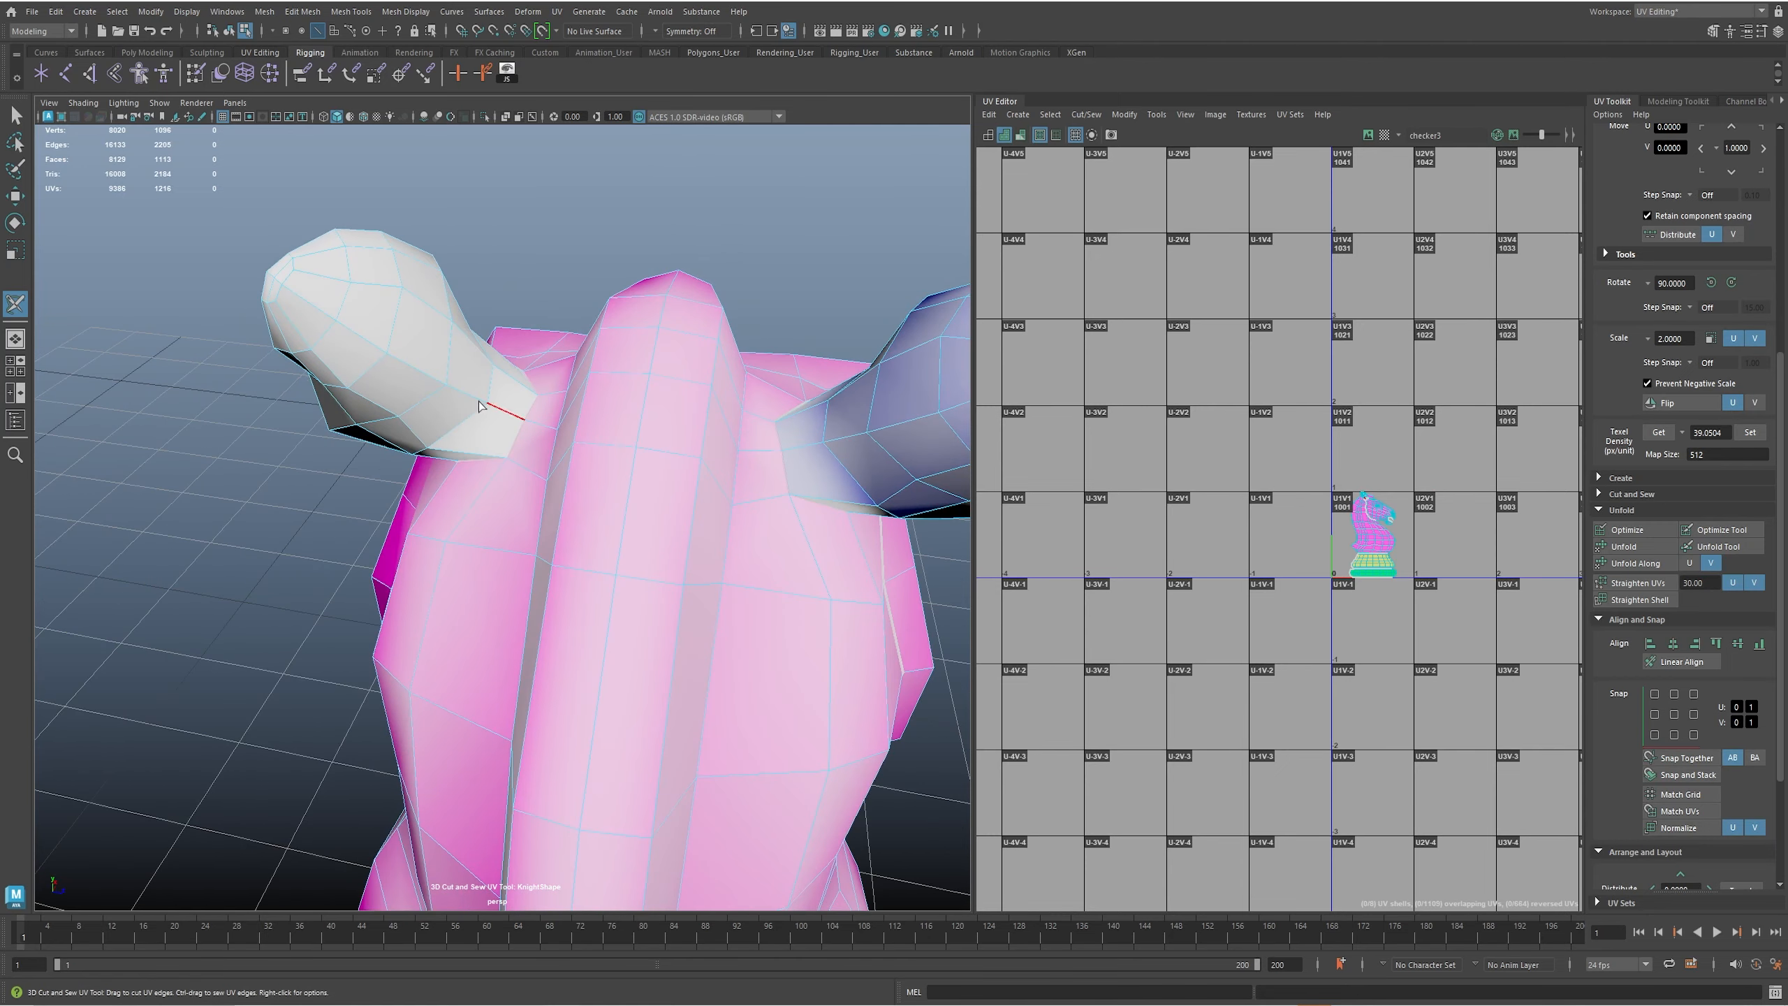
- Cut a lengthwise seam along the back of each of the knight's ears
{"action": "left_click_drag", "start_coordinate": [275, 279], "coordinate": [315, 385], "text": "alt"}
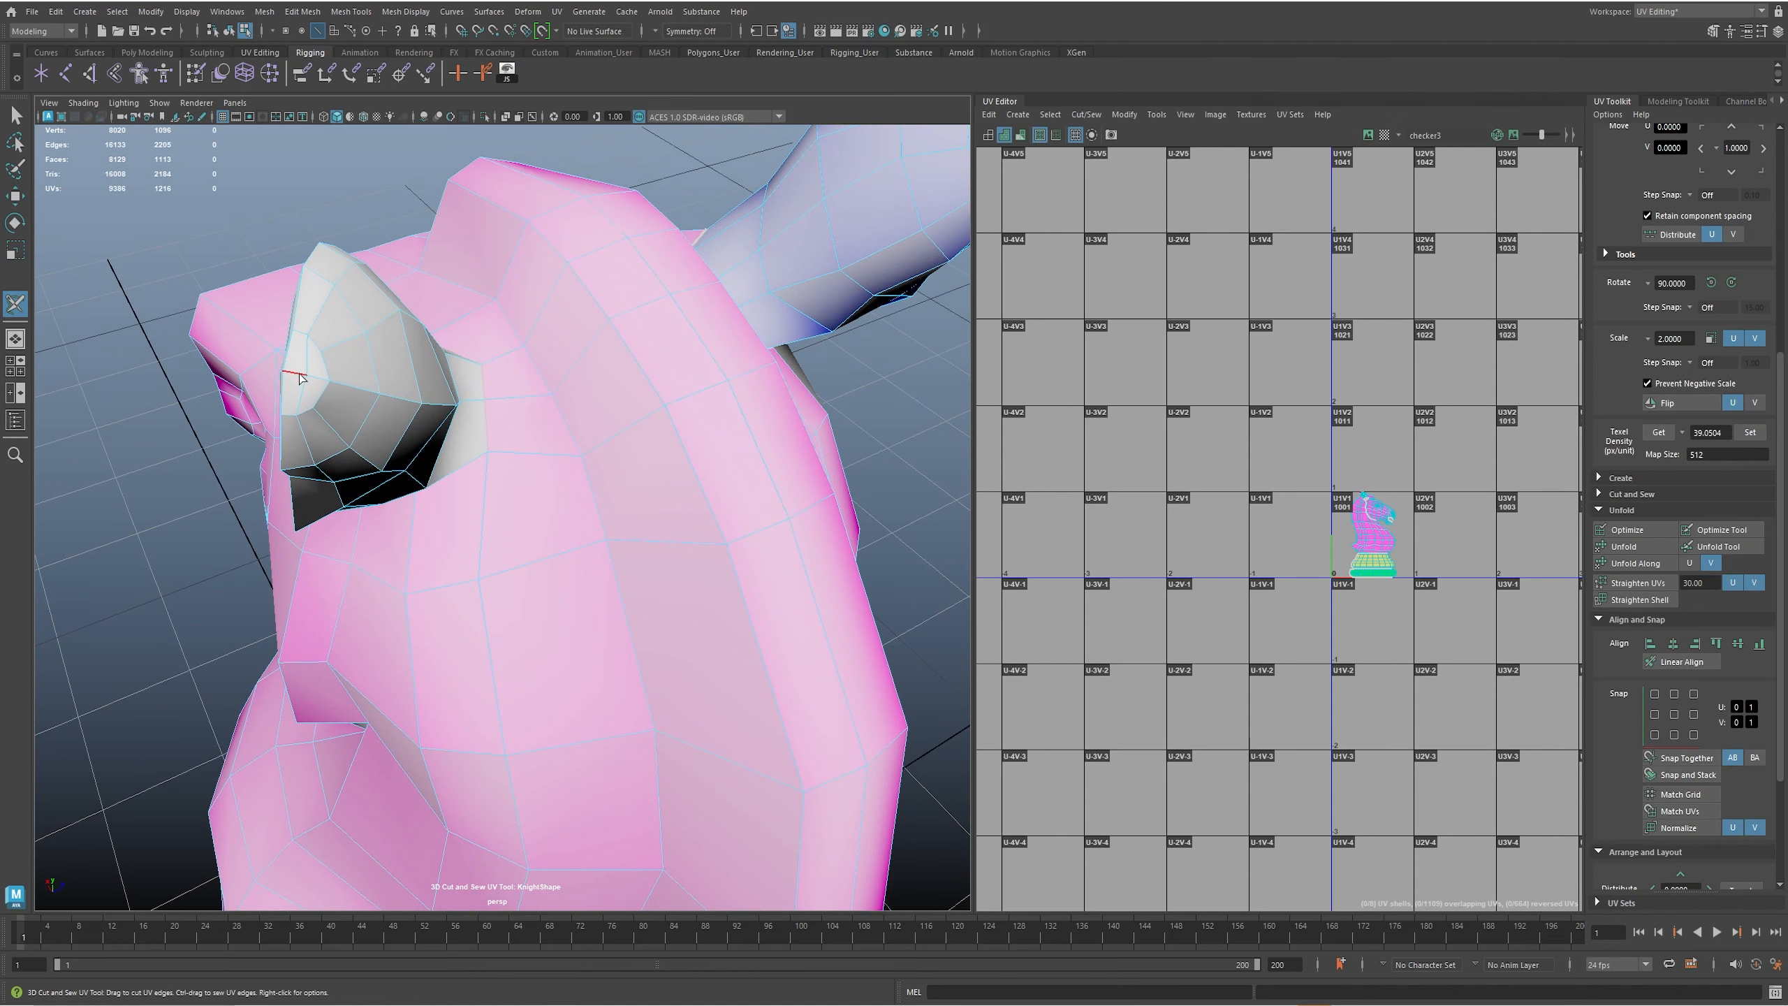
{"action": "left_click_drag", "start_coordinate": [434, 403], "coordinate": [517, 422], "text": "alt"}
{"action": "double_click", "coordinate": [490, 402]}
{"action": "left_click_drag", "start_coordinate": [517, 416], "coordinate": [662, 470], "text": "alt"}
{"action": "left_click", "coordinate": [662, 470]}
{"action": "double_click", "coordinate": [477, 535]}
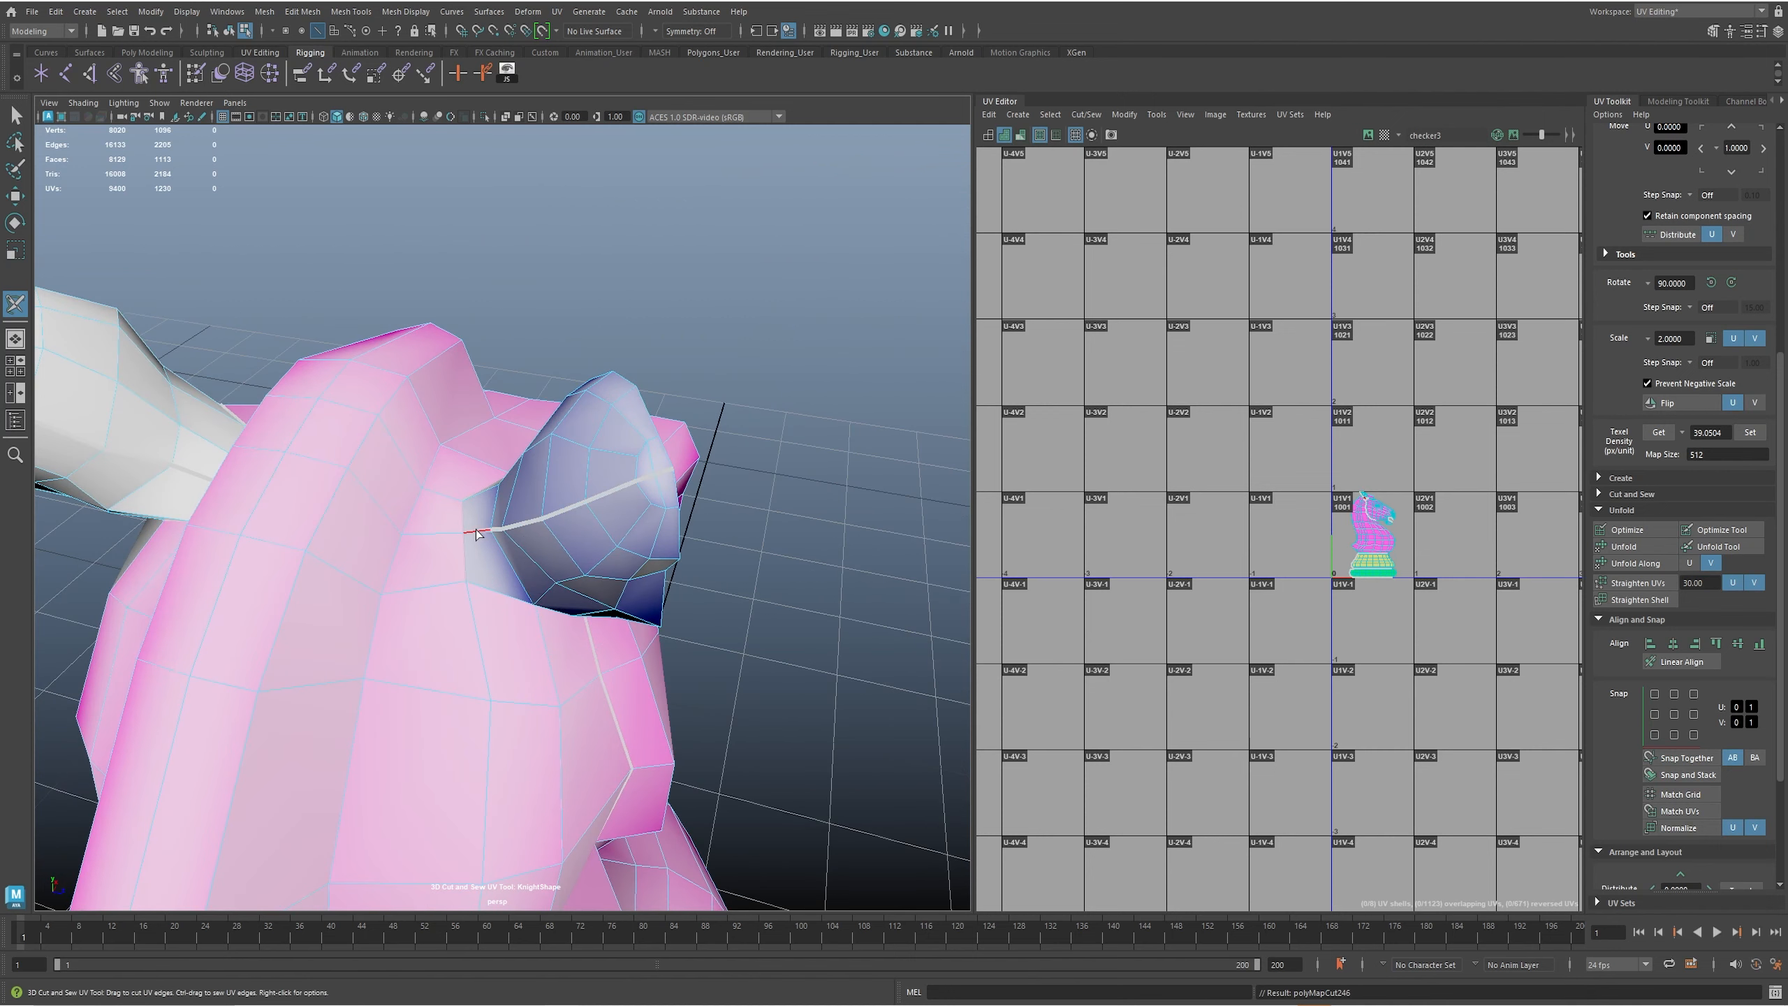
- Cut a seam from the knight's left ear down the cheek towards the jaw
{"action": "left_click_drag", "start_coordinate": [574, 519], "coordinate": [691, 505], "text": "alt"}
{"action": "right_click_drag", "start_coordinate": [691, 505], "coordinate": [404, 498], "text": "alt"}
{"action": "left_click", "coordinate": [407, 385]}
{"action": "left_click_drag", "start_coordinate": [407, 384], "coordinate": [530, 347], "text": "alt"}
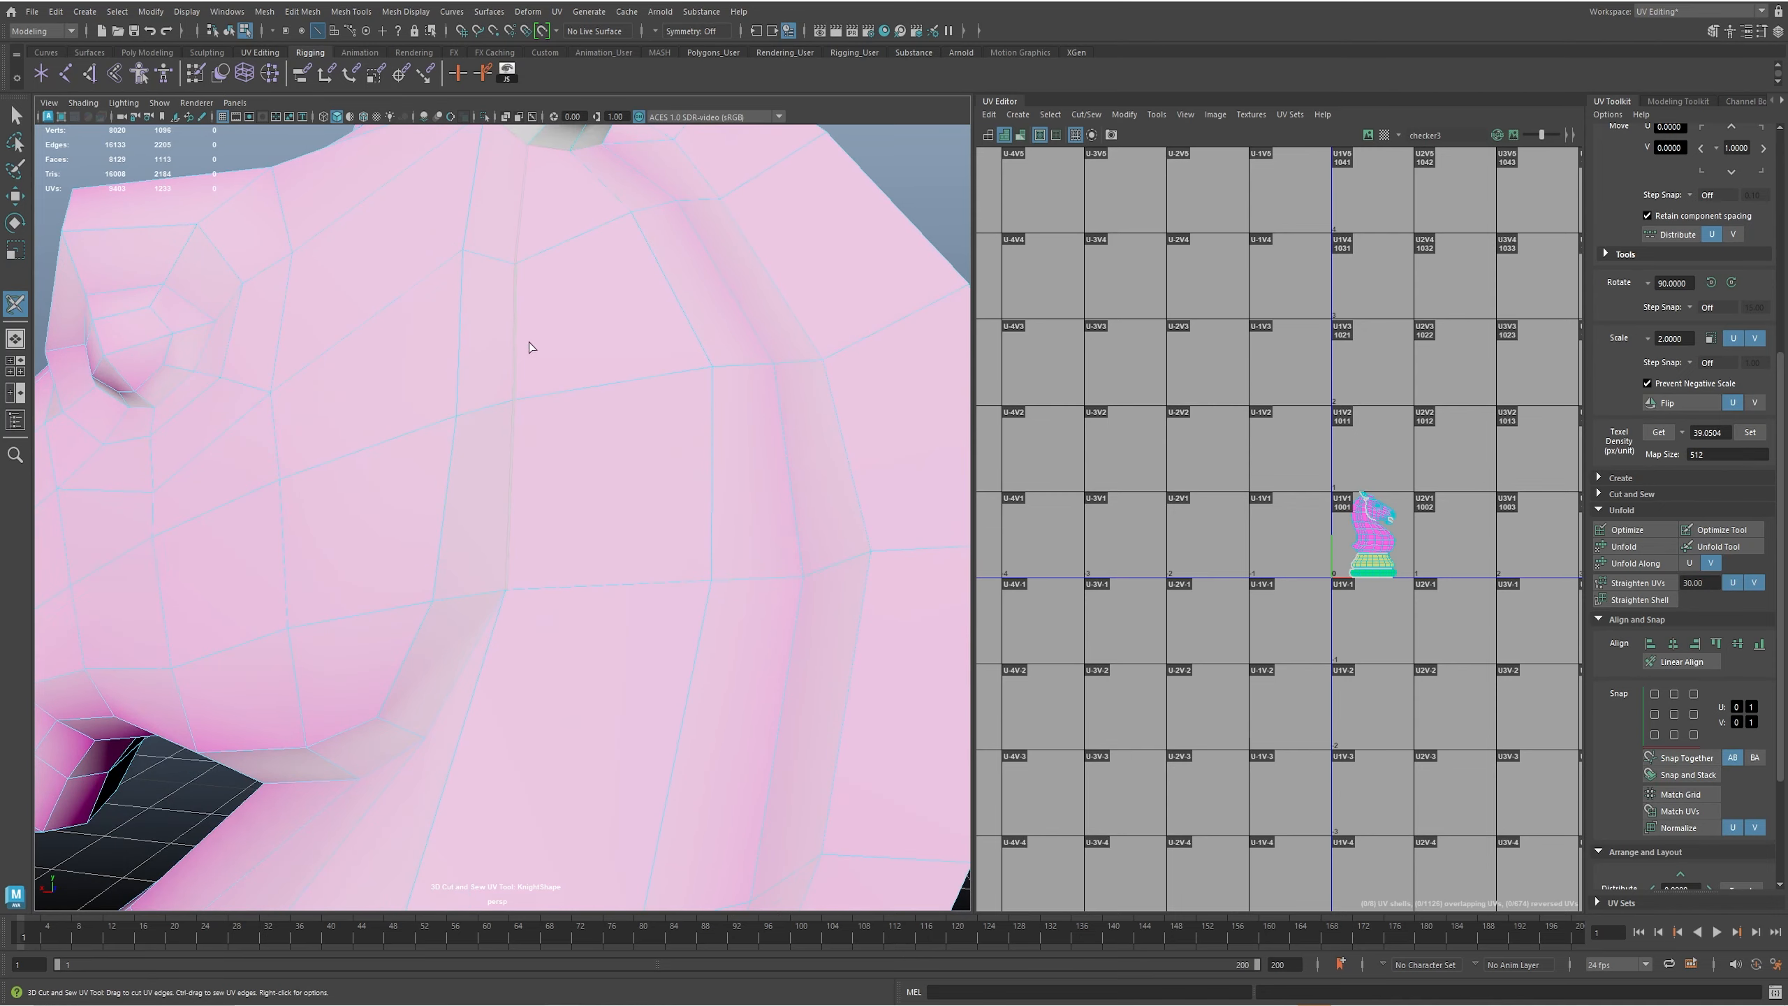
{"action": "left_click_drag", "start_coordinate": [491, 709], "coordinate": [523, 710], "text": "alt"}
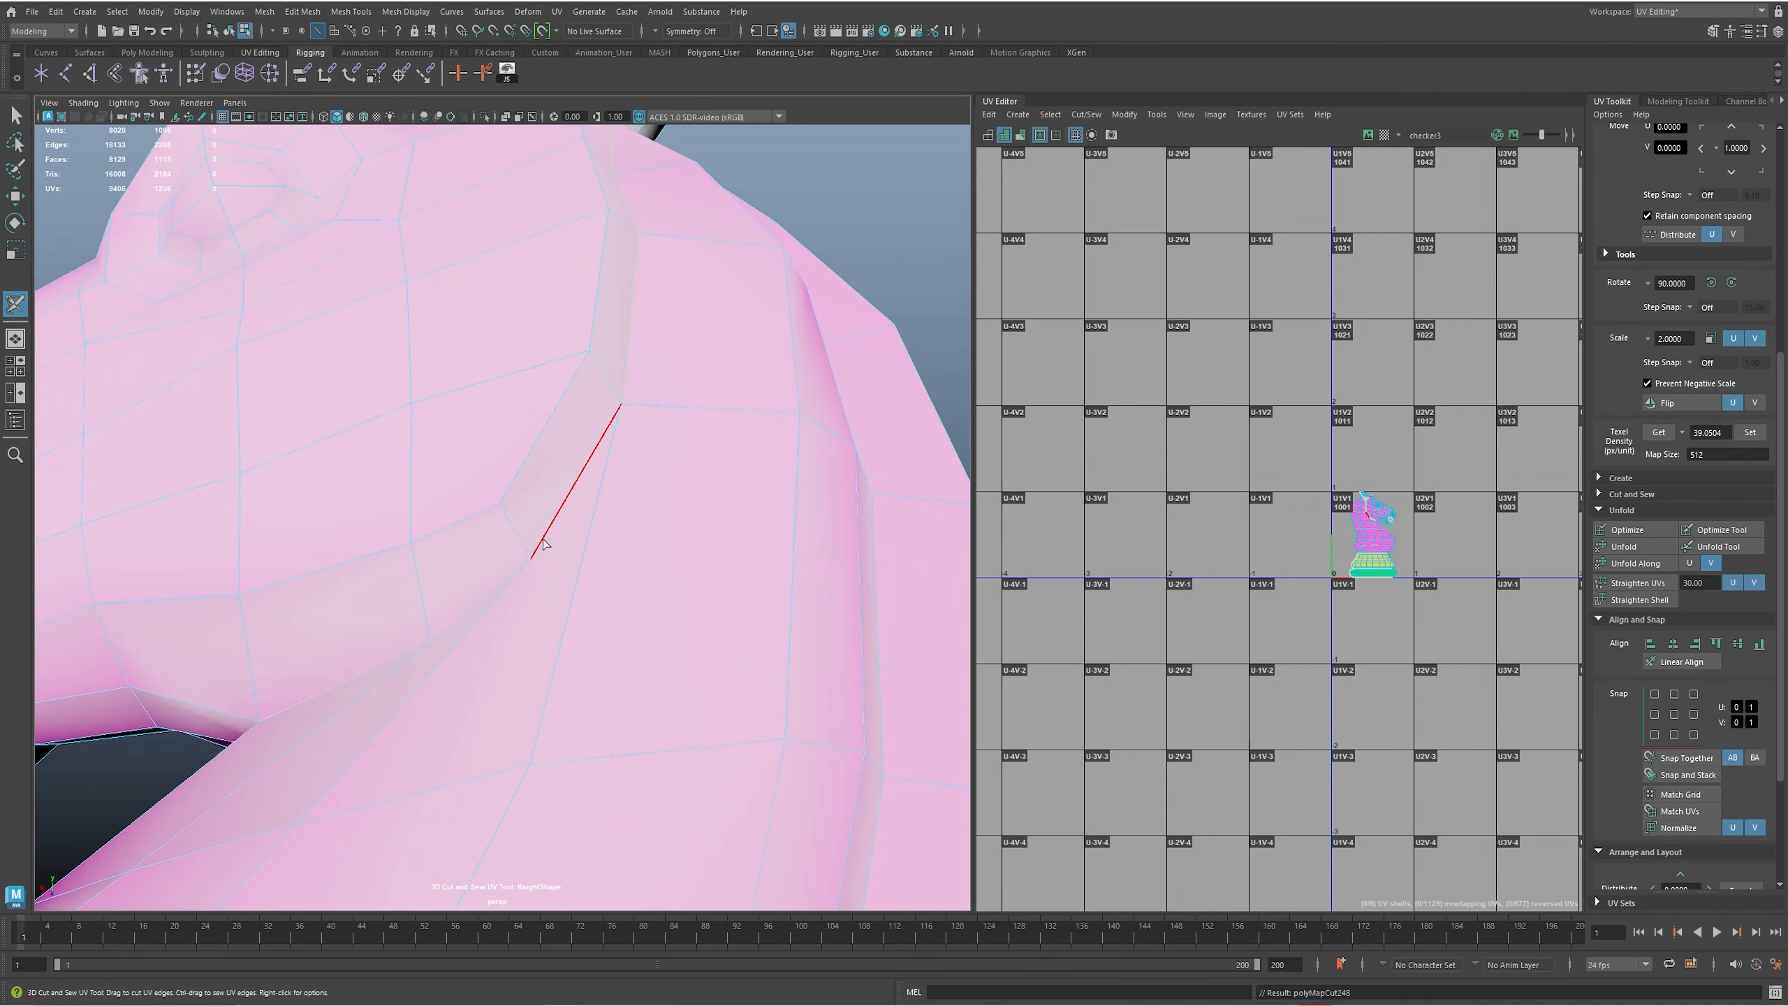
- Complete the left cheek seam along the crease under the jaw and check the seams in wireframe display
{"action": "left_click_drag", "start_coordinate": [543, 543], "coordinate": [571, 596], "text": "alt"}
{"action": "double_click", "coordinate": [502, 669]}
{"action": "key", "text": "ctrl+z"}
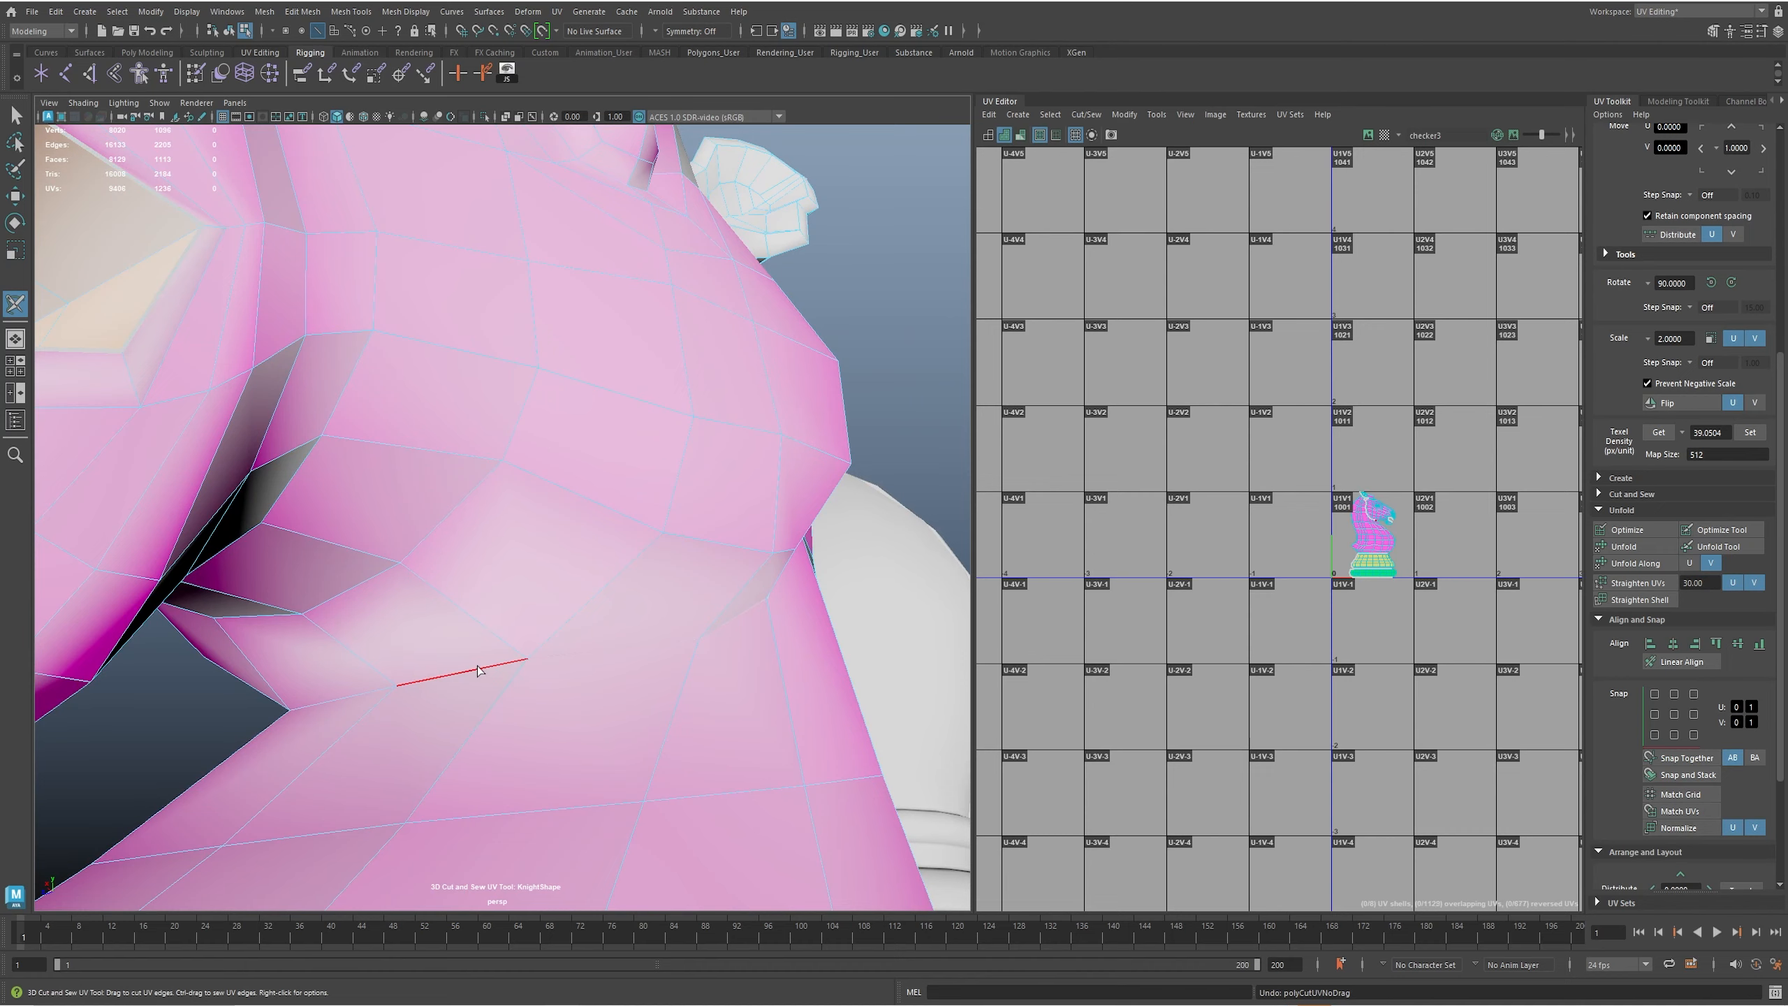
{"action": "left_click_drag", "start_coordinate": [479, 671], "coordinate": [611, 567], "text": "alt"}
{"action": "key", "text": "4"}
{"action": "left_click", "coordinate": [432, 688]}
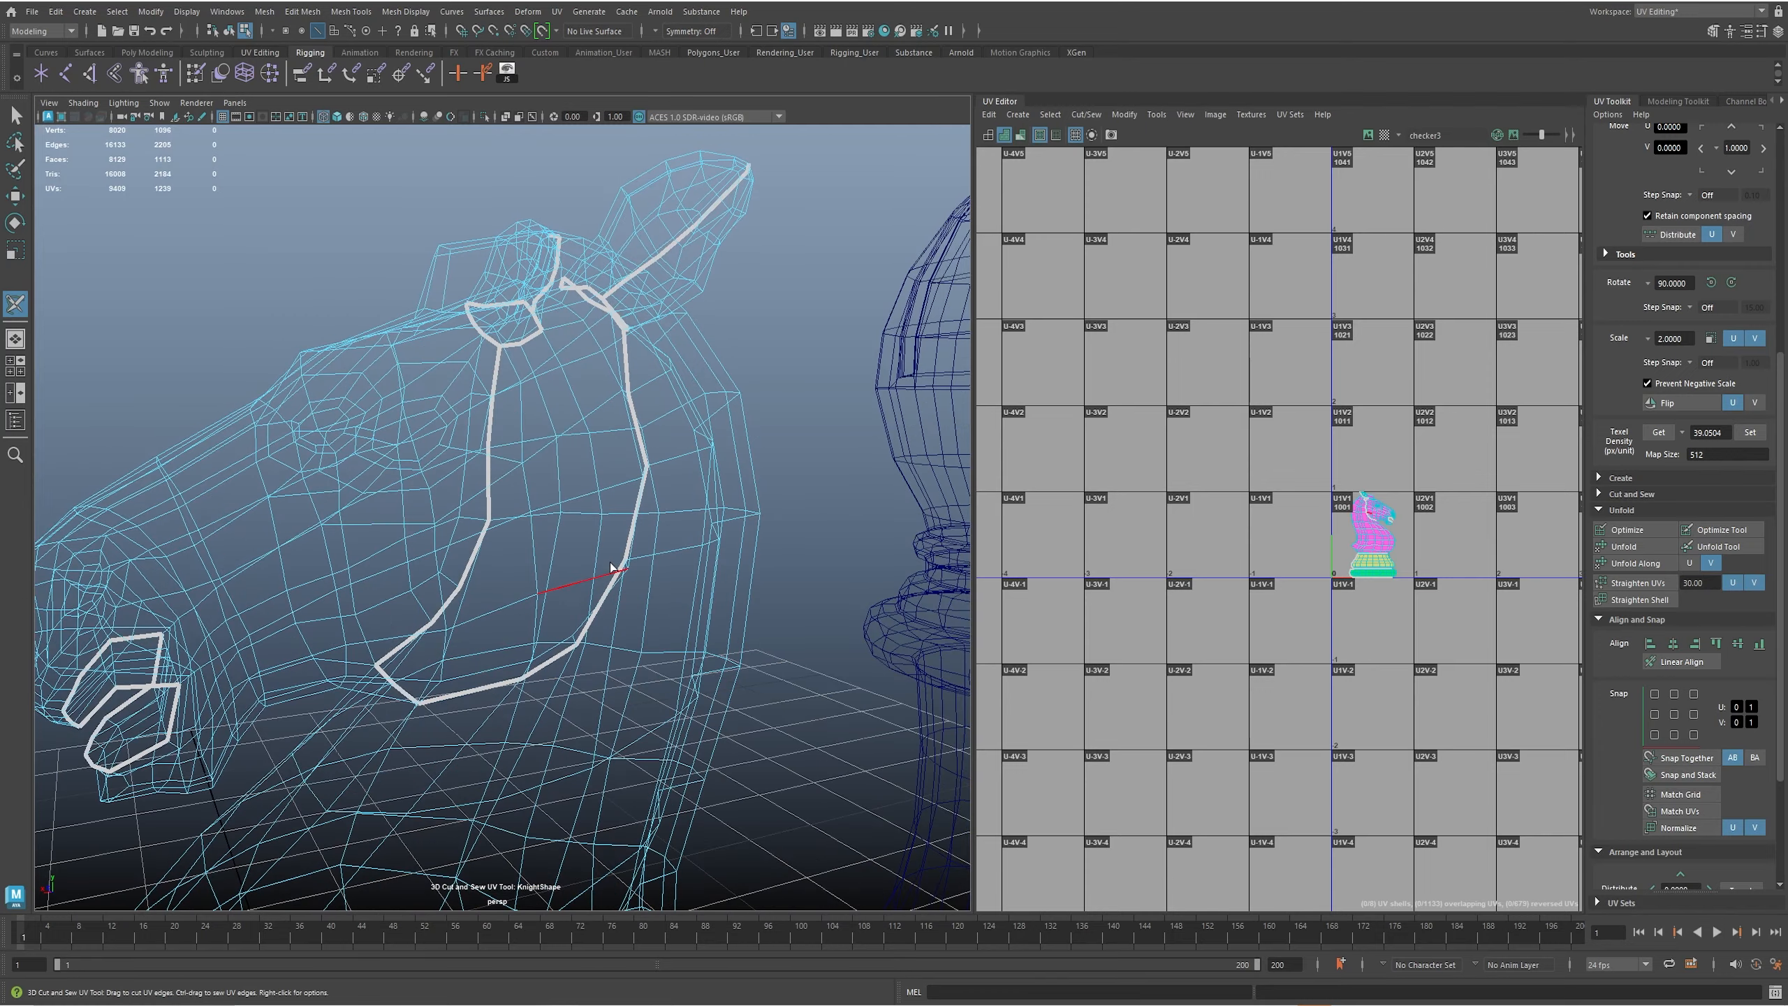
{"action": "key", "text": "5"}
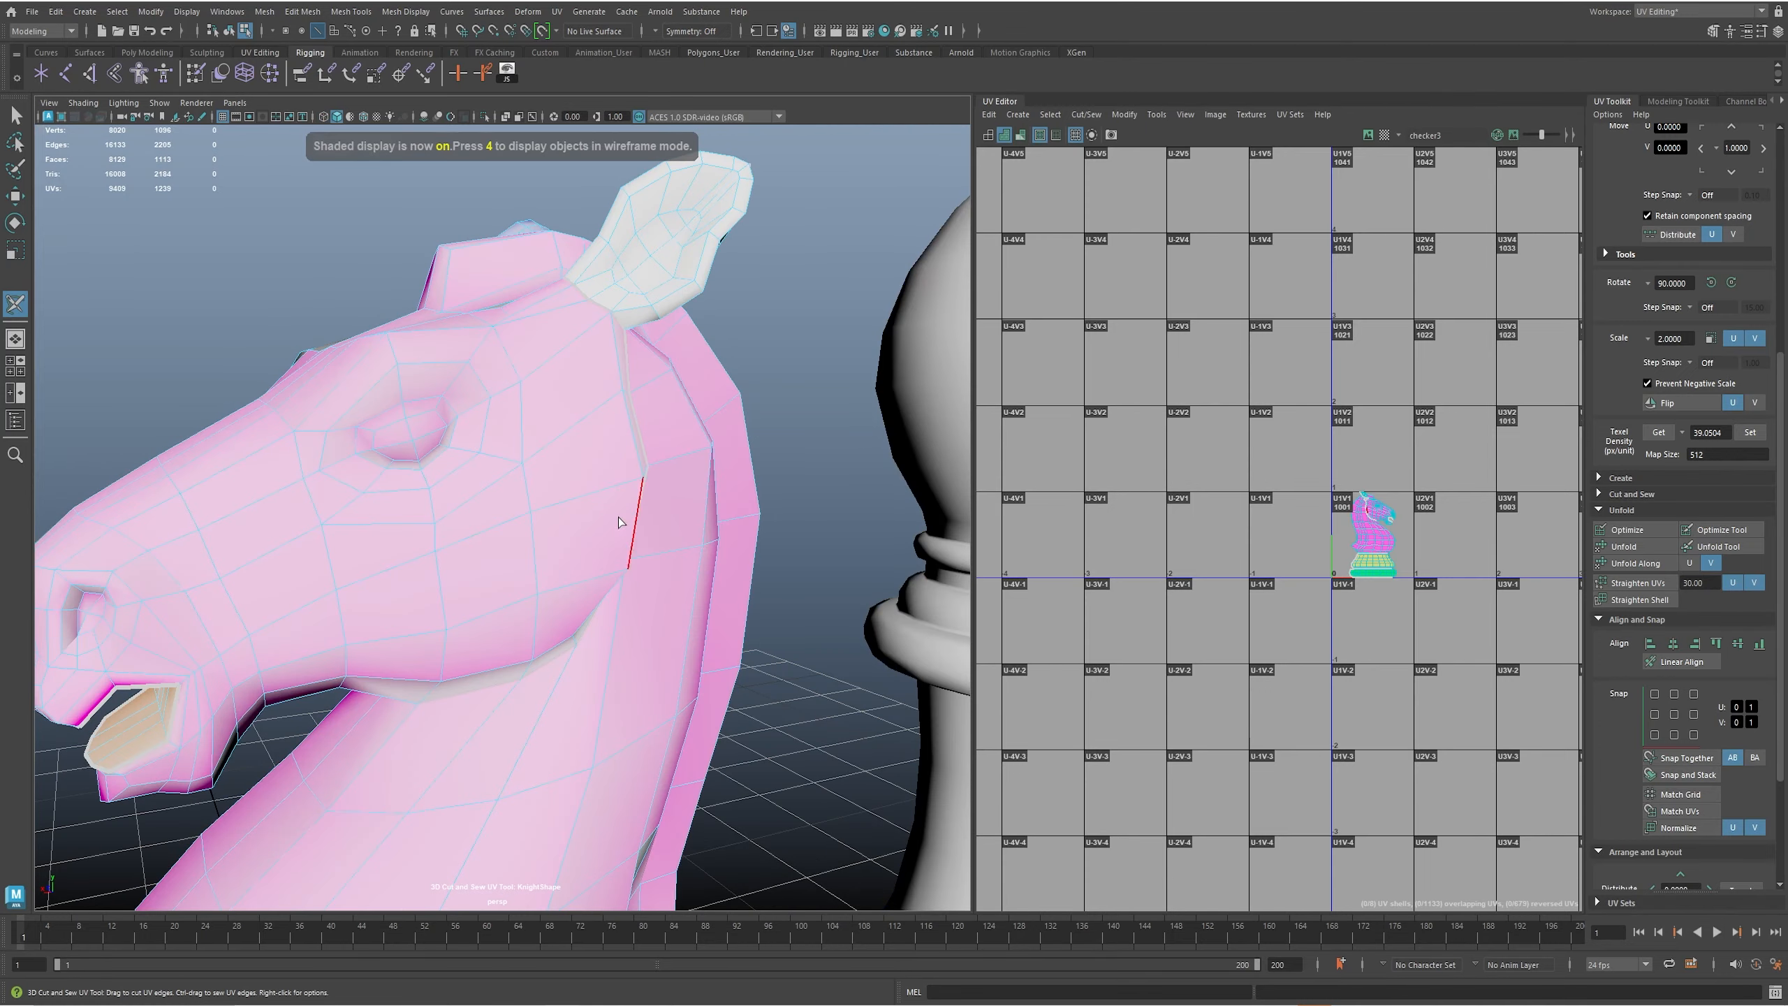
- Cut seams along both long edges of the knight's mane
{"action": "left_click_drag", "start_coordinate": [613, 548], "coordinate": [514, 413], "text": "alt"}
{"action": "left_click_drag", "start_coordinate": [604, 490], "coordinate": [450, 469], "text": "alt"}
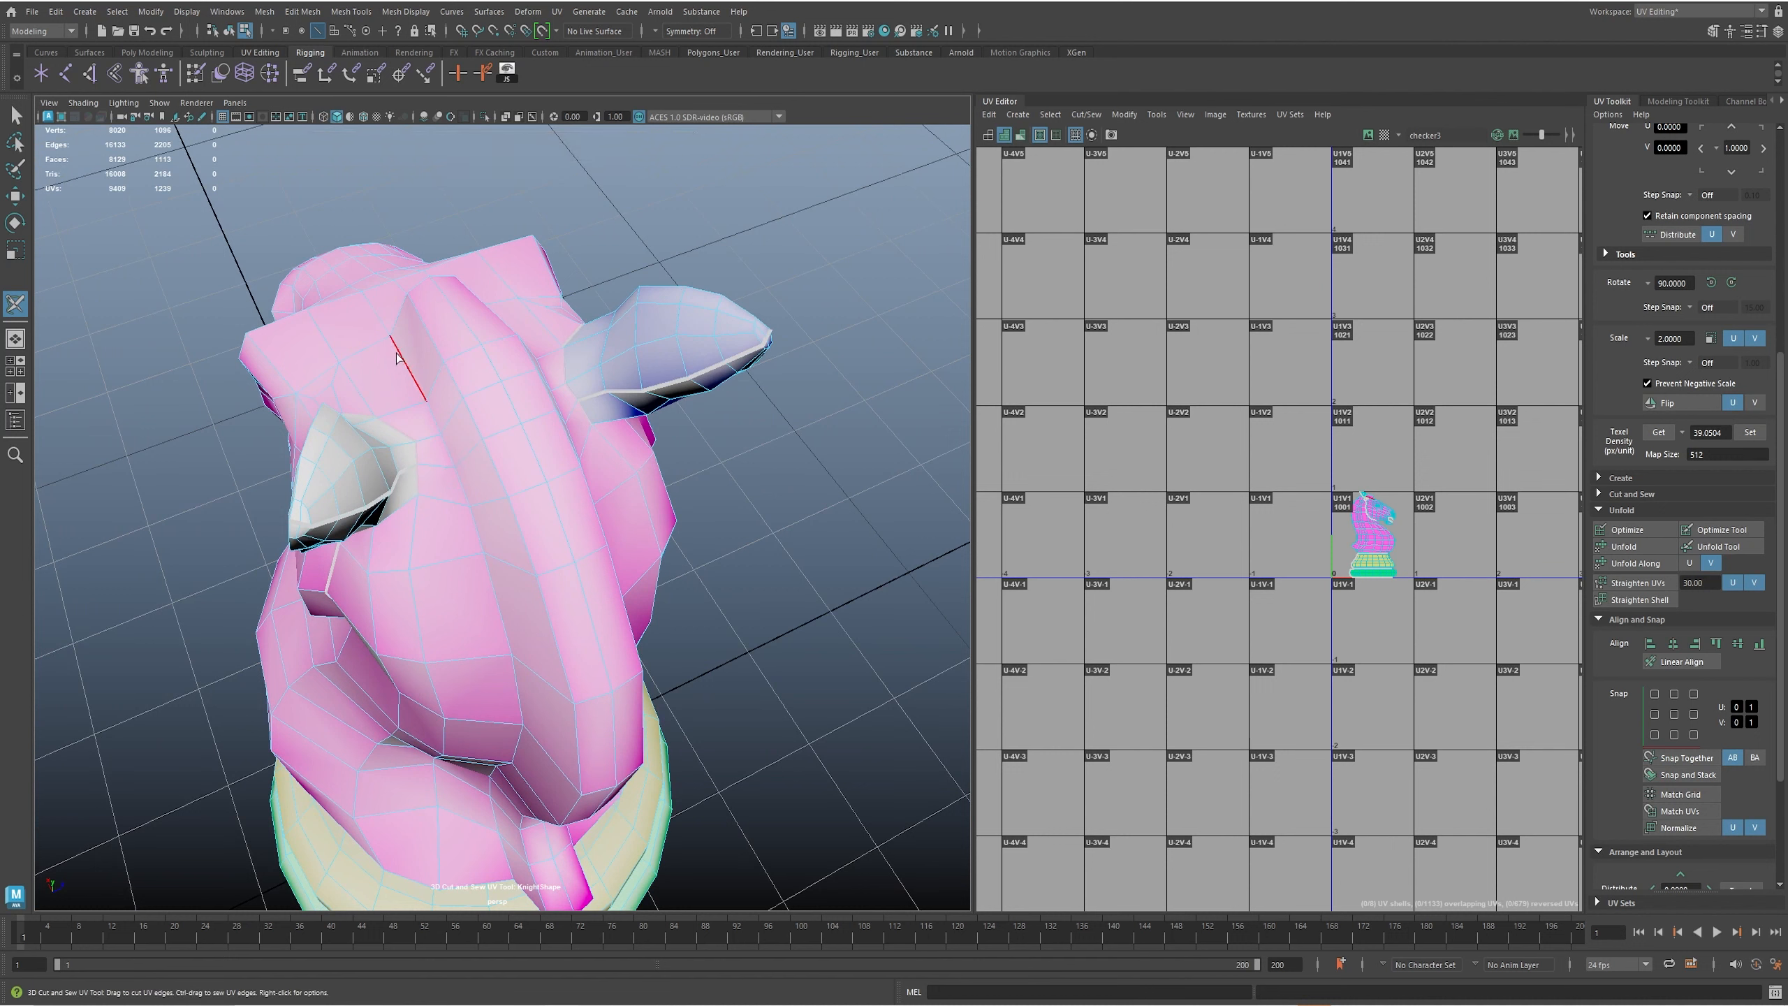
{"action": "double_click", "coordinate": [447, 453]}
{"action": "mouse_move", "coordinate": [455, 453]}
{"action": "left_mouse_down", "text": "alt"}
{"action": "mouse_move", "coordinate": [513, 595]}
{"action": "mouse_move", "coordinate": [554, 521]}
{"action": "mouse_move", "coordinate": [626, 591]}
{"action": "mouse_move", "coordinate": [558, 375]}
{"action": "mouse_move", "coordinate": [487, 499]}
{"action": "mouse_move", "coordinate": [638, 503]}
{"action": "mouse_move", "coordinate": [422, 490]}
{"action": "mouse_move", "coordinate": [460, 421]}
{"action": "left_mouse_up", "text": "alt"}
{"action": "double_click", "coordinate": [524, 485]}
{"action": "left_click", "coordinate": [452, 483]}
- Cut seams across the lower end of the mane at the back of the neck
{"action": "right_click_drag", "start_coordinate": [427, 467], "coordinate": [531, 470], "text": "alt"}
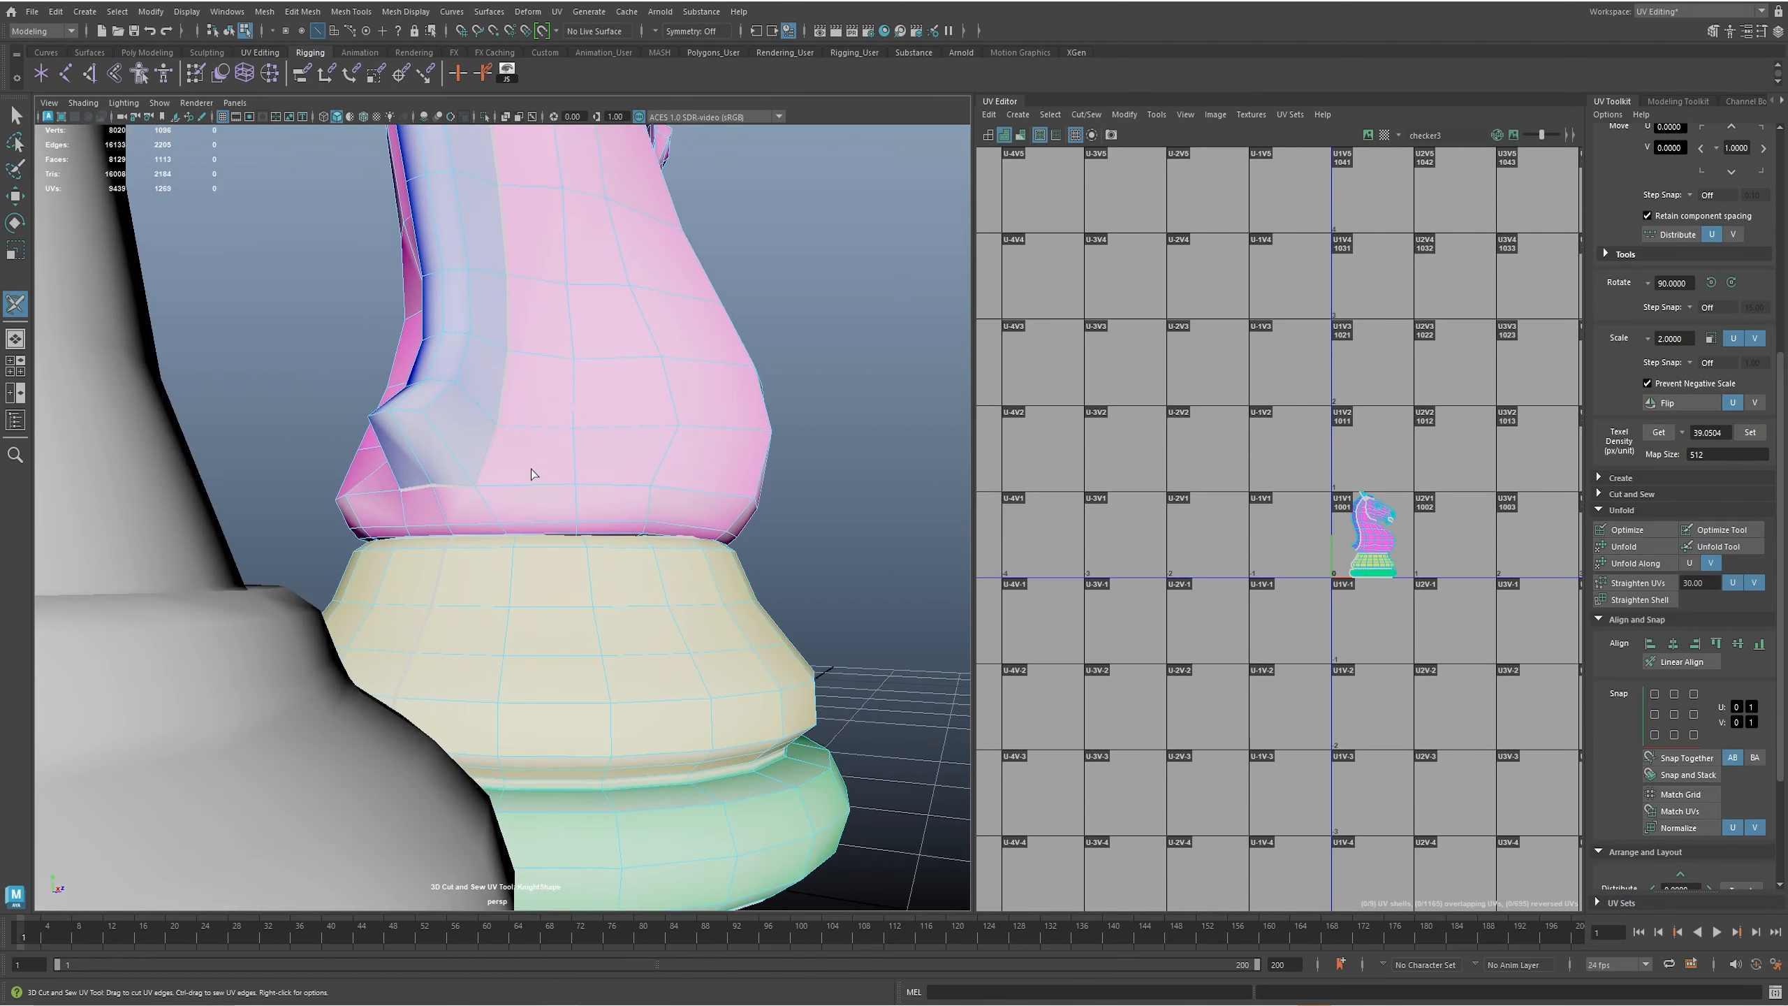
{"action": "middle_click_drag", "start_coordinate": [531, 470], "coordinate": [536, 583], "text": "alt"}
{"action": "left_click_drag", "start_coordinate": [536, 583], "coordinate": [472, 635], "text": "alt"}
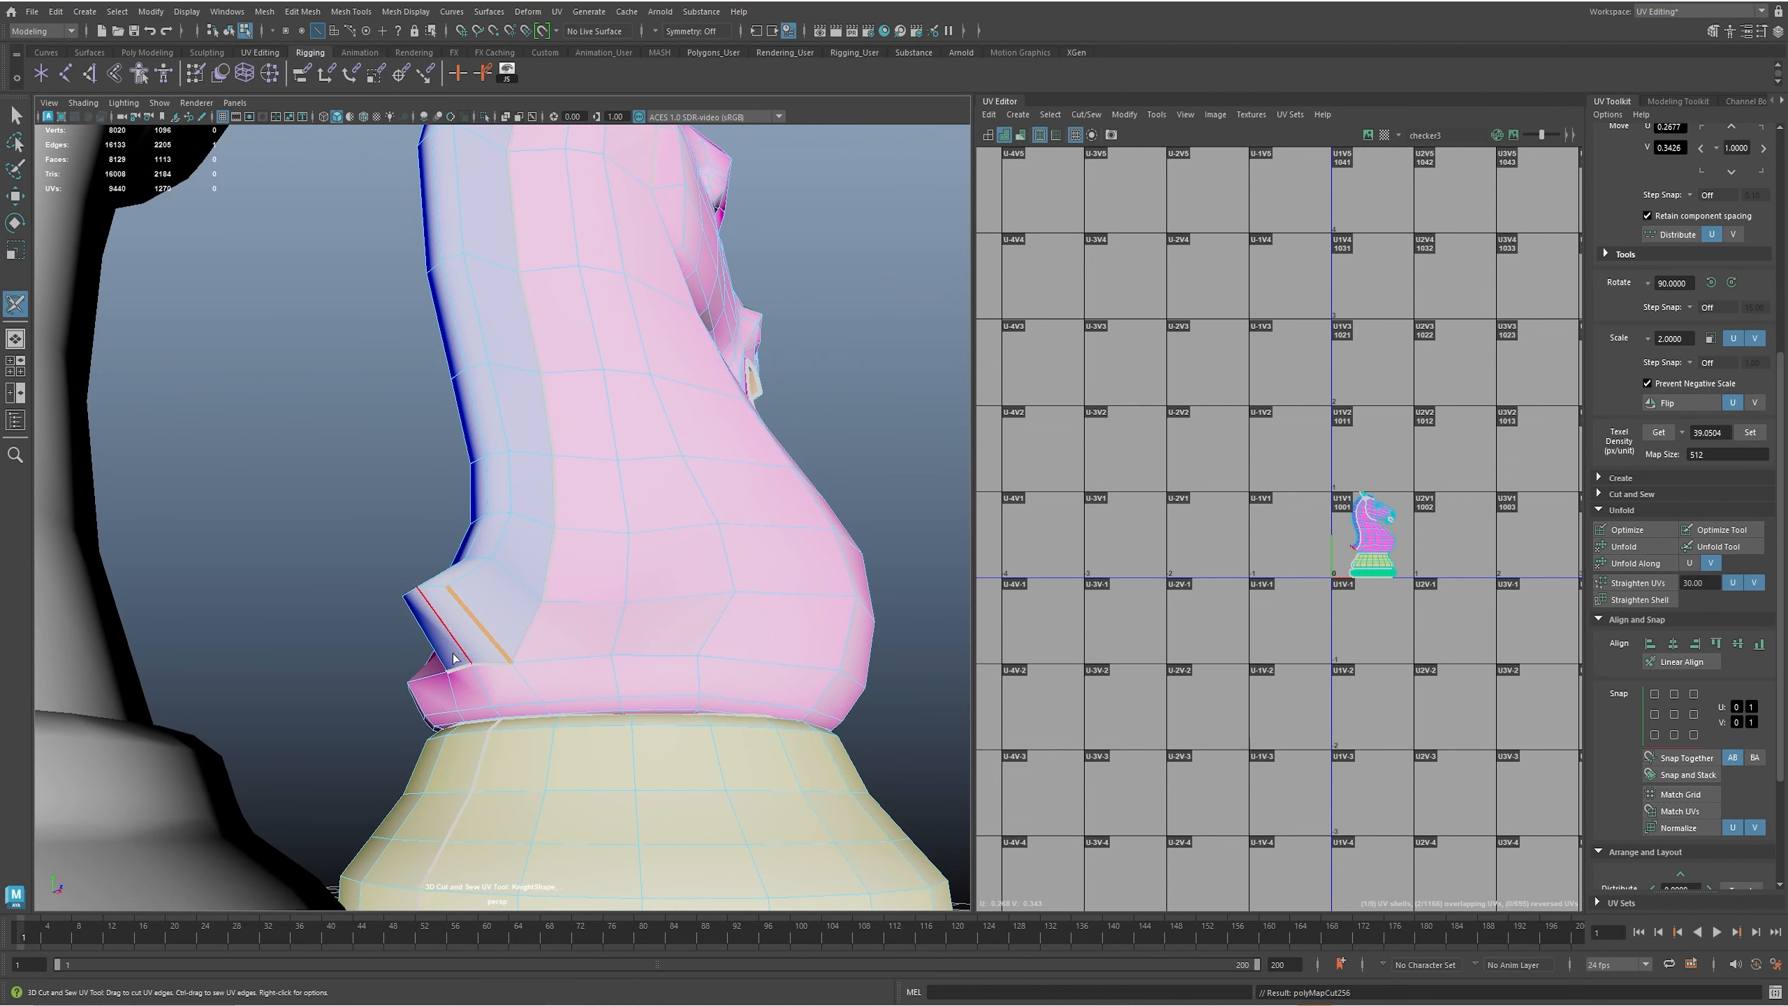
{"action": "left_click", "coordinate": [421, 631]}
- Cut short seams joining each ear to the mane so the head separates from the neck
{"action": "left_click_drag", "start_coordinate": [508, 604], "coordinate": [558, 802], "text": "alt"}
{"action": "left_click_drag", "start_coordinate": [704, 477], "coordinate": [719, 649], "text": "alt"}
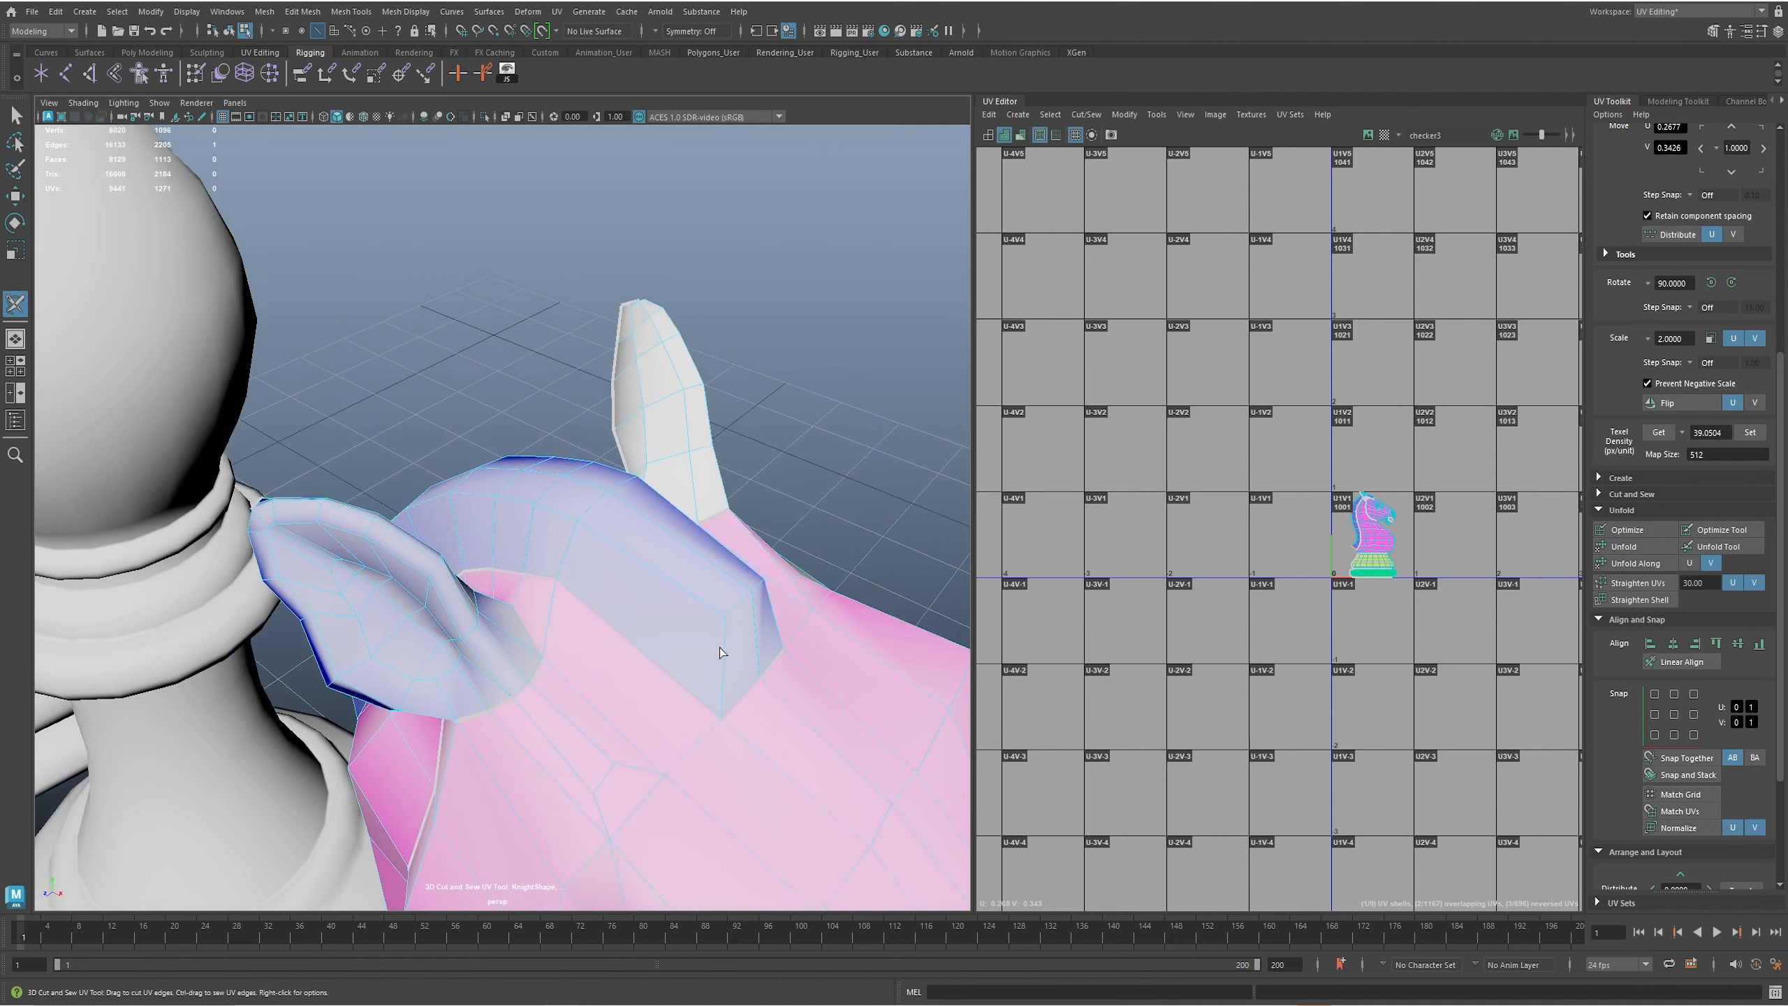
{"action": "left_click", "coordinate": [777, 616]}
{"action": "left_click_drag", "start_coordinate": [618, 665], "coordinate": [537, 435], "text": "alt"}
{"action": "left_click", "coordinate": [645, 489]}
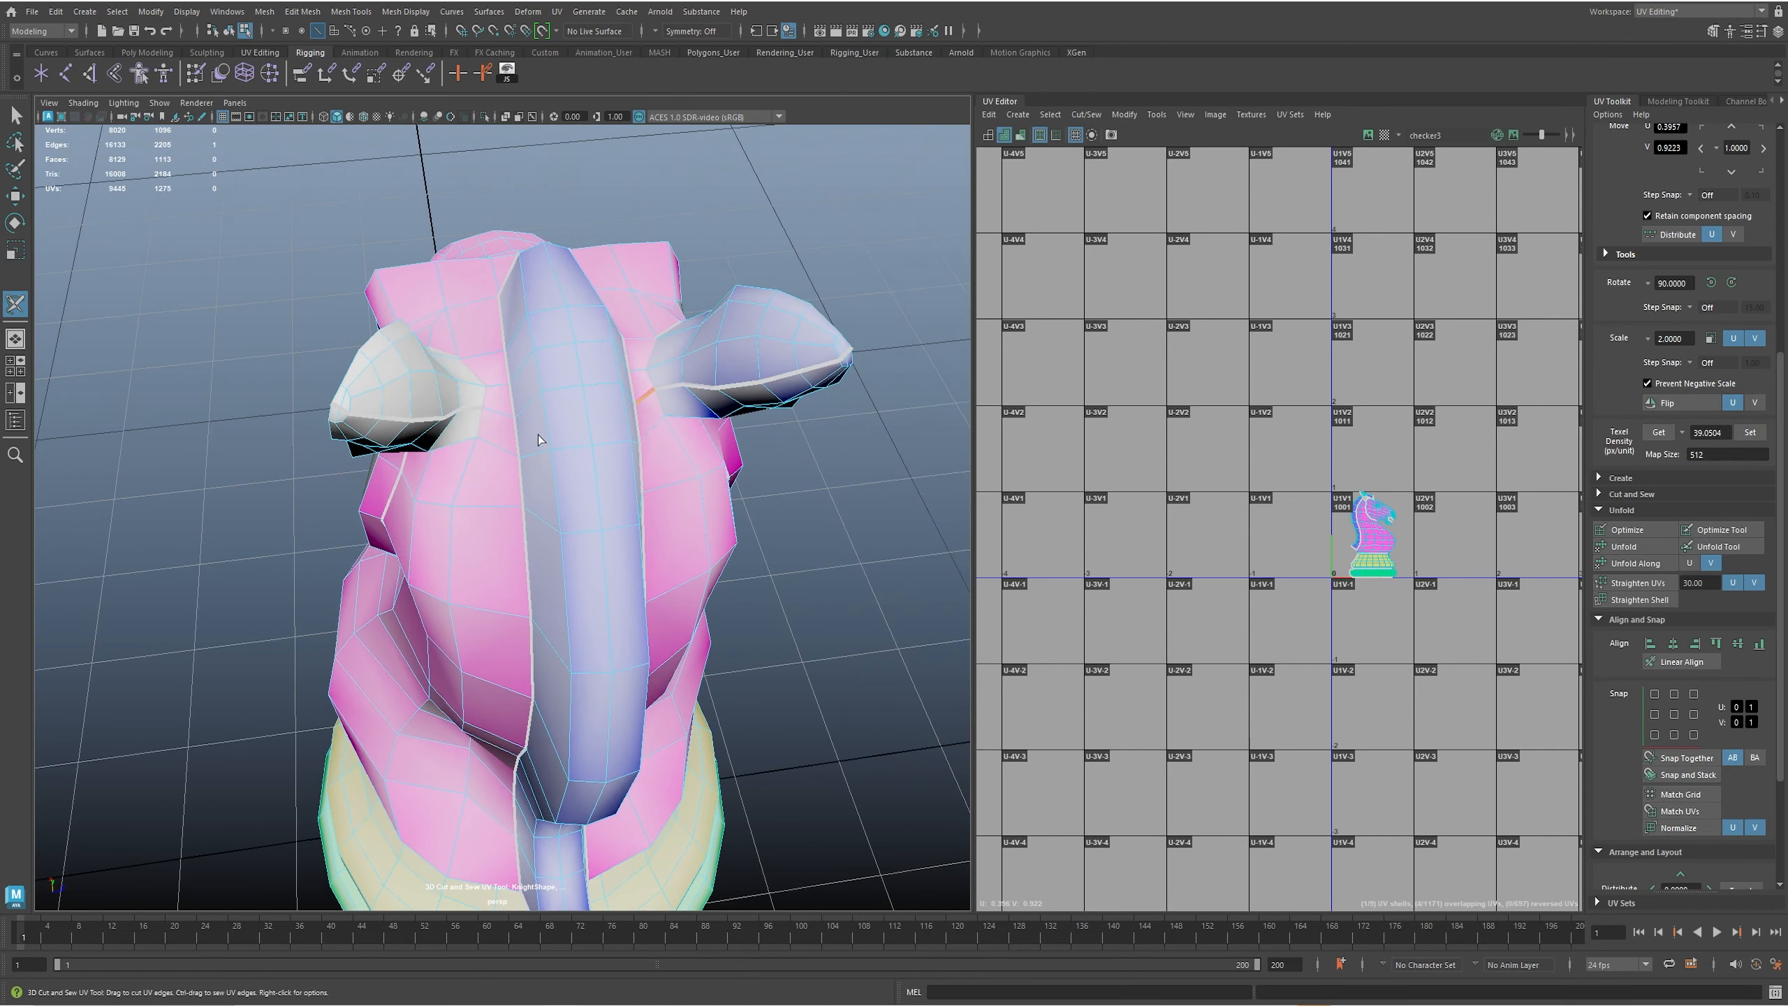
{"action": "left_click", "coordinate": [500, 418]}
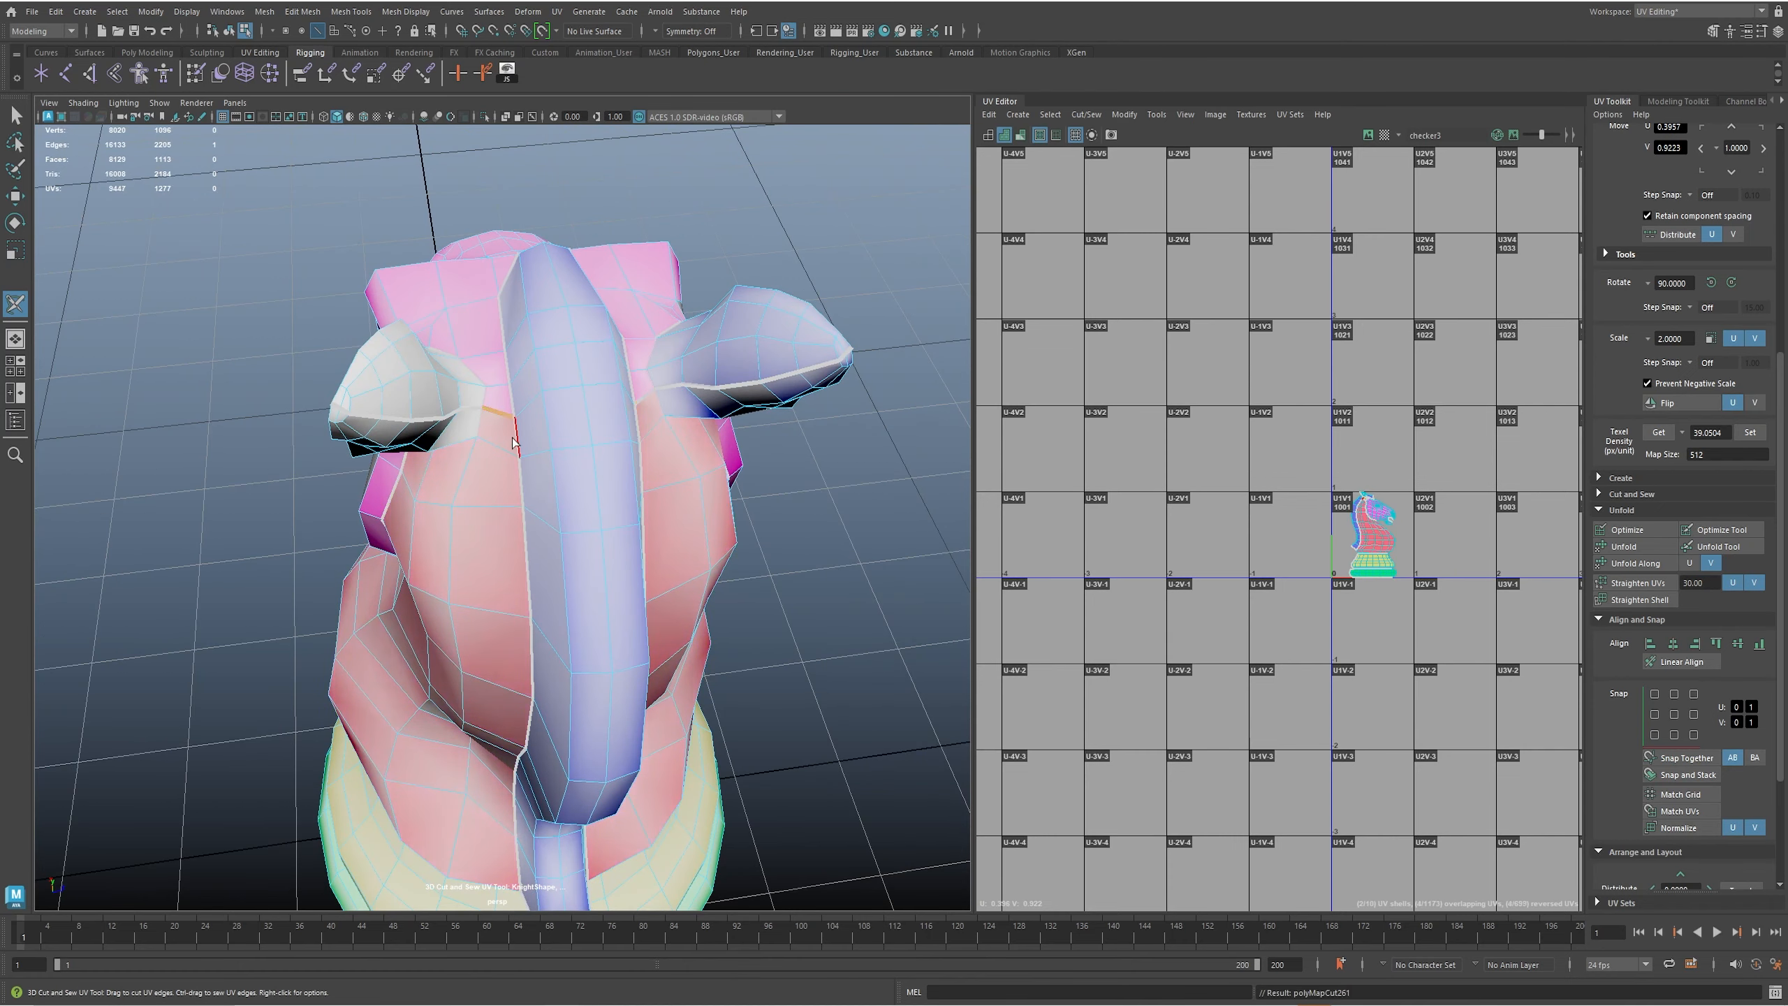
- Examine the knight's head, neck and mane shells from the front, the side and near the base
{"action": "left_click_drag", "start_coordinate": [648, 522], "coordinate": [592, 417], "text": "alt"}
{"action": "left_click_drag", "start_coordinate": [561, 566], "coordinate": [625, 409], "text": "alt"}
{"action": "right_click_drag", "start_coordinate": [625, 409], "coordinate": [729, 422], "text": "alt"}
{"action": "middle_click_drag", "start_coordinate": [729, 422], "coordinate": [691, 451], "text": "alt"}
{"action": "left_click_drag", "start_coordinate": [692, 450], "coordinate": [555, 426], "text": "alt"}
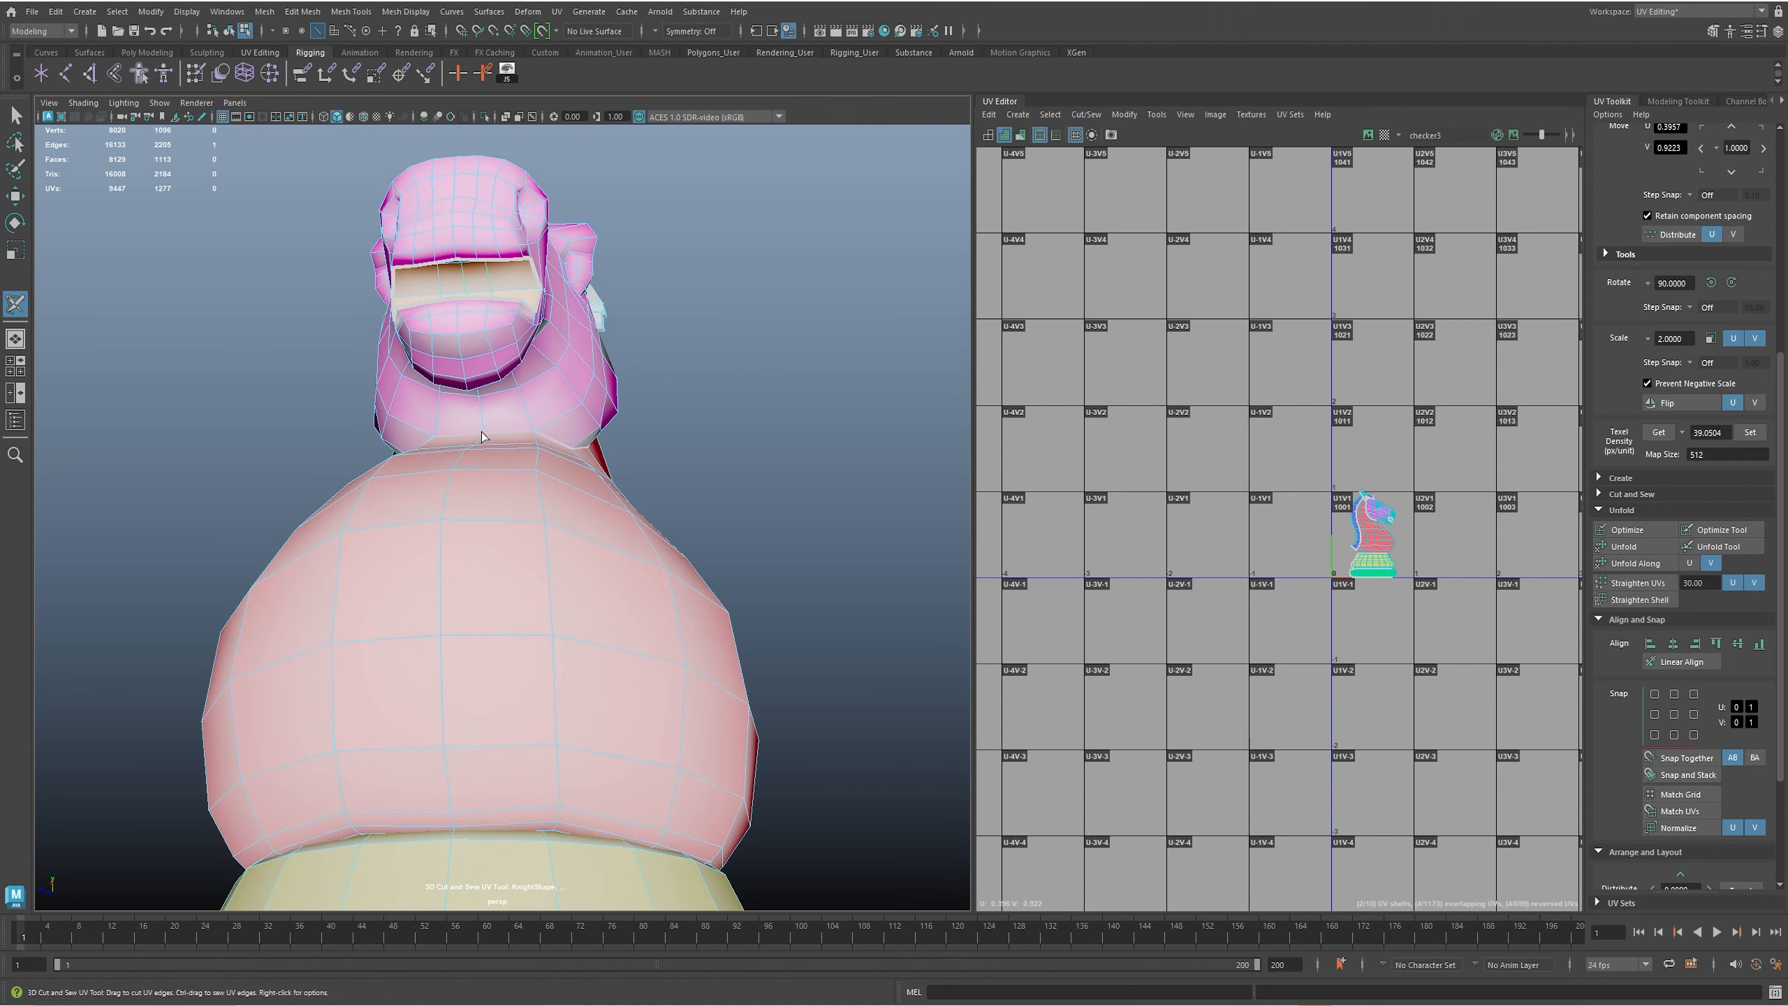
{"action": "left_click_drag", "start_coordinate": [487, 383], "coordinate": [732, 509], "text": "alt"}
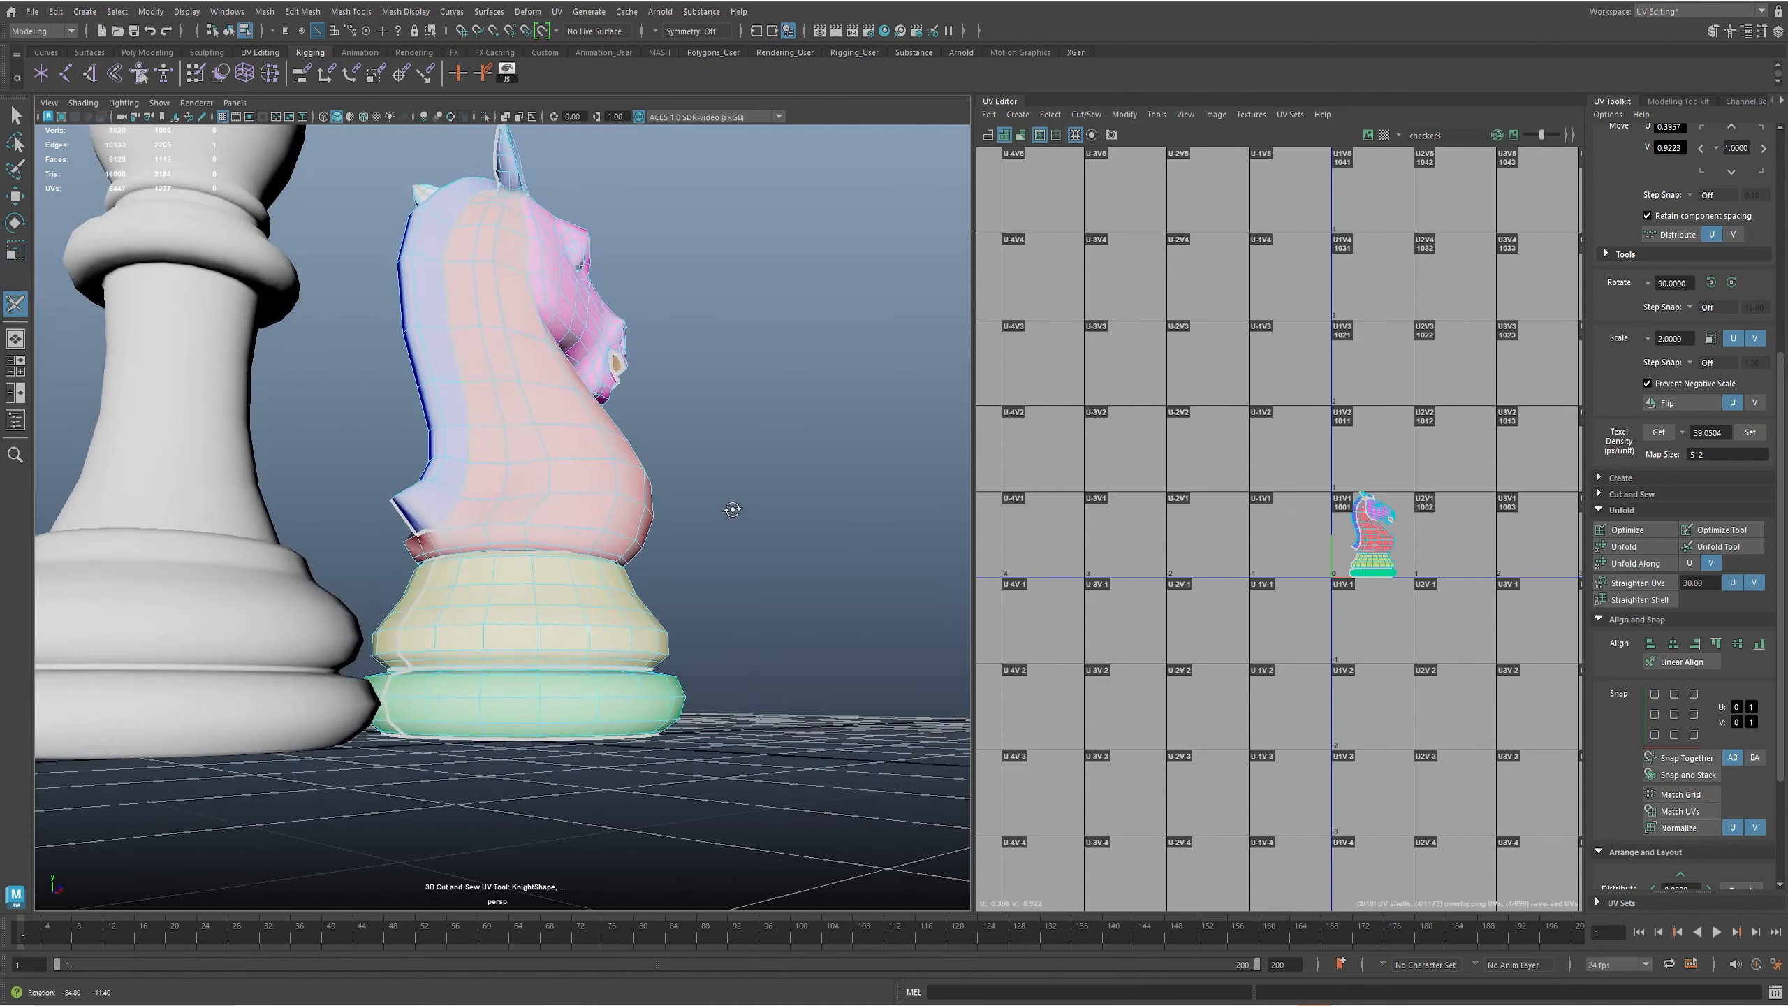
{"action": "scroll", "coordinate": [493, 547], "scroll_direction": "up", "scroll_amount": 6}
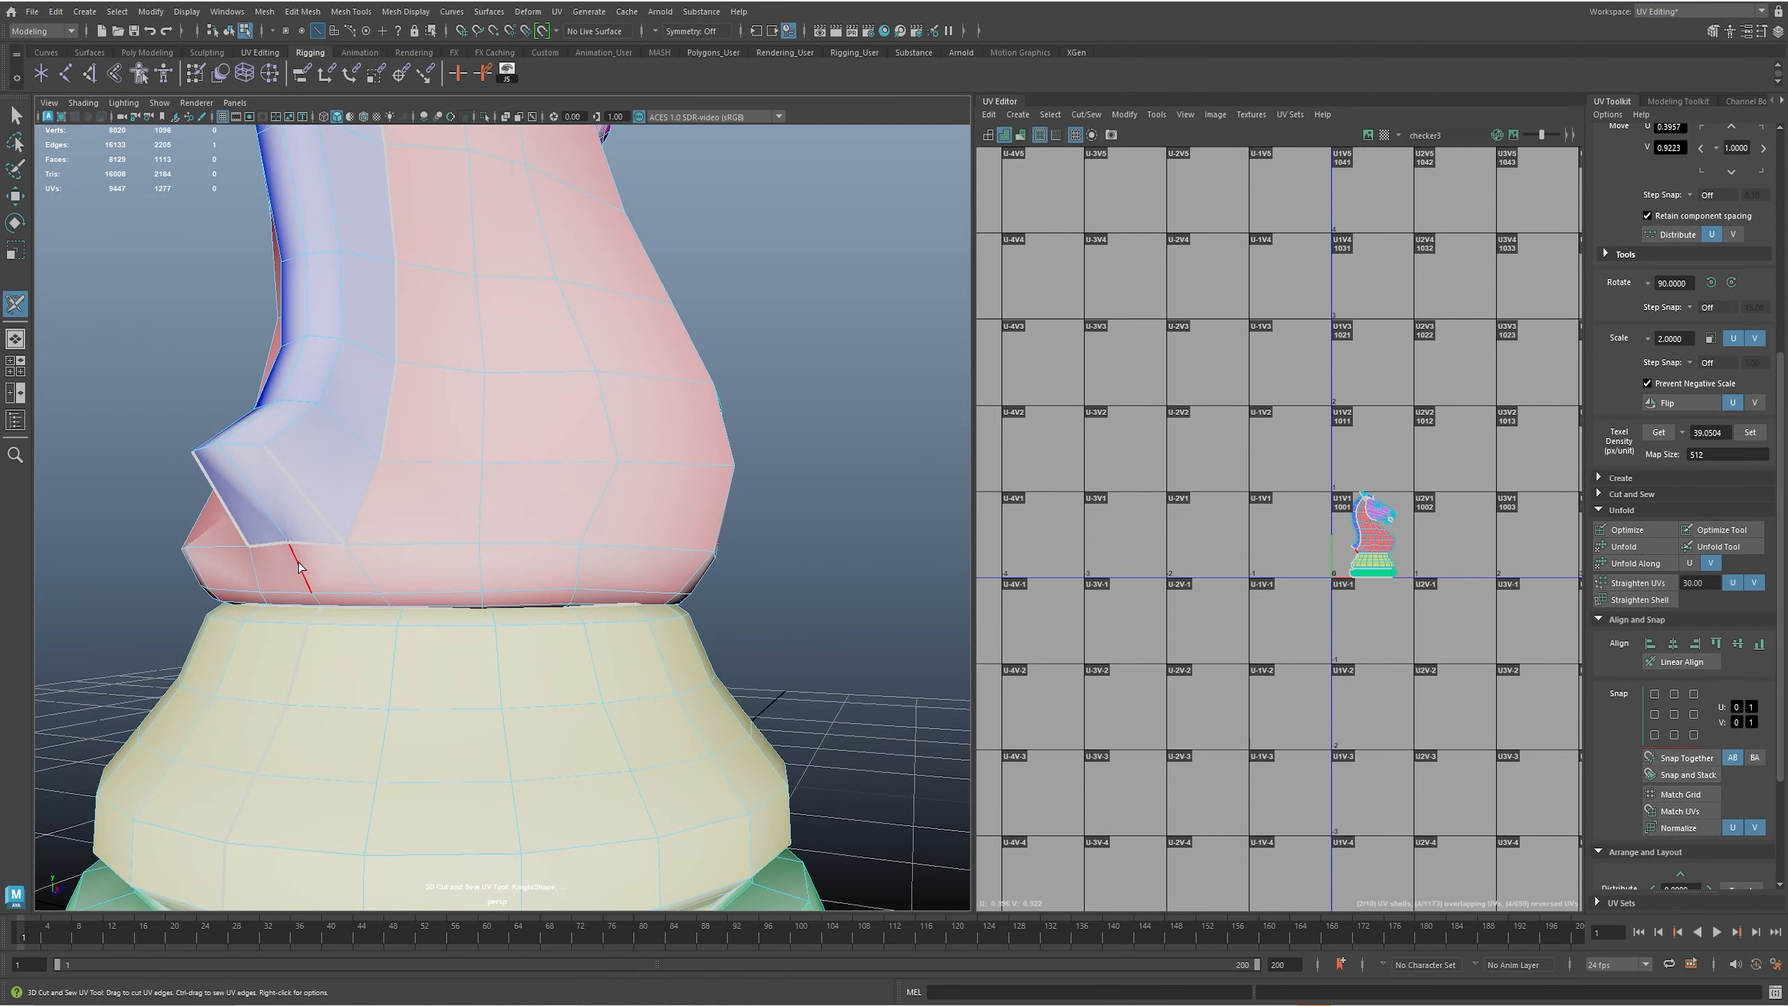
- Cut a seam loop around the underside of the knight's neck where it meets the base
{"action": "scroll", "coordinate": [623, 564], "scroll_direction": "down", "scroll_amount": 3}
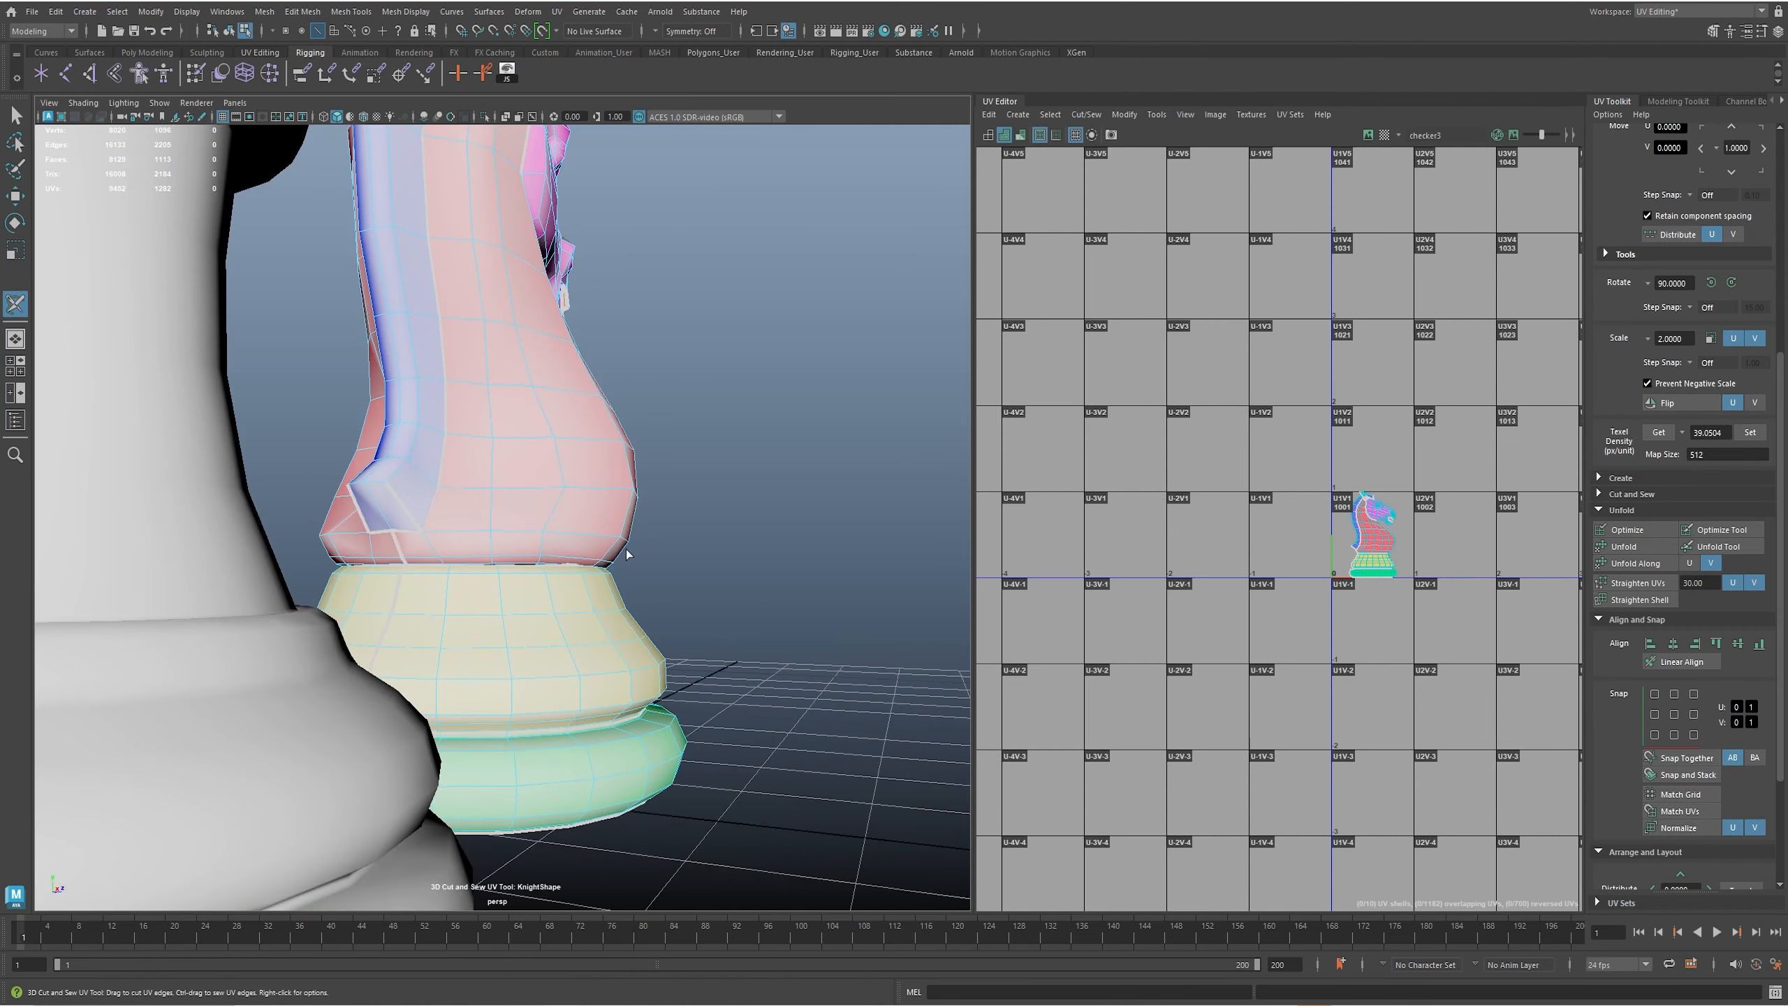
{"action": "left_click_drag", "start_coordinate": [575, 496], "coordinate": [518, 475], "text": "alt"}
{"action": "scroll", "coordinate": [554, 468], "scroll_direction": "up", "scroll_amount": 5}
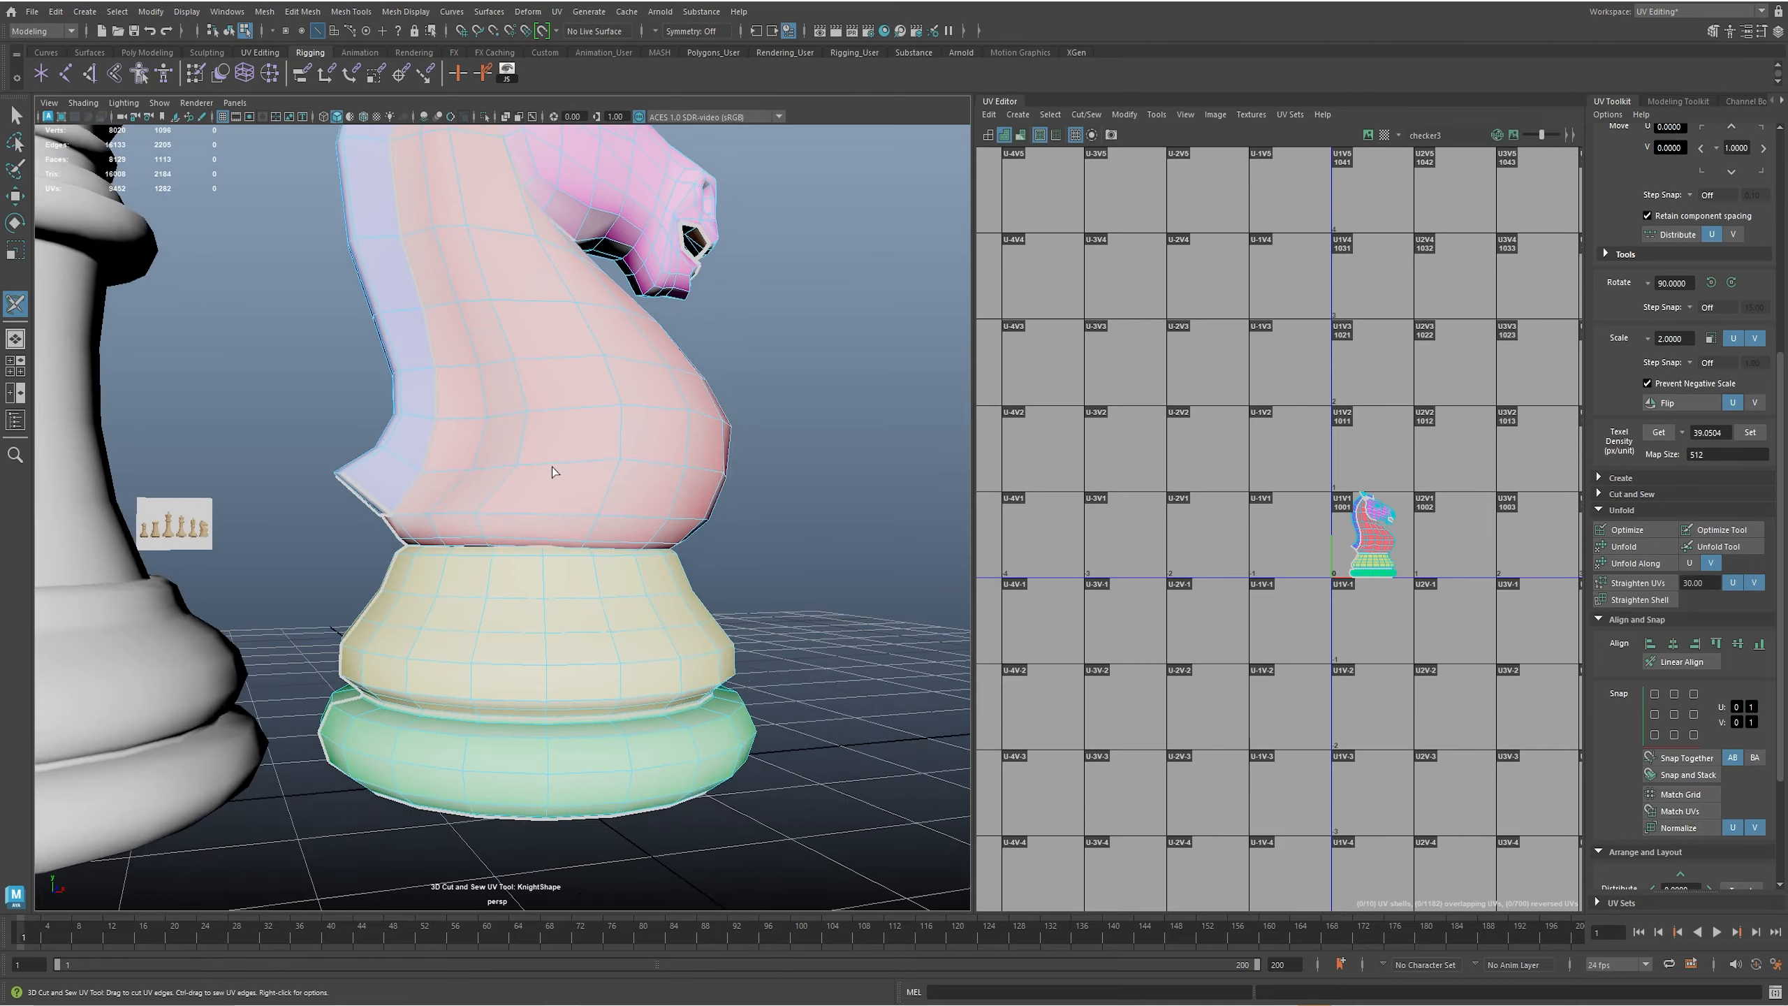
{"action": "key", "text": "4"}
{"action": "left_click_drag", "start_coordinate": [703, 519], "coordinate": [665, 519], "text": "alt"}
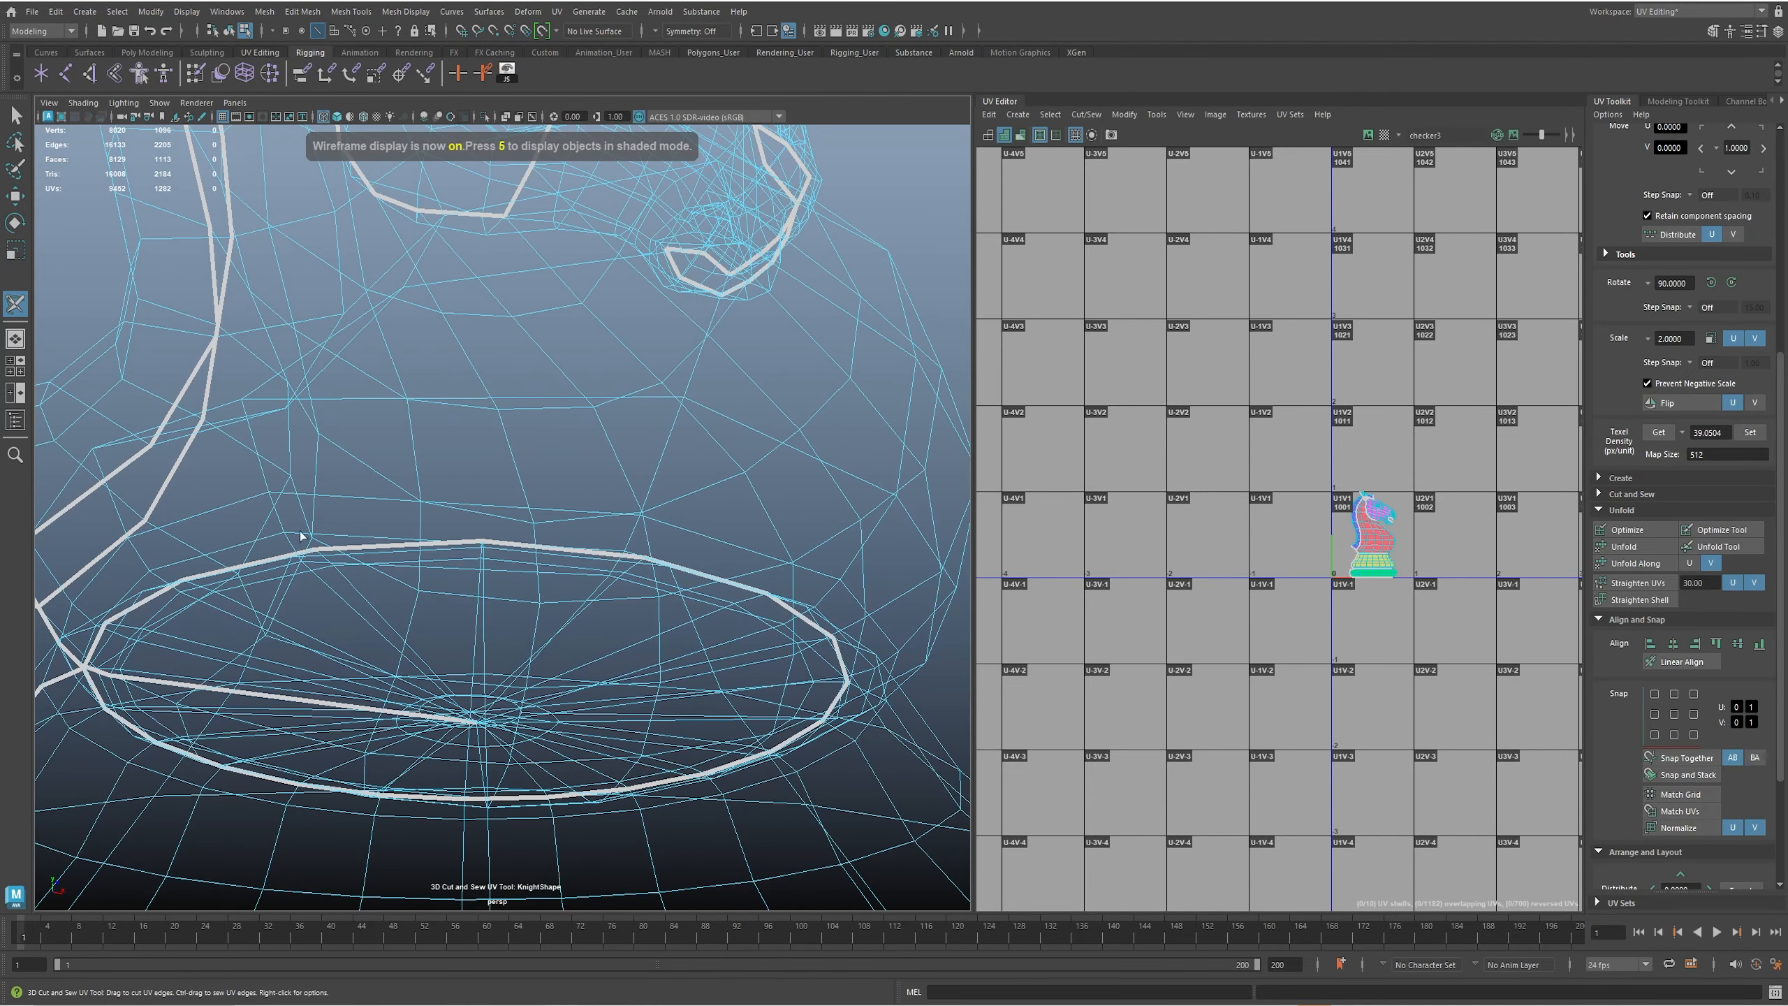
{"action": "double_click", "coordinate": [218, 556]}
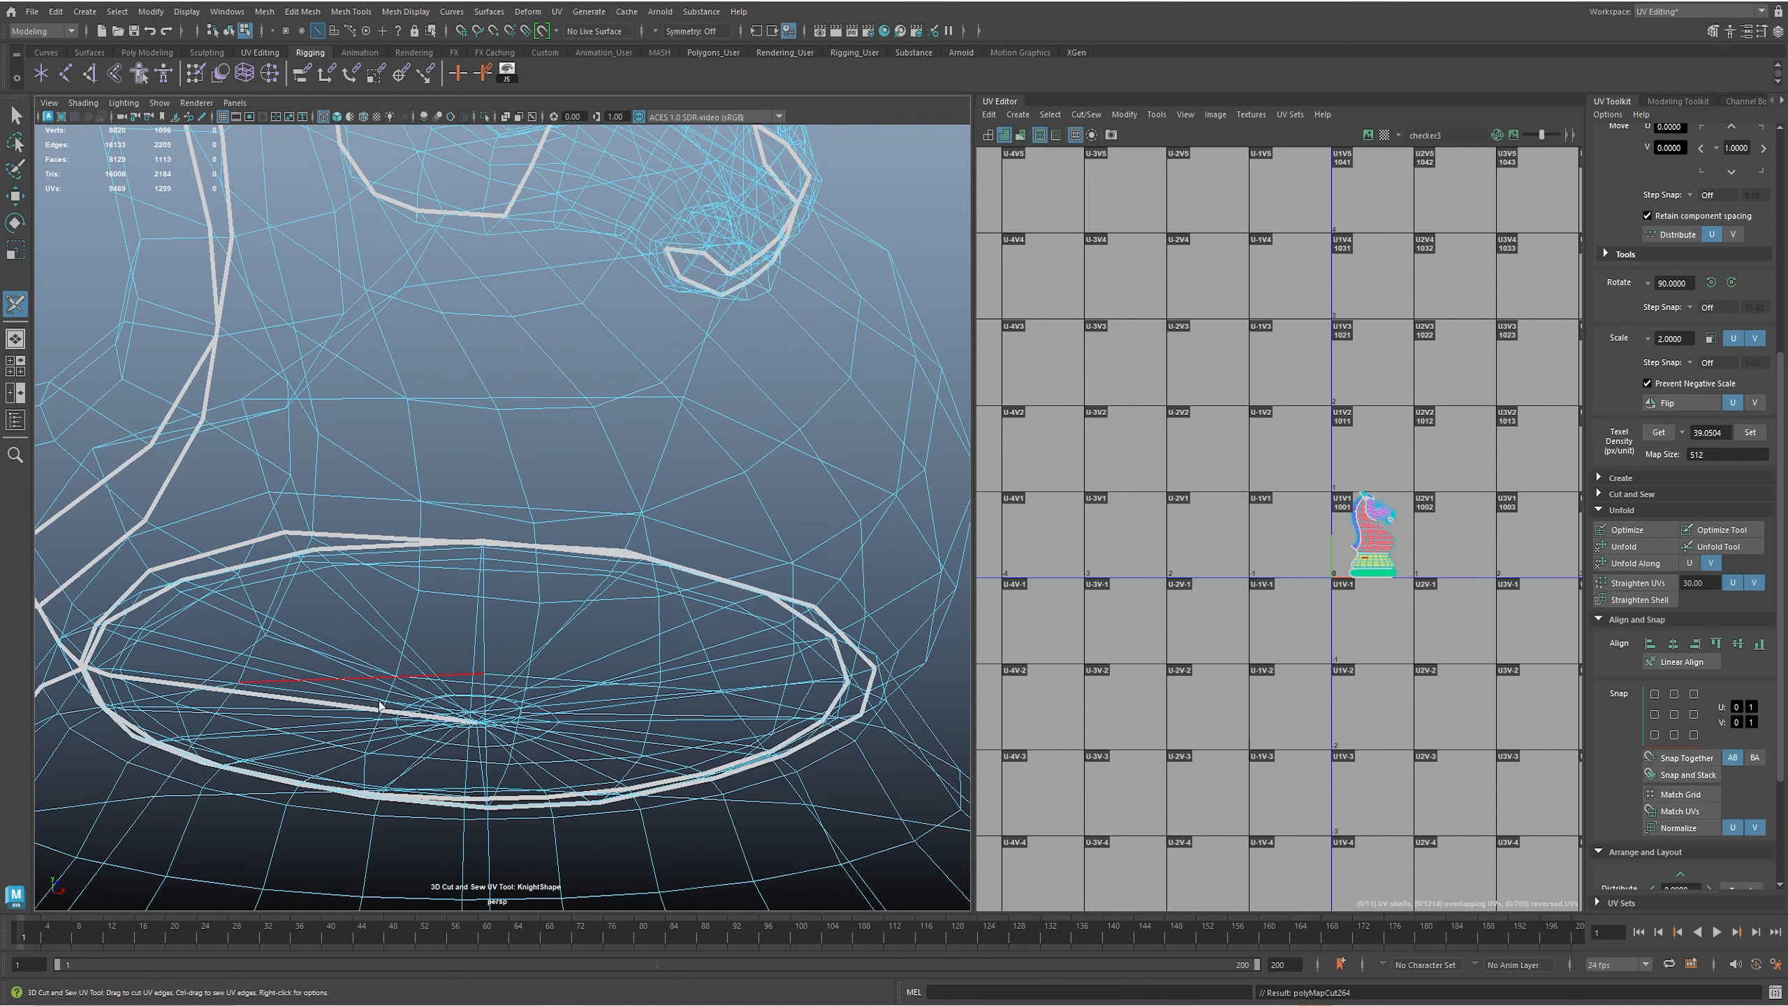
{"action": "key", "text": "5"}
- Select all of the knight's UVs, unfold and lay out the shells, and show the checker texture on the model
{"action": "scroll", "coordinate": [394, 704], "scroll_direction": "down", "scroll_amount": 7}
{"action": "left_click_drag", "start_coordinate": [493, 507], "coordinate": [524, 567], "text": "alt"}
{"action": "scroll", "coordinate": [525, 566], "scroll_direction": "down", "scroll_amount": 5}
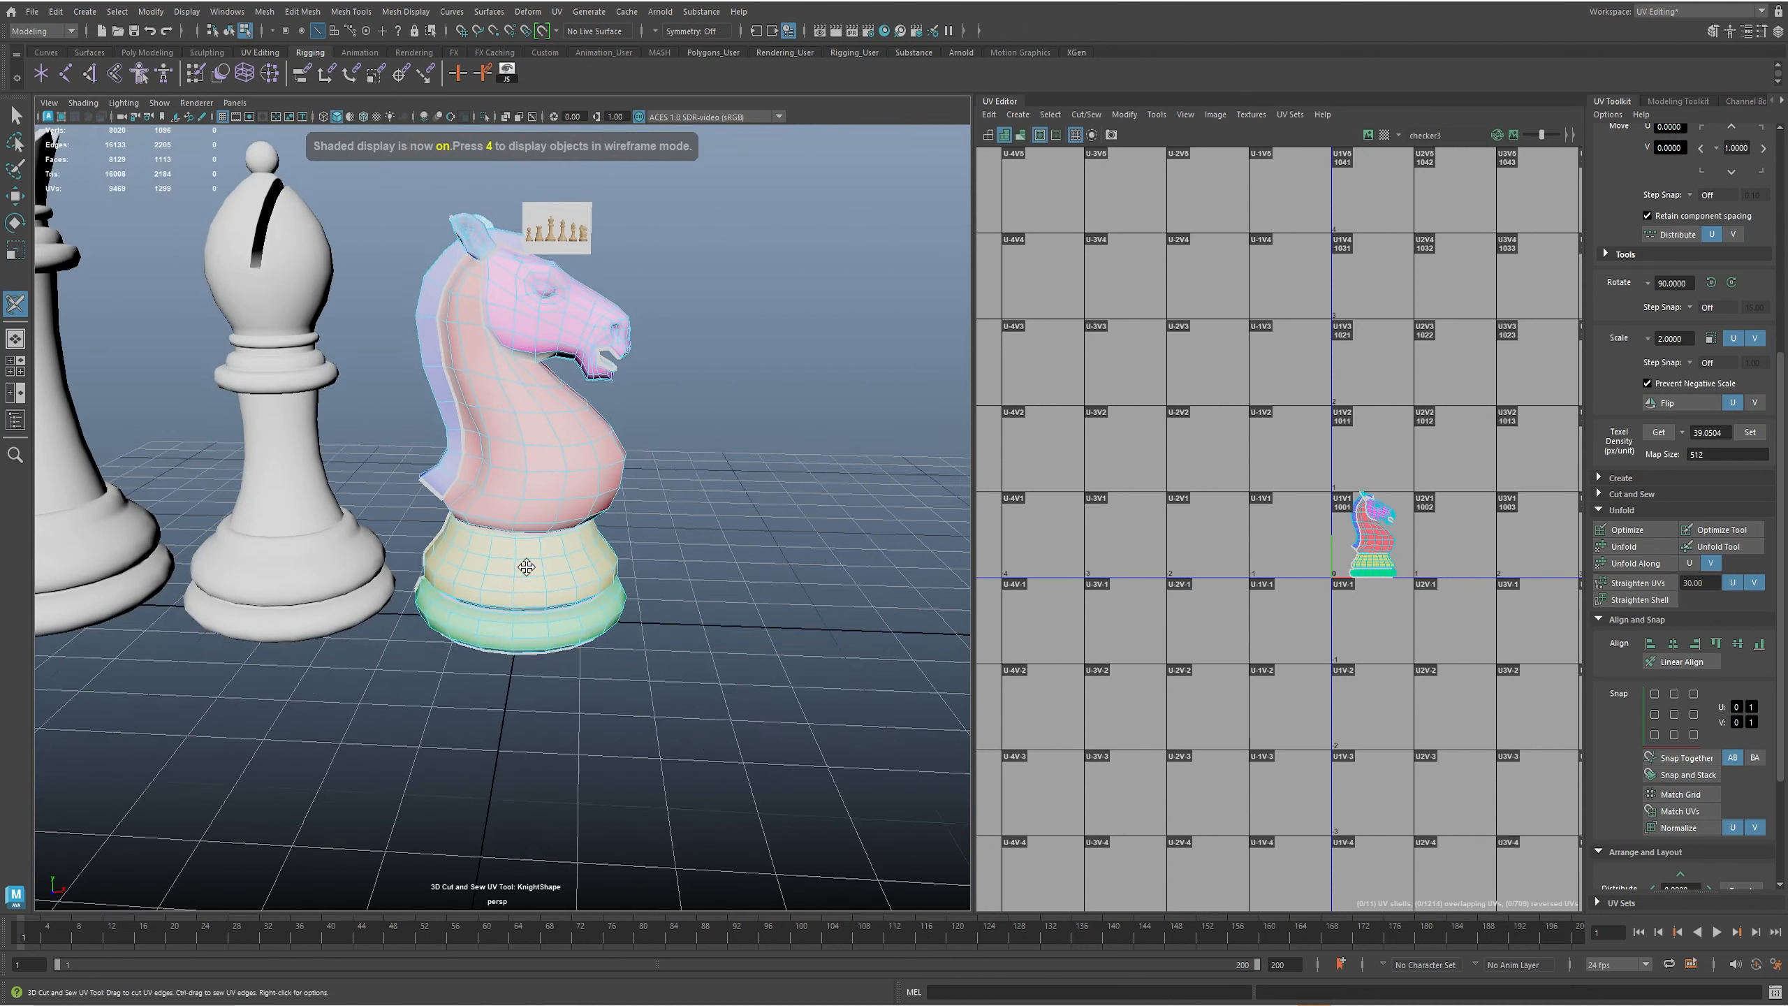
{"action": "middle_click_drag", "start_coordinate": [525, 567], "coordinate": [550, 635], "text": "alt"}
{"action": "mouse_move", "coordinate": [545, 586]}
{"action": "left_mouse_down", "text": "alt"}
{"action": "mouse_move", "coordinate": [521, 598]}
{"action": "mouse_move", "coordinate": [540, 567]}
{"action": "left_mouse_up", "text": "alt"}
{"action": "right_click_drag", "start_coordinate": [540, 564], "coordinate": [611, 518]}
{"action": "left_click_drag", "start_coordinate": [376, 376], "coordinate": [725, 845]}
{"action": "key", "text": "ctrl+u"}
{"action": "key", "text": "ctrl+l"}
{"action": "middle_click_drag", "start_coordinate": [720, 739], "coordinate": [675, 741], "text": "alt"}
{"action": "key", "text": "6"}
- Examine the checker pattern around the knight's mouth and the matching head shell in the UV layout
{"action": "mouse_move", "coordinate": [676, 744]}
{"action": "left_mouse_down", "text": "alt"}
{"action": "mouse_move", "coordinate": [517, 757]}
{"action": "mouse_move", "coordinate": [552, 648]}
{"action": "mouse_move", "coordinate": [591, 659]}
{"action": "left_mouse_up", "text": "alt"}
{"action": "middle_click_drag", "start_coordinate": [1353, 595], "coordinate": [1176, 601], "text": "alt"}
{"action": "right_click_drag", "start_coordinate": [1176, 601], "coordinate": [1285, 659], "text": "alt"}
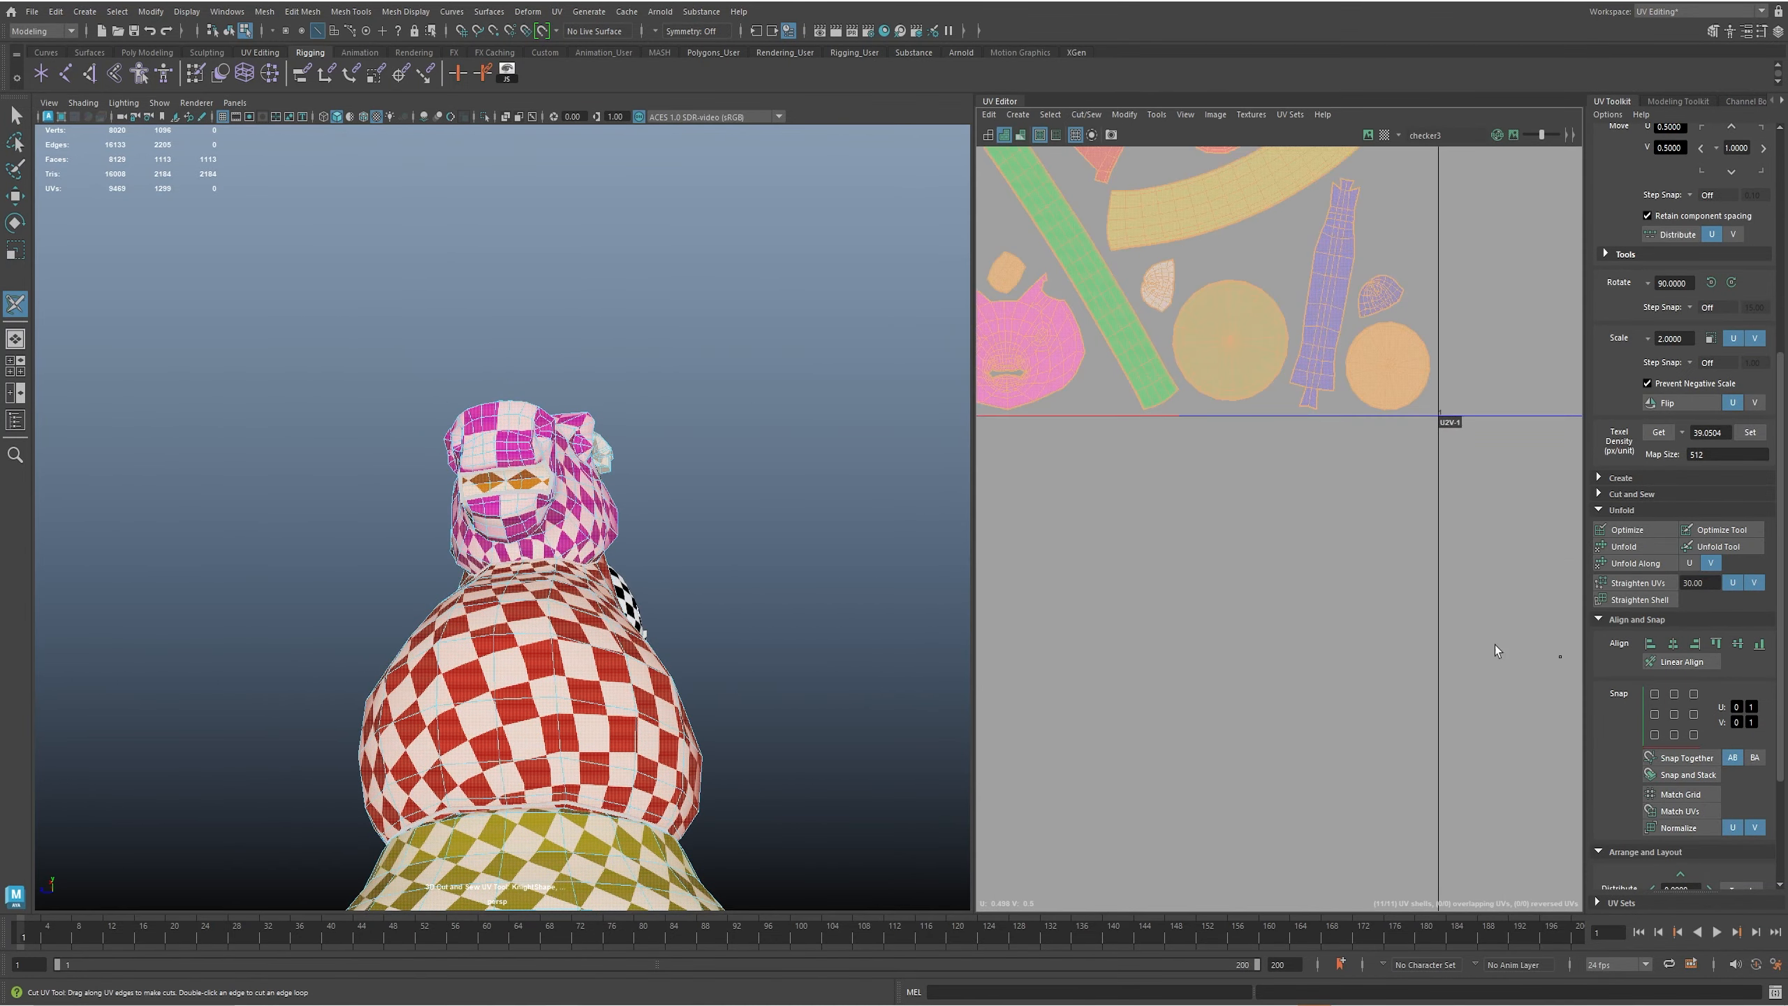
{"action": "middle_click_drag", "start_coordinate": [1006, 501], "coordinate": [1311, 684], "text": "alt"}
{"action": "right_click_drag", "start_coordinate": [1256, 614], "coordinate": [1349, 583], "text": "alt"}
{"action": "middle_click_drag", "start_coordinate": [1349, 583], "coordinate": [1198, 652], "text": "alt"}
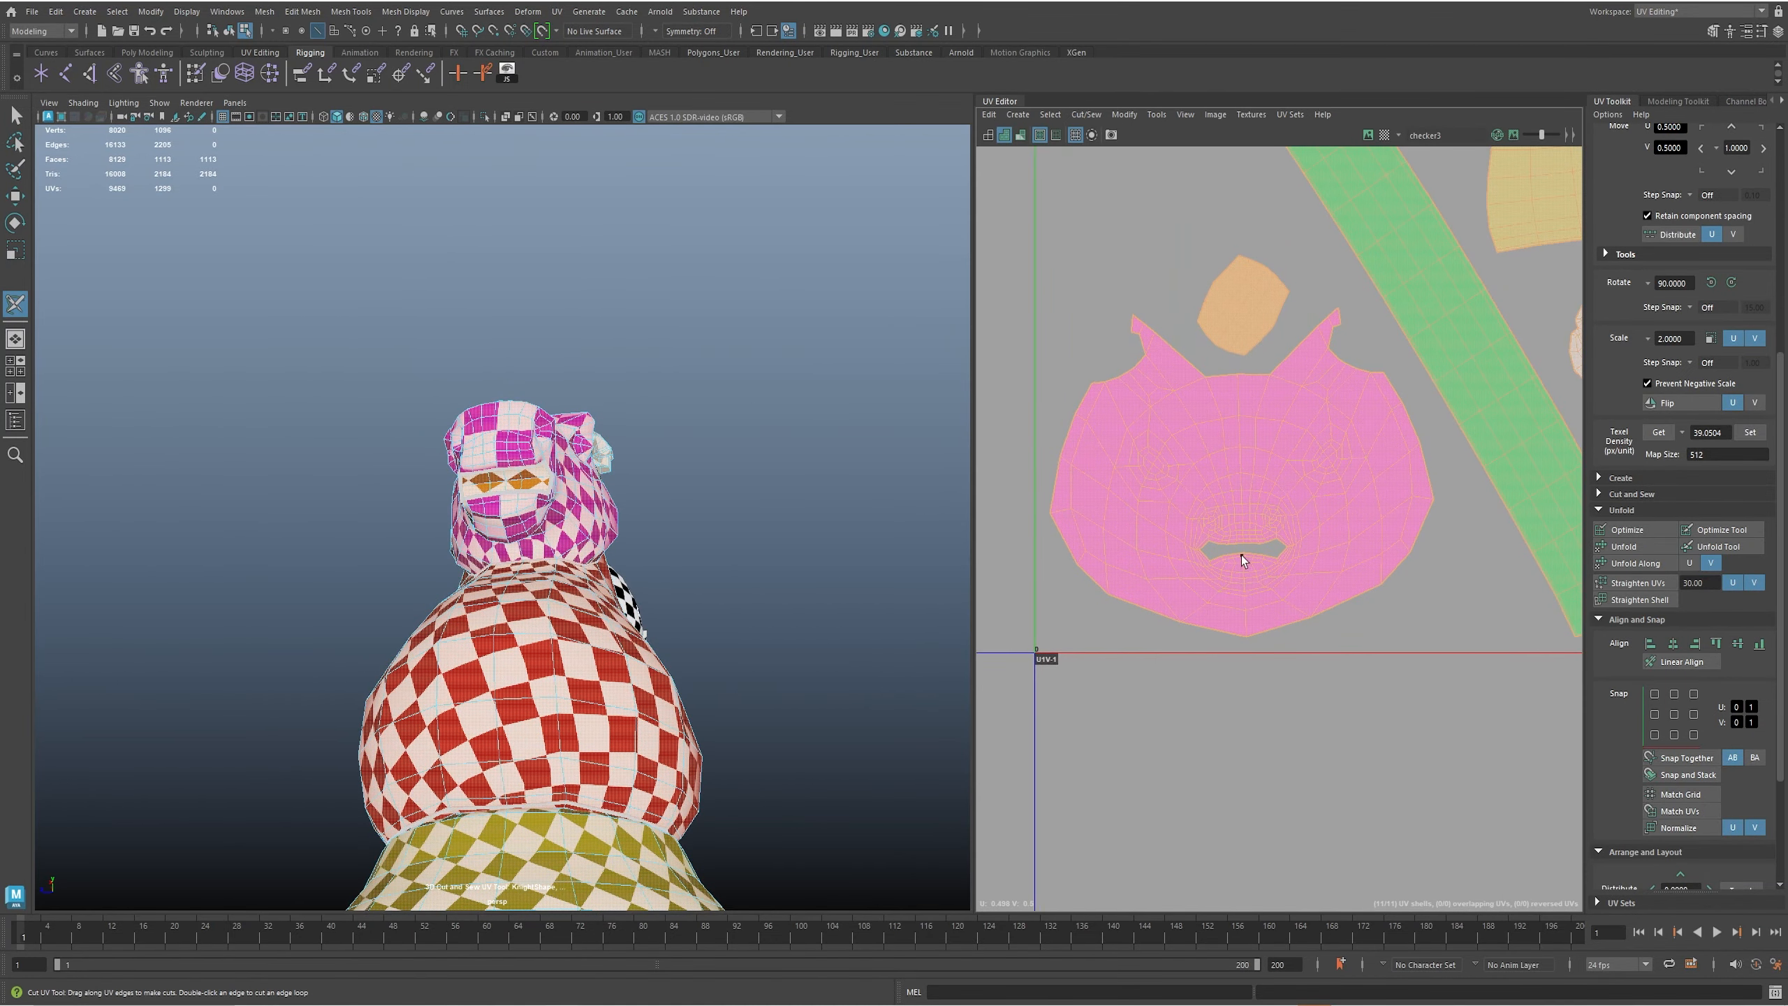
{"action": "middle_click_drag", "start_coordinate": [1234, 573], "coordinate": [1213, 566], "text": "alt"}
{"action": "right_click_drag", "start_coordinate": [1213, 566], "coordinate": [1260, 568], "text": "alt"}
{"action": "right_click_drag", "start_coordinate": [661, 576], "coordinate": [742, 575], "text": "alt"}
{"action": "left_click_drag", "start_coordinate": [742, 575], "coordinate": [604, 519], "text": "alt"}
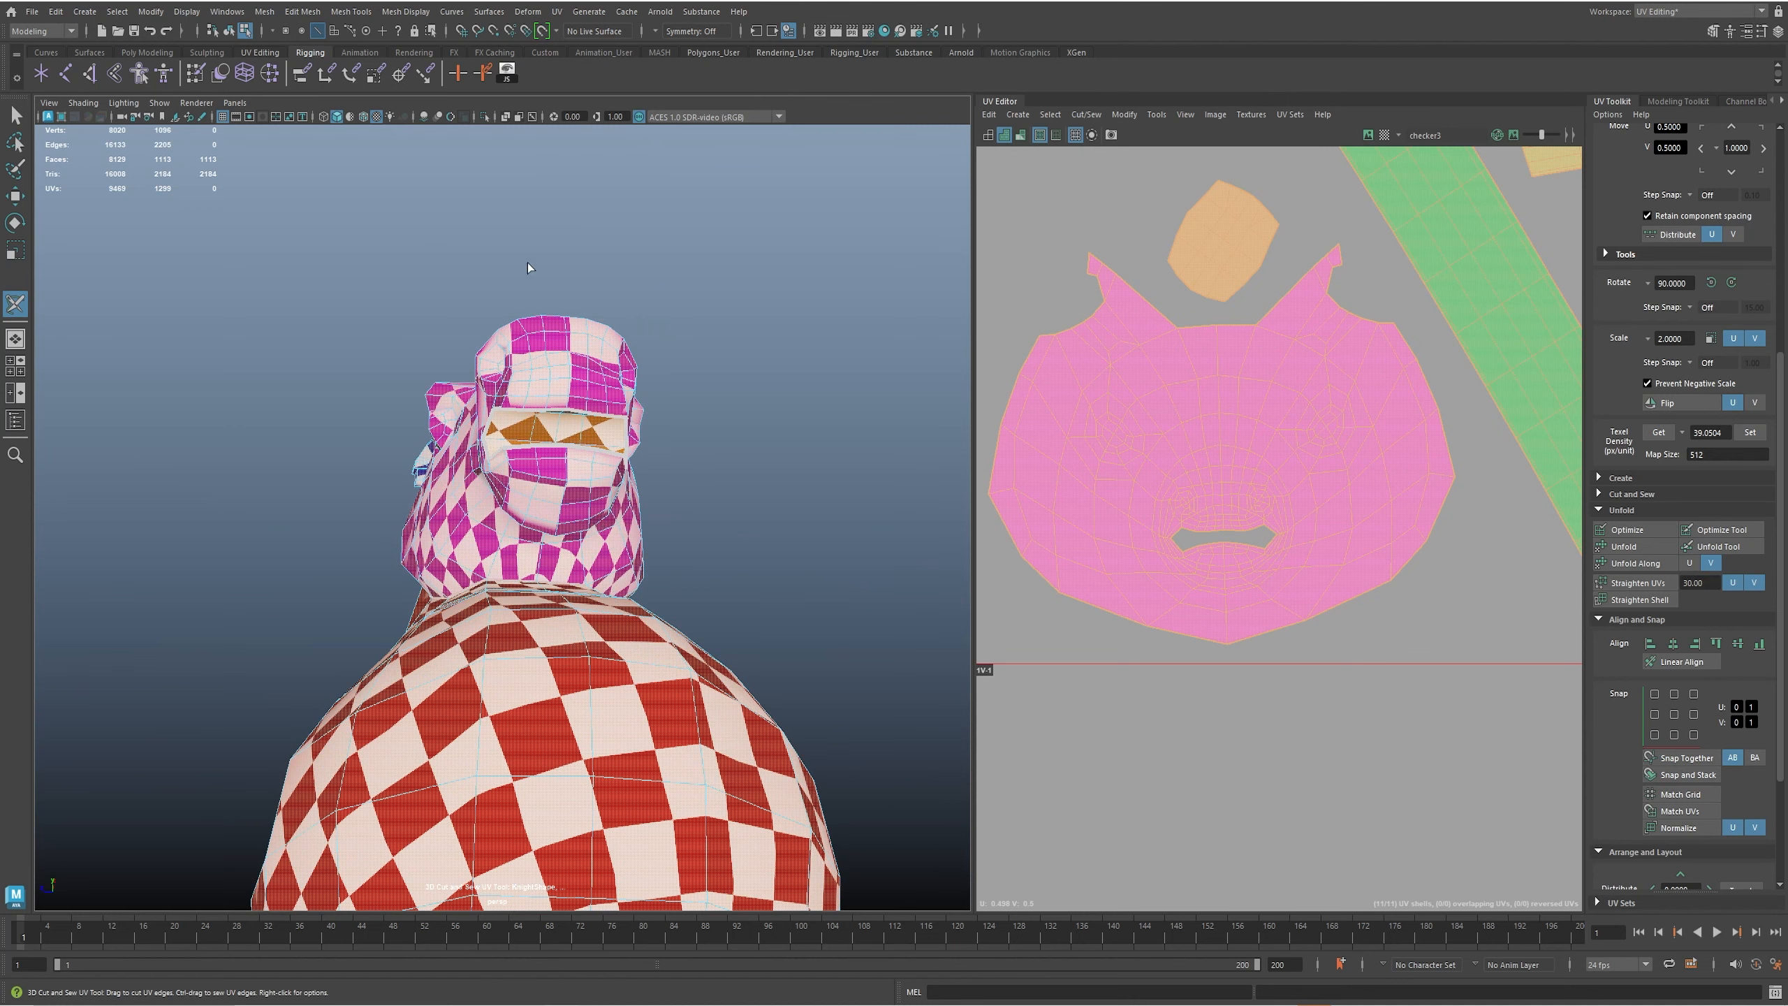
- Cut a seam with the 3D Cut and Sew UV Tool along the centre of the lower jaw down to the neck
{"action": "left_click", "coordinate": [556, 11]}
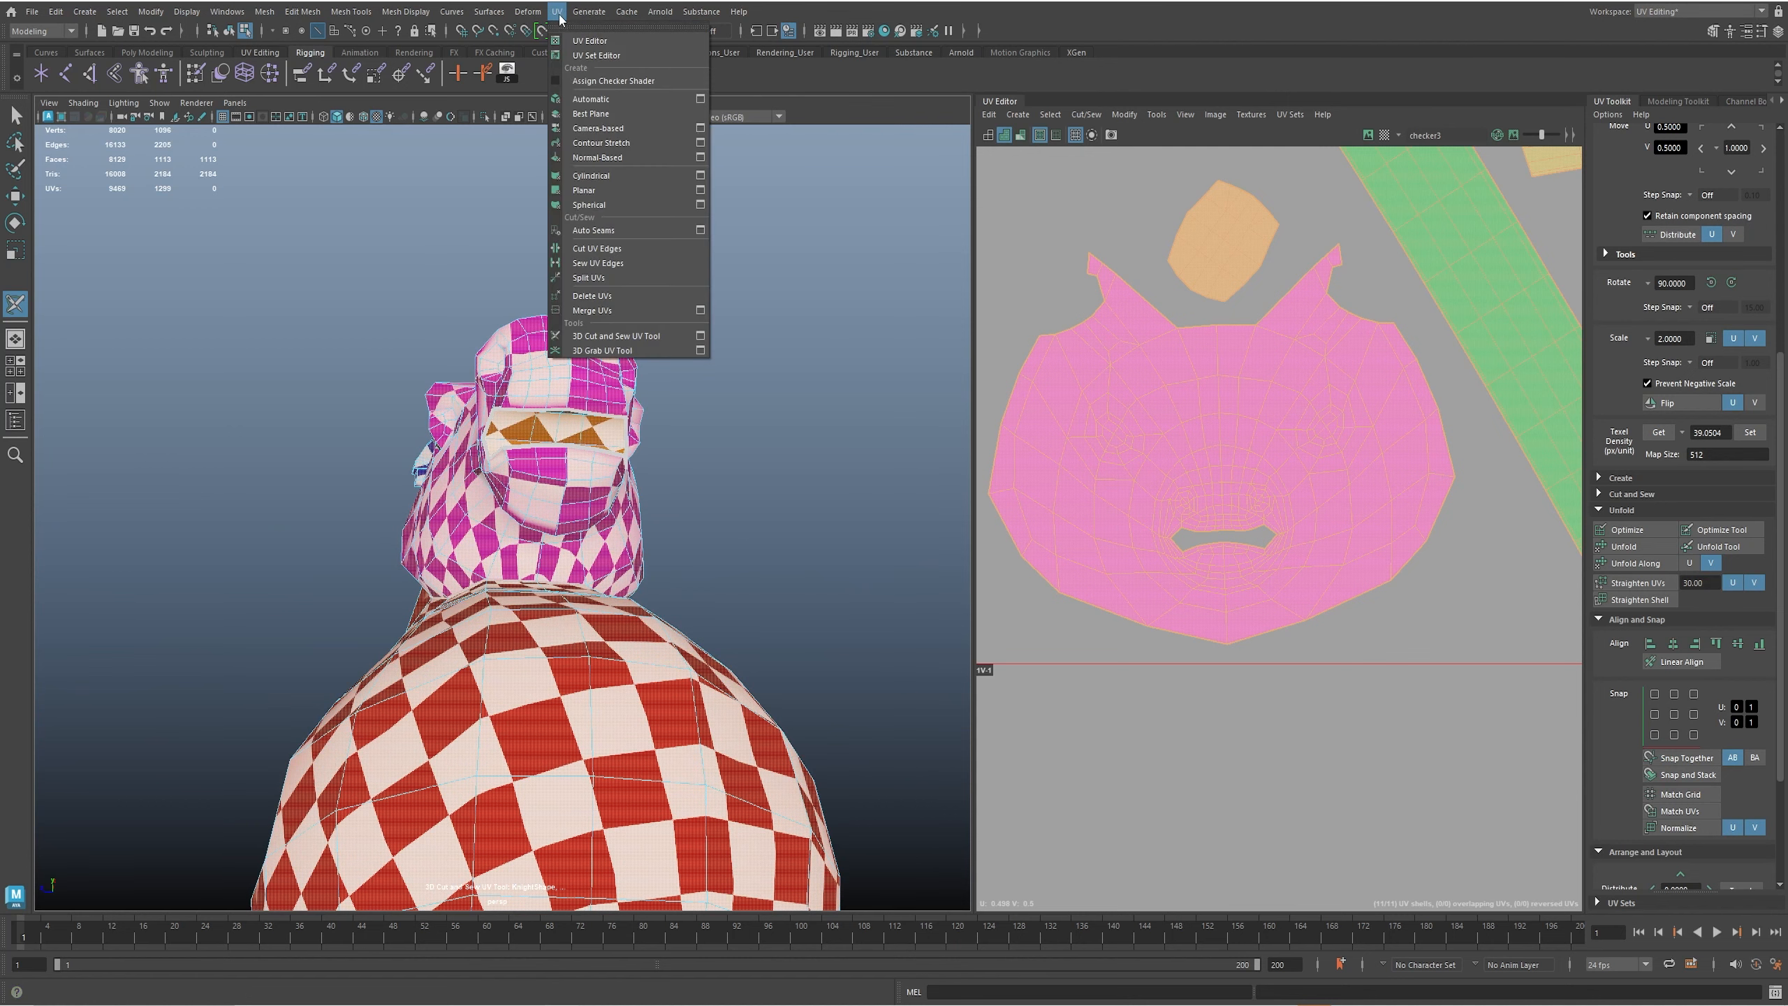
{"action": "left_click", "coordinate": [664, 336]}
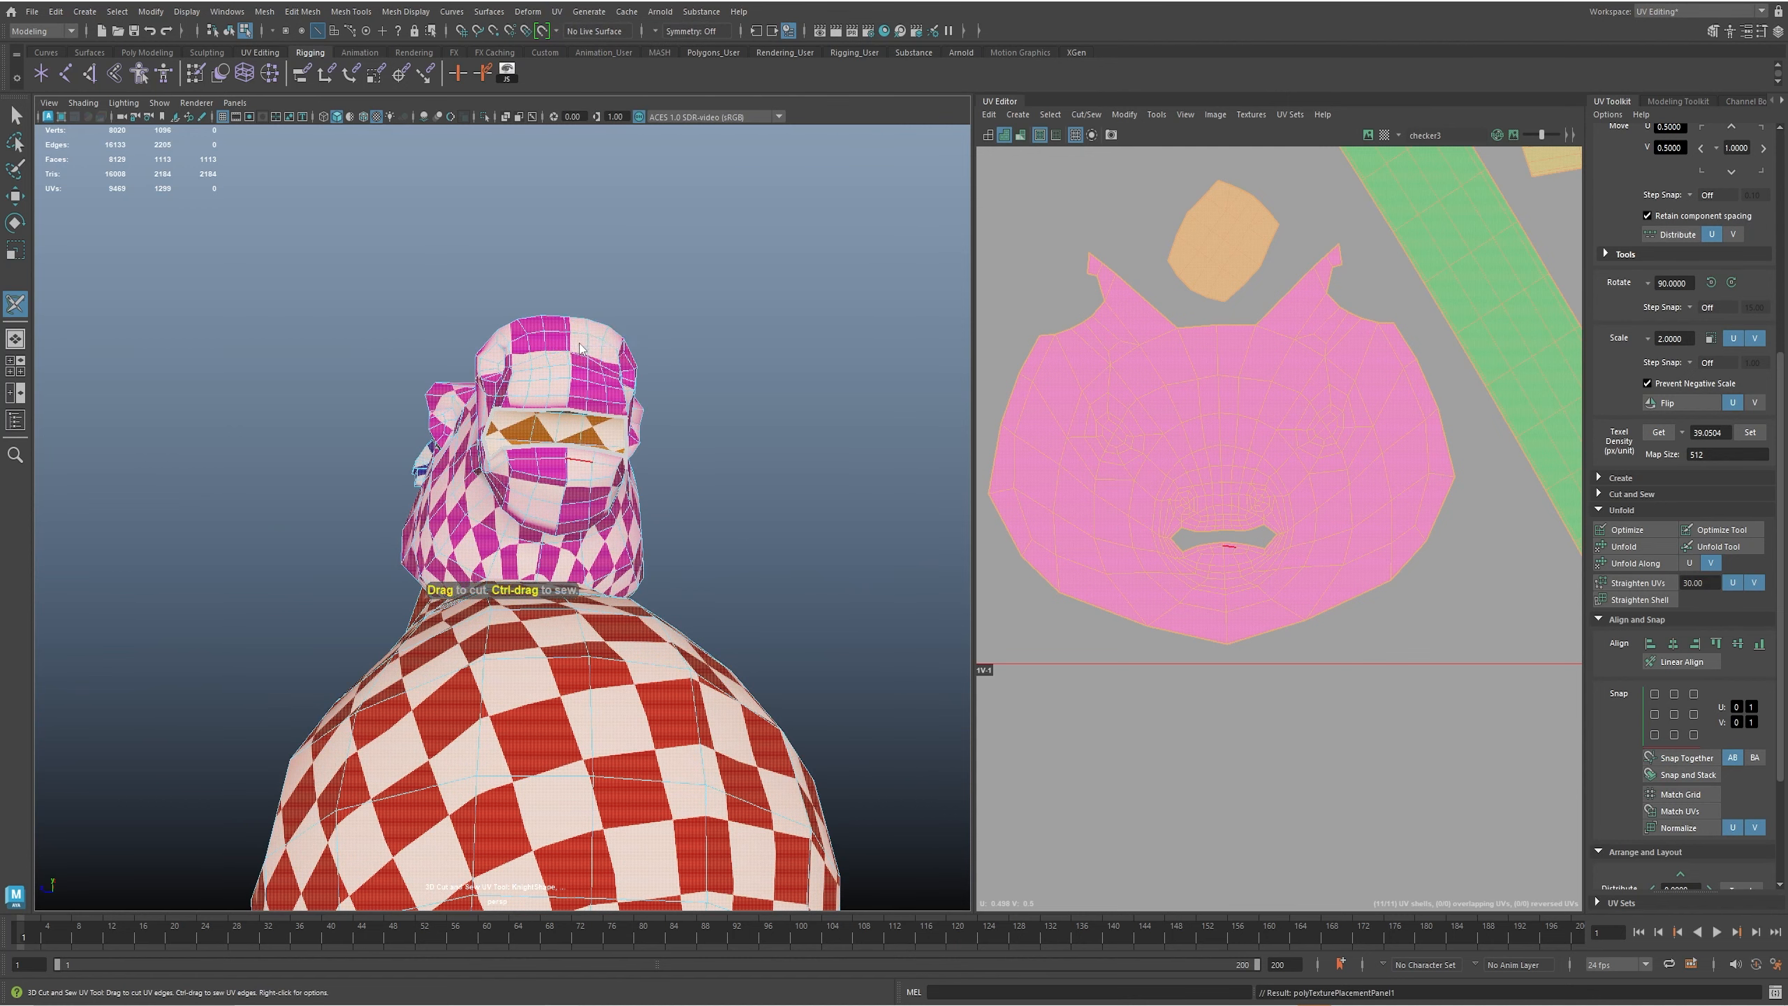
{"action": "scroll", "coordinate": [578, 408], "scroll_direction": "up", "scroll_amount": 2}
{"action": "left_click_drag", "start_coordinate": [578, 450], "coordinate": [533, 433], "text": "alt"}
{"action": "double_click", "coordinate": [539, 523]}
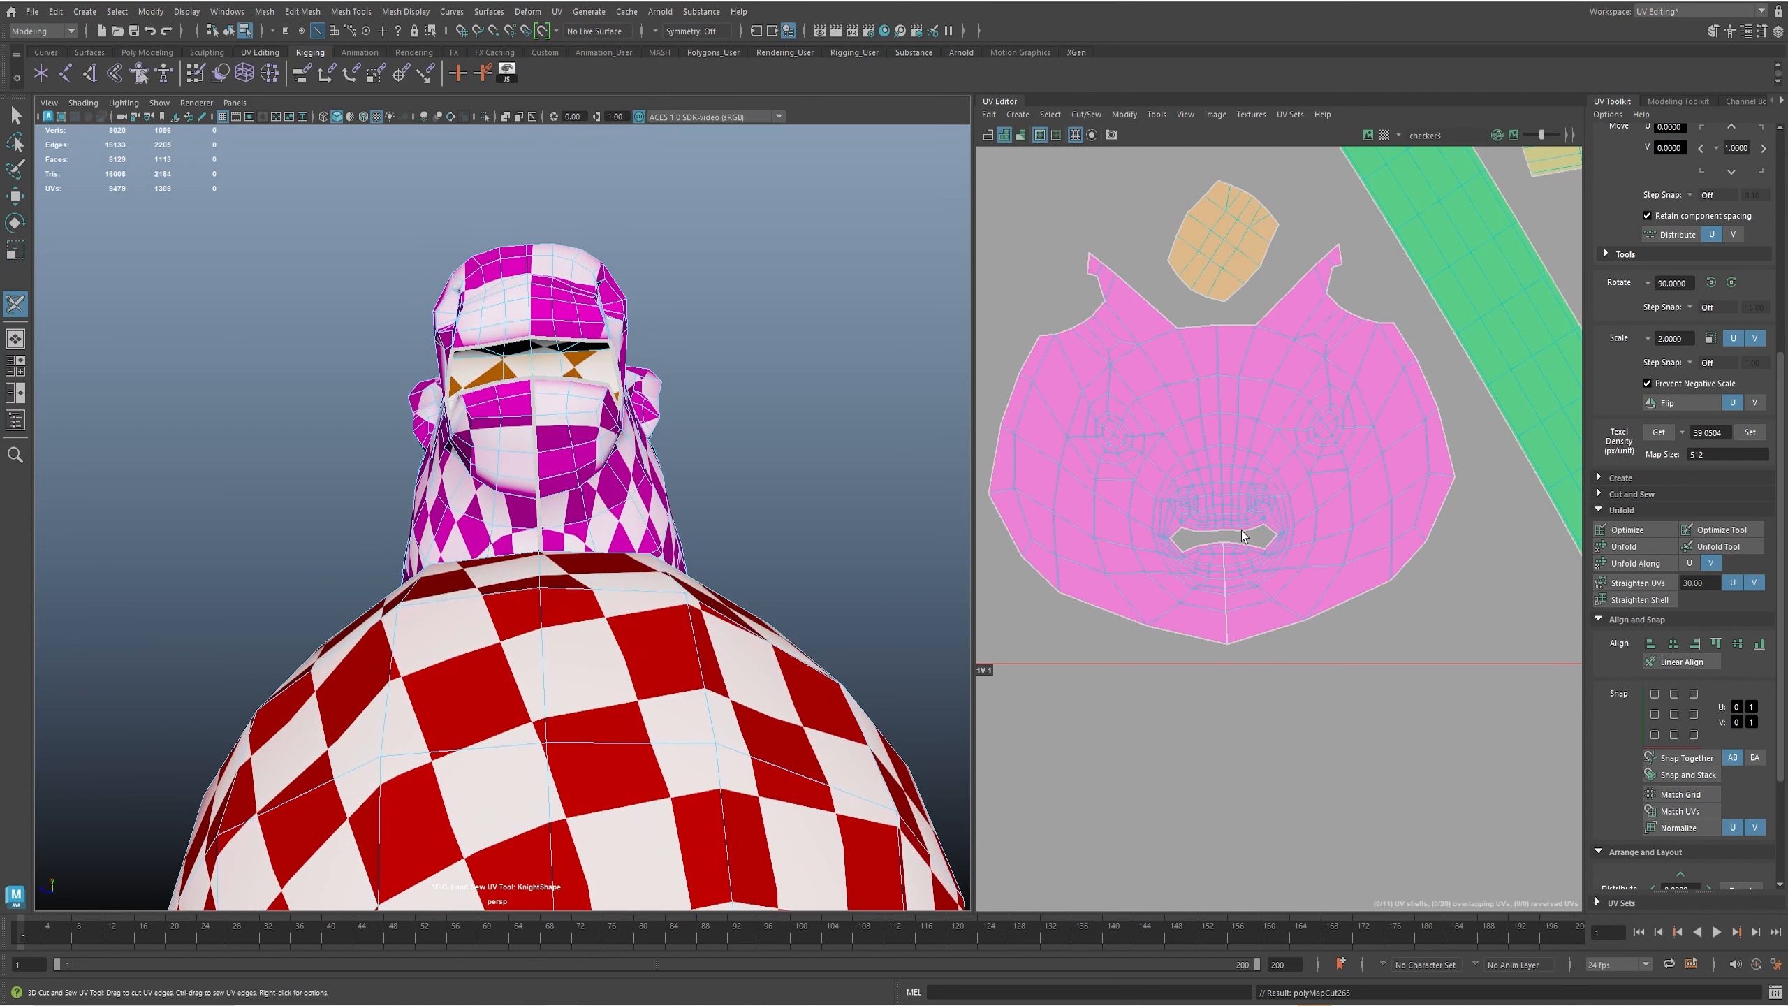
{"action": "key", "text": "q"}
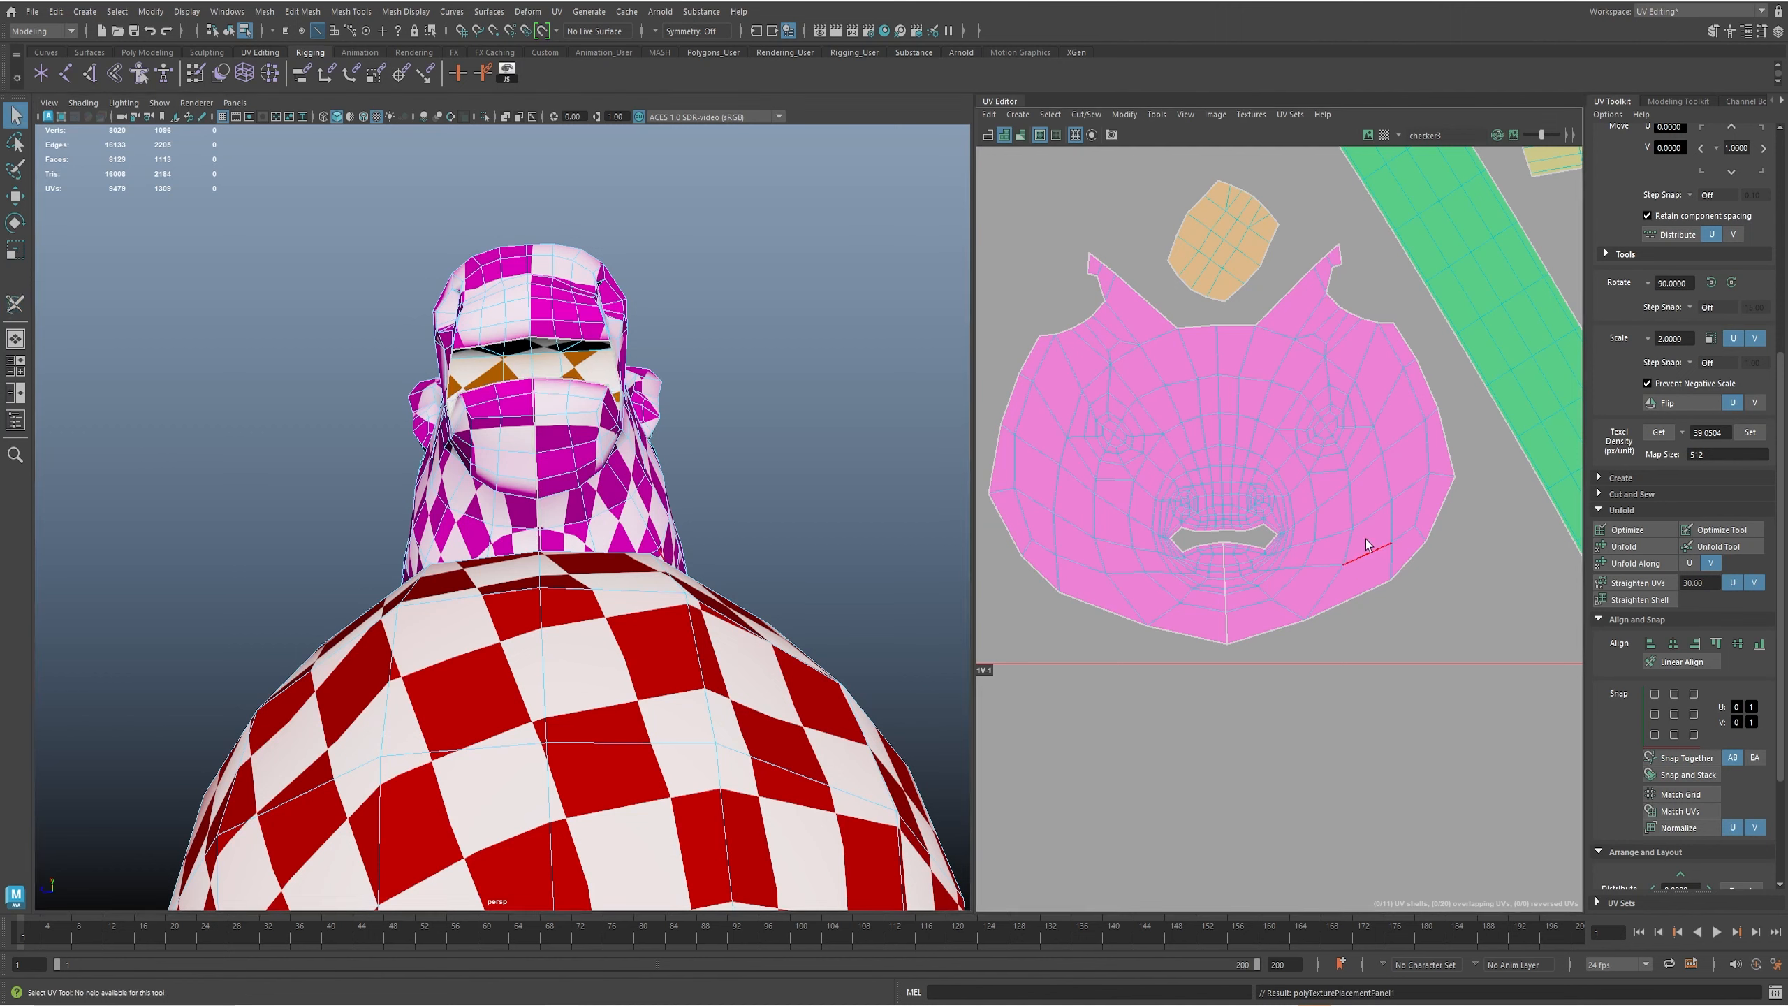
- Unfold the knight's head shell and optimize it repeatedly to even out the checker pattern
{"action": "right_click_drag", "start_coordinate": [1364, 497], "coordinate": [1305, 482]}
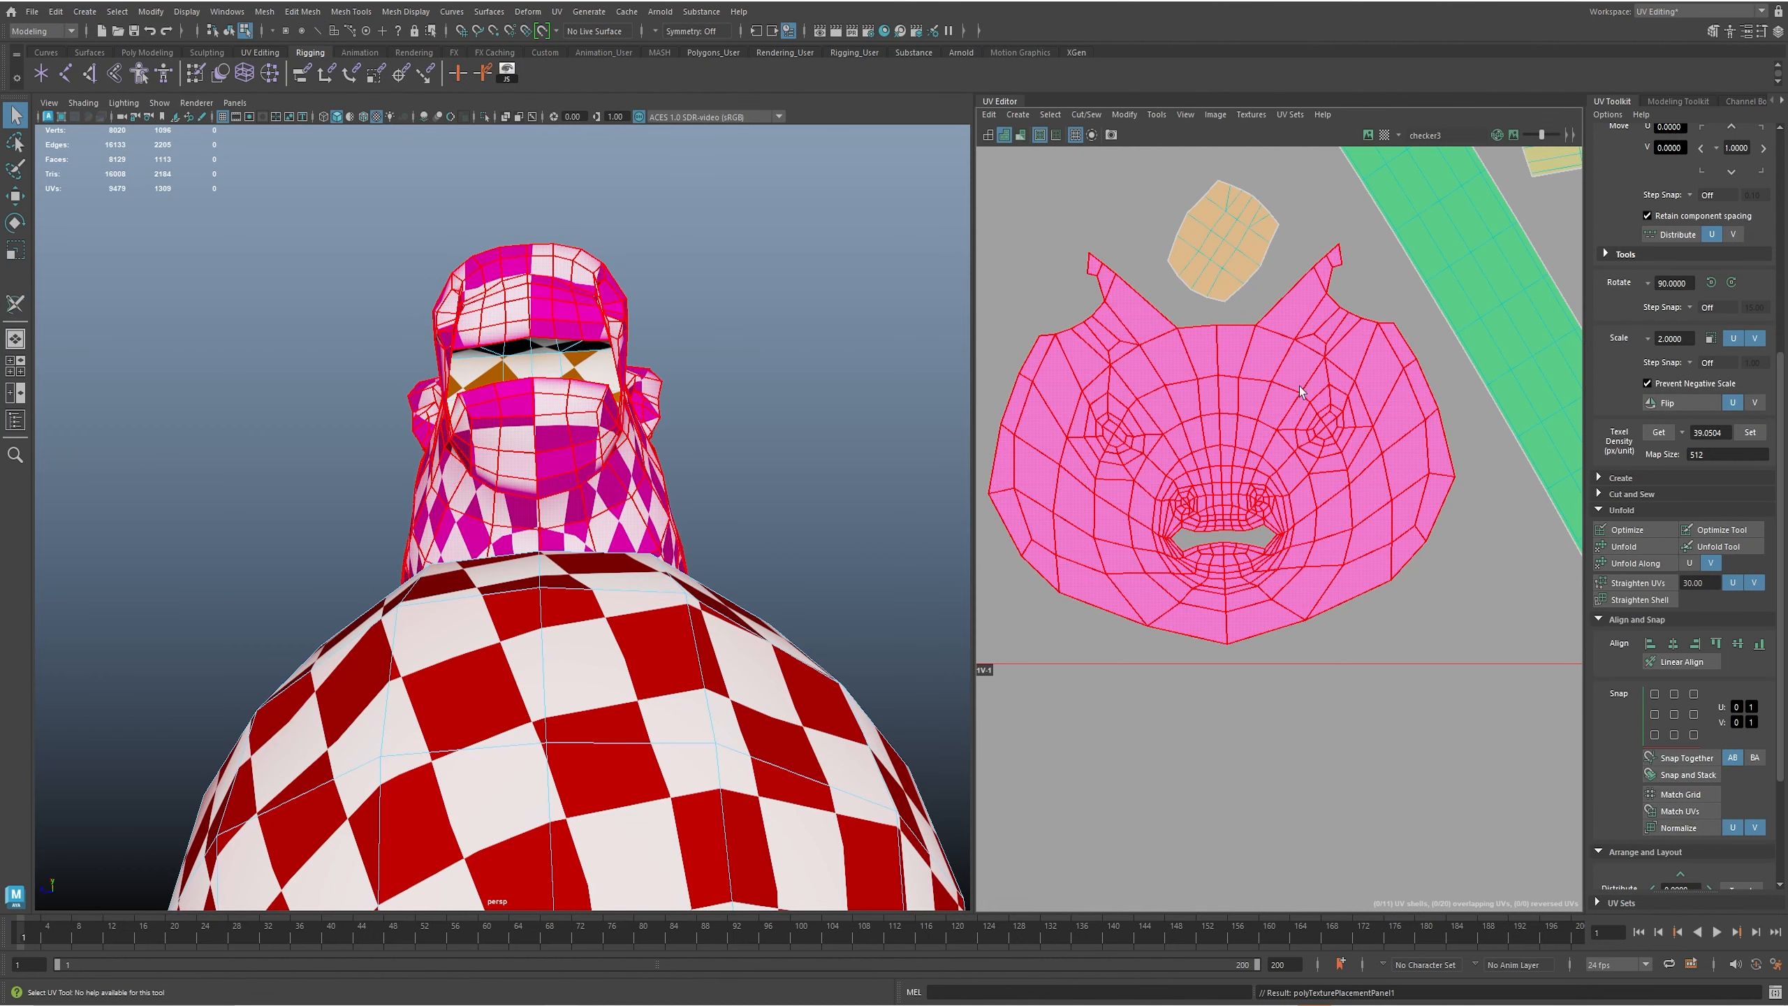
{"action": "left_click", "coordinate": [1300, 389]}
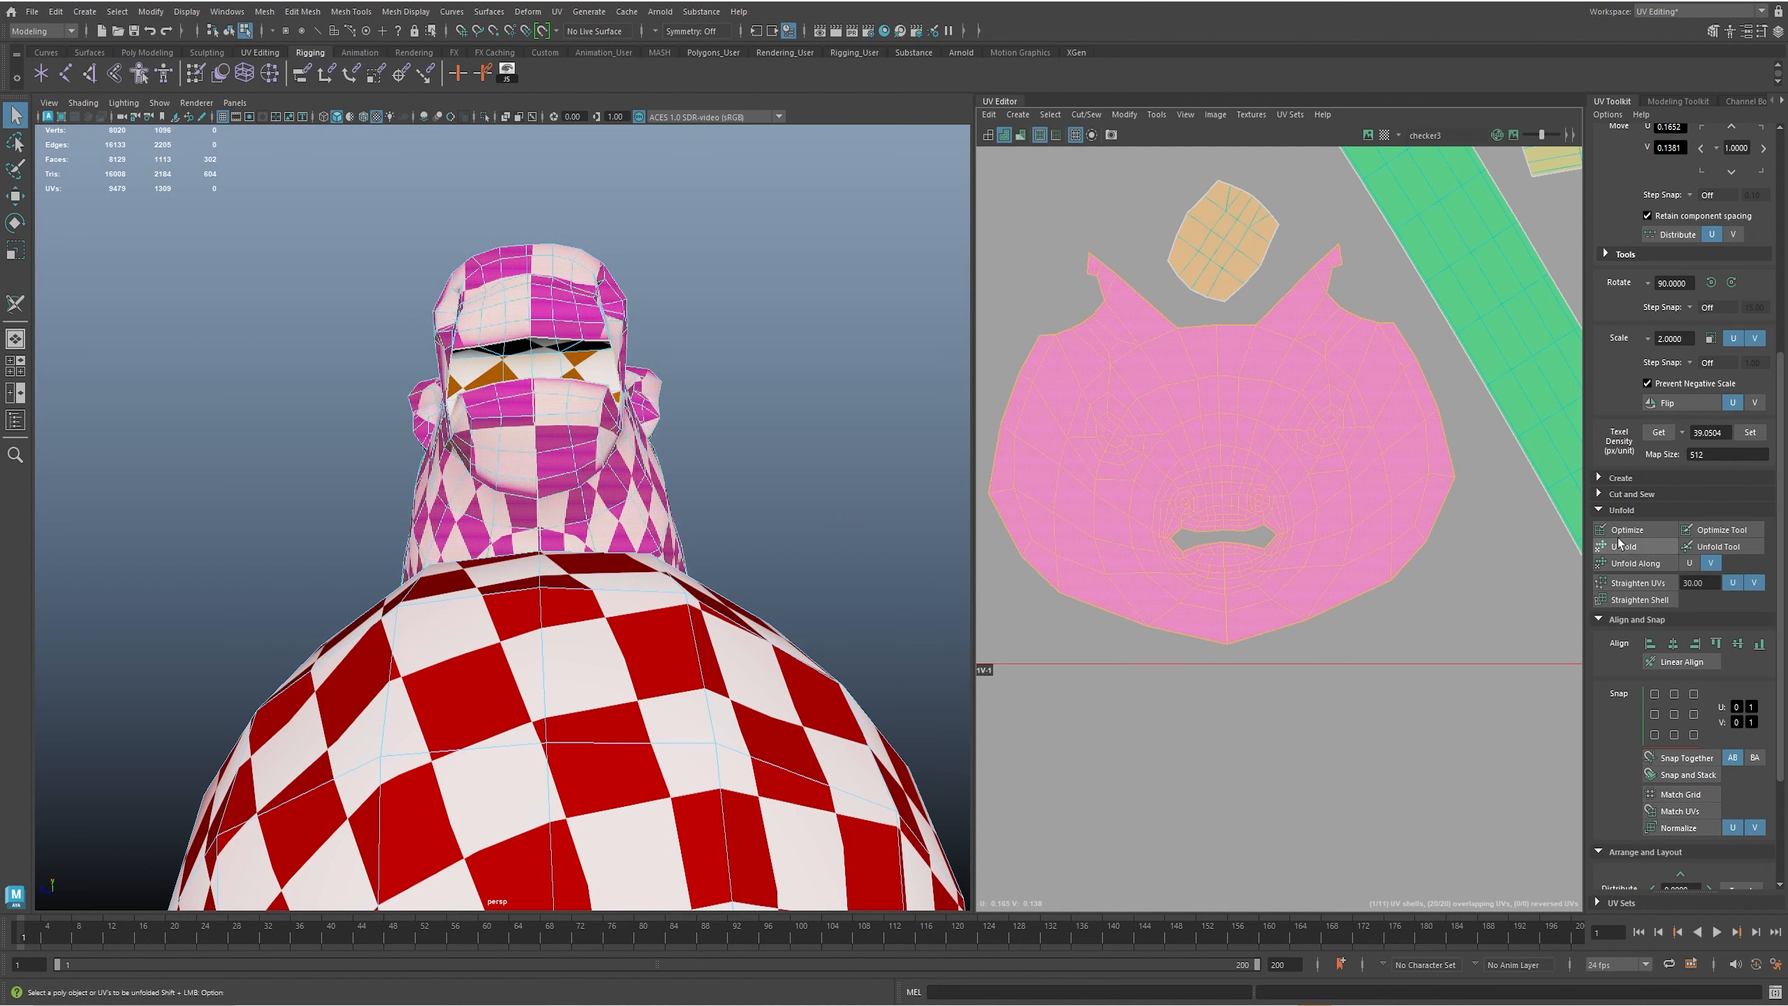
{"action": "left_click", "coordinate": [1630, 548]}
{"action": "left_click", "coordinate": [1631, 530]}
{"action": "left_click", "coordinate": [1632, 531]}
{"action": "left_click", "coordinate": [1631, 531]}
{"action": "left_click", "coordinate": [1631, 532]}
{"action": "left_click", "coordinate": [1632, 532]}
{"action": "left_click", "coordinate": [1631, 531]}
{"action": "left_click", "coordinate": [1631, 531]}
{"action": "left_click", "coordinate": [1629, 530]}
{"action": "left_click", "coordinate": [1628, 528]}
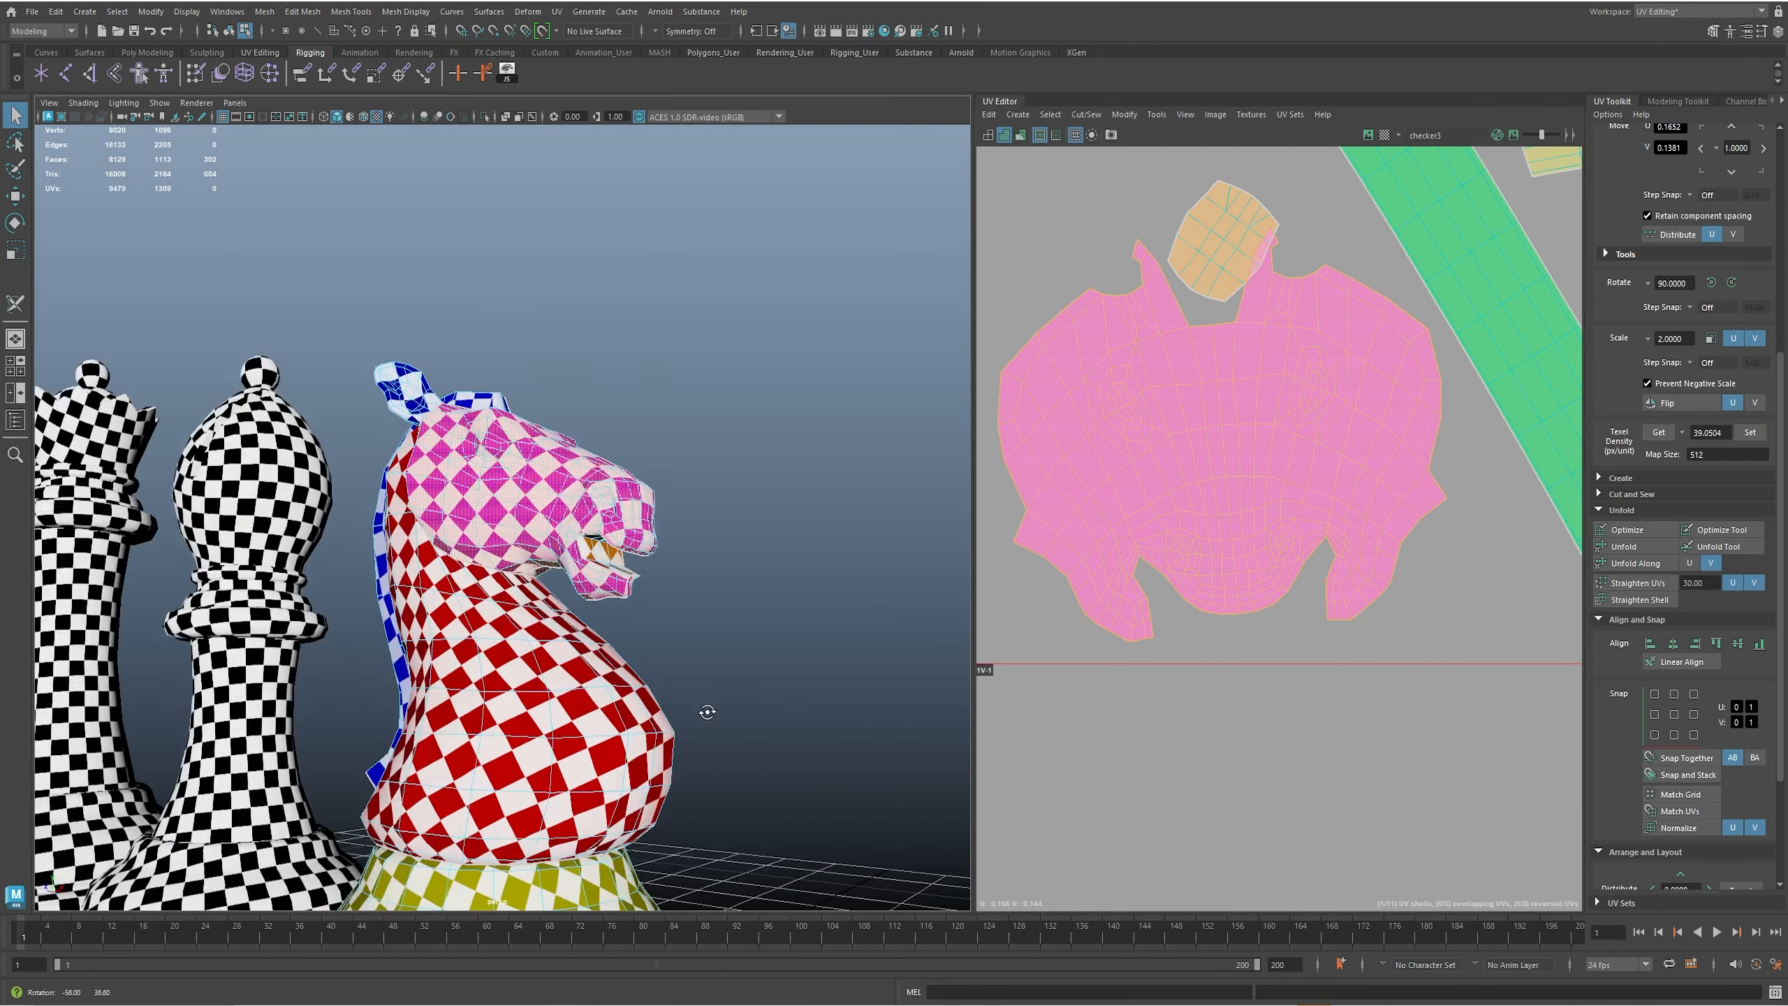
- Select all the knight's UV shells and orient them upright with Orient Shells
{"action": "right_click_drag", "start_coordinate": [1399, 545], "coordinate": [914, 468], "text": "alt"}
{"action": "middle_click_drag", "start_coordinate": [1499, 564], "coordinate": [1169, 564], "text": "alt"}
{"action": "right_click_drag", "start_coordinate": [1351, 597], "coordinate": [1212, 551], "text": "alt"}
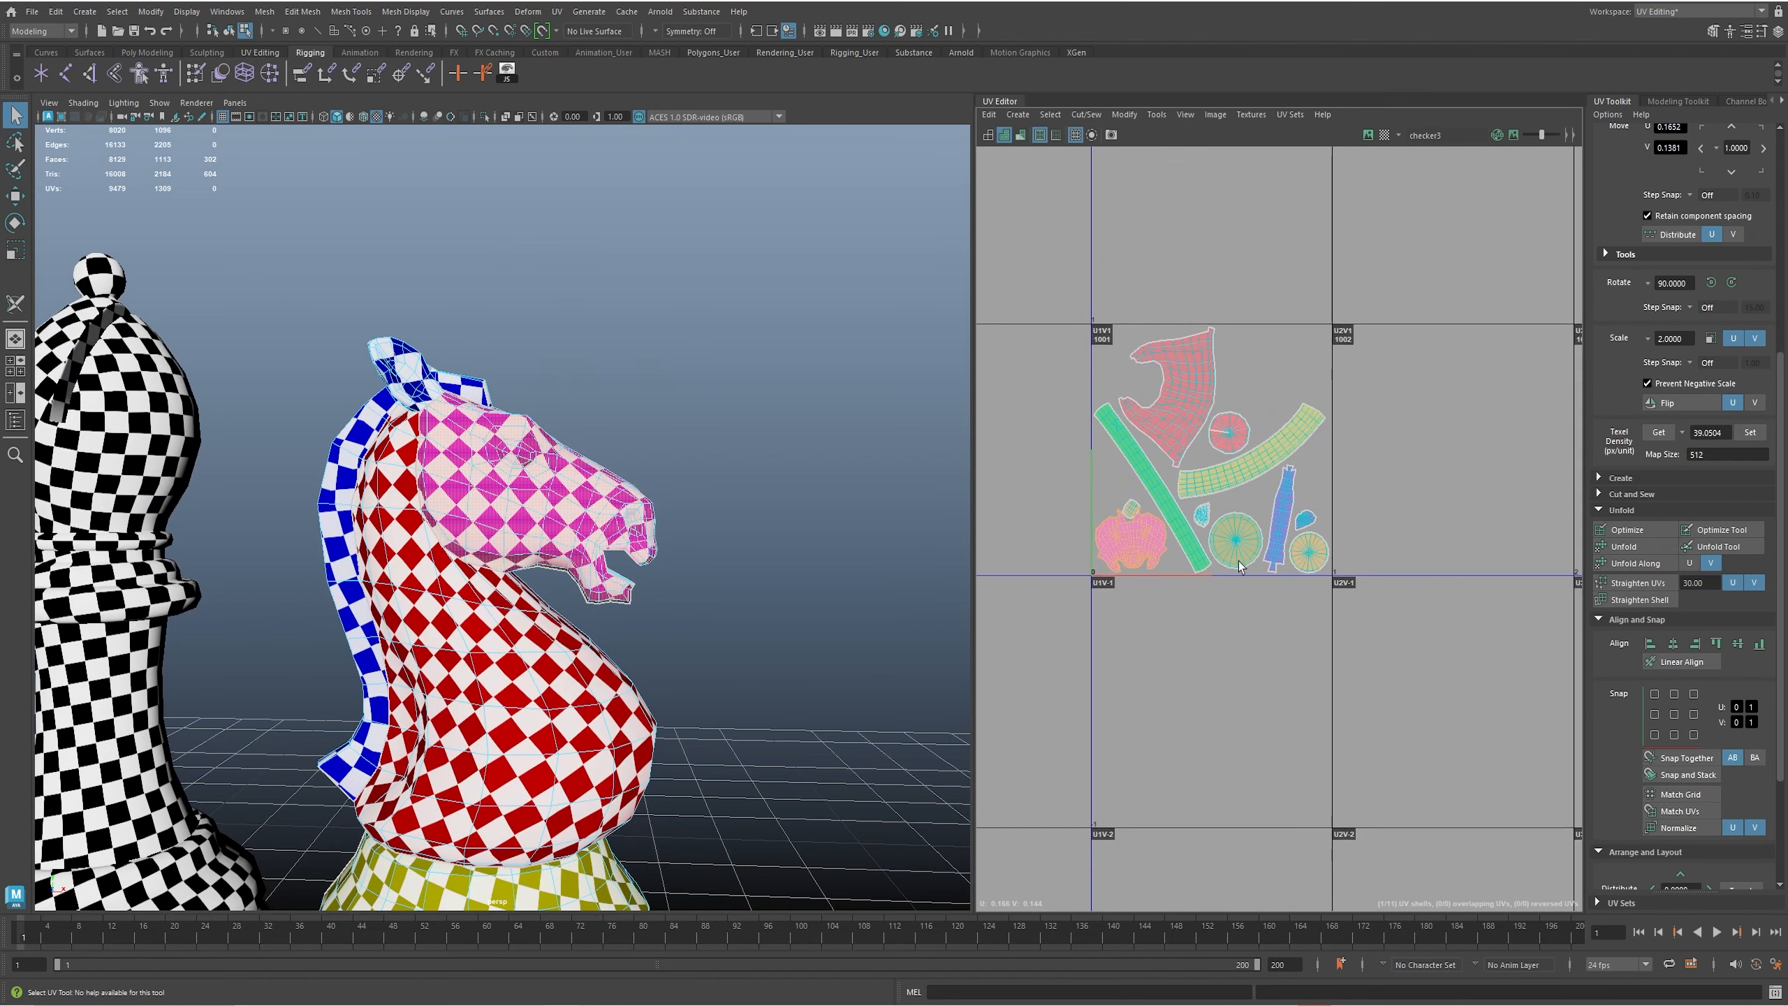
{"action": "left_click_drag", "start_coordinate": [1105, 412], "coordinate": [1088, 373]}
{"action": "scroll", "coordinate": [1613, 710], "scroll_direction": "down", "scroll_amount": 4}
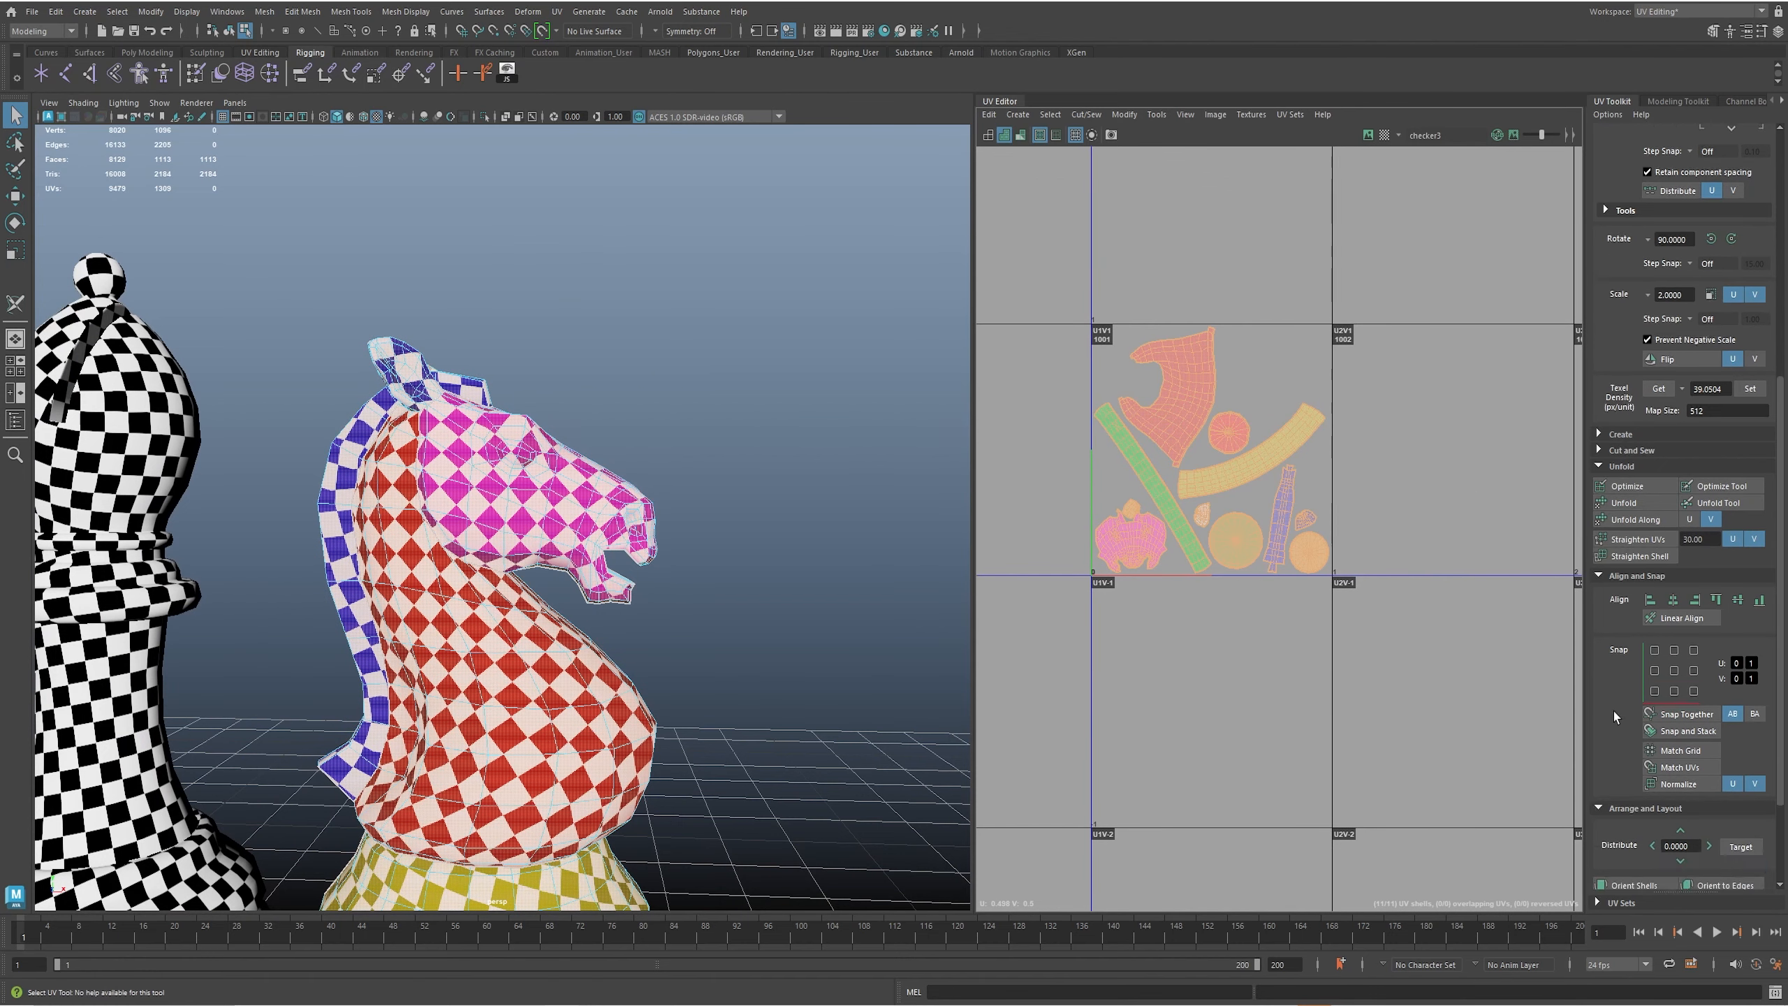
{"action": "left_click", "coordinate": [1637, 754]}
- Rotate the neck shell 90 degrees clockwise and move it below the first UV tile
{"action": "left_click", "coordinate": [1158, 539]}
{"action": "left_click", "coordinate": [1179, 397]}
{"action": "left_click", "coordinate": [1164, 415]}
{"action": "key", "text": "w"}
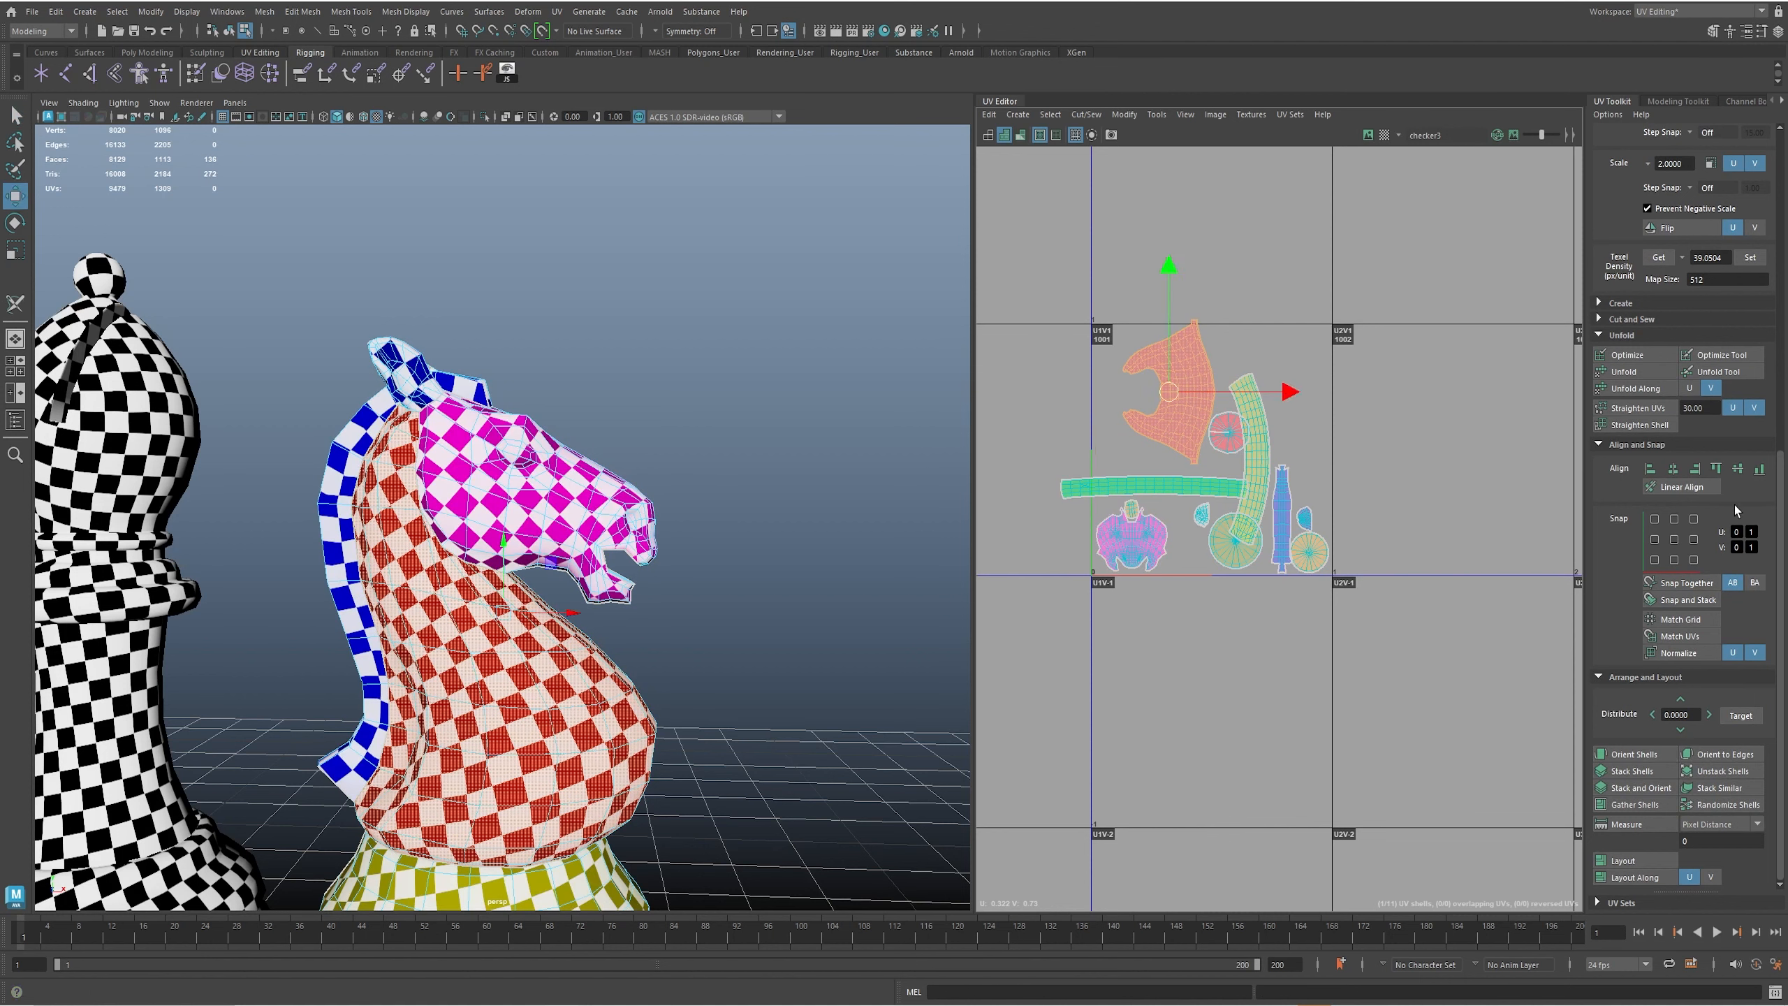
{"action": "scroll", "coordinate": [1735, 504], "scroll_direction": "up", "scroll_amount": 1}
{"action": "left_click", "coordinate": [1729, 152]}
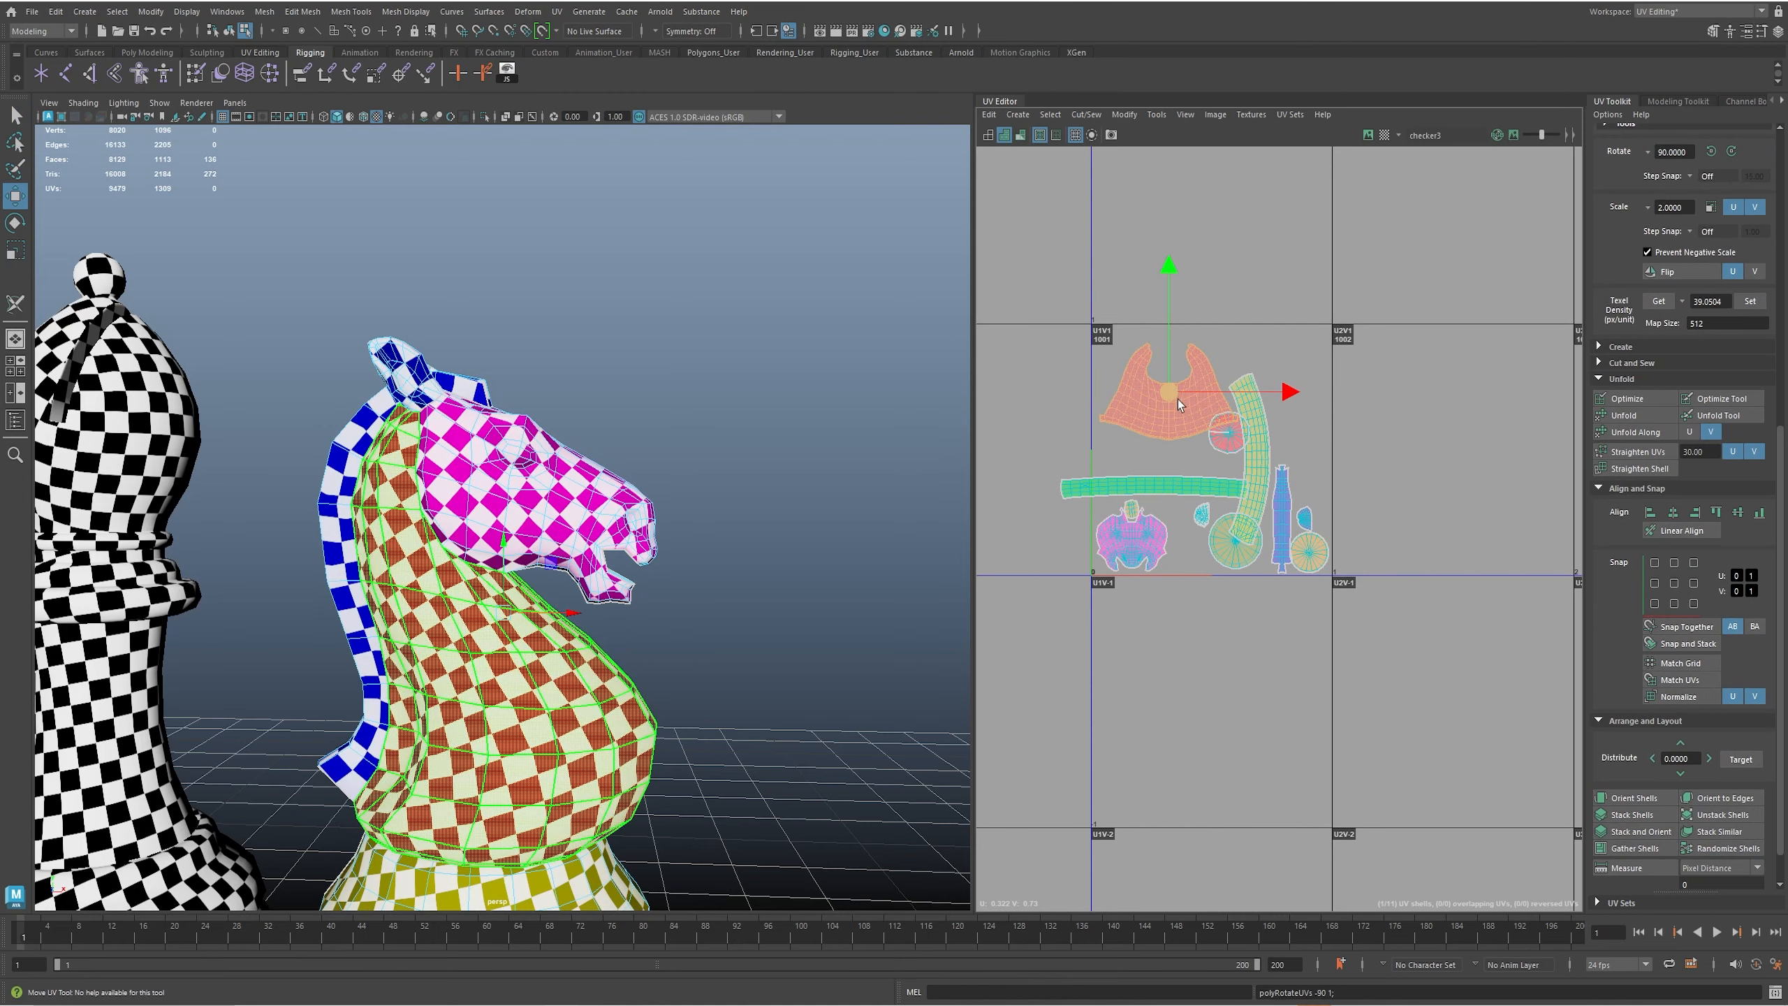
{"action": "left_click_drag", "start_coordinate": [1177, 400], "coordinate": [1157, 765]}
- Move the head shell directly above the neck shell below the first UV tile
{"action": "left_click", "coordinate": [1145, 612]}
{"action": "left_click", "coordinate": [1135, 546]}
{"action": "left_click_drag", "start_coordinate": [1138, 549], "coordinate": [1149, 680]}
- Rotate the upper base ring's shell 90 degrees clockwise and place it below the neck shell
{"action": "middle_click_drag", "start_coordinate": [1219, 592], "coordinate": [1234, 404], "text": "alt"}
{"action": "left_click", "coordinate": [1275, 286]}
{"action": "middle_click_drag", "start_coordinate": [656, 667], "coordinate": [729, 411], "text": "alt"}
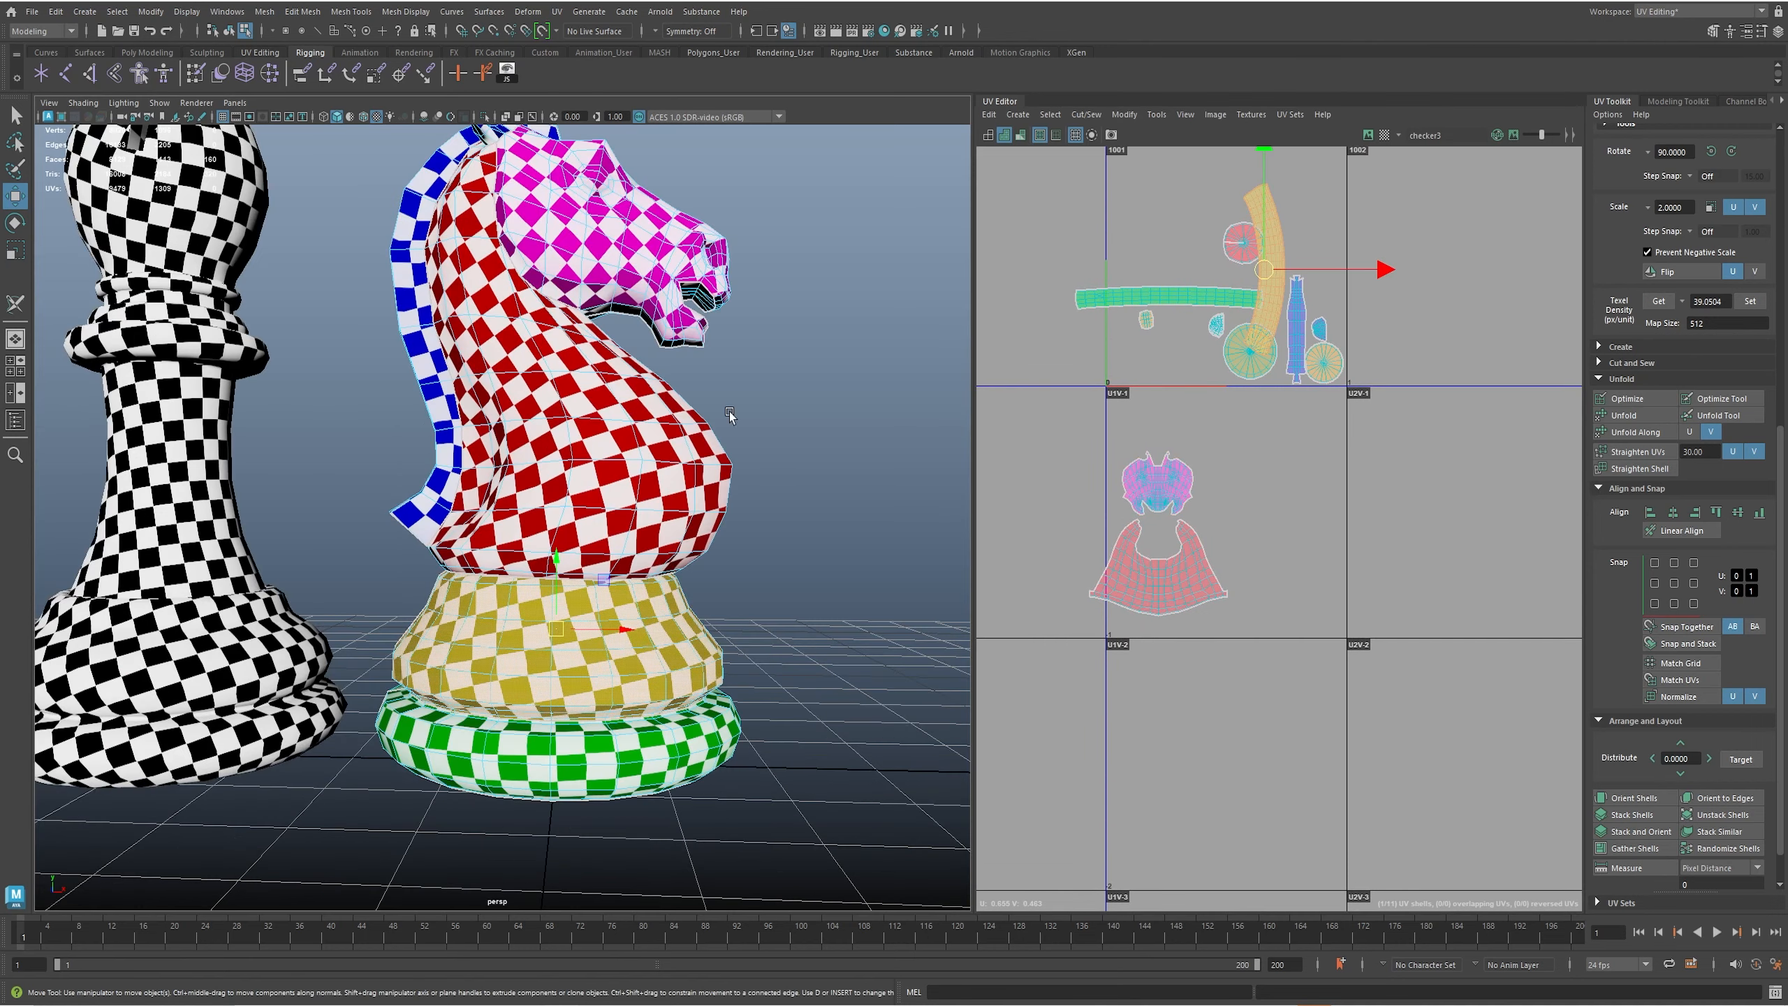
{"action": "left_click", "coordinate": [1732, 153]}
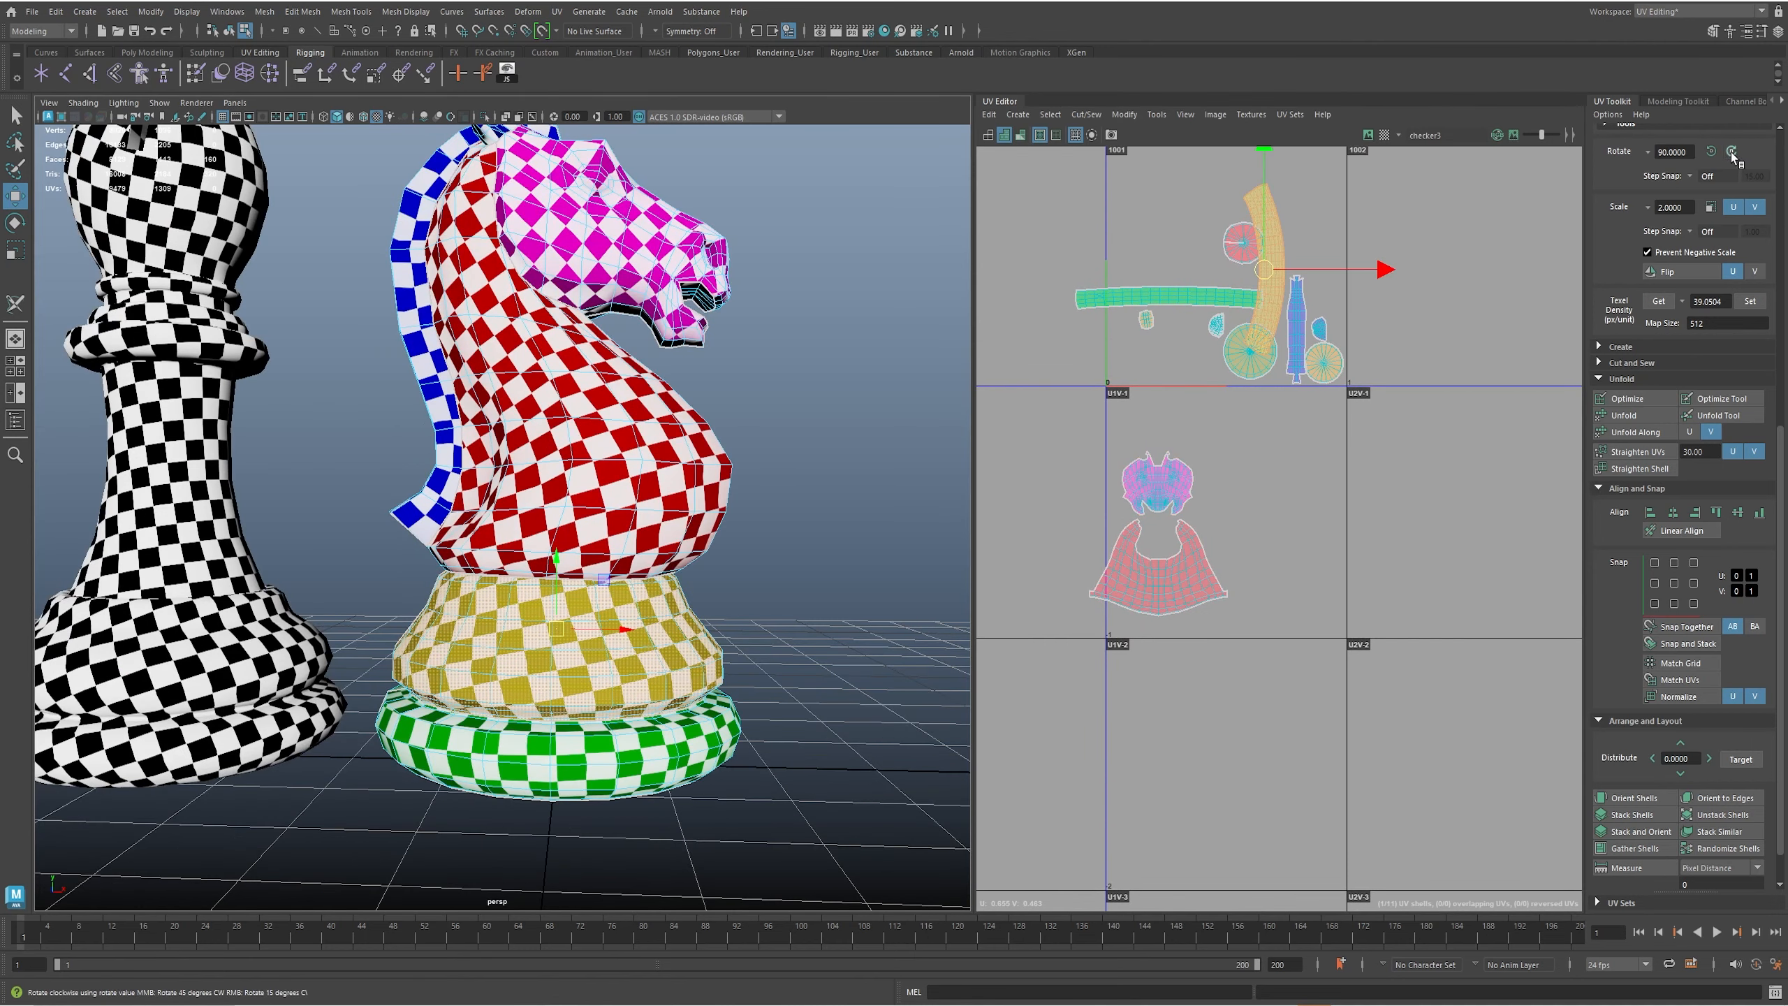
{"action": "left_click_drag", "start_coordinate": [1264, 275], "coordinate": [1131, 771]}
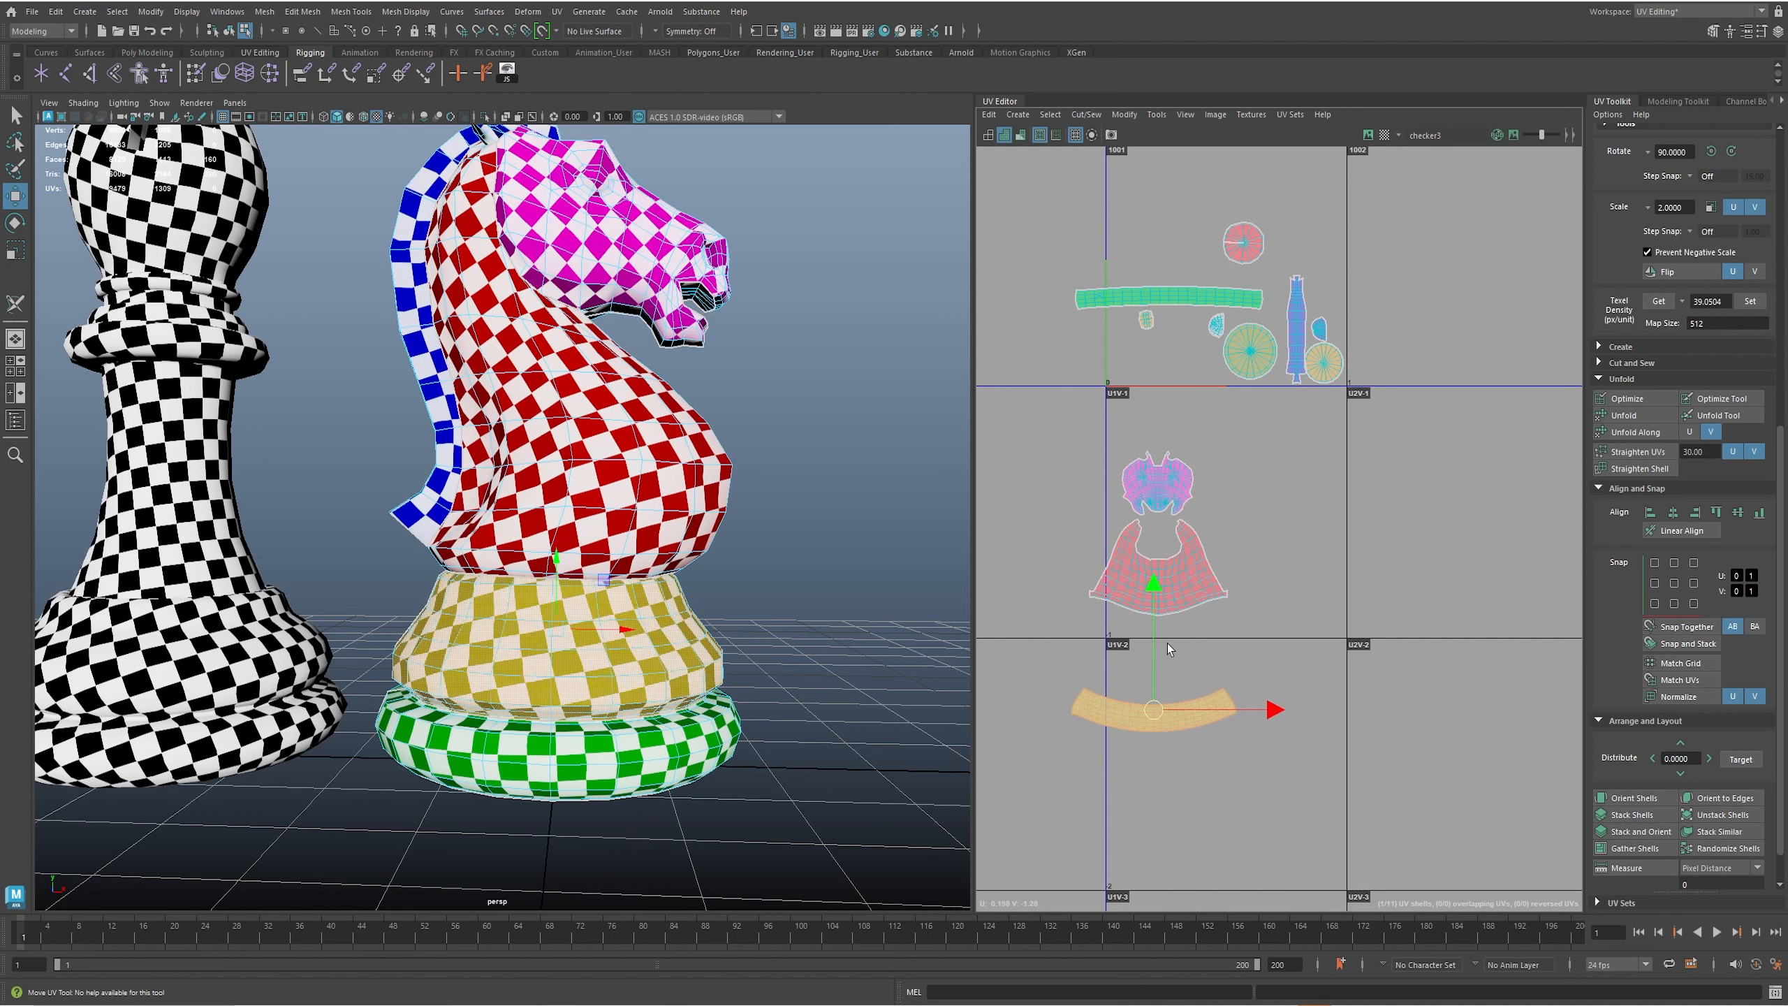
- Turn the lower base ring's shell 180 degrees in two 90-degree rotations and place it beneath the upper ring's shell
{"action": "left_click", "coordinate": [640, 770]}
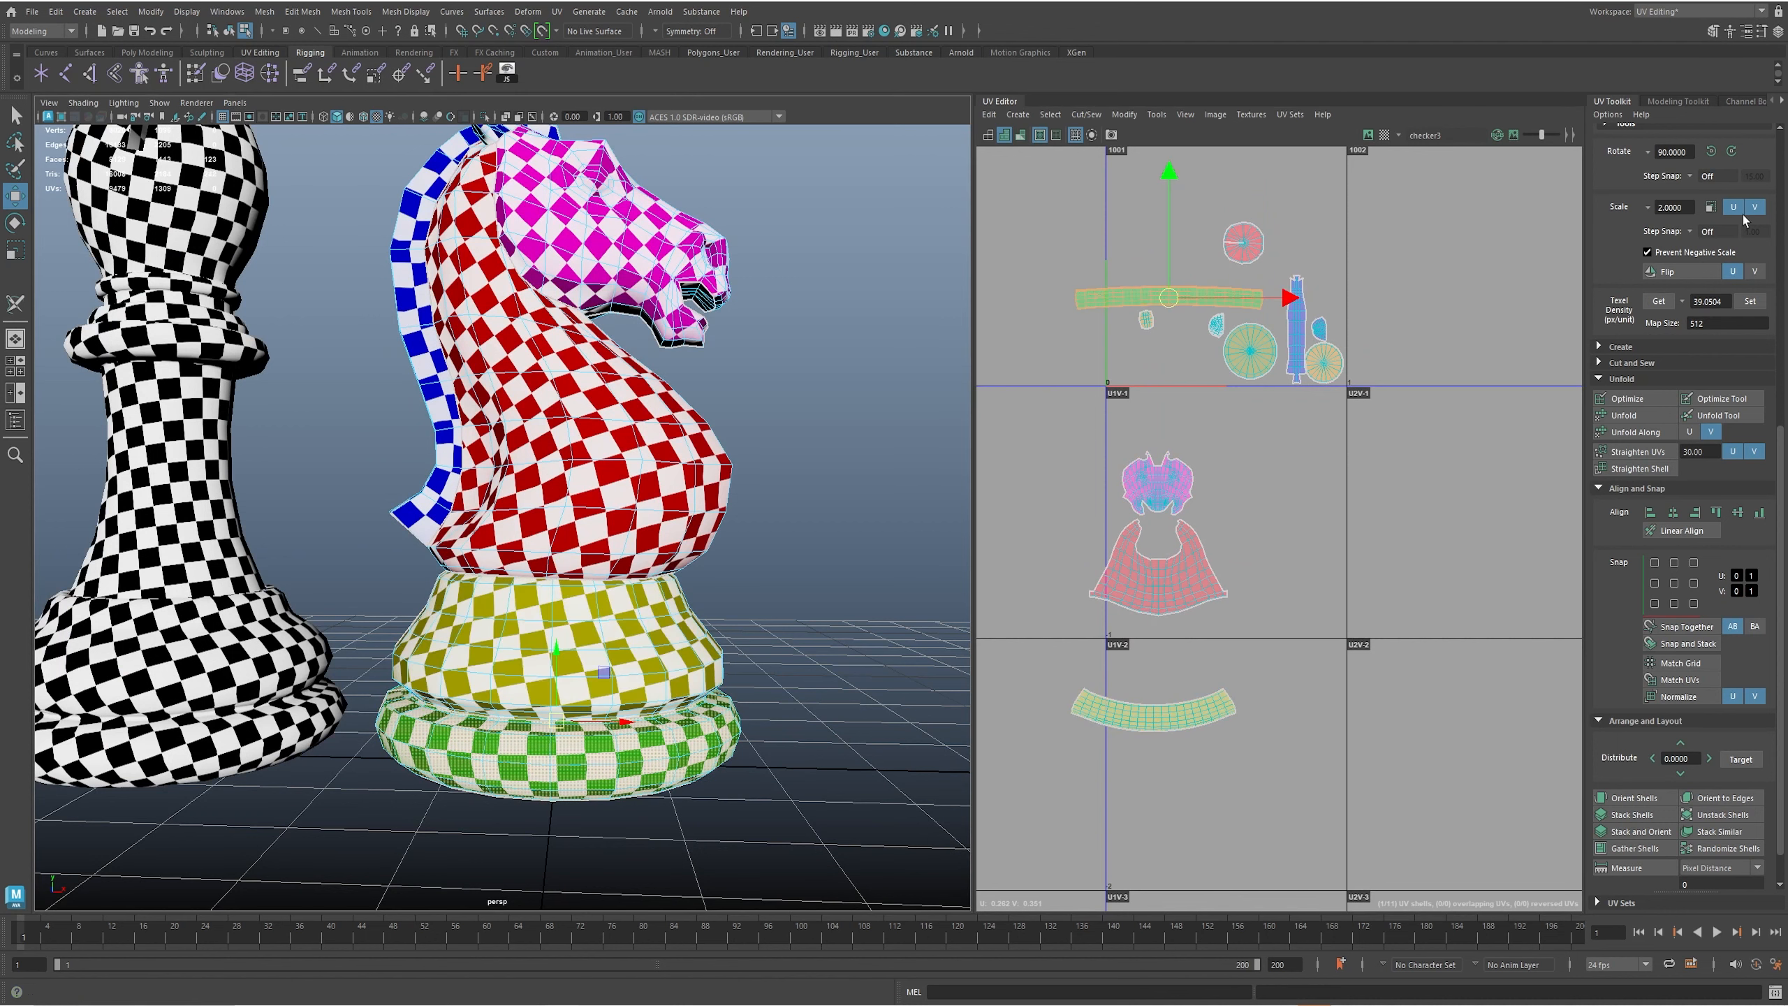
{"action": "left_click", "coordinate": [1732, 152]}
{"action": "left_click", "coordinate": [1733, 151]}
{"action": "left_click_drag", "start_coordinate": [1171, 300], "coordinate": [1155, 744]}
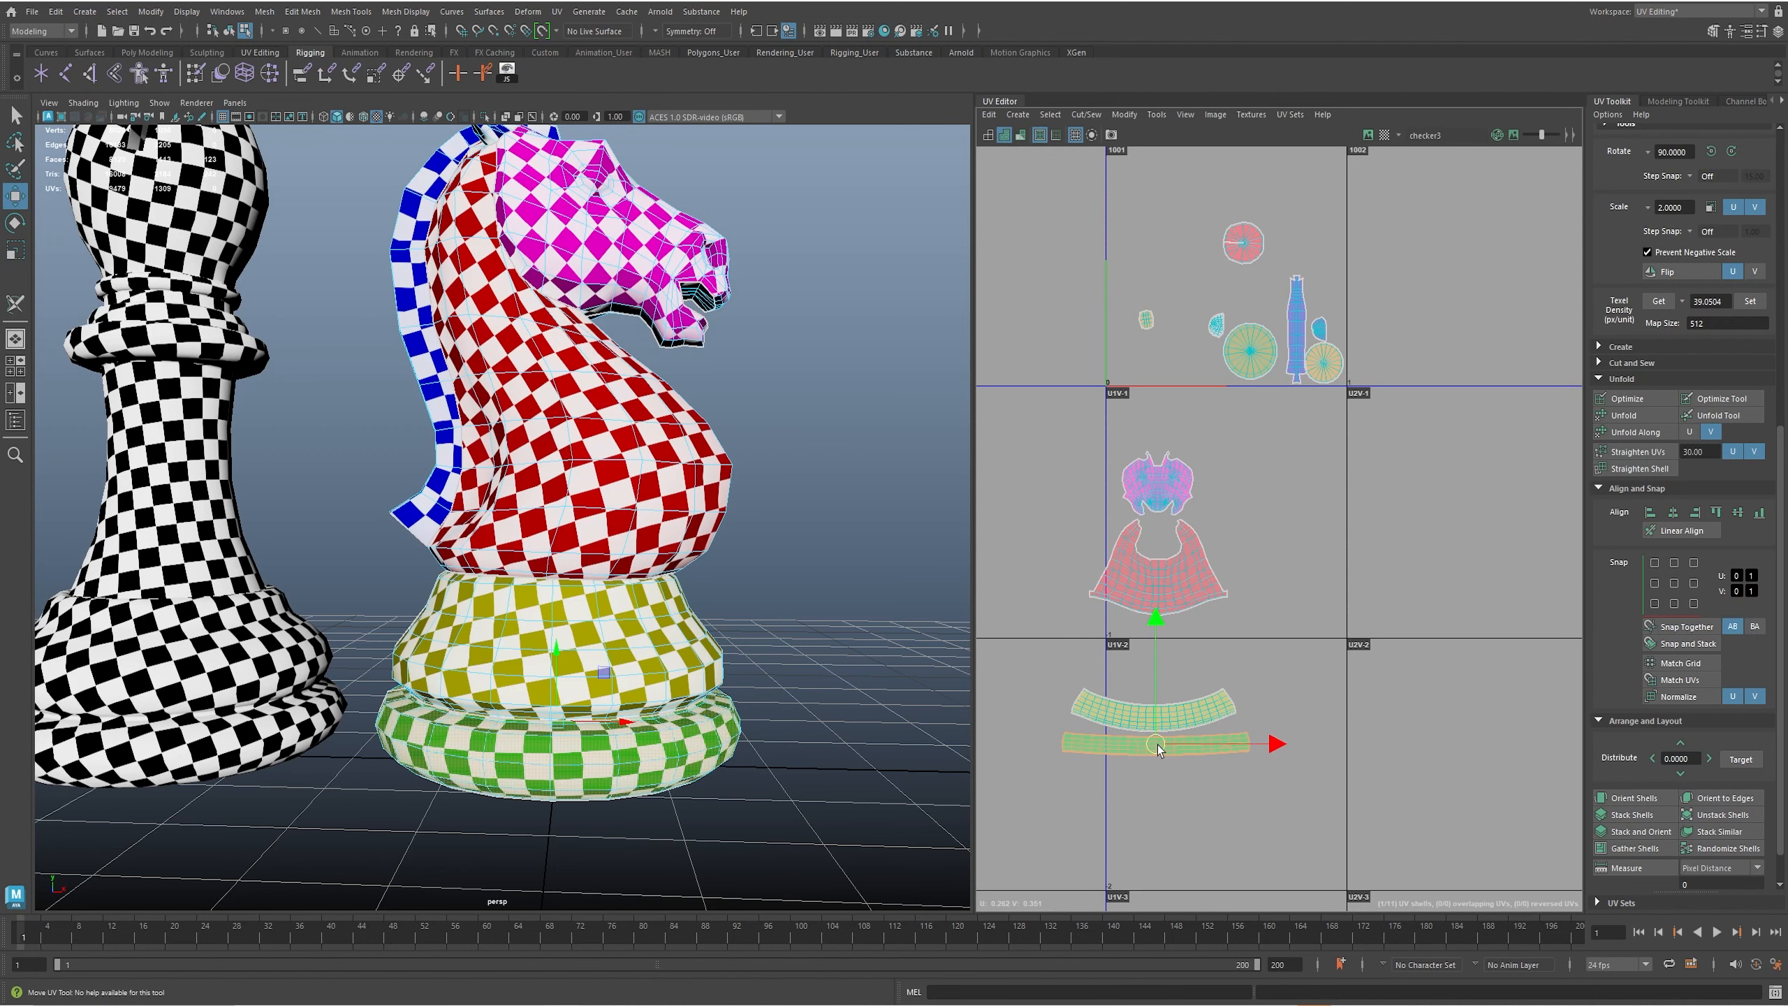
{"action": "left_click", "coordinate": [1201, 706]}
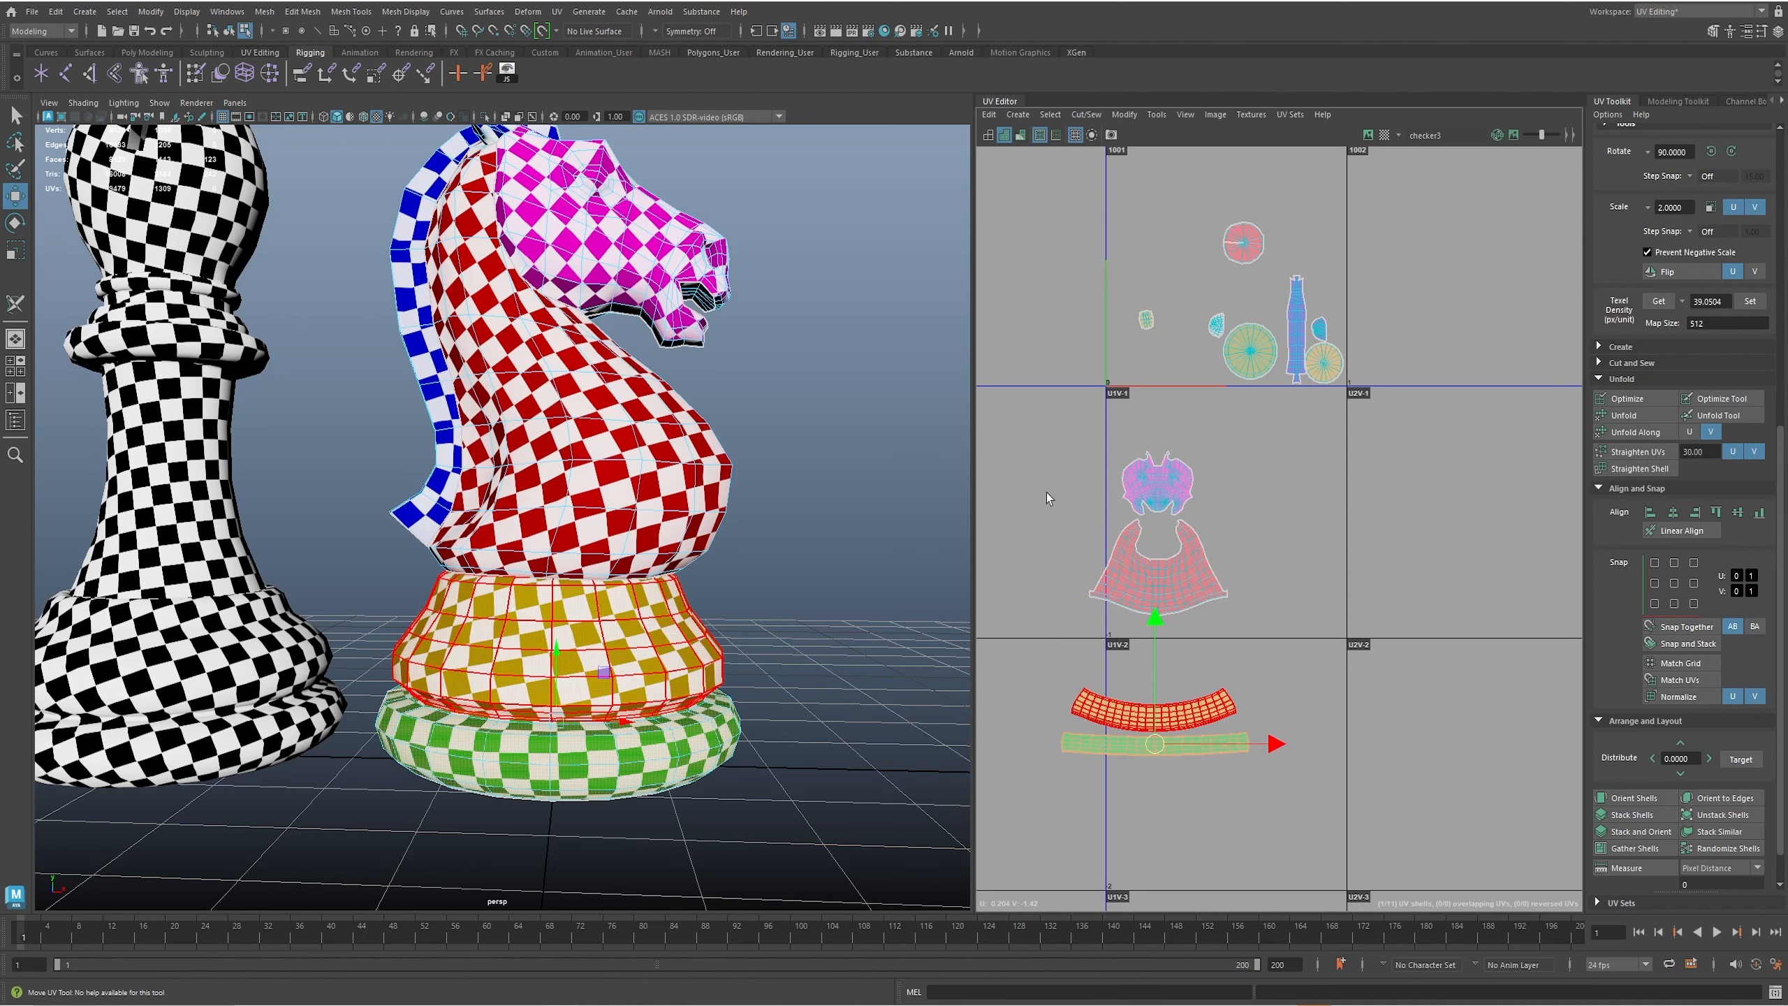
{"action": "scroll", "coordinate": [1205, 411], "scroll_direction": "up", "scroll_amount": 2}
- Place the mane shell beside the base strips and move the head and neck shells down close to the strips
{"action": "left_click", "coordinate": [1330, 270]}
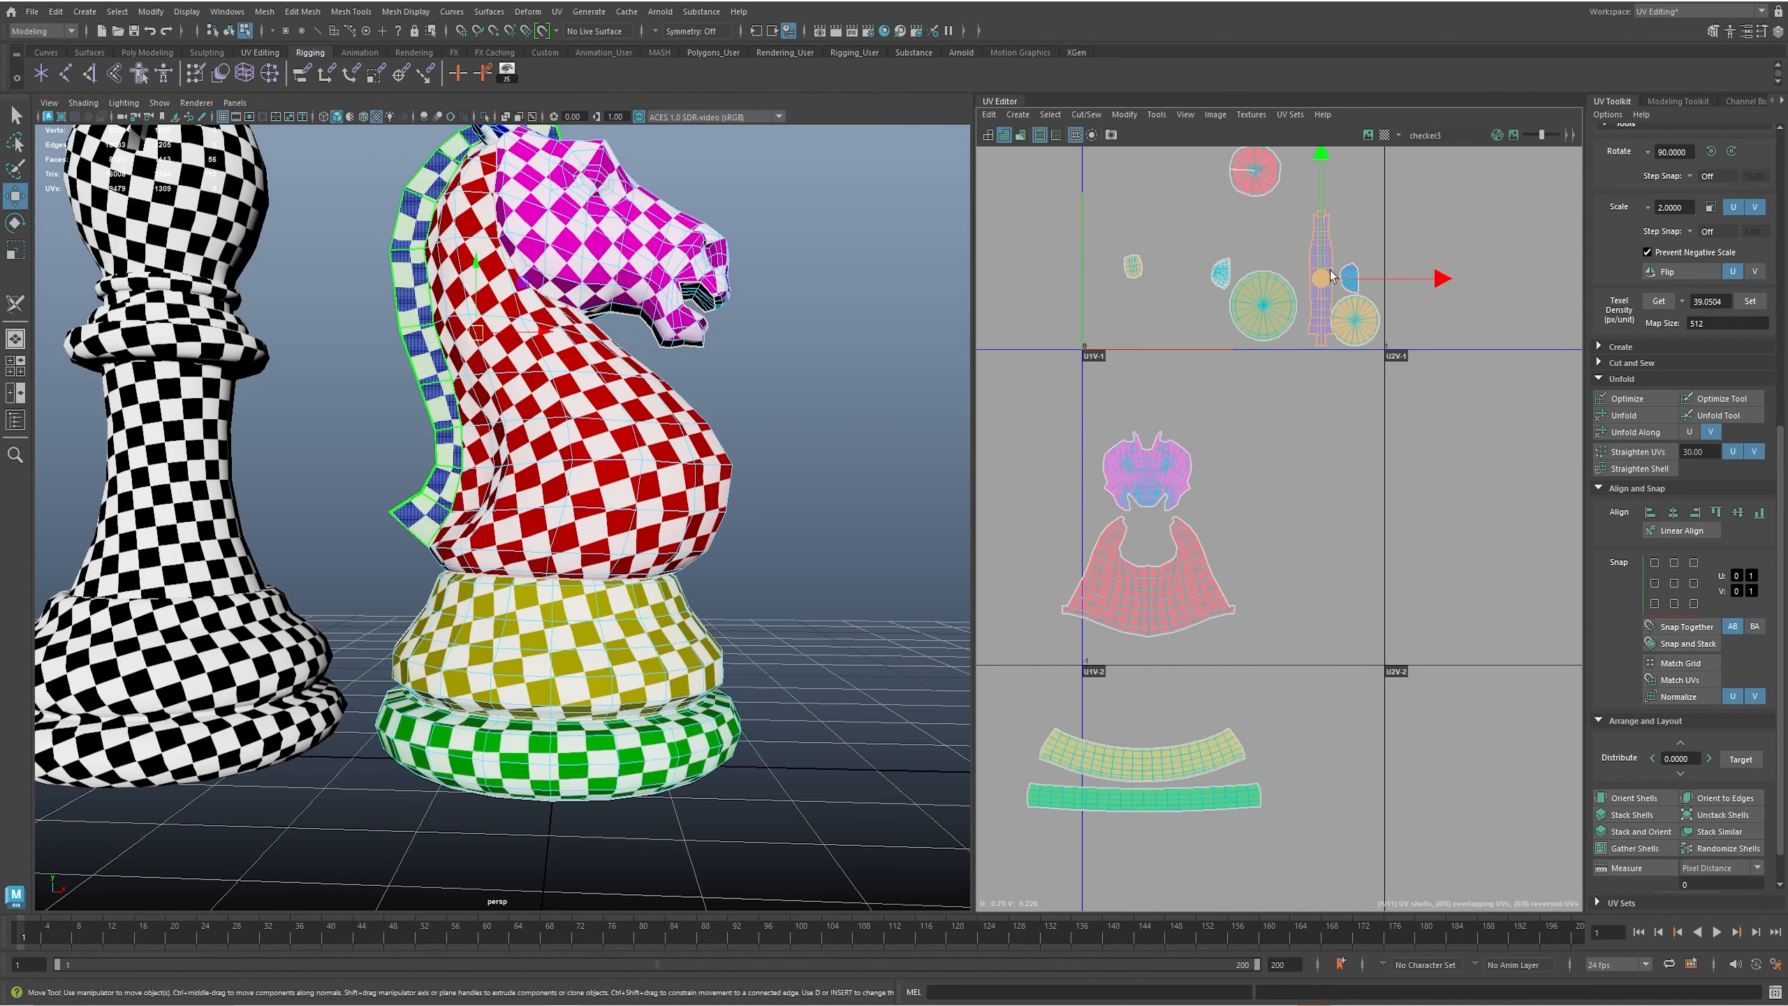
{"action": "left_click_drag", "start_coordinate": [1320, 280], "coordinate": [1020, 707]}
{"action": "left_click_drag", "start_coordinate": [1109, 424], "coordinate": [1168, 546]}
{"action": "left_click_drag", "start_coordinate": [1147, 447], "coordinate": [1176, 543]}
- Identify the round shell of the base's underside and place it beside the head shell, above the mane shell
{"action": "left_click", "coordinate": [1263, 305]}
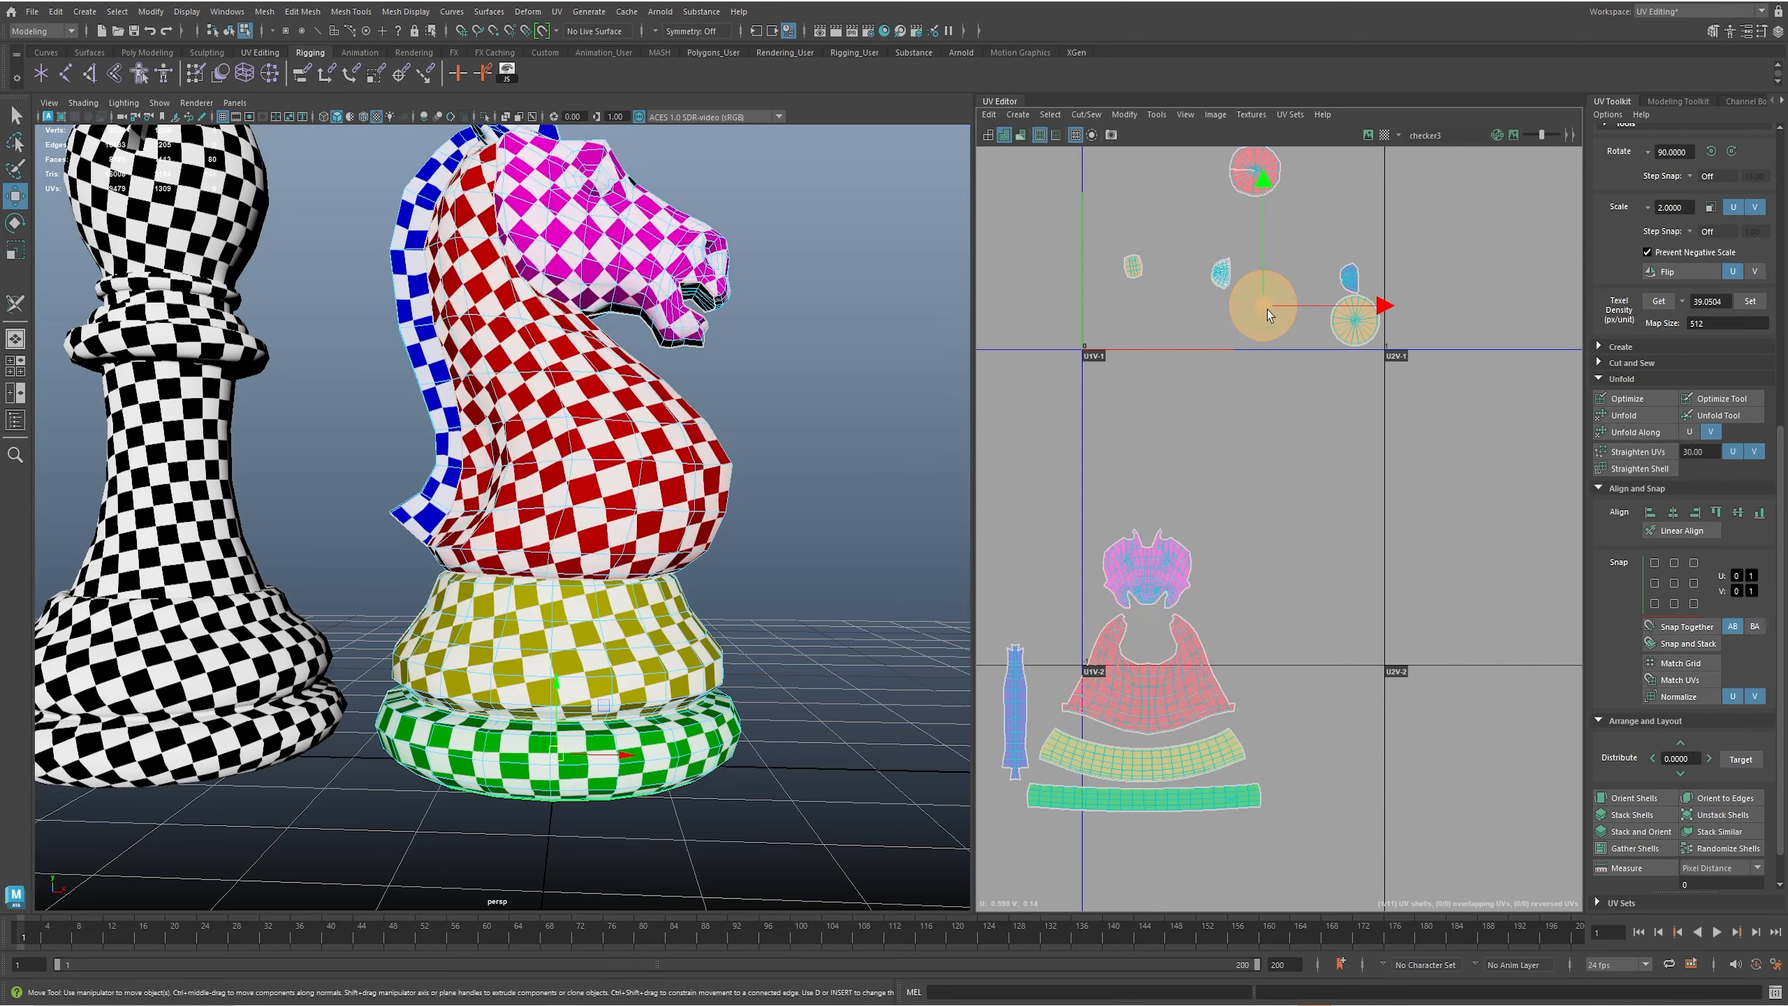
{"action": "mouse_move", "coordinate": [782, 666]}
{"action": "left_mouse_down", "text": "alt"}
{"action": "mouse_move", "coordinate": [771, 576]}
{"action": "mouse_move", "coordinate": [787, 636]}
{"action": "left_mouse_up", "text": "alt"}
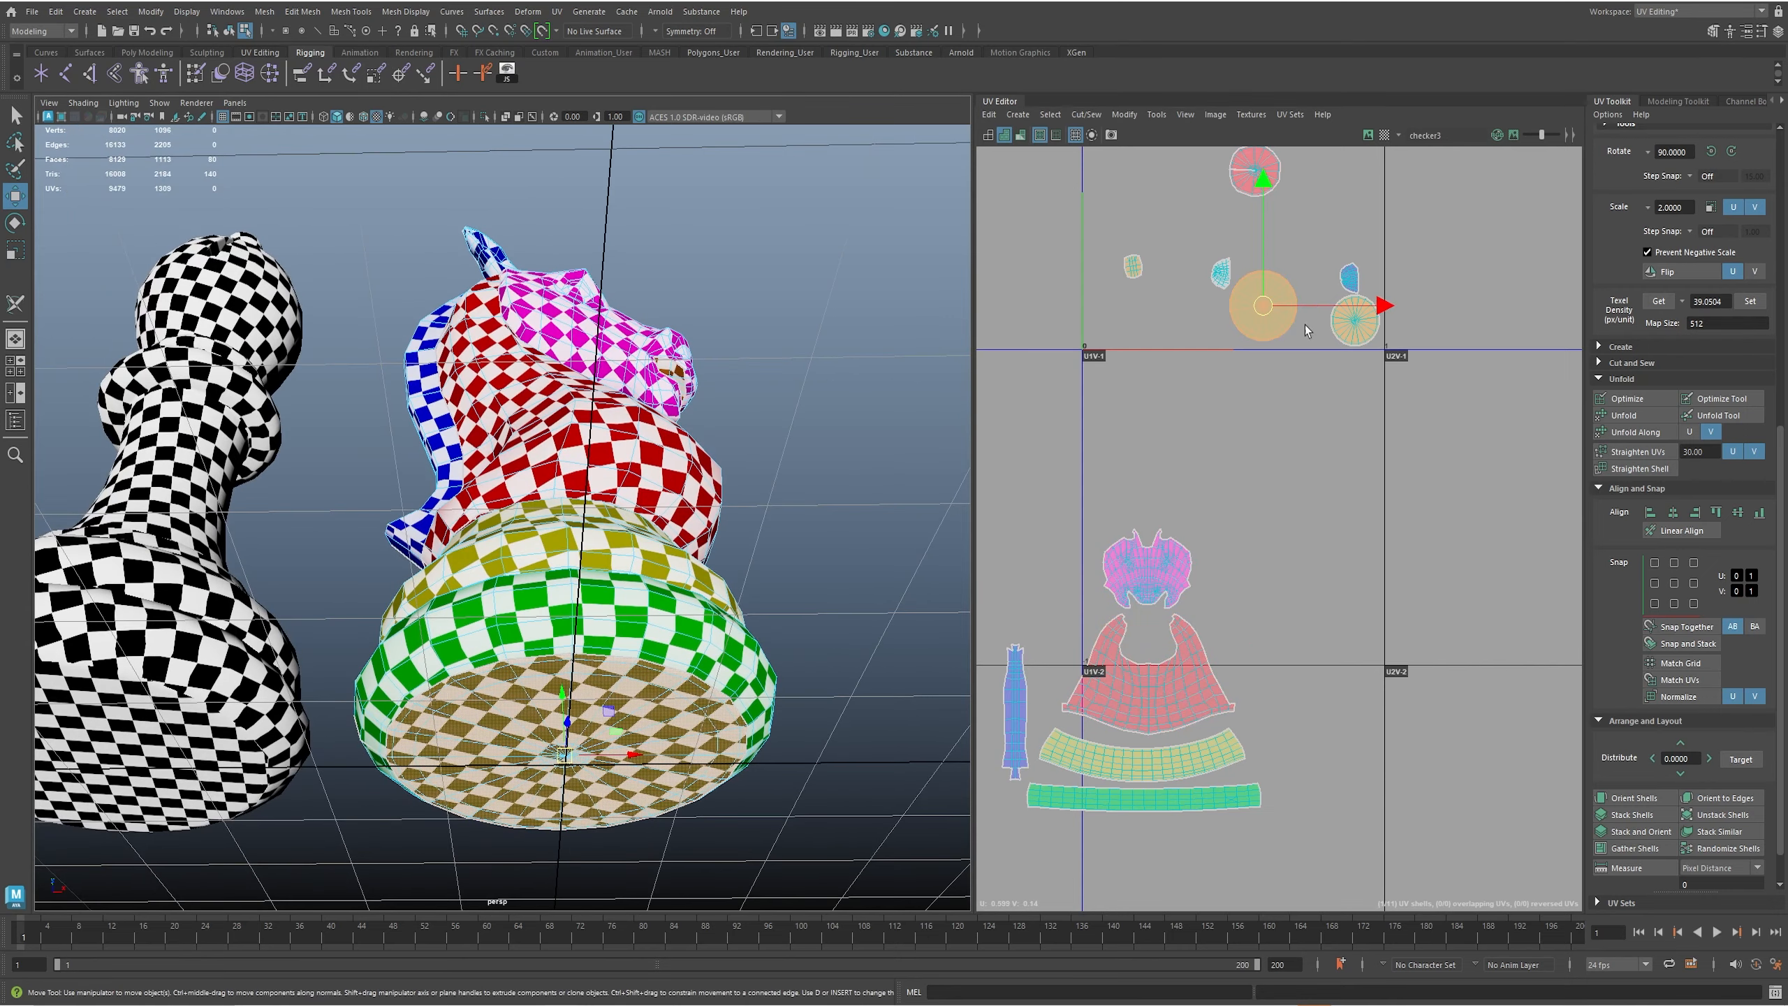
{"action": "left_click_drag", "start_coordinate": [1262, 305], "coordinate": [1056, 617]}
- Place the two disc shells from between the neck and base on opposite sides of the head shell
{"action": "left_click", "coordinate": [1354, 320]}
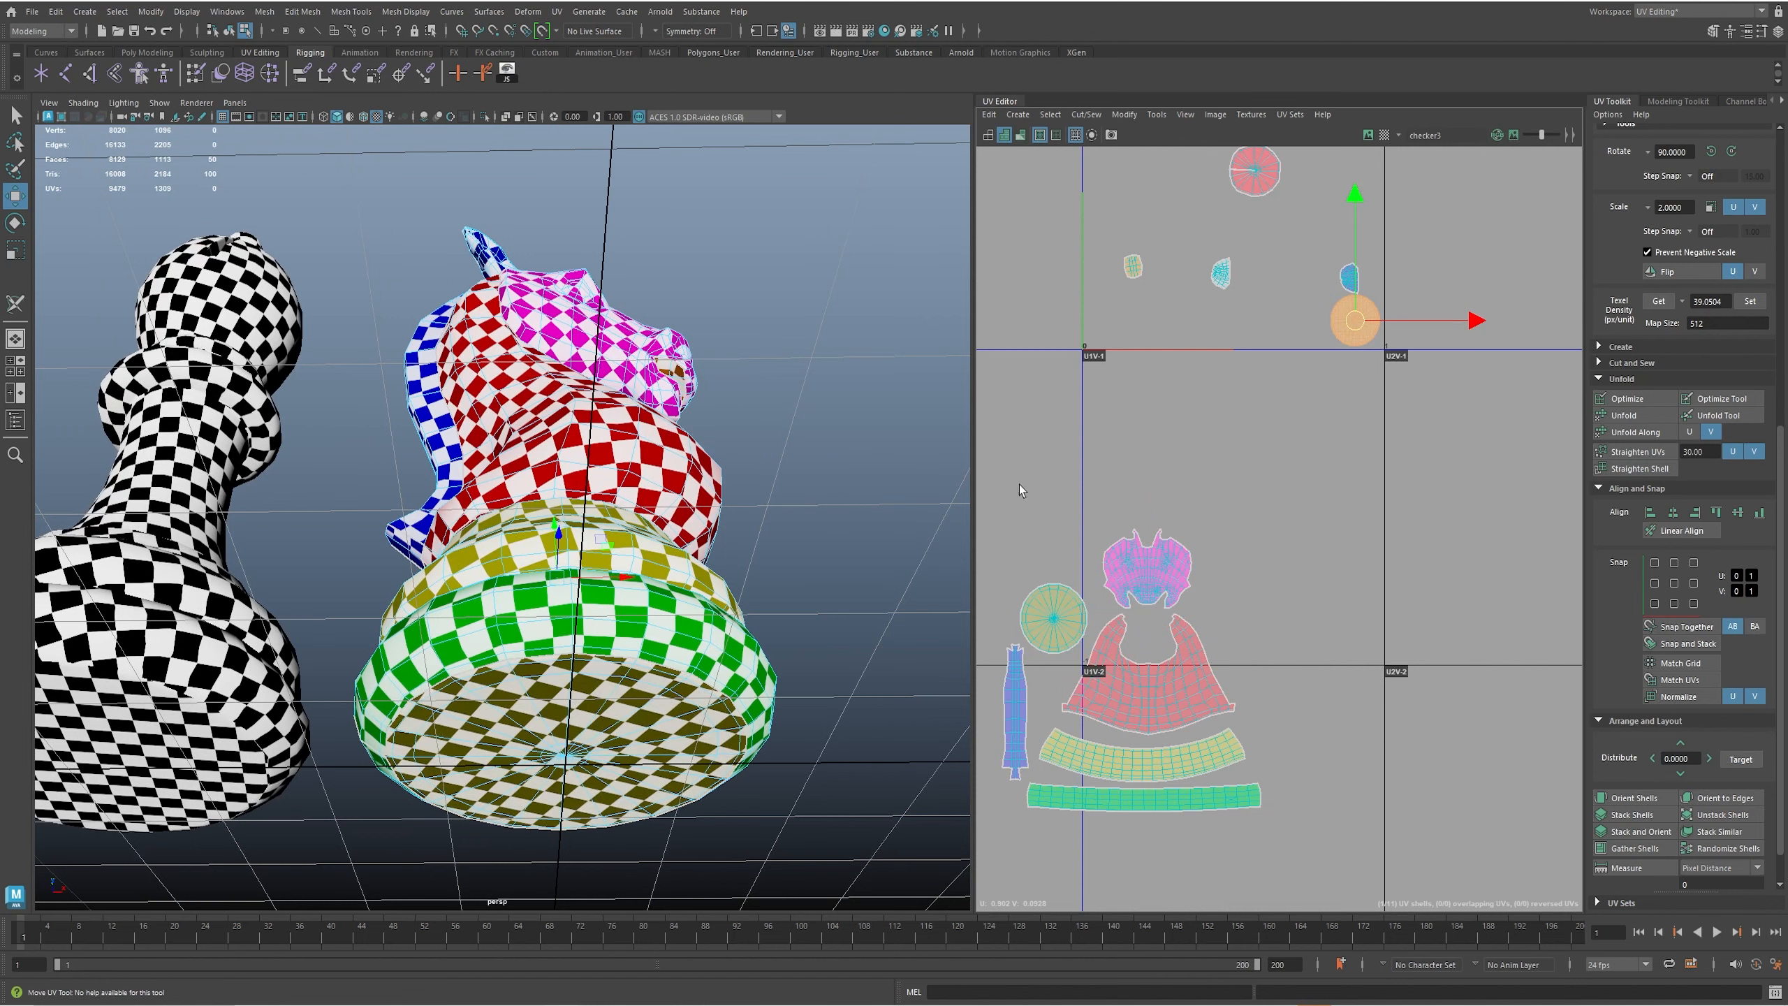
{"action": "scroll", "coordinate": [610, 560], "scroll_direction": "down", "scroll_amount": 5}
{"action": "key", "text": "4"}
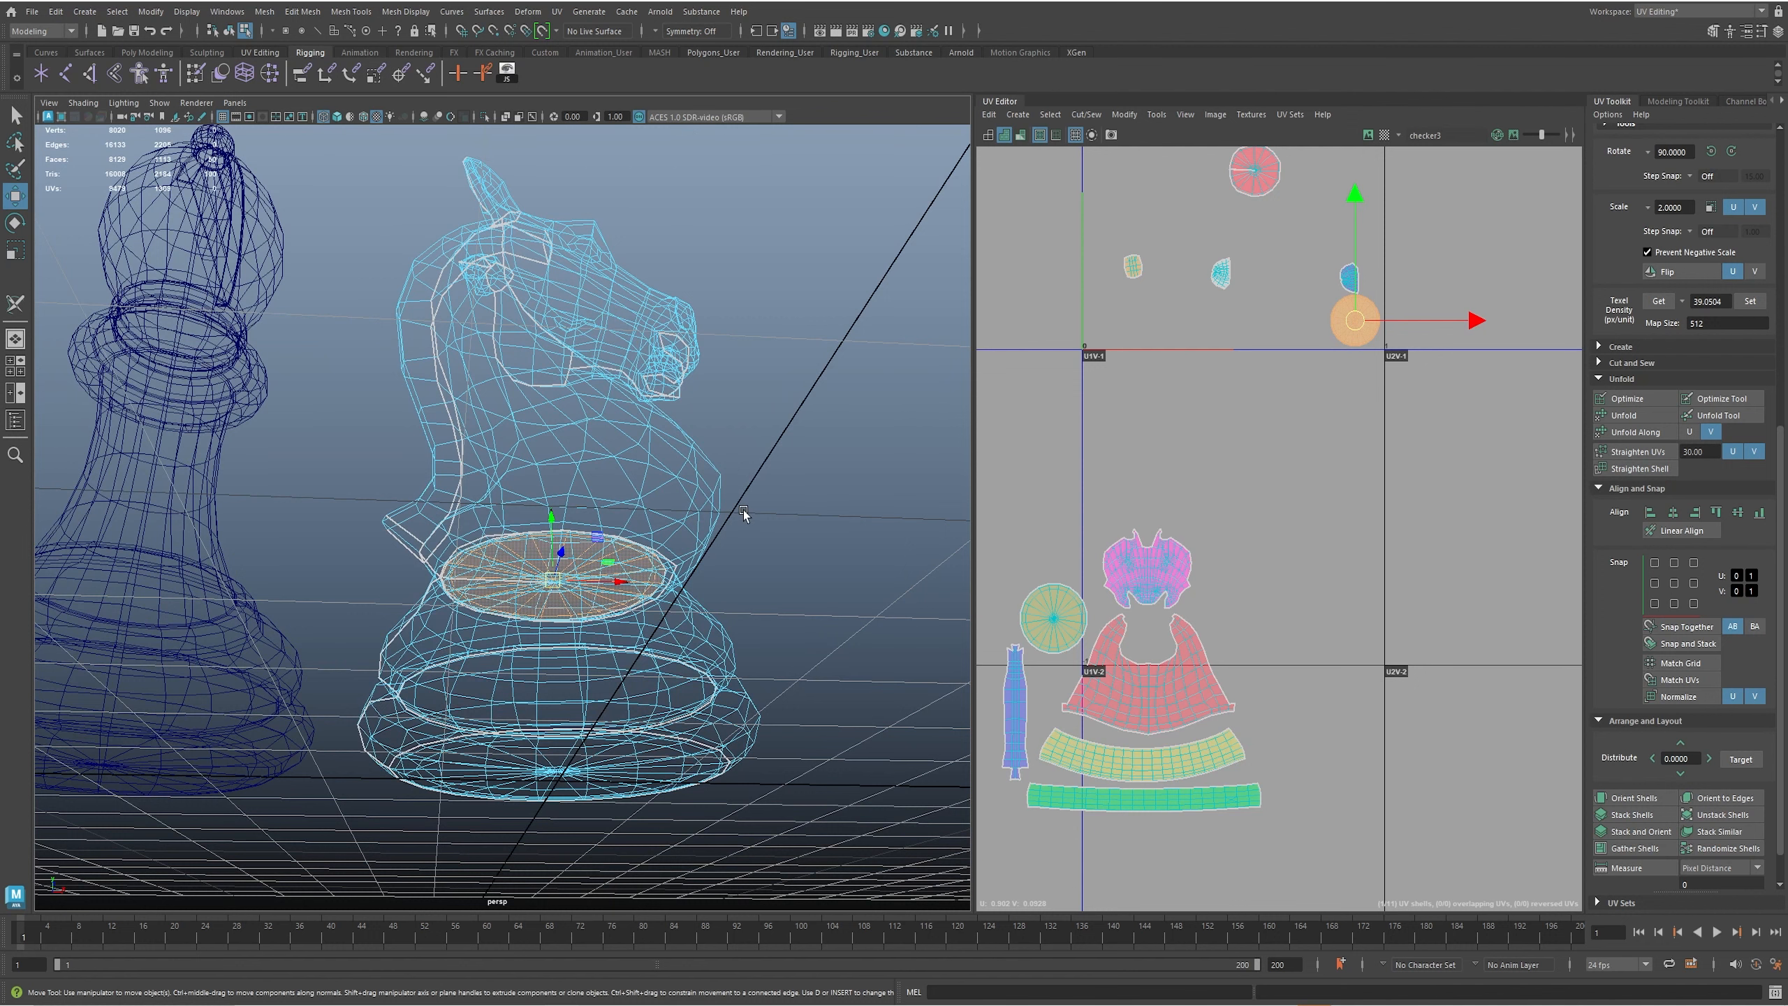
{"action": "key", "text": "5"}
{"action": "left_click_drag", "start_coordinate": [1357, 312], "coordinate": [1237, 630]}
{"action": "left_click", "coordinate": [1254, 172]}
{"action": "mouse_move", "coordinate": [1252, 189]}
{"action": "left_mouse_down"}
{"action": "mouse_move", "coordinate": [1133, 566]}
{"action": "mouse_move", "coordinate": [1065, 553]}
{"action": "left_mouse_up"}
- Select both ear shells and place them together inside the opening of the neck shell
{"action": "left_click", "coordinate": [1222, 278]}
{"action": "left_click", "coordinate": [1350, 280], "text": "shift"}
{"action": "left_click_drag", "start_coordinate": [1292, 279], "coordinate": [1150, 626]}
{"action": "left_click", "coordinate": [1348, 492]}
{"action": "scroll", "coordinate": [1149, 626], "scroll_direction": "up", "scroll_amount": 4}
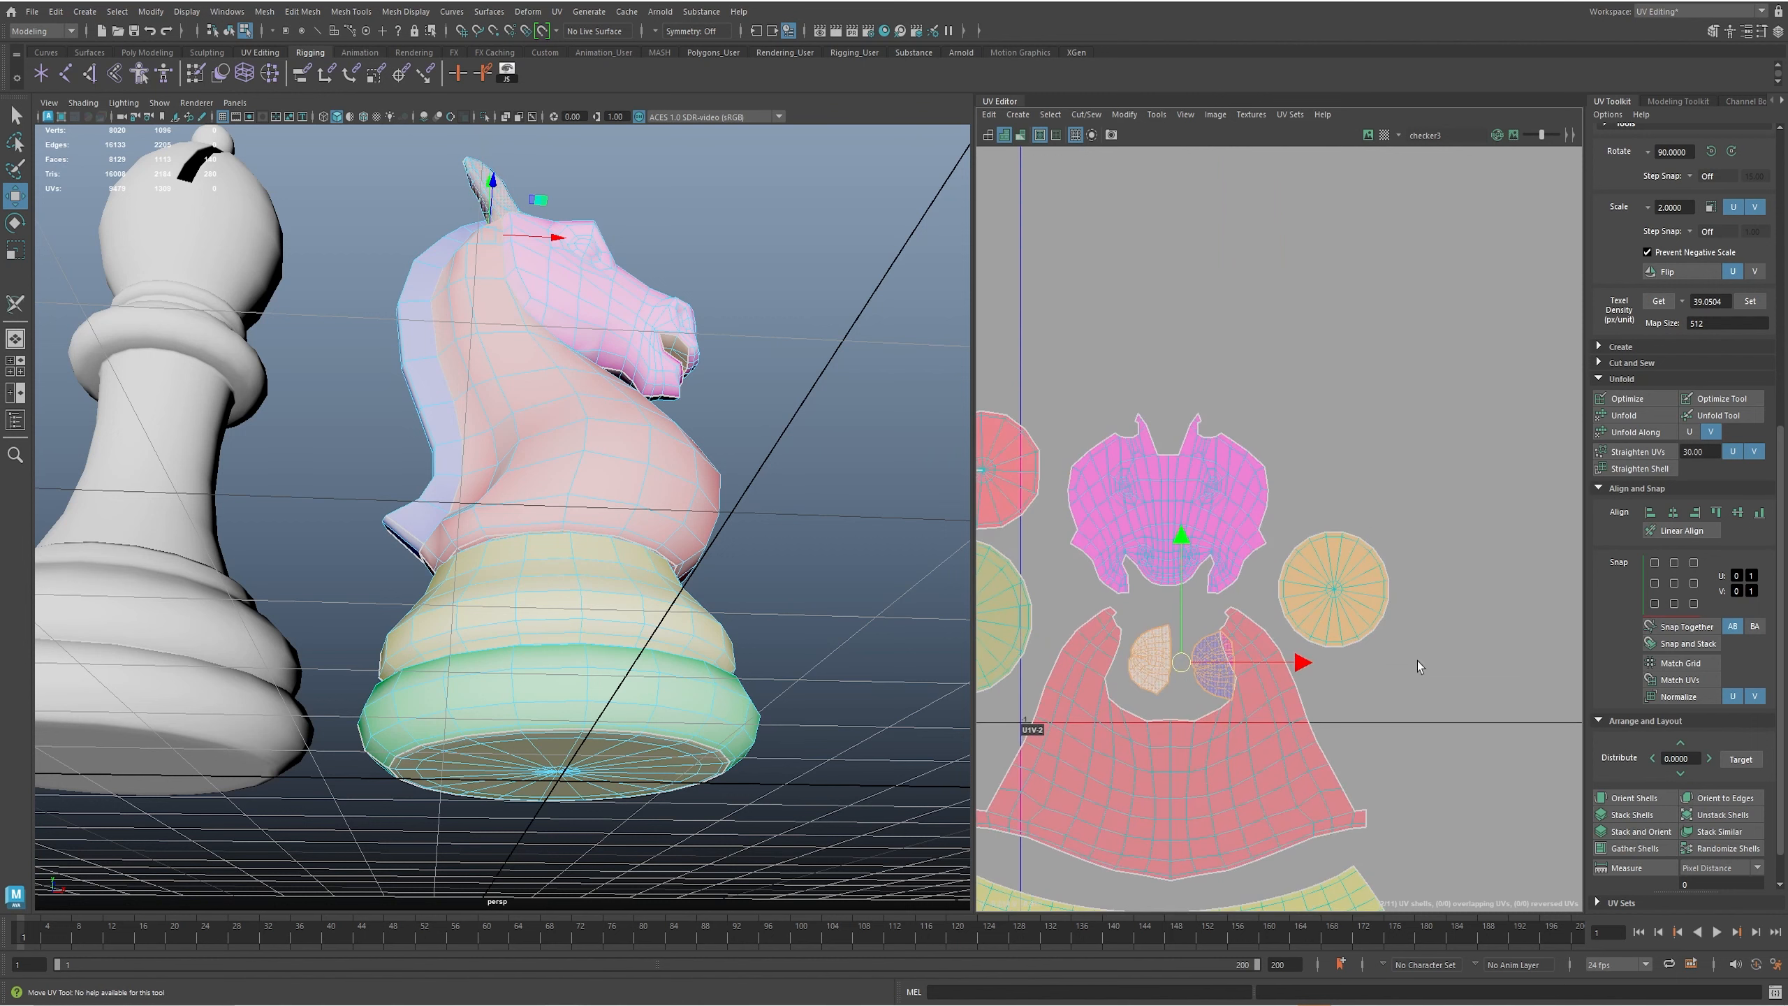
{"action": "scroll", "coordinate": [1188, 672], "scroll_direction": "up", "scroll_amount": 3}
{"action": "mouse_move", "coordinate": [1174, 657]}
{"action": "left_mouse_down"}
{"action": "mouse_move", "coordinate": [1159, 673]}
{"action": "mouse_move", "coordinate": [1185, 663]}
{"action": "left_mouse_up"}
- Rotate one ear shell 90° clockwise inside the neck opening and compare both ear shells with the model
{"action": "left_click", "coordinate": [1209, 680]}
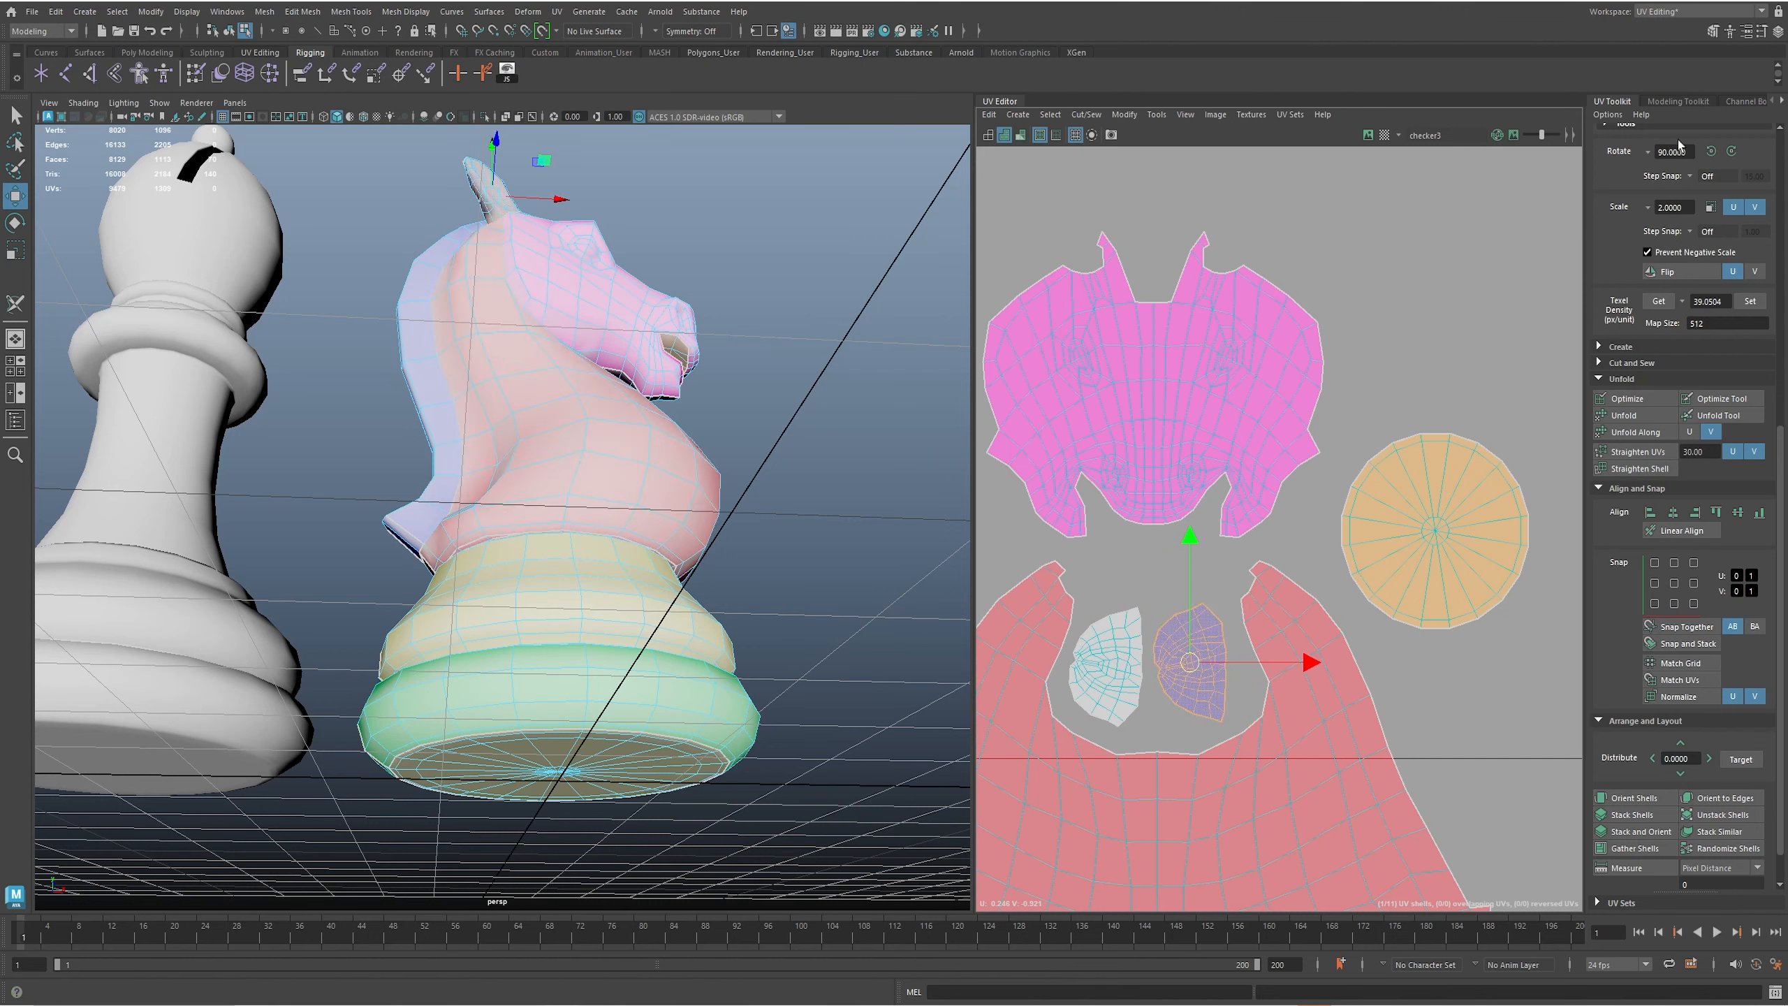
{"action": "left_click", "coordinate": [1730, 151]}
{"action": "left_click", "coordinate": [1179, 668]}
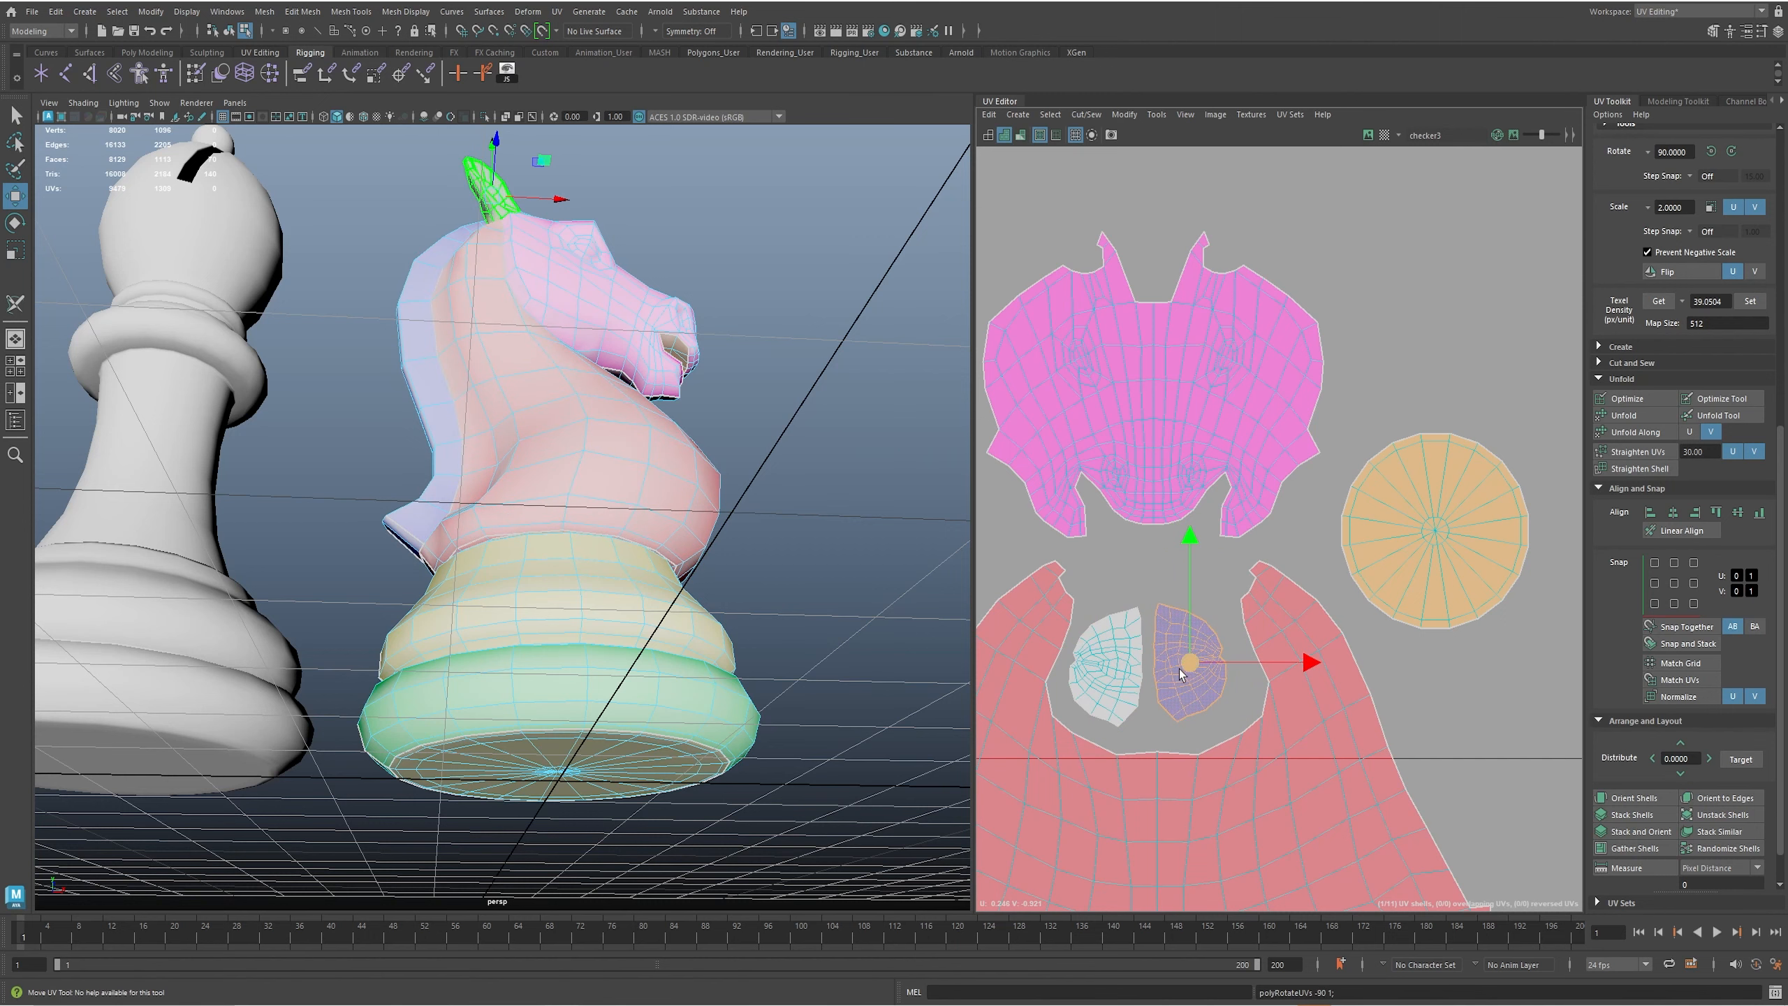
{"action": "left_click_drag", "start_coordinate": [821, 472], "coordinate": [944, 567], "text": "alt"}
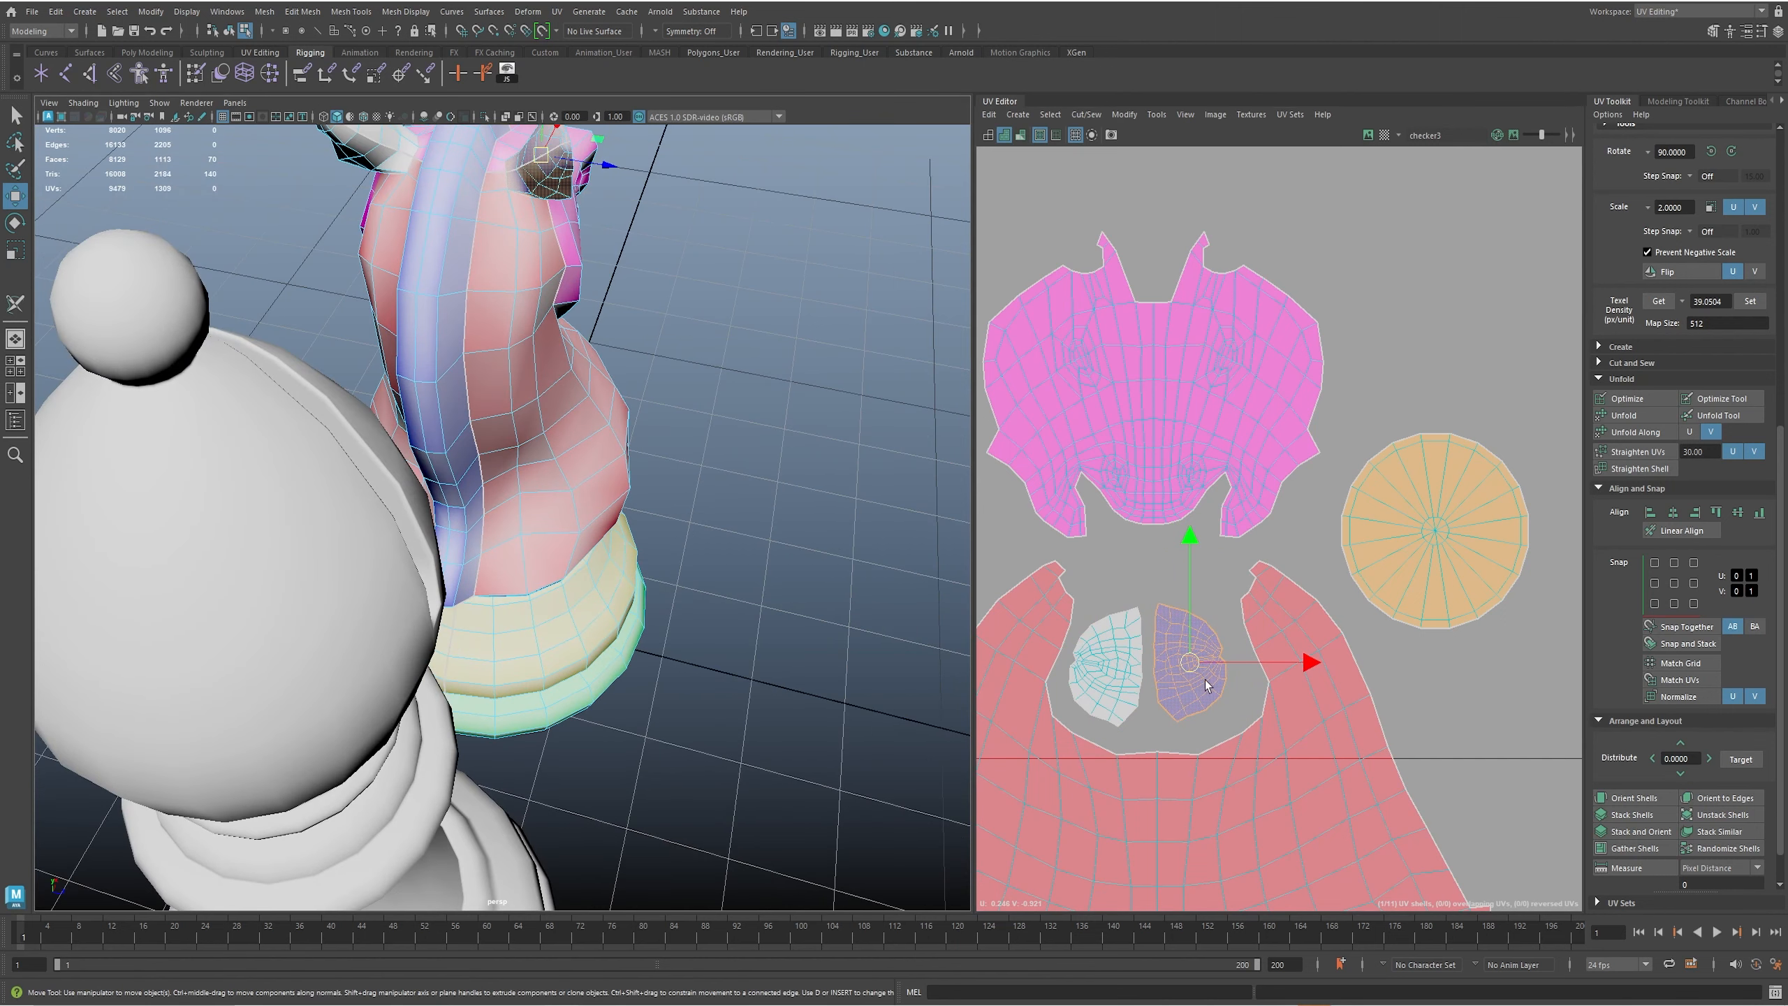
{"action": "left_click", "coordinate": [1105, 665]}
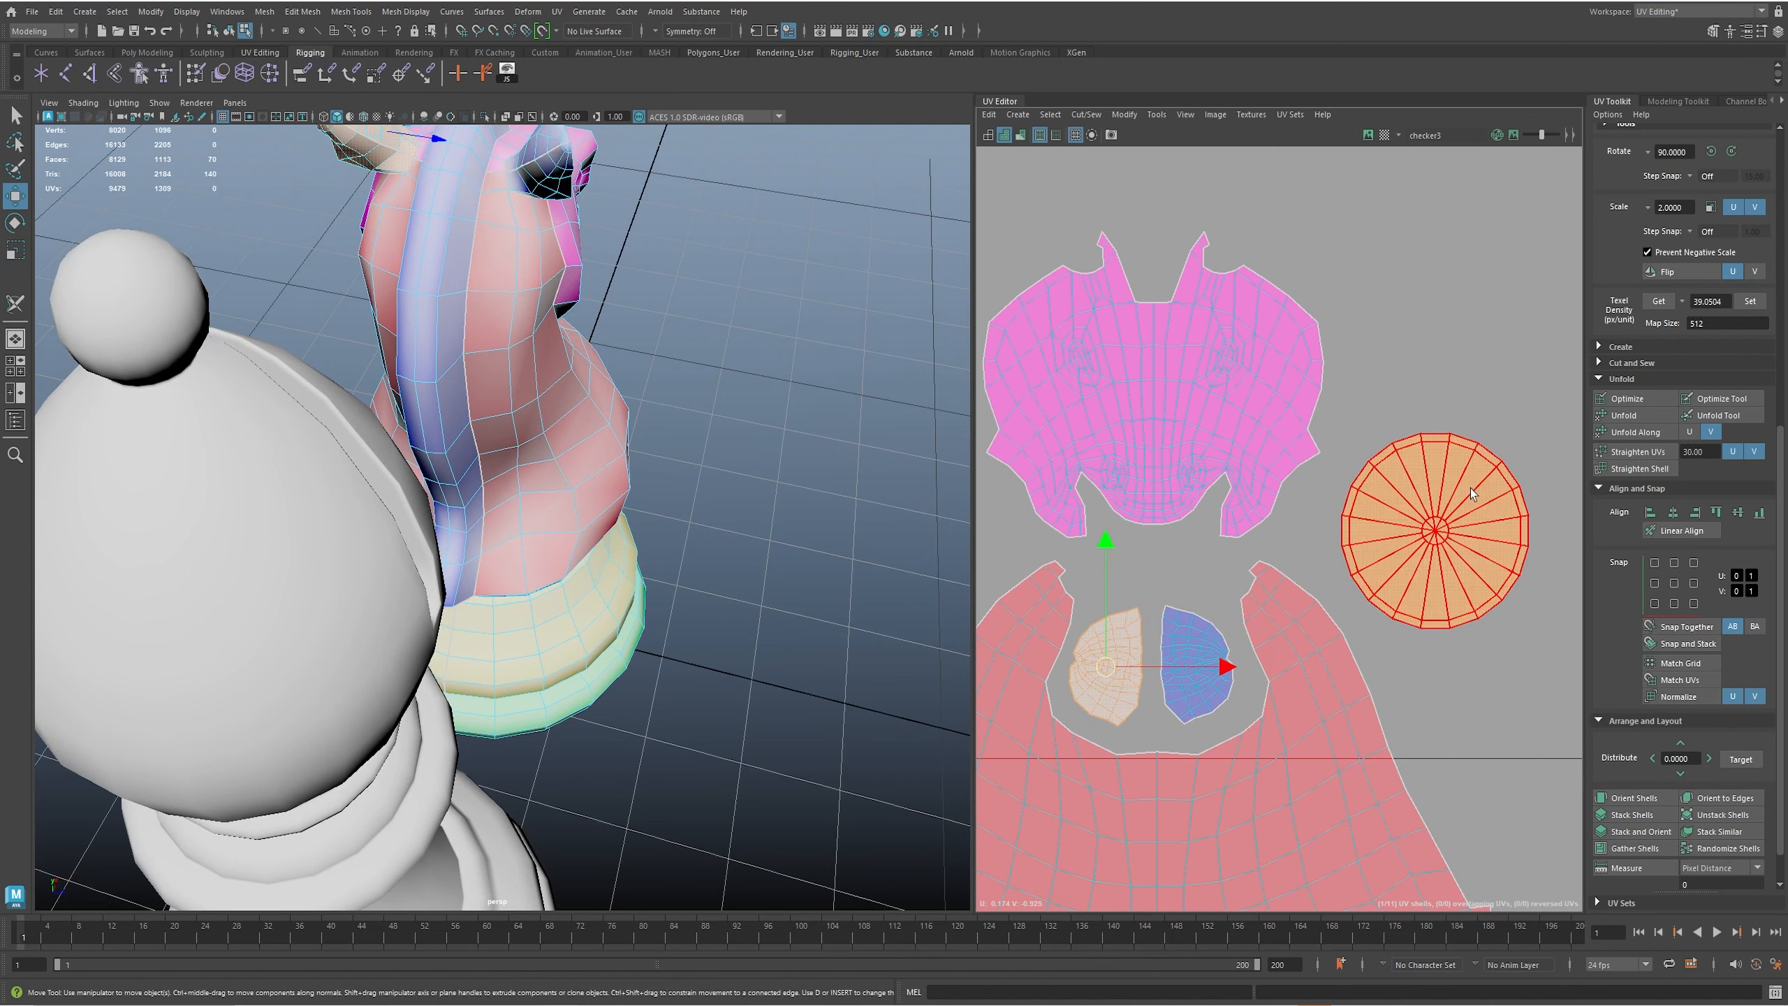
- Move the small shell left in the first tile down between the mane shell and the neck shell
{"action": "scroll", "coordinate": [1477, 490], "scroll_direction": "down", "scroll_amount": 8}
{"action": "middle_click_drag", "start_coordinate": [1151, 335], "coordinate": [1161, 553], "text": "alt"}
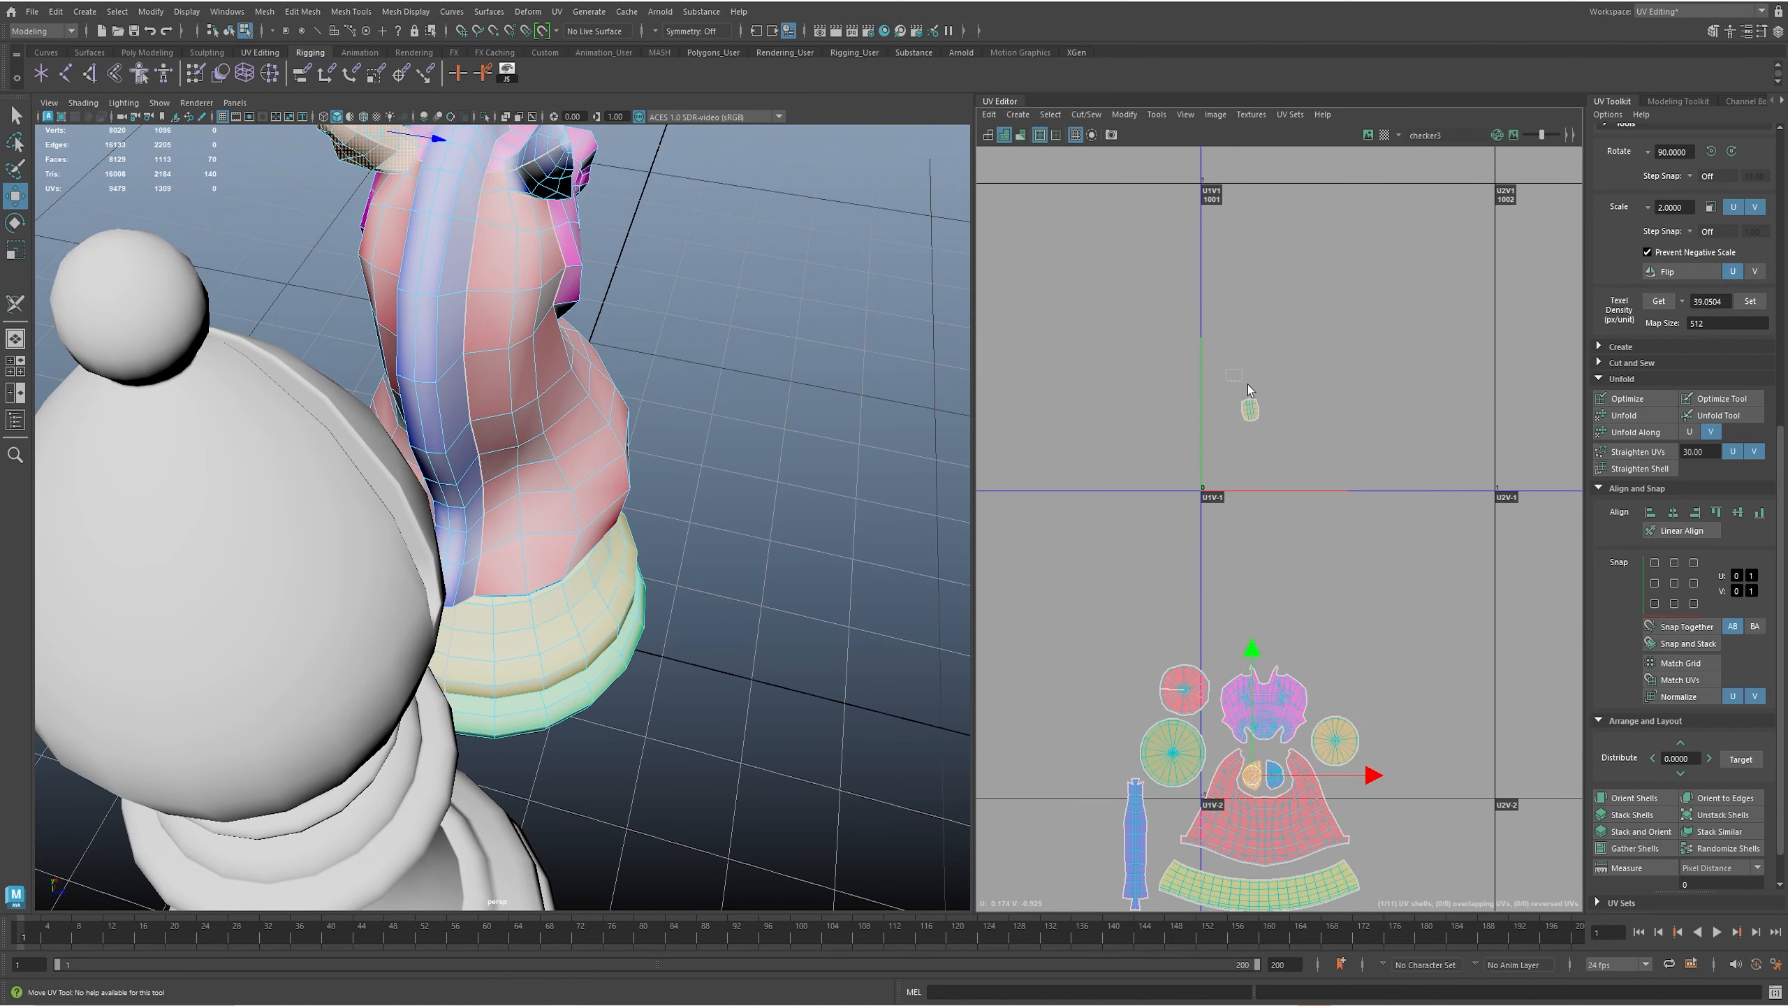
{"action": "left_click", "coordinate": [1244, 408]}
{"action": "left_click_drag", "start_coordinate": [1250, 412], "coordinate": [1210, 766]}
{"action": "middle_click_drag", "start_coordinate": [1182, 778], "coordinate": [1195, 546], "text": "alt"}
{"action": "scroll", "coordinate": [1194, 546], "scroll_direction": "up", "scroll_amount": 6}
{"action": "left_click_drag", "start_coordinate": [1167, 510], "coordinate": [1098, 603]}
{"action": "scroll", "coordinate": [1260, 598], "scroll_direction": "down", "scroll_amount": 4}
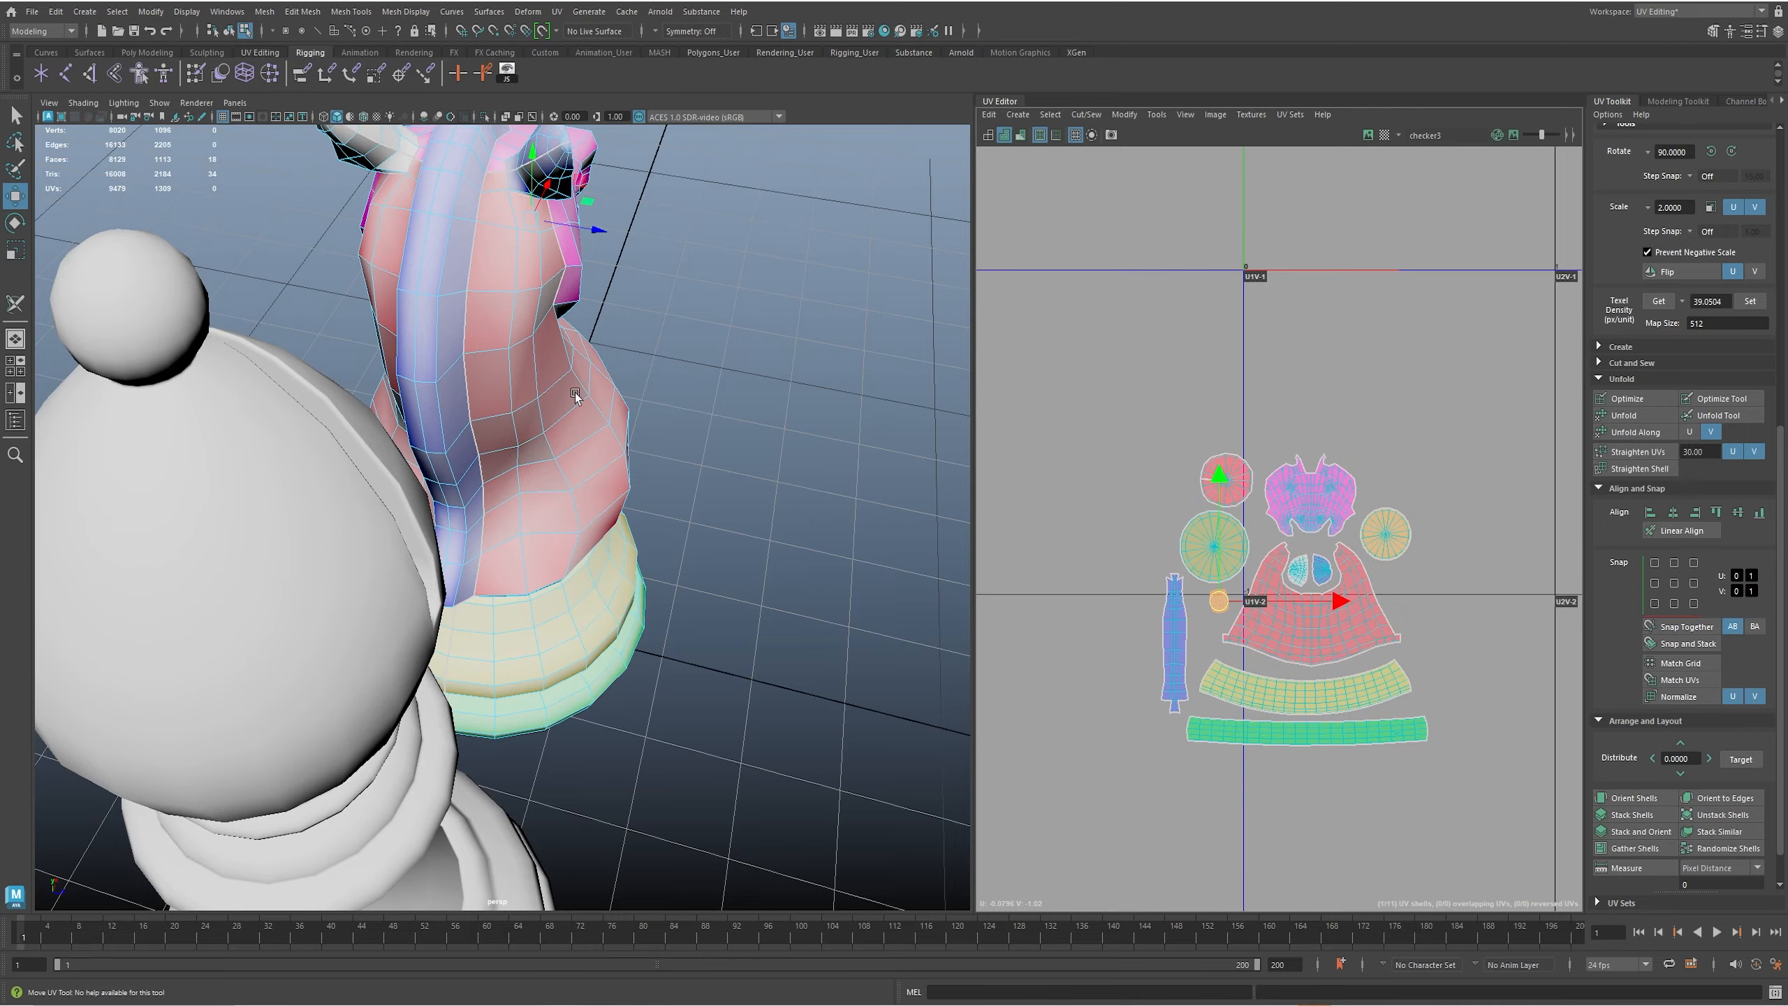
- Show the checker texture in the viewport, leave component mode and compare the pattern across all six chess pieces
{"action": "key", "text": "6"}
{"action": "left_click_drag", "start_coordinate": [590, 447], "coordinate": [471, 394], "text": "alt"}
{"action": "middle_click_drag", "start_coordinate": [472, 395], "coordinate": [478, 511], "text": "alt"}
{"action": "right_click_drag", "start_coordinate": [620, 465], "coordinate": [634, 419]}
{"action": "left_click", "coordinate": [813, 267]}
{"action": "left_click_drag", "start_coordinate": [633, 419], "coordinate": [729, 374], "text": "alt"}
{"action": "right_click_drag", "start_coordinate": [698, 455], "coordinate": [451, 497], "text": "alt"}
{"action": "middle_click_drag", "start_coordinate": [450, 496], "coordinate": [712, 535], "text": "alt"}
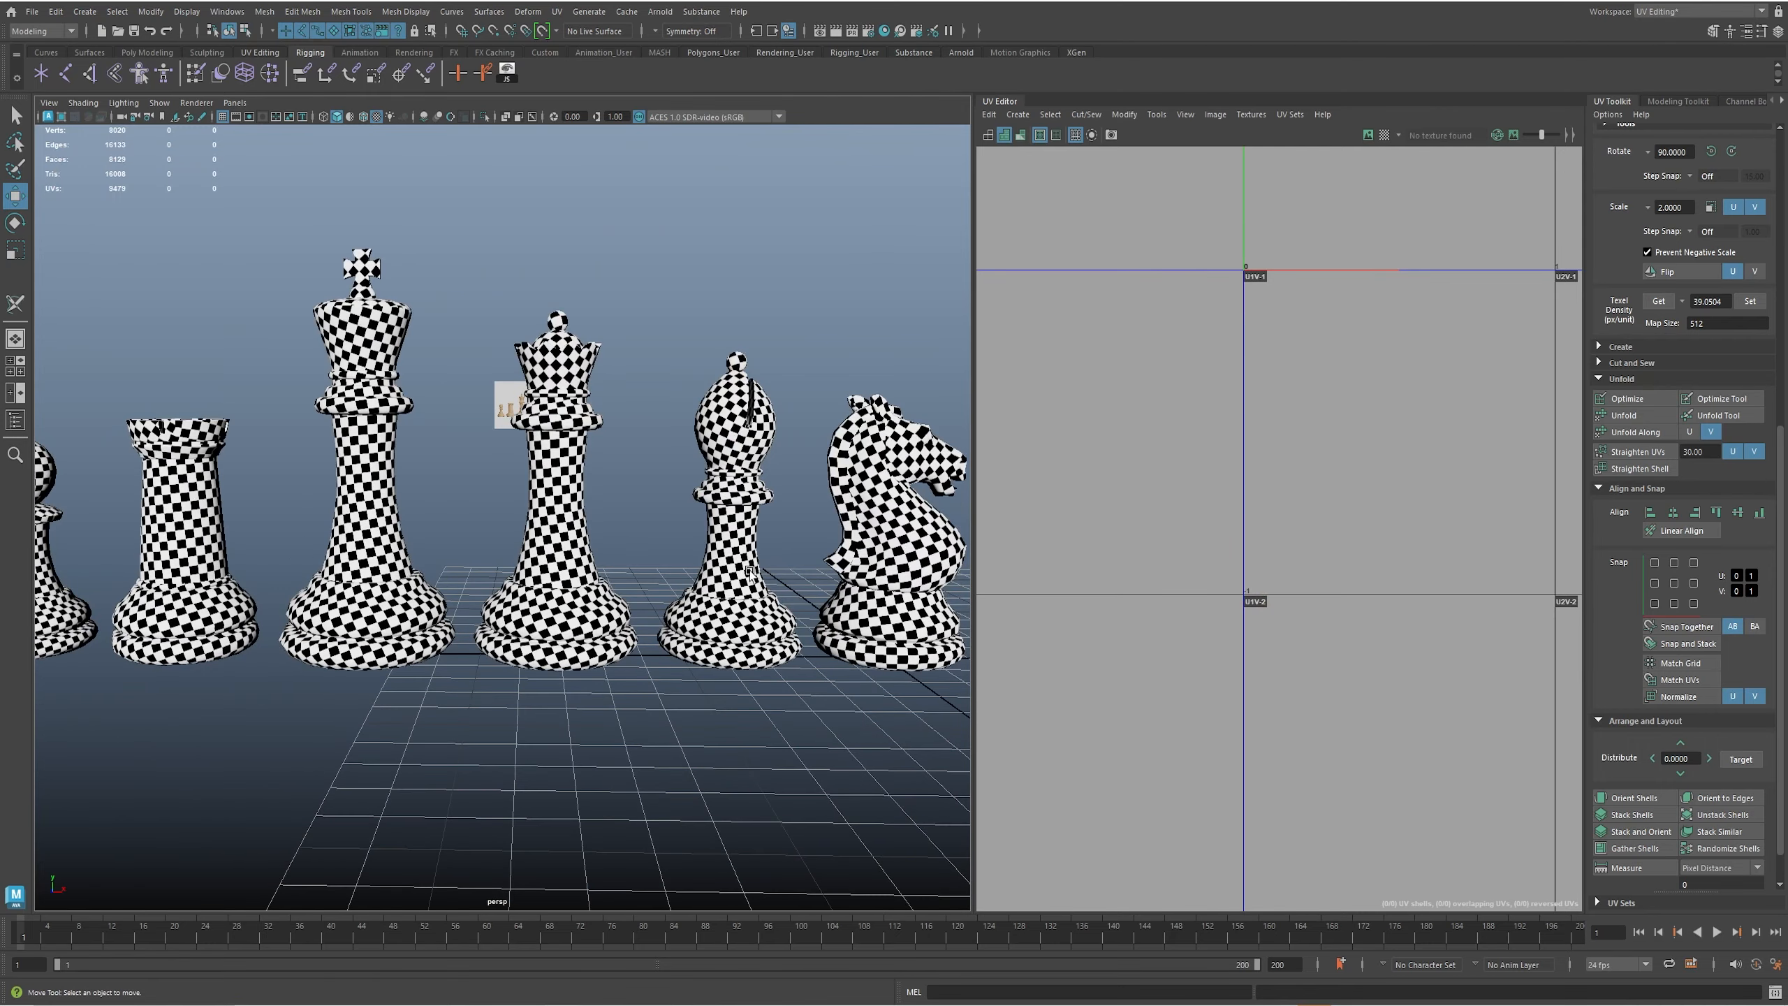
{"action": "right_click_drag", "start_coordinate": [757, 645], "coordinate": [662, 641], "text": "alt"}
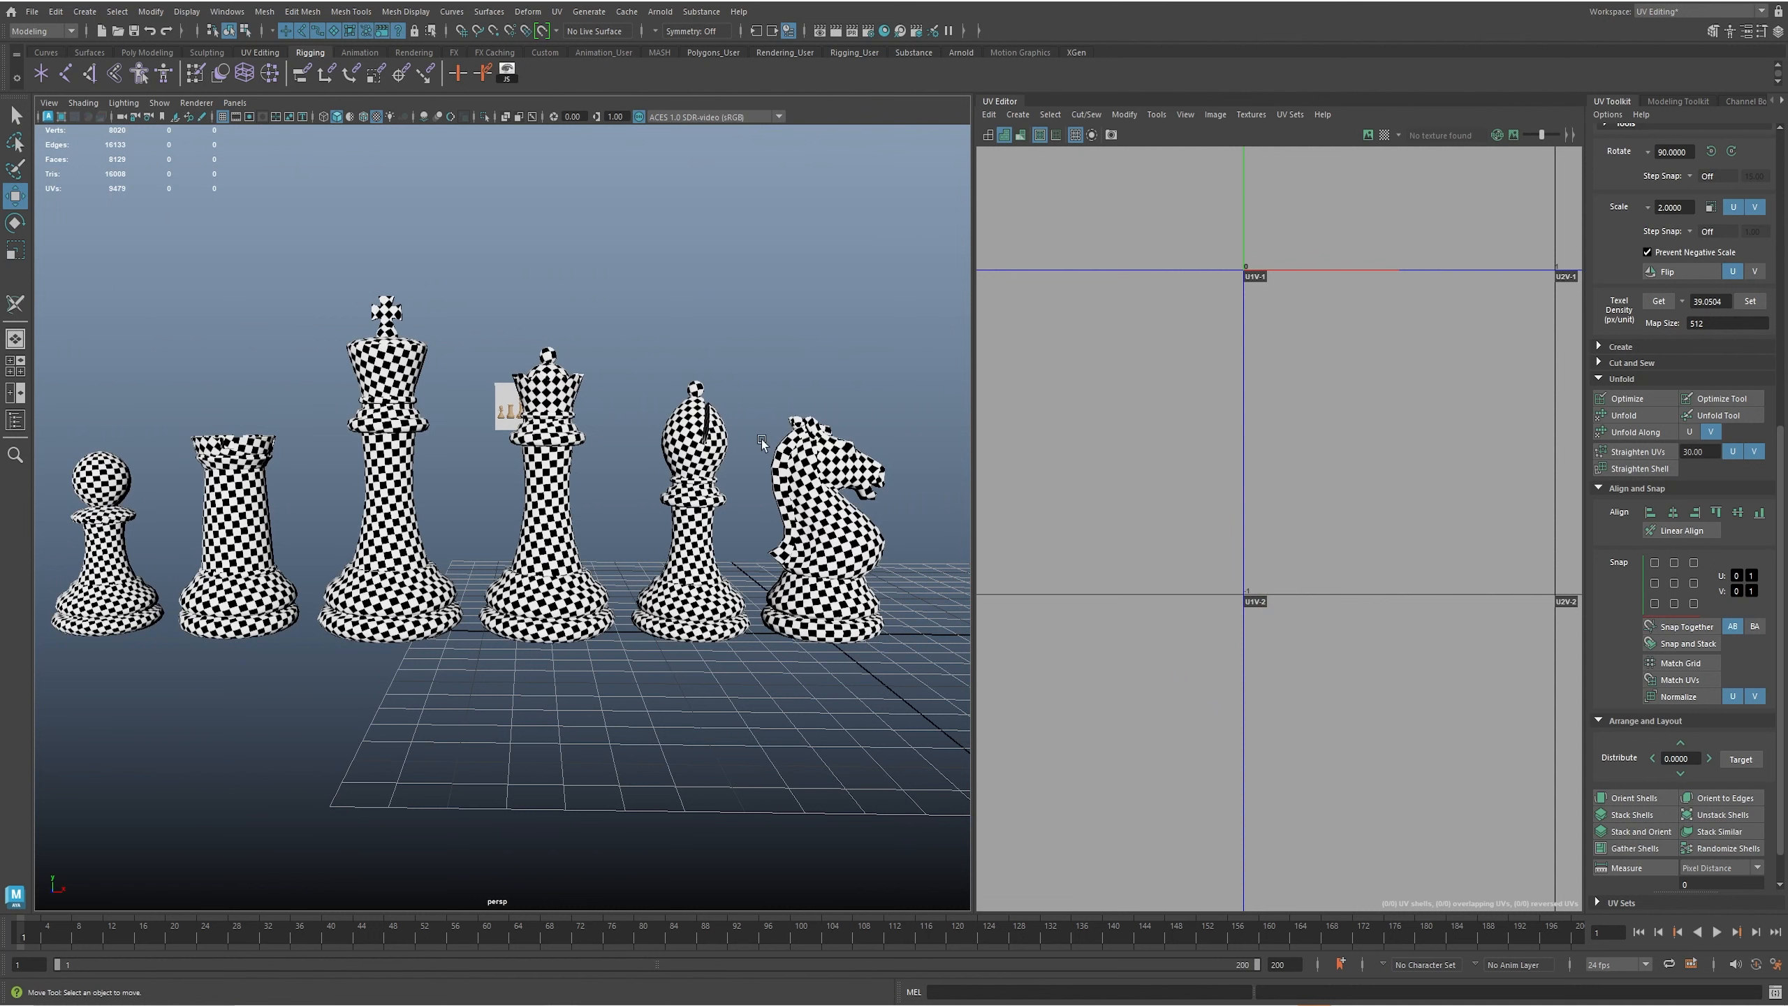
- Read the texel density of the knight, the bishop and the queen from their UV shells
{"action": "left_click", "coordinate": [842, 540]}
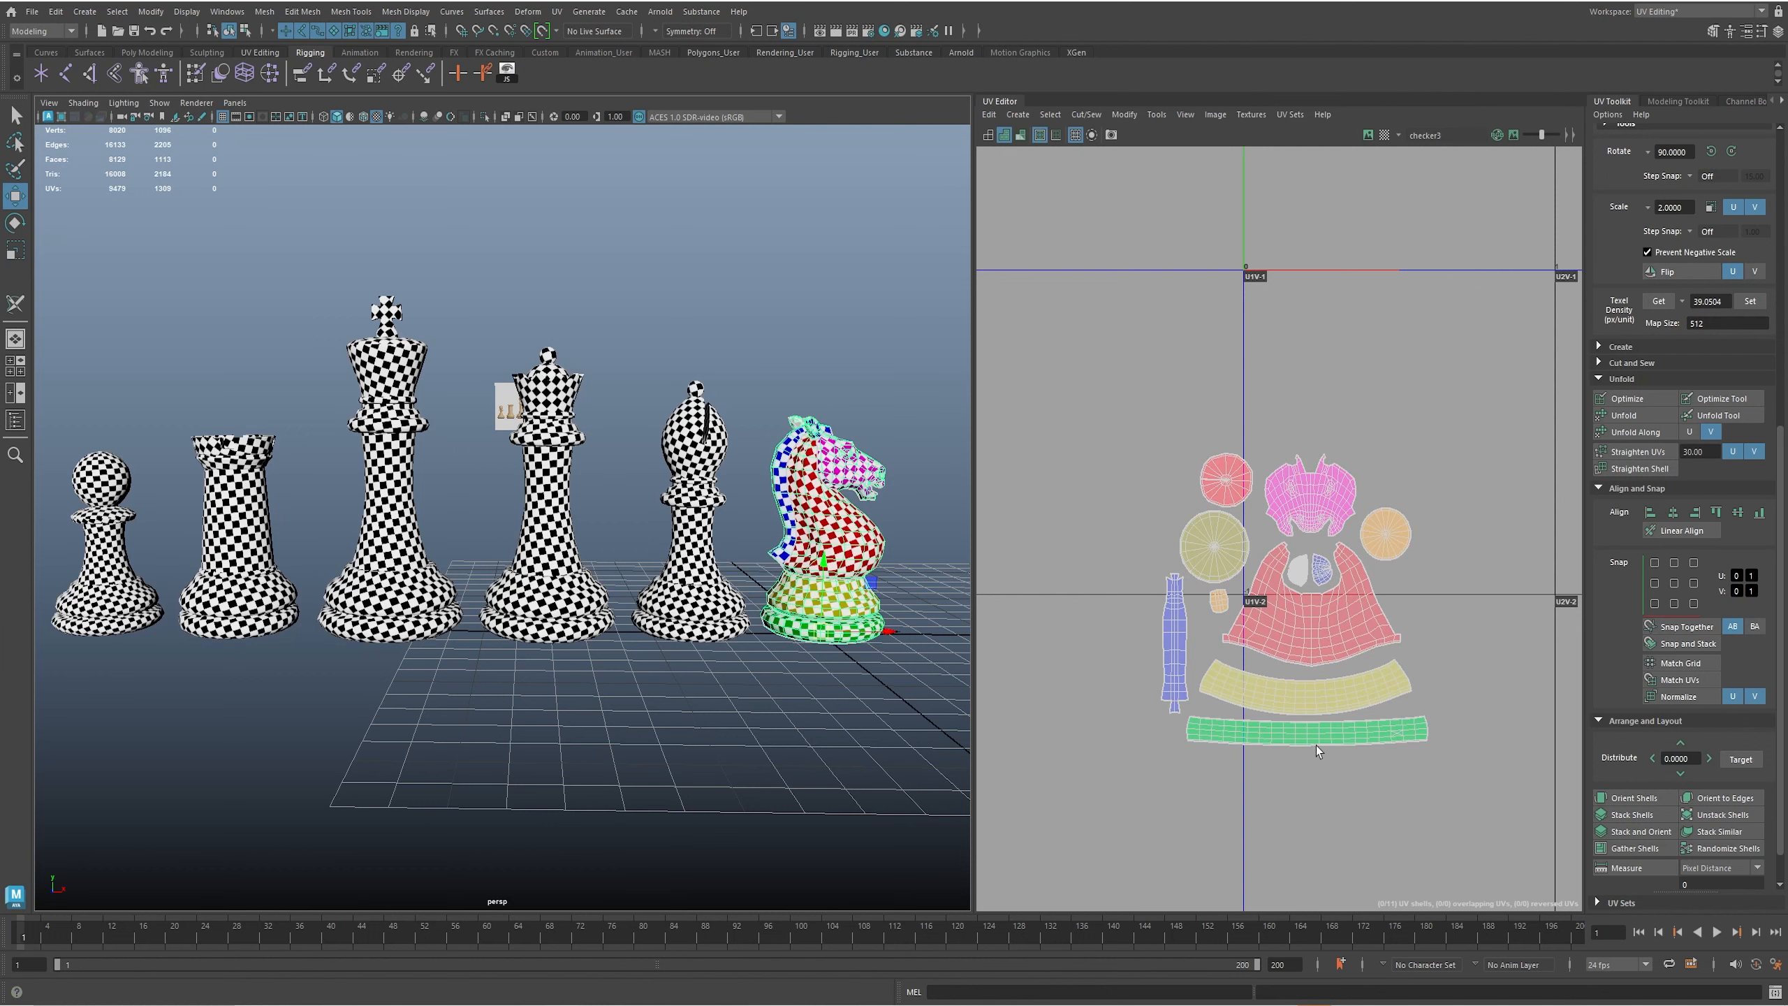
{"action": "right_click_drag", "start_coordinate": [1326, 707], "coordinate": [1314, 693]}
{"action": "right_click_drag", "start_coordinate": [1245, 646], "coordinate": [1245, 646]}
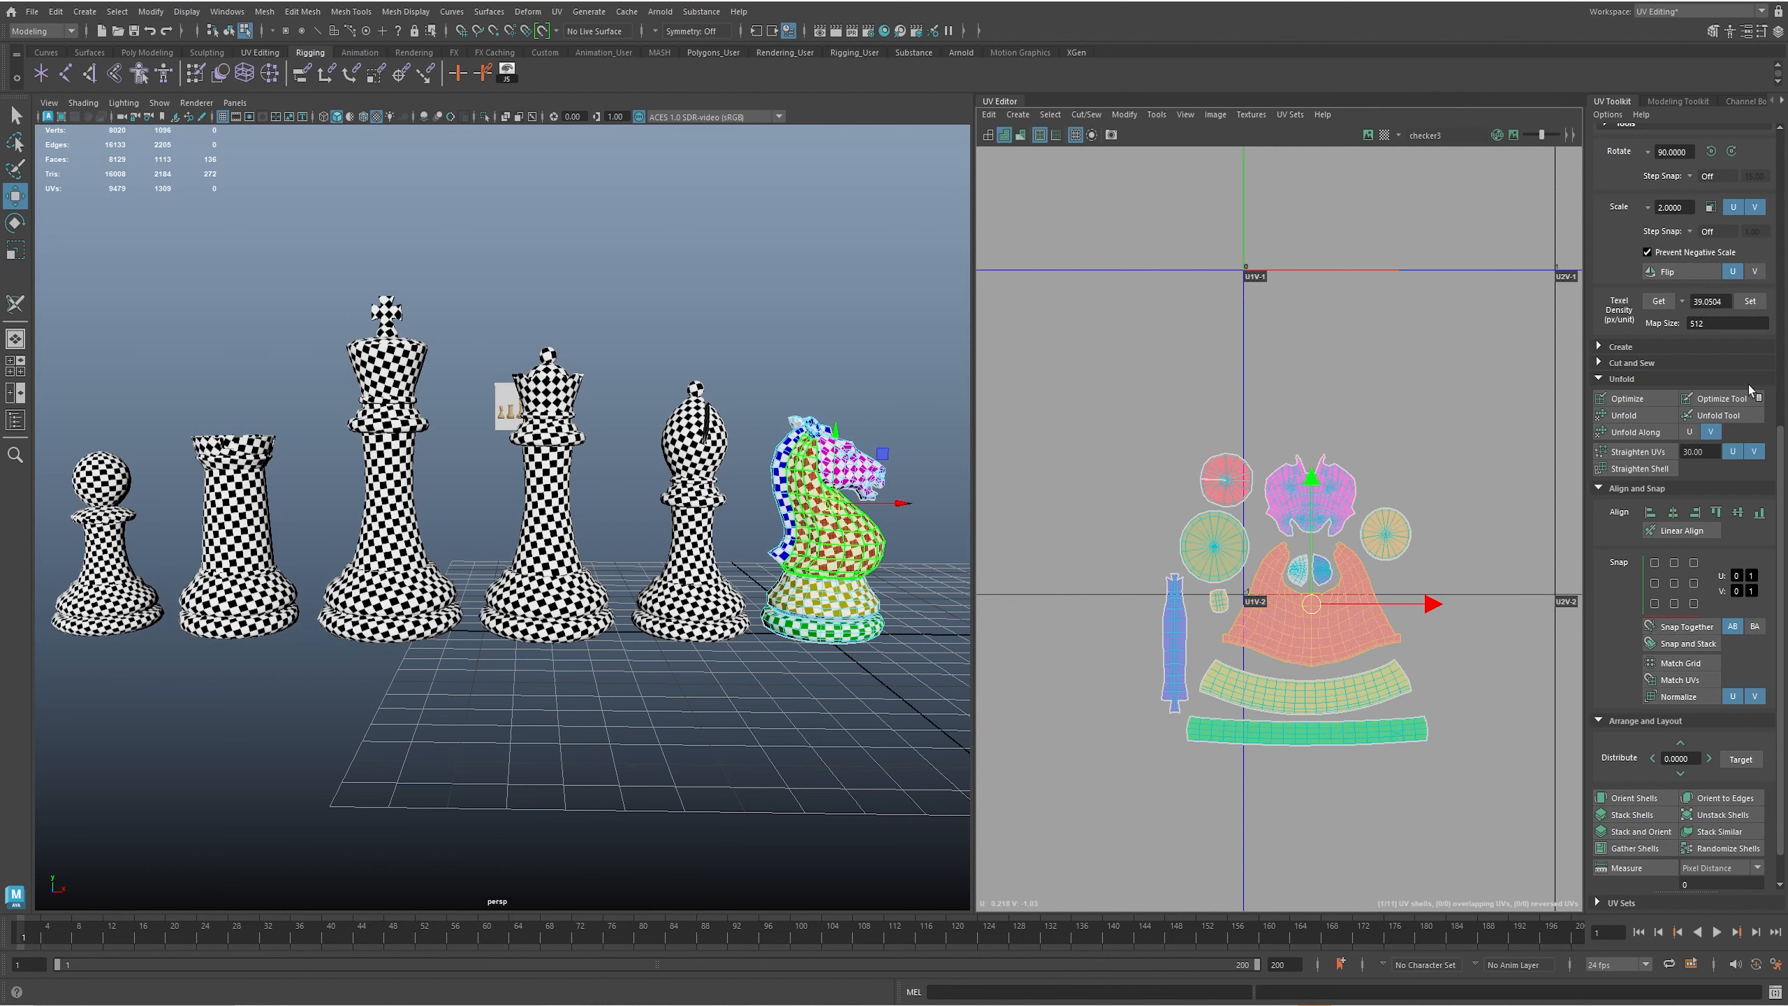
{"action": "left_click", "coordinate": [1658, 303]}
{"action": "left_click", "coordinate": [700, 569]}
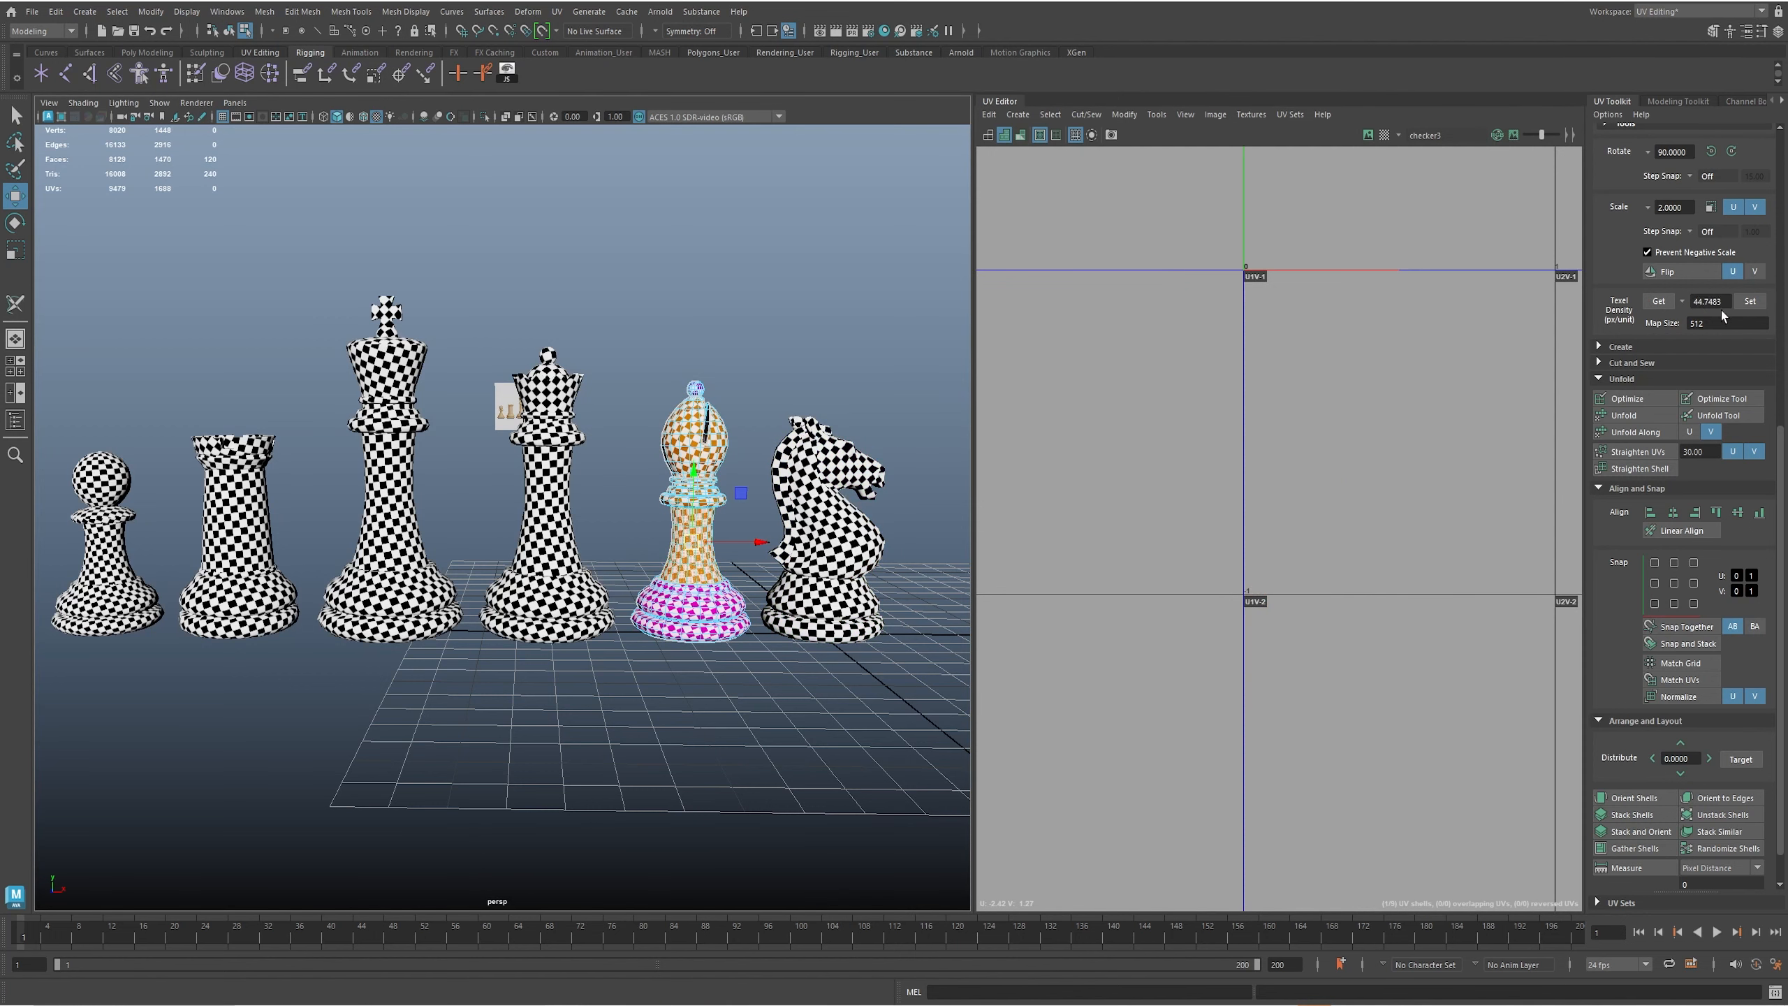
{"action": "left_click", "coordinate": [555, 520]}
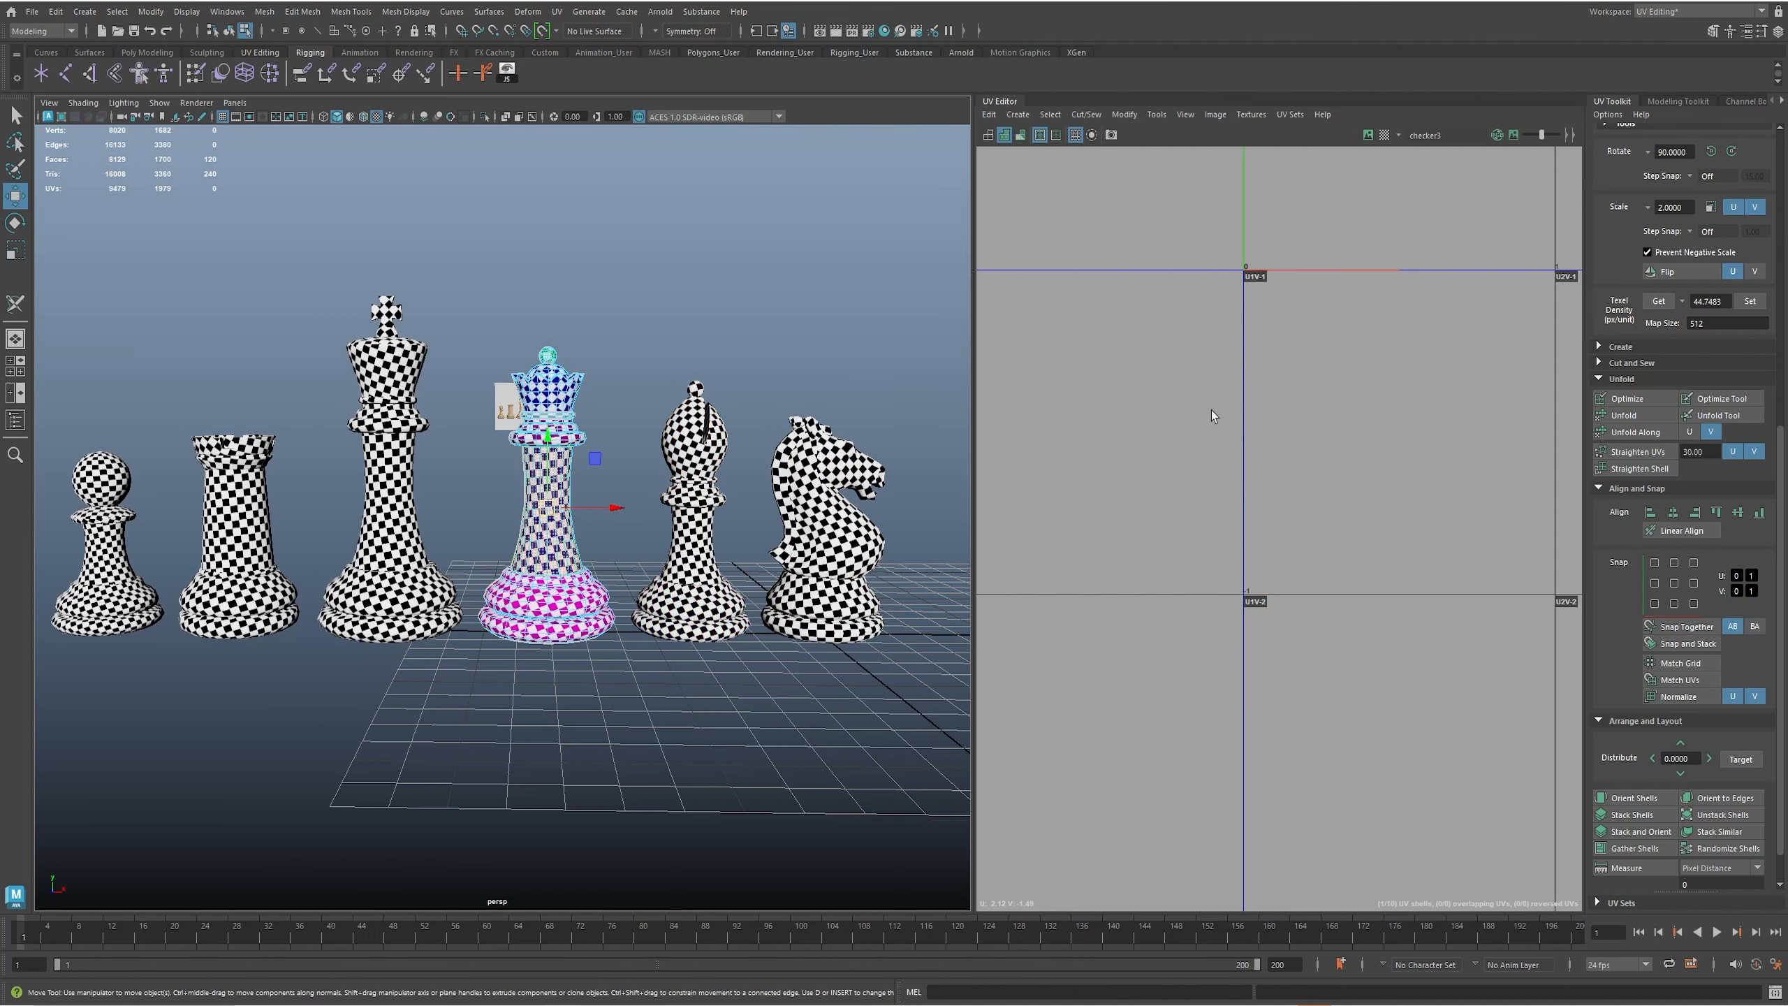
{"action": "left_click", "coordinate": [1659, 301]}
- Read the texel density of the king, the rook and the pawn from their UV shells
{"action": "left_click", "coordinate": [394, 504]}
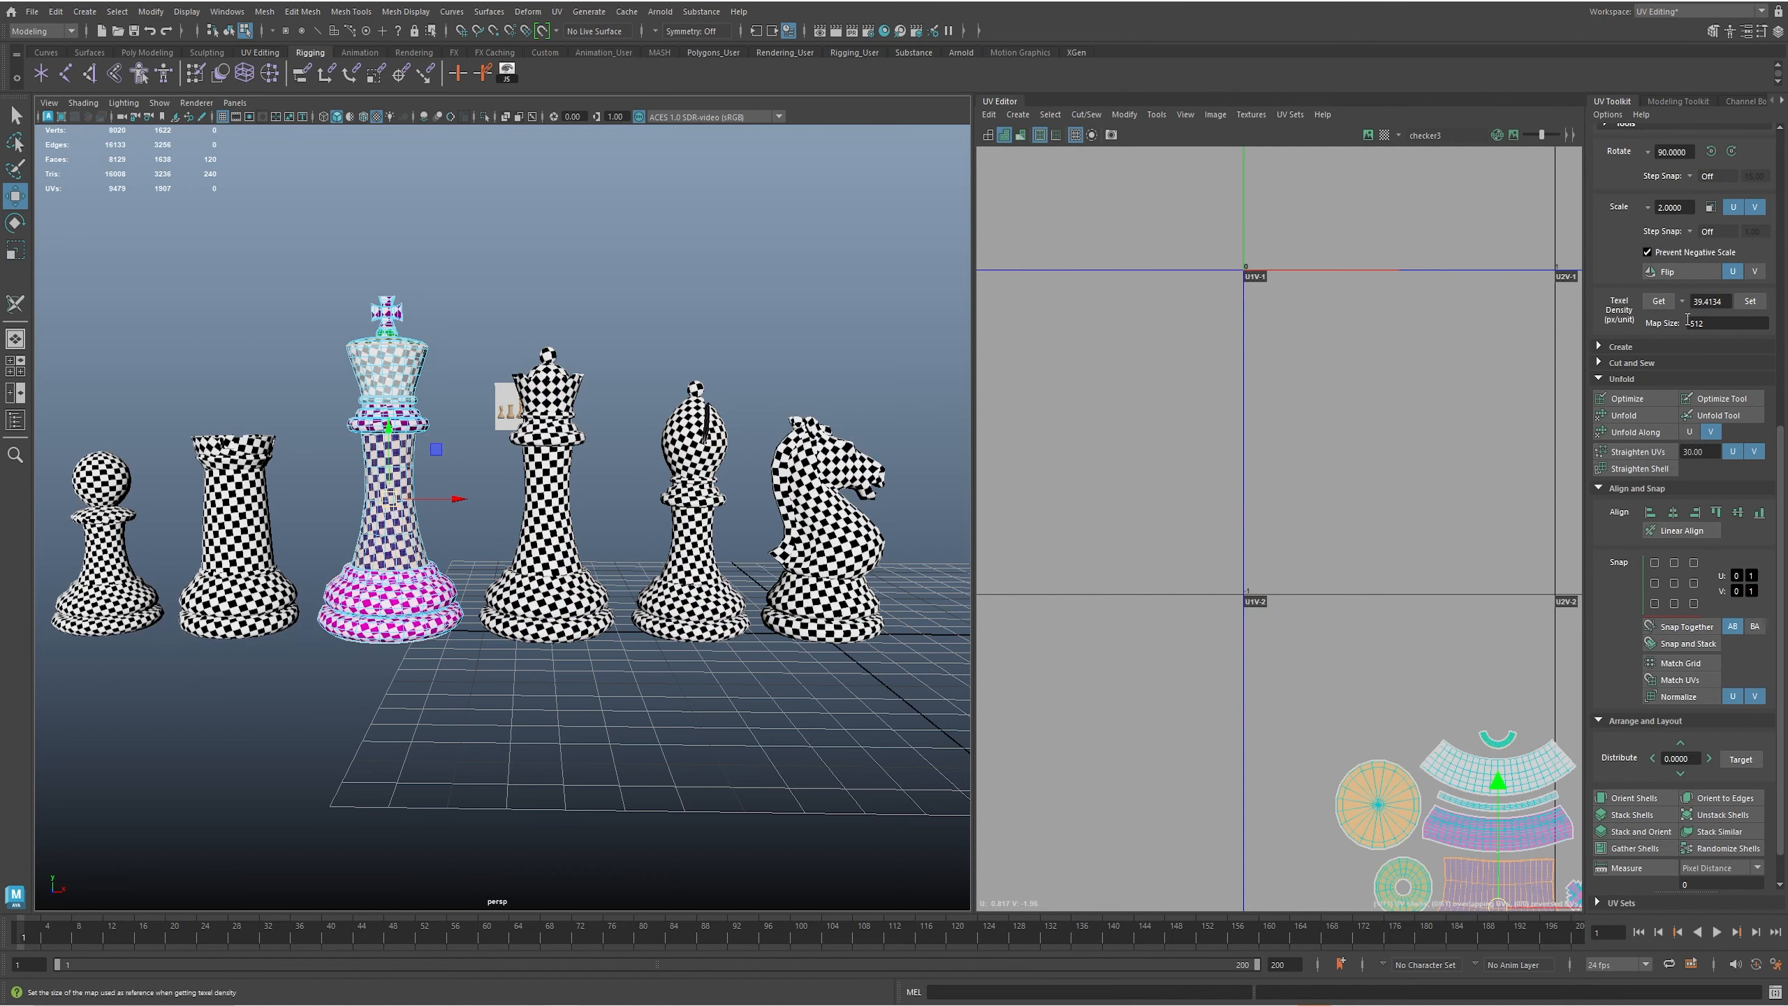
{"action": "left_click", "coordinate": [1655, 299]}
{"action": "middle_click_drag", "start_coordinate": [282, 570], "coordinate": [540, 619], "text": "alt"}
{"action": "left_click", "coordinate": [486, 571]}
{"action": "left_click", "coordinate": [487, 574]}
{"action": "left_click", "coordinate": [1658, 302]}
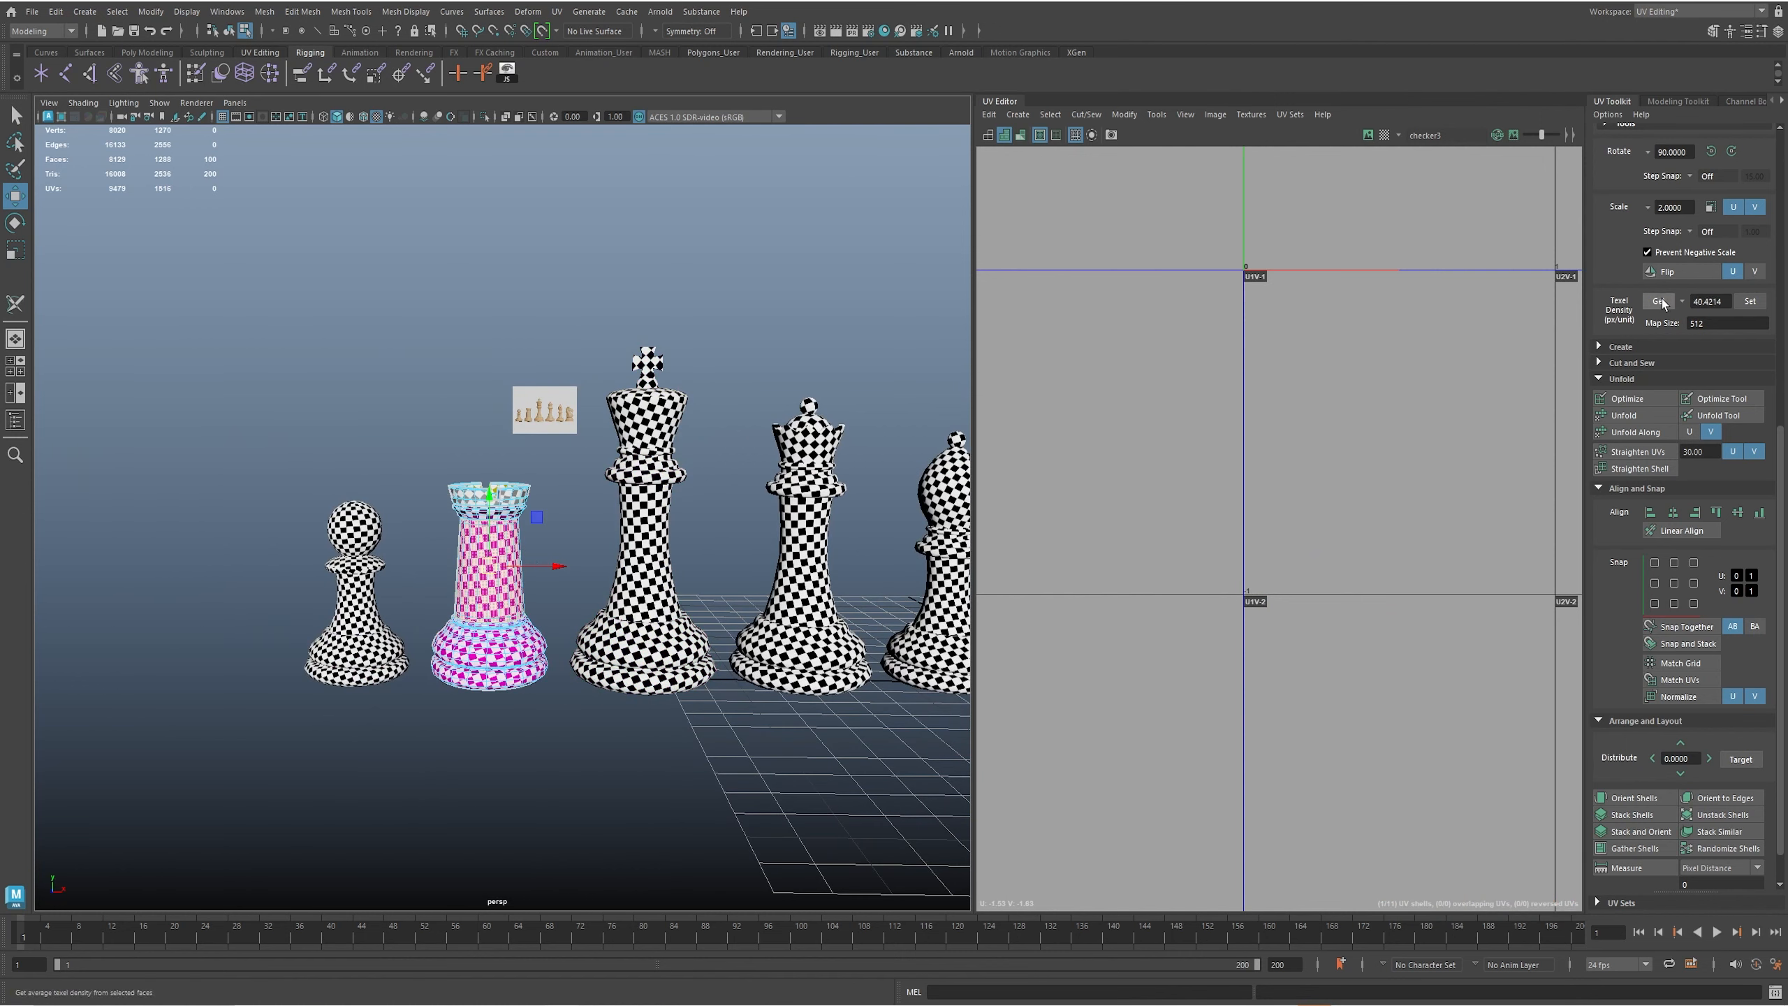
{"action": "left_click", "coordinate": [354, 605]}
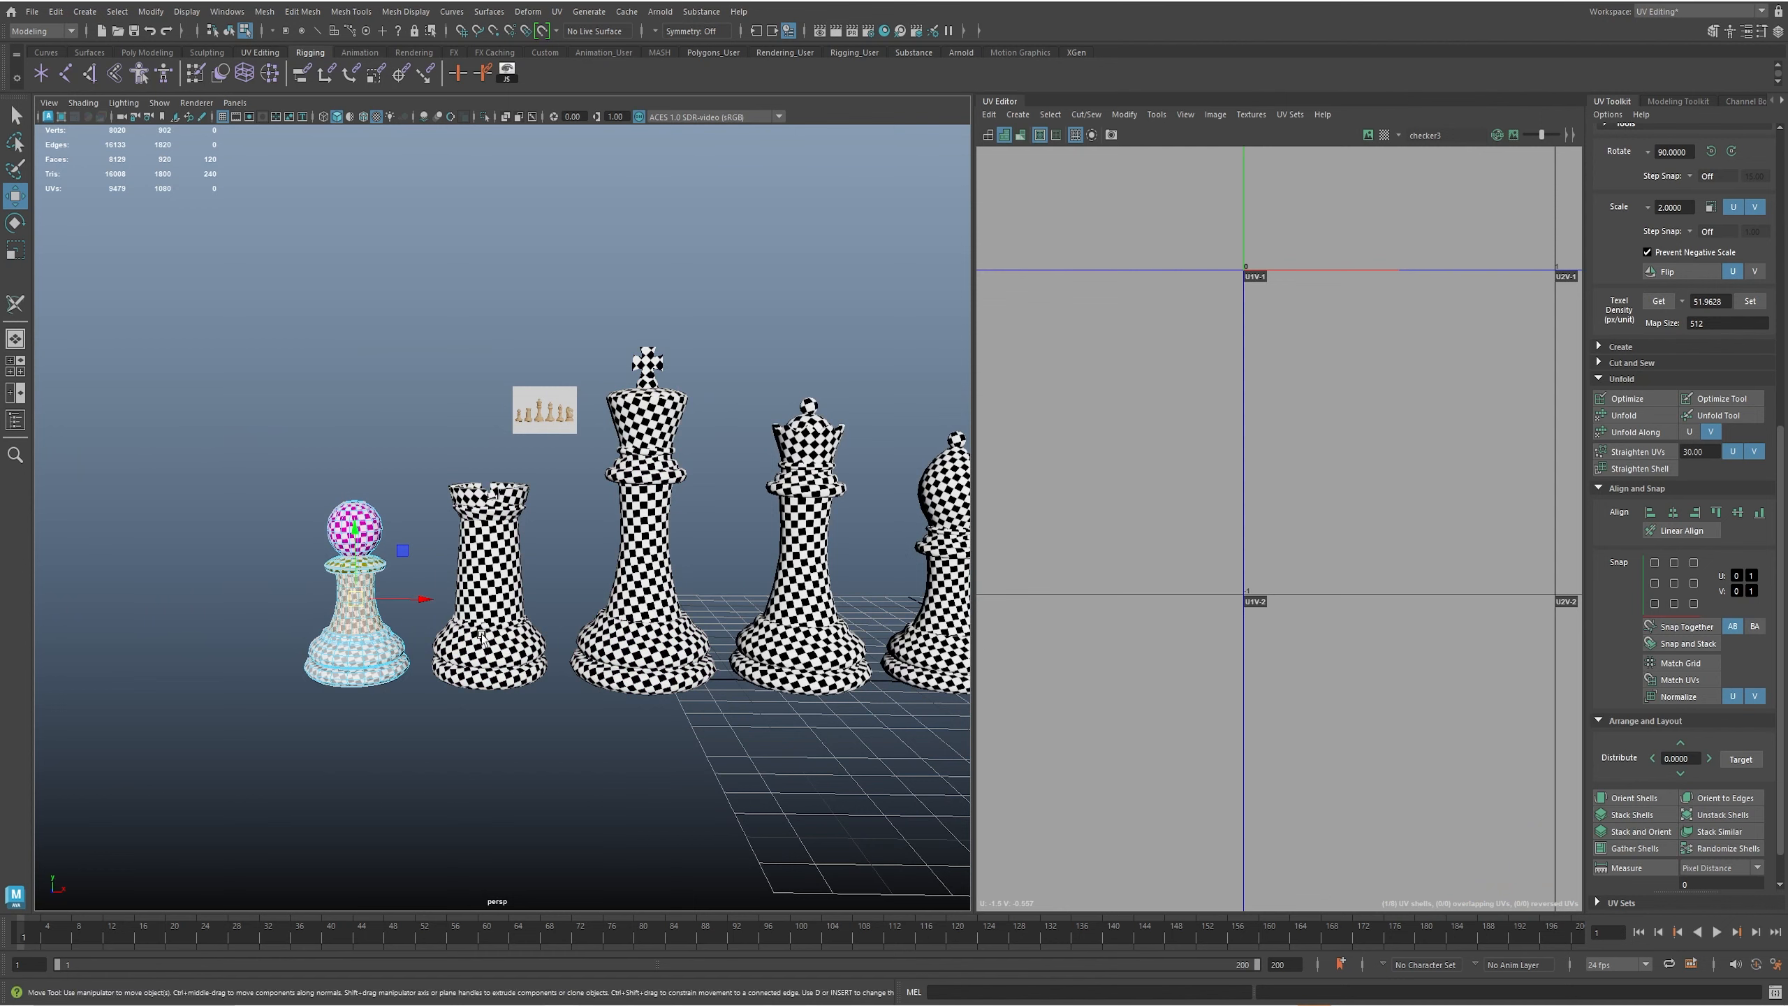
- Return to object mode and select all six chess pieces so their UV layouts are displayed together
{"action": "scroll", "coordinate": [679, 626], "scroll_direction": "down", "scroll_amount": 2}
{"action": "scroll", "coordinate": [679, 627], "scroll_direction": "down", "scroll_amount": 3}
{"action": "key", "text": "F8"}
{"action": "left_click_drag", "start_coordinate": [200, 387], "coordinate": [885, 748]}
{"action": "scroll", "coordinate": [1327, 591], "scroll_direction": "down", "scroll_amount": 3}
{"action": "scroll", "coordinate": [1327, 592], "scroll_direction": "down", "scroll_amount": 2}
{"action": "middle_click_drag", "start_coordinate": [1327, 591], "coordinate": [1399, 592], "text": "alt"}
{"action": "scroll", "coordinate": [1168, 495], "scroll_direction": "up", "scroll_amount": 2}
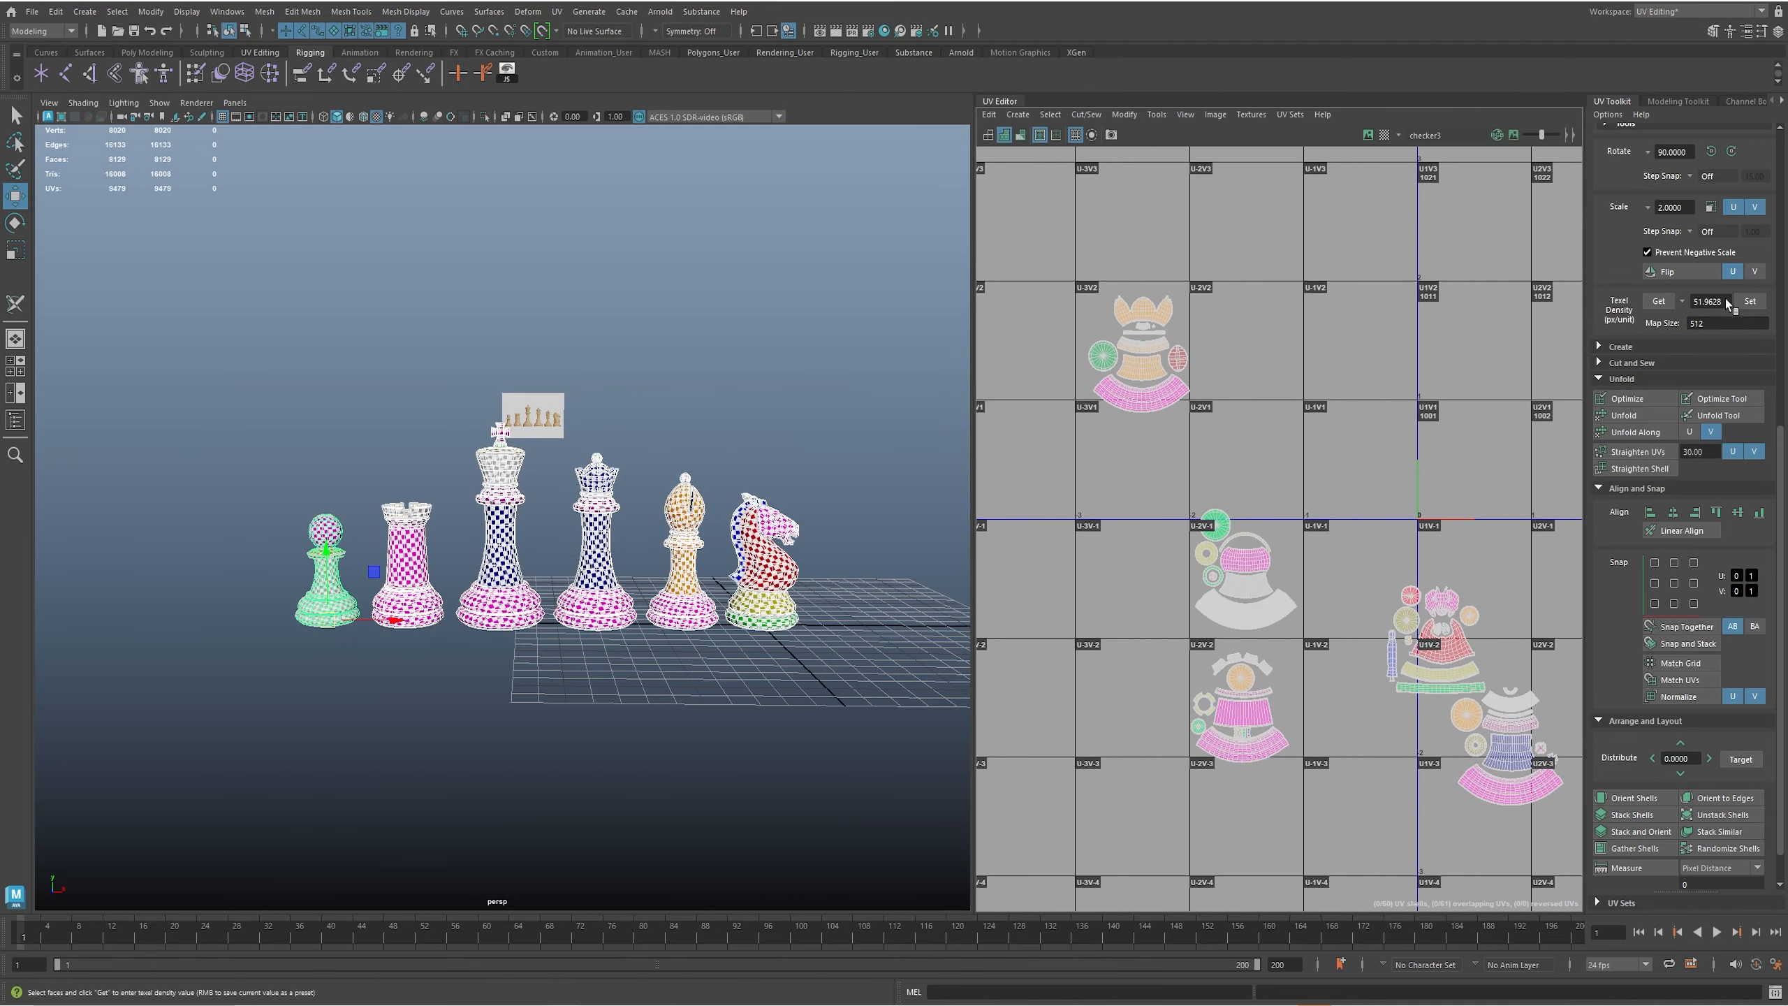
- Select all UV shells of the six pieces, enter a texel density of 40 and try to apply it to all
{"action": "middle_click_drag", "start_coordinate": [1287, 483], "coordinate": [1244, 449], "text": "alt"}
{"action": "scroll", "coordinate": [1045, 229], "scroll_direction": "down", "scroll_amount": 5}
{"action": "right_click_drag", "start_coordinate": [1333, 401], "coordinate": [1275, 379]}
{"action": "key", "text": "ctrl+shift+a"}
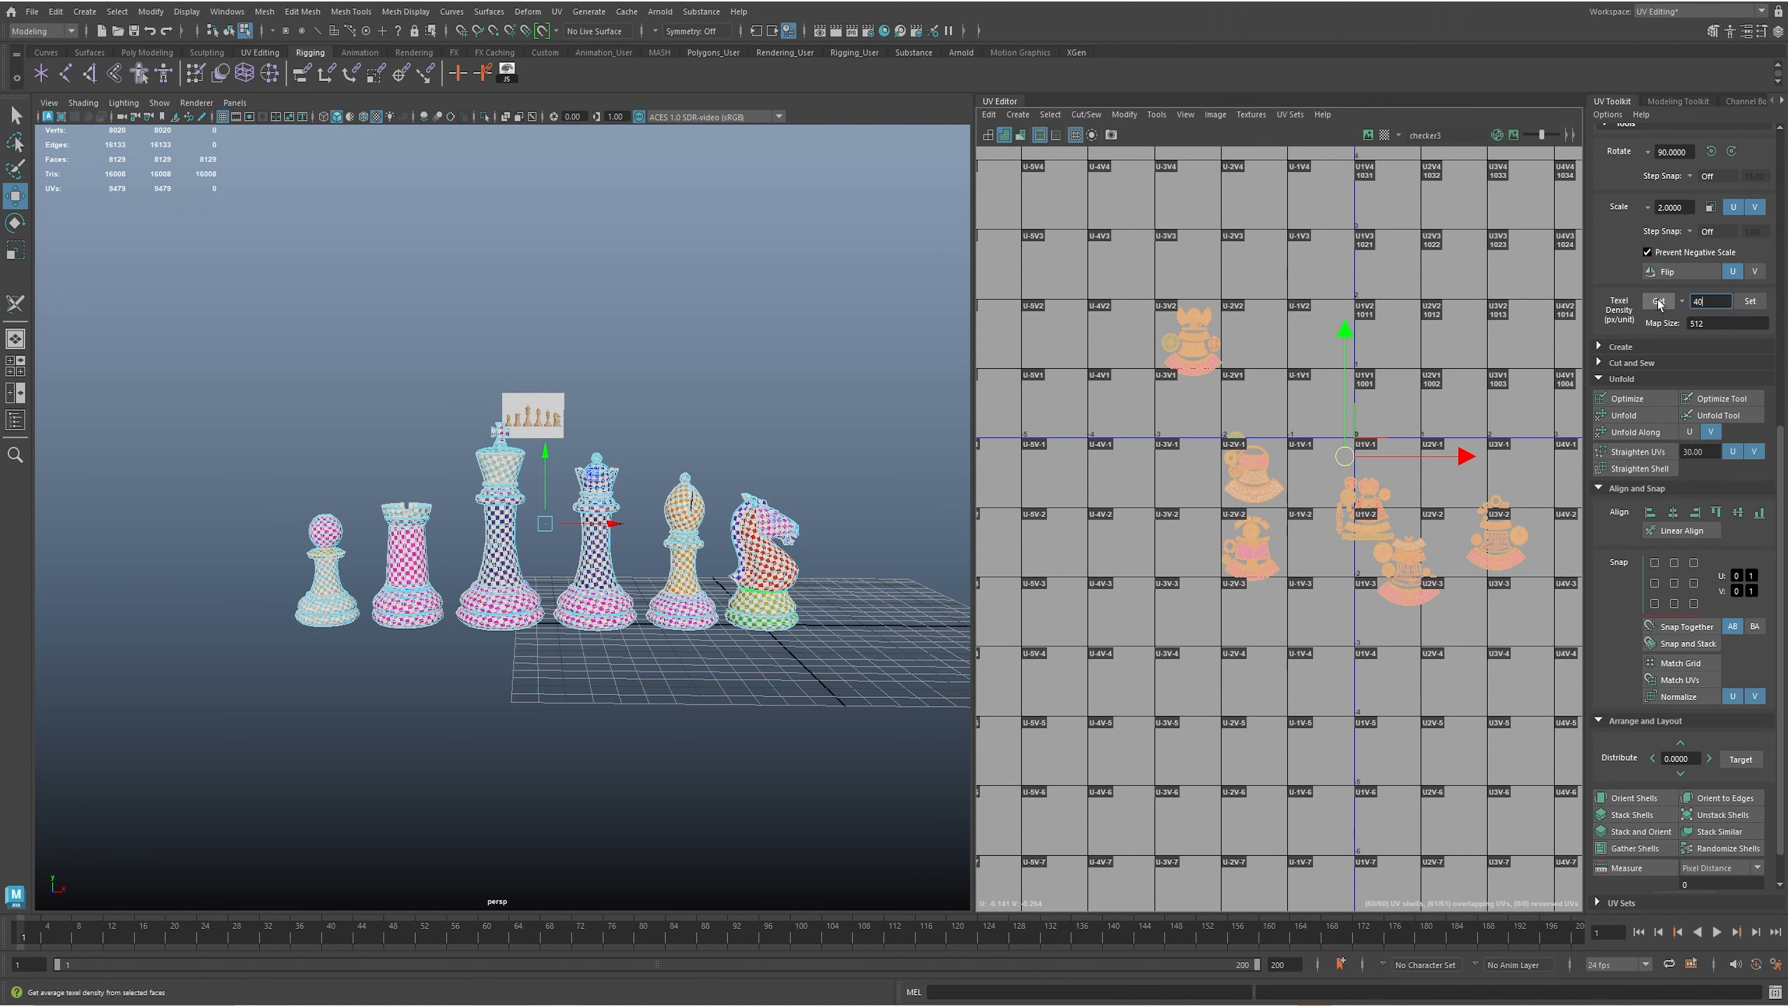
{"action": "left_click", "coordinate": [1750, 301]}
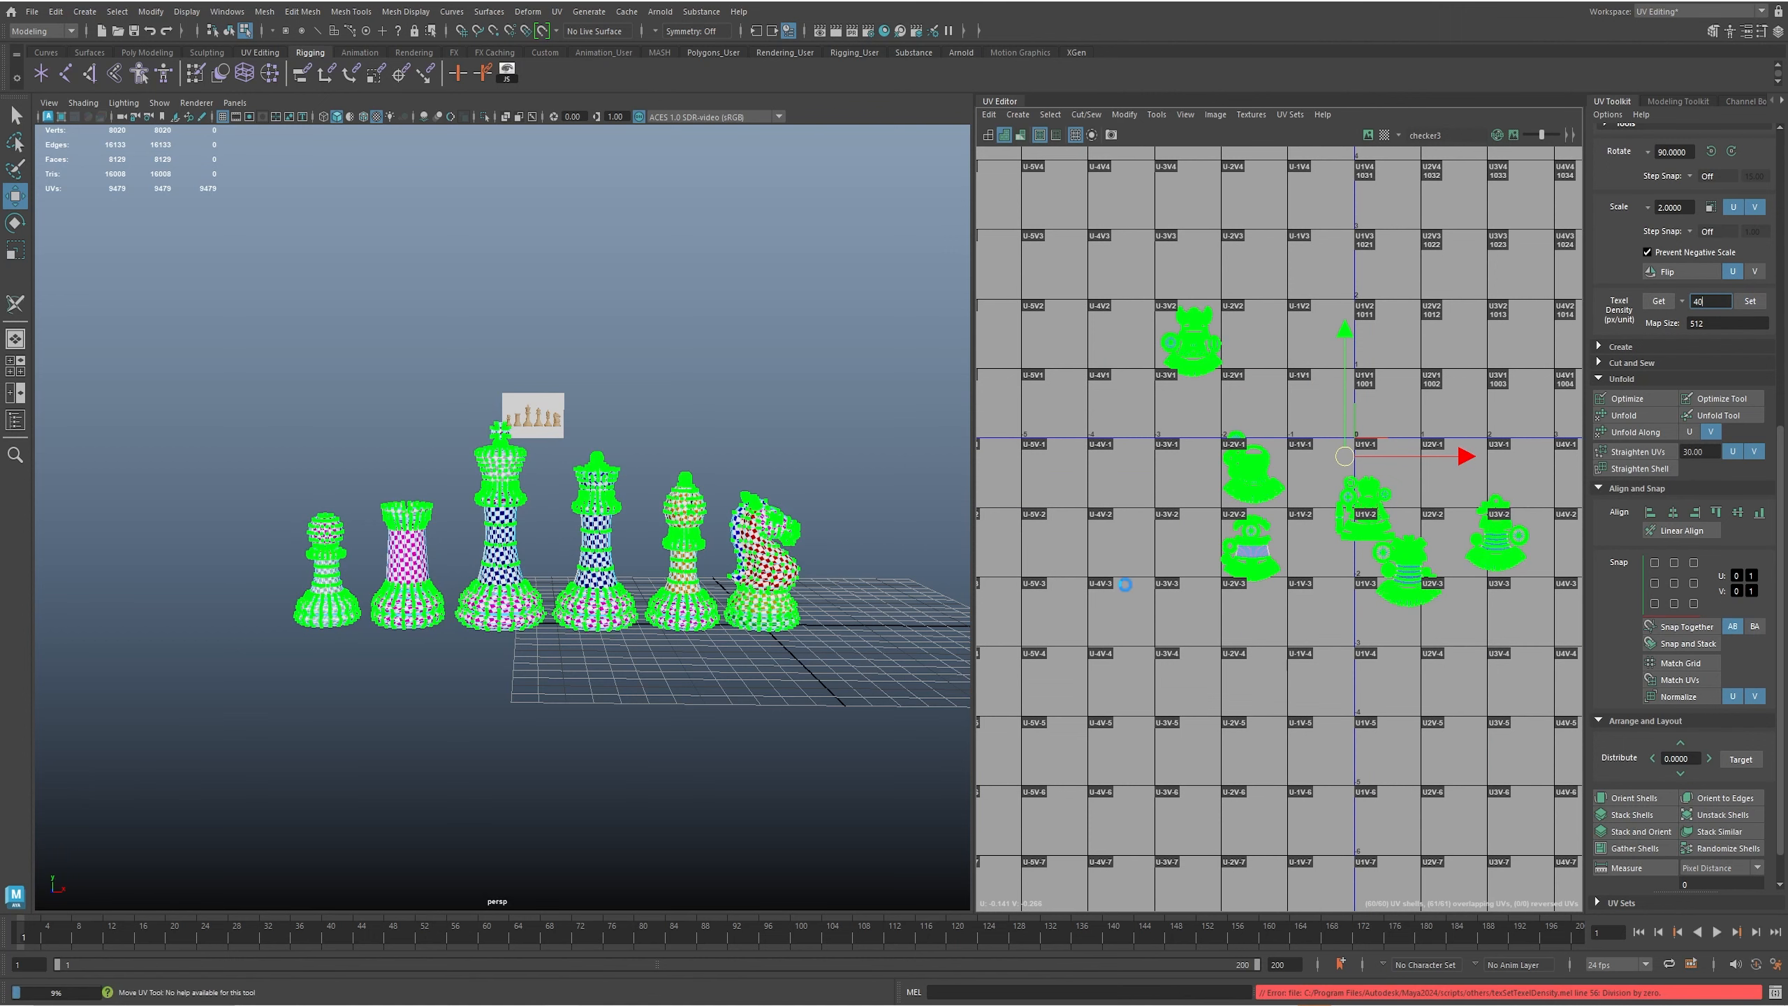
- Apply the texel density of 40 to the rook's shells and to the pawn's shells, selecting each set separately
{"action": "middle_click_drag", "start_coordinate": [667, 586], "coordinate": [653, 616], "text": "alt"}
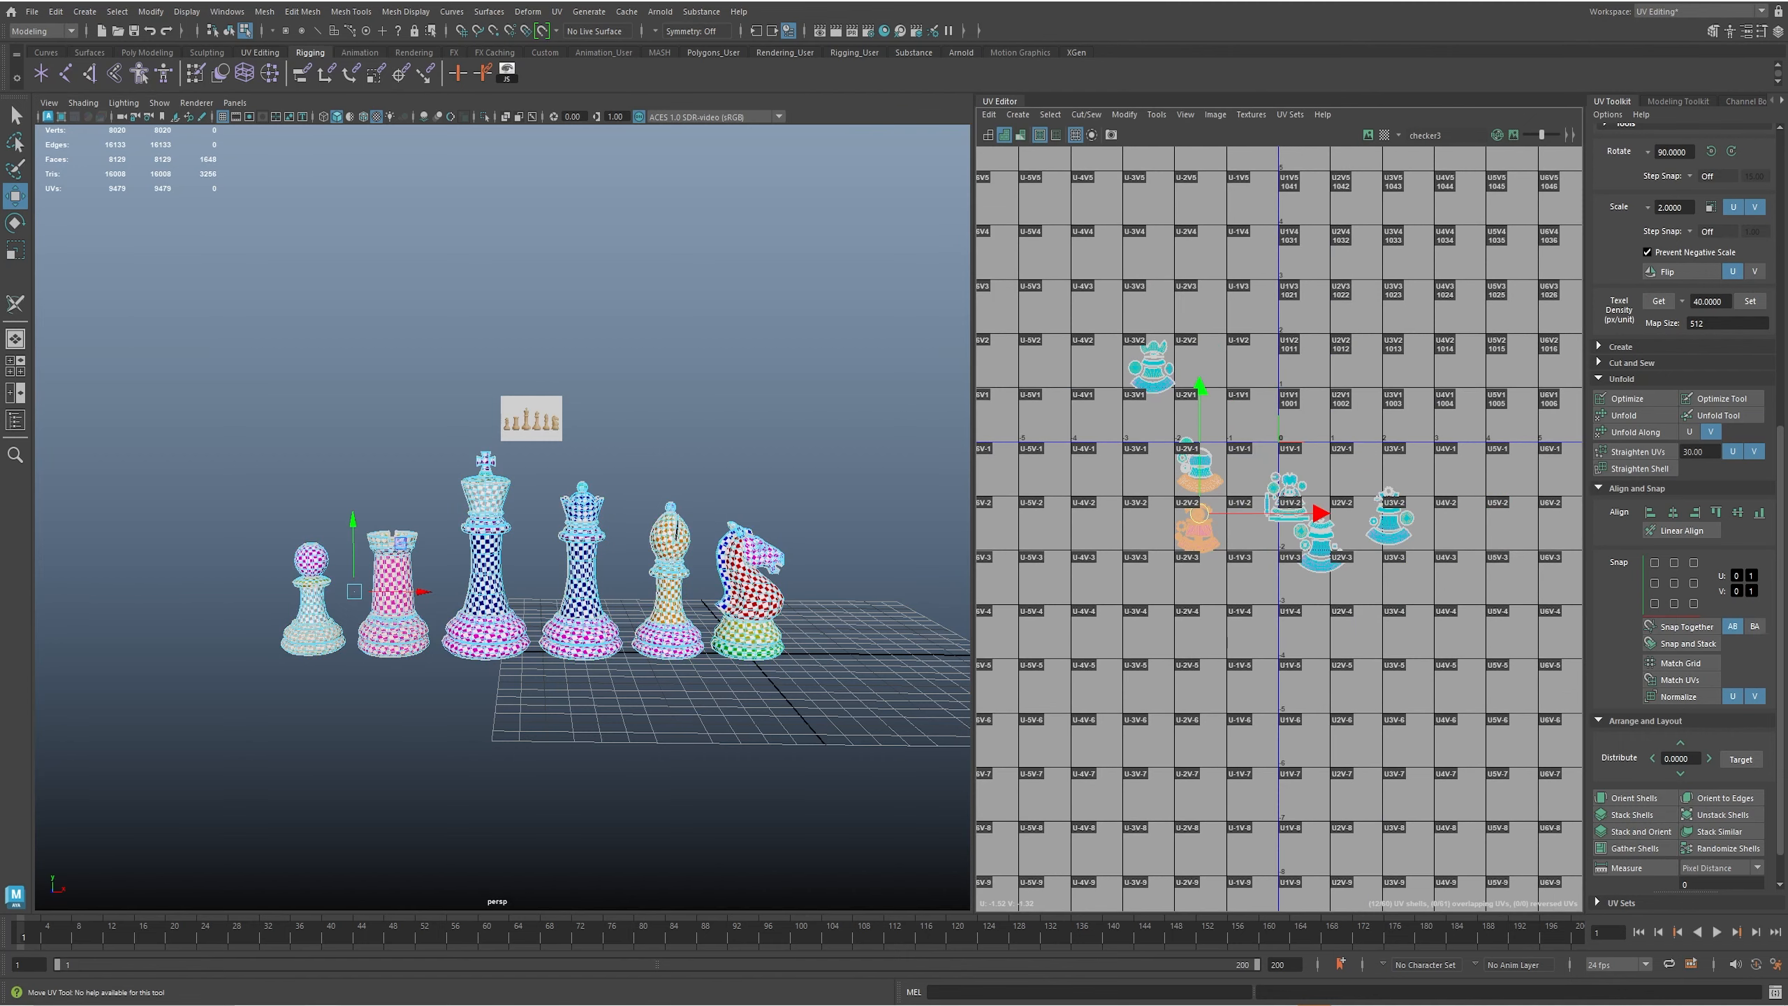
{"action": "scroll", "coordinate": [1260, 542], "scroll_direction": "up", "scroll_amount": 8}
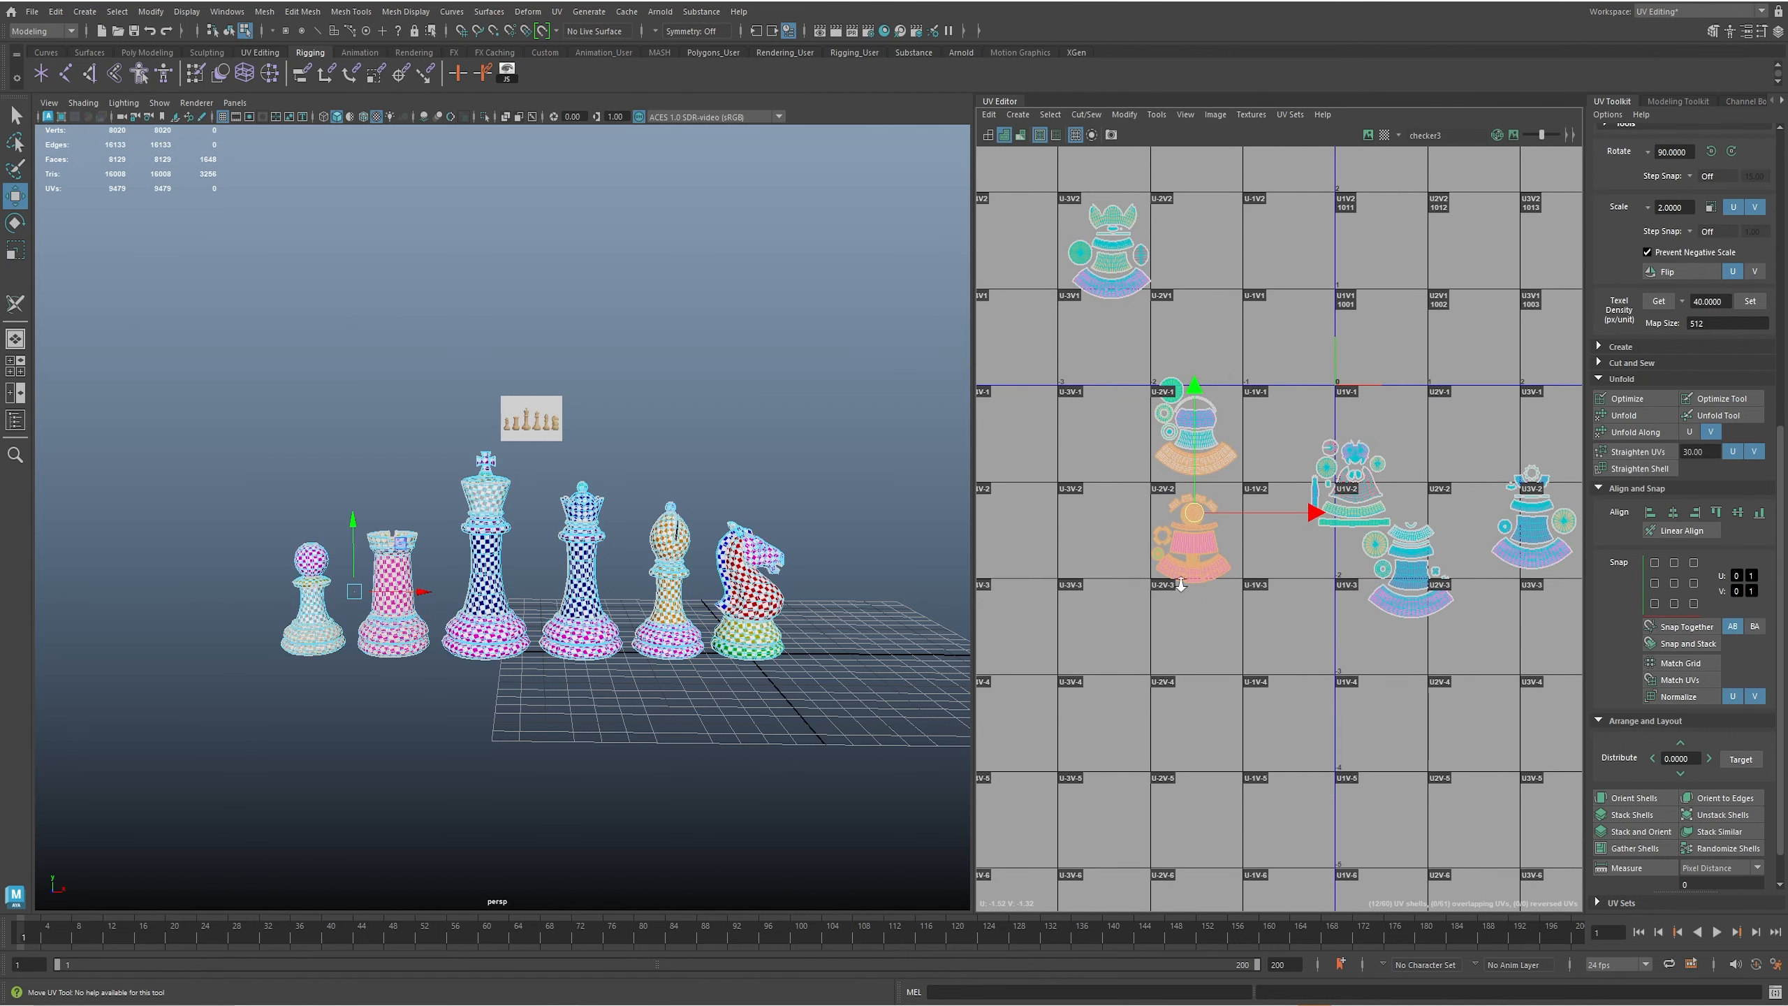
{"action": "scroll", "coordinate": [1258, 639], "scroll_direction": "up", "scroll_amount": 3}
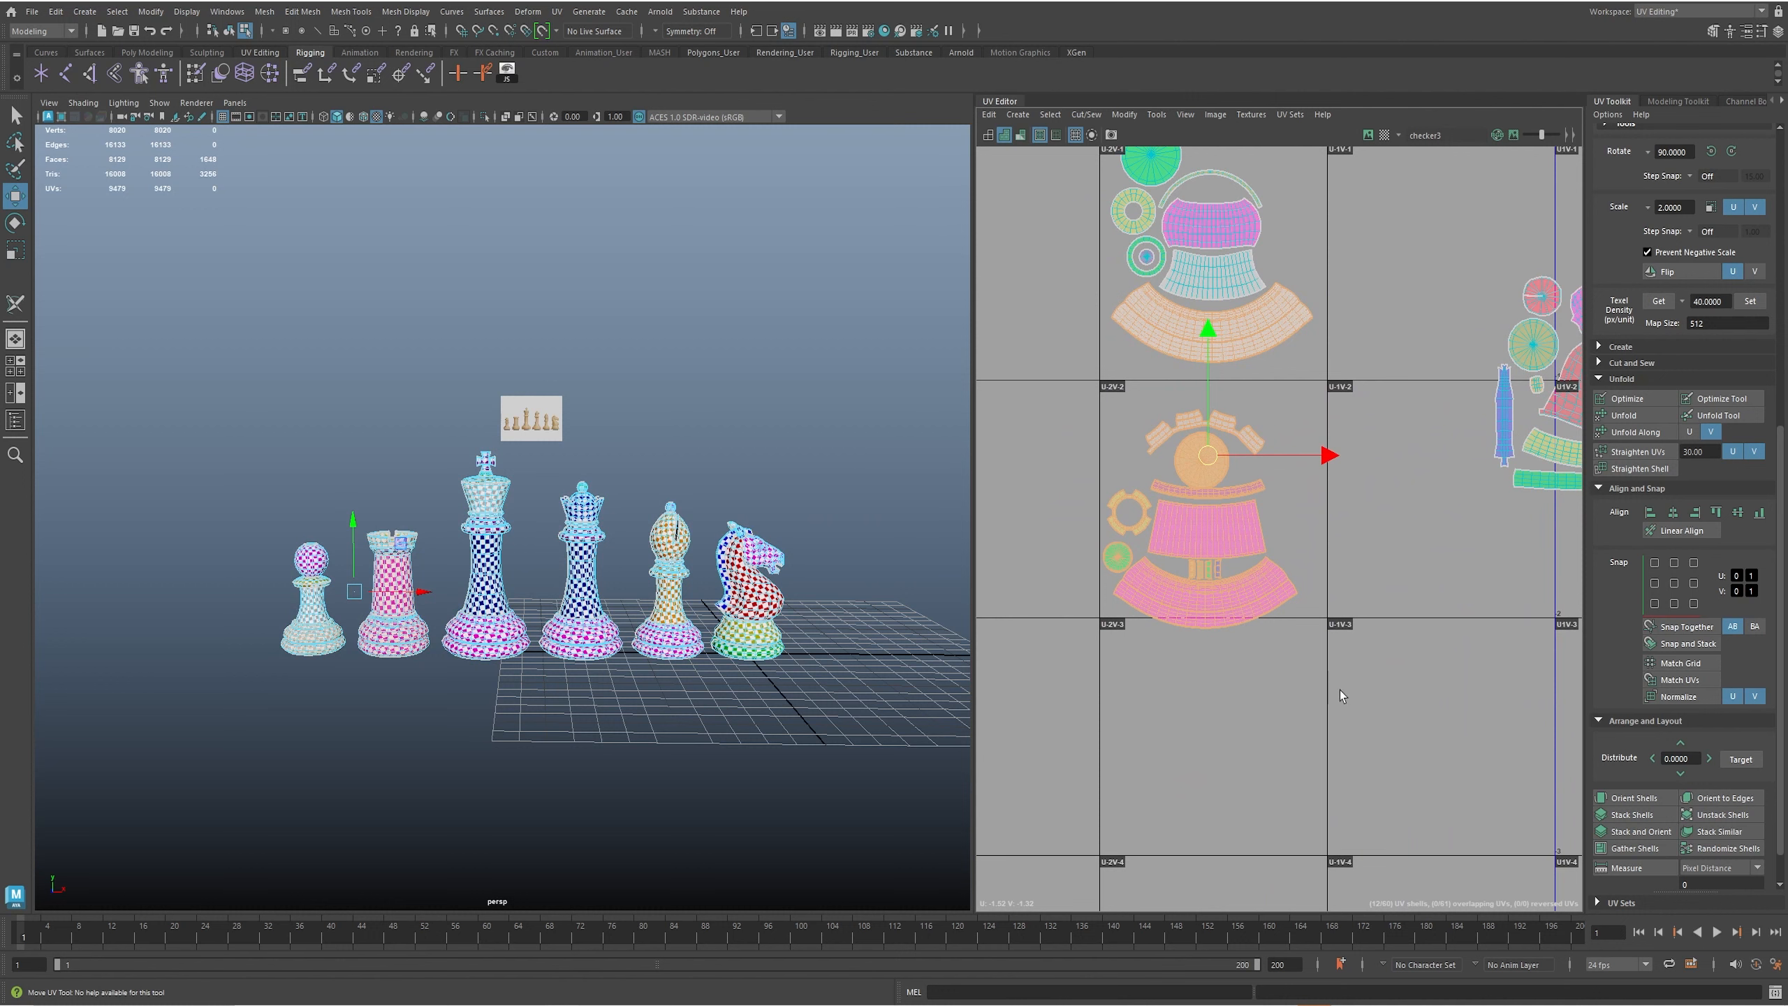
{"action": "left_click_drag", "start_coordinate": [1025, 403], "coordinate": [1027, 404]}
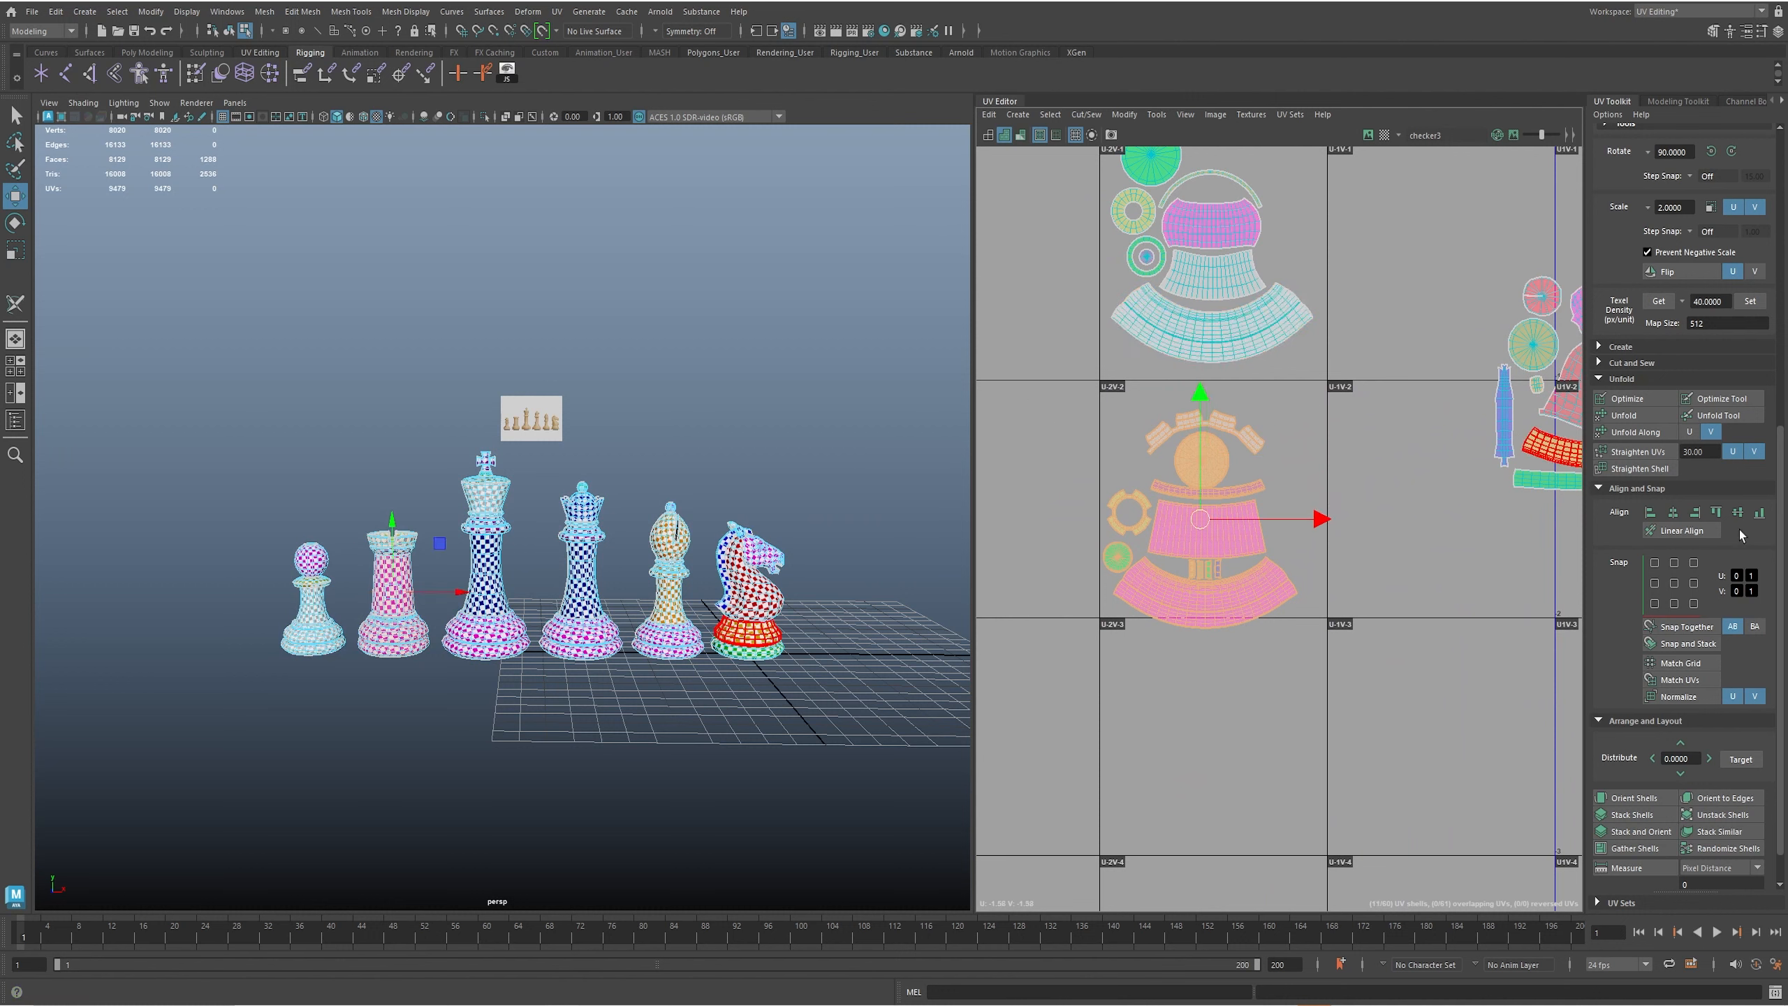
{"action": "left_click", "coordinate": [1751, 303]}
{"action": "middle_click_drag", "start_coordinate": [1319, 452], "coordinate": [1308, 715], "text": "alt"}
{"action": "left_click_drag", "start_coordinate": [1329, 616], "coordinate": [1352, 630]}
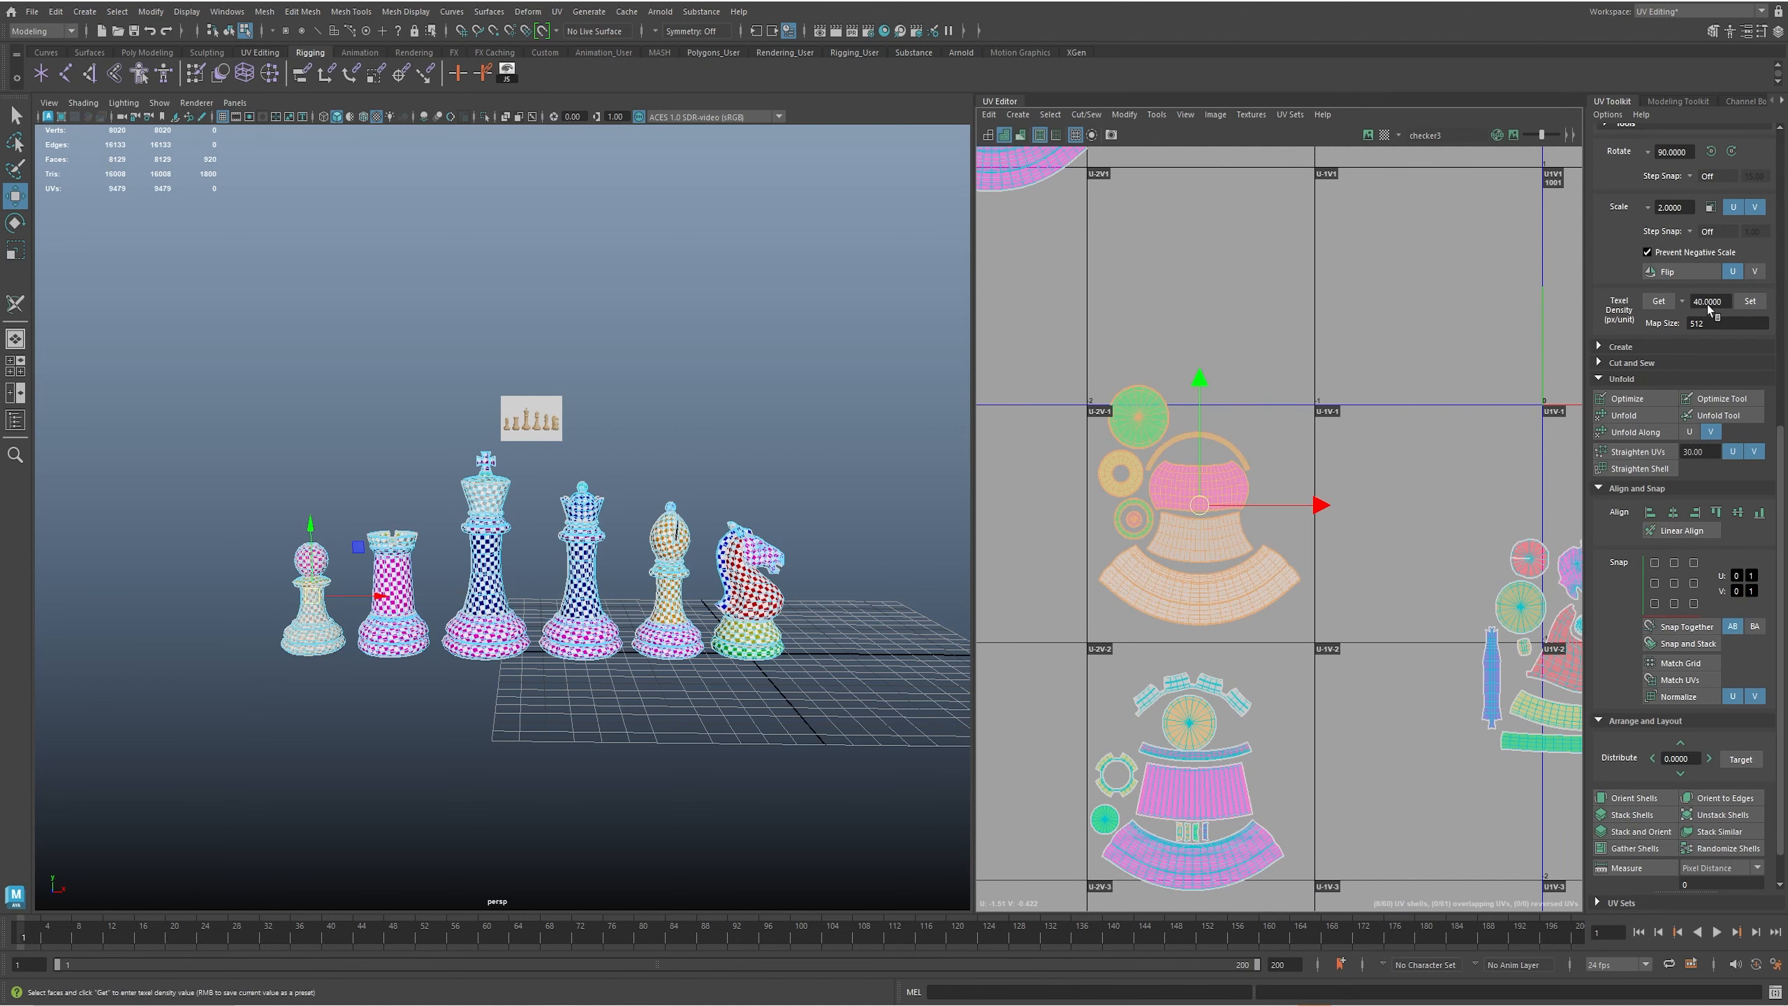
{"action": "left_click", "coordinate": [1750, 302]}
- Select all of the bishop's shells and apply the texel density of 40 to them
{"action": "middle_click_drag", "start_coordinate": [1173, 493], "coordinate": [1177, 504], "text": "alt"}
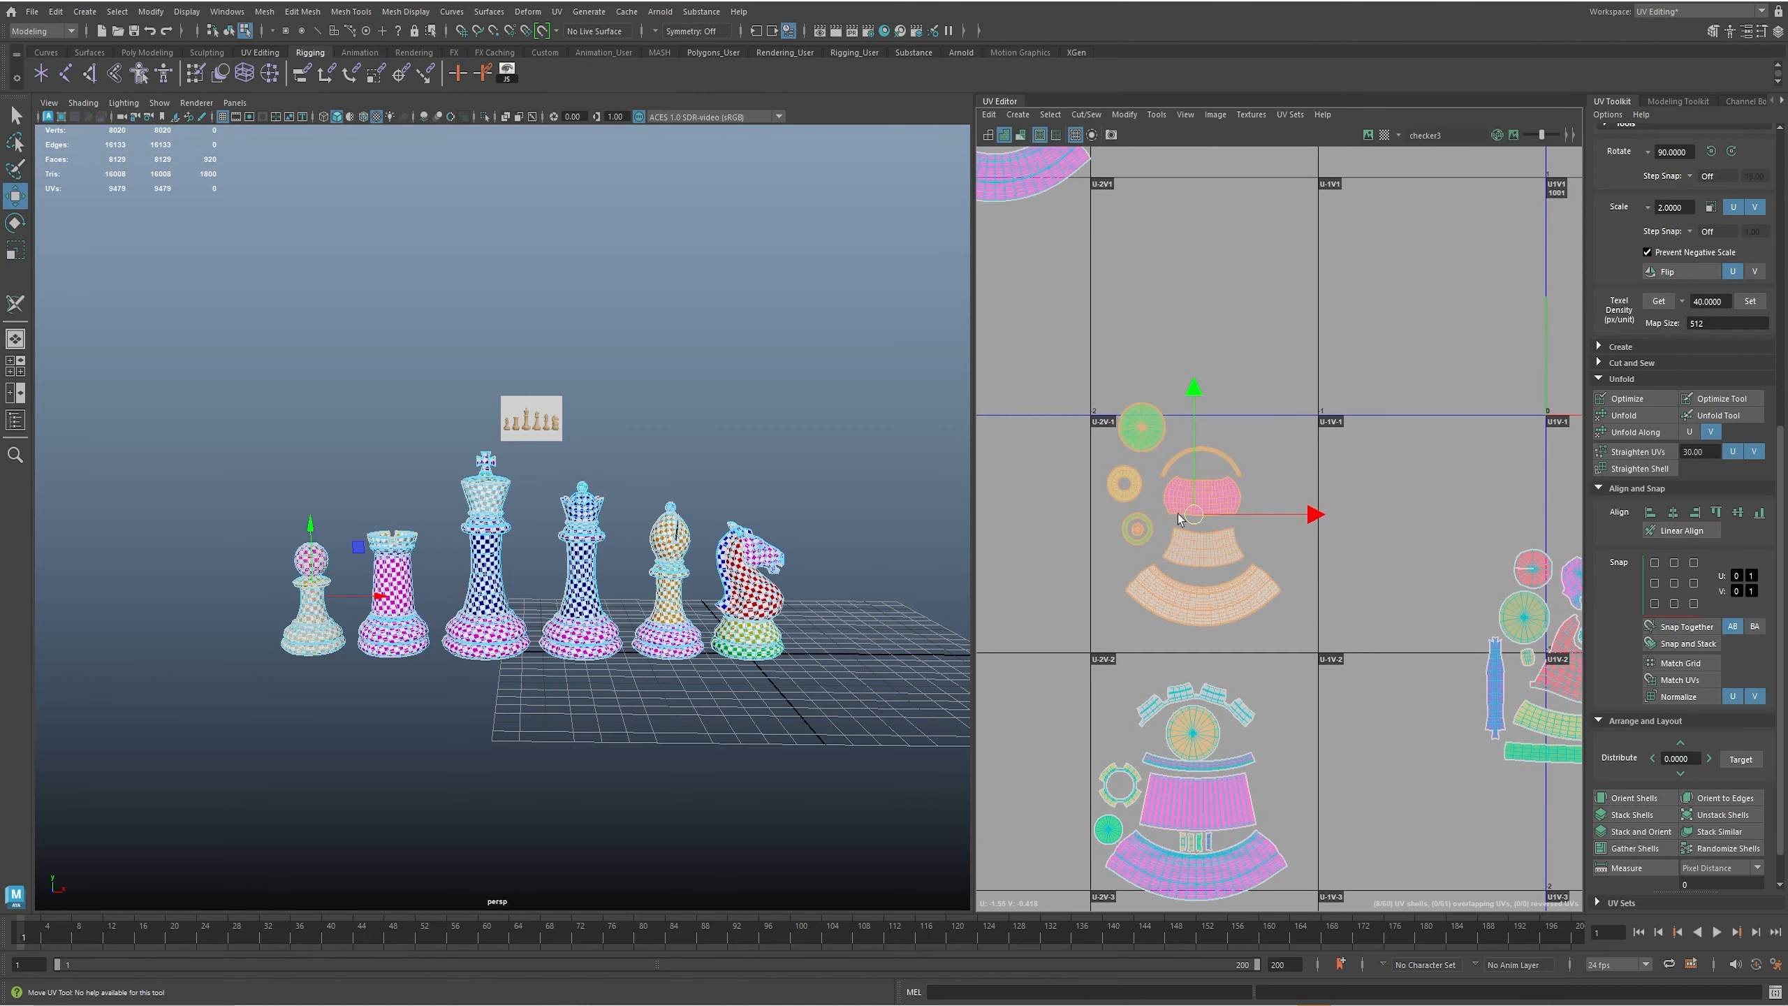
{"action": "scroll", "coordinate": [1120, 525], "scroll_direction": "up", "scroll_amount": 3}
{"action": "middle_click_drag", "start_coordinate": [1088, 308], "coordinate": [1333, 845], "text": "alt"}
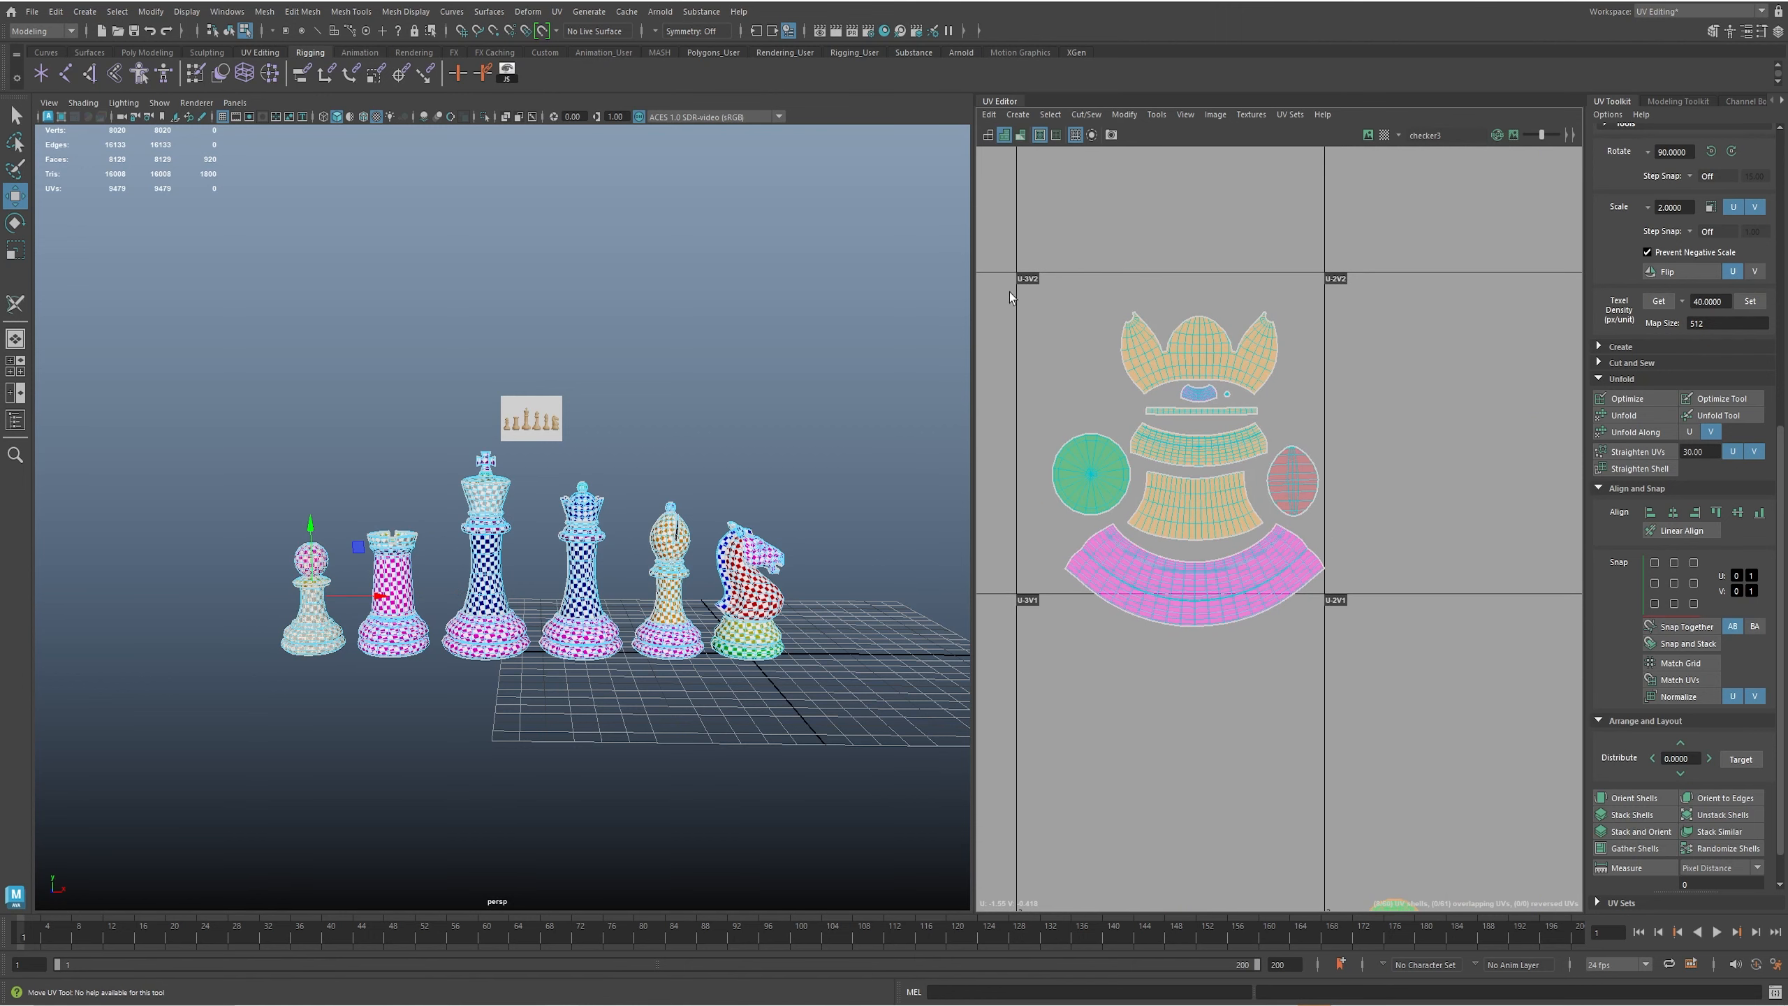
{"action": "left_click_drag", "start_coordinate": [1377, 646], "coordinate": [1378, 646]}
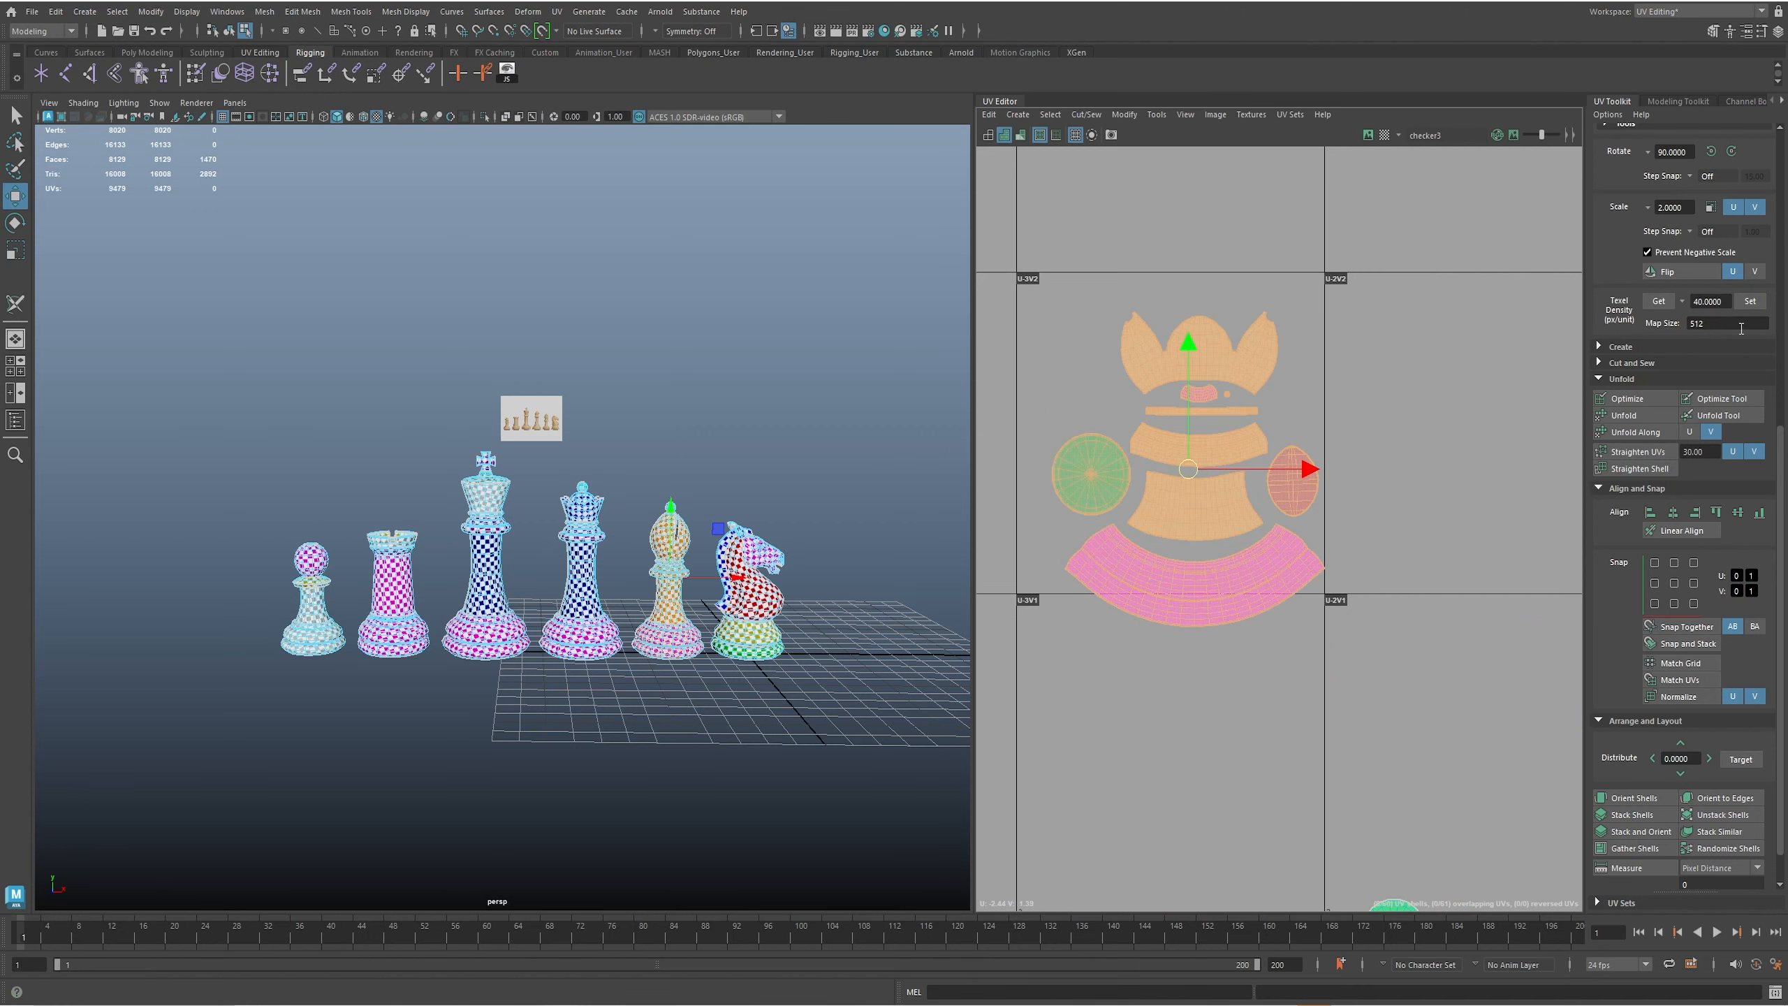
{"action": "left_click", "coordinate": [1735, 305]}
- Select all of the knight's shells and move them upward, clear of the king's shells
{"action": "middle_click_drag", "start_coordinate": [1278, 602], "coordinate": [782, 550], "text": "alt"}
{"action": "middle_click_drag", "start_coordinate": [1467, 656], "coordinate": [1177, 557], "text": "alt"}
{"action": "right_click_drag", "start_coordinate": [1178, 556], "coordinate": [1006, 606], "text": "alt"}
{"action": "middle_click_drag", "start_coordinate": [1225, 531], "coordinate": [1217, 506], "text": "alt"}
{"action": "right_click_drag", "start_coordinate": [1174, 754], "coordinate": [1605, 645], "text": "alt"}
{"action": "middle_click_drag", "start_coordinate": [1366, 632], "coordinate": [1334, 486], "text": "alt"}
{"action": "middle_click_drag", "start_coordinate": [1404, 675], "coordinate": [1384, 580], "text": "alt"}
{"action": "left_click", "coordinate": [1052, 290]}
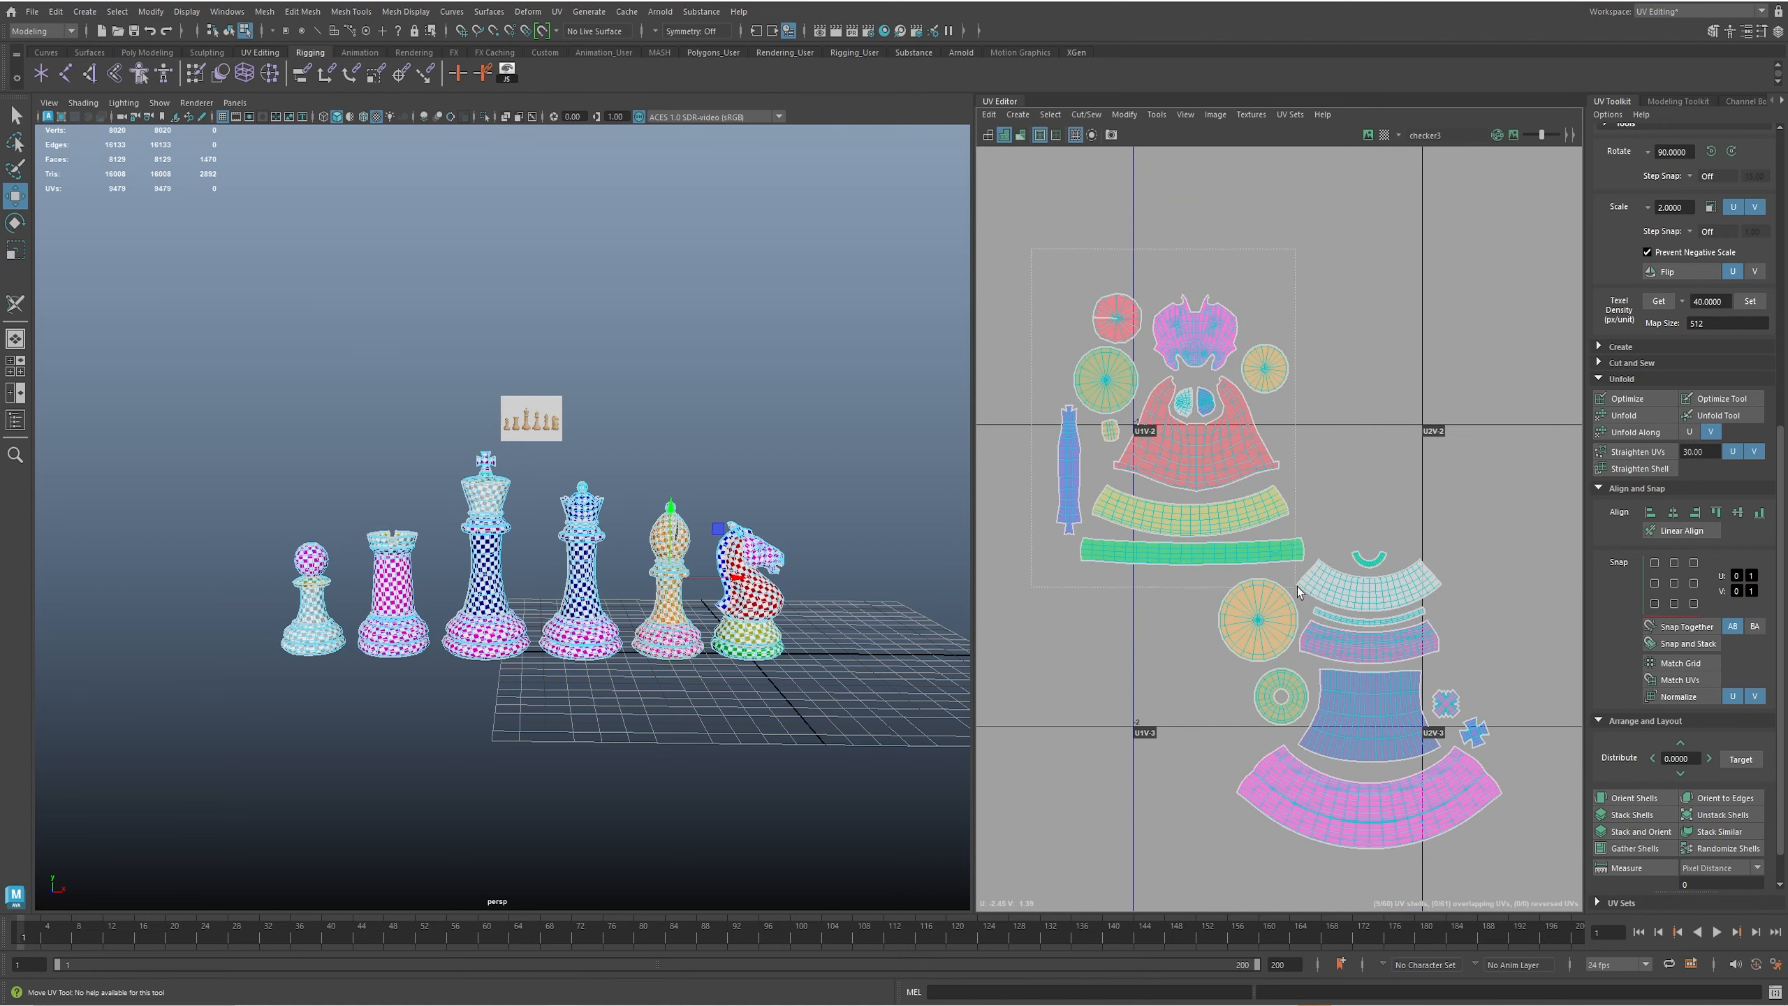
{"action": "left_click_drag", "start_coordinate": [1308, 572], "coordinate": [1305, 568]}
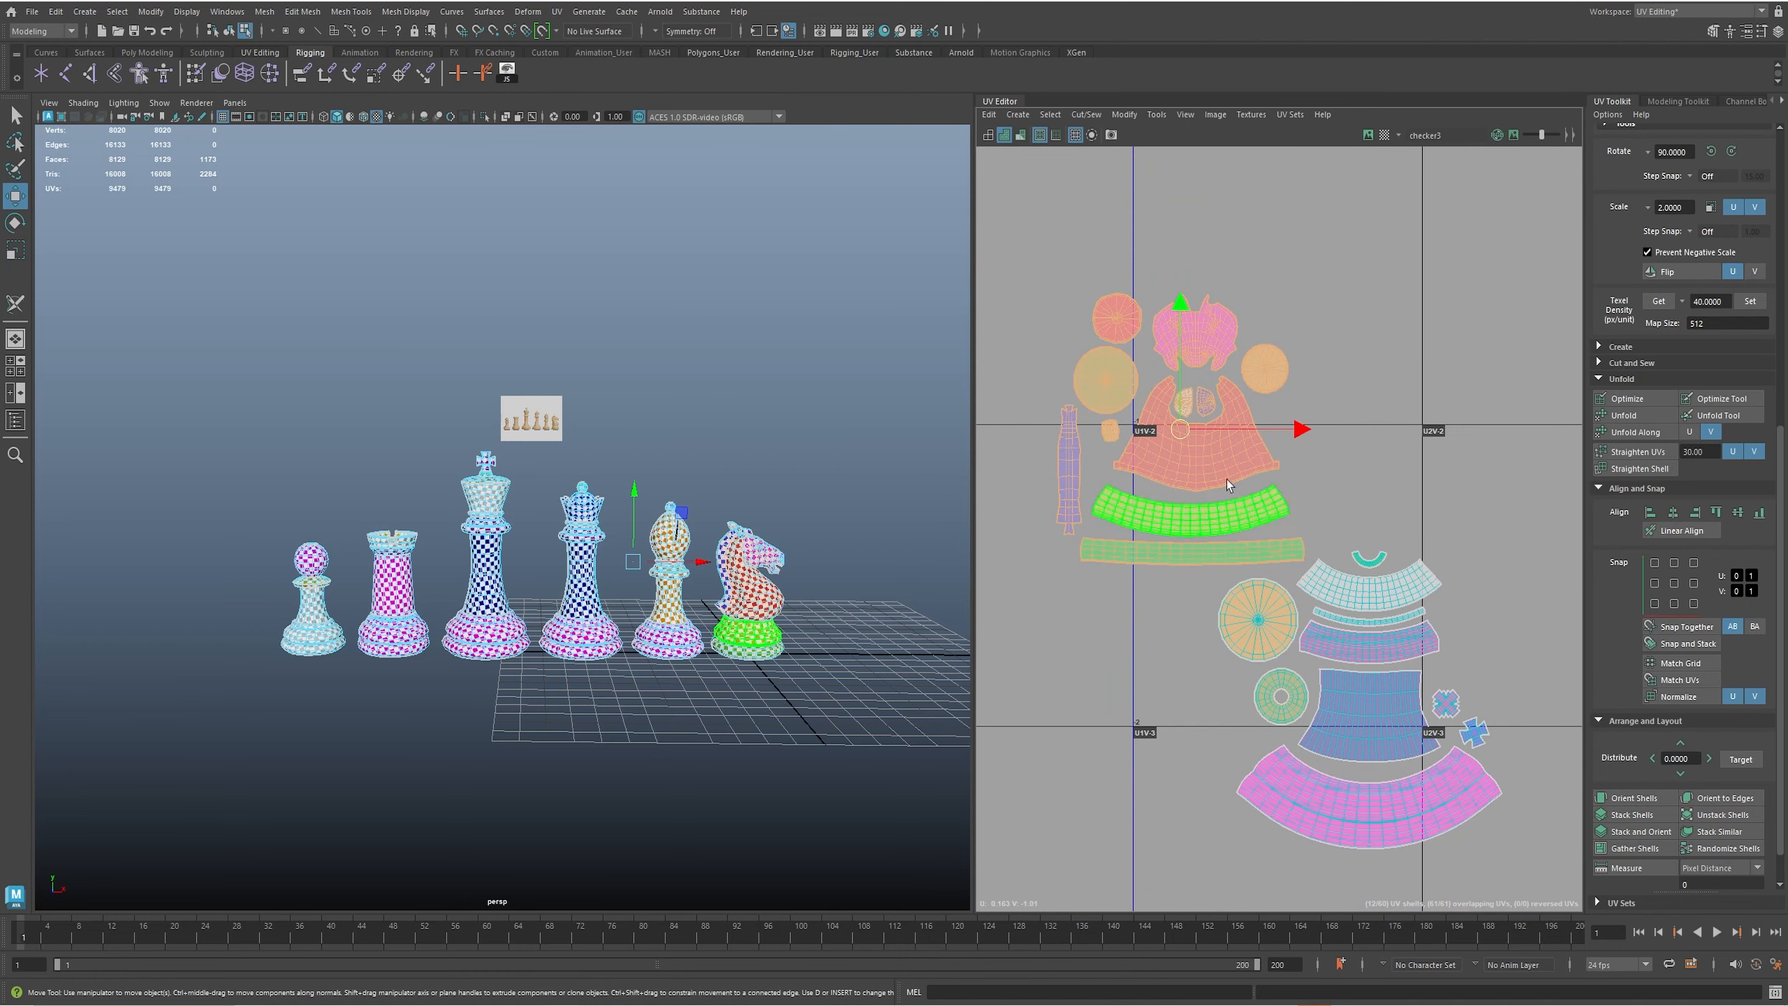
{"action": "left_click_drag", "start_coordinate": [1180, 427], "coordinate": [1194, 345]}
- Try to apply the texel density of 40 to the knight's shells and undo the attempt
{"action": "left_click", "coordinate": [1750, 301]}
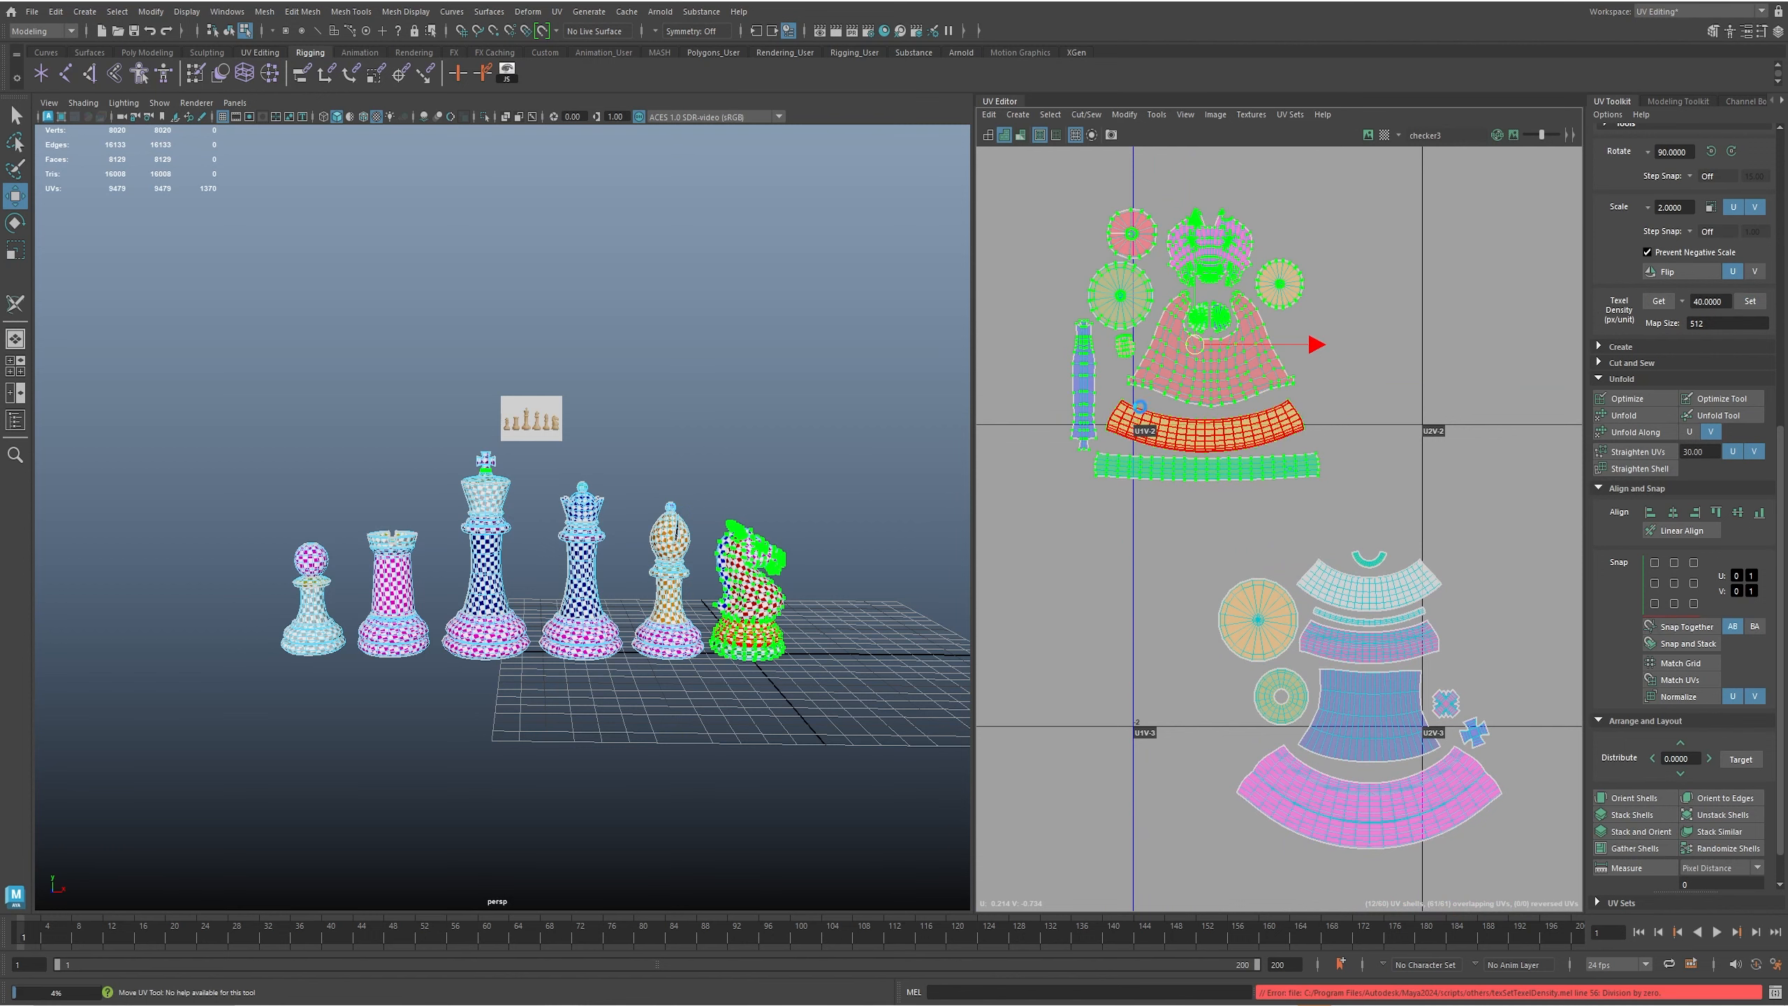
{"action": "left_click", "coordinate": [1138, 407]}
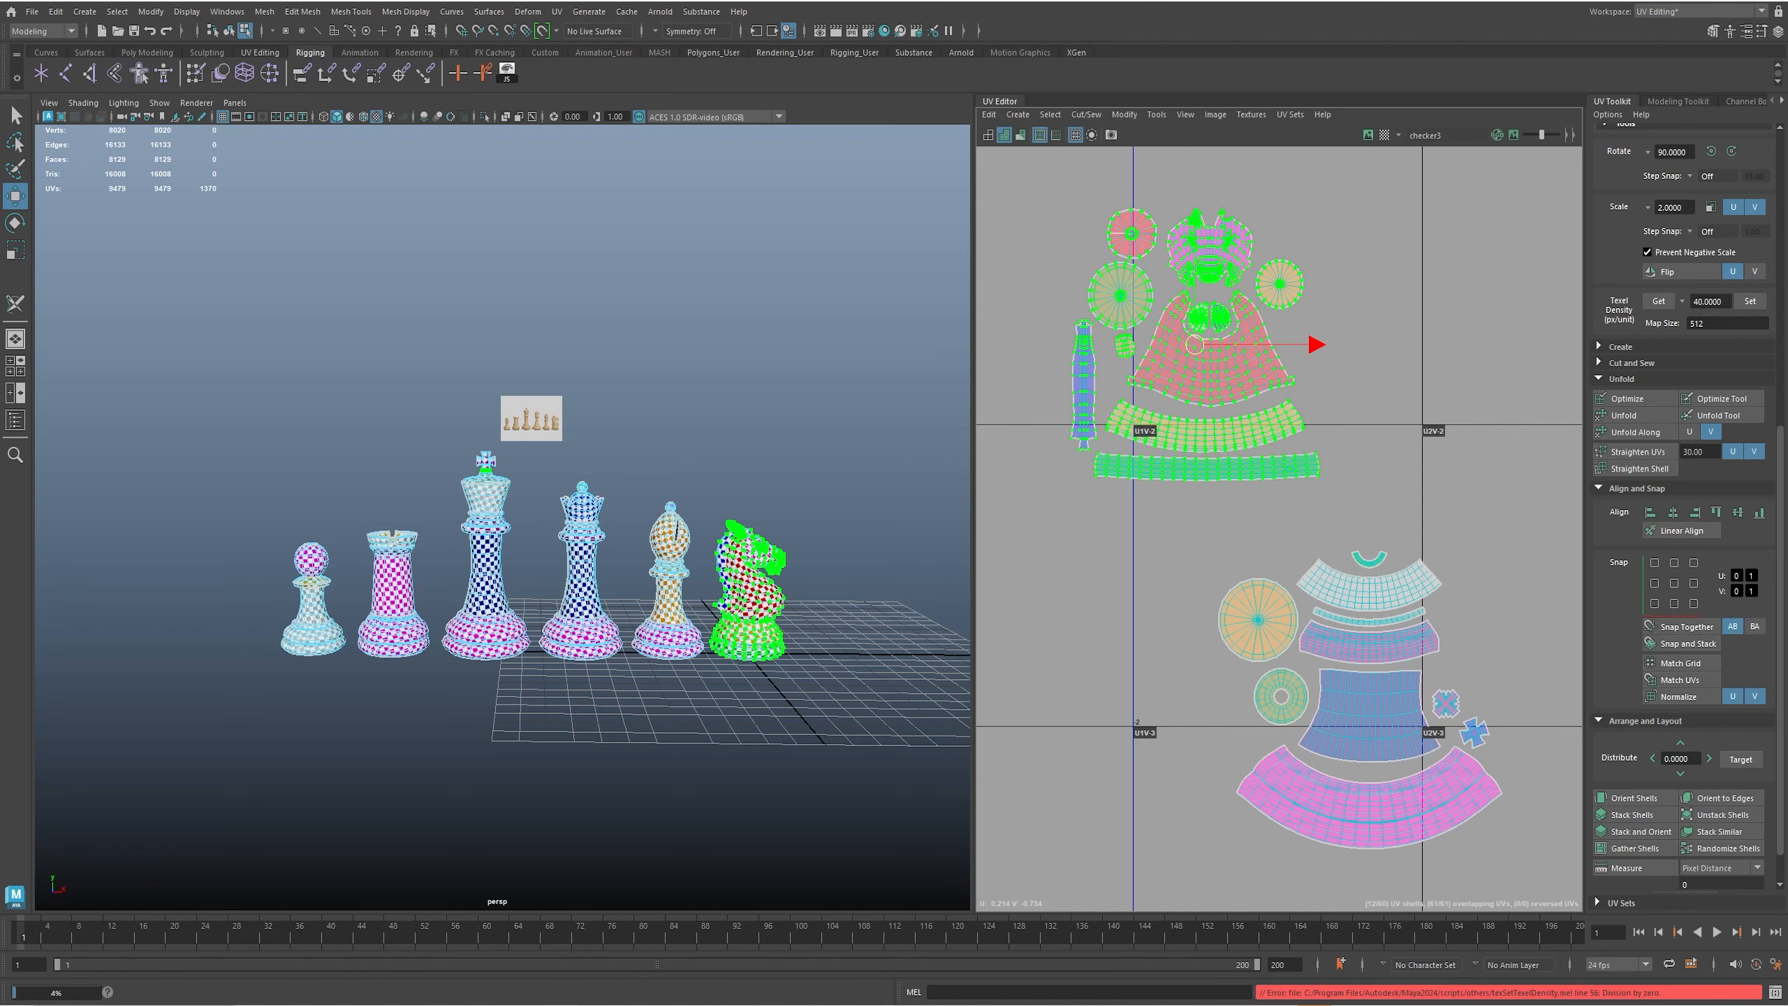
{"action": "key", "text": "ctrl+z"}
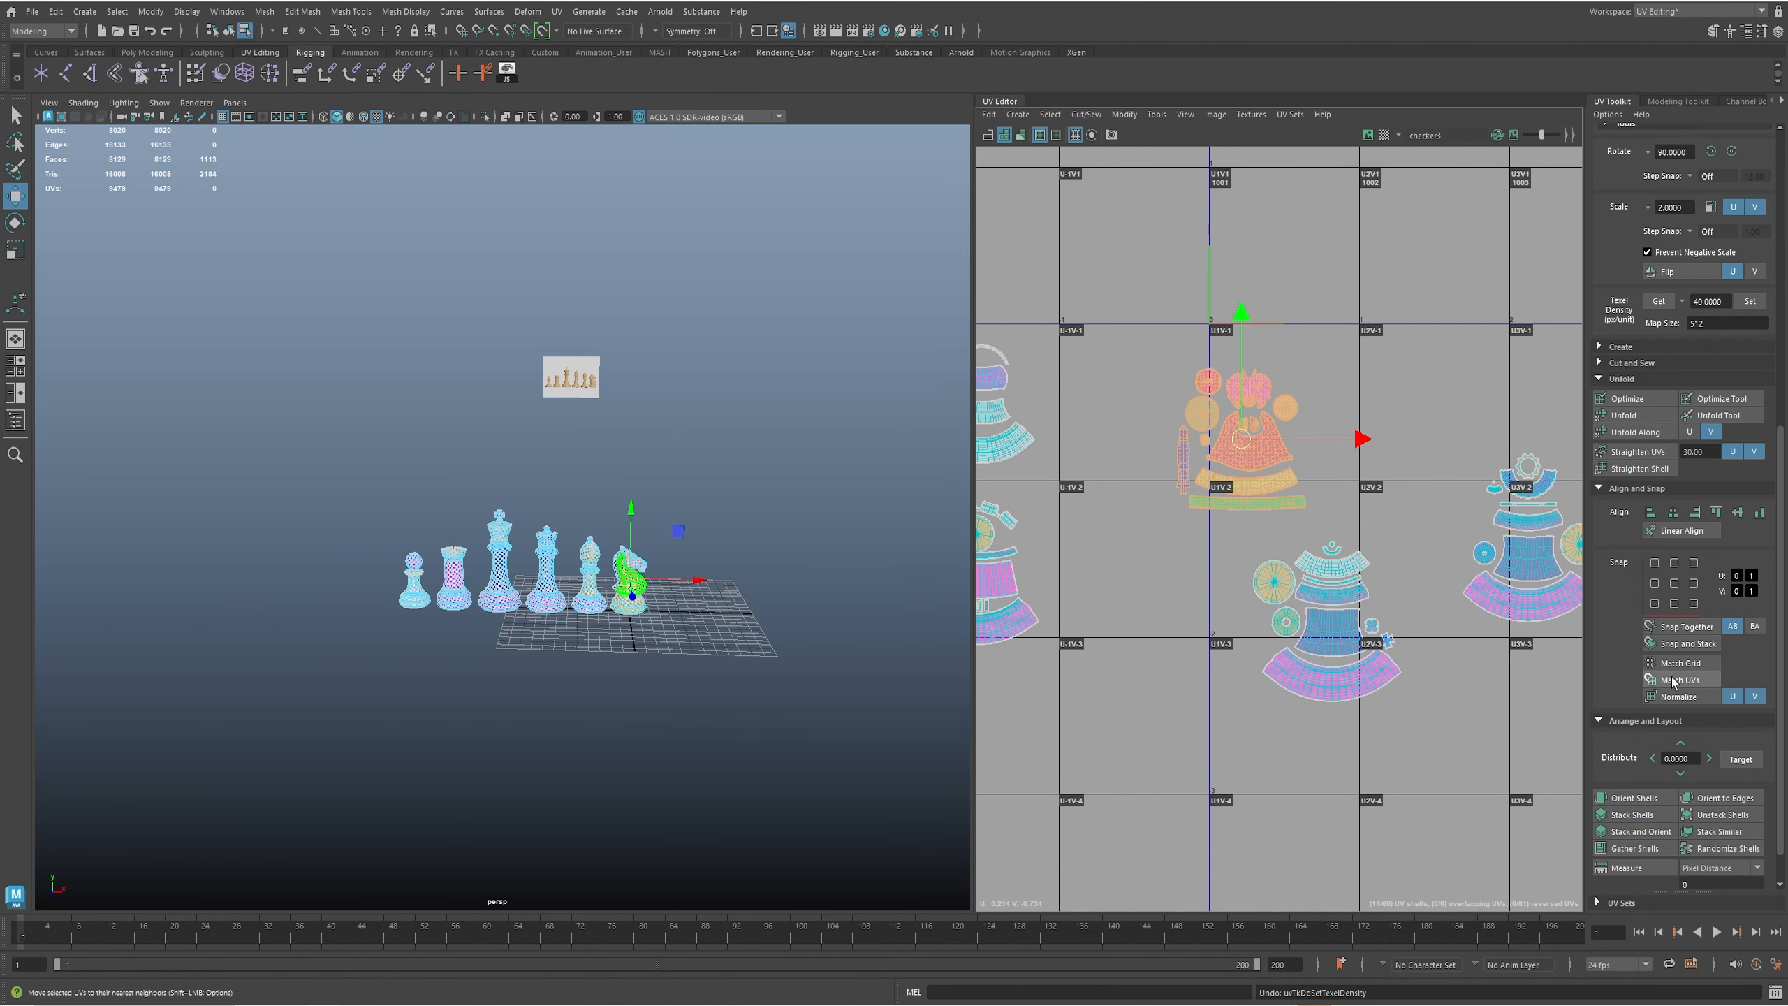
- Reselect all of the knight's shells and apply the texel density of 40 to them again
{"action": "middle_click_drag", "start_coordinate": [1270, 437], "coordinate": [1254, 369], "text": "alt"}
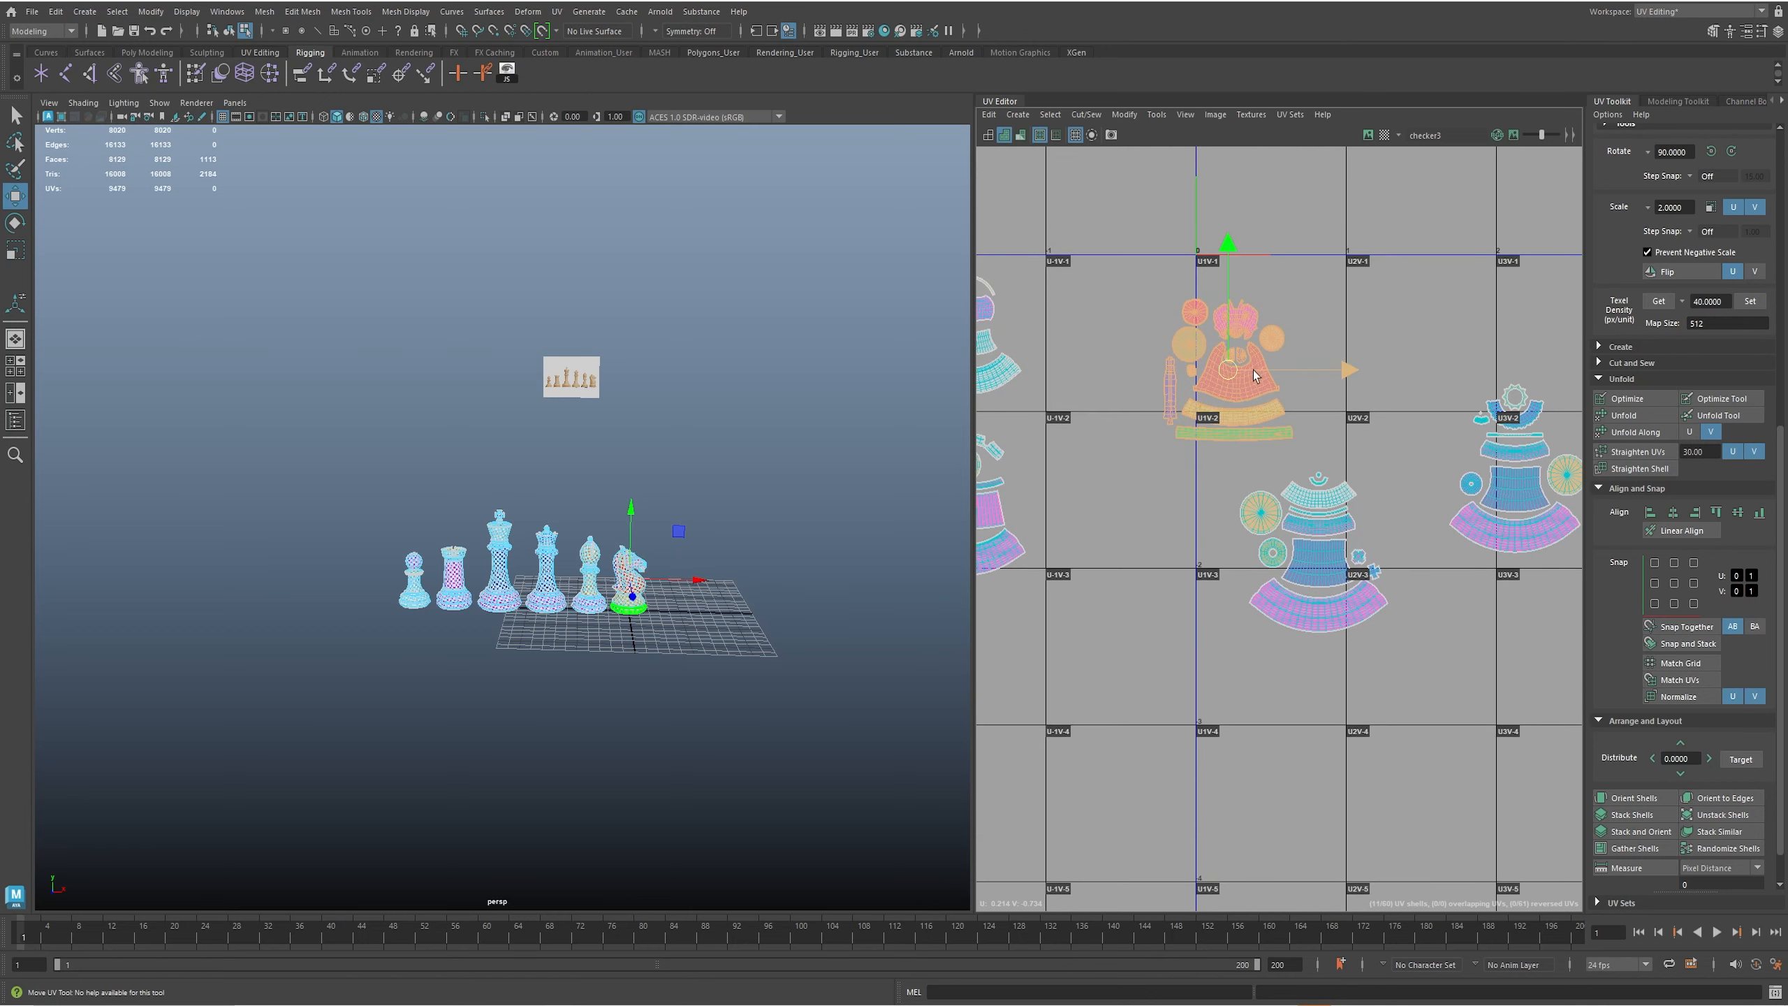
{"action": "right_click_drag", "start_coordinate": [1254, 369], "coordinate": [1368, 384], "text": "alt"}
{"action": "scroll", "coordinate": [1336, 394], "scroll_direction": "up", "scroll_amount": 1}
{"action": "scroll", "coordinate": [1336, 394], "scroll_direction": "down", "scroll_amount": 3}
{"action": "left_click_drag", "start_coordinate": [1113, 256], "coordinate": [1358, 479]}
{"action": "left_click", "coordinate": [1750, 301]}
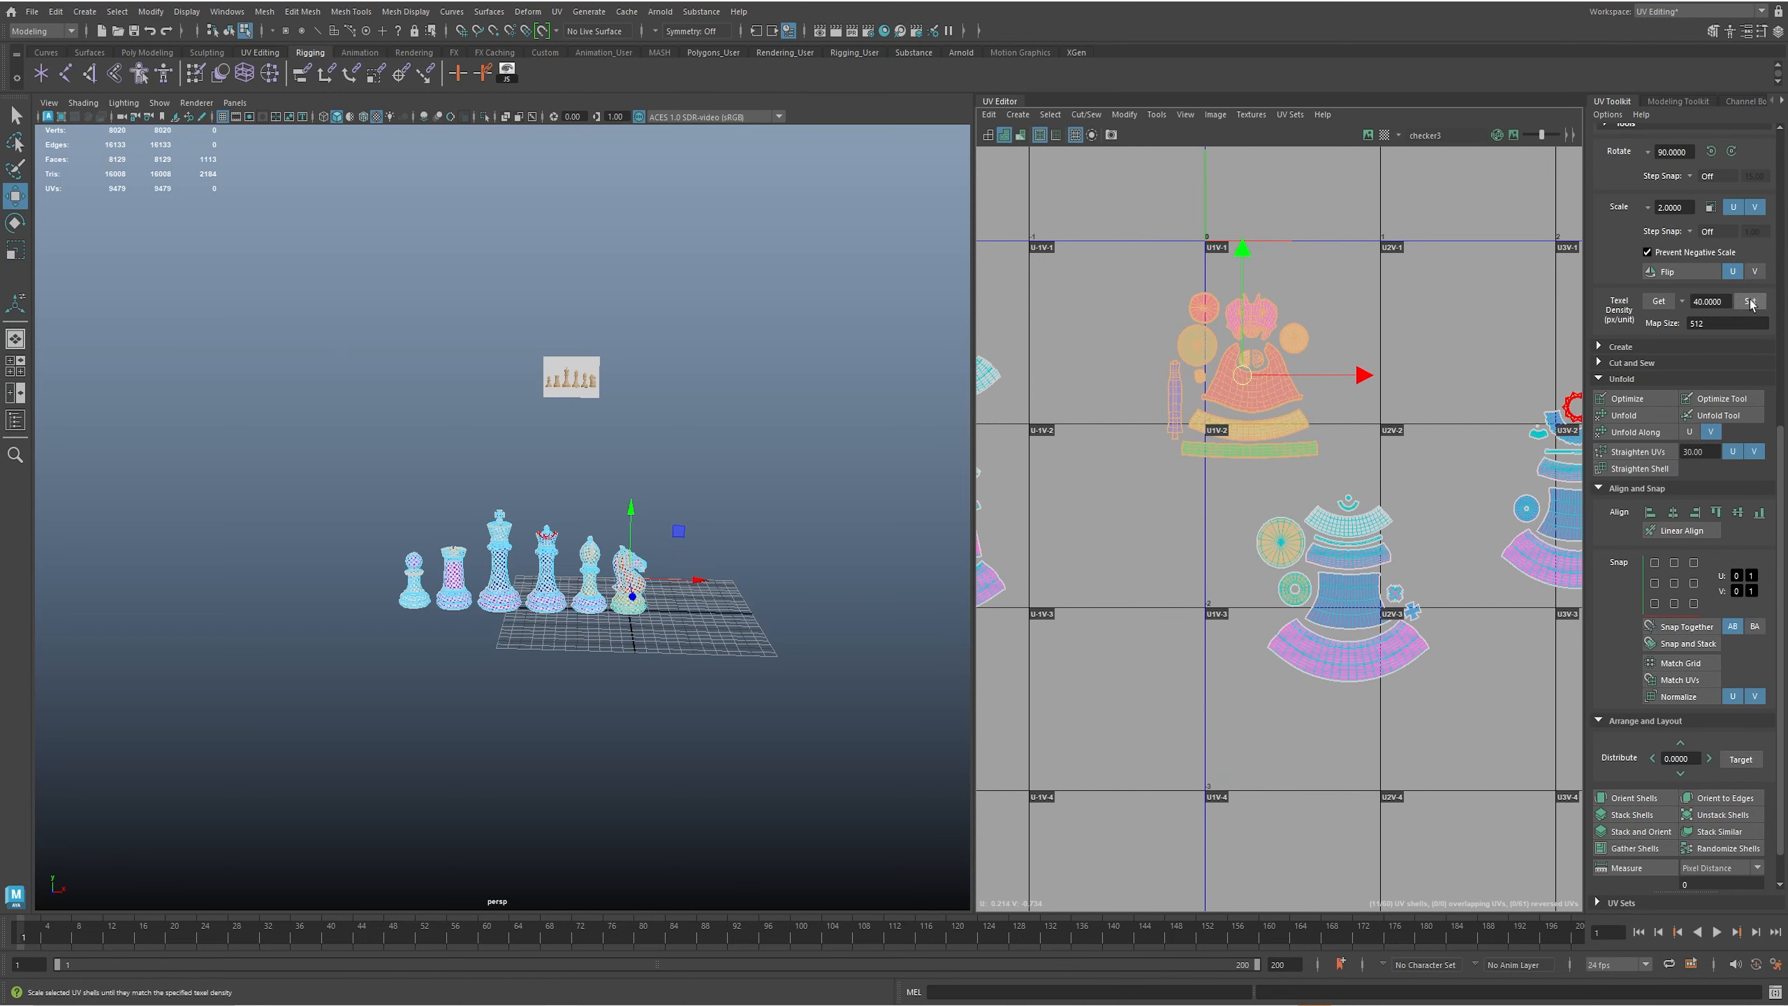
- Apply the texel density of 40 to all of the king's shells and select all of the queen's shells
{"action": "left_click_drag", "start_coordinate": [1240, 480], "coordinate": [1465, 707]}
{"action": "left_click", "coordinate": [1750, 301]}
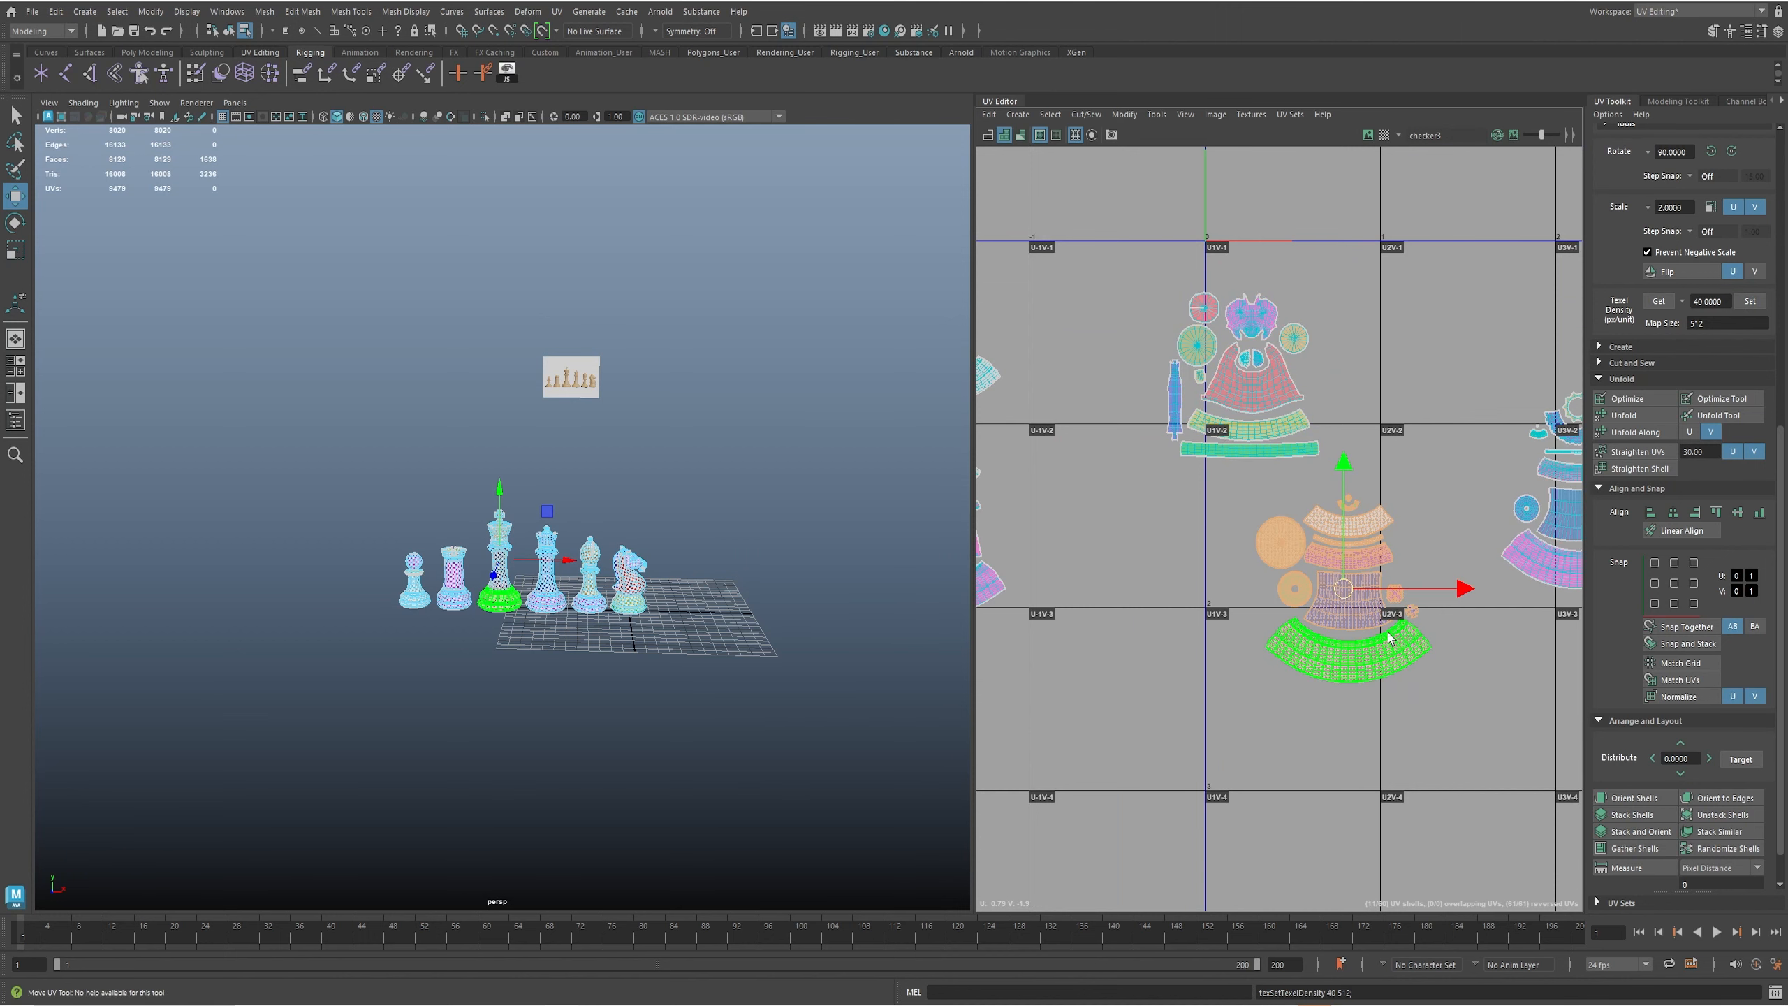
{"action": "middle_click_drag", "start_coordinate": [1355, 638], "coordinate": [1007, 655], "text": "alt"}
{"action": "left_click_drag", "start_coordinate": [1162, 382], "coordinate": [1351, 623]}
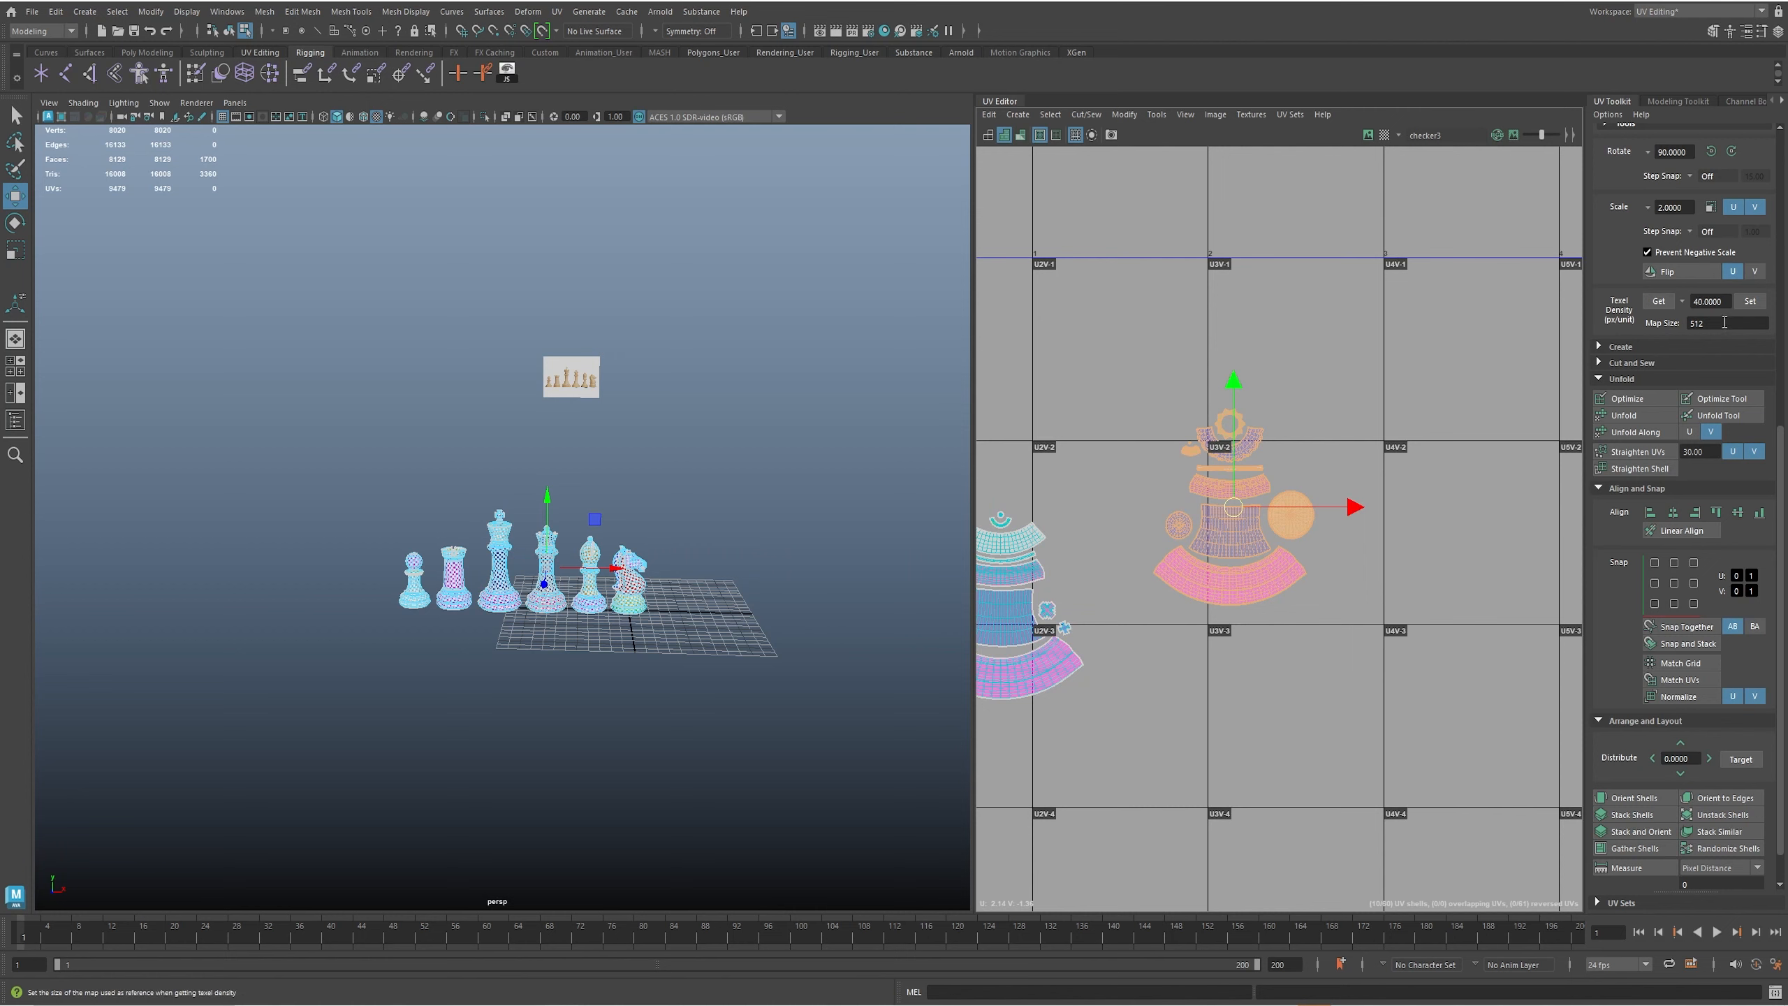
- Clear the selection and examine whether the checker squares match in size across all six chess pieces
{"action": "scroll", "coordinate": [1267, 598], "scroll_direction": "down", "scroll_amount": 3}
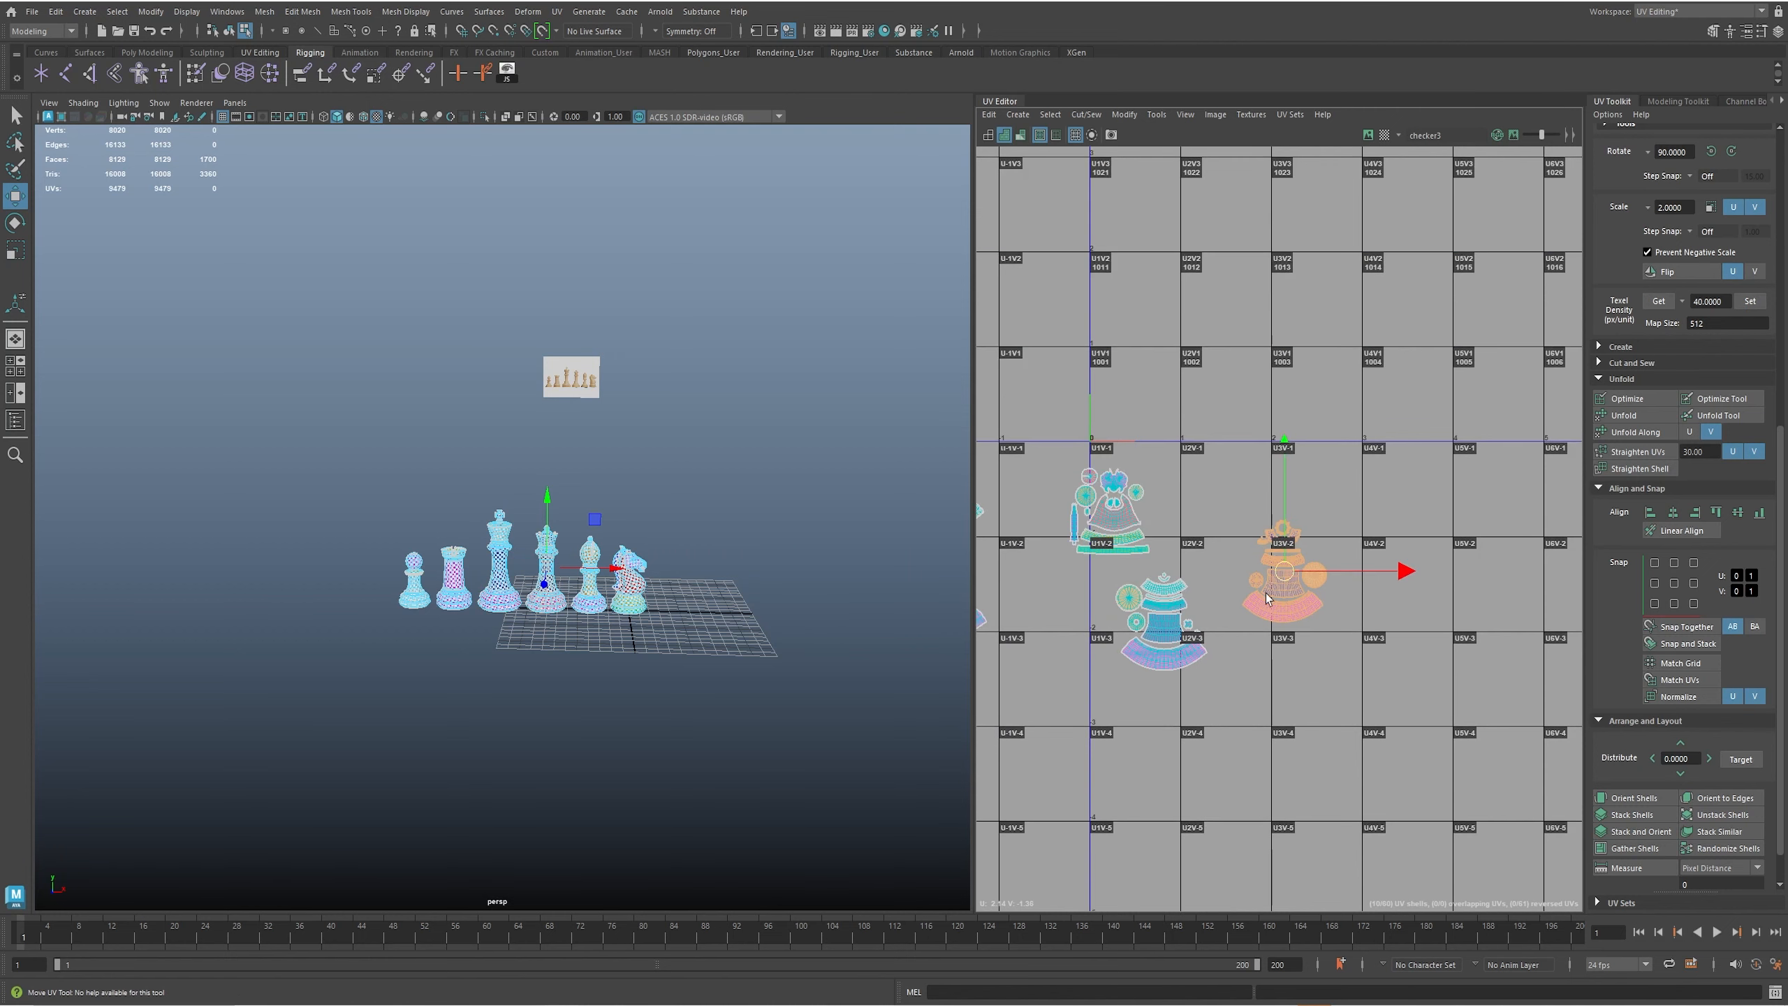
{"action": "scroll", "coordinate": [1166, 571], "scroll_direction": "down", "scroll_amount": 3}
{"action": "middle_click_drag", "start_coordinate": [1091, 546], "coordinate": [1113, 518], "text": "alt"}
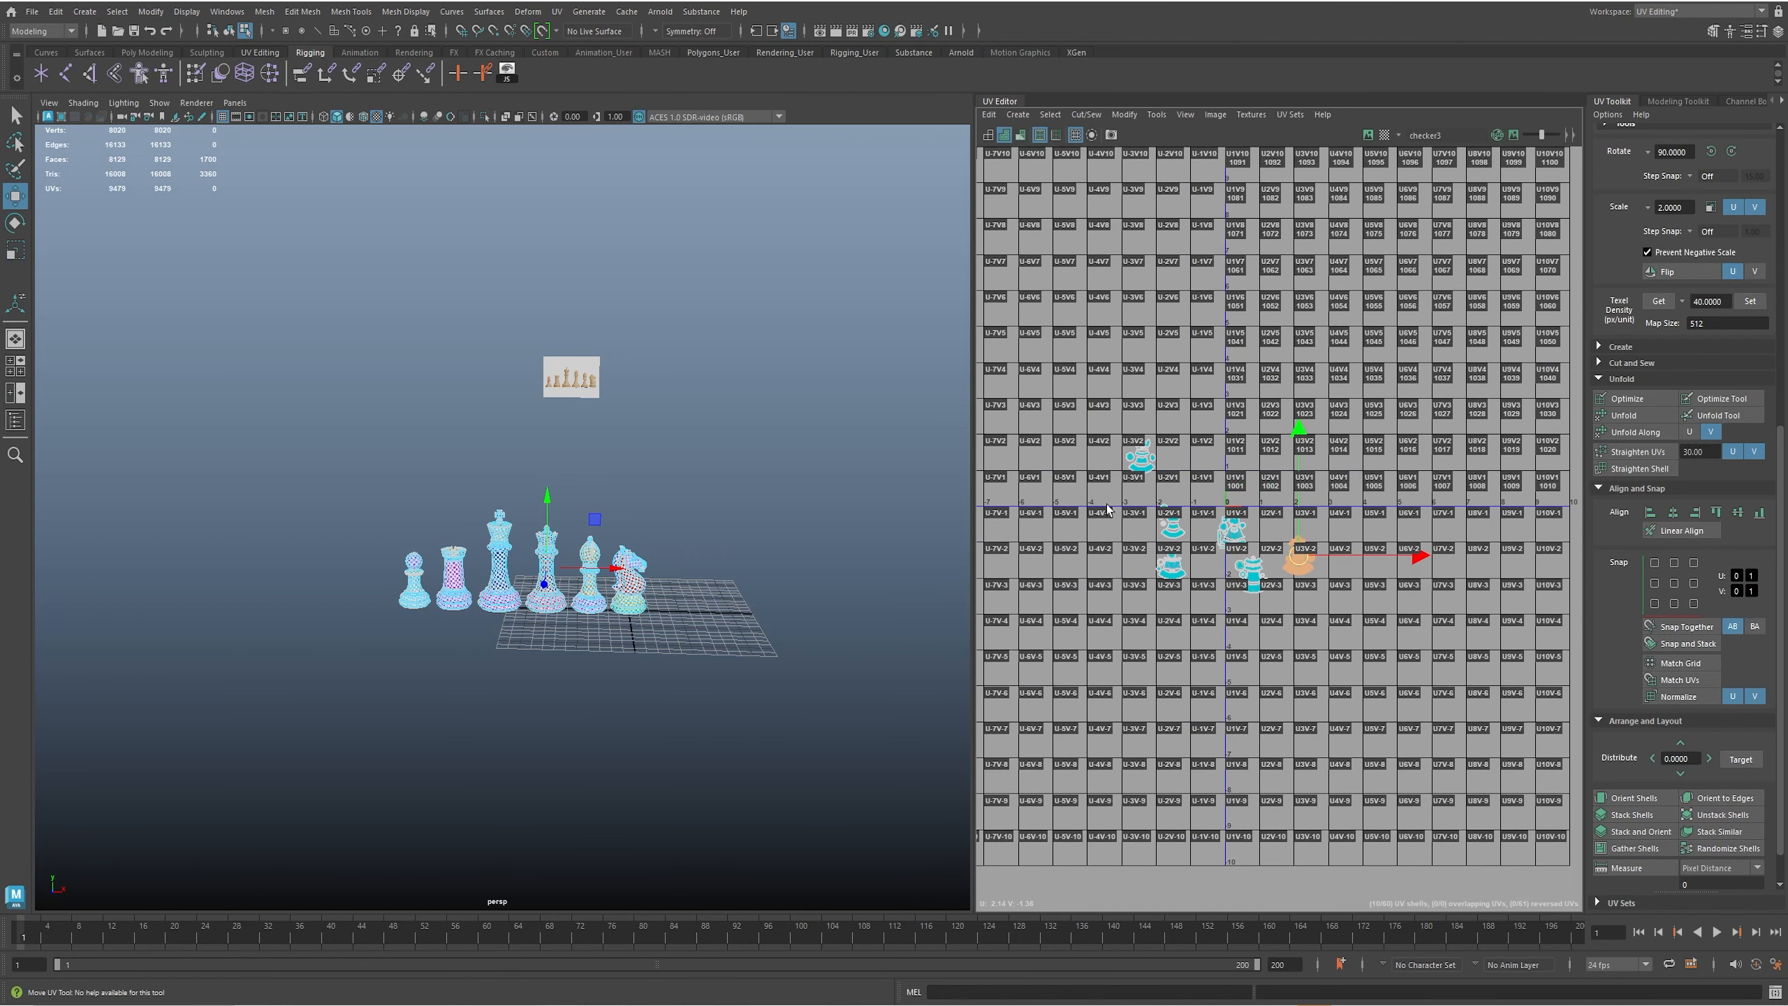
{"action": "scroll", "coordinate": [798, 611], "scroll_direction": "up", "scroll_amount": 5}
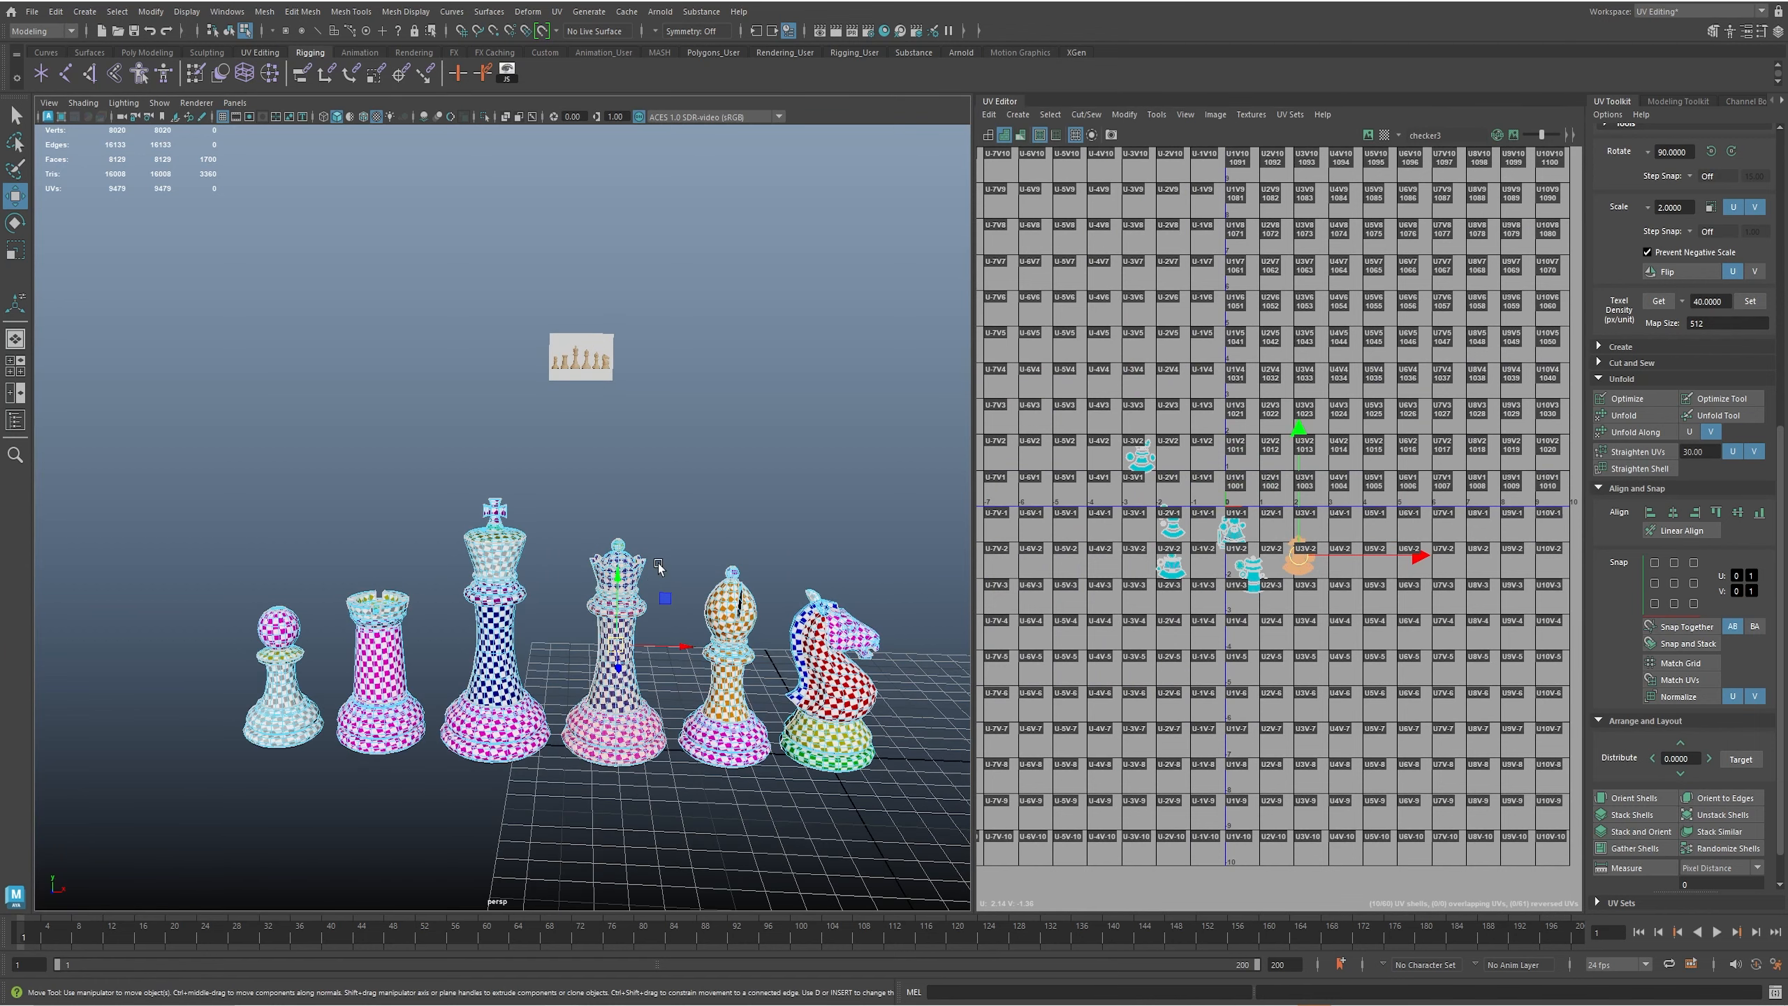
{"action": "left_click_drag", "start_coordinate": [659, 565], "coordinate": [633, 532], "text": "alt"}
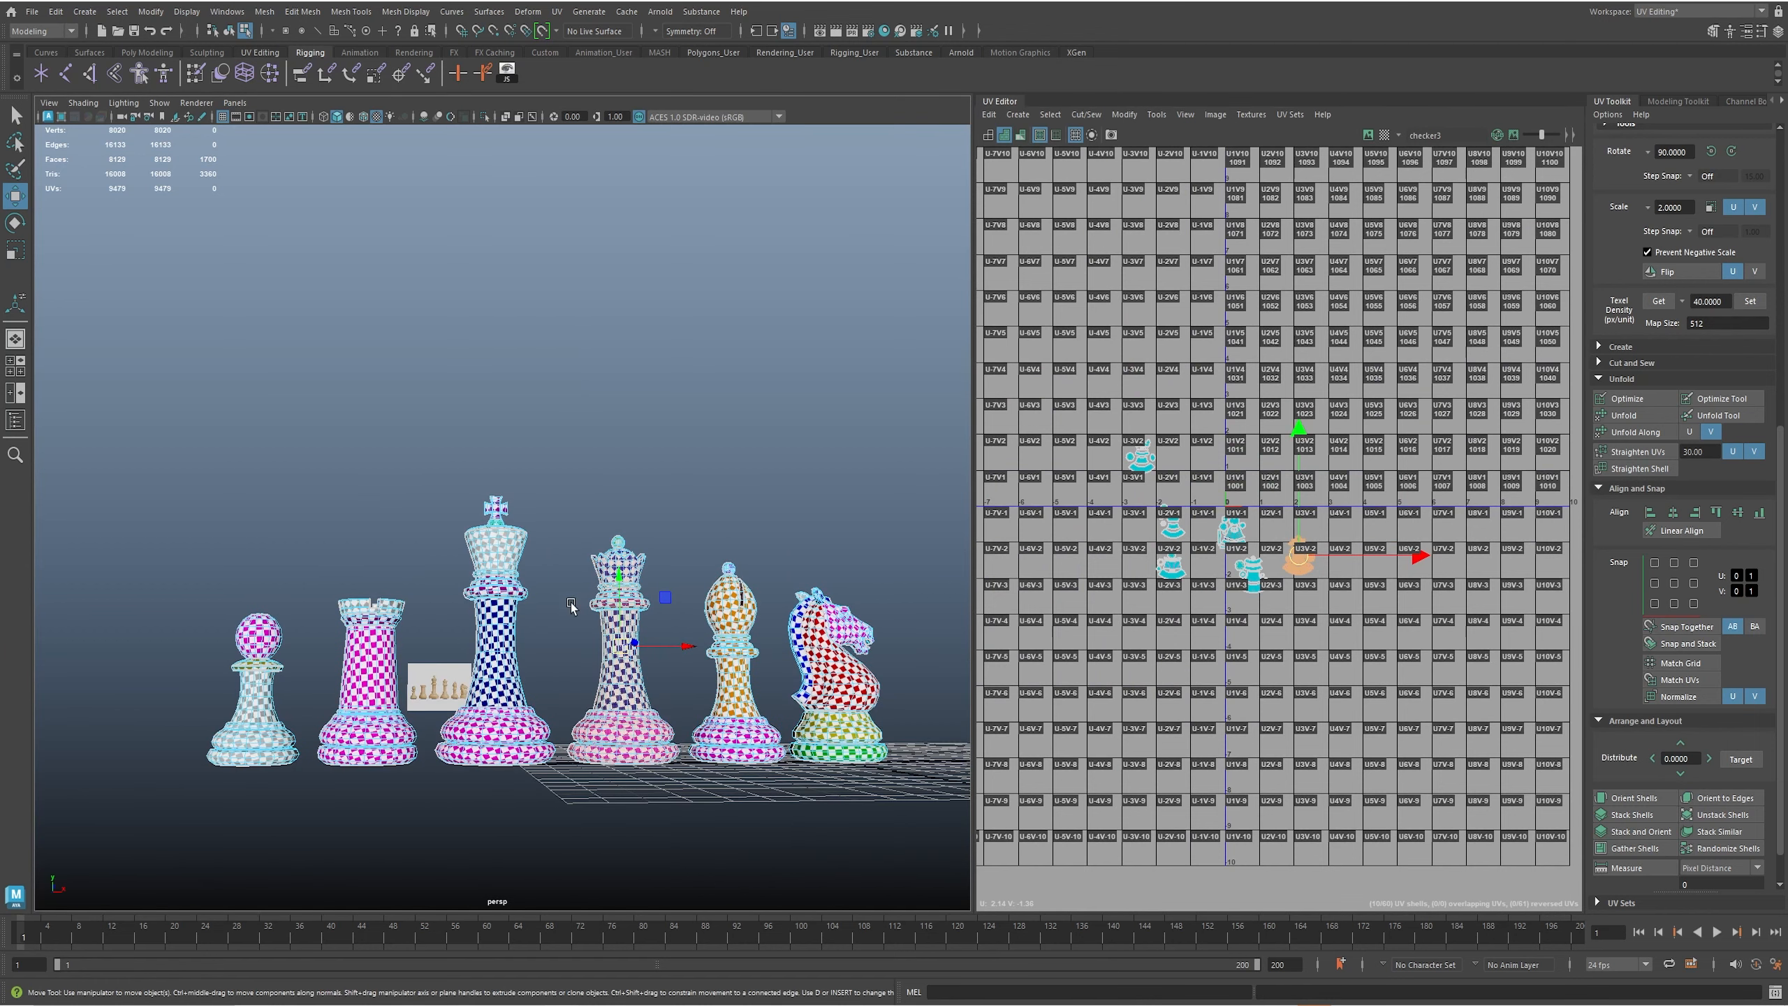
{"action": "scroll", "coordinate": [1228, 542], "scroll_direction": "up", "scroll_amount": 5}
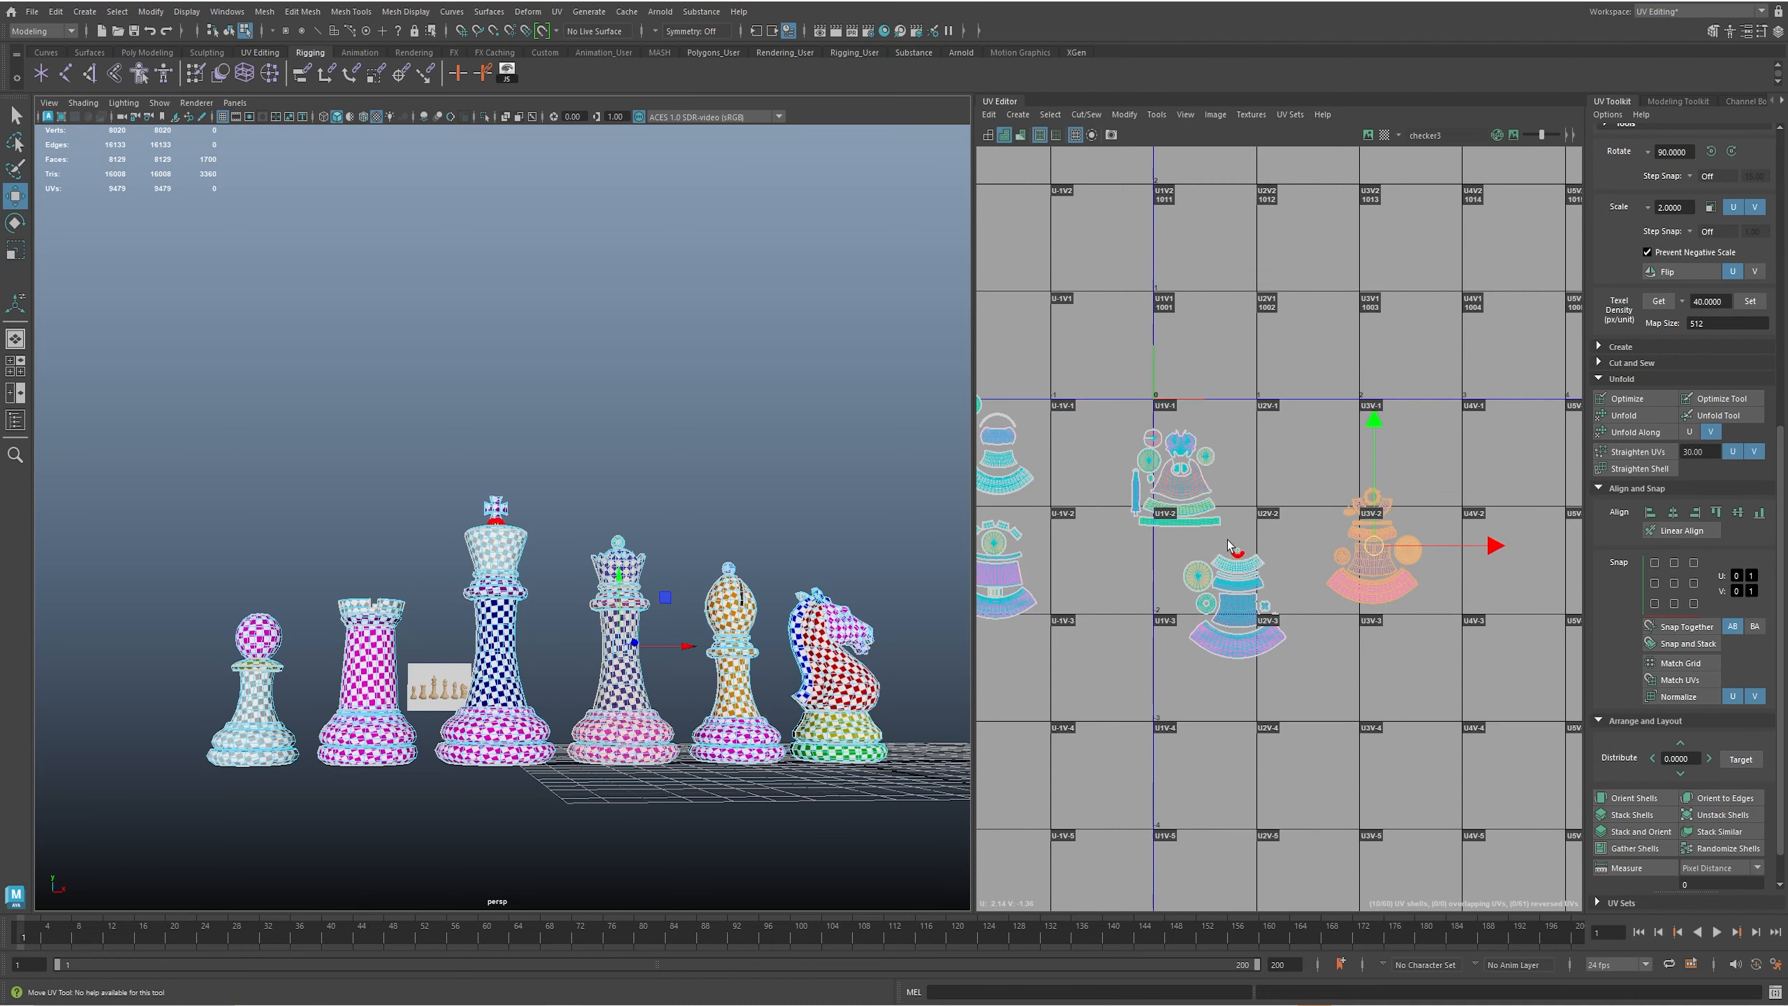
{"action": "left_click", "coordinate": [725, 445]}
{"action": "mouse_move", "coordinate": [718, 445]}
{"action": "left_mouse_down", "text": "alt"}
{"action": "mouse_move", "coordinate": [687, 471]}
{"action": "mouse_move", "coordinate": [741, 470]}
{"action": "mouse_move", "coordinate": [704, 462]}
{"action": "left_mouse_up", "text": "alt"}
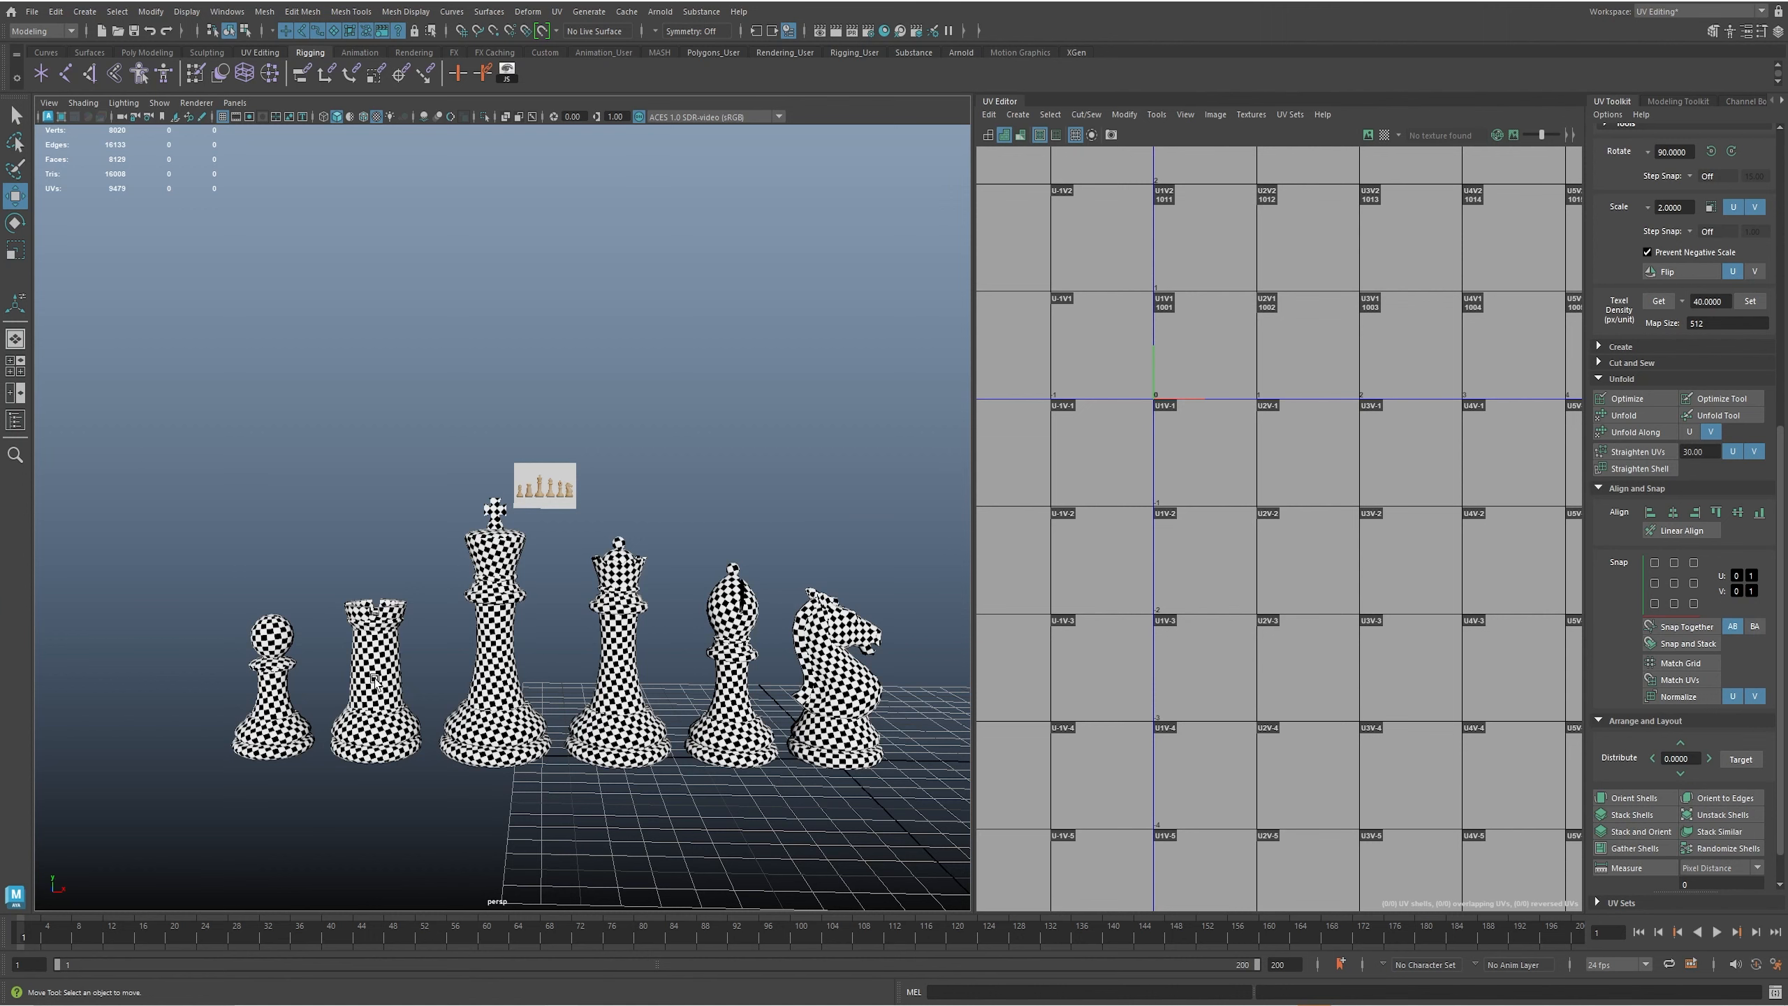
{"action": "left_click_drag", "start_coordinate": [658, 690], "coordinate": [647, 719], "text": "alt"}
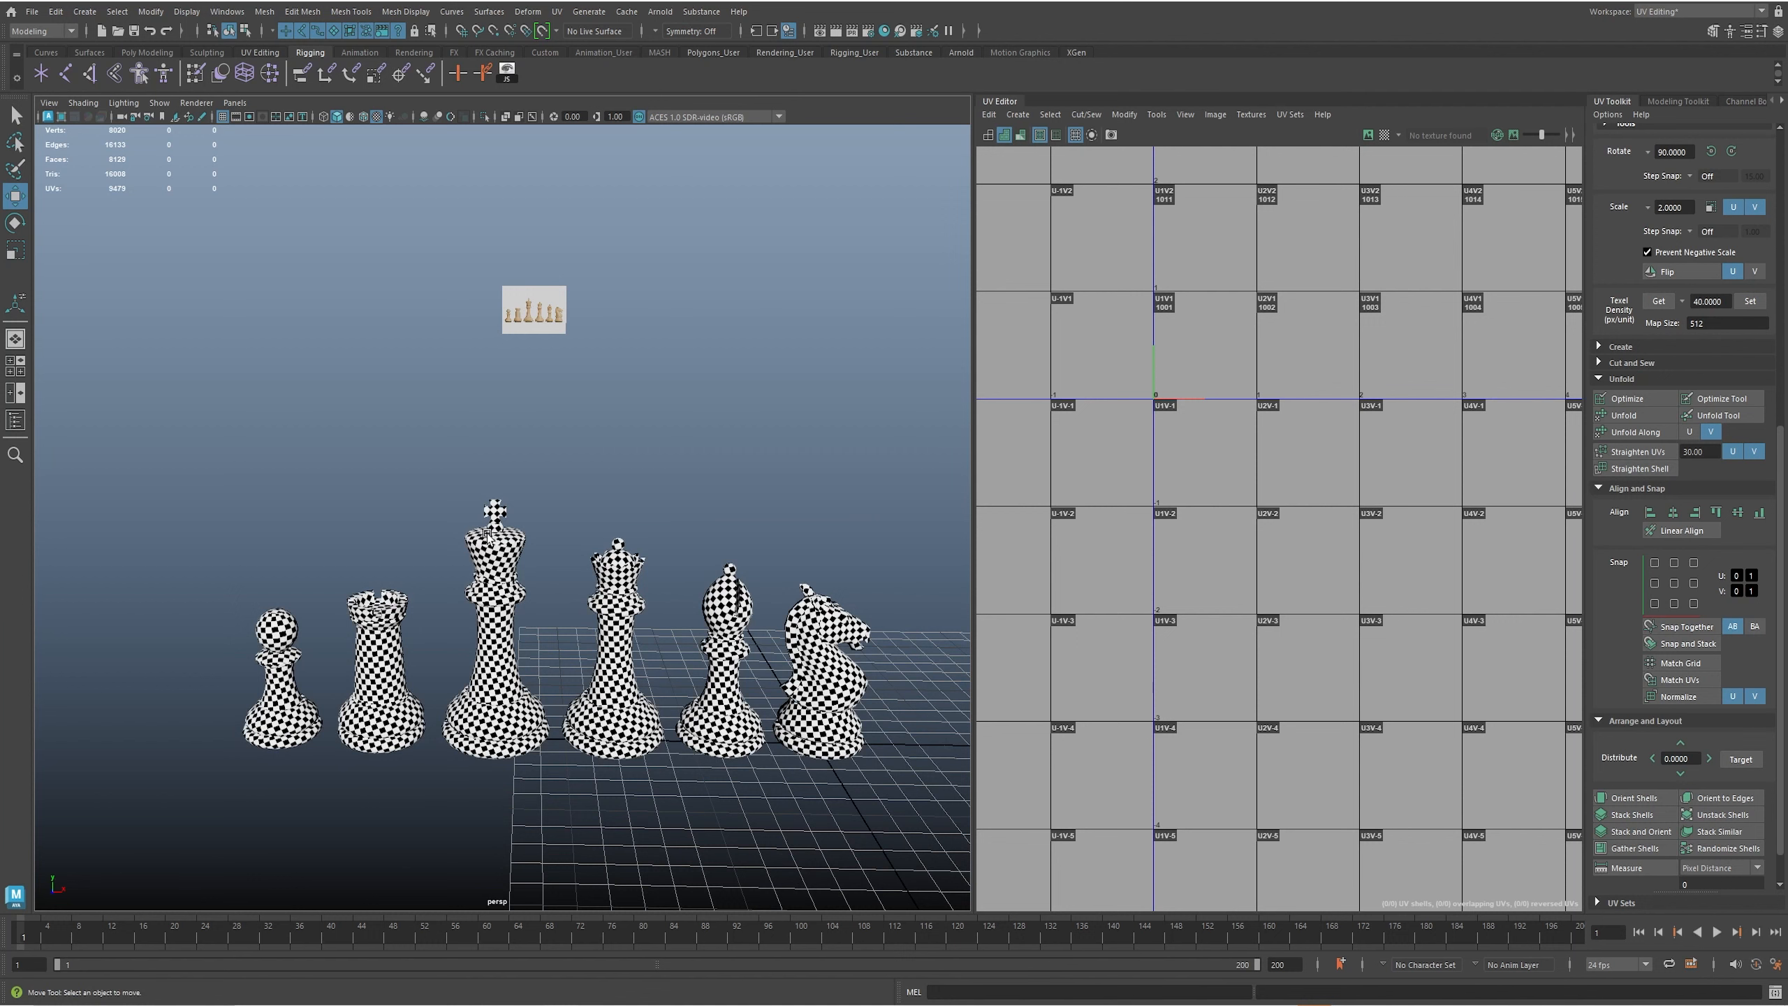
- Select all of the pawn's UV shells and move them into UV tile 1001
{"action": "left_click", "coordinate": [273, 736]}
{"action": "middle_click_drag", "start_coordinate": [1405, 535], "coordinate": [1381, 635], "text": "alt"}
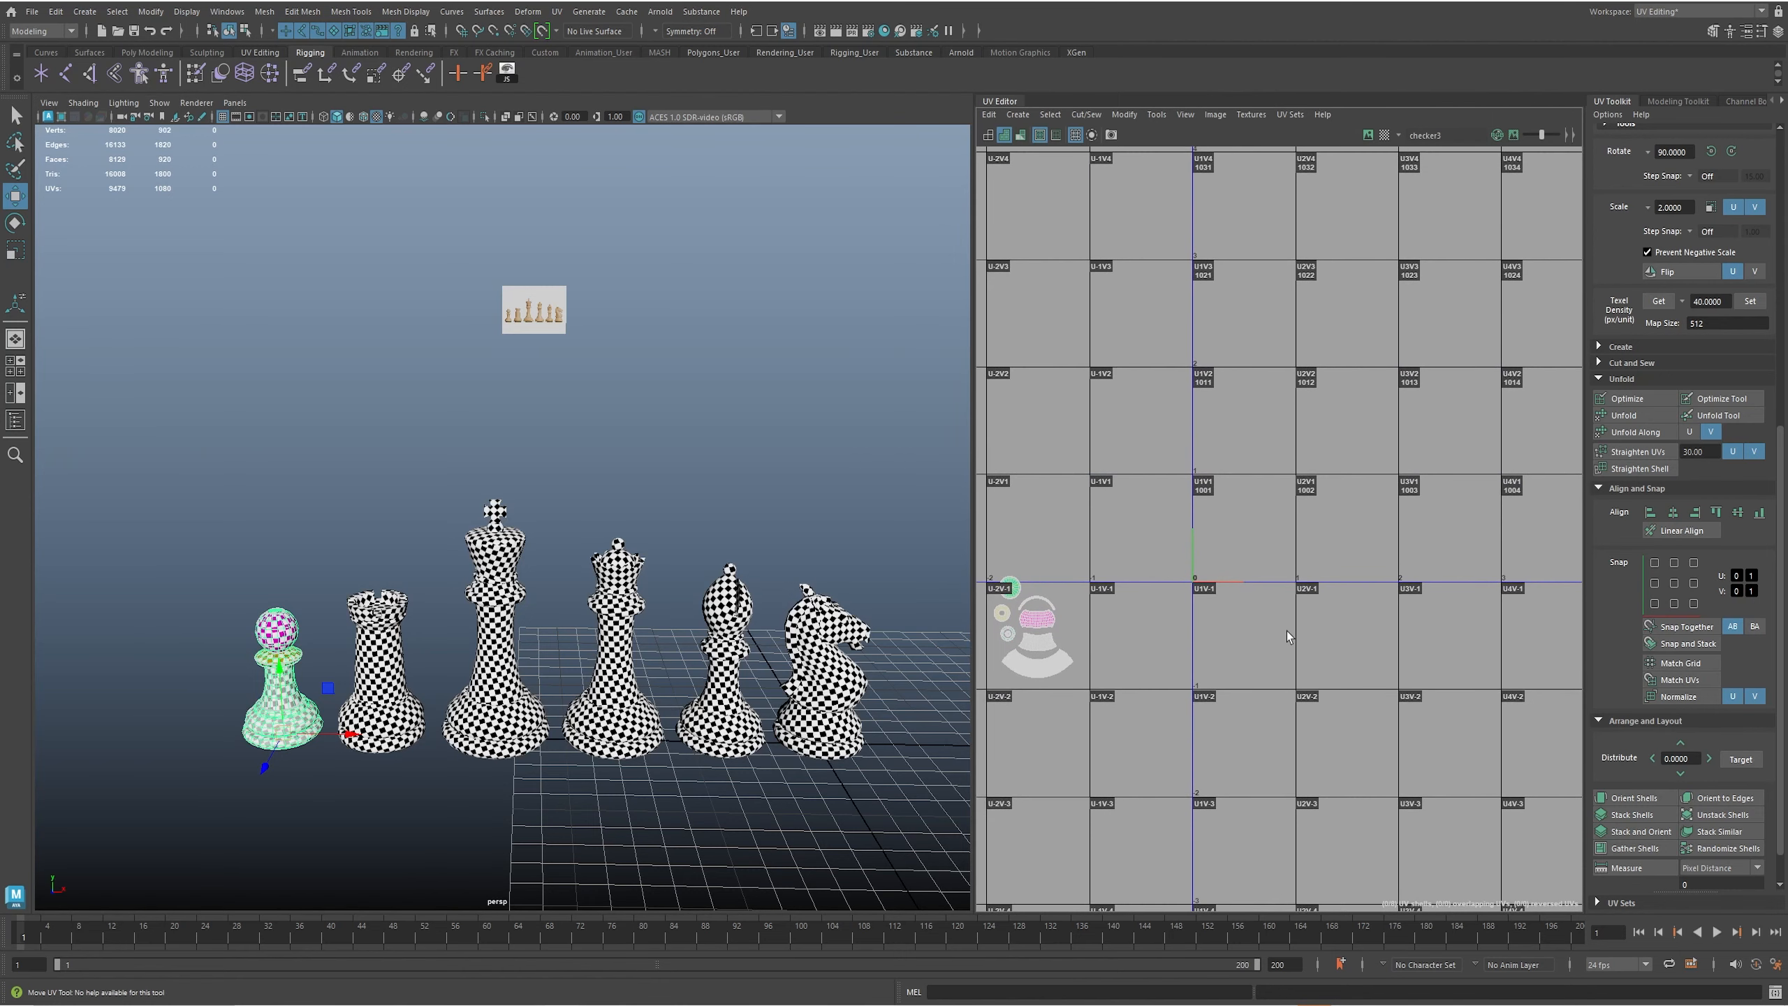
{"action": "scroll", "coordinate": [1286, 643], "scroll_direction": "up", "scroll_amount": 2}
{"action": "middle_click_drag", "start_coordinate": [1301, 582], "coordinate": [1264, 623], "text": "alt"}
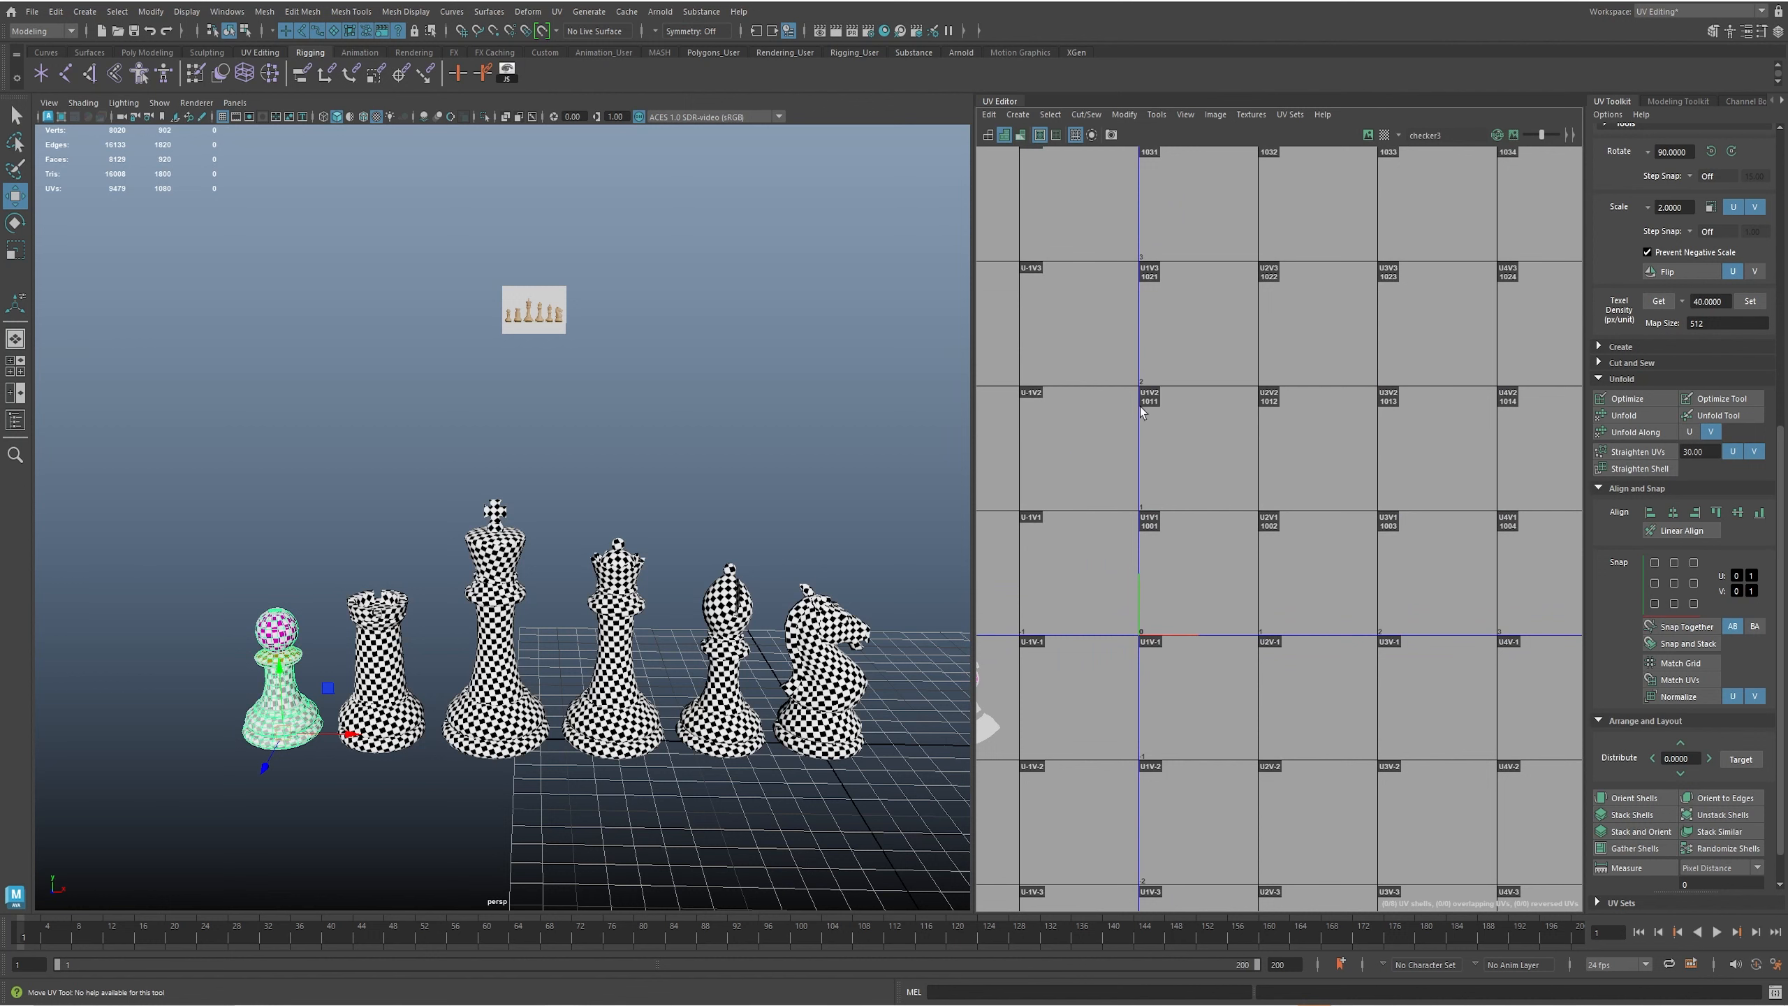
{"action": "middle_click_drag", "start_coordinate": [1144, 471], "coordinate": [1397, 355], "text": "alt"}
{"action": "scroll", "coordinate": [1233, 404], "scroll_direction": "down", "scroll_amount": 7}
{"action": "middle_click_drag", "start_coordinate": [1315, 463], "coordinate": [1200, 501], "text": "alt"}
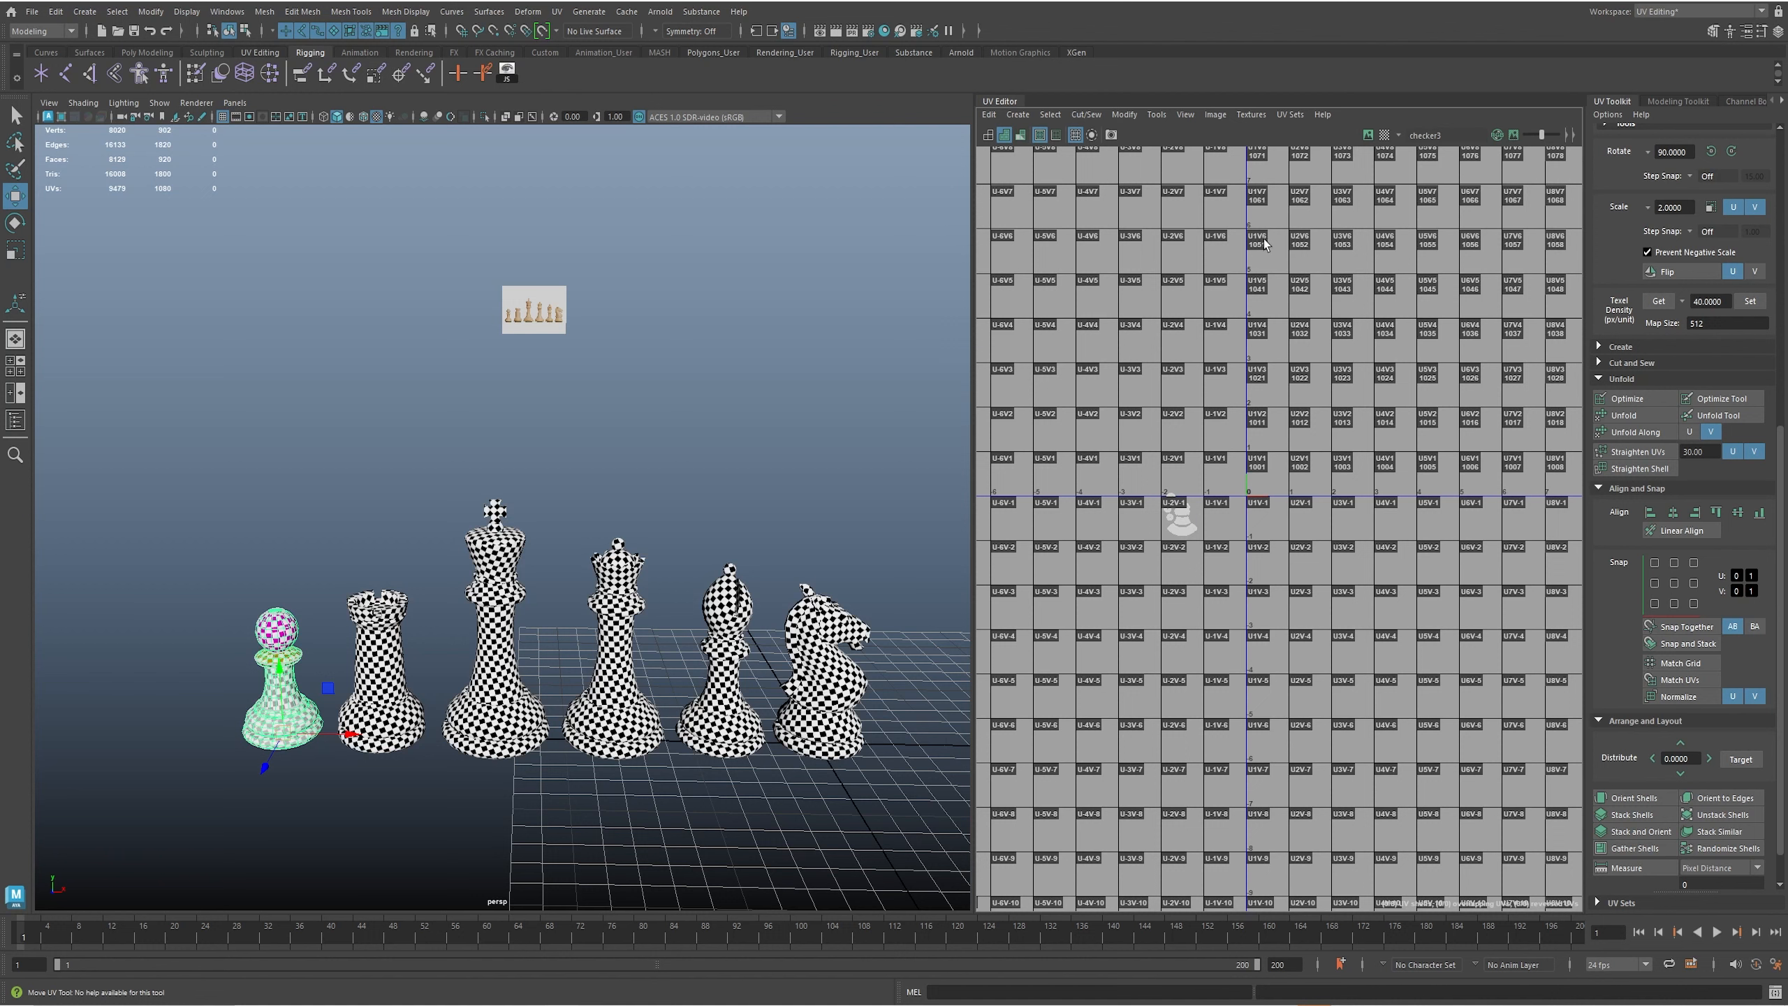
{"action": "scroll", "coordinate": [1253, 479], "scroll_direction": "up", "scroll_amount": 3}
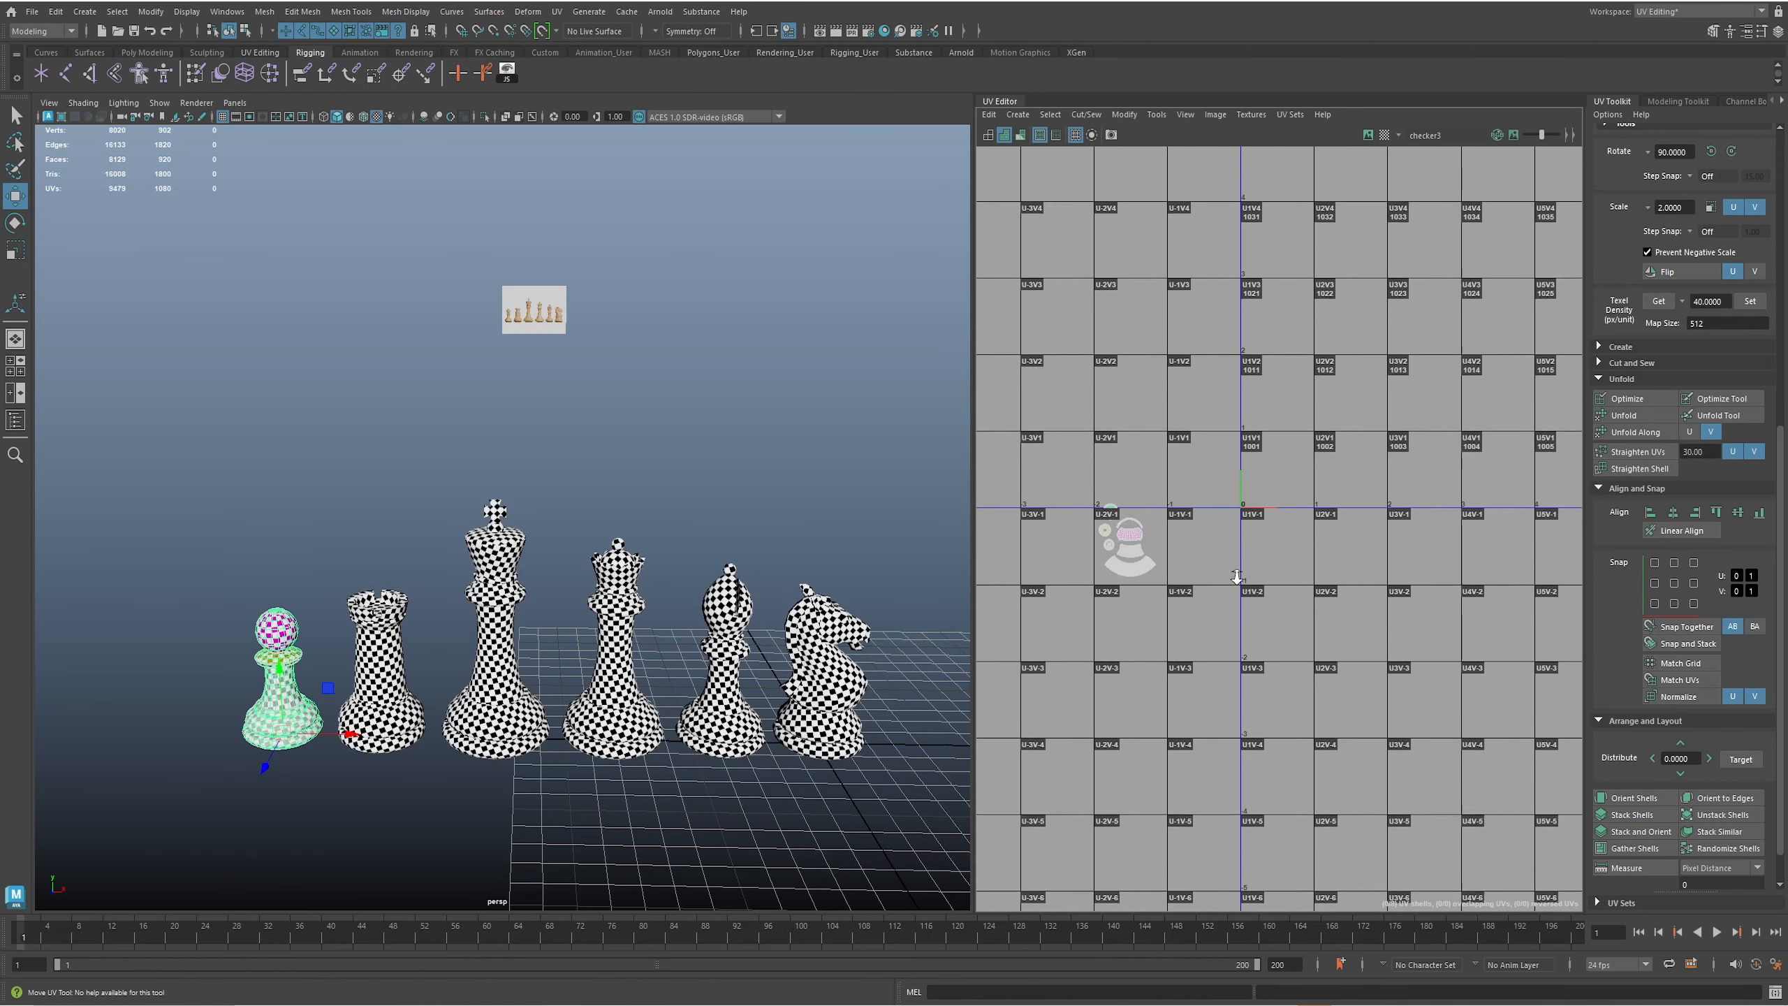
{"action": "left_click", "coordinate": [1129, 546]}
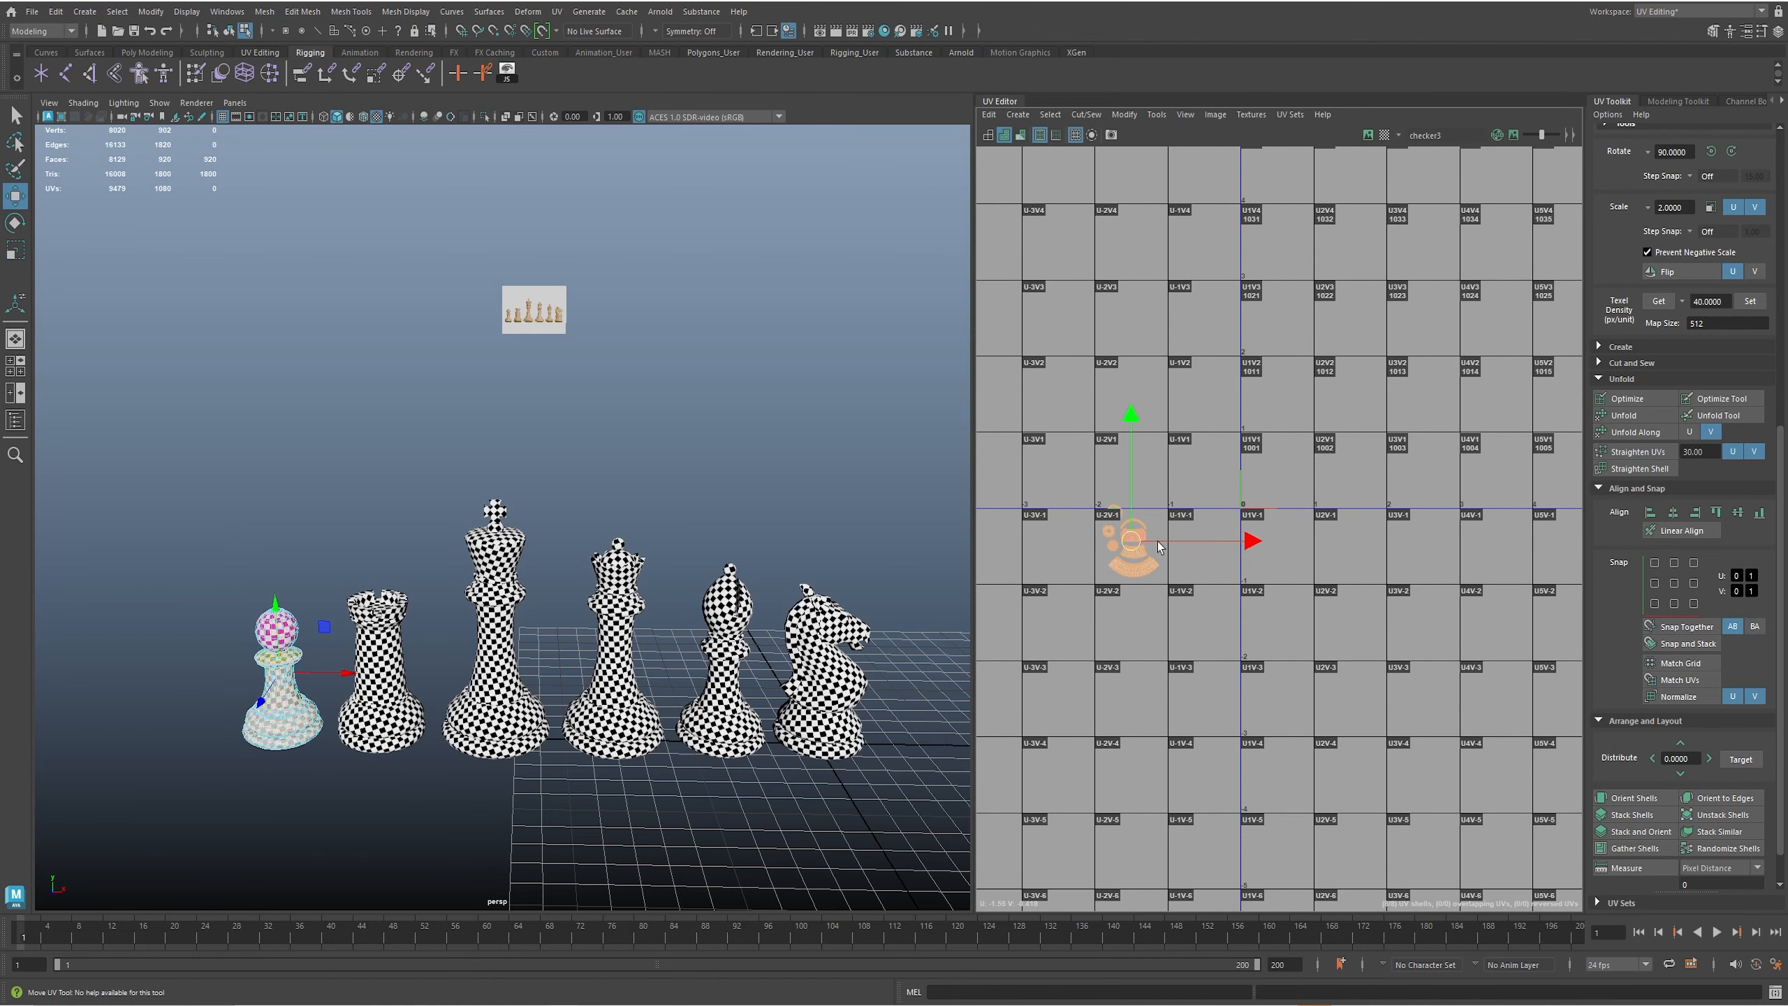
{"action": "key", "text": "f"}
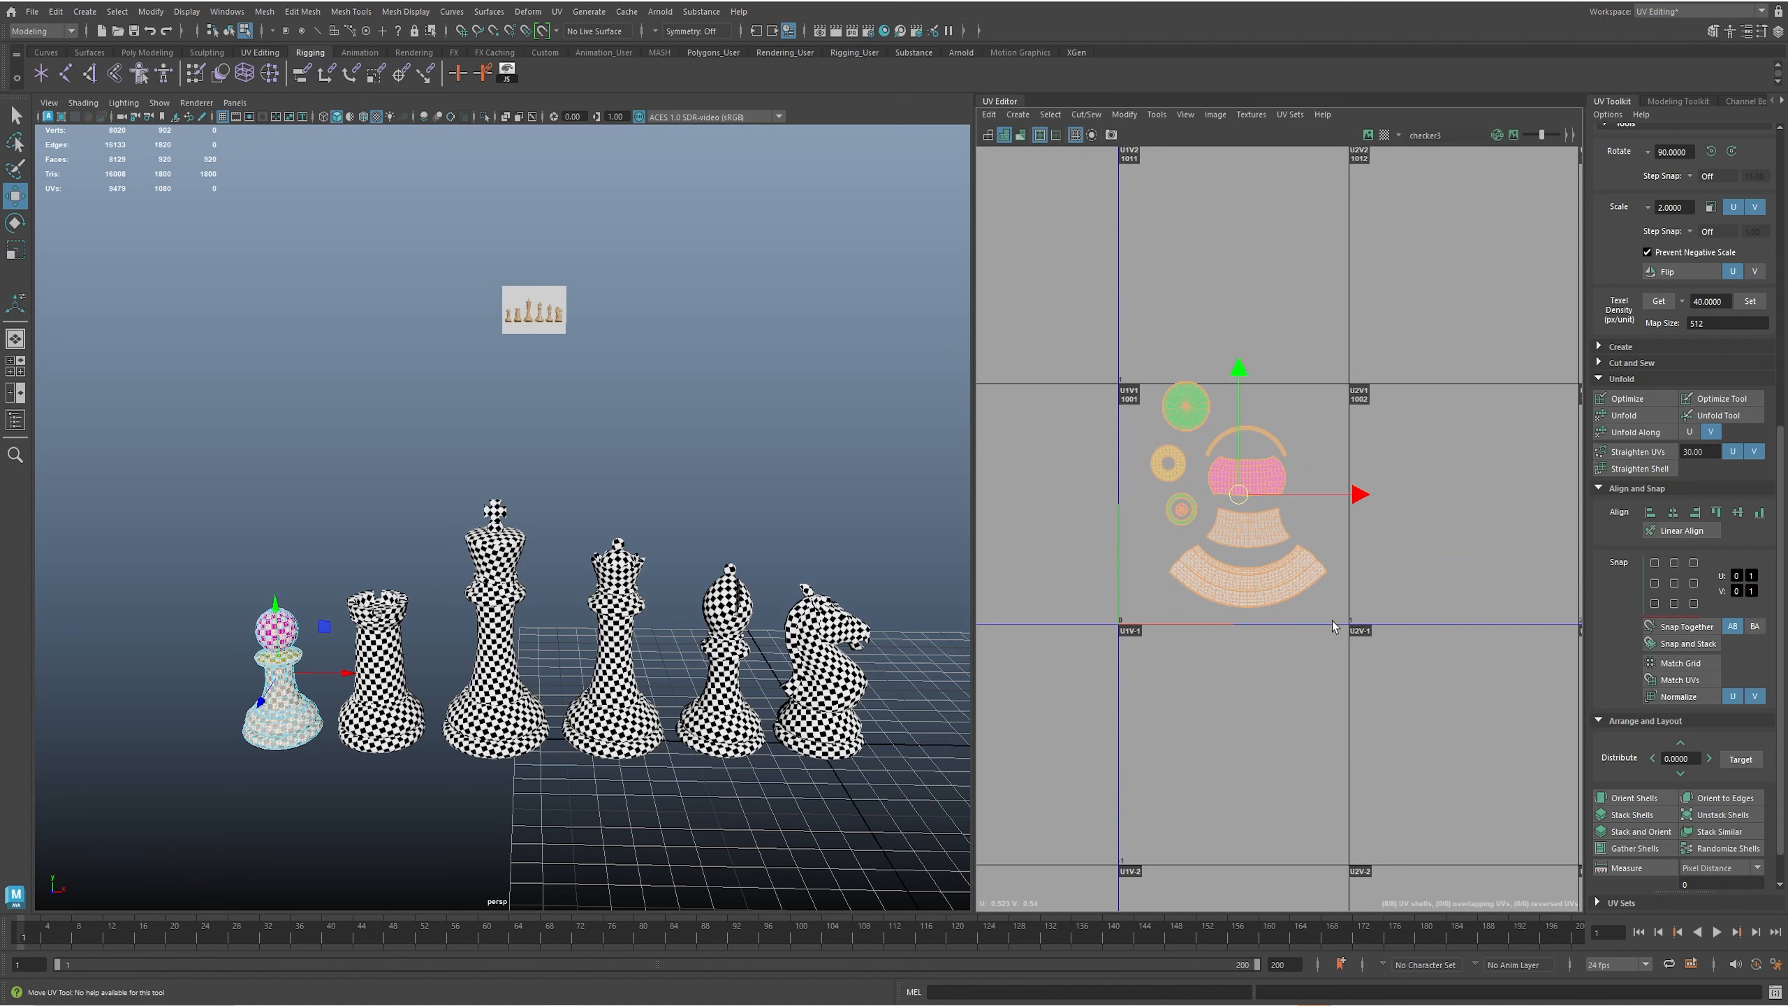
- Move the pawn's body, head and collar arc shells closer together, stacked above the curved base shell
{"action": "scroll", "coordinate": [1309, 601], "scroll_direction": "down", "scroll_amount": 1}
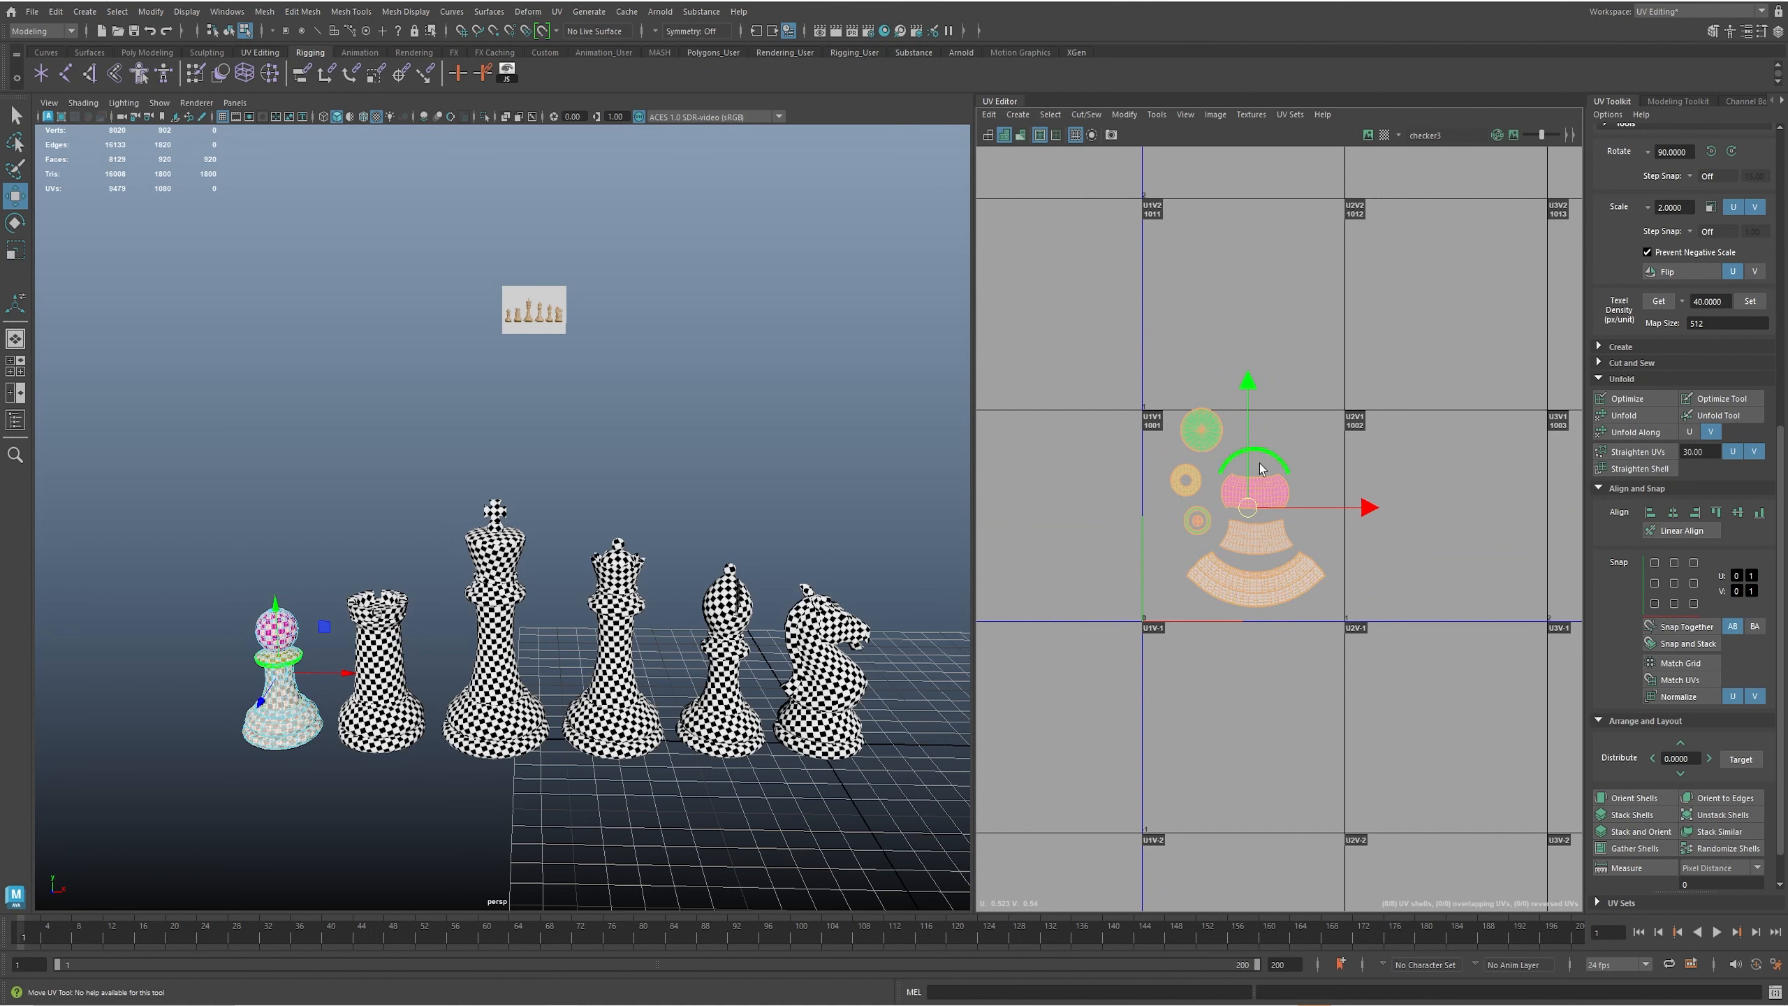
{"action": "scroll", "coordinate": [1251, 510], "scroll_direction": "up", "scroll_amount": 3}
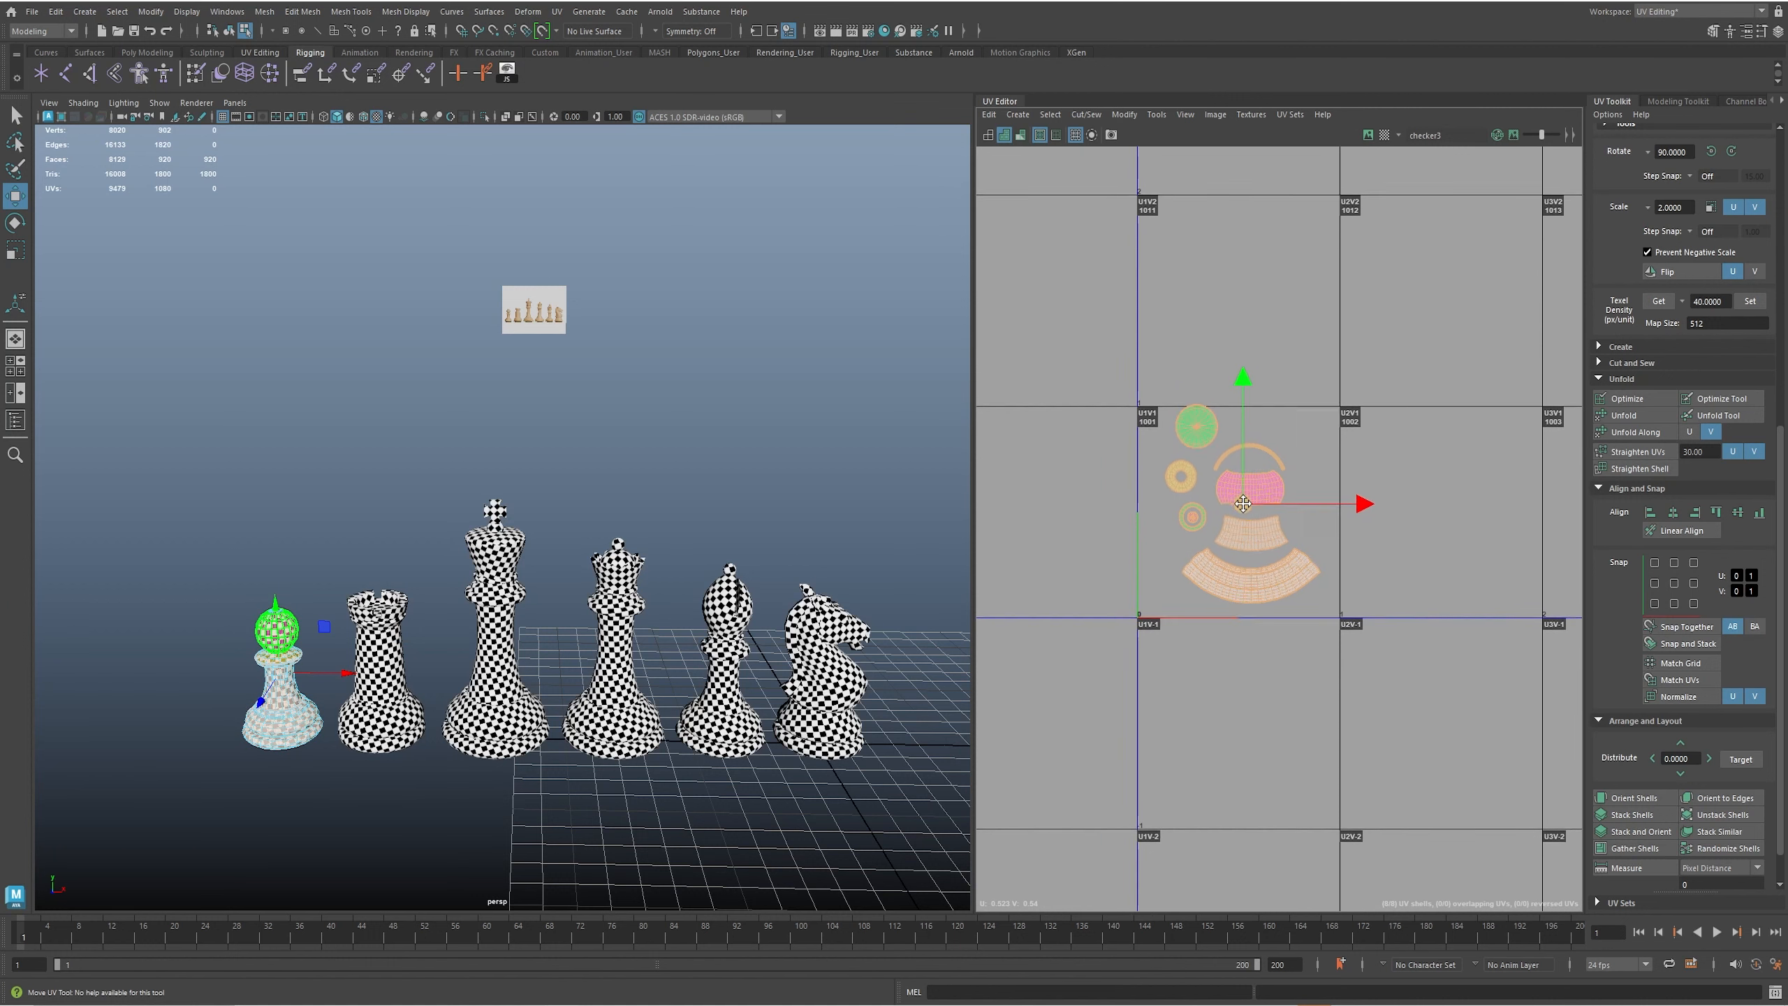
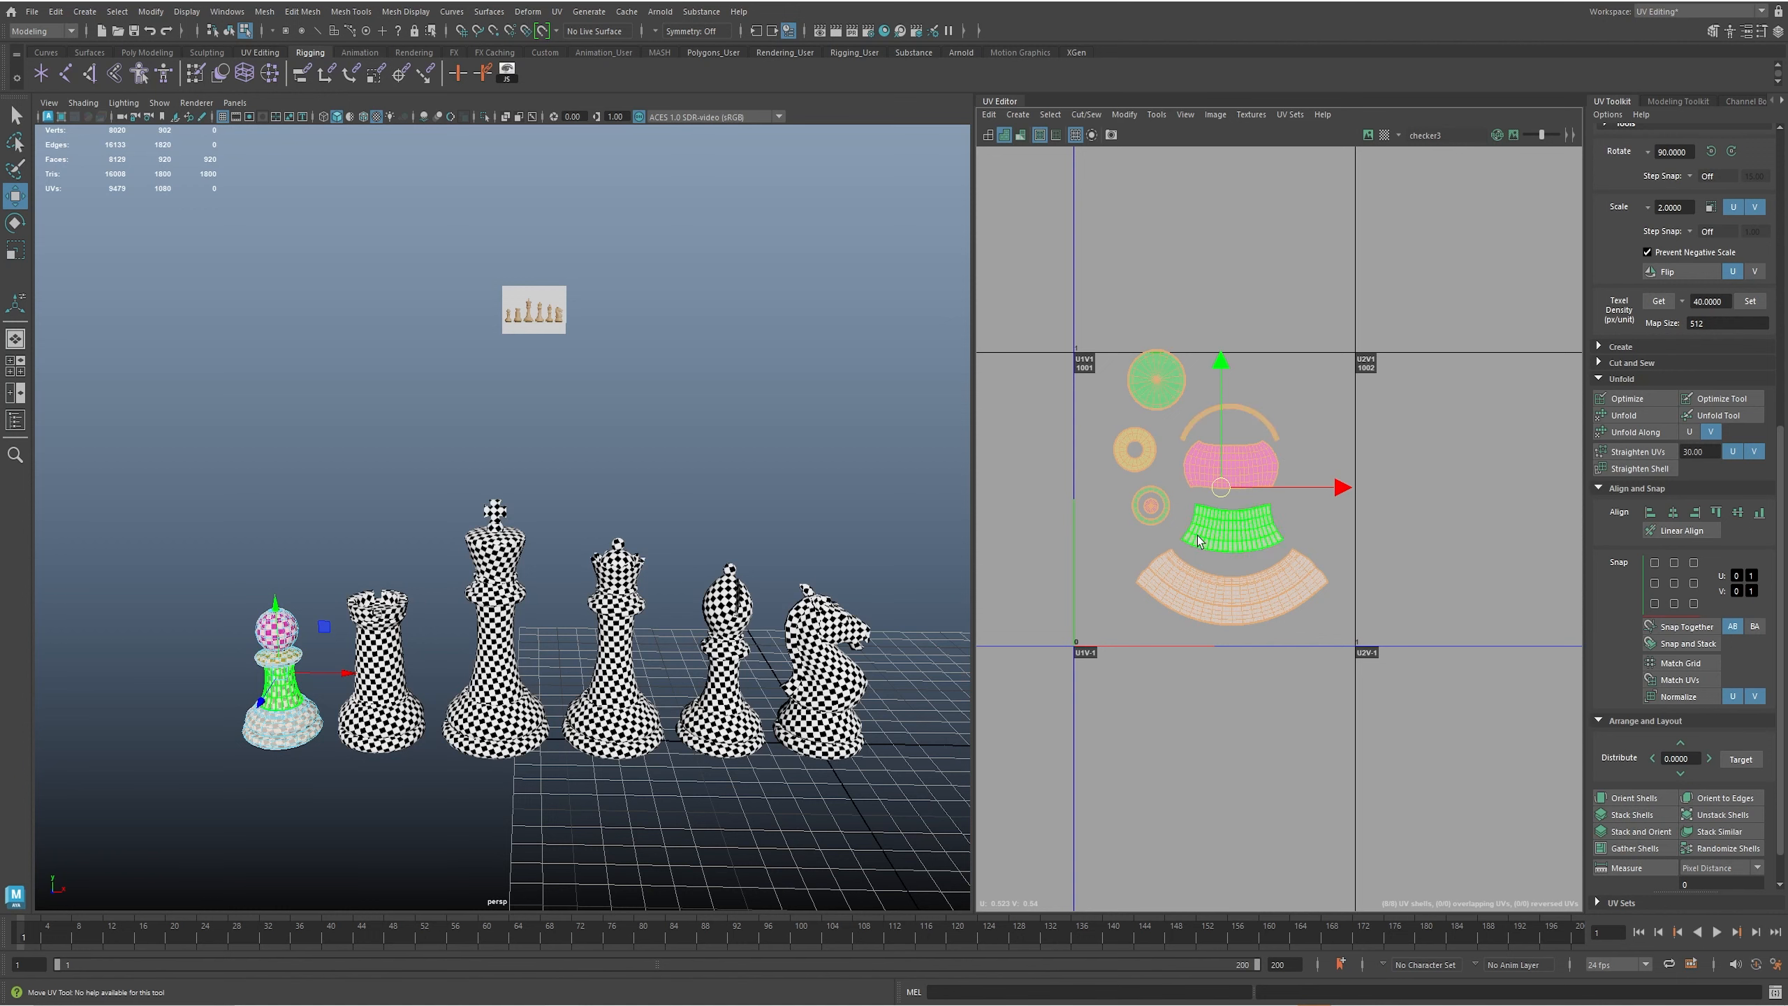
{"action": "scroll", "coordinate": [1202, 521], "scroll_direction": "up", "scroll_amount": 5}
{"action": "left_click", "coordinate": [1240, 486]}
{"action": "left_click_drag", "start_coordinate": [1271, 383], "coordinate": [1282, 411]}
{"action": "left_click_drag", "start_coordinate": [1227, 257], "coordinate": [1297, 384]}
{"action": "mouse_move", "coordinate": [1276, 237]}
{"action": "left_mouse_down"}
{"action": "mouse_move", "coordinate": [1286, 284]}
{"action": "mouse_move", "coordinate": [1277, 267]}
{"action": "left_mouse_up"}
{"action": "left_click", "coordinate": [1298, 329]}
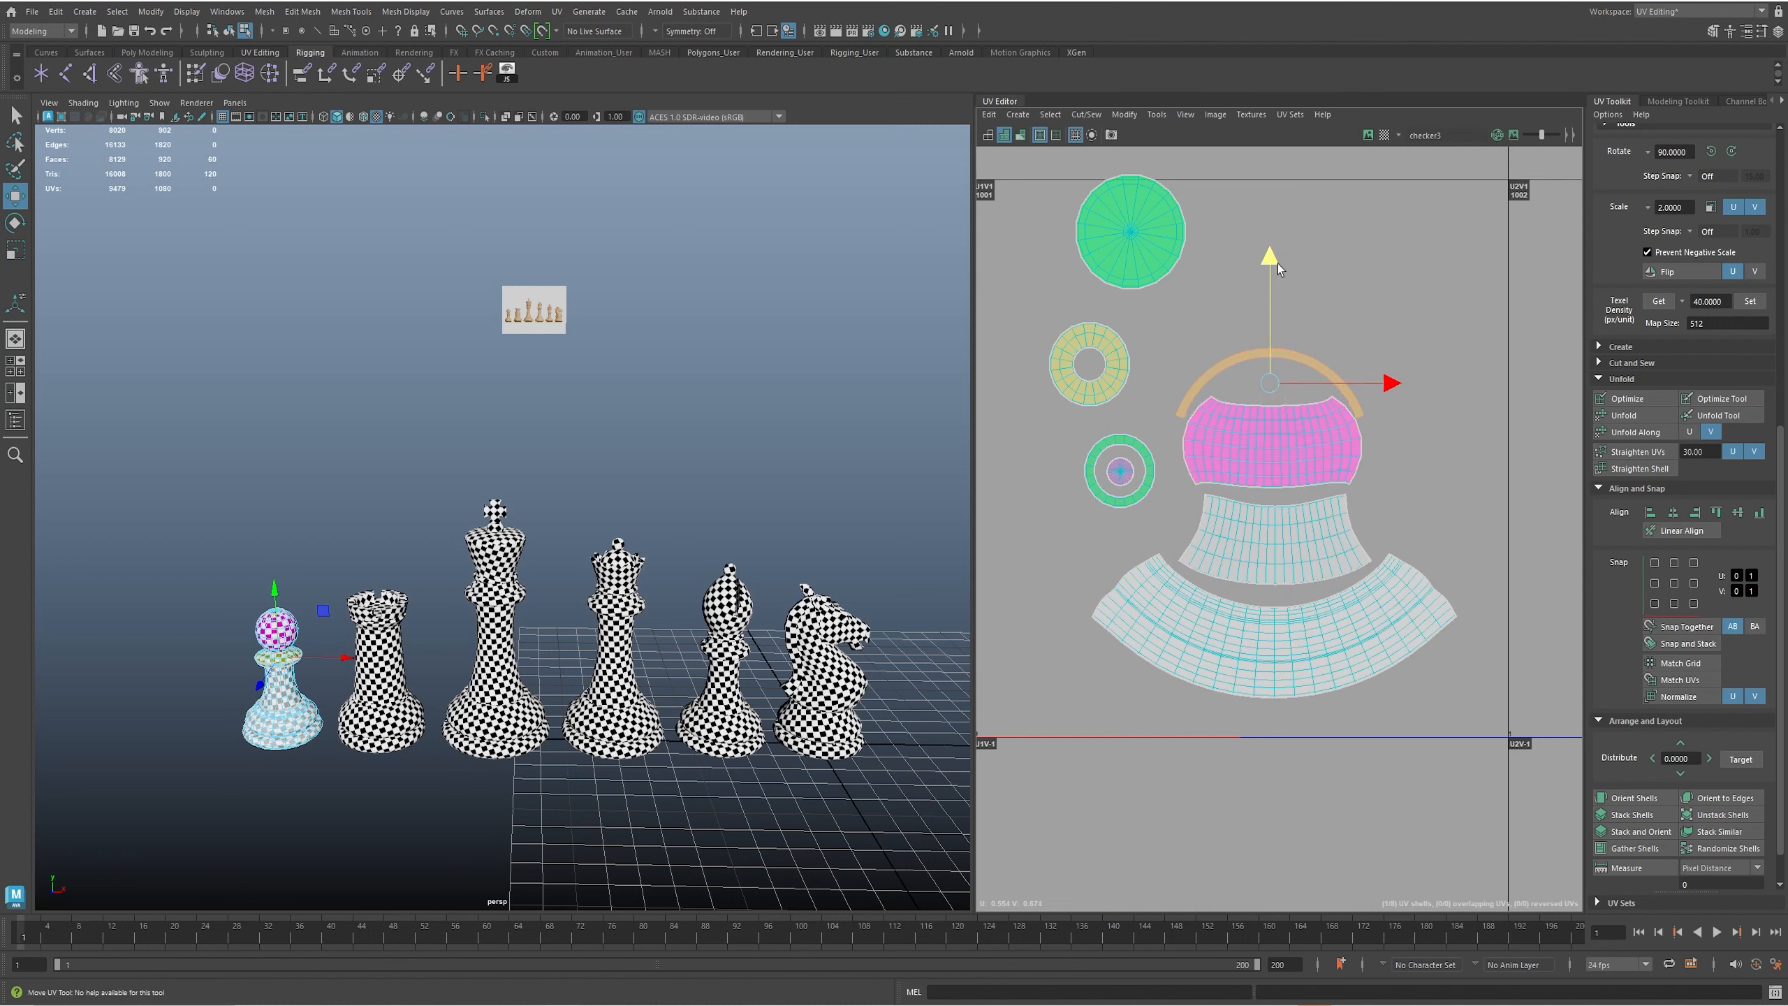
{"action": "left_click_drag", "start_coordinate": [1273, 379], "coordinate": [1277, 376]}
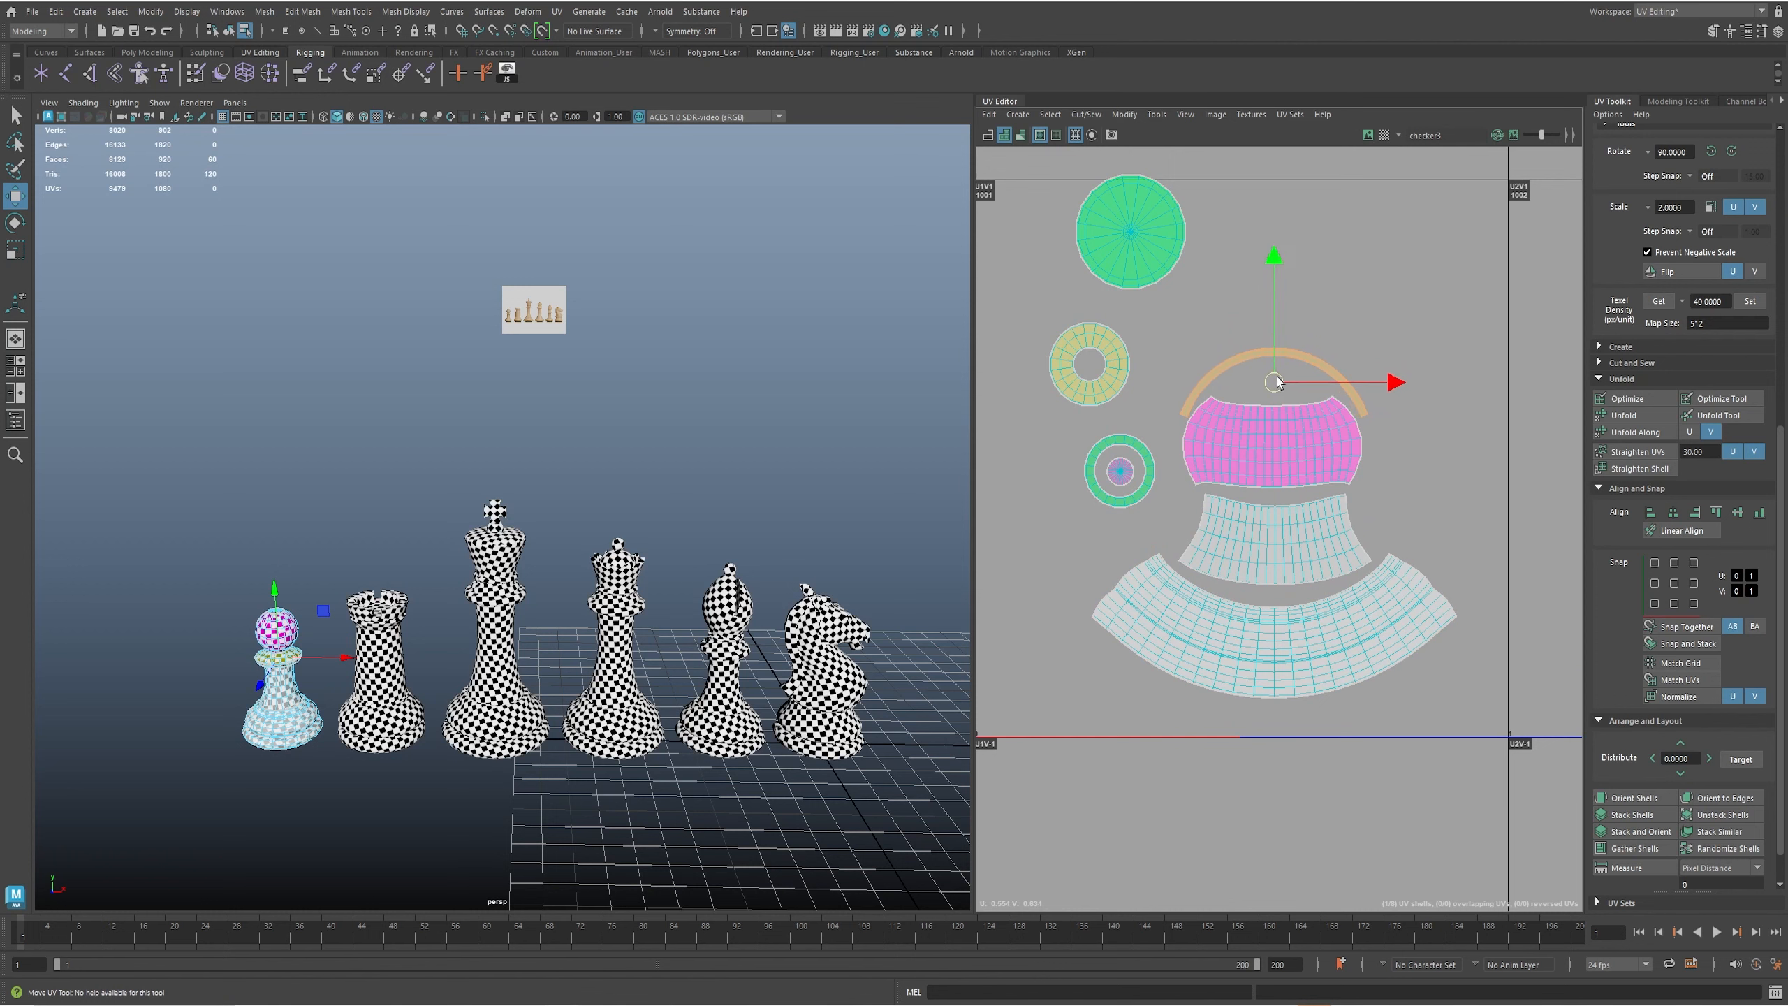
- Place the pawn's two small ring shells close to one side of the stack and the large disc shell on its other side
{"action": "left_click_drag", "start_coordinate": [1084, 433], "coordinate": [1147, 505]}
{"action": "left_click", "coordinate": [1080, 352]}
{"action": "left_click_drag", "start_coordinate": [1088, 365], "coordinate": [1130, 414]}
{"action": "left_click", "coordinate": [1133, 251]}
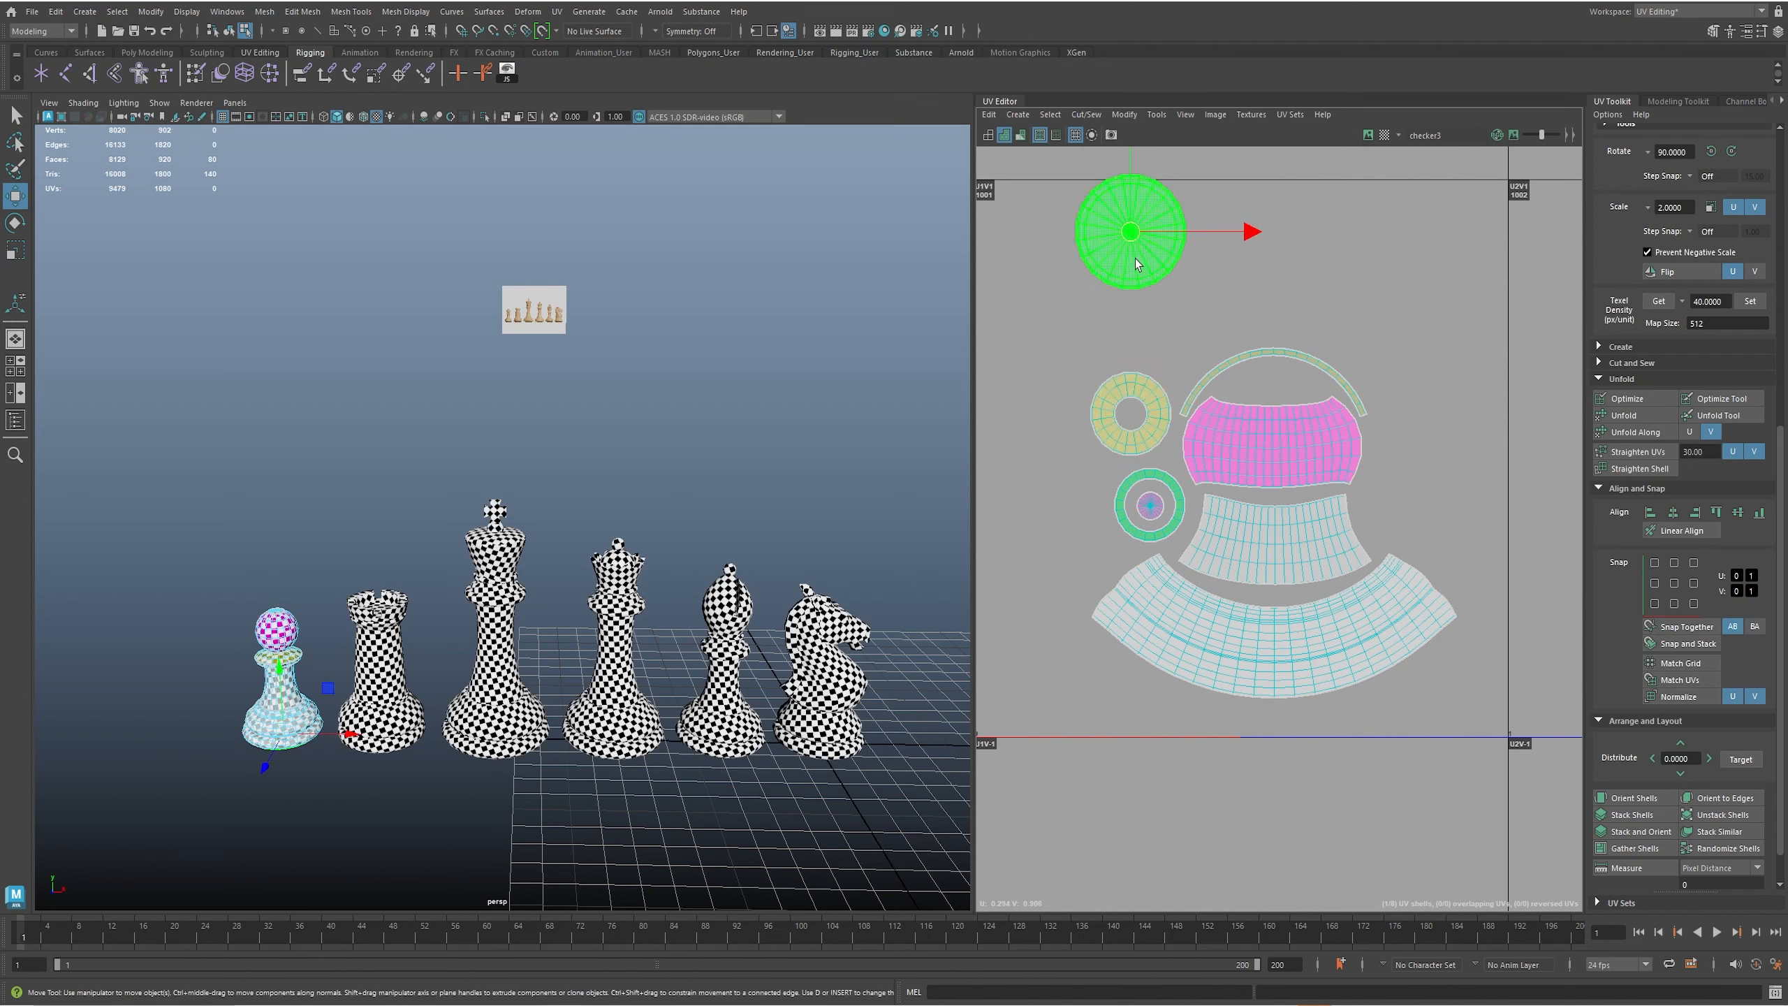
{"action": "left_click_drag", "start_coordinate": [1135, 252], "coordinate": [1419, 514]}
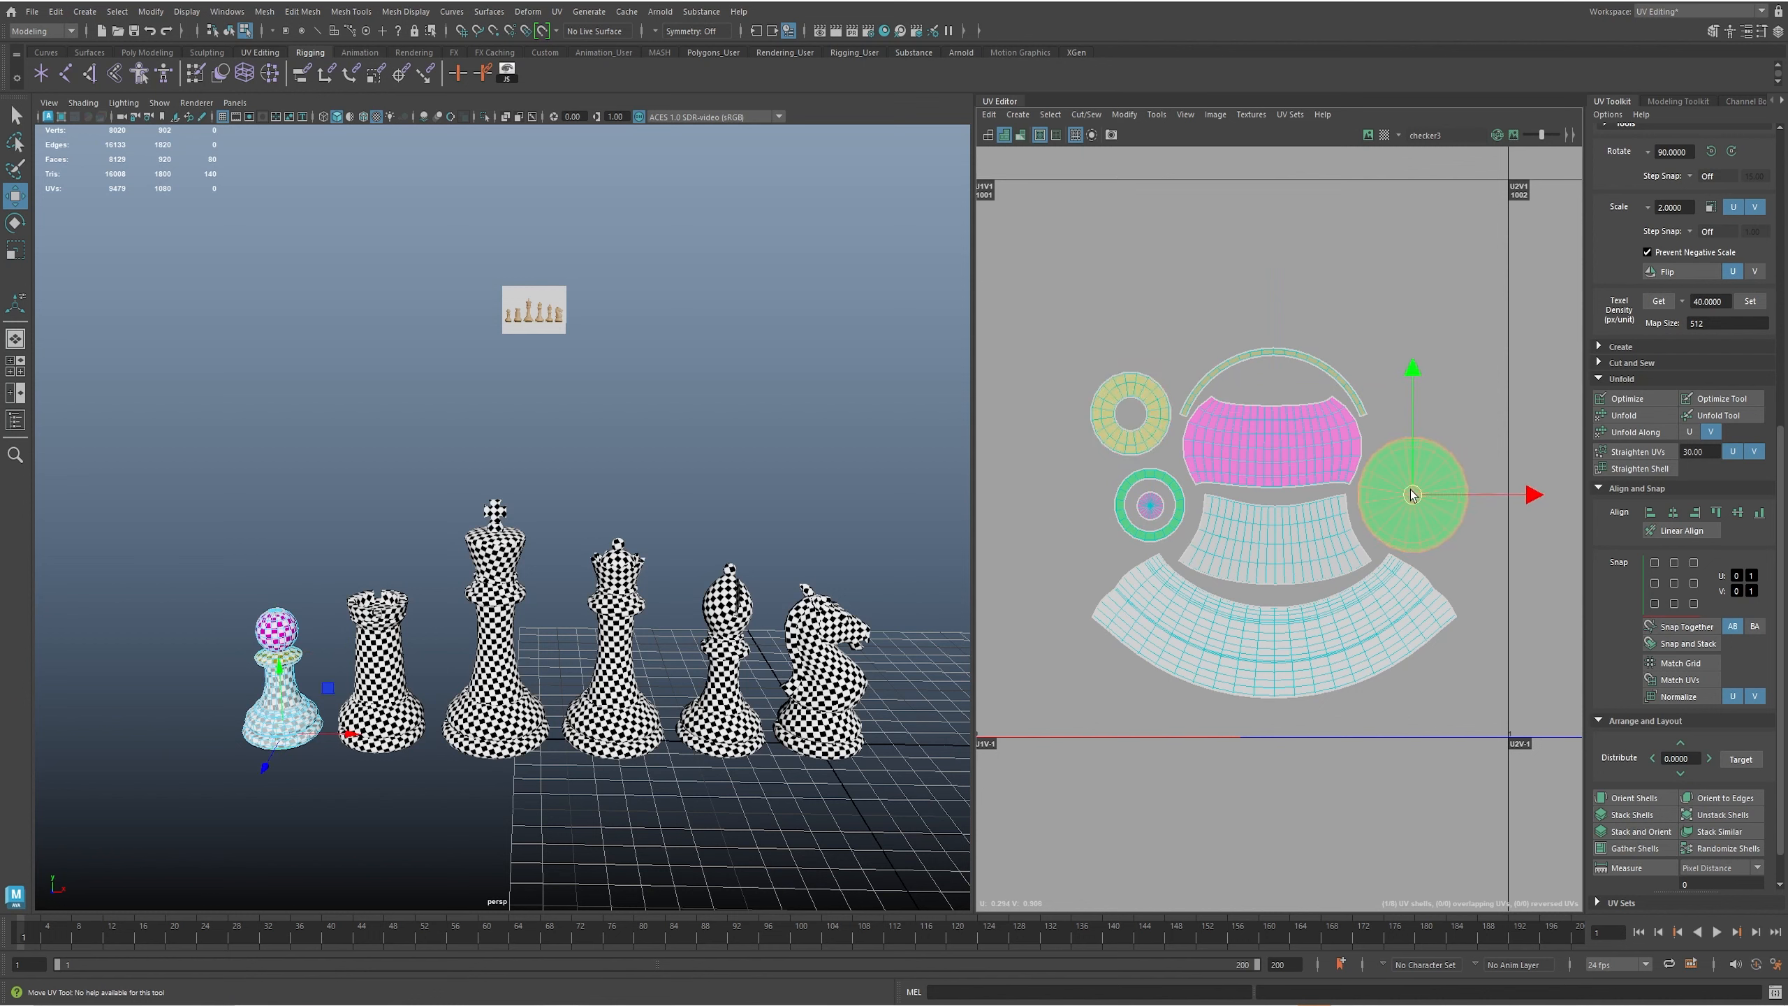
- Select all of the pawn's shells and move them together towards the centre of UV tile 1001
{"action": "scroll", "coordinate": [1442, 514], "scroll_direction": "down", "scroll_amount": 2}
{"action": "middle_click_drag", "start_coordinate": [1246, 446], "coordinate": [1211, 432], "text": "alt"}
{"action": "left_click_drag", "start_coordinate": [1102, 355], "coordinate": [1515, 681]}
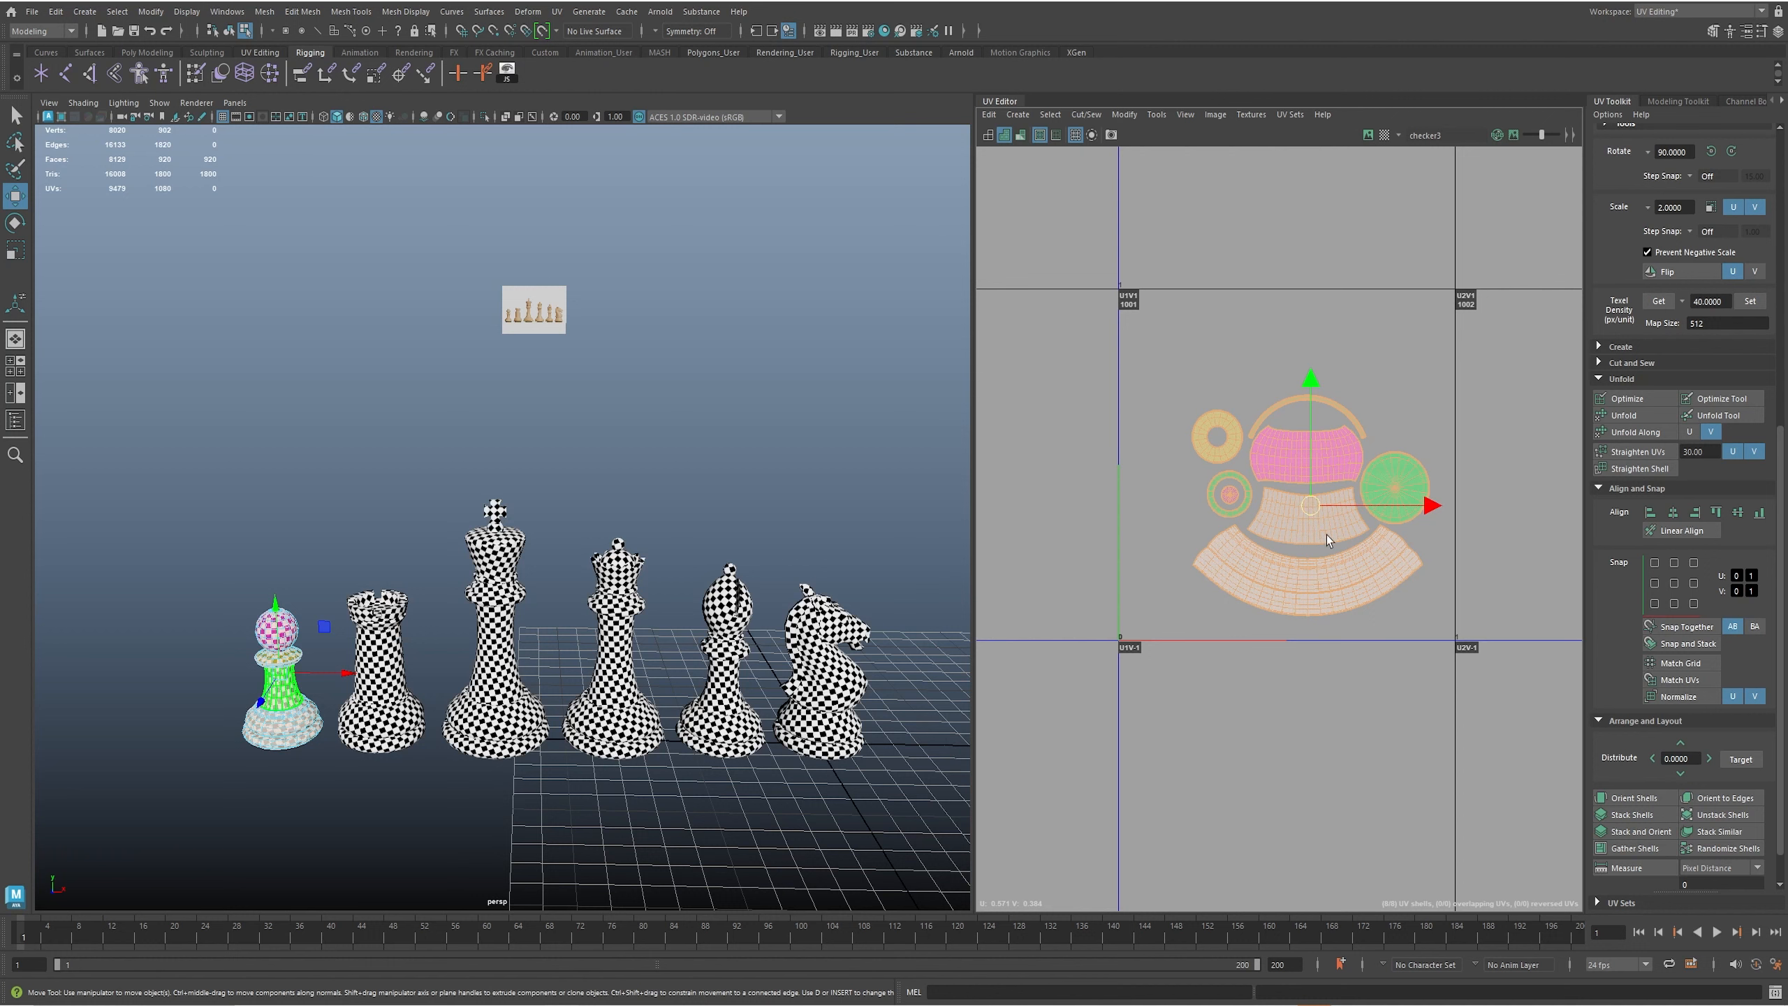
{"action": "scroll", "coordinate": [1359, 591], "scroll_direction": "down", "scroll_amount": 1}
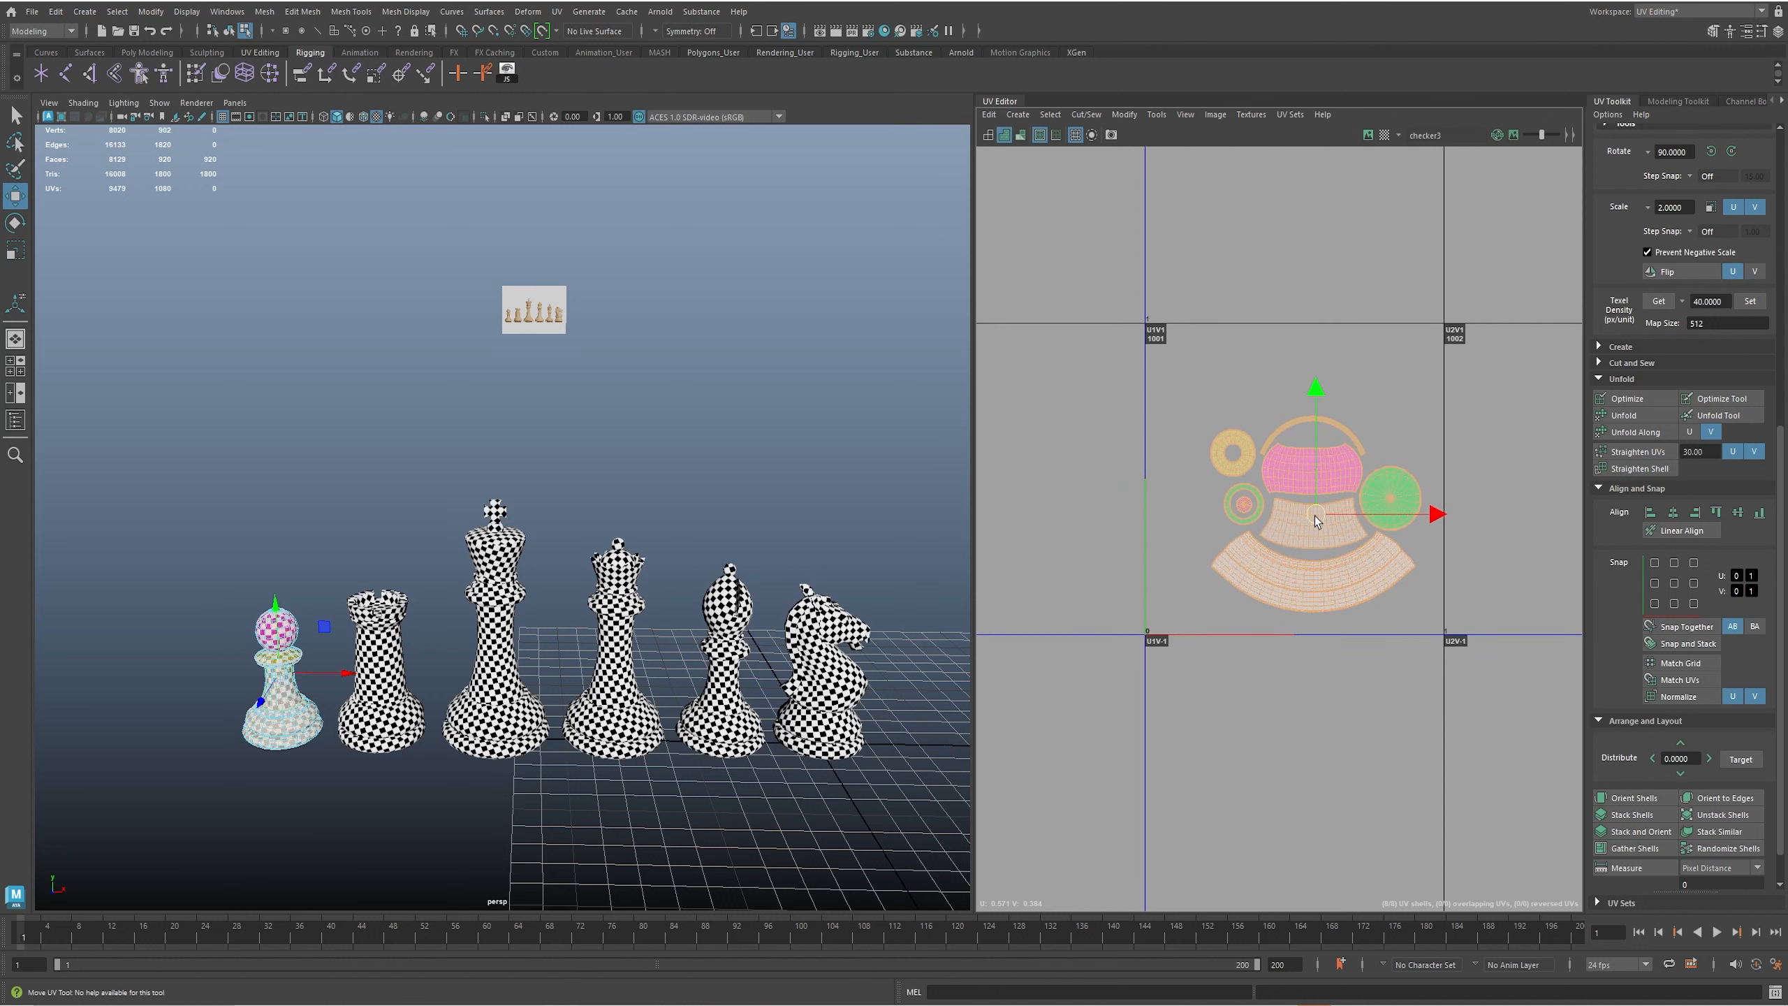
{"action": "left_click_drag", "start_coordinate": [1317, 521], "coordinate": [1293, 525]}
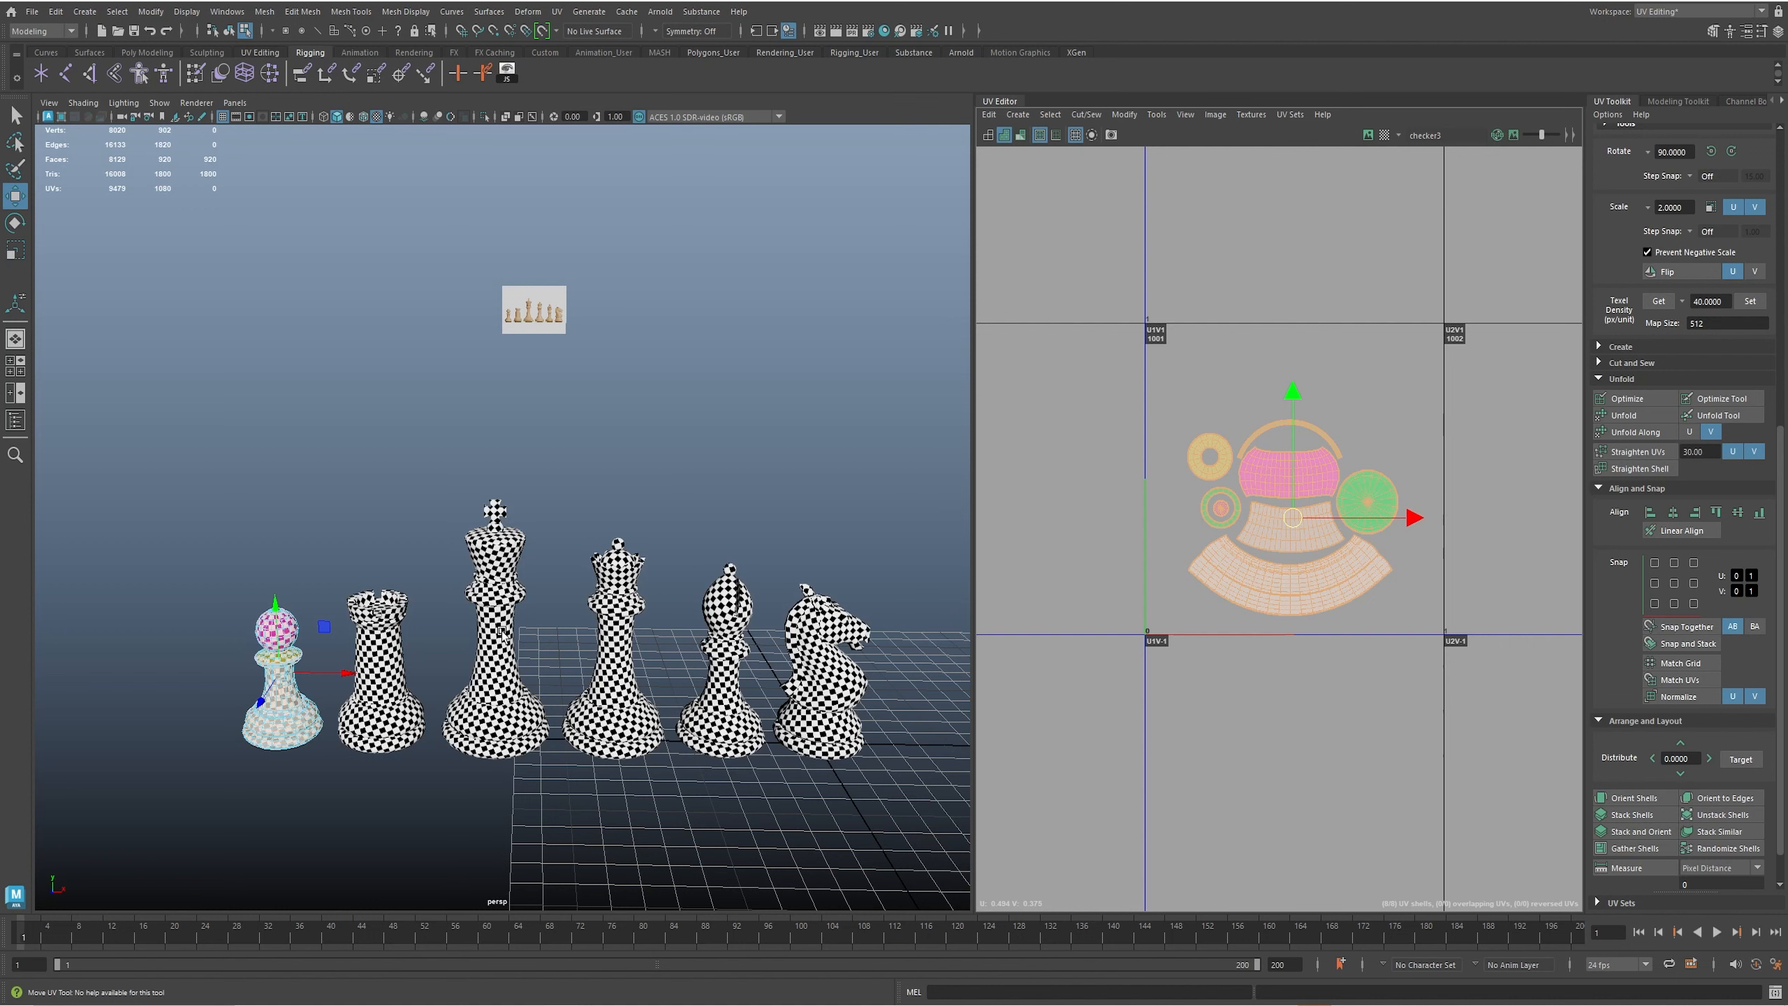
- Switch to object mode, select all six chess pieces and examine how their UV layouts are spread over the tiles
{"action": "left_click_drag", "start_coordinate": [176, 480], "coordinate": [970, 816]}
{"action": "key", "text": "F8"}
{"action": "left_click_drag", "start_coordinate": [156, 408], "coordinate": [992, 882]}
{"action": "right_click_drag", "start_coordinate": [1312, 659], "coordinate": [872, 538], "text": "alt"}
{"action": "middle_click_drag", "start_coordinate": [1310, 655], "coordinate": [1193, 479], "text": "alt"}
{"action": "right_click_drag", "start_coordinate": [1193, 479], "coordinate": [1072, 470], "text": "alt"}
{"action": "middle_click_drag", "start_coordinate": [1072, 469], "coordinate": [1314, 496], "text": "alt"}
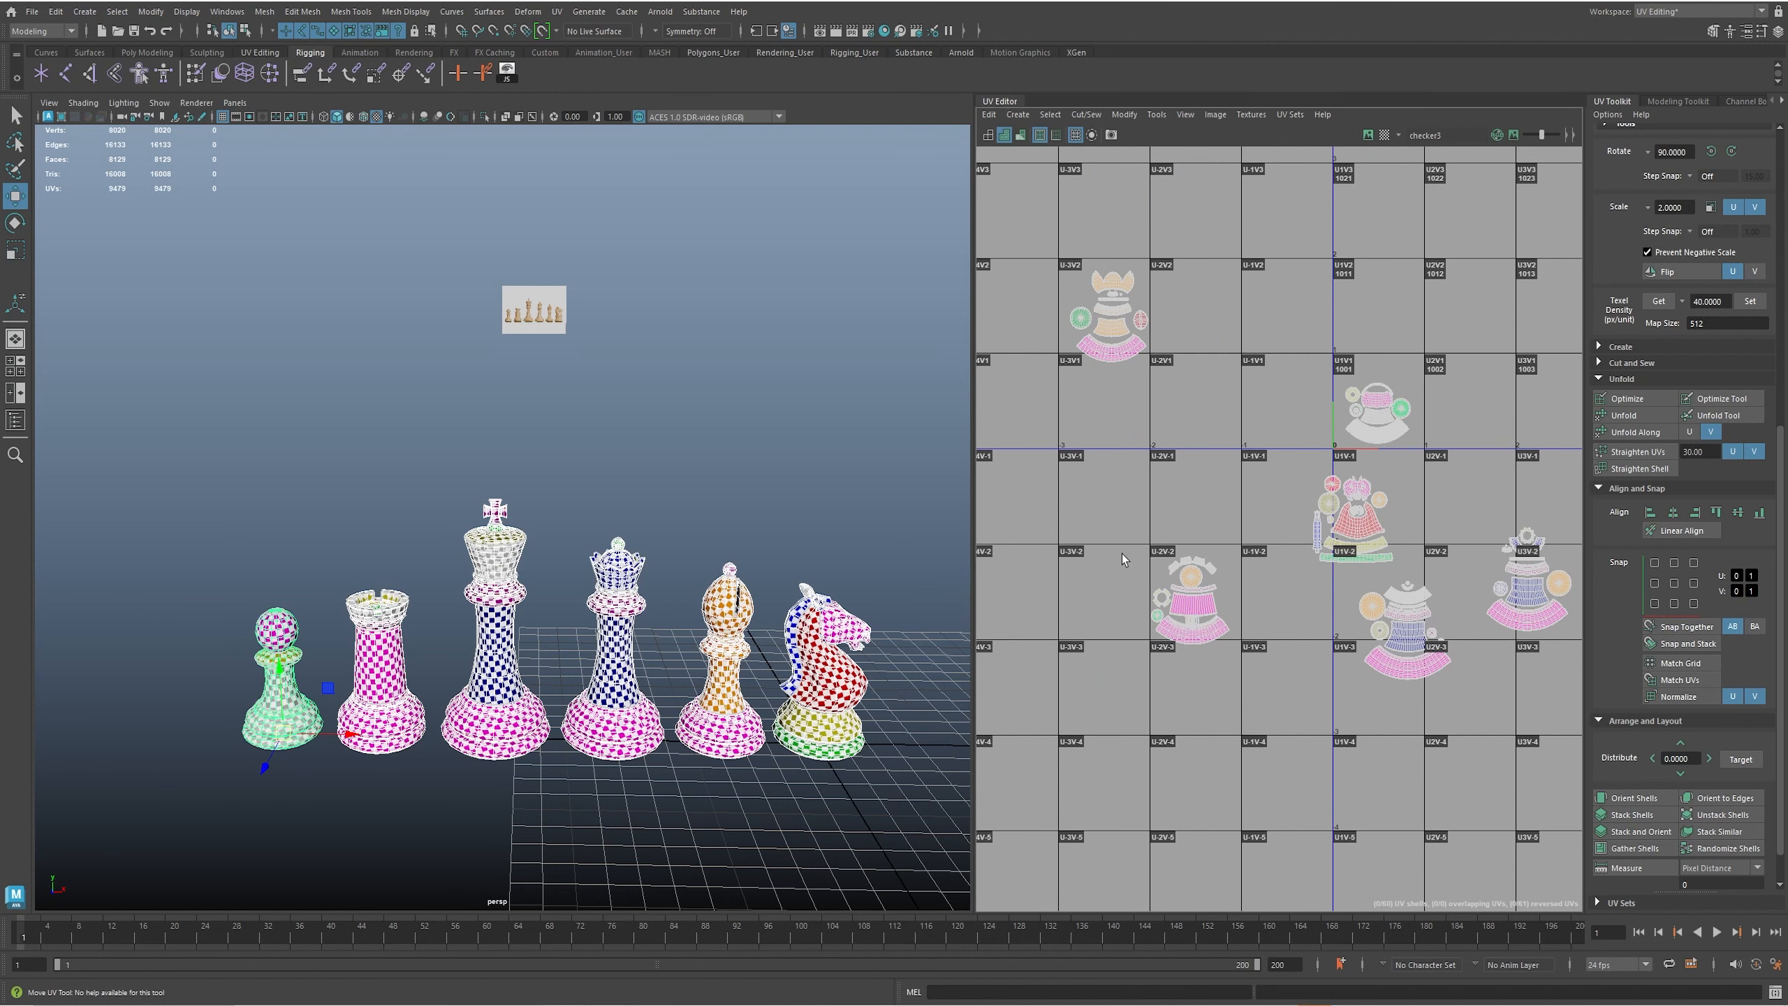
{"action": "middle_click_drag", "start_coordinate": [1407, 584], "coordinate": [1330, 593], "text": "alt"}
{"action": "scroll", "coordinate": [1288, 574], "scroll_direction": "up", "scroll_amount": 2}
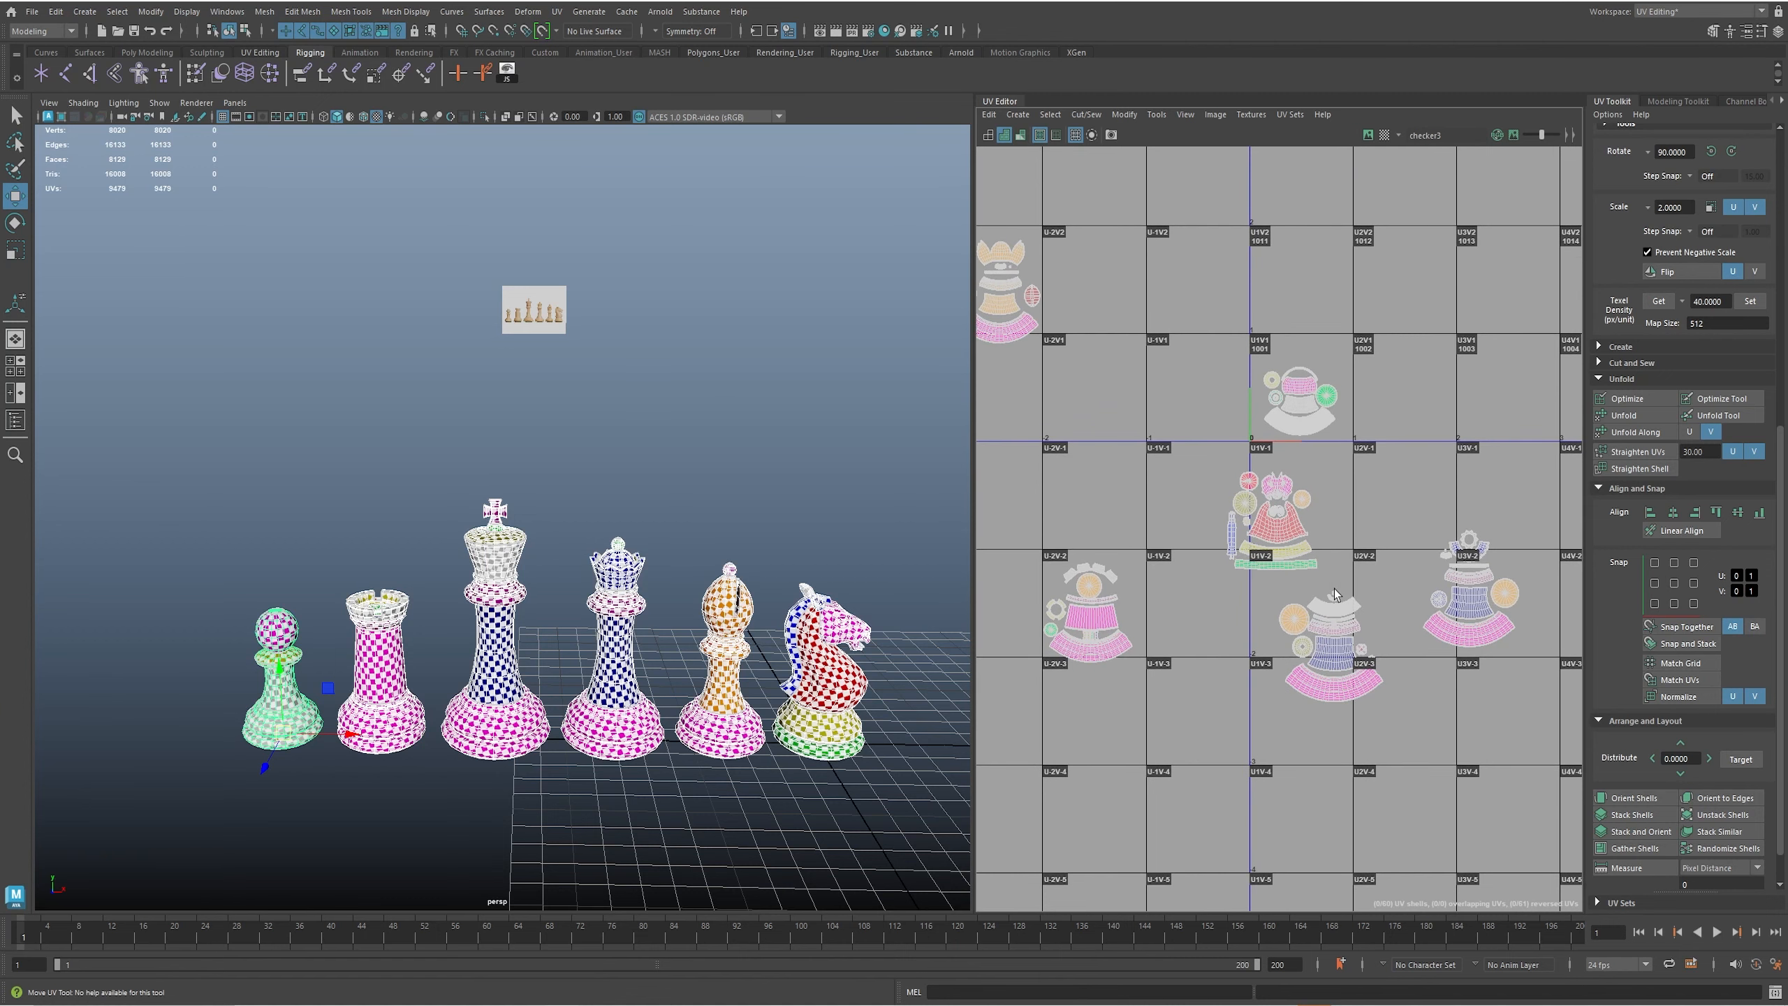
{"action": "mouse_move", "coordinate": [1233, 573]}
{"action": "middle_mouse_down", "text": "alt"}
{"action": "mouse_move", "coordinate": [1328, 589]}
{"action": "mouse_move", "coordinate": [1221, 580]}
{"action": "middle_mouse_up", "text": "alt"}
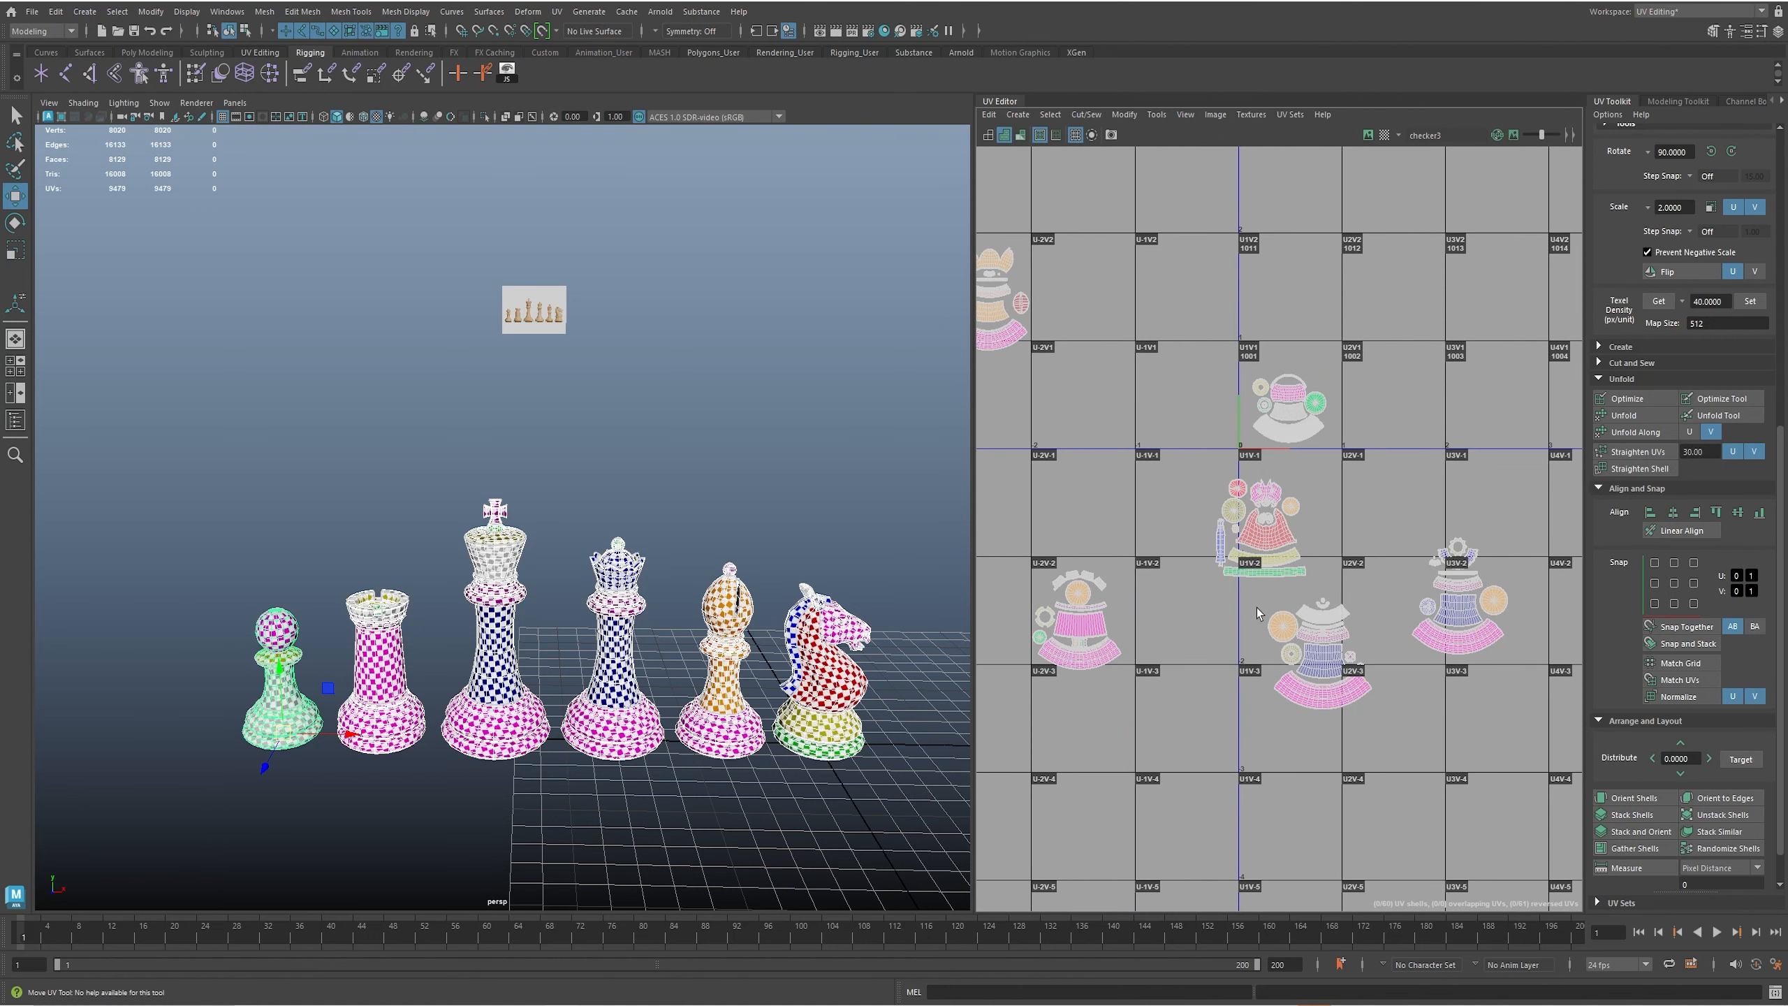
{"action": "mouse_move", "coordinate": [1258, 613]}
{"action": "middle_mouse_down", "text": "alt"}
{"action": "mouse_move", "coordinate": [1280, 622]}
{"action": "mouse_move", "coordinate": [1429, 564]}
{"action": "mouse_move", "coordinate": [1486, 571]}
{"action": "mouse_move", "coordinate": [1305, 644]}
{"action": "mouse_move", "coordinate": [1234, 637]}
{"action": "middle_mouse_up", "text": "alt"}
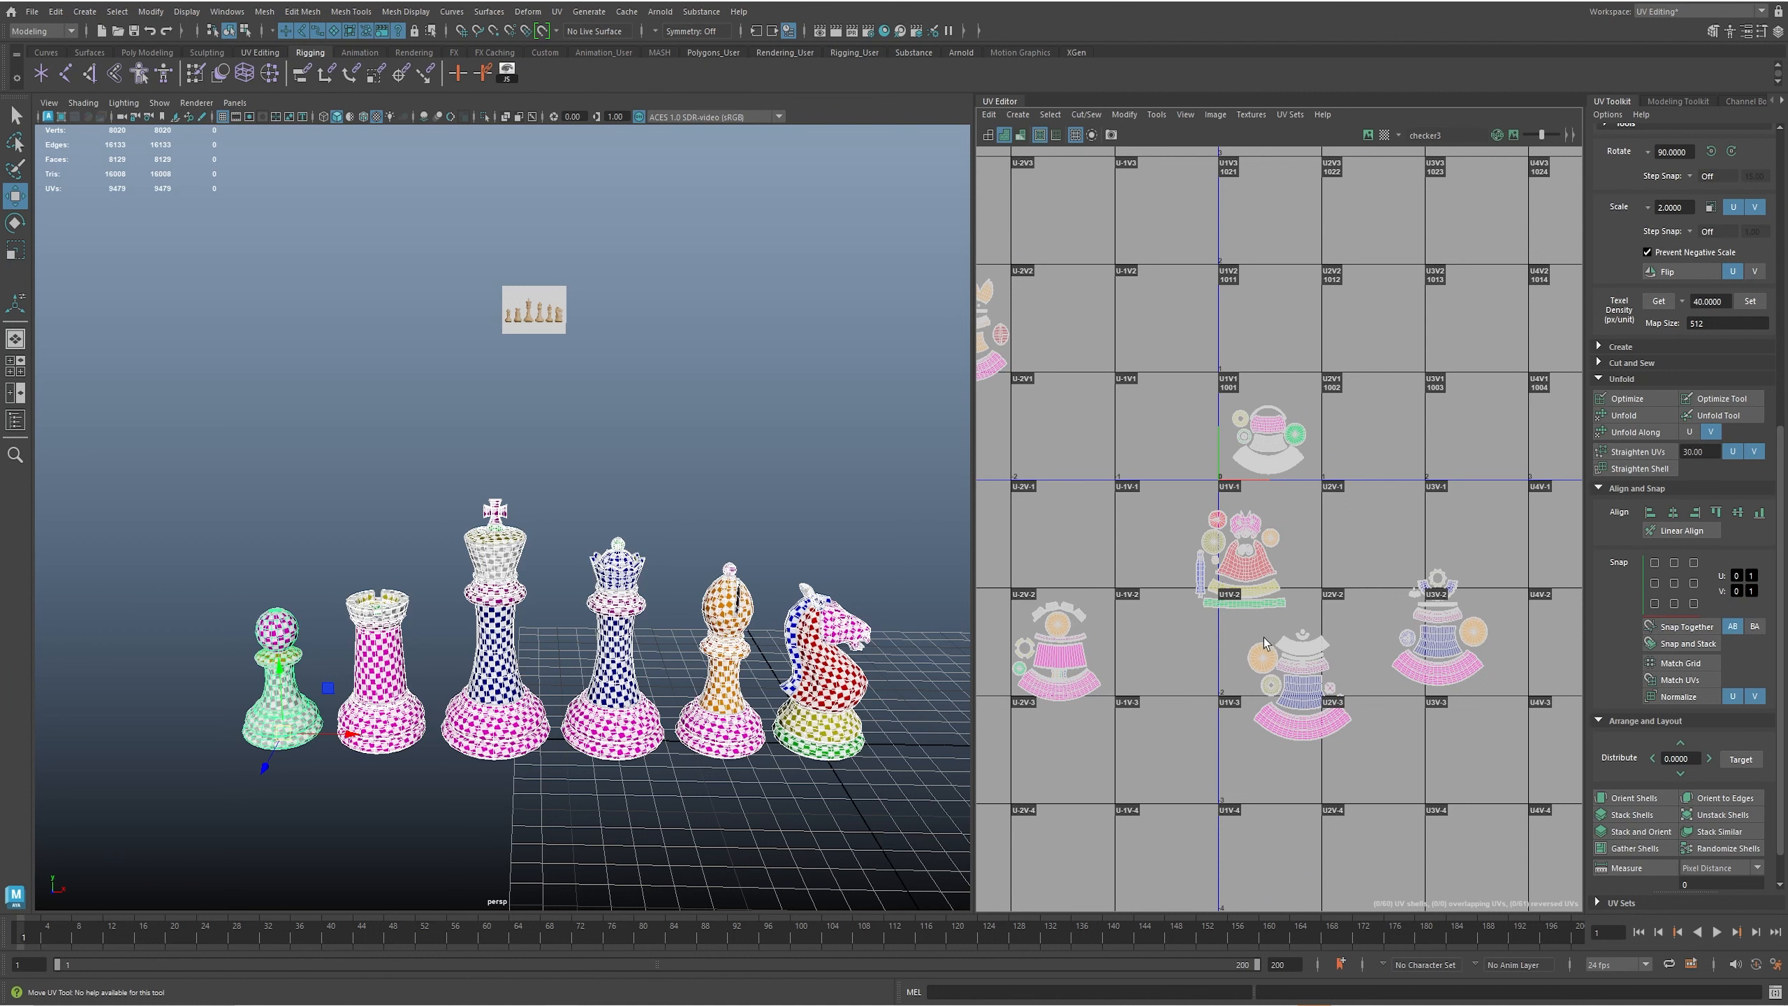
- Select all of the king's UV shells and move them into tile U1V-3
{"action": "right_click_drag", "start_coordinate": [1321, 682], "coordinate": [1277, 662]}
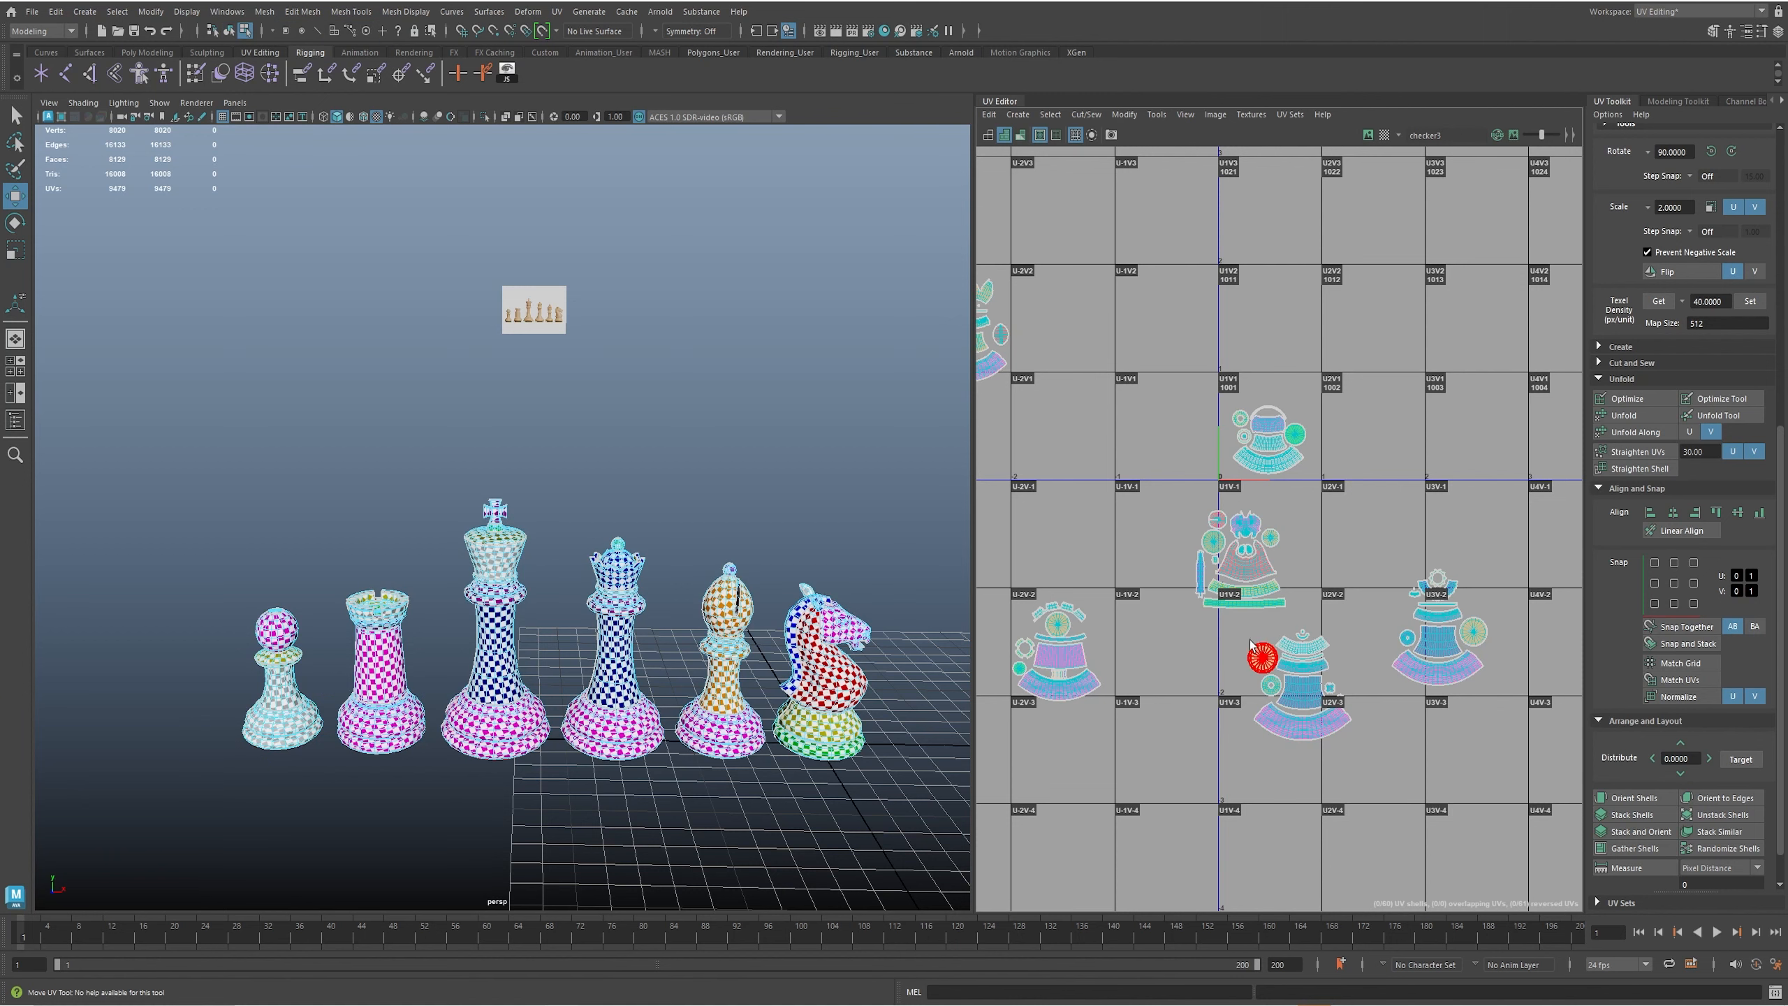
{"action": "left_click_drag", "start_coordinate": [1226, 617], "coordinate": [1344, 776]}
{"action": "left_click", "coordinate": [1340, 730]}
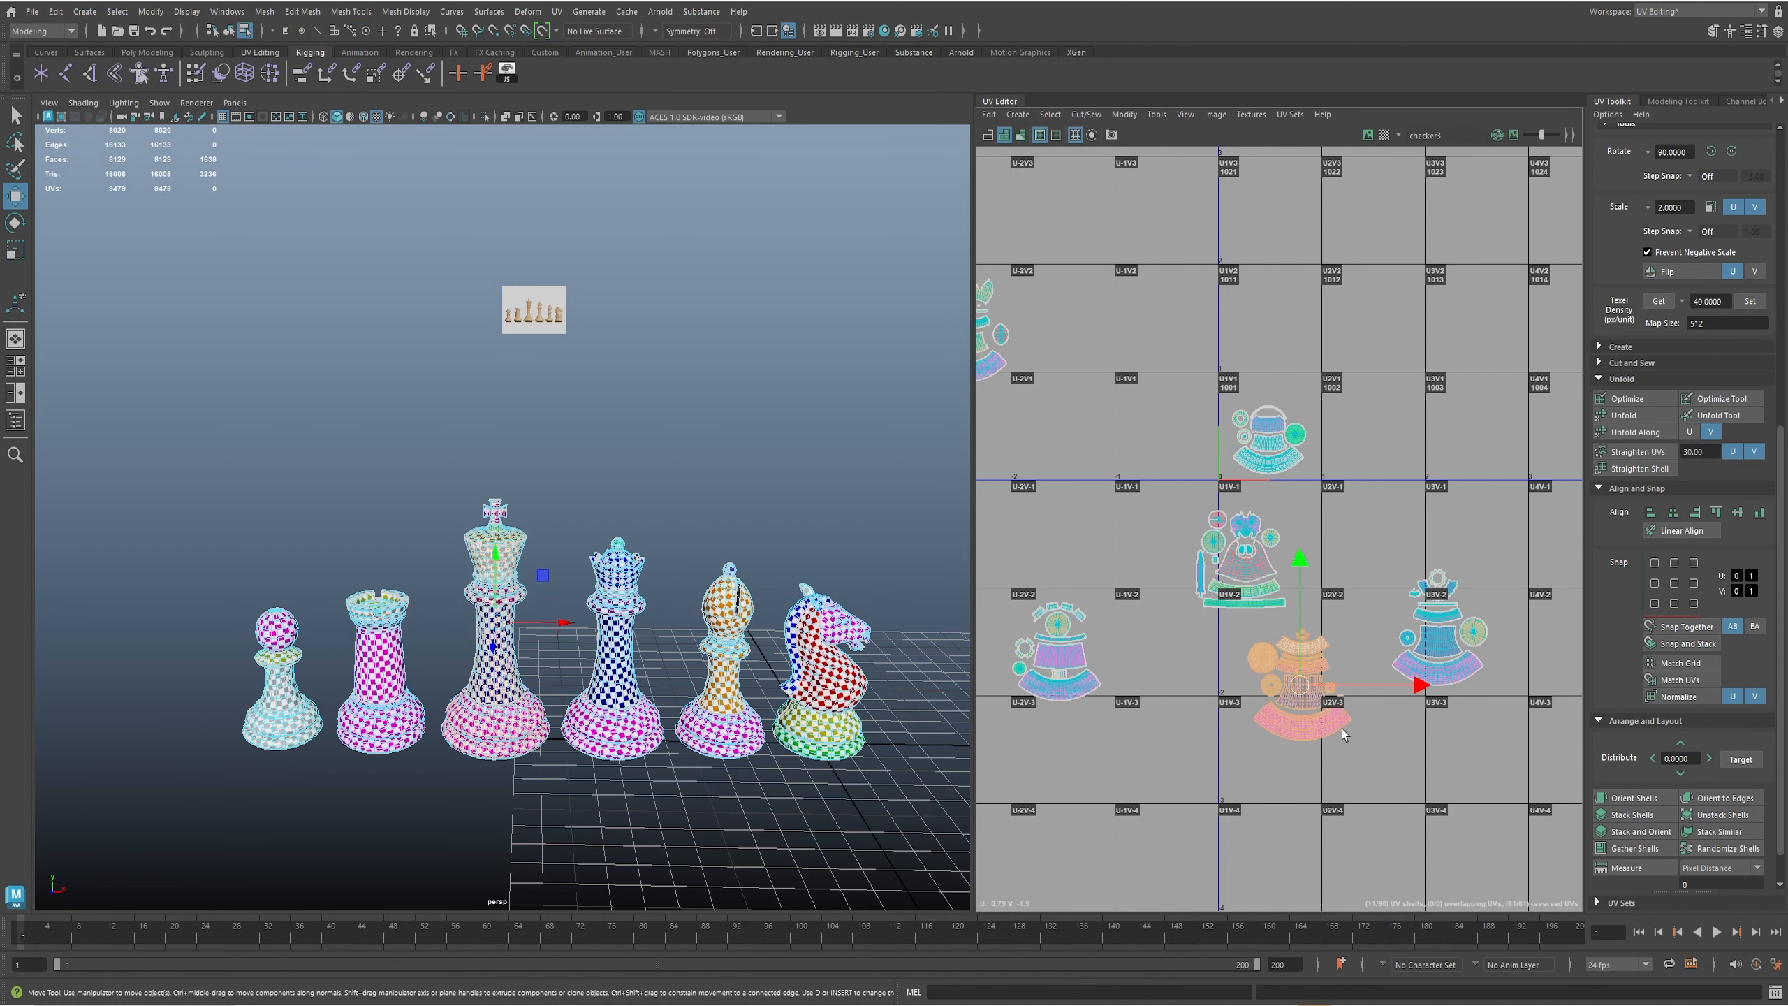
{"action": "left_click_drag", "start_coordinate": [1299, 682], "coordinate": [1277, 760]}
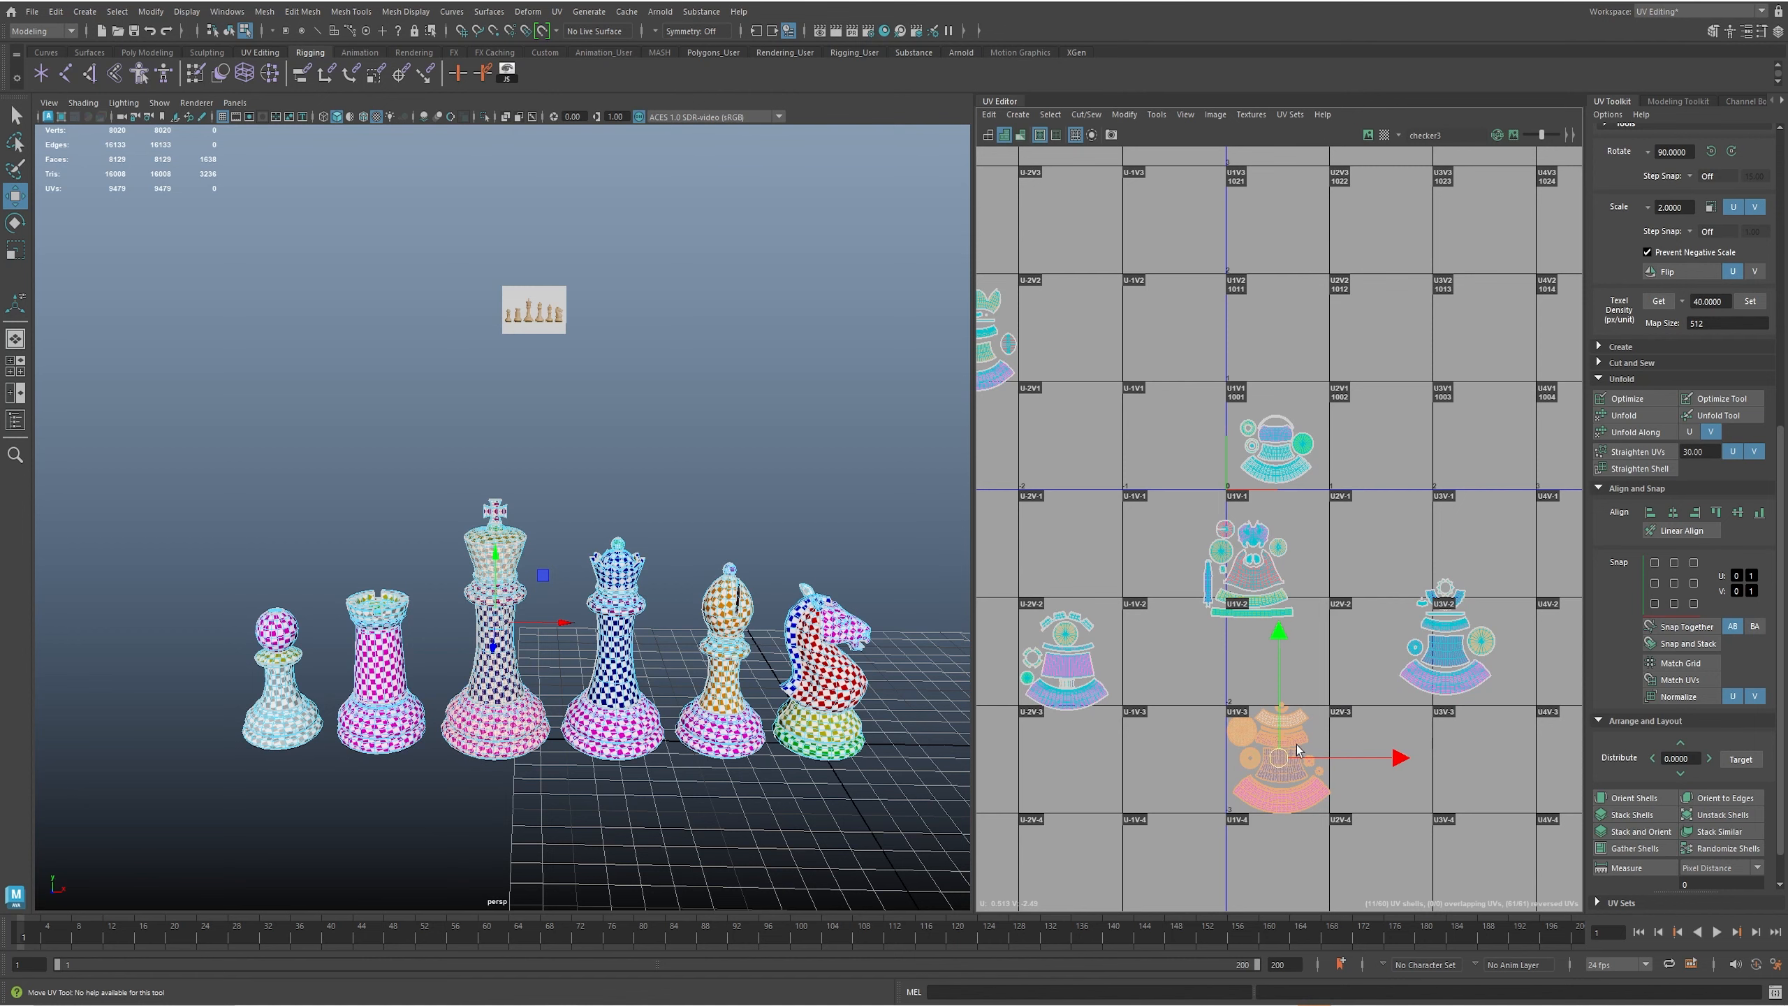
- Select all six chess pieces' UV shells and scale them down uniformly so the king's layout fits within one tile
{"action": "middle_click_drag", "start_coordinate": [1277, 759], "coordinate": [1286, 682], "text": "alt"}
{"action": "right_click_drag", "start_coordinate": [1379, 660], "coordinate": [1134, 424], "text": "alt"}
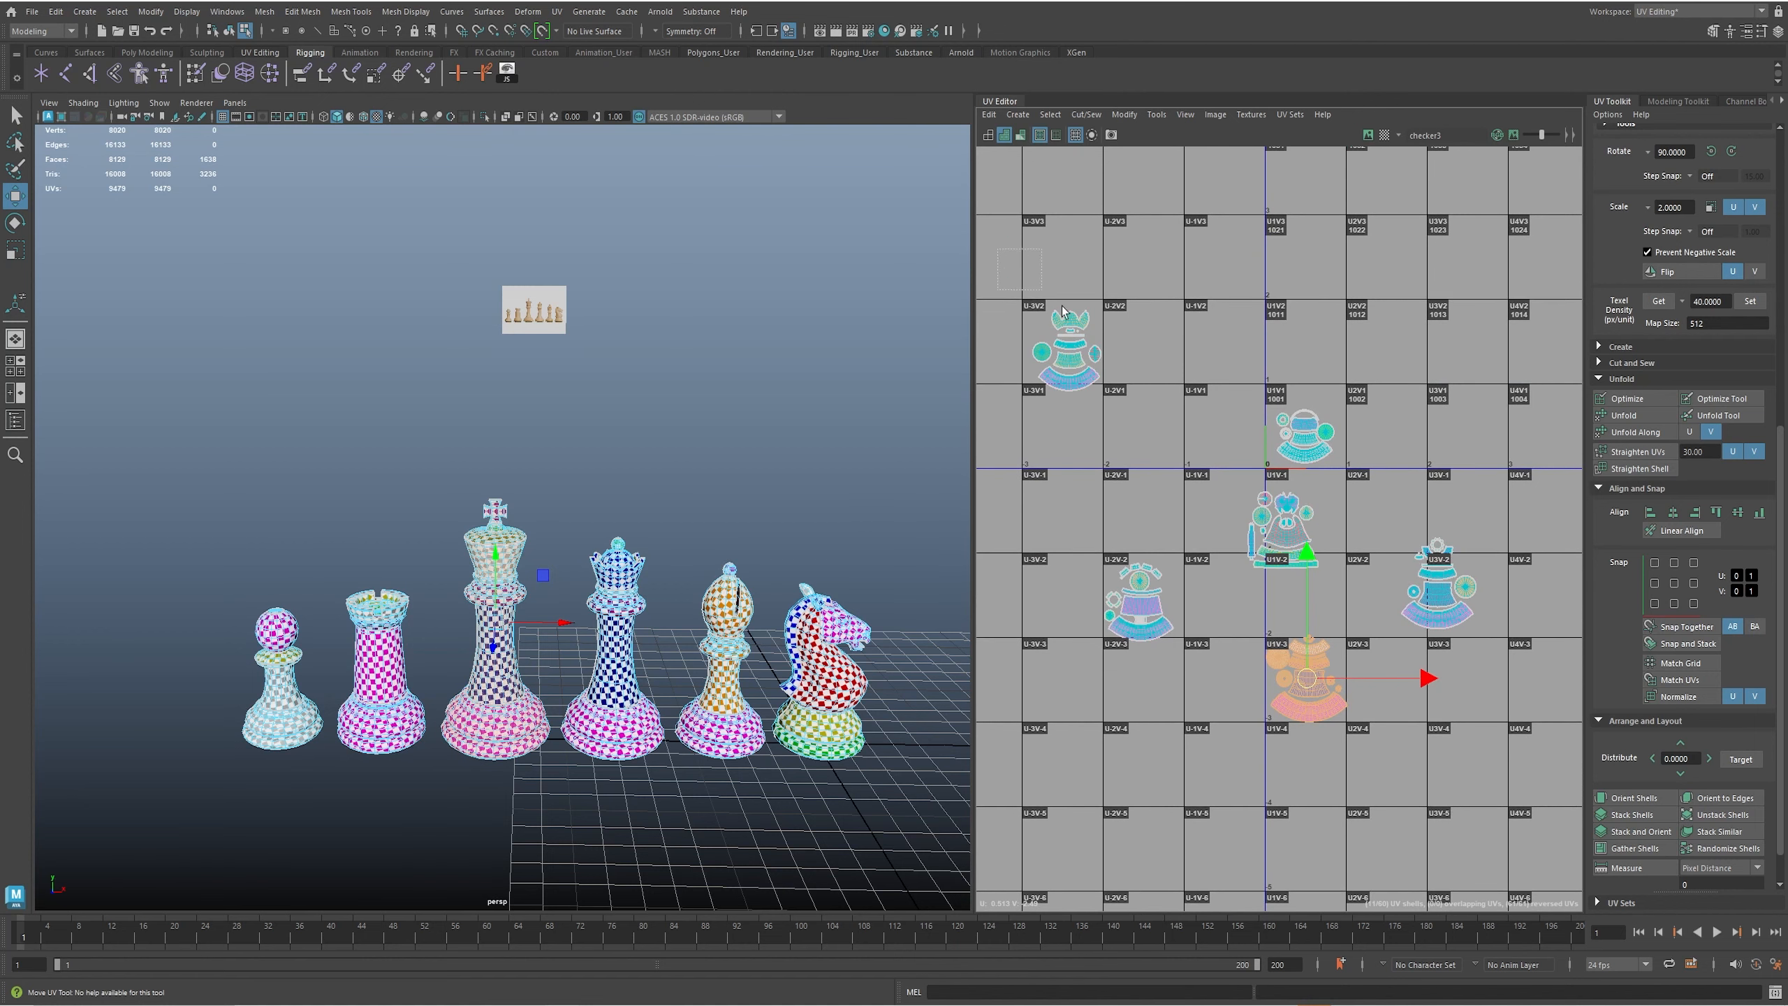
{"action": "left_click_drag", "start_coordinate": [1575, 771], "coordinate": [1574, 772]}
{"action": "middle_click_drag", "start_coordinate": [1341, 713], "coordinate": [1272, 607], "text": "alt"}
{"action": "scroll", "coordinate": [1273, 606], "scroll_direction": "up", "scroll_amount": 2}
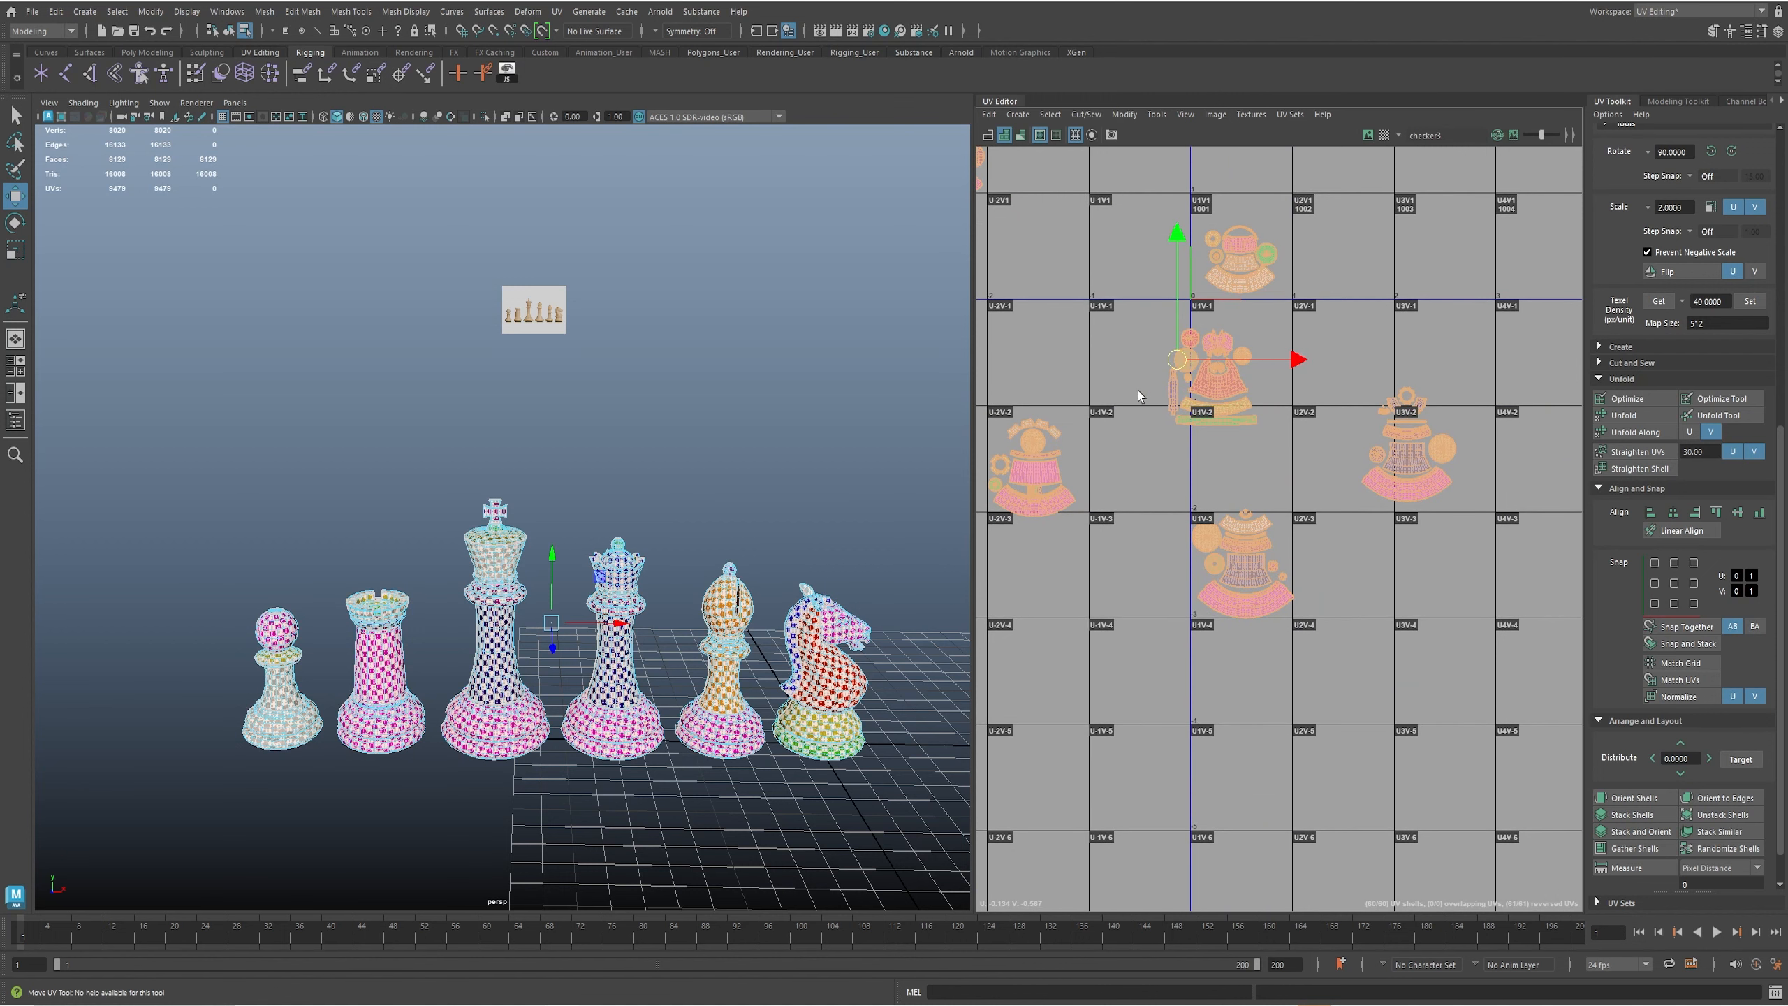
{"action": "middle_click_drag", "start_coordinate": [1156, 423], "coordinate": [1162, 441], "text": "alt"}
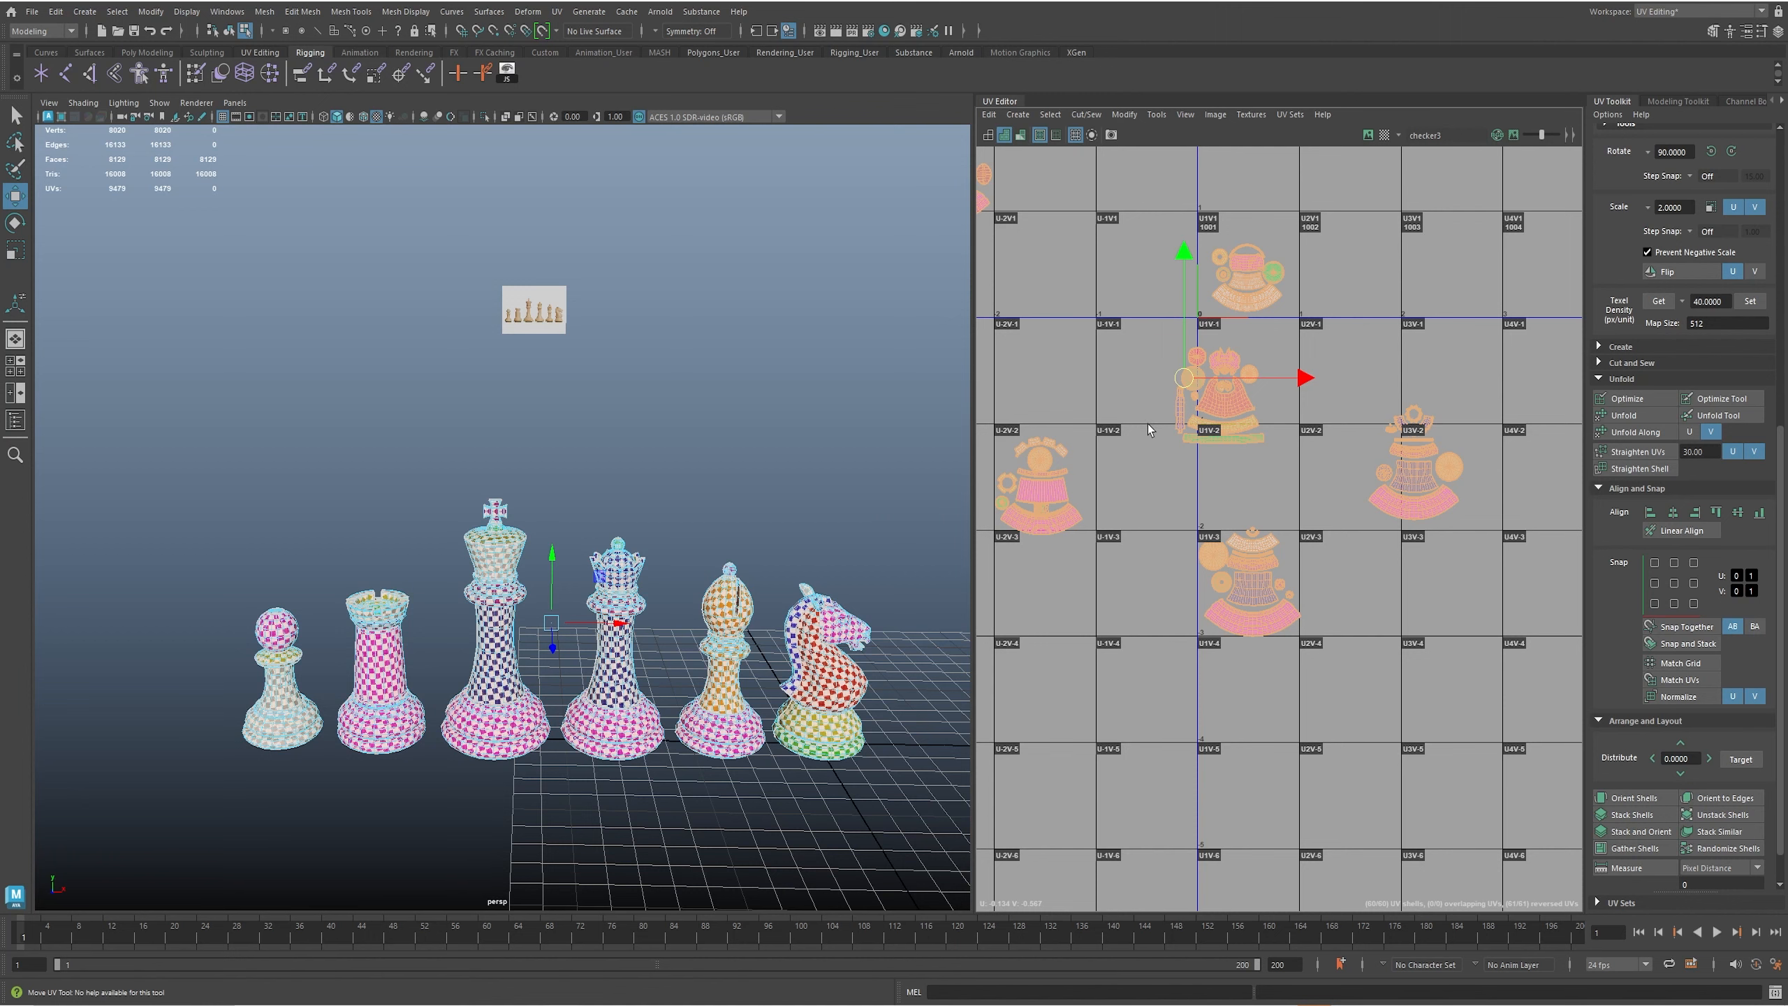
{"action": "key", "text": "r"}
{"action": "mouse_move", "coordinate": [1201, 381]}
{"action": "left_mouse_down"}
{"action": "mouse_move", "coordinate": [1182, 378]}
{"action": "mouse_move", "coordinate": [1188, 398]}
{"action": "left_mouse_up"}
{"action": "key", "text": "w"}
{"action": "right_click_drag", "start_coordinate": [1184, 397], "coordinate": [1405, 465], "text": "alt"}
{"action": "middle_click_drag", "start_coordinate": [1306, 474], "coordinate": [1253, 402], "text": "alt"}
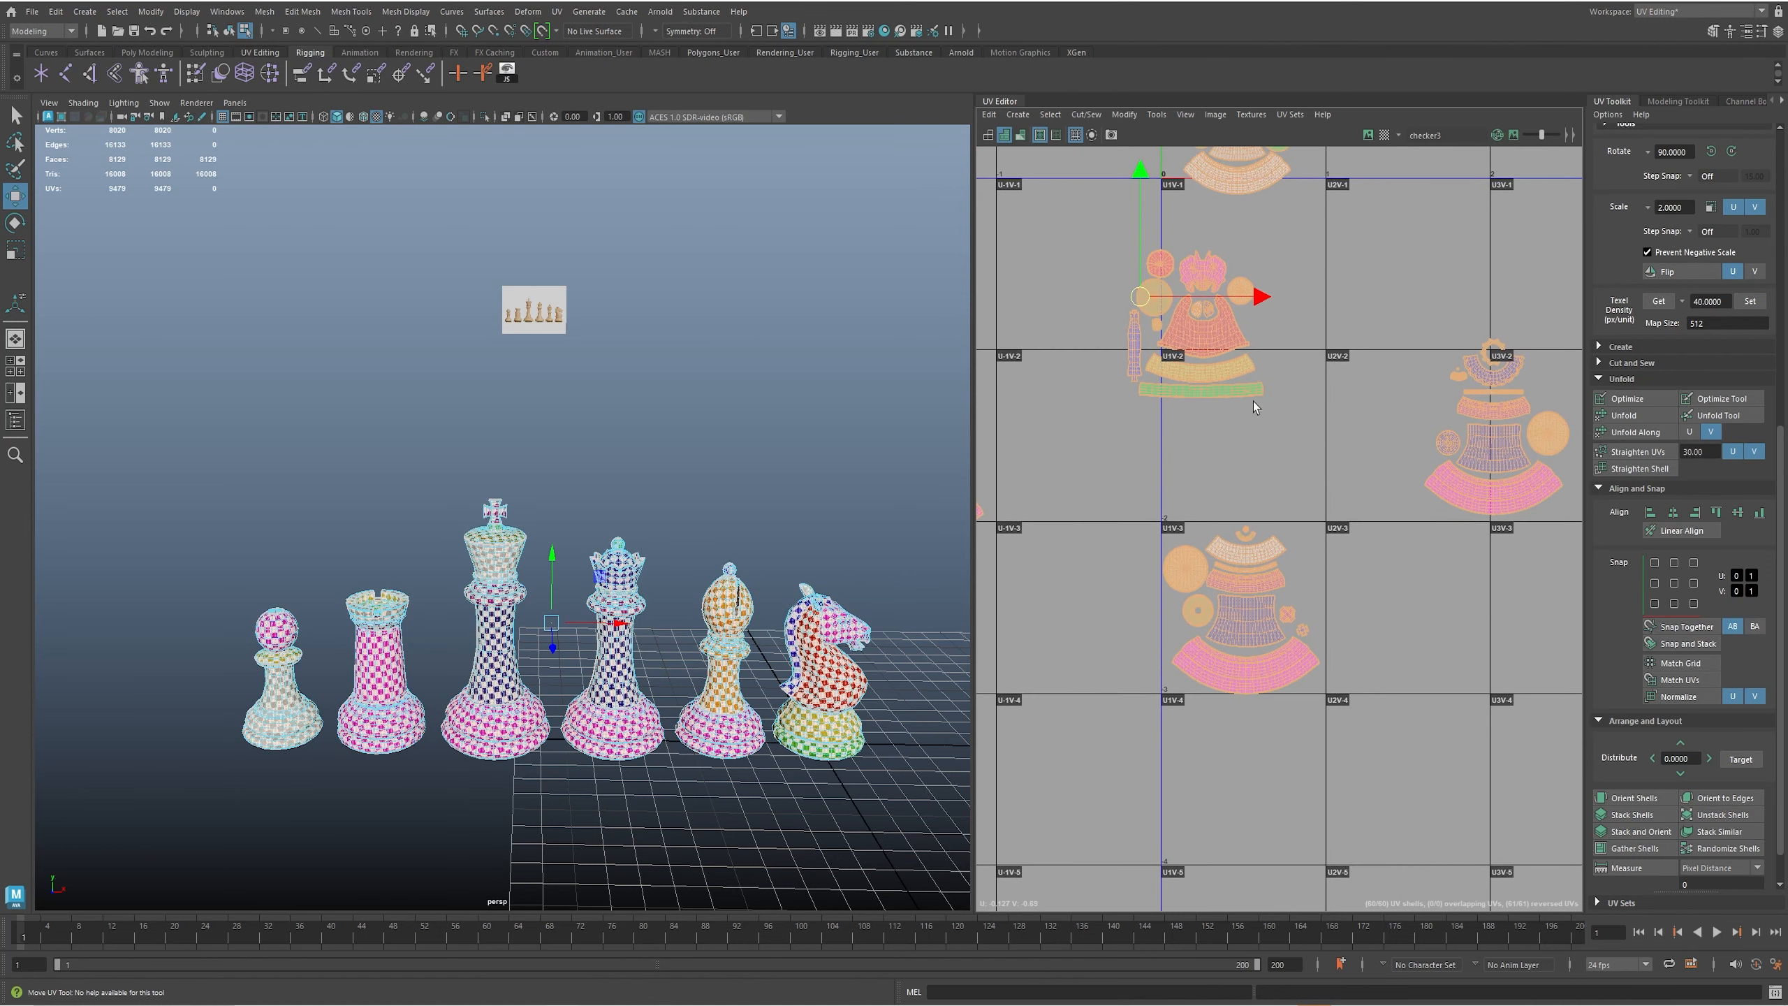
{"action": "key", "text": "r"}
{"action": "left_click_drag", "start_coordinate": [1142, 299], "coordinate": [1148, 324]}
{"action": "key", "text": "w"}
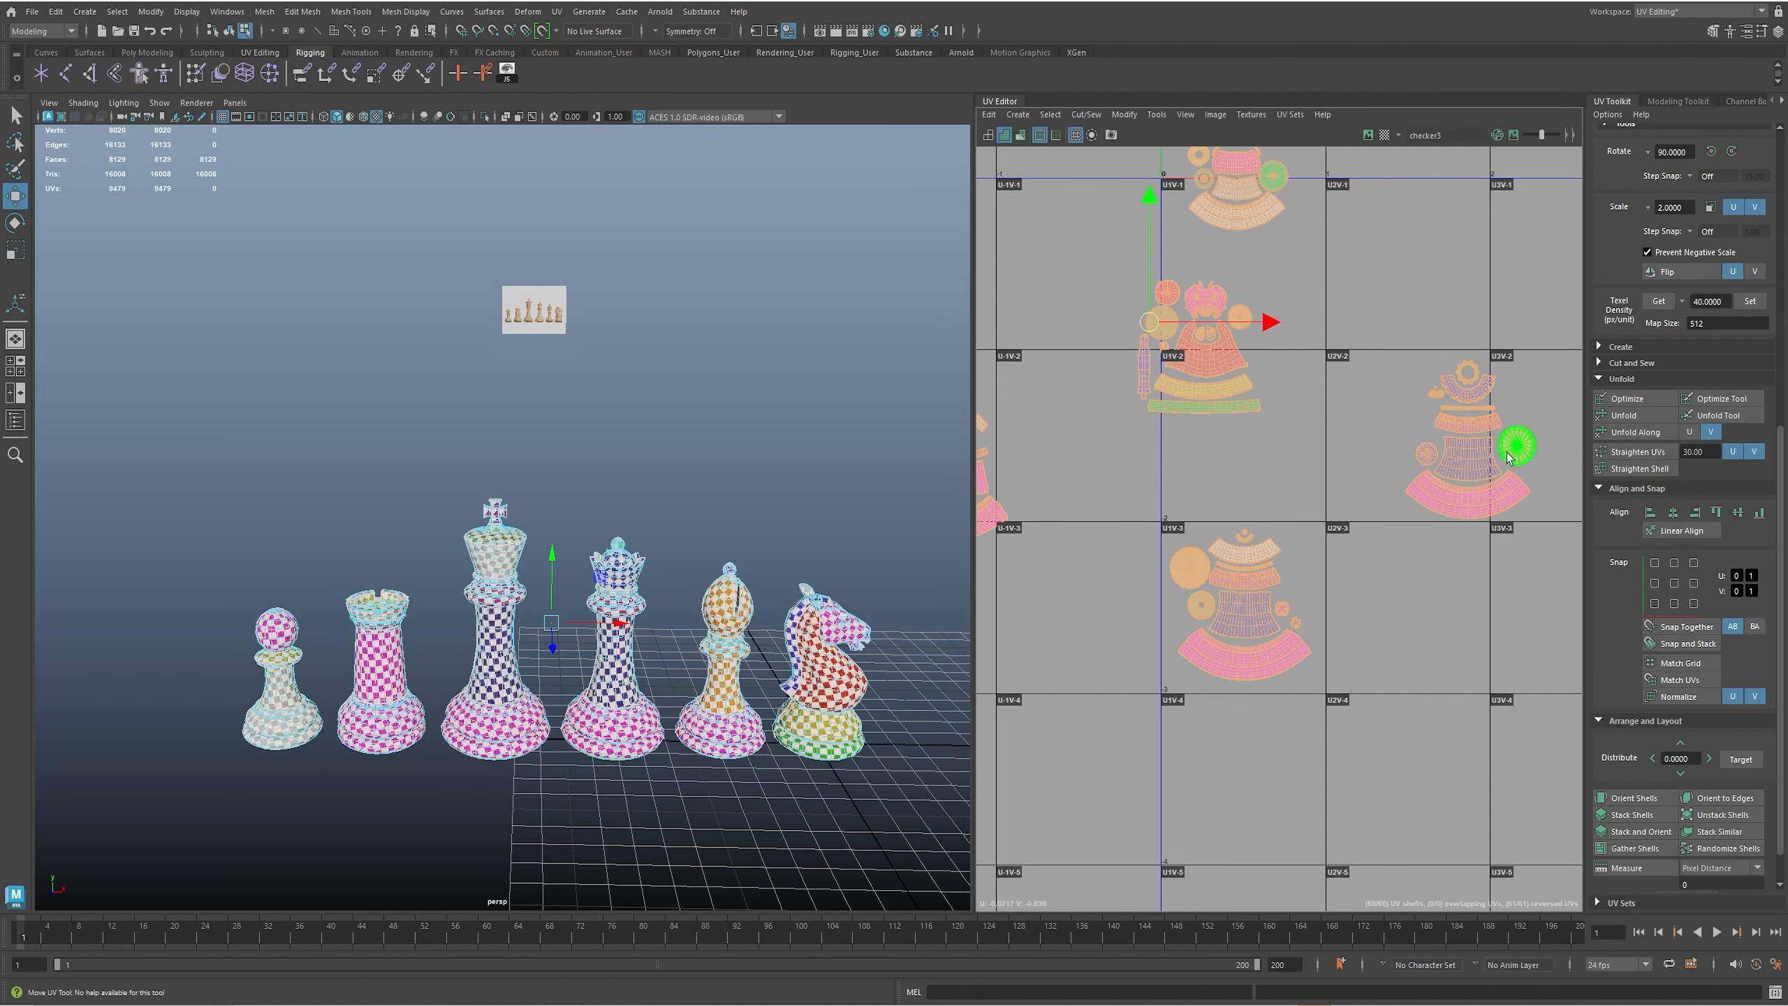
- Move the pawn's UV shells fully inside tile 1001, close to its lower corner at the UV origin
{"action": "middle_click_drag", "start_coordinate": [1285, 352], "coordinate": [1278, 667], "text": "alt"}
{"action": "right_click_drag", "start_coordinate": [1277, 668], "coordinate": [1460, 553], "text": "alt"}
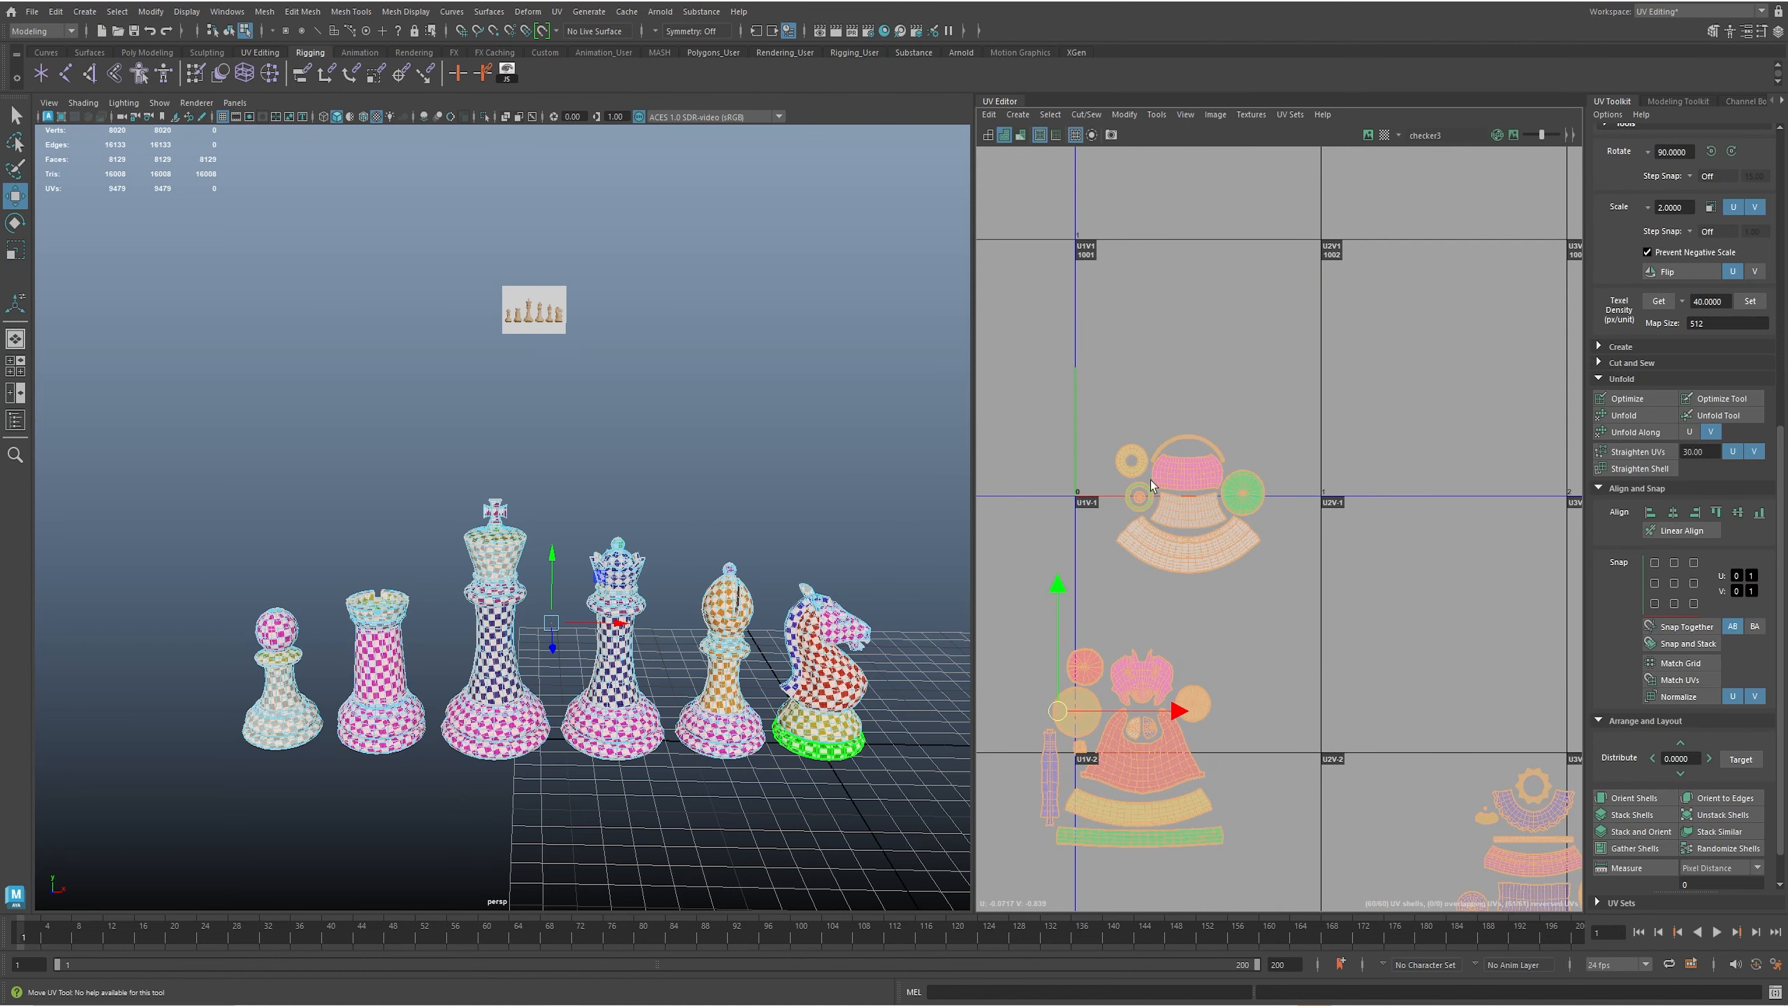
{"action": "left_click_drag", "start_coordinate": [1301, 577], "coordinate": [1321, 601]}
{"action": "middle_click_drag", "start_coordinate": [1193, 535], "coordinate": [1230, 586], "text": "alt"}
{"action": "left_click_drag", "start_coordinate": [1227, 559], "coordinate": [1190, 472]}
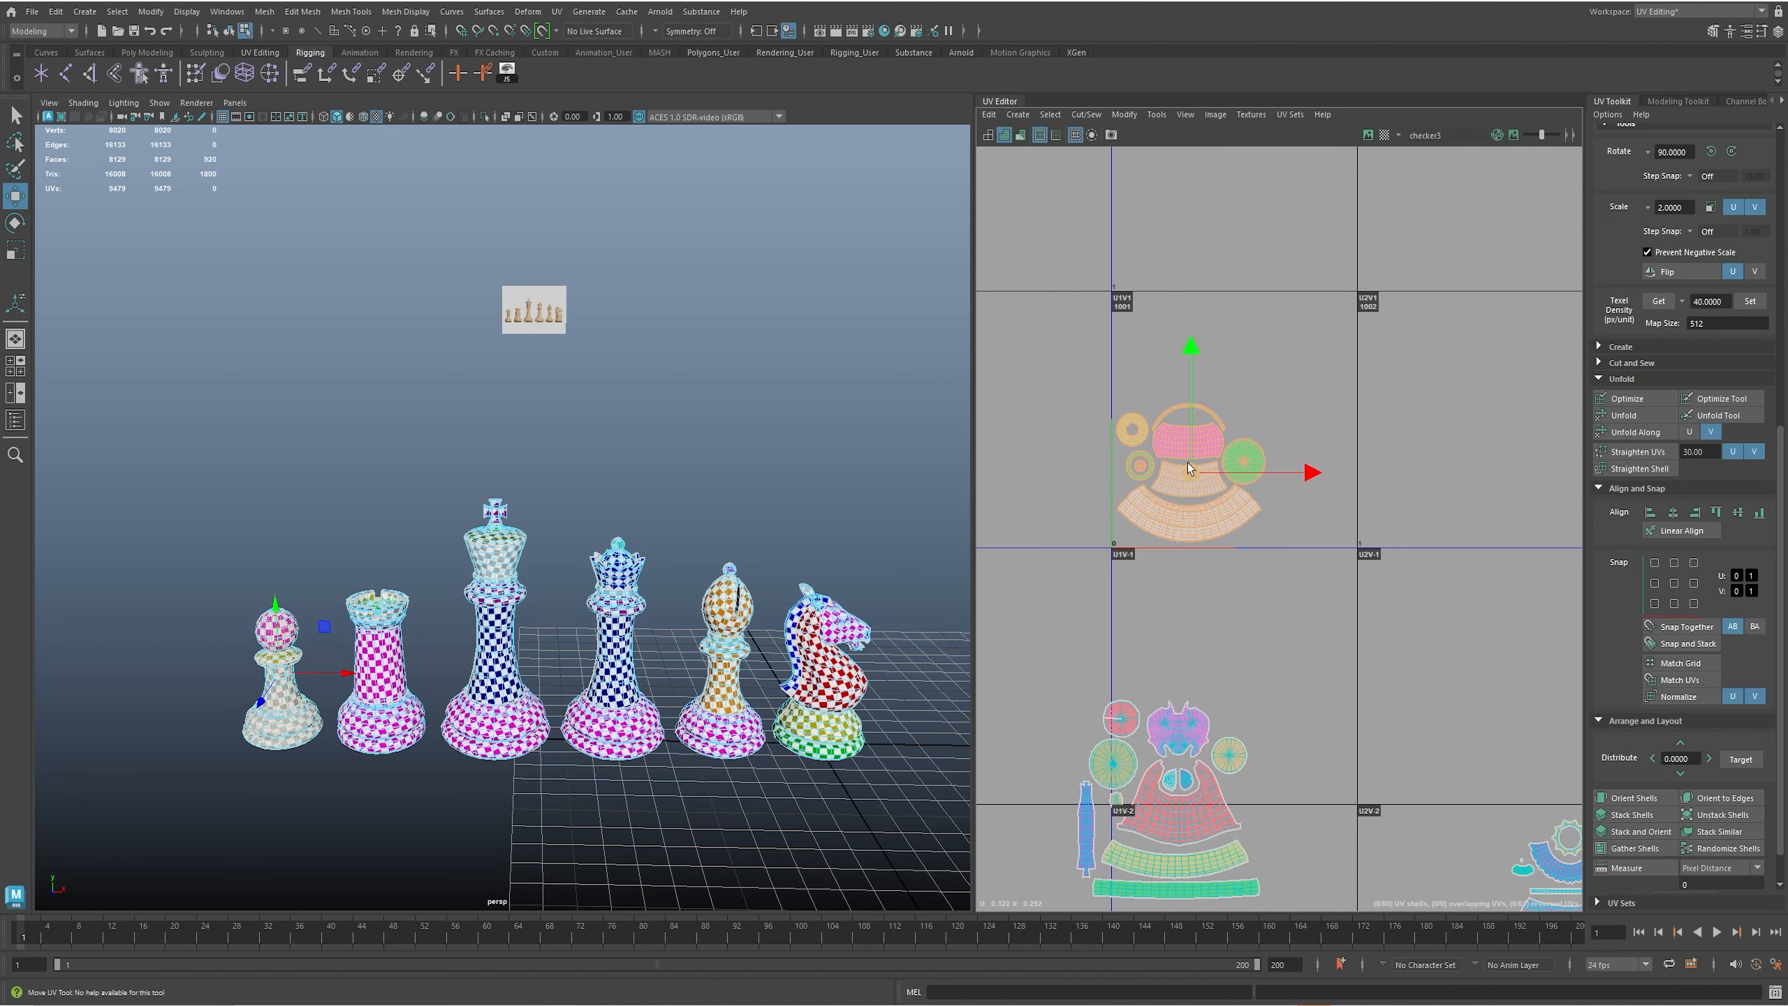
{"action": "scroll", "coordinate": [1187, 463], "scroll_direction": "up", "scroll_amount": 3}
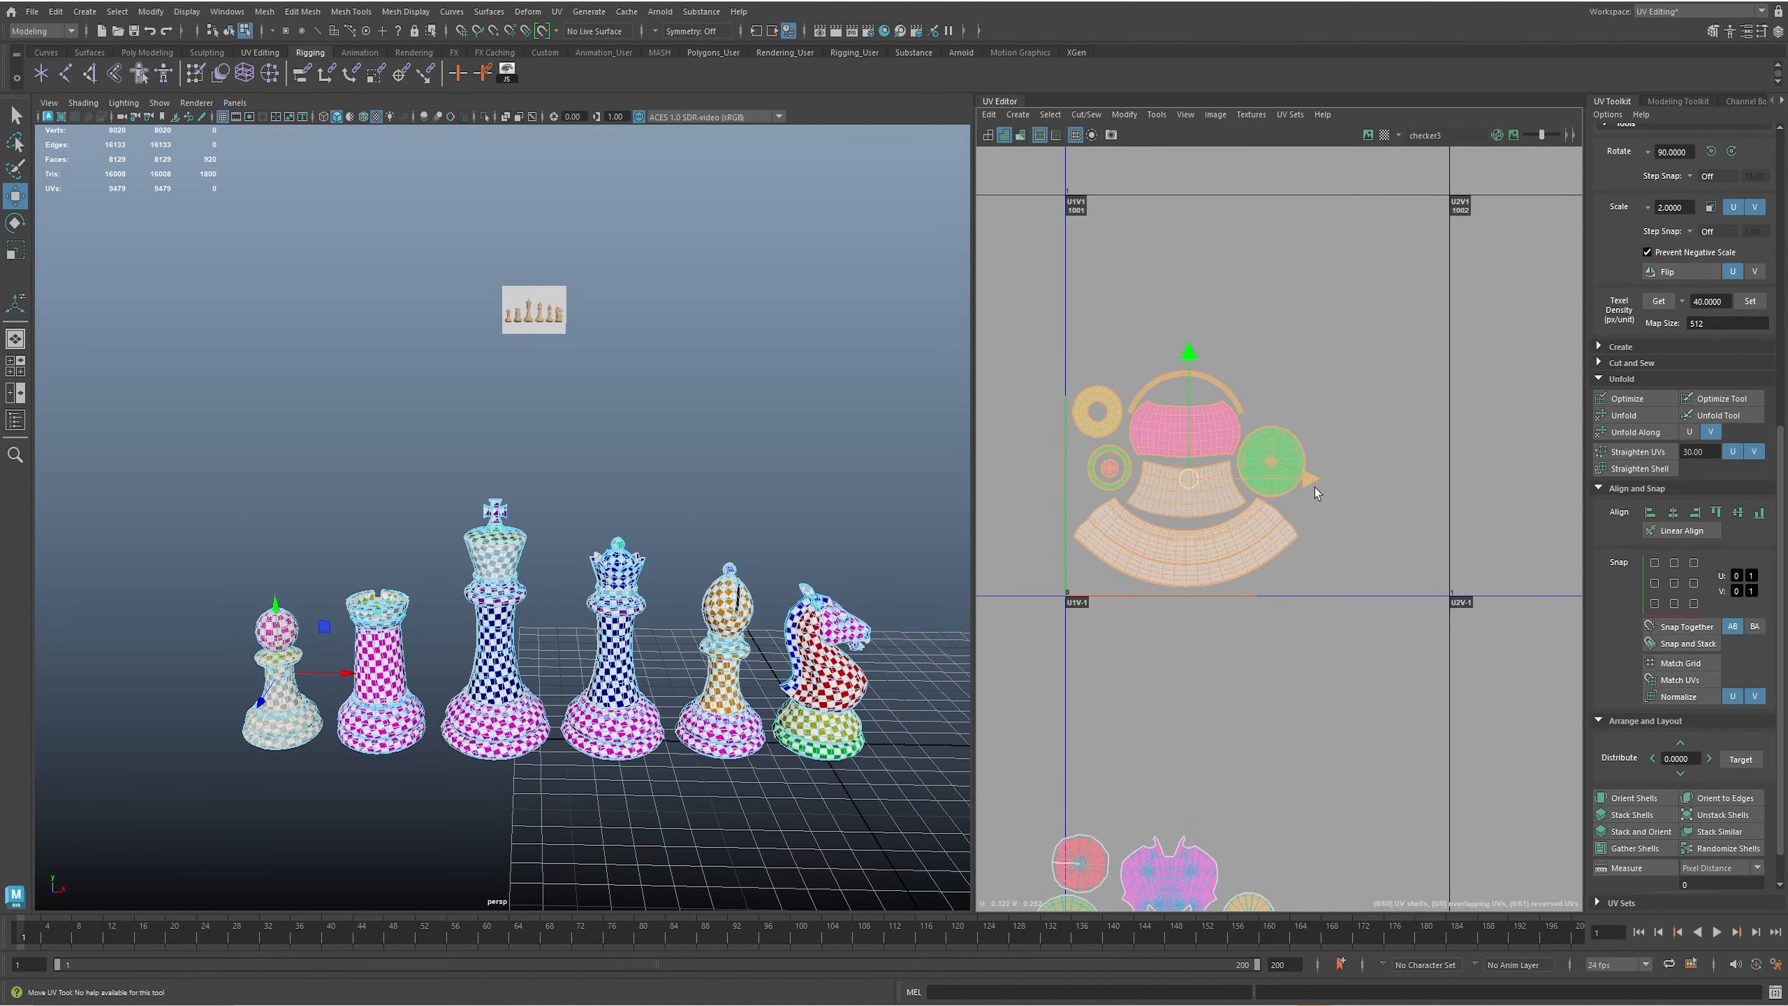
{"action": "left_click_drag", "start_coordinate": [1307, 478], "coordinate": [1305, 478]}
{"action": "scroll", "coordinate": [1184, 433], "scroll_direction": "up", "scroll_amount": 2}
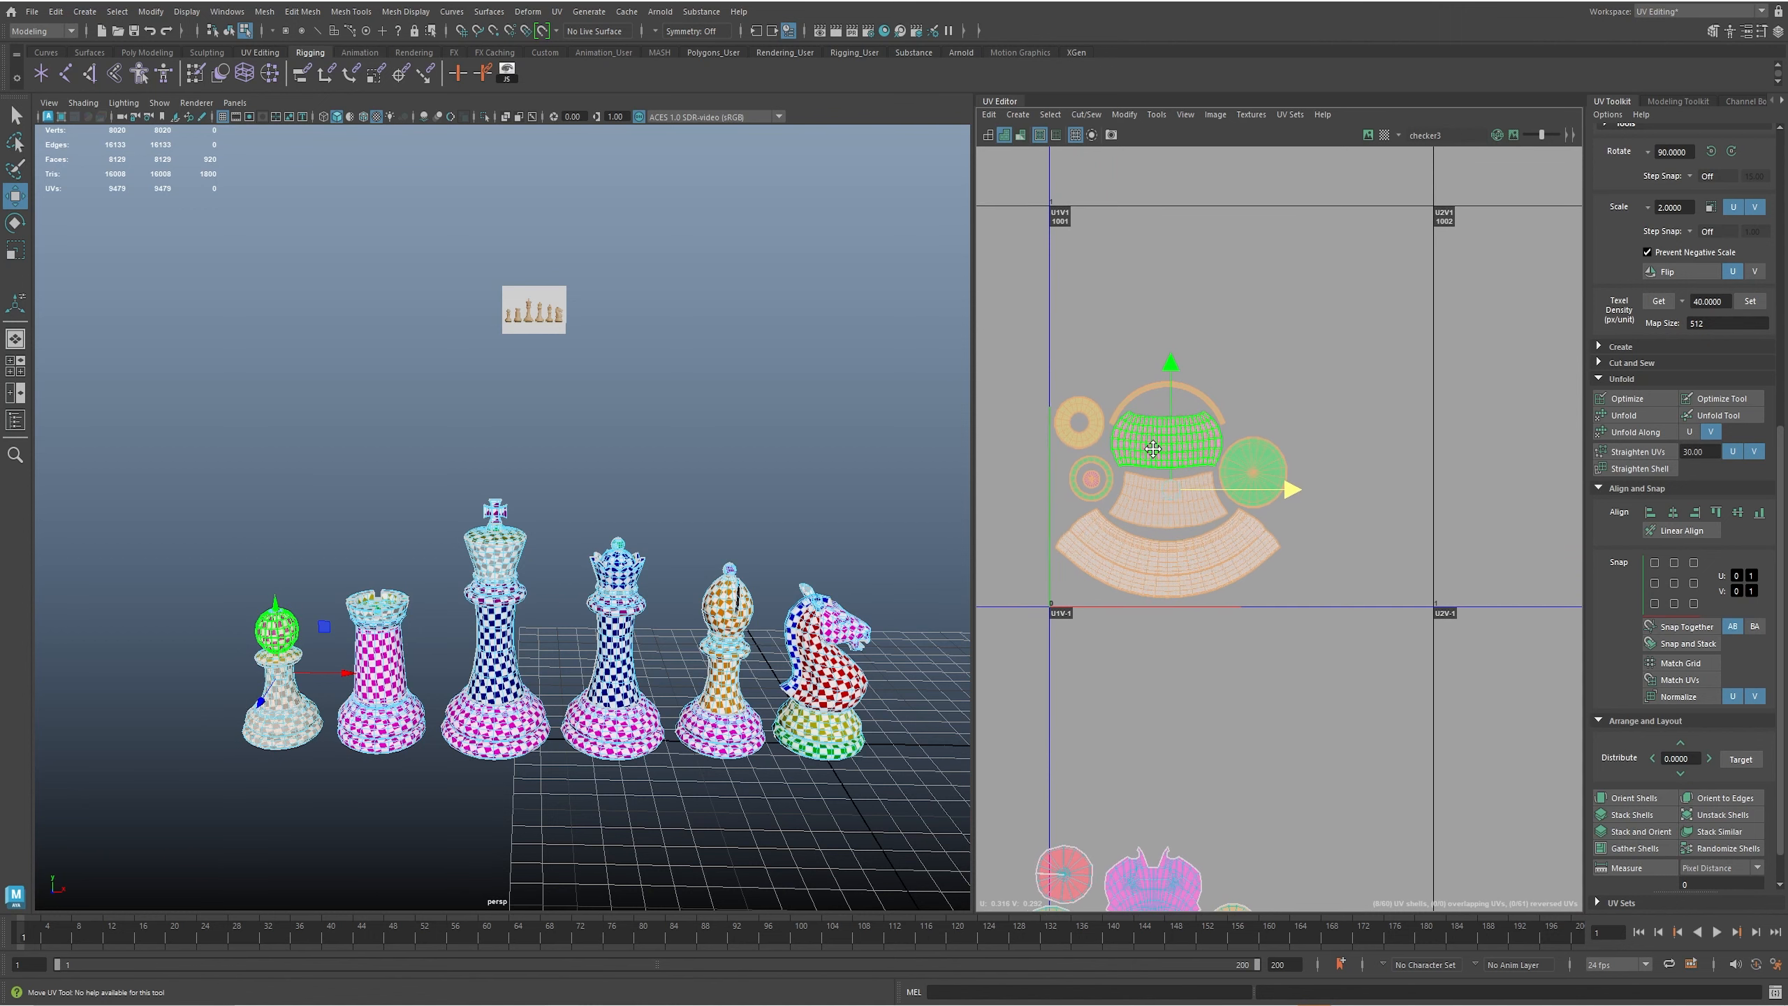
- Shift the pawn's main shells slightly up and place its ring-shaped shell above the small concentric disc shells
{"action": "left_click", "coordinate": [1082, 421]}
{"action": "left_click_drag", "start_coordinate": [1082, 421], "coordinate": [1106, 581]}
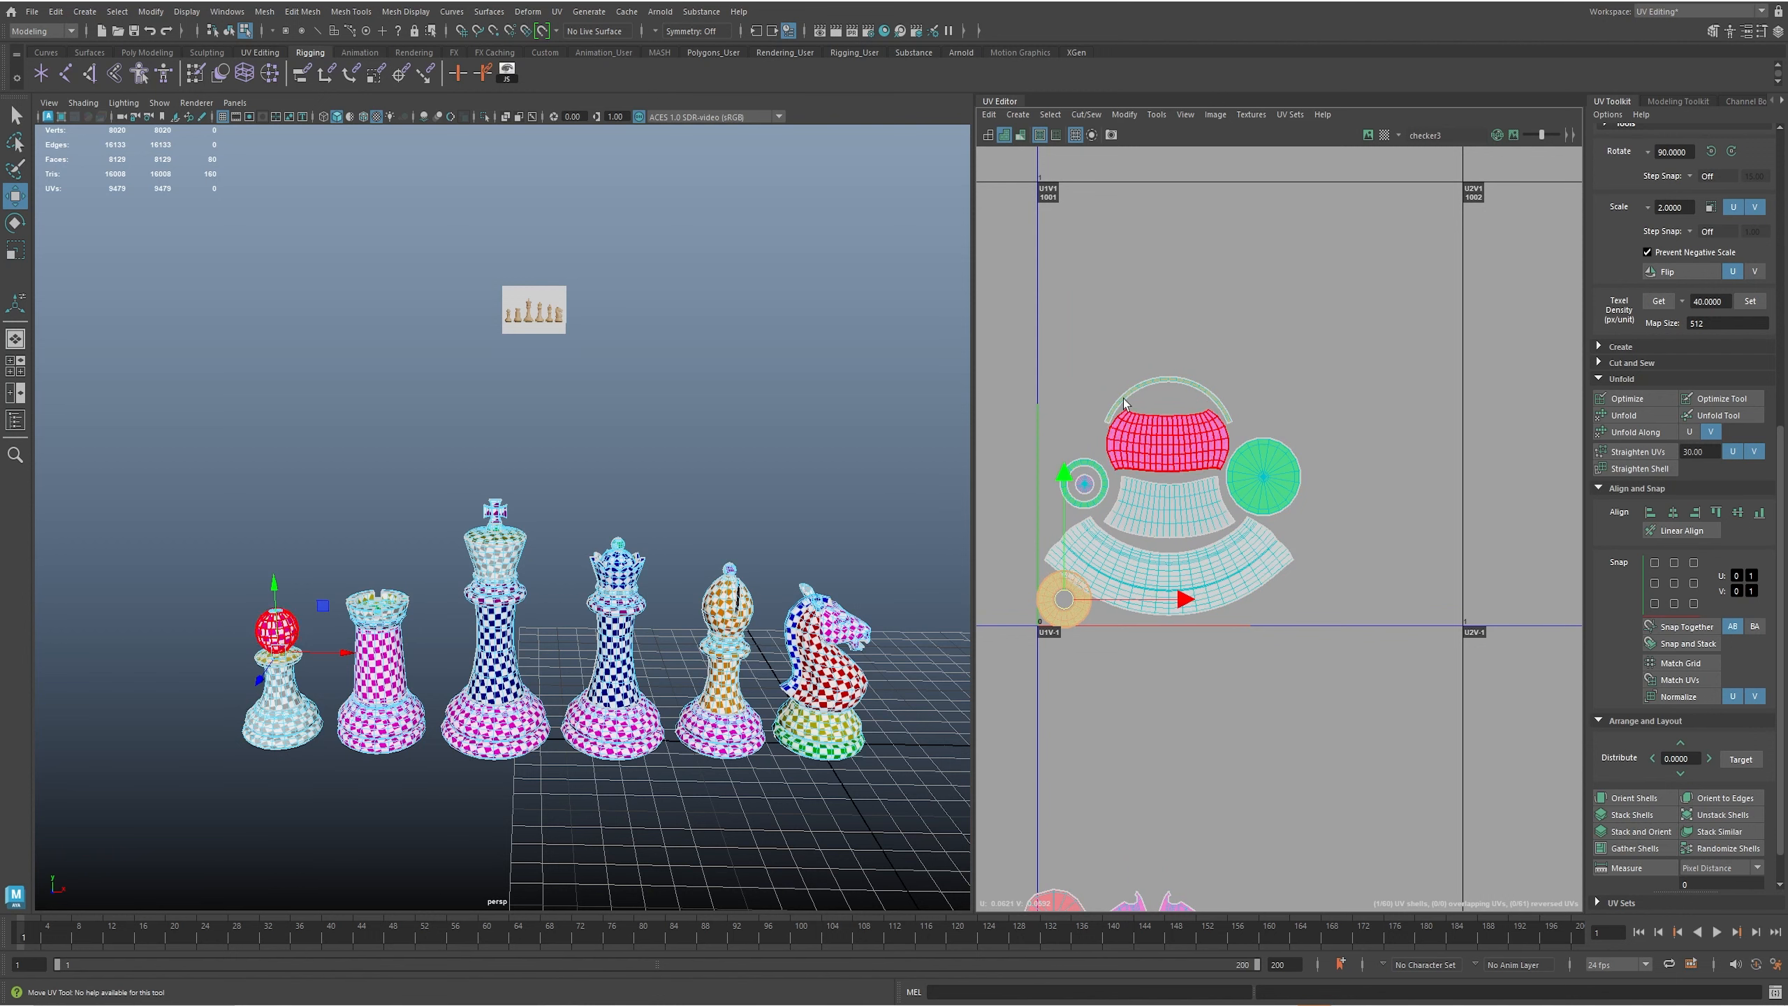
{"action": "left_click", "coordinate": [1164, 540]}
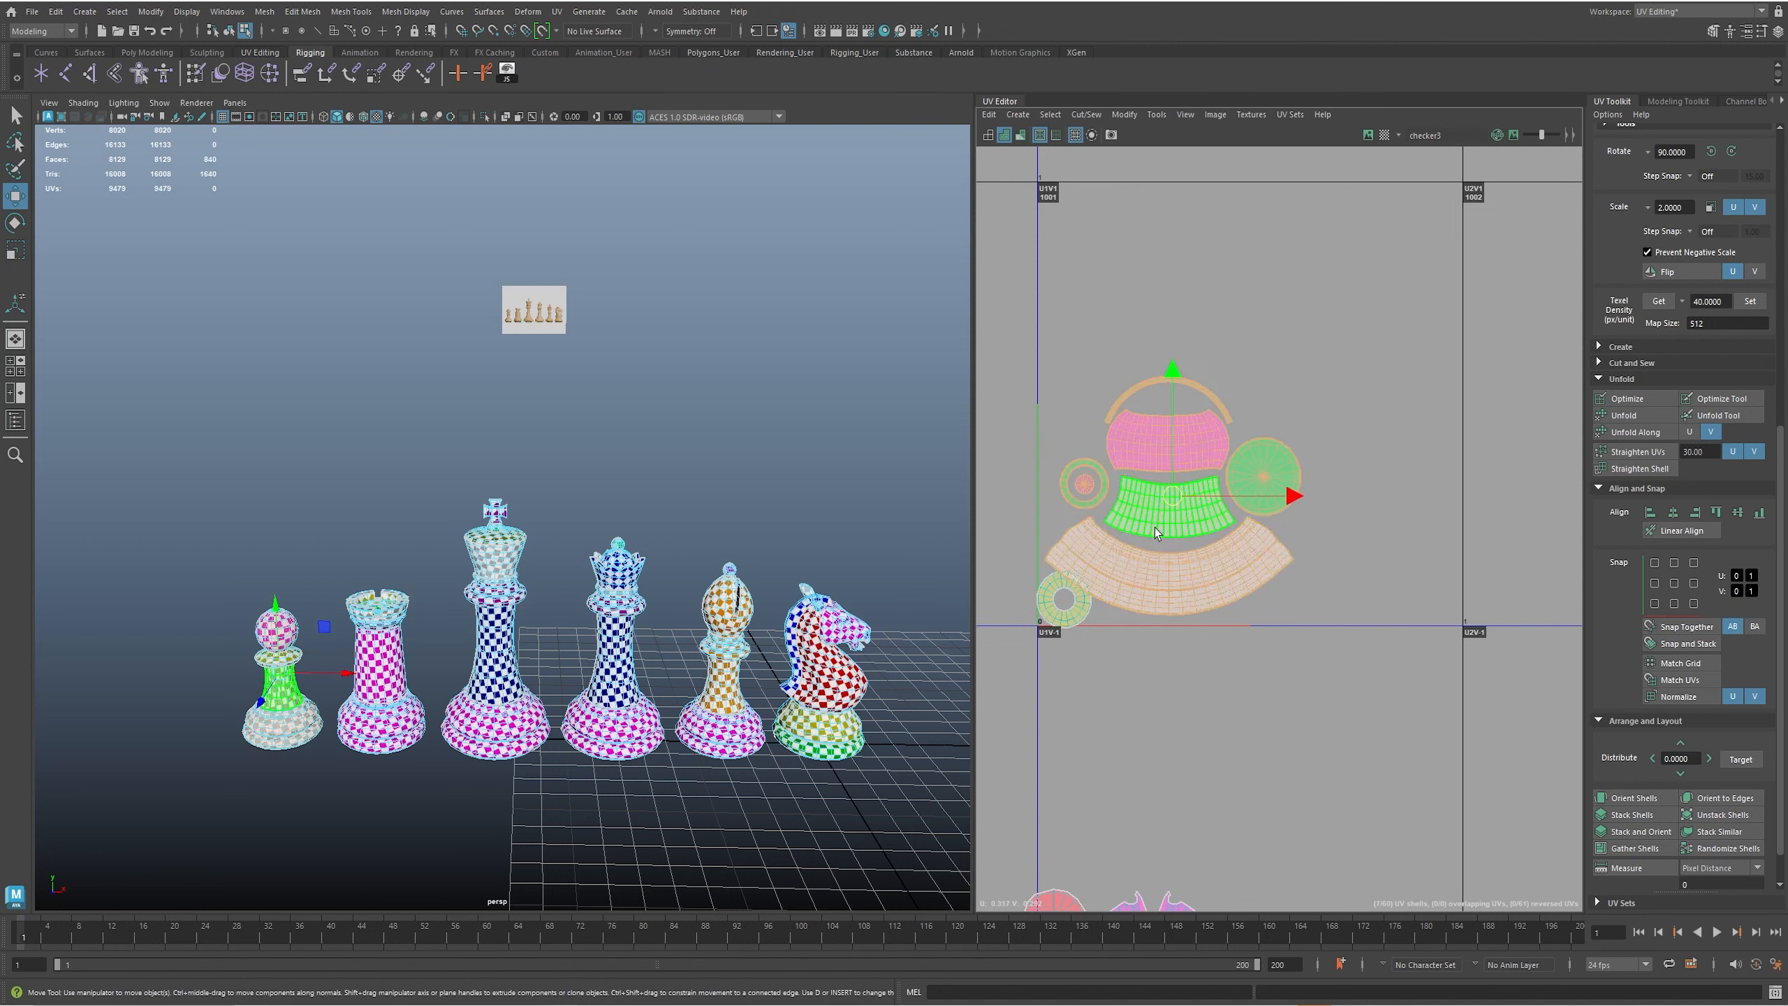
{"action": "left_click_drag", "start_coordinate": [1176, 496], "coordinate": [1176, 481]}
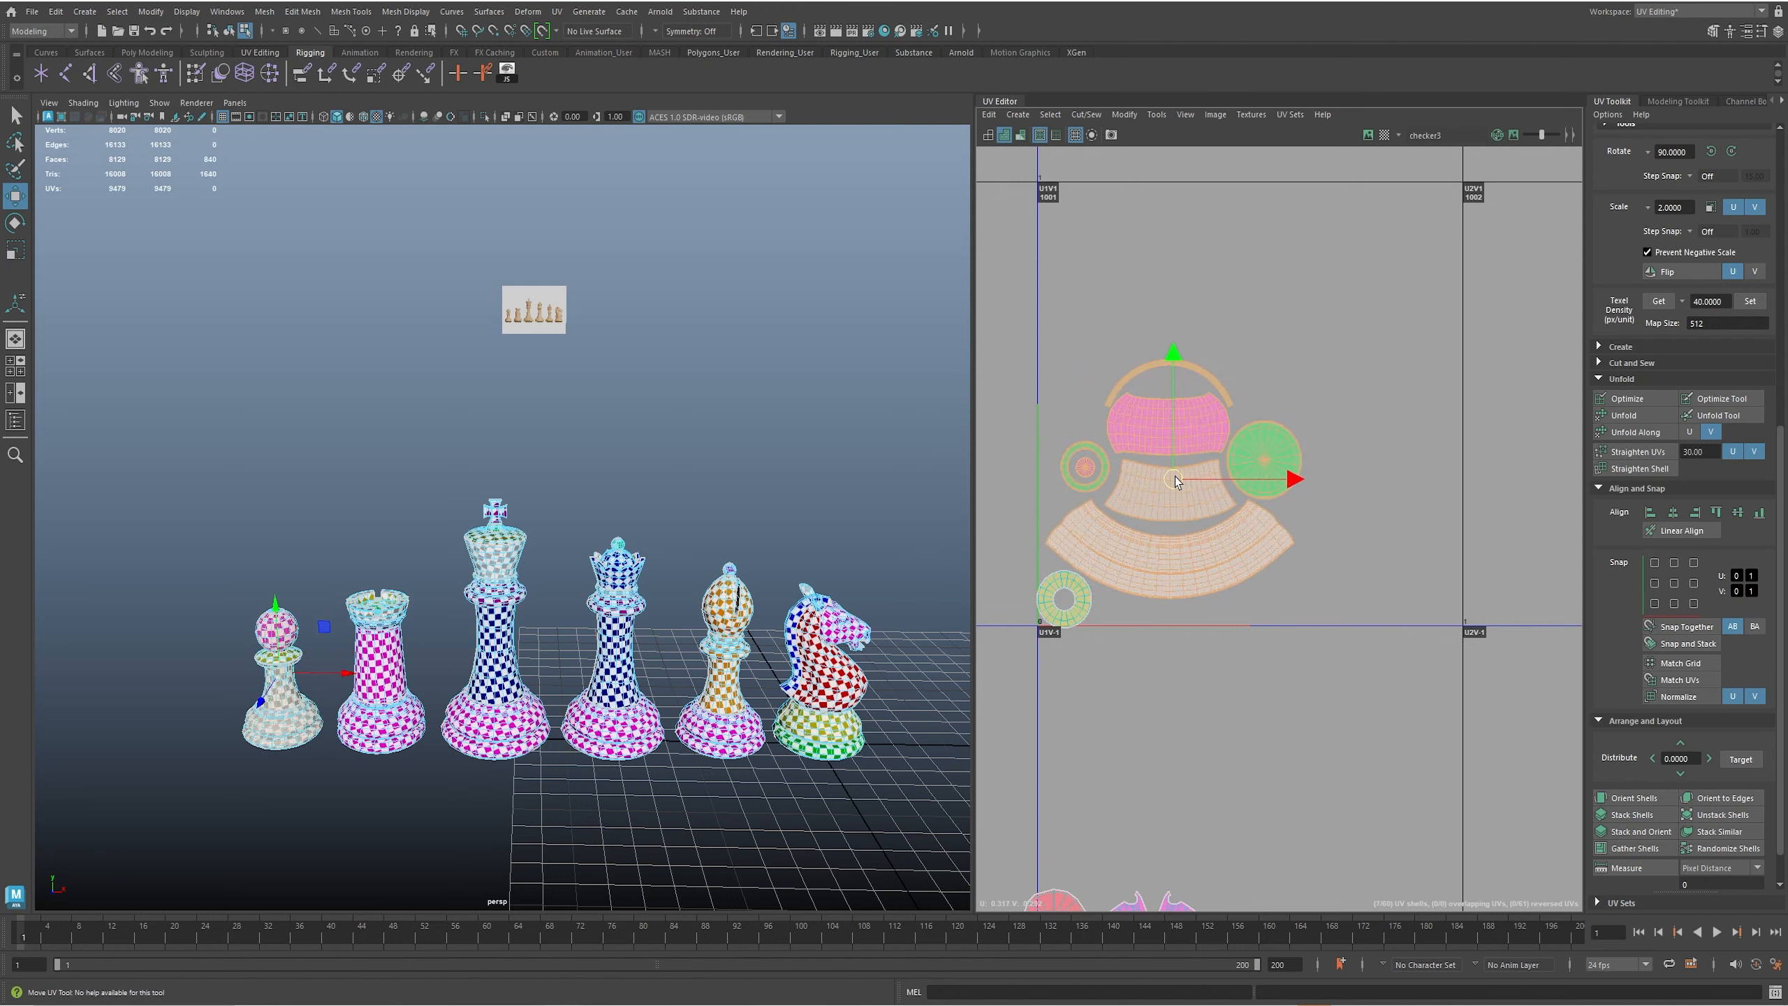
{"action": "left_click", "coordinate": [1070, 615]}
{"action": "left_click_drag", "start_coordinate": [1067, 599], "coordinate": [1077, 408]}
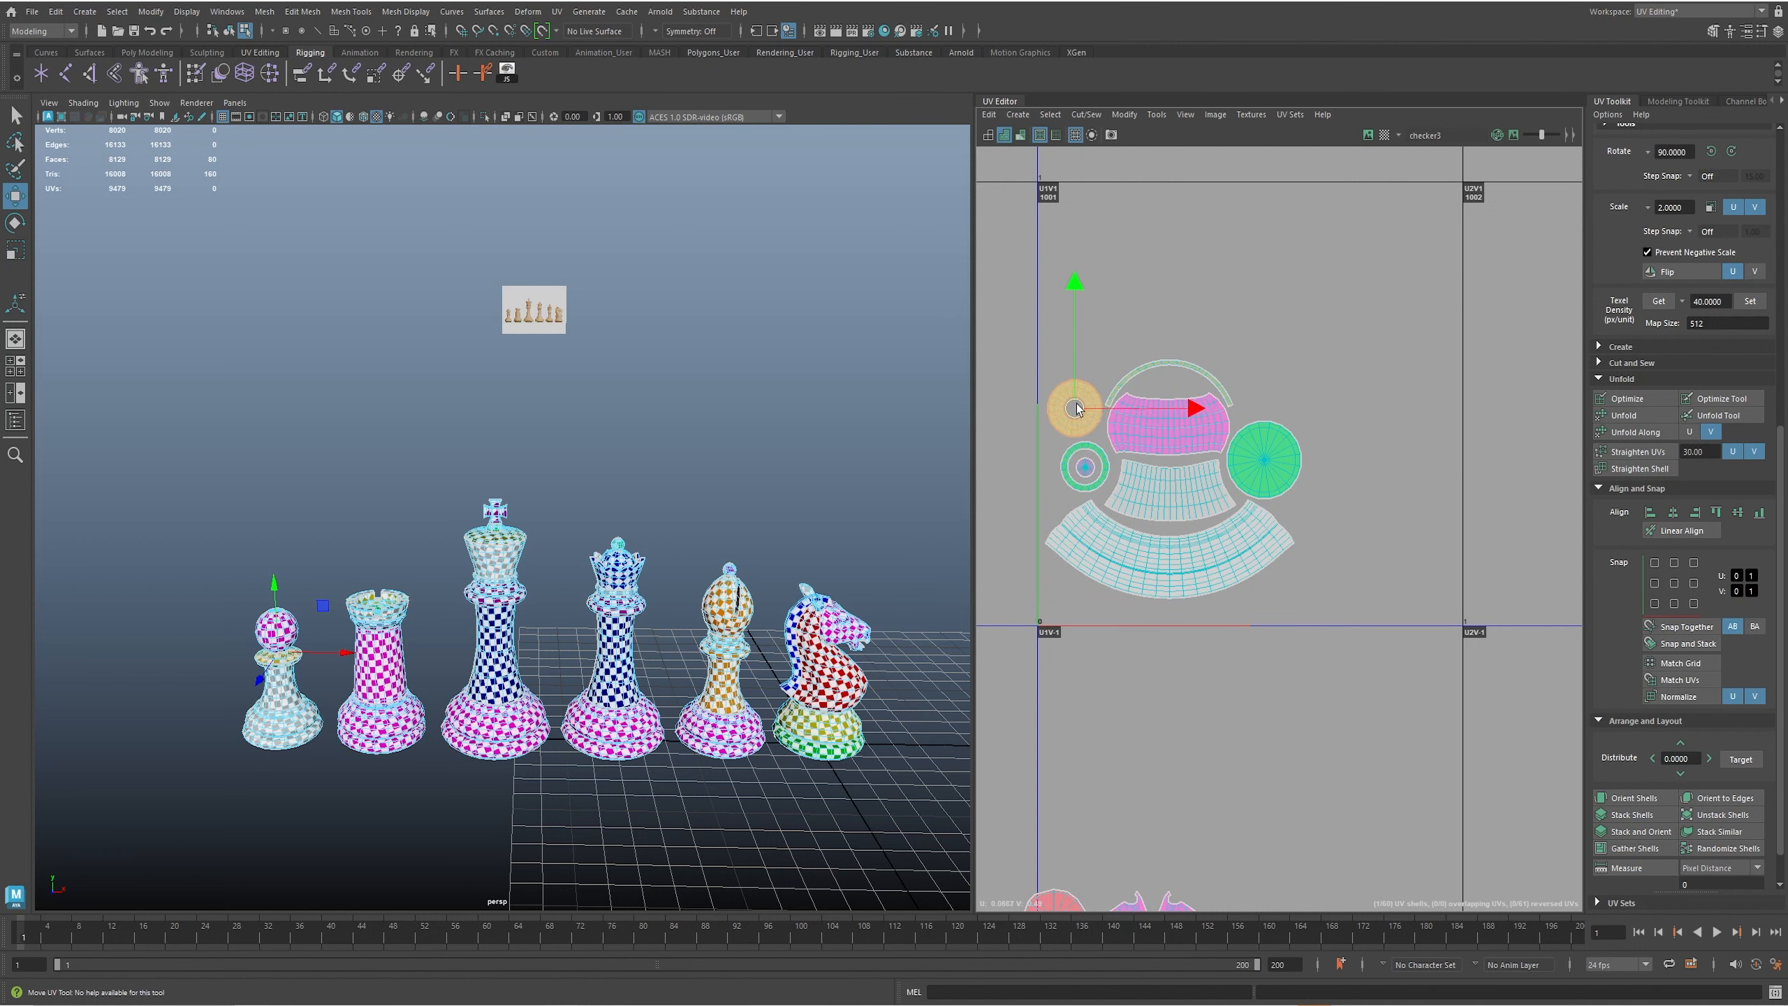
- Position all pawn shells just inside the lower corner of tile 1001 with a small margin, and switch the UV display to wireframe
{"action": "left_click_drag", "start_coordinate": [1034, 324], "coordinate": [1292, 528]}
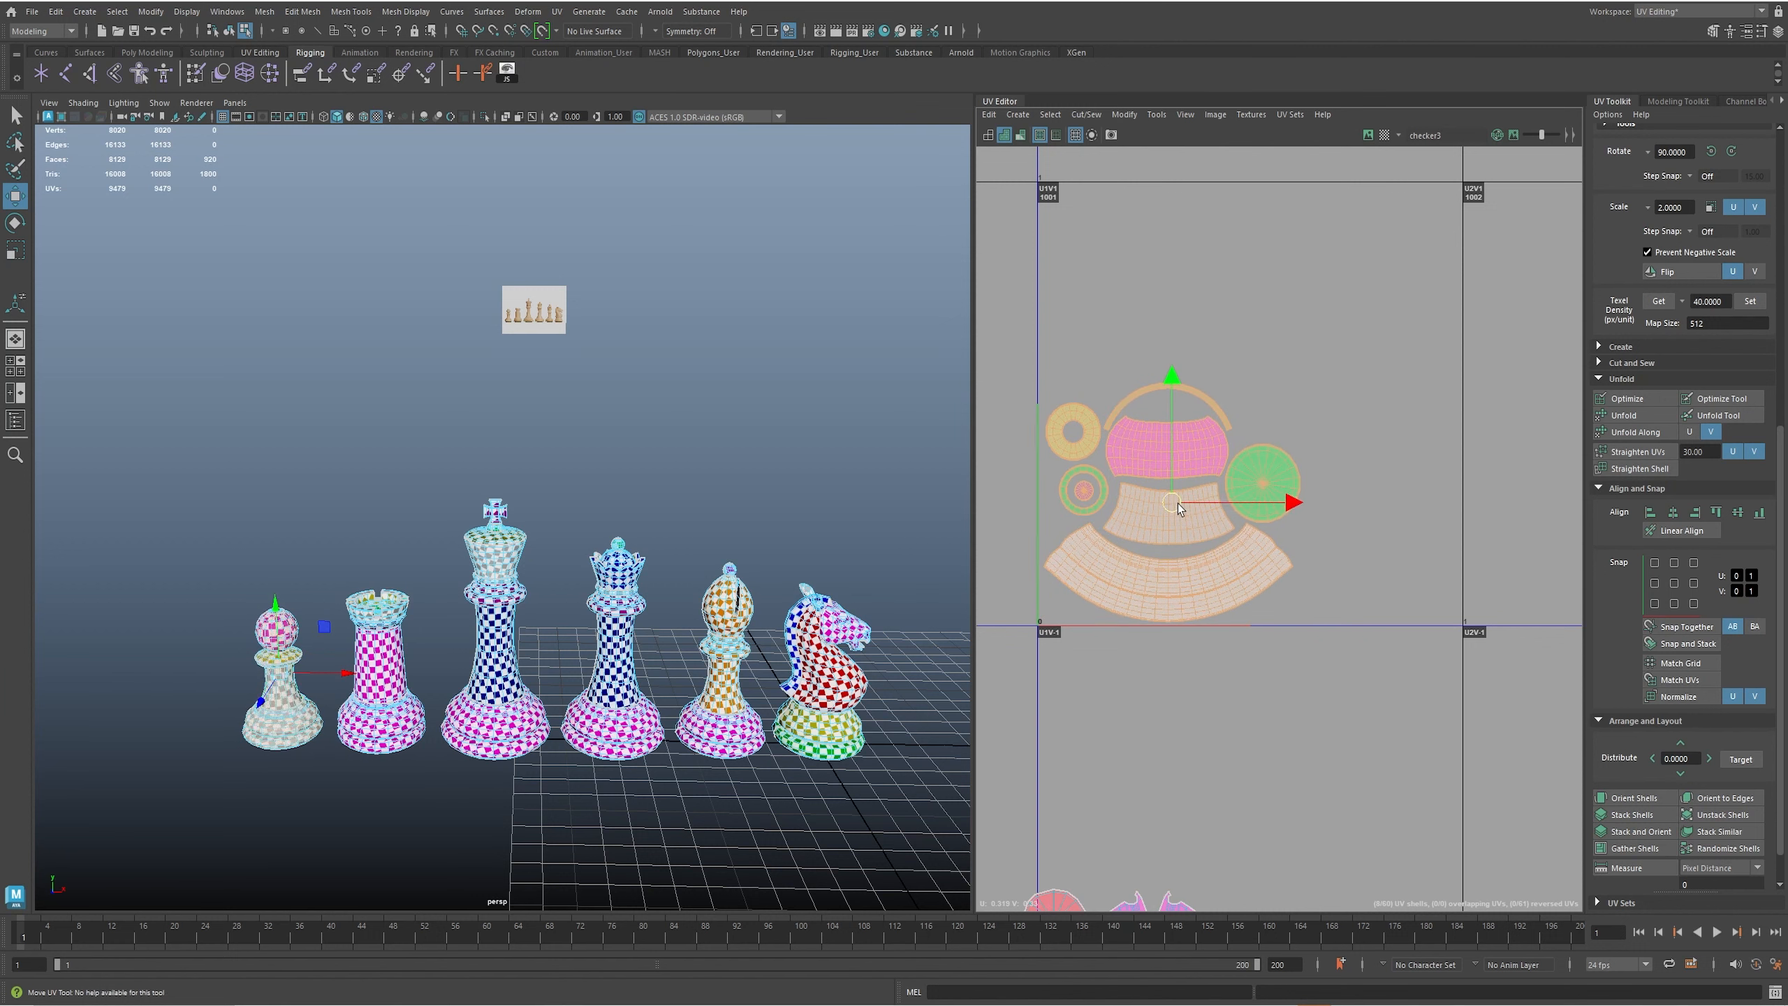
{"action": "left_click_drag", "start_coordinate": [1176, 504], "coordinate": [1178, 511]}
{"action": "right_click_drag", "start_coordinate": [1178, 699], "coordinate": [1676, 699], "text": "alt"}
{"action": "middle_click_drag", "start_coordinate": [1170, 548], "coordinate": [1290, 655], "text": "alt"}
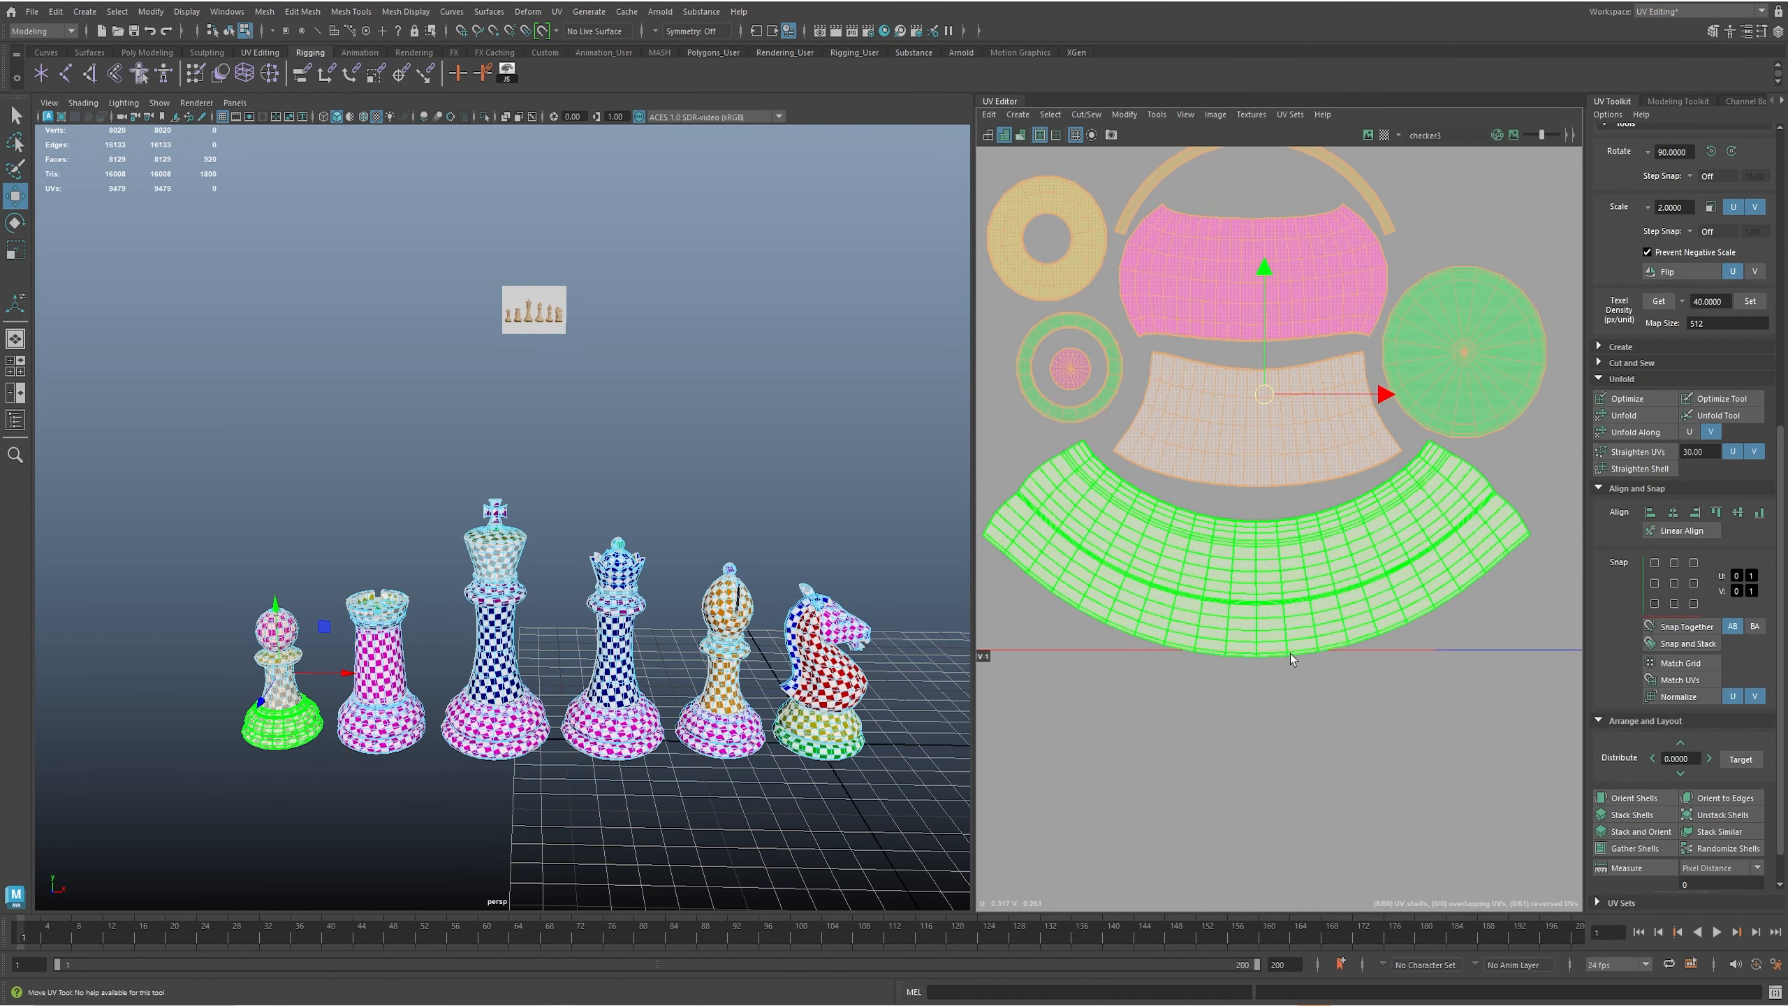
{"action": "key", "text": "4"}
{"action": "right_click_drag", "start_coordinate": [1384, 635], "coordinate": [1252, 613], "text": "alt"}
{"action": "left_click_drag", "start_coordinate": [1311, 491], "coordinate": [1311, 482]}
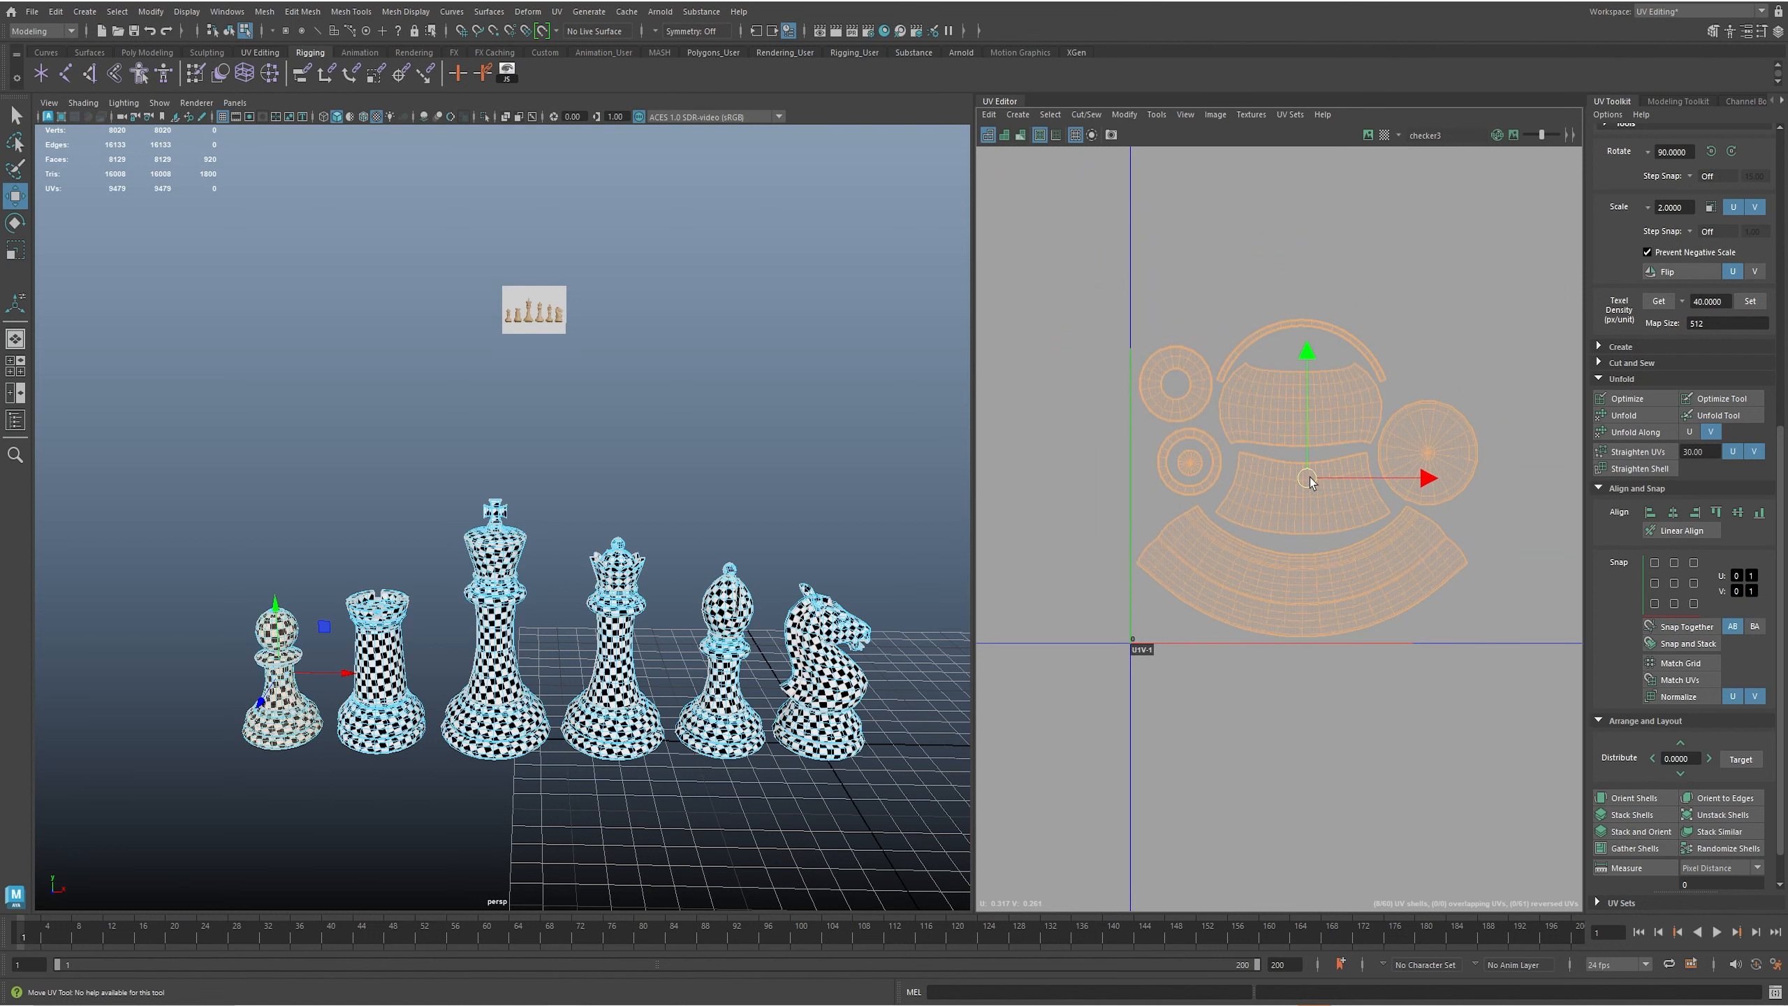
{"action": "scroll", "coordinate": [1313, 493], "scroll_direction": "down", "scroll_amount": 5}
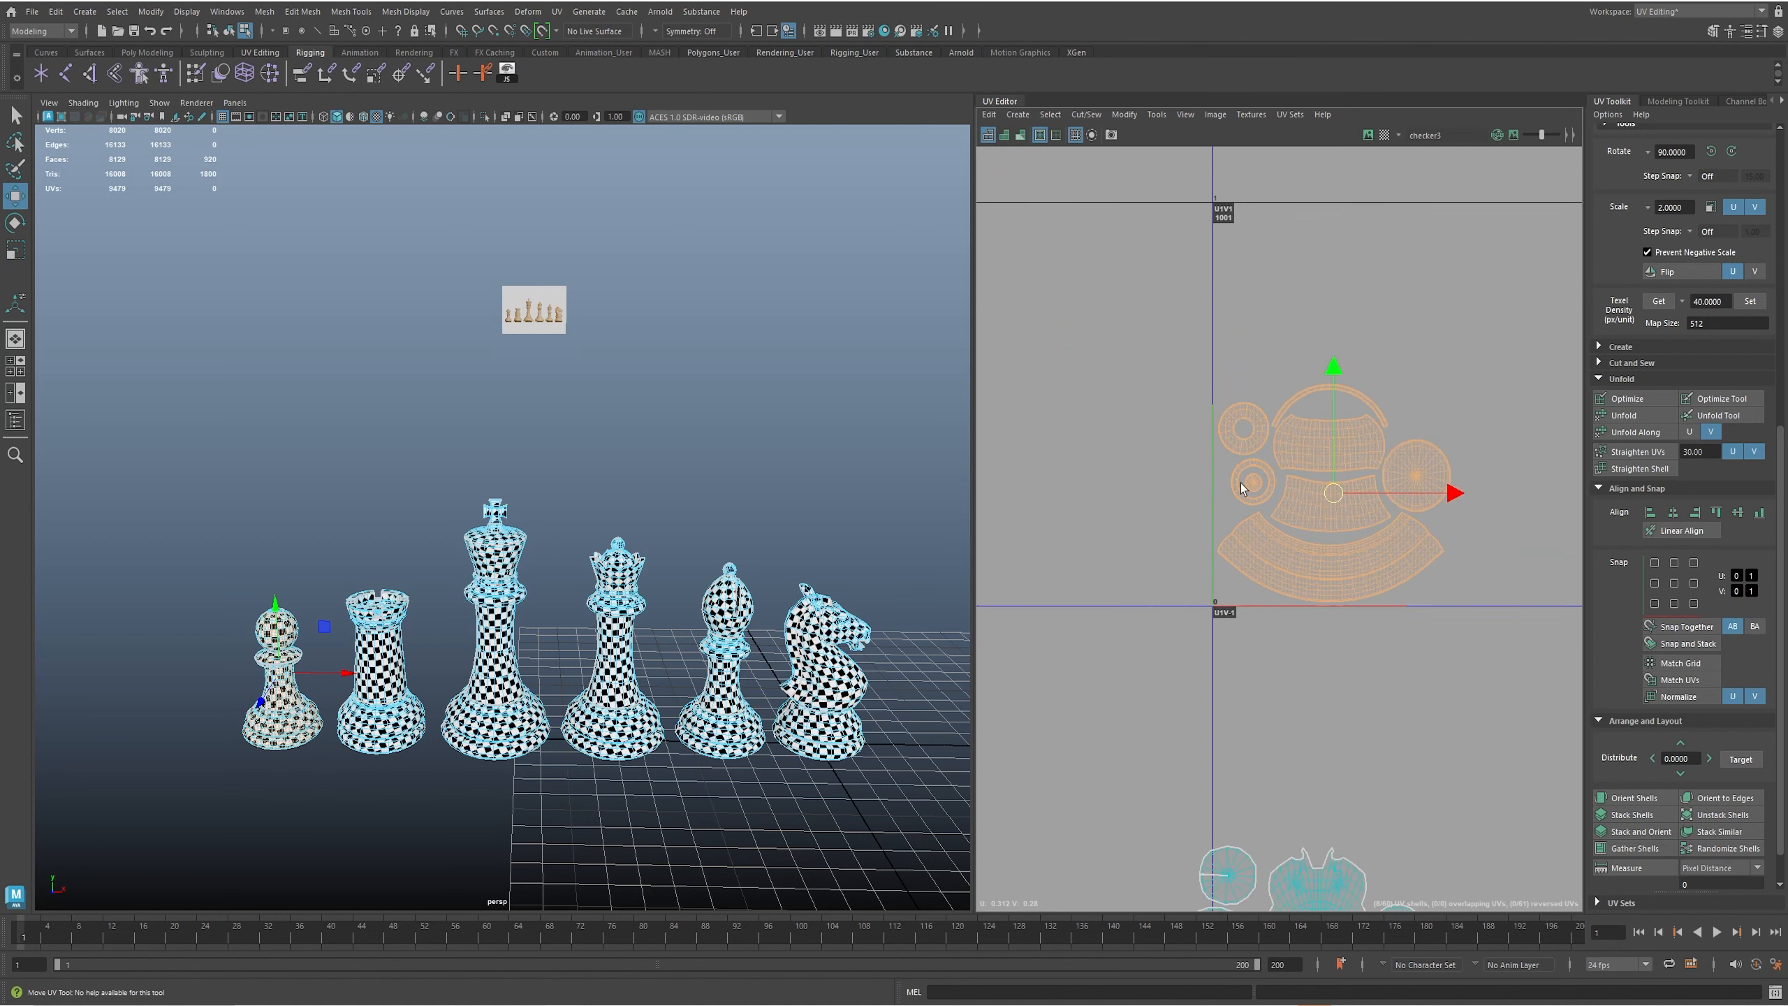
{"action": "middle_click_drag", "start_coordinate": [1318, 516], "coordinate": [1236, 528], "text": "alt"}
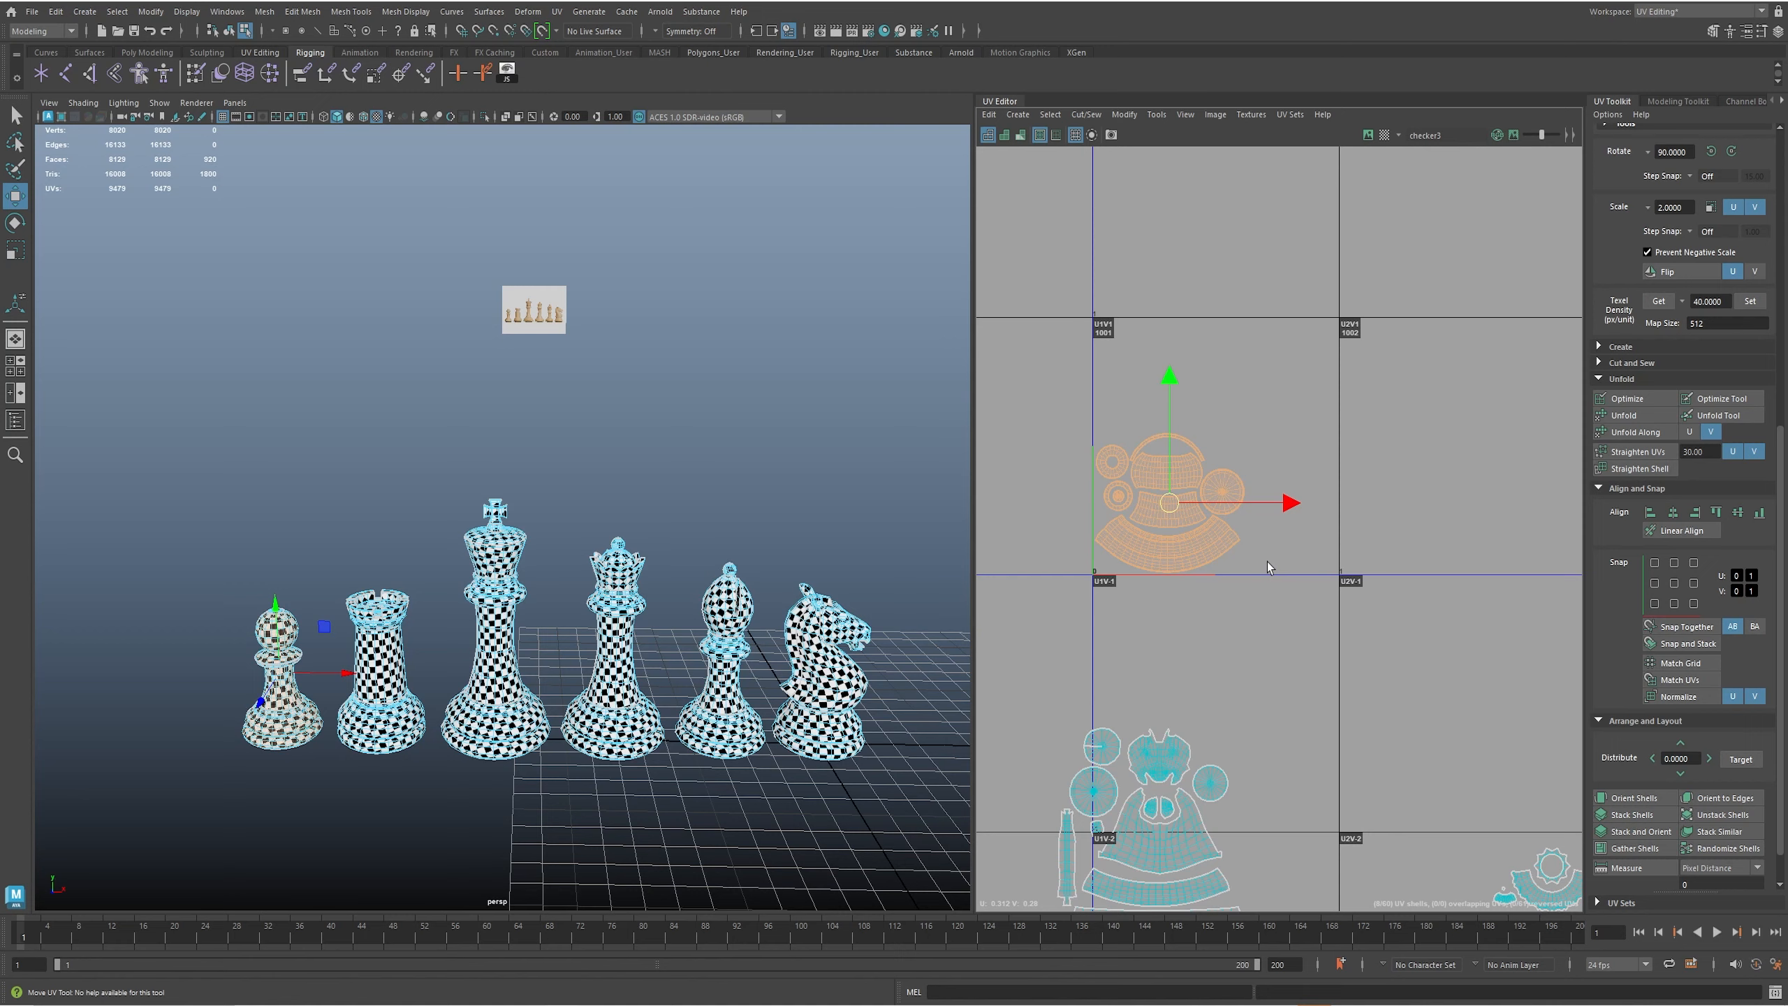
- Scale all six pieces' shells down slightly together and move the pawn's shells back inside tile 1001
{"action": "scroll", "coordinate": [1222, 492], "scroll_direction": "down", "scroll_amount": 6}
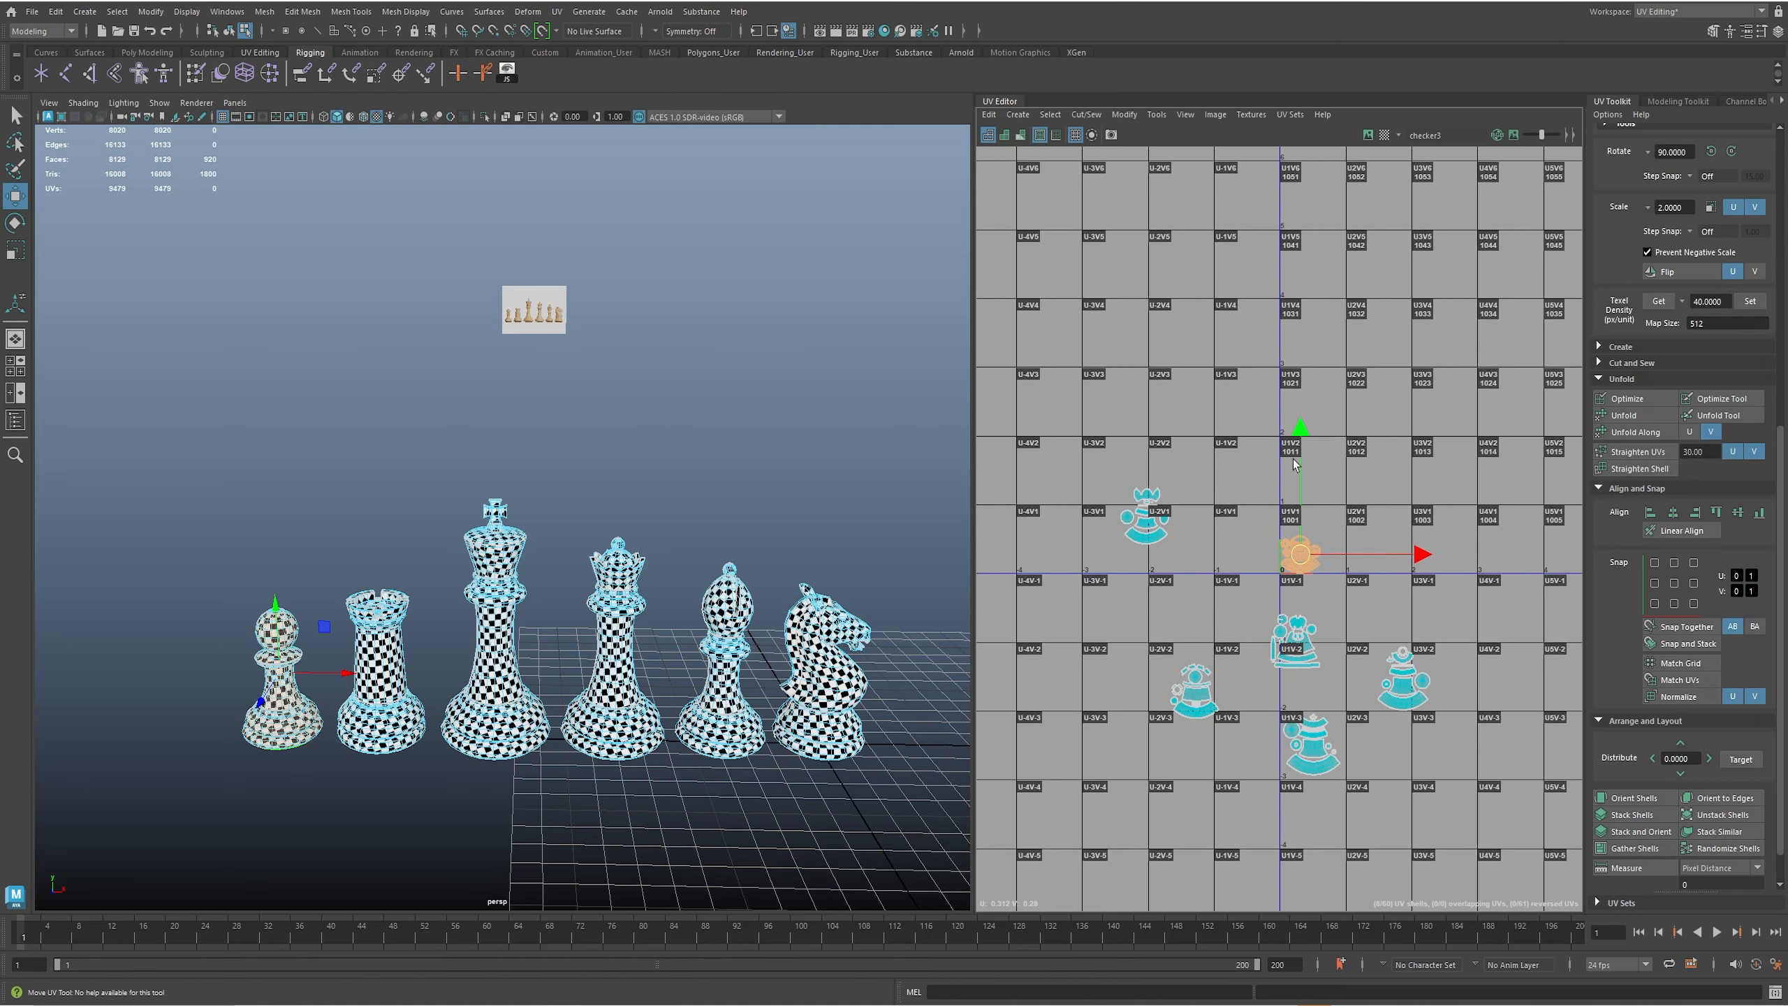
{"action": "left_click_drag", "start_coordinate": [1163, 466], "coordinate": [1590, 865]}
{"action": "scroll", "coordinate": [1358, 641], "scroll_direction": "up", "scroll_amount": 2}
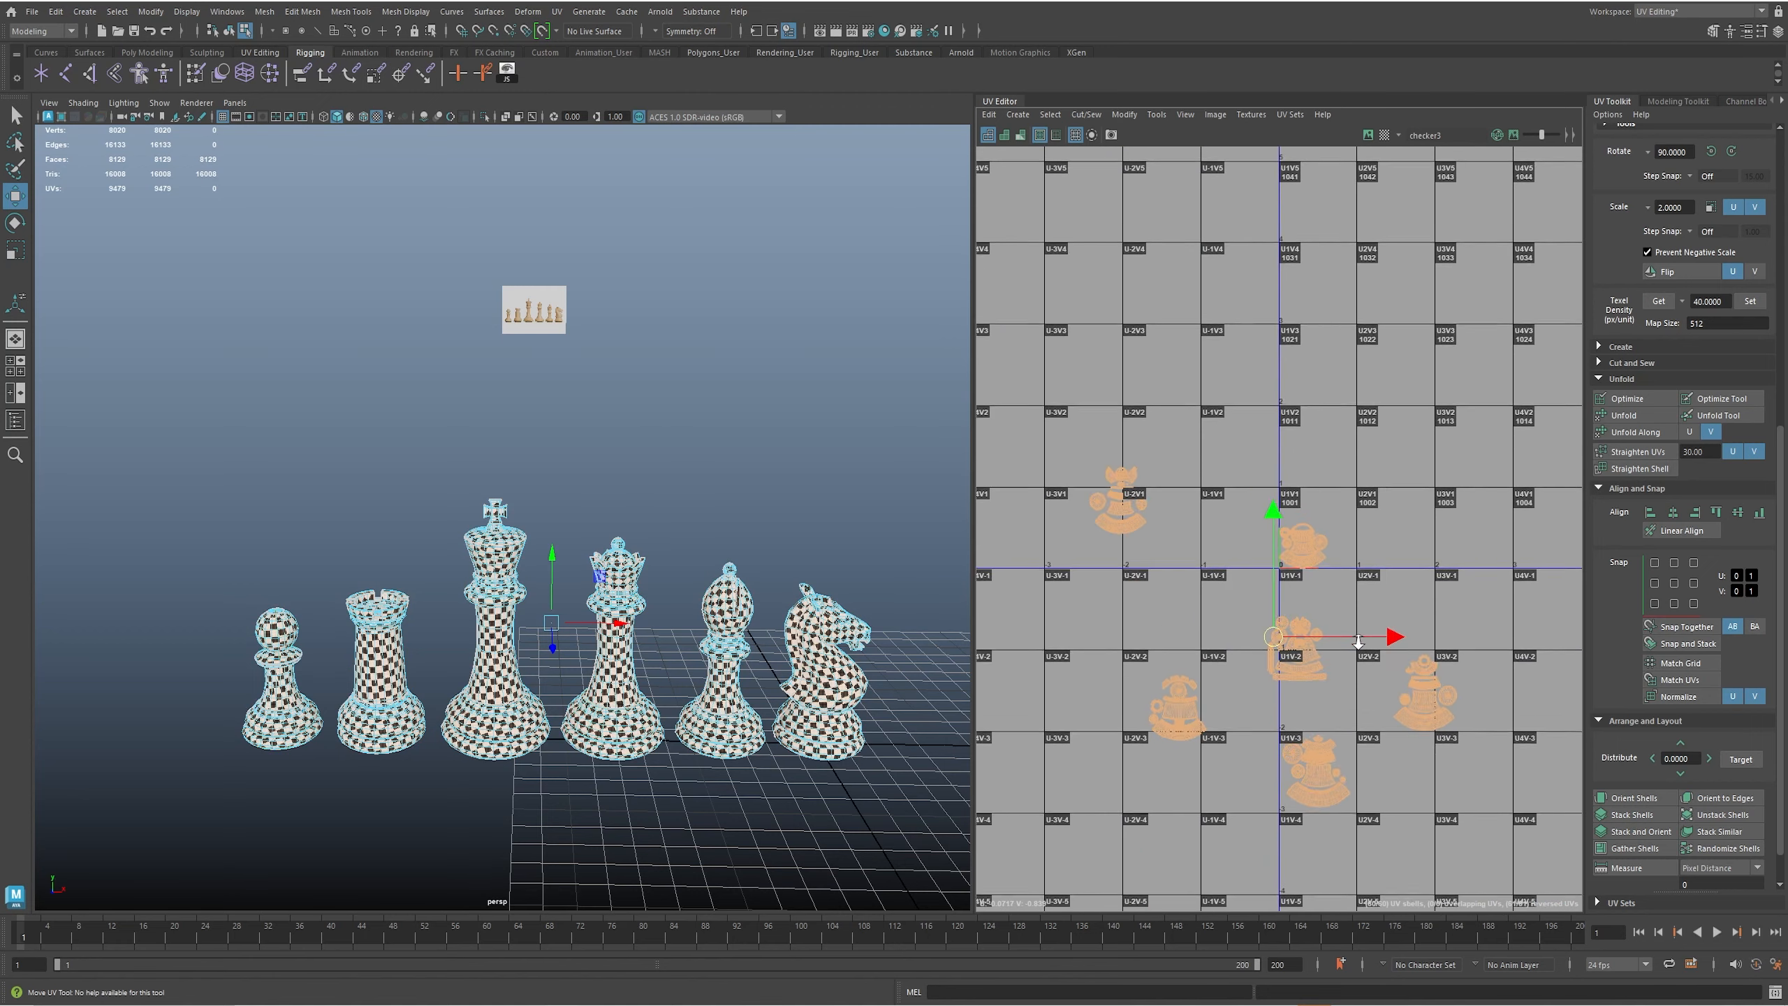
{"action": "key", "text": "r"}
{"action": "left_click_drag", "start_coordinate": [1269, 635], "coordinate": [1260, 632]}
{"action": "key", "text": "w"}
{"action": "right_click_drag", "start_coordinate": [1272, 593], "coordinate": [1668, 644], "text": "alt"}
{"action": "middle_click_drag", "start_coordinate": [1459, 542], "coordinate": [1355, 541], "text": "alt"}
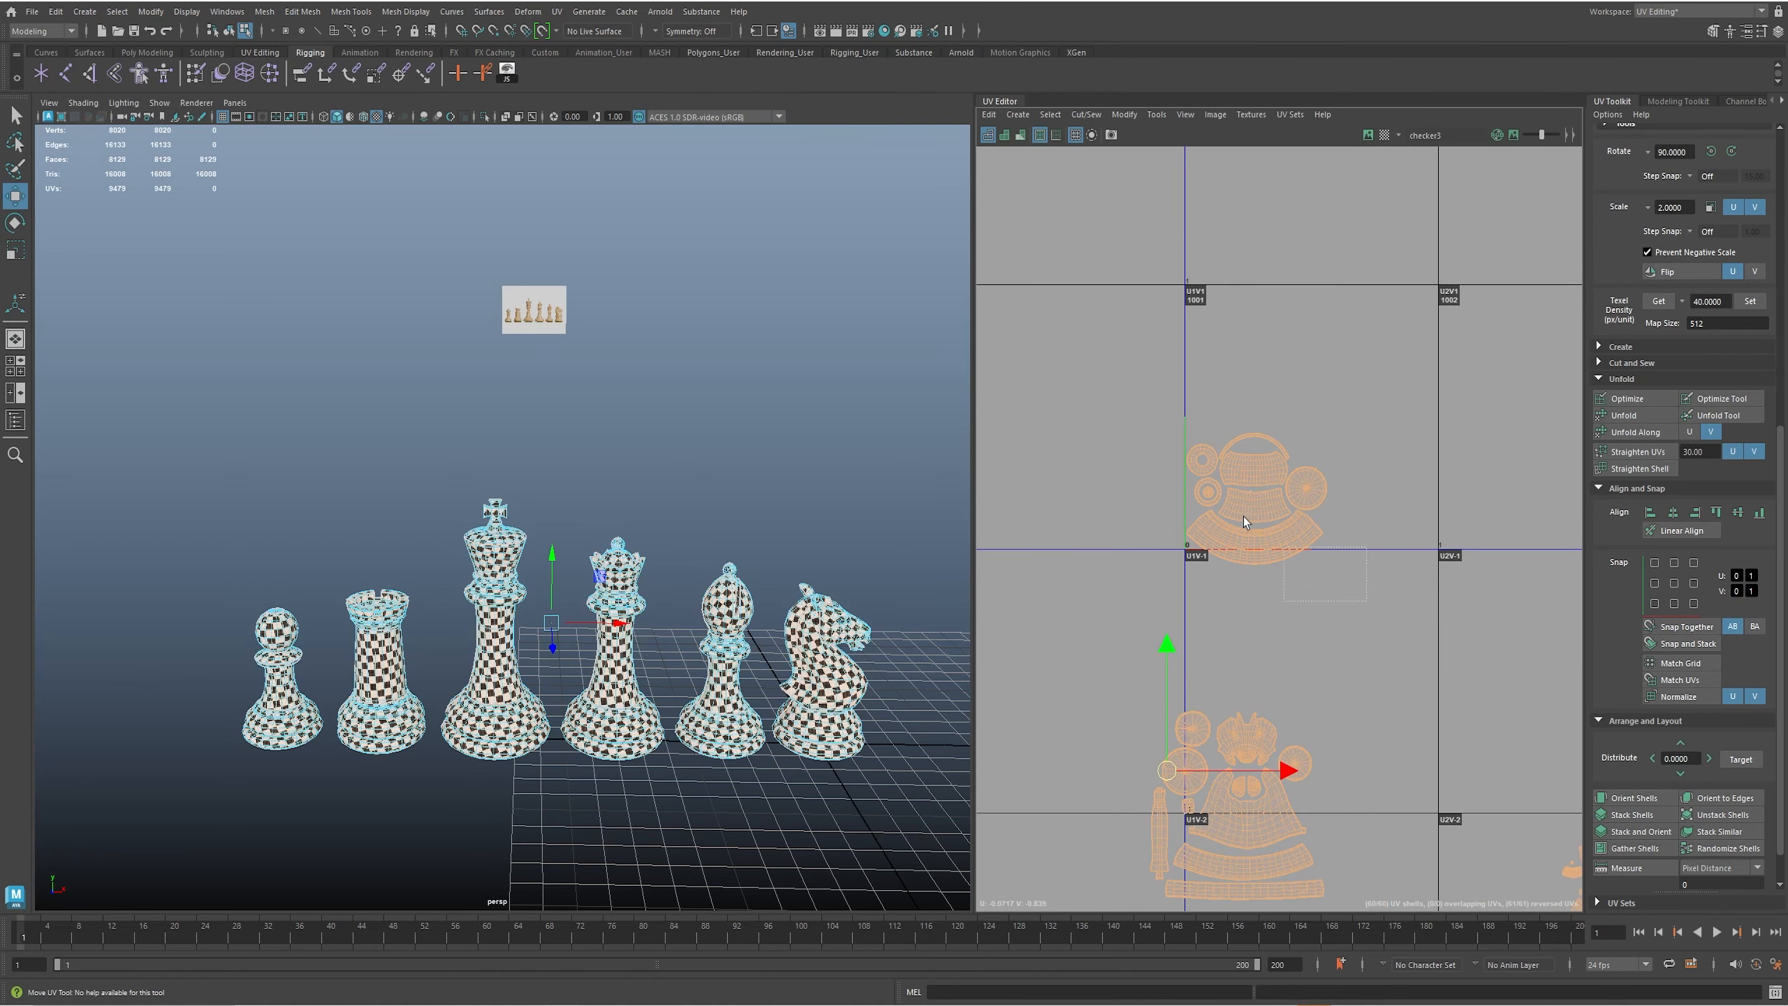
{"action": "left_click_drag", "start_coordinate": [1342, 585], "coordinate": [1175, 430]}
{"action": "left_click_drag", "start_coordinate": [1258, 499], "coordinate": [1263, 480]}
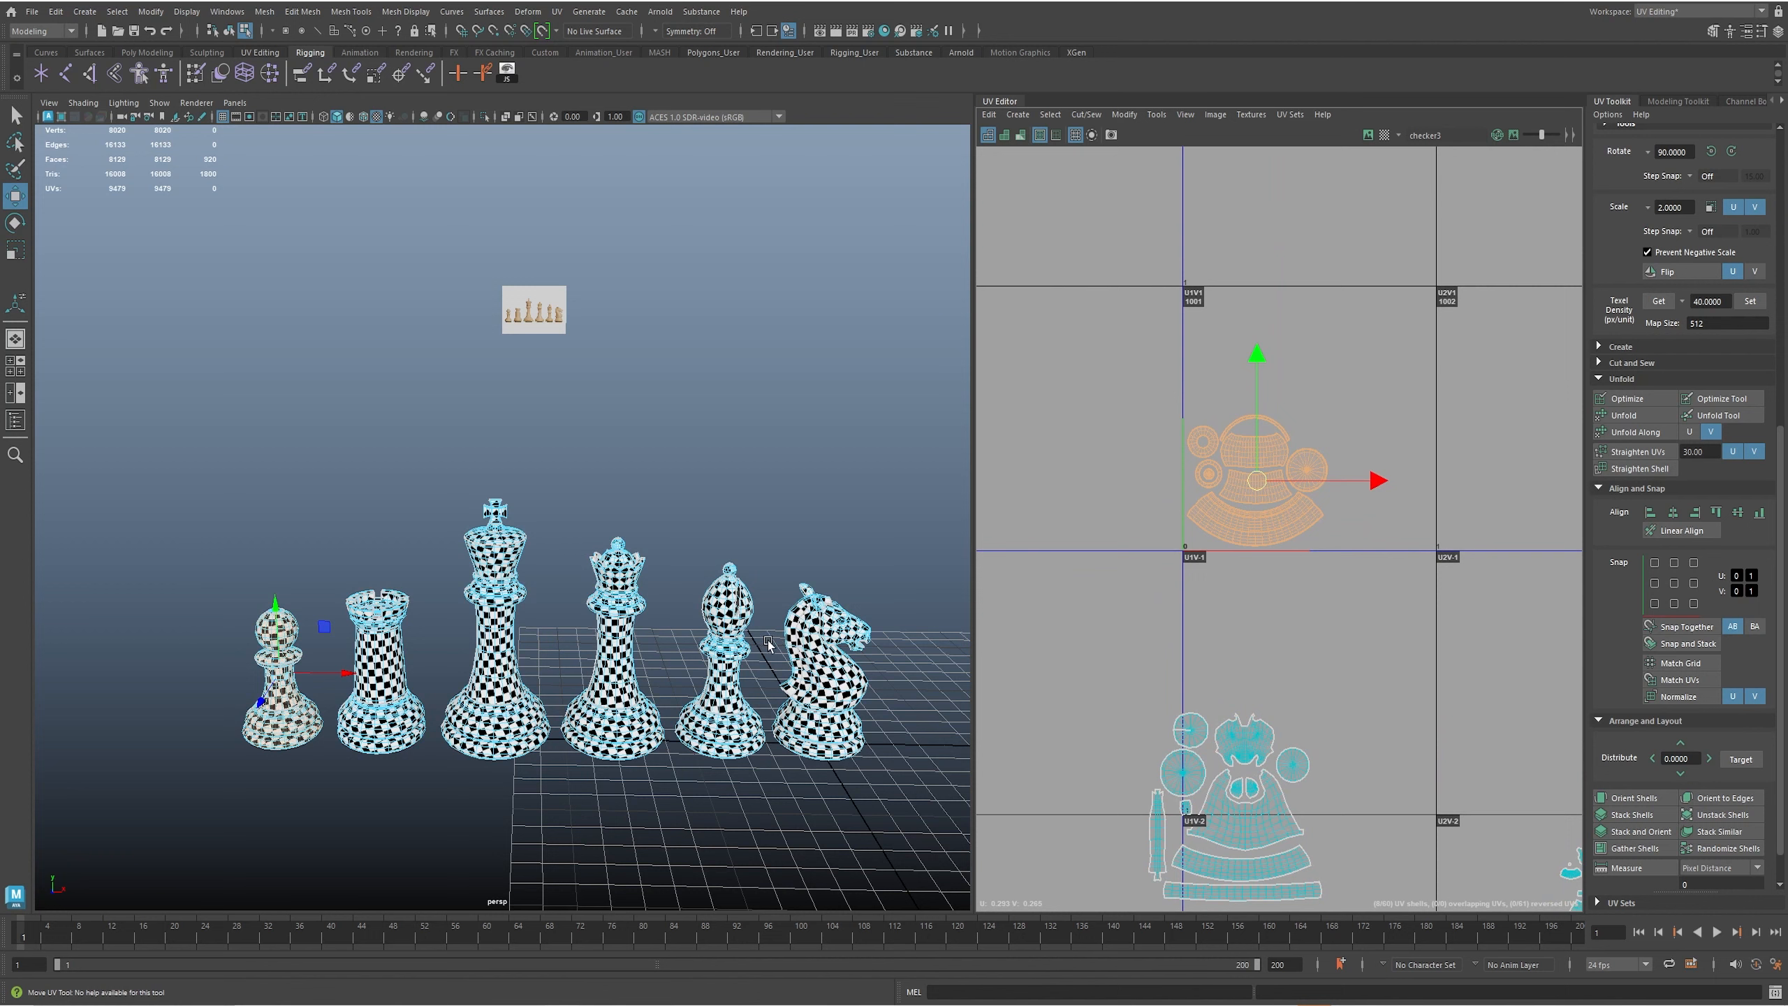
- Duplicate the pawn and move the copy behind the original, between it and the rook
{"action": "right_click_drag", "start_coordinate": [304, 713], "coordinate": [367, 655]}
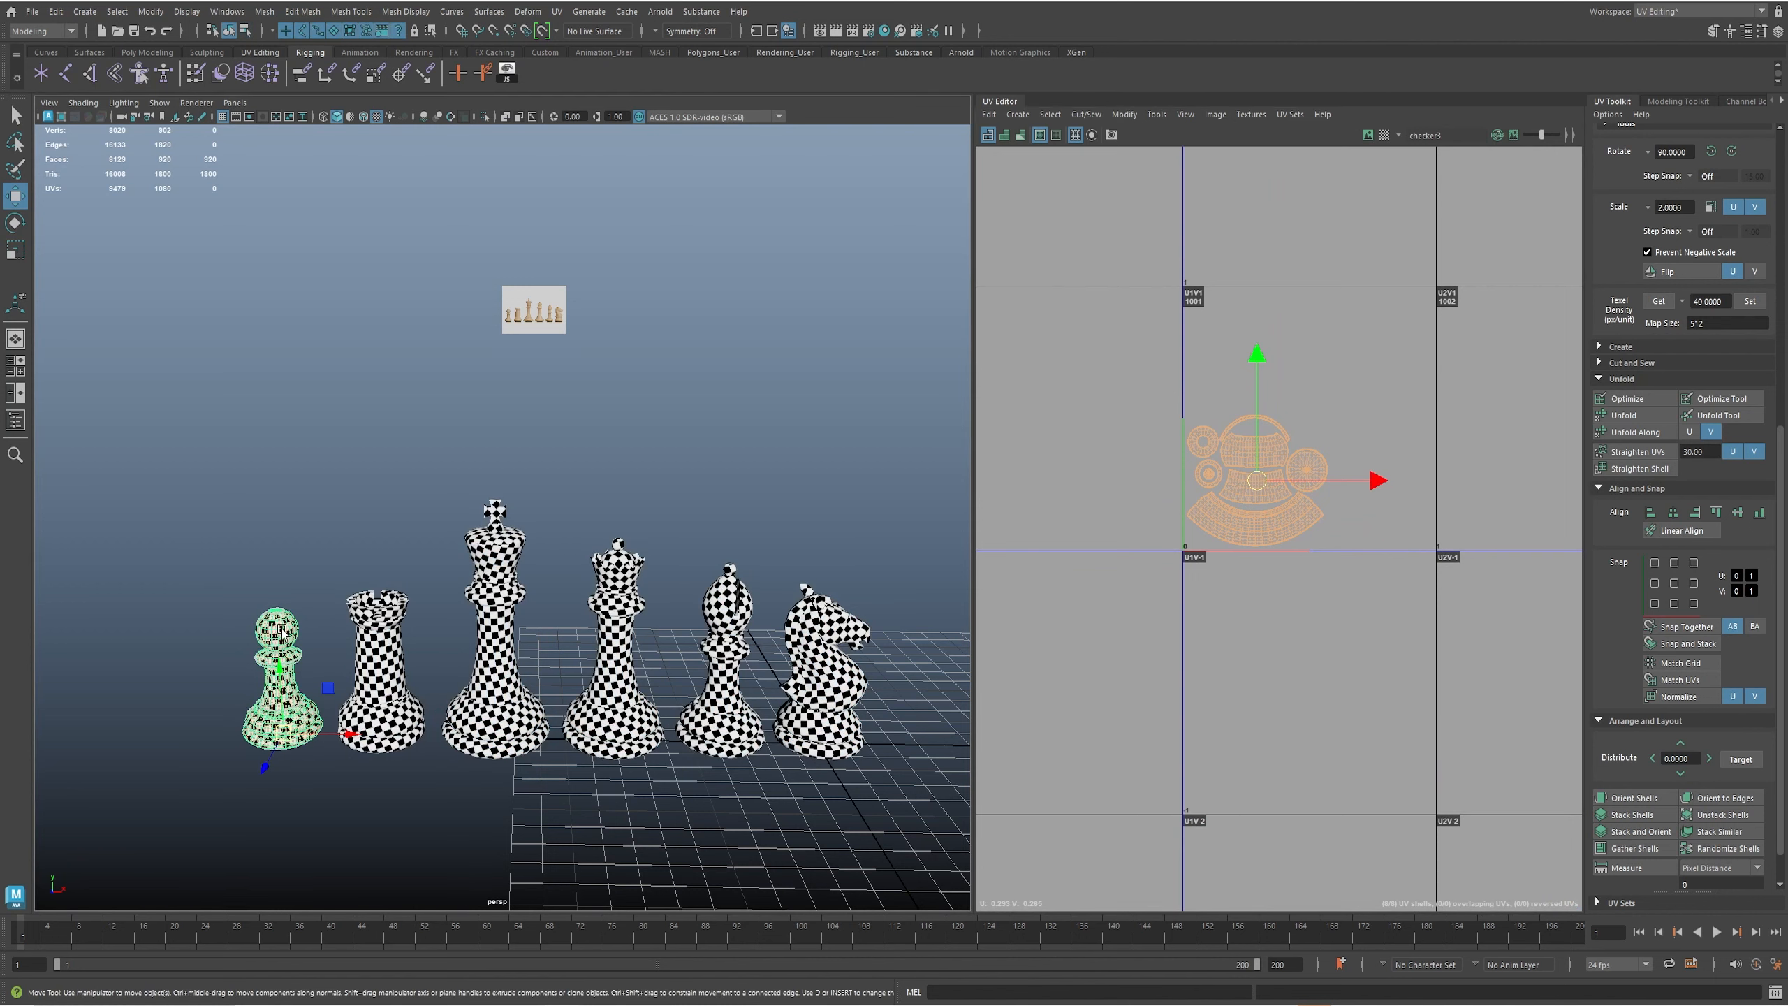
{"action": "key", "text": "ctrl+d"}
{"action": "left_click_drag", "start_coordinate": [254, 760], "coordinate": [435, 676]}
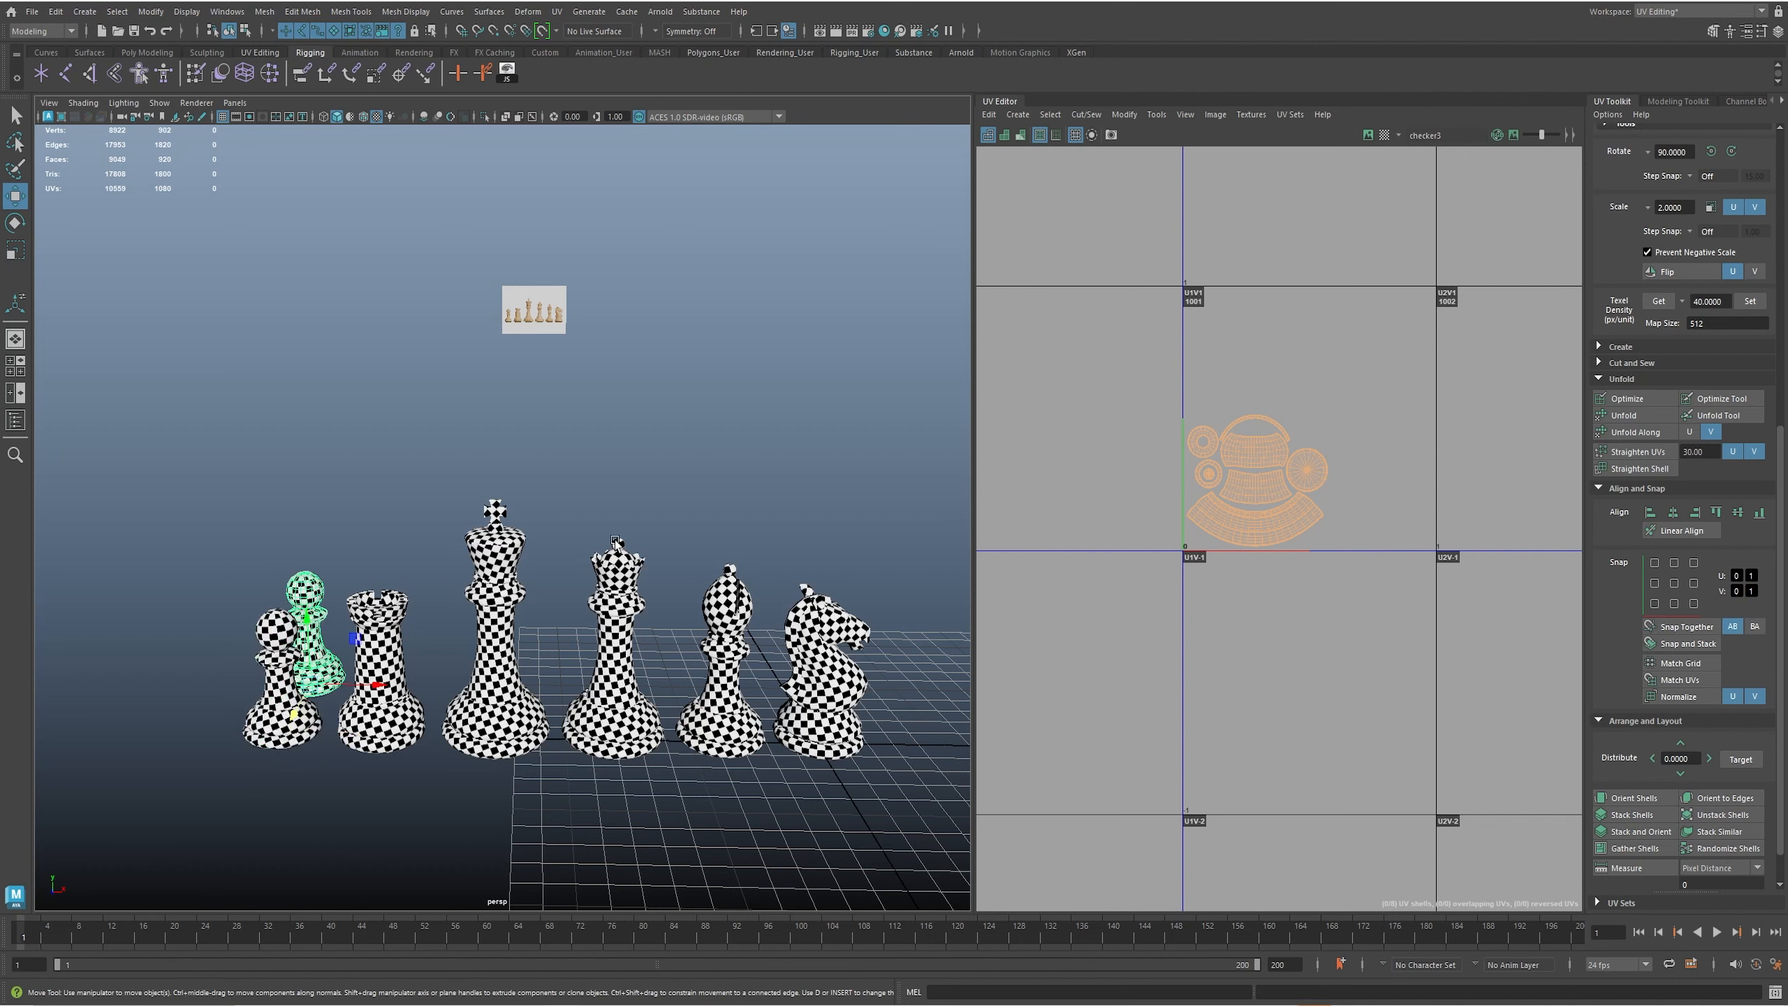
- Move the duplicate pawn's UV shells off the original's into the upper part of tile 1001, displaying both pawns' UVs together
{"action": "right_click_drag", "start_coordinate": [1275, 521], "coordinate": [1177, 464]}
{"action": "left_click_drag", "start_coordinate": [1123, 382], "coordinate": [1436, 587]}
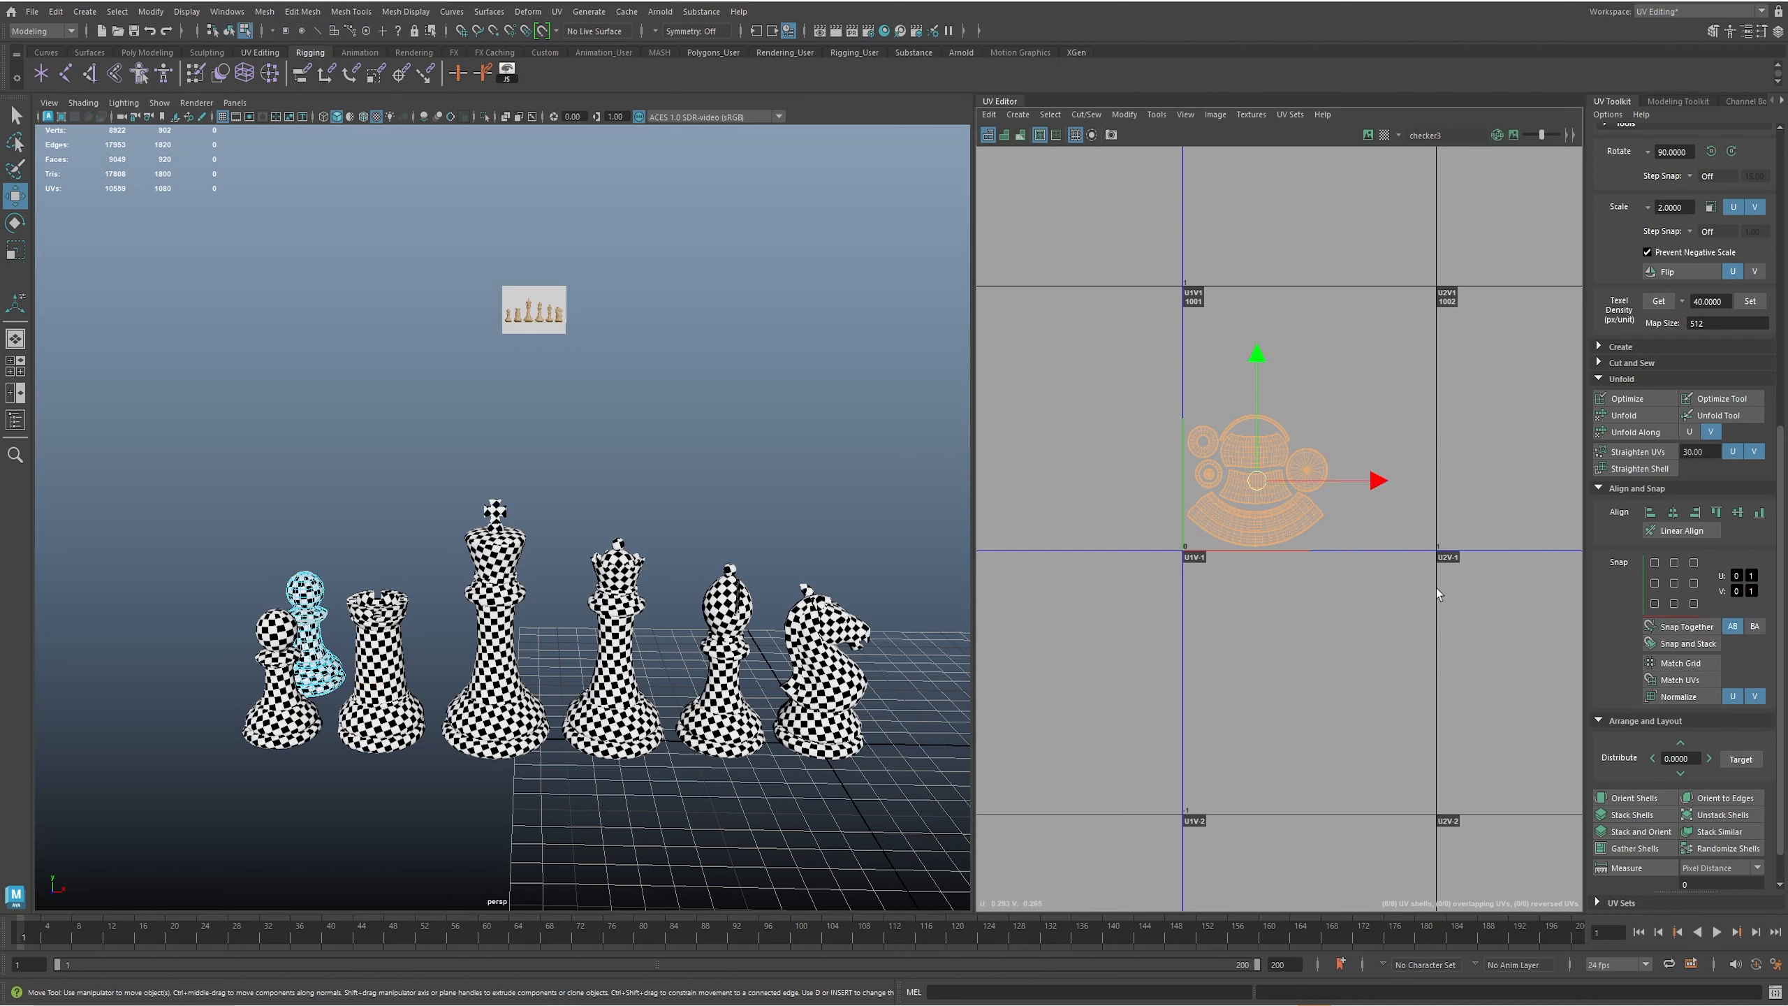
{"action": "left_click_drag", "start_coordinate": [1366, 484], "coordinate": [1479, 488]}
{"action": "left_click", "coordinate": [285, 698], "text": "shift"}
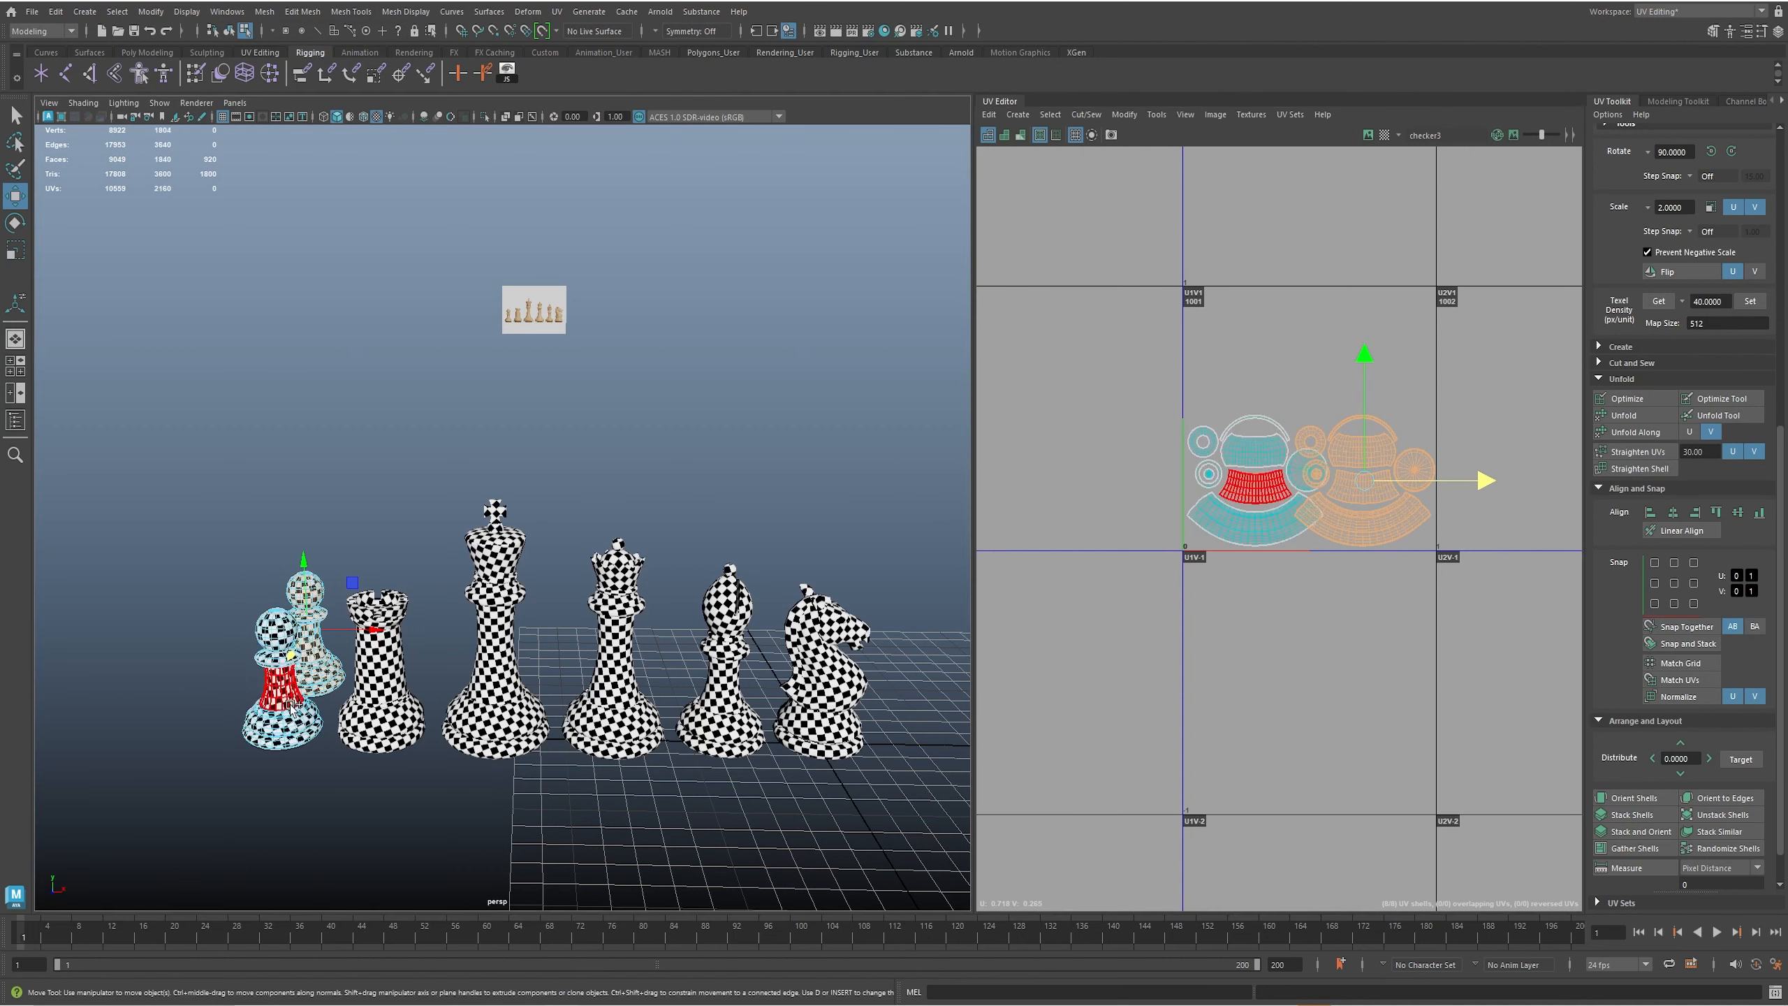
{"action": "middle_click_drag", "start_coordinate": [1537, 530], "coordinate": [1397, 562], "text": "alt"}
{"action": "right_click_drag", "start_coordinate": [1397, 562], "coordinate": [1618, 541], "text": "alt"}
{"action": "middle_click_drag", "start_coordinate": [1383, 543], "coordinate": [1499, 562], "text": "alt"}
{"action": "left_click_drag", "start_coordinate": [1371, 520], "coordinate": [1411, 518]}
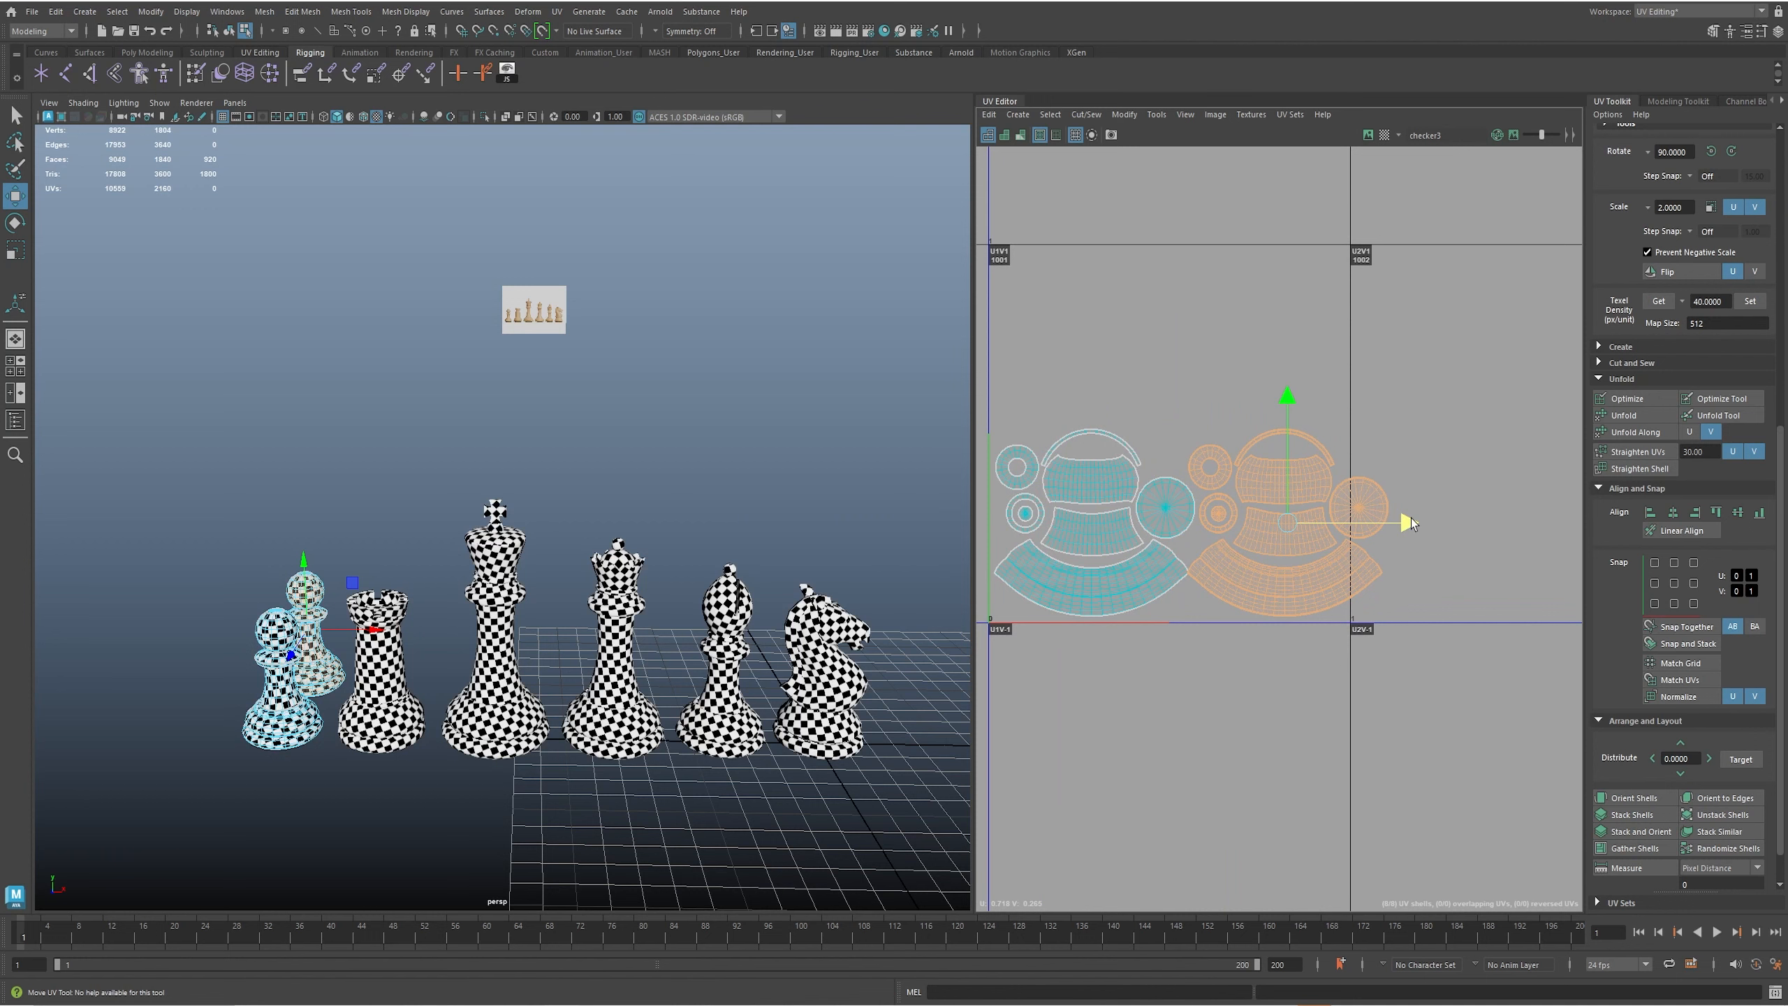
{"action": "left_click_drag", "start_coordinate": [1411, 518], "coordinate": [1374, 525]}
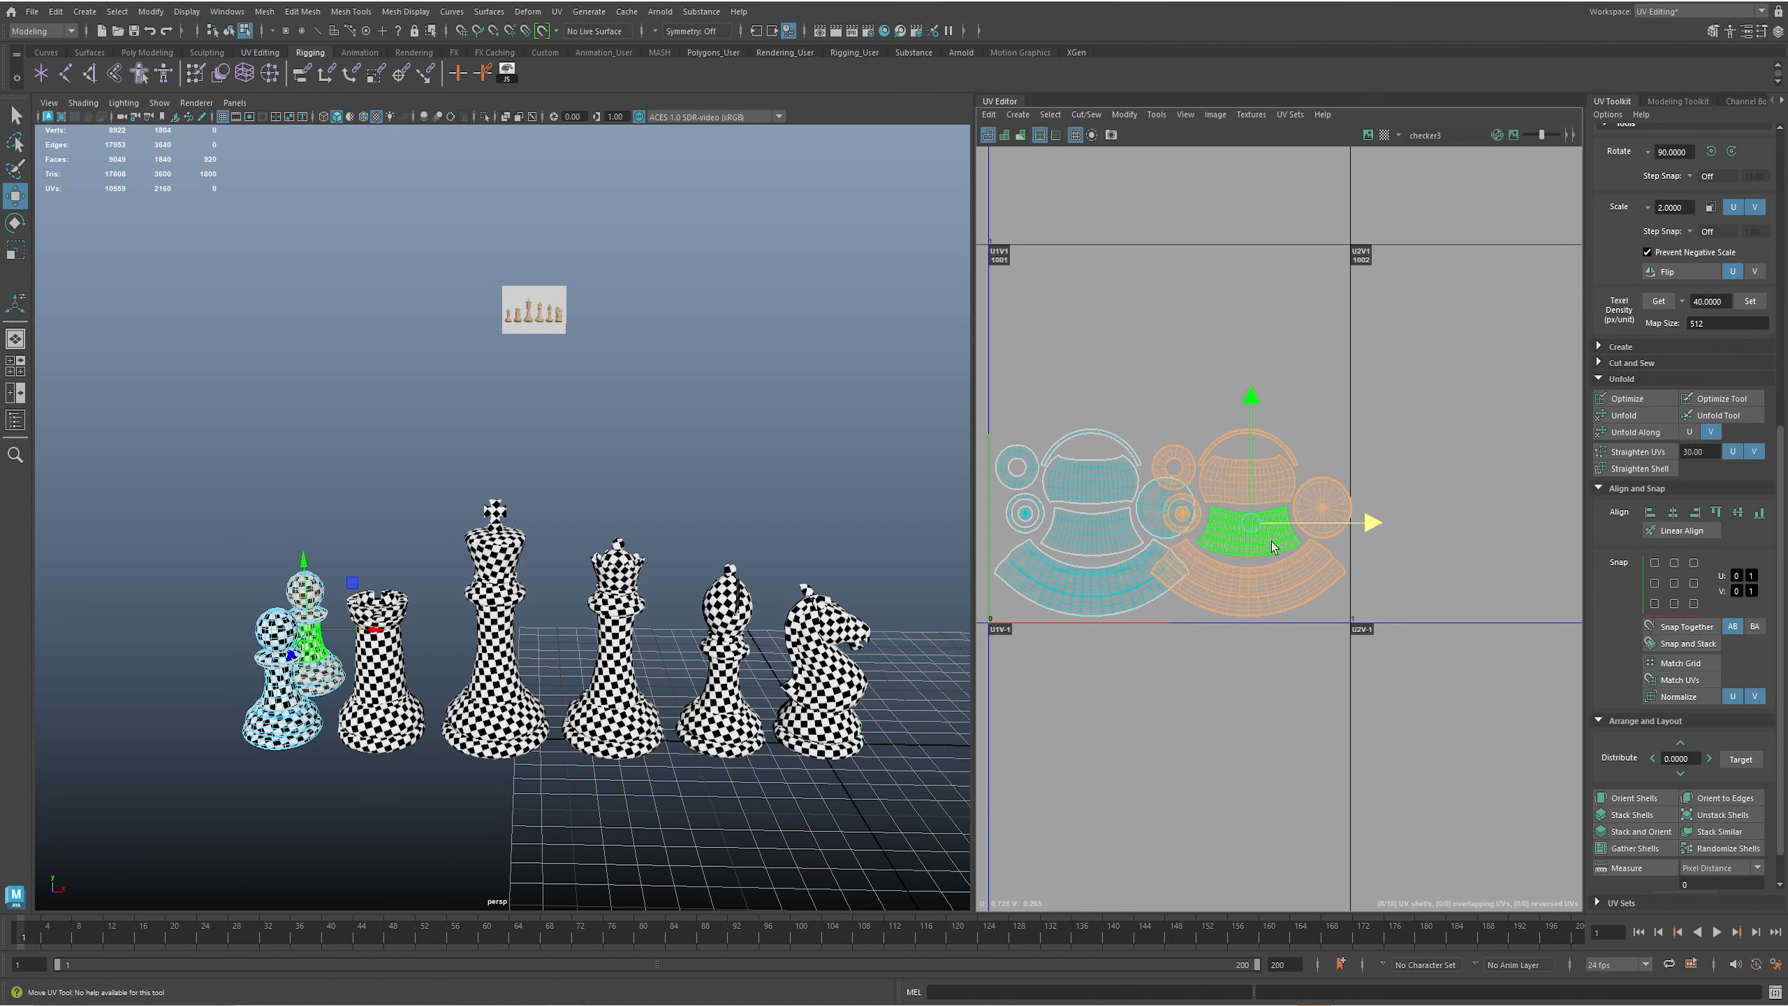
{"action": "left_click_drag", "start_coordinate": [1238, 522], "coordinate": [1242, 364]}
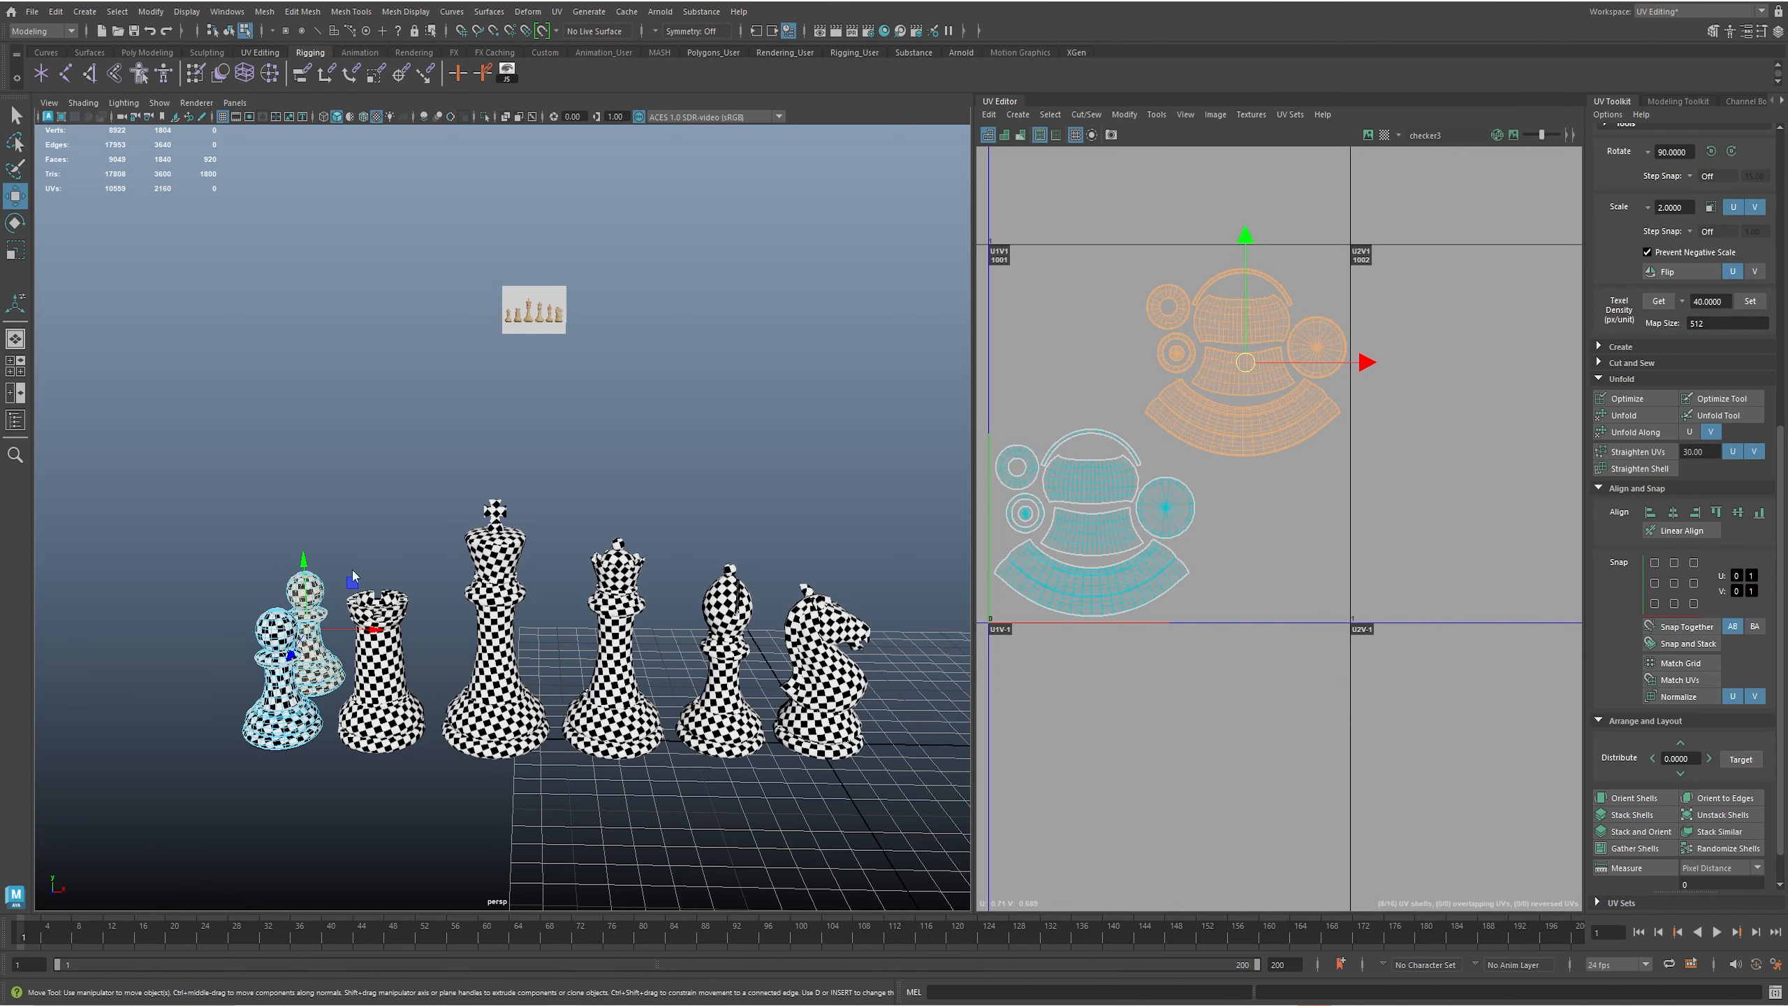
- Delete the duplicate pawn and reselect the original pawn
{"action": "right_click_drag", "start_coordinate": [324, 599], "coordinate": [331, 574]}
{"action": "left_click", "coordinate": [315, 579]}
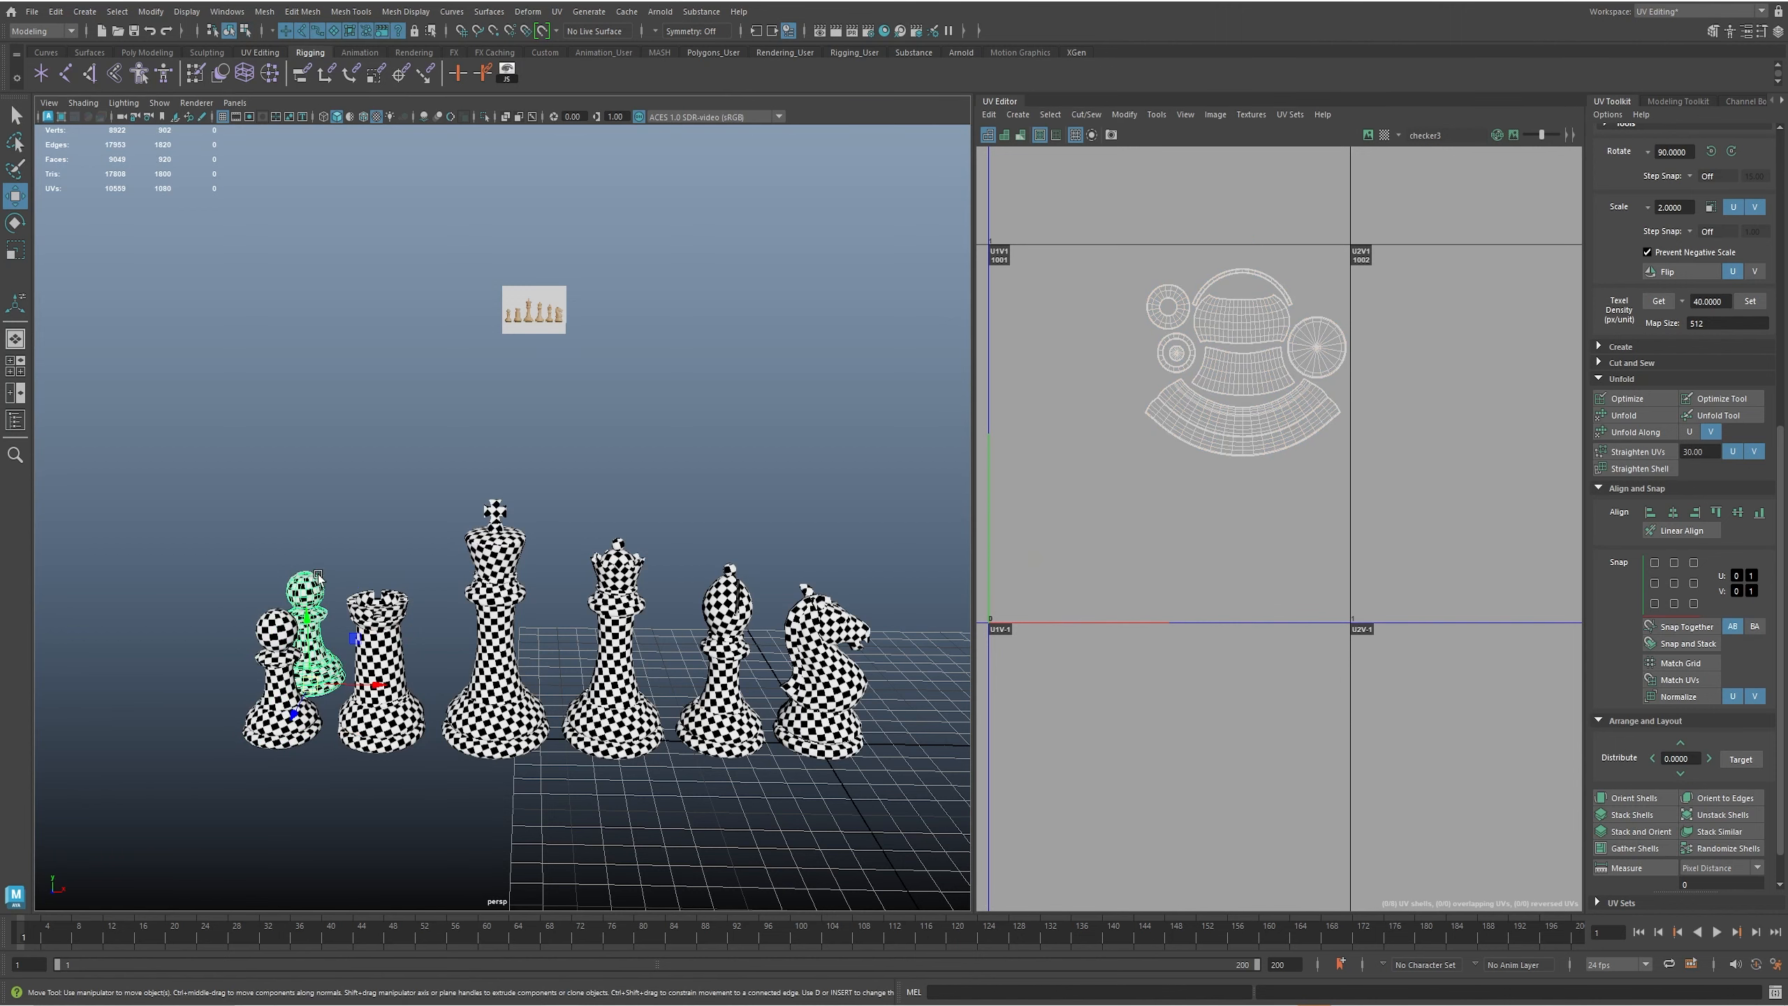
{"action": "key", "text": "Delete"}
{"action": "left_click", "coordinate": [276, 727]}
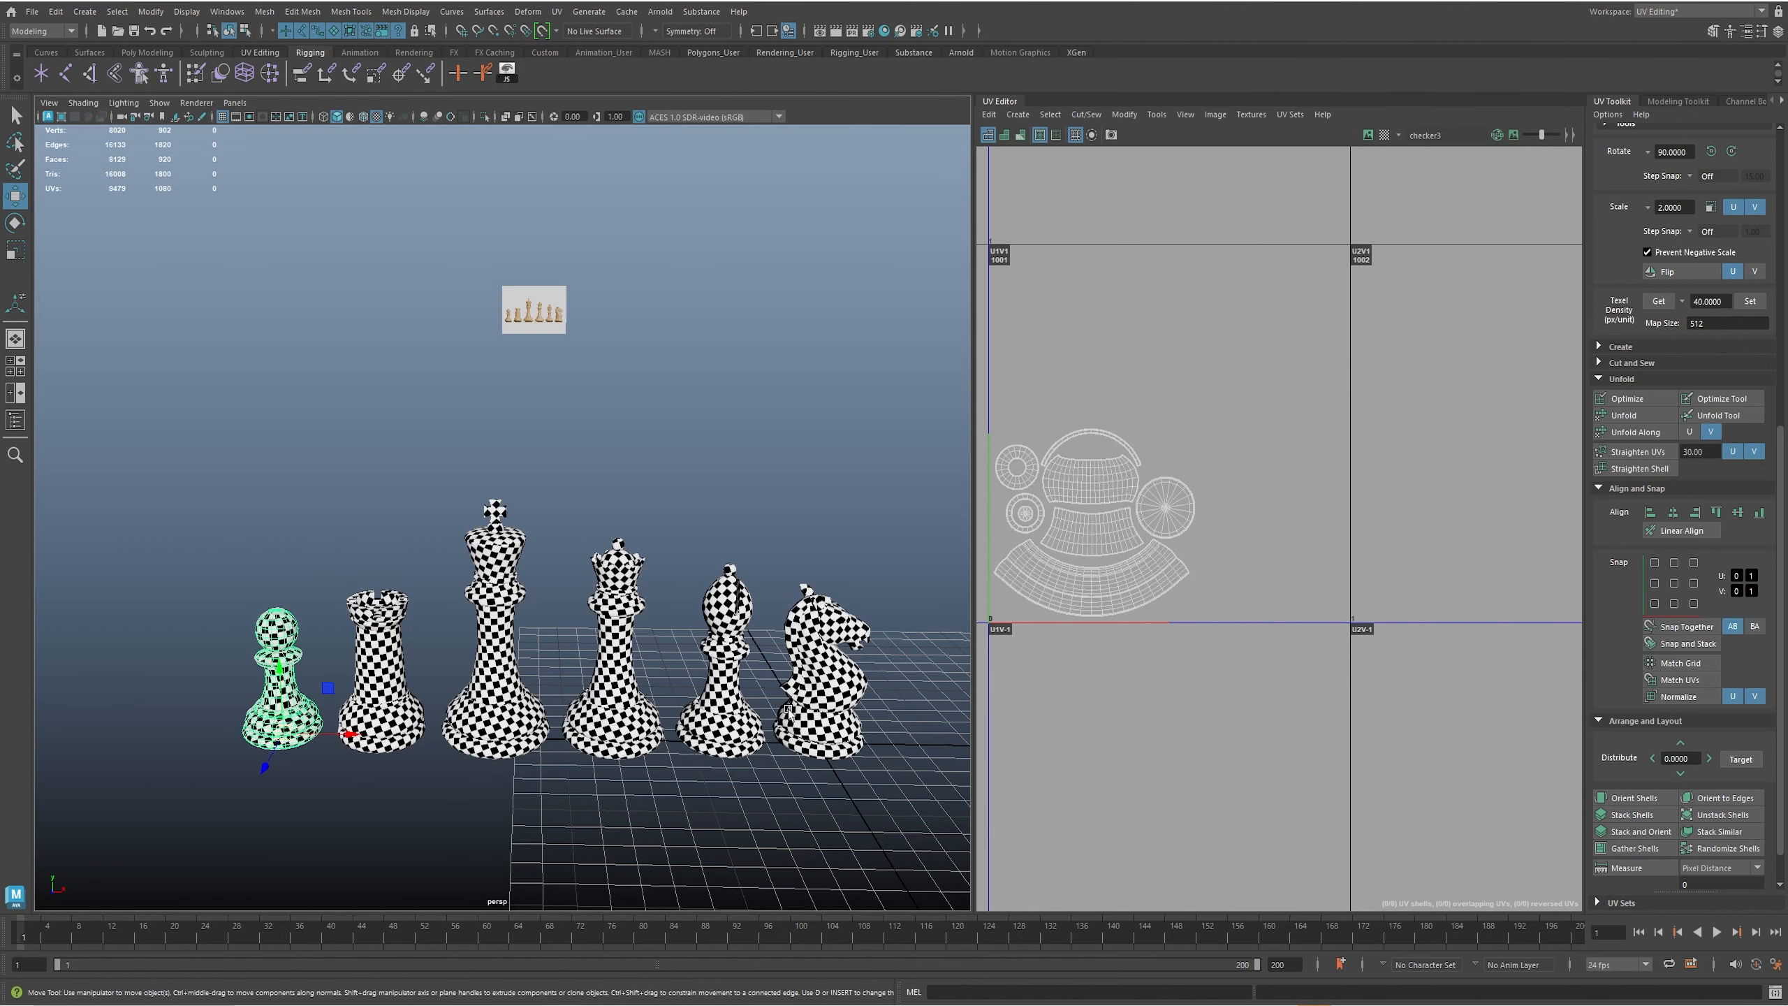
{"action": "scroll", "coordinate": [780, 713], "scroll_direction": "down", "scroll_amount": 3}
{"action": "scroll", "coordinate": [1068, 567], "scroll_direction": "down", "scroll_amount": 3}
{"action": "scroll", "coordinate": [1069, 566], "scroll_direction": "down", "scroll_amount": 4}
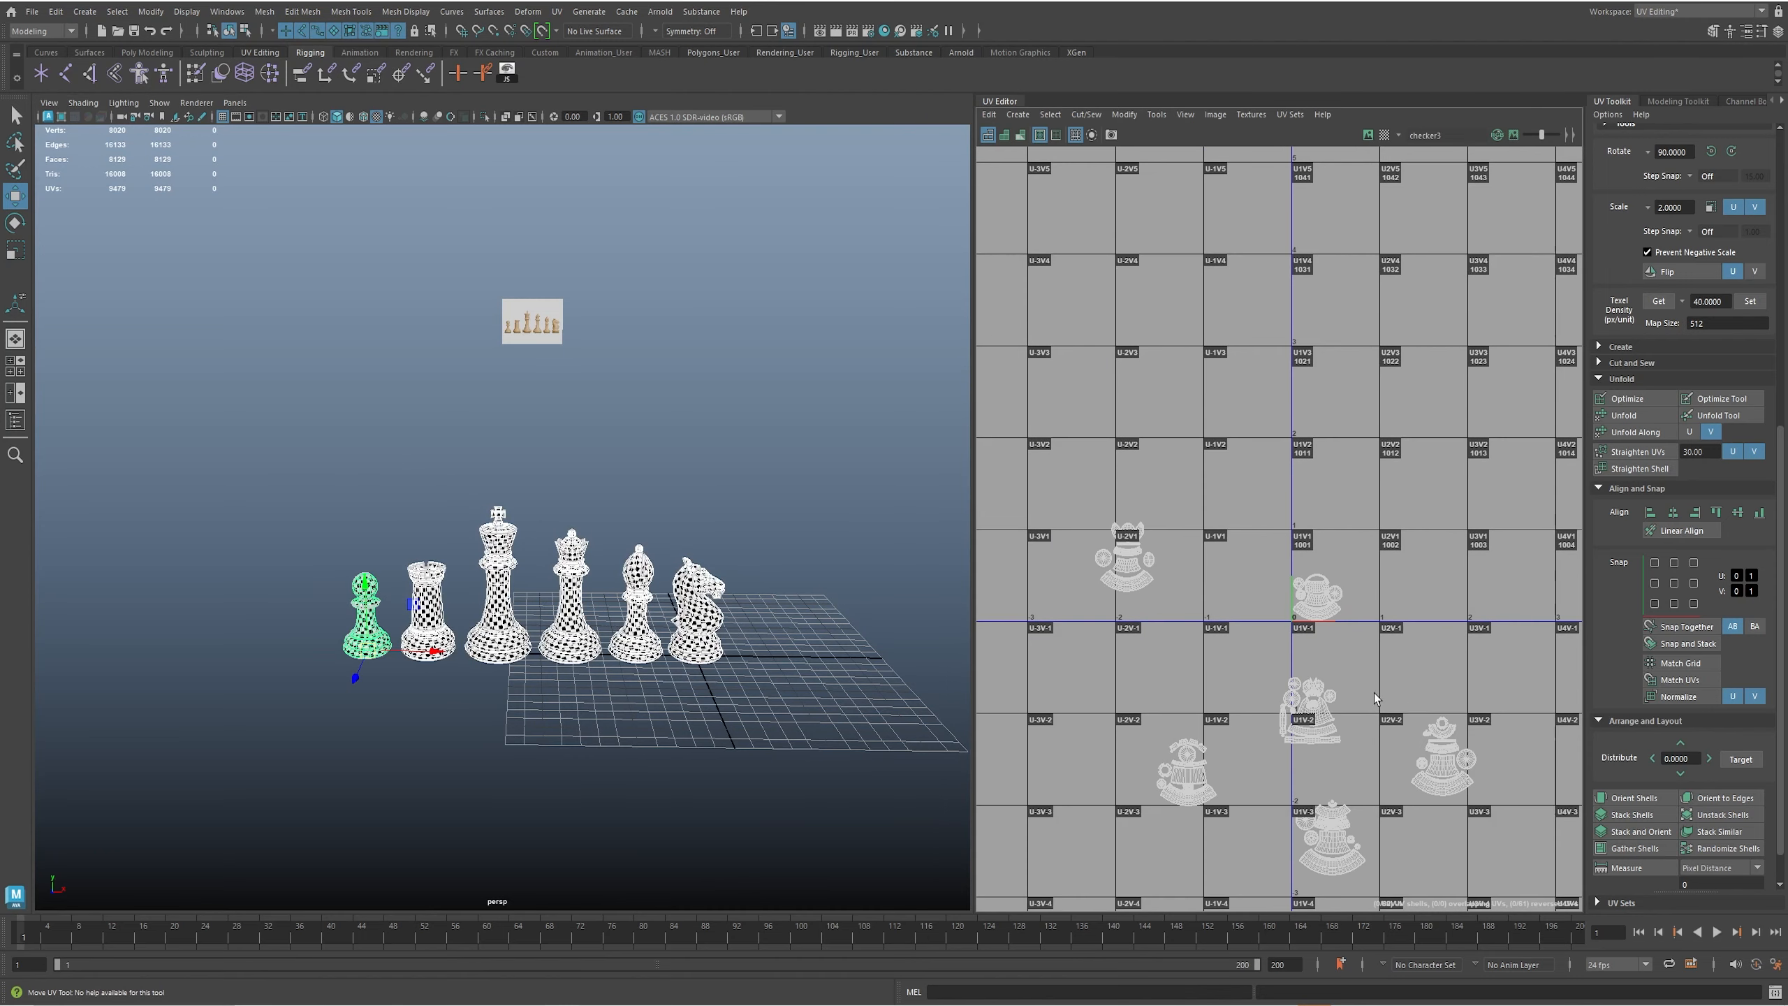
- Select the UV shells of all six chess pieces and scale them down slightly together
{"action": "scroll", "coordinate": [1068, 566], "scroll_direction": "up", "scroll_amount": 2}
{"action": "right_click_drag", "start_coordinate": [1185, 546], "coordinate": [1122, 524]}
{"action": "left_click_drag", "start_coordinate": [1052, 433], "coordinate": [1416, 720]}
{"action": "right_click_drag", "start_coordinate": [1297, 716], "coordinate": [1536, 702], "text": "alt"}
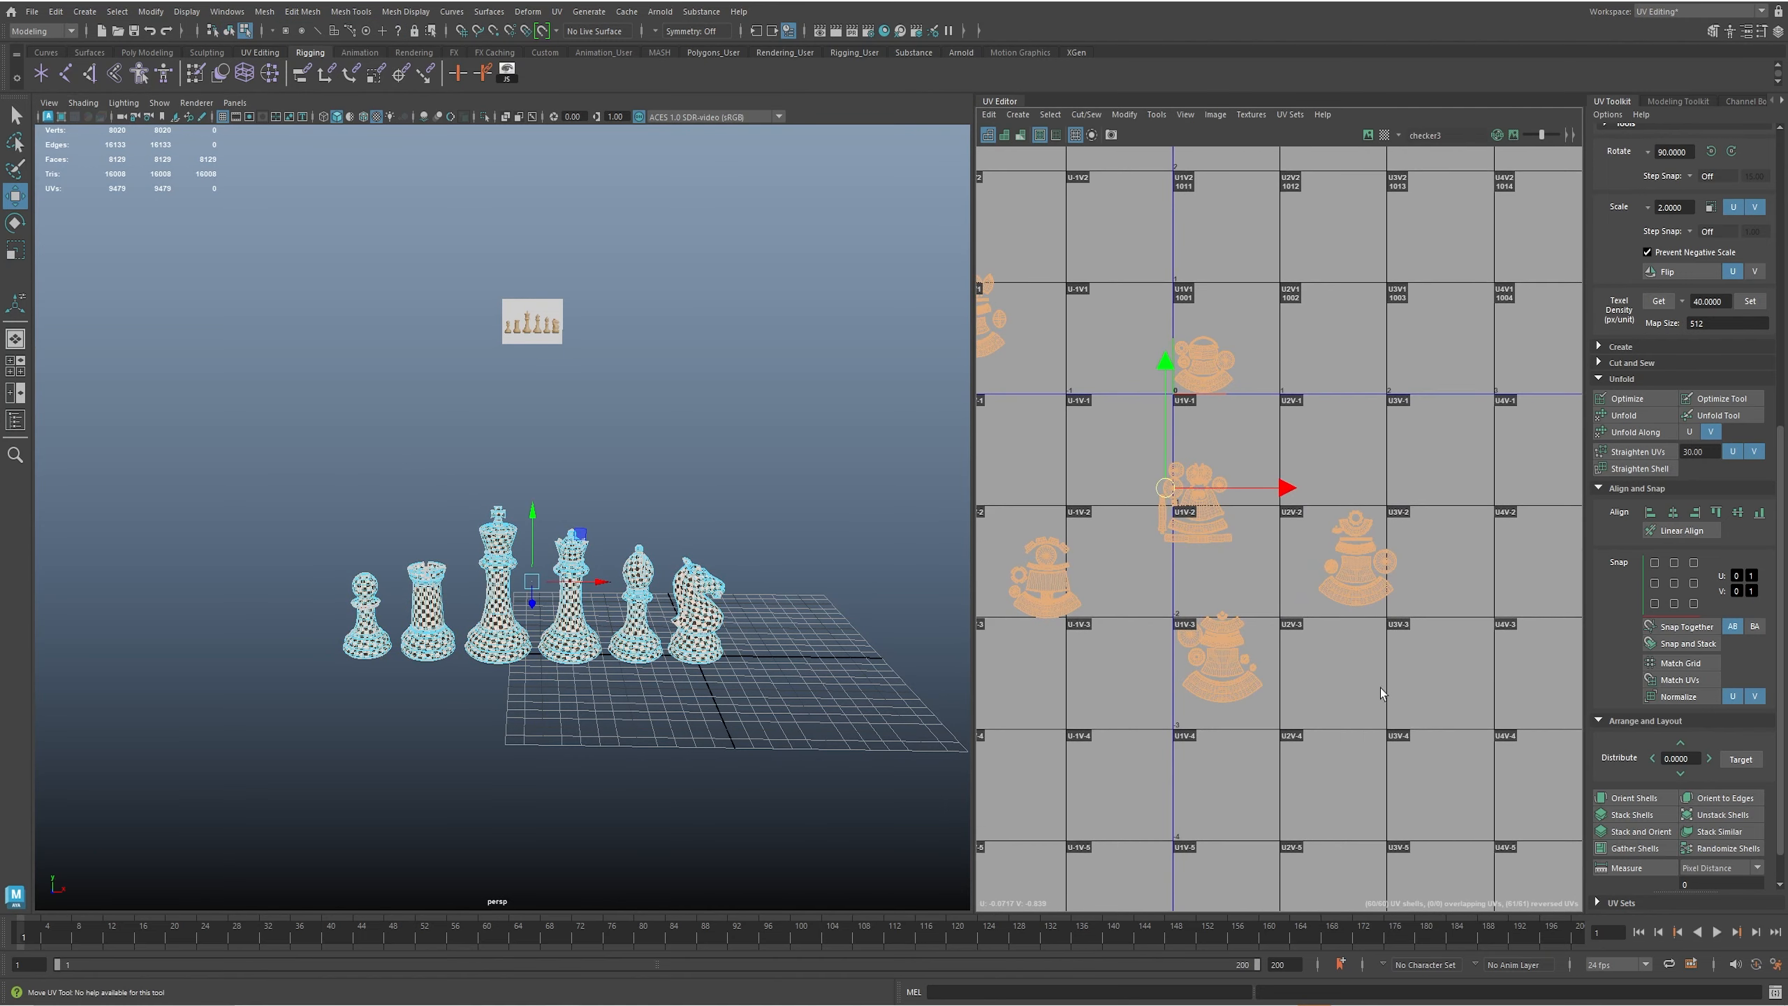
{"action": "key", "text": "r"}
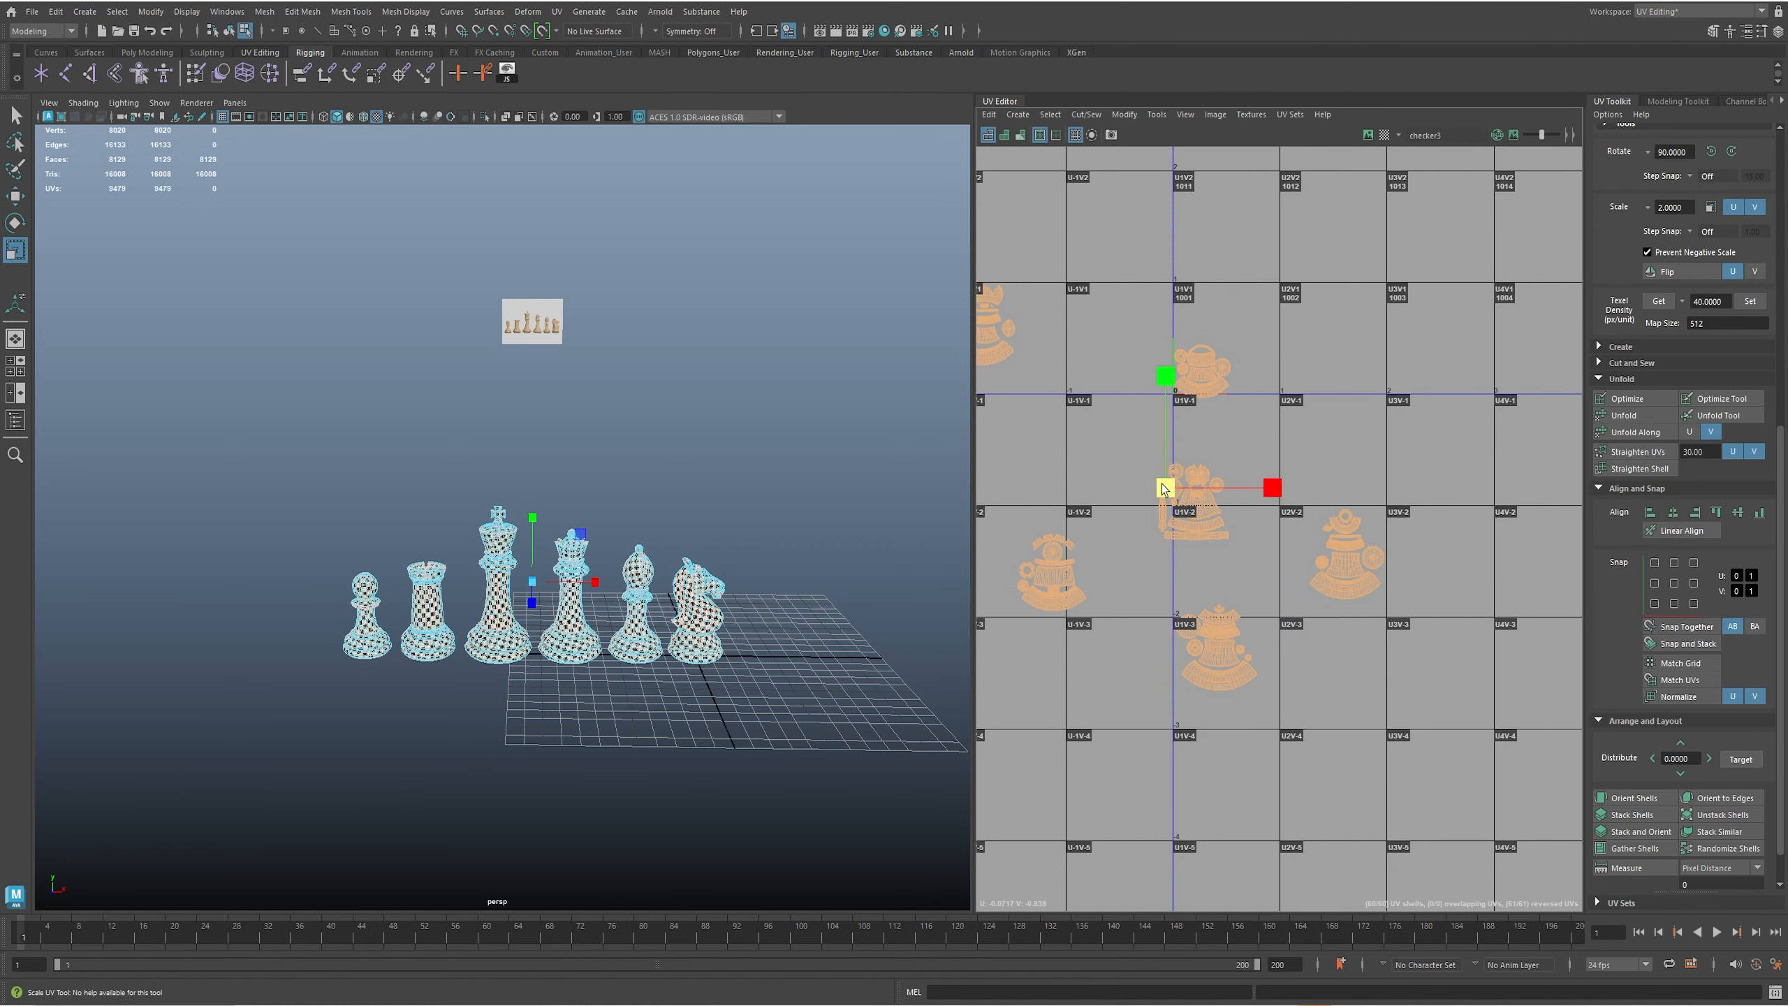
- Move all of the pawn's UV shells up so they sit fully inside tile 1001
{"action": "key", "text": "w"}
{"action": "right_click_drag", "start_coordinate": [1179, 477], "coordinate": [1198, 271], "text": "alt"}
{"action": "middle_click_drag", "start_coordinate": [1198, 271], "coordinate": [1262, 614], "text": "alt"}
{"action": "left_click_drag", "start_coordinate": [1132, 405], "coordinate": [1512, 643]}
{"action": "left_click_drag", "start_coordinate": [1245, 498], "coordinate": [1246, 479]}
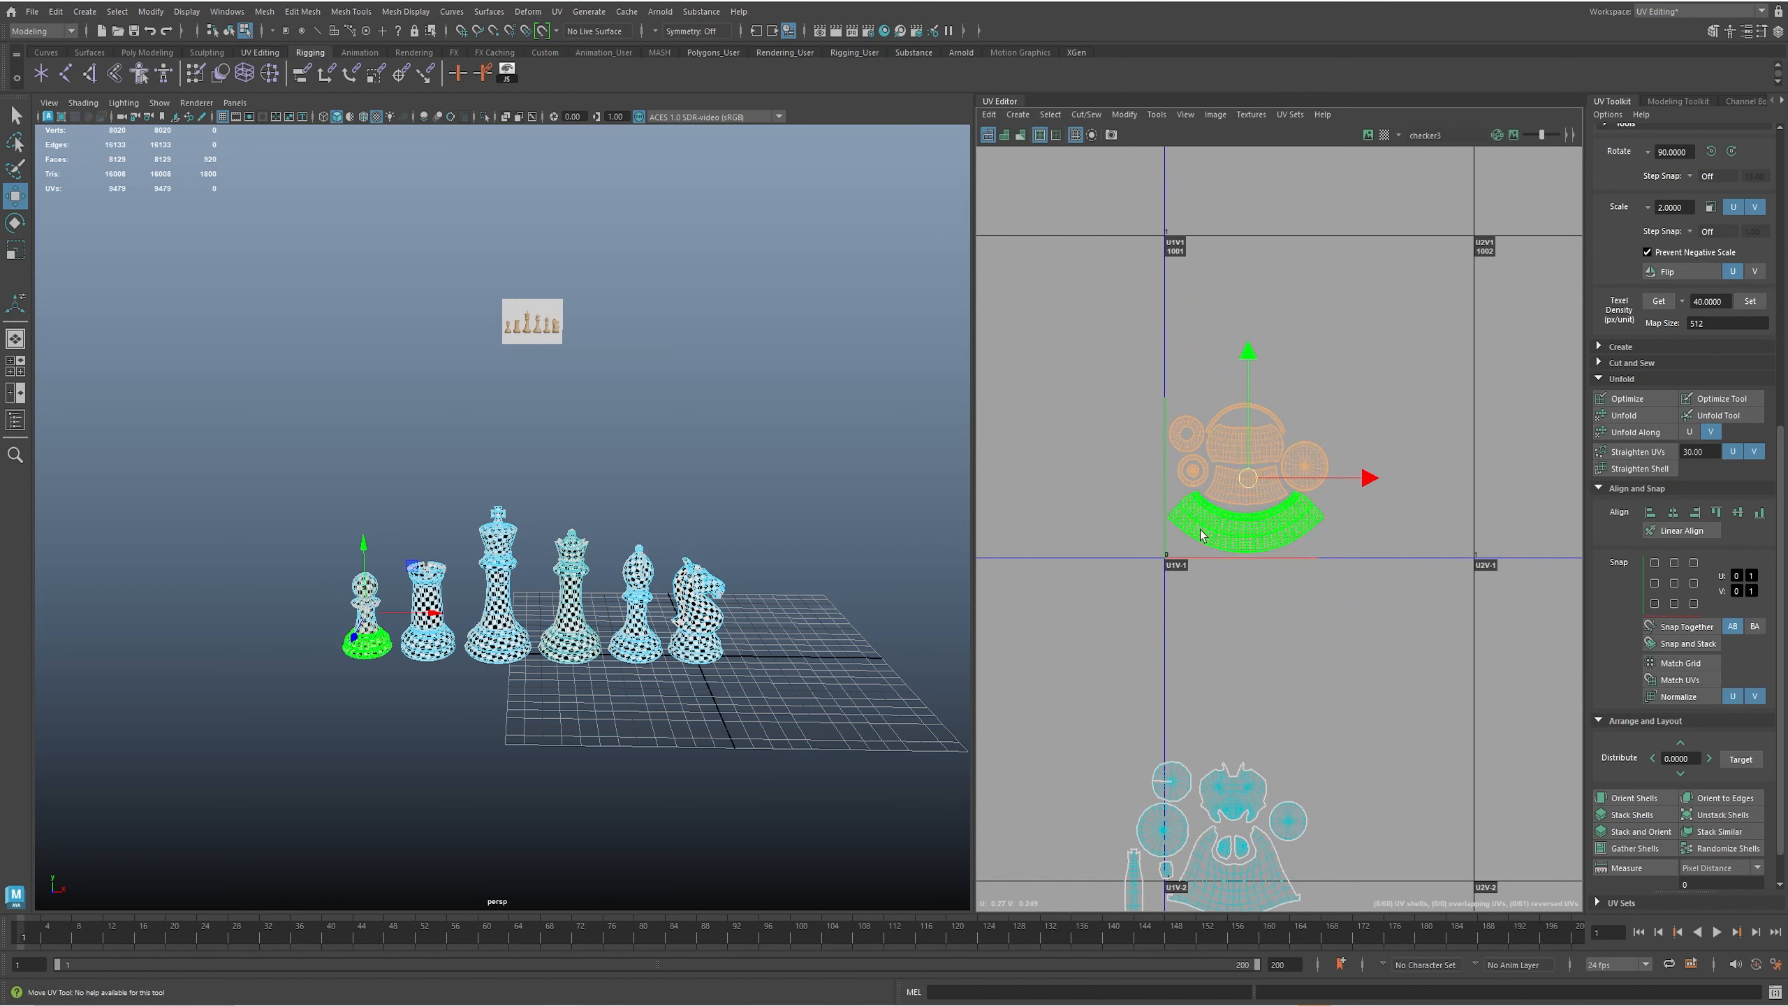
- Duplicate the pawn and move the copy behind the original
{"action": "key", "text": "F8"}
{"action": "left_click", "coordinate": [380, 650]}
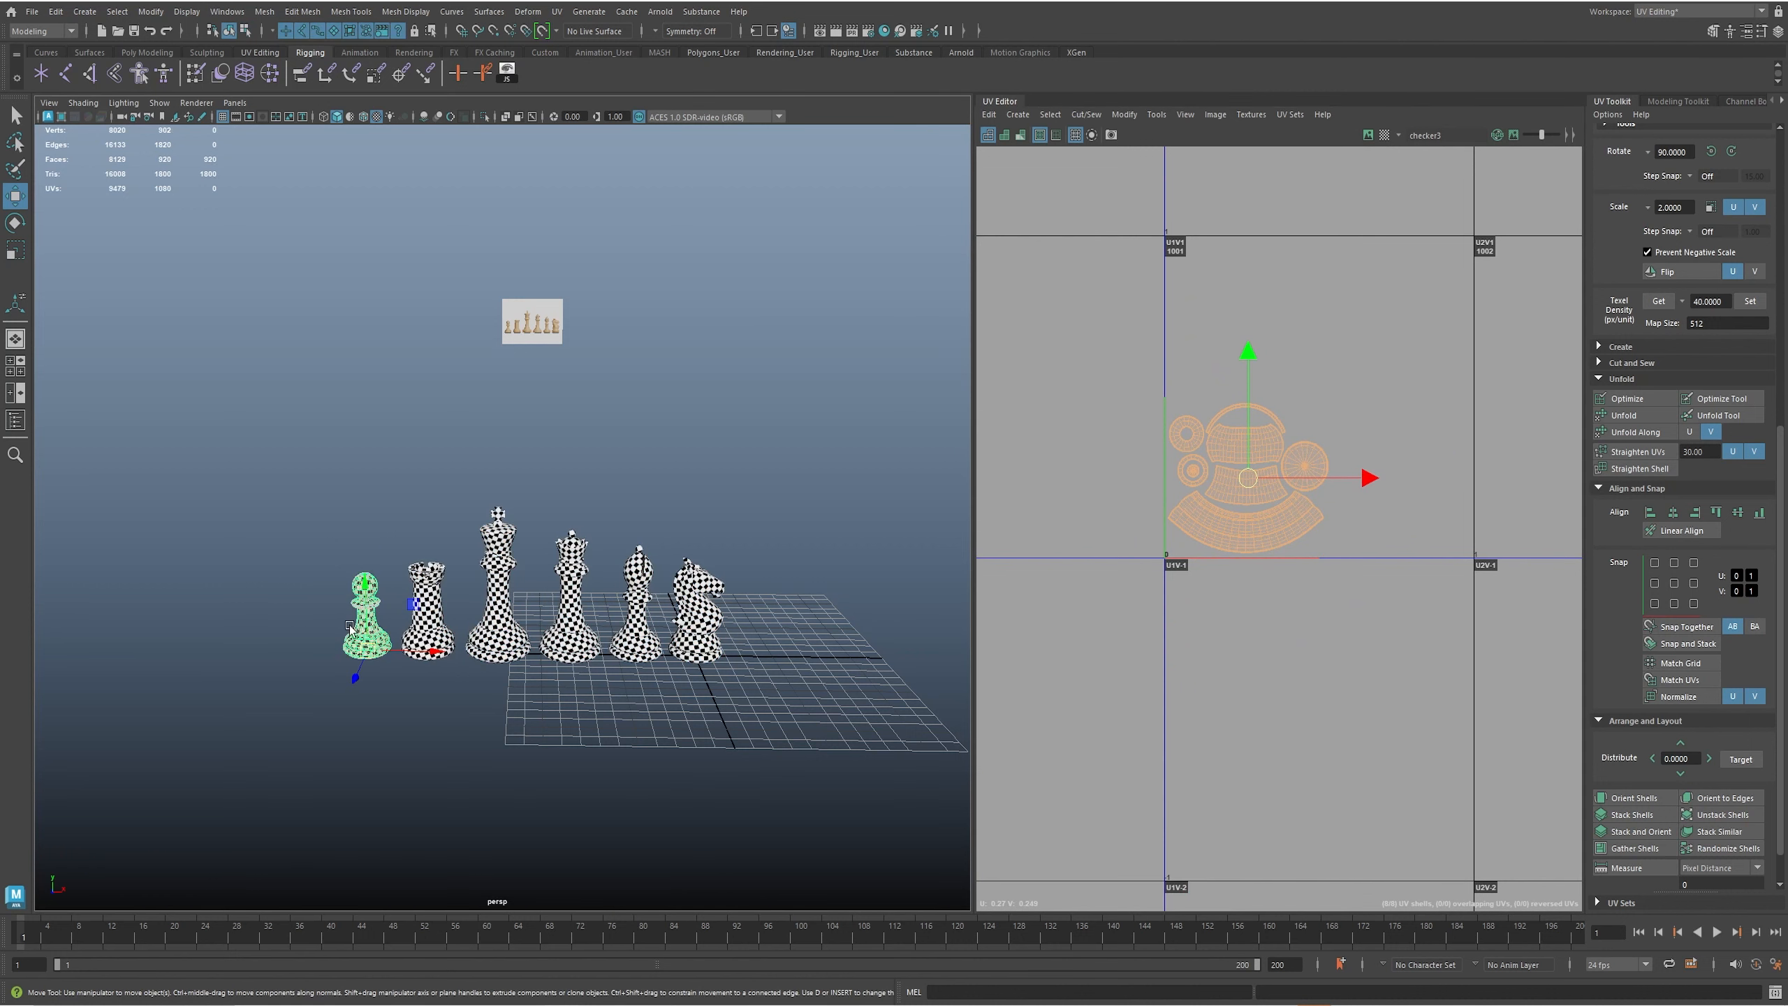
{"action": "key", "text": "ctrl+d"}
{"action": "left_click_drag", "start_coordinate": [358, 677], "coordinate": [372, 649]}
- Move the duplicate pawn's UV shells horizontally beside the original's in tile 1001 and display both pawns' UVs together
{"action": "middle_click_drag", "start_coordinate": [1234, 660], "coordinate": [1173, 695], "text": "alt"}
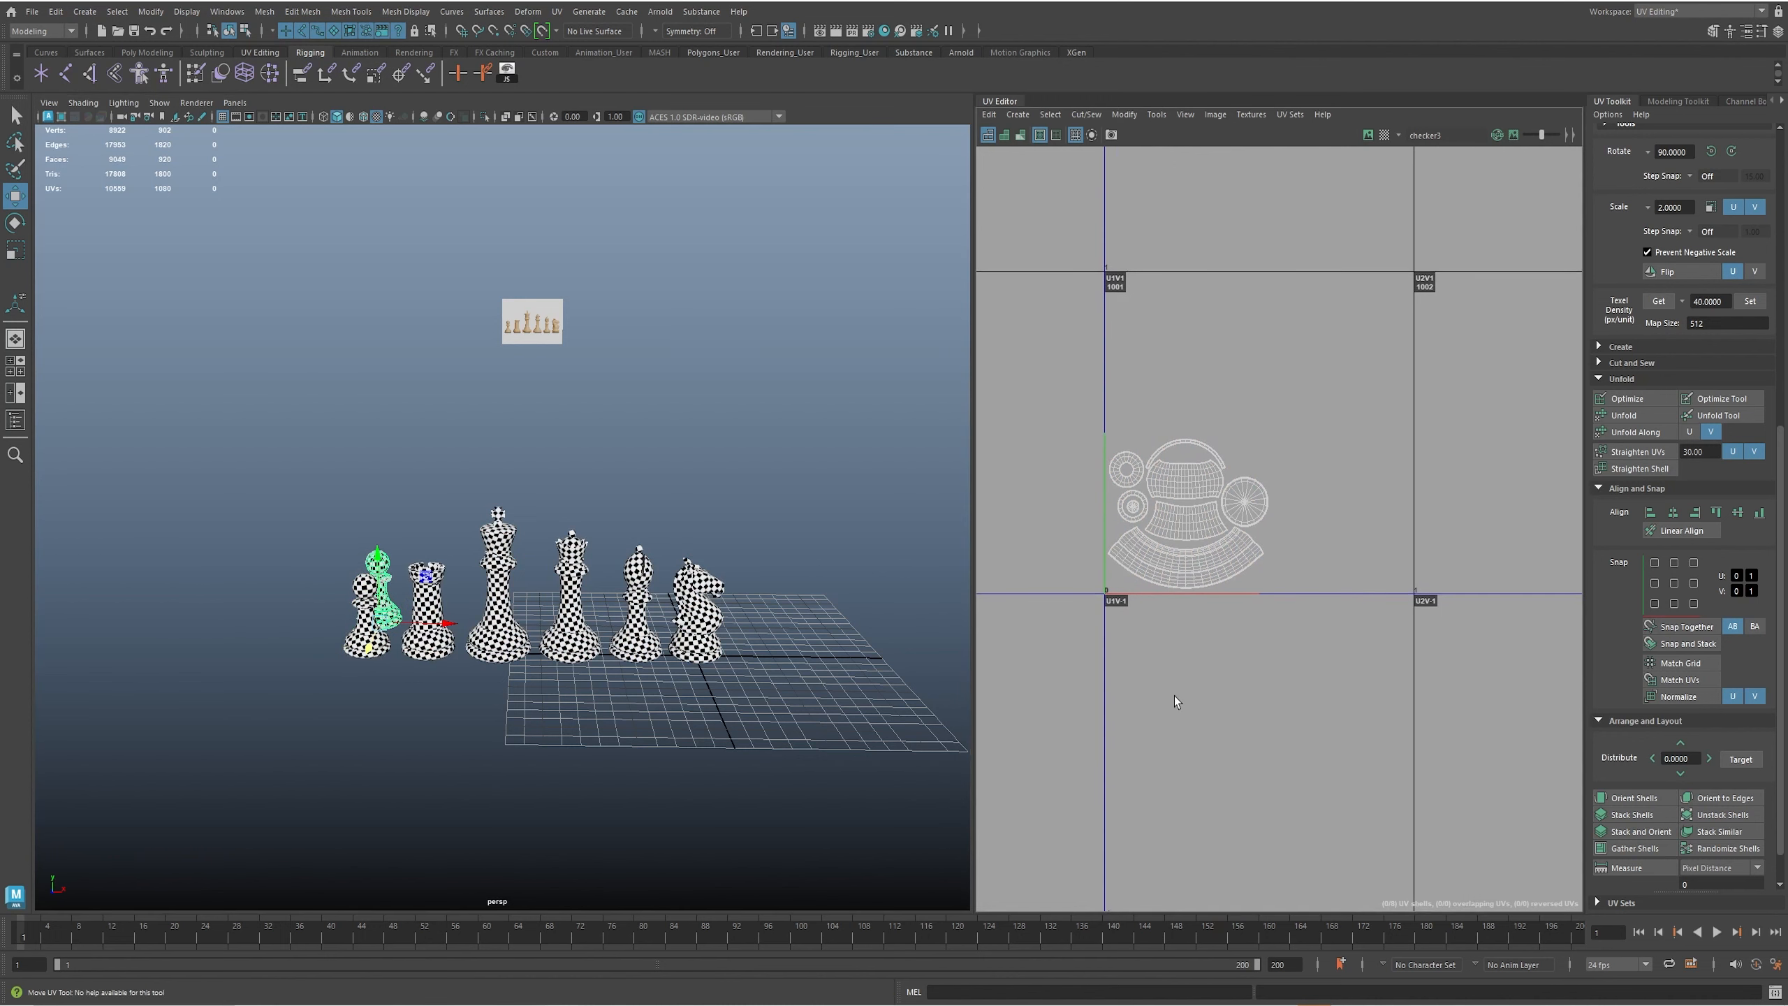
{"action": "right_click_drag", "start_coordinate": [1135, 705], "coordinate": [1172, 739]}
{"action": "left_click_drag", "start_coordinate": [1089, 366], "coordinate": [1445, 656]}
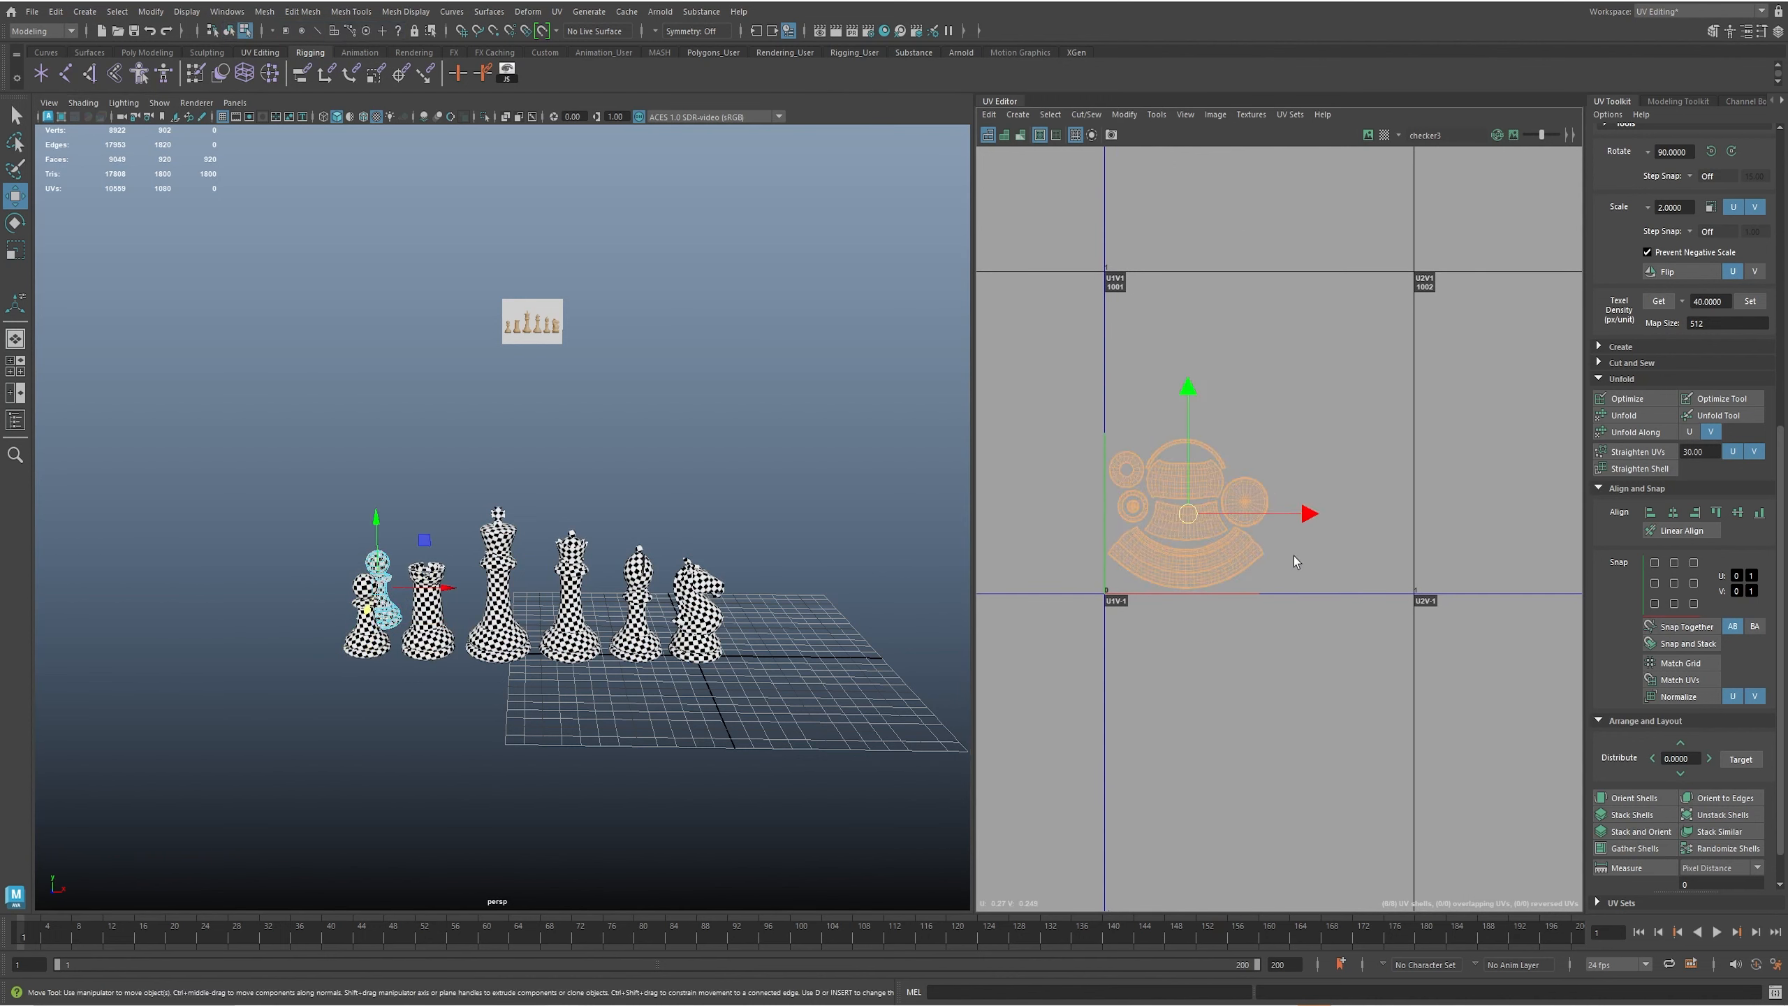
{"action": "left_click_drag", "start_coordinate": [1304, 512], "coordinate": [1445, 514]}
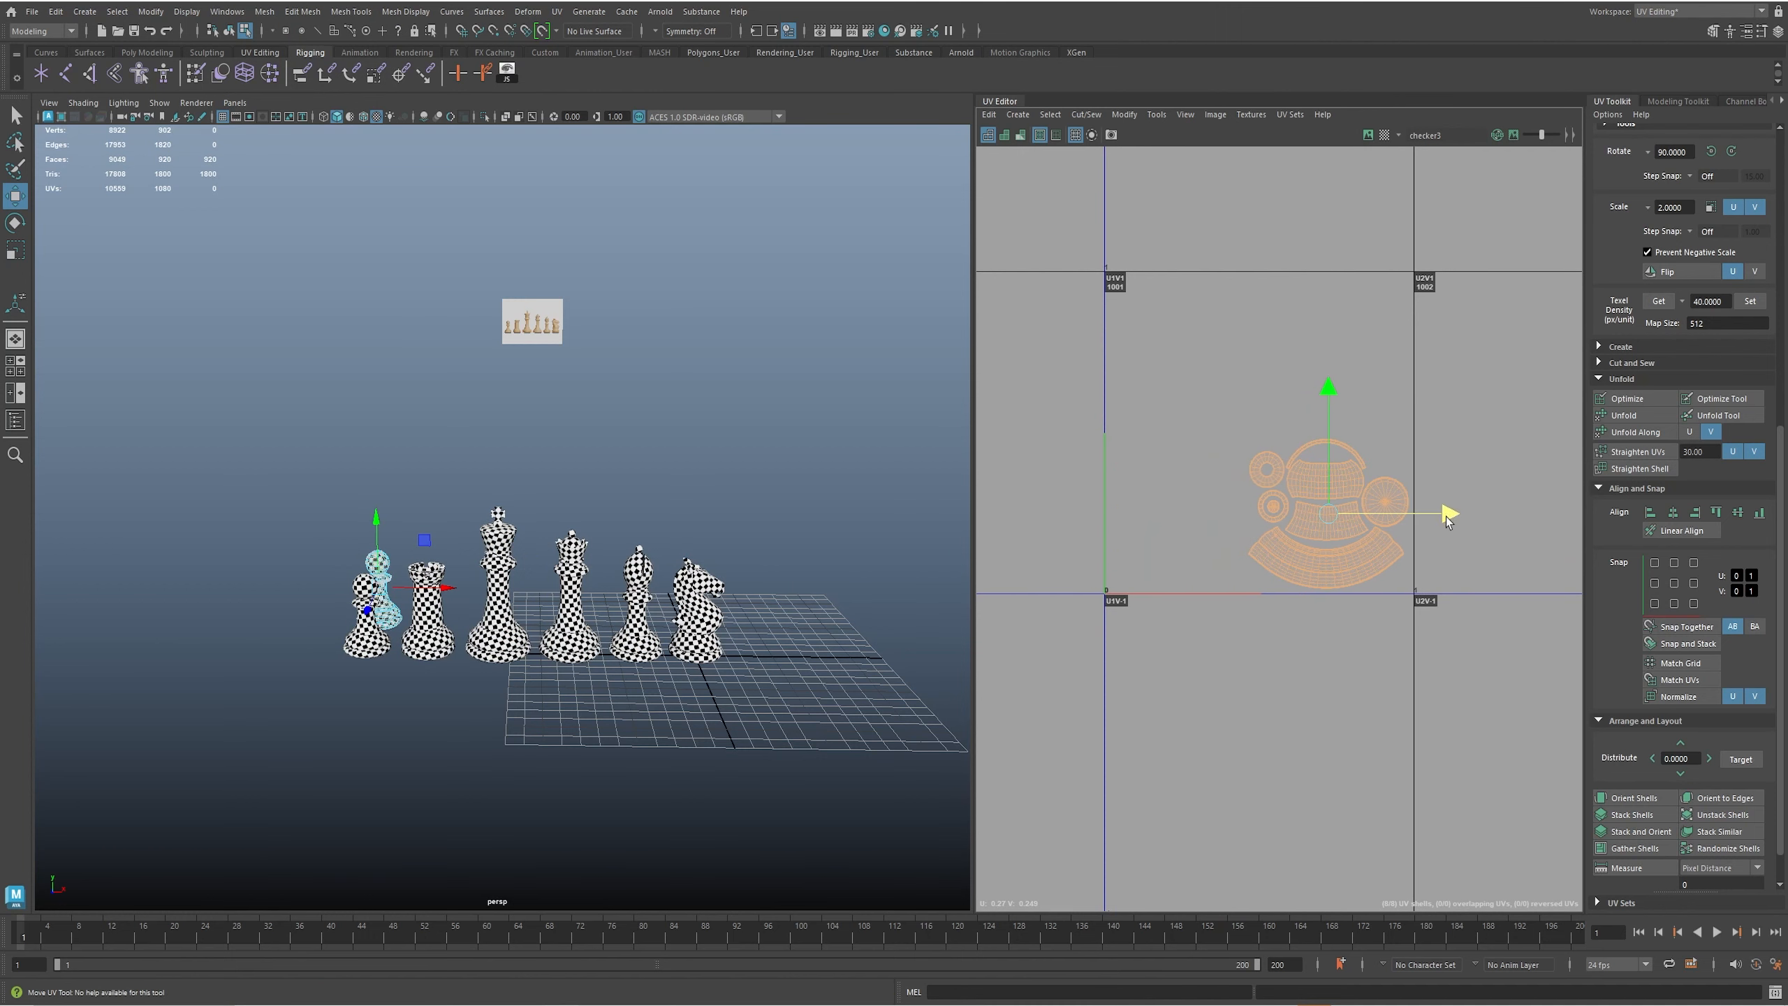
{"action": "left_click", "coordinate": [379, 647], "text": "shift"}
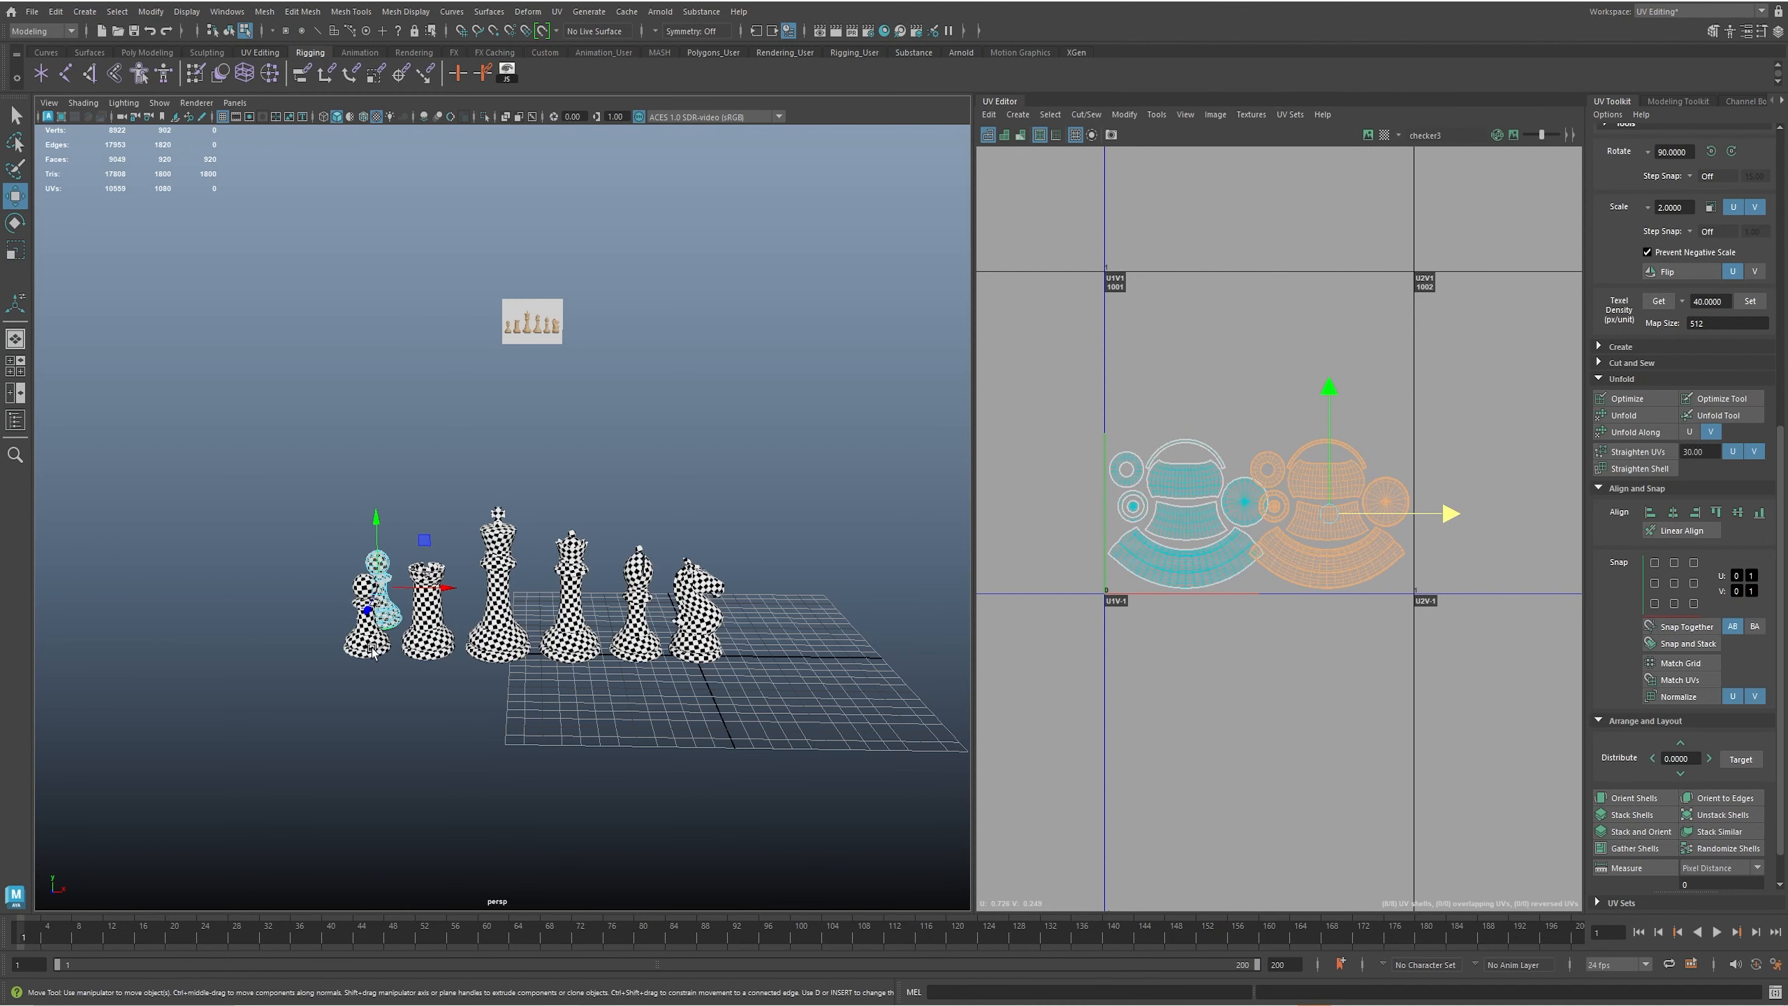
- Nudge the duplicate pawn's UV shells closer to the right edge of tile 1001
{"action": "middle_click_drag", "start_coordinate": [1282, 615], "coordinate": [1206, 588], "text": "alt"}
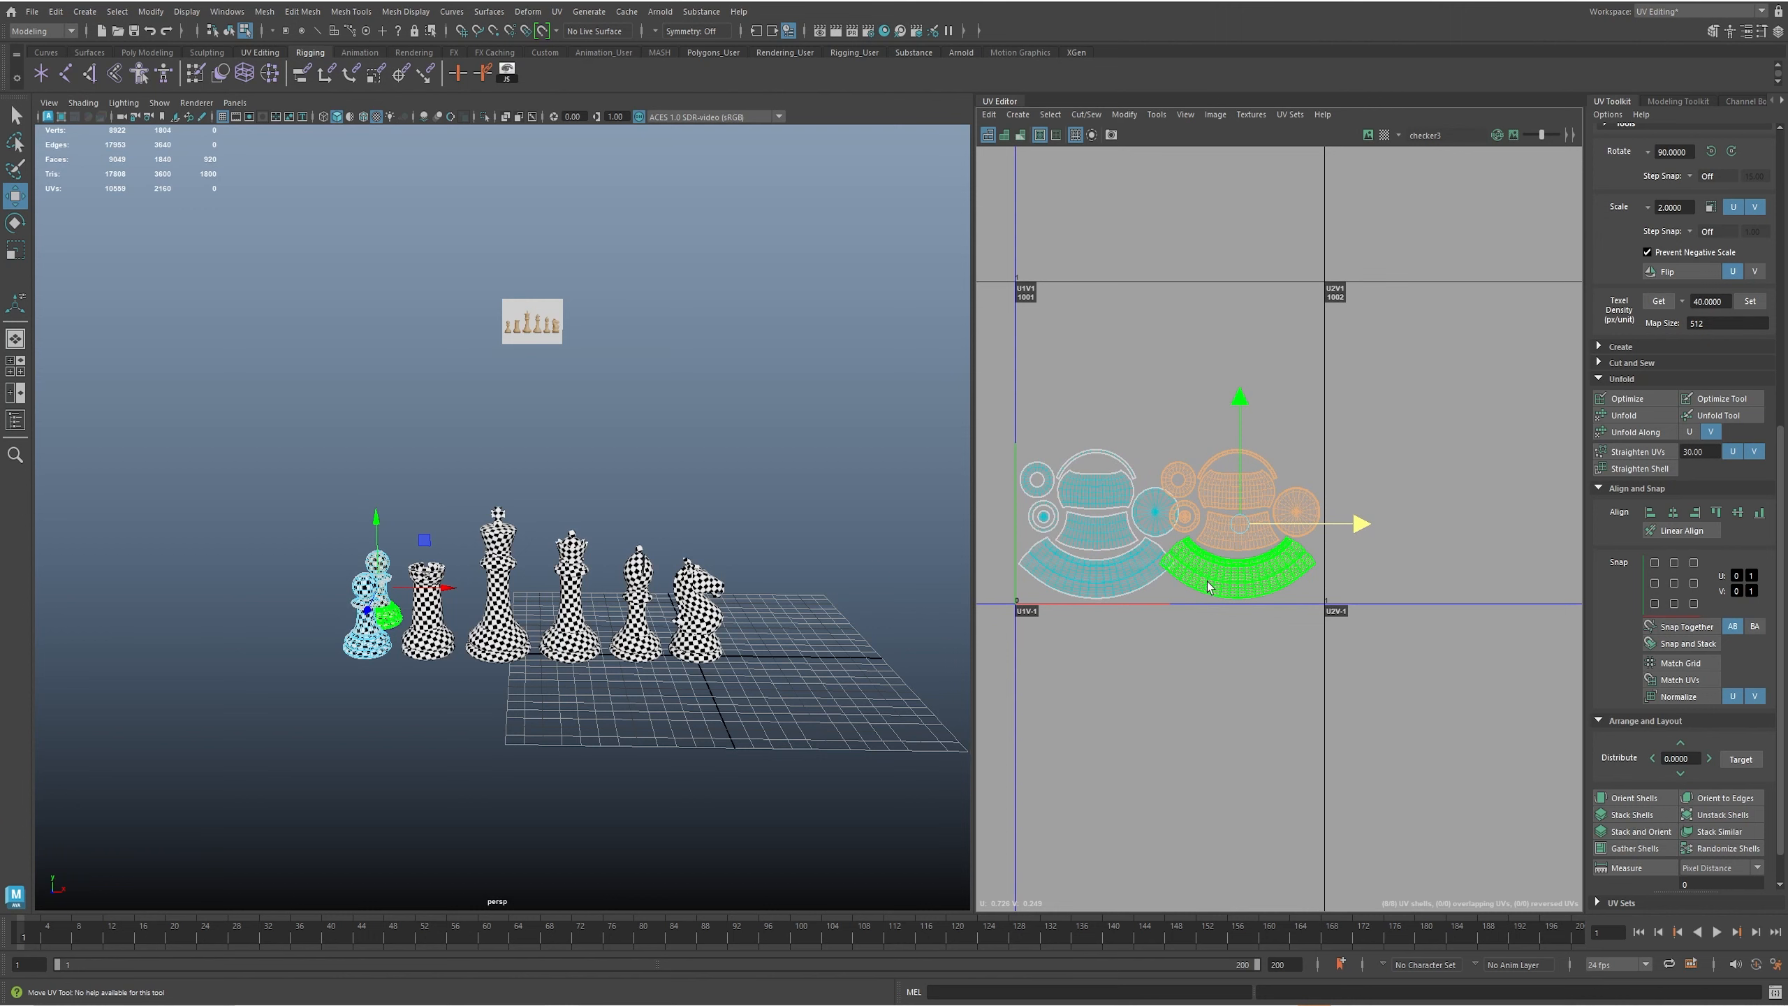
{"action": "right_click_drag", "start_coordinate": [1218, 631], "coordinate": [1383, 629], "text": "alt"}
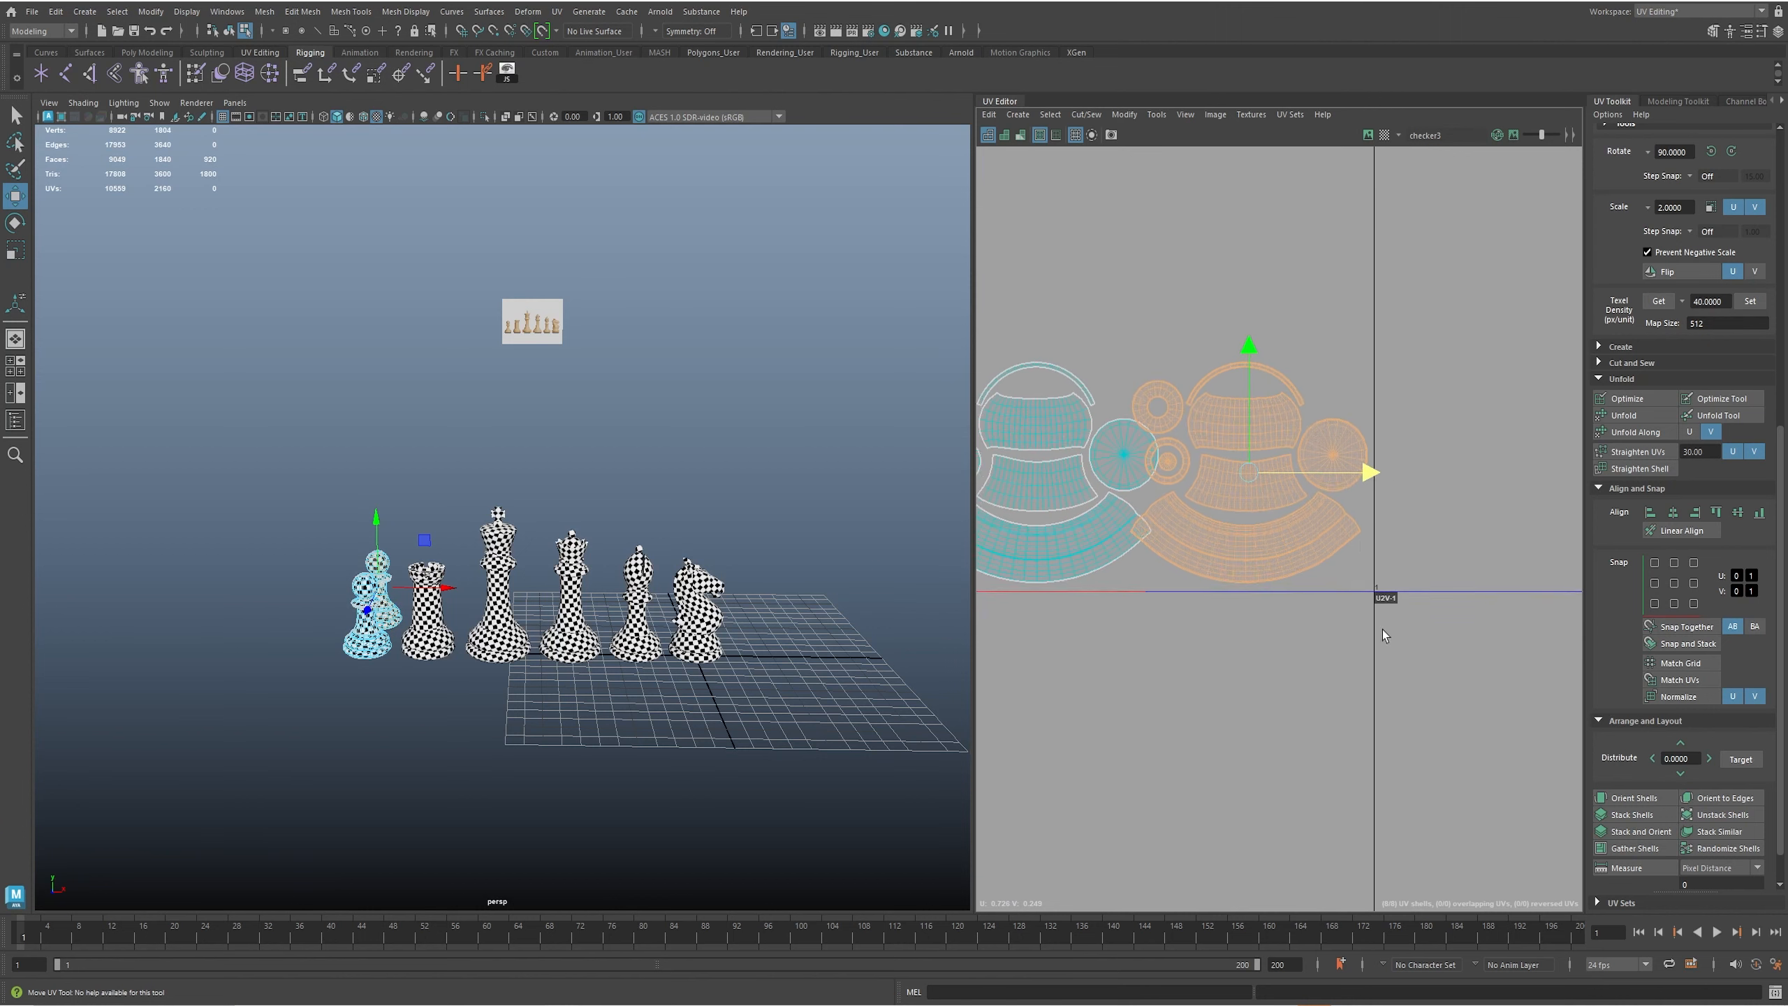
{"action": "middle_click_drag", "start_coordinate": [1383, 629], "coordinate": [1437, 657], "text": "alt"}
{"action": "left_click_drag", "start_coordinate": [1426, 501], "coordinate": [1435, 501]}
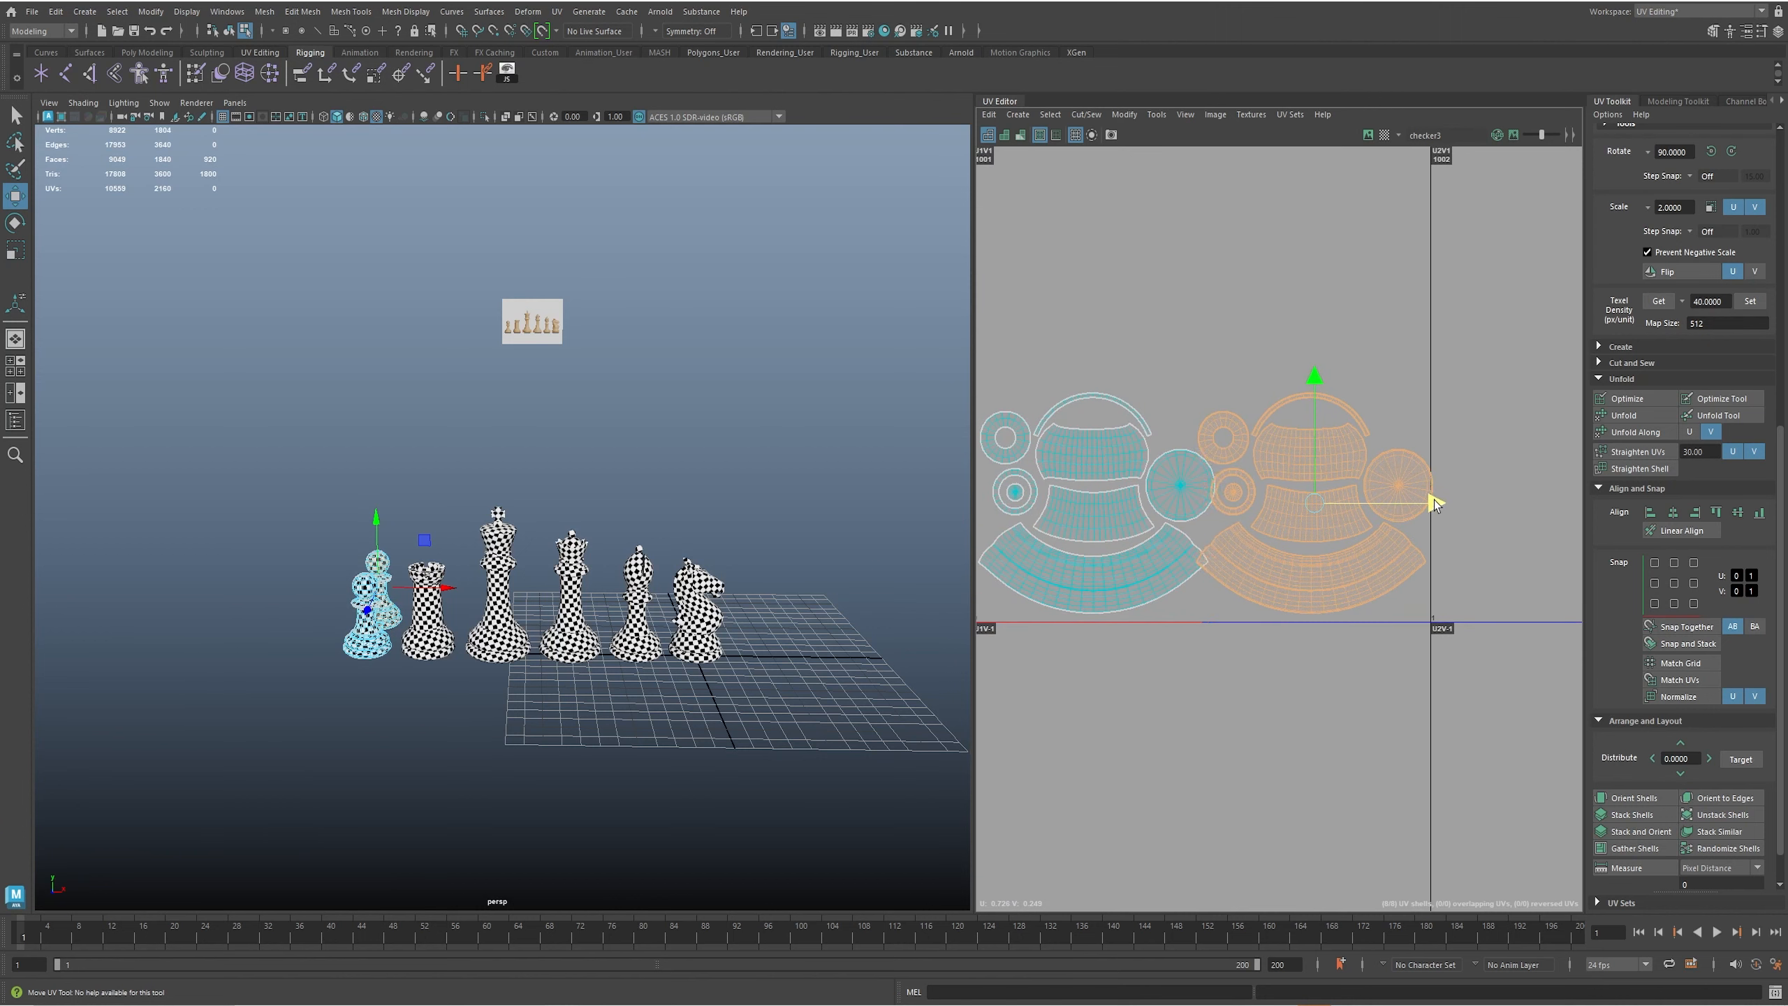
- Move the large round shell of both pawns above the two smaller round shells of each layout
{"action": "middle_click_drag", "start_coordinate": [1233, 572], "coordinate": [1292, 586], "text": "alt"}
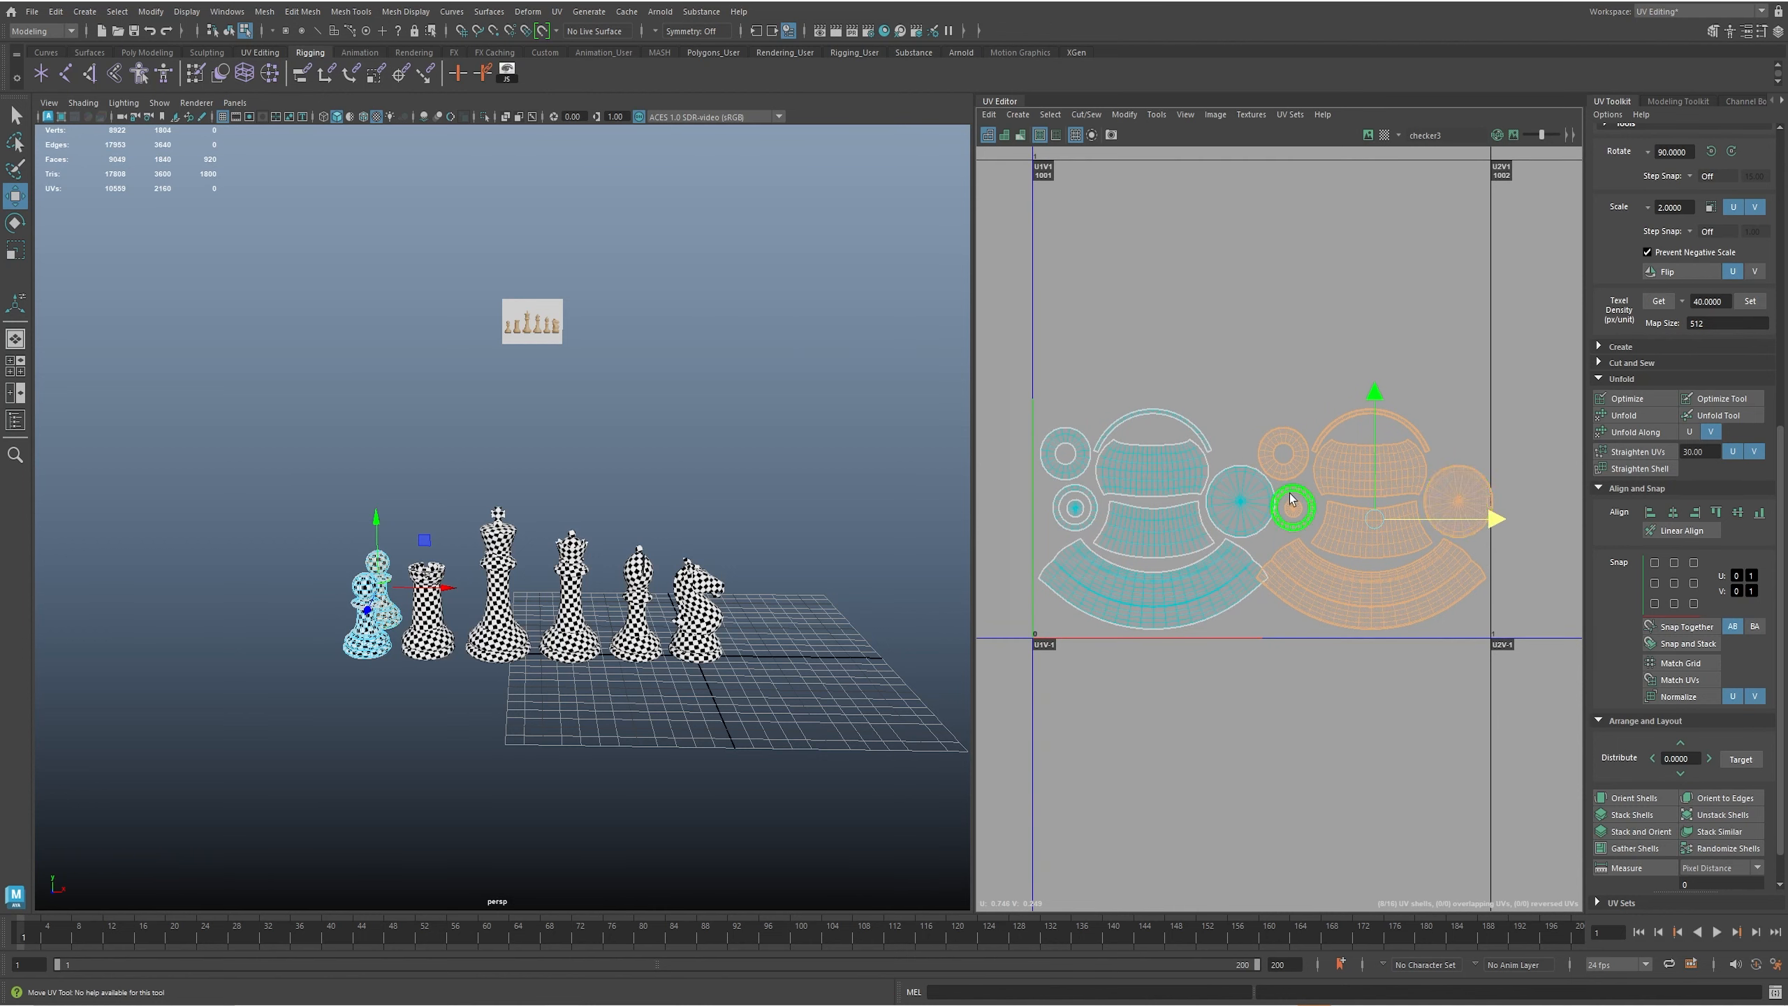
{"action": "left_click", "coordinate": [1241, 500]}
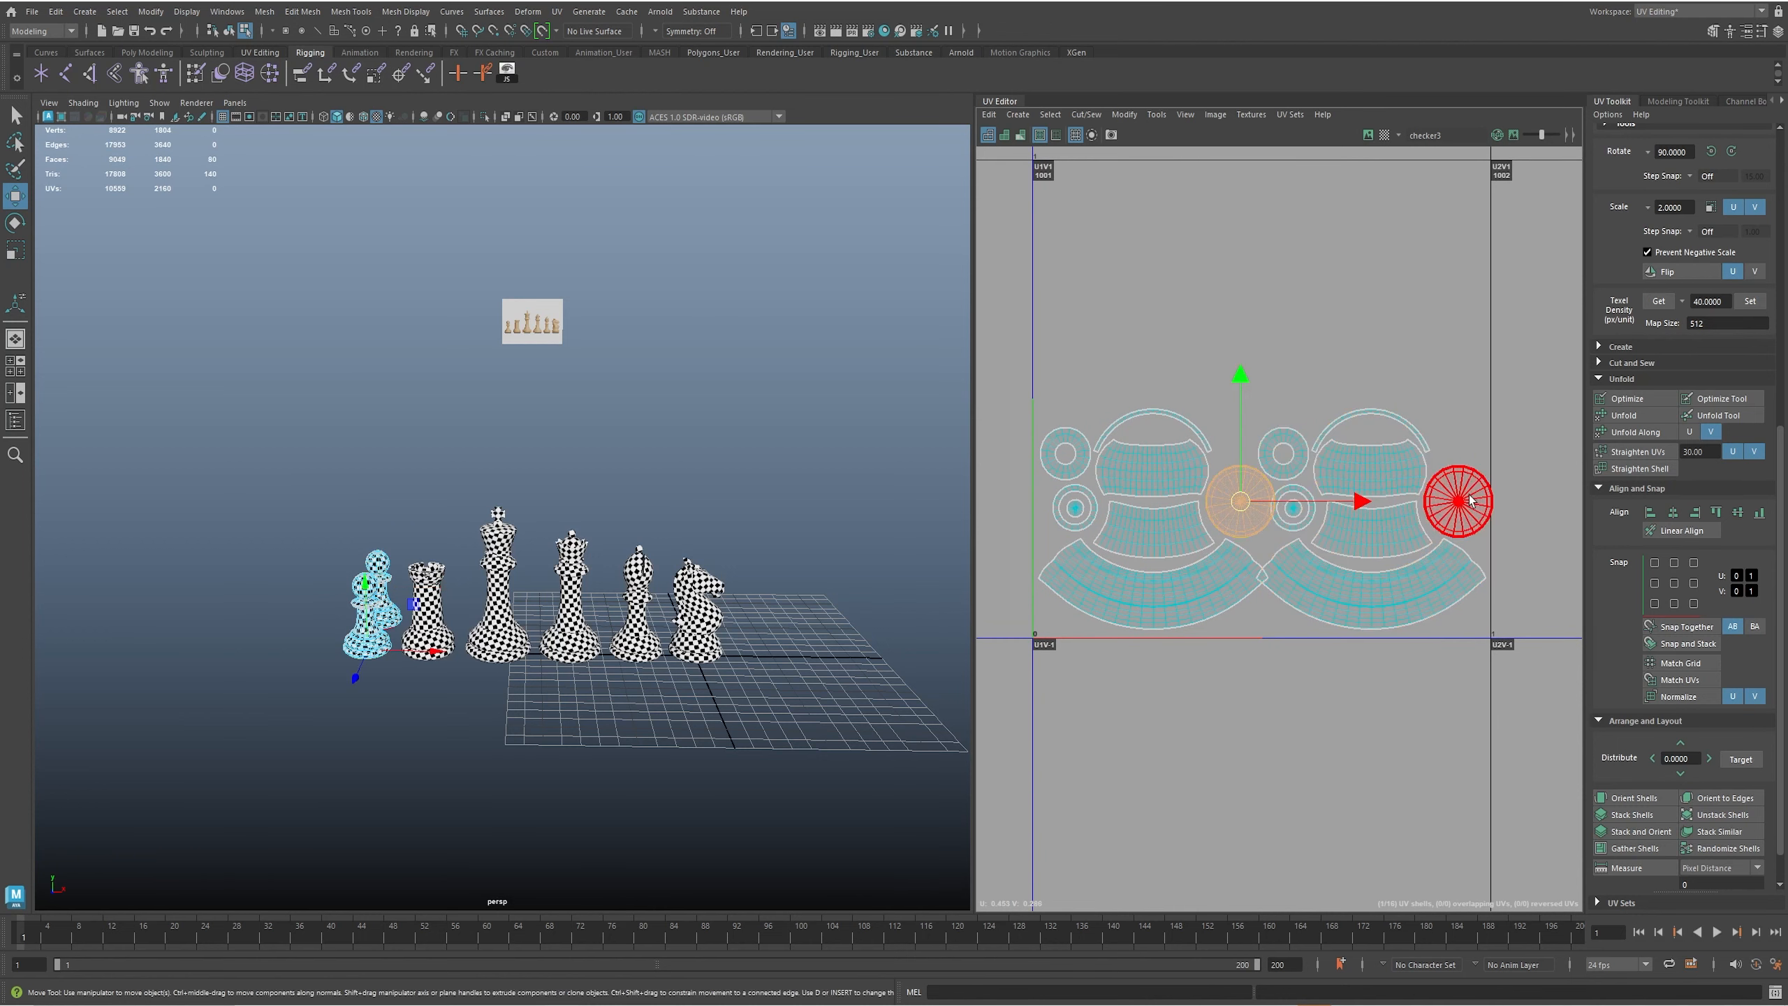
{"action": "left_click", "coordinate": [1475, 500], "text": "shift"}
{"action": "left_click_drag", "start_coordinate": [1348, 500], "coordinate": [1182, 389]}
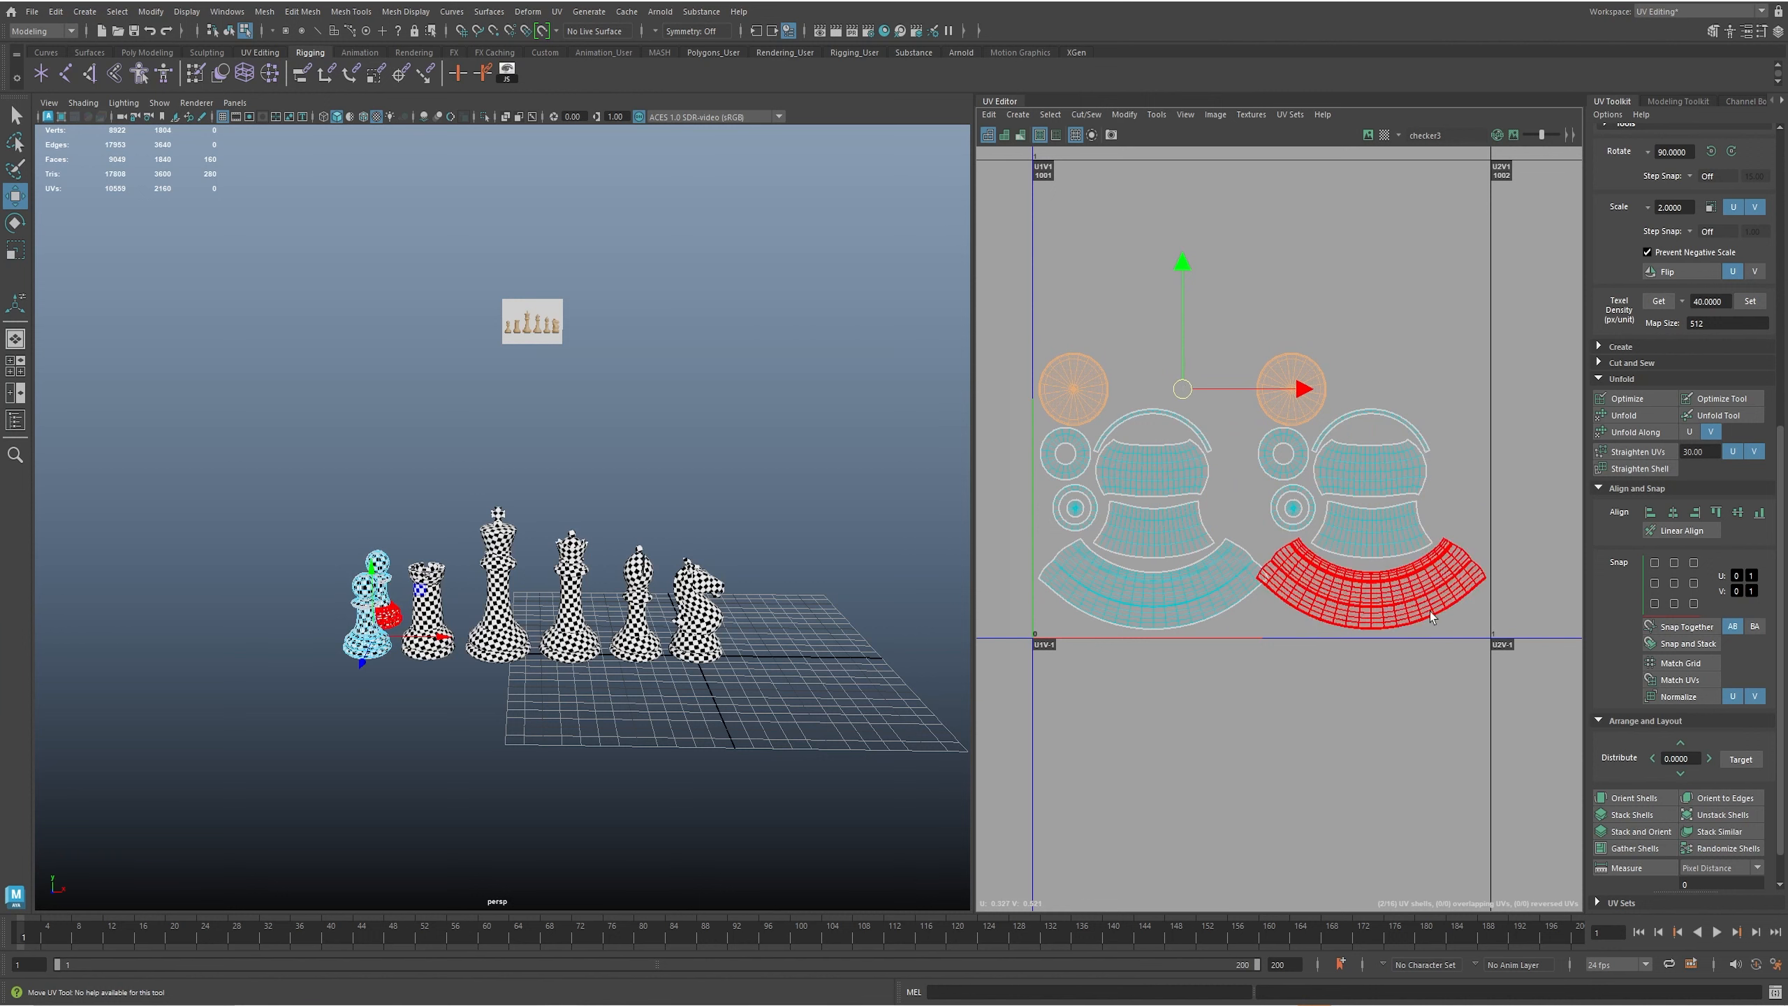
- Offset the duplicate pawn's shells slightly upward beside the original's, and shift both pawns' shells slightly down within tile 1001
{"action": "left_click_drag", "start_coordinate": [1442, 632], "coordinate": [1270, 336]}
{"action": "left_click_drag", "start_coordinate": [1472, 638], "coordinate": [1298, 351]}
{"action": "left_click_drag", "start_coordinate": [1478, 491], "coordinate": [1481, 491]}
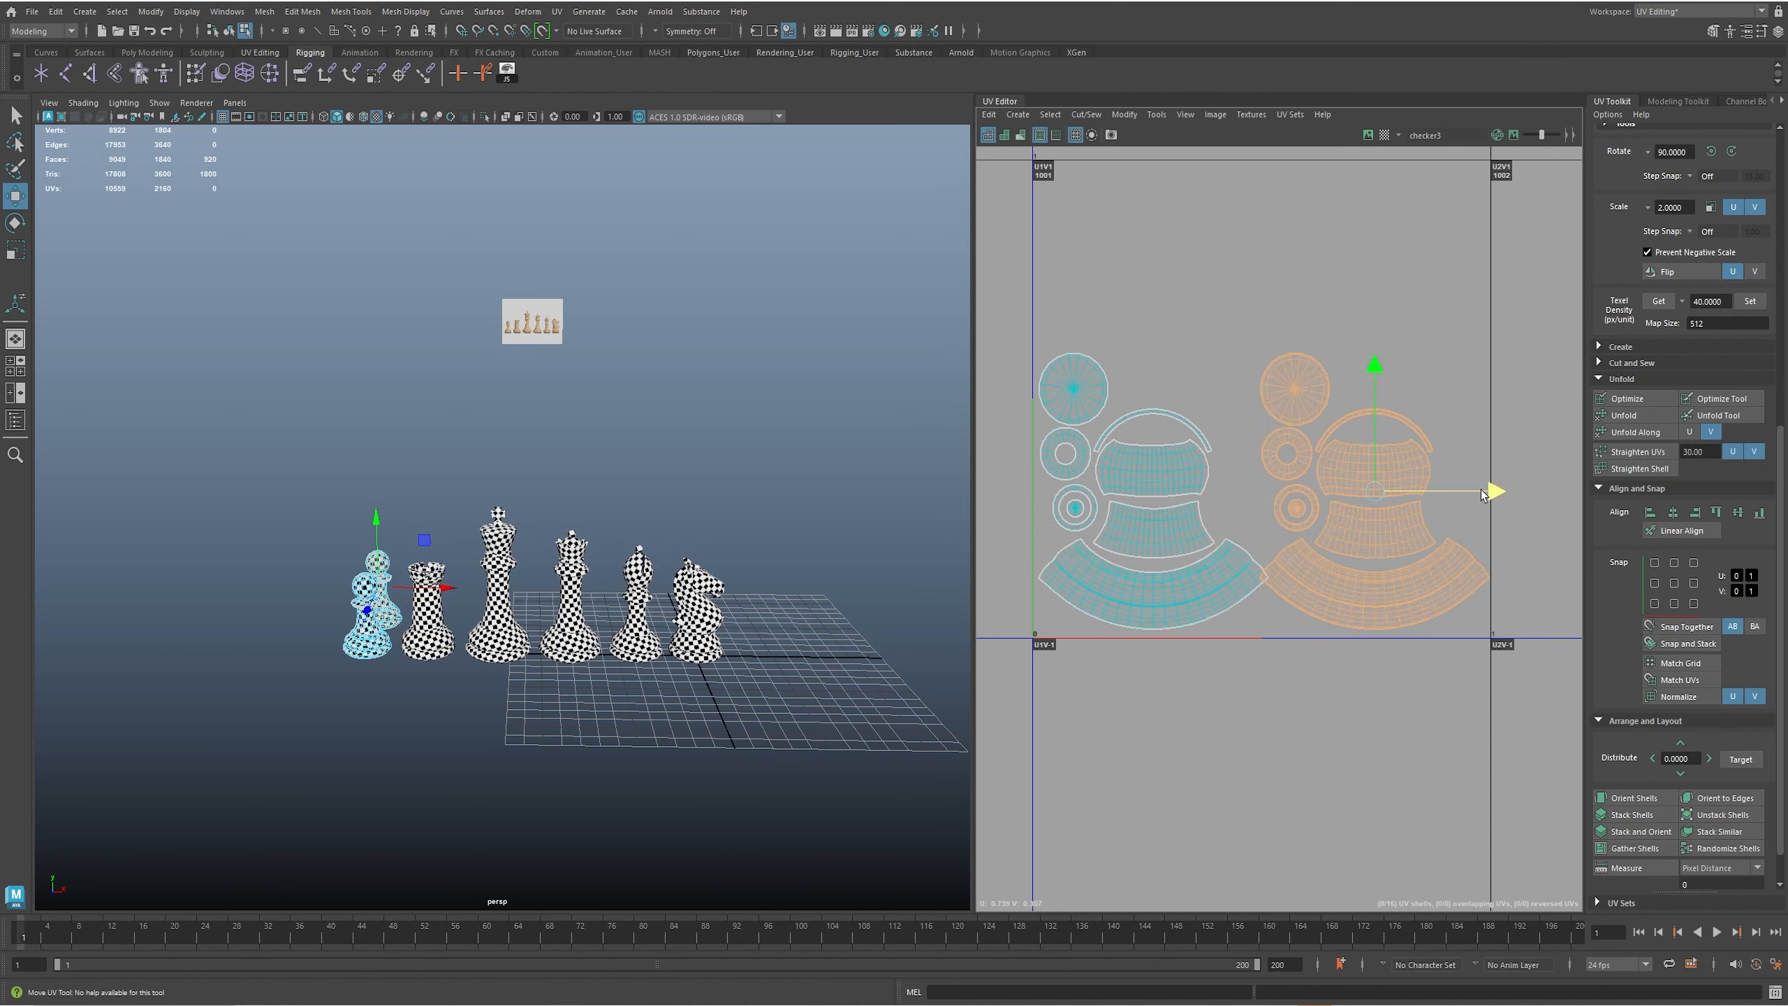
{"action": "left_click_drag", "start_coordinate": [1371, 486], "coordinate": [1372, 456]}
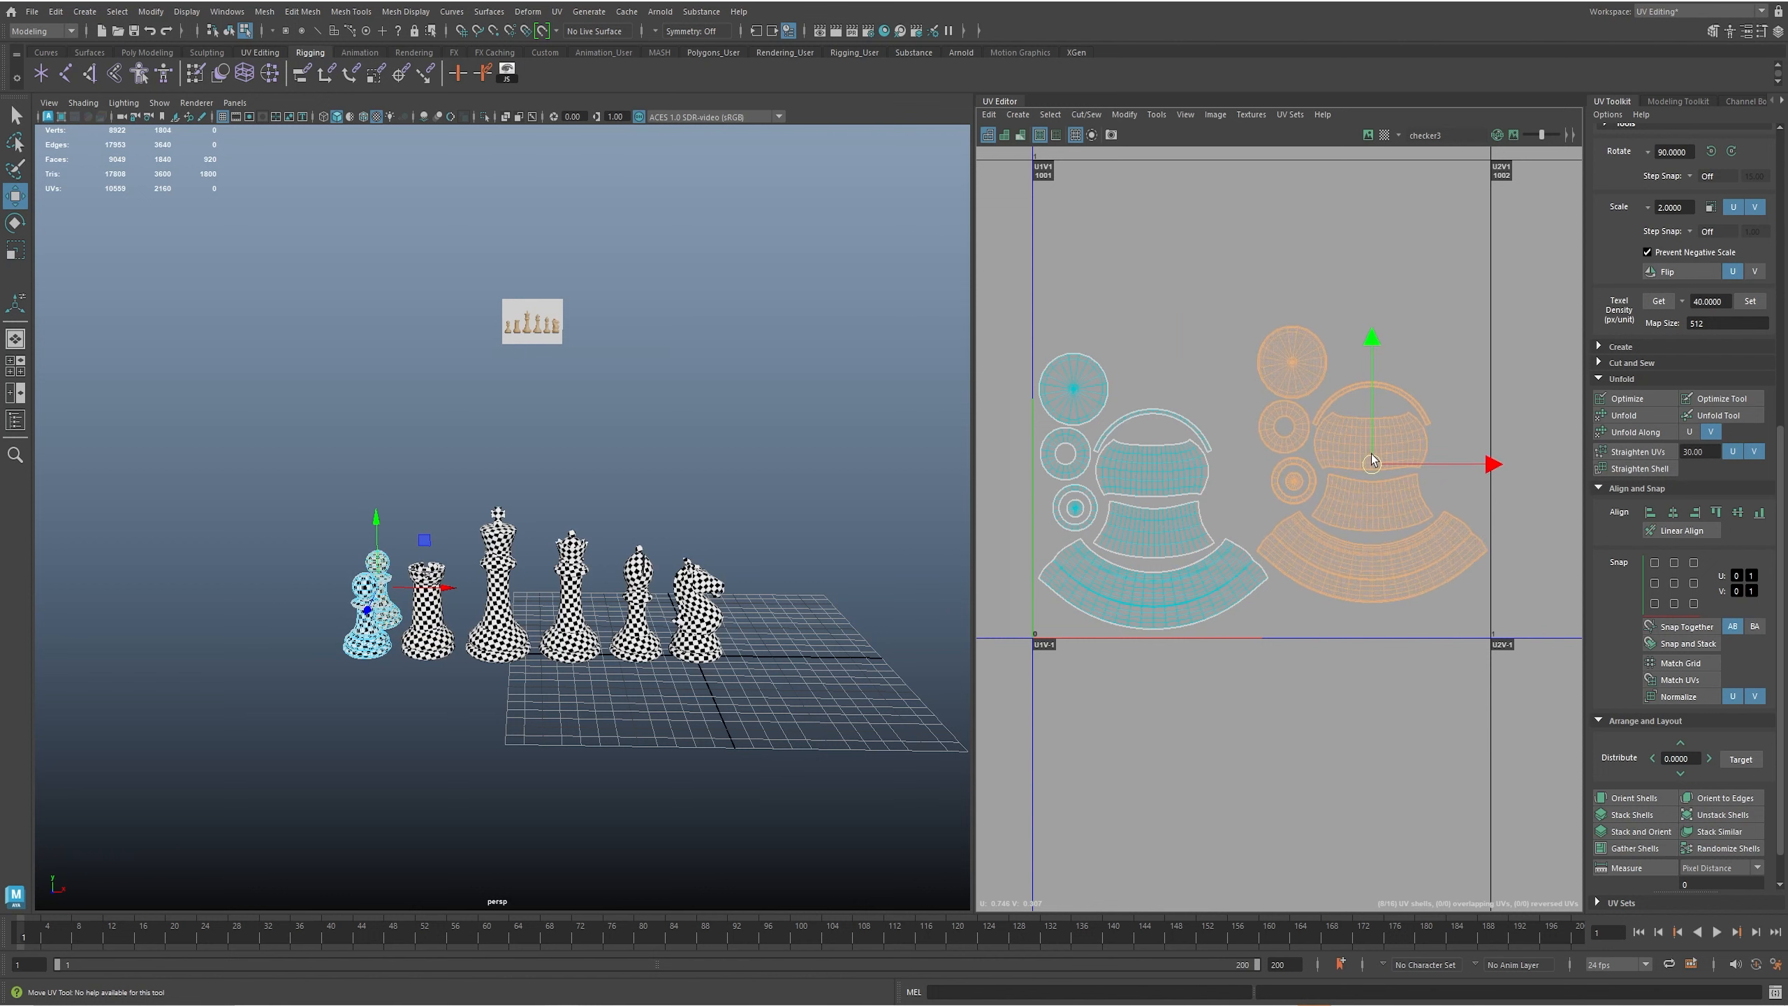
{"action": "middle_click_drag", "start_coordinate": [1151, 385], "coordinate": [1104, 435], "text": "alt"}
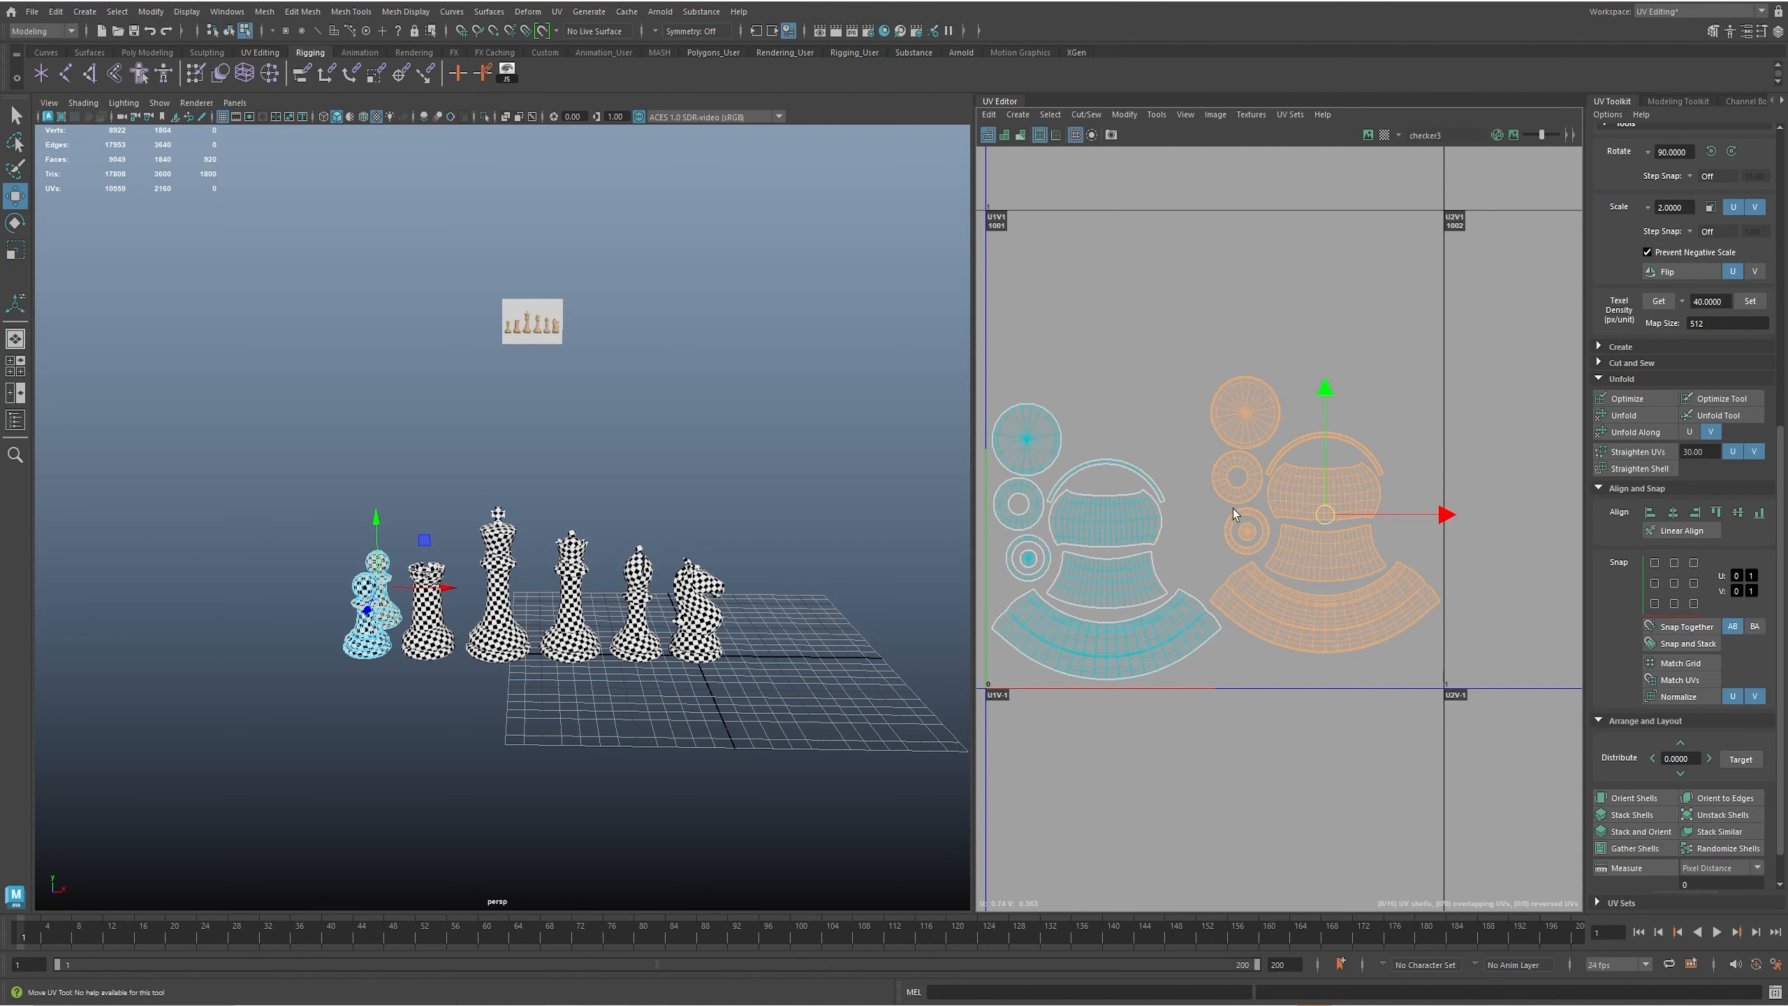
{"action": "middle_click_drag", "start_coordinate": [1197, 419], "coordinate": [1214, 419], "text": "alt"}
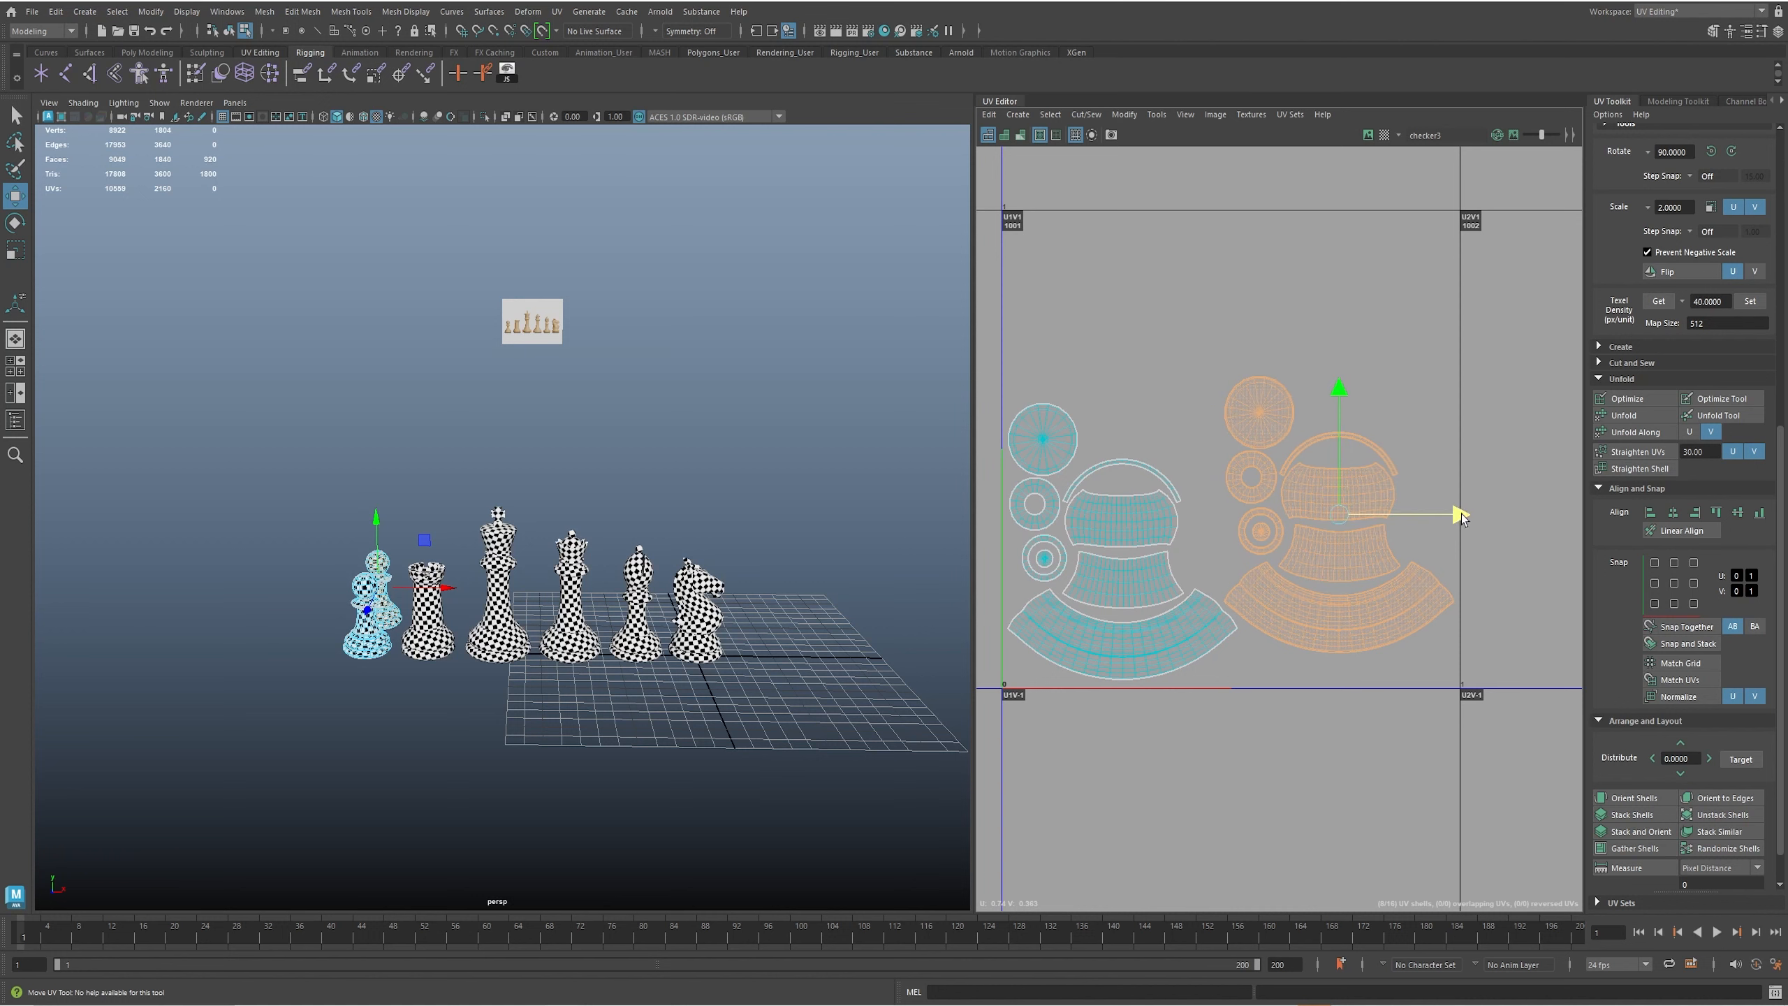
{"action": "left_click_drag", "start_coordinate": [1499, 697], "coordinate": [1502, 700]}
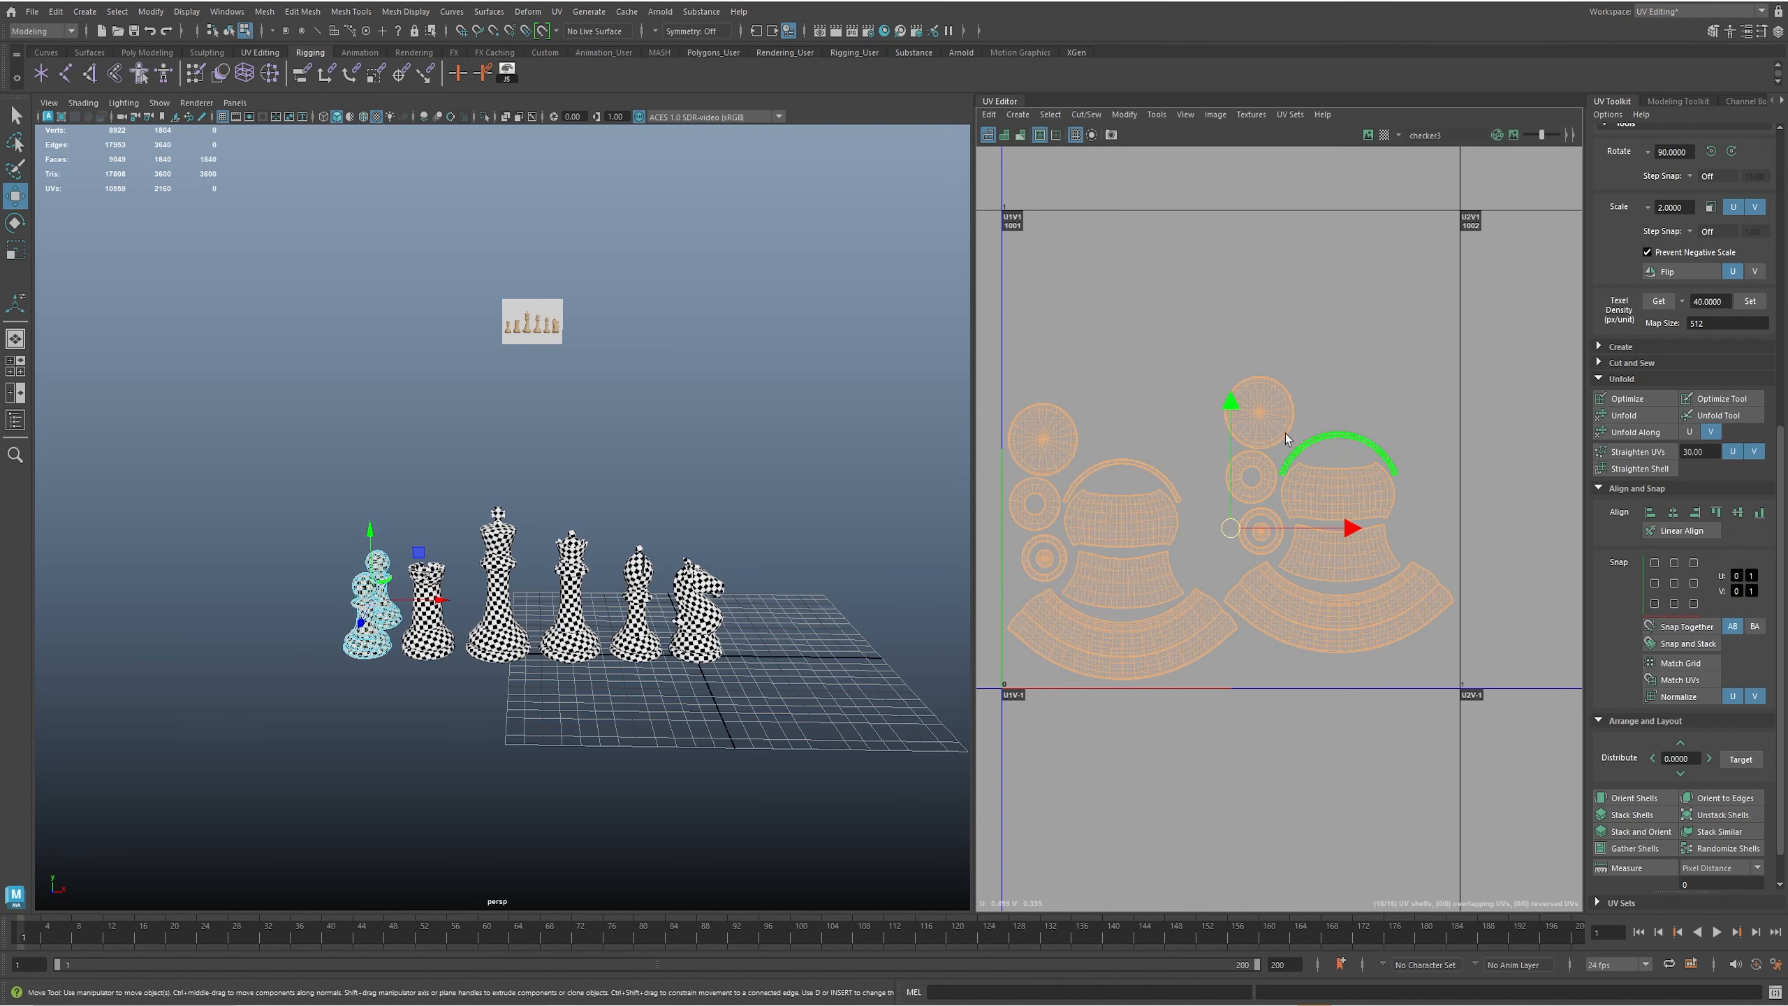
{"action": "left_click_drag", "start_coordinate": [1237, 402], "coordinate": [1243, 405]}
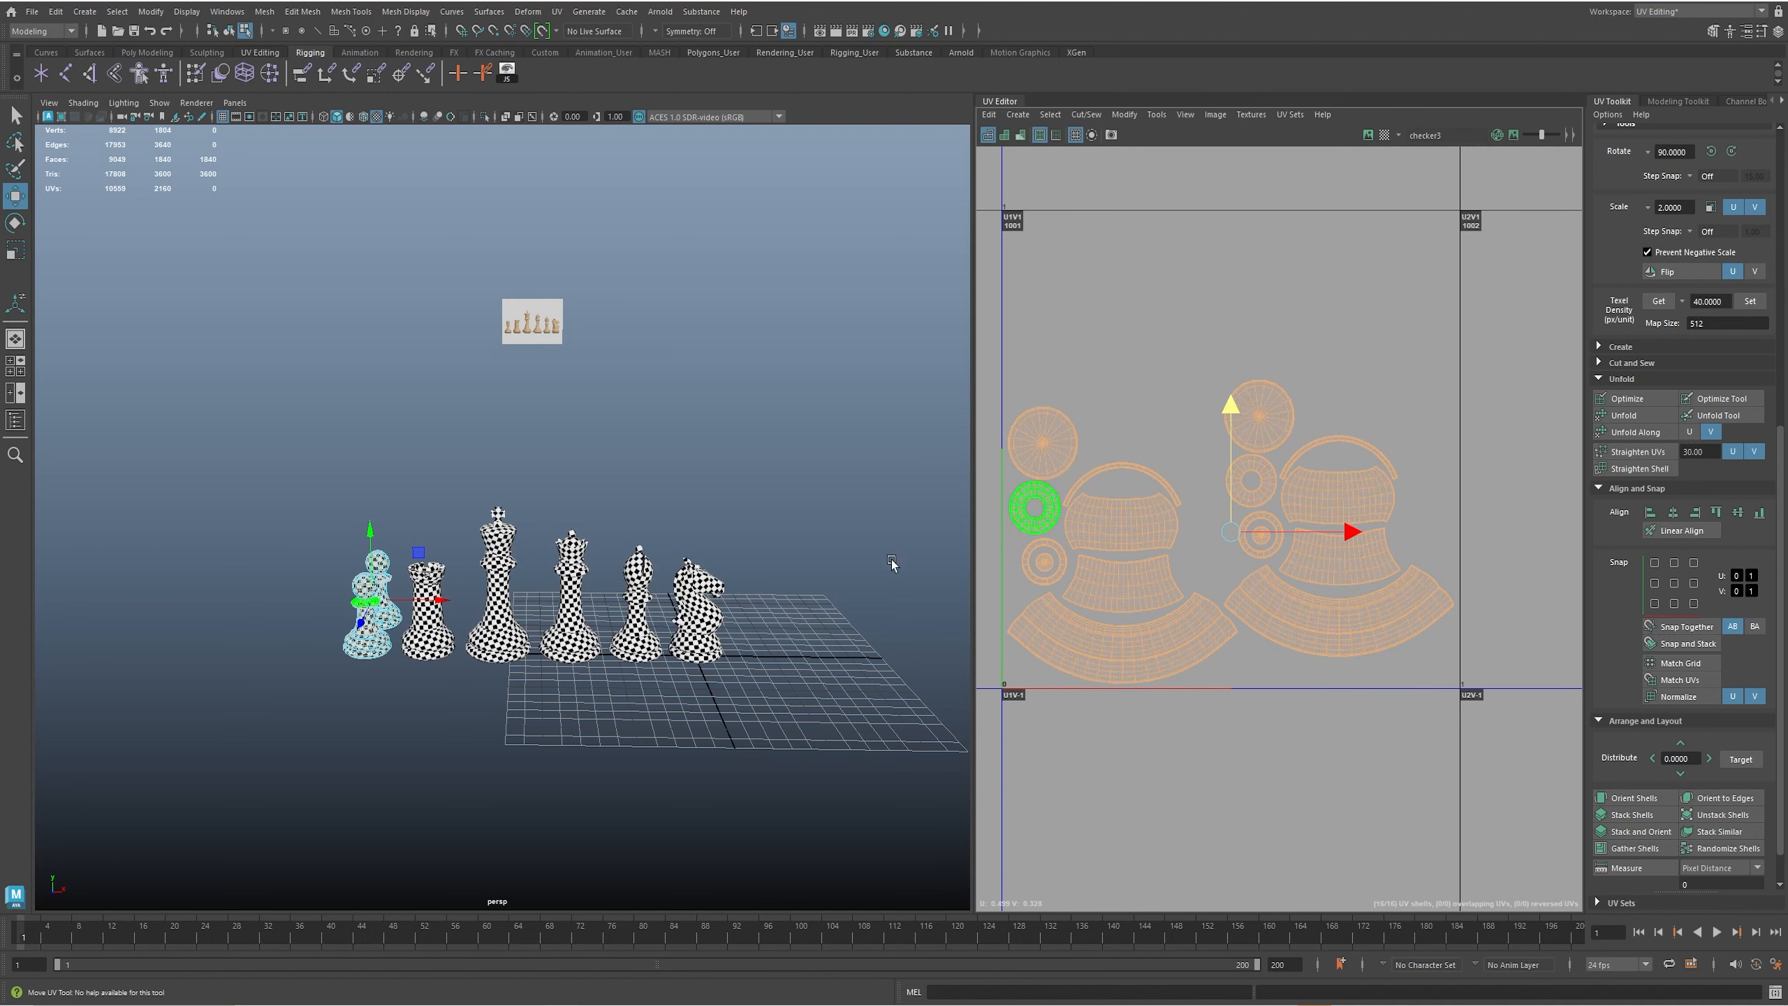
- Duplicate both pawns together and move the two new copies further back behind the originals
{"action": "key", "text": "F8"}
{"action": "left_click_drag", "start_coordinate": [268, 500], "coordinate": [361, 687]}
{"action": "key", "text": "ctrl+d"}
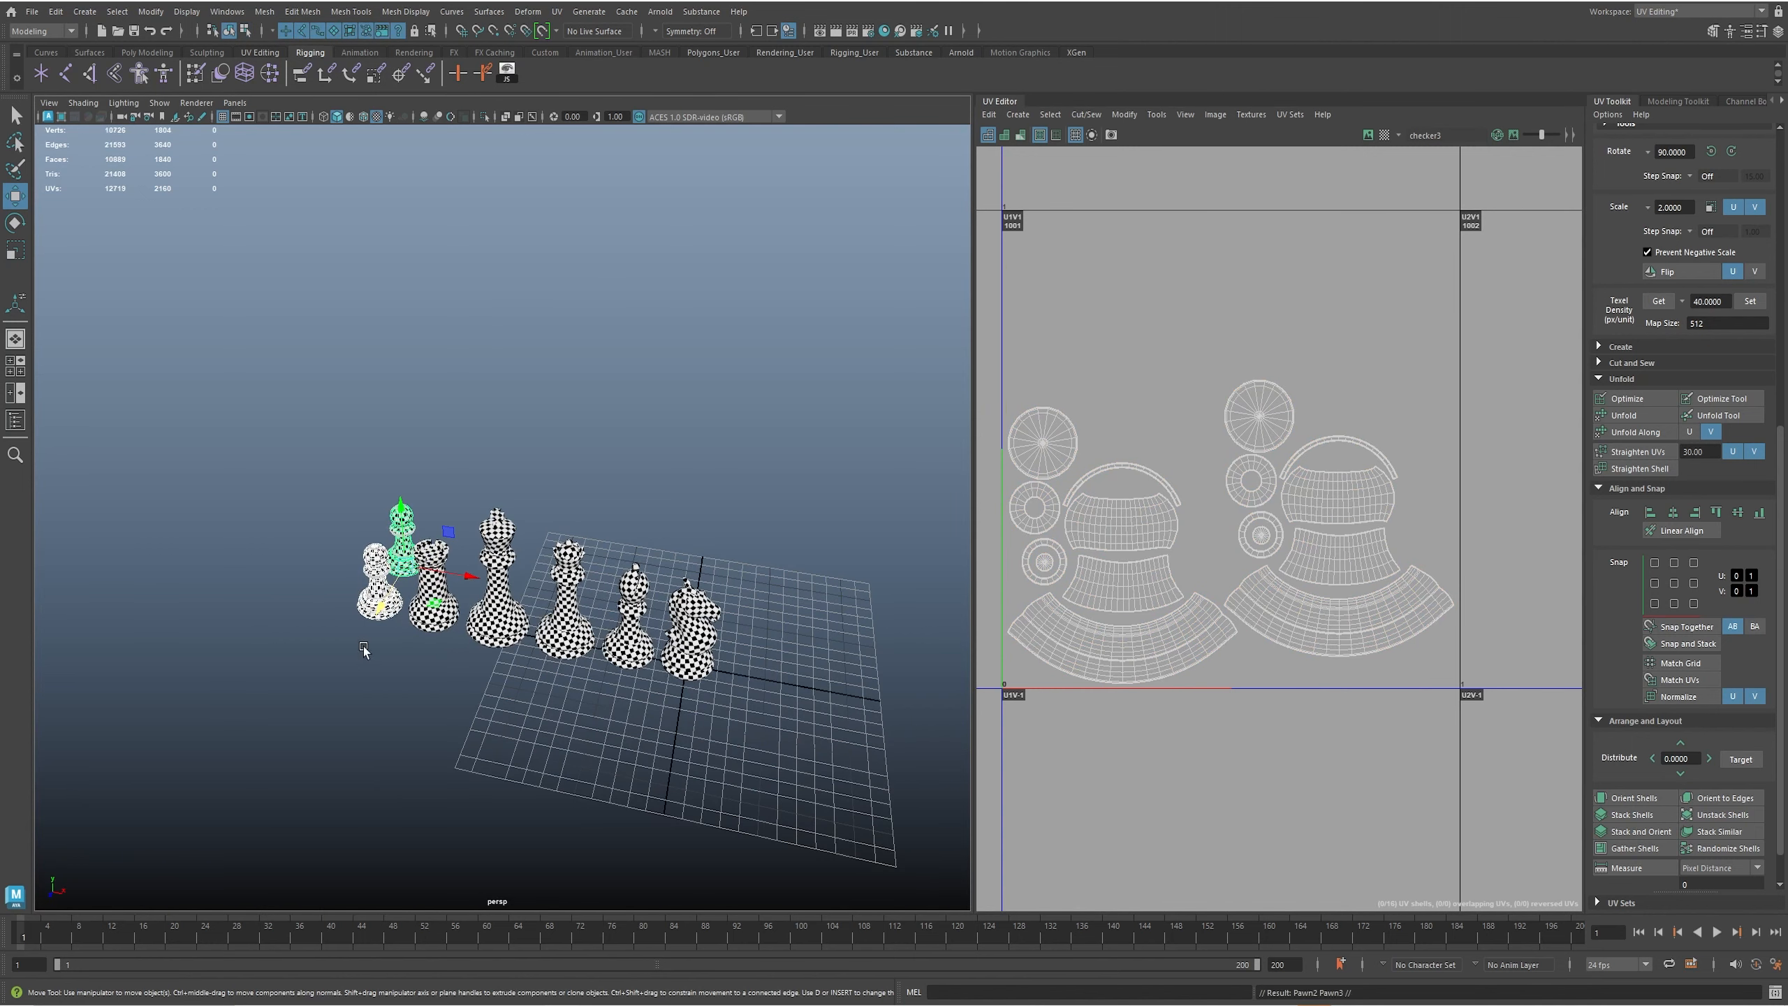
{"action": "left_click_drag", "start_coordinate": [380, 609], "coordinate": [439, 536]}
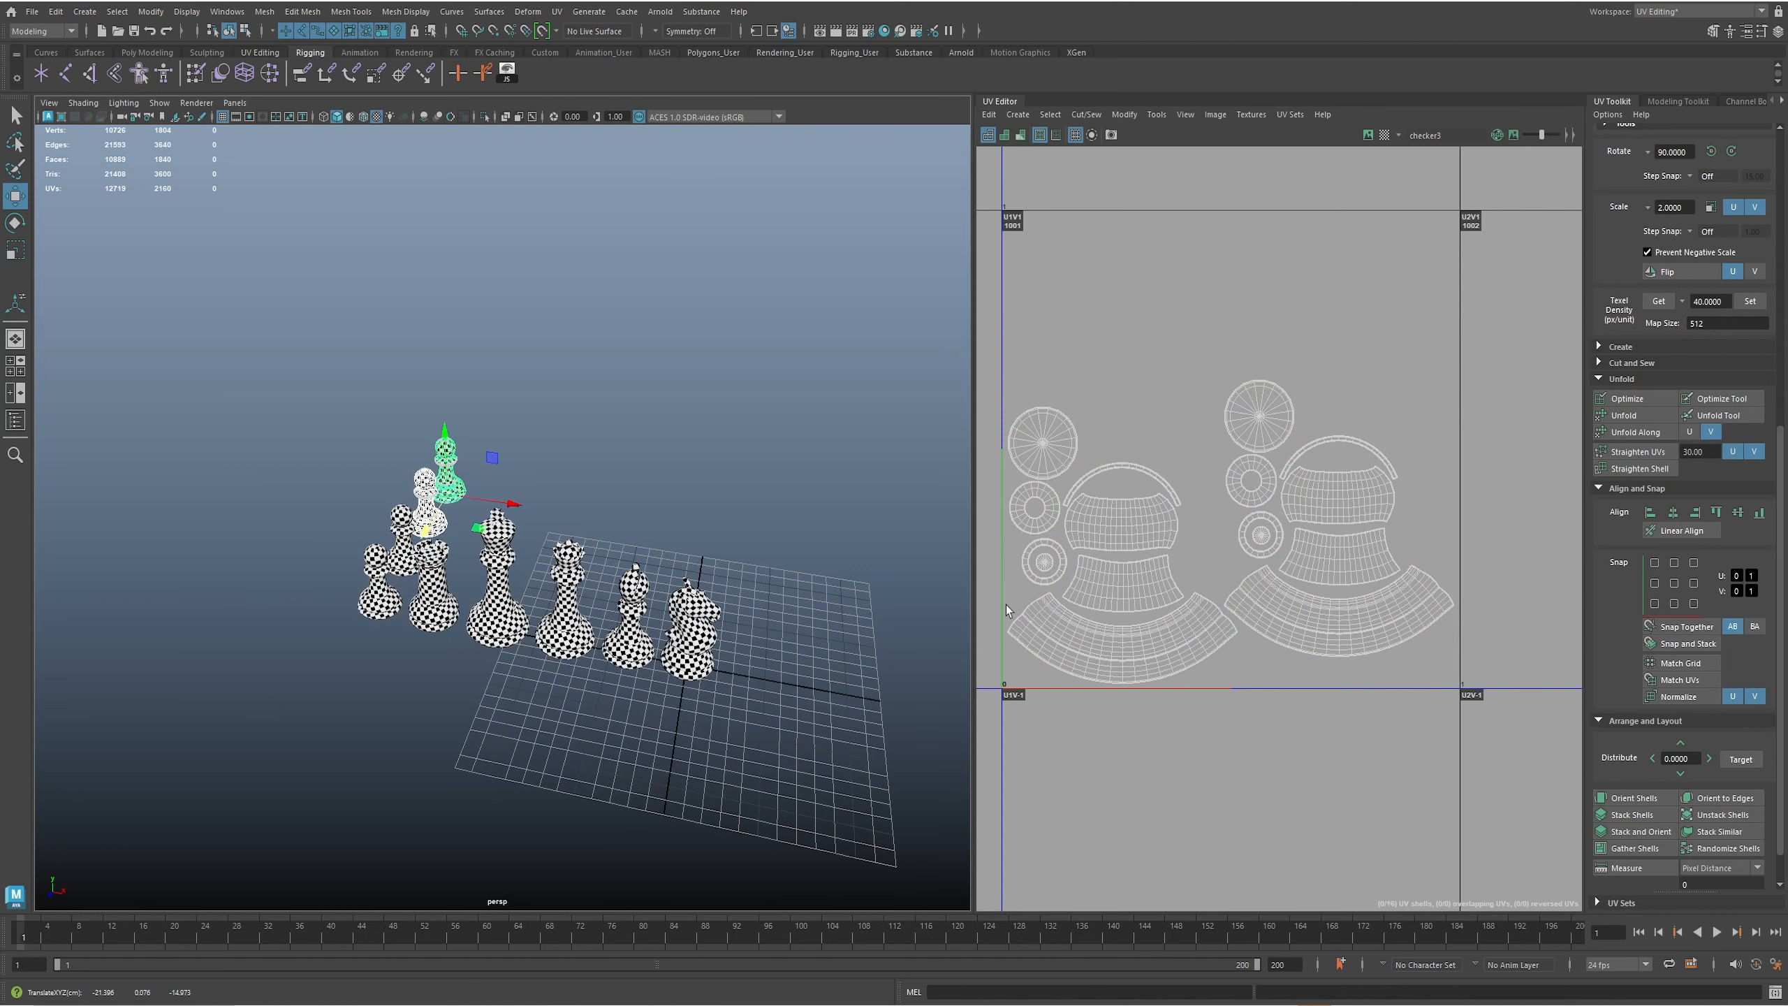
- Rotate the two new pawns' UV shells clockwise by 180 degrees and move them into the upper half of tile 1001
{"action": "right_click_drag", "start_coordinate": [1212, 630], "coordinate": [1168, 585]}
{"action": "left_click_drag", "start_coordinate": [1011, 349], "coordinate": [1490, 815]}
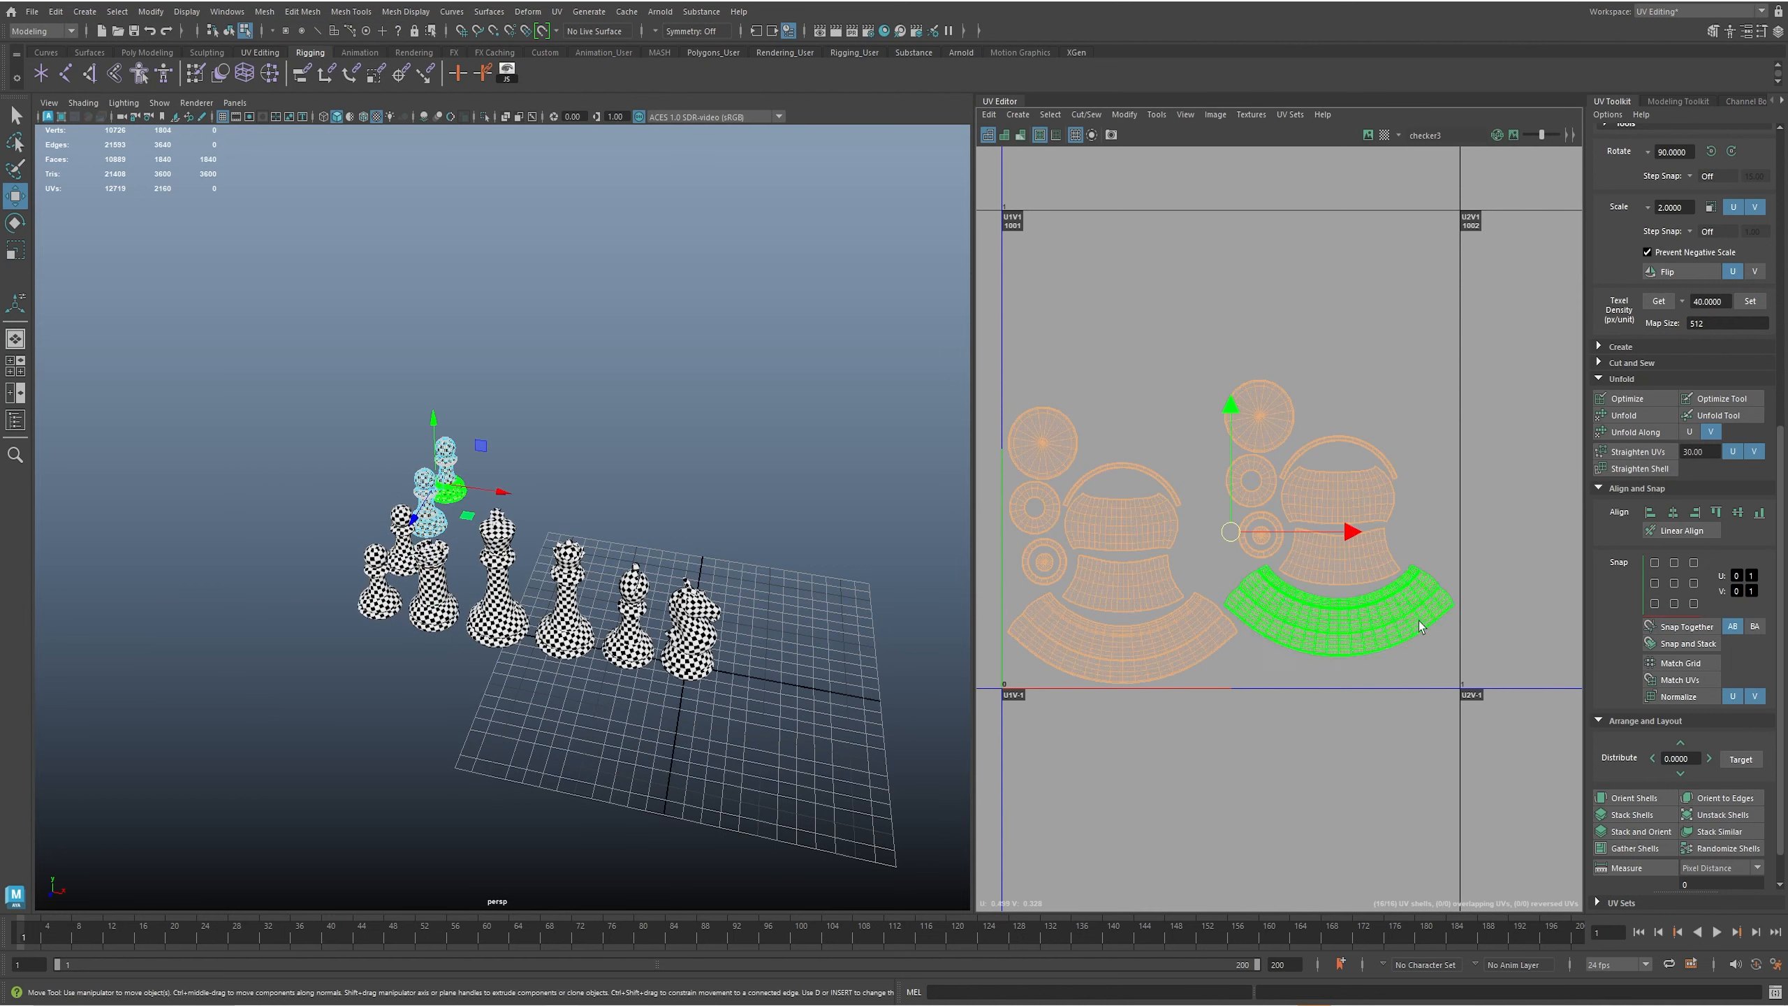
{"action": "left_click", "coordinate": [1730, 150]}
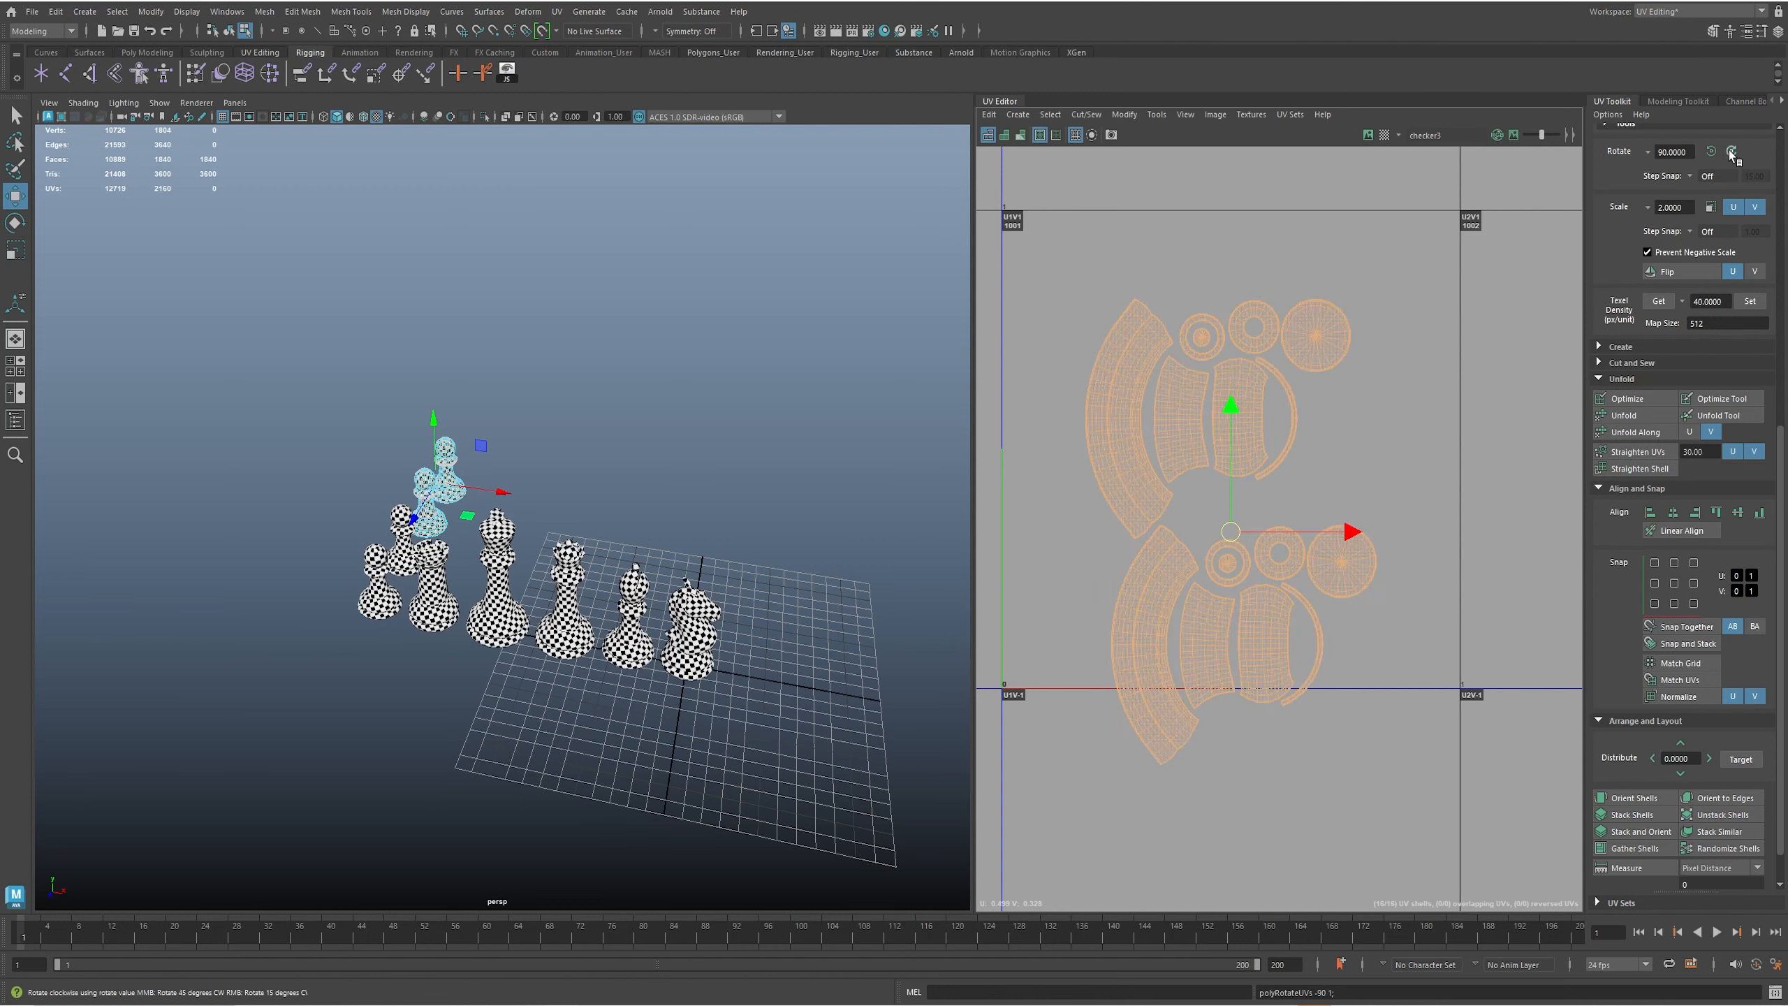
{"action": "left_click_drag", "start_coordinate": [1239, 406], "coordinate": [1250, 243]}
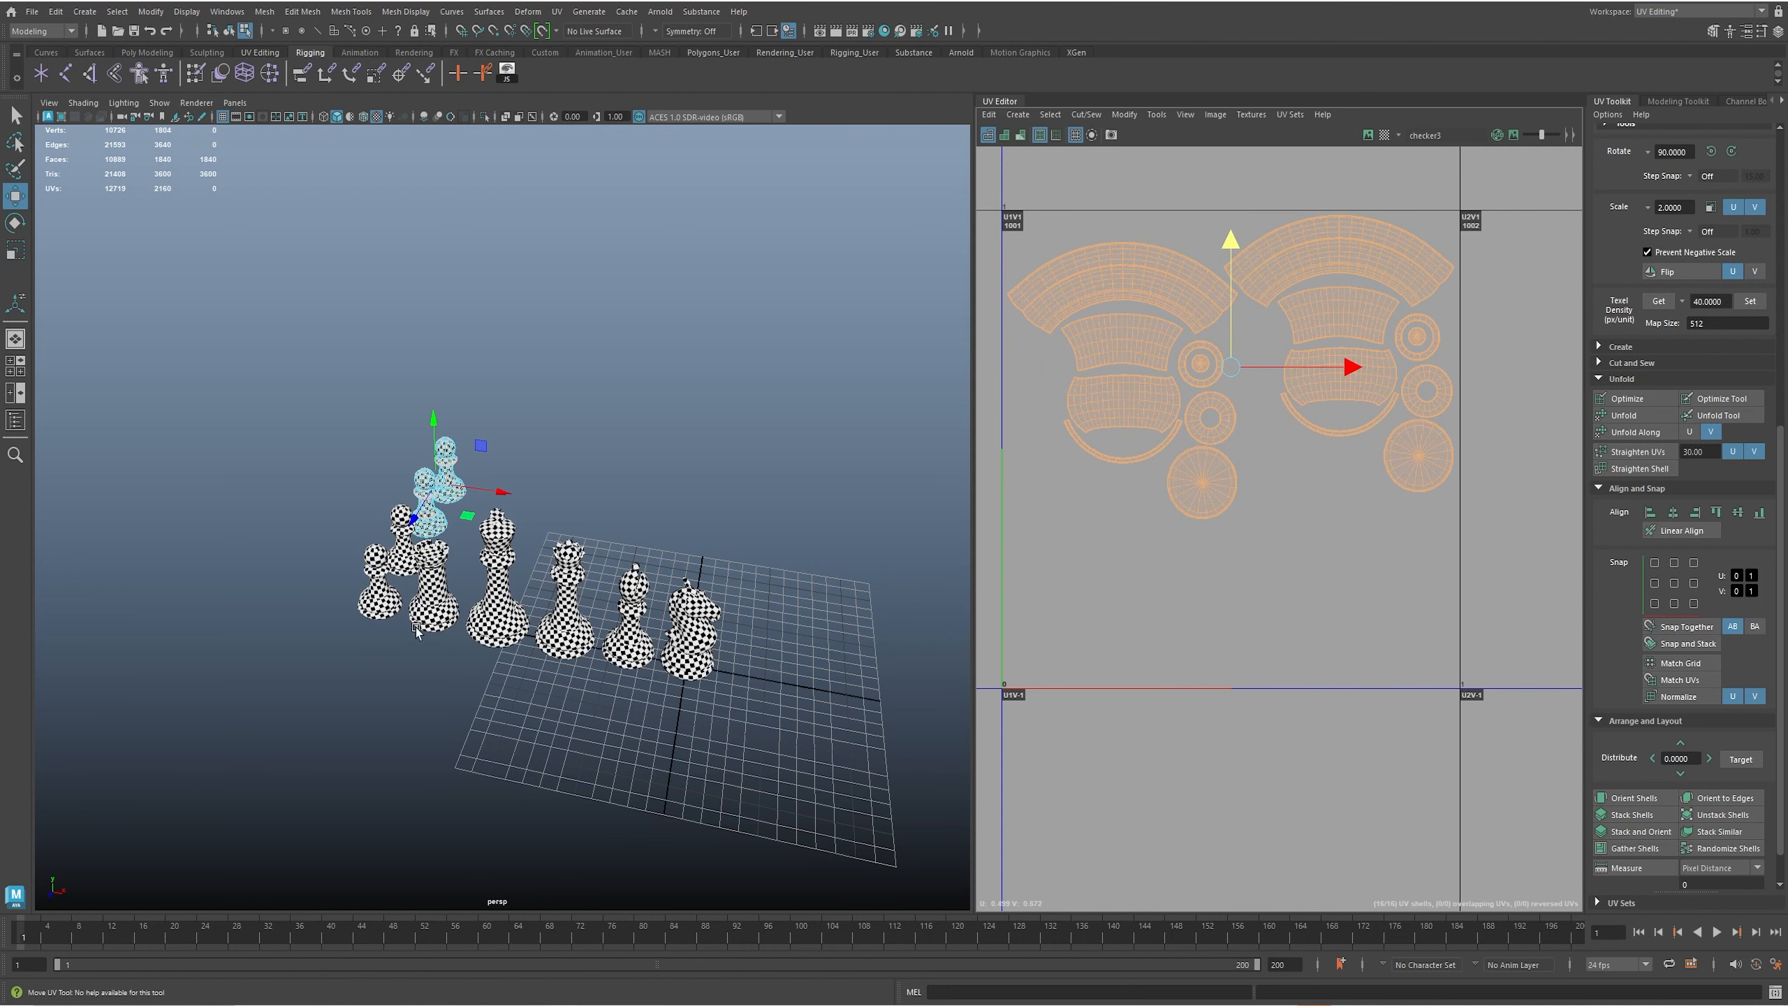
- Display the UVs of all four pawns together to examine how their layouts fit in tile 1001
{"action": "left_click", "coordinate": [394, 553], "text": "shift"}
{"action": "left_click", "coordinate": [380, 607], "text": "shift"}
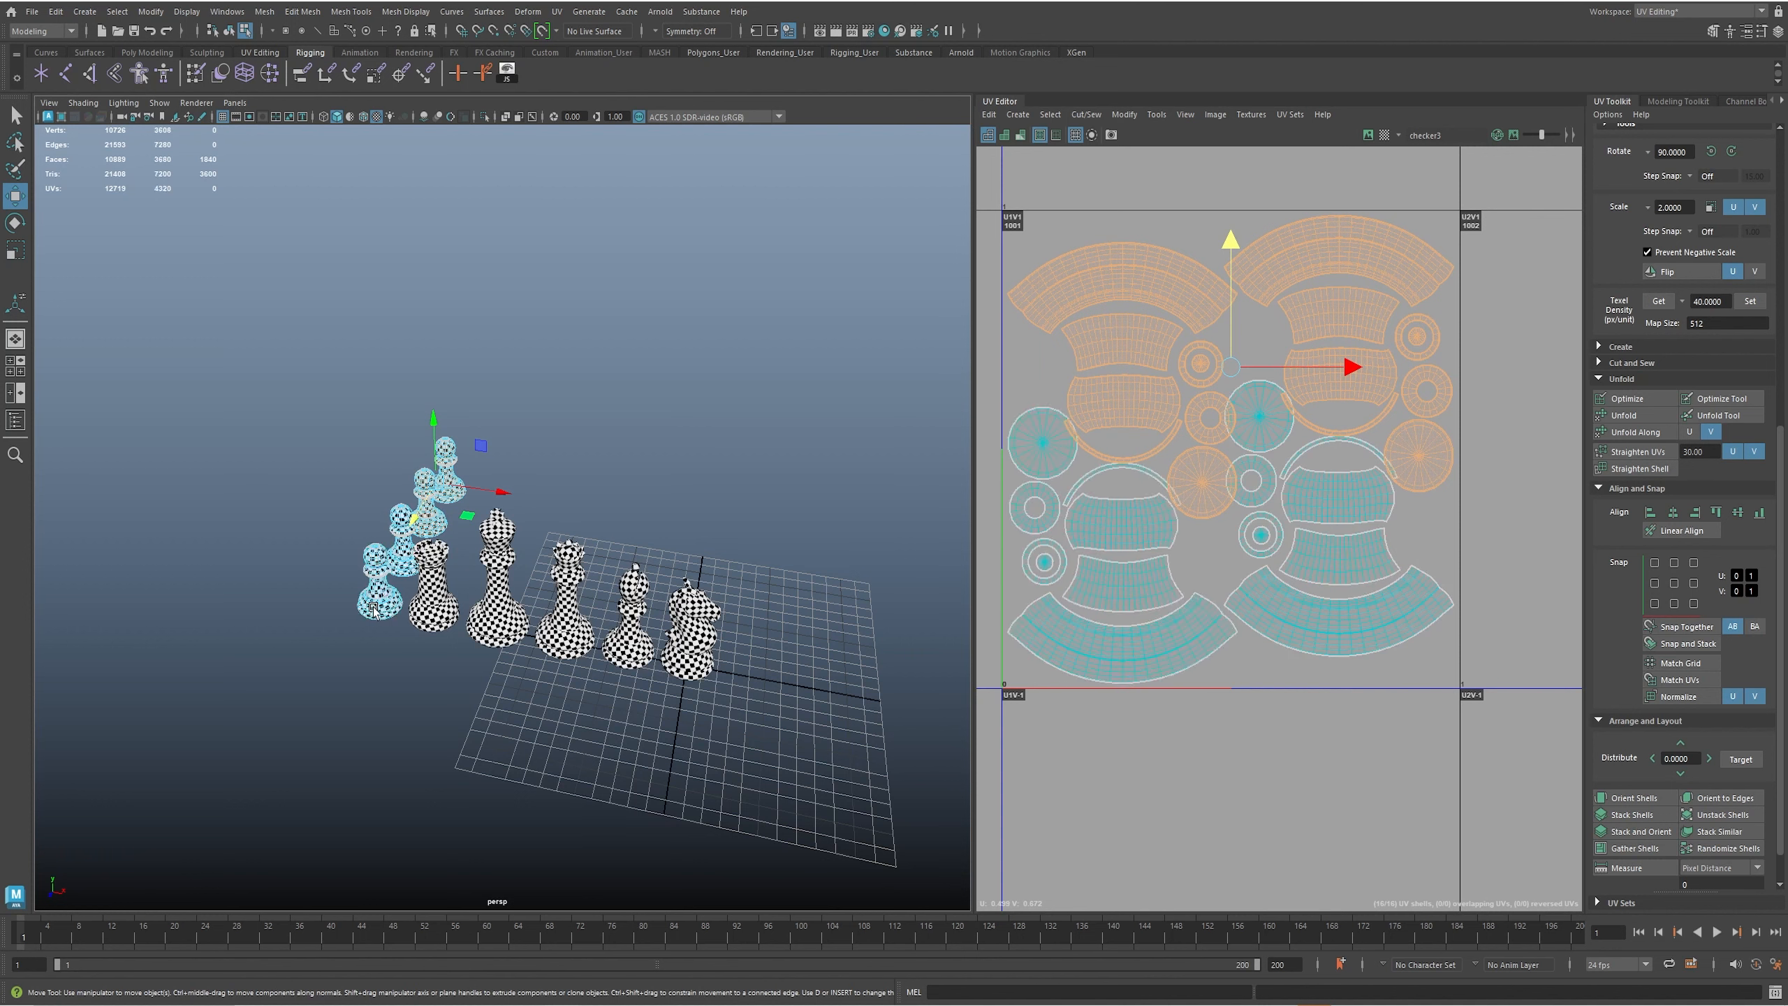
{"action": "middle_click_drag", "start_coordinate": [1234, 474], "coordinate": [1262, 578], "text": "alt"}
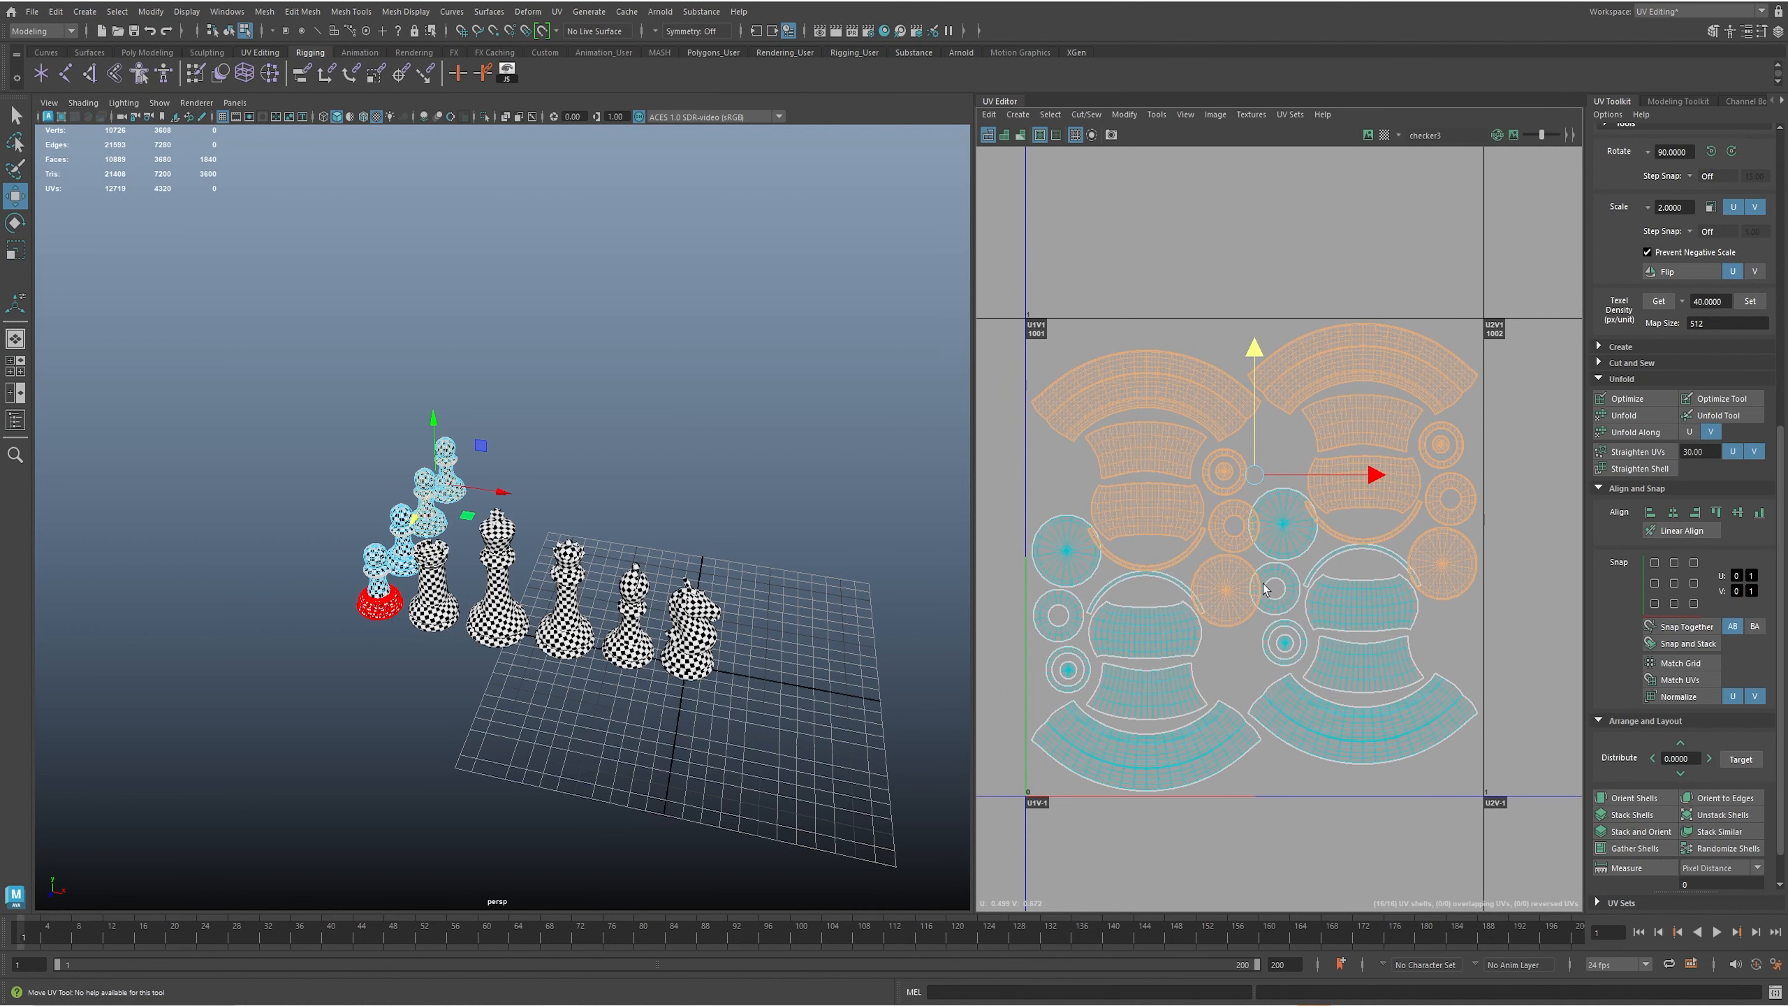
- Try moving all of the king's UV shells down so they lie inside tile U1V-3
{"action": "left_click", "coordinate": [498, 605]}
{"action": "right_click_drag", "start_coordinate": [498, 579], "coordinate": [529, 541]}
{"action": "left_click", "coordinate": [498, 609]}
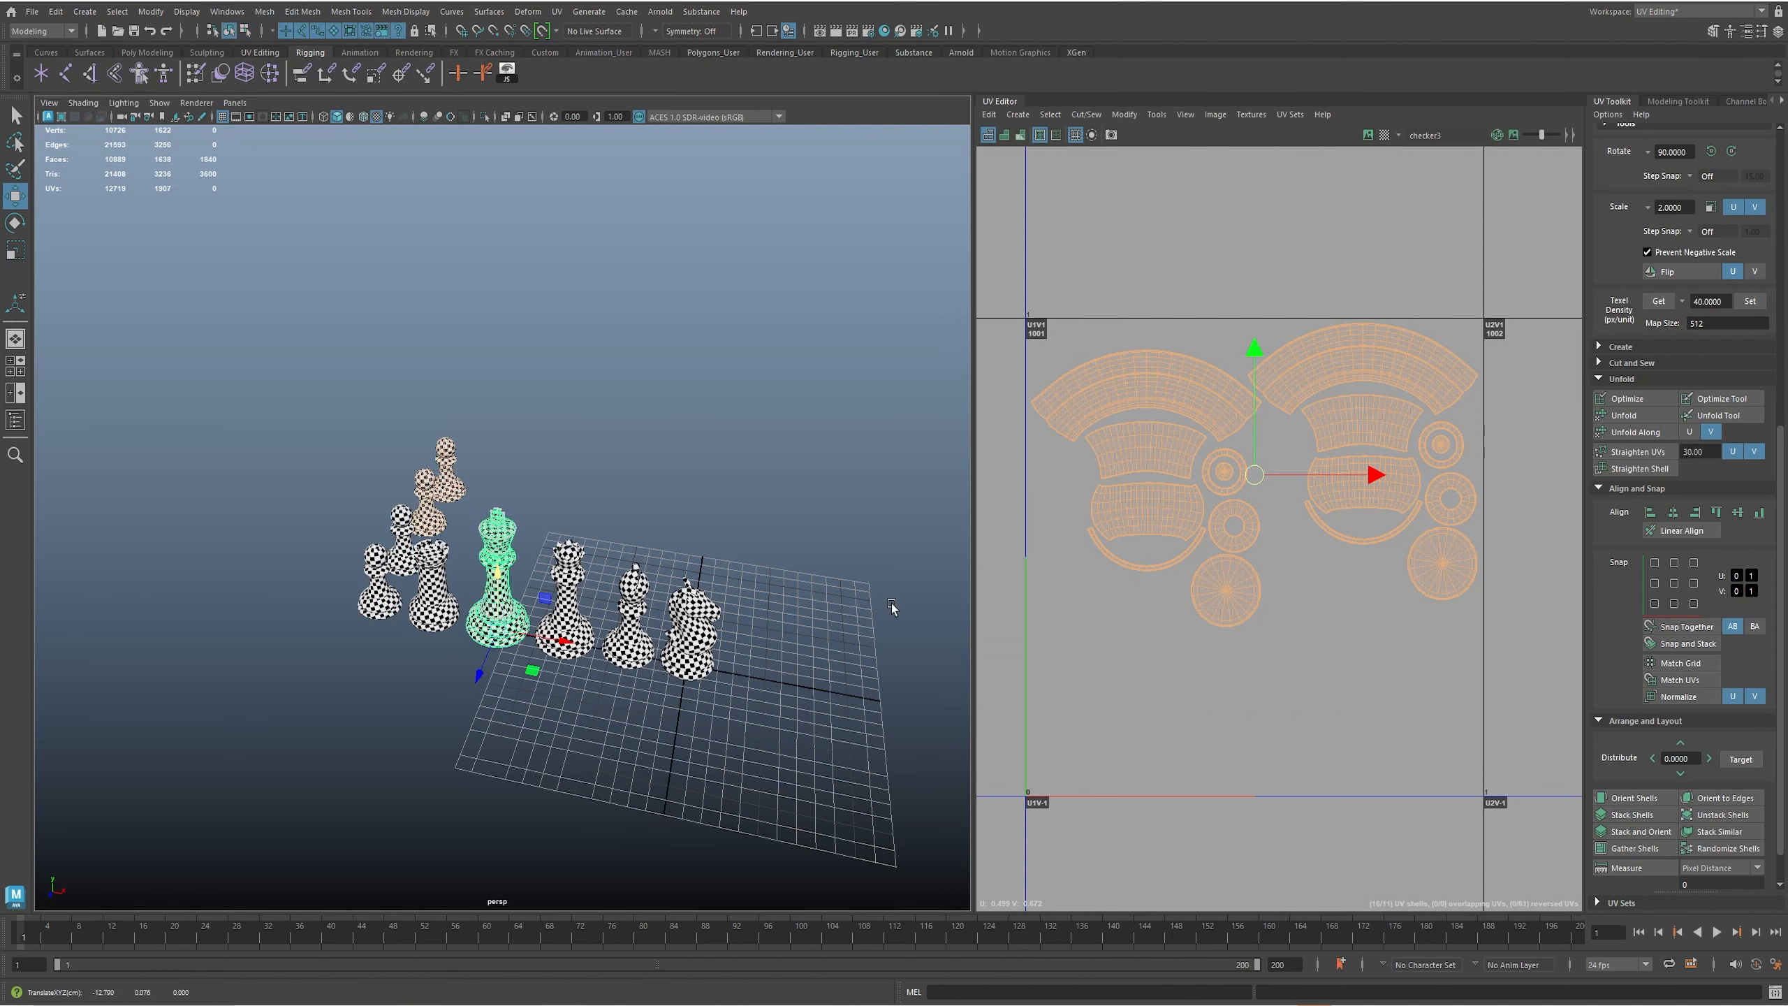
{"action": "scroll", "coordinate": [1025, 619], "scroll_direction": "down", "scroll_amount": 3}
{"action": "middle_click_drag", "start_coordinate": [1360, 699], "coordinate": [1252, 428], "text": "alt"}
{"action": "scroll", "coordinate": [1252, 427], "scroll_direction": "down", "scroll_amount": 5}
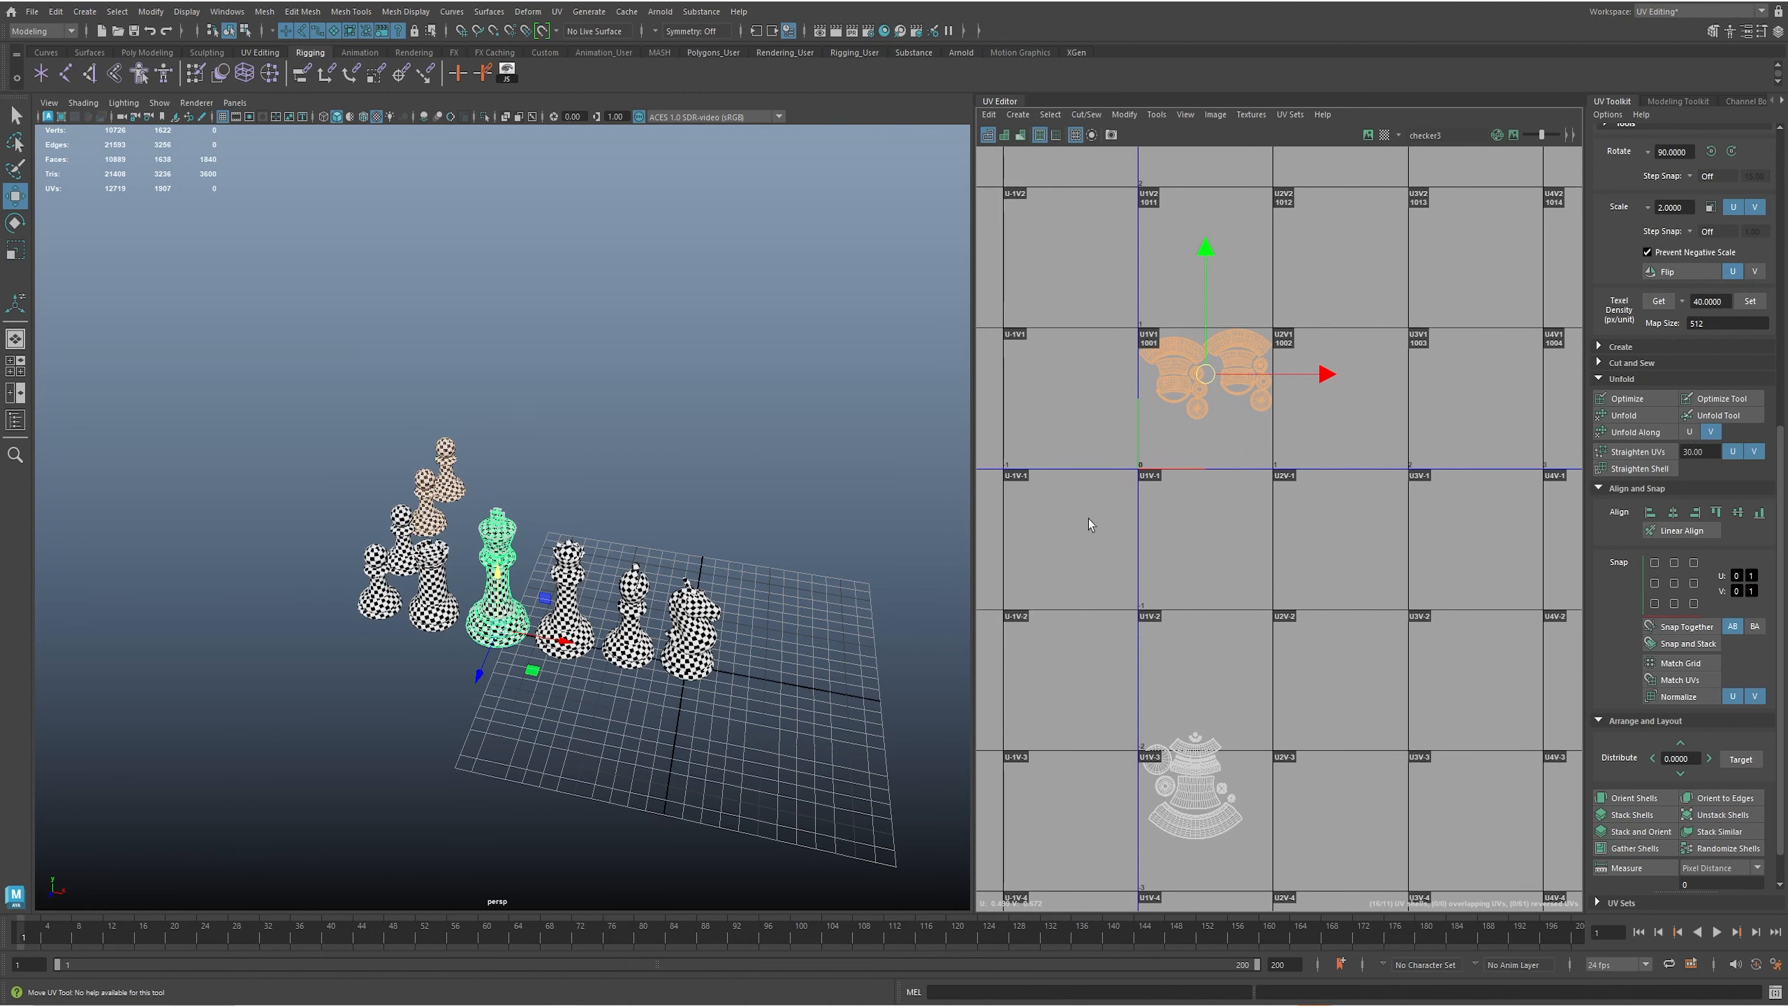
{"action": "middle_click_drag", "start_coordinate": [1183, 572], "coordinate": [1165, 385], "text": "alt"}
{"action": "left_click", "coordinate": [630, 681]}
{"action": "left_click", "coordinate": [498, 574]}
{"action": "middle_click_drag", "start_coordinate": [1193, 693], "coordinate": [1210, 597], "text": "alt"}
{"action": "right_click_drag", "start_coordinate": [1234, 594], "coordinate": [1212, 514]}
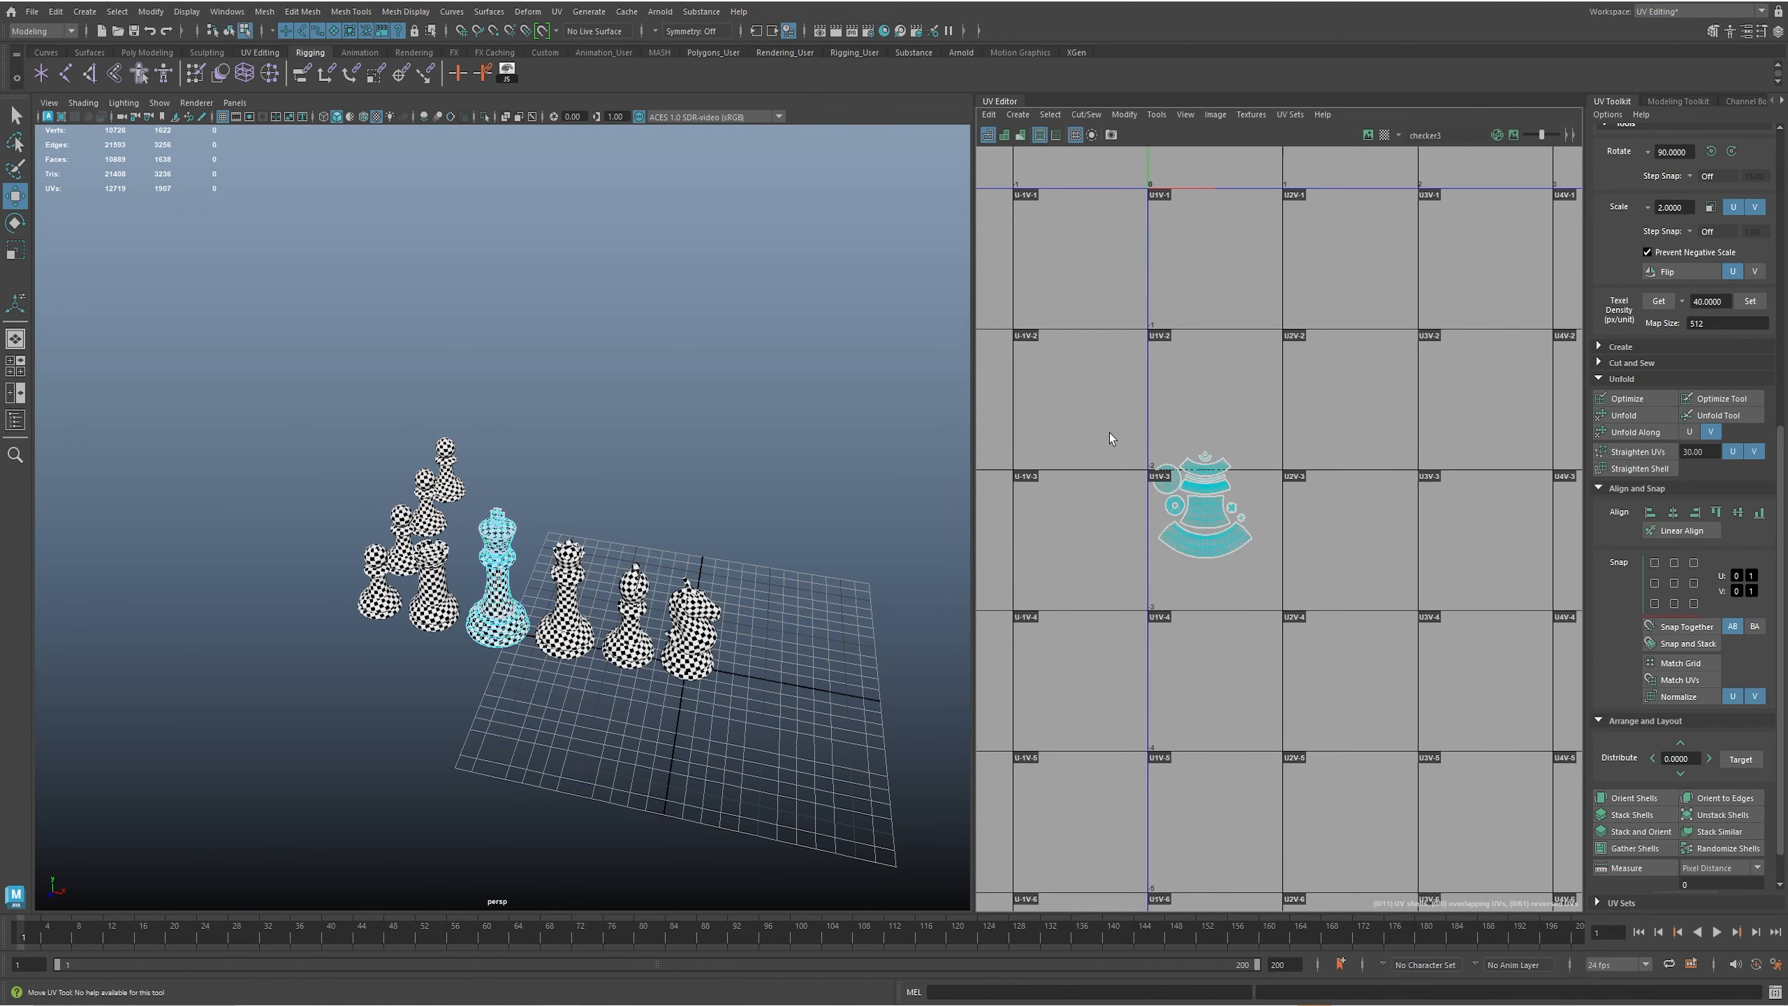
{"action": "left_click_drag", "start_coordinate": [1109, 433], "coordinate": [1349, 655]}
{"action": "left_click_drag", "start_coordinate": [1211, 522], "coordinate": [1216, 551]}
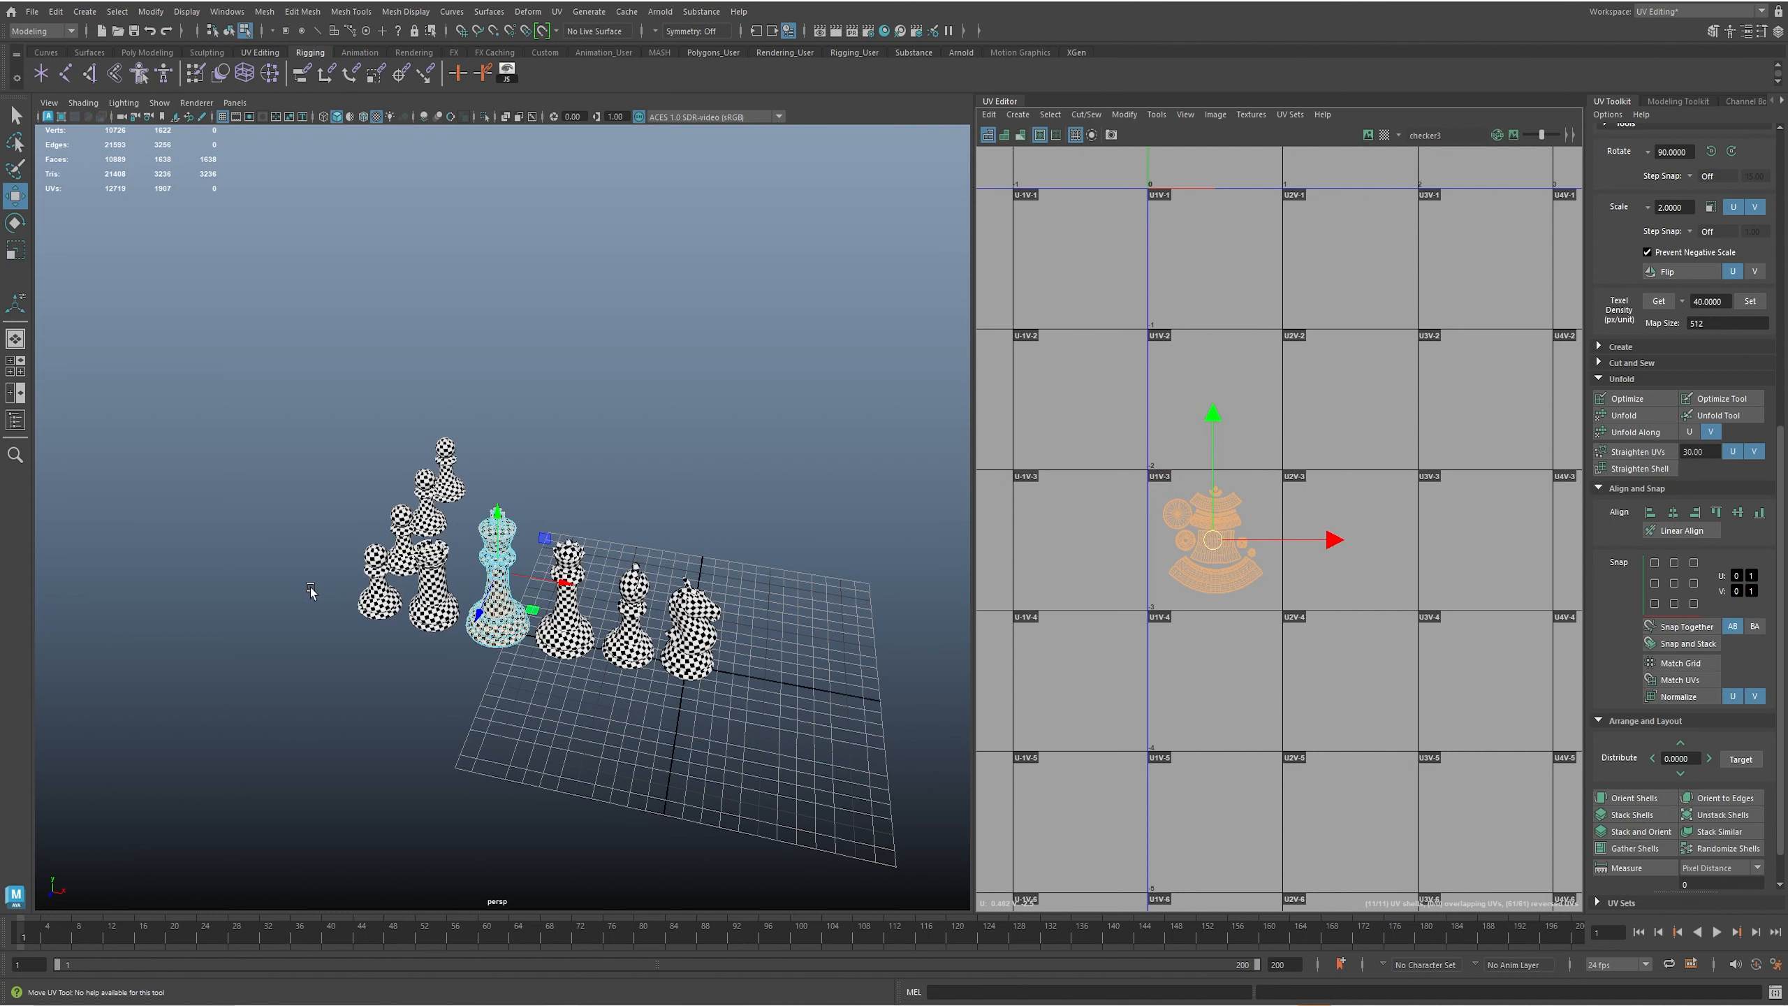
- Undo the repositioning of the king's UV shells and return to the king's object selection
{"action": "key", "text": "ctrl+z"}
{"action": "key", "text": "ctrl+z"}
{"action": "key", "text": "ctrl+z"}
{"action": "key", "text": "ctrl+z"}
{"action": "key", "text": "ctrl+z"}
{"action": "key", "text": "ctrl+z"}
{"action": "key", "text": "ctrl+z"}
{"action": "key", "text": "ctrl+z"}
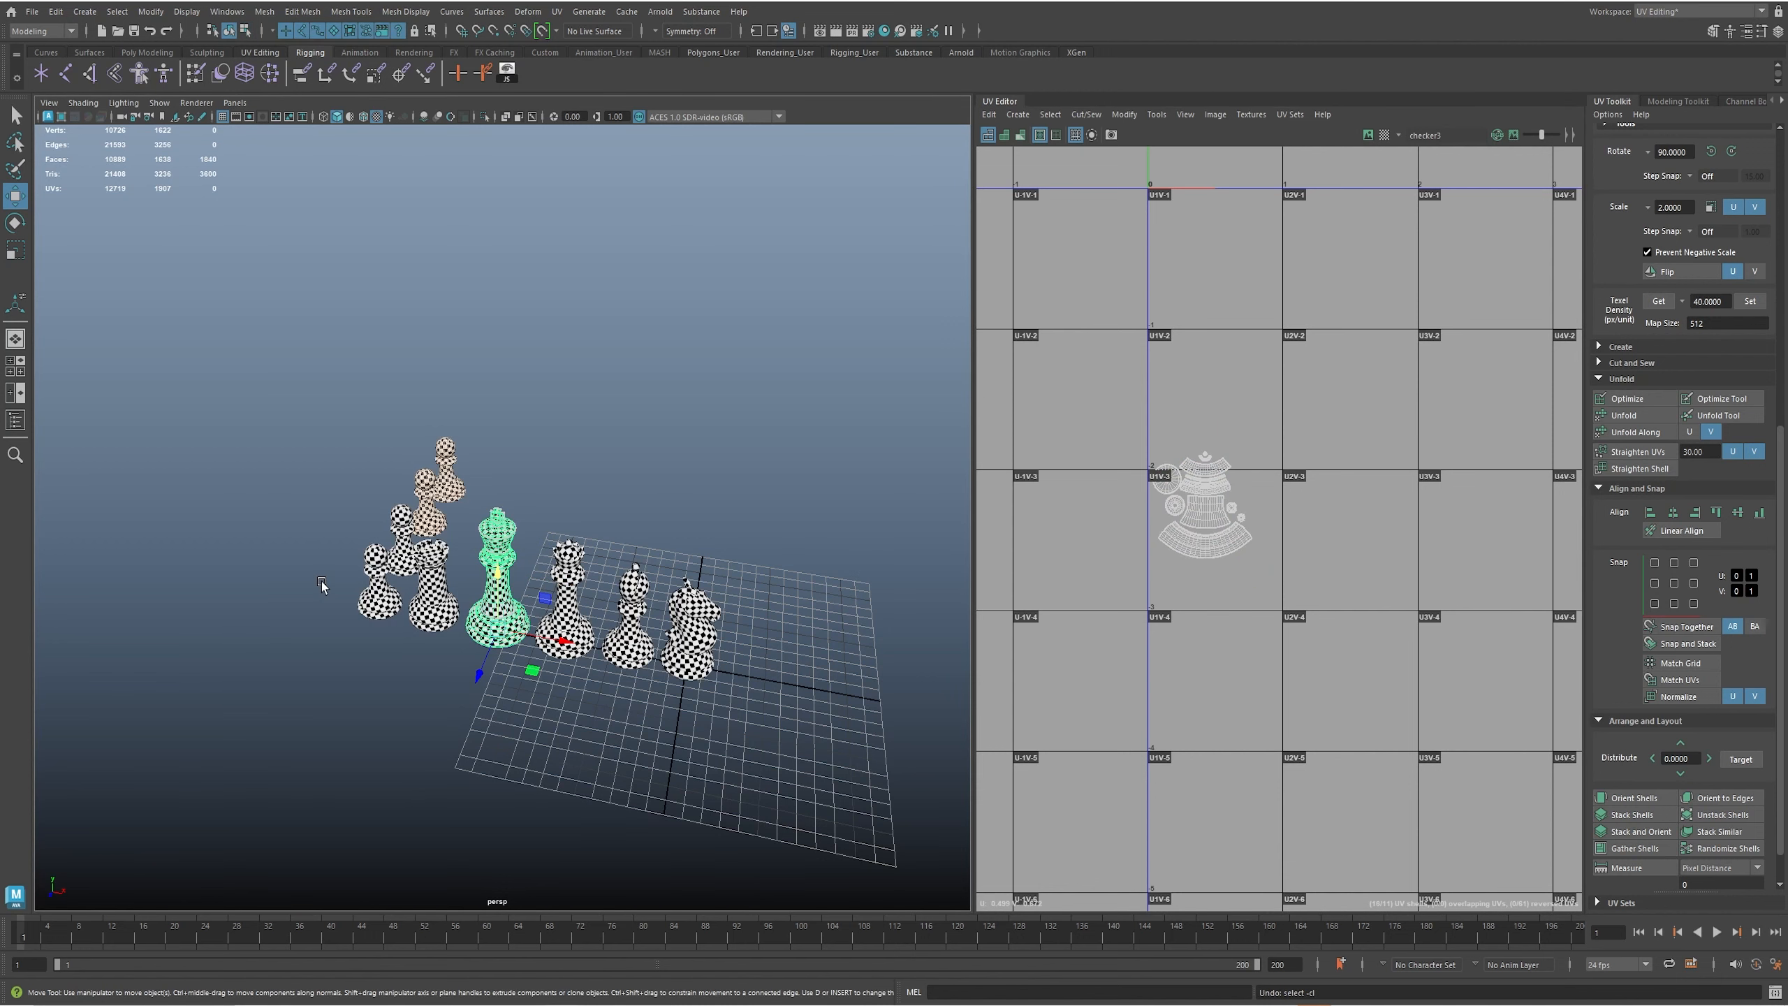
- Select and delete the three duplicate pawns behind the original, keeping only the six chess pieces
{"action": "left_click_drag", "start_coordinate": [375, 521], "coordinate": [401, 553], "text": "alt"}
{"action": "left_click_drag", "start_coordinate": [295, 392], "coordinate": [384, 542]}
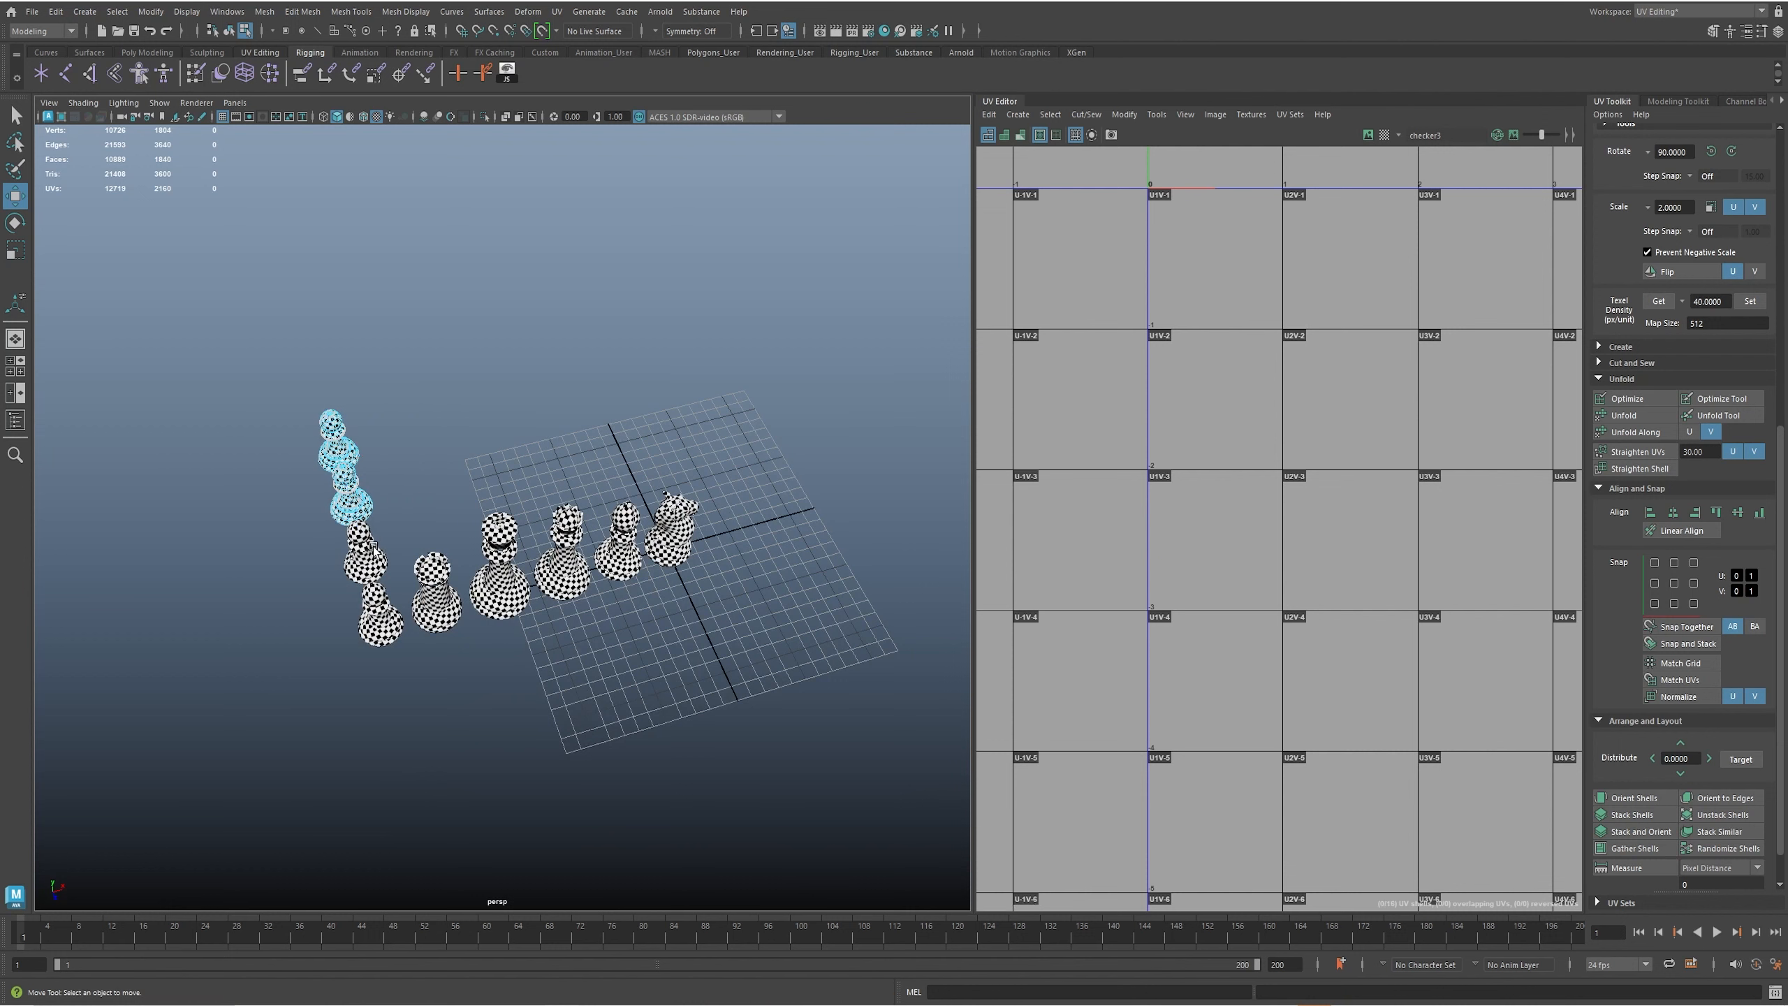
{"action": "key", "text": "F10"}
{"action": "left_click_drag", "start_coordinate": [294, 406], "coordinate": [368, 553]}
{"action": "right_click_drag", "start_coordinate": [277, 455], "coordinate": [279, 454]}
{"action": "right_click_drag", "start_coordinate": [307, 574], "coordinate": [383, 554]}
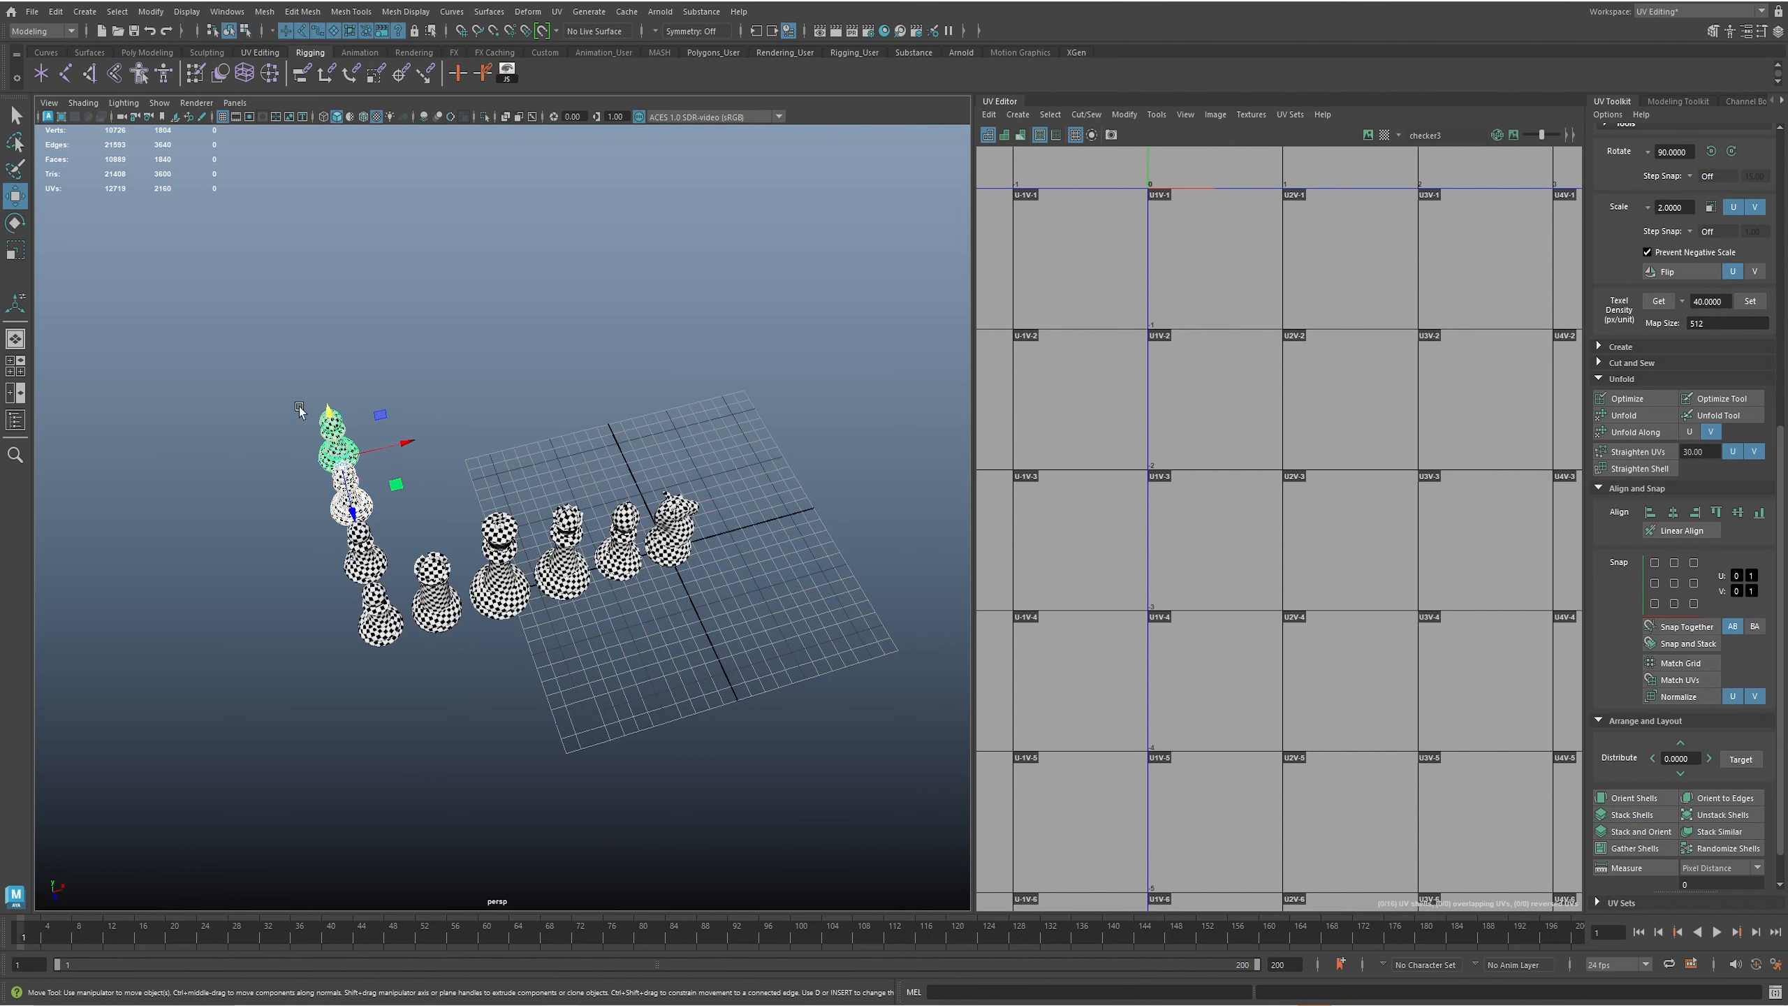
{"action": "key", "text": "Delete"}
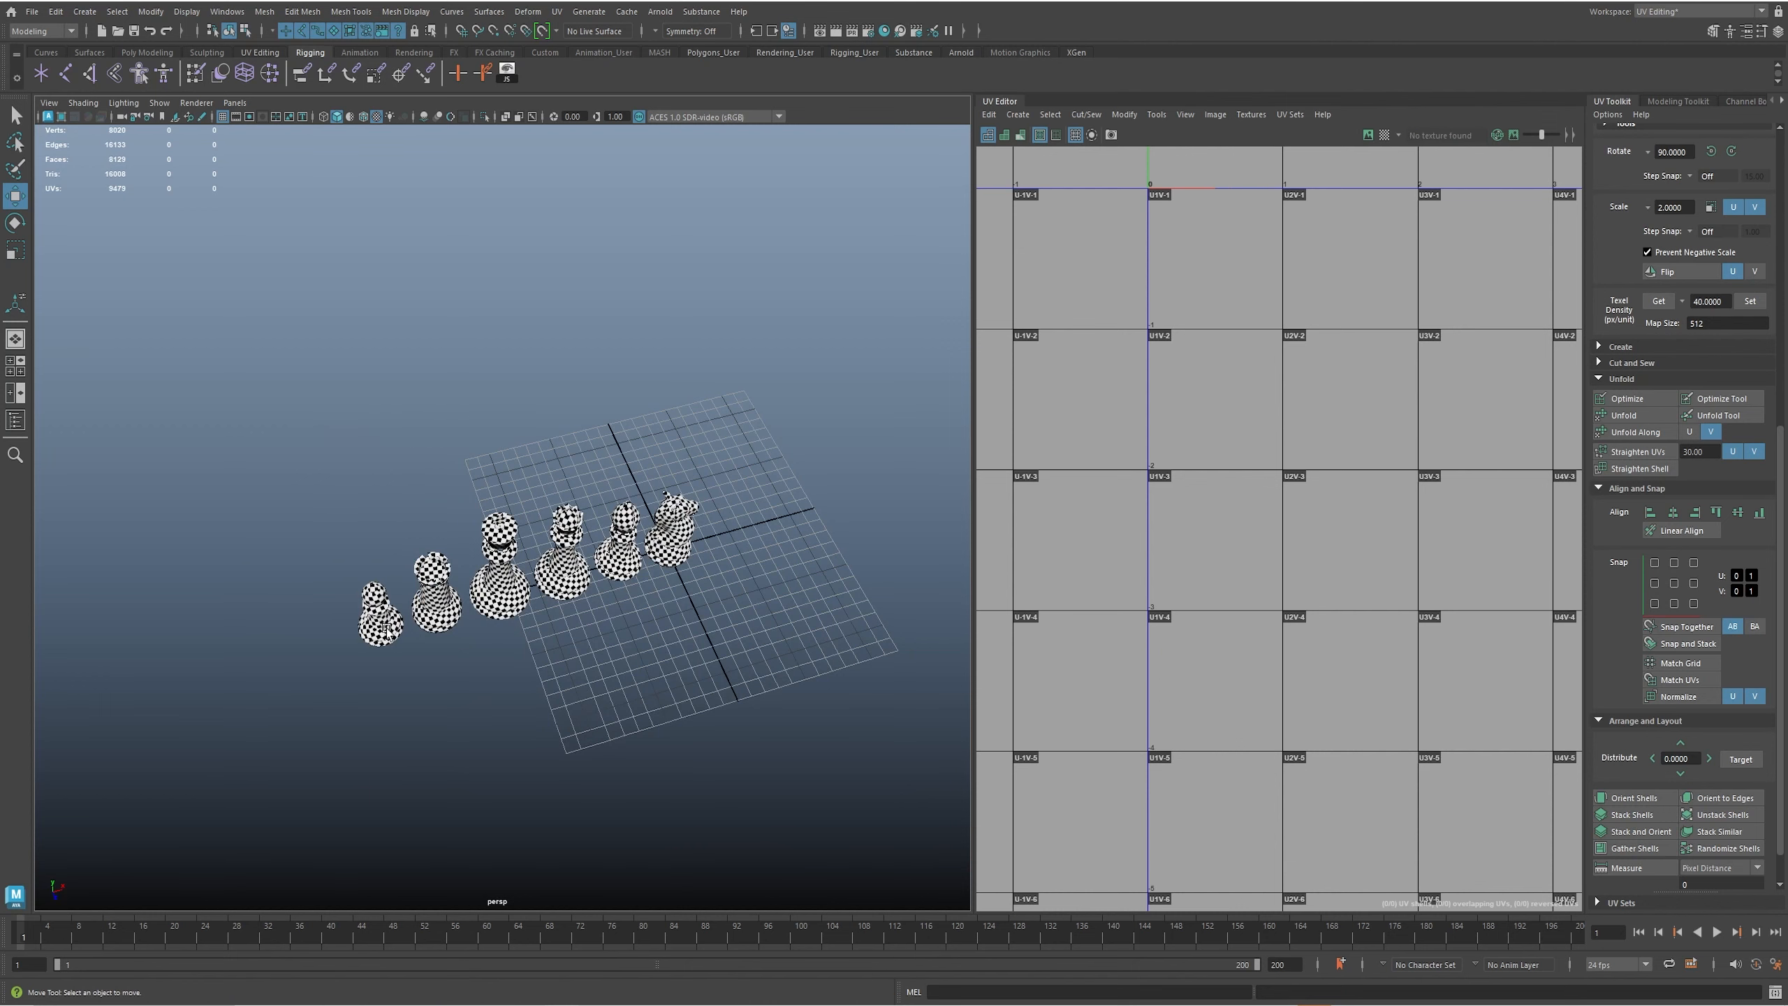
- Select the UV shells of all six chess pieces and scale them up together slightly in two passes
{"action": "left_click", "coordinate": [386, 625]}
{"action": "left_click_drag", "start_coordinate": [274, 464], "coordinate": [761, 725]}
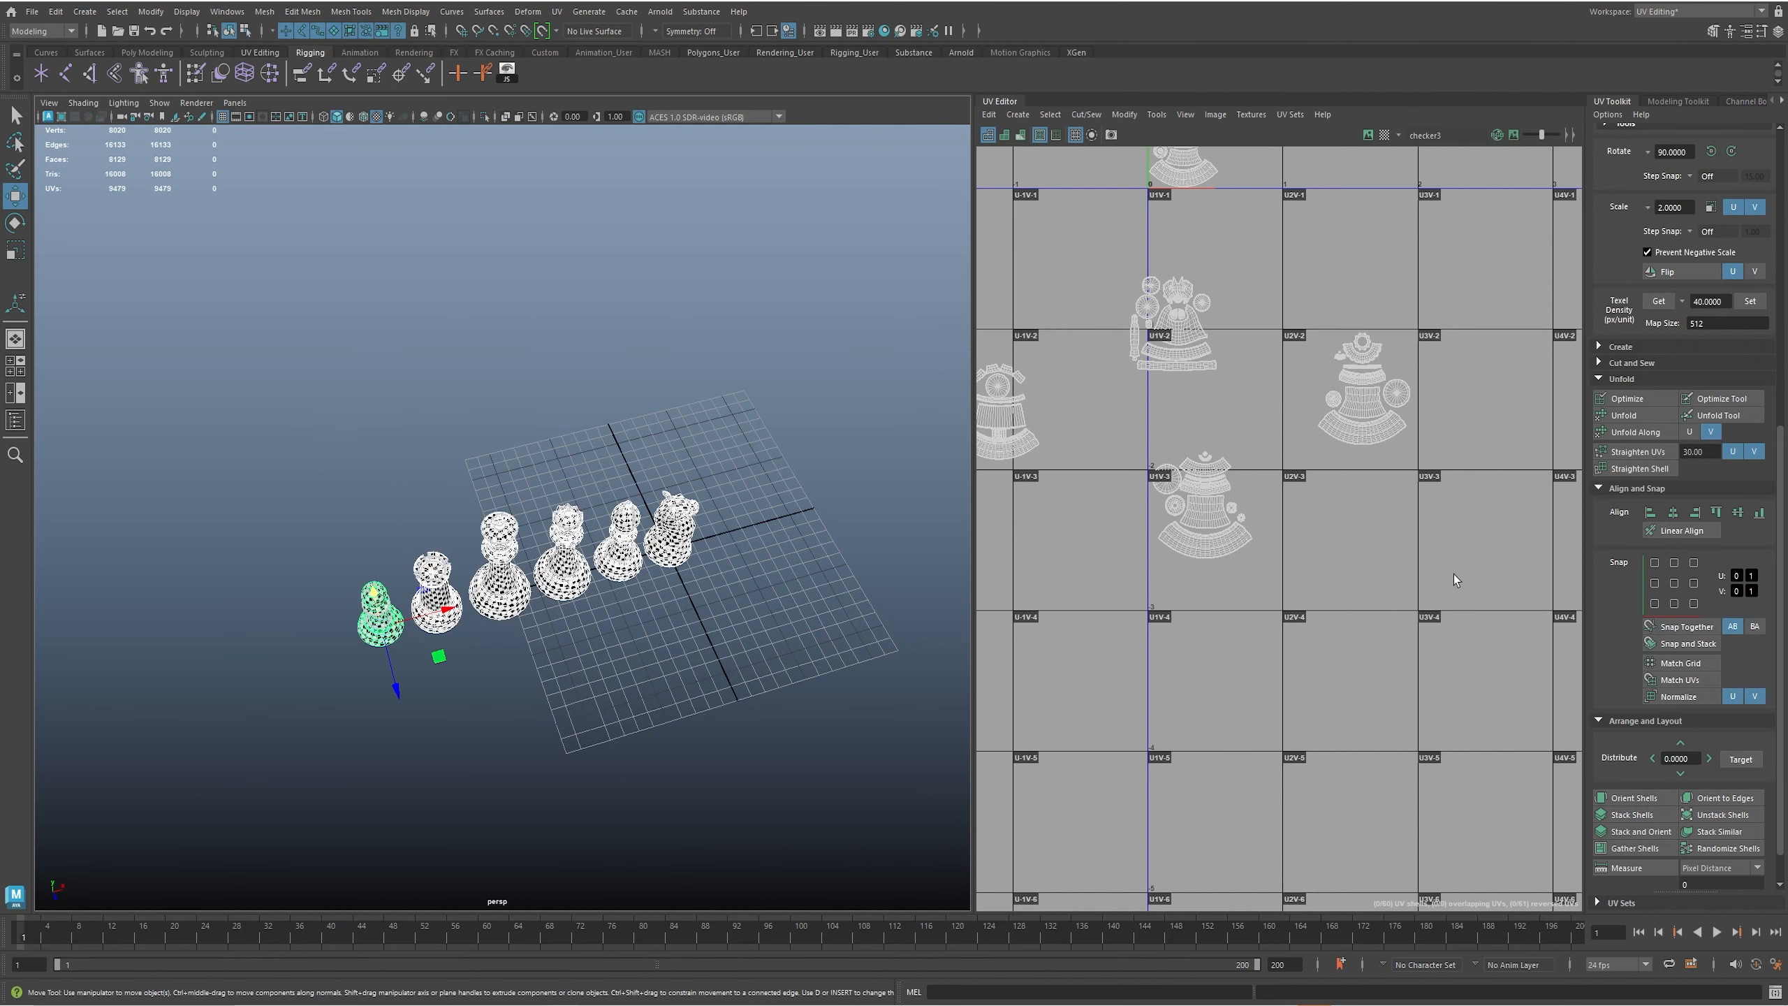
{"action": "scroll", "coordinate": [1239, 575], "scroll_direction": "down", "scroll_amount": 3}
{"action": "middle_click_drag", "start_coordinate": [1294, 546], "coordinate": [1290, 570], "text": "alt"}
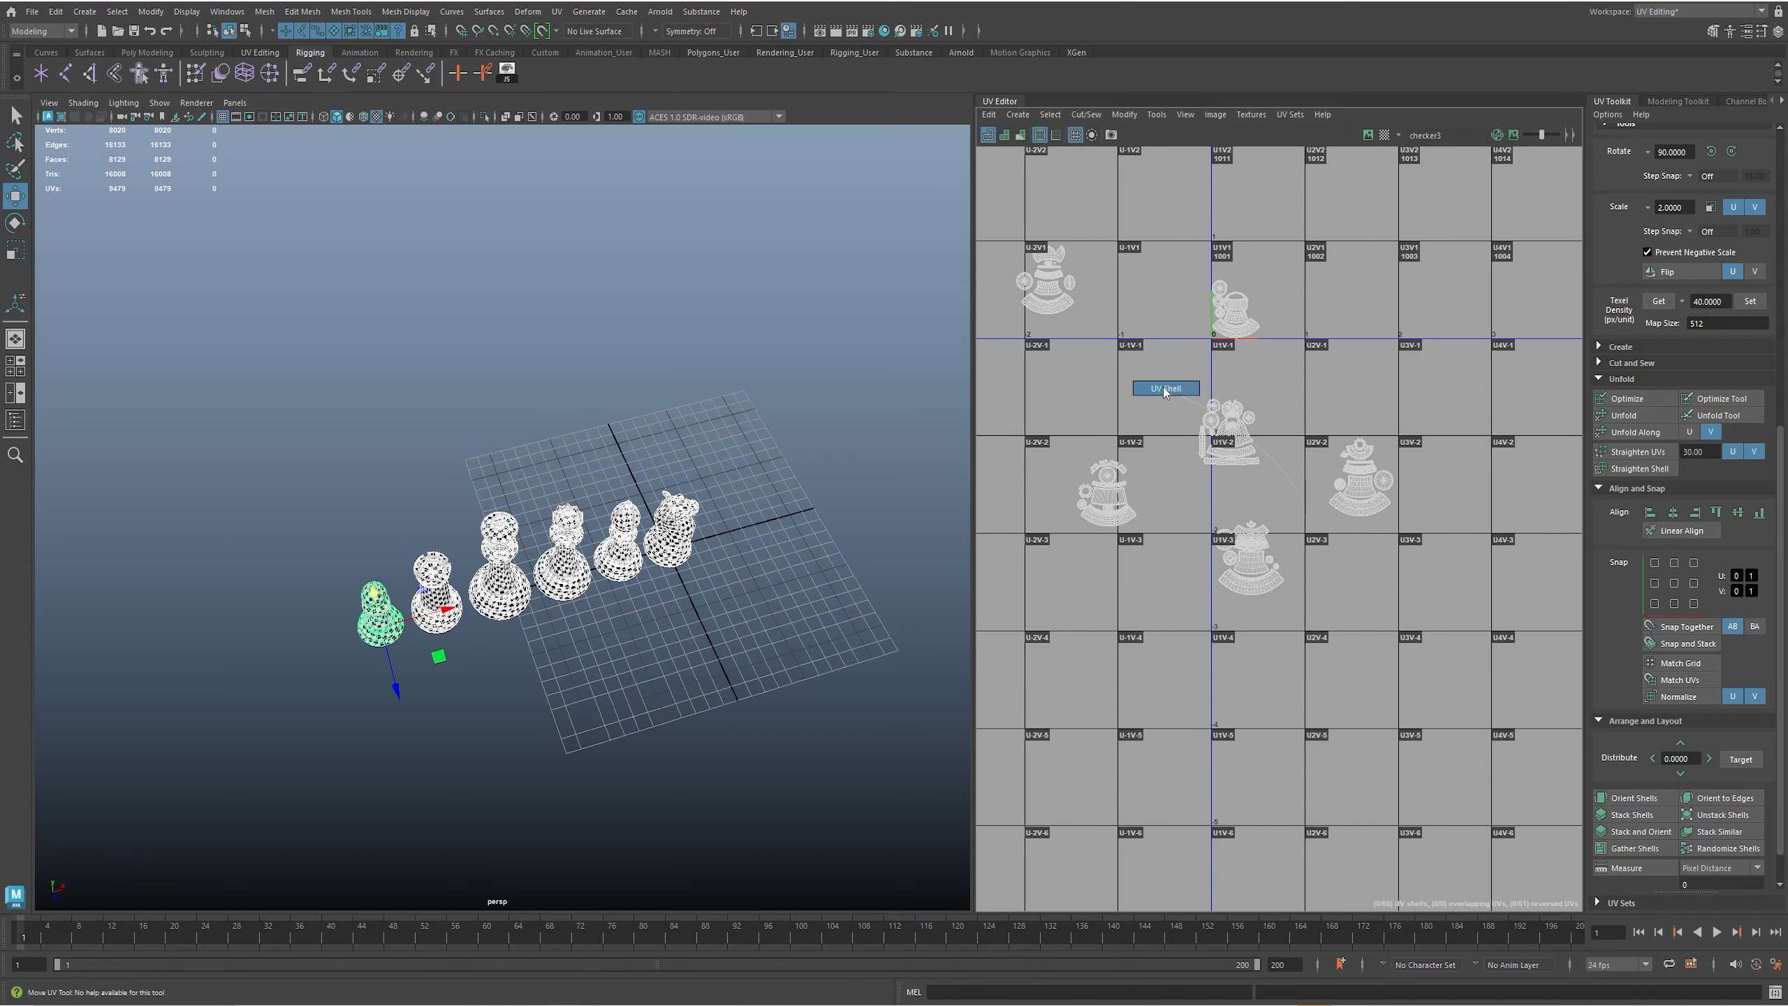
{"action": "right_click_drag", "start_coordinate": [1166, 389], "coordinate": [999, 222]}
{"action": "left_click_drag", "start_coordinate": [1502, 741], "coordinate": [1502, 739]}
{"action": "key", "text": "r"}
{"action": "left_click_drag", "start_coordinate": [1204, 421], "coordinate": [1224, 425]}
{"action": "key", "text": "w"}
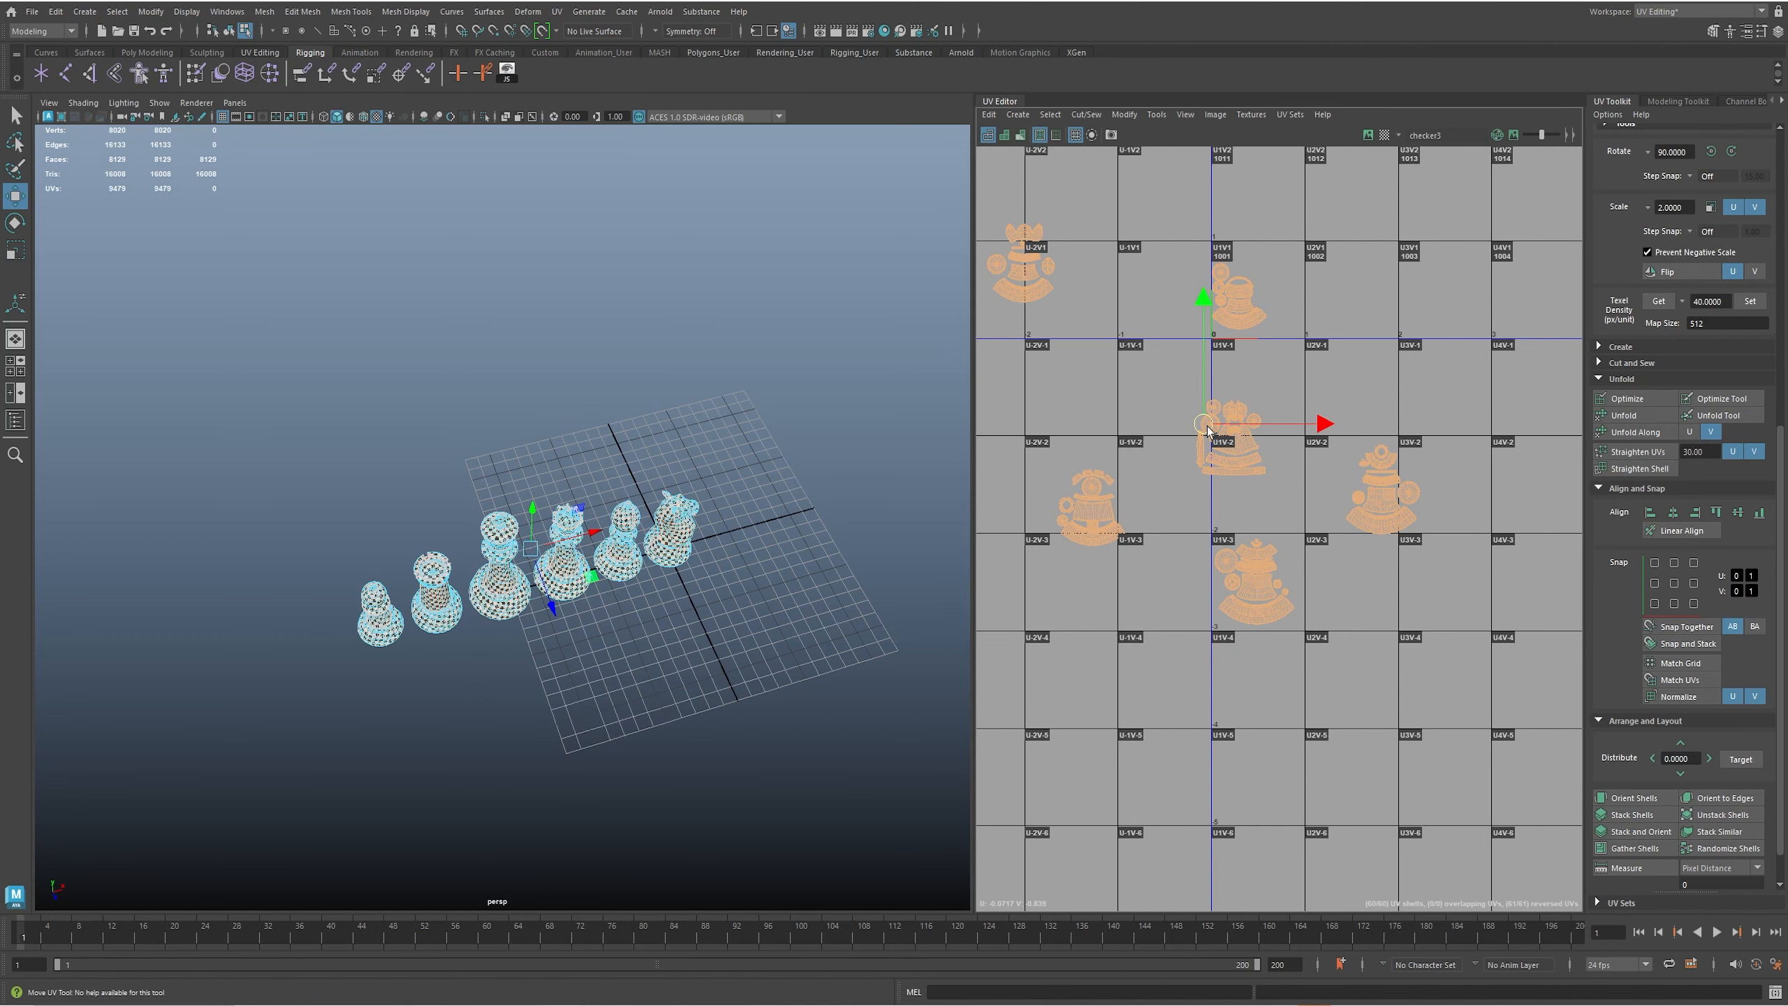
{"action": "key", "text": "r"}
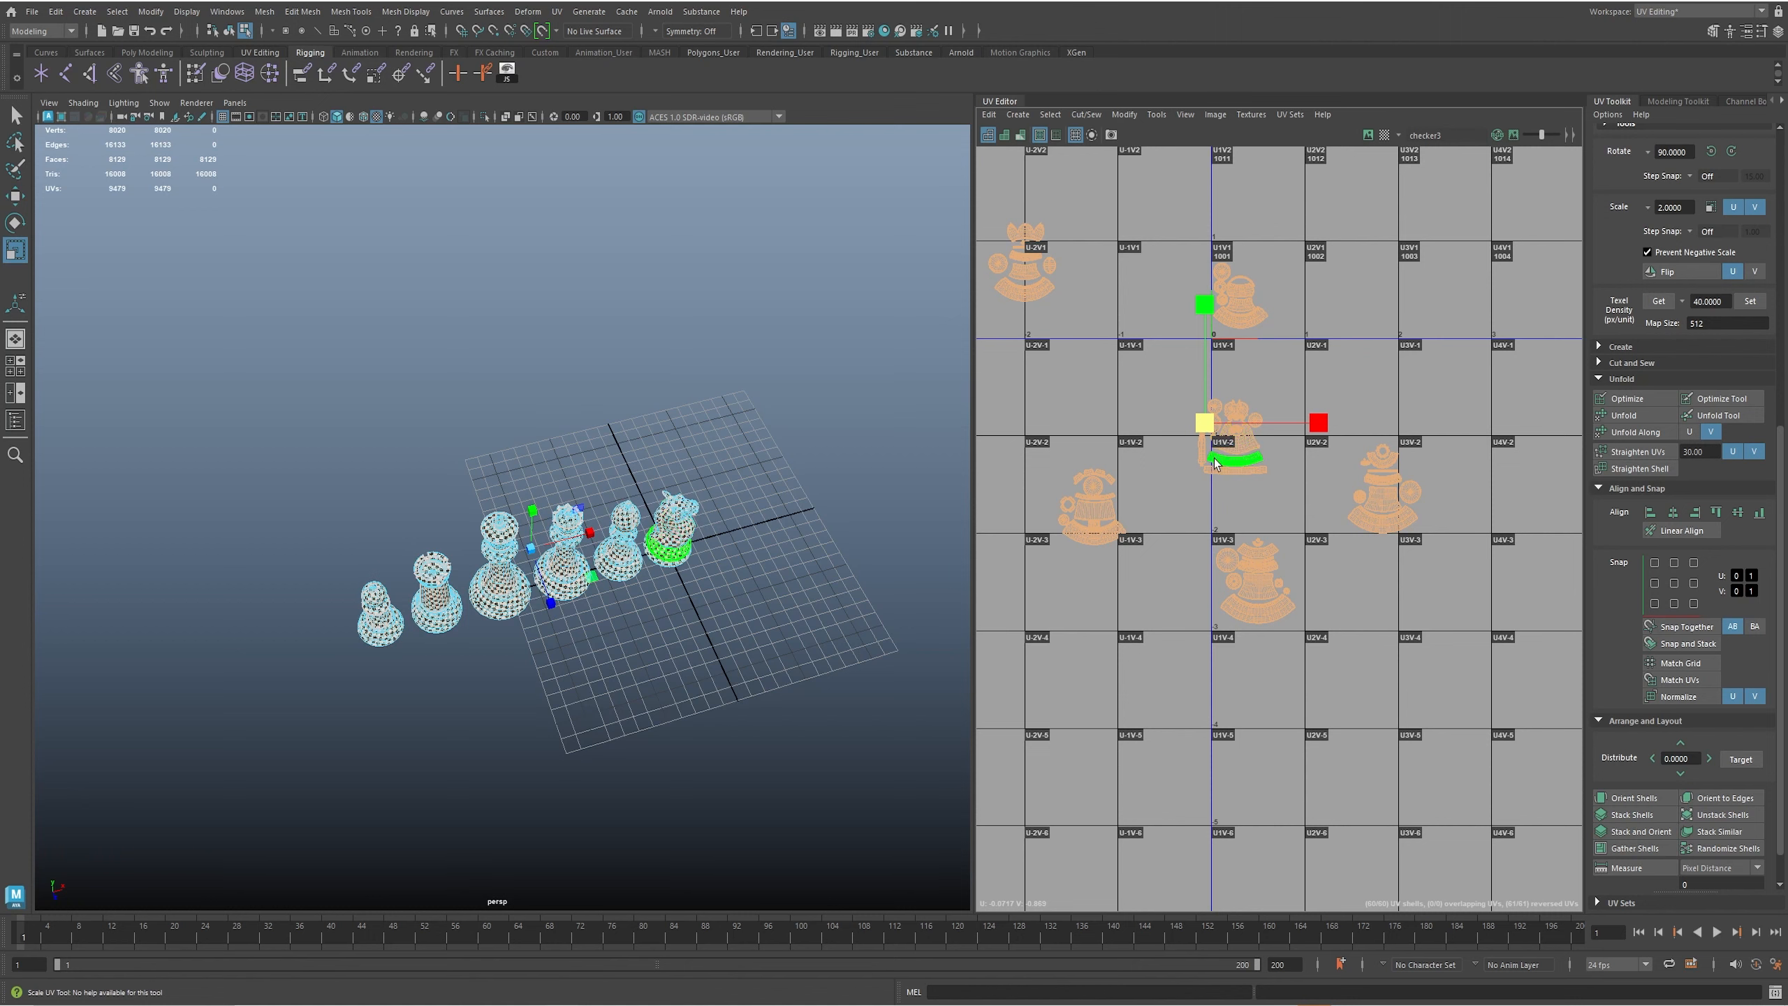
{"action": "left_click_drag", "start_coordinate": [1206, 428], "coordinate": [1206, 417]}
{"action": "key", "text": "w"}
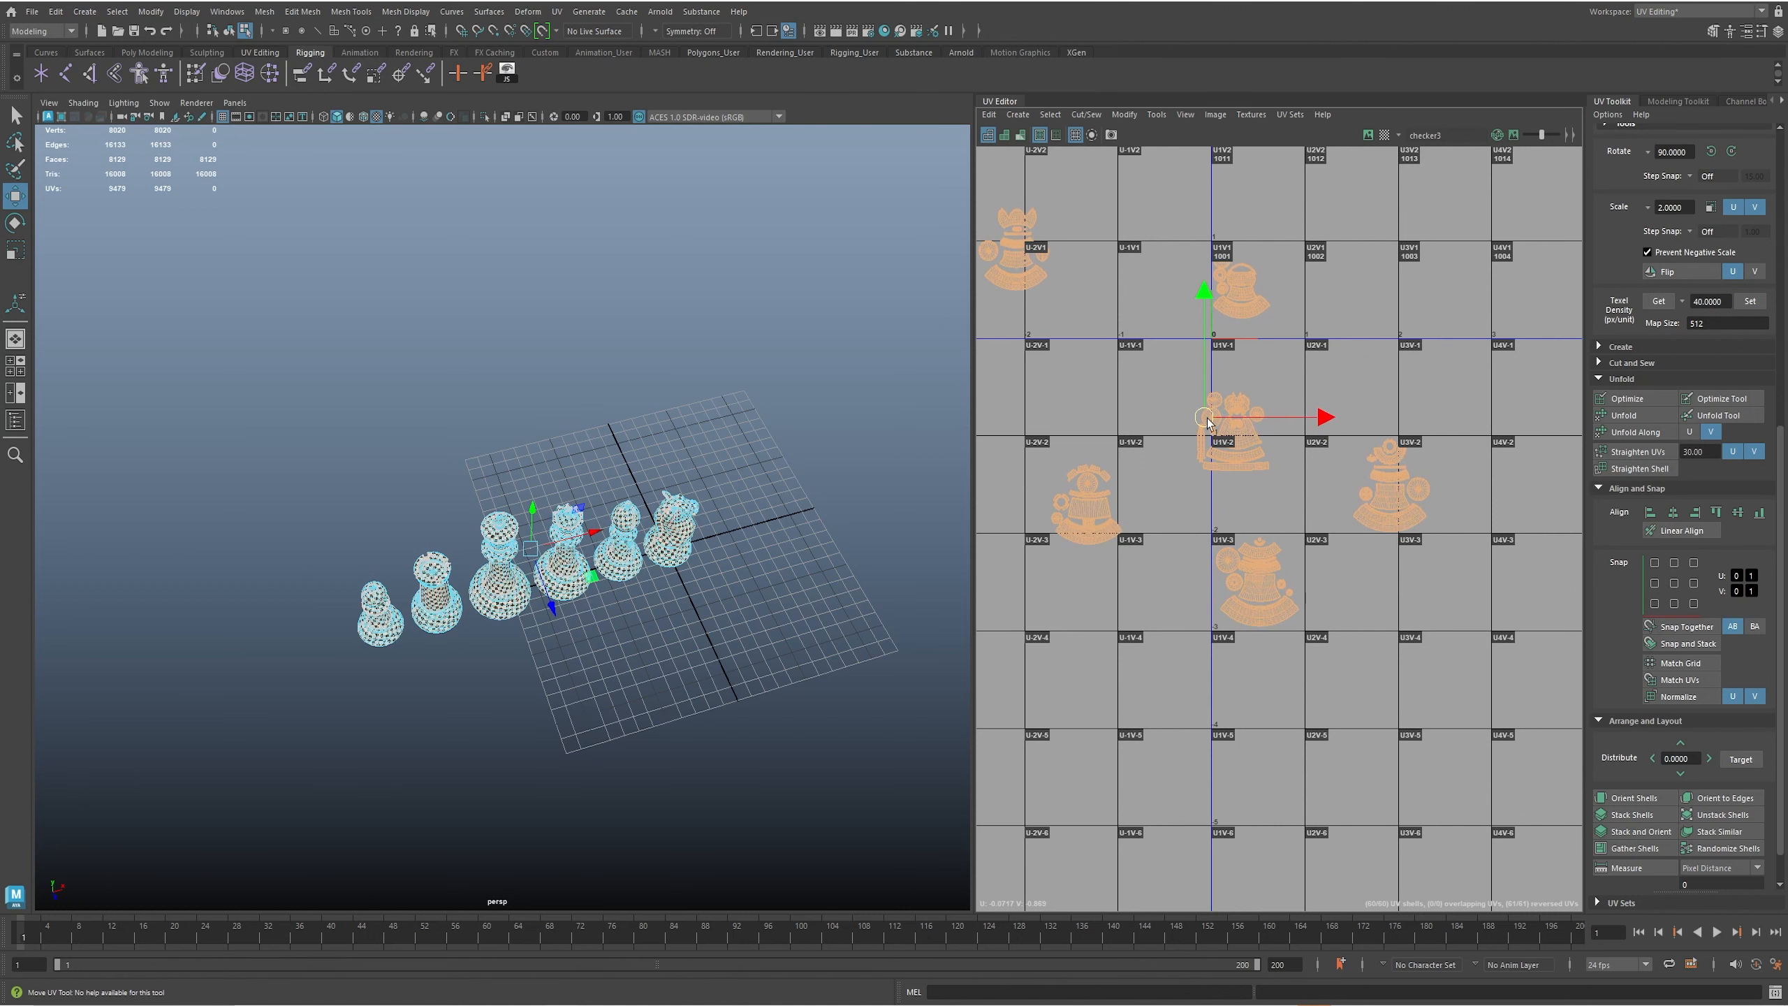
- Enlarge all selected UV shells further until the king's layout nearly fills tile U1V-3
{"action": "scroll", "coordinate": [1220, 481], "scroll_direction": "up", "scroll_amount": 4}
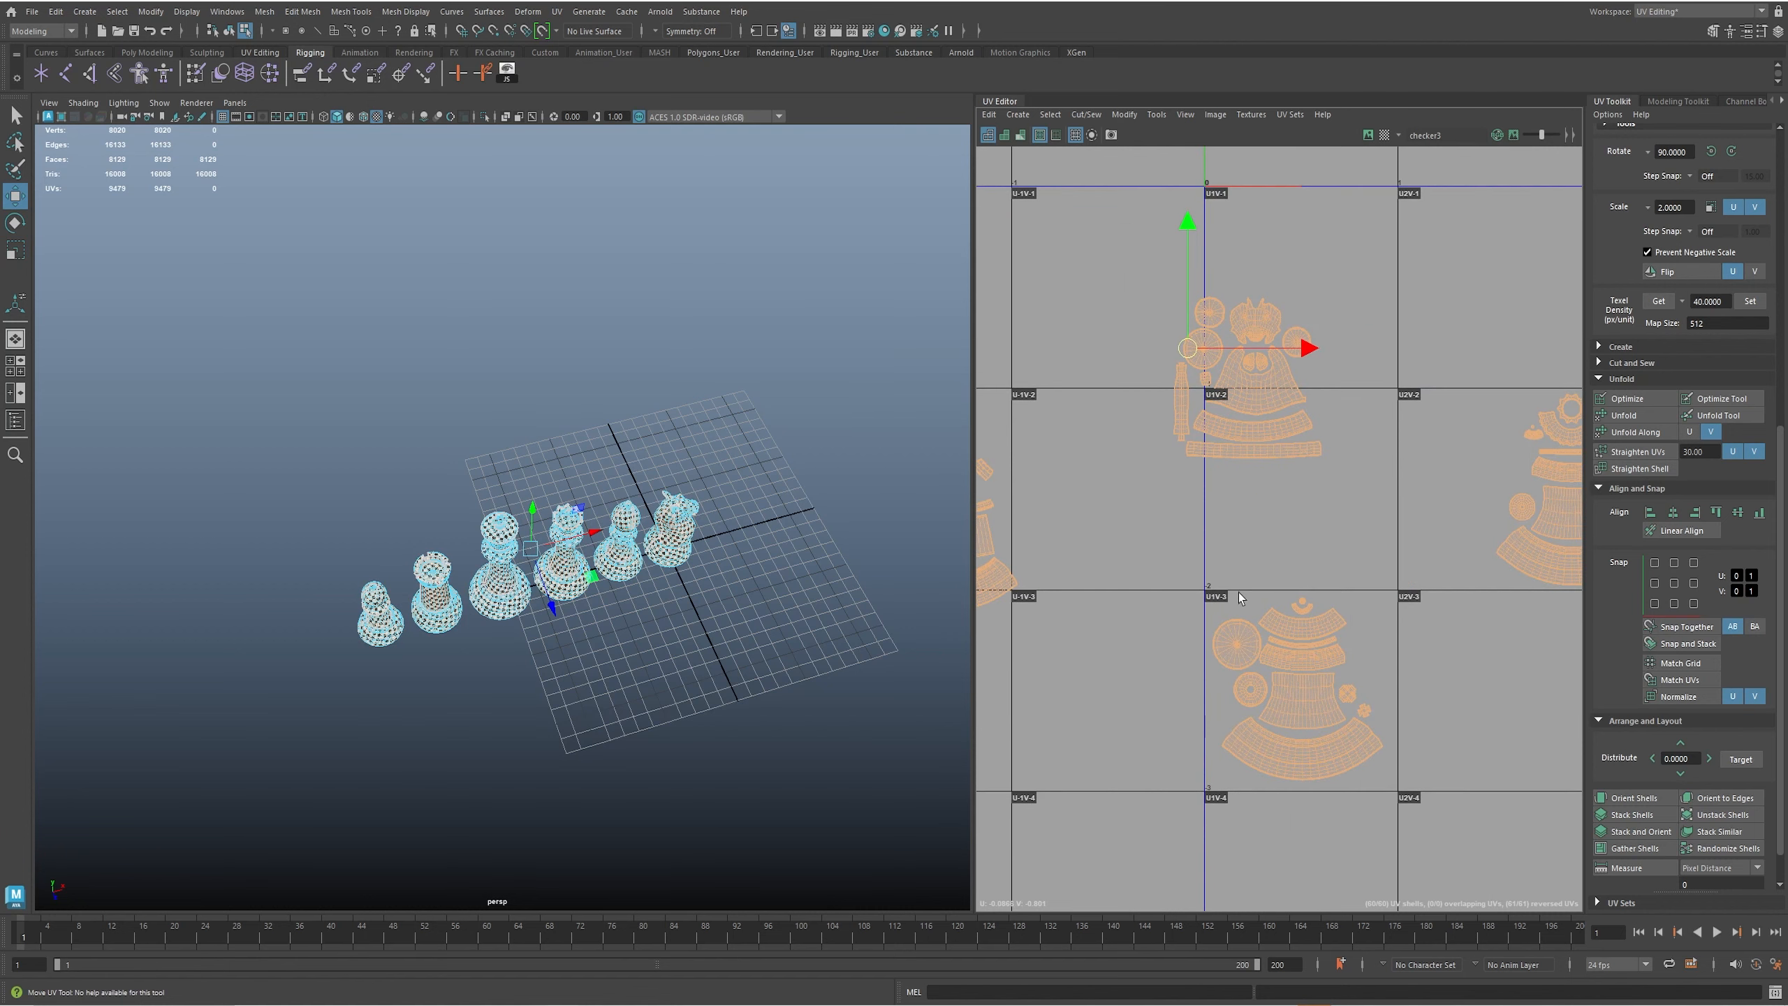
{"action": "key", "text": "r"}
{"action": "mouse_move", "coordinate": [1190, 352]}
{"action": "left_mouse_down"}
{"action": "mouse_move", "coordinate": [1199, 375]}
{"action": "mouse_move", "coordinate": [1184, 335]}
{"action": "left_mouse_up"}
{"action": "key", "text": "w"}
{"action": "key", "text": "r"}
{"action": "key", "text": "w"}
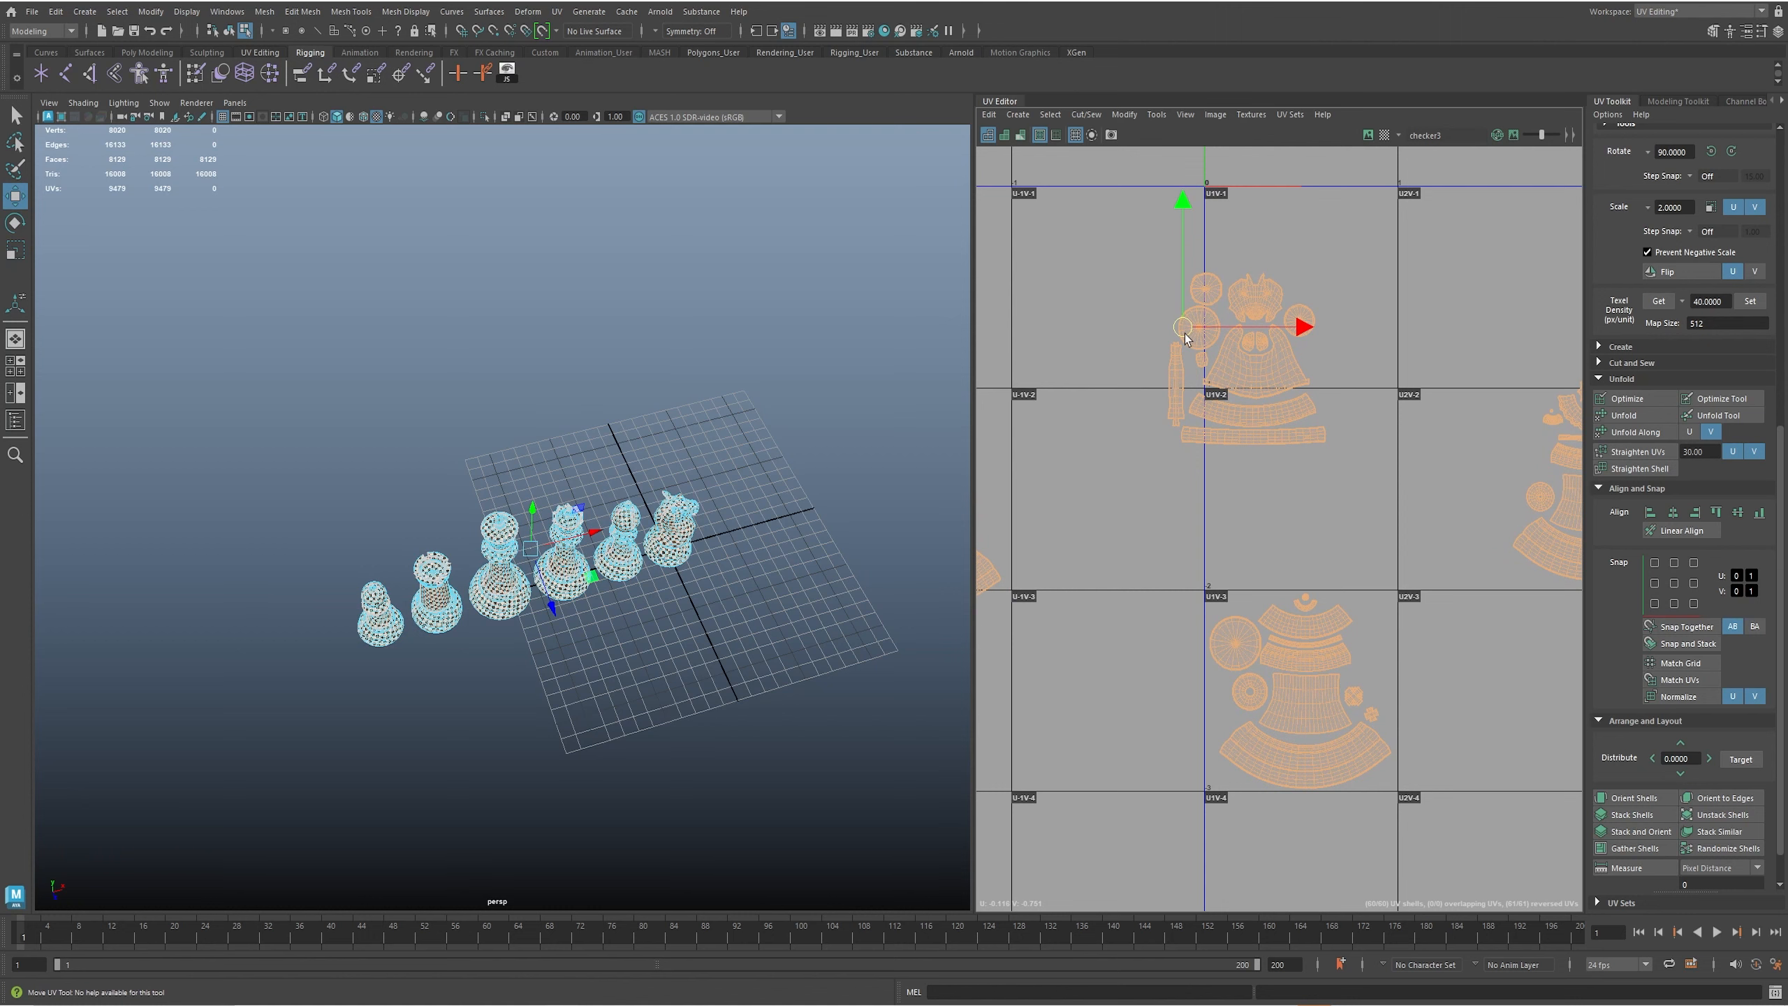
{"action": "key", "text": "r"}
{"action": "left_click_drag", "start_coordinate": [1181, 334], "coordinate": [1182, 313]}
{"action": "key", "text": "w"}
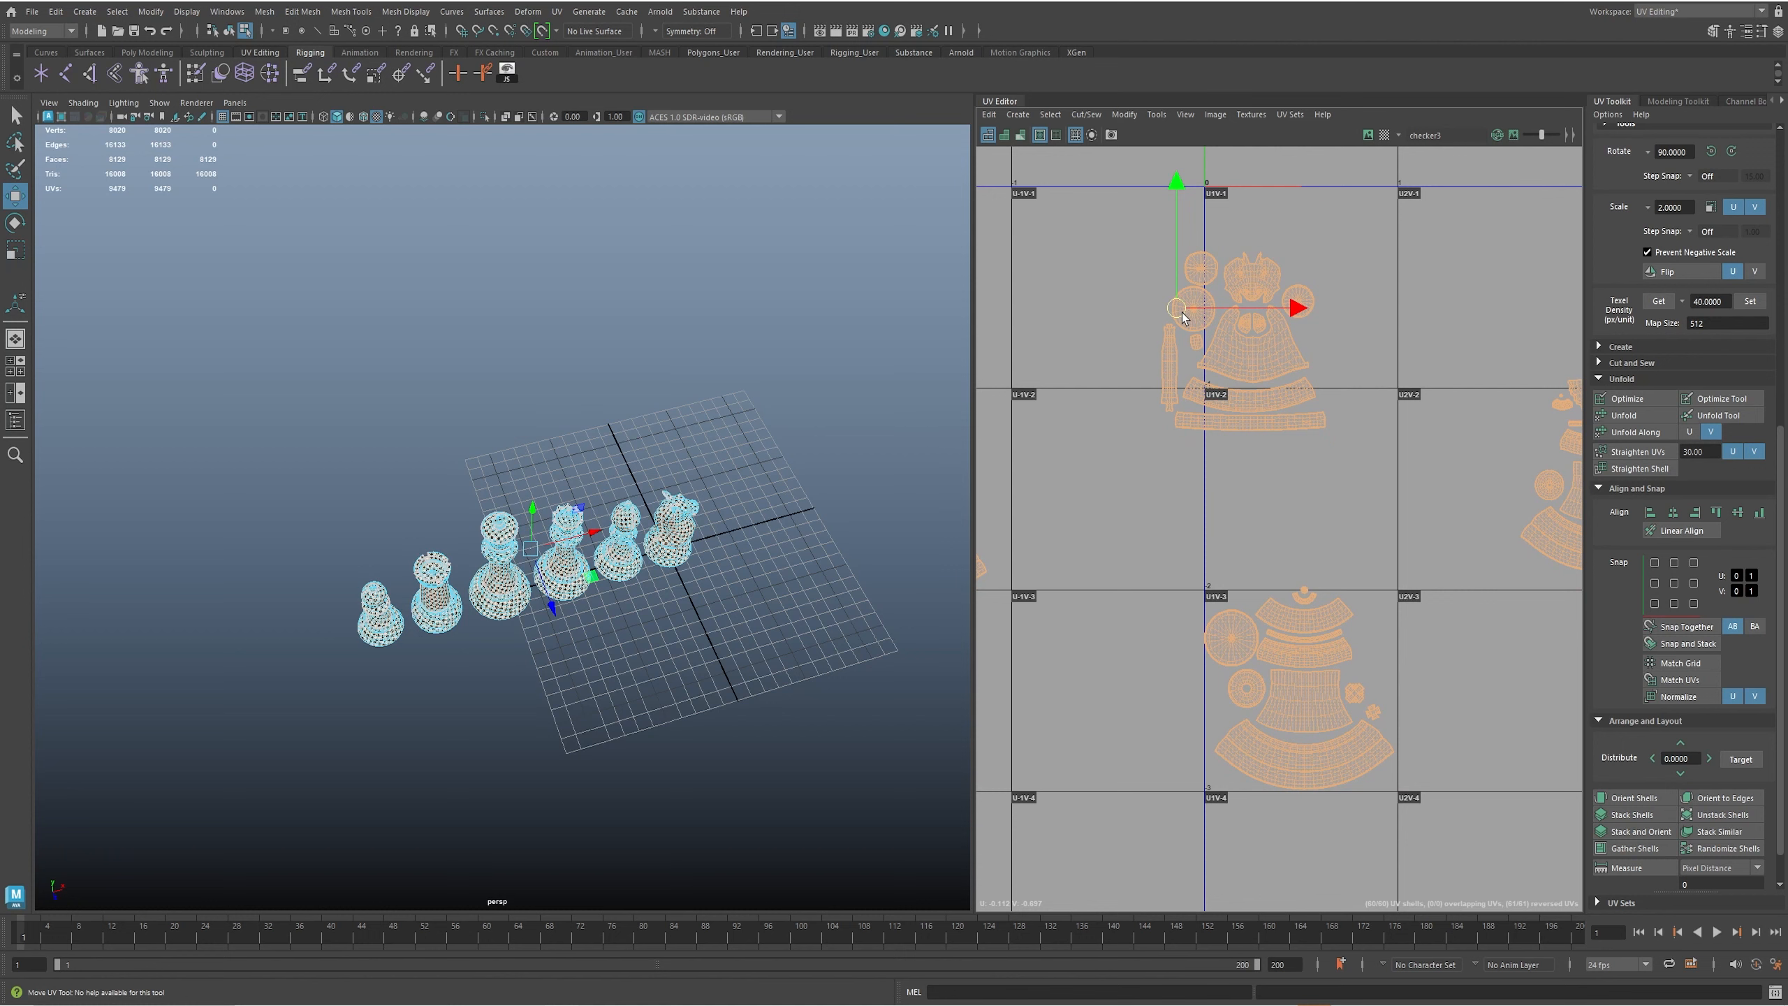
{"action": "left_click_drag", "start_coordinate": [1182, 313], "coordinate": [1176, 315]}
- Rearrange the king's shells in tile U1V-3, placing the small arc and ring along the right edge and lowering the large disc
{"action": "middle_click_drag", "start_coordinate": [1374, 583], "coordinate": [1319, 592], "text": "alt"}
{"action": "scroll", "coordinate": [1330, 603], "scroll_direction": "up", "scroll_amount": 4}
{"action": "scroll", "coordinate": [1329, 603], "scroll_direction": "up", "scroll_amount": 2}
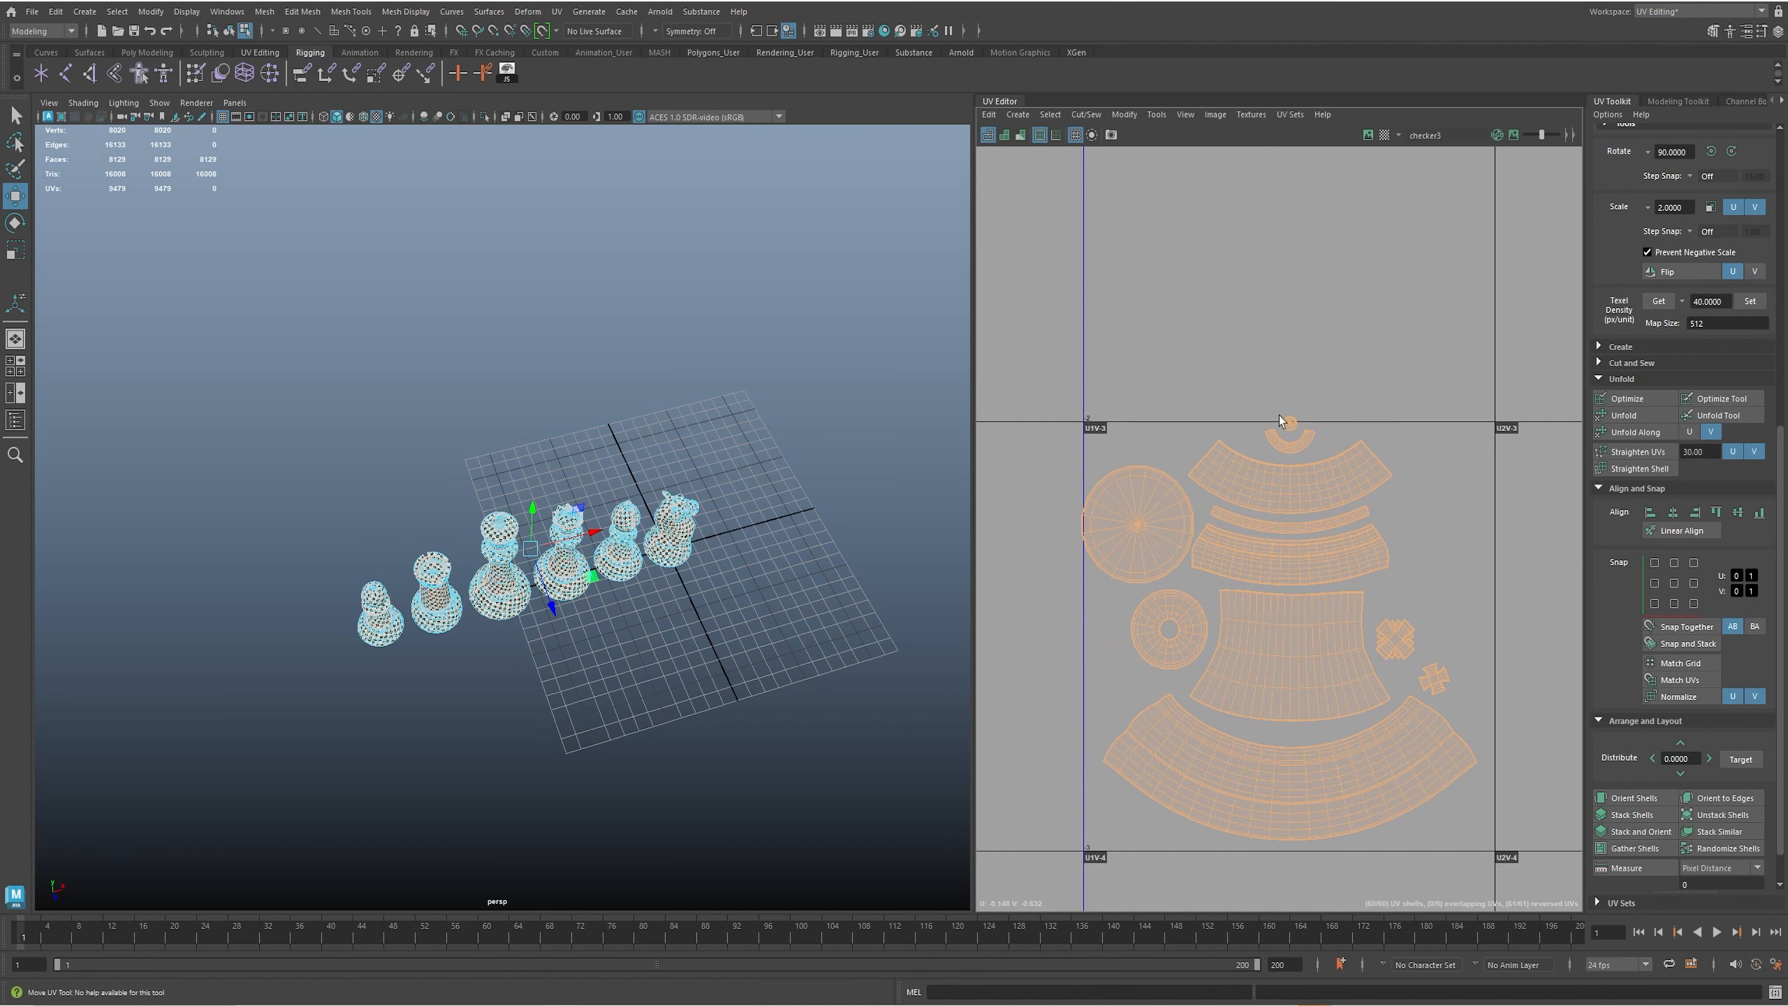
{"action": "left_click_drag", "start_coordinate": [1298, 441], "coordinate": [1445, 625]}
{"action": "left_click", "coordinate": [1155, 592]}
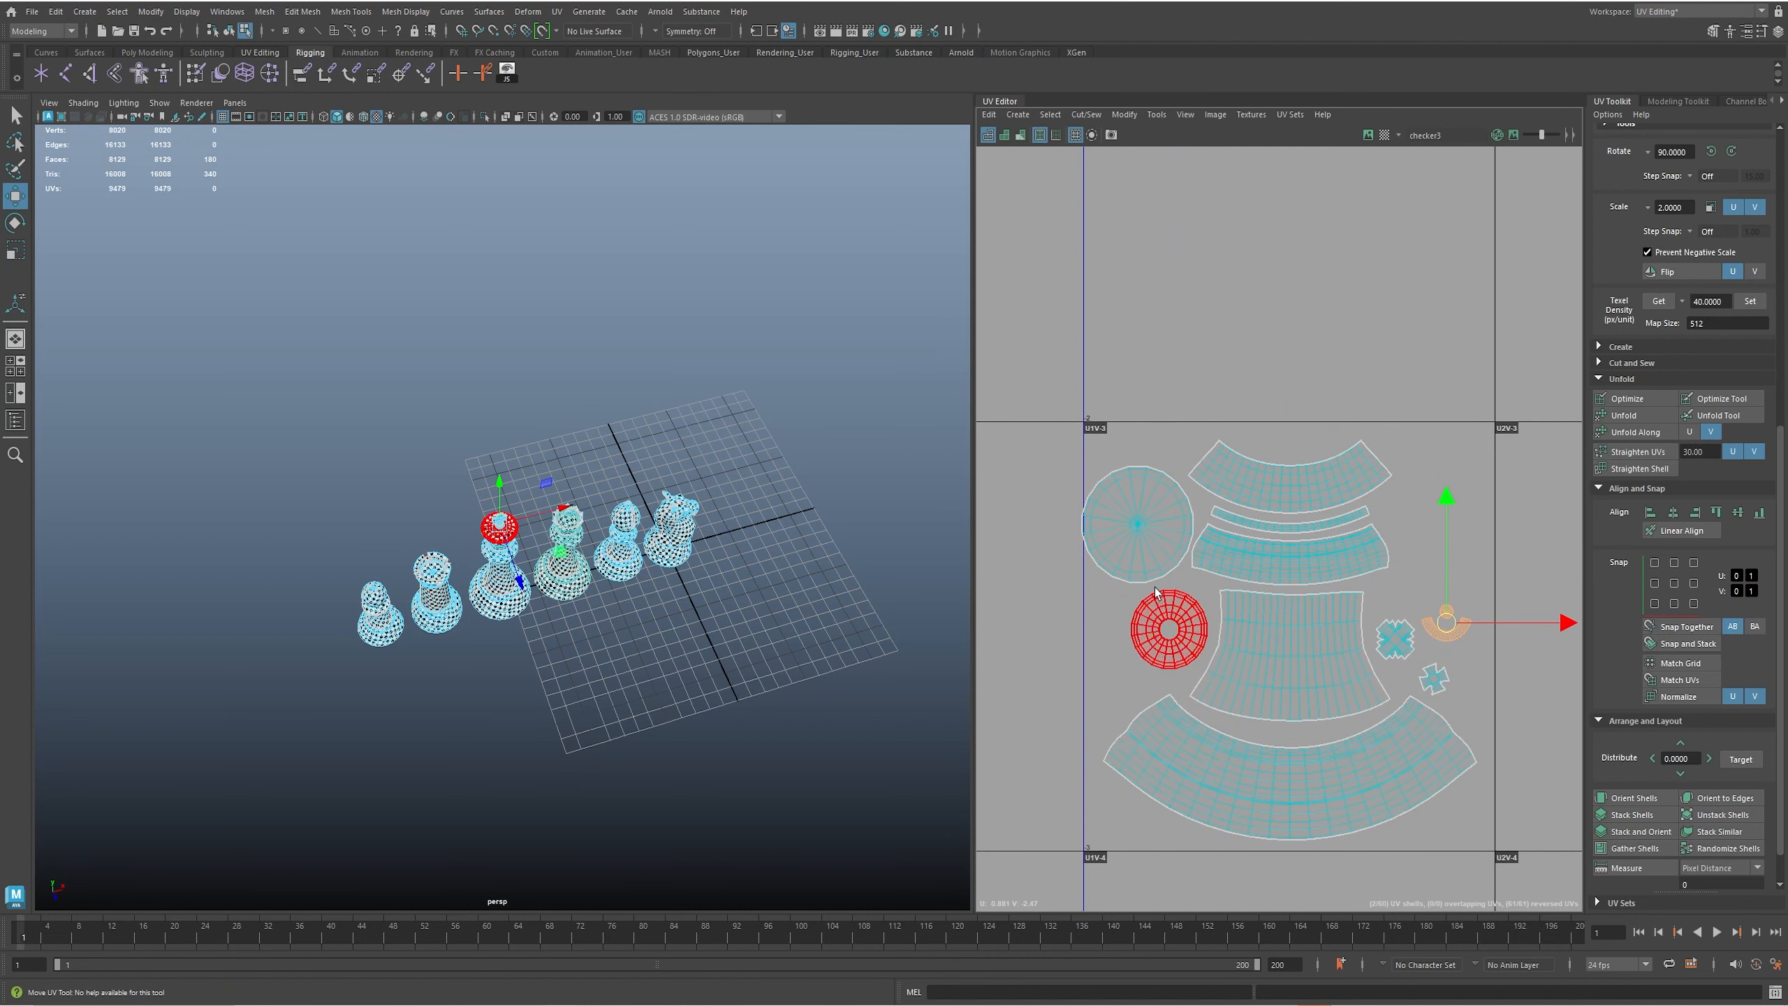
{"action": "left_click", "coordinate": [1172, 634]}
{"action": "left_click_drag", "start_coordinate": [1170, 631], "coordinate": [1446, 504]}
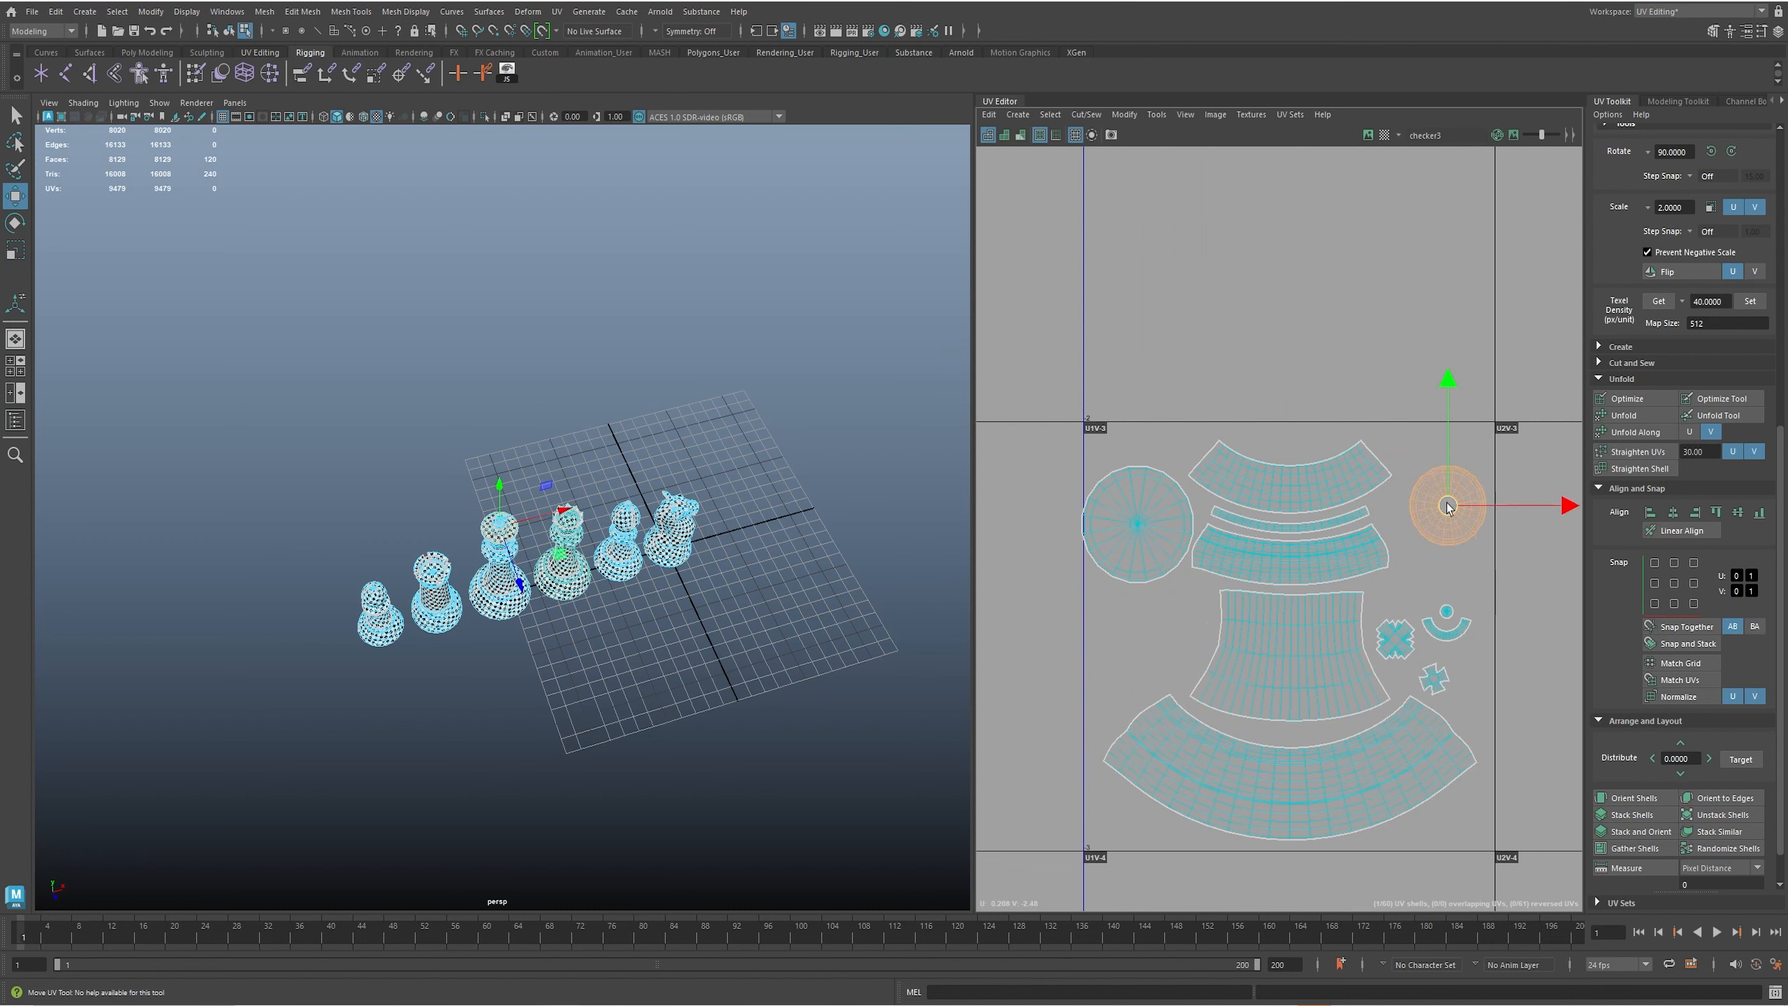
{"action": "left_click", "coordinate": [1135, 524]}
{"action": "left_click_drag", "start_coordinate": [1137, 524], "coordinate": [1148, 618]}
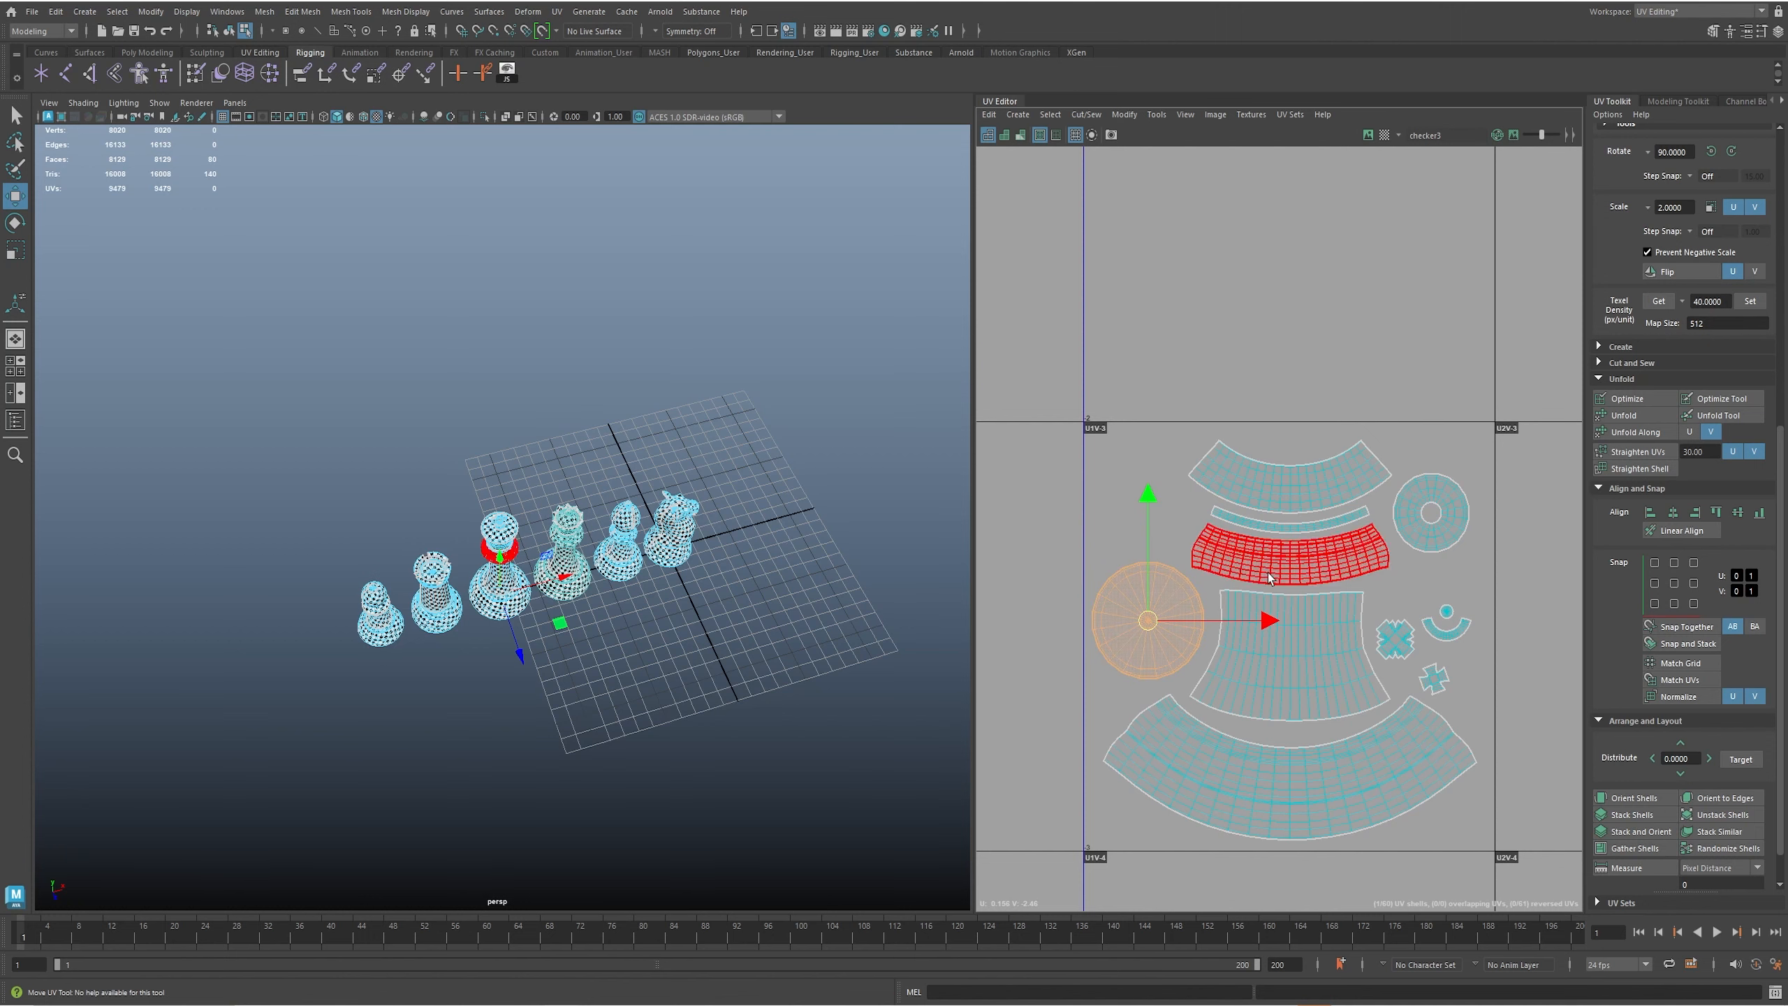
- Move the pawn's complete UV layout into the lower-left corner of tile 1001
{"action": "scroll", "coordinate": [1298, 627], "scroll_direction": "down", "scroll_amount": 5}
{"action": "middle_click_drag", "start_coordinate": [1350, 335], "coordinate": [1305, 645], "text": "alt"}
{"action": "right_click_drag", "start_coordinate": [1229, 533], "coordinate": [1255, 581], "text": "alt"}
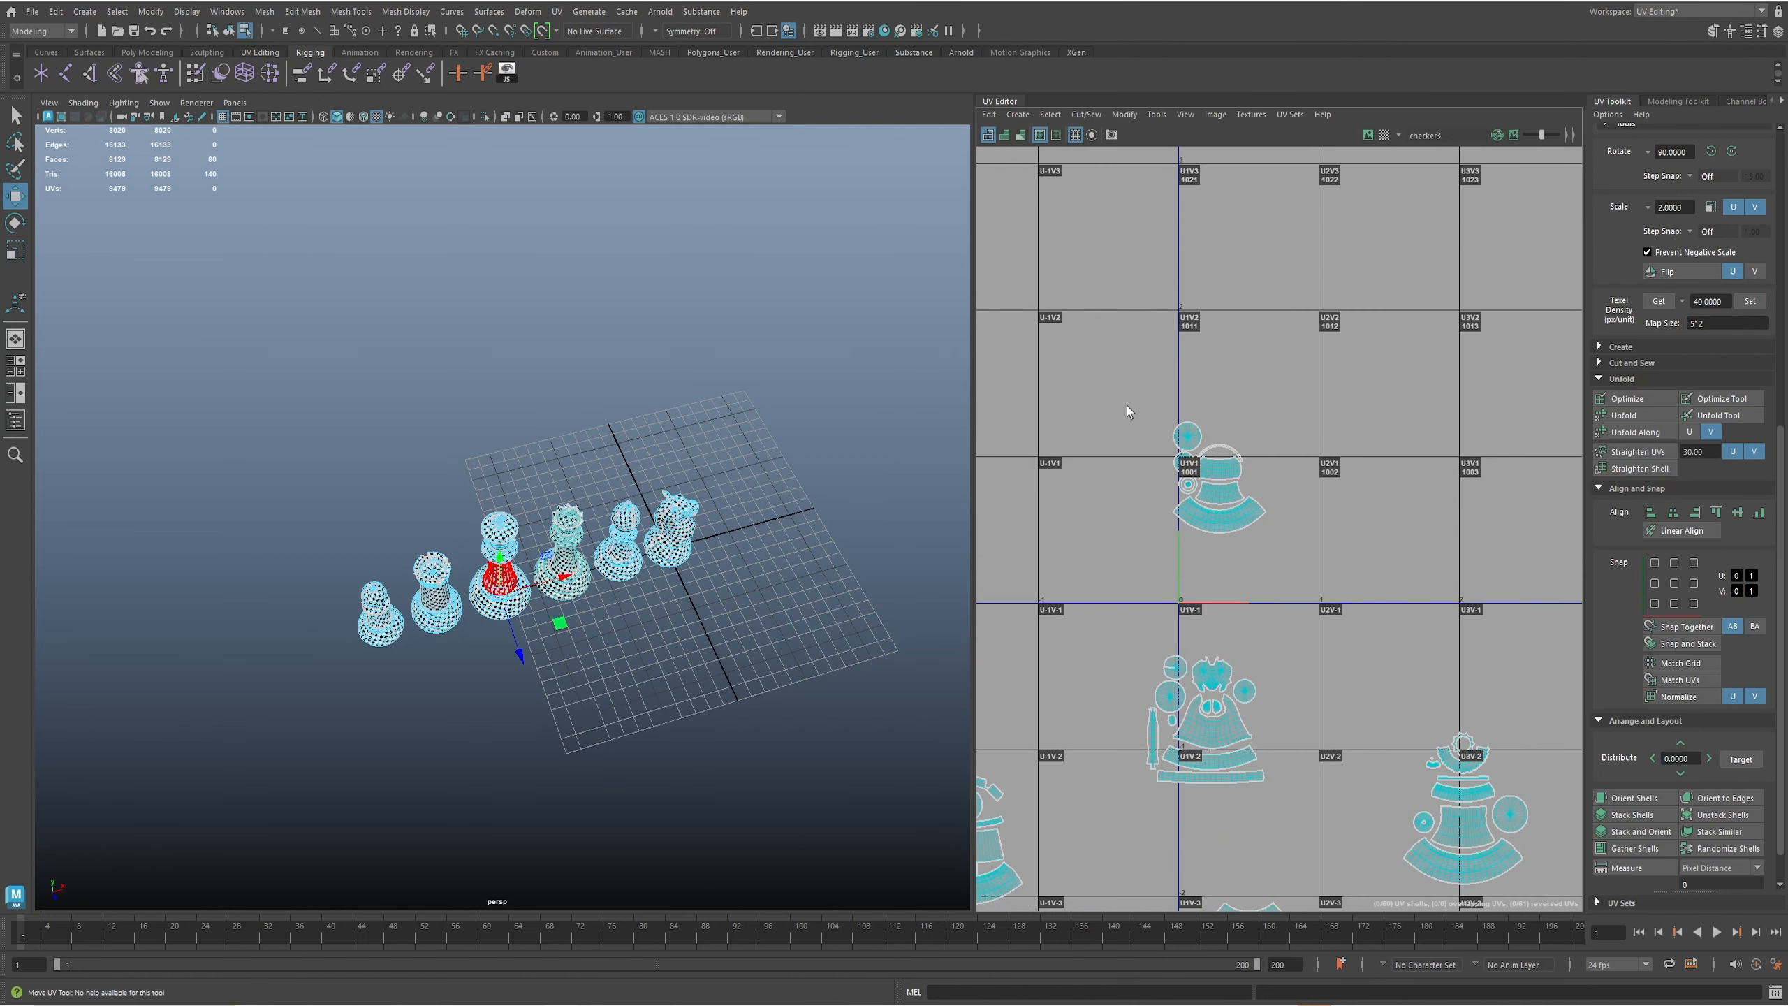
{"action": "left_click", "coordinate": [1221, 483]}
{"action": "left_click_drag", "start_coordinate": [1224, 475], "coordinate": [1228, 540]}
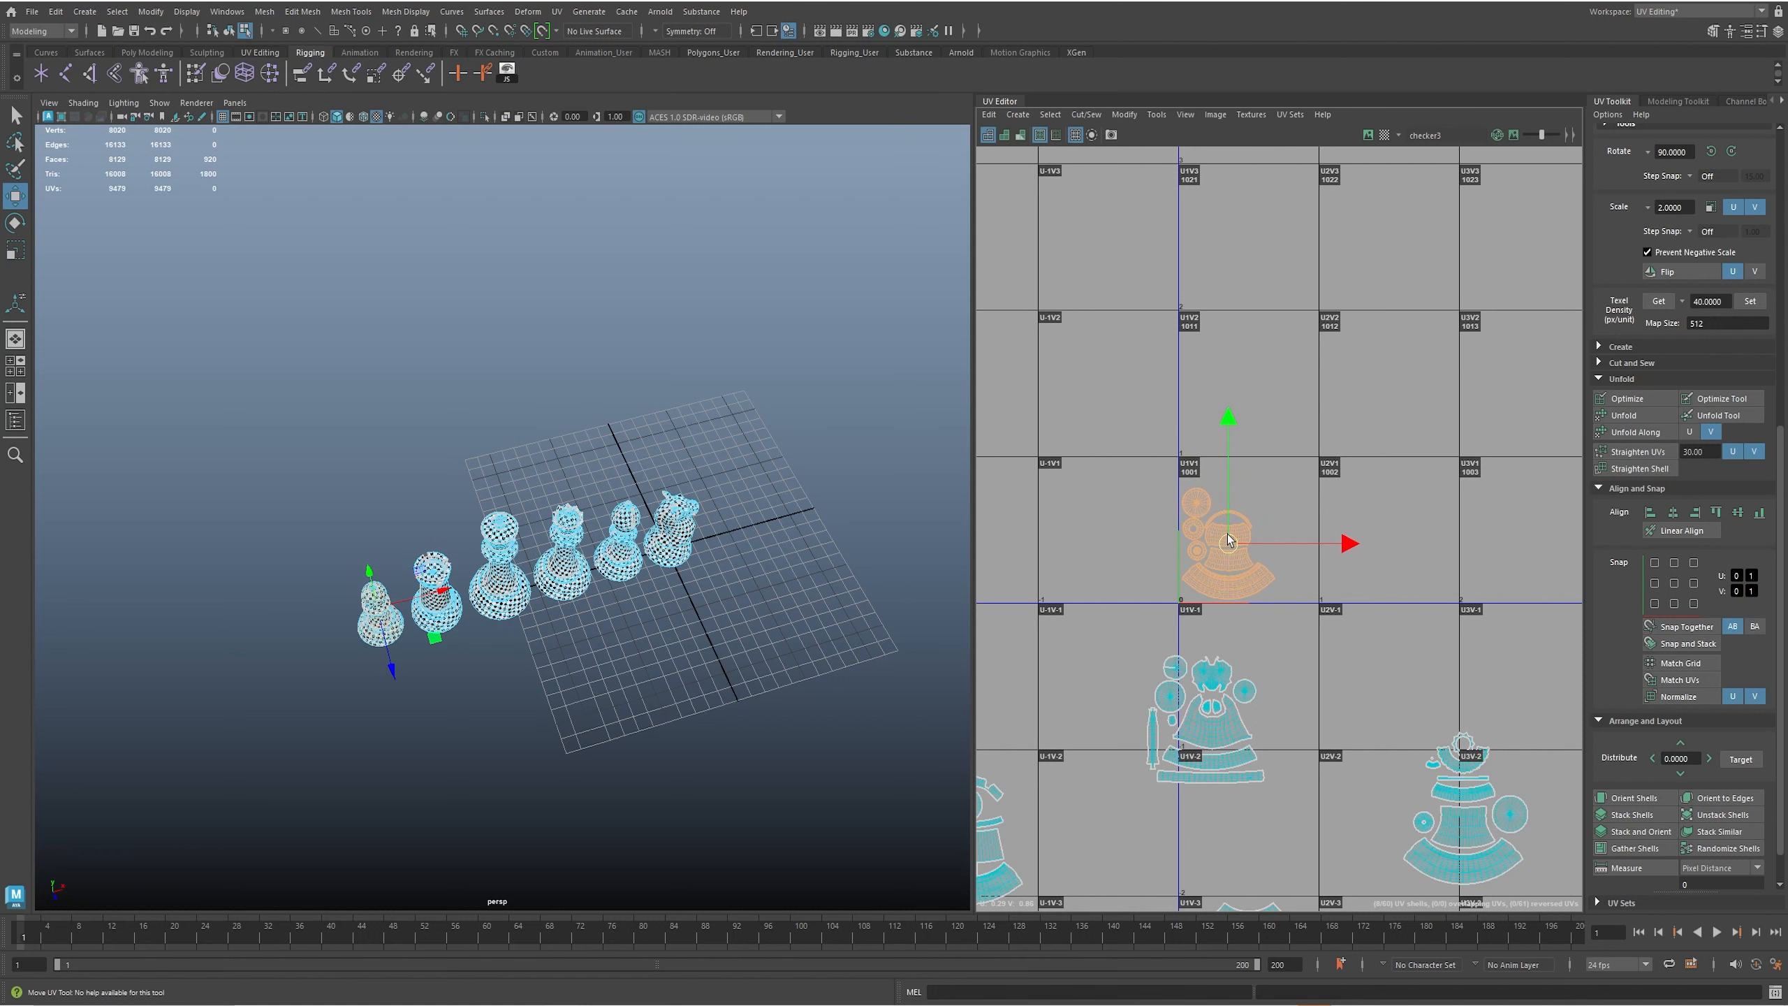
{"action": "right_click_drag", "start_coordinate": [1167, 549], "coordinate": [1357, 533], "text": "alt"}
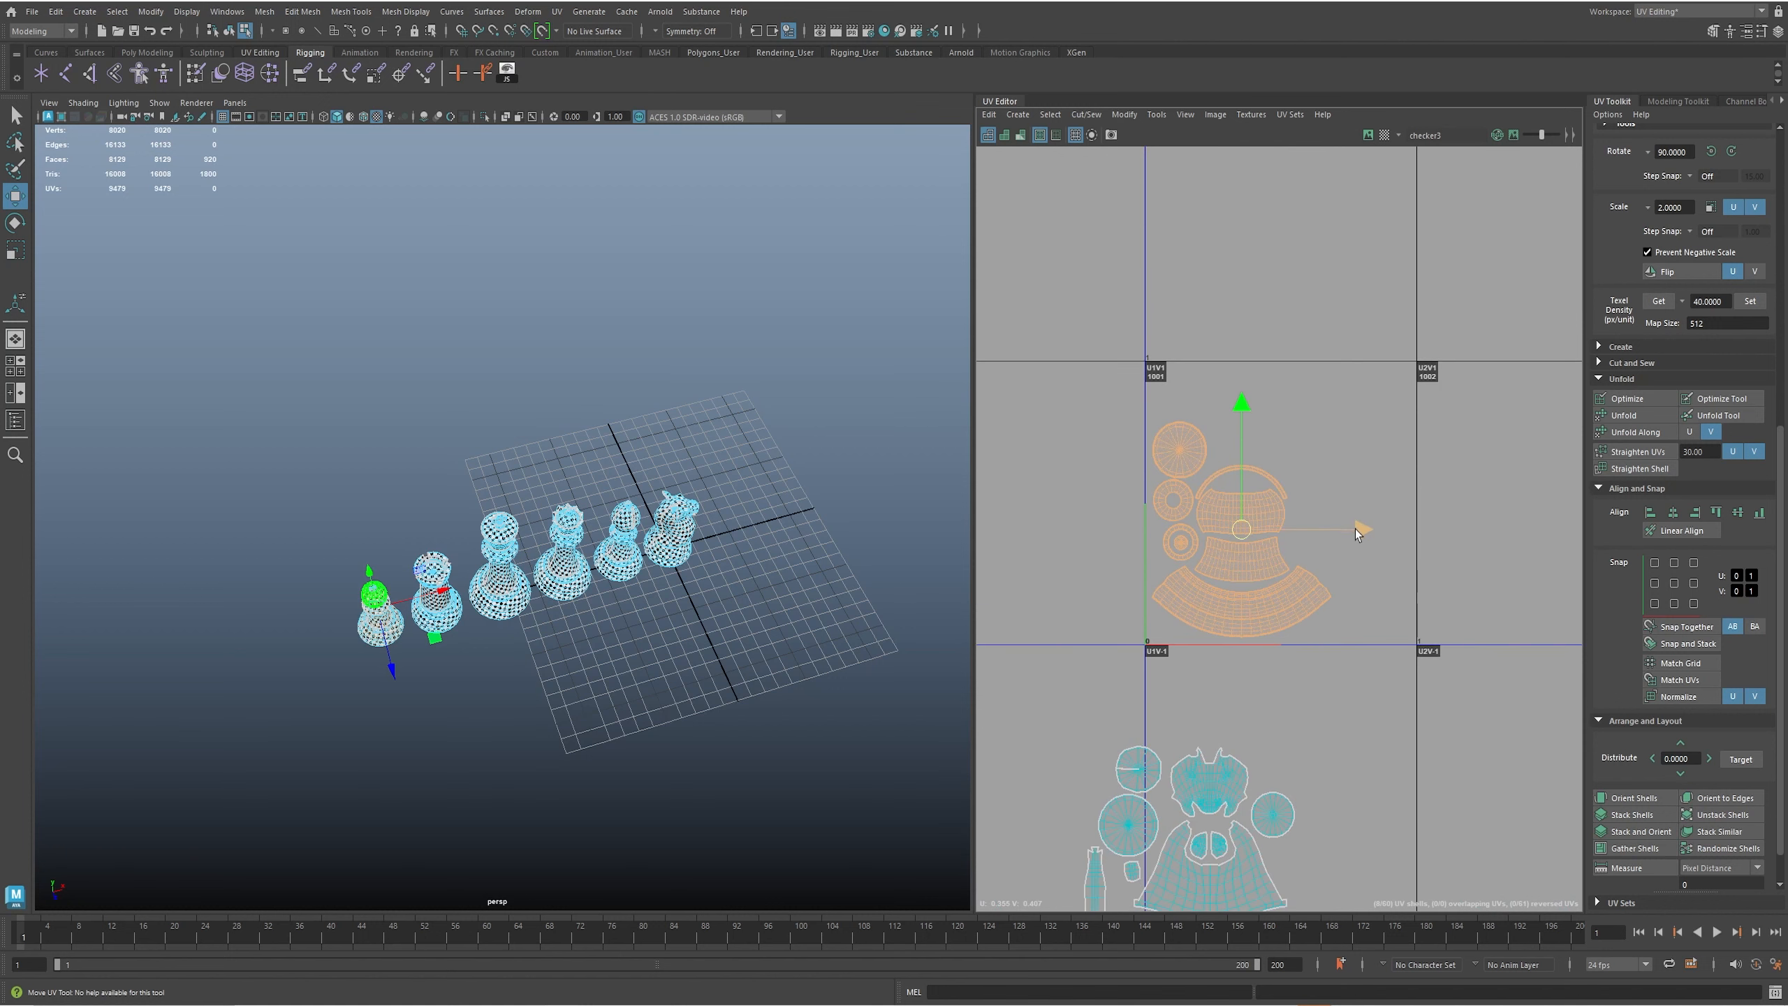
{"action": "left_click_drag", "start_coordinate": [1355, 528], "coordinate": [1351, 528]}
{"action": "left_click_drag", "start_coordinate": [1236, 409], "coordinate": [1240, 412]}
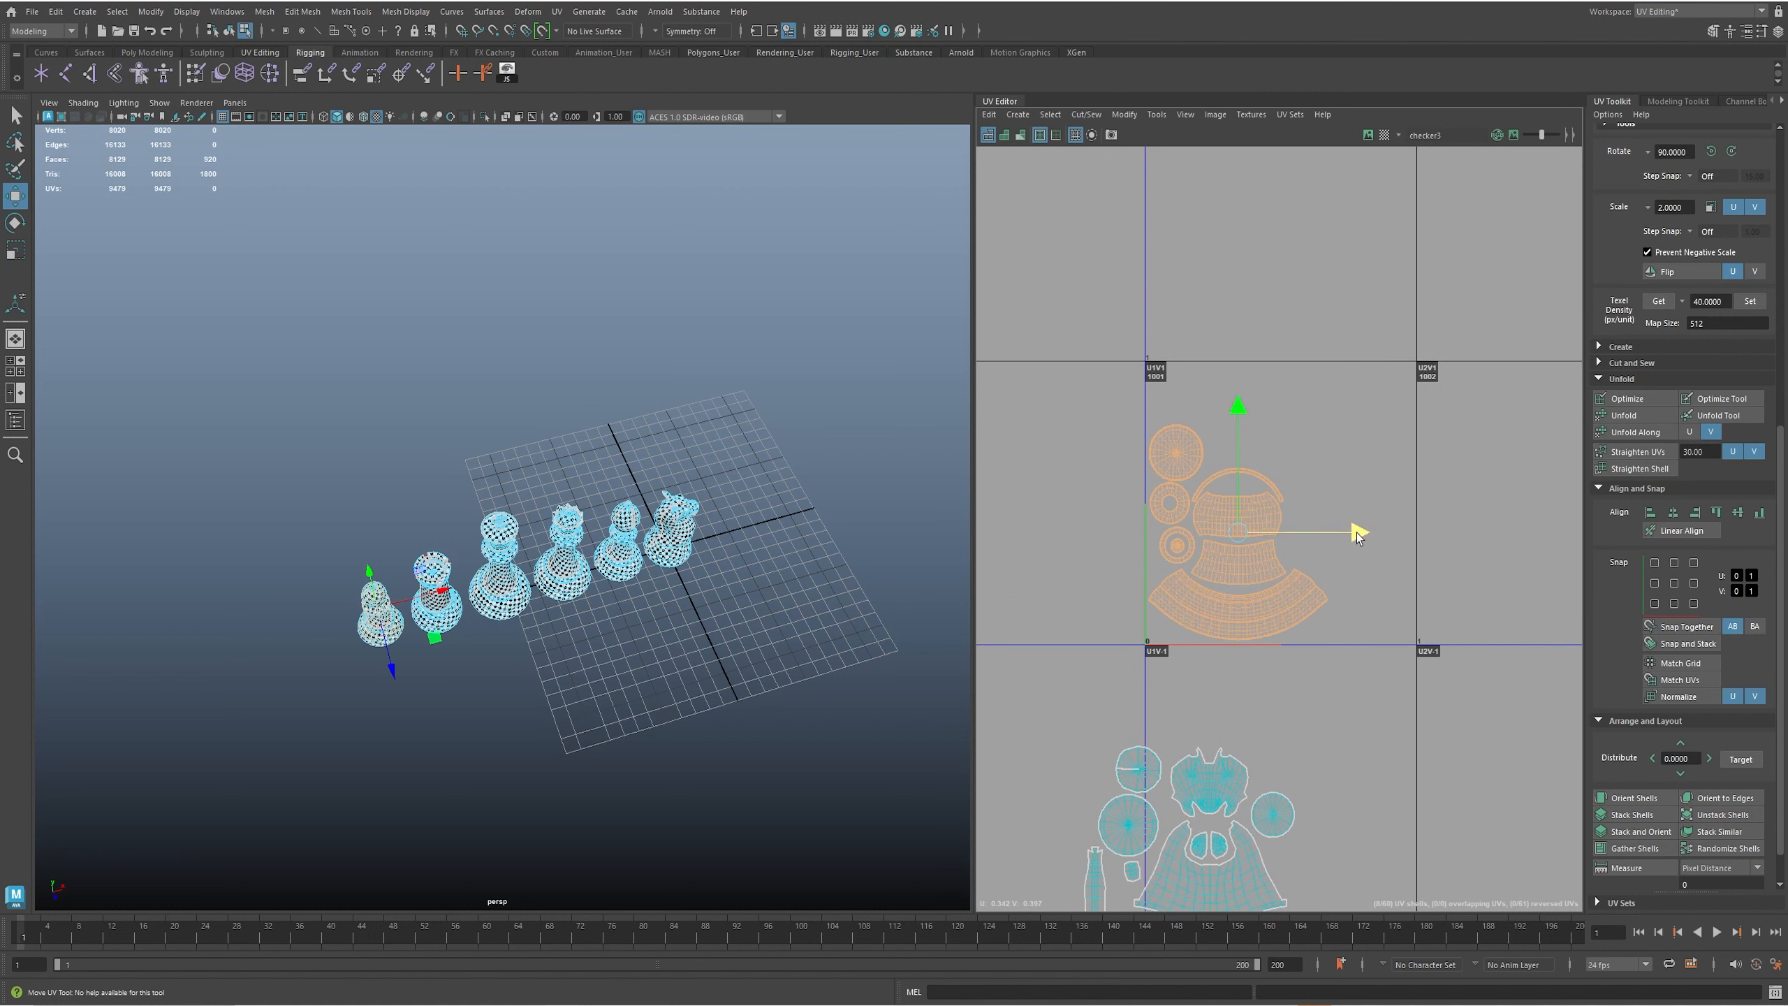
- Duplicate the pawn and place the copy behind the original in the scene
{"action": "left_click", "coordinate": [366, 634]}
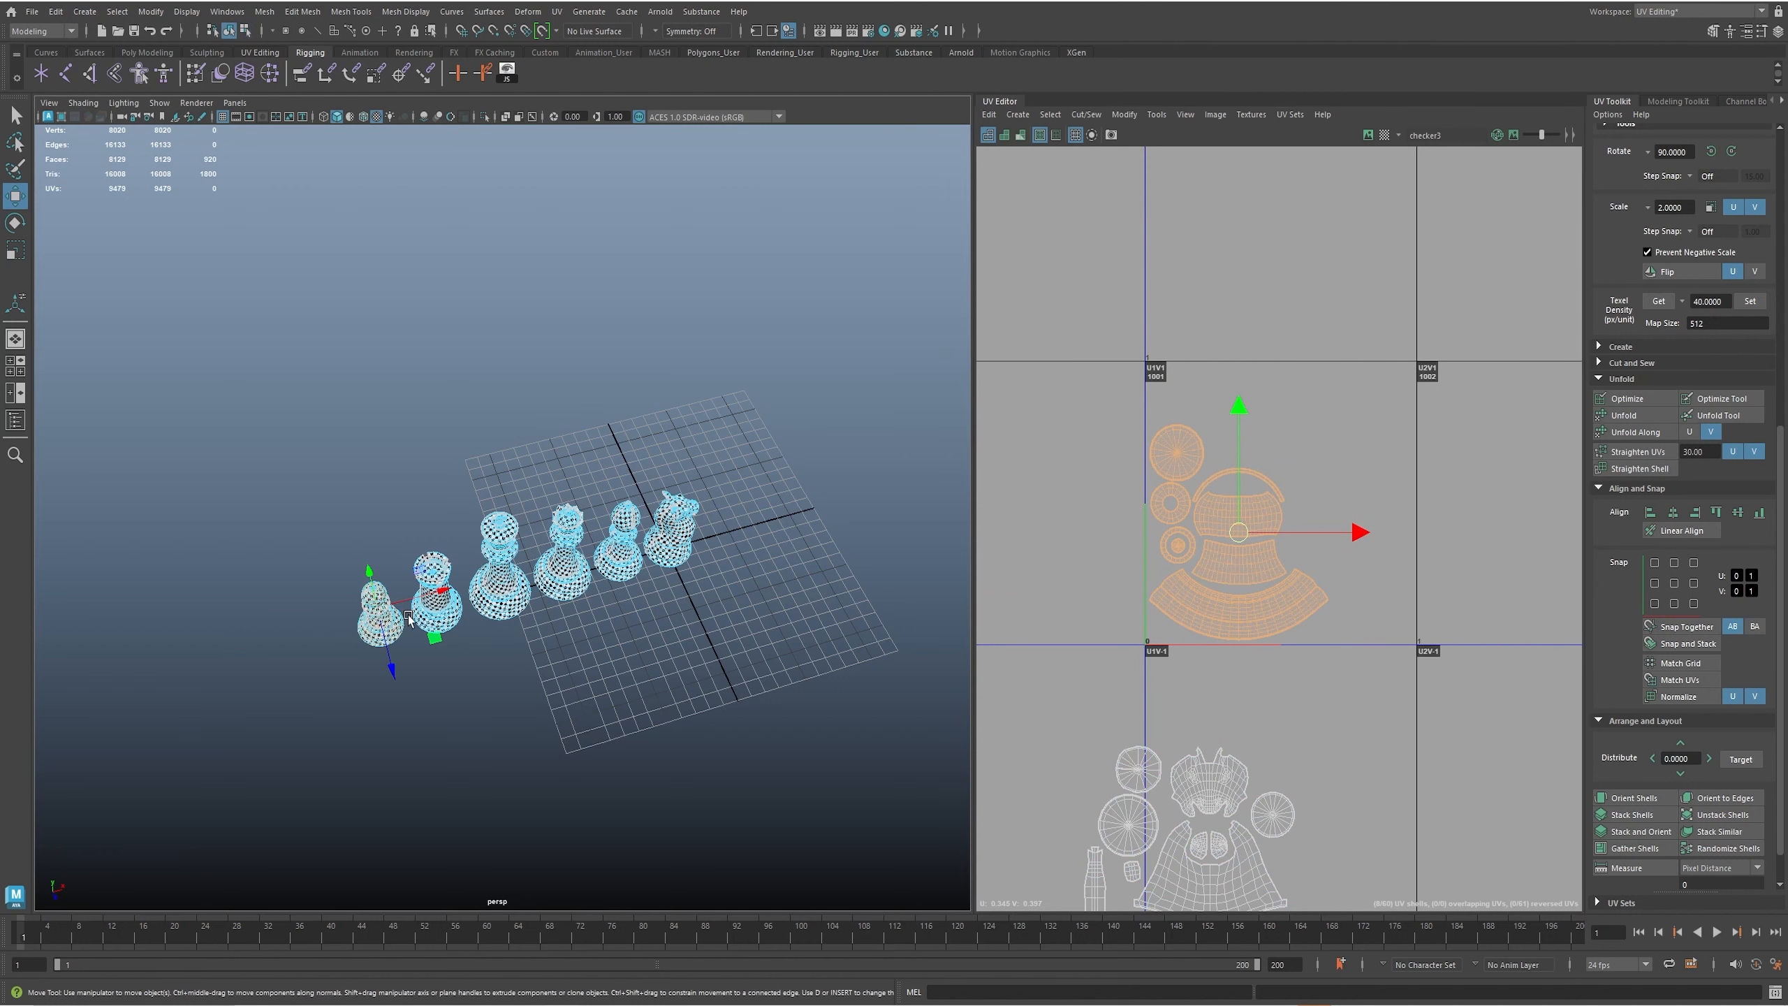
{"action": "left_click", "coordinate": [360, 637]}
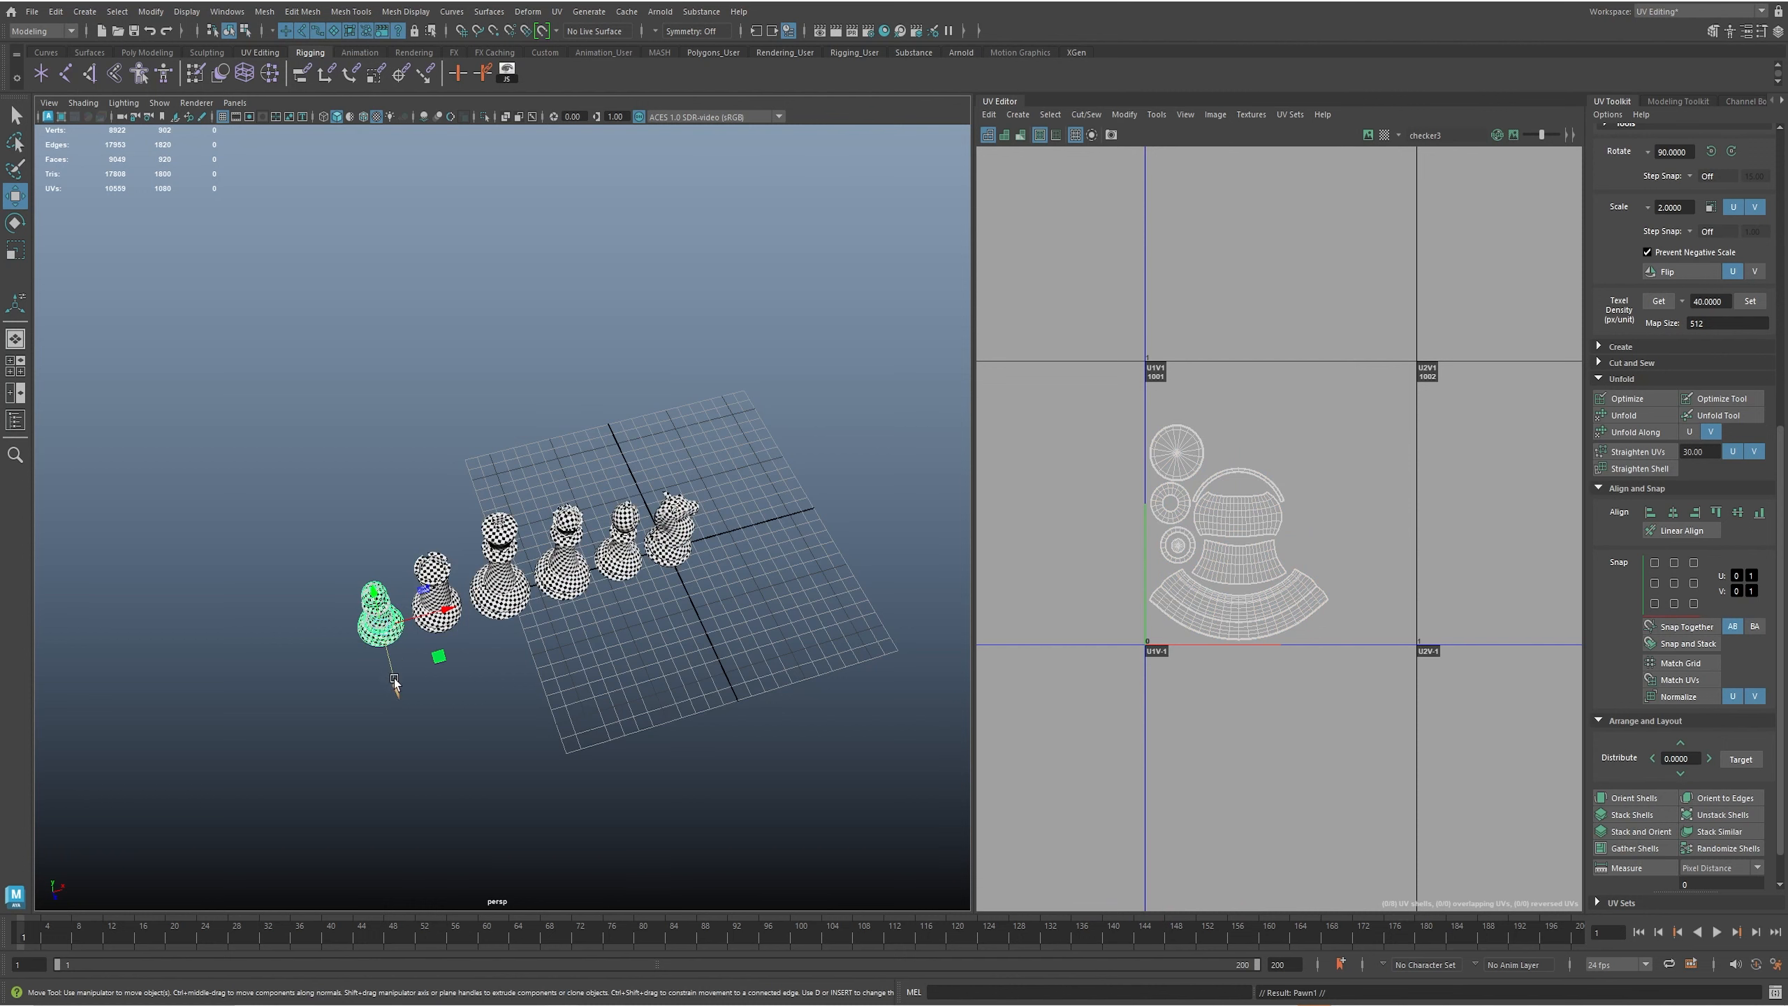
{"action": "left_click_drag", "start_coordinate": [395, 681], "coordinate": [378, 630], "text": "shift"}
- Rotate the duplicate pawn's UV shells 180 degrees and place them in the upper-right corner of tile 1001
{"action": "left_click_drag", "start_coordinate": [1137, 467], "coordinate": [1391, 730]}
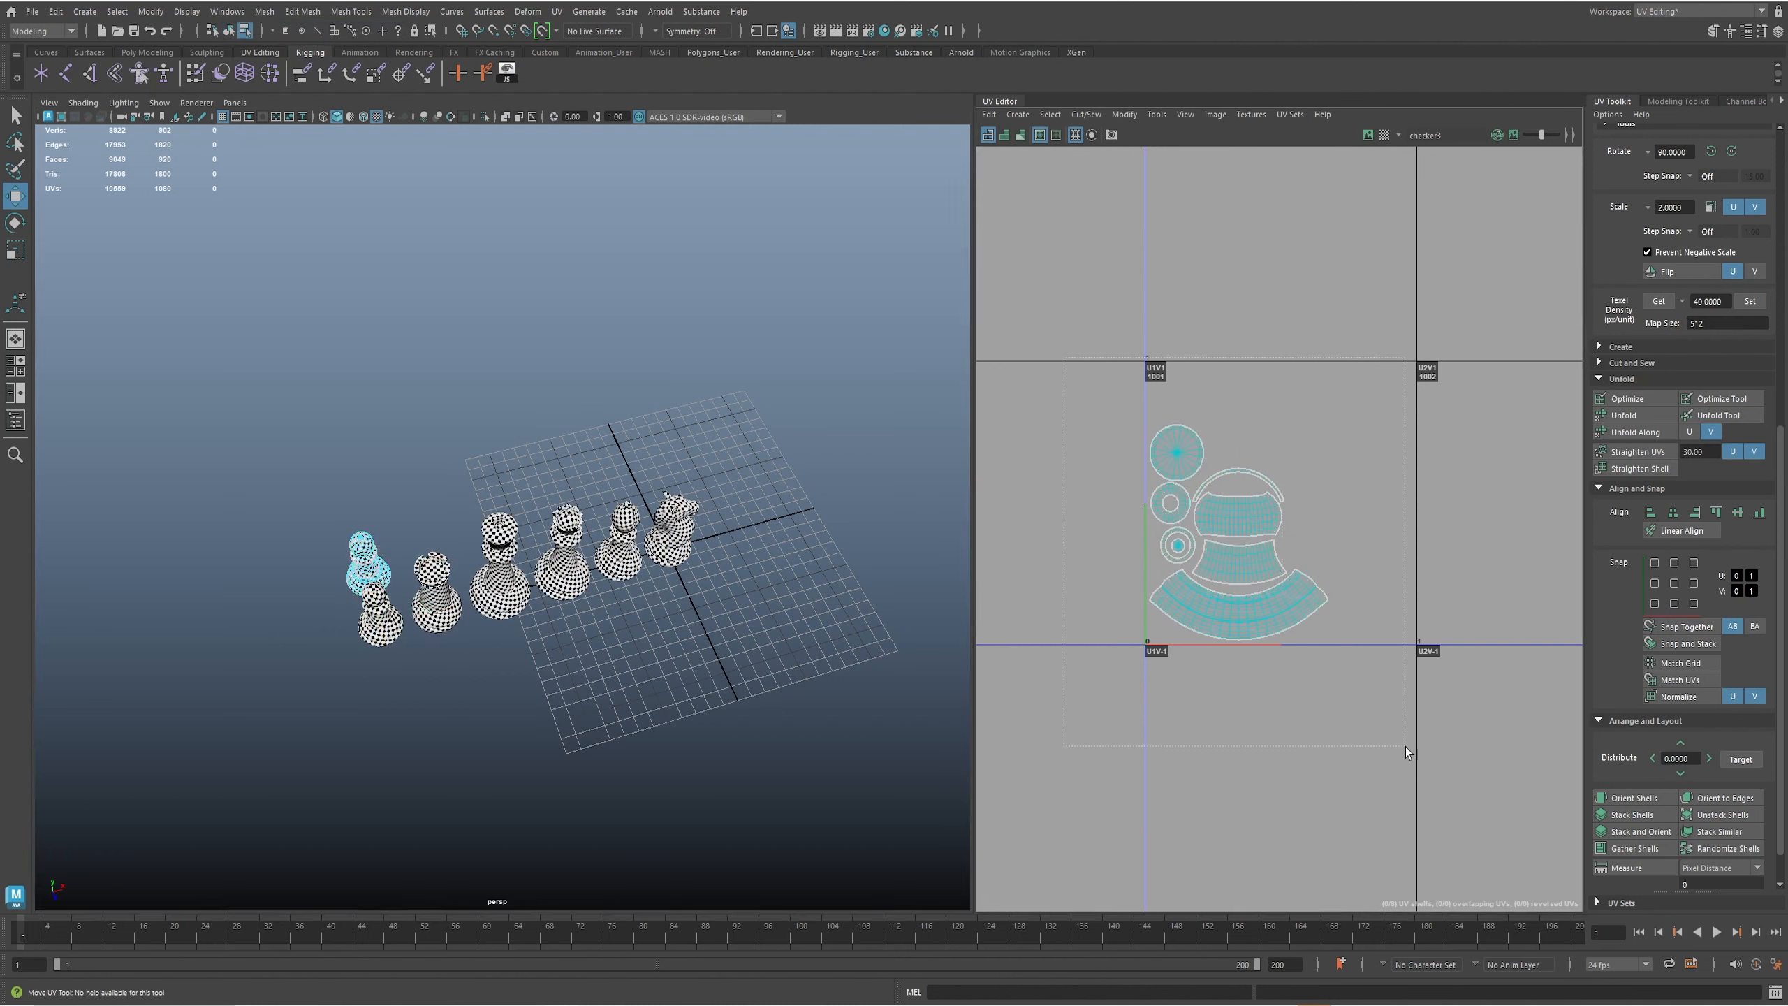
{"action": "left_click", "coordinate": [1731, 152]}
{"action": "left_click", "coordinate": [1732, 152]}
{"action": "left_click_drag", "start_coordinate": [1238, 532], "coordinate": [1324, 470]}
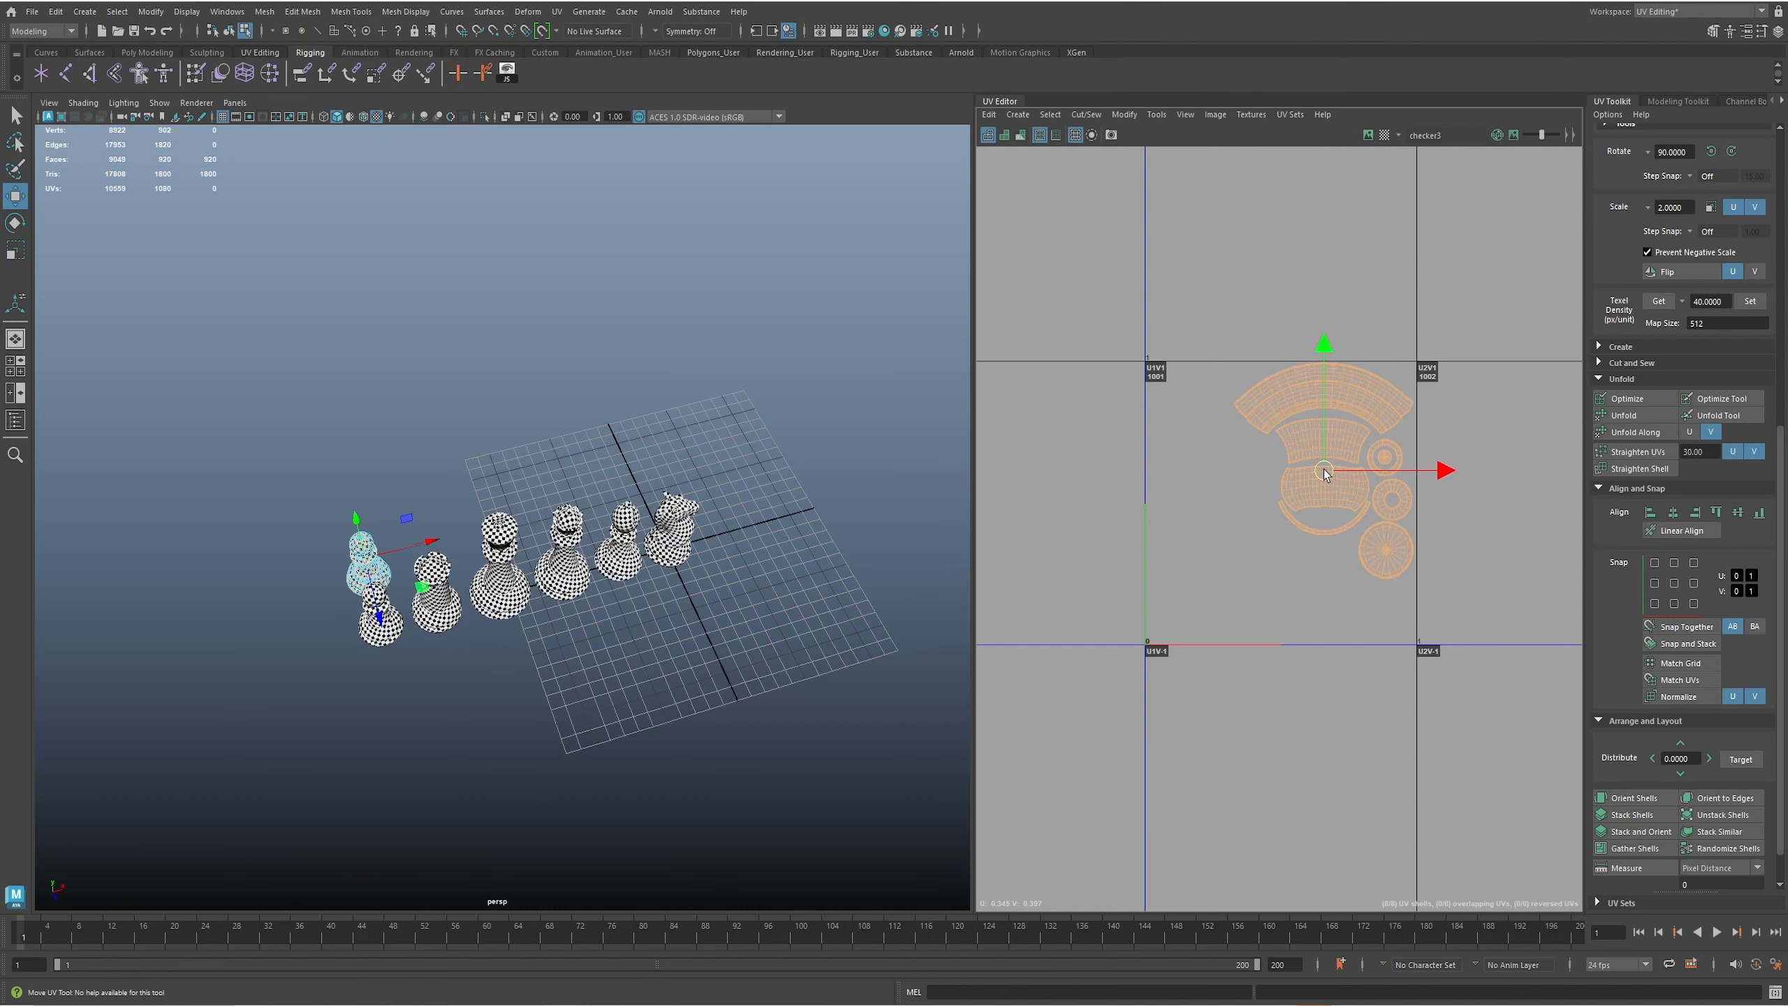
{"action": "left_click_drag", "start_coordinate": [1327, 352], "coordinate": [1328, 353]}
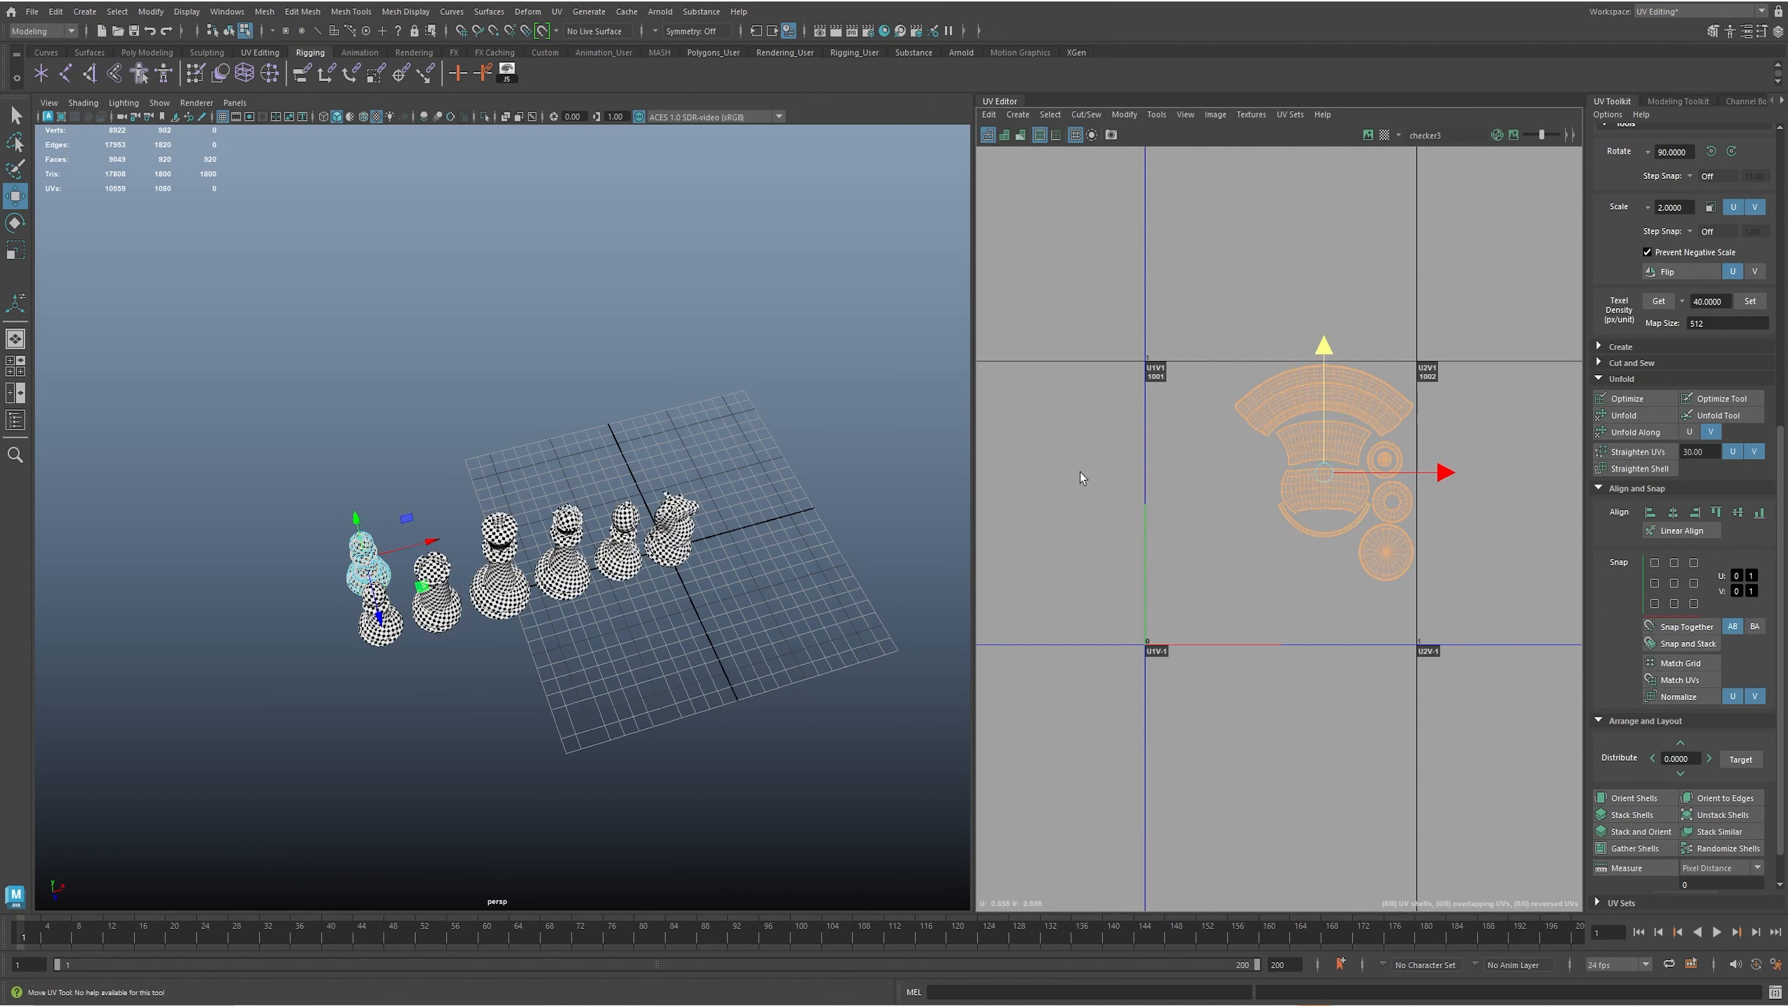
- Display the UVs of both pawns together to examine how the two layouts interlock in tile 1001
{"action": "left_click", "coordinate": [361, 629], "text": "shift"}
{"action": "scroll", "coordinate": [1134, 564], "scroll_direction": "up", "scroll_amount": 4}
{"action": "middle_click_drag", "start_coordinate": [1173, 553], "coordinate": [1137, 571], "text": "alt"}
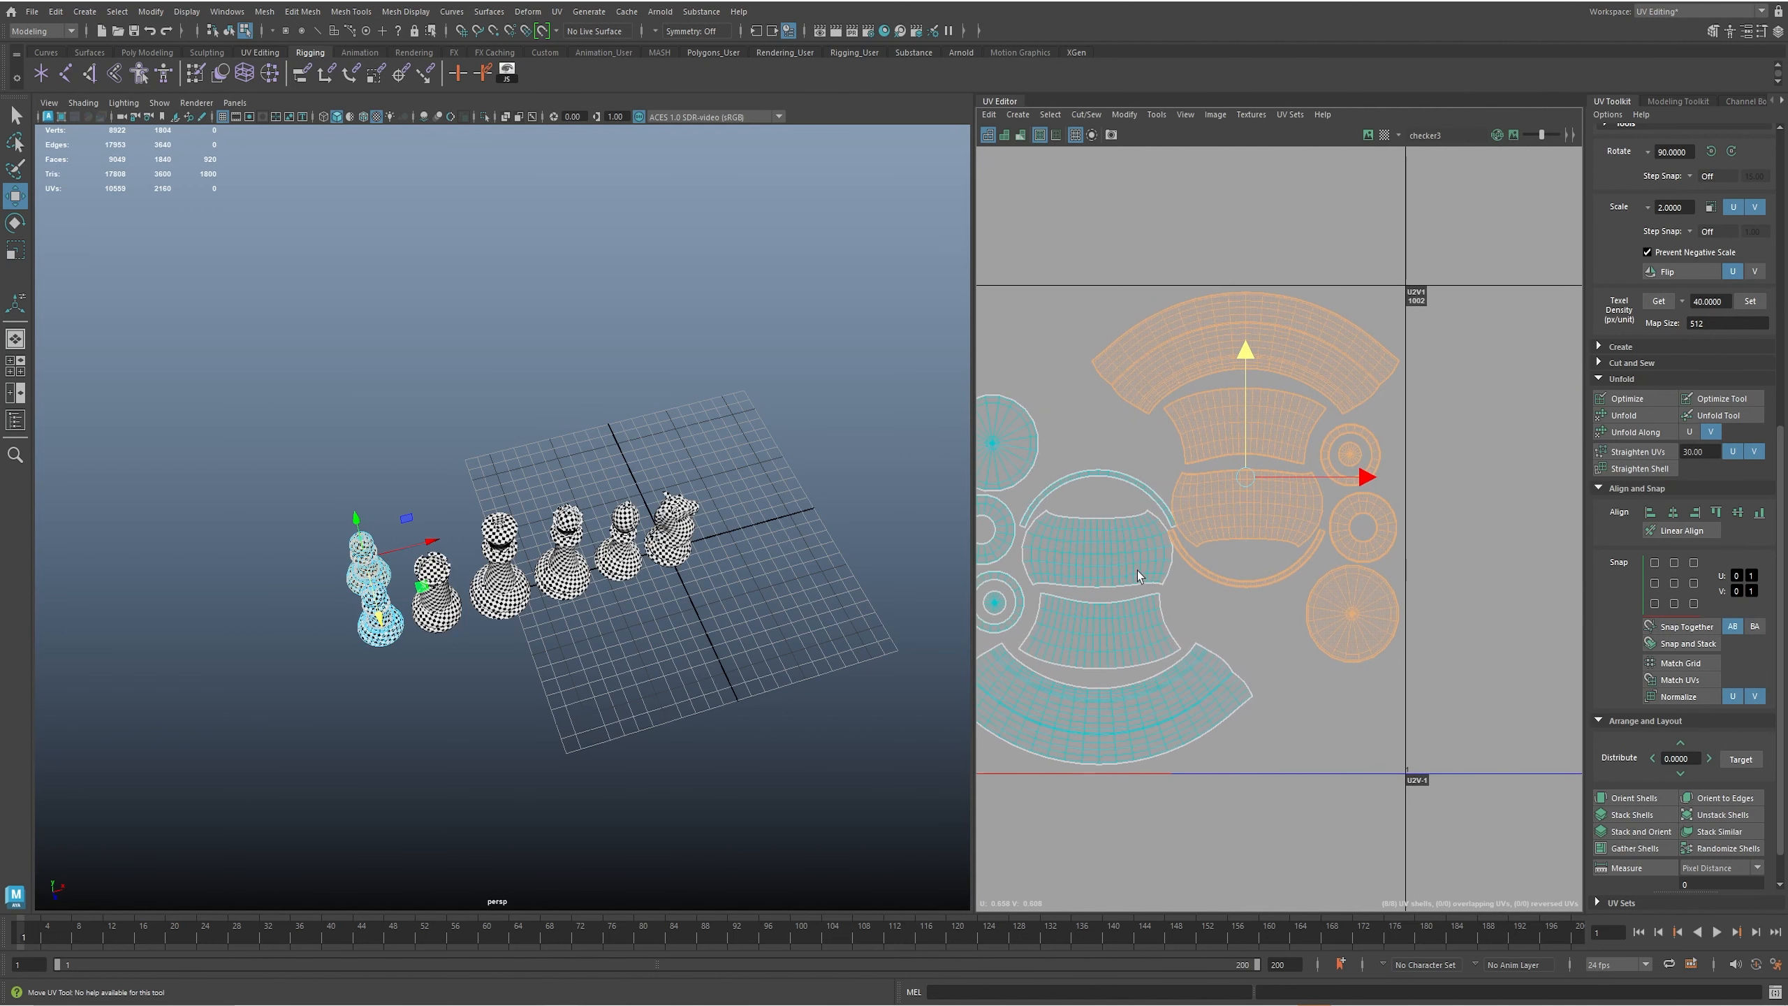
{"action": "middle_click_drag", "start_coordinate": [1198, 503], "coordinate": [1254, 536], "text": "alt"}
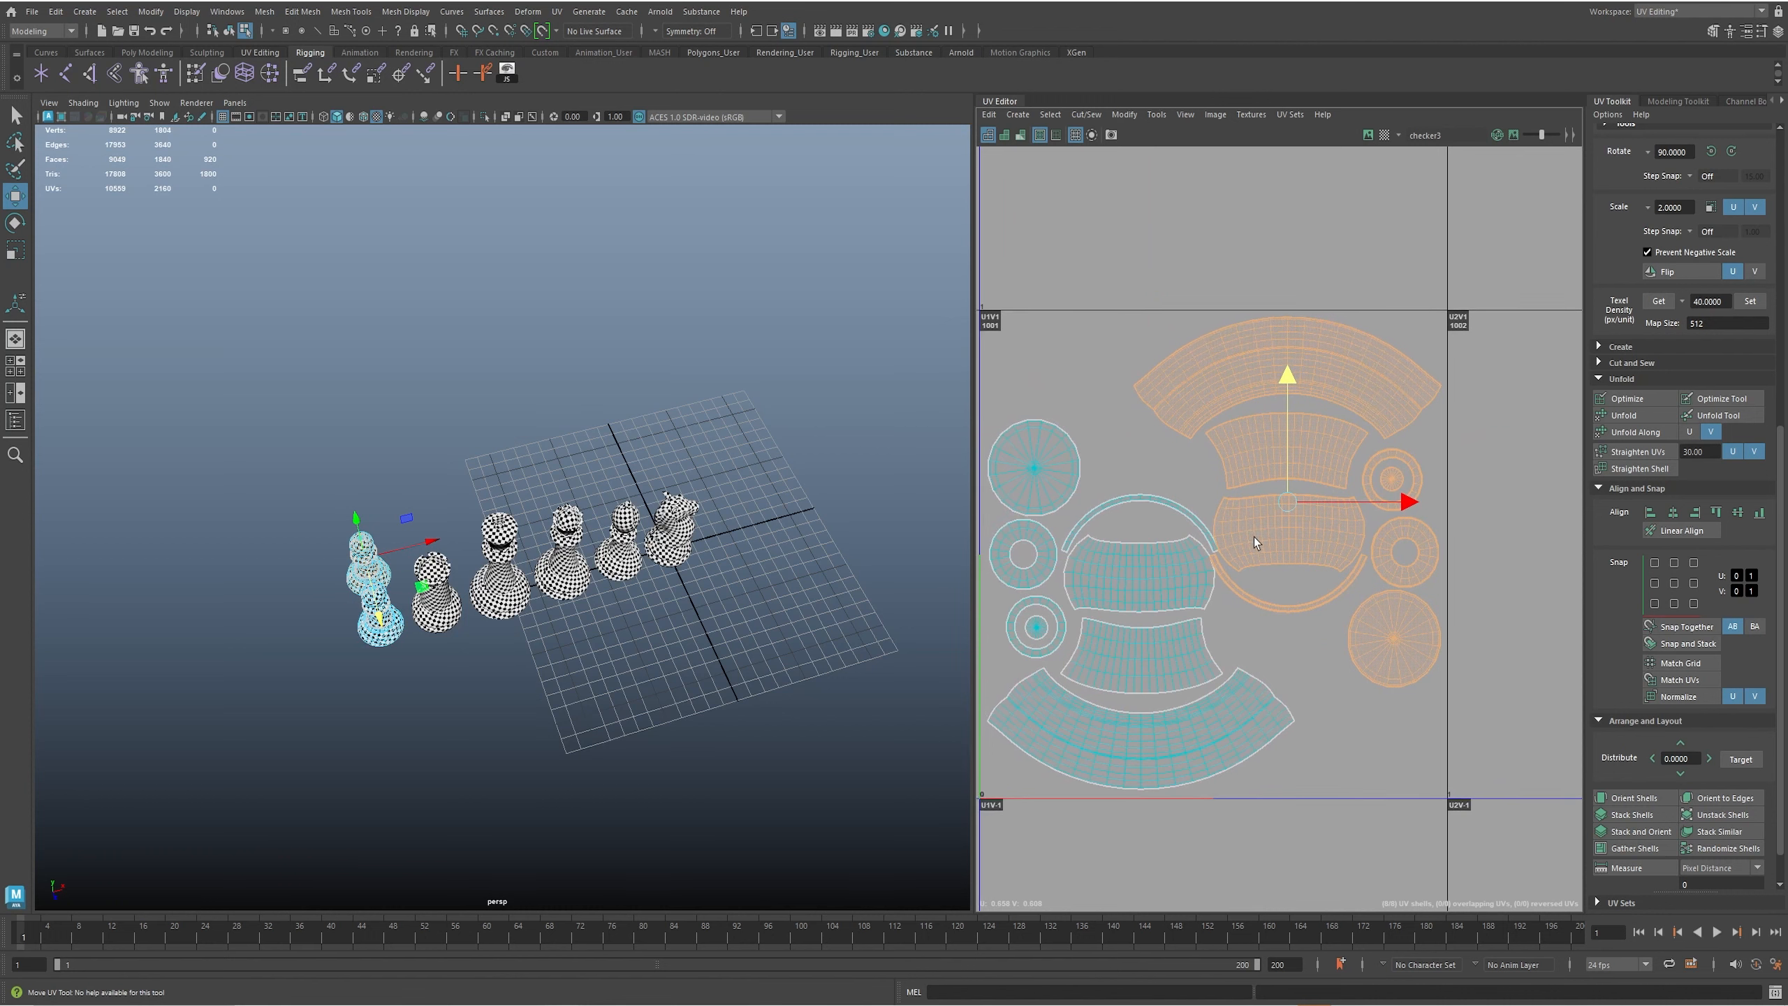
{"action": "left_click", "coordinate": [1137, 578]}
{"action": "middle_click_drag", "start_coordinate": [1134, 588], "coordinate": [1158, 572], "text": "alt"}
- Return to object selection and delete the duplicate pawn behind the original
{"action": "key", "text": "F8"}
{"action": "left_click", "coordinate": [347, 576]}
{"action": "key", "text": "Delete"}
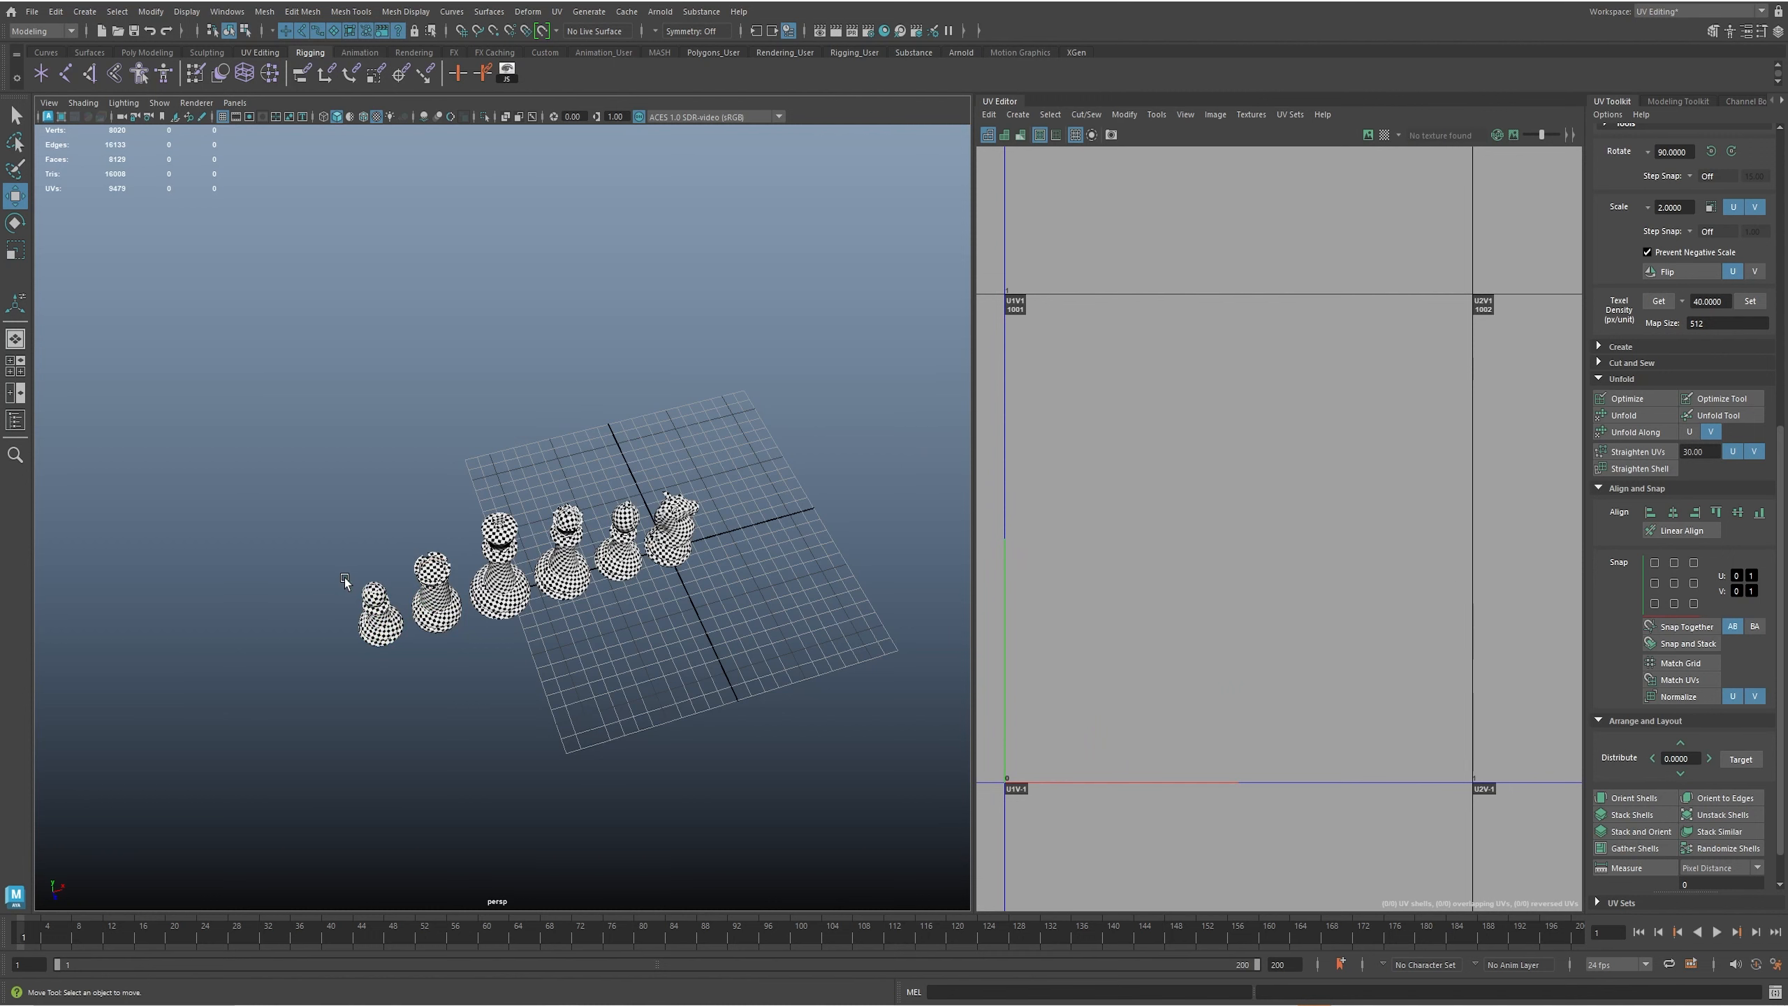
- Move the pawn's thin arc shell to the upper-left corner of tile 1001 and tuck the large disc beneath it
{"action": "left_click", "coordinate": [375, 629]}
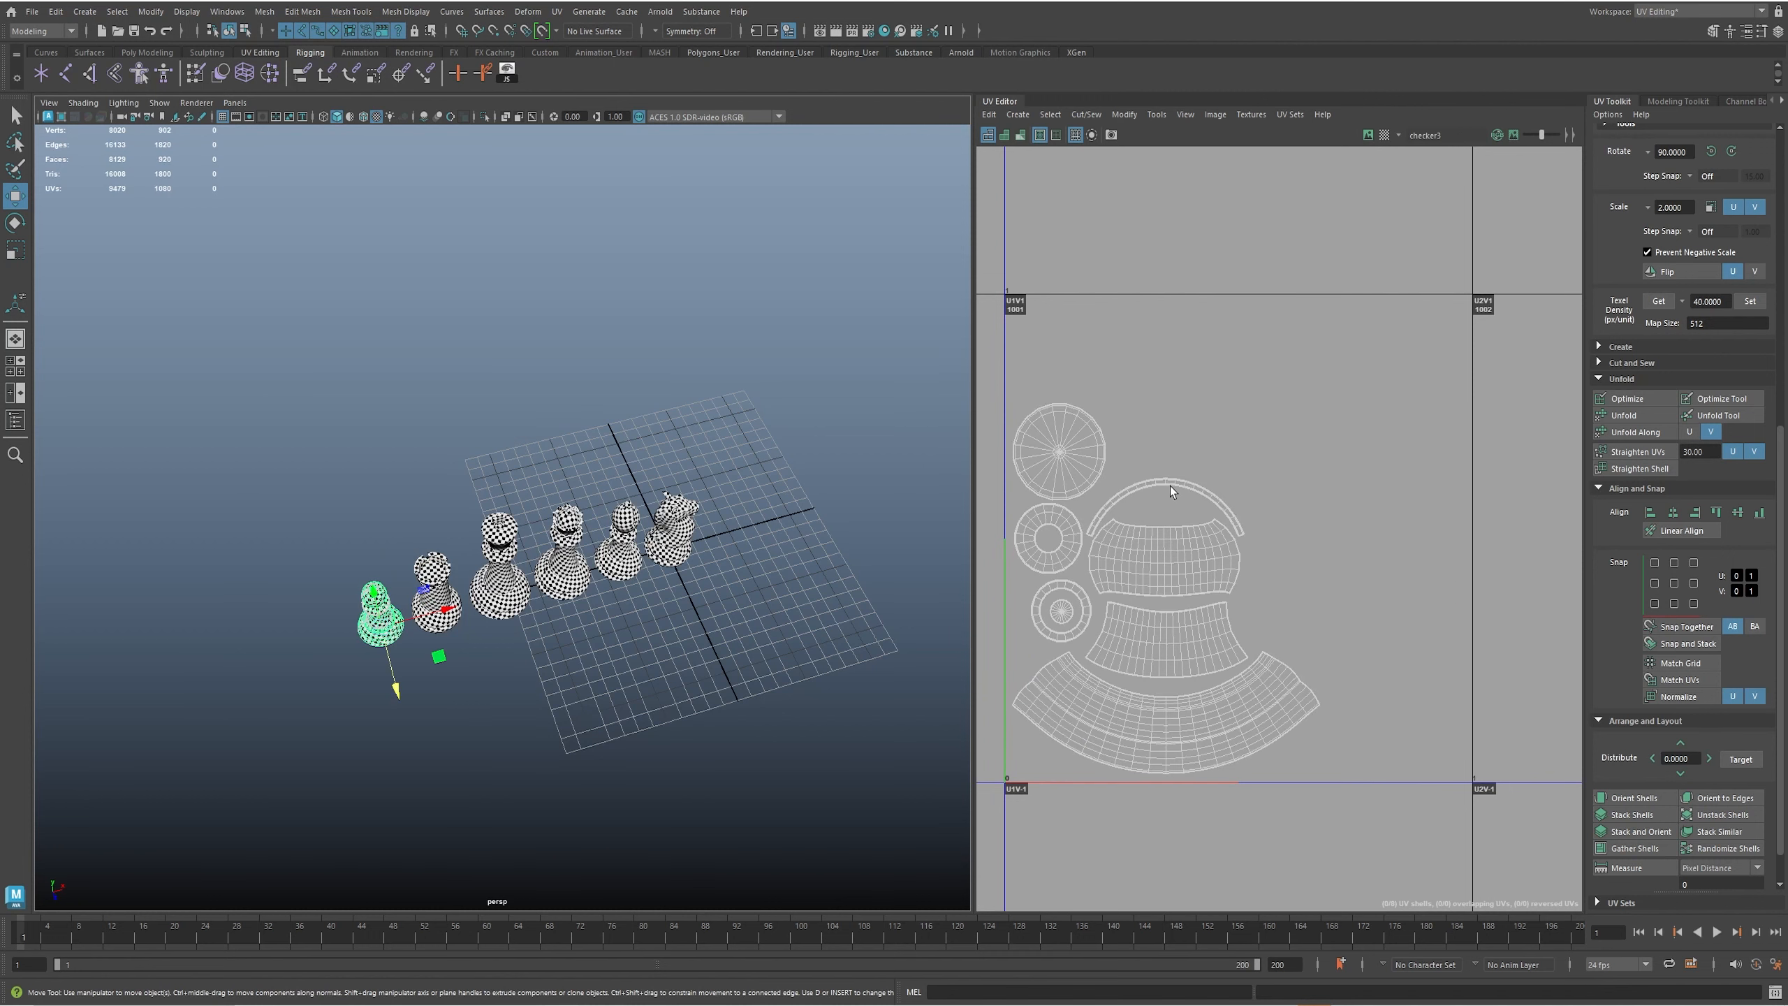
{"action": "right_click_drag", "start_coordinate": [1168, 478], "coordinate": [1183, 499]}
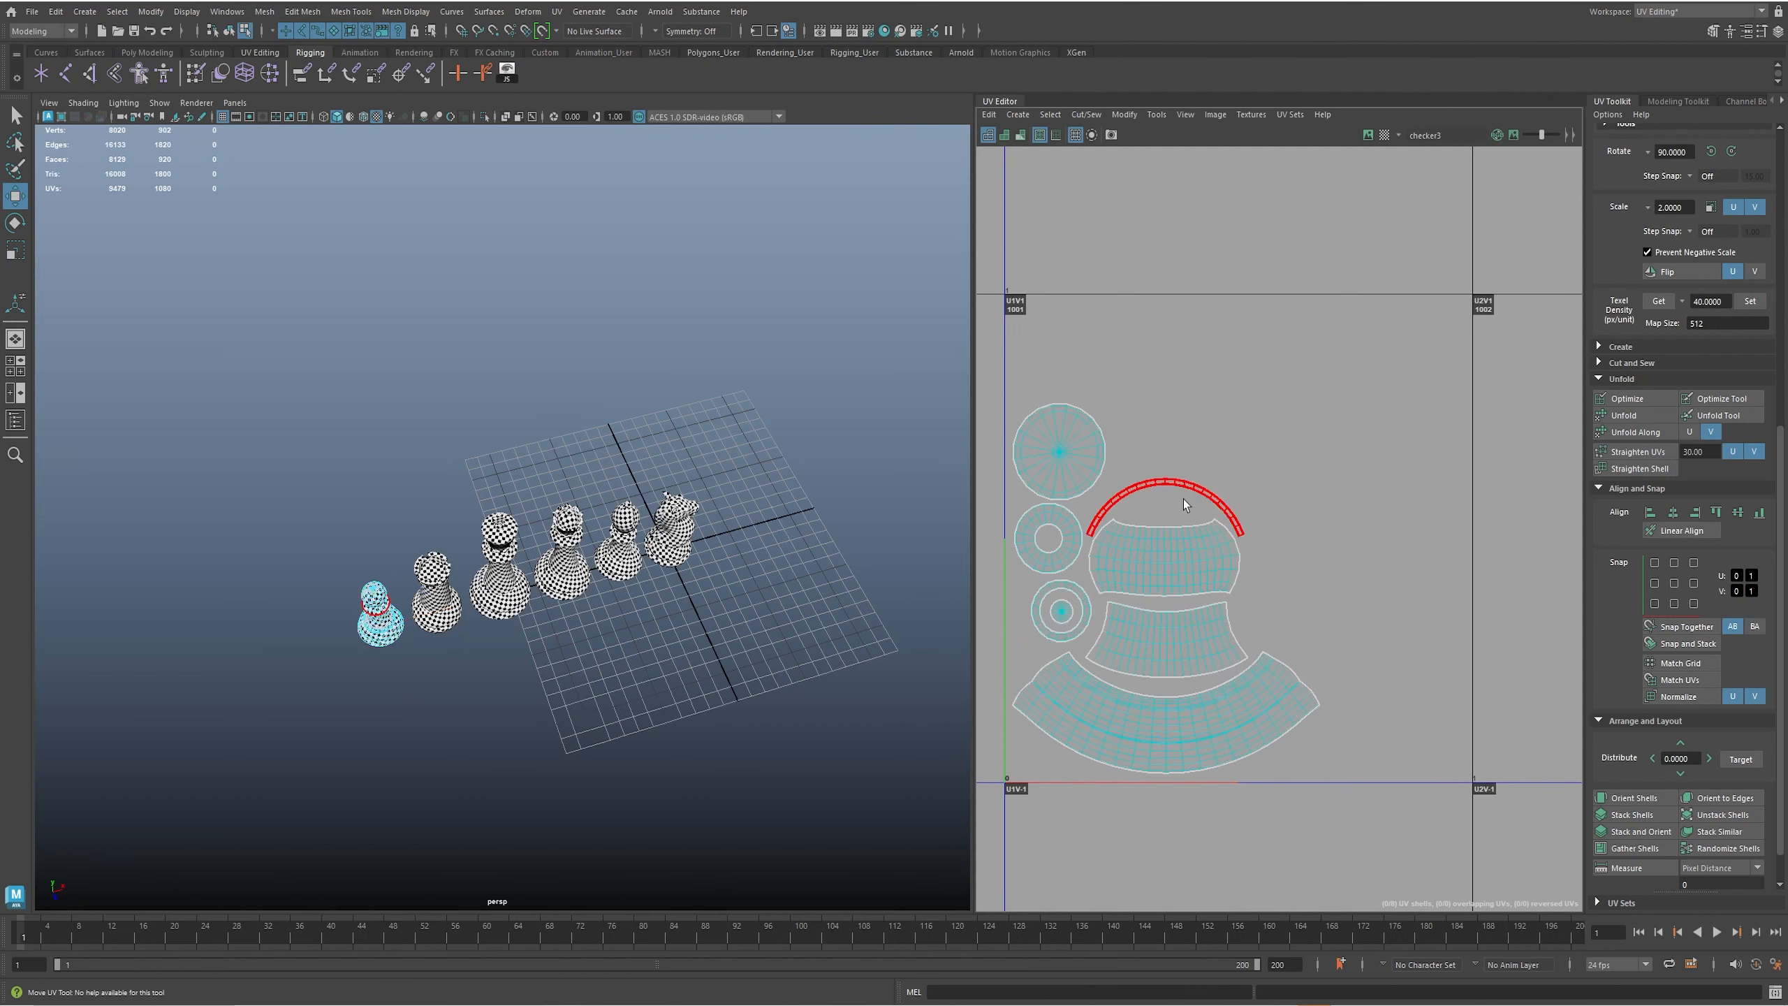
{"action": "left_click", "coordinate": [1179, 484]}
{"action": "left_click_drag", "start_coordinate": [1164, 509], "coordinate": [1088, 343]}
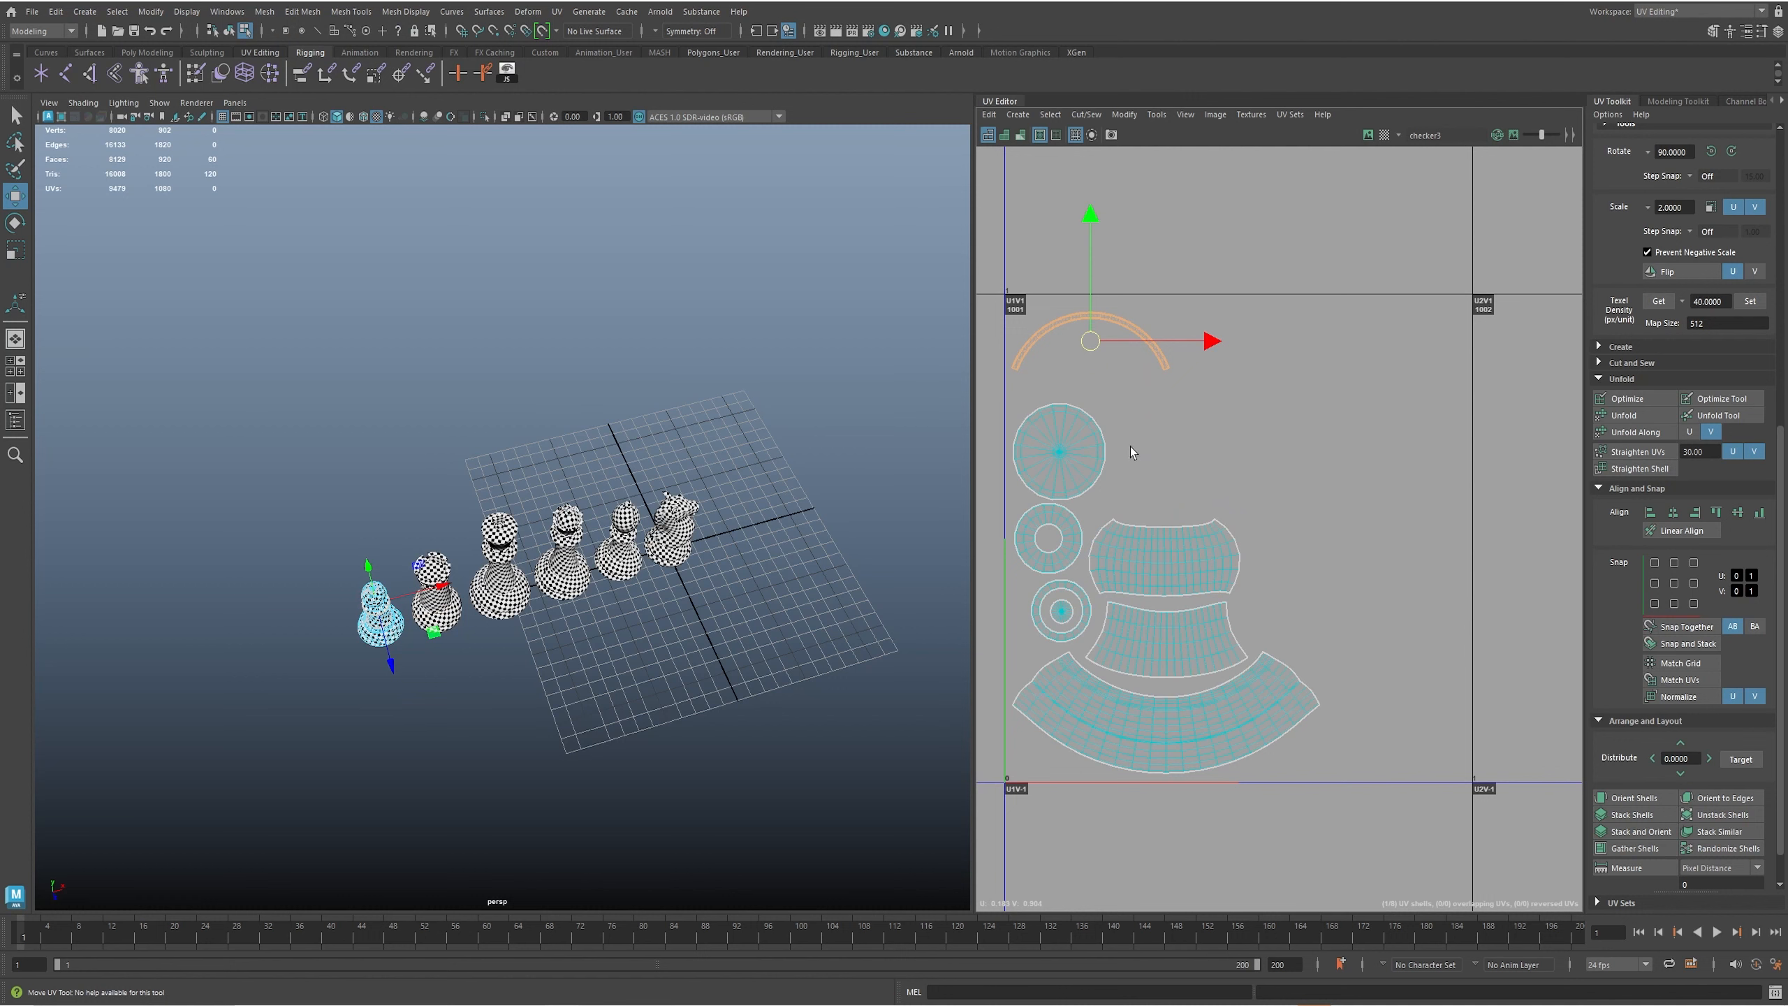
{"action": "left_click", "coordinate": [1156, 558]}
{"action": "left_click", "coordinate": [1060, 450]}
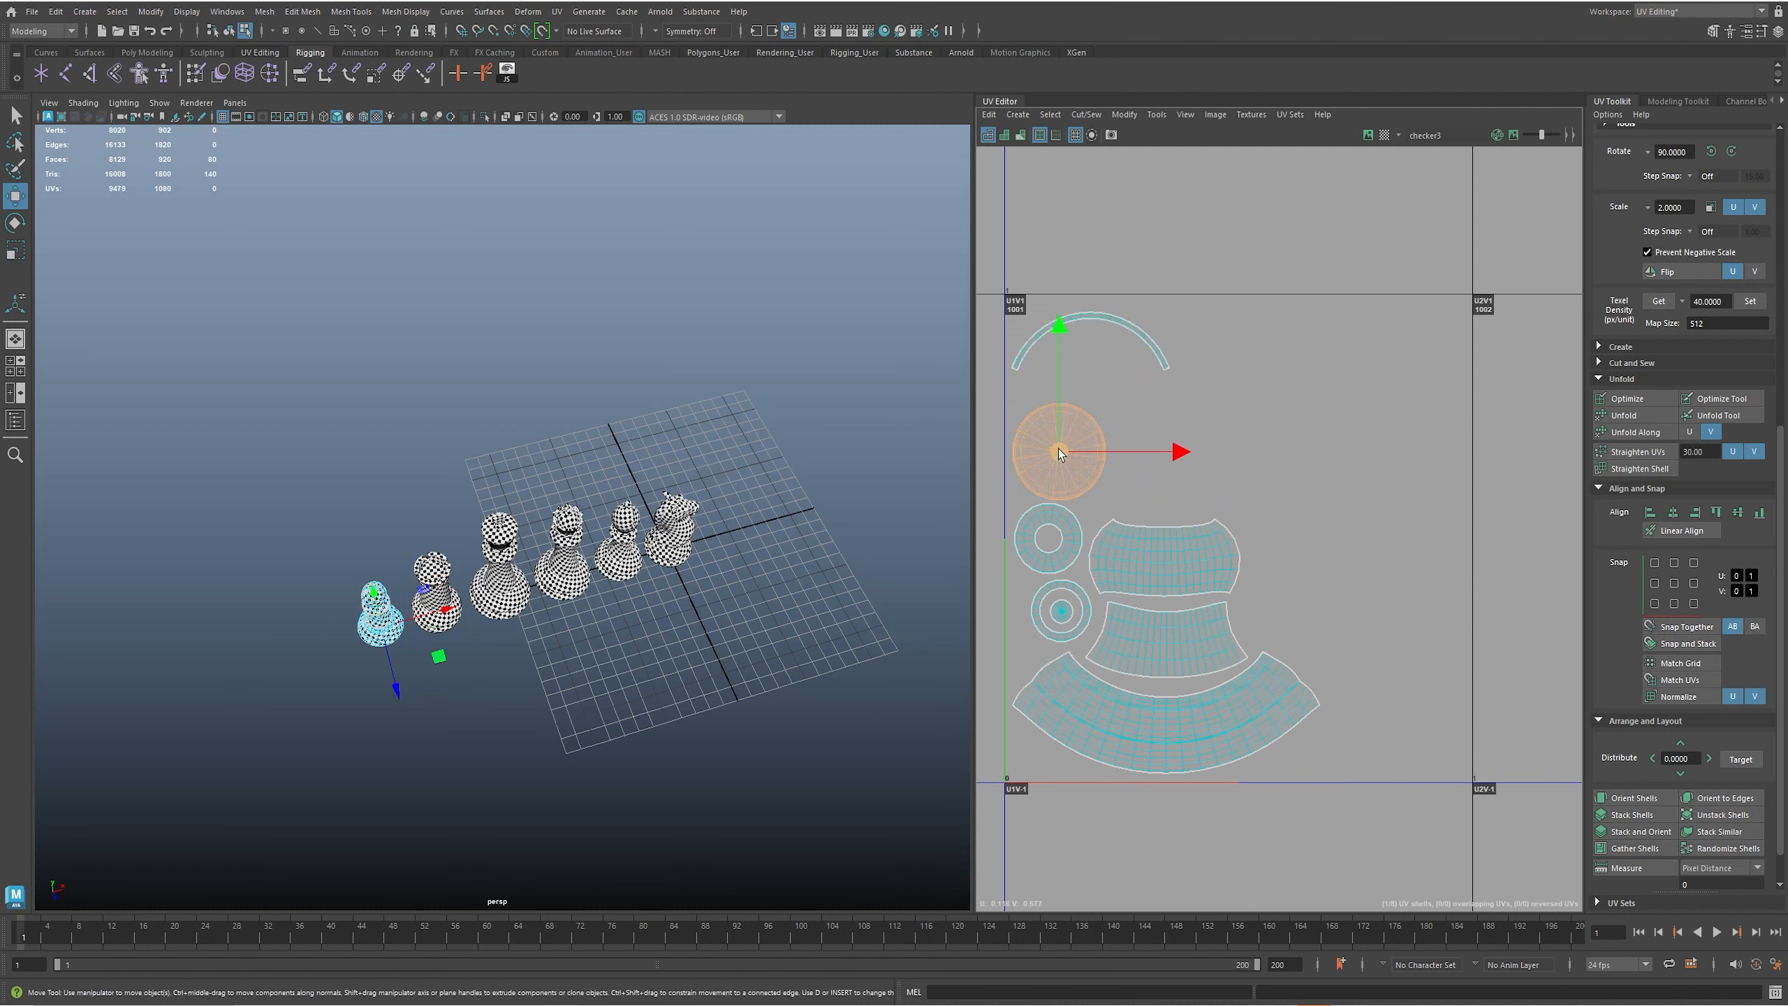
{"action": "left_click_drag", "start_coordinate": [1059, 450], "coordinate": [1081, 388]}
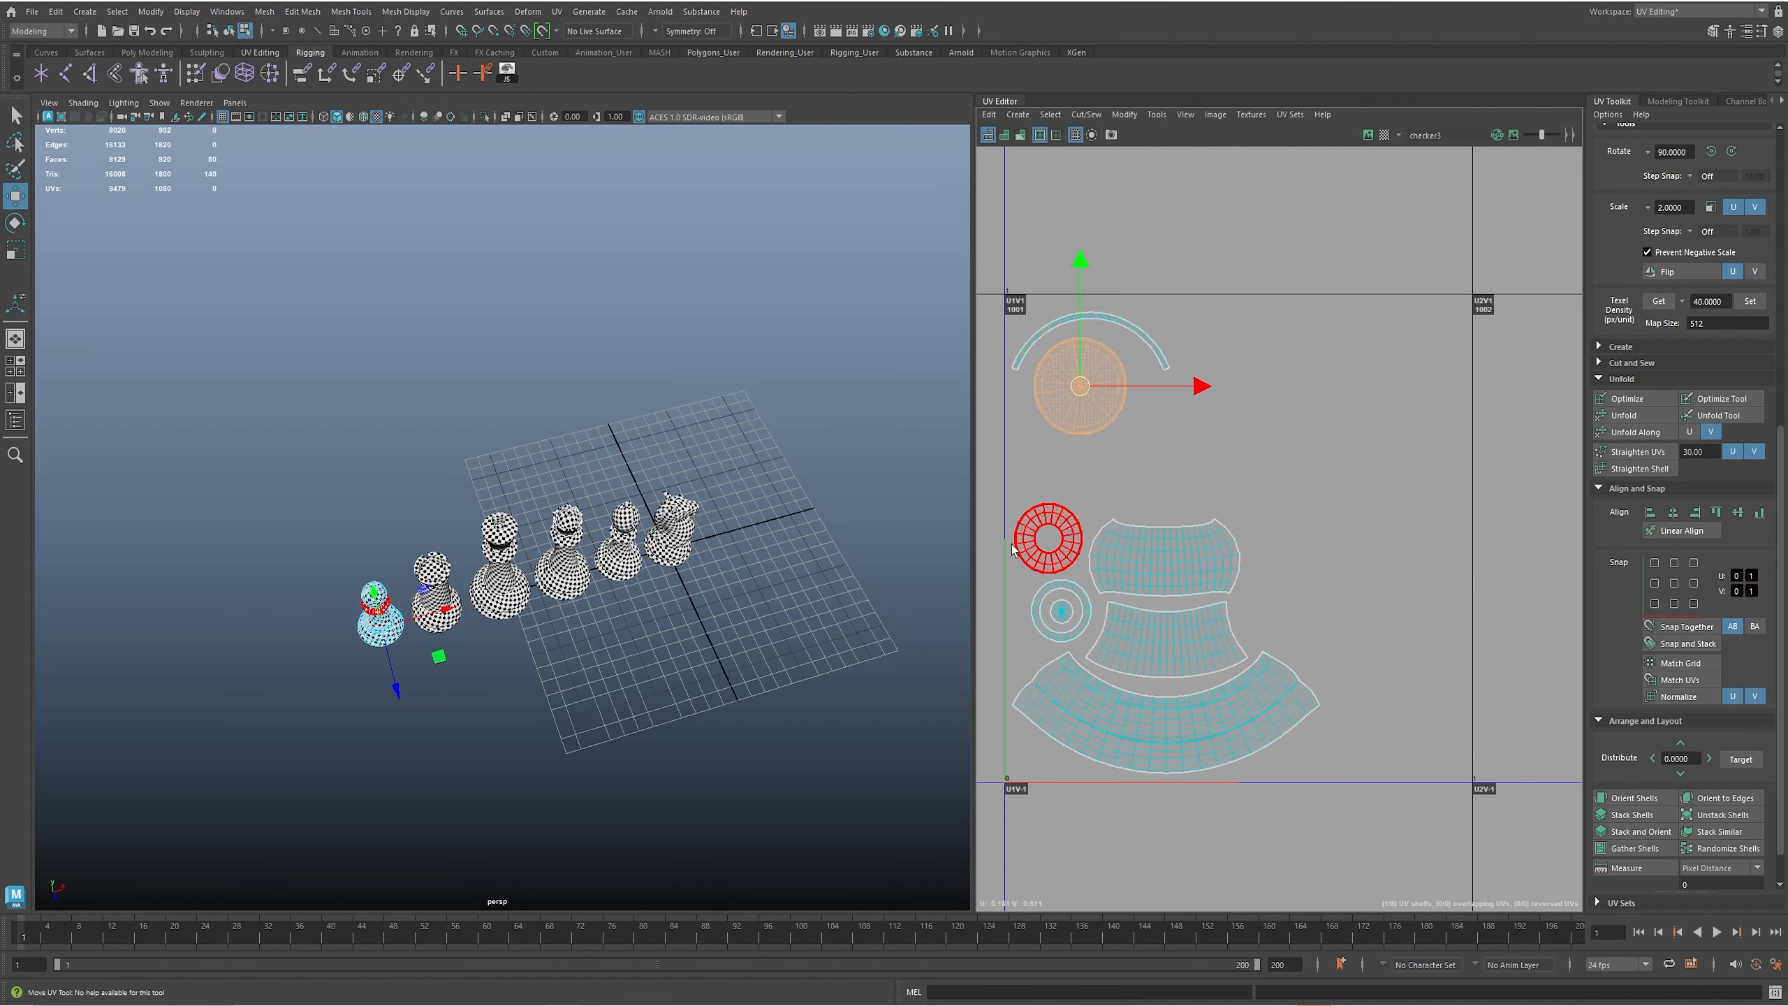
- Move the pawn's ring and concentric disc shells up along the left edge of tile 1001
{"action": "left_click", "coordinate": [1049, 535]}
{"action": "left_click_drag", "start_coordinate": [1049, 535], "coordinate": [1042, 472]}
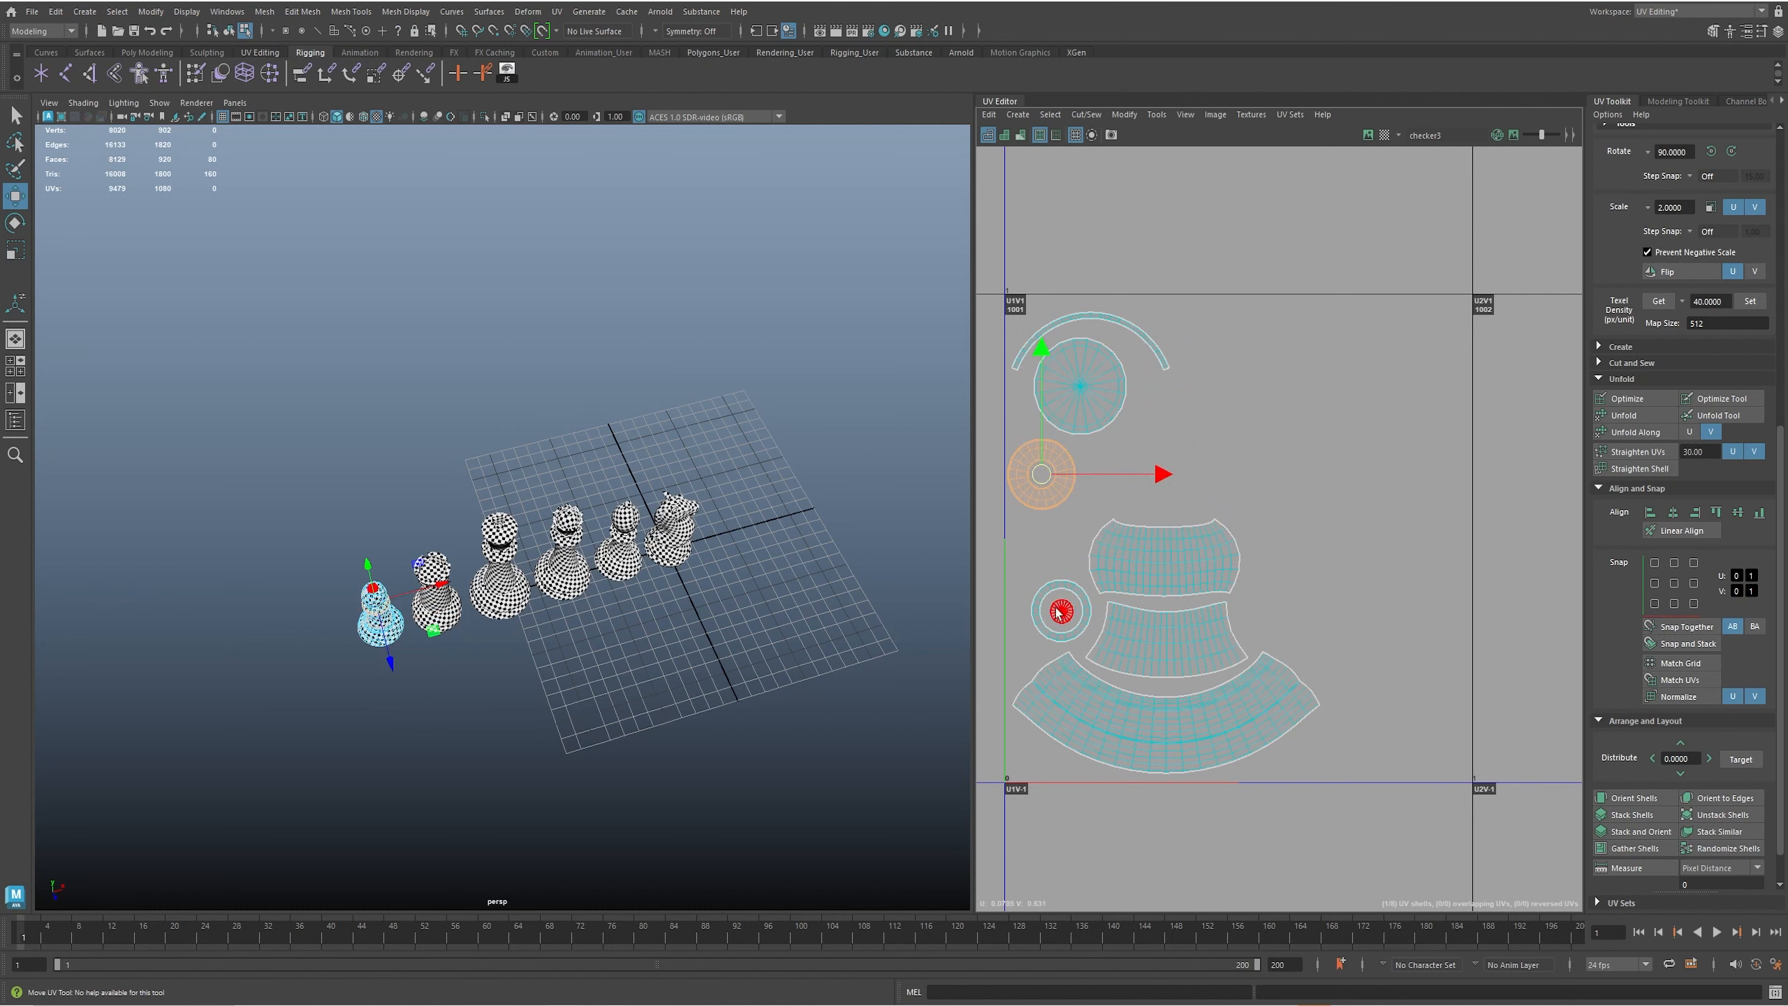
{"action": "left_click_drag", "start_coordinate": [1027, 551], "coordinate": [1062, 625]}
{"action": "left_click_drag", "start_coordinate": [1069, 620], "coordinate": [1048, 571]}
- Lower the pawn's concentric disc shells and shift the barrel-shaped head shell left into the gap above them
{"action": "left_click", "coordinate": [1160, 563]}
{"action": "left_click_drag", "start_coordinate": [1168, 554], "coordinate": [1162, 529]}
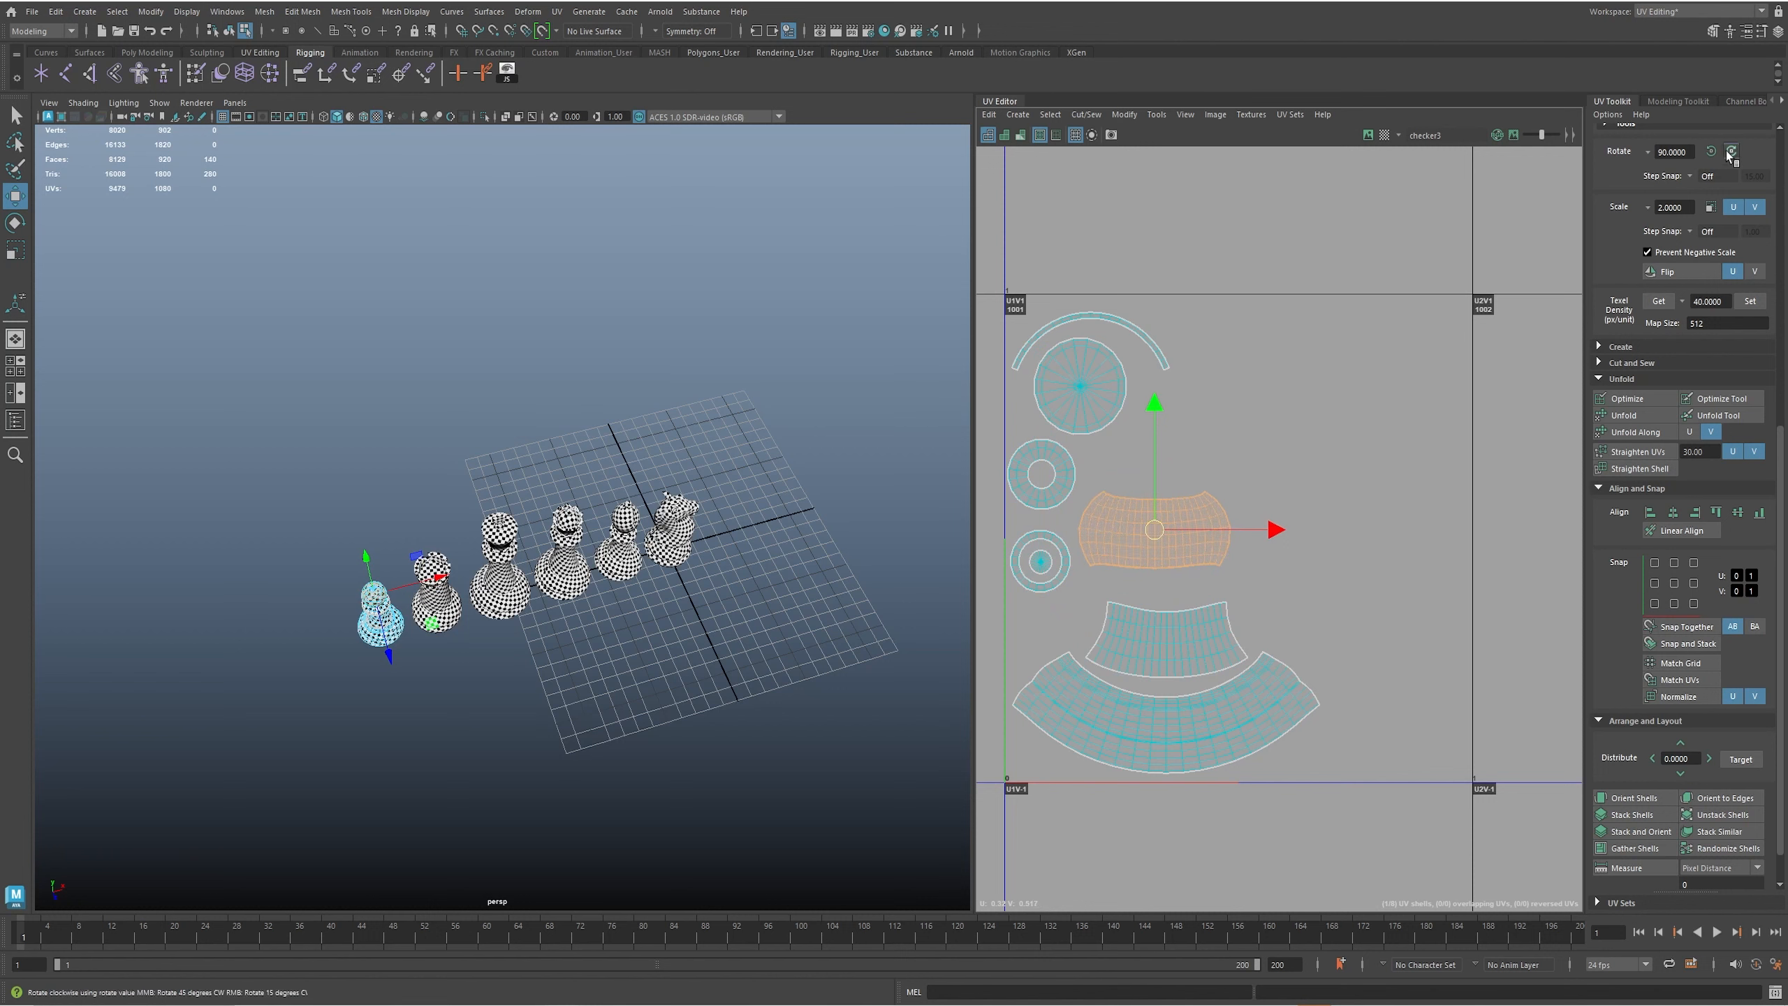
{"action": "mouse_move", "coordinate": [1162, 529]}
{"action": "left_mouse_down"}
{"action": "mouse_move", "coordinate": [1153, 515]}
{"action": "mouse_move", "coordinate": [1155, 548]}
{"action": "left_mouse_up"}
{"action": "left_click", "coordinate": [1040, 562]}
{"action": "left_click_drag", "start_coordinate": [1040, 562], "coordinate": [1037, 616]}
{"action": "left_click", "coordinate": [1102, 552]}
{"action": "left_click_drag", "start_coordinate": [1261, 550], "coordinate": [1239, 551]}
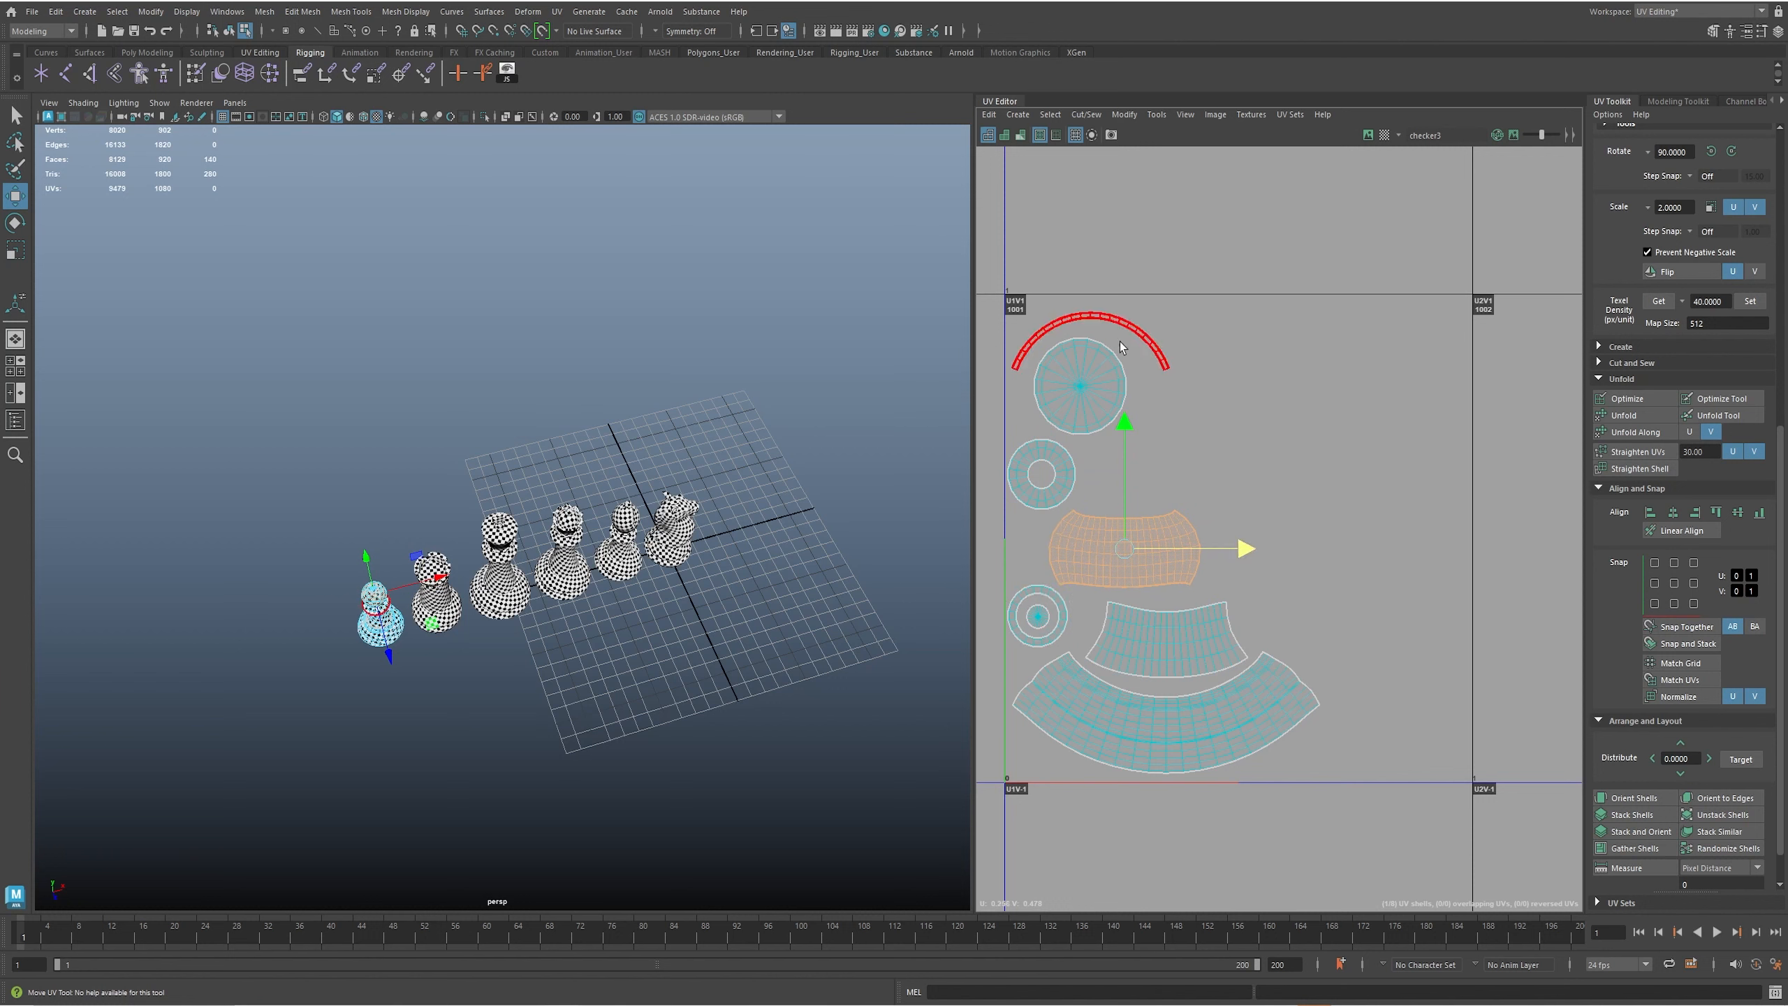
- Nudge the pawn's arc, large disc, ring and concentric disc shells slightly inward from the left edge of tile 1001
{"action": "left_click", "coordinate": [1081, 385]}
{"action": "left_click_drag", "start_coordinate": [1081, 385], "coordinate": [1091, 387]}
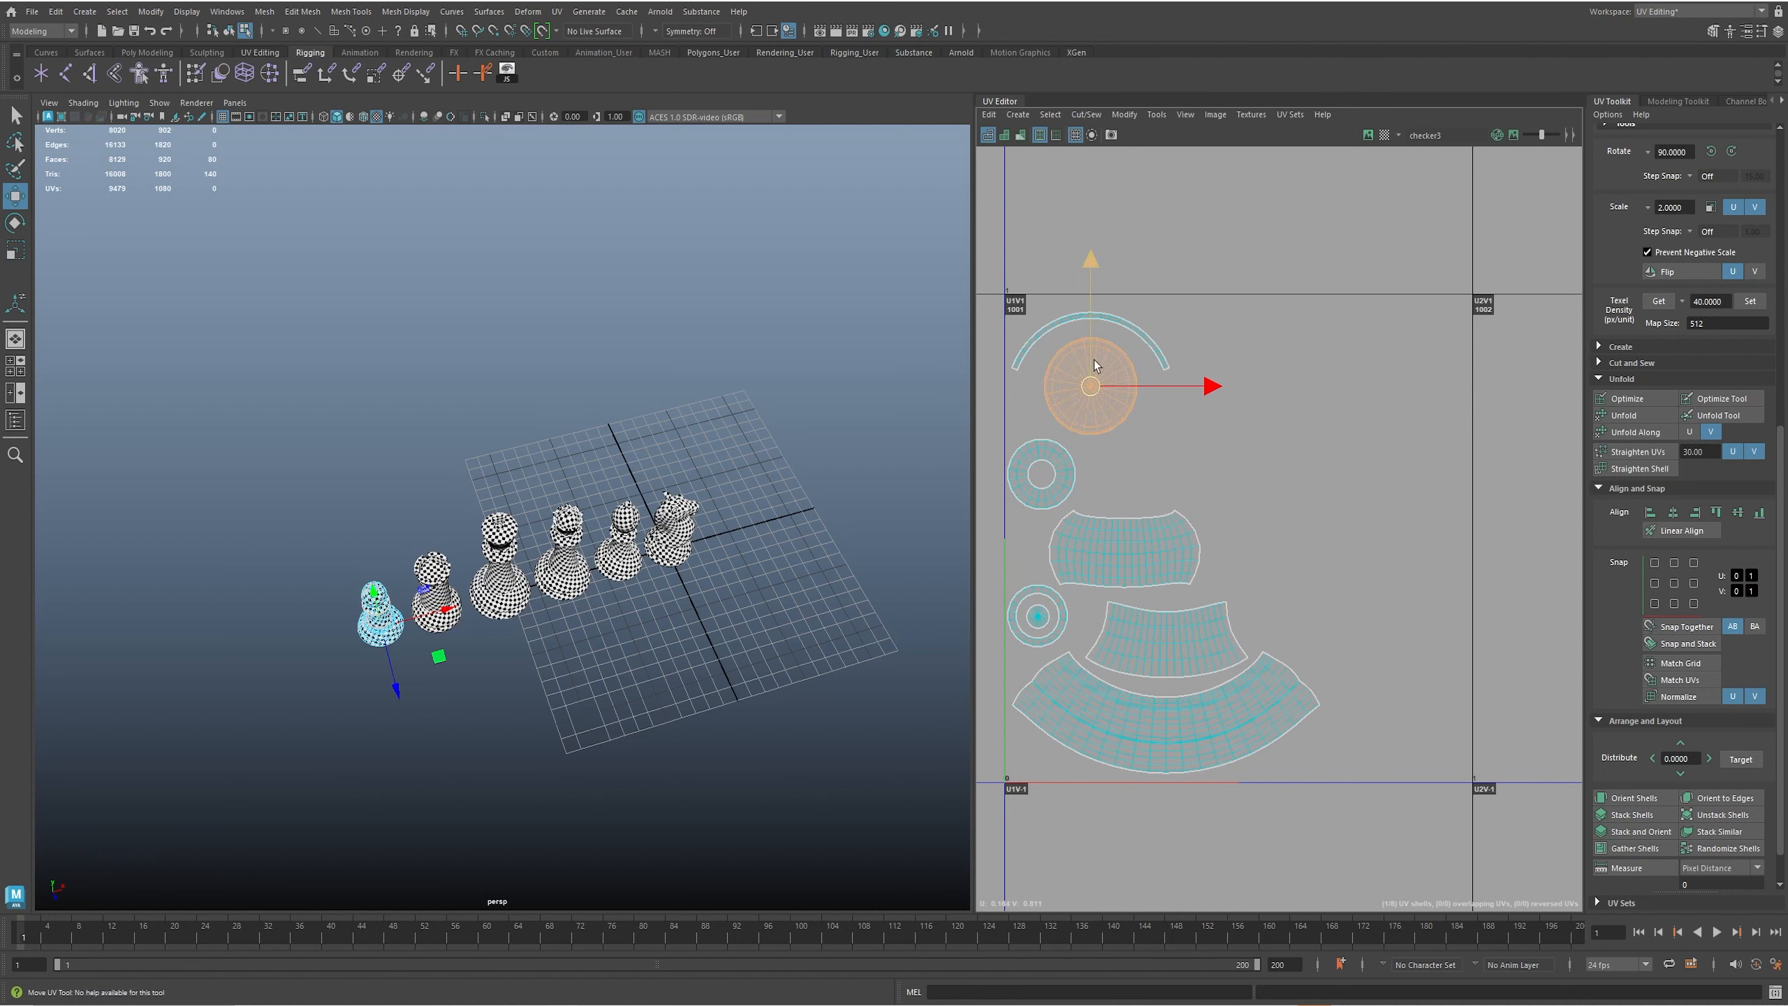
{"action": "left_click", "coordinate": [1065, 491]}
{"action": "left_click_drag", "start_coordinate": [1042, 475], "coordinate": [1049, 477]}
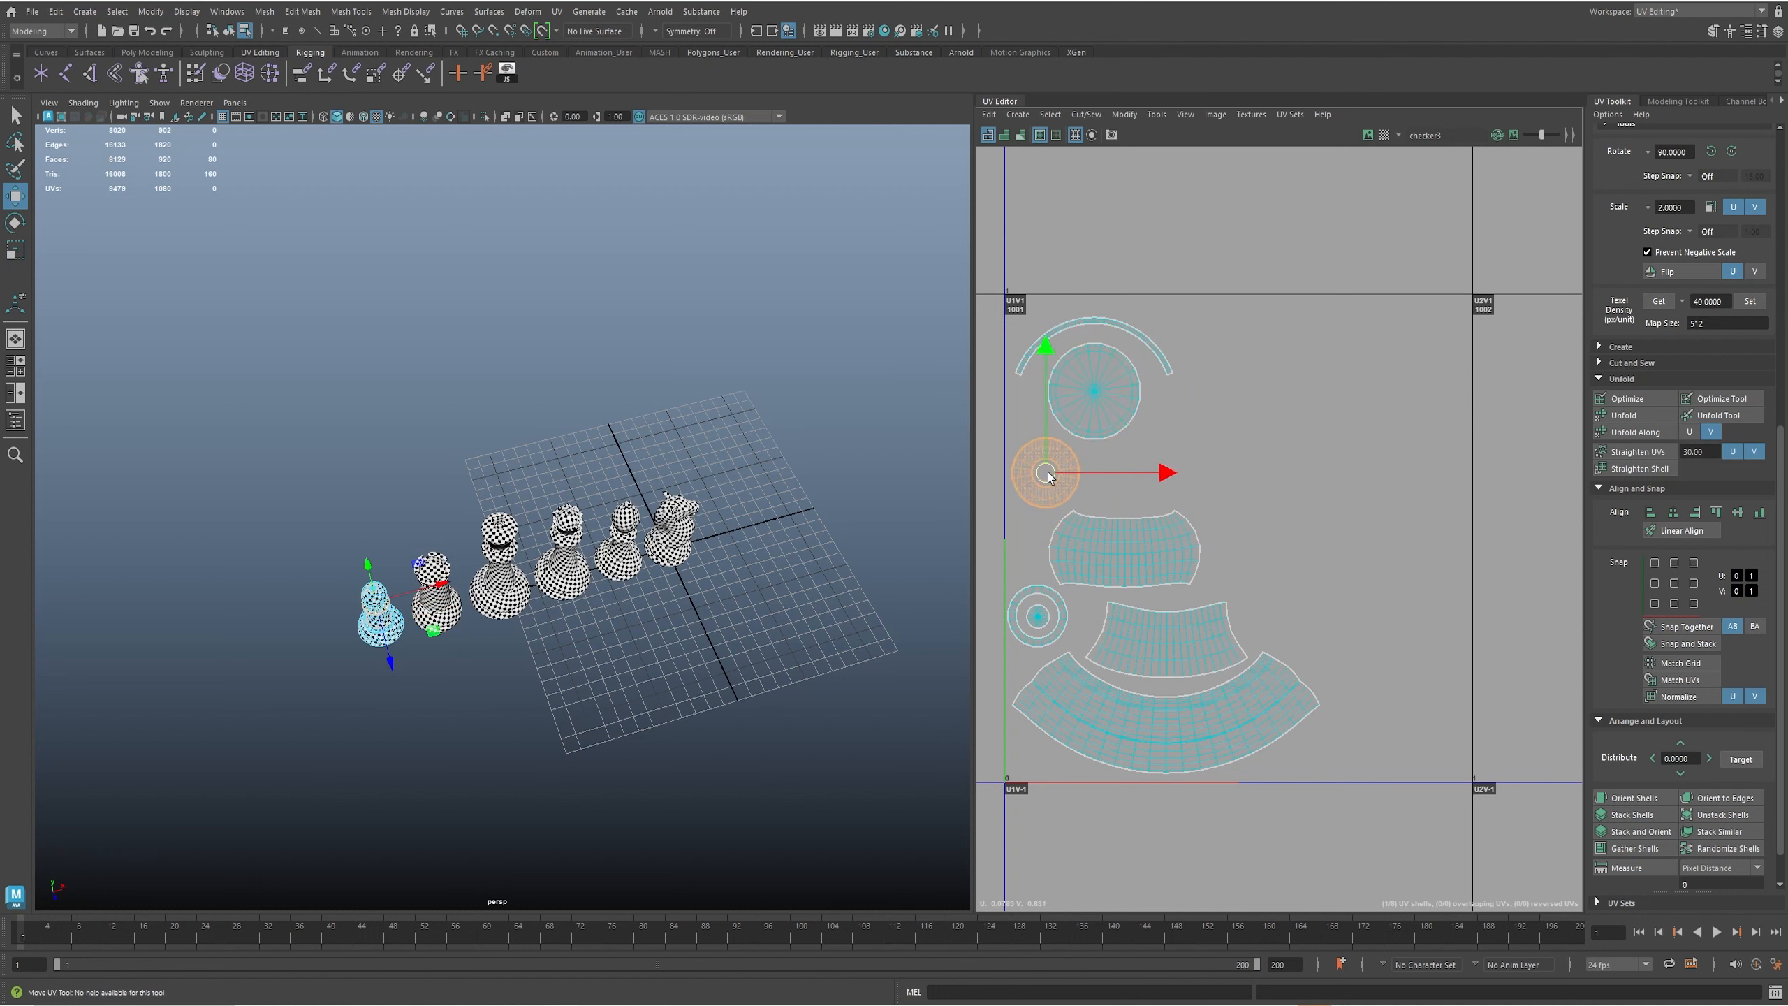
{"action": "left_click", "coordinate": [1048, 634]}
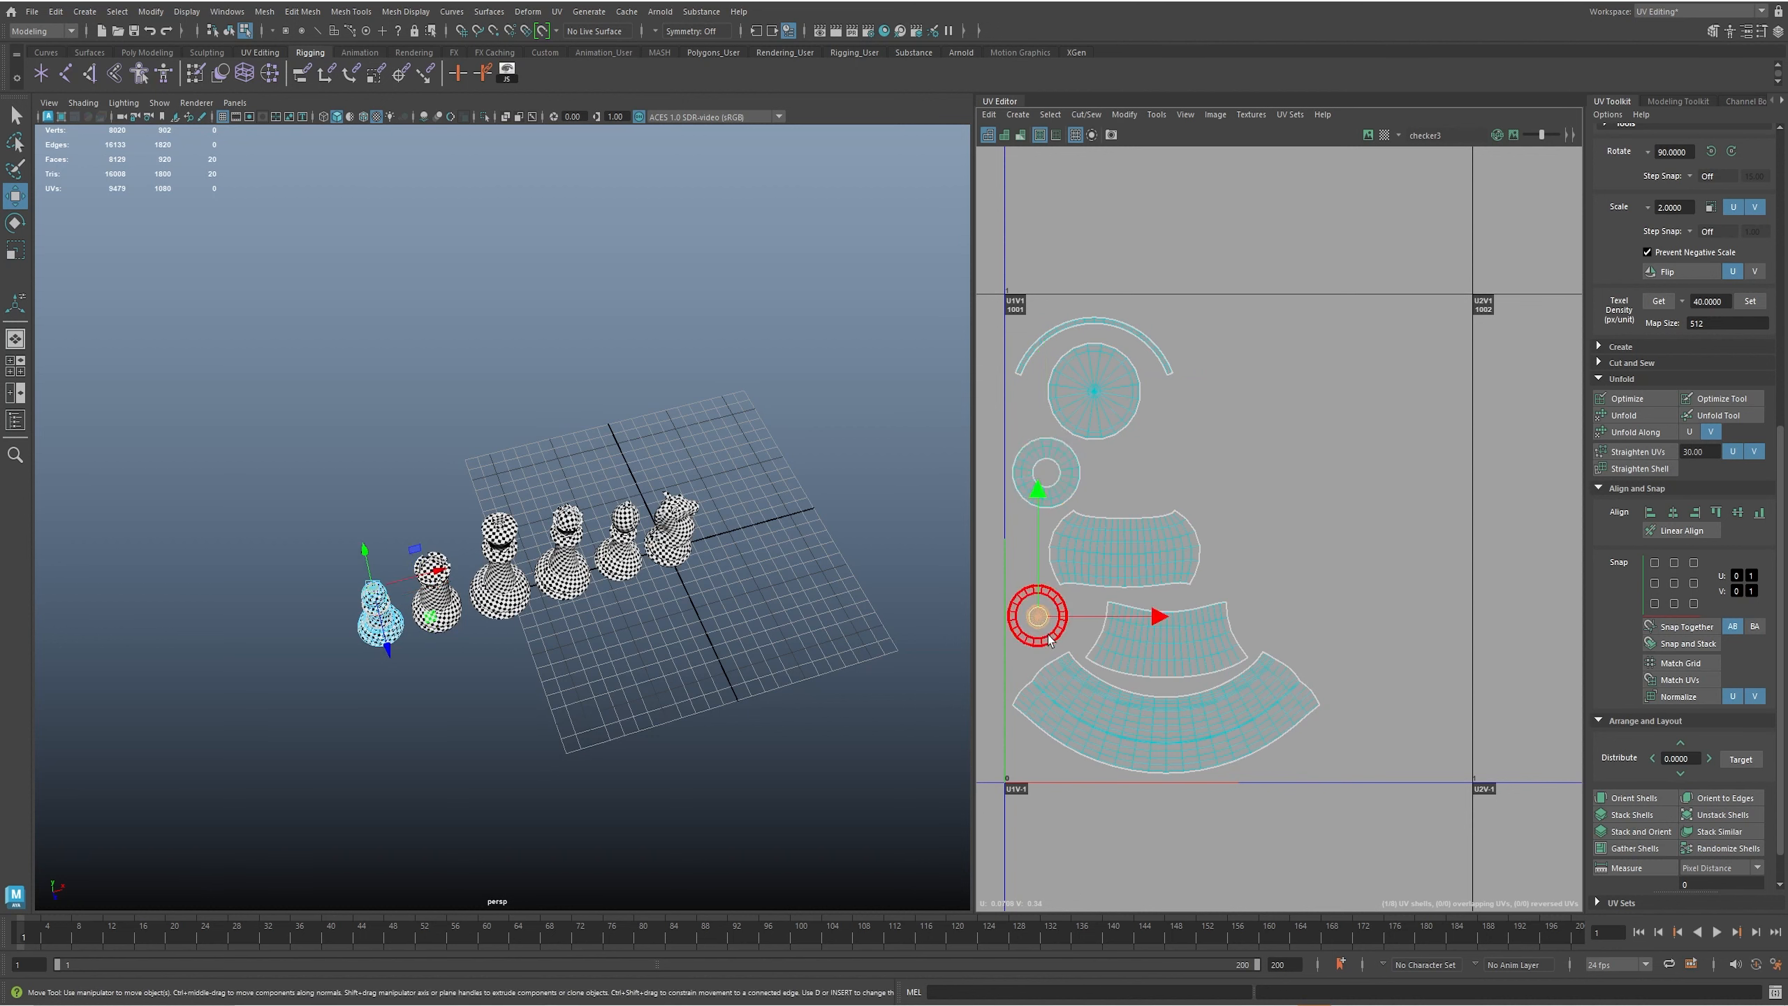
{"action": "left_click_drag", "start_coordinate": [1038, 617], "coordinate": [1040, 620]}
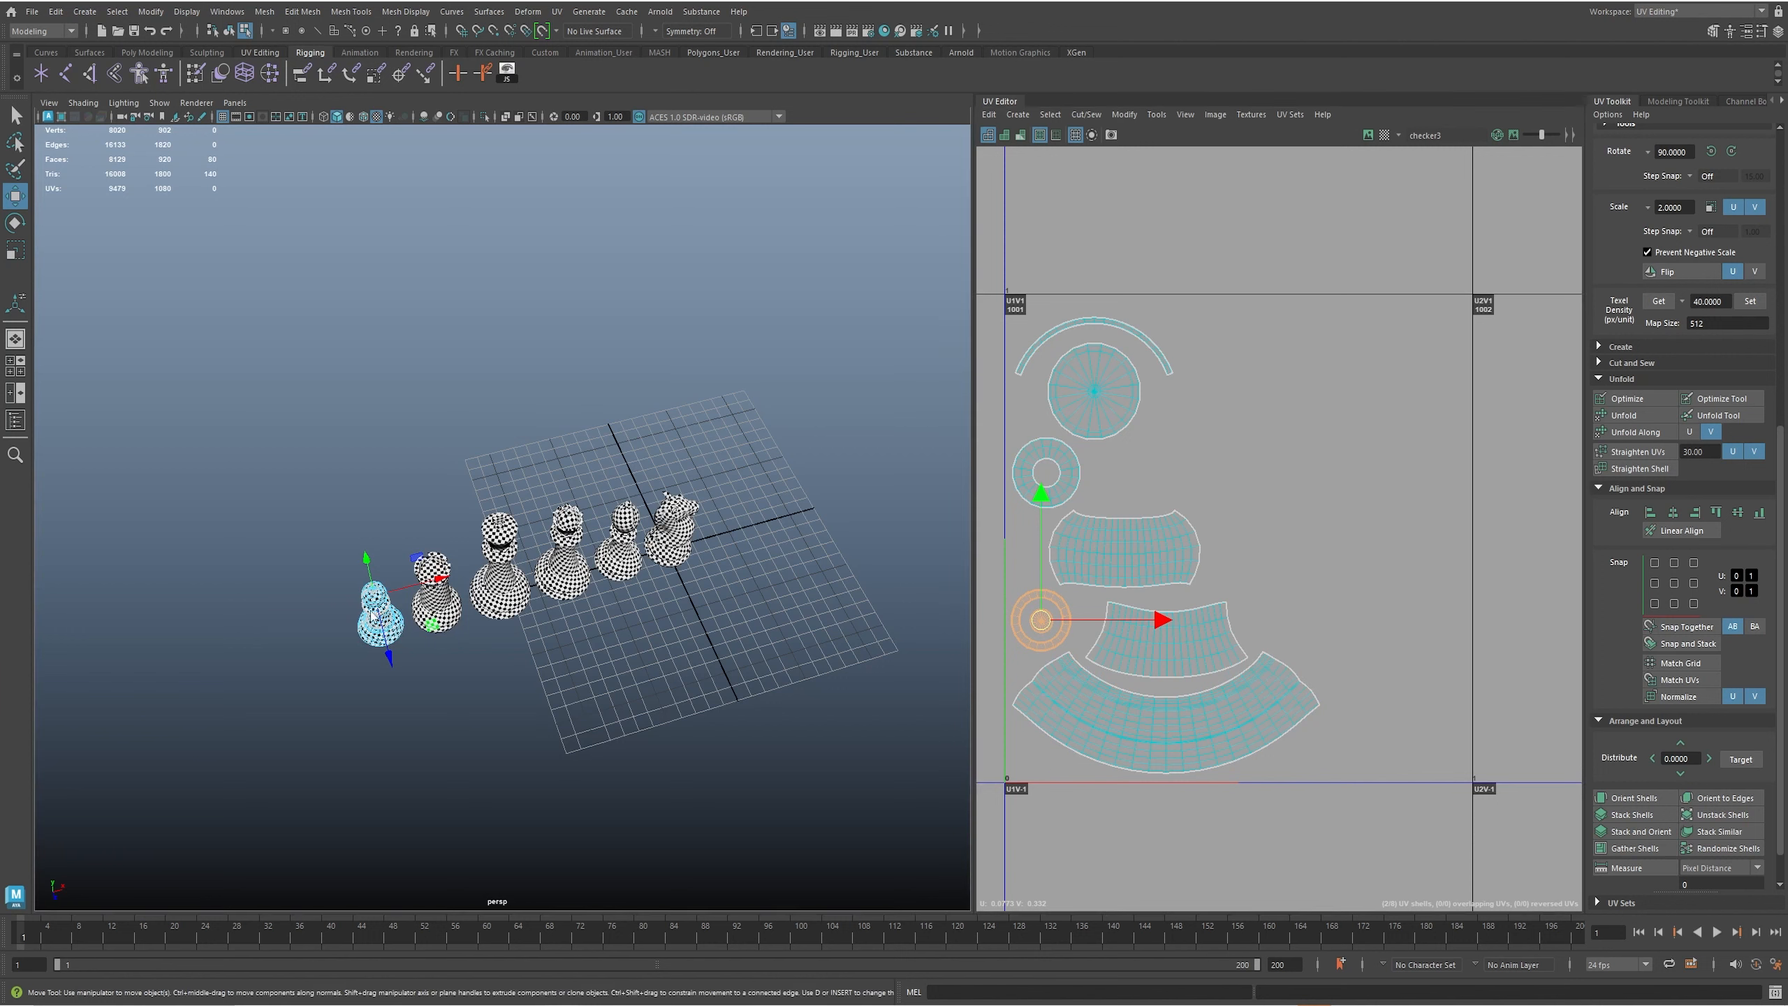
- Duplicate the pawn behind the original, rotate the copy's UV shells 180 degrees and move them into the right half of tile 1001
{"action": "key", "text": "F8"}
{"action": "left_click_drag", "start_coordinate": [396, 689], "coordinate": [387, 643], "text": "shift"}
{"action": "key", "text": "F11"}
{"action": "left_click_drag", "start_coordinate": [994, 308], "coordinate": [1288, 789]}
{"action": "left_click", "coordinate": [1730, 150]}
{"action": "left_click", "coordinate": [1731, 150]}
{"action": "left_click_drag", "start_coordinate": [1329, 542], "coordinate": [1440, 543]}
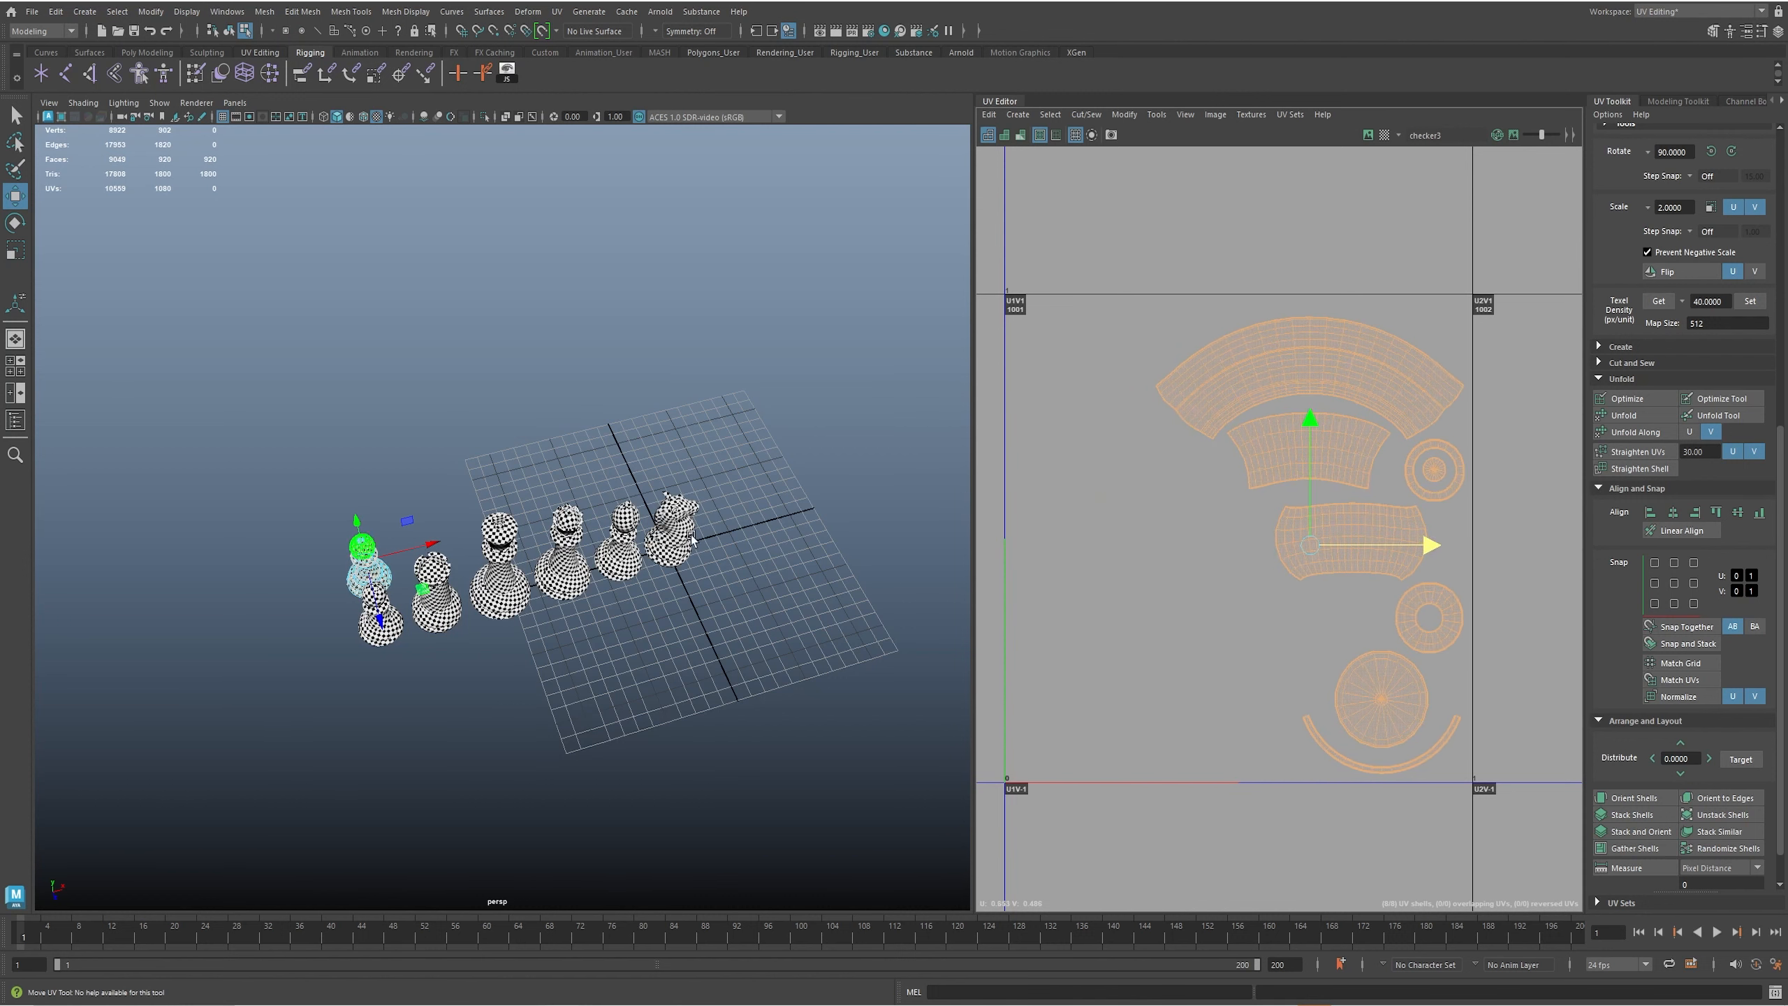
- Try raising the copy's shells to fit beside the original pawn's shells, and delete the duplicate pawn
{"action": "left_click", "coordinate": [372, 632], "text": "shift"}
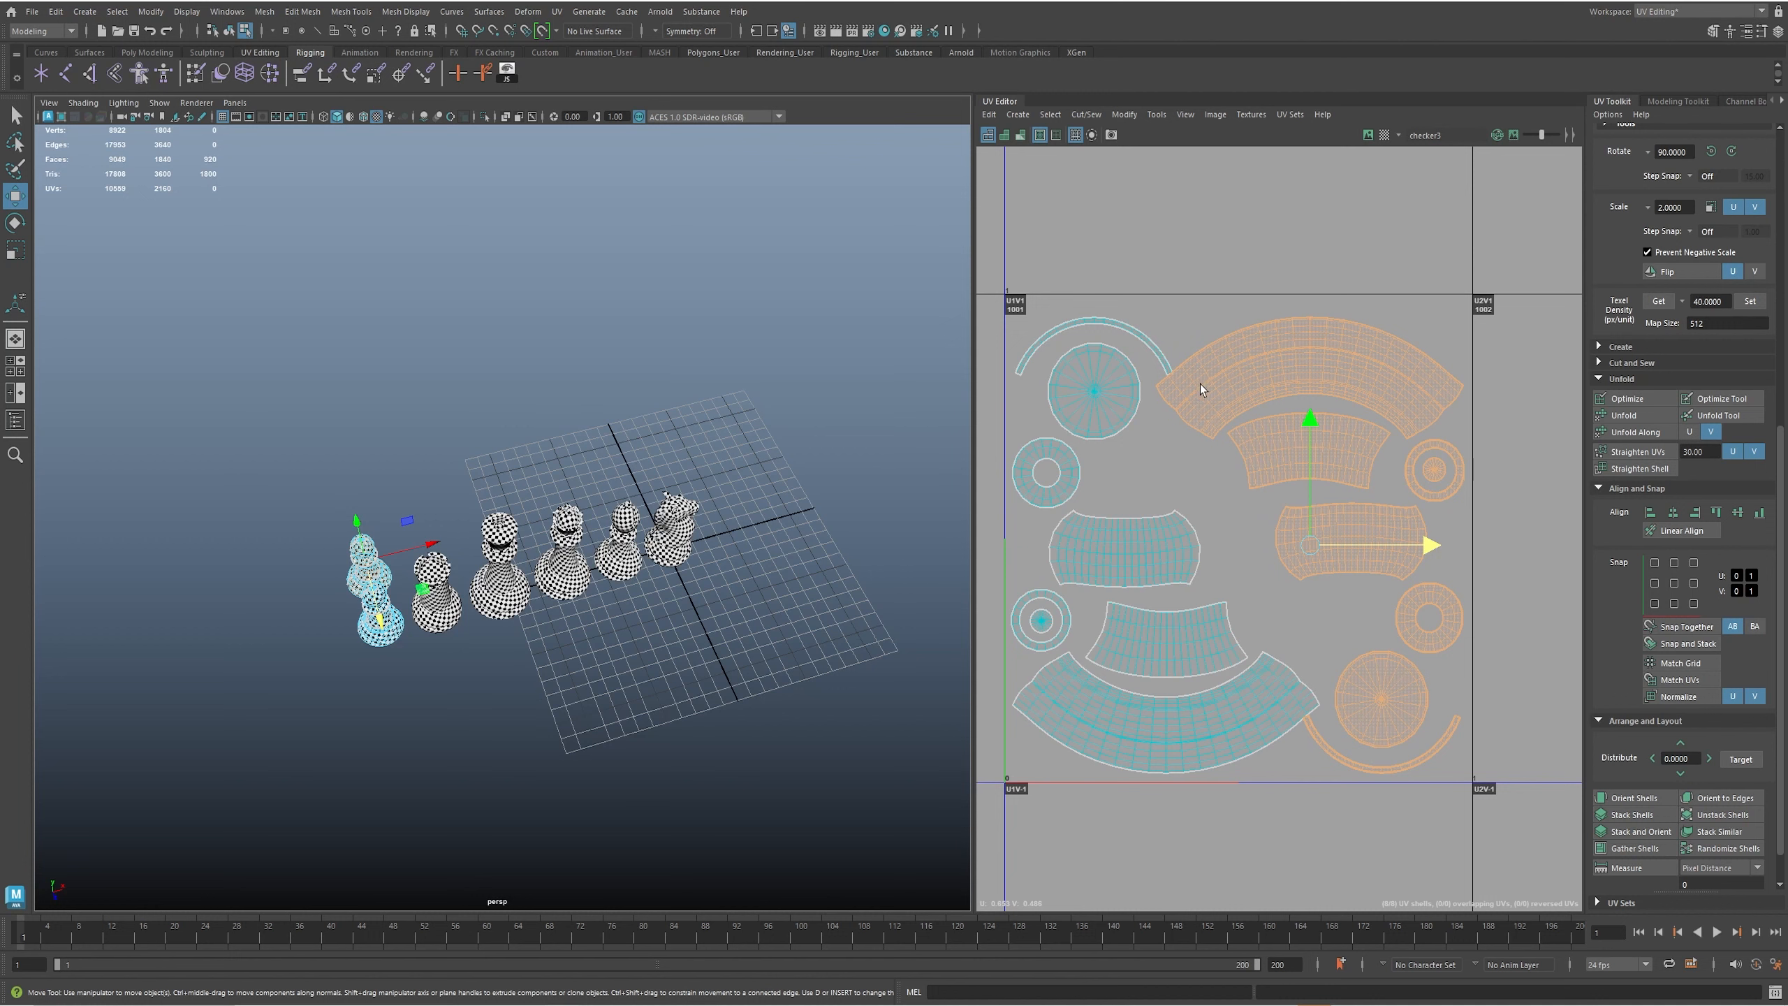
{"action": "left_click_drag", "start_coordinate": [1311, 551], "coordinate": [1315, 539]}
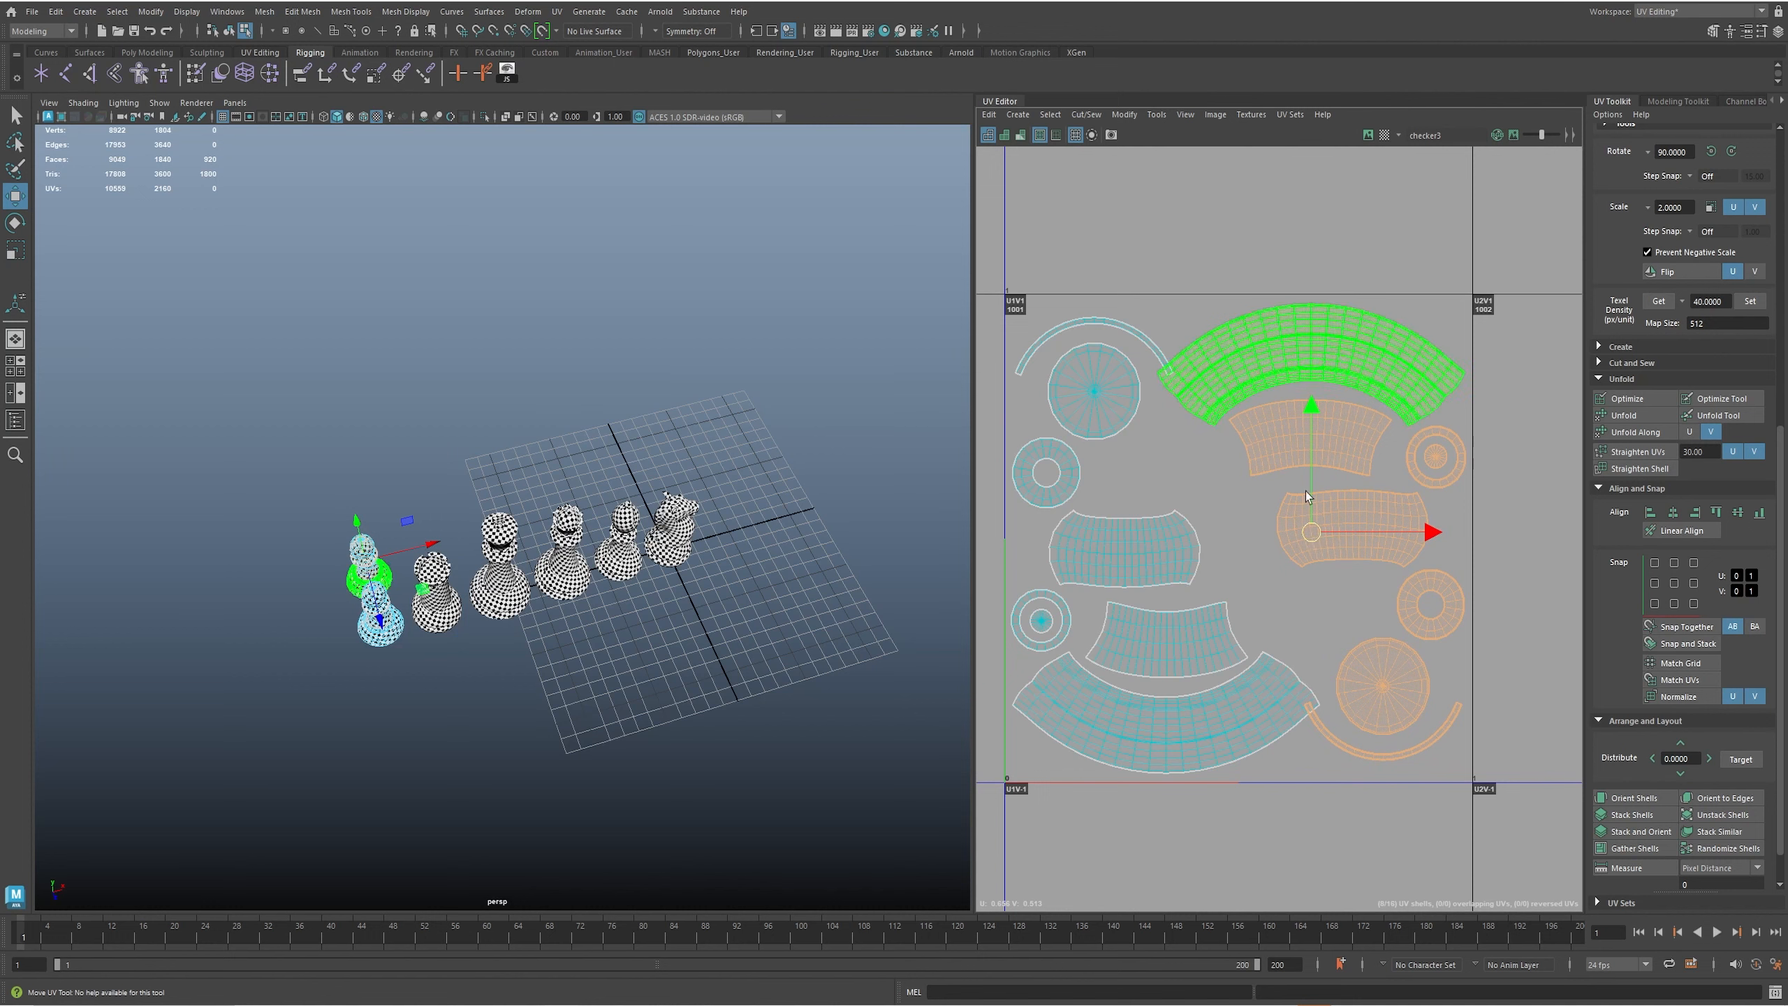
{"action": "right_click_drag", "start_coordinate": [333, 583], "coordinate": [387, 499]}
{"action": "left_click", "coordinate": [353, 582]}
{"action": "key", "text": "Delete"}
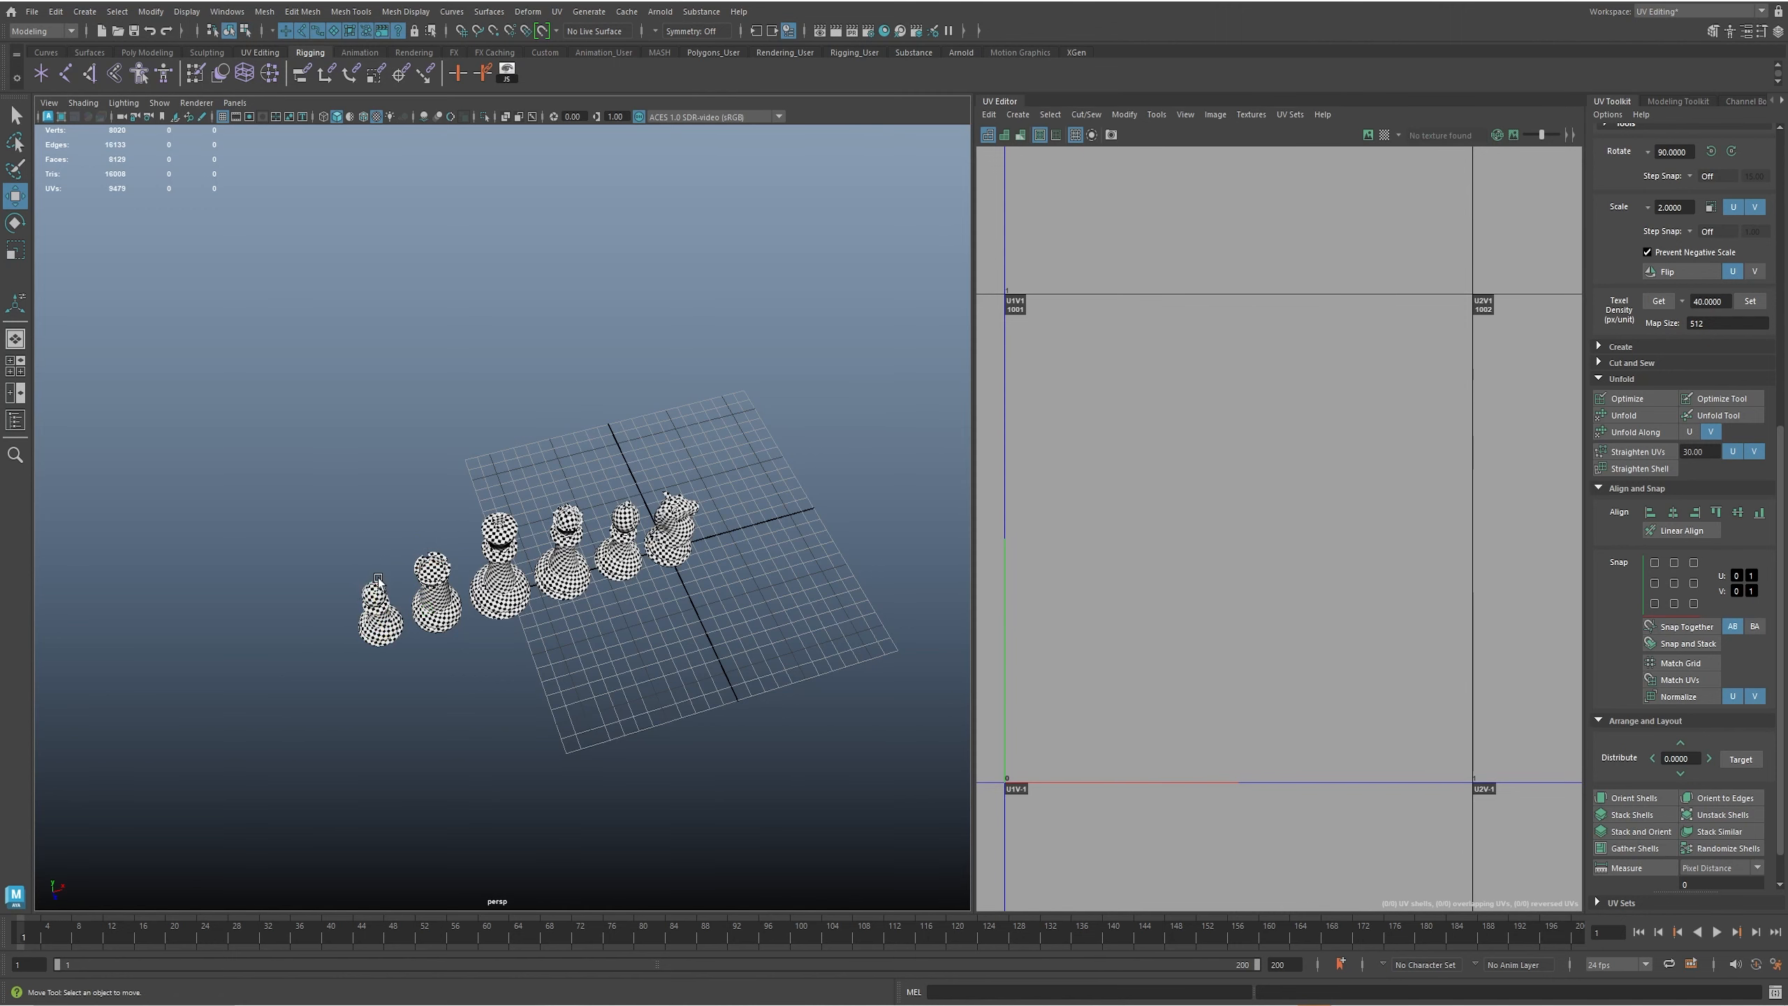
- Move the original pawn's ring shell above tile 1001 and lower the large disc and arc shells to just above the head shell
{"action": "left_click", "coordinate": [380, 621]}
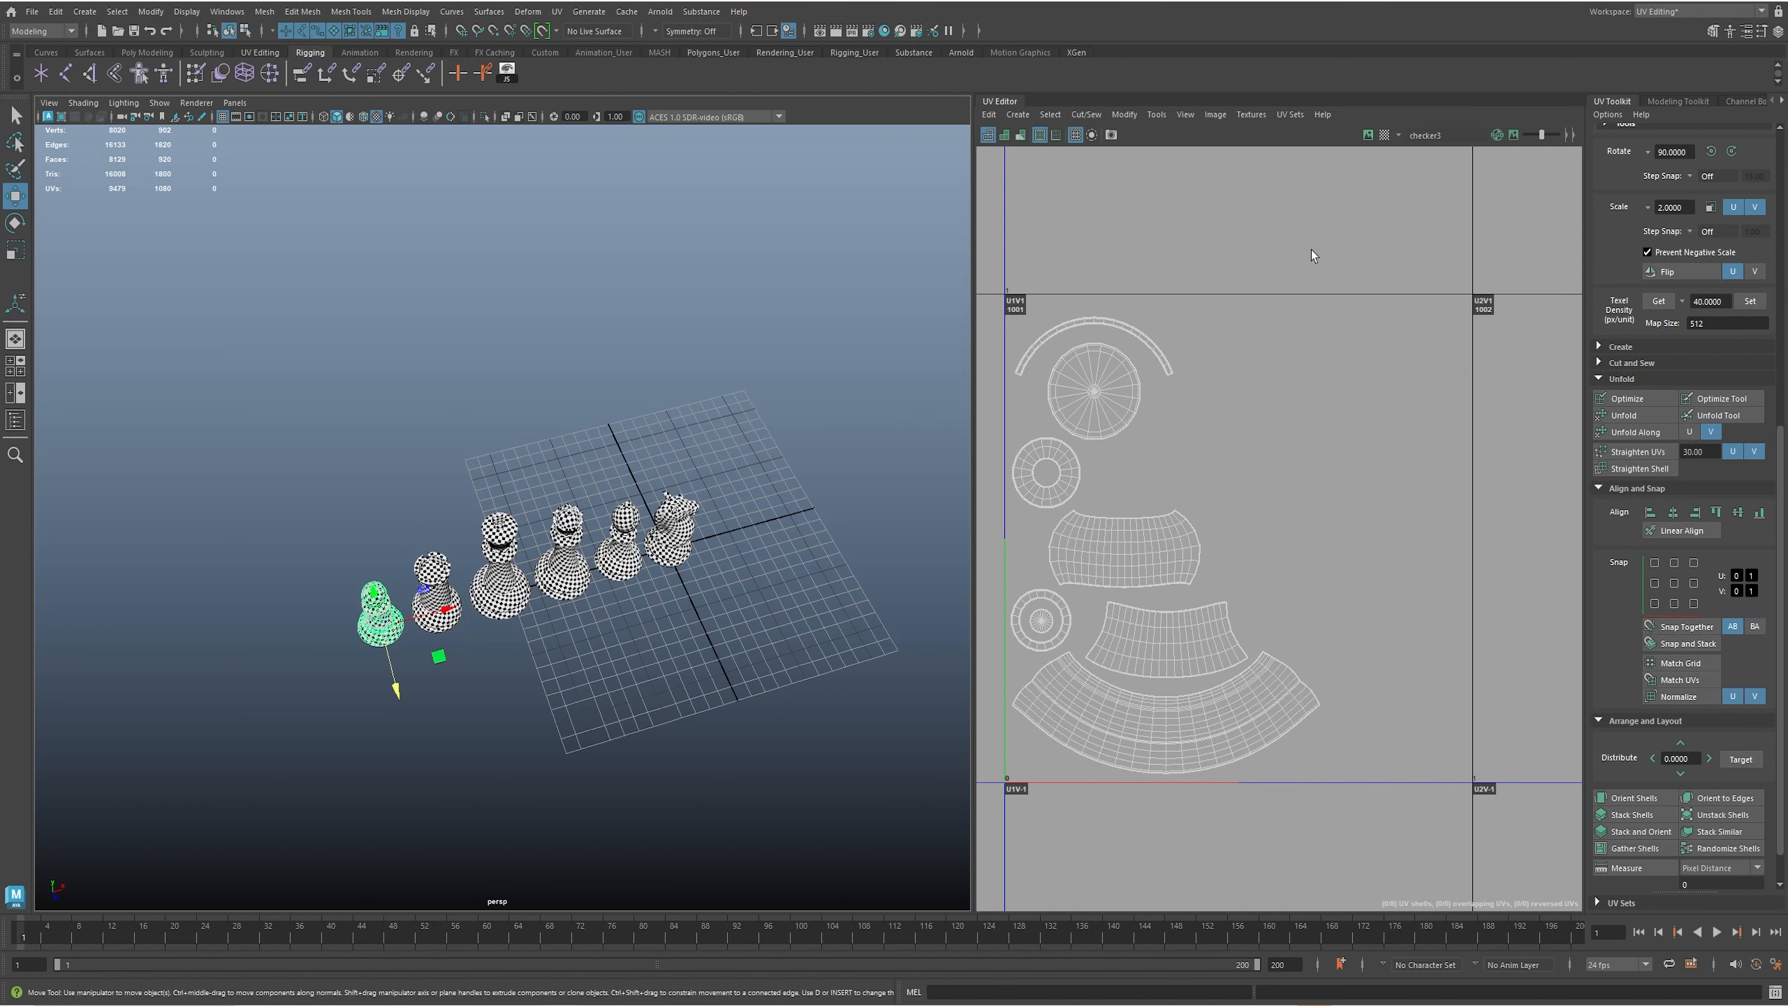
{"action": "right_click_drag", "start_coordinate": [1040, 479], "coordinate": [1042, 497]}
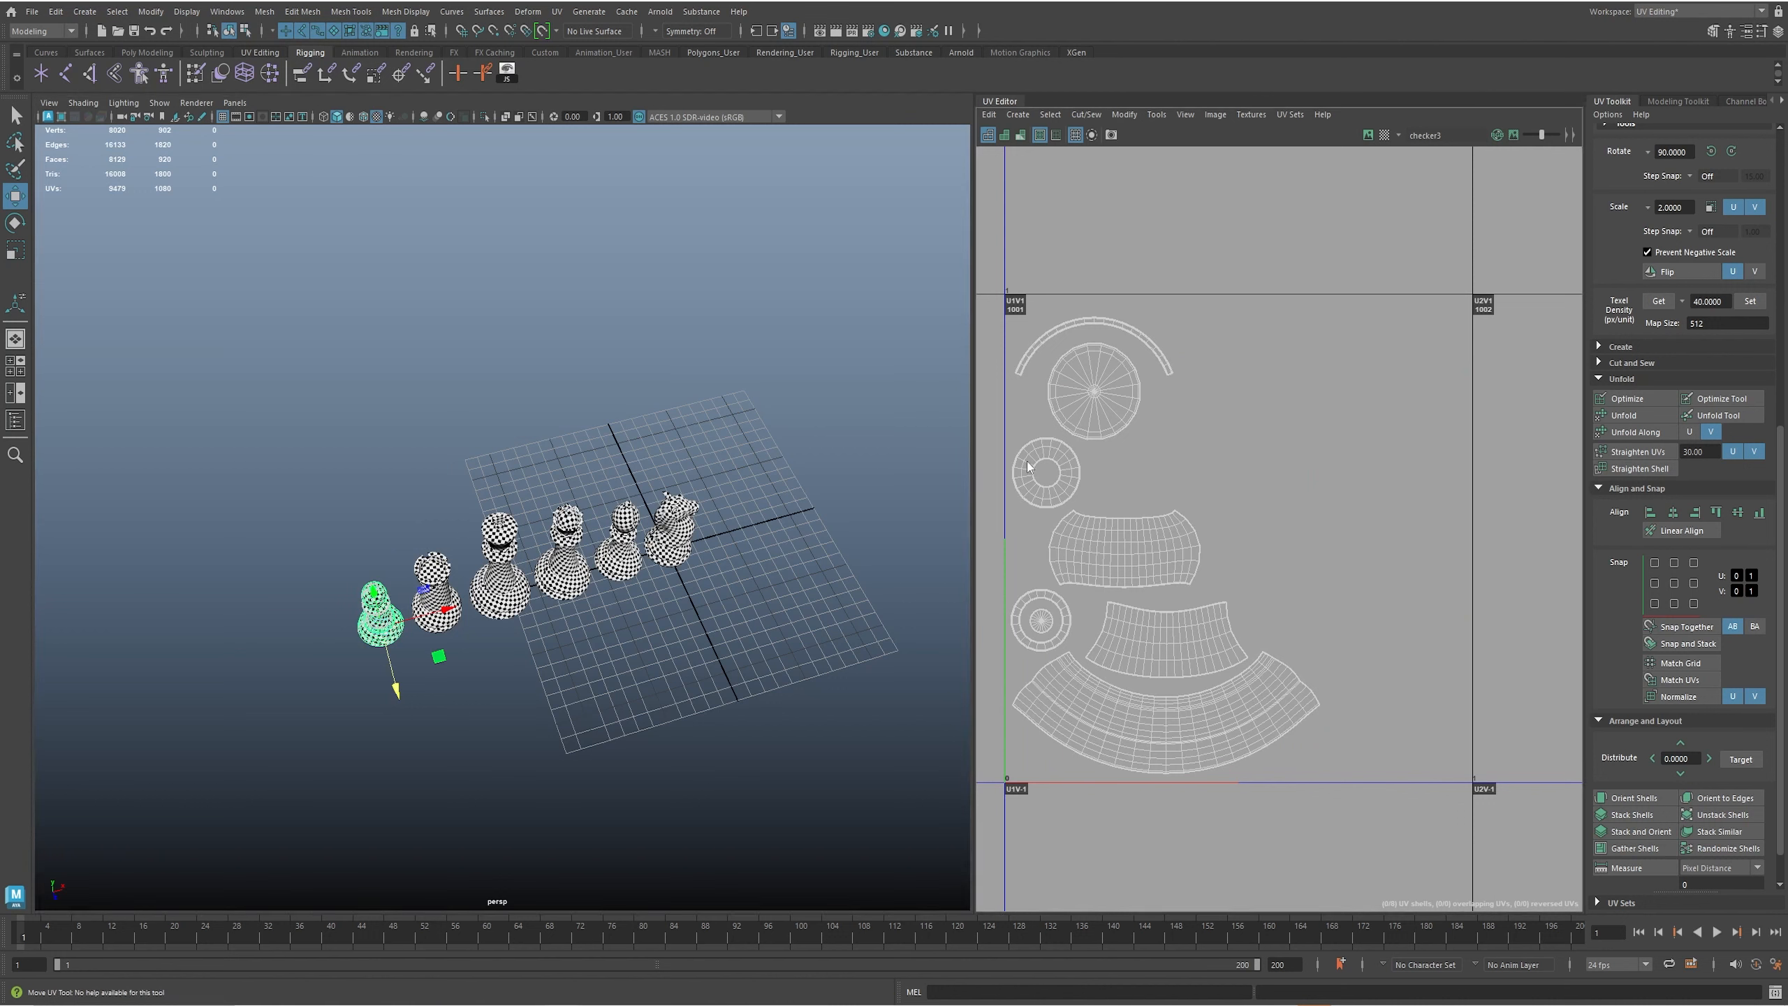
{"action": "left_click", "coordinate": [1060, 493]}
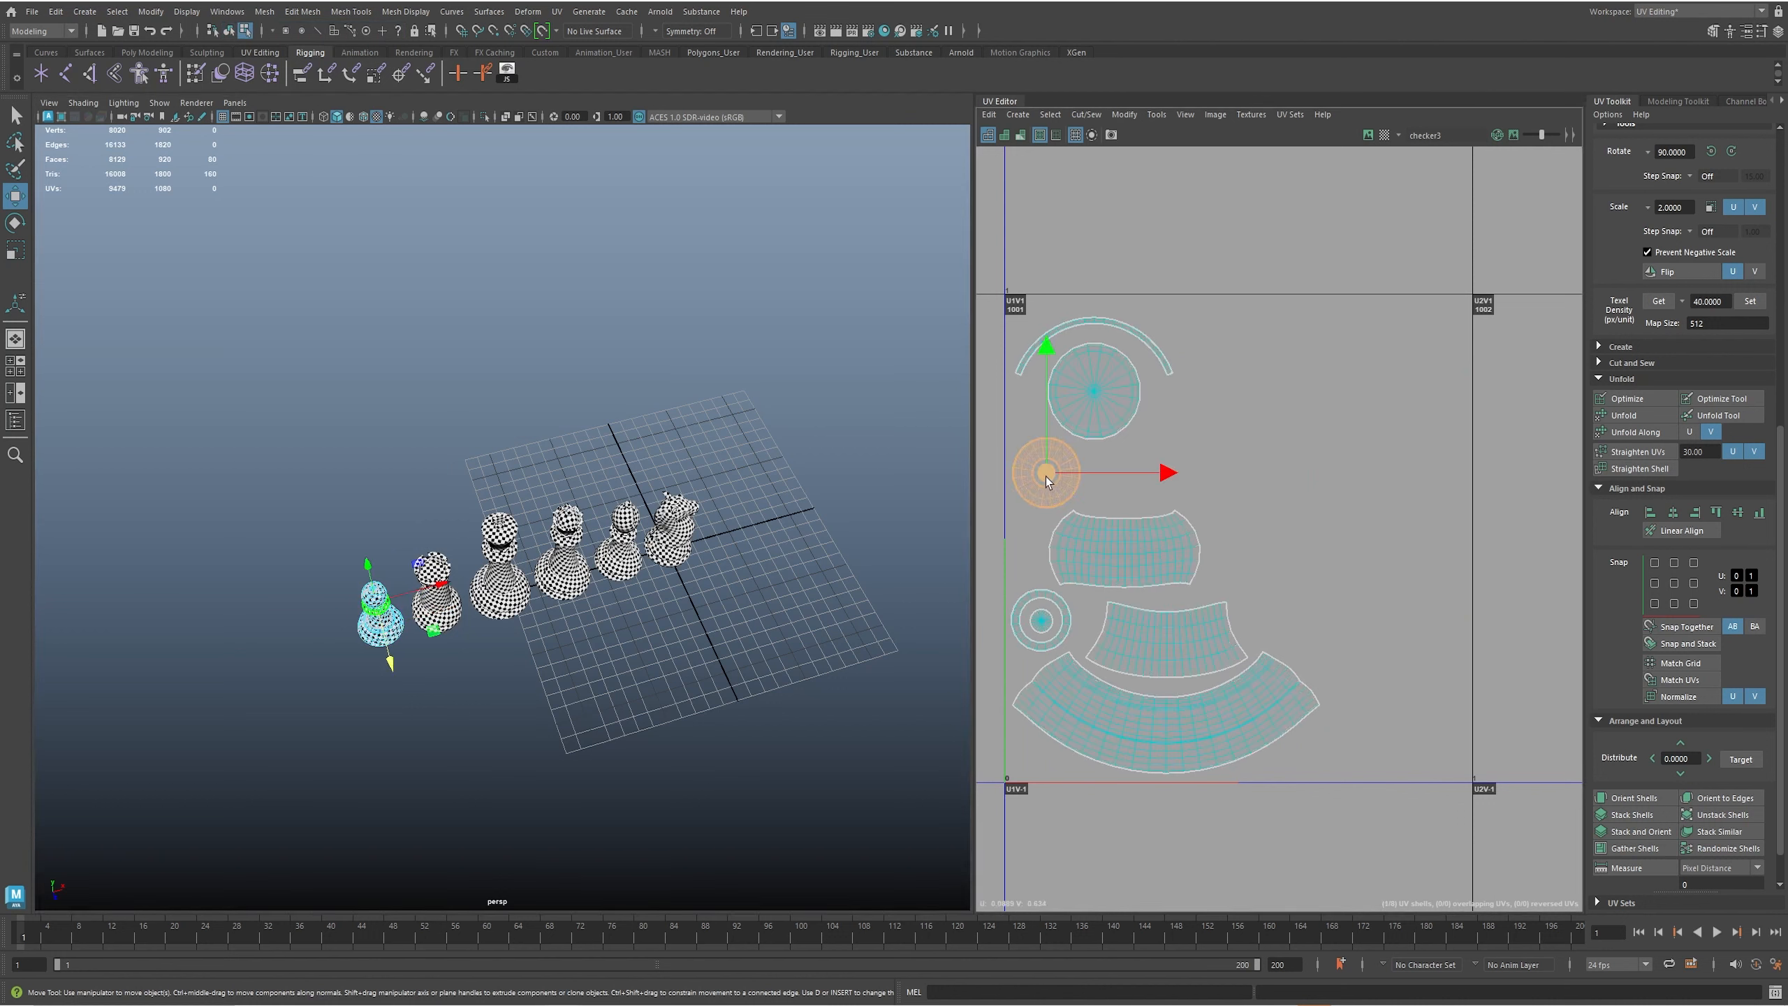
{"action": "left_click_drag", "start_coordinate": [1046, 481], "coordinate": [1098, 446]}
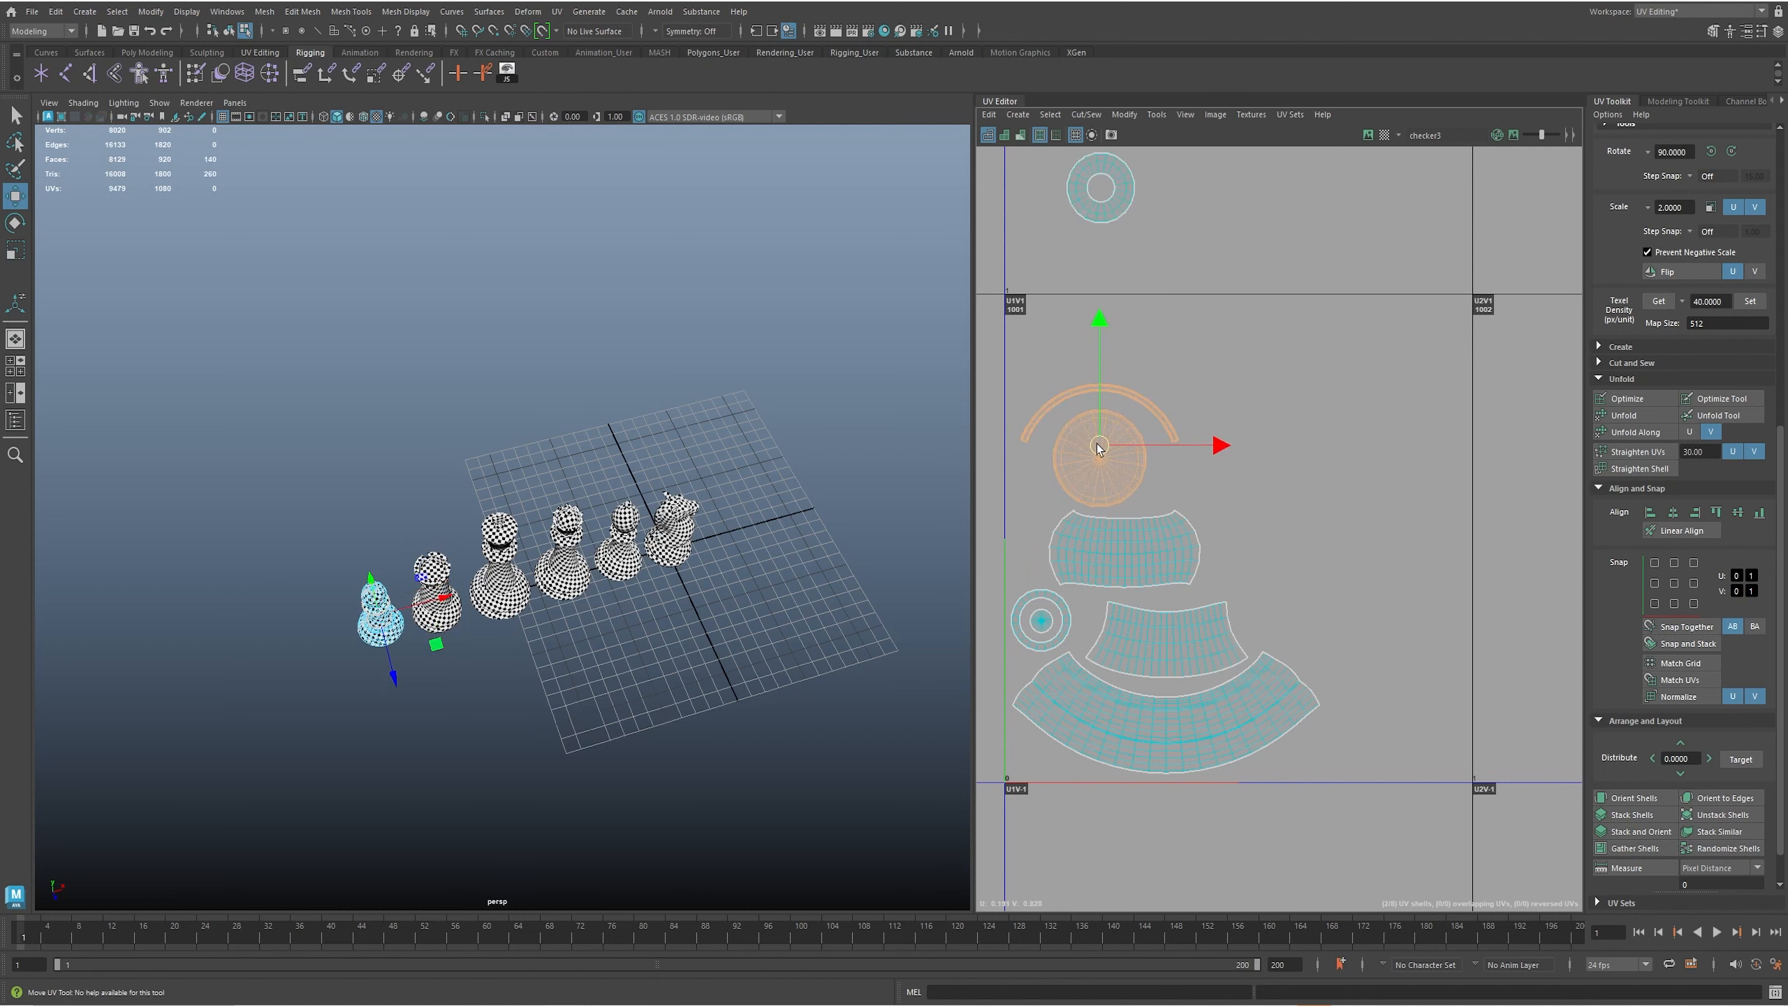
{"action": "left_click", "coordinate": [1067, 406]}
{"action": "left_click_drag", "start_coordinate": [1099, 415], "coordinate": [1103, 429]}
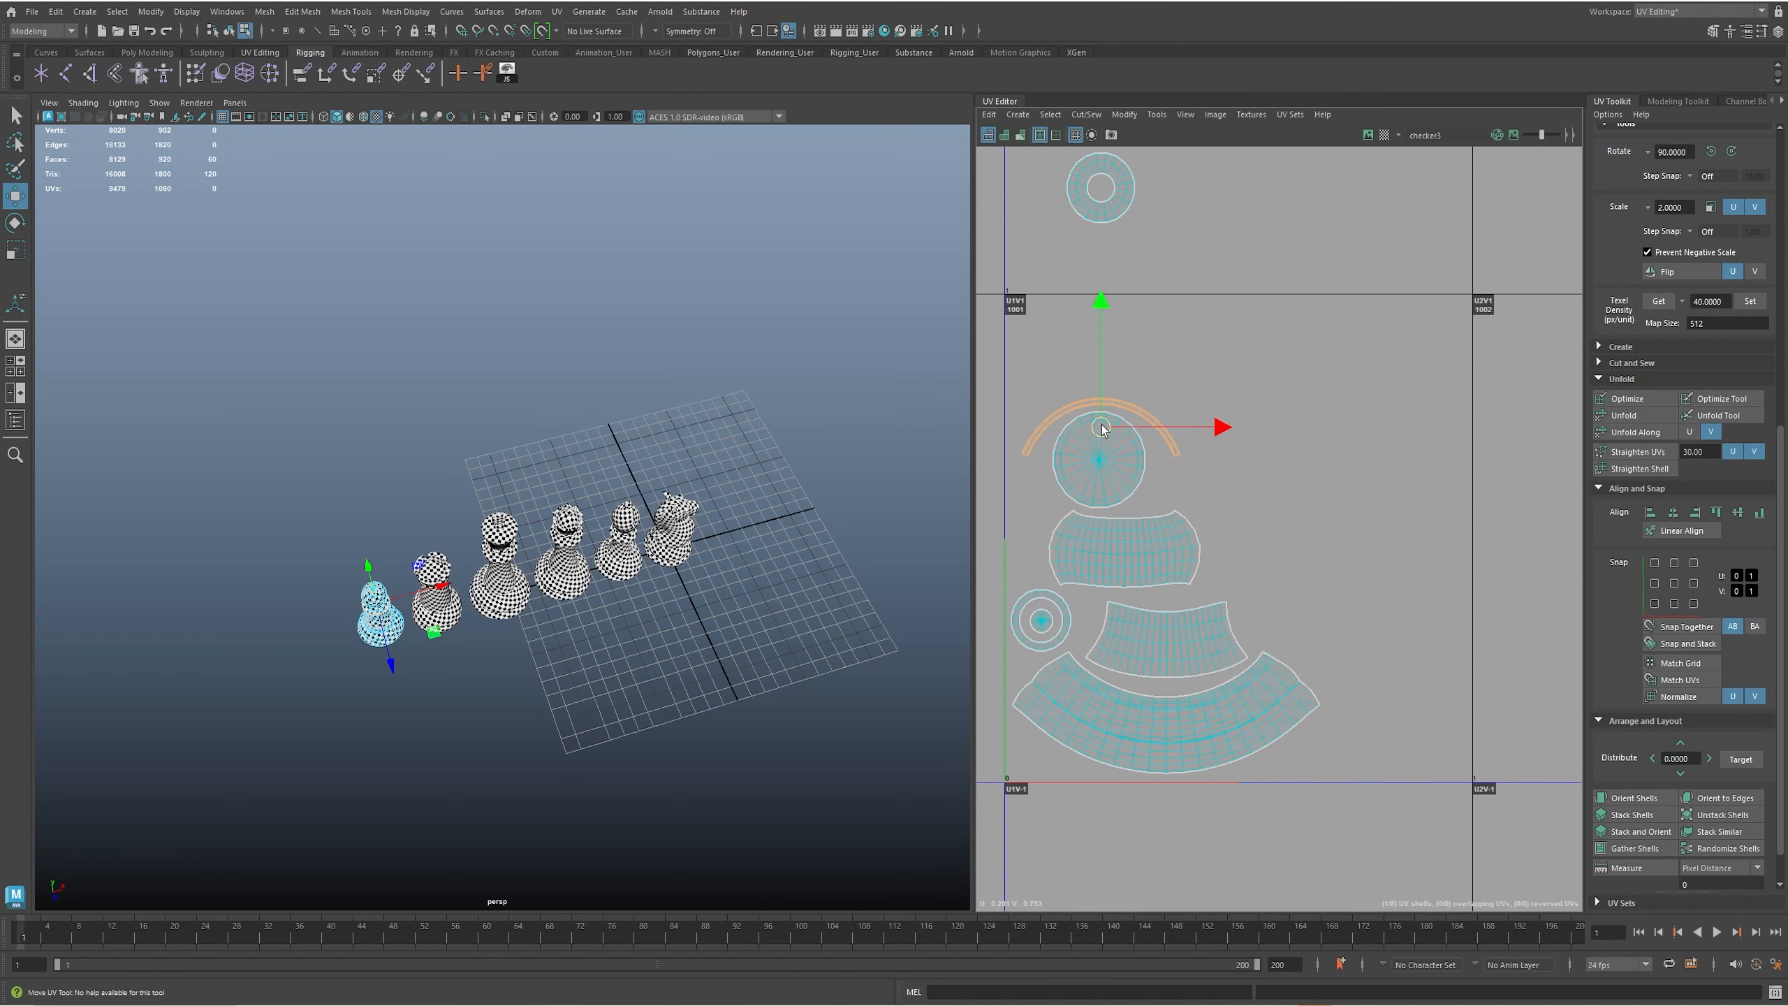
- Place the ring shell in the upper-left corner of tile 1001 and shift the arc and large disc left beneath it
{"action": "left_click", "coordinate": [1104, 215]}
{"action": "left_click_drag", "start_coordinate": [1096, 199], "coordinate": [1044, 367]}
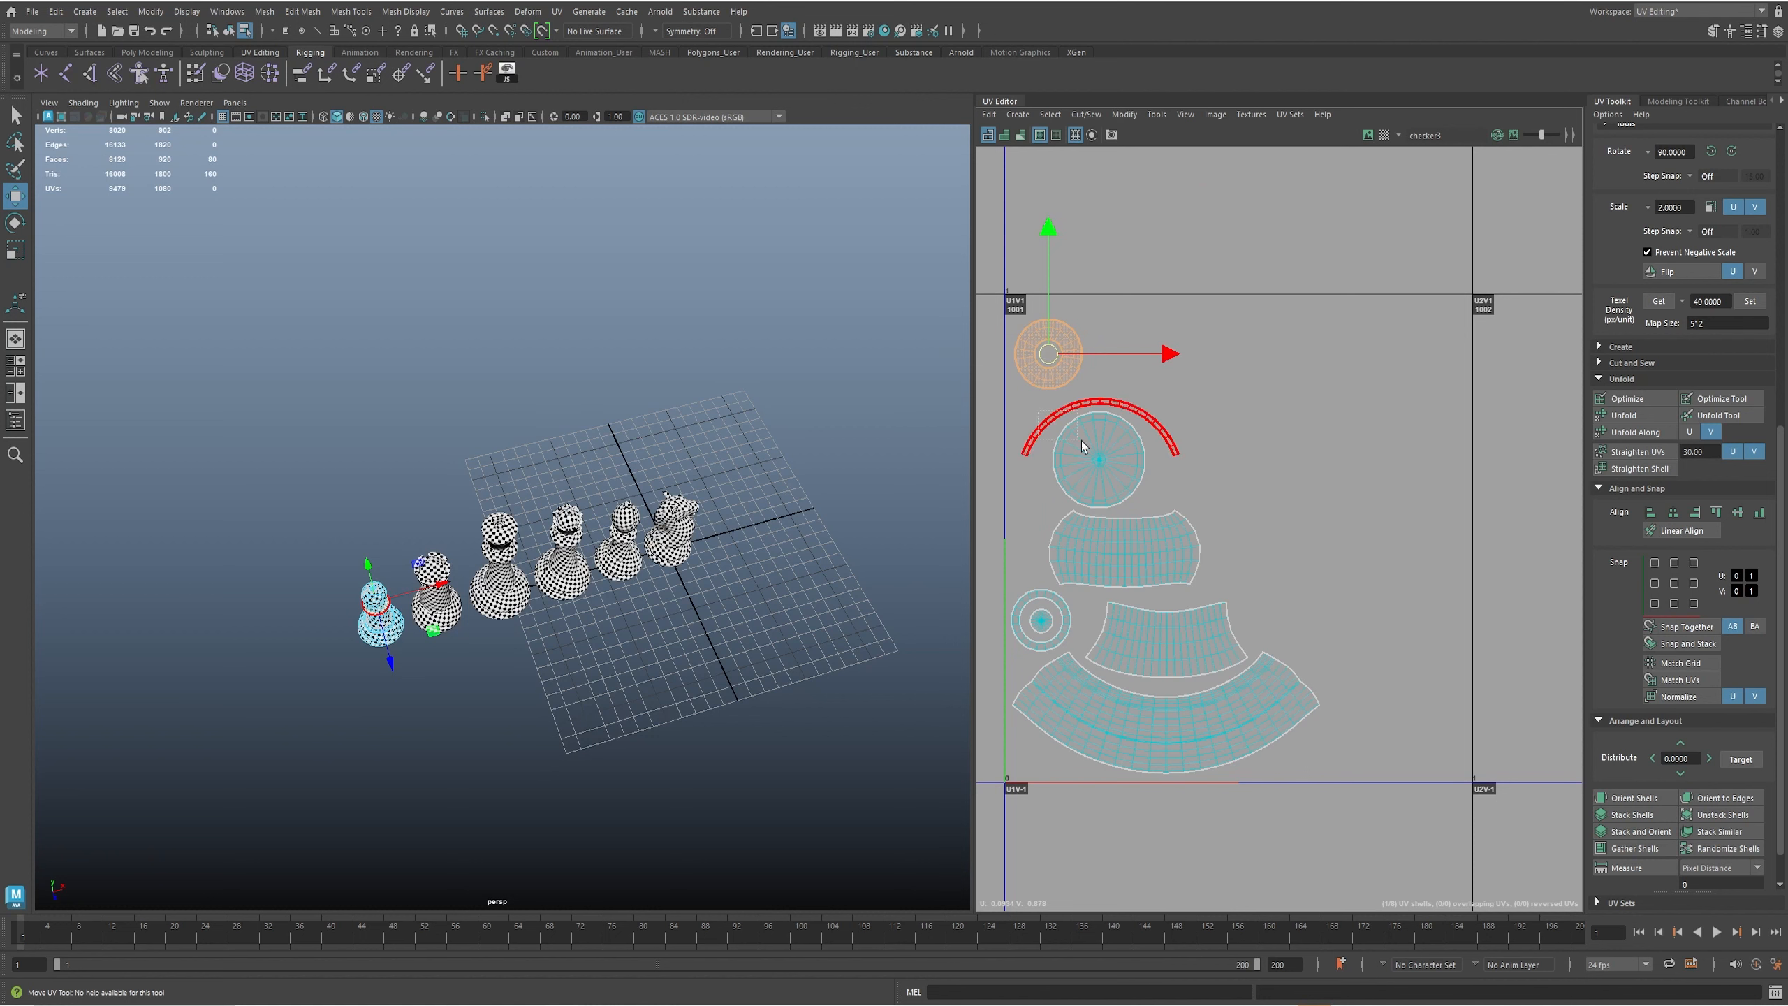
{"action": "left_click_drag", "start_coordinate": [1081, 445], "coordinate": [1084, 447]}
{"action": "left_click_drag", "start_coordinate": [1227, 455], "coordinate": [1211, 452]}
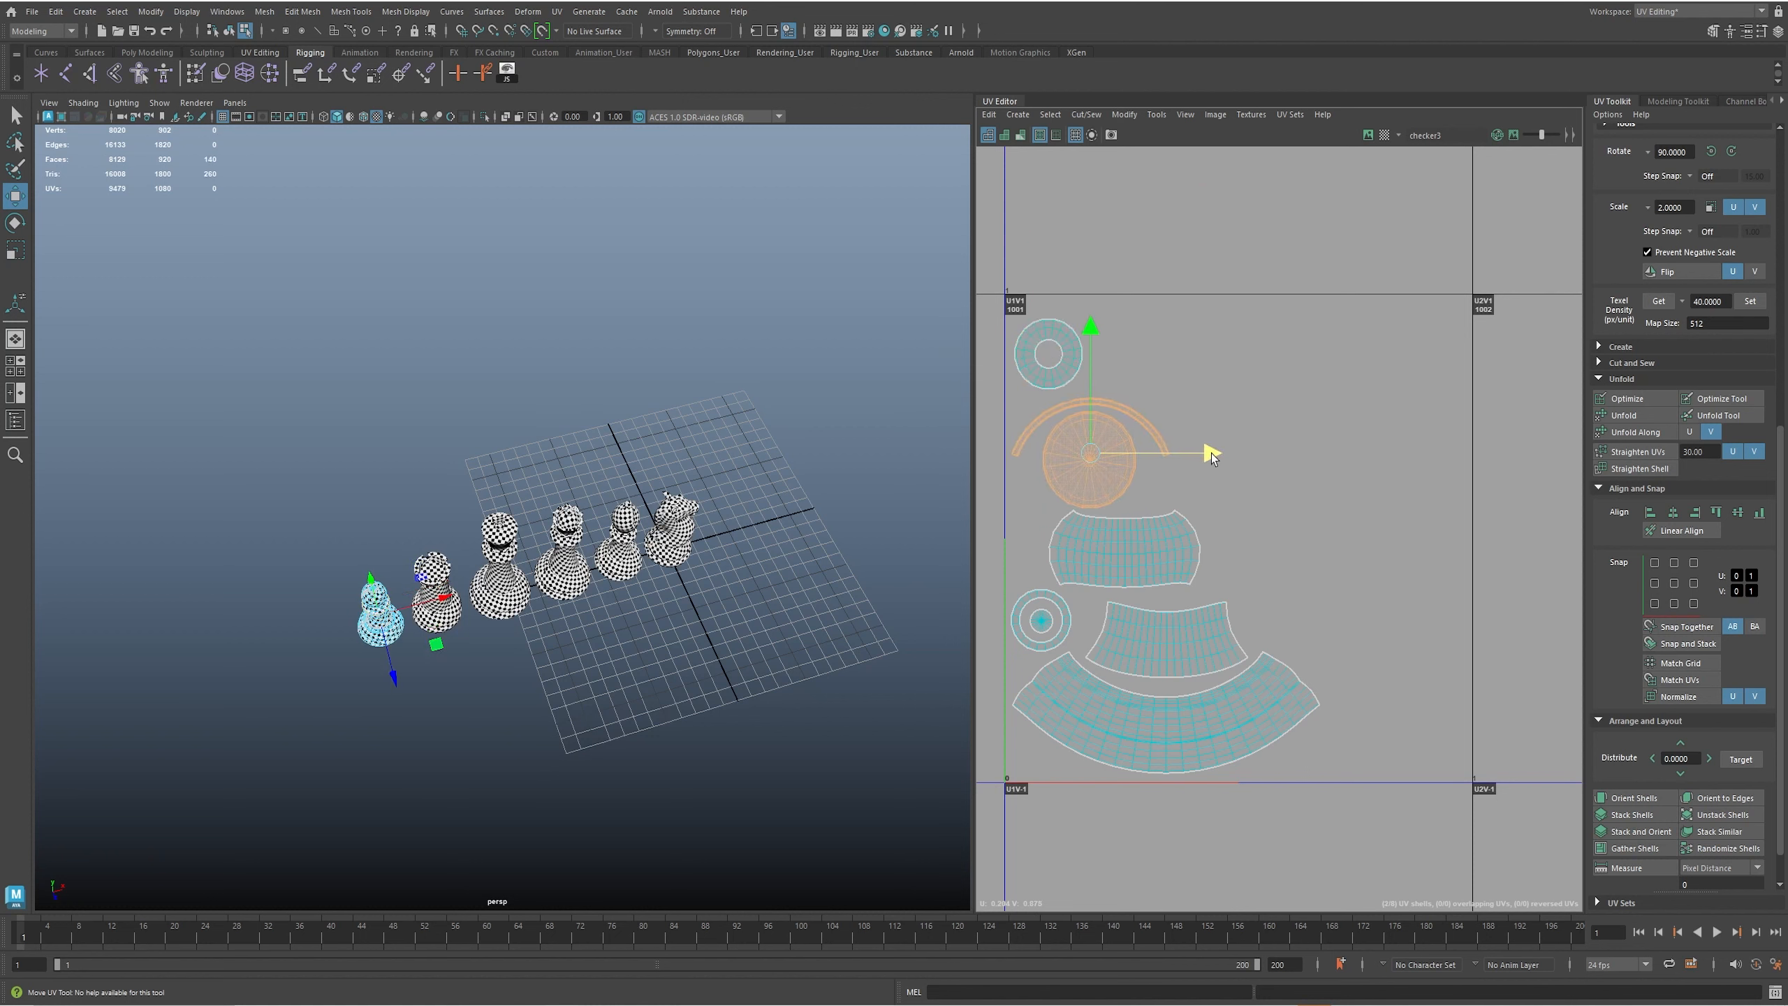
{"action": "left_click", "coordinate": [1069, 408]}
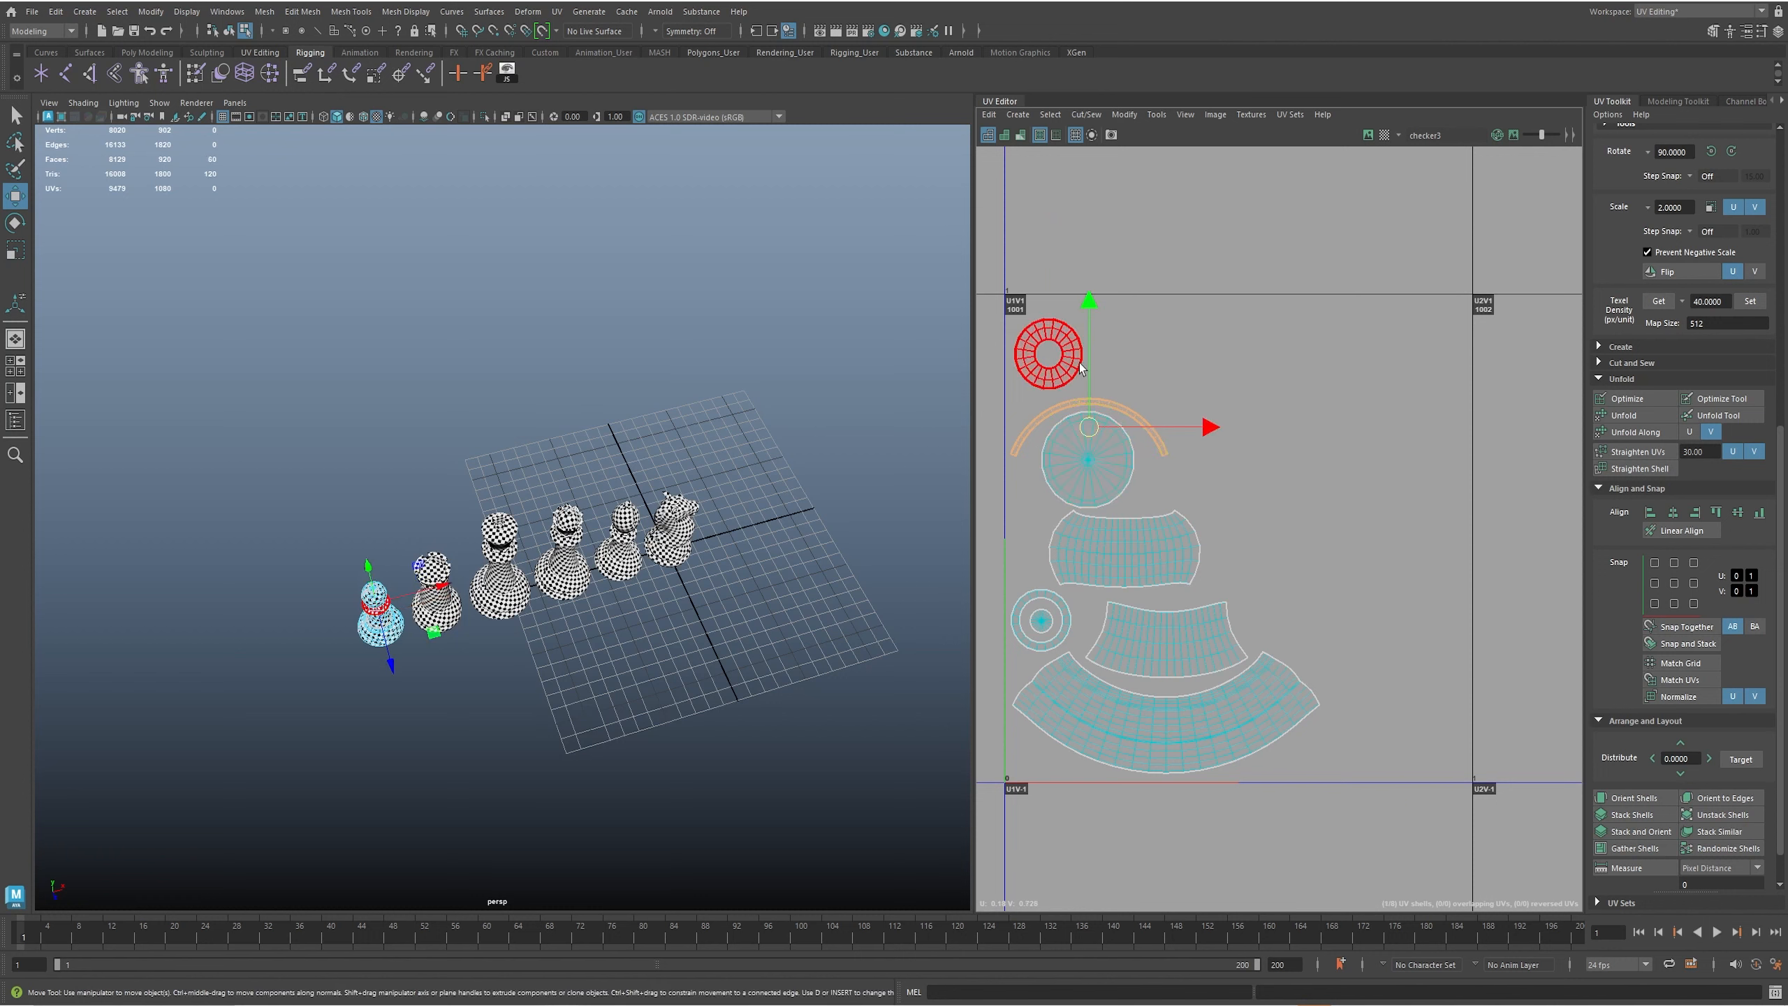
{"action": "left_click_drag", "start_coordinate": [1091, 459], "coordinate": [1081, 455]}
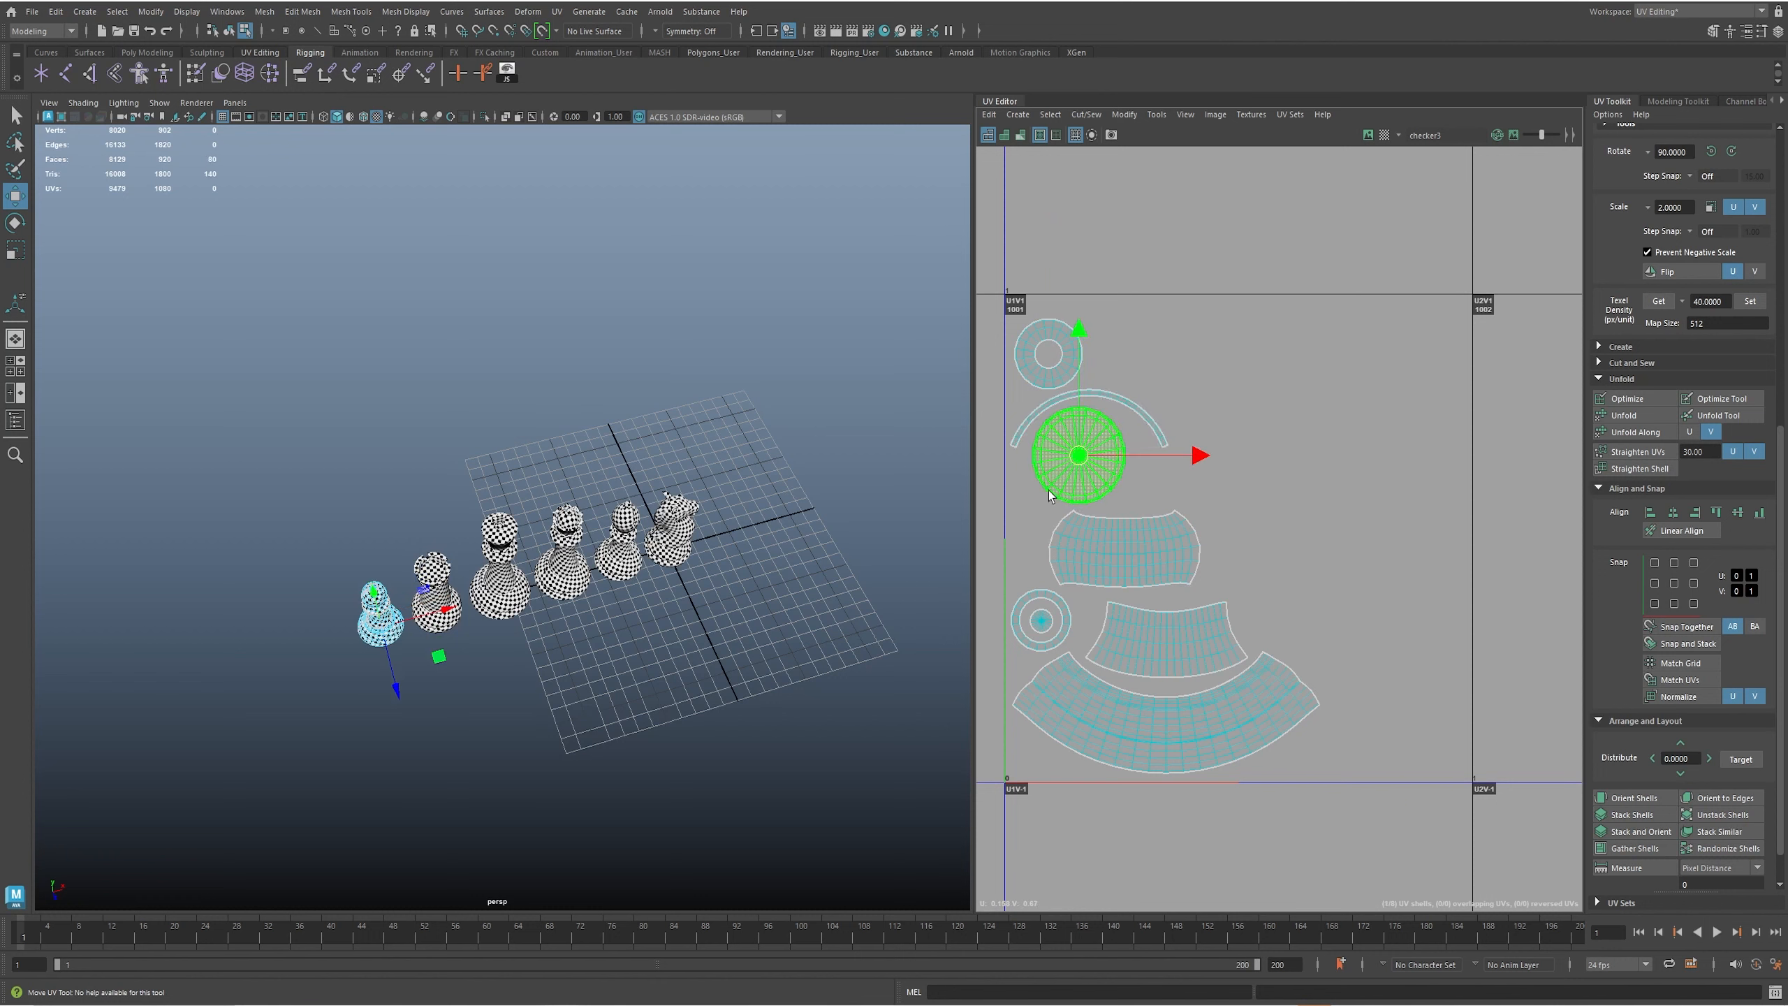
- Return to object selection, duplicate the pawn and move the copy behind the original
{"action": "right_click_drag", "start_coordinate": [381, 642], "coordinate": [395, 625]}
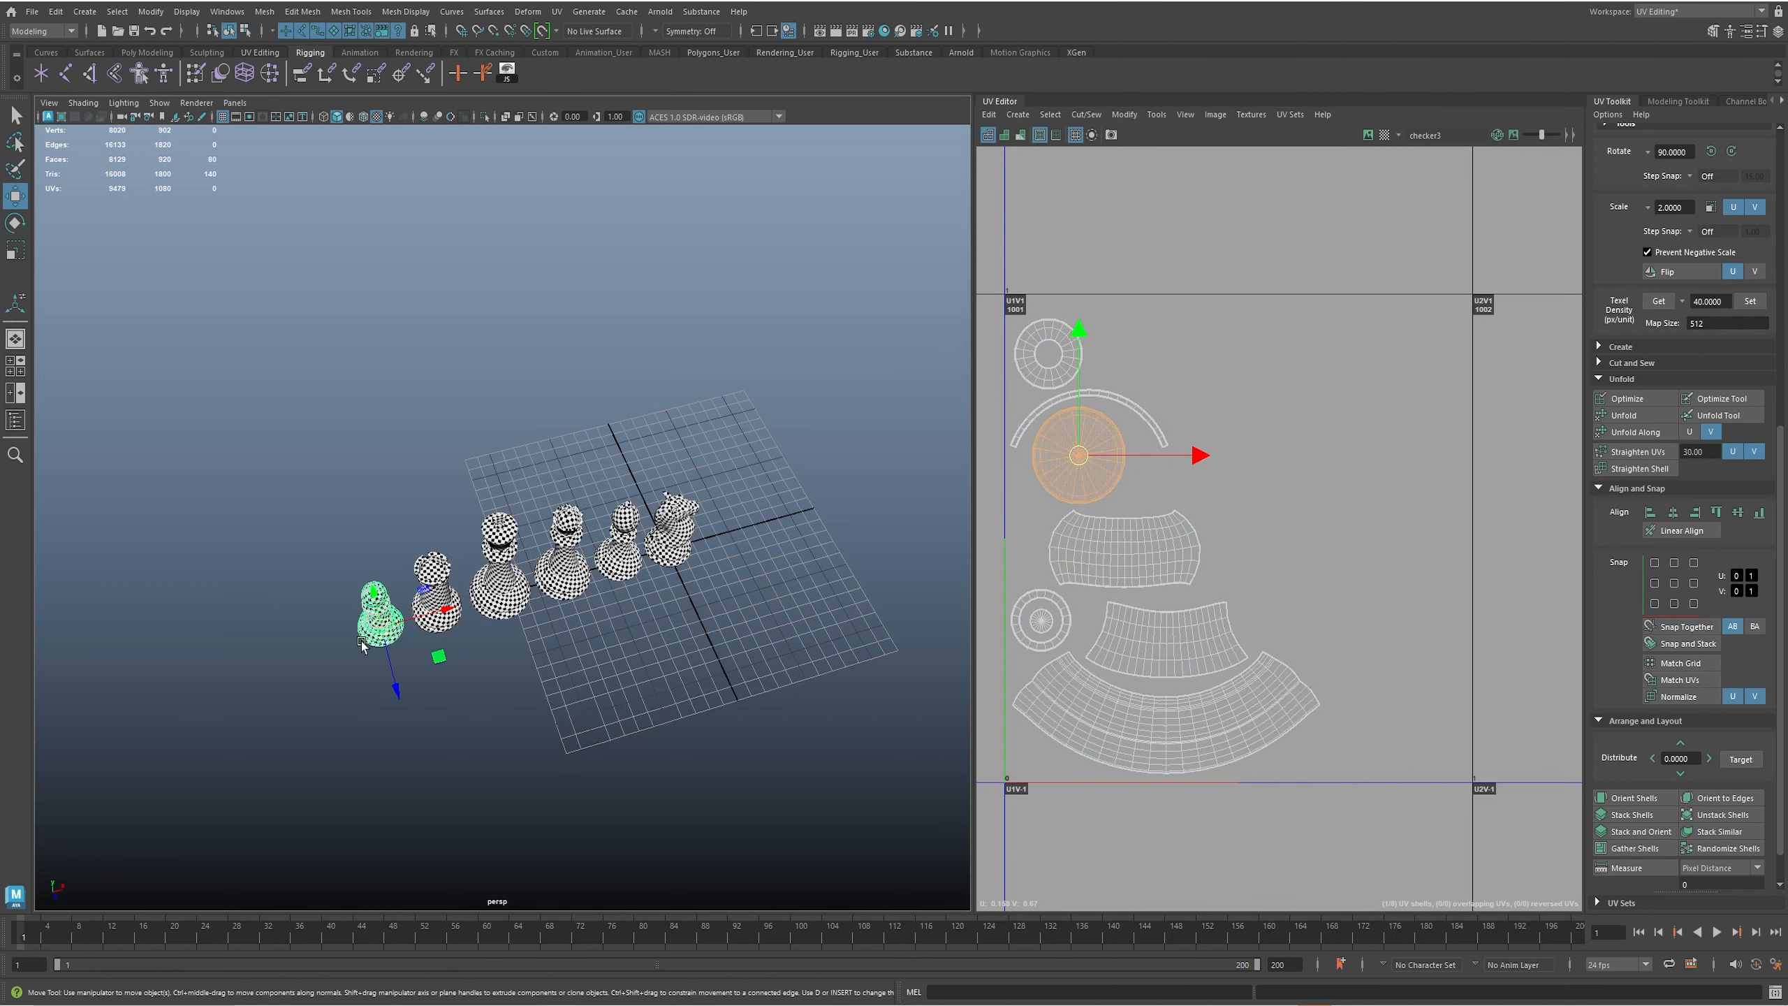
{"action": "key", "text": "ctrl+d"}
{"action": "left_click_drag", "start_coordinate": [396, 675], "coordinate": [370, 626]}
- Rotate all of the duplicate pawn's UV shells 180 degrees and move them into the upper right of tile 1001
{"action": "right_click_drag", "start_coordinate": [1327, 703], "coordinate": [1336, 715]}
{"action": "left_click_drag", "start_coordinate": [984, 311], "coordinate": [1424, 834]}
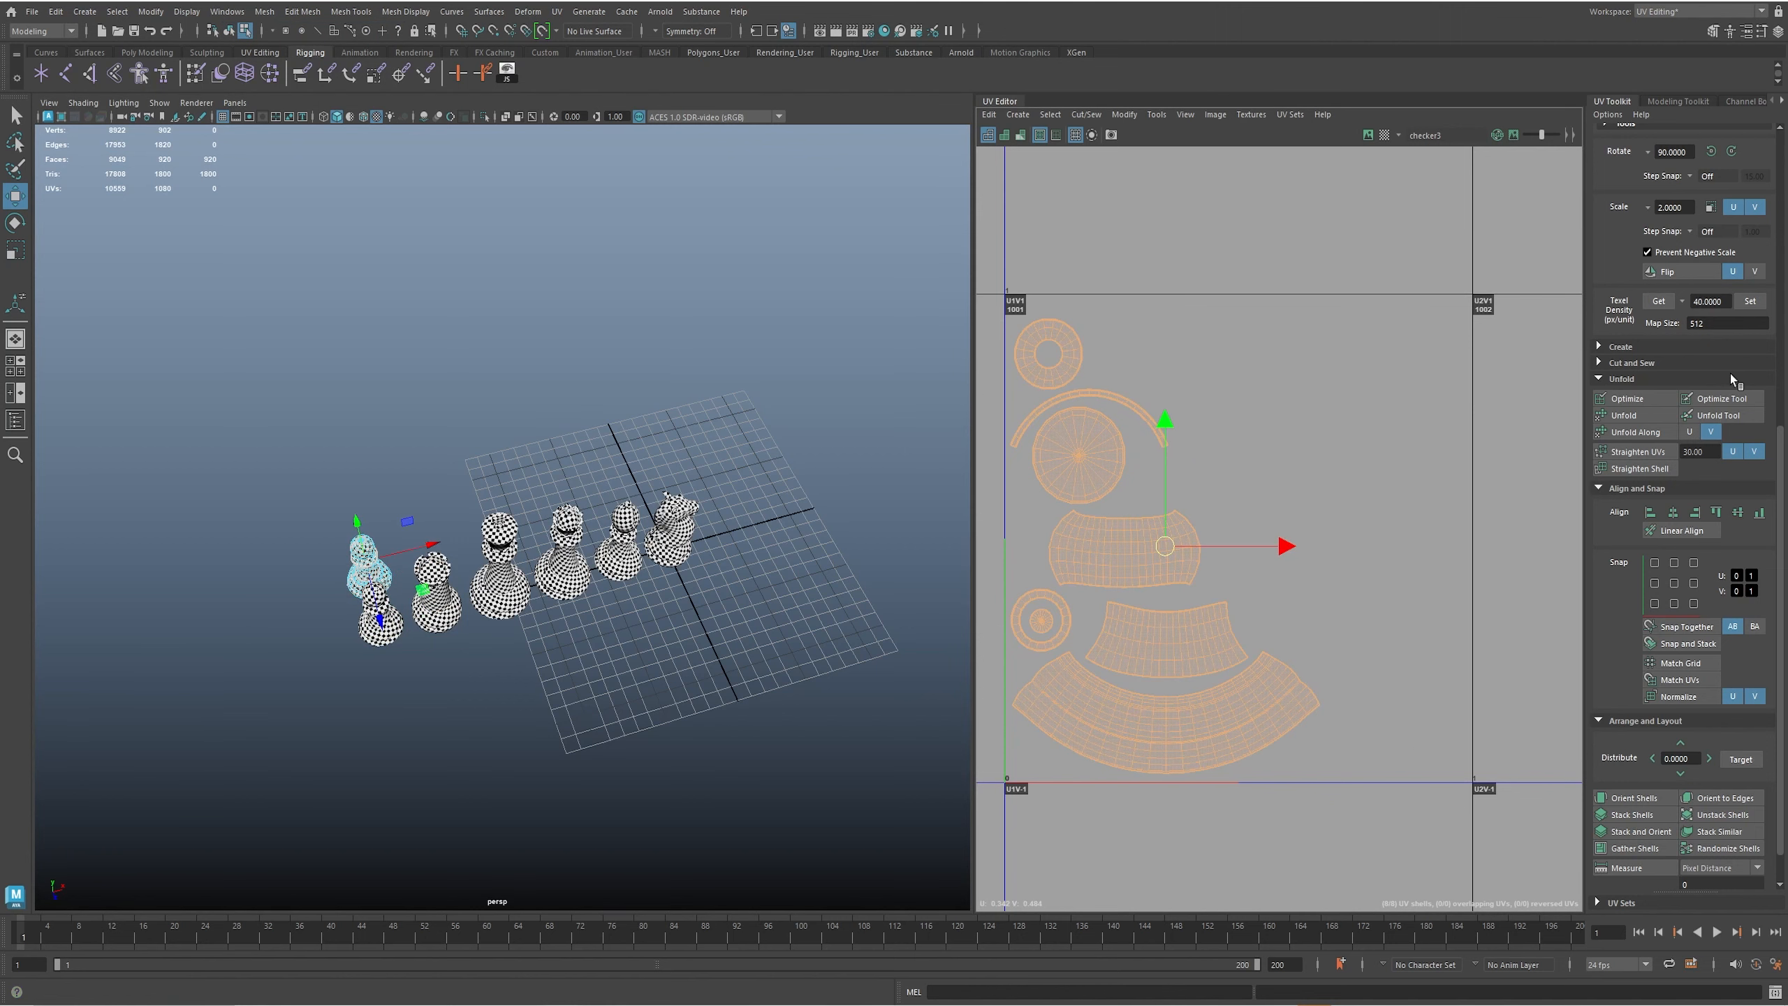
{"action": "left_click", "coordinate": [1731, 151]}
{"action": "left_click", "coordinate": [1732, 149]}
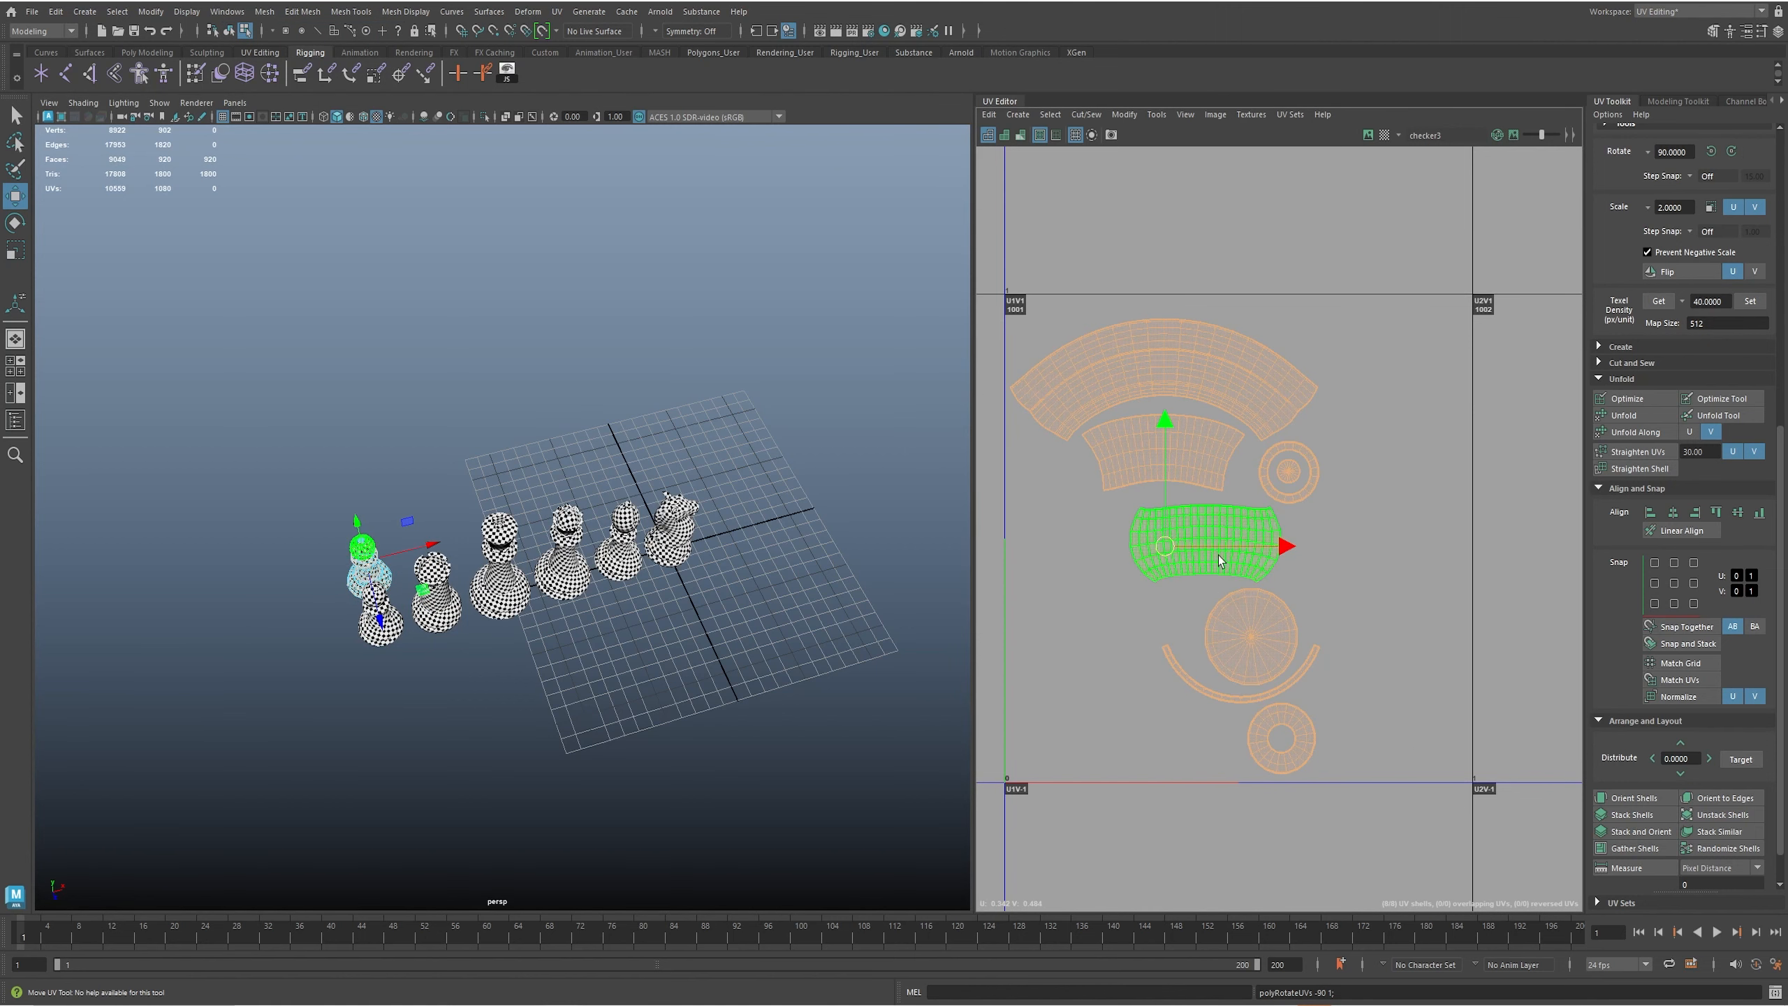
{"action": "left_click_drag", "start_coordinate": [1391, 530], "coordinate": [1429, 530]}
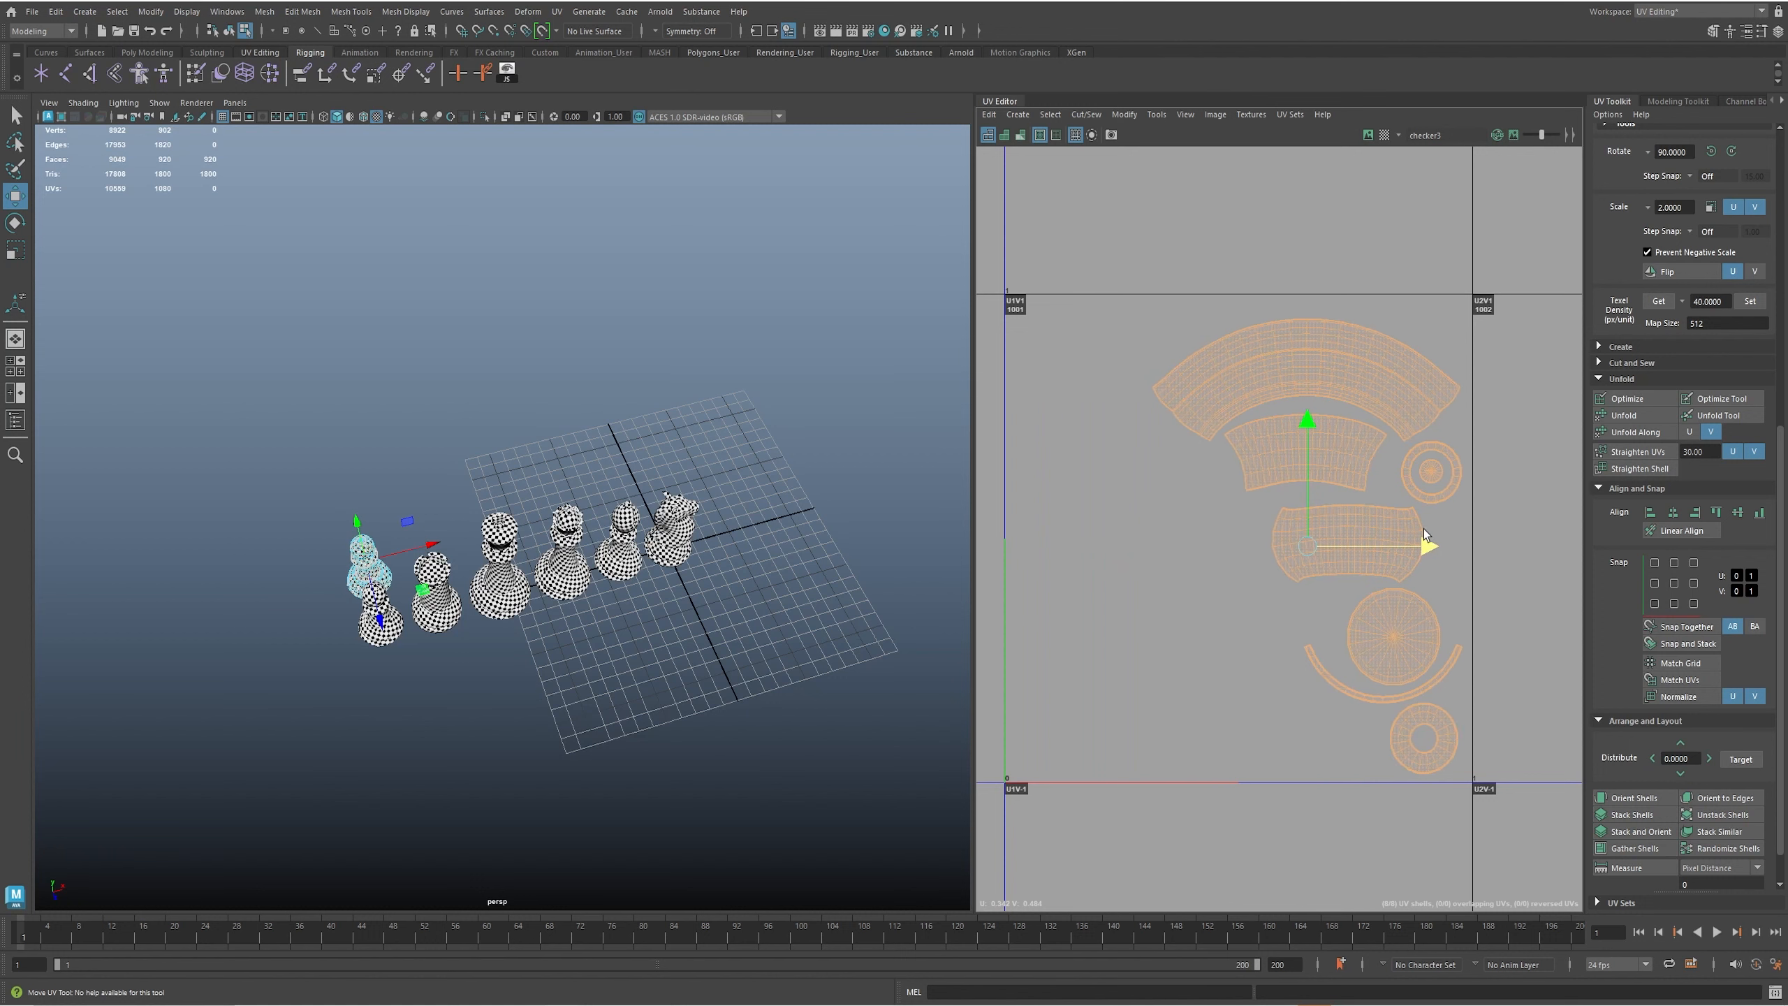
{"action": "left_click_drag", "start_coordinate": [1307, 546], "coordinate": [1312, 529]}
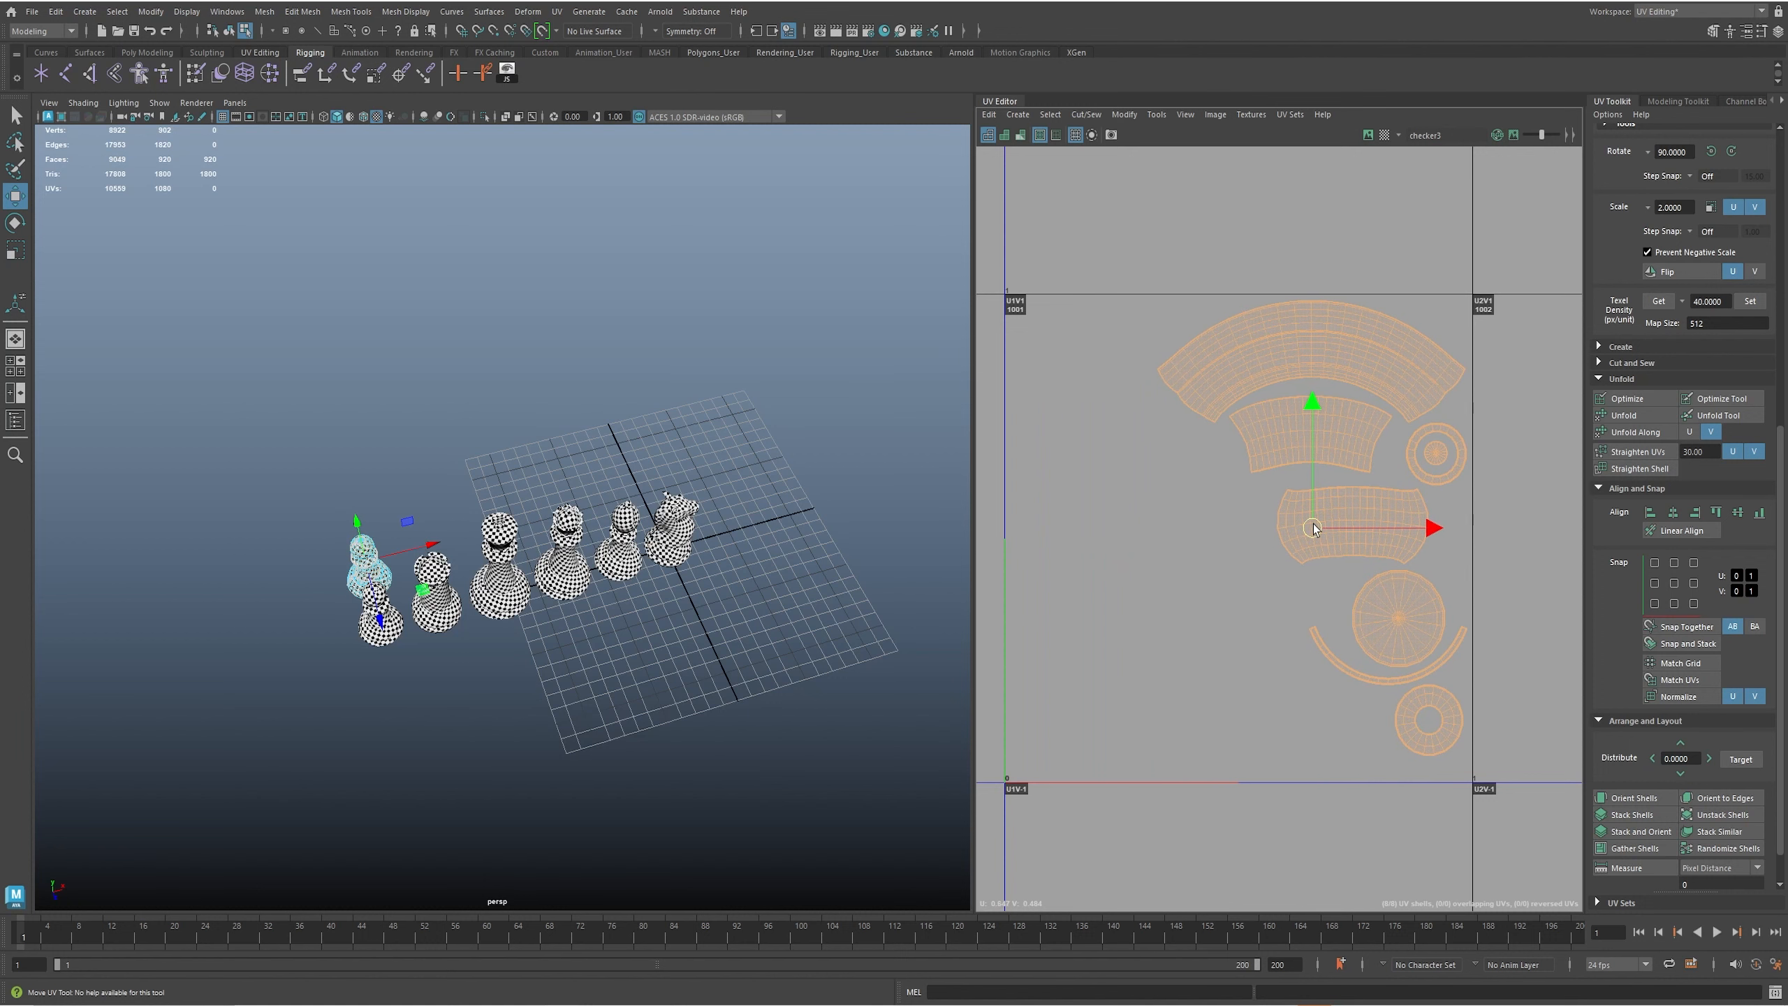
- Display both pawns' UVs together, nudging the duplicate's shells slightly left and the original's shells slightly right to centre them in tile 1001
{"action": "left_click", "coordinate": [368, 643], "text": "shift"}
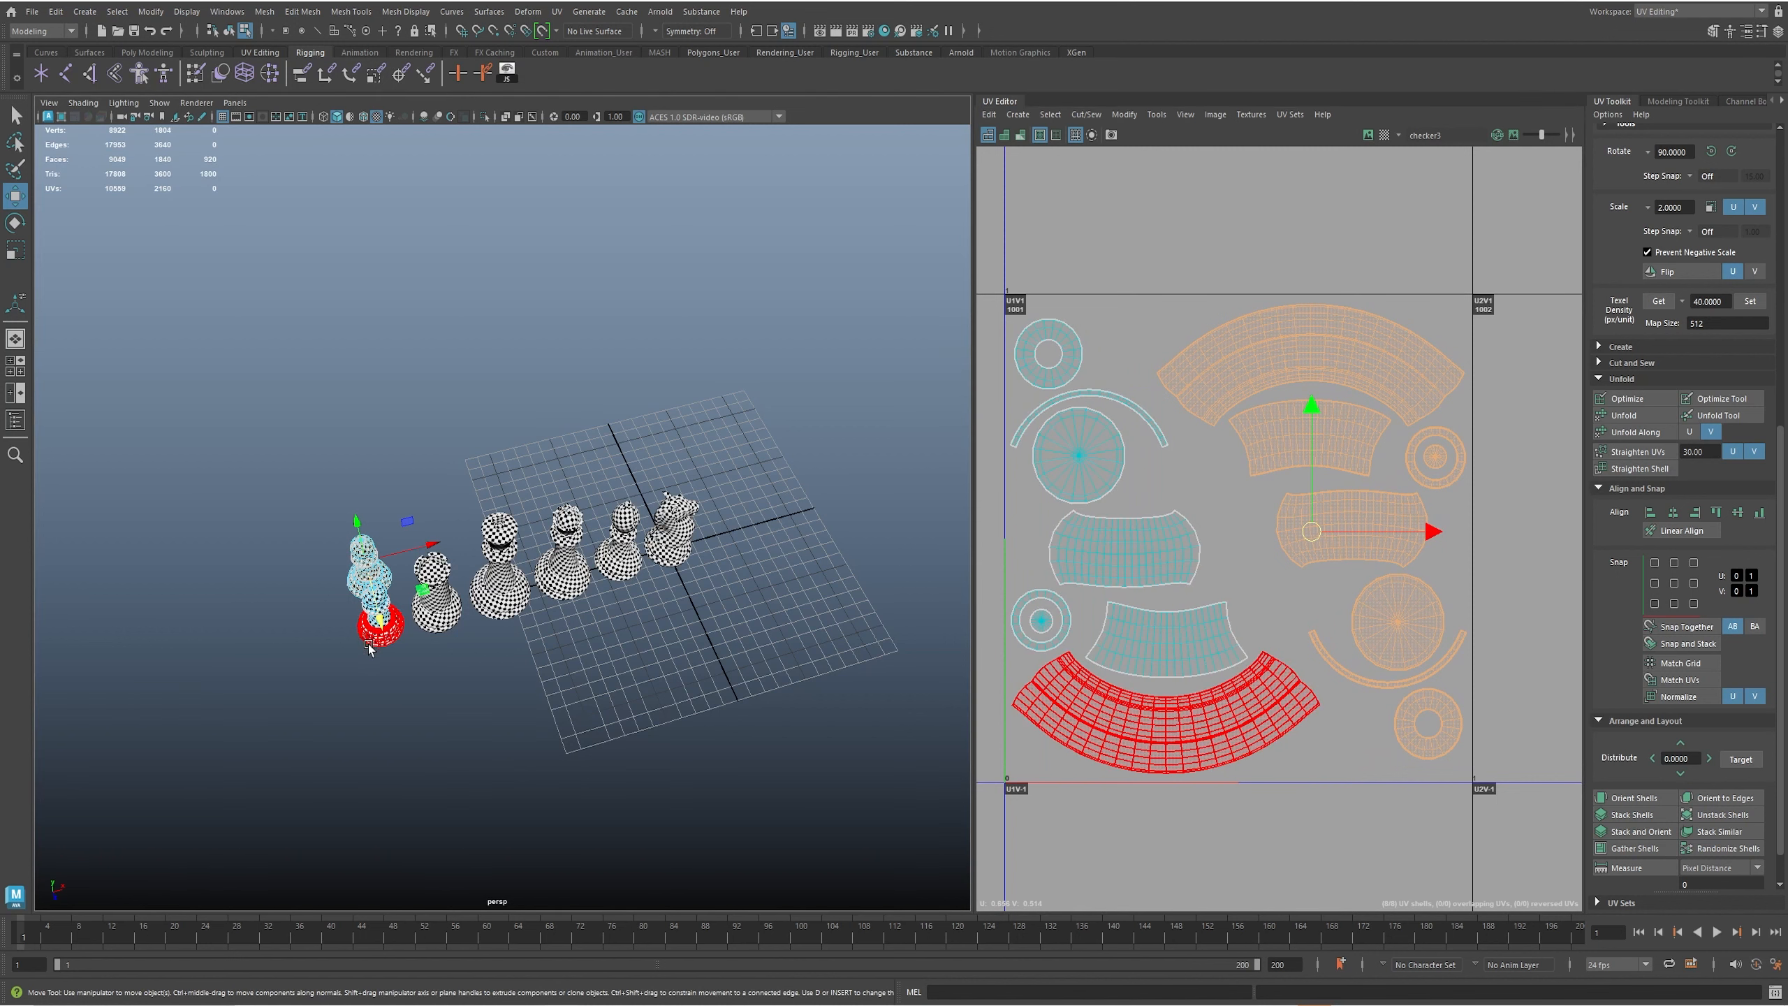
{"action": "left_click_drag", "start_coordinate": [1432, 532], "coordinate": [1427, 532]}
{"action": "left_click_drag", "start_coordinate": [1107, 658], "coordinate": [1125, 799]}
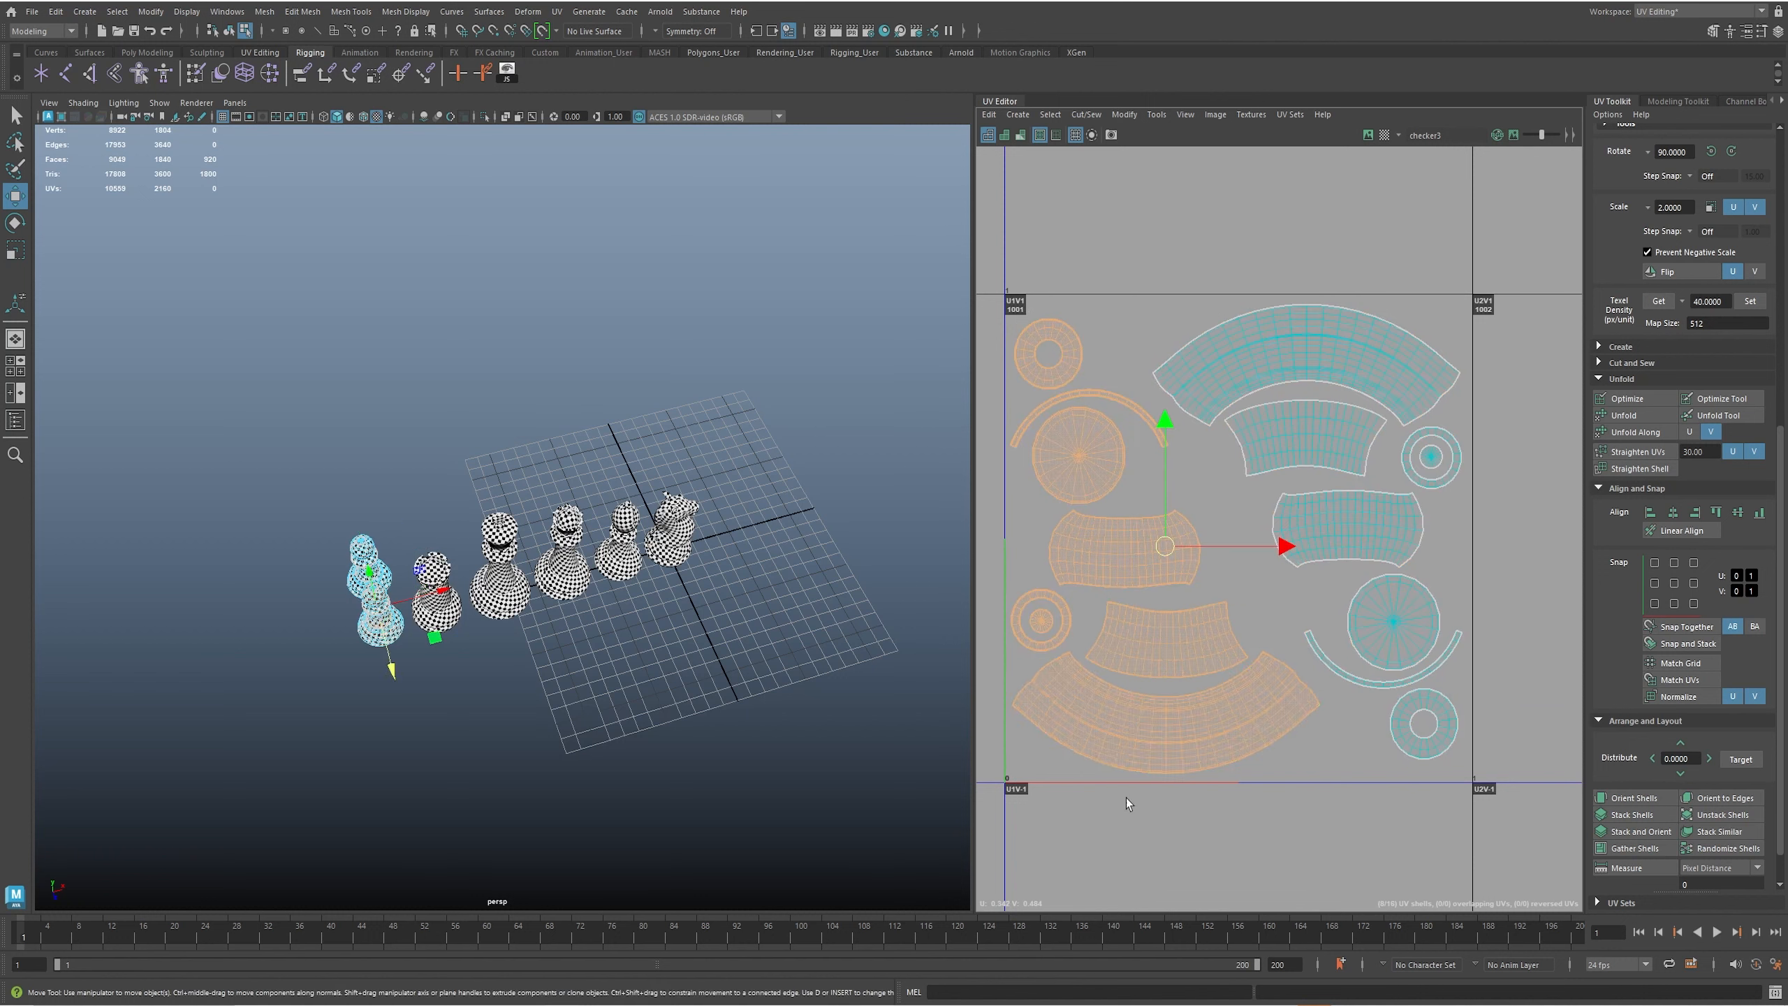
{"action": "left_click_drag", "start_coordinate": [1285, 546], "coordinate": [1293, 546]}
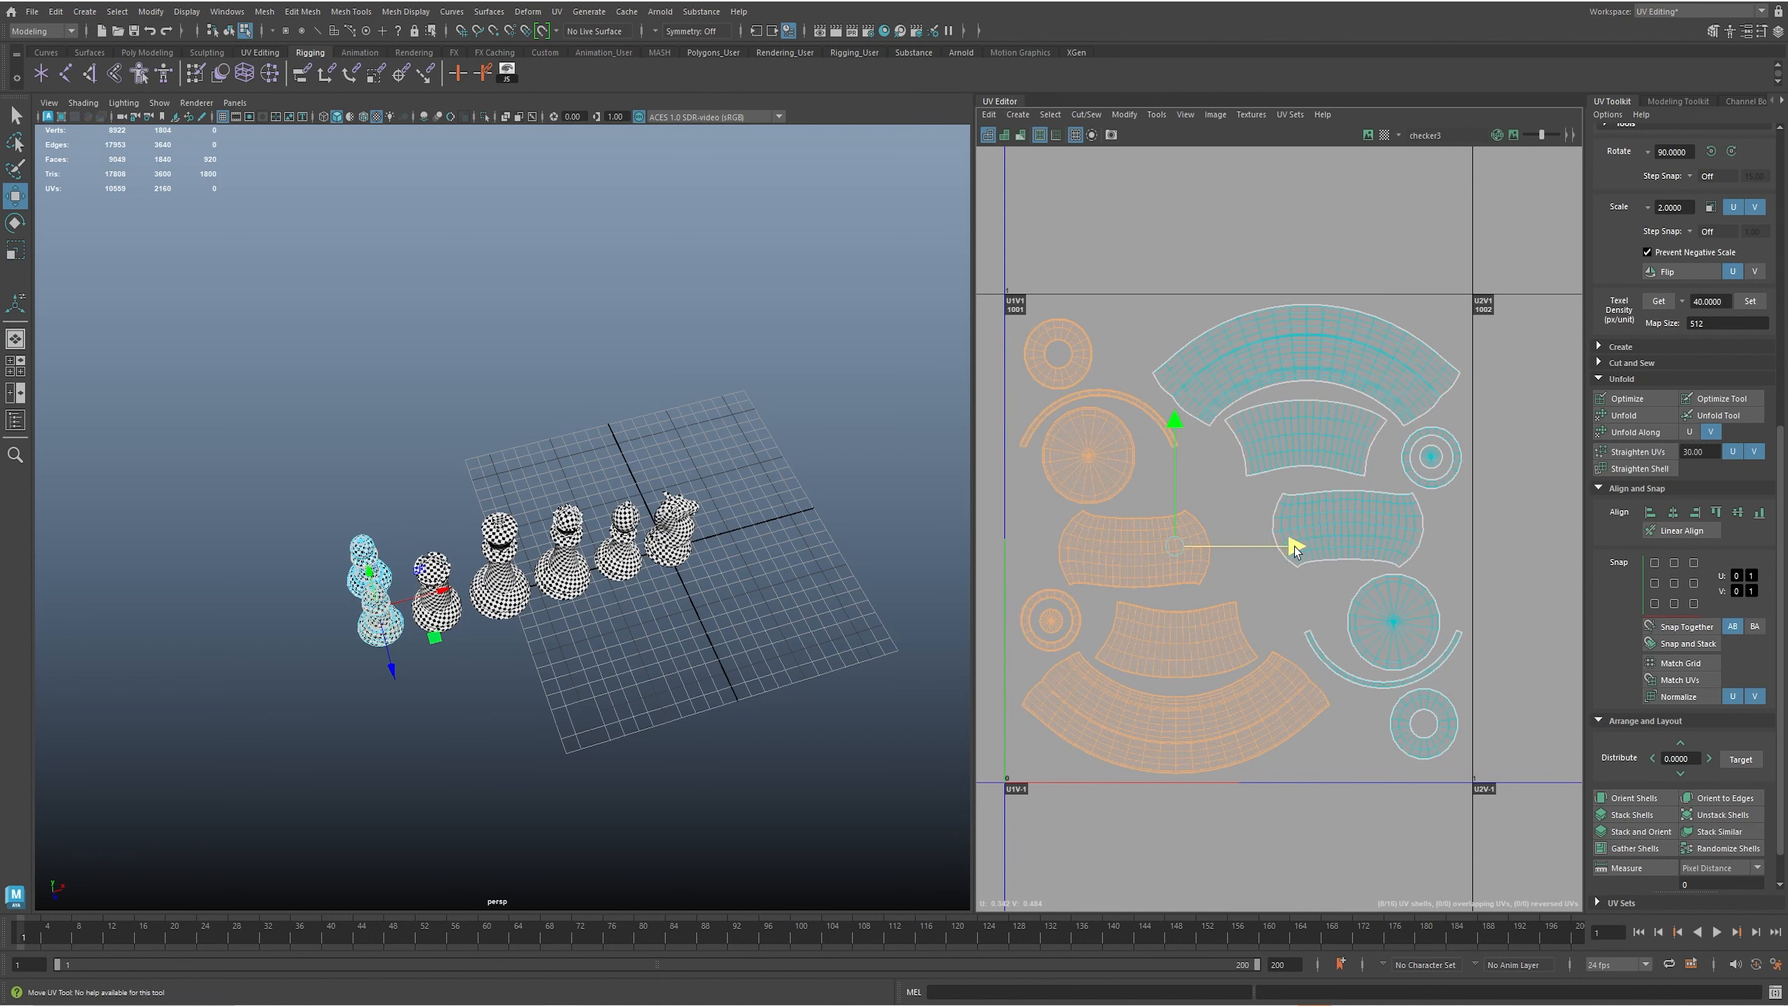
- Return to object selection, duplicate both pawns together and move the two copies behind them in the same row
{"action": "right_click_drag", "start_coordinate": [368, 621], "coordinate": [385, 521]}
{"action": "left_click", "coordinate": [385, 520]}
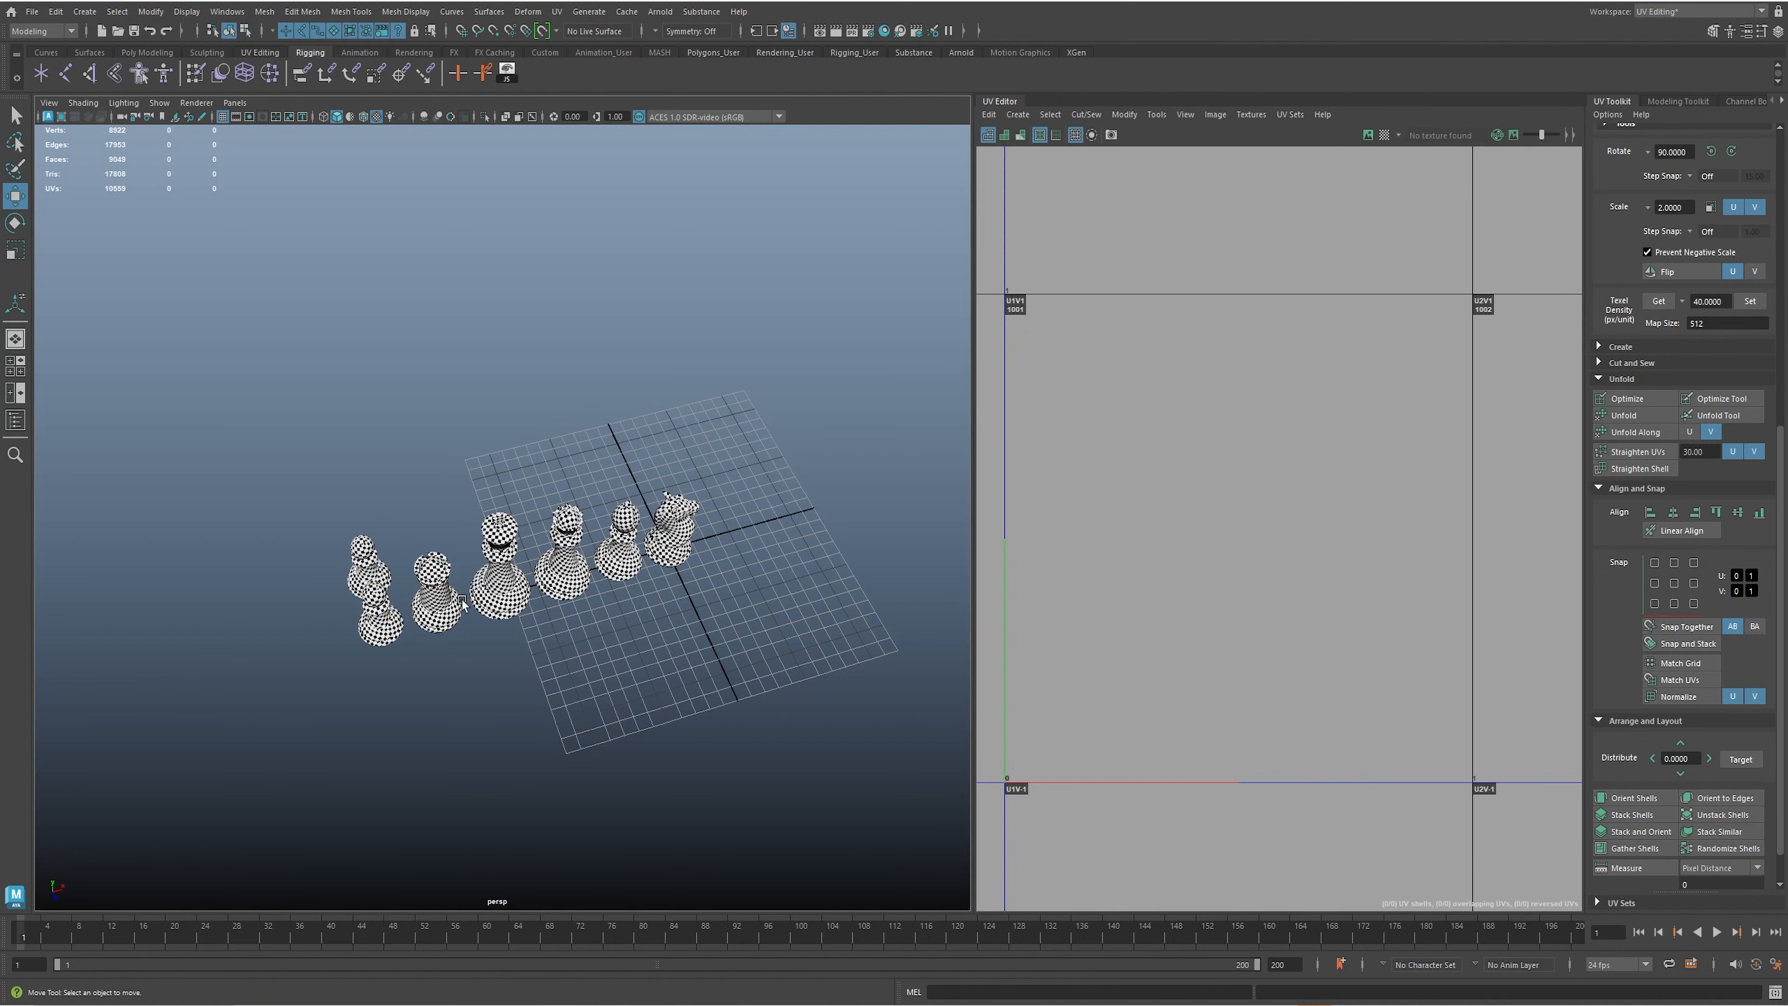
{"action": "left_click", "coordinate": [374, 568]}
{"action": "left_click", "coordinate": [366, 637], "text": "shift"}
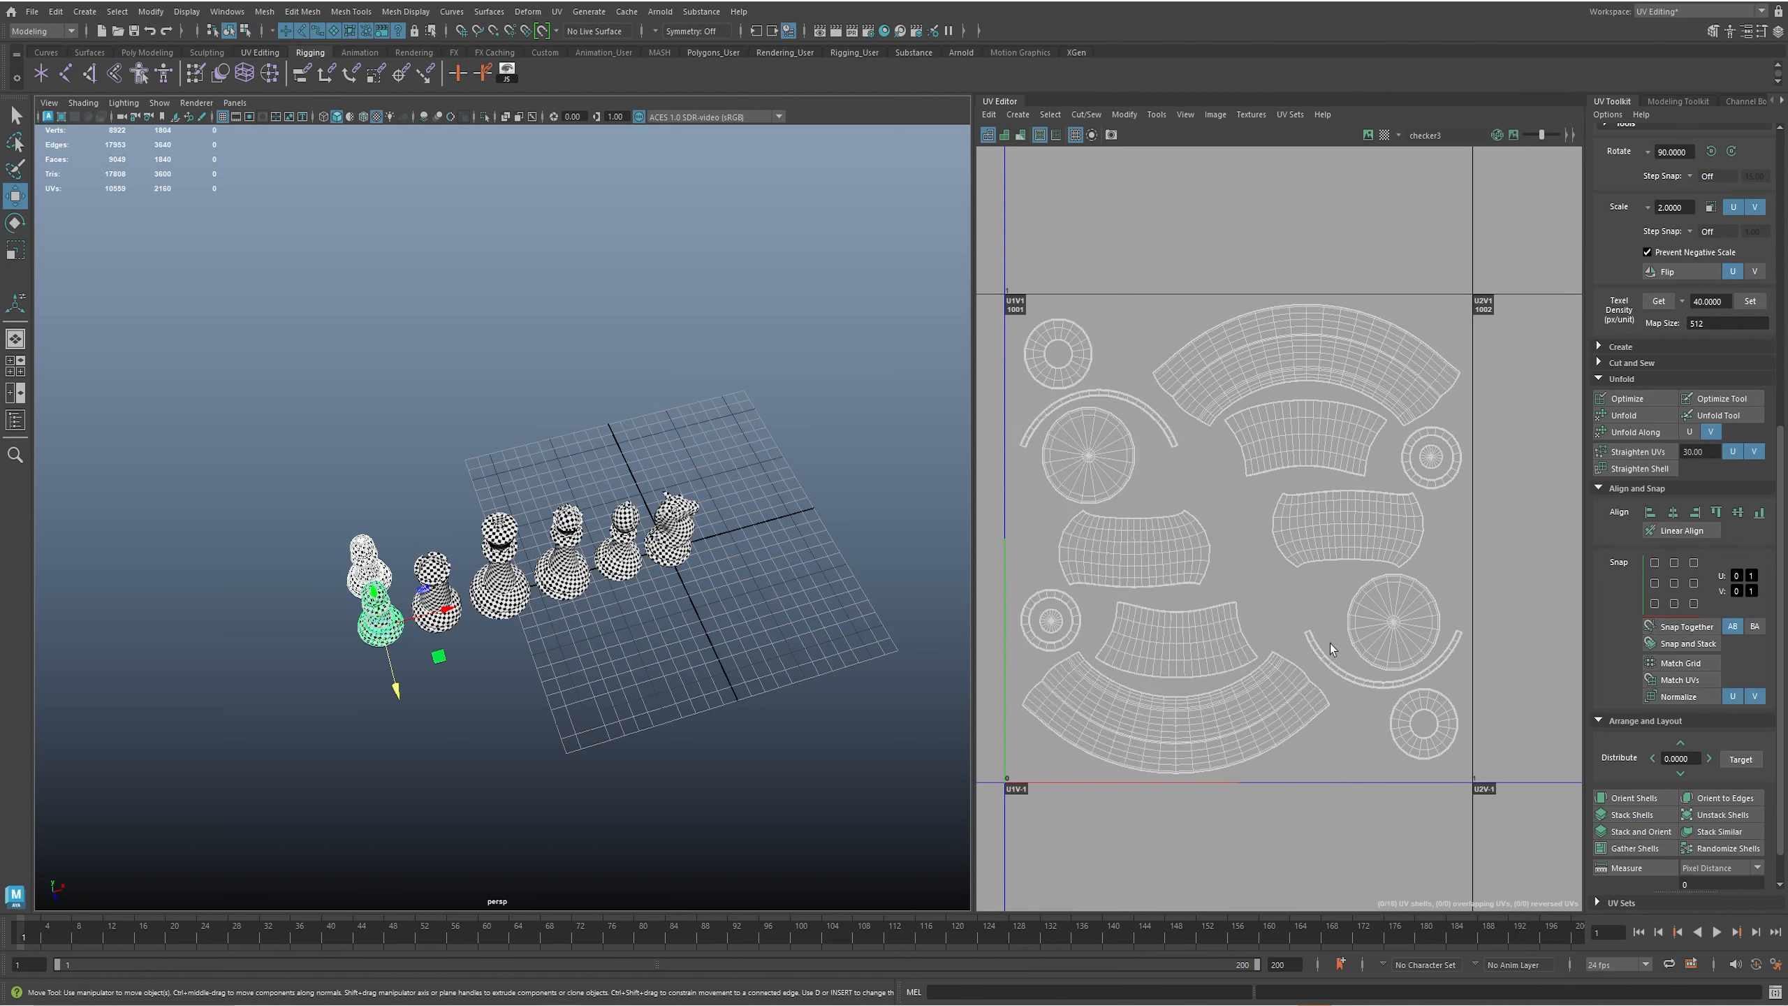
{"action": "scroll", "coordinate": [1329, 643], "scroll_direction": "down", "scroll_amount": 5}
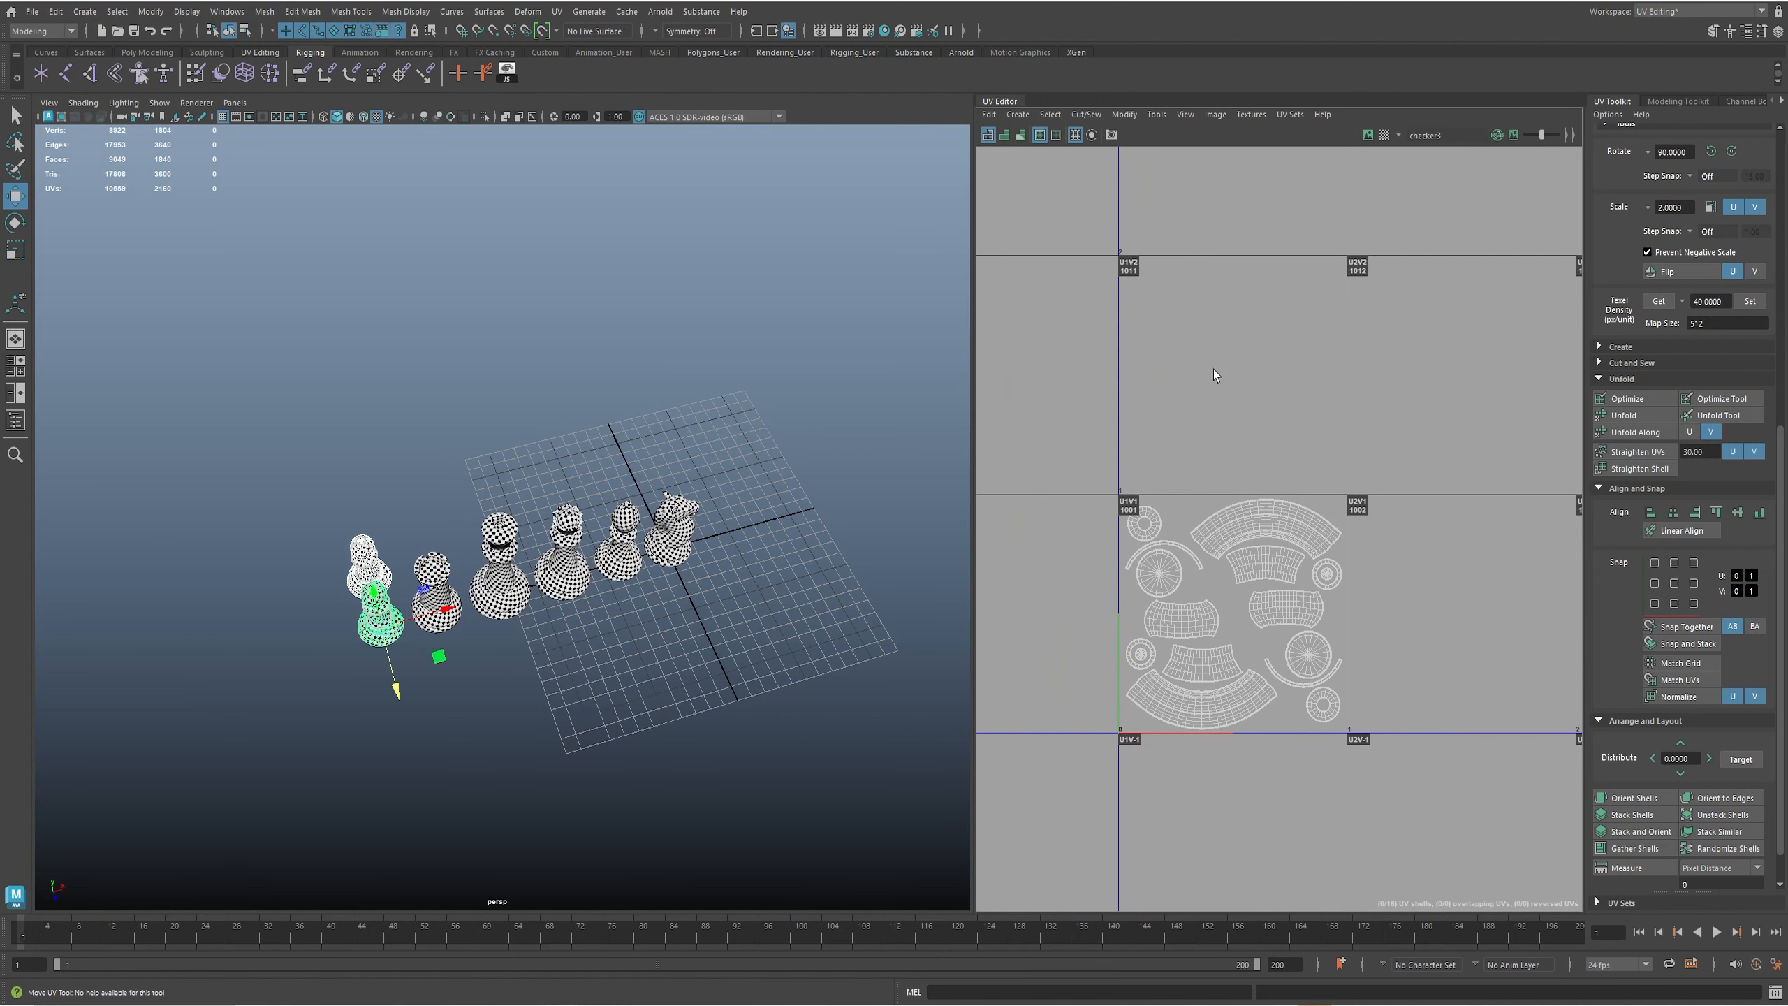
{"action": "key", "text": "ctrl+d"}
{"action": "left_click_drag", "start_coordinate": [395, 687], "coordinate": [372, 591]}
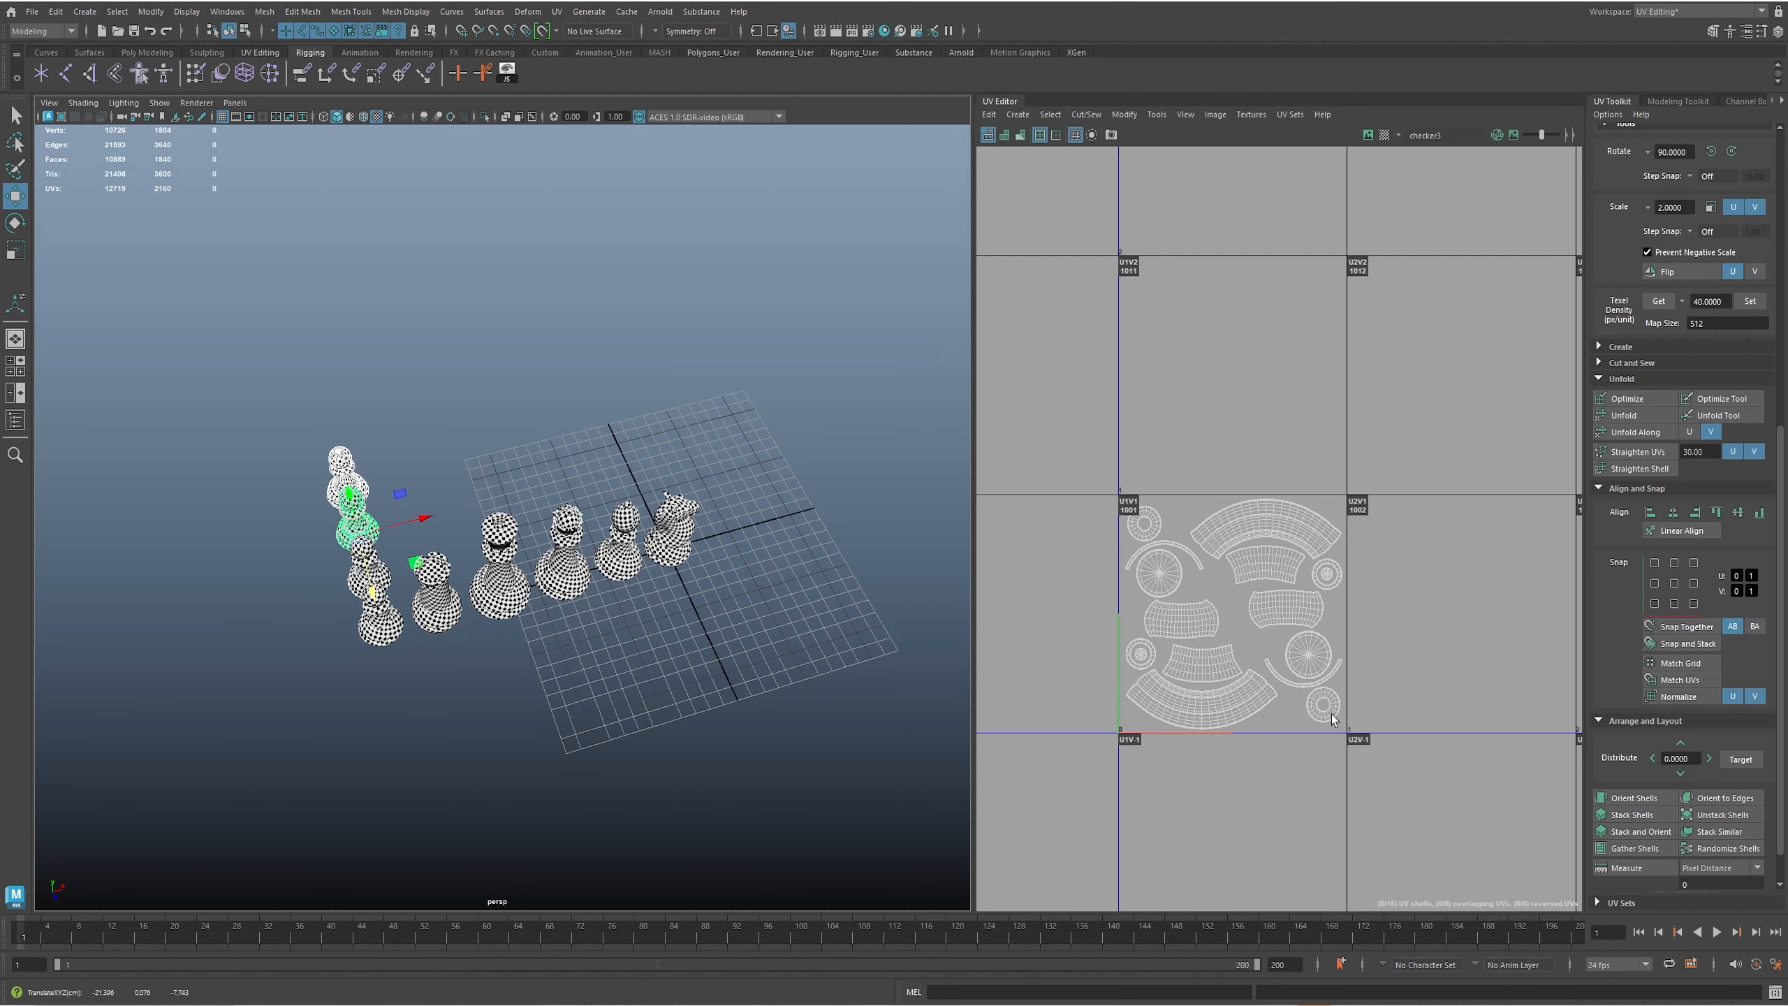
- Move all UV shells of the two new pawns 1.0 in U into tile 1002 and display them with the first two pawns' shells
{"action": "middle_click_drag", "start_coordinate": [1333, 719], "coordinate": [1250, 632], "text": "alt"}
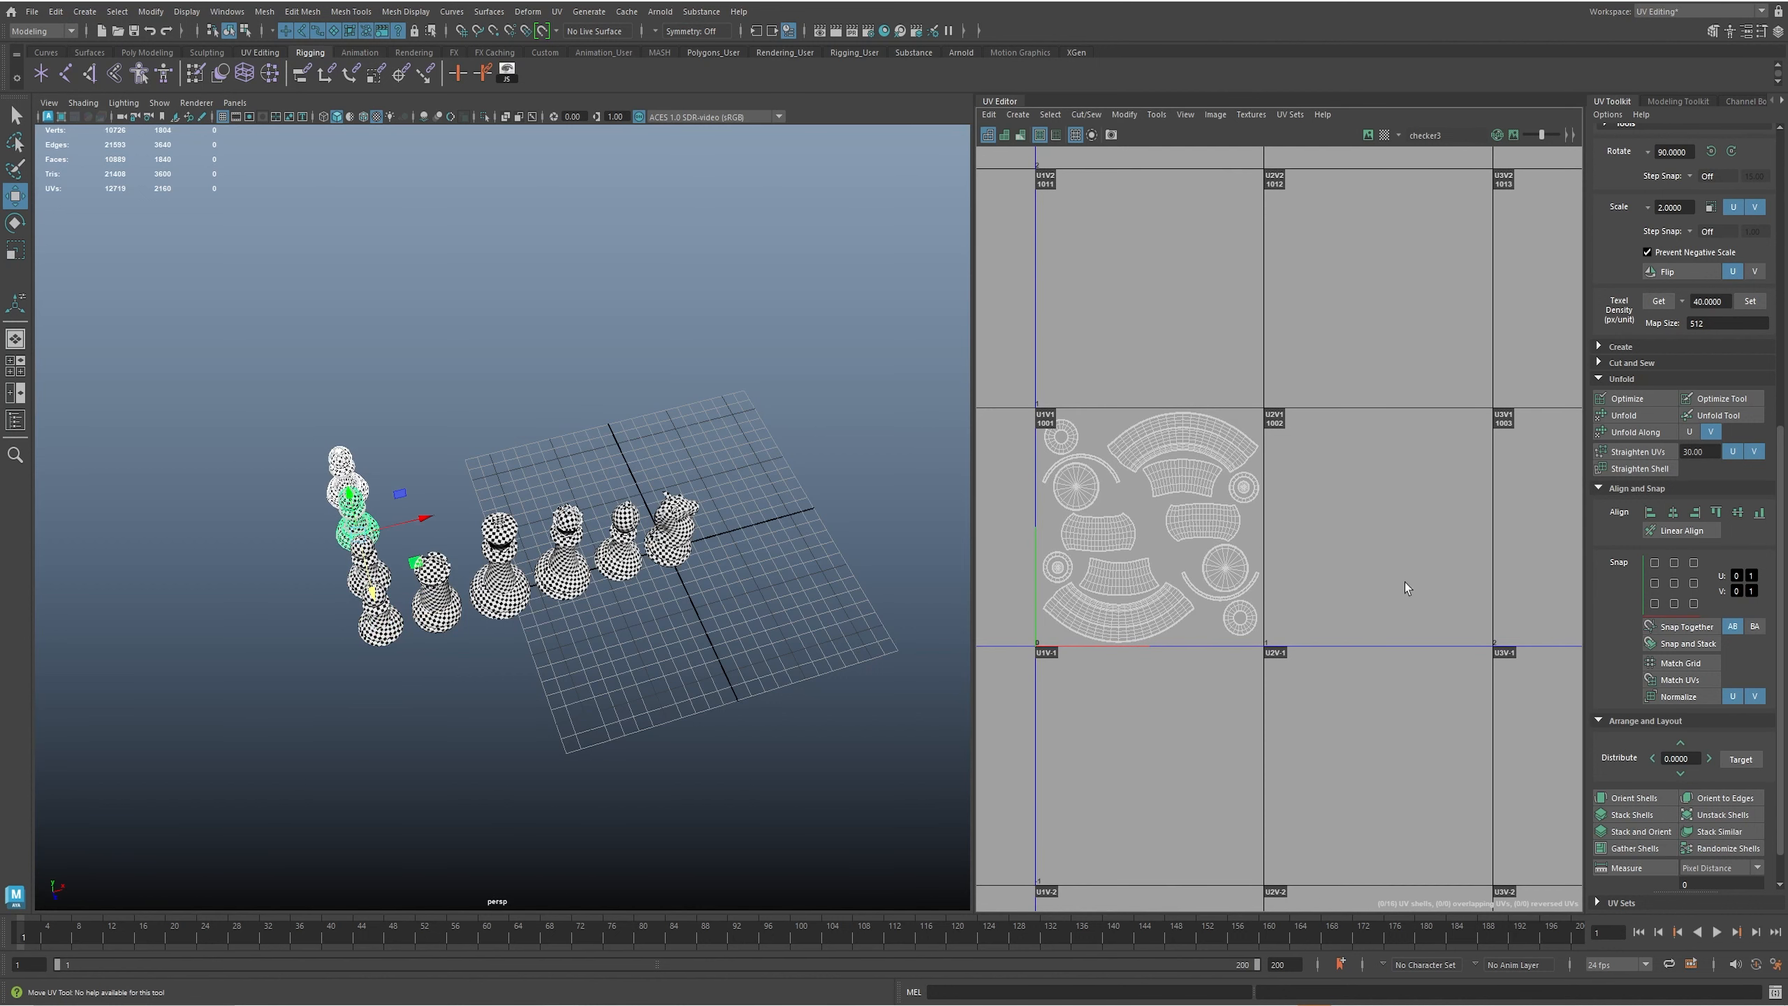
{"action": "right_click_drag", "start_coordinate": [1317, 707], "coordinate": [1252, 696]}
{"action": "left_click_drag", "start_coordinate": [993, 301], "coordinate": [993, 301]}
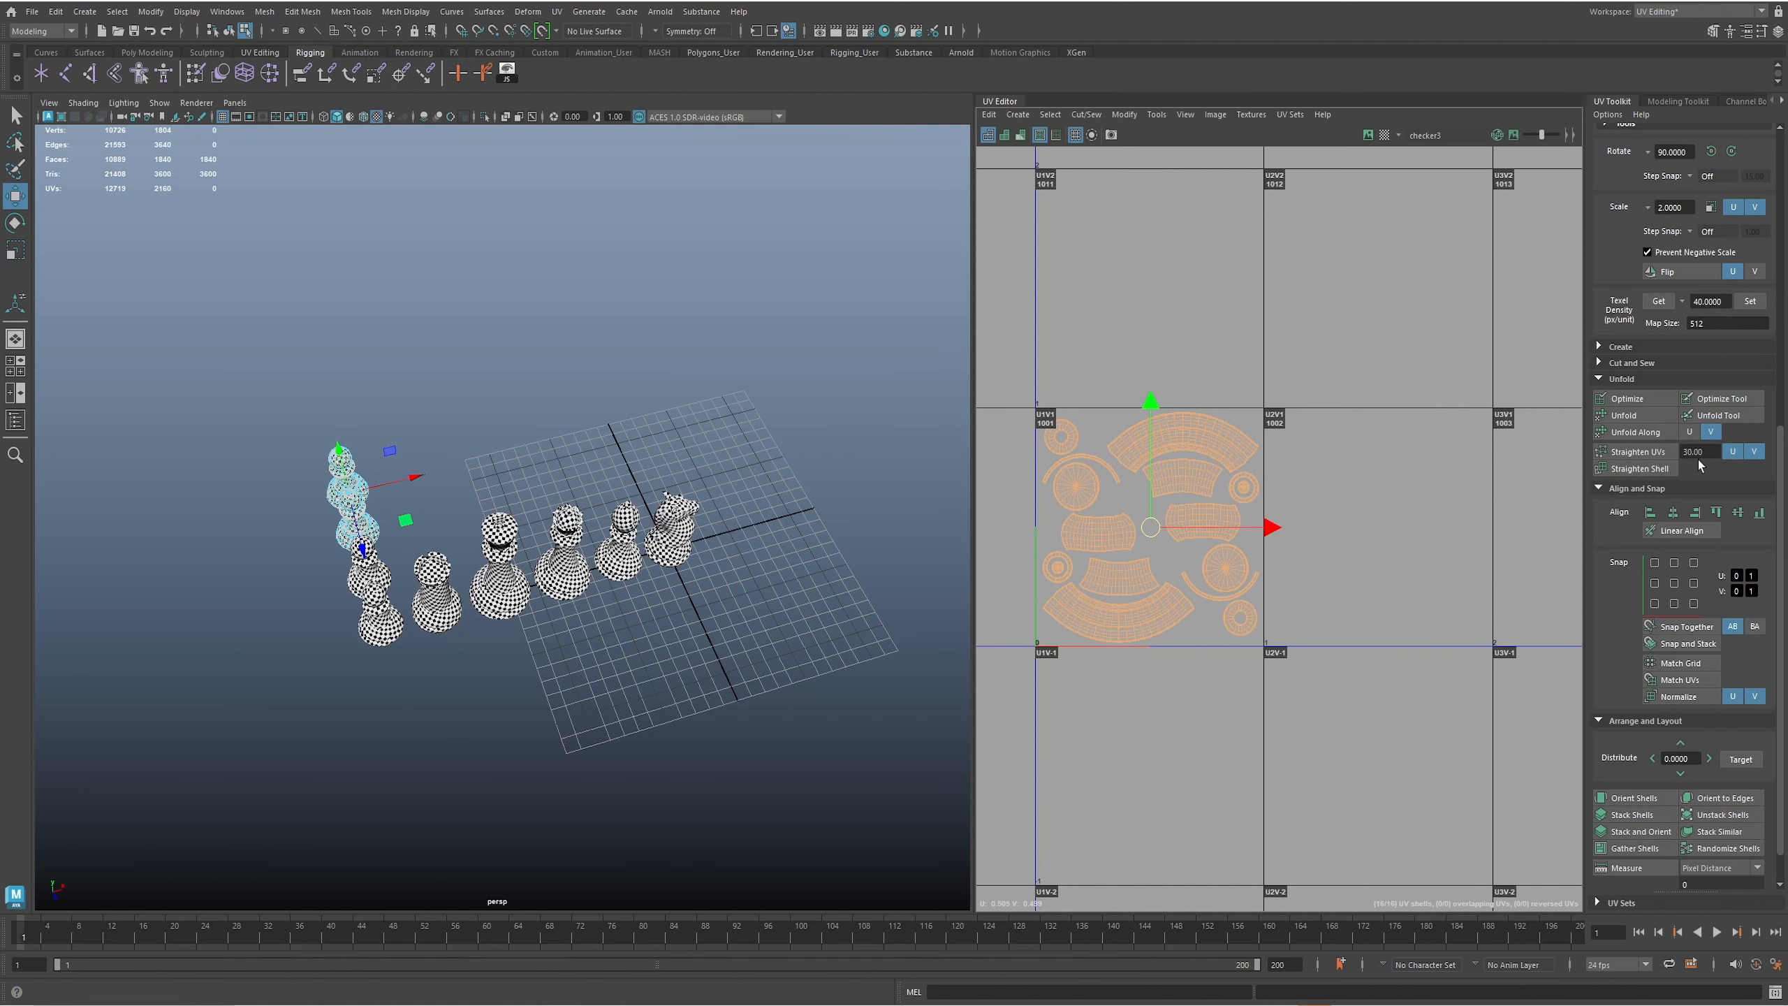
{"action": "scroll", "coordinate": [1706, 424], "scroll_direction": "up", "scroll_amount": 6}
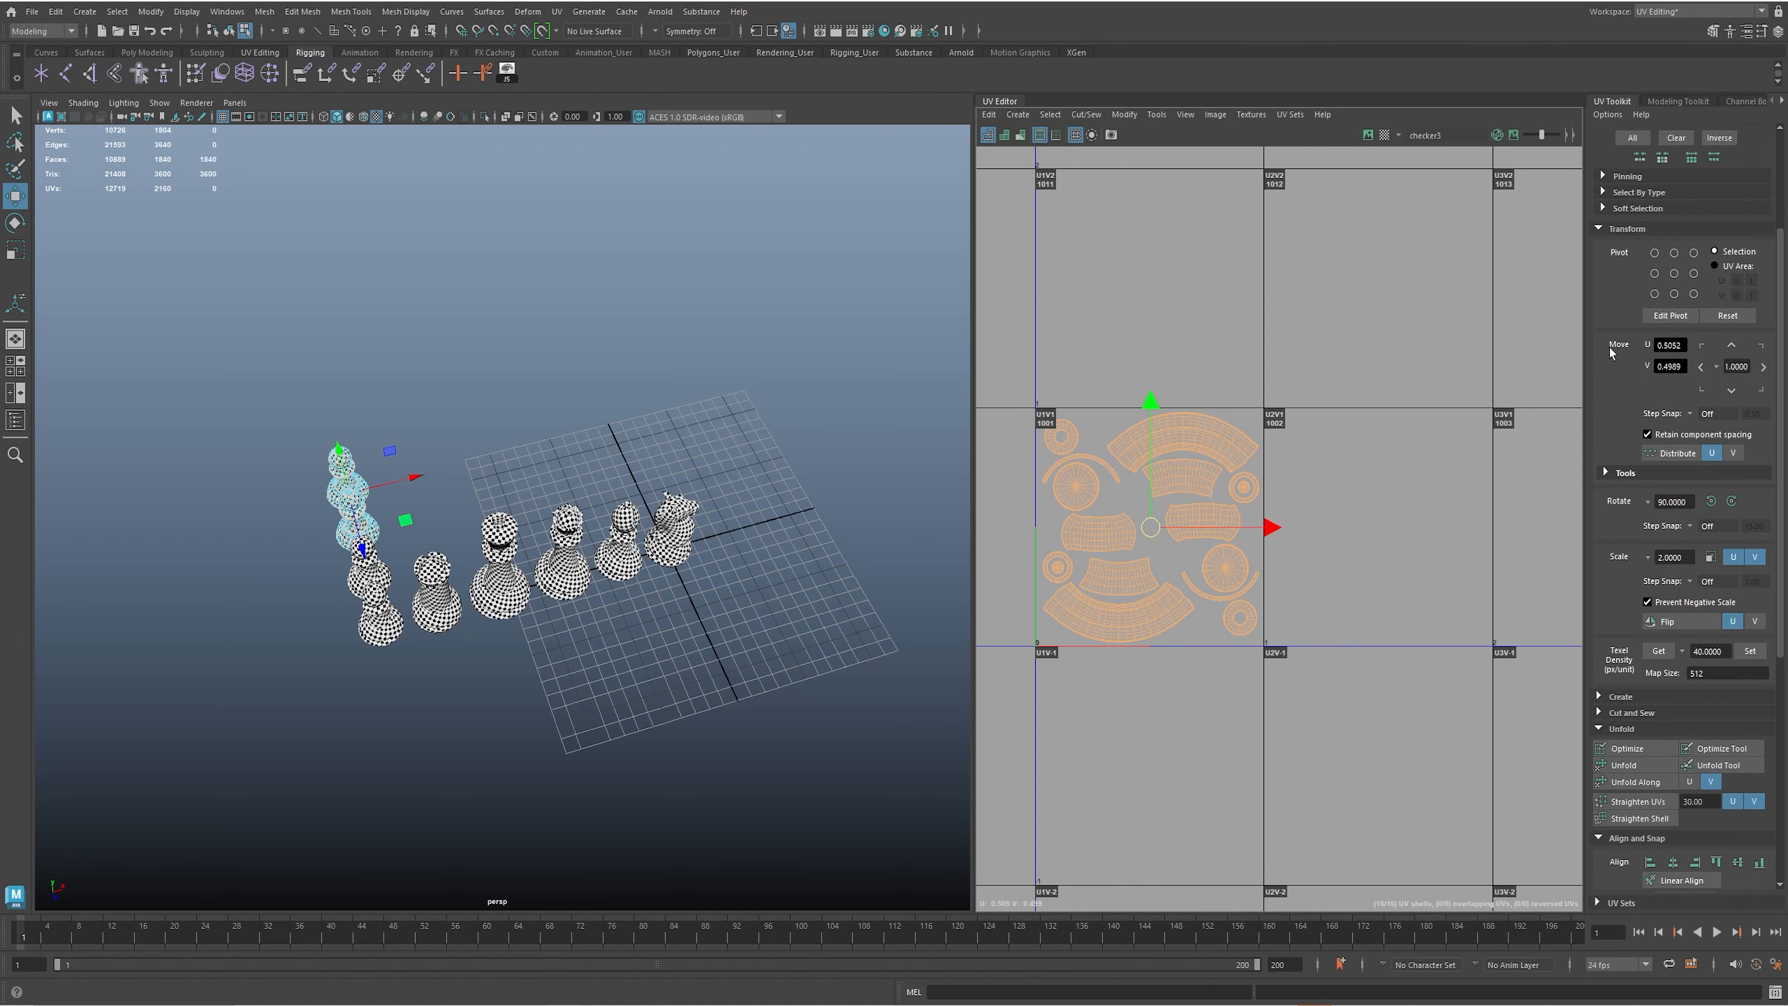
{"action": "double_click", "coordinate": [1733, 365]}
{"action": "left_click", "coordinate": [1764, 367]}
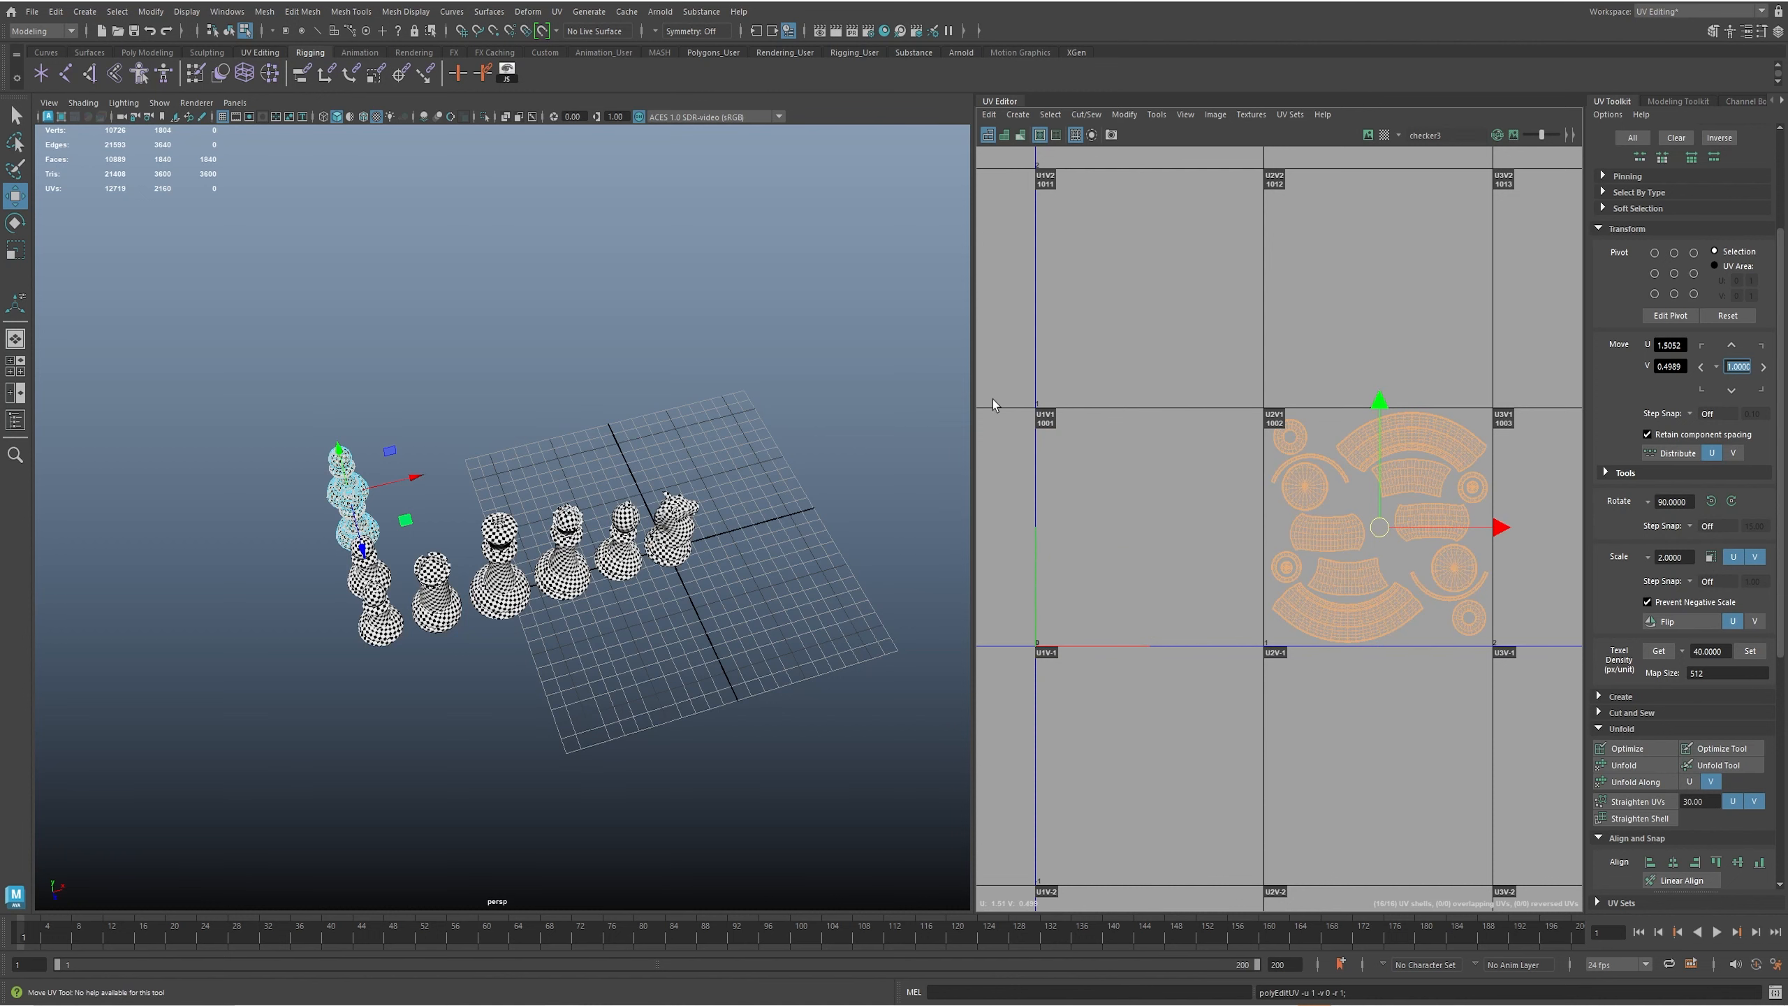
{"action": "left_click", "coordinate": [356, 583], "text": "shift"}
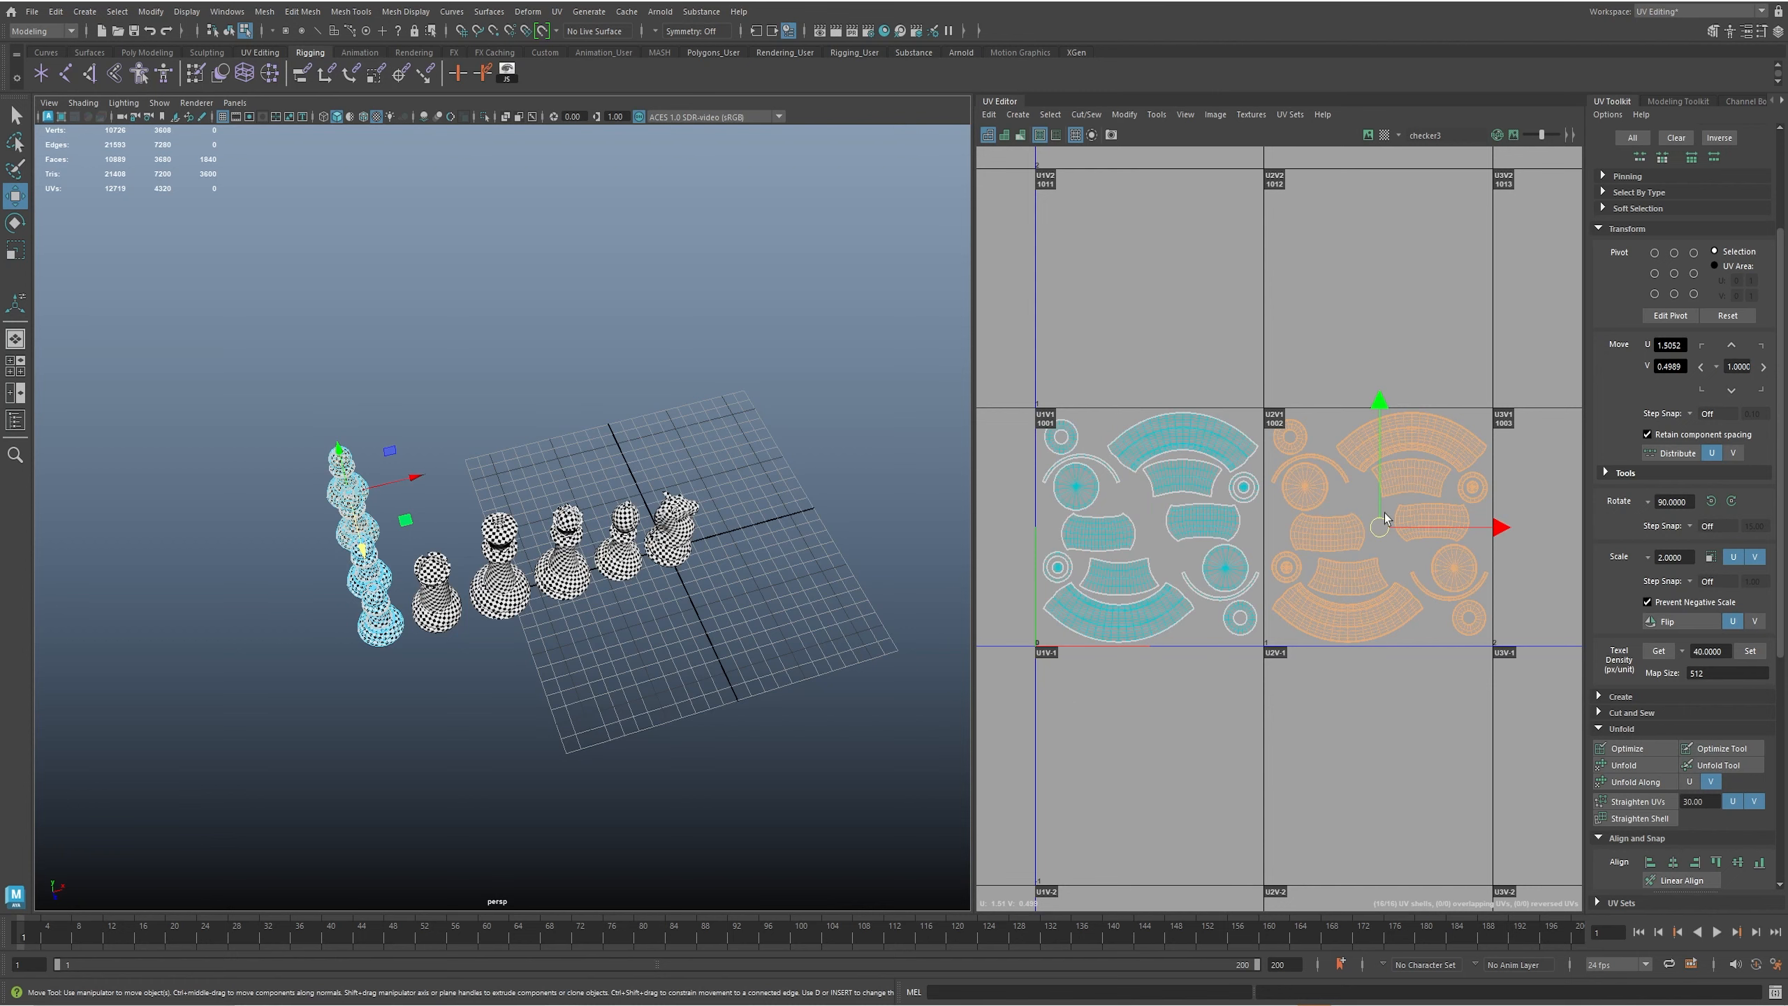
{"action": "middle_click_drag", "start_coordinate": [400, 574], "coordinate": [520, 597], "text": "alt"}
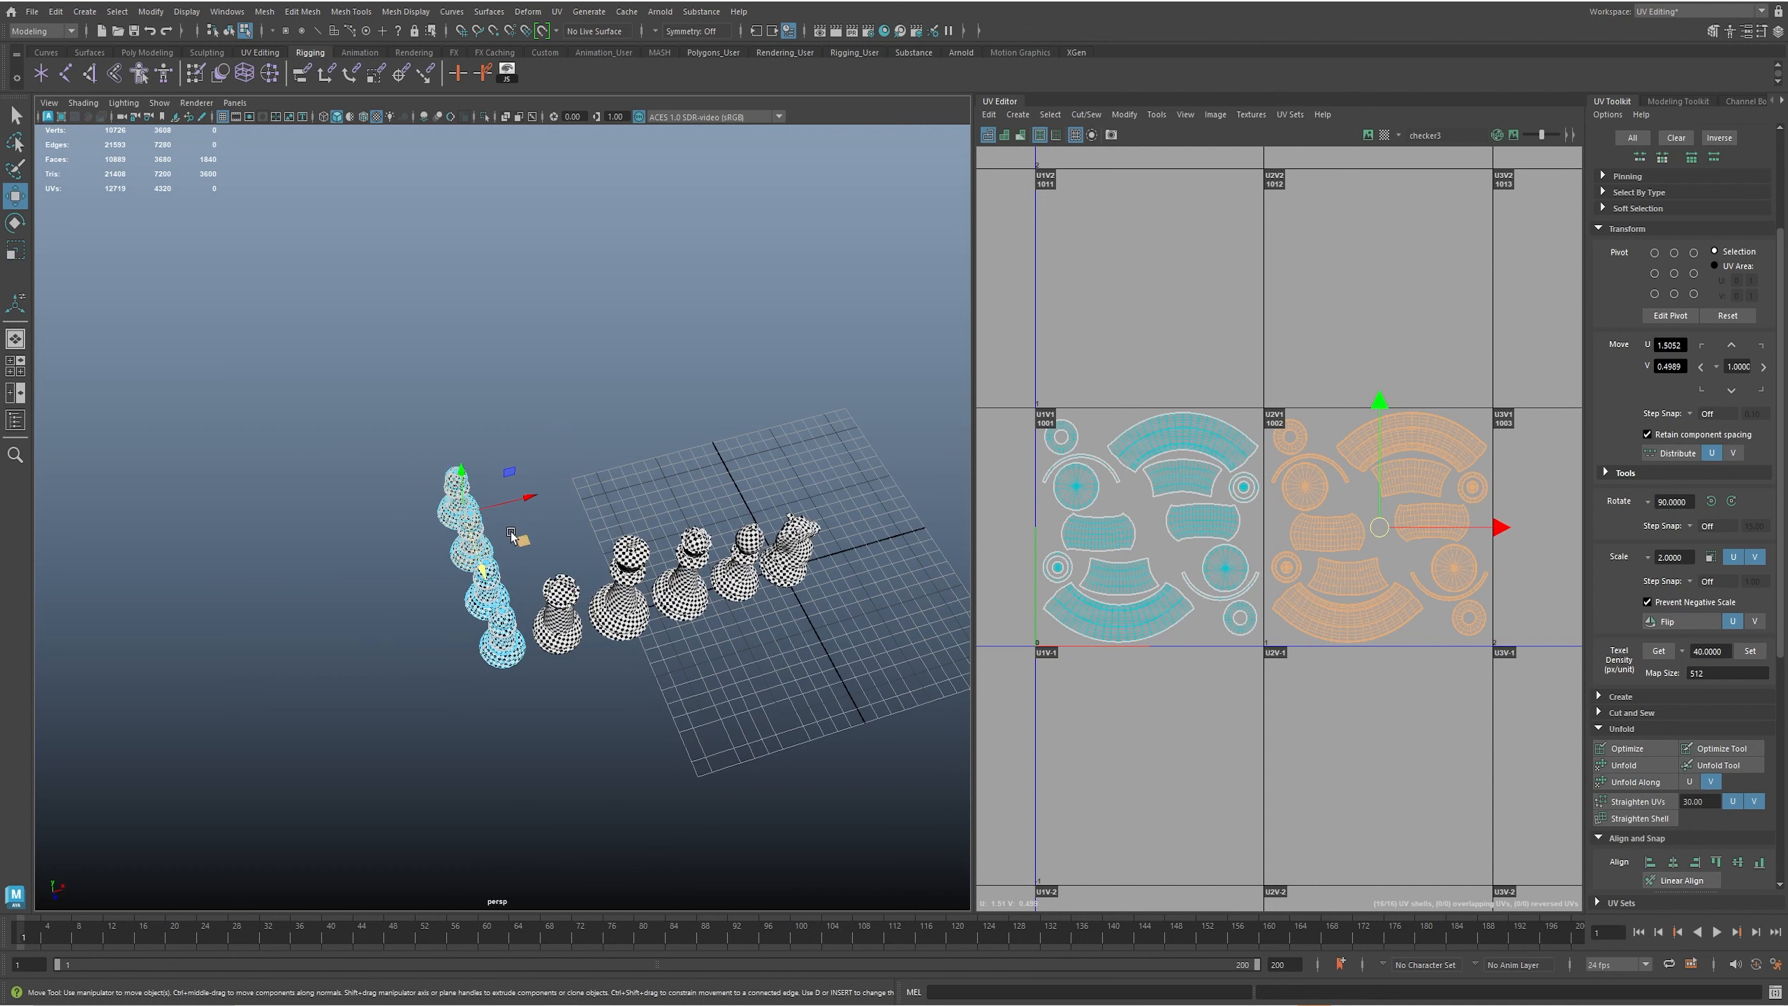
- Return to object selection, duplicate all four pawns together and move the copies behind them in the same row
{"action": "right_click_drag", "start_coordinate": [485, 606], "coordinate": [523, 591]}
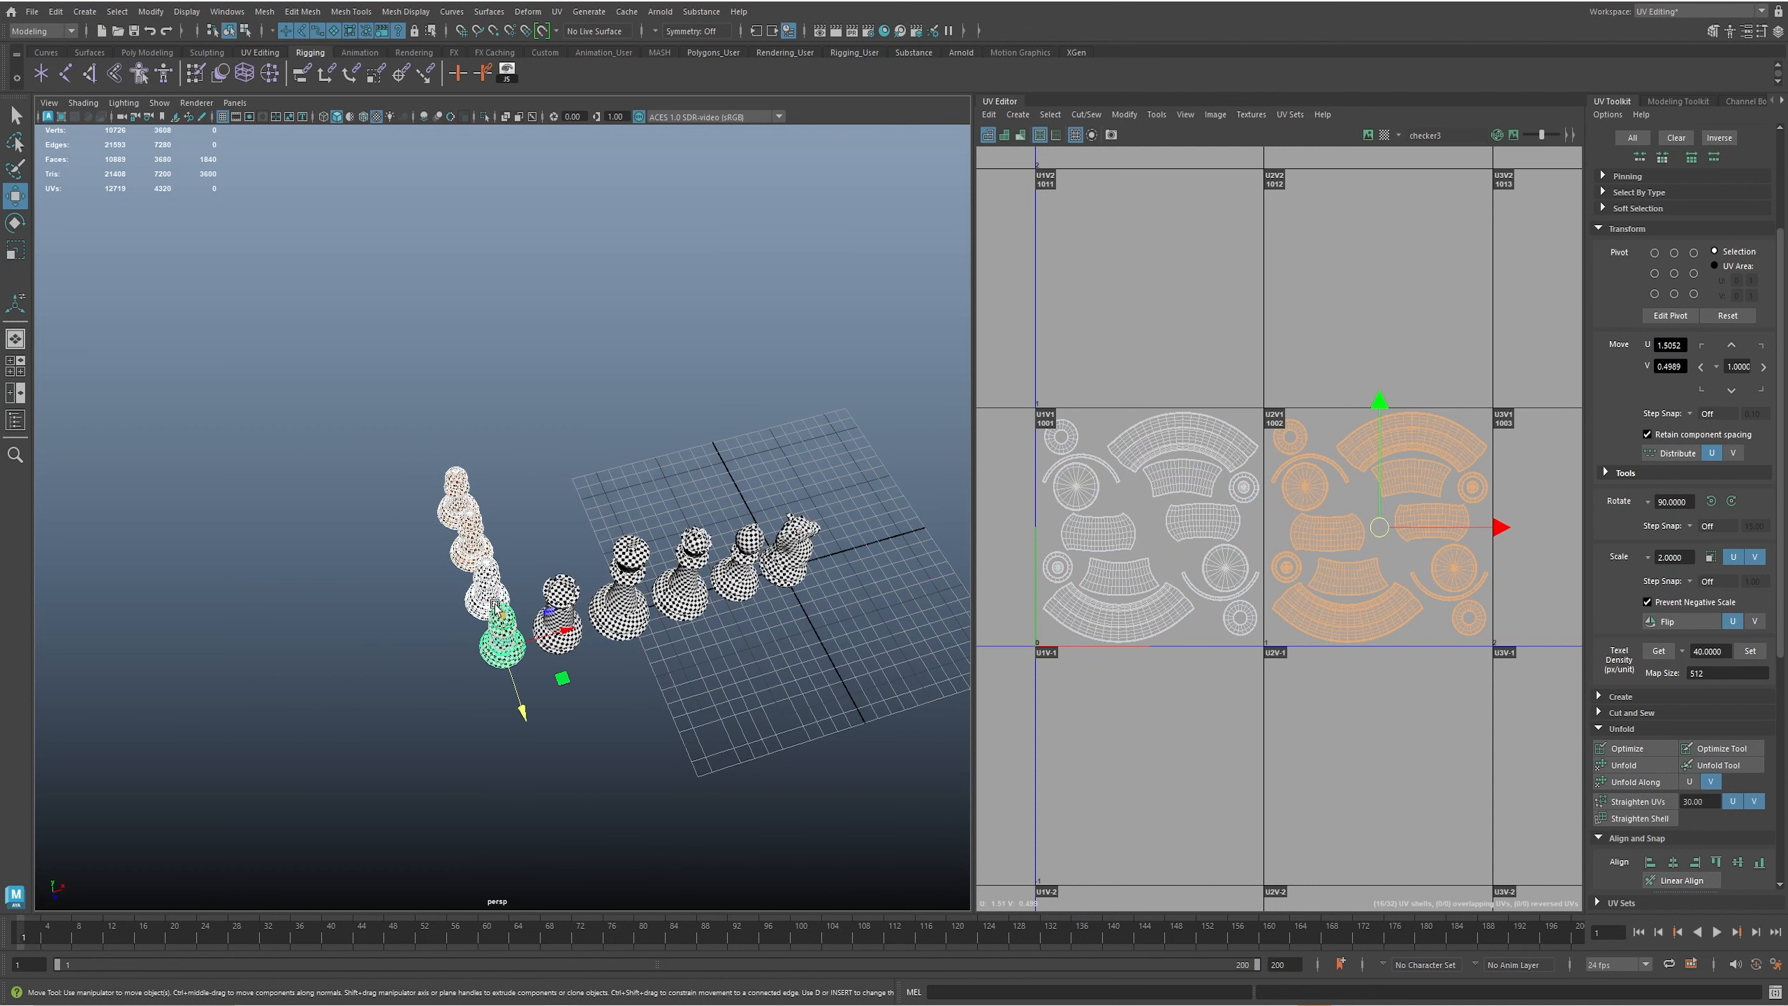
{"action": "key", "text": "ctrl+d"}
{"action": "left_click_drag", "start_coordinate": [522, 713], "coordinate": [543, 539]}
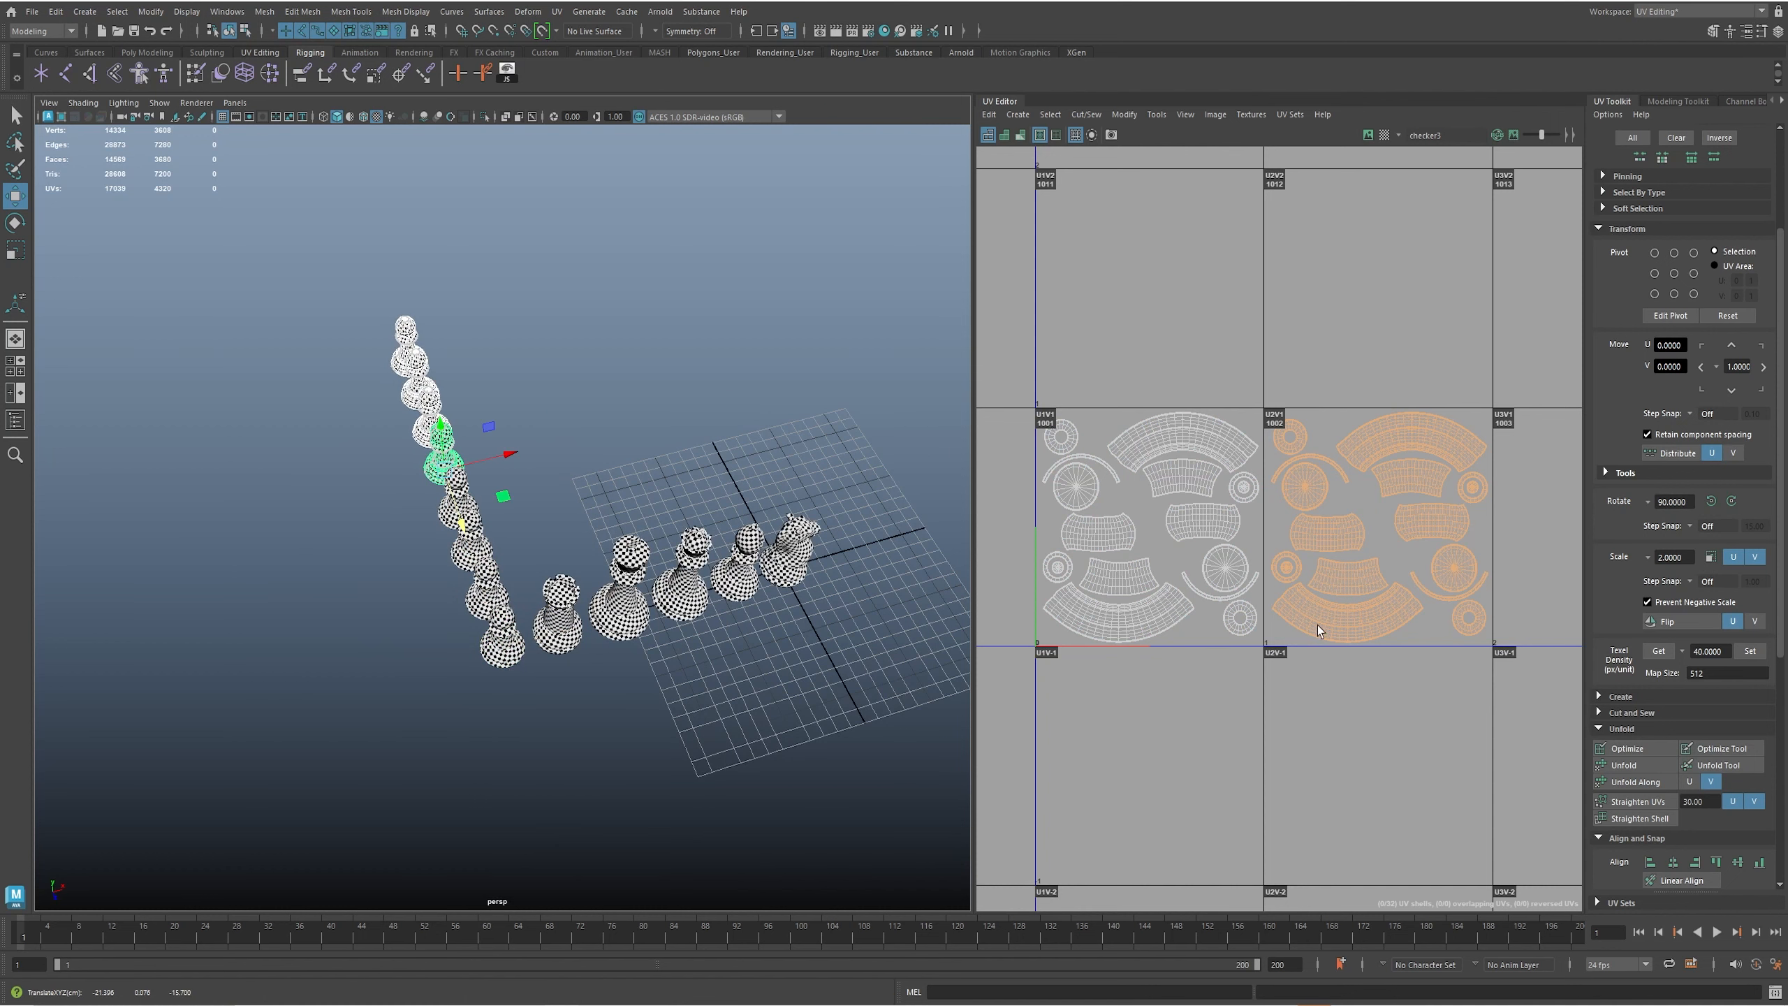
- Move all UV shells of the four new pawns 2.0 in U into tiles 1003 and 1004
{"action": "scroll", "coordinate": [1317, 624], "scroll_direction": "down", "scroll_amount": 5}
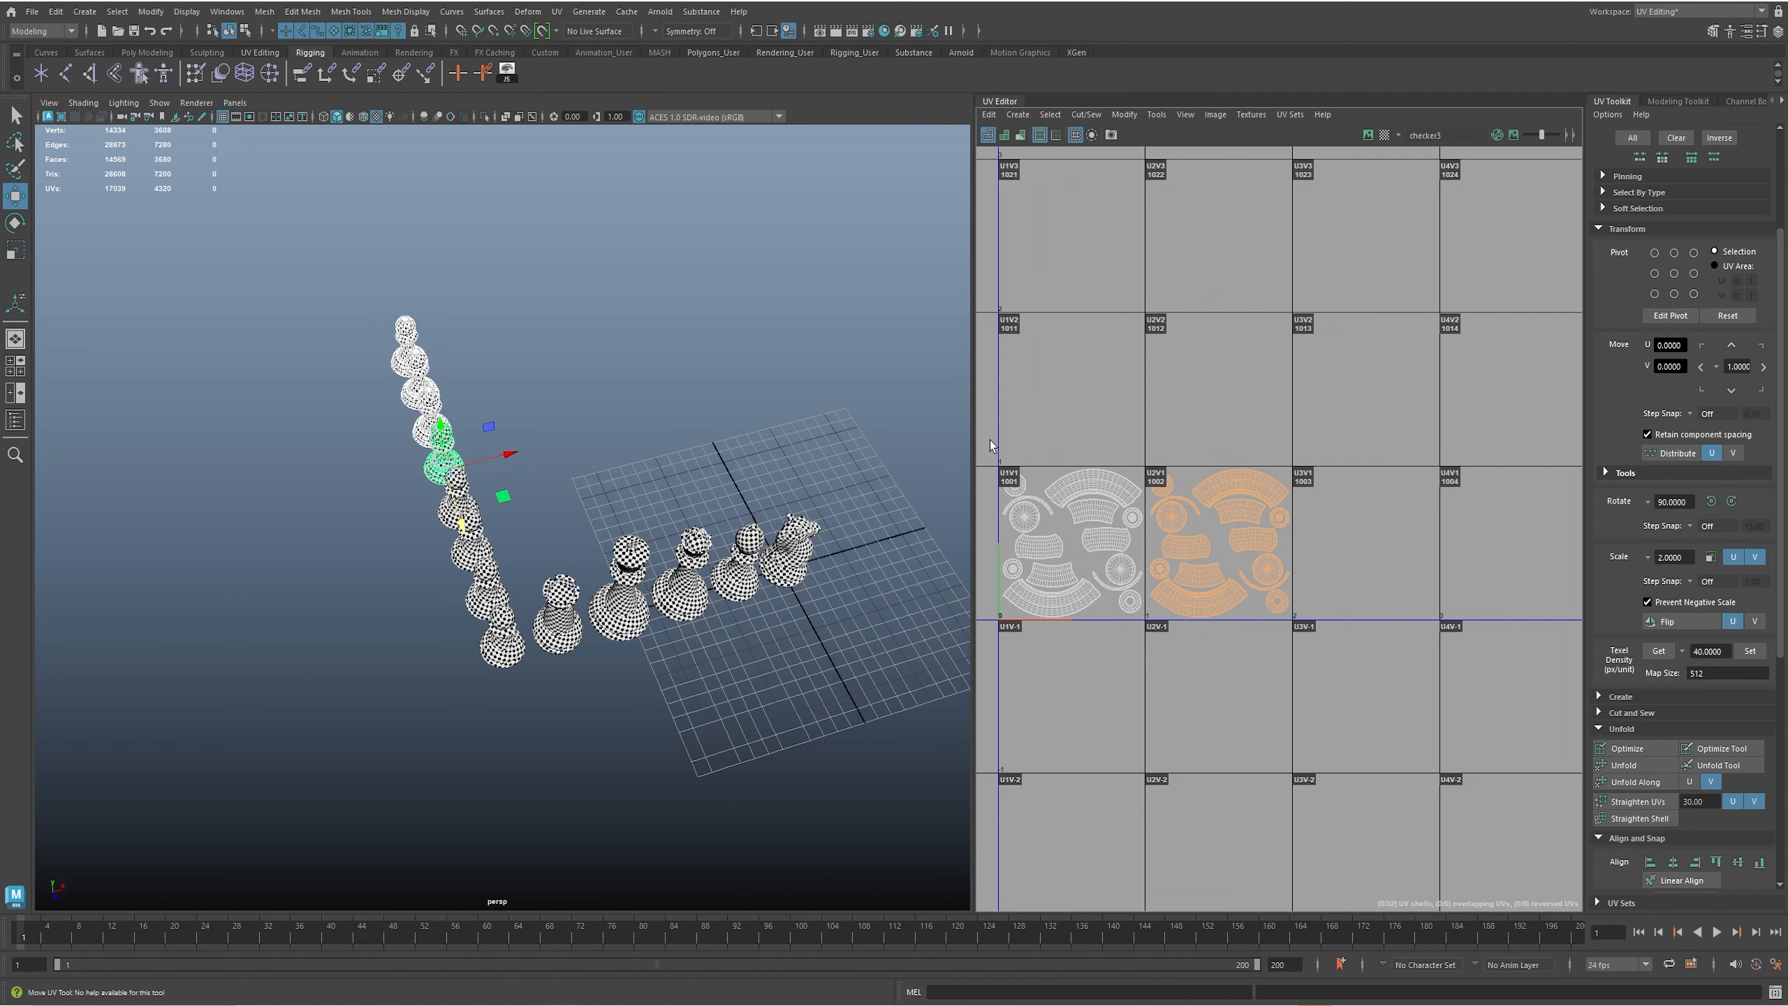
{"action": "right_click_drag", "start_coordinate": [1325, 698], "coordinate": [1275, 673]}
{"action": "left_click_drag", "start_coordinate": [991, 454], "coordinate": [1422, 733]}
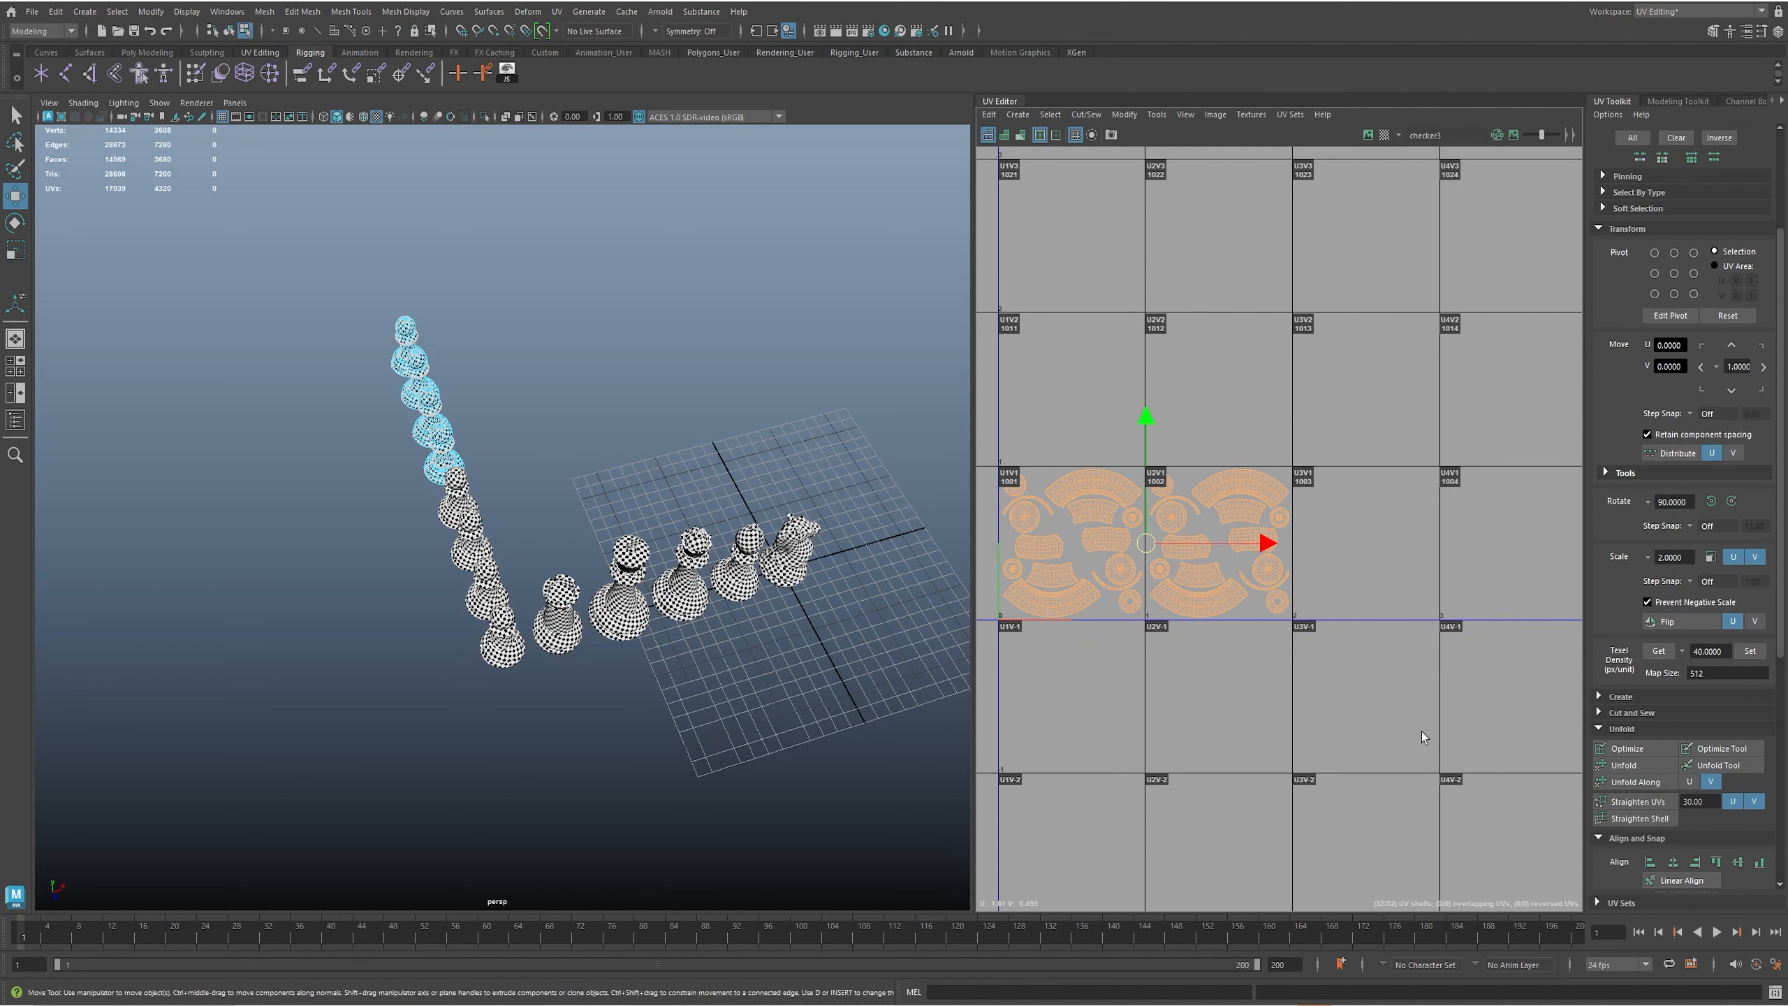
{"action": "left_click", "coordinate": [1764, 367]}
{"action": "left_click", "coordinate": [1763, 366]}
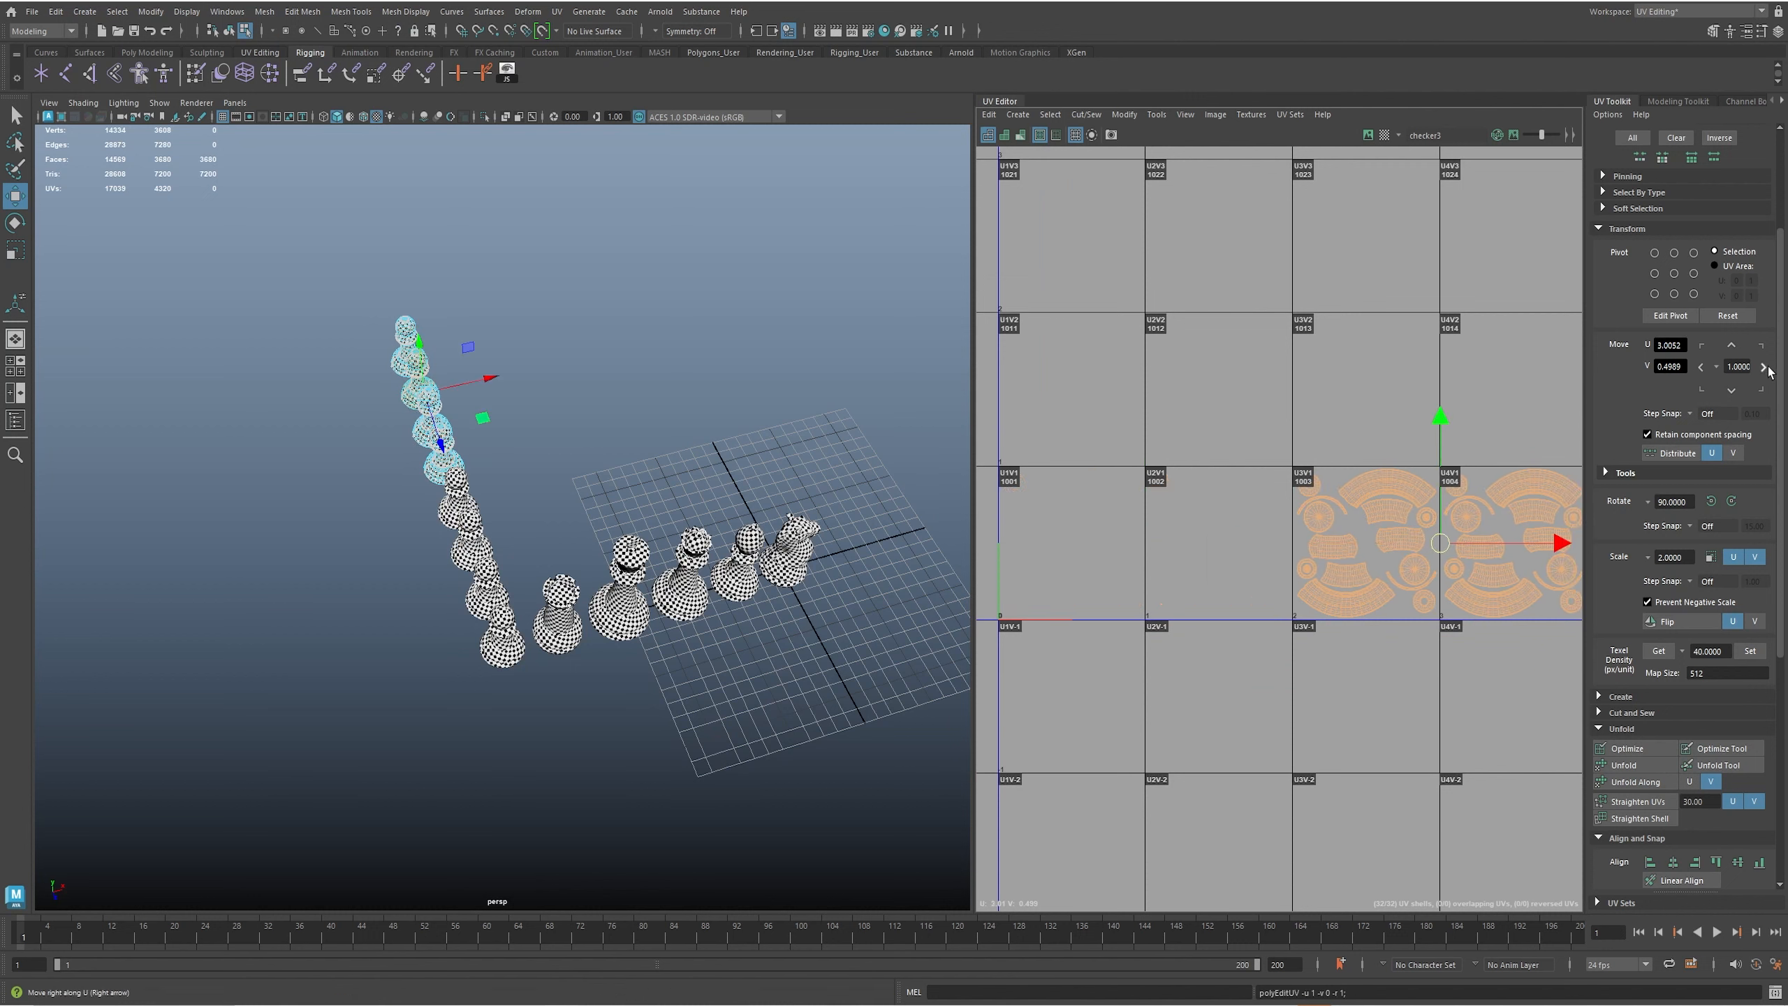
- Display the UV shells of all eight pawns together to check the layout across tiles 1001 to 1004
{"action": "left_click", "coordinate": [451, 504], "text": "shift"}
{"action": "left_click", "coordinate": [453, 560], "text": "shift"}
{"action": "left_click", "coordinate": [480, 611], "text": "shift"}
{"action": "left_click", "coordinate": [479, 614], "text": "shift"}
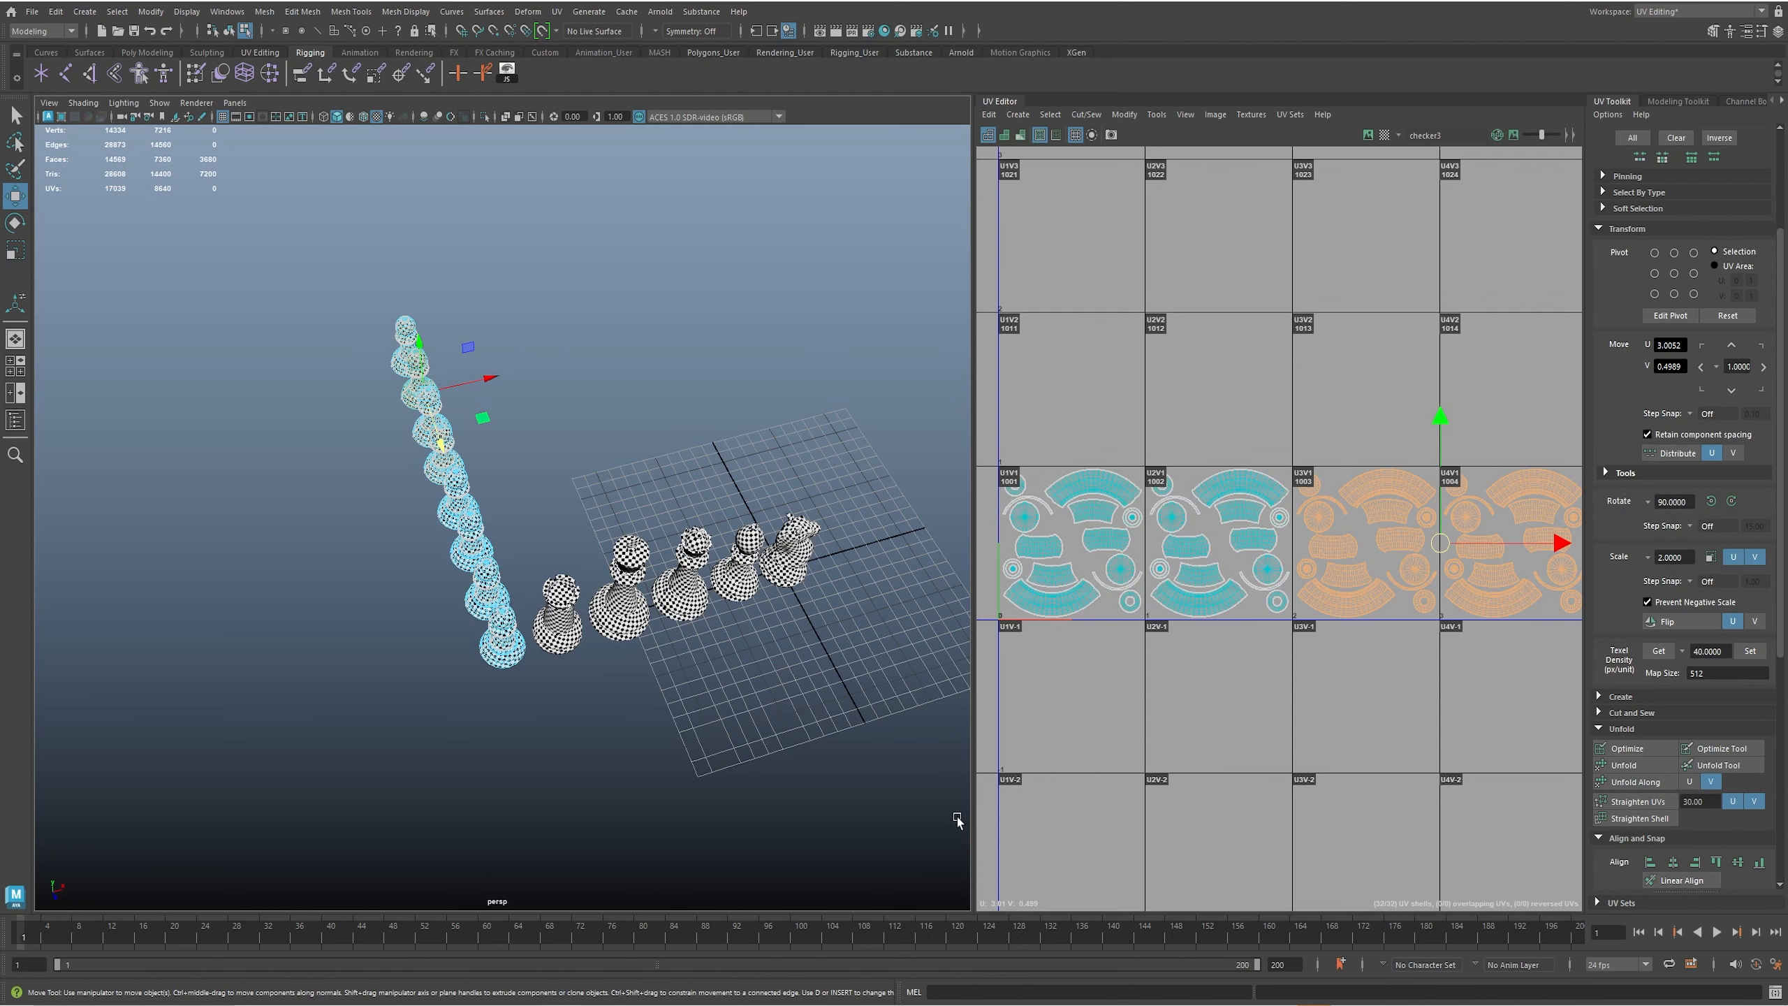
{"action": "scroll", "coordinate": [1314, 665], "scroll_direction": "down", "scroll_amount": 5}
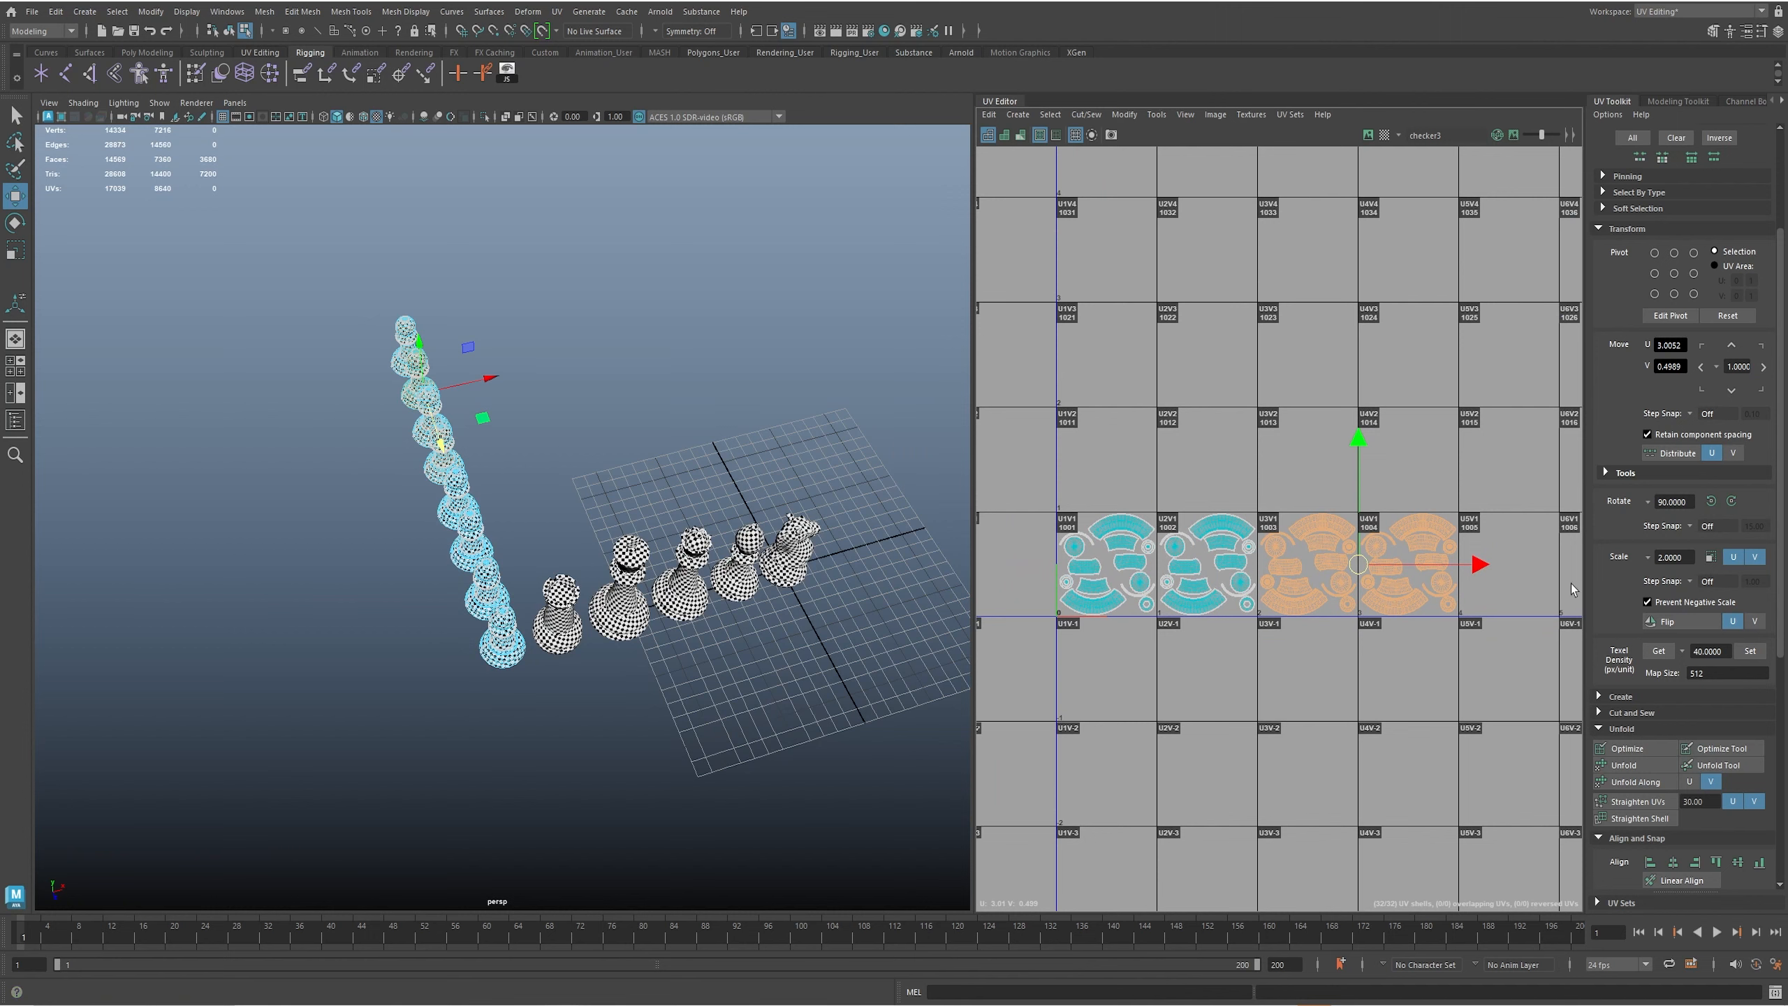
{"action": "key", "text": "f"}
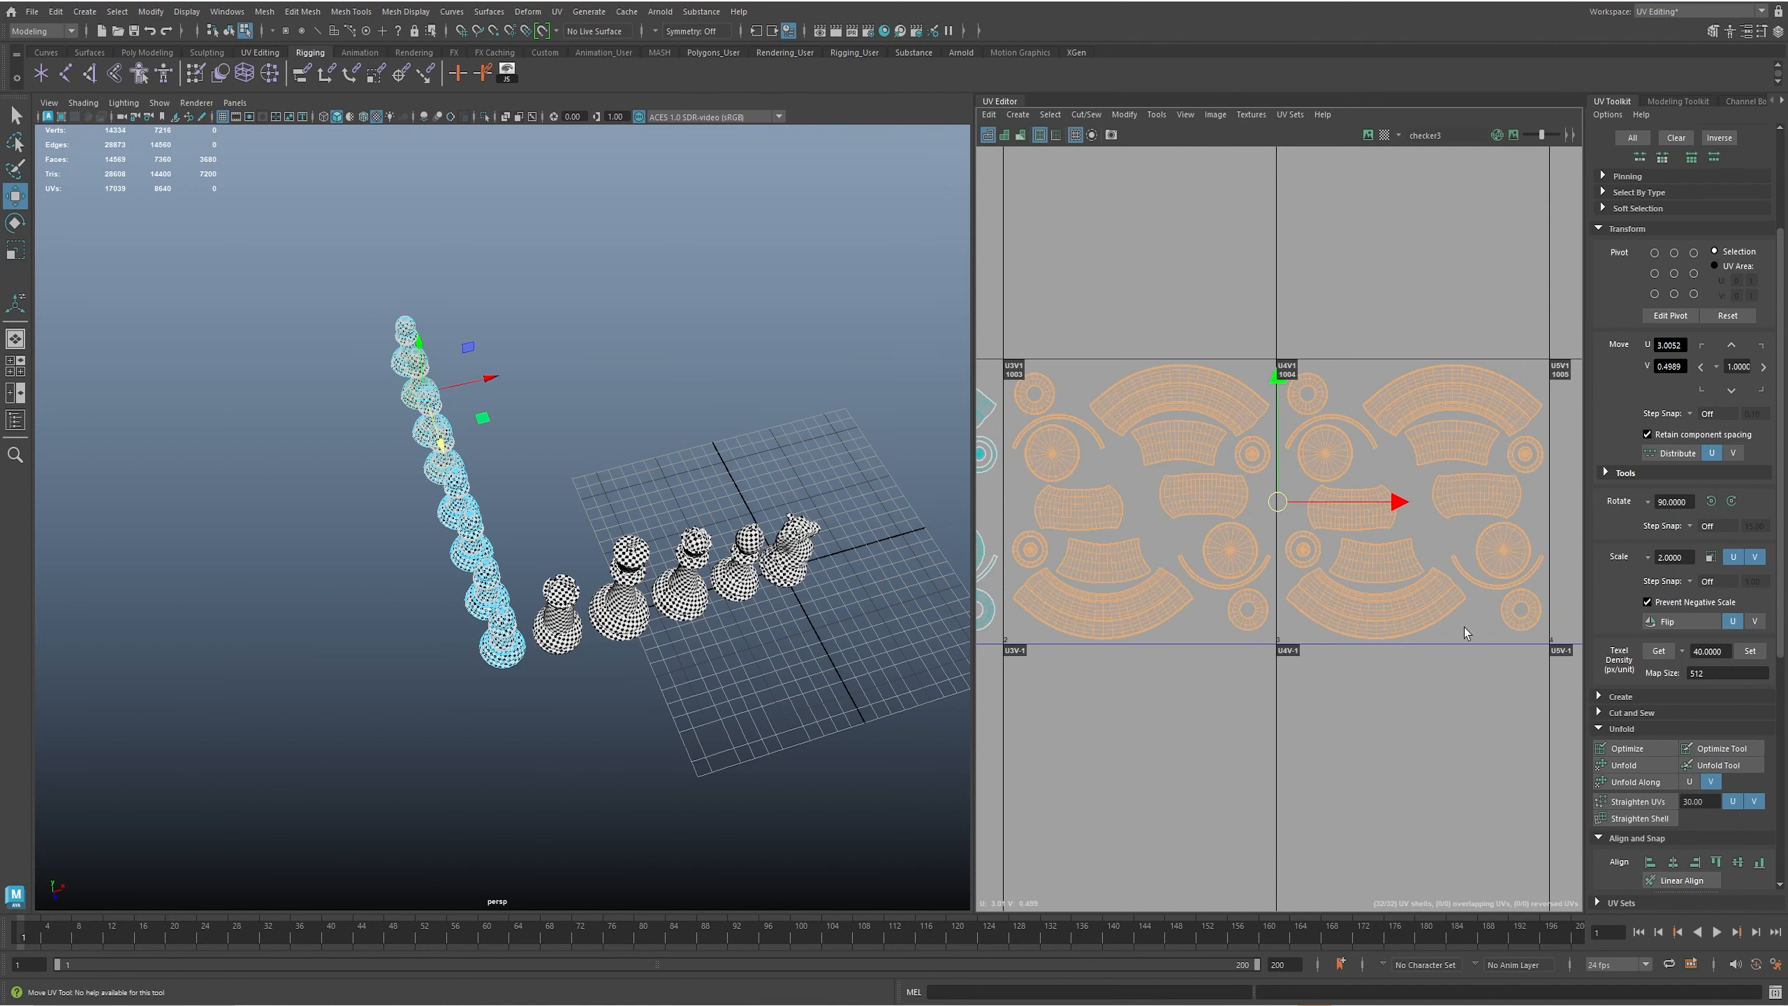
{"action": "scroll", "coordinate": [1464, 629], "scroll_direction": "down", "scroll_amount": 6}
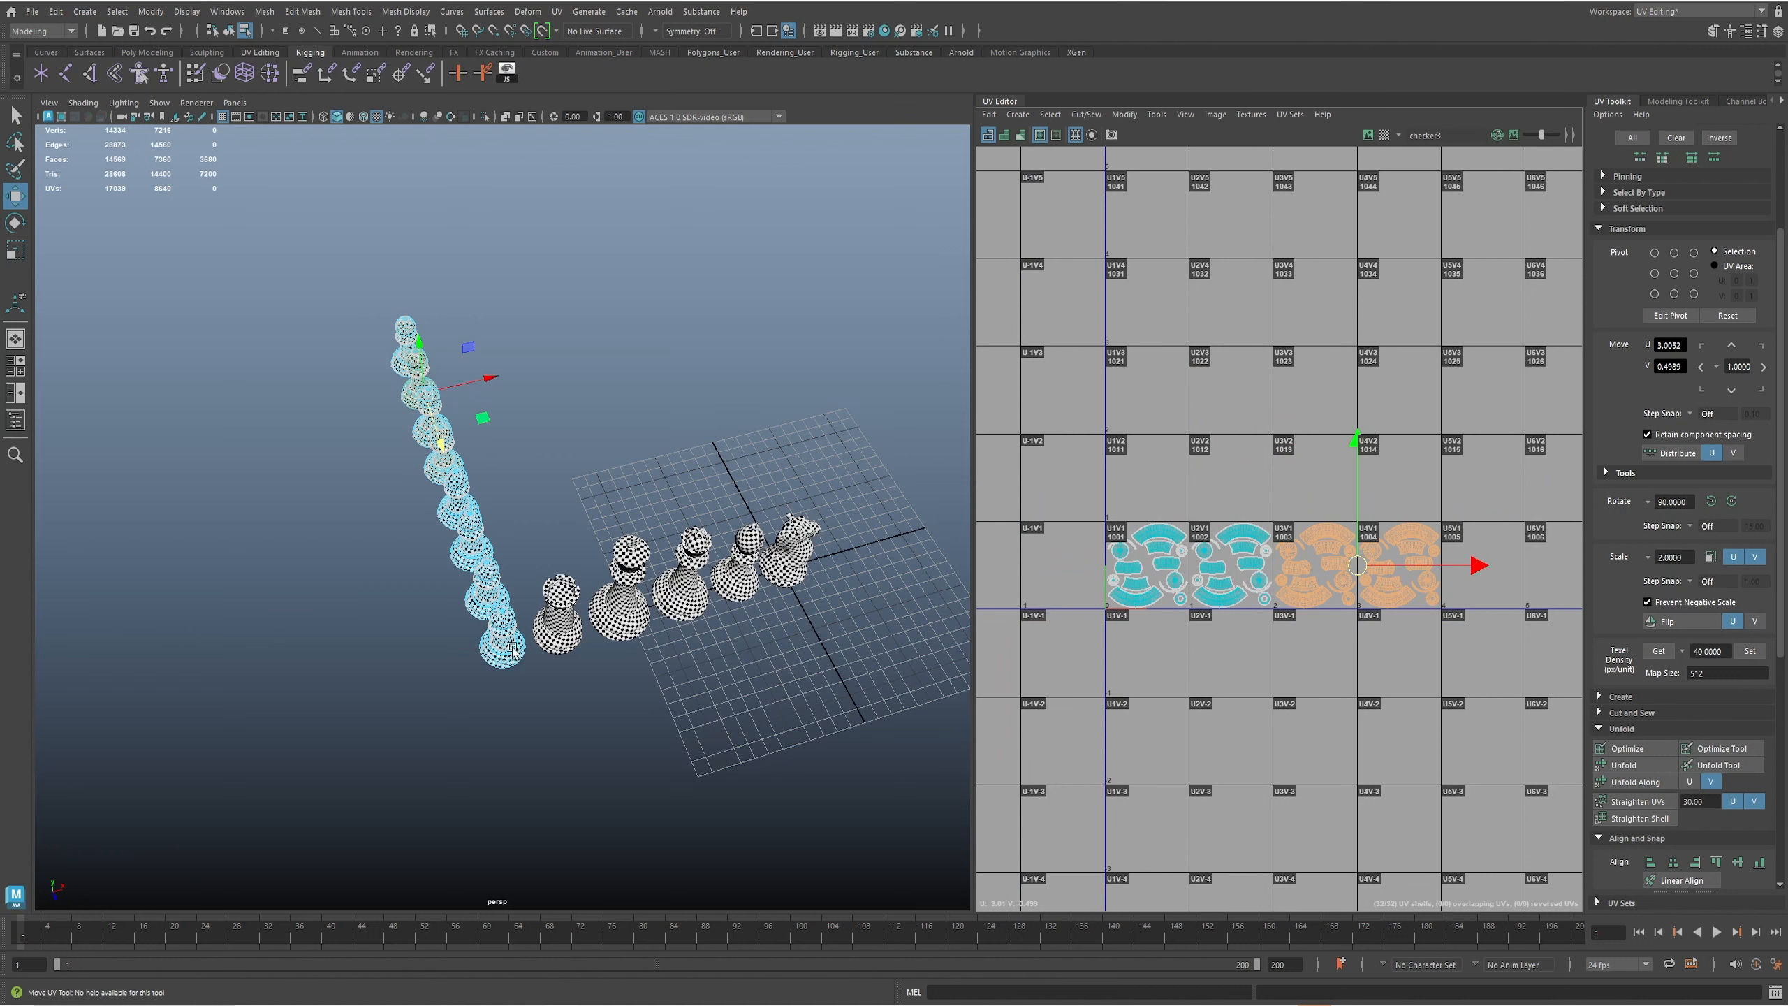
- Duplicate the whole row of eight pawns and move the copies sideways into a parallel second row
{"action": "right_click_drag", "start_coordinate": [408, 590], "coordinate": [478, 563]}
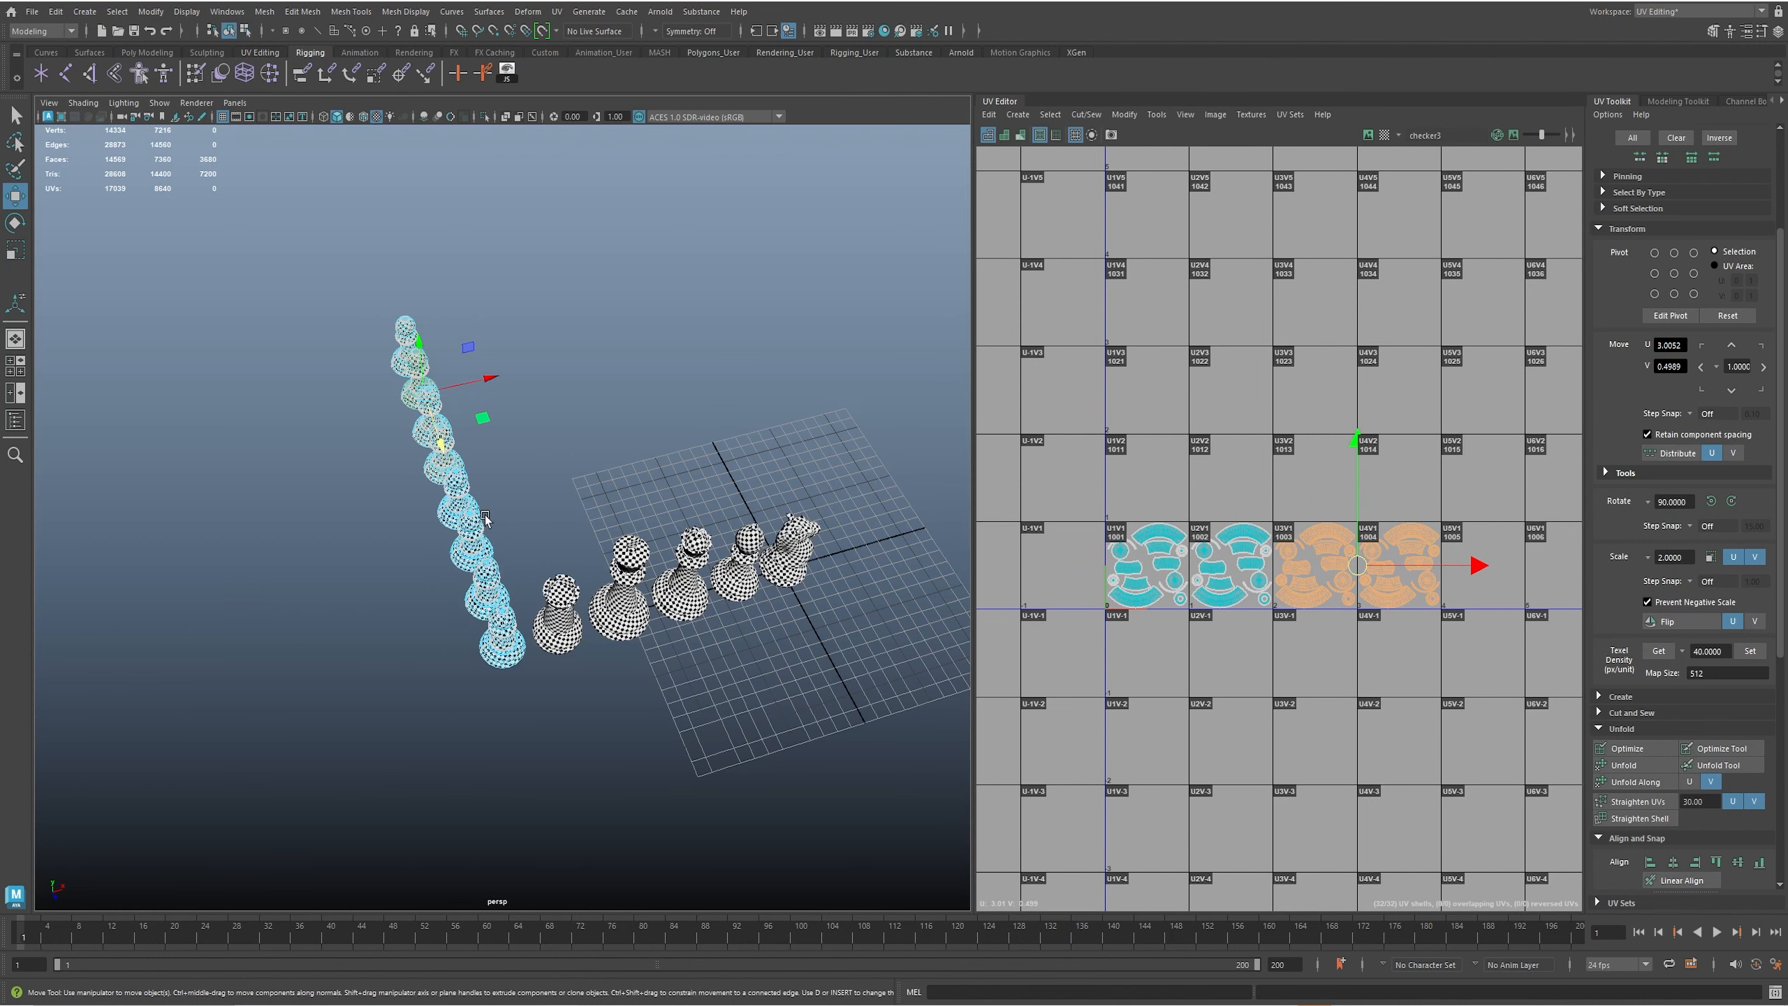
{"action": "left_click_drag", "start_coordinate": [374, 306], "coordinate": [516, 693]}
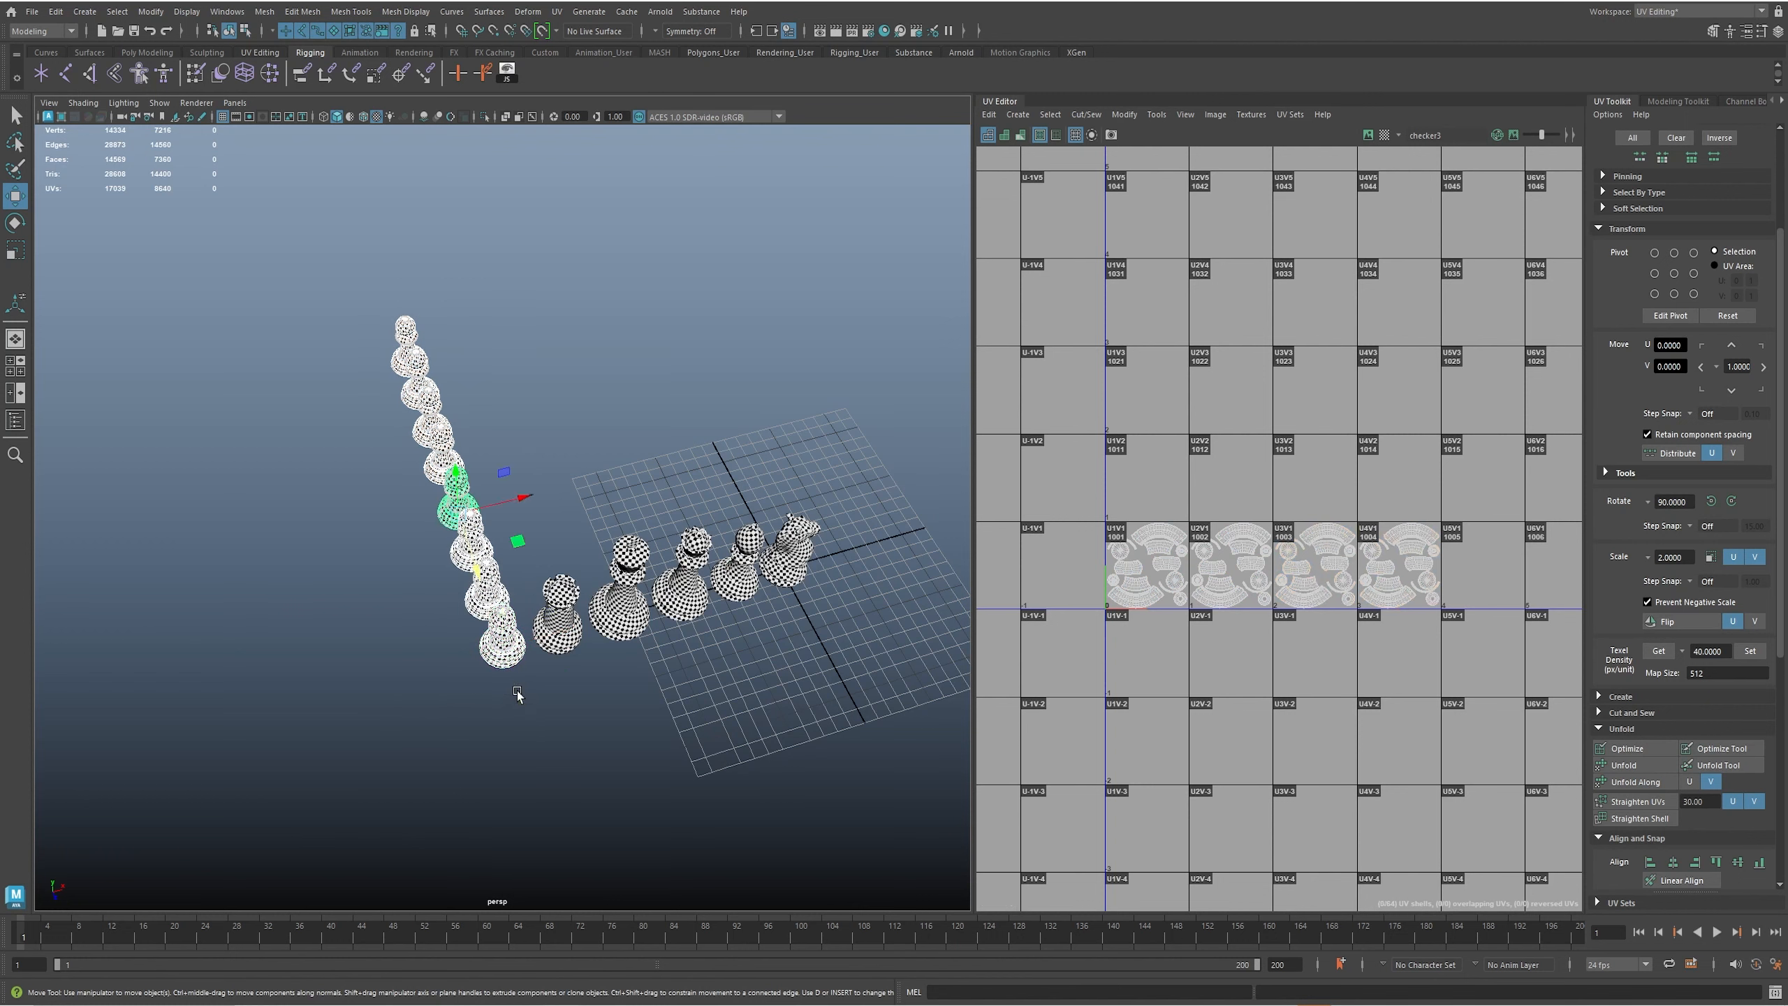
{"action": "key", "text": "ctrl+d"}
{"action": "left_click_drag", "start_coordinate": [528, 498], "coordinate": [469, 507]}
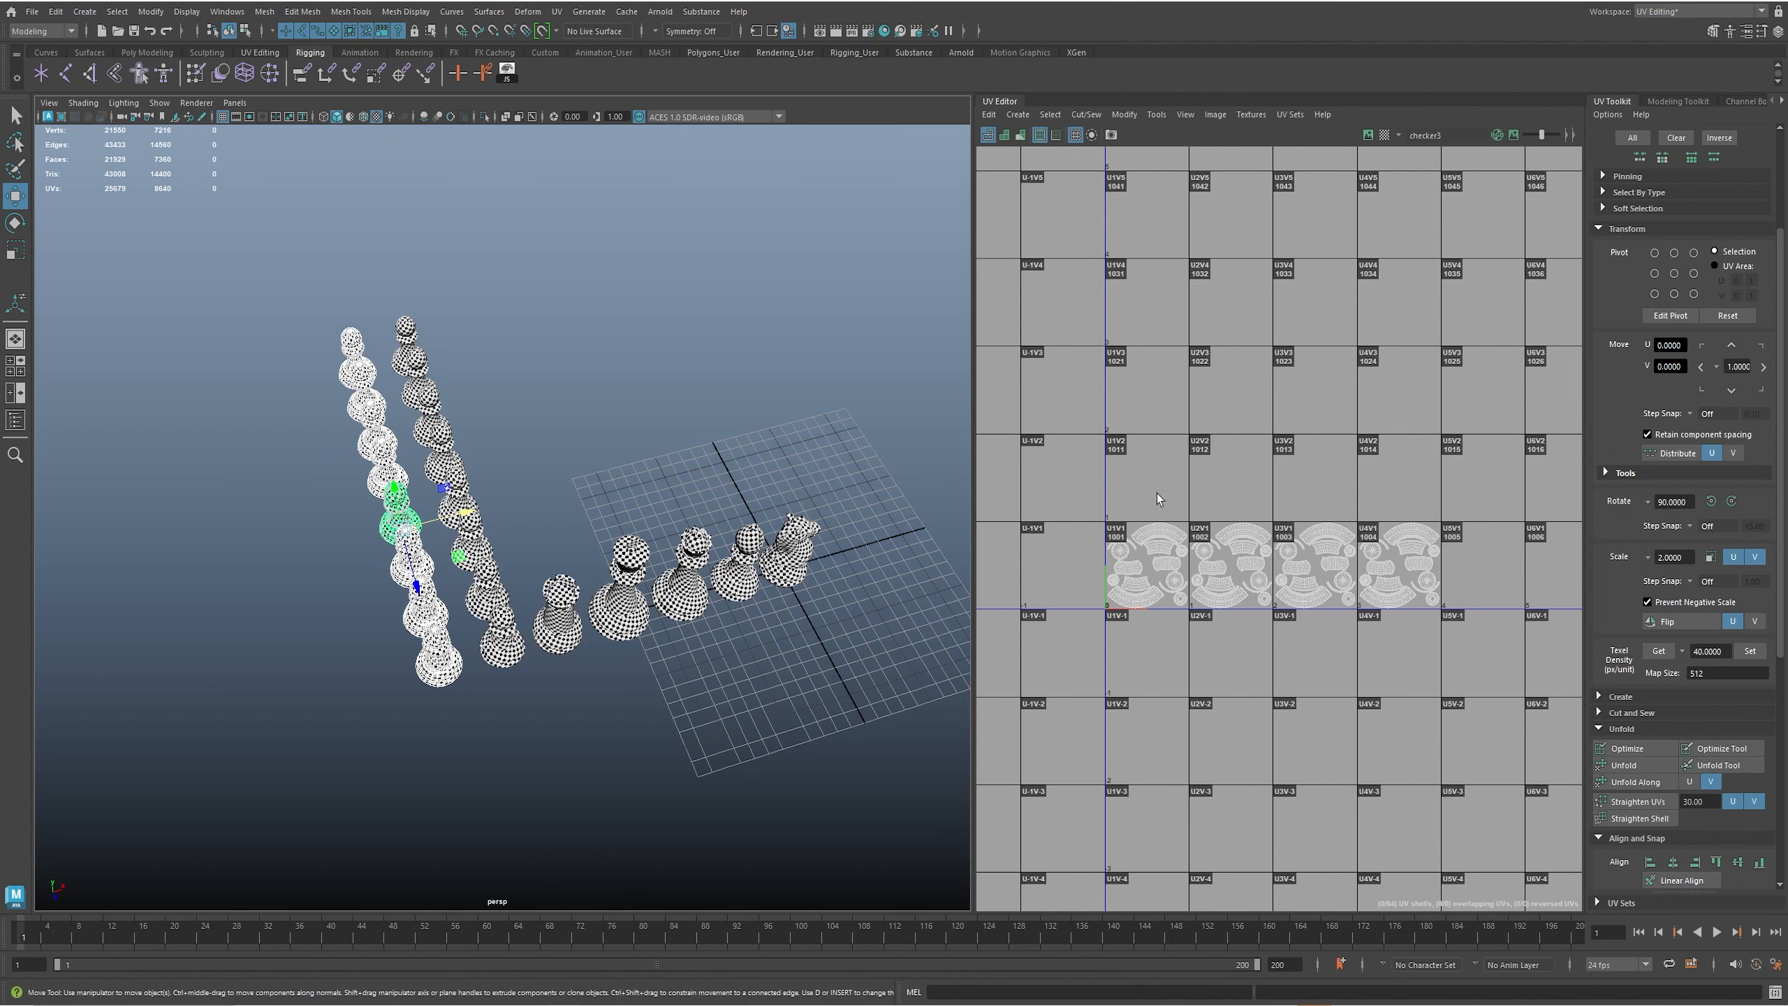
- Move all UV shells of the second pawn row 1.0 in V into tiles 1011 to 1014
{"action": "right_click_drag", "start_coordinate": [1078, 518], "coordinate": [1046, 488]}
{"action": "left_click_drag", "start_coordinate": [1046, 487], "coordinate": [1592, 767]}
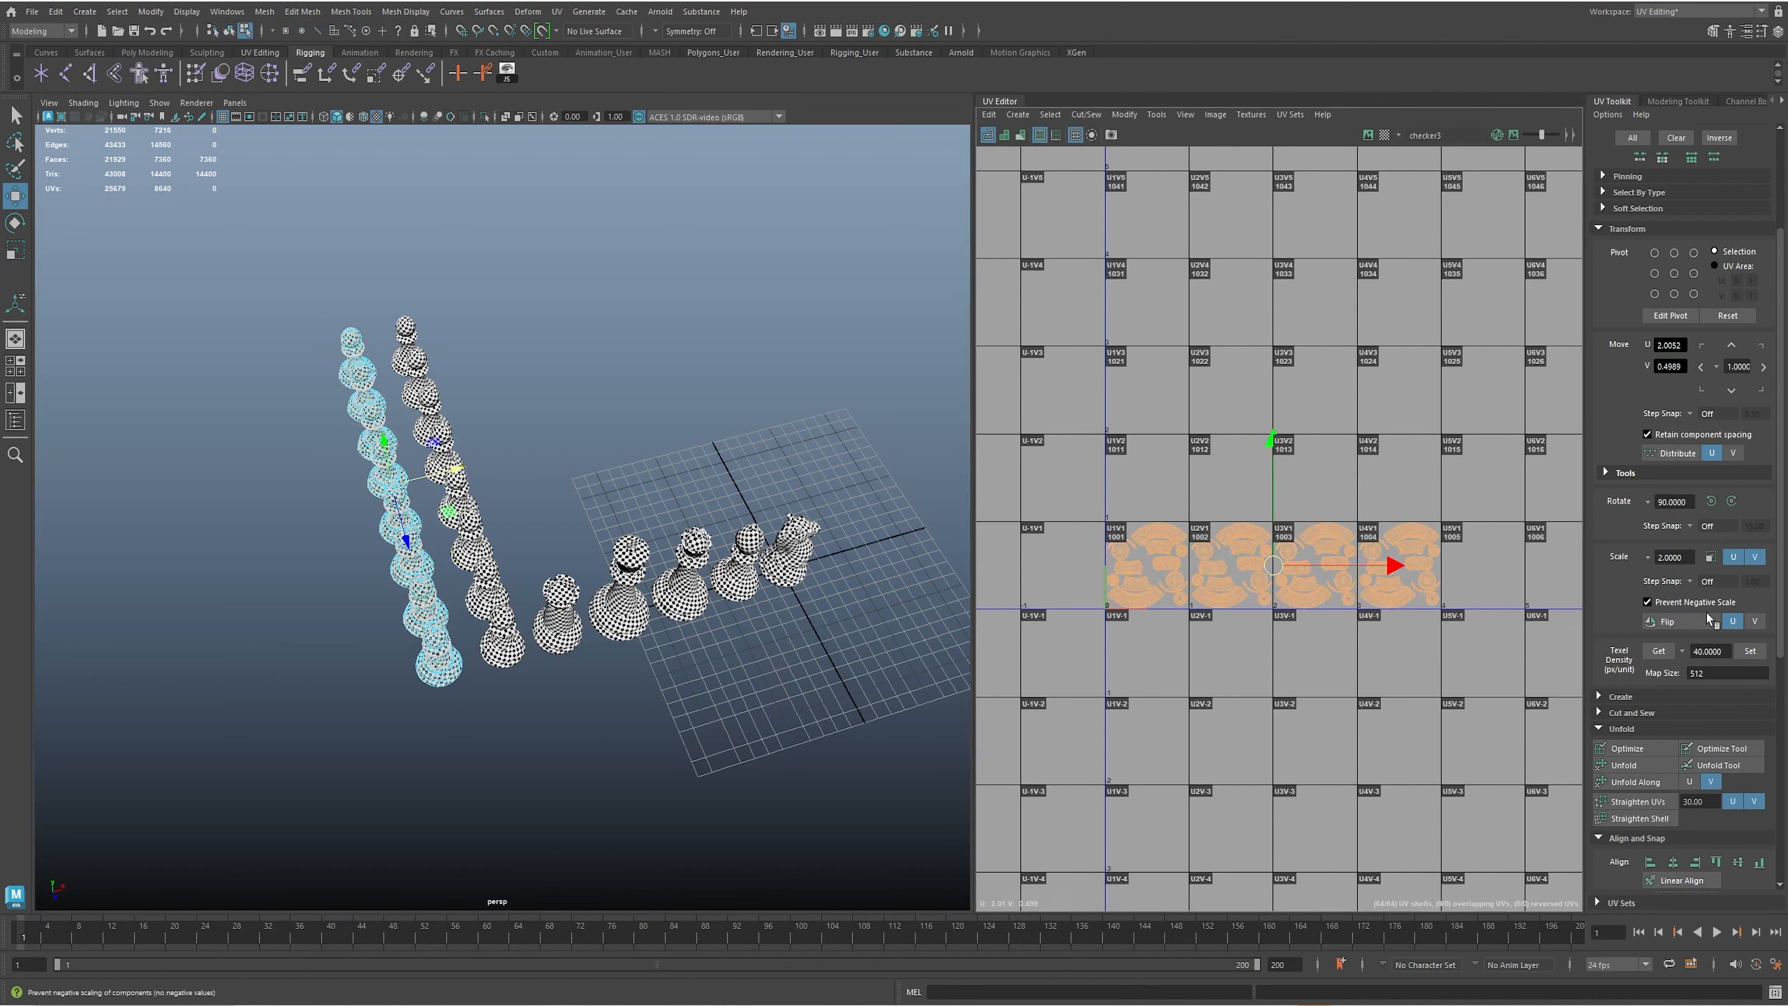
{"action": "left_click", "coordinate": [1732, 344]}
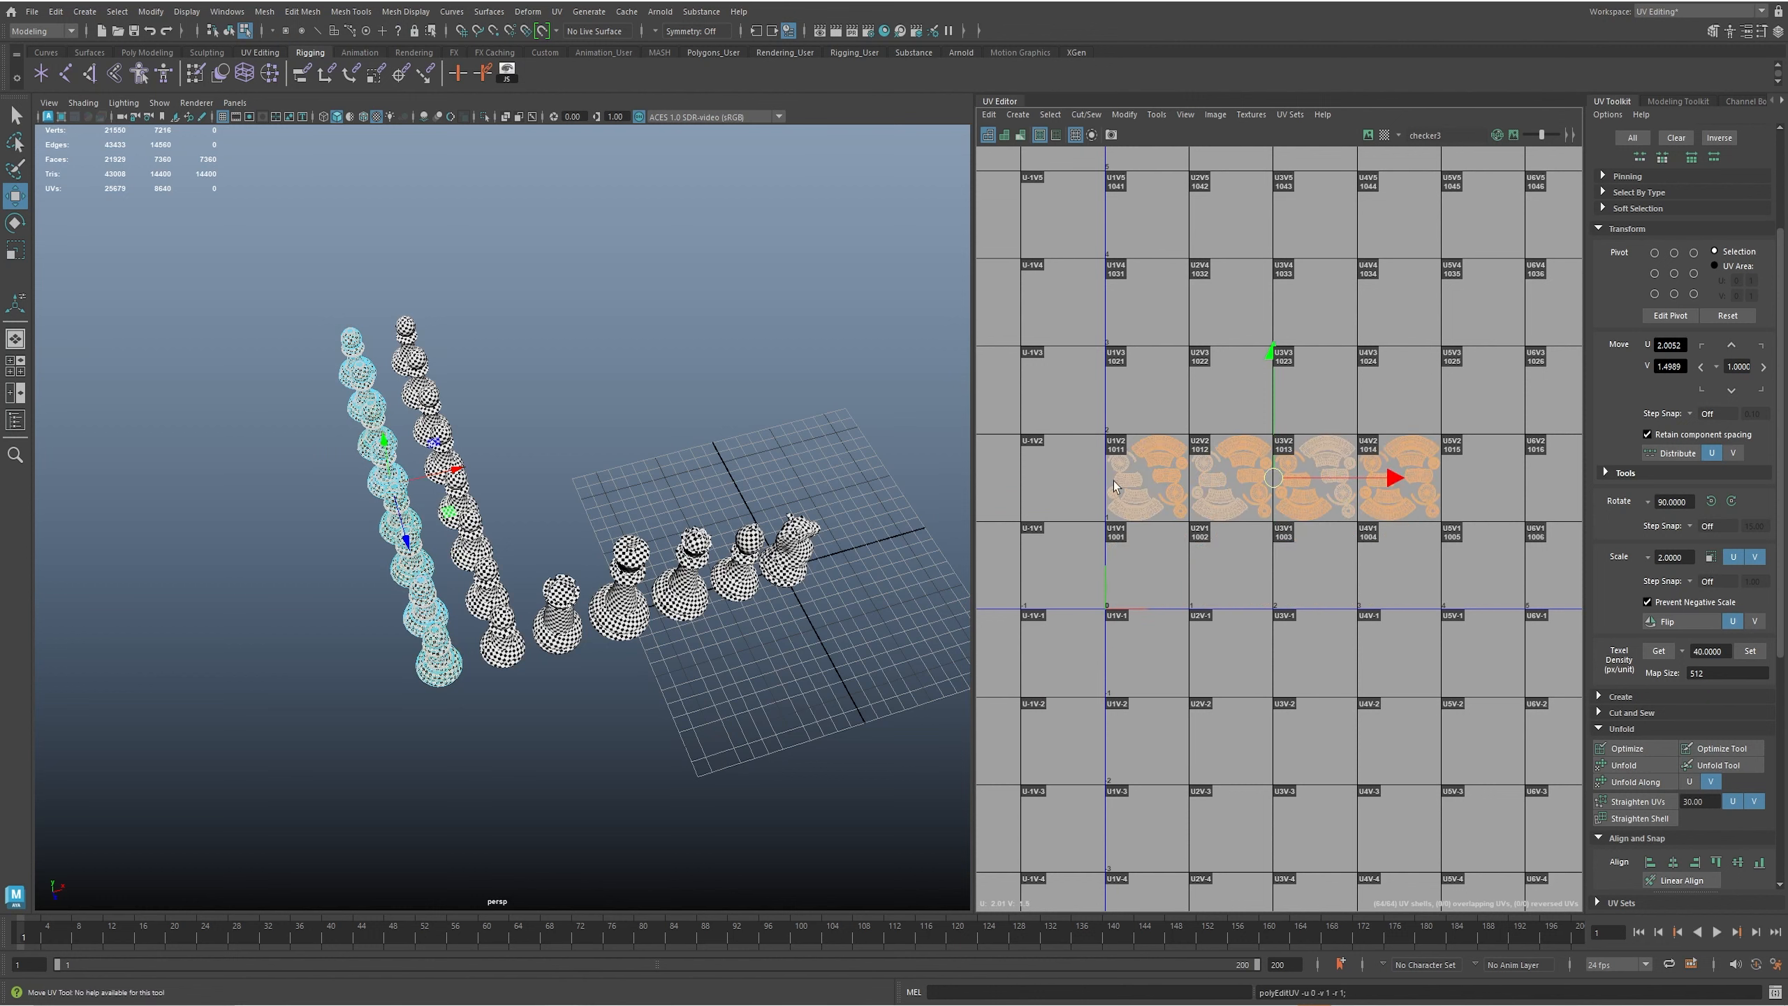
- Select both pawn rows as objects and examine their combined UV layout and arrangement in the scene
{"action": "left_click_drag", "start_coordinate": [293, 306], "coordinate": [523, 687]}
{"action": "key", "text": "F8"}
{"action": "left_click_drag", "start_coordinate": [300, 287], "coordinate": [532, 766]}
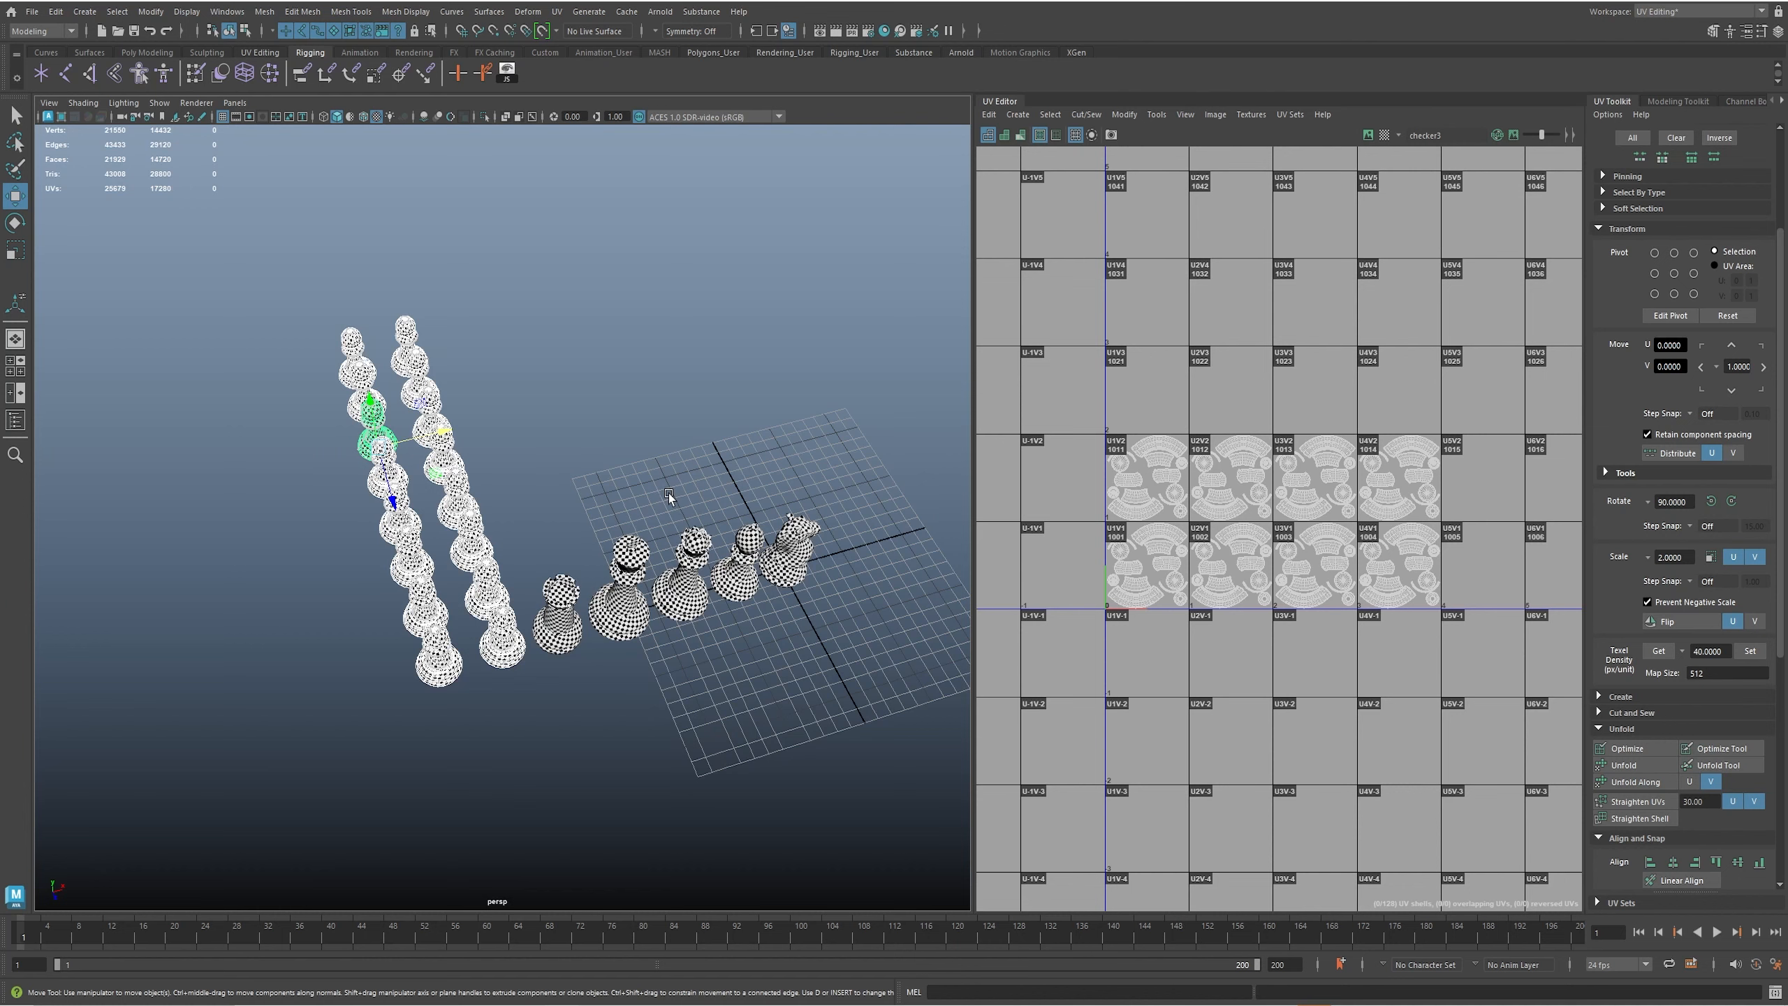
{"action": "middle_click_drag", "start_coordinate": [560, 633], "coordinate": [606, 630], "text": "alt"}
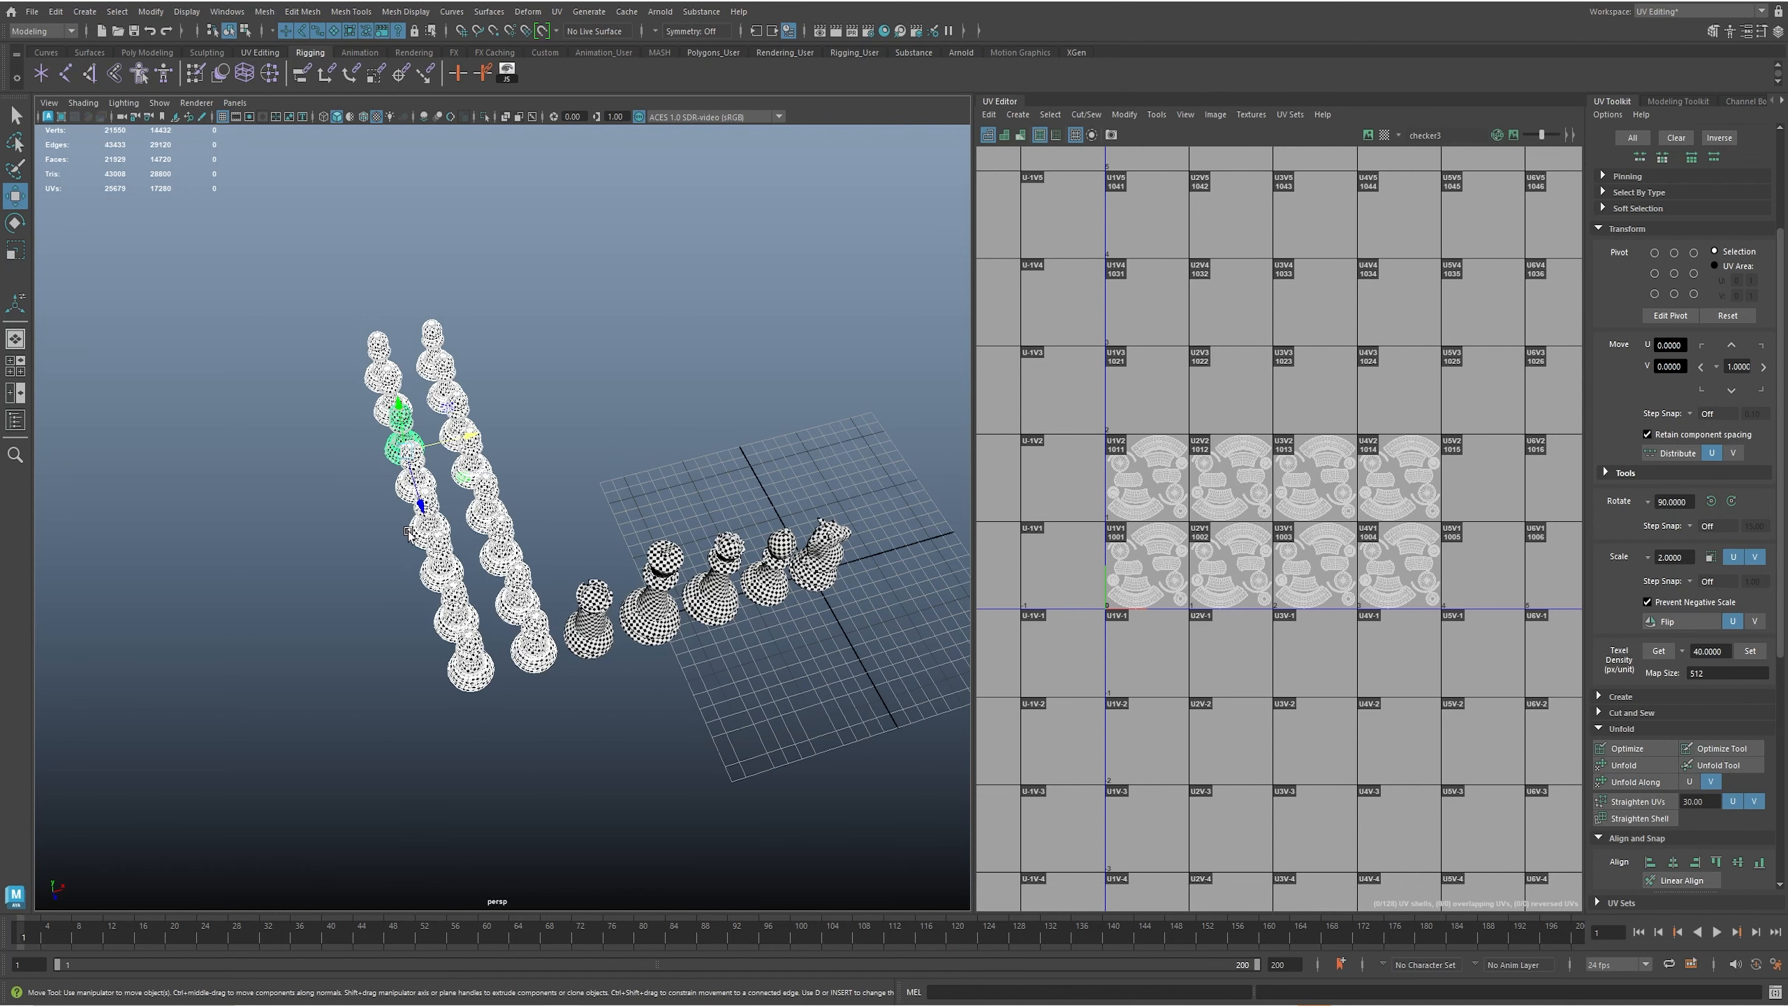
{"action": "left_click_drag", "start_coordinate": [609, 656], "coordinate": [573, 654], "text": "alt"}
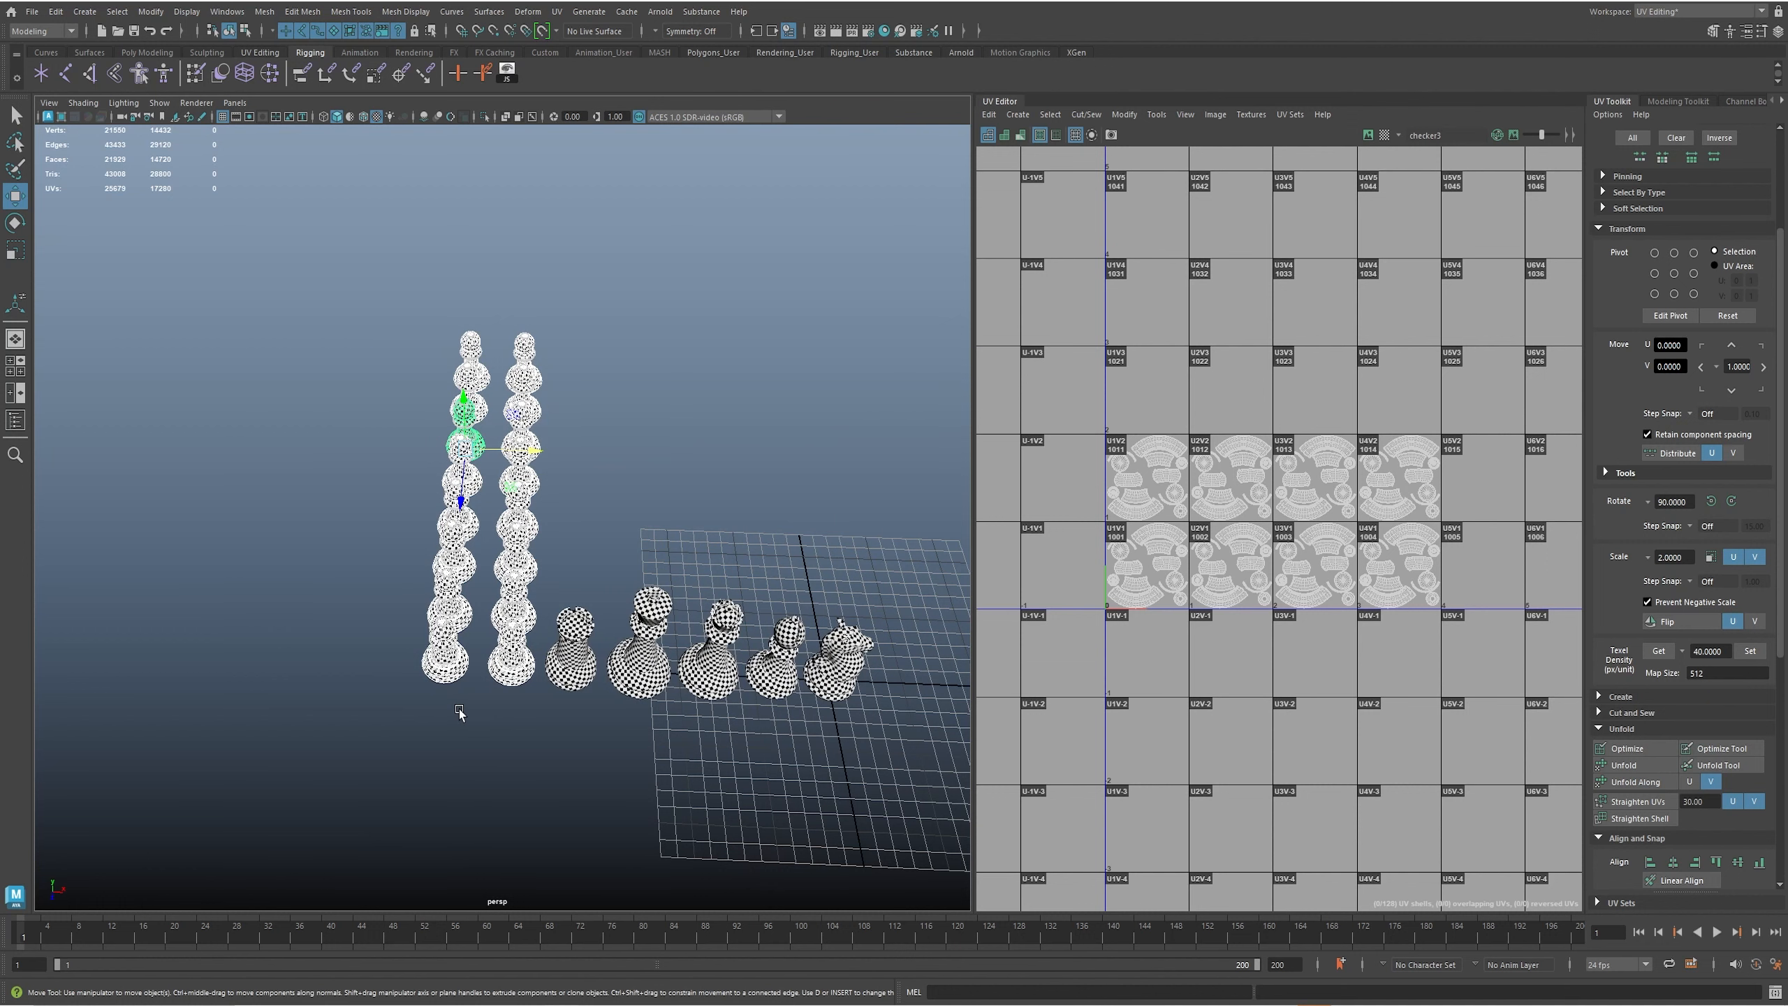
- Select the rook together with all sixteen pawns so its UVs display alongside the filled pawn tiles
{"action": "left_click", "coordinate": [578, 648]}
{"action": "middle_click_drag", "start_coordinate": [1039, 750], "coordinate": [1123, 694], "text": "alt"}
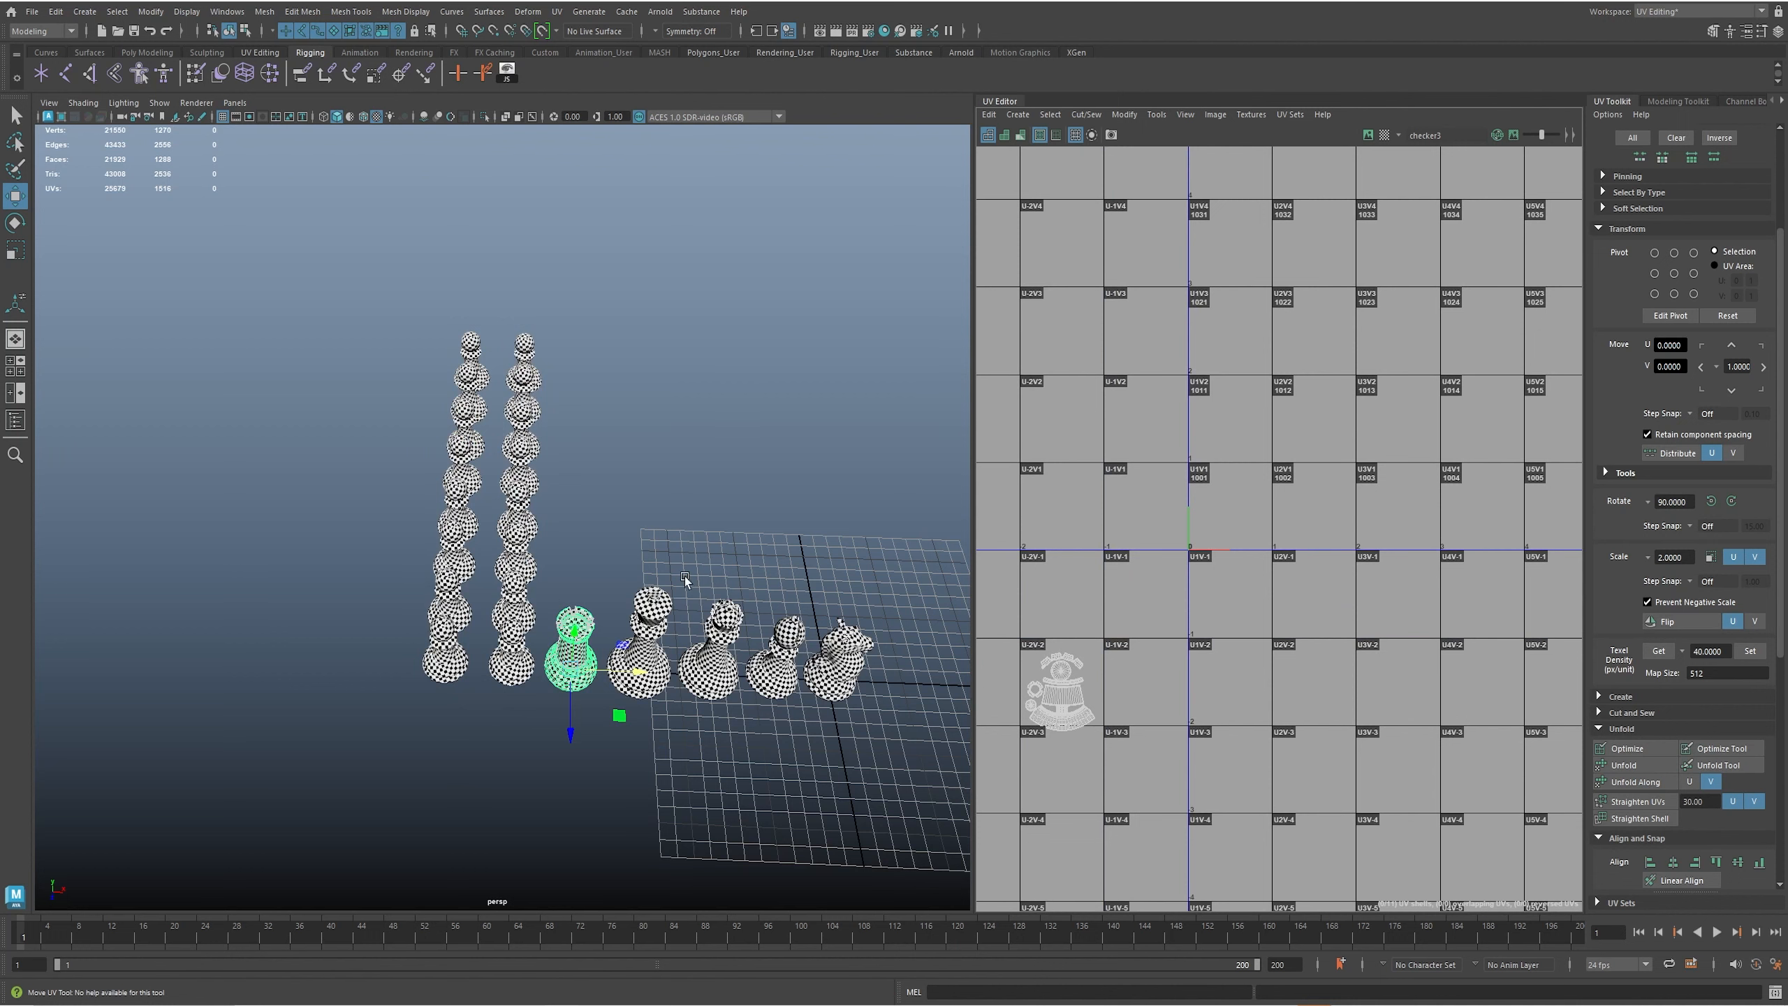
{"action": "left_click_drag", "start_coordinate": [350, 201], "coordinate": [544, 909]}
{"action": "left_click", "coordinate": [570, 665]}
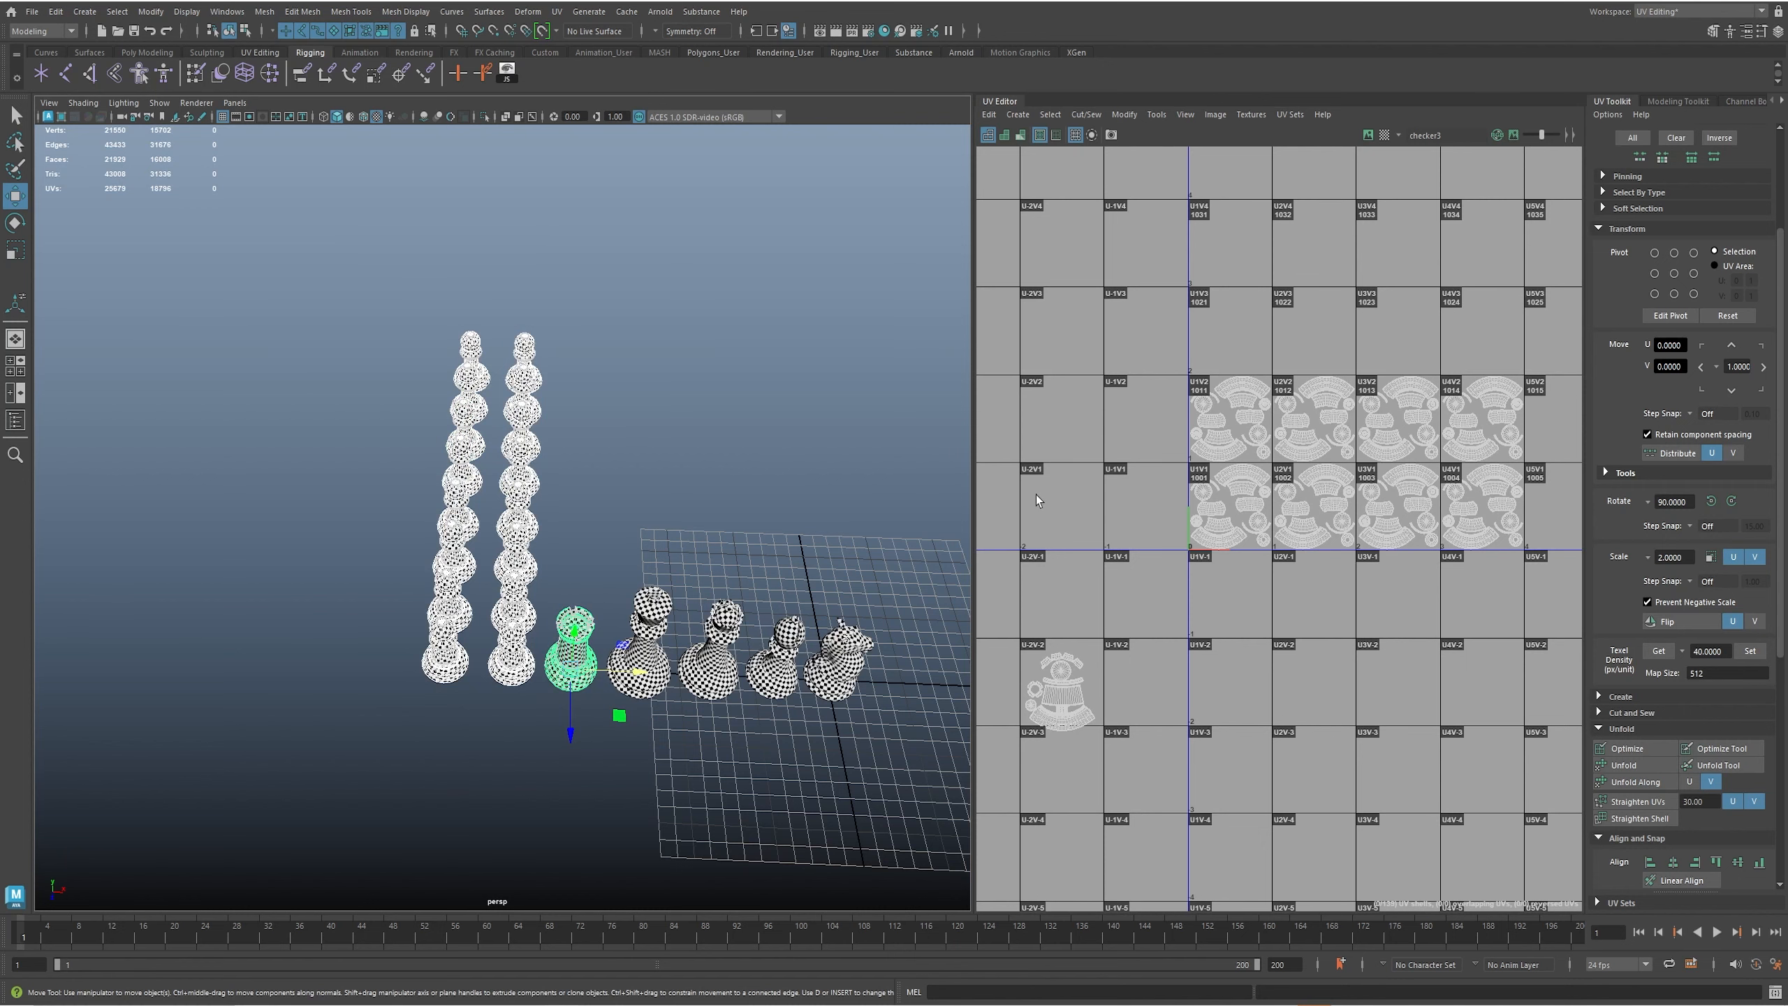
{"action": "middle_click_drag", "start_coordinate": [1255, 536], "coordinate": [1188, 598], "text": "alt"}
{"action": "middle_click_drag", "start_coordinate": [1359, 658], "coordinate": [1446, 569], "text": "alt"}
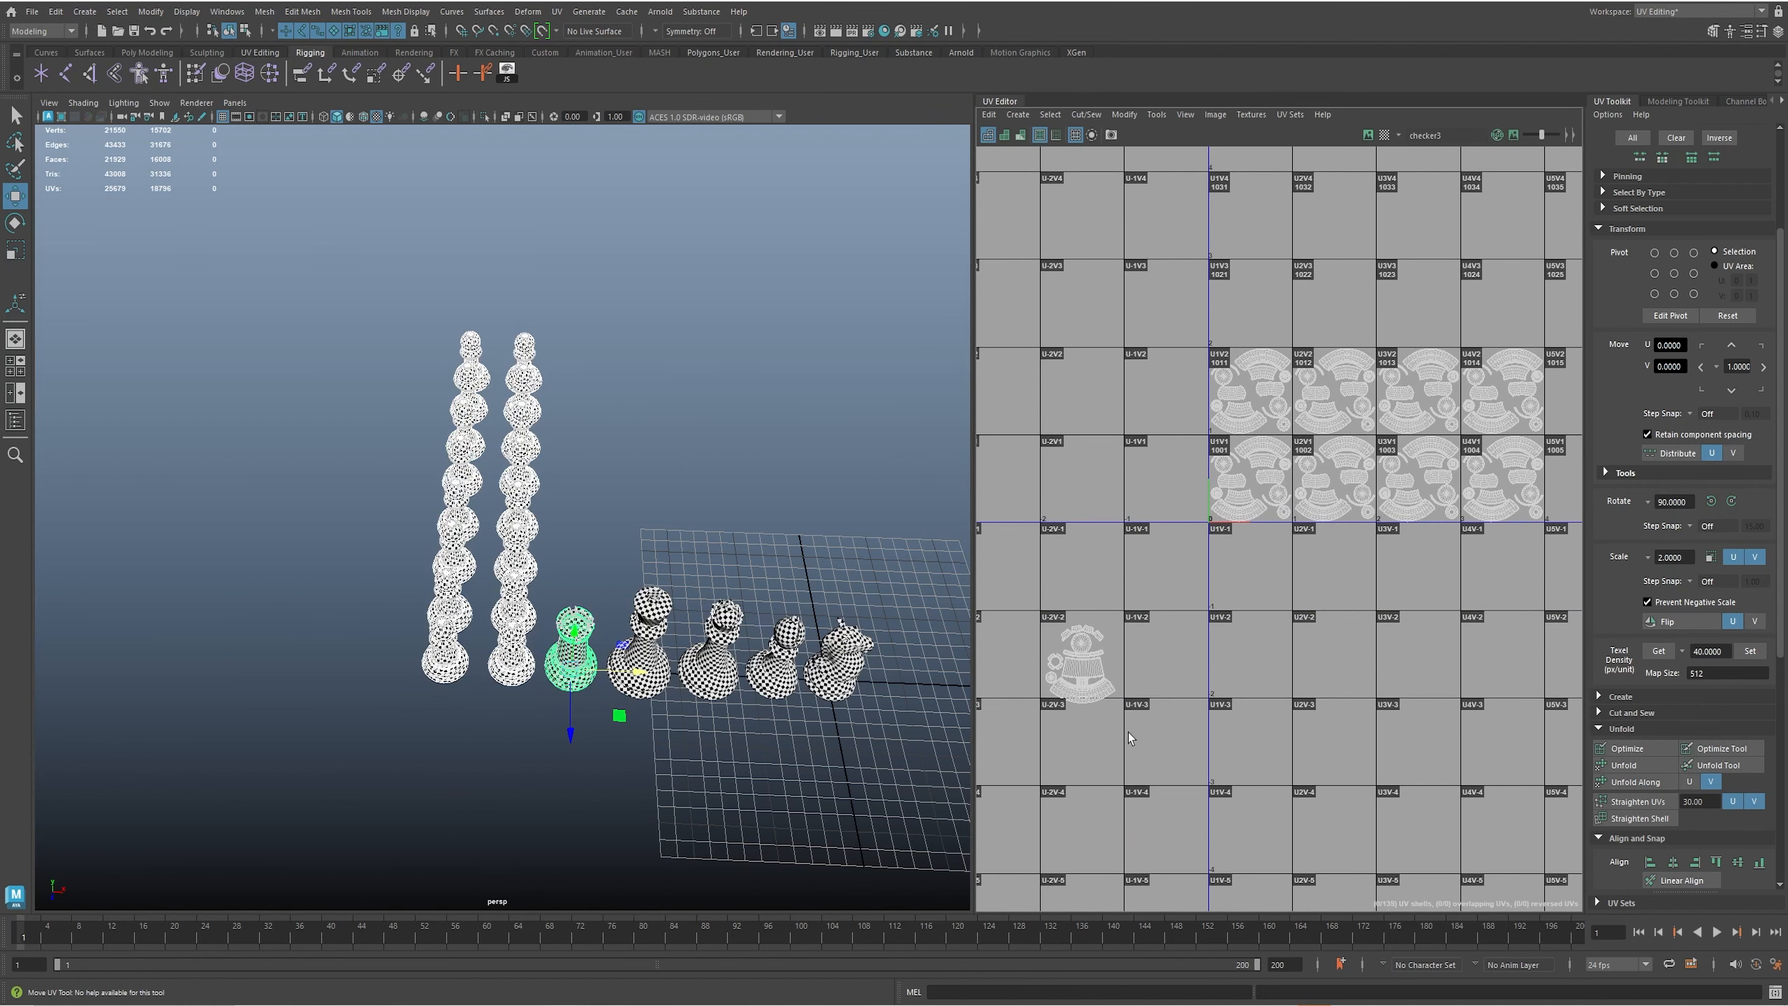
- Select all of the rook's UV shells and move them into tile 1005 beside the pawn tiles
{"action": "right_click_drag", "start_coordinate": [1129, 733], "coordinate": [1175, 775]}
{"action": "left_click_drag", "start_coordinate": [1014, 592], "coordinate": [1204, 807]}
{"action": "left_click_drag", "start_coordinate": [1077, 663], "coordinate": [1421, 644]}
{"action": "middle_click_drag", "start_coordinate": [1420, 649], "coordinate": [1172, 667], "text": "alt"}
{"action": "left_click_drag", "start_coordinate": [1148, 655], "coordinate": [1275, 502]}
{"action": "scroll", "coordinate": [1333, 519], "scroll_direction": "up", "scroll_amount": 3}
{"action": "scroll", "coordinate": [1359, 597], "scroll_direction": "up", "scroll_amount": 3}
{"action": "scroll", "coordinate": [1229, 528], "scroll_direction": "up", "scroll_amount": 2}
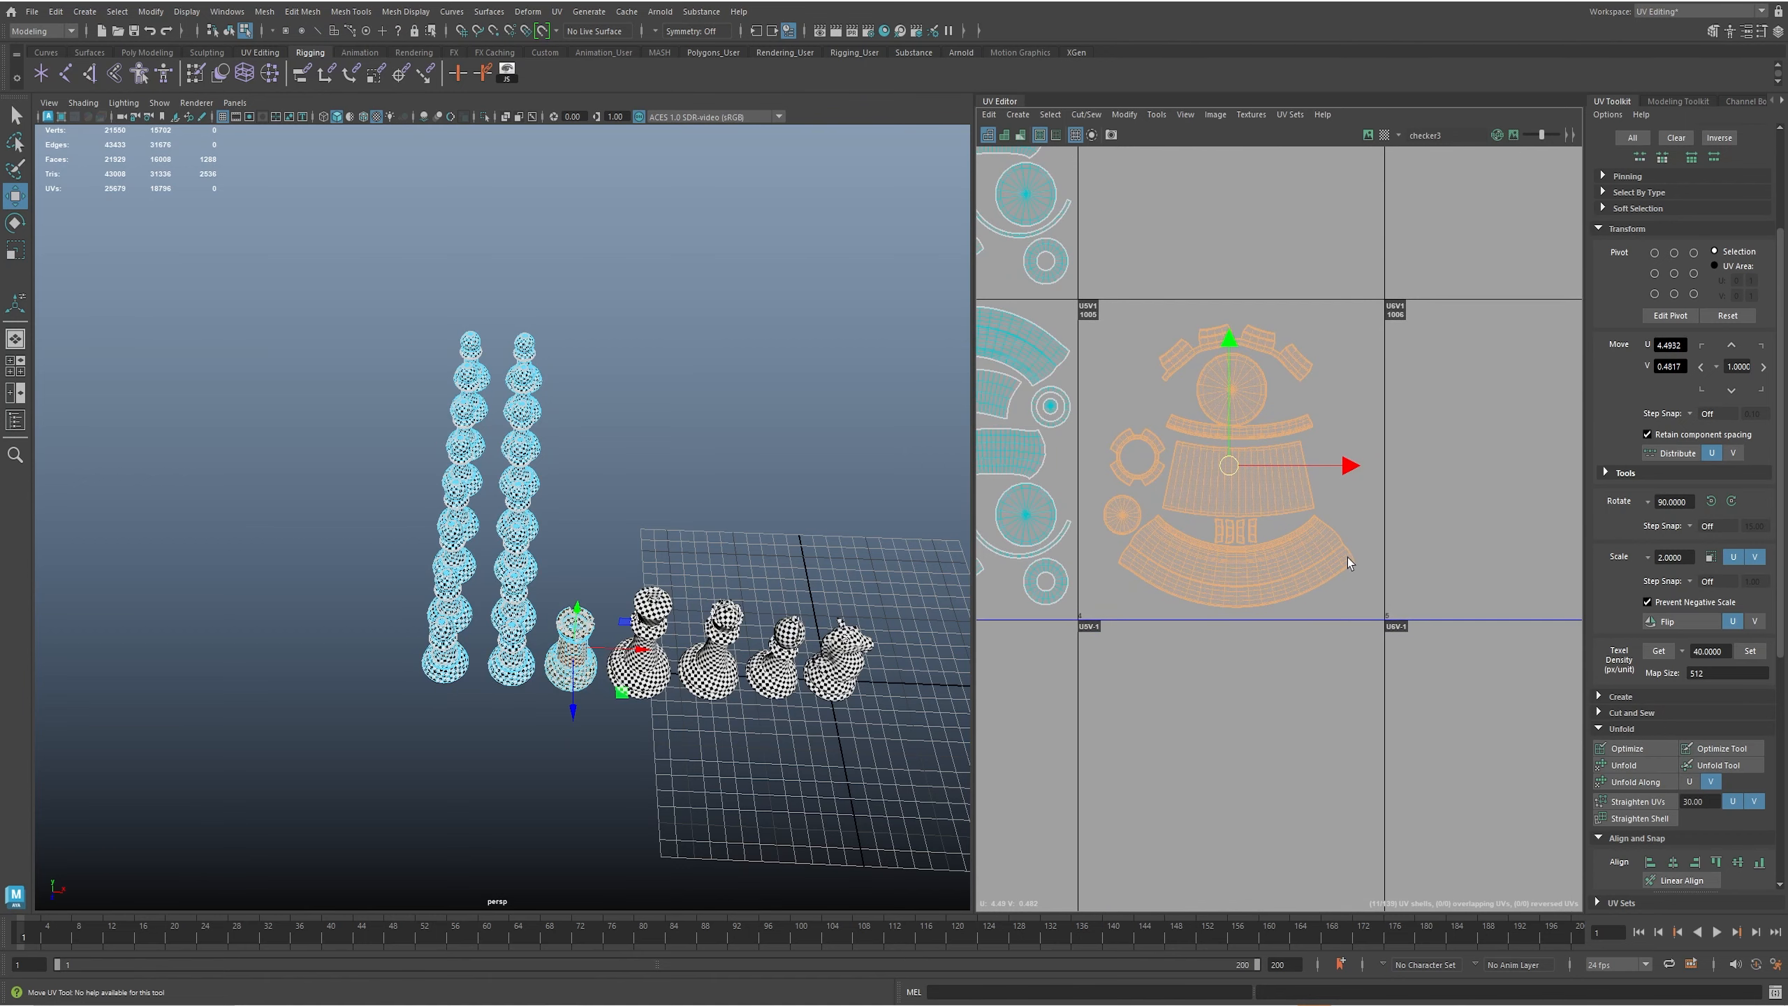
- Spread the rook's UV shells within tile 1005, shifting the upper and small strip shells up and the two round side shells left
{"action": "middle_click_drag", "start_coordinate": [1281, 532], "coordinate": [1274, 543], "text": "alt"}
{"action": "left_click_drag", "start_coordinate": [1188, 323], "coordinate": [1288, 461]}
{"action": "left_click", "coordinate": [1294, 474], "text": "shift"}
{"action": "left_click_drag", "start_coordinate": [1230, 350], "coordinate": [1231, 340]}
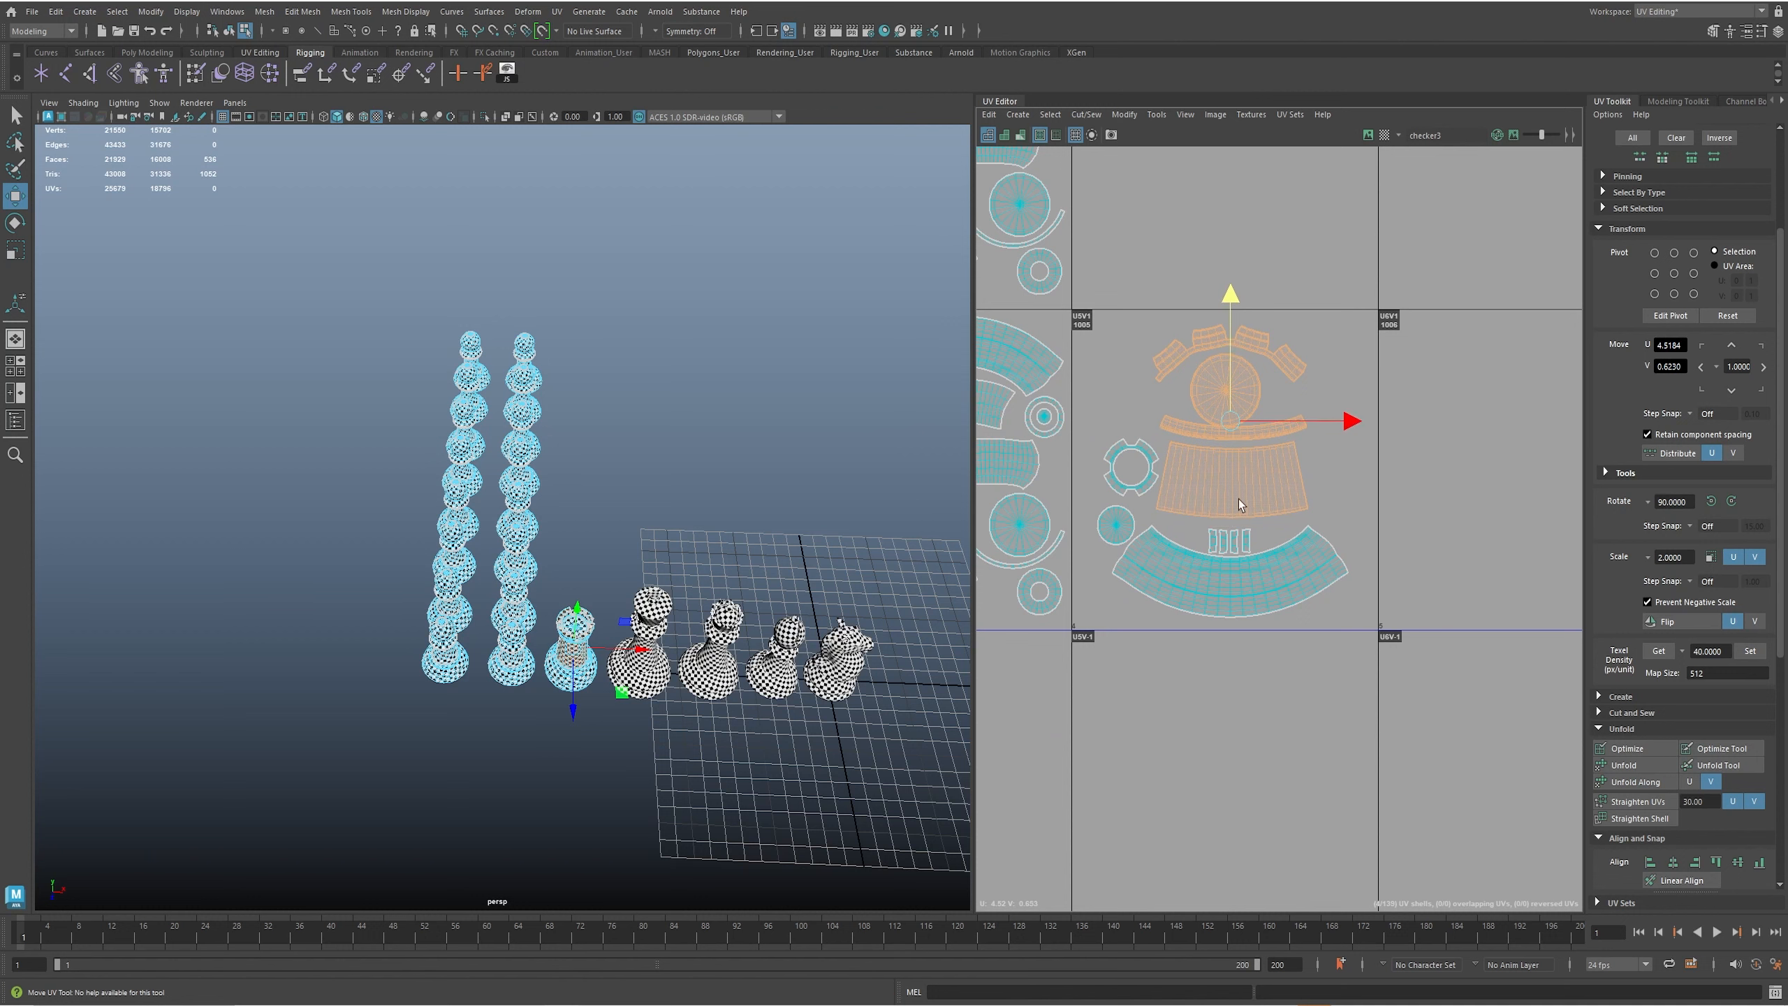
{"action": "left_click_drag", "start_coordinate": [1201, 526], "coordinate": [1250, 549]}
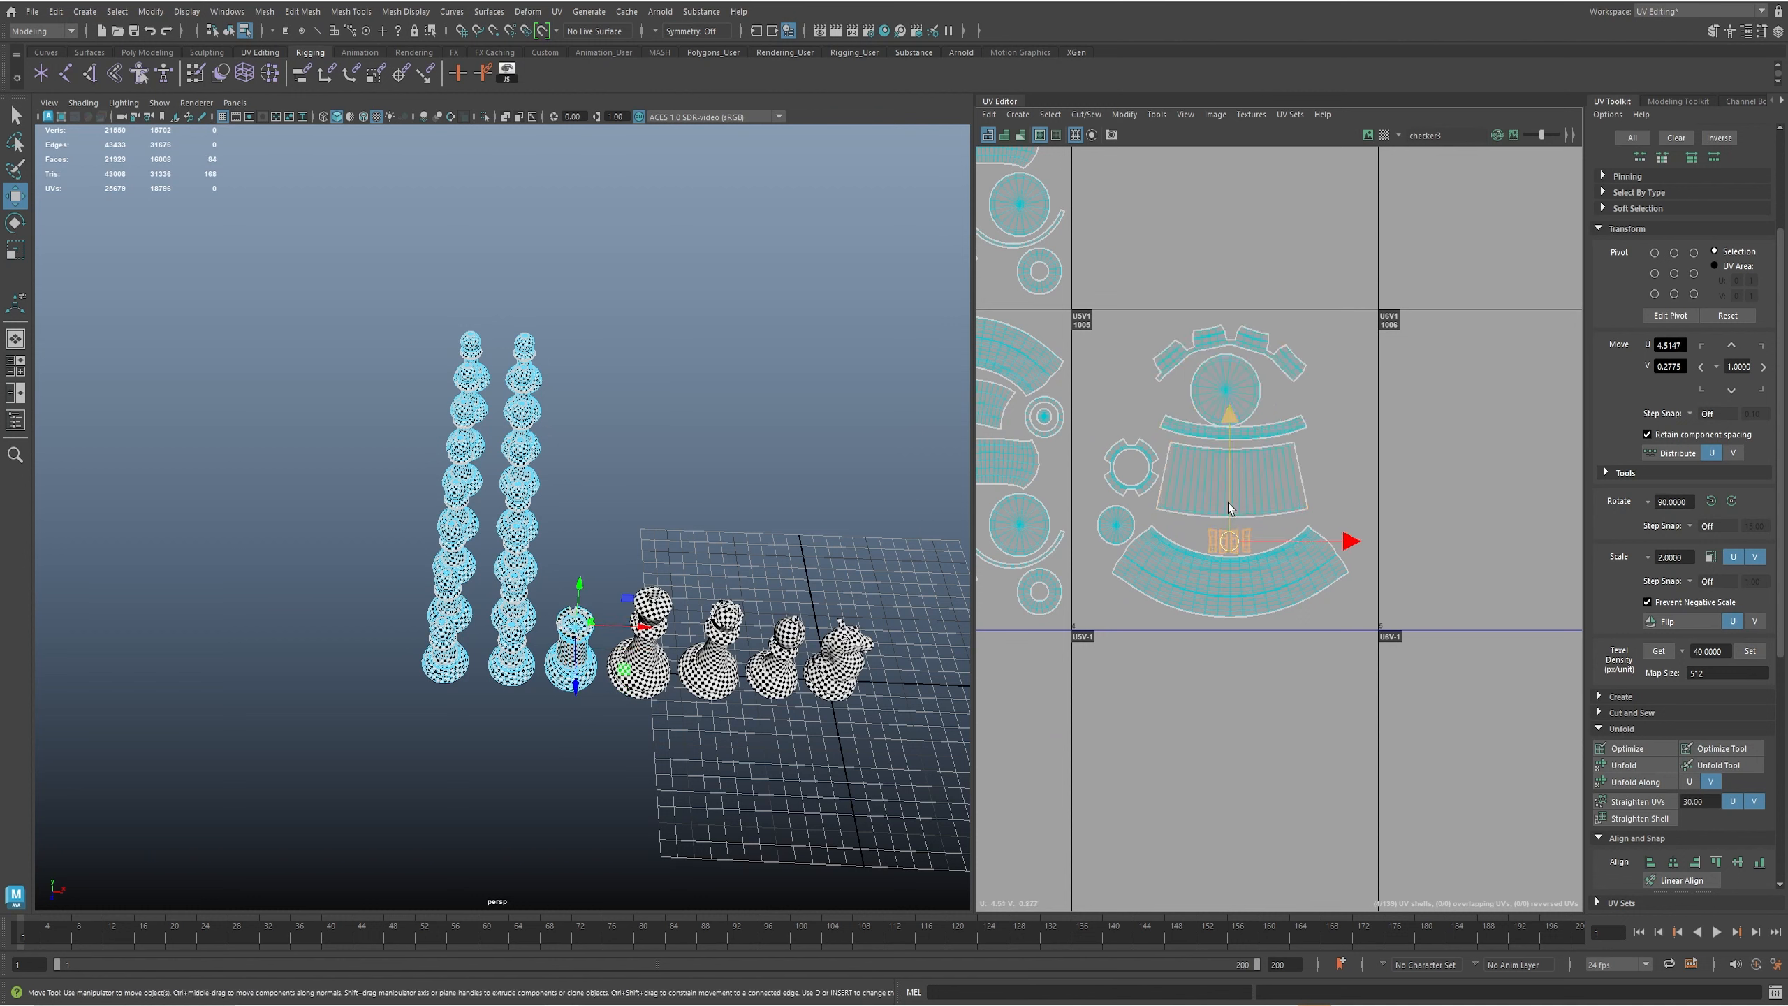
{"action": "left_click_drag", "start_coordinate": [1190, 337], "coordinate": [1232, 333]}
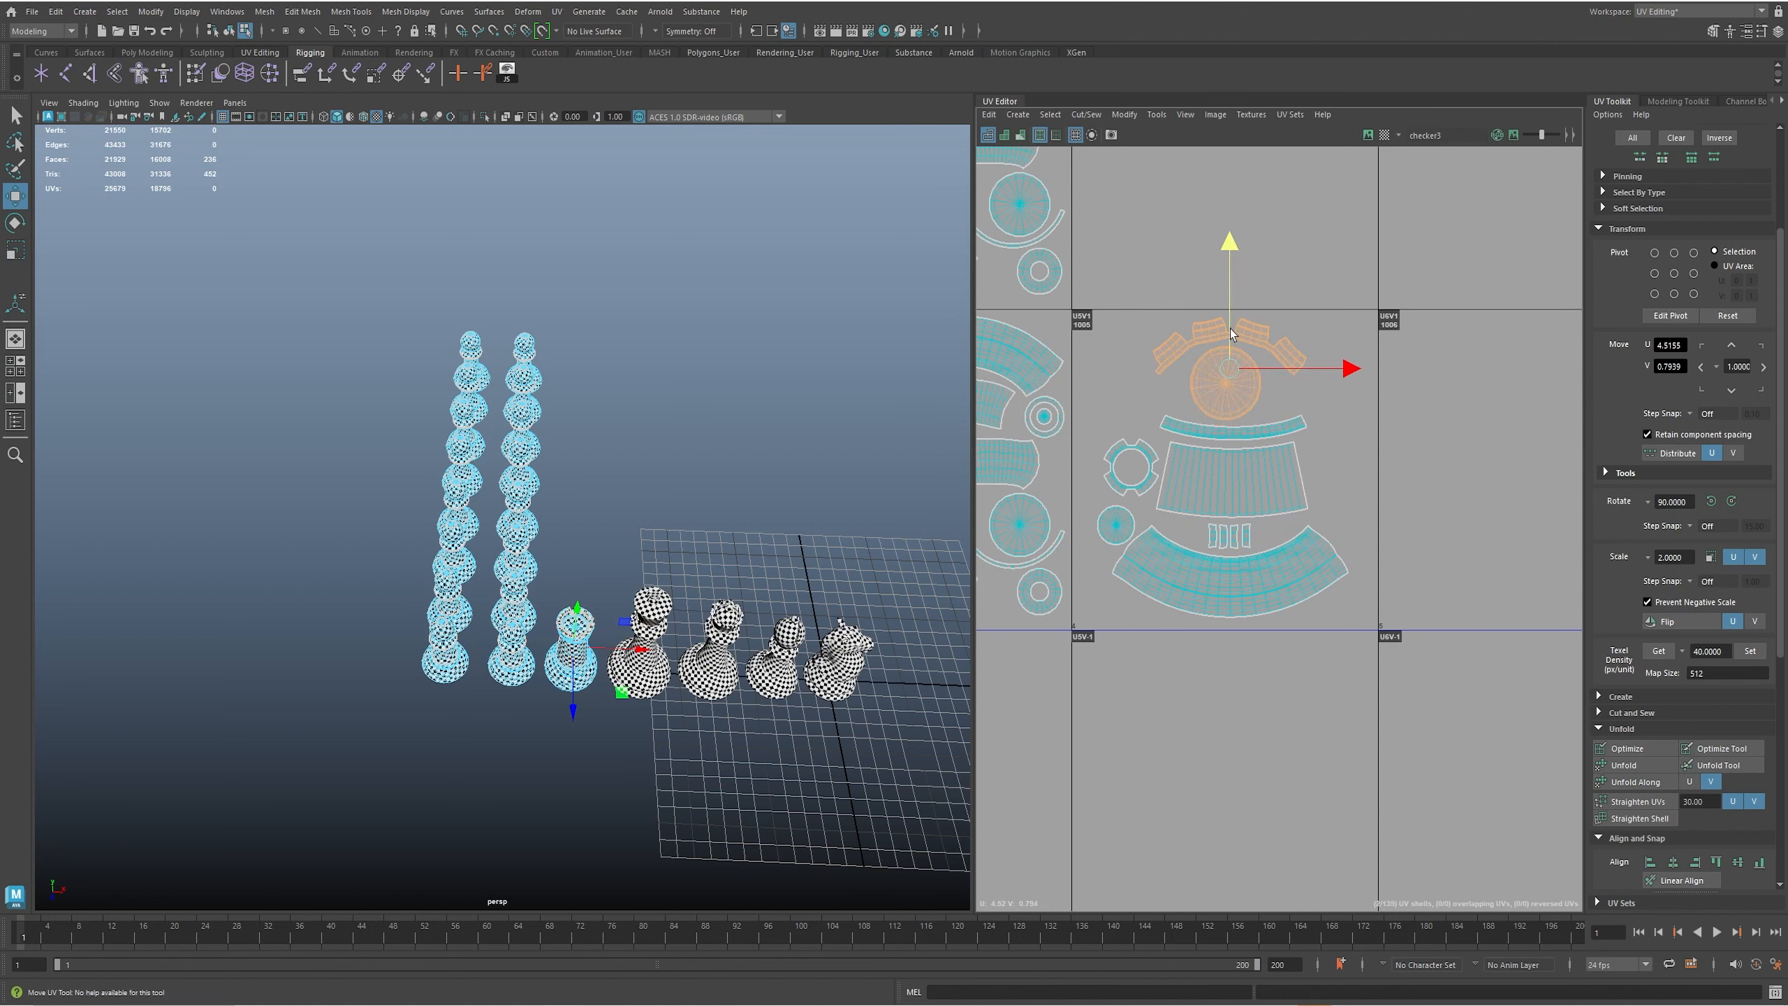
{"action": "mouse_move", "coordinate": [1103, 444]}
{"action": "left_mouse_down"}
{"action": "mouse_move", "coordinate": [1129, 523]}
{"action": "mouse_move", "coordinate": [1123, 467]}
{"action": "left_mouse_up"}
{"action": "scroll", "coordinate": [1372, 525], "scroll_direction": "down", "scroll_amount": 8}
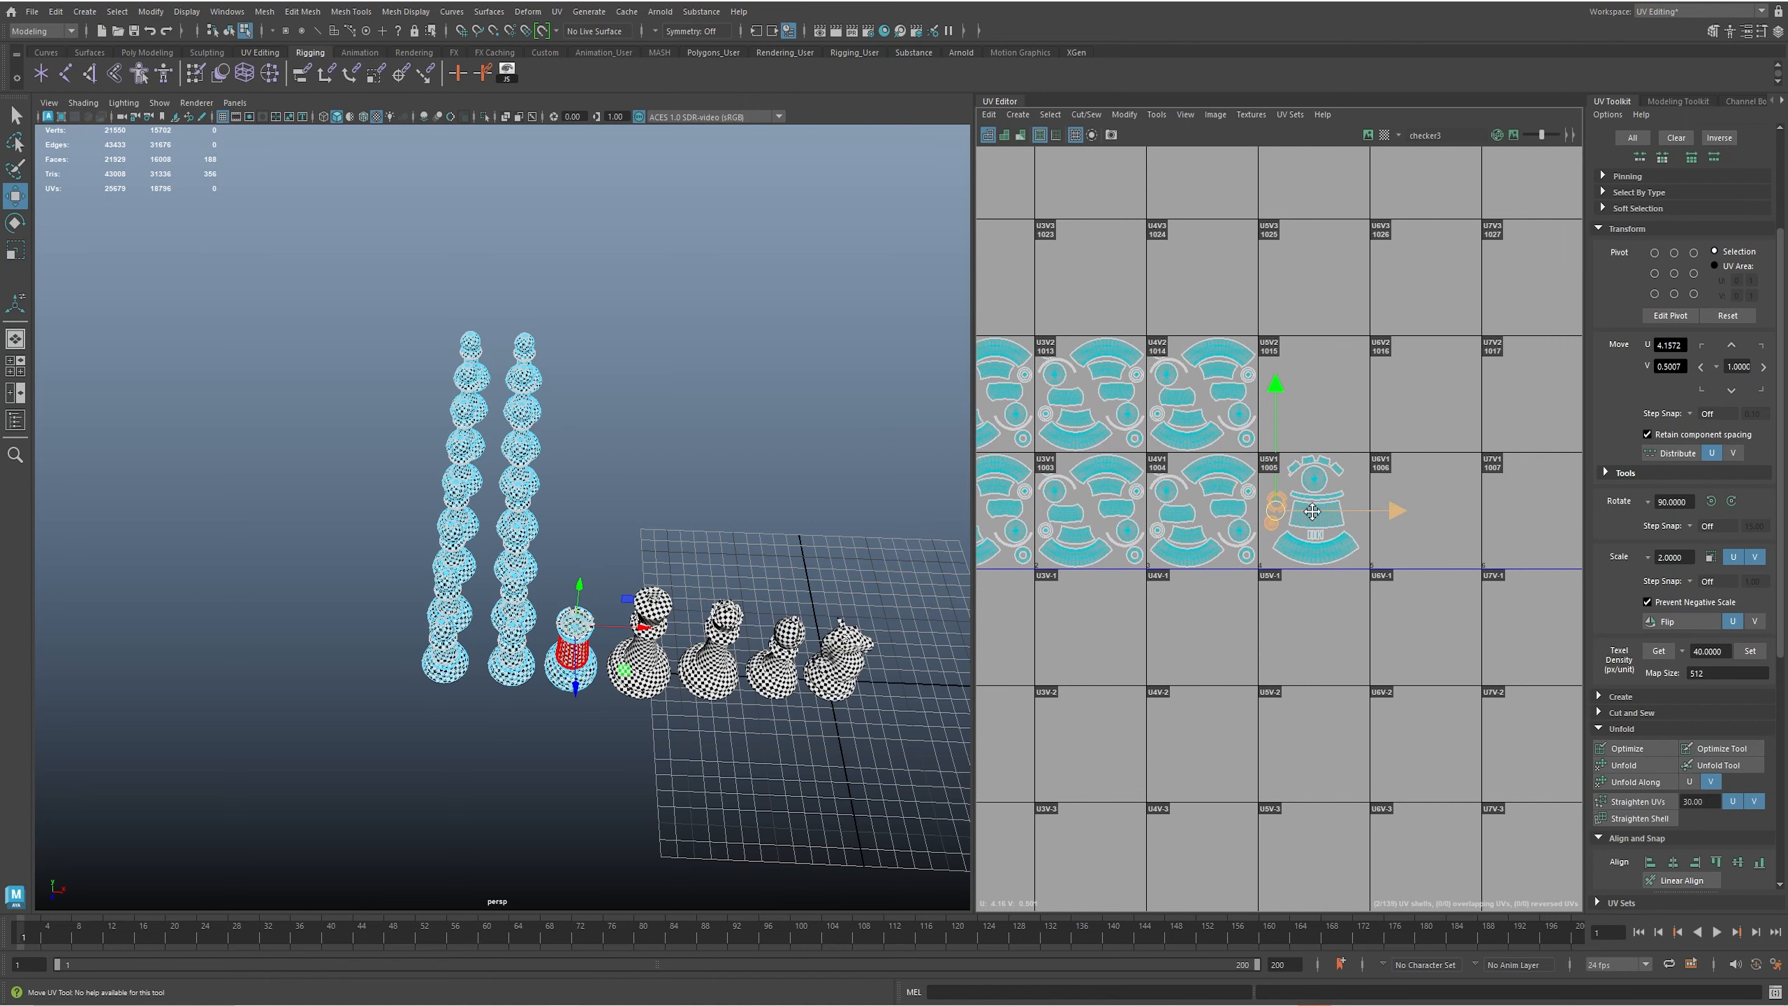
- Duplicate the rook behind the original and move the copy's UV shells 1.0 in U into tile 1006
{"action": "left_click", "coordinate": [563, 676]}
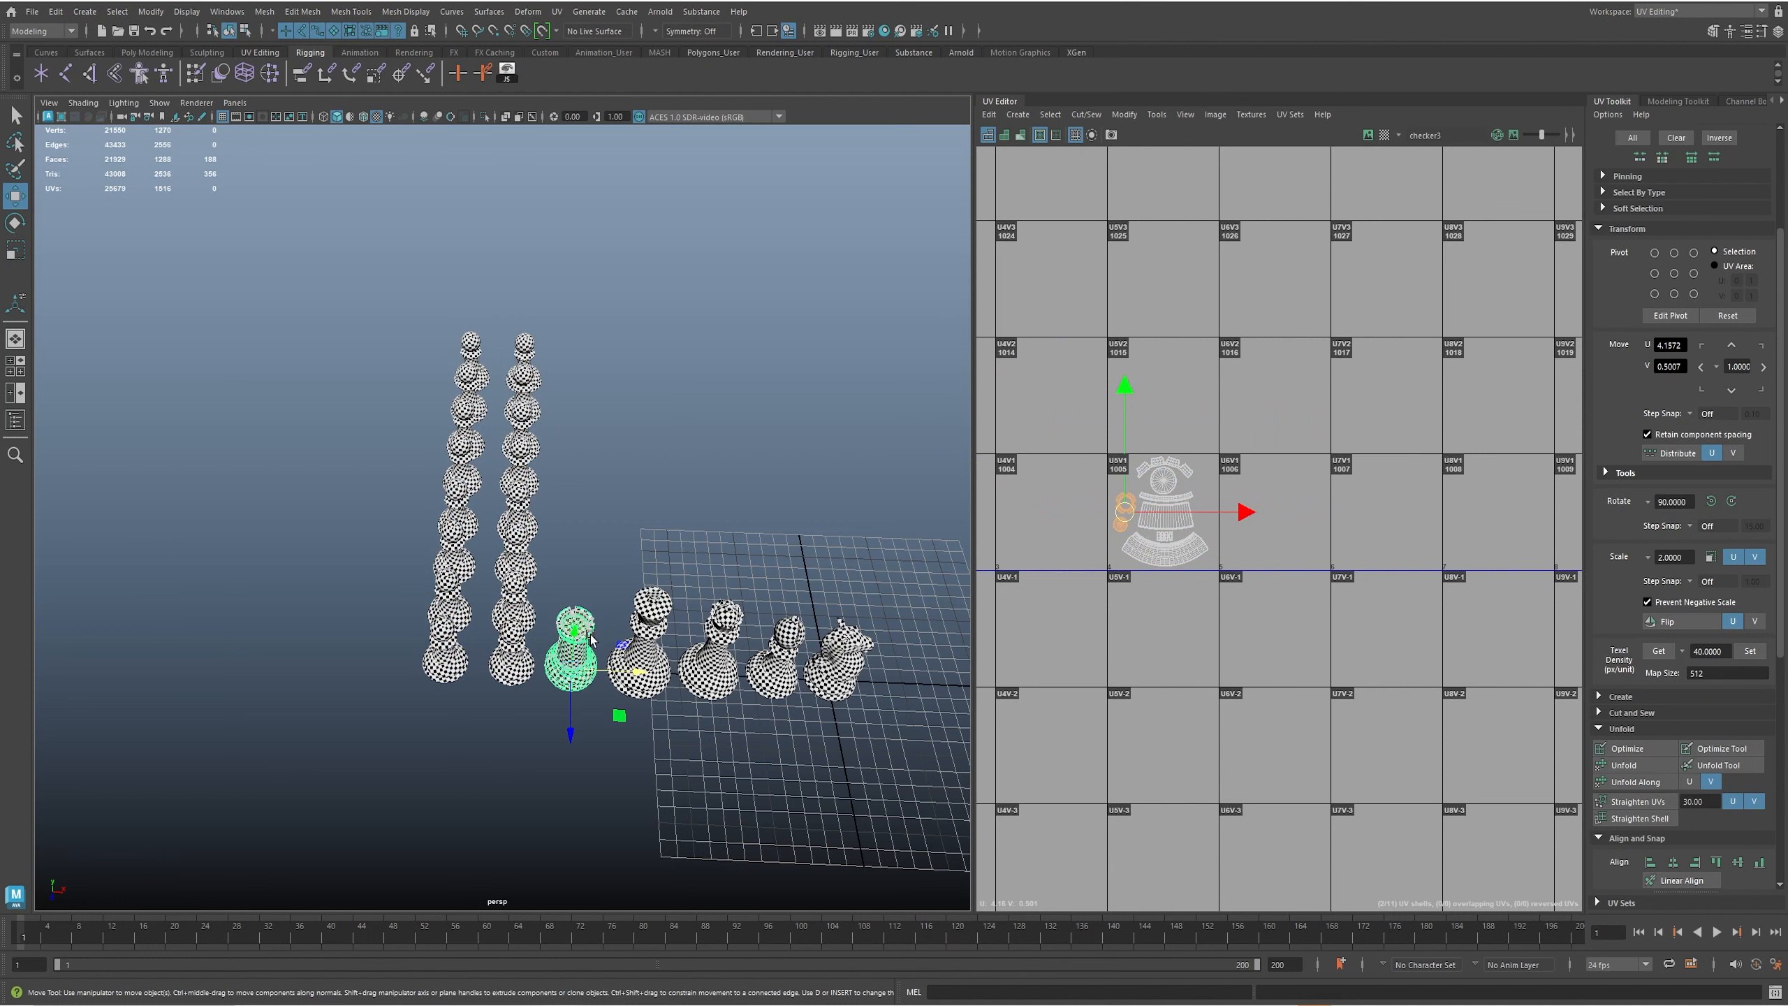
{"action": "left_click_drag", "start_coordinate": [571, 703], "coordinate": [571, 631], "text": "shift"}
{"action": "right_click_drag", "start_coordinate": [1061, 407], "coordinate": [1087, 431]}
{"action": "left_click_drag", "start_coordinate": [1087, 431], "coordinate": [1314, 637]}
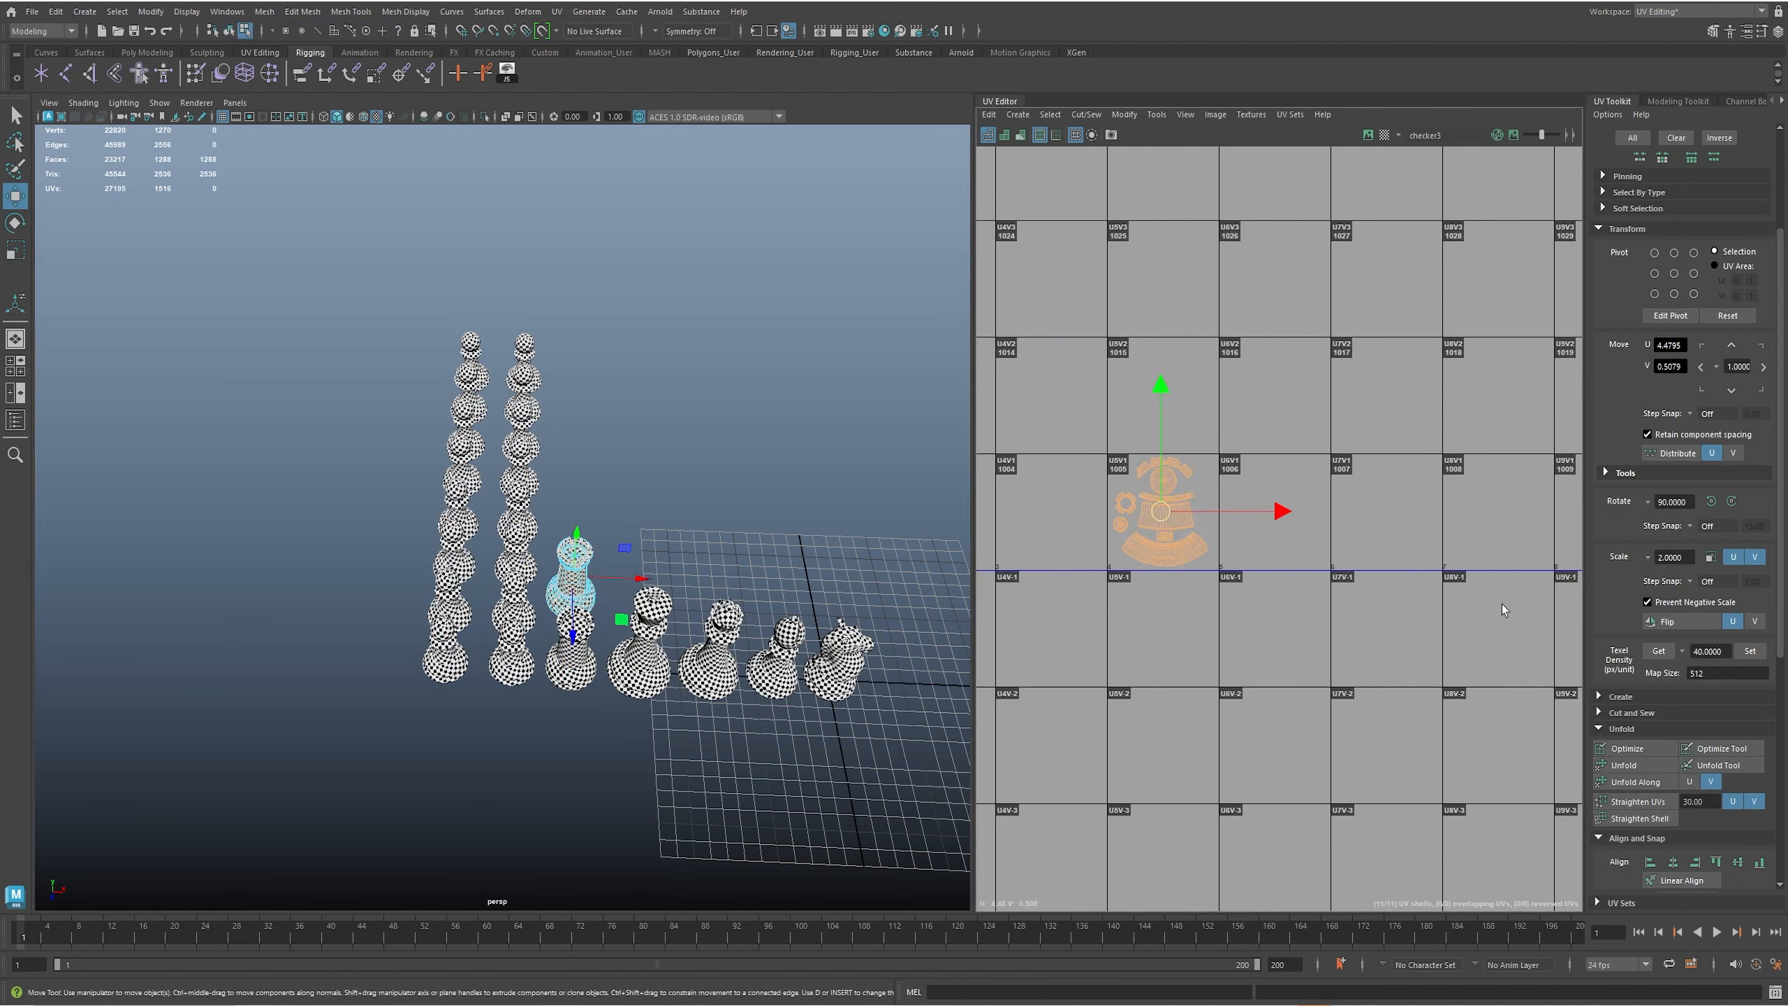
{"action": "left_click", "coordinate": [1763, 366]}
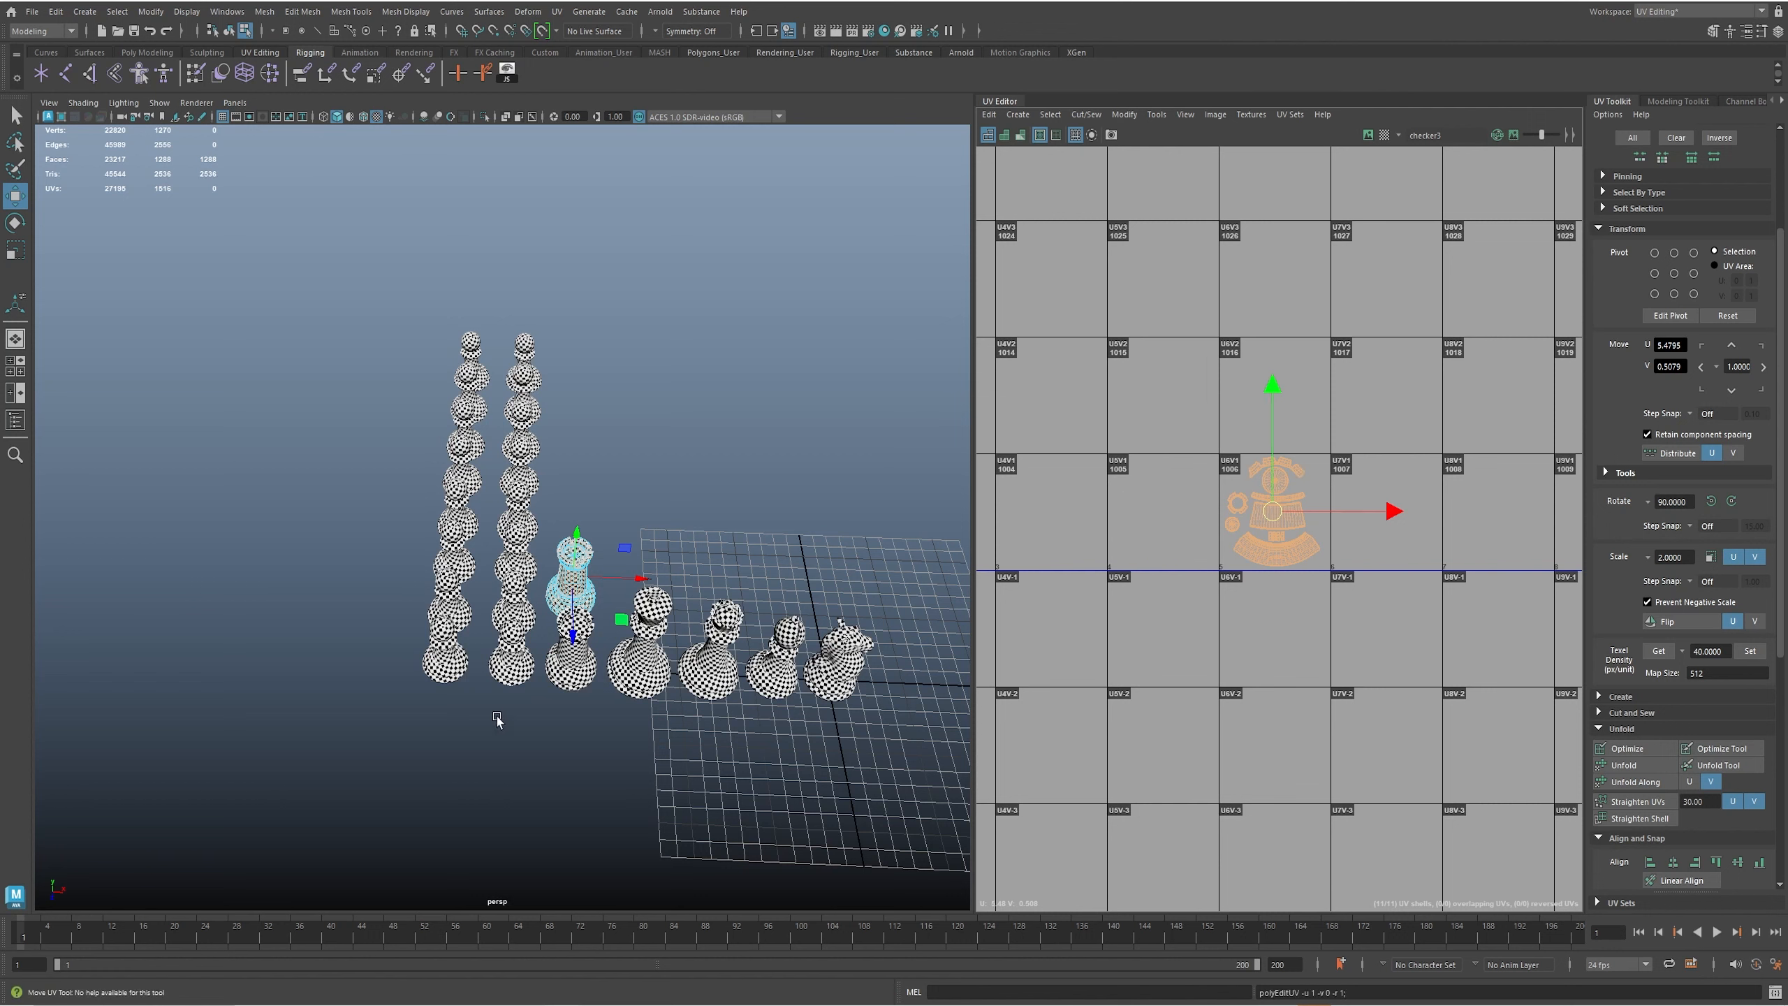
{"action": "left_click", "coordinate": [588, 668], "text": "shift"}
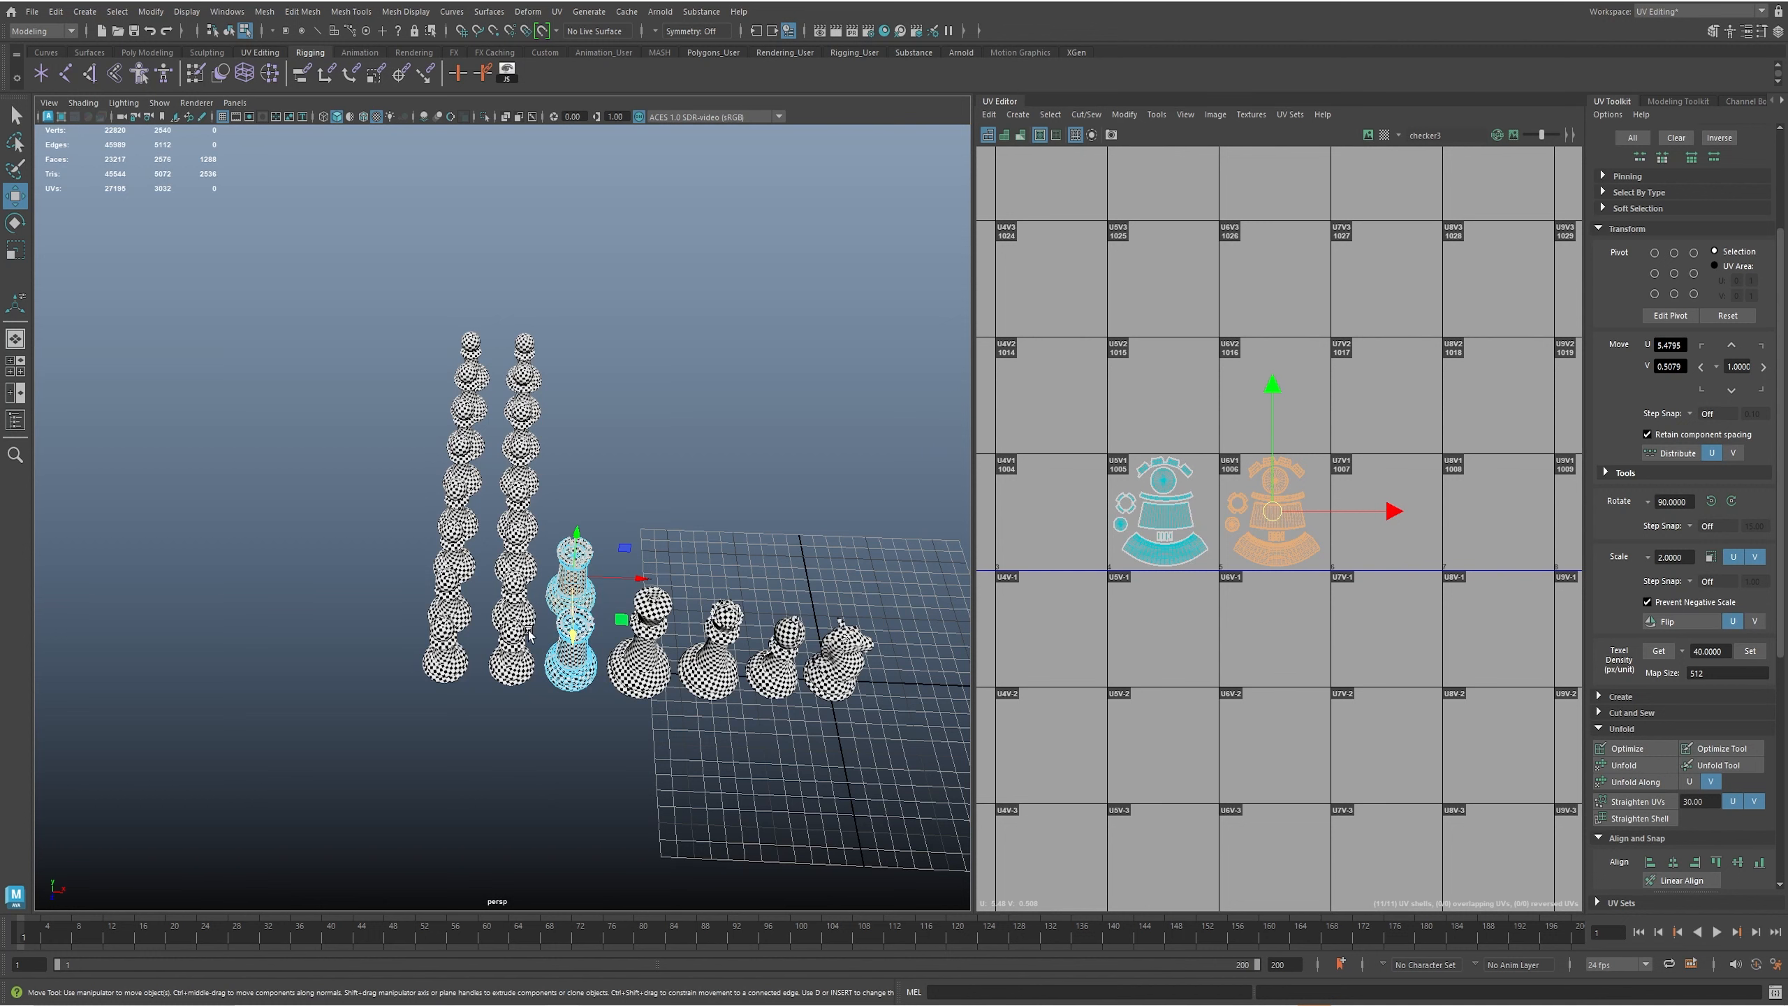
- Return to object selection, duplicate both rooks together and move the two copies behind them in the same row
{"action": "right_click_drag", "start_coordinate": [574, 664], "coordinate": [582, 659]}
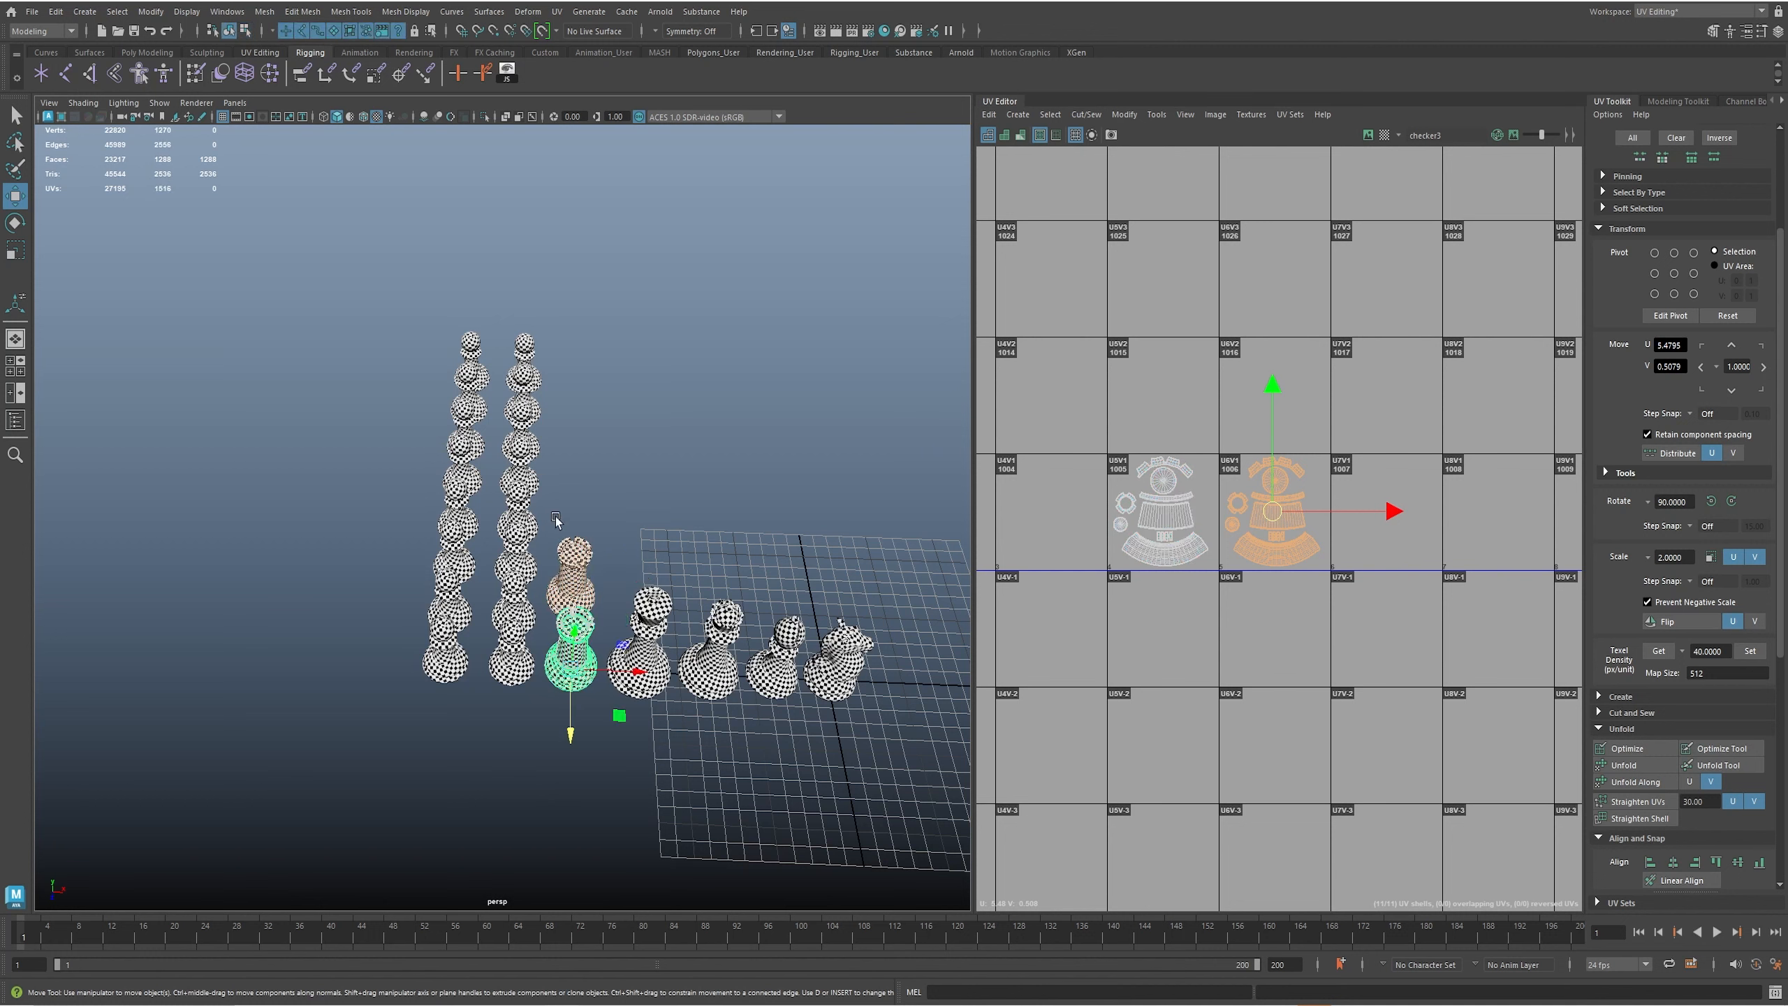
{"action": "left_click_drag", "start_coordinate": [556, 519], "coordinate": [599, 689]}
{"action": "key", "text": "ctrl+d"}
{"action": "left_click_drag", "start_coordinate": [573, 648], "coordinate": [576, 522]}
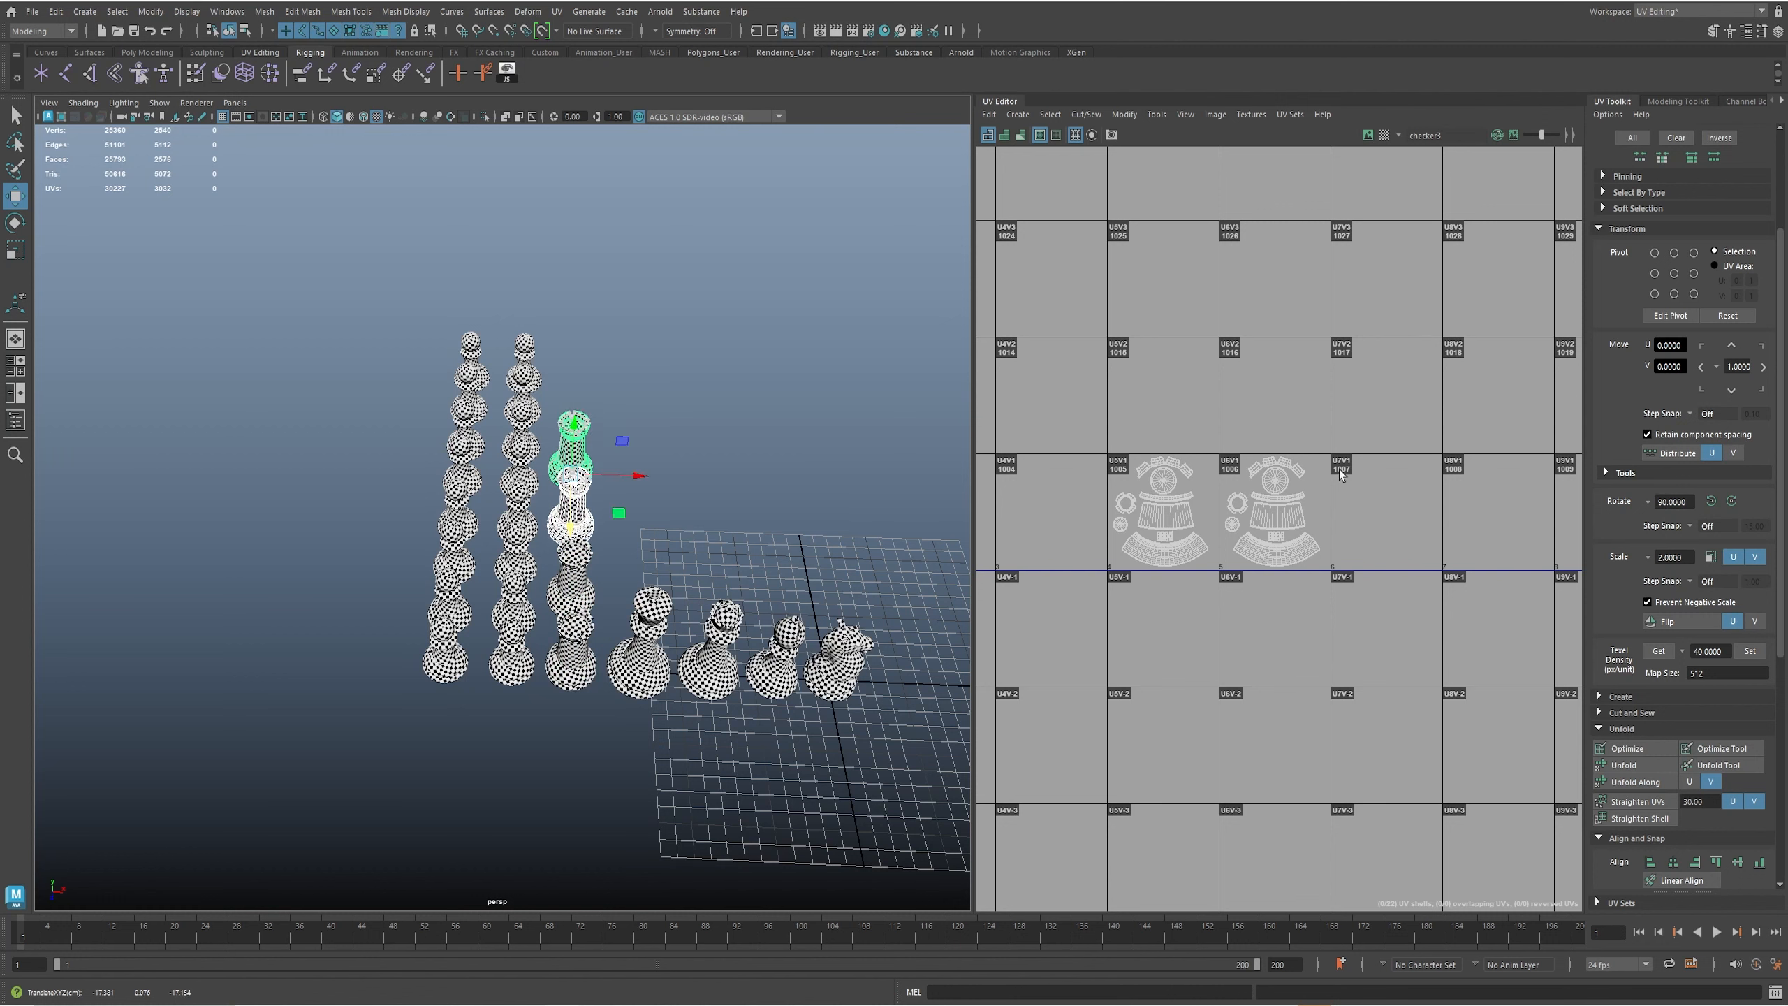
- Move all UV shells of the two new rooks 1.0 in V into tiles 1015 and 1016
{"action": "right_click_drag", "start_coordinate": [1358, 599], "coordinate": [1301, 565]}
{"action": "left_click_drag", "start_coordinate": [1094, 440], "coordinate": [1348, 581]}
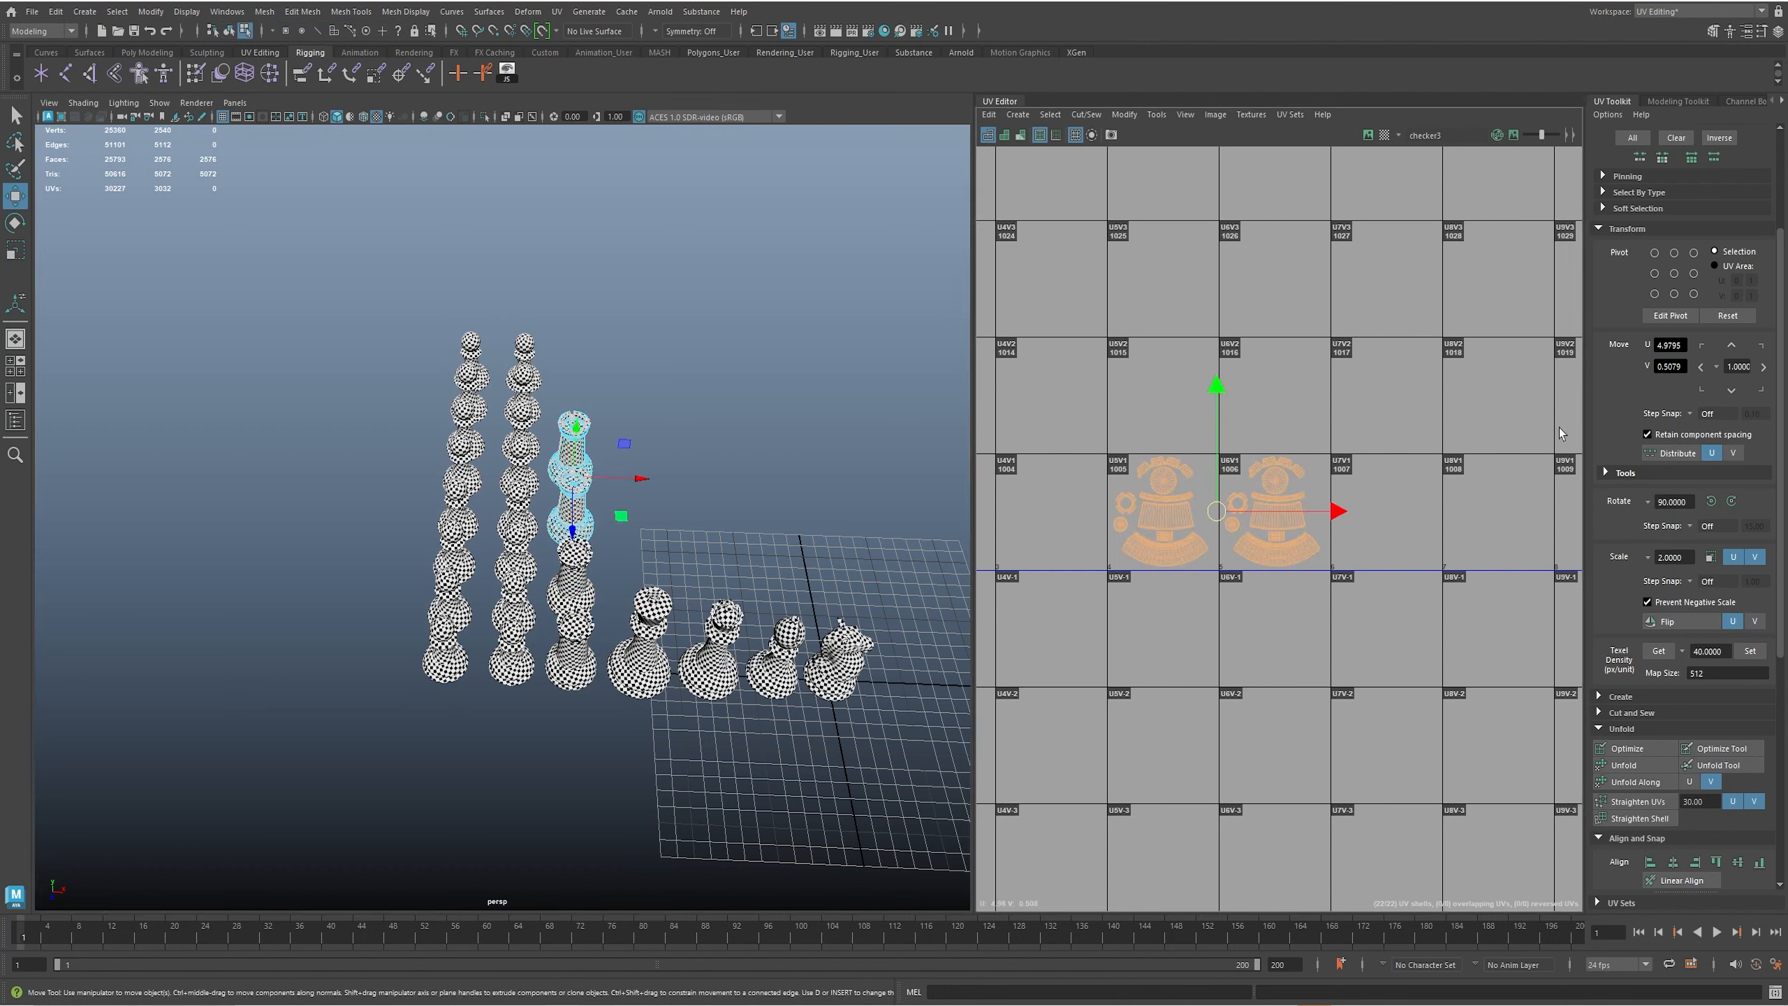
{"action": "left_click", "coordinate": [1731, 344]}
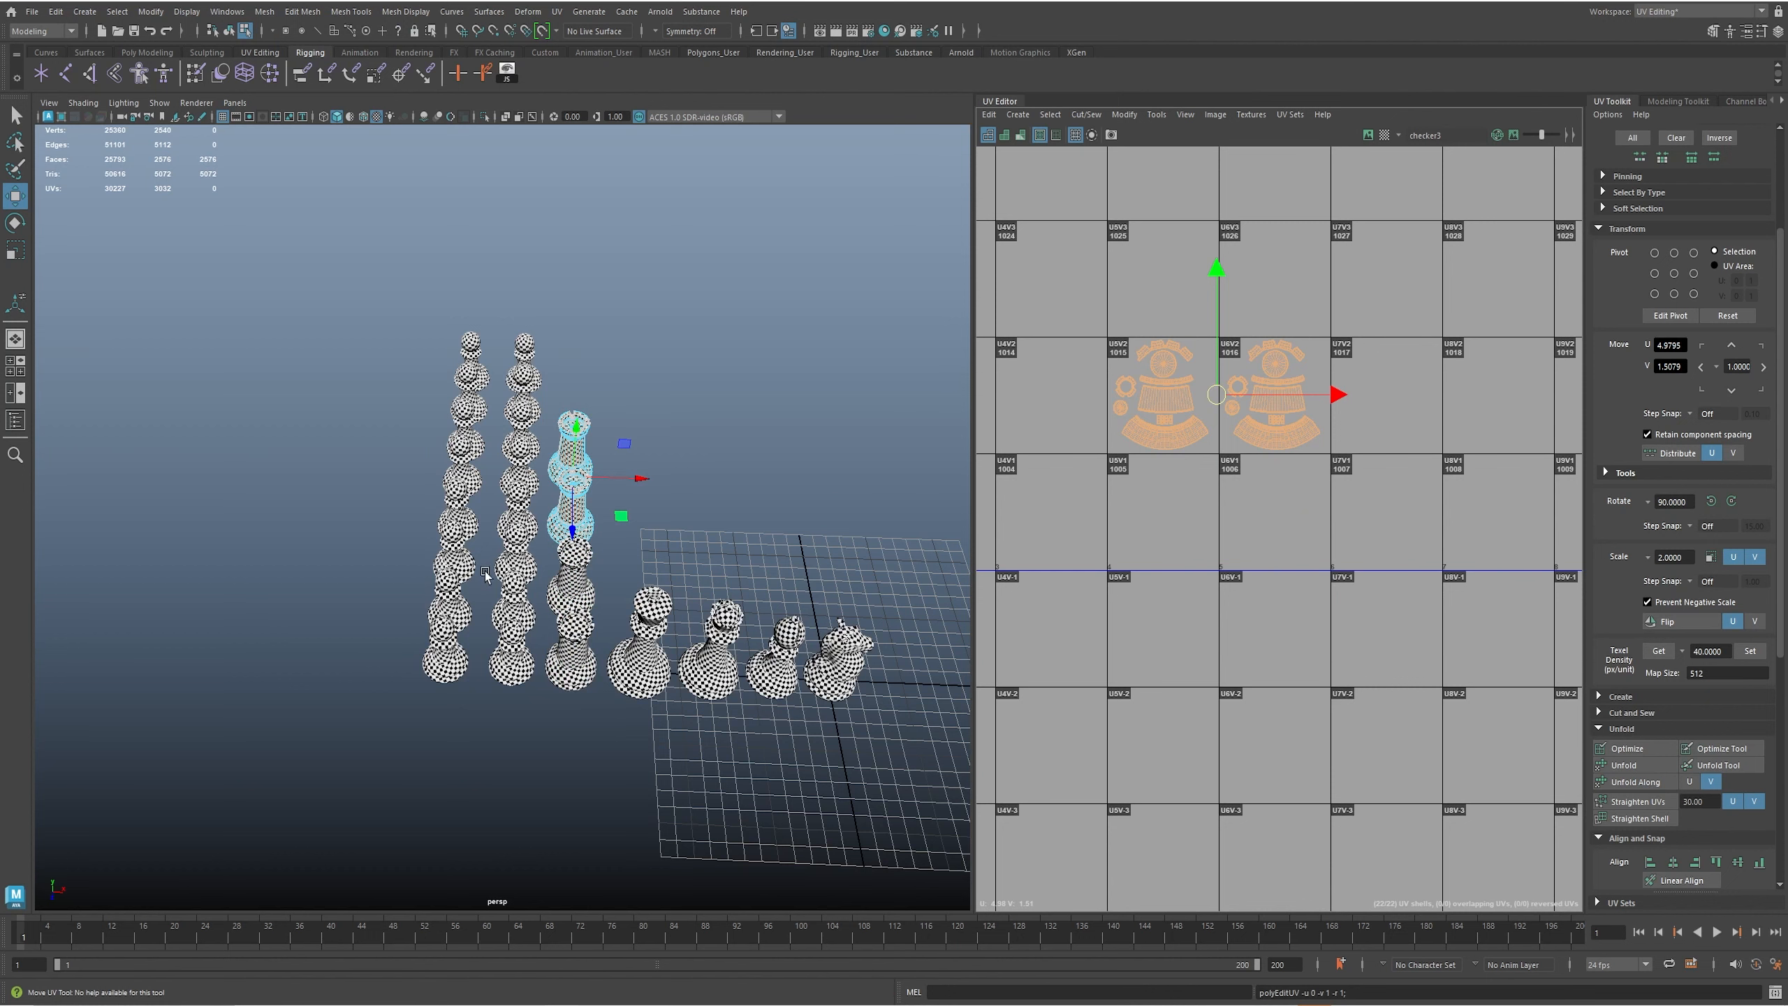
- Select all pawns and rooks as objects and examine their combined UV layout across the tiles
{"action": "key", "text": "F8"}
{"action": "left_click_drag", "start_coordinate": [405, 269], "coordinate": [585, 620]}
{"action": "left_click_drag", "start_coordinate": [441, 345], "coordinate": [598, 768]}
{"action": "middle_click_drag", "start_coordinate": [1048, 730], "coordinate": [1315, 752], "text": "alt"}
{"action": "middle_click_drag", "start_coordinate": [1151, 660], "coordinate": [1259, 690], "text": "alt"}
{"action": "middle_click_drag", "start_coordinate": [1384, 612], "coordinate": [1126, 649], "text": "alt"}
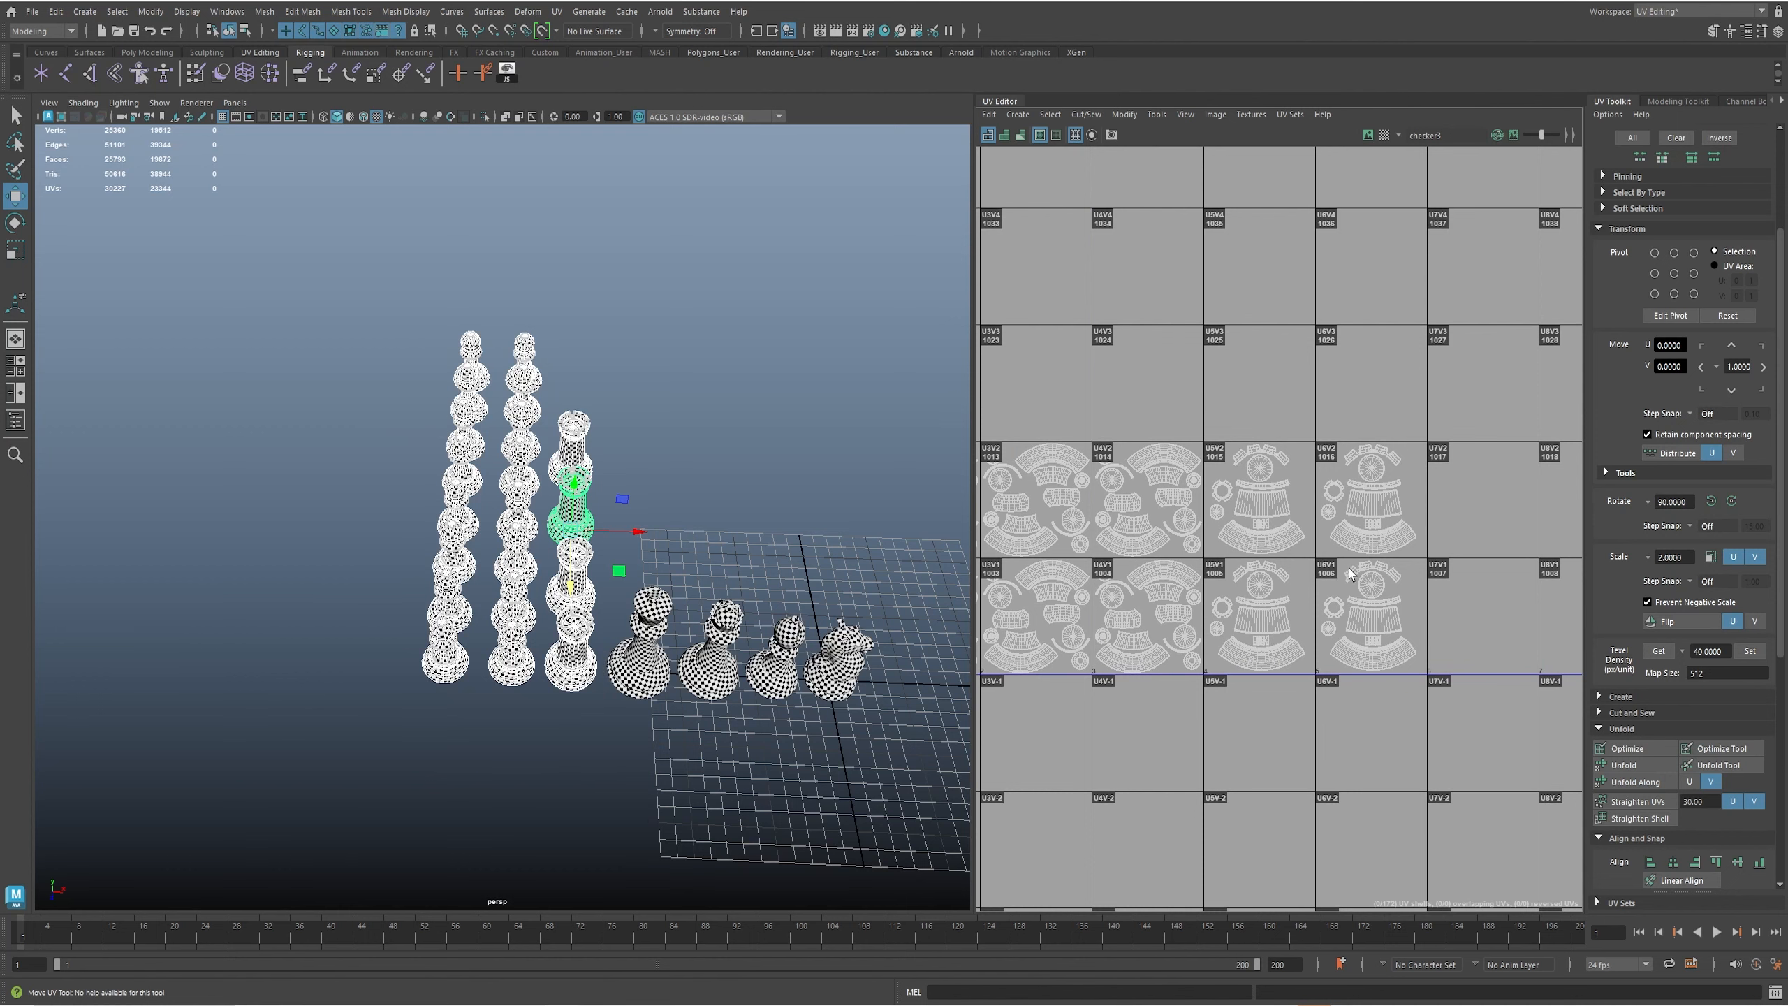
{"action": "middle_click_drag", "start_coordinate": [1262, 568], "coordinate": [1090, 548], "text": "alt"}
- Show the piece beside the rooks together with all pawns and rooks, and select that piece's UV shells below the tile rows
{"action": "left_click", "coordinate": [650, 666]}
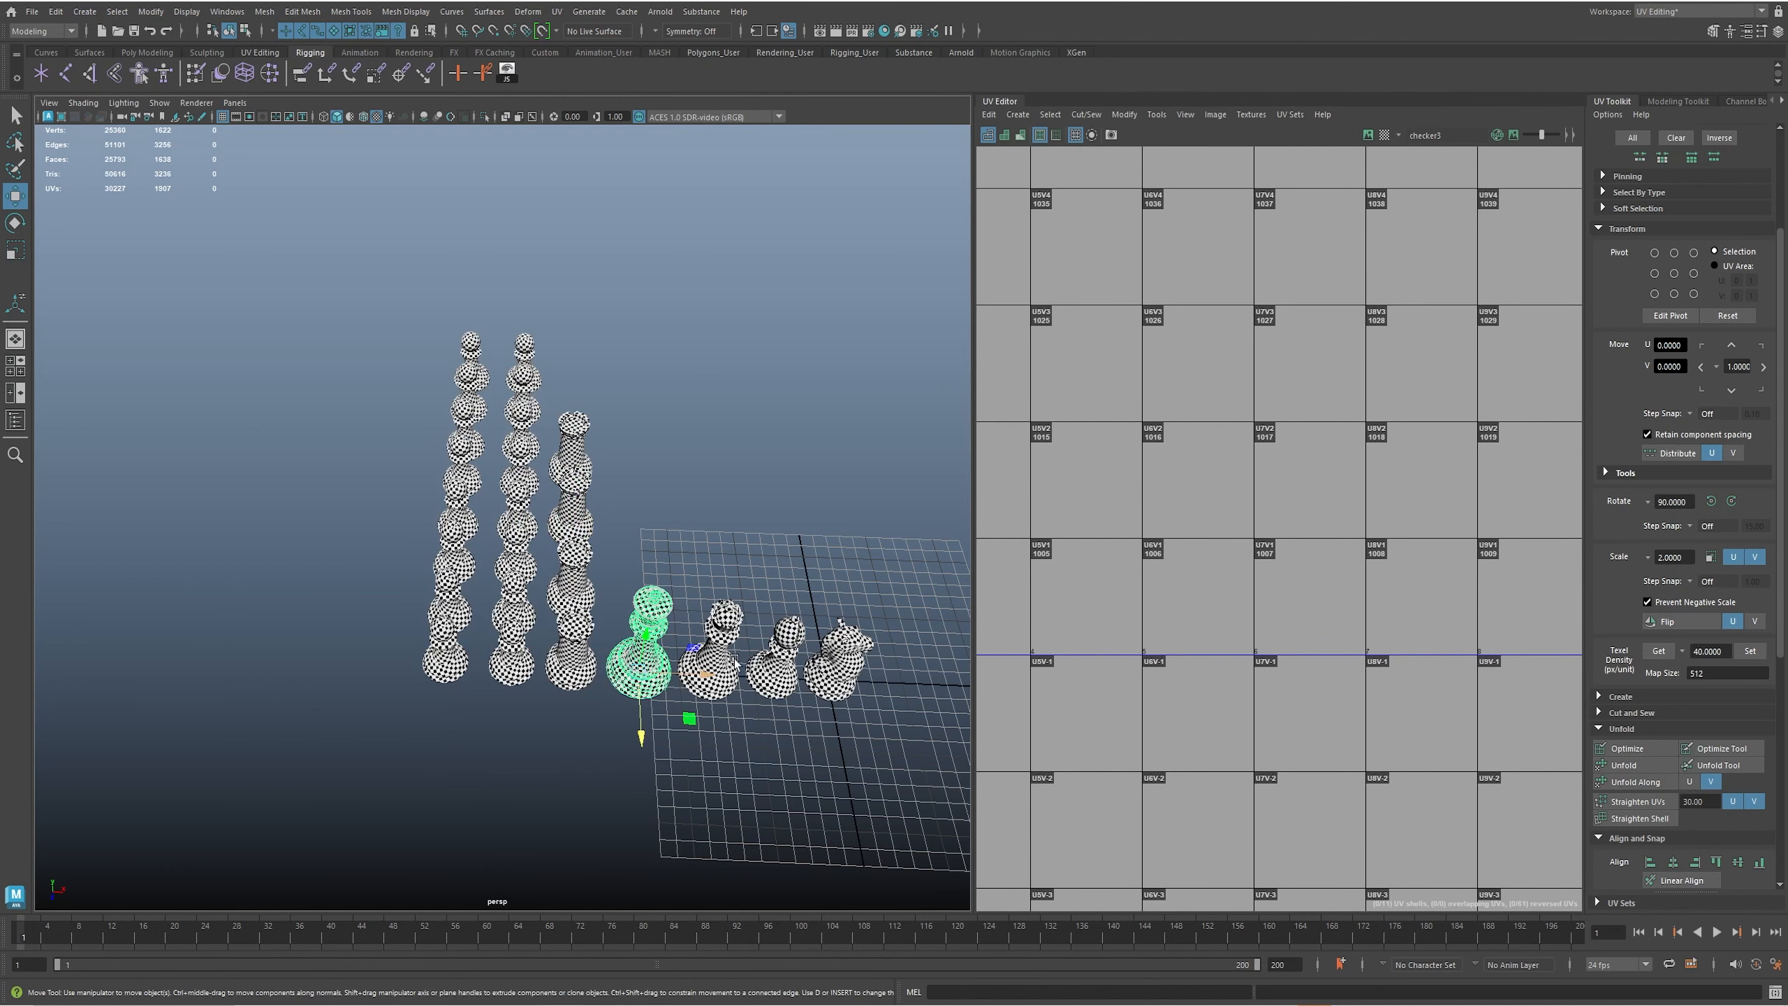
{"action": "scroll", "coordinate": [1033, 648], "scroll_direction": "down", "scroll_amount": 10}
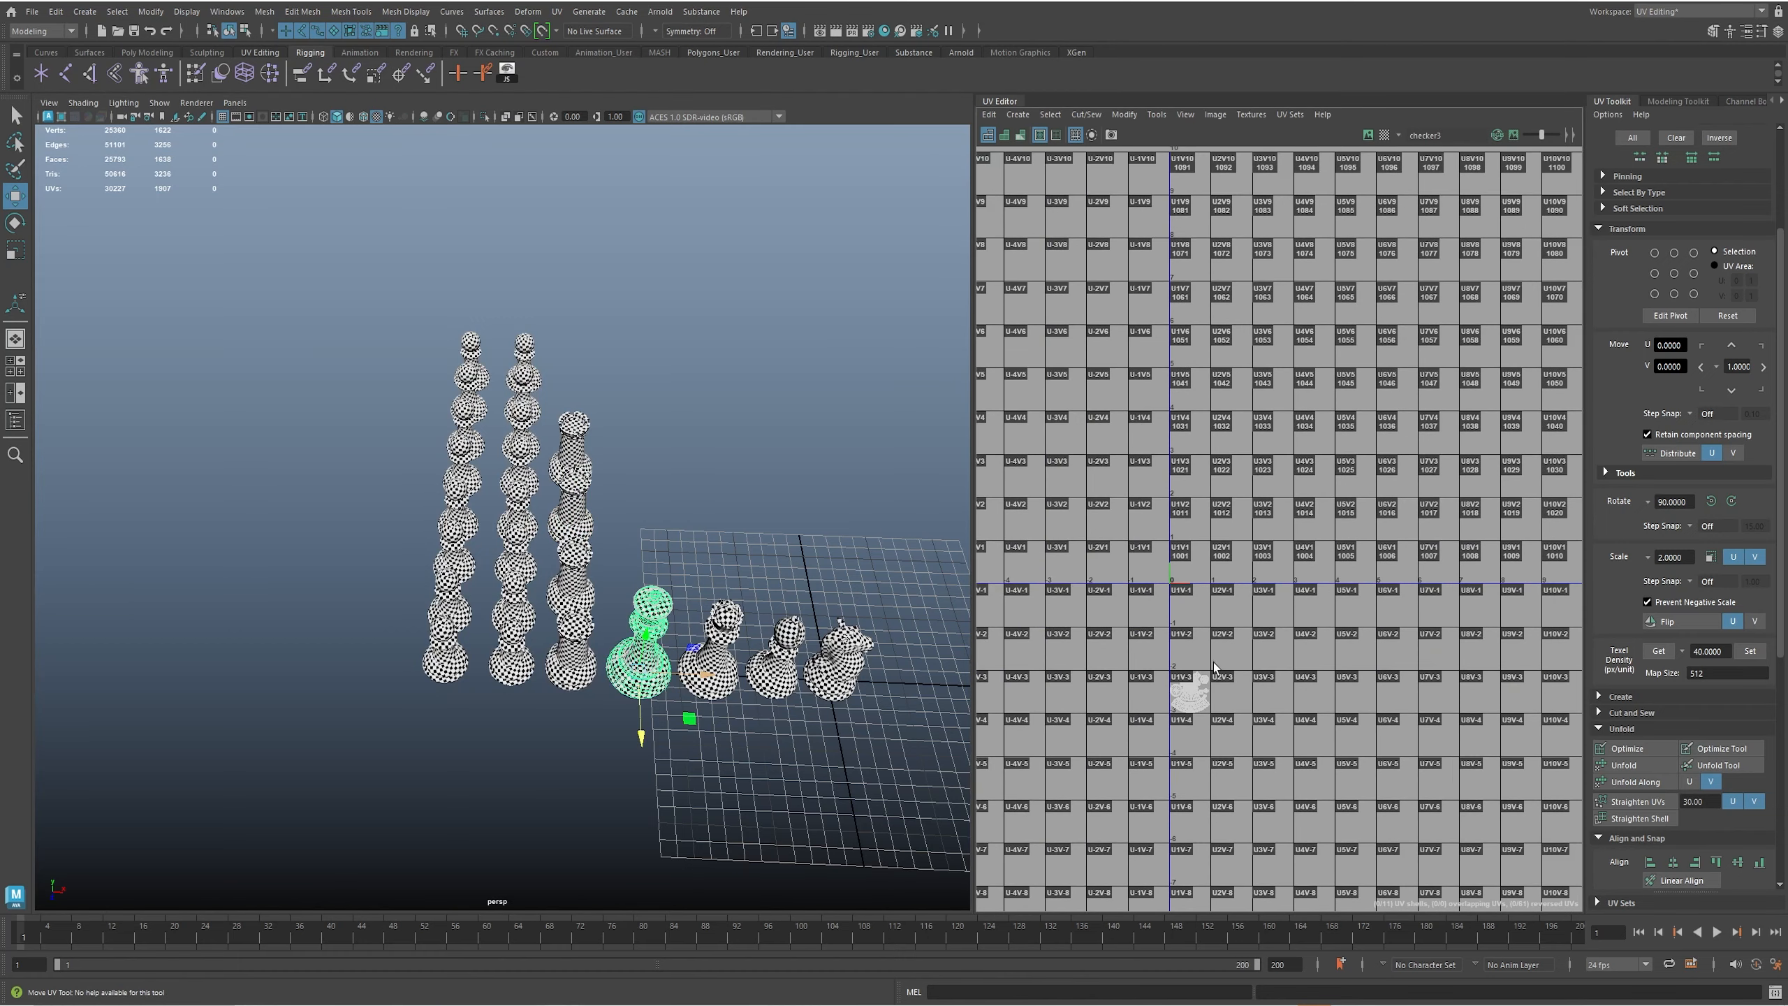
{"action": "left_click_drag", "start_coordinate": [369, 243], "coordinate": [669, 740]}
{"action": "left_click_drag", "start_coordinate": [1159, 663], "coordinate": [1228, 711]}
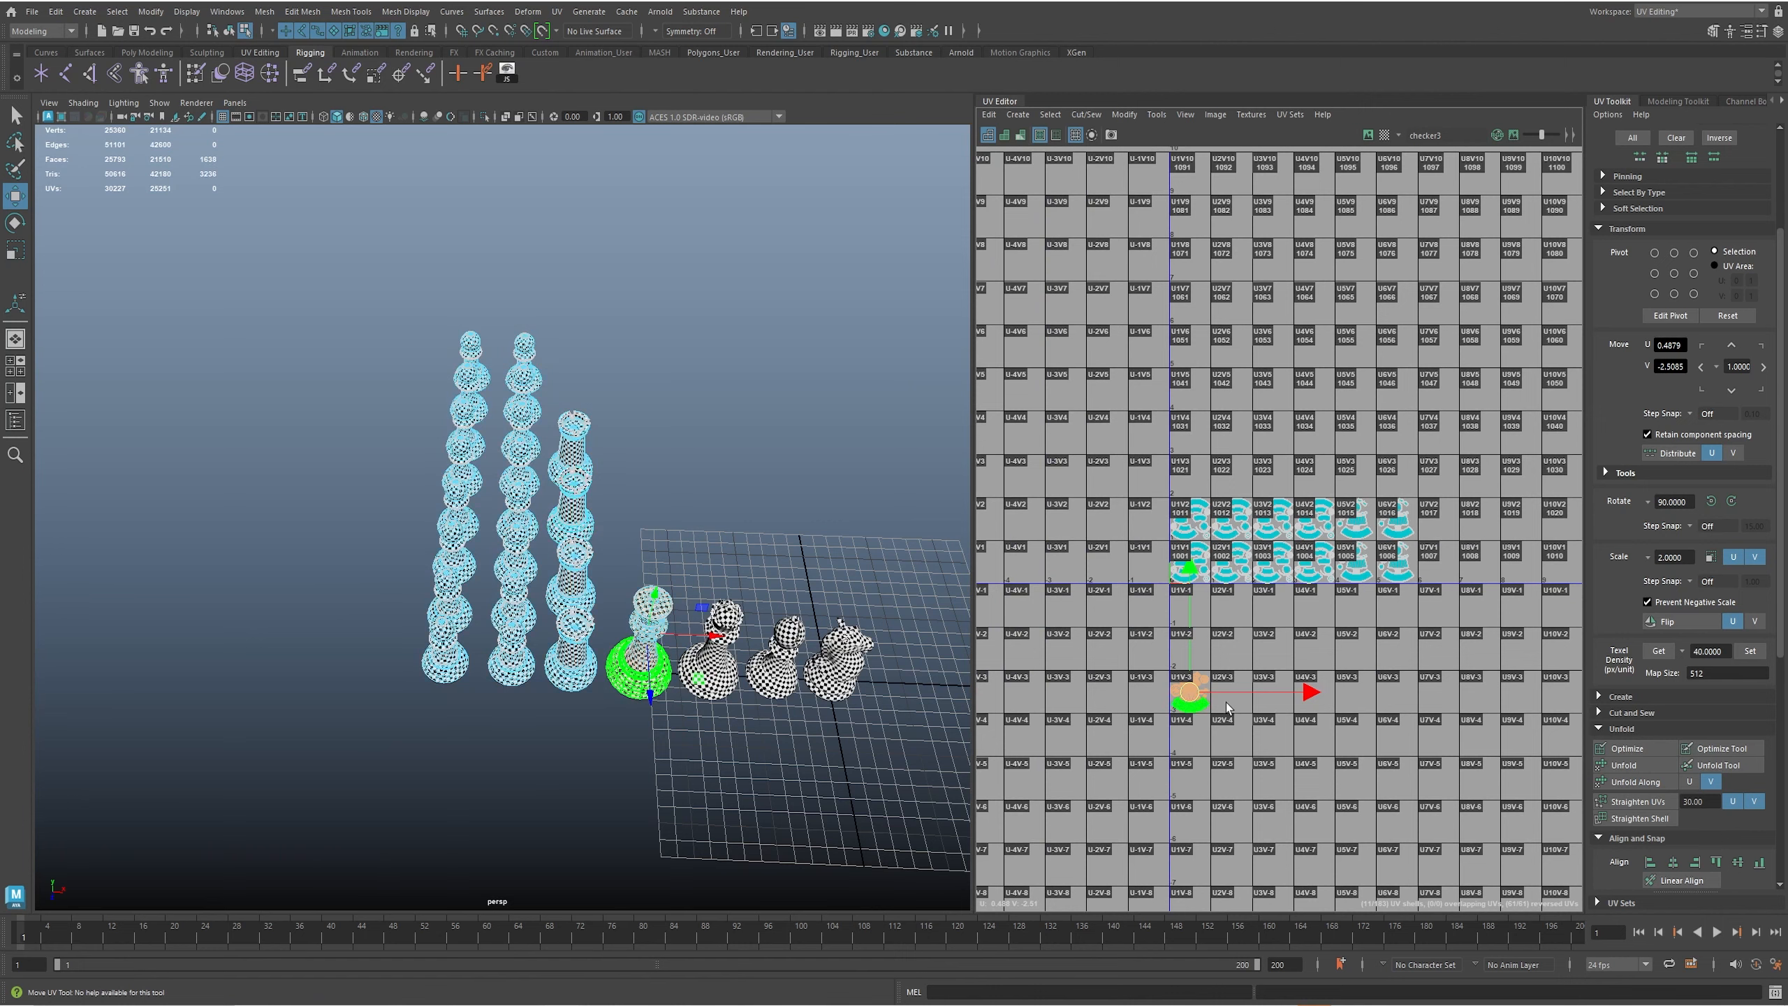
- Move the selected piece's UV shells out of the negative tiles and fit them inside tile 1007
{"action": "middle_click_drag", "start_coordinate": [1227, 701], "coordinate": [1082, 698], "text": "alt"}
{"action": "left_click_drag", "start_coordinate": [1046, 688], "coordinate": [1323, 556]}
{"action": "scroll", "coordinate": [1316, 633], "scroll_direction": "up", "scroll_amount": 3}
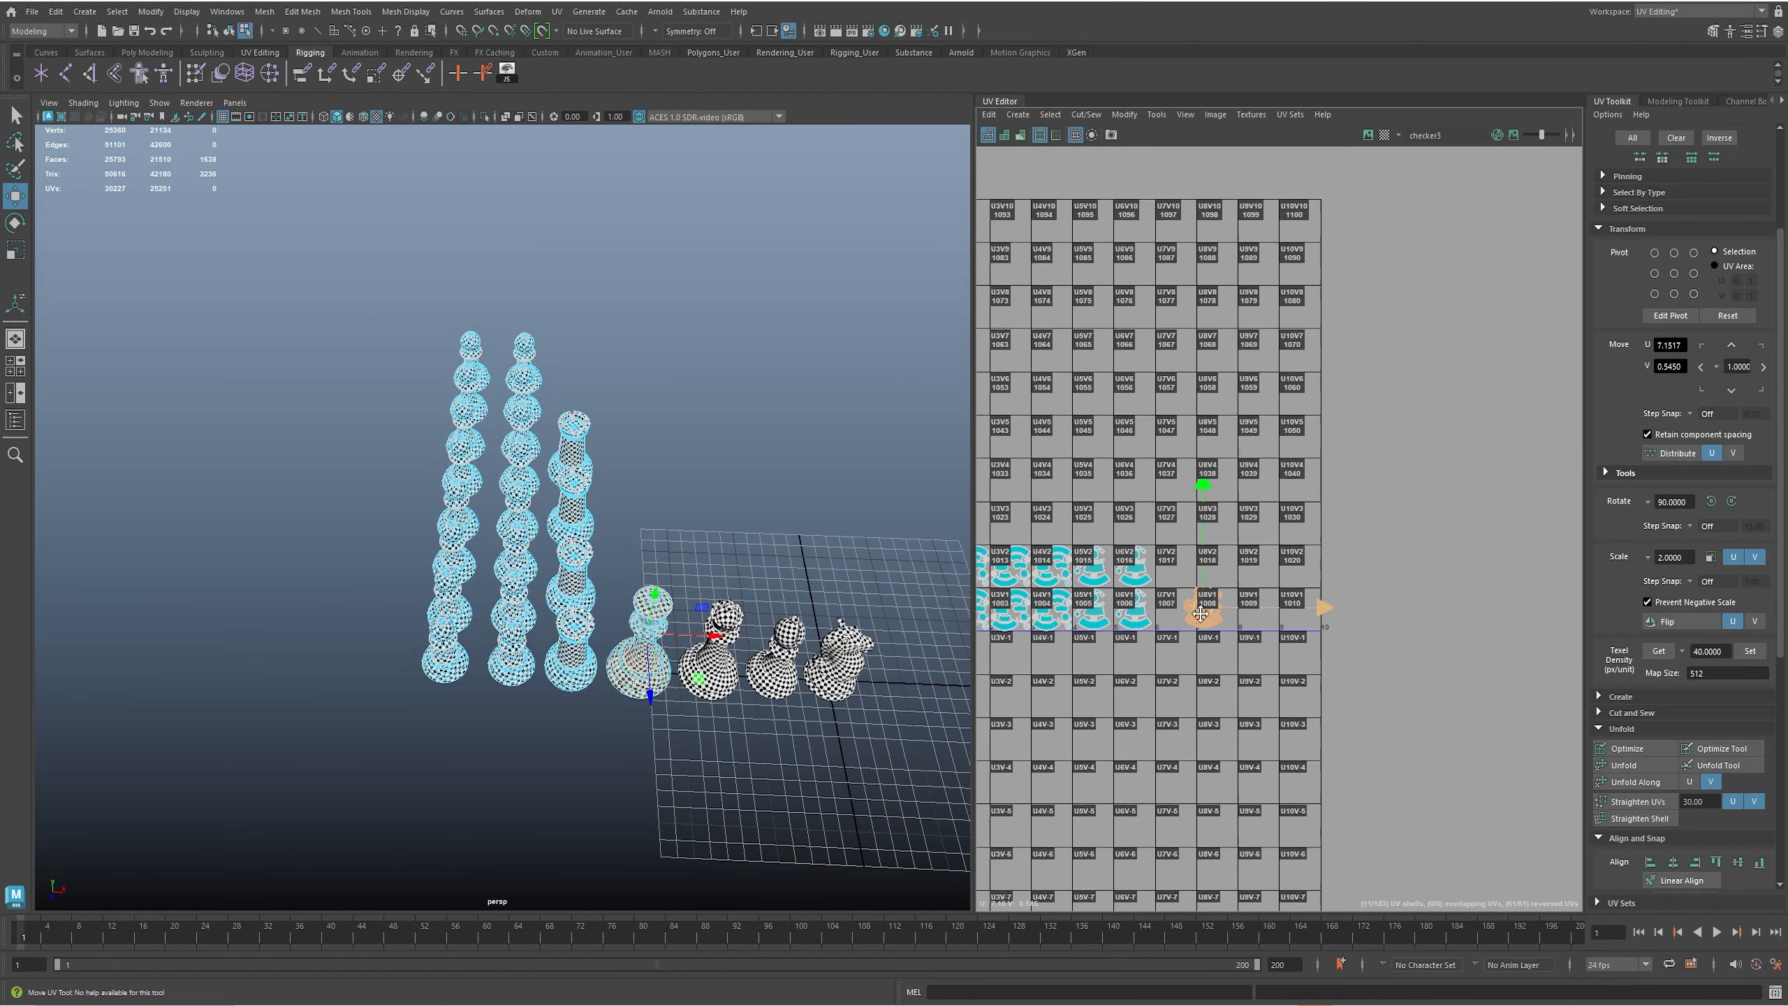
{"action": "middle_click_drag", "start_coordinate": [1315, 633], "coordinate": [1420, 626], "text": "alt"}
{"action": "scroll", "coordinate": [1364, 620], "scroll_direction": "up", "scroll_amount": 2}
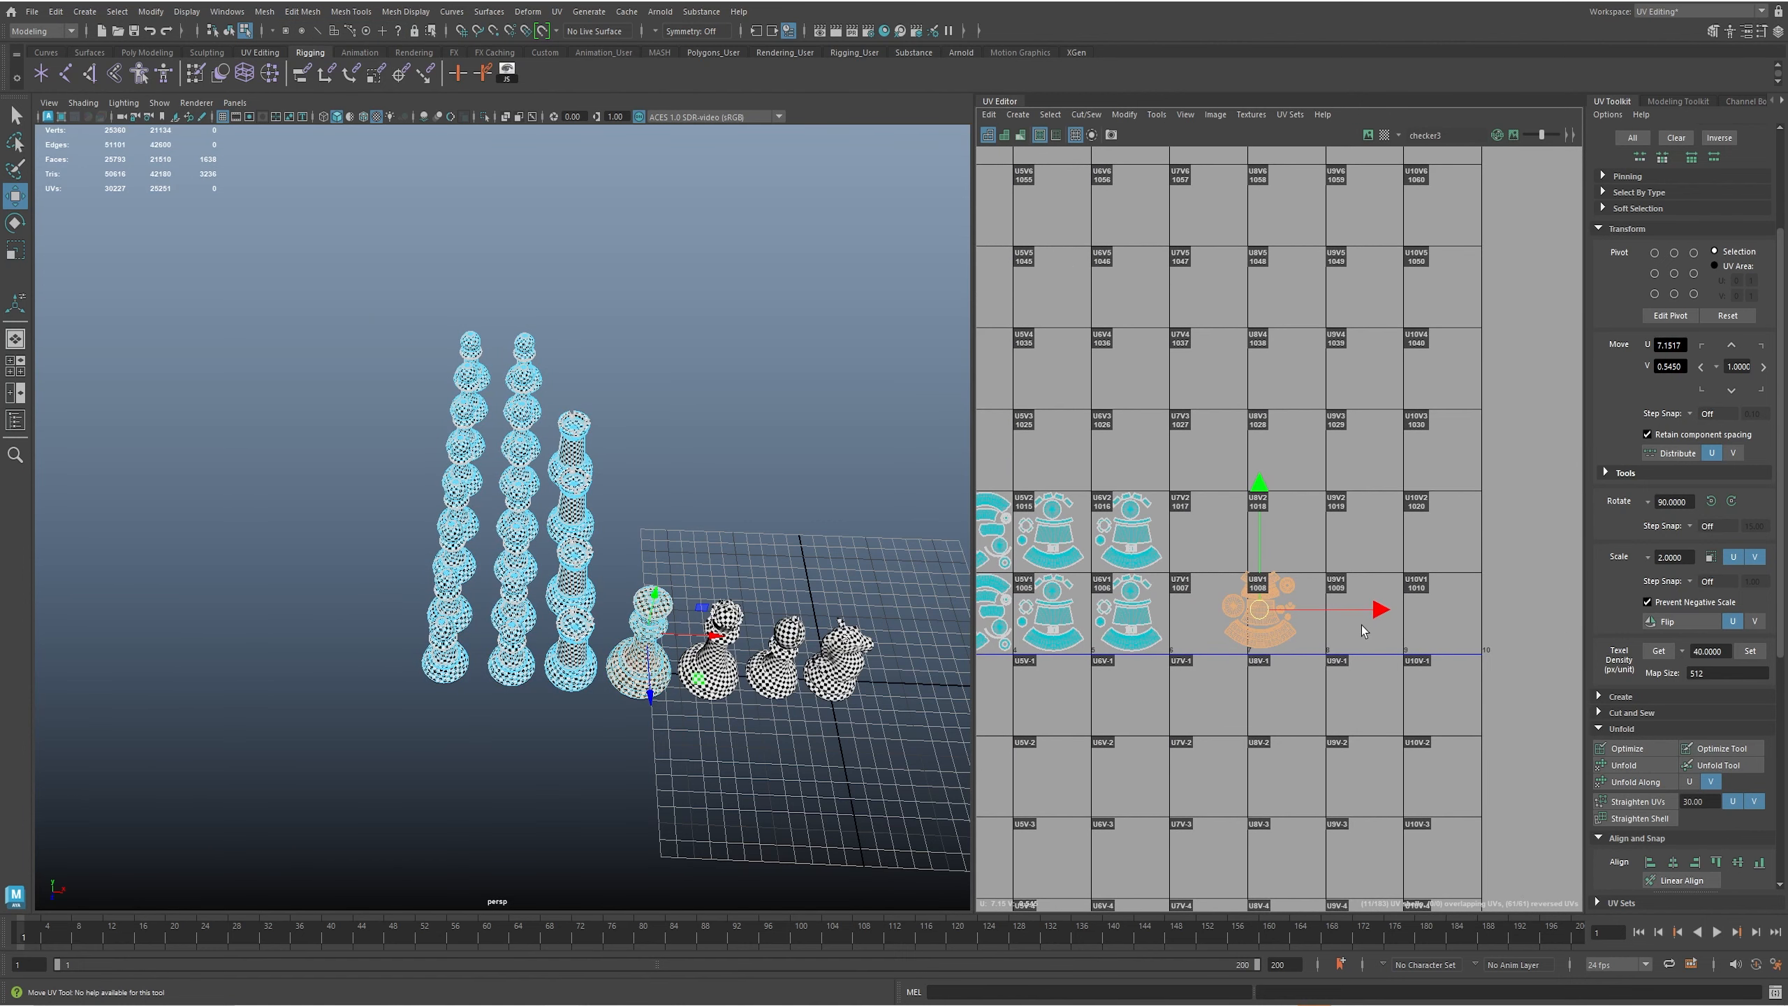
{"action": "mouse_move", "coordinate": [1264, 612]}
{"action": "left_mouse_down"}
{"action": "mouse_move", "coordinate": [1212, 615]}
{"action": "mouse_move", "coordinate": [1278, 580]}
{"action": "left_mouse_up"}
{"action": "scroll", "coordinate": [1208, 633], "scroll_direction": "up", "scroll_amount": 3}
{"action": "scroll", "coordinate": [1370, 636], "scroll_direction": "up", "scroll_amount": 2}
{"action": "key", "text": "ctrl+z"}
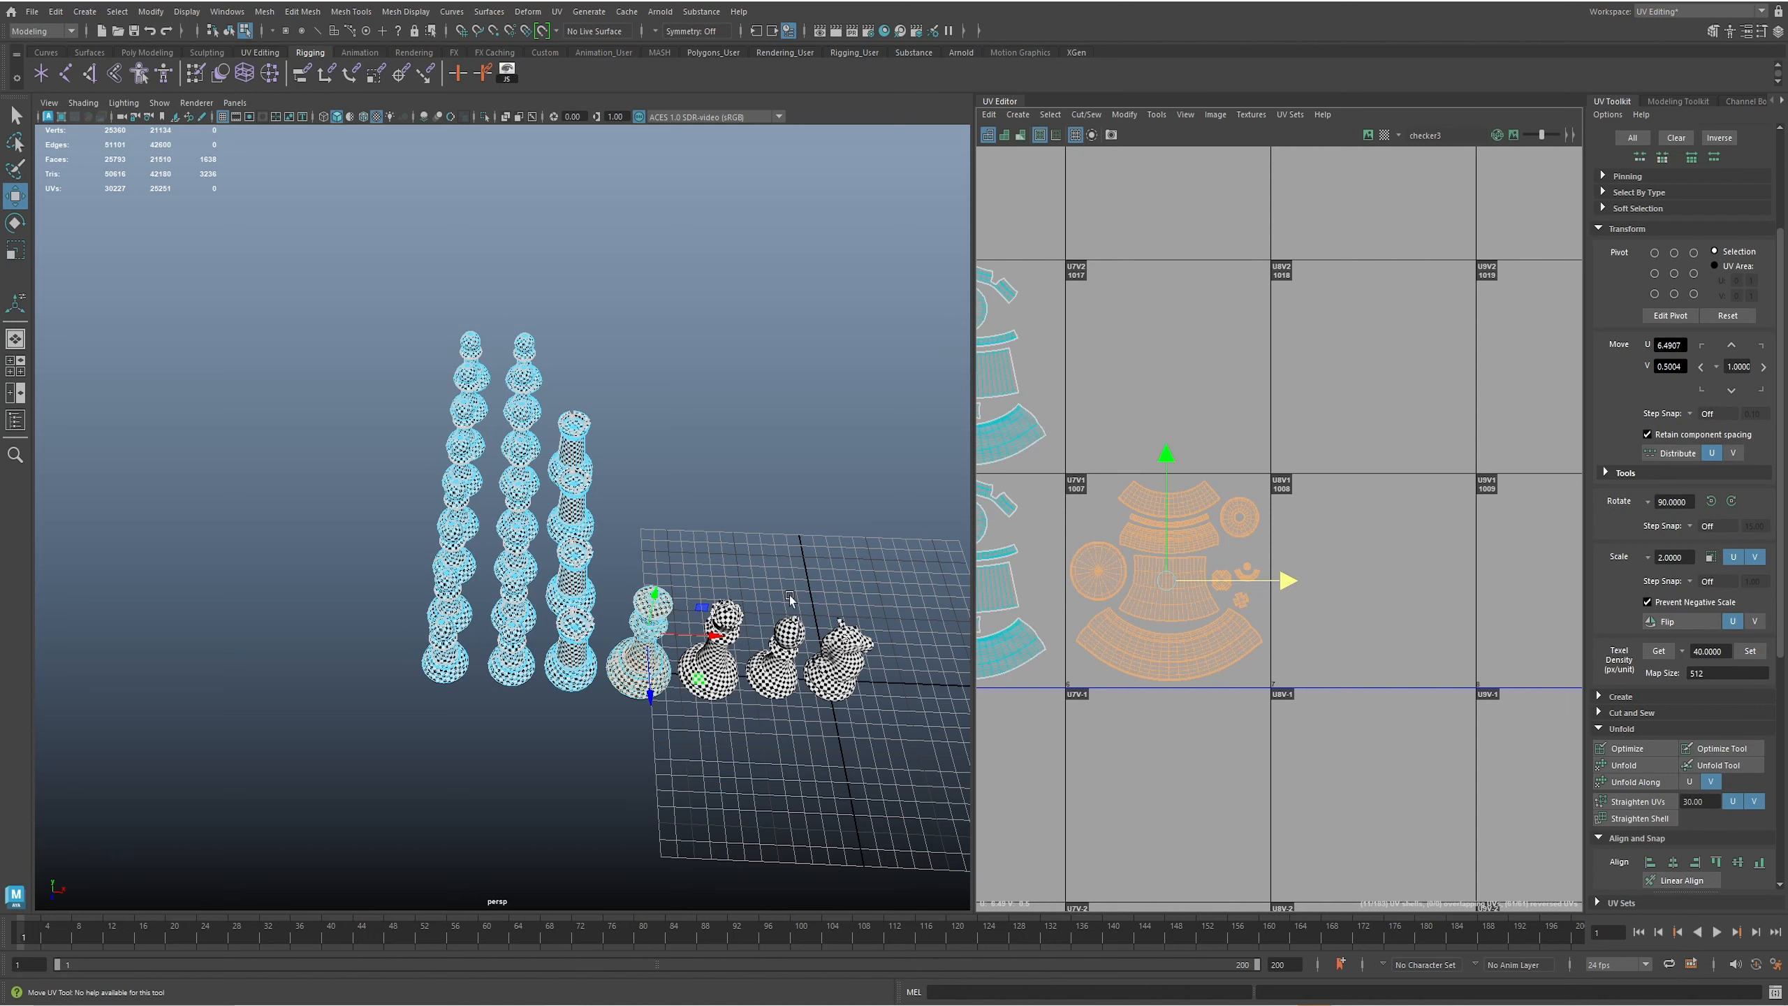
- Duplicate the piece beside the rooks as an object and place the copy directly behind the original
{"action": "left_click", "coordinate": [633, 681]}
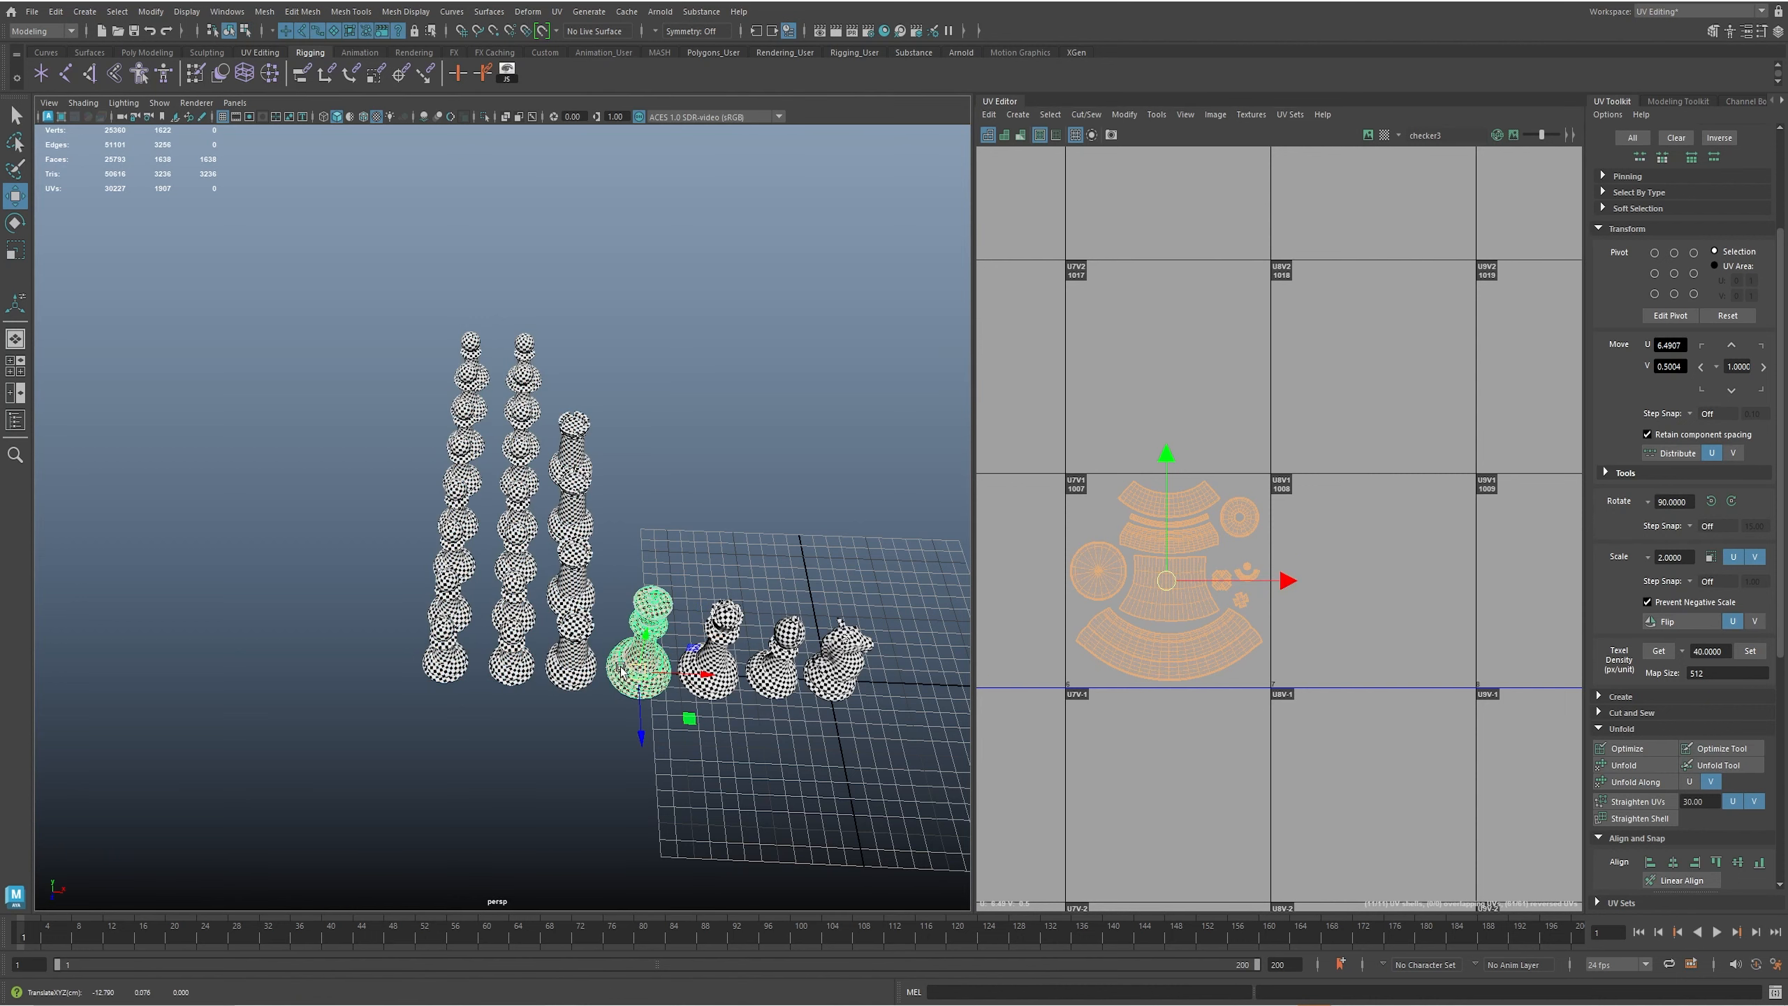
{"action": "key", "text": "ctrl+d"}
{"action": "left_click_drag", "start_coordinate": [642, 735], "coordinate": [650, 665]}
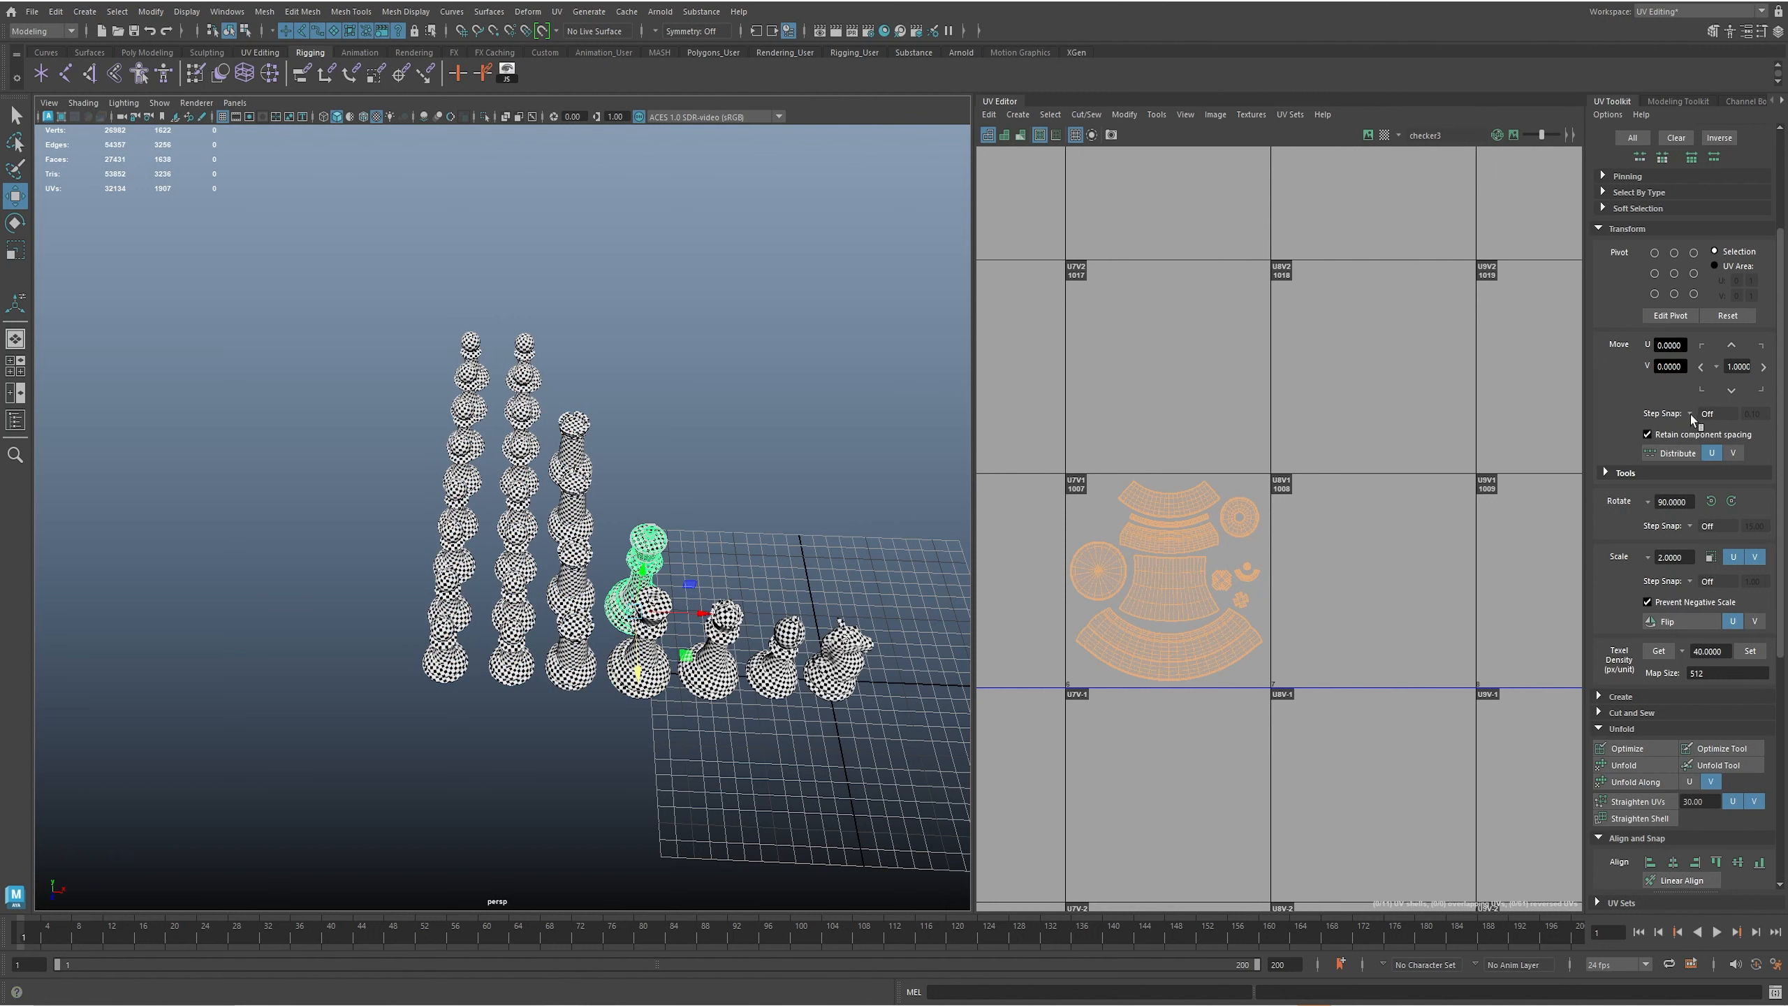
- Select all UV shells of the new copy and move them 1.0 in V into tile 1017
{"action": "left_click", "coordinate": [1732, 344]}
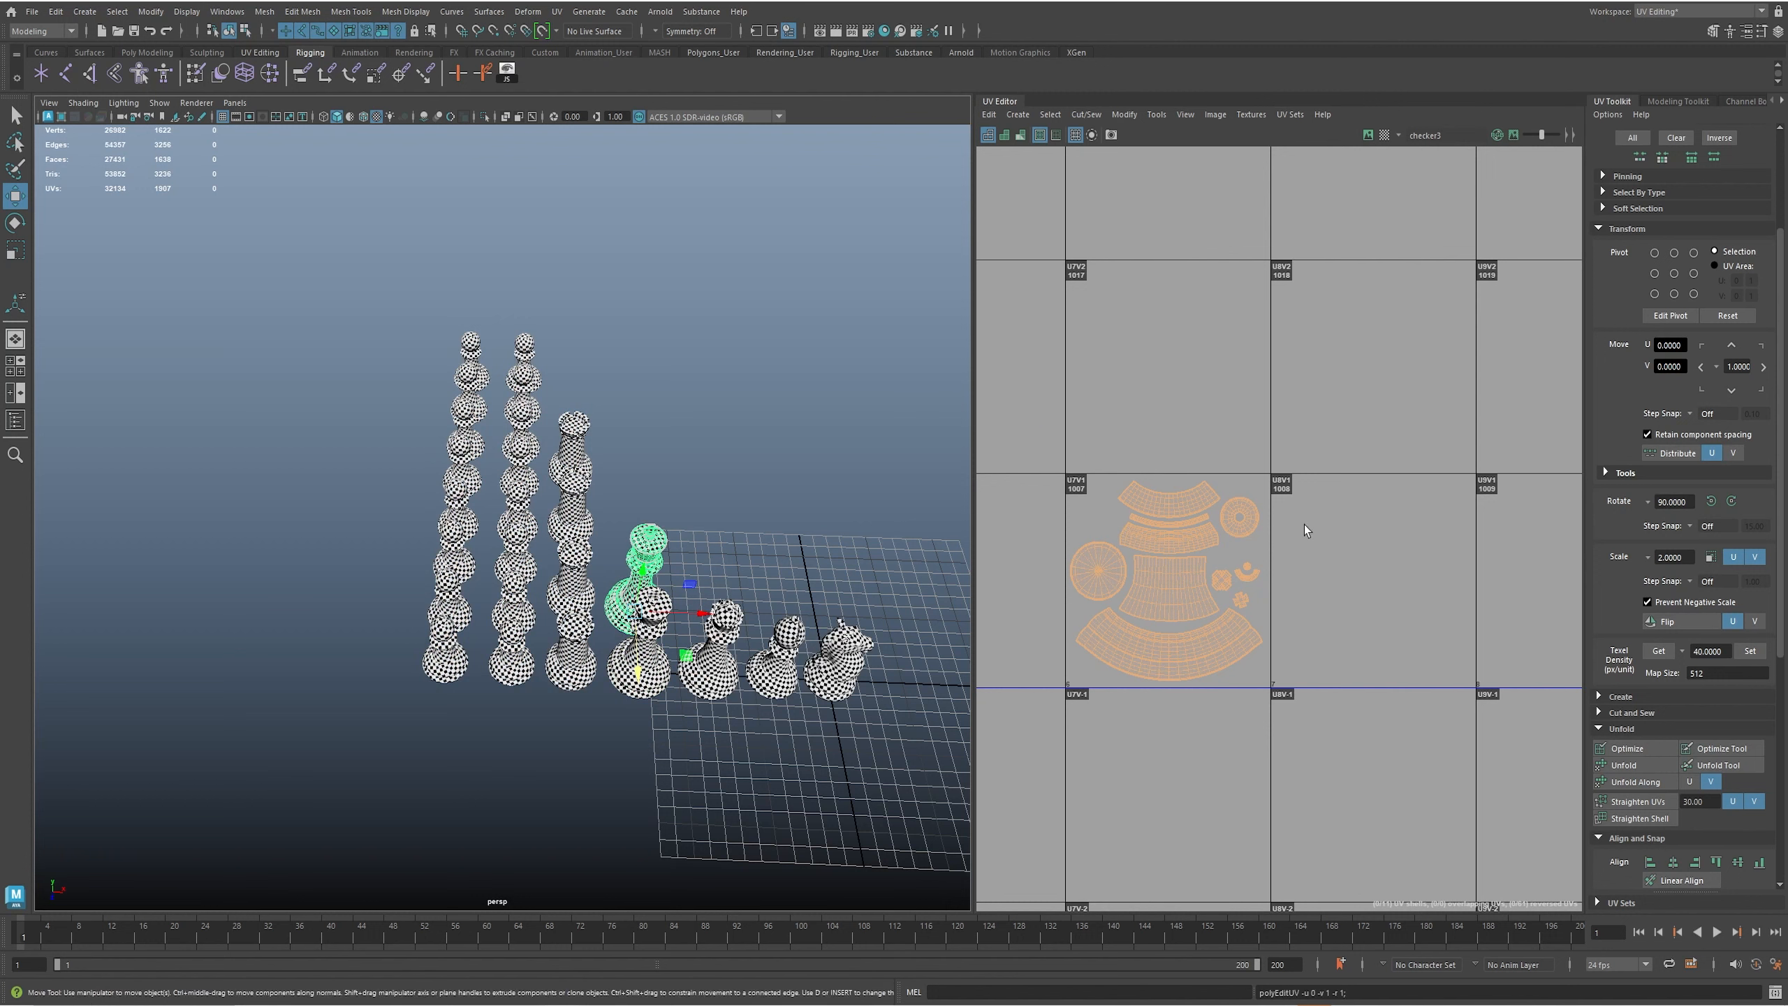
{"action": "right_click_drag", "start_coordinate": [1305, 525], "coordinate": [1239, 486]}
{"action": "left_click_drag", "start_coordinate": [1063, 426], "coordinate": [1449, 747]}
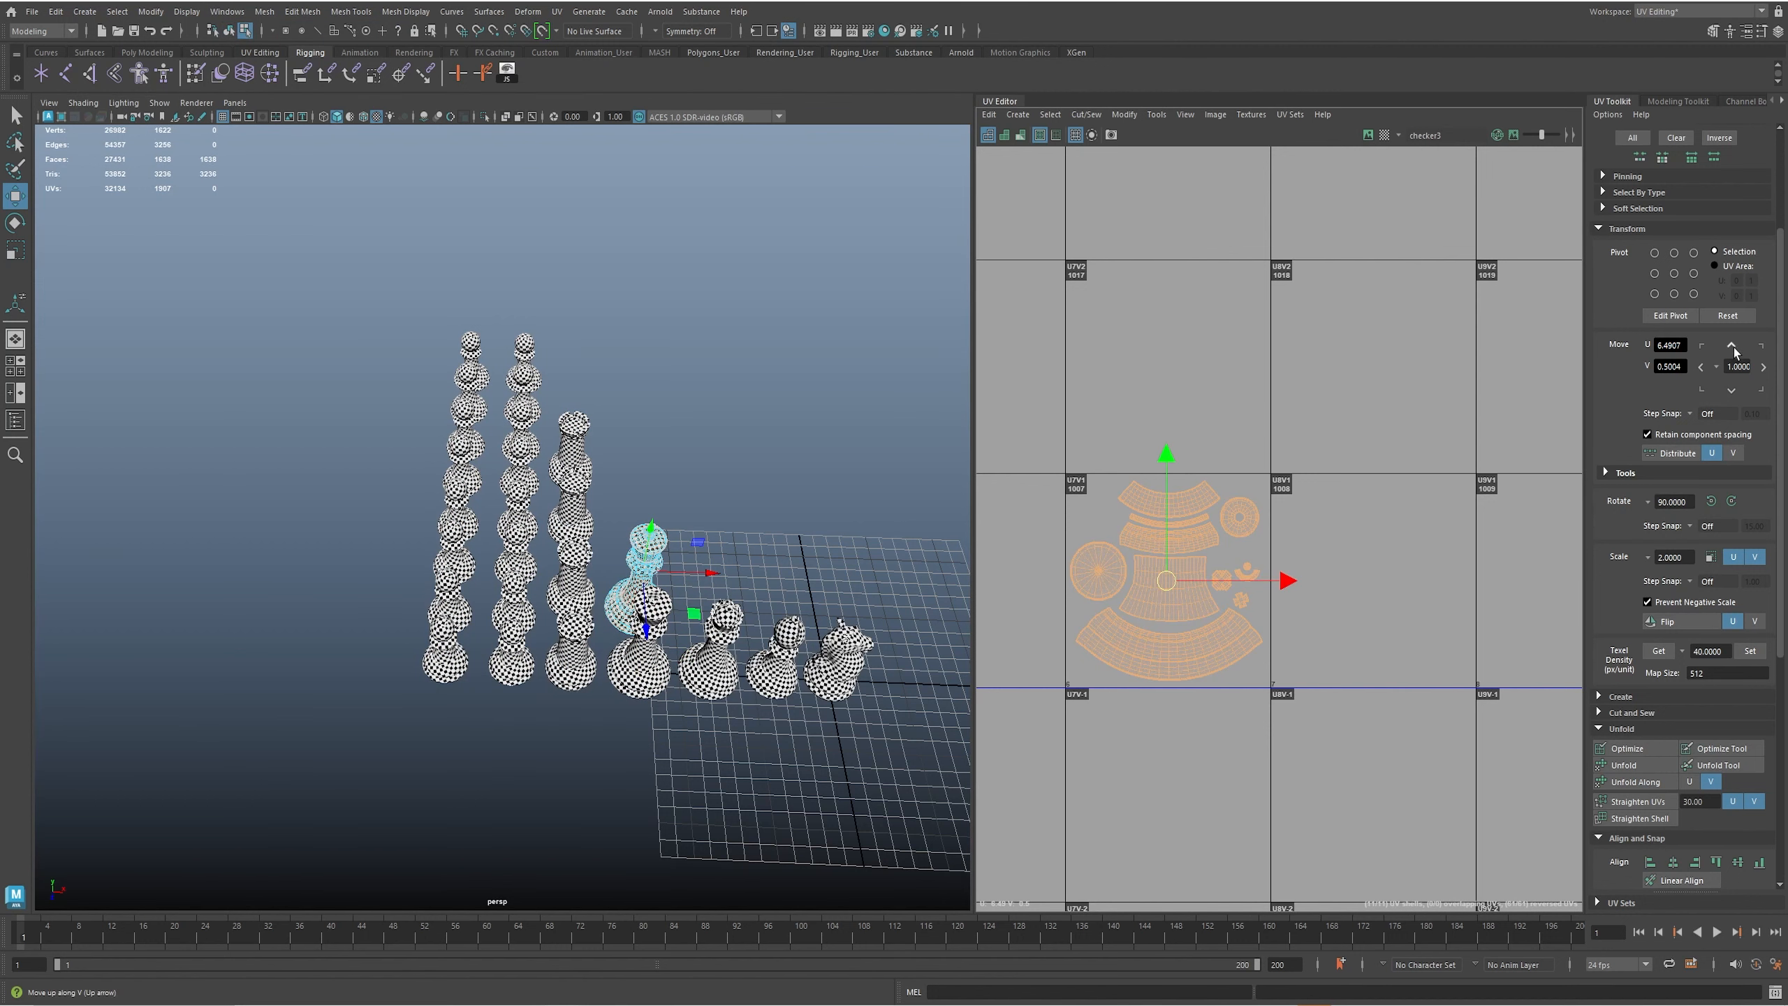
{"action": "left_click", "coordinate": [1732, 344]}
- Return to object selection and select all pawns, rooks and the newly duplicated pair of pieces
{"action": "left_click", "coordinate": [642, 667], "text": "shift"}
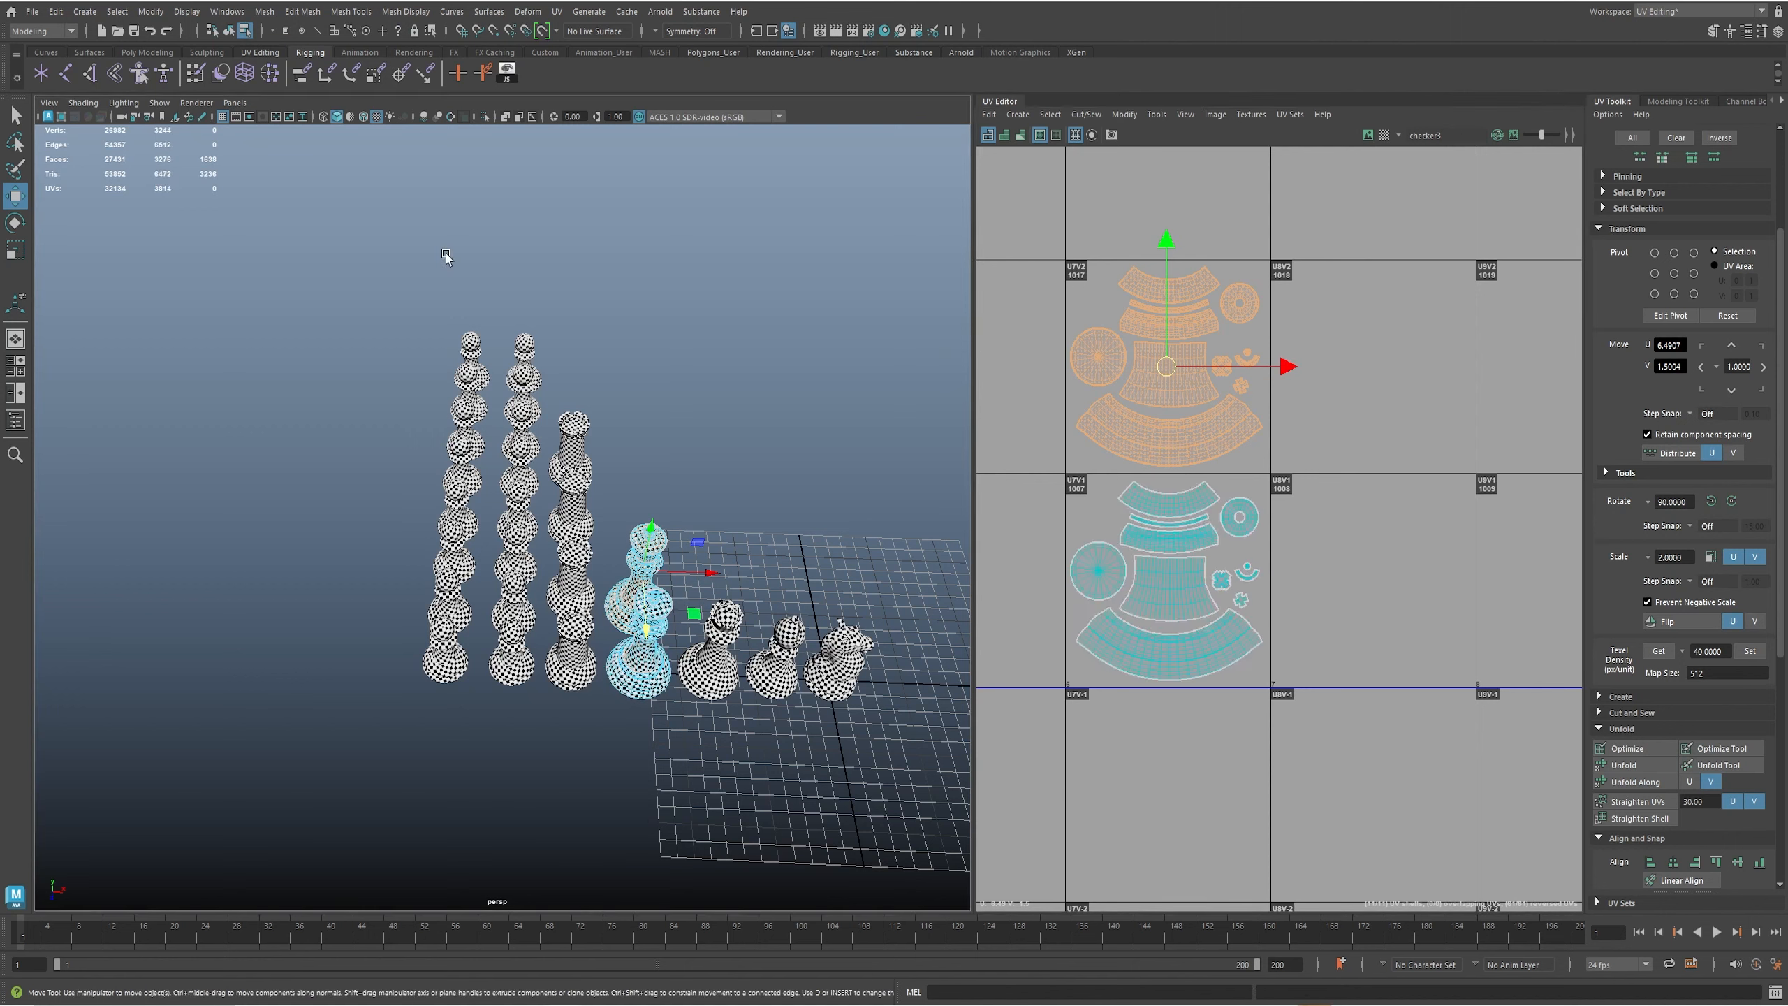
{"action": "key", "text": "F8"}
{"action": "left_click_drag", "start_coordinate": [413, 257], "coordinate": [680, 723]}
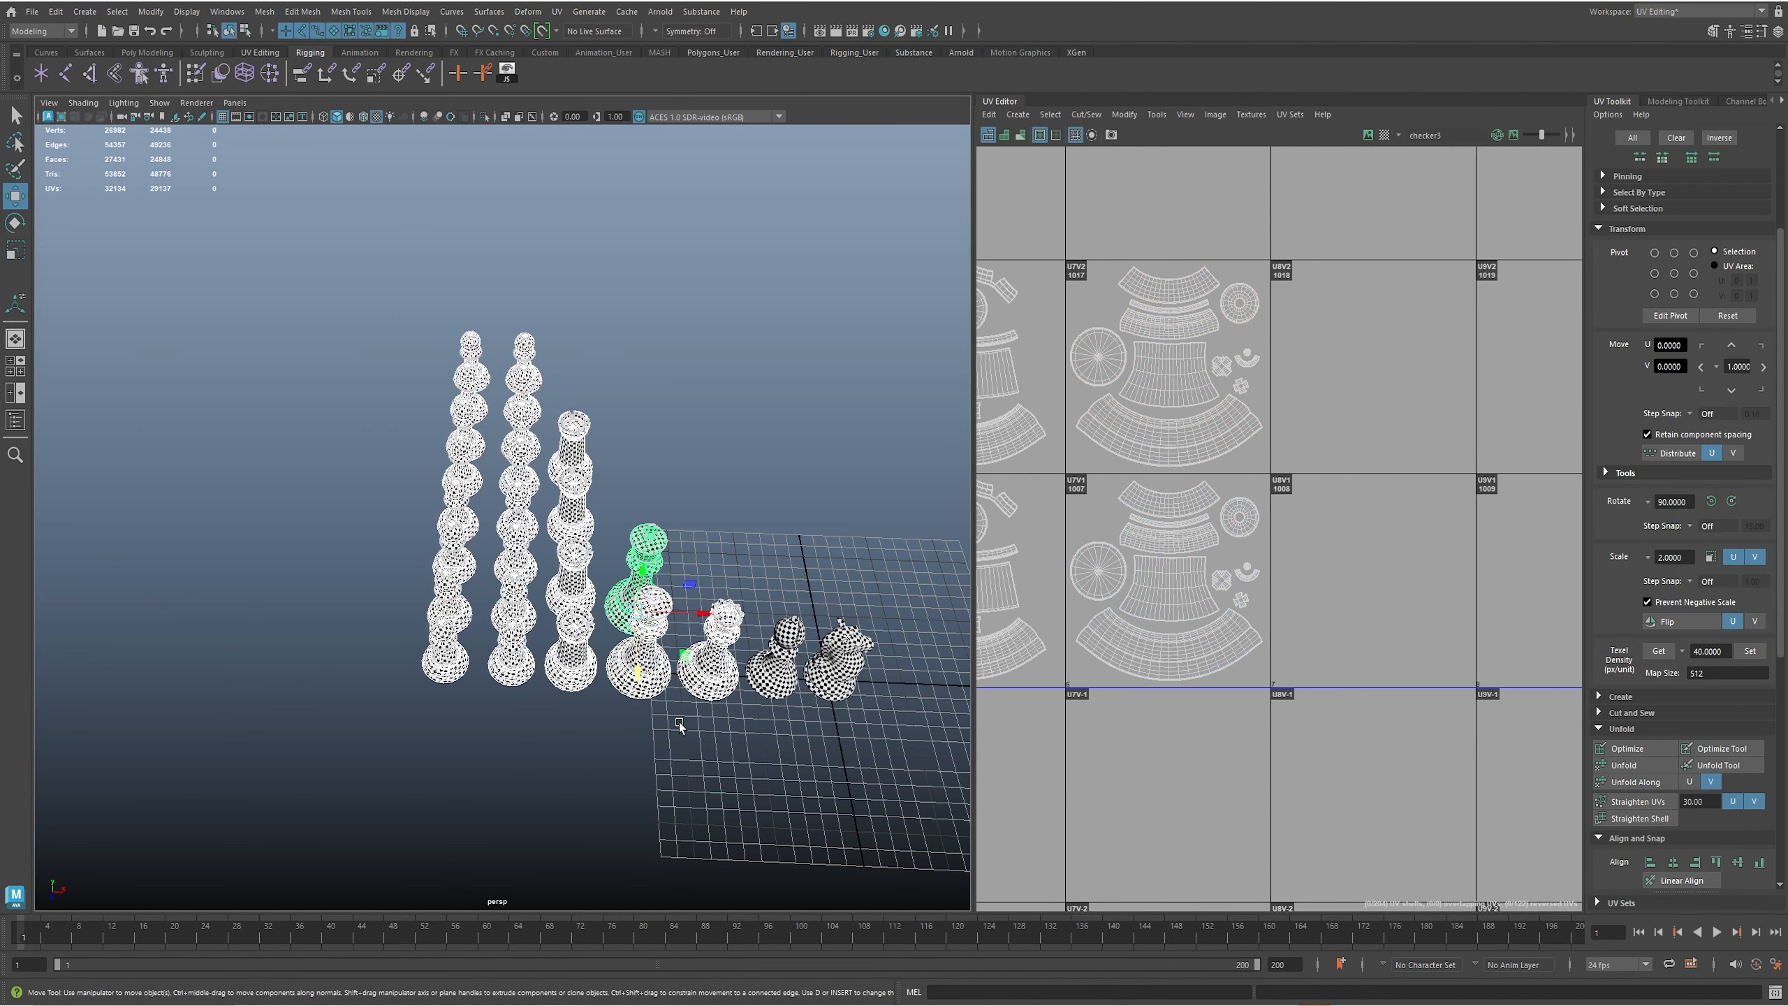
{"action": "left_click_drag", "start_coordinate": [406, 294], "coordinate": [646, 829]}
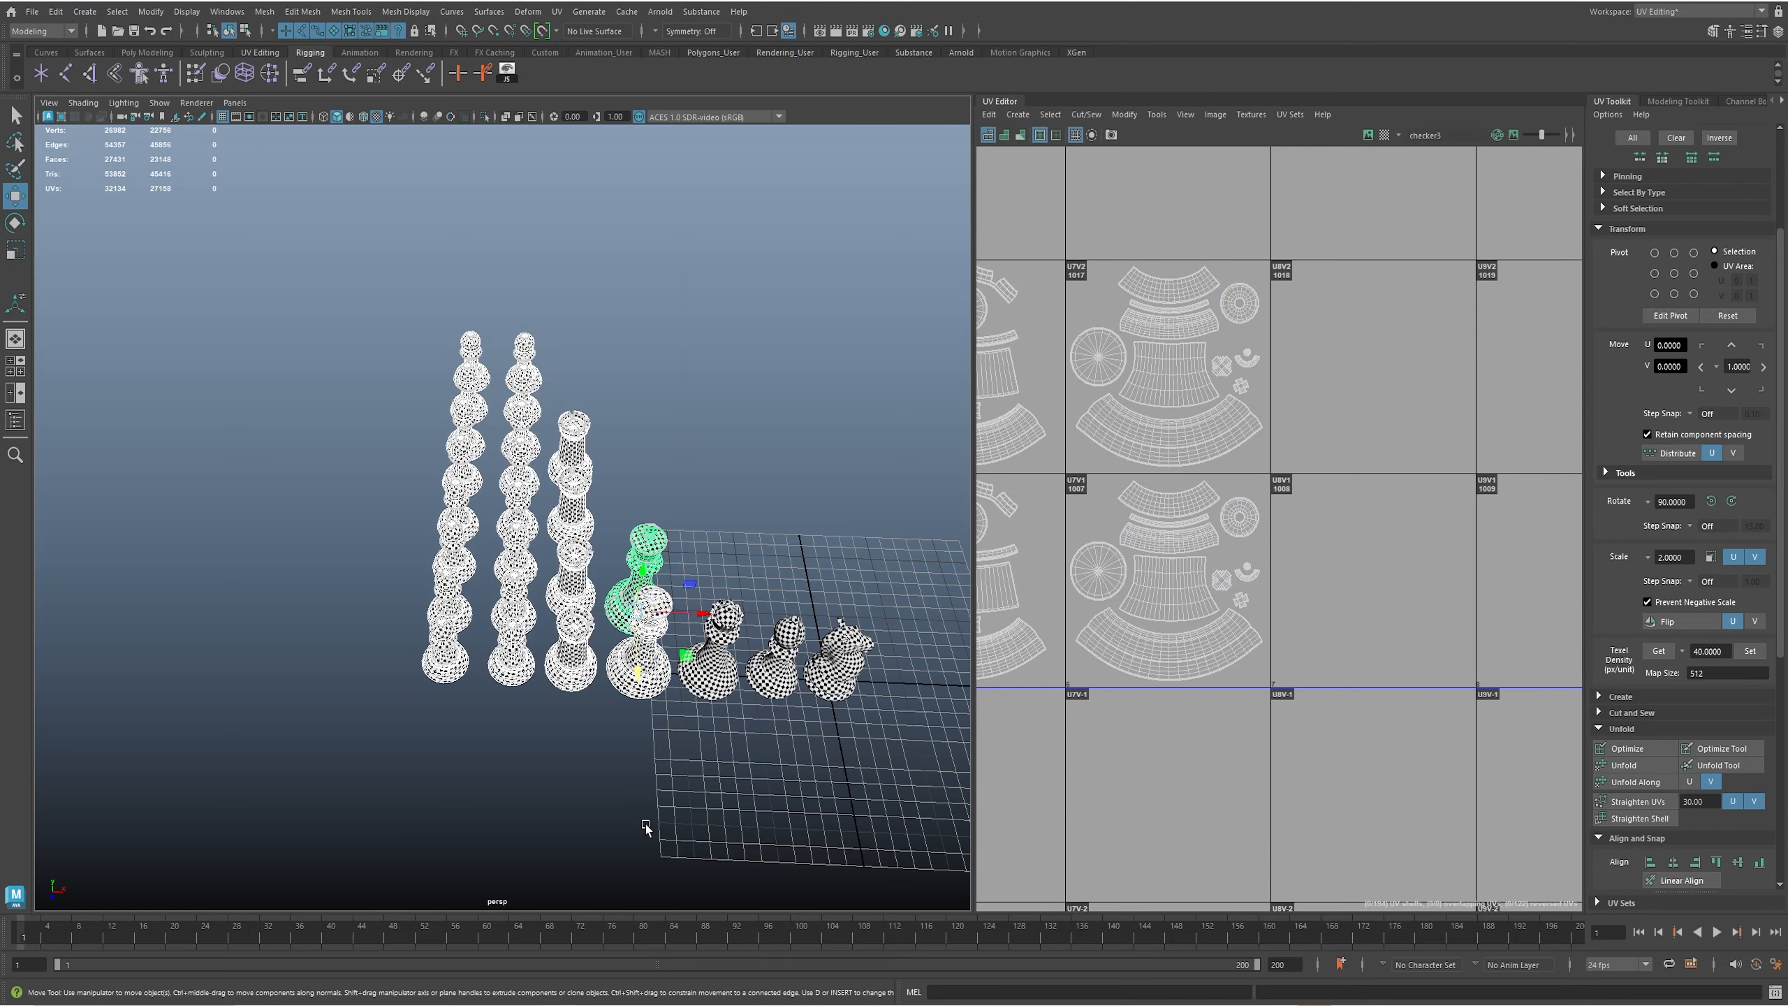
- Examine how the selected pieces' UV layouts fill the first two tile rows up to the tenth column
{"action": "scroll", "coordinate": [1388, 769], "scroll_direction": "down", "scroll_amount": 6}
{"action": "middle_click_drag", "start_coordinate": [1432, 749], "coordinate": [1391, 701], "text": "alt"}
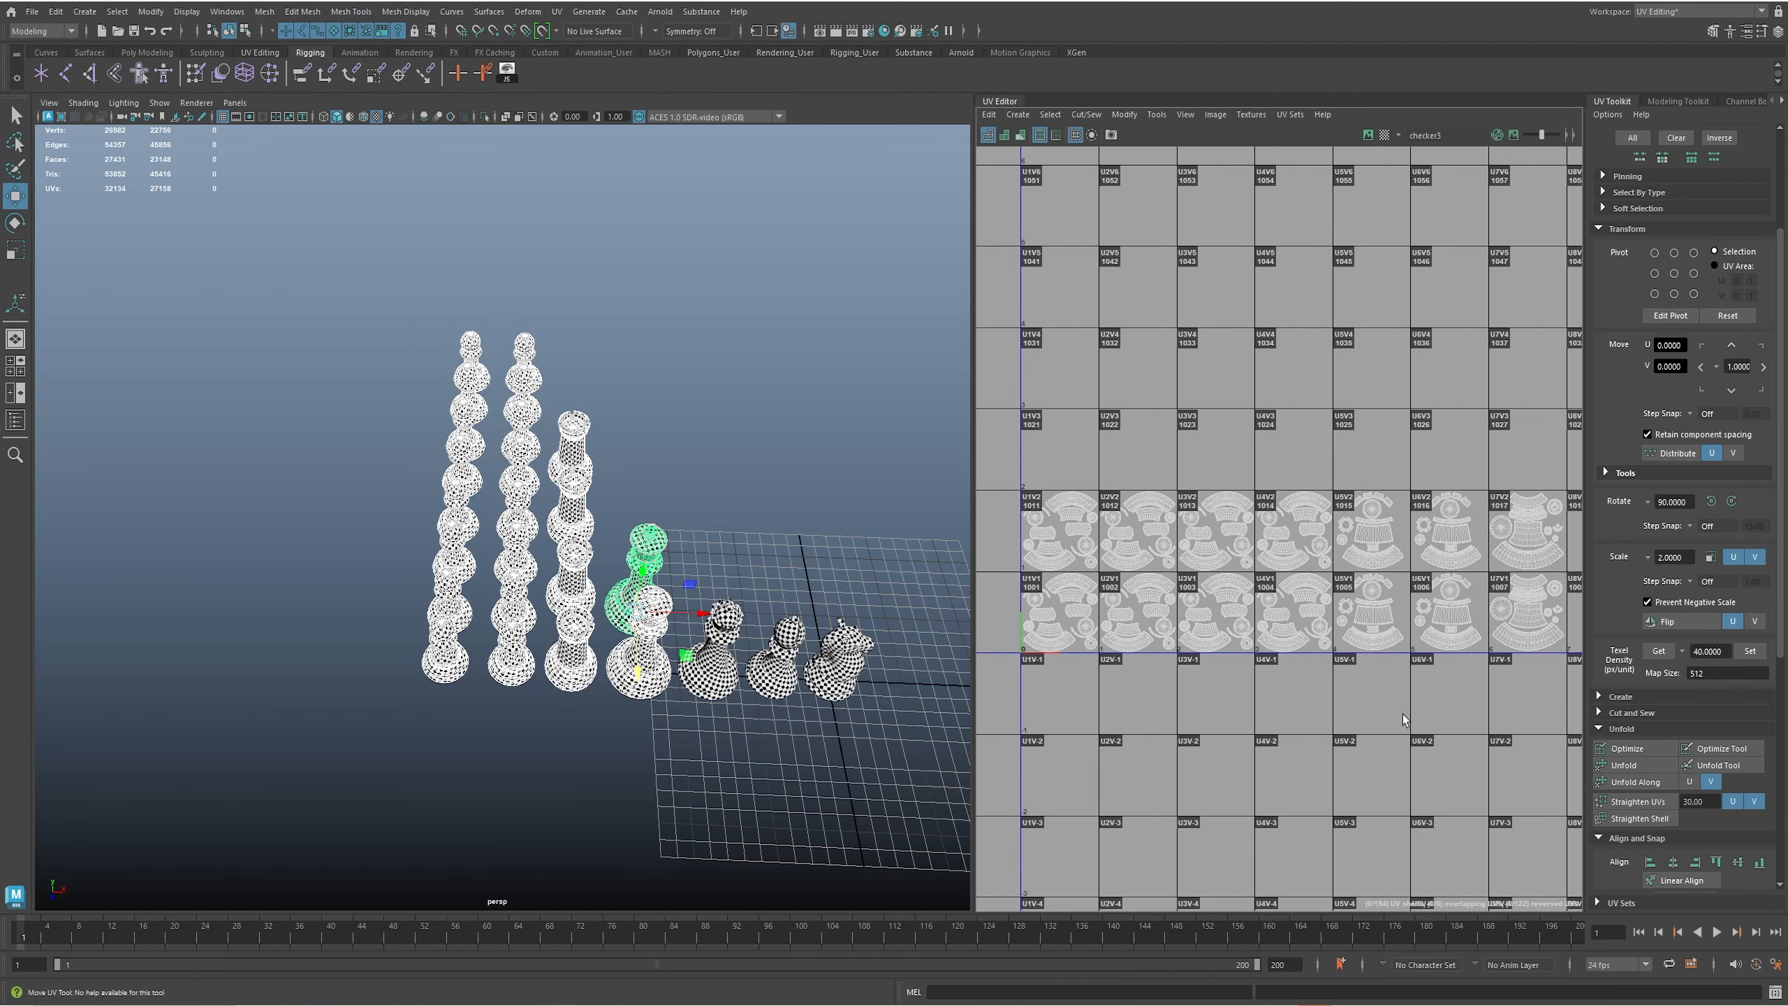
{"action": "middle_click_drag", "start_coordinate": [1337, 624], "coordinate": [1414, 610], "text": "alt"}
{"action": "right_click_drag", "start_coordinate": [1414, 610], "coordinate": [1278, 586], "text": "alt"}
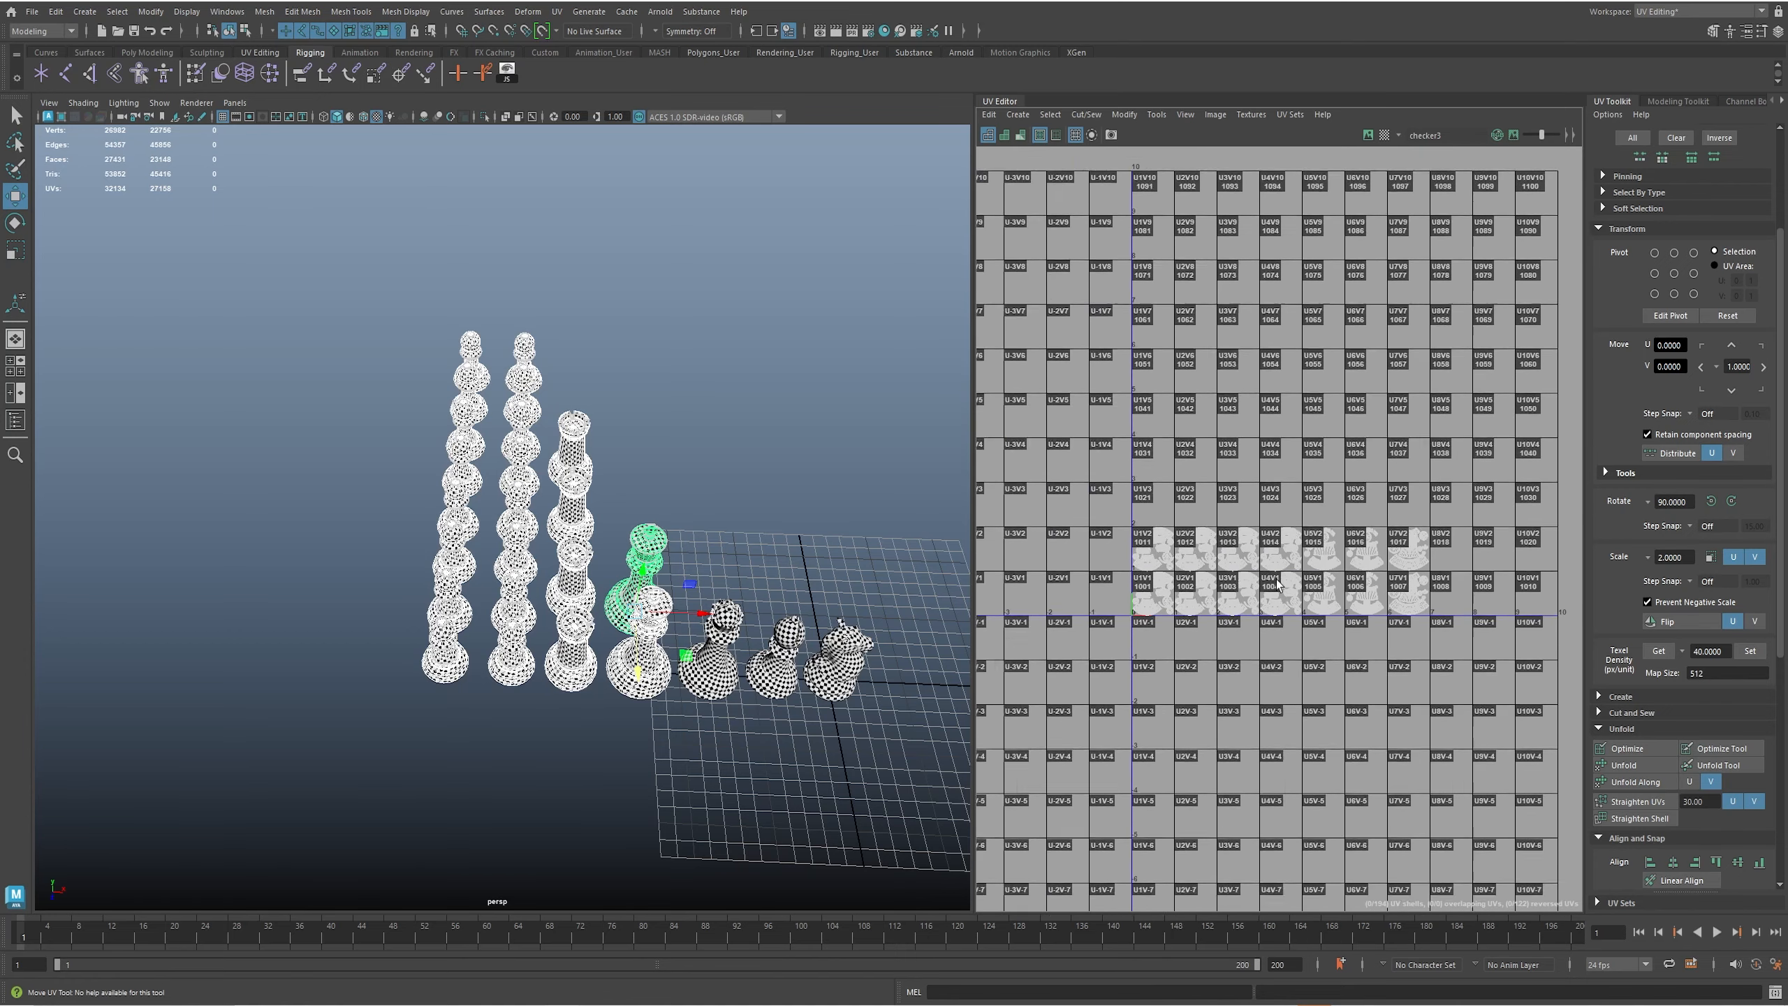
{"action": "middle_click_drag", "start_coordinate": [1333, 593], "coordinate": [1187, 576], "text": "alt"}
{"action": "right_click_drag", "start_coordinate": [1187, 576], "coordinate": [1422, 606], "text": "alt"}
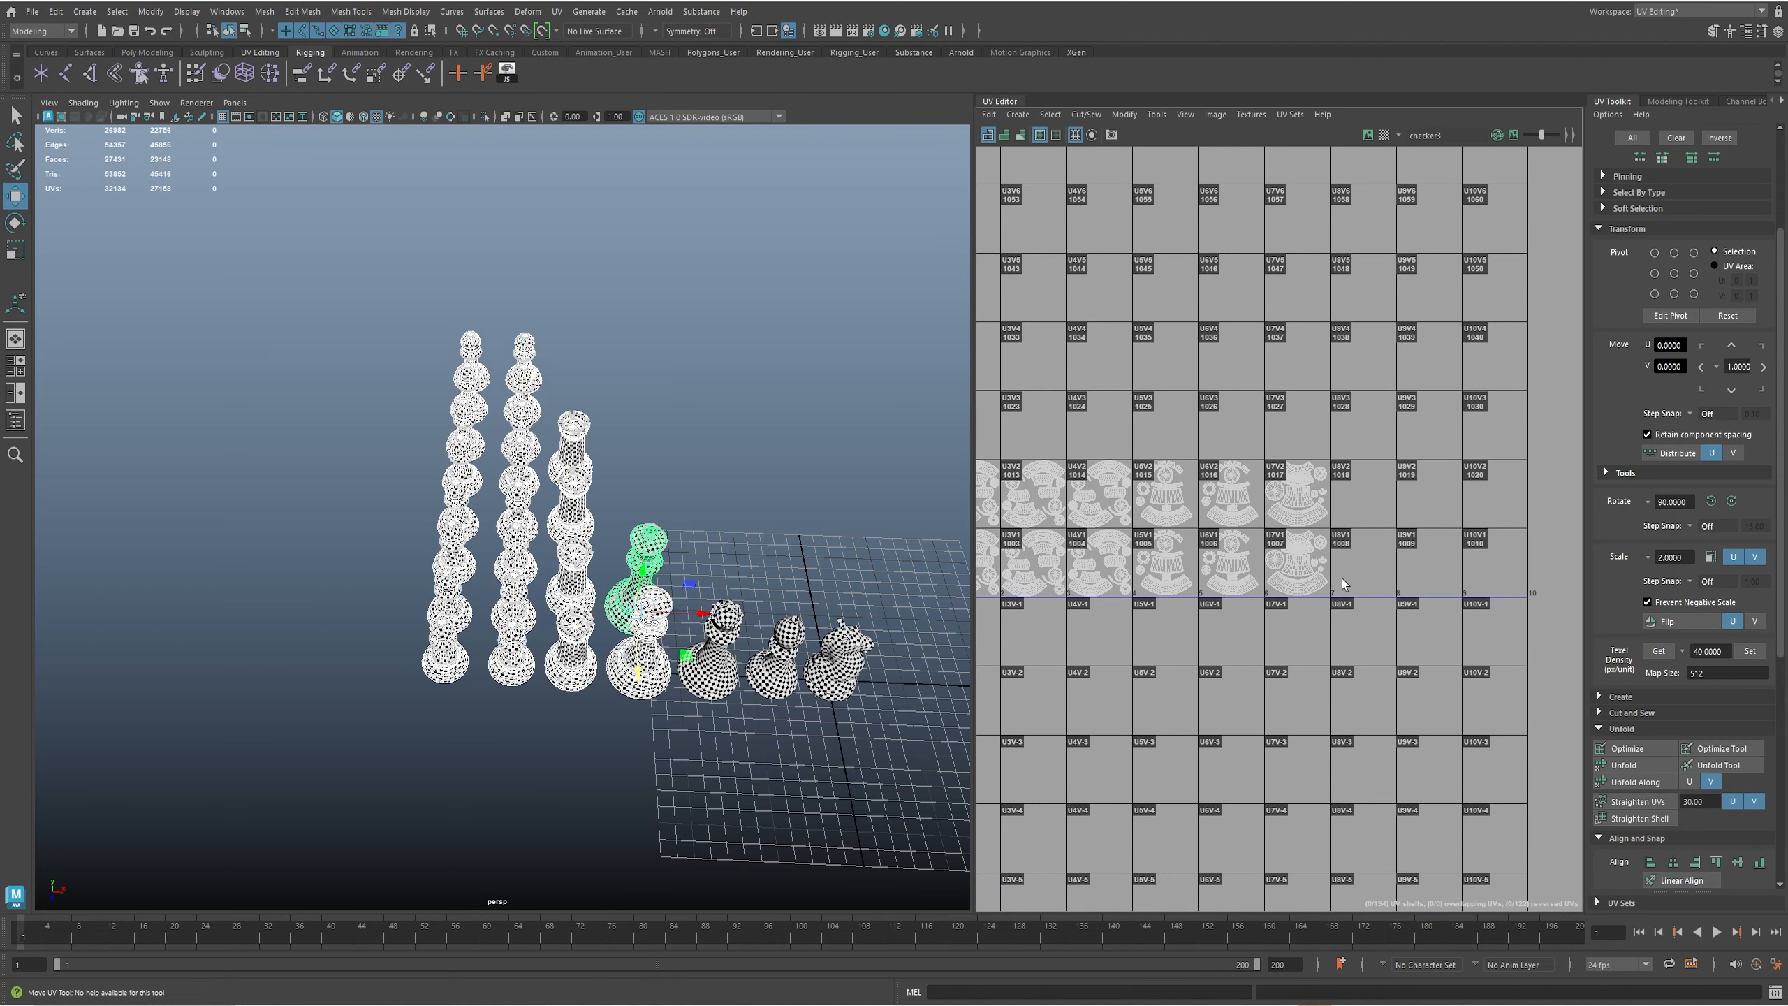
{"action": "middle_click_drag", "start_coordinate": [1316, 579], "coordinate": [1251, 581], "text": "alt"}
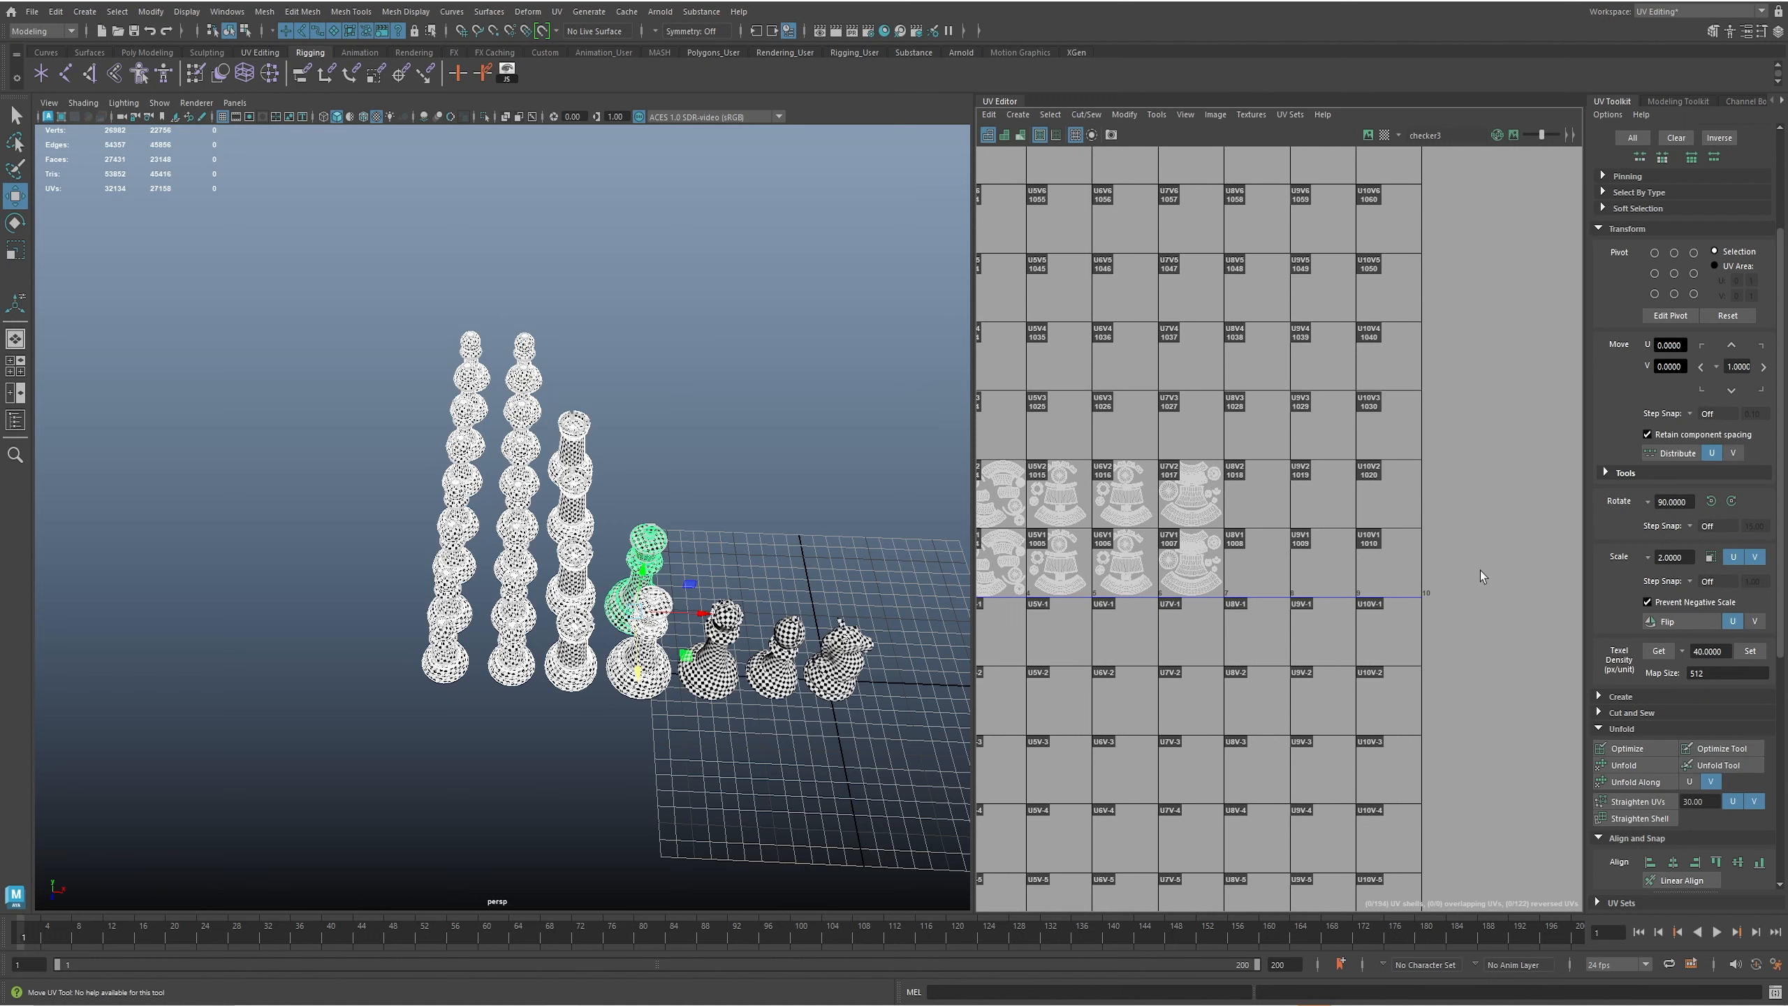
{"action": "middle_click_drag", "start_coordinate": [1466, 589], "coordinate": [1424, 579], "text": "alt"}
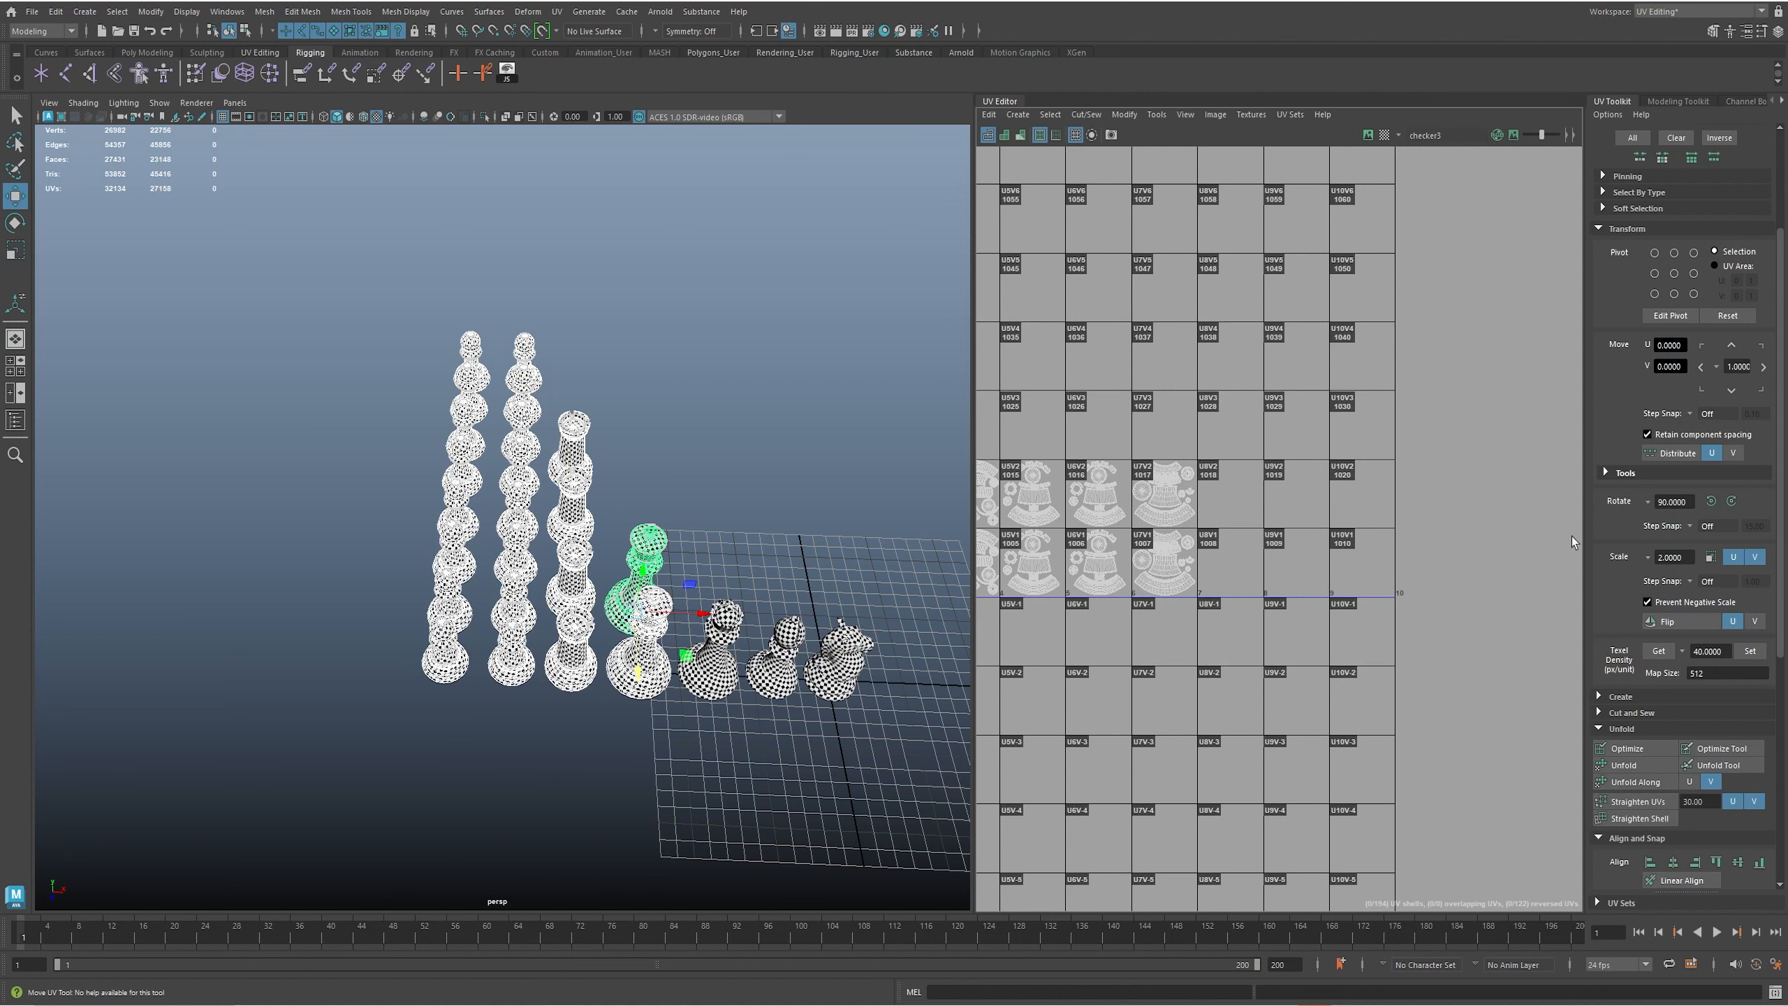
{"action": "middle_click_drag", "start_coordinate": [1373, 642], "coordinate": [1749, 645], "text": "alt"}
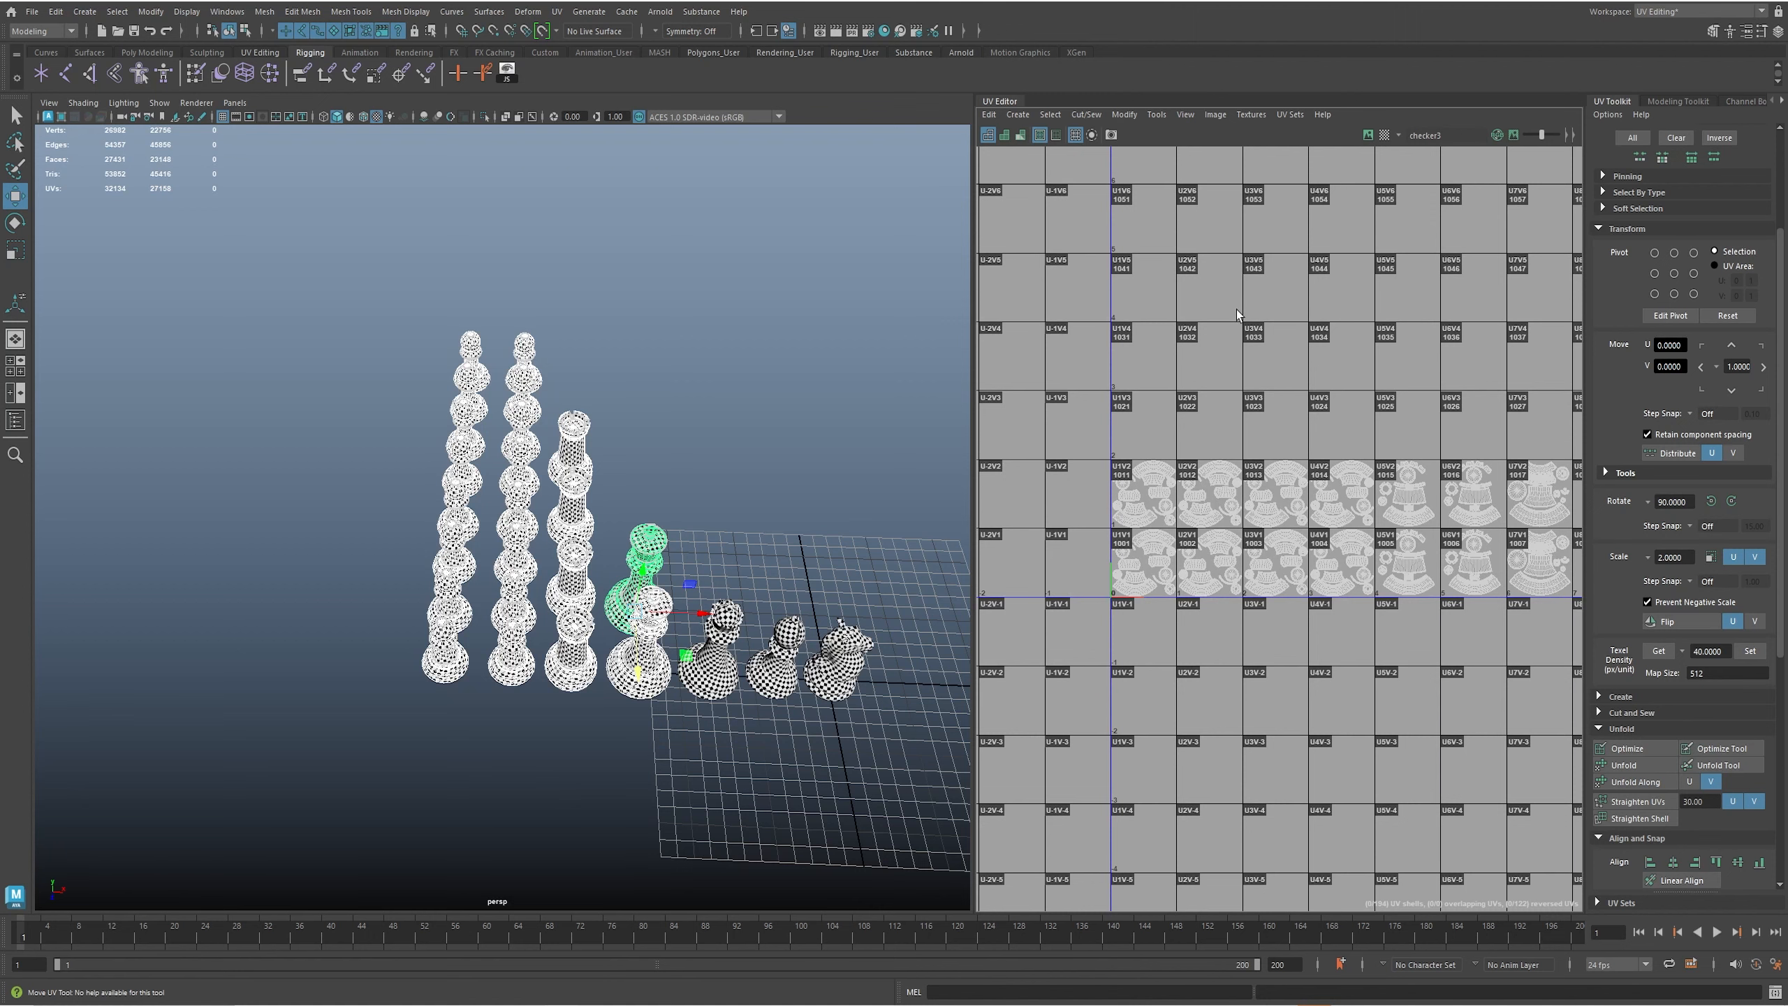
{"action": "middle_click_drag", "start_coordinate": [1341, 553], "coordinate": [1223, 512], "text": "alt"}
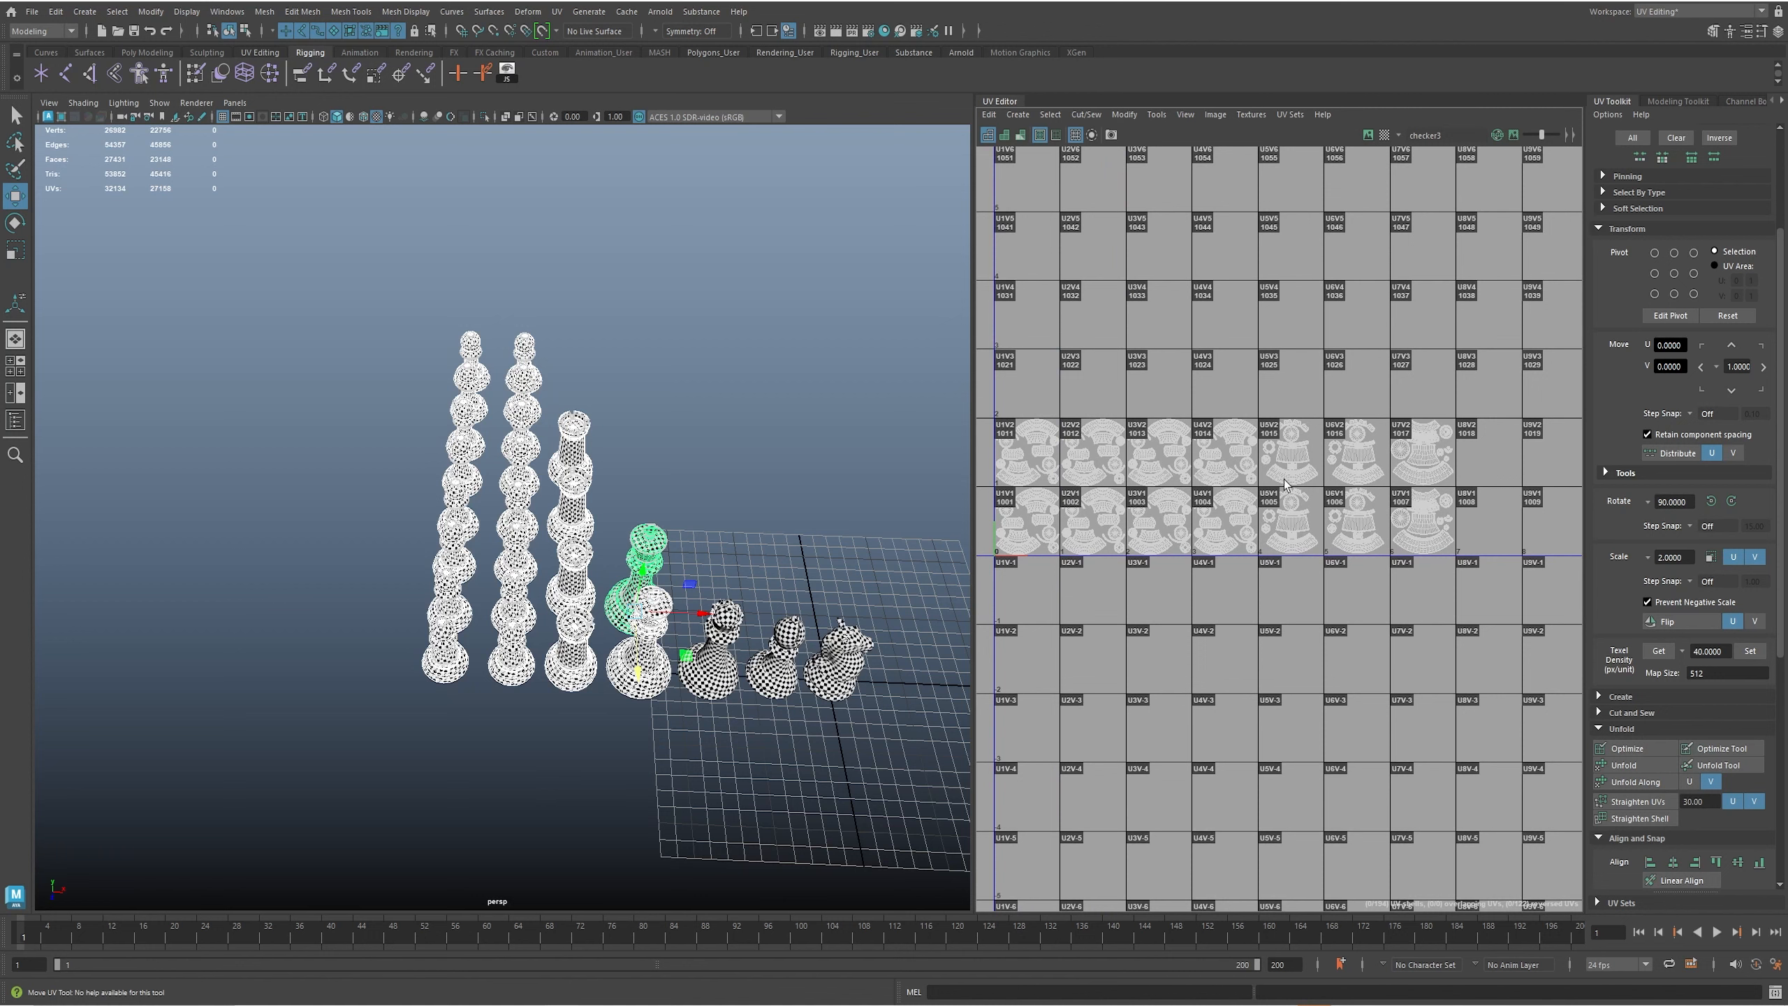
- Select all UV shells in tiles 1011 to 1017 and move them 1.0 in V into tiles 1021 to 1027
{"action": "right_click_drag", "start_coordinate": [1259, 472], "coordinate": [1190, 450]}
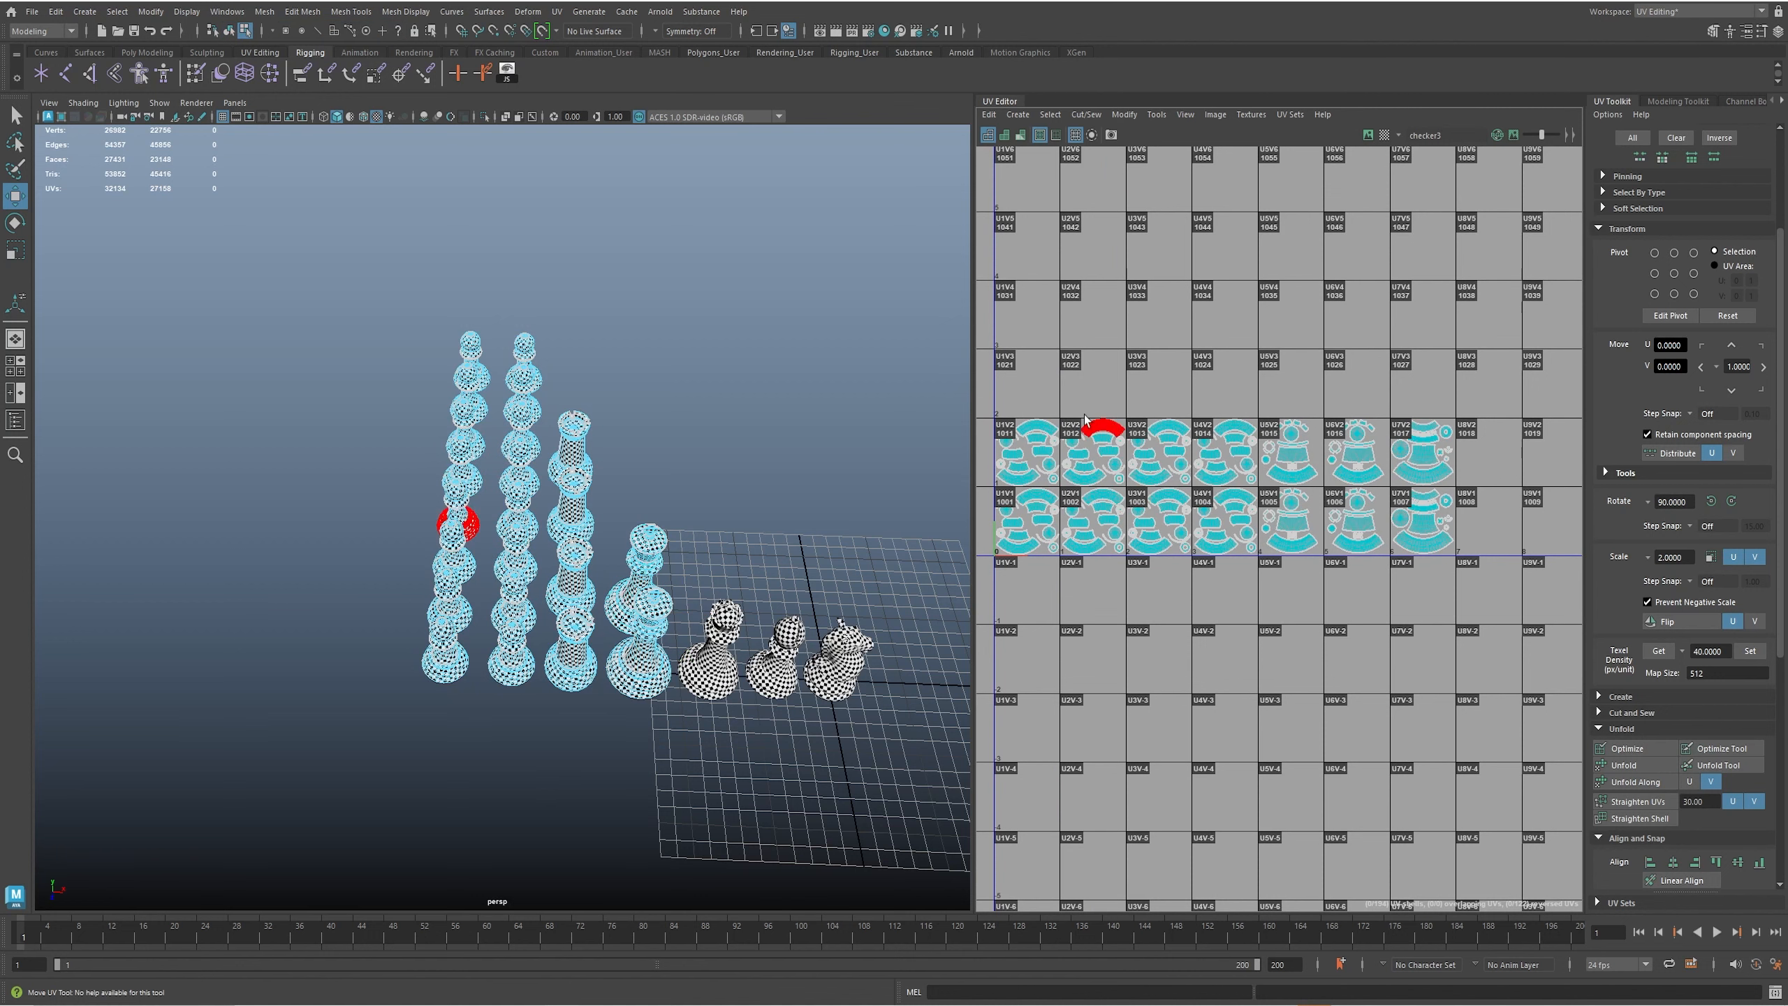
{"action": "middle_click_drag", "start_coordinate": [1084, 414], "coordinate": [1155, 377], "text": "alt"}
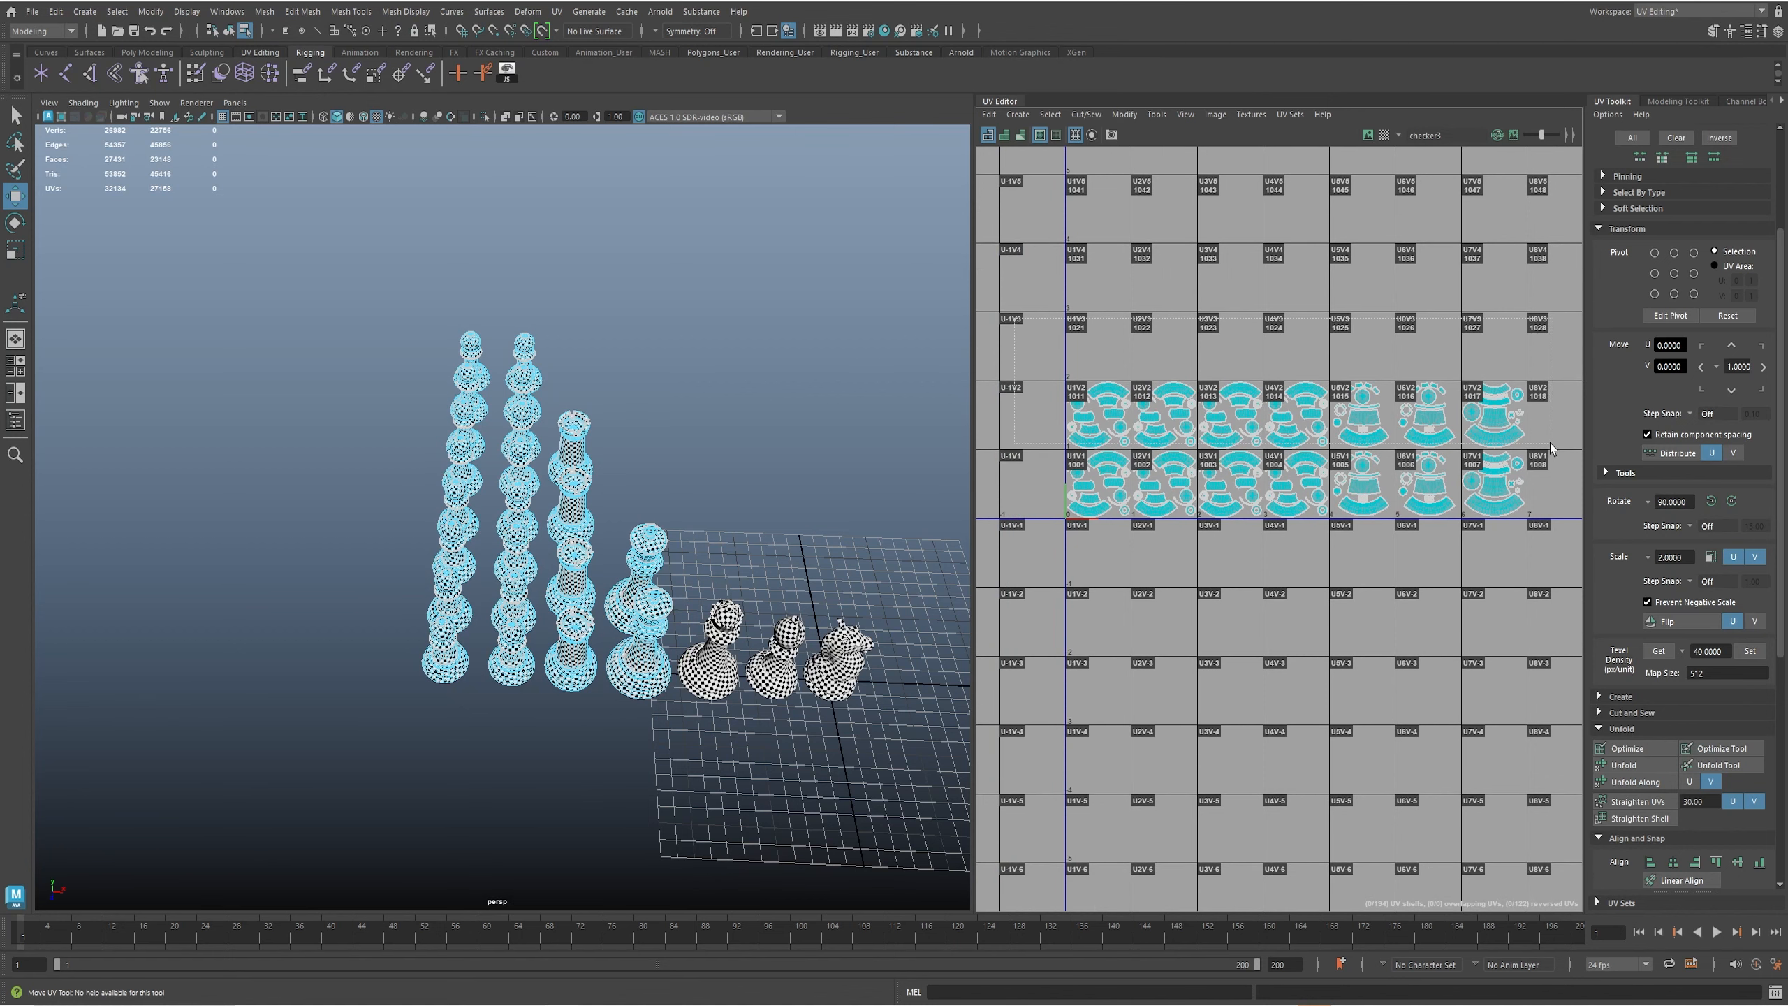
{"action": "left_click_drag", "start_coordinate": [1561, 444], "coordinate": [1558, 448]}
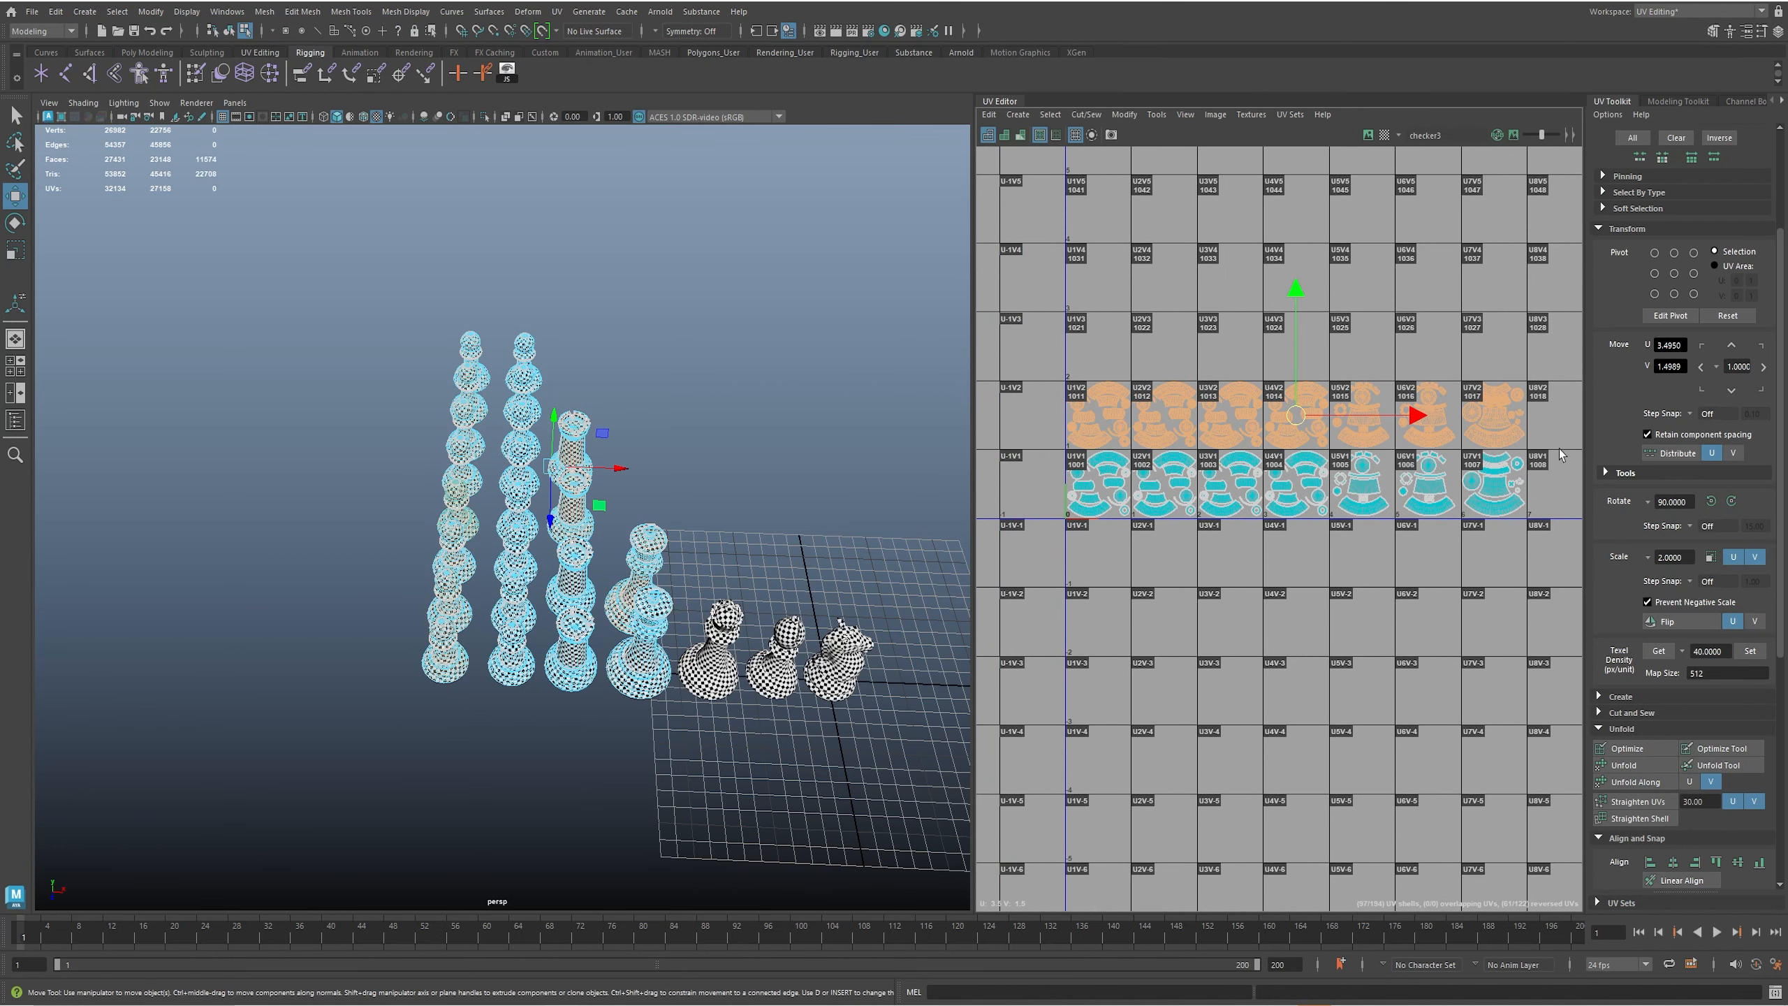
{"action": "left_click", "coordinate": [1731, 343]}
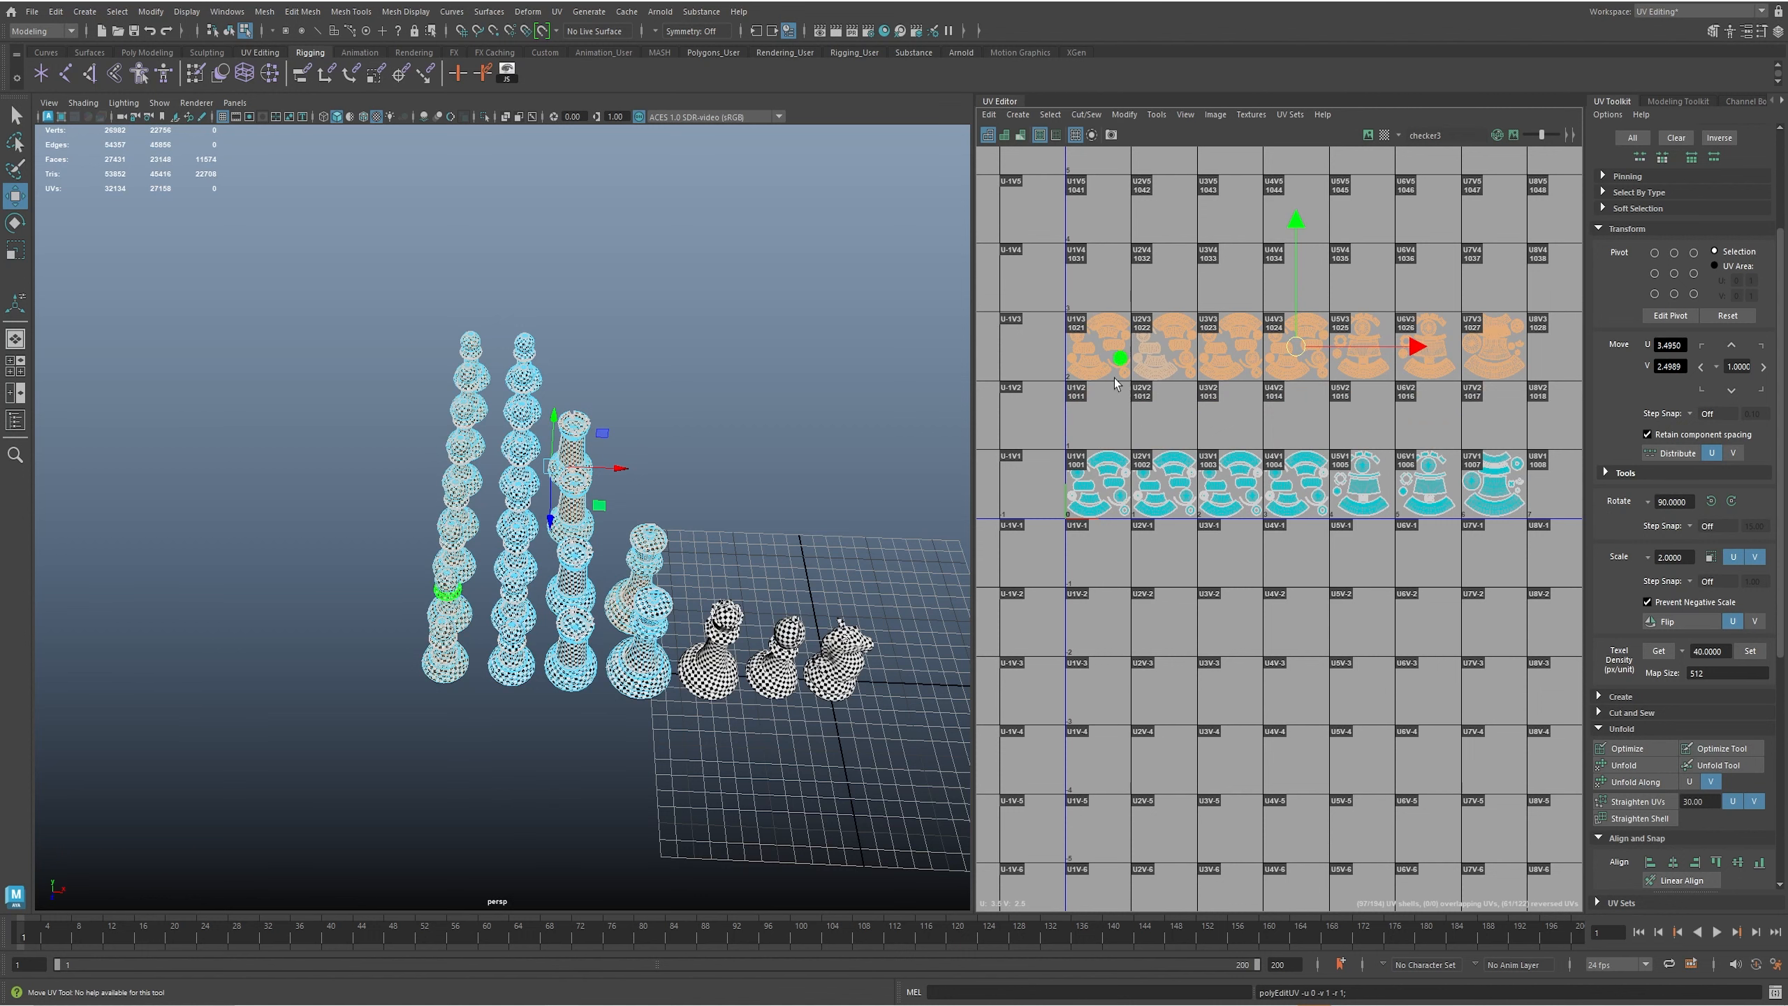
- Examine the spacing between the two occupied UV tile rows and the free tiles around them
{"action": "middle_click_drag", "start_coordinate": [1489, 462], "coordinate": [1334, 481], "text": "alt"}
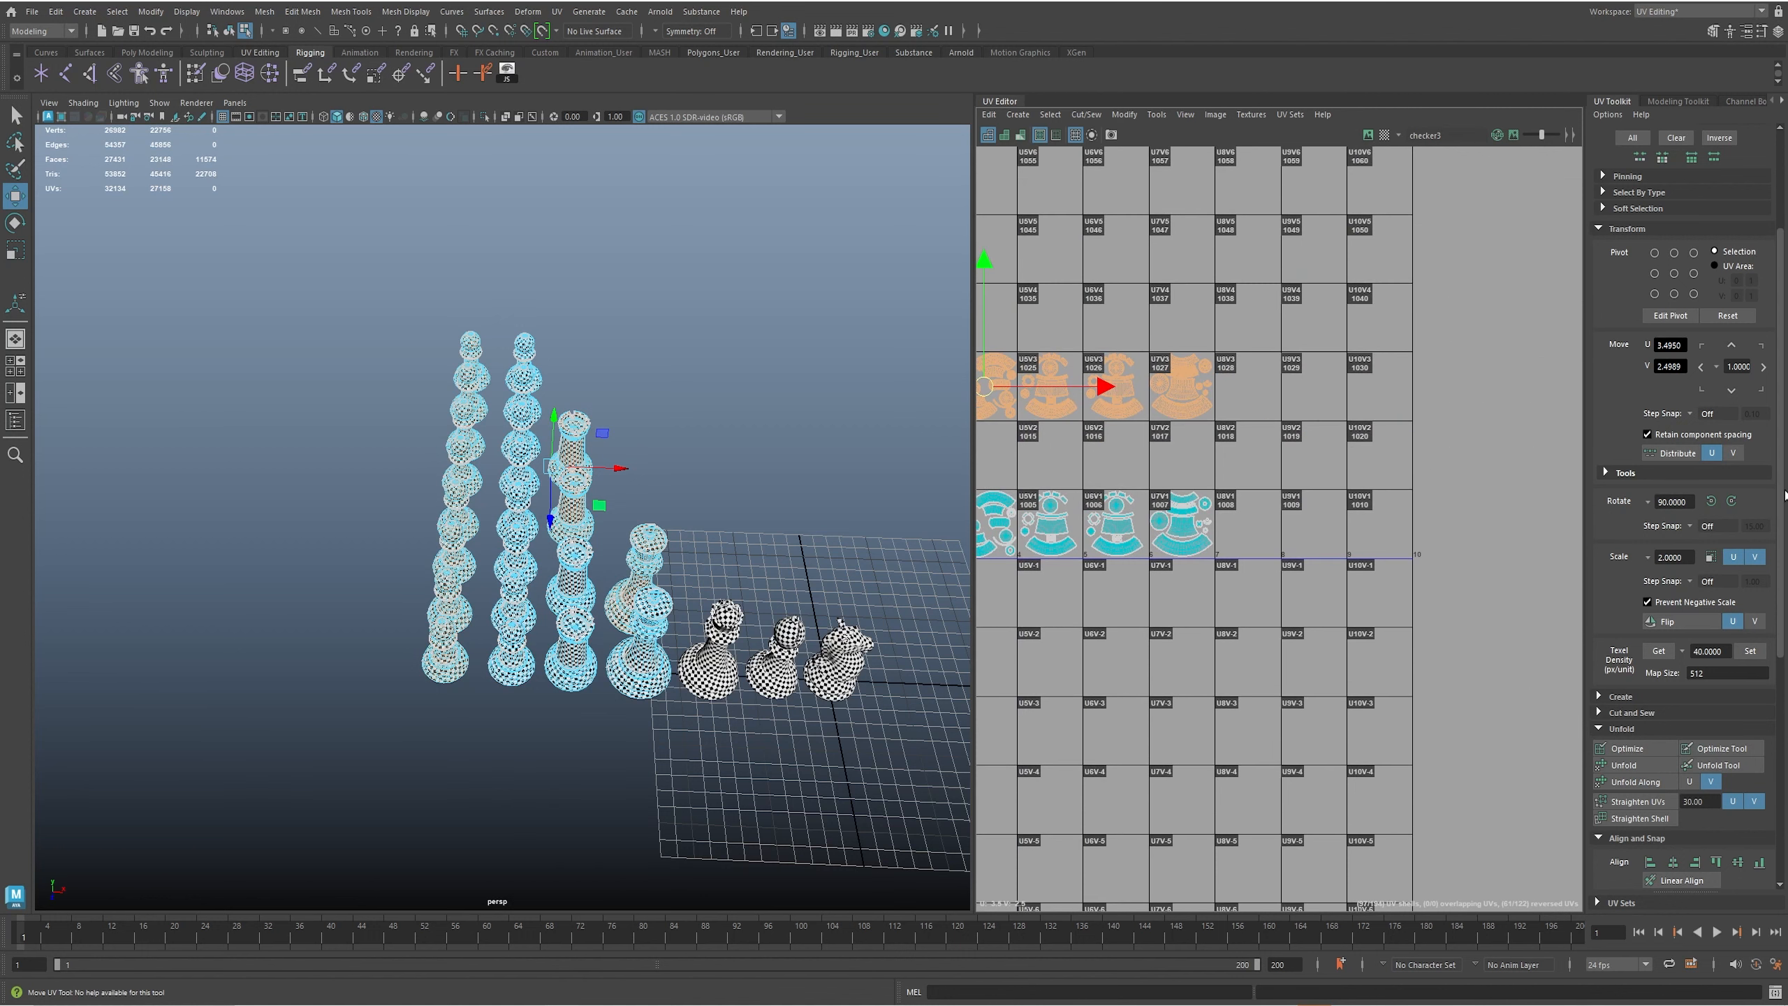
{"action": "middle_click_drag", "start_coordinate": [1234, 516], "coordinate": [1501, 504], "text": "alt"}
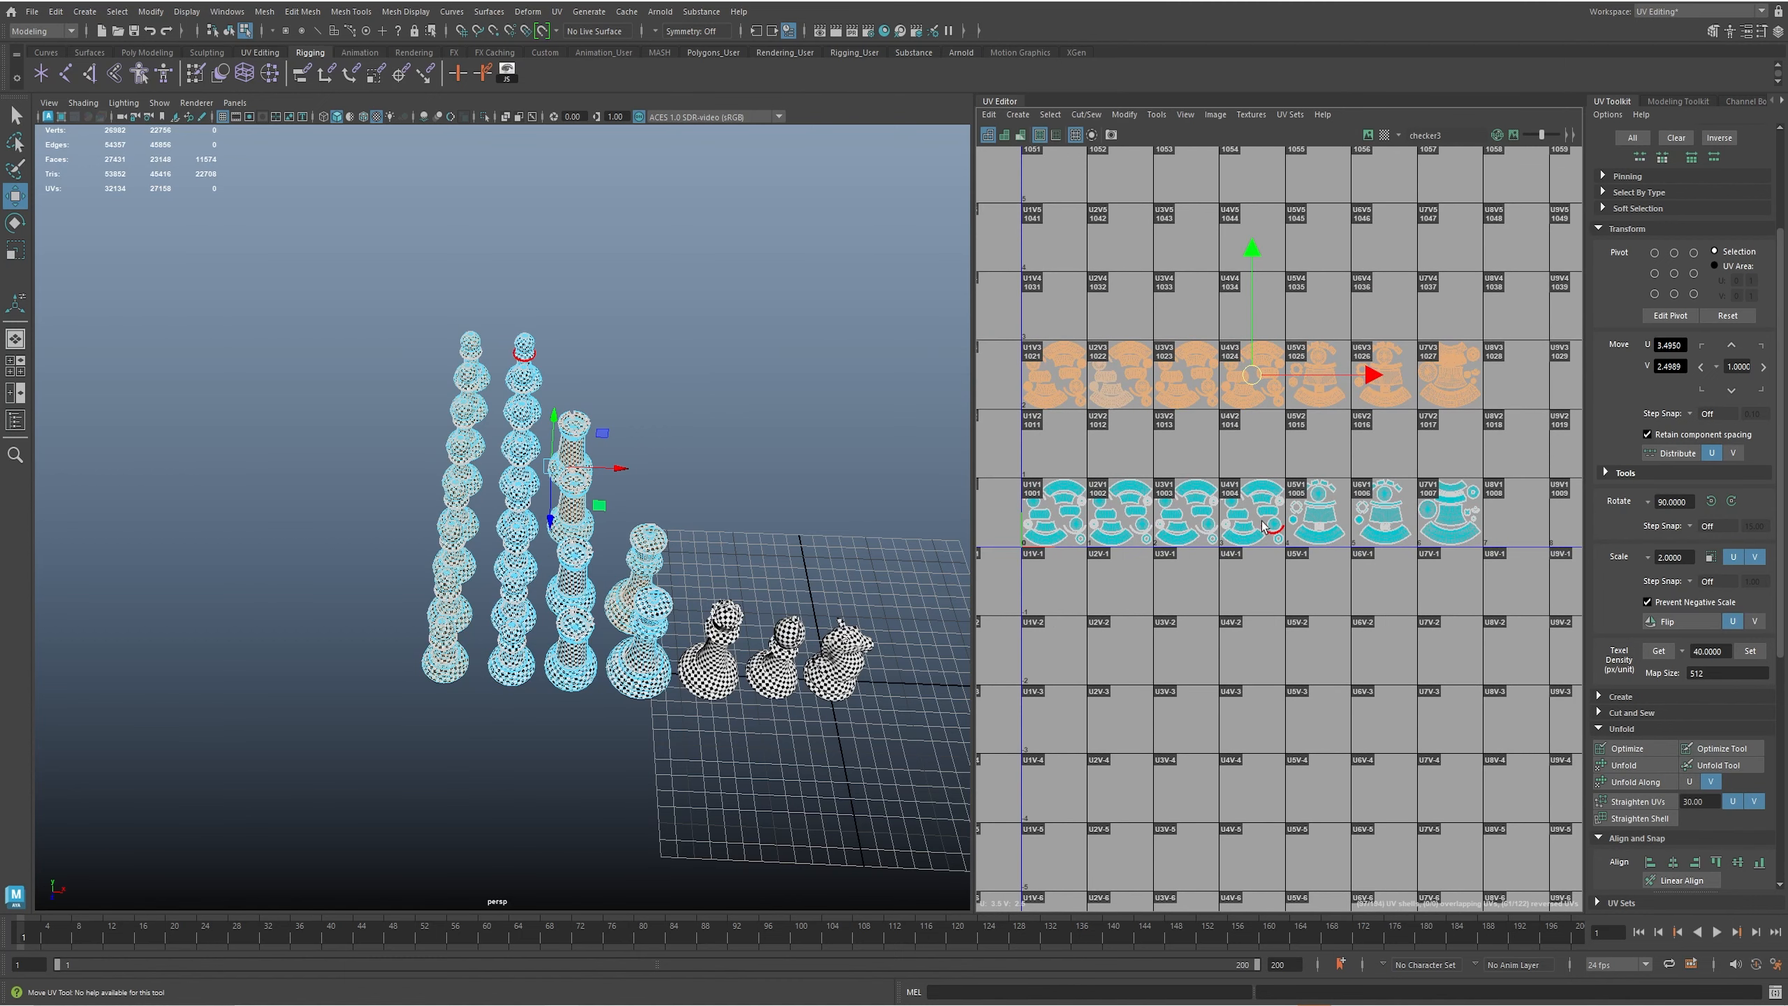
{"action": "middle_click_drag", "start_coordinate": [1398, 455], "coordinate": [1374, 452], "text": "alt"}
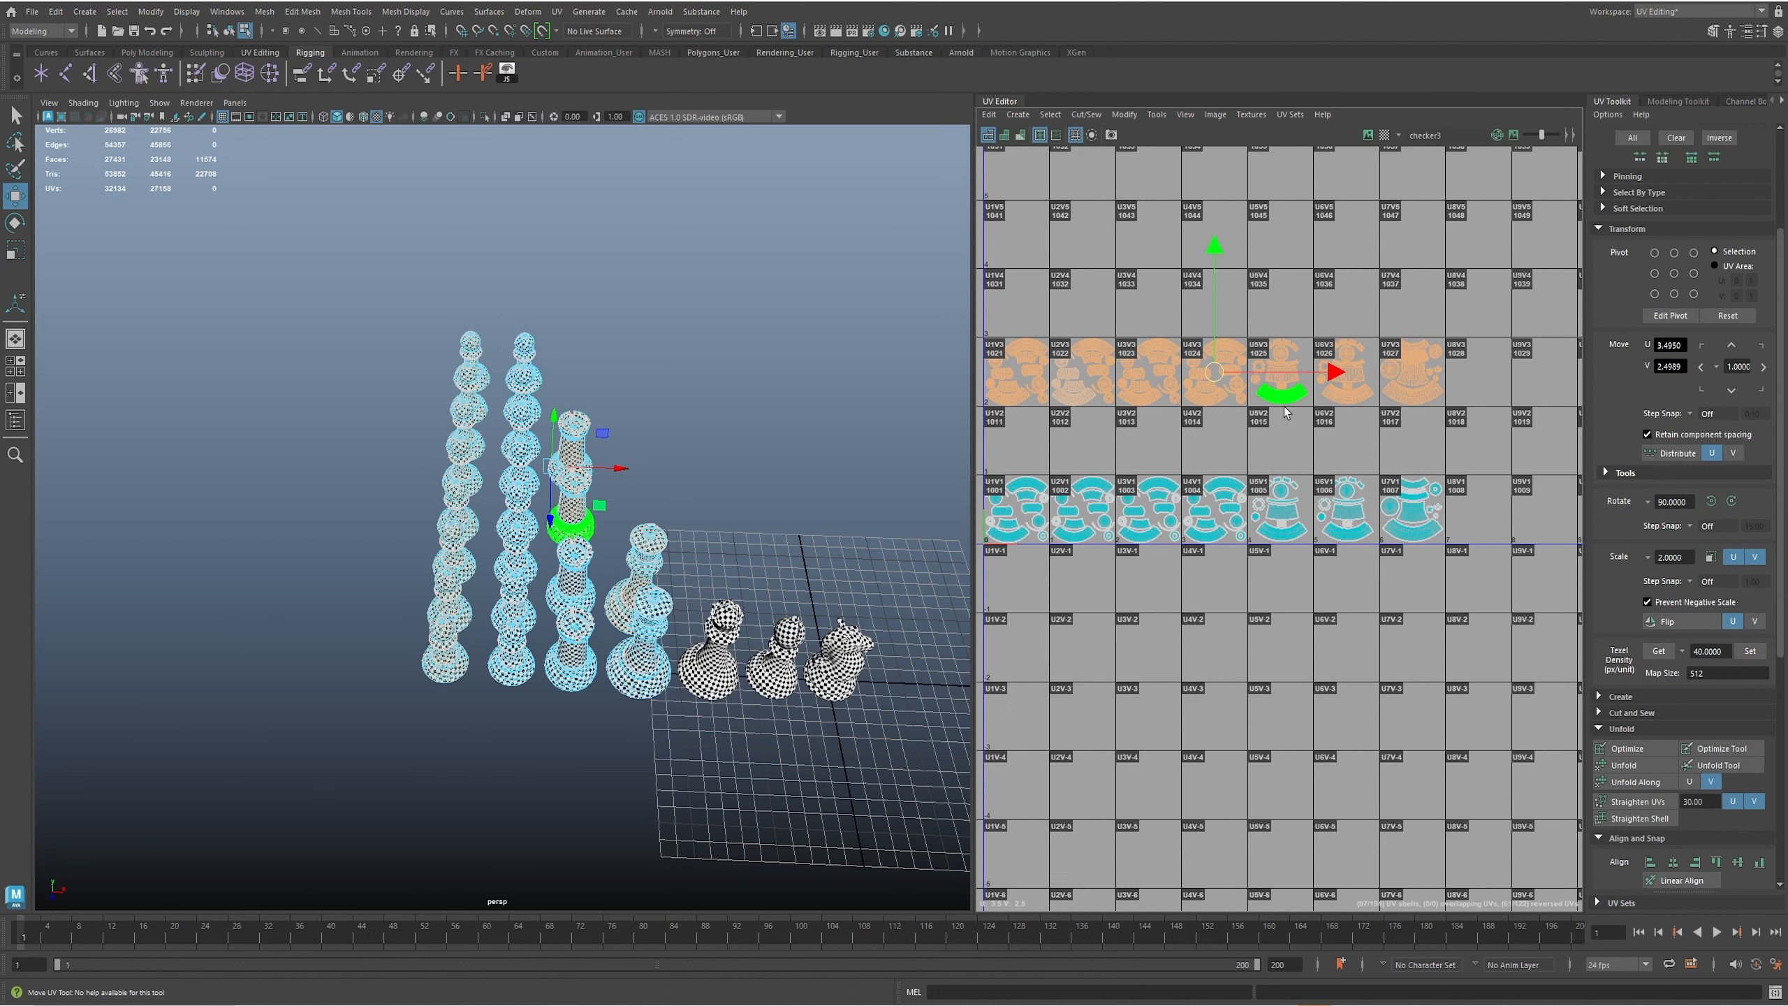
{"action": "scroll", "coordinate": [1283, 407], "scroll_direction": "up", "scroll_amount": 1}
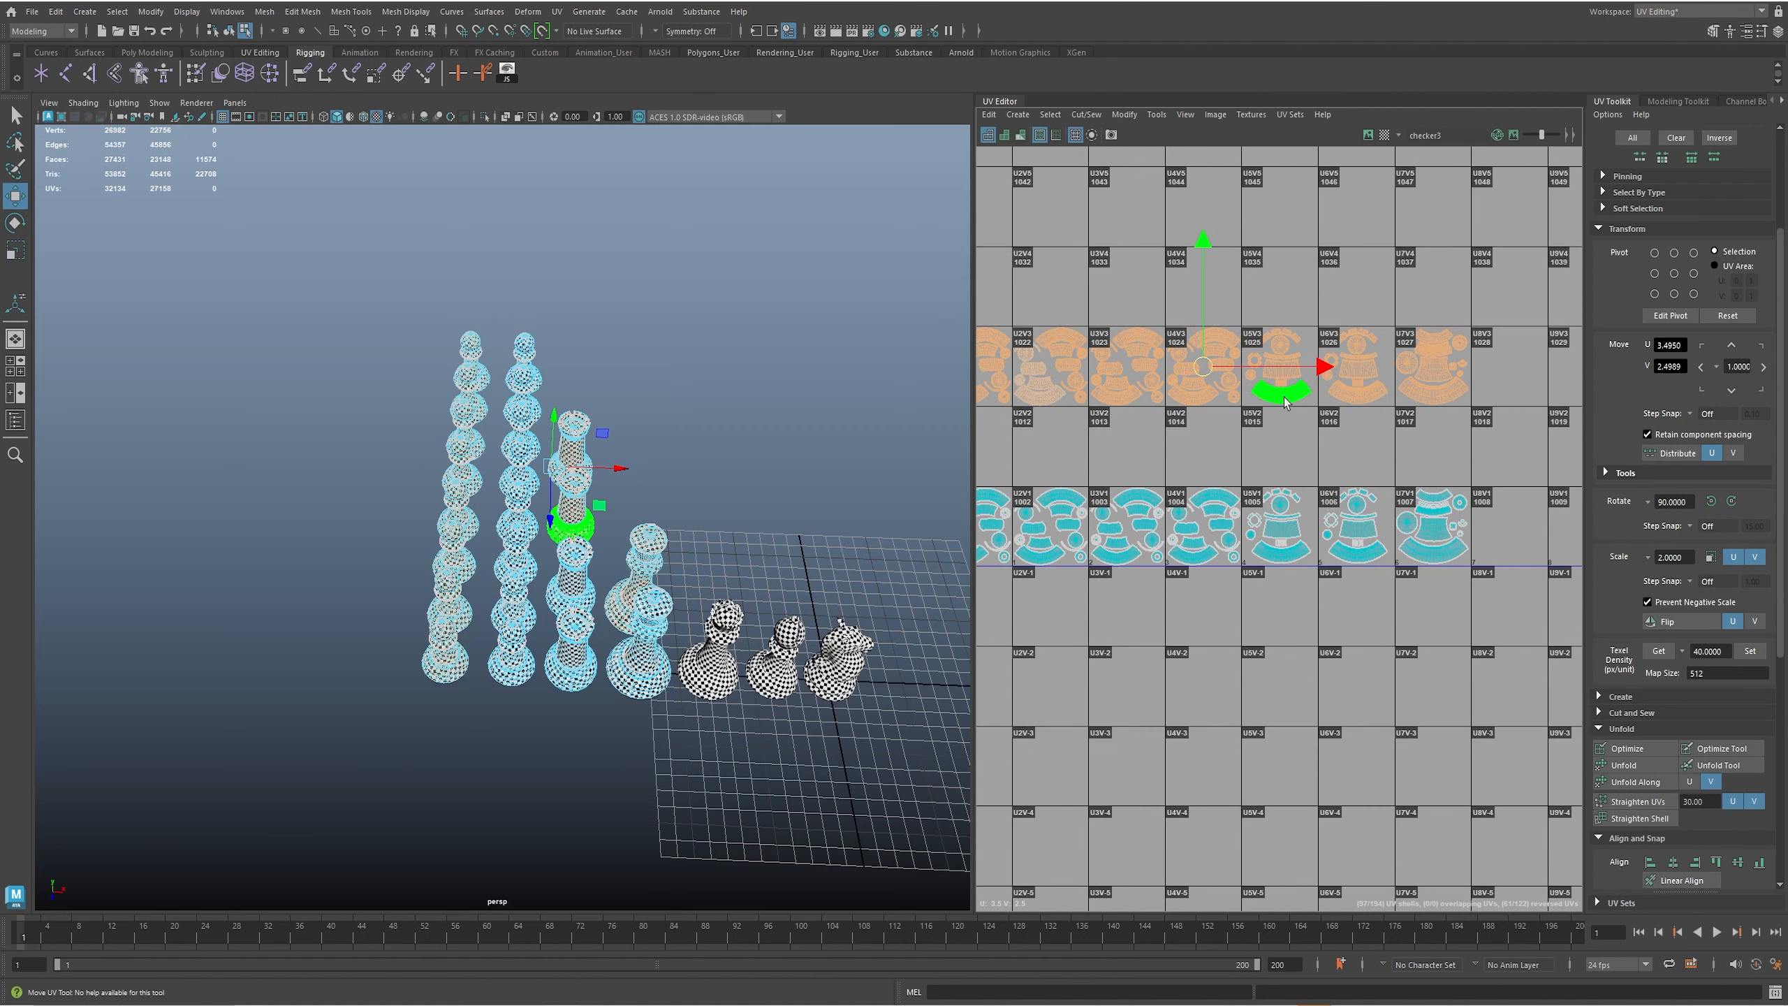
{"action": "scroll", "coordinate": [1451, 476], "scroll_direction": "down", "scroll_amount": 5}
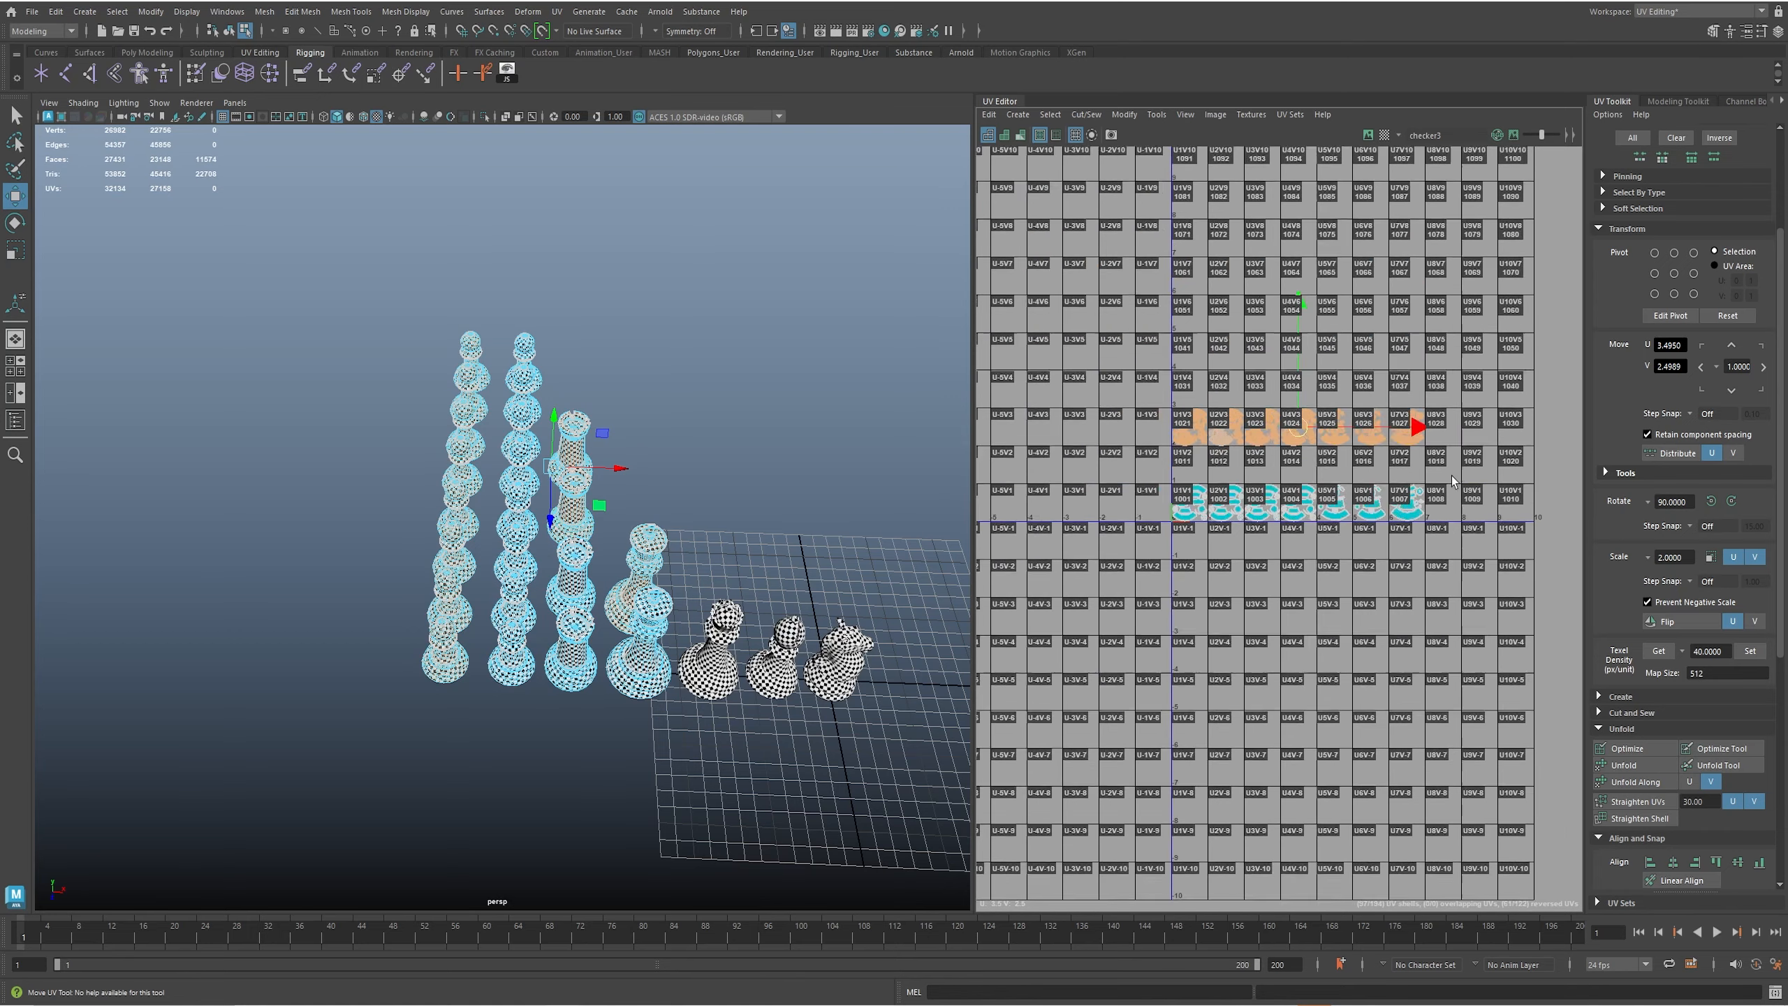
{"action": "middle_click_drag", "start_coordinate": [1485, 477], "coordinate": [1339, 474], "text": "alt"}
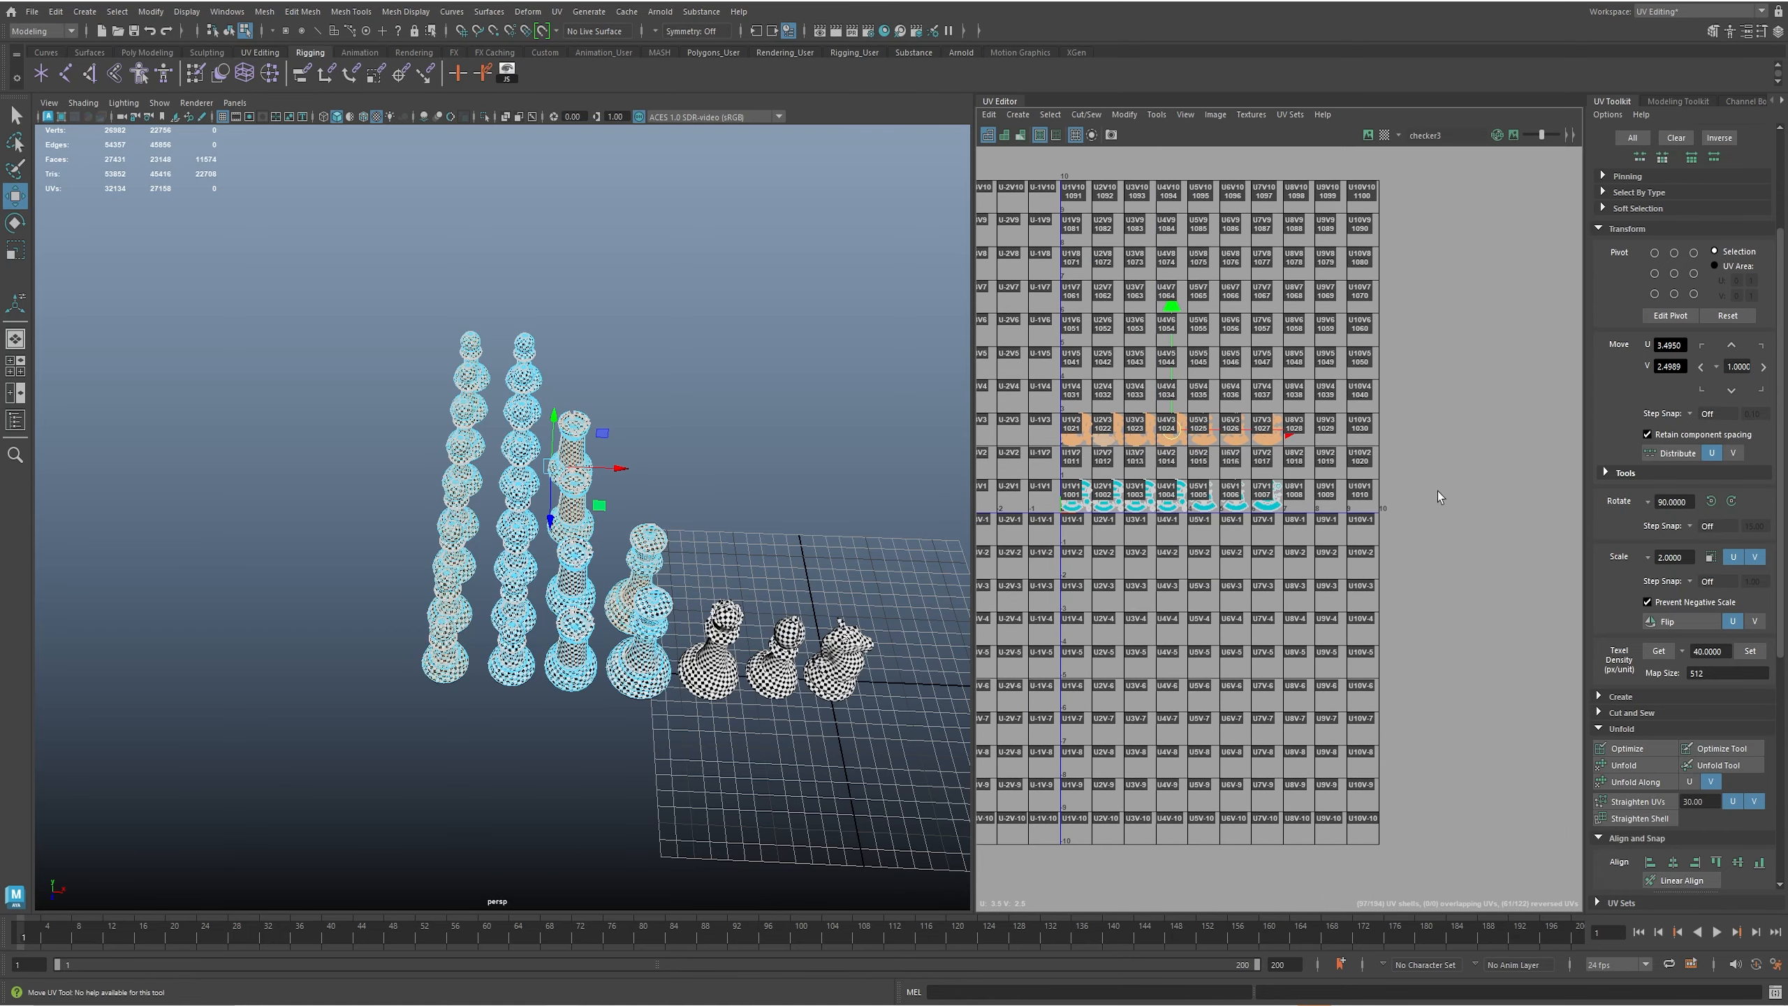
{"action": "scroll", "coordinate": [1149, 489], "scroll_direction": "up", "scroll_amount": 4}
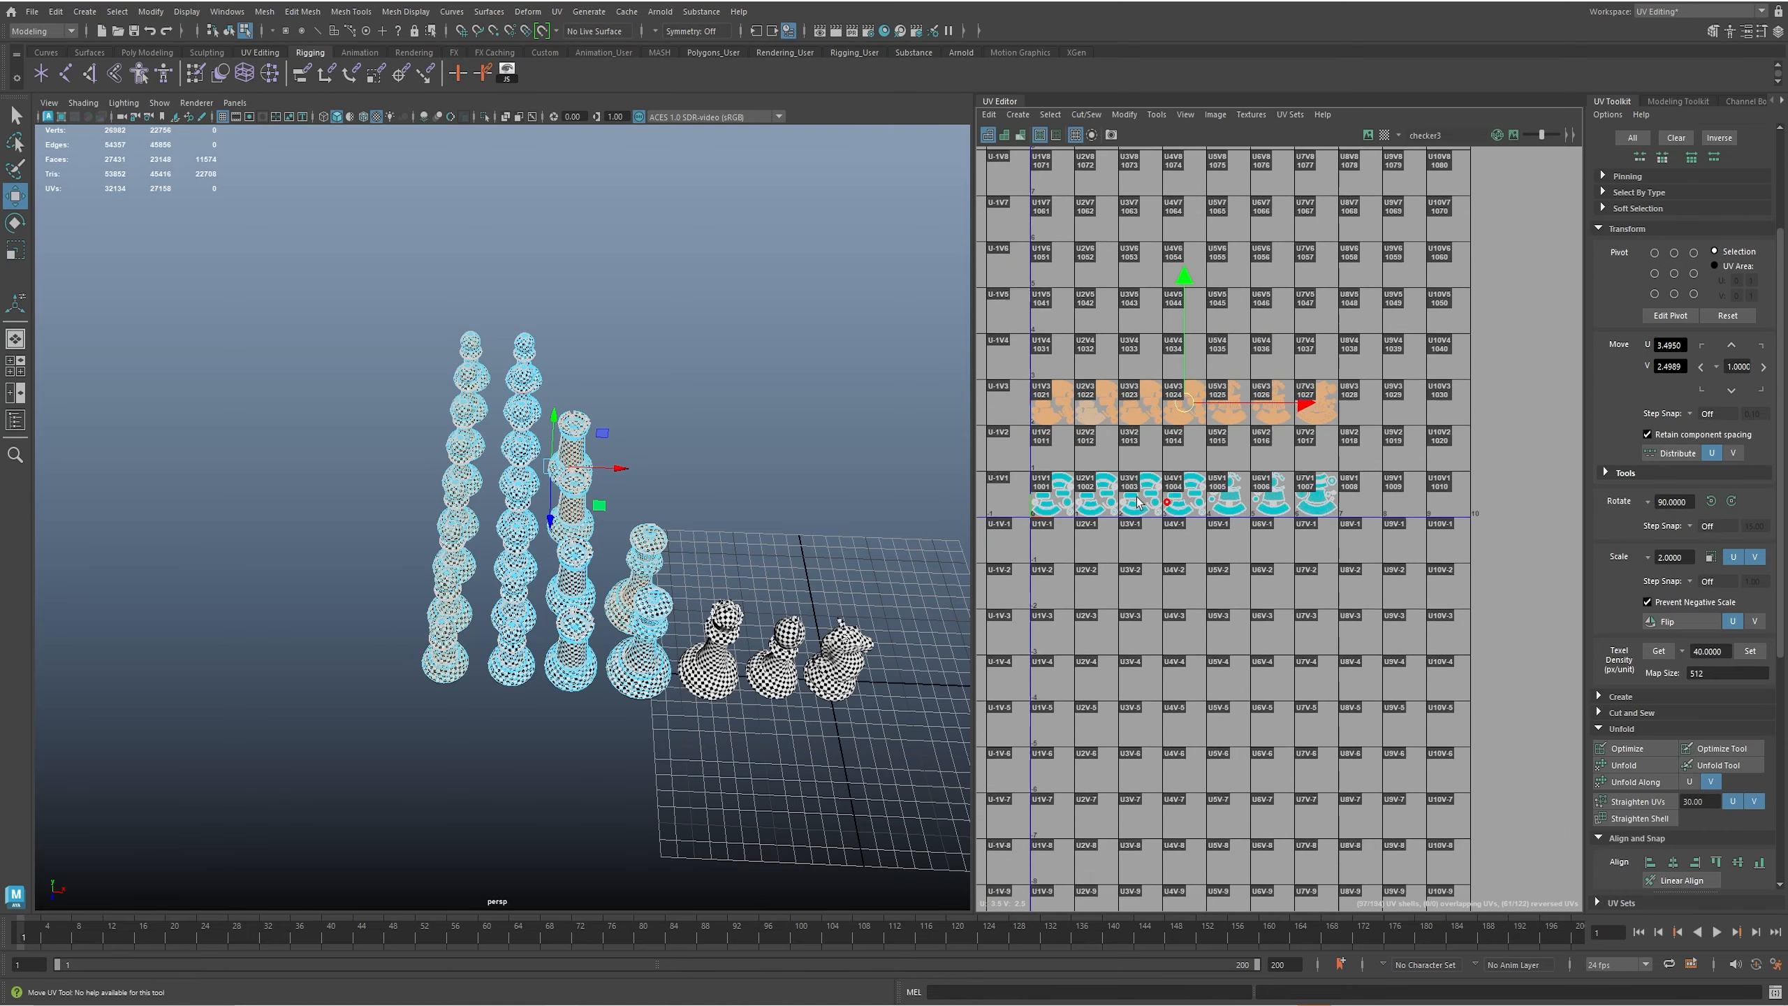
{"action": "middle_click_drag", "start_coordinate": [1148, 490], "coordinate": [1237, 538], "text": "alt"}
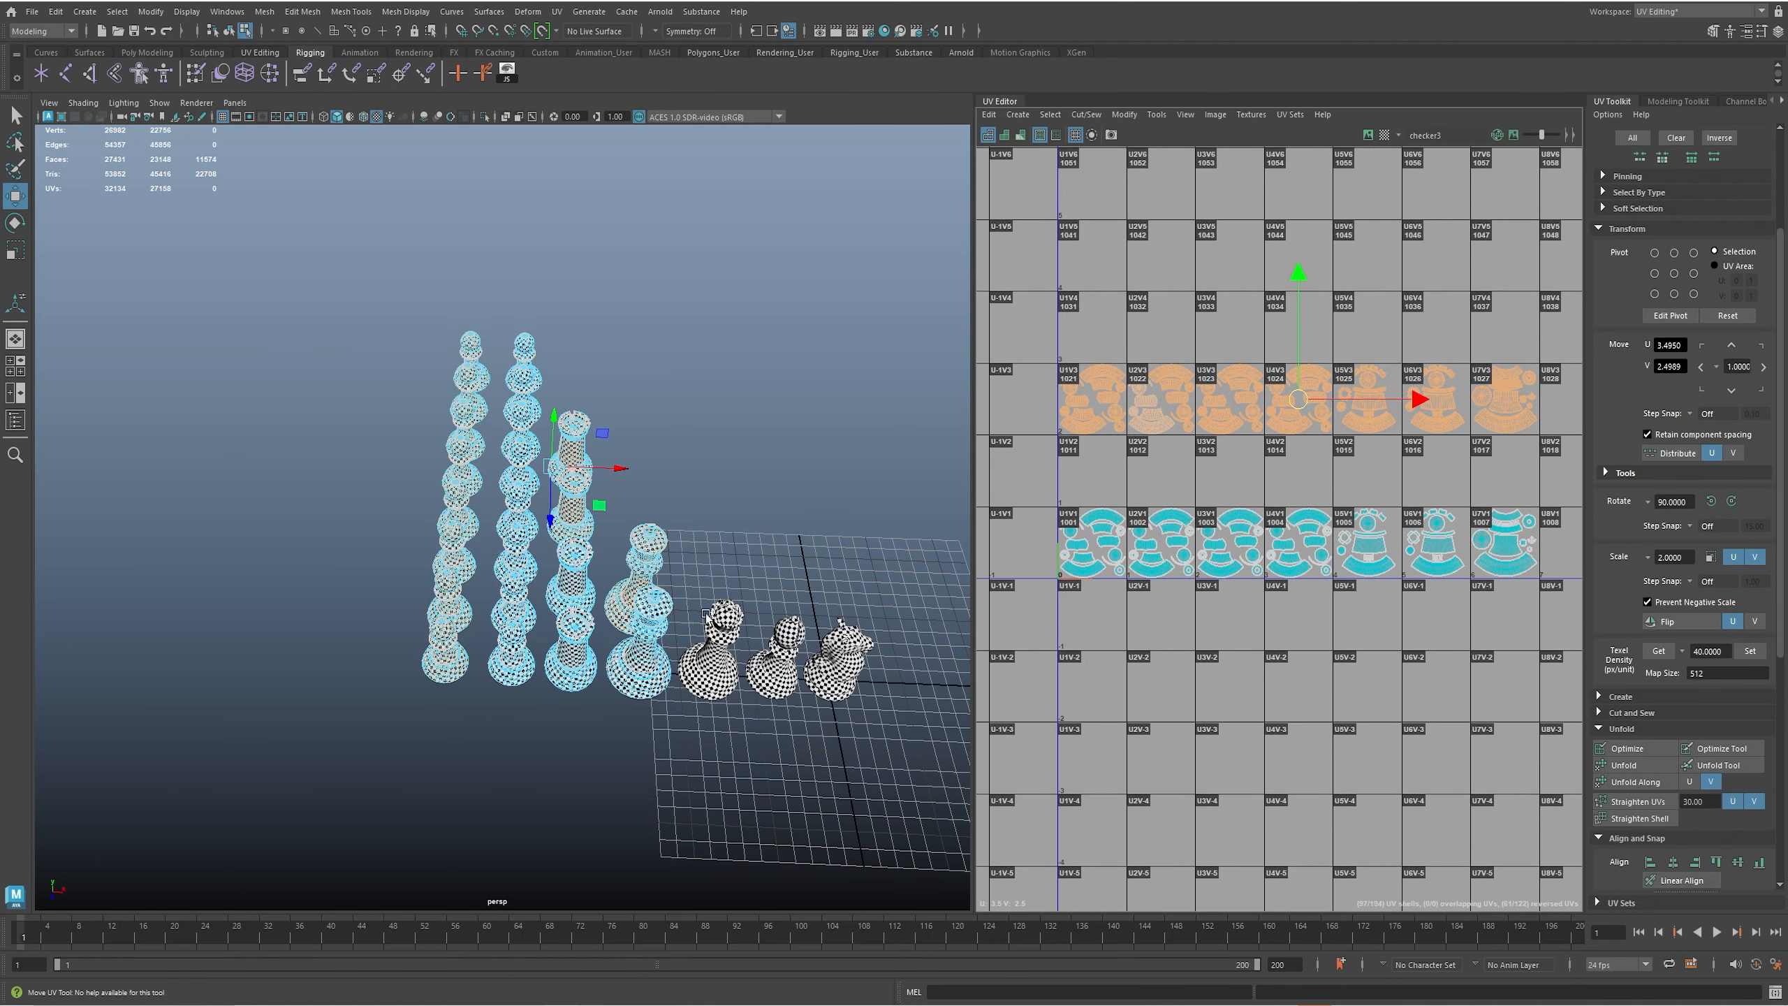
- Add the single crowned piece beside the bishop to the selection and move all its UV shells into tile 1011
{"action": "middle_click_drag", "start_coordinate": [689, 626], "coordinate": [626, 587], "text": "alt"}
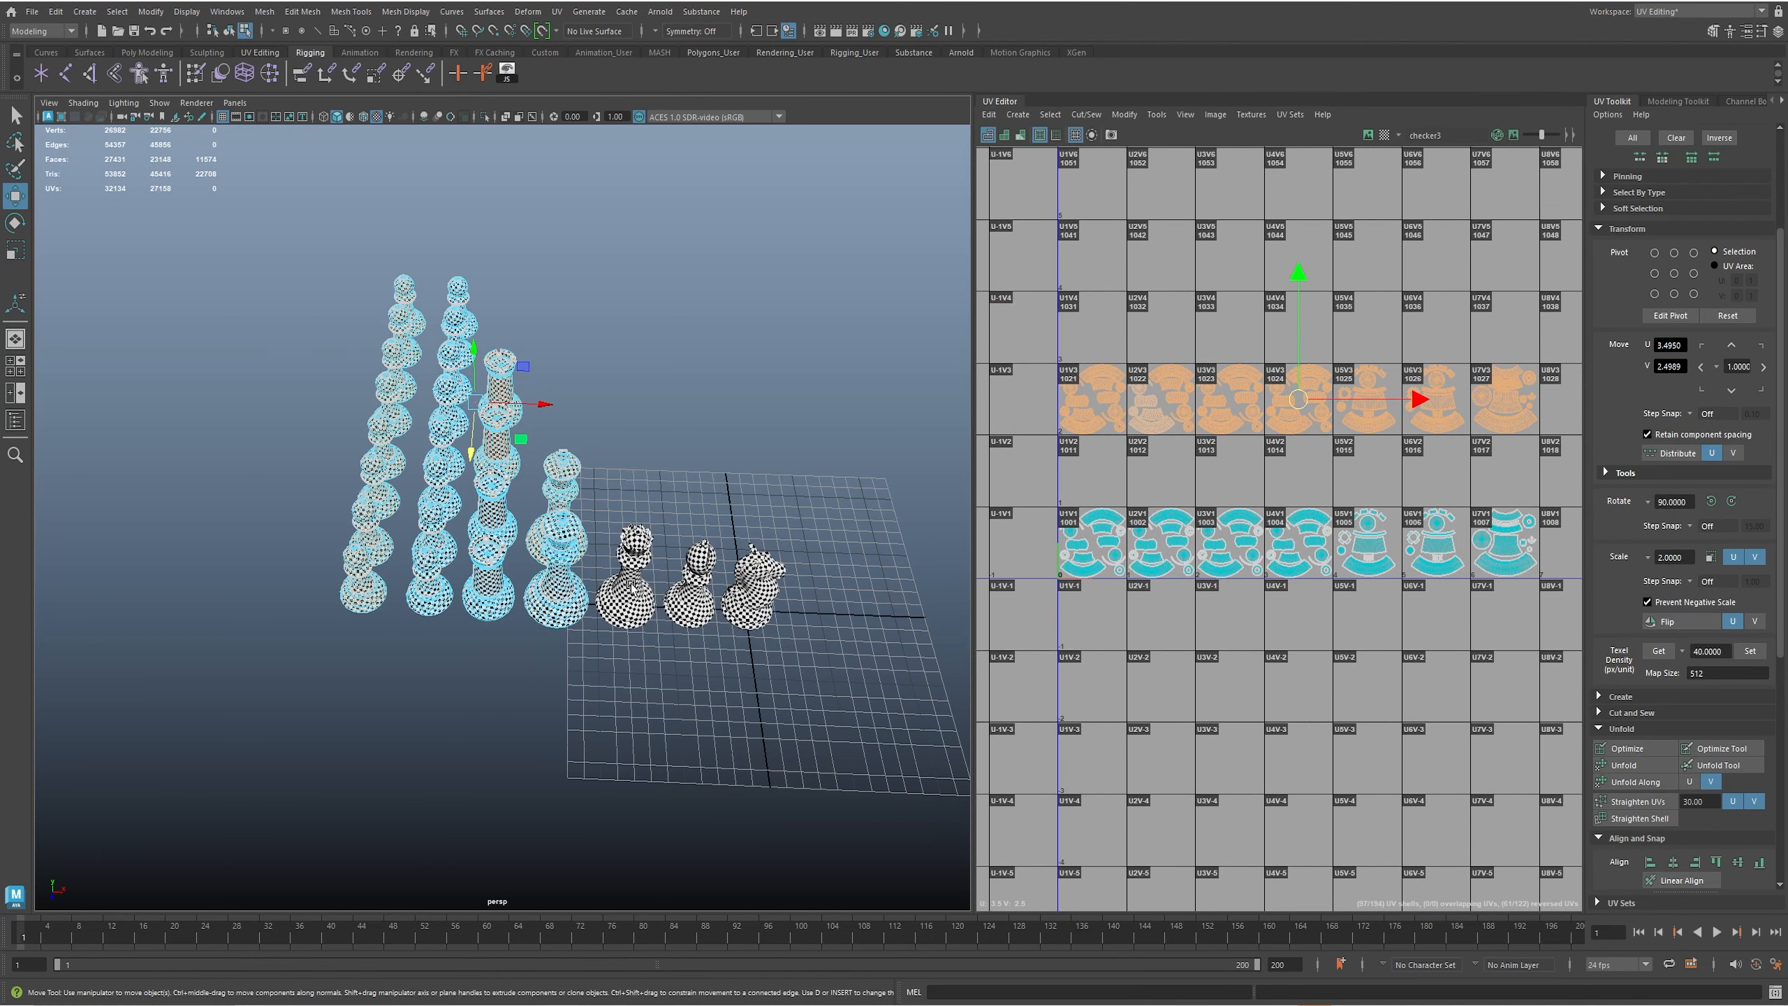
{"action": "left_click", "coordinate": [631, 584], "text": "shift"}
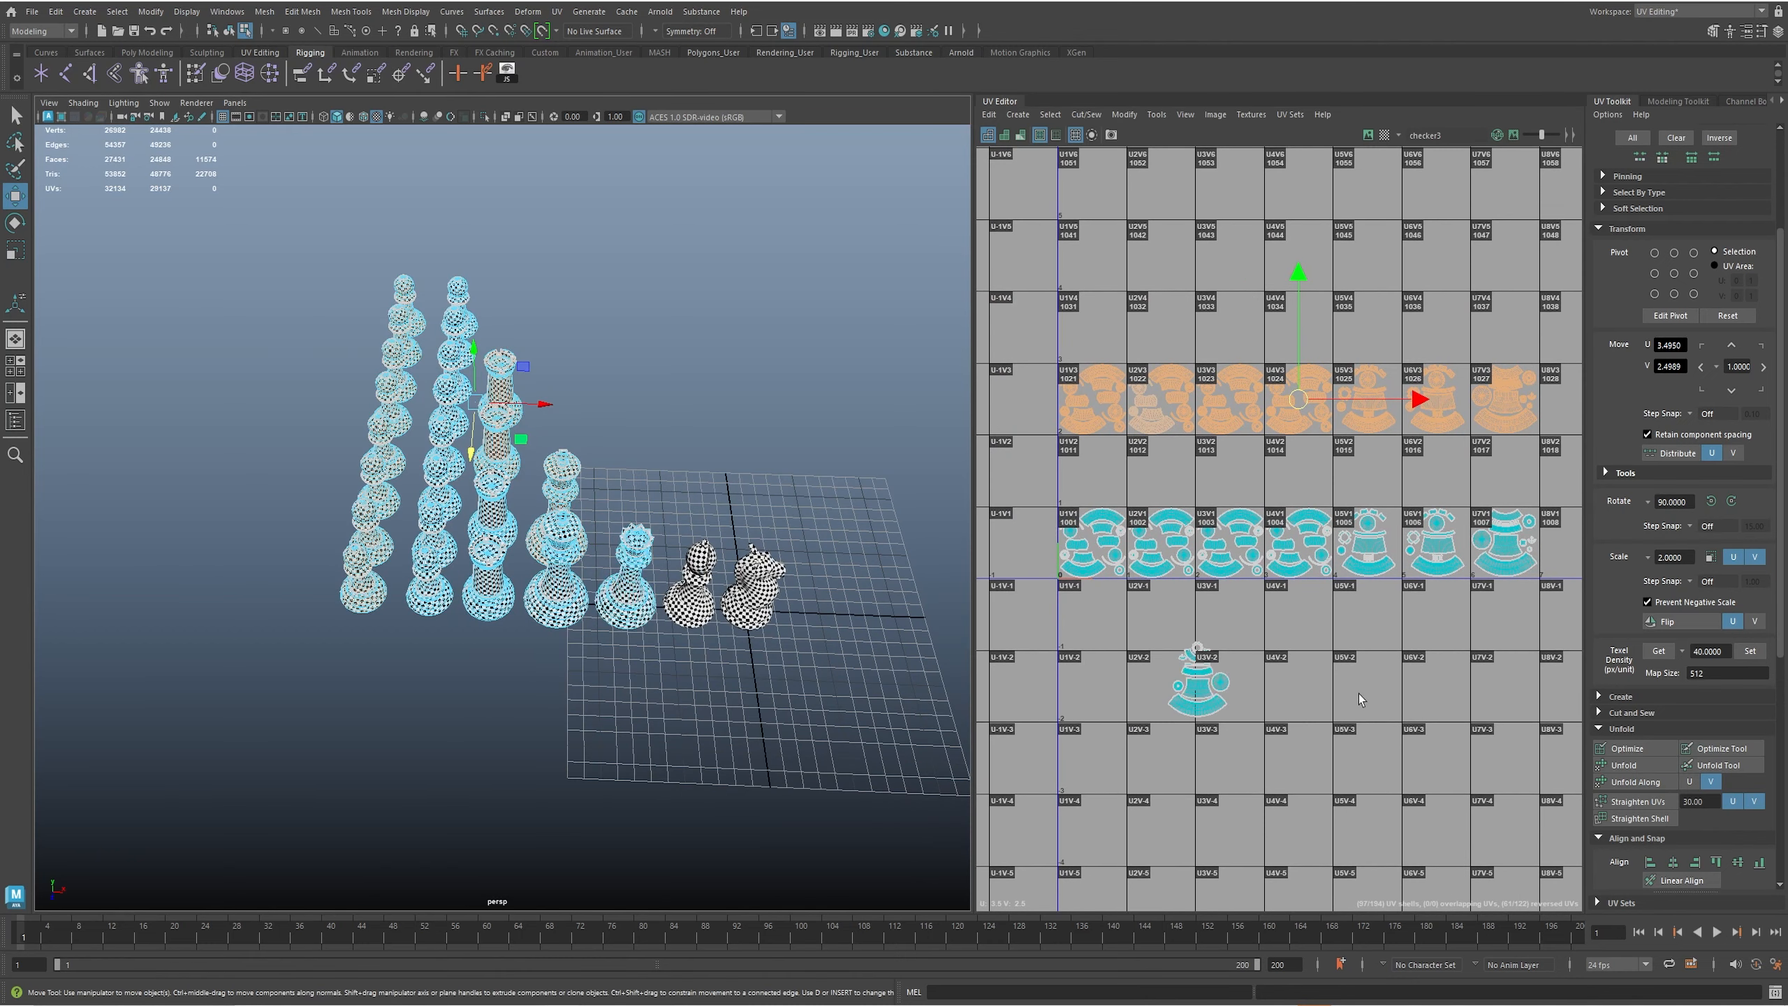
{"action": "middle_click_drag", "start_coordinate": [1239, 669], "coordinate": [1241, 560], "text": "alt"}
{"action": "scroll", "coordinate": [1151, 608], "scroll_direction": "up", "scroll_amount": 1}
{"action": "middle_click_drag", "start_coordinate": [1150, 609], "coordinate": [1202, 649], "text": "alt"}
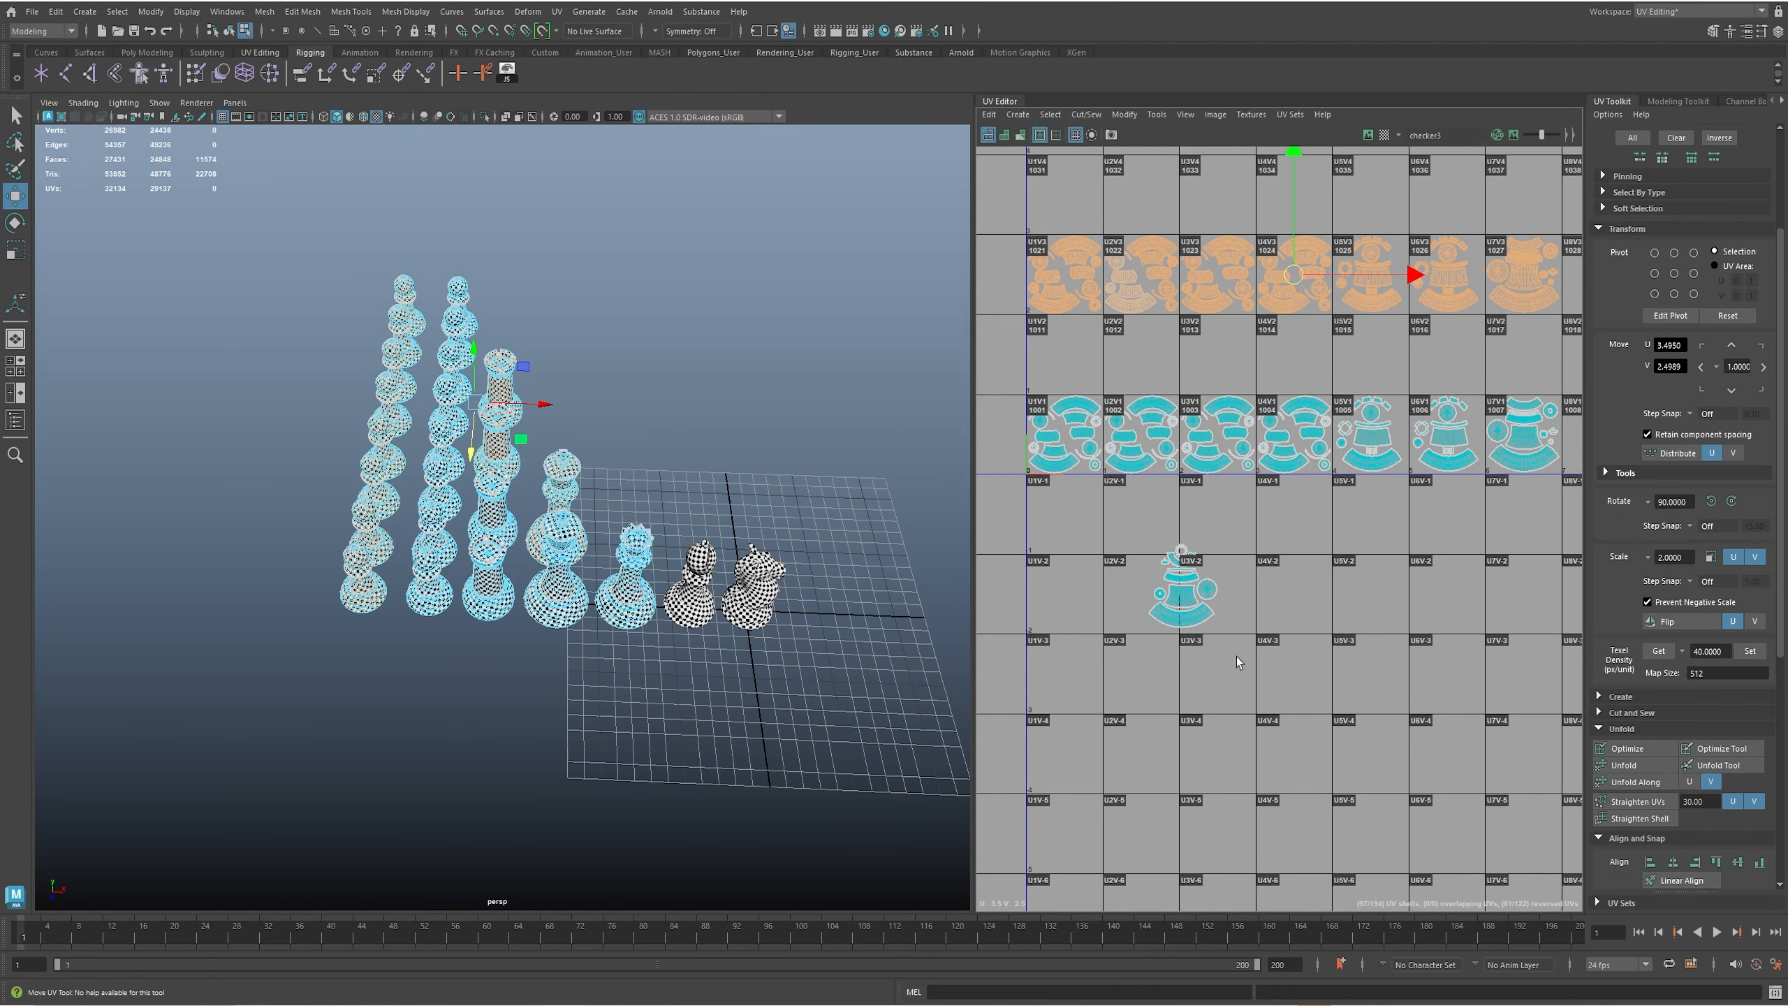
{"action": "right_click_drag", "start_coordinate": [1236, 657], "coordinate": [1175, 630]}
{"action": "left_click_drag", "start_coordinate": [1081, 498], "coordinate": [1329, 696]}
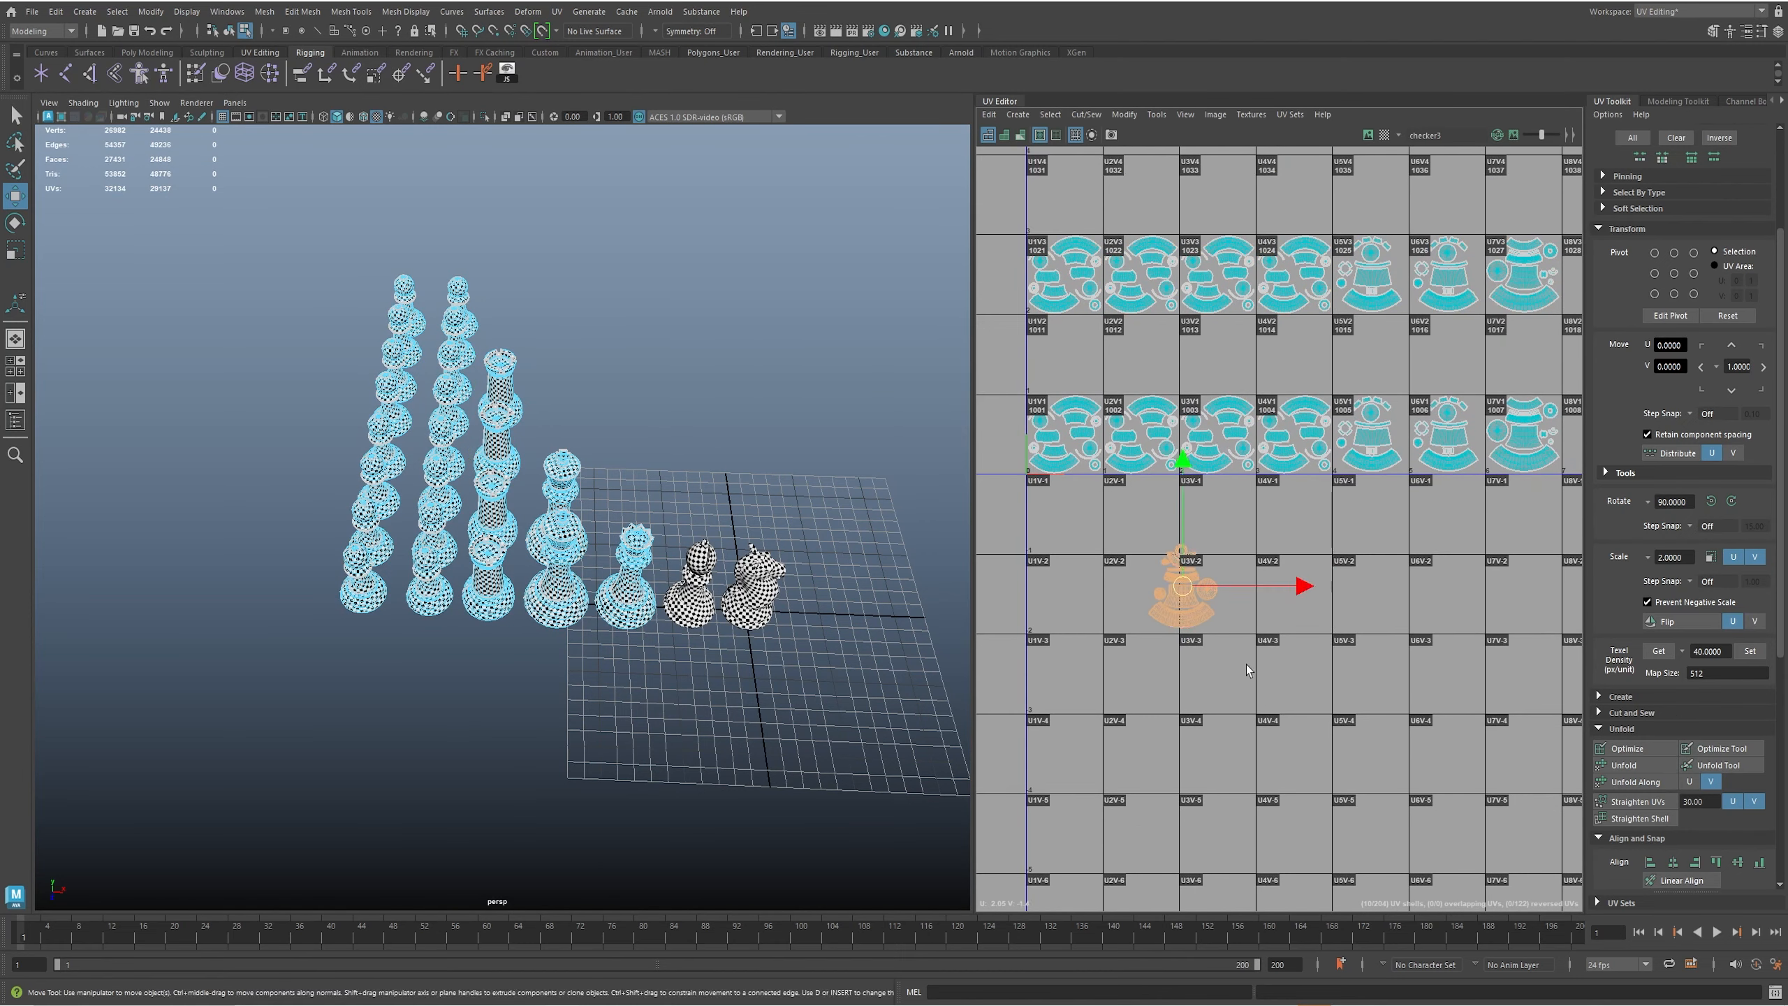
{"action": "middle_click_drag", "start_coordinate": [1189, 613], "coordinate": [1309, 677], "text": "alt"}
{"action": "left_click_drag", "start_coordinate": [1288, 617], "coordinate": [1181, 405]}
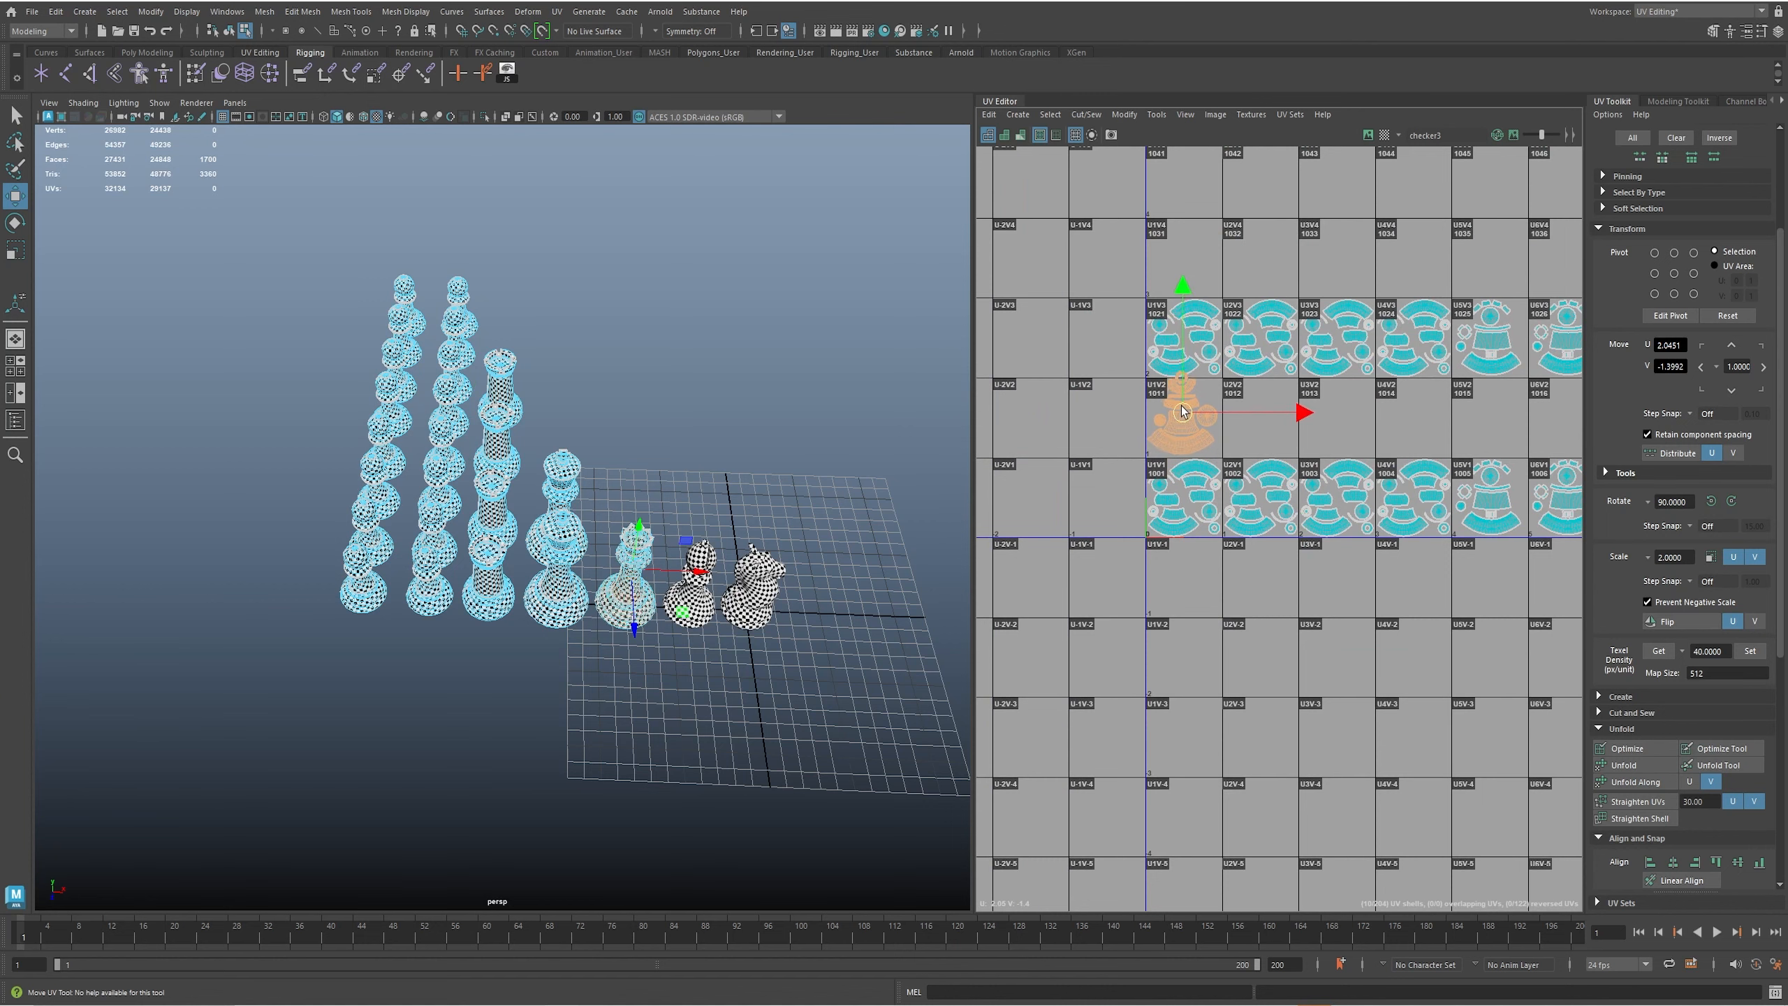
- Fit the shells inside tile 1011, moving the crown ring to the upper-right corner and recentering the rest at about U 0.49, V 1.50
{"action": "right_click_drag", "start_coordinate": [1185, 416], "coordinate": [1530, 560], "text": "alt"}
{"action": "middle_click_drag", "start_coordinate": [1269, 475], "coordinate": [1308, 610], "text": "alt"}
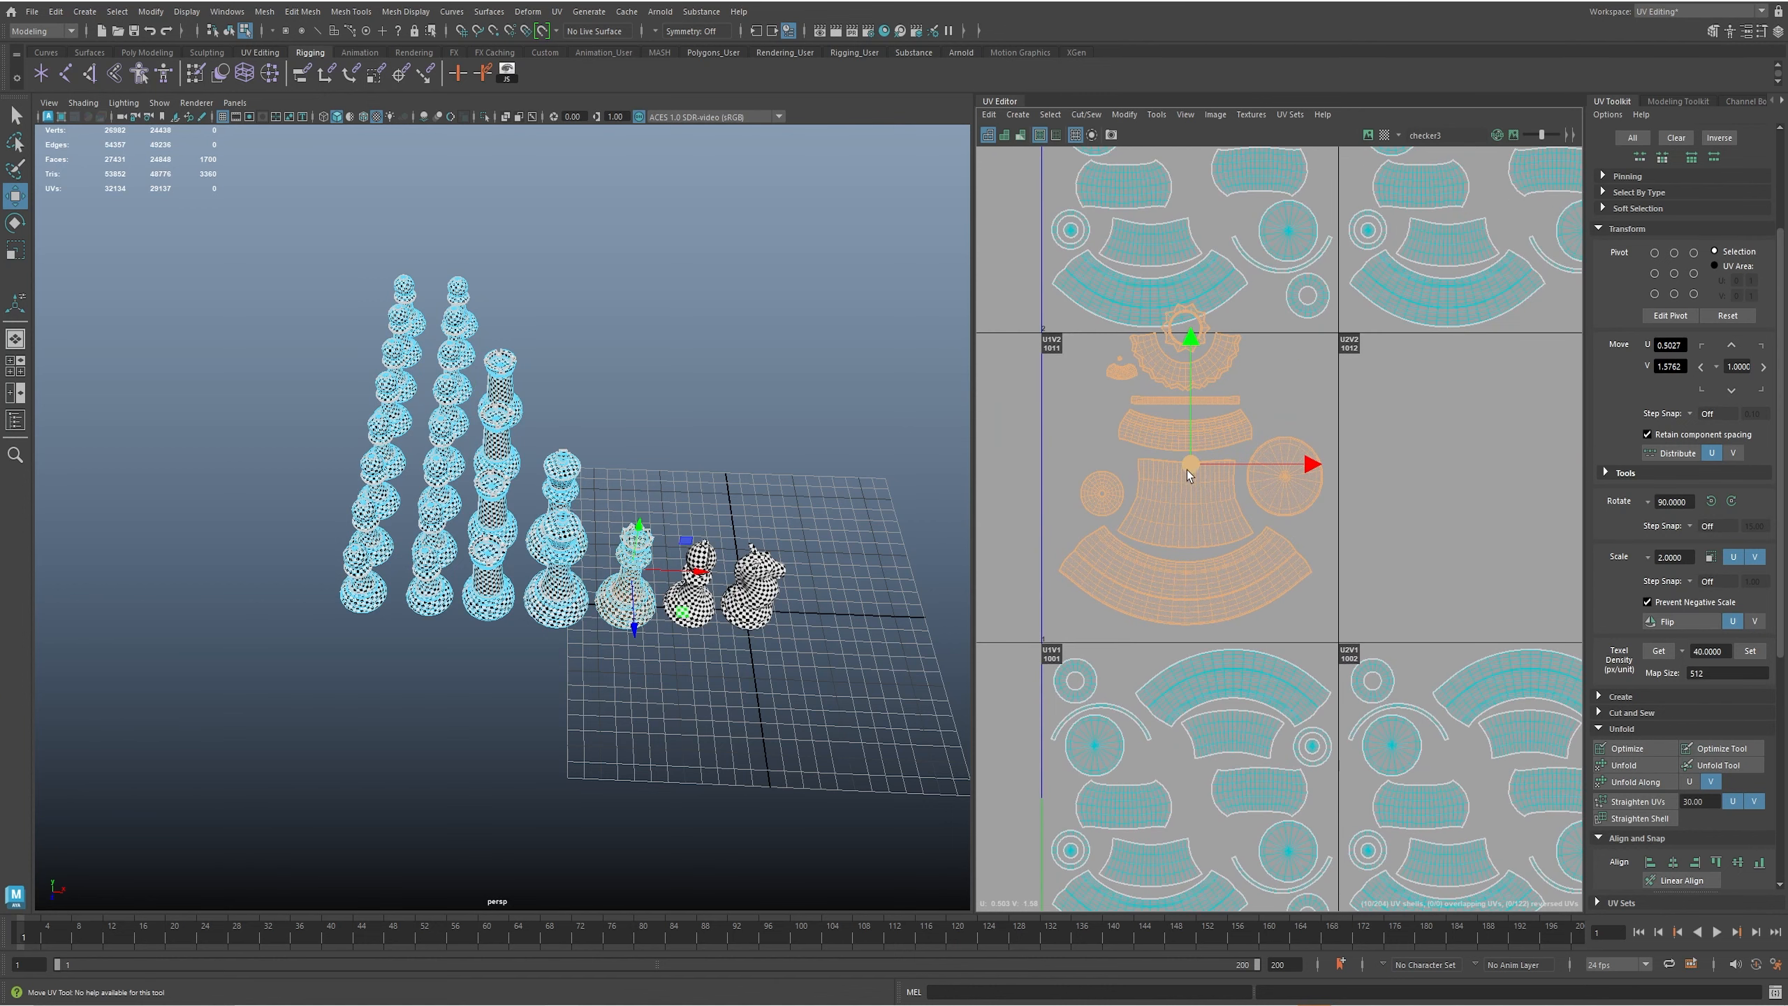
{"action": "left_click_drag", "start_coordinate": [1190, 476], "coordinate": [1189, 480]}
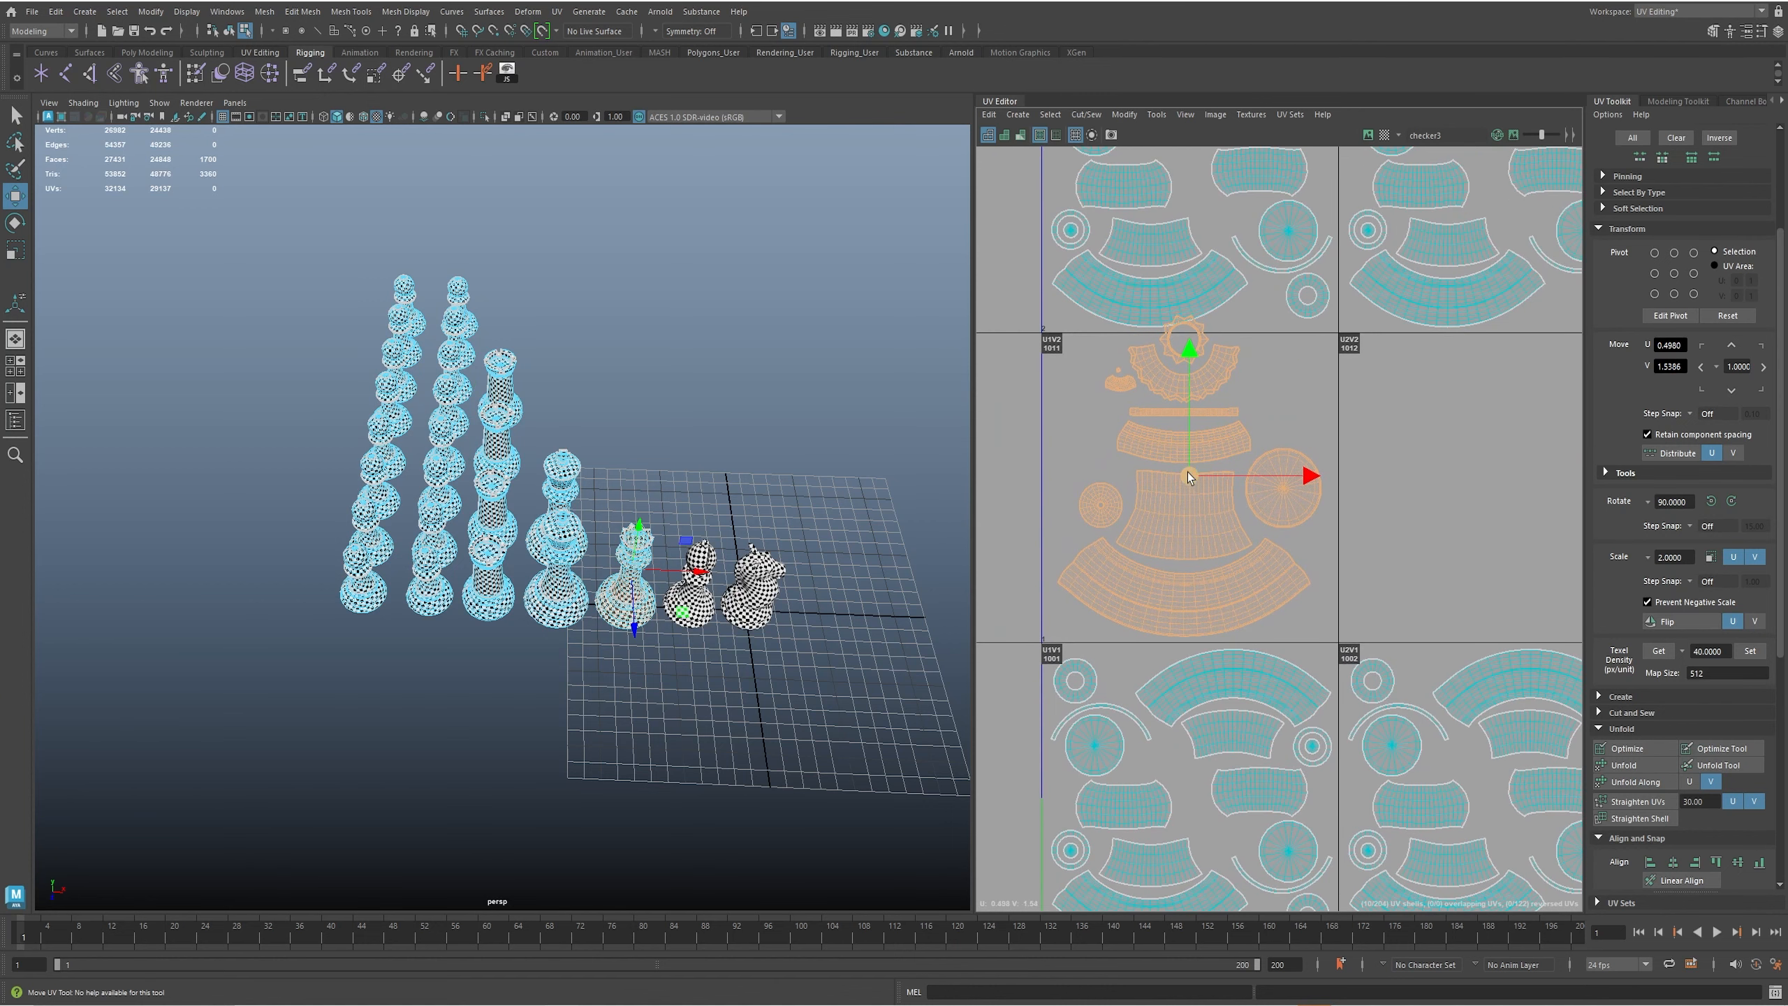
{"action": "left_click", "coordinate": [1177, 357]}
{"action": "left_click_drag", "start_coordinate": [1189, 341], "coordinate": [1290, 384]}
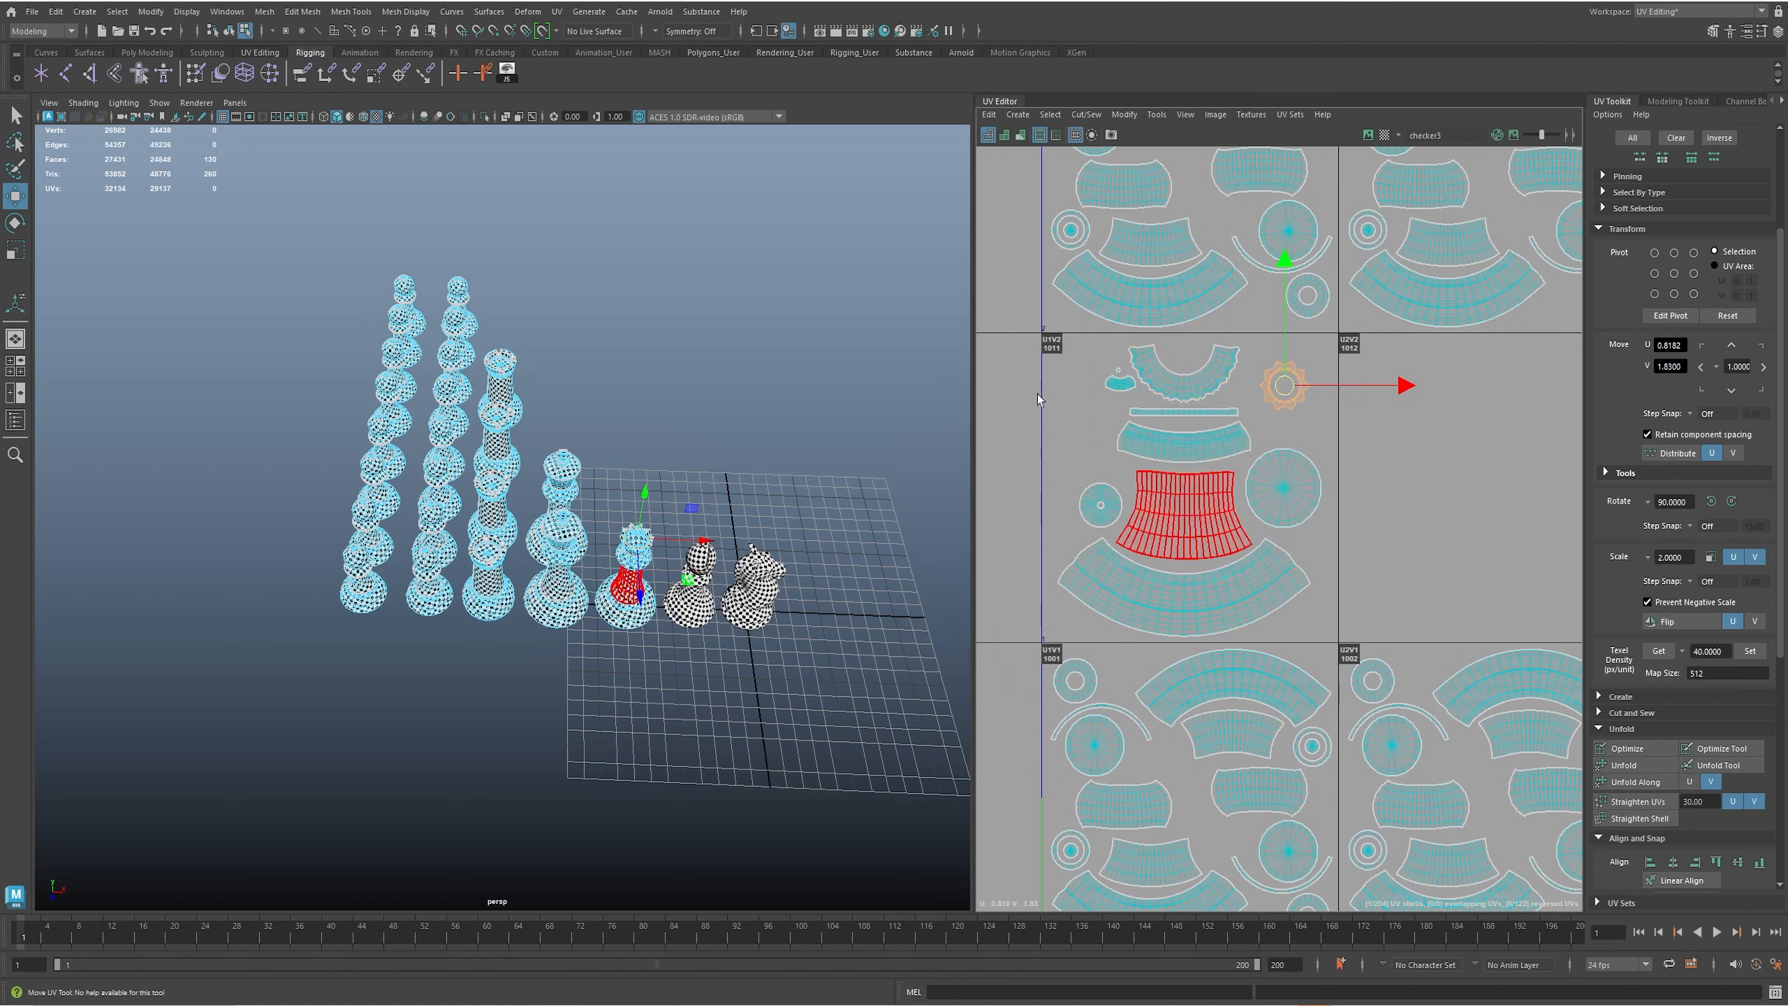
{"action": "left_click_drag", "start_coordinate": [1341, 579], "coordinate": [1340, 579]}
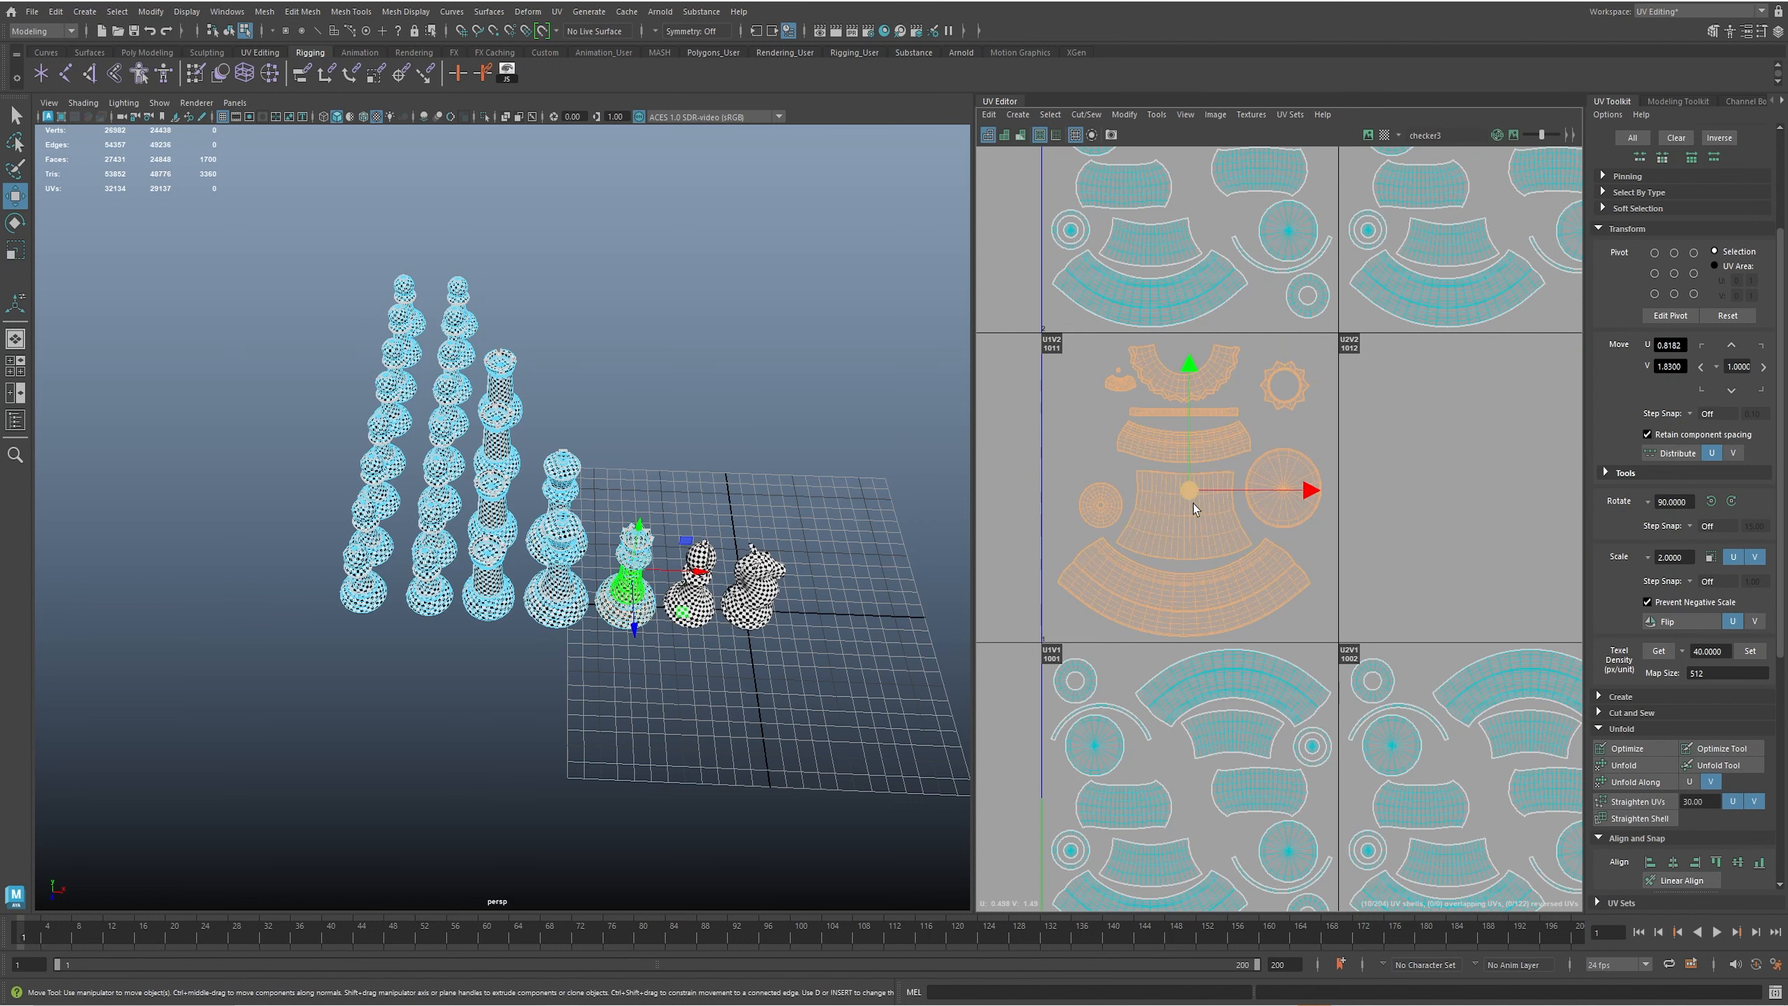
{"action": "left_click_drag", "start_coordinate": [1190, 486], "coordinate": [1187, 487]}
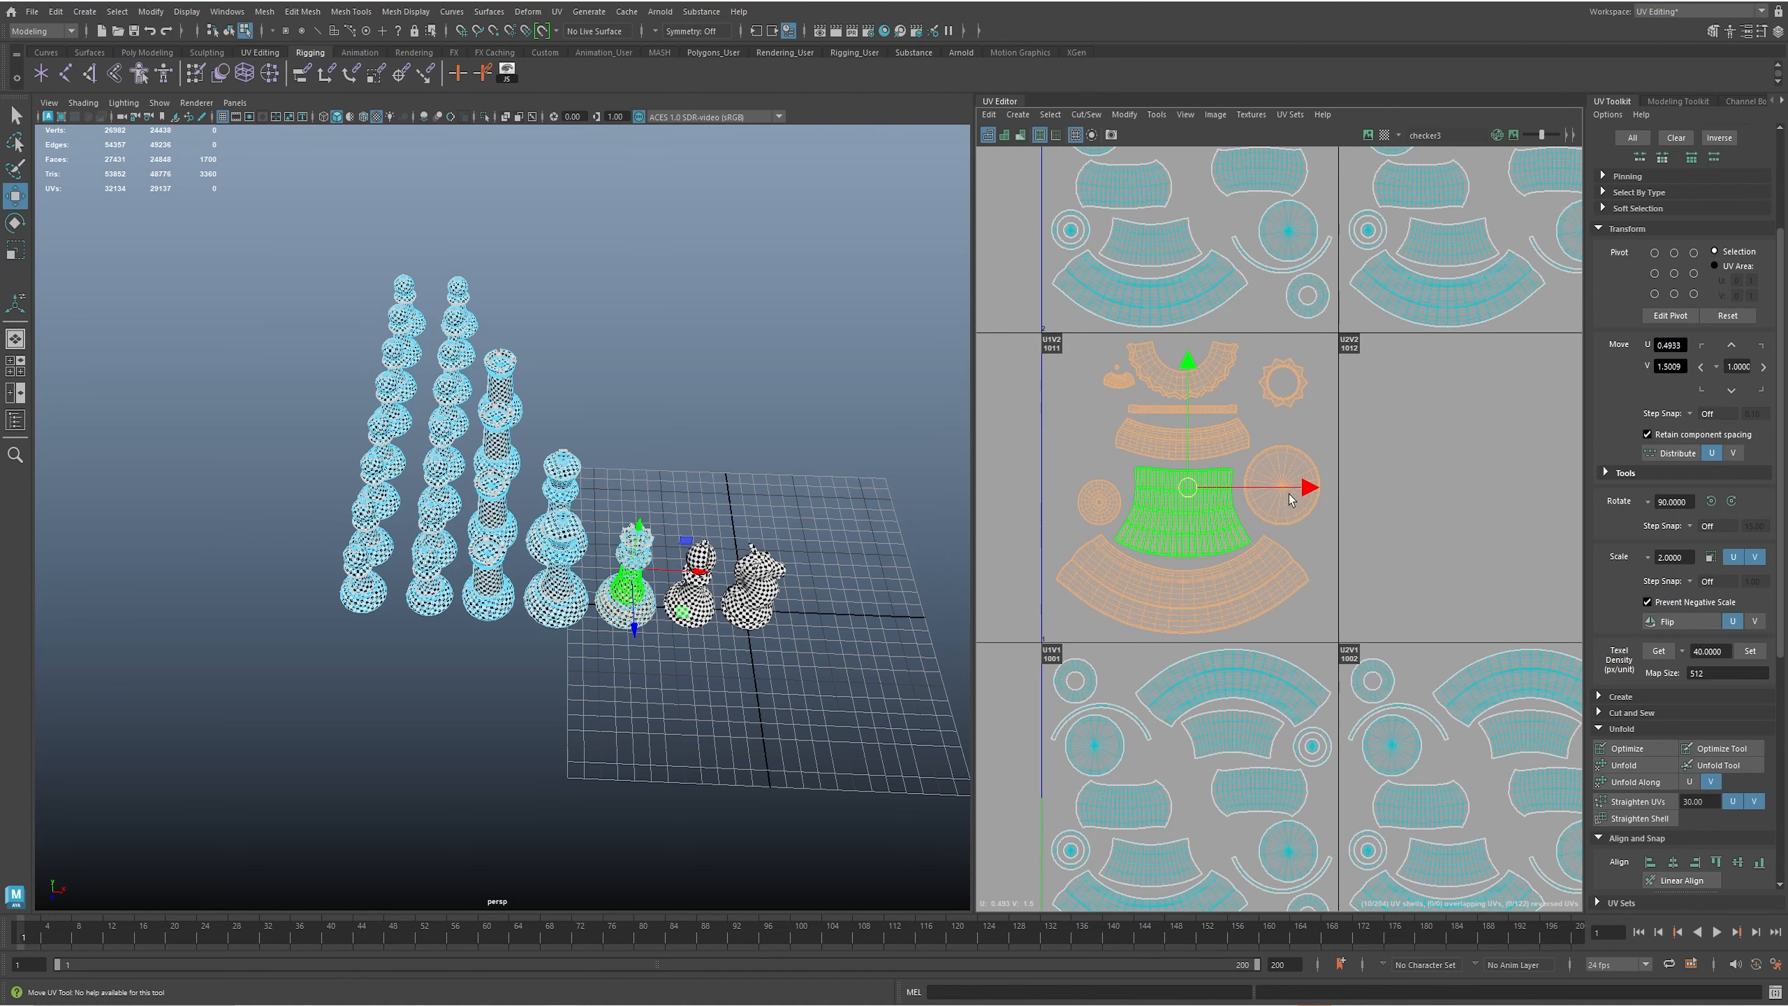
- Return to object selection, duplicate the crowned piece and raise the copy above the original
{"action": "middle_click_drag", "start_coordinate": [1310, 471], "coordinate": [1248, 447], "text": "alt"}
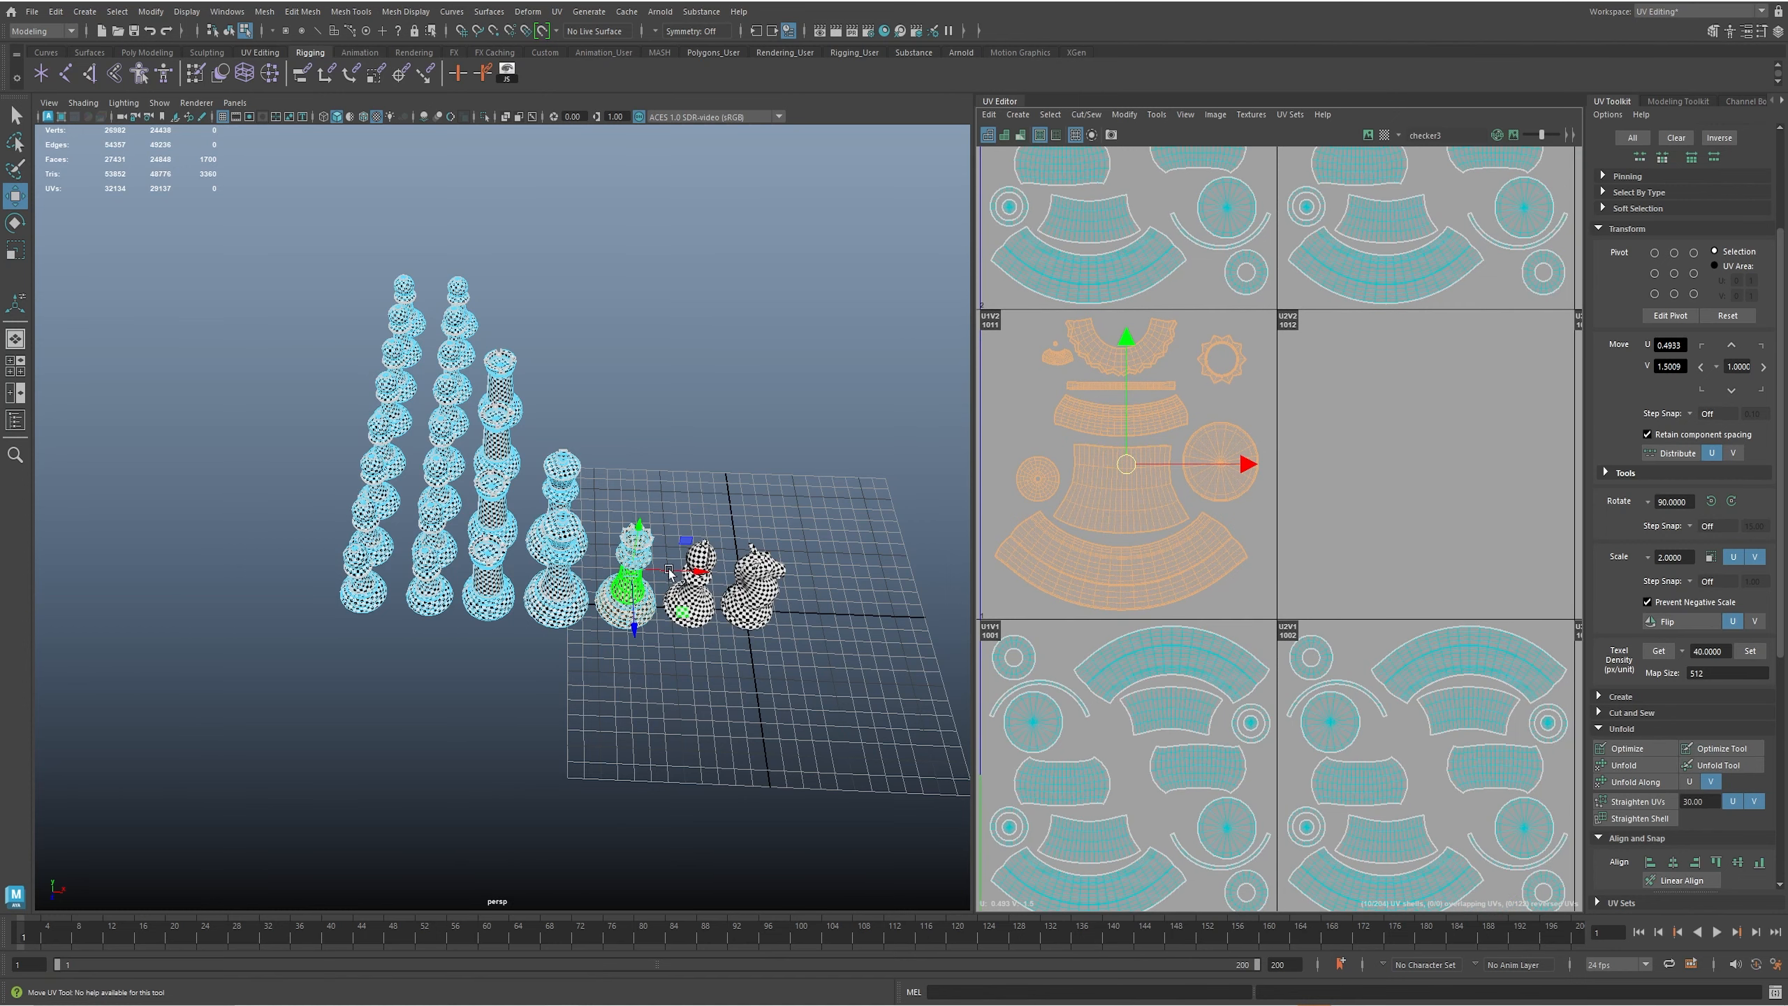
{"action": "right_click_drag", "start_coordinate": [1316, 491], "coordinate": [1227, 458], "text": "alt"}
{"action": "middle_click_drag", "start_coordinate": [1226, 458], "coordinate": [1212, 495], "text": "alt"}
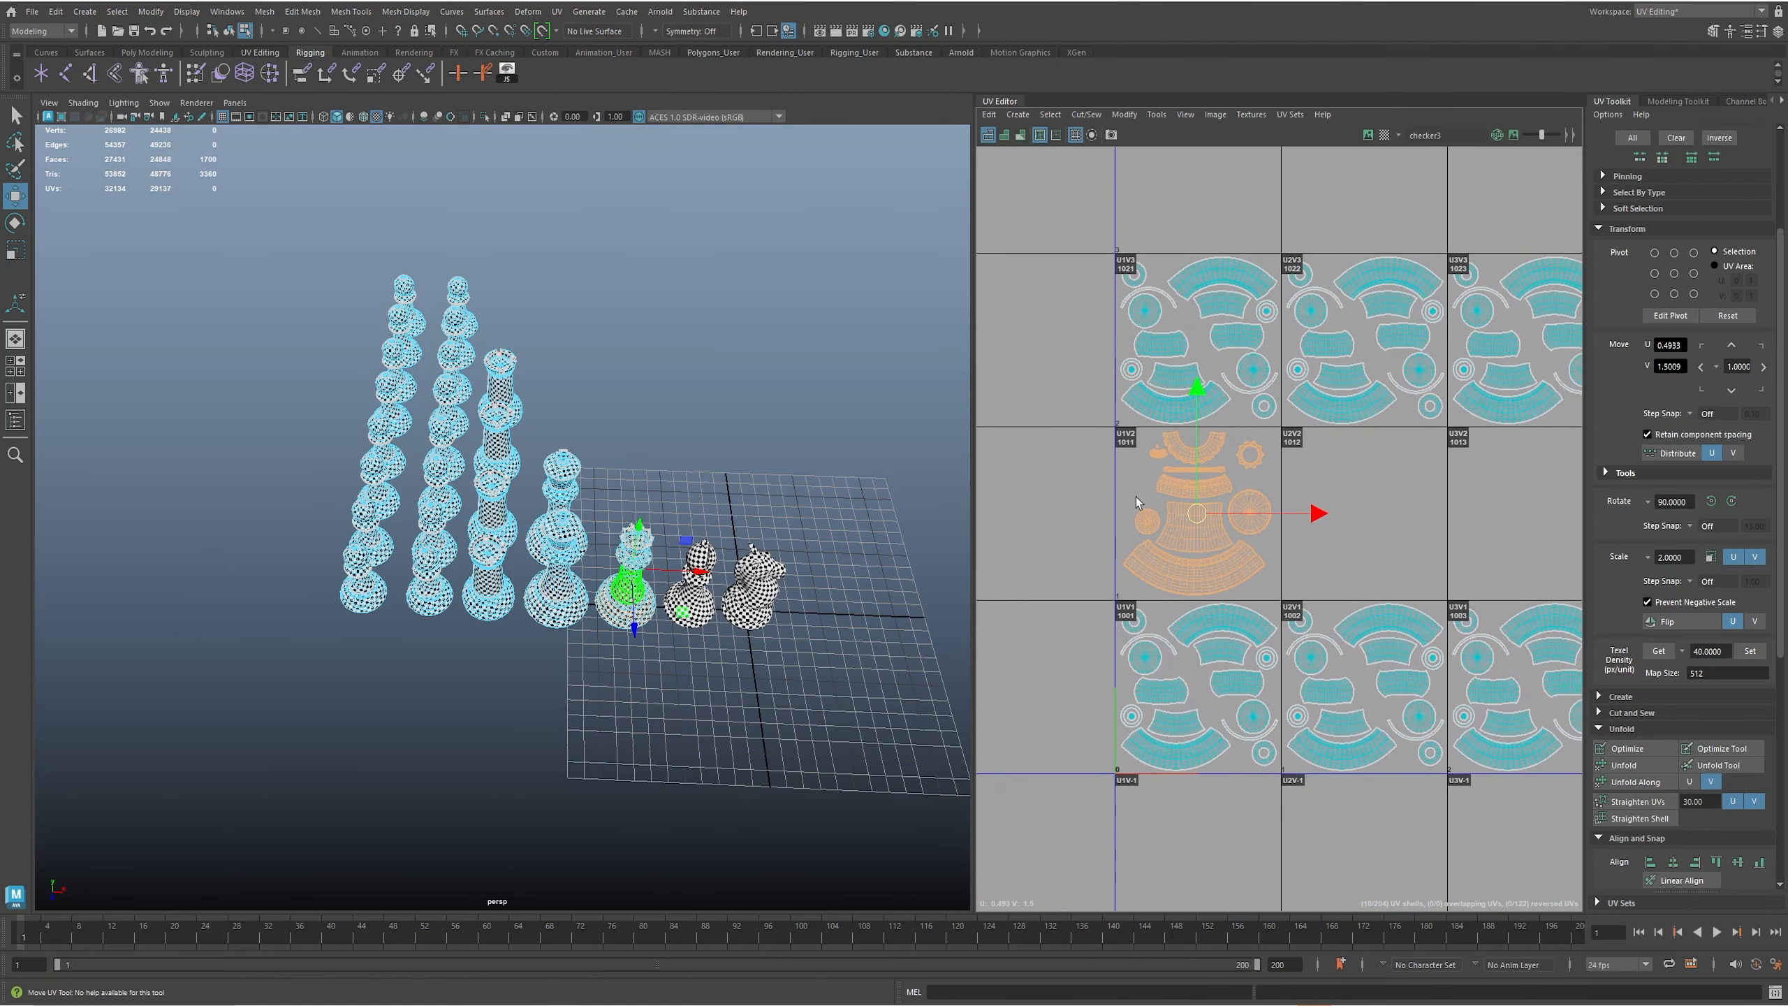
{"action": "right_click_drag", "start_coordinate": [613, 613], "coordinate": [618, 609]}
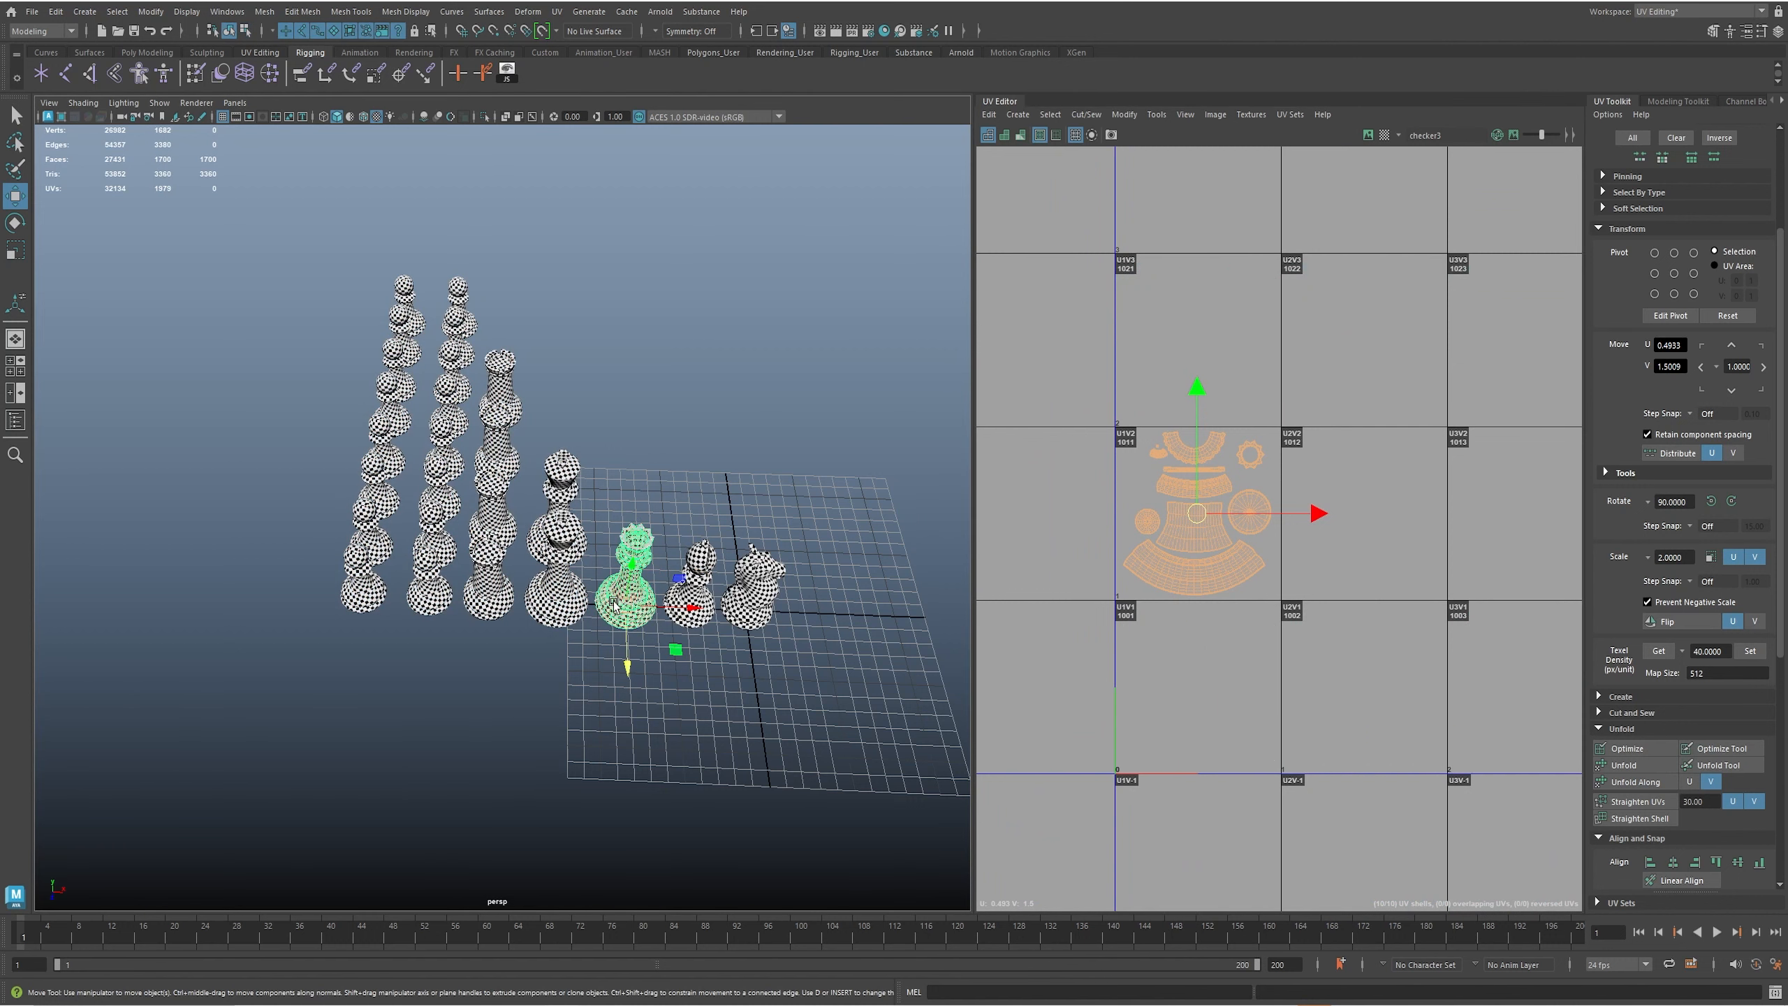
{"action": "left_click", "coordinate": [613, 595]}
{"action": "key", "text": "ctrl+d"}
{"action": "left_click_drag", "start_coordinate": [628, 662], "coordinate": [646, 574]}
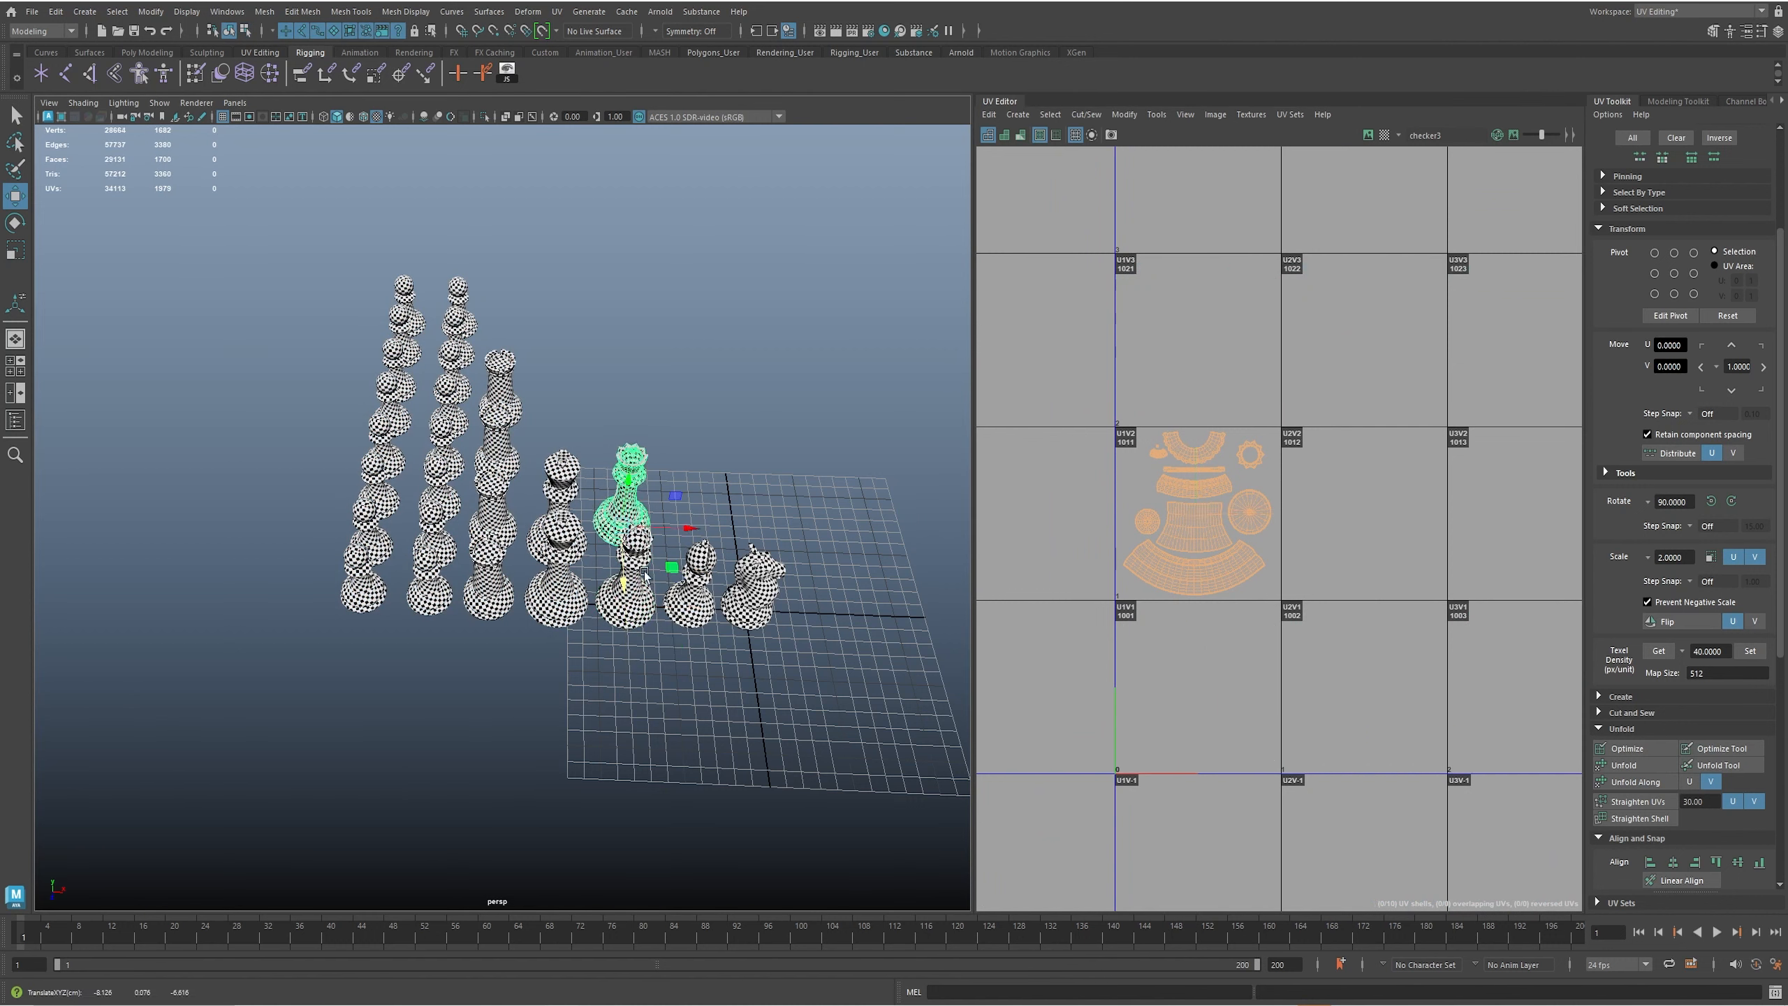
- Select all UV shells of the crowned copy and move them 2.0 in V into tile 1031
{"action": "right_click_drag", "start_coordinate": [1321, 570], "coordinate": [1309, 562]}
{"action": "left_click_drag", "start_coordinate": [1100, 374], "coordinate": [1294, 611]}
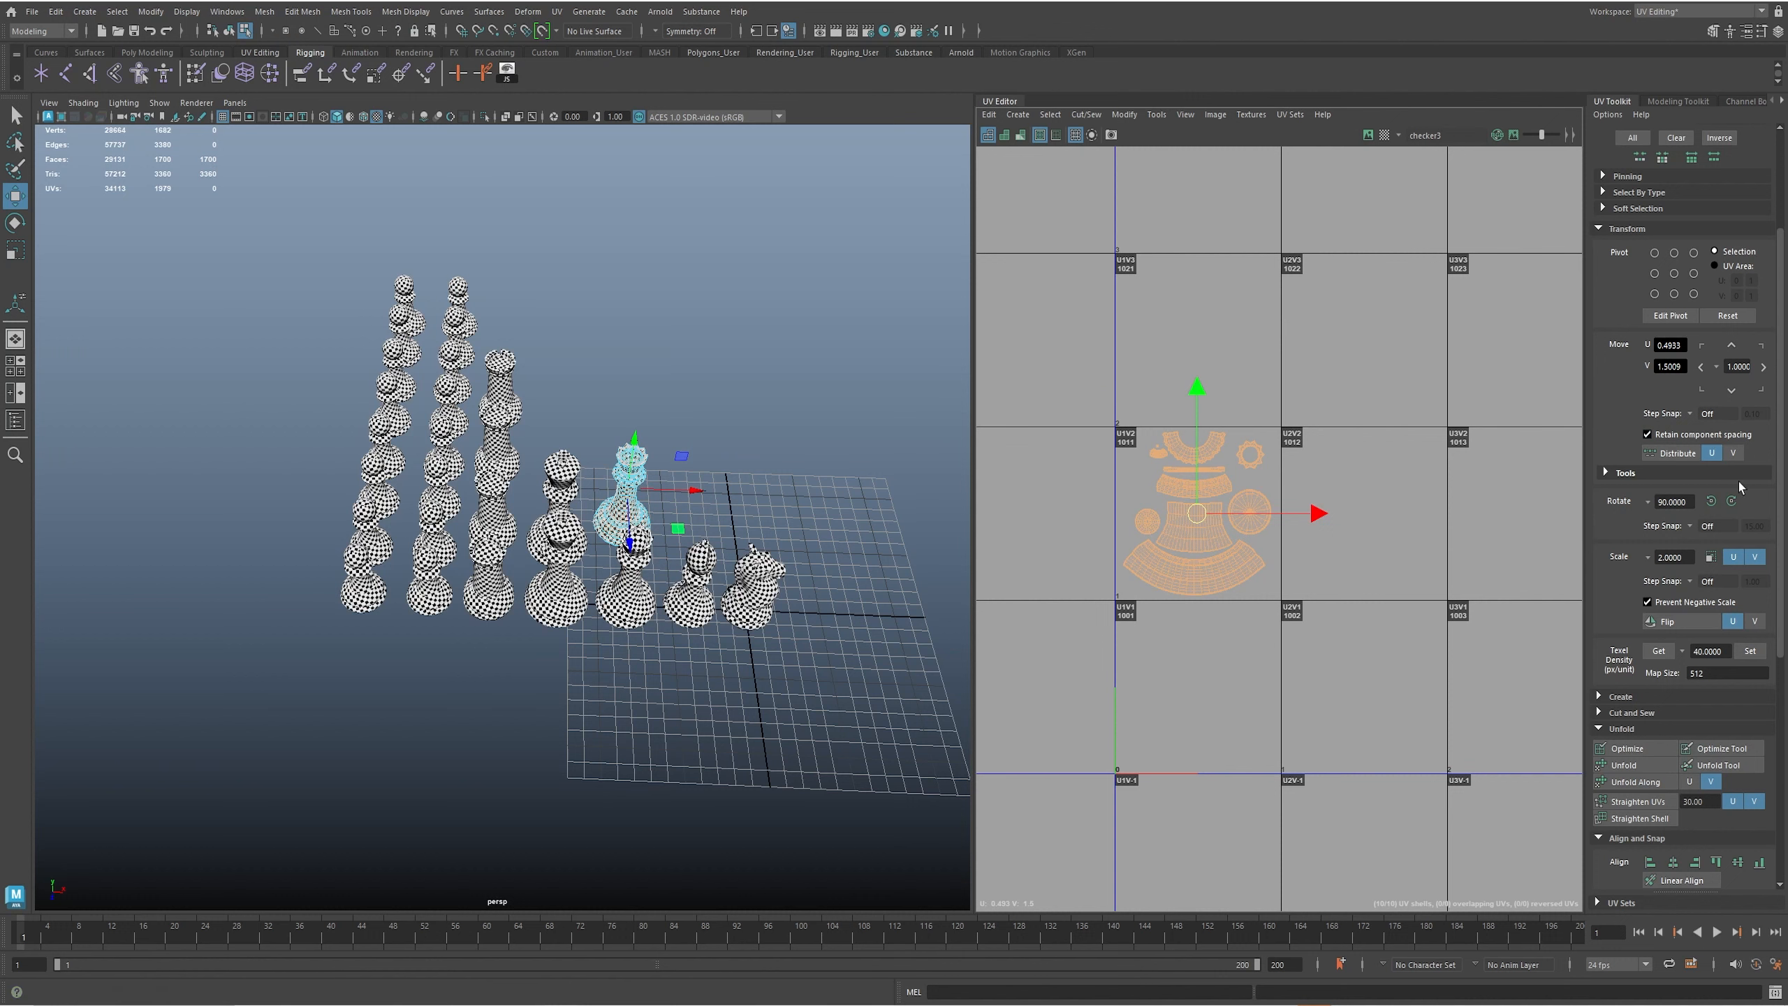
{"action": "left_click", "coordinate": [1731, 345]}
{"action": "left_click", "coordinate": [1731, 345]}
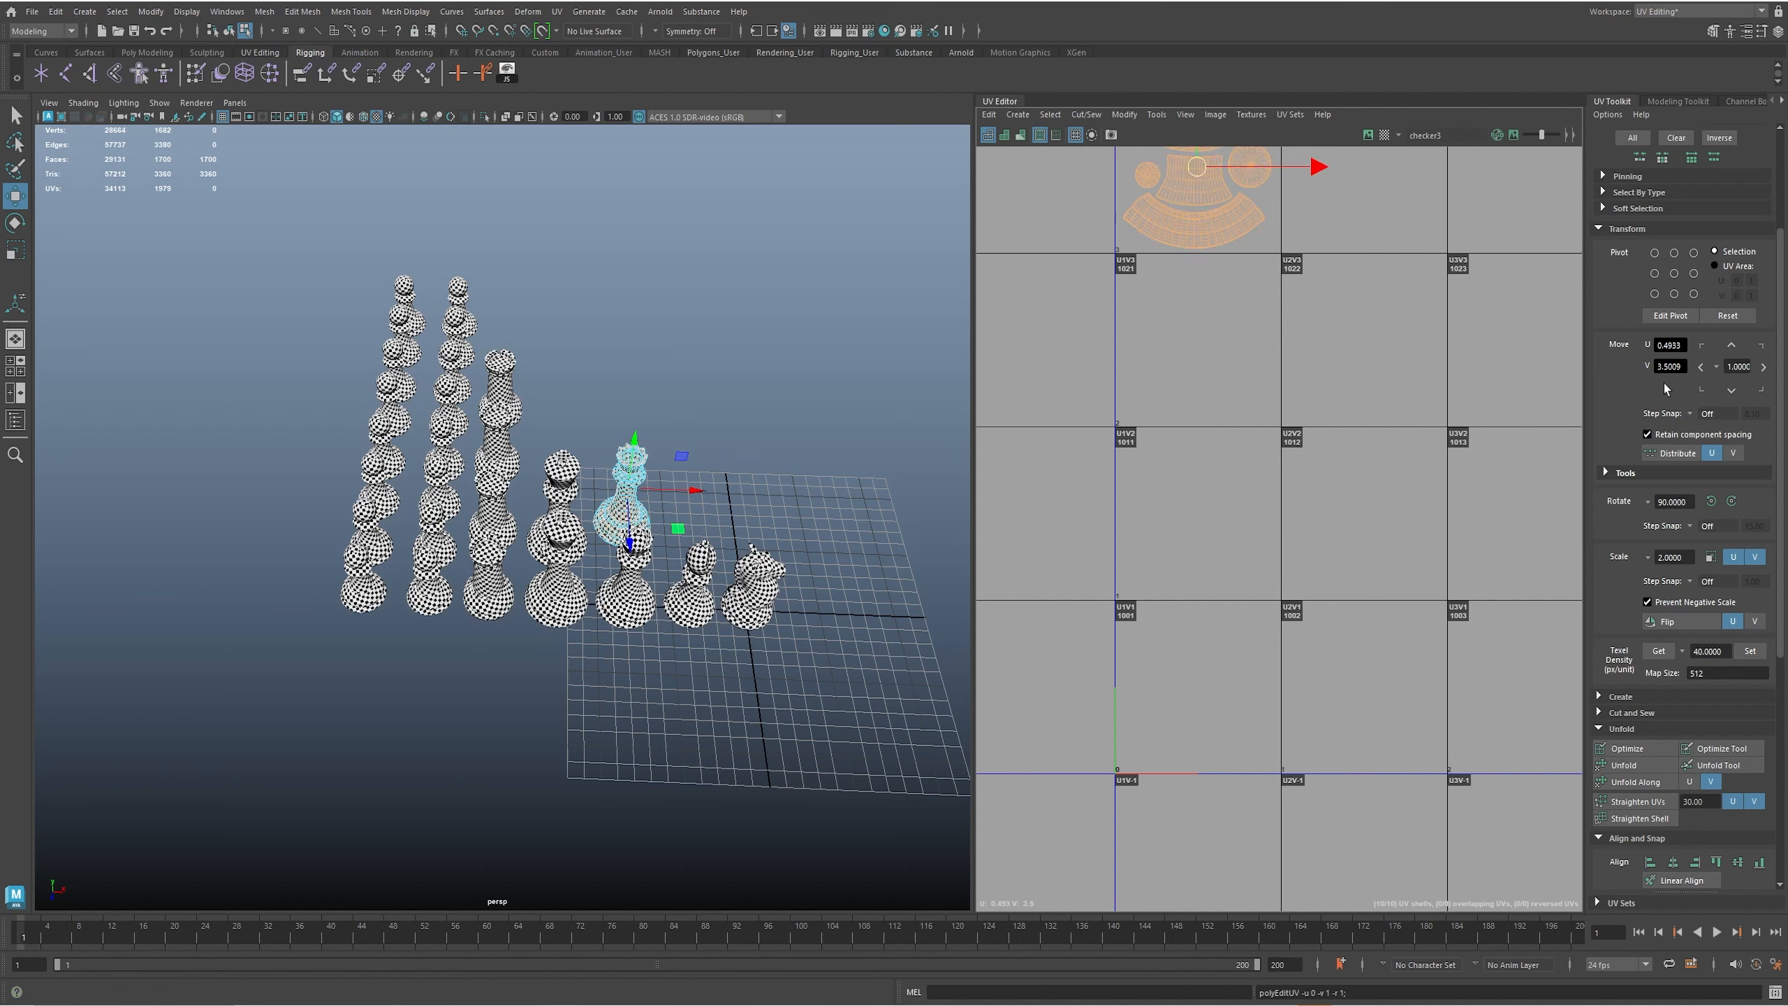
- Select every piece up to the crowned pair and examine how their UVs occupy the tile rows
{"action": "left_click", "coordinate": [636, 600]}
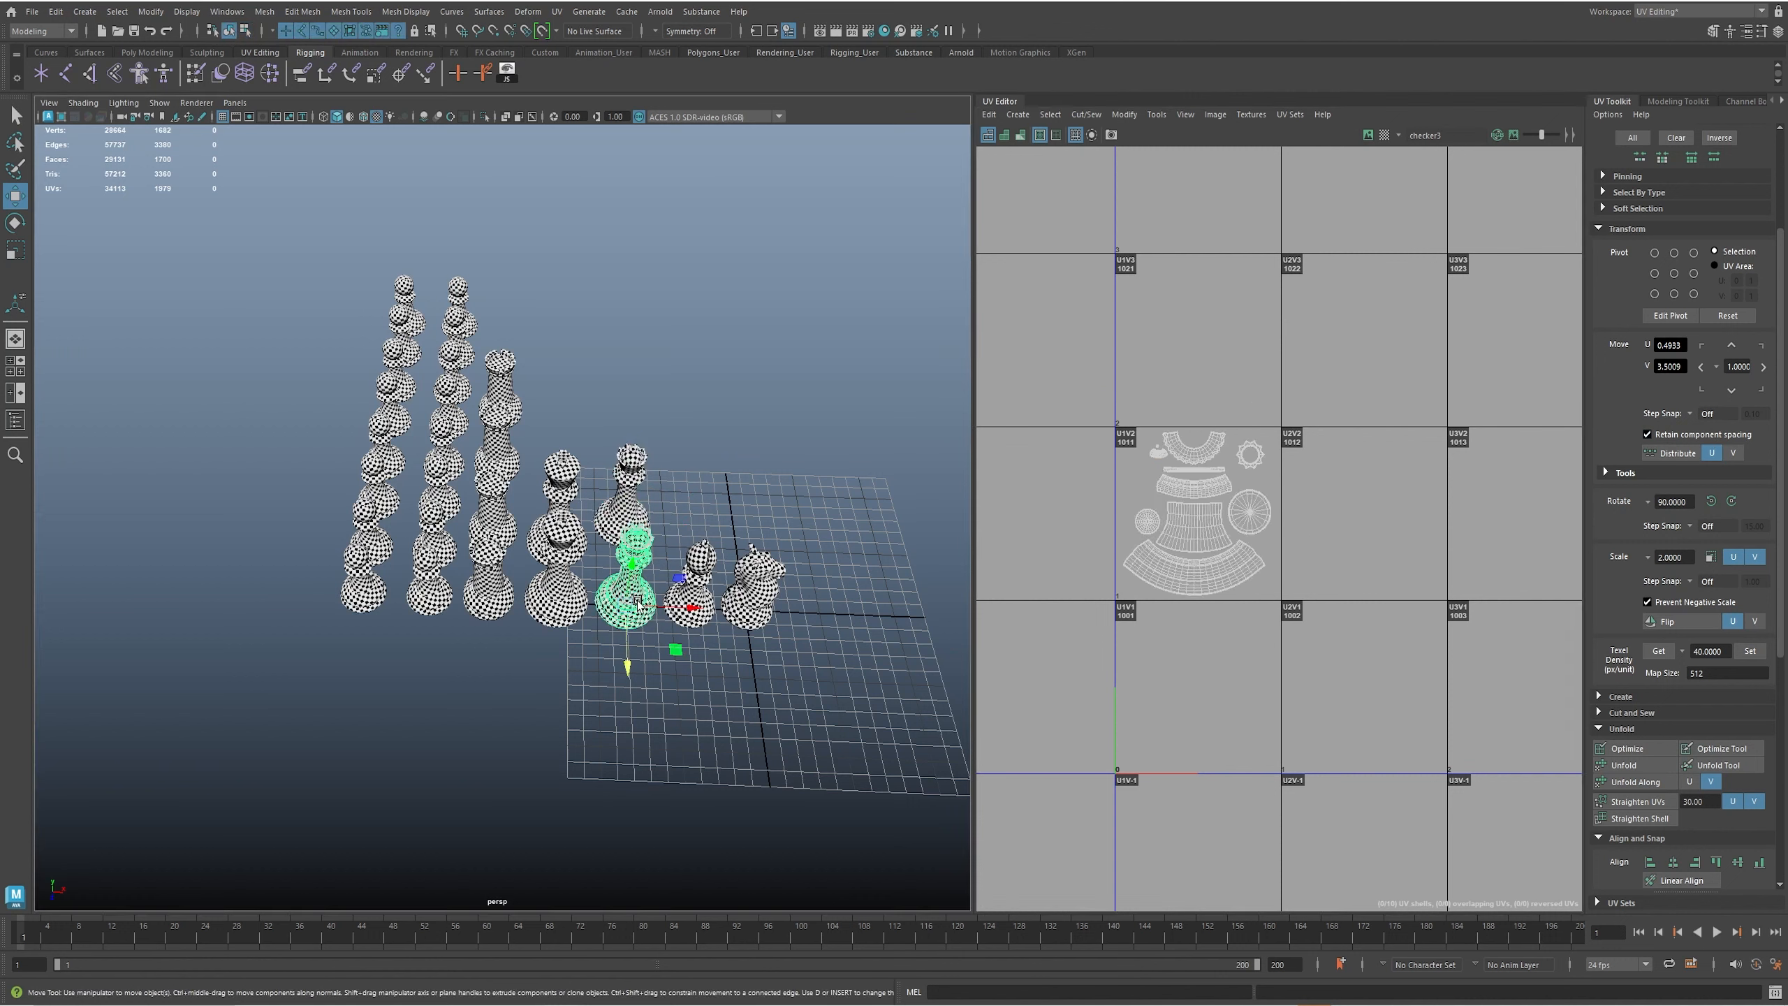
{"action": "left_click", "coordinate": [627, 481], "text": "shift"}
{"action": "scroll", "coordinate": [1359, 613], "scroll_direction": "down", "scroll_amount": 2}
{"action": "left_click_drag", "start_coordinate": [336, 246], "coordinate": [647, 822]}
{"action": "scroll", "coordinate": [1238, 583], "scroll_direction": "down", "scroll_amount": 1}
{"action": "middle_click_drag", "start_coordinate": [1238, 584], "coordinate": [1021, 614], "text": "alt"}
{"action": "scroll", "coordinate": [1269, 597], "scroll_direction": "down", "scroll_amount": 1}
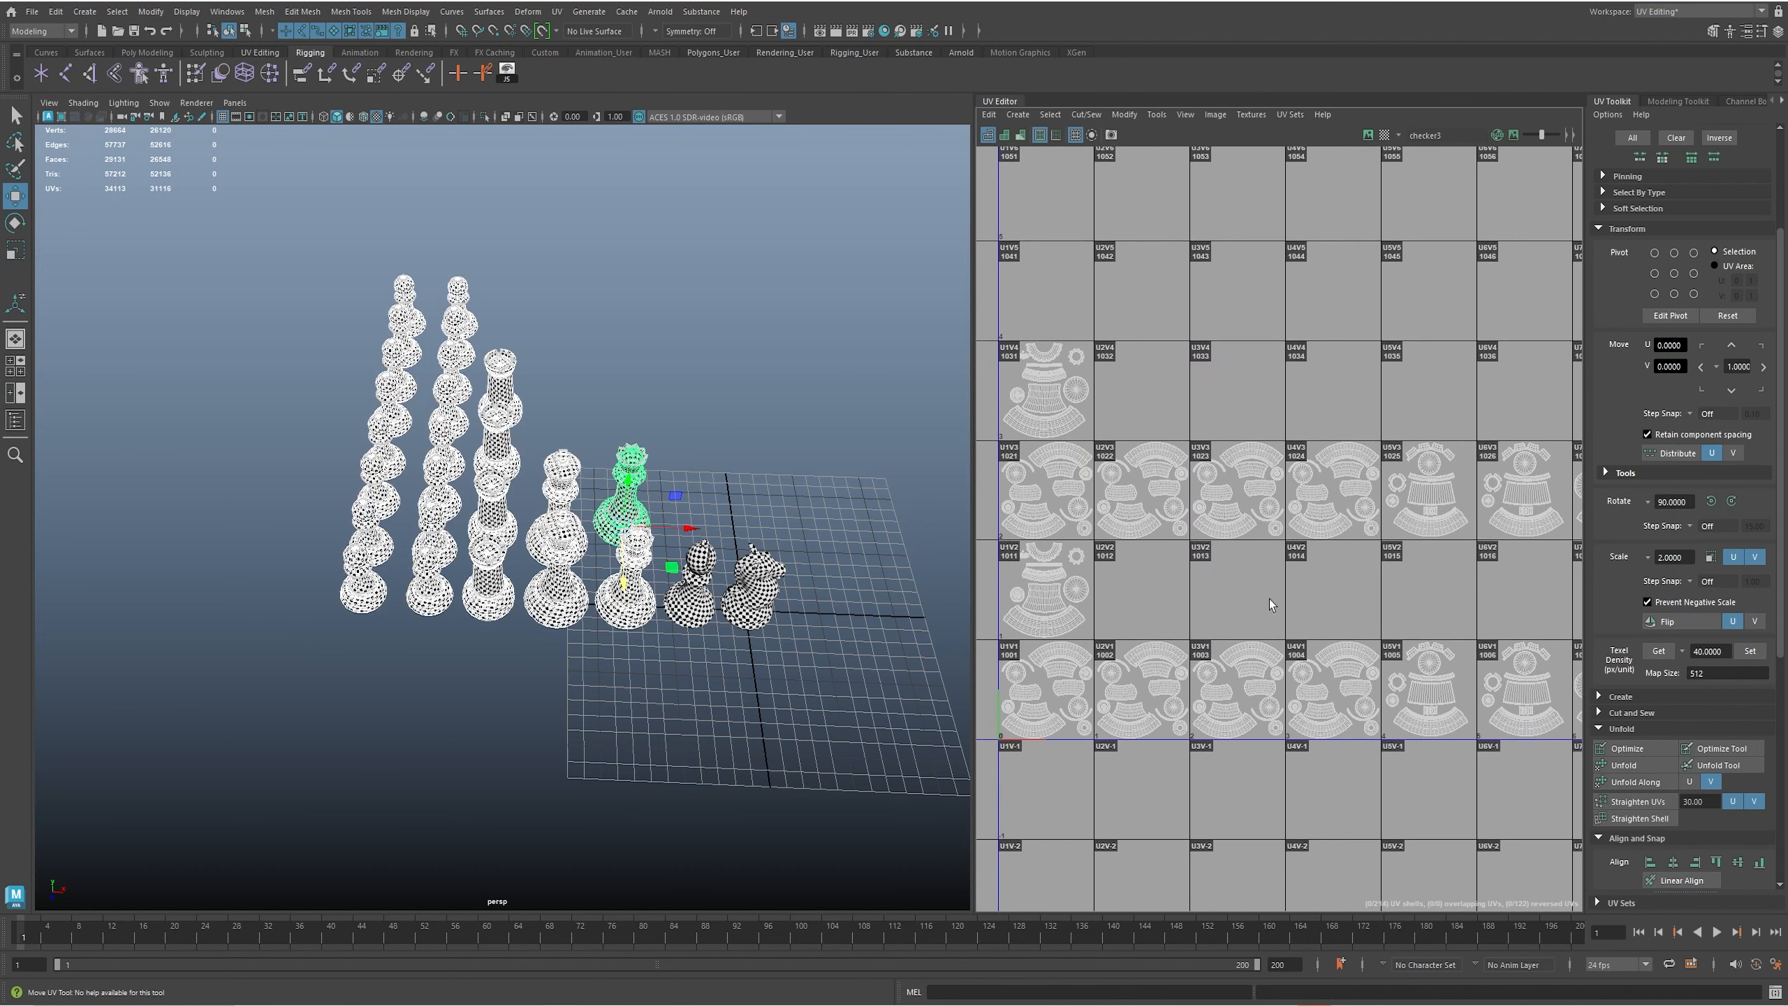
{"action": "mouse_move", "coordinate": [1317, 592]}
{"action": "middle_mouse_down", "text": "alt"}
{"action": "mouse_move", "coordinate": [1263, 595]}
{"action": "mouse_move", "coordinate": [1291, 597]}
{"action": "middle_mouse_up", "text": "alt"}
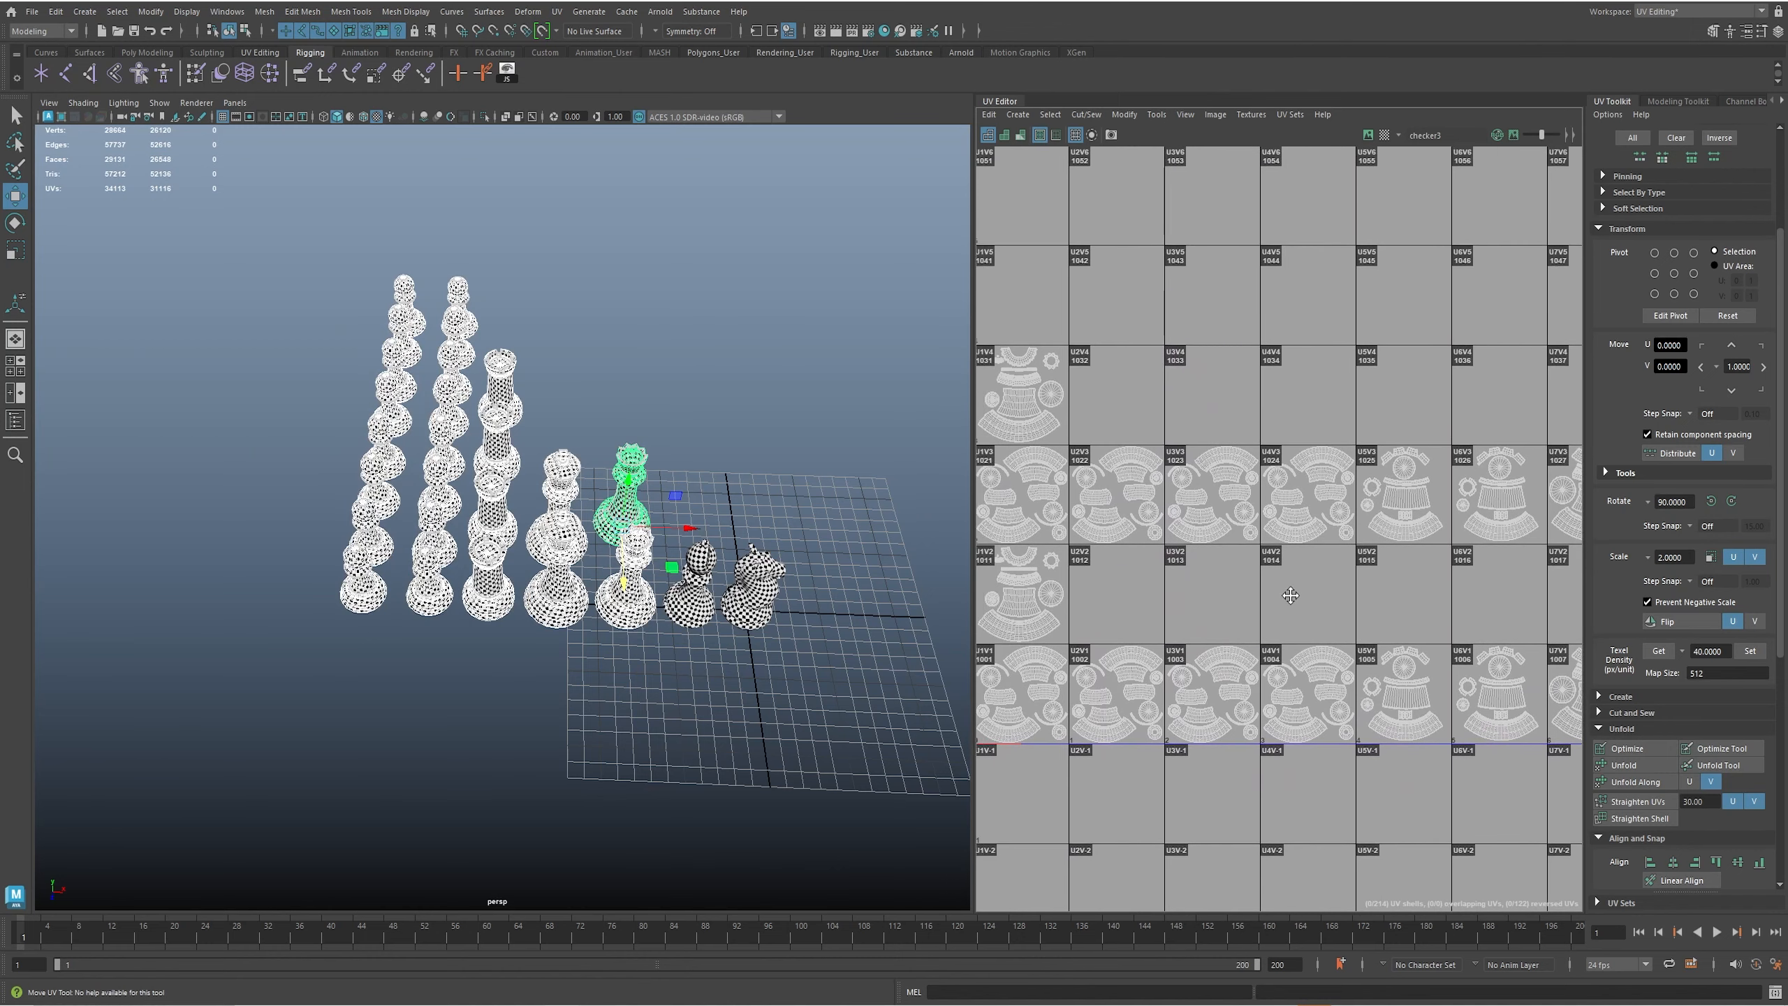
- Select the bishop together with the finished pieces and move its UV shells into tile 1012, centered at about U 1.48, V 1.51
{"action": "left_click", "coordinate": [696, 609]}
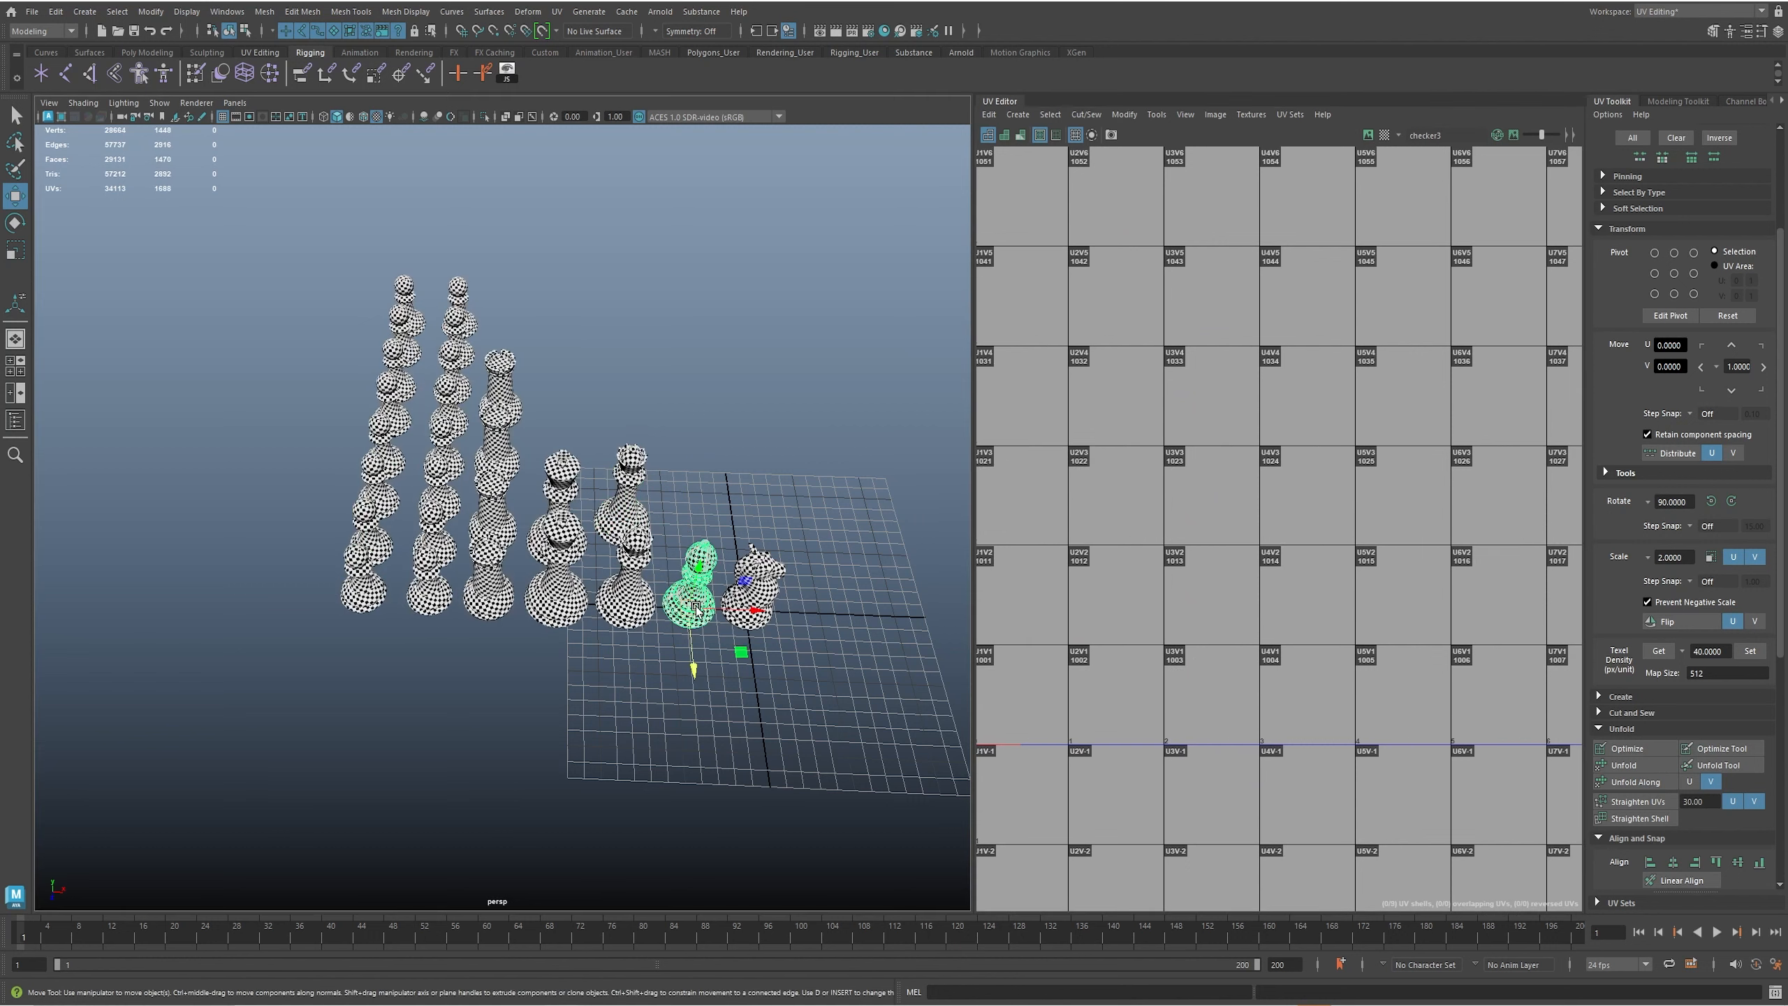
{"action": "left_click_drag", "start_coordinate": [260, 201], "coordinate": [689, 693]}
{"action": "scroll", "coordinate": [1294, 622], "scroll_direction": "down", "scroll_amount": 5}
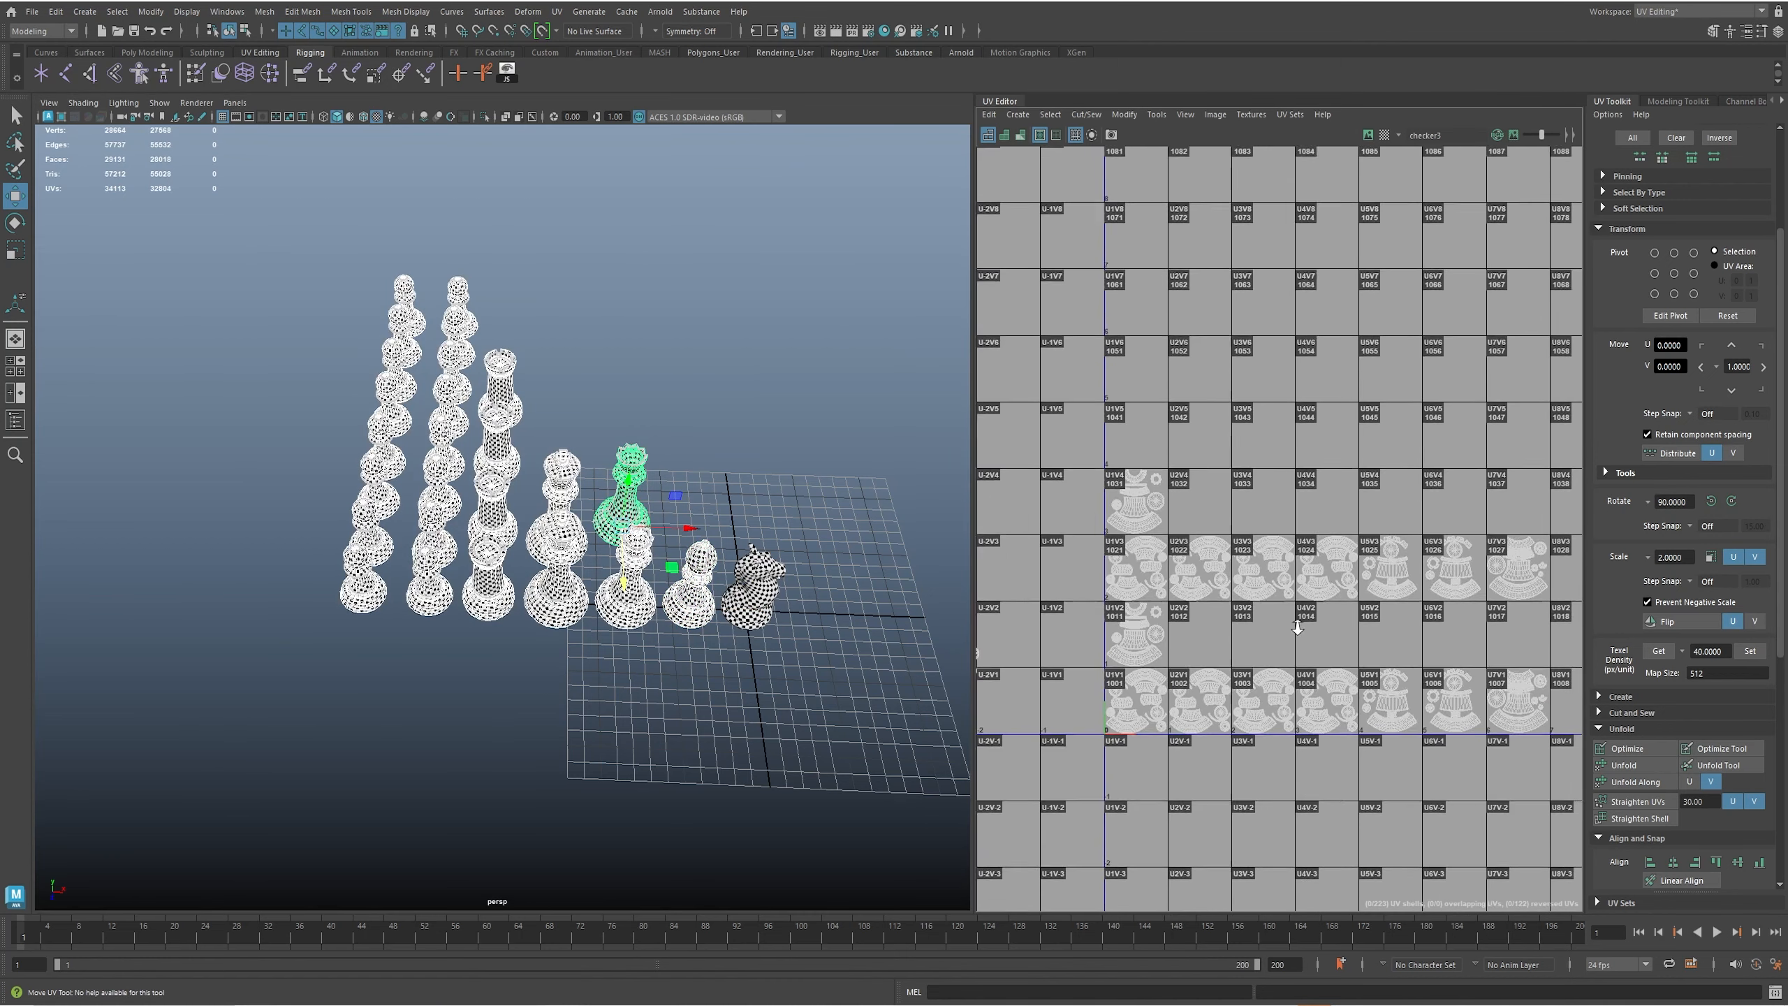
{"action": "middle_click_drag", "start_coordinate": [1095, 723], "coordinate": [1157, 639], "text": "alt"}
{"action": "scroll", "coordinate": [1156, 639], "scroll_direction": "up", "scroll_amount": 3}
{"action": "right_click_drag", "start_coordinate": [1098, 483], "coordinate": [1200, 585]}
{"action": "left_click_drag", "start_coordinate": [1120, 457], "coordinate": [1215, 581]}
{"action": "middle_click_drag", "start_coordinate": [1215, 584], "coordinate": [1084, 664], "text": "alt"}
{"action": "left_click_drag", "start_coordinate": [1022, 581], "coordinate": [1253, 568]}
{"action": "scroll", "coordinate": [1321, 564], "scroll_direction": "up", "scroll_amount": 5}
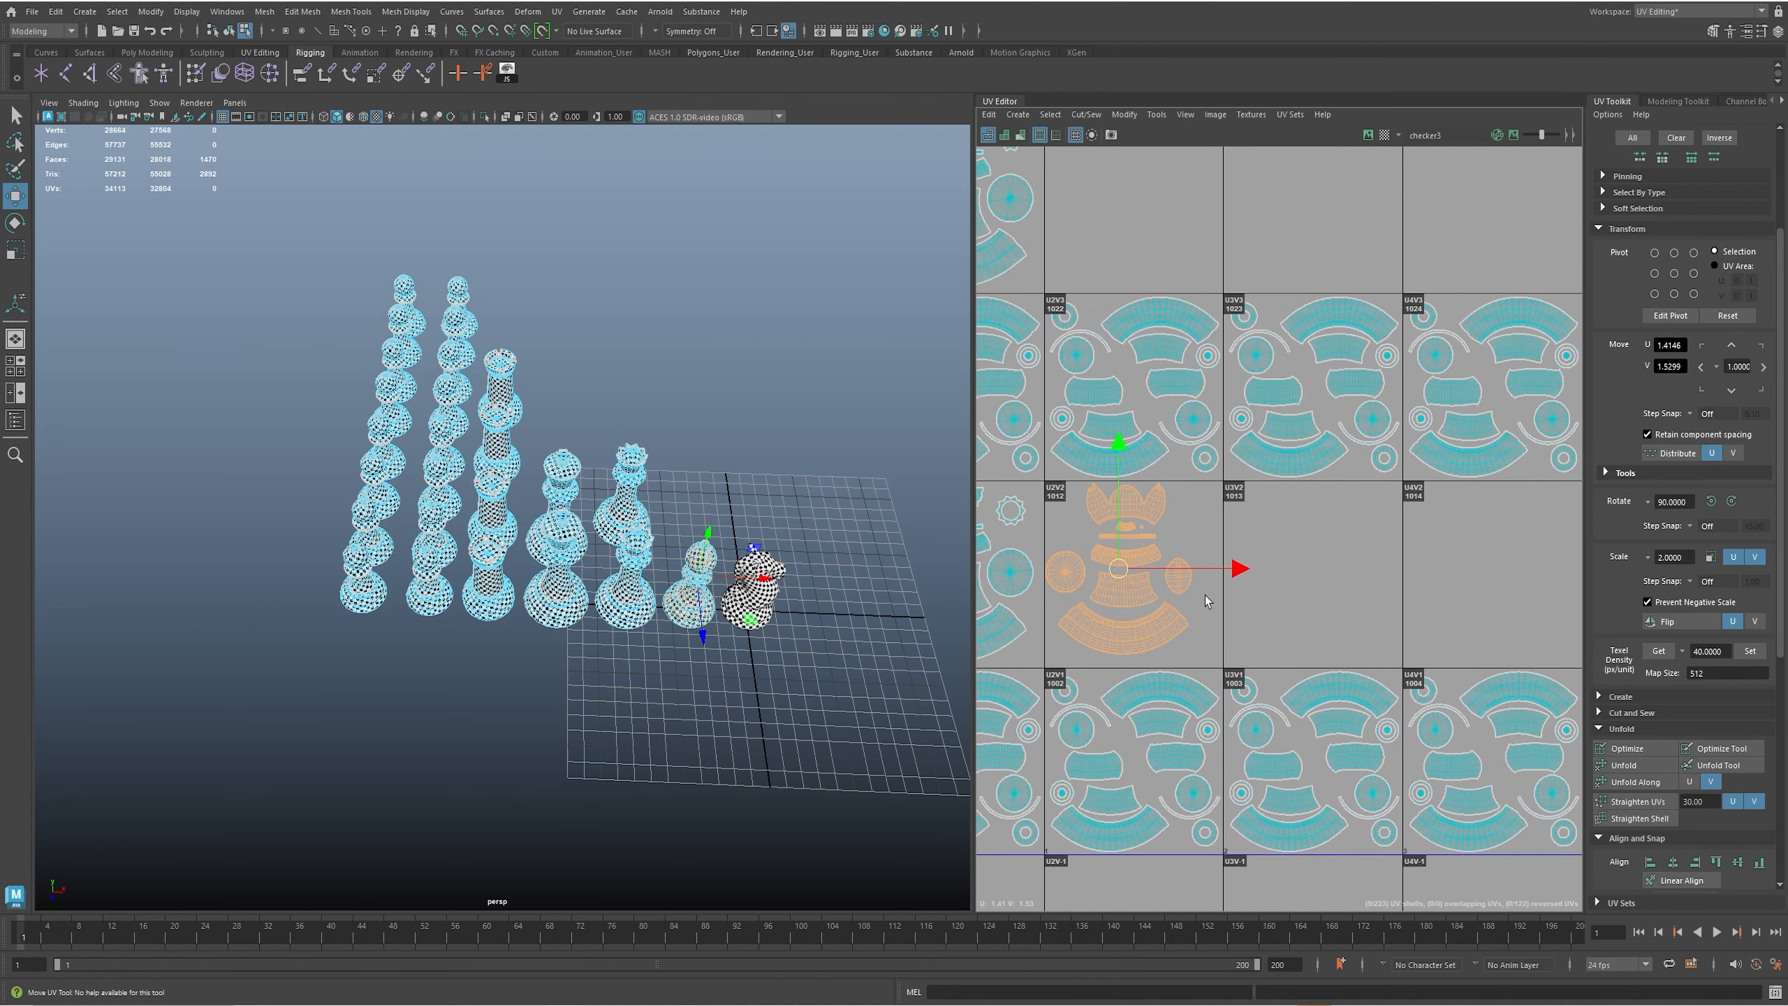
{"action": "left_click_drag", "start_coordinate": [1129, 574], "coordinate": [1134, 576]}
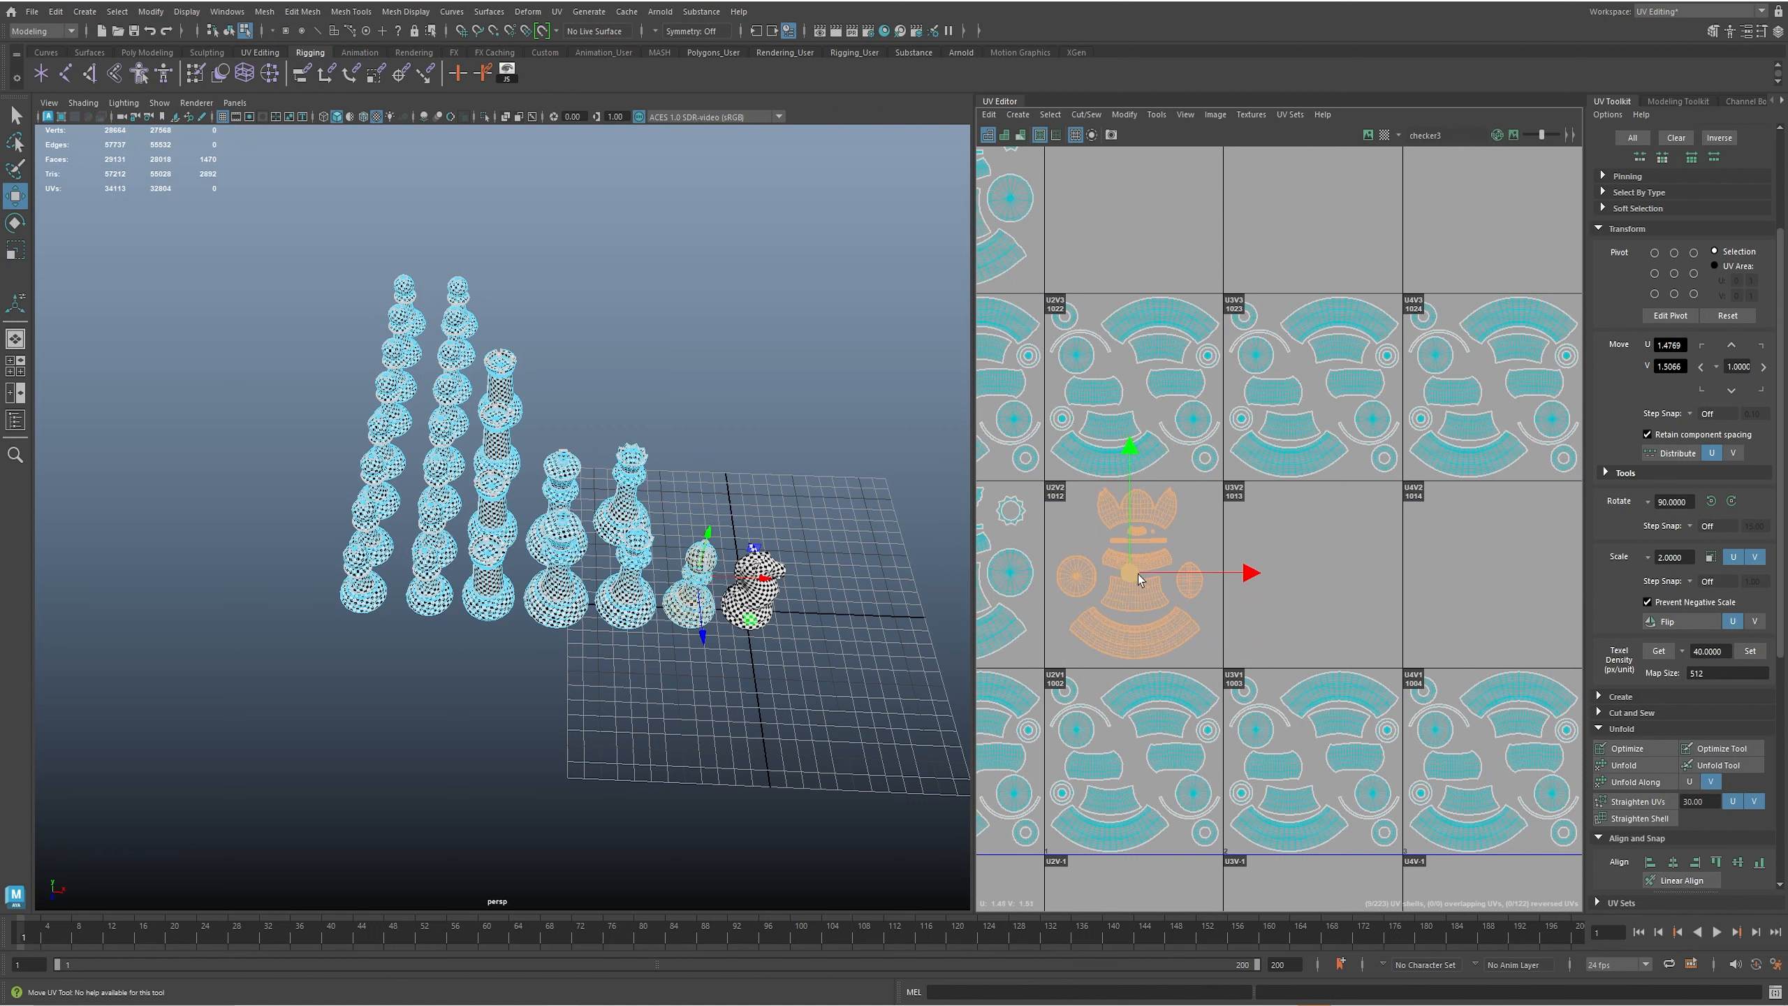
- Return to object selection, duplicate the bishop and raise the copy above the original
{"action": "middle_click_drag", "start_coordinate": [1310, 601], "coordinate": [1299, 592], "text": "alt"}
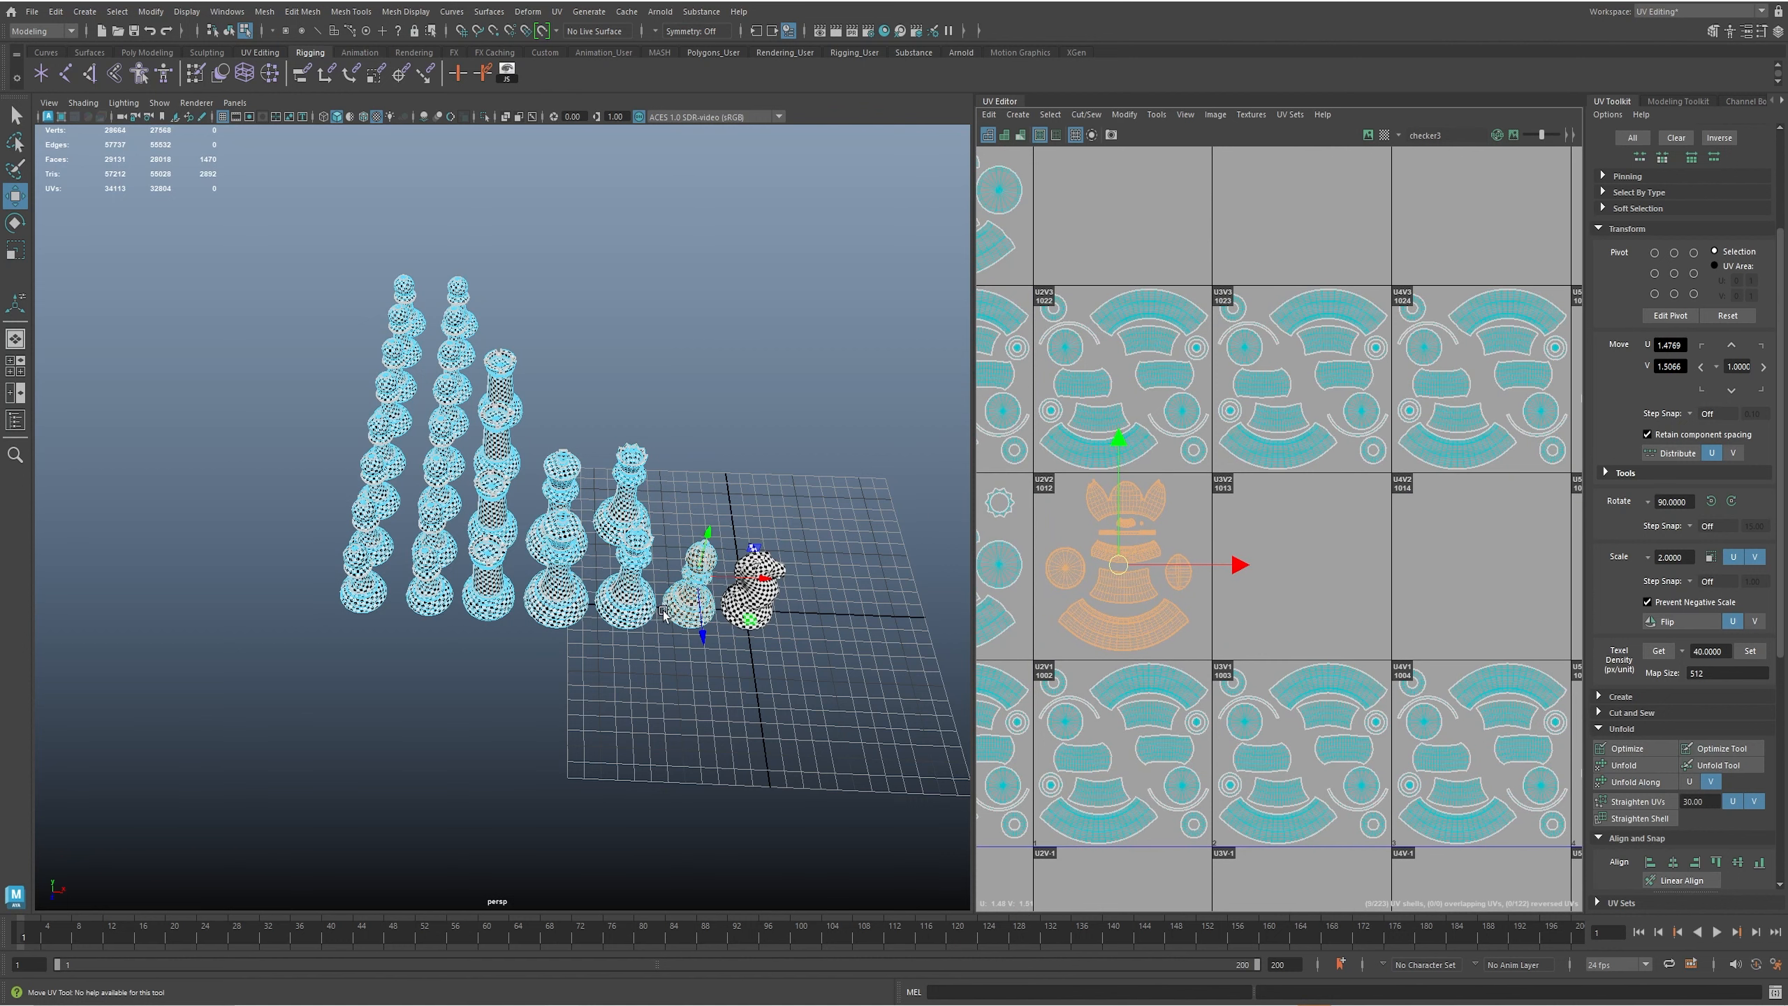
{"action": "right_click_drag", "start_coordinate": [709, 617], "coordinate": [745, 584]}
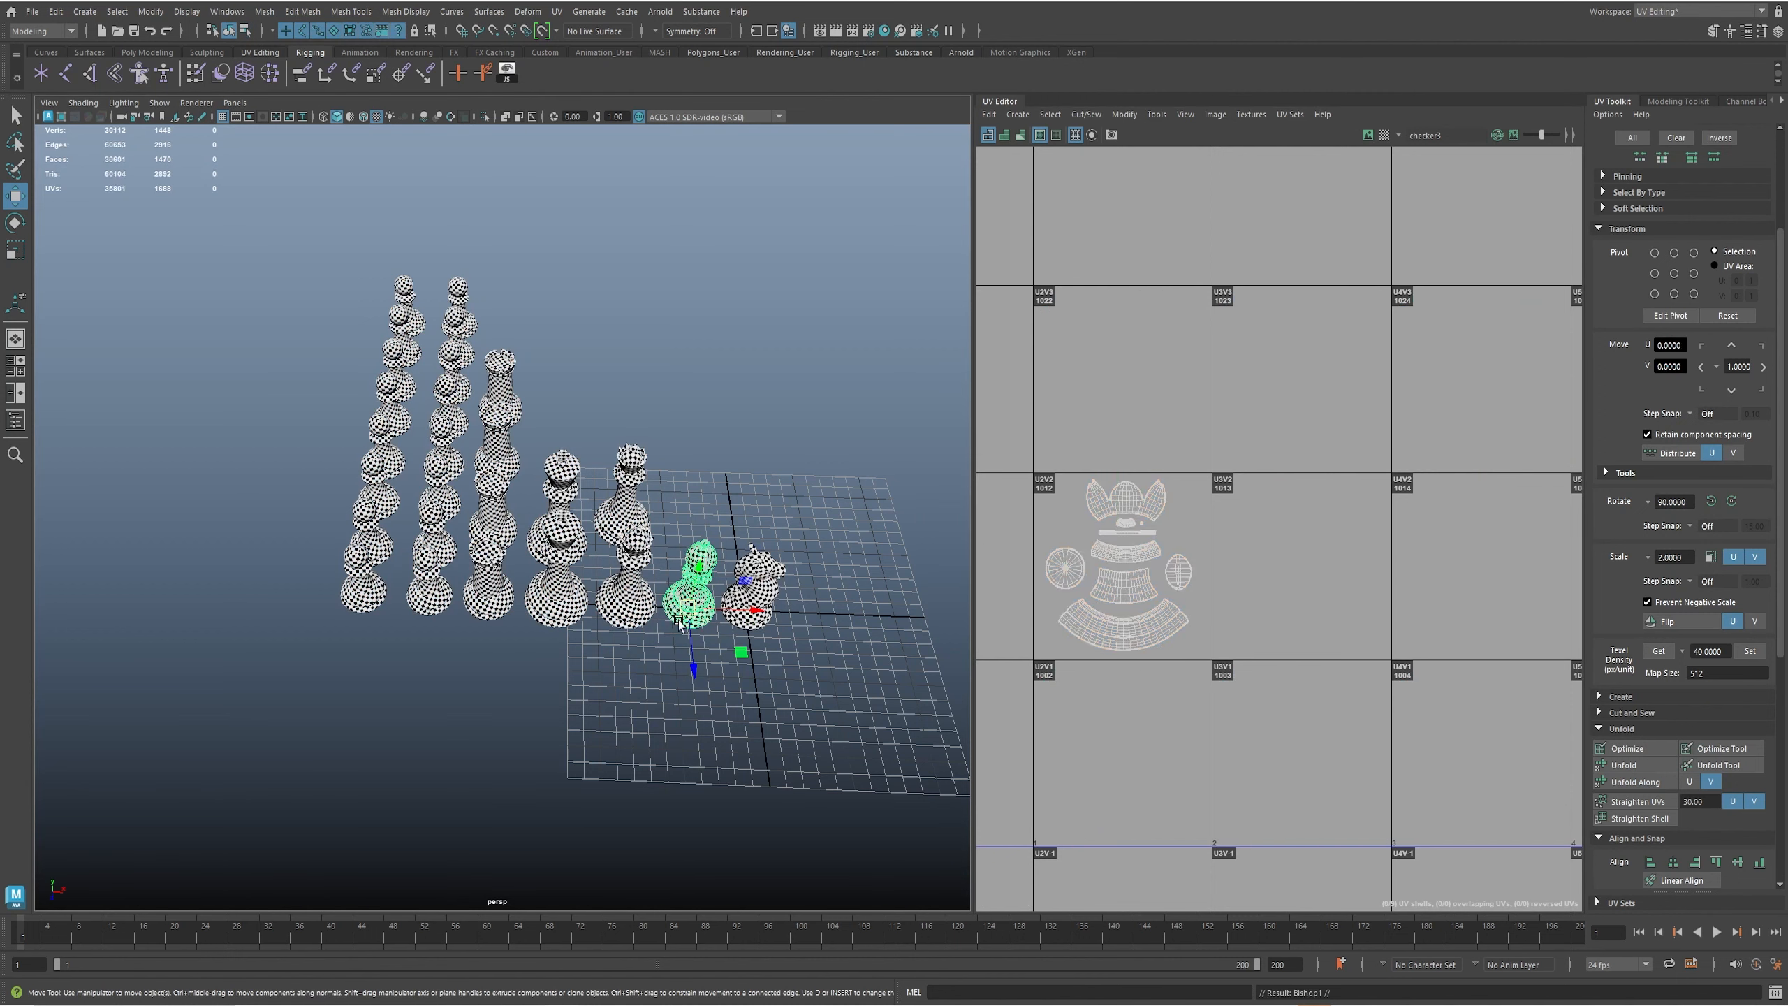
{"action": "left_click_drag", "start_coordinate": [693, 662], "coordinate": [707, 598], "text": "shift"}
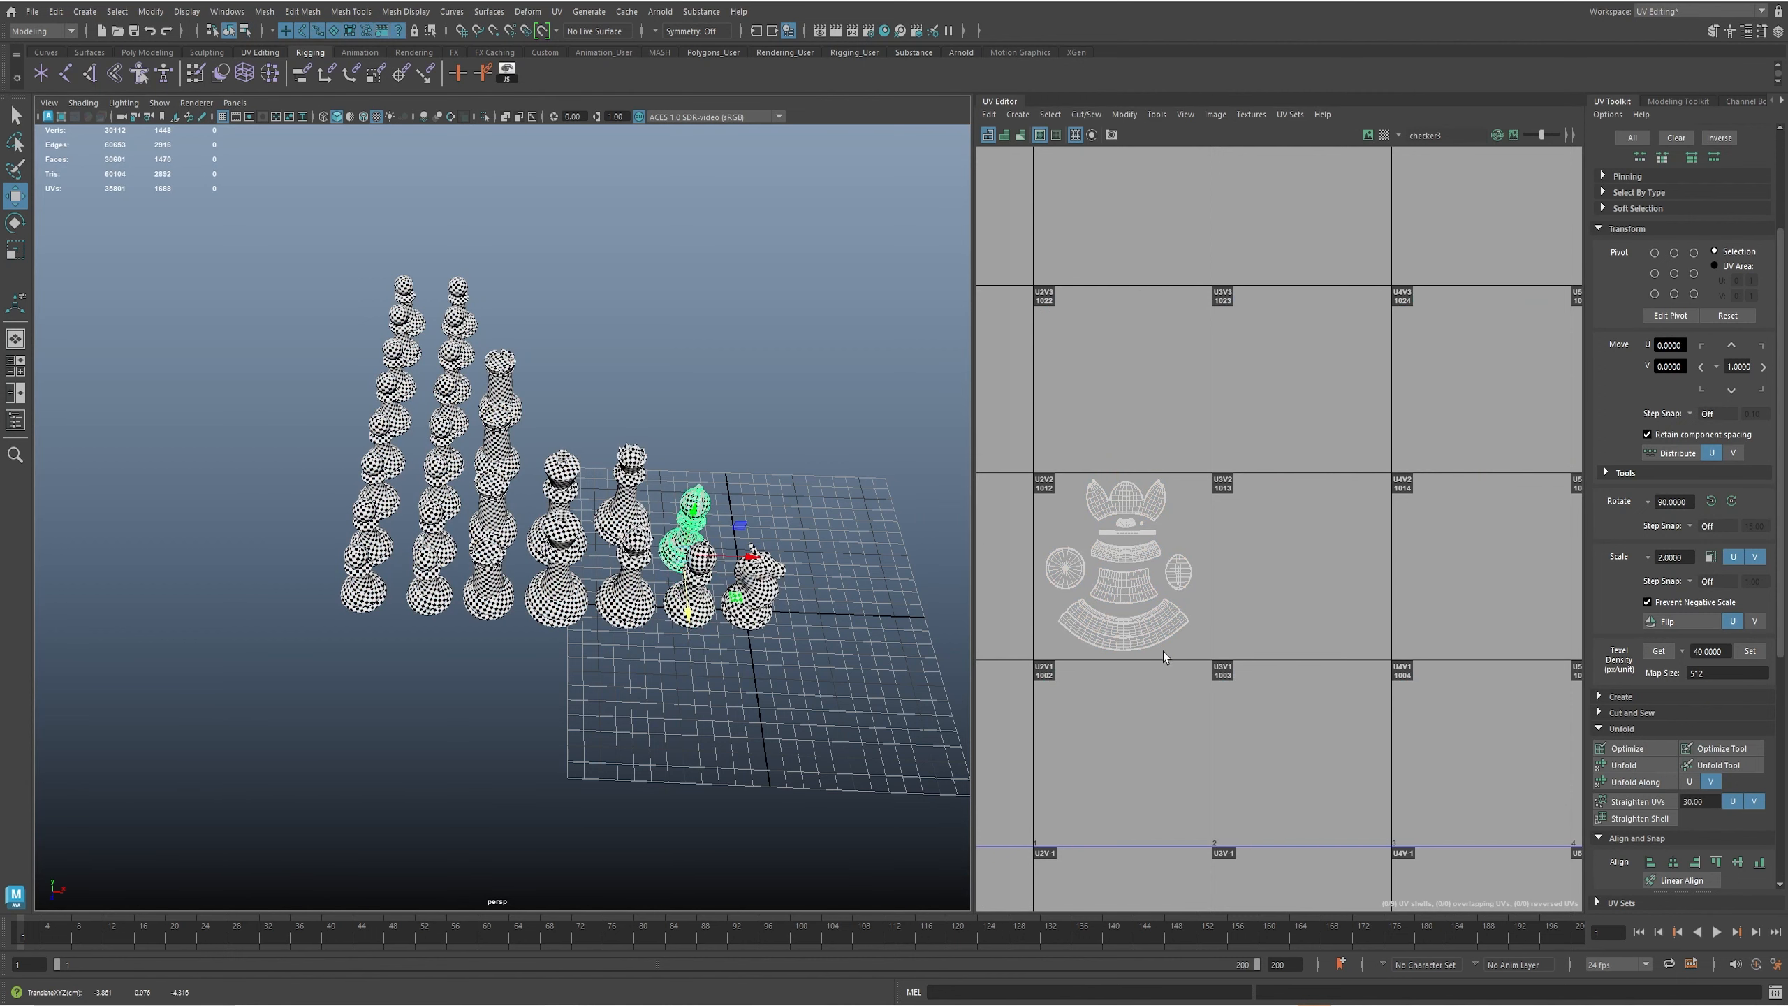
- Select all UV shells of the bishop copy and move them 1.0 in U into tile 1013
{"action": "right_click_drag", "start_coordinate": [1162, 652], "coordinate": [1105, 584]}
{"action": "left_click_drag", "start_coordinate": [1011, 427], "coordinate": [1400, 751]}
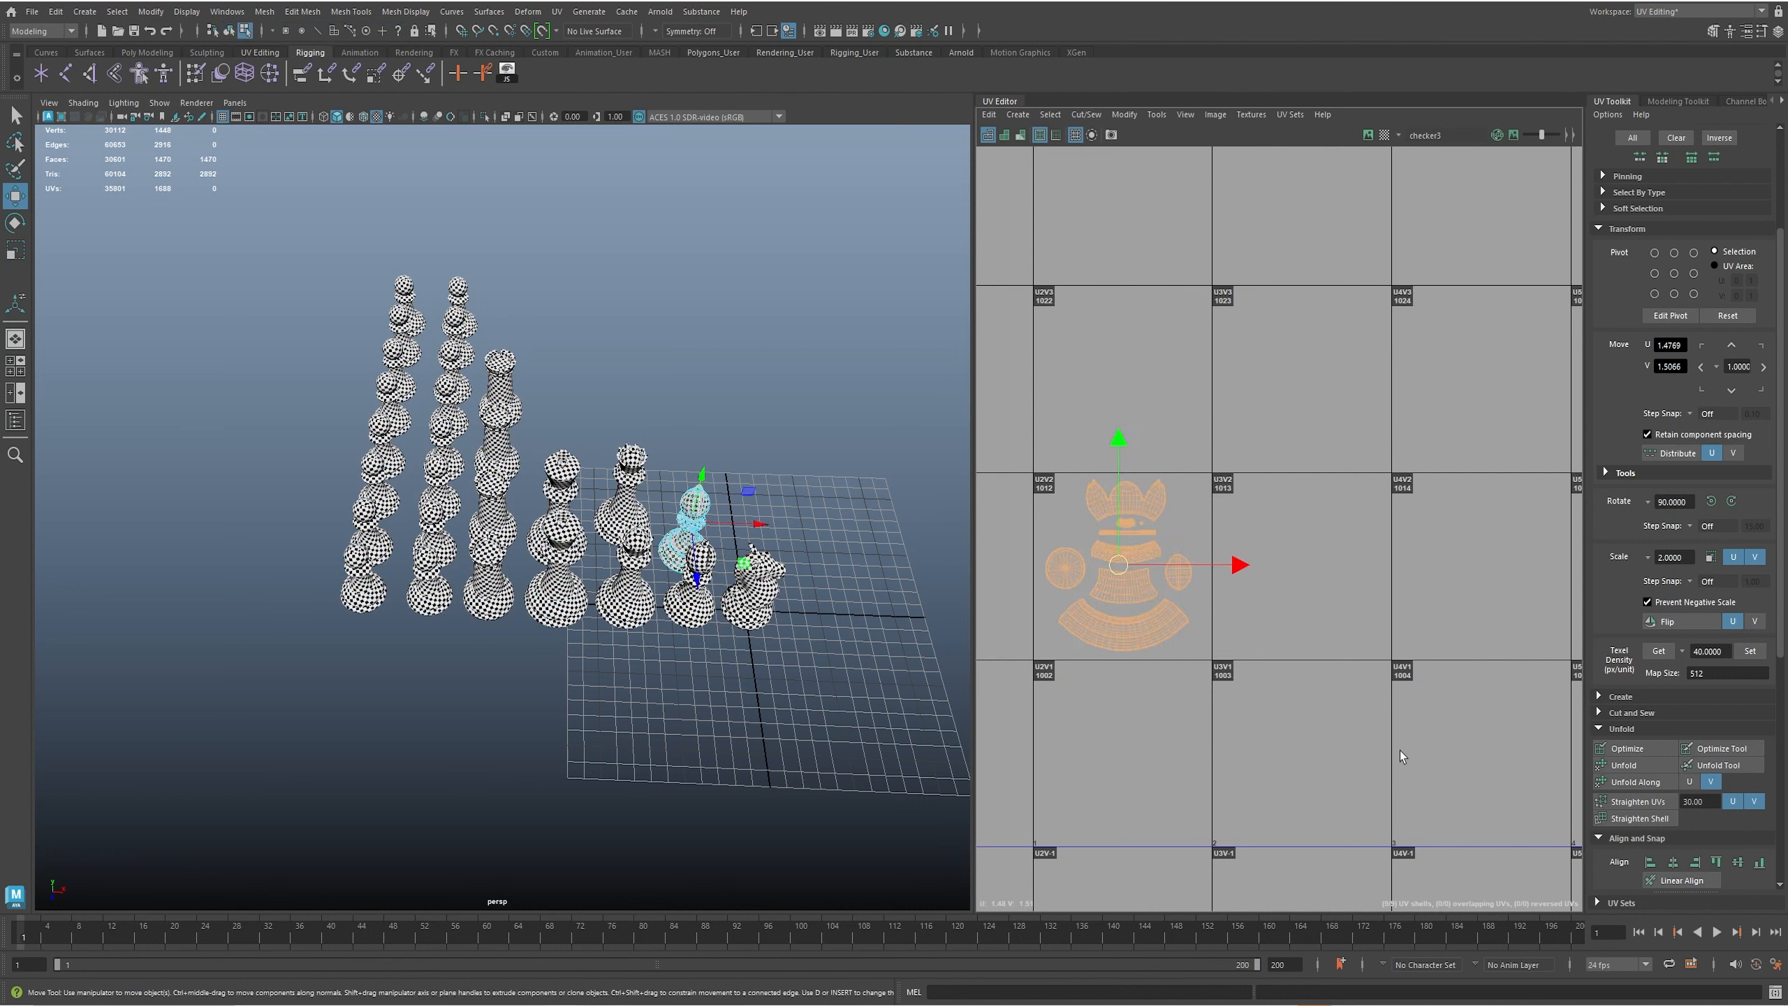
{"action": "left_click", "coordinate": [1763, 367]}
- Select all pieces except the knight and check the bishops' UV placement among the other tiles
{"action": "right_click_drag", "start_coordinate": [665, 639], "coordinate": [697, 602]}
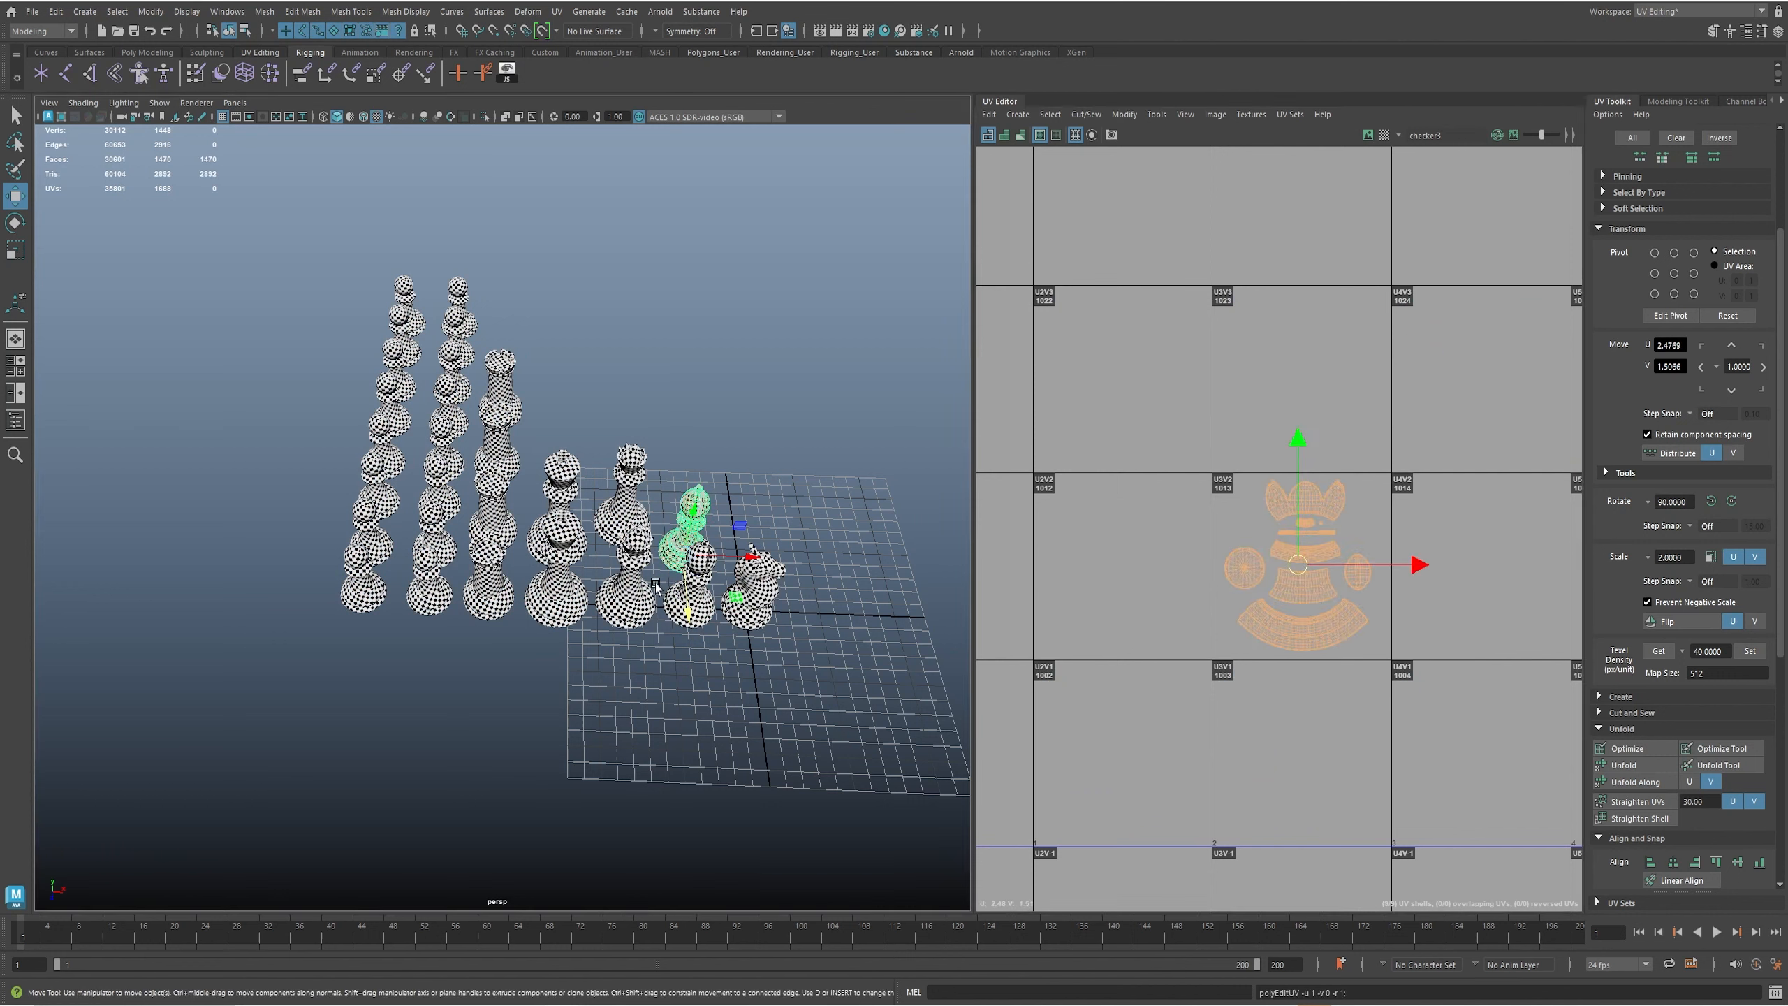
{"action": "left_click", "coordinate": [666, 603], "text": "shift"}
{"action": "left_click_drag", "start_coordinate": [371, 240], "coordinate": [710, 743]}
{"action": "right_click_drag", "start_coordinate": [595, 599], "coordinate": [626, 564]}
{"action": "left_click_drag", "start_coordinate": [343, 234], "coordinate": [721, 825]}
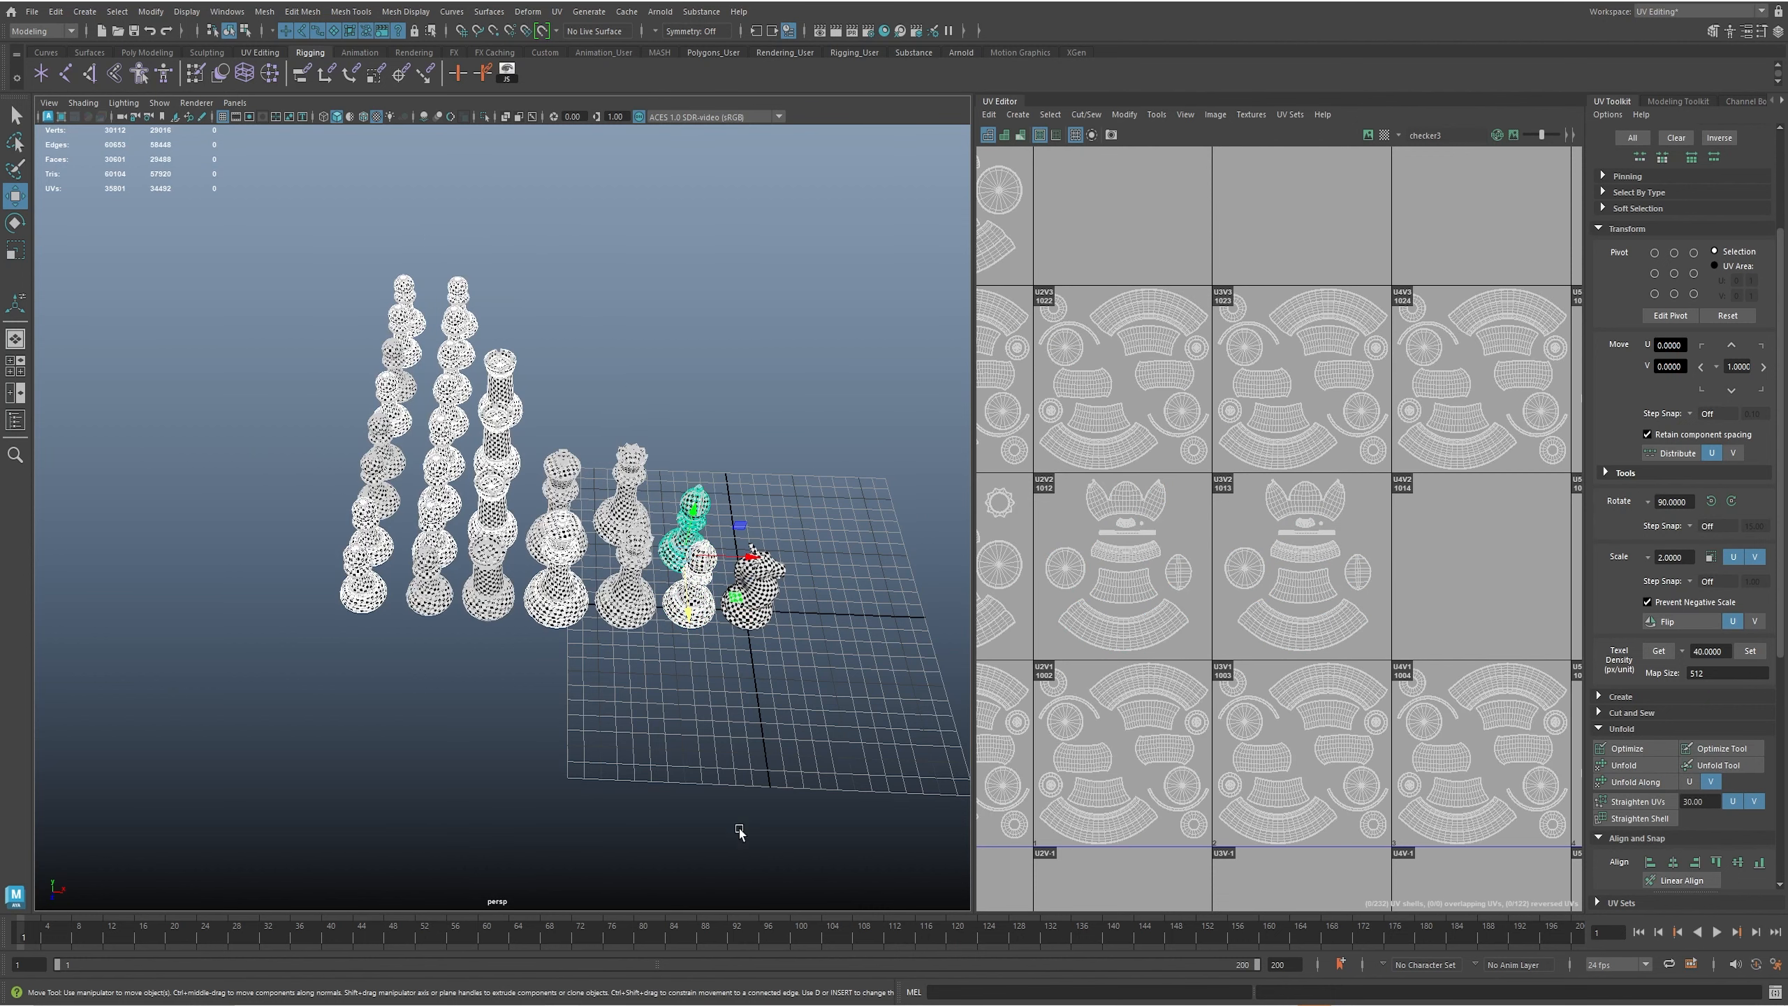
{"action": "scroll", "coordinate": [1265, 733], "scroll_direction": "down", "scroll_amount": 3}
{"action": "middle_click_drag", "start_coordinate": [1275, 650], "coordinate": [1254, 655], "text": "alt"}
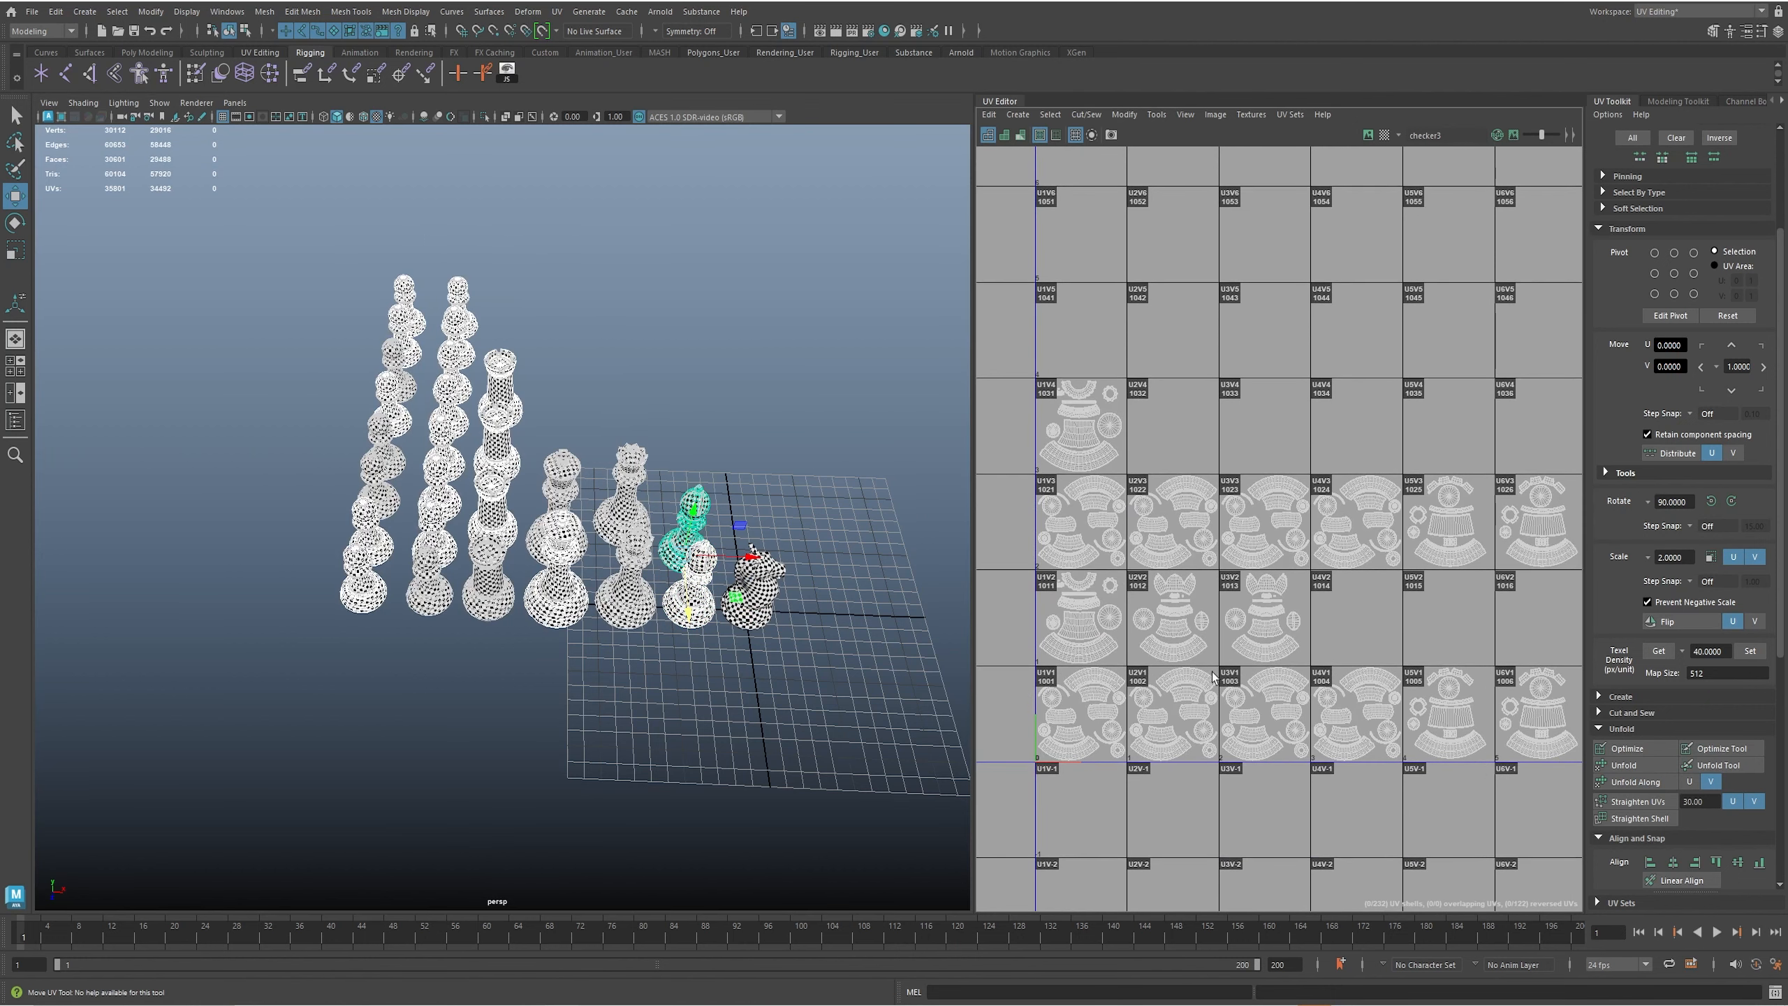
- Select both bishops, duplicate them and raise the two copies above the originals
{"action": "left_click", "coordinate": [704, 662]}
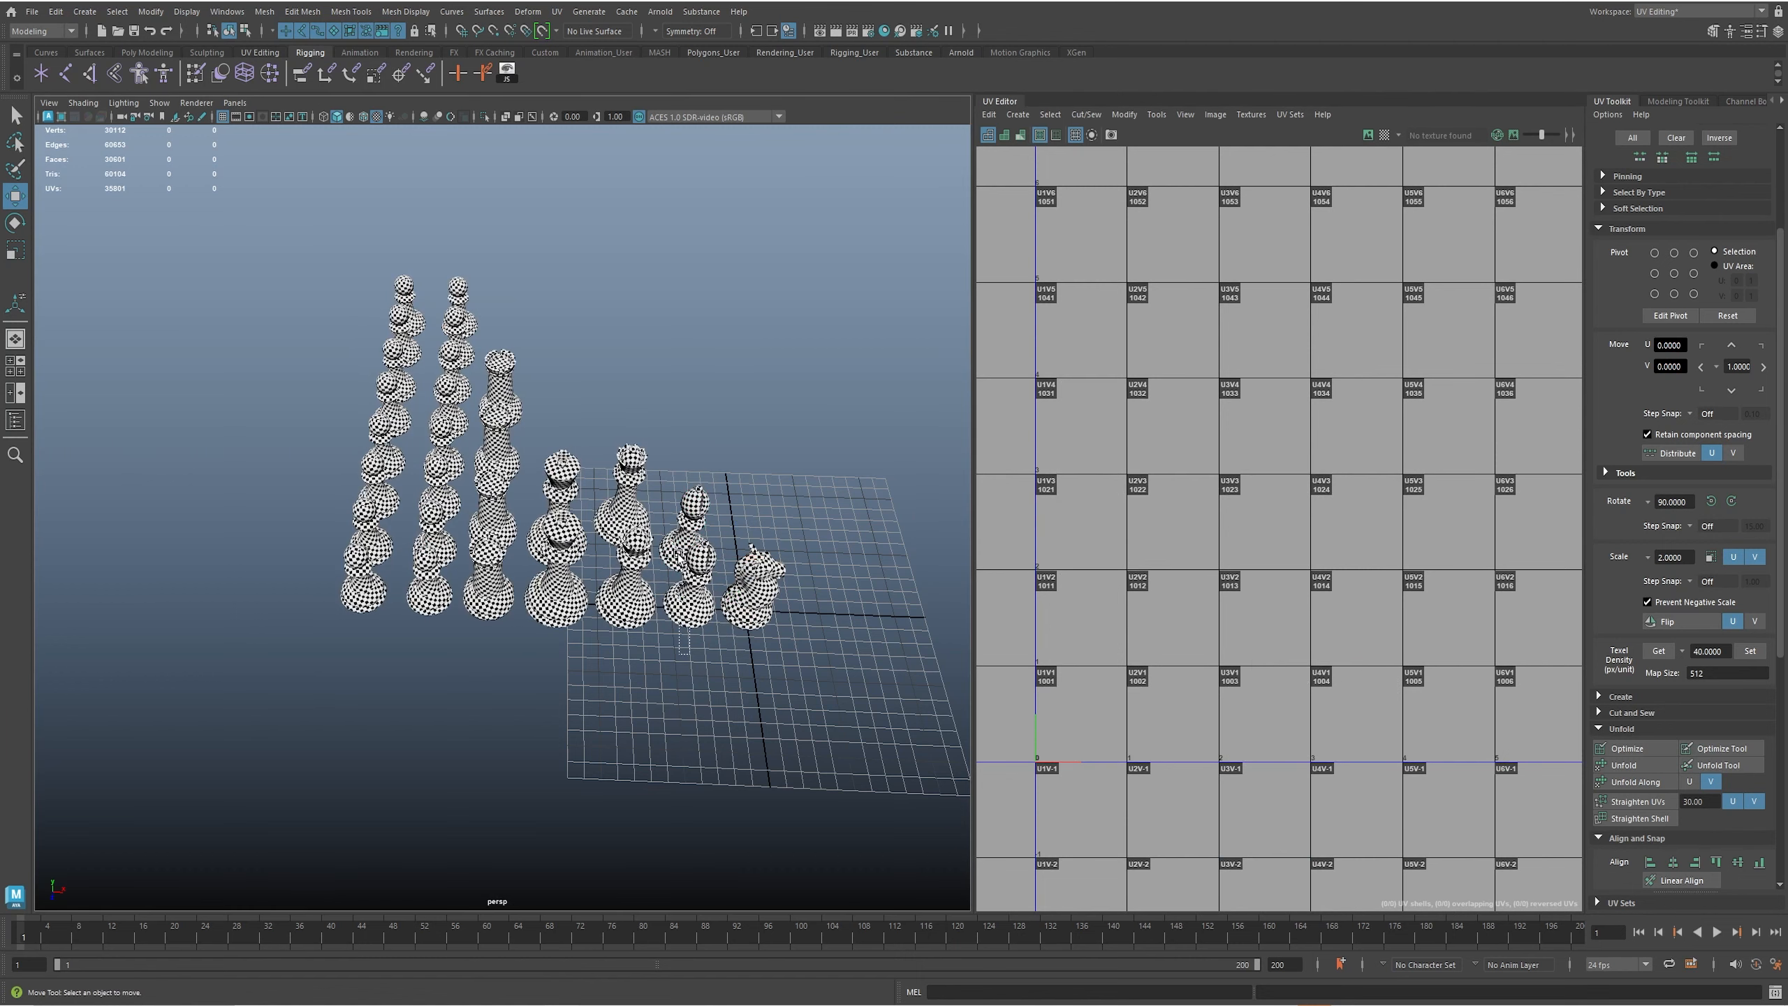
{"action": "left_click_drag", "start_coordinate": [683, 599], "coordinate": [695, 517]}
{"action": "scroll", "coordinate": [694, 521], "scroll_direction": "up", "scroll_amount": 1}
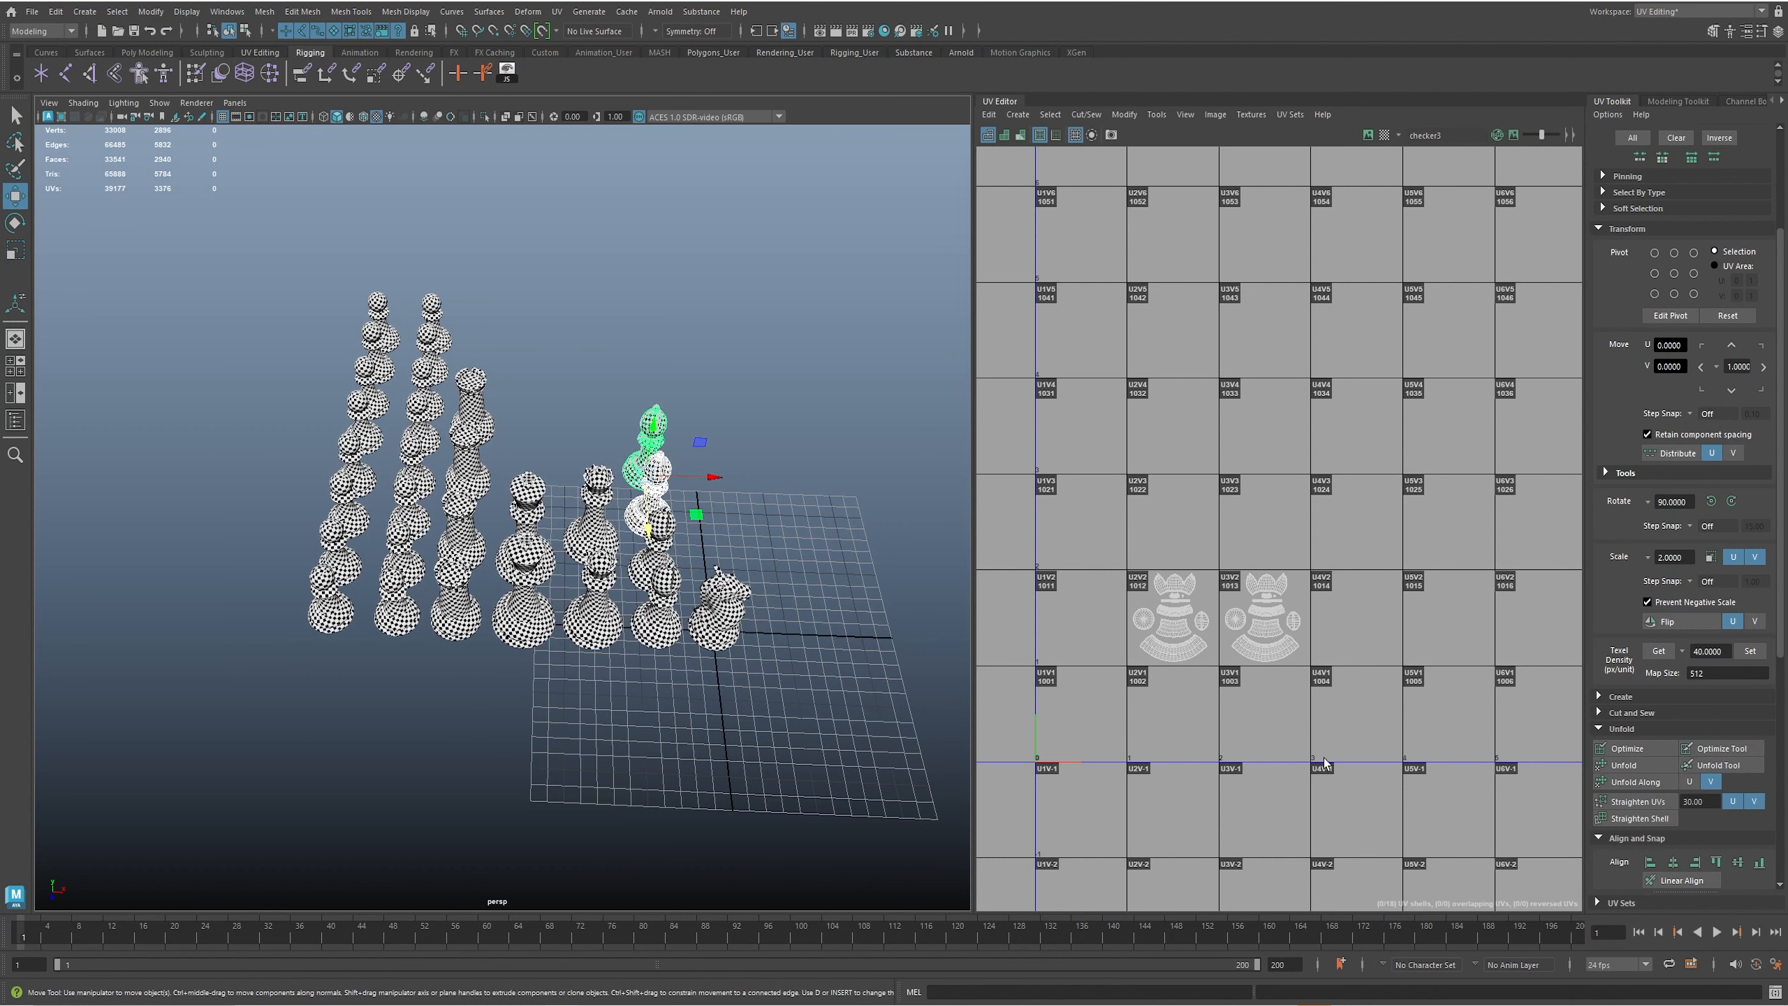
- Select the UV shells of the two new bishop copies and move them 2.0 in V into tiles 1032 and 1033
{"action": "left_click_drag", "start_coordinate": [1324, 759], "coordinate": [1098, 520]}
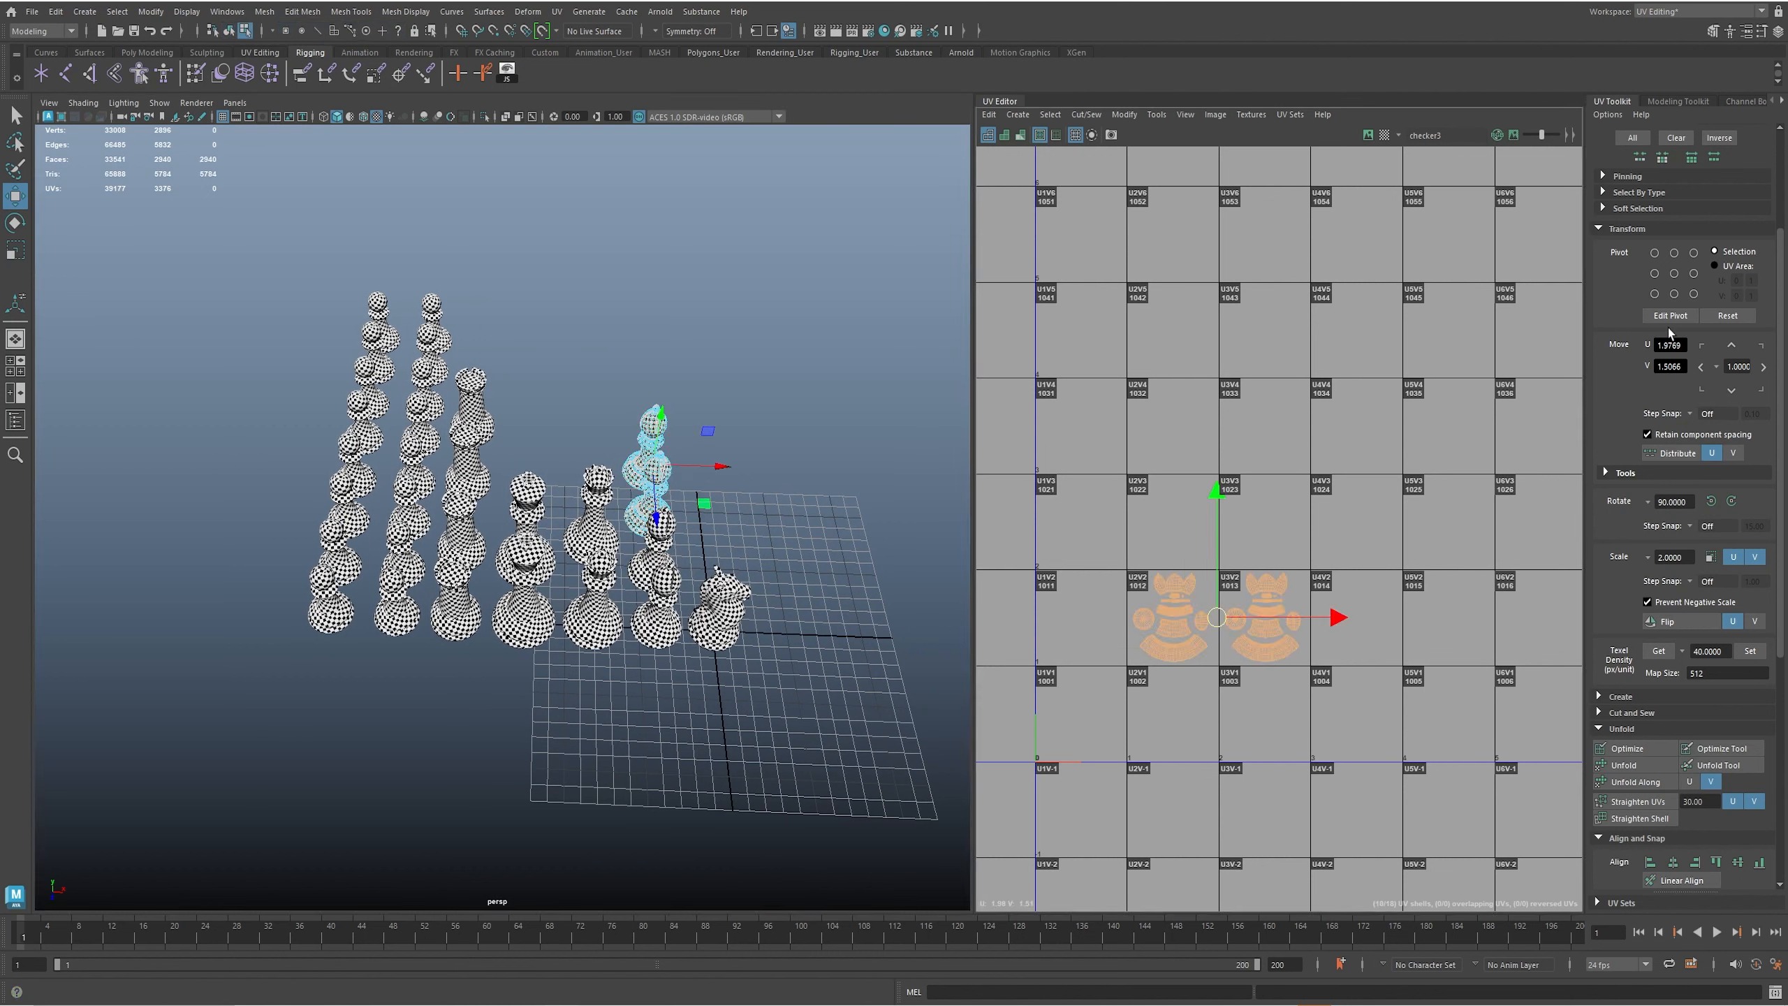
{"action": "left_click", "coordinate": [1732, 343]}
{"action": "left_click", "coordinate": [1732, 344]}
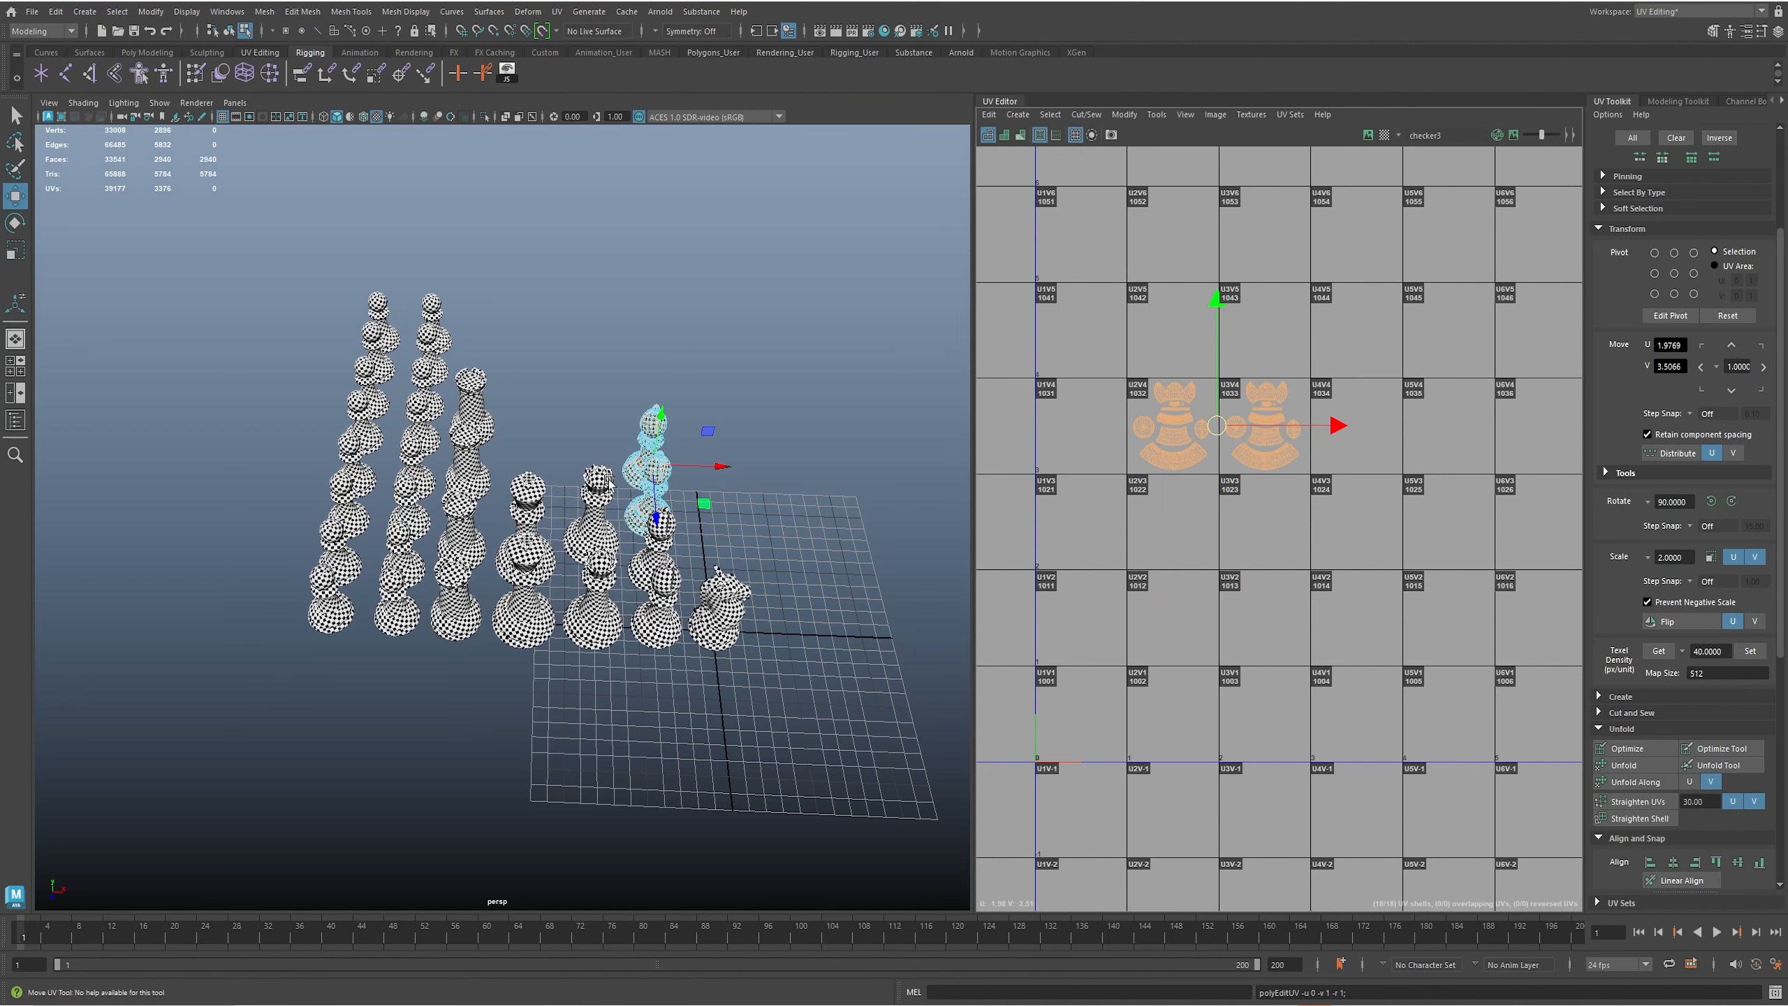
- Undo the last four actions, return to object selection and select all pieces except the knight
{"action": "right_click_drag", "start_coordinate": [500, 558], "coordinate": [450, 553]}
{"action": "left_click_drag", "start_coordinate": [339, 224], "coordinate": [490, 570]}
{"action": "key", "text": "ctrl+z"}
{"action": "key", "text": "ctrl+z"}
{"action": "key", "text": "ctrl+z"}
{"action": "key", "text": "ctrl+z"}
{"action": "right_click_drag", "start_coordinate": [430, 503], "coordinate": [450, 492]}
{"action": "left_click_drag", "start_coordinate": [269, 180], "coordinate": [687, 803]}
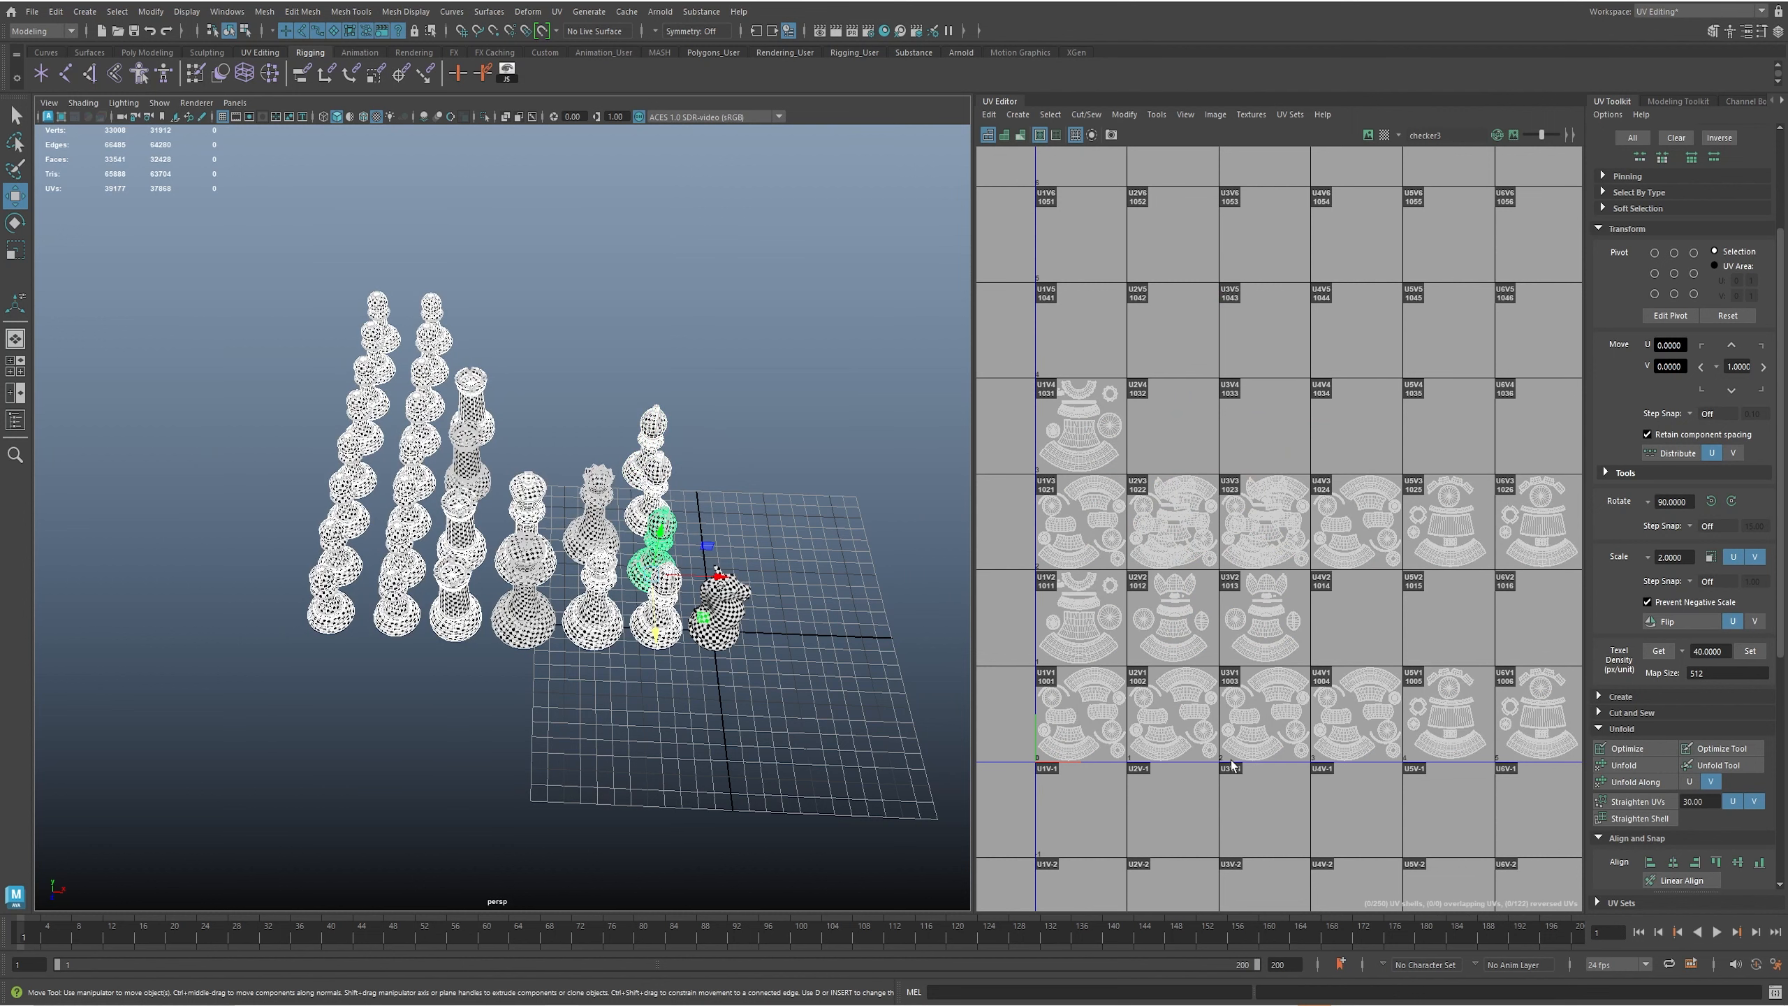
- Select the UV shells of the two bishop copies and move them 1.0 up in V into tiles 1032 and 1033
{"action": "key", "text": "ctrl+z"}
{"action": "right_click_drag", "start_coordinate": [1238, 681], "coordinate": [1259, 703]}
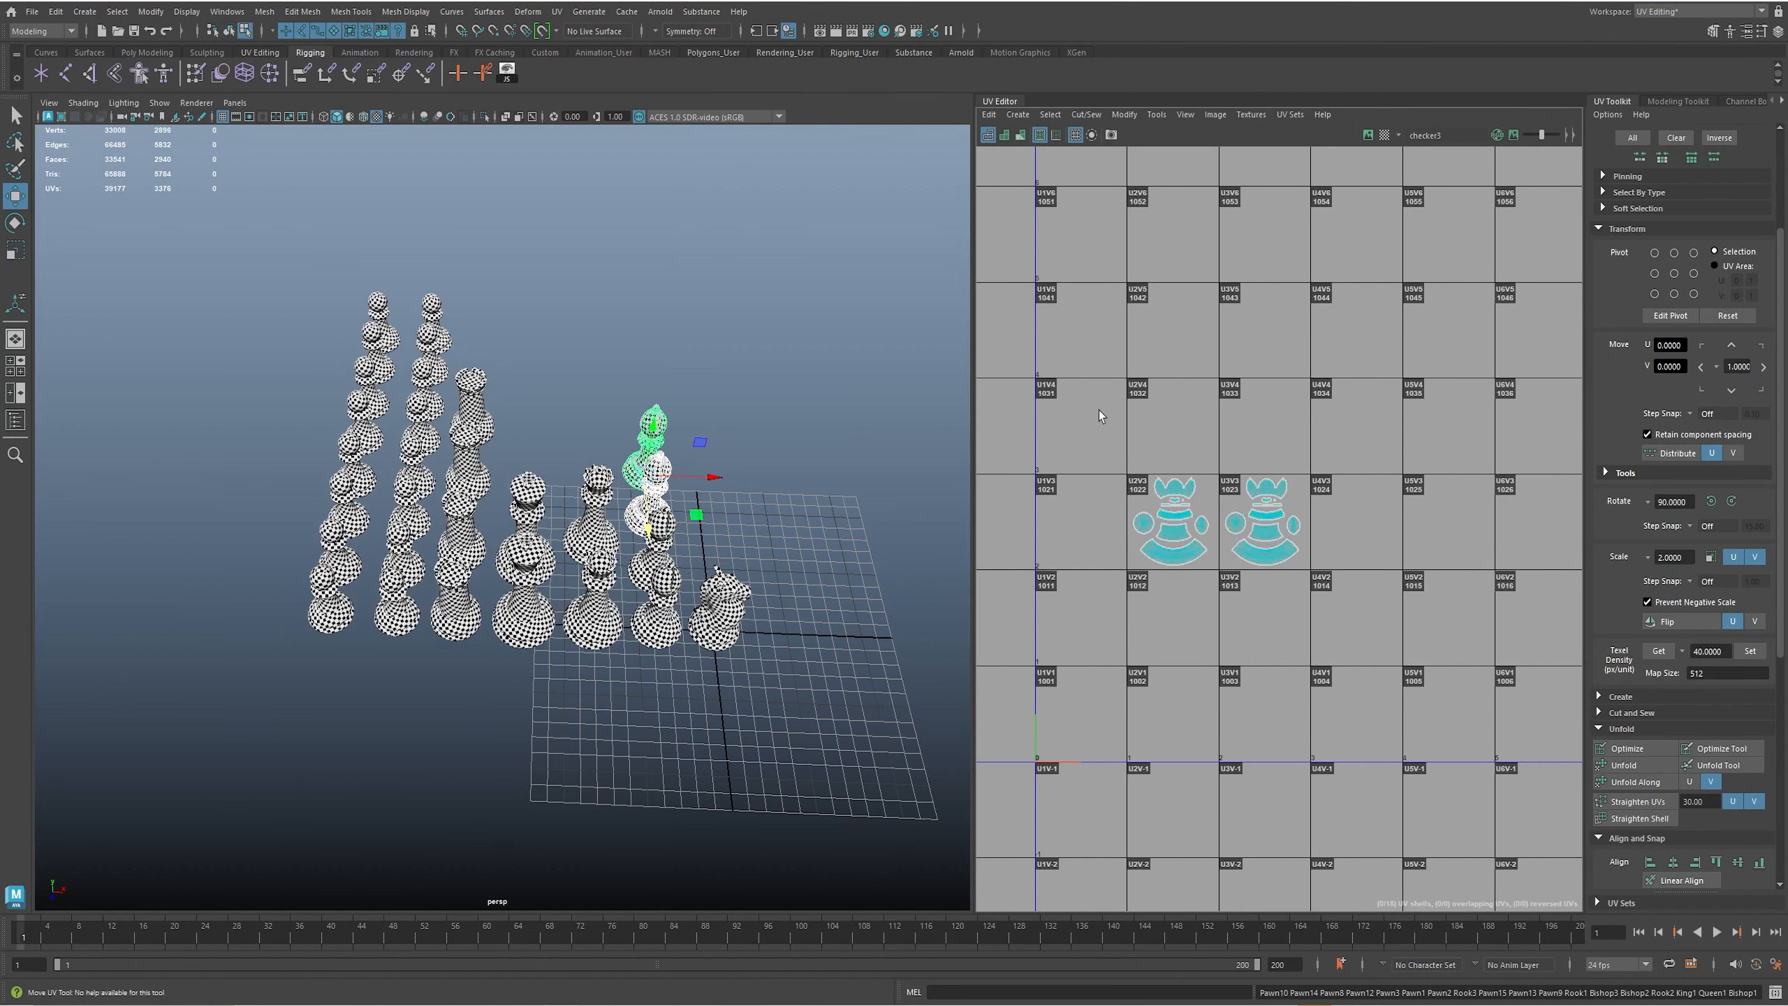
{"action": "left_click_drag", "start_coordinate": [1098, 410], "coordinate": [1489, 697]}
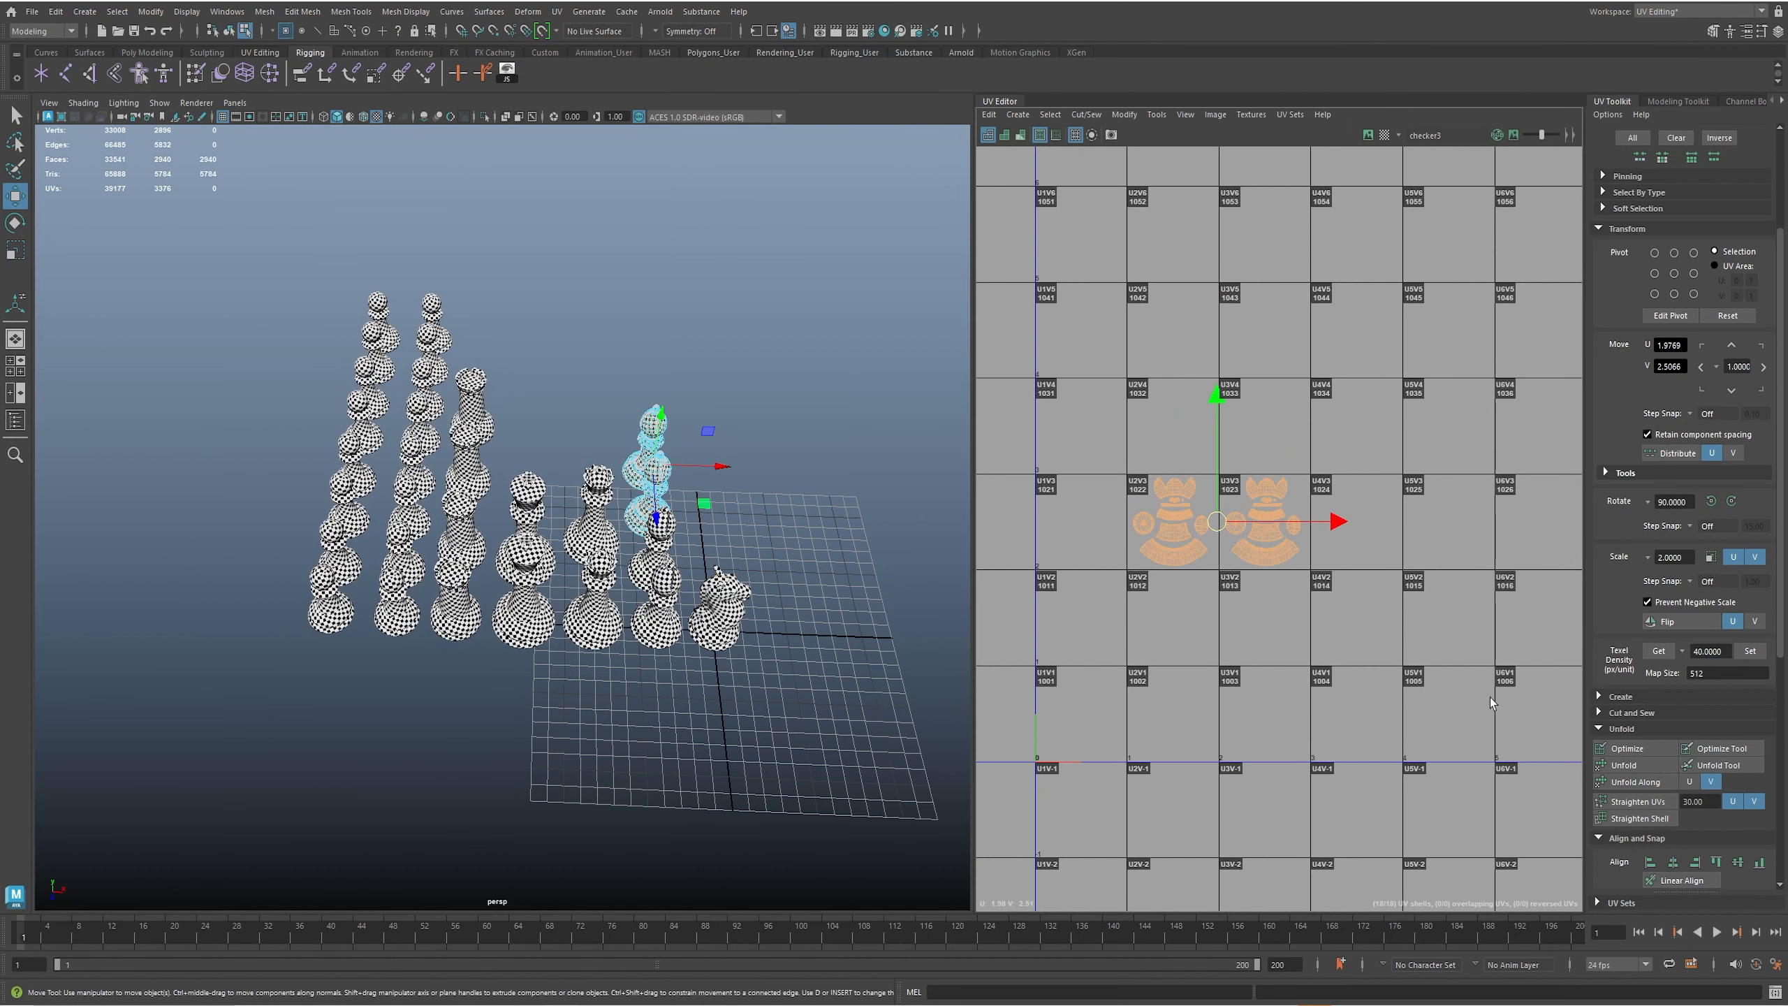
{"action": "left_click", "coordinate": [1731, 345]}
{"action": "key", "text": "ctrl+z"}
{"action": "key", "text": "ctrl+z"}
{"action": "key", "text": "ctrl+z"}
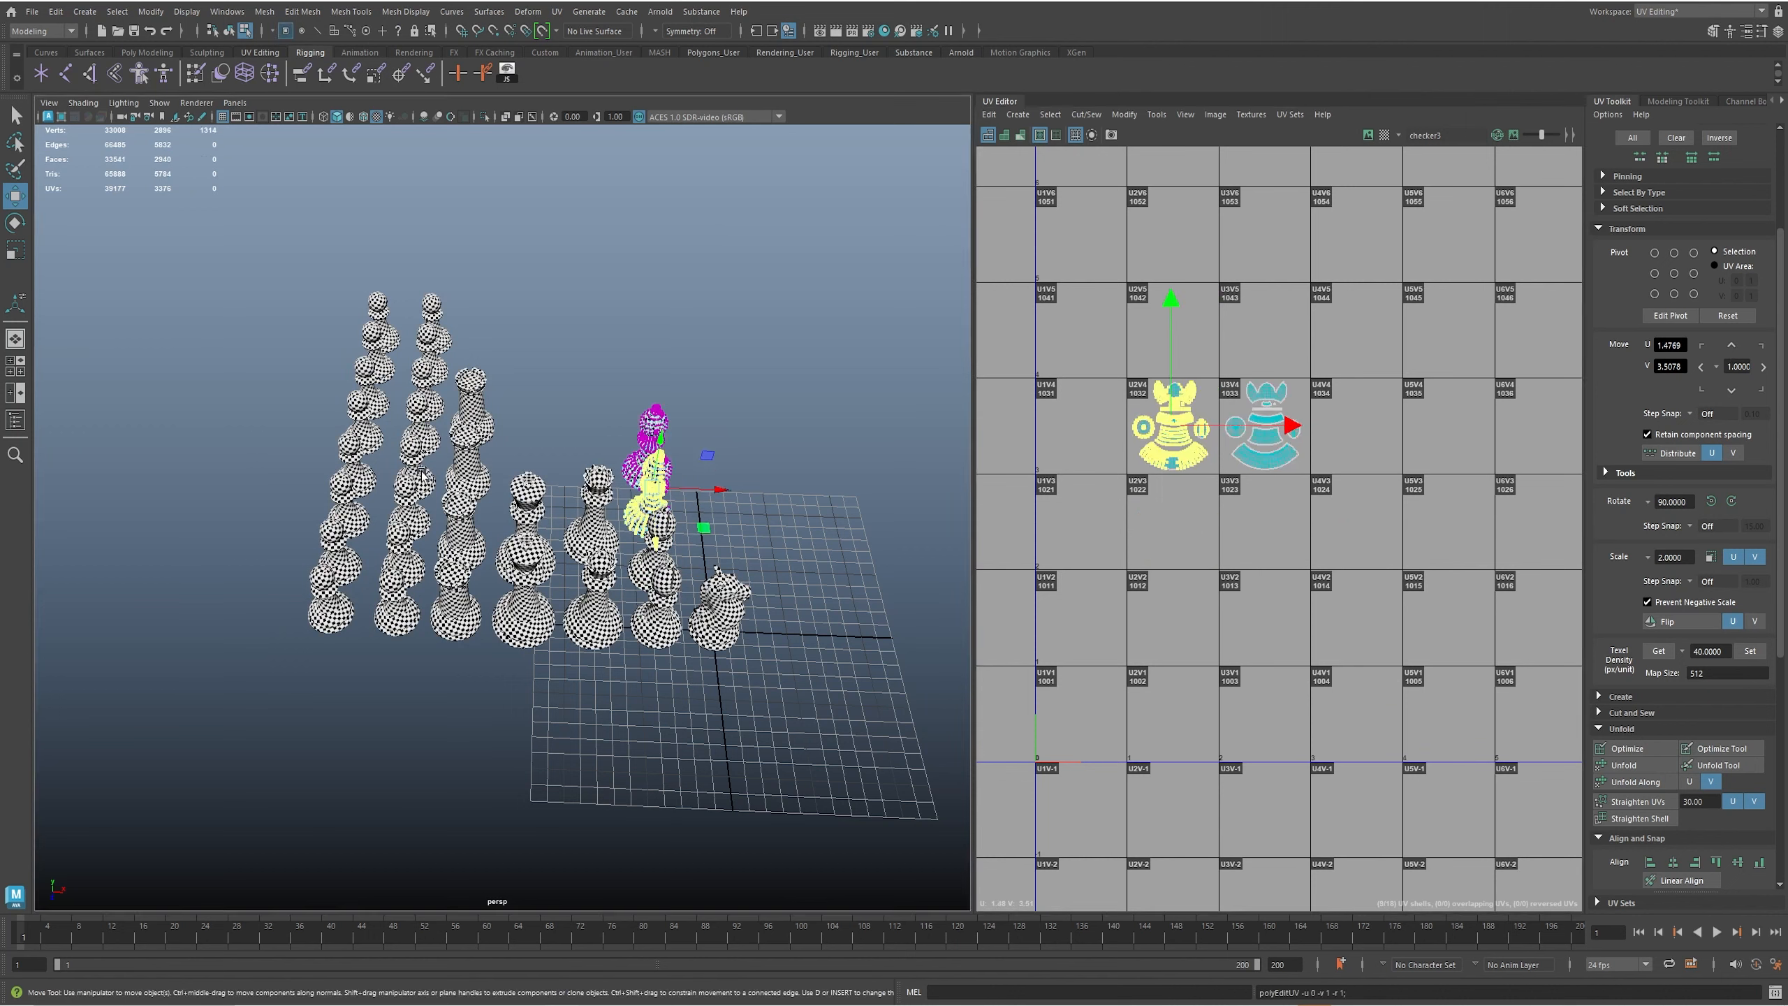
- Select all pieces including the knight and move the knight's UV shells into the empty tile 1014
{"action": "left_click_drag", "start_coordinate": [329, 236], "coordinate": [692, 720]}
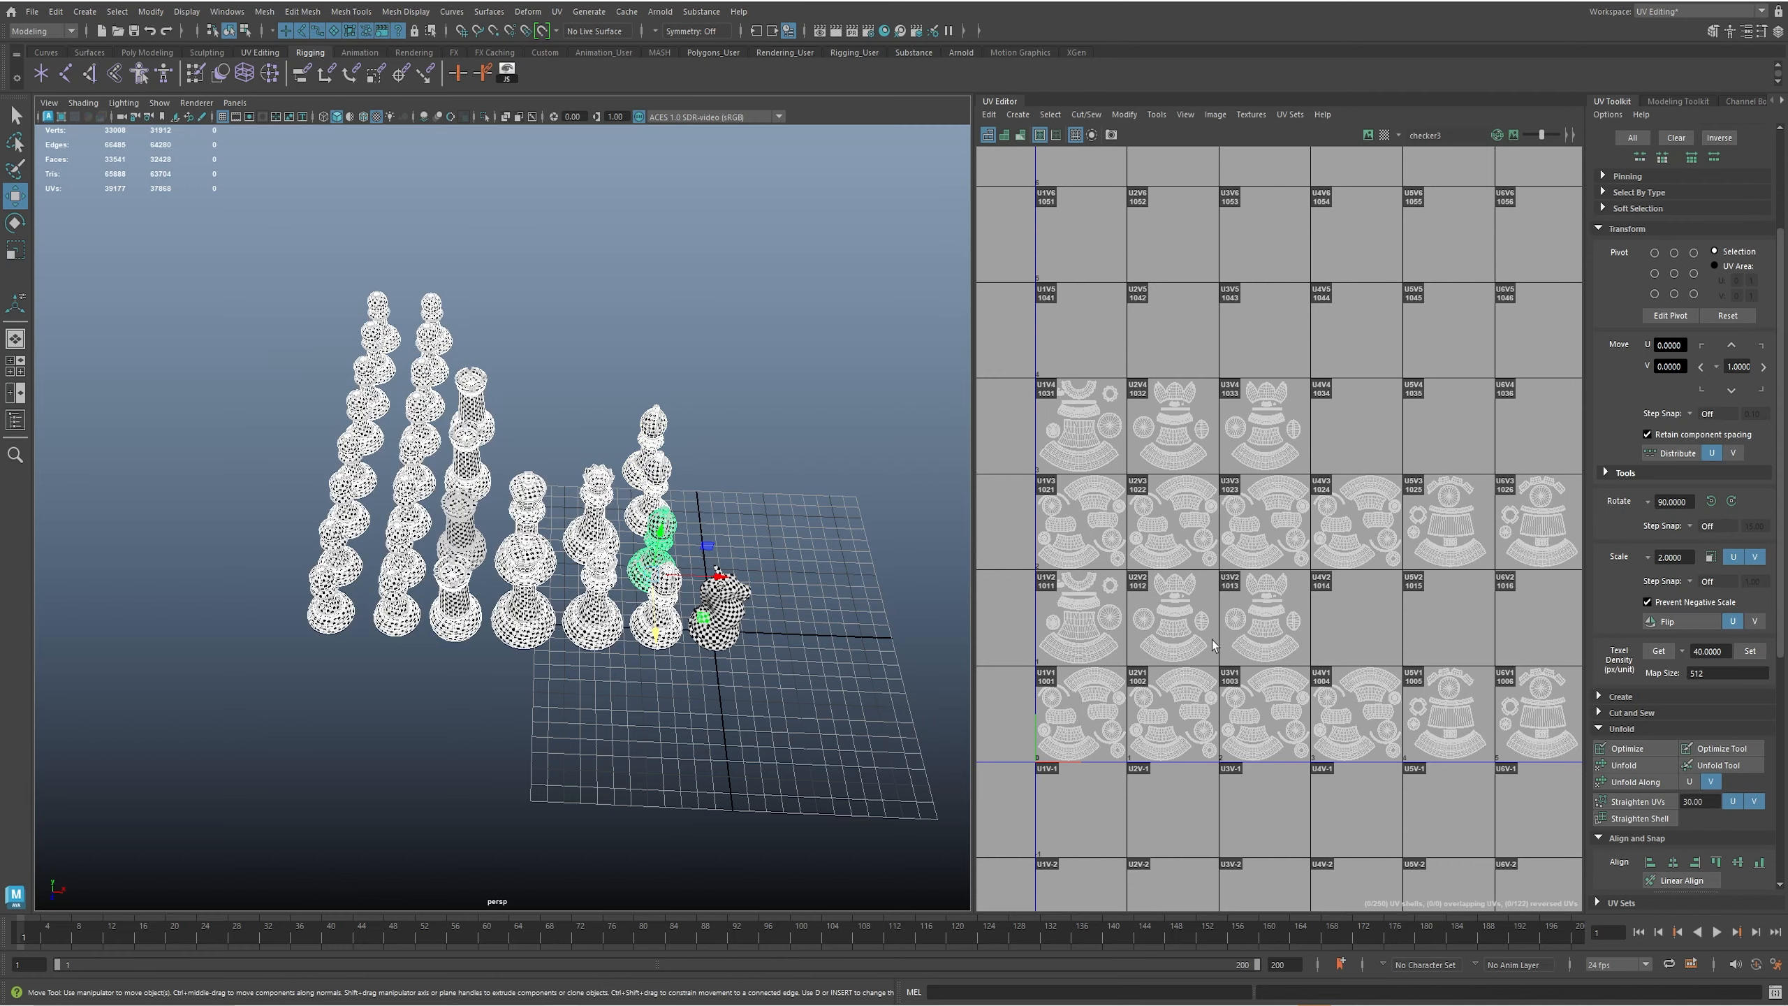
{"action": "scroll", "coordinate": [1198, 664], "scroll_direction": "down", "scroll_amount": 3}
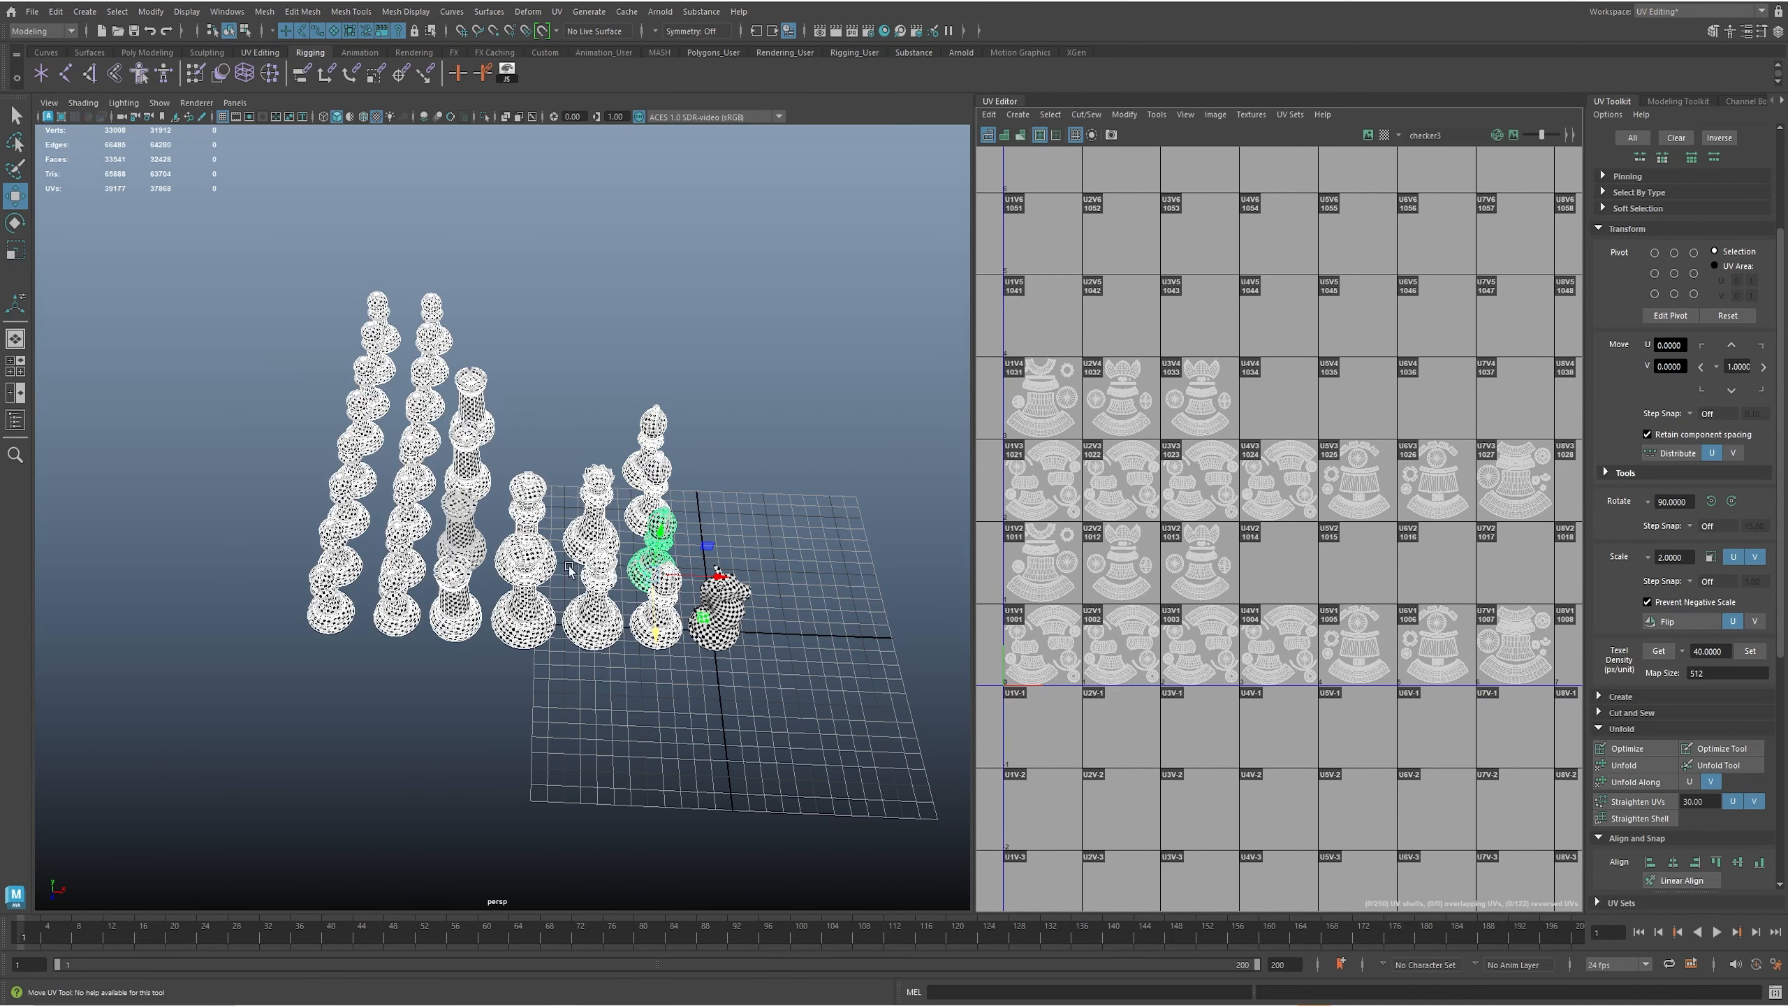
{"action": "left_click_drag", "start_coordinate": [570, 570], "coordinate": [746, 609], "text": "alt"}
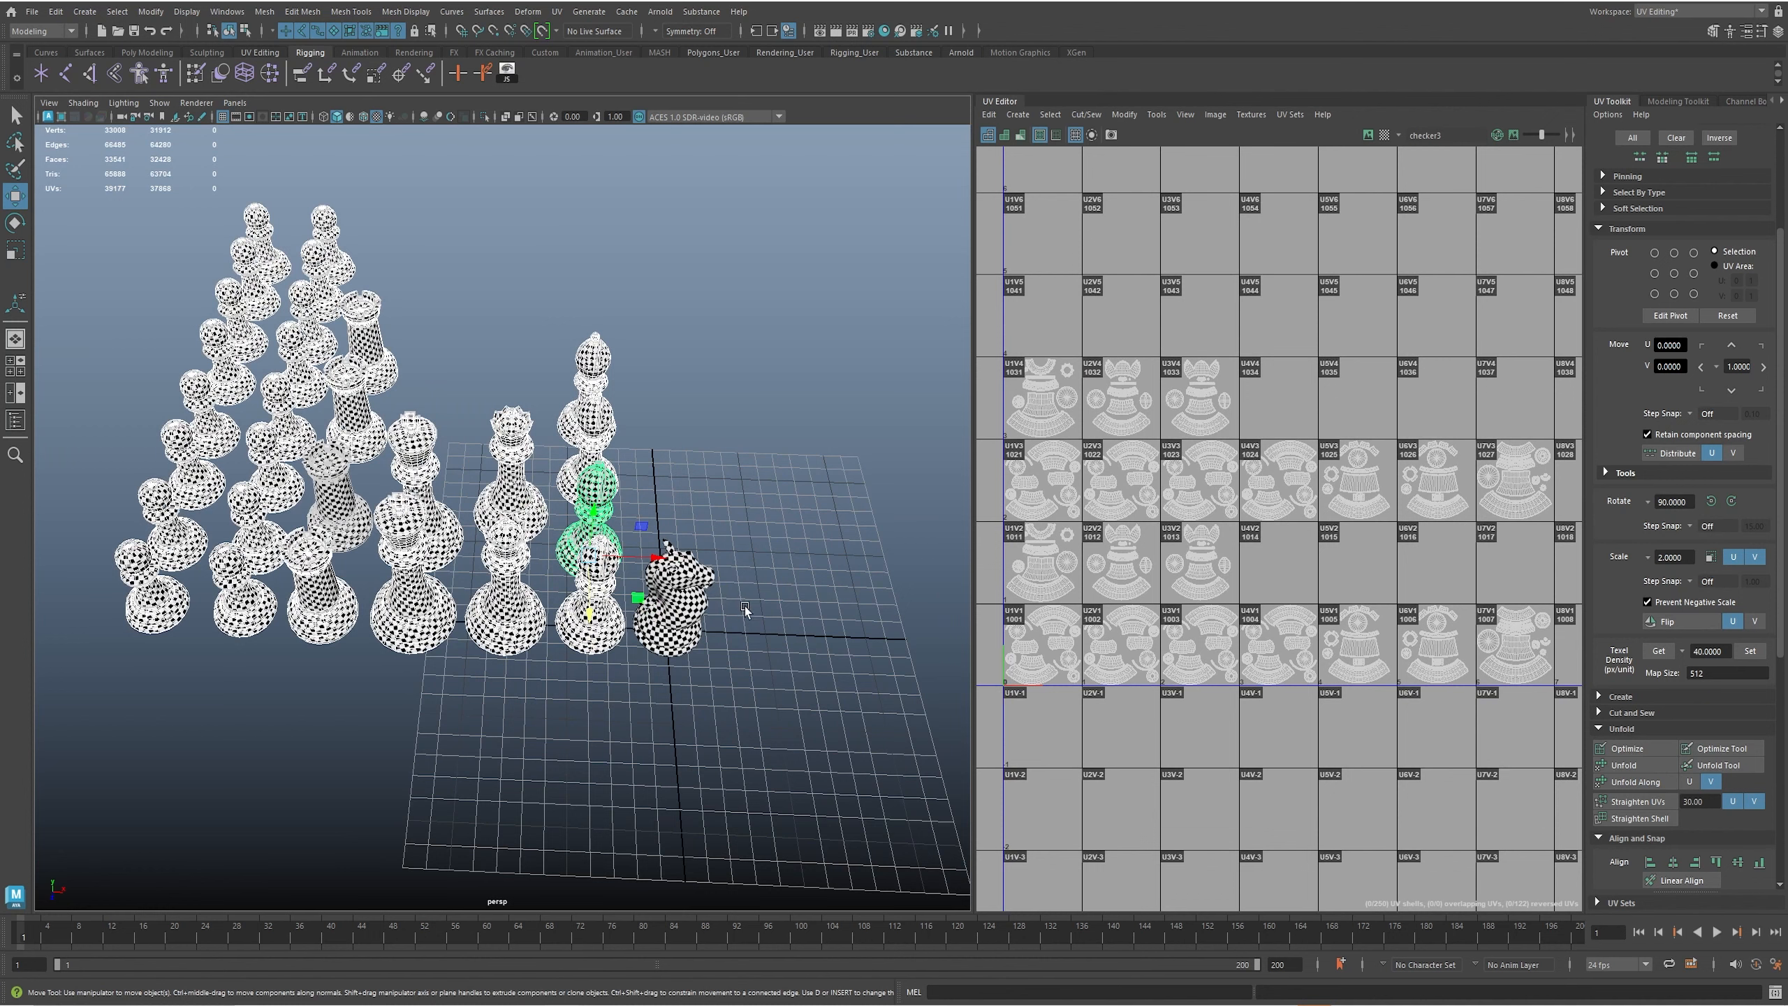
{"action": "left_click", "coordinate": [697, 591]}
{"action": "middle_click_drag", "start_coordinate": [1096, 831], "coordinate": [1178, 696], "text": "alt"}
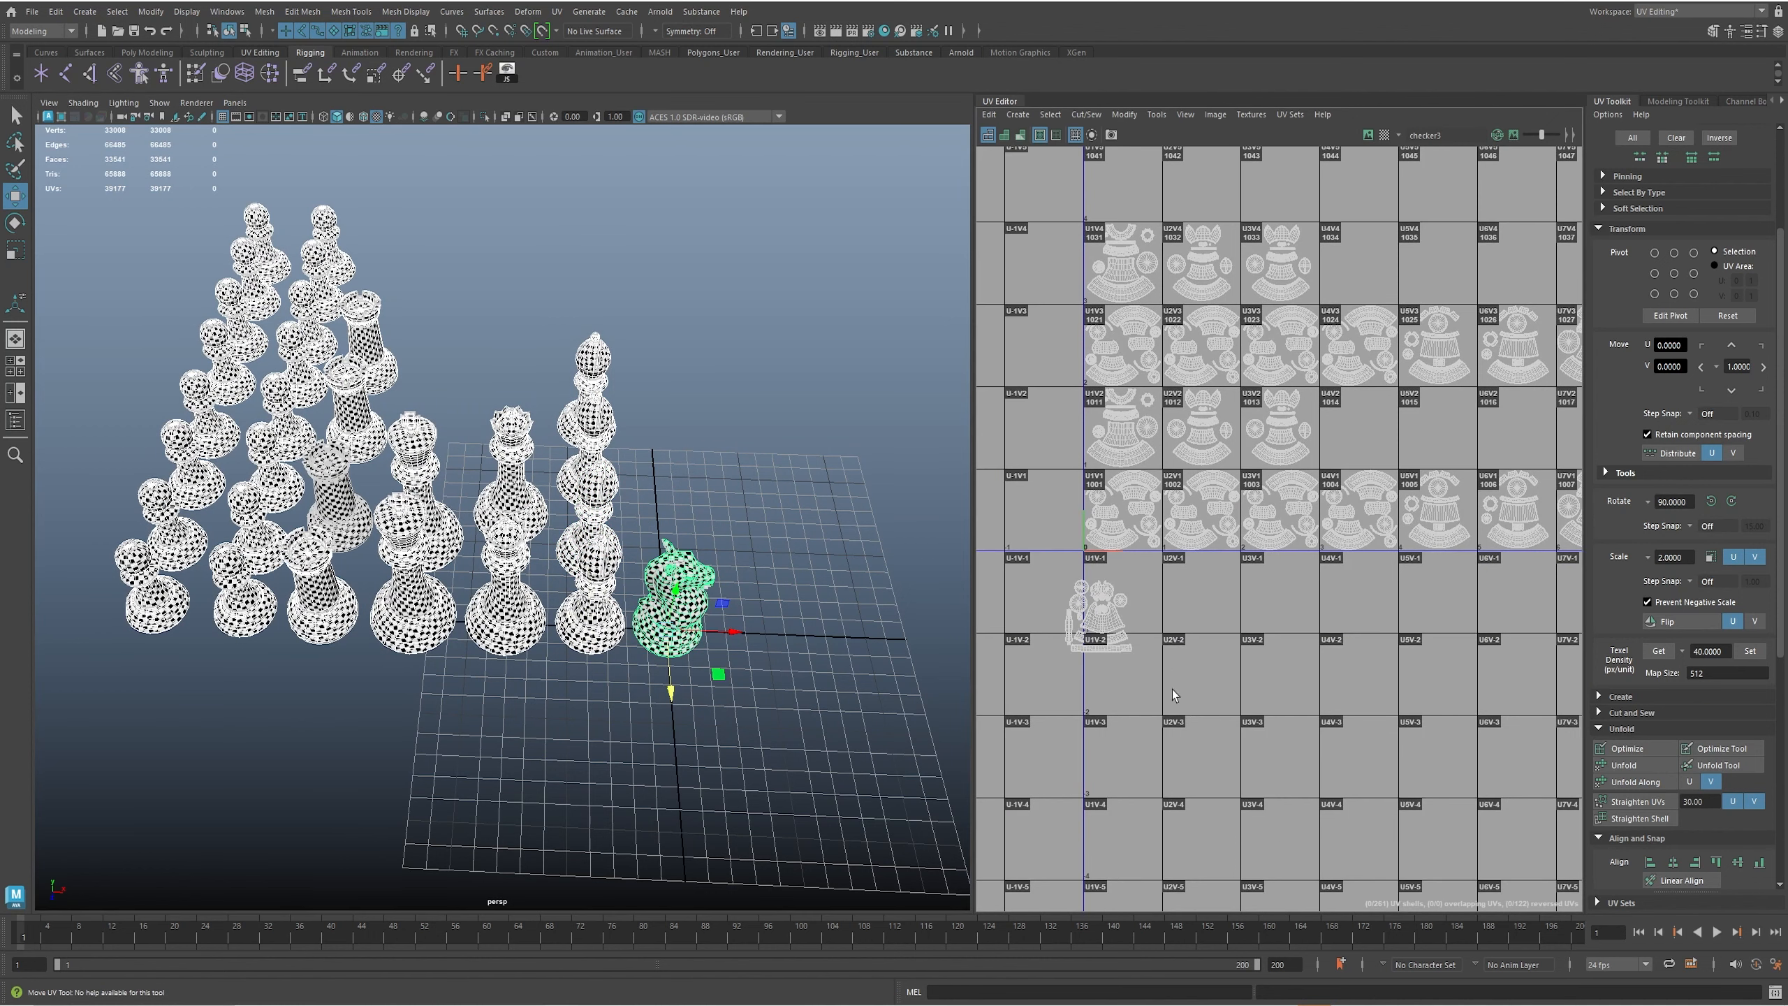
{"action": "right_click_drag", "start_coordinate": [1159, 678], "coordinate": [1089, 608]}
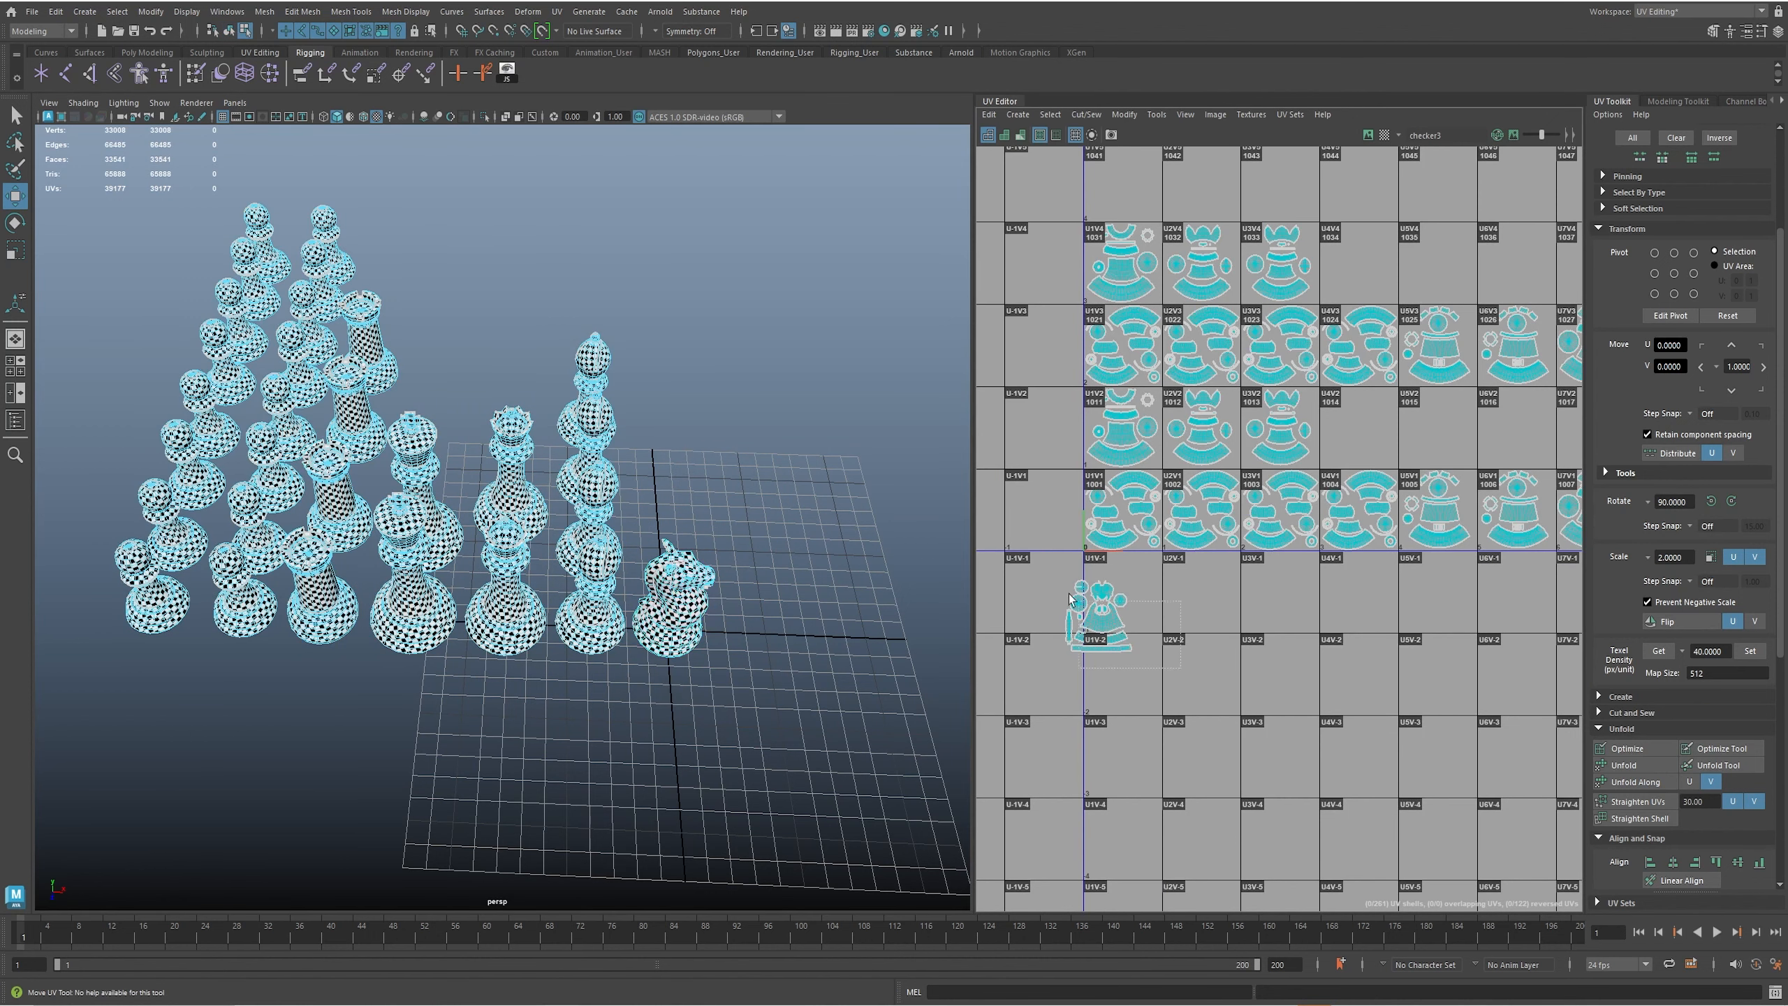
{"action": "left_click", "coordinate": [1098, 613]}
{"action": "left_click_drag", "start_coordinate": [1097, 613], "coordinate": [1365, 425]}
{"action": "middle_click_drag", "start_coordinate": [1364, 424], "coordinate": [1239, 519], "text": "alt"}
{"action": "scroll", "coordinate": [1236, 515], "scroll_direction": "up", "scroll_amount": 7}
{"action": "left_click_drag", "start_coordinate": [1153, 494], "coordinate": [1157, 502]}
{"action": "scroll", "coordinate": [1157, 501], "scroll_direction": "down", "scroll_amount": 2}
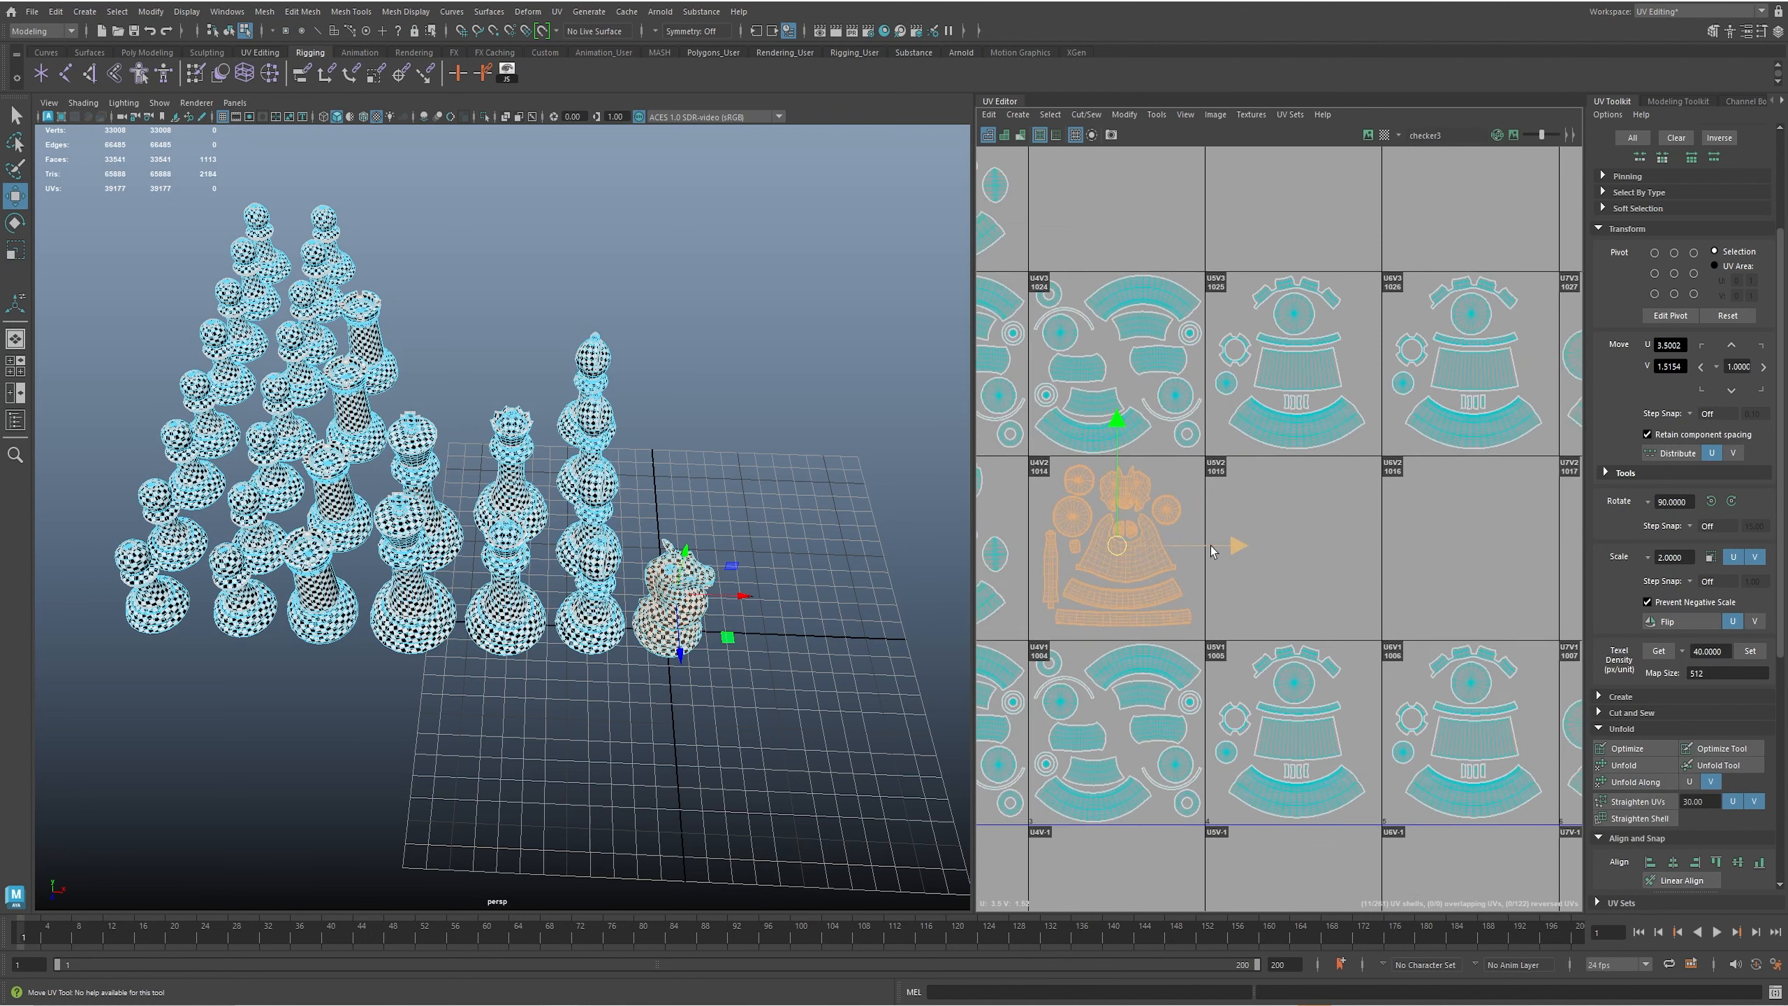
- Duplicate the knight, raise the copy and move its UV shells 1.0 in U into tile 1015
{"action": "key", "text": "F8"}
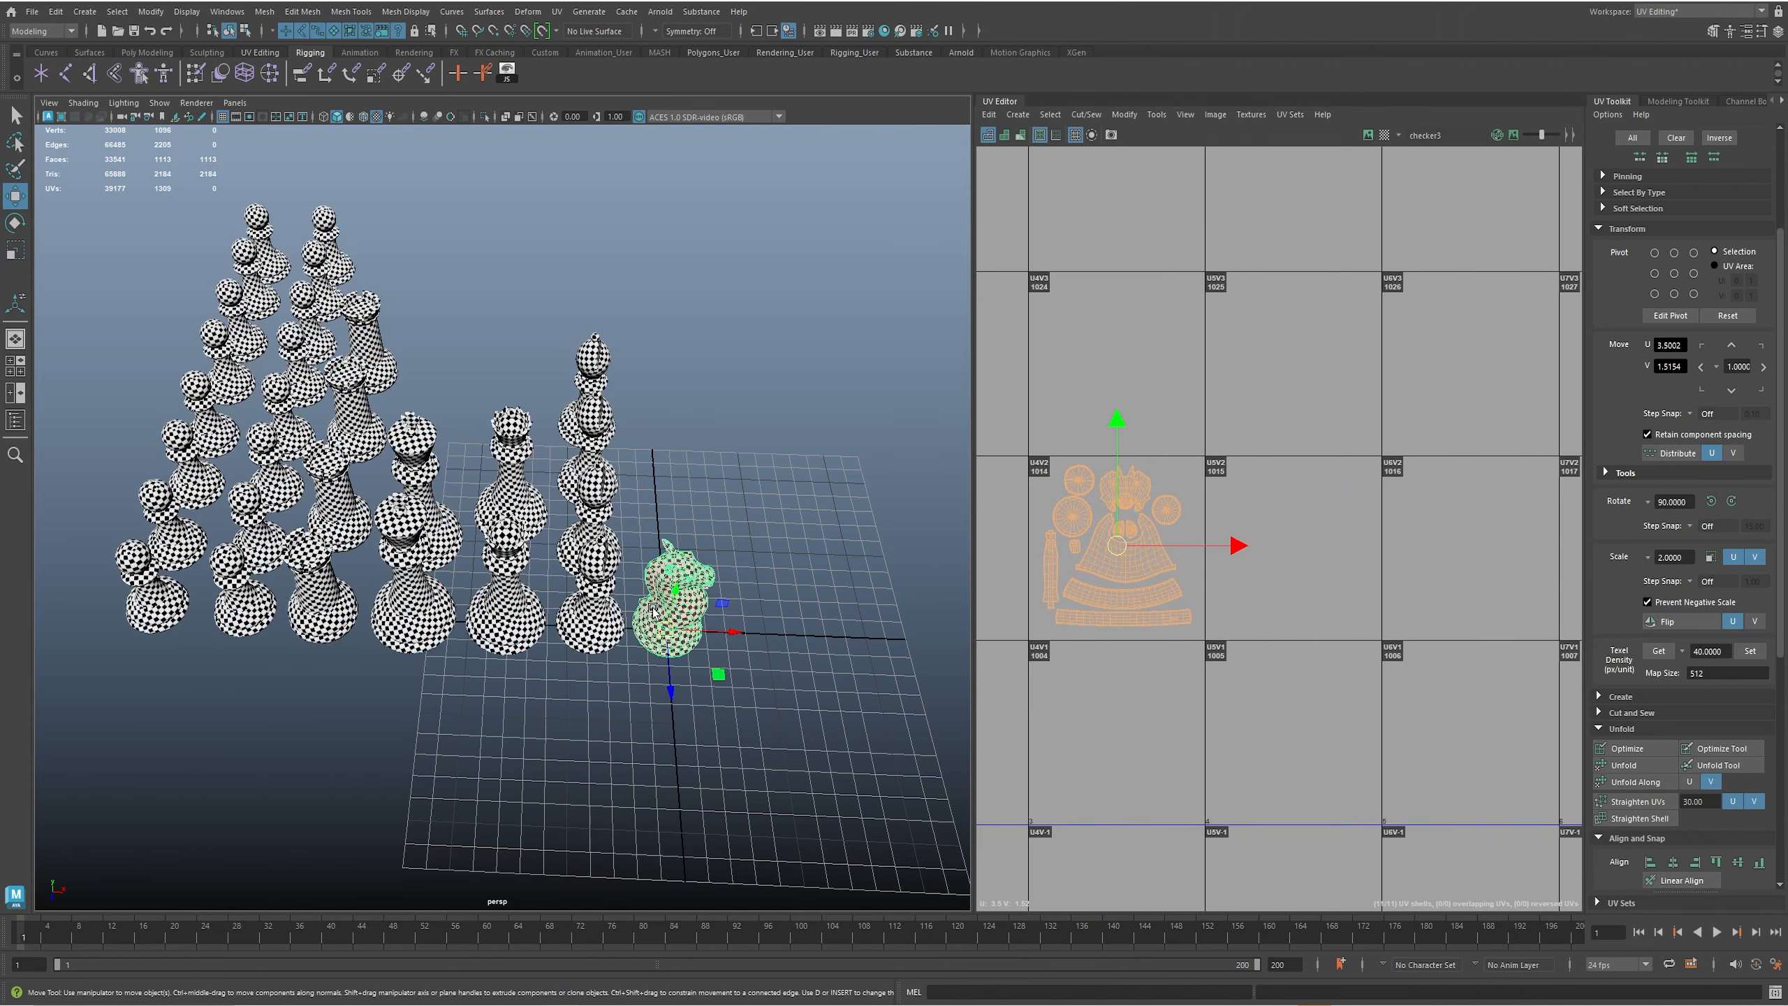
{"action": "left_click_drag", "start_coordinate": [670, 681], "coordinate": [667, 595], "text": "shift"}
{"action": "right_click_drag", "start_coordinate": [1271, 623], "coordinate": [1211, 577]}
{"action": "left_click_drag", "start_coordinate": [1018, 456], "coordinate": [1310, 727]}
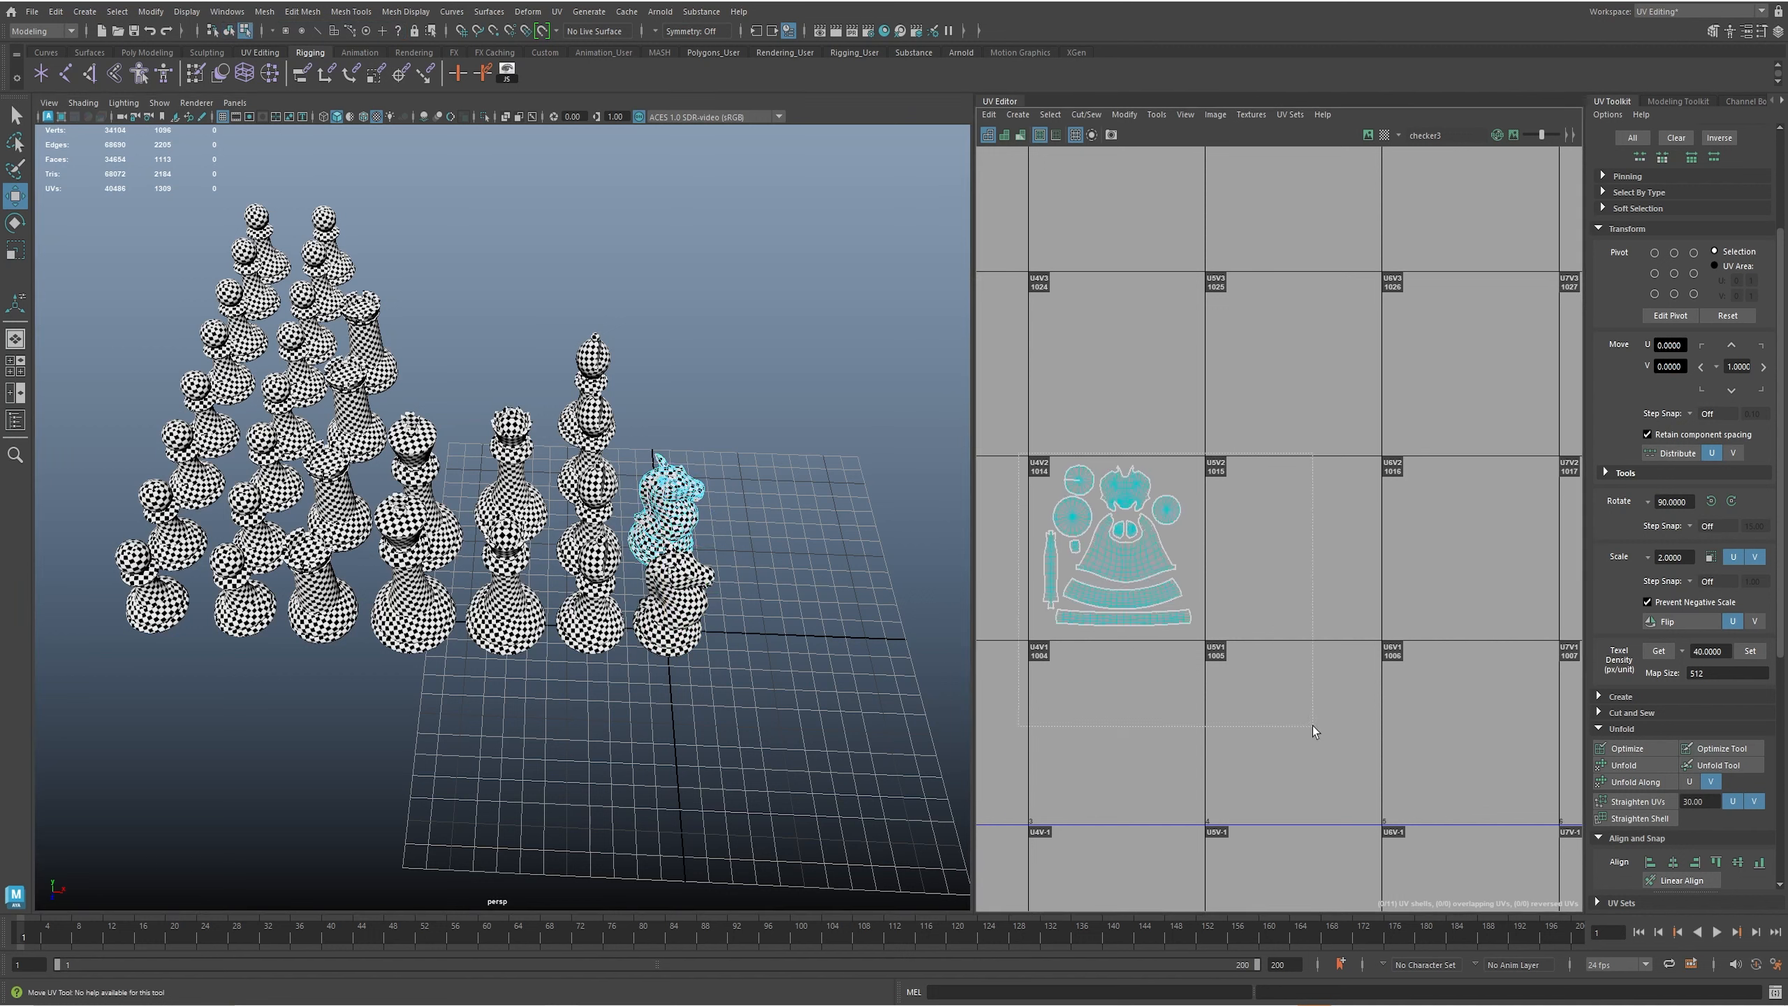
{"action": "left_click", "coordinate": [1763, 366]}
{"action": "key", "text": "F8"}
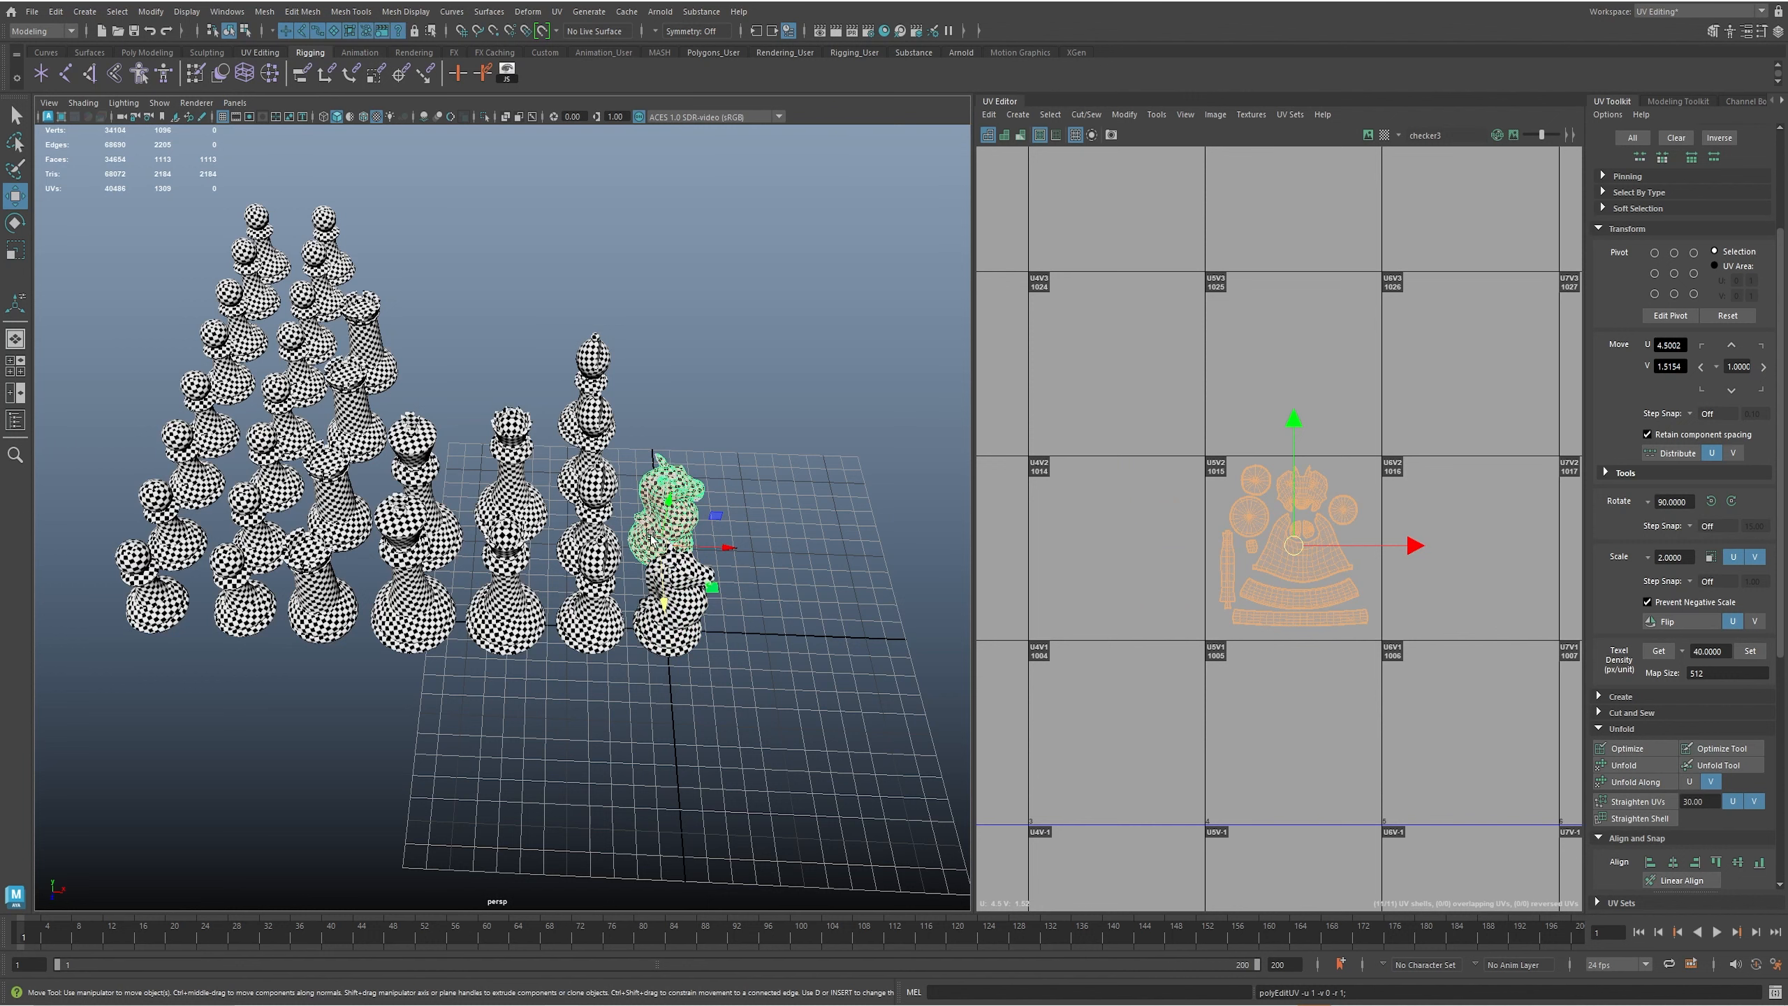
- Select both knights, duplicate them and raise the two copies above the originals
{"action": "left_click", "coordinate": [680, 604]}
{"action": "left_click", "coordinate": [674, 539], "text": "shift"}
{"action": "right_click_drag", "start_coordinate": [687, 623], "coordinate": [689, 588]}
{"action": "key", "text": "ctrl+d"}
{"action": "left_click_drag", "start_coordinate": [664, 606], "coordinate": [653, 460]}
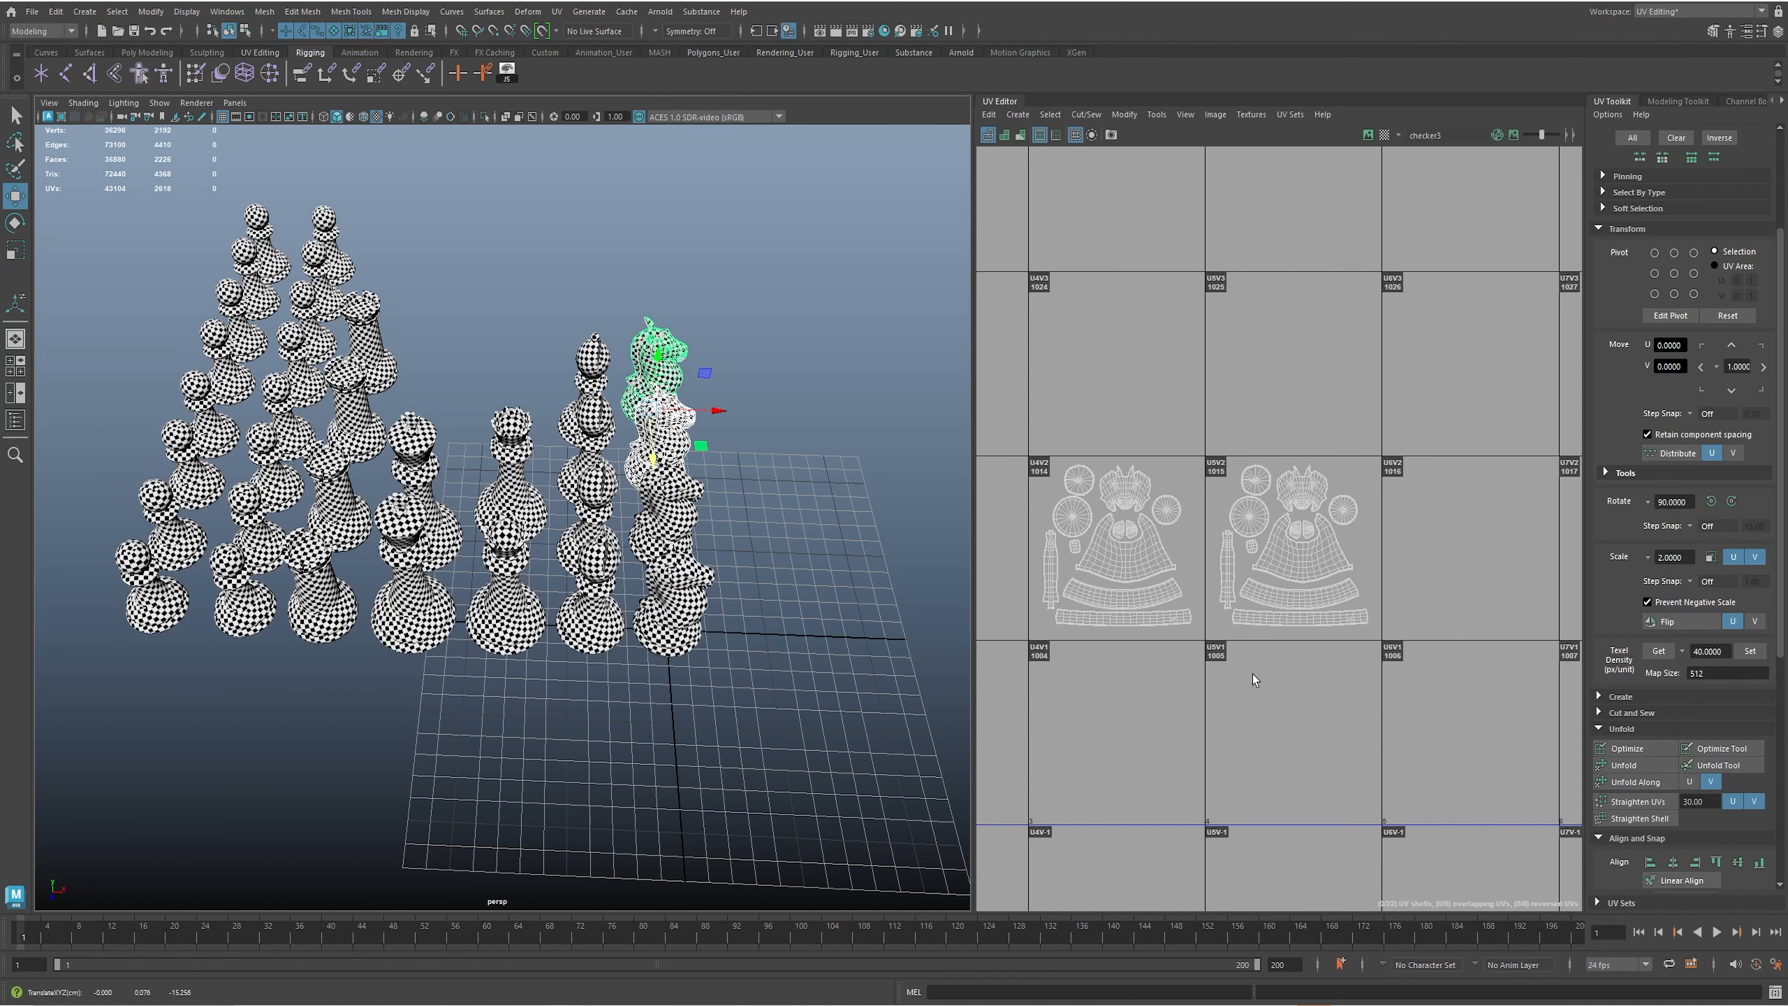
- Select the UV shells of the two new knight copies and move them 2.0 up in V into tiles 1034 and 1035
{"action": "right_click_drag", "start_coordinate": [1250, 673], "coordinate": [1201, 623]}
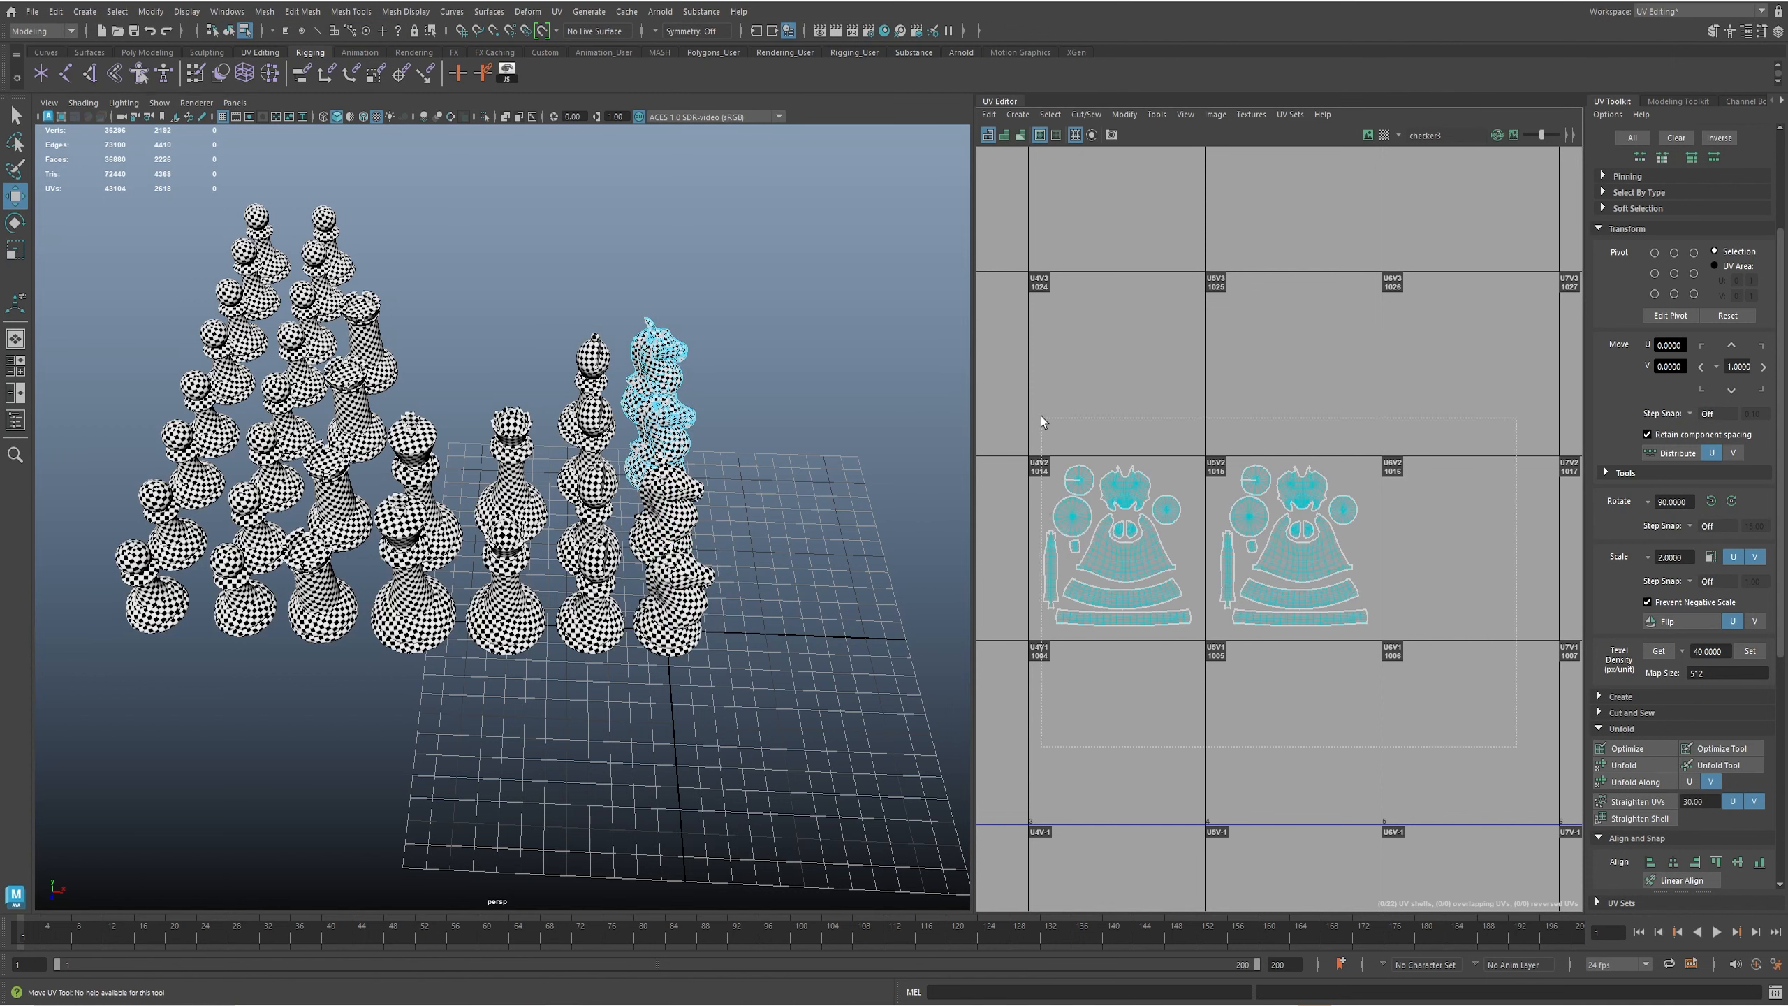
{"action": "left_click_drag", "start_coordinate": [1041, 416], "coordinate": [1376, 637]}
{"action": "left_click", "coordinate": [1731, 346]}
{"action": "left_click", "coordinate": [1732, 345]}
- Select all pieces and move the shells in tiles 1007 and 1027 by 1.0 up in V and 1.0 back in U into tiles 1016 and 1036
{"action": "right_click_drag", "start_coordinate": [725, 529], "coordinate": [628, 402], "text": "alt"}
{"action": "left_click_drag", "start_coordinate": [190, 243], "coordinate": [729, 651]}
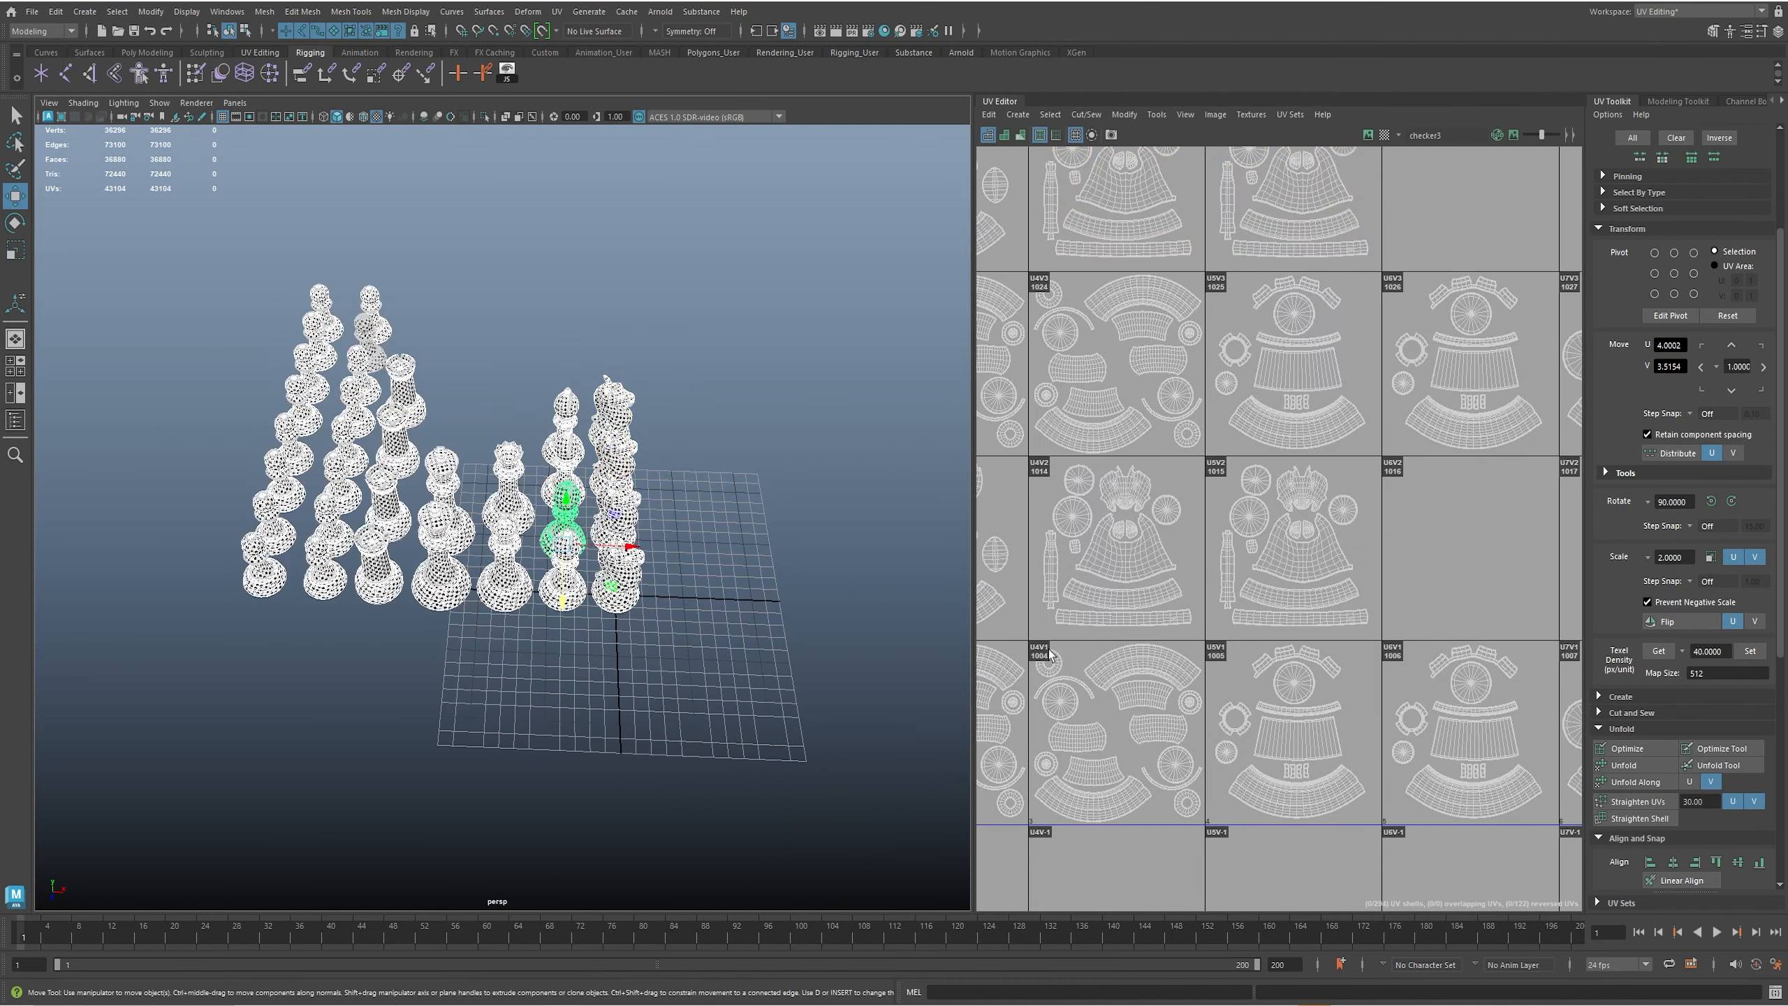
{"action": "scroll", "coordinate": [1232, 599], "scroll_direction": "down", "scroll_amount": 3}
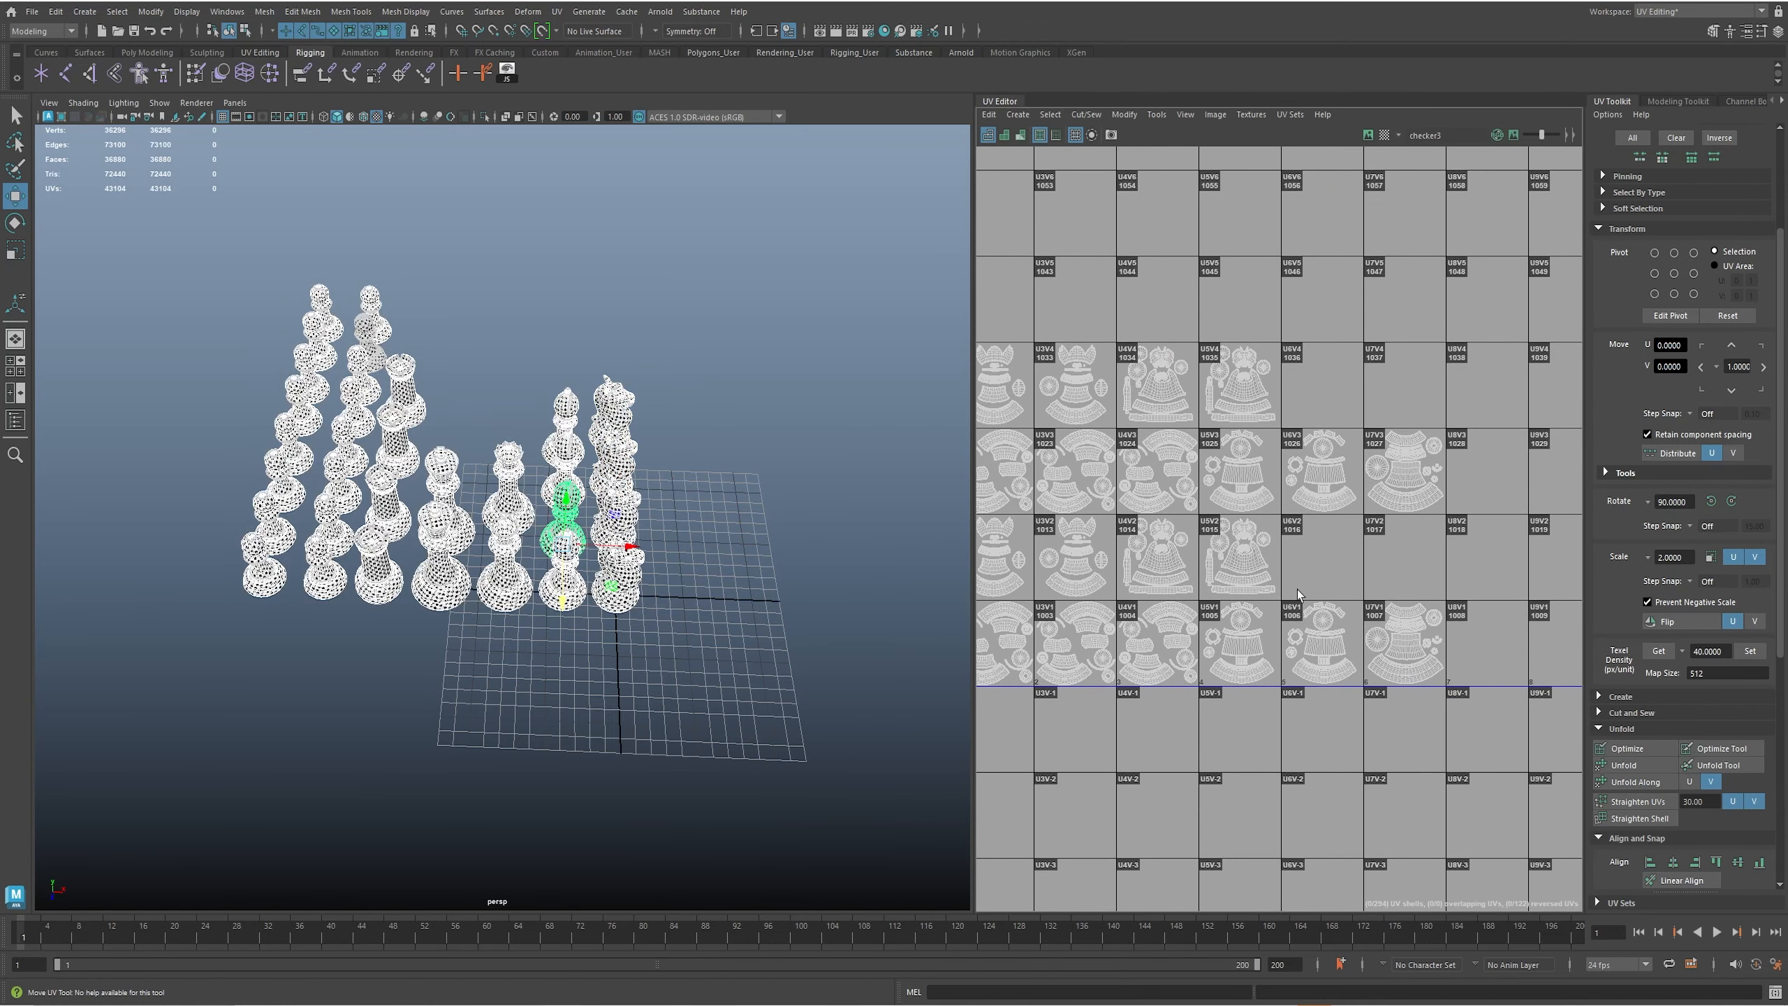
{"action": "scroll", "coordinate": [1397, 529], "scroll_direction": "up", "scroll_amount": 4}
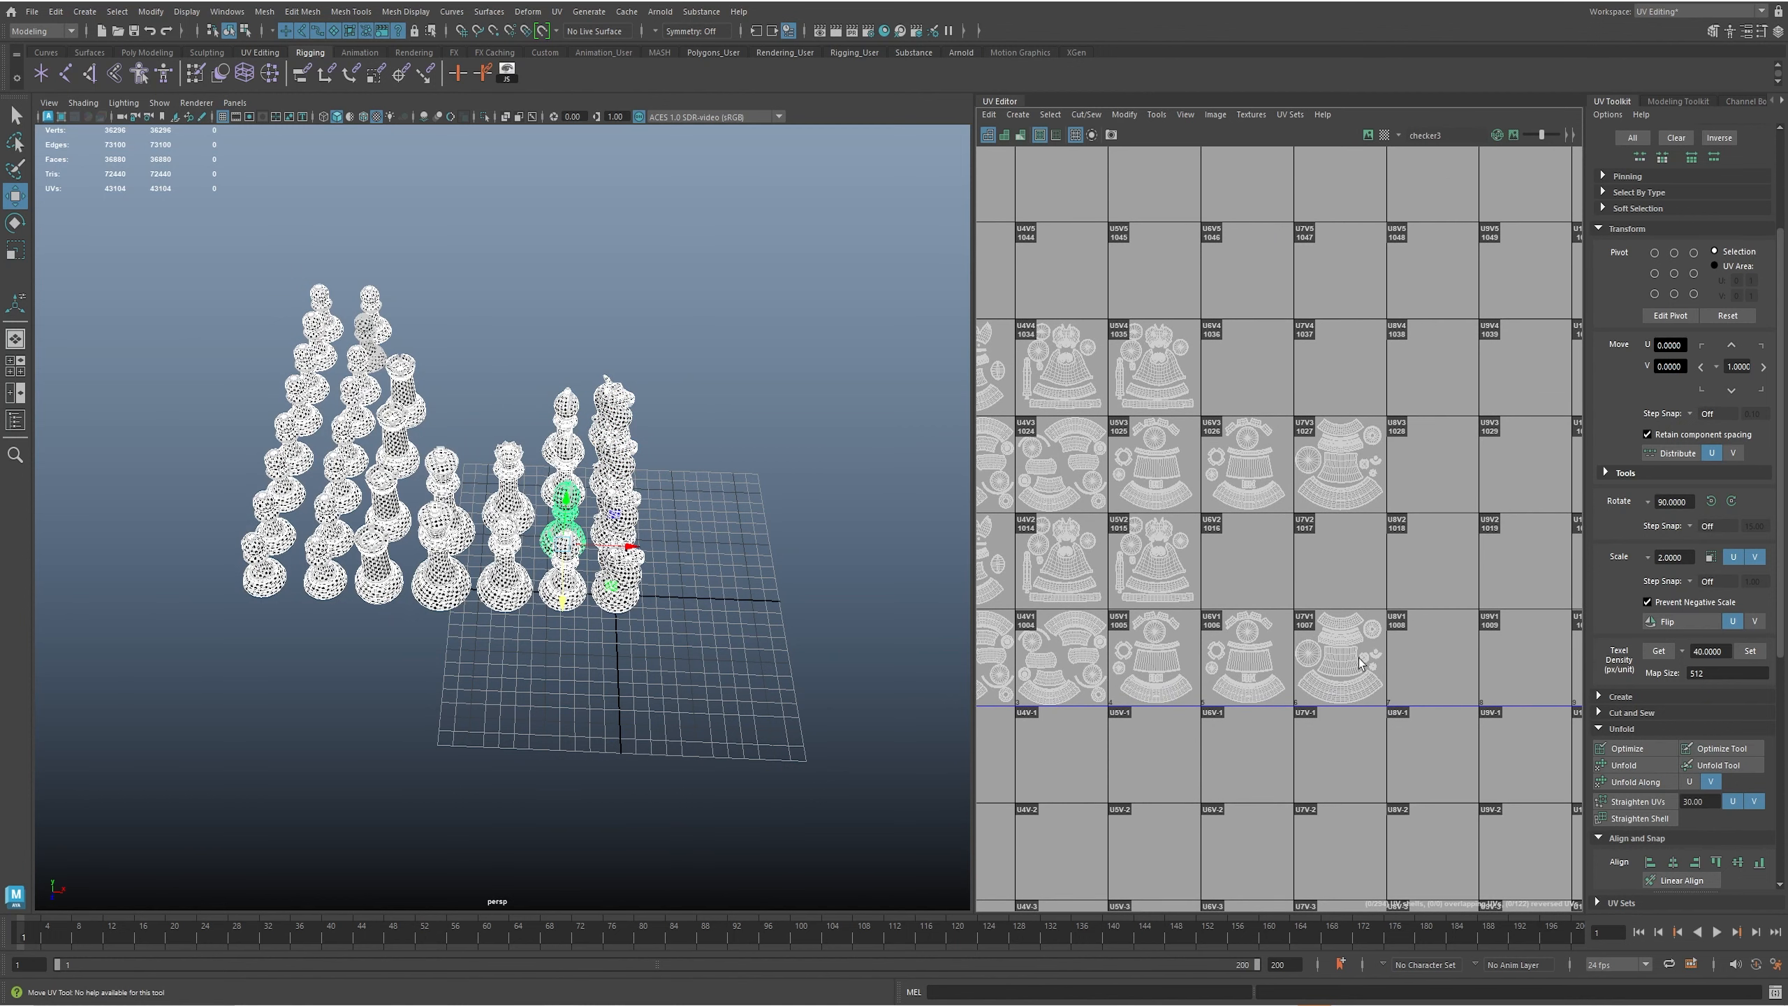
{"action": "right_click_drag", "start_coordinate": [1339, 662], "coordinate": [1412, 722]}
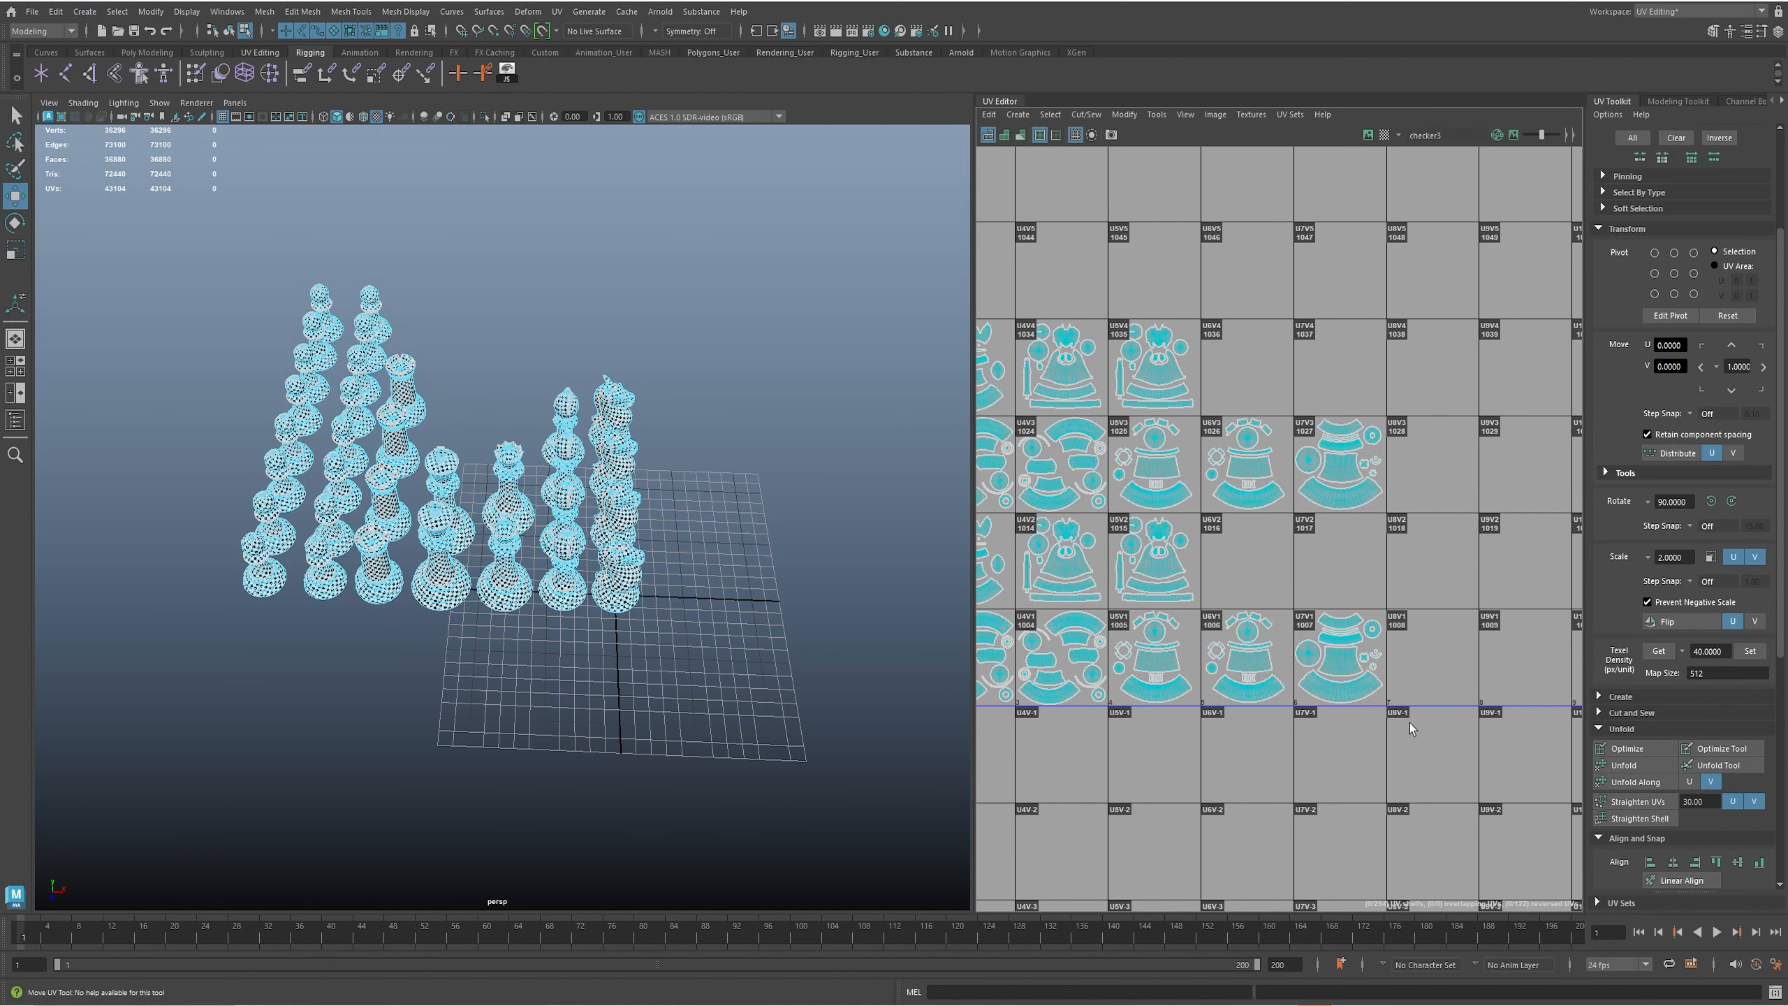
{"action": "left_click_drag", "start_coordinate": [1287, 578], "coordinate": [1288, 578]}
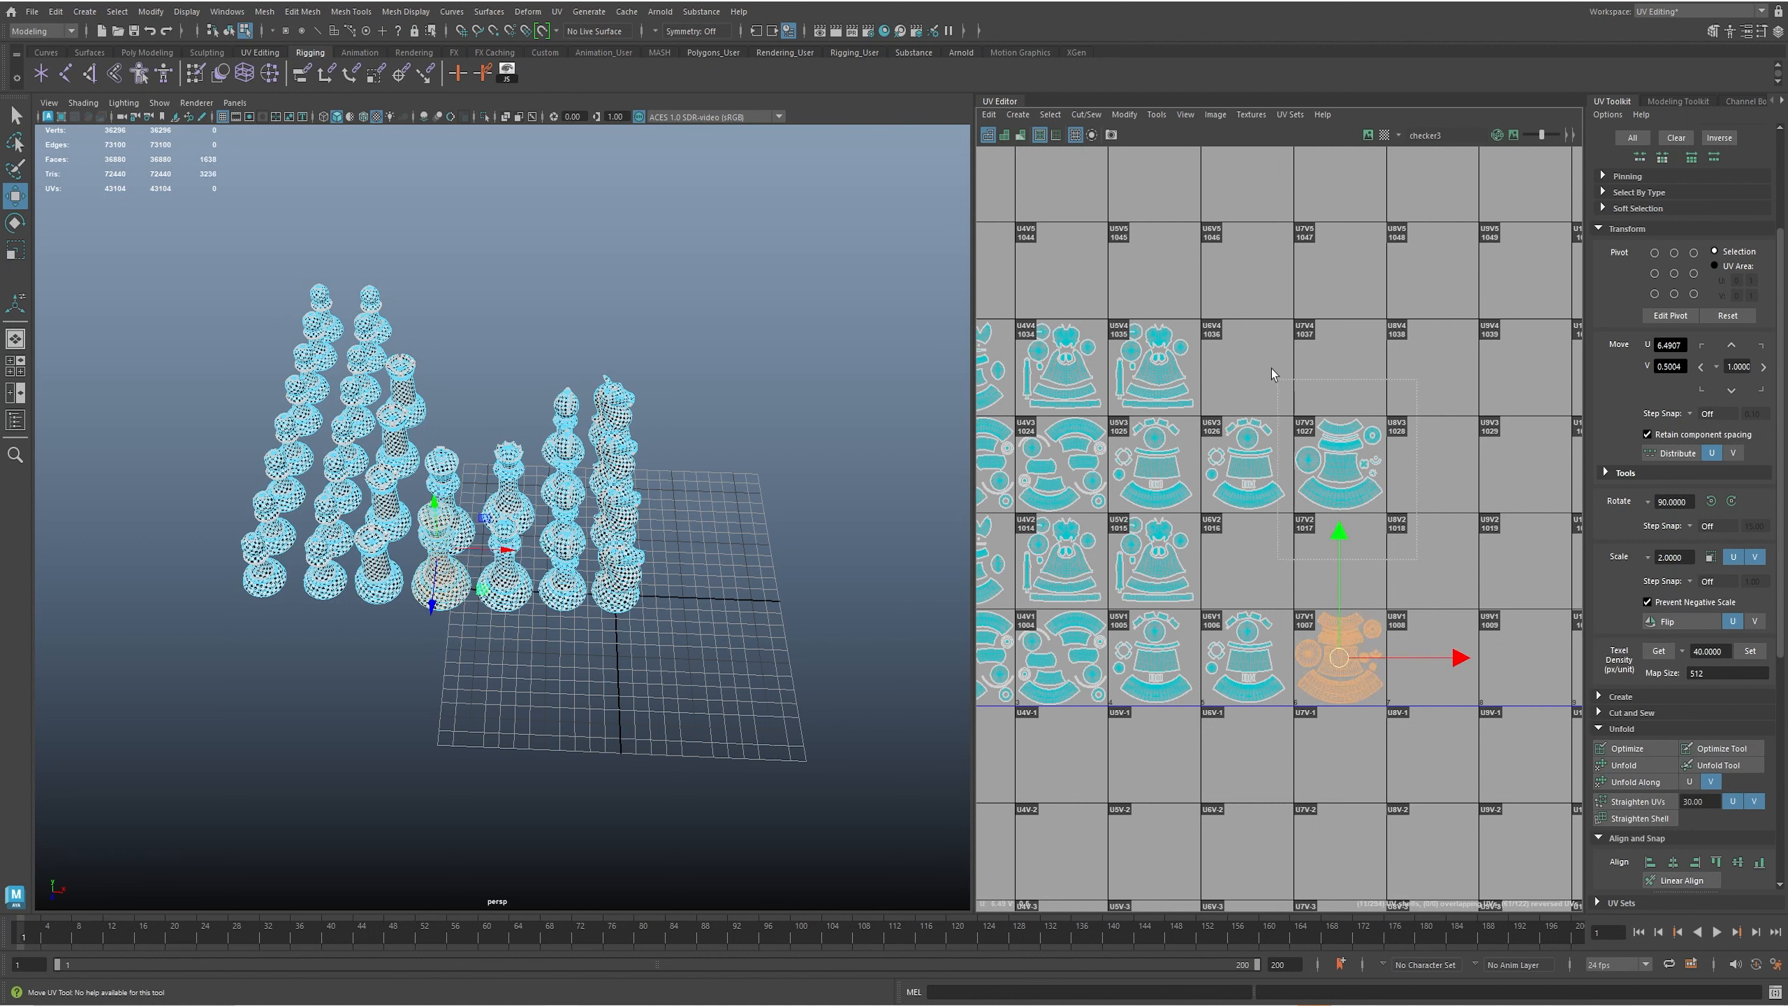
{"action": "left_click_drag", "start_coordinate": [1290, 362], "coordinate": [1292, 362], "text": "shift"}
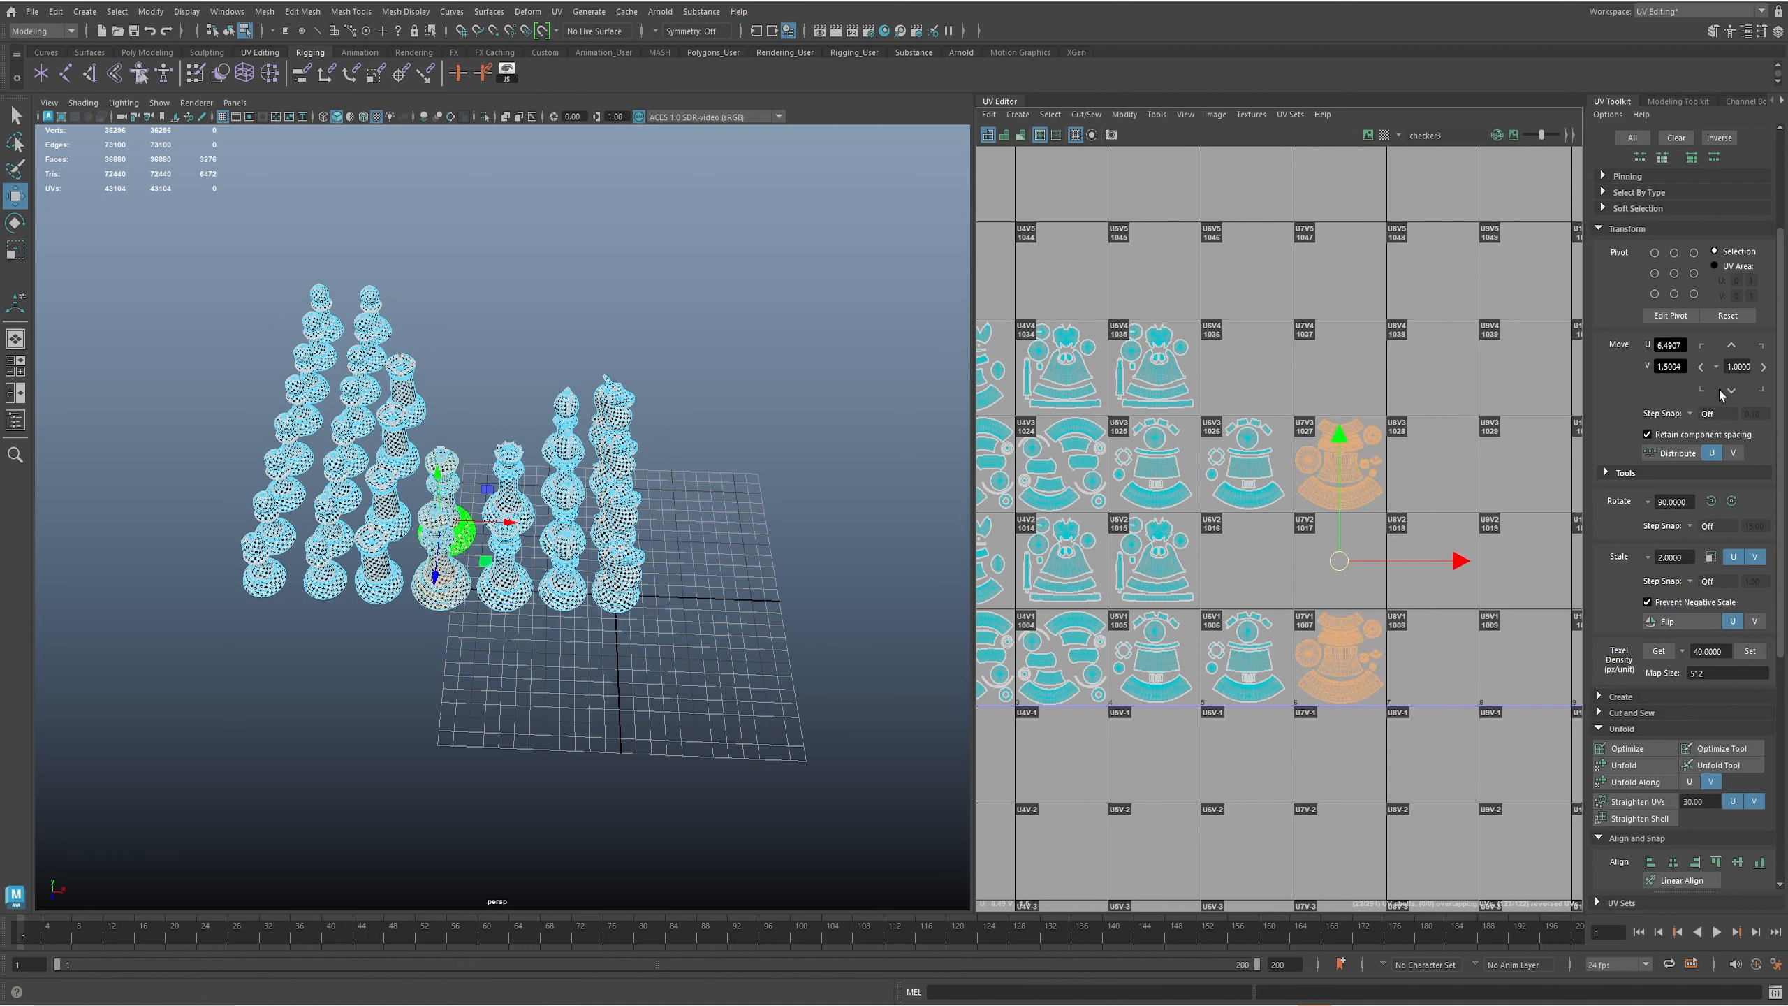
{"action": "left_click", "coordinate": [1731, 345]}
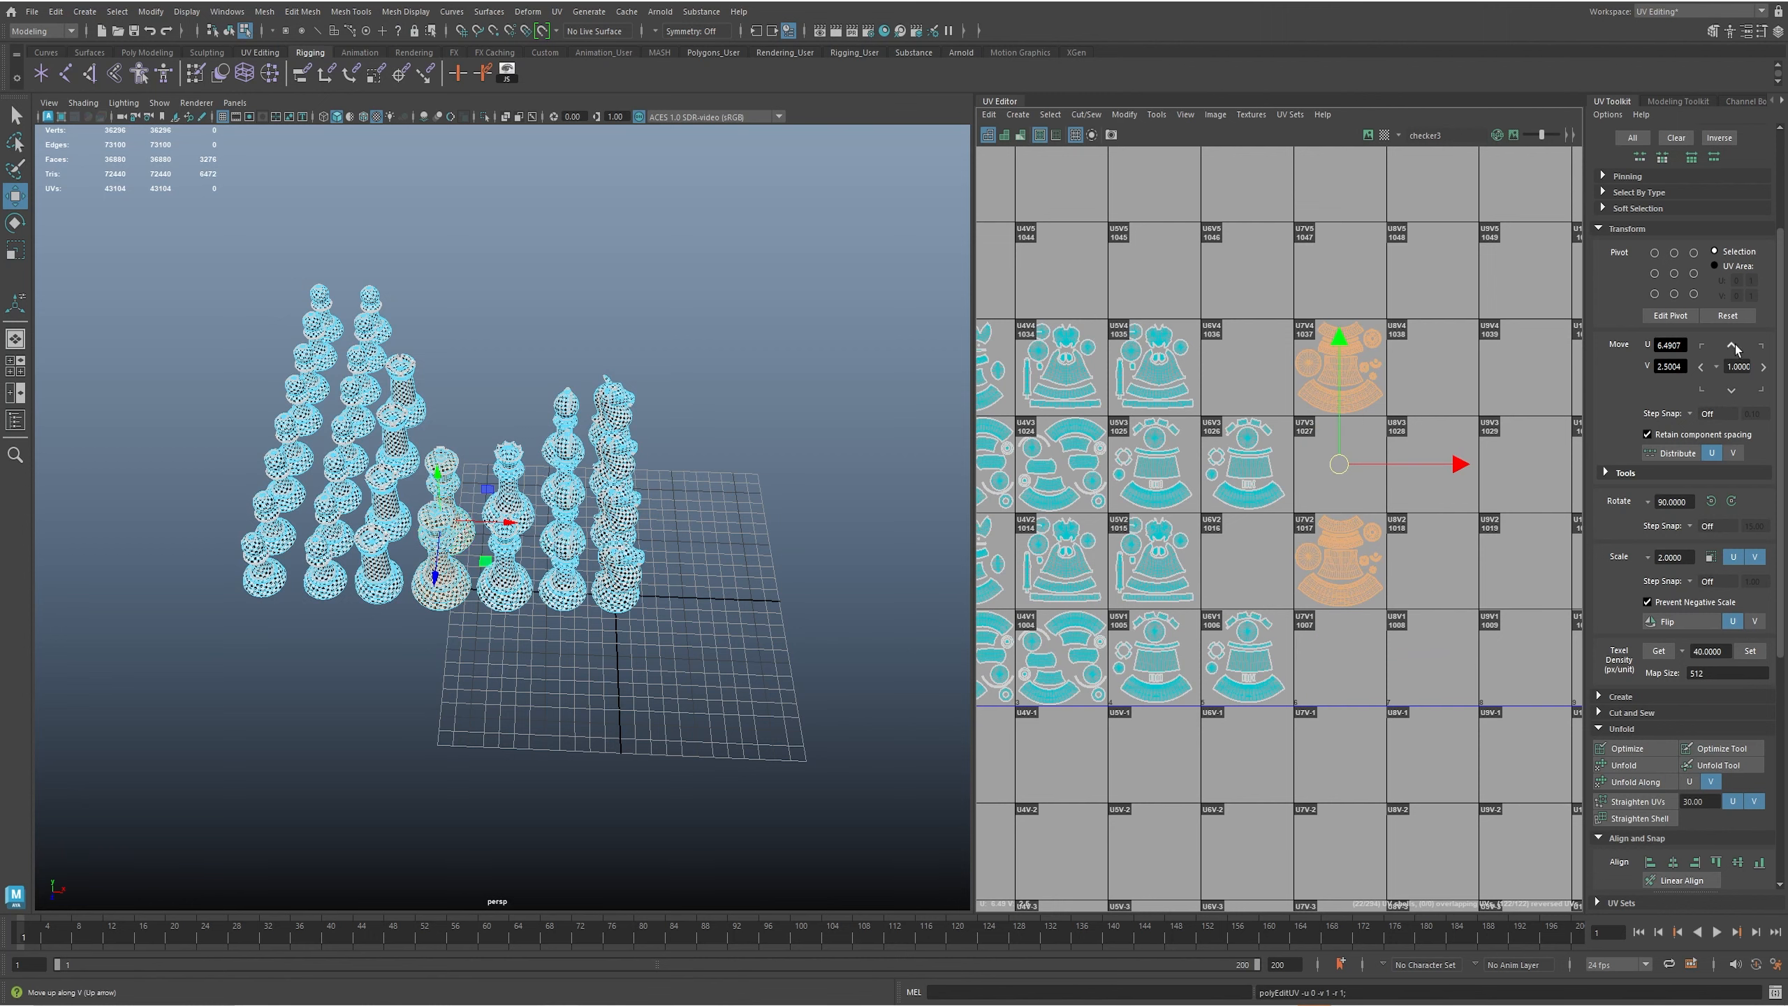
{"action": "left_click", "coordinate": [1701, 367]}
{"action": "scroll", "coordinate": [1238, 577], "scroll_direction": "down", "scroll_amount": 3}
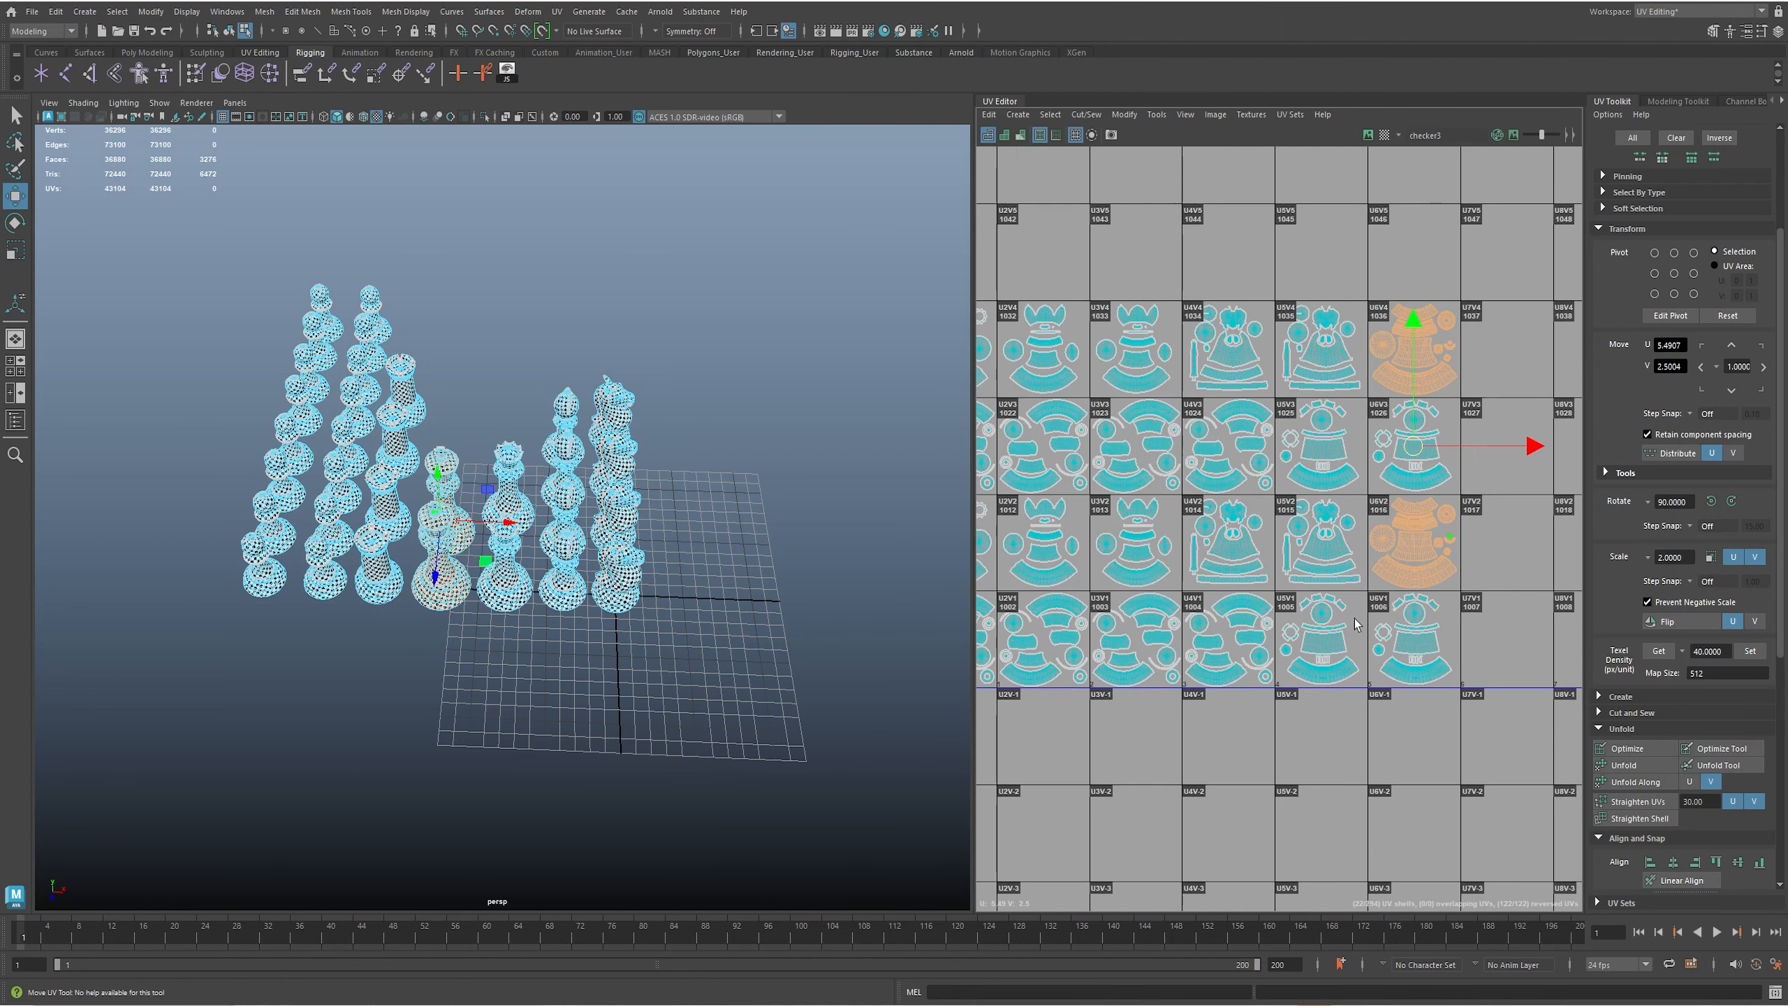
{"action": "middle_click_drag", "start_coordinate": [1128, 499], "coordinate": [1179, 517], "text": "alt"}
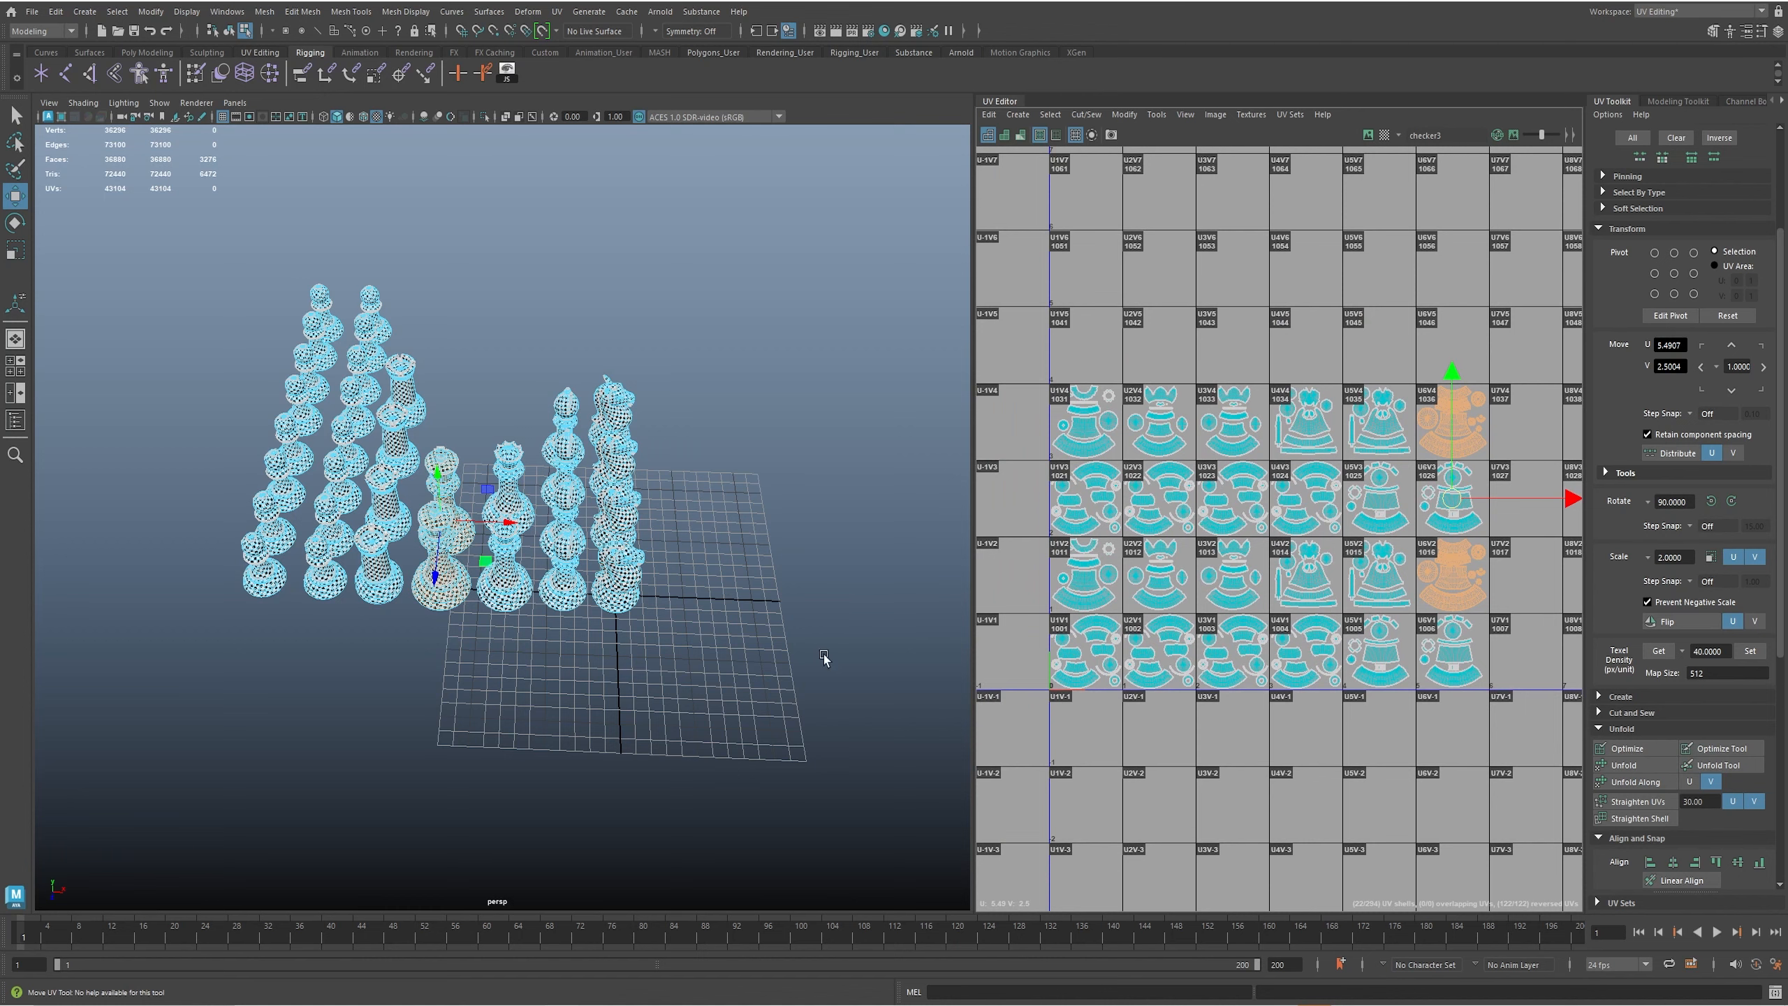
- Return to object selection, select all pieces and widen the UV Editor to examine the tile layout alongside the models
{"action": "right_click_drag", "start_coordinate": [434, 502], "coordinate": [590, 361]}
{"action": "left_click", "coordinate": [733, 396]}
{"action": "middle_click_drag", "start_coordinate": [490, 584], "coordinate": [548, 595], "text": "alt"}
{"action": "left_click_drag", "start_coordinate": [222, 193], "coordinate": [698, 661]}
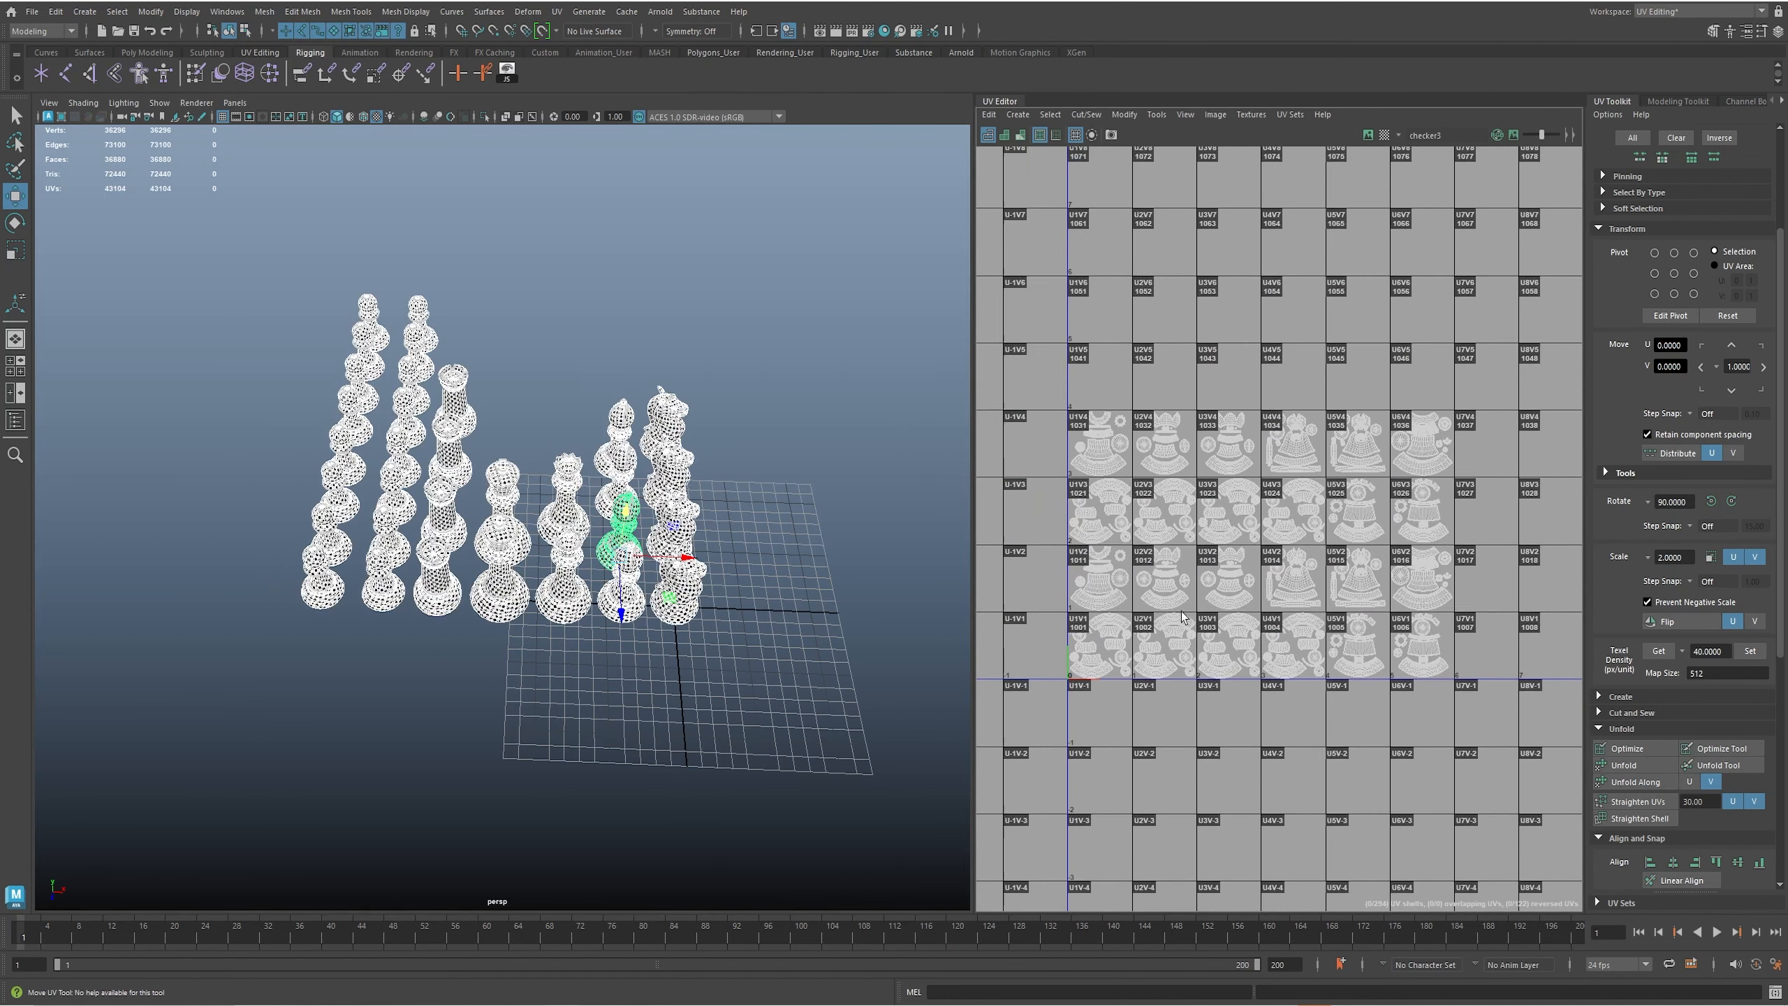
{"action": "left_click_drag", "start_coordinate": [972, 493], "coordinate": [651, 493]}
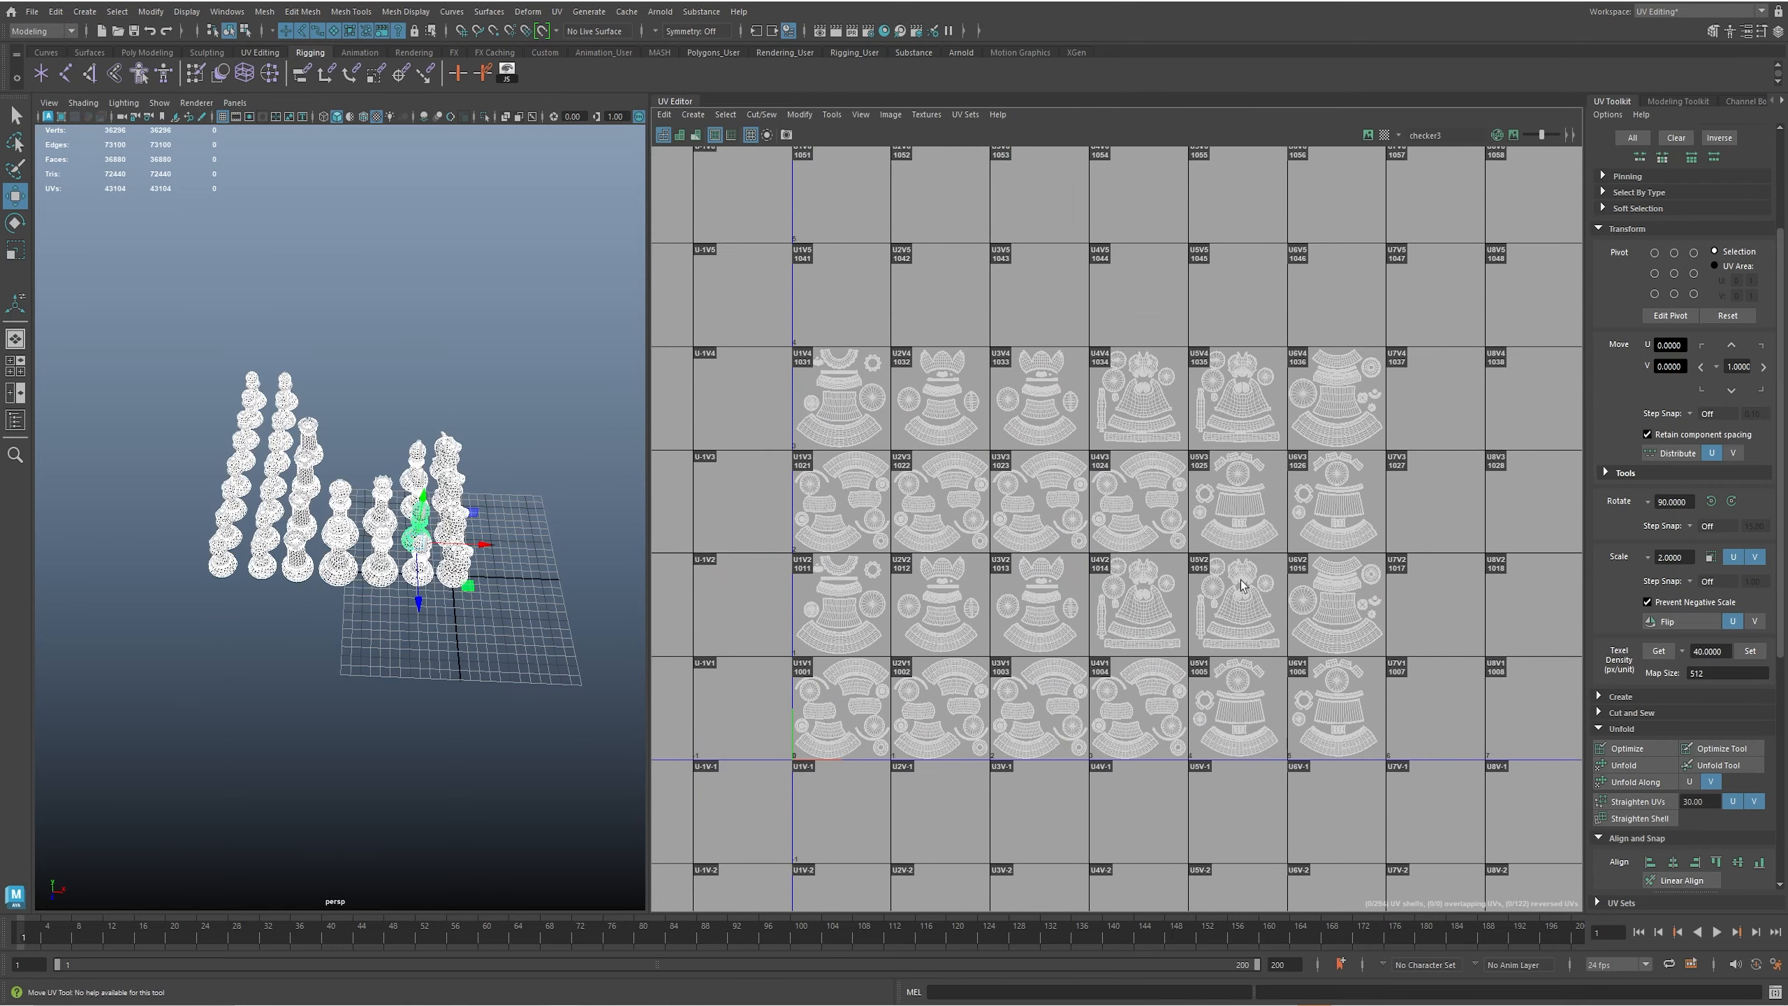
{"action": "scroll", "coordinate": [1200, 583], "scroll_direction": "up", "scroll_amount": 2}
{"action": "scroll", "coordinate": [1200, 582], "scroll_direction": "up", "scroll_amount": 2}
{"action": "middle_click_drag", "start_coordinate": [1120, 623], "coordinate": [1216, 582], "text": "alt"}
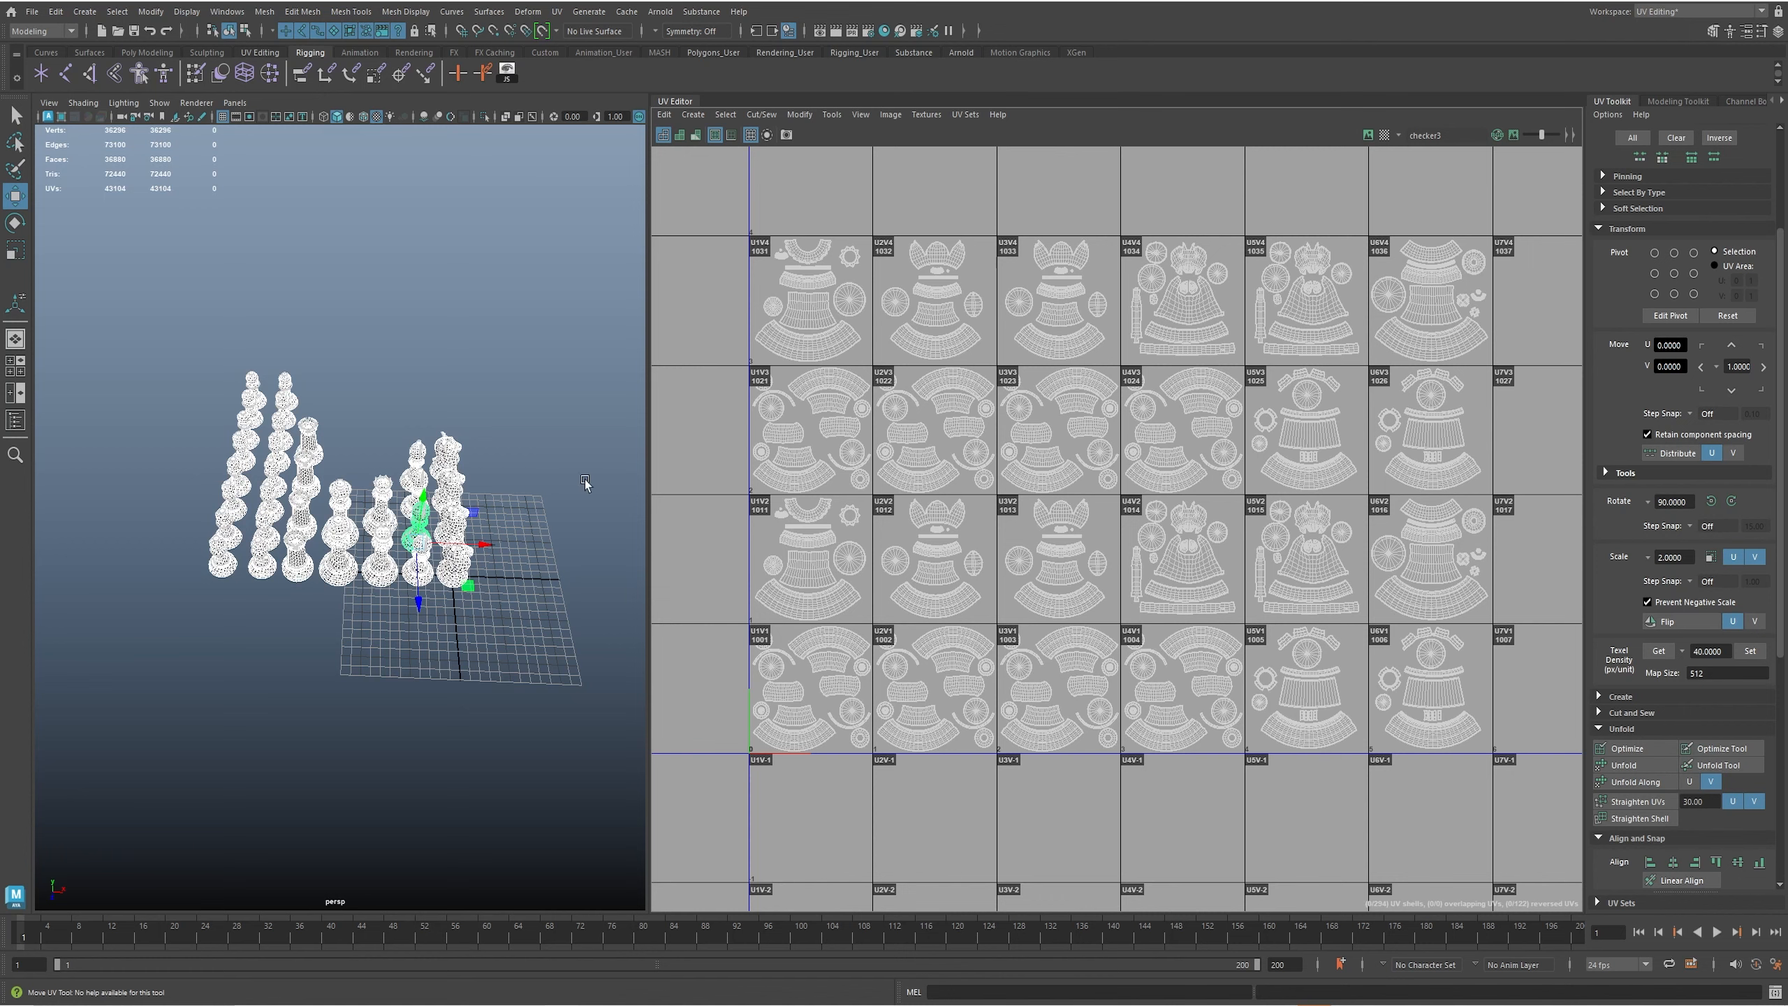
{"action": "mouse_move", "coordinate": [470, 515]}
{"action": "left_mouse_down", "text": "alt"}
{"action": "mouse_move", "coordinate": [497, 479]}
{"action": "mouse_move", "coordinate": [454, 471]}
{"action": "mouse_move", "coordinate": [513, 482]}
{"action": "mouse_move", "coordinate": [458, 506]}
{"action": "mouse_move", "coordinate": [481, 507]}
{"action": "left_mouse_up", "text": "alt"}
{"action": "mouse_move", "coordinate": [481, 507]}
{"action": "right_mouse_down", "text": "alt"}
{"action": "mouse_move", "coordinate": [526, 519]}
{"action": "mouse_move", "coordinate": [479, 517]}
{"action": "right_mouse_up", "text": "alt"}
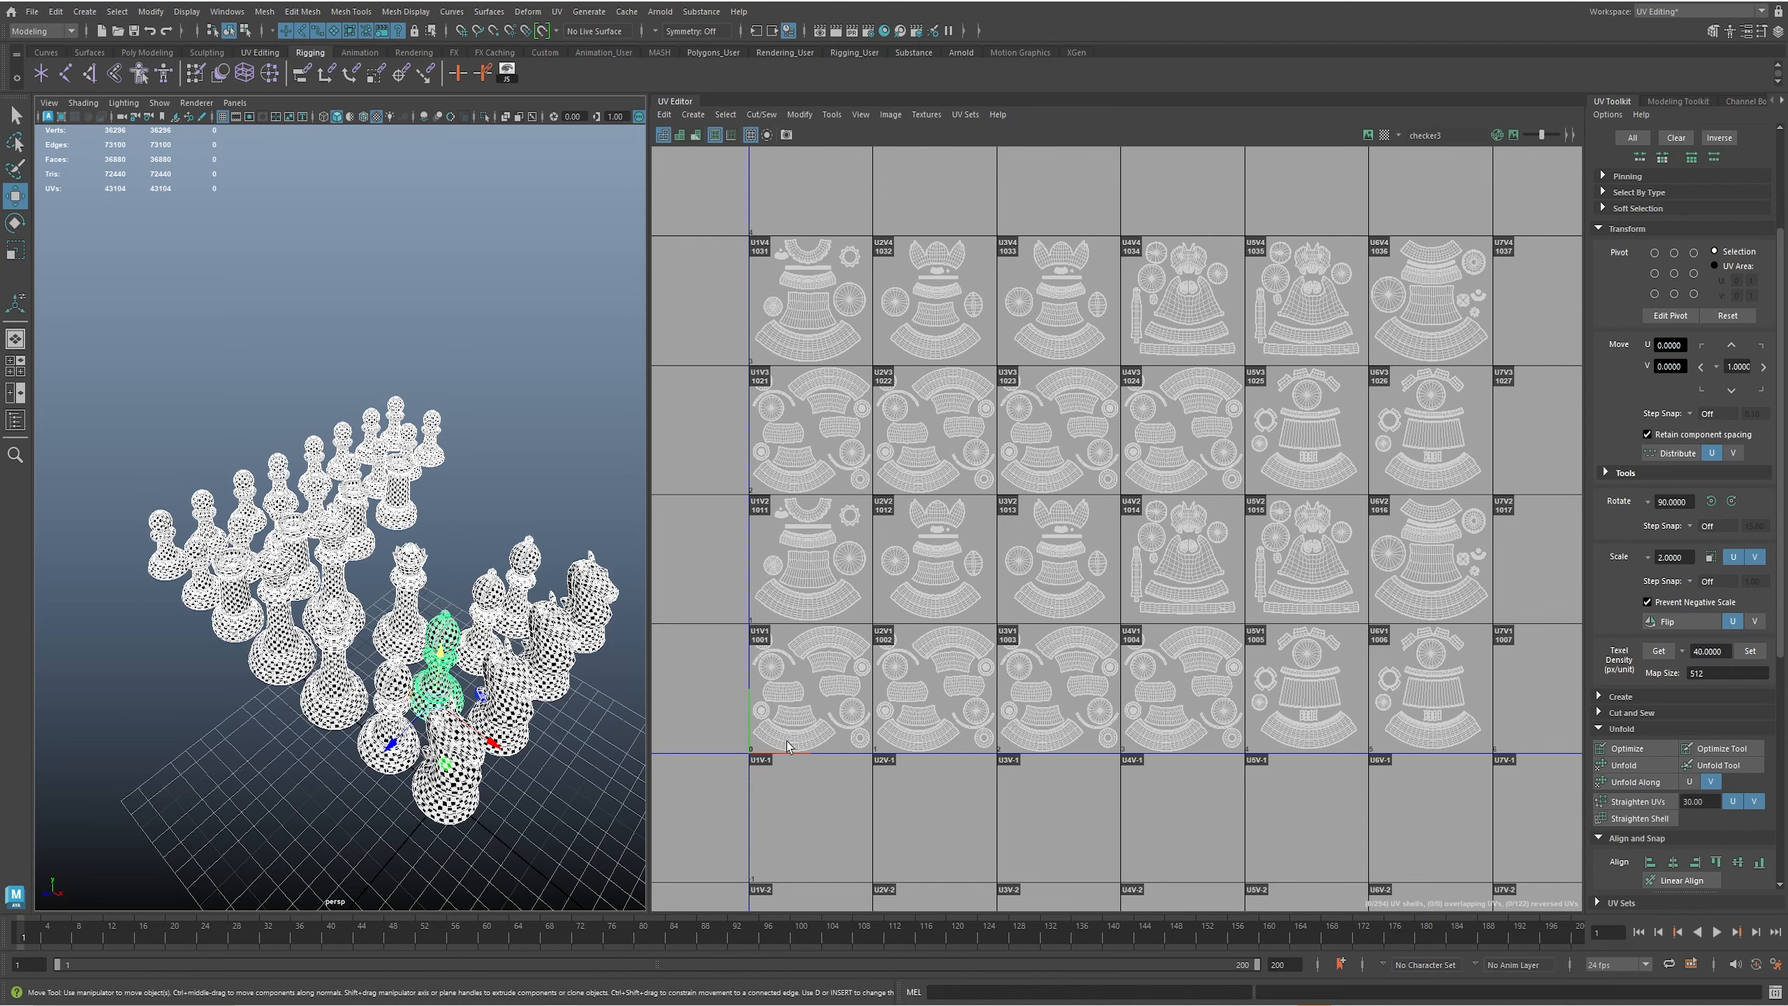
{"action": "scroll", "coordinate": [490, 549], "scroll_direction": "up", "scroll_amount": 3}
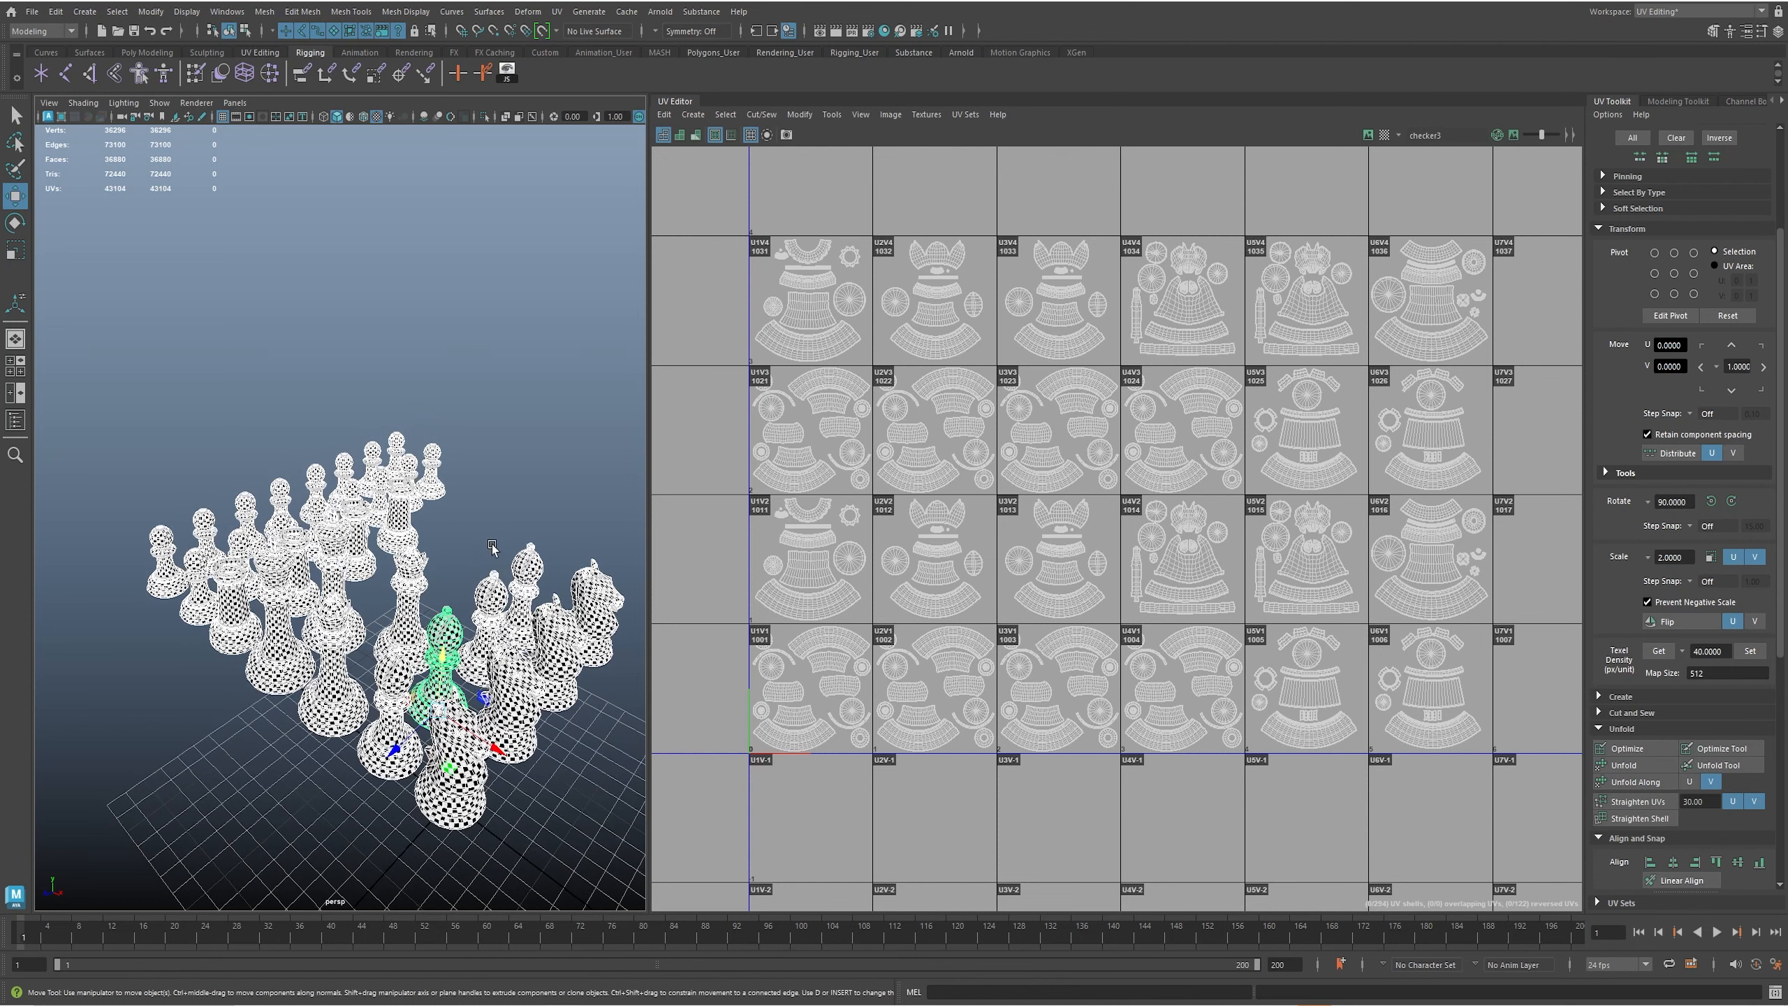